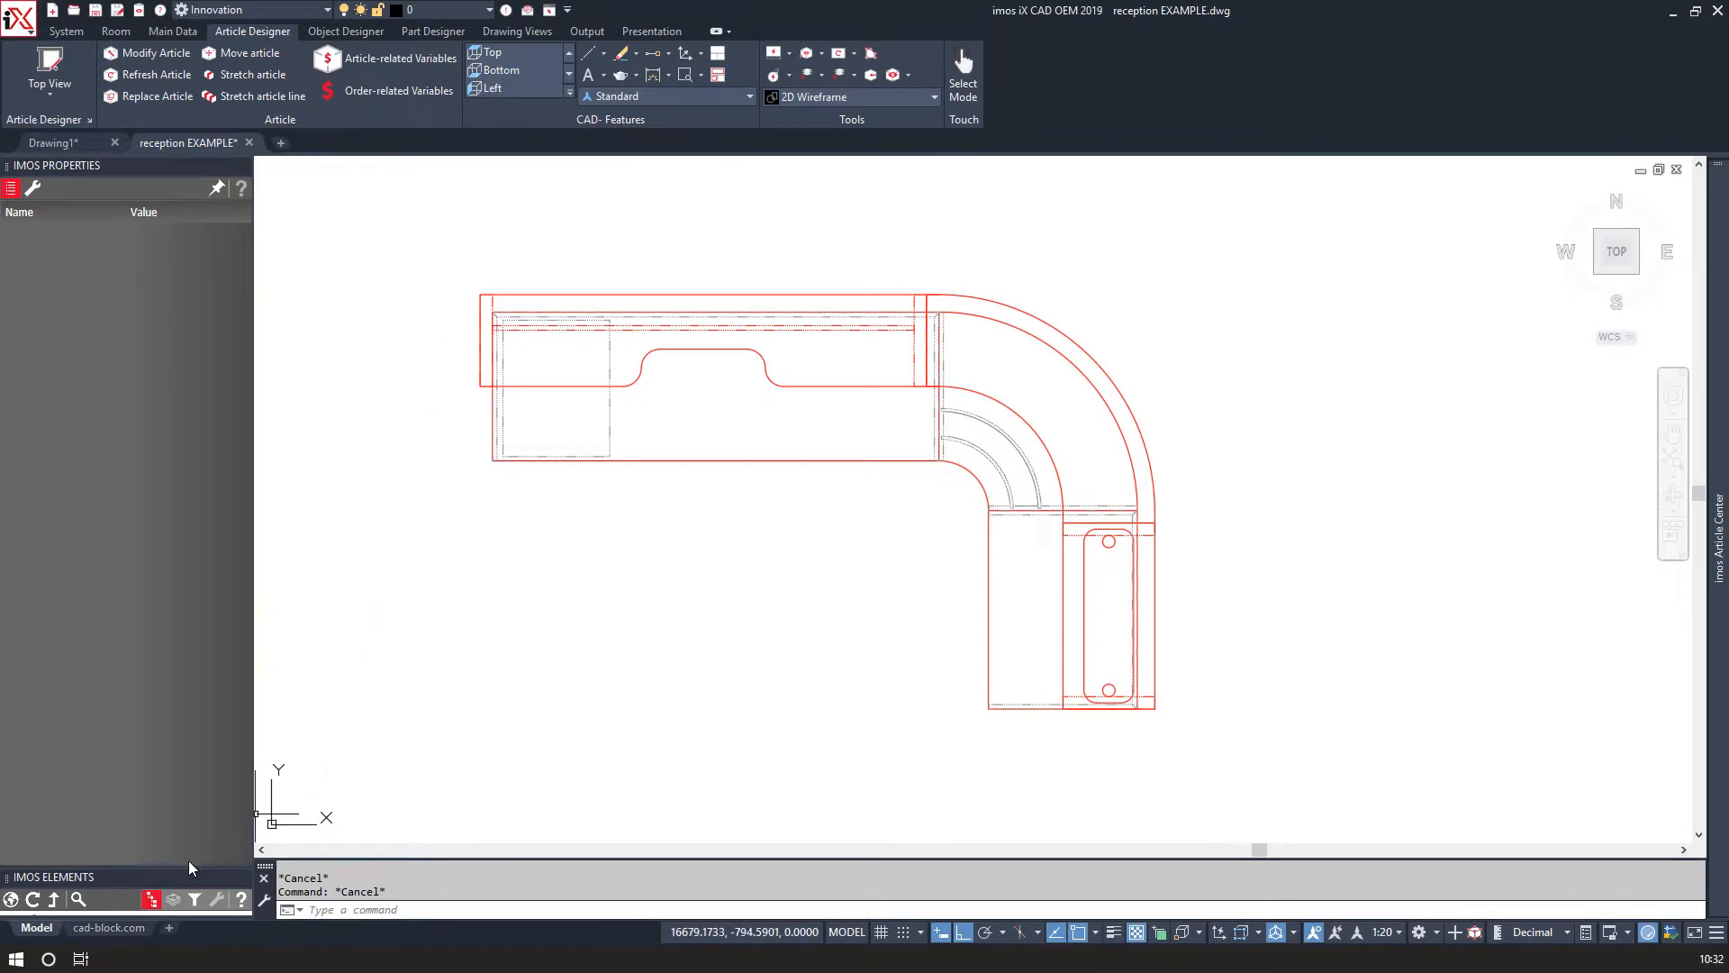
Dimension the width and depth of the open area under the desk's left end.
drag(179, 866, 158, 514)
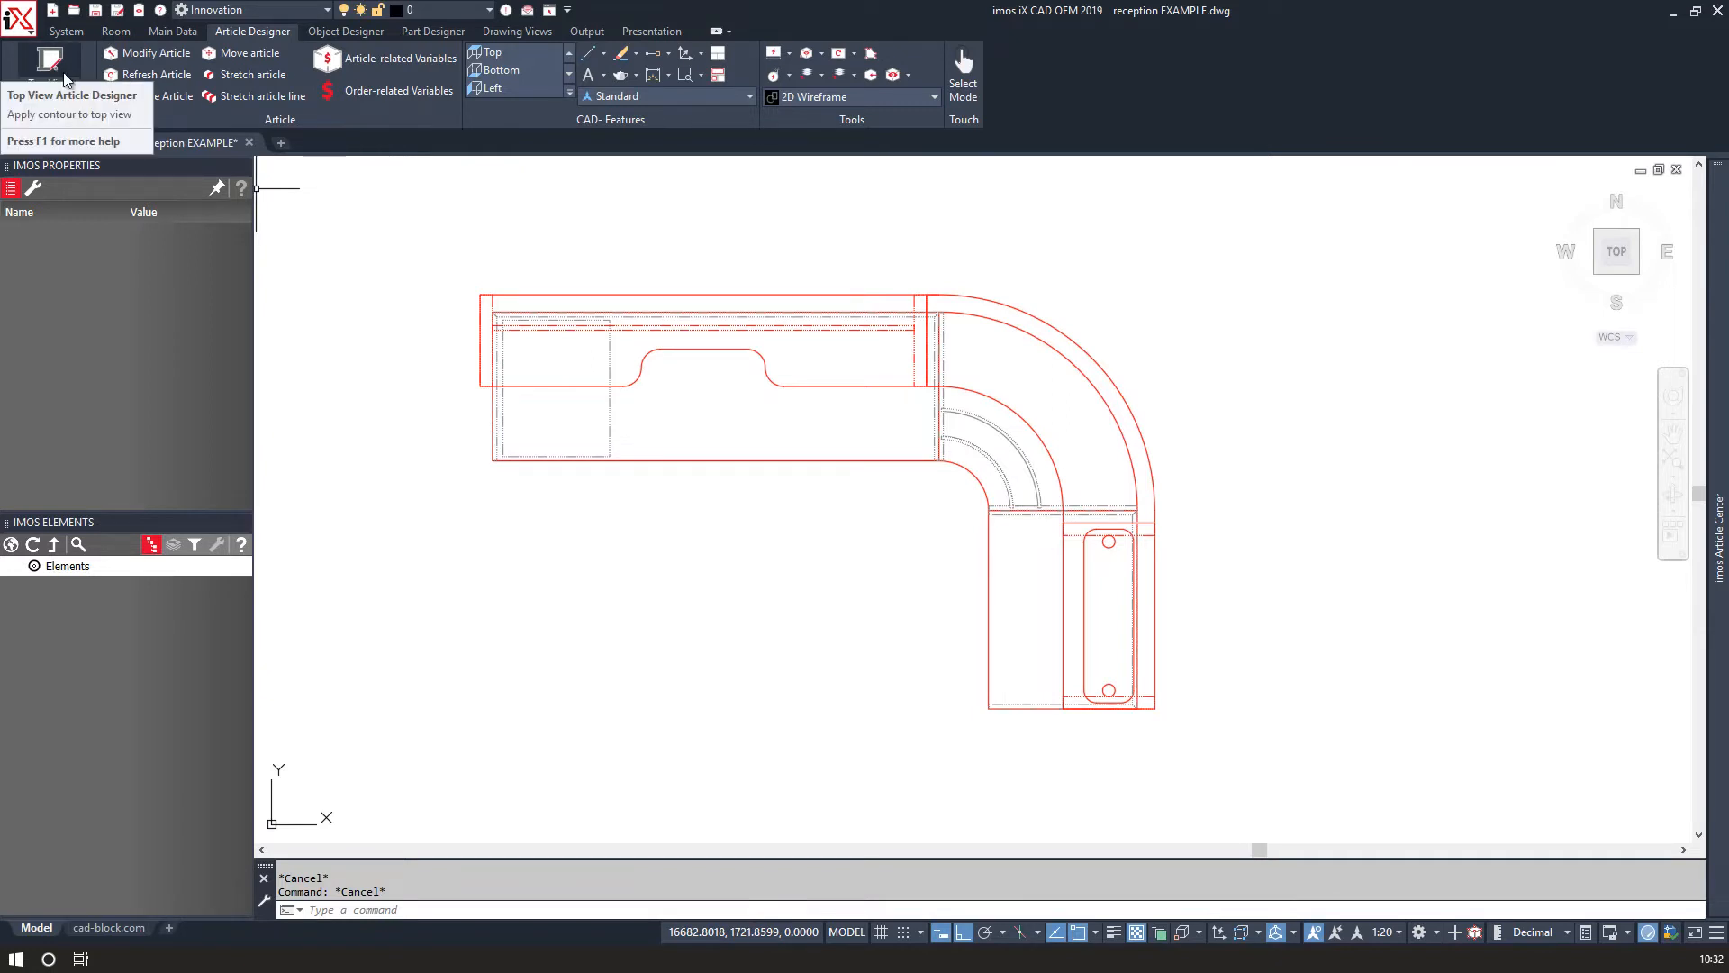
click(651, 76)
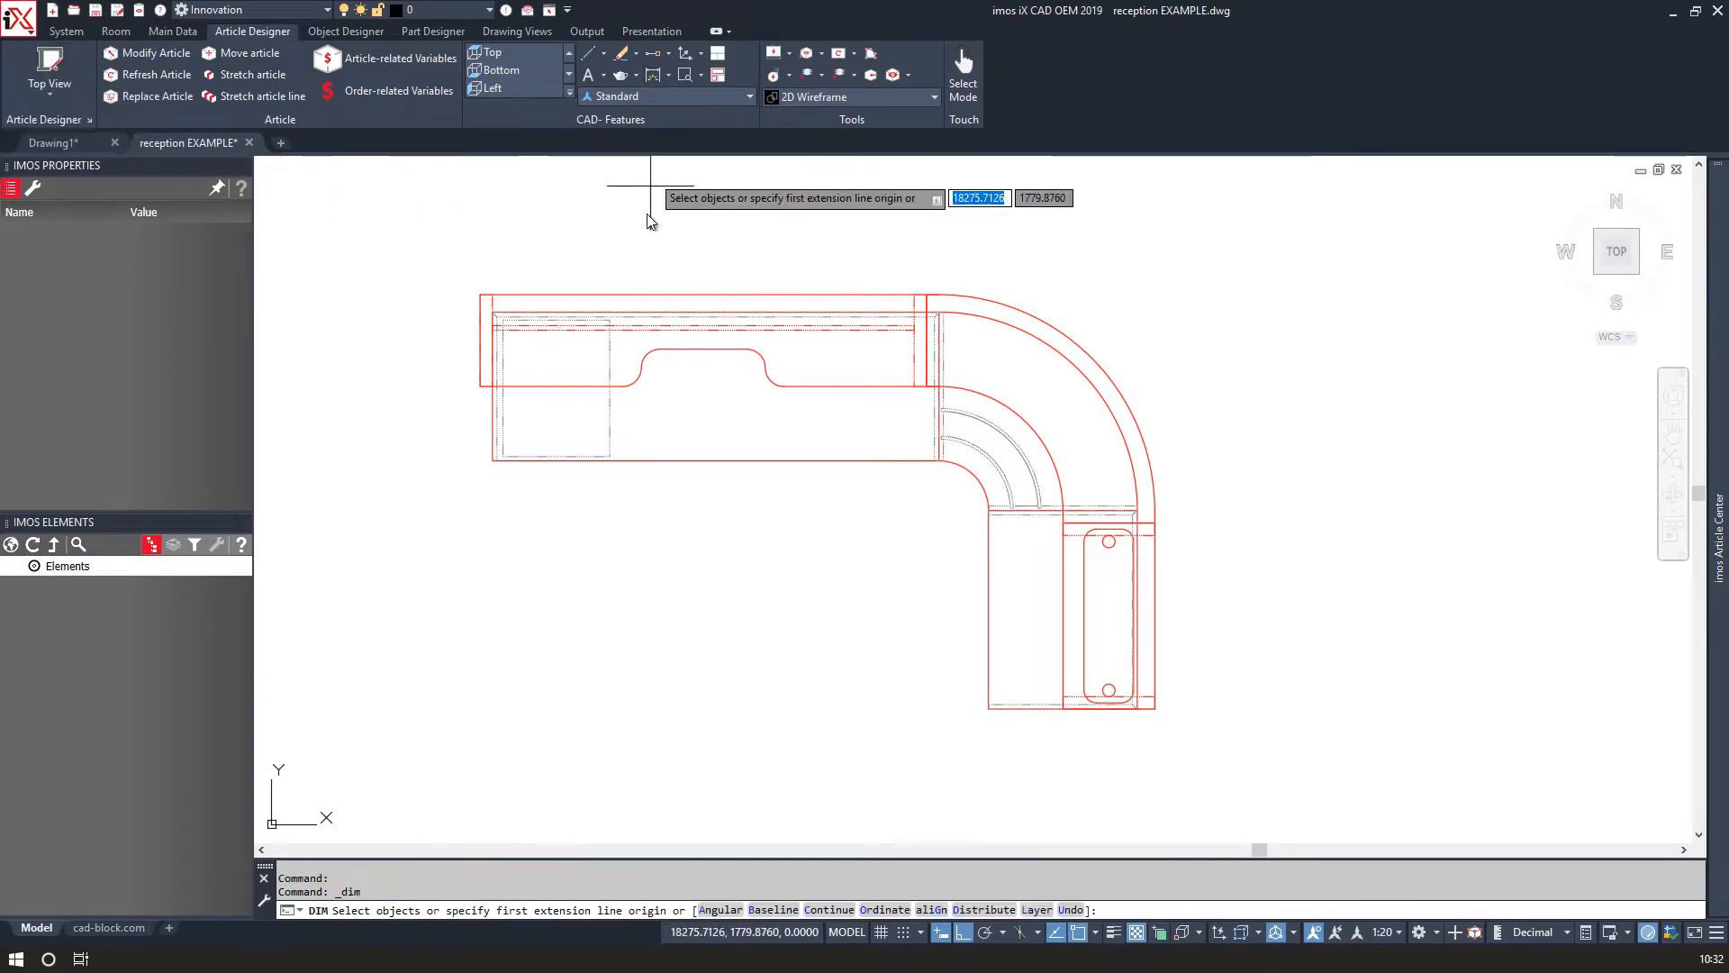
scroll(504, 333, up, 8)
click(516, 282)
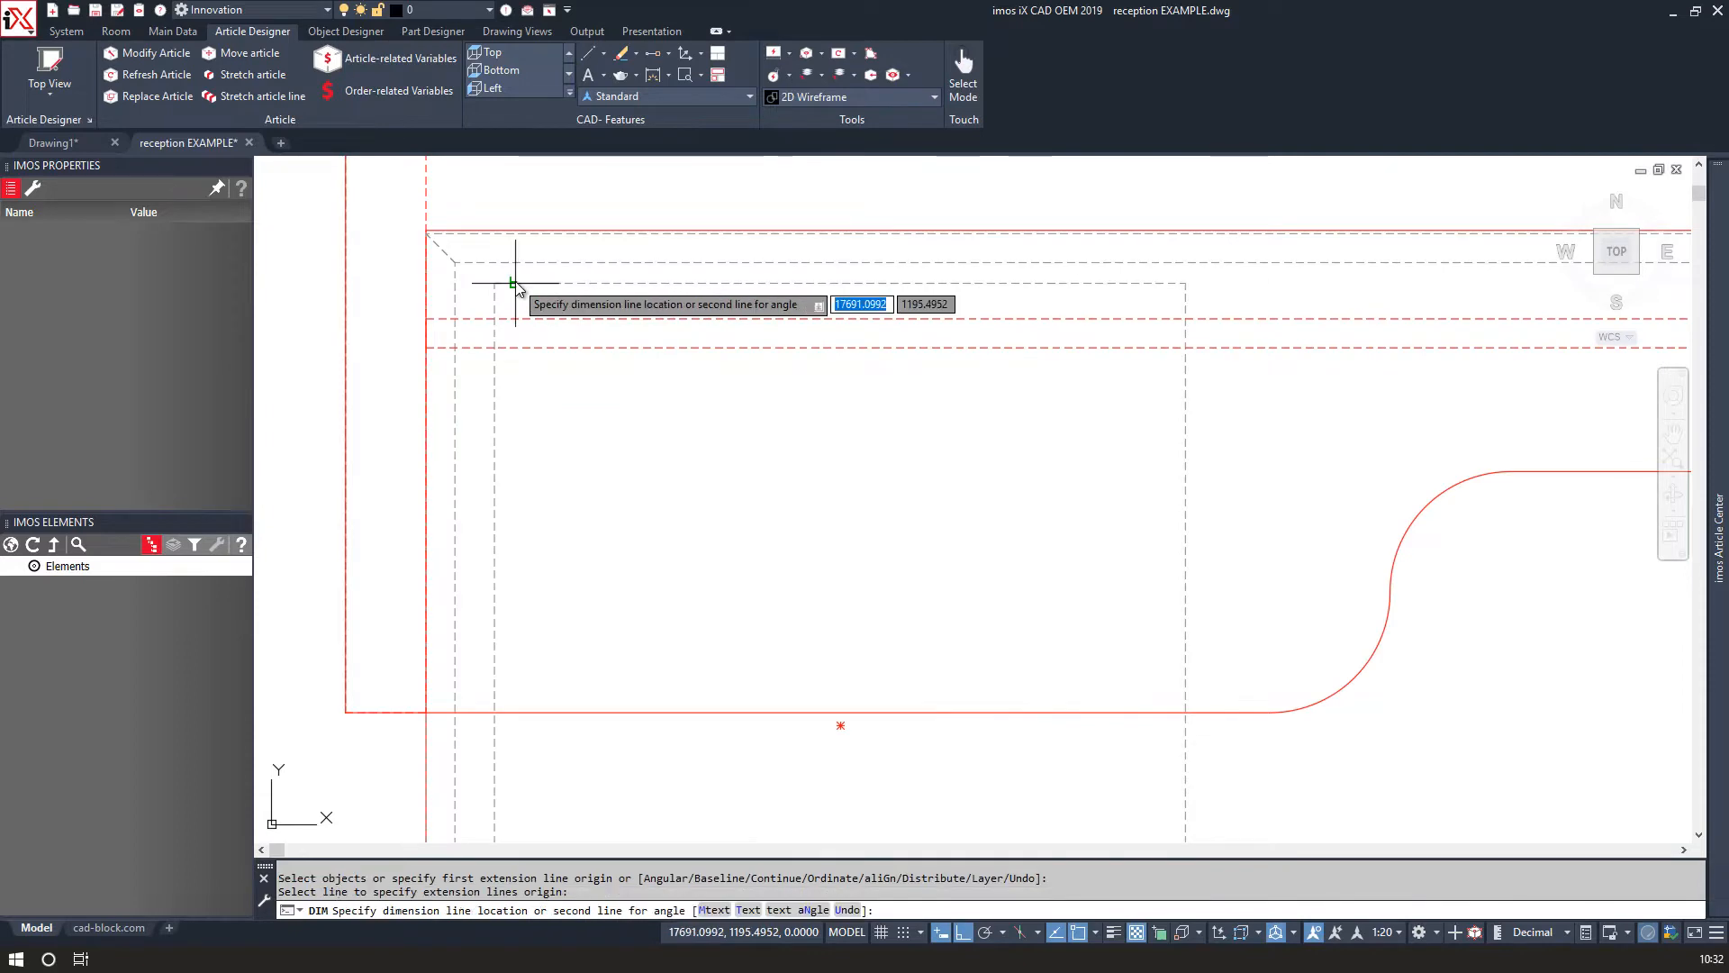
scroll(521, 261, down, 5)
click(571, 180)
scroll(540, 397, up, 3)
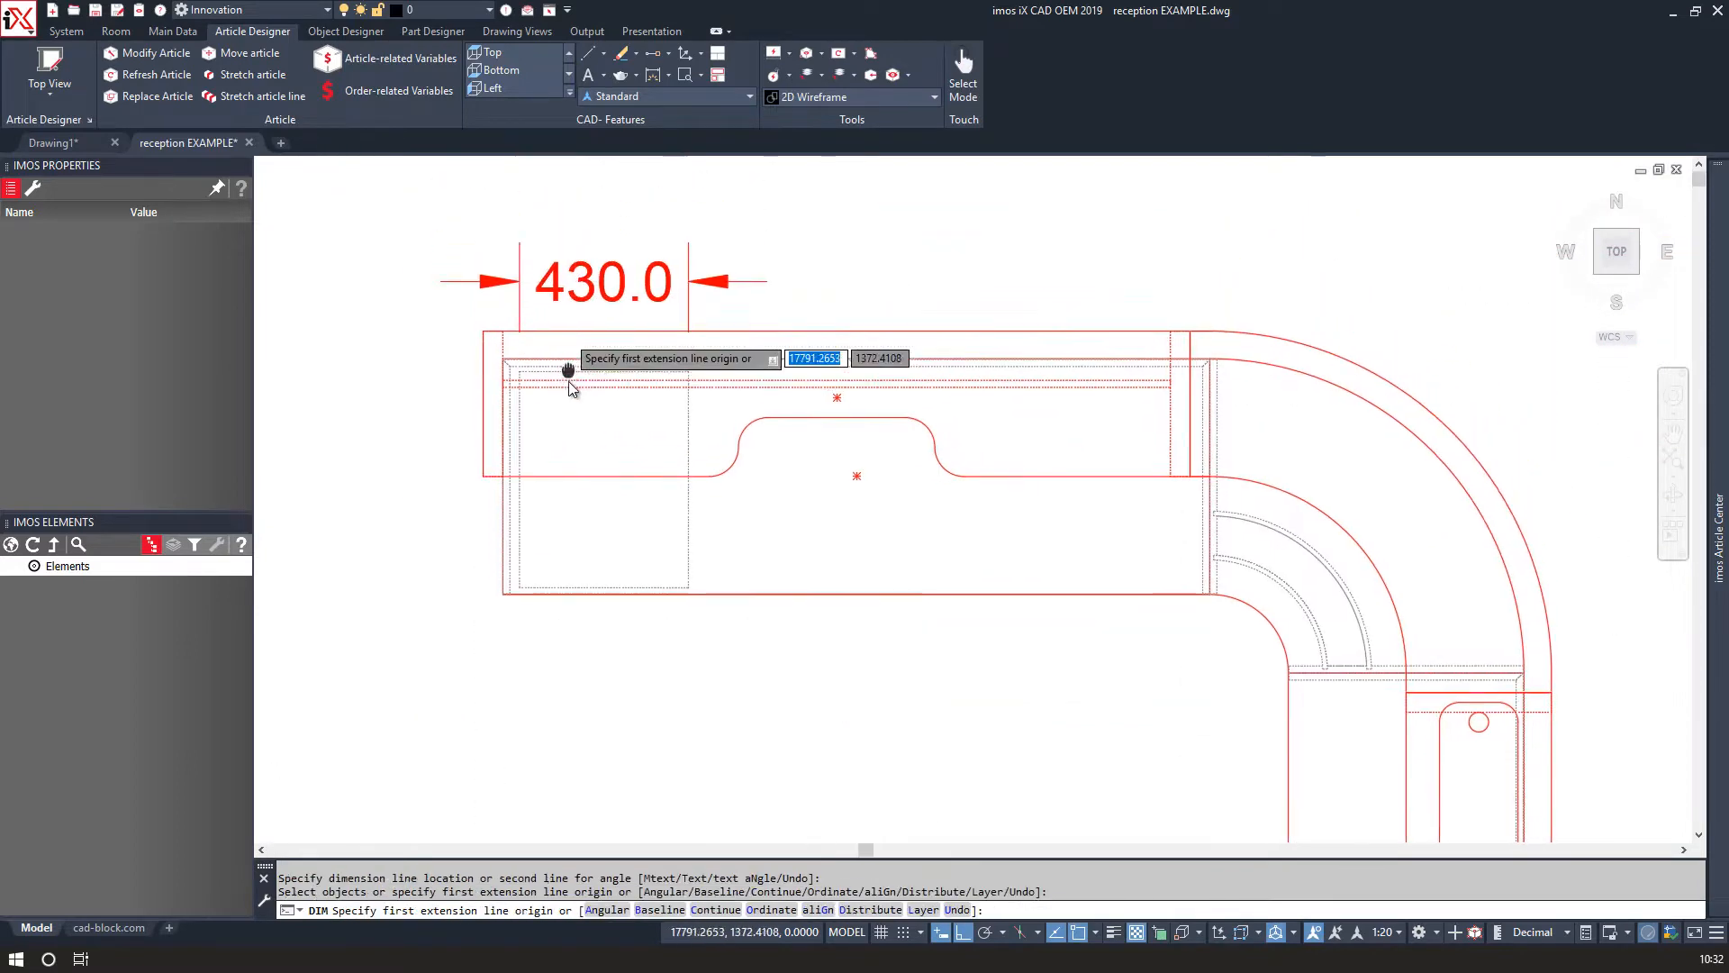
click(509, 424)
click(508, 424)
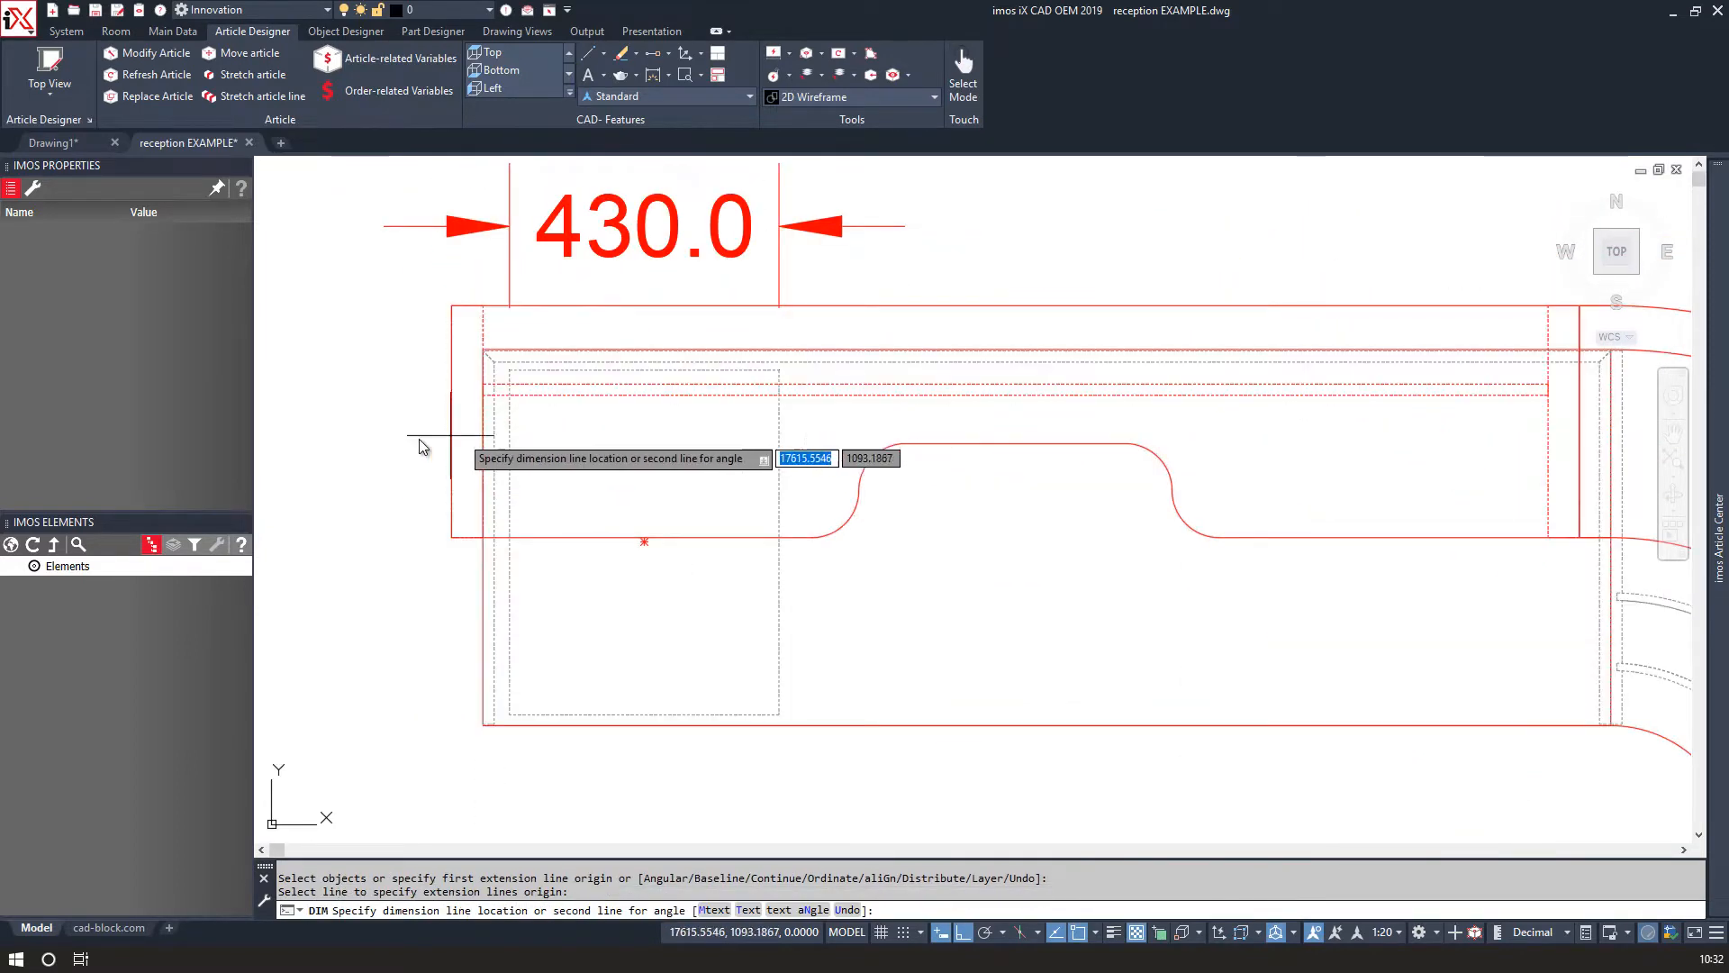
click(390, 448)
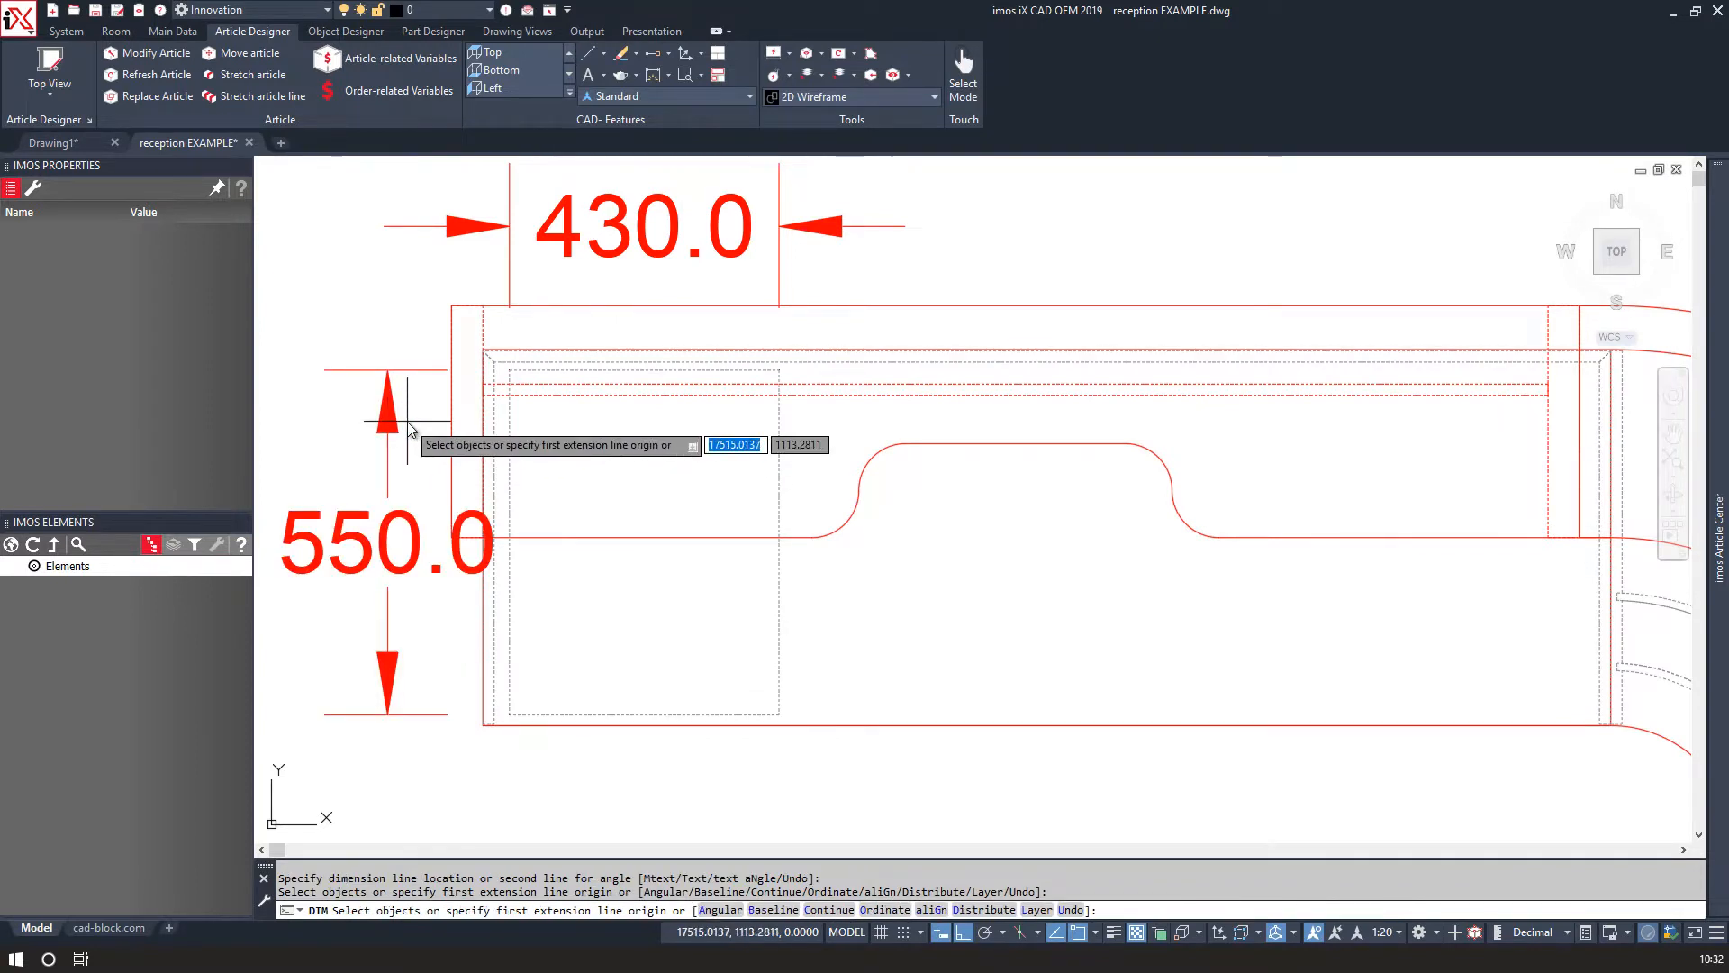
Delete the two temporary dimensions.
key(Escape)
click(566, 455)
click(355, 322)
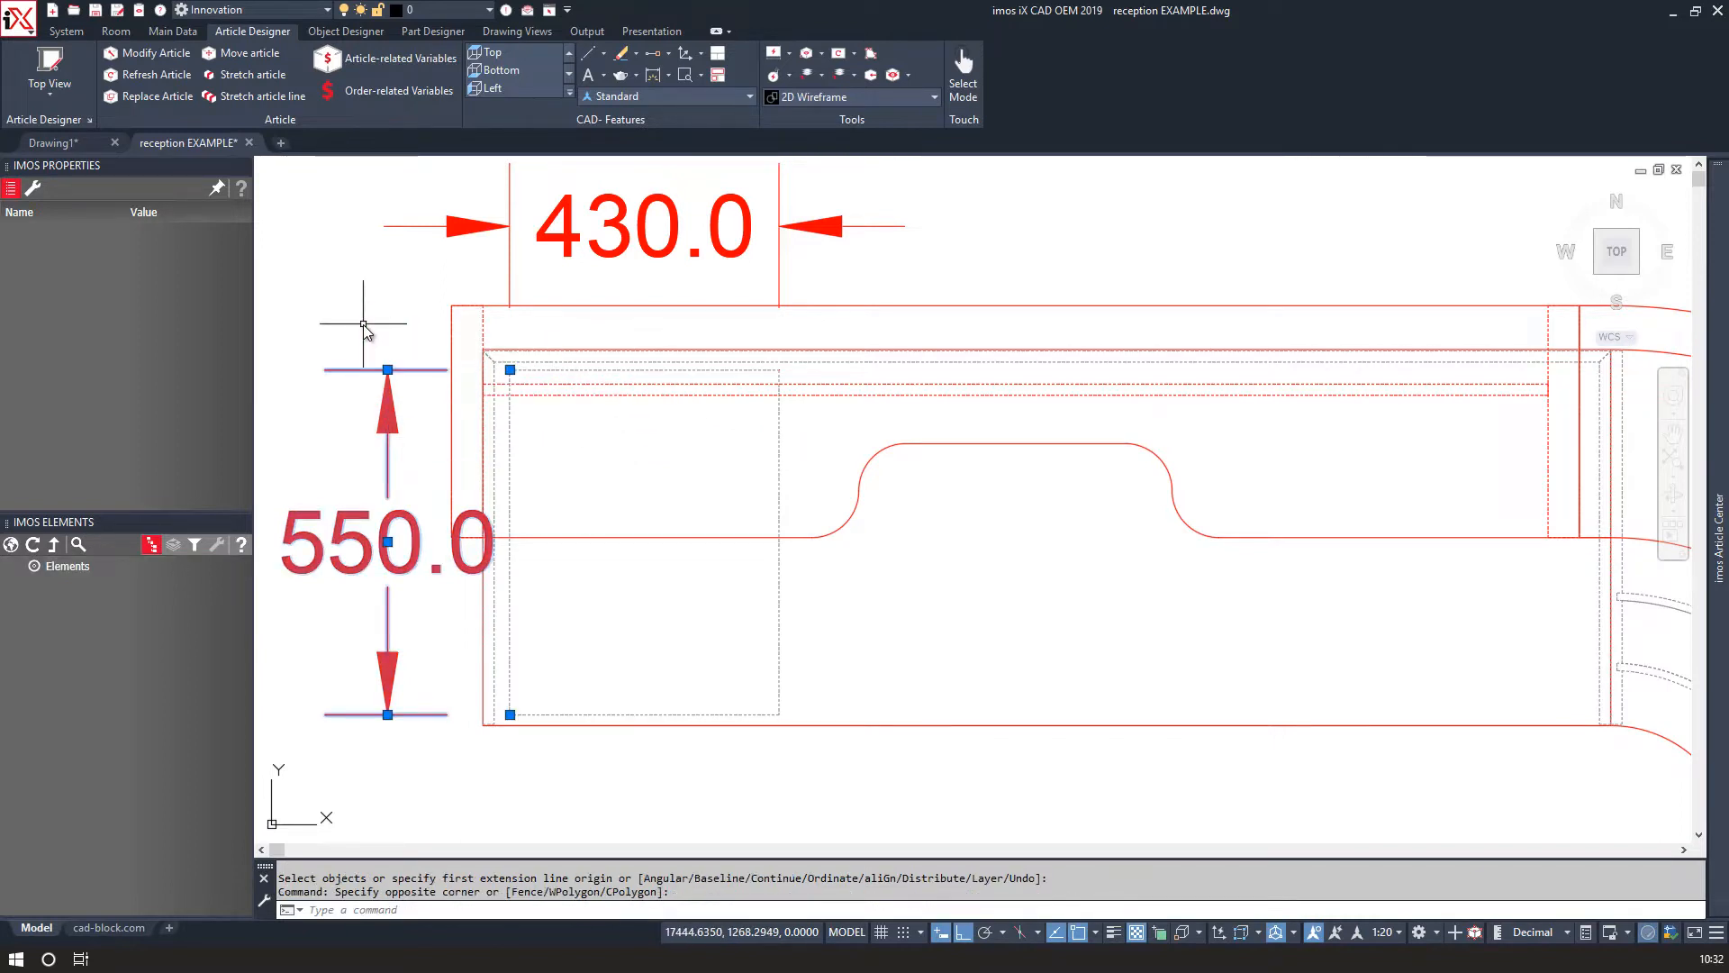
click(455, 278)
click(418, 218)
key(Delete)
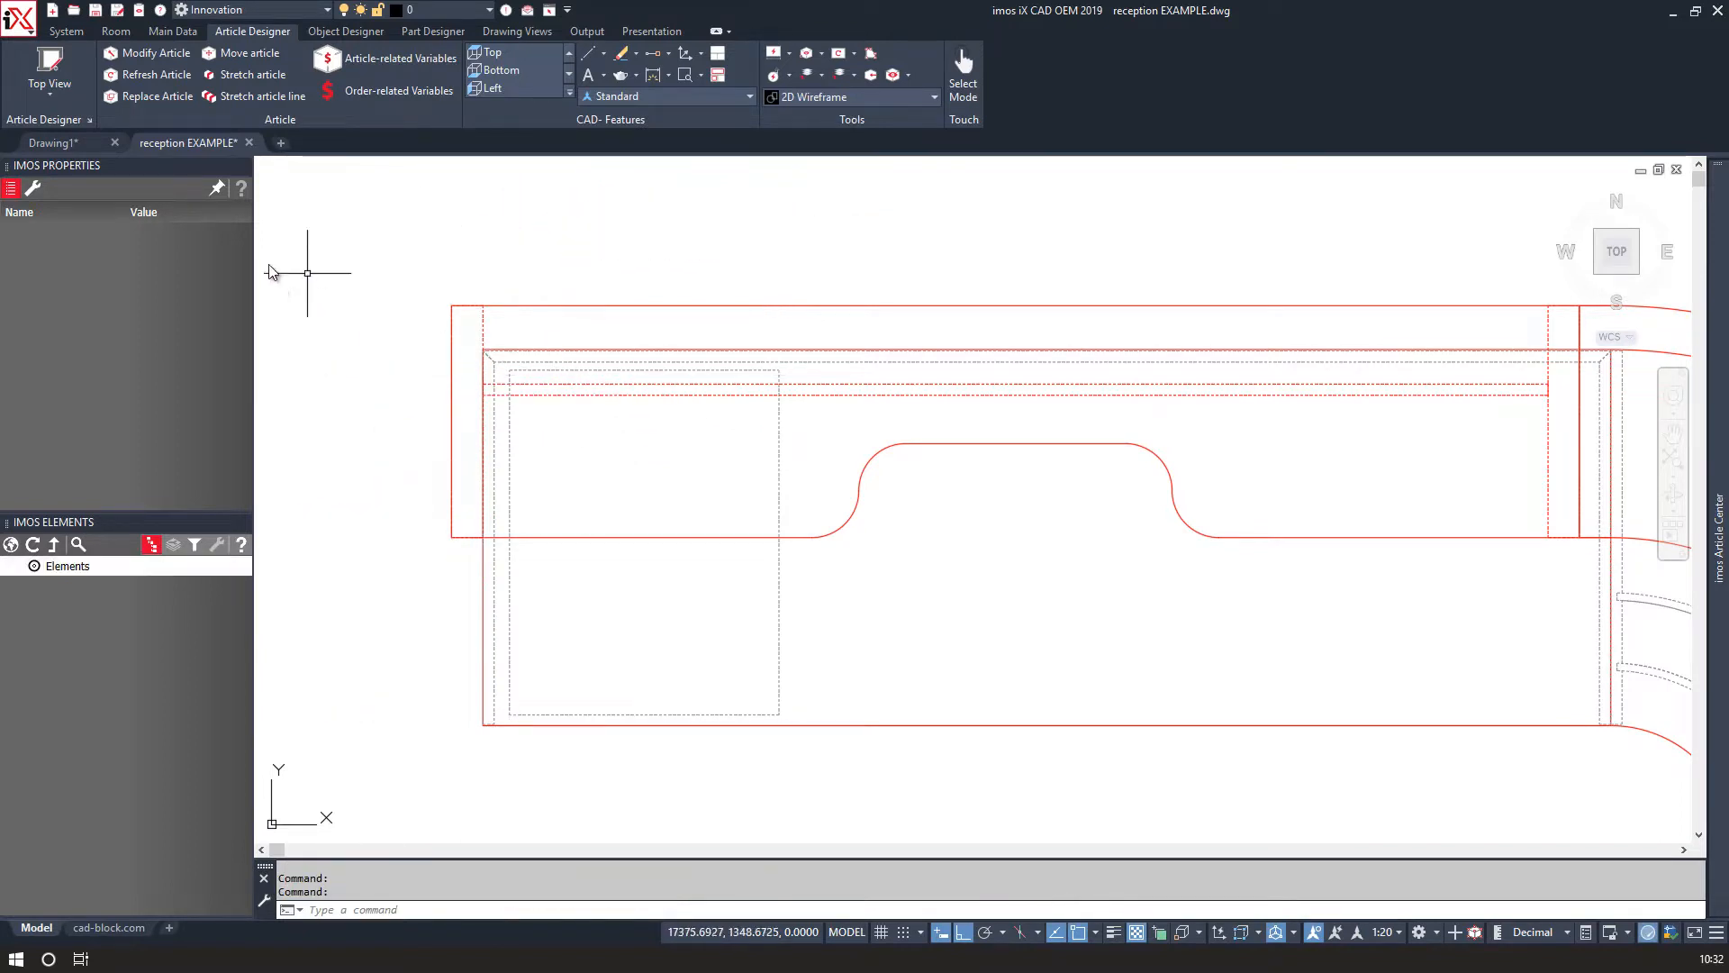
Open the Top View Article Designer and set the design parameter to DP_O_Var and construction rules to CR_O_STANDARD.
click(41, 63)
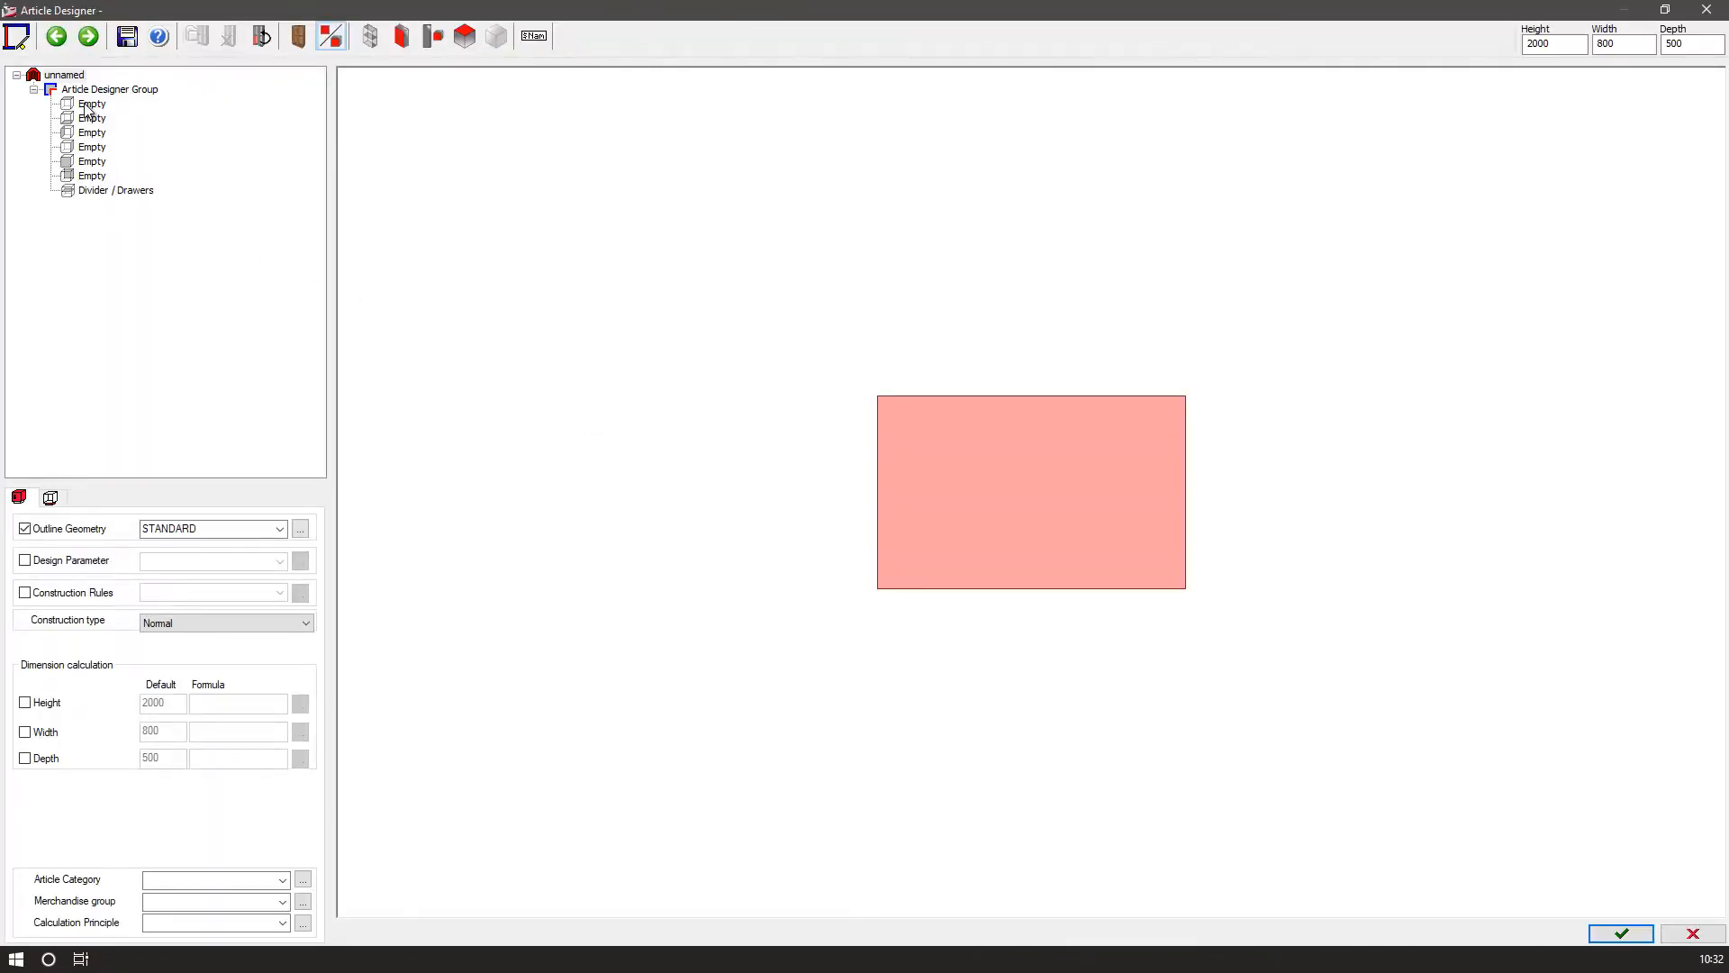
click(90, 105)
click(64, 76)
click(36, 562)
click(26, 593)
click(240, 562)
click(280, 562)
click(207, 602)
click(280, 593)
click(205, 632)
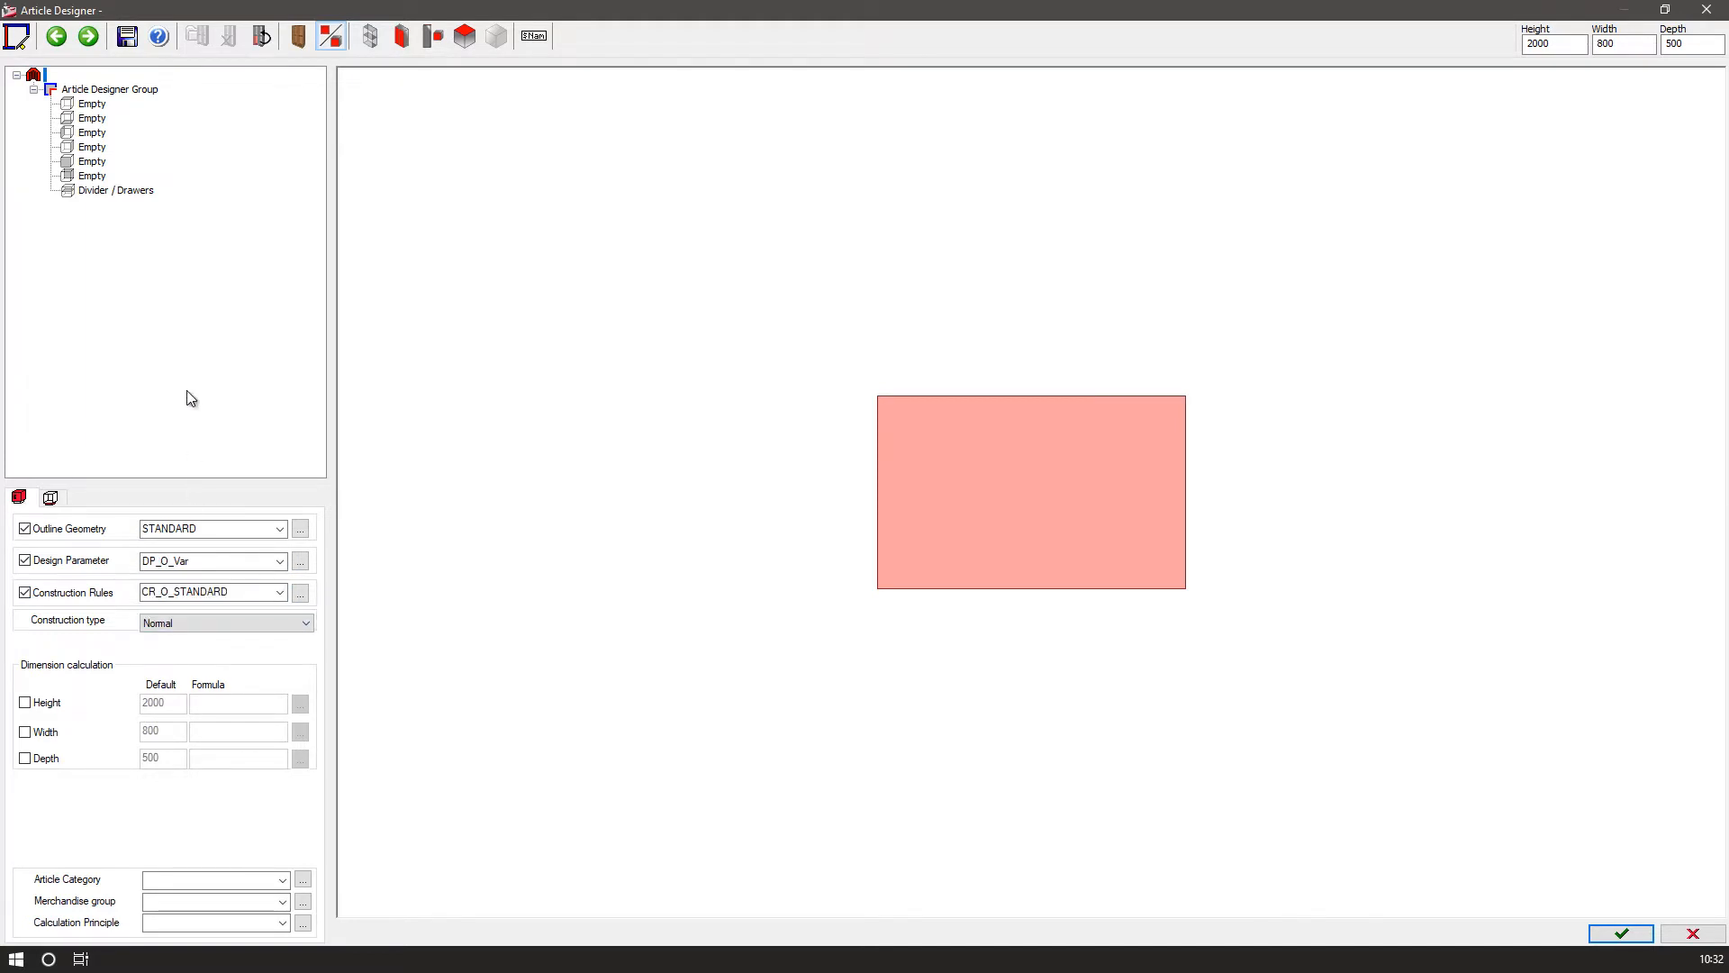
Add top shelf, bottom shelf, both side panels and a back, using CP_O_2_BPI_0002_DC for the back.
click(86, 103)
click(85, 118)
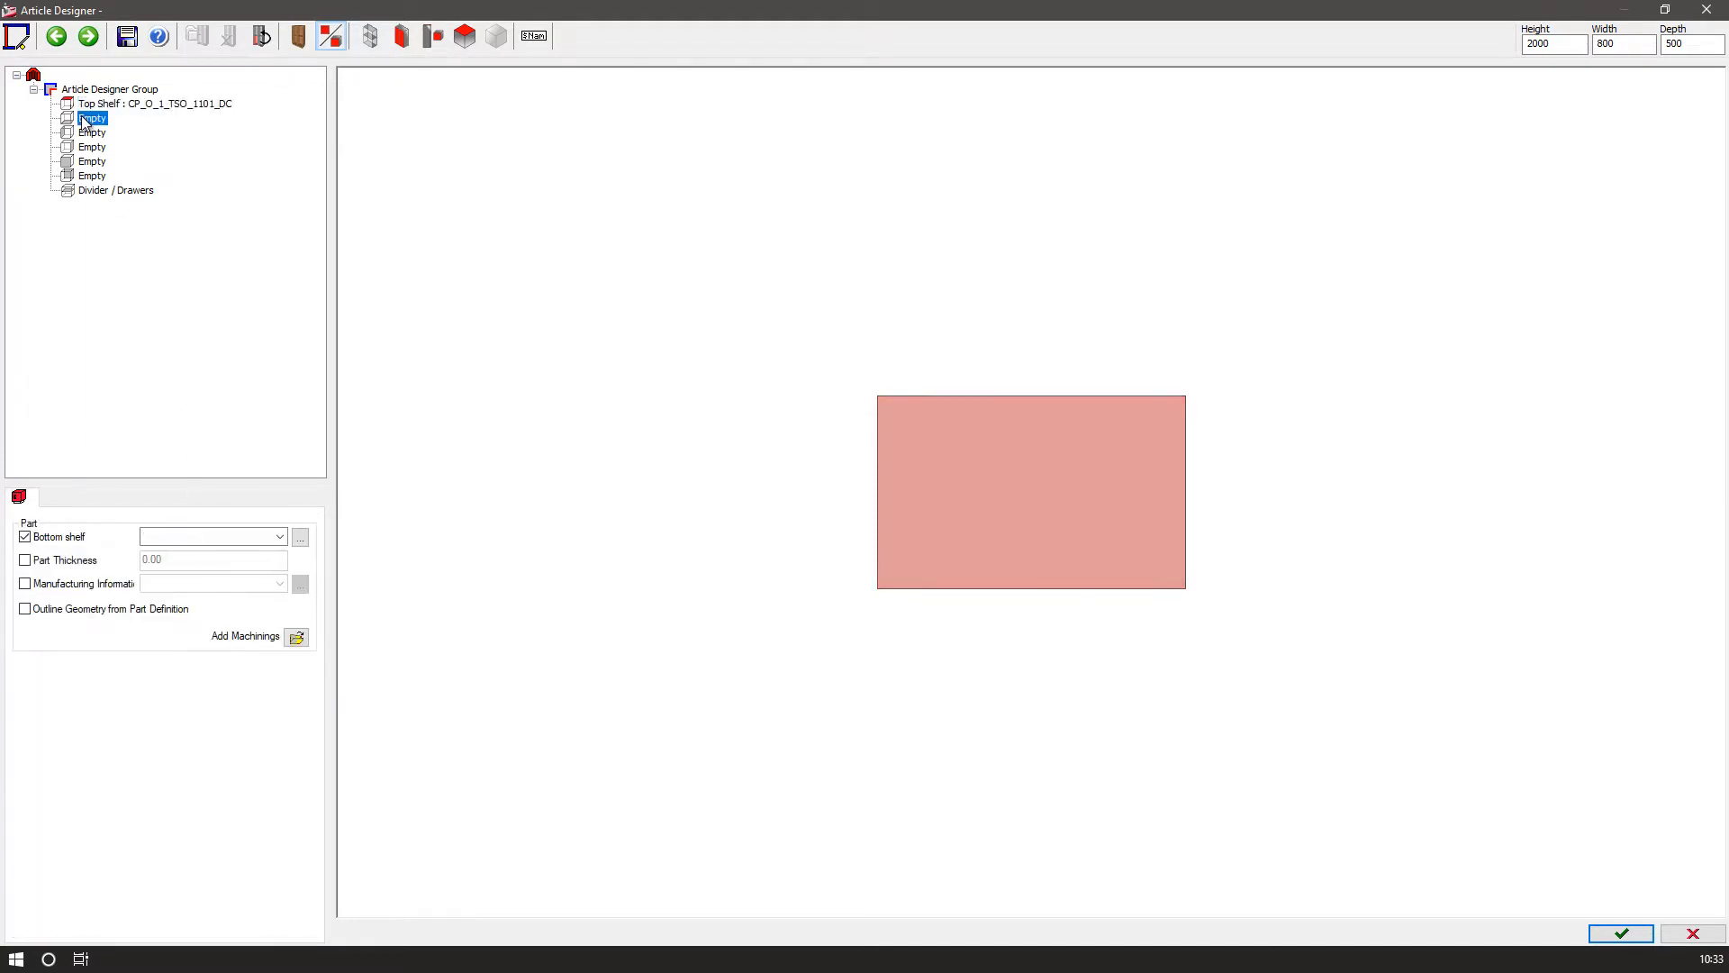
click(90, 133)
click(90, 147)
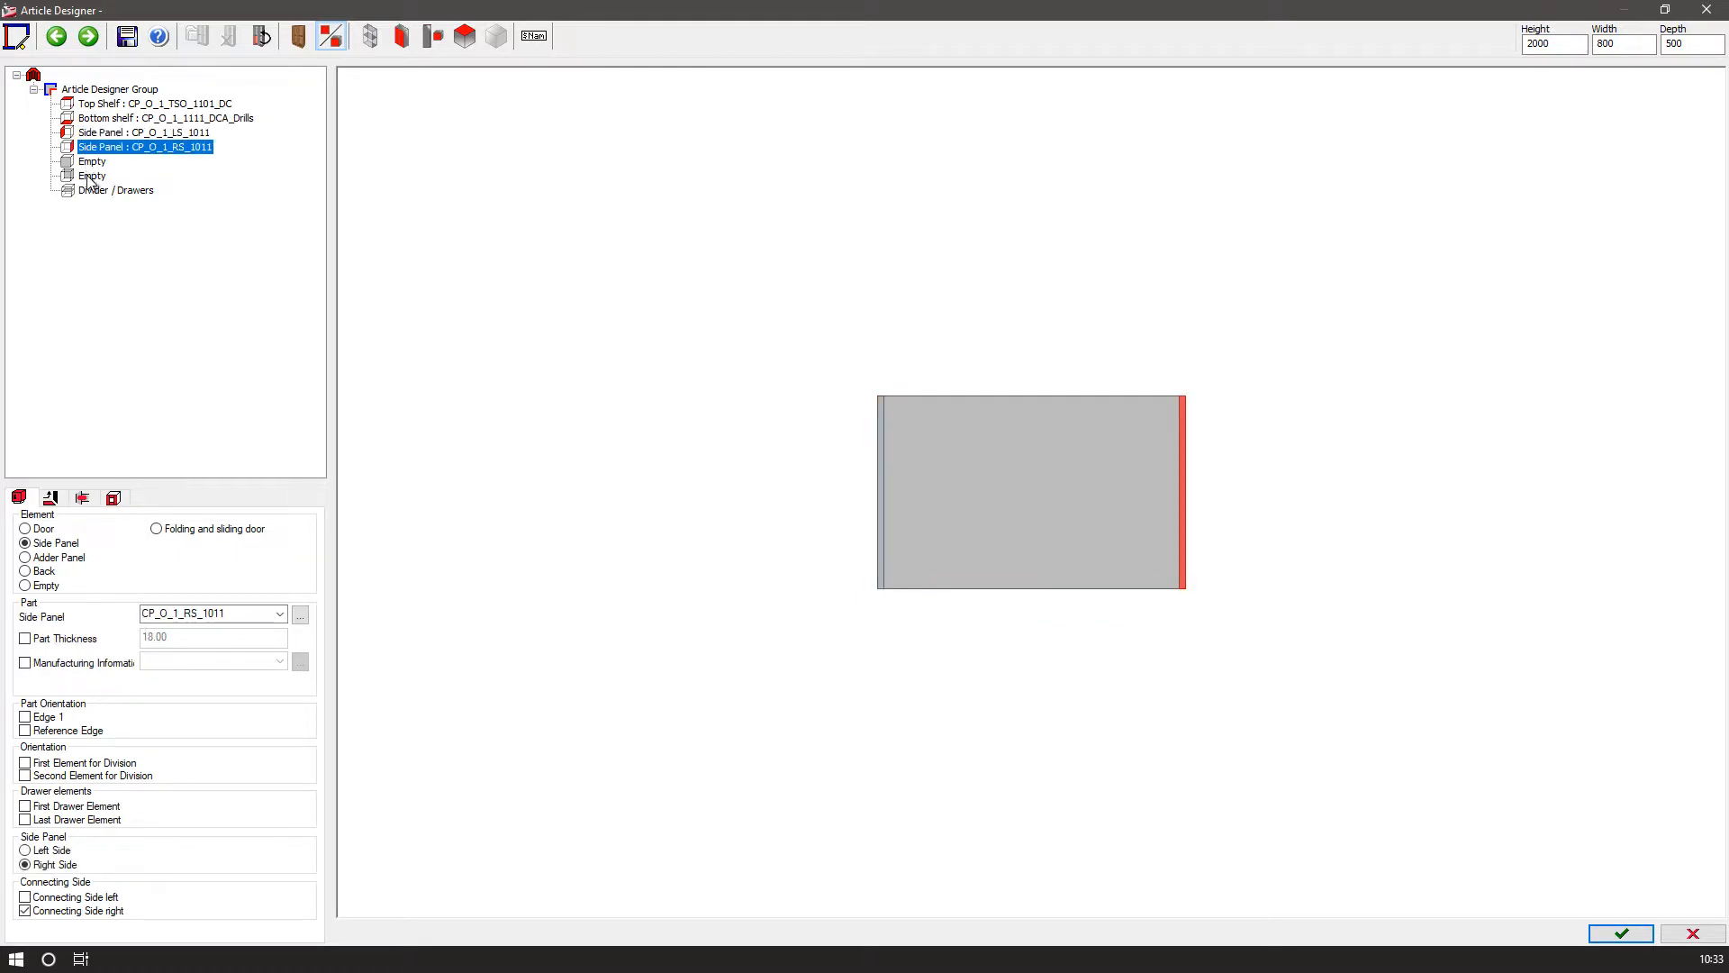
click(89, 176)
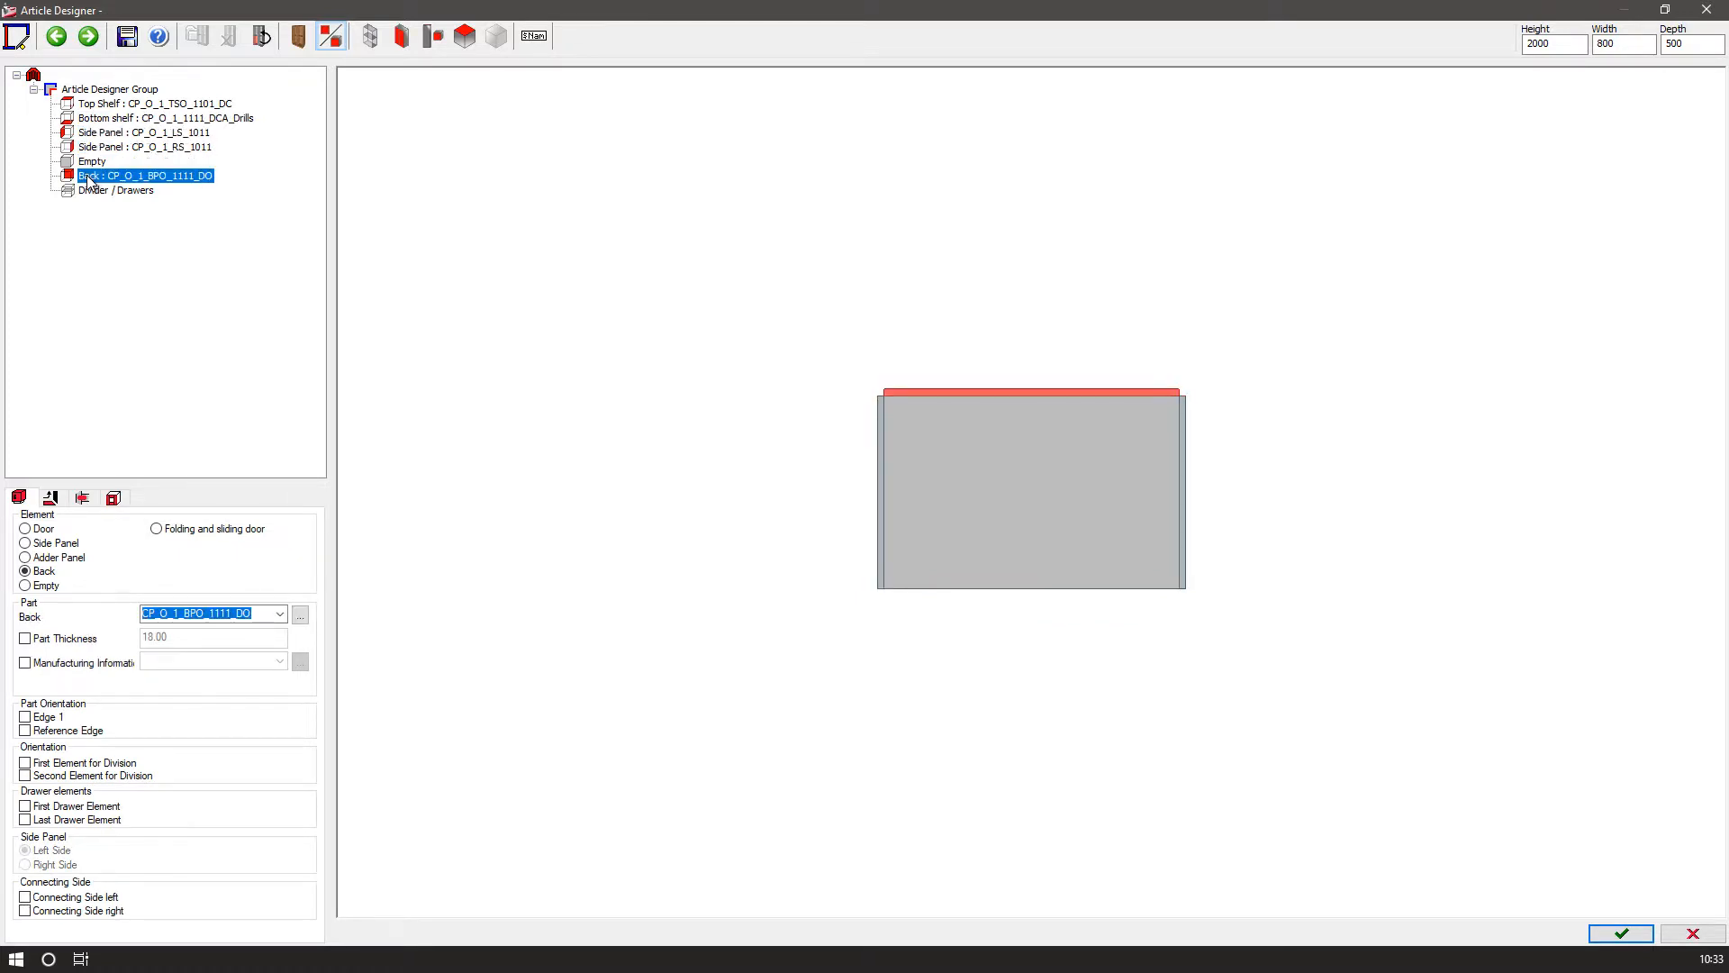
click(279, 614)
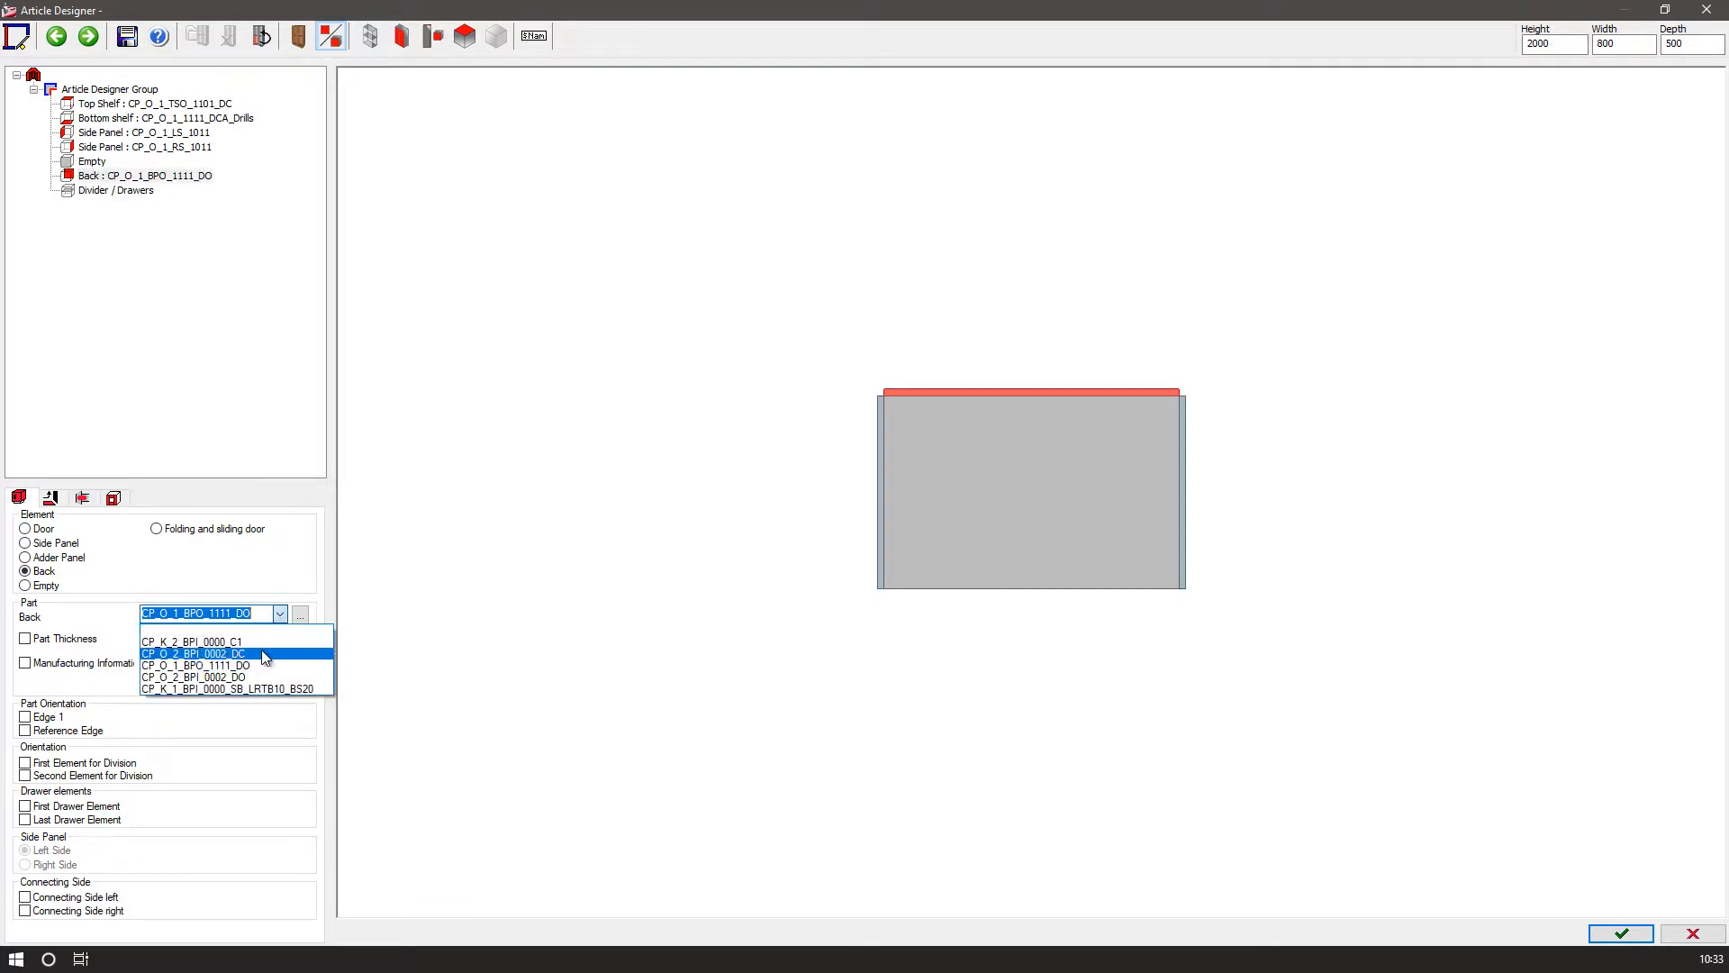
click(265, 654)
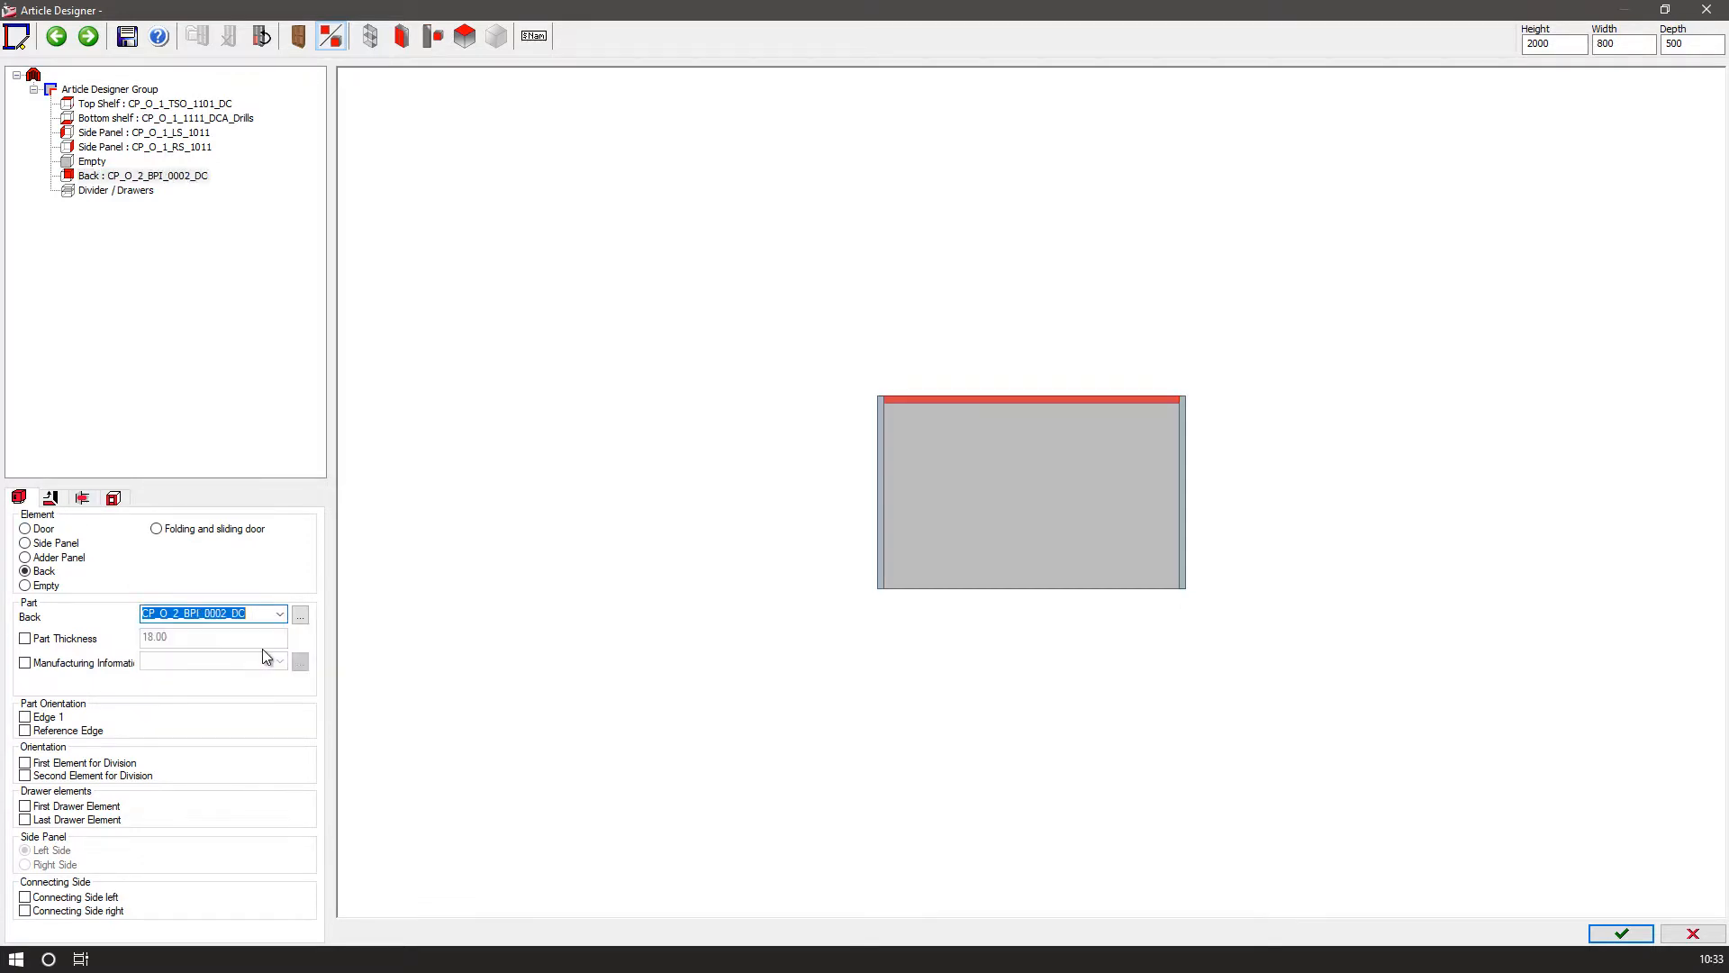
Set the article's height to 720, width to 430 and depth to 550.
double_click(1553, 43)
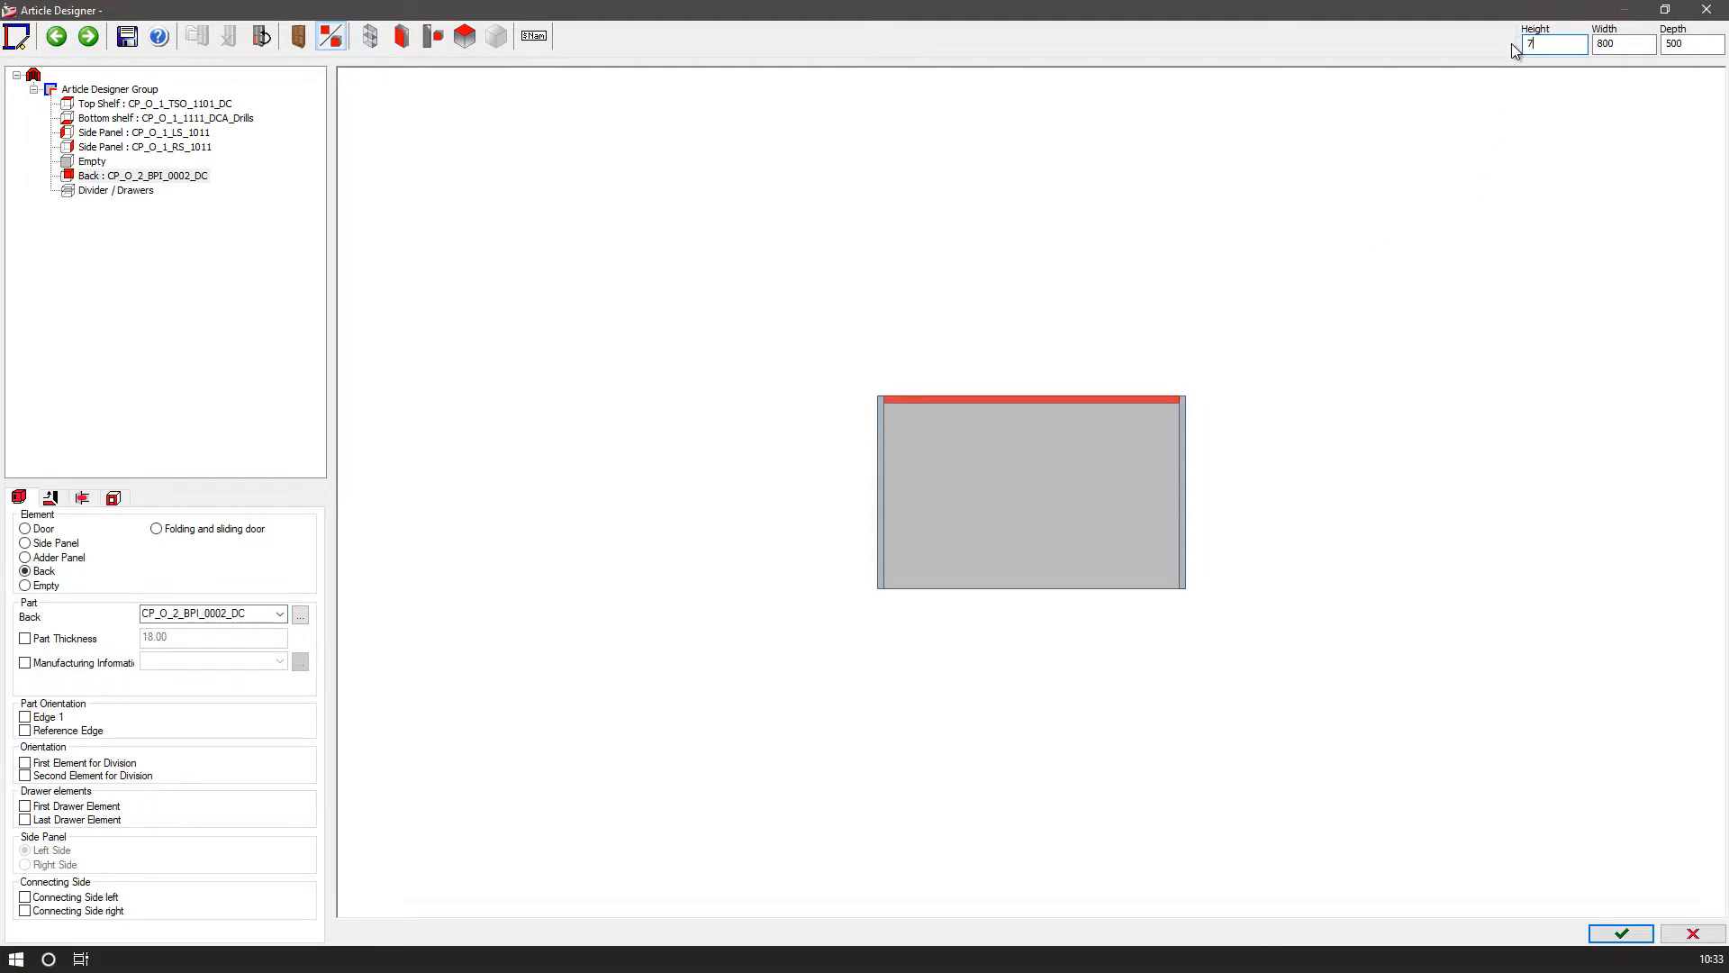
text(720)
key(Return)
double_click(1596, 45)
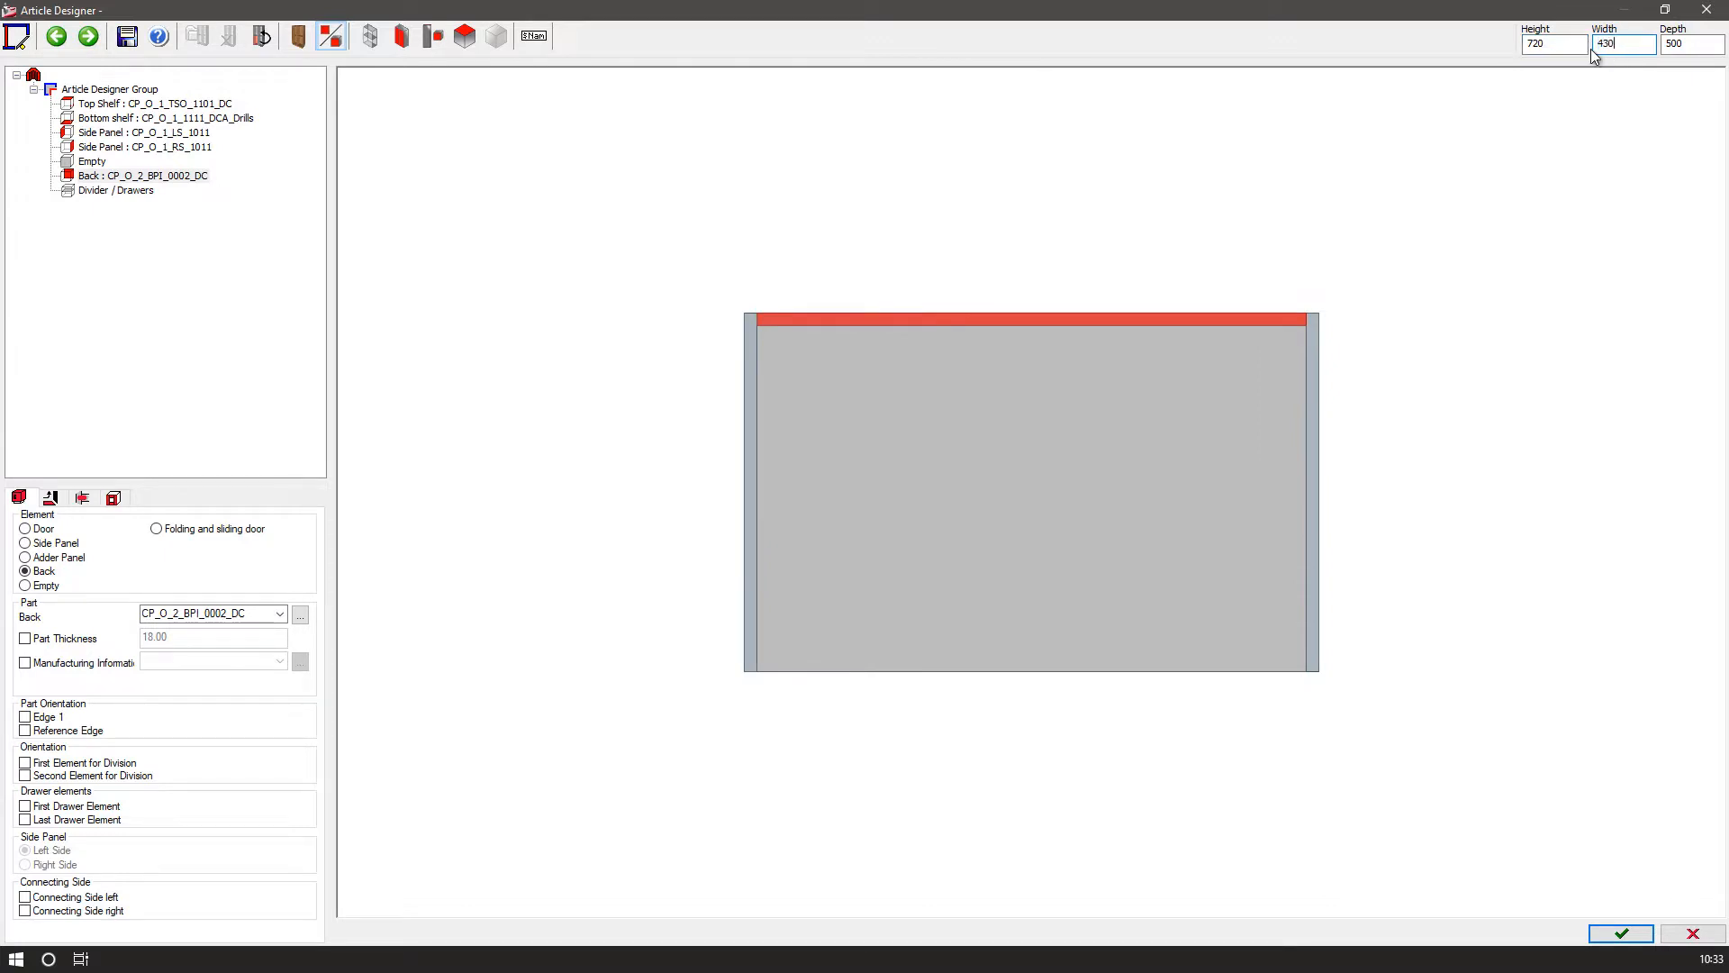
key(Return)
double_click(1668, 45)
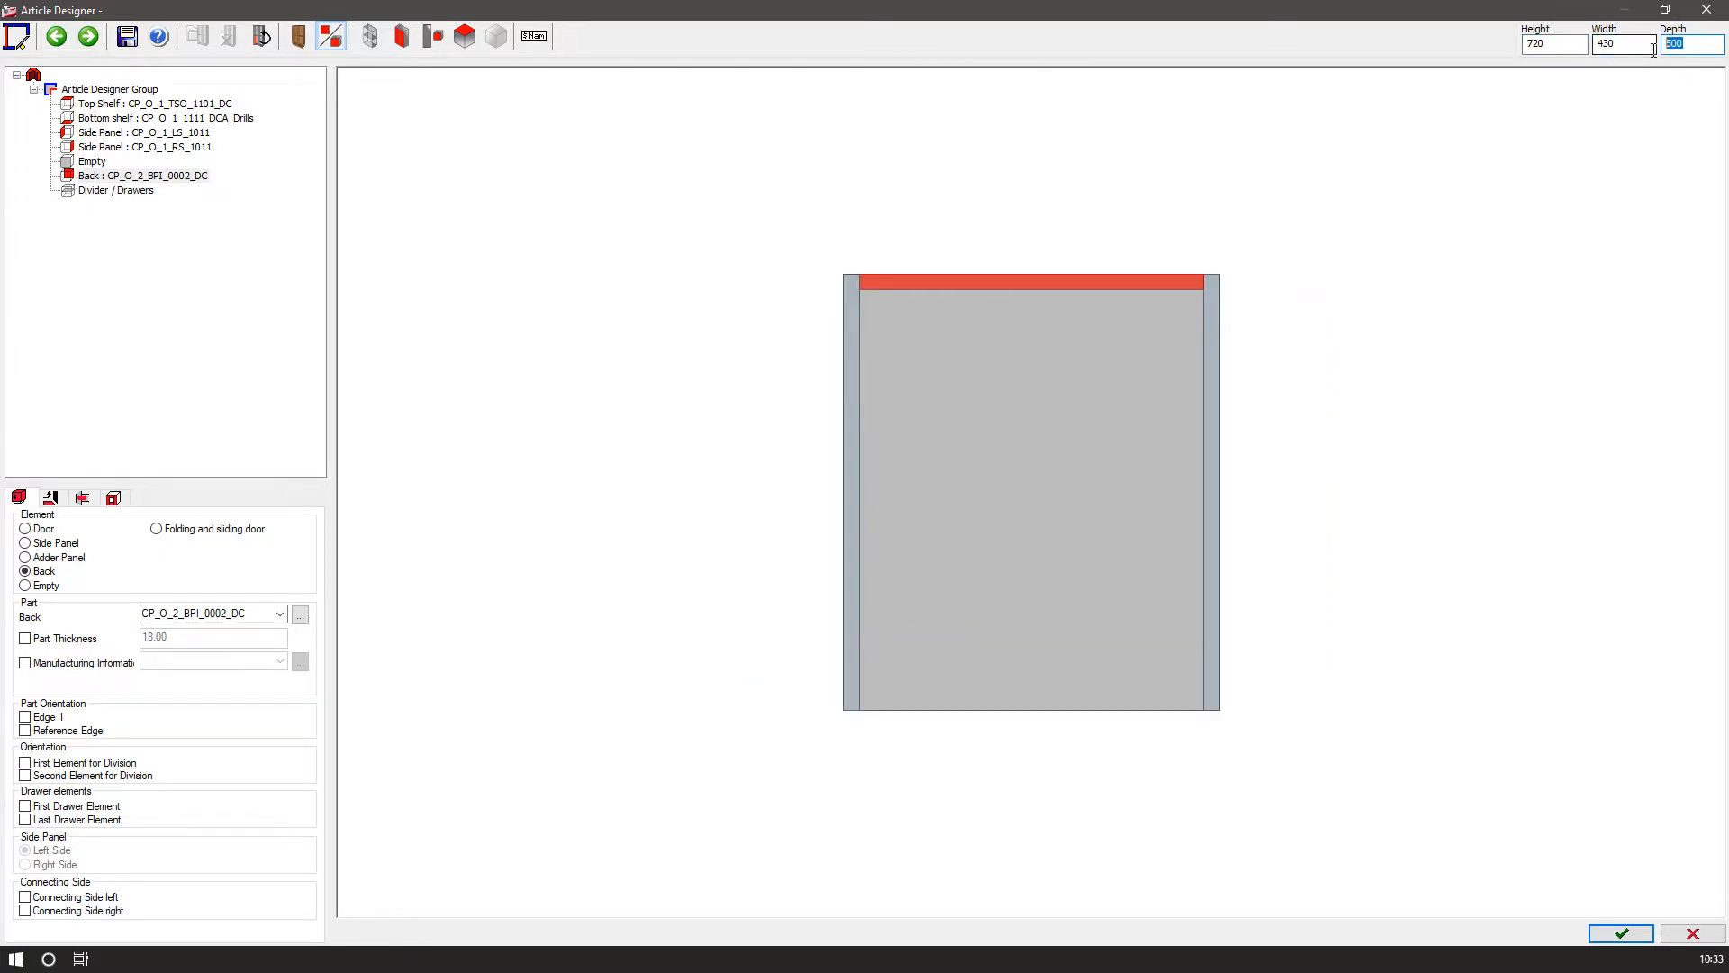
key(Return)
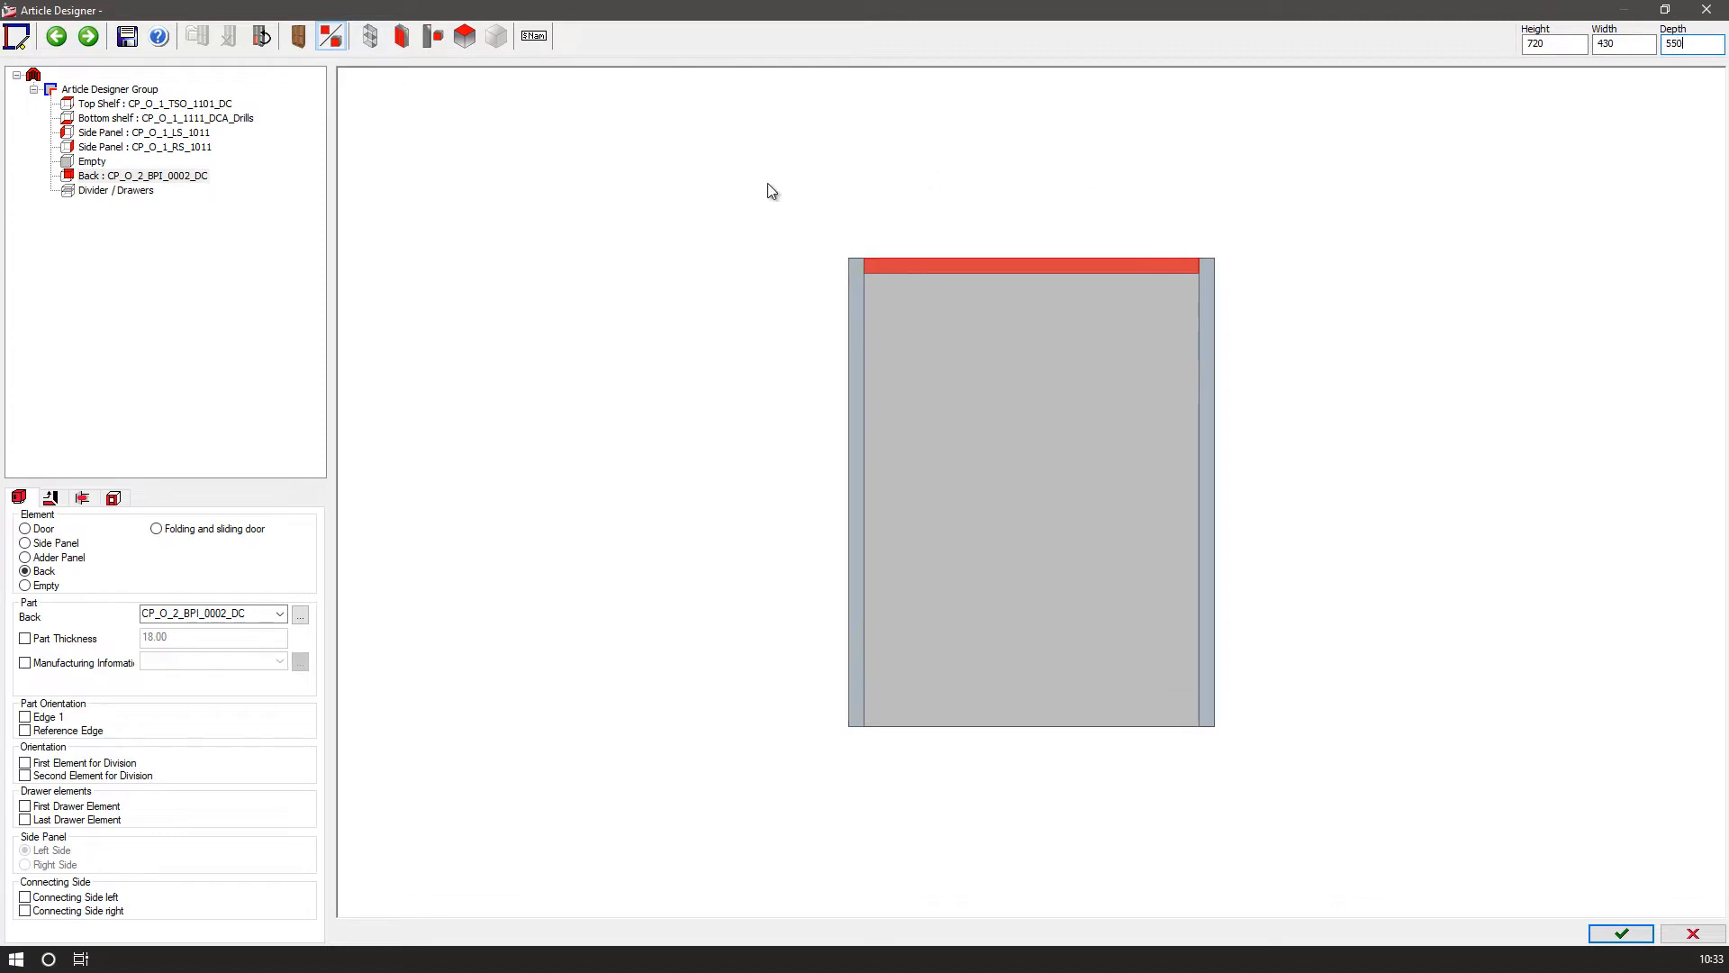
Enable the front definition of the Divider / Drawers zone and divide it into gaps 3:2:1.
click(108, 190)
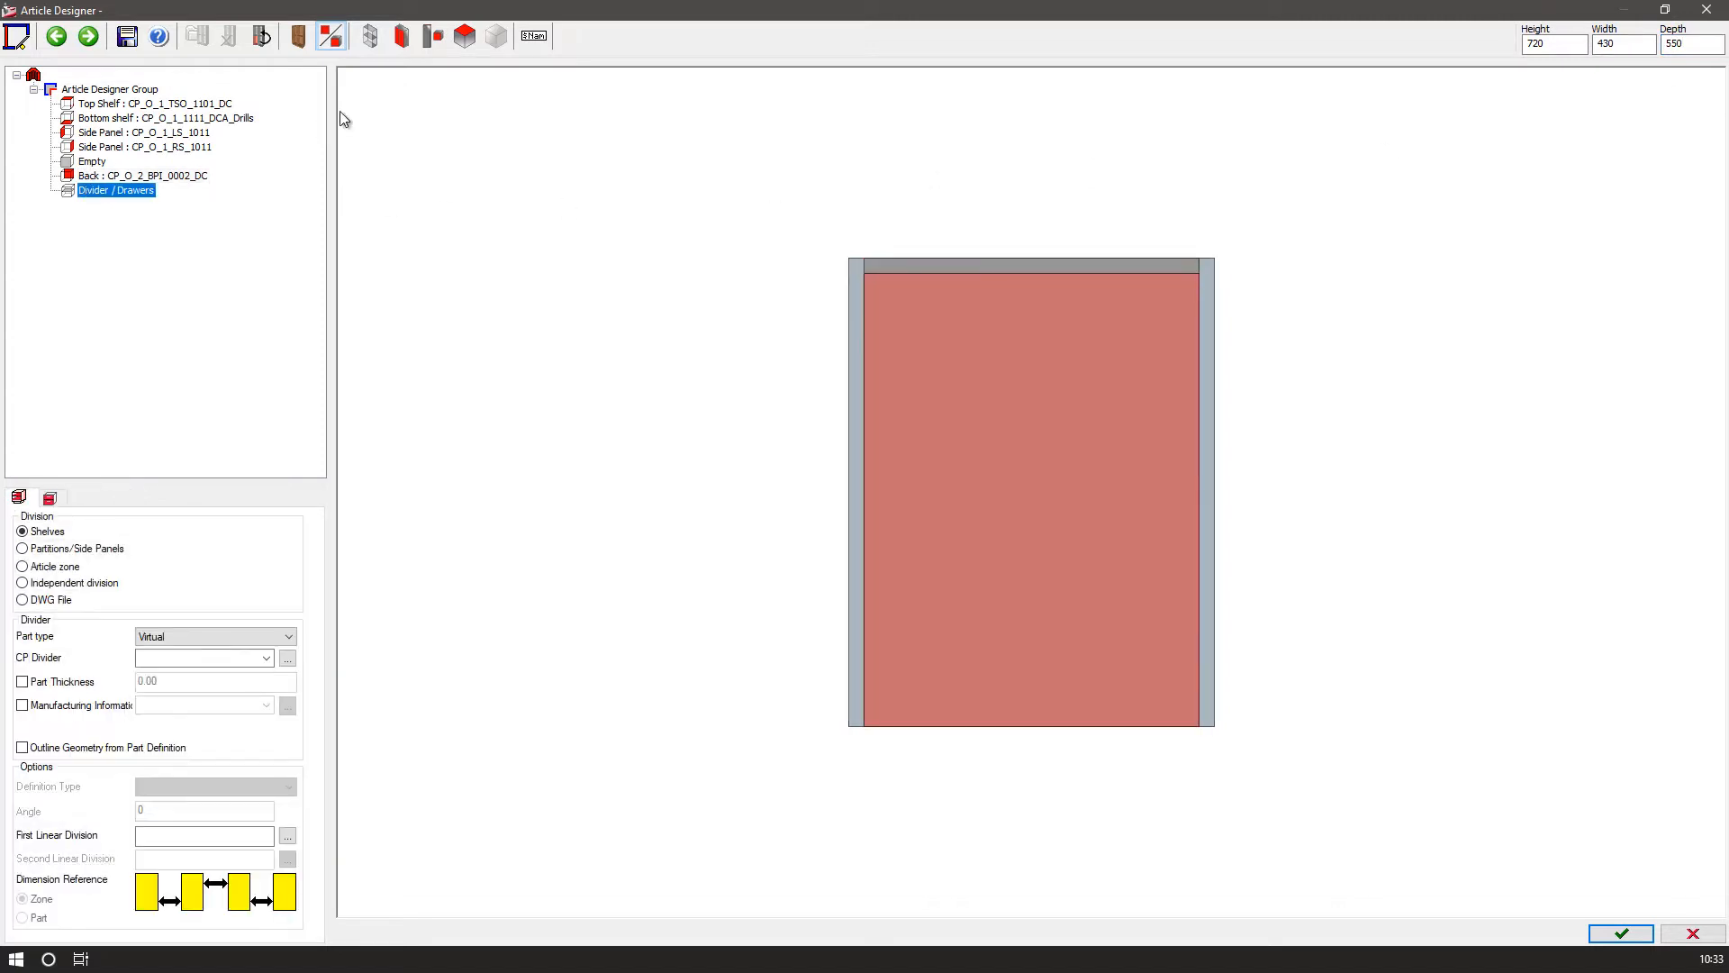
click(479, 41)
click(493, 76)
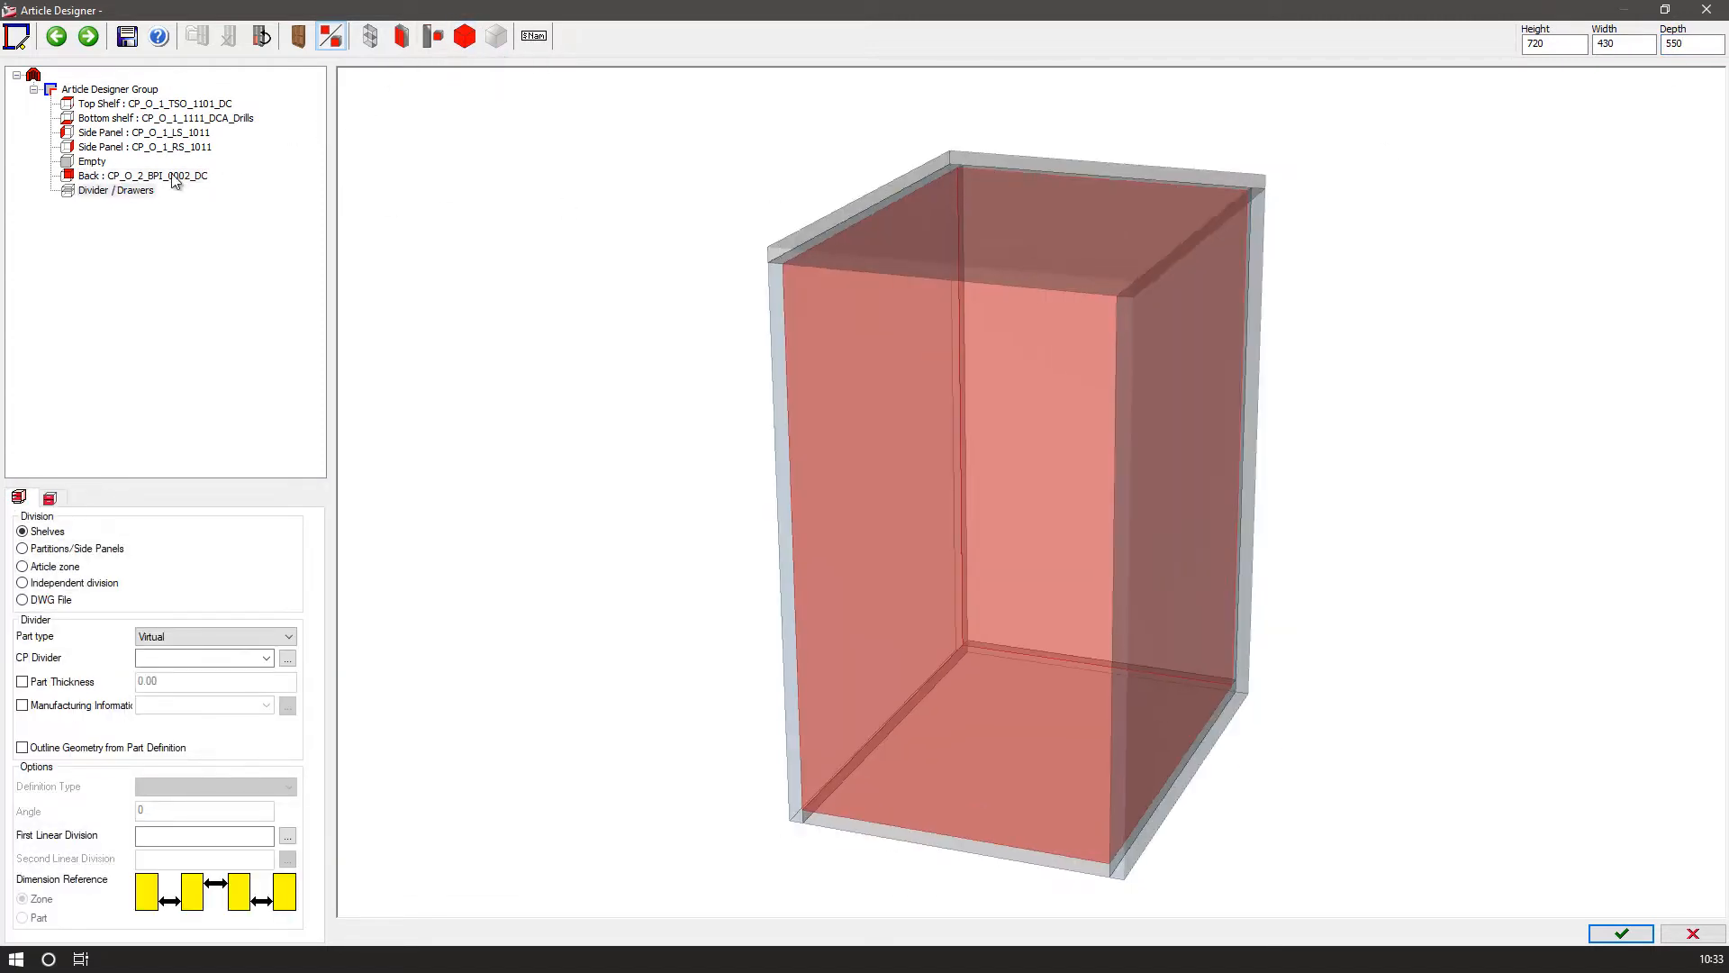
click(133, 192)
click(50, 498)
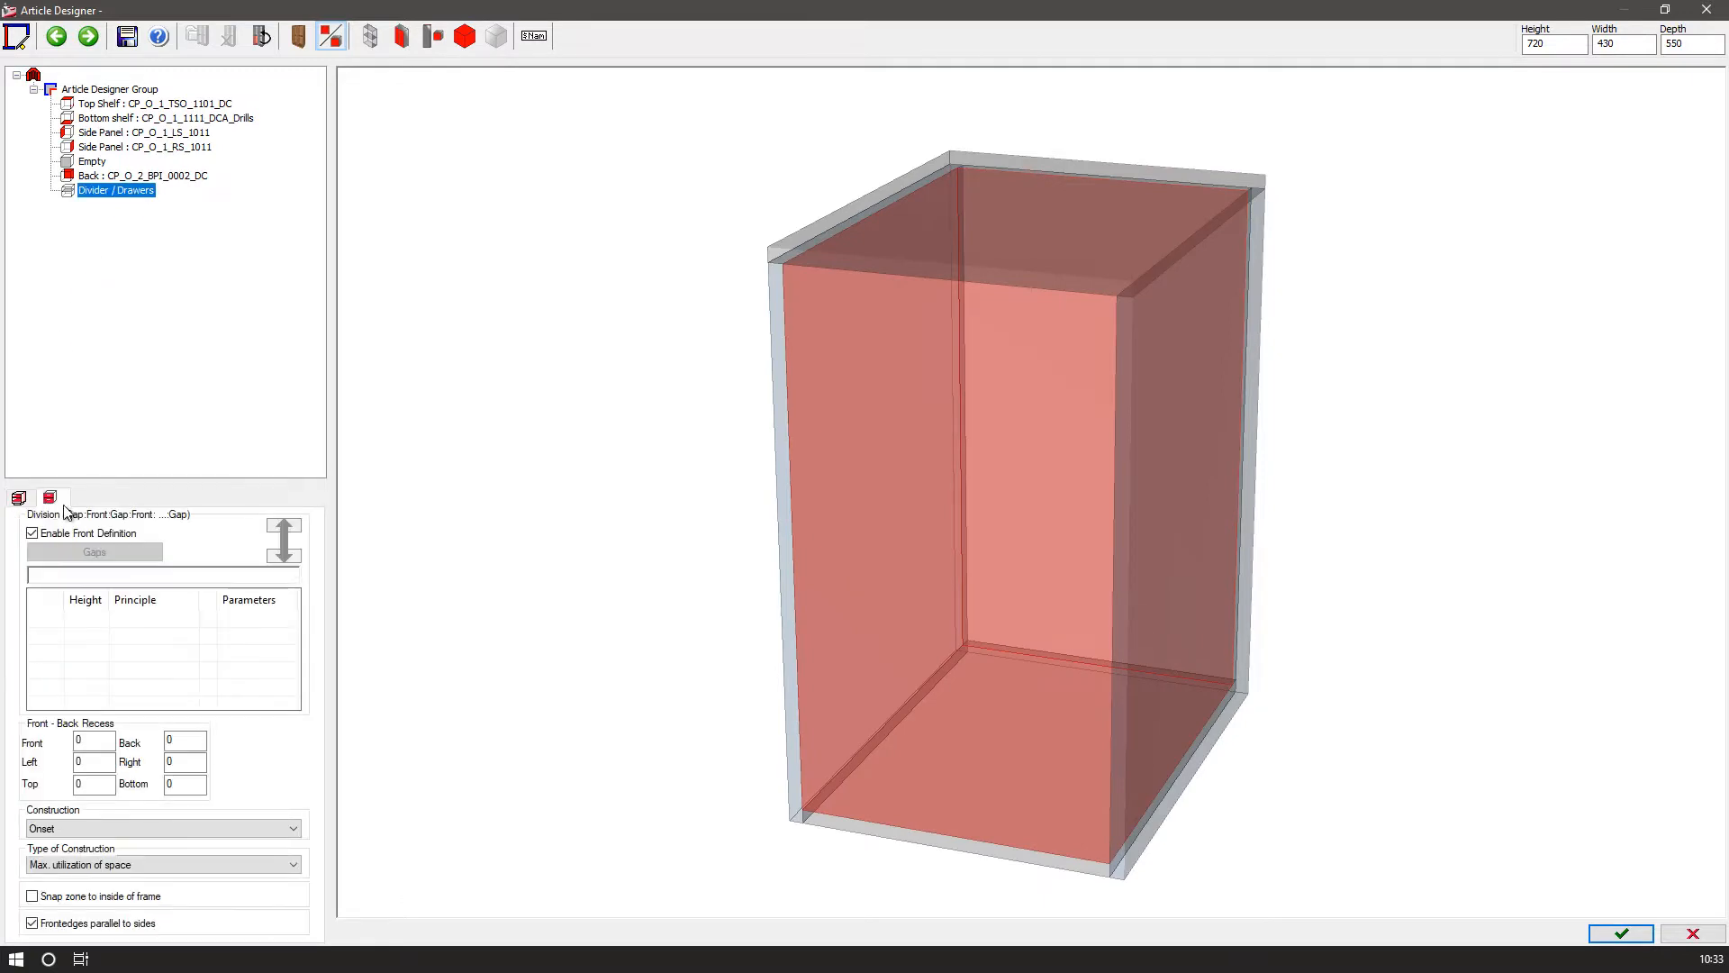
click(47, 576)
key(Return)
Assign He_Cont_Comp_set drawer principles to the three gaps and change the gap ratio to 3:1.5:1.
click(181, 618)
click(182, 619)
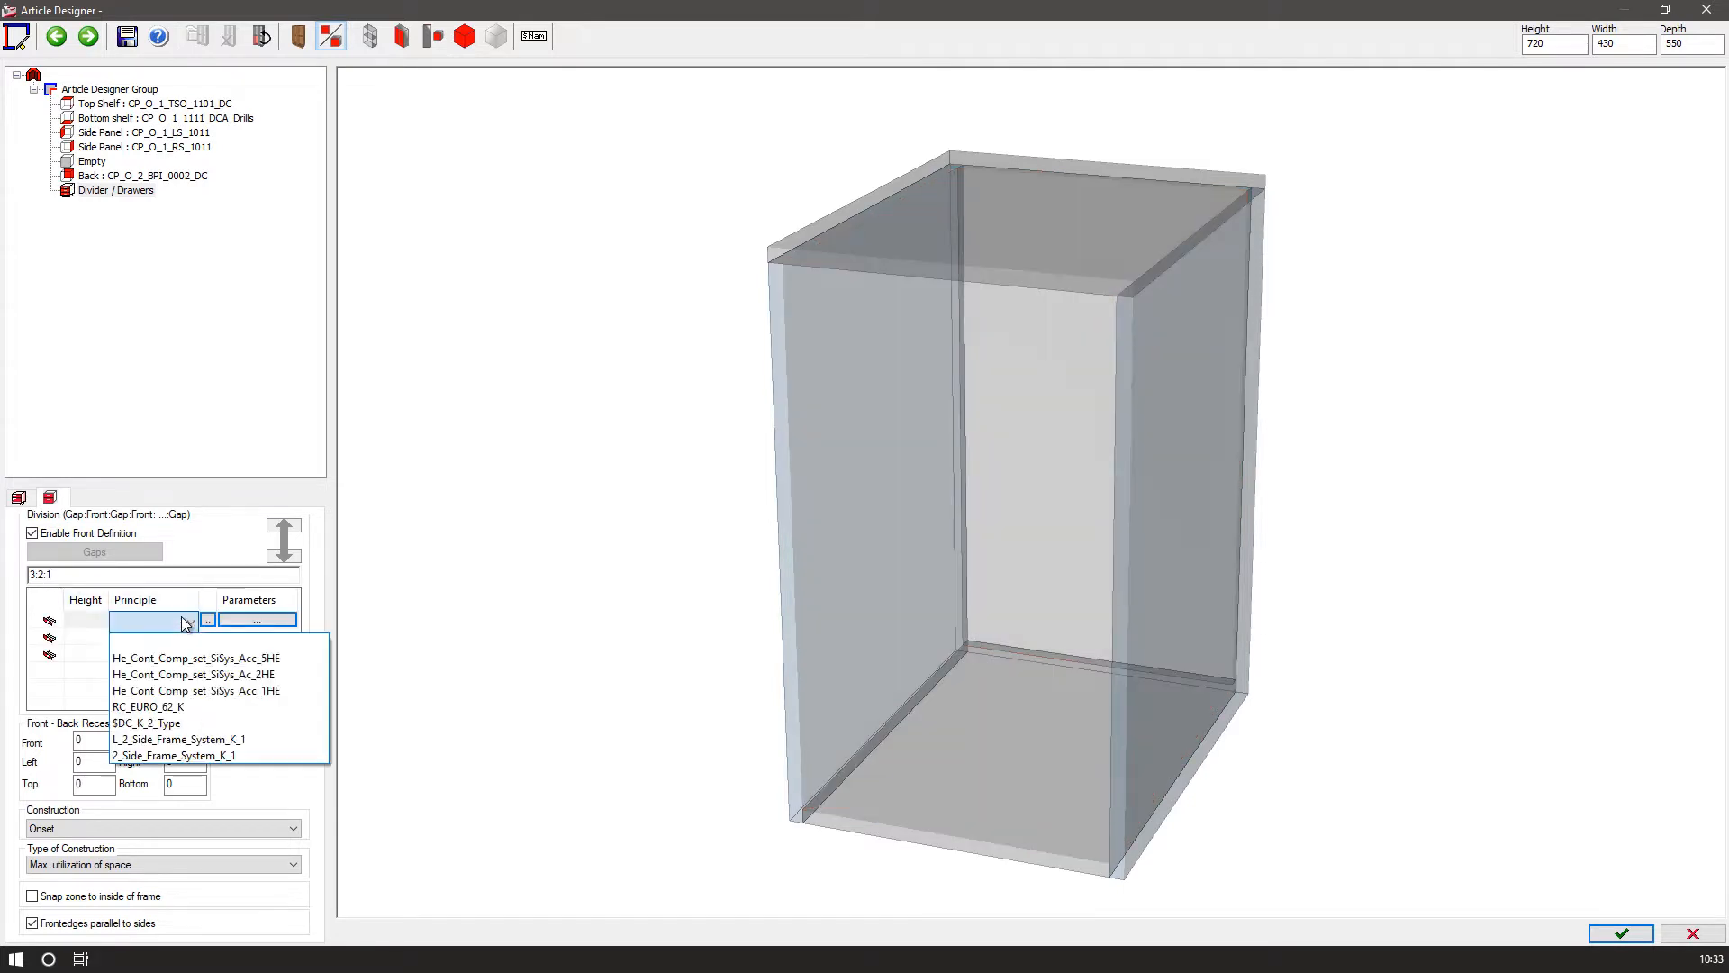
click(183, 658)
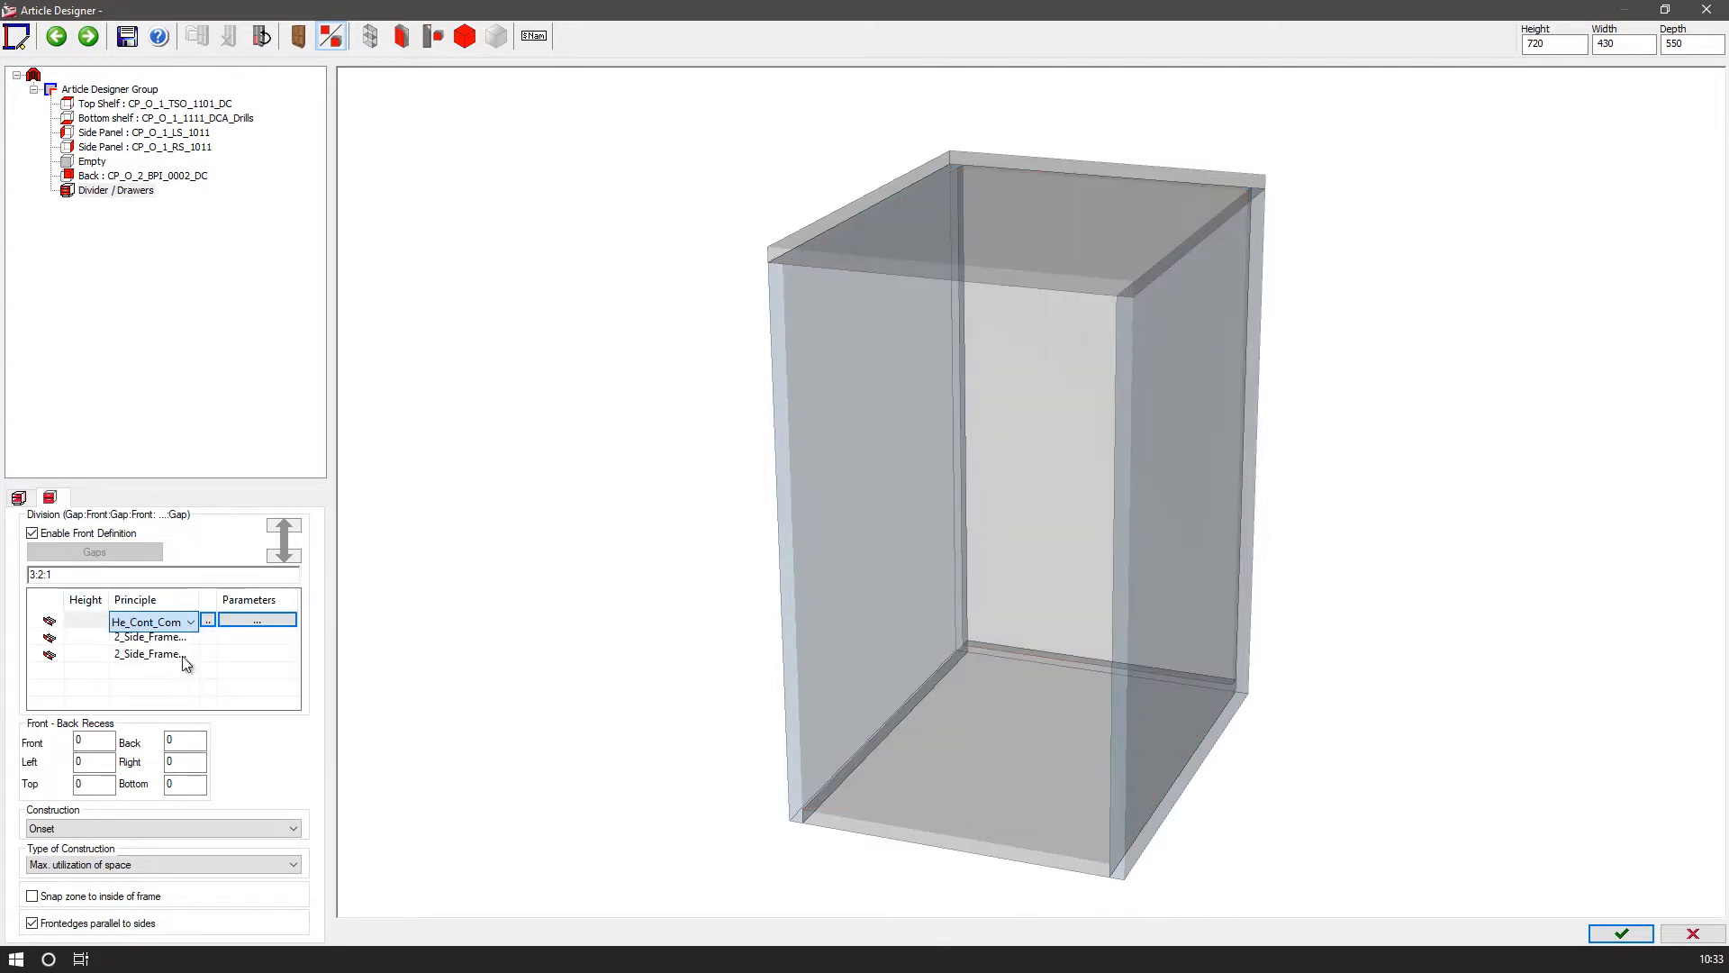
click(185, 638)
click(187, 640)
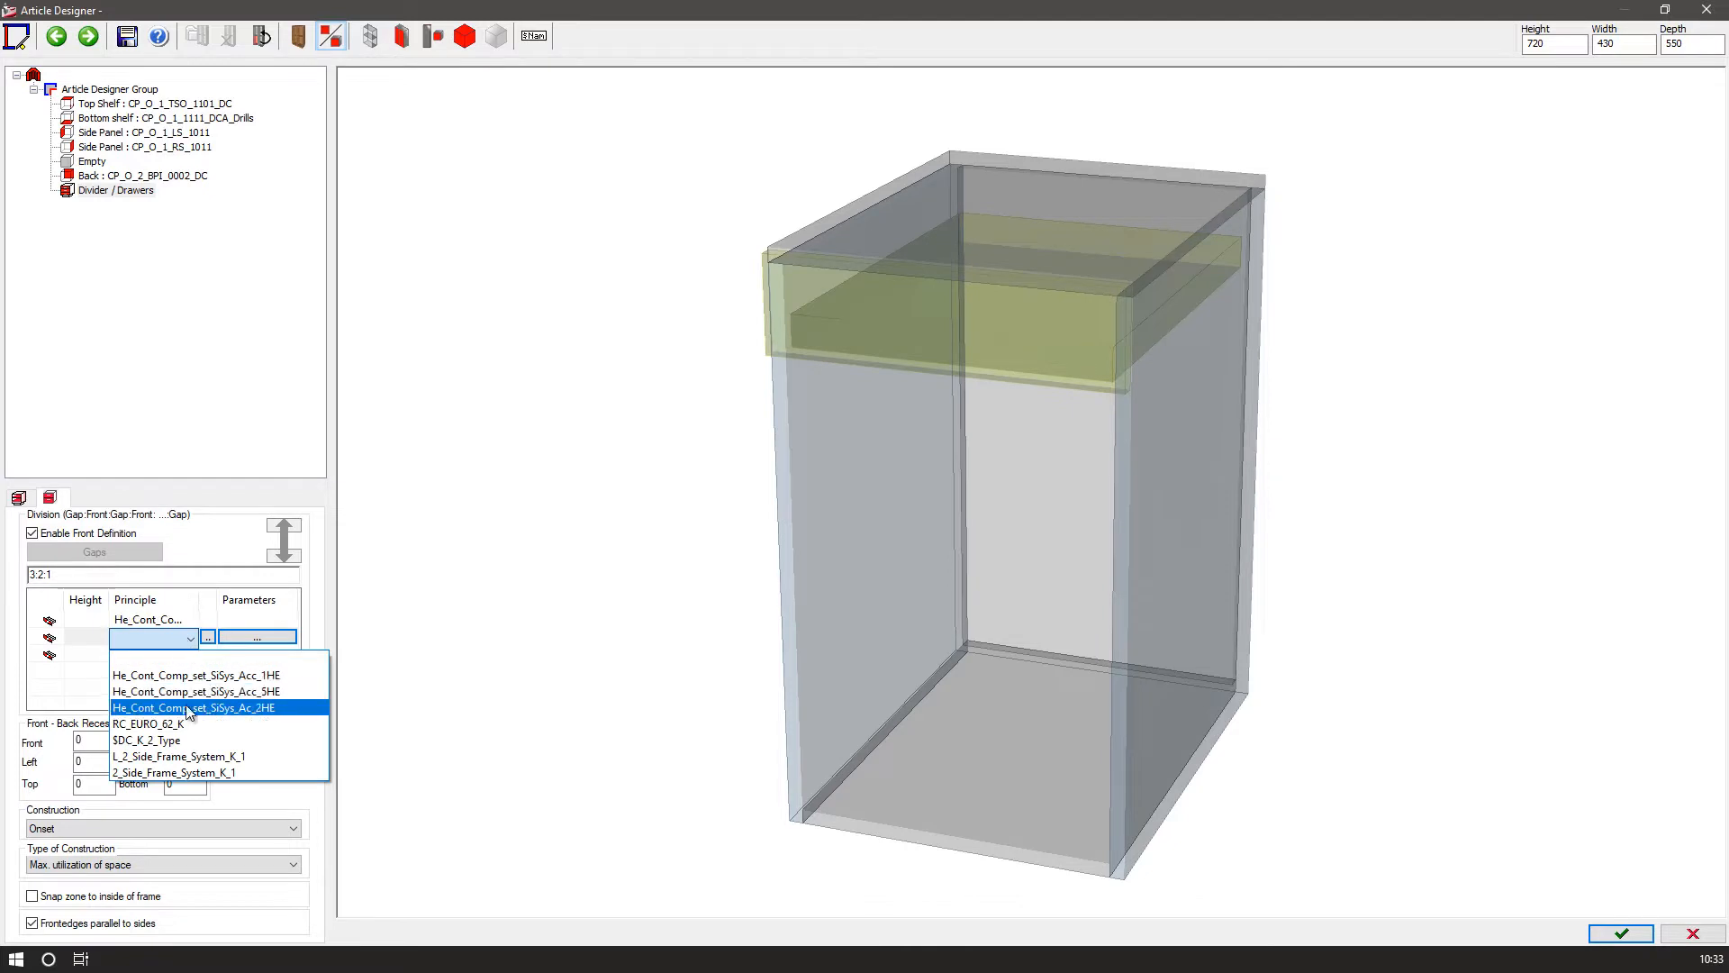
click(185, 707)
click(187, 654)
click(187, 657)
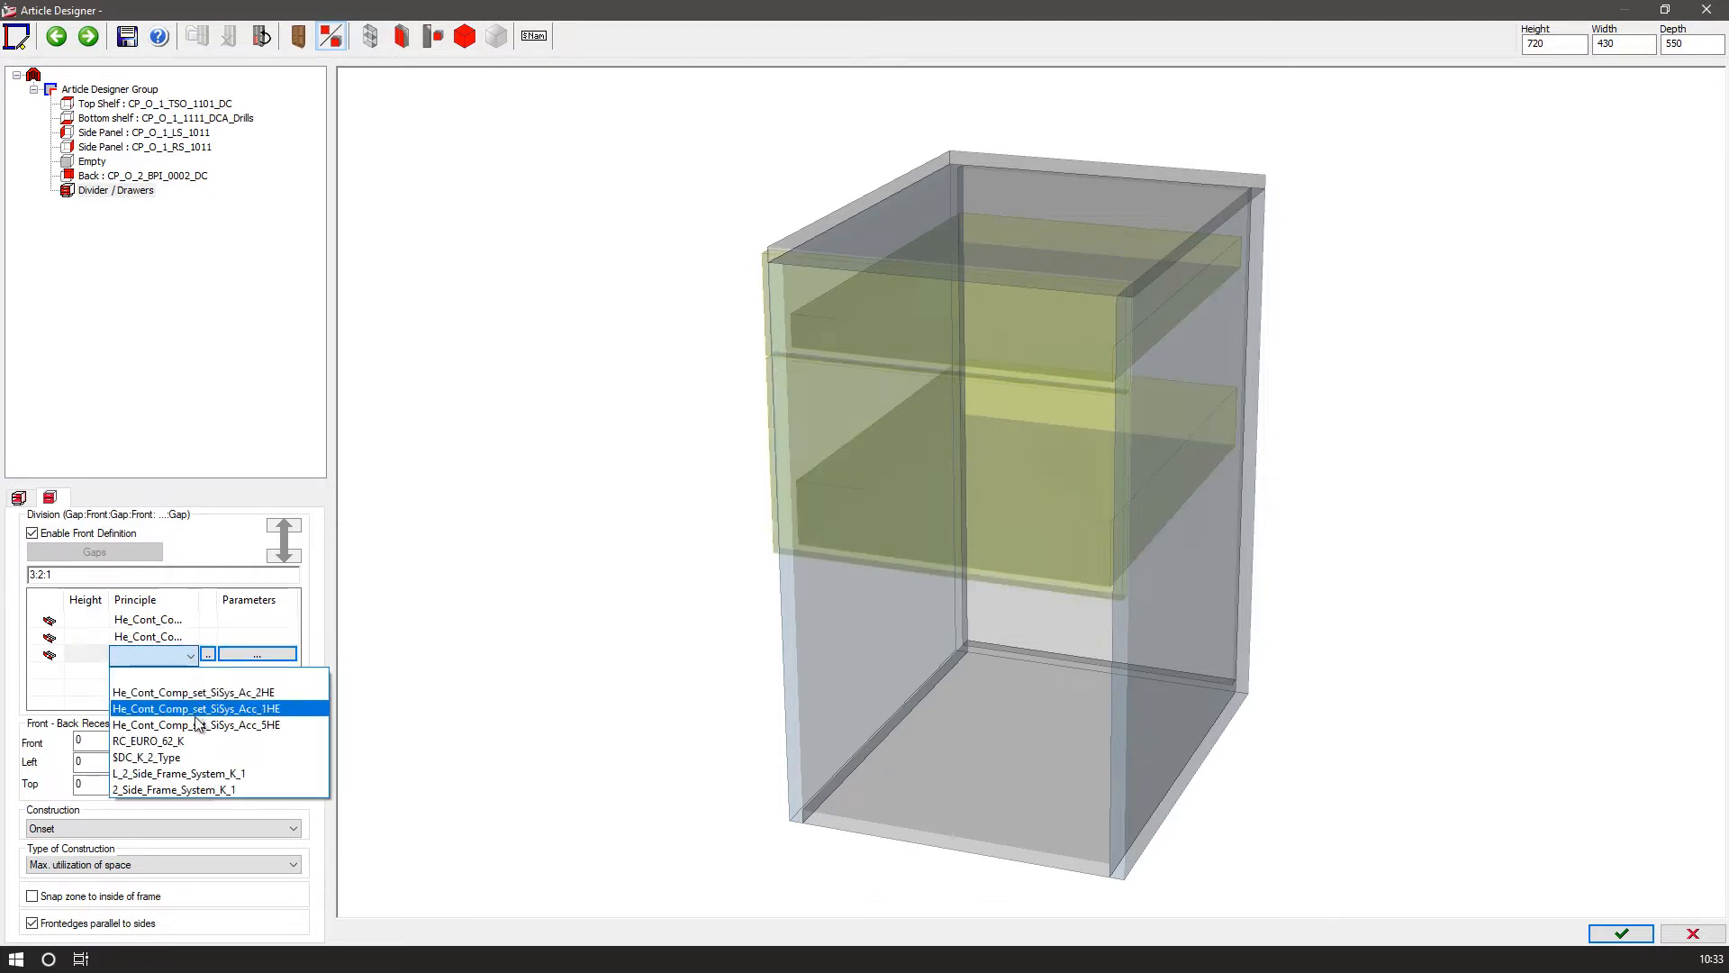
click(203, 724)
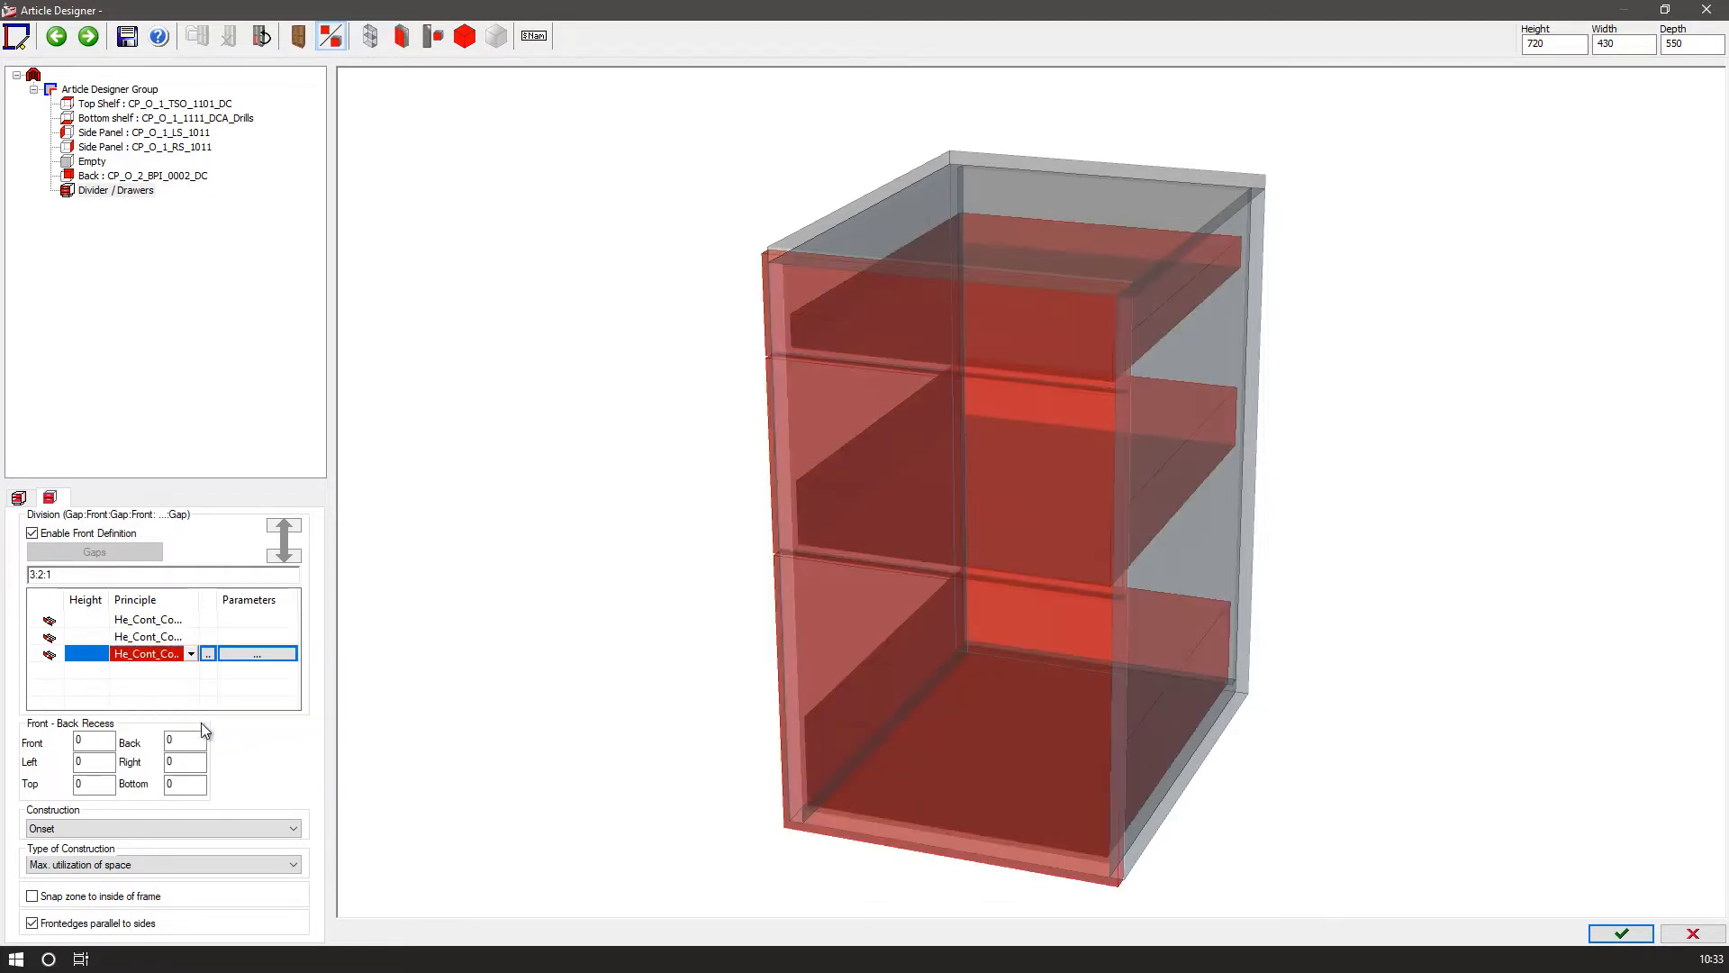
click(45, 573)
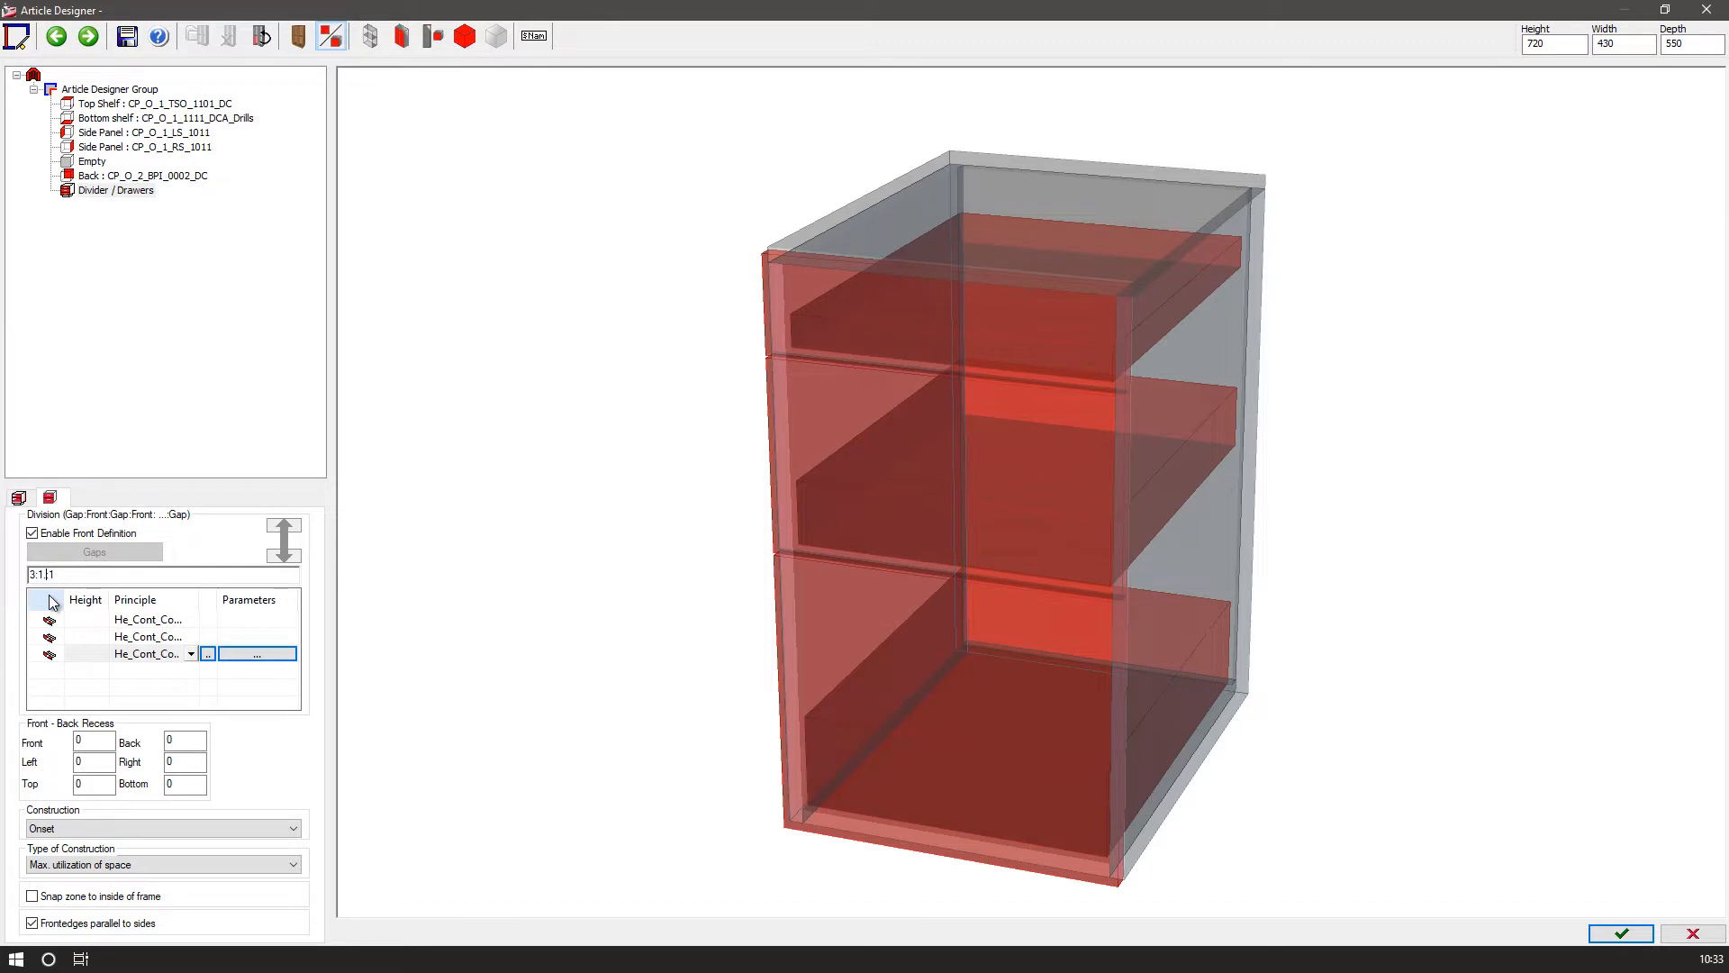
key(Return)
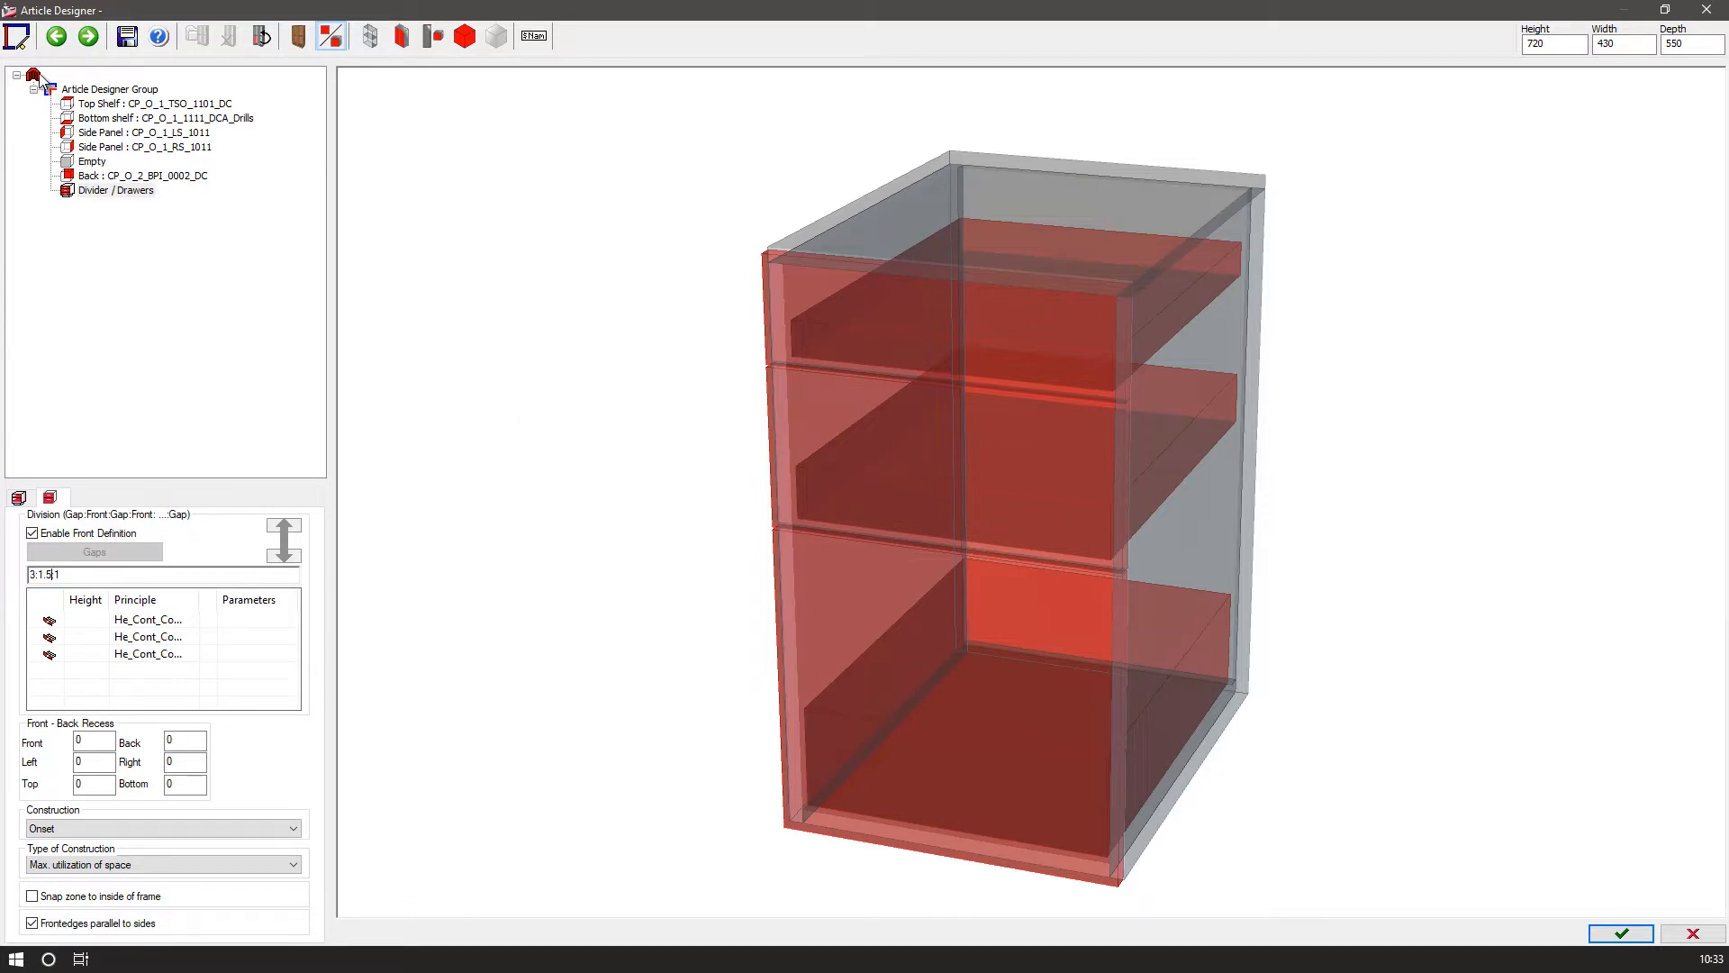
Set the article's base construction to Yes with an inset base and toekick BA_O_1_FIN20_F_S80.
click(36, 76)
click(50, 497)
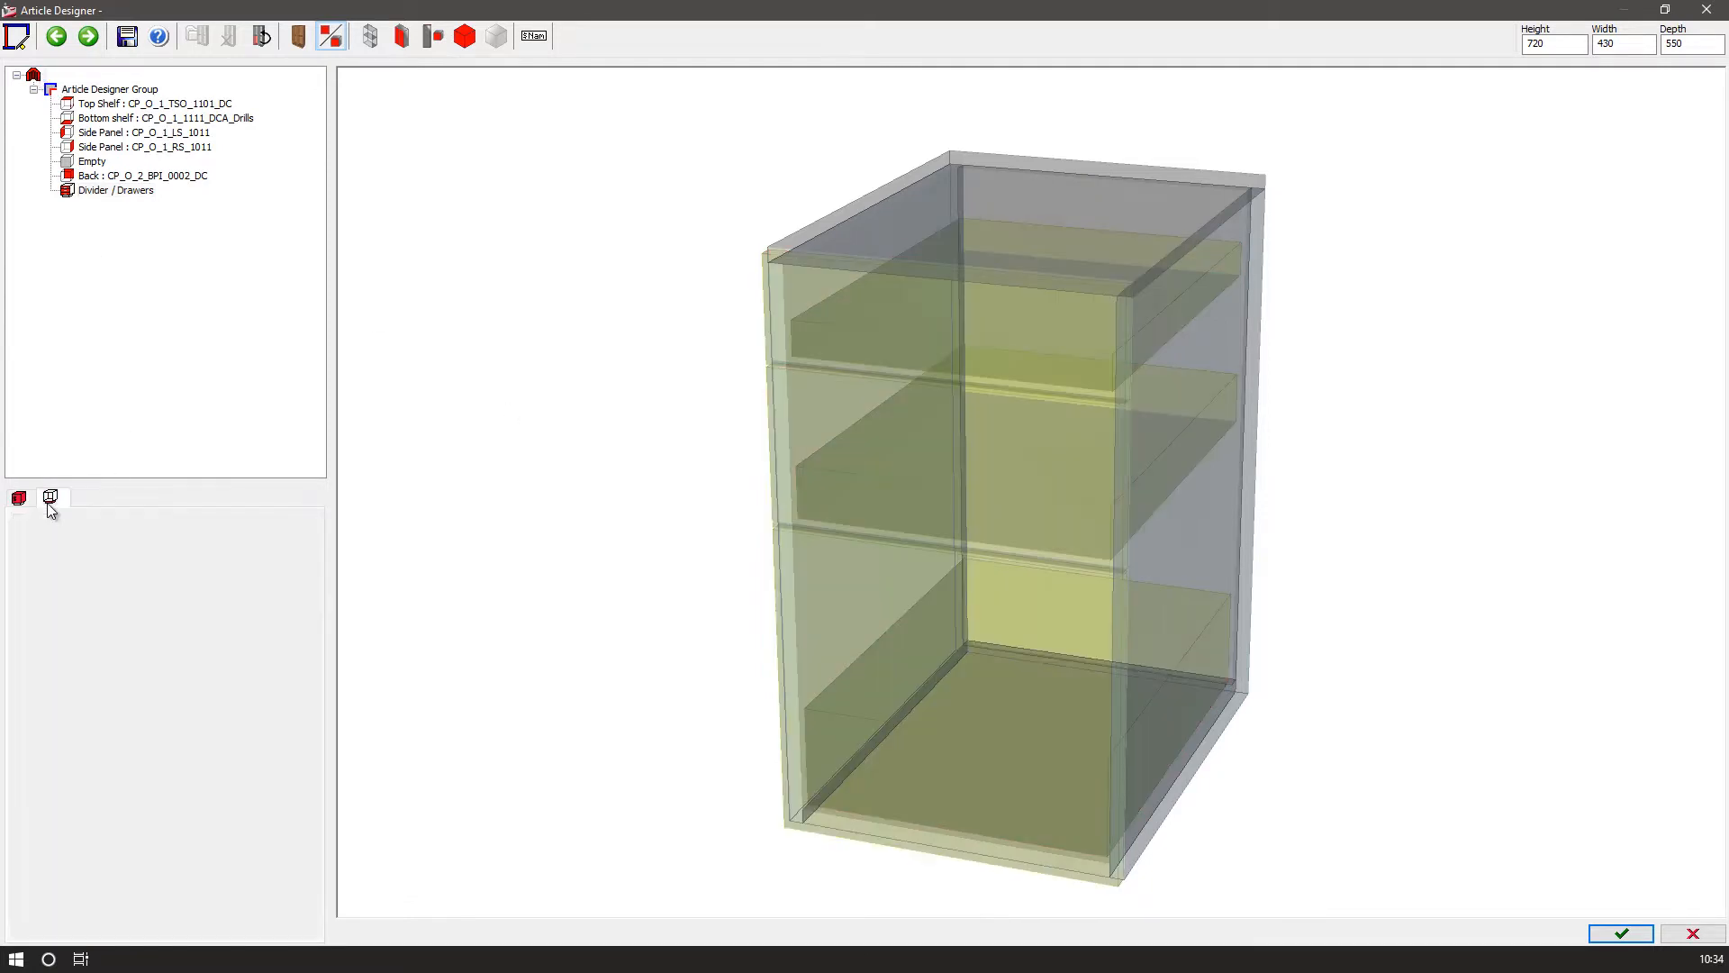
click(248, 533)
click(162, 569)
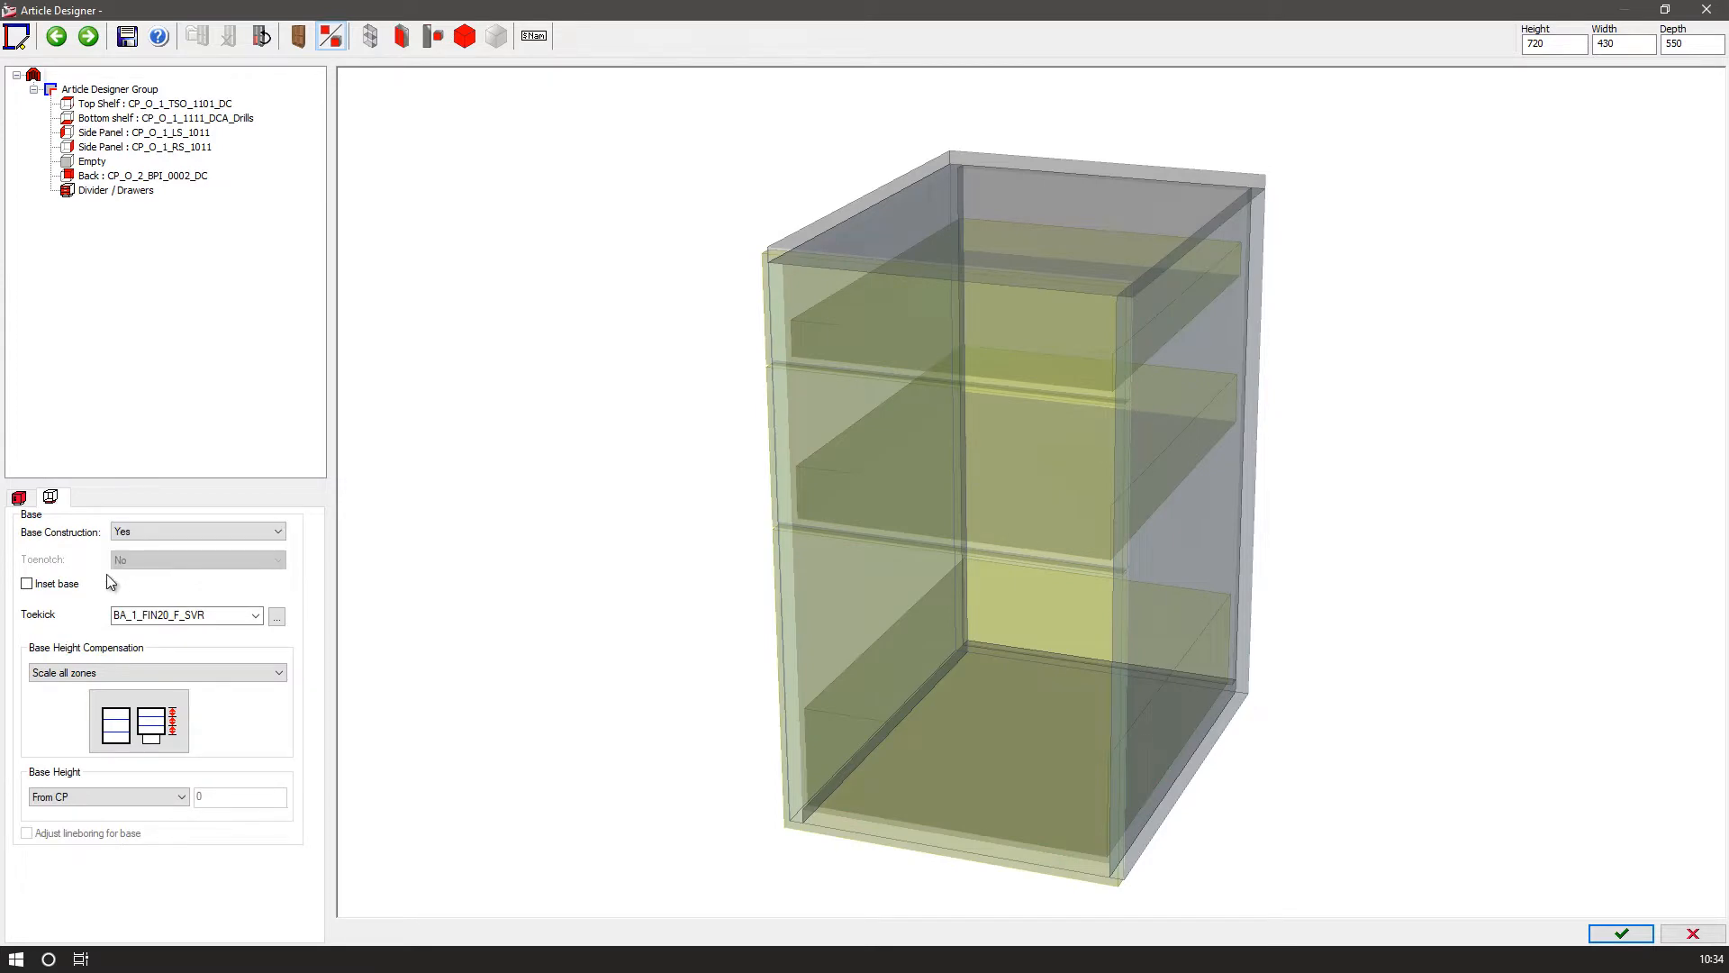
click(25, 584)
click(256, 615)
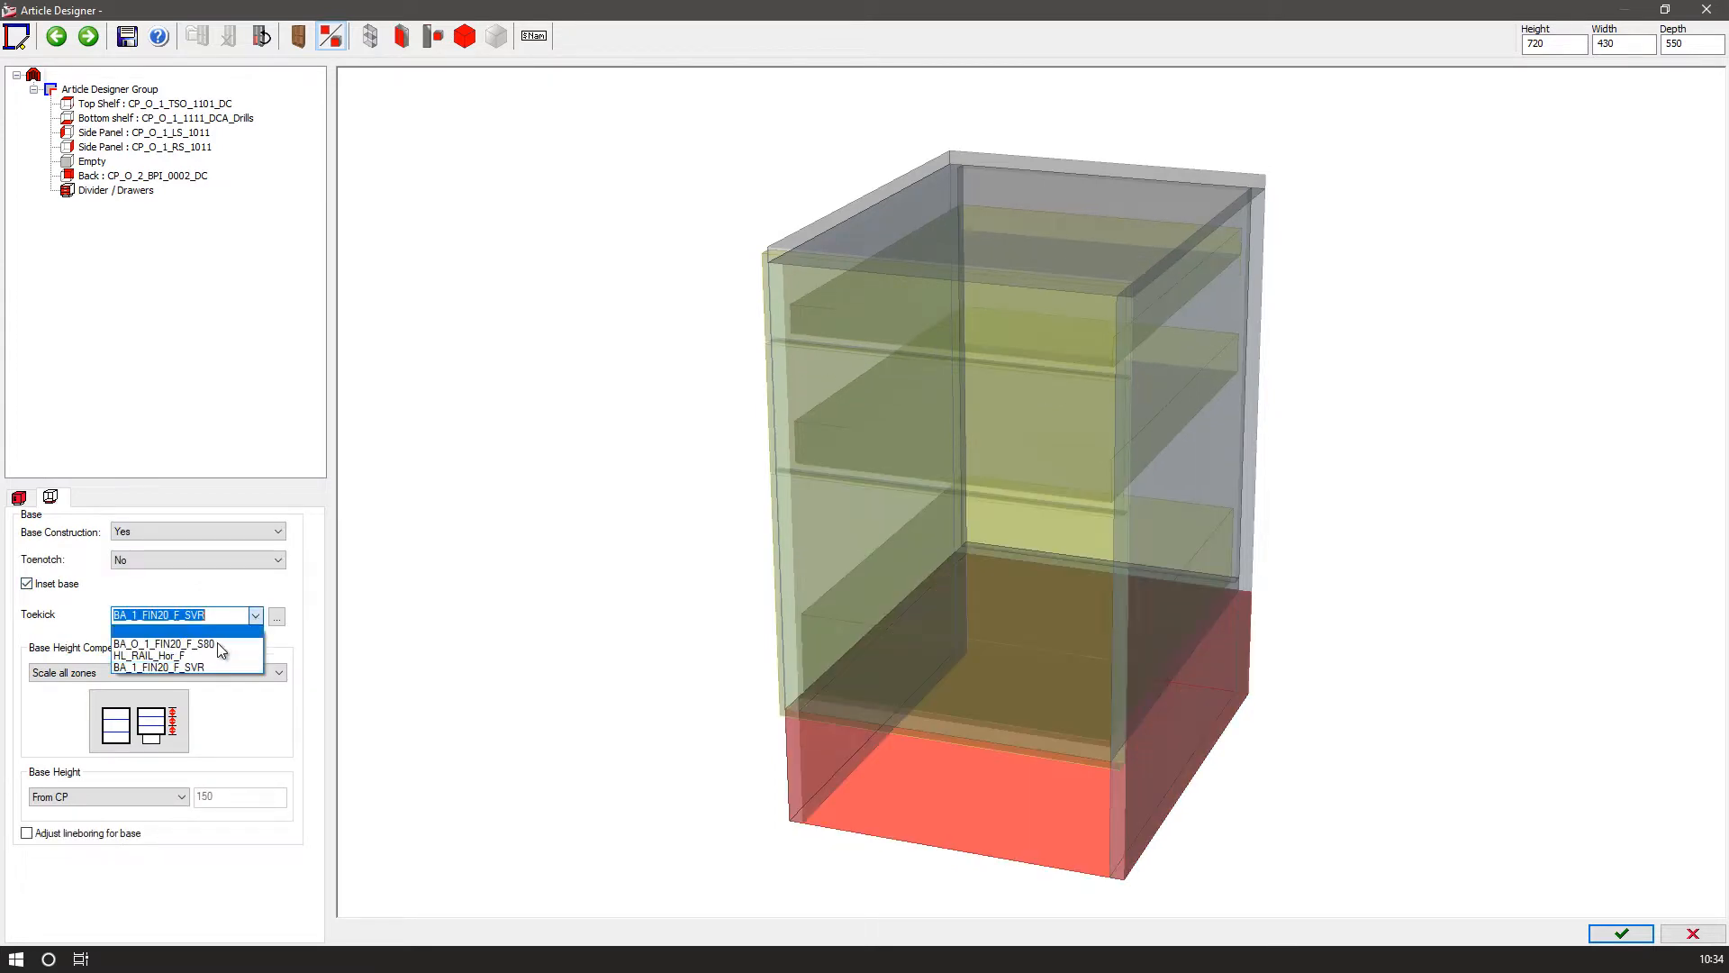
click(201, 645)
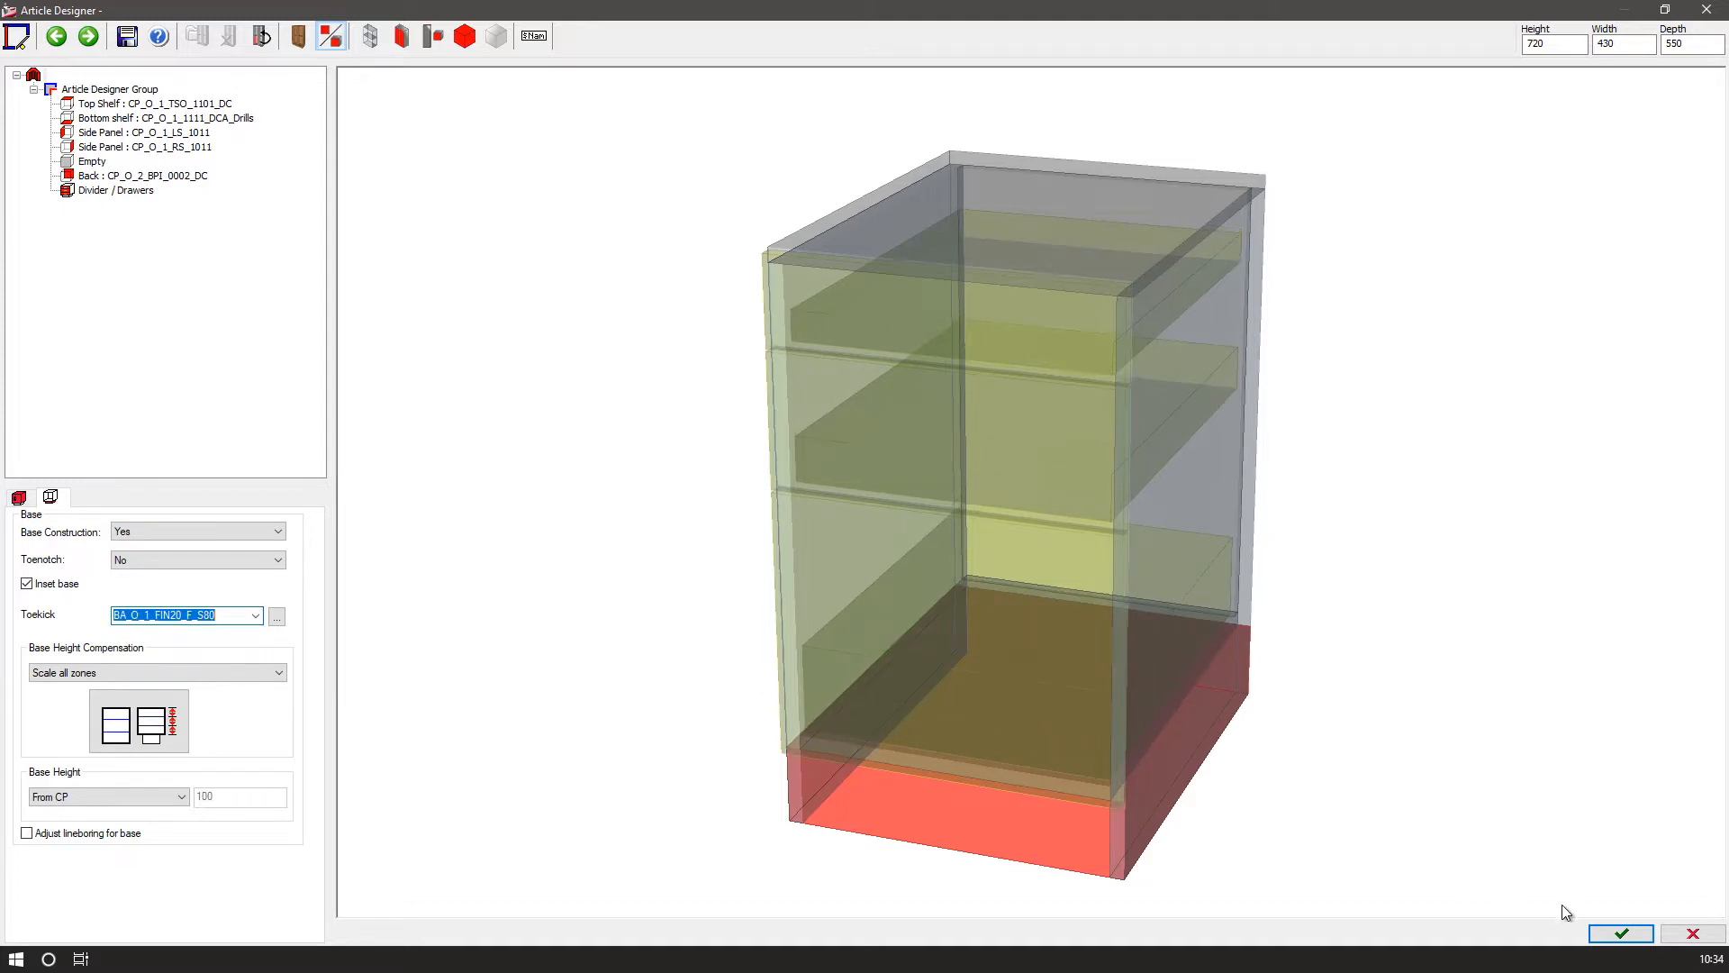
Save the article as Drawer_Pedestal and place it in the reception desk drawing.
click(1619, 937)
click(794, 520)
click(824, 524)
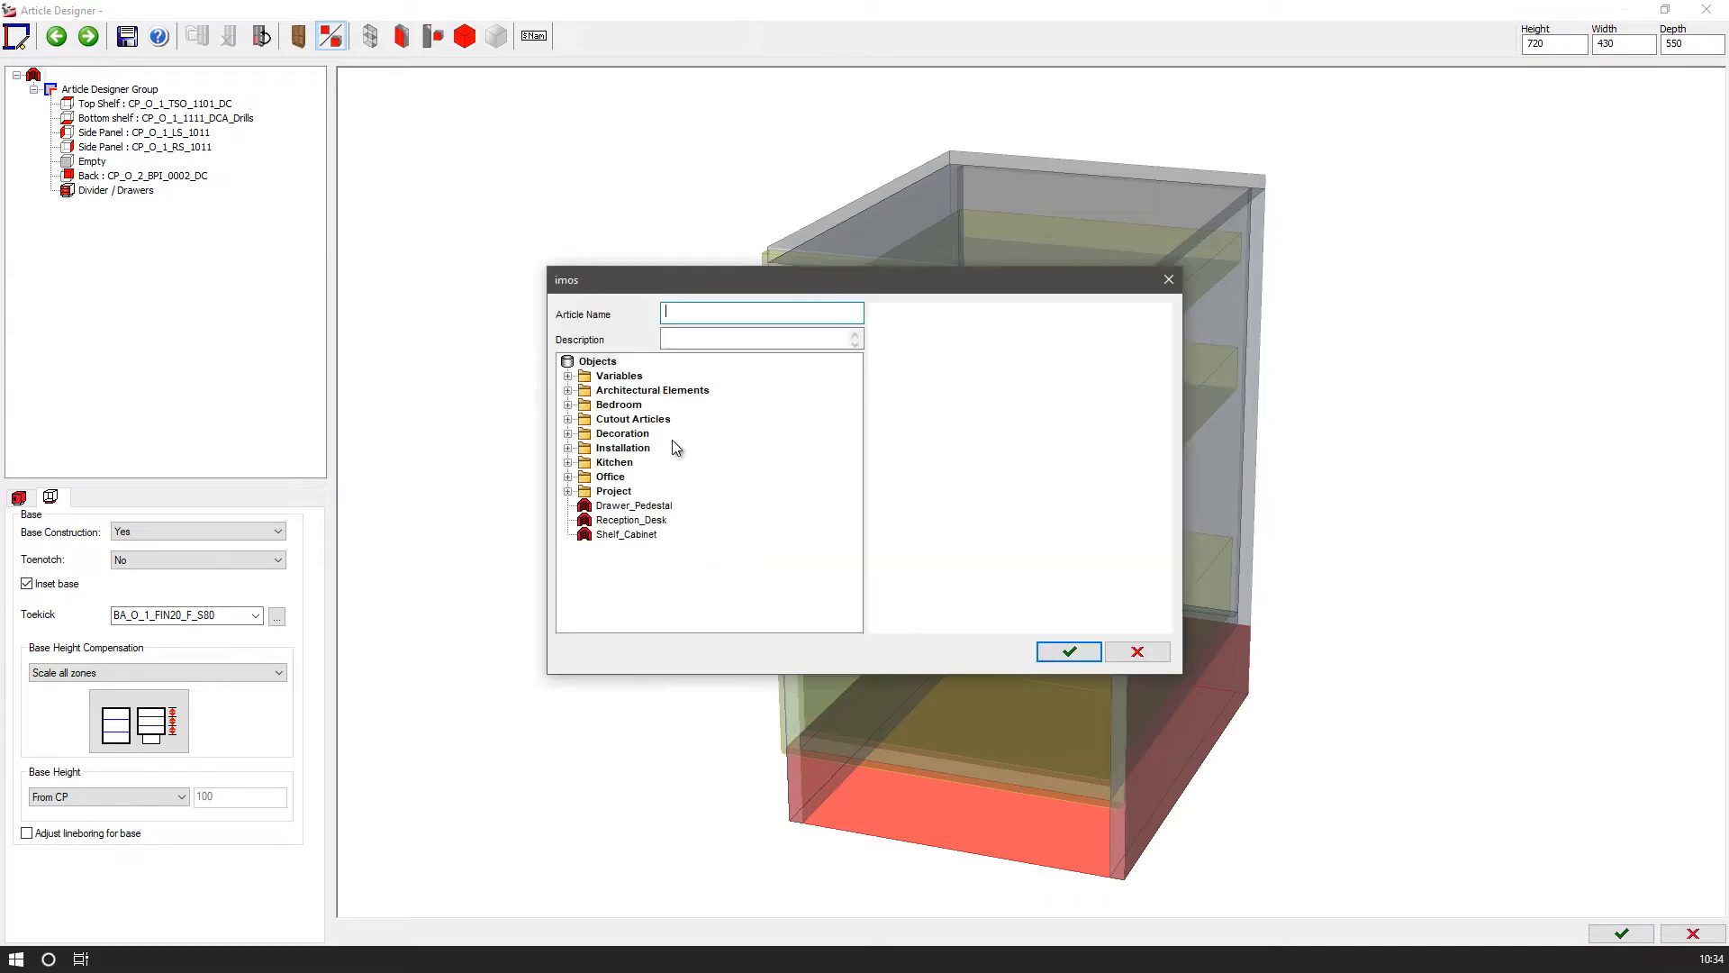
click(630, 507)
click(1069, 652)
click(792, 509)
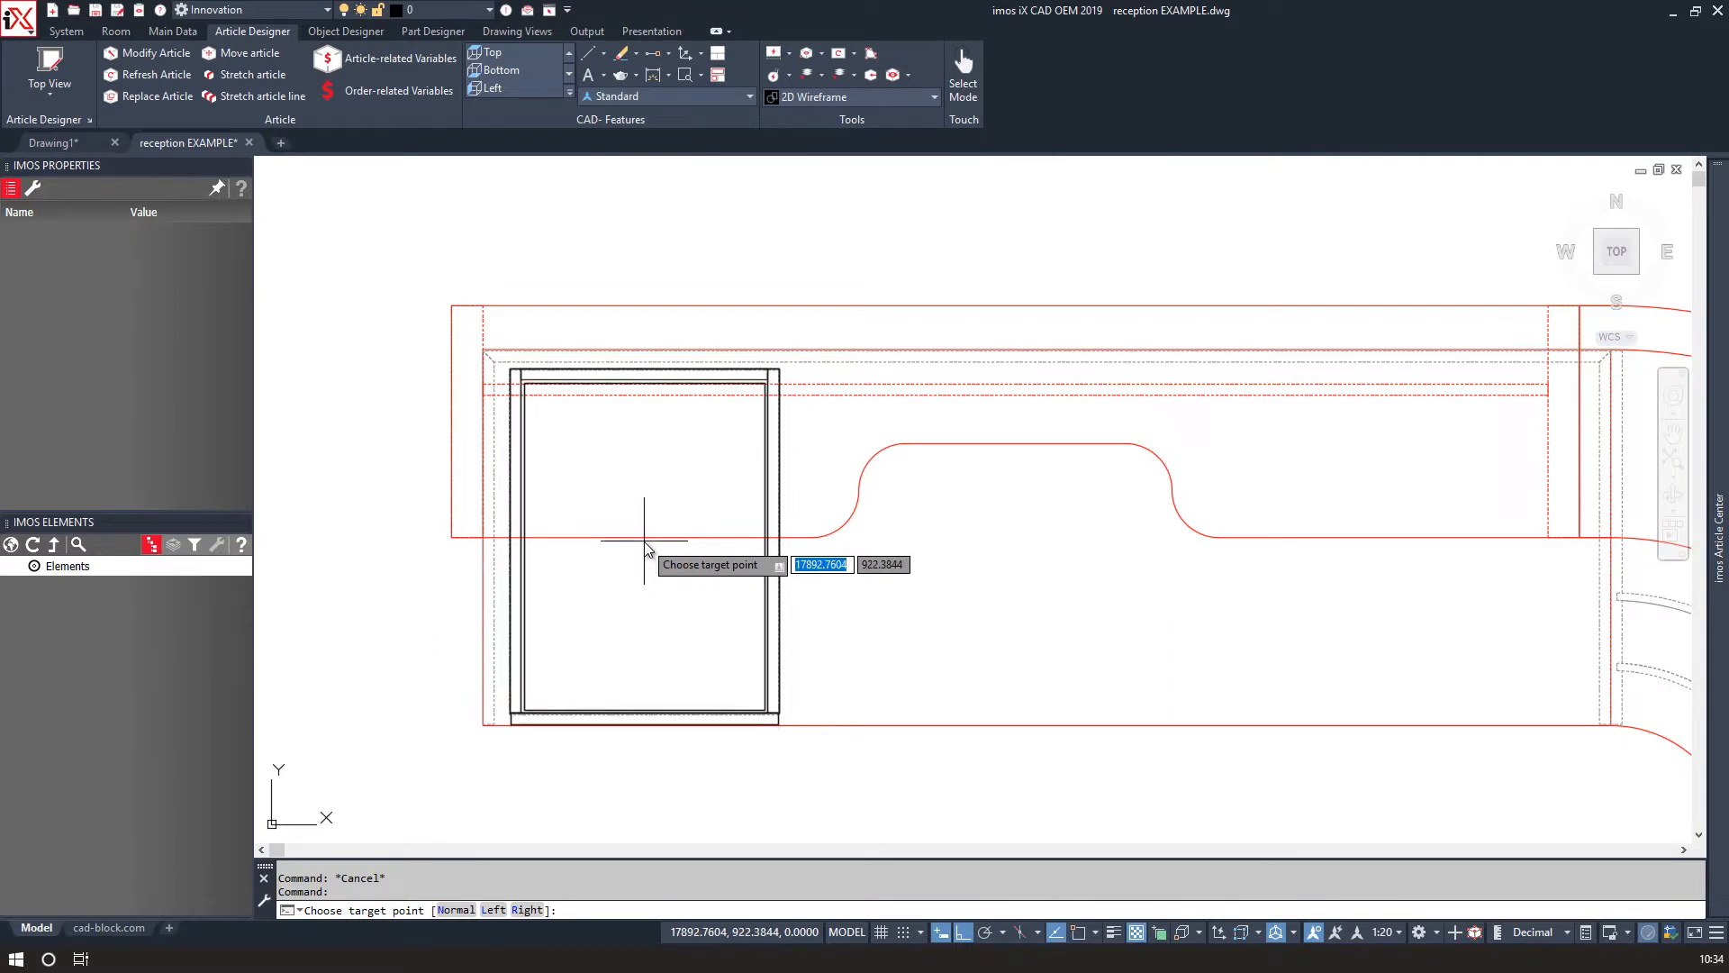
click(645, 546)
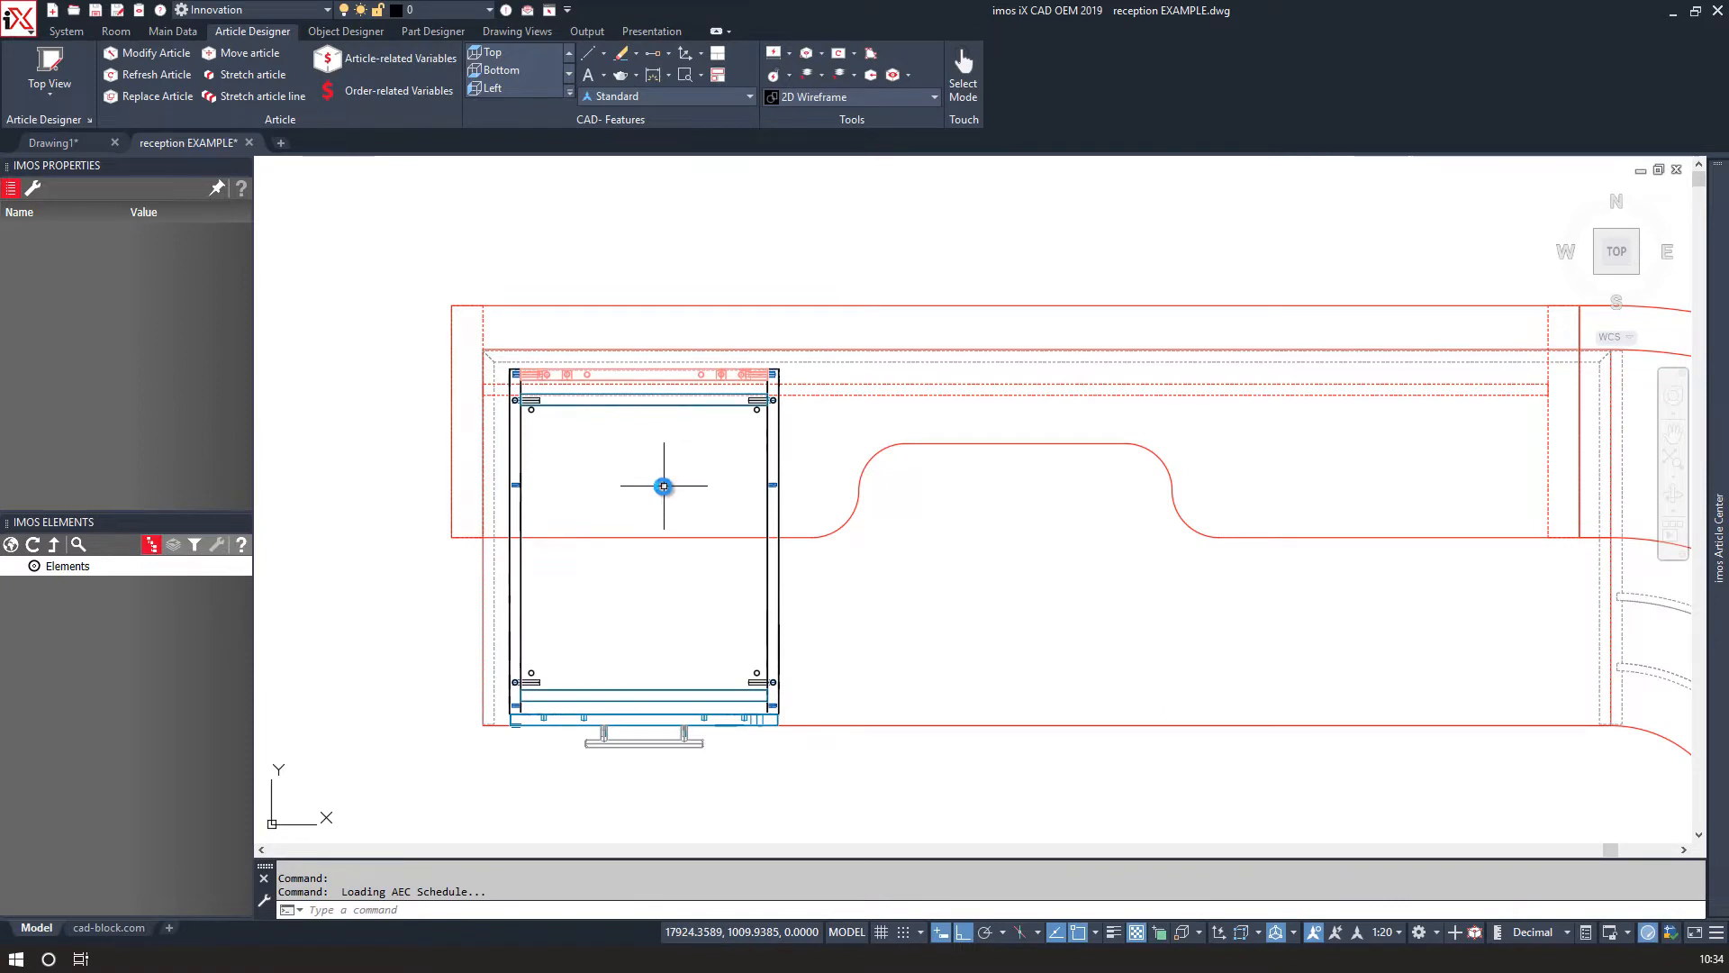
Move the pedestal into the left corner under the reception desk.
middle_drag(653, 486, 586, 487)
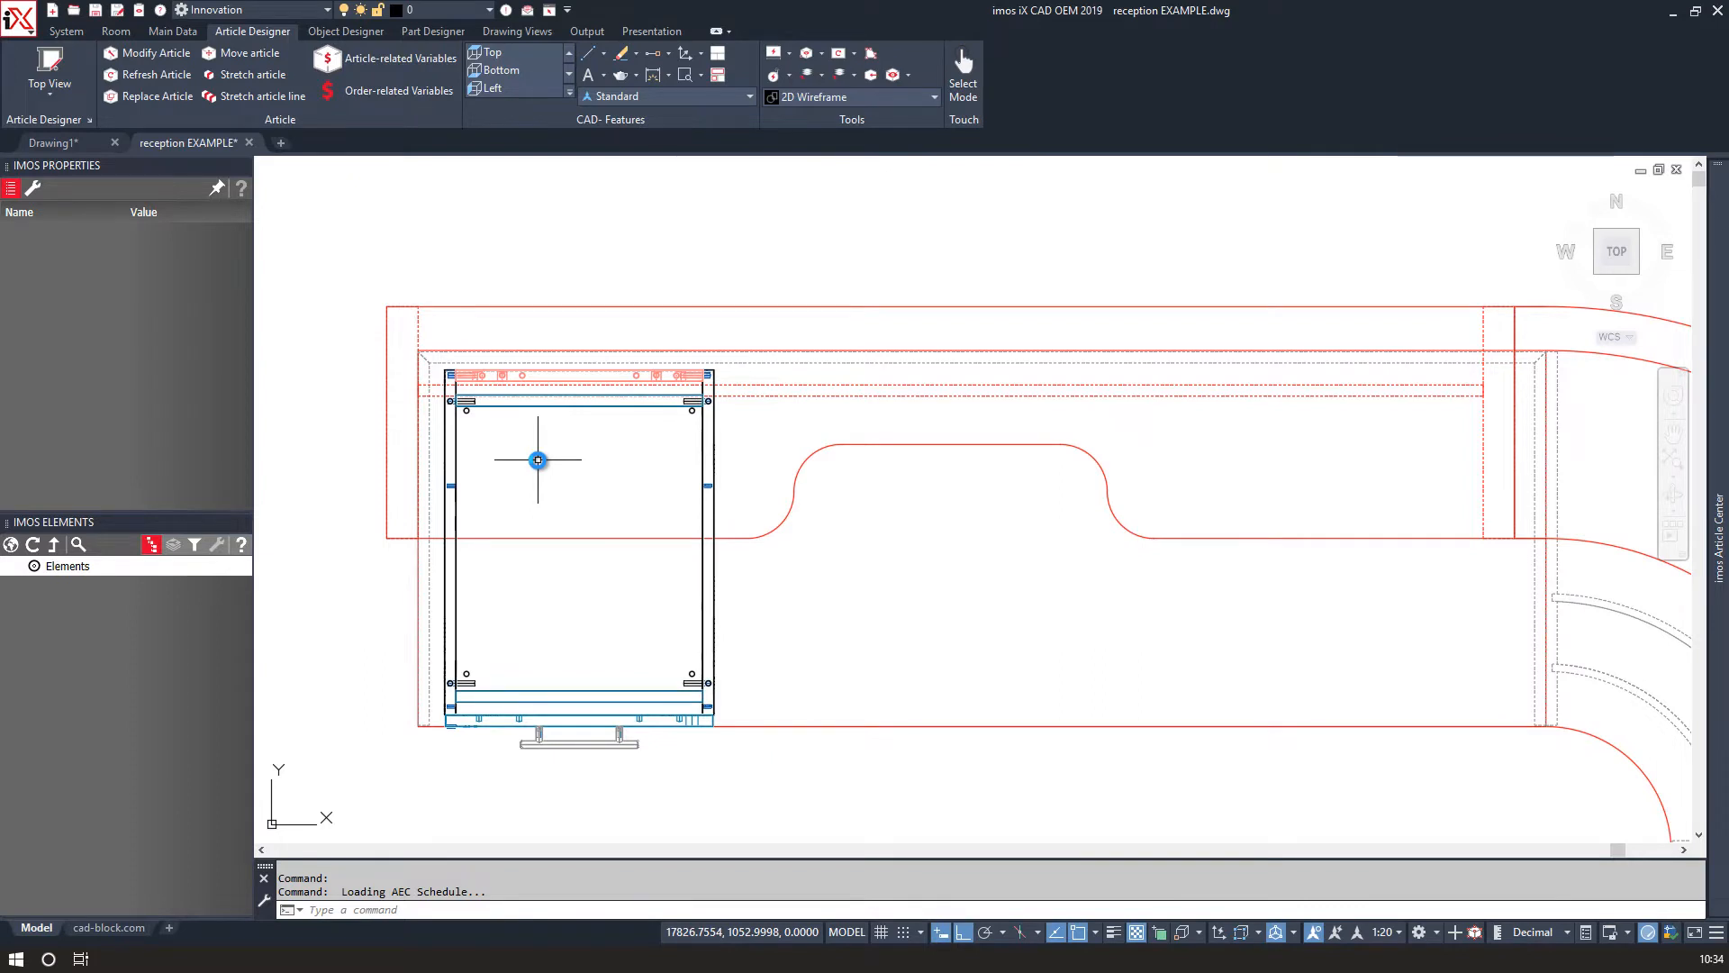
middle_drag(538, 460, 520, 460)
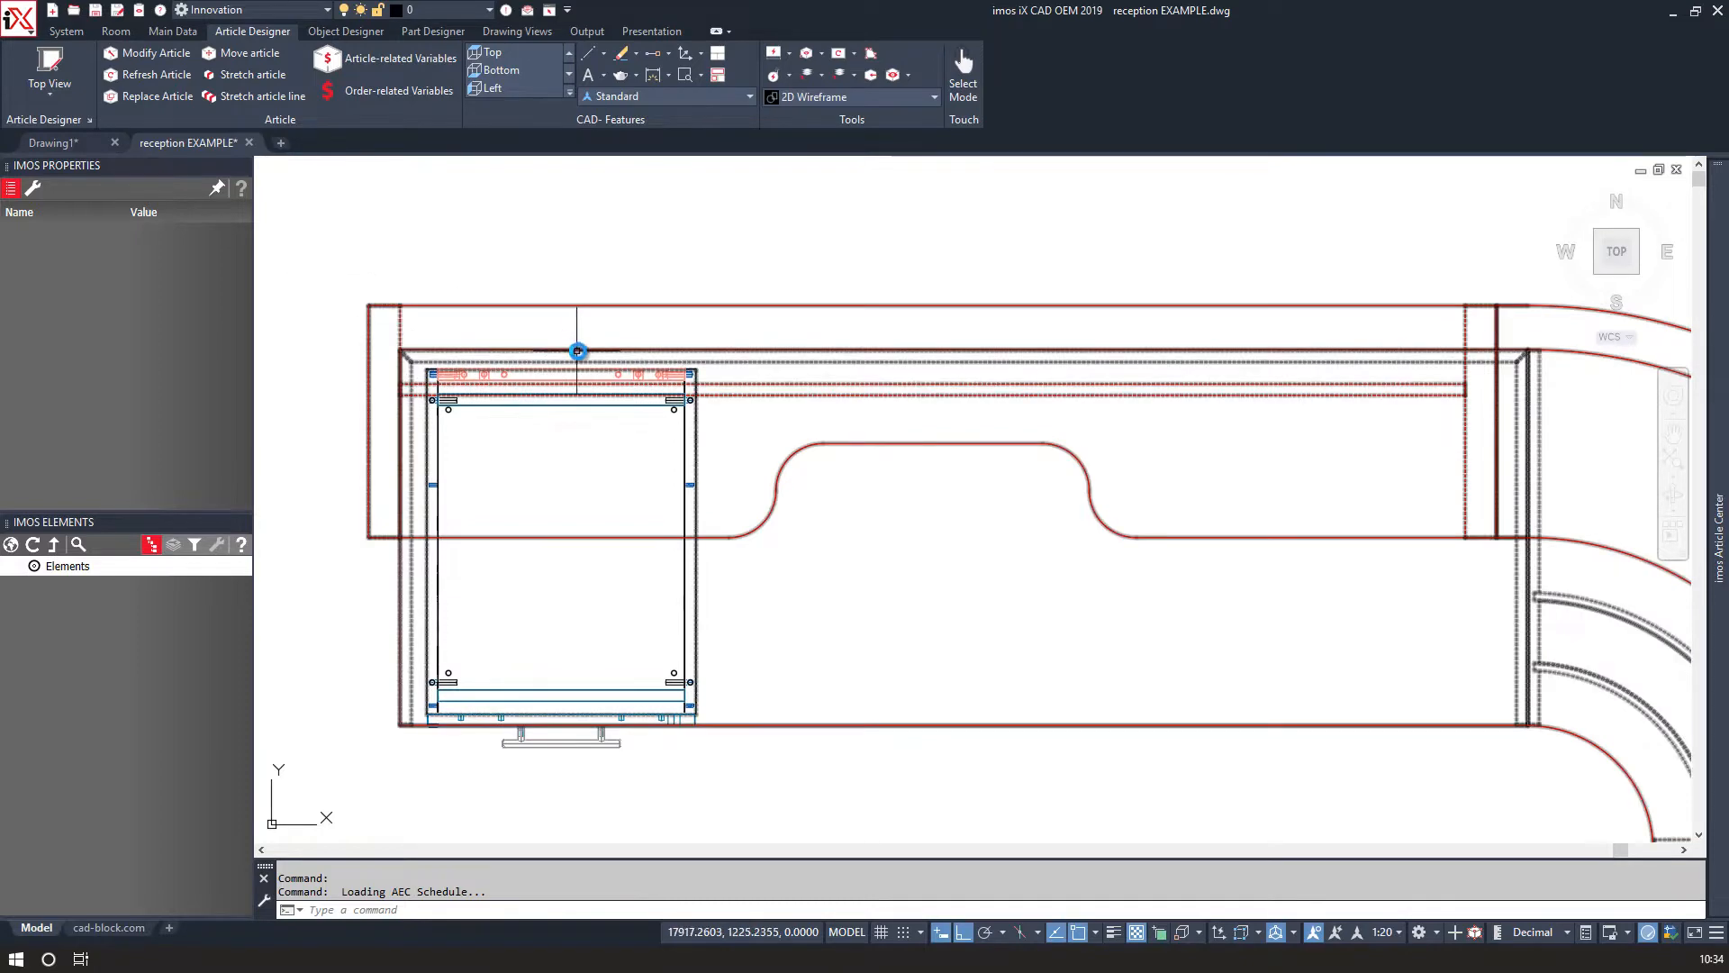
Switch the 3D view of the pedestal to the Realistic visual style.
mouse_move(609, 494)
shift+middle_down()
mouse_move(560, 410)
mouse_move(468, 325)
mouse_move(358, 280)
shift+middle_up()
middle_drag(628, 514, 491, 297)
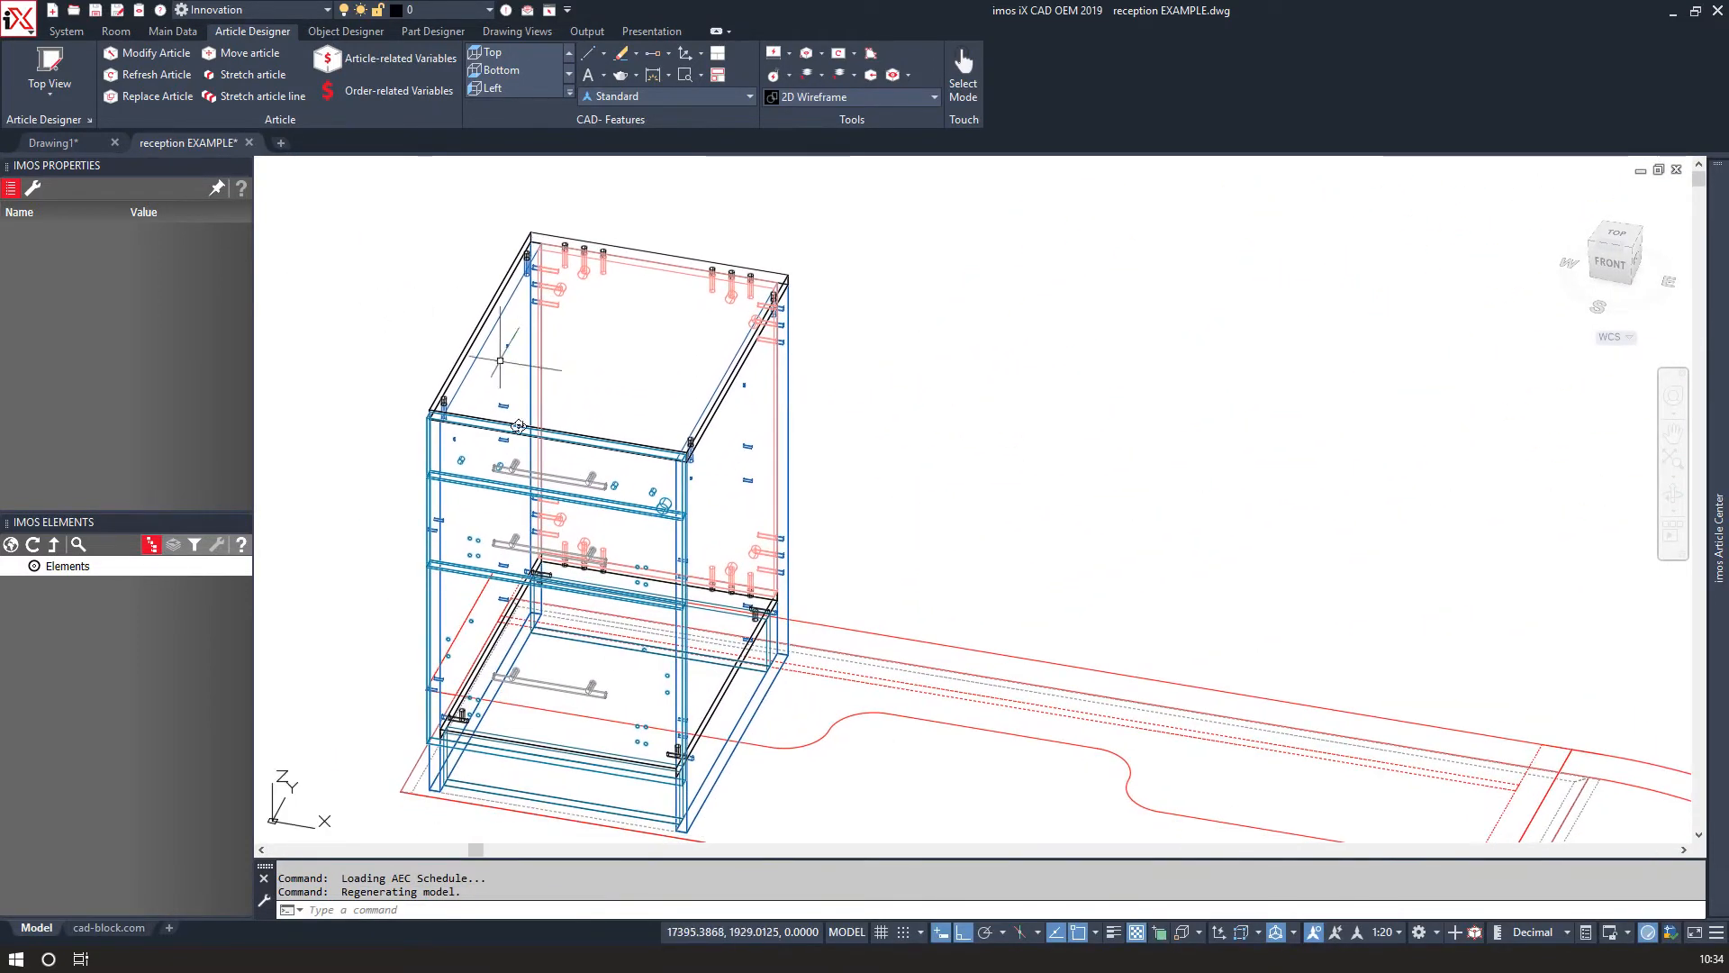
click(802, 96)
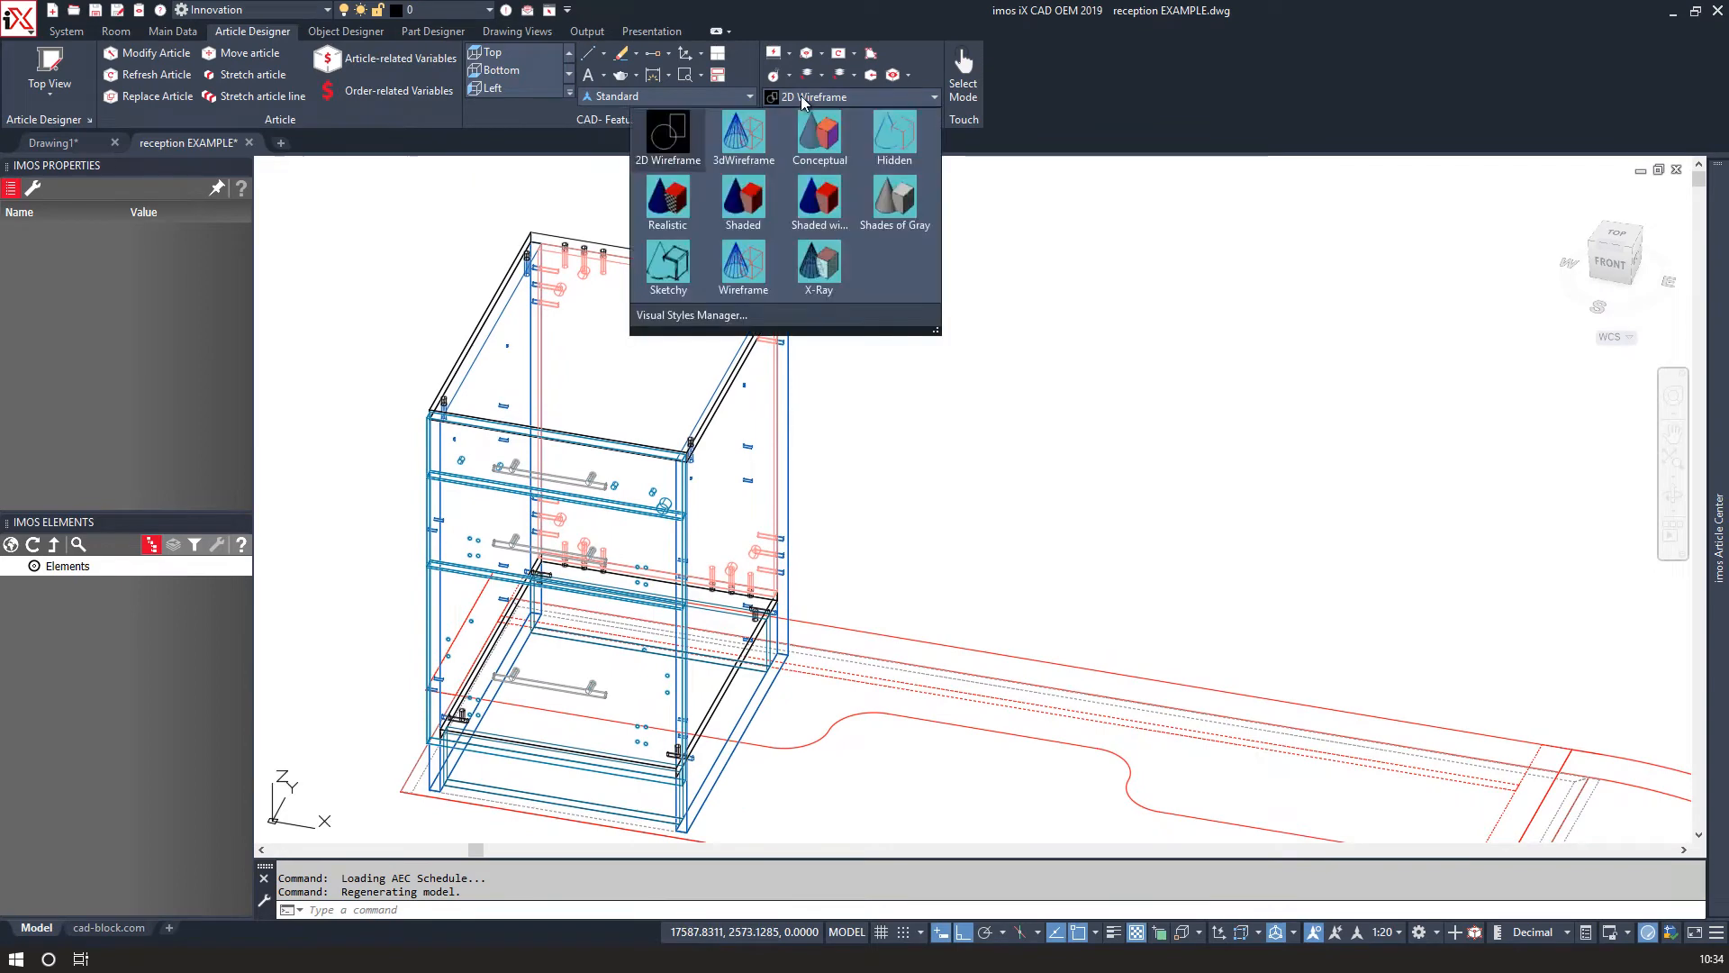
click(677, 201)
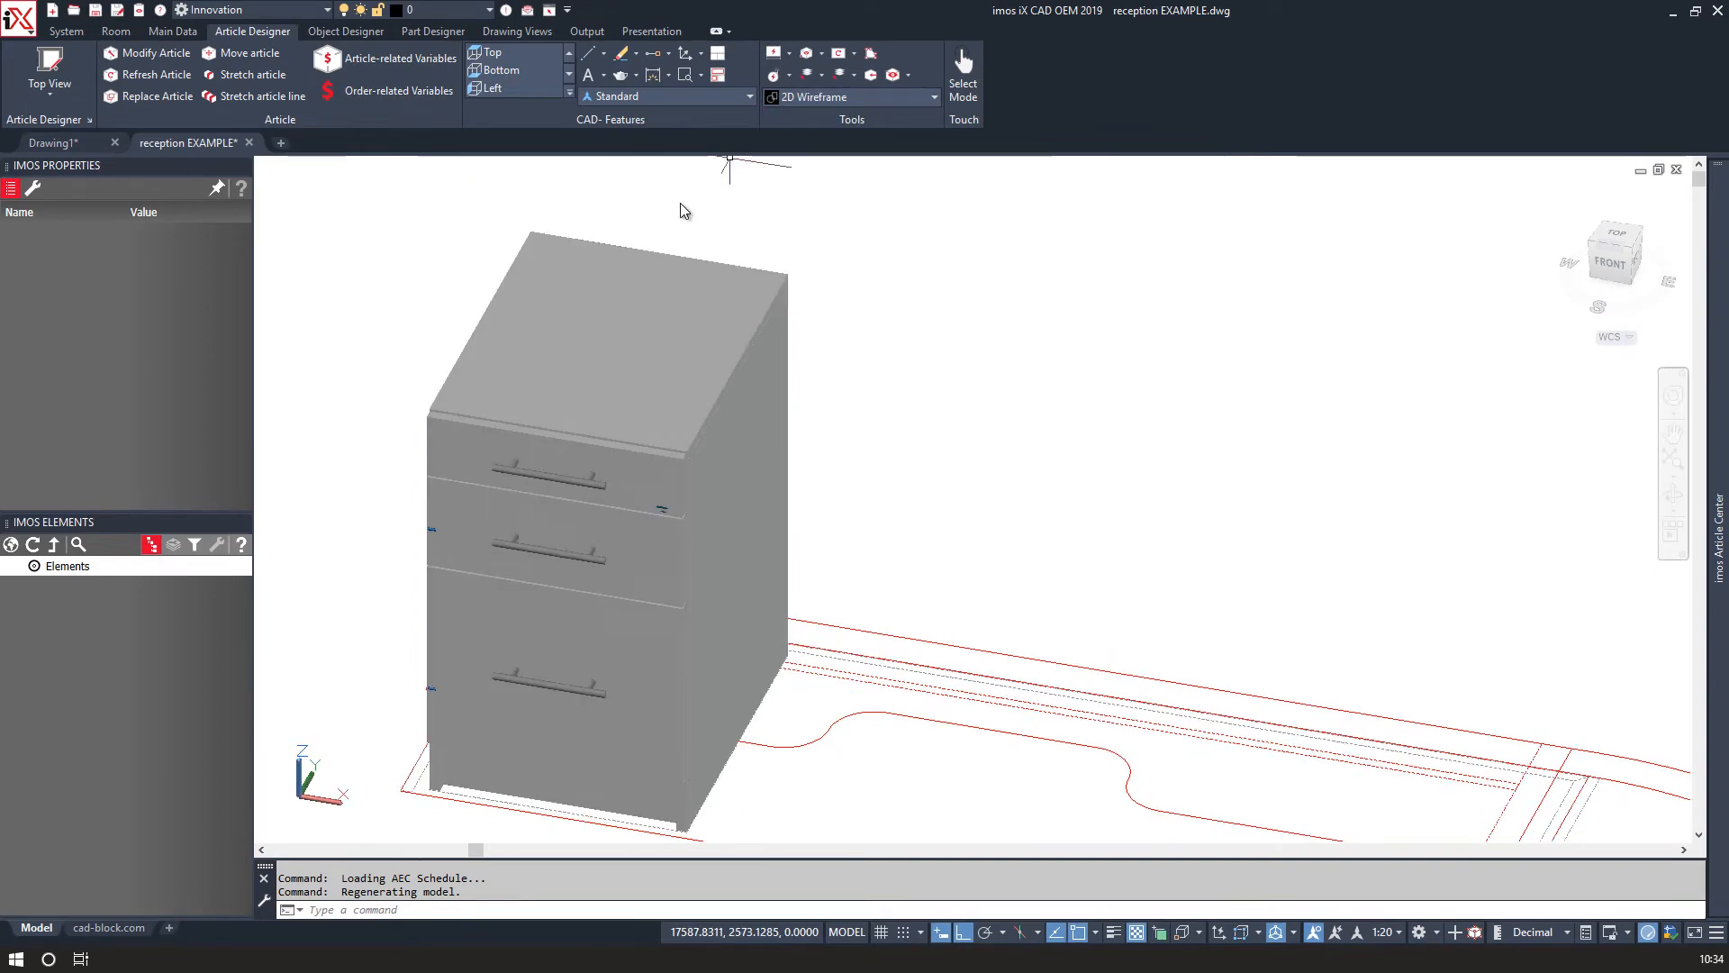
Set the visualization mode to Modus - 6 in the Visu Manager.
shift+middle_drag(866, 528, 841, 490)
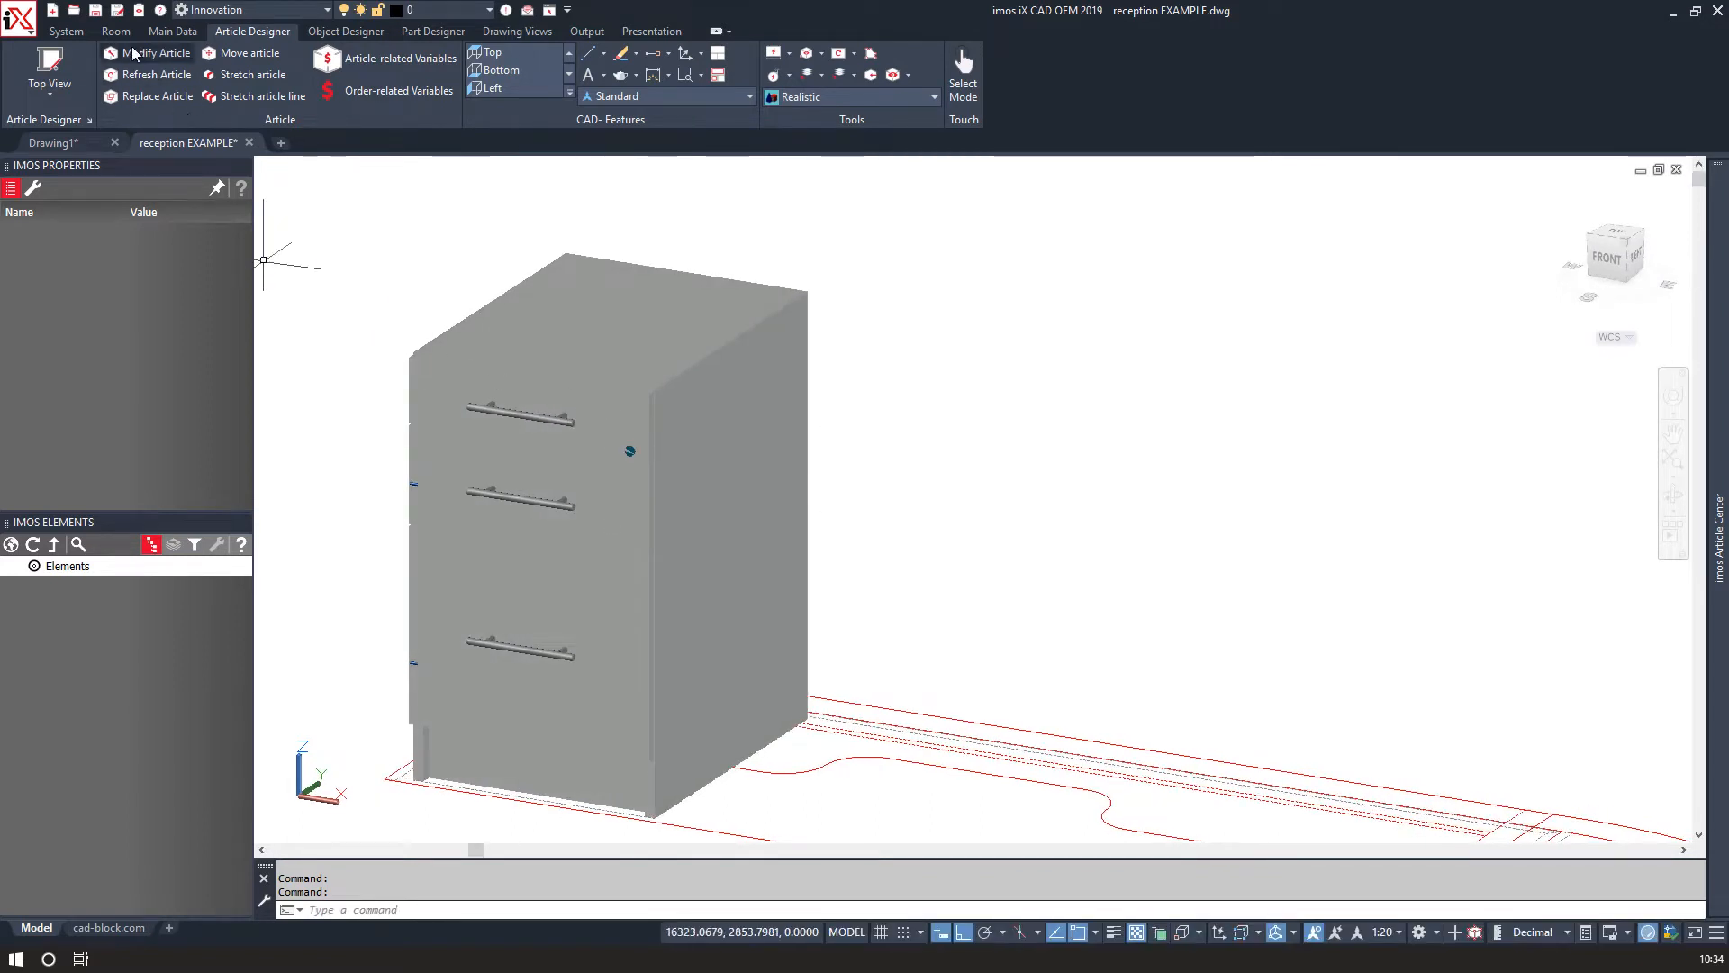
click(139, 12)
click(353, 473)
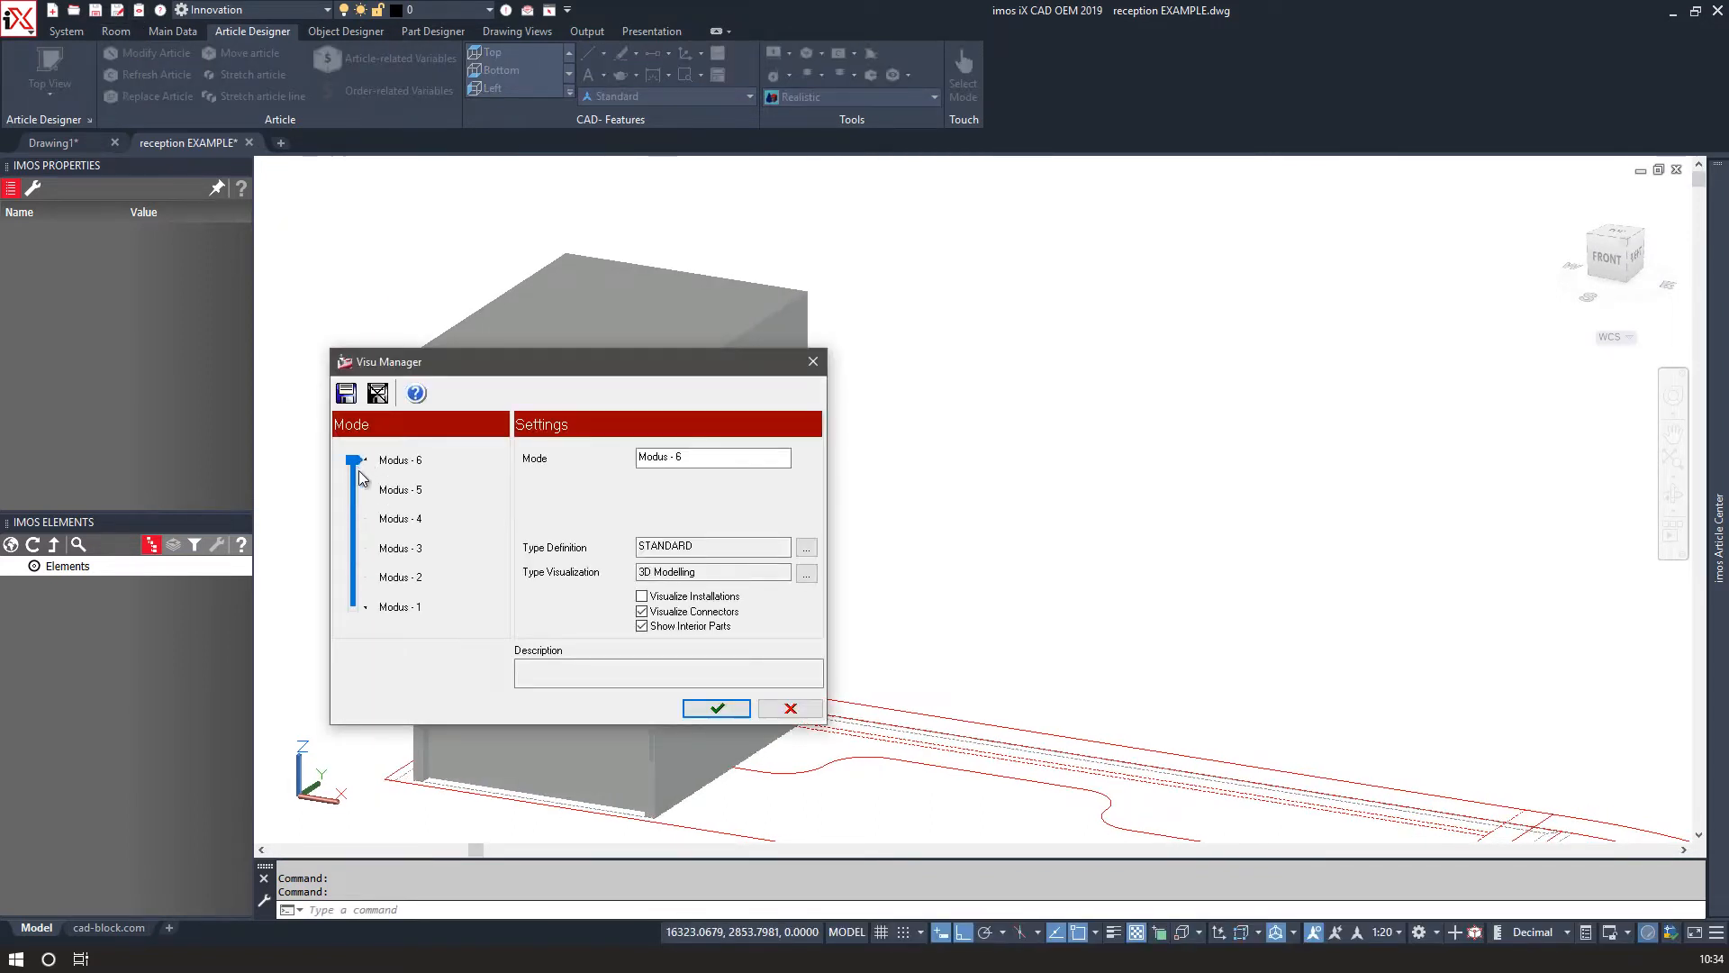
click(718, 708)
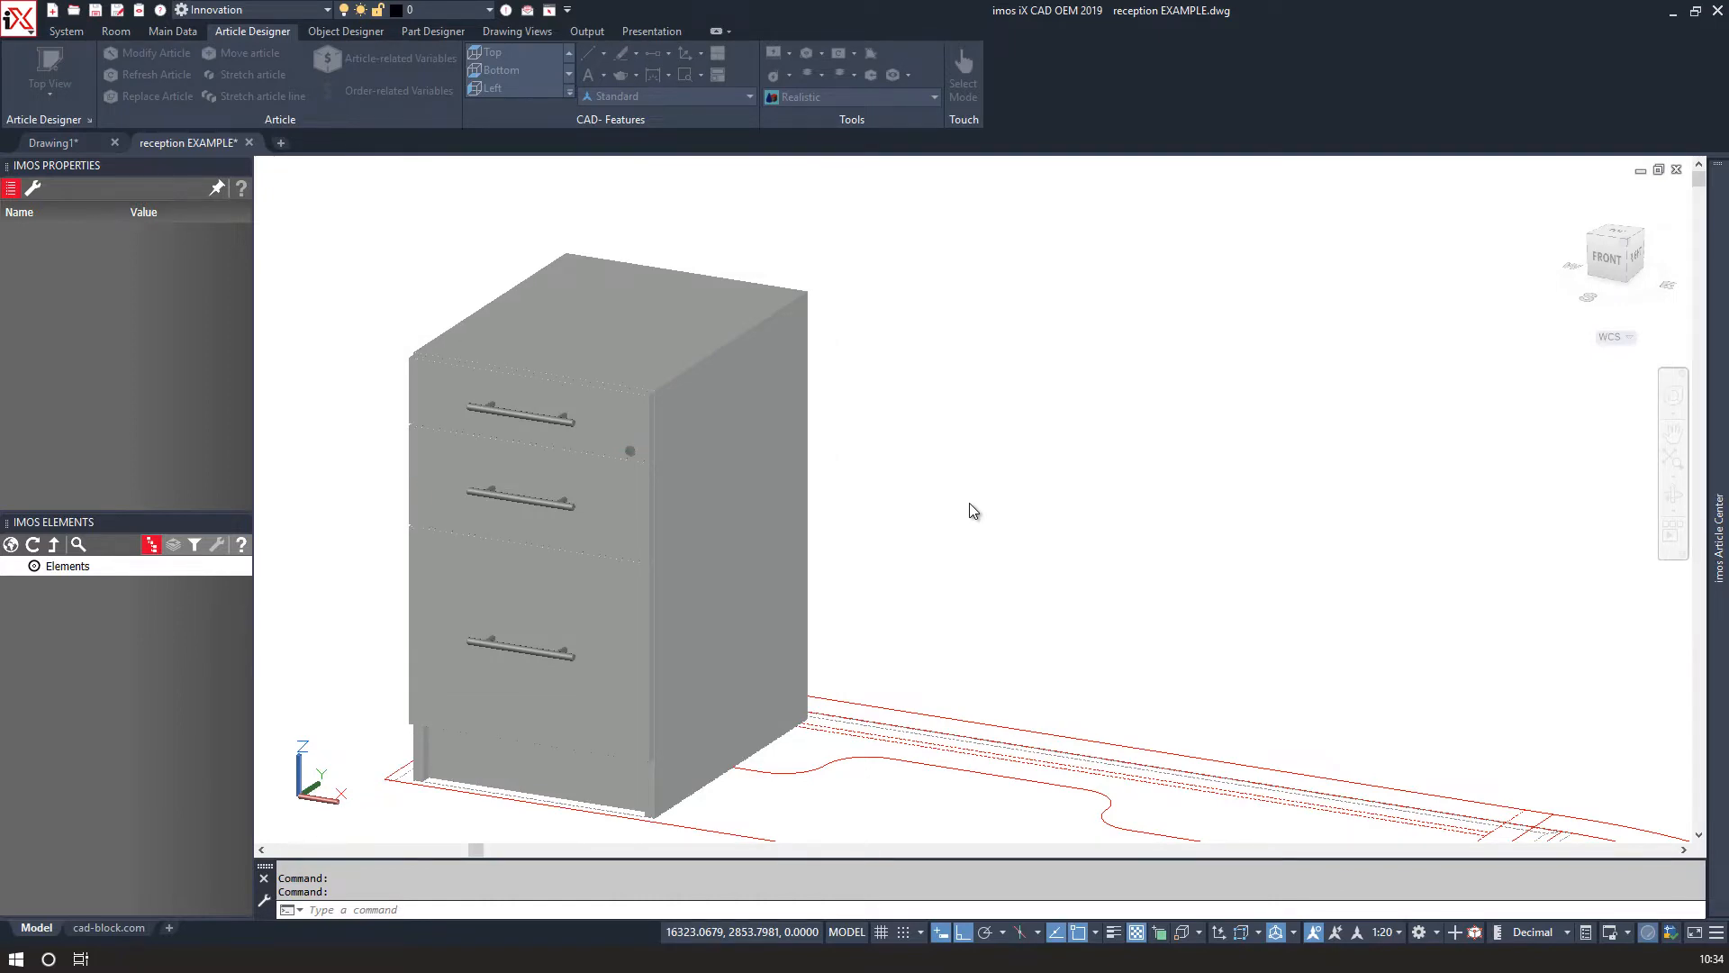
Return to the 2D Wireframe visual style and the top view of the desk.
shift+middle_drag(880, 553, 879, 611)
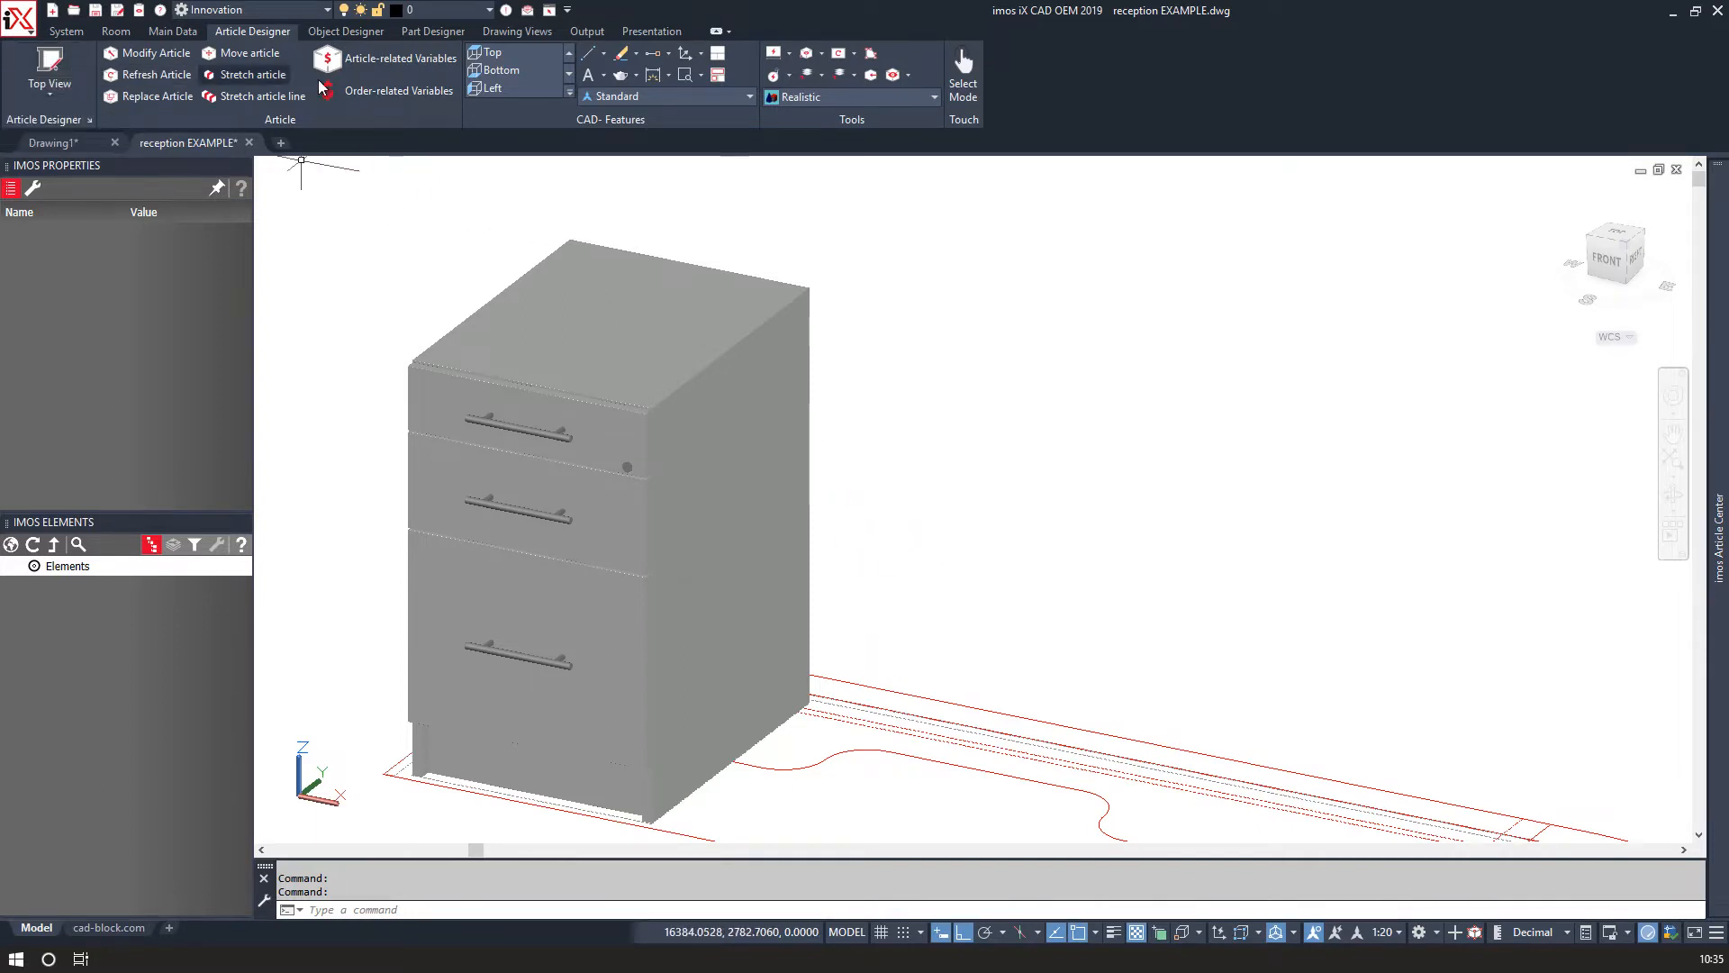
click(845, 101)
click(684, 141)
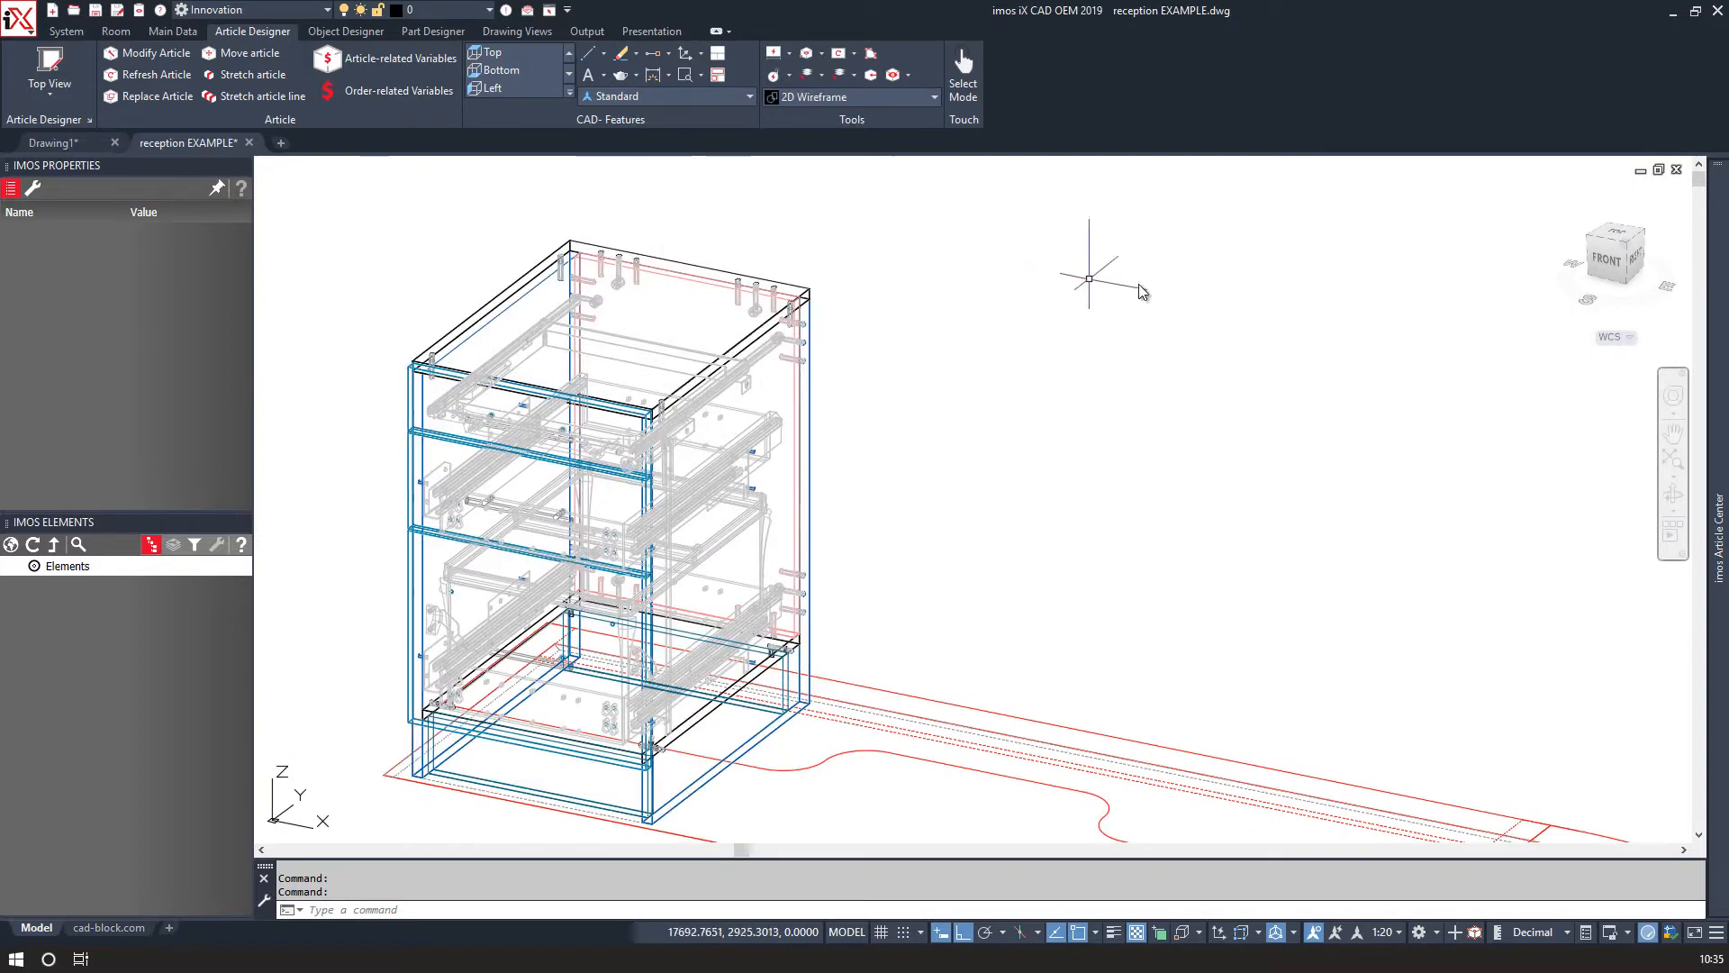
click(1618, 236)
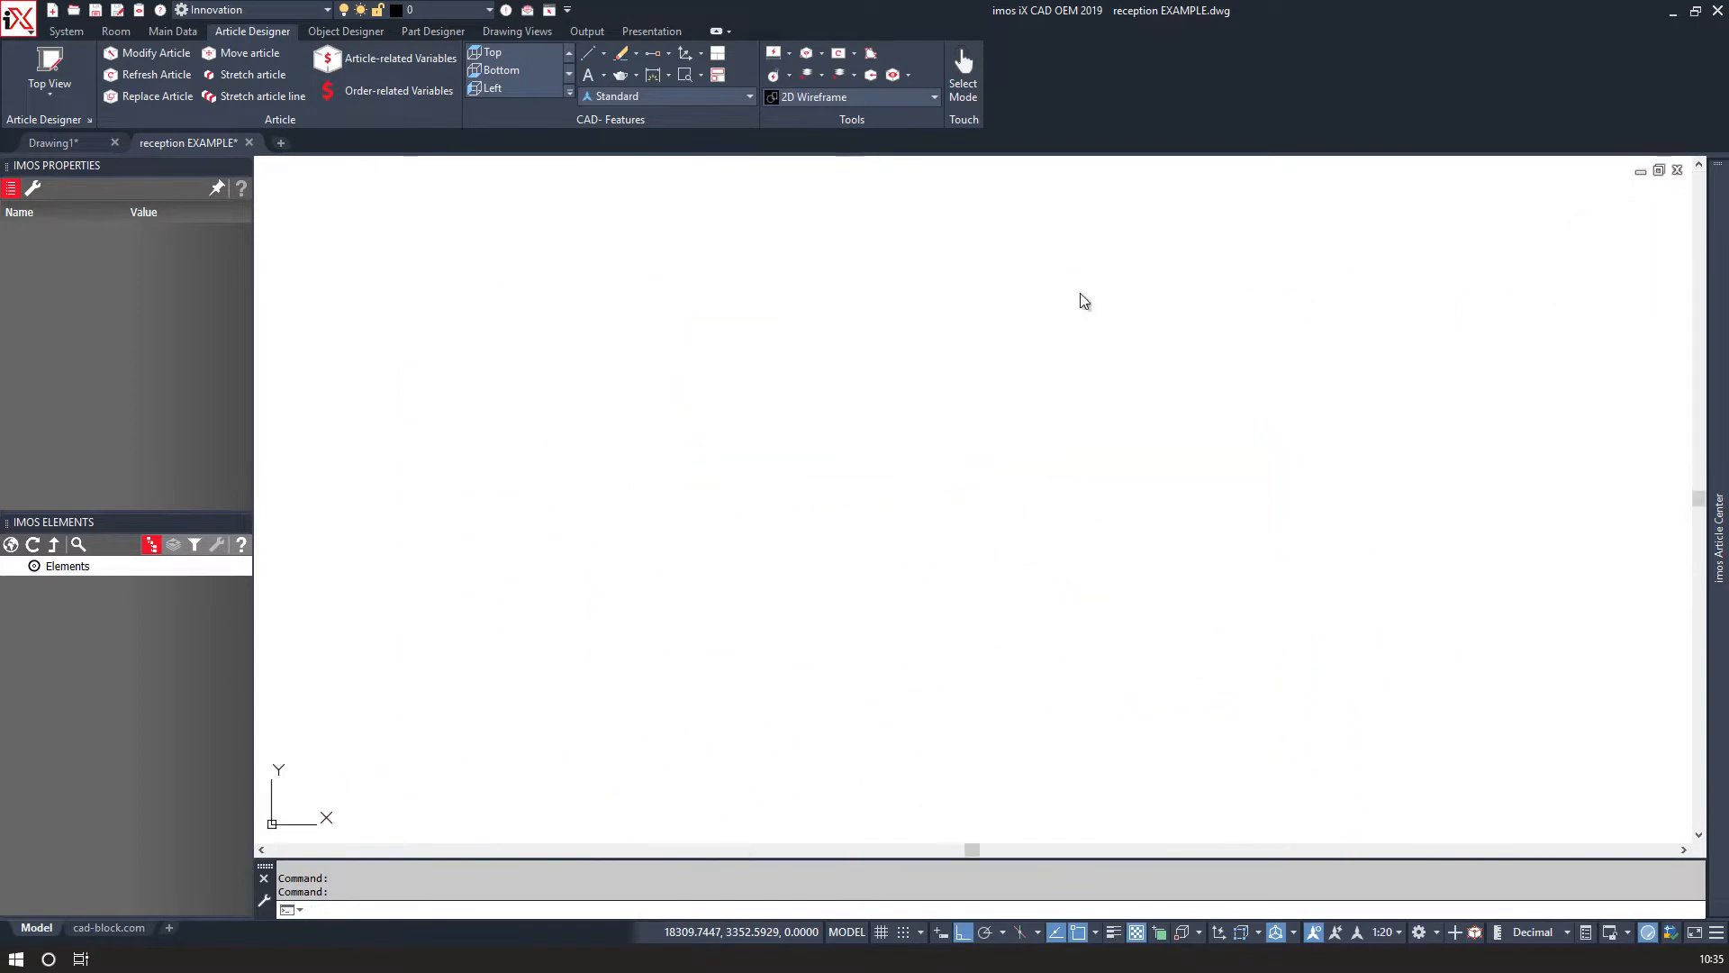
scroll(880, 278, up, 2)
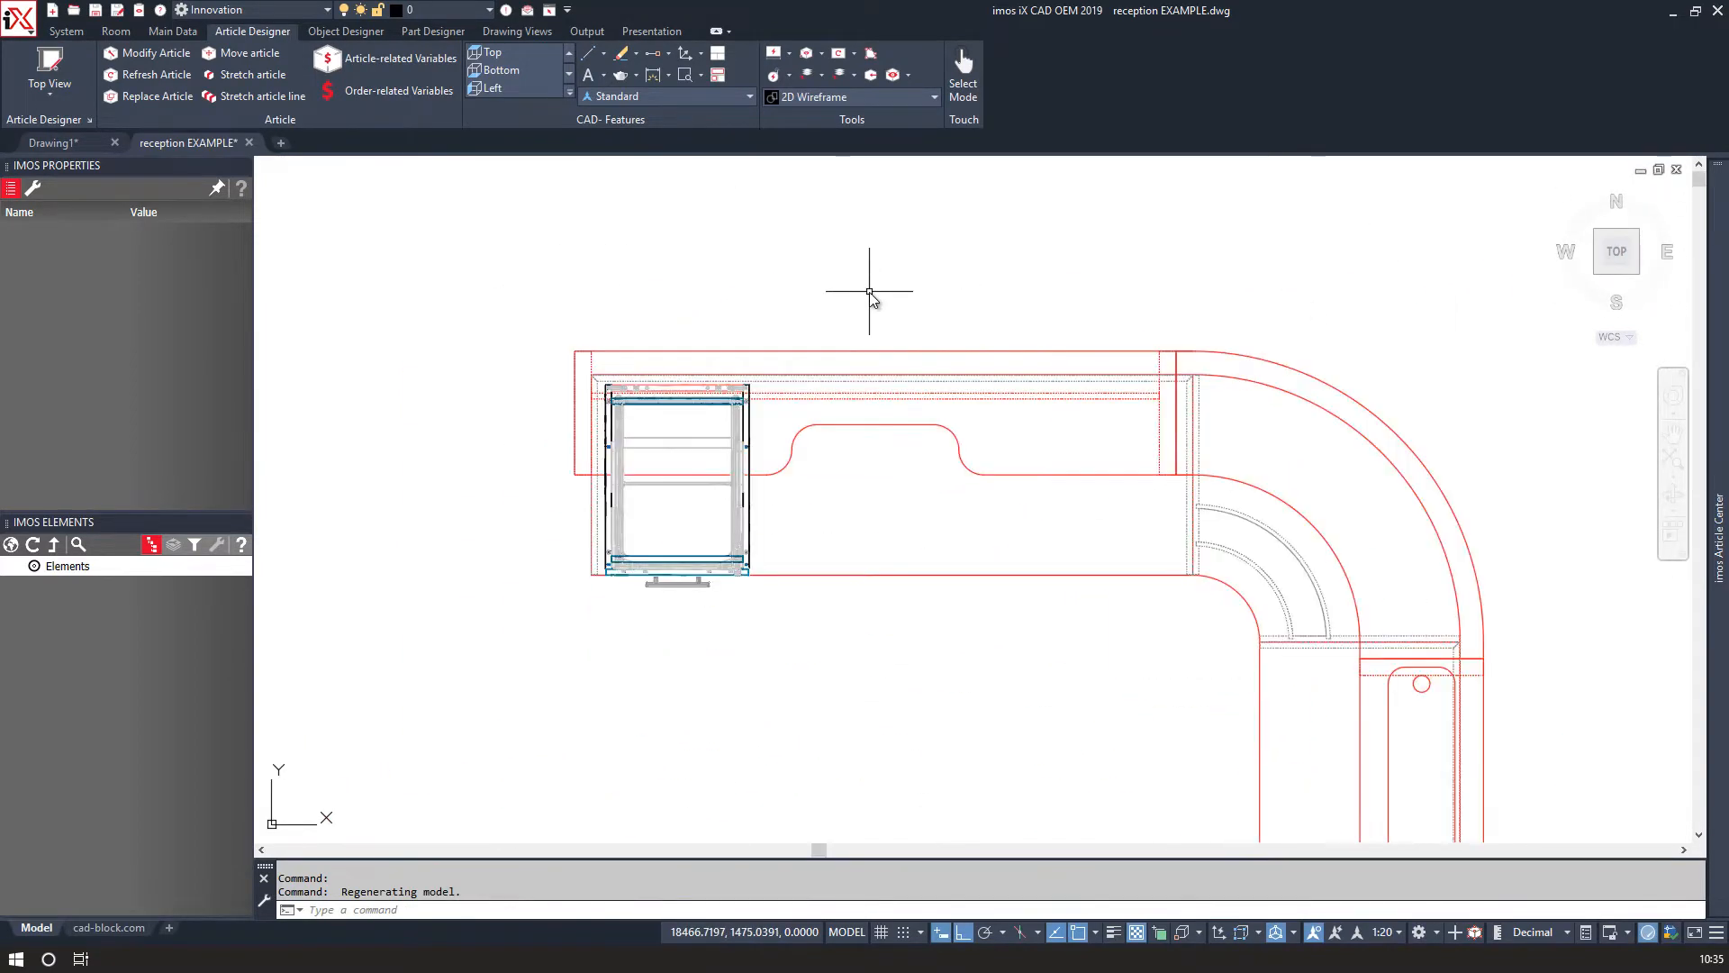
Dimension the overall length of the straight desk section.
click(653, 74)
scroll(635, 348, up, 3)
click(579, 408)
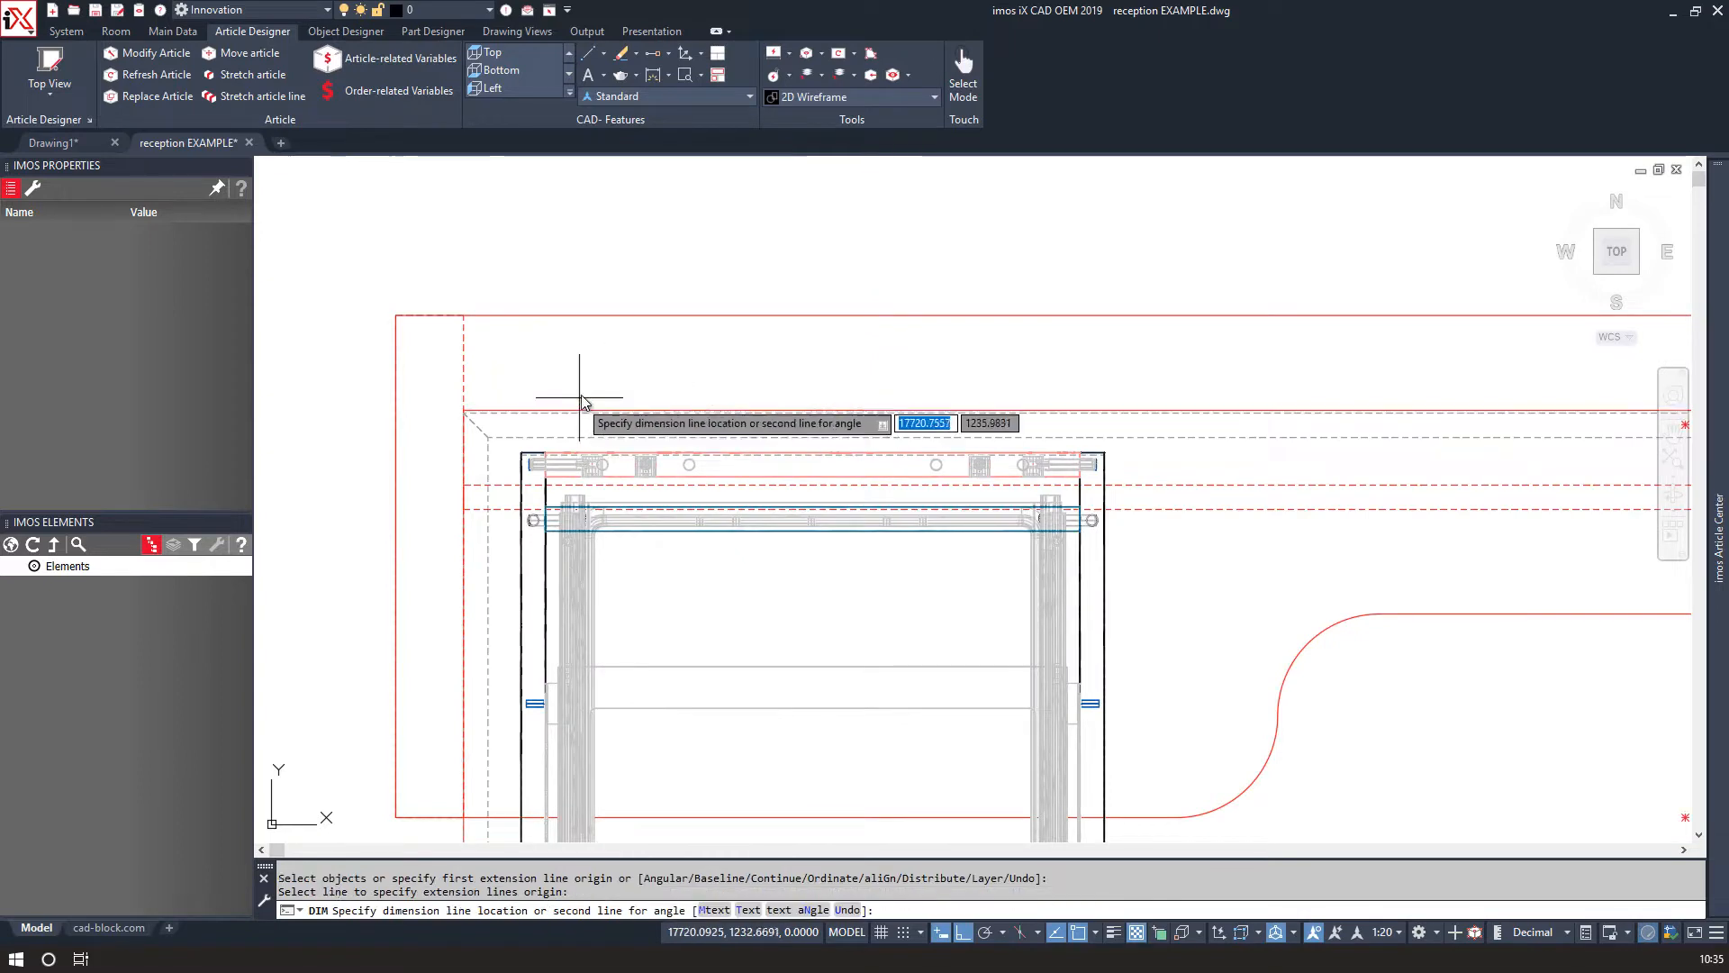
scroll(915, 232, down, 4)
click(928, 258)
scroll(665, 380, up, 5)
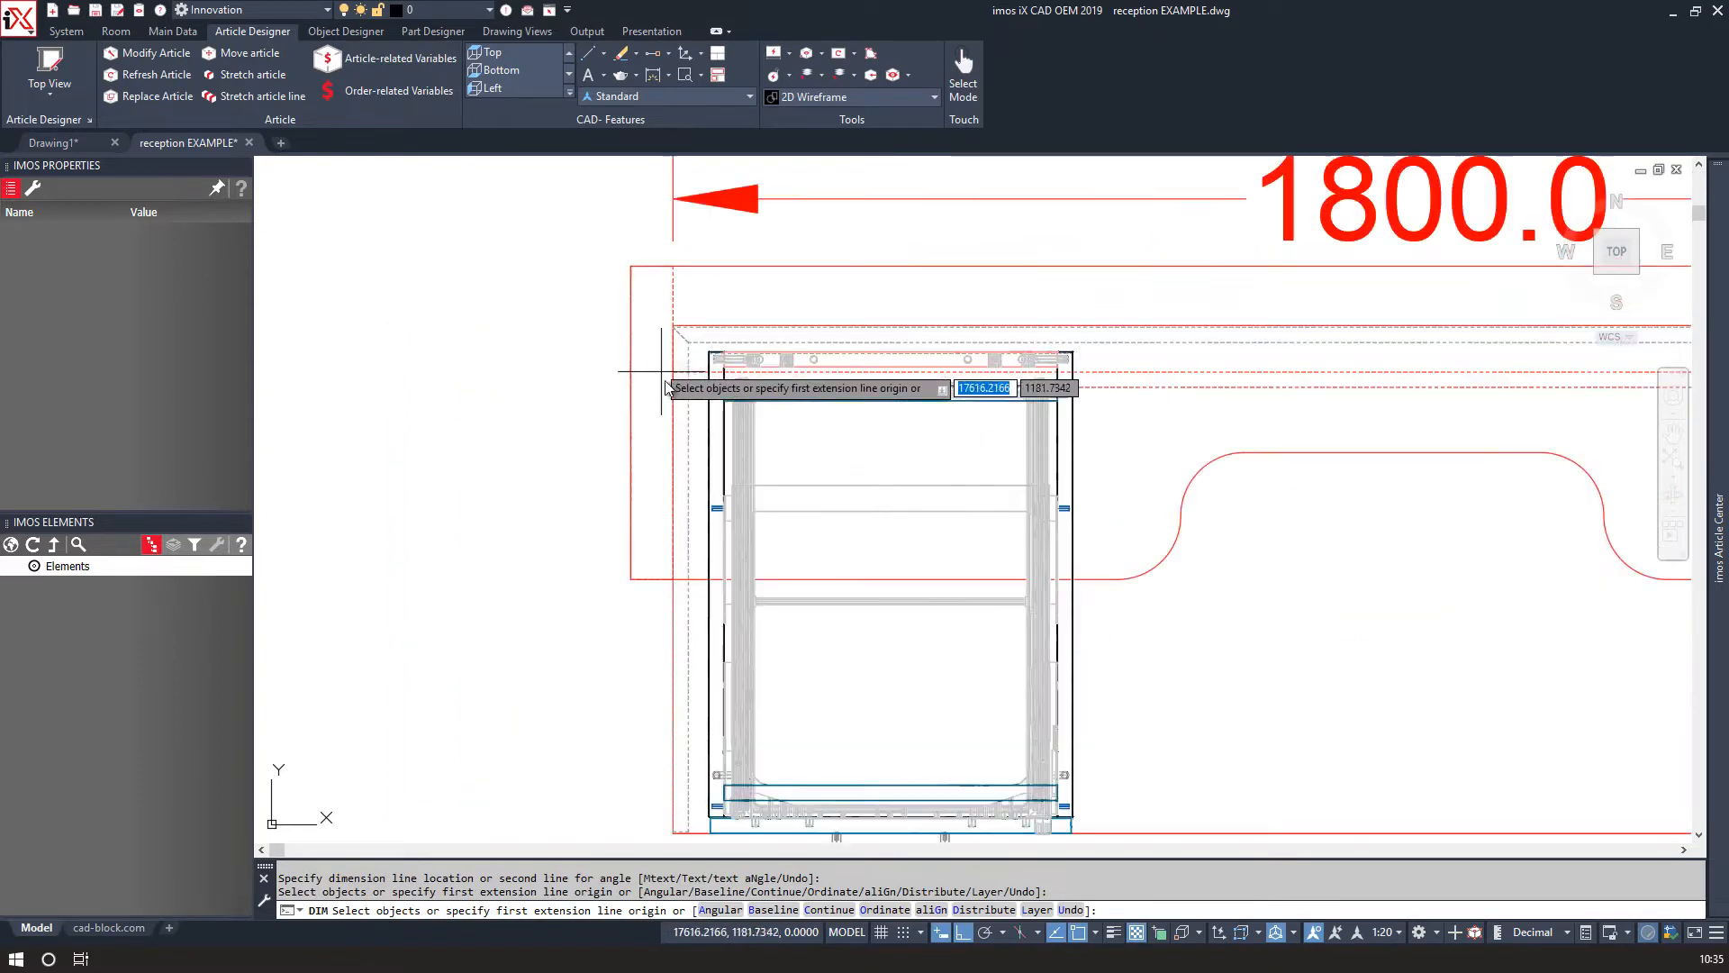
key(Escape)
key(Return)
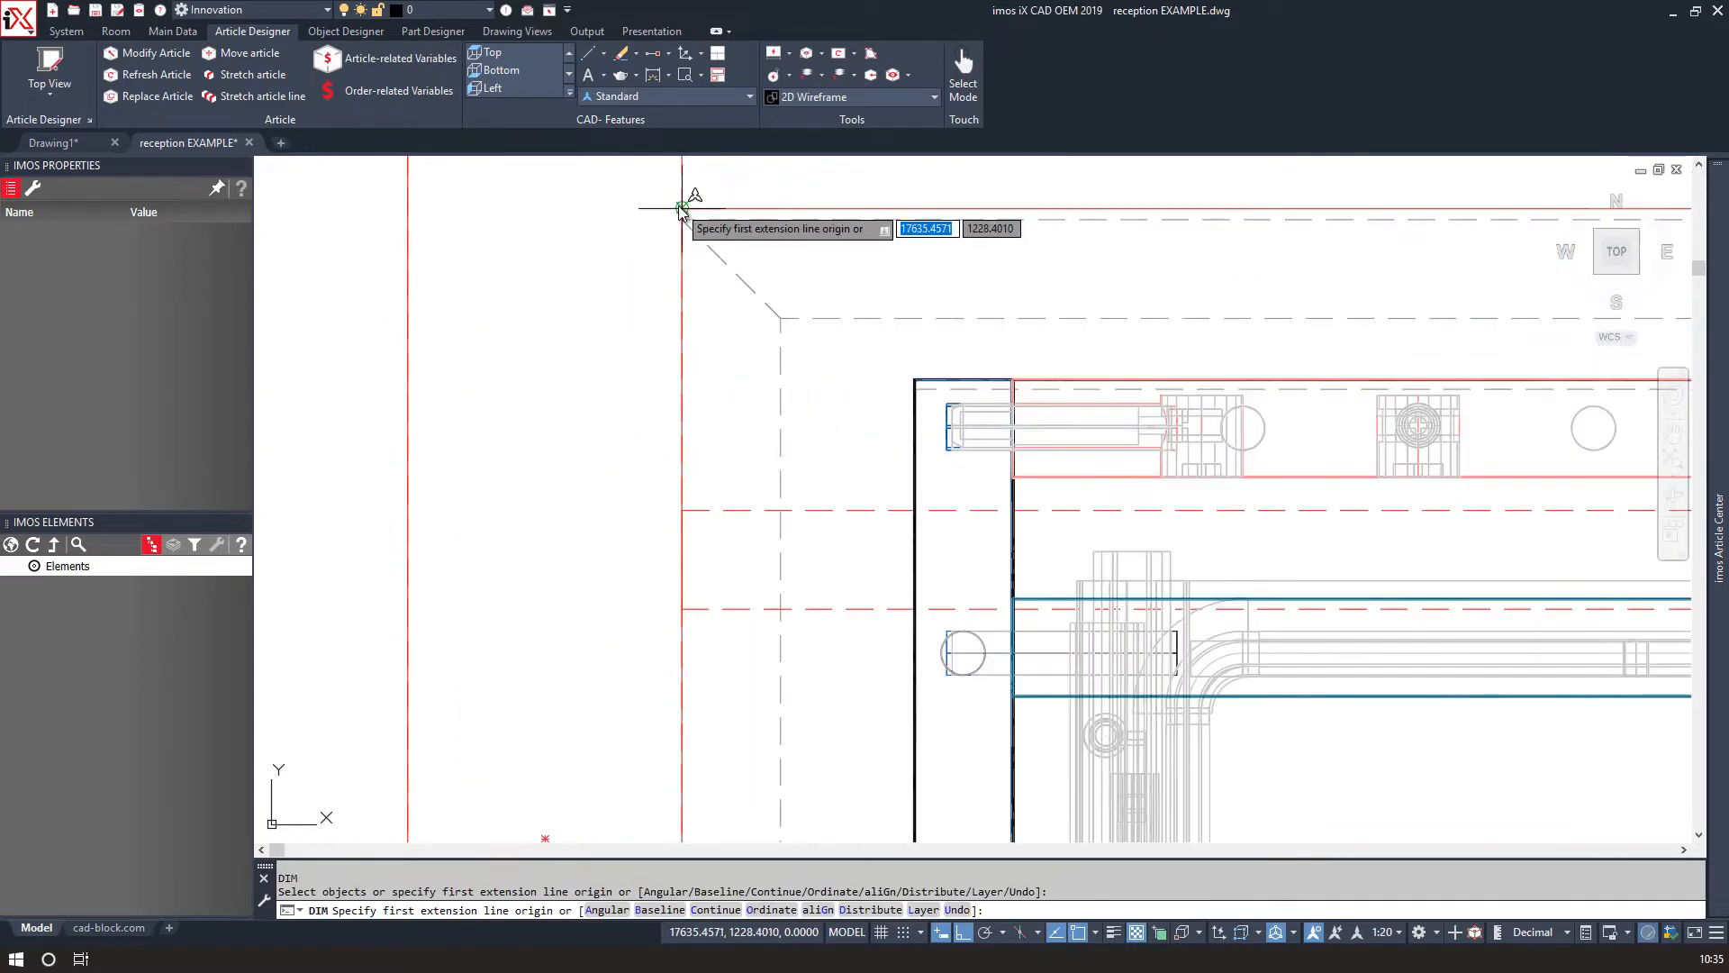
Dimension the depth of the straight desk section.
click(682, 208)
scroll(682, 208, down, 8)
scroll(679, 712, up, 2)
scroll(680, 714, up, 5)
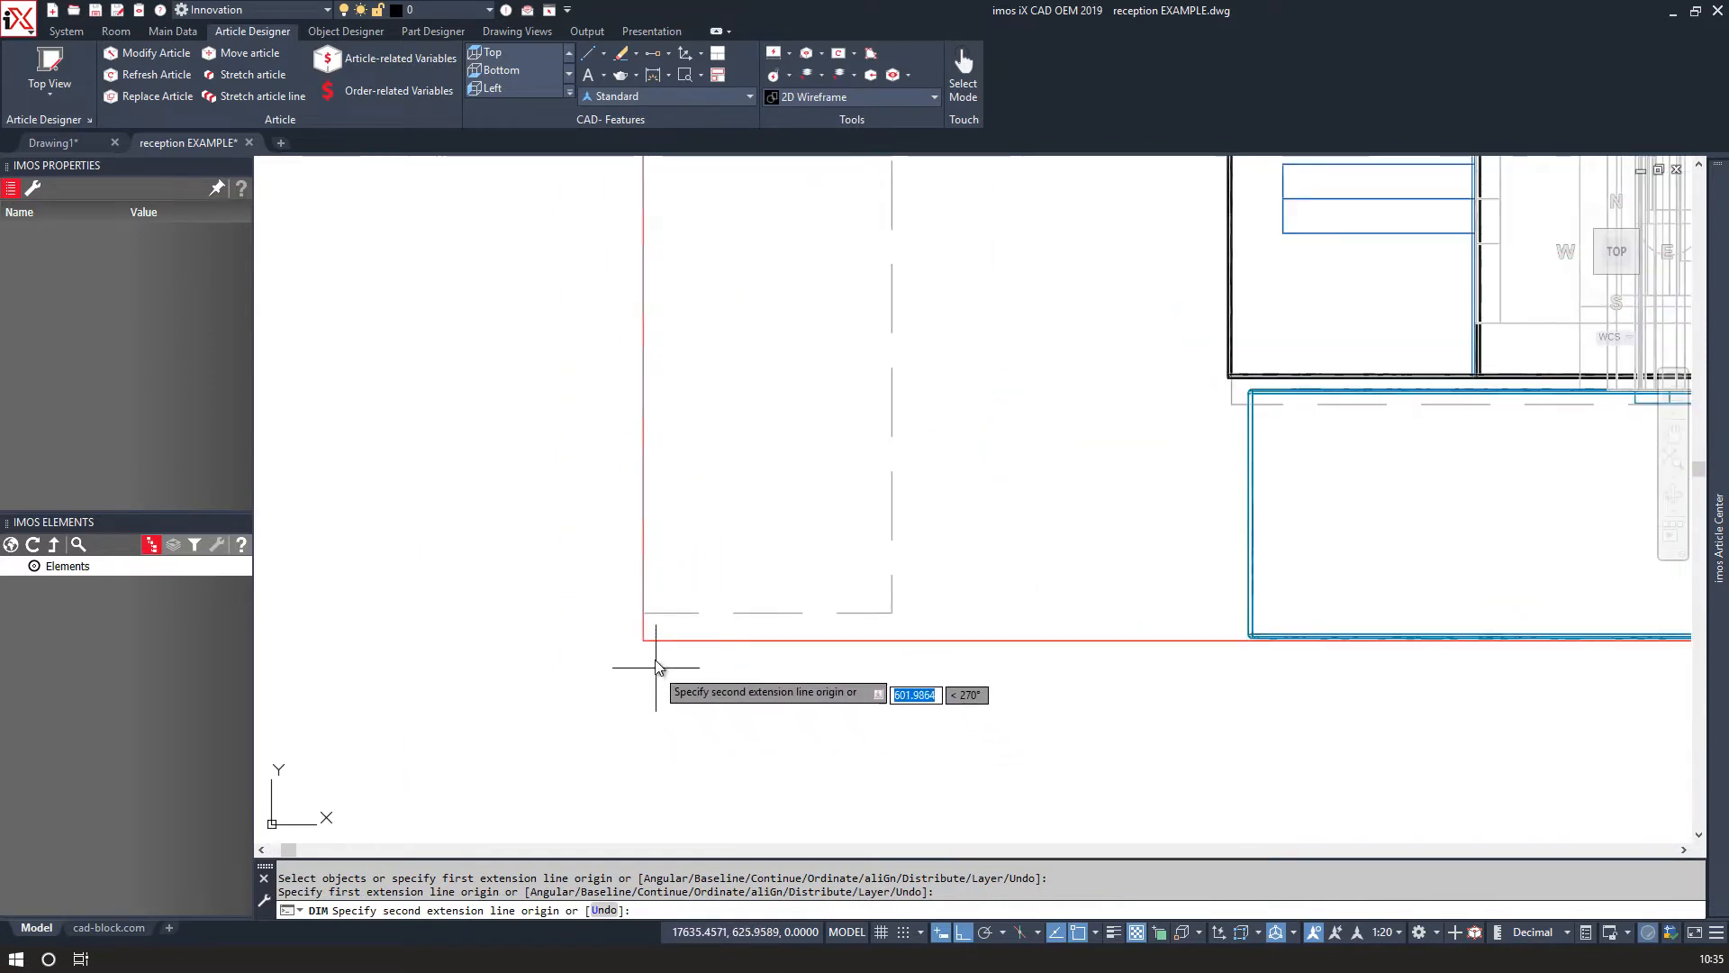
click(637, 641)
scroll(636, 640, down, 4)
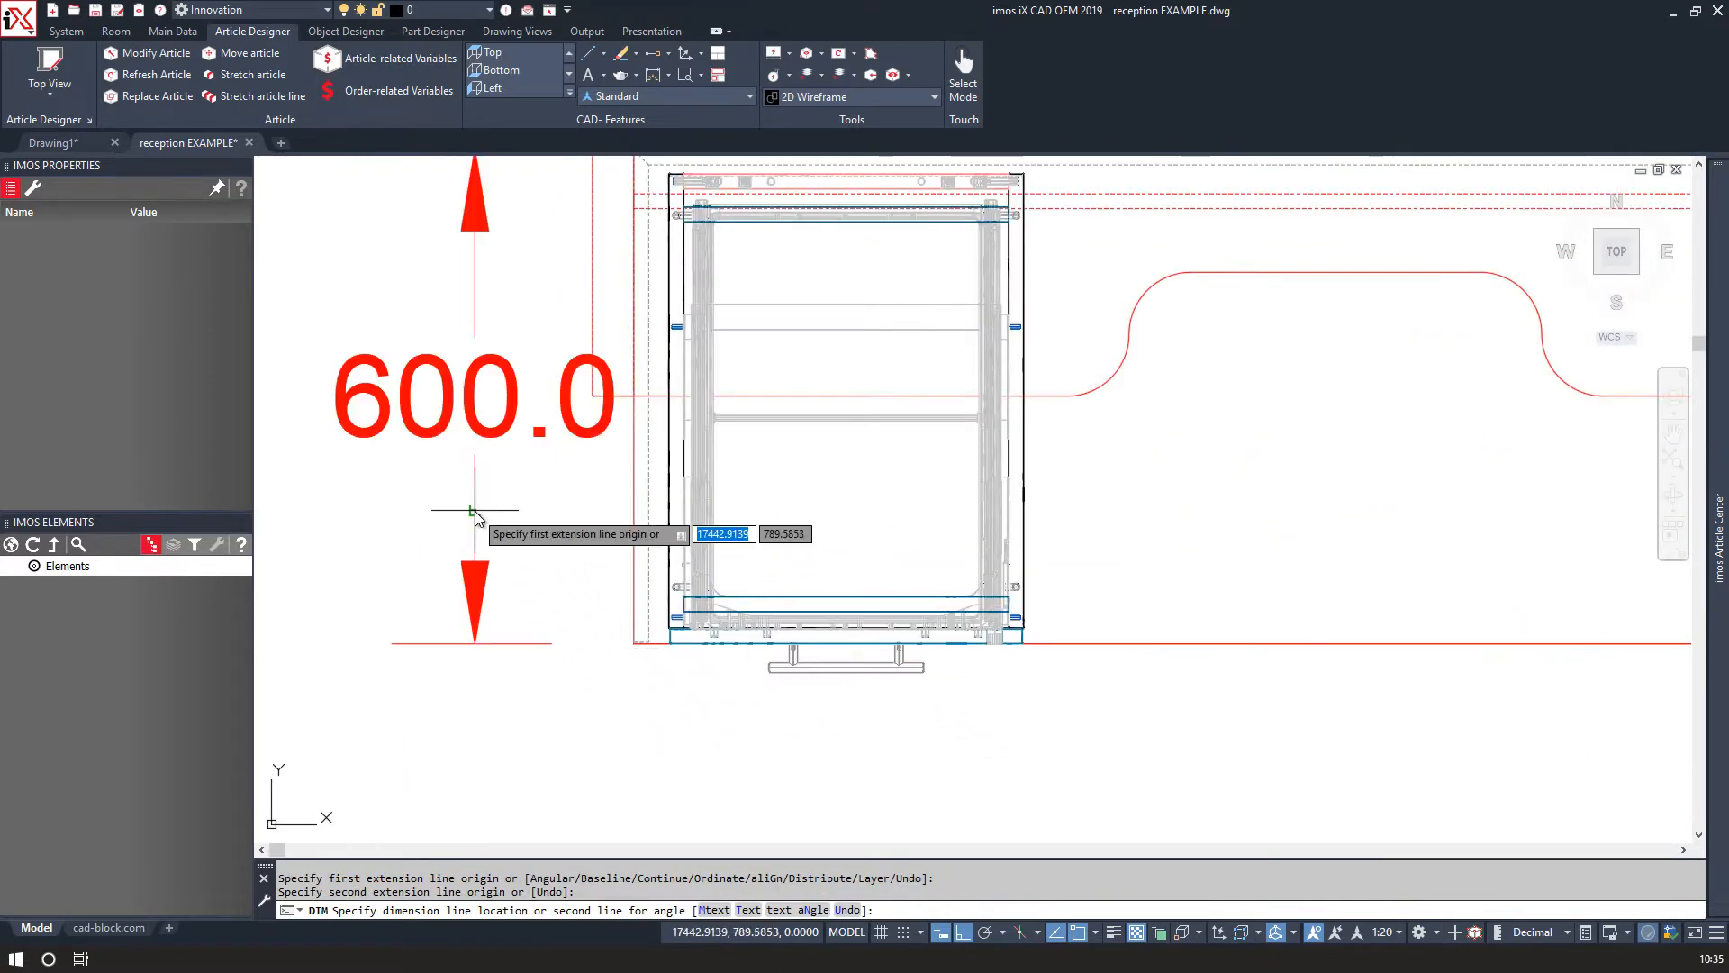
click(469, 513)
Select both temporary dimensions and delete them.
scroll(468, 513, down, 4)
click(488, 614)
click(469, 574)
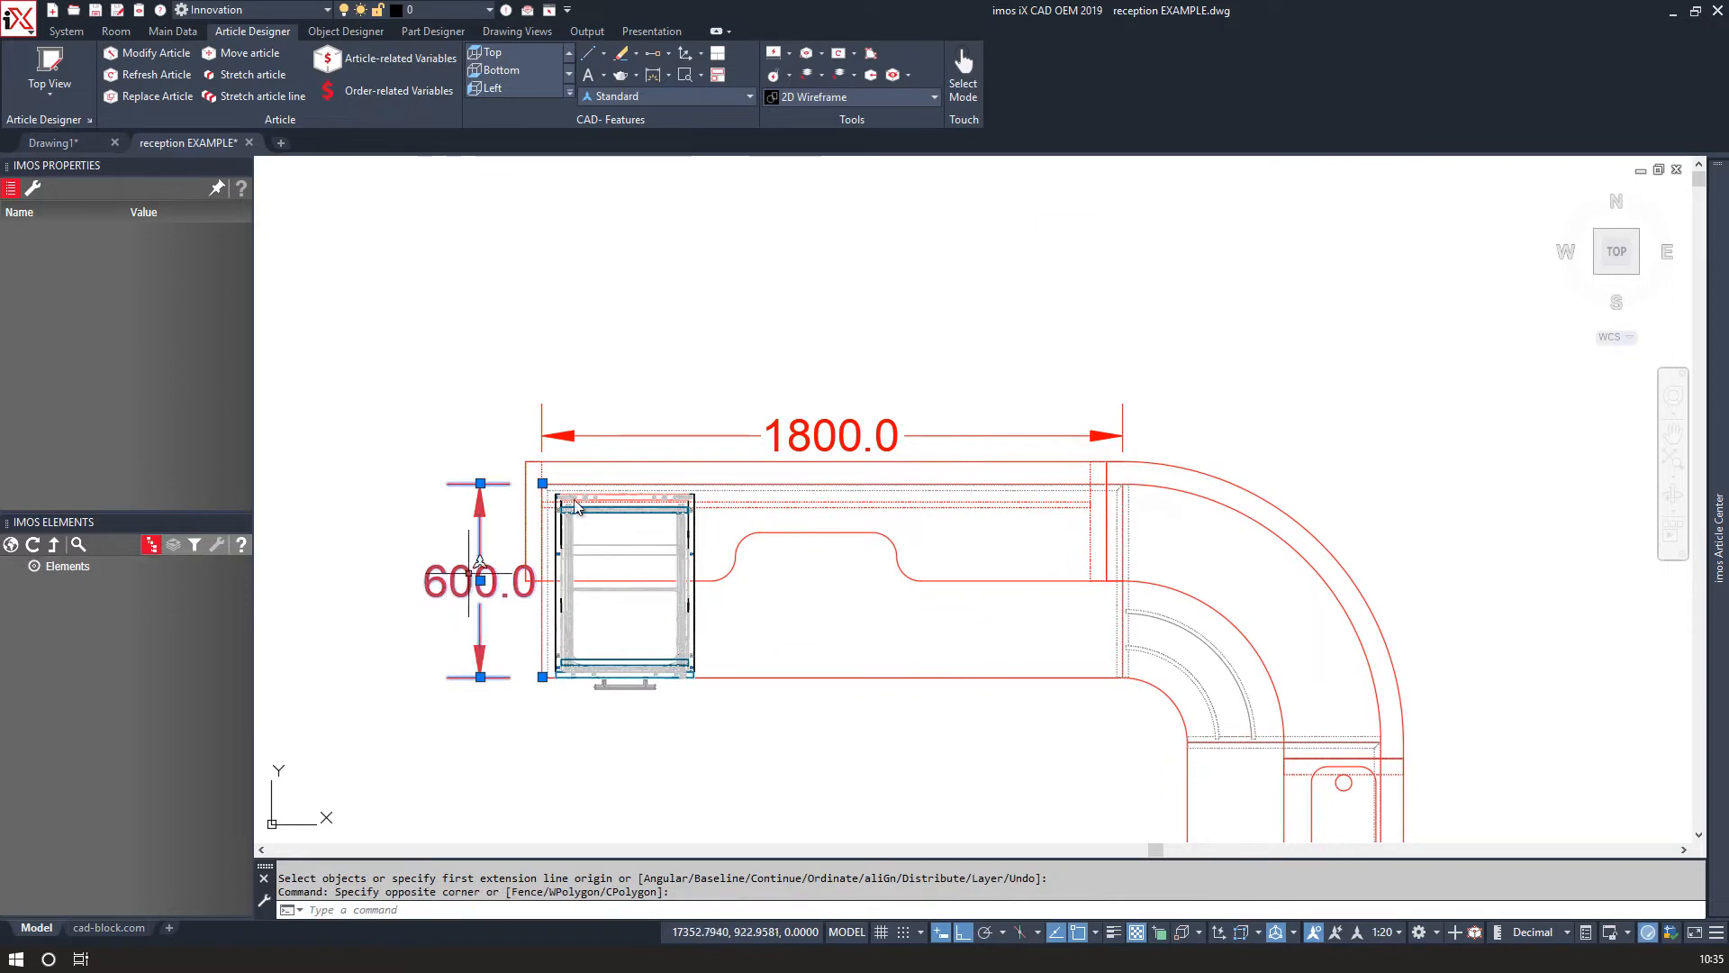
click(690, 427)
click(682, 438)
key(Delete)
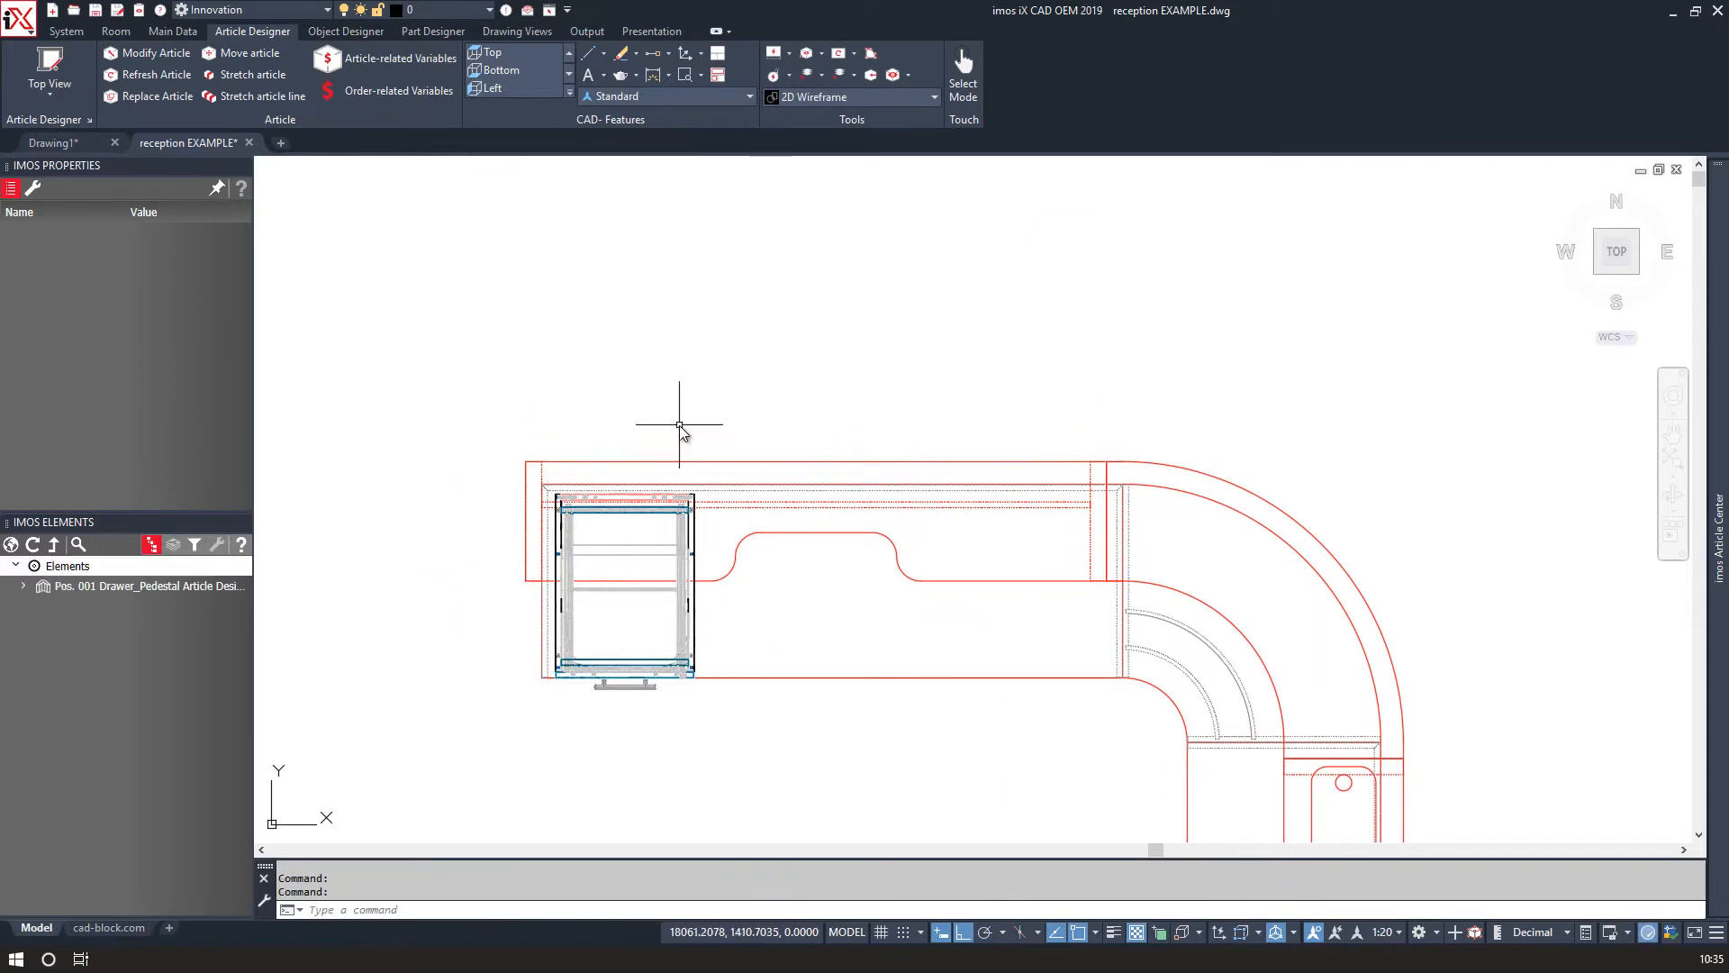
Start a new article in the Article Designer with height 738, width 1800 and depth 600.
click(50, 64)
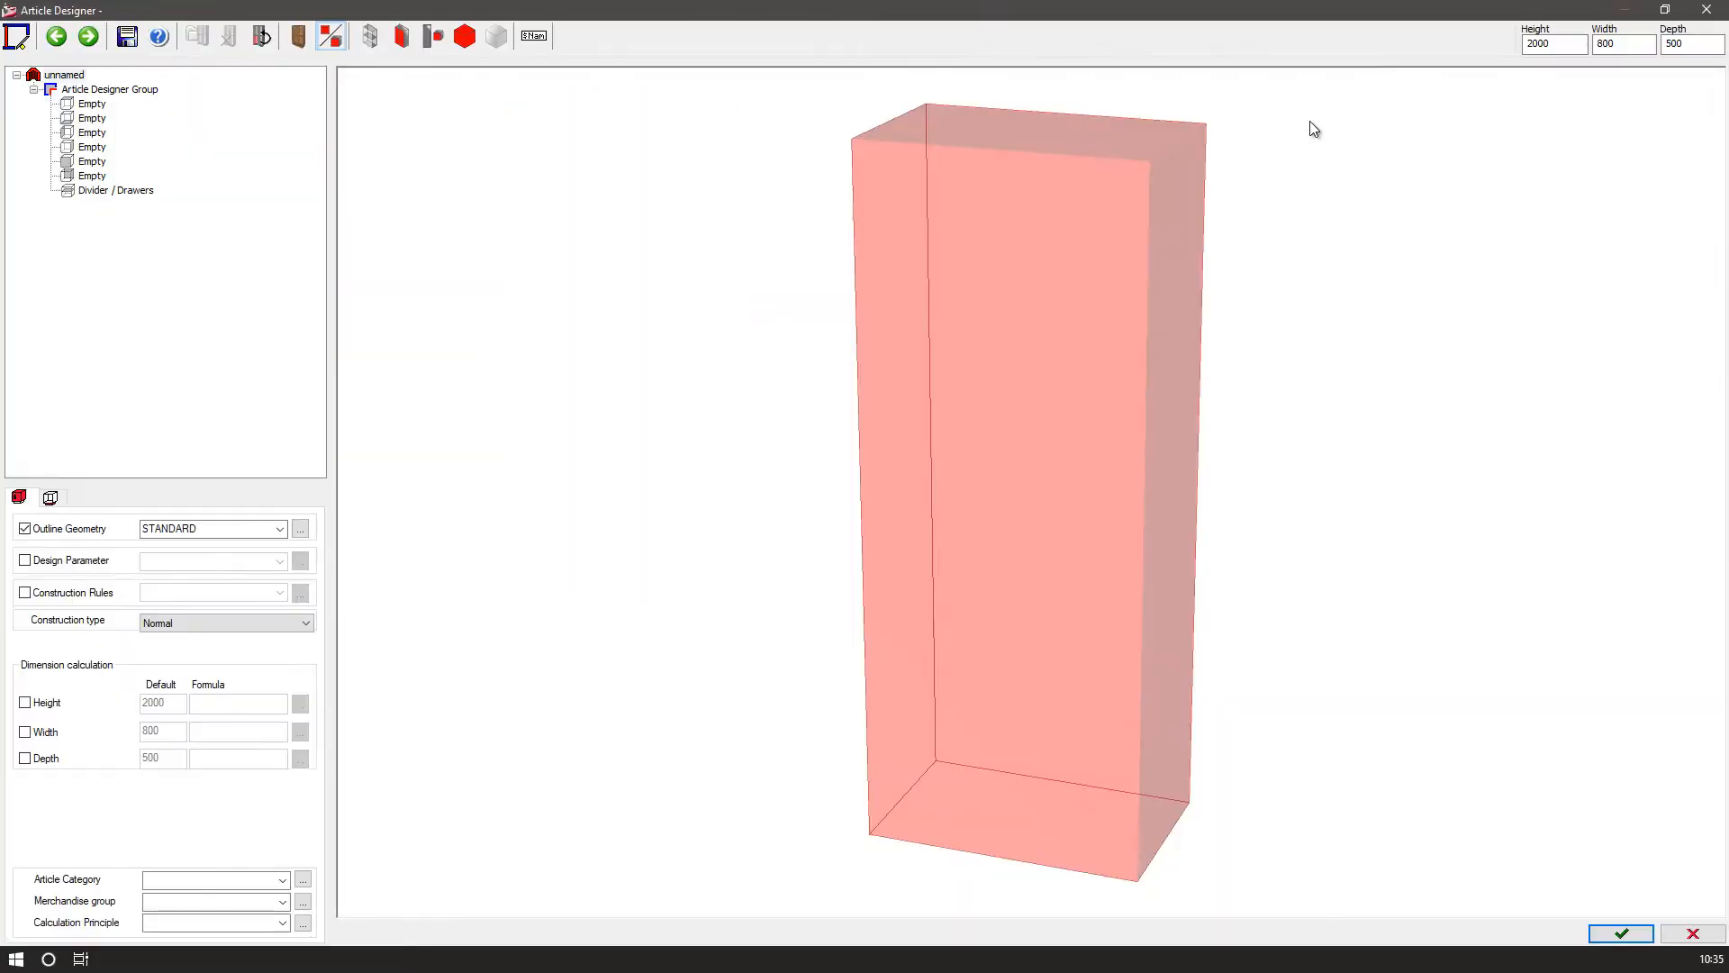
drag(1575, 47, 1483, 45)
text(730)
key(BackSpace)
text(8)
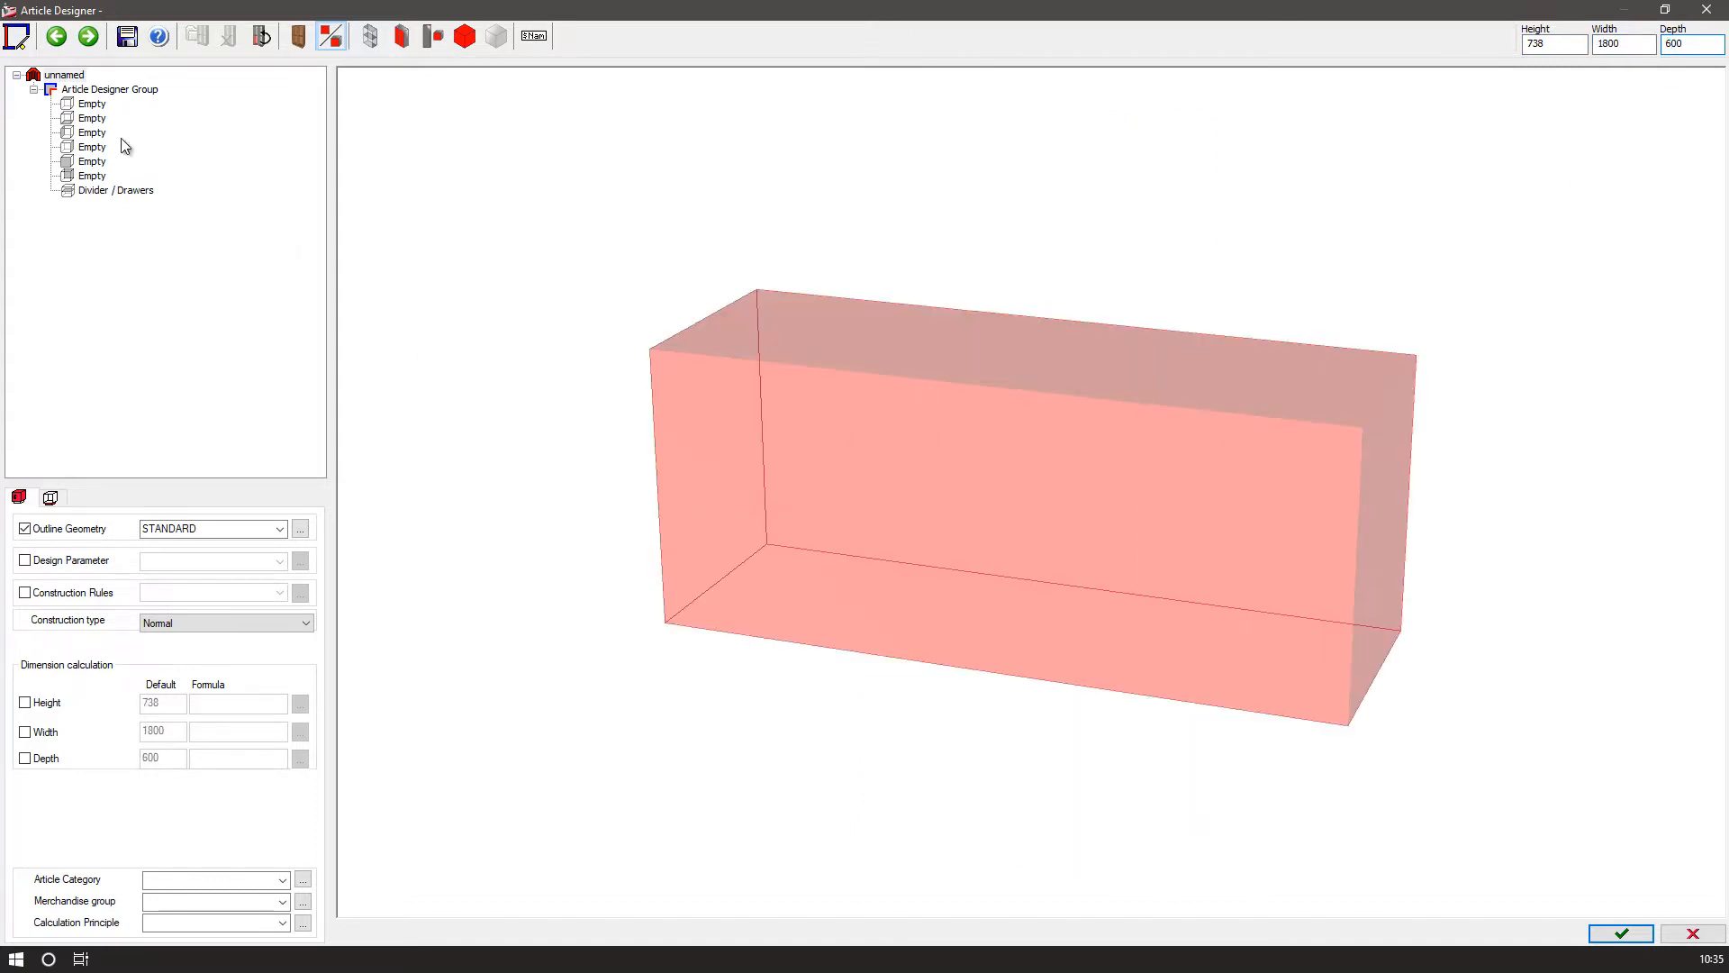
Enable design parameters with DP_O_Var and enable construction rules, choosing a rule set.
click(25, 560)
click(25, 593)
click(280, 560)
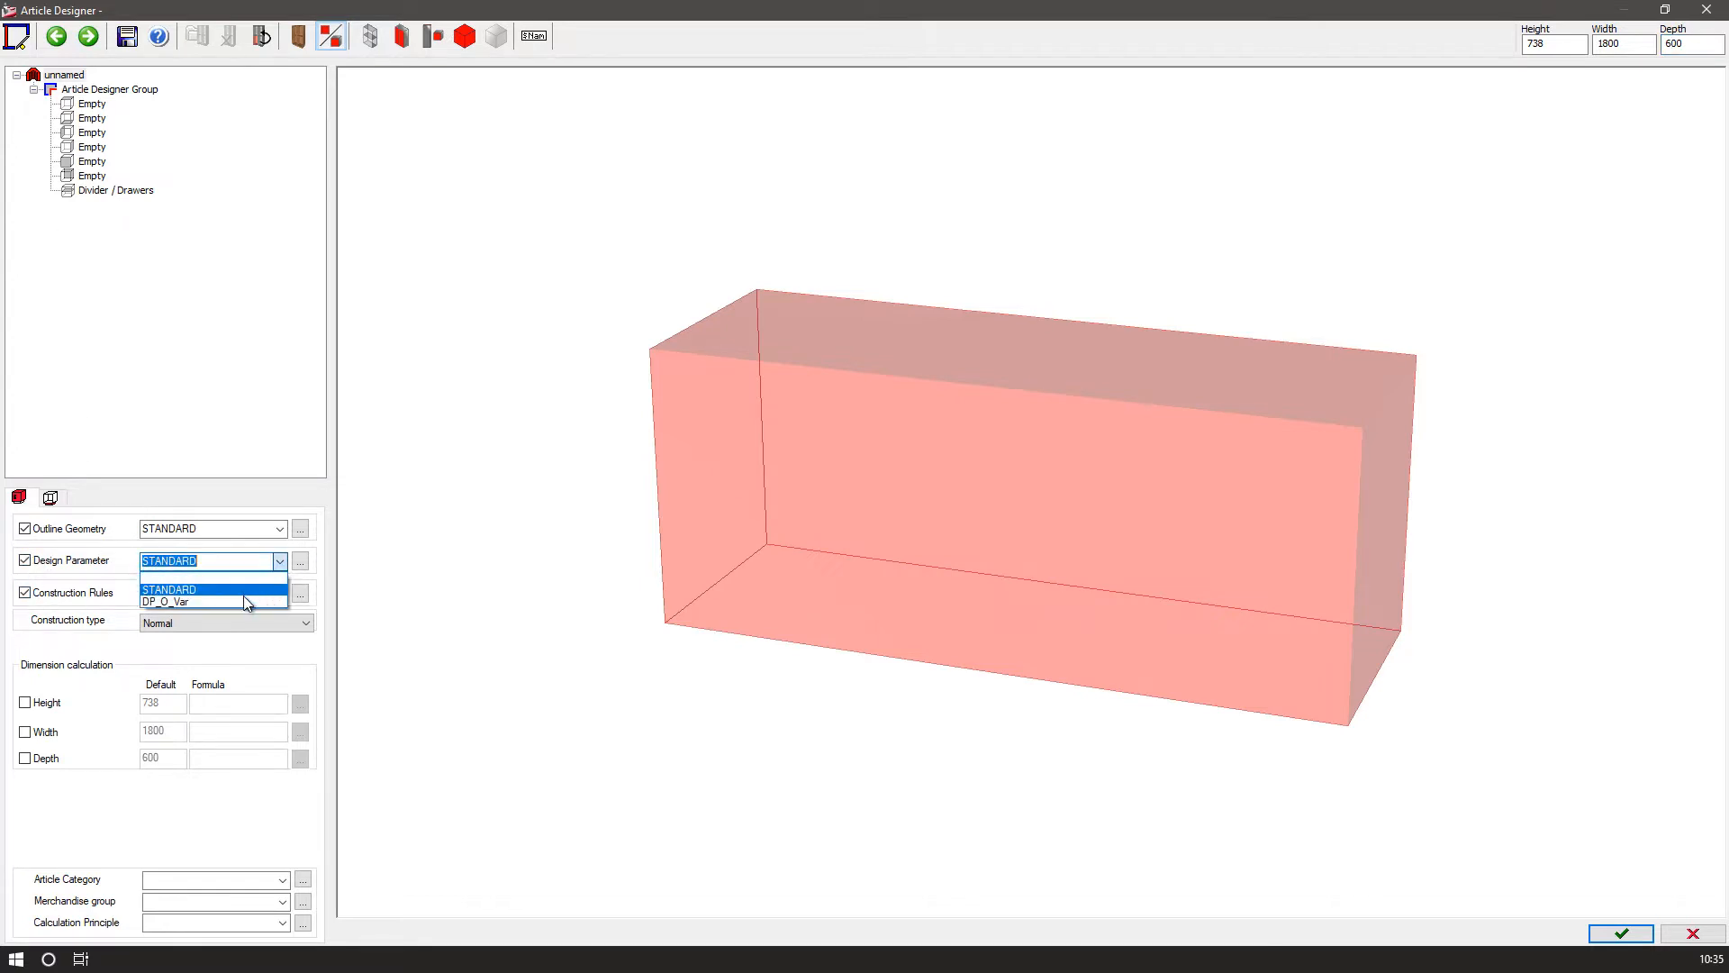
click(248, 601)
click(280, 594)
click(222, 633)
Add a top shelf and set its part to CP_K_1_TSO_1111_C1.
click(103, 235)
click(72, 91)
click(83, 106)
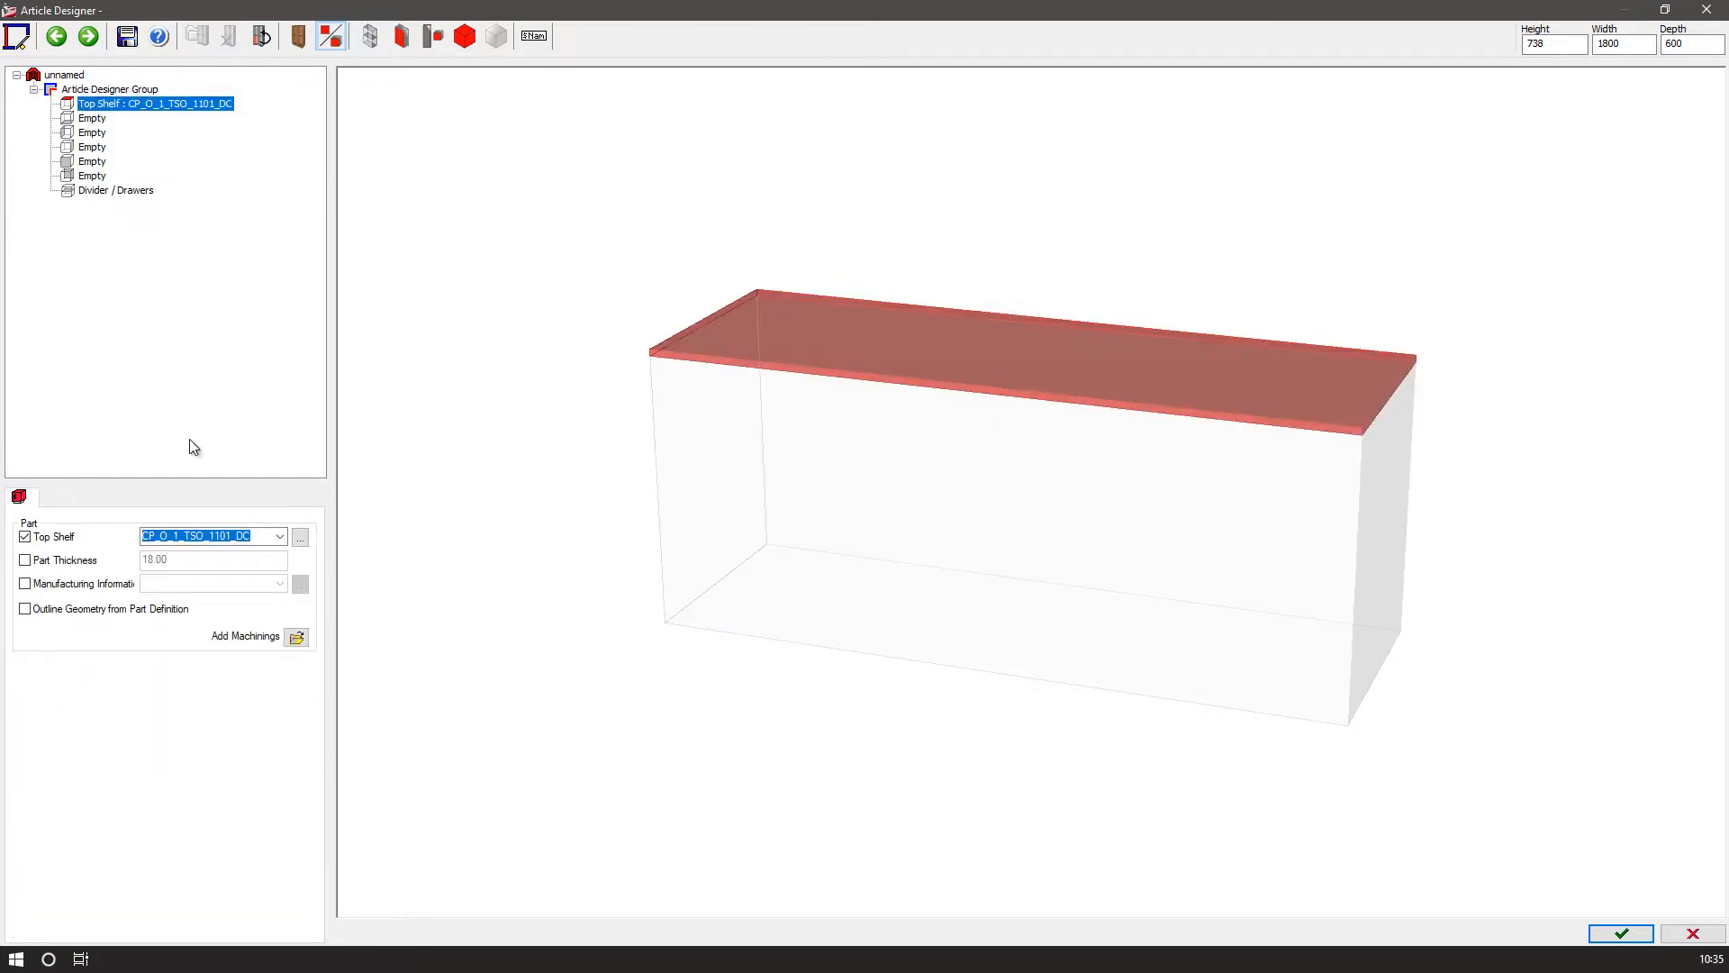
click(280, 537)
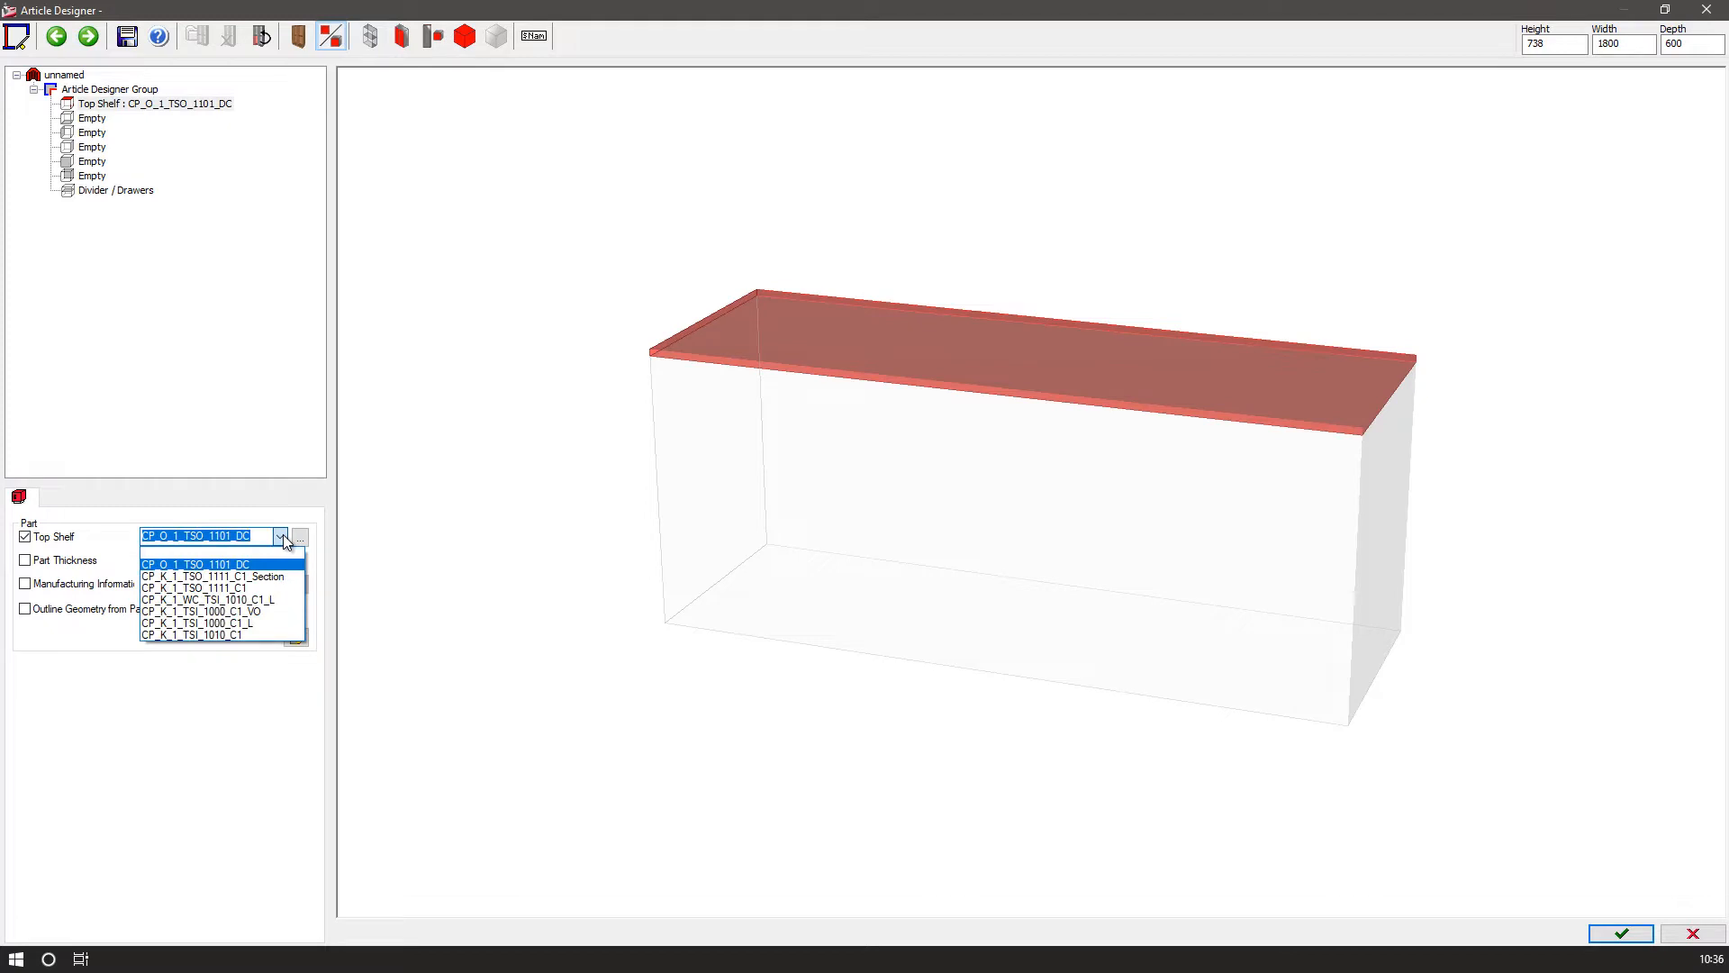
click(267, 588)
Add the left and right side panels to the article.
click(92, 120)
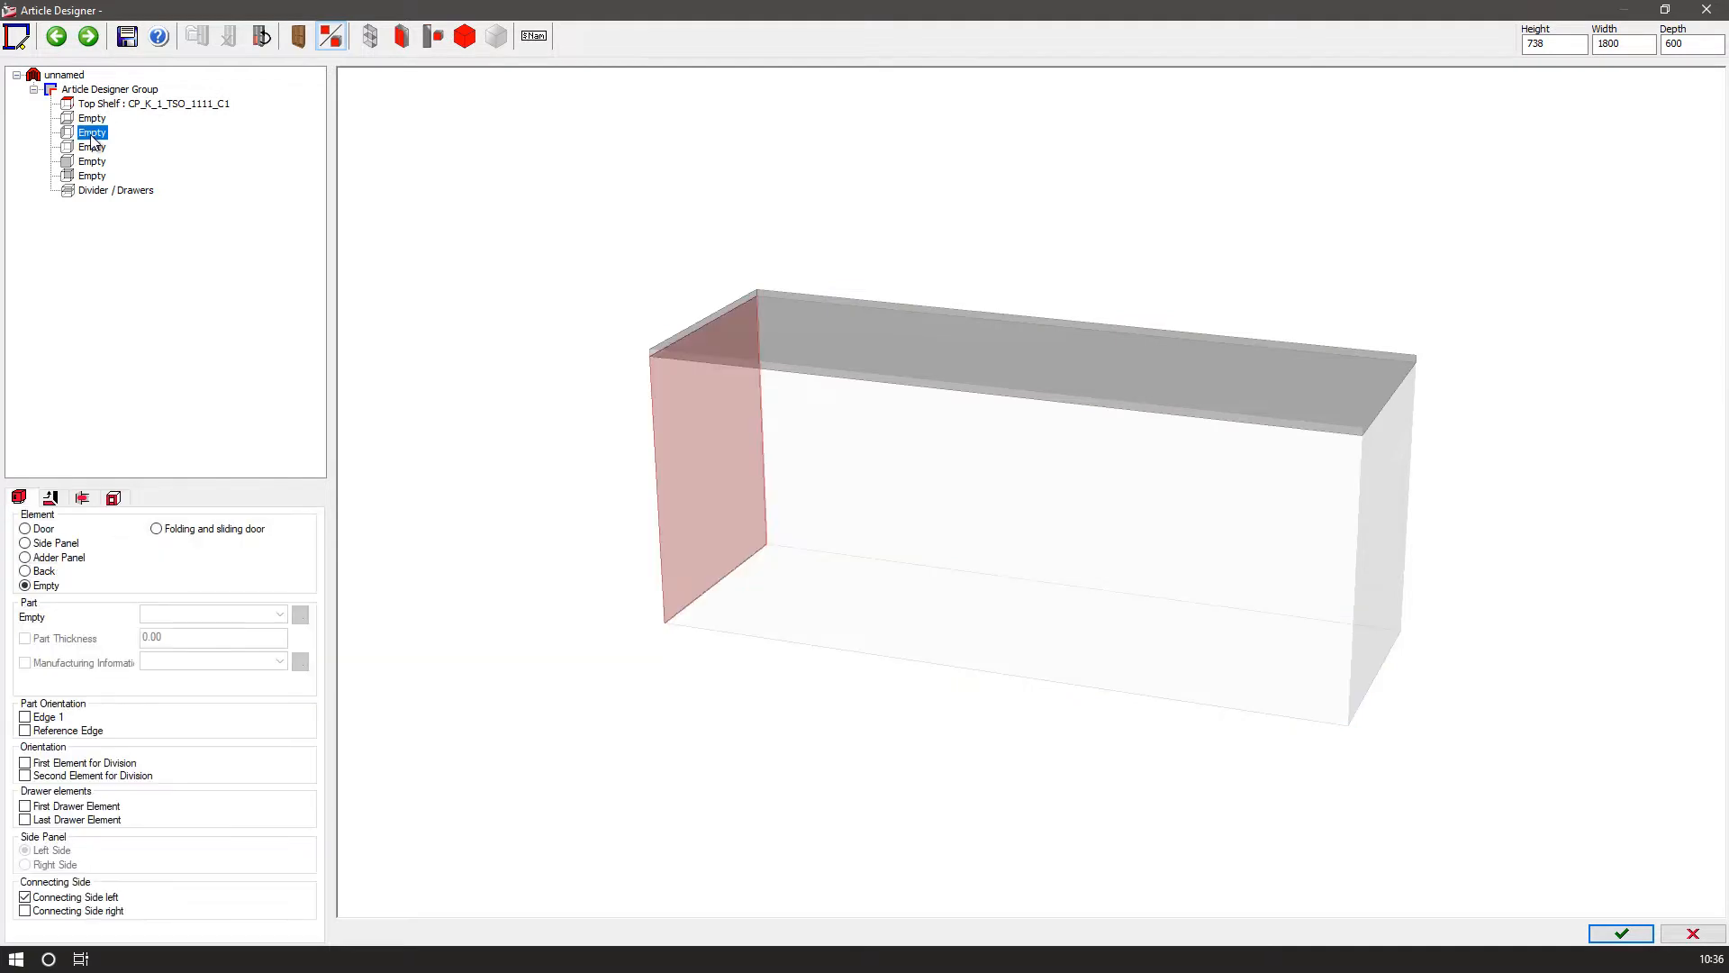
click(92, 148)
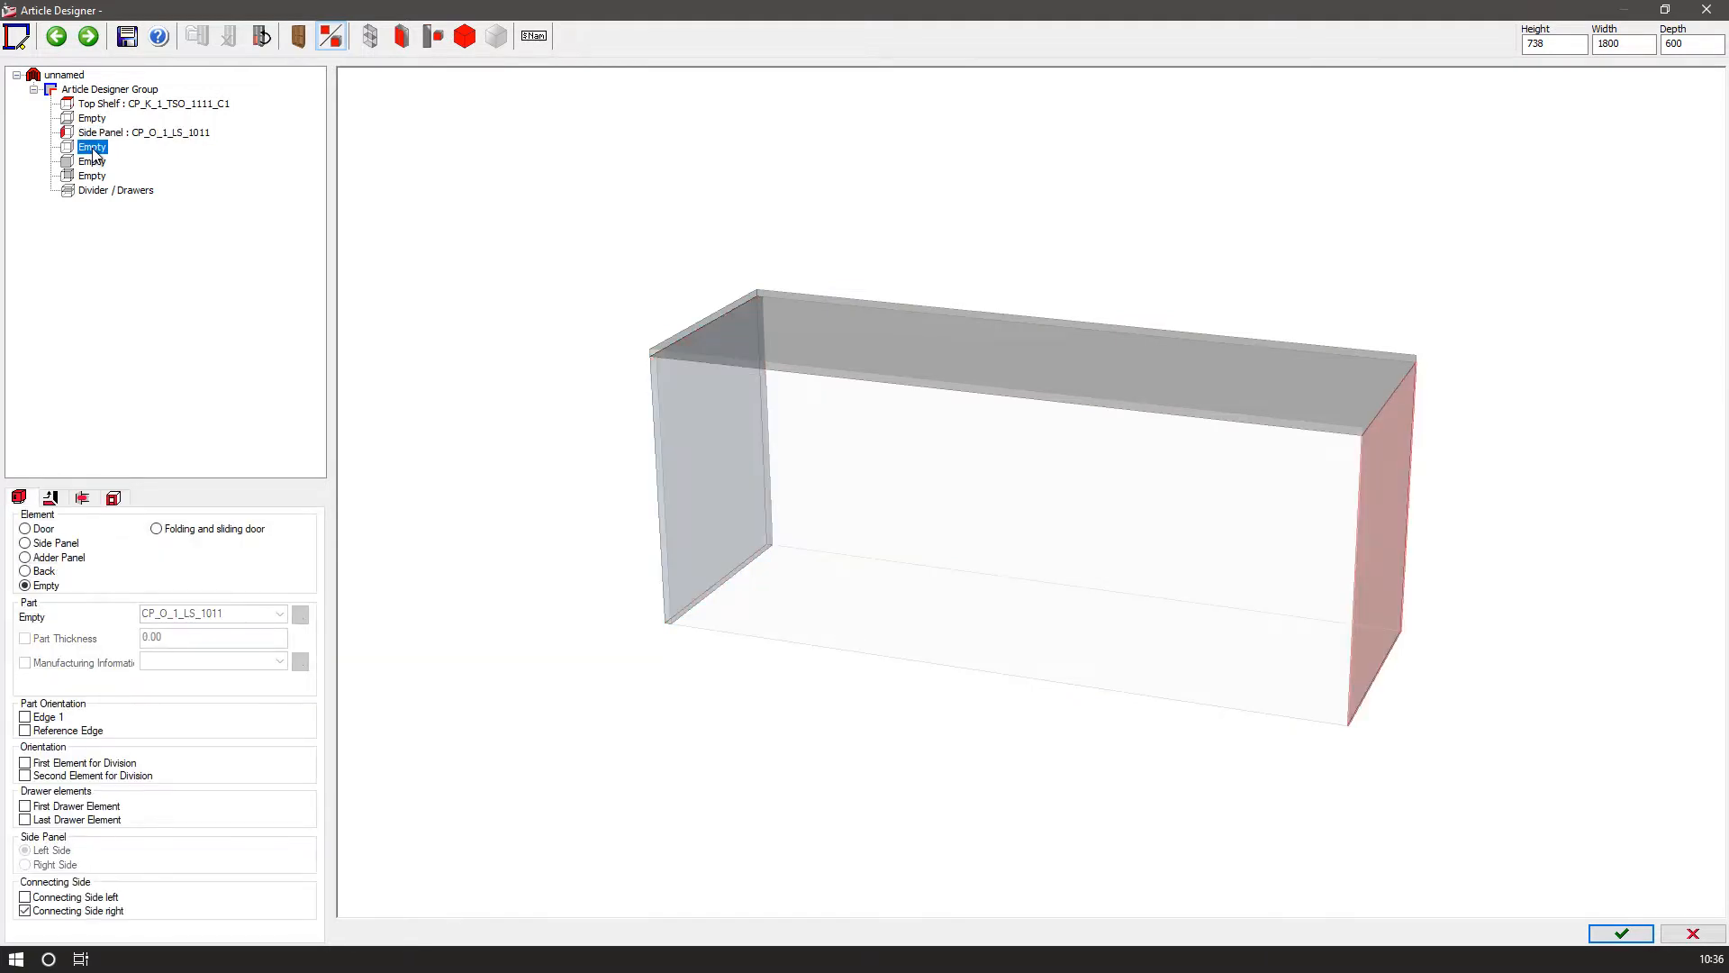
double_click(93, 152)
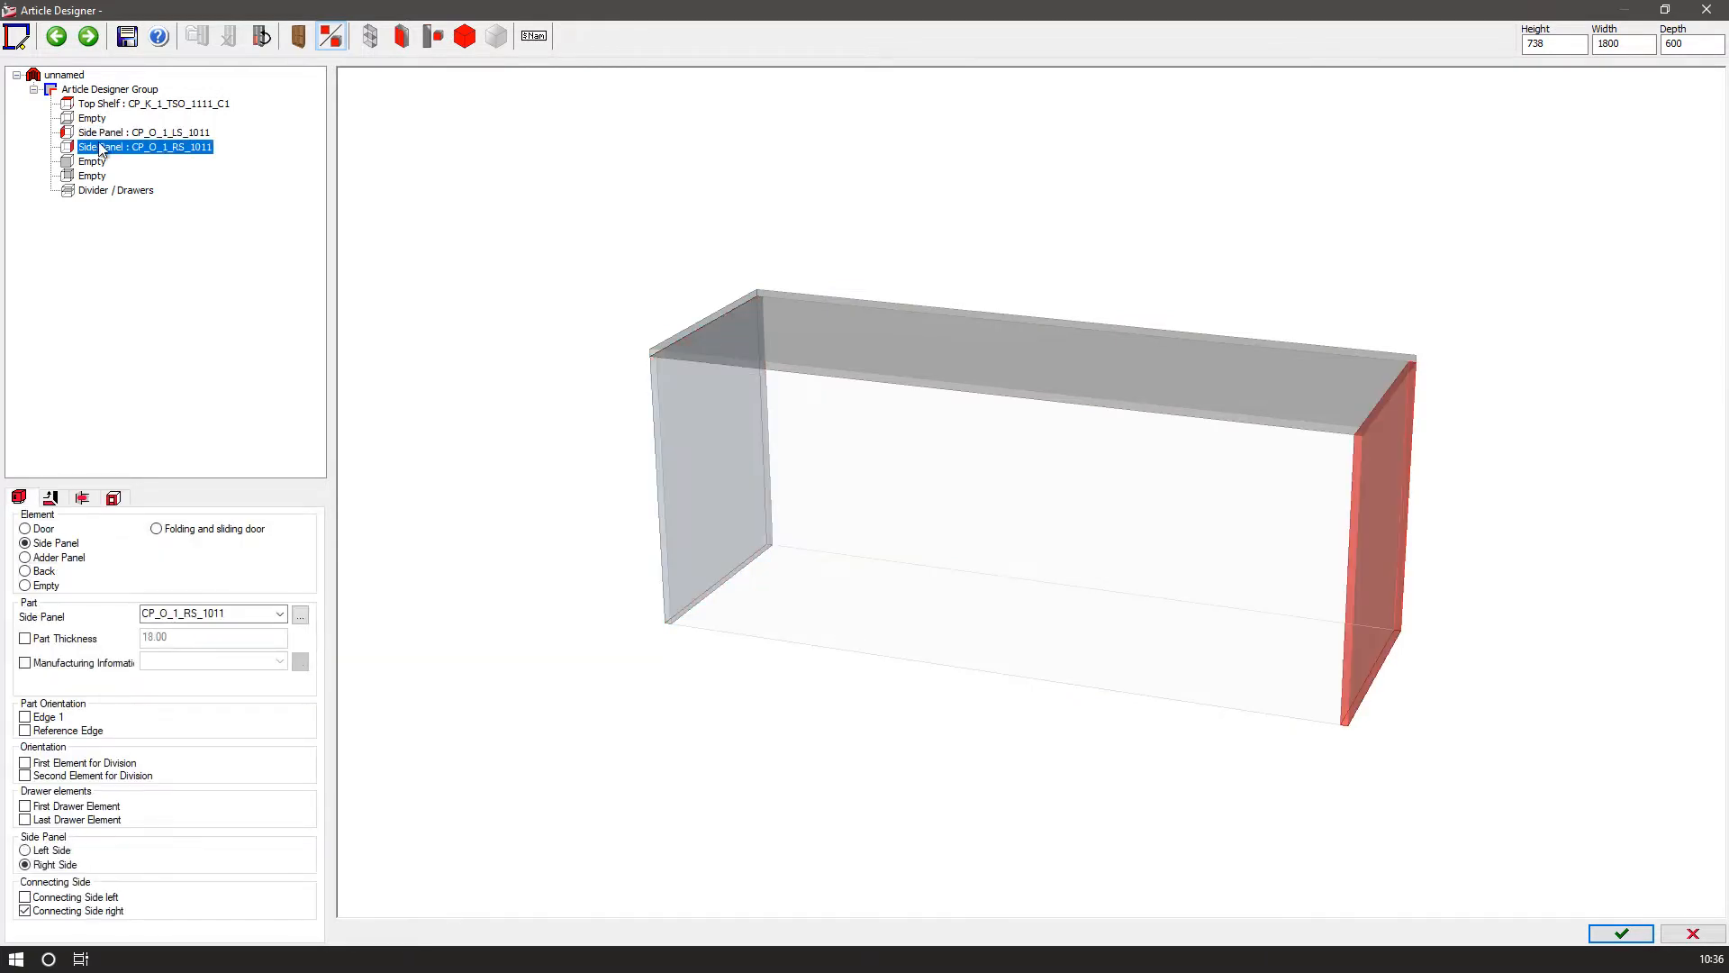
Change the left side panel's part to CP_O_1_LS_1000 through the Element Manager.
click(110, 134)
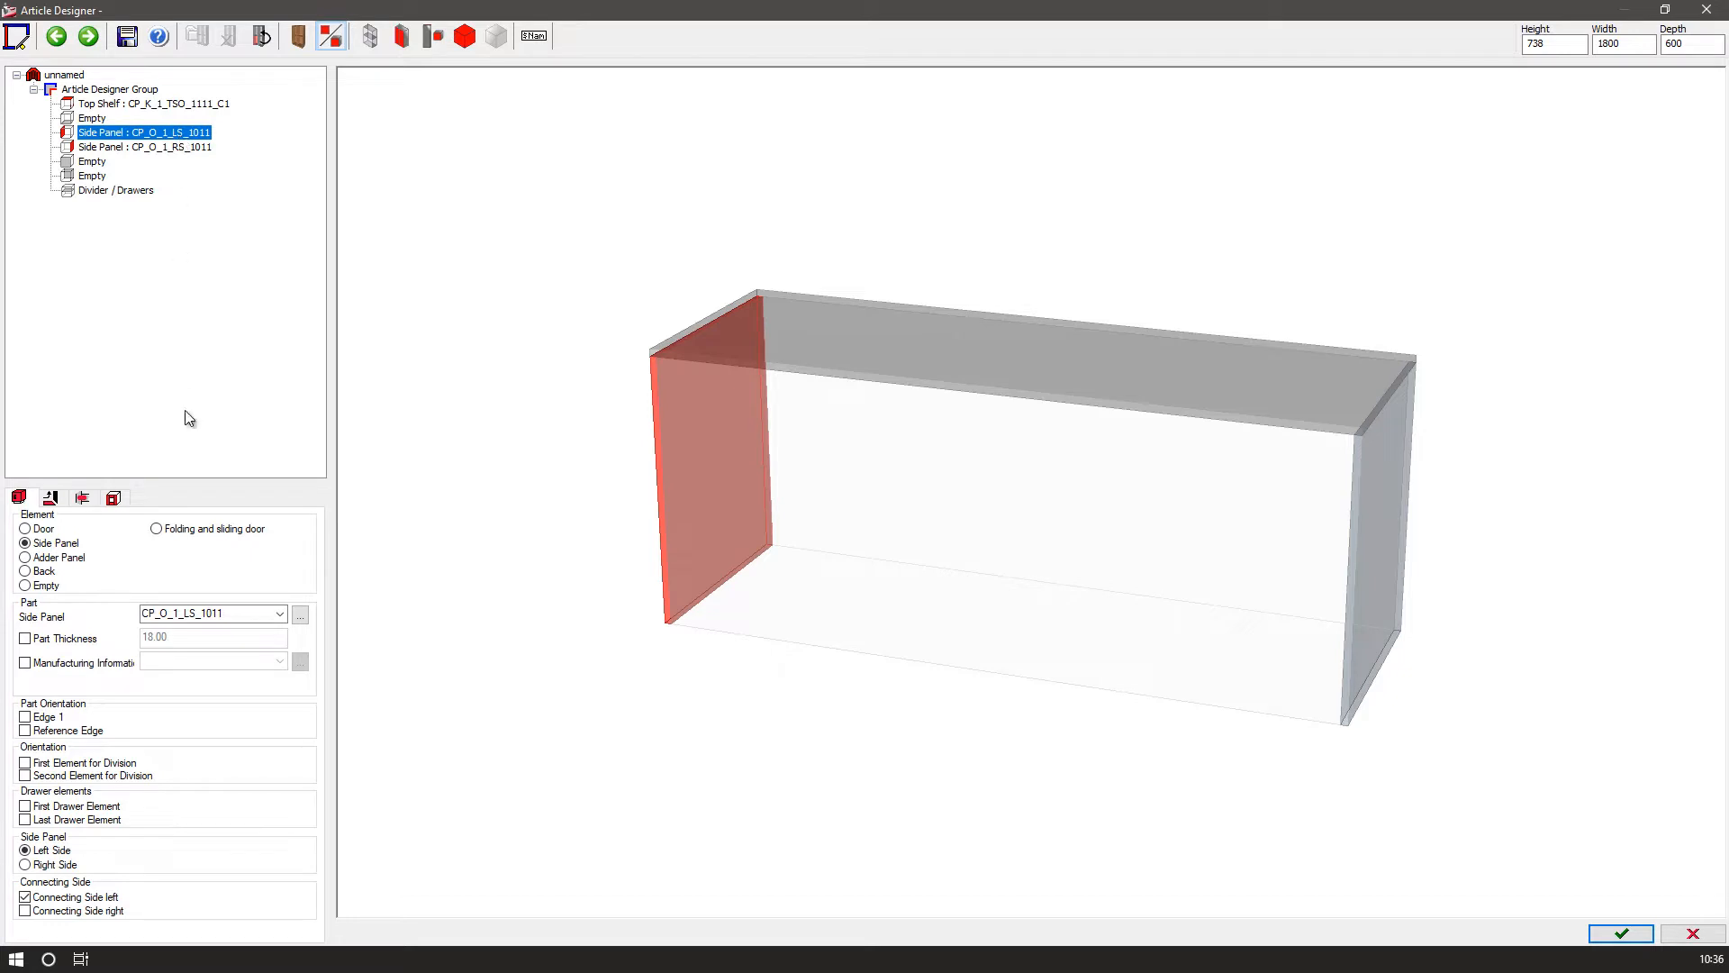
click(279, 614)
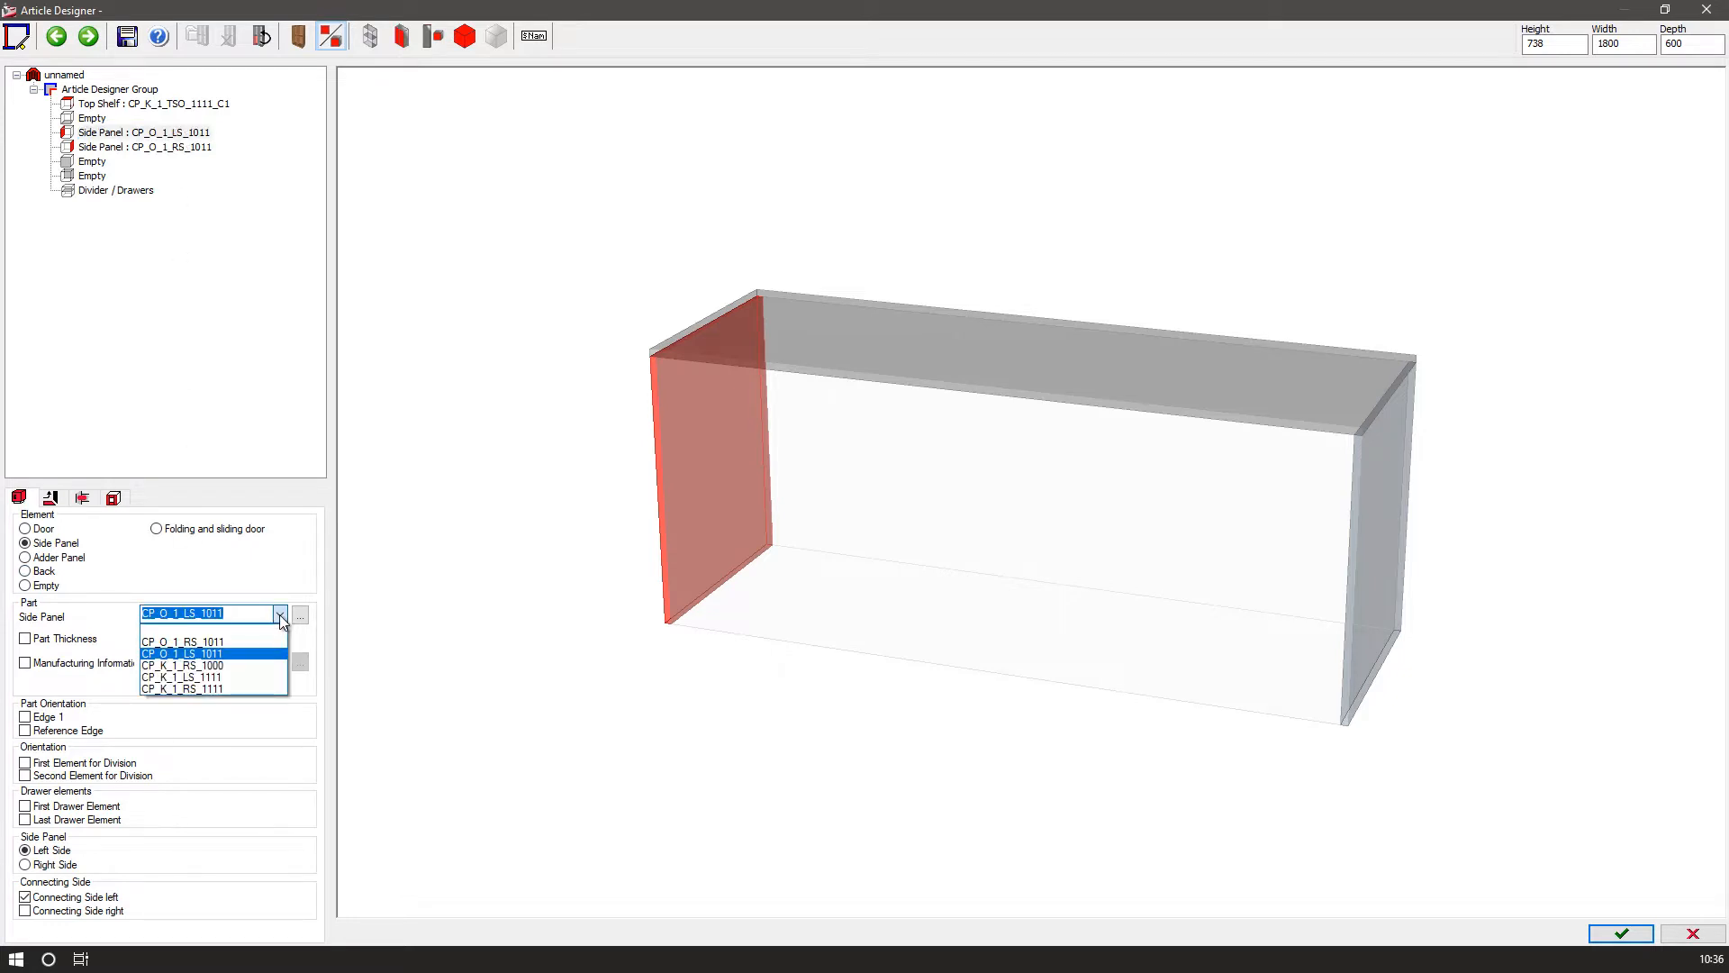
click(279, 614)
click(300, 615)
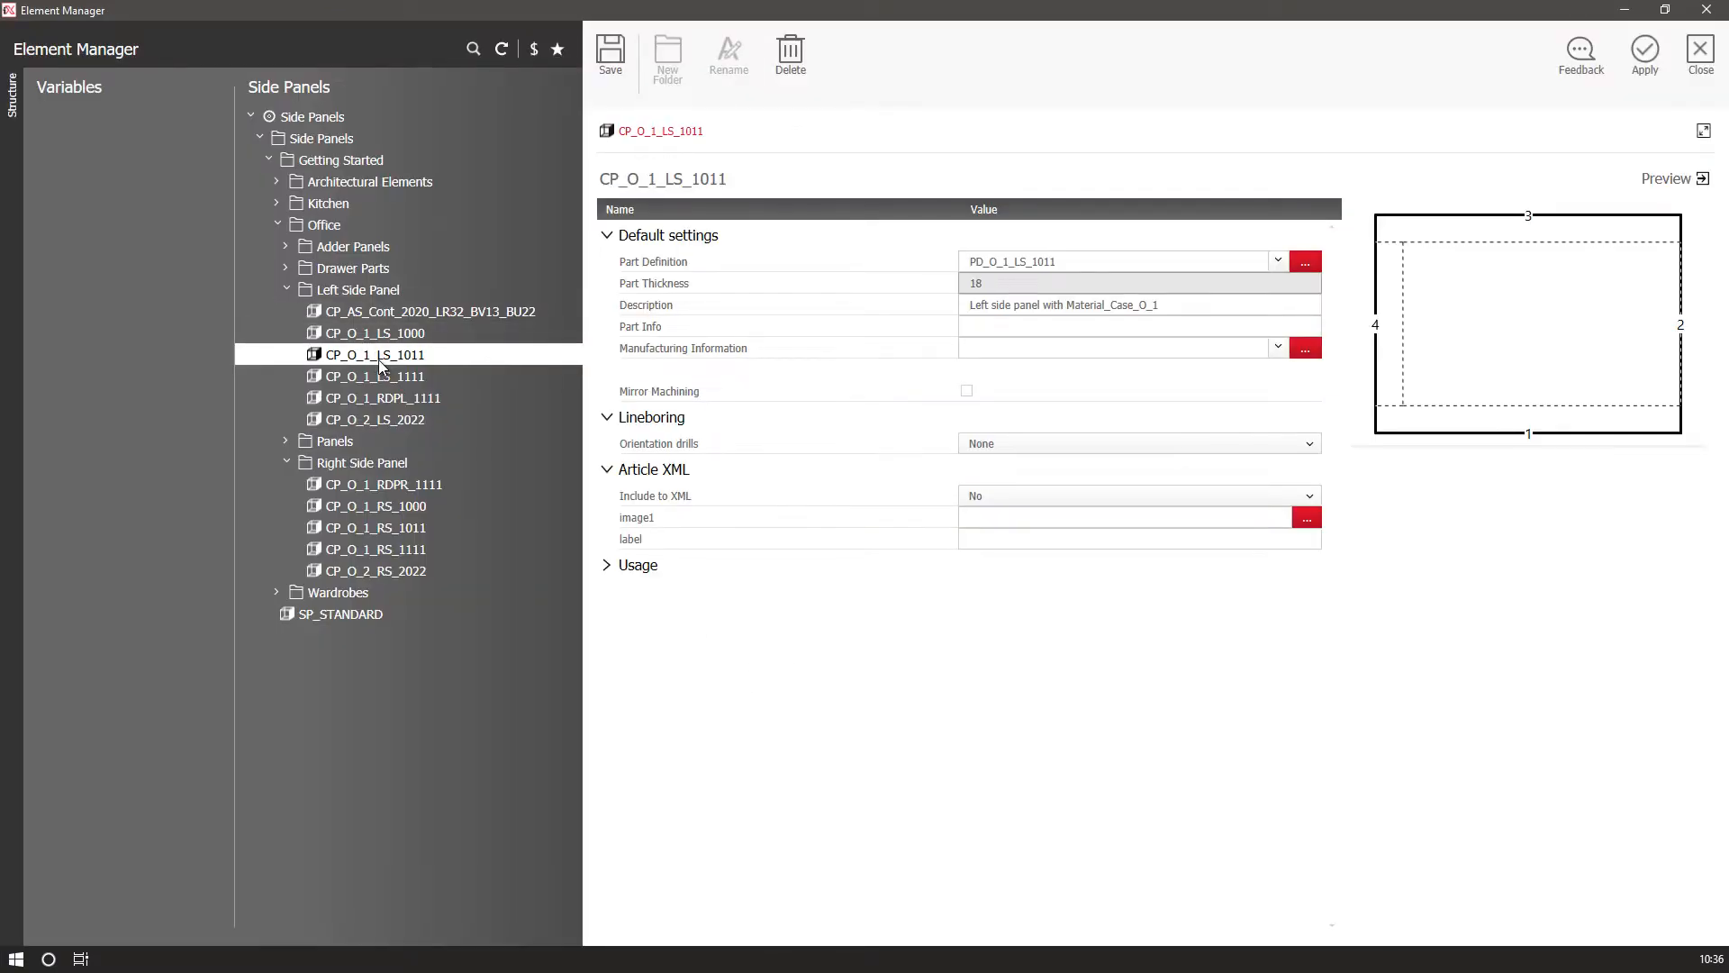
click(376, 335)
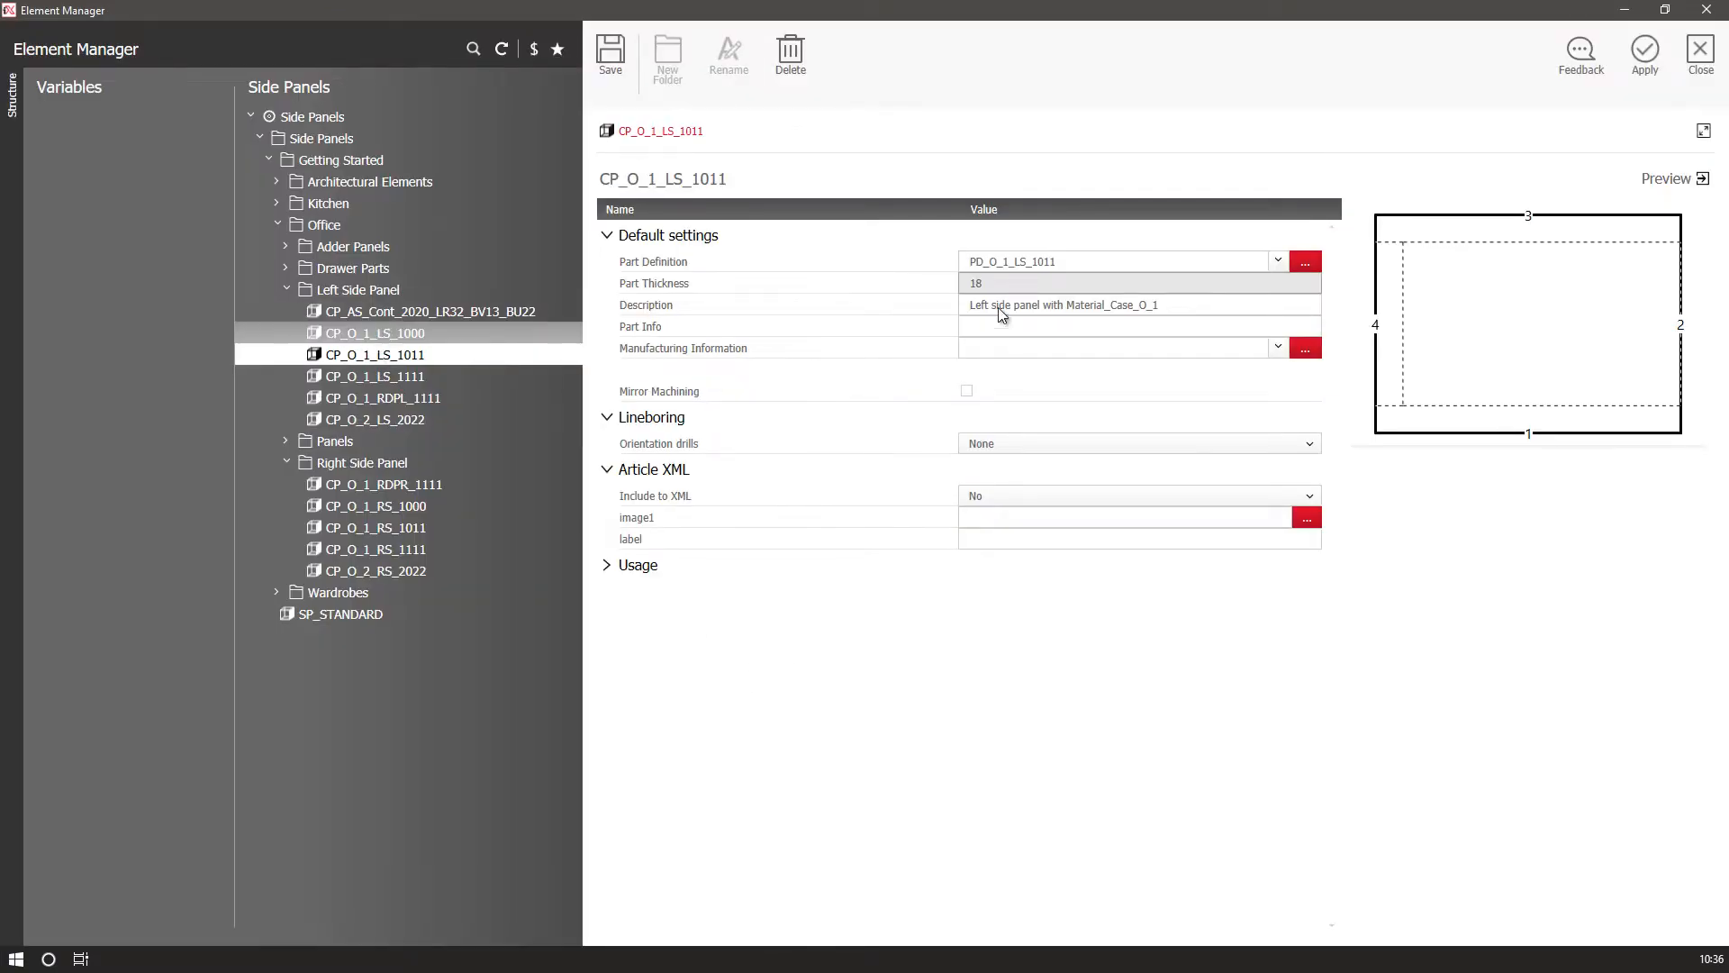
click(1645, 53)
click(183, 148)
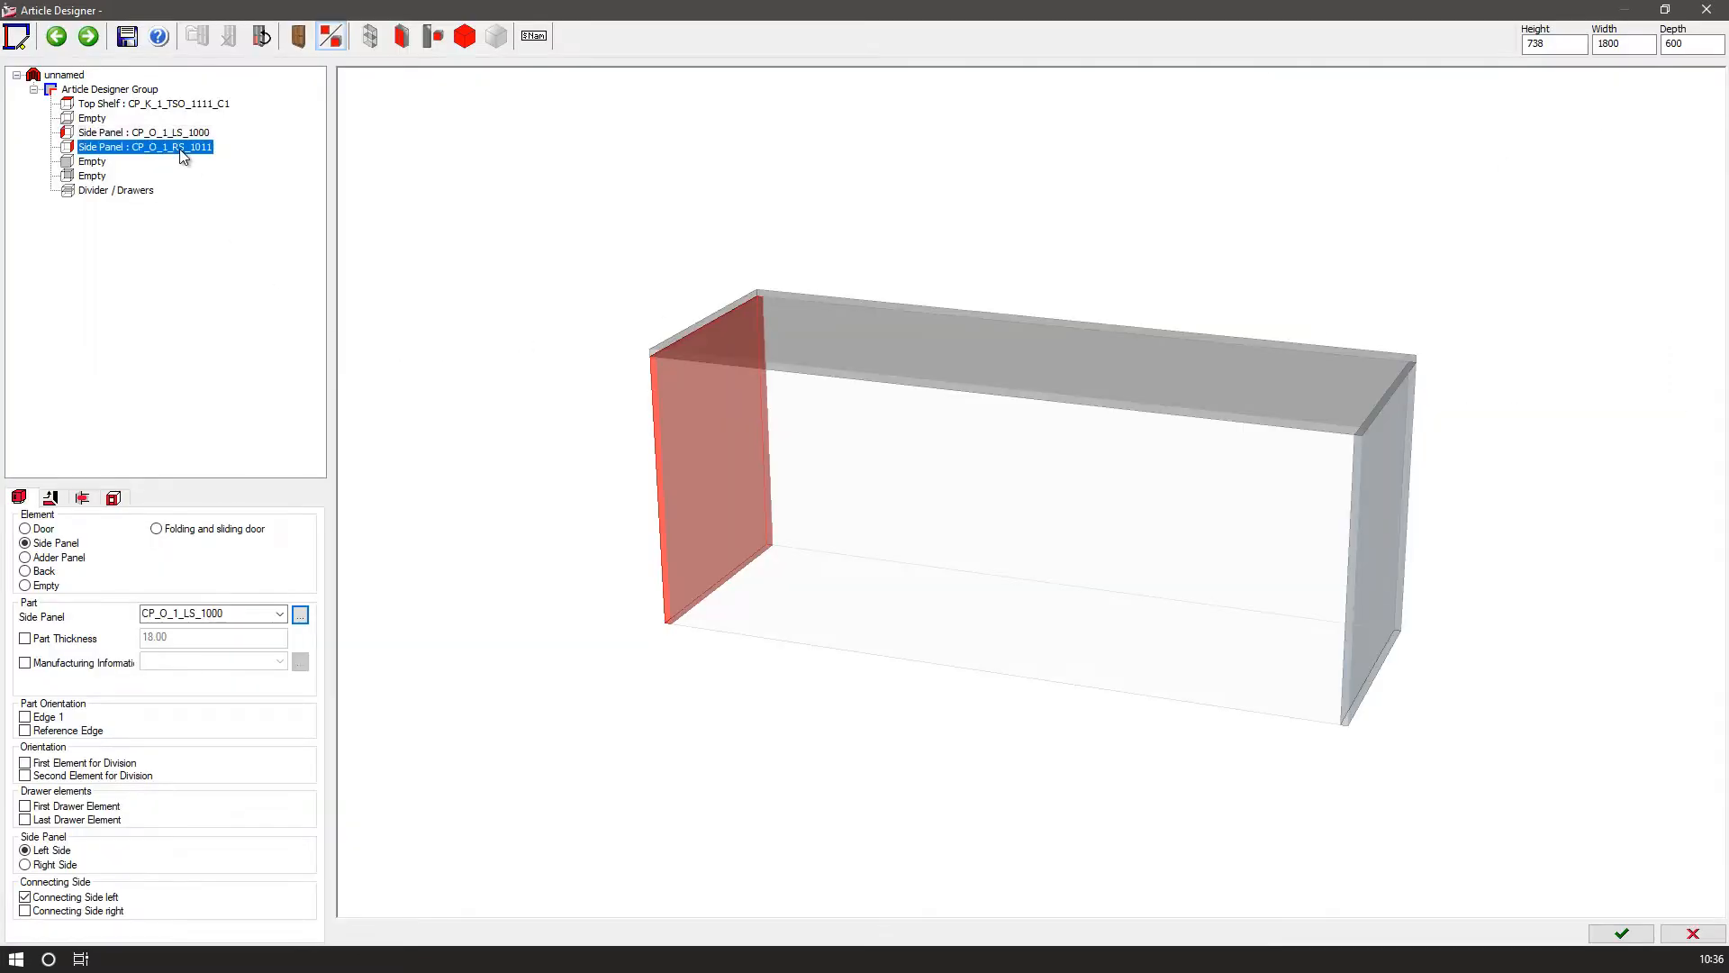
Change the right side panel's part to CP_O_1_RS_1000.
click(240, 616)
click(244, 617)
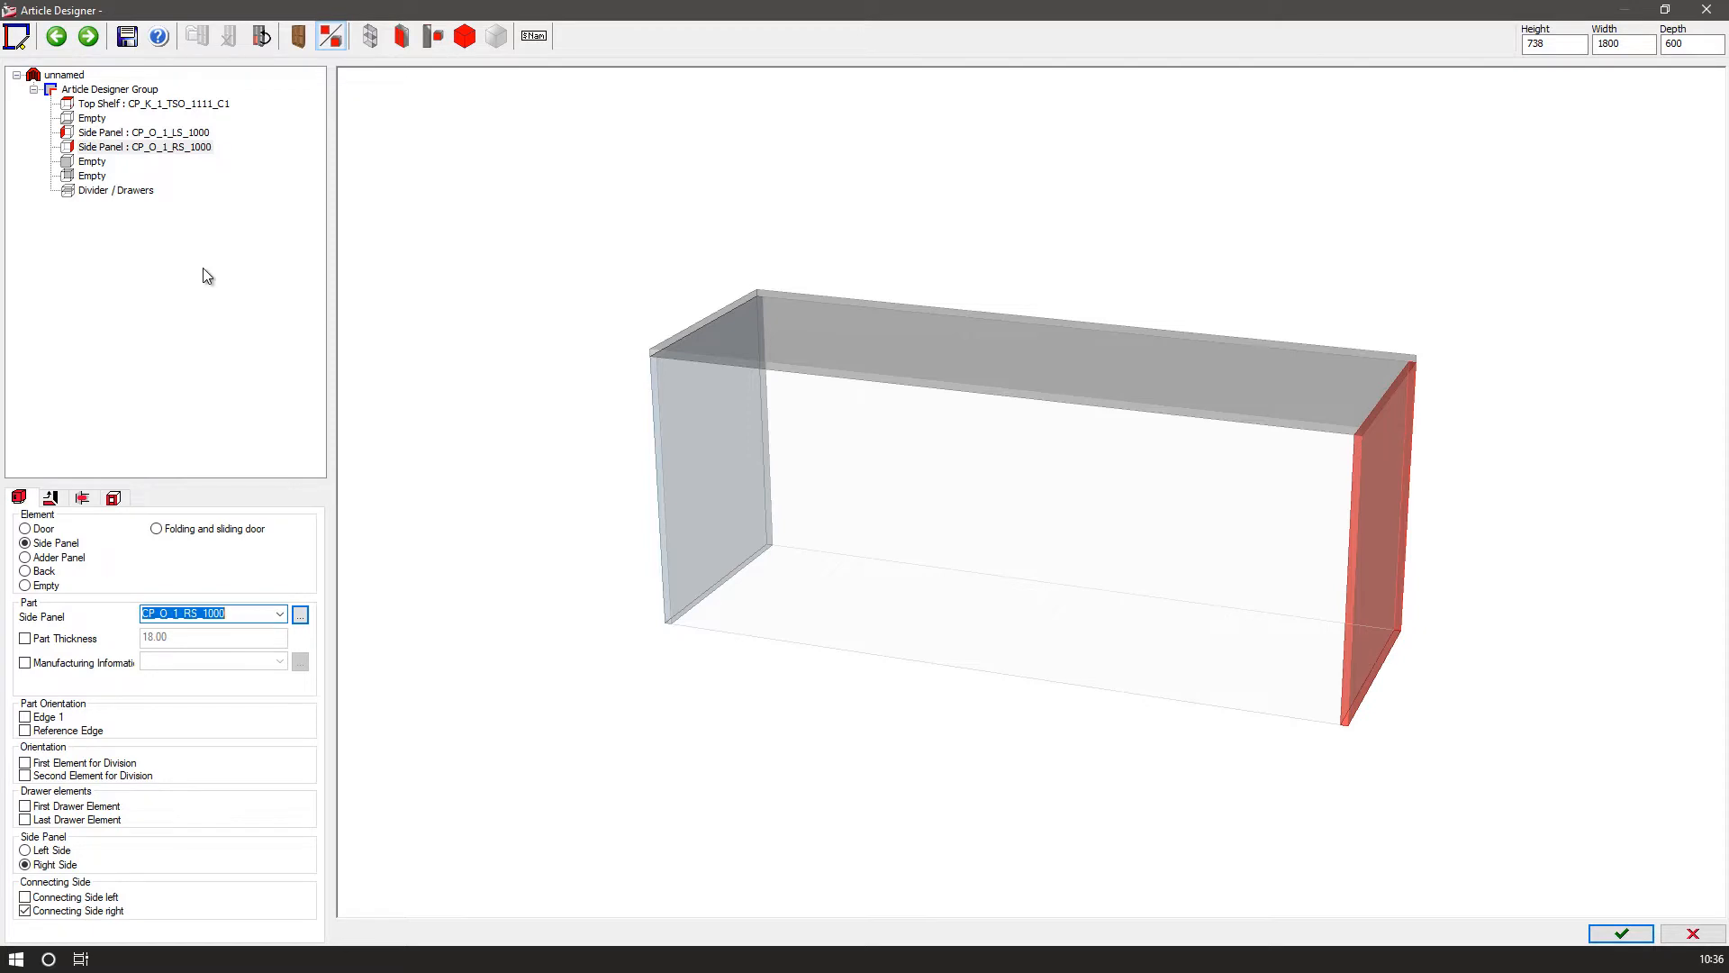
Turn the empty back slot into a back panel and choose part CP_K_2_BPI_0000 for it.
click(93, 177)
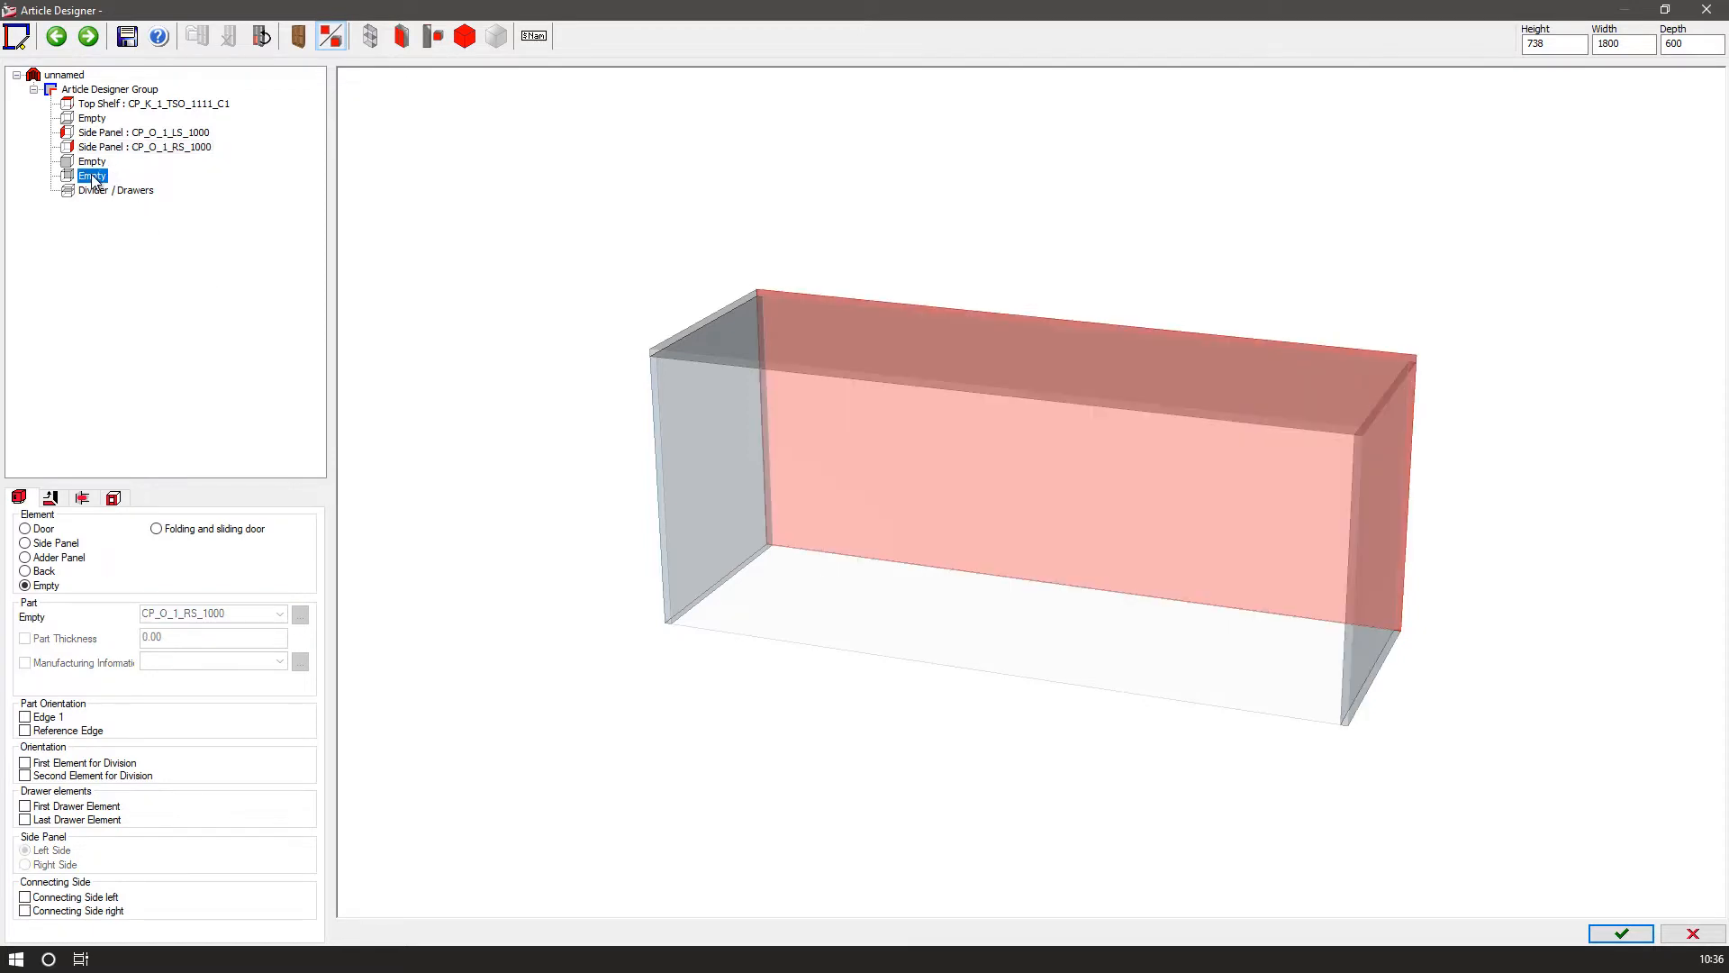
double_click(93, 177)
click(280, 618)
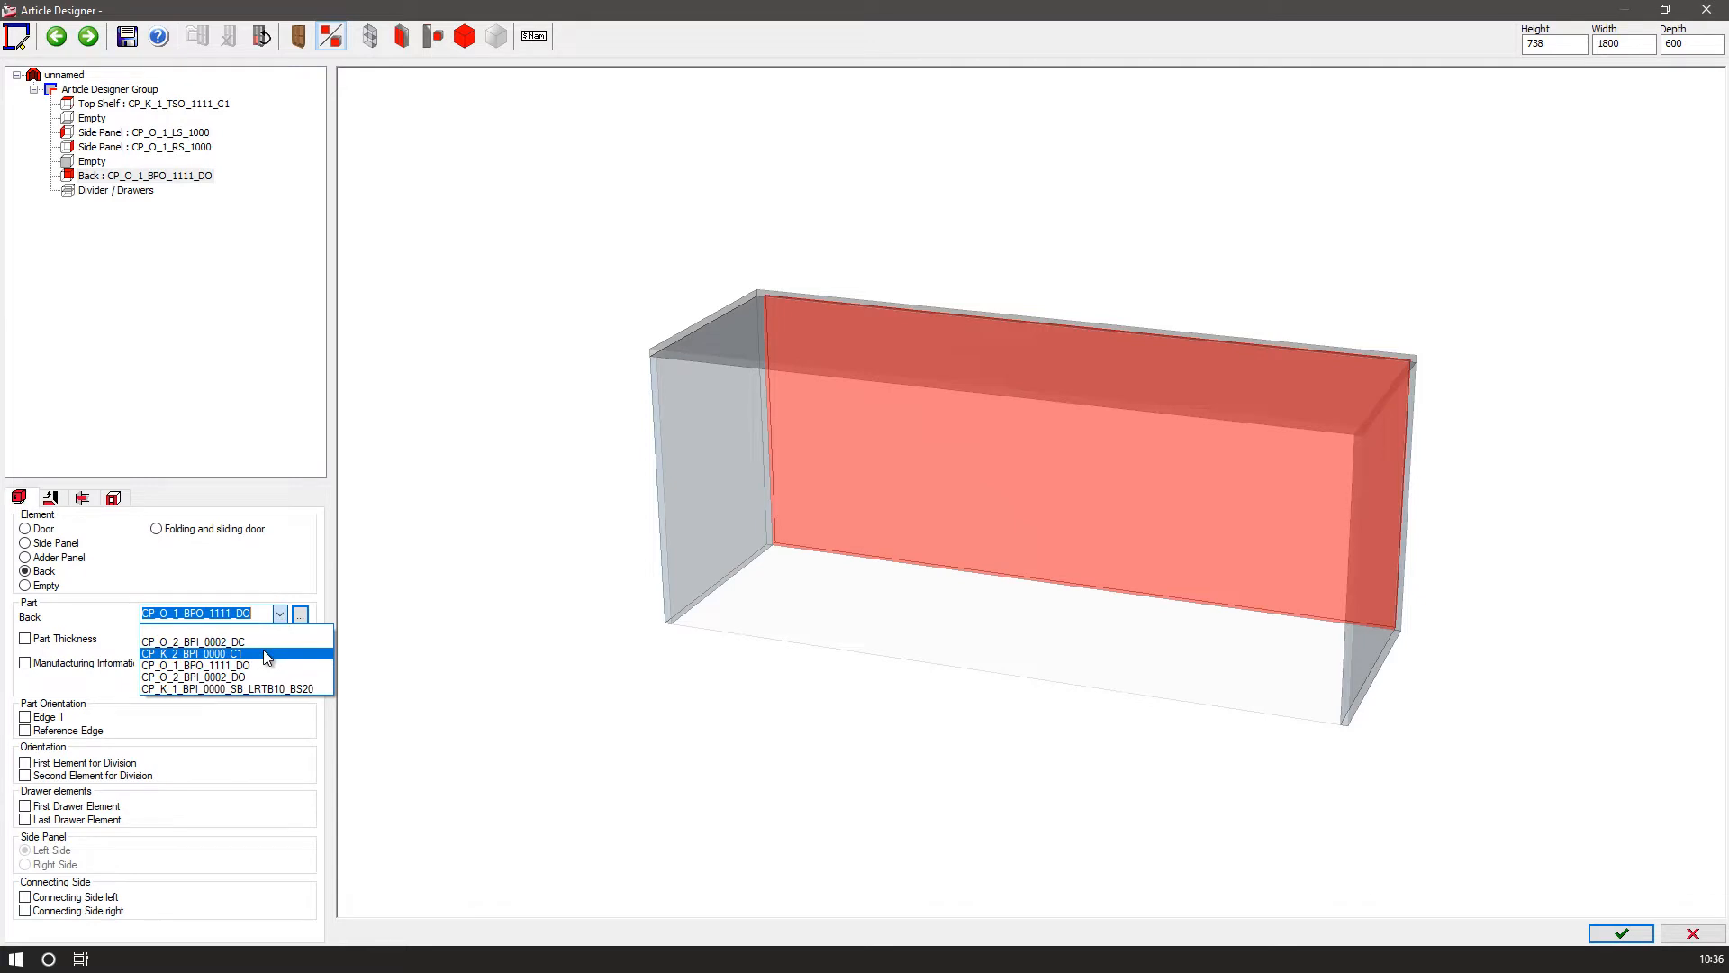
click(263, 653)
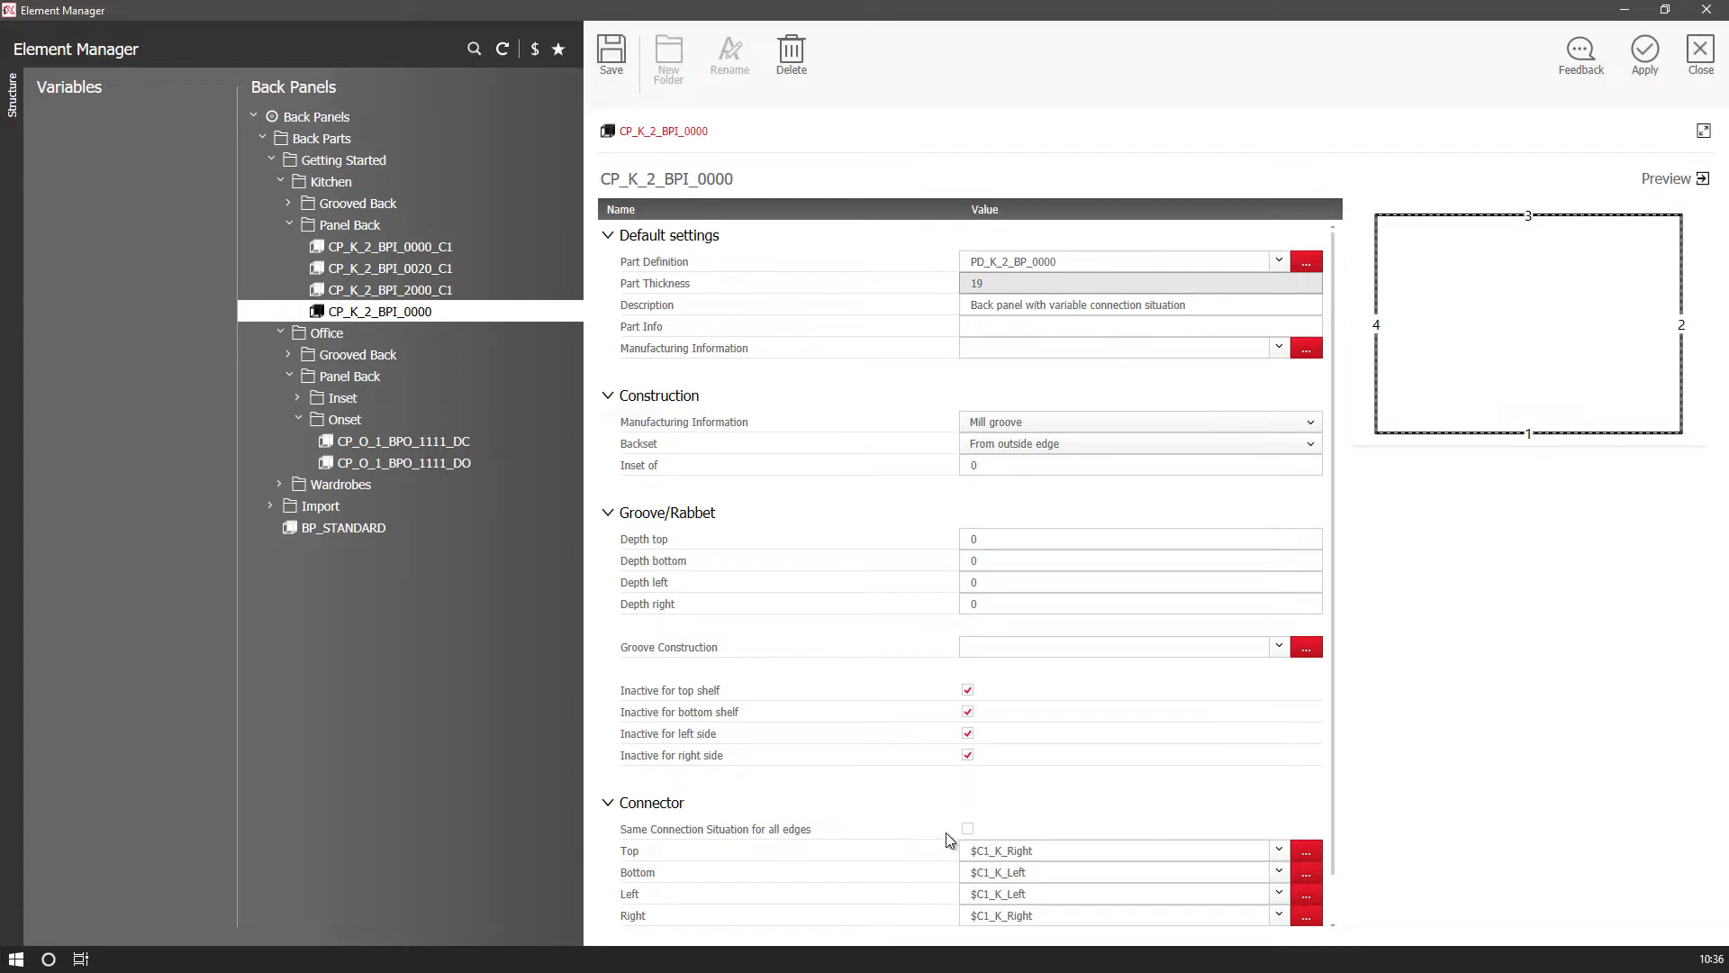
Clear the top, bottom, left and right connectors of CP_K_2_BPI_0000 in the Element Manager, then save and apply.
click(1053, 851)
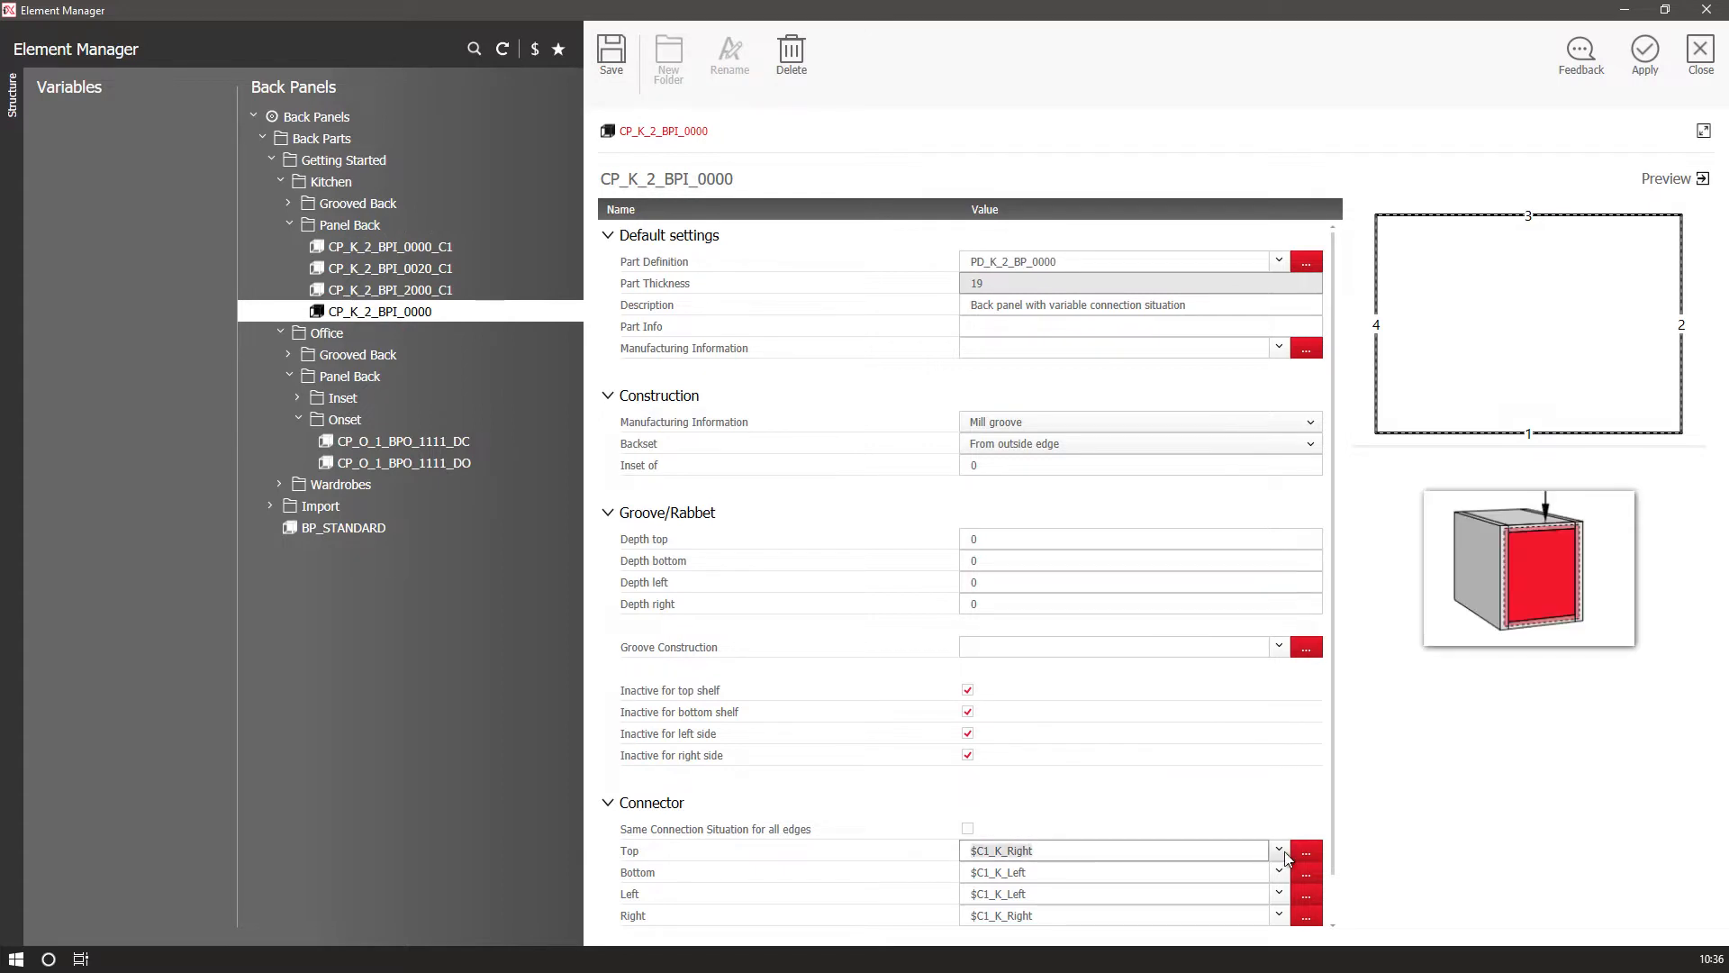
click(1279, 851)
click(1171, 872)
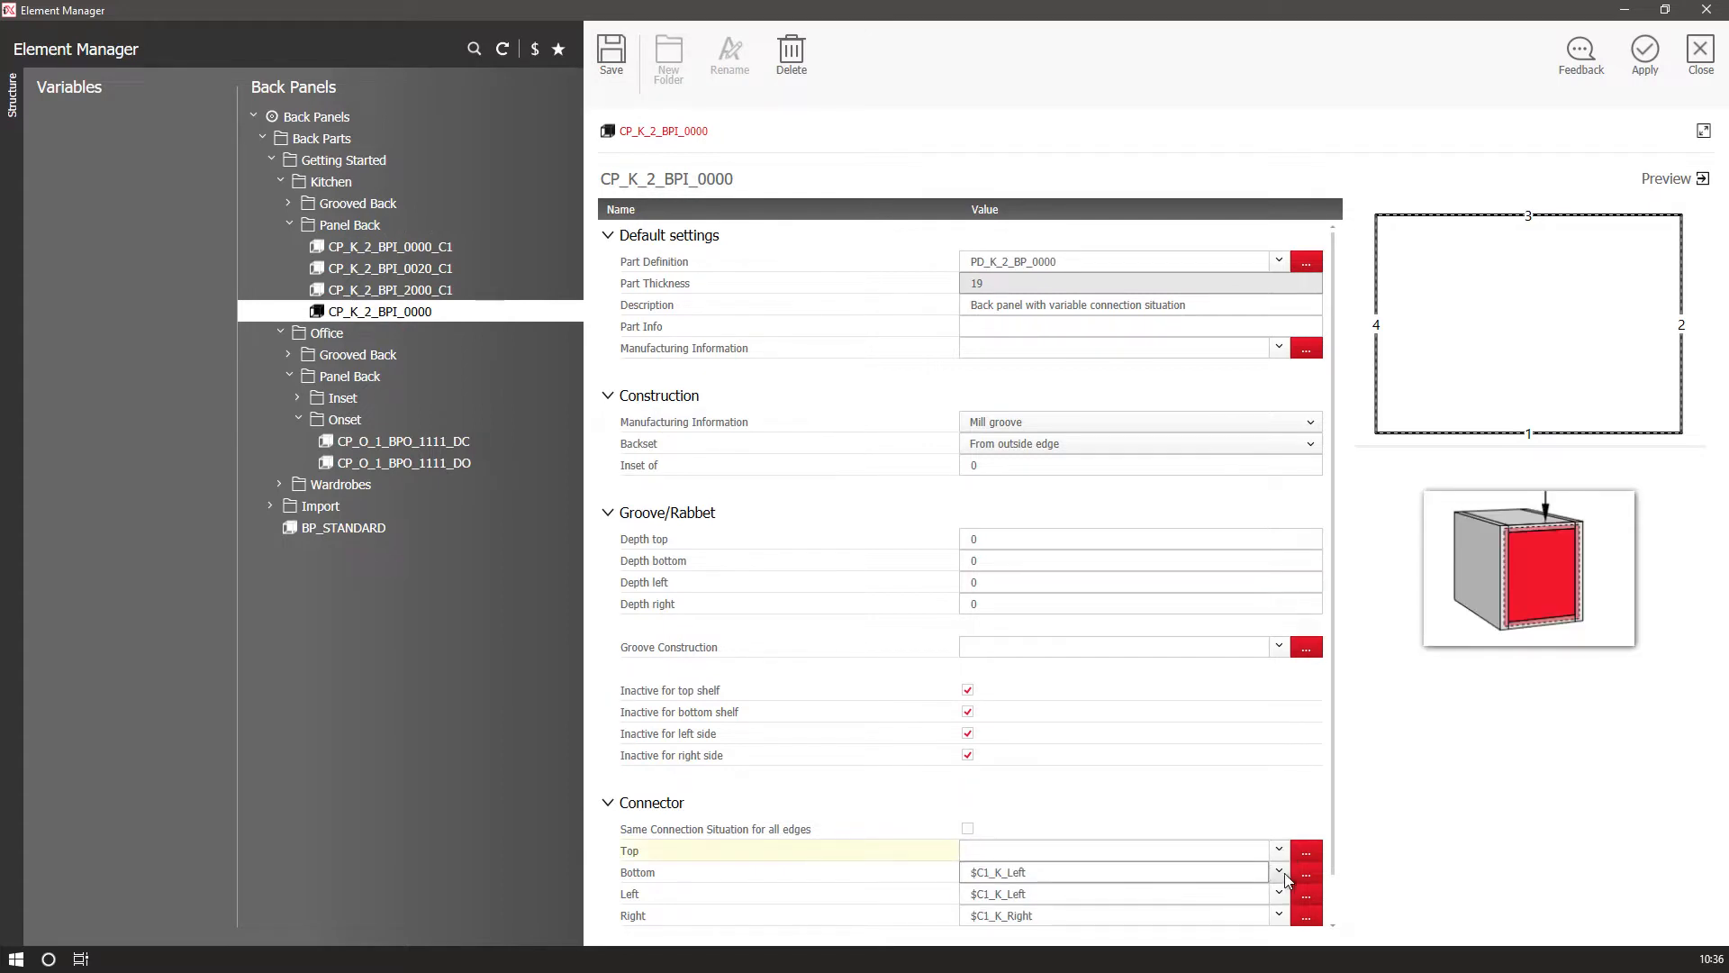
click(1117, 878)
click(1076, 894)
click(1279, 893)
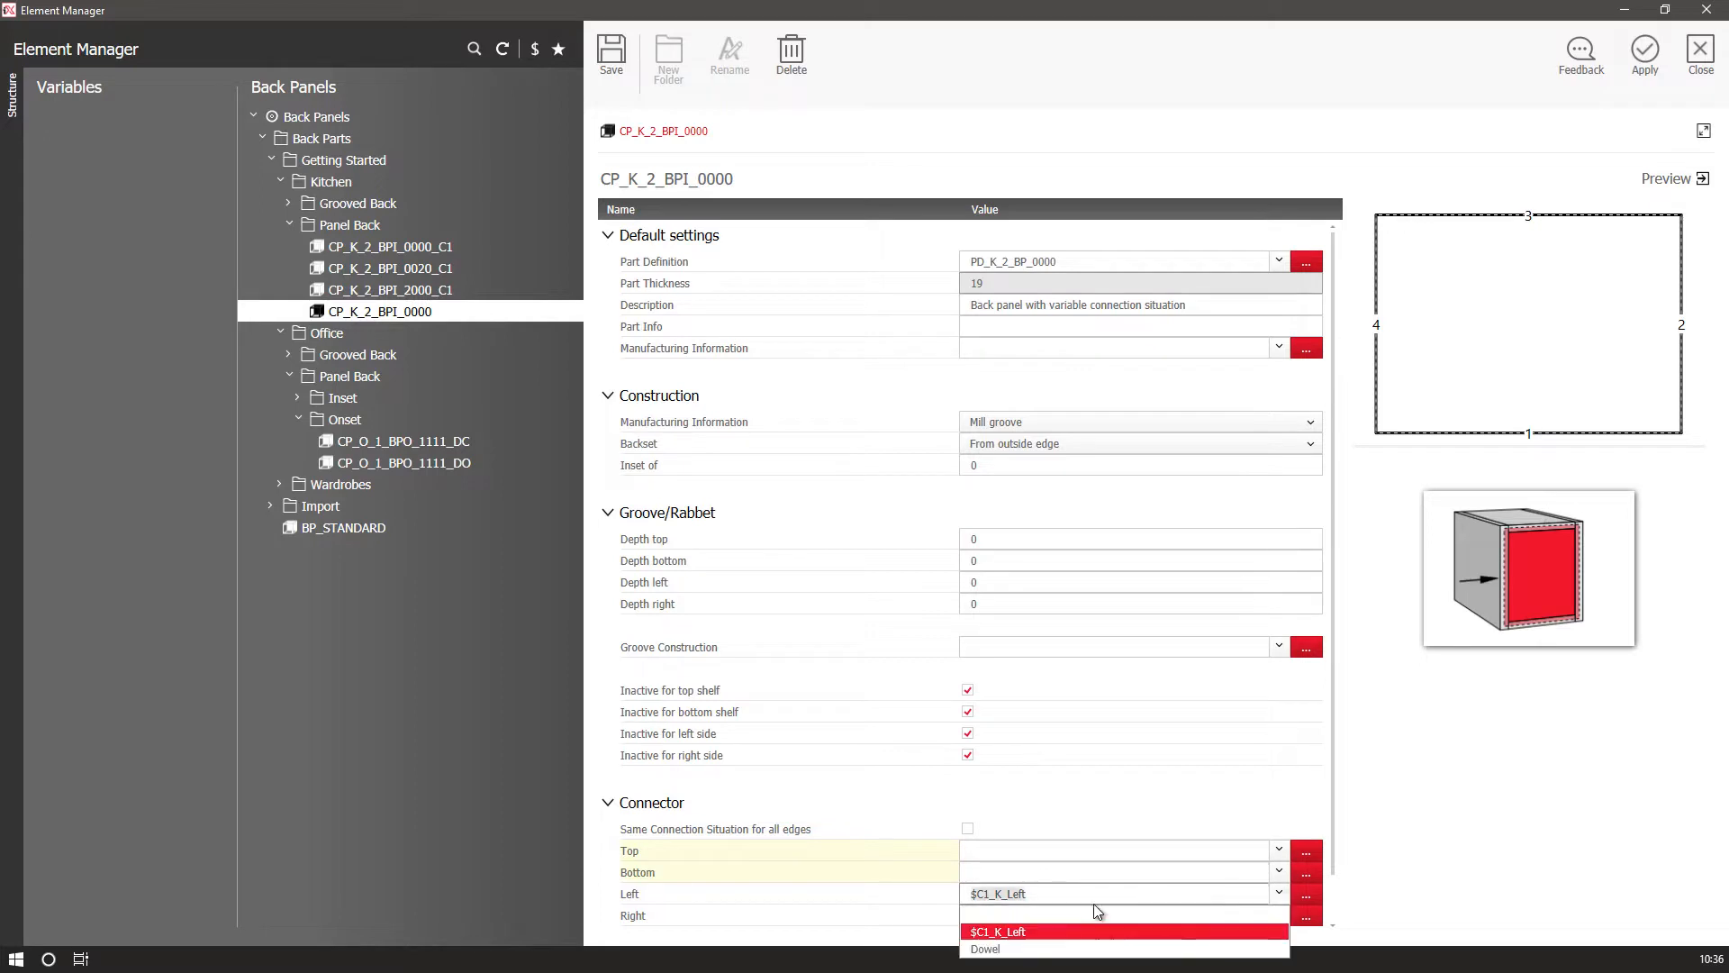
click(1053, 917)
click(1279, 915)
click(1018, 863)
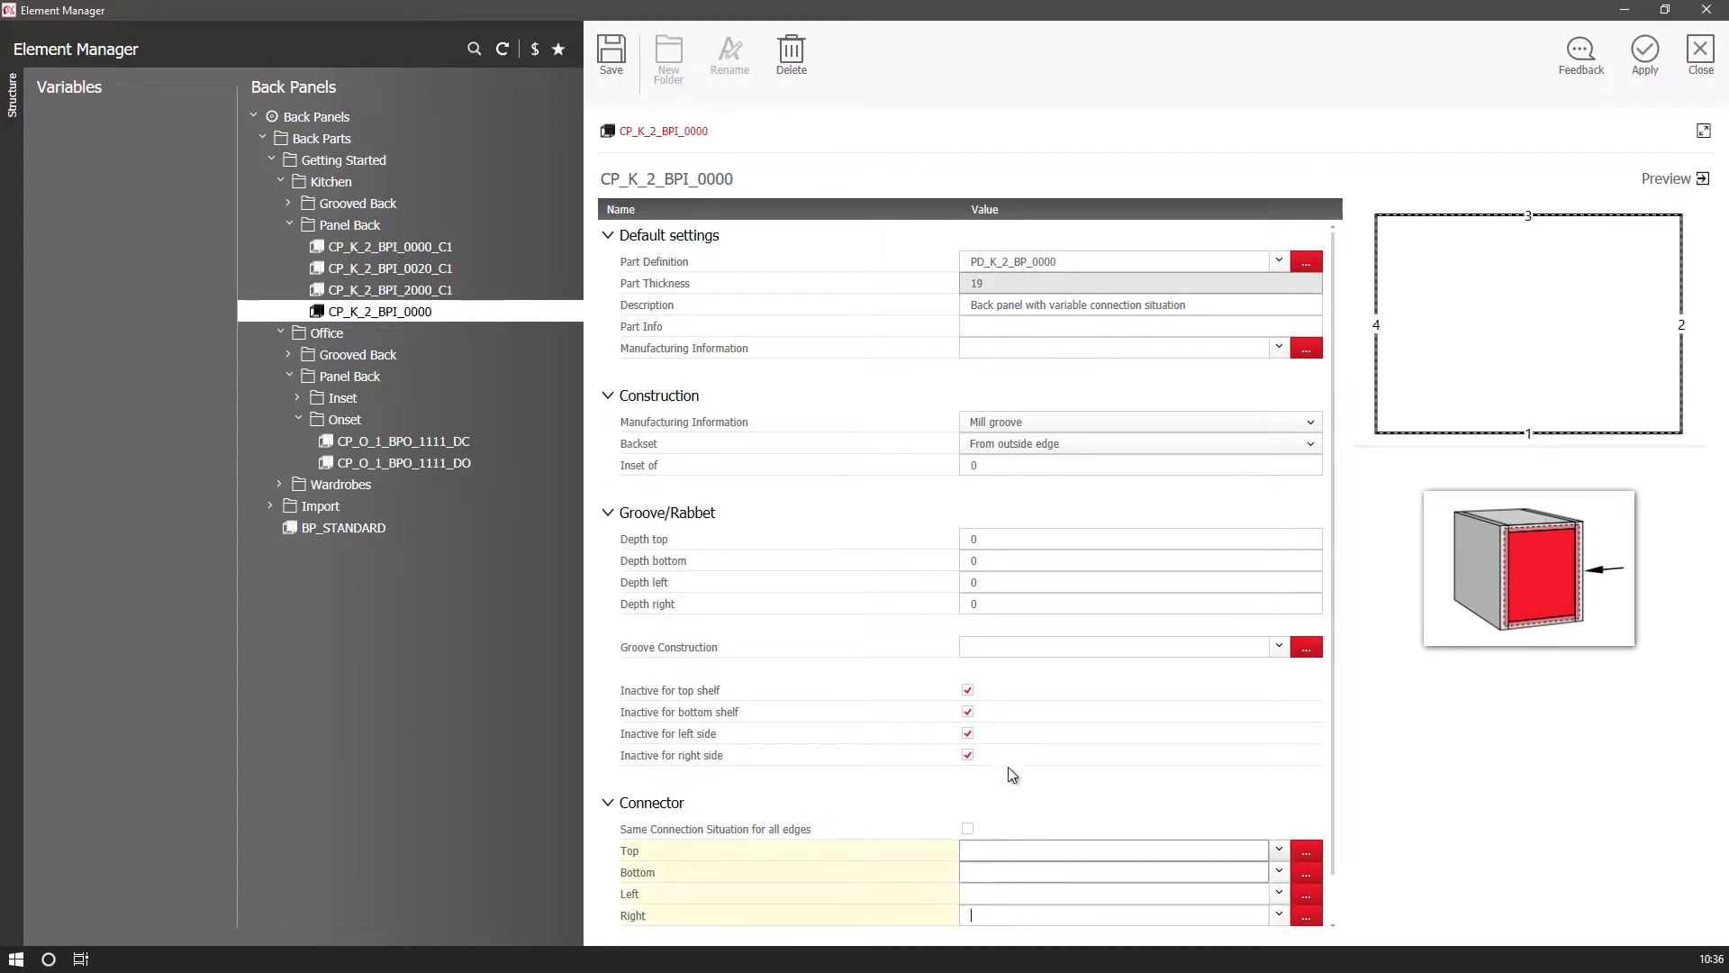
click(625, 72)
click(1654, 57)
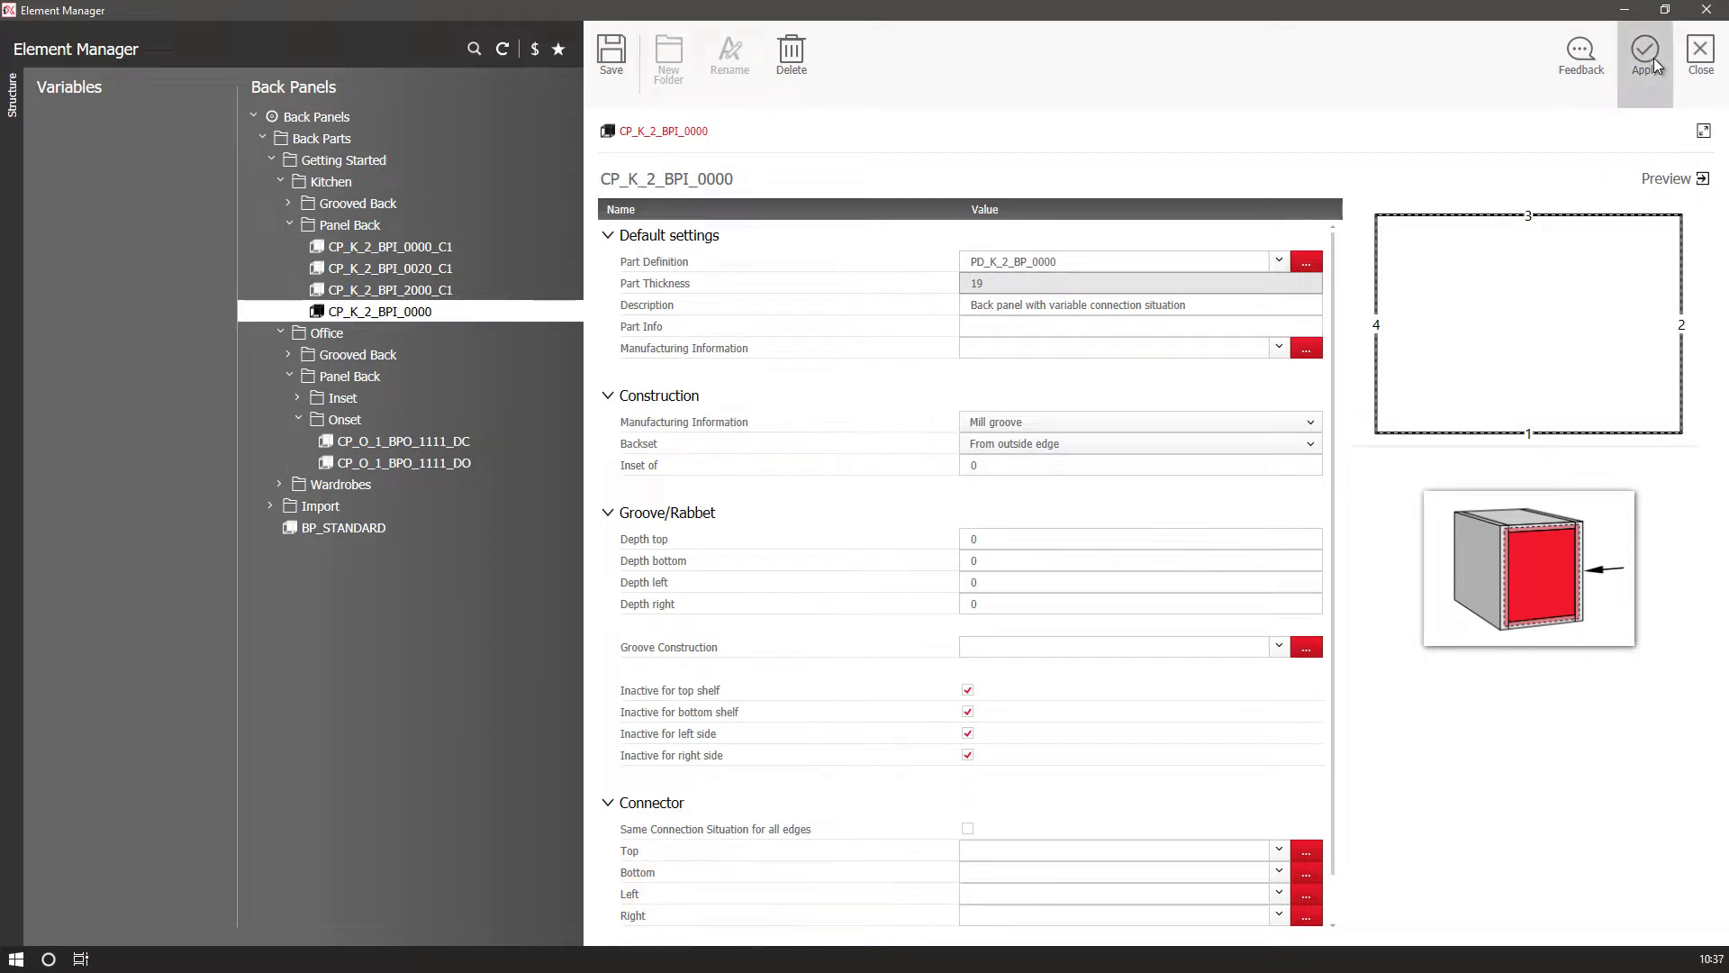
Set the back panel's previous and next trims to Mitre.
click(54, 499)
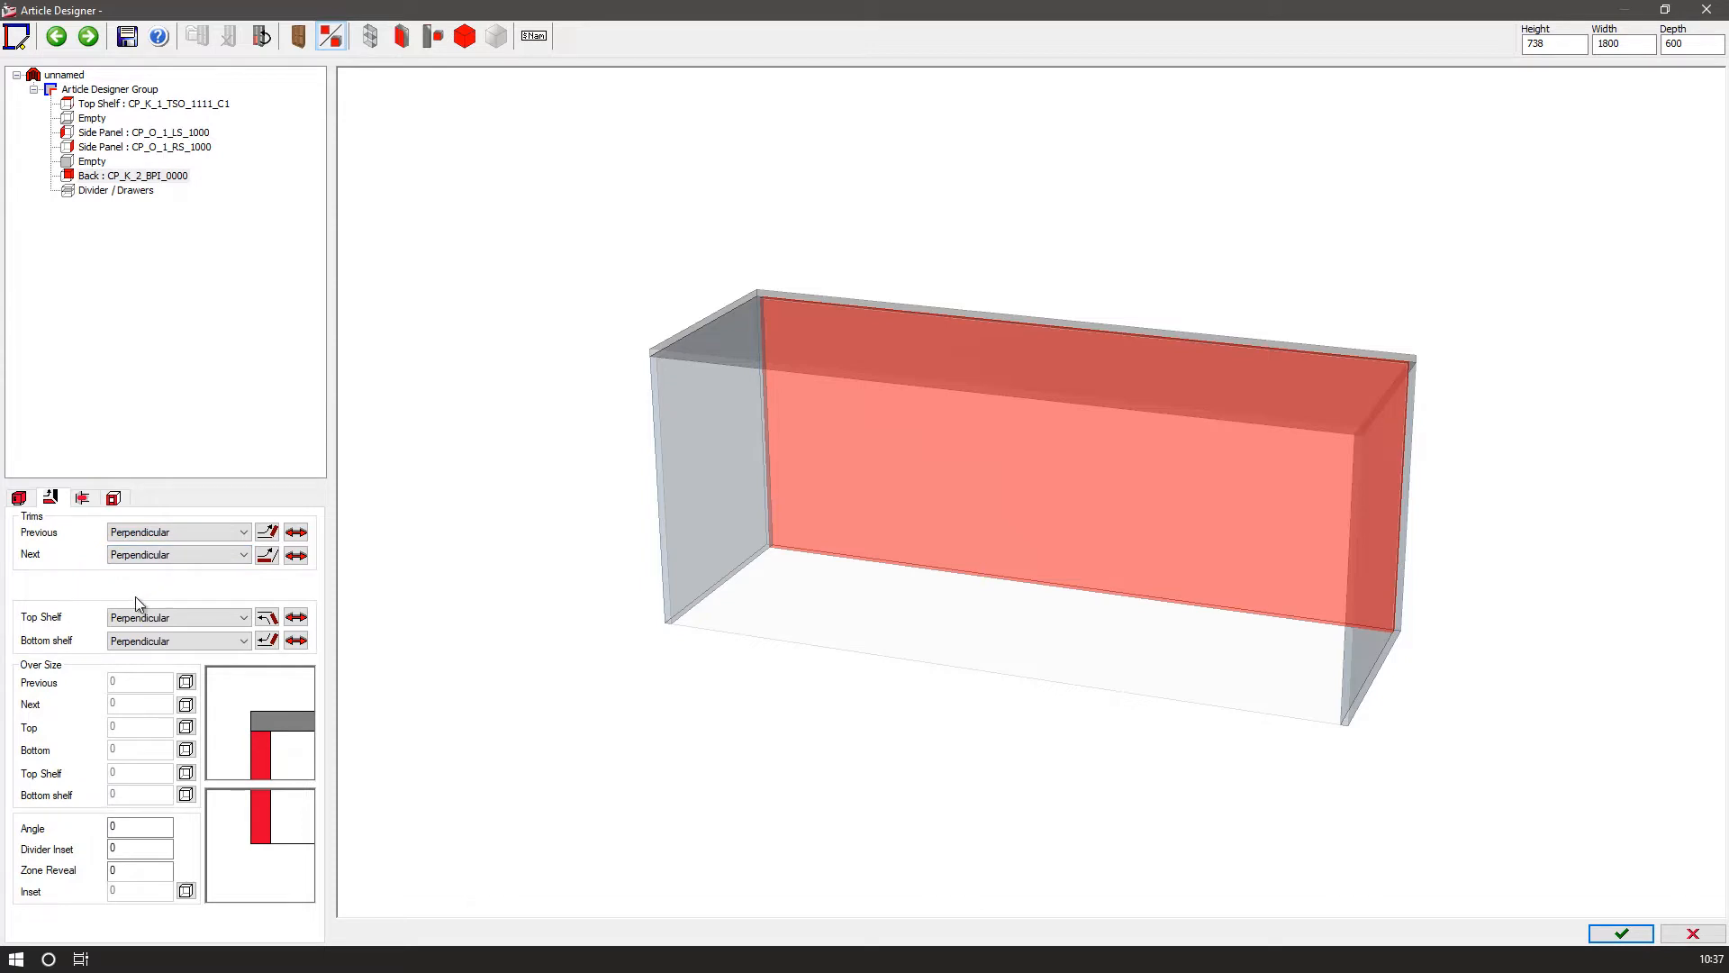
click(145, 533)
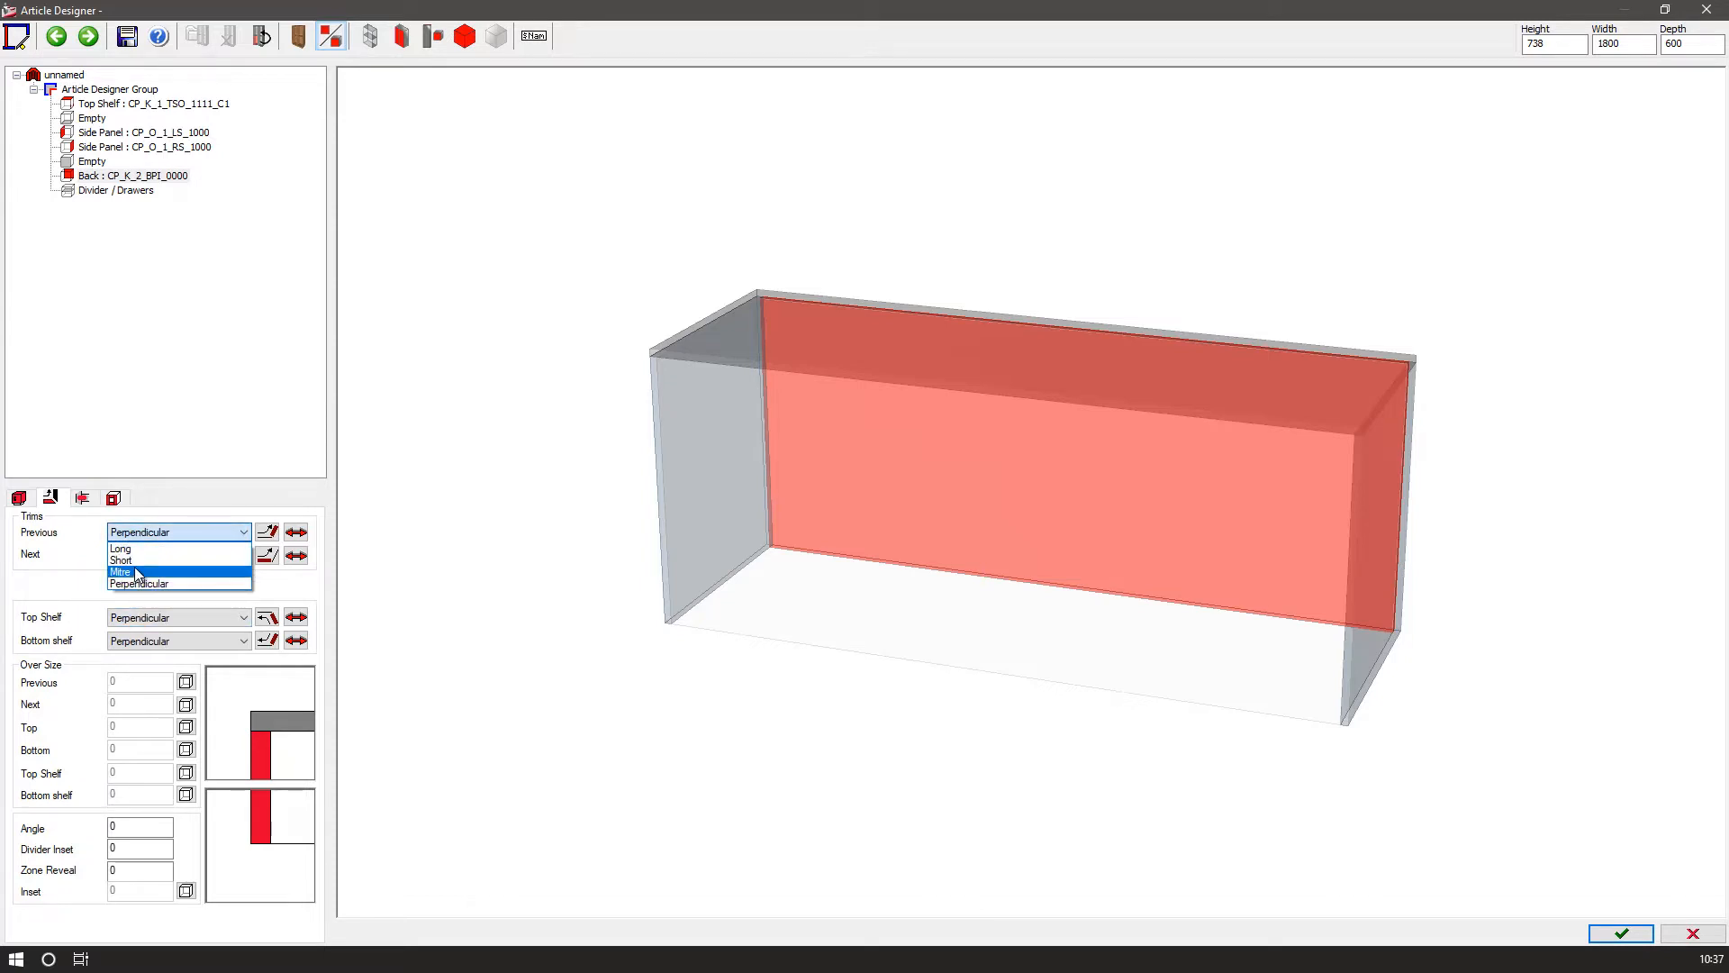
click(121, 572)
click(144, 555)
click(126, 594)
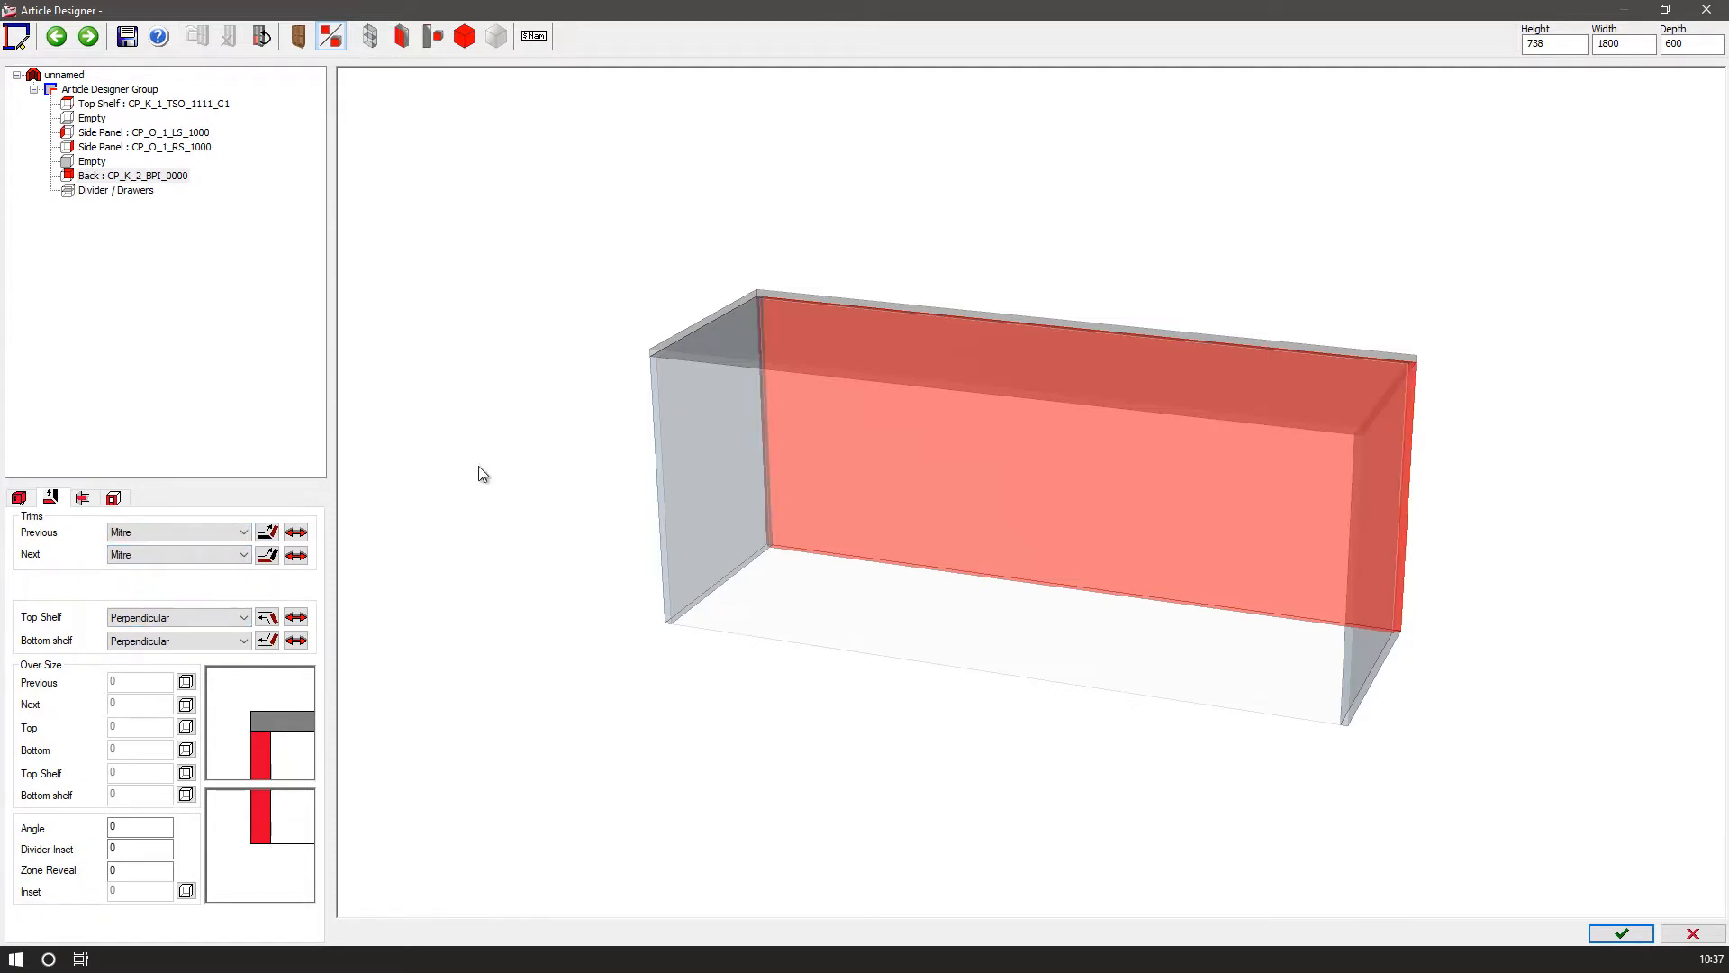
Switch to a front view and set the left side panel's previous trim to Mitre.
click(477, 43)
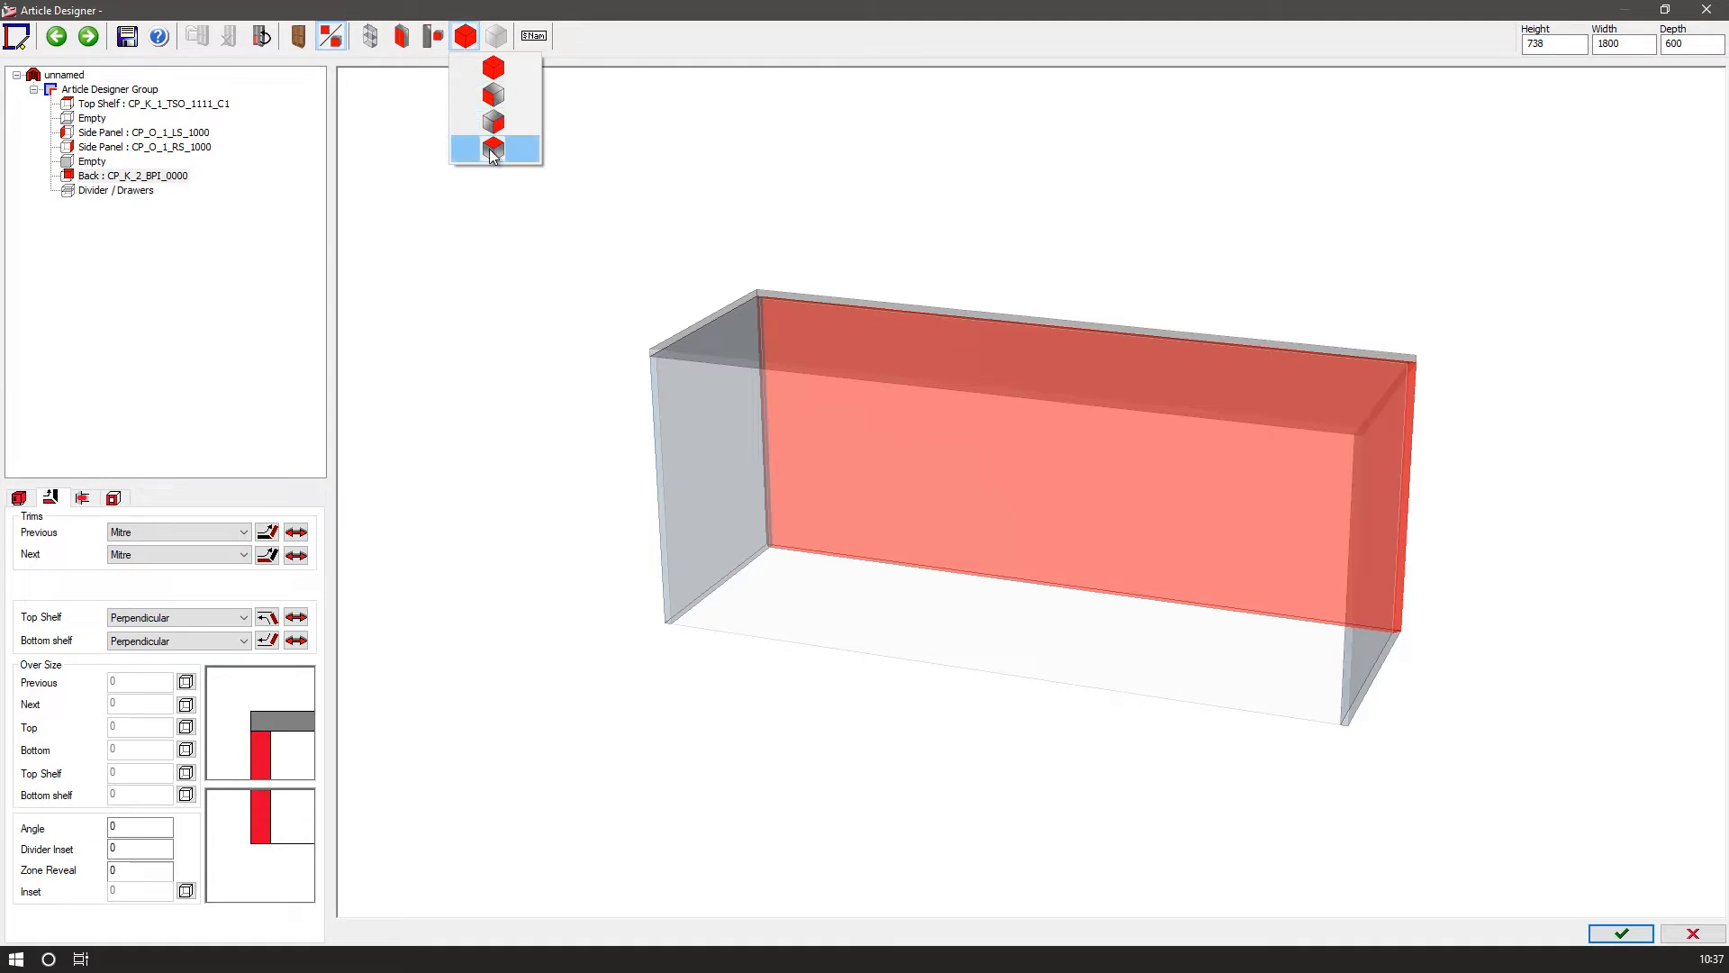
click(489, 148)
click(103, 135)
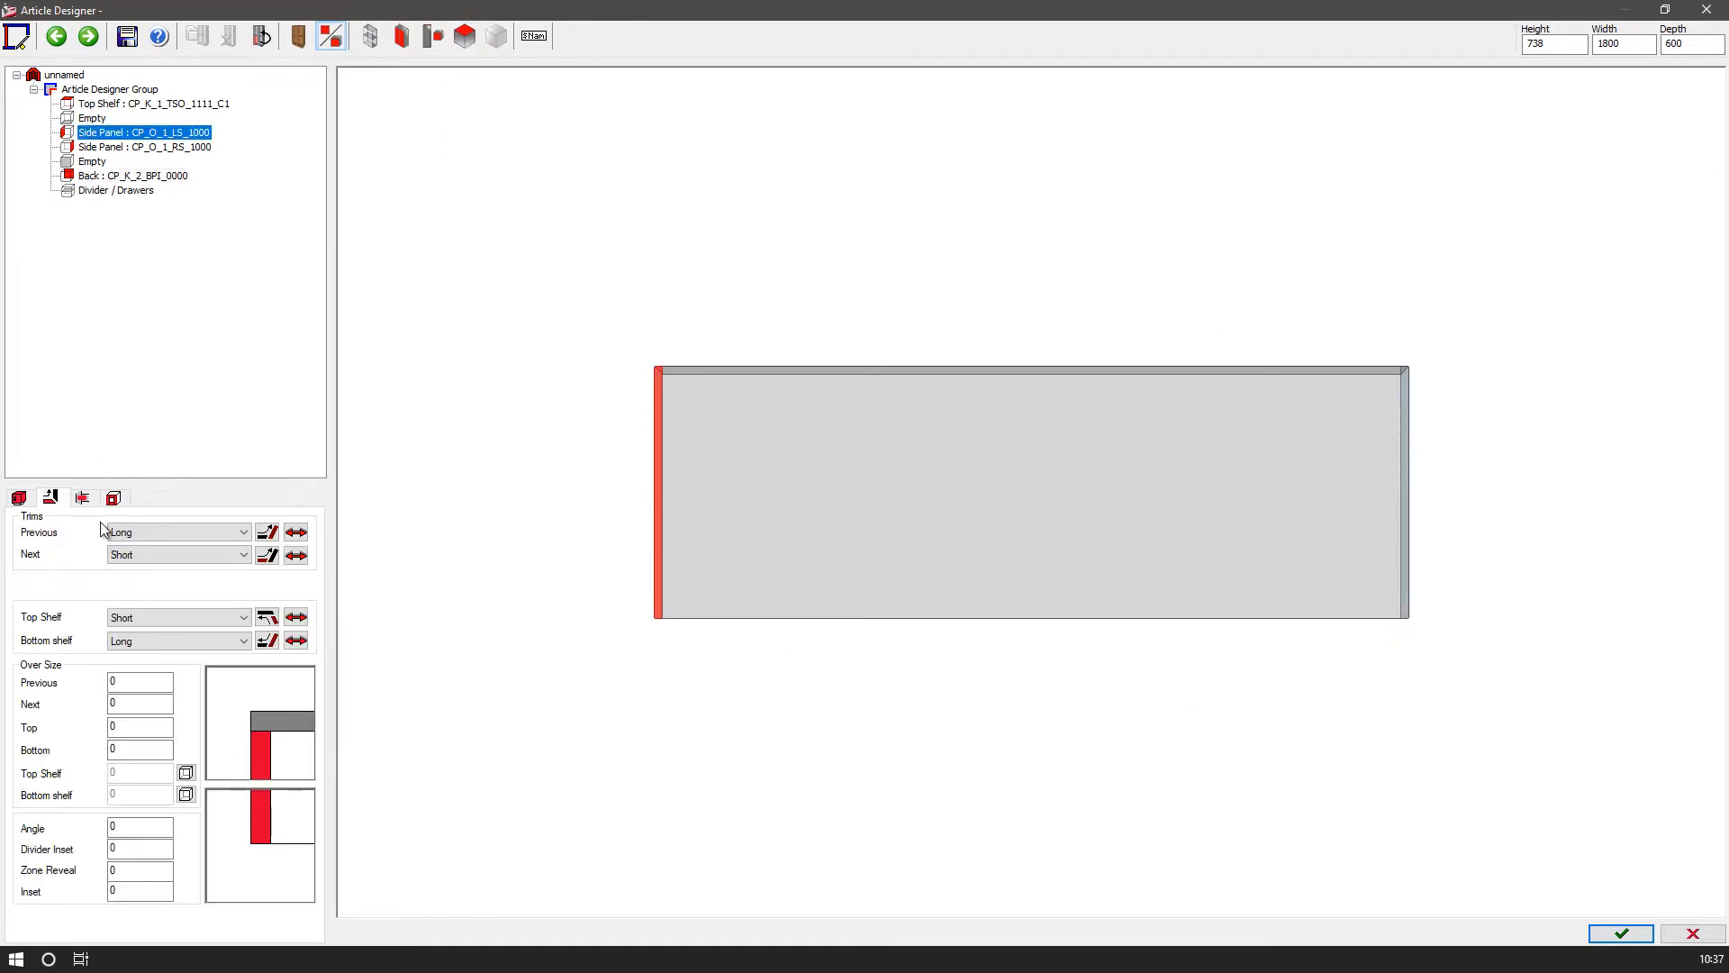
click(134, 534)
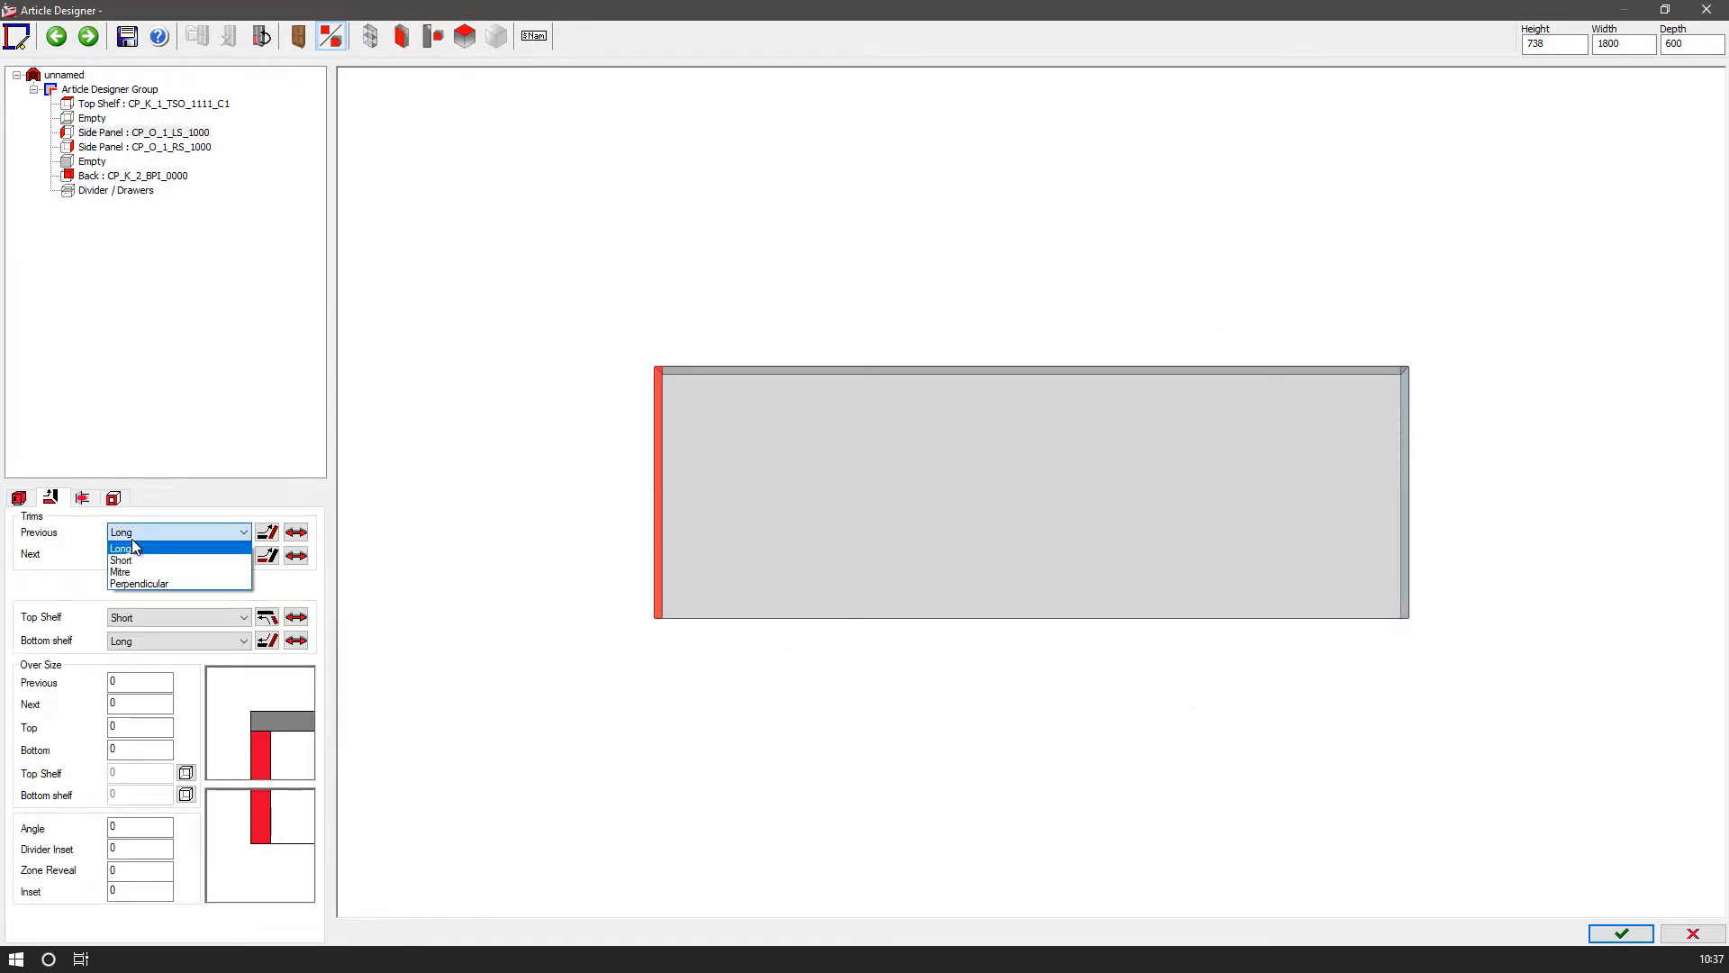
click(128, 571)
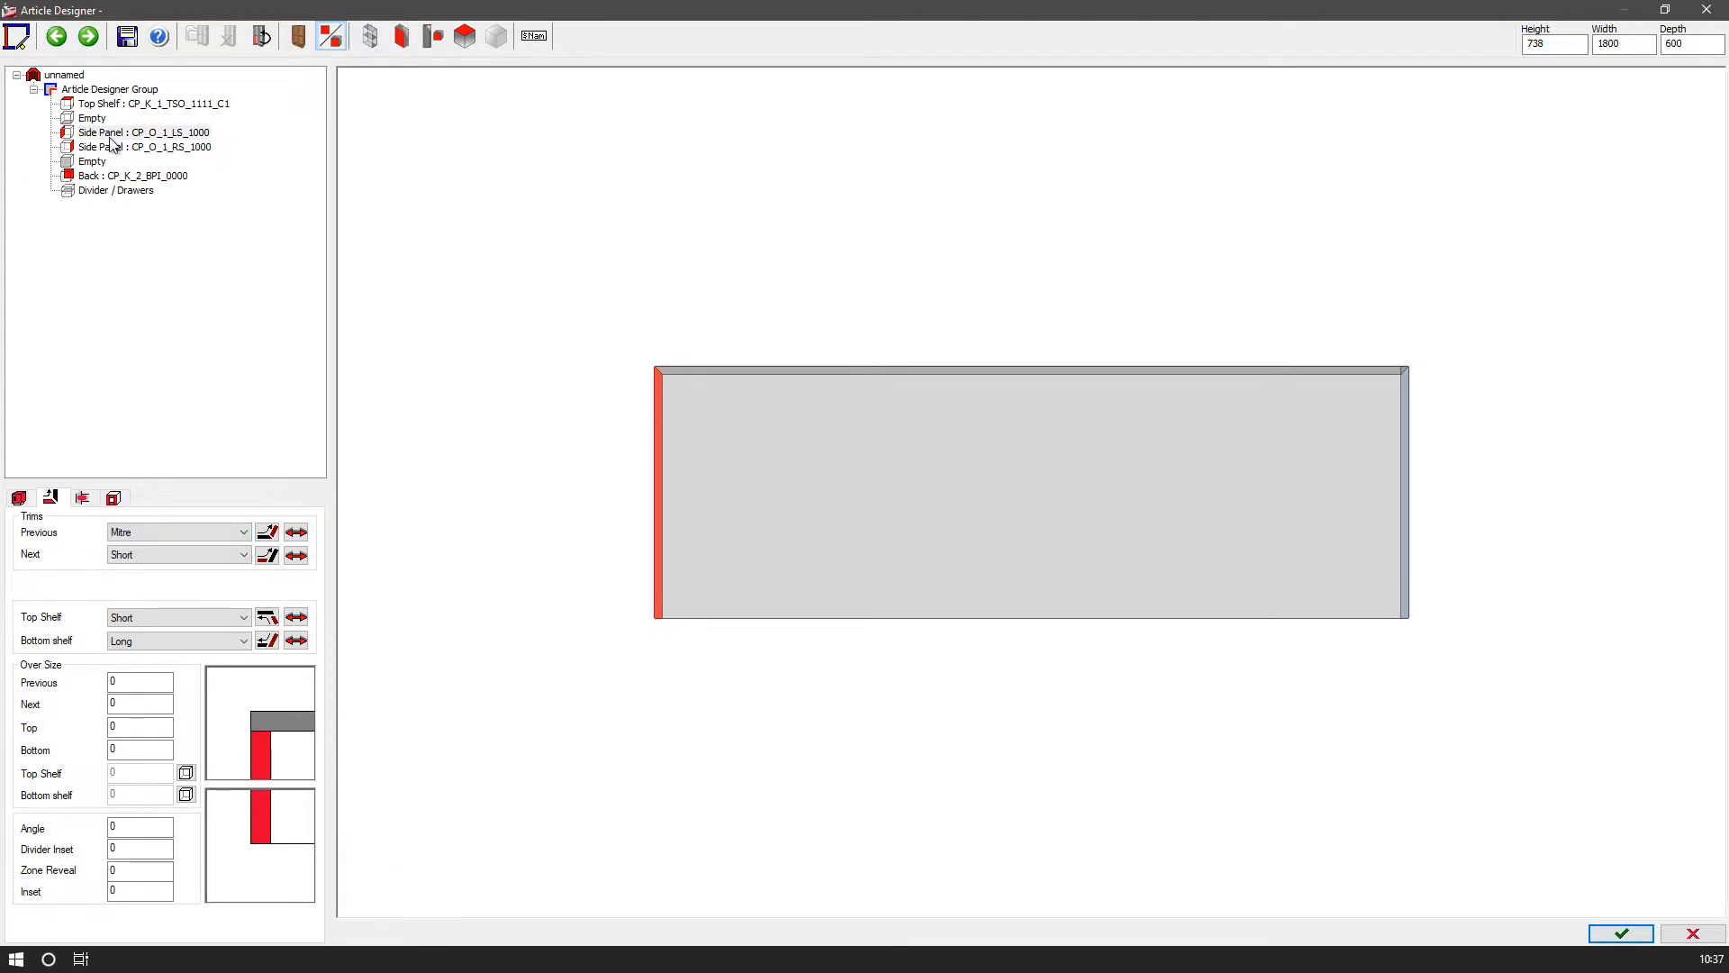
Set the right side panel's next trim to Mitre.
click(131, 148)
click(139, 554)
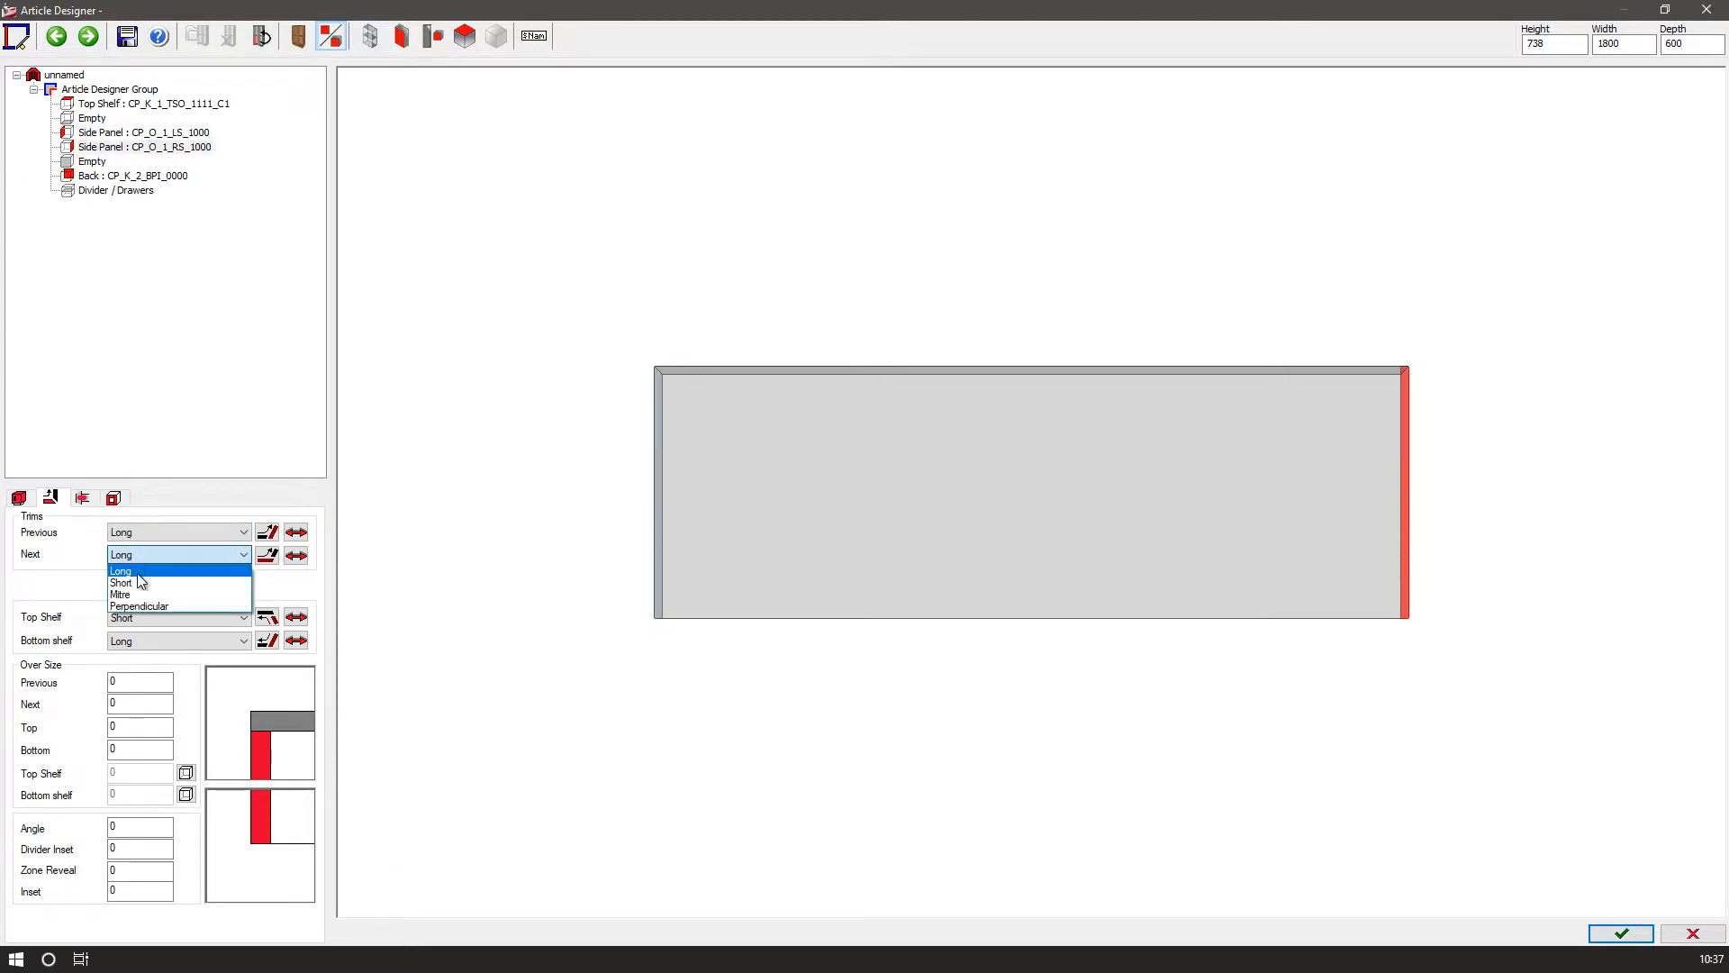
click(137, 595)
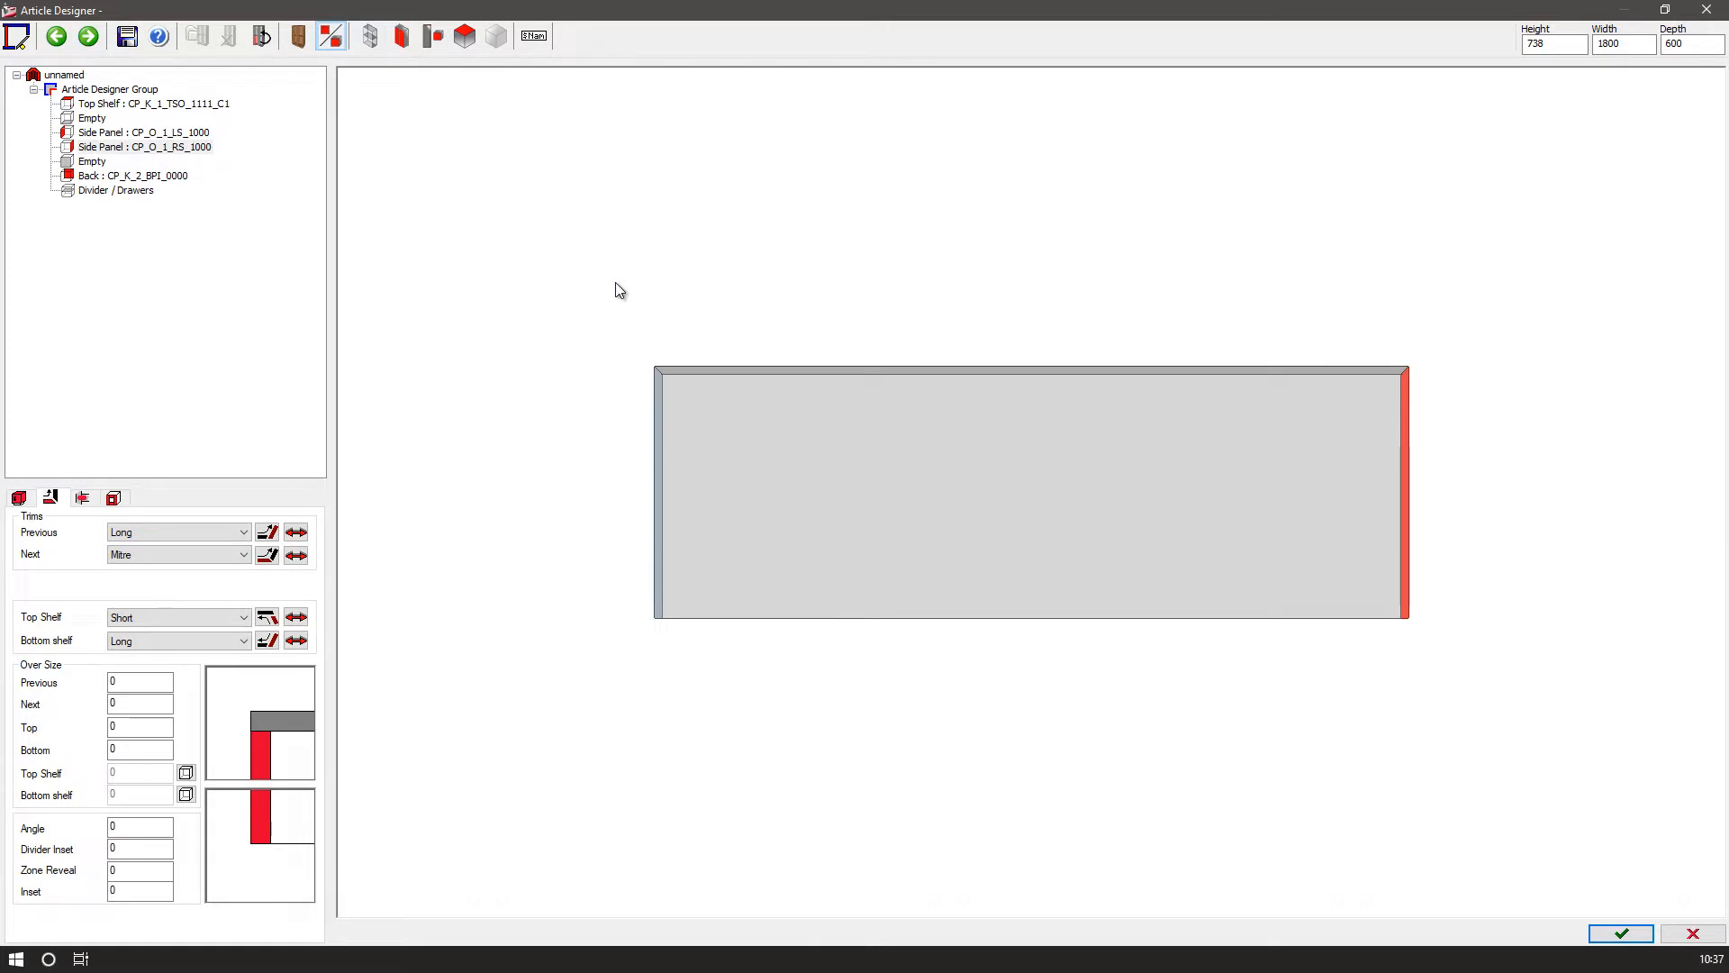
Save the article over the existing Reception_Desk article in the Project folder.
click(127, 45)
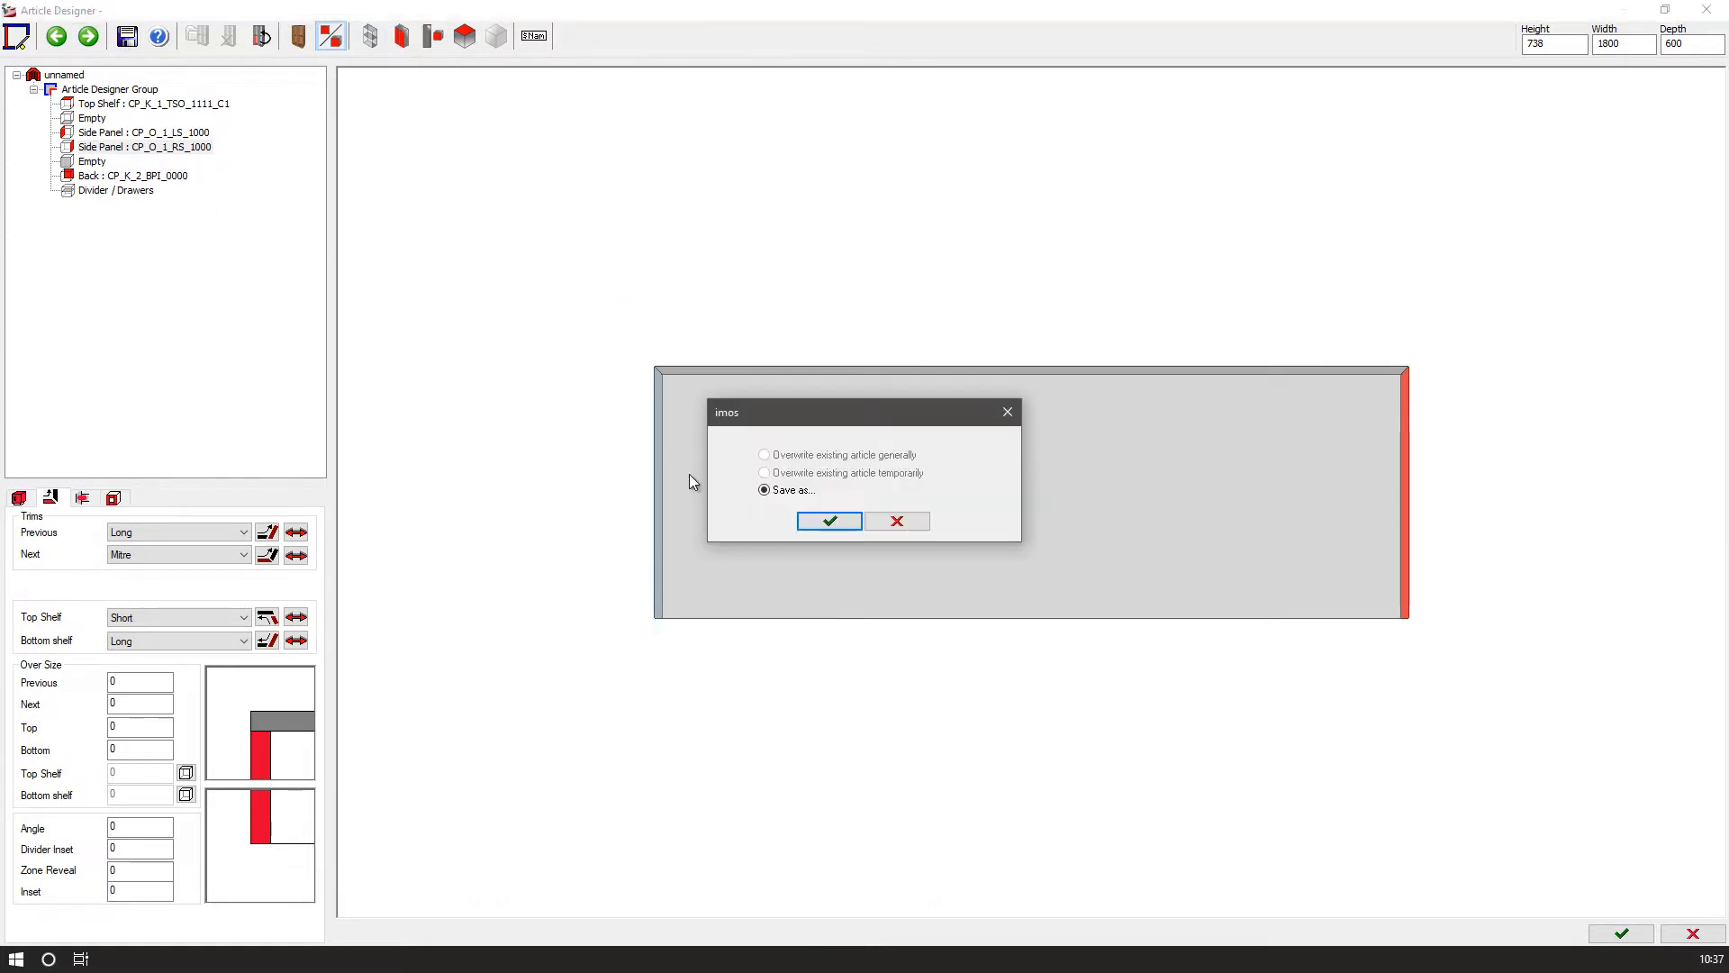
click(826, 517)
click(633, 521)
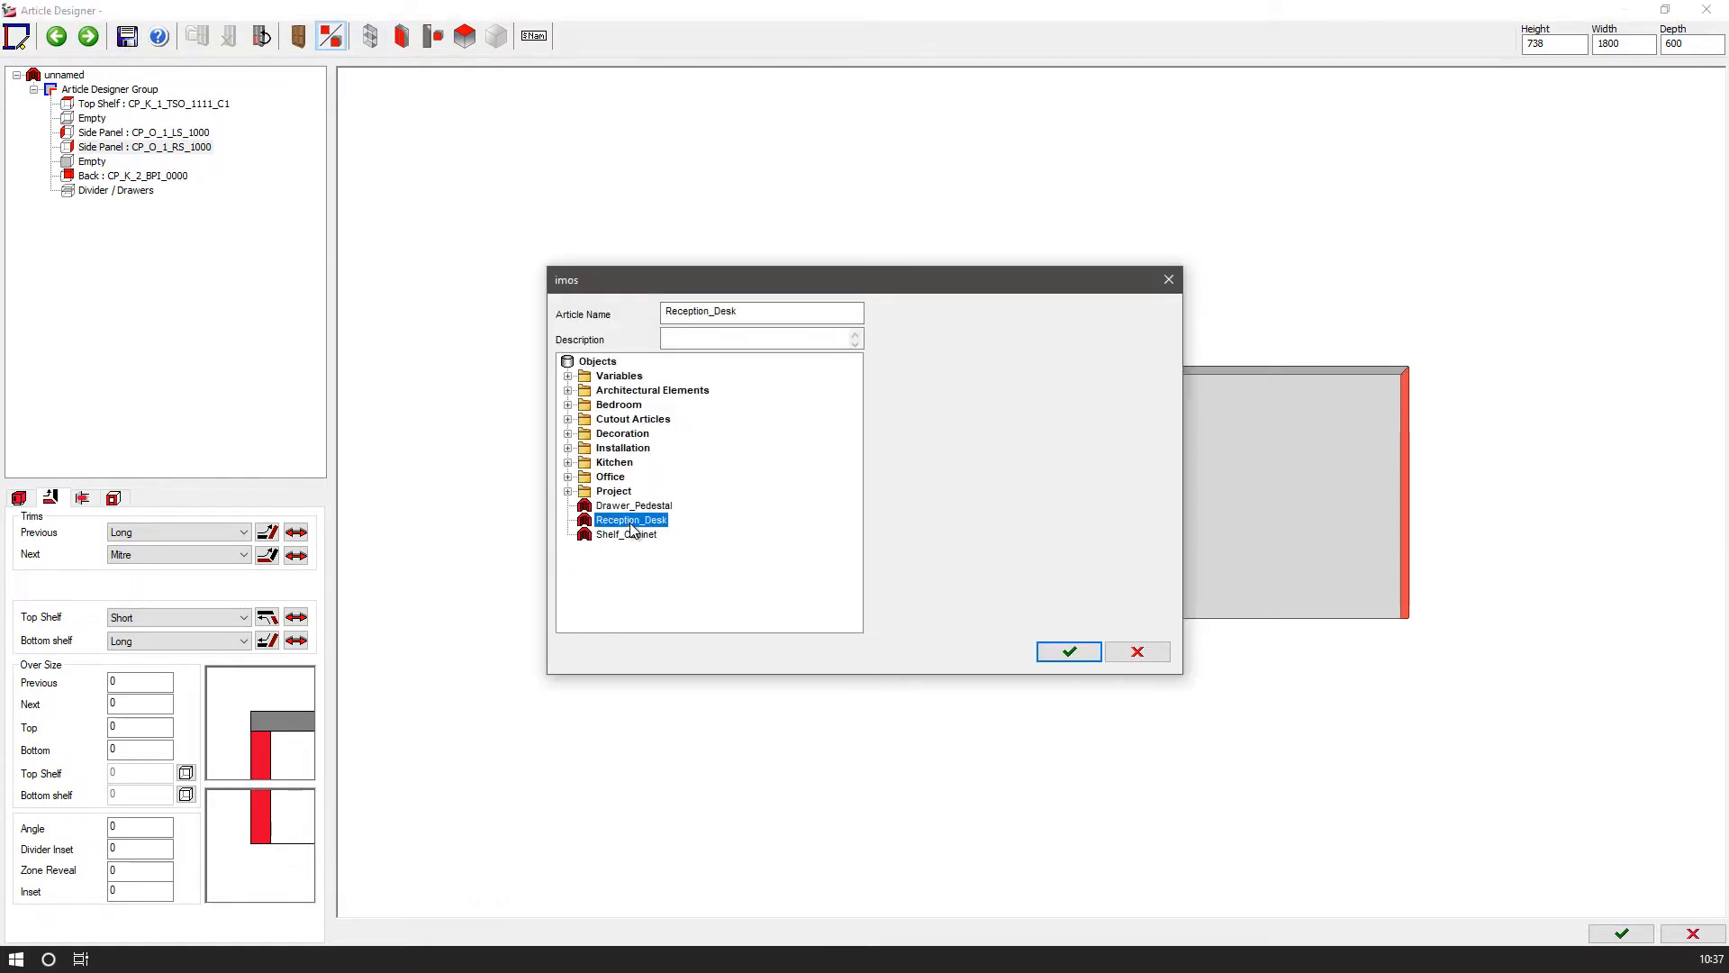
click(1069, 652)
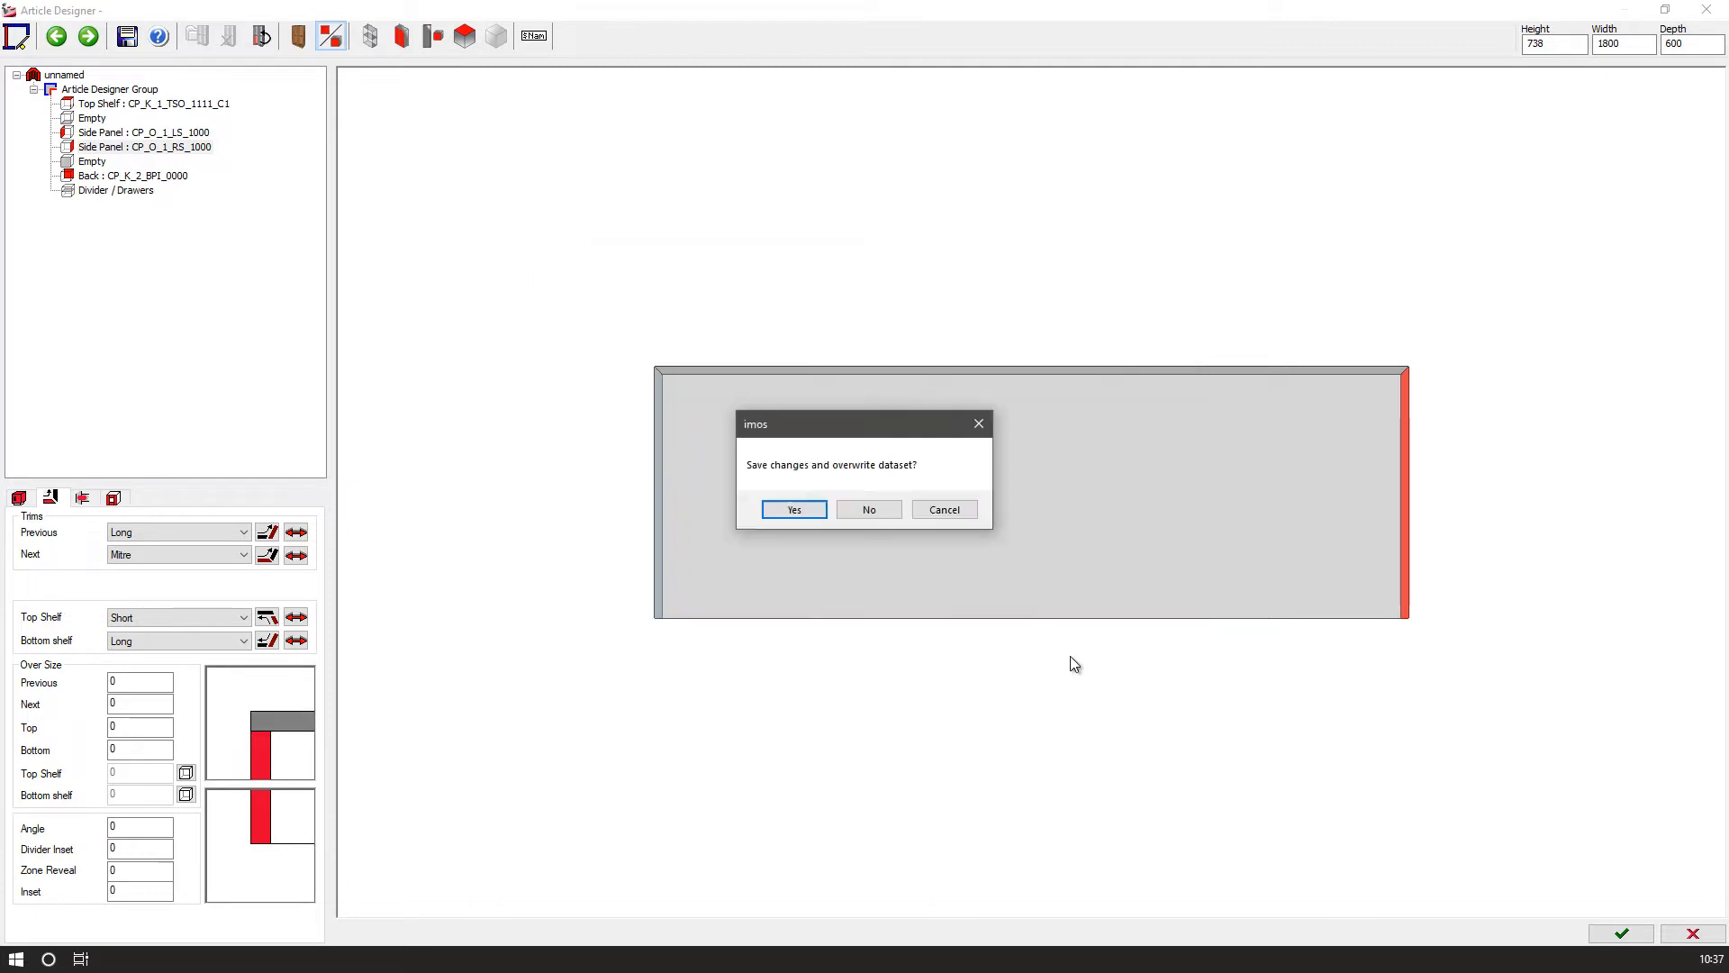
click(794, 512)
Set the article width to 800 and save it as a new article named Reception_Desk_short.
click(1633, 46)
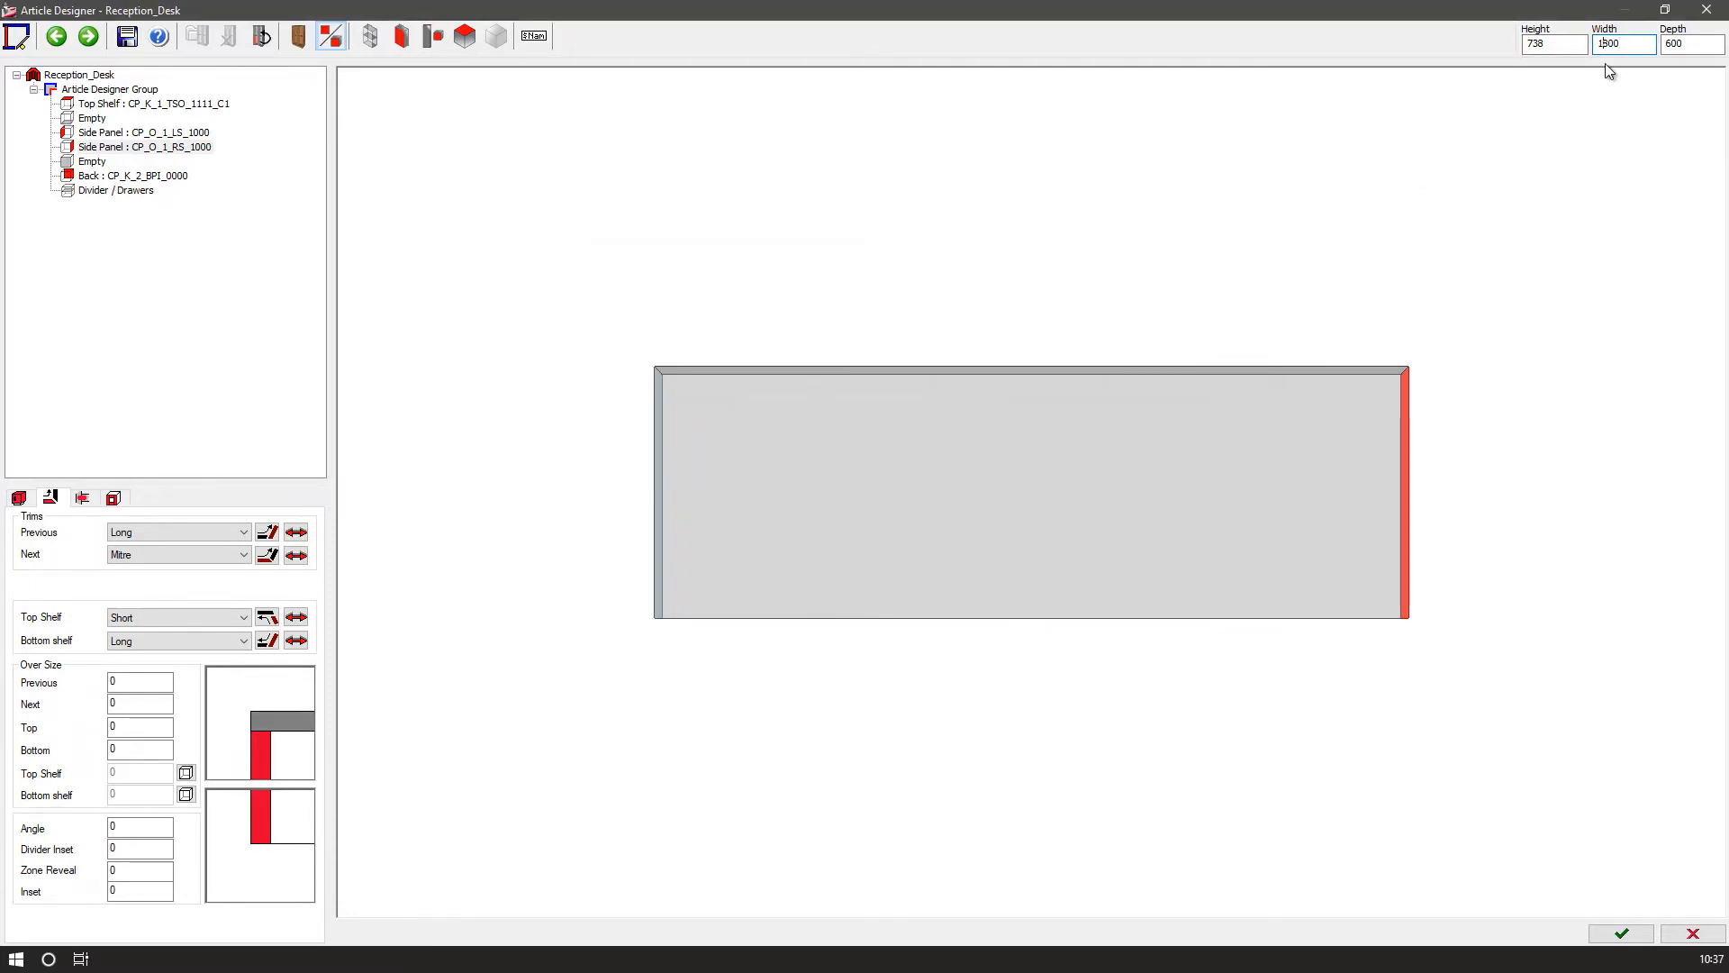
key(Return)
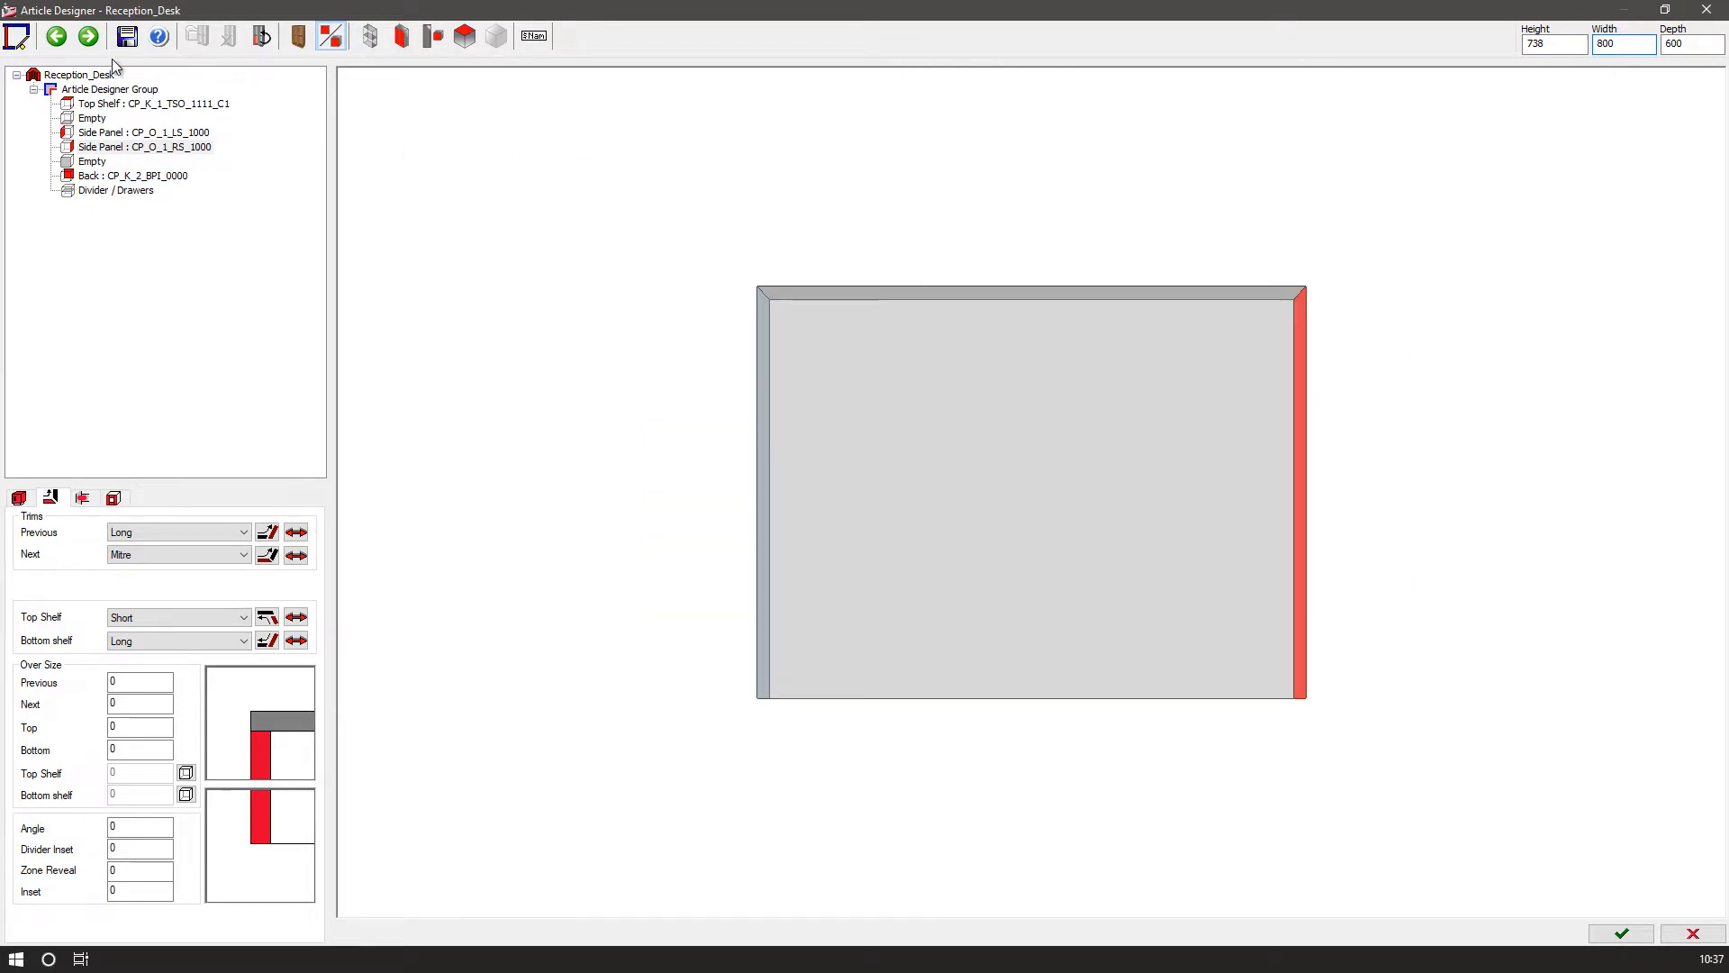
click(127, 36)
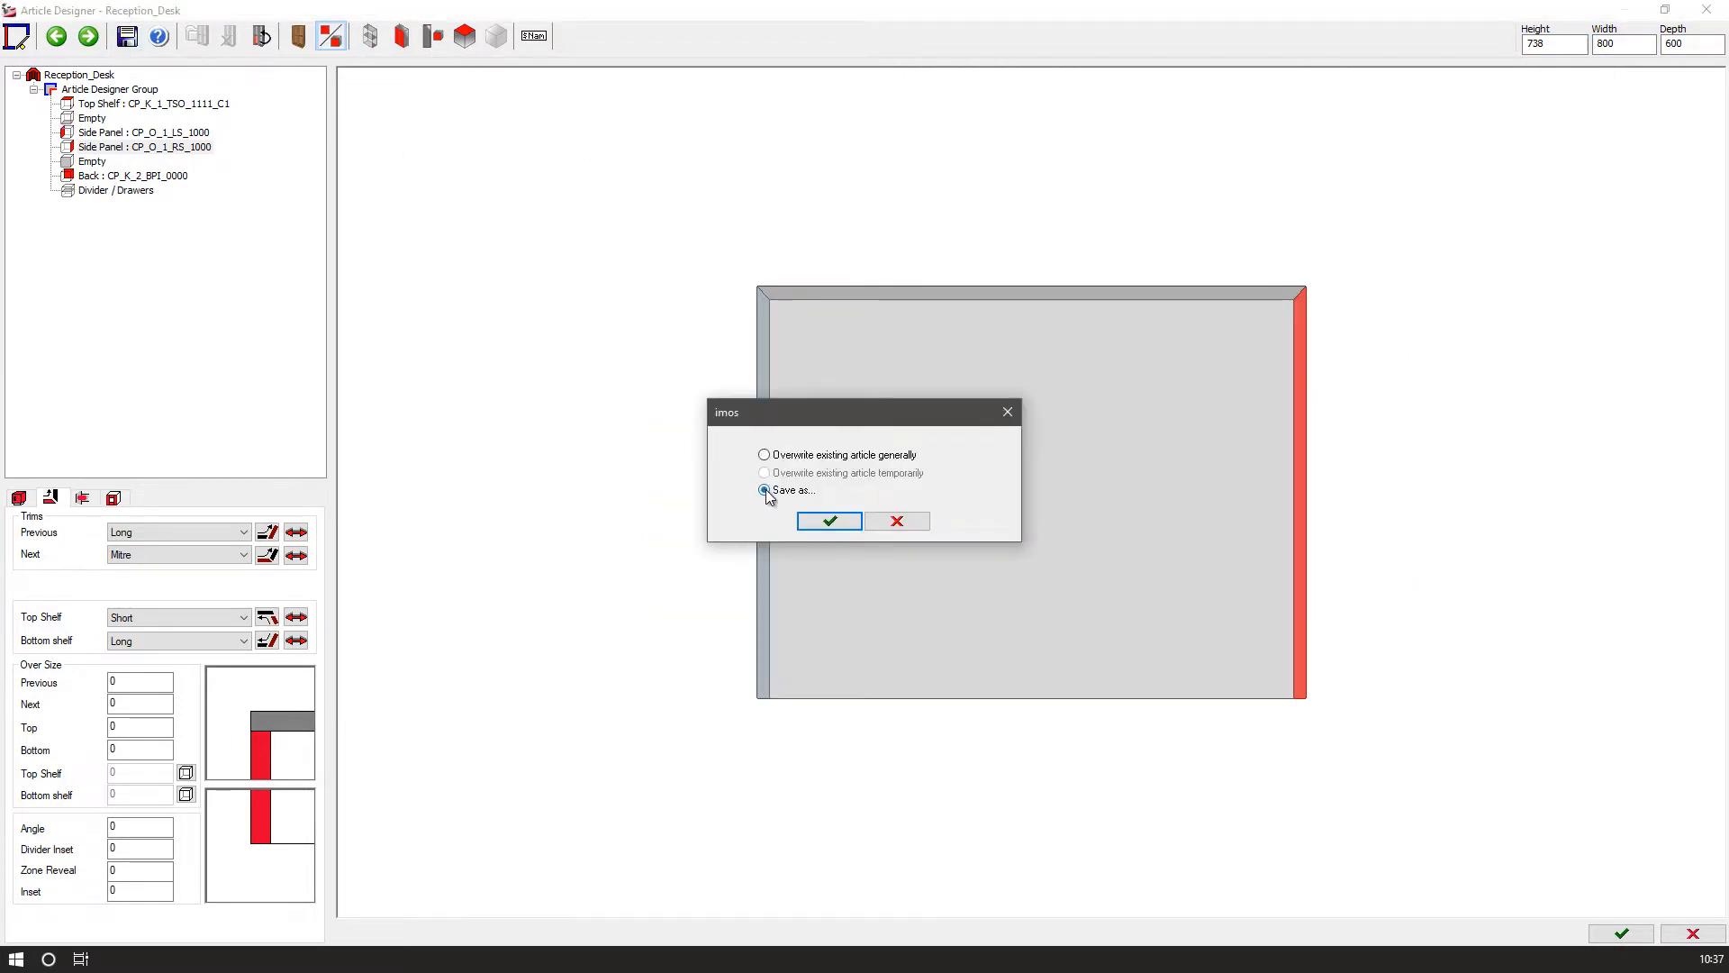
click(838, 523)
click(778, 310)
text(_Desk_short)
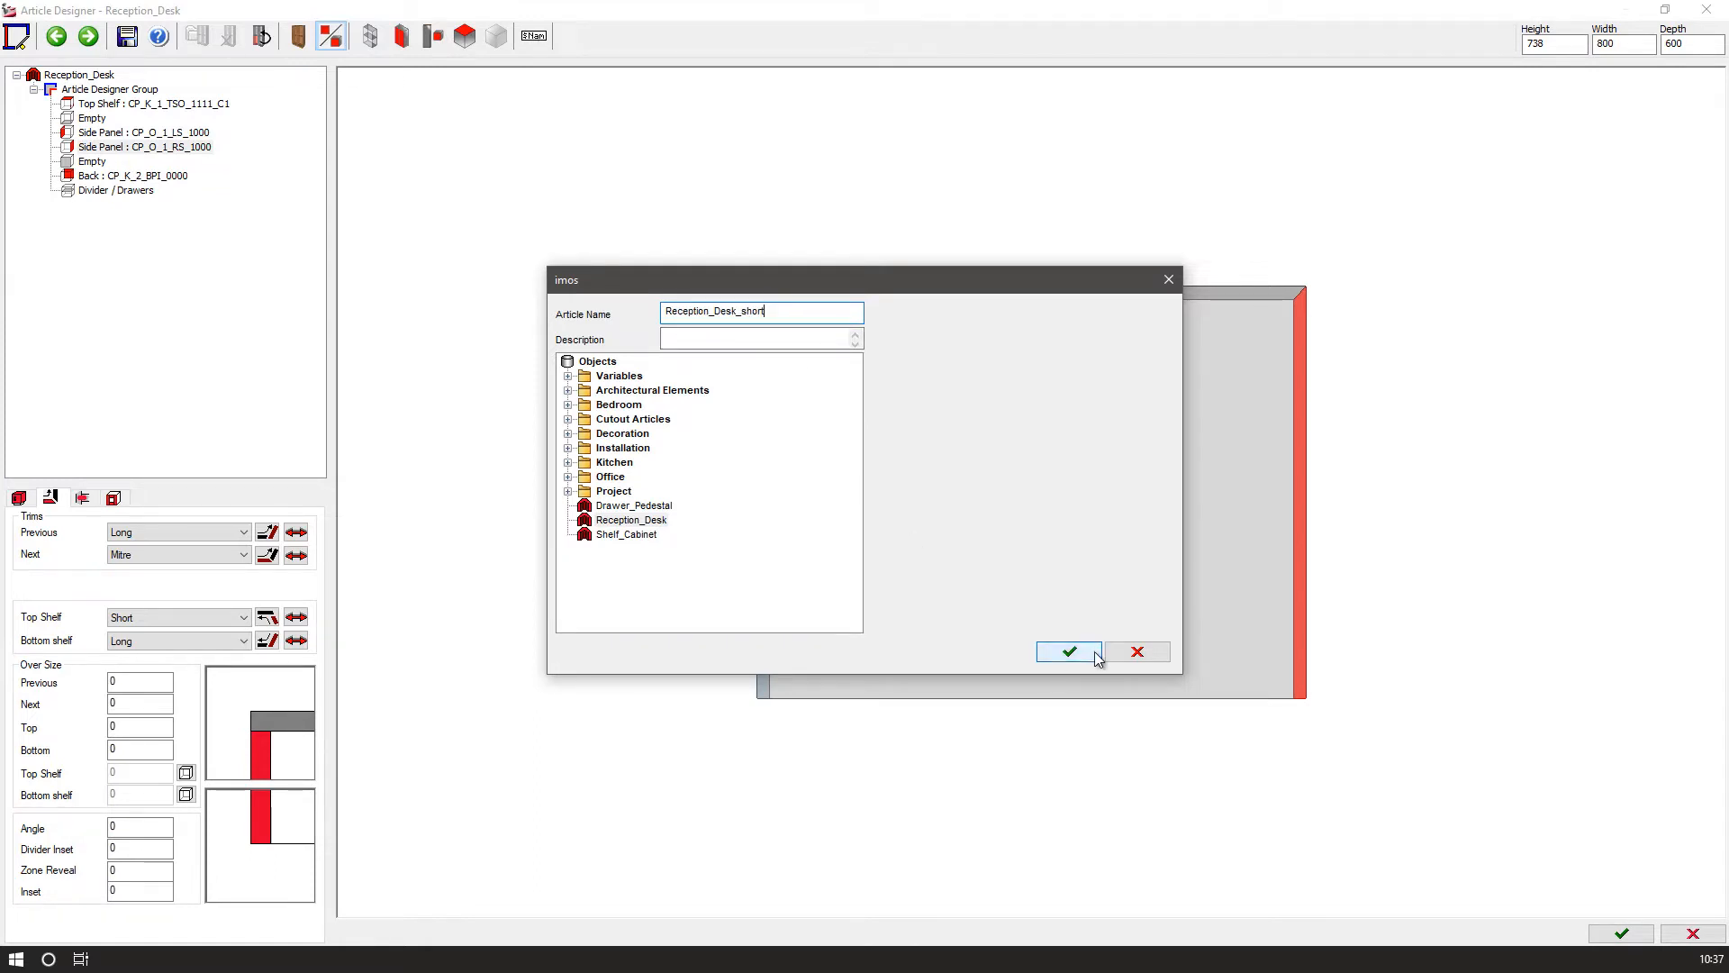
click(1069, 651)
Finish the Article Designer and place the Reception_Desk_short article in the drawing below the desk.
click(1621, 933)
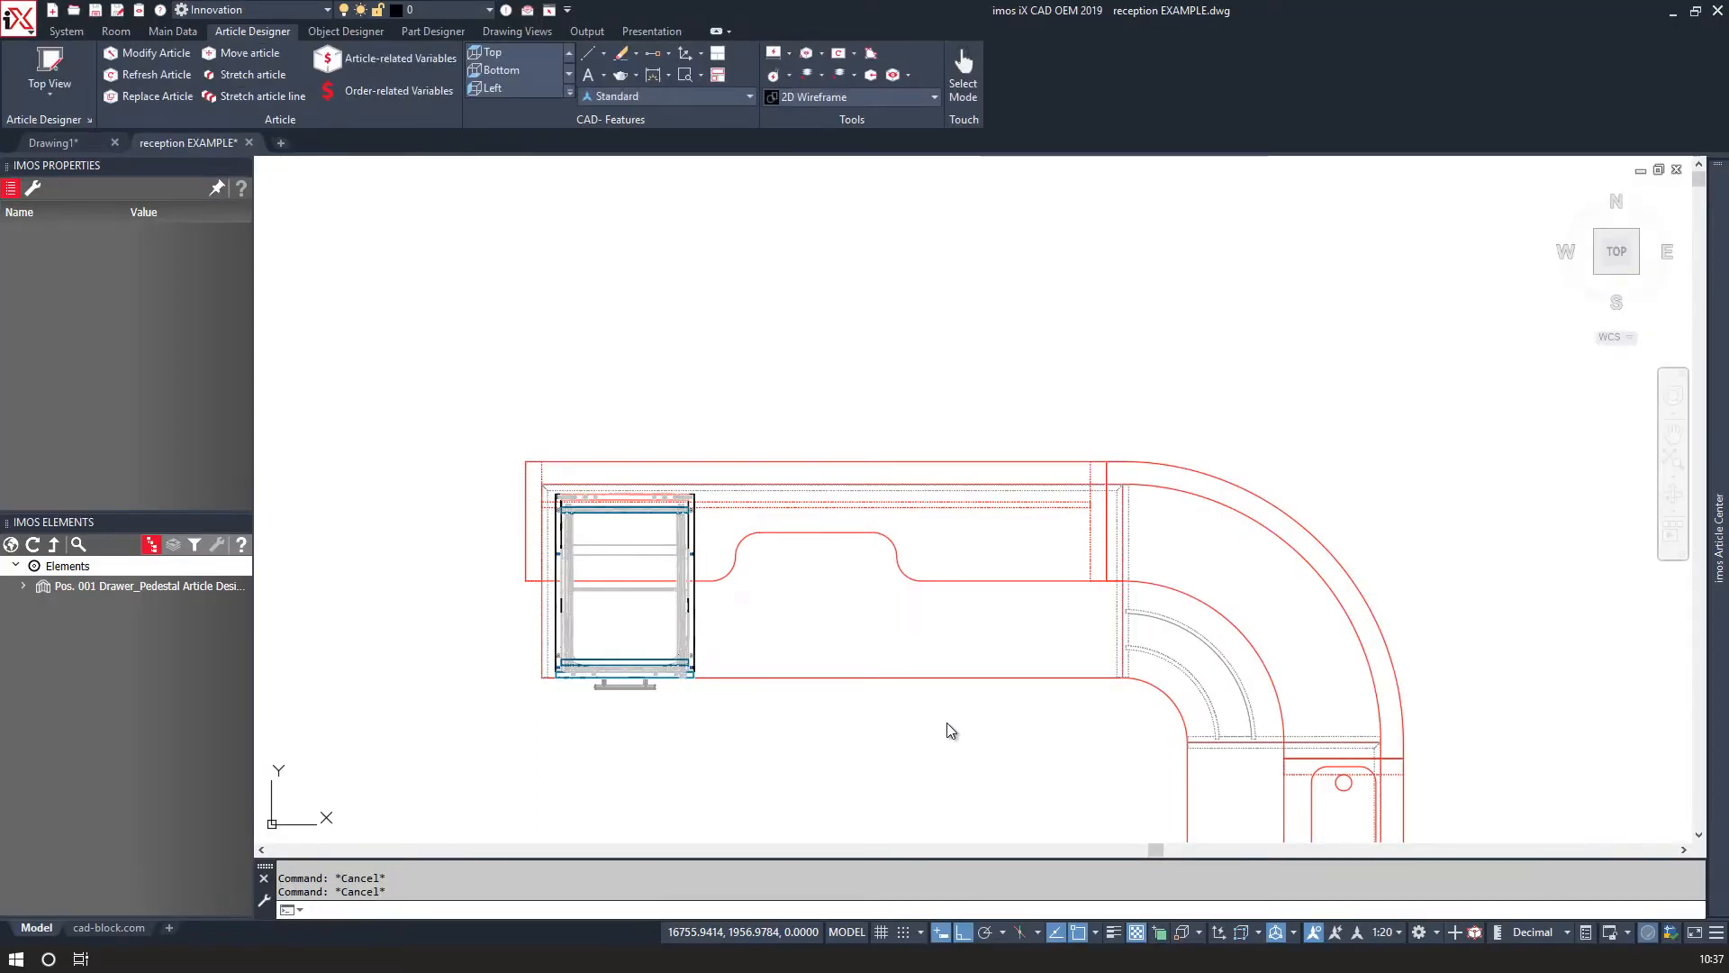
middle_drag(844, 608, 738, 286)
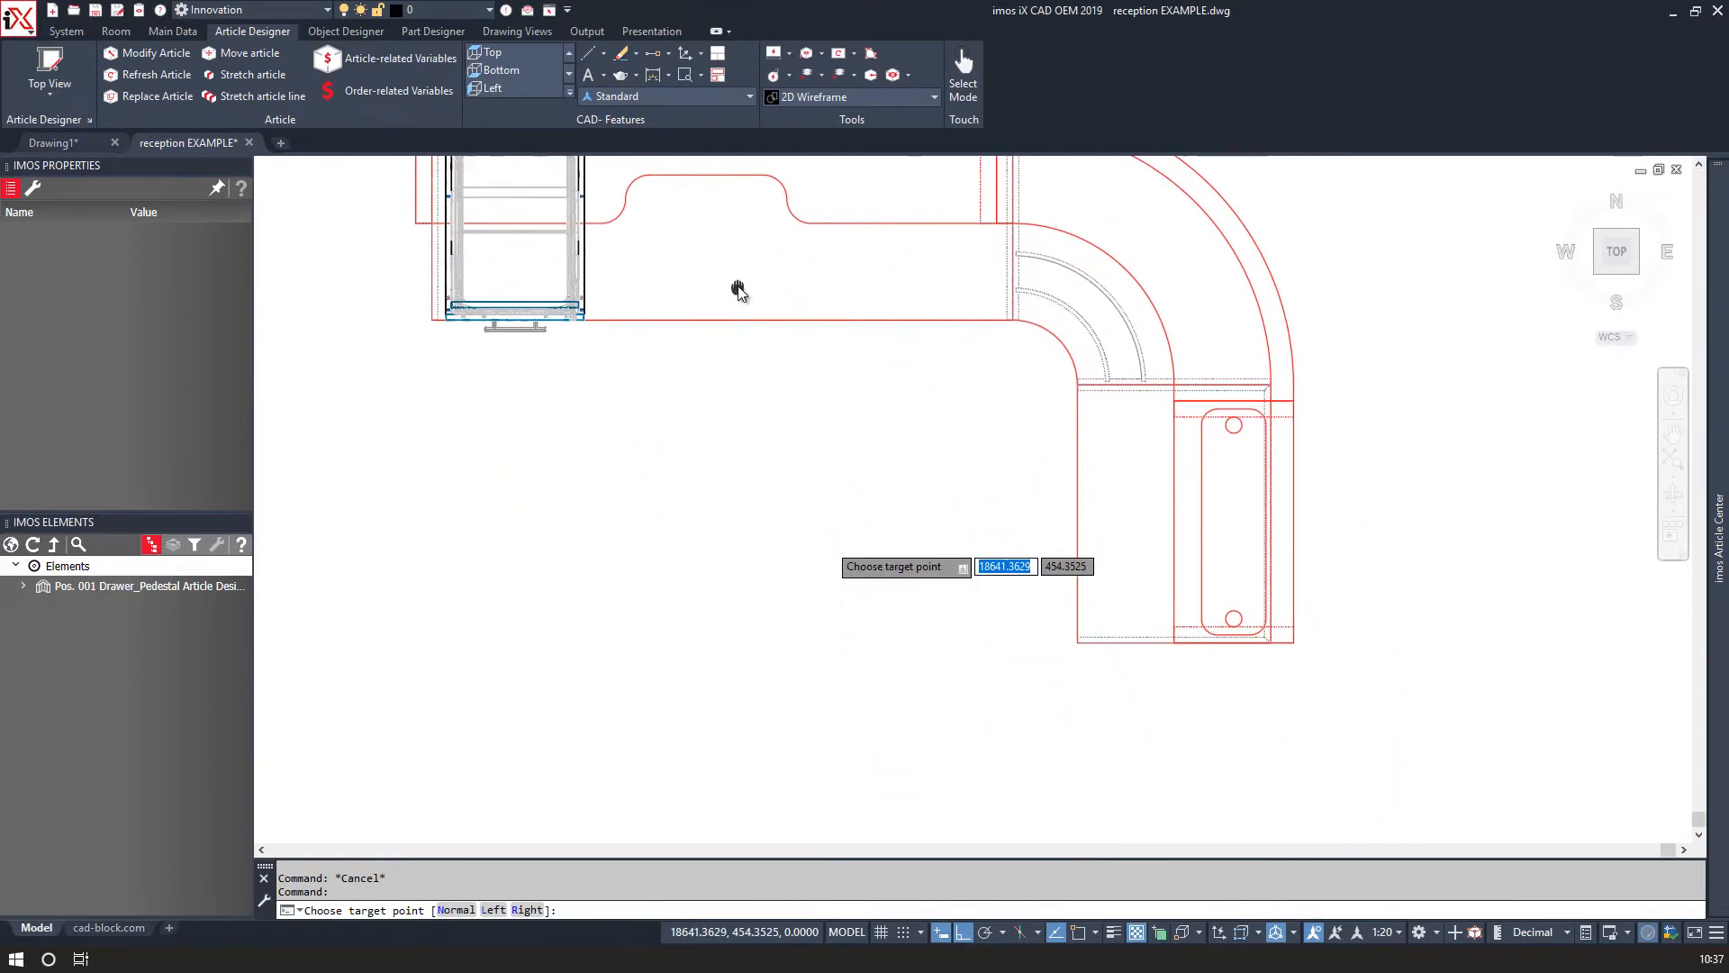
click(737, 568)
Select the placed article and rotate it by 270°.
click(749, 506)
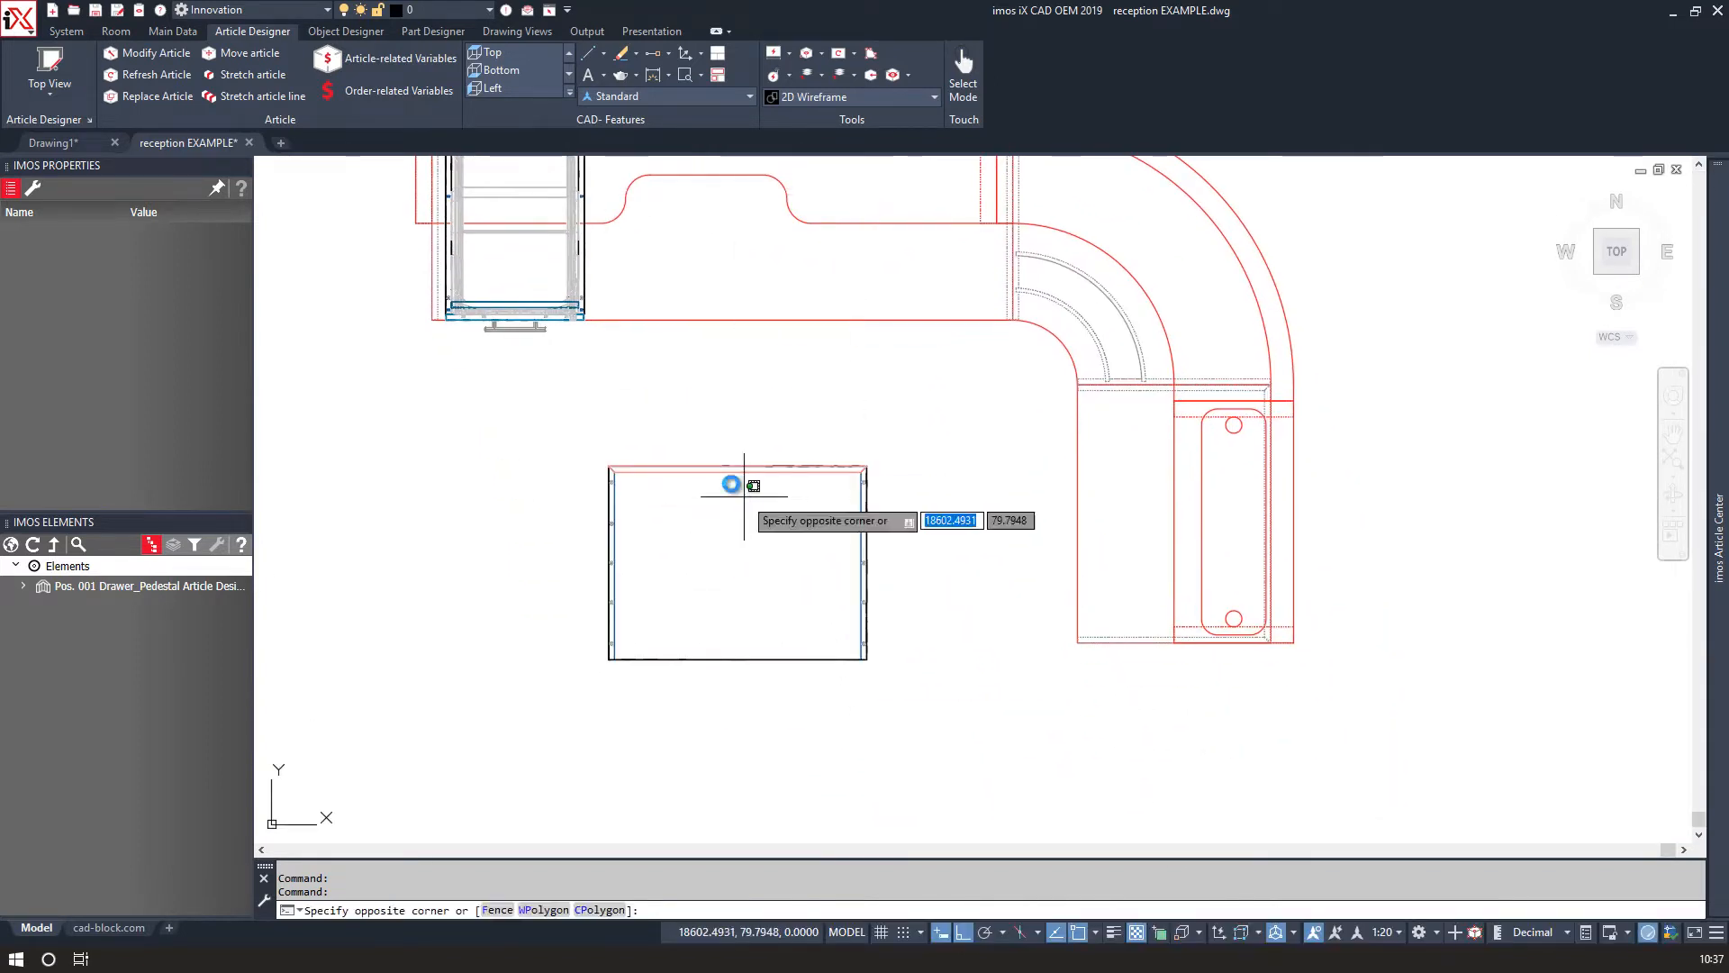
click(701, 436)
right_click(715, 481)
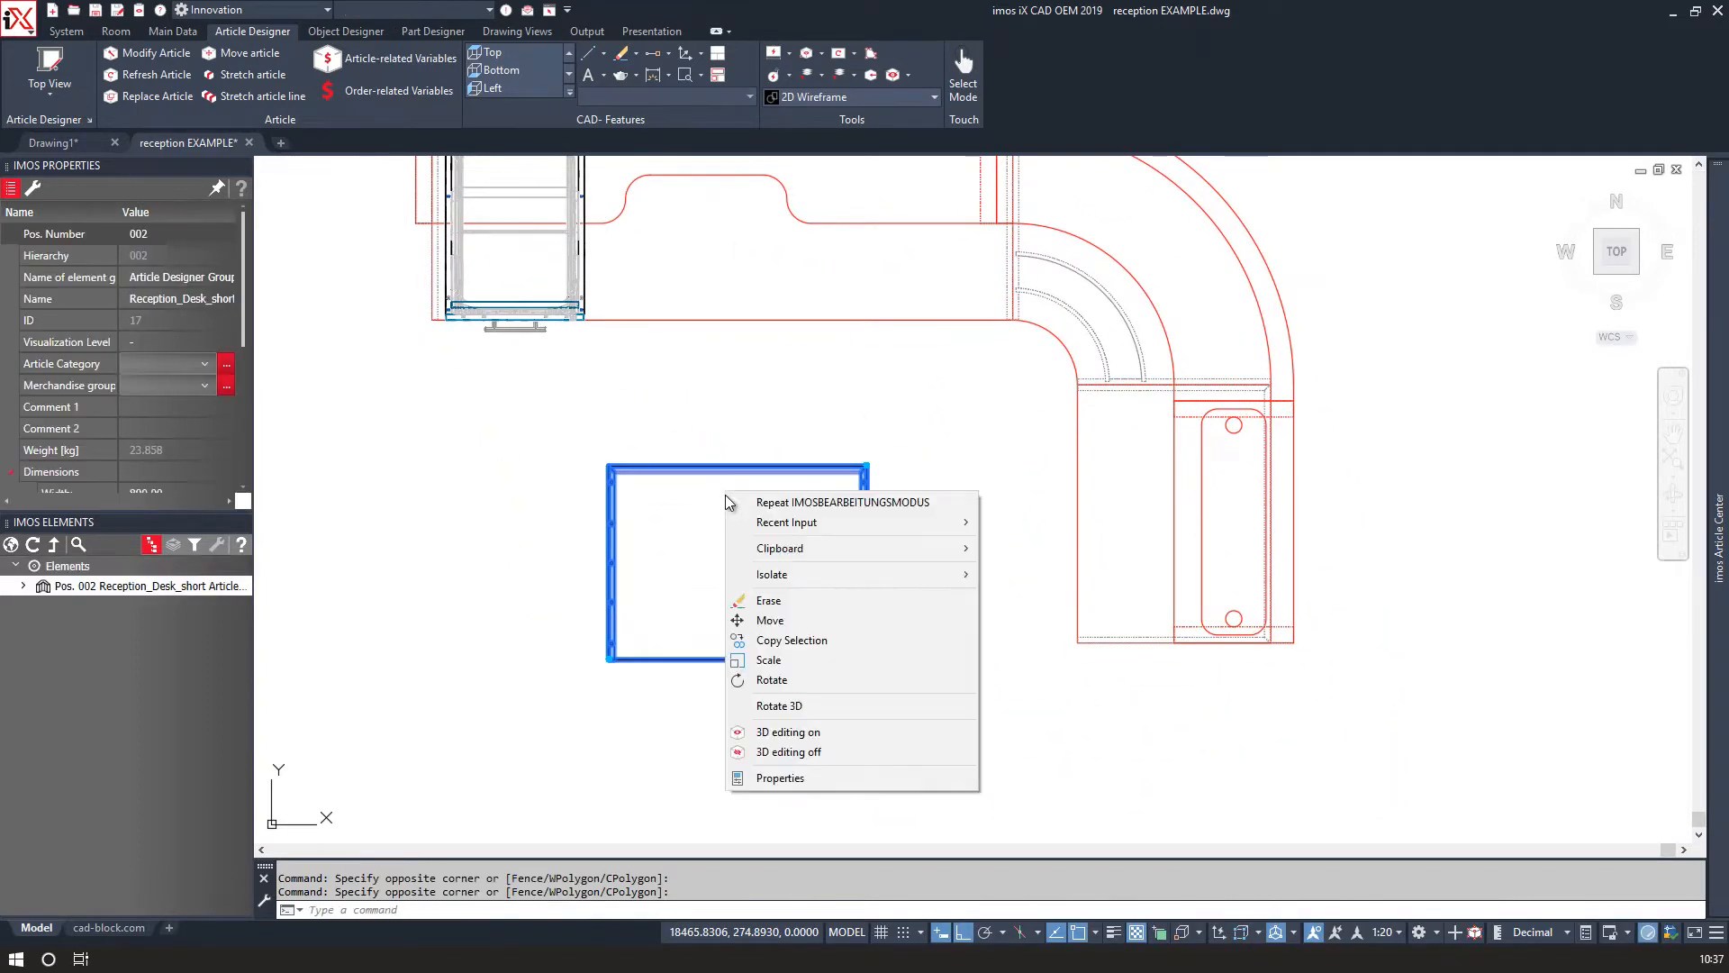
click(761, 683)
click(767, 569)
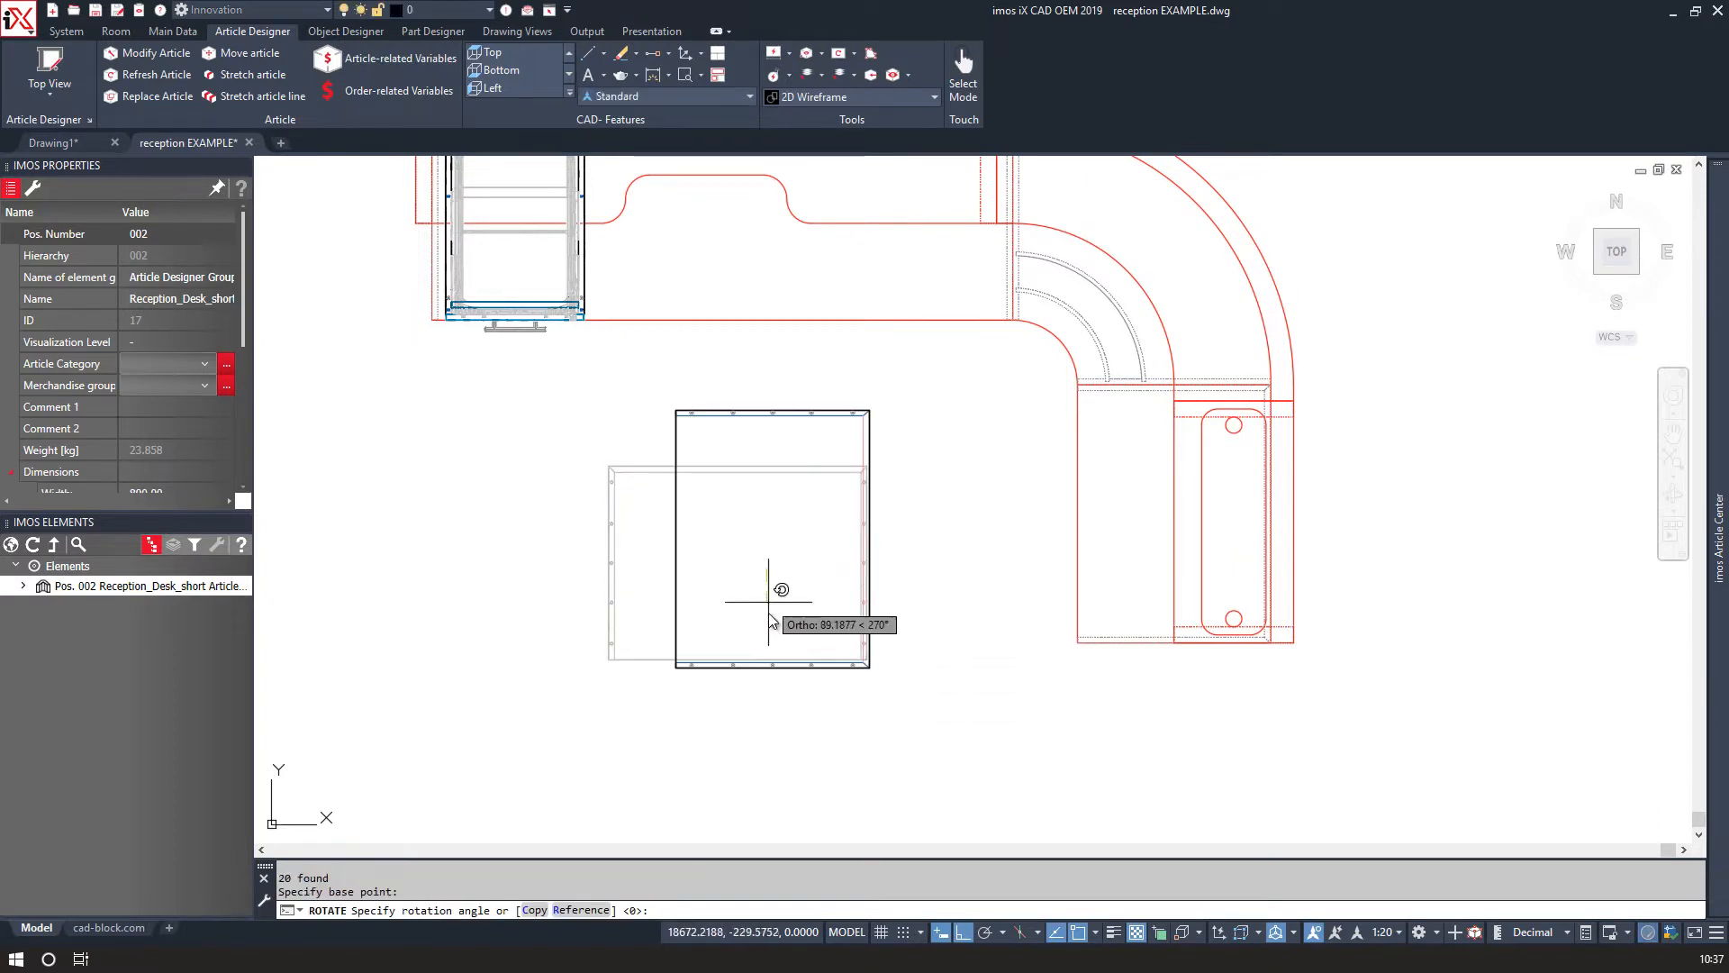
click(768, 621)
Move the rotated article so its lower-left corner snaps onto the corner of the desk.
click(725, 695)
click(650, 637)
text(M)
key(Return)
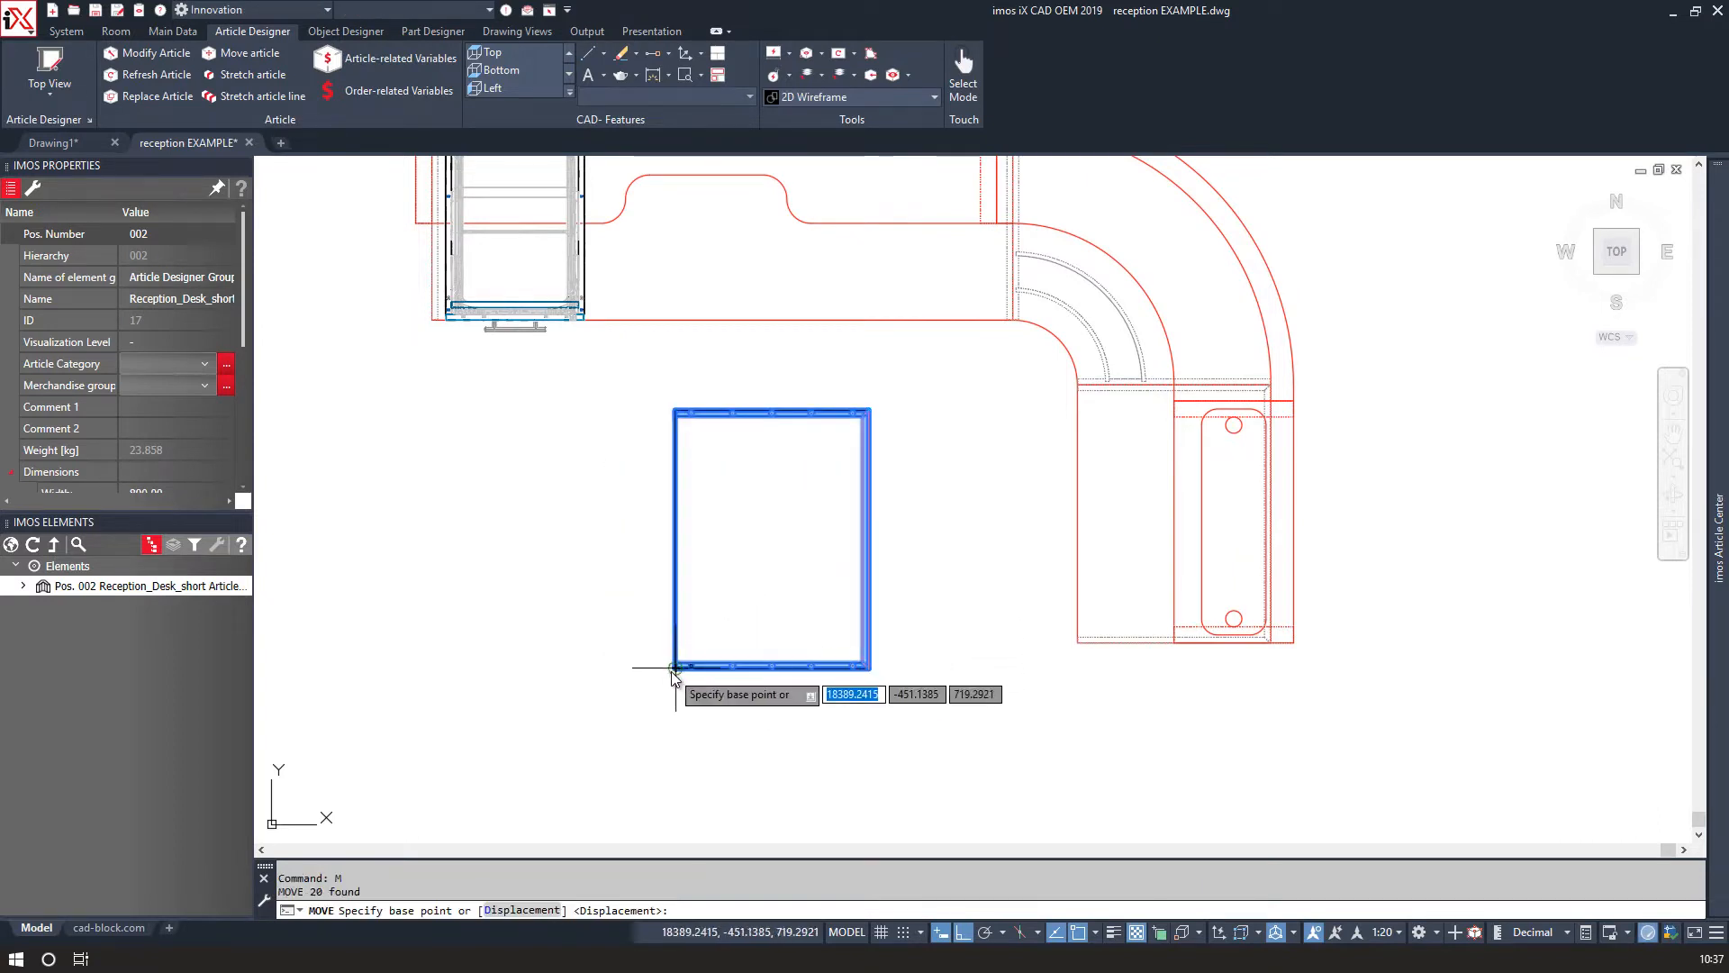
scroll(662, 636, up, 5)
scroll(671, 636, down, 2)
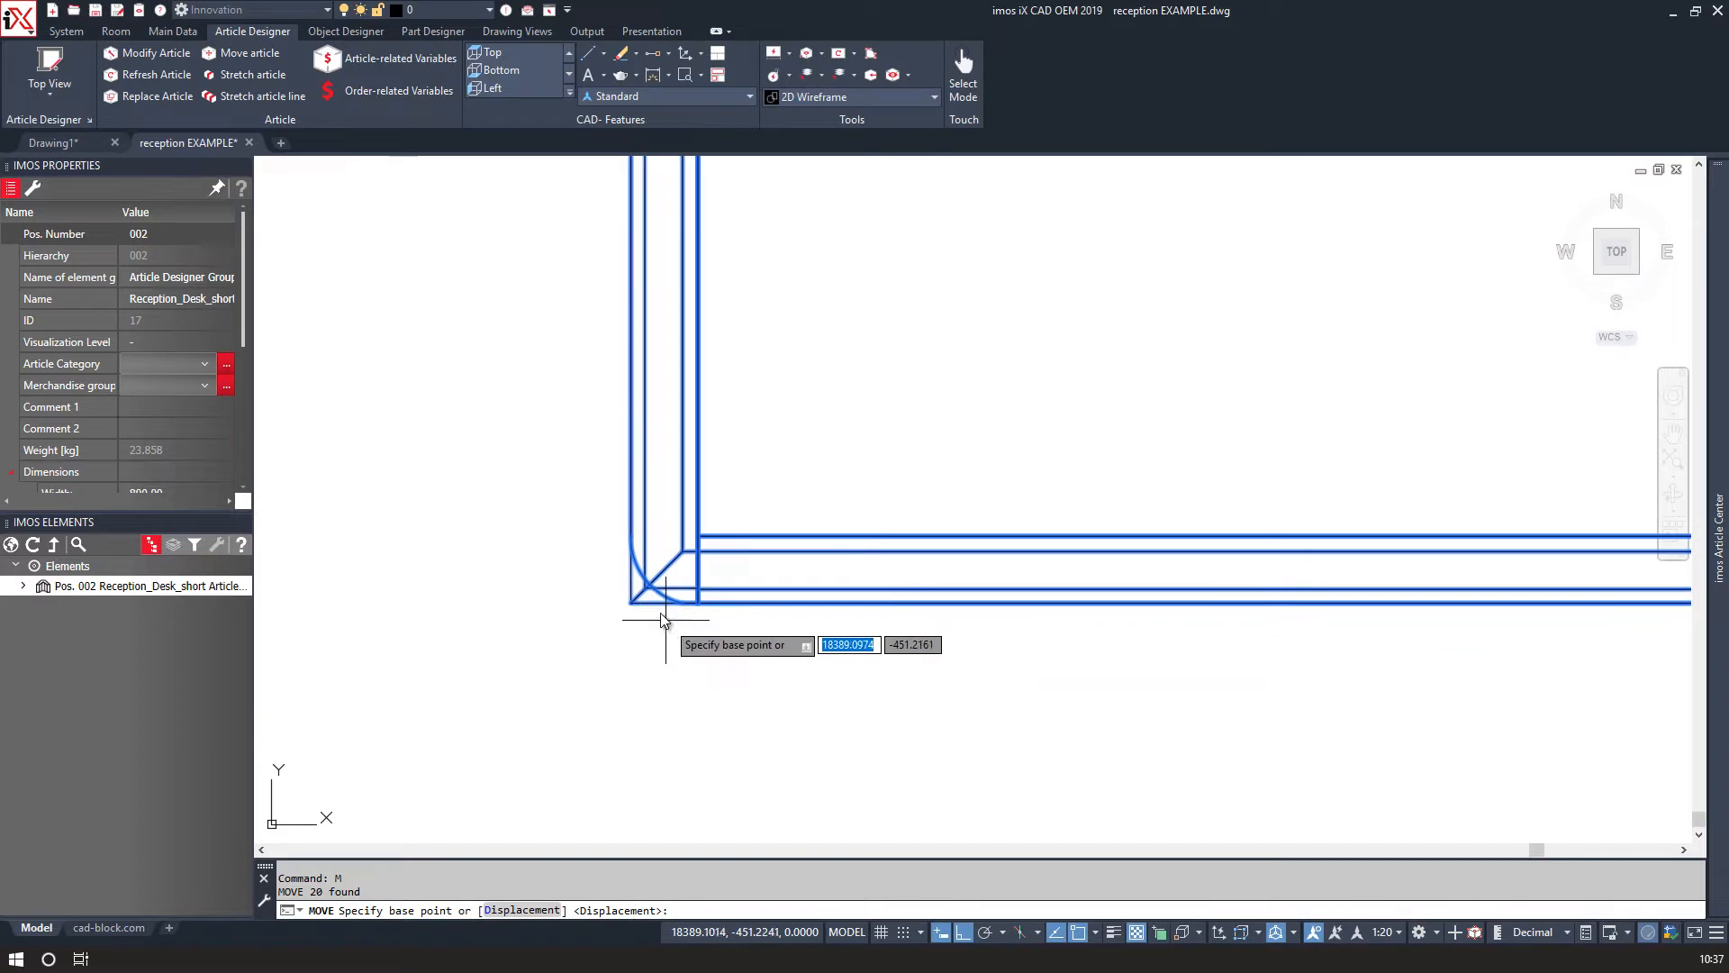
click(640, 607)
scroll(639, 612, down, 5)
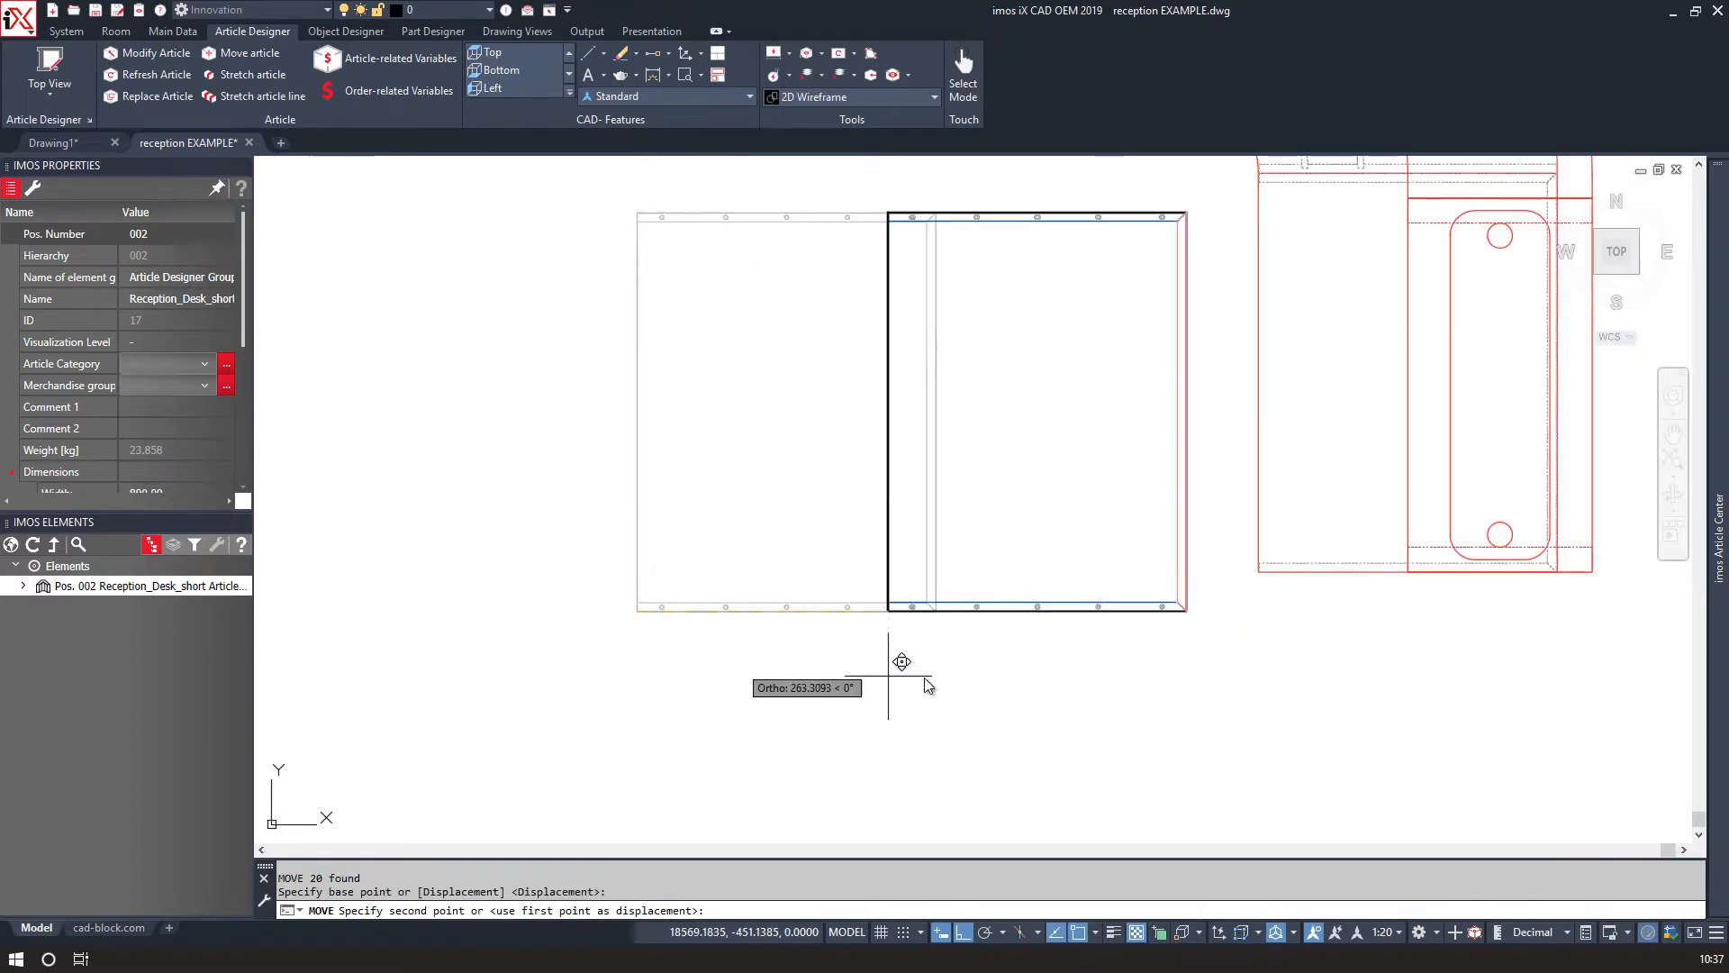
scroll(1252, 604, up, 5)
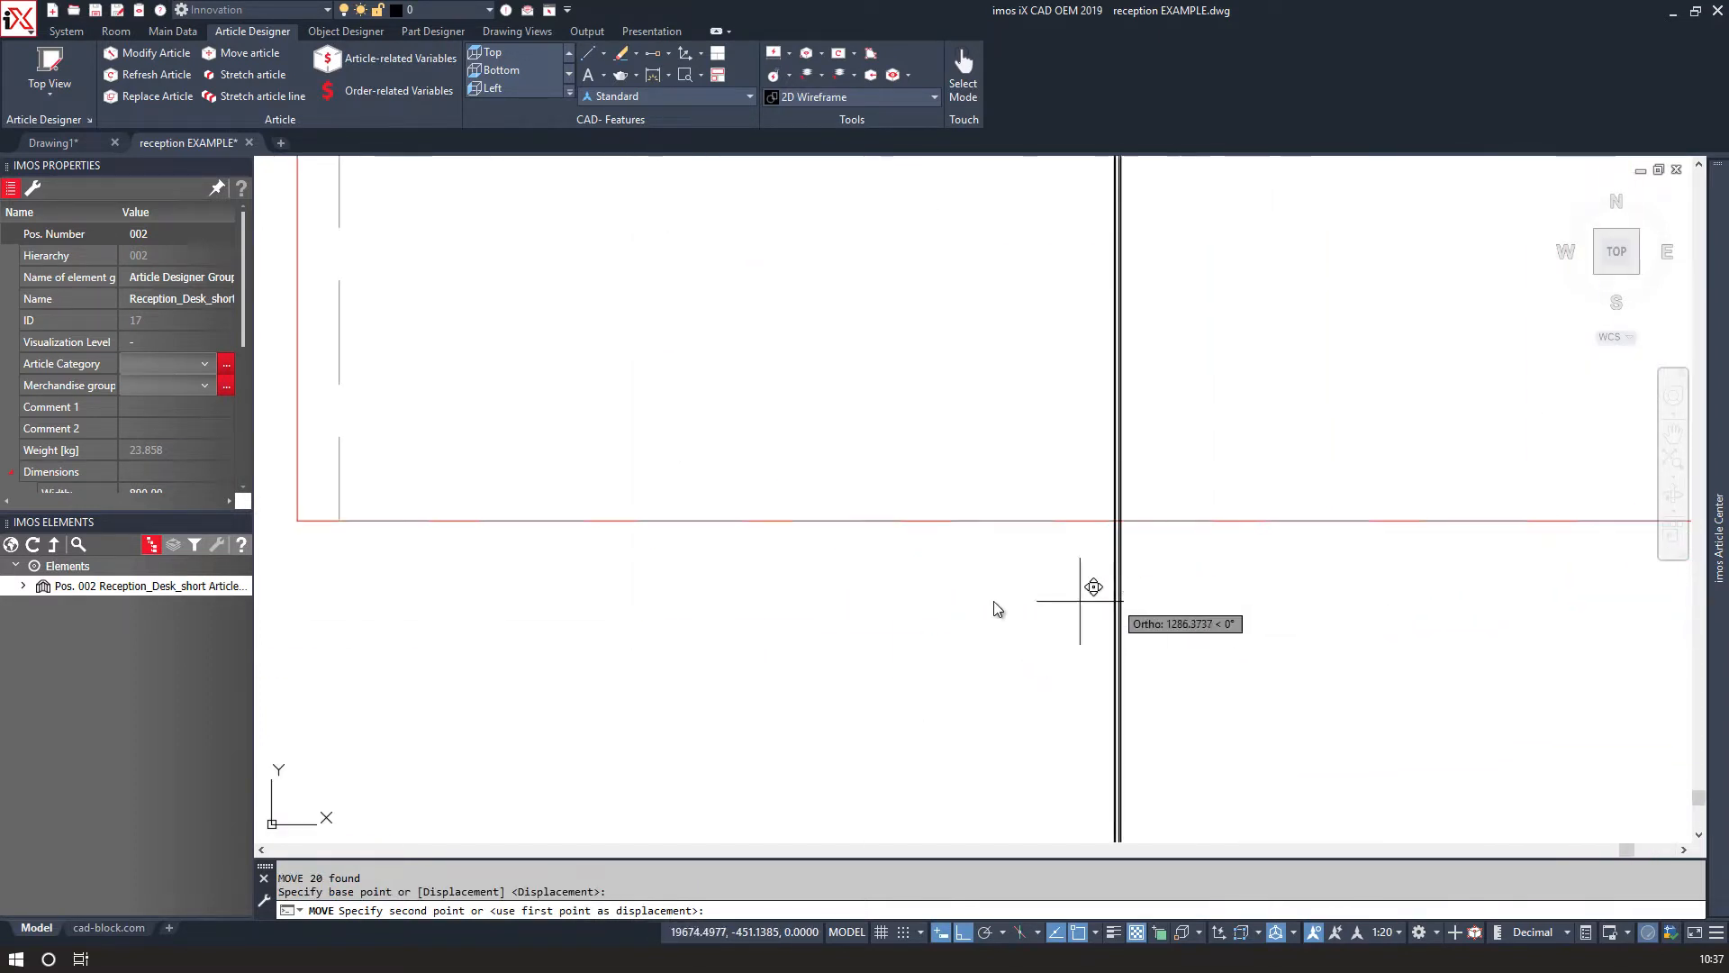
click(298, 521)
scroll(369, 548, down, 8)
mouse_move(463, 567)
middle_down()
mouse_move(646, 723)
mouse_move(810, 826)
middle_up()
middle_drag(555, 569, 726, 569)
click(161, 12)
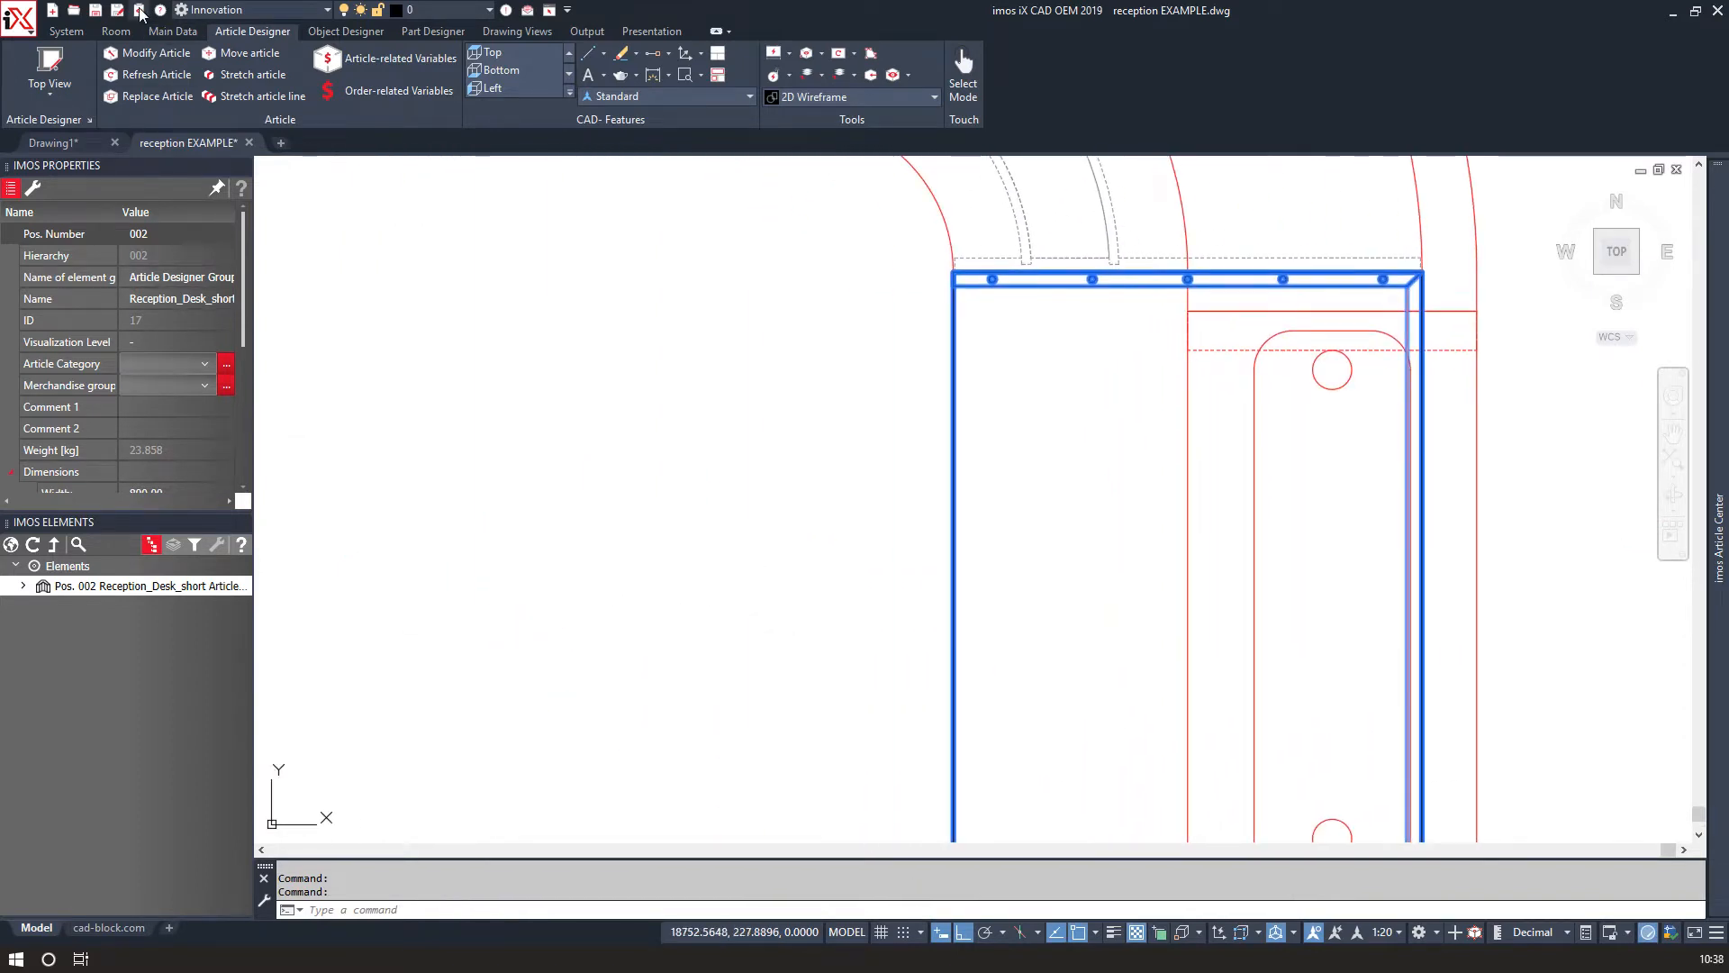
Set the article visualization mode to Modus - 1 in the Visu Manager.
drag(356, 464, 356, 605)
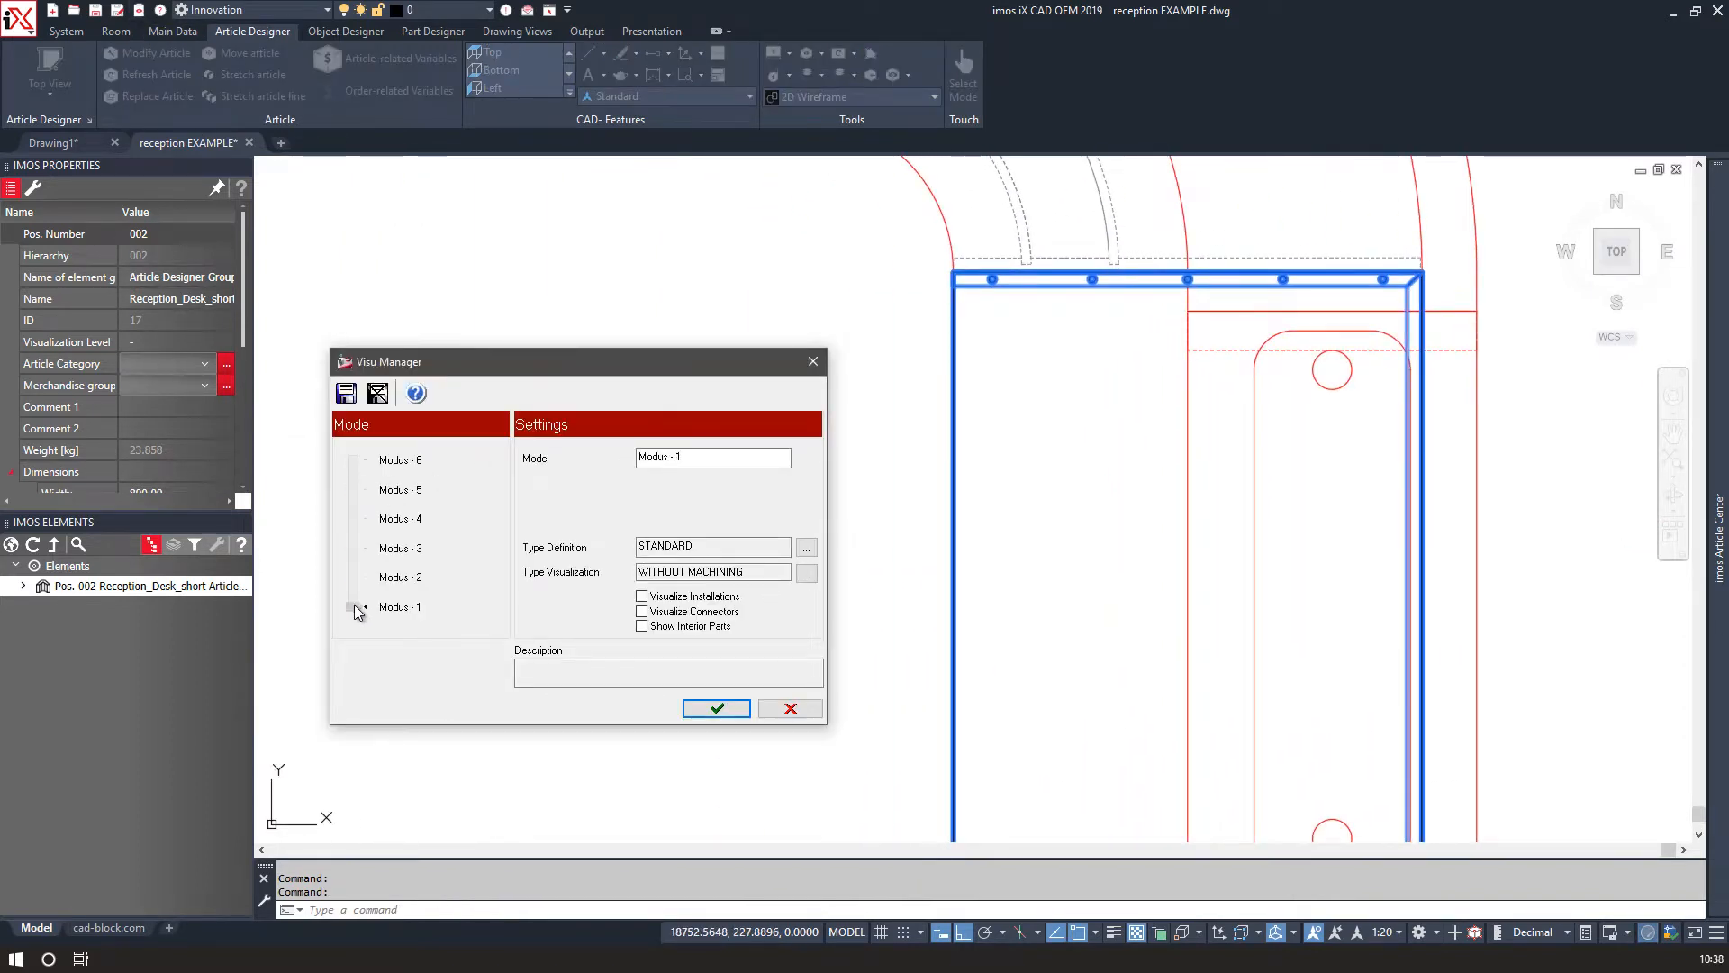
click(717, 708)
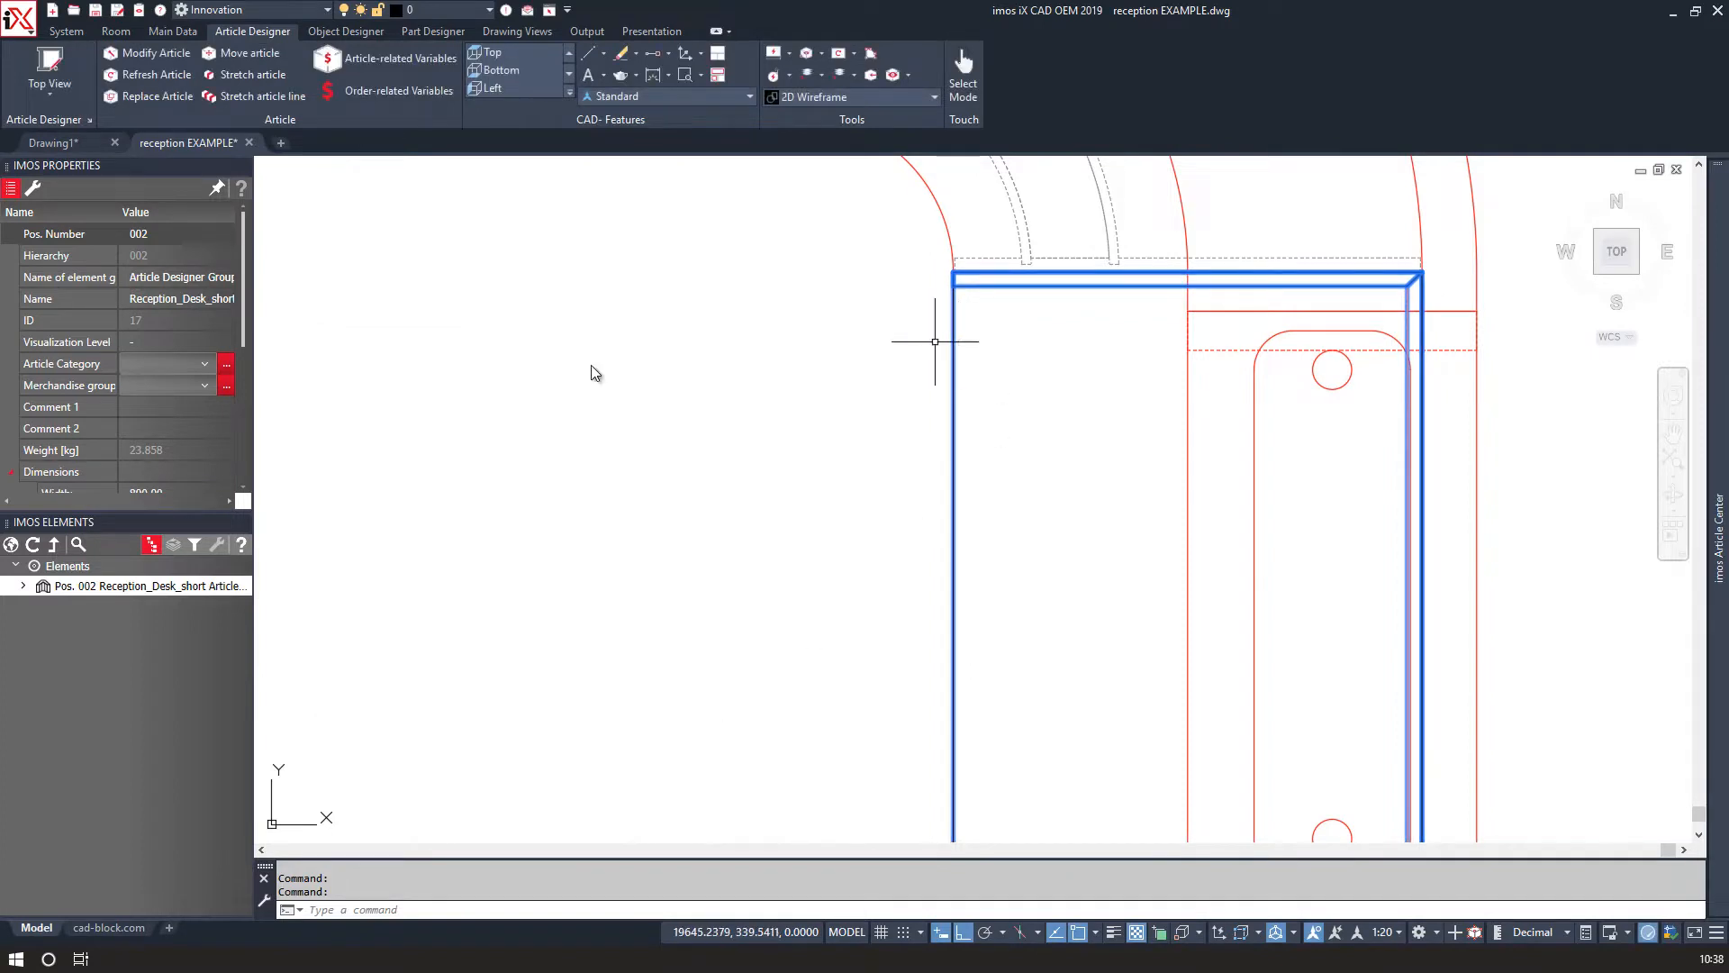
Insert the Reception_Desk article from the Article Center into the drawing below the desk outline.
scroll(494, 375, down, 4)
middle_drag(495, 375, 996, 543)
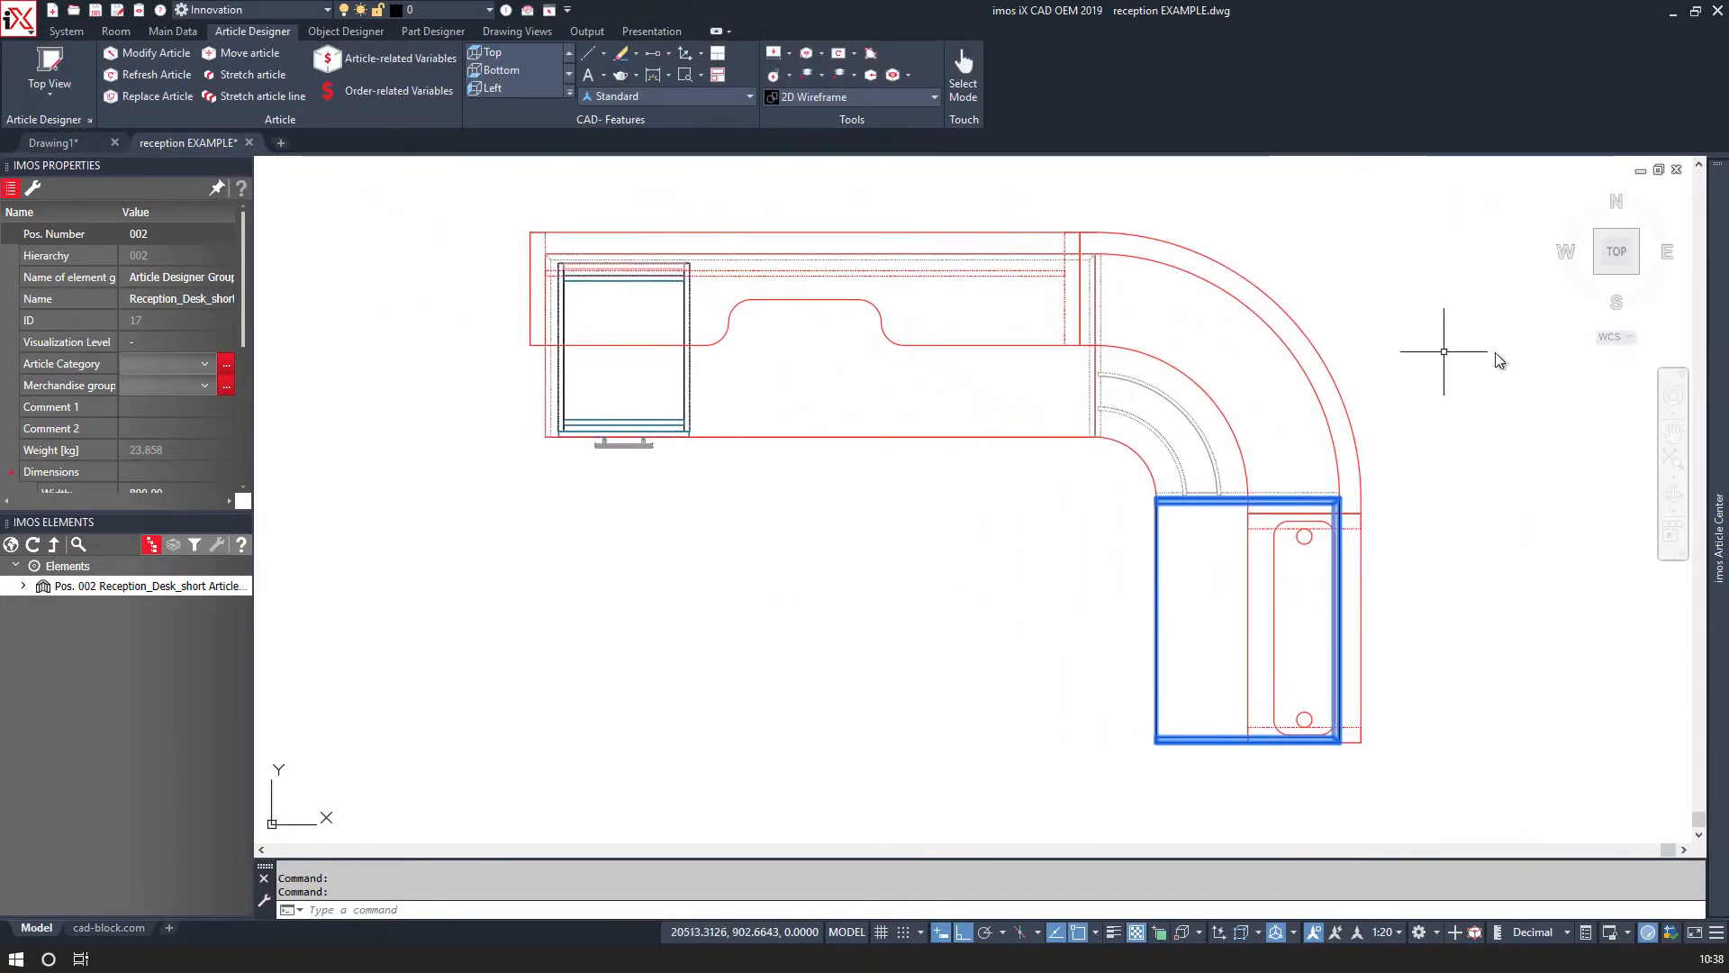
mouse_move(1725, 376)
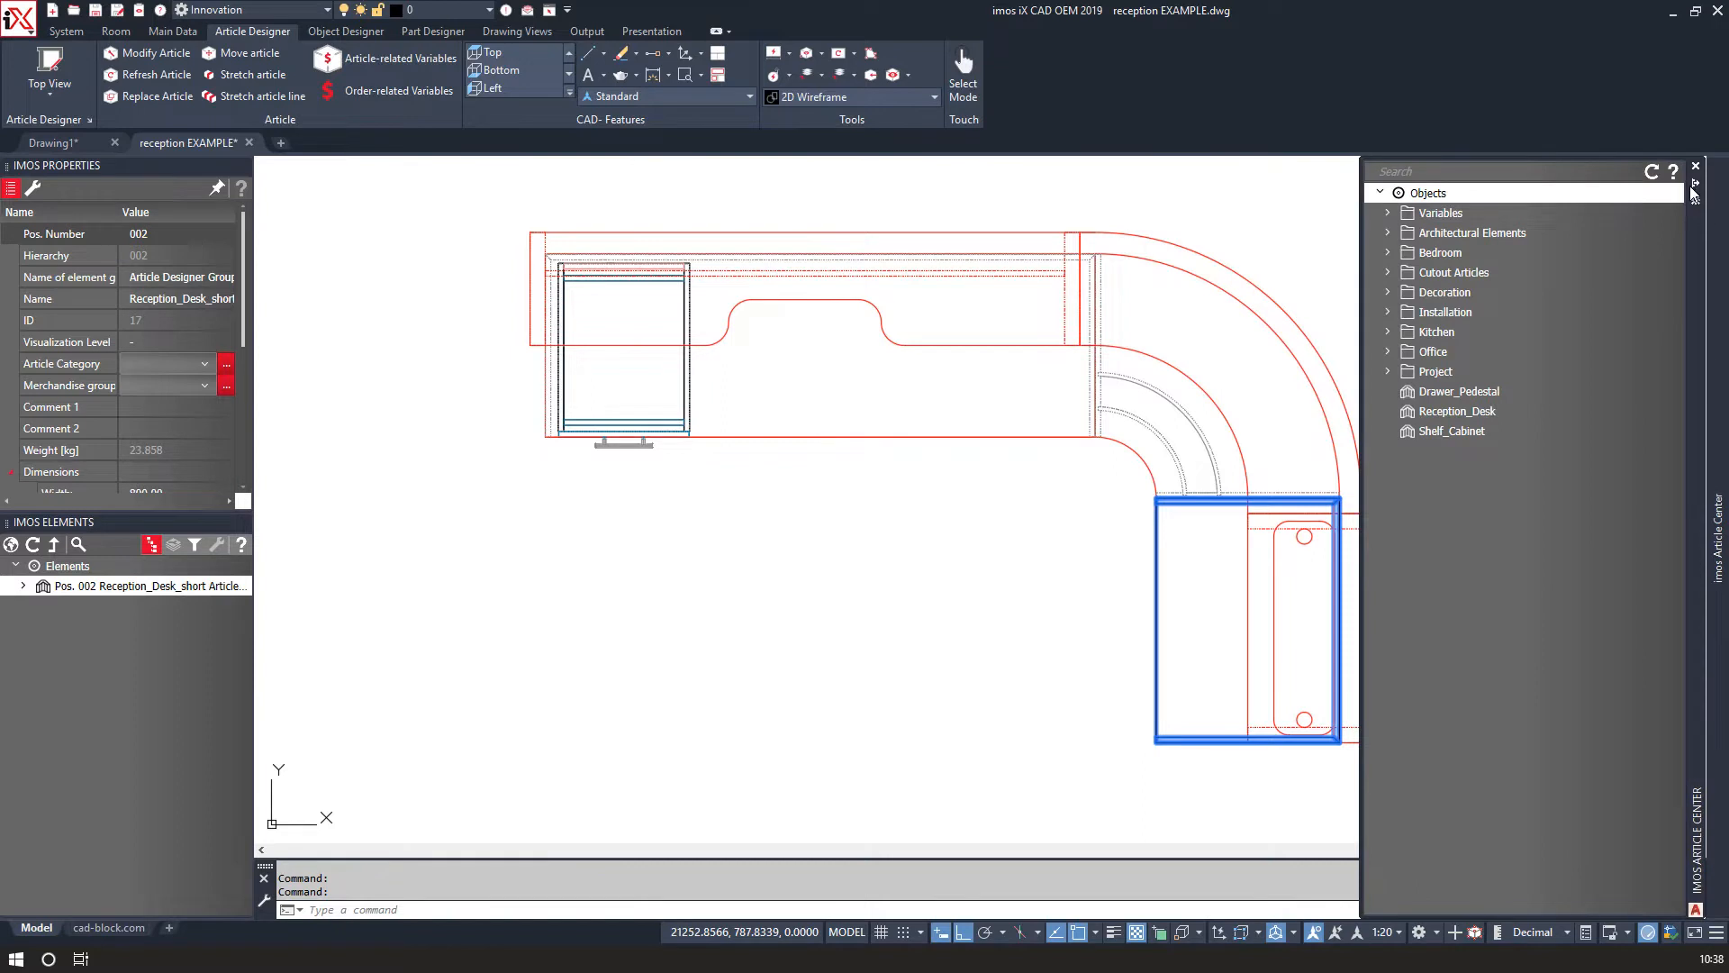
click(1652, 171)
drag(1486, 419, 669, 605)
Move the Reception_Desk article so its lower-left corner snaps onto the lower-left corner of the desk outline.
text(M)
key(Return)
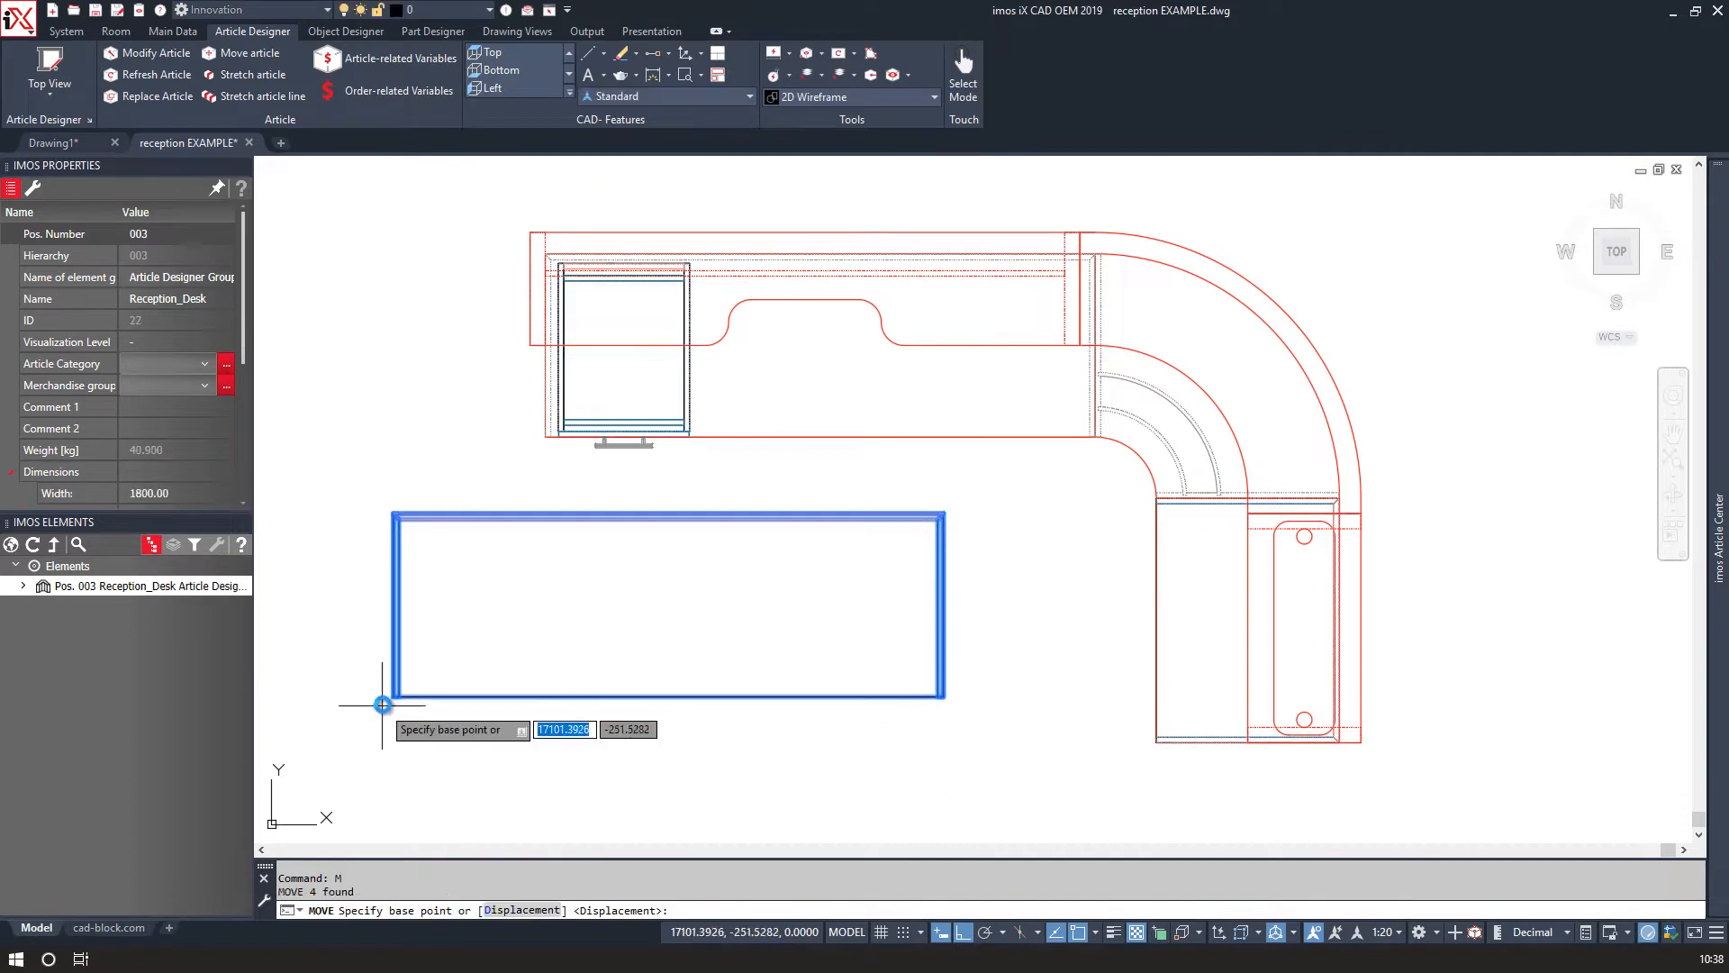
scroll(382, 704, up, 8)
click(606, 488)
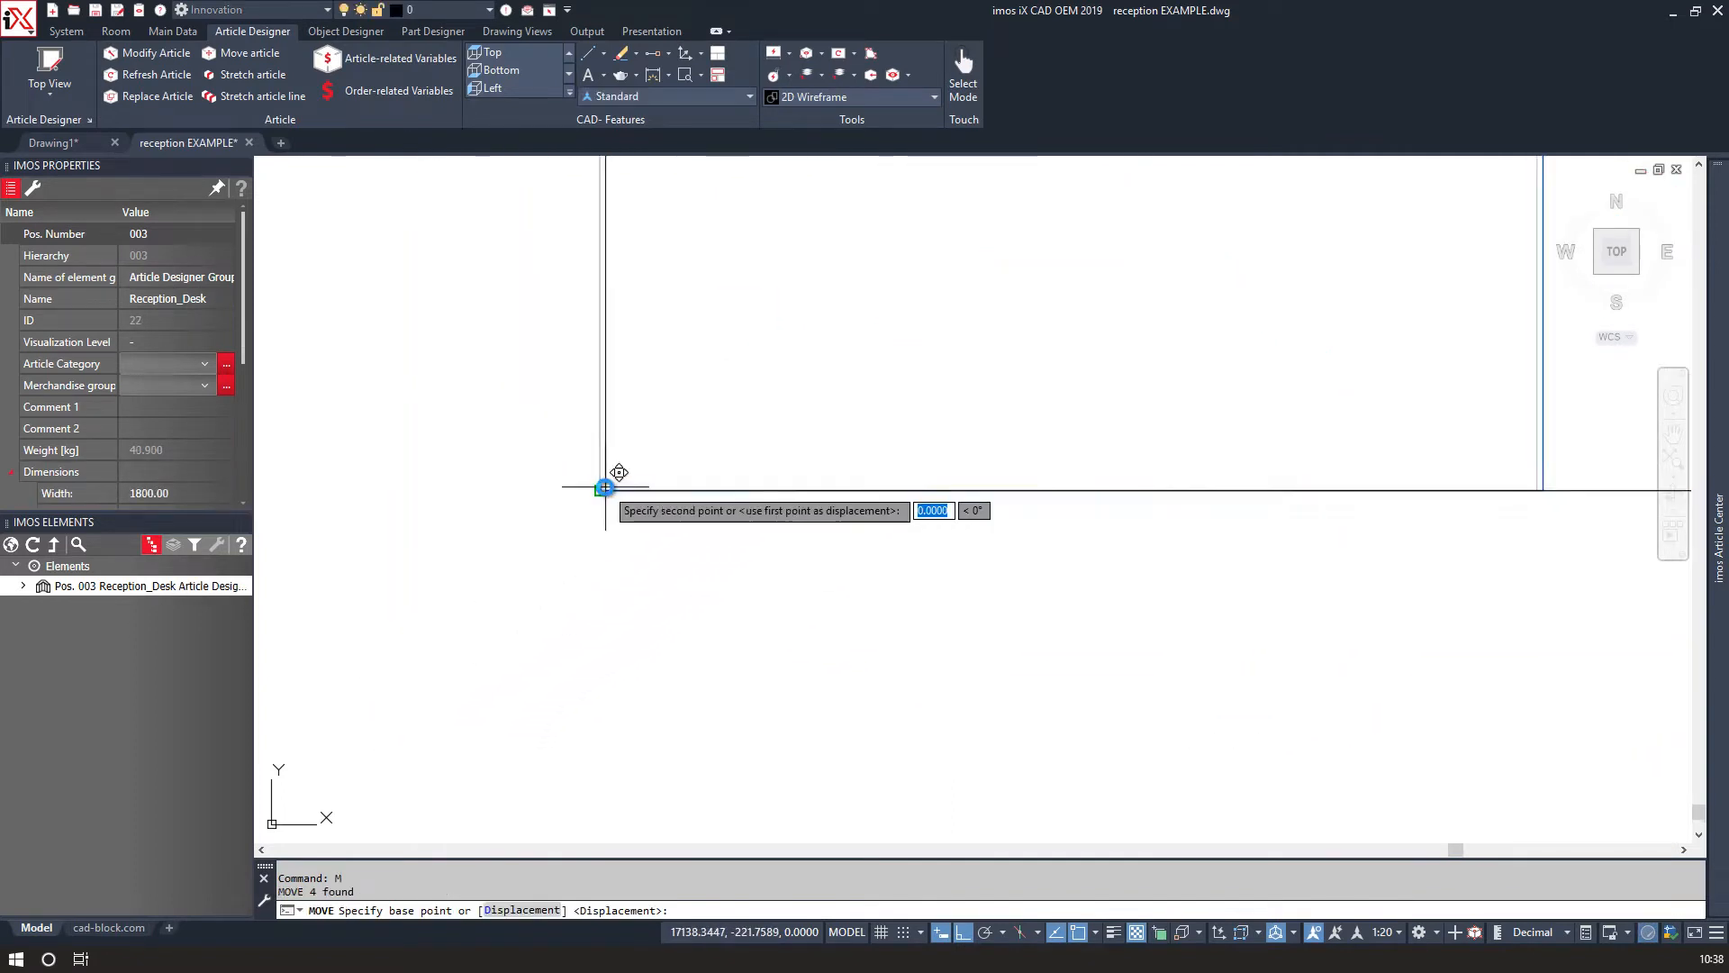
scroll(609, 490, down, 5)
scroll(663, 390, up, 7)
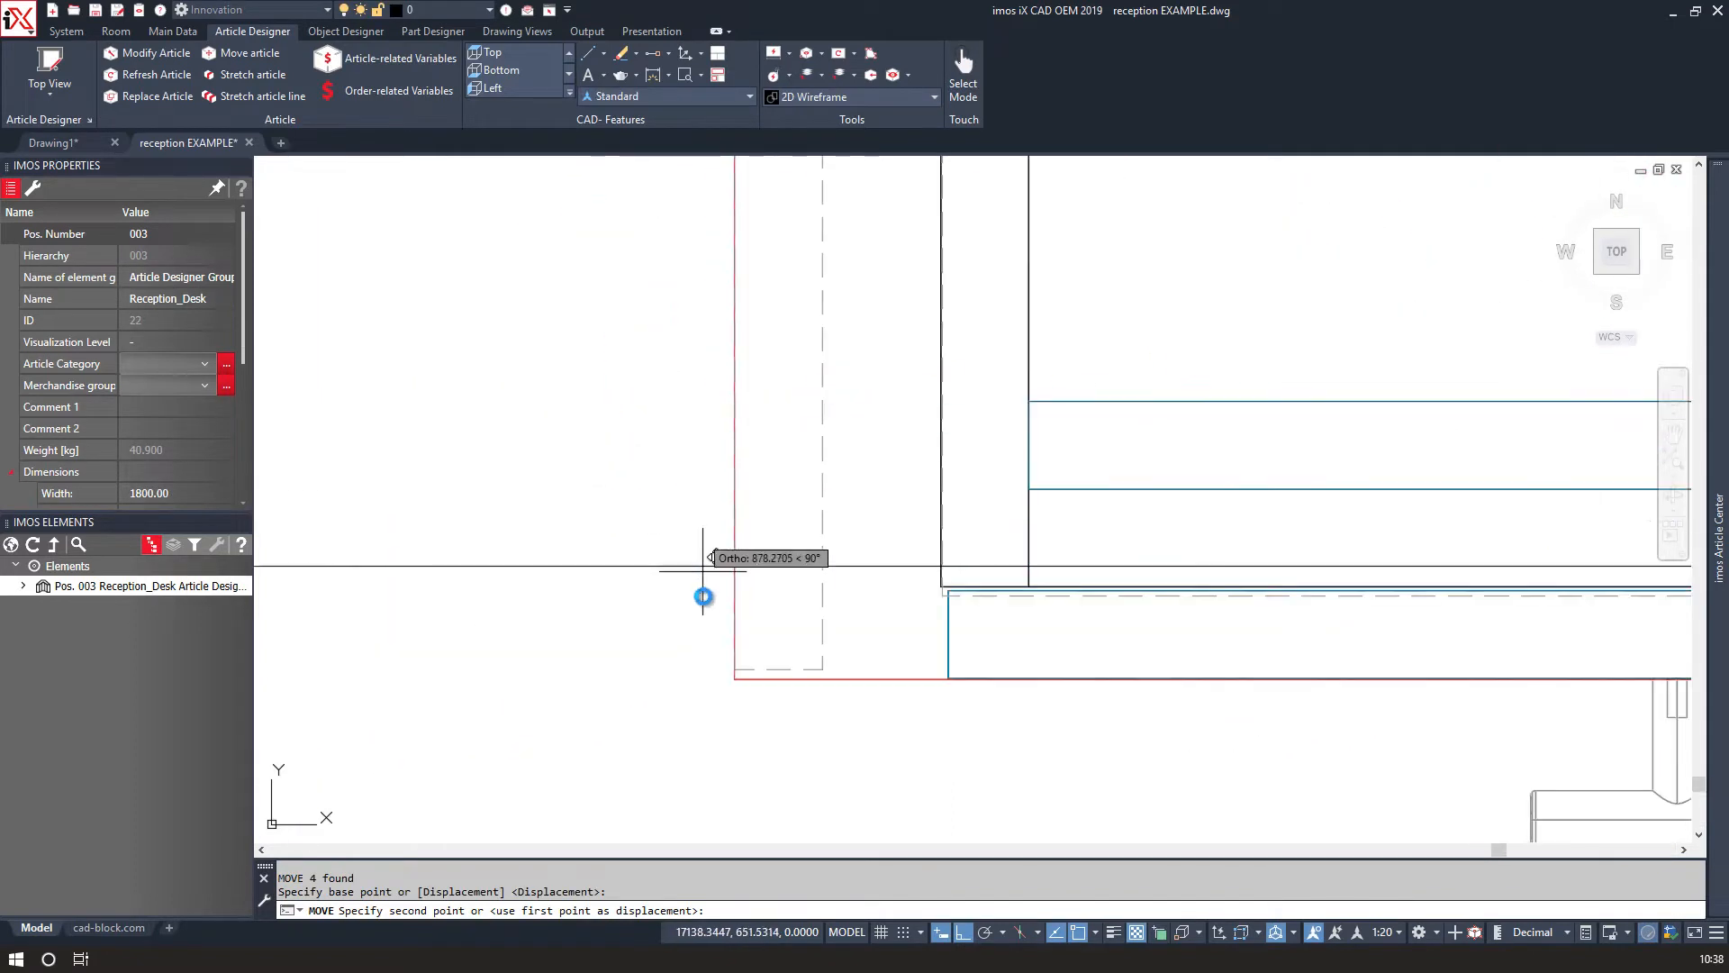
click(736, 678)
scroll(726, 671, down, 5)
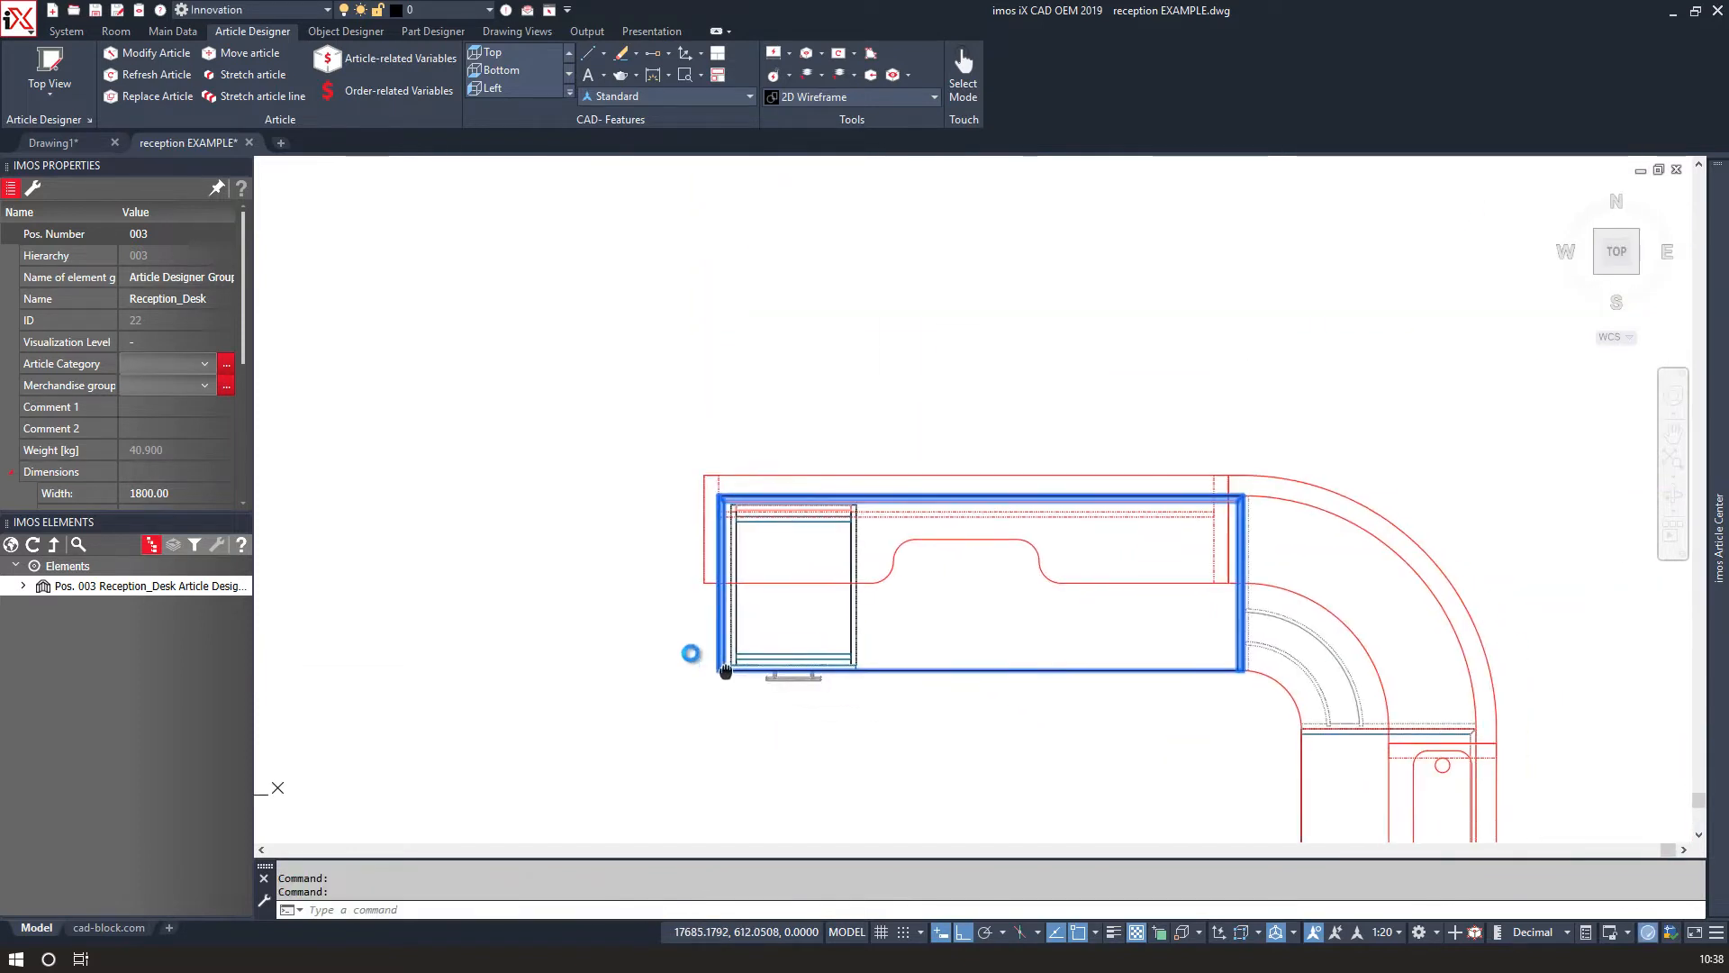
Review the dimensions and insertion points of each placed article in the element list.
middle_drag(726, 671, 636, 612)
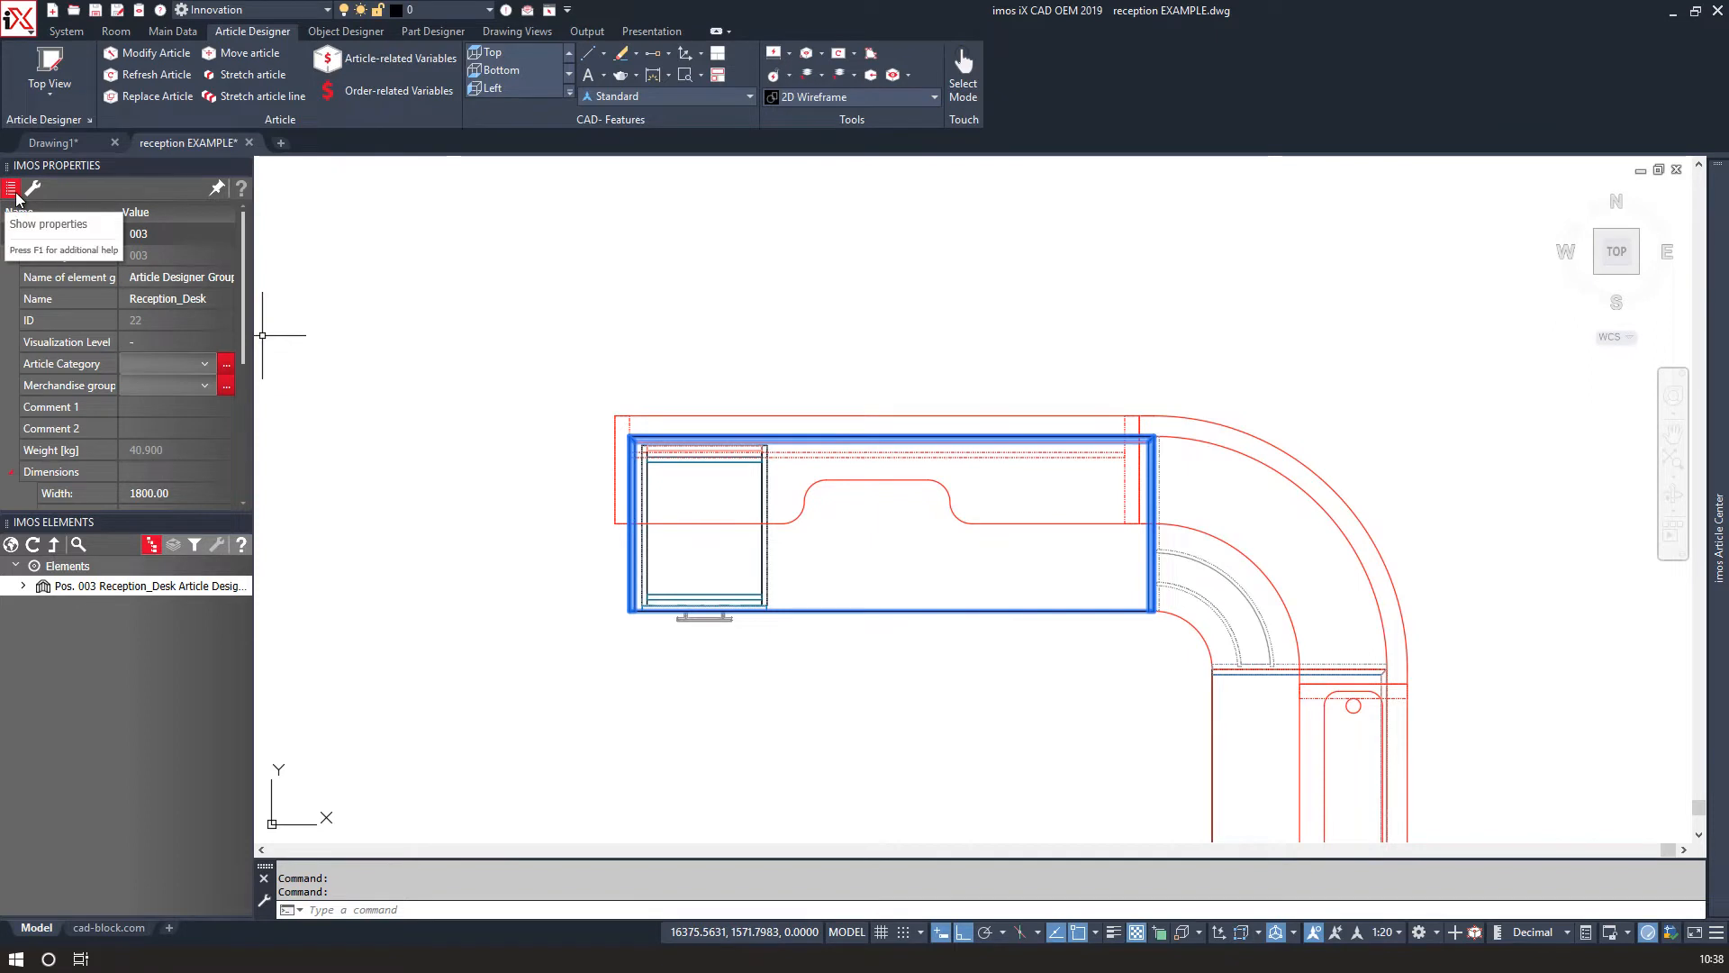
click(18, 546)
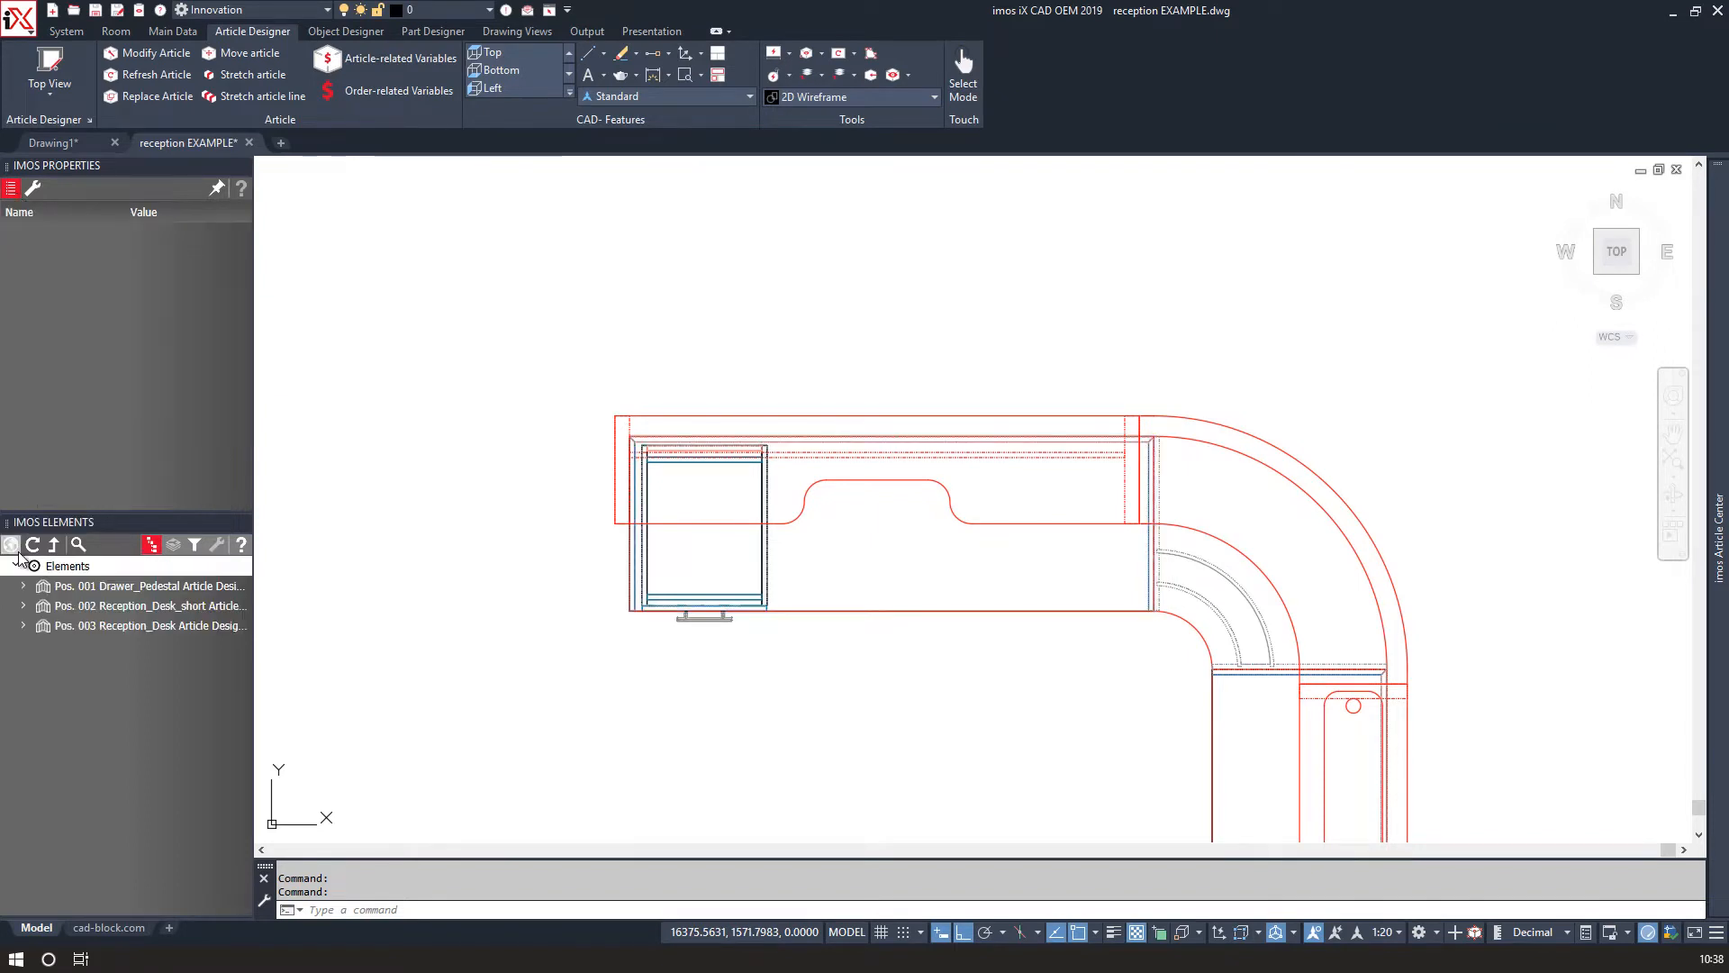
click(83, 587)
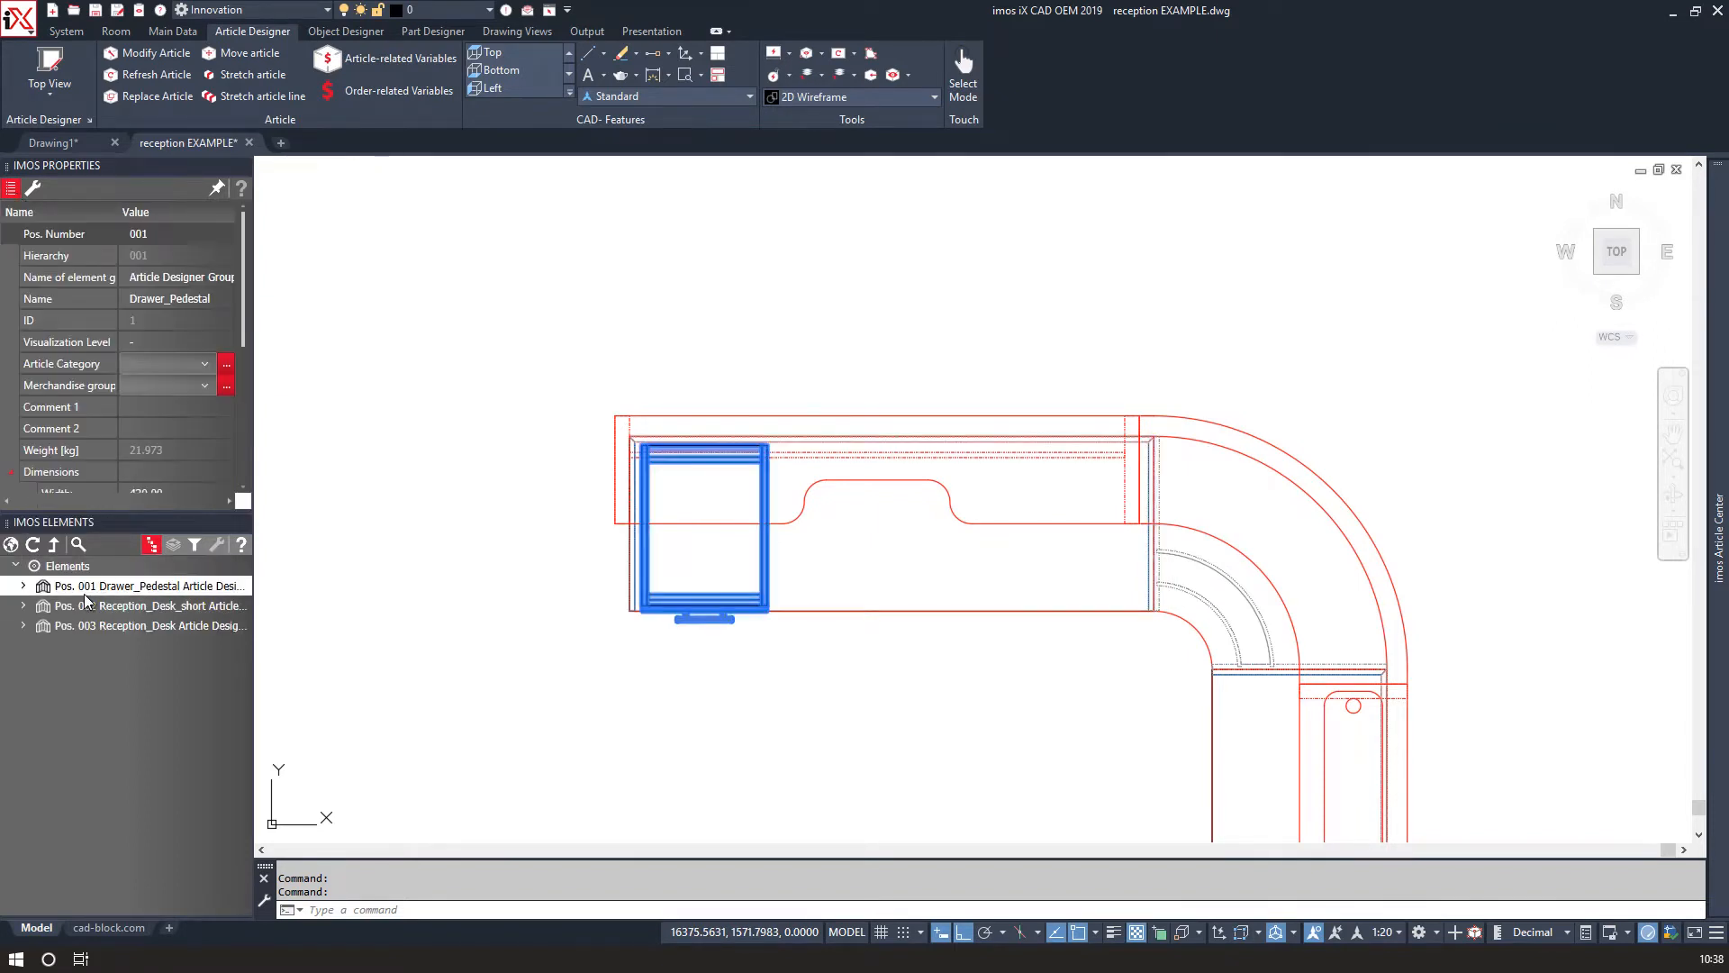
scroll(159, 449, down, 3)
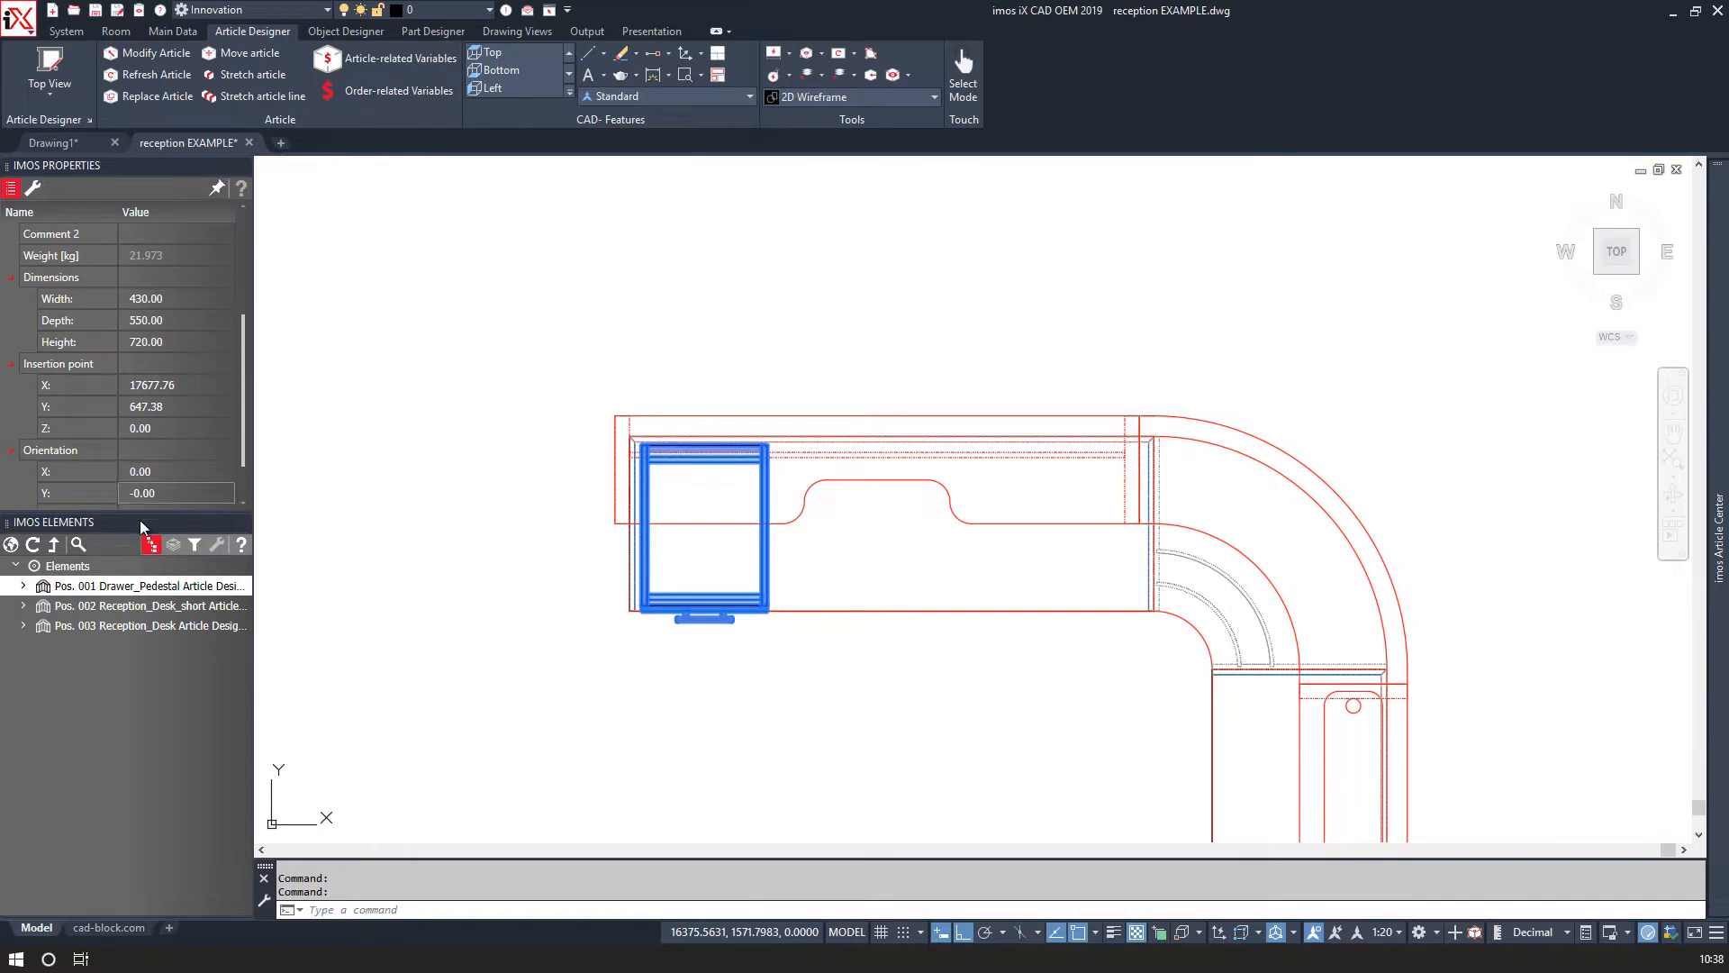
click(99, 607)
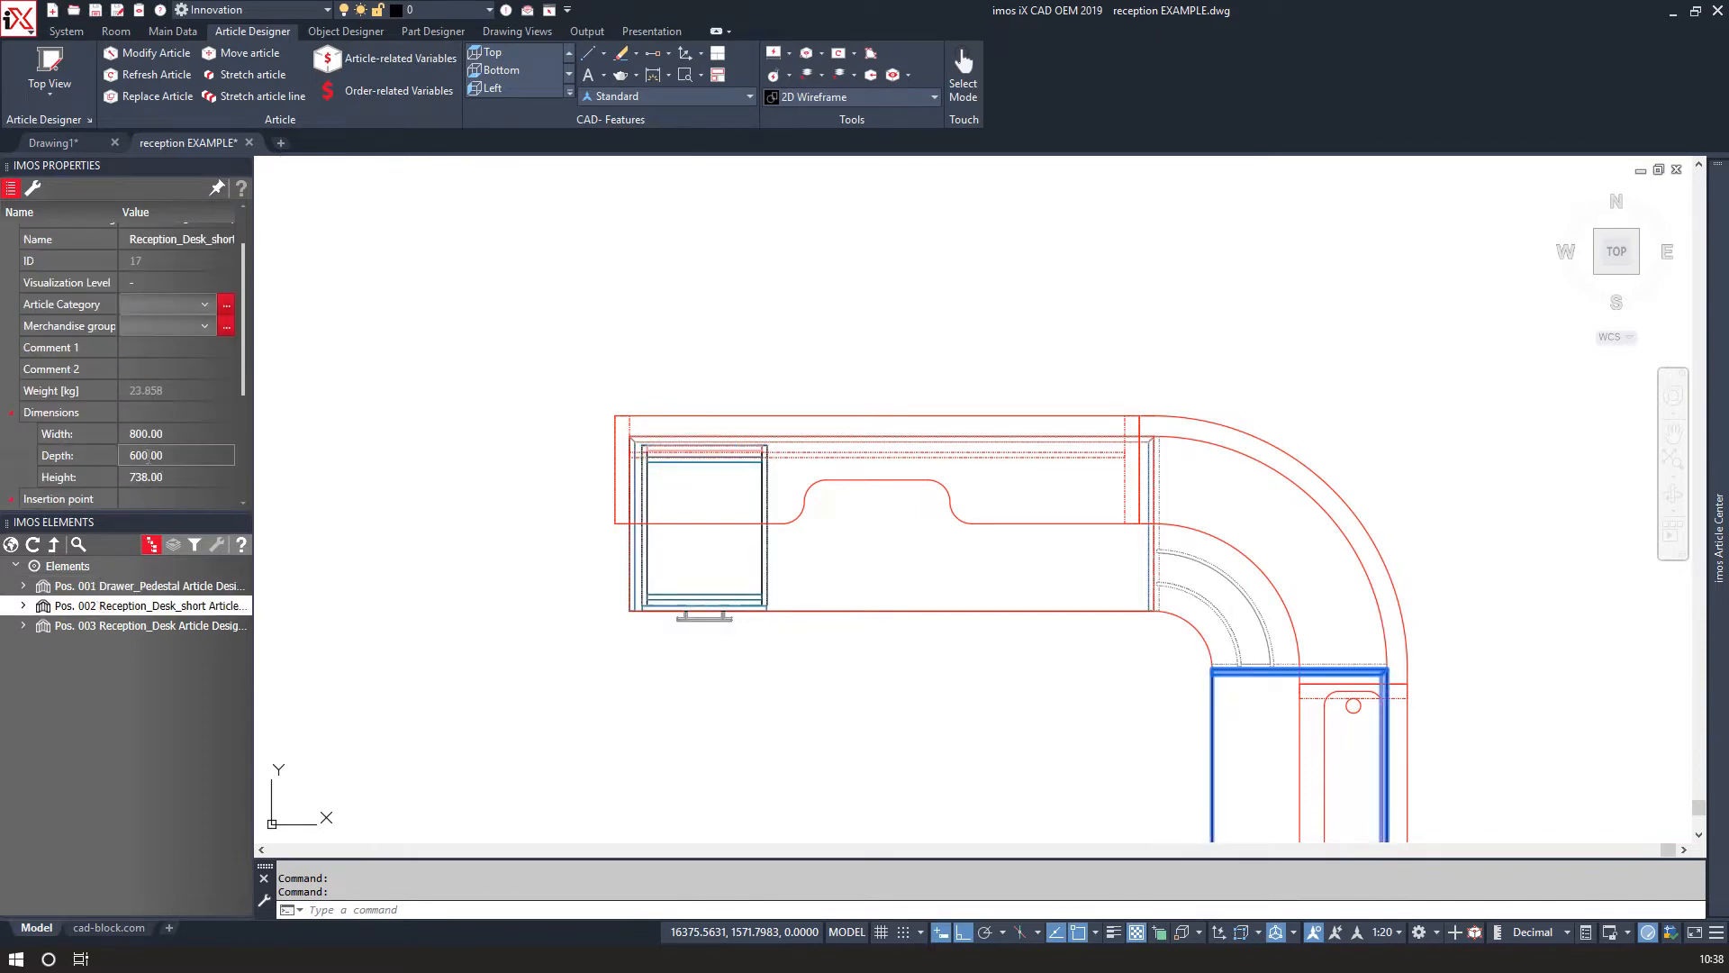
scroll(147, 458, down, 2)
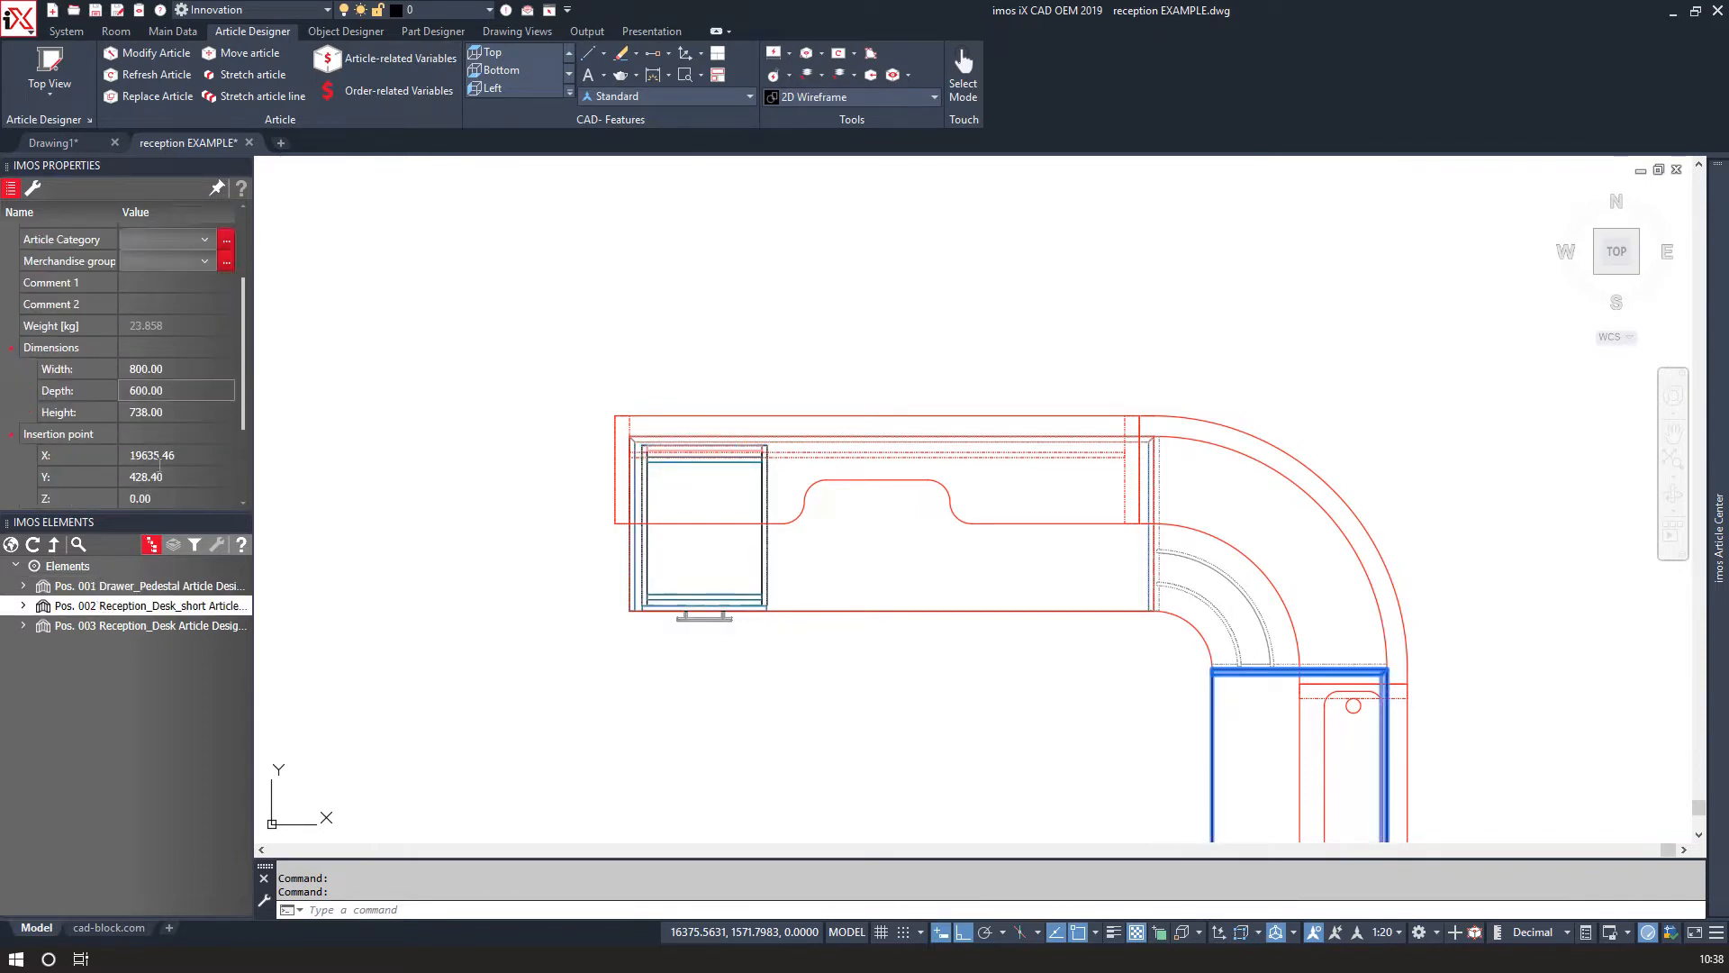
click(115, 625)
scroll(179, 444, down, 2)
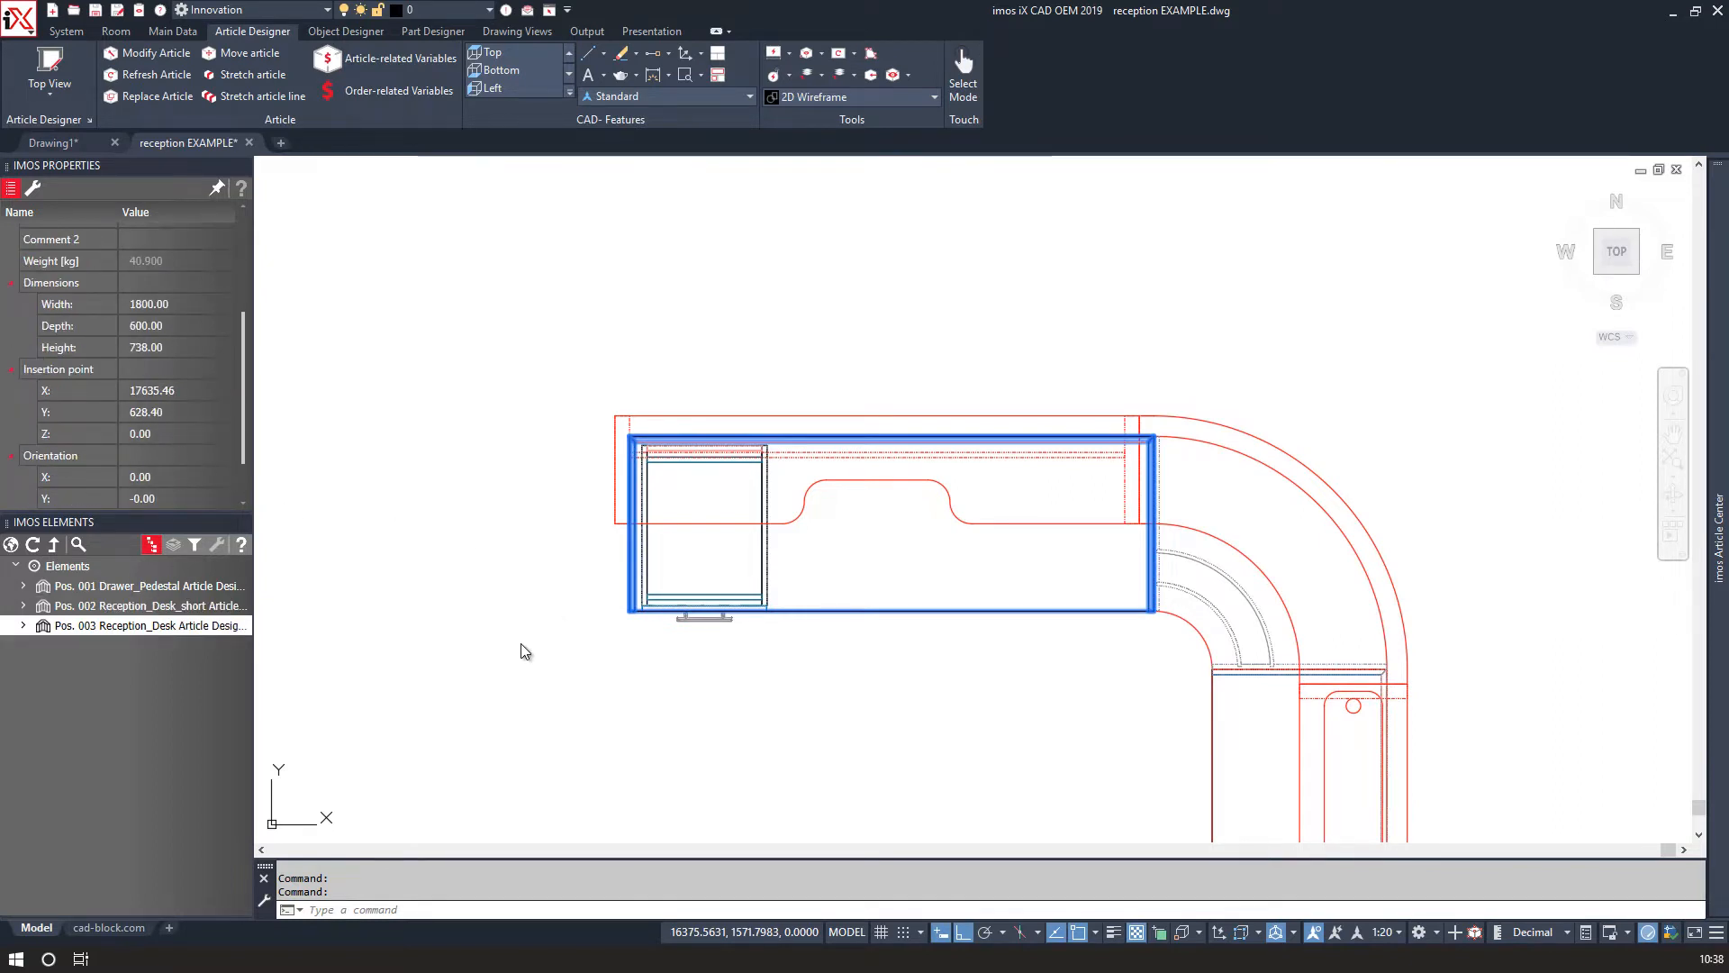
click(589, 762)
click(588, 763)
click(577, 679)
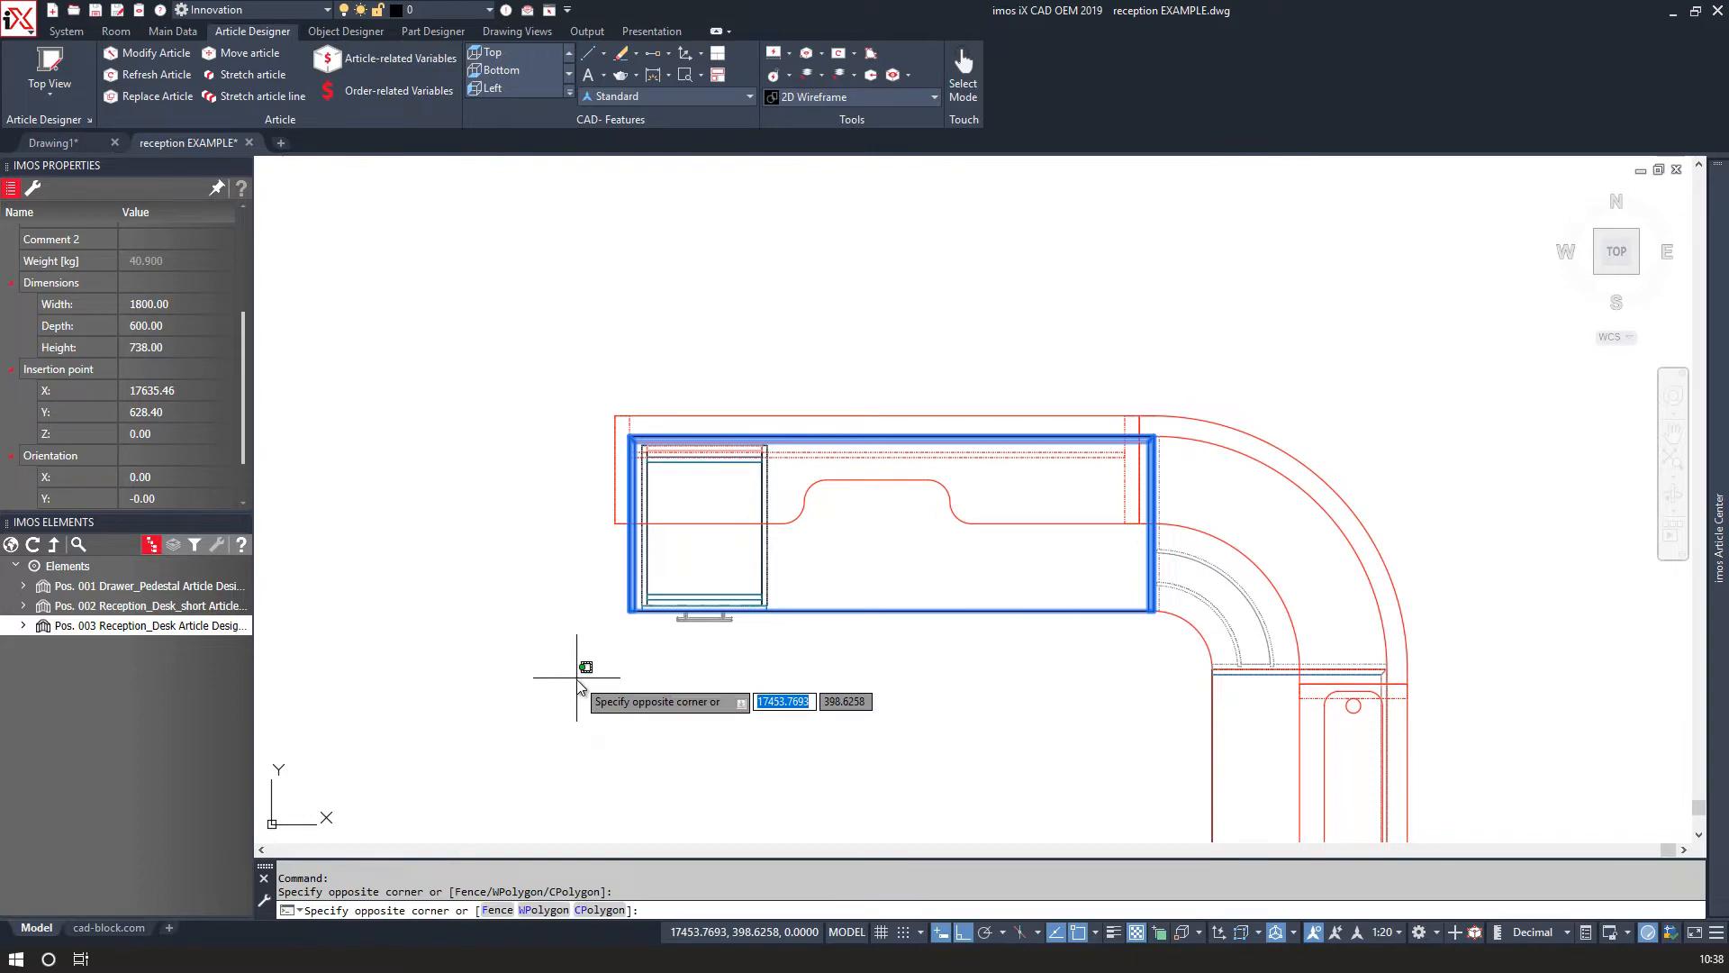
click(652, 716)
key(Escape)
key(Escape)
Move the drawer pedestal 20 mm in the Y direction from its lower corner.
shift+middle_drag(672, 733, 635, 505)
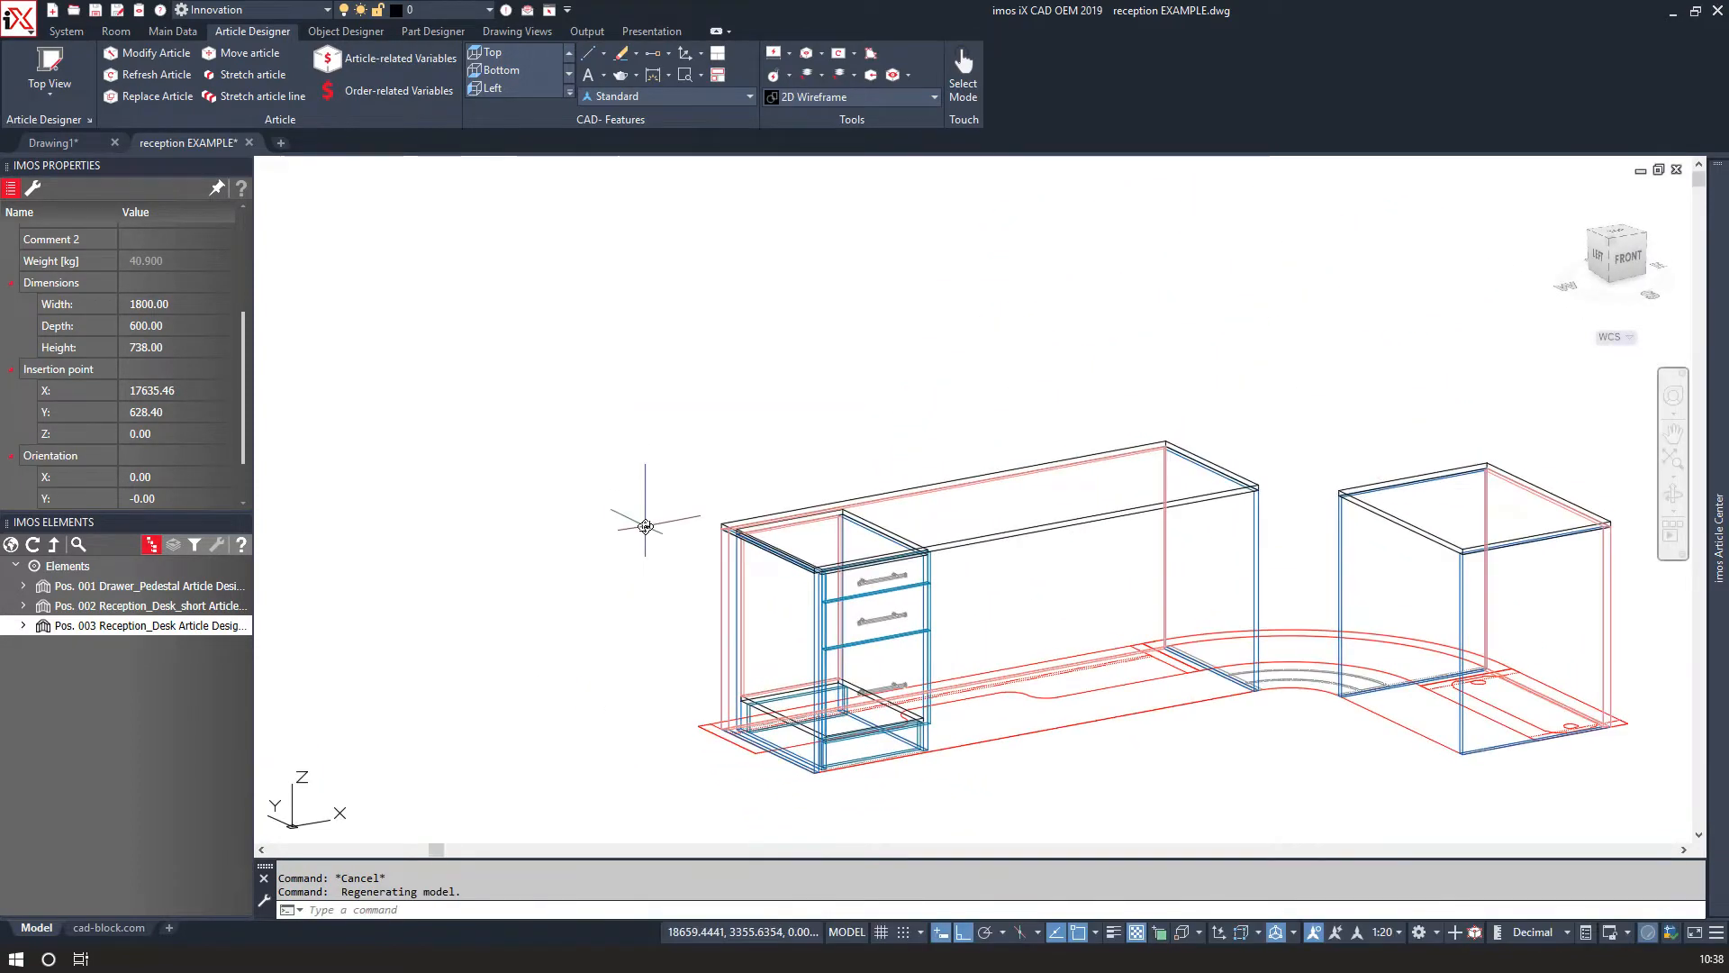
scroll(770, 672, up, 10)
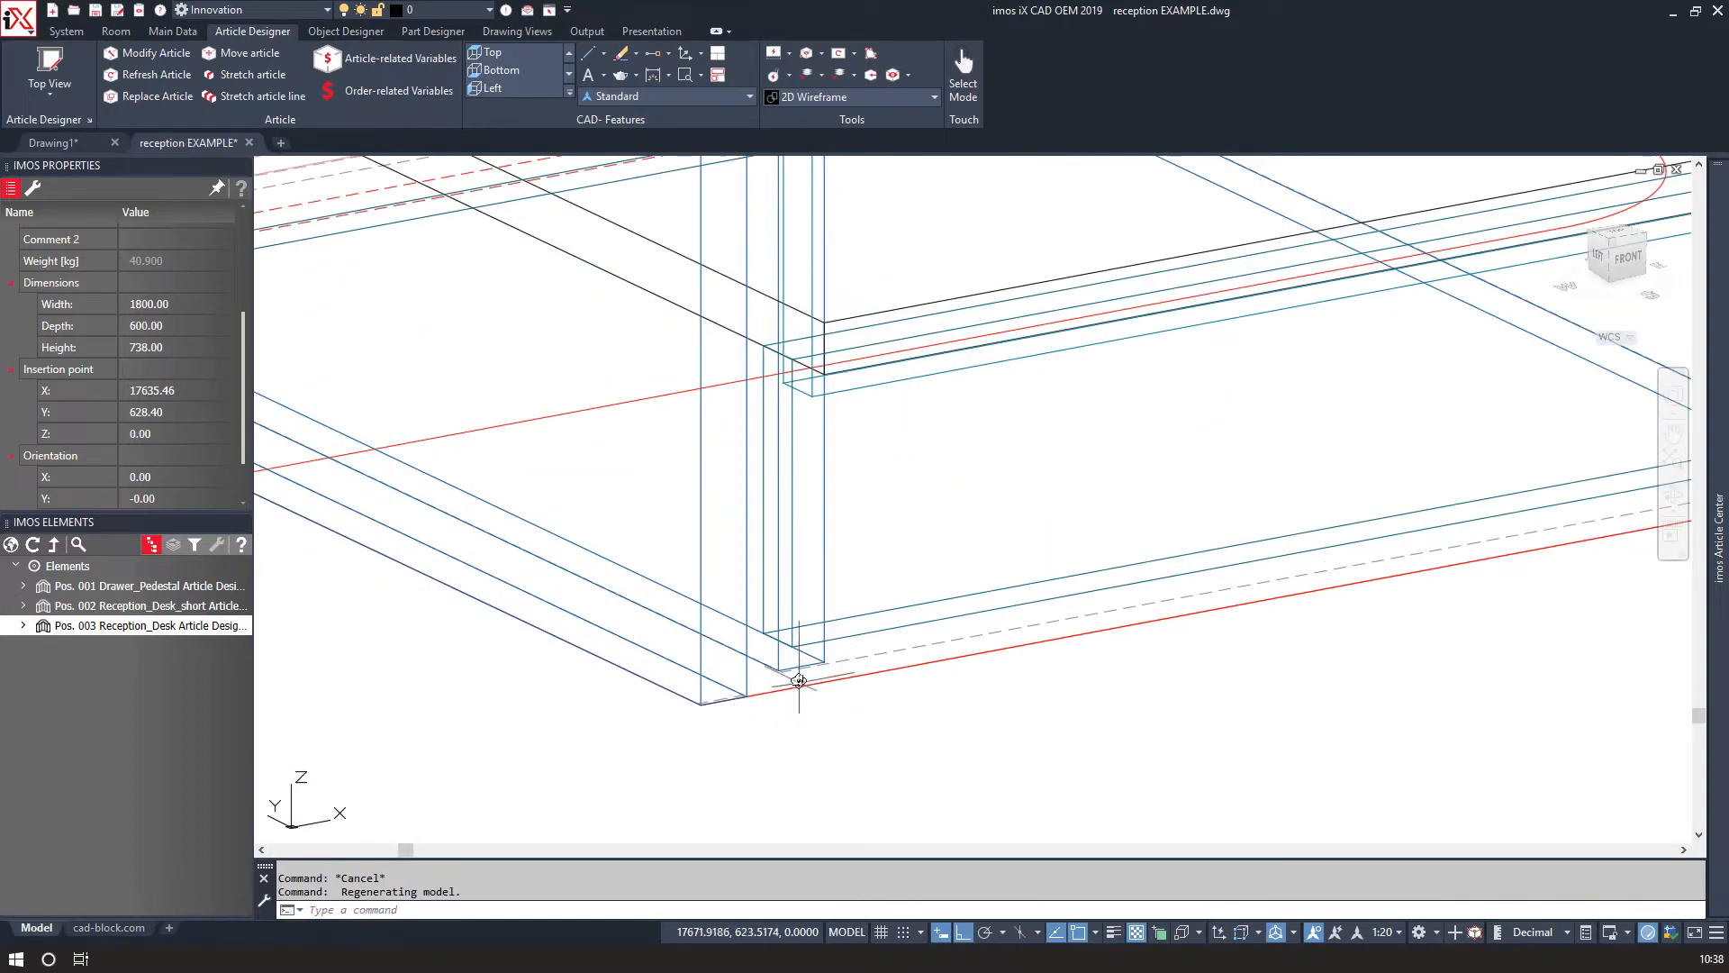
click(756, 678)
text(m)
key(Return)
scroll(753, 676, up, 8)
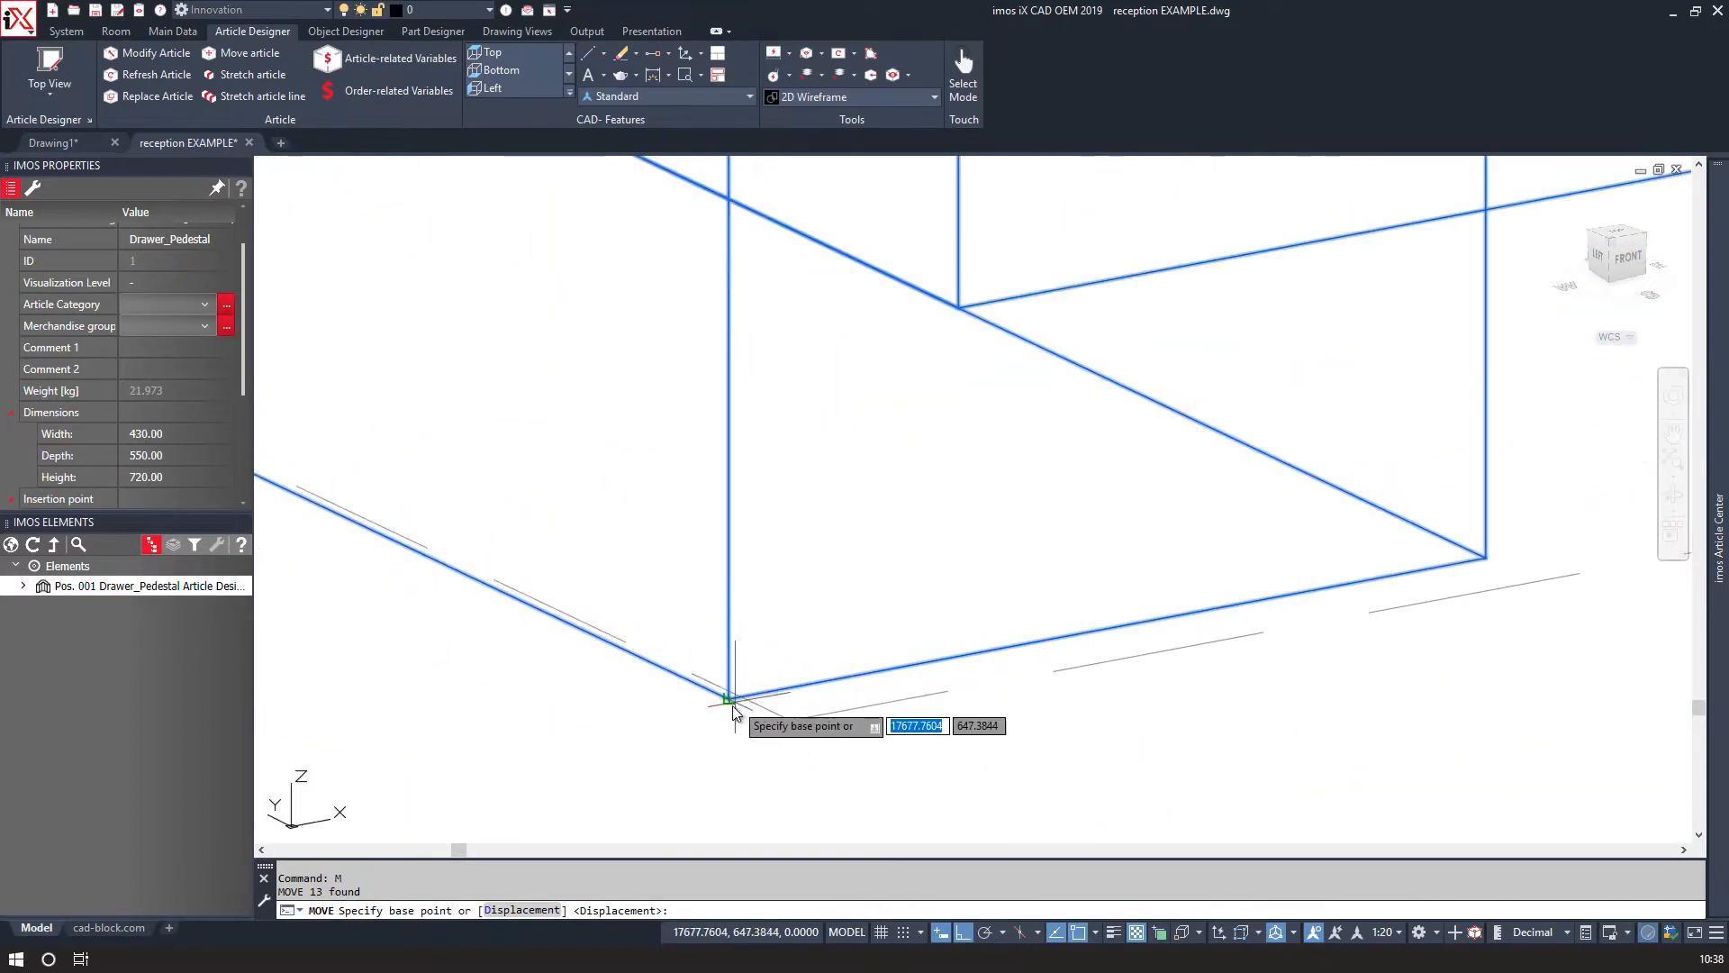
click(730, 703)
scroll(731, 711, down, 3)
click(612, 802)
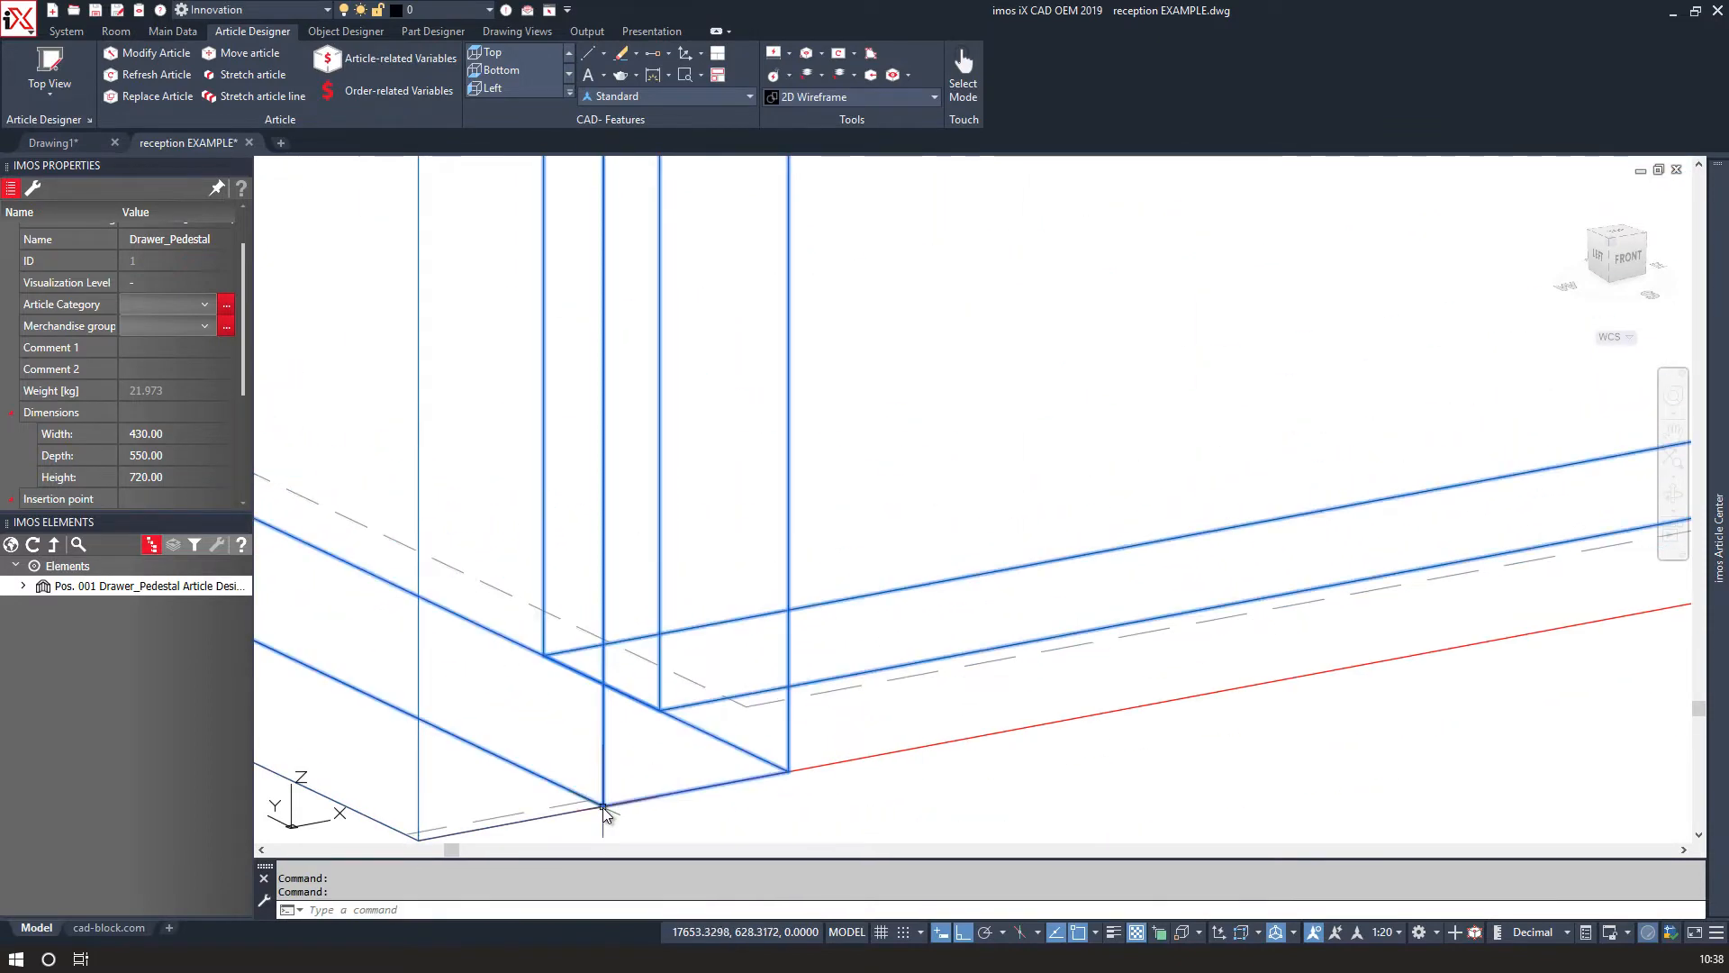
scroll(746, 756, down, 4)
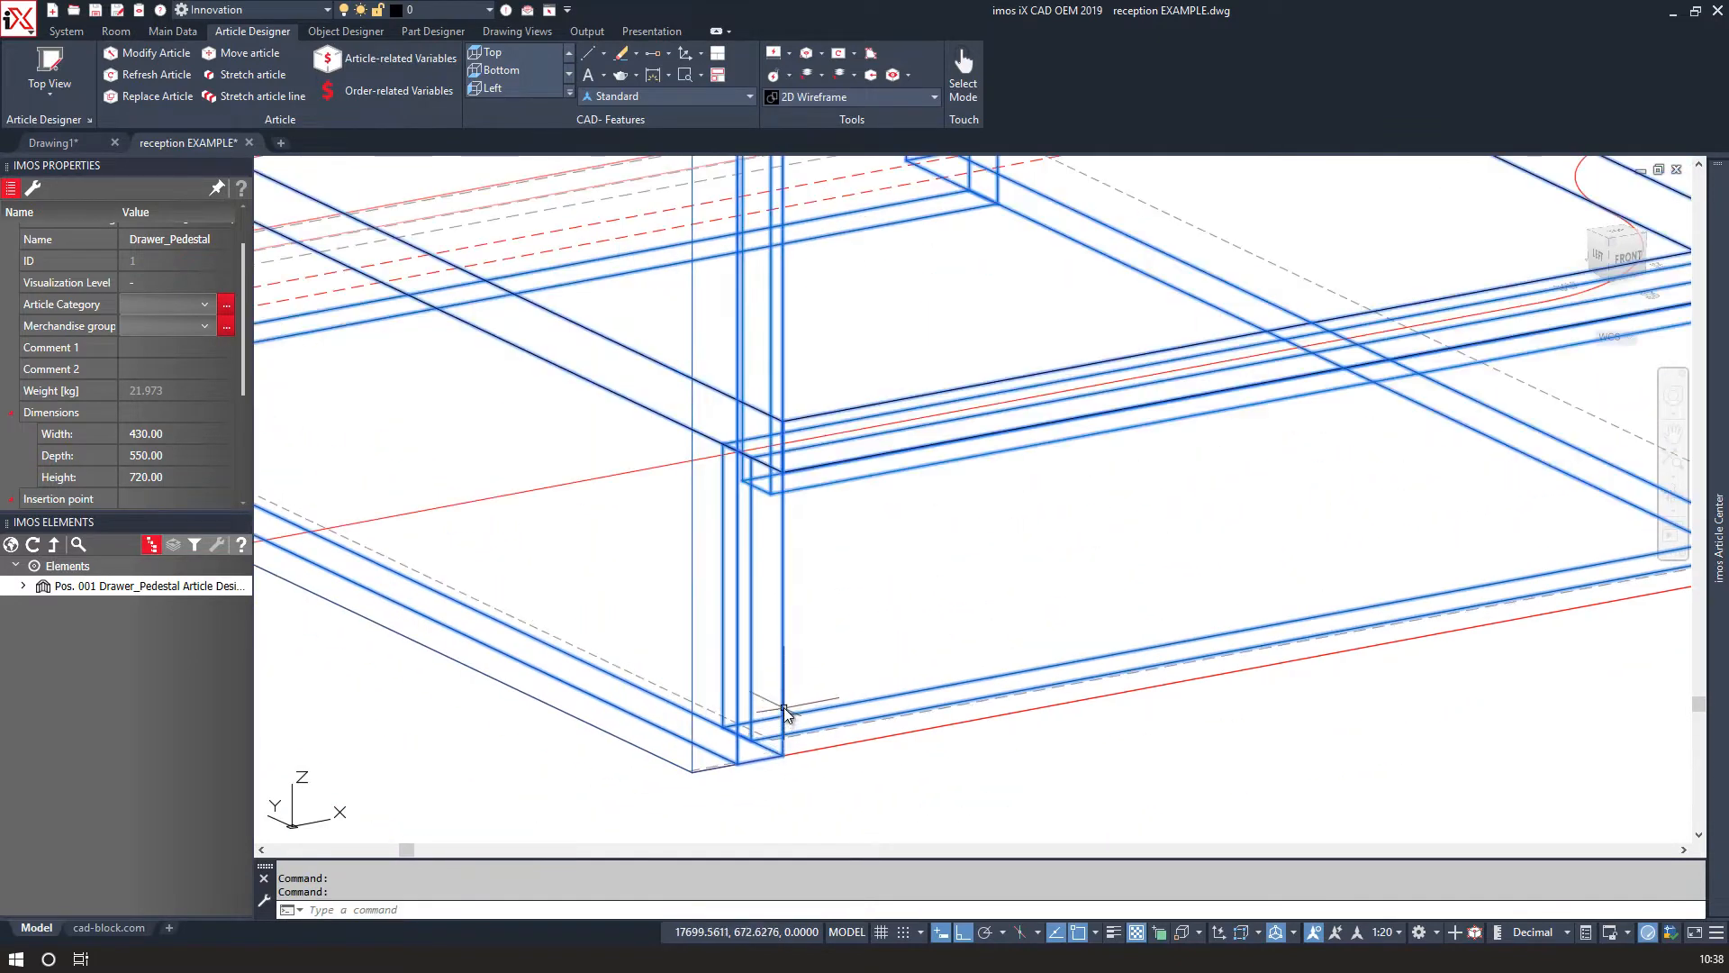
click(877, 782)
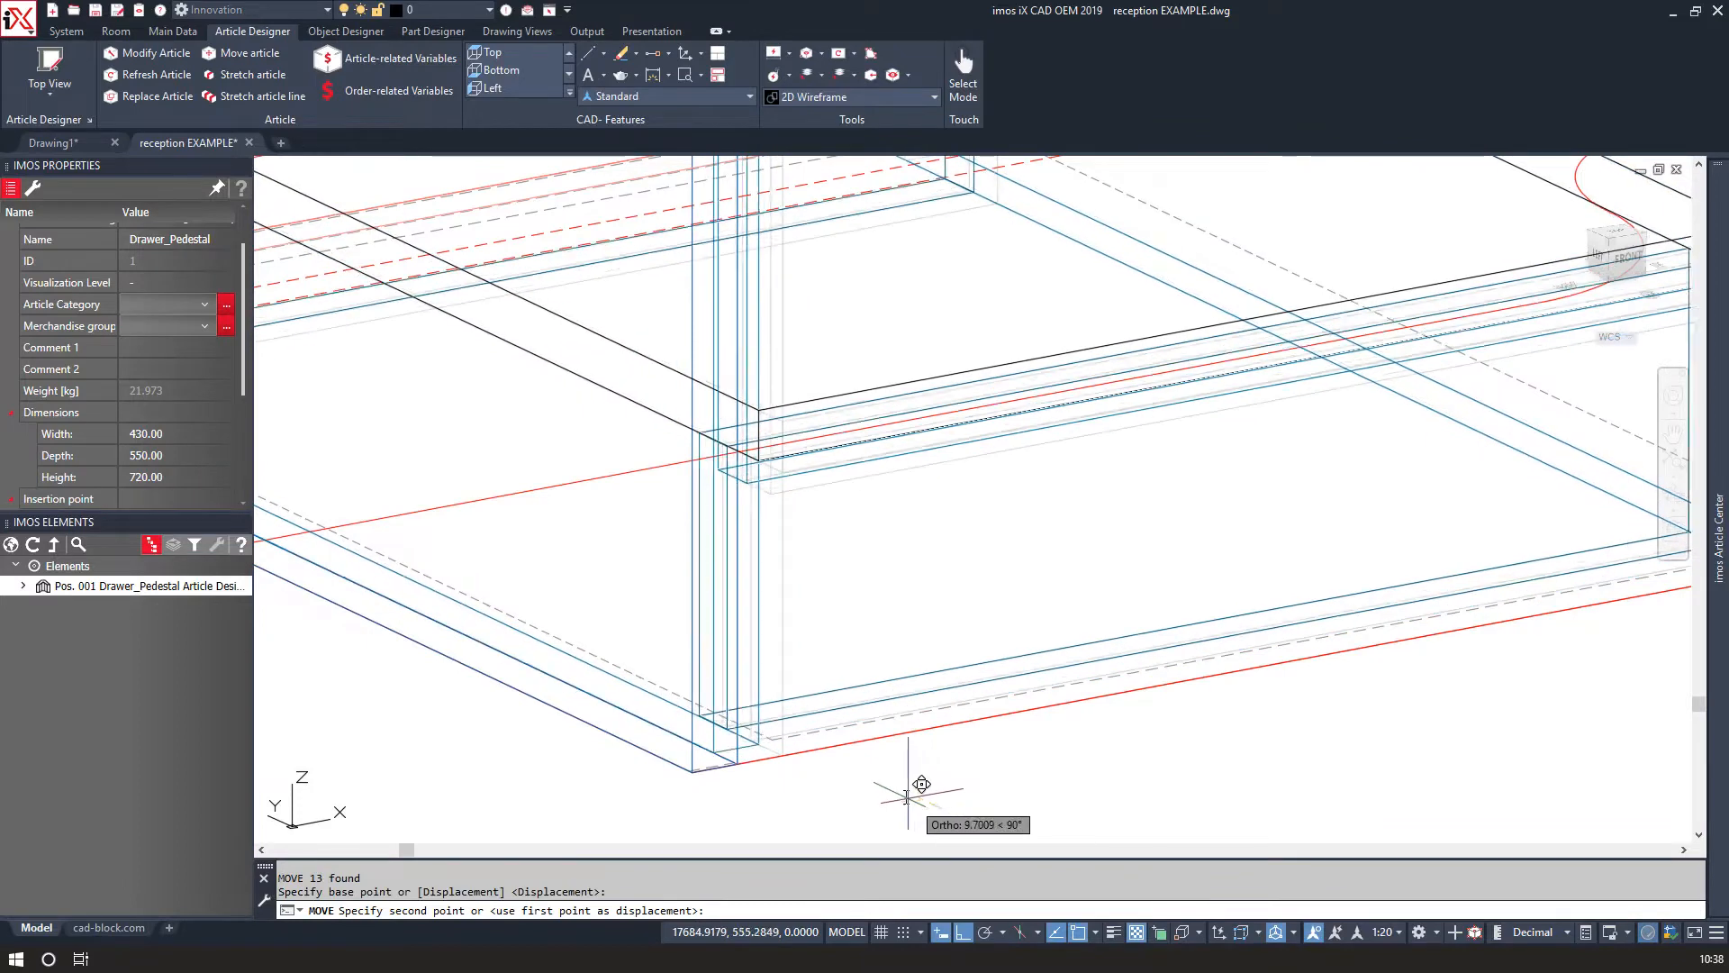
text(2)
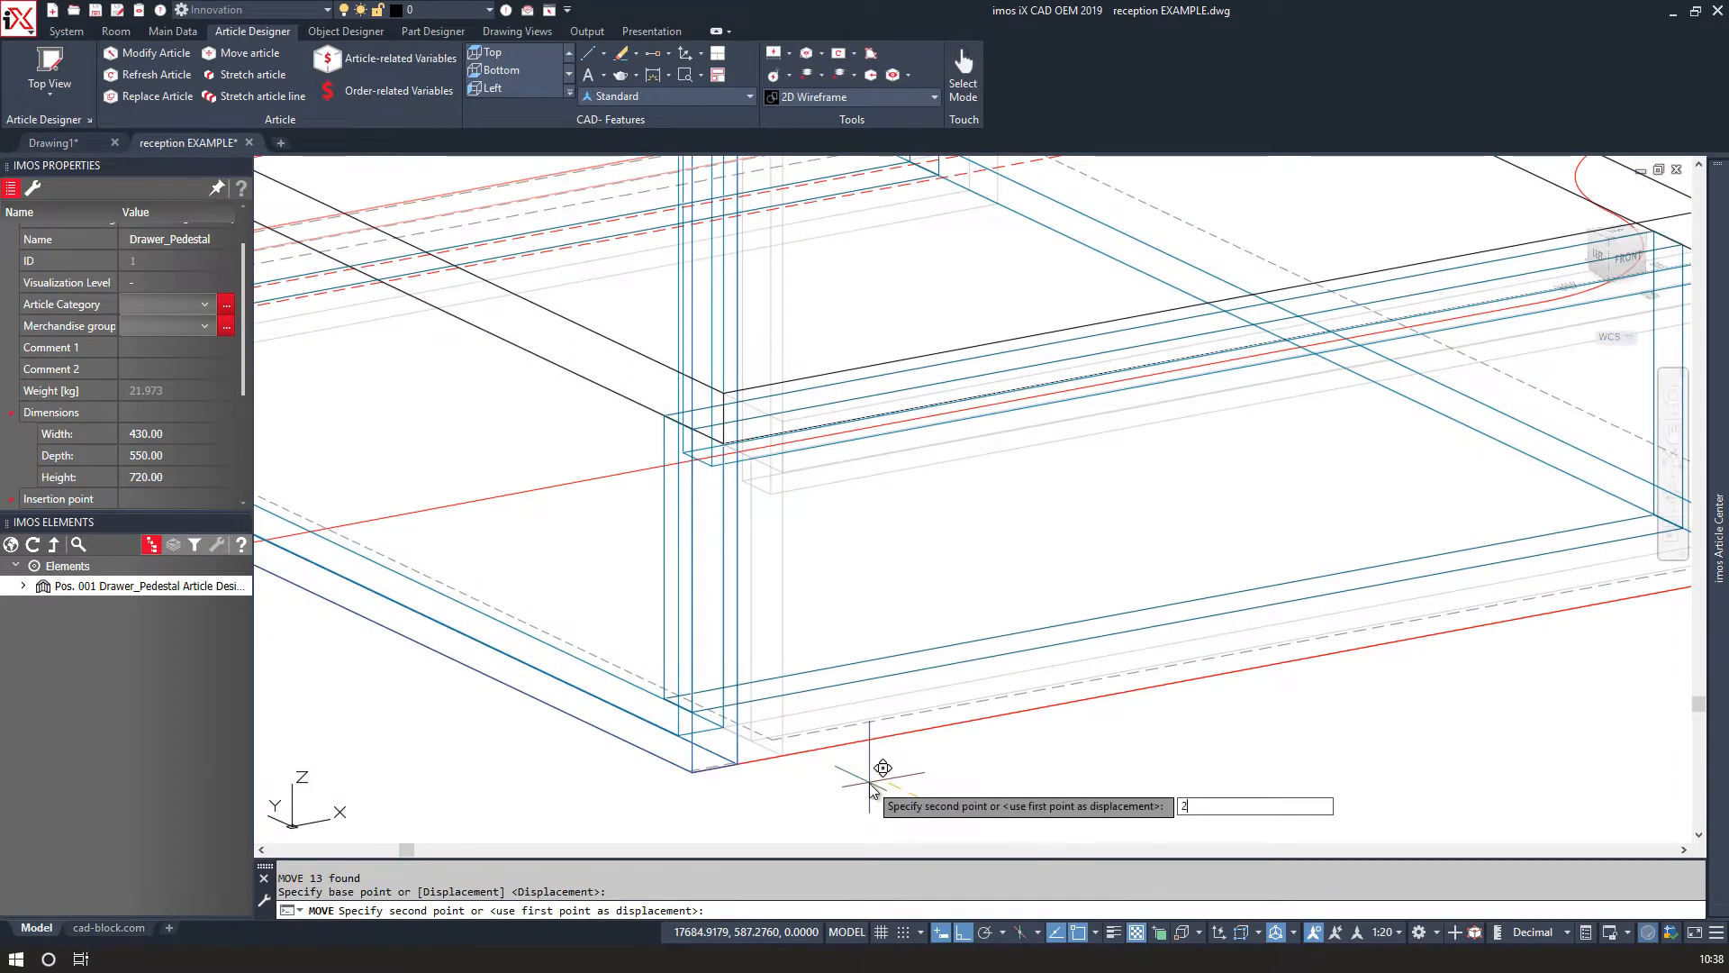
text(0)
key(Return)
Move the drawer pedestal again so its lower front corner snaps onto the adjacent corner point.
middle_drag(518, 626, 1185, 772)
scroll(592, 504, up, 2)
scroll(592, 509, up, 2)
text(m)
key(Return)
click(509, 527)
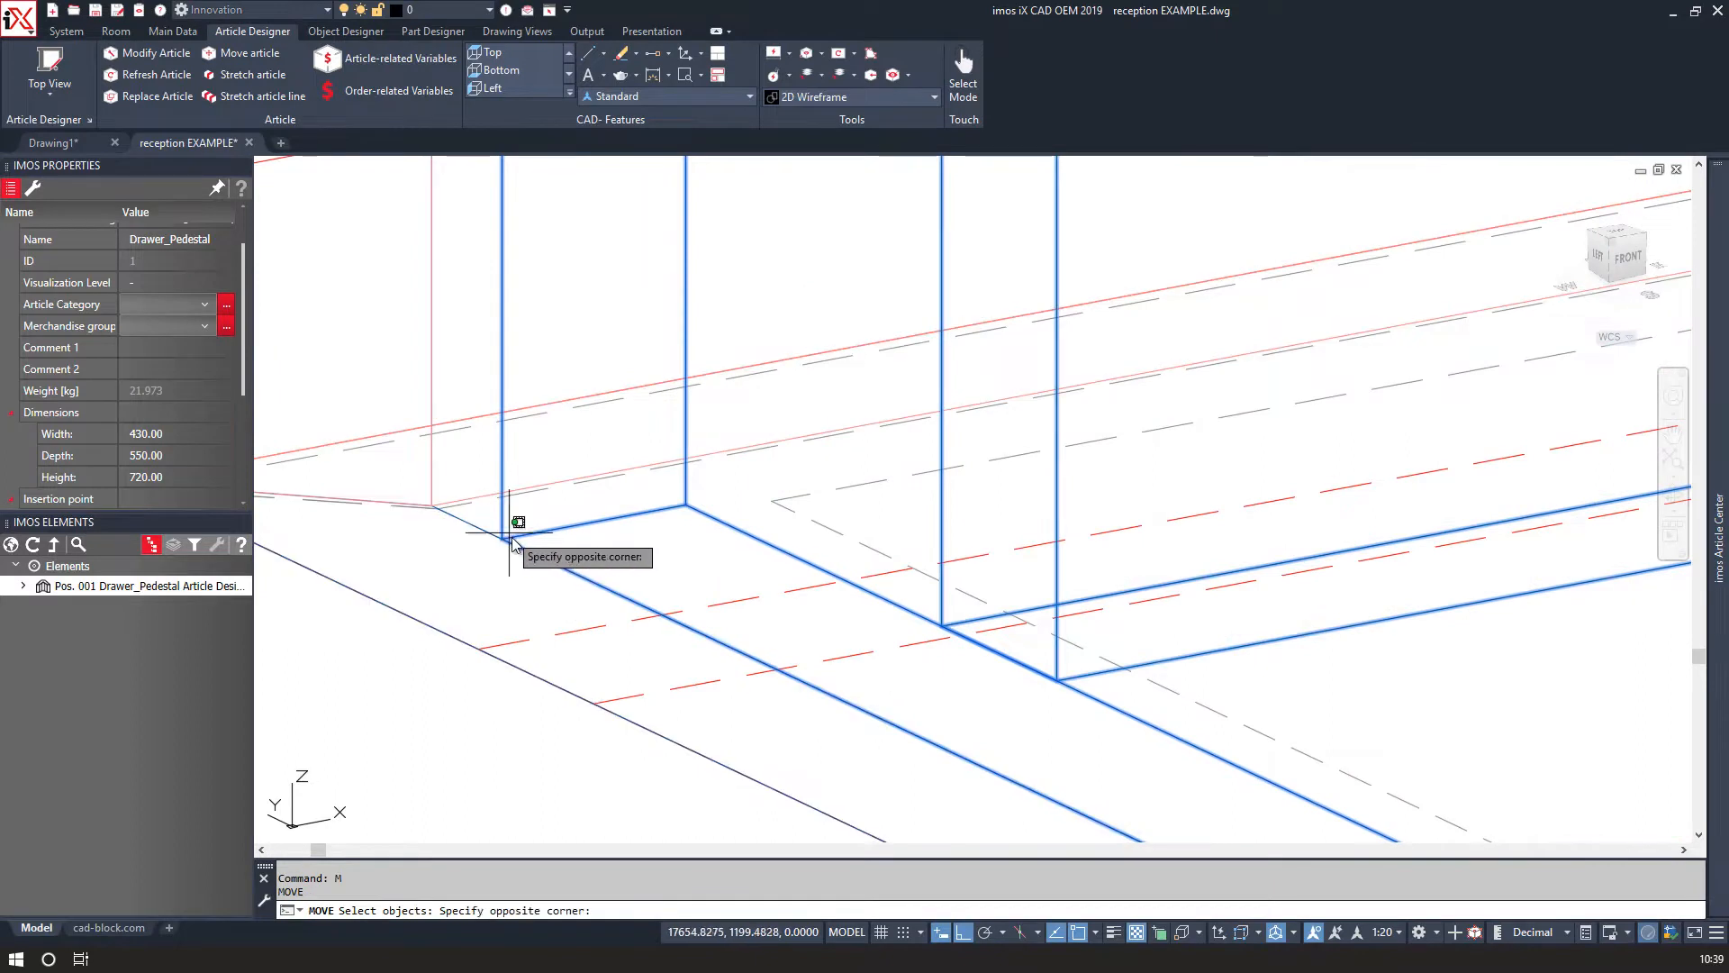
click(504, 530)
key(Return)
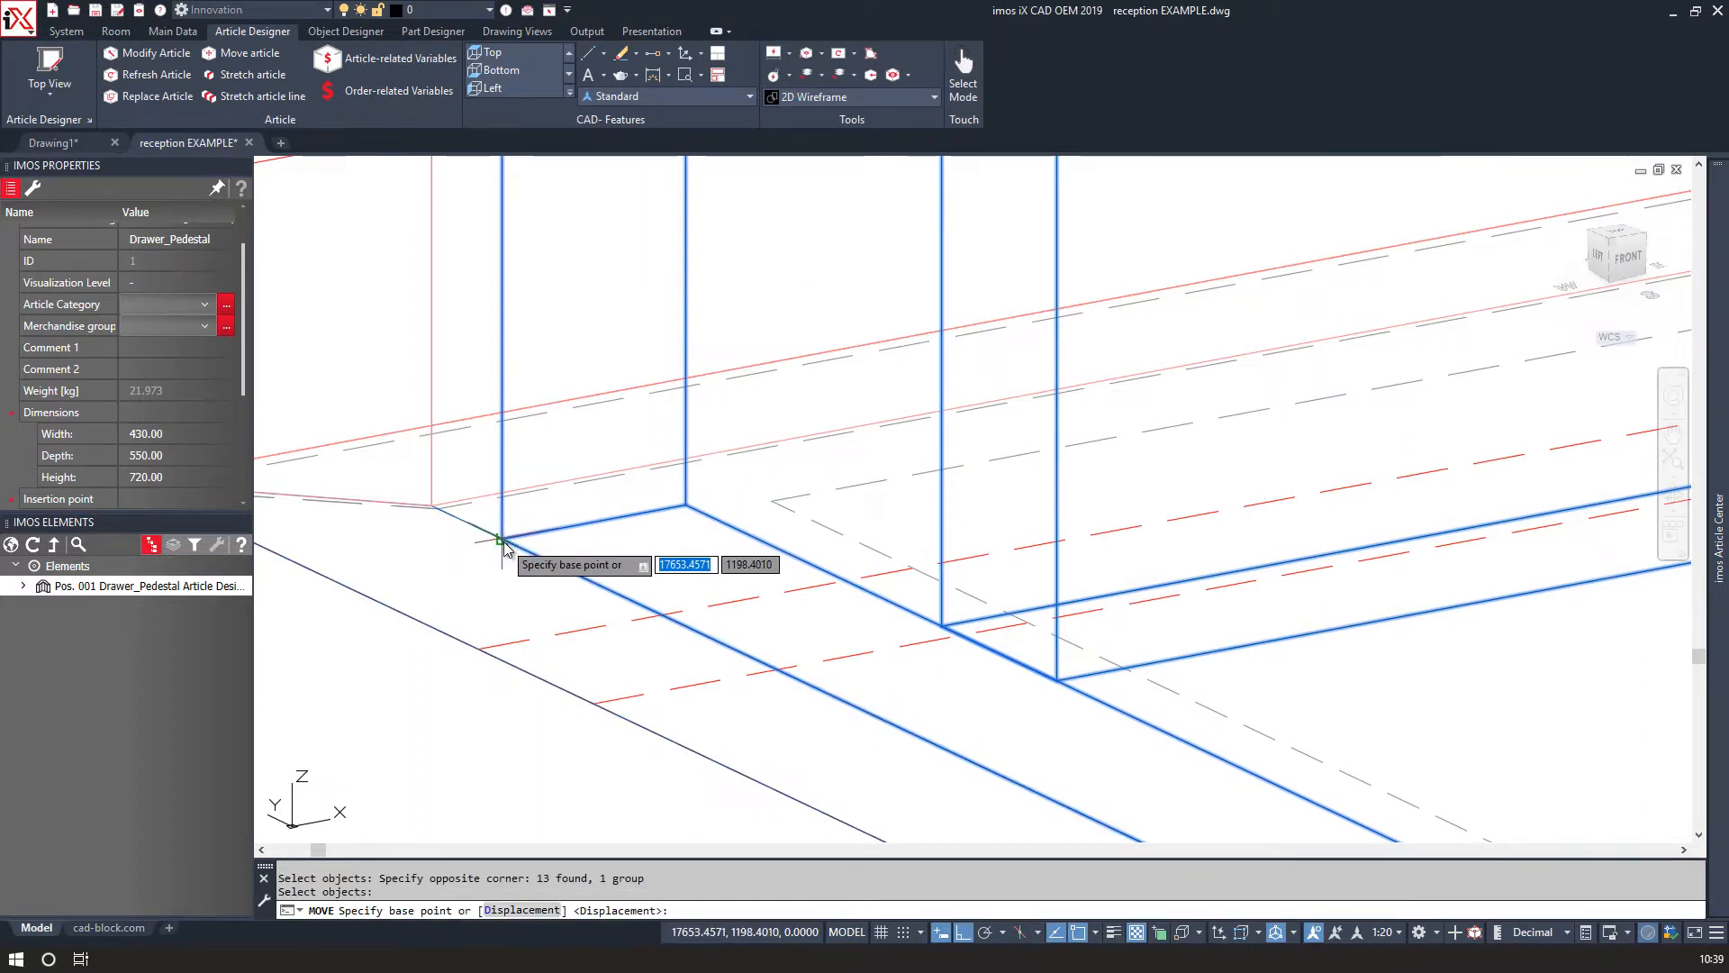
click(501, 531)
scroll(439, 510, up, 4)
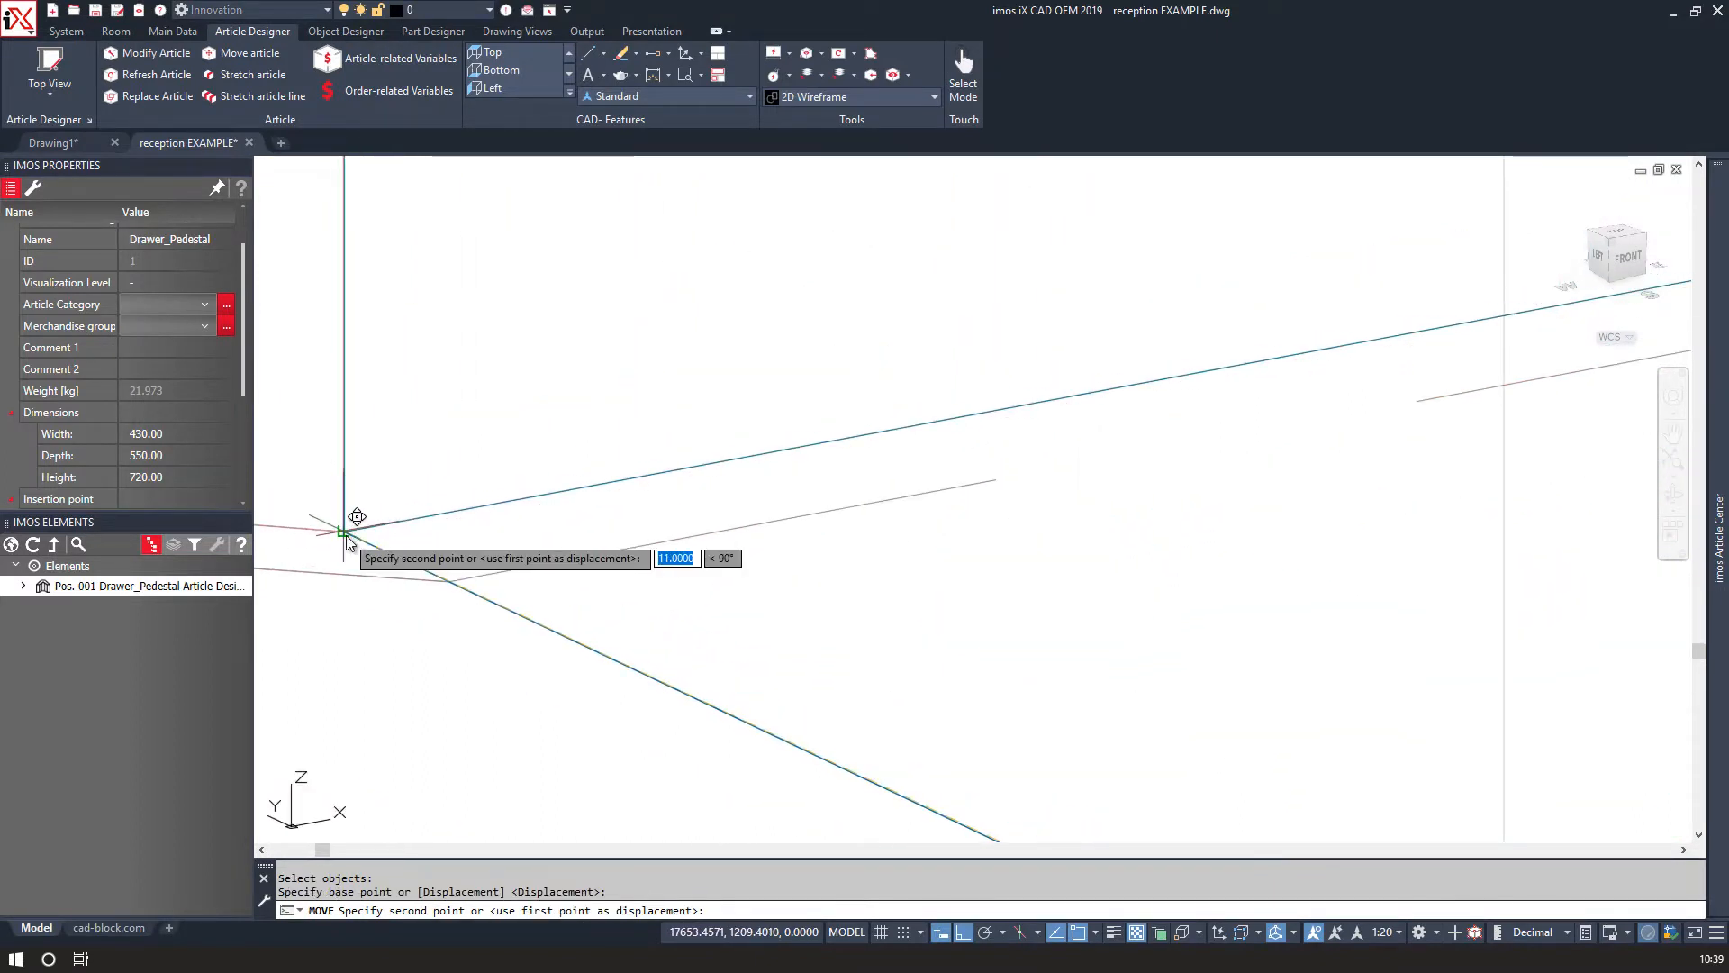
click(366, 542)
Inspect the assembled desk in 3D and return to the top view.
scroll(382, 557, down, 6)
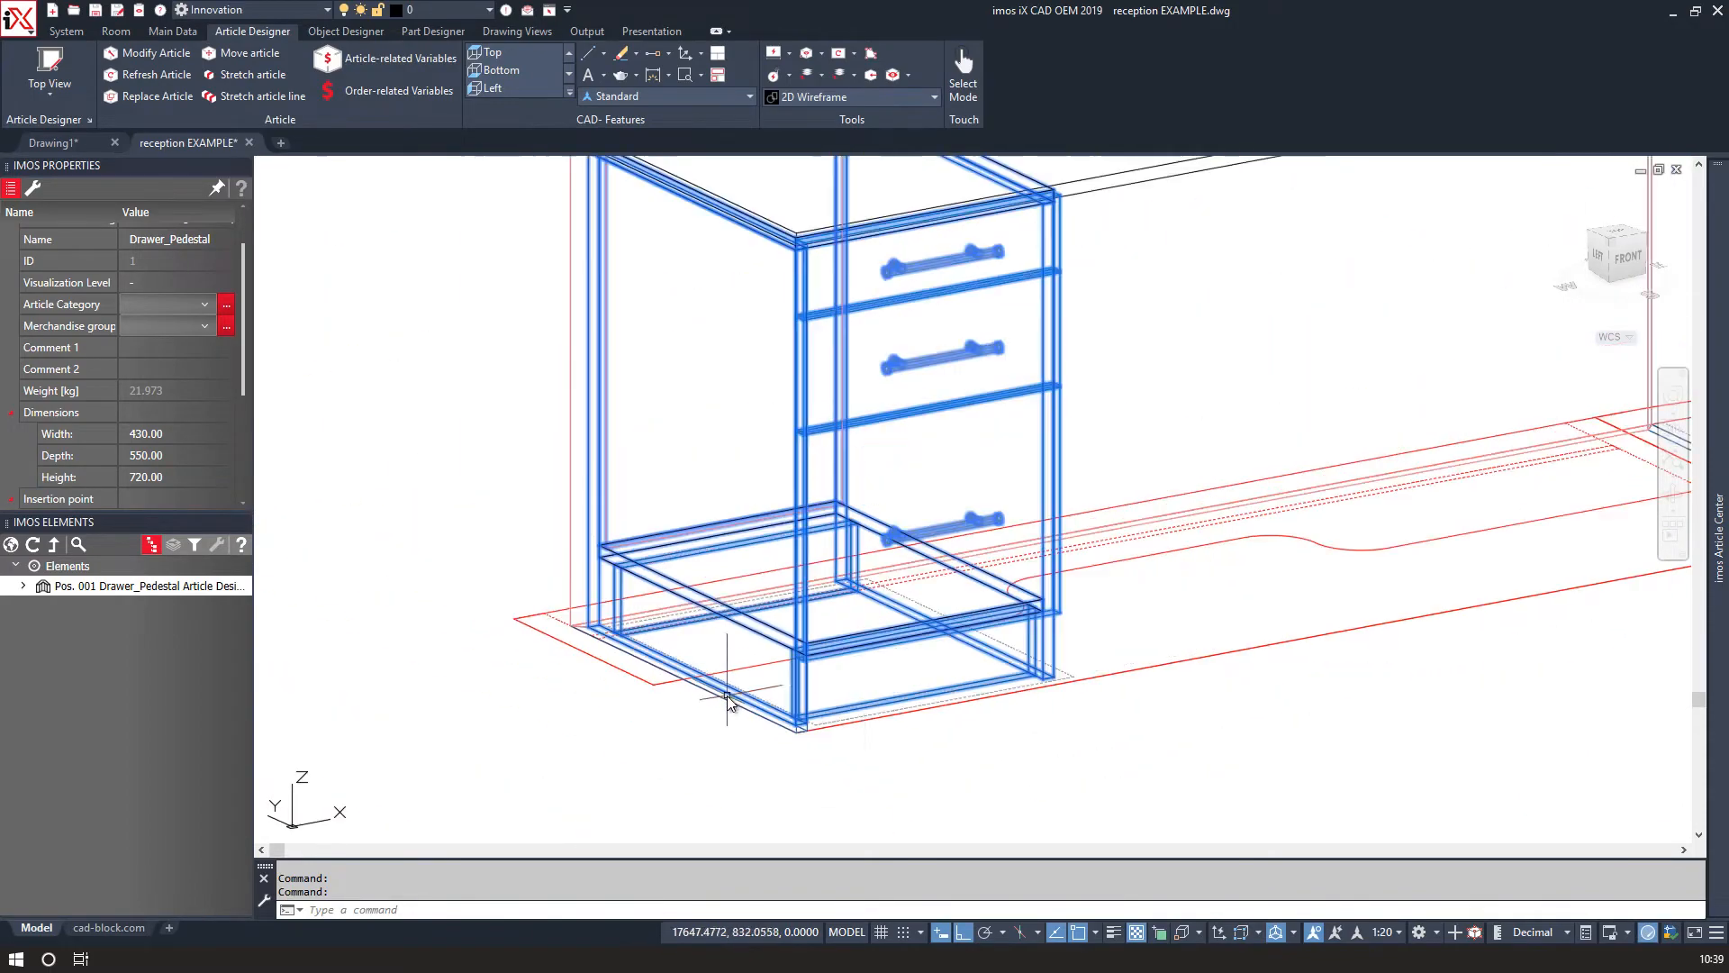
shift+middle_drag(899, 770, 811, 756)
scroll(888, 782, down, 5)
shift+middle_drag(687, 749, 638, 741)
shift+middle_drag(539, 646, 550, 648)
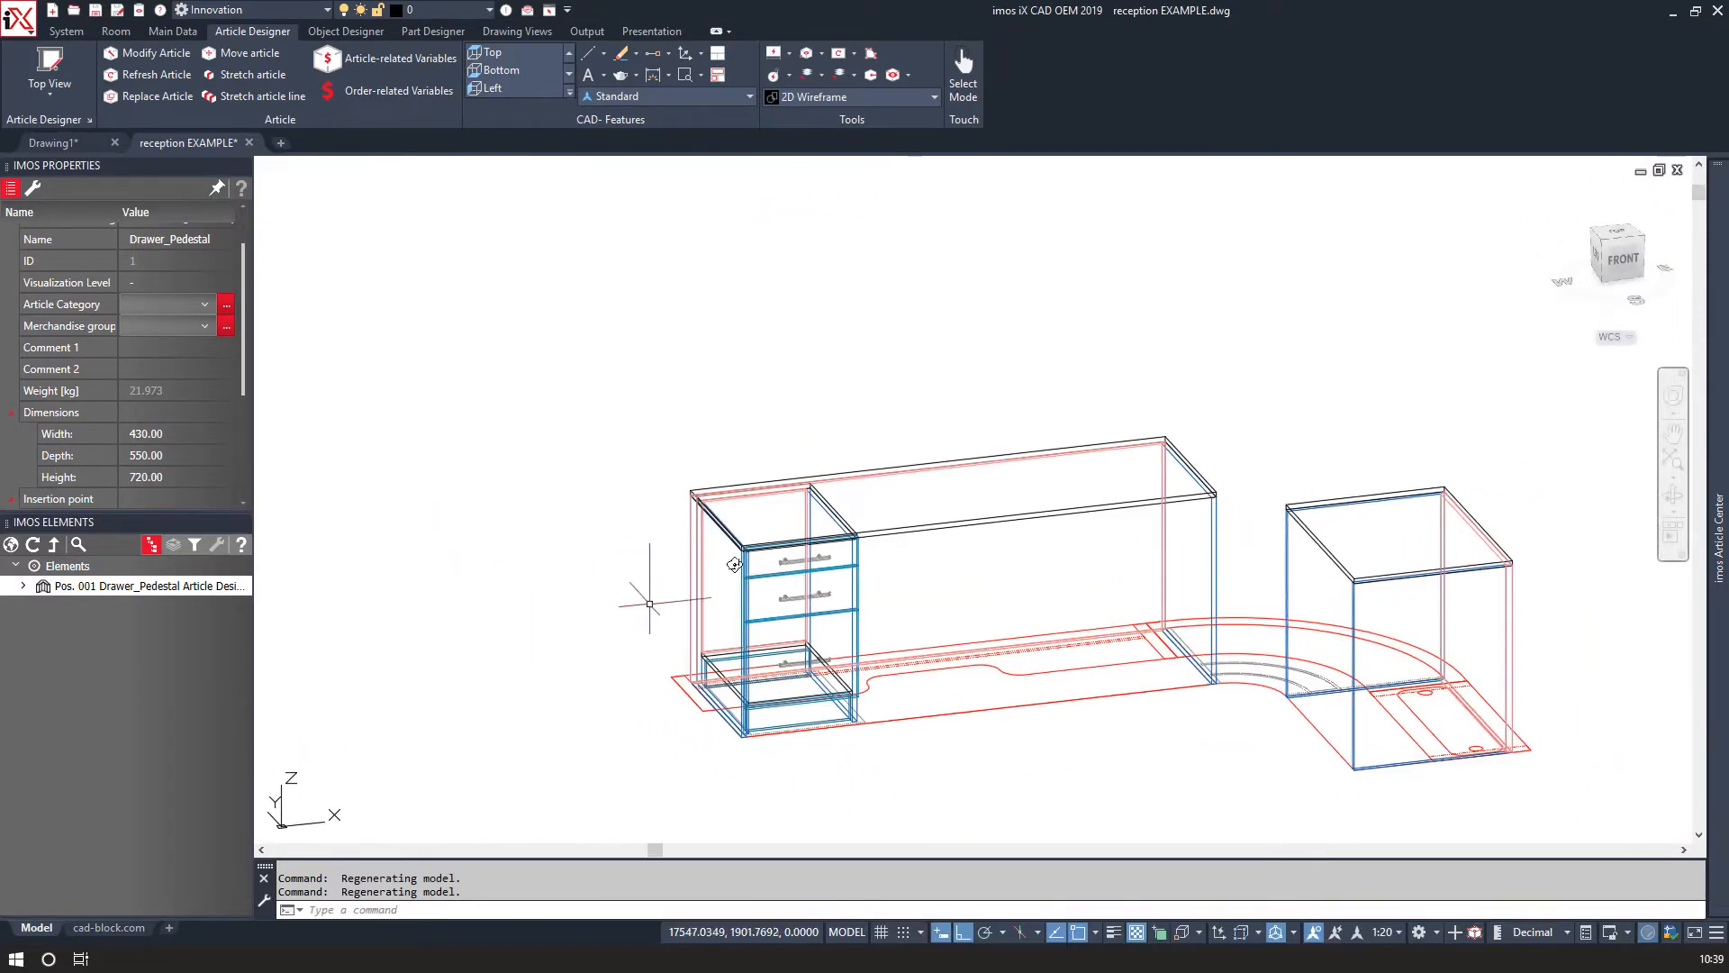
click(1617, 236)
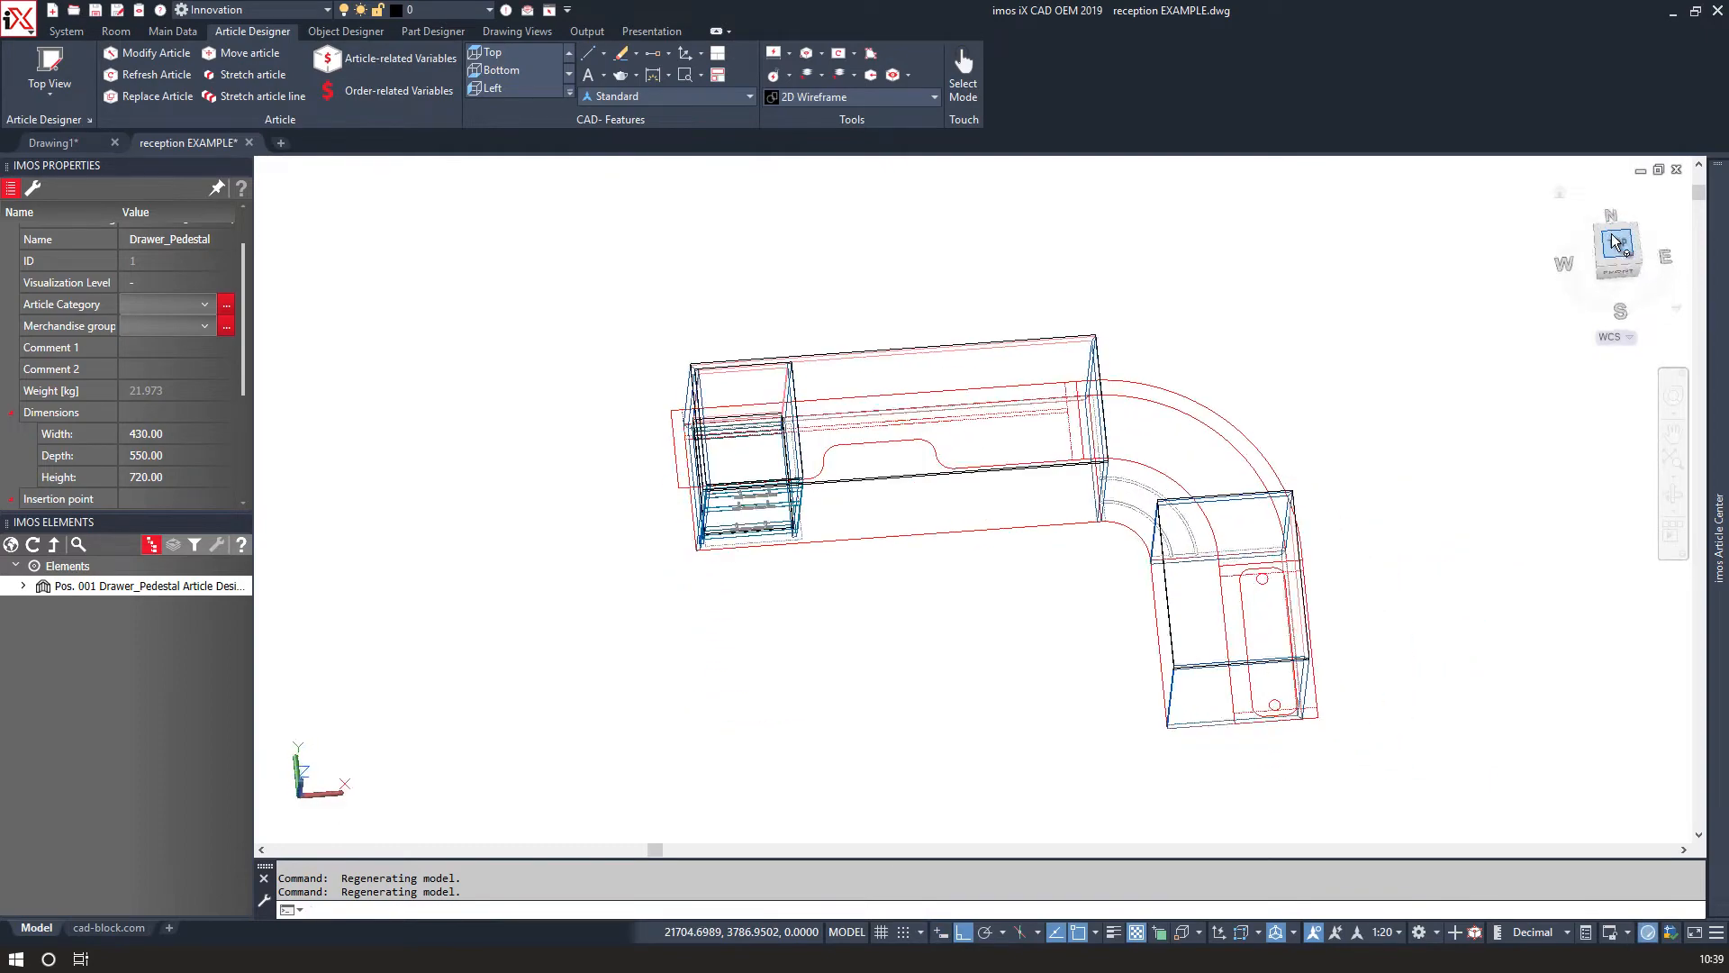
scroll(938, 317, up, 3)
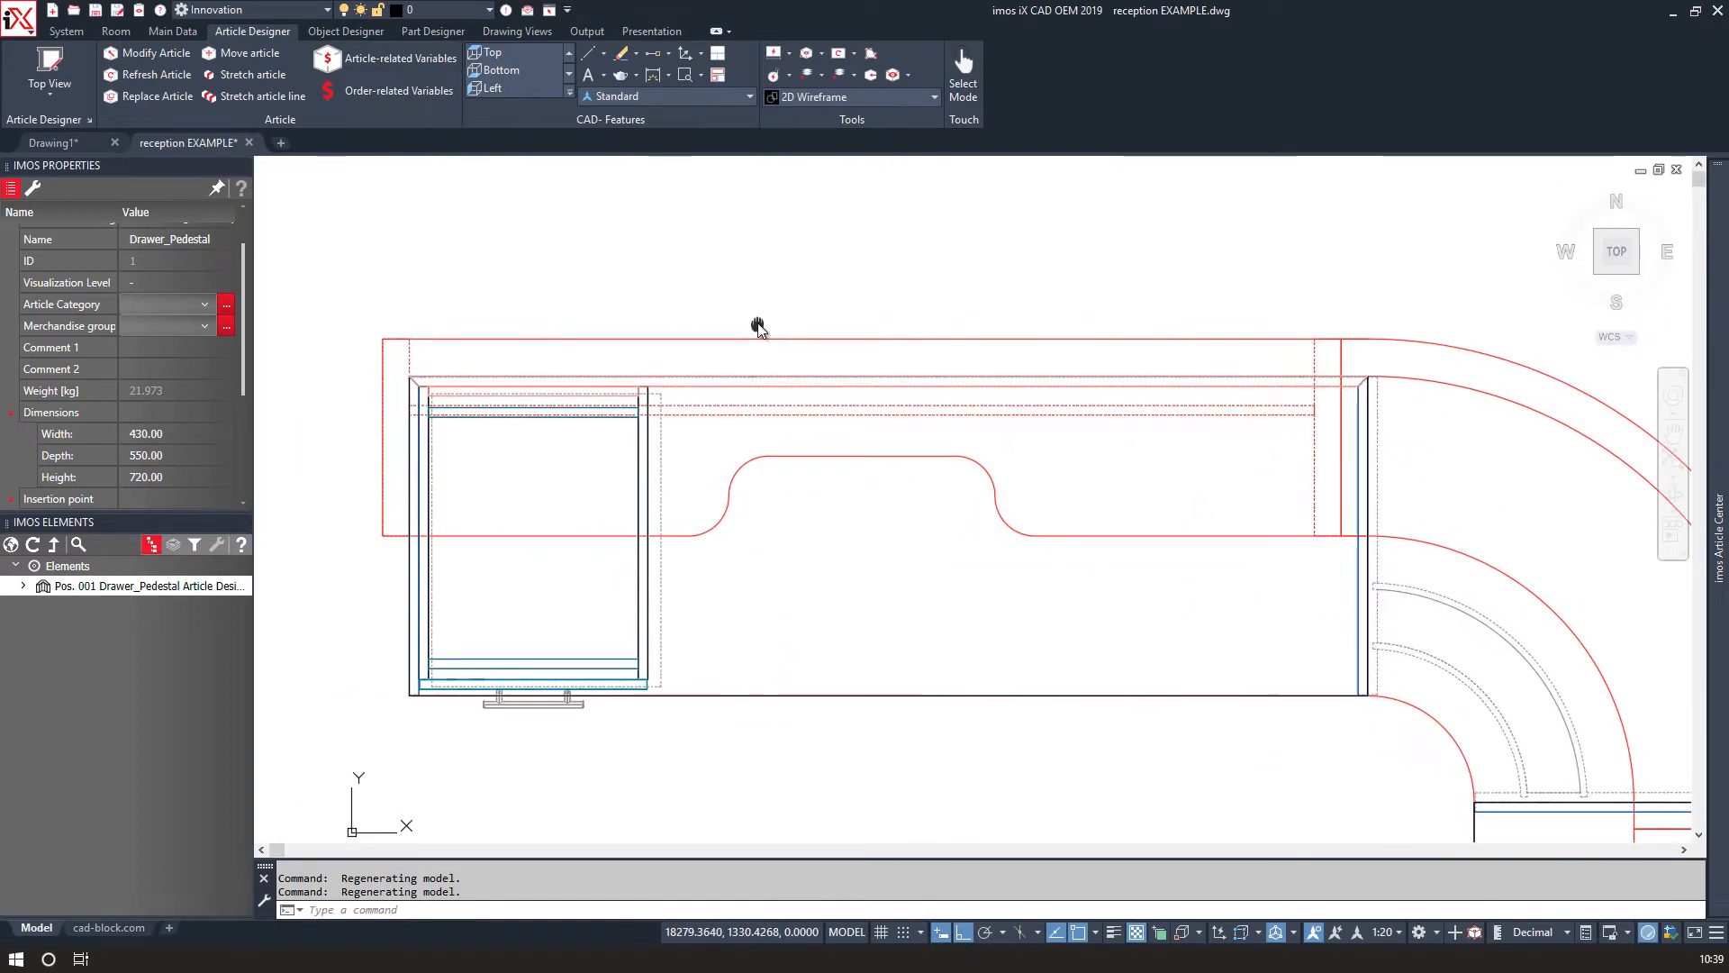
scroll(758, 323, up, 2)
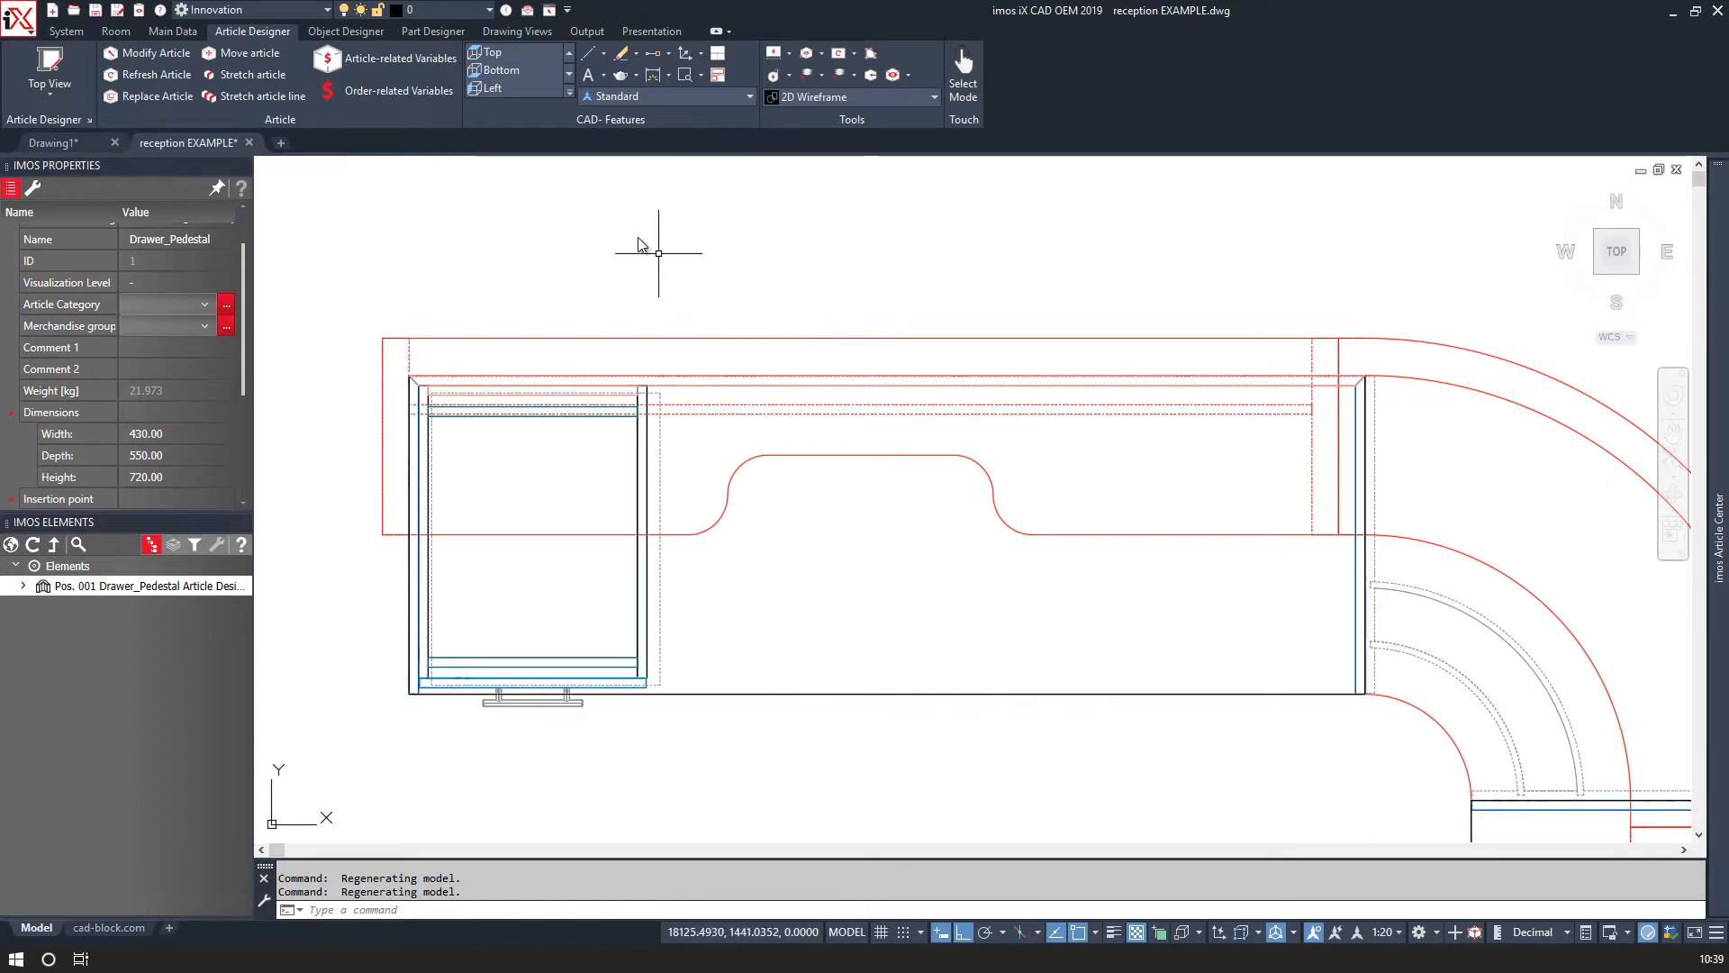
Add a vertical dimension for the desk's depth at its left end.
click(655, 74)
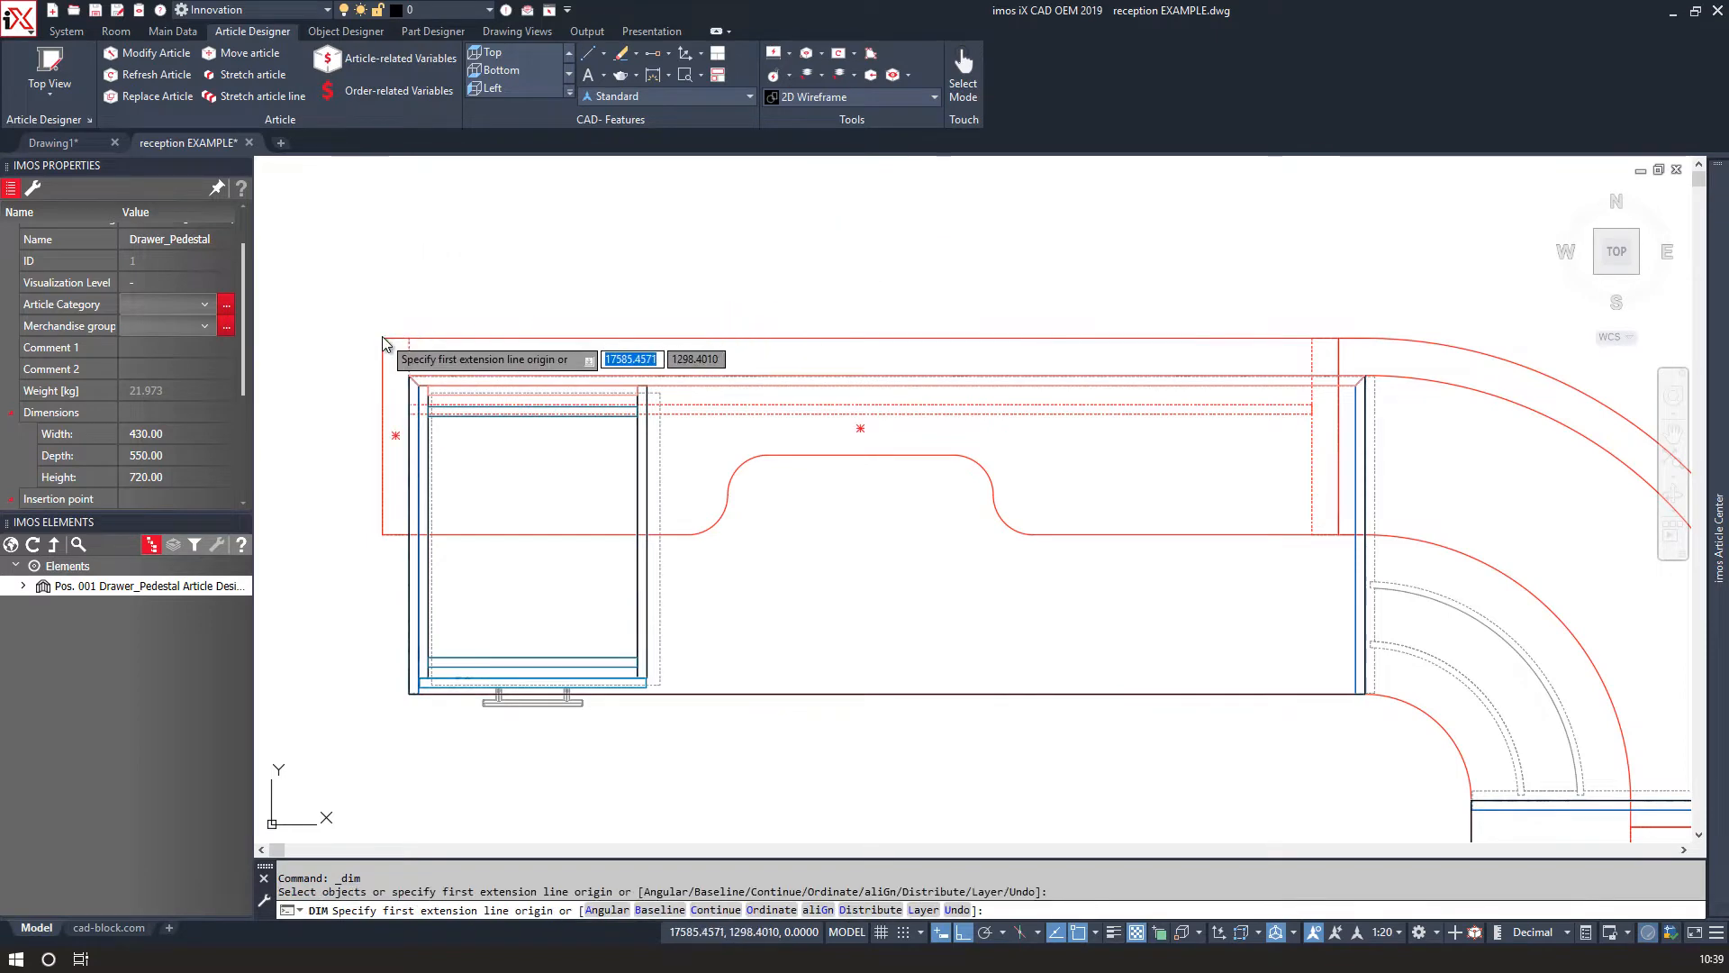
click(383, 338)
click(381, 535)
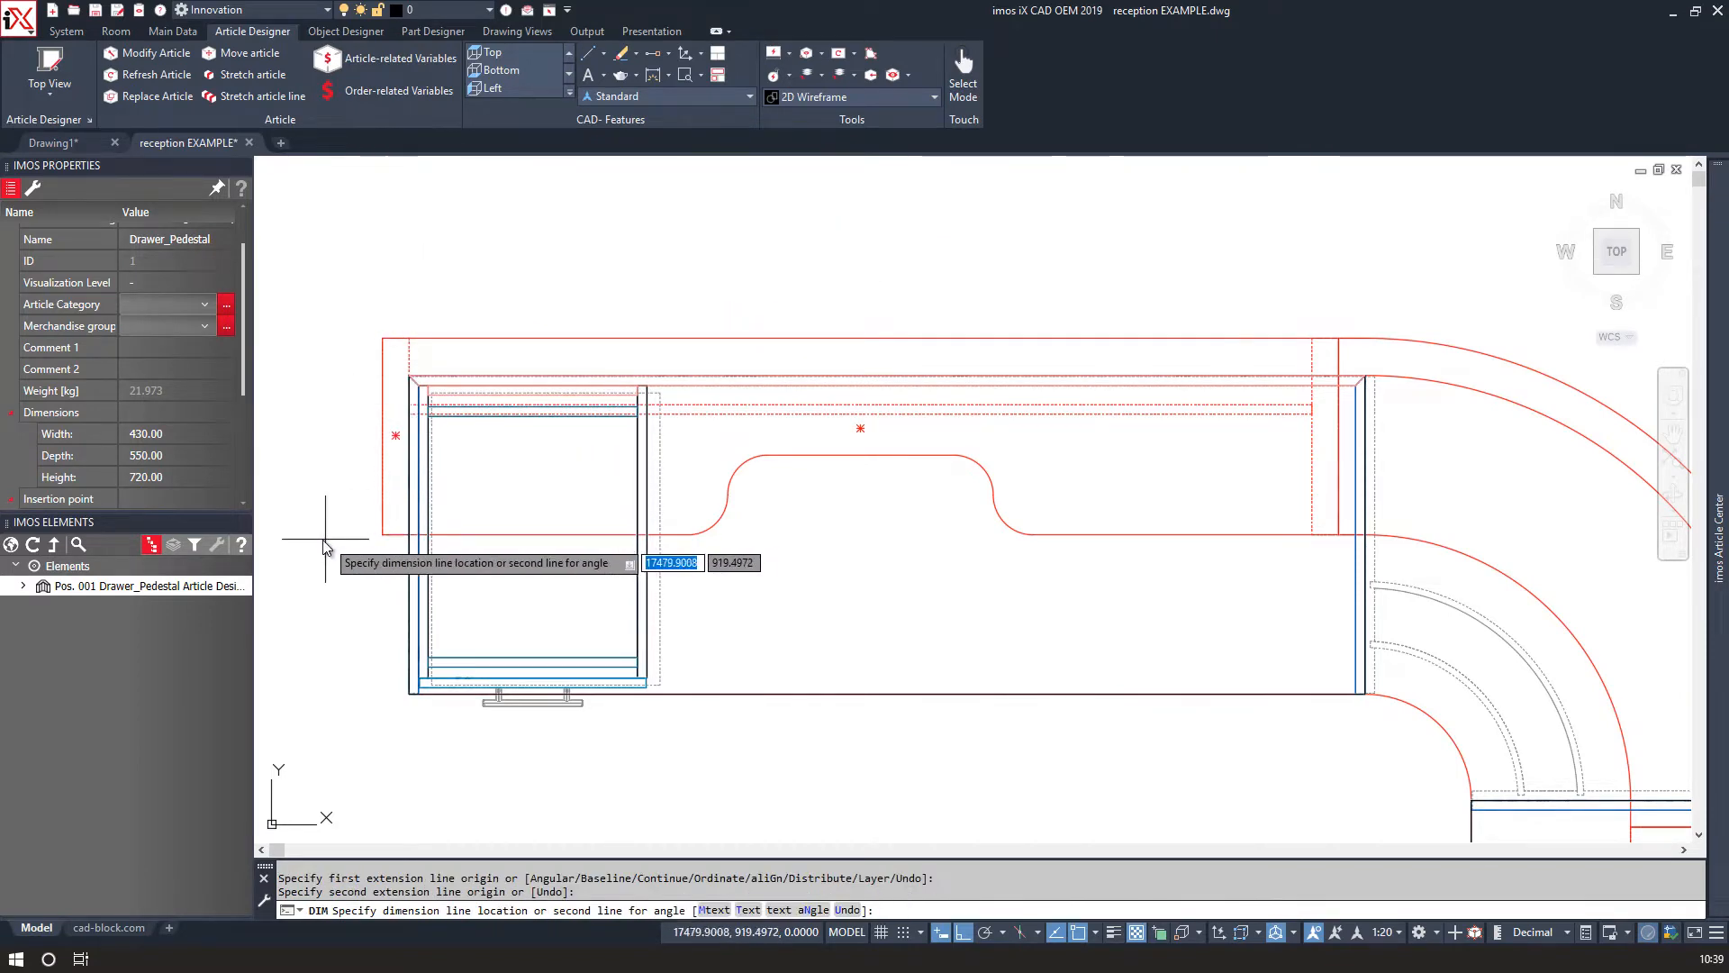
click(299, 505)
Add a horizontal dimension for the desk's overall length along its rear edge.
scroll(825, 413, down, 2)
scroll(563, 397, up, 4)
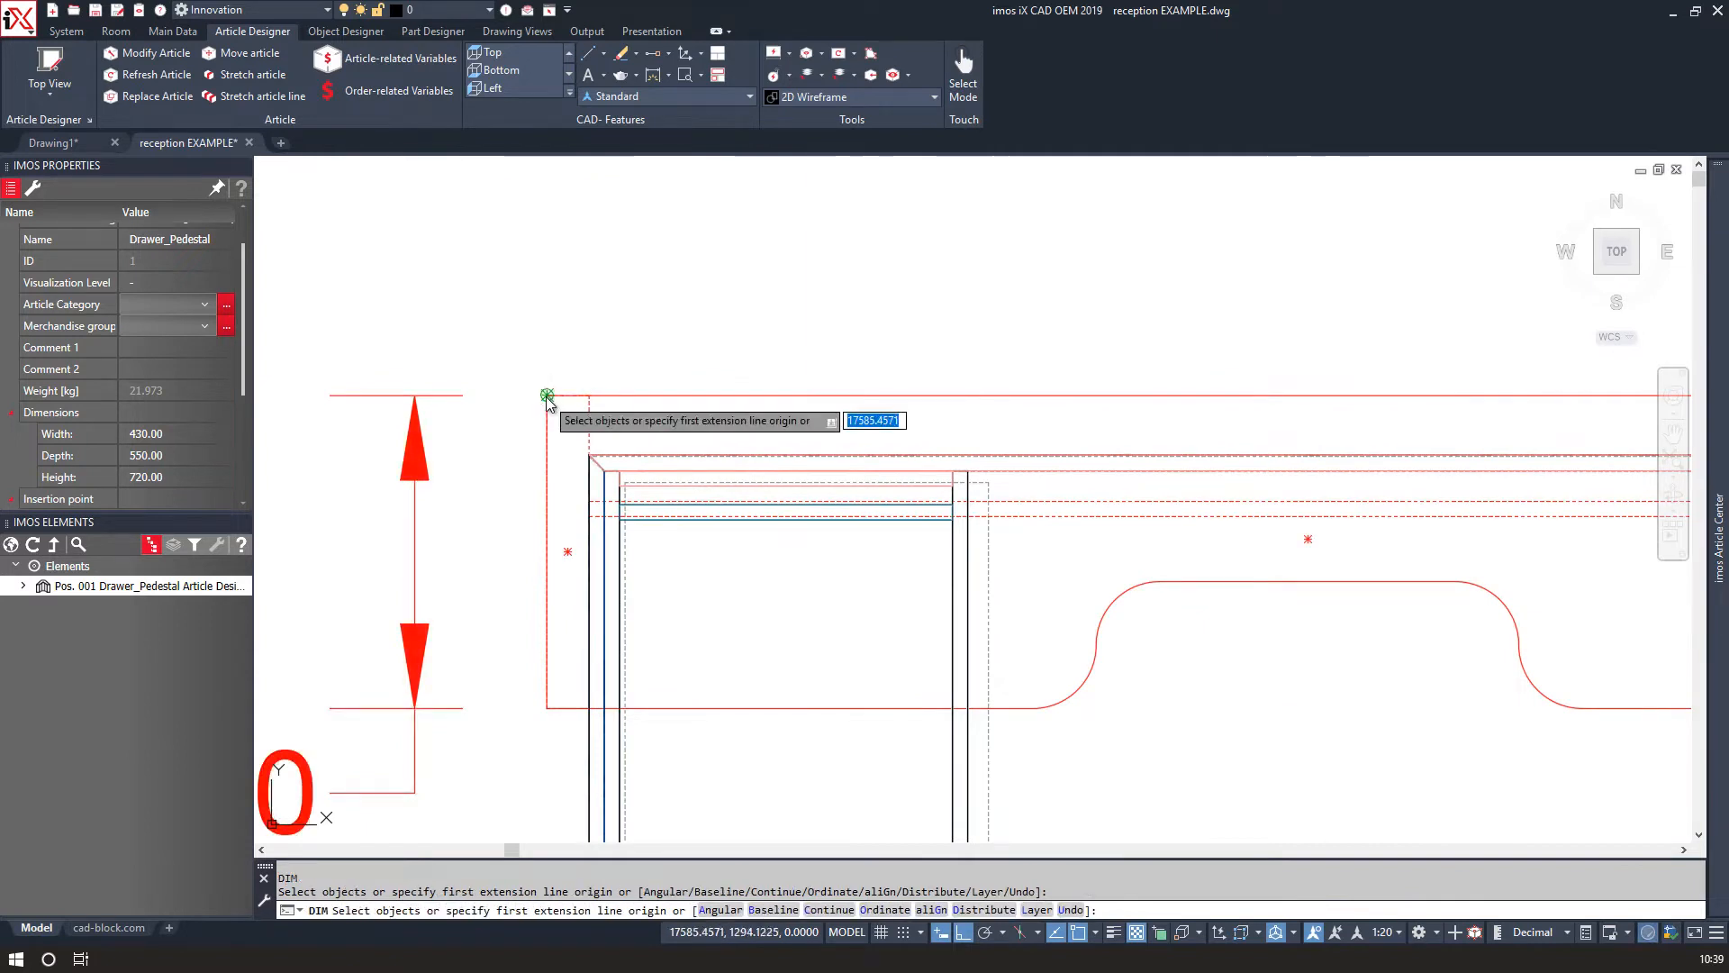
click(546, 397)
scroll(597, 364, down, 2)
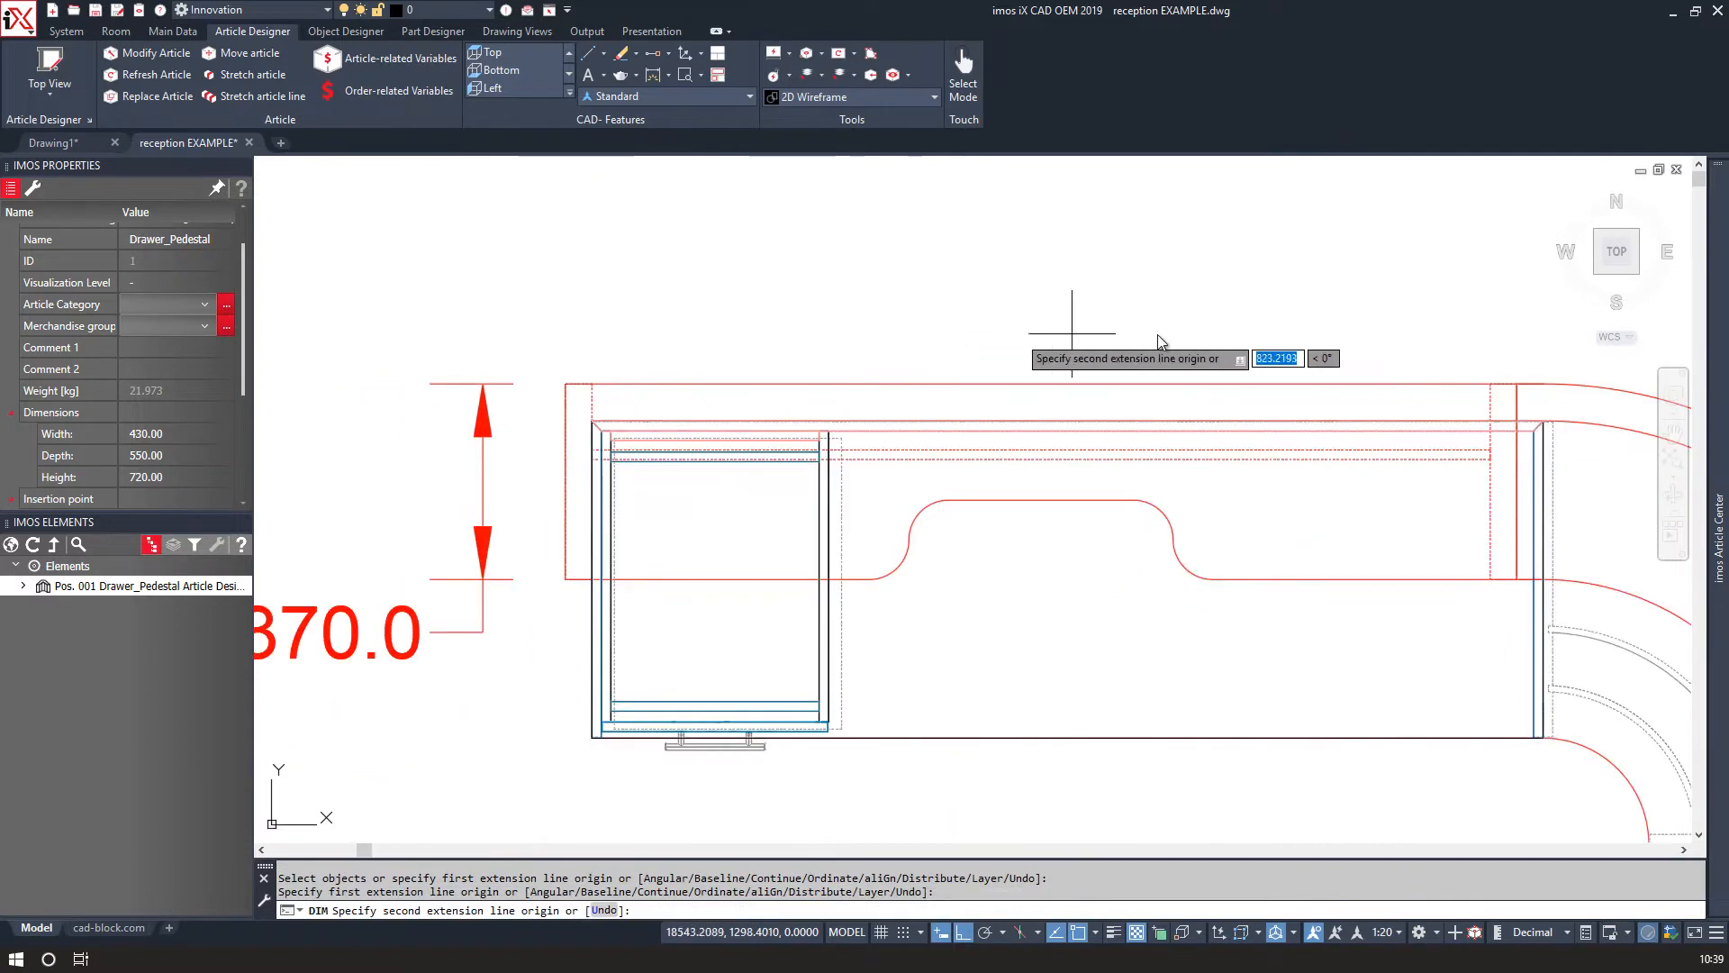
click(1522, 382)
click(1082, 273)
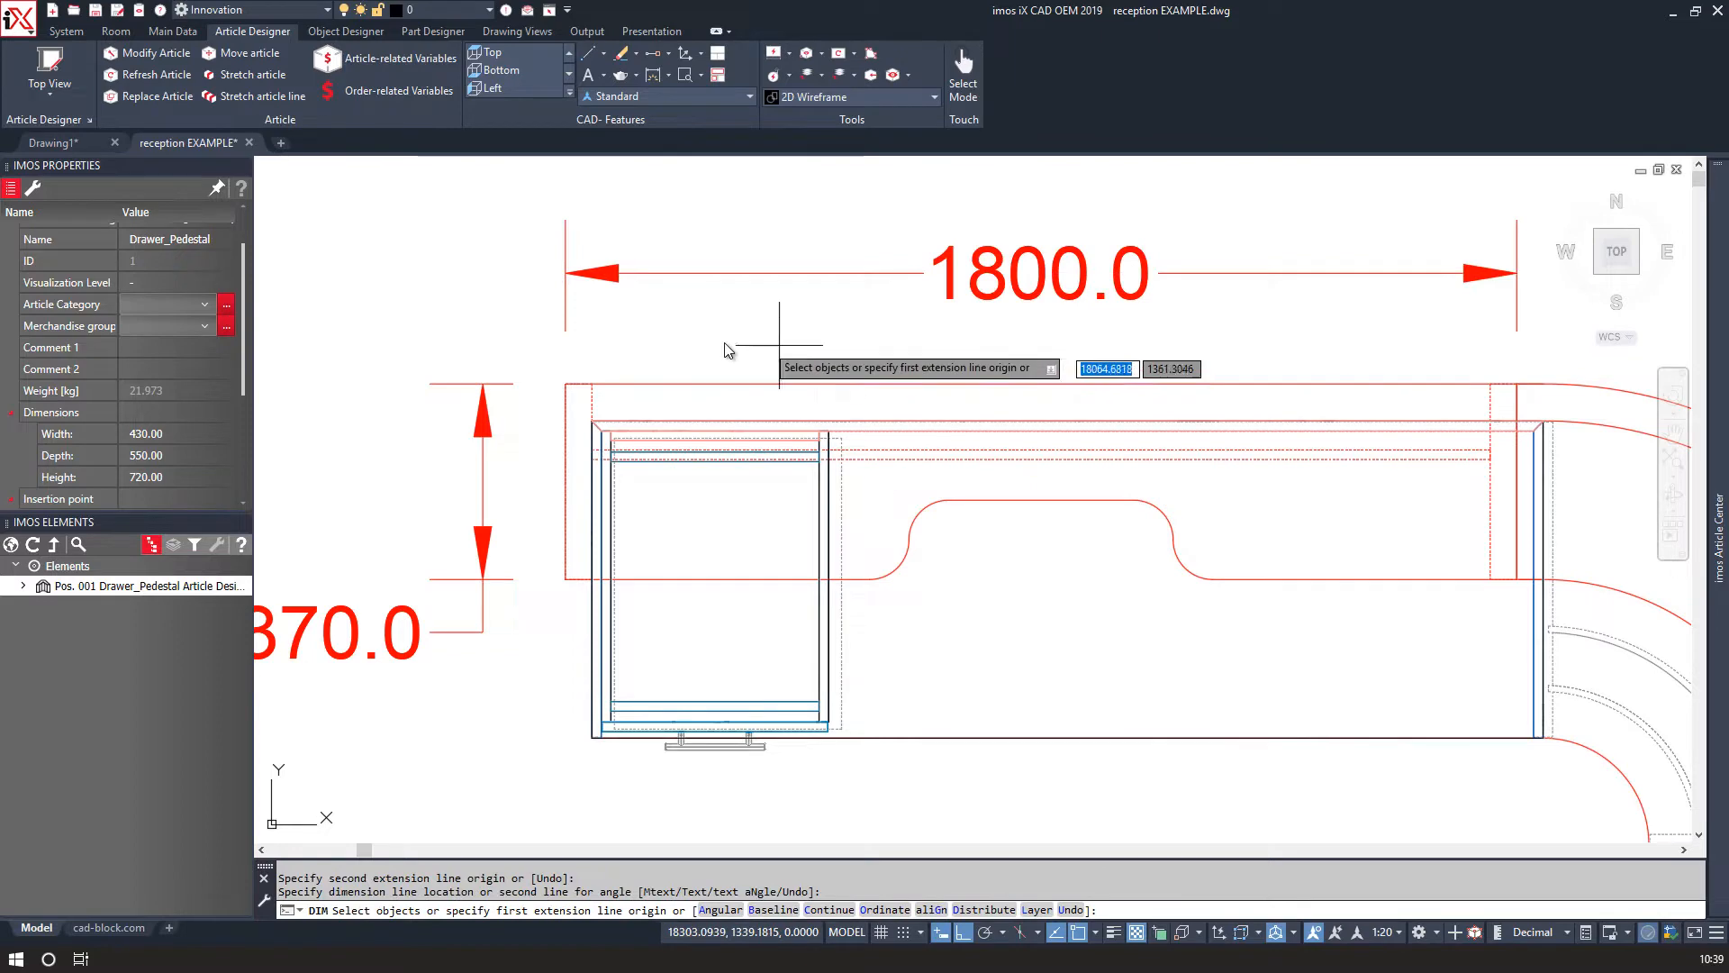
key(Escape)
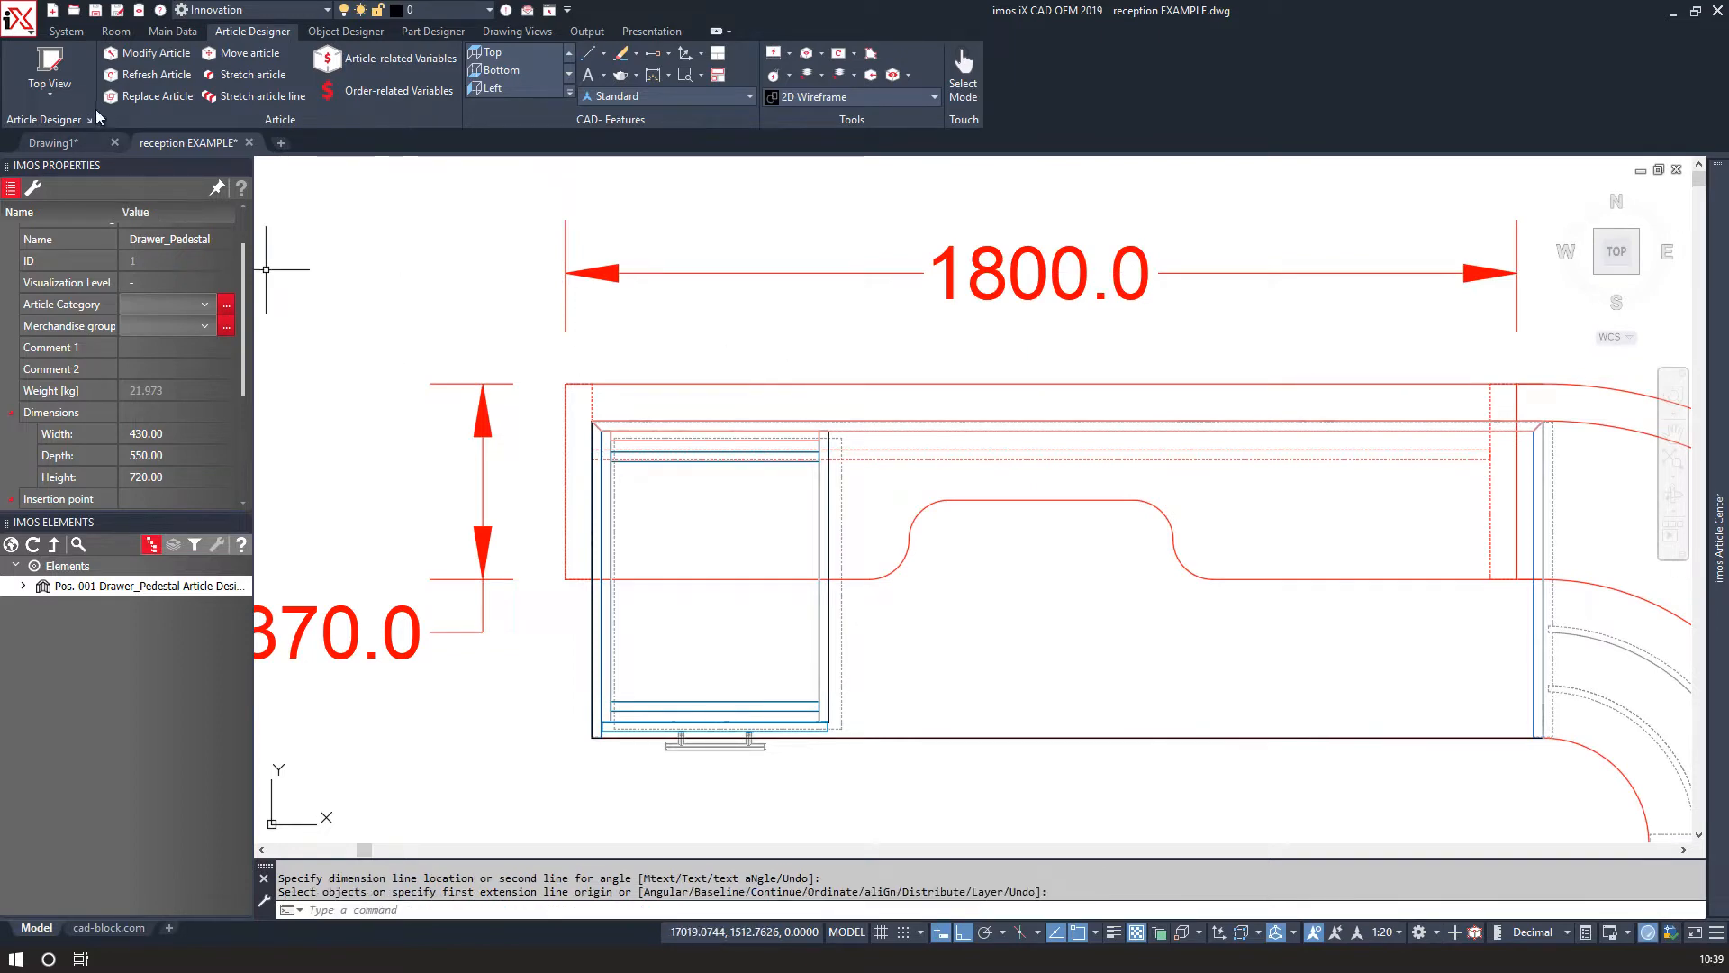
Start a new article in the Article Designer and set its height to 1500, width 1700 and depth 370 mm.
click(72, 71)
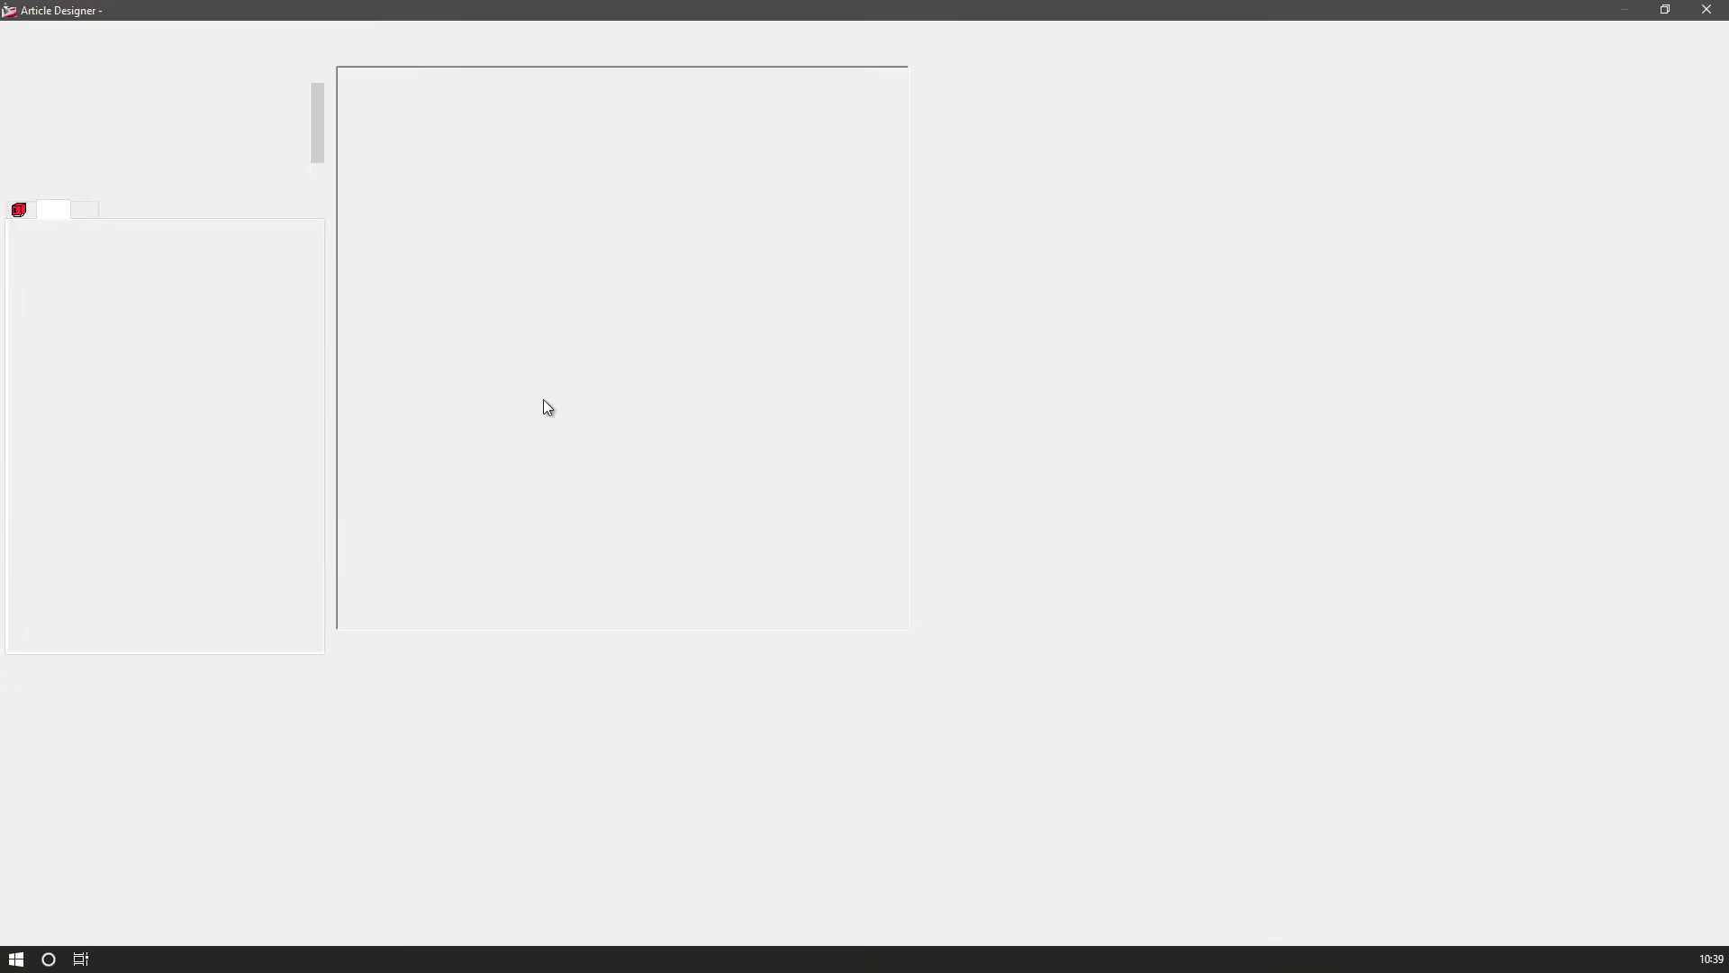
click(1611, 47)
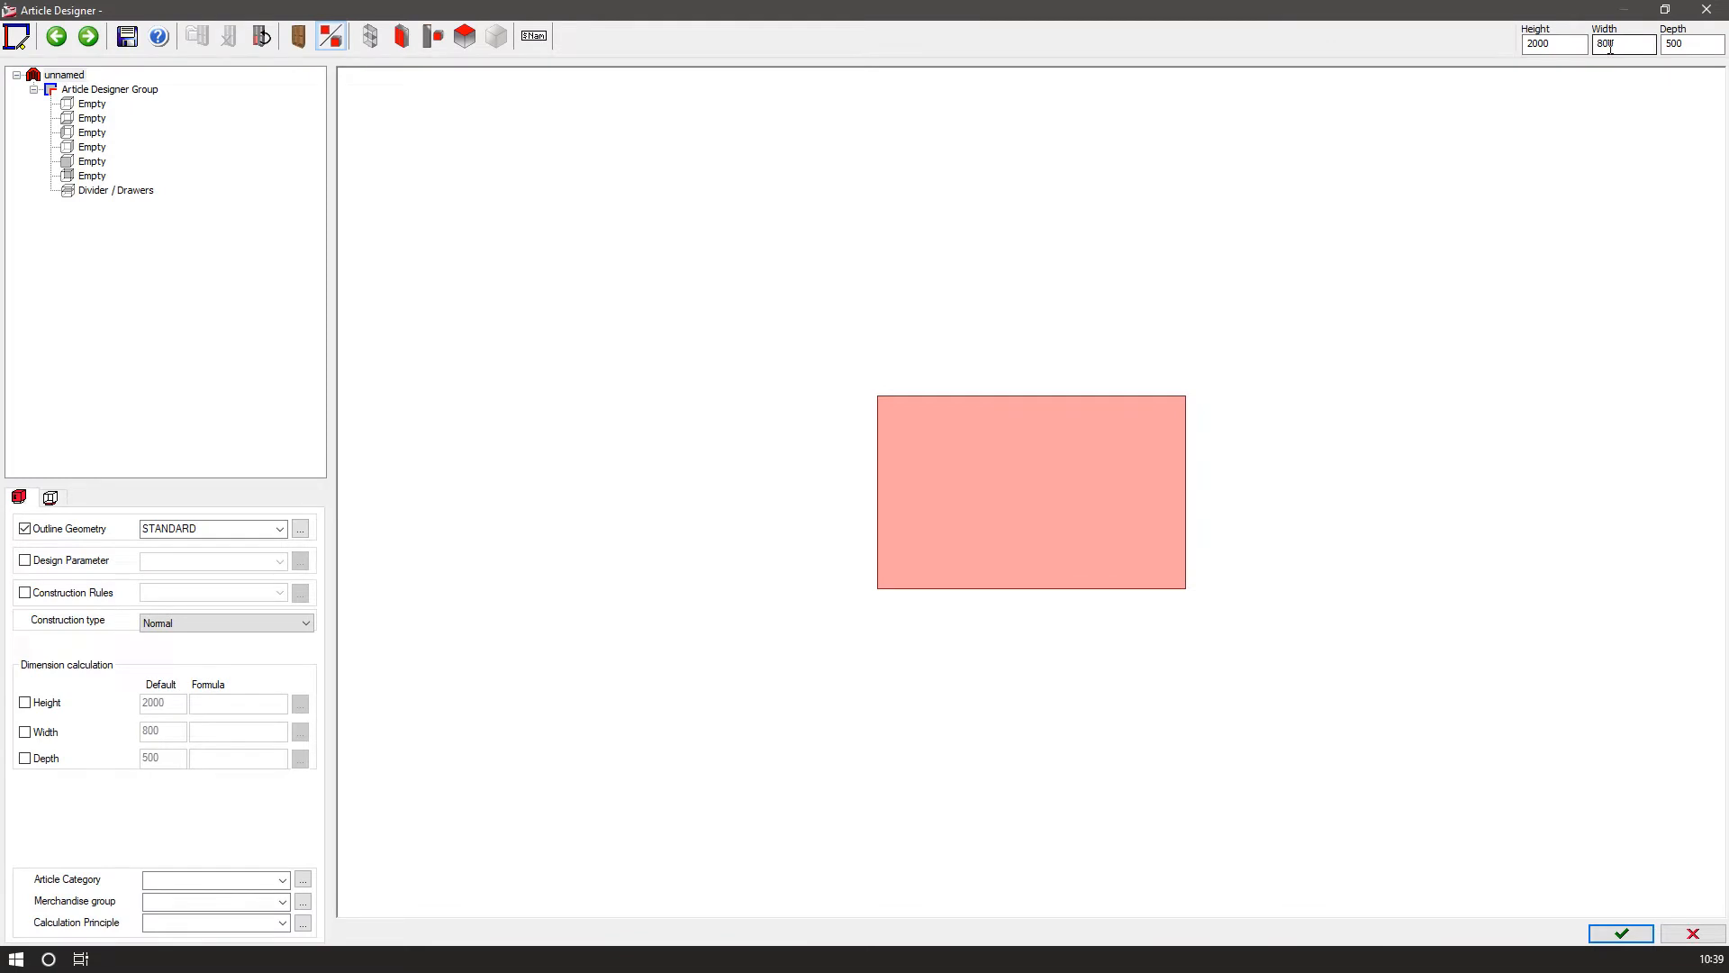
drag(1577, 45, 1503, 44)
text(1500)
click(1604, 43)
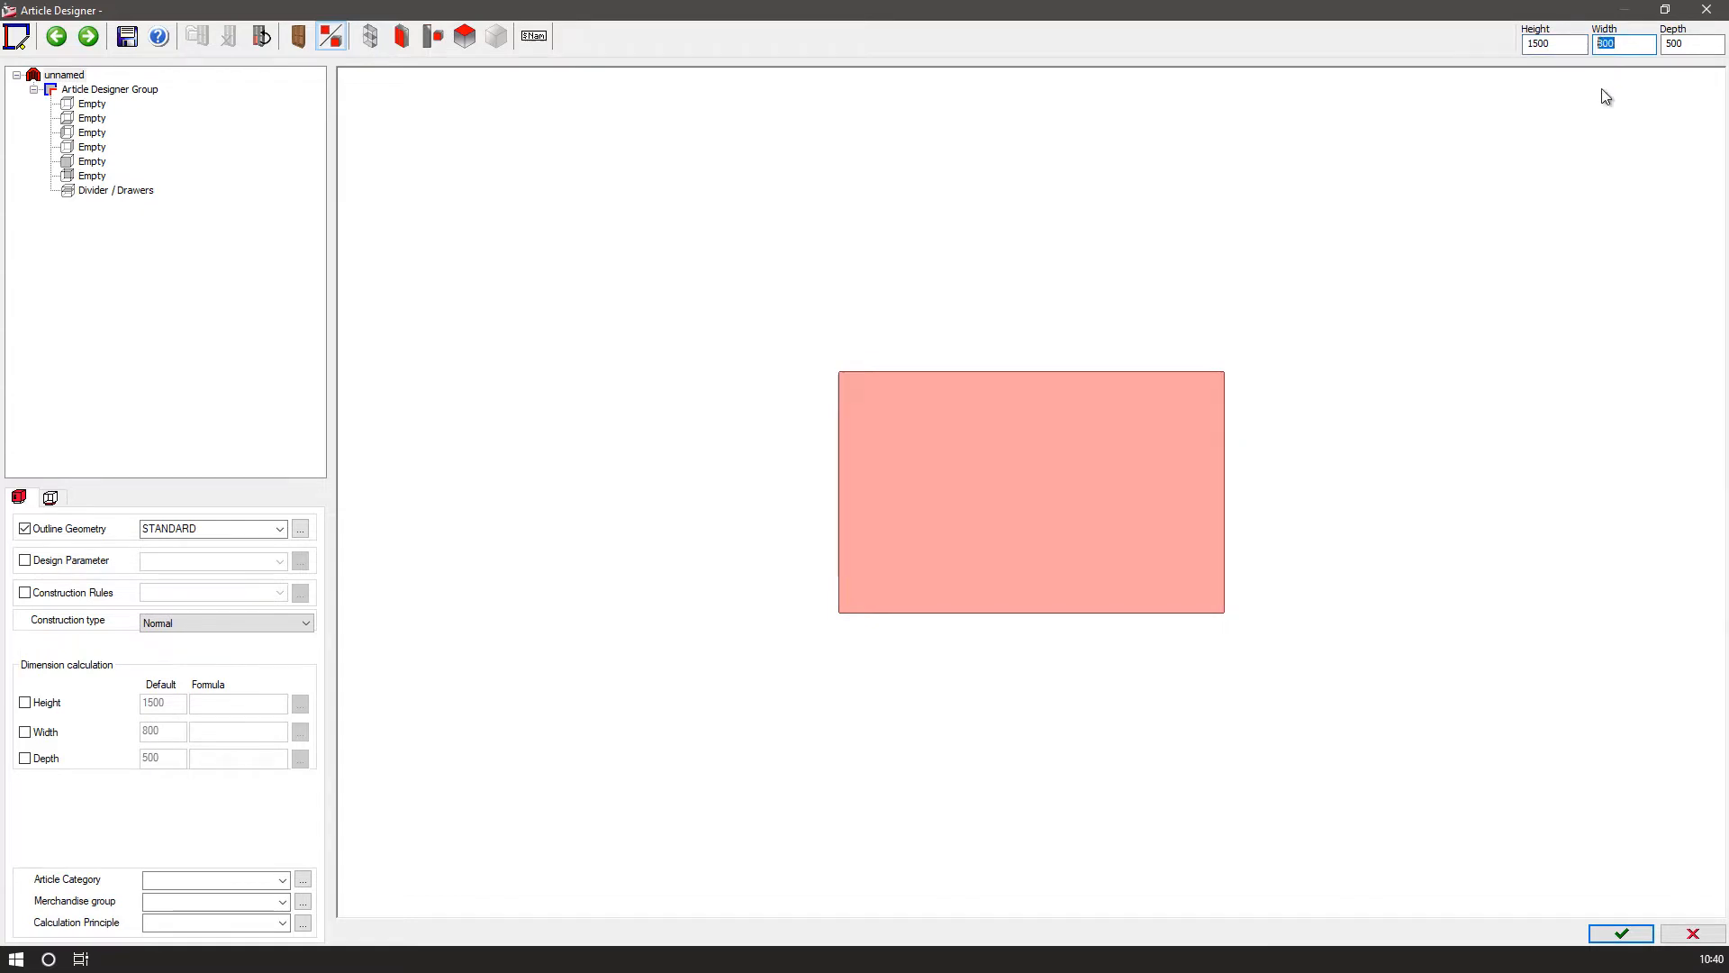
click(1674, 47)
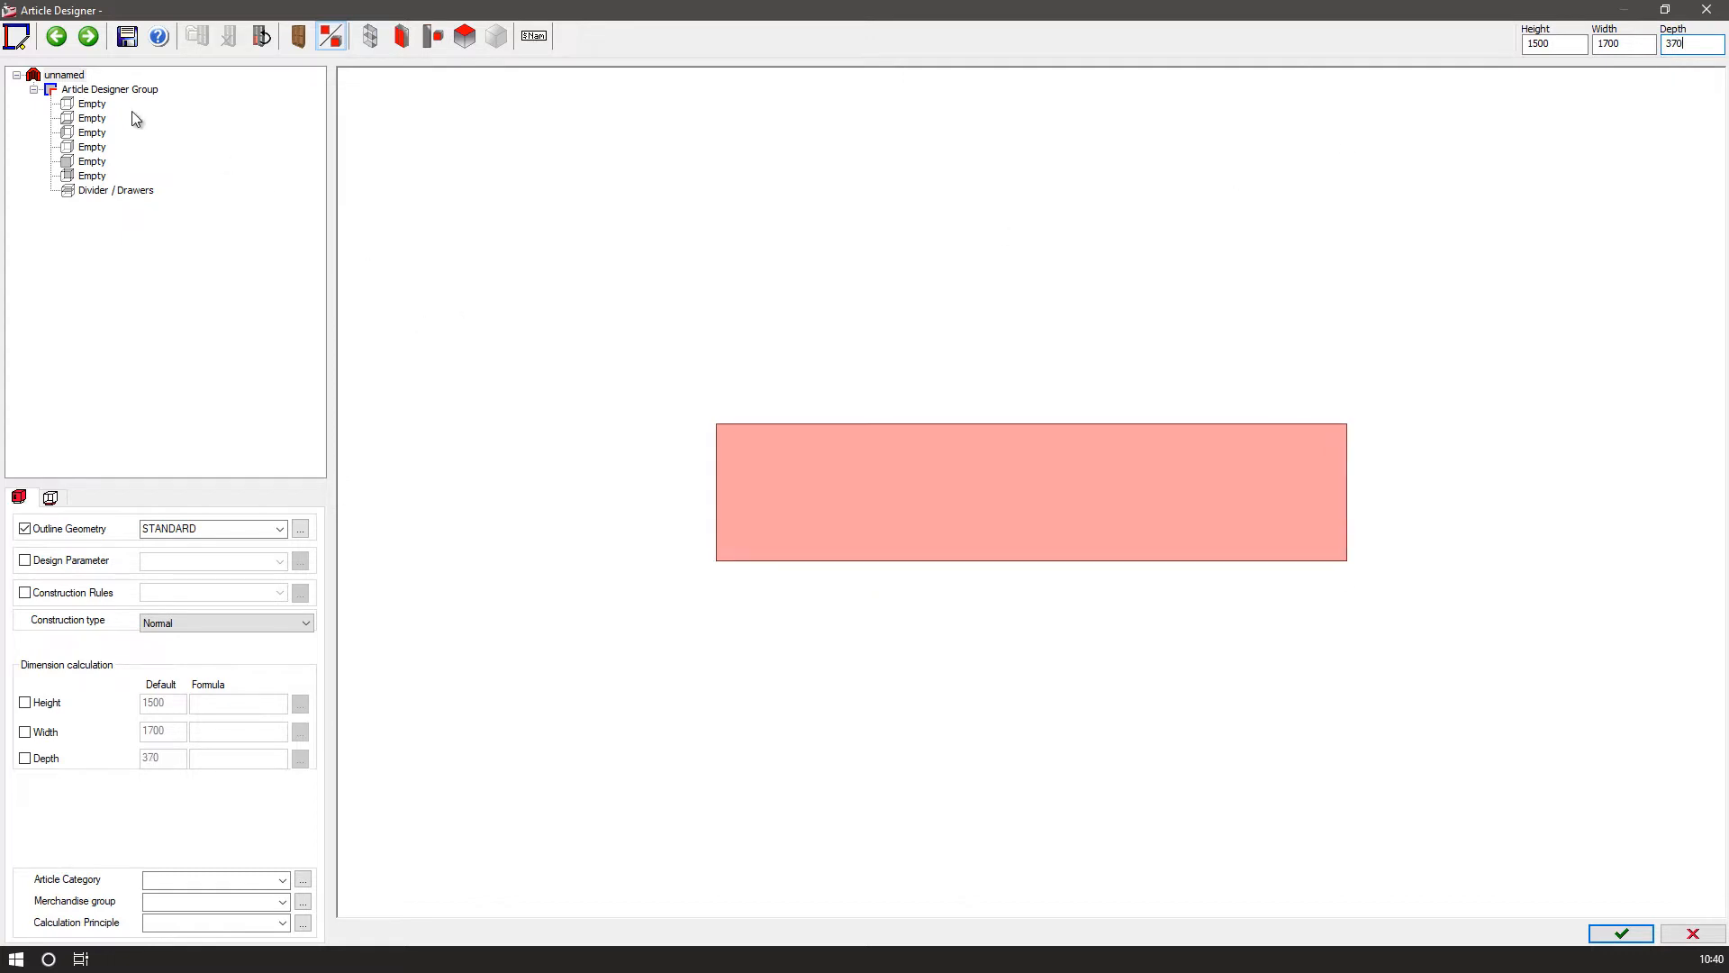
Add a top shelf plus left and right side panels to the new carcass.
click(101, 105)
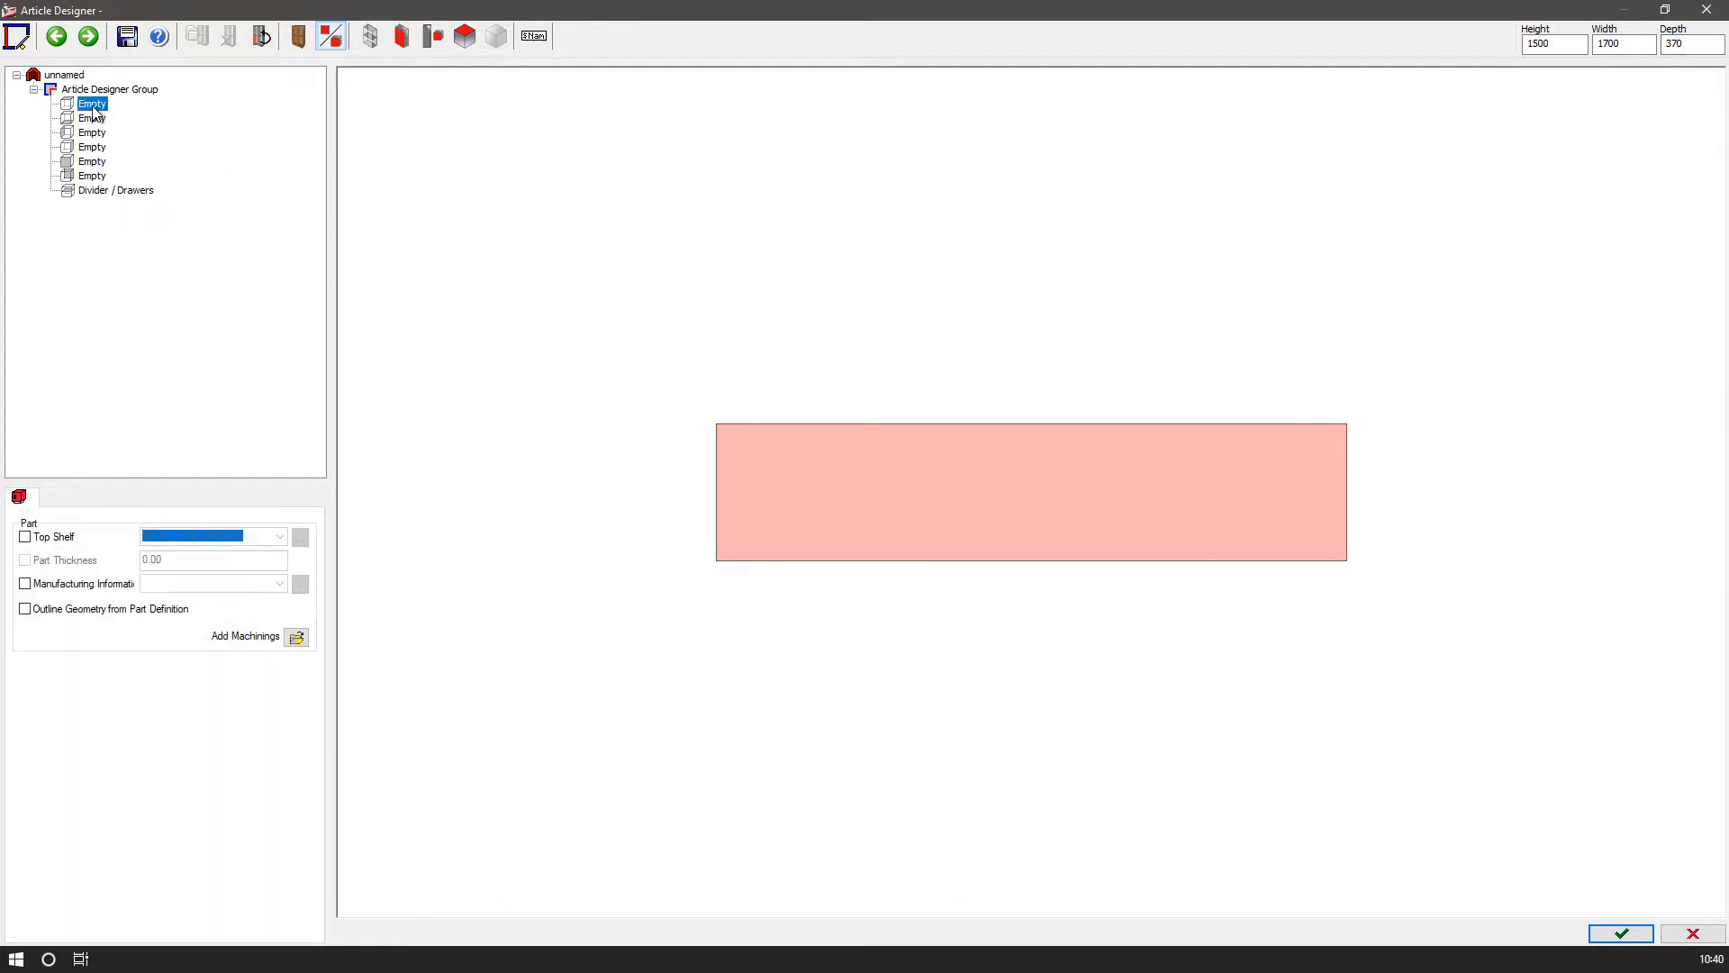
double_click(93, 107)
double_click(83, 132)
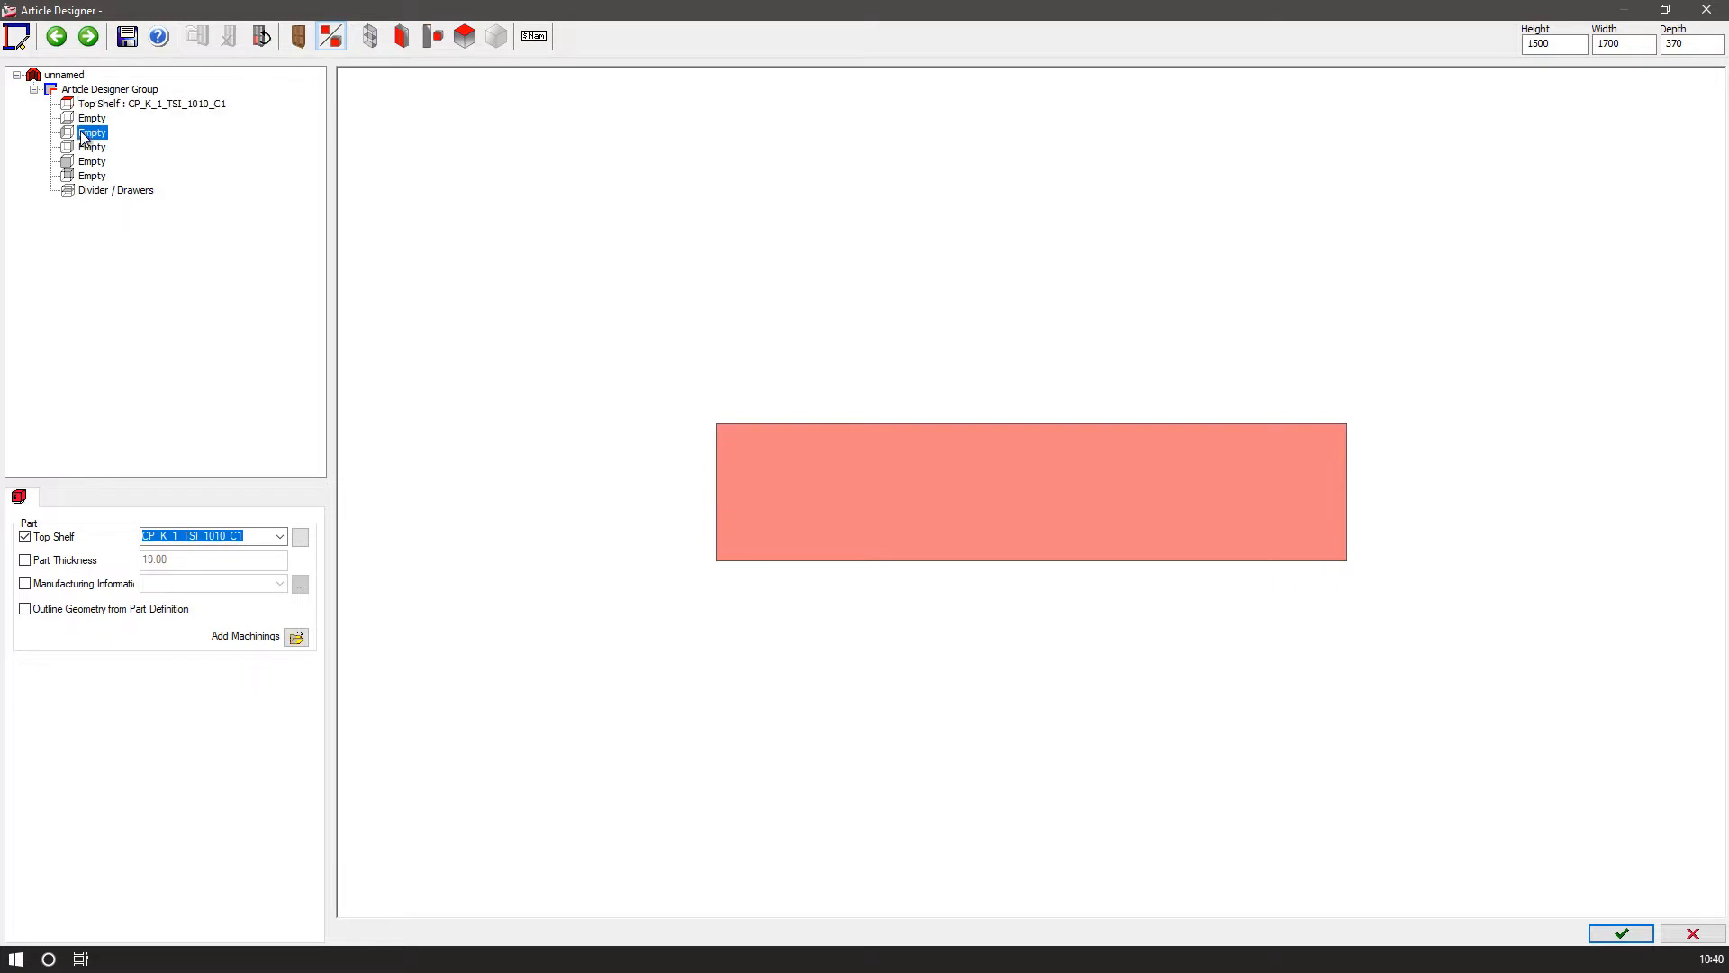
double_click(87, 149)
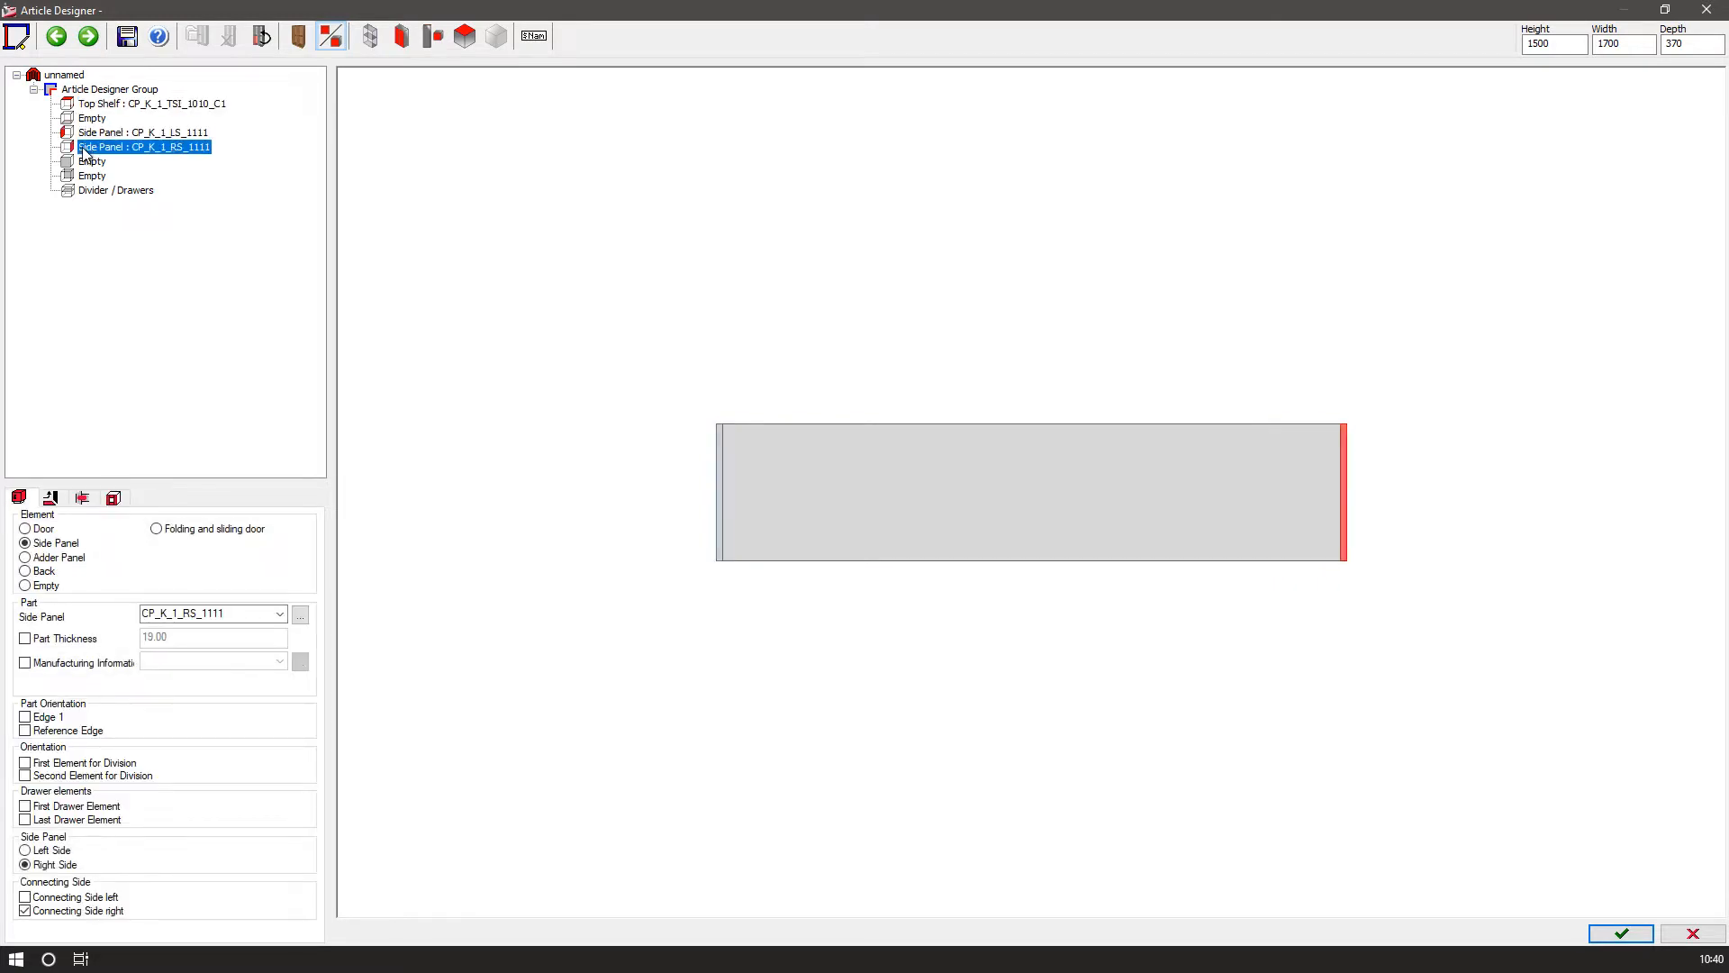
Change the top shelf's part to CP_K_1_TSO_1111_C1.
click(106, 105)
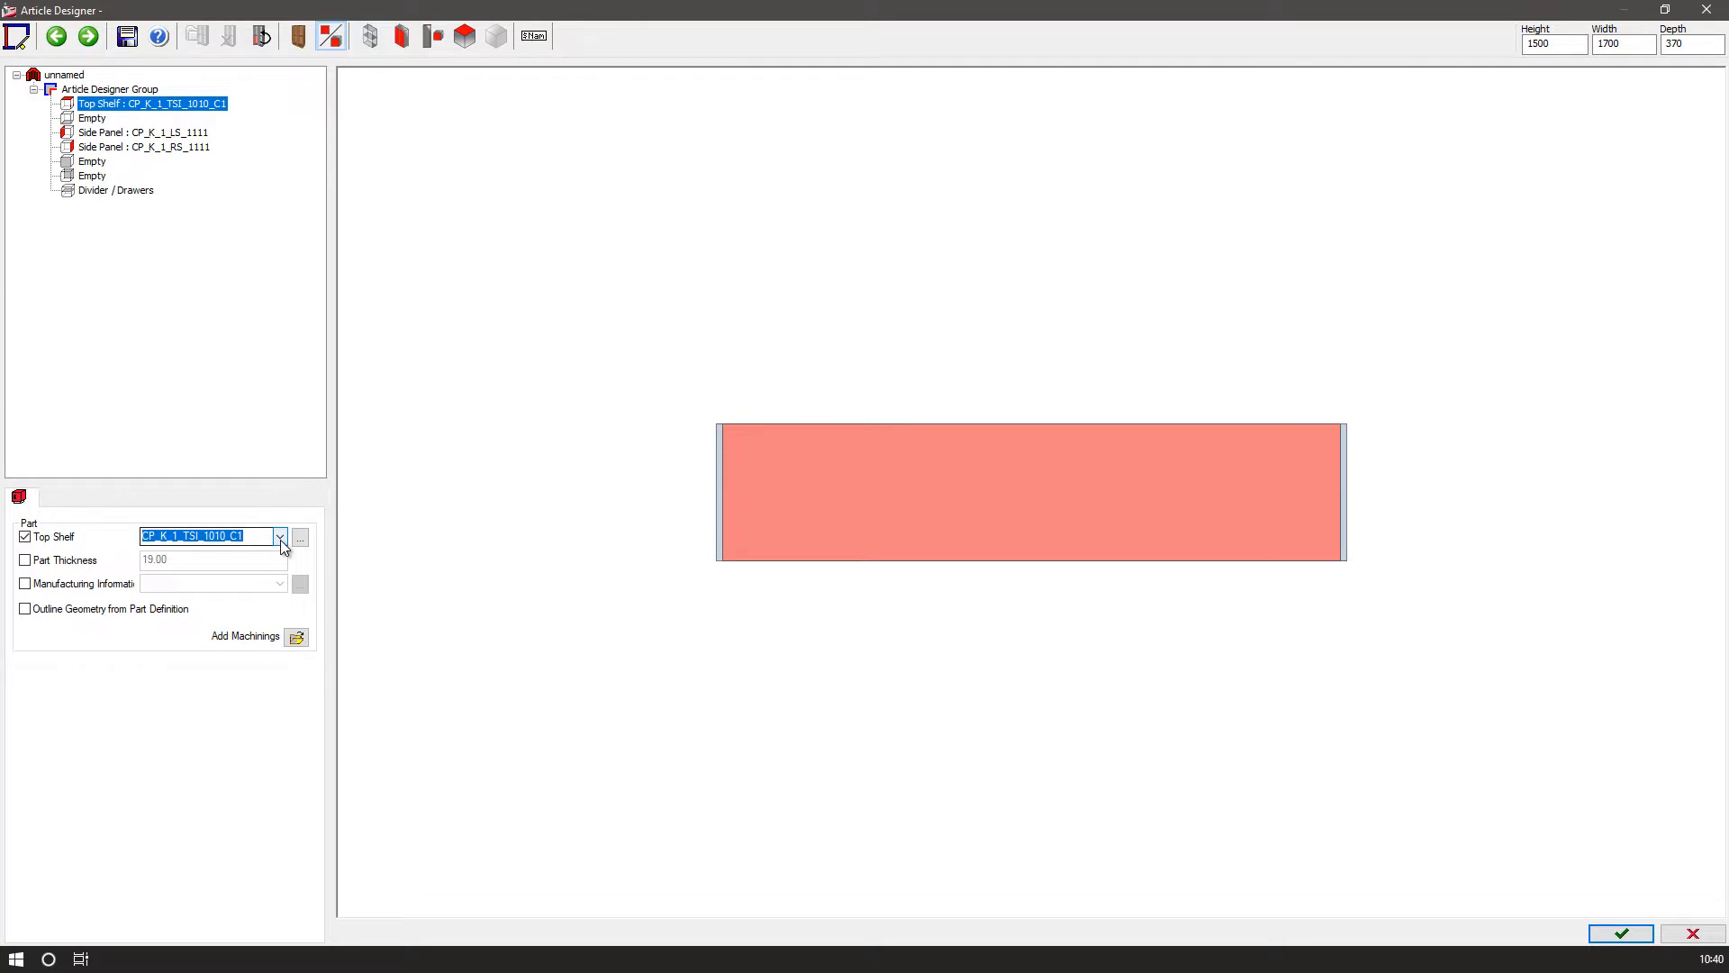
click(280, 538)
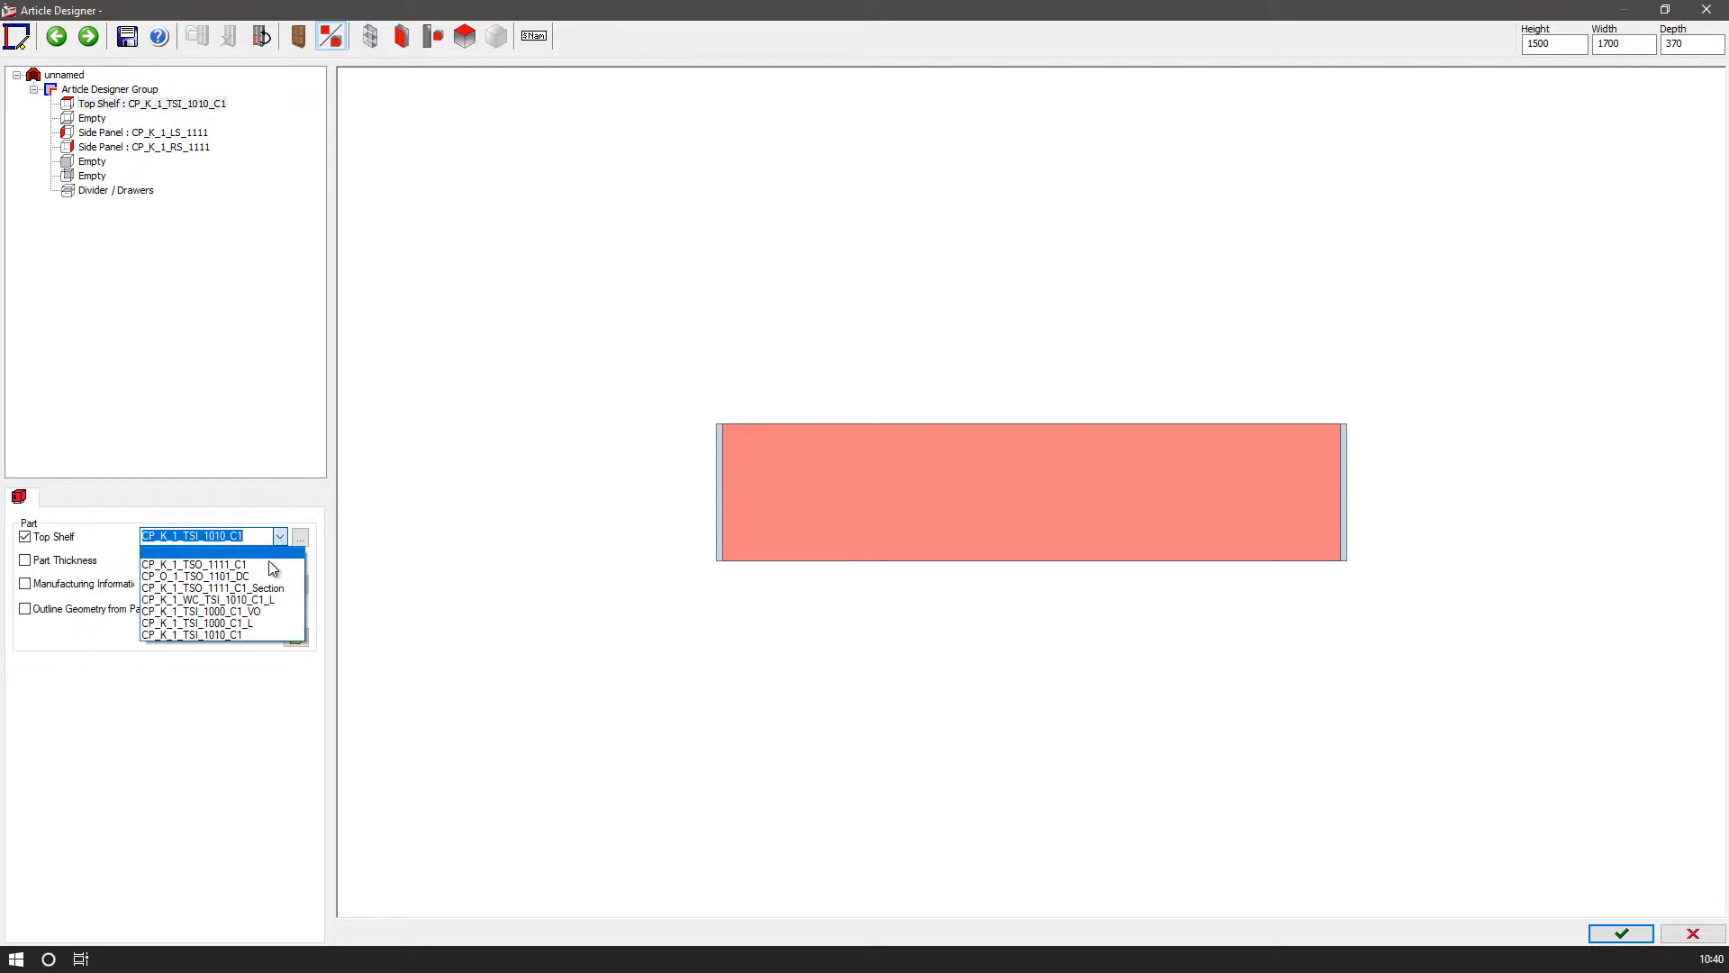
click(266, 564)
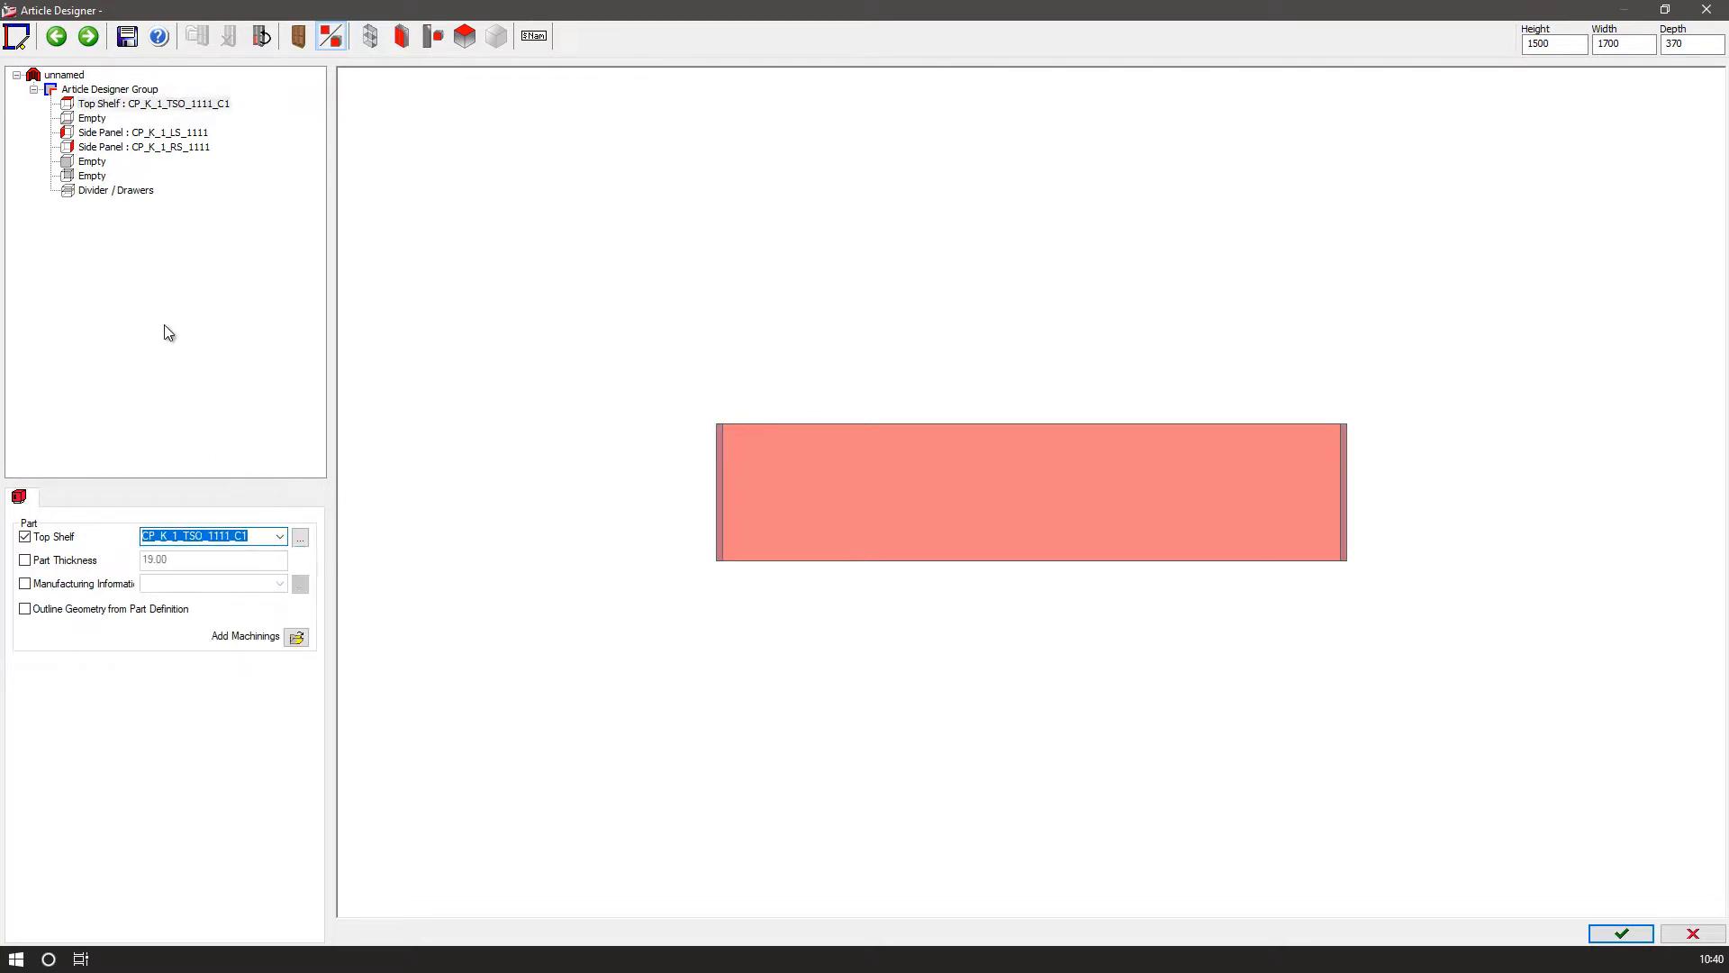
Check the left and right side panel settings.
click(109, 133)
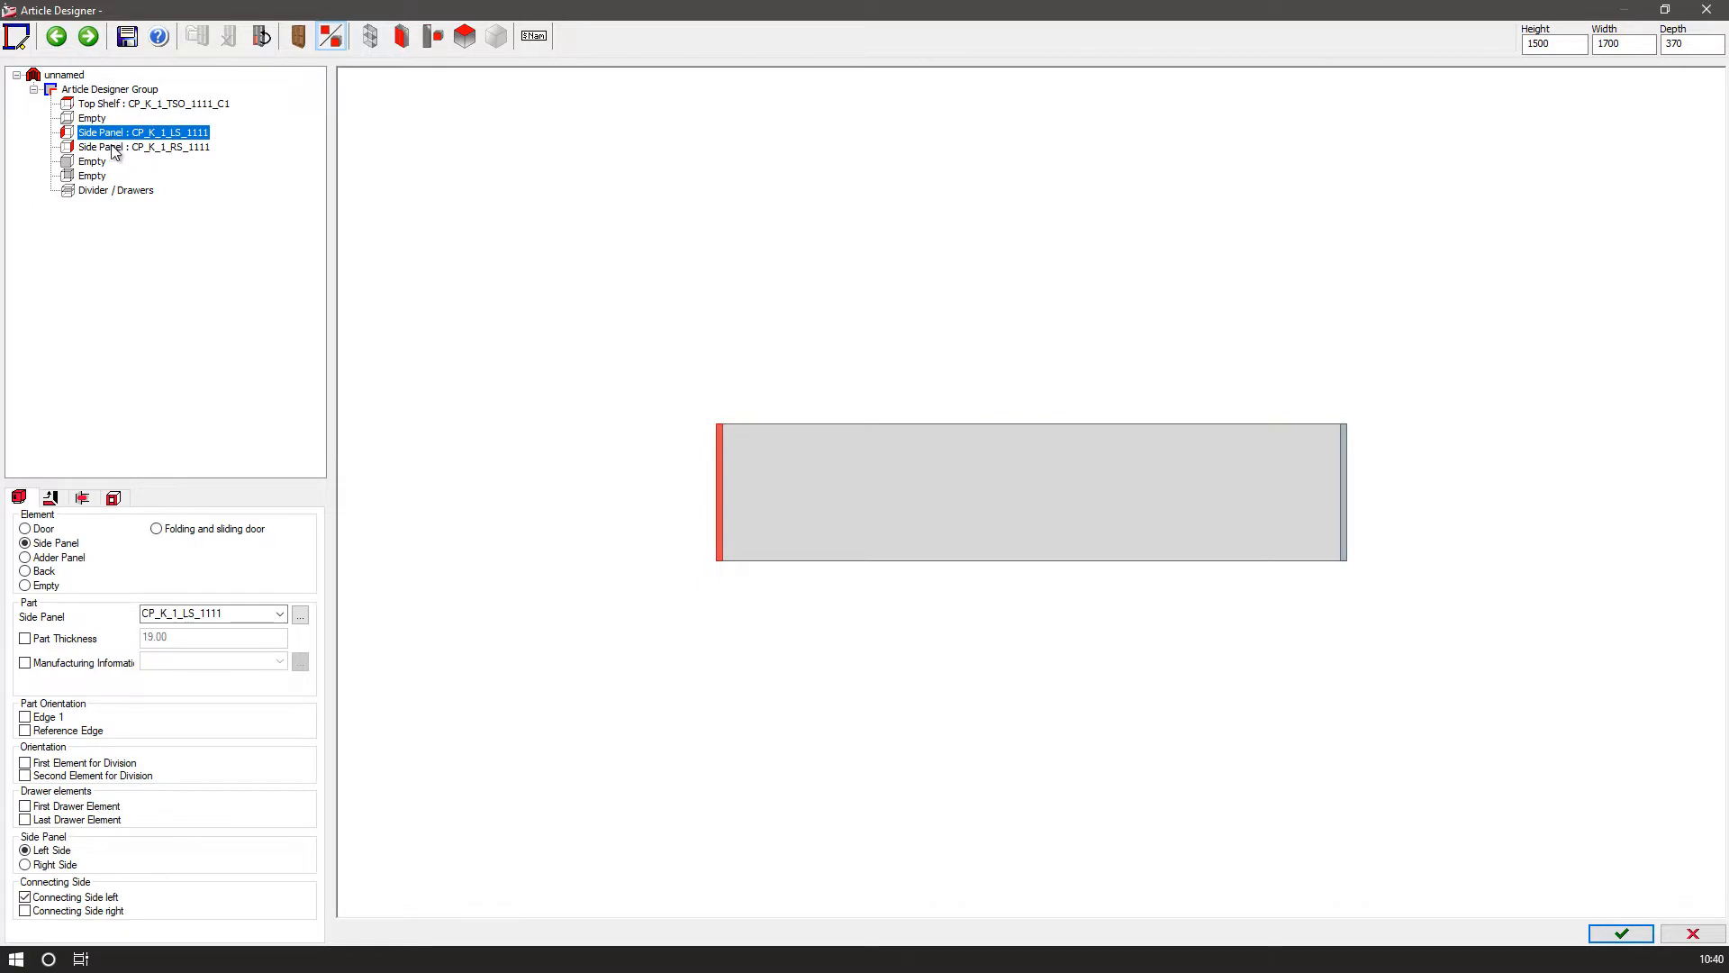
click(114, 148)
click(115, 134)
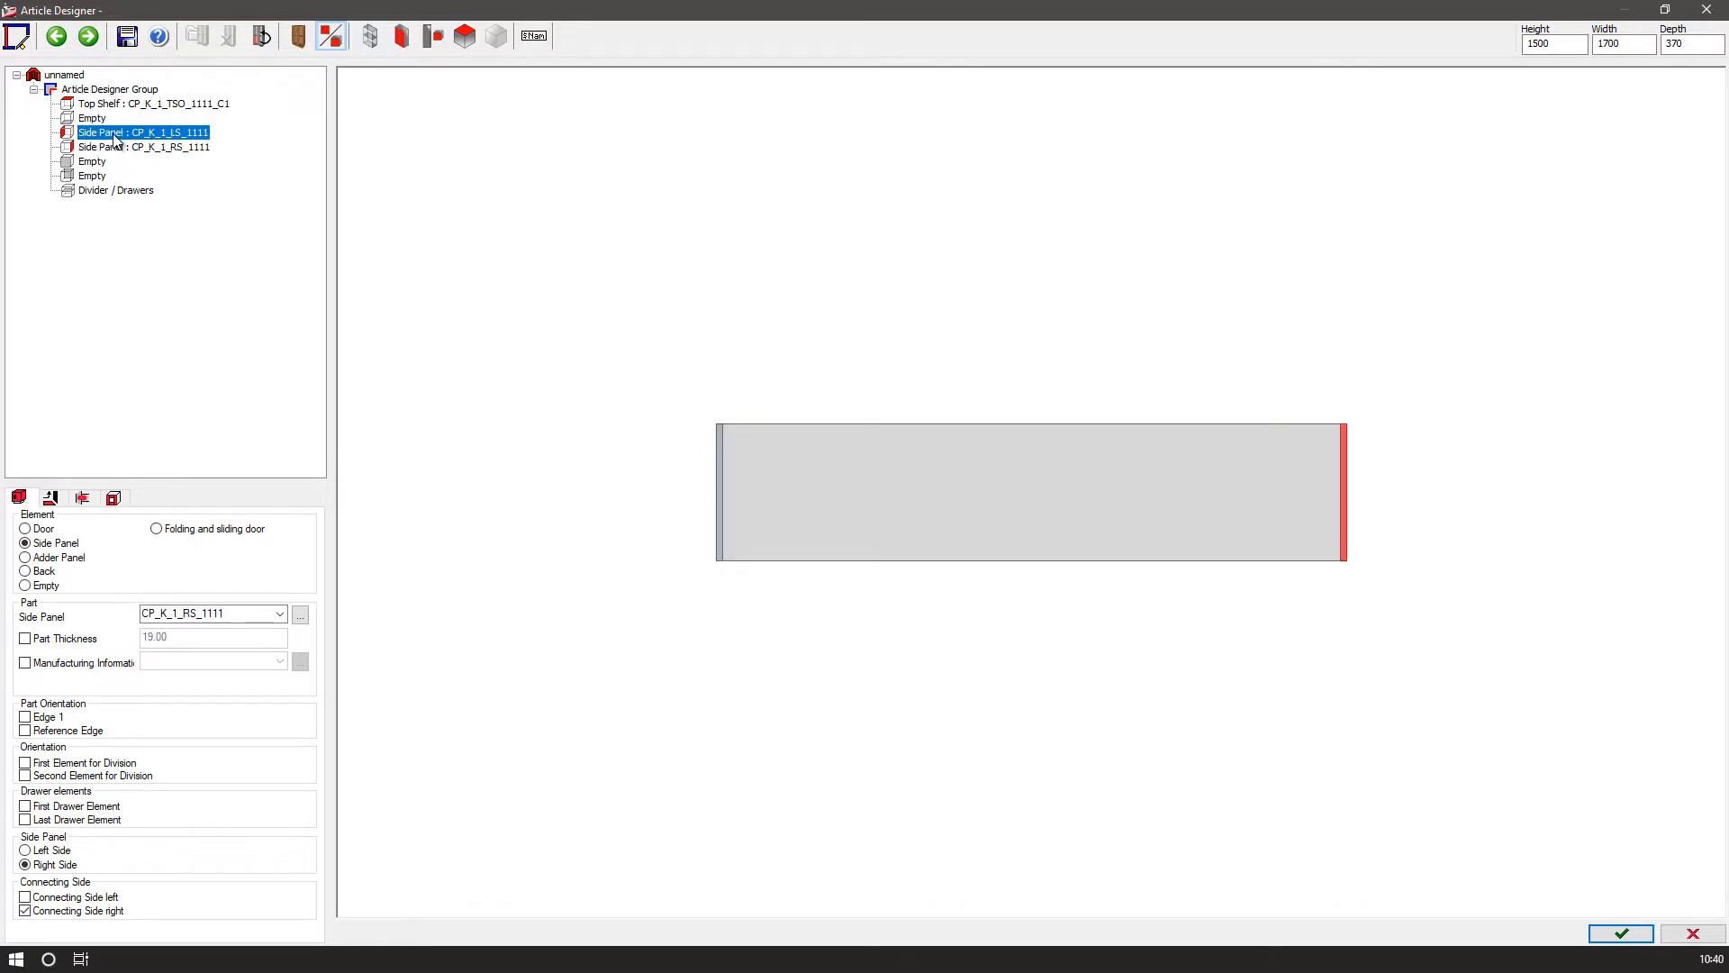
Divide the carcass into shelf zones with a first linear division of 733mm:1.
click(99, 192)
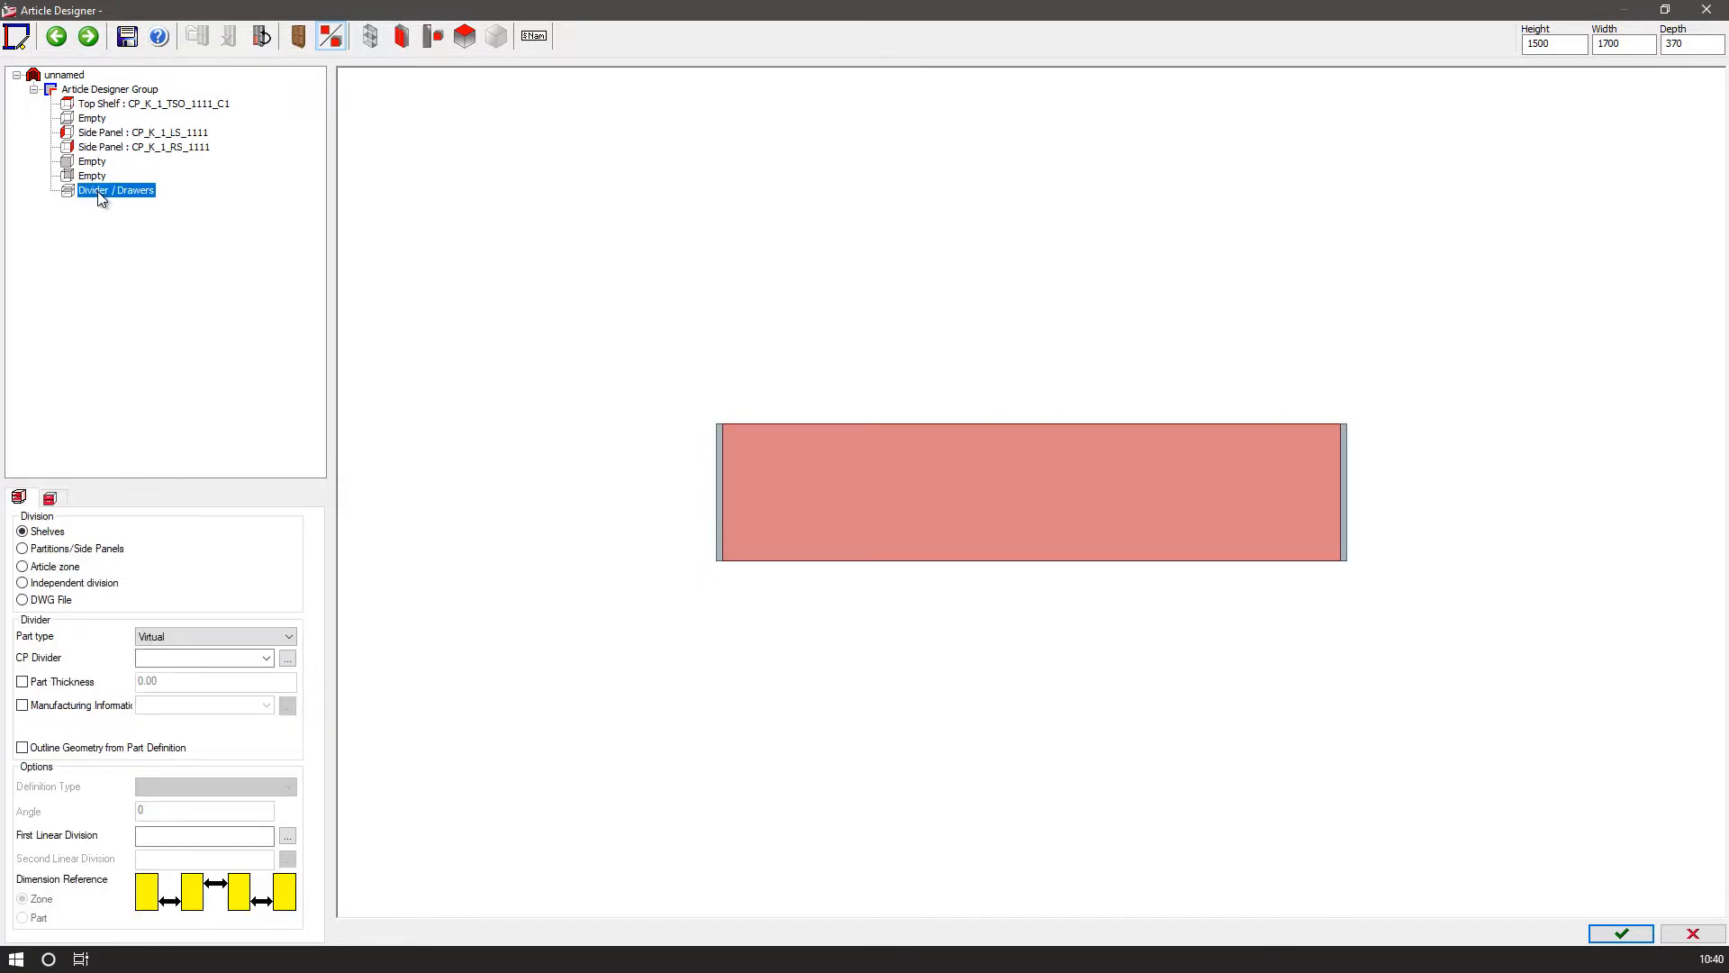
drag(988, 486, 926, 159)
drag(1023, 475, 992, 472)
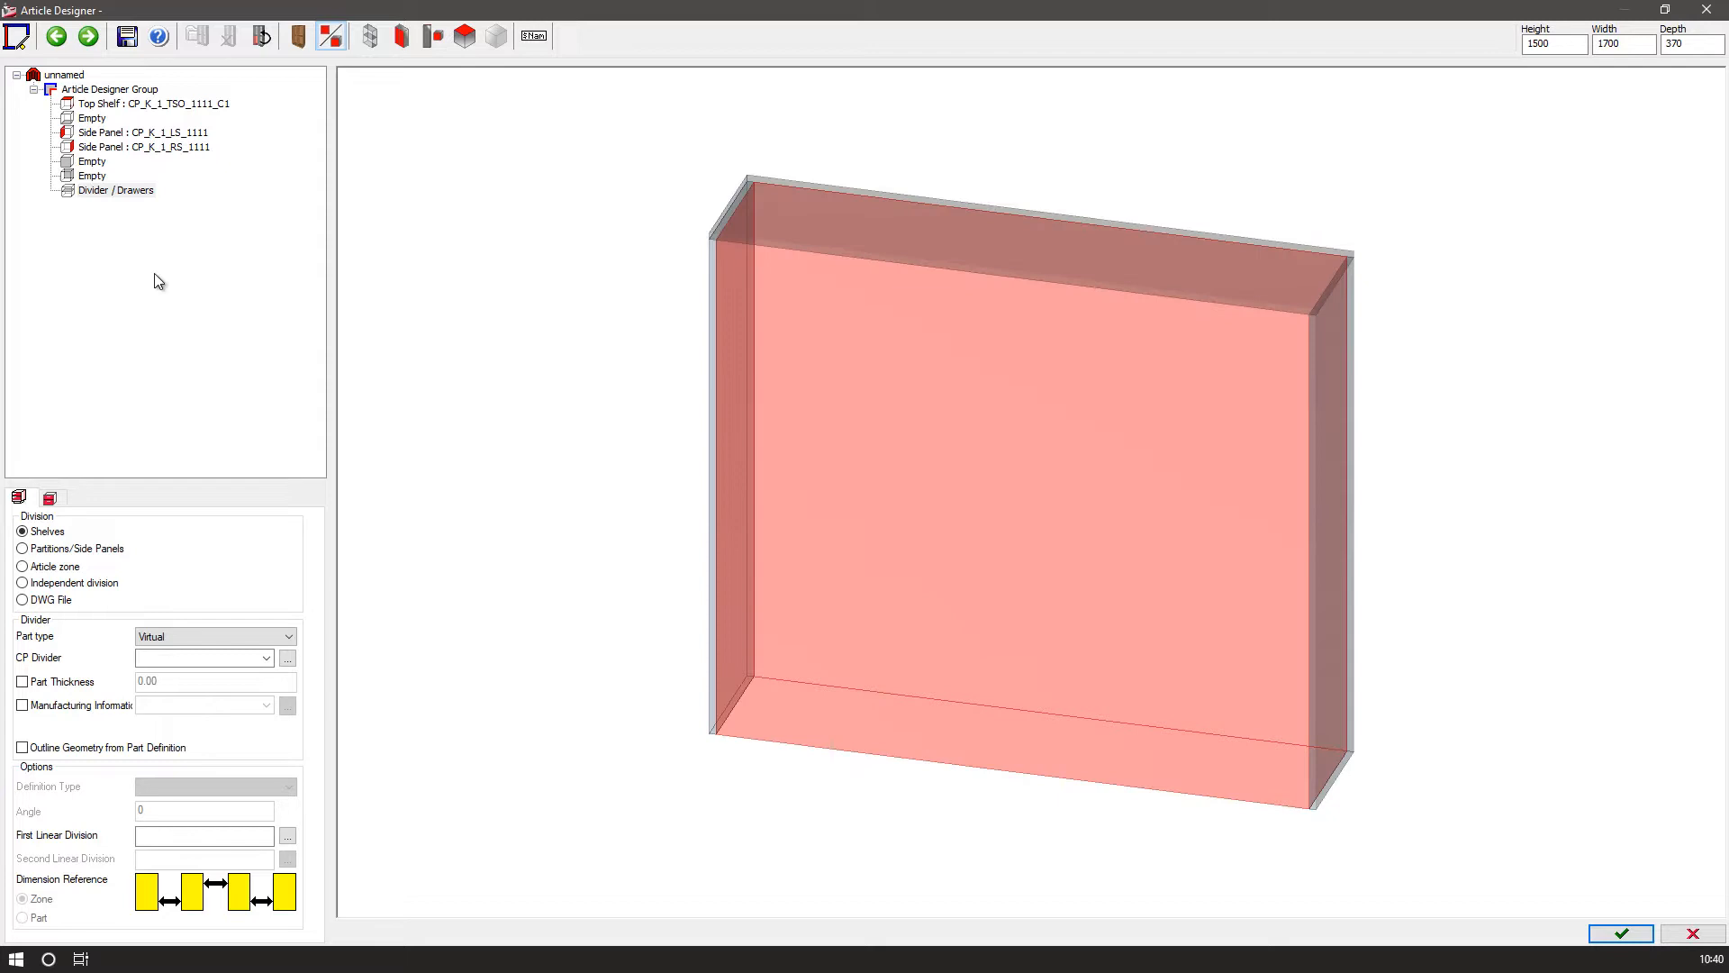
click(153, 836)
click(447, 463)
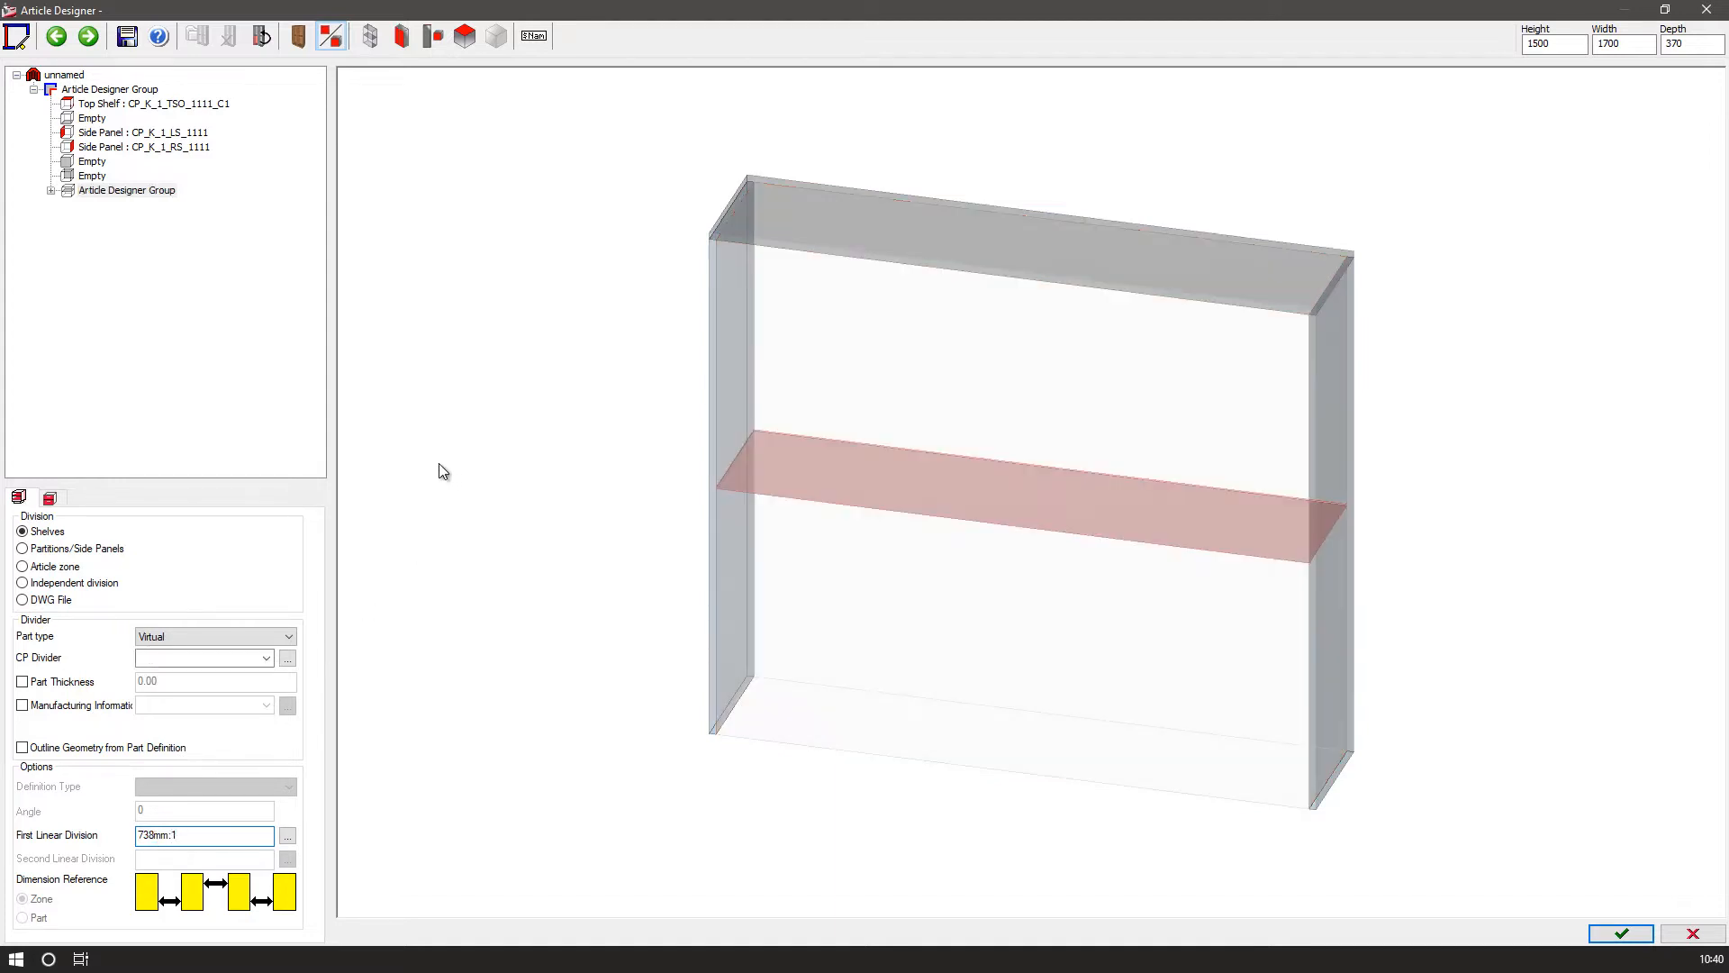
Add a back panel to the upper zone and set its part to CP_K_2_BPI_0000.
click(50, 191)
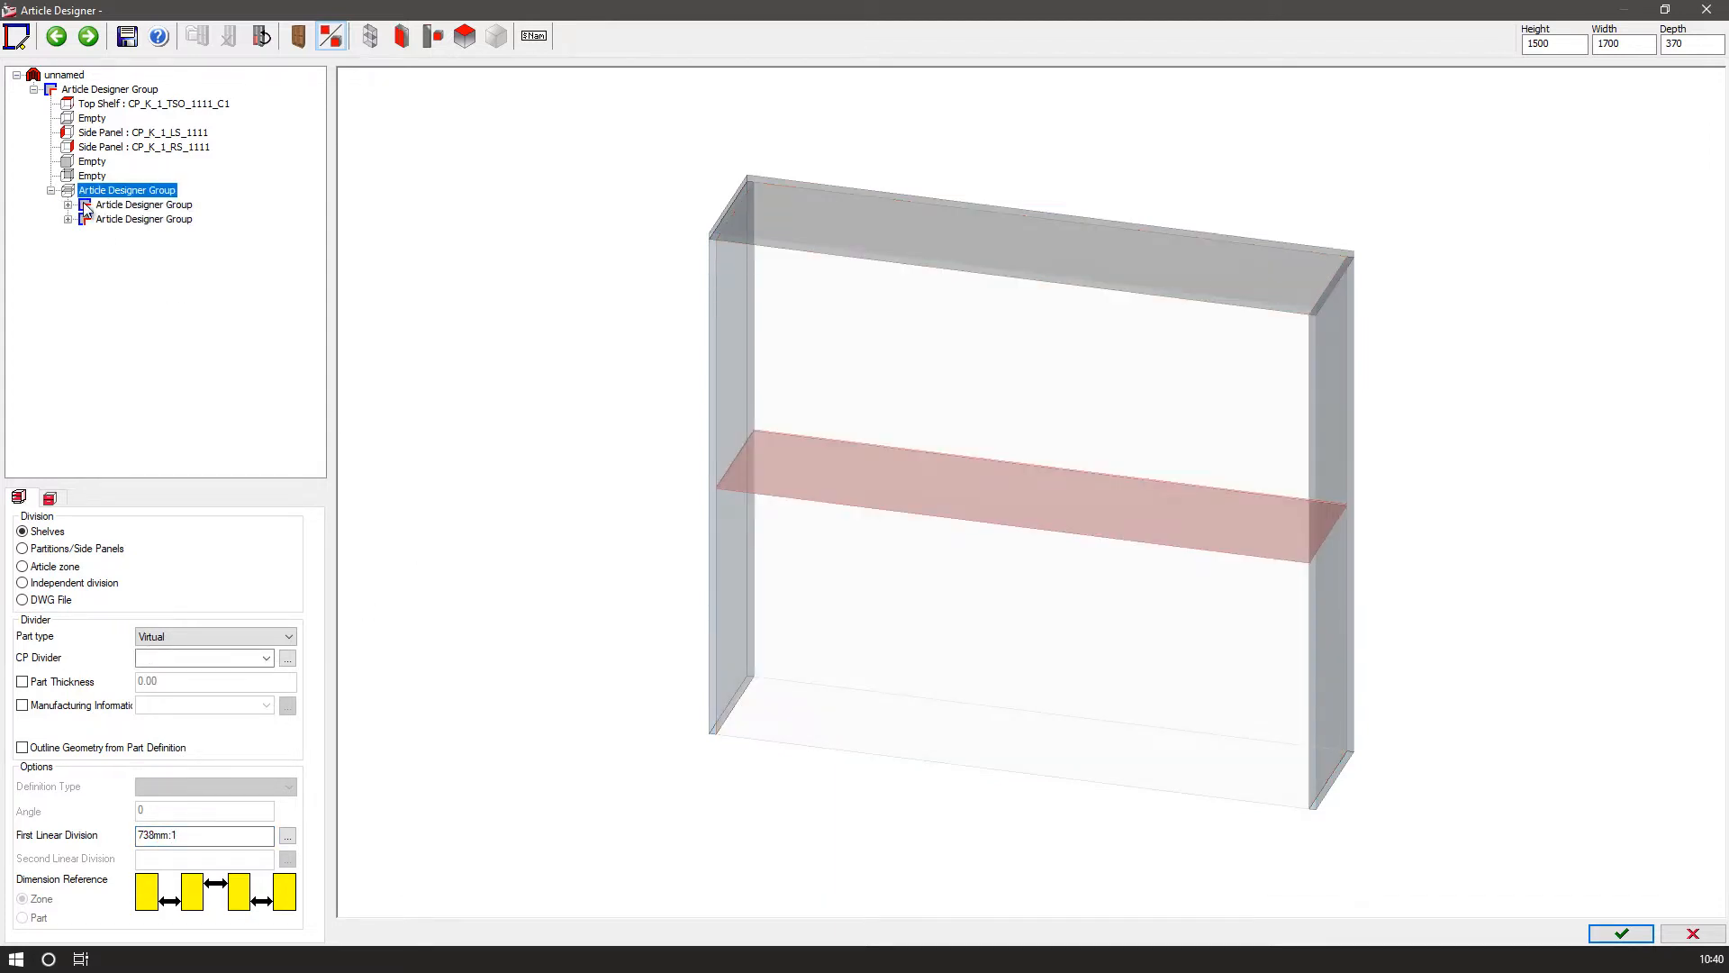
click(87, 205)
mouse_move(951, 404)
mouse_down()
mouse_move(1034, 486)
mouse_move(564, 463)
mouse_move(615, 470)
mouse_move(594, 469)
mouse_up()
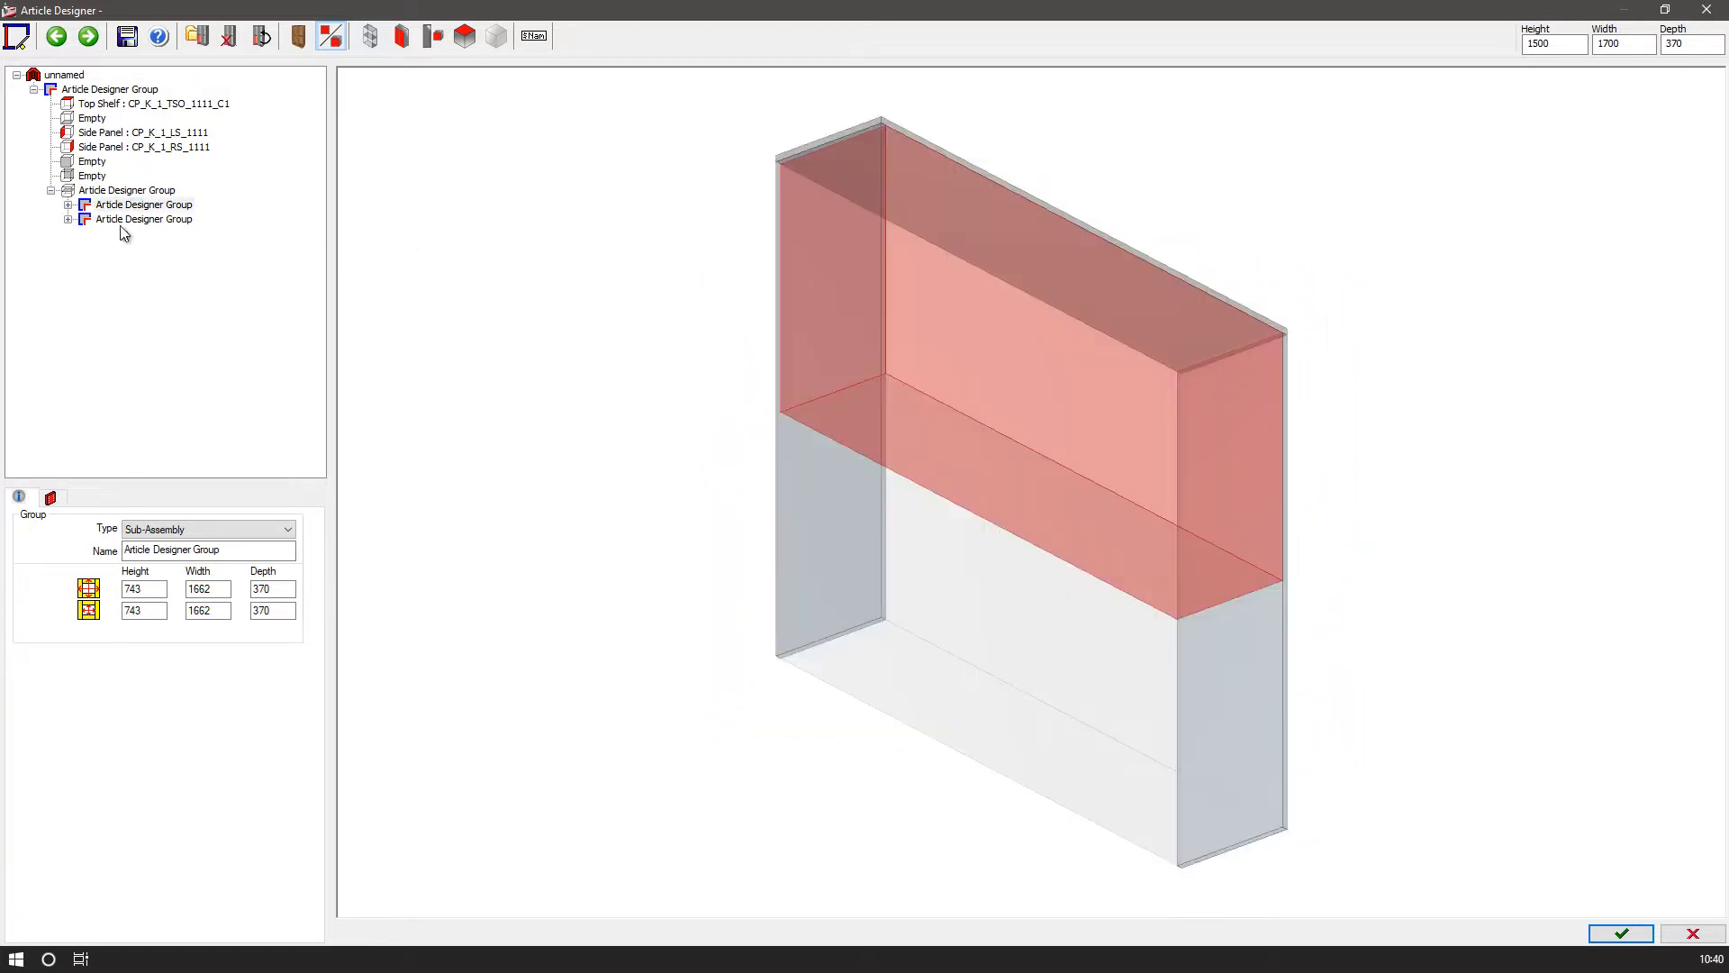
click(70, 206)
click(127, 292)
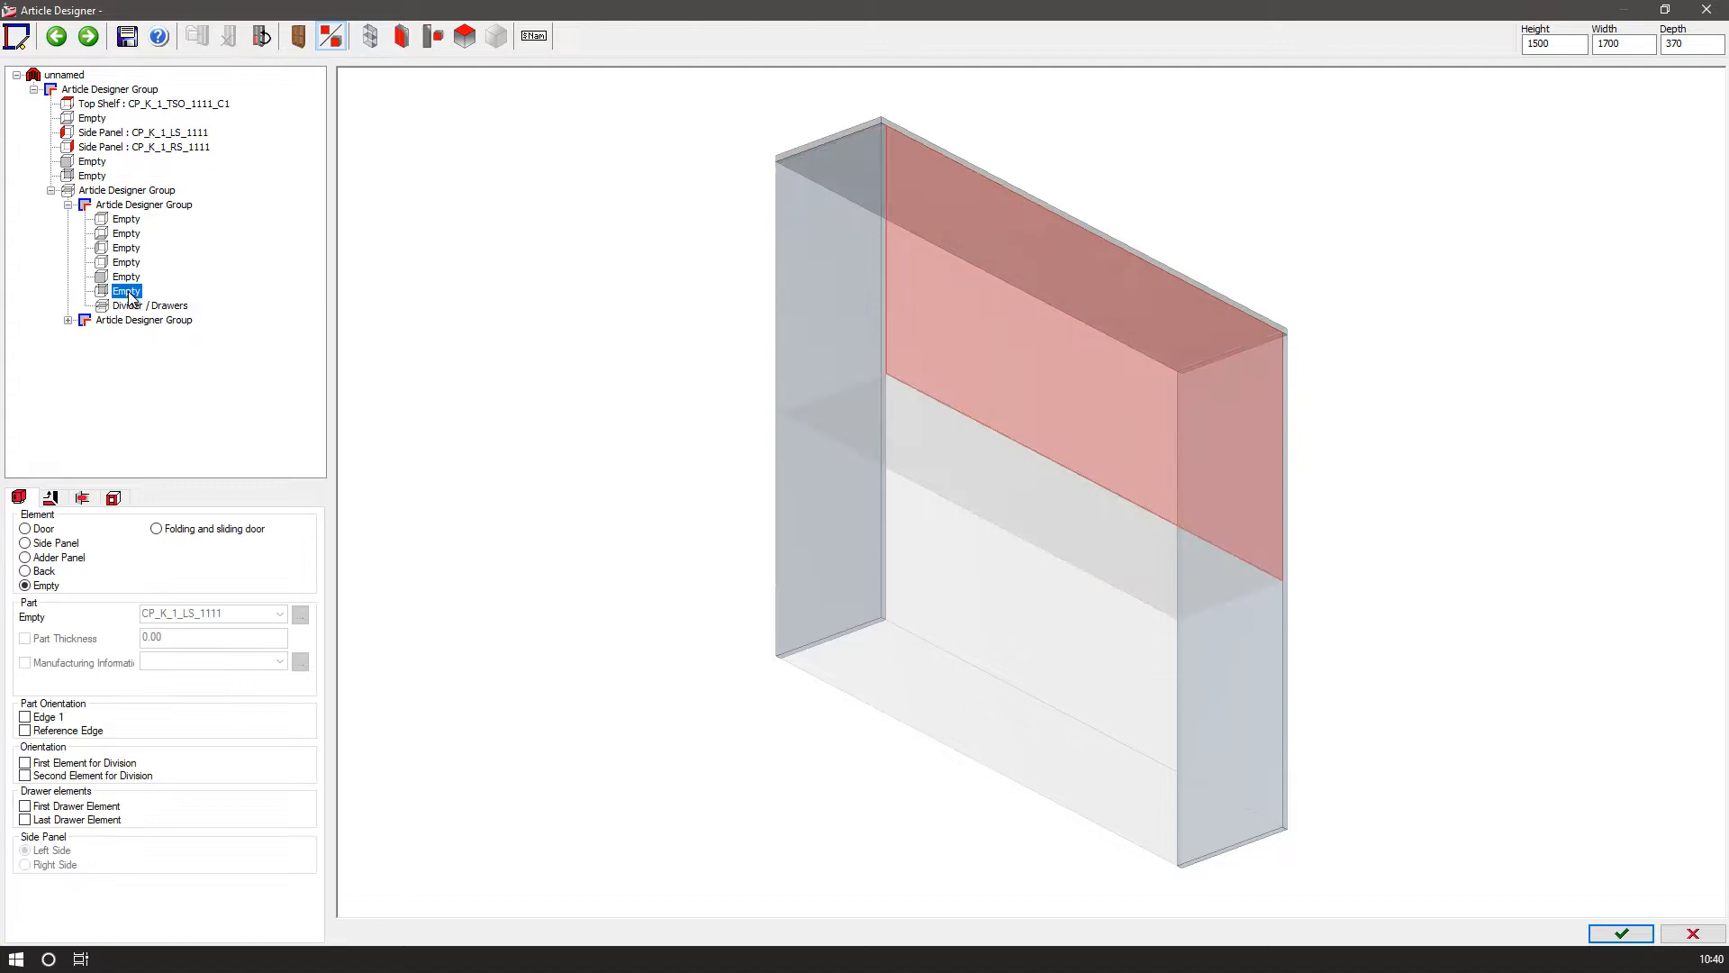
double_click(128, 293)
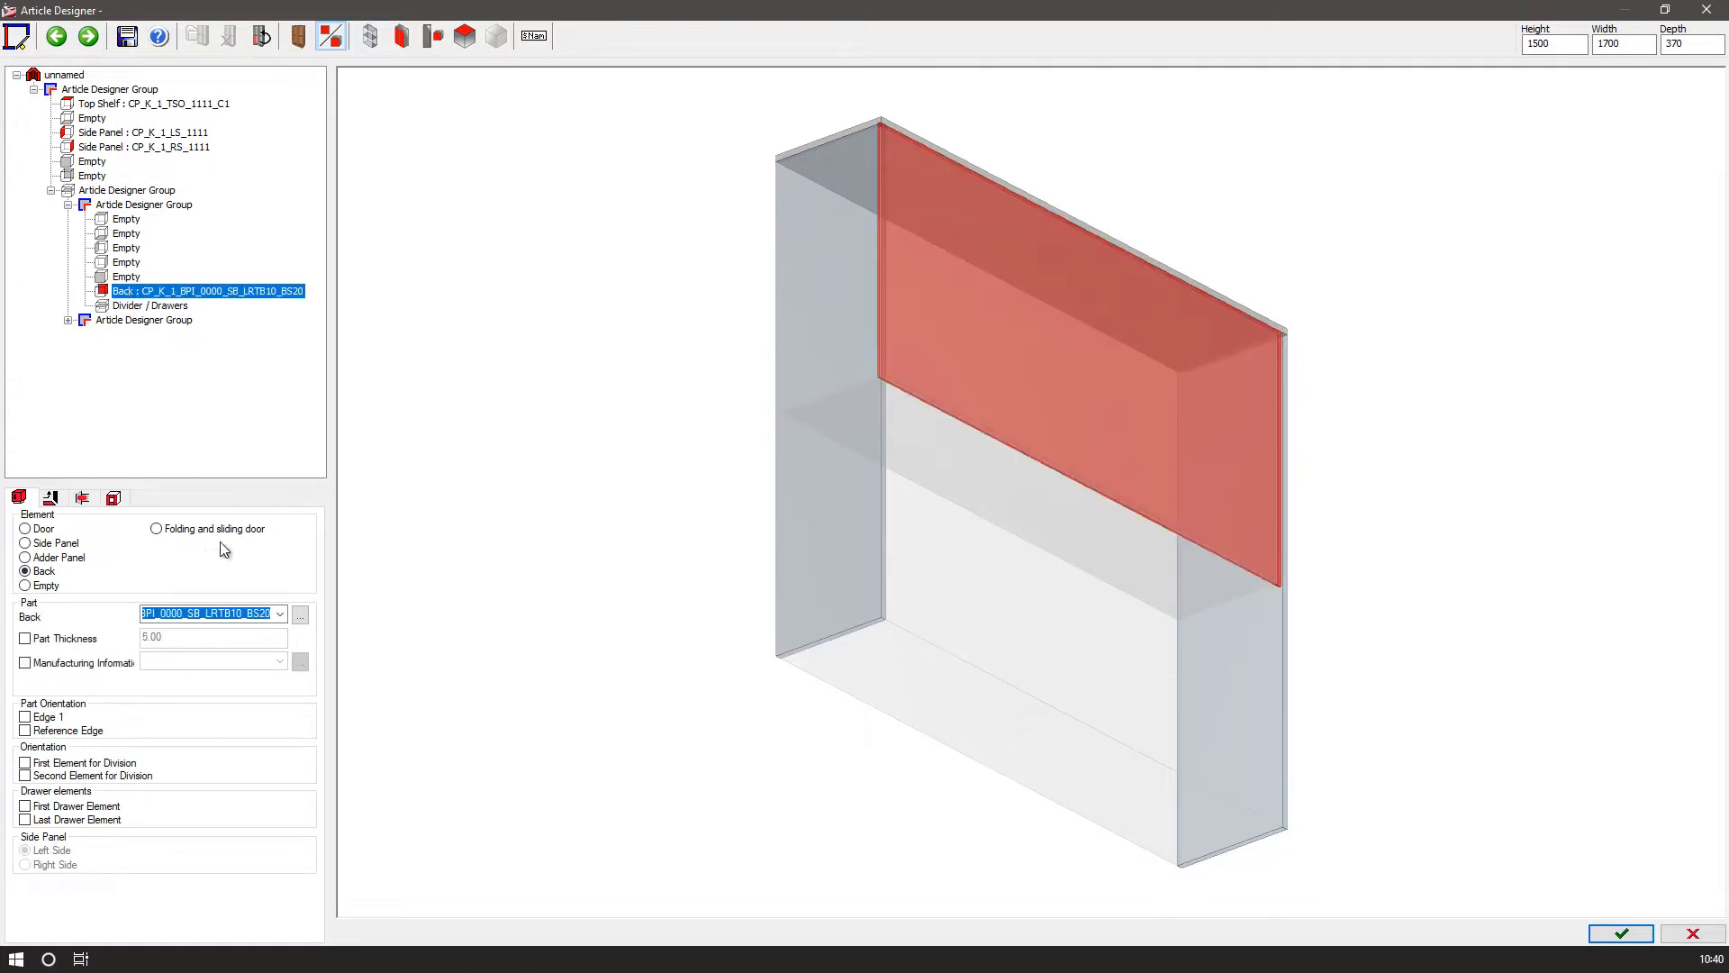
click(282, 613)
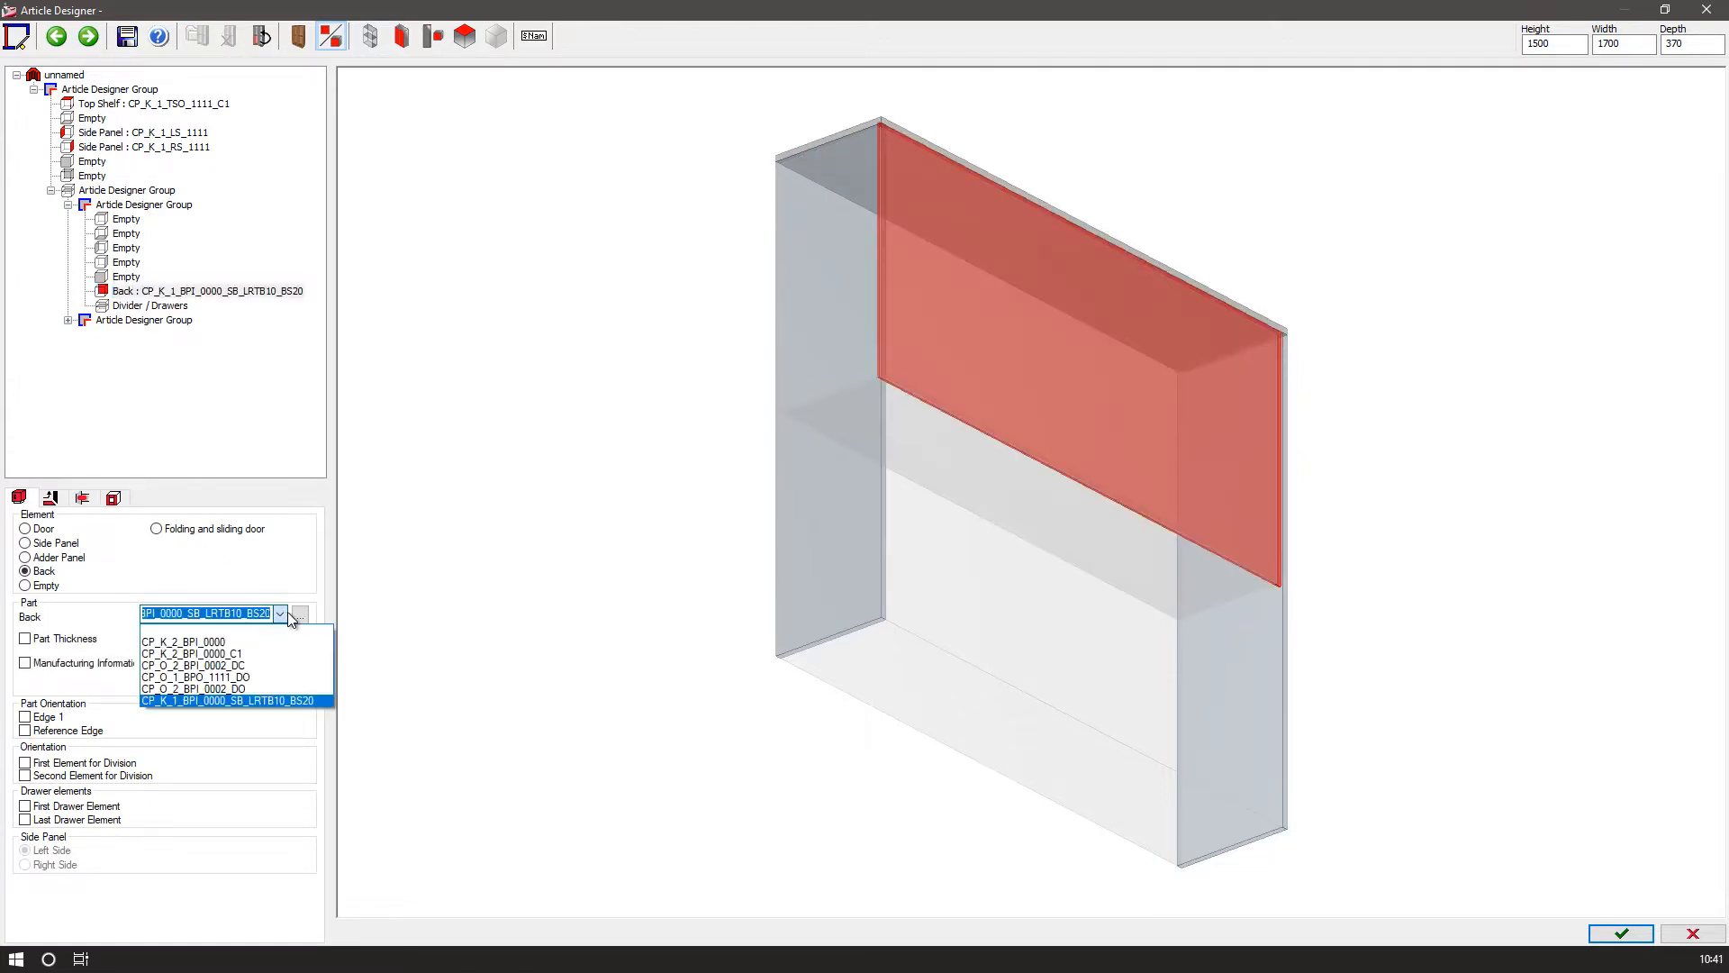
click(254, 643)
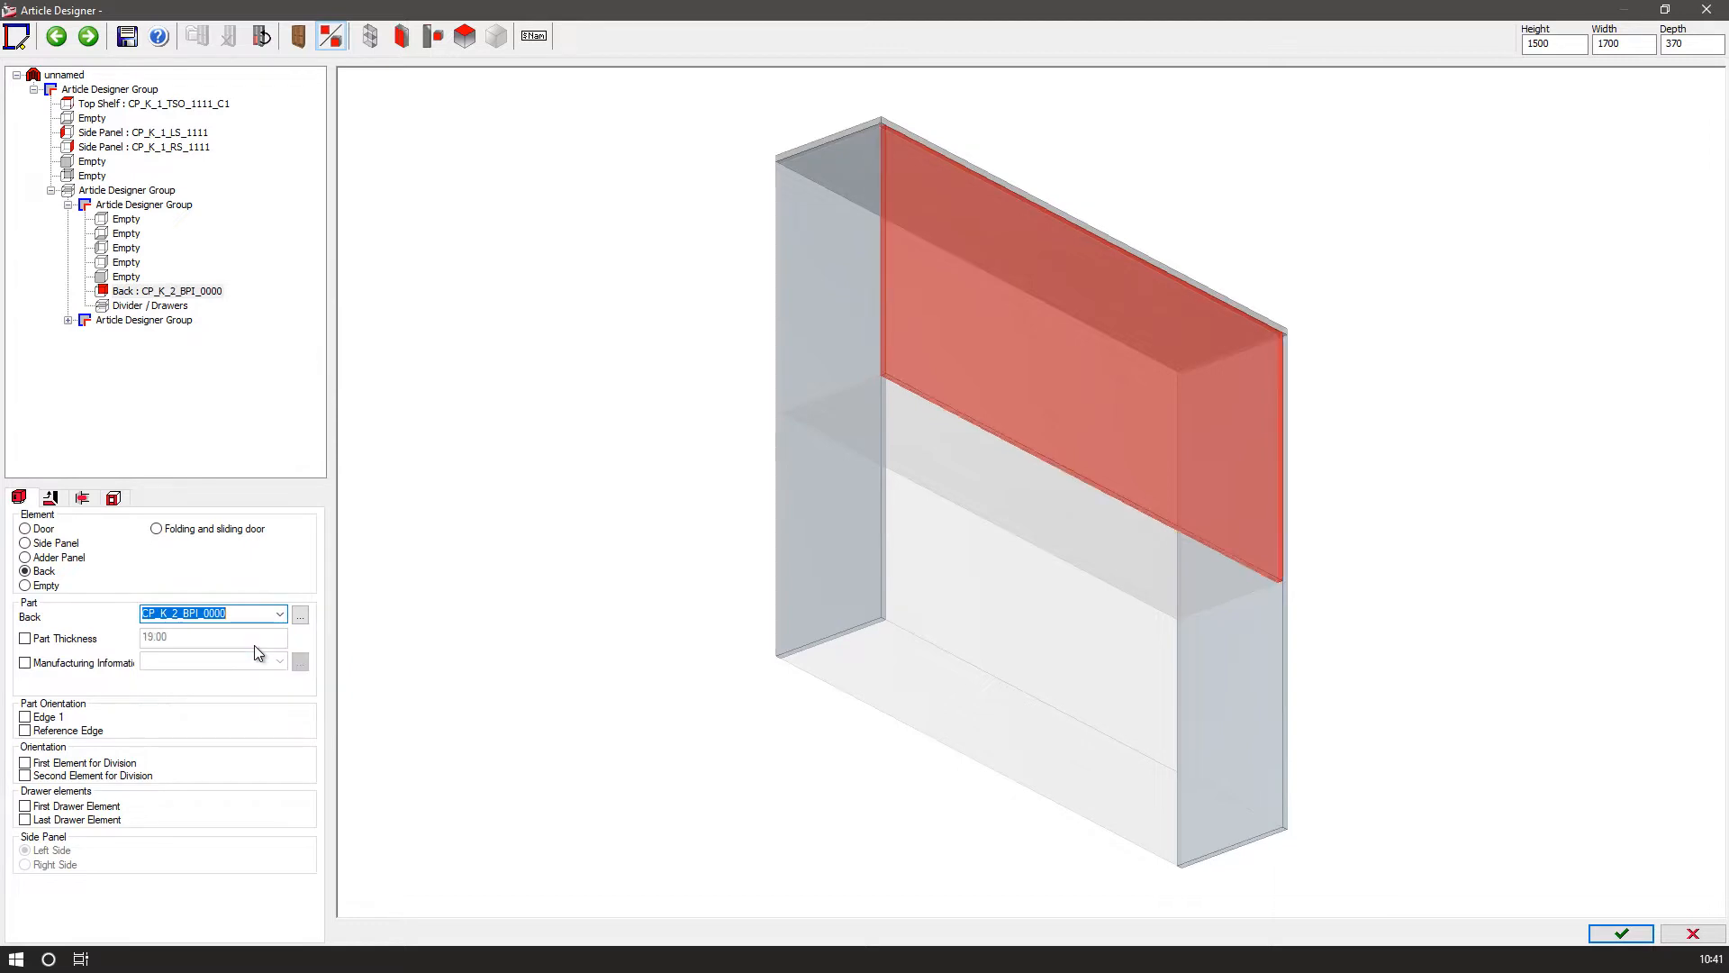
Set the back panel's inset to 150 mm.
click(51, 498)
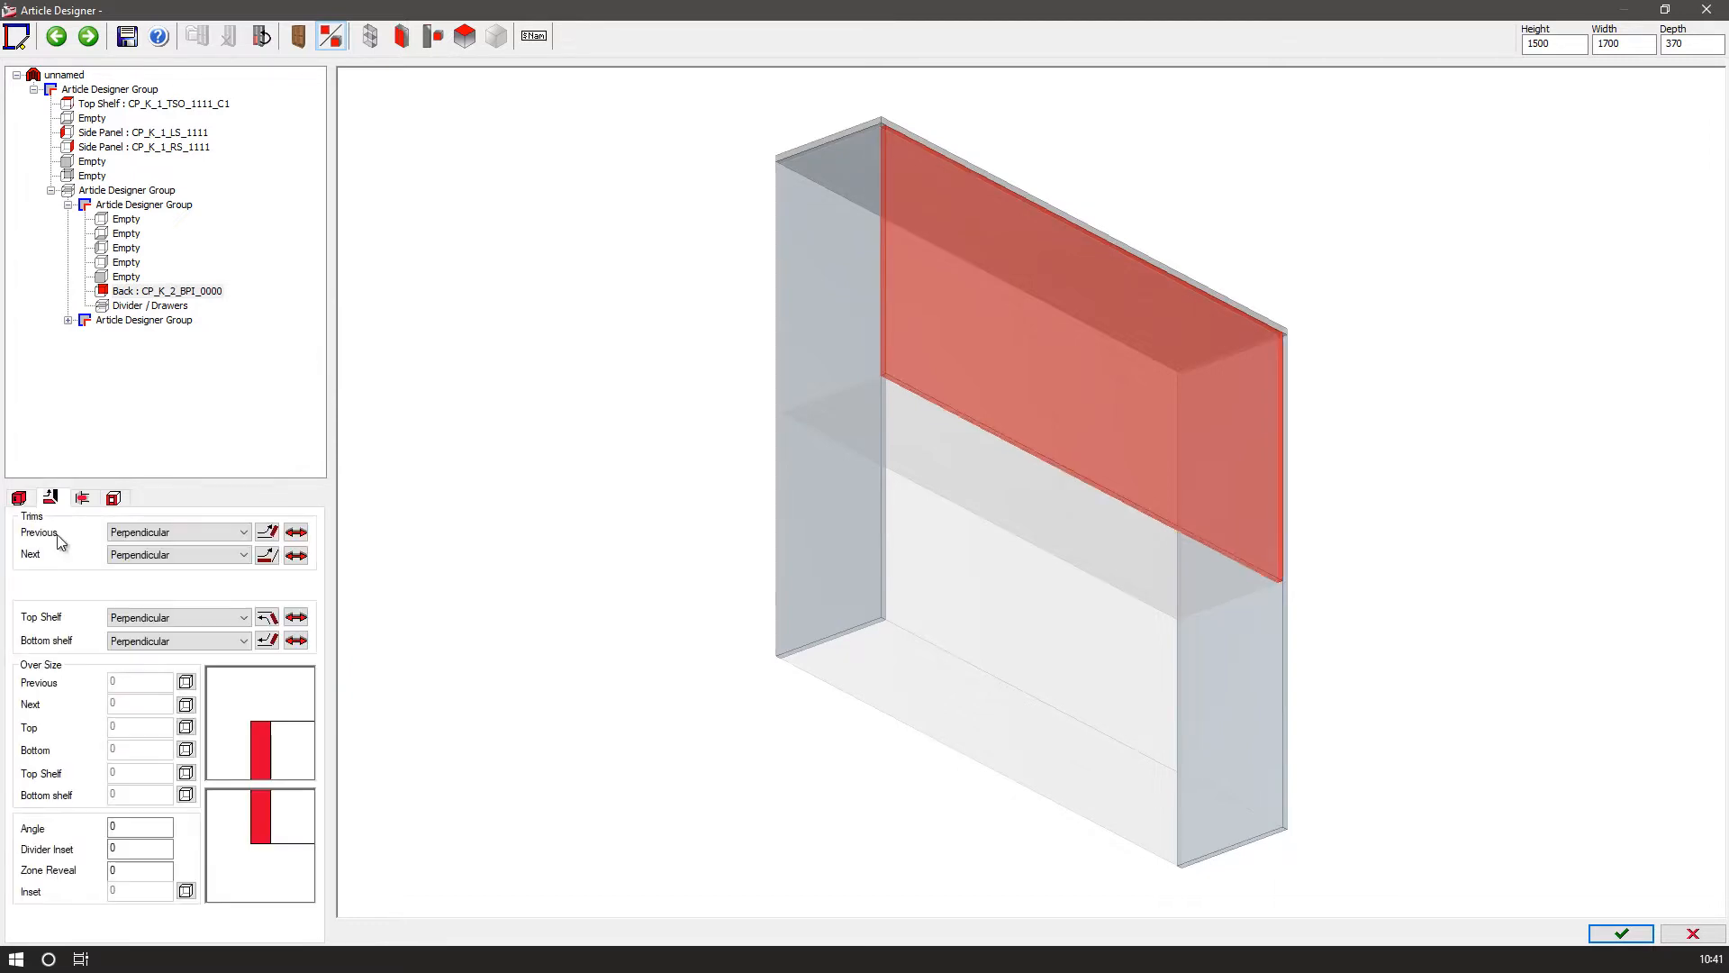
click(186, 891)
text(150)
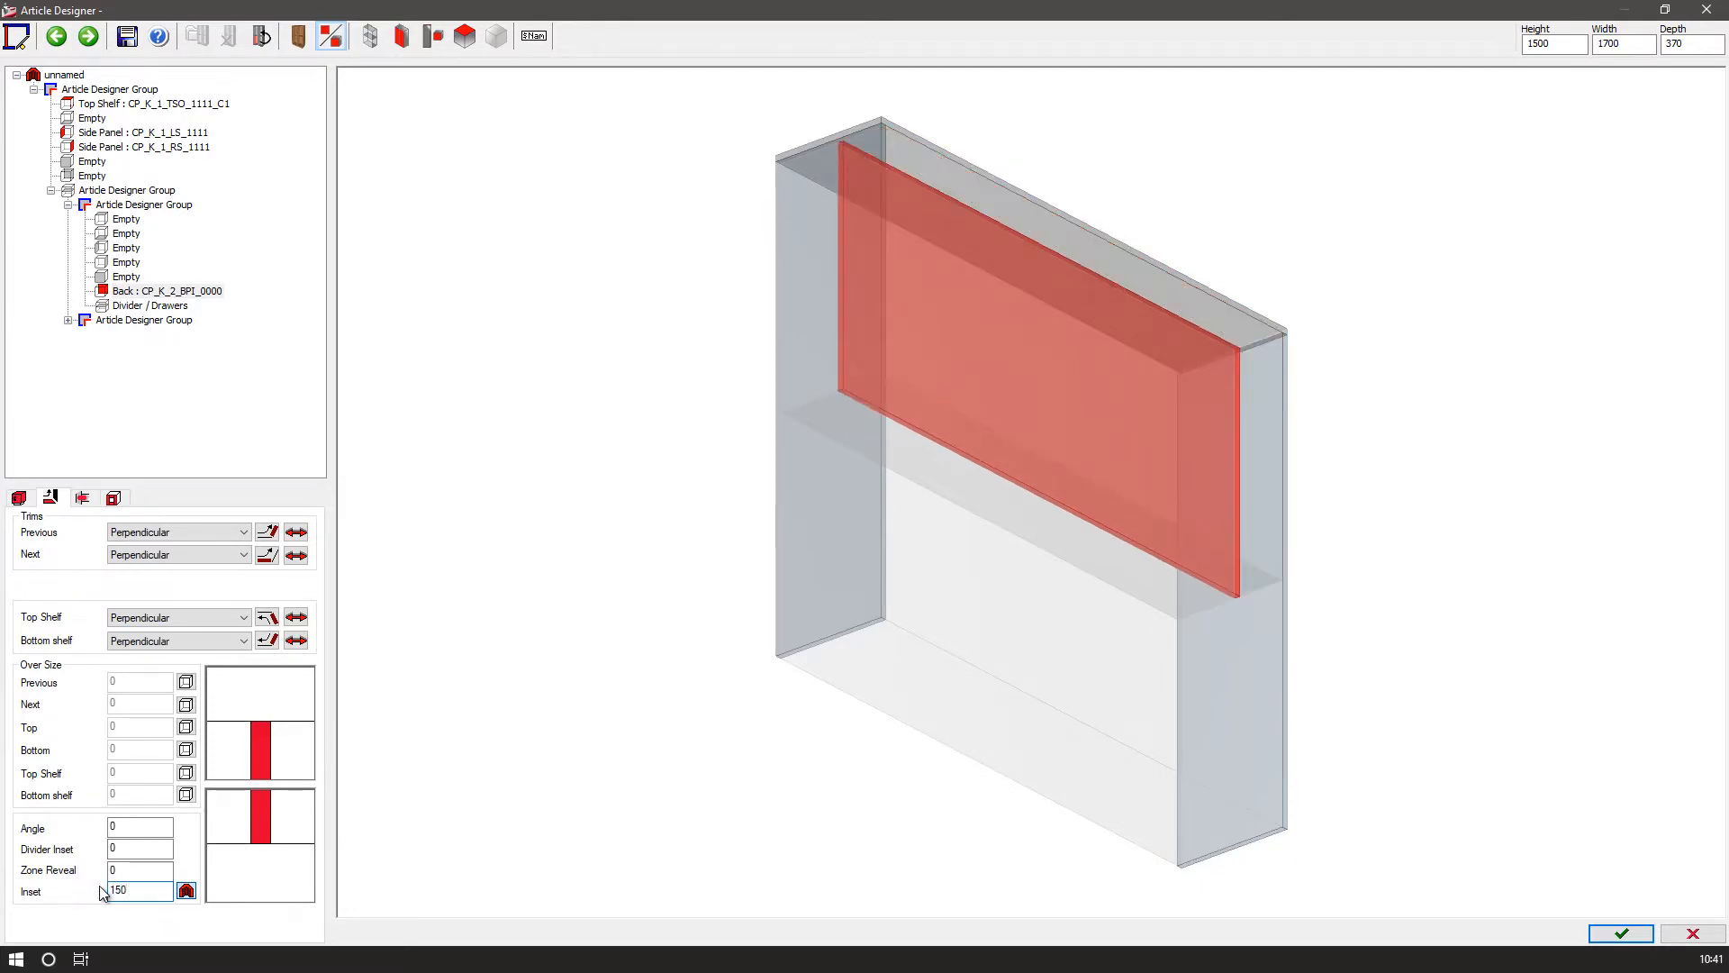
Save the article as Hutch_01 and return to the drawing.
click(1604, 943)
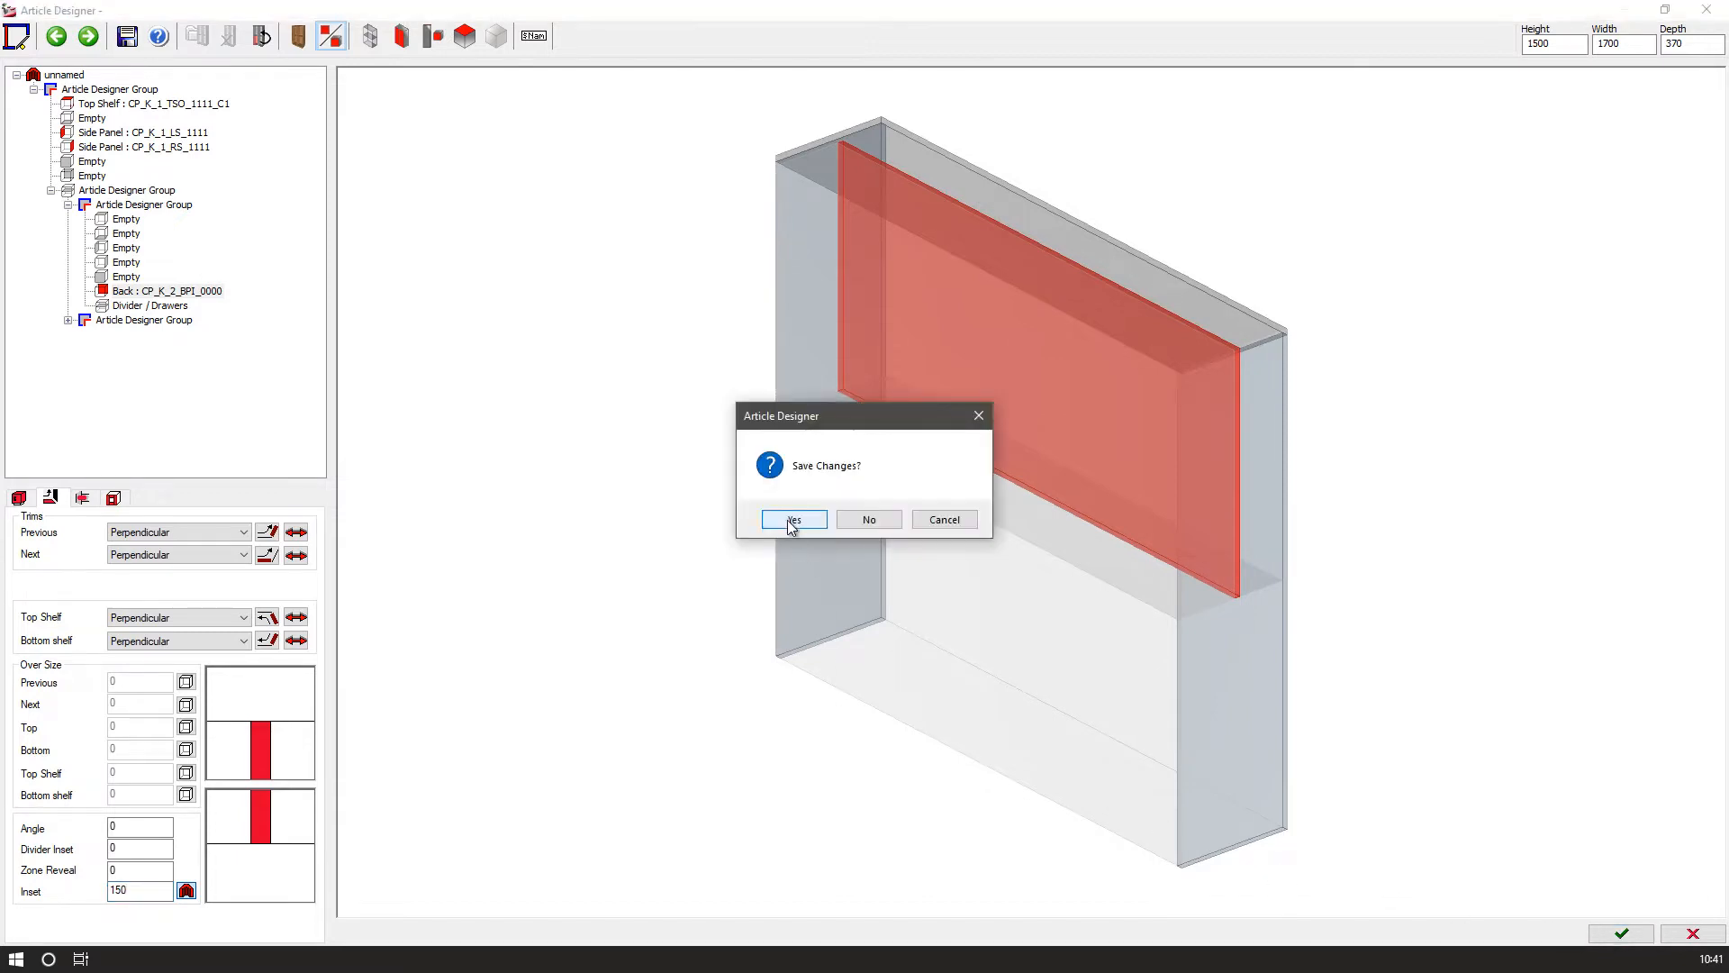
click(801, 524)
click(809, 524)
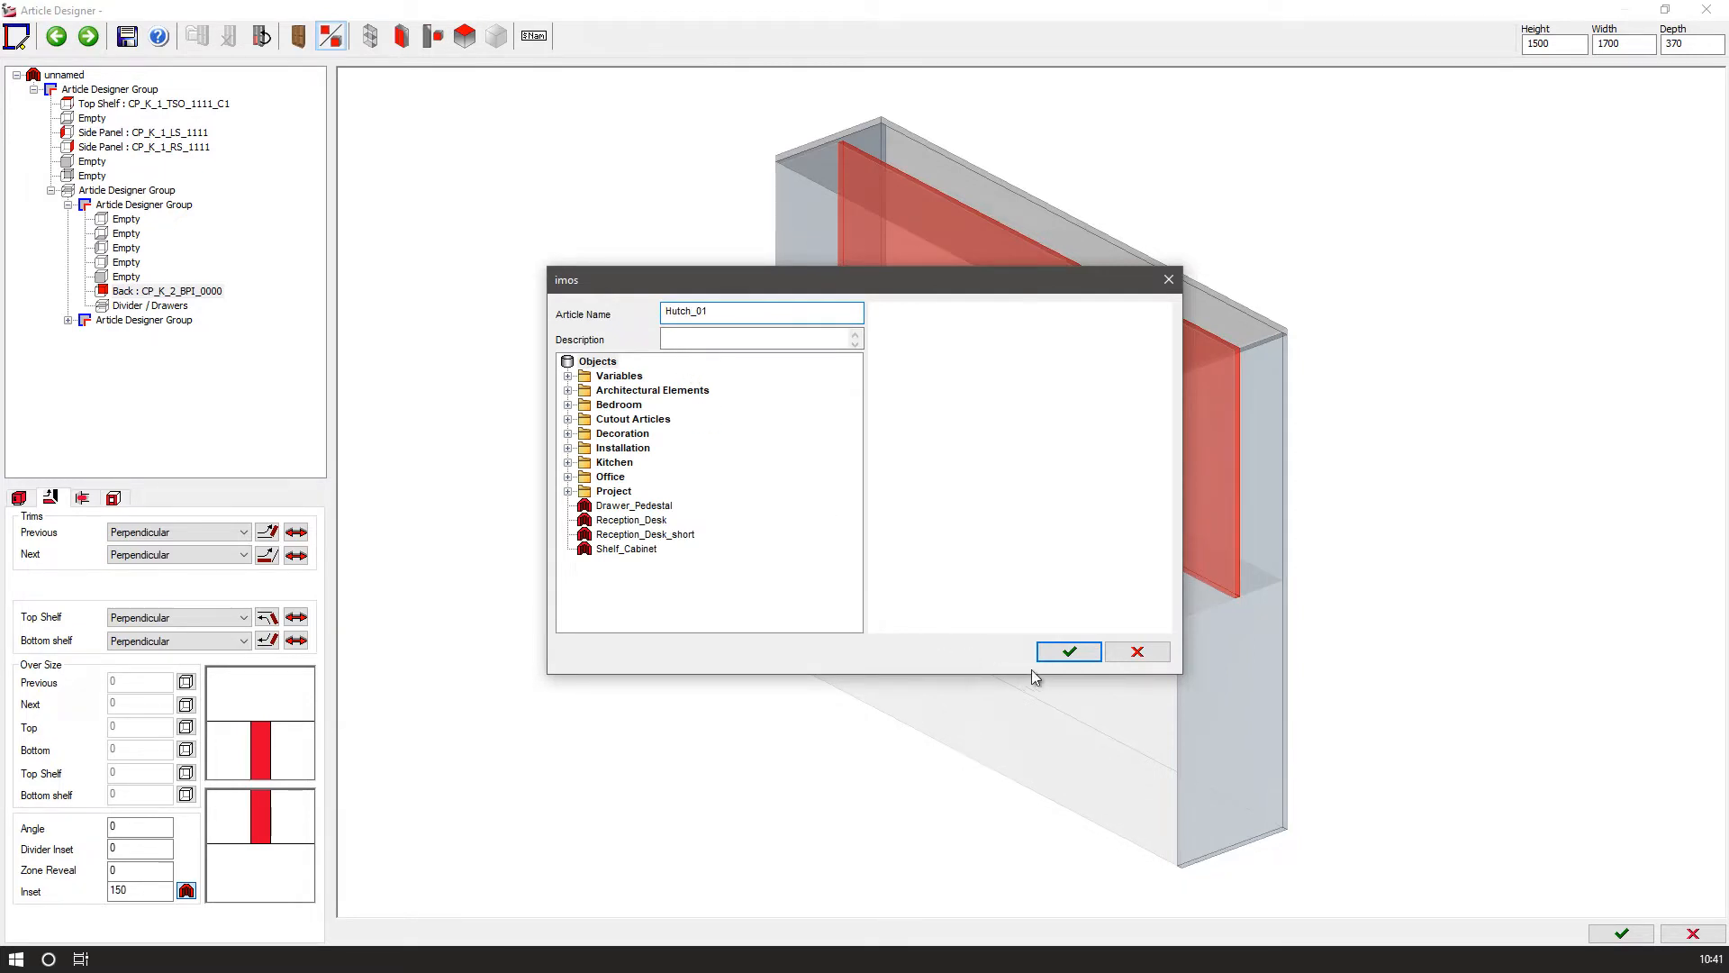
click(1059, 650)
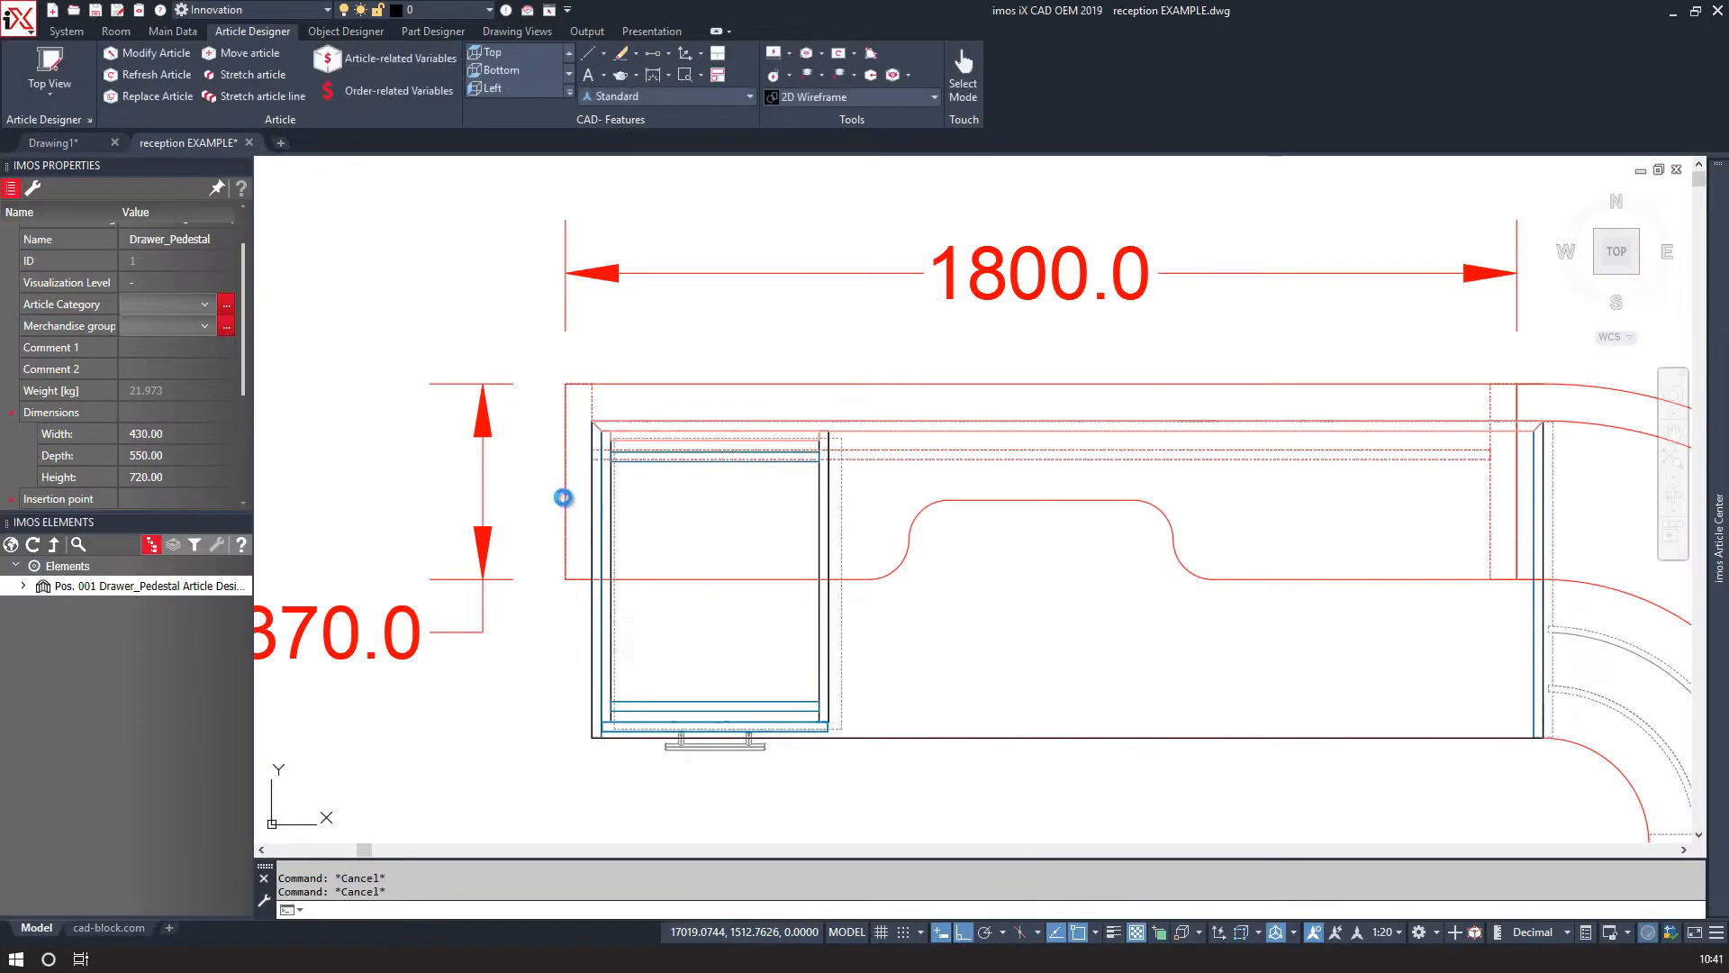
Move the Hutch_01 article onto the desk's rear left corner.
scroll(553, 492, down, 8)
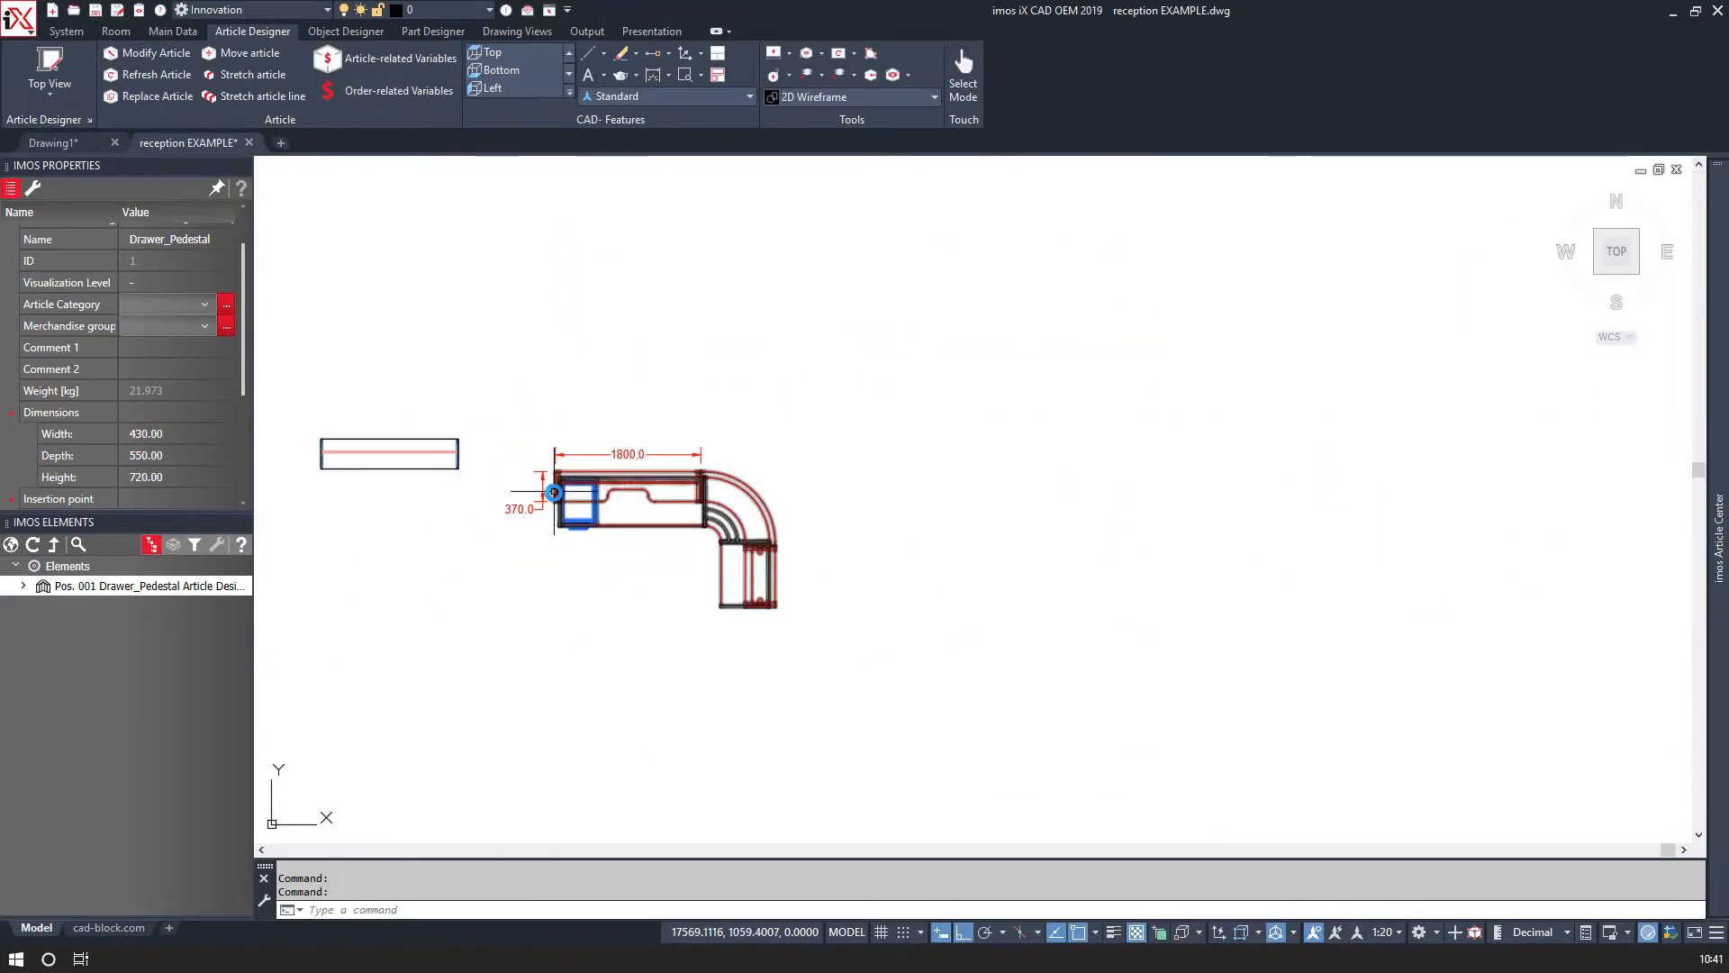
scroll(409, 463, up, 5)
click(623, 499)
click(502, 455)
scroll(502, 456, up, 5)
text(M)
key(Return)
scroll(546, 477, up, 4)
click(544, 544)
scroll(544, 544, down, 8)
scroll(1098, 613, up, 8)
click(1171, 445)
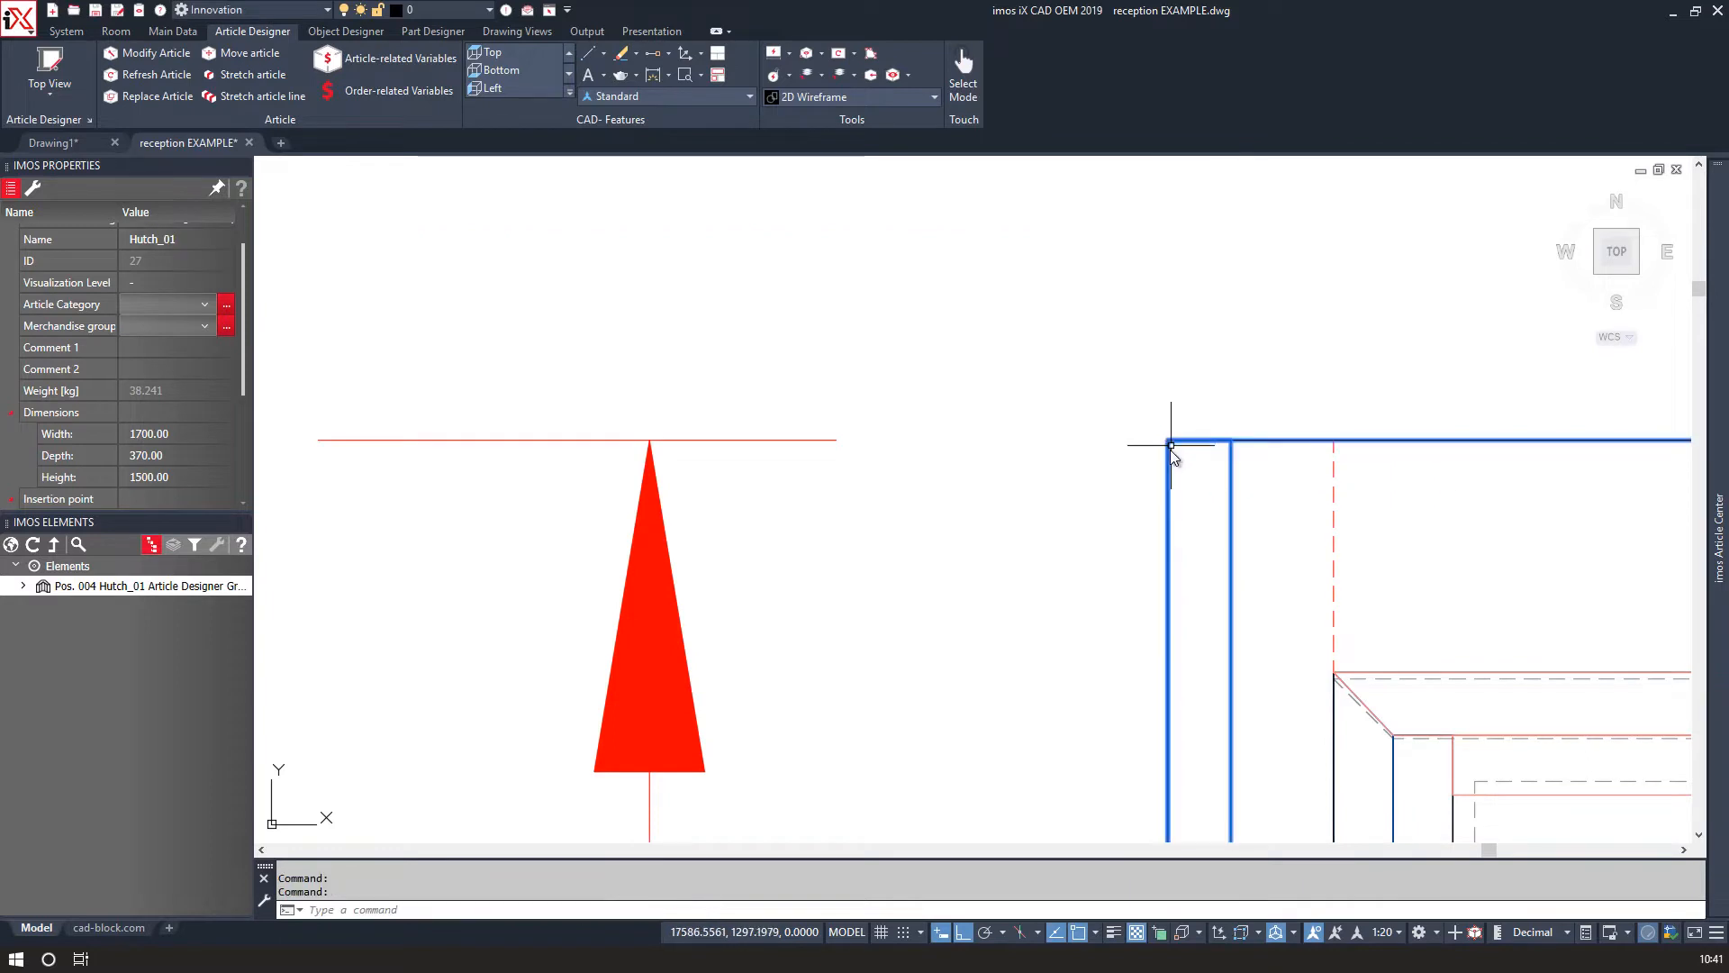
Measure the distance between the hutch's corner and the desk's corner.
scroll(1171, 449, down, 6)
middle_drag(1230, 522, 628, 497)
scroll(593, 539, up, 8)
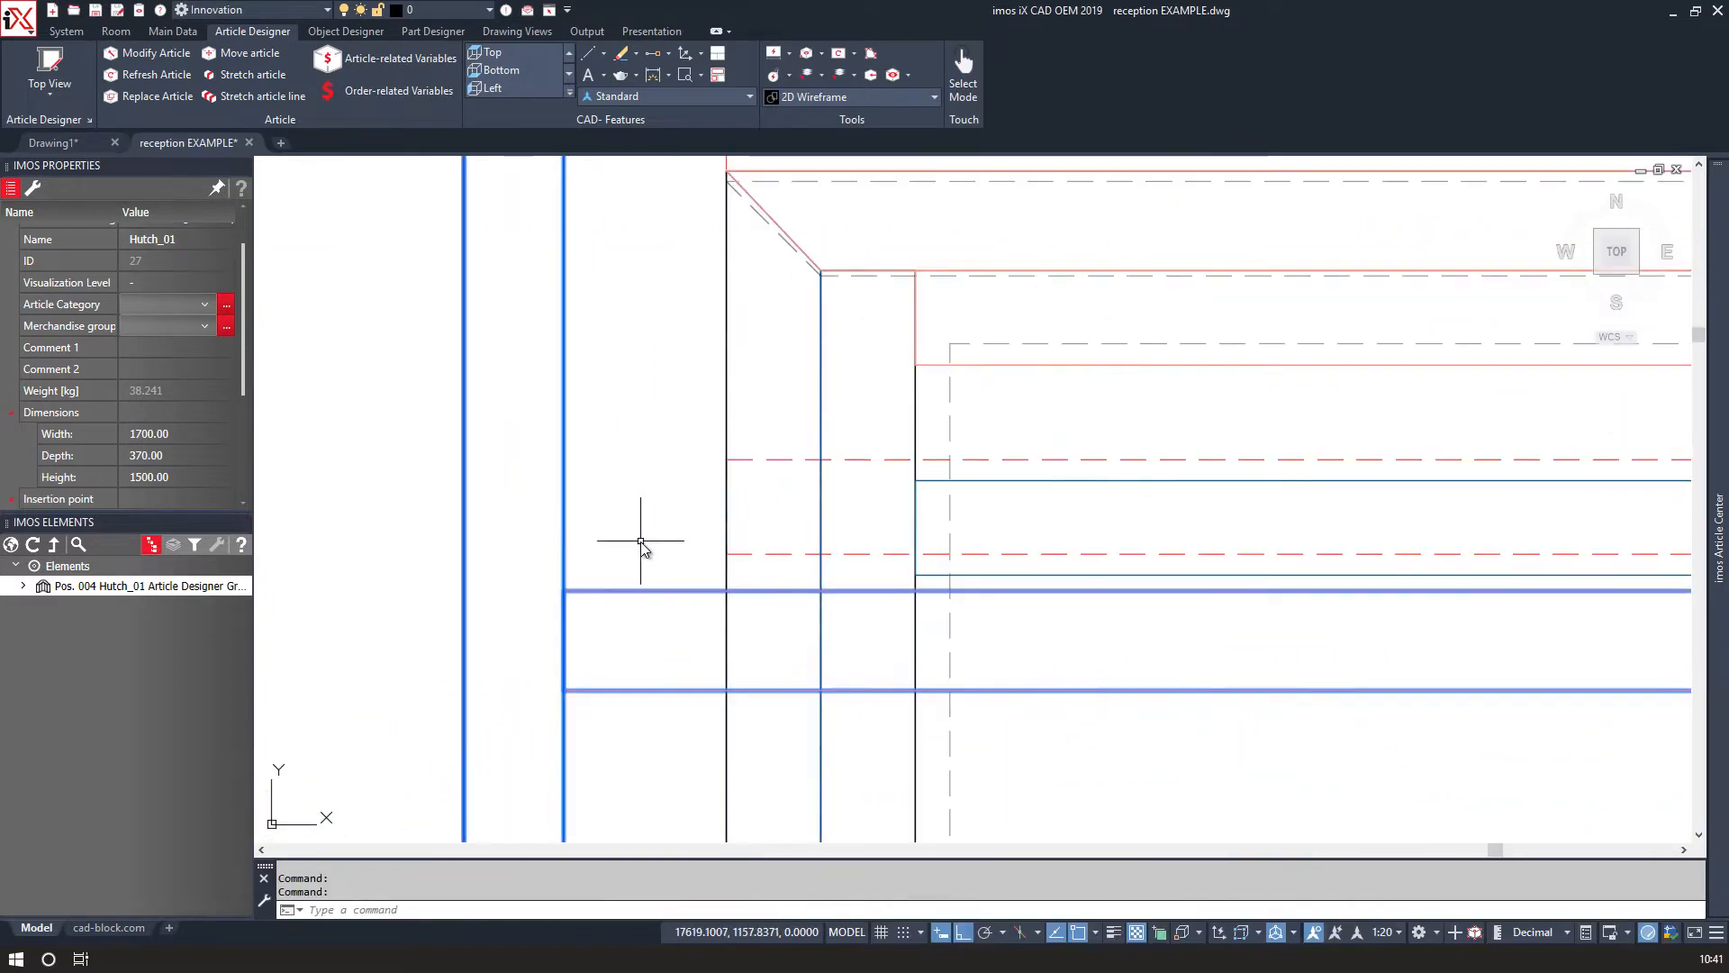
key(Return)
click(726, 461)
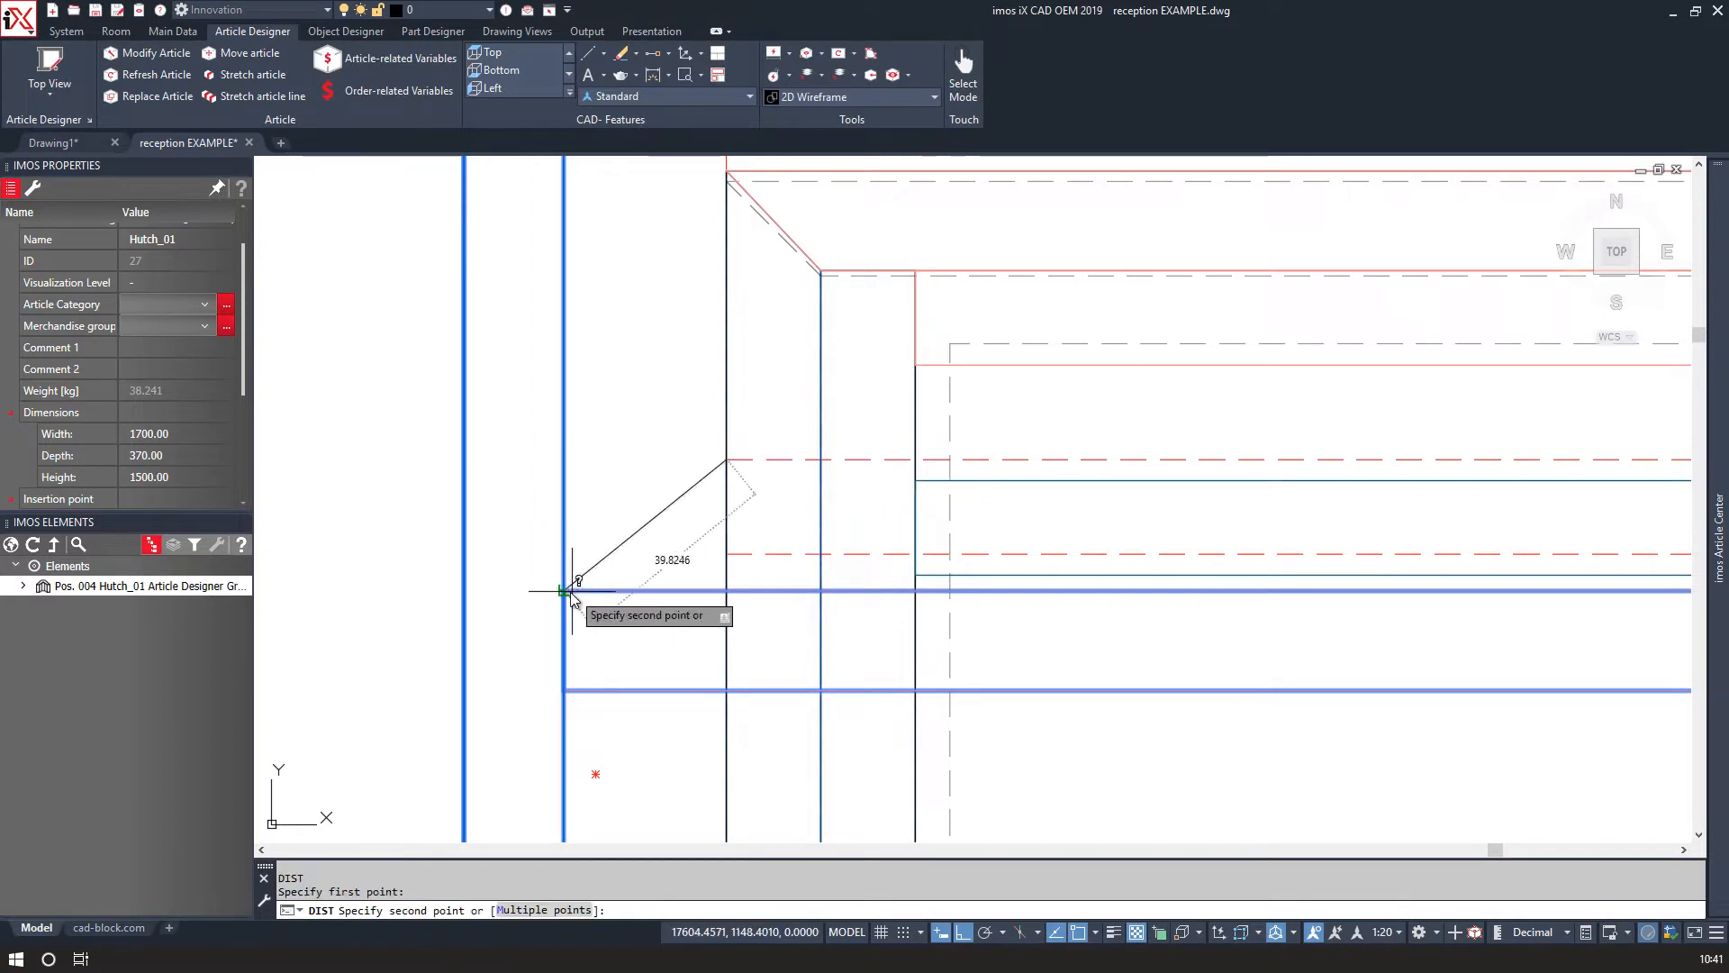
click(571, 591)
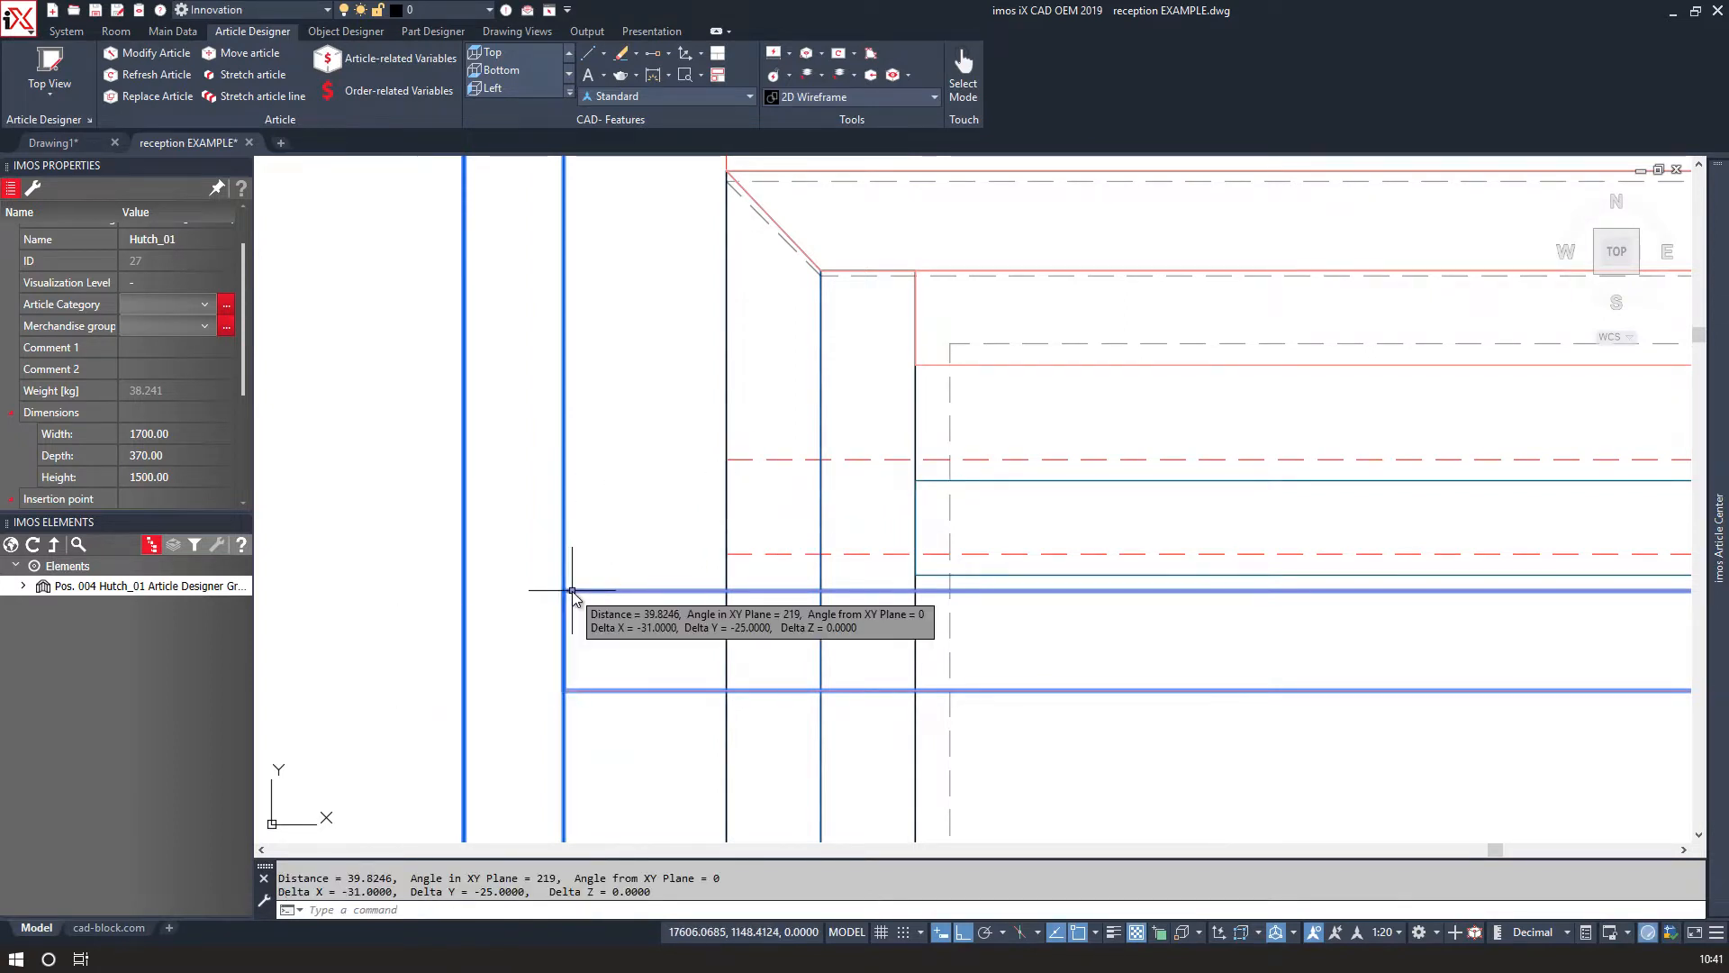
Modify the Hutch_01 article, set its back panel's inset to 125 mm and overwrite the existing article.
click(151, 54)
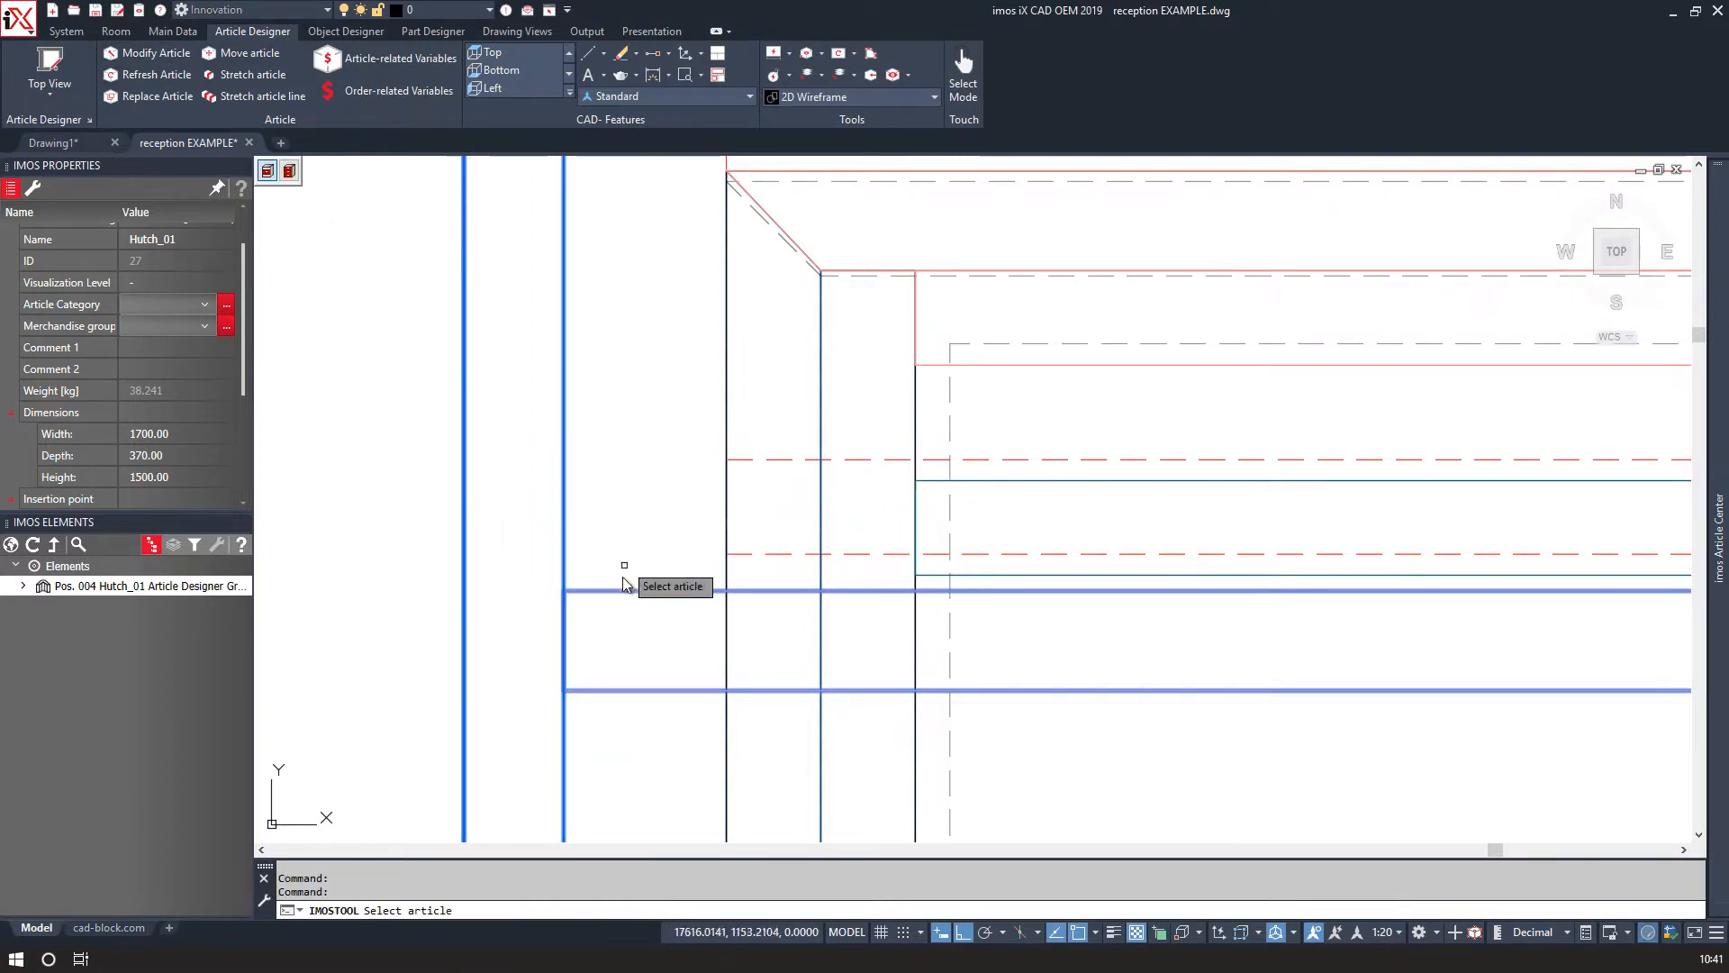
click(614, 591)
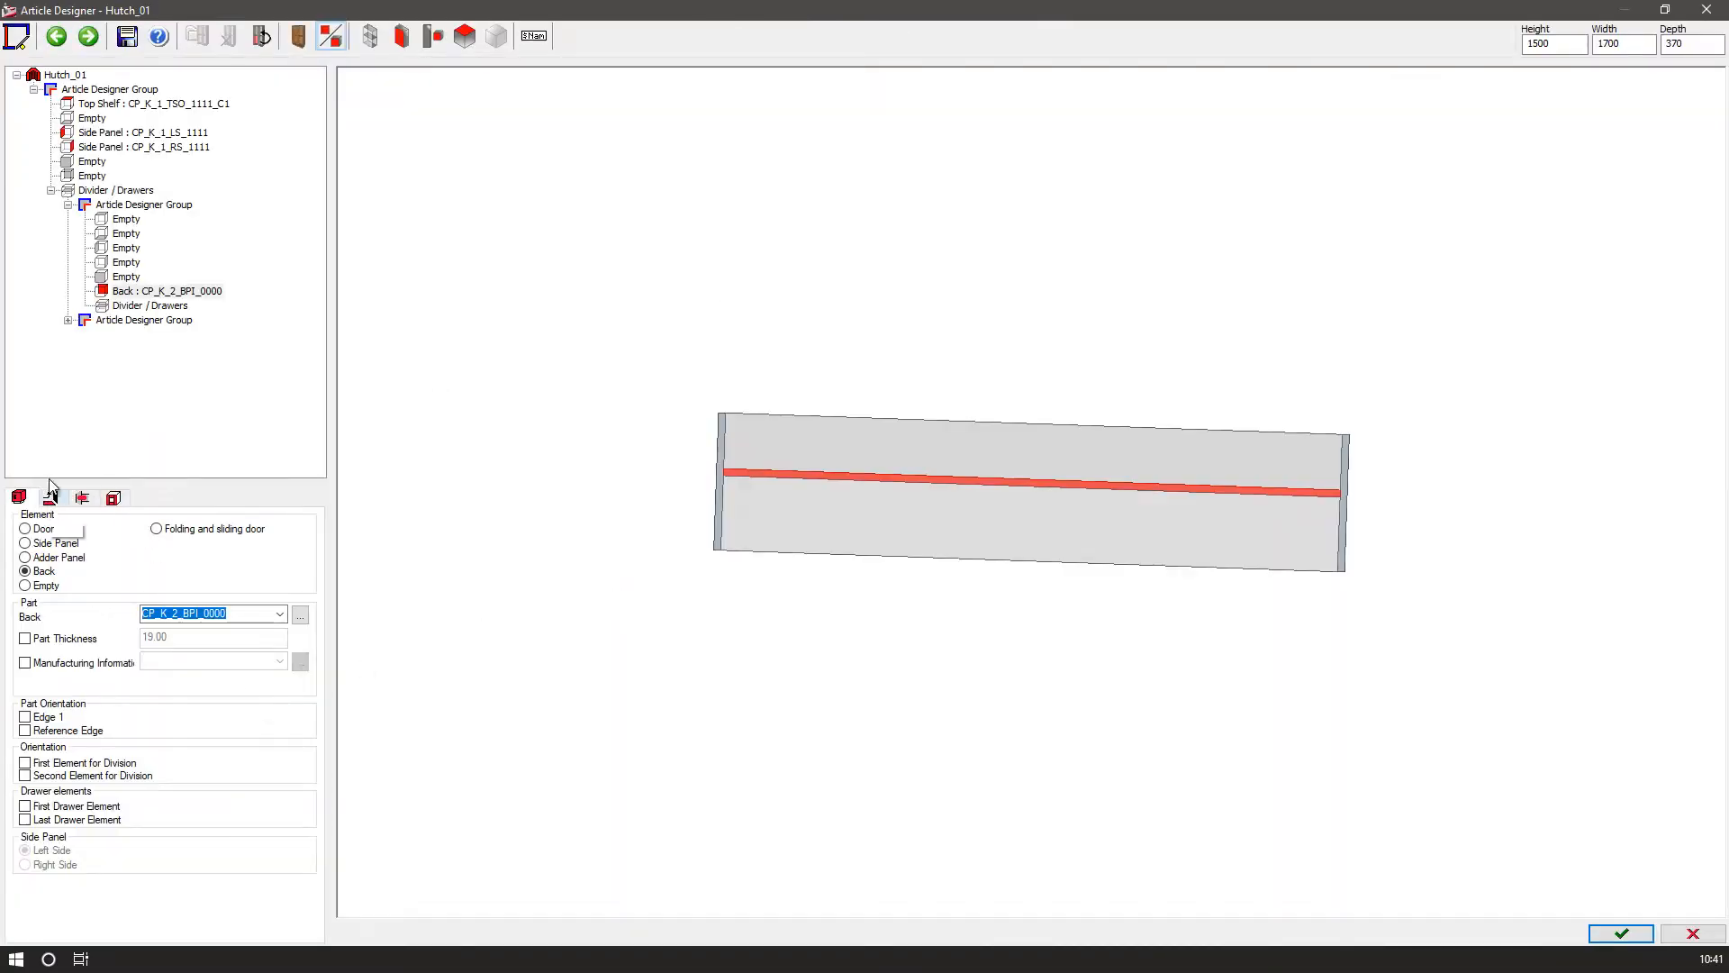
click(50, 498)
click(124, 890)
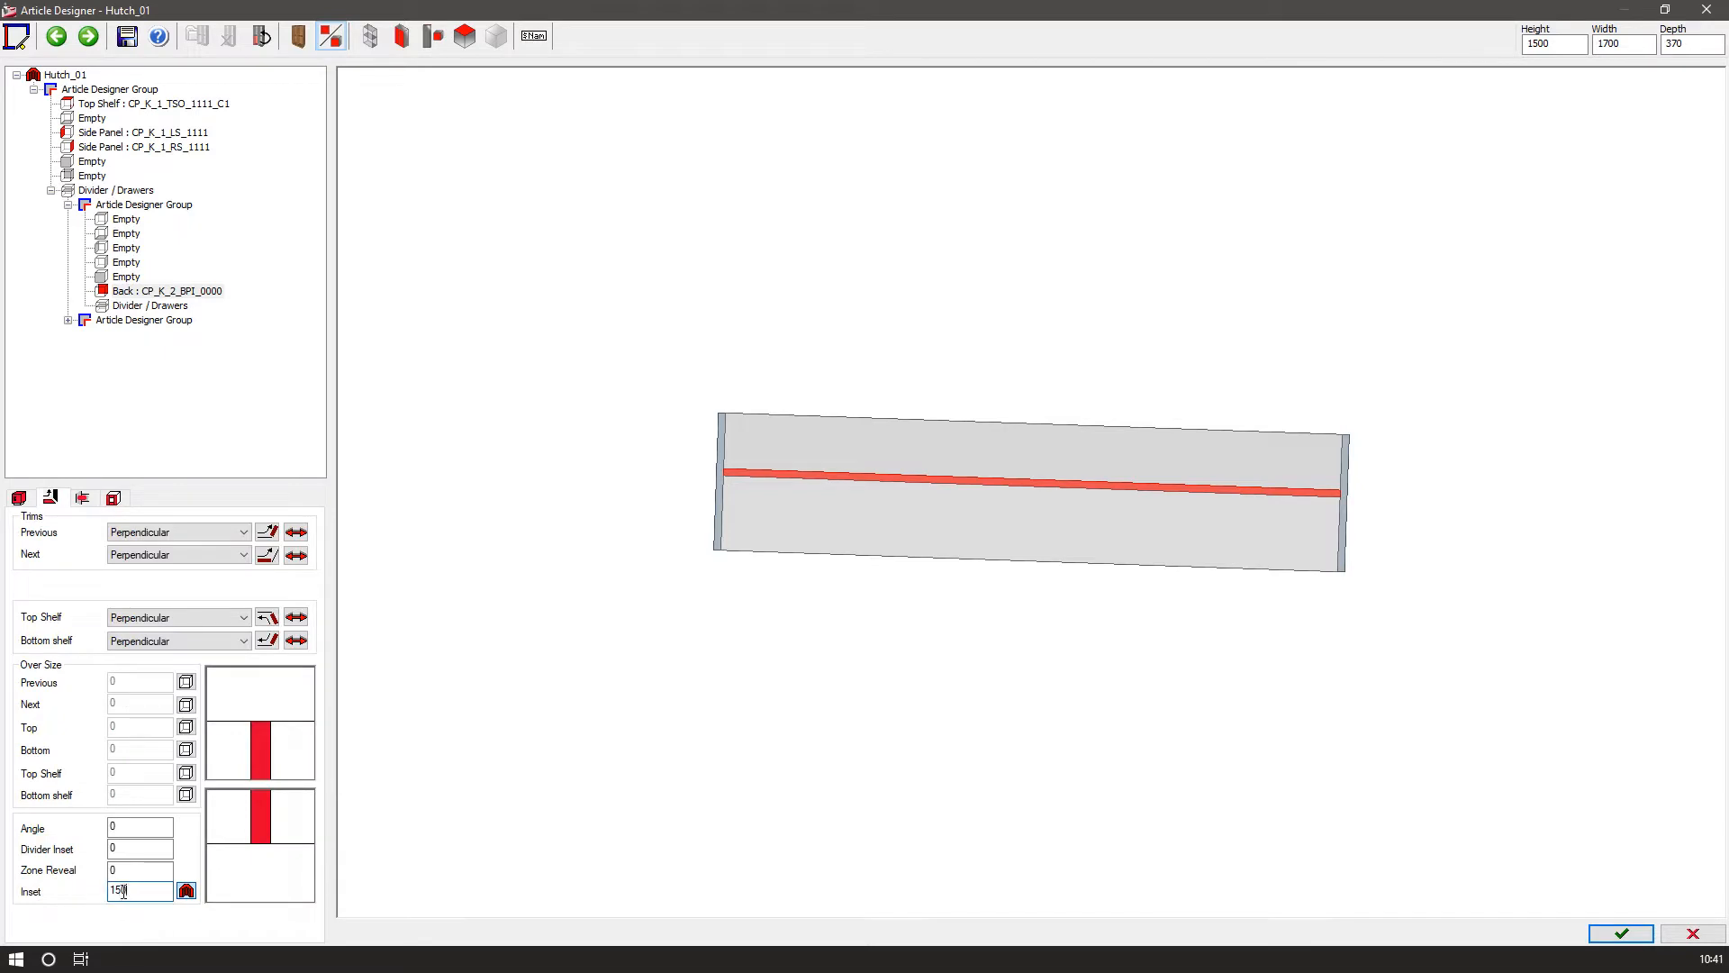
text(25)
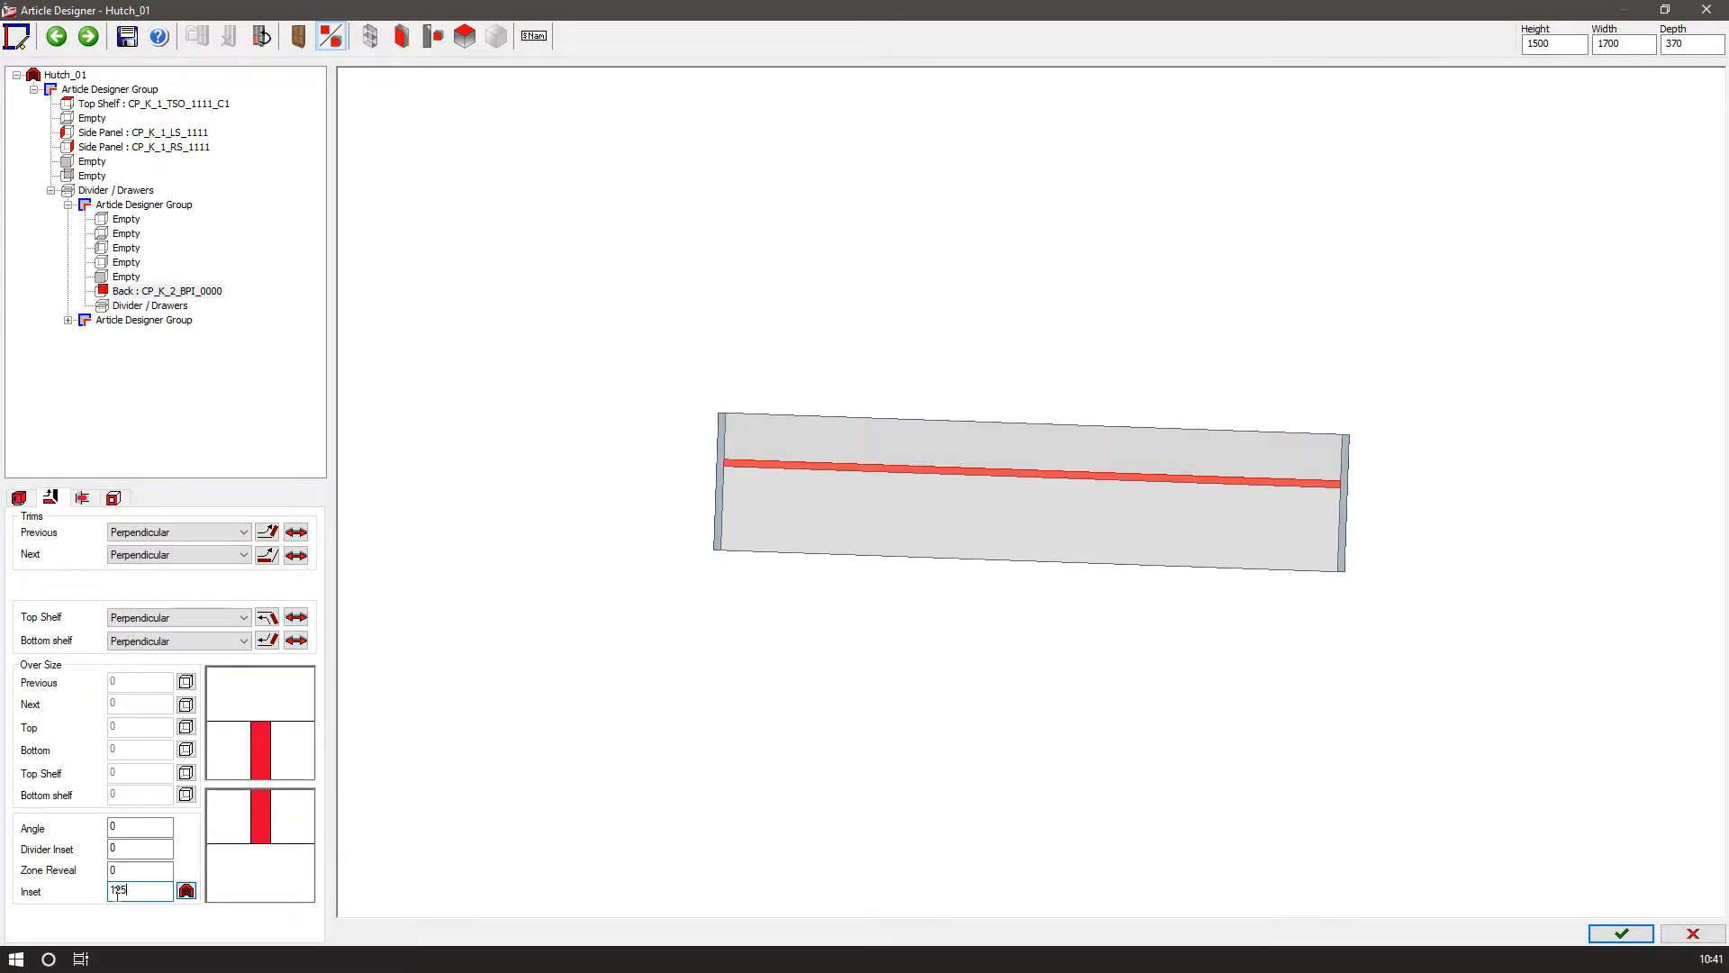
click(1622, 933)
click(793, 524)
click(807, 524)
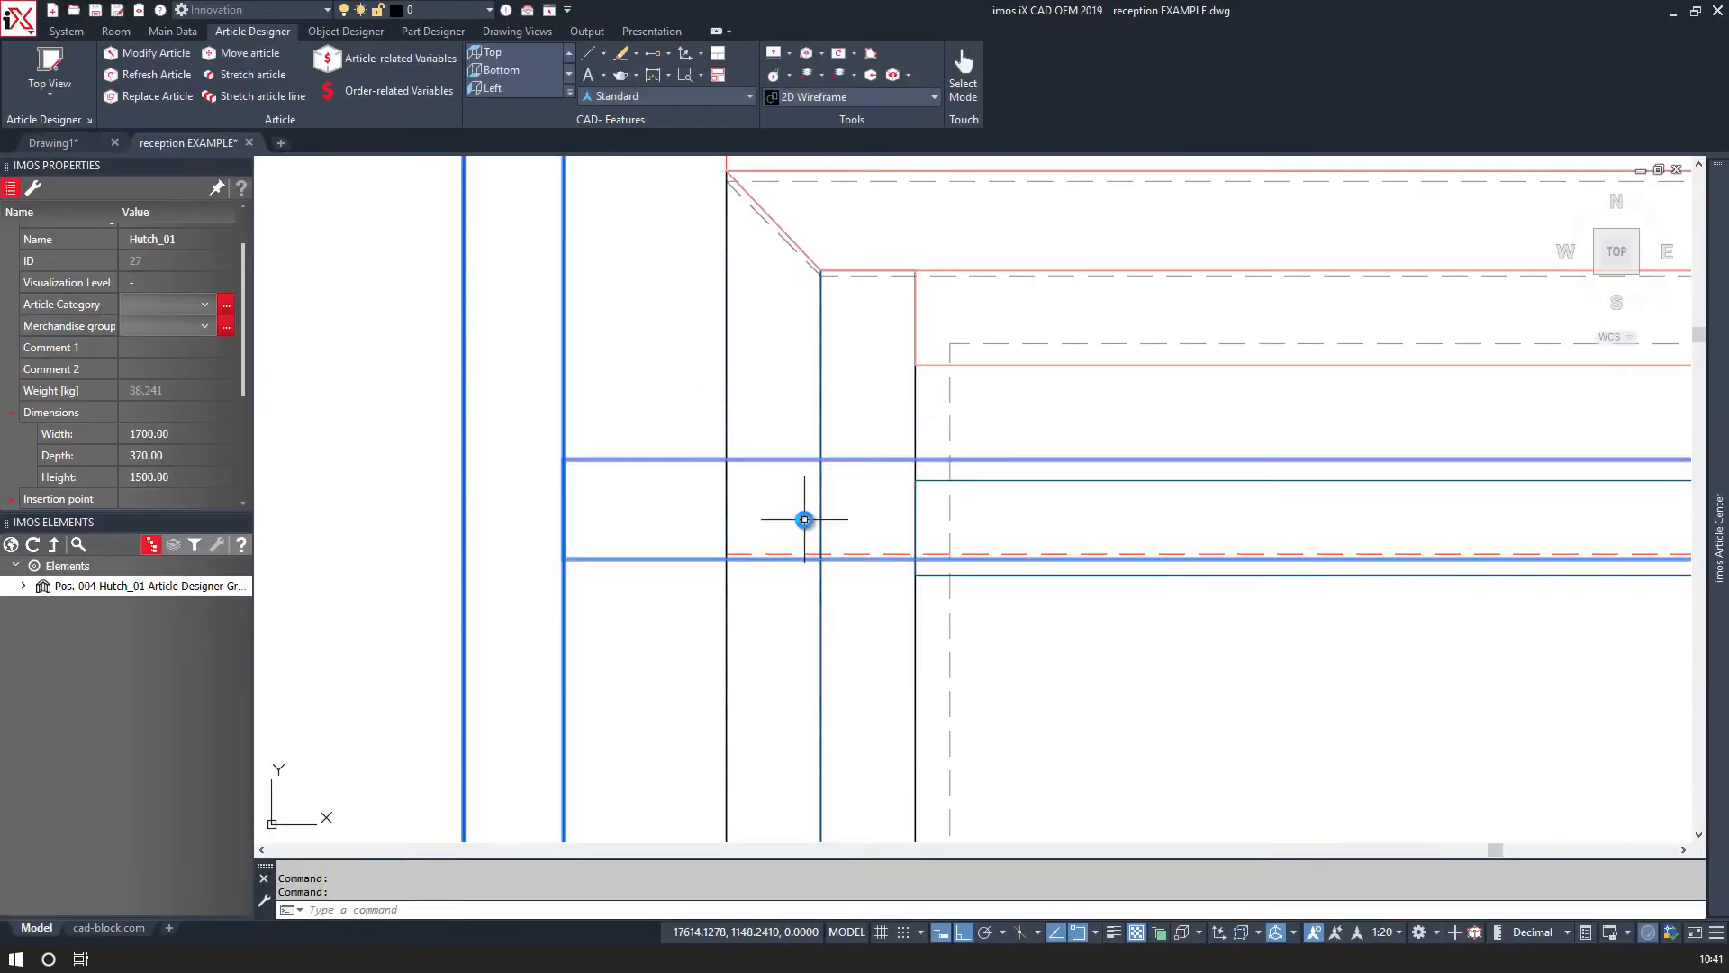
Modify the hutch article to a width of 1800 mm and overwrite the existing article generally.
scroll(785, 530, down, 2)
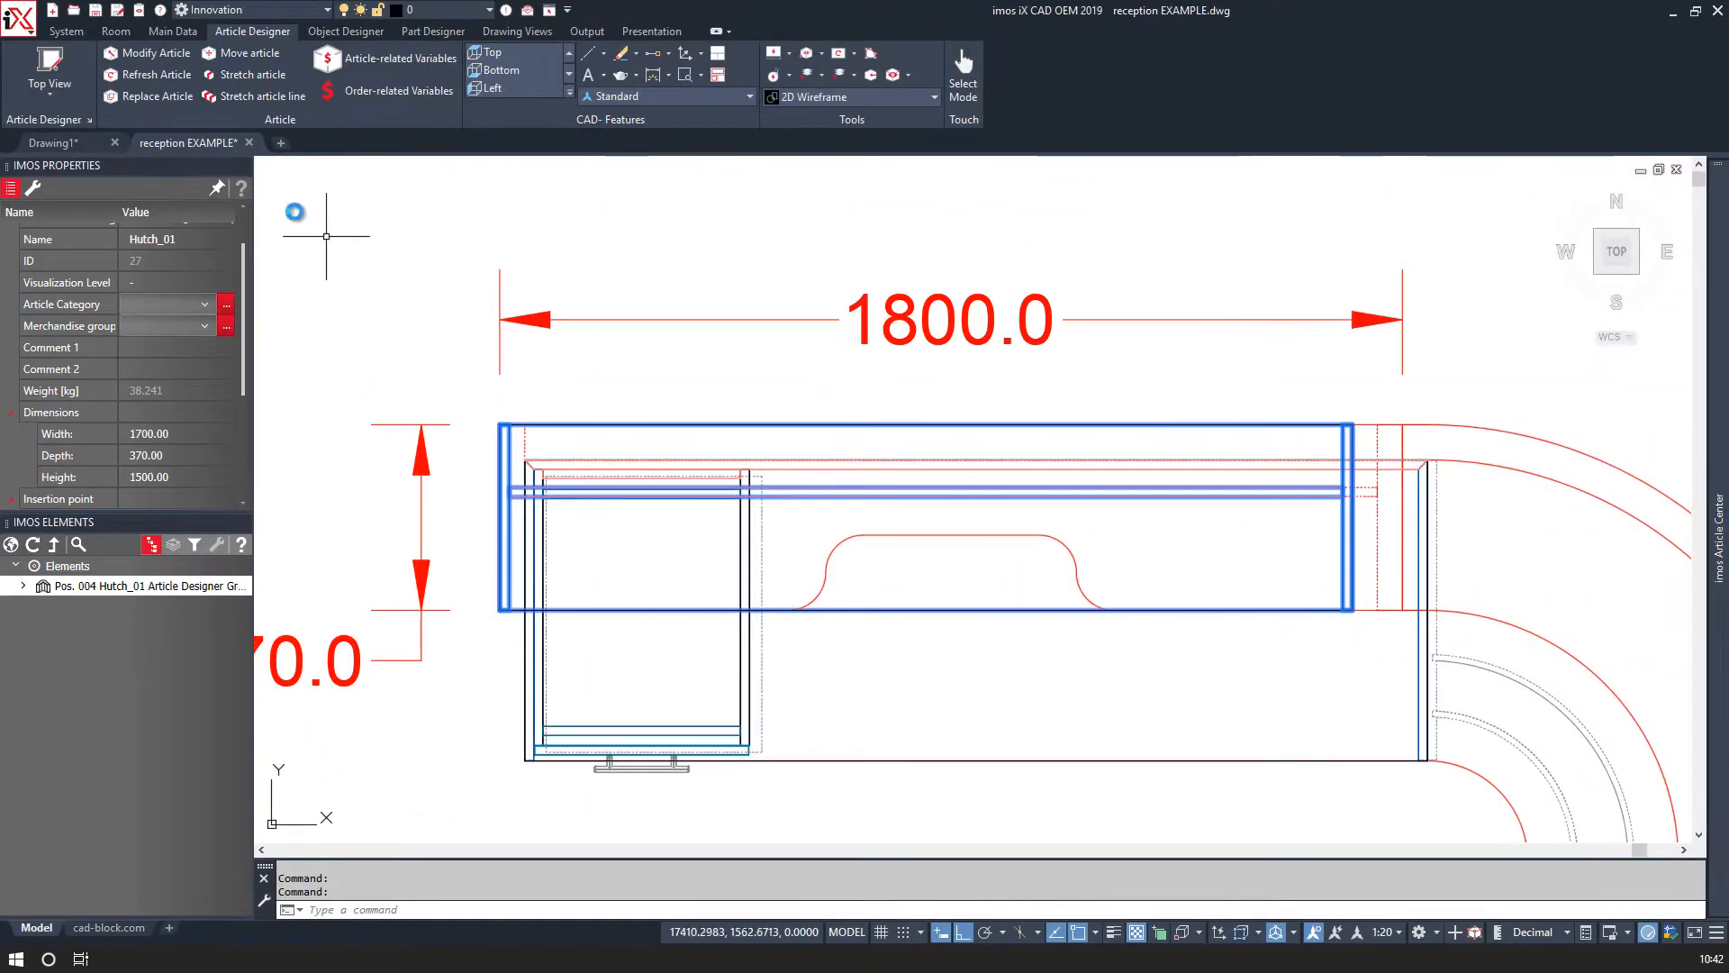
click(1342, 523)
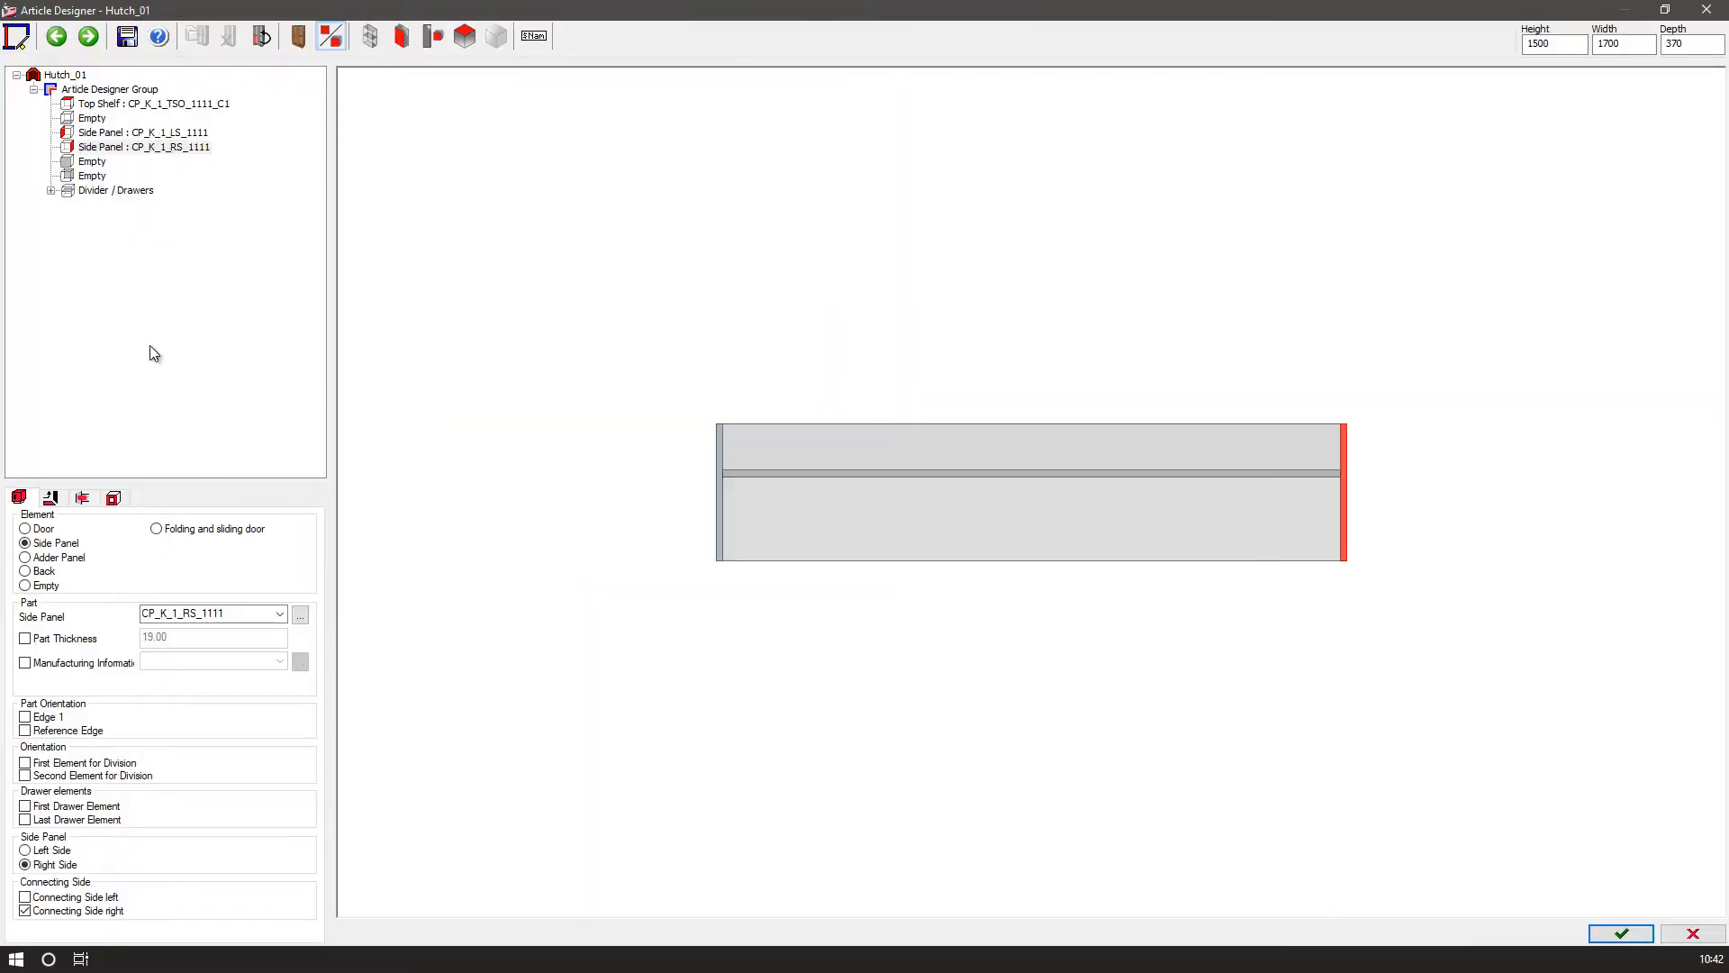
click(1615, 46)
click(1608, 926)
click(785, 520)
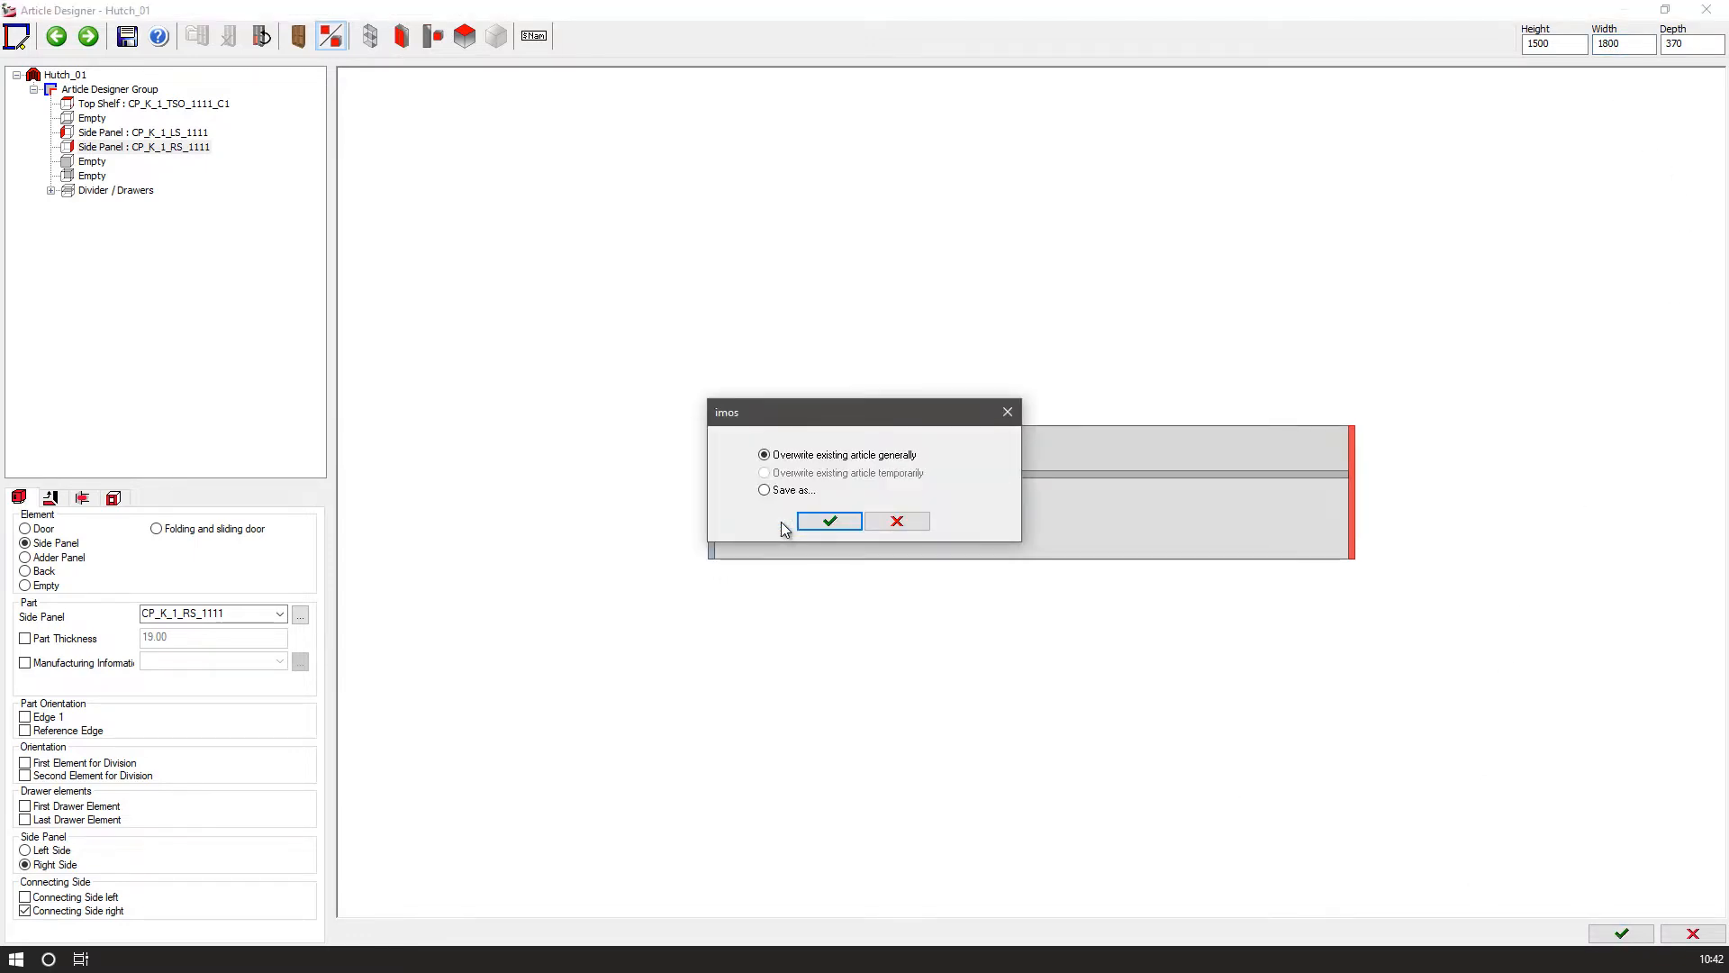
click(821, 528)
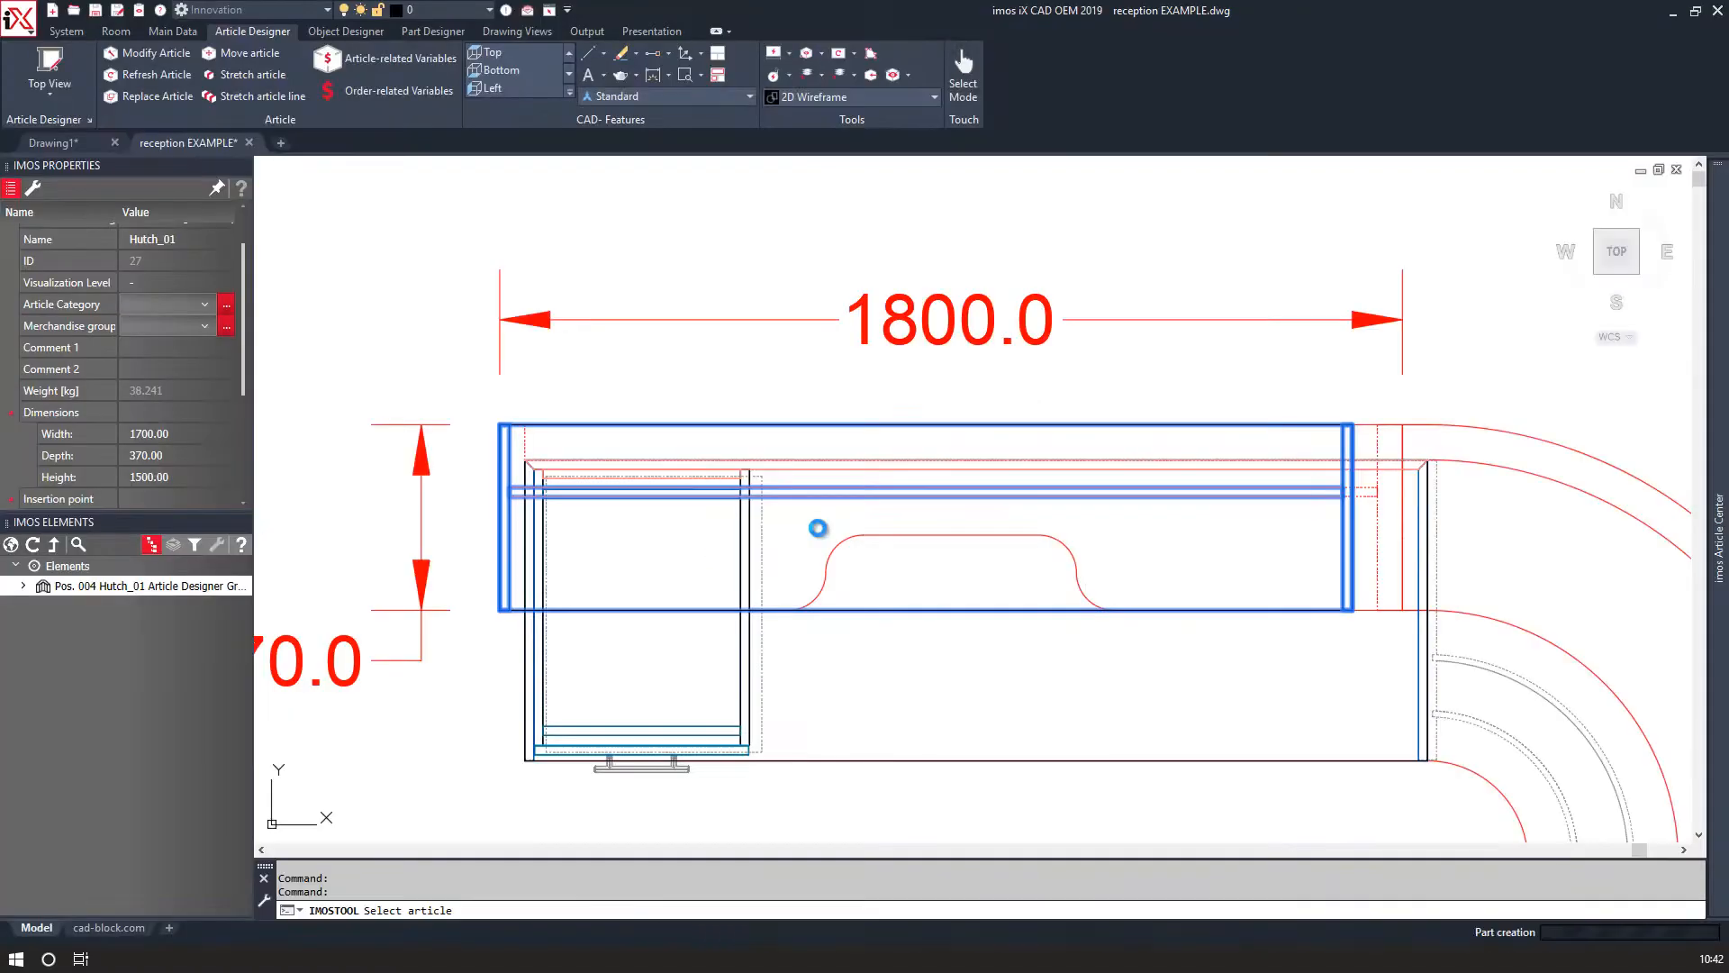
Modify the hutch article to a height of 1200 mm and overwrite the existing article.
shift+middle_drag(818, 610, 358, 375)
scroll(756, 450, down, 3)
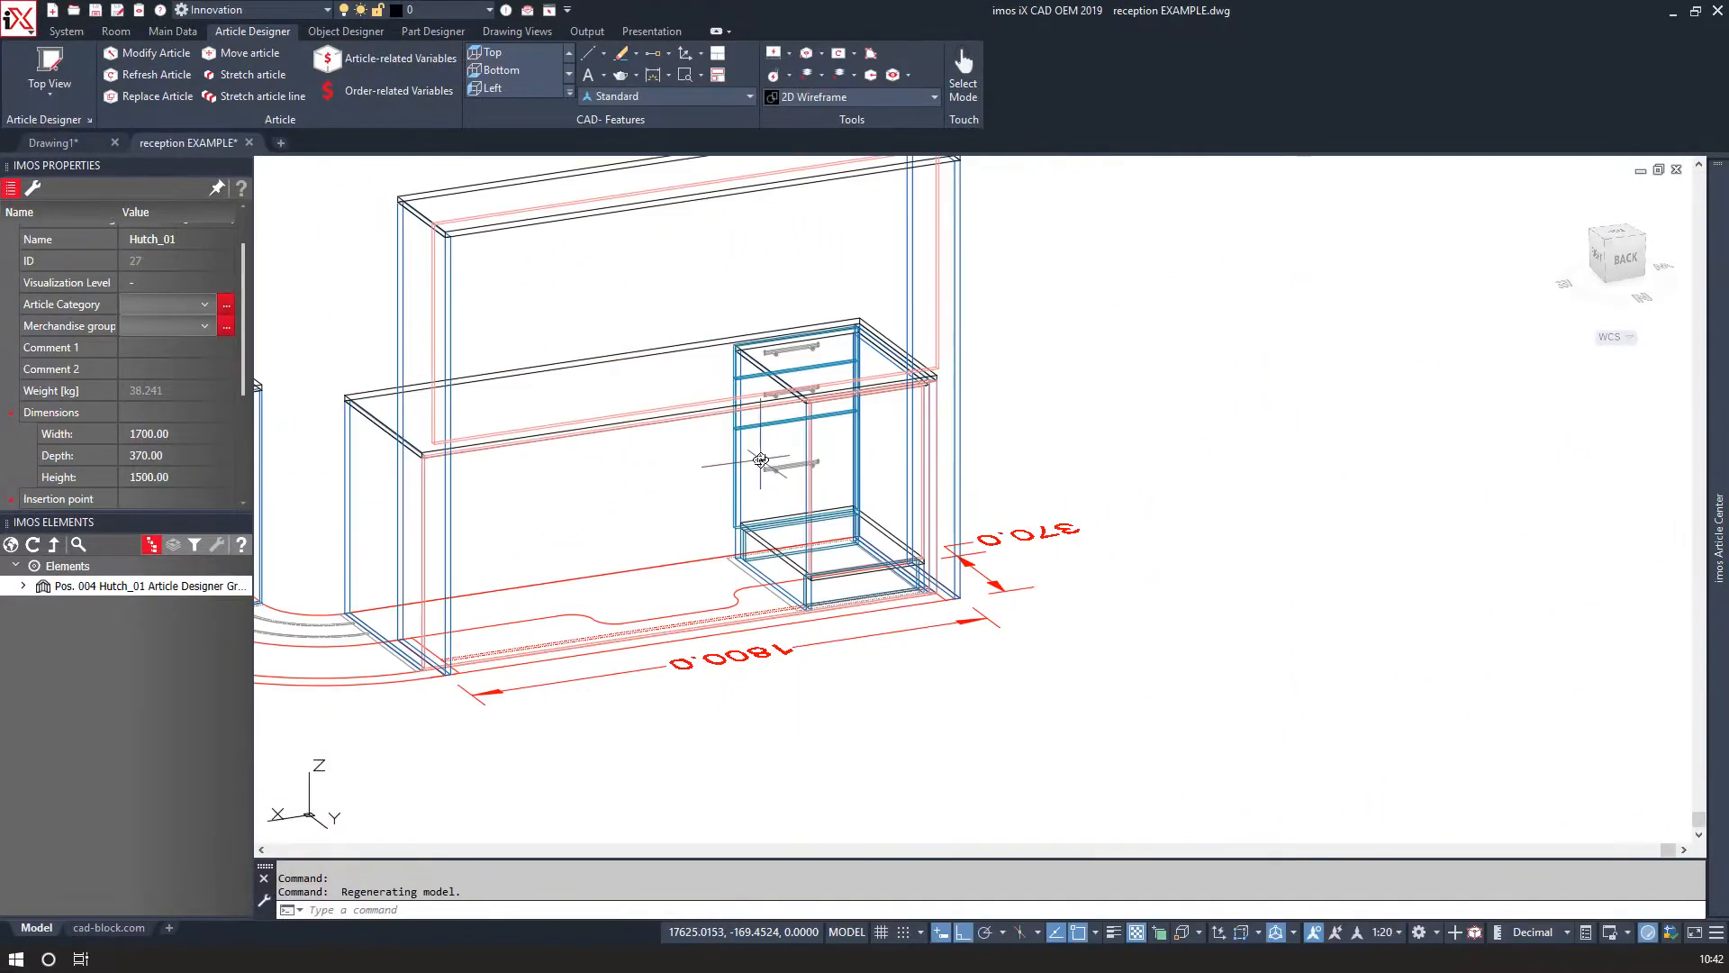
middle_drag(768, 459, 1008, 495)
mouse_move(857, 564)
shift+middle_down()
mouse_move(762, 558)
mouse_move(847, 562)
shift+middle_up()
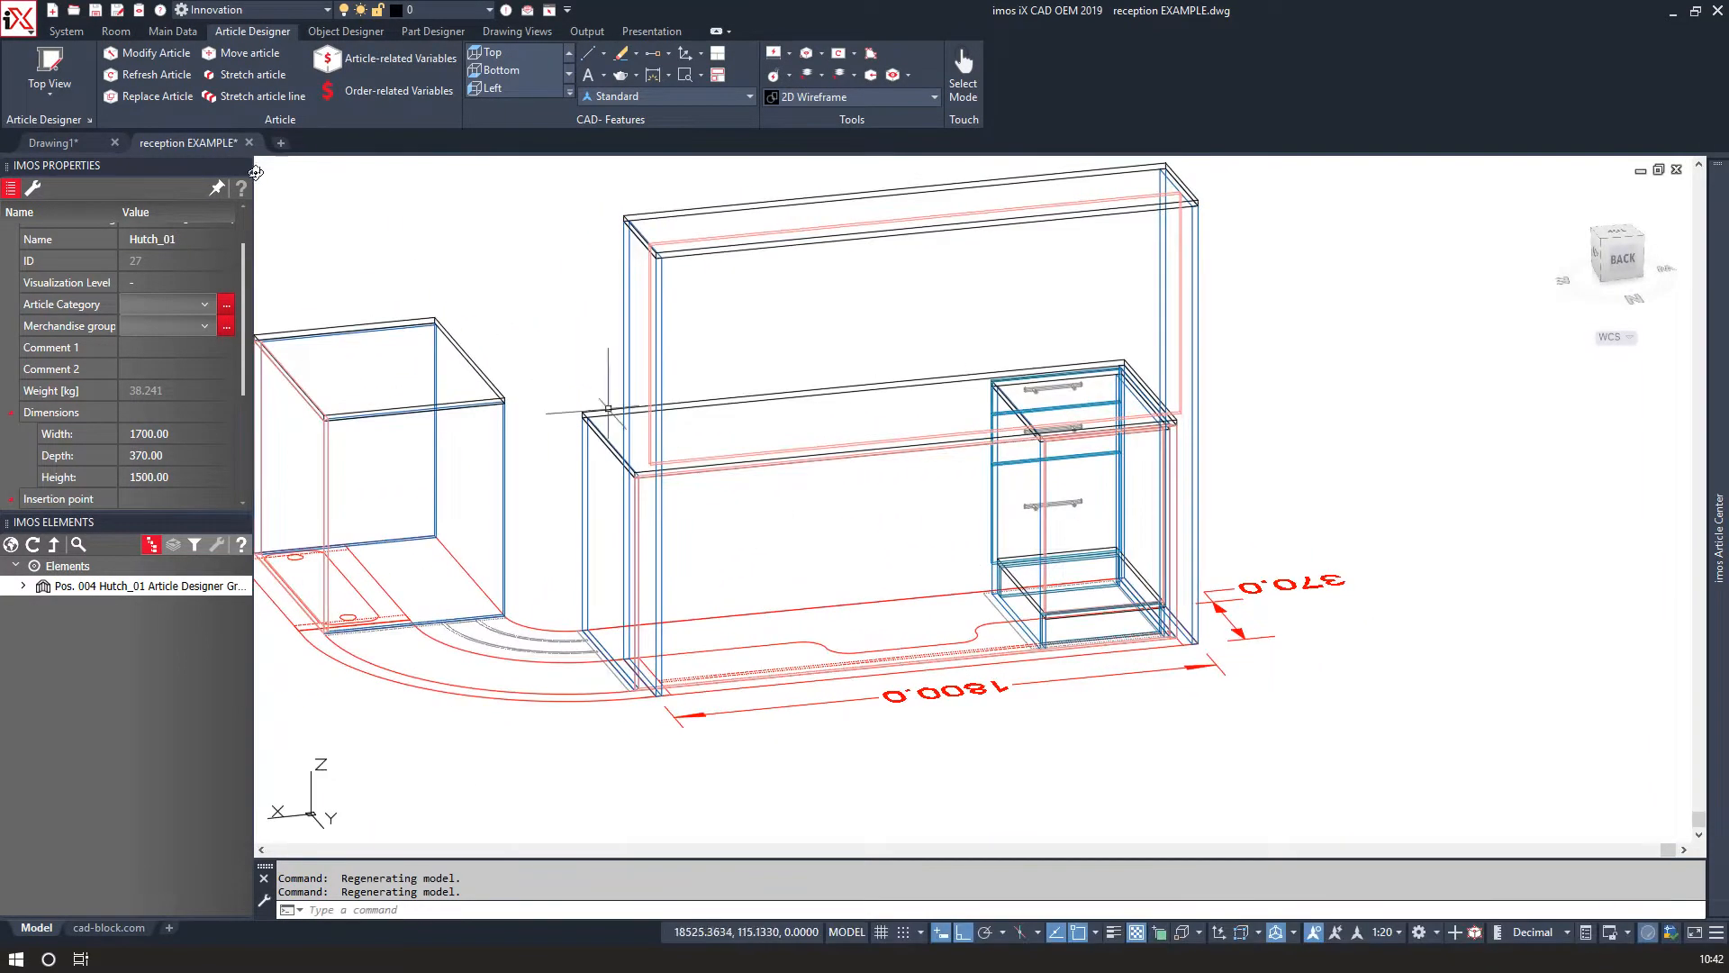
click(154, 51)
click(677, 228)
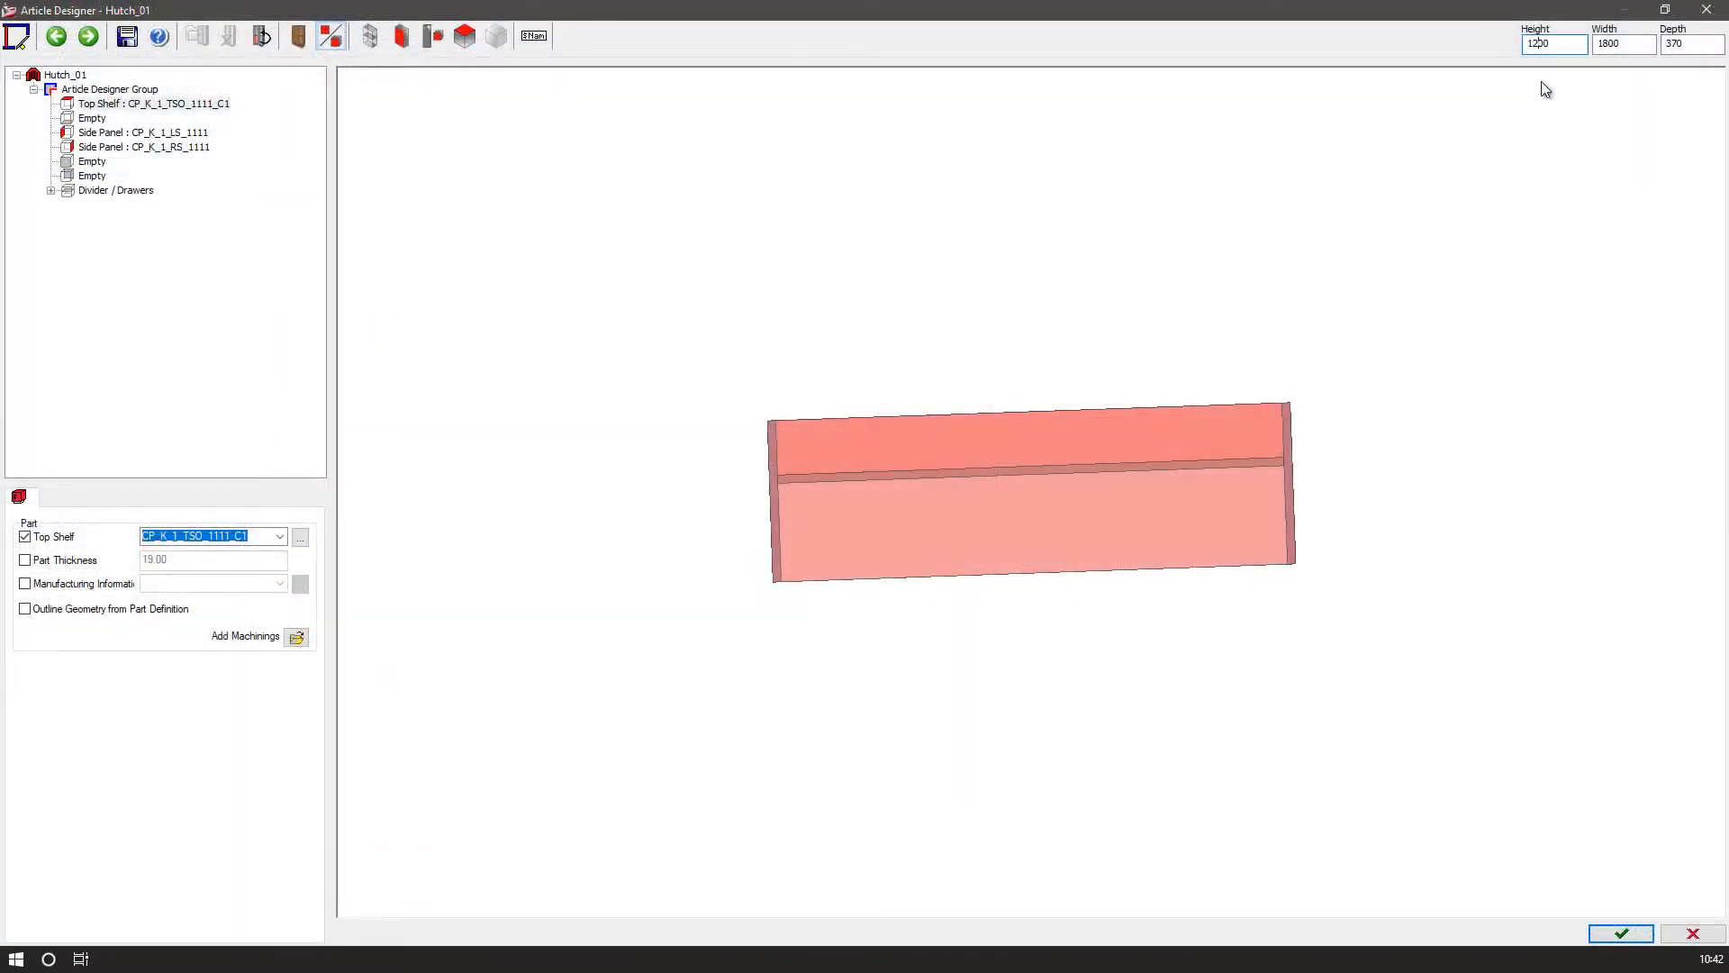
click(1622, 933)
click(795, 520)
click(821, 525)
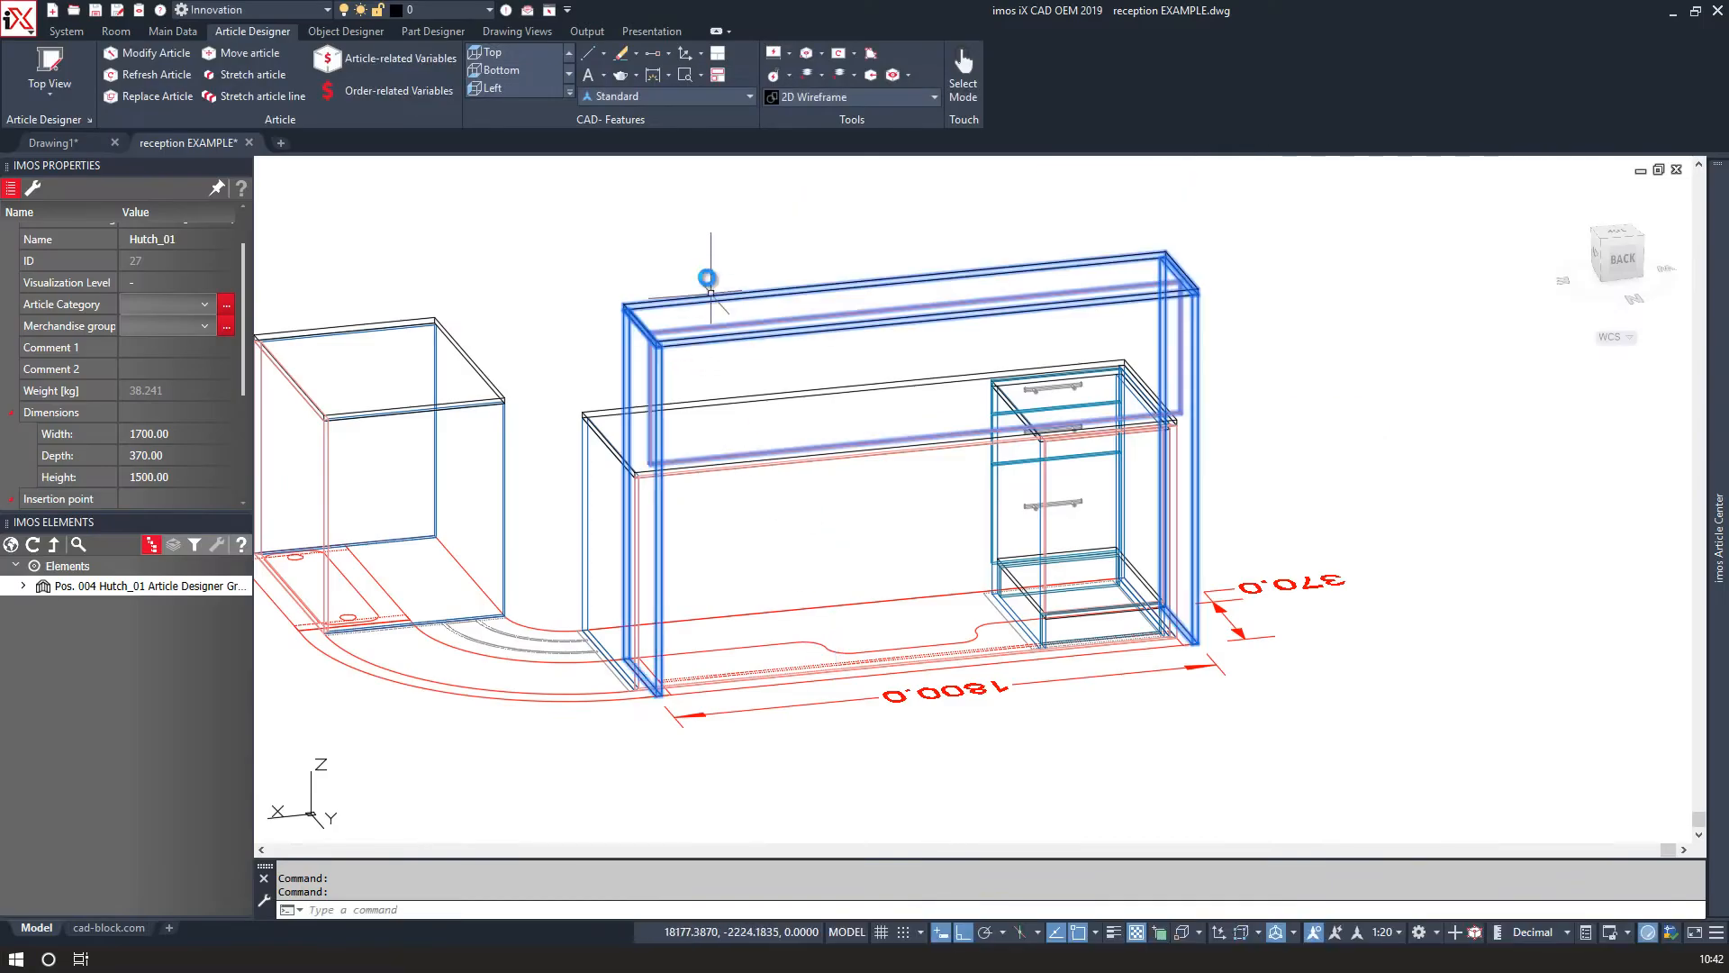
mouse_move(680, 208)
shift+middle_down()
mouse_move(688, 231)
mouse_move(579, 212)
mouse_move(683, 232)
shift+middle_up()
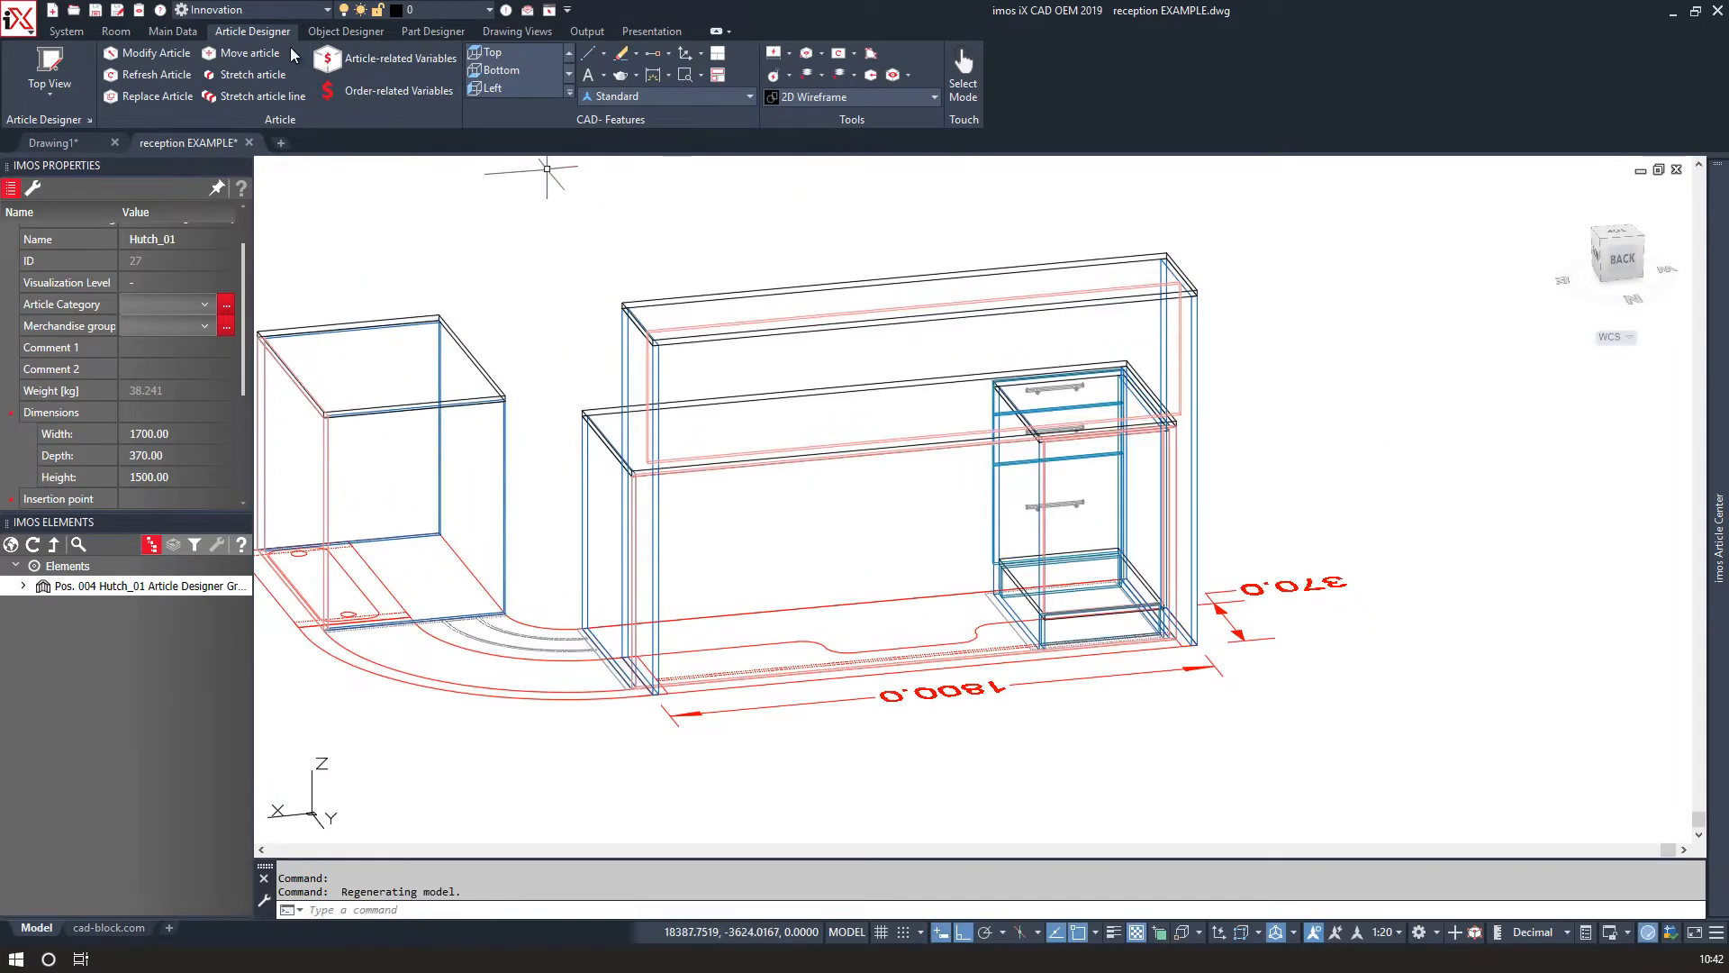
Open the hutch's article-related variables and open the material chooser for MAT_K_1 under Material_K_1_Case.
click(413, 60)
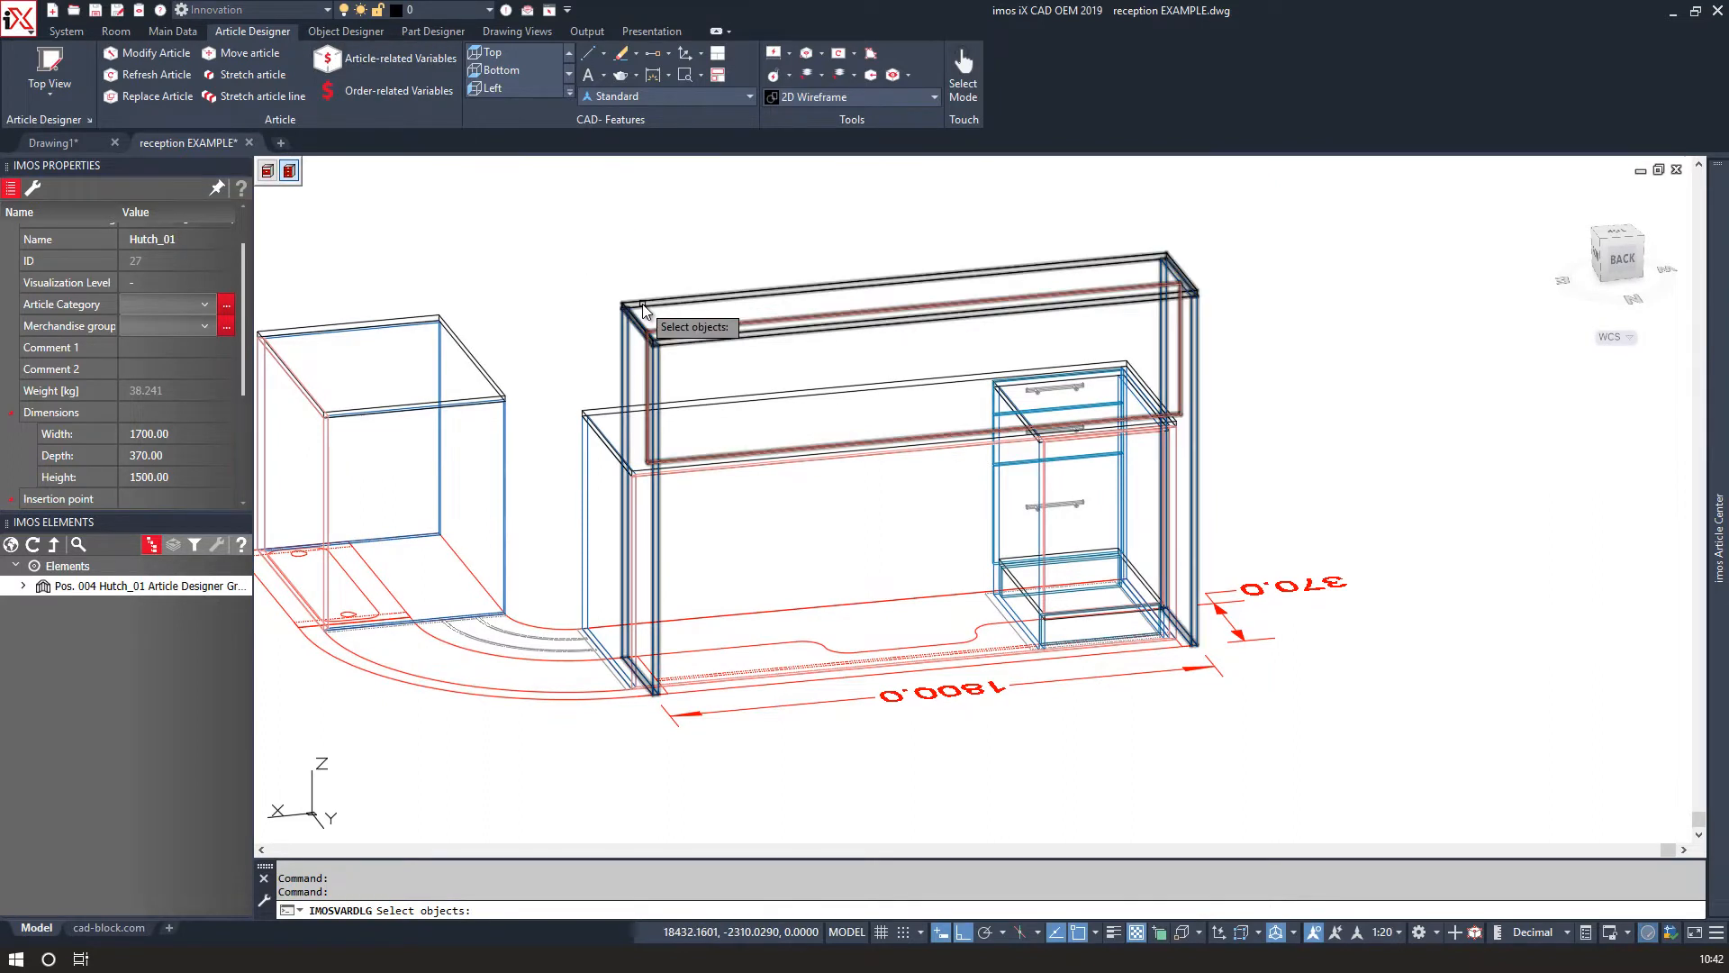
click(643, 309)
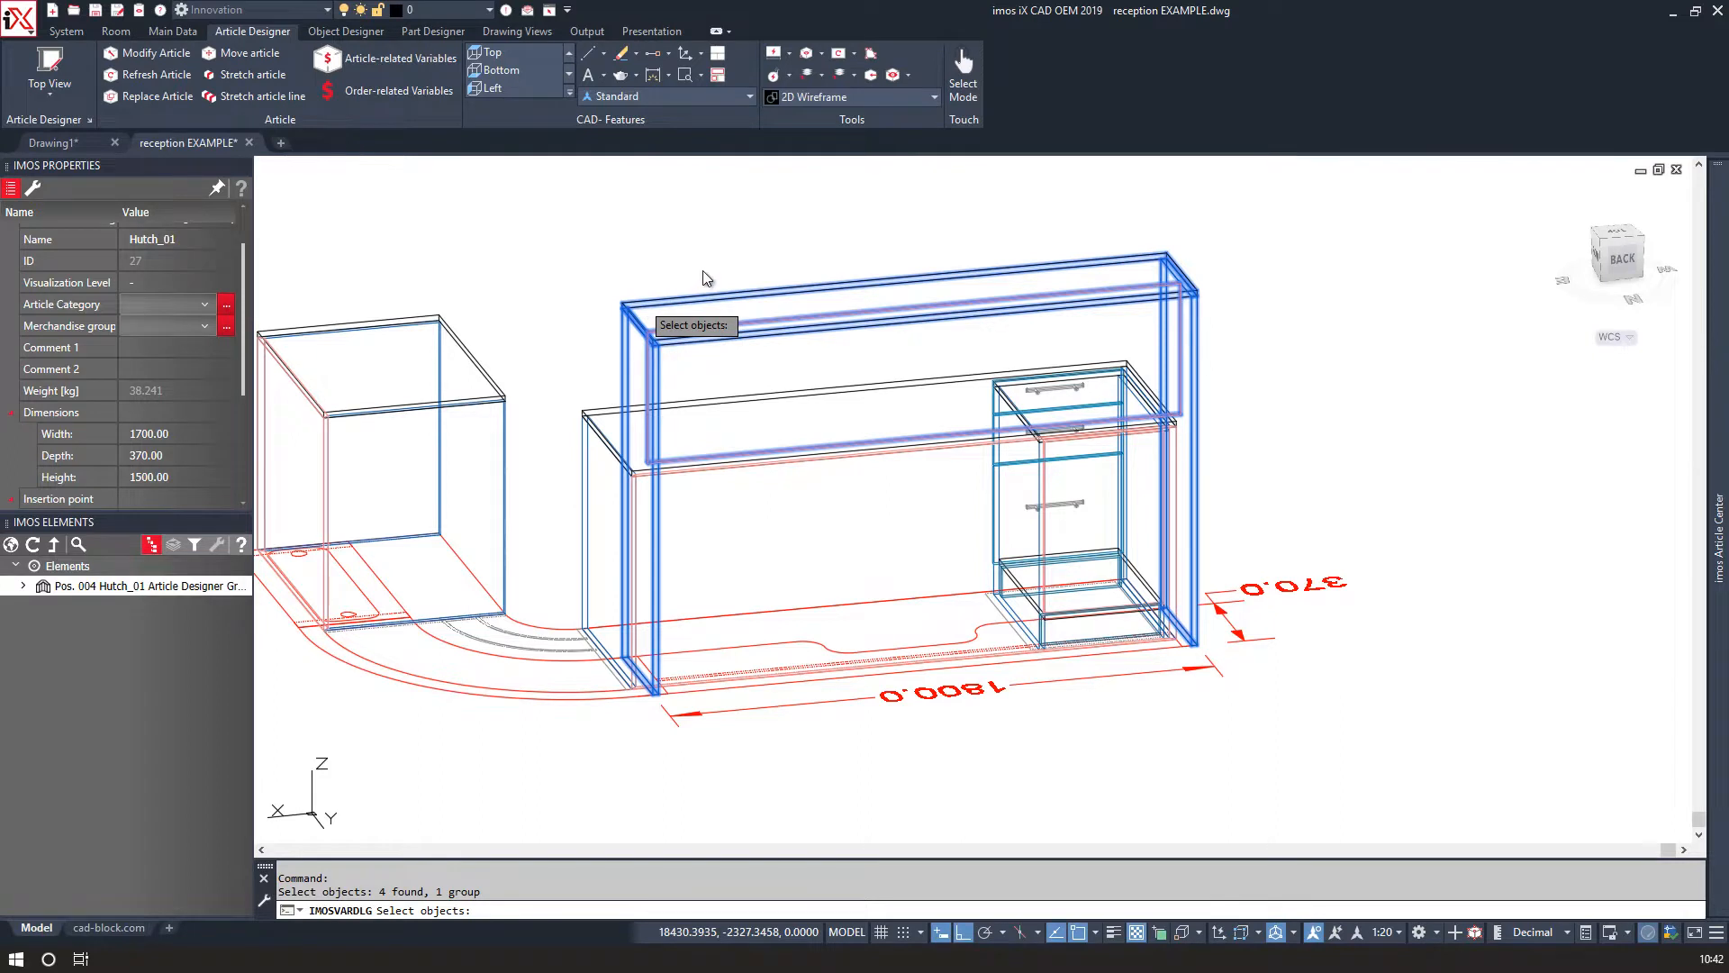
key(Return)
double_click(81, 165)
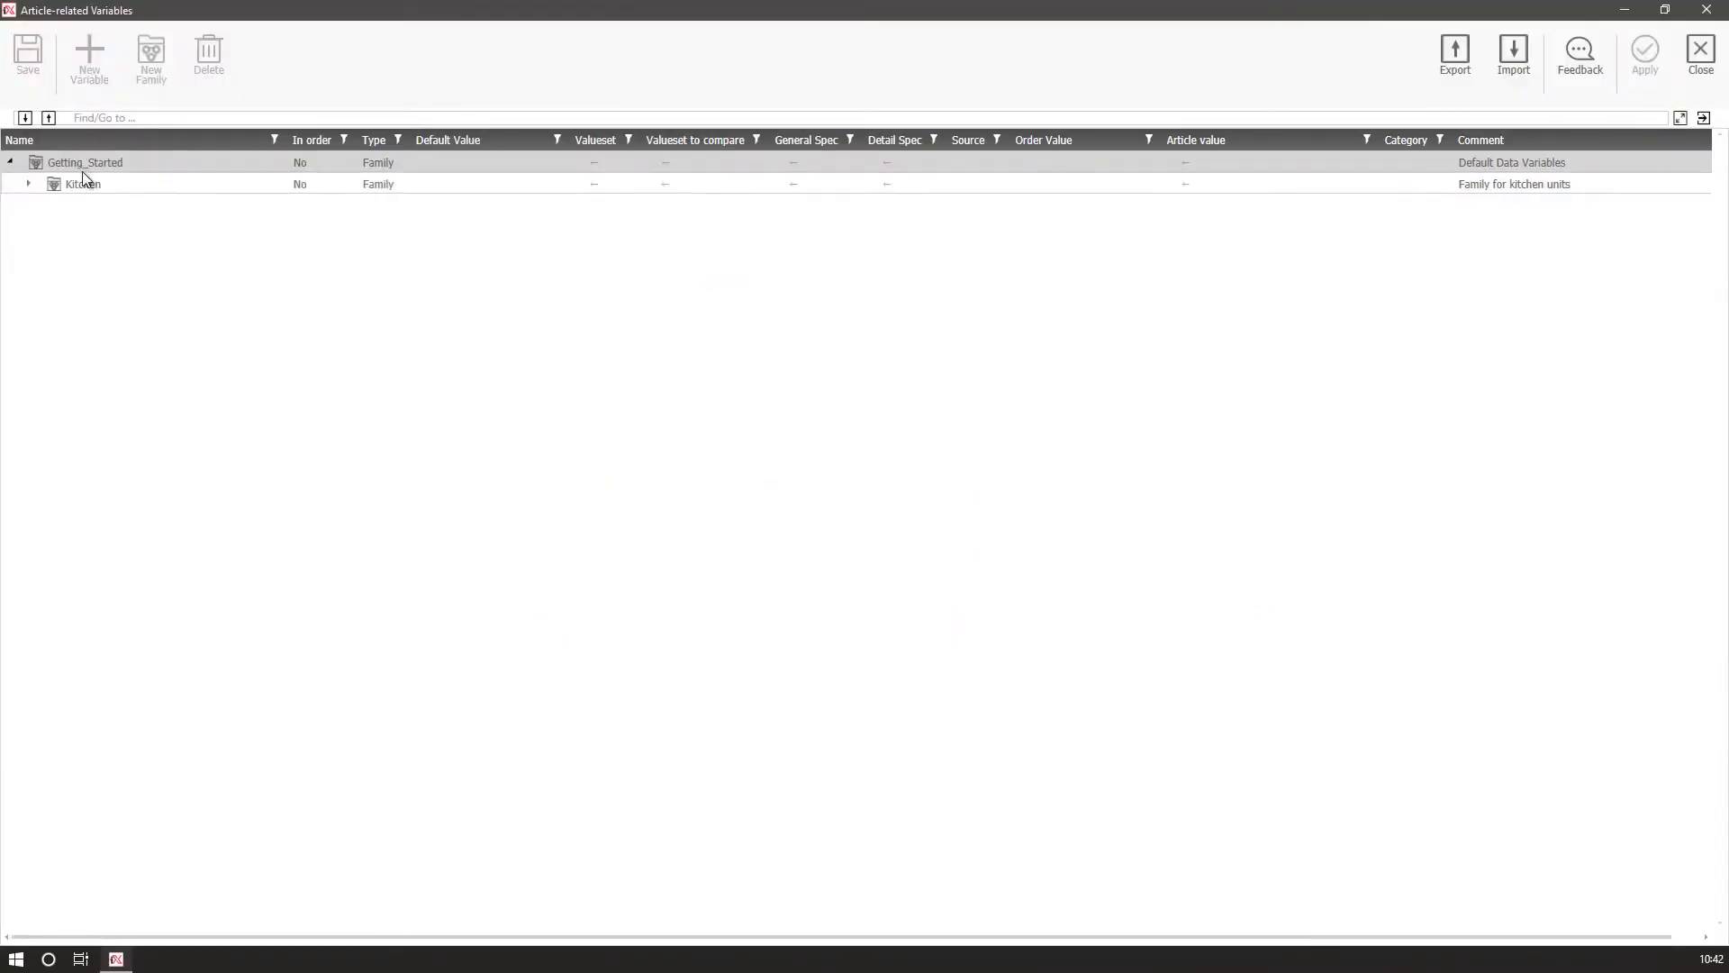
double_click(85, 187)
double_click(92, 205)
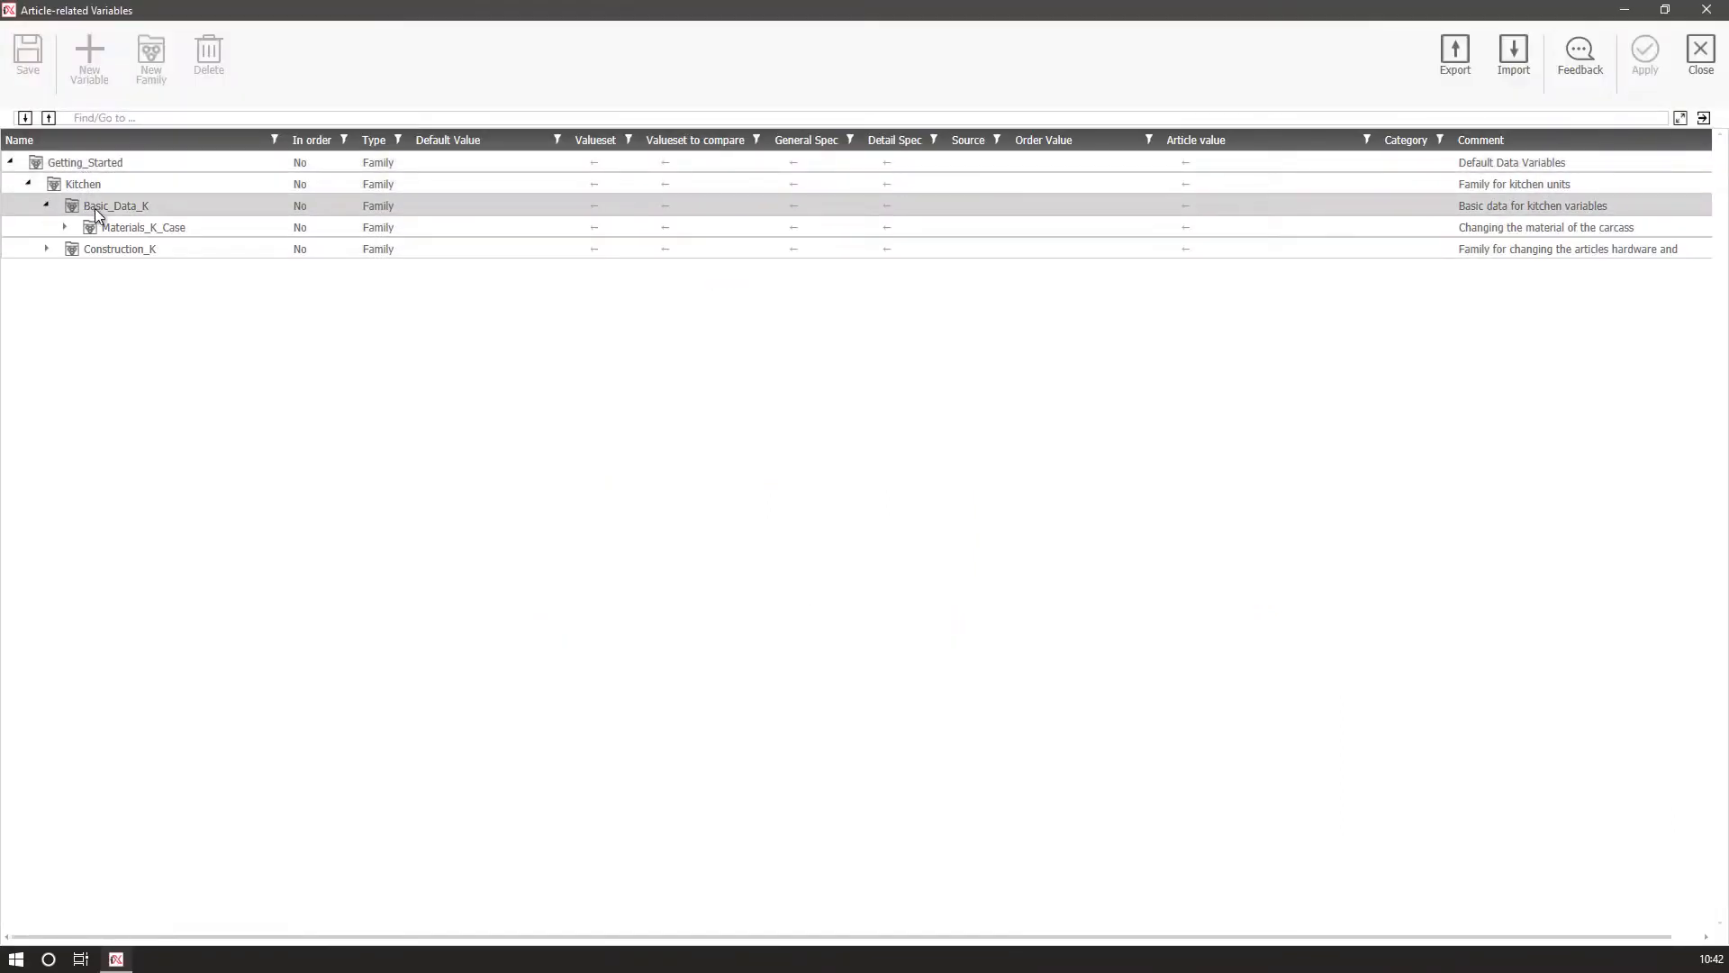
double_click(110, 225)
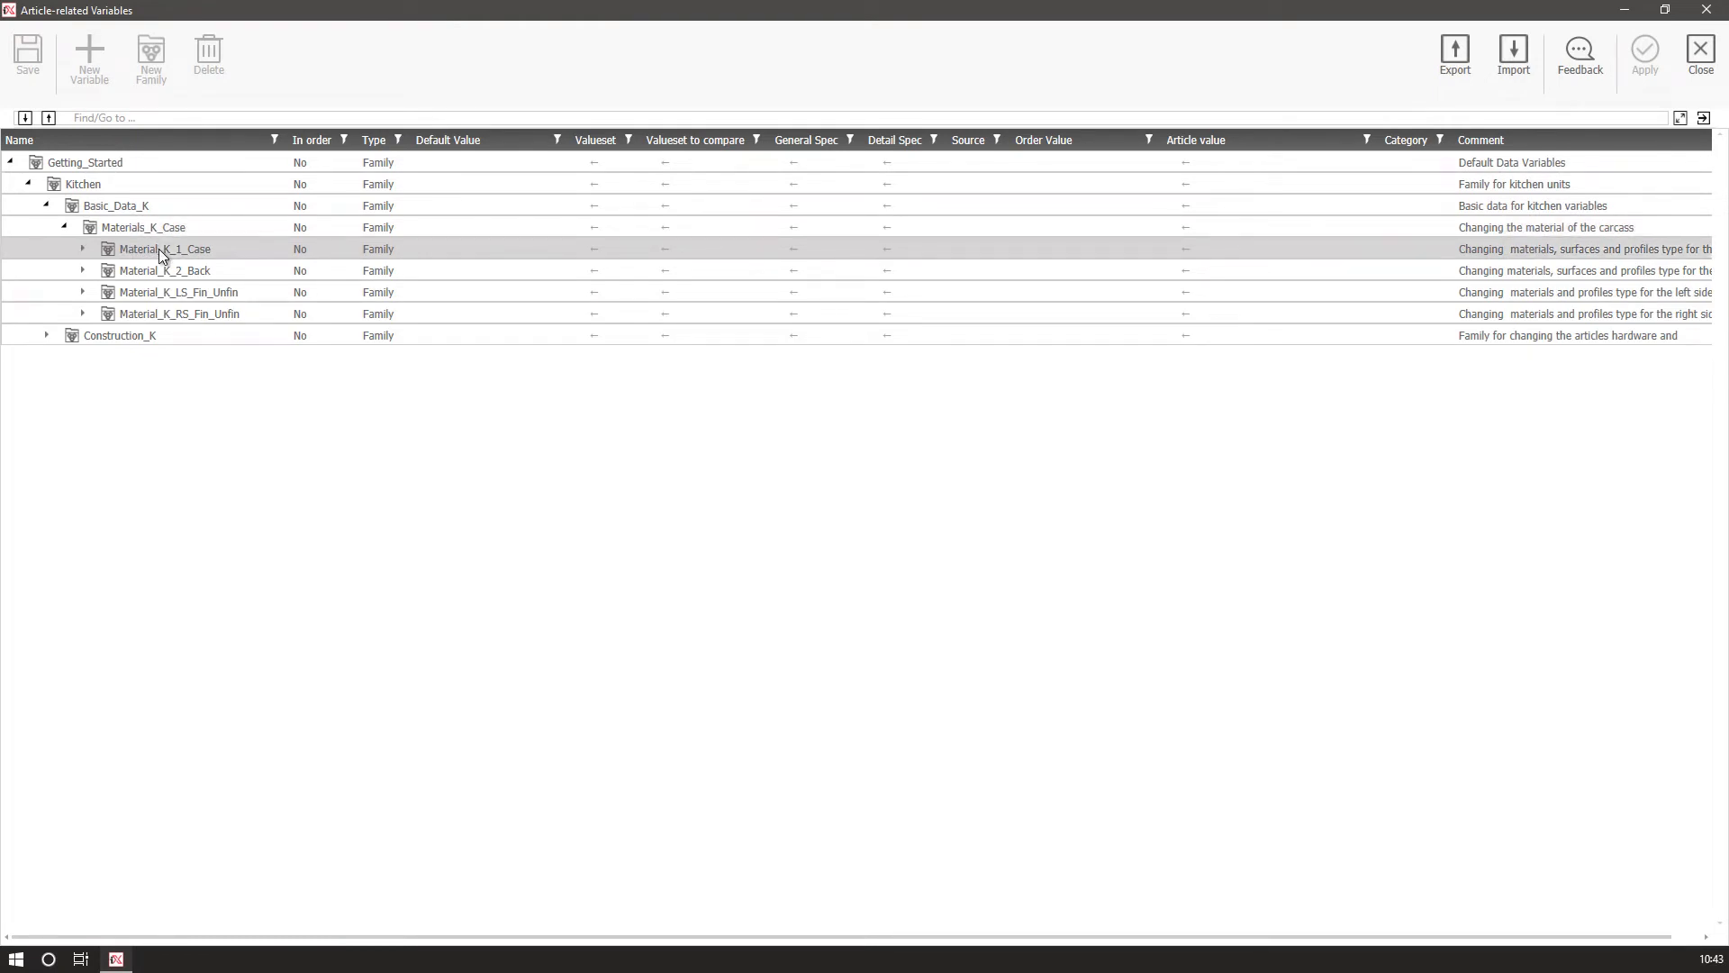
double_click(158, 249)
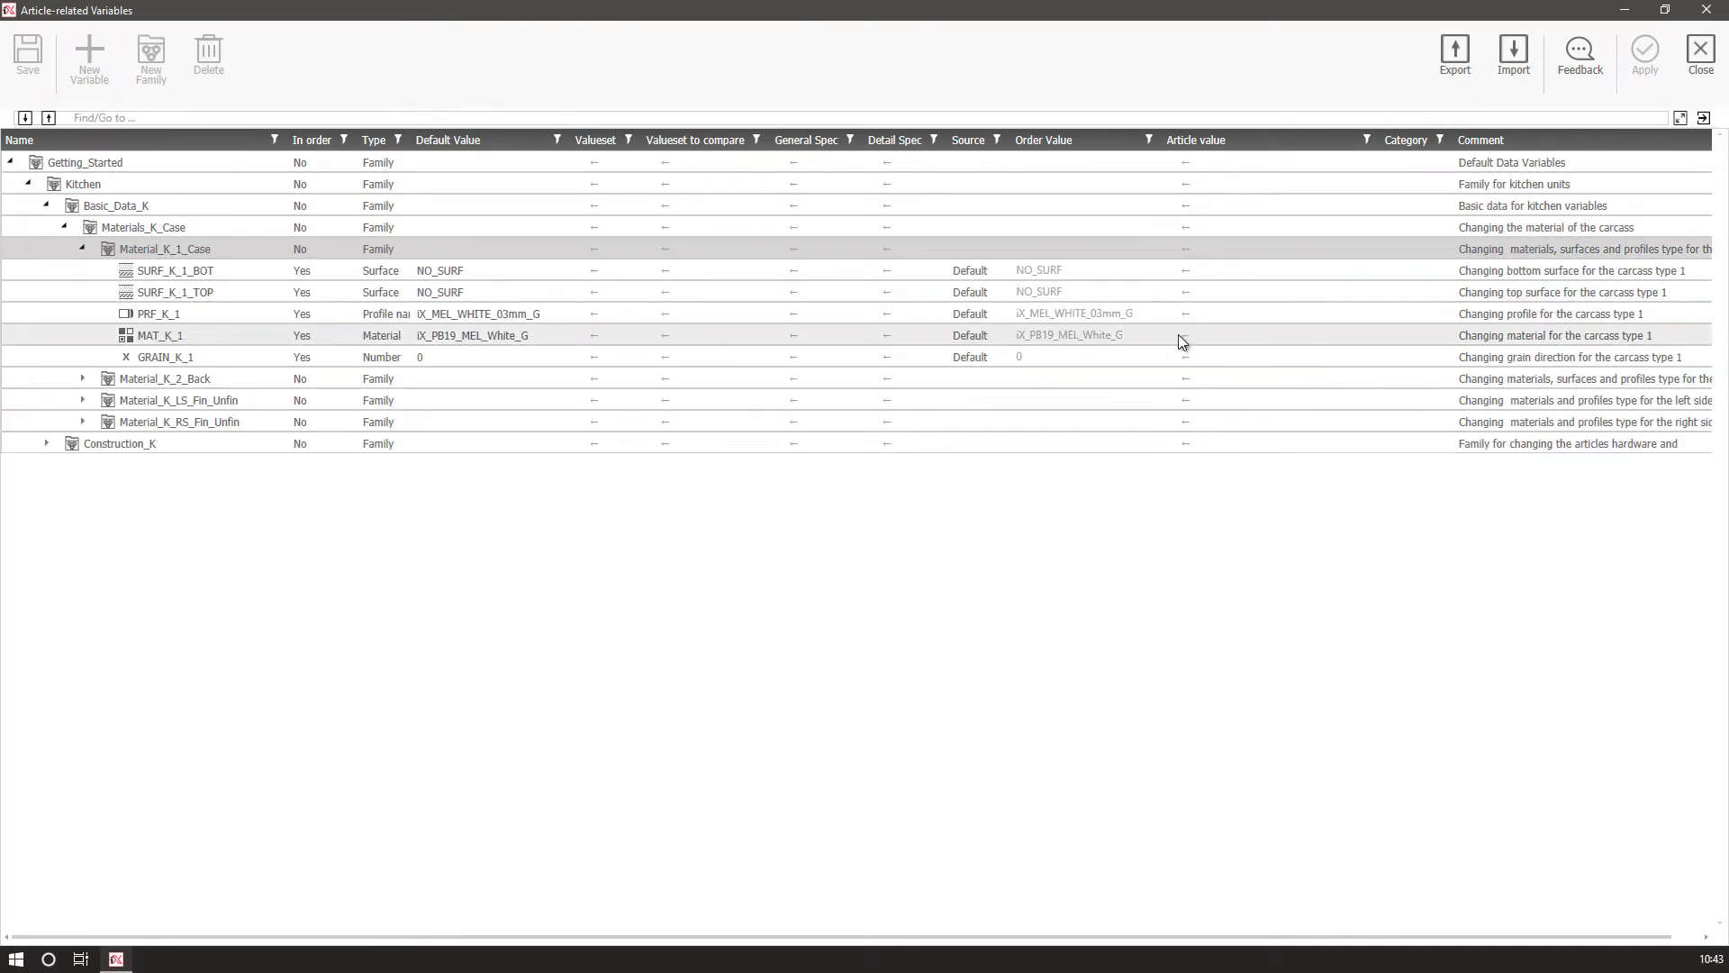
click(1095, 333)
click(1279, 335)
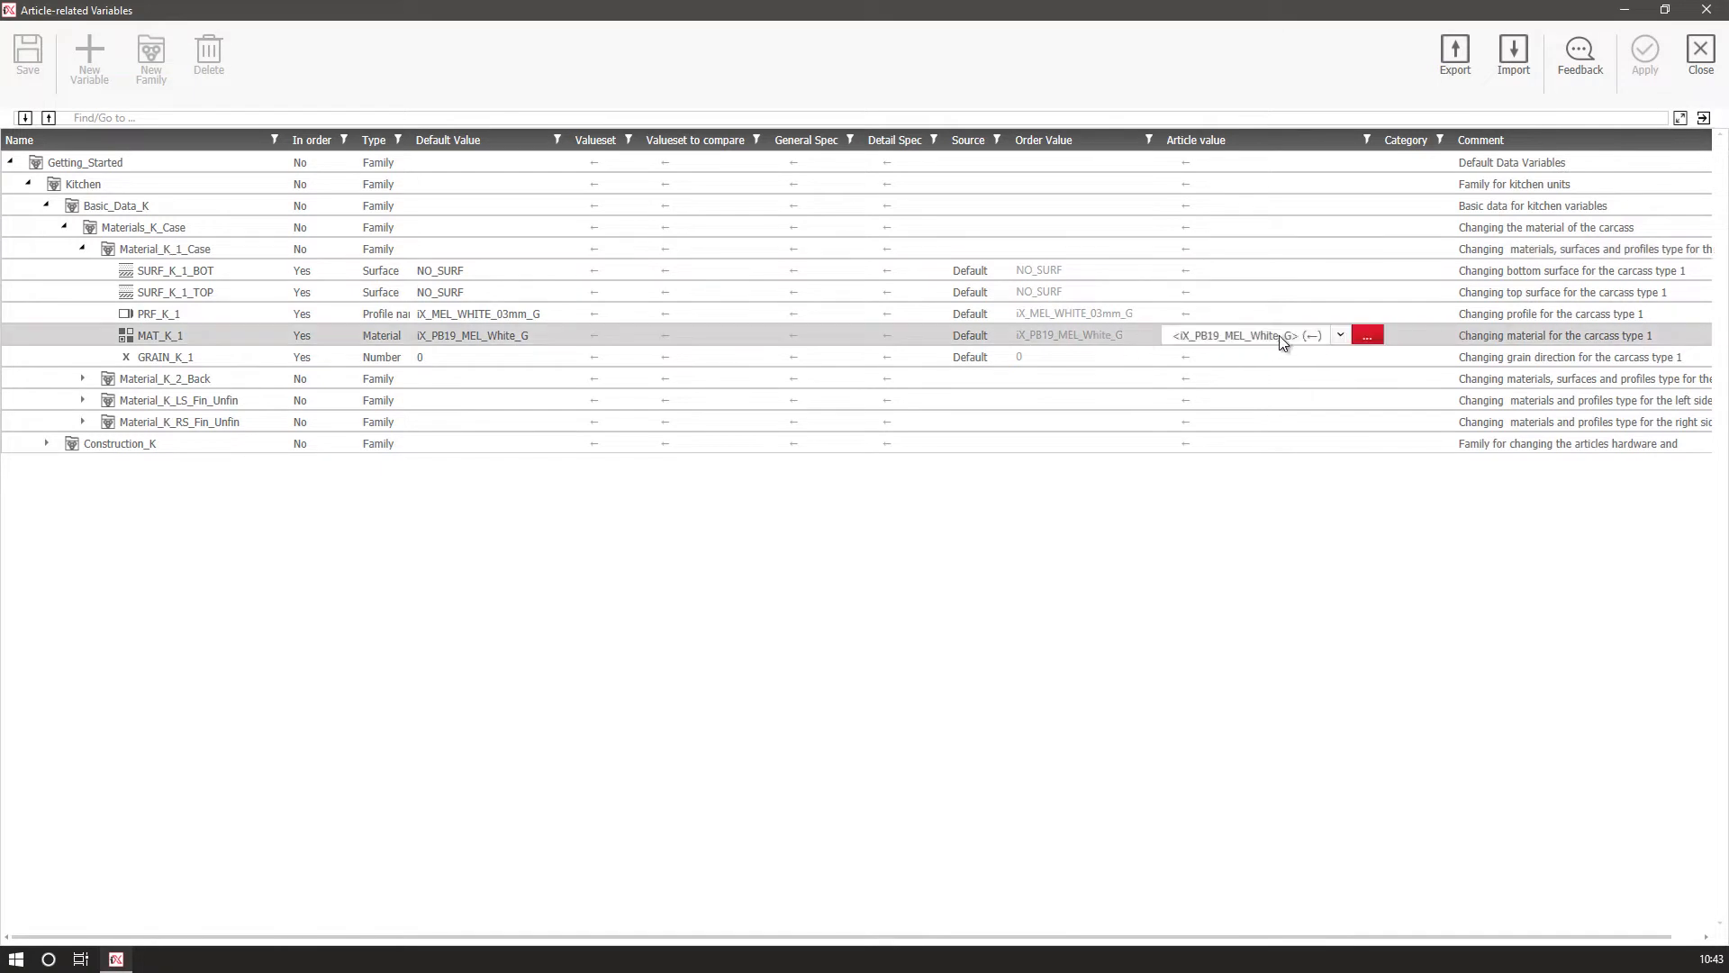
click(1368, 338)
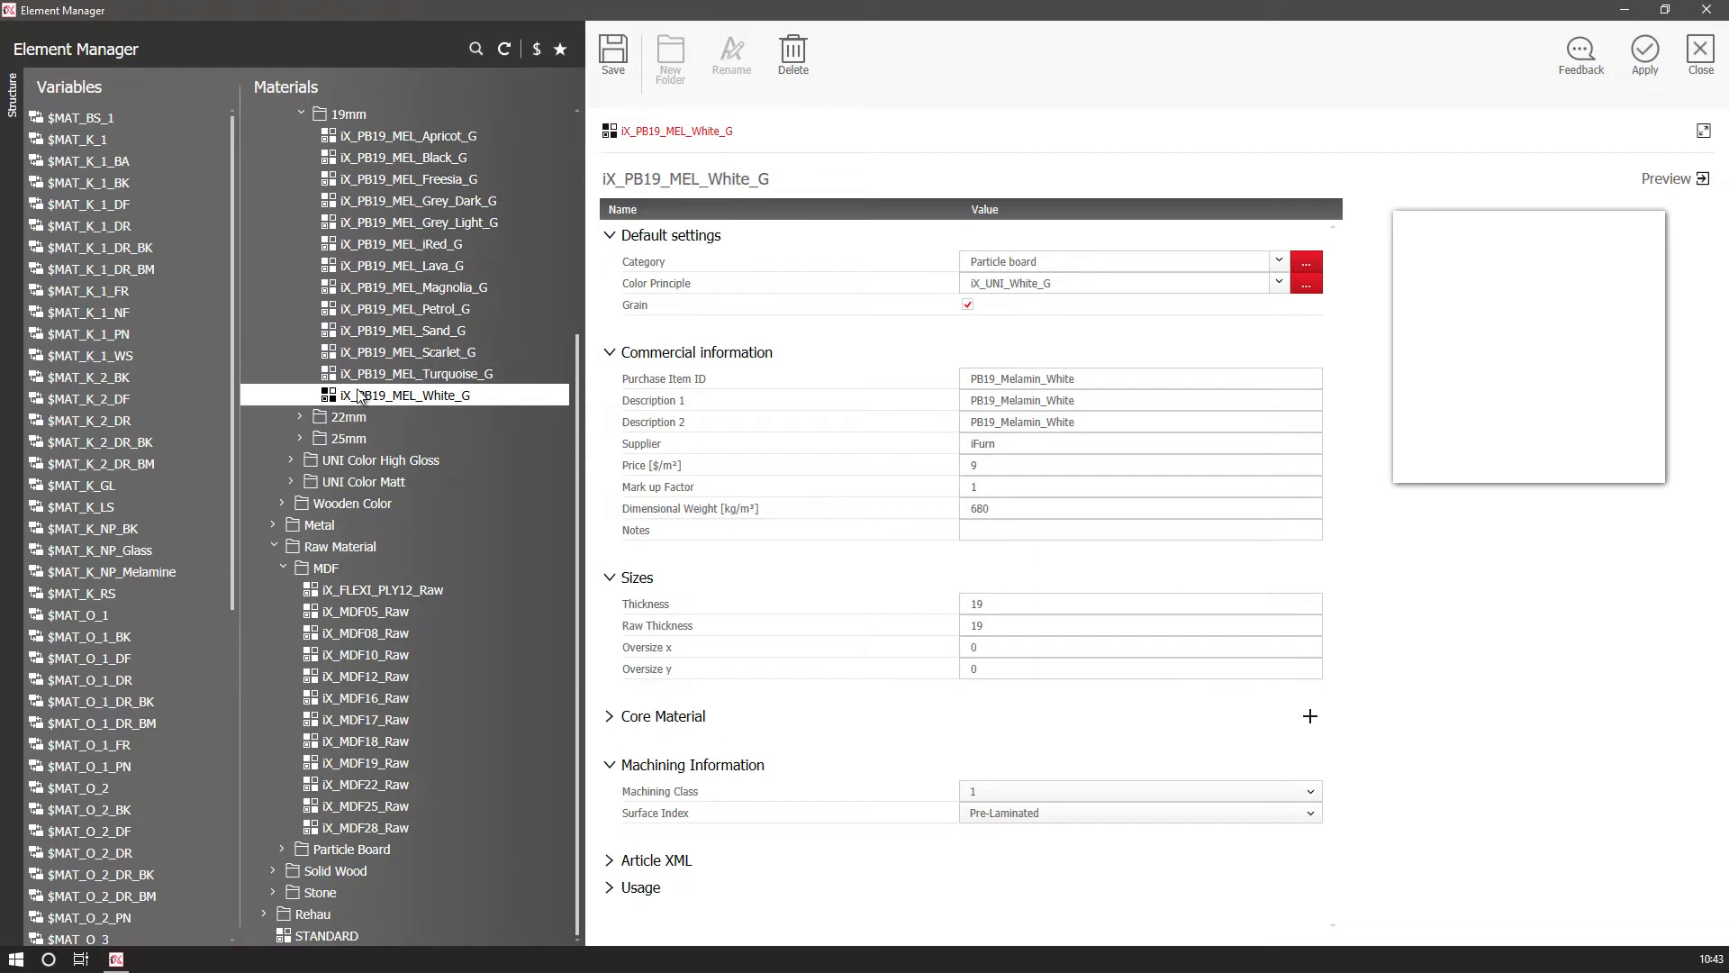
Browse the Wooden Color Matt 38mm materials and select iX_PB38_MEL_Oak_M.
scroll(310, 200, up, 1)
click(301, 178)
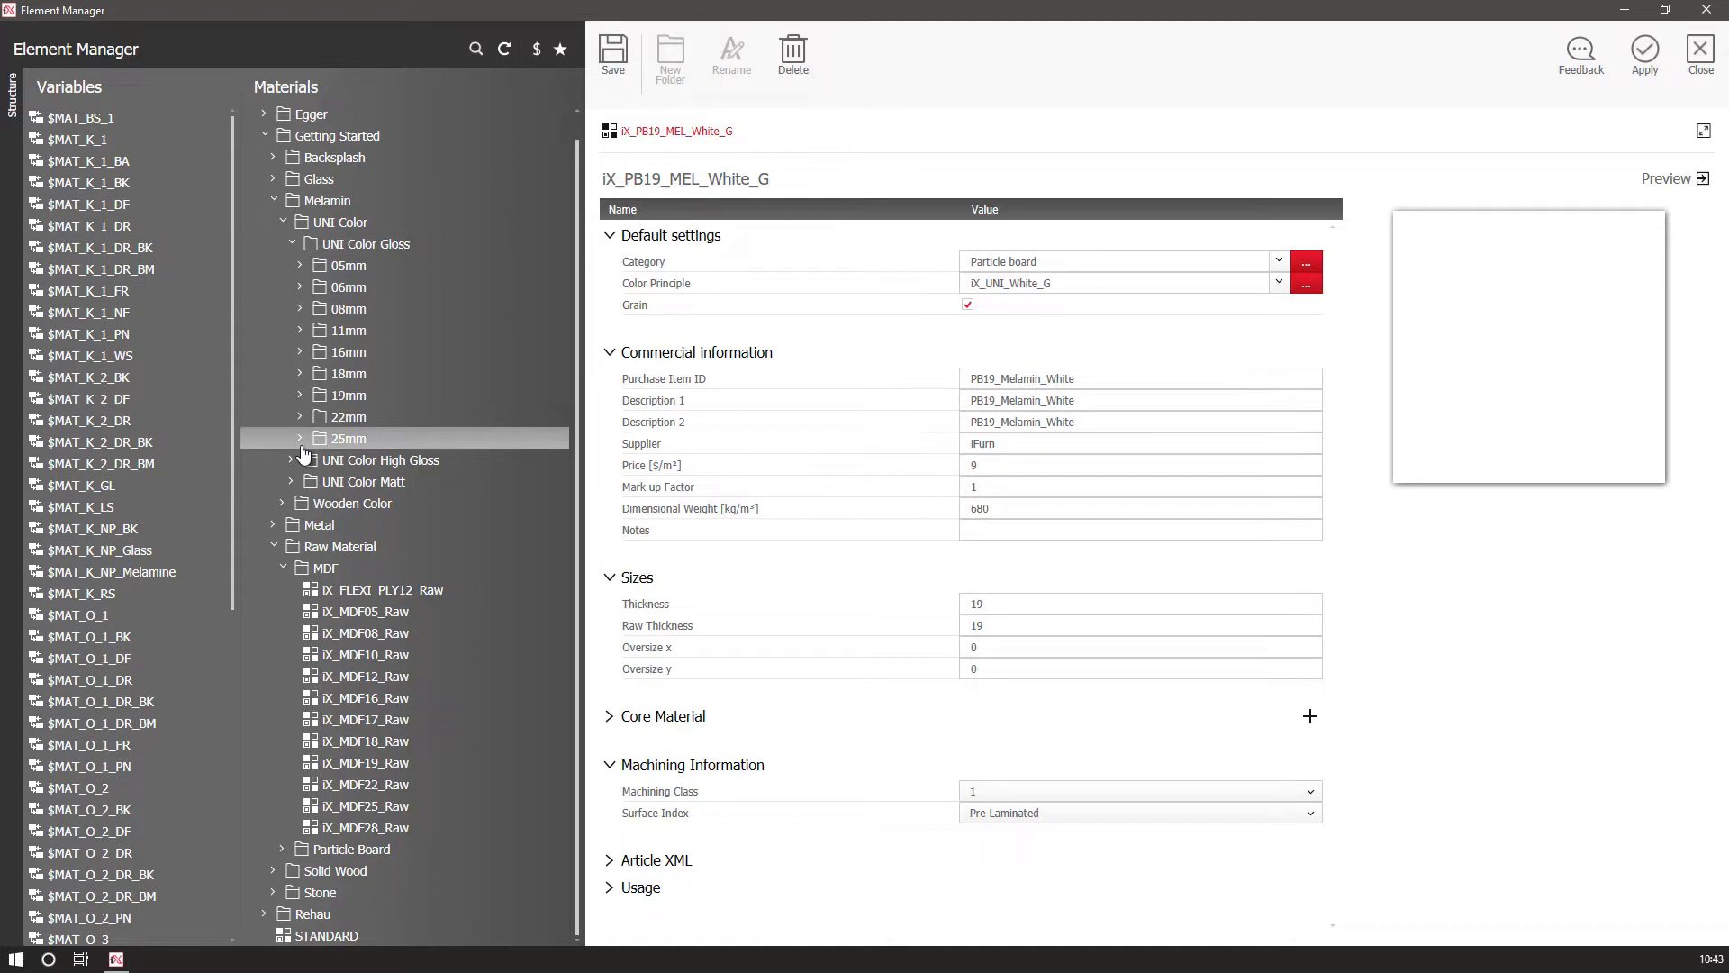
click(283, 503)
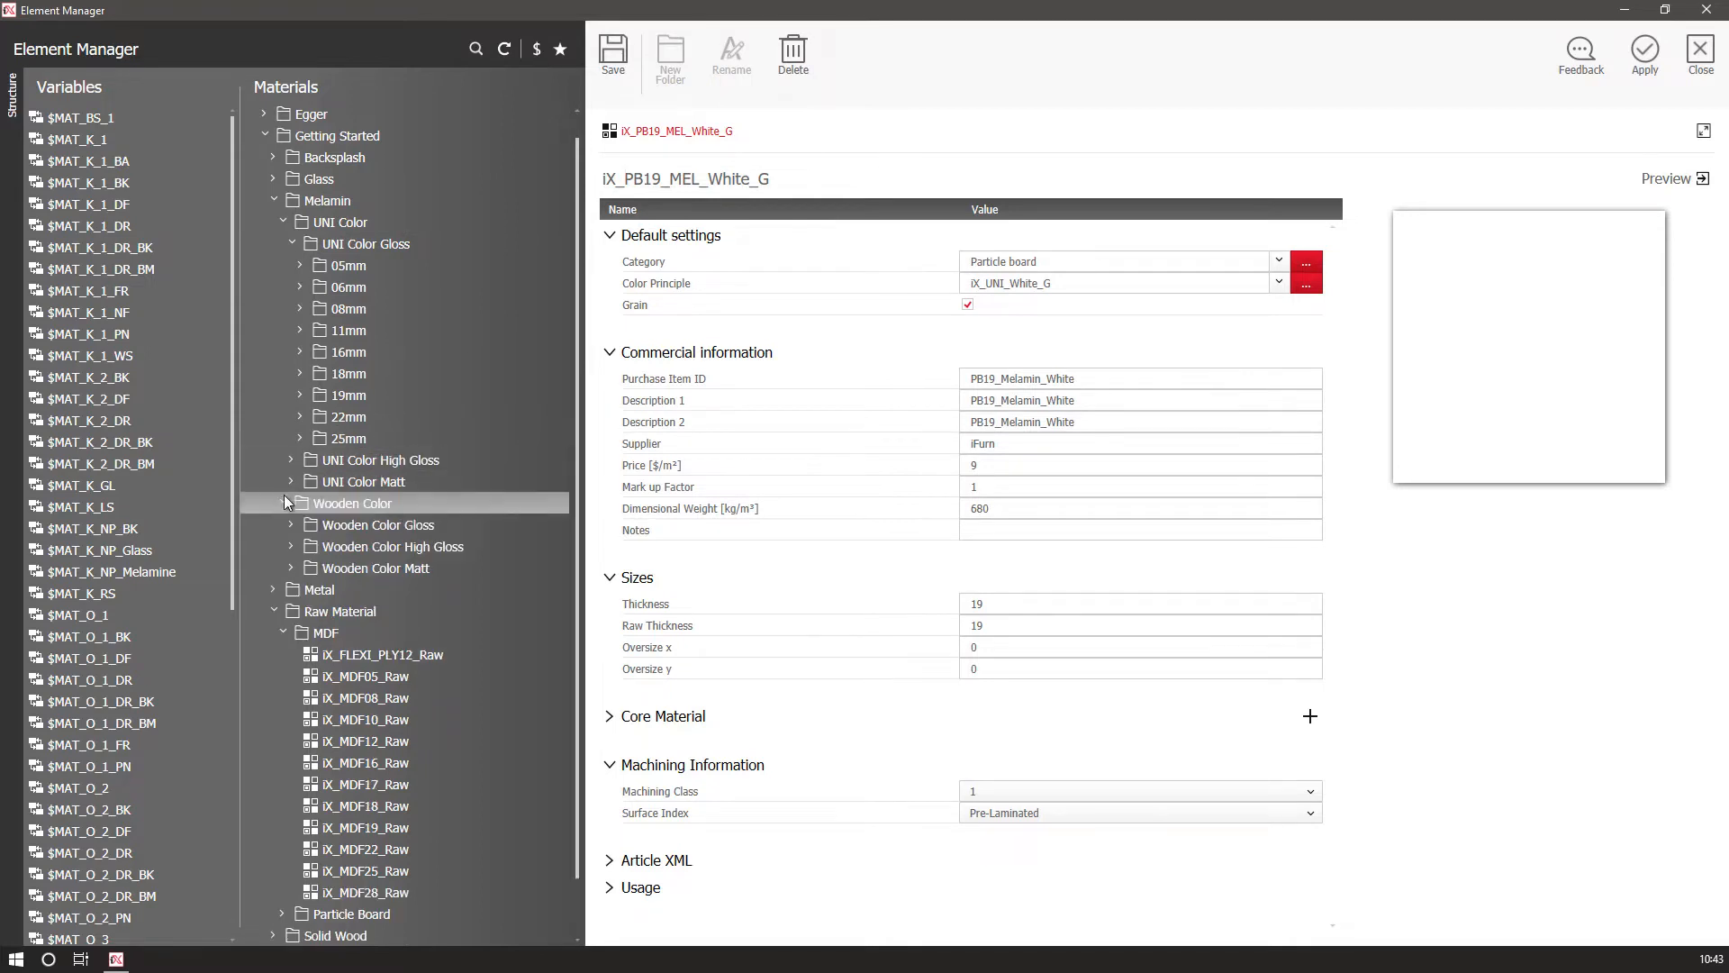
click(291, 571)
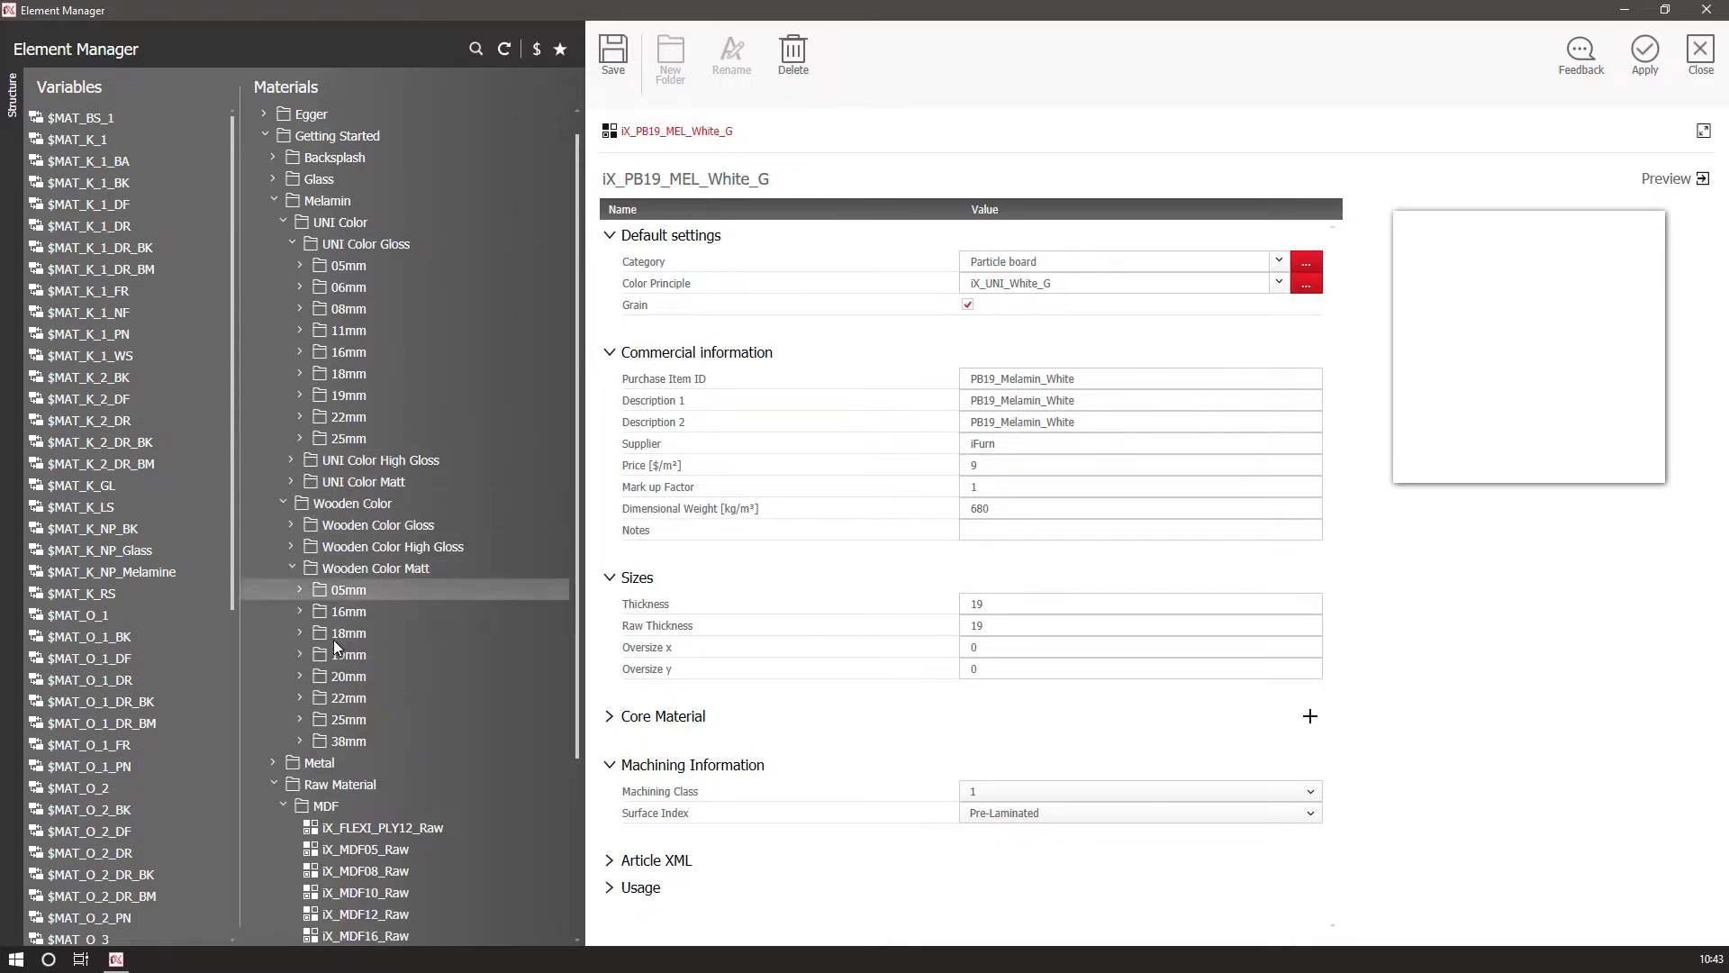
click(300, 740)
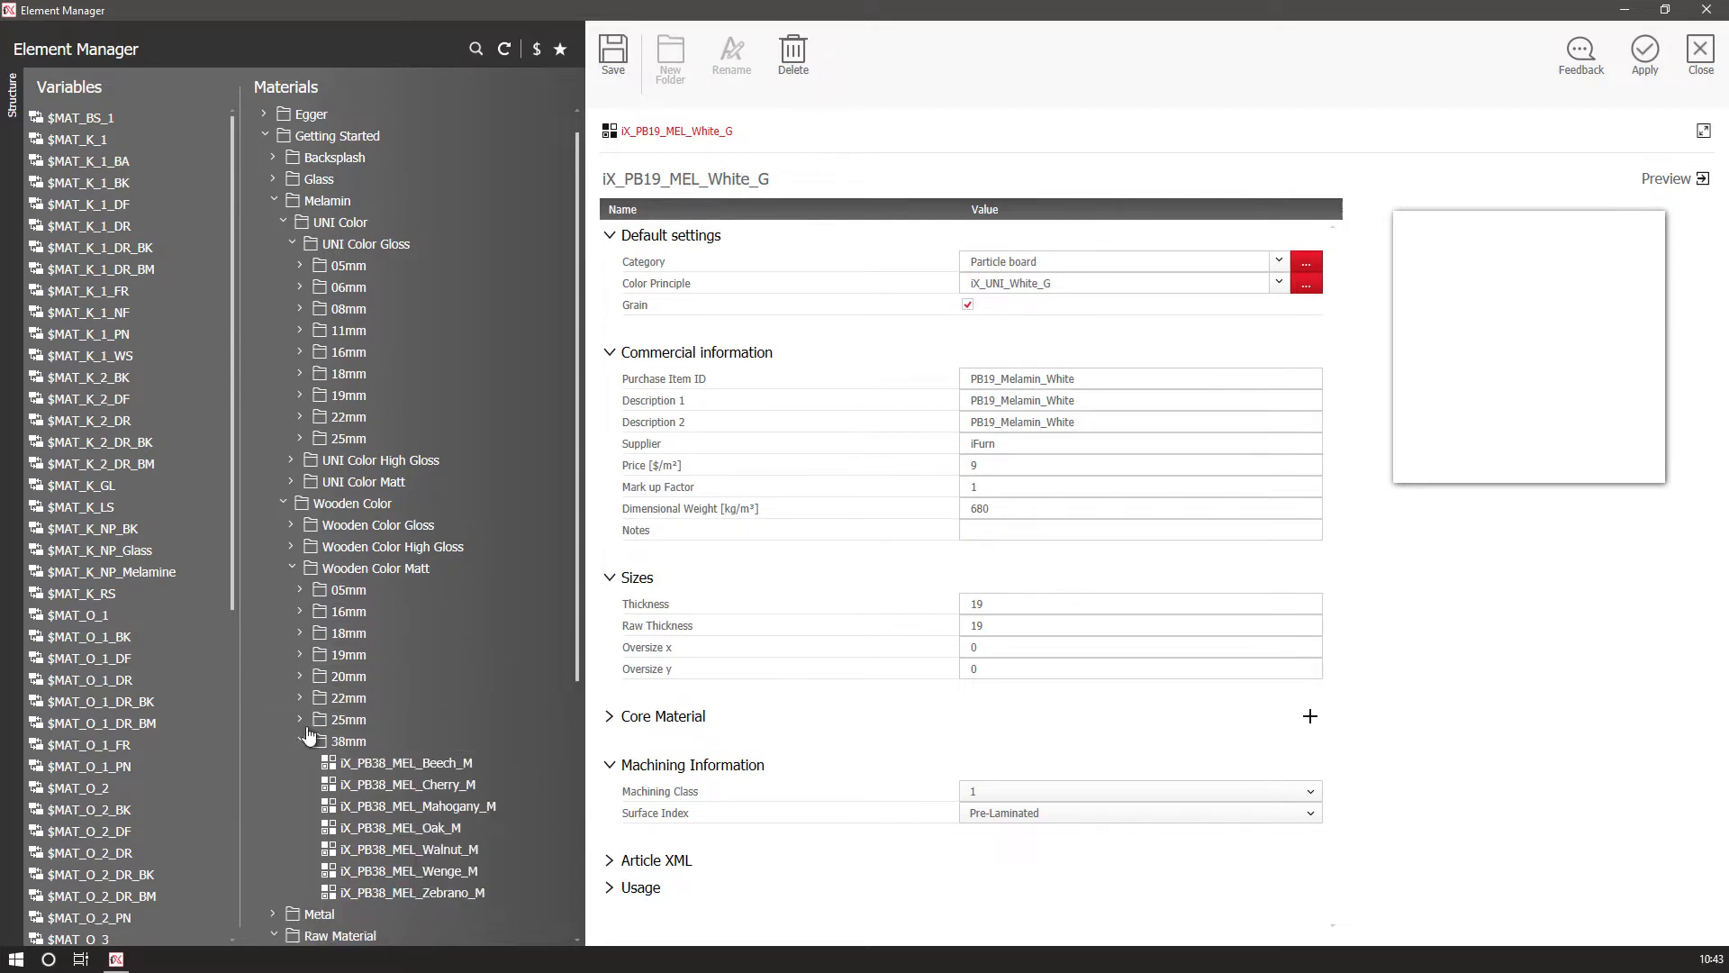
scroll(305, 714, down, 2)
click(383, 764)
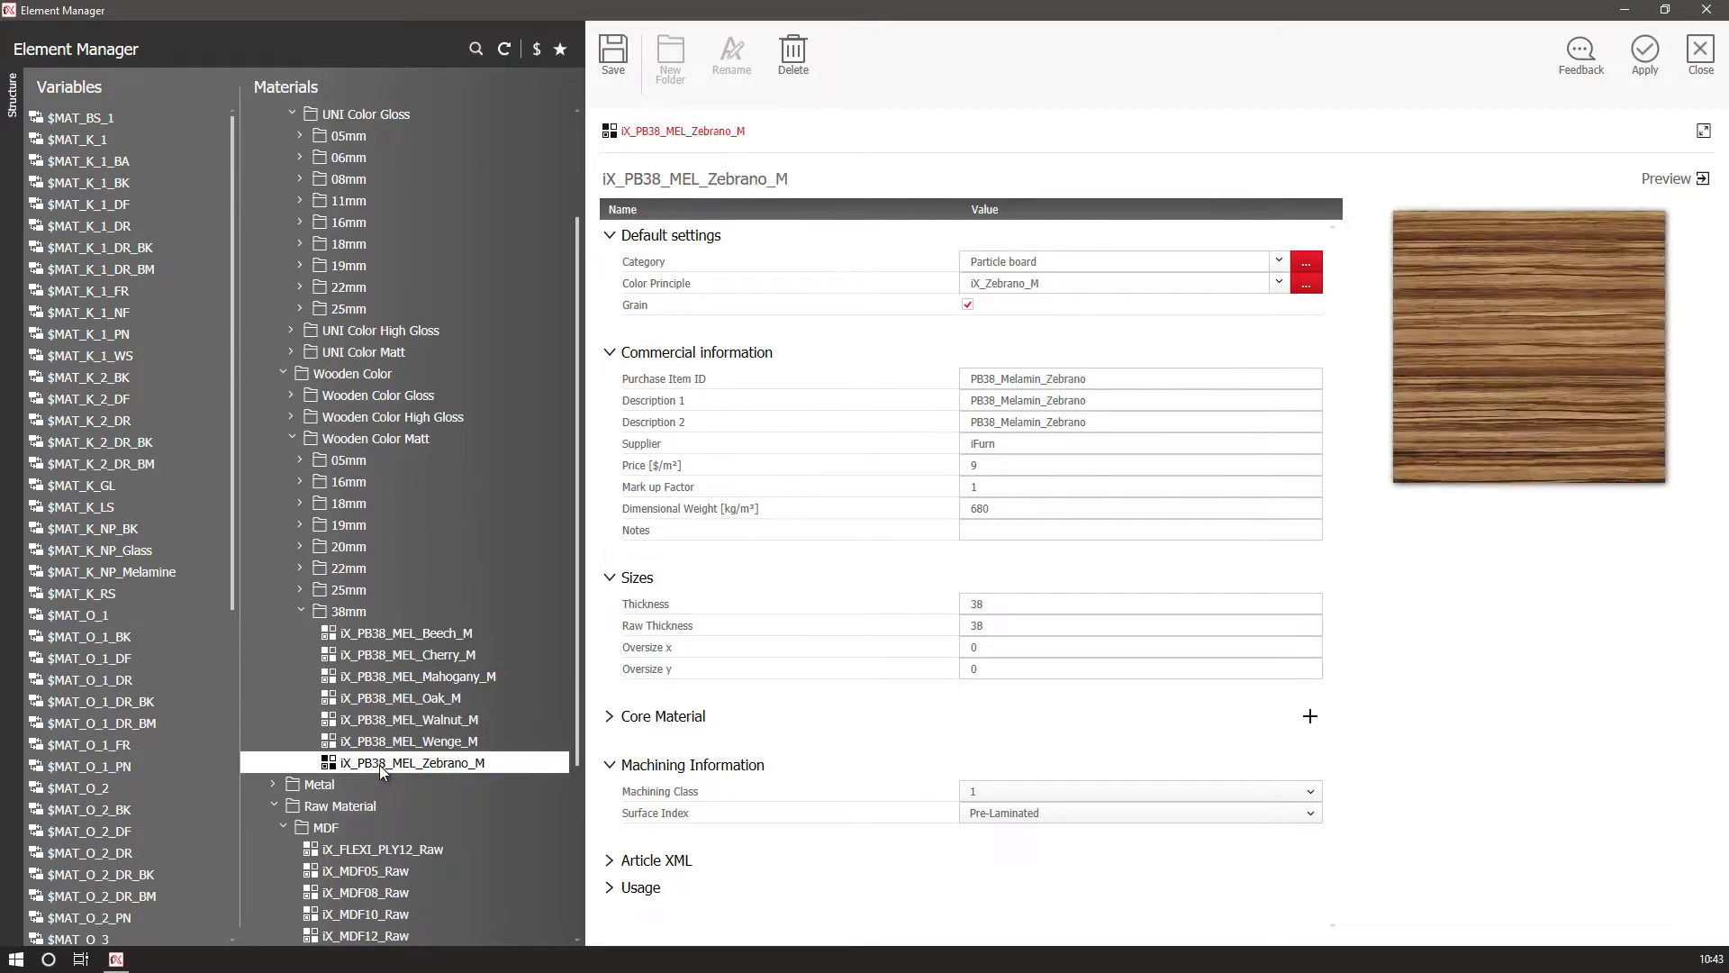
click(369, 700)
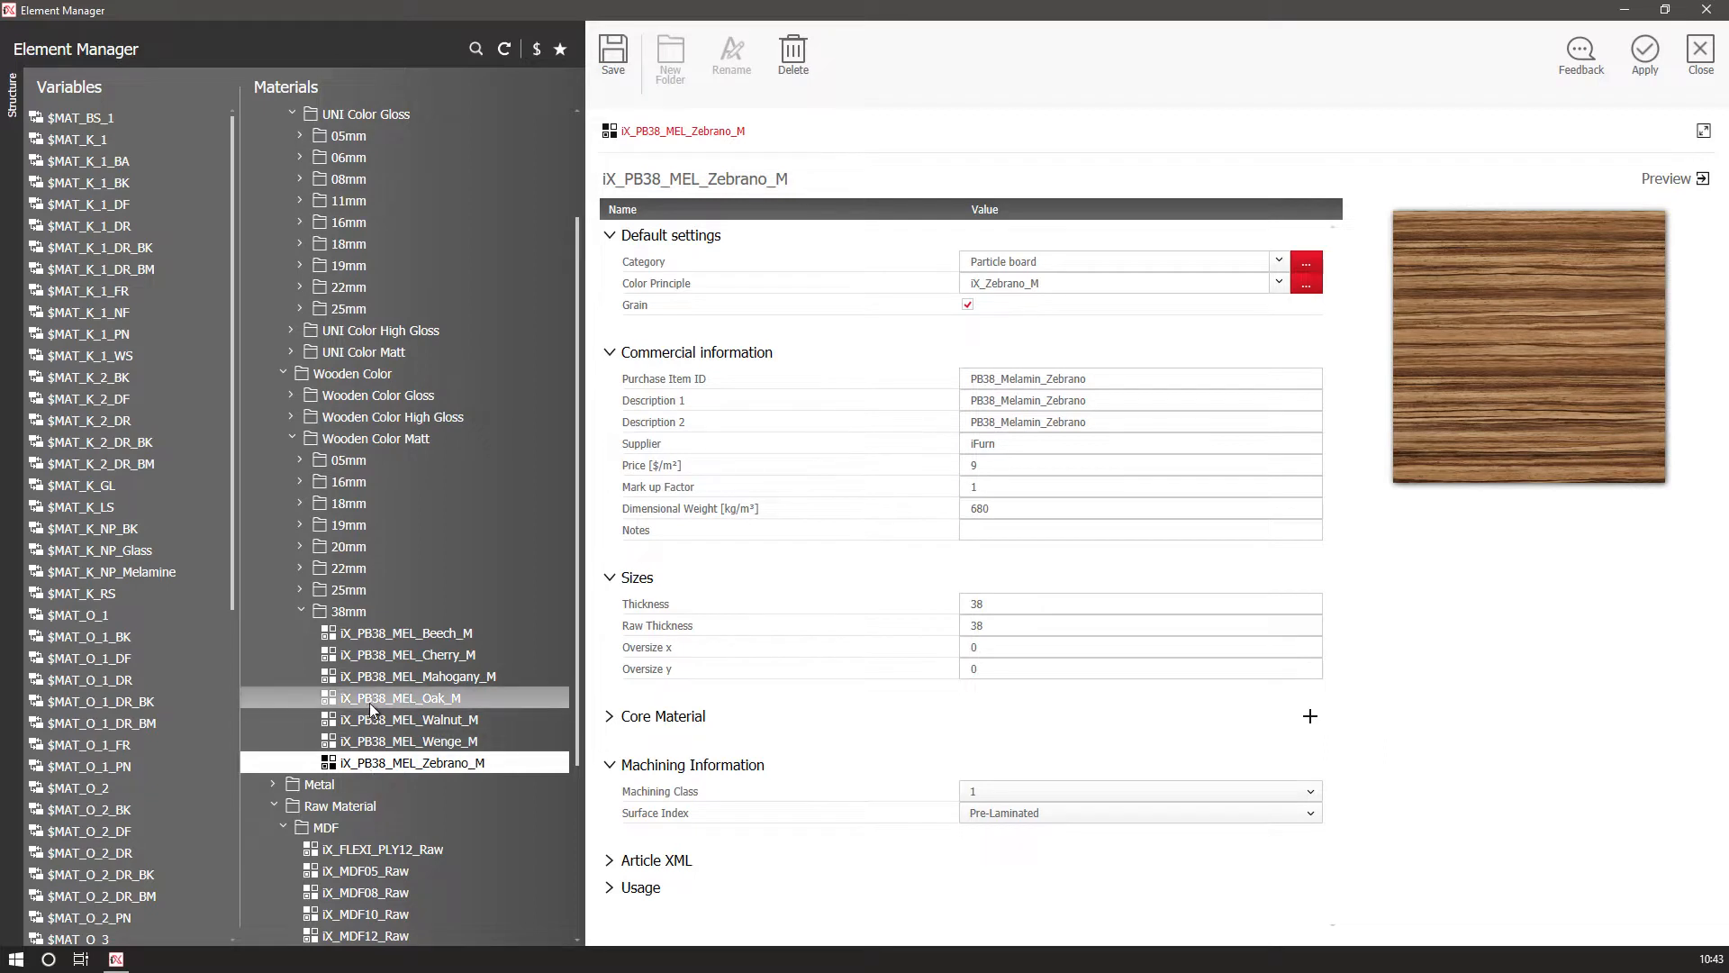
Rename the material copy to iX_PB50_MEL_Oak_M and set its purchase item ID to PB50_Melamin_Oak.
click(668, 186)
key(BackSpace)
key(BackSpace)
text(50)
key(Return)
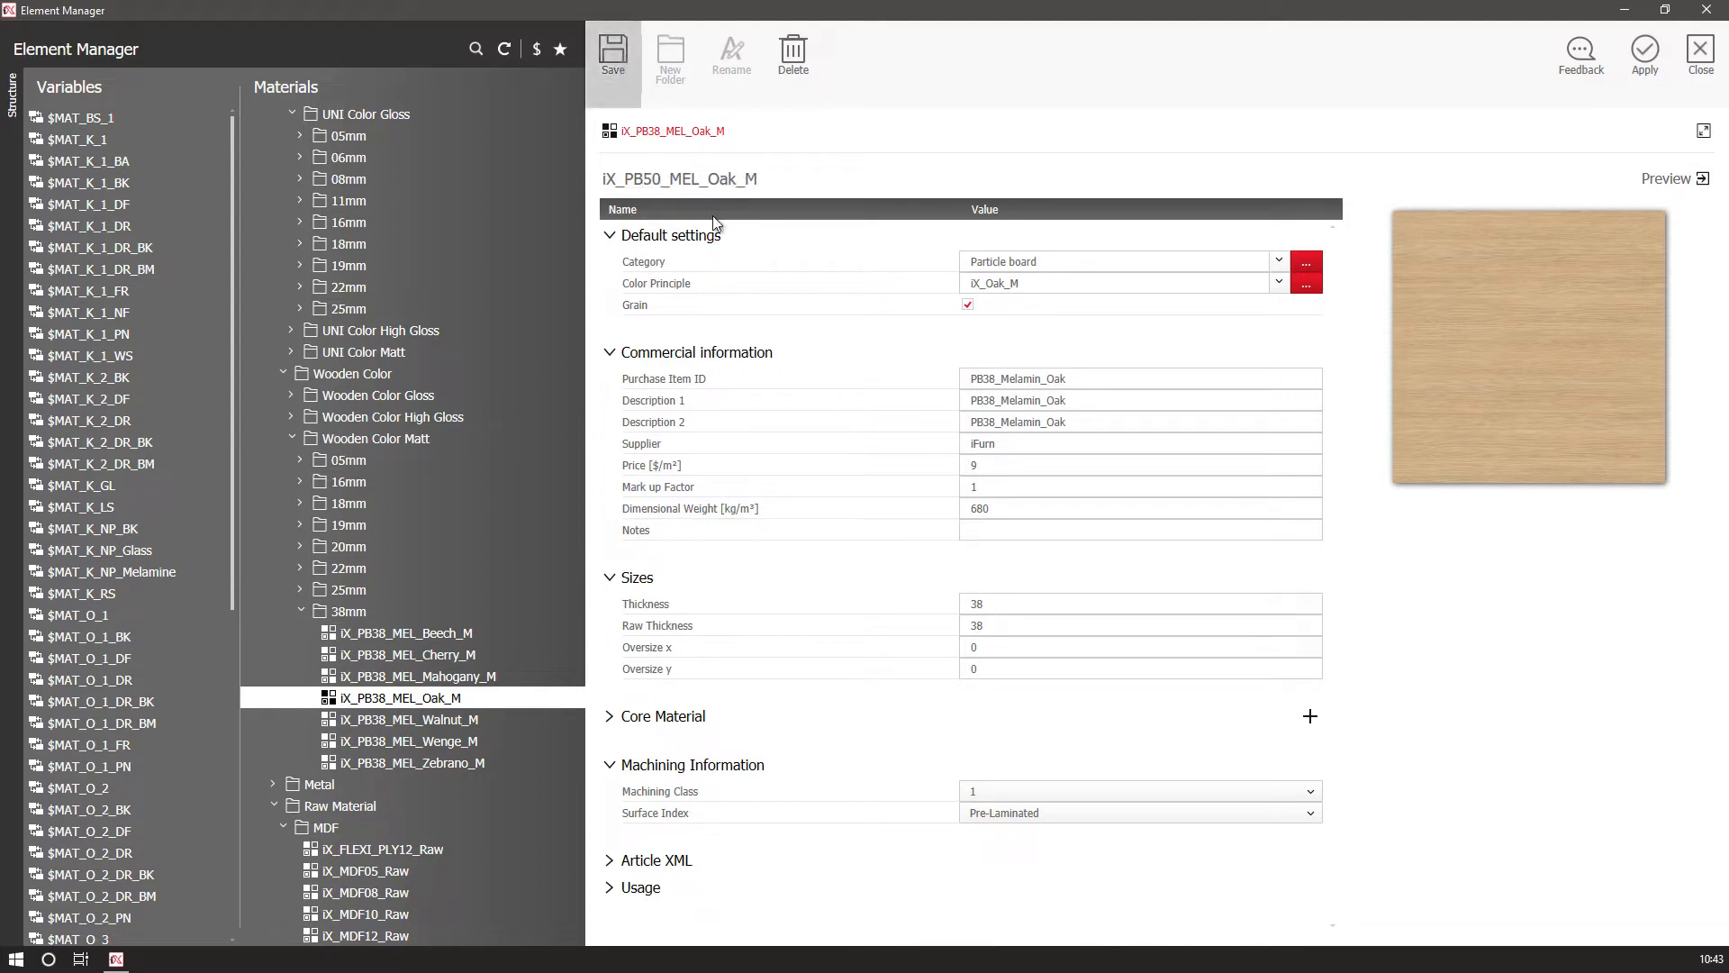
click(996, 378)
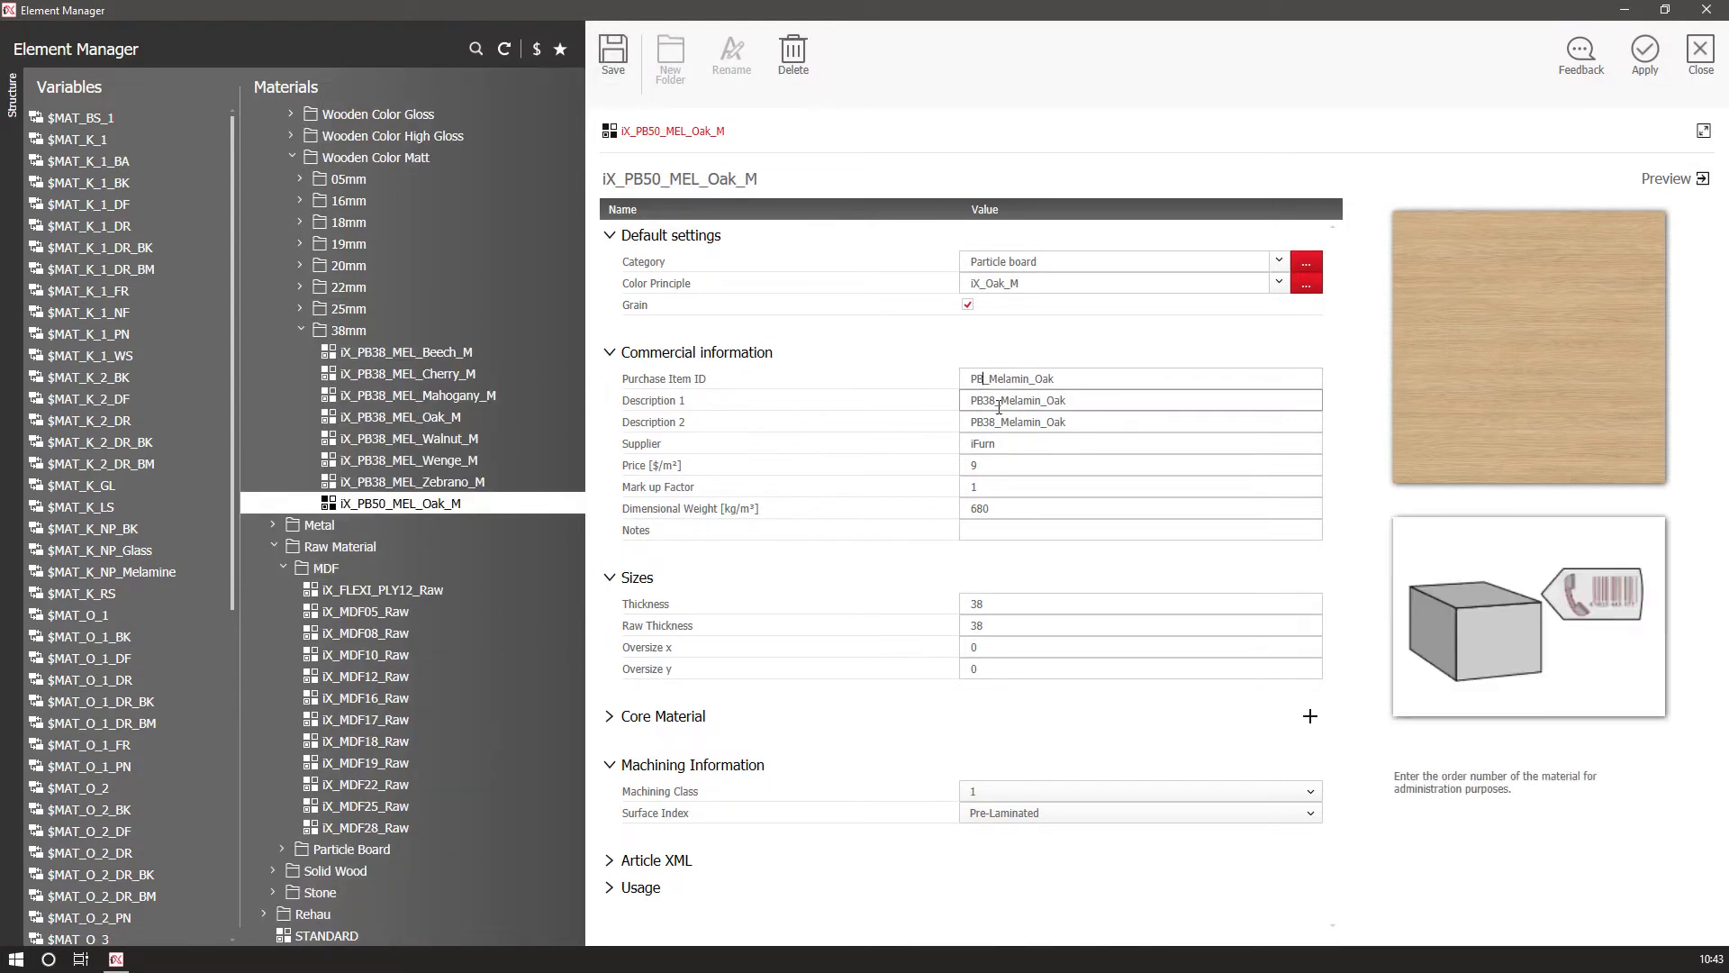
Set Description 1 and Description 2 to PB50_Melamin_Oak.
click(1144, 402)
drag(1144, 402, 933, 403)
text(PB50_Melamin_Oak)
drag(1116, 421, 946, 423)
text(PB50_Melamin_Oak)
Set thickness and raw thickness to 50, save the material and apply it to MAT_K_1.
click(989, 606)
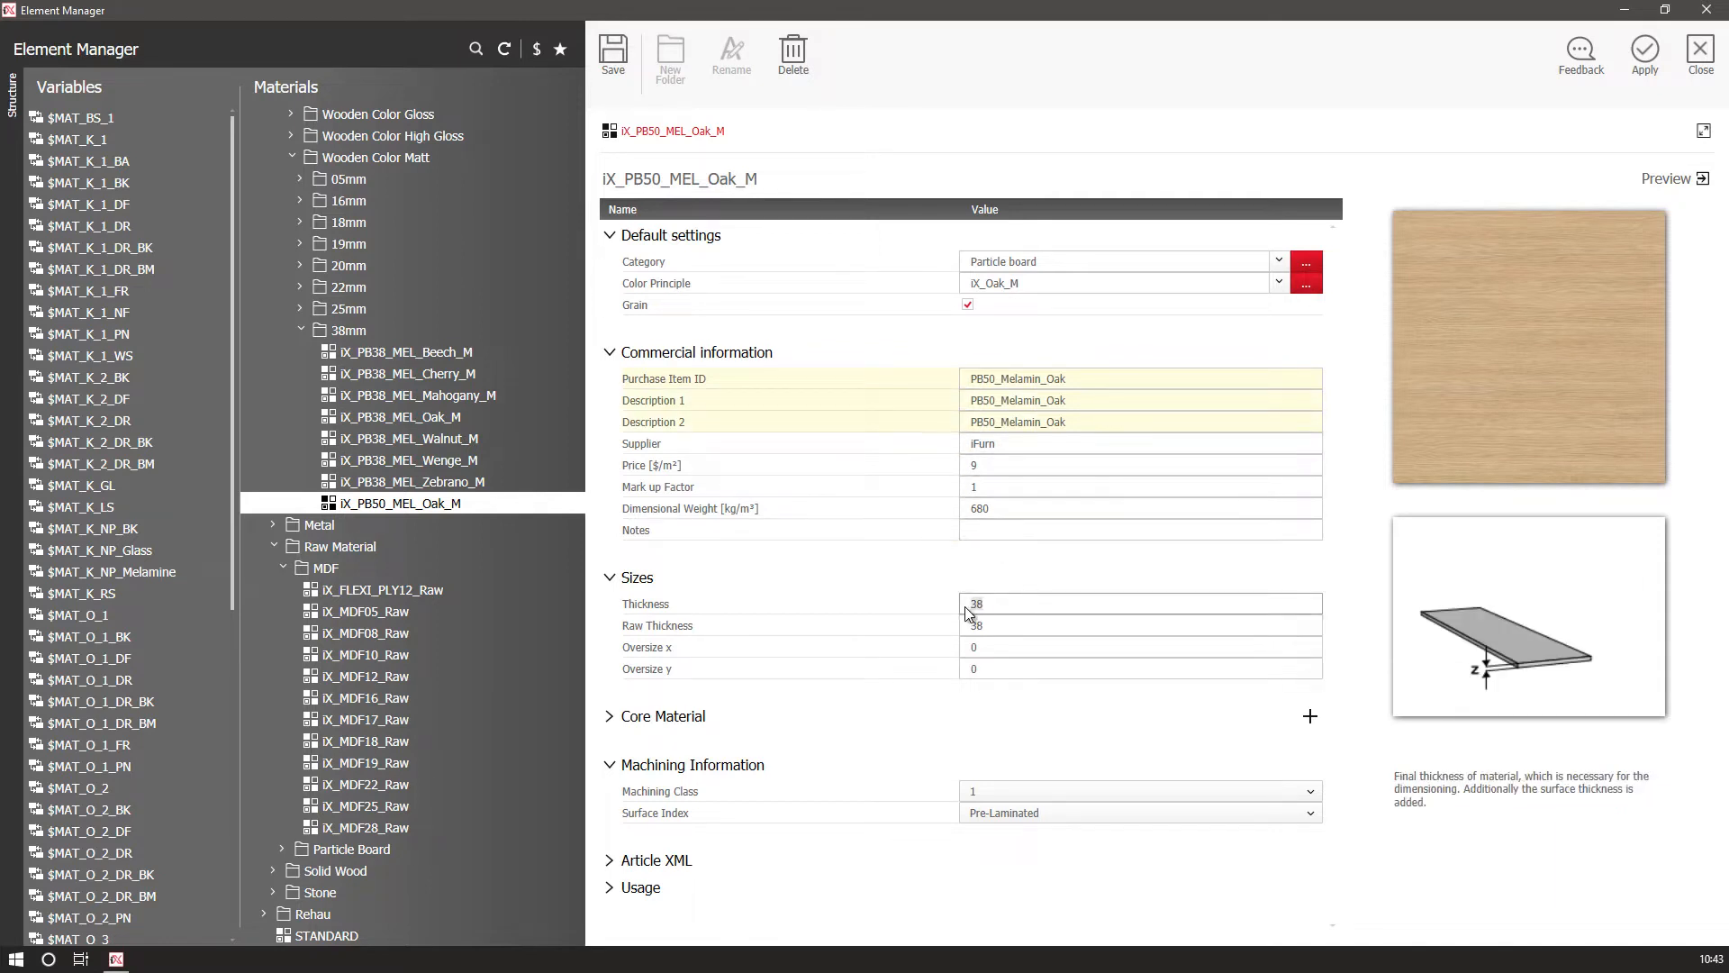
text(50)
click(971, 626)
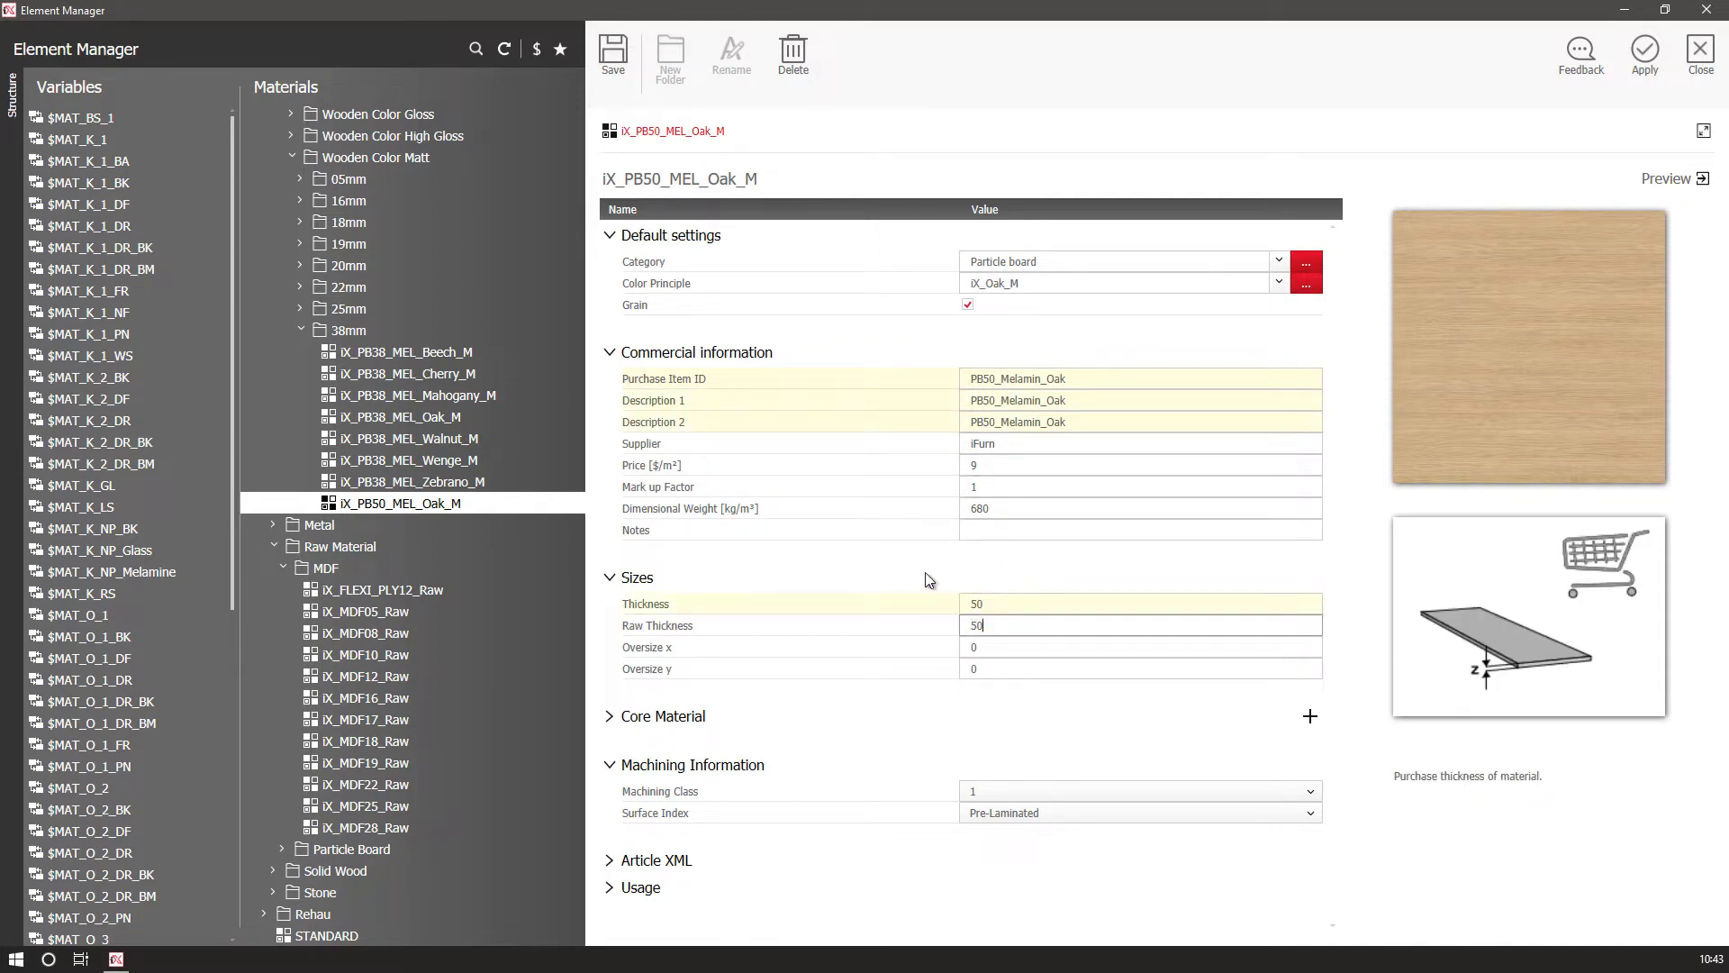
text(50)
click(611, 63)
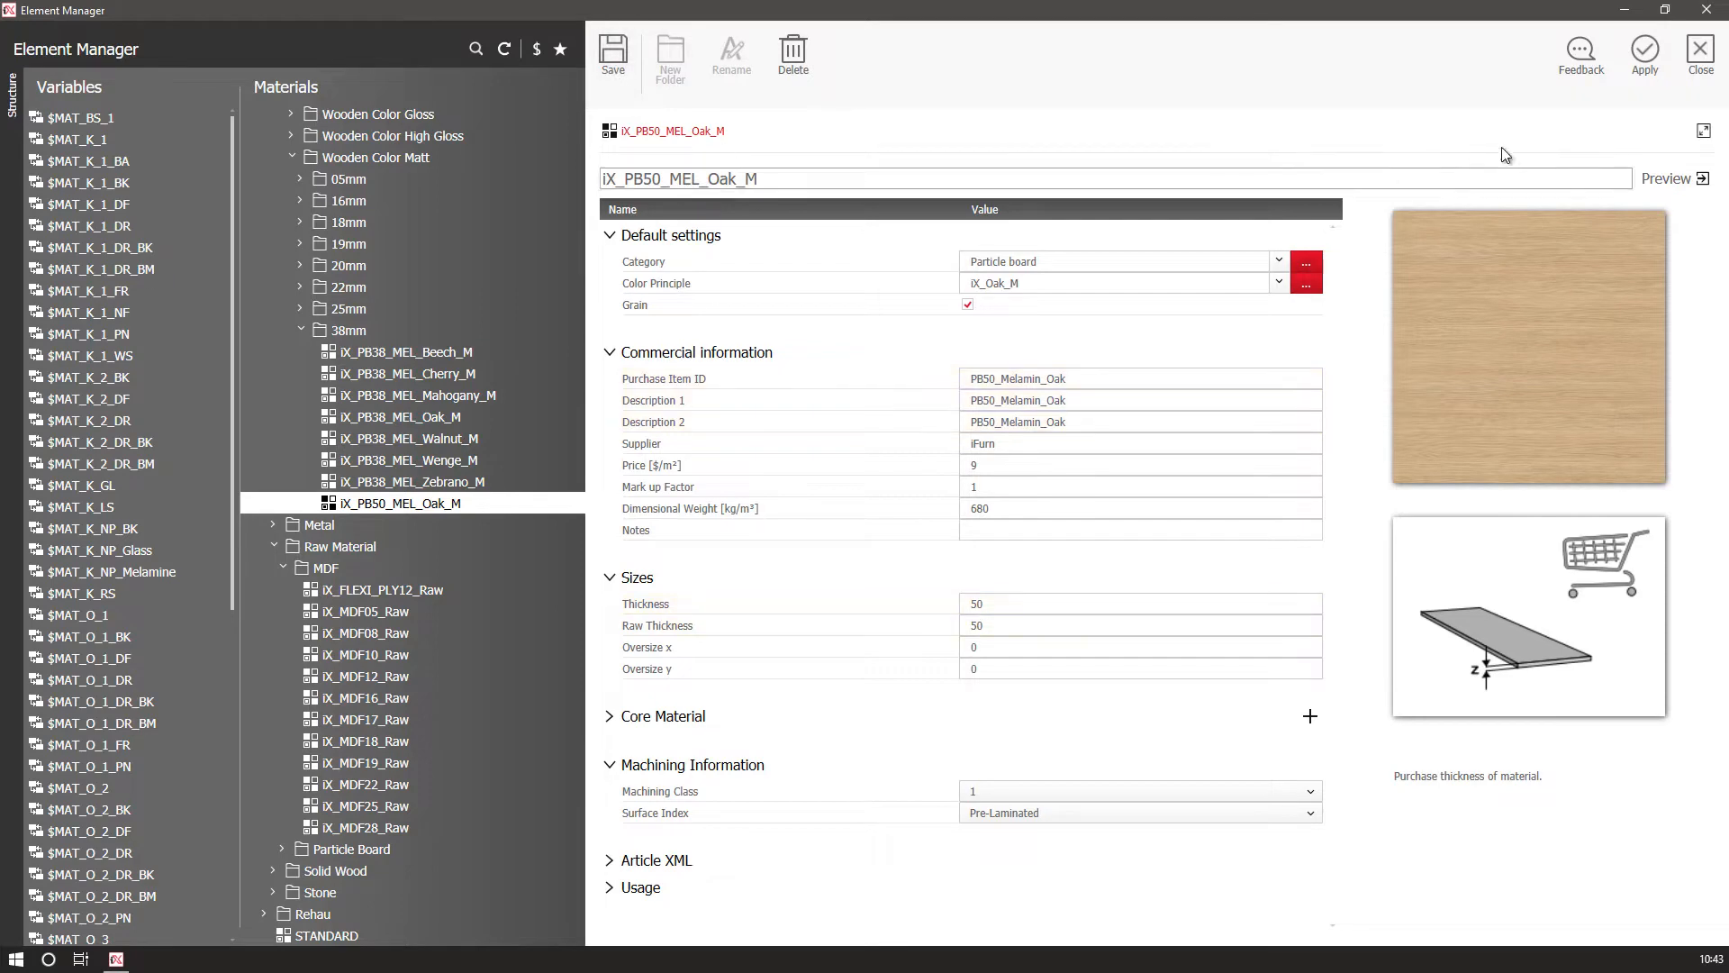
click(1650, 51)
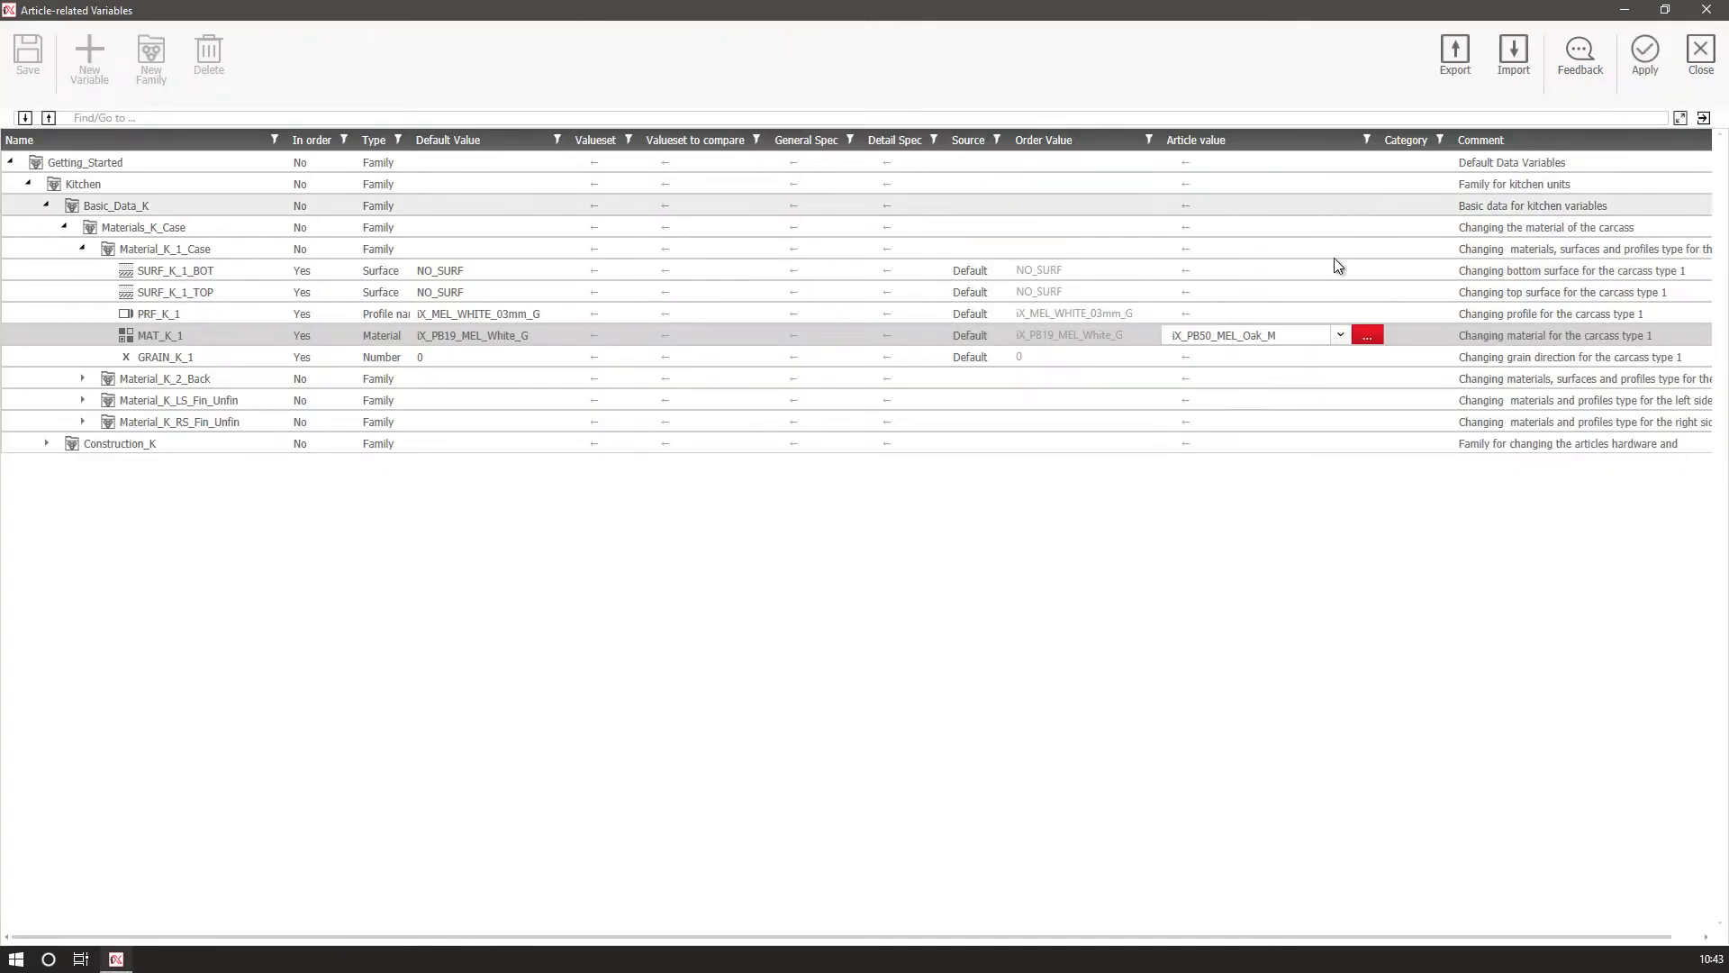
Open the profile choices for PRF_K_1 and select iX_ABS_Oak_2mm_M under Wooden Color Matt ABS Profiles 2mm.
click(1279, 315)
click(1368, 320)
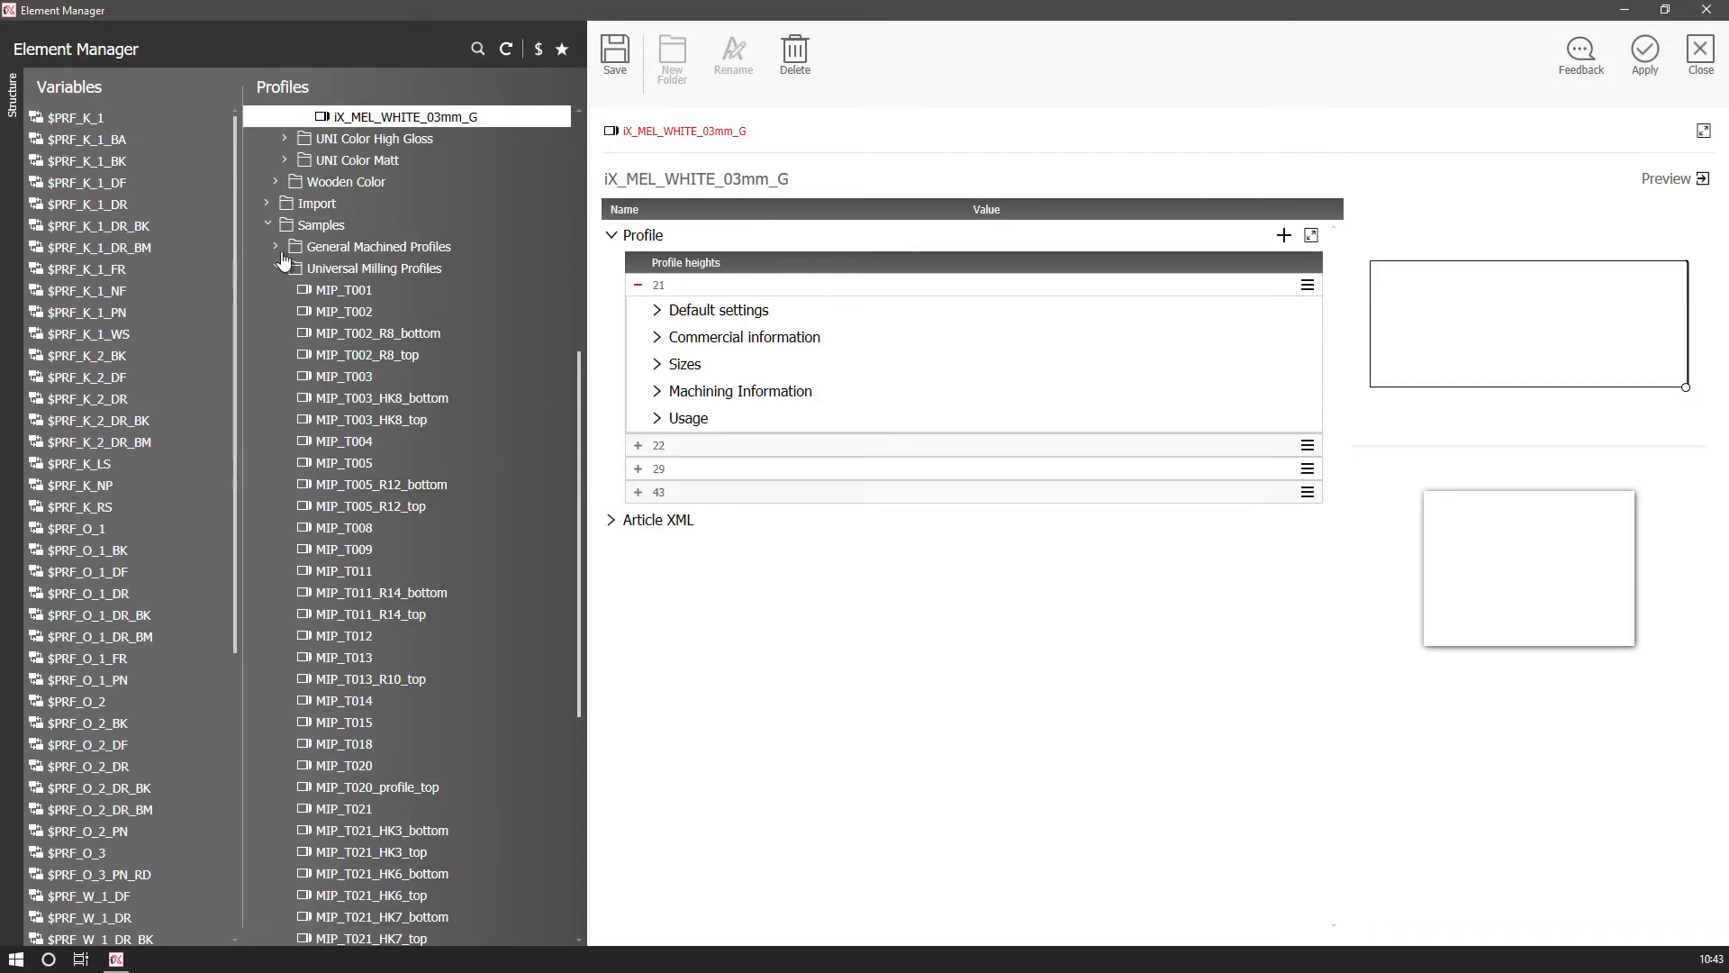
scroll(315, 383, up, 5)
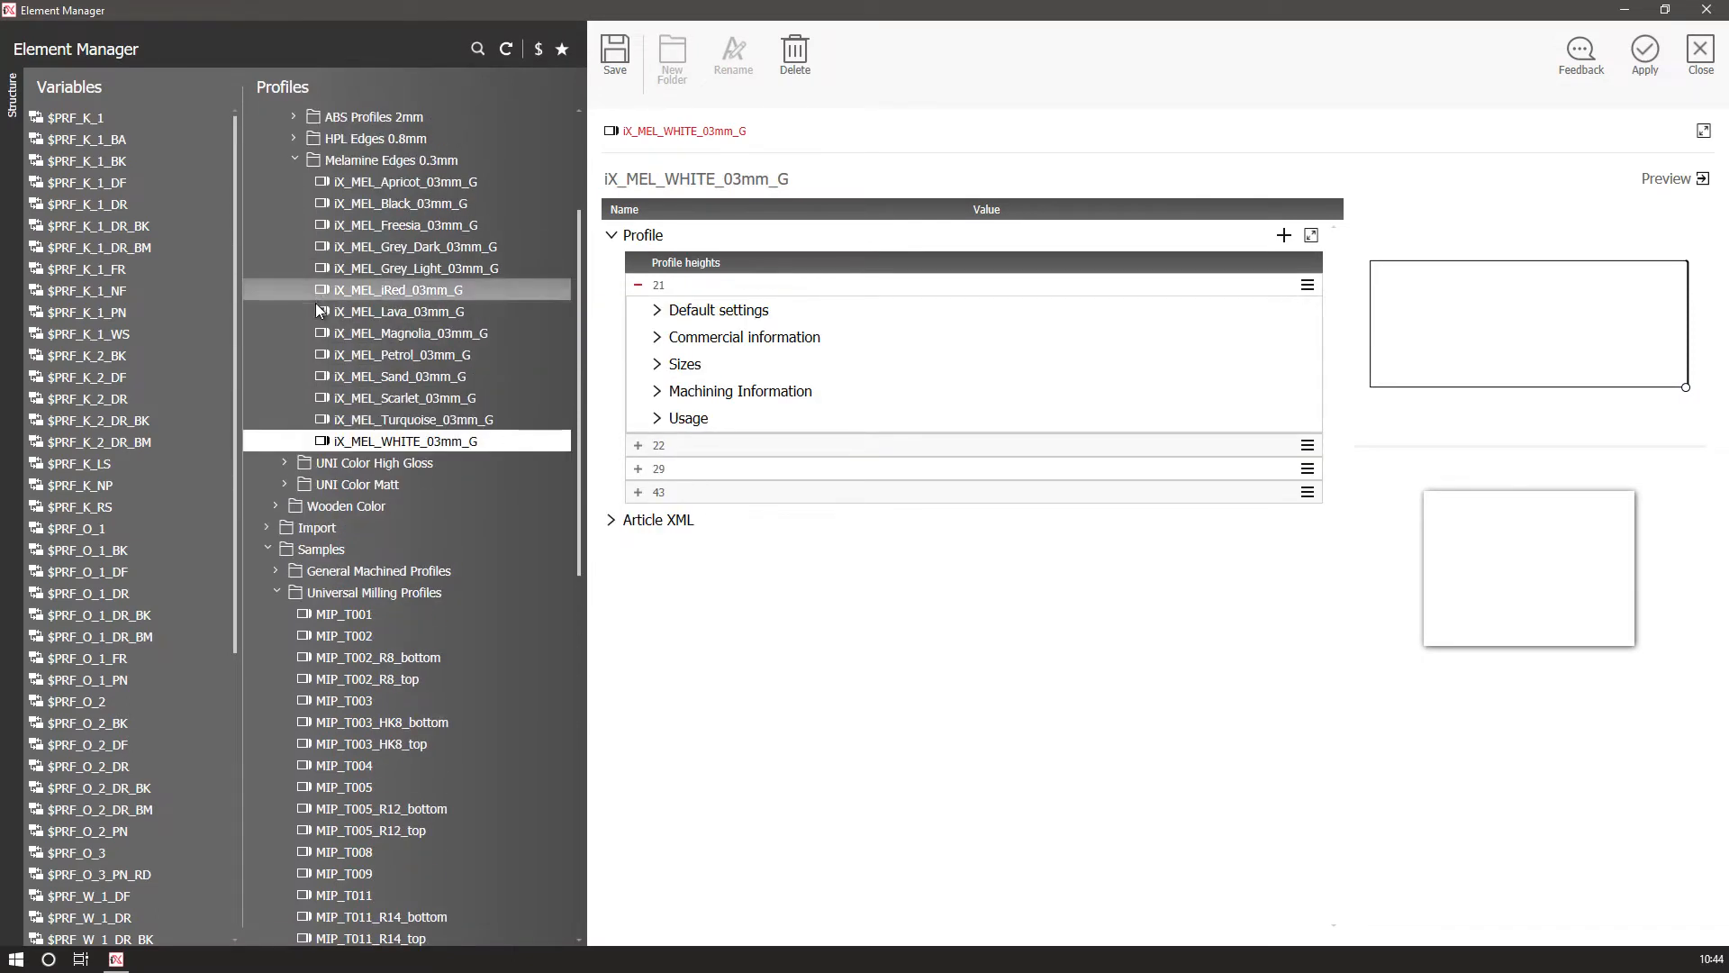
scroll(344, 381, up, 1)
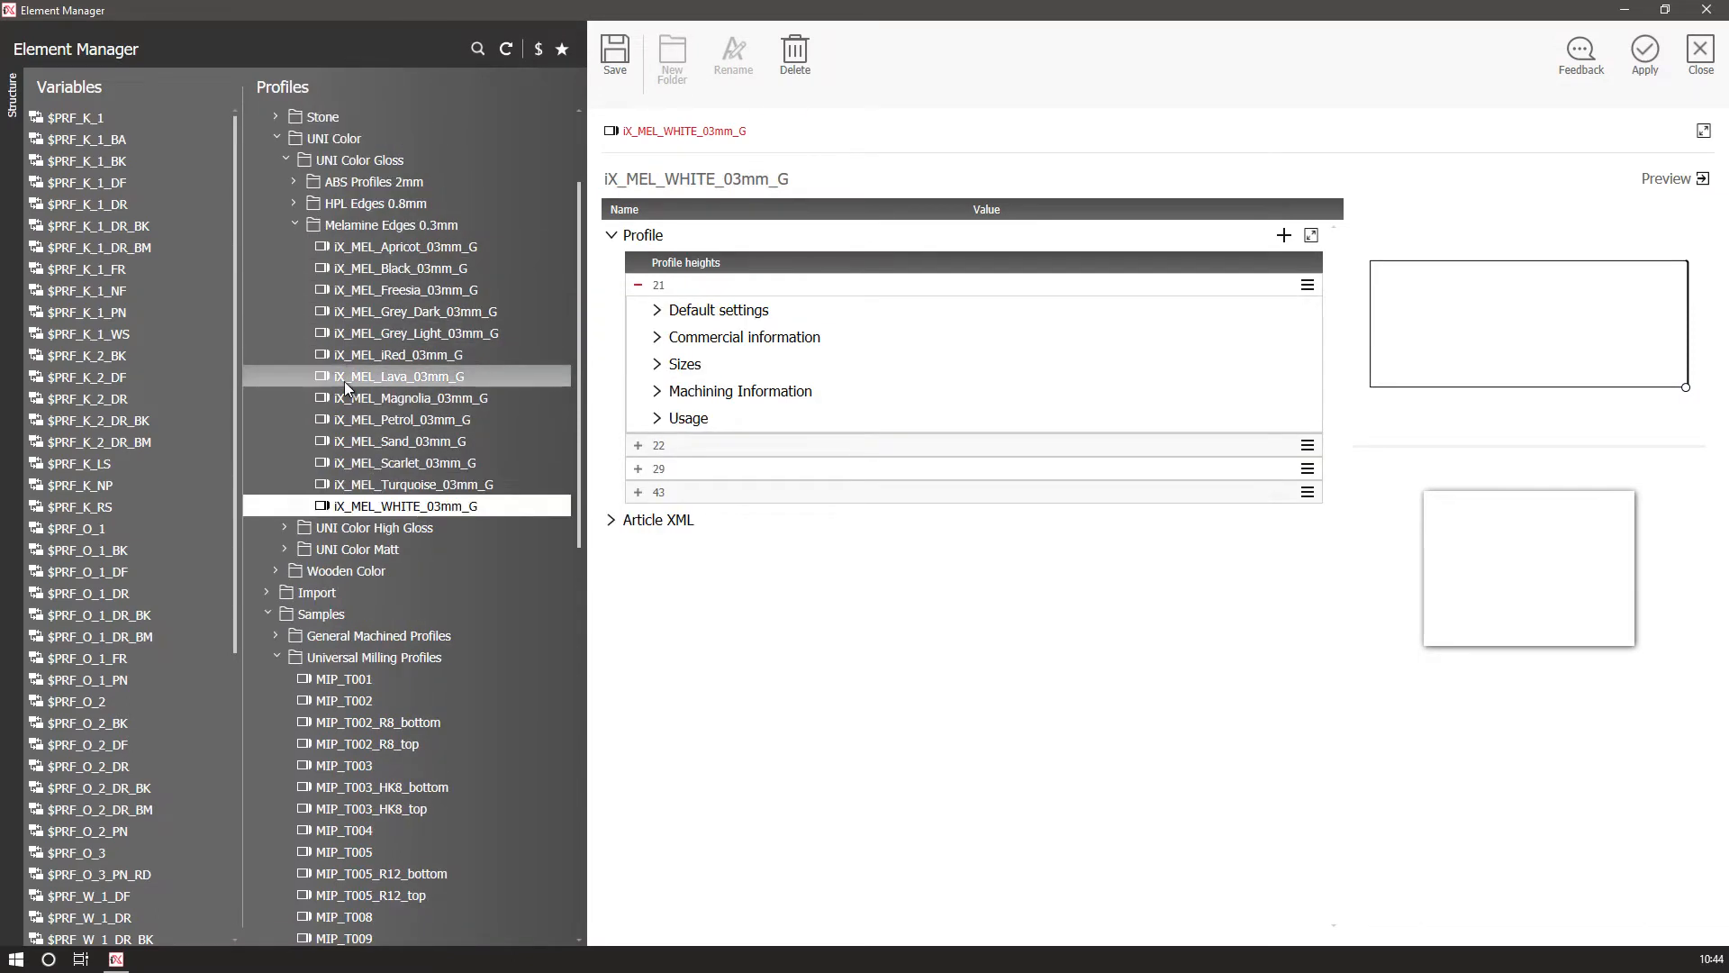
click(294, 181)
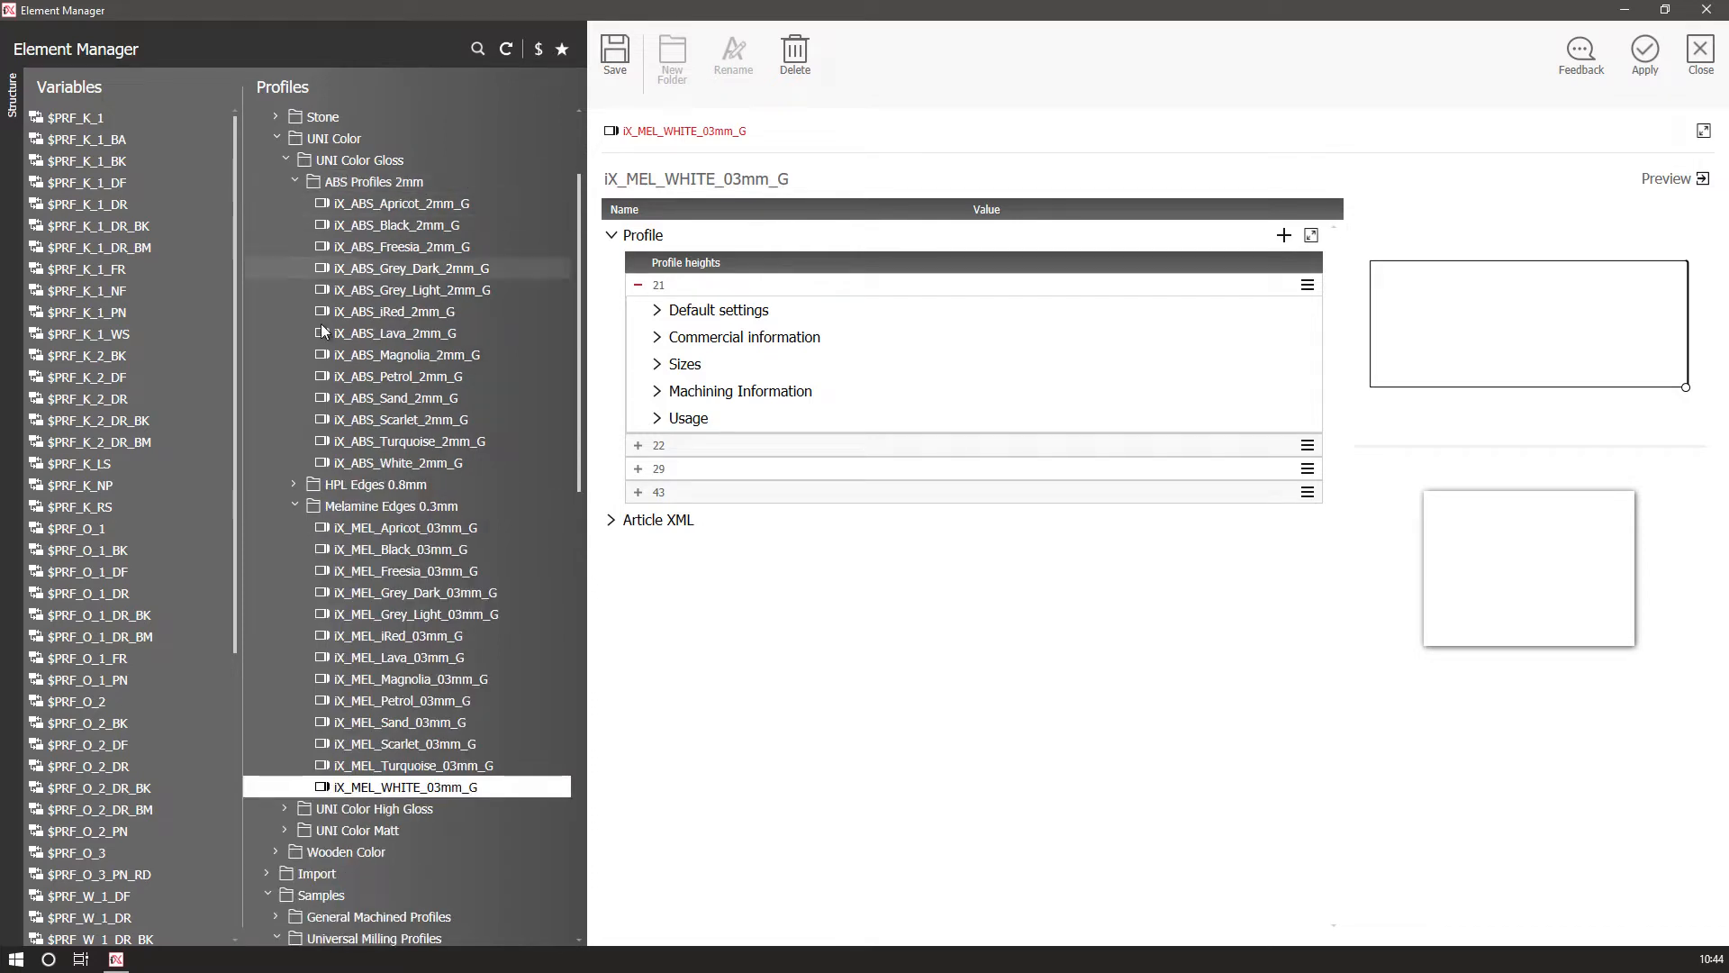
click(276, 140)
click(277, 161)
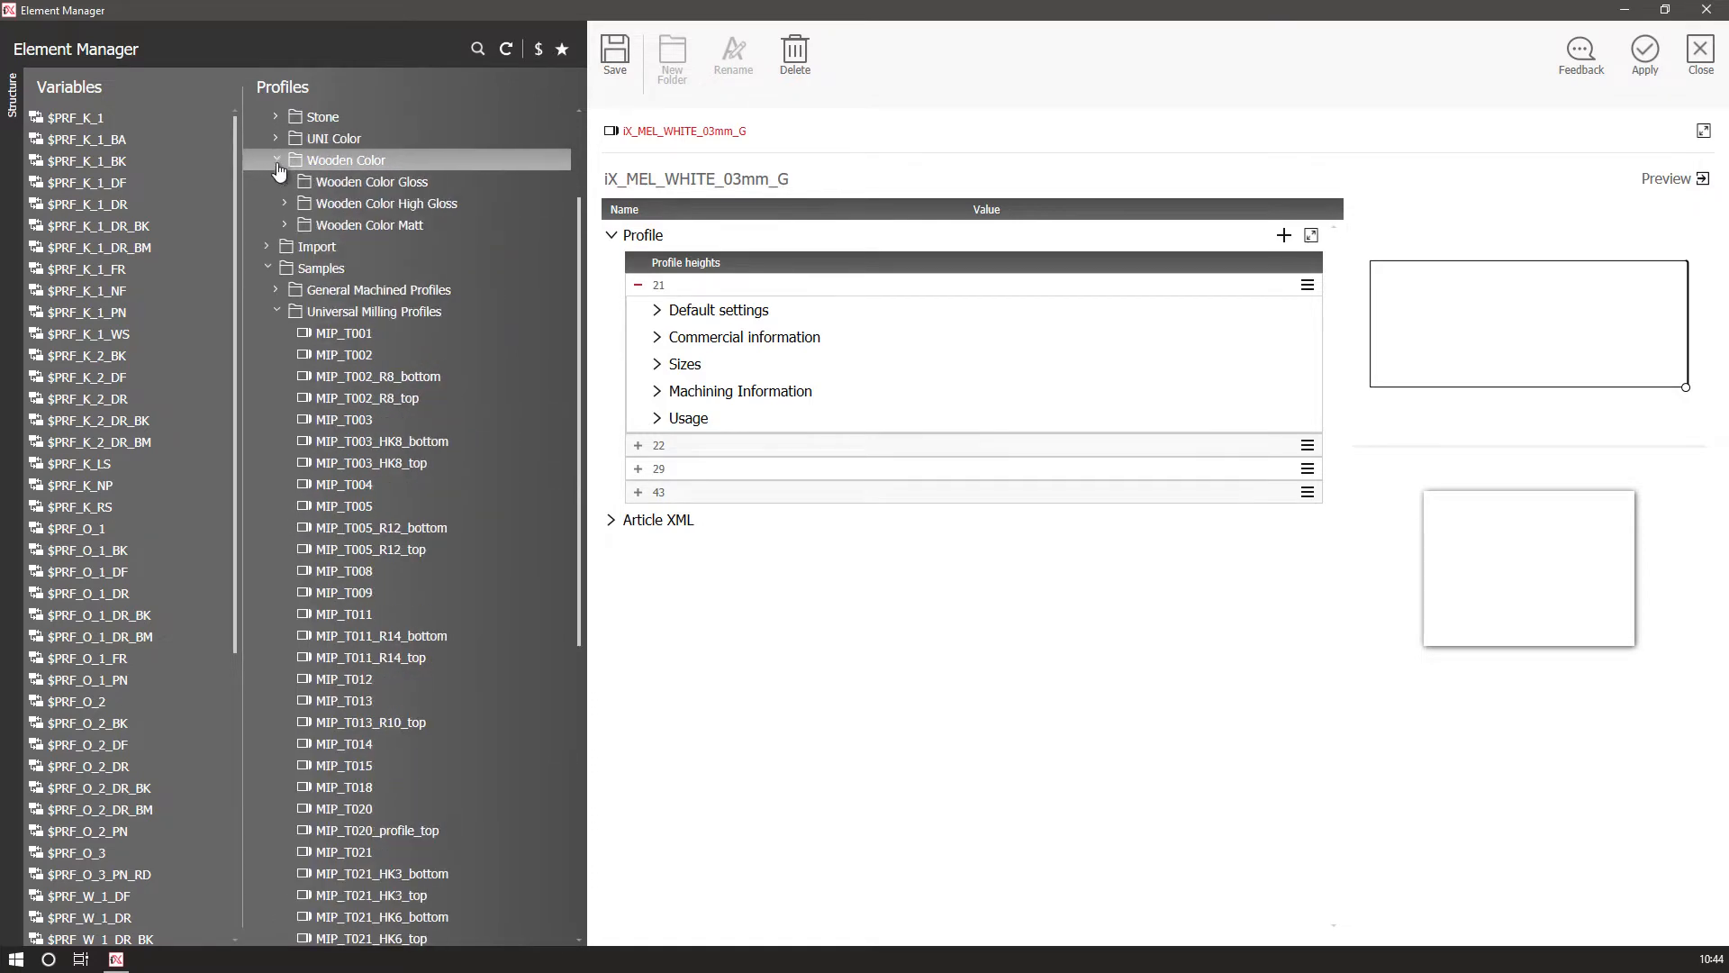
click(287, 225)
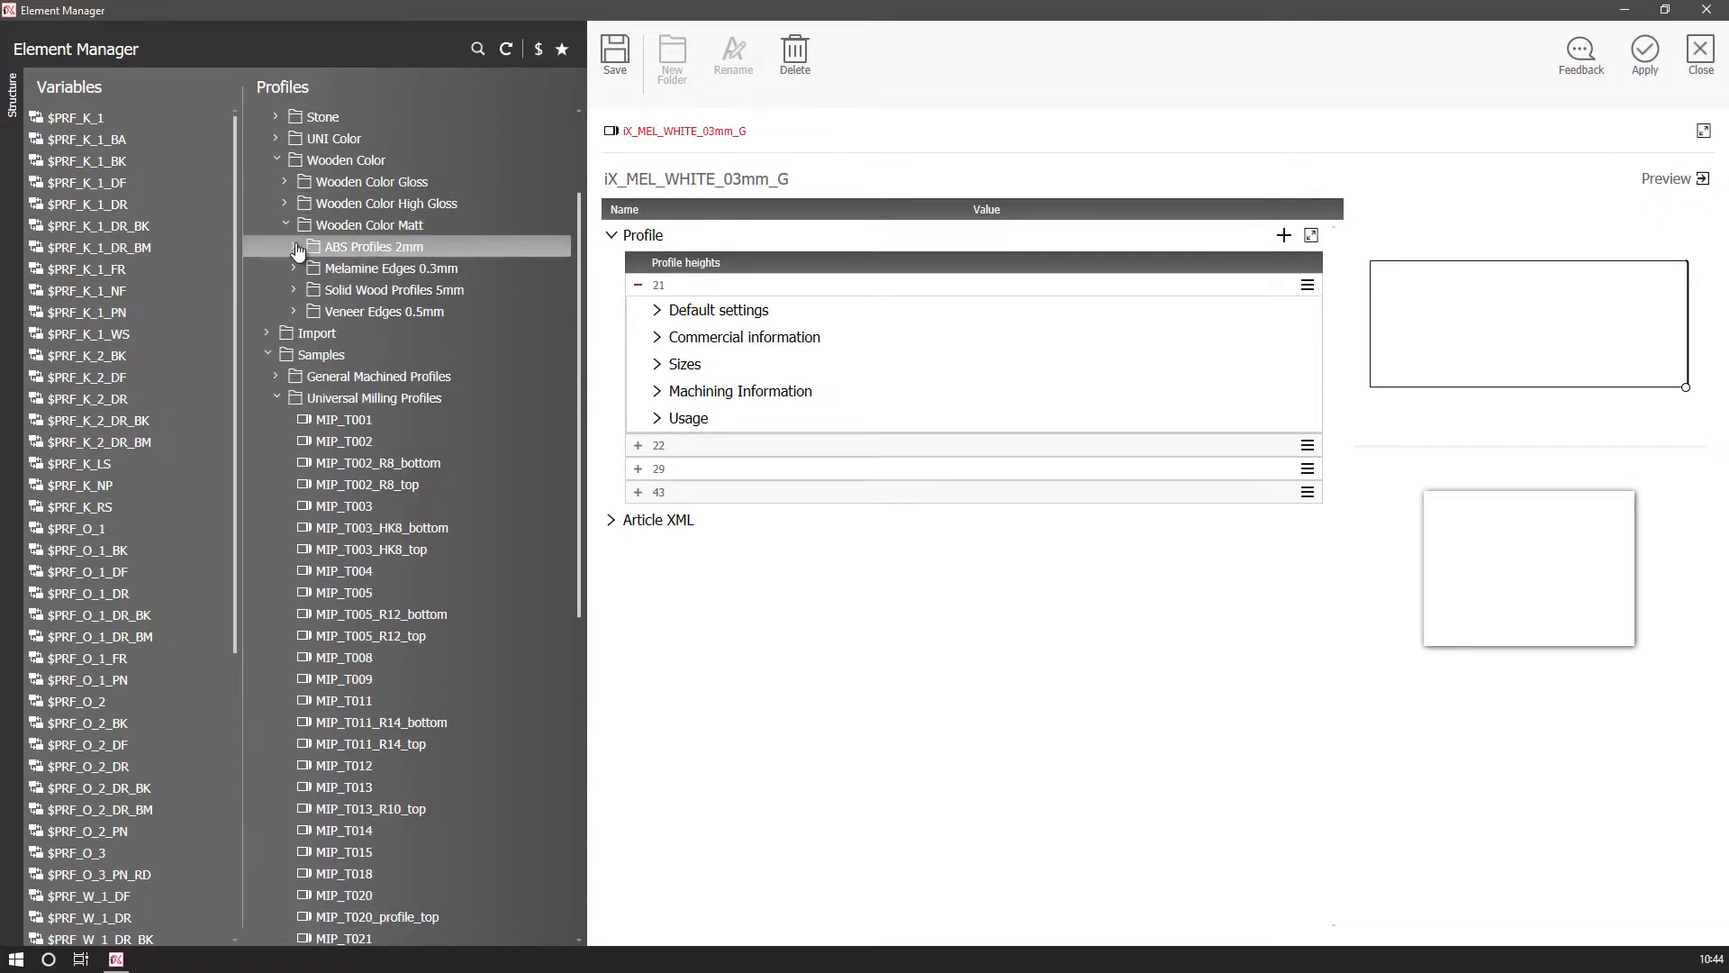
click(294, 247)
click(369, 332)
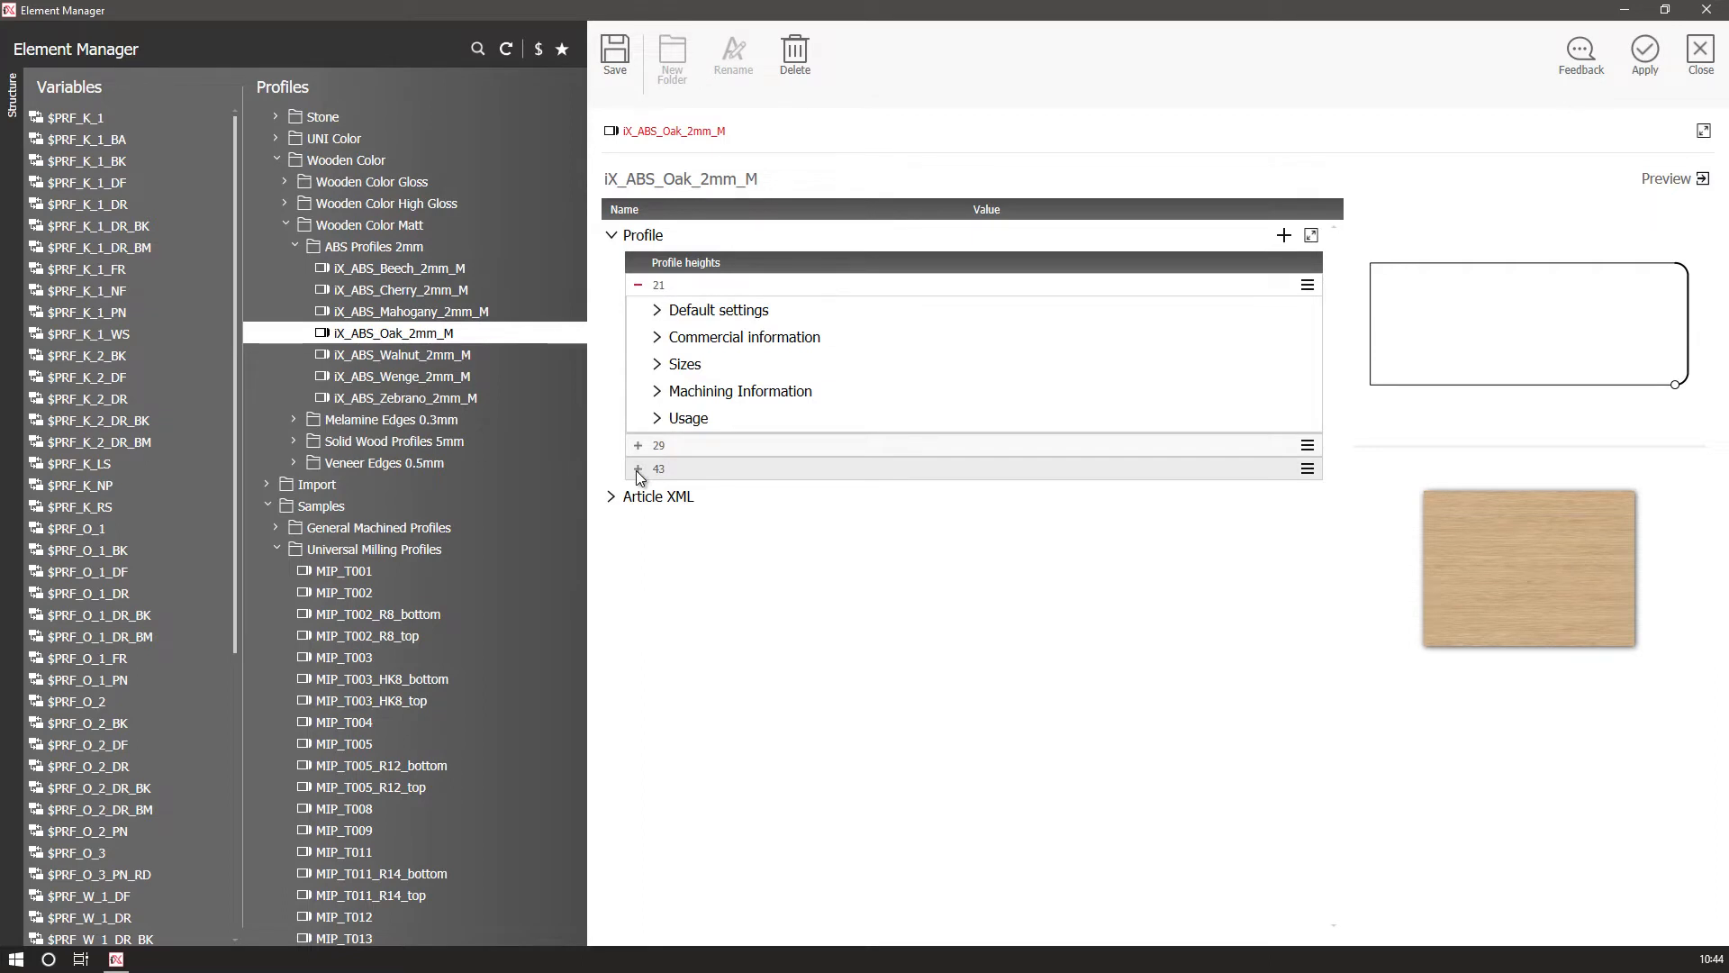
Copy the 43 profile height row and set the new 55 row's raw height to 50.
click(1308, 469)
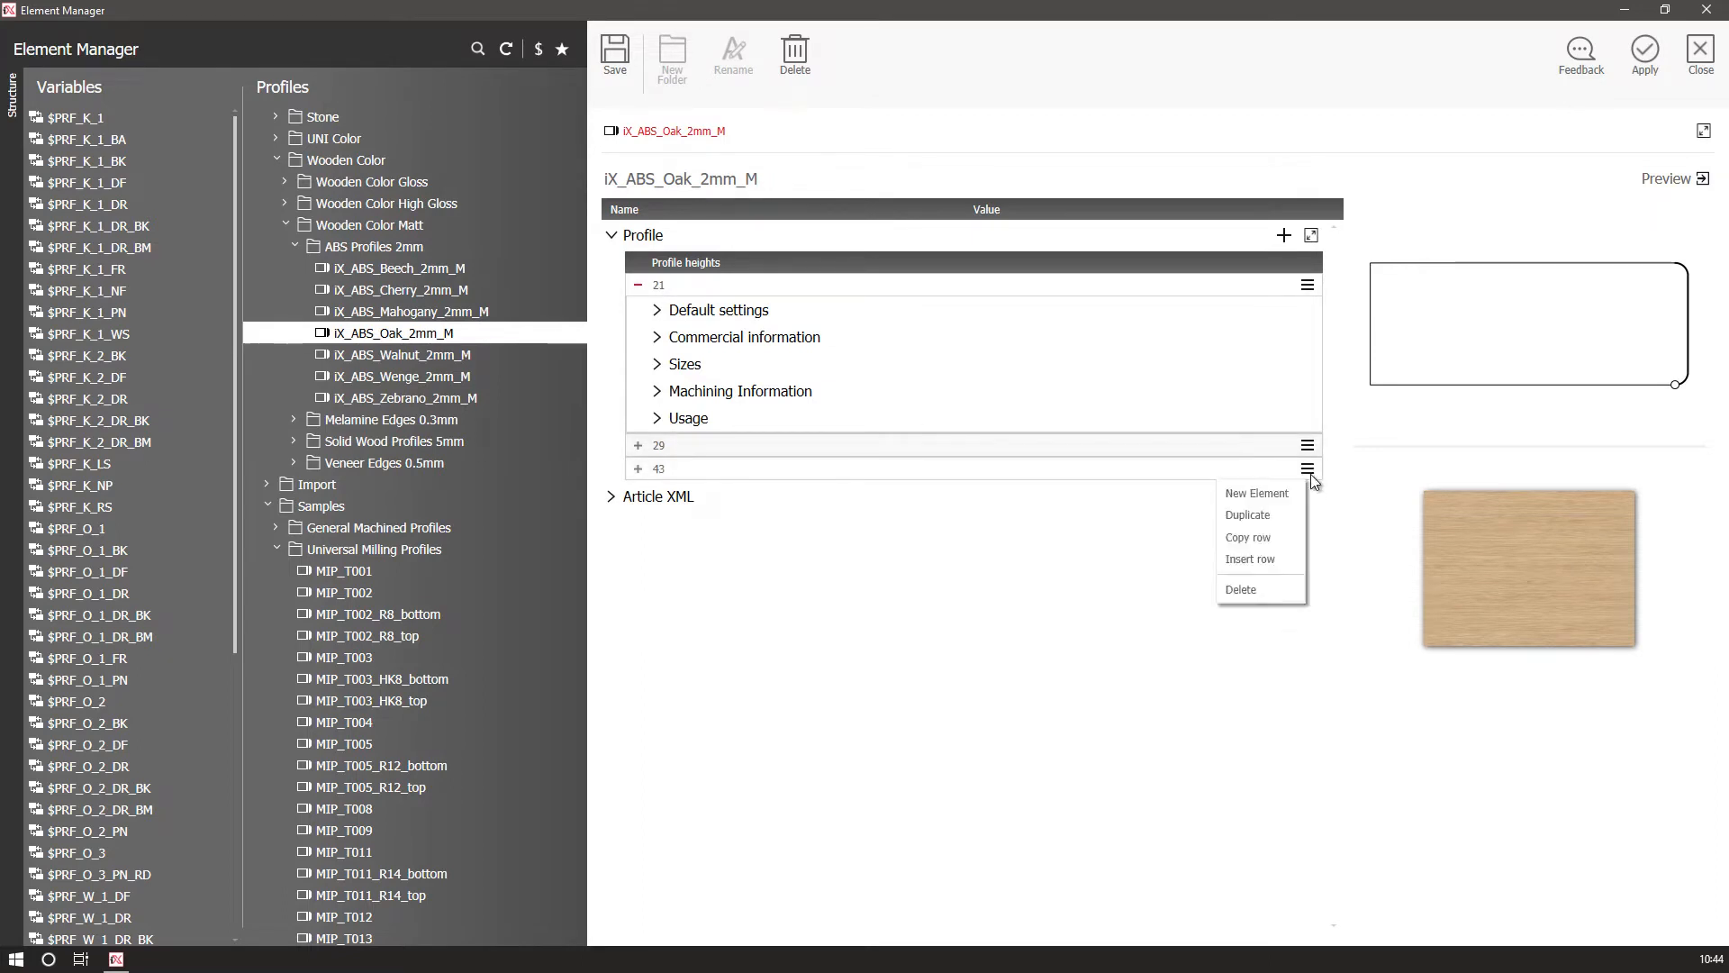
click(1279, 531)
click(698, 493)
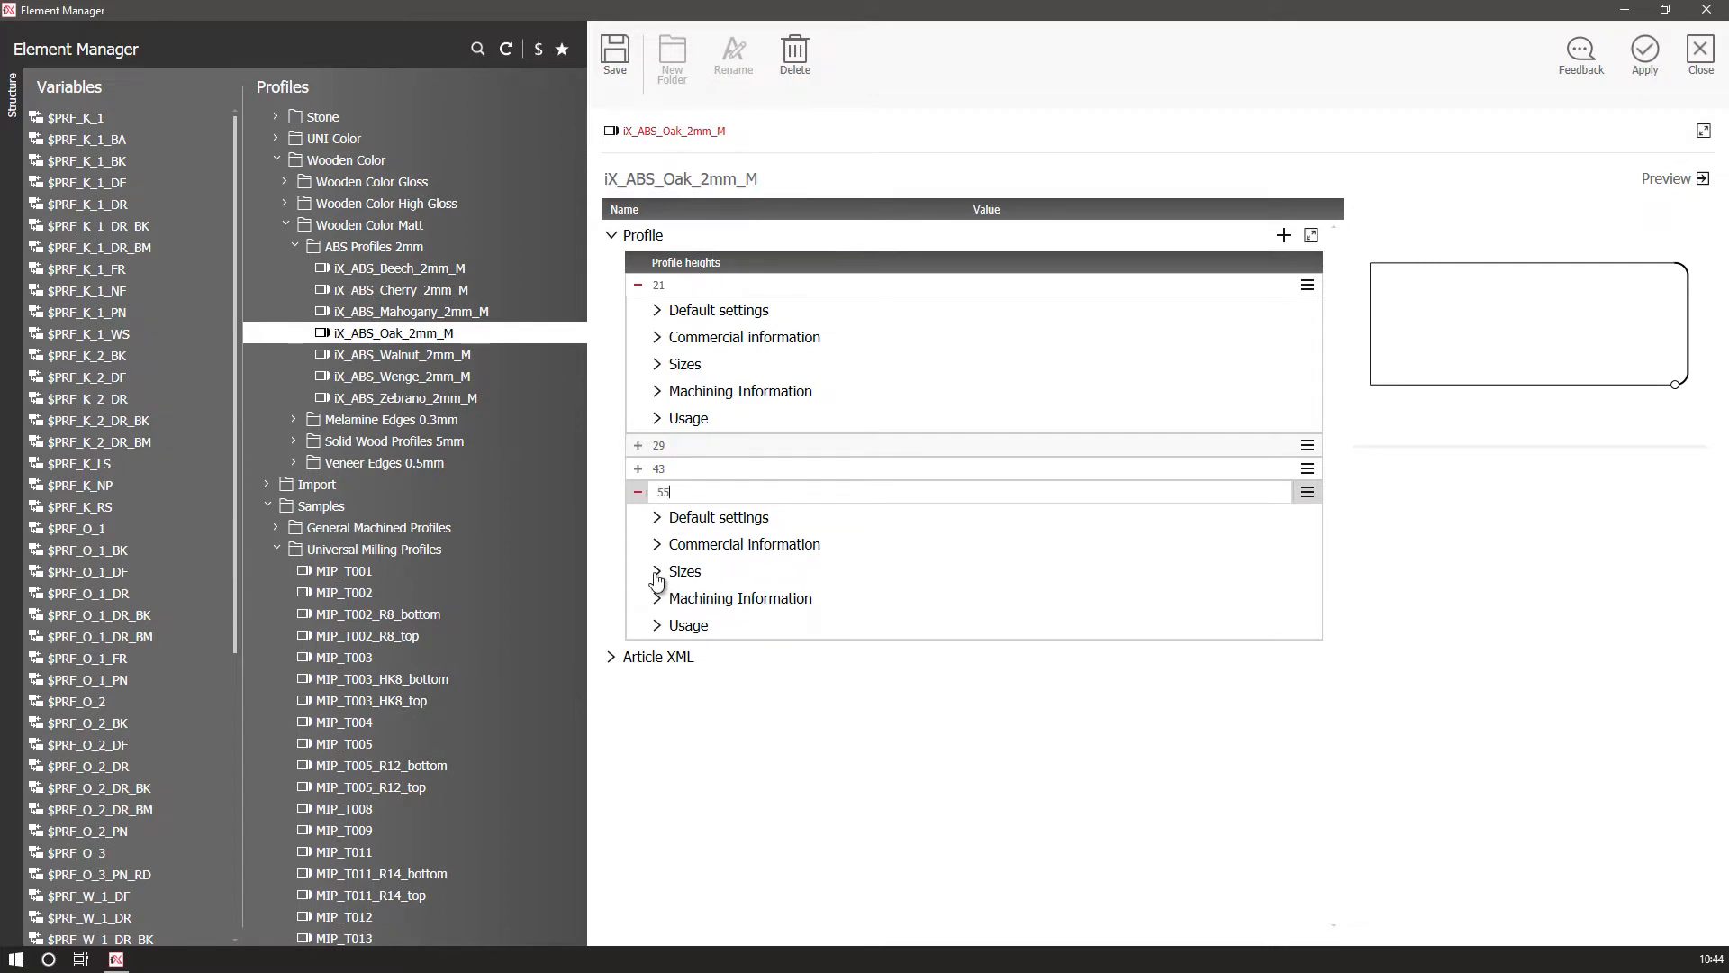
click(656, 573)
double_click(973, 598)
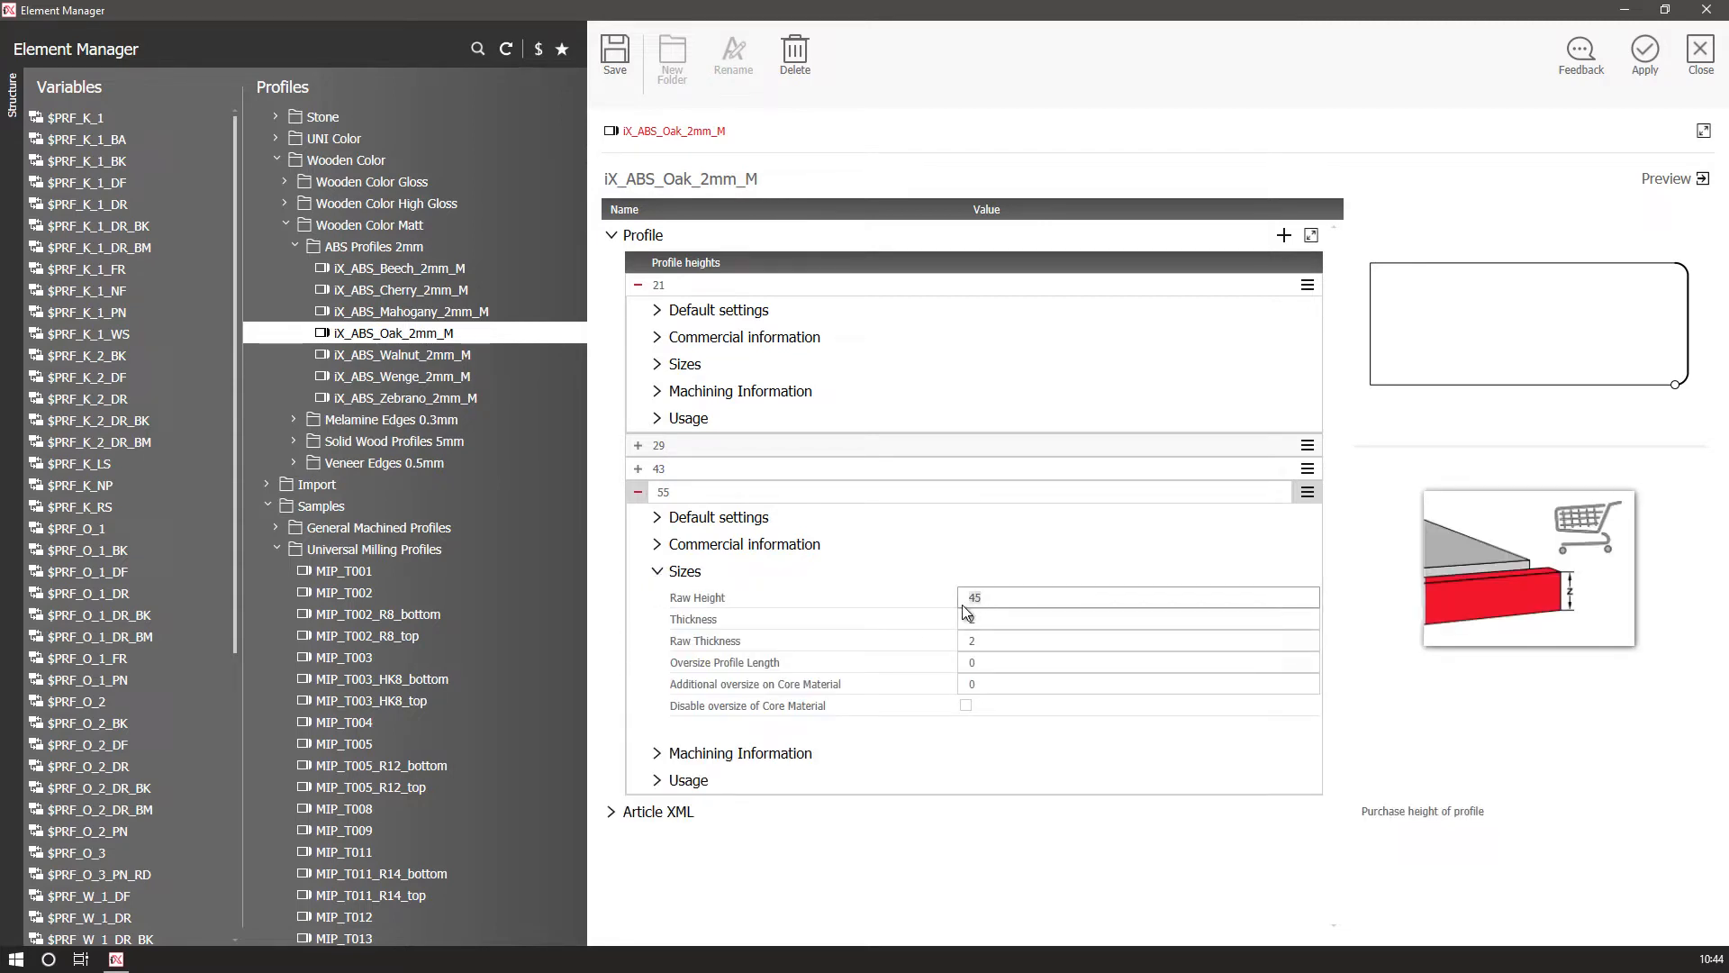
text(50)
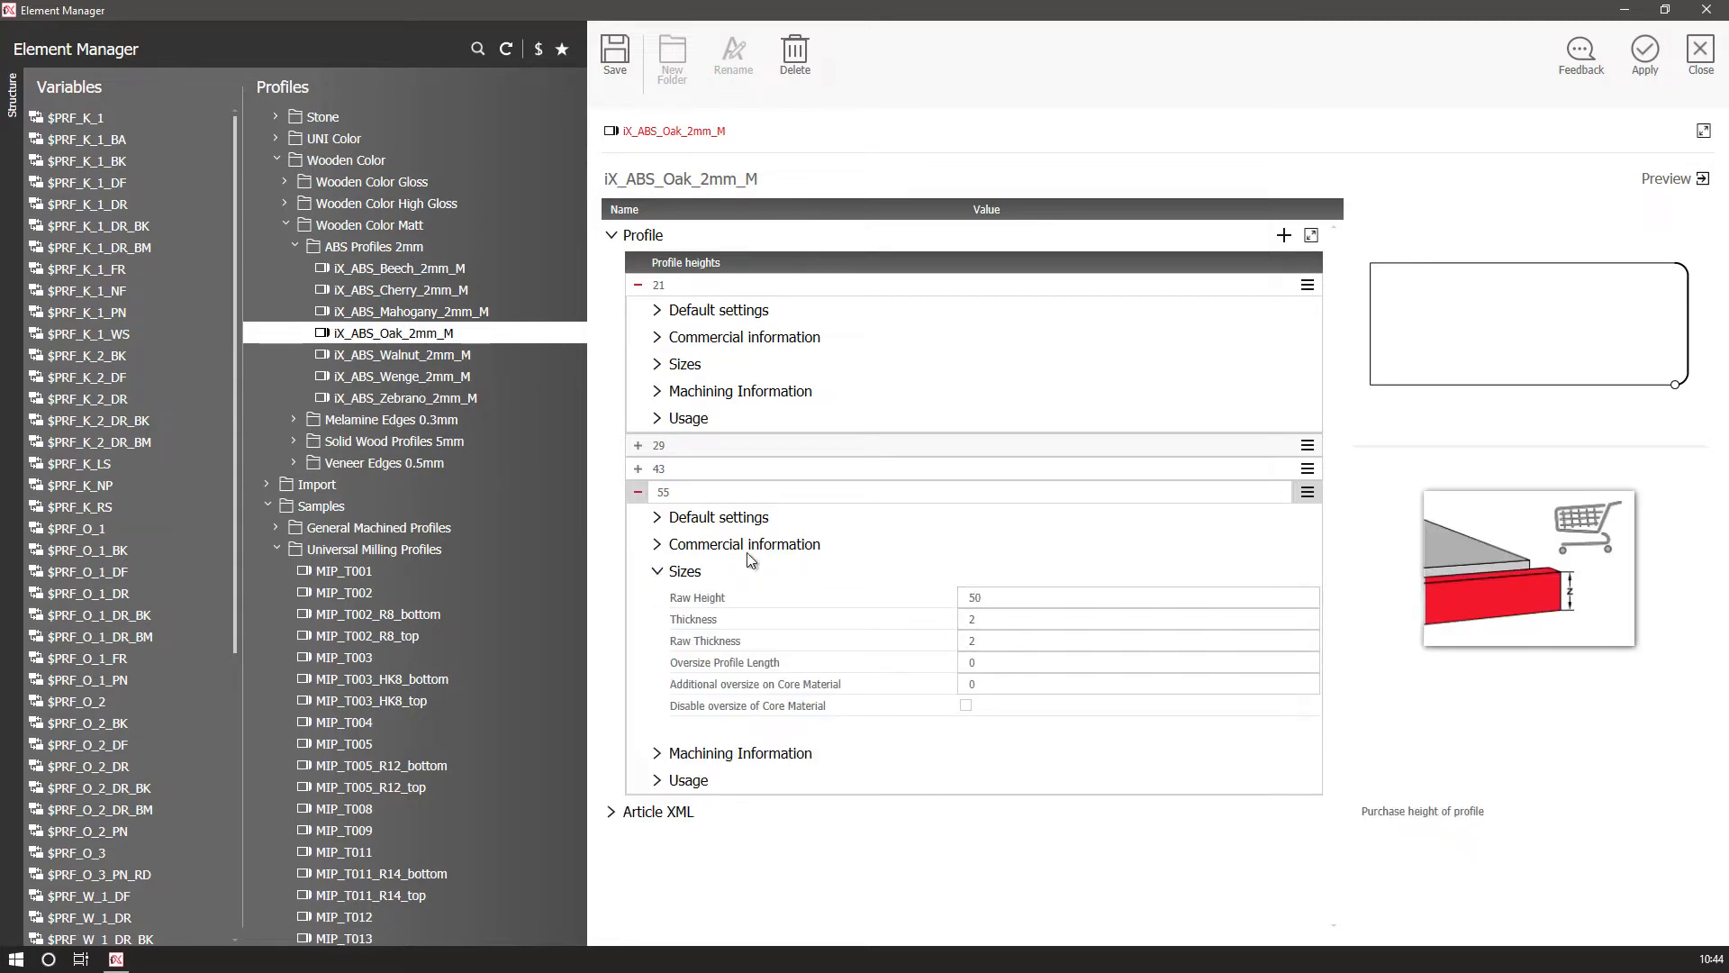
Review the commercial and default settings of the 55 row, then save the profile, overwriting the protected dataset.
click(665, 546)
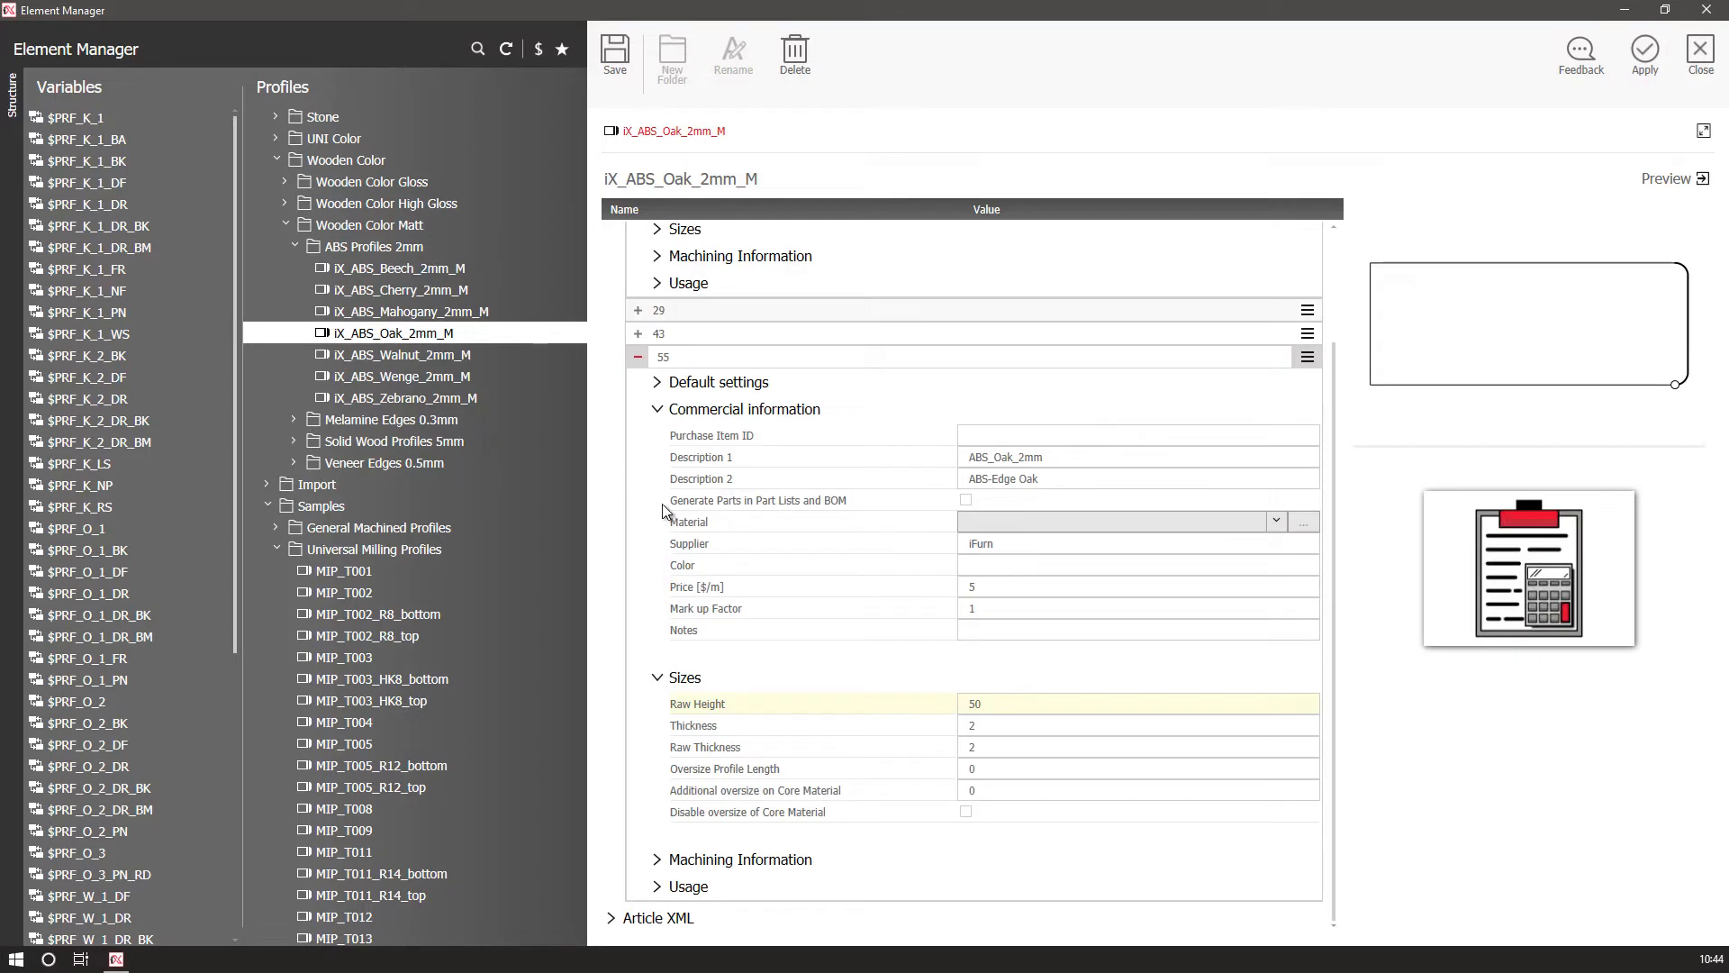
click(657, 383)
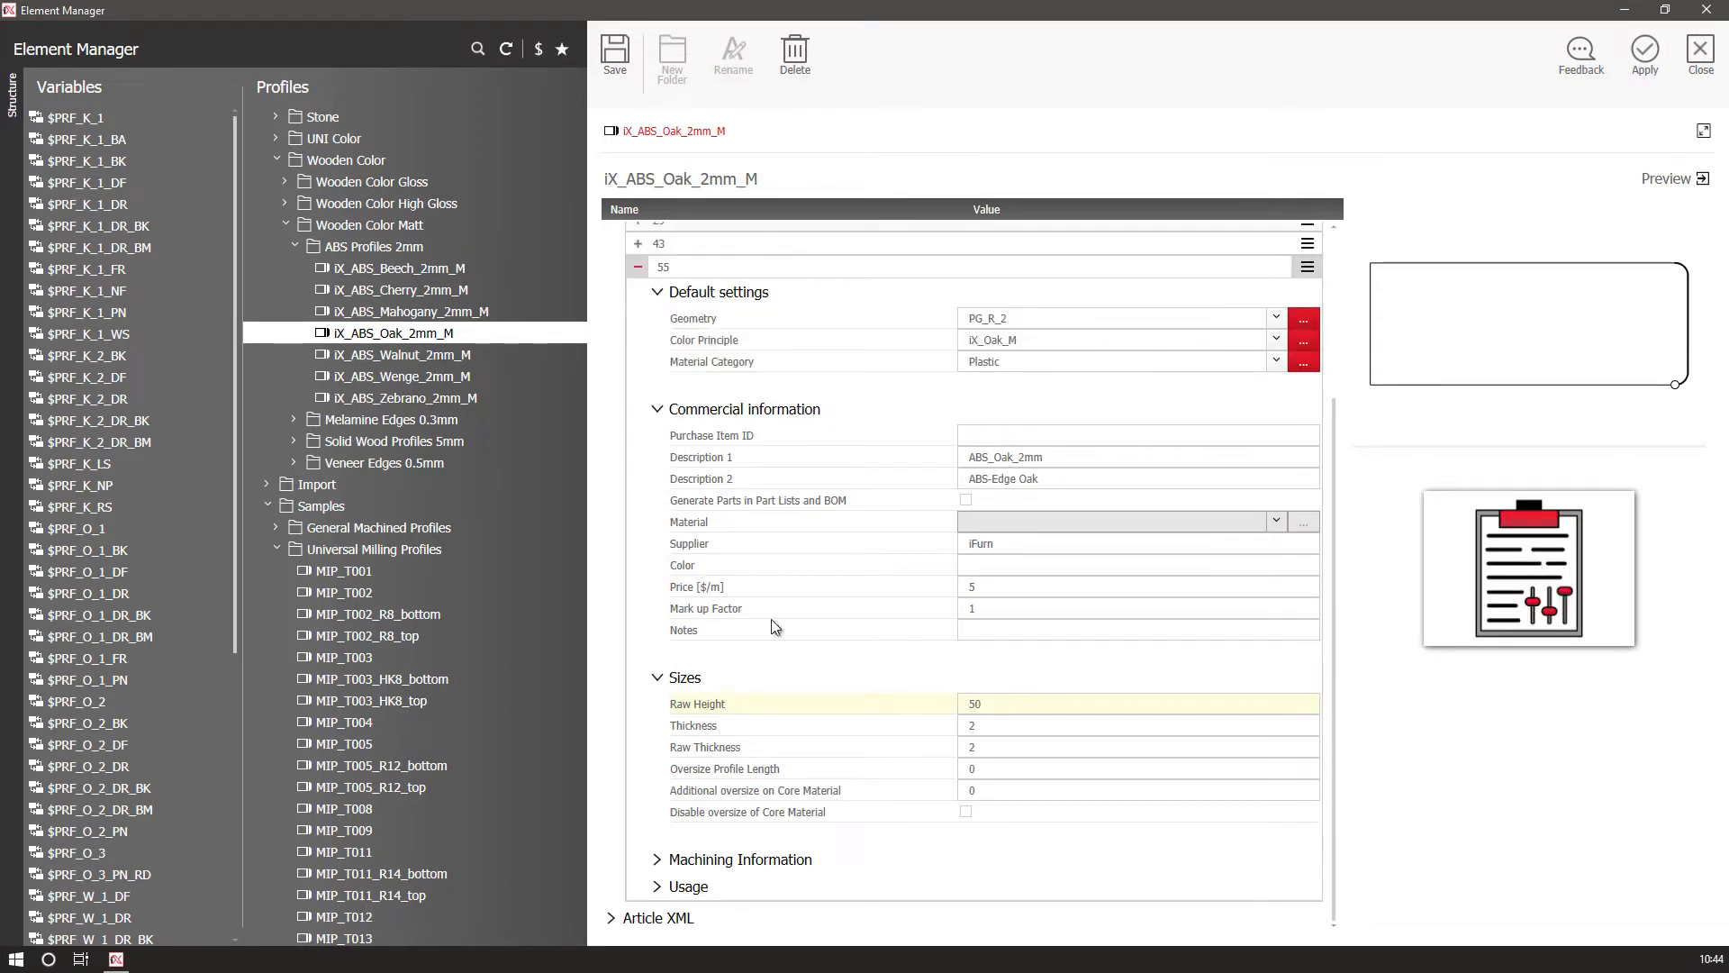
key(ctrl+s)
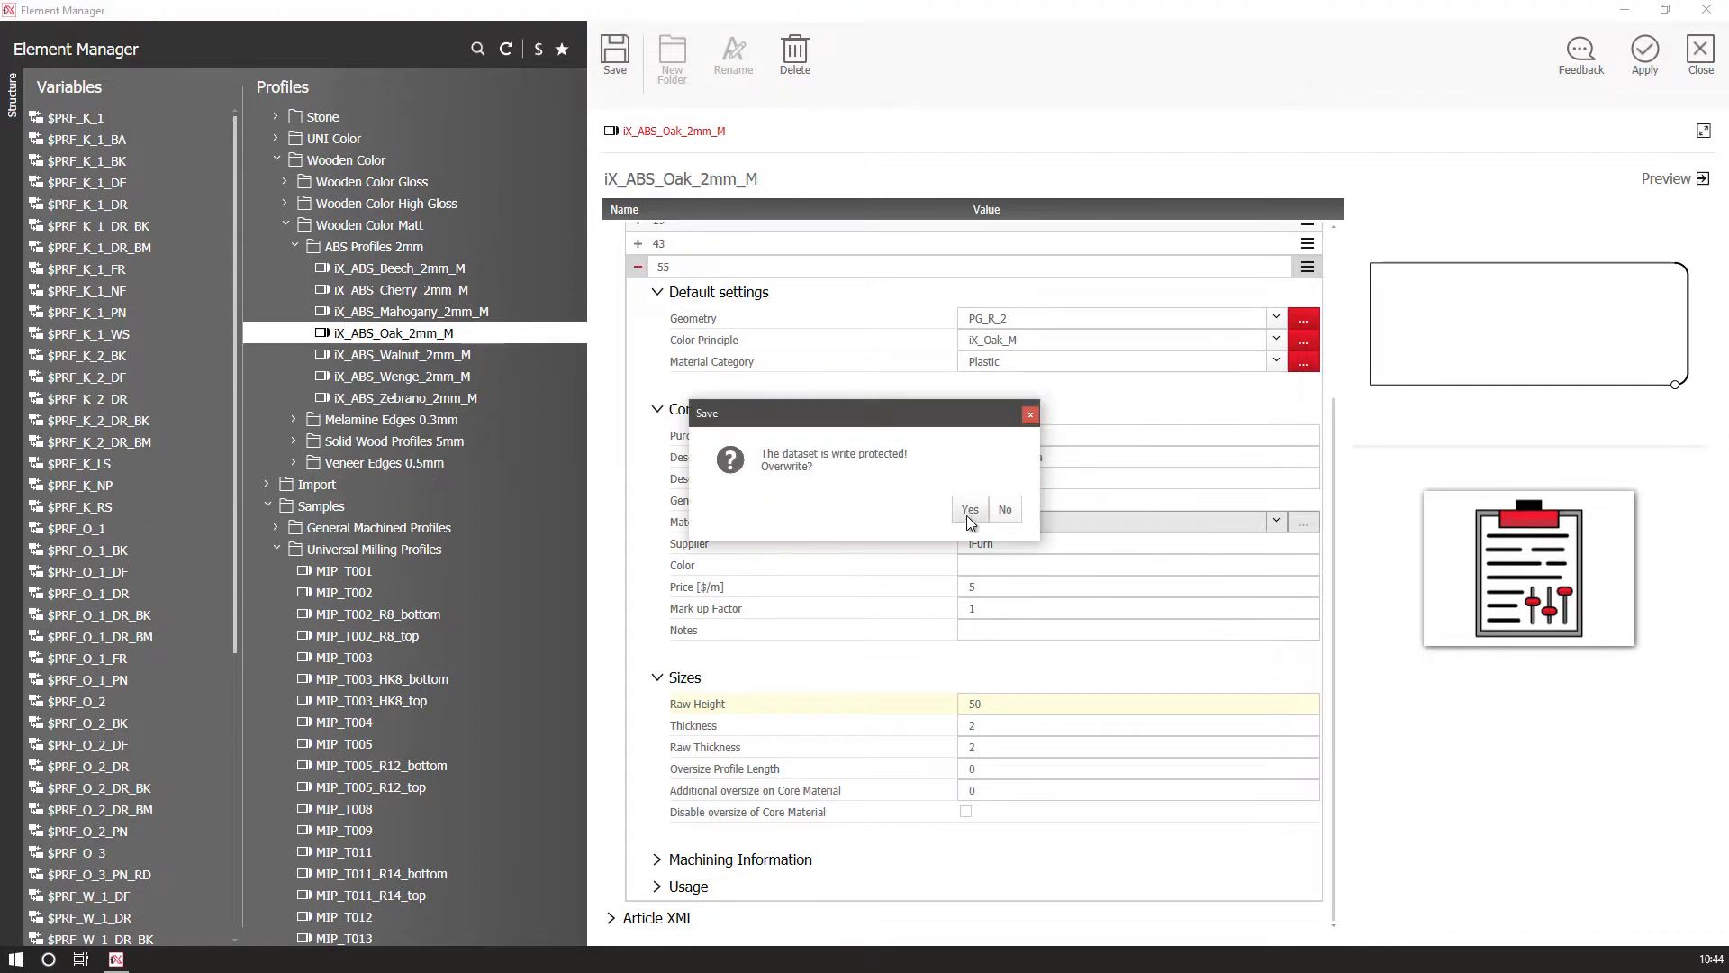
click(971, 510)
Apply the oak edge profile to PRF_K_1 and regenerate the affected articles in the drawing.
click(1652, 52)
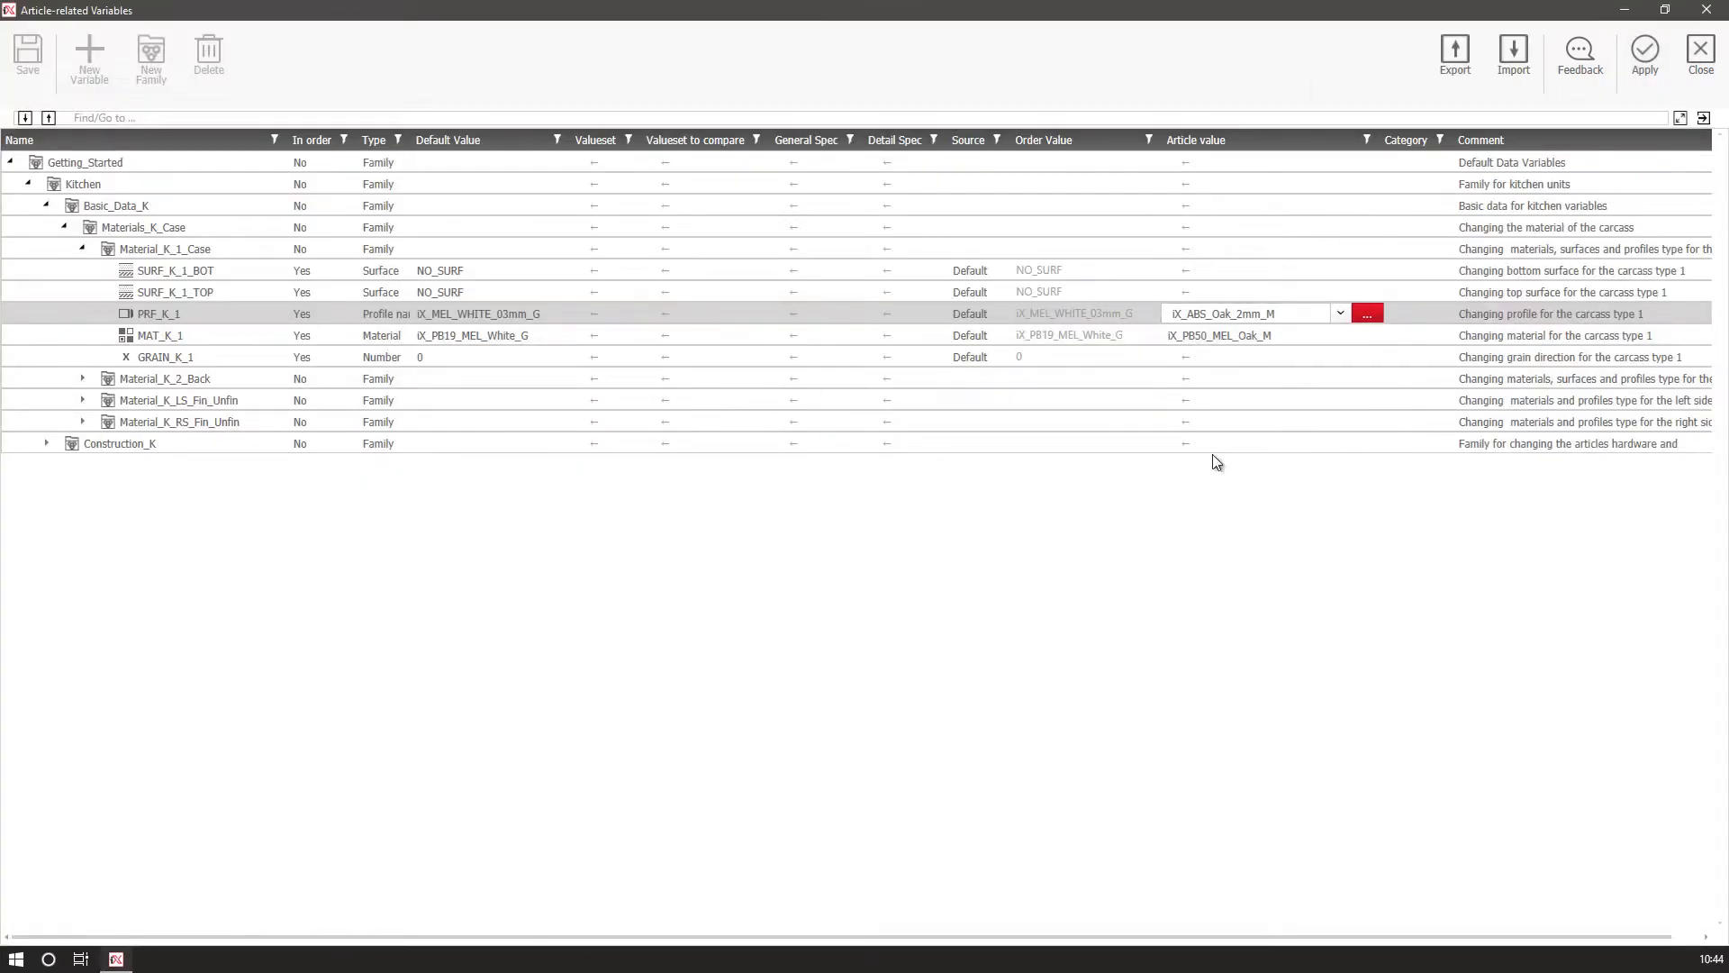
click(1633, 62)
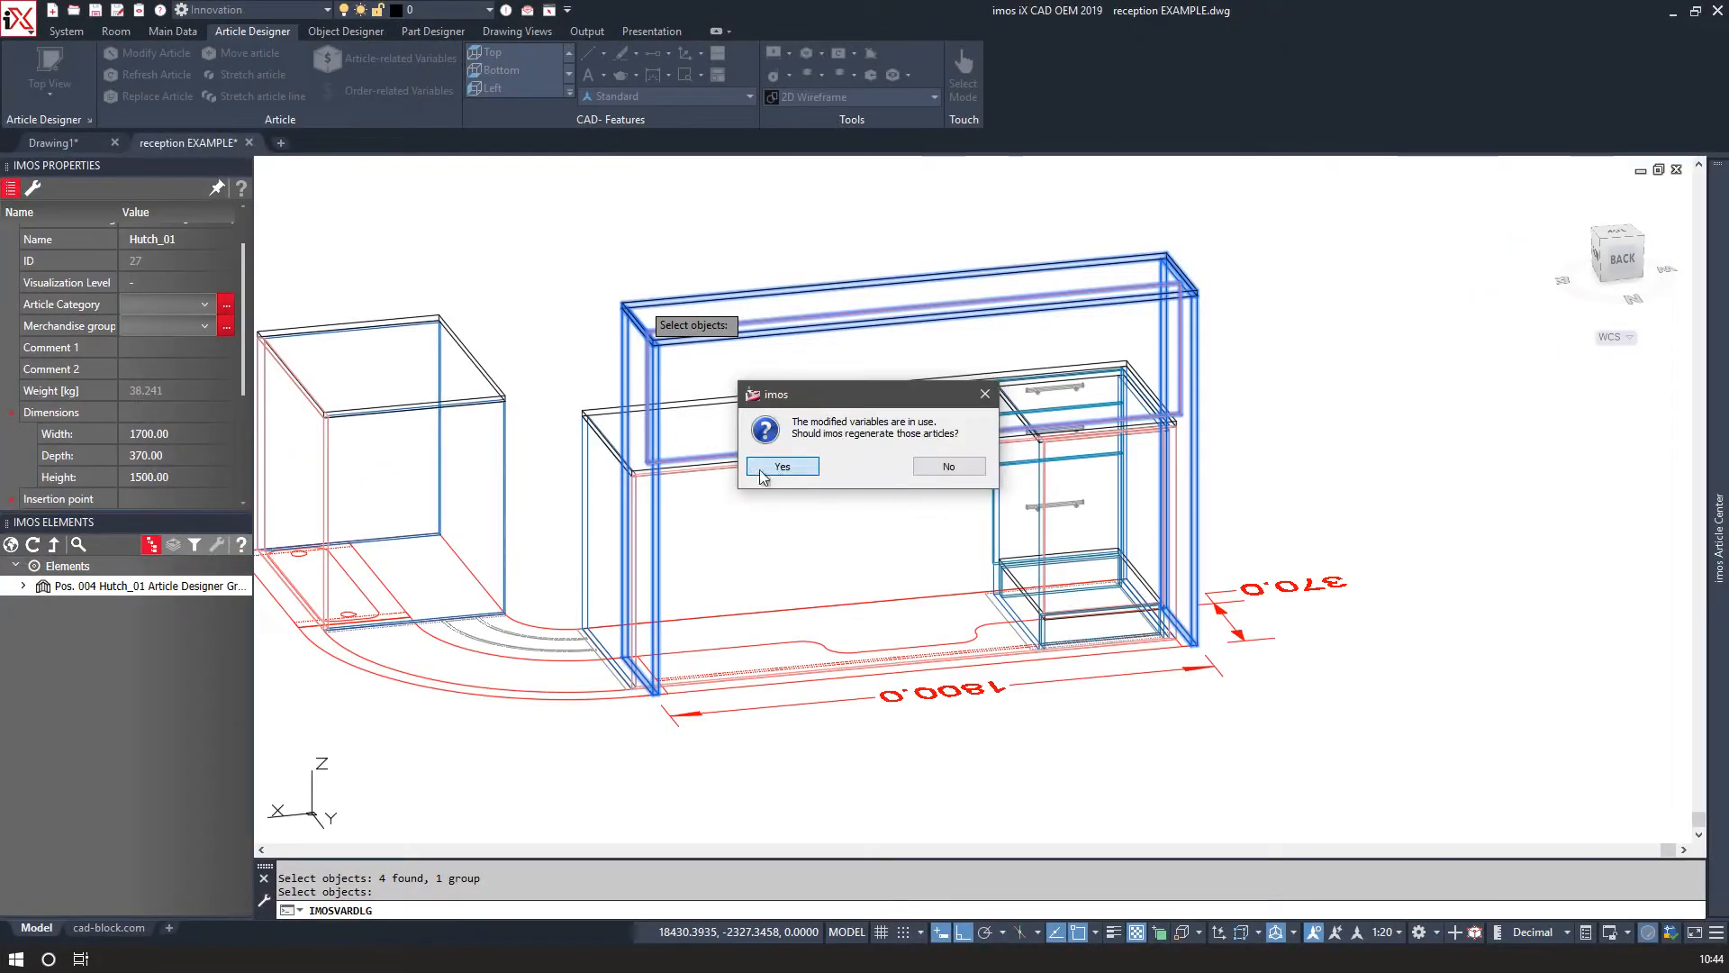
click(780, 469)
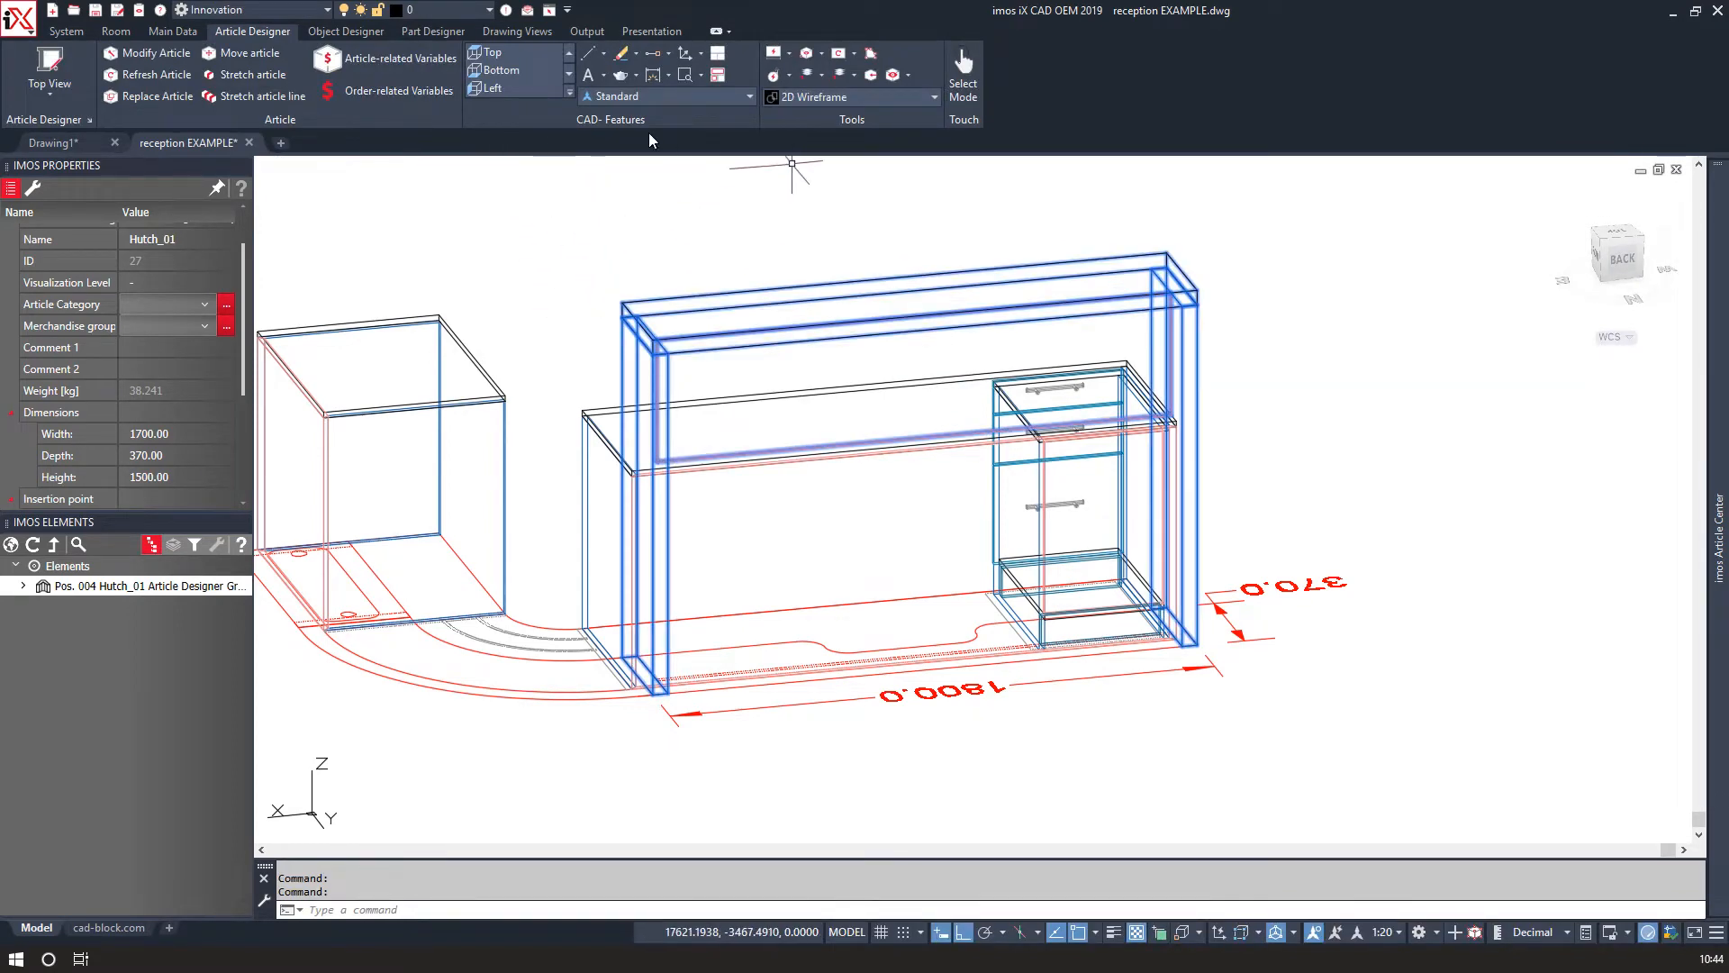
Switch the drawing's visual style to Realistic.
click(808, 96)
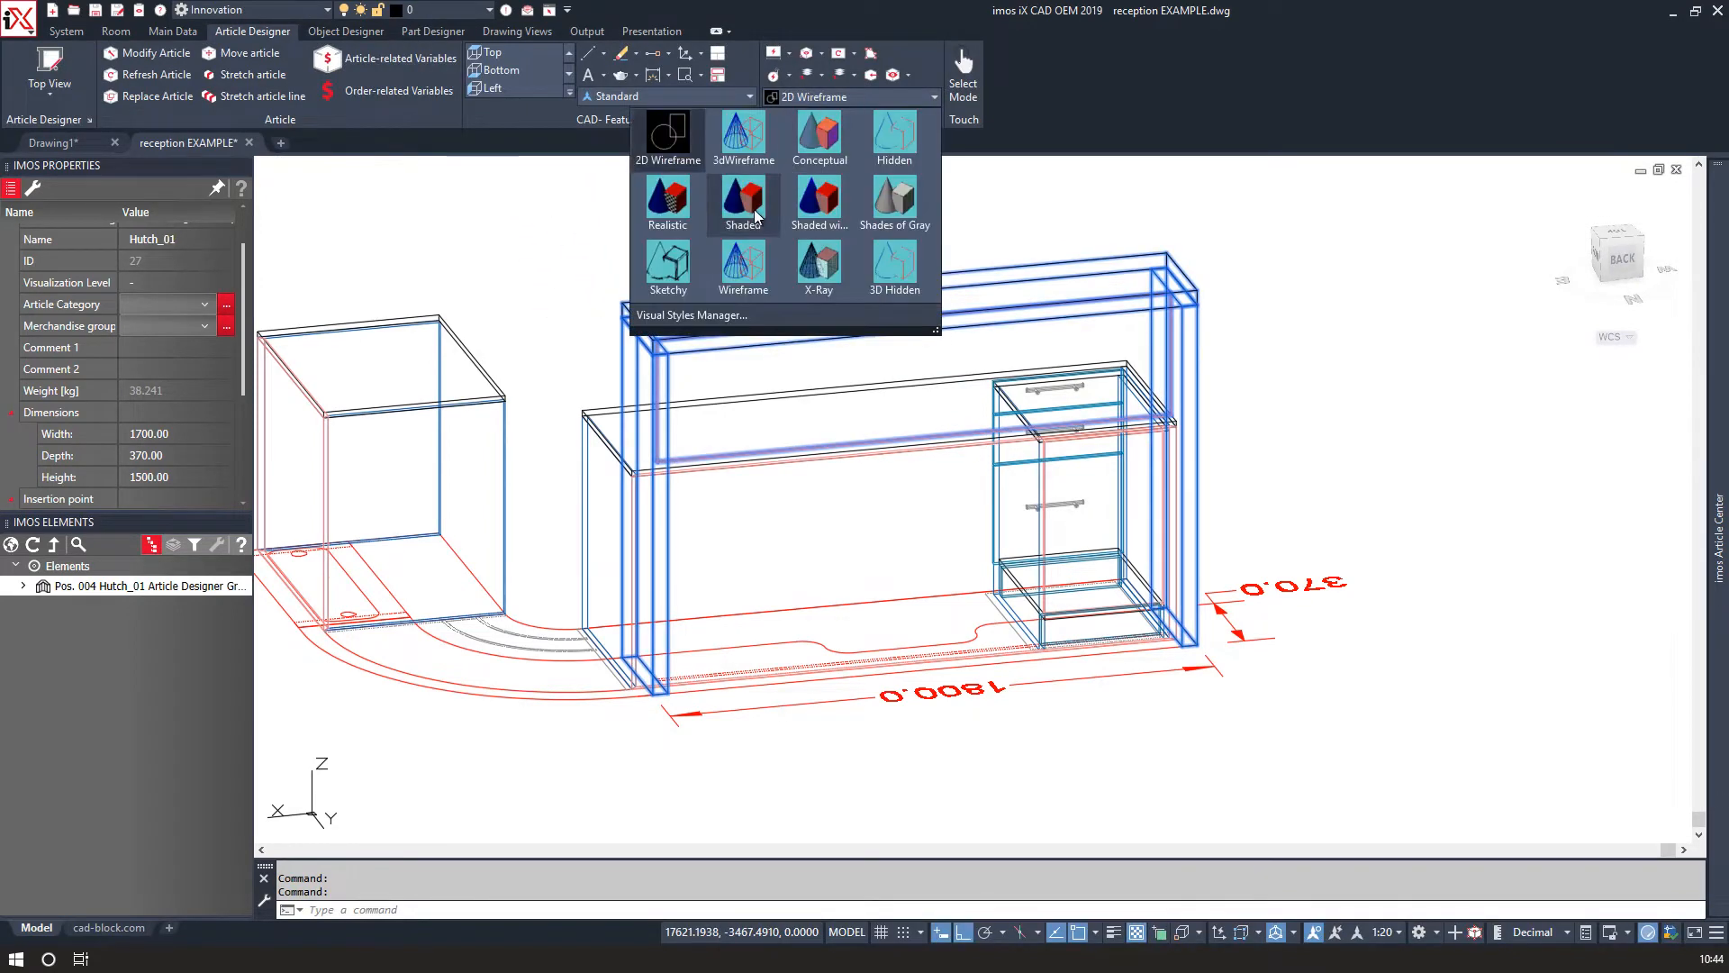
click(668, 204)
mouse_move(669, 204)
shift+middle_down()
mouse_move(692, 298)
mouse_move(792, 262)
mouse_move(733, 235)
mouse_move(495, 265)
mouse_move(721, 280)
shift+middle_up()
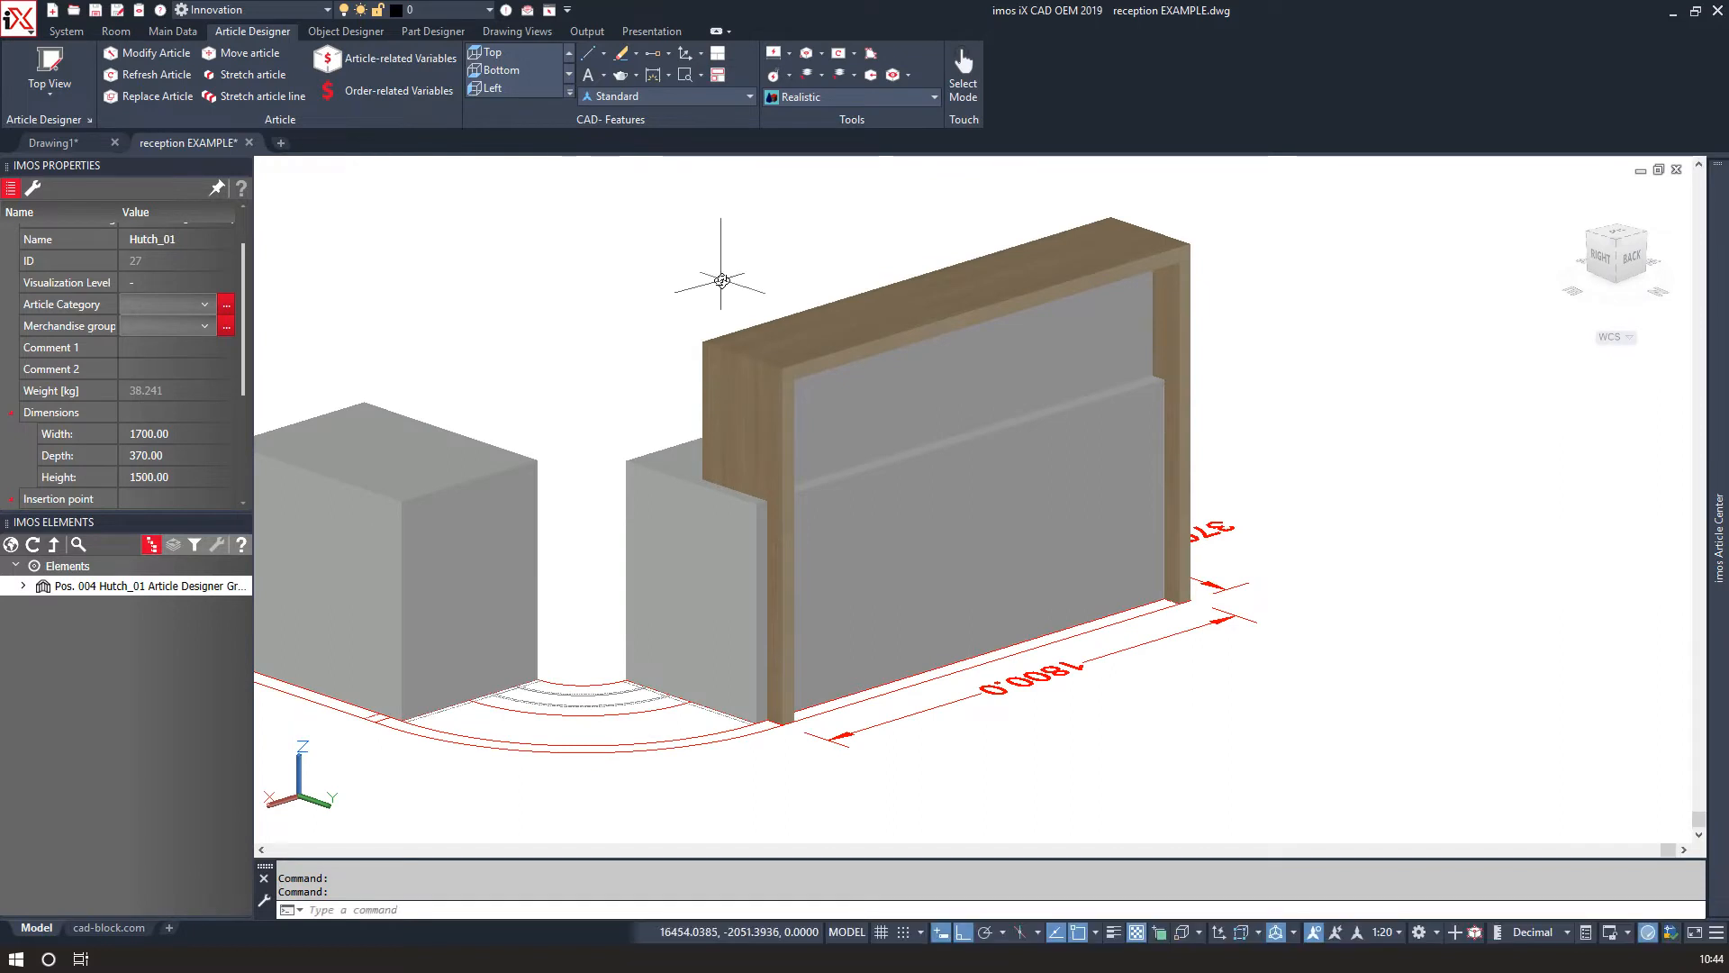
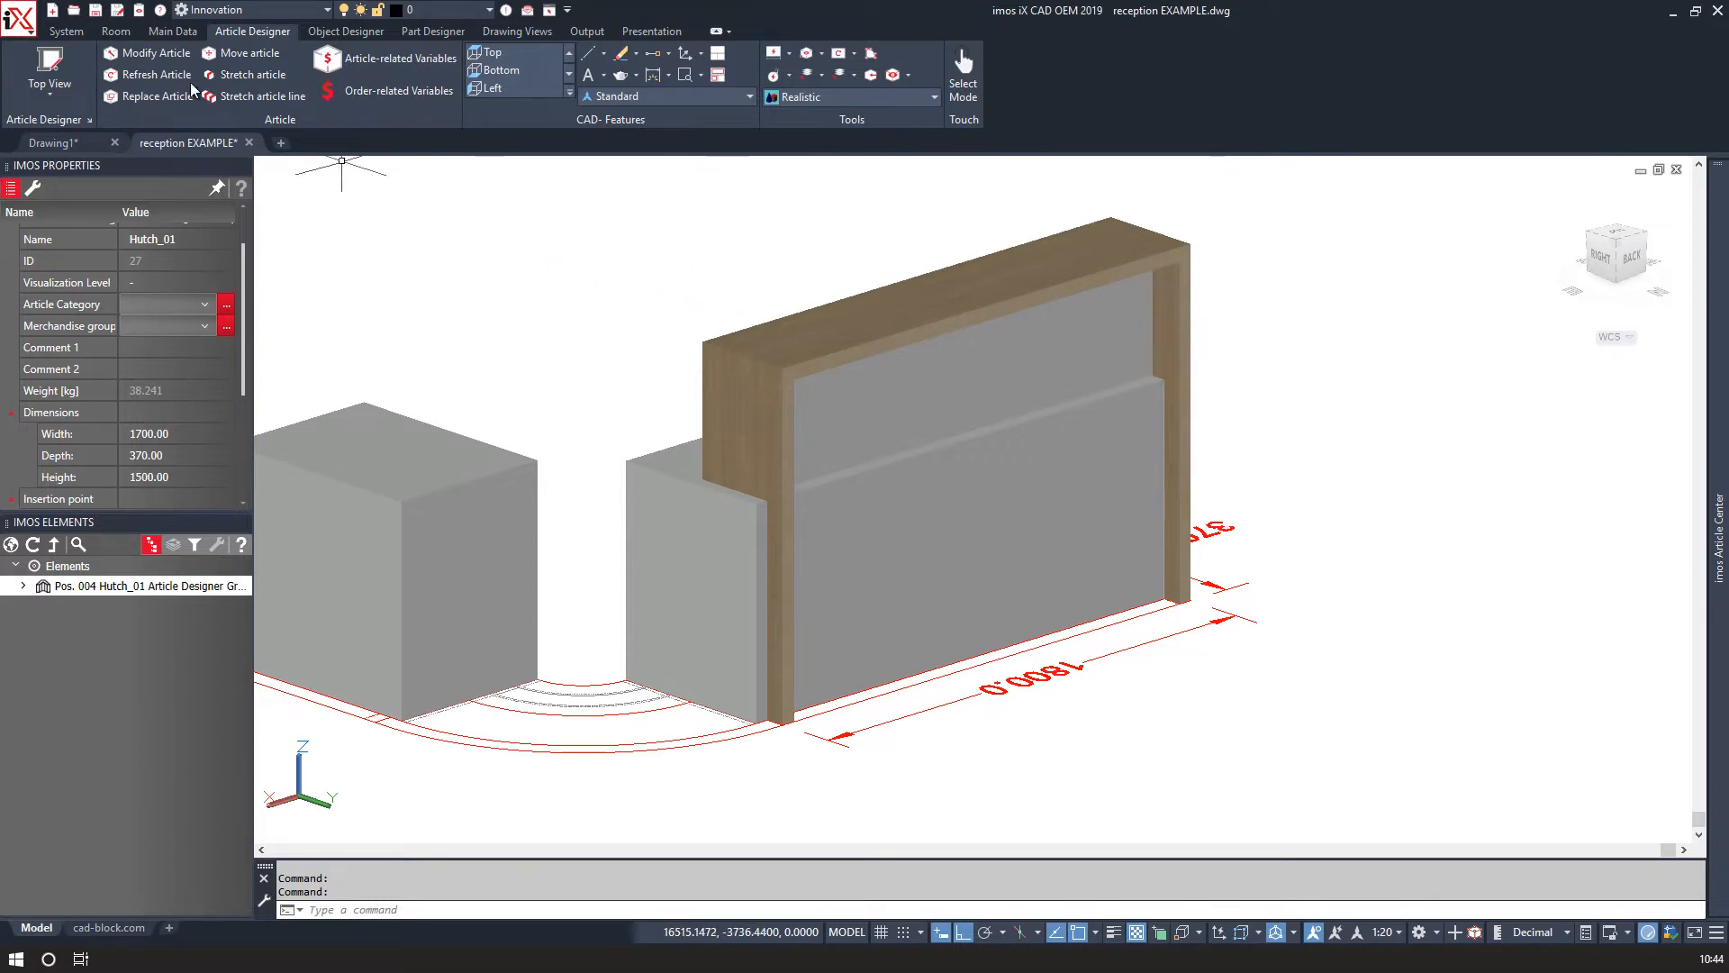
Open the hutch's article-related variables and set the Material_K_2_Back family's article value to iX_PB18_MEL_Oak_M, then apply.
click(396, 60)
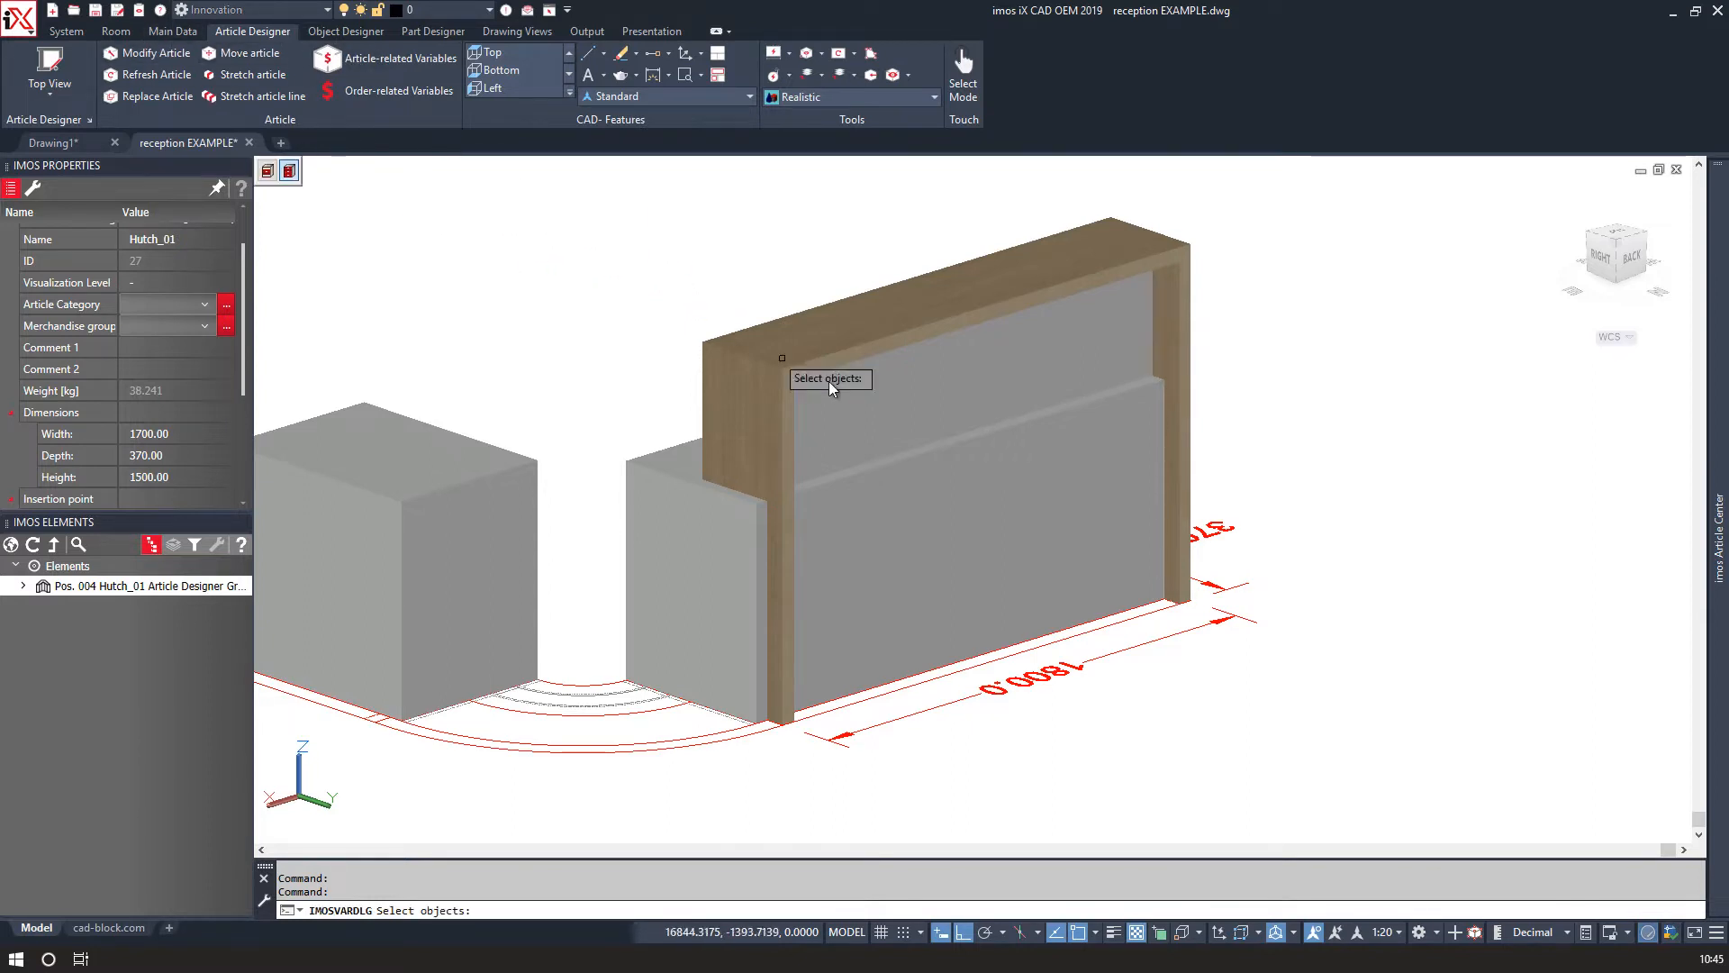
click(848, 396)
key(Return)
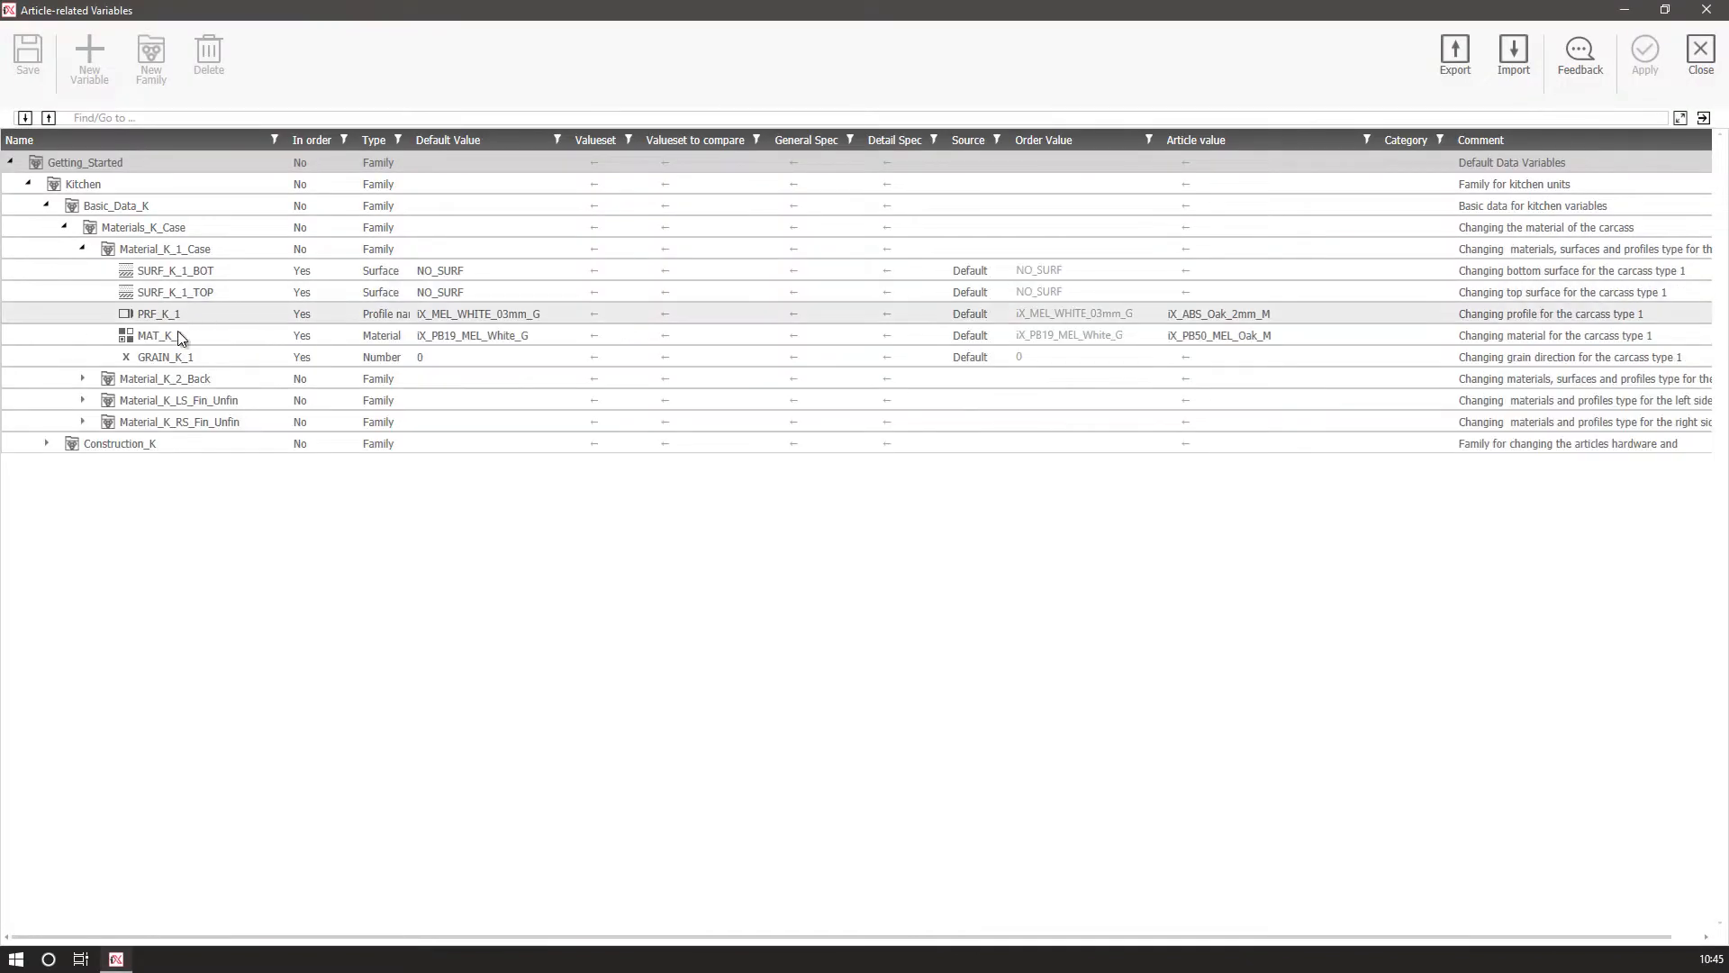
double_click(166, 381)
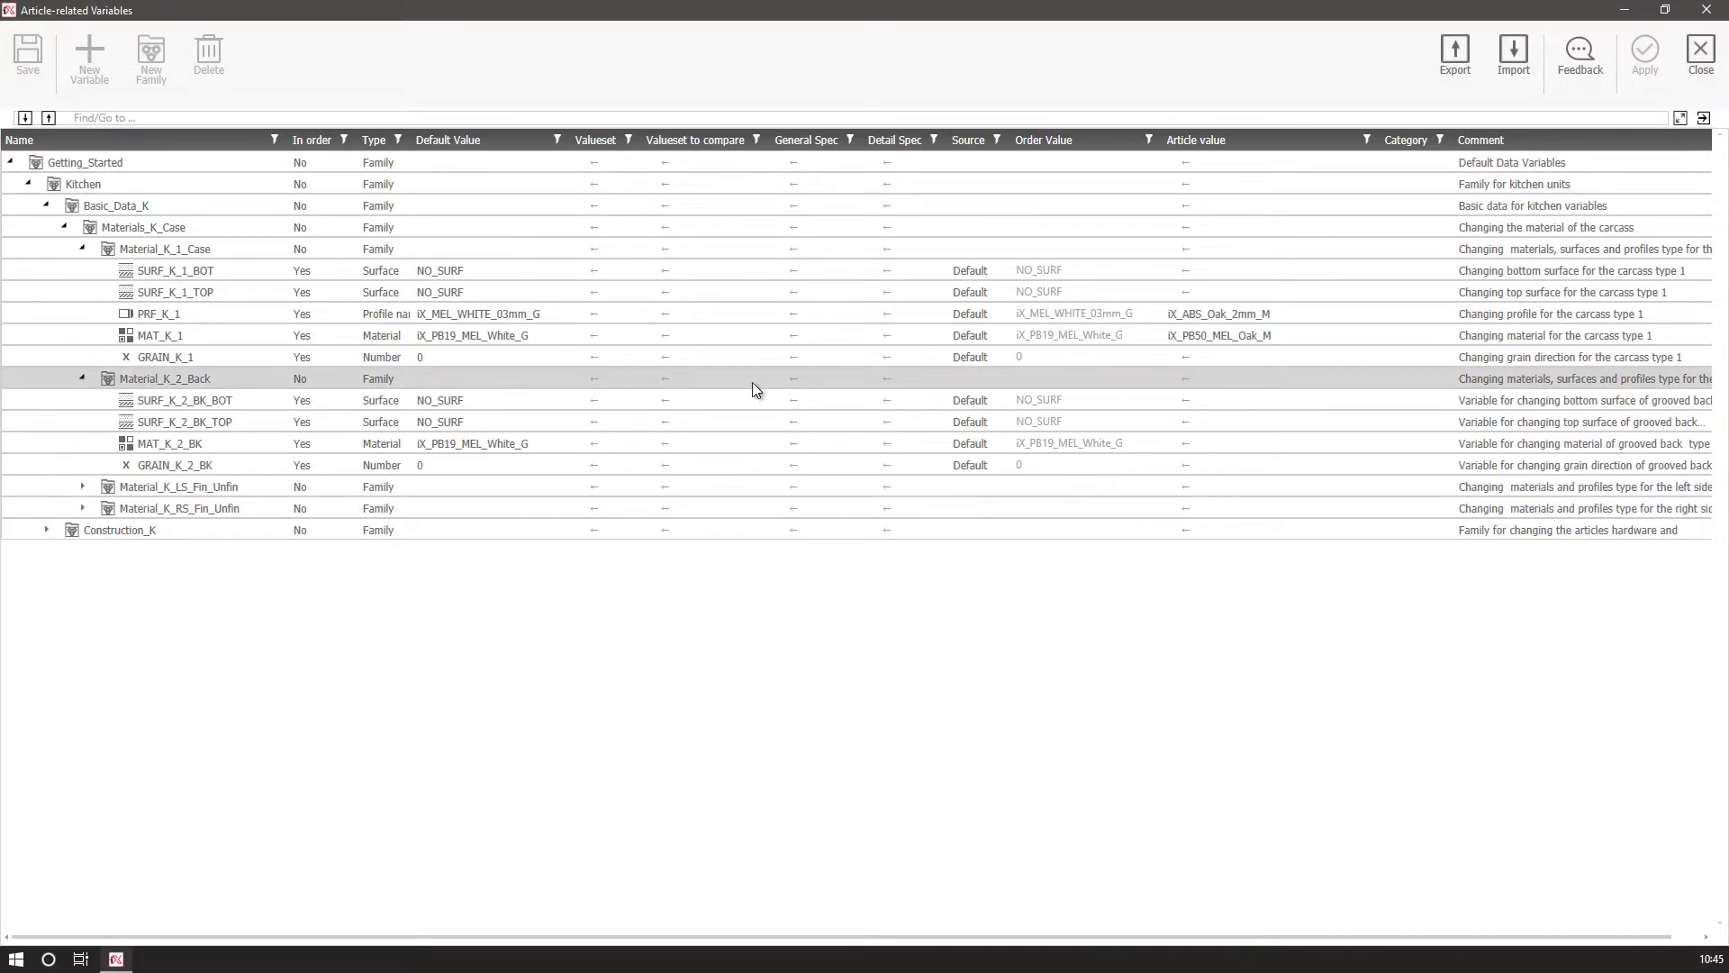
click(1264, 381)
click(1371, 378)
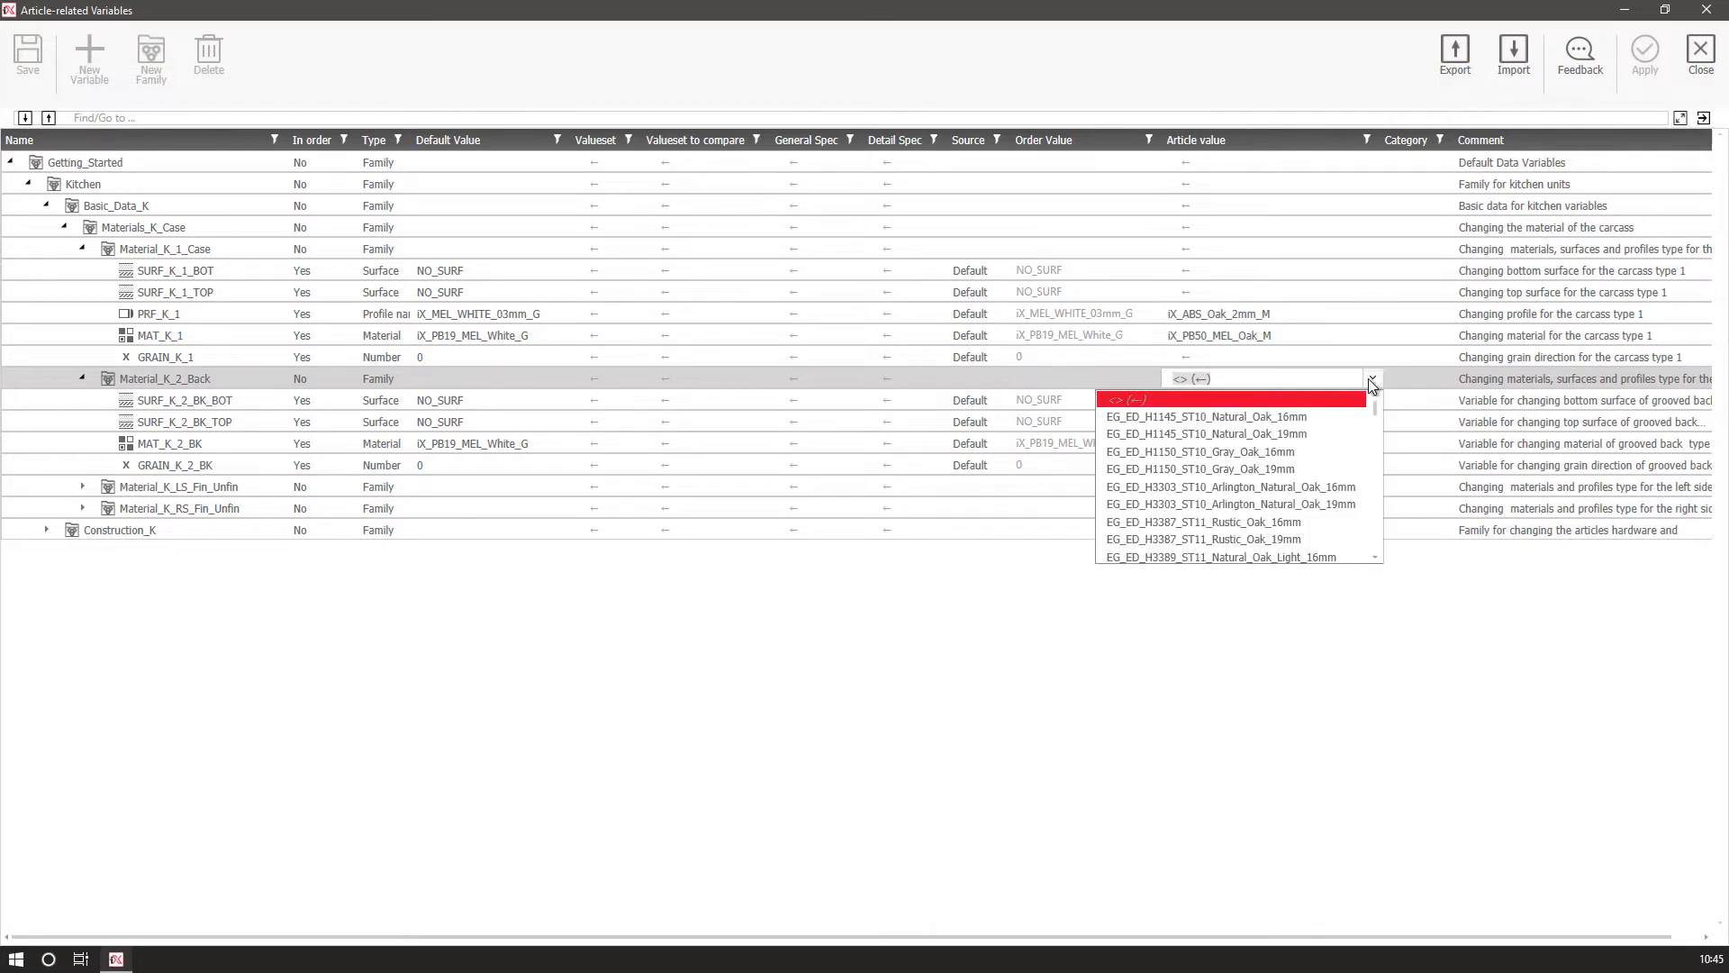
scroll(1298, 531, down, 5)
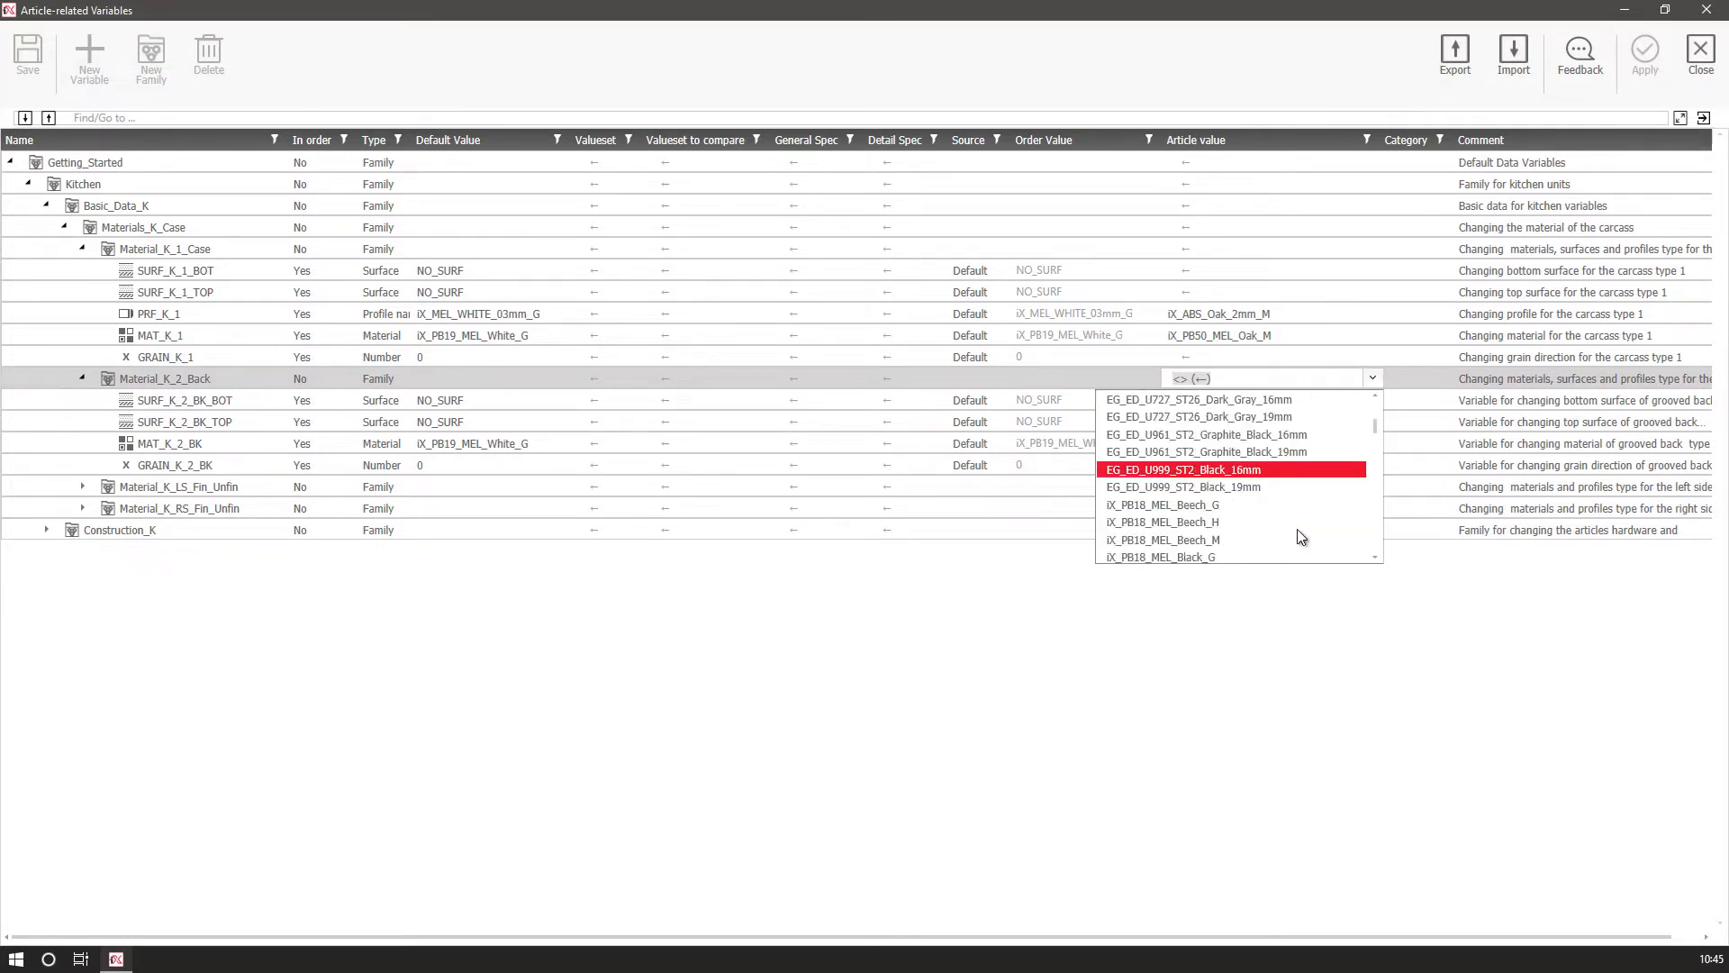
scroll(1301, 538, down, 5)
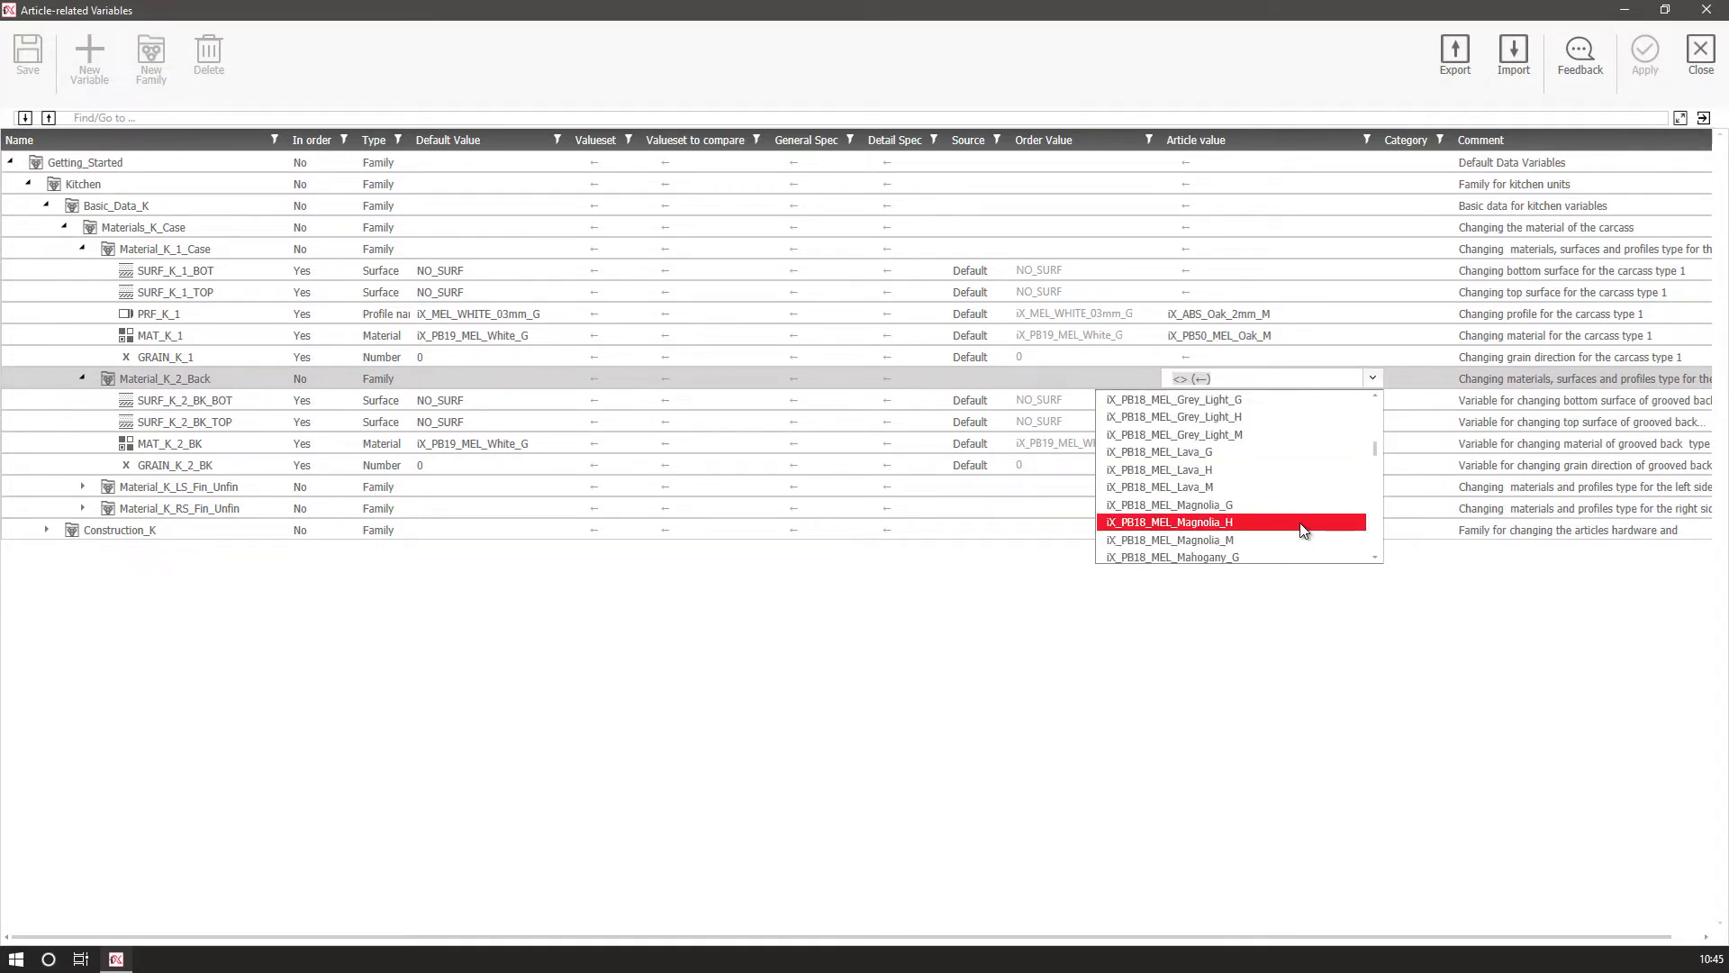
scroll(1305, 491, down, 1)
click(1305, 486)
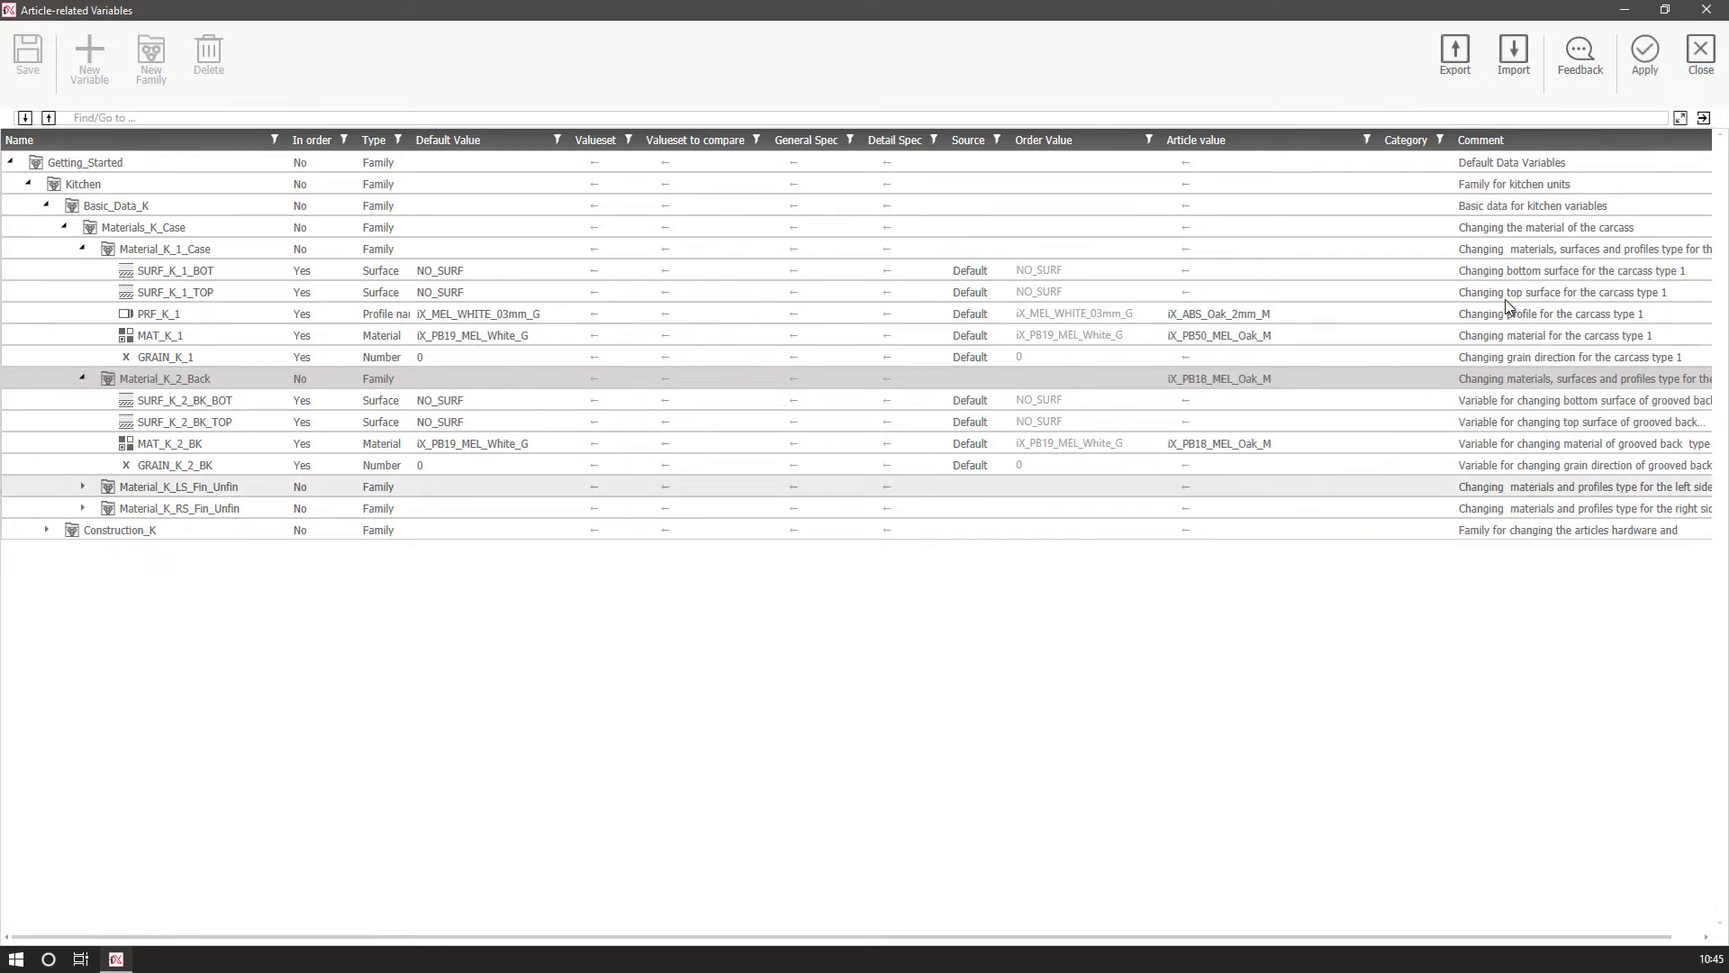
click(1645, 52)
click(787, 465)
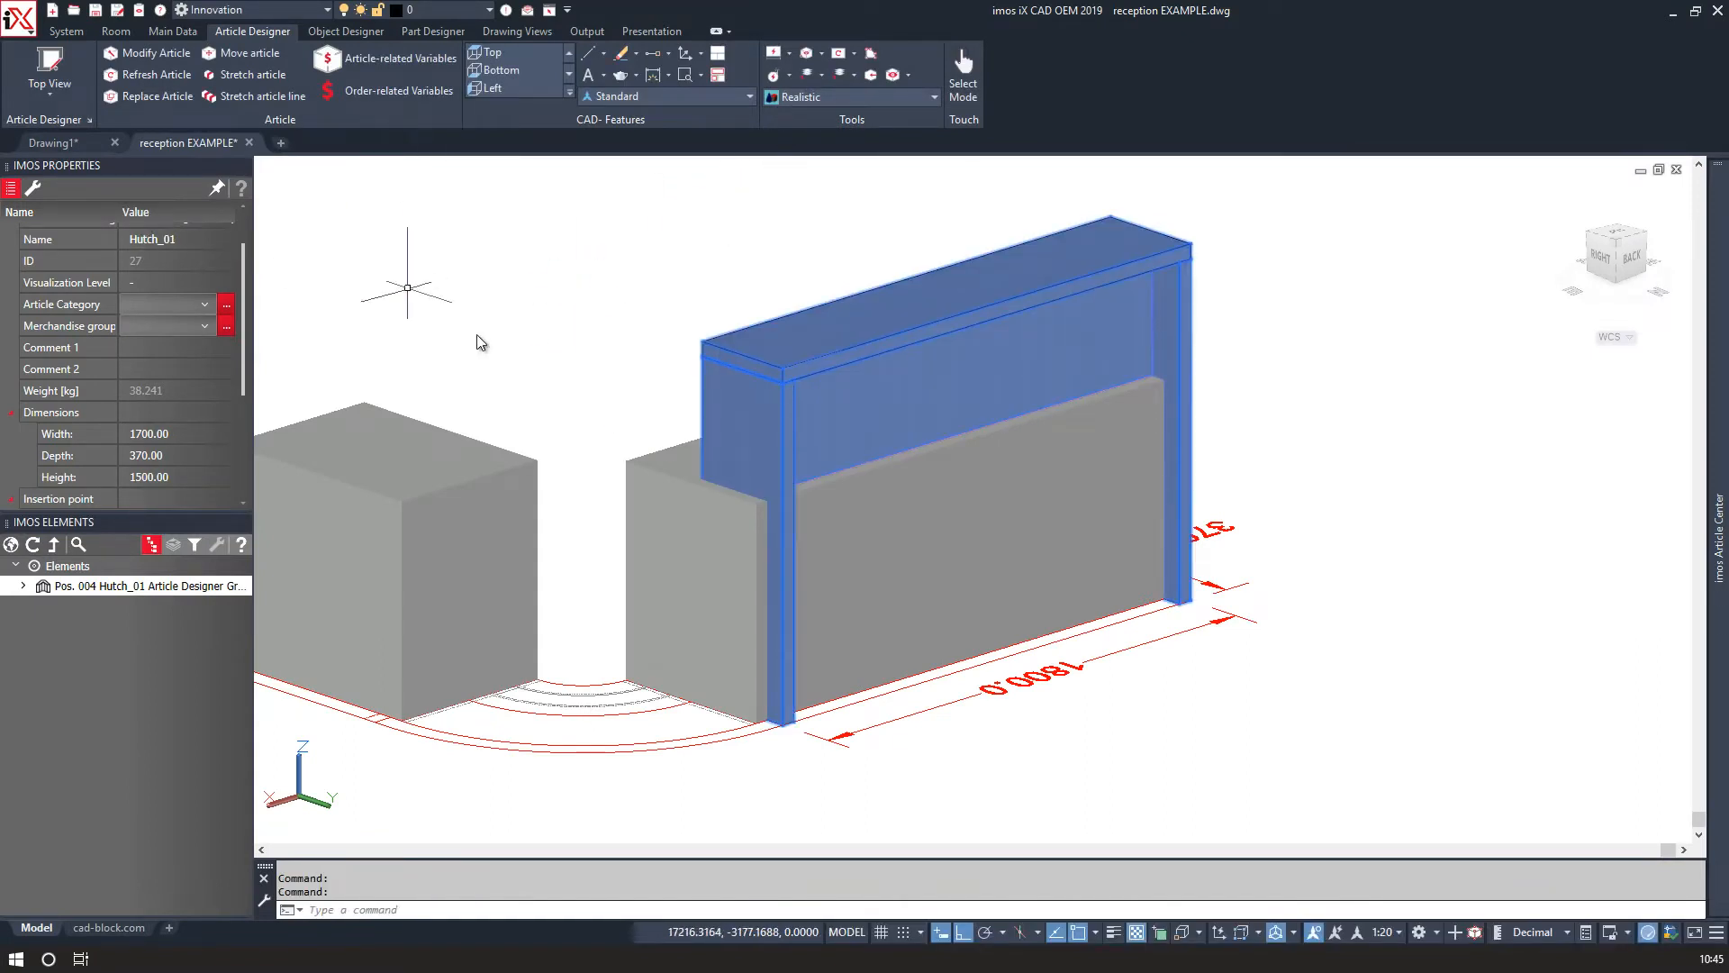
Switch the drawing's visual style to 2D Wireframe.
shift+middle_drag(649, 270, 866, 331)
scroll(679, 346, up, 2)
middle_drag(629, 351, 896, 324)
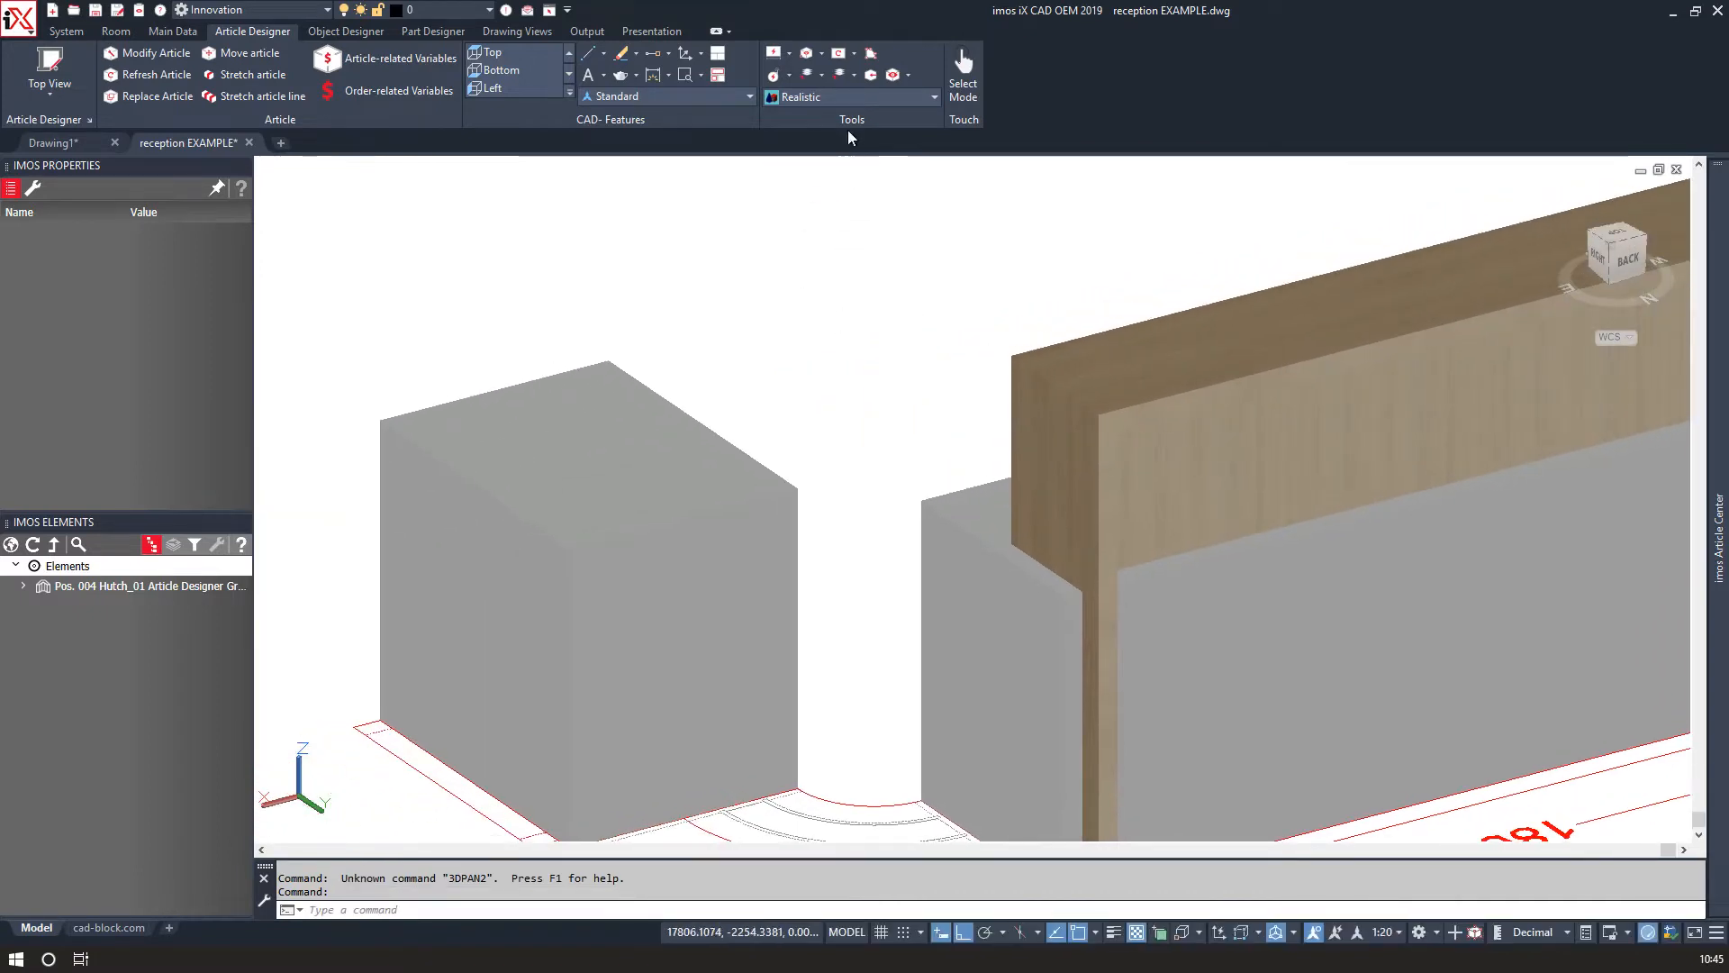
click(836, 97)
click(665, 144)
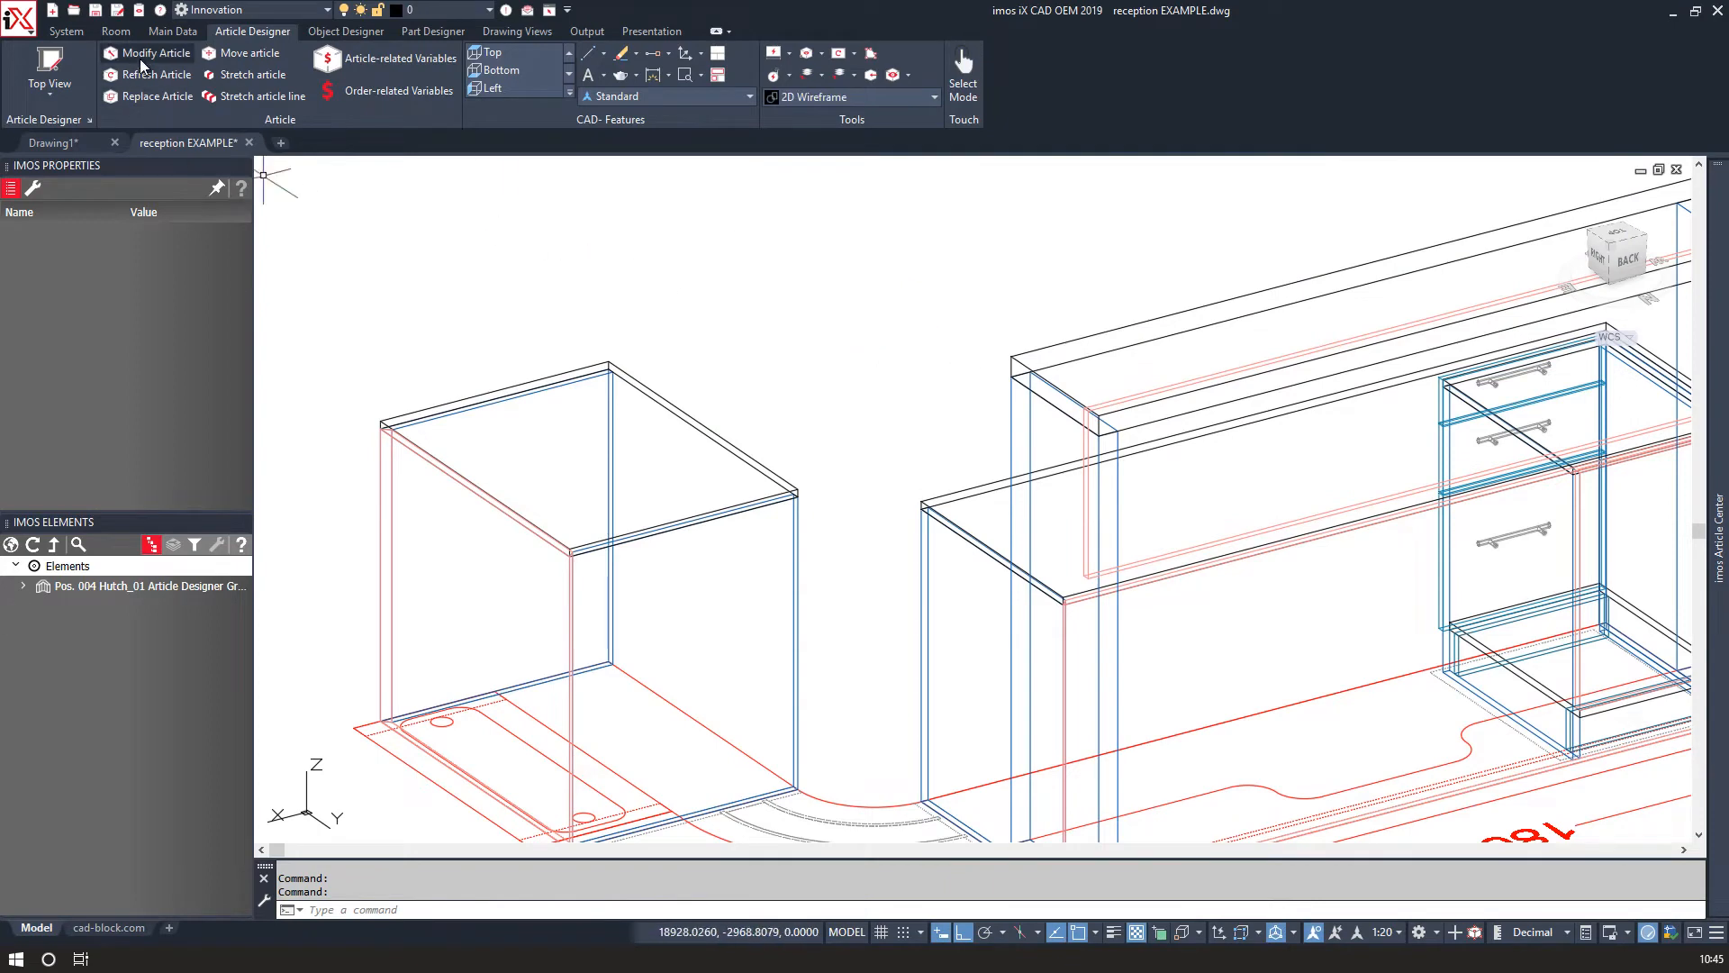
Refresh the article center, open Hutch_01 in the Article Designer and set its width to 800.
mouse_move(1715, 213)
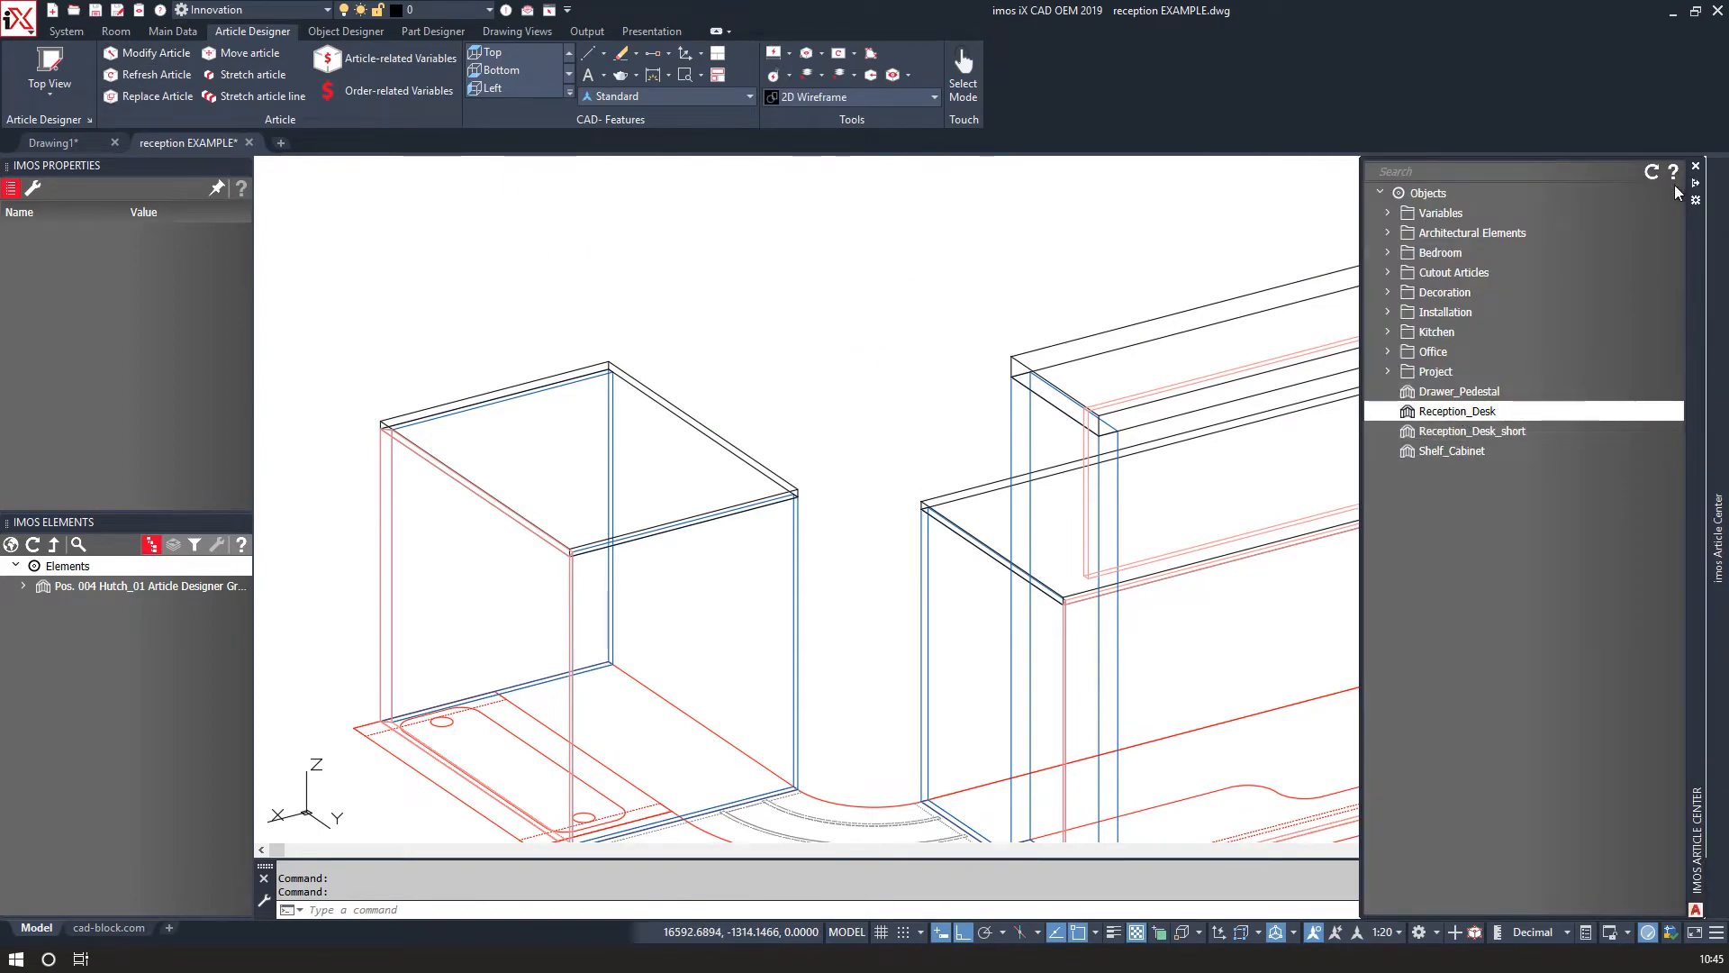
click(1651, 171)
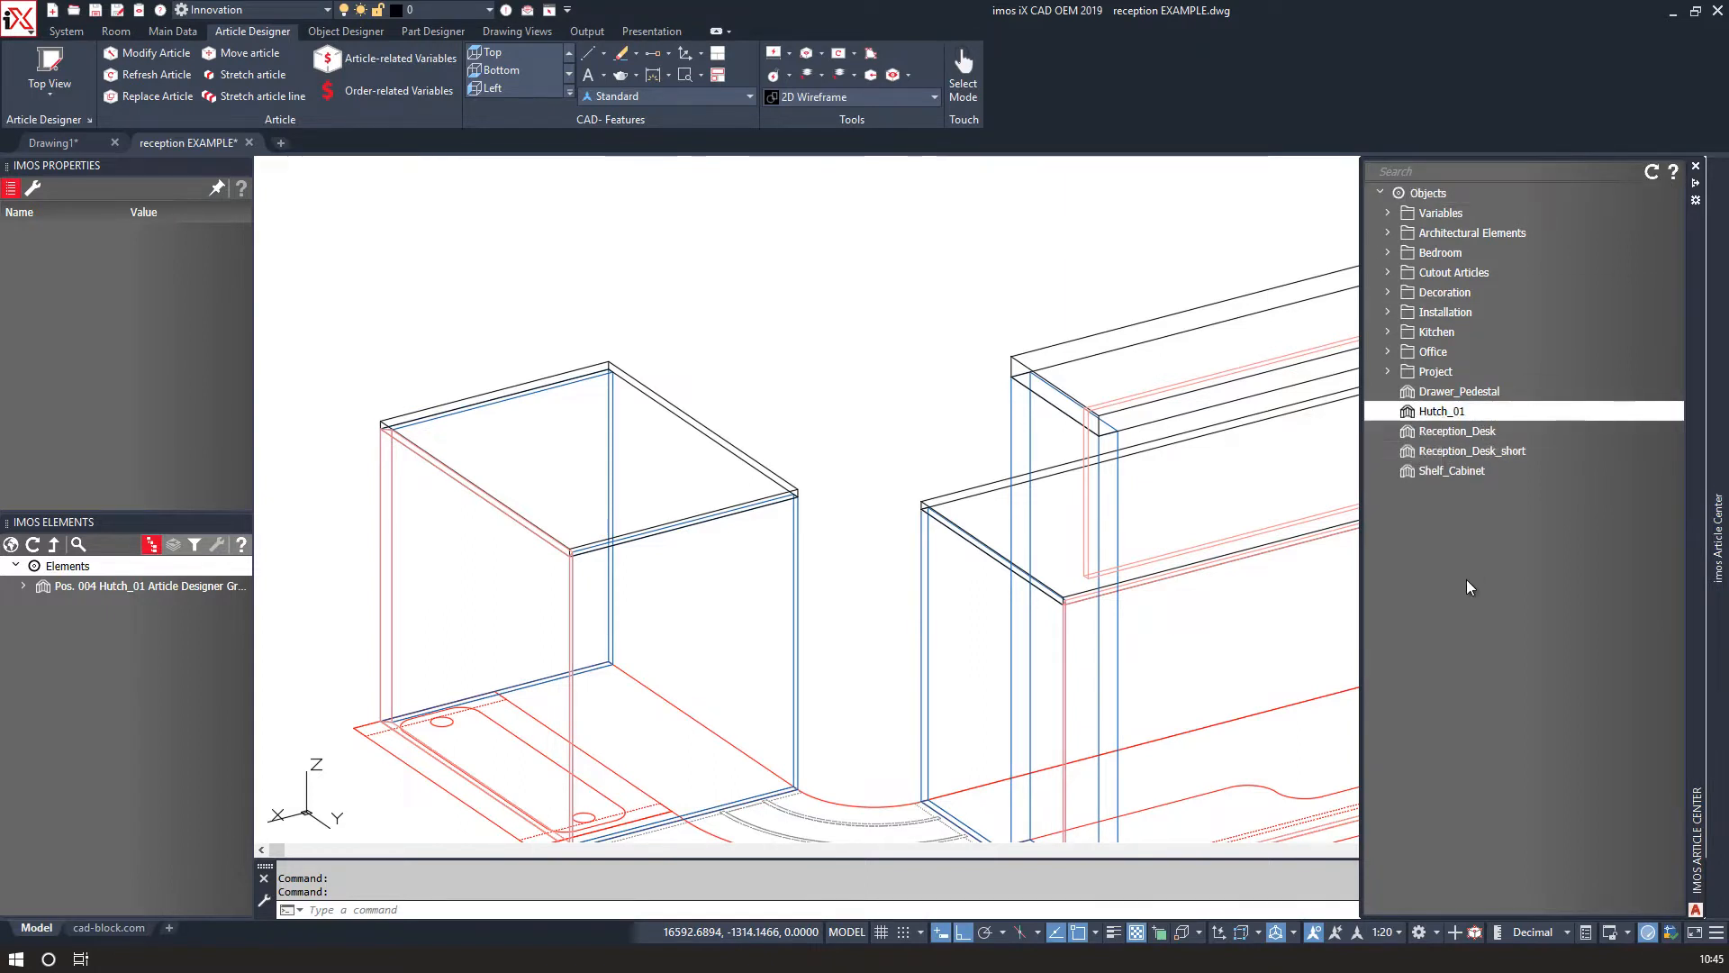
click(1650, 412)
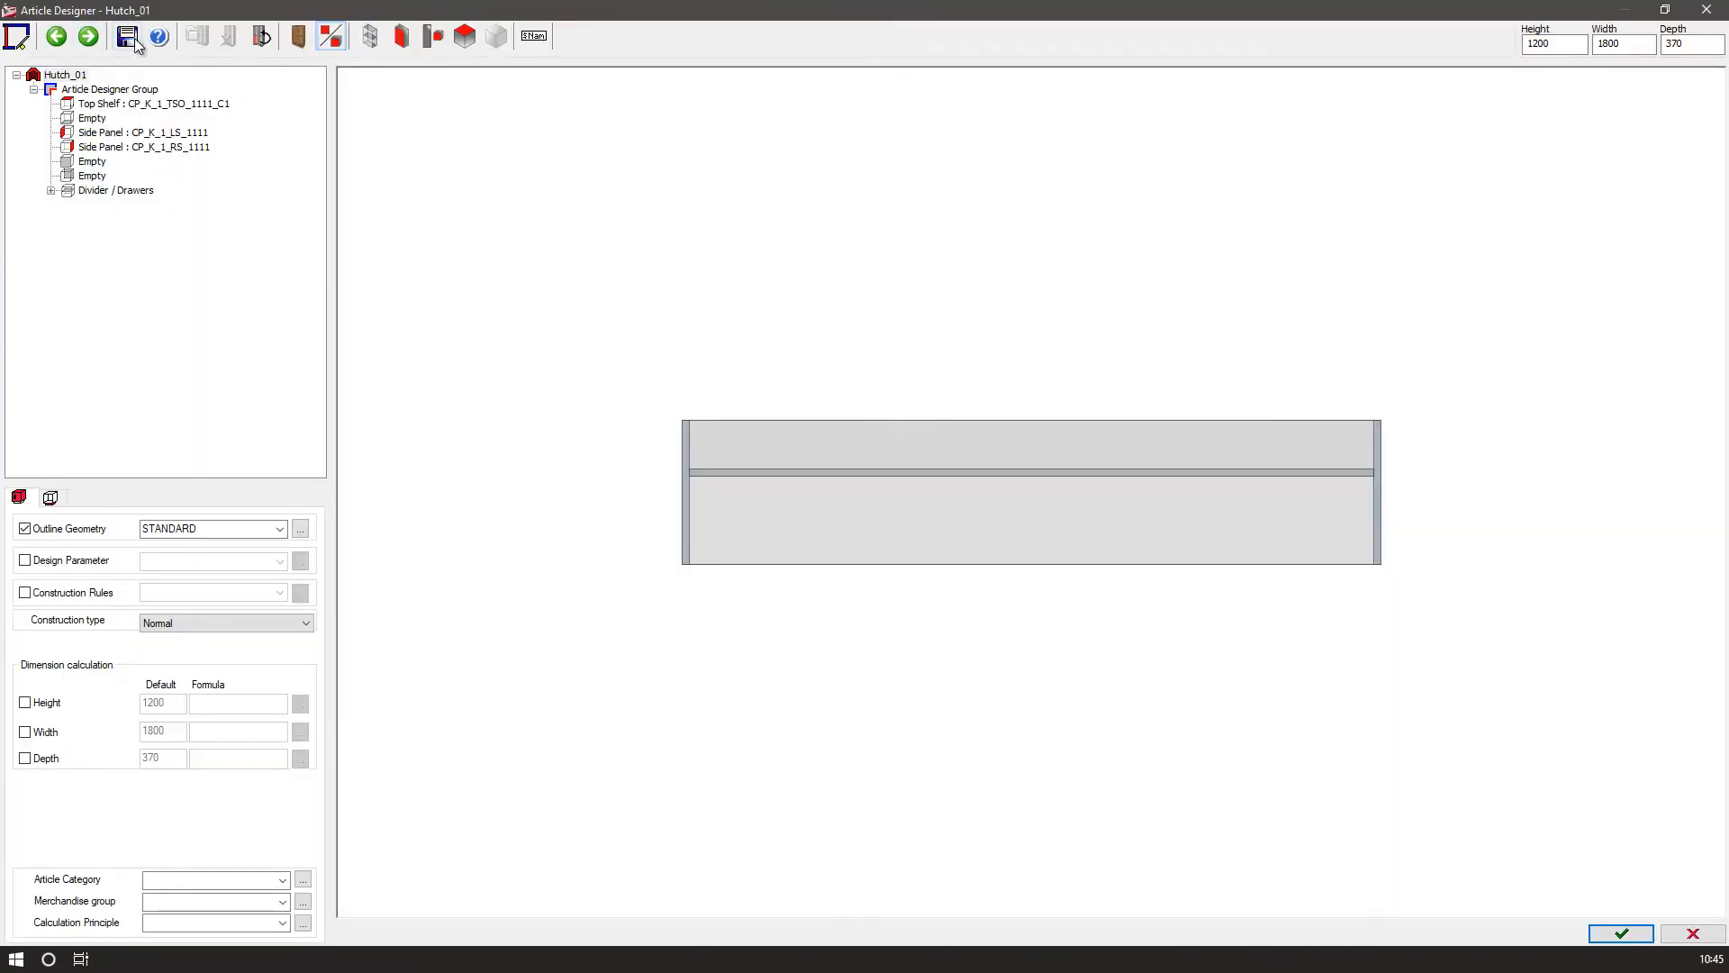
click(1605, 71)
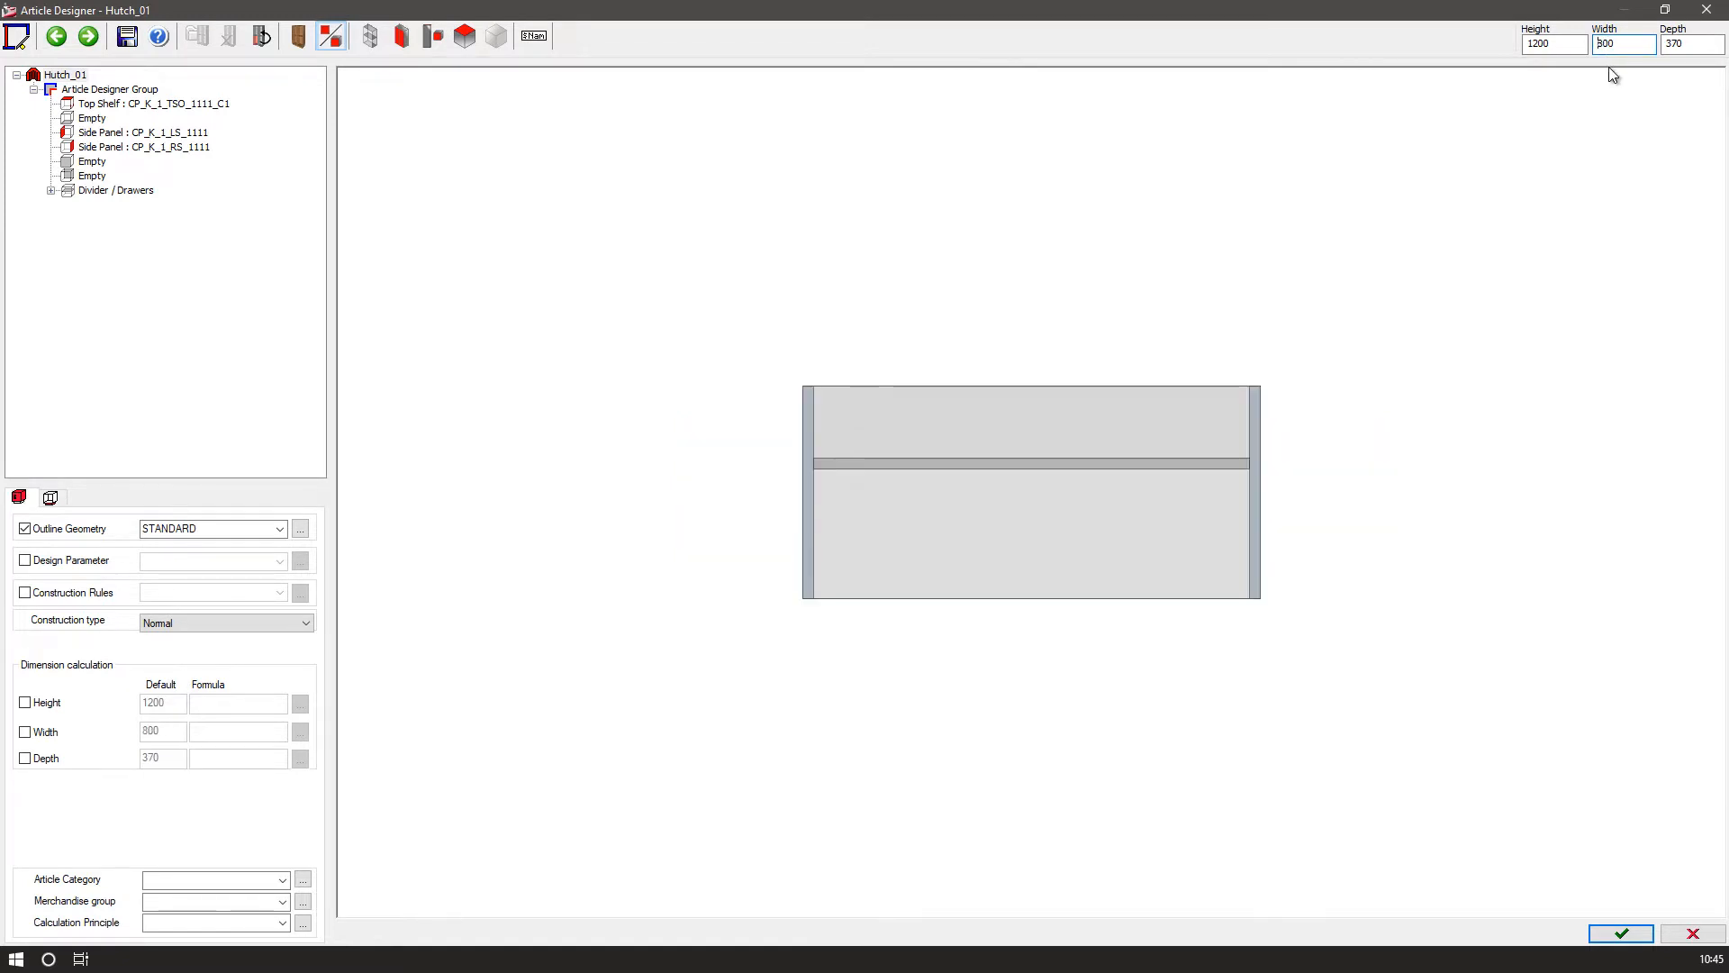
Save the modified article as a new article named Hutch_02 and close the Article Designer.
click(126, 45)
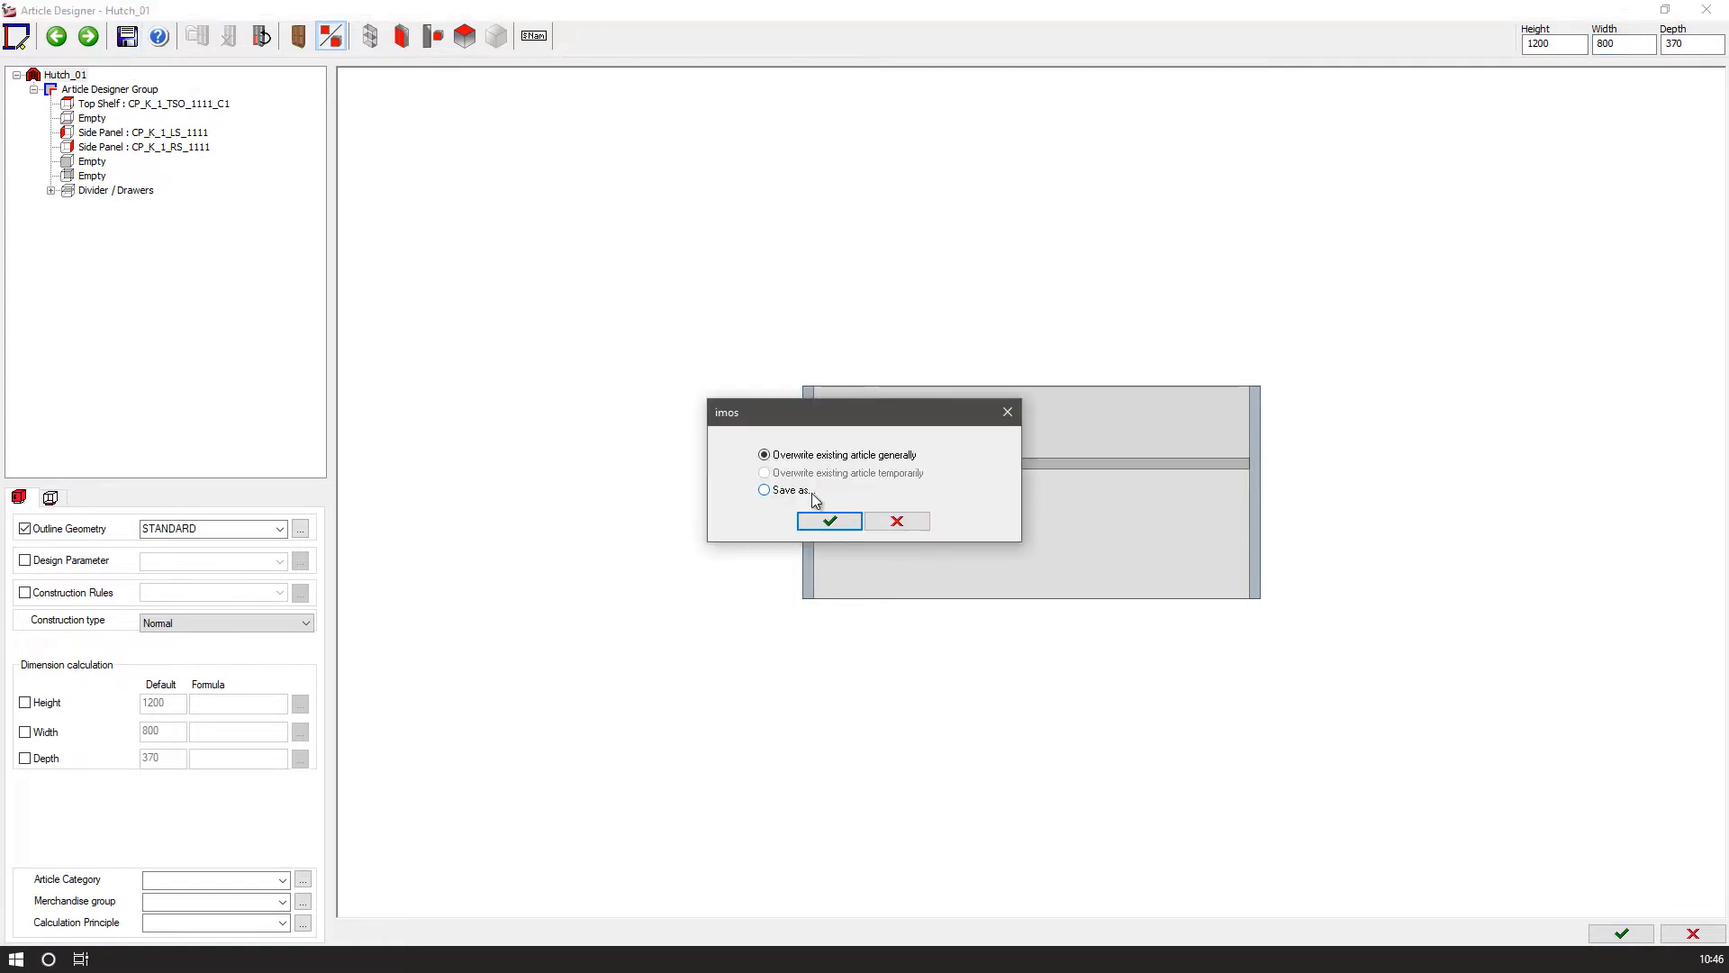
click(808, 521)
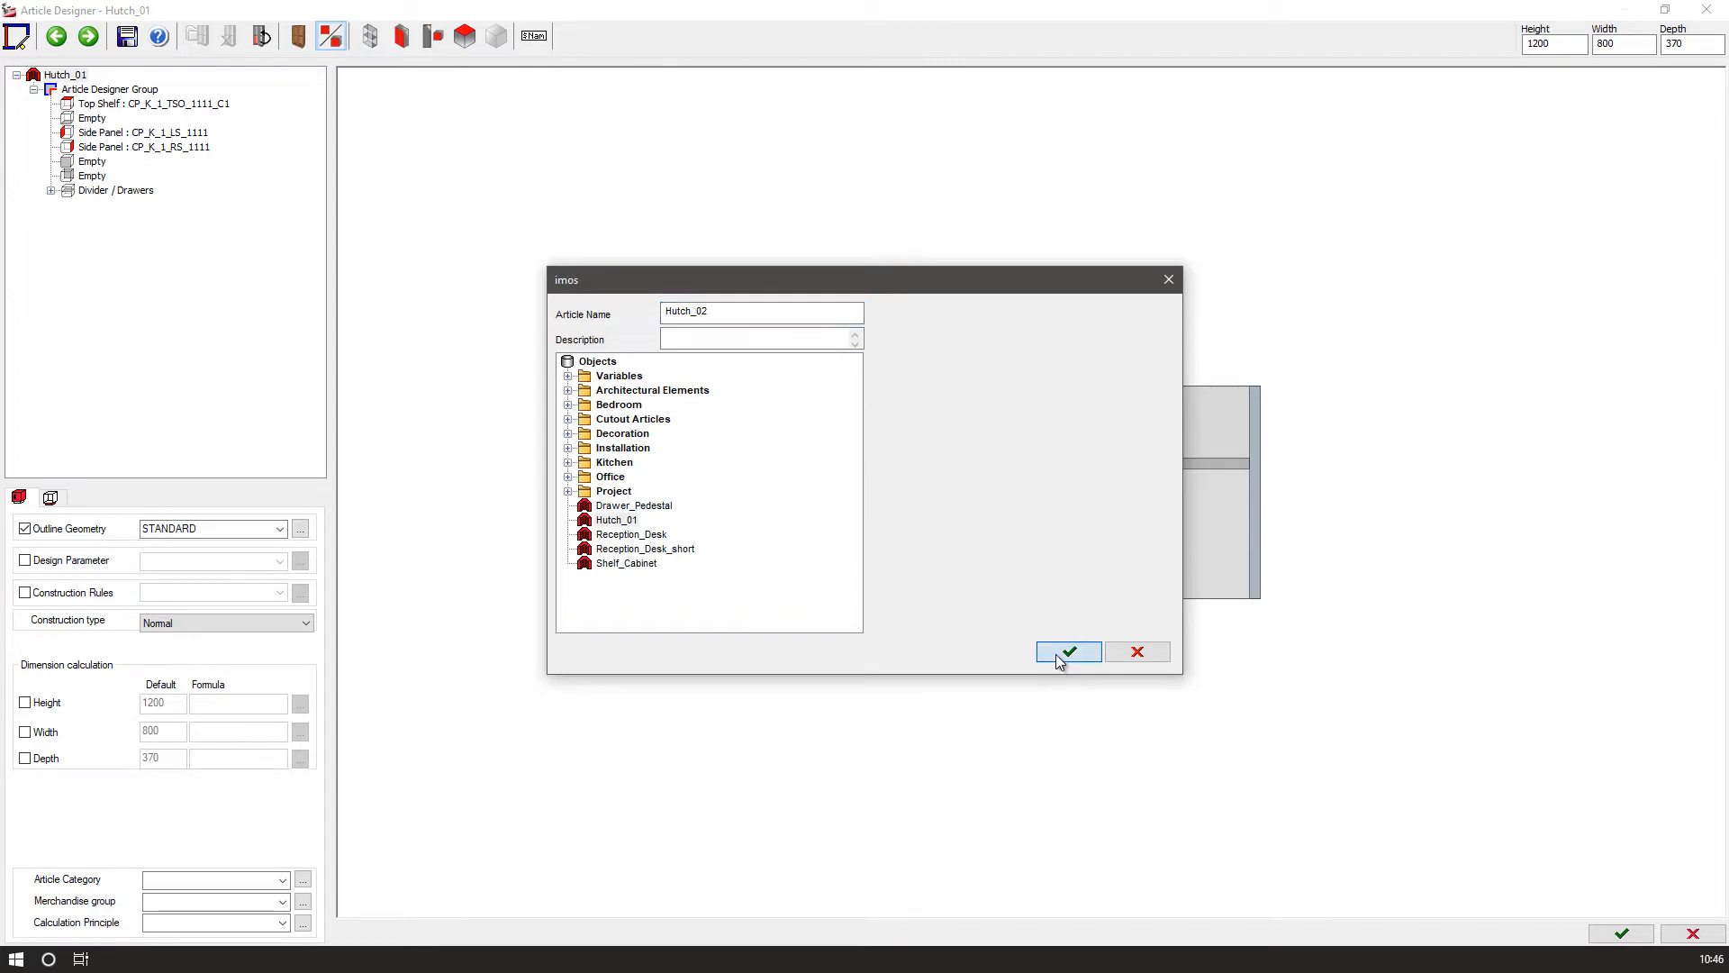
click(1063, 655)
click(1592, 935)
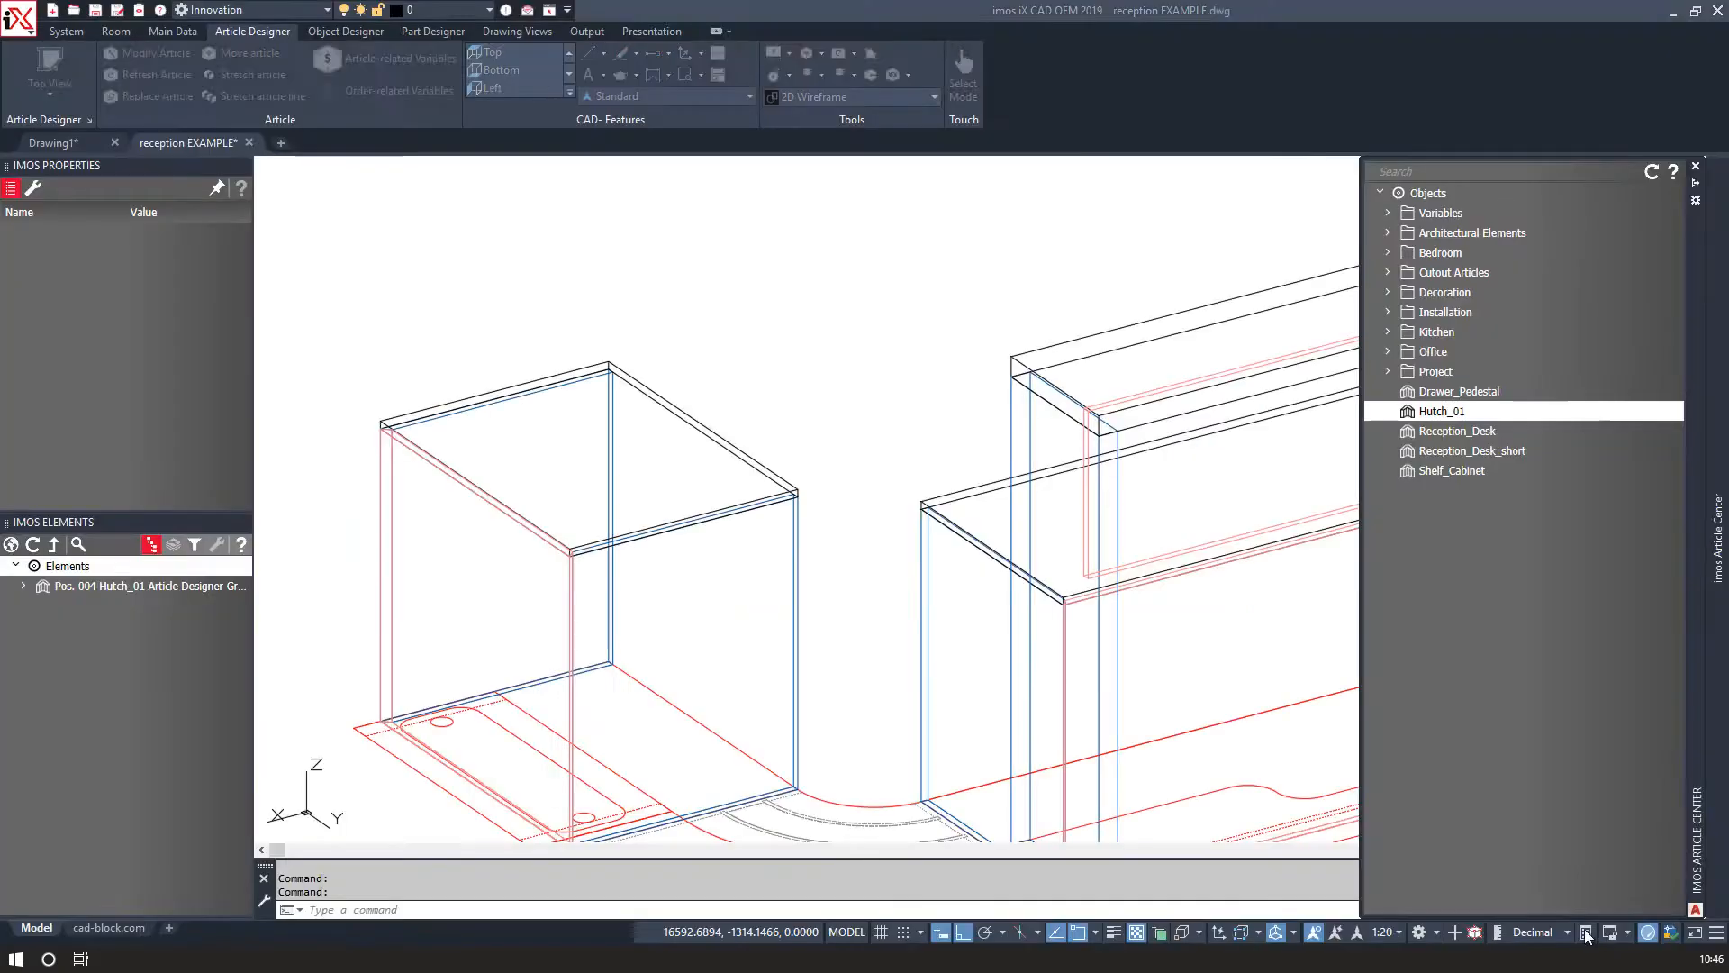
Insert Hutch_02 from the article center into the drawing beside the left pedestal.
mouse_move(566, 634)
middle_down()
mouse_move(852, 530)
mouse_move(930, 541)
middle_up()
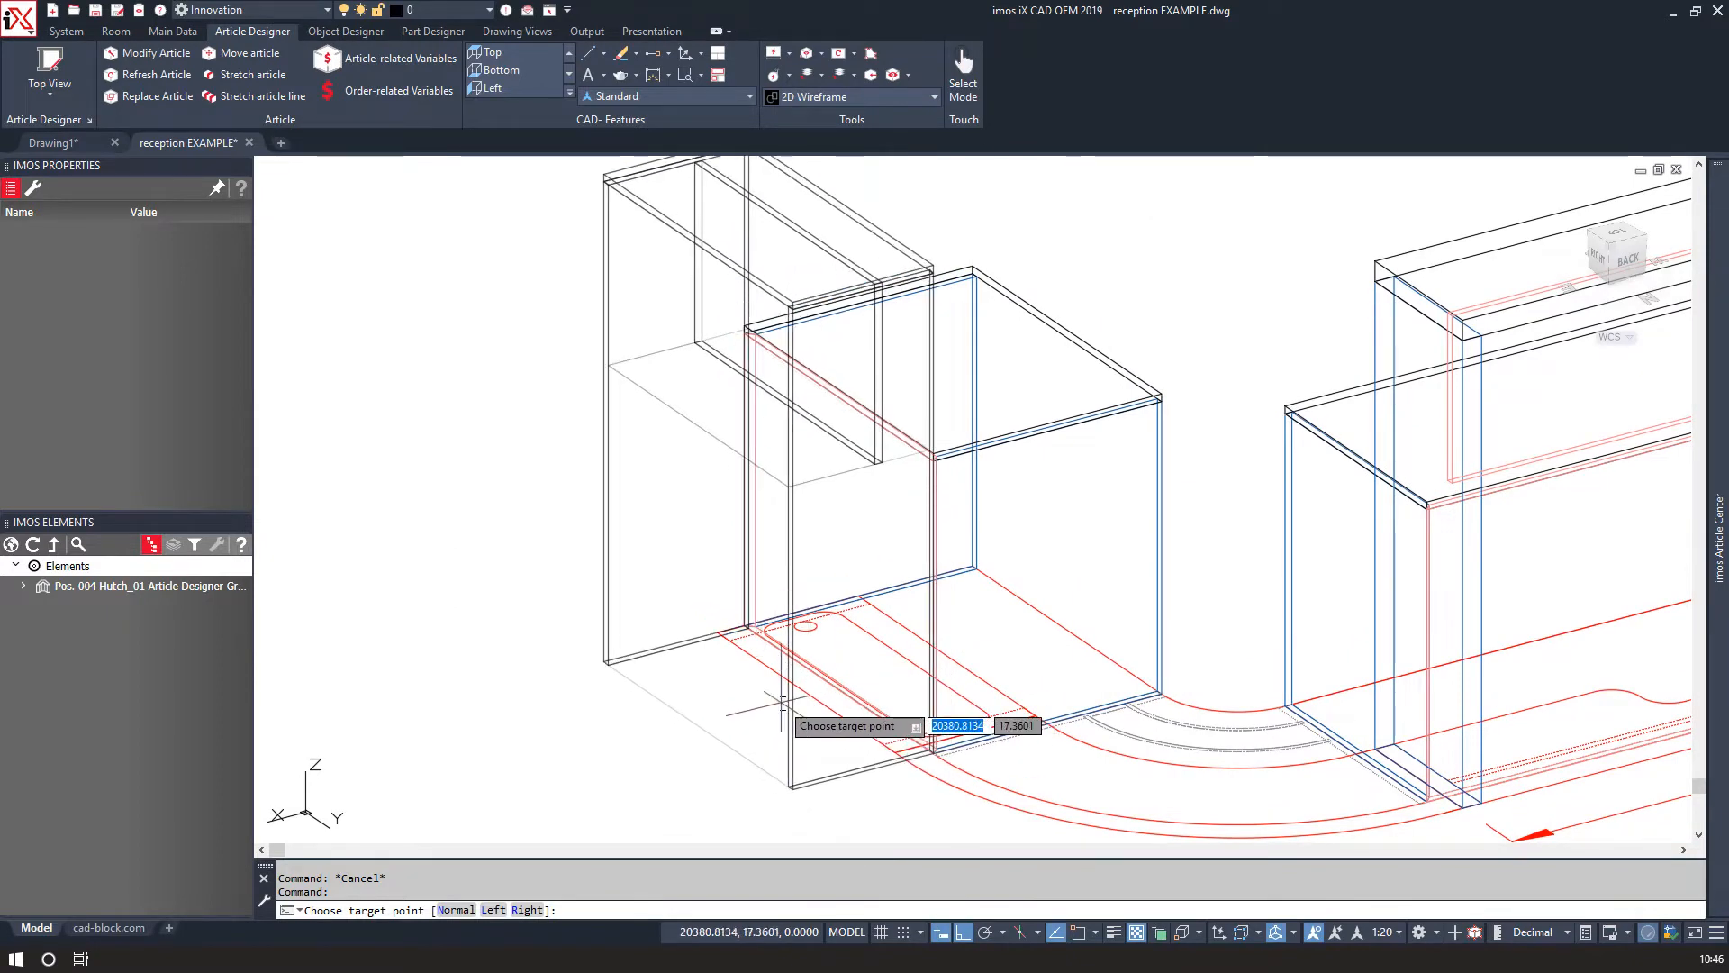
click(909, 768)
scroll(906, 759, up, 5)
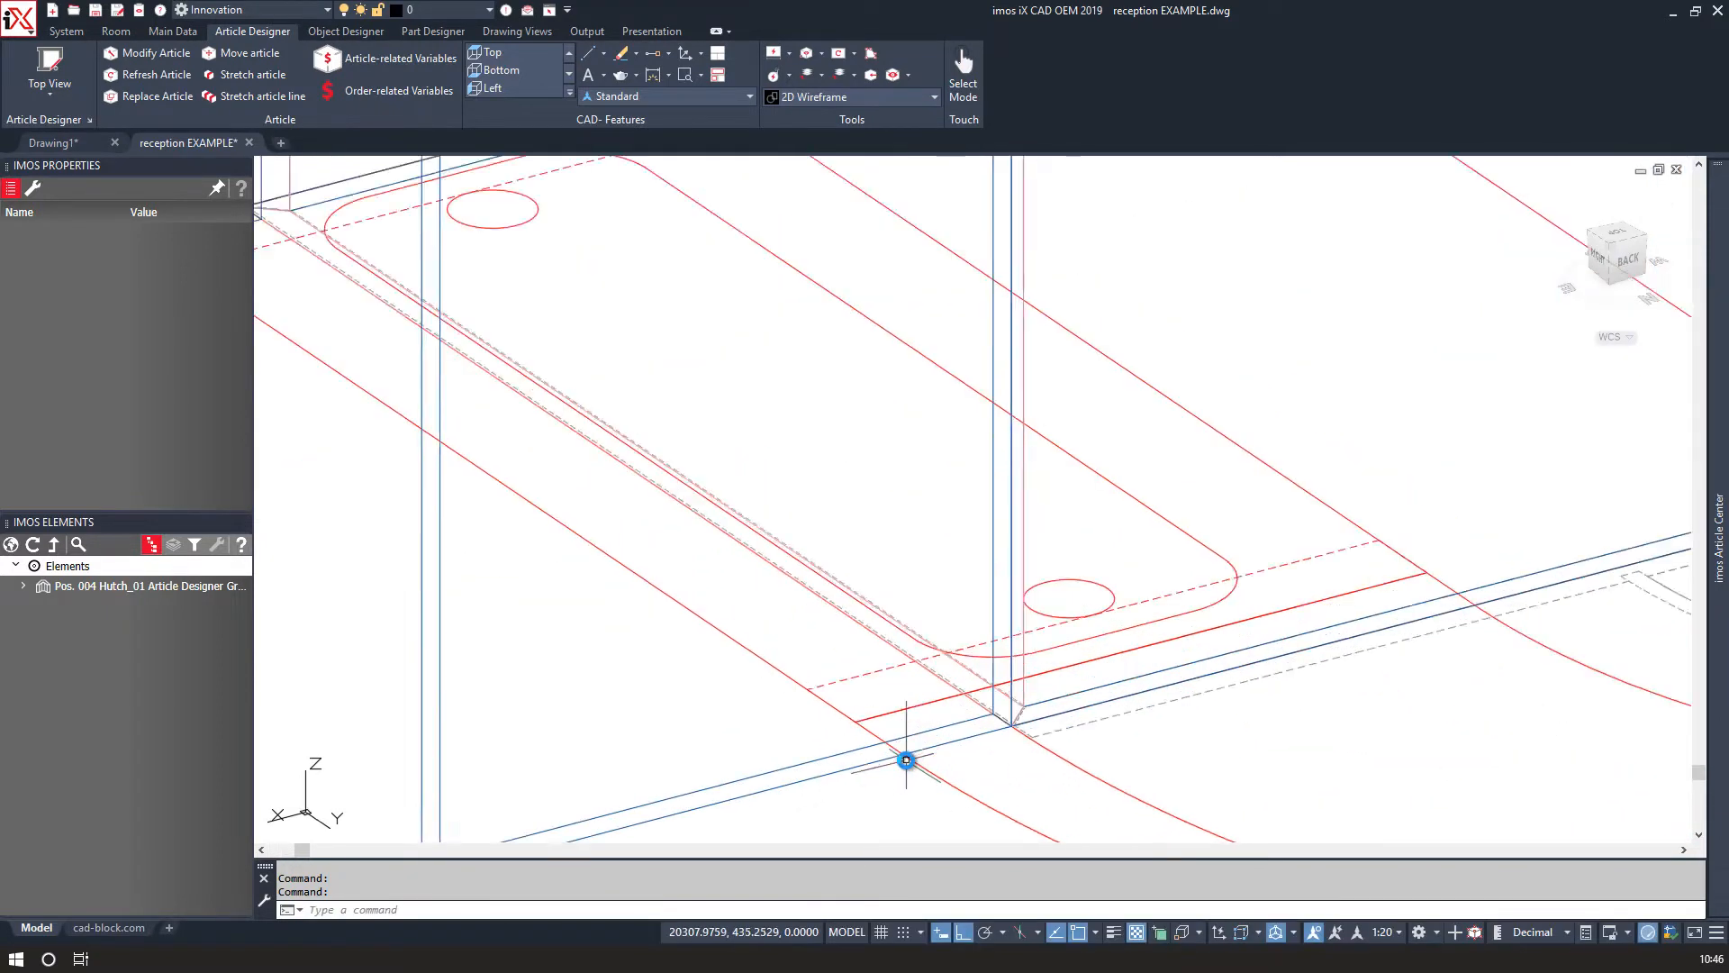
scroll(907, 759, down, 5)
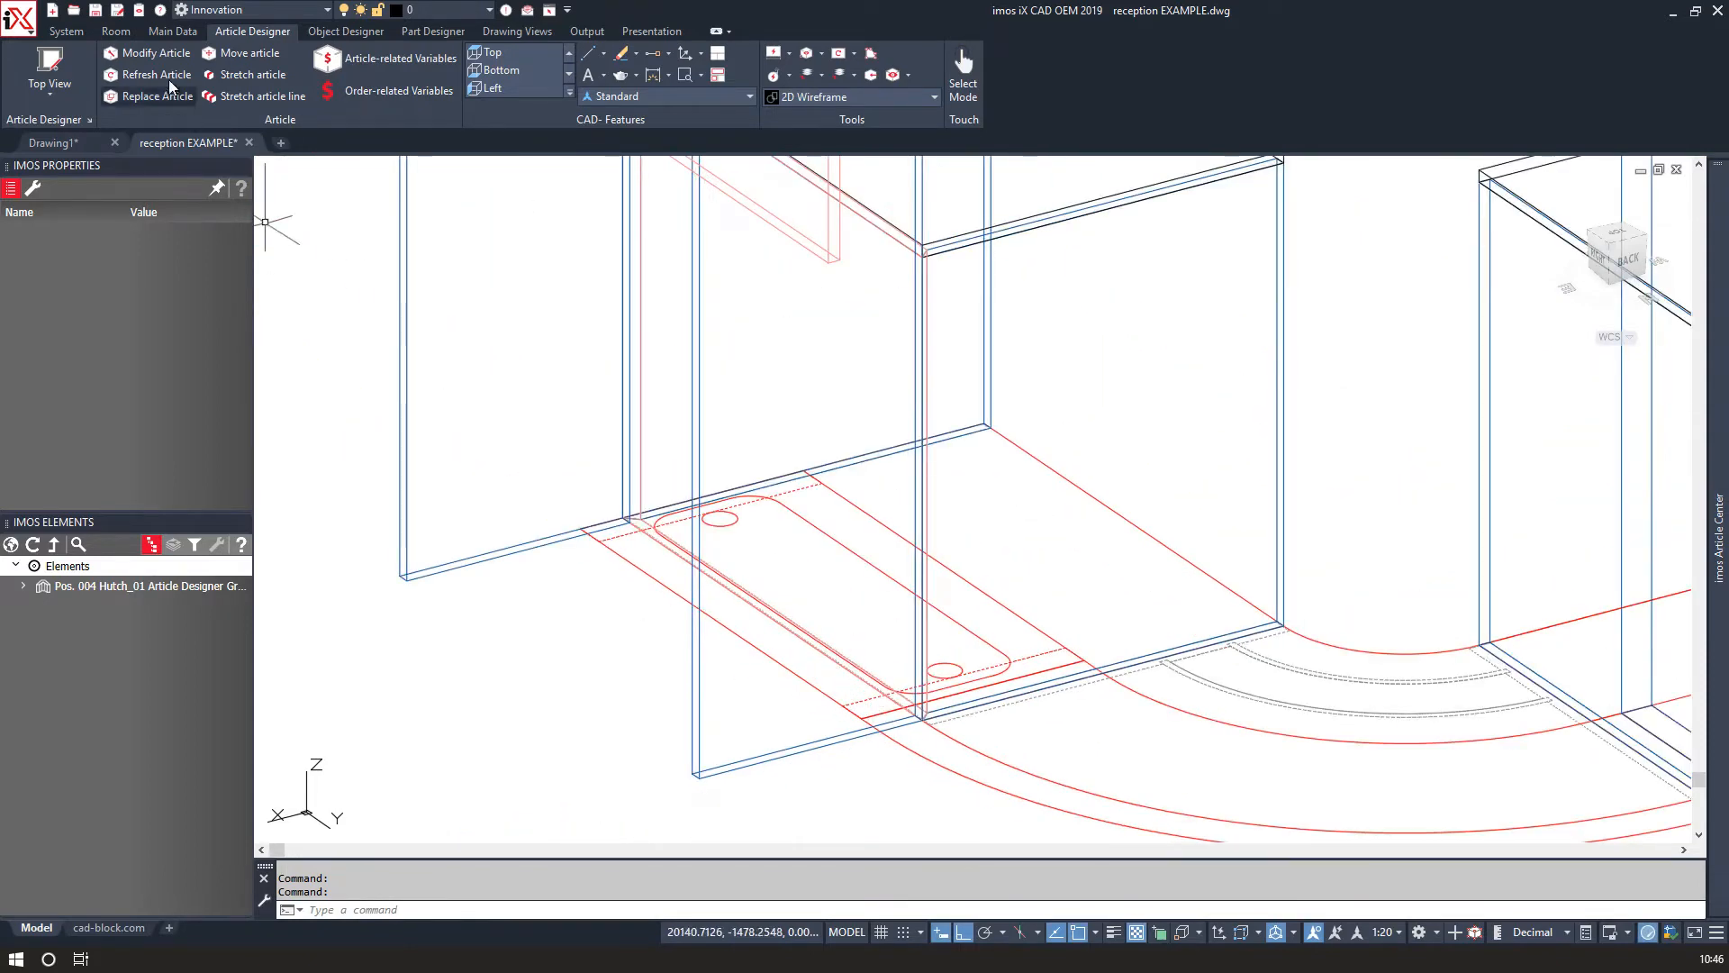
Modify the placed Hutch_02 article, setting its width to 750.
click(155, 57)
click(407, 459)
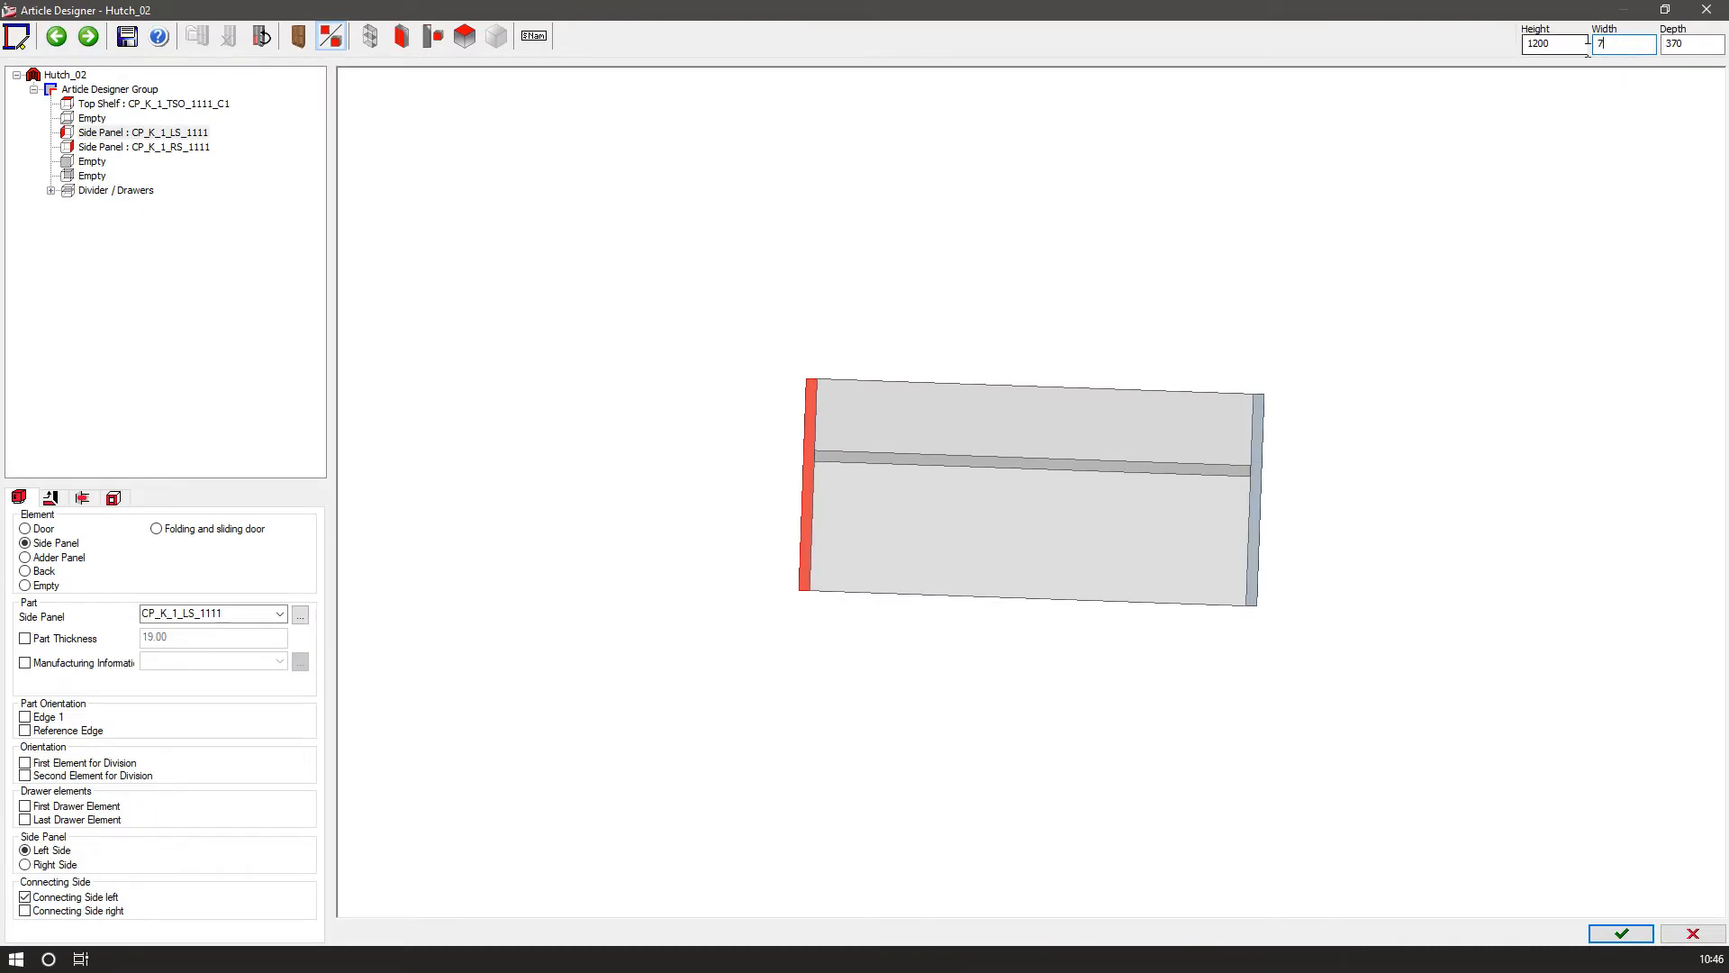
key(Return)
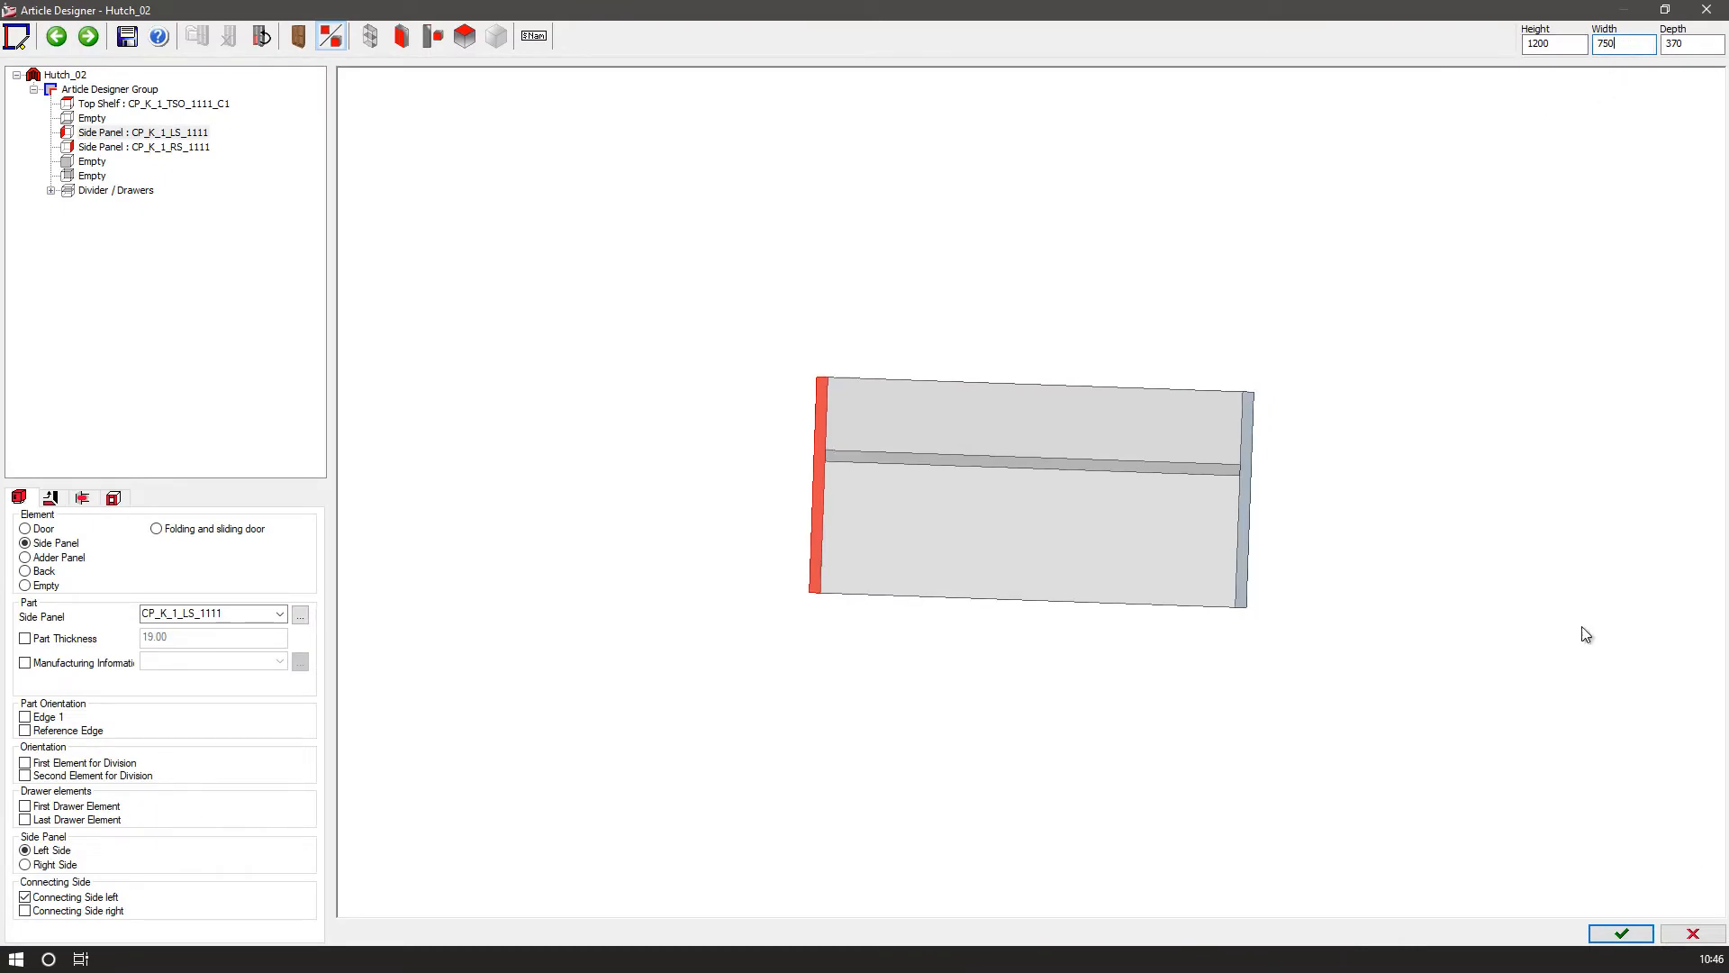
click(1617, 934)
click(817, 527)
click(837, 518)
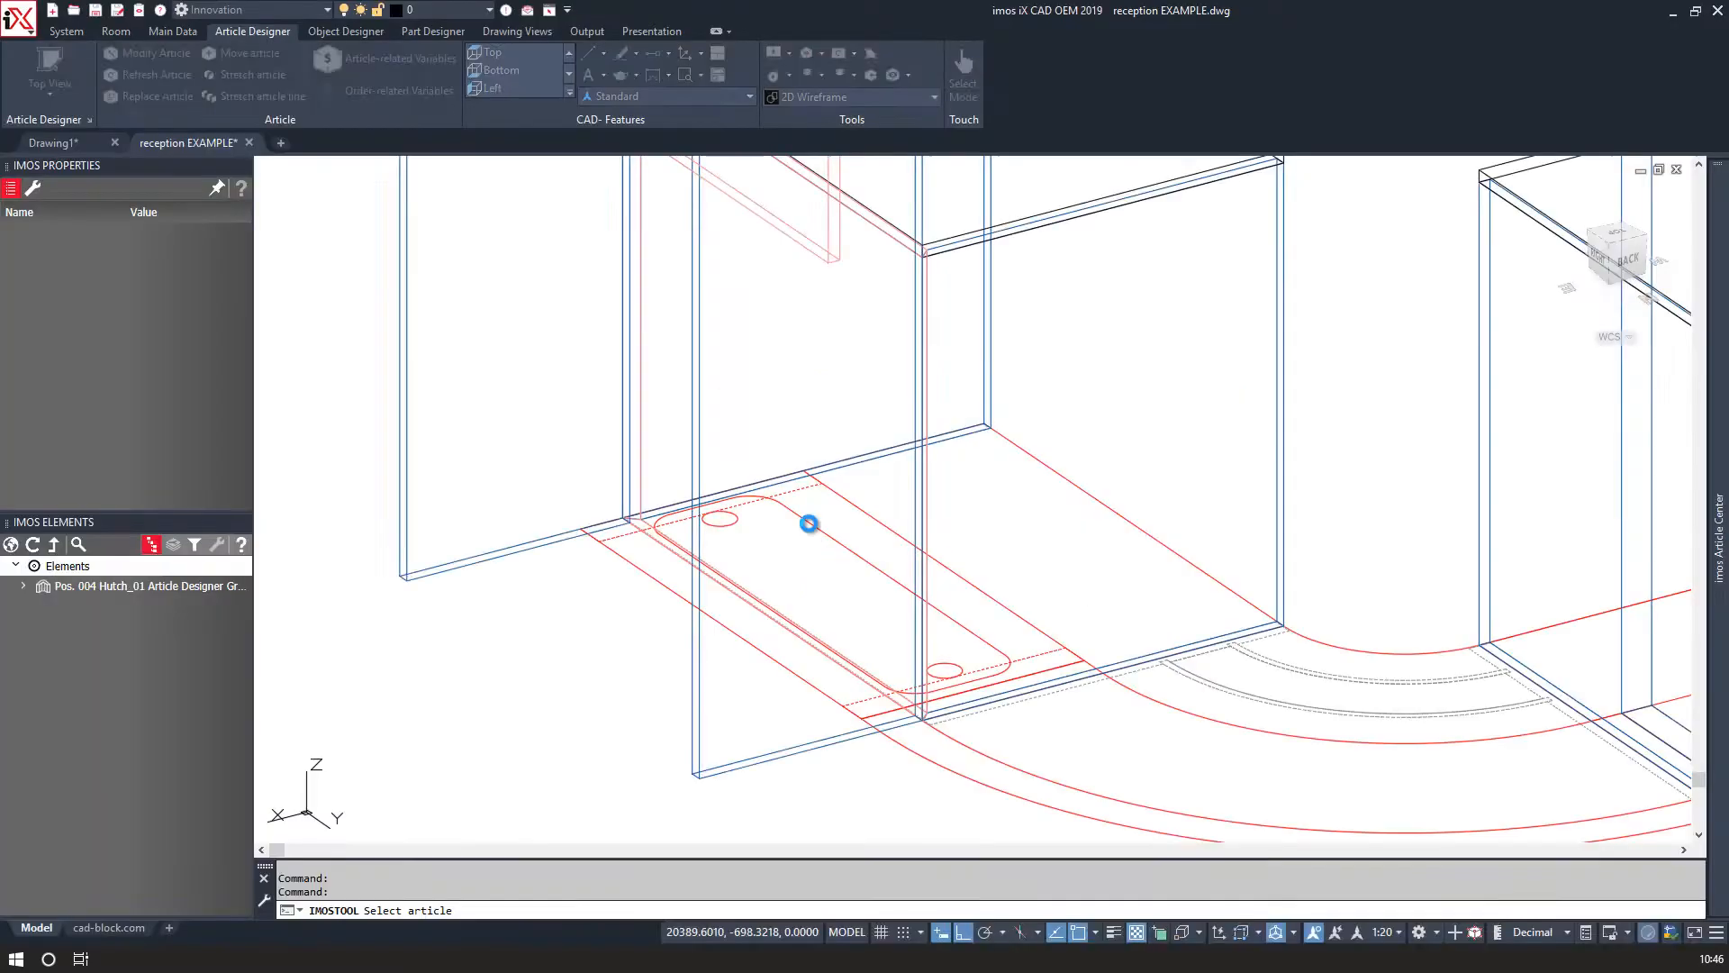
Rotate Hutch_02 by 180 degrees about a point at its base.
scroll(702, 455, down, 5)
scroll(718, 464, up, 3)
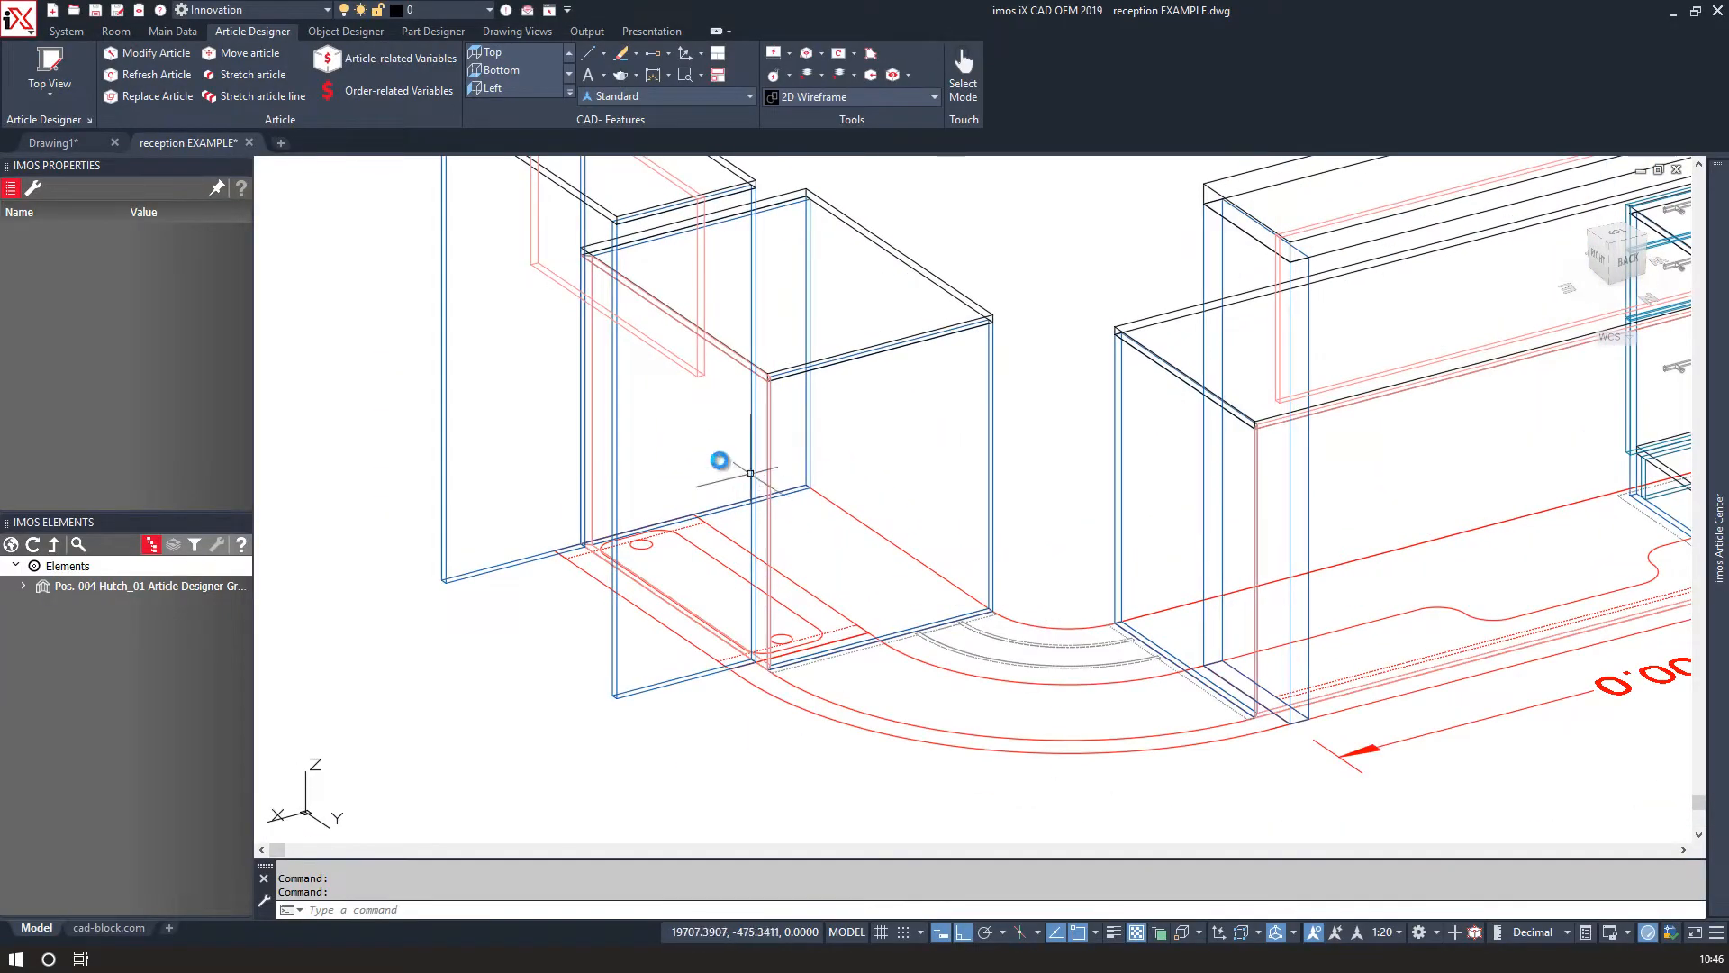
scroll(490, 319, down, 3)
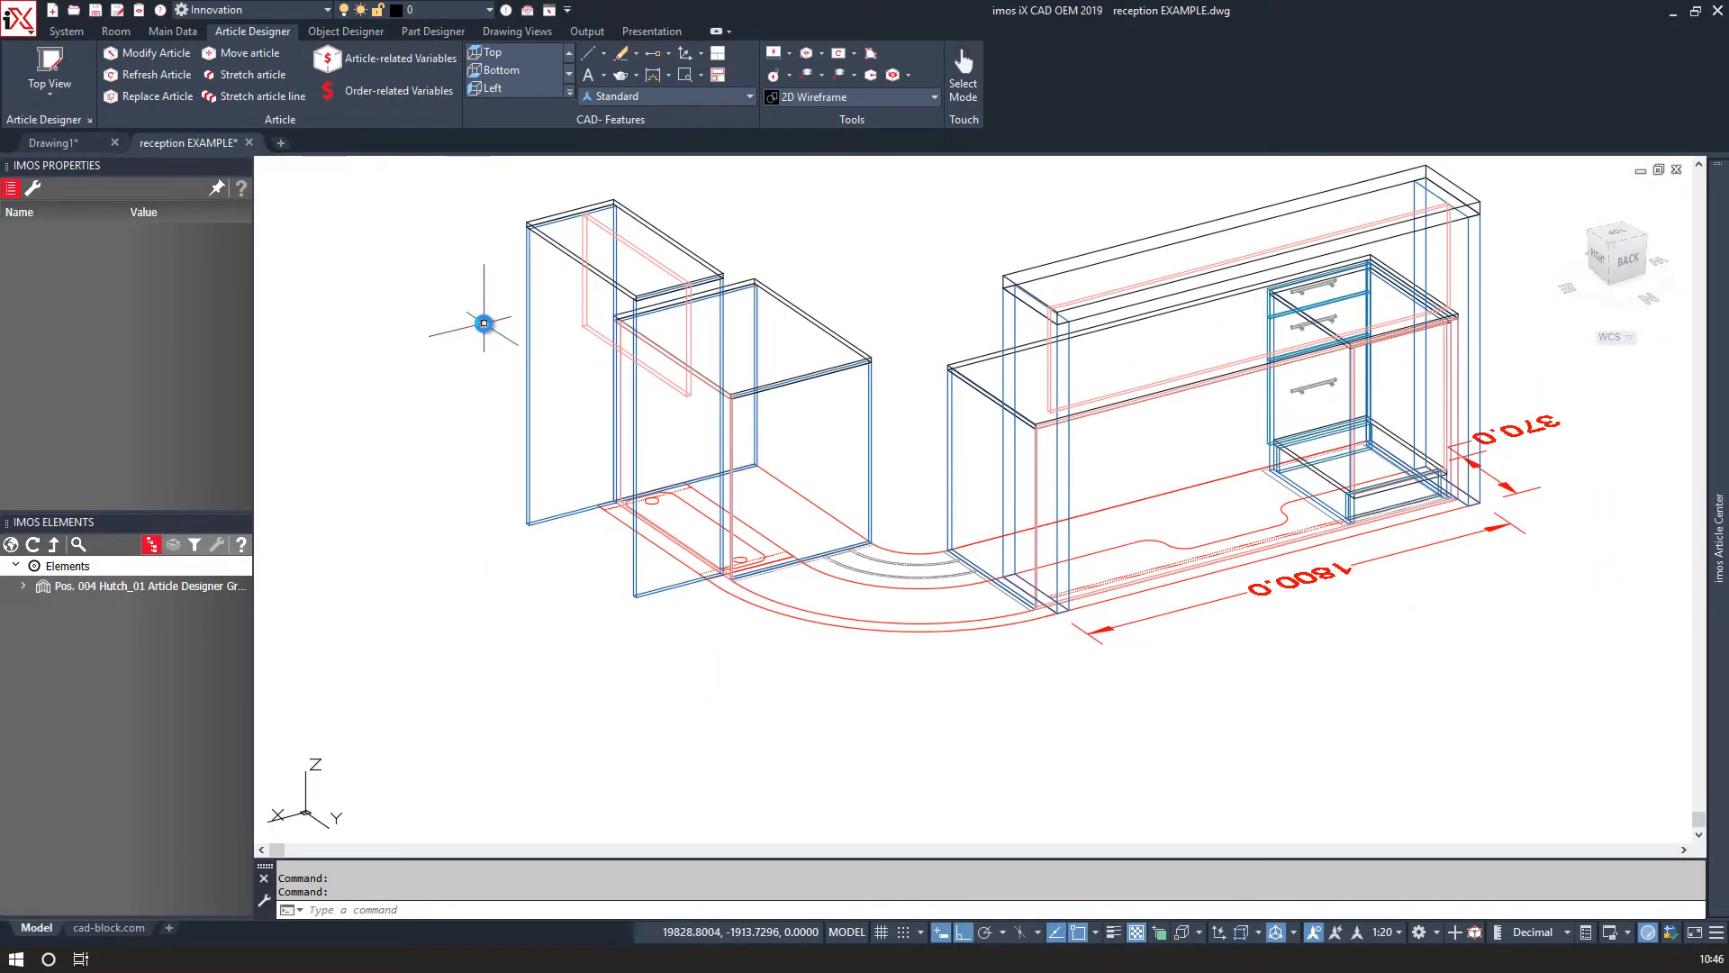
click(528, 406)
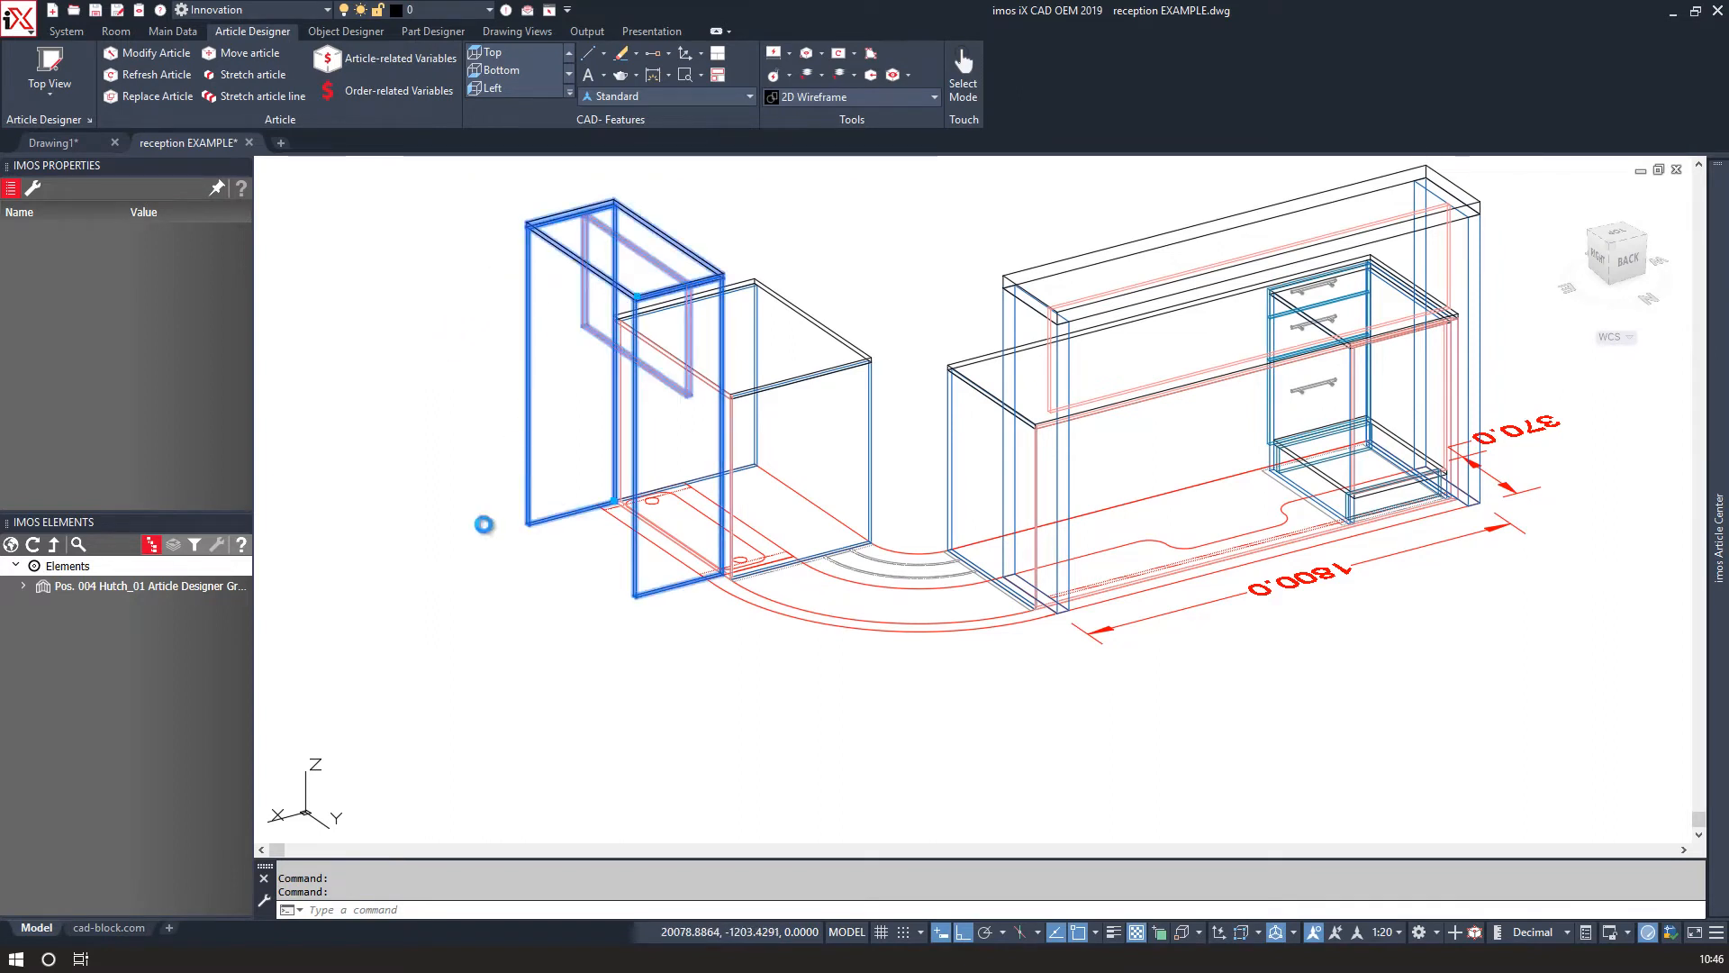
right_click(484, 523)
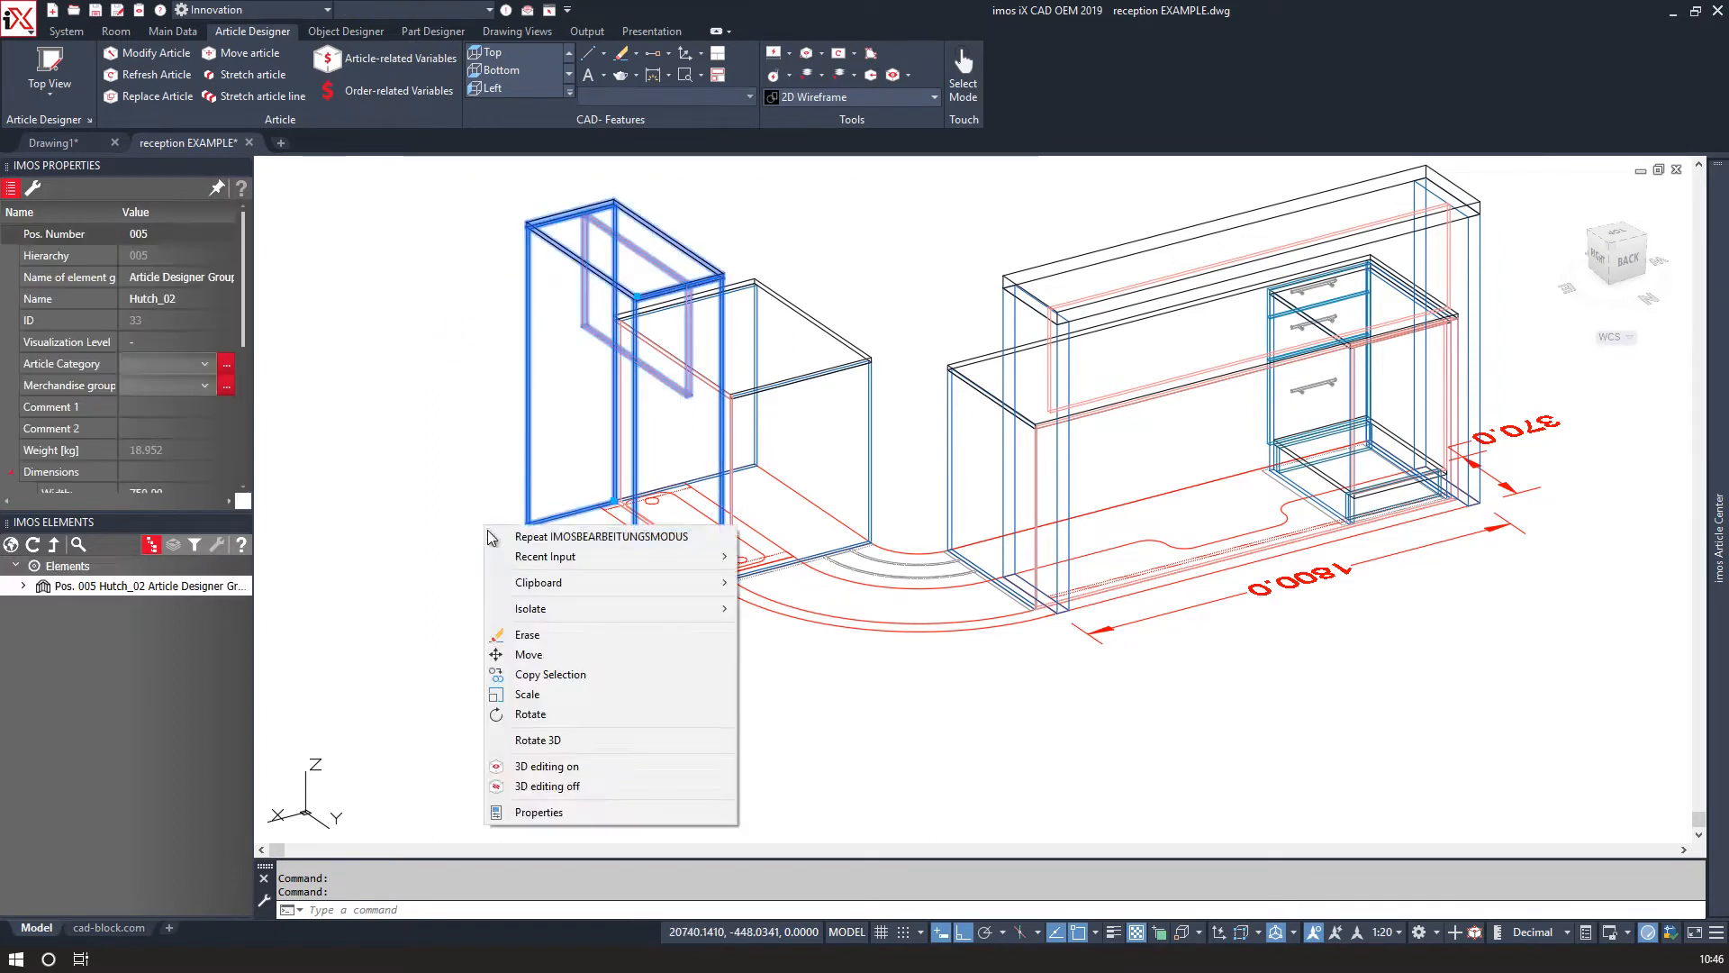
click(537, 716)
click(576, 573)
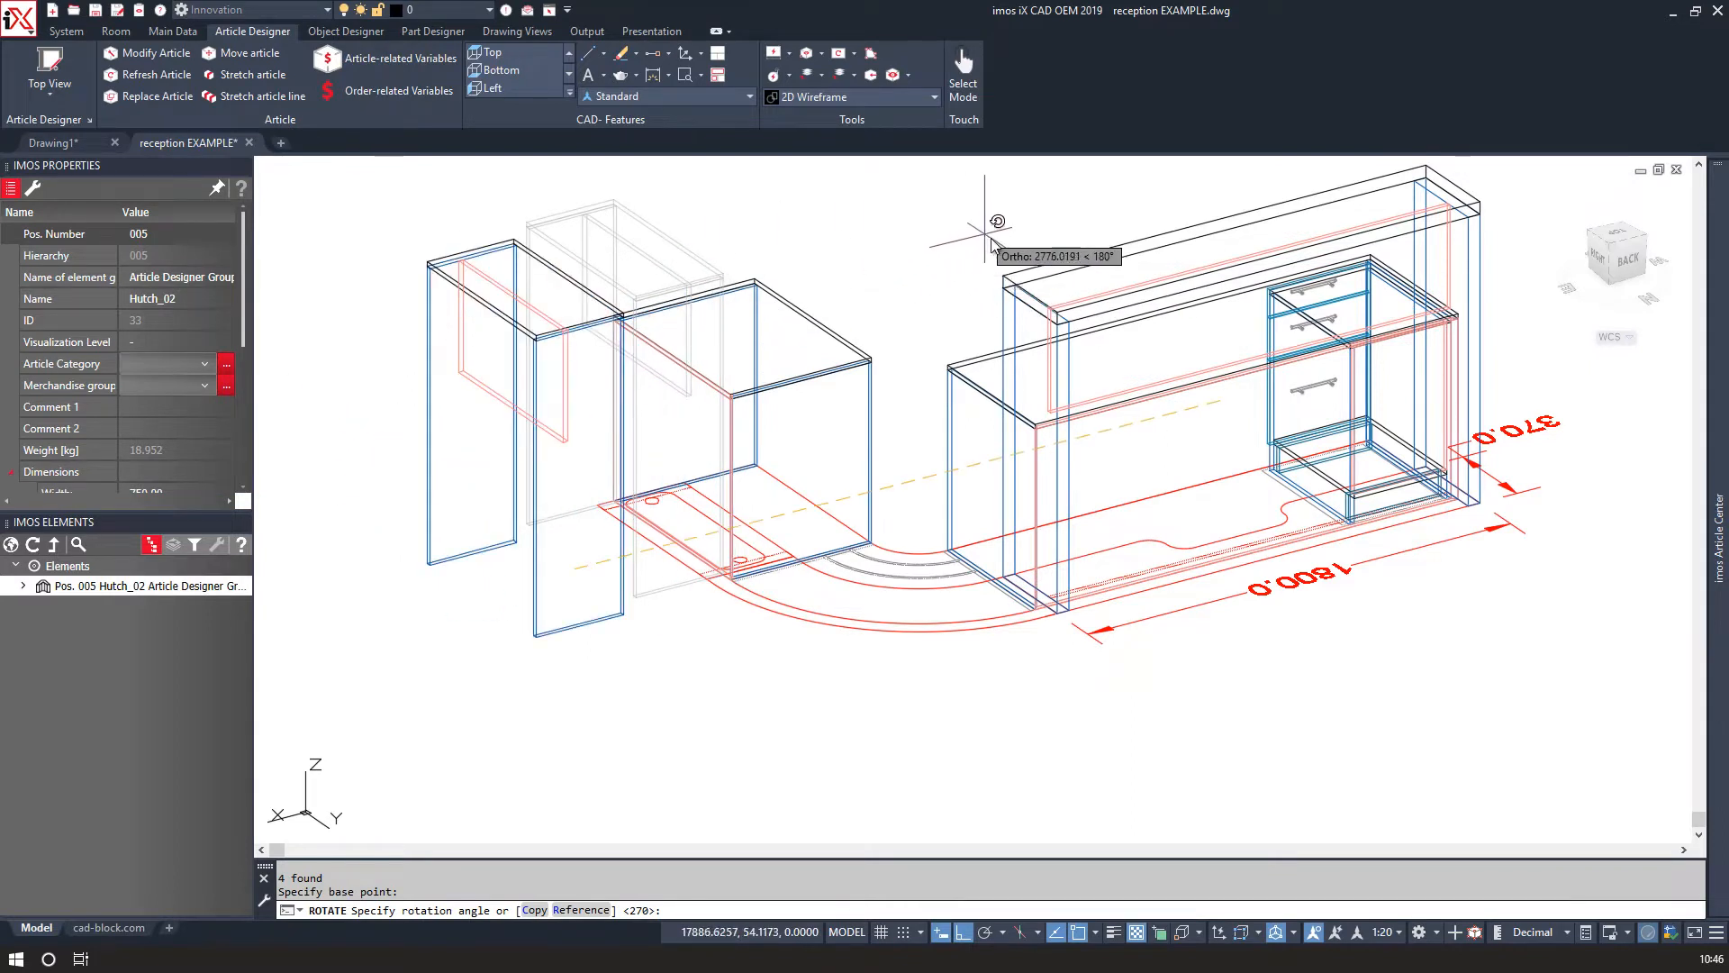
click(1036, 225)
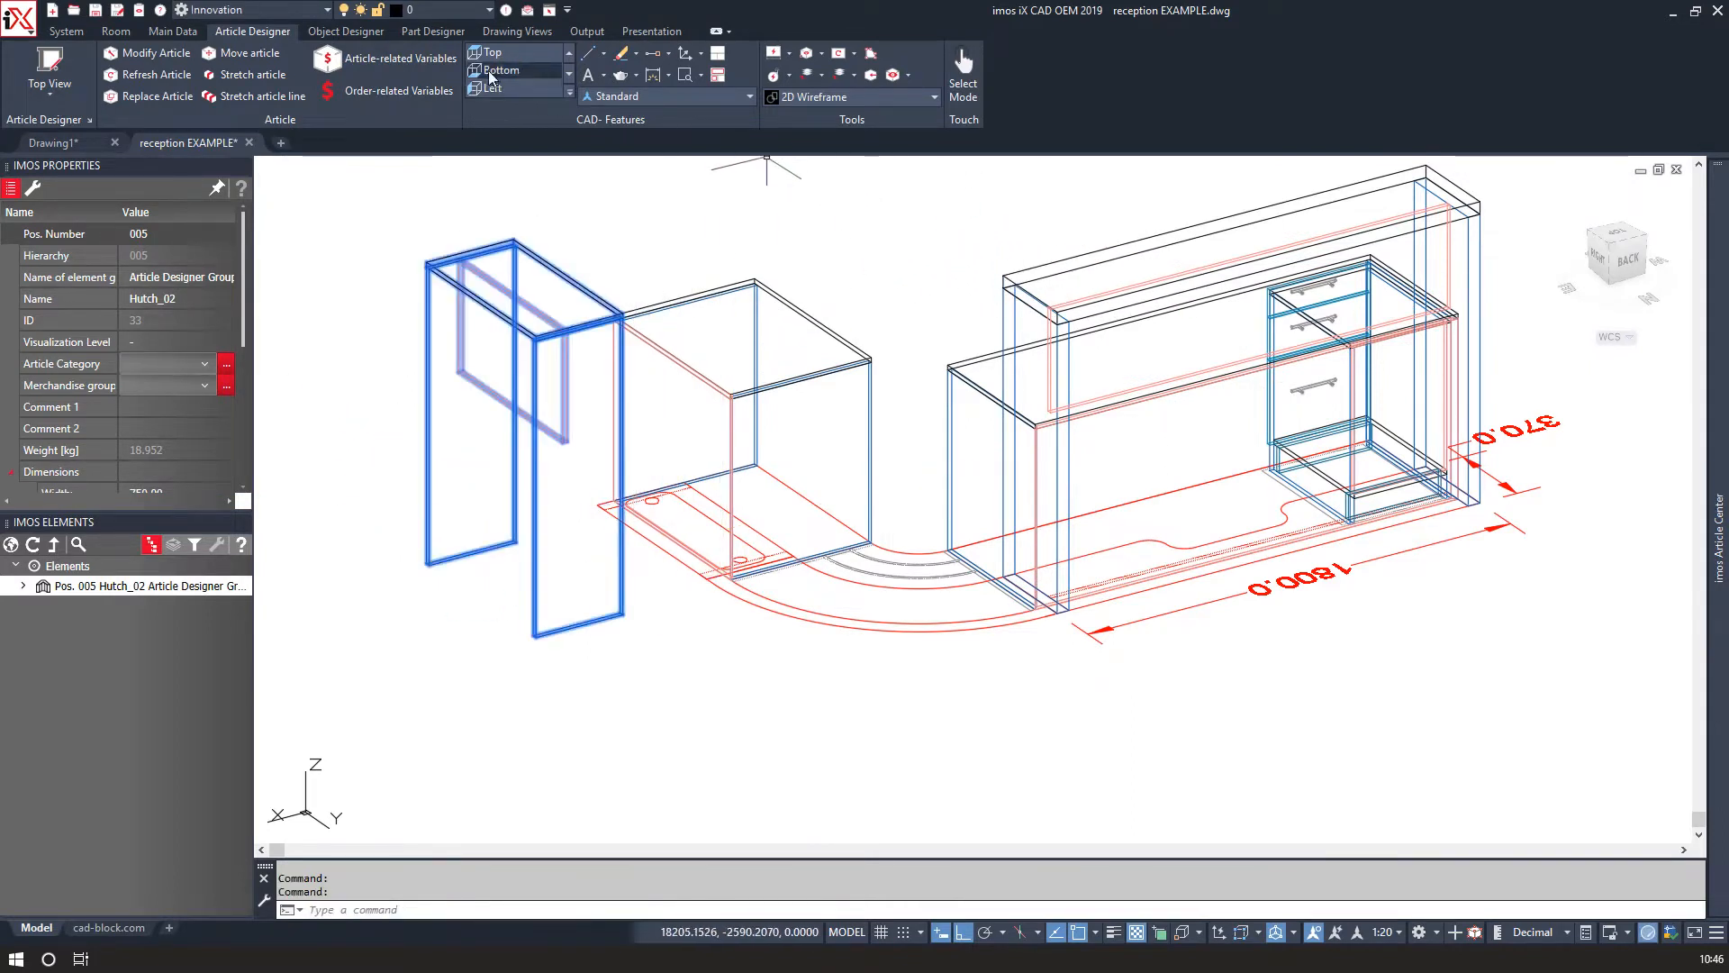
Open the large hutch's article-related variables and export them as var.xml to the Desktop.
click(396, 58)
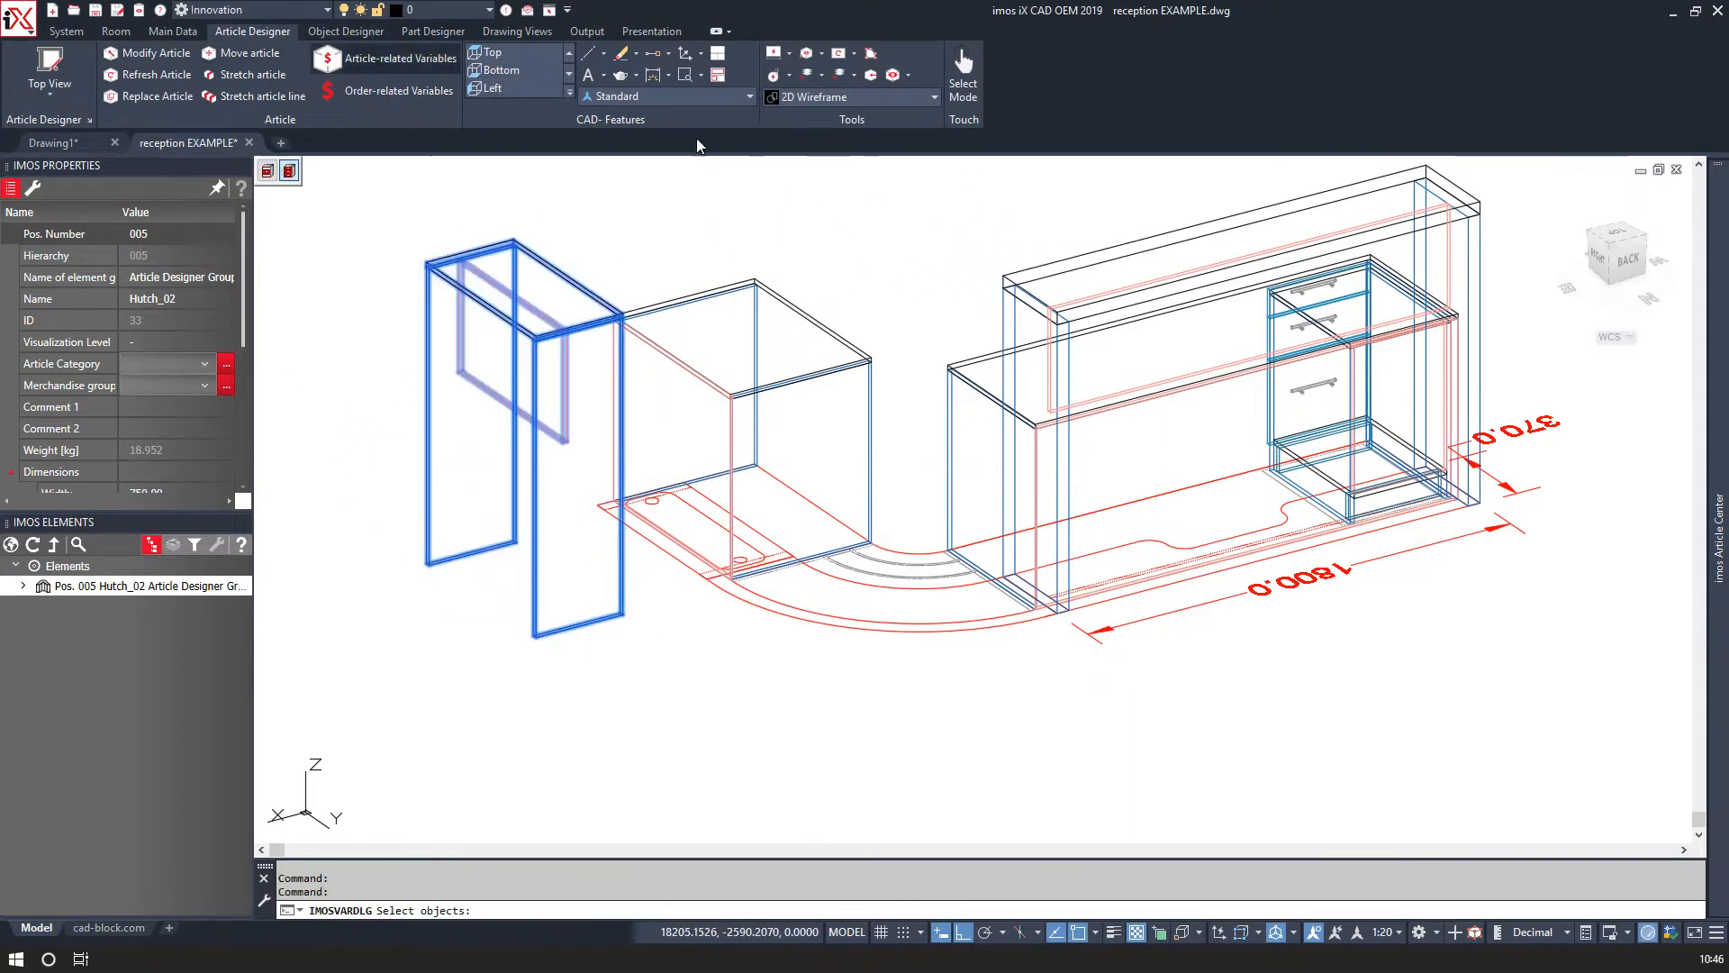
click(1014, 267)
key(Return)
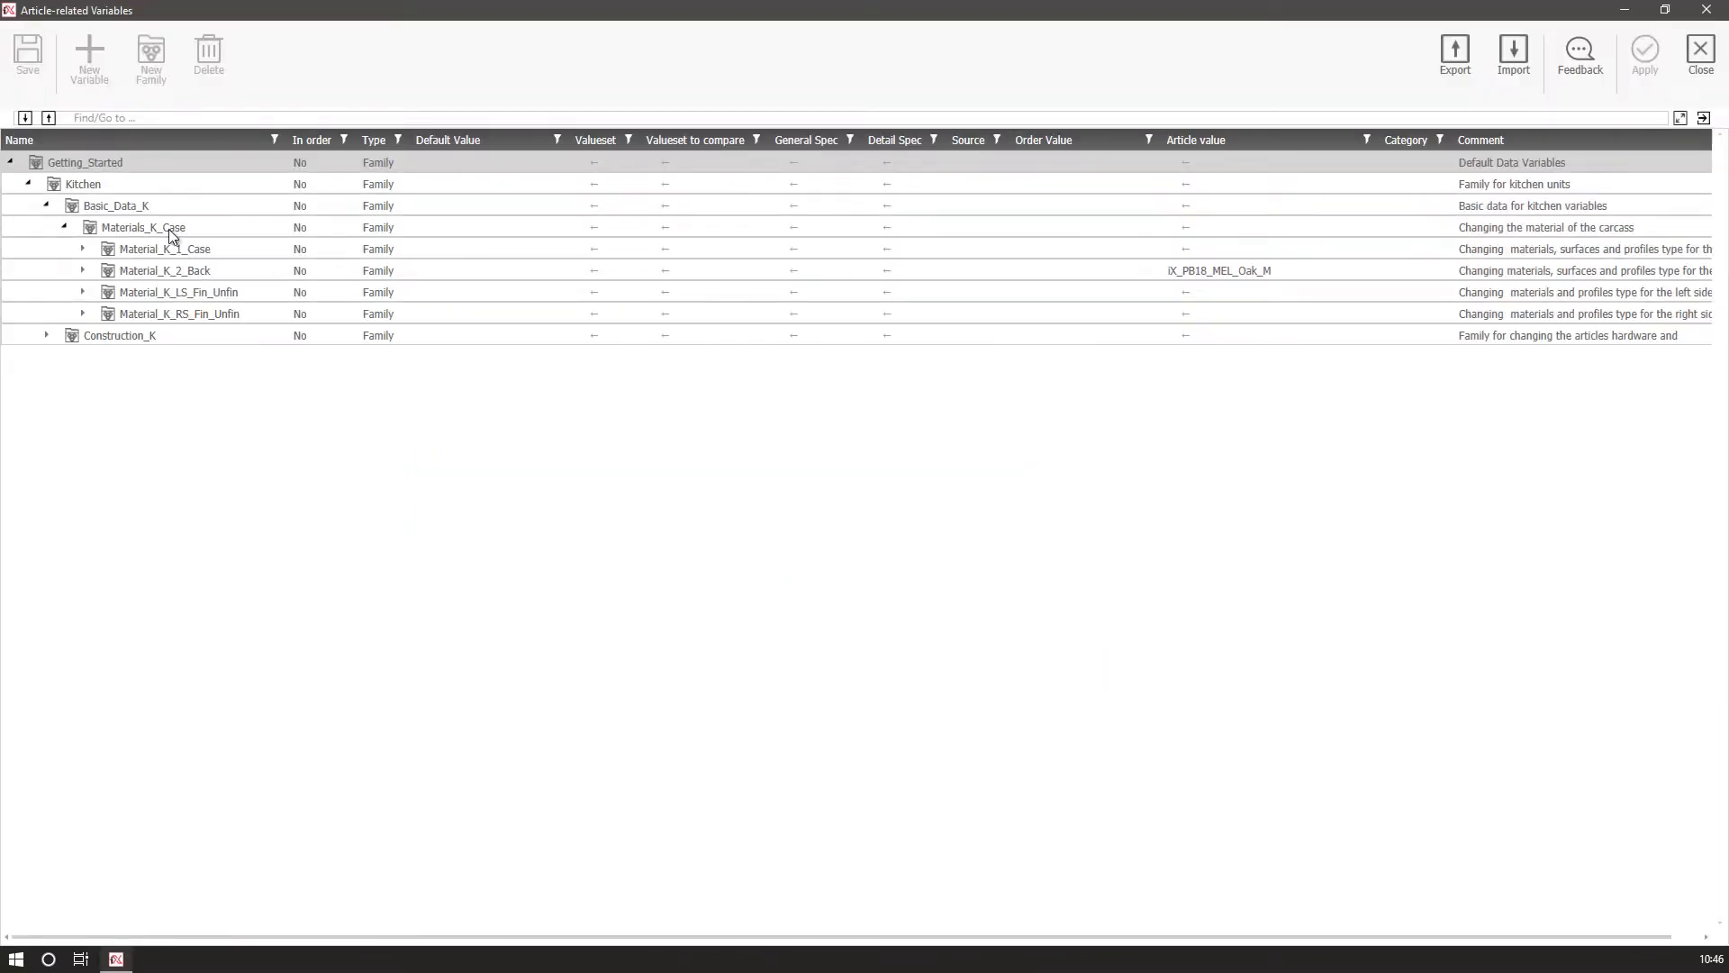
click(1457, 56)
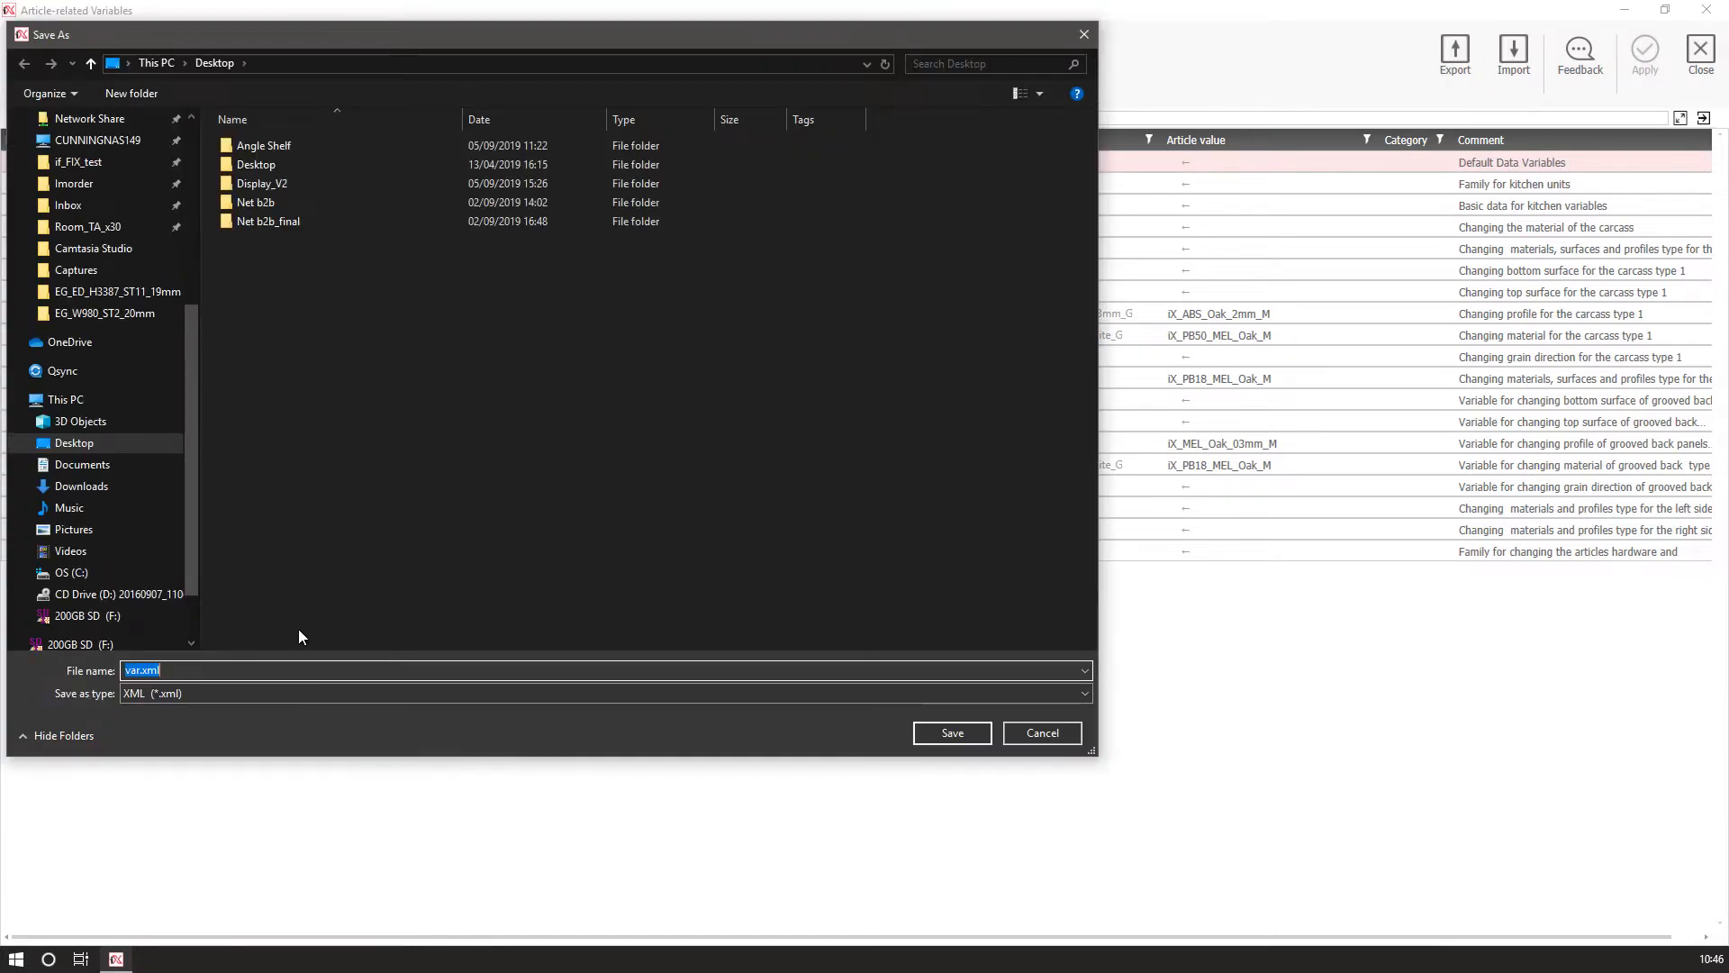
click(928, 737)
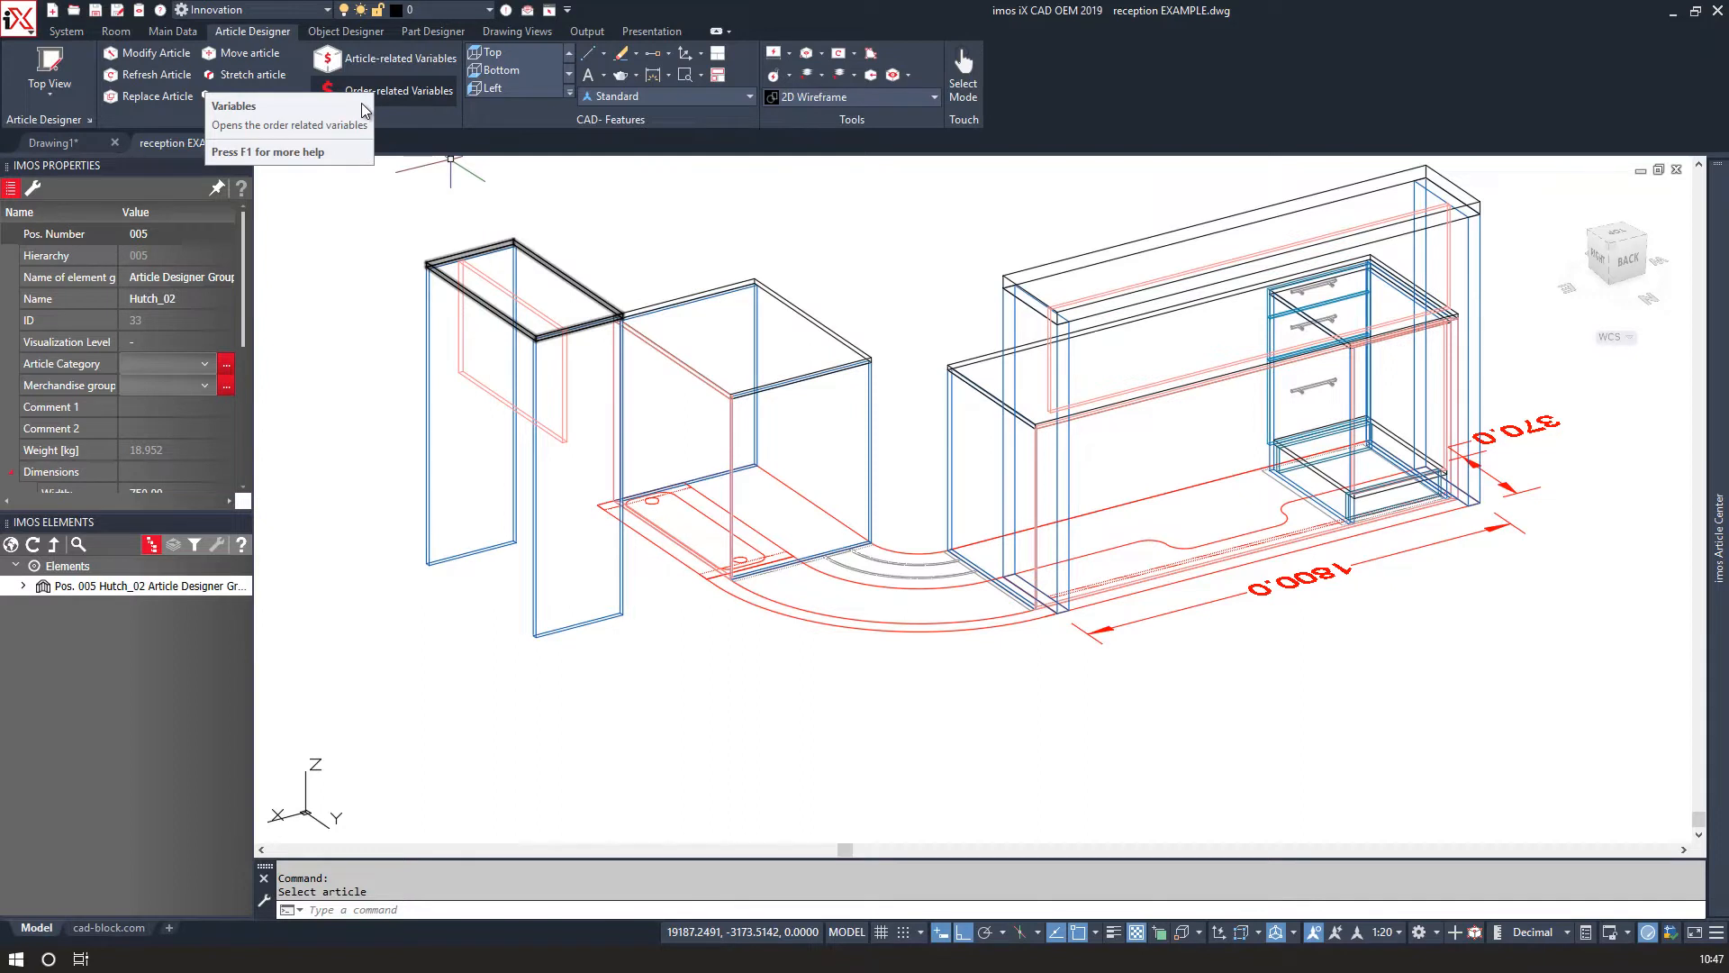
Open Hutch_02's article-related variables, import var.xml into them and apply the imported values.
click(365, 104)
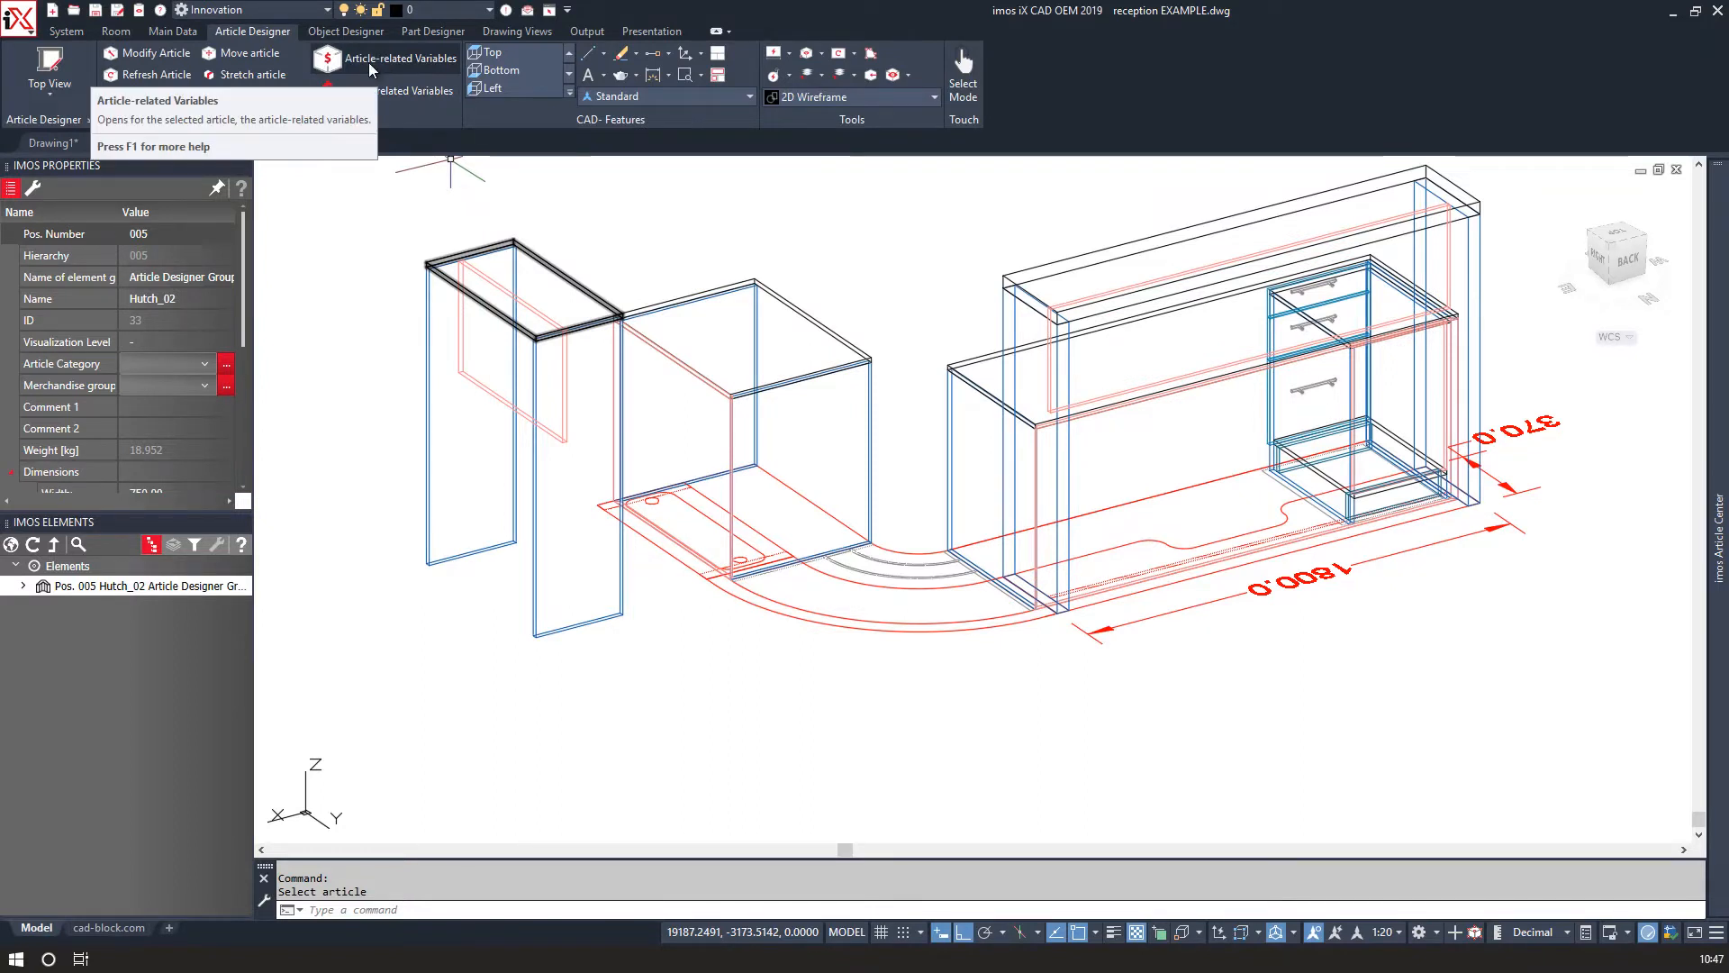
click(494, 250)
click(473, 263)
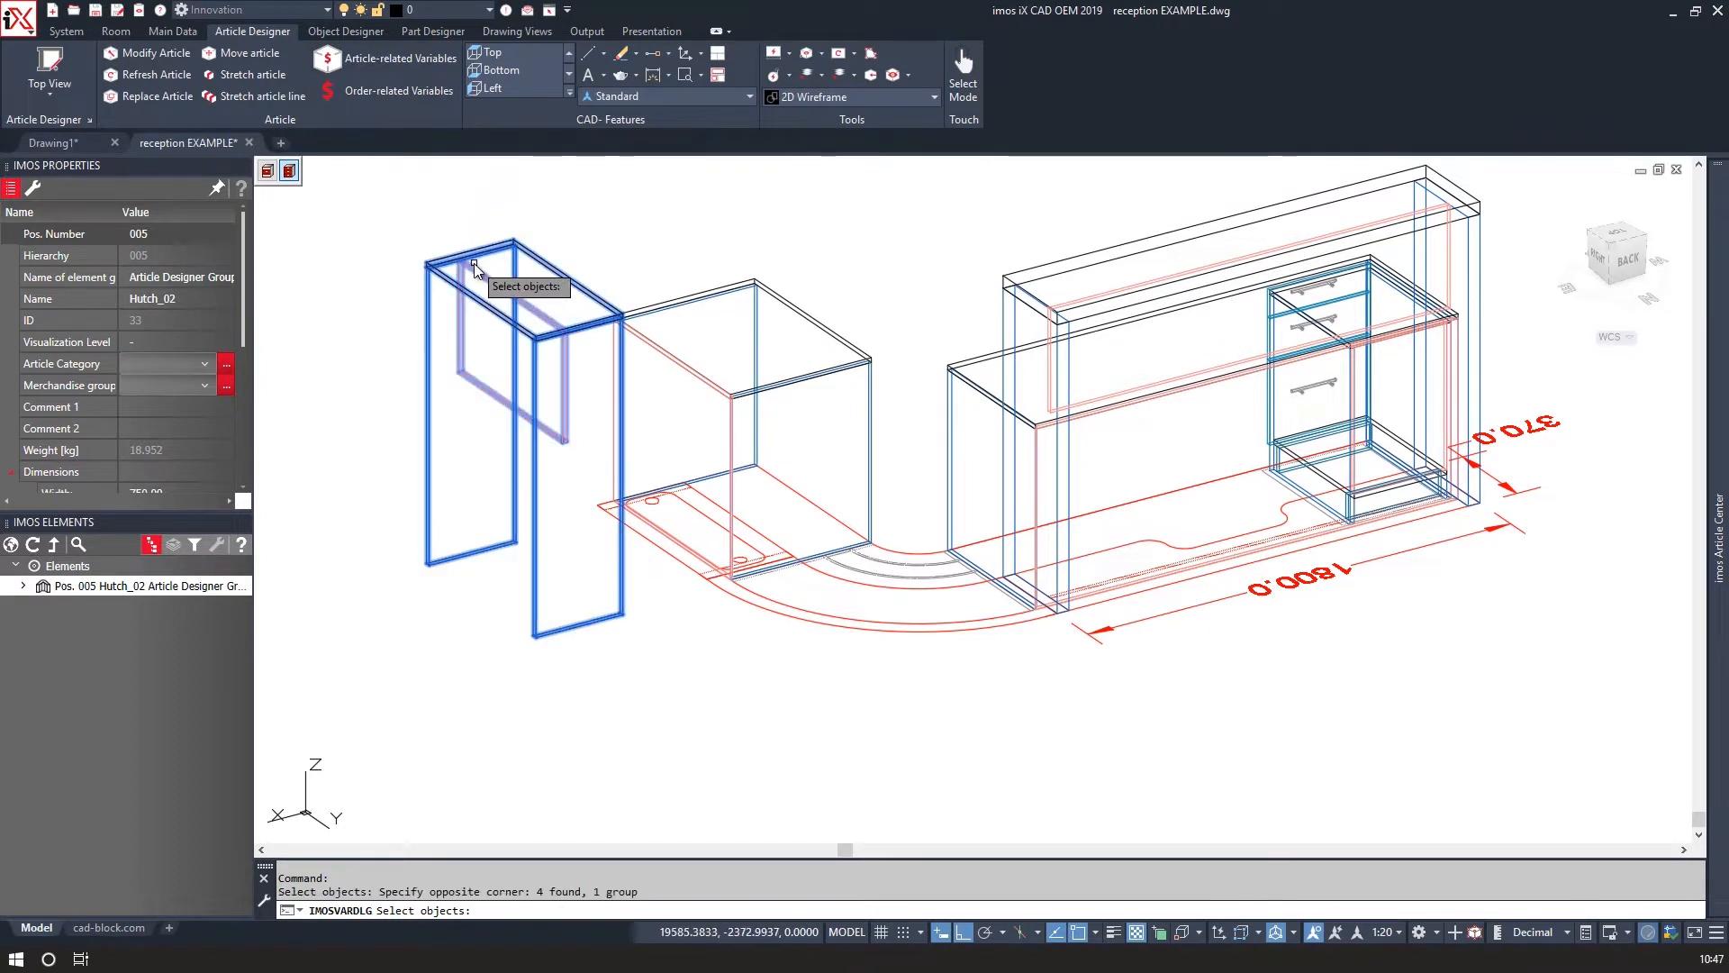
key(Return)
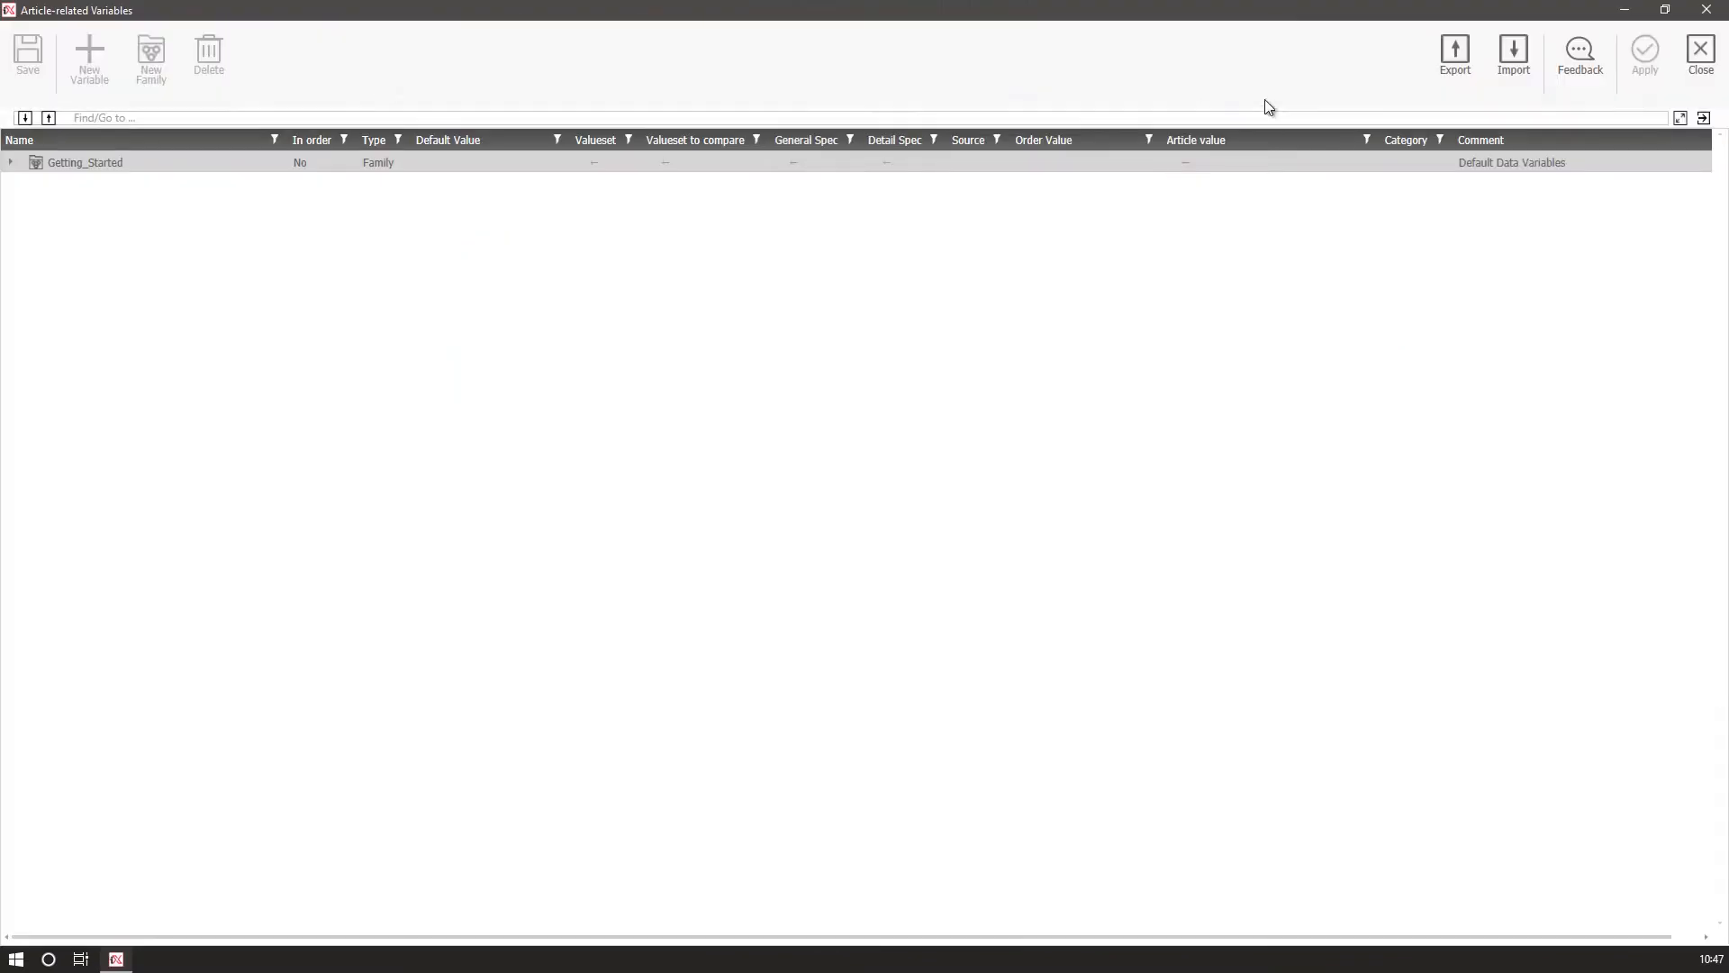
click(1513, 67)
click(353, 243)
click(953, 733)
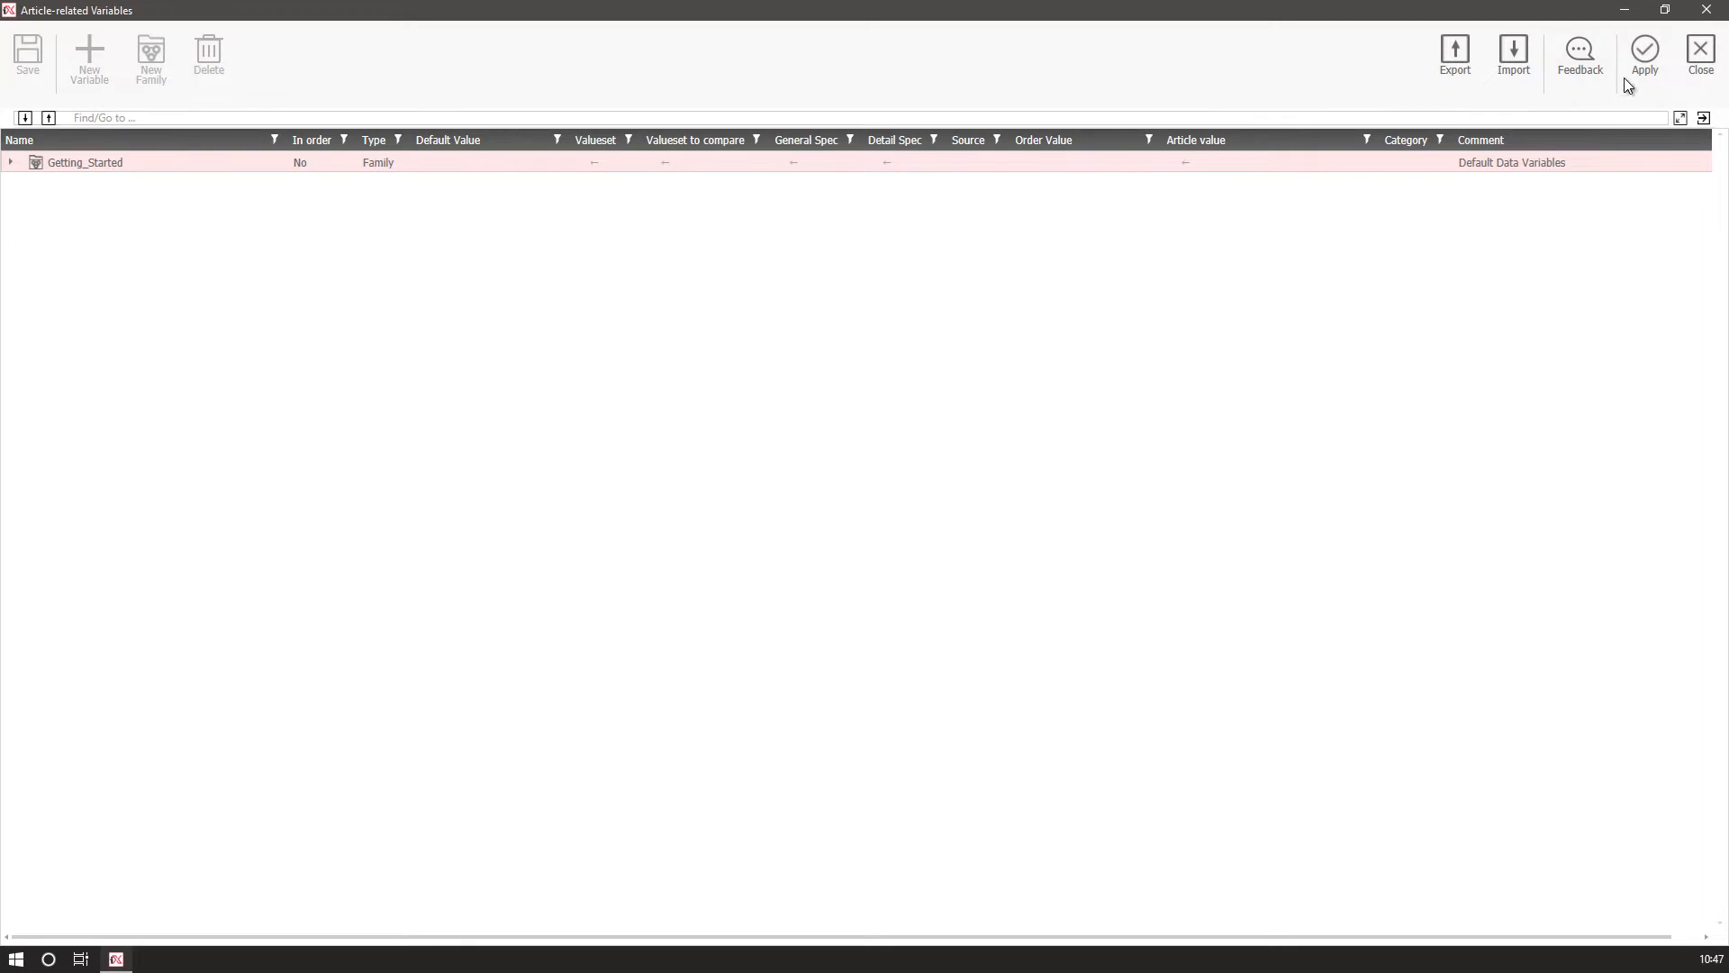
click(1643, 56)
click(782, 467)
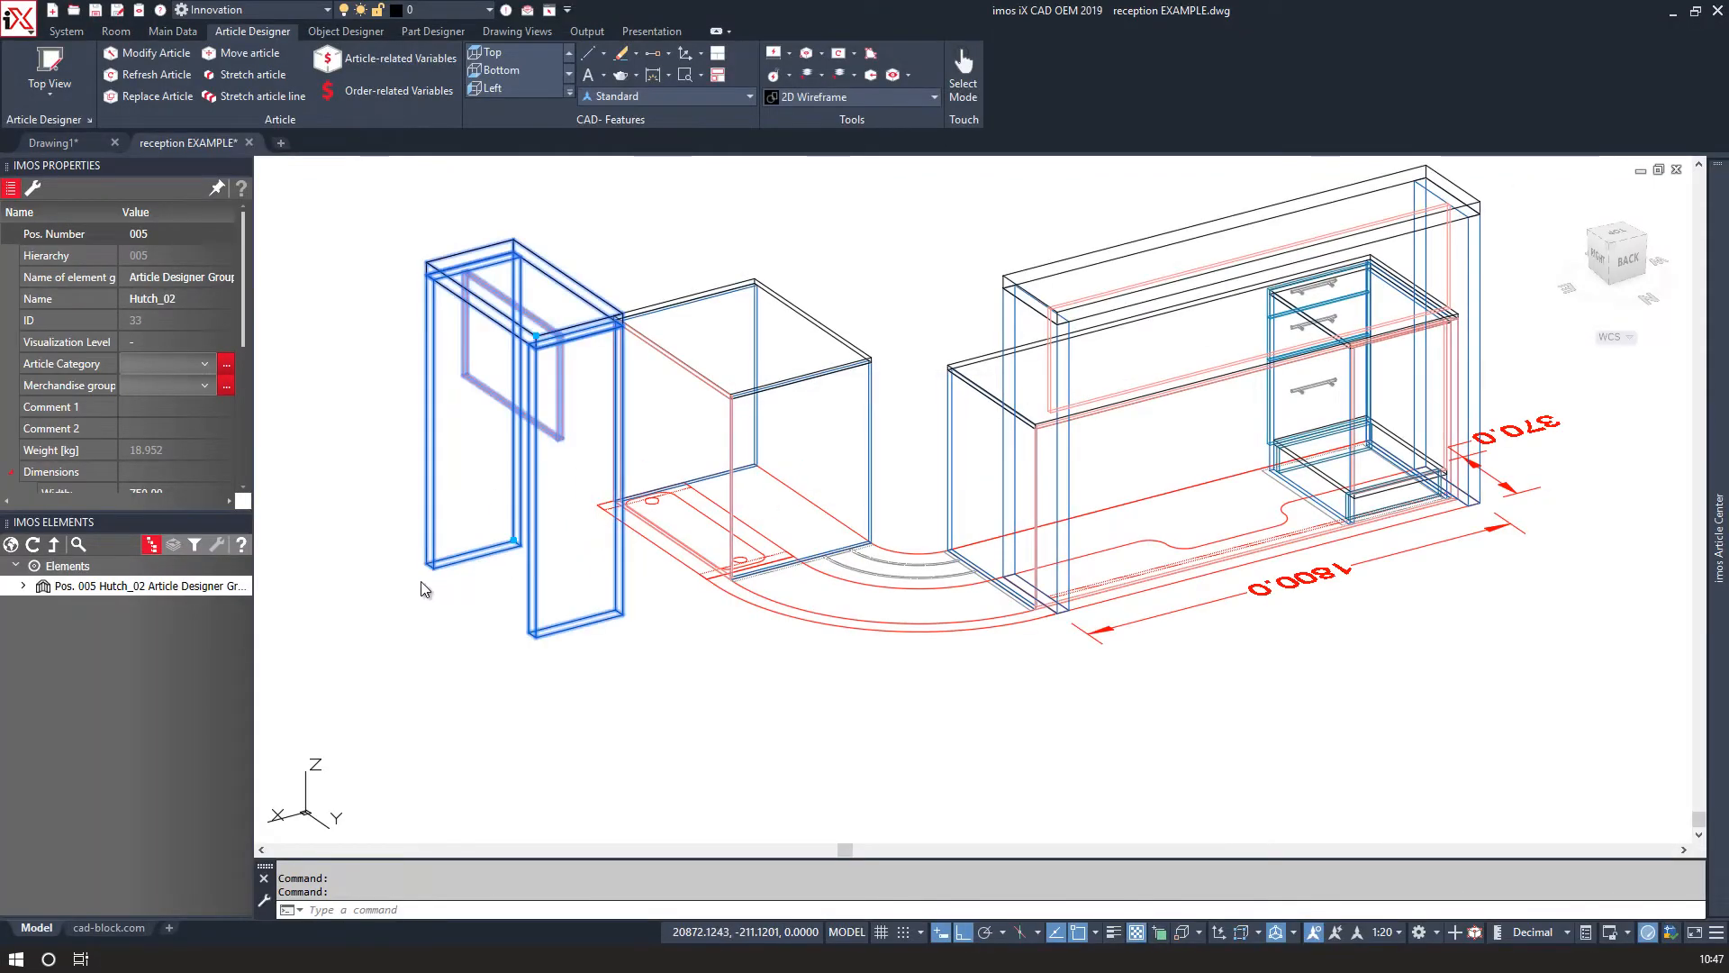
Move Hutch_02 from its base corner so it aligns with the pedestal's corner.
scroll(429, 565, up, 3)
text(m)
key(Return)
click(425, 558)
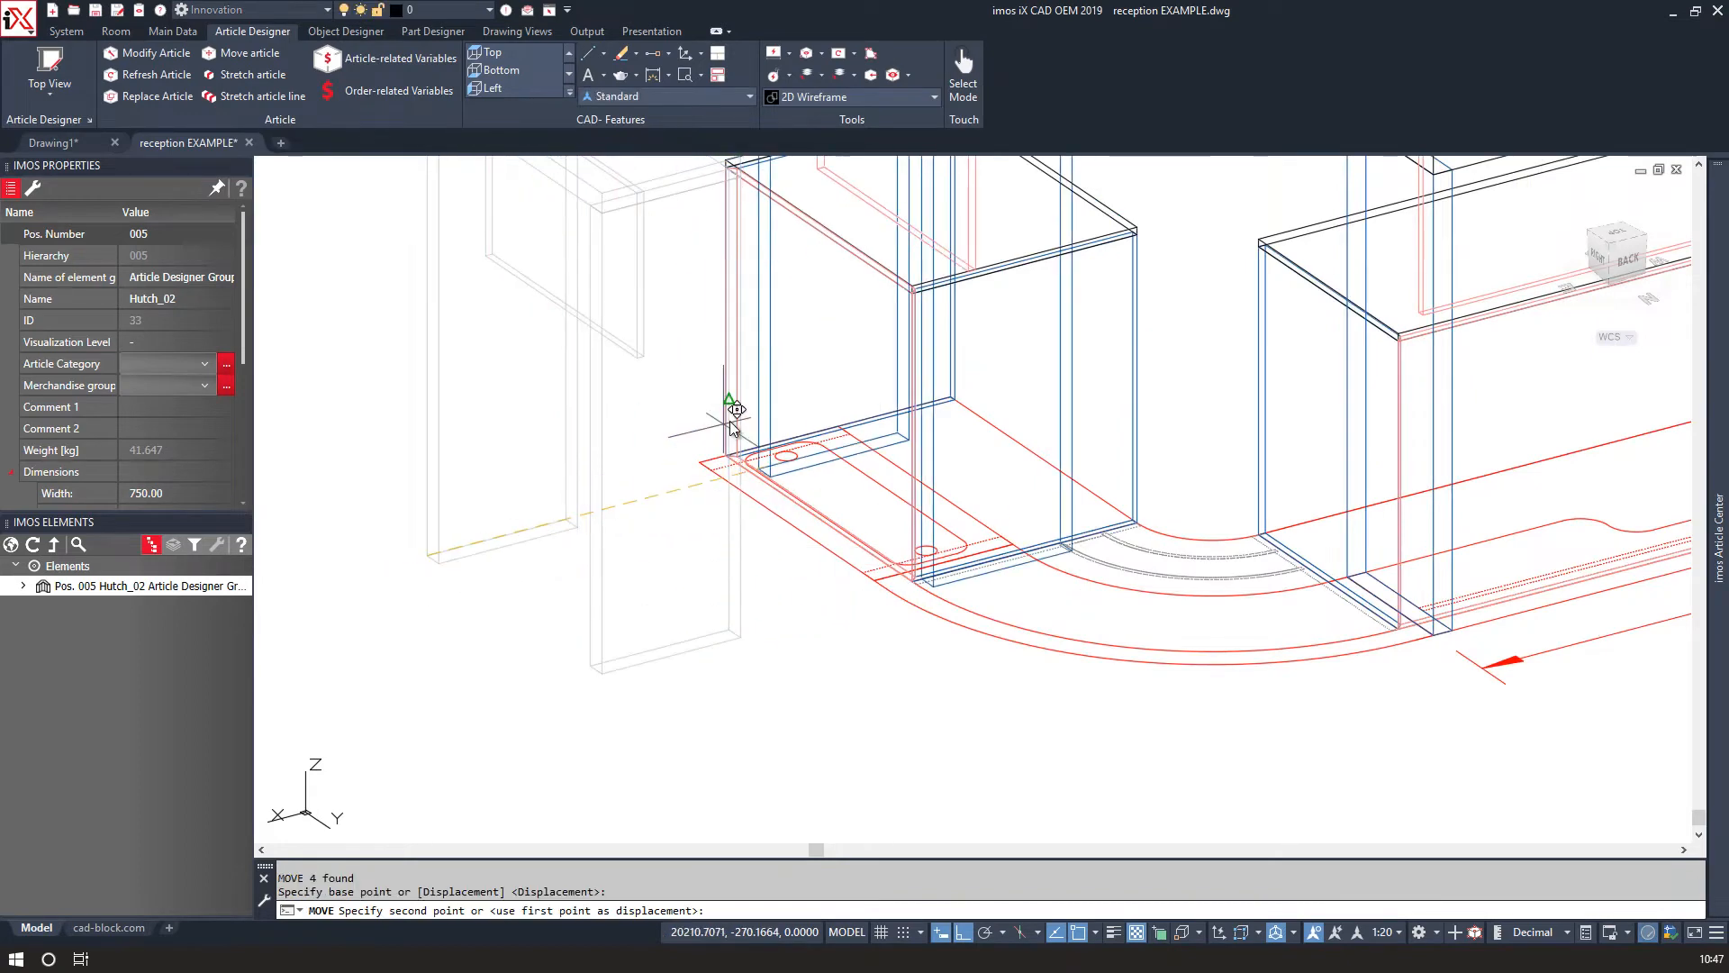
scroll(710, 433, up, 9)
click(621, 629)
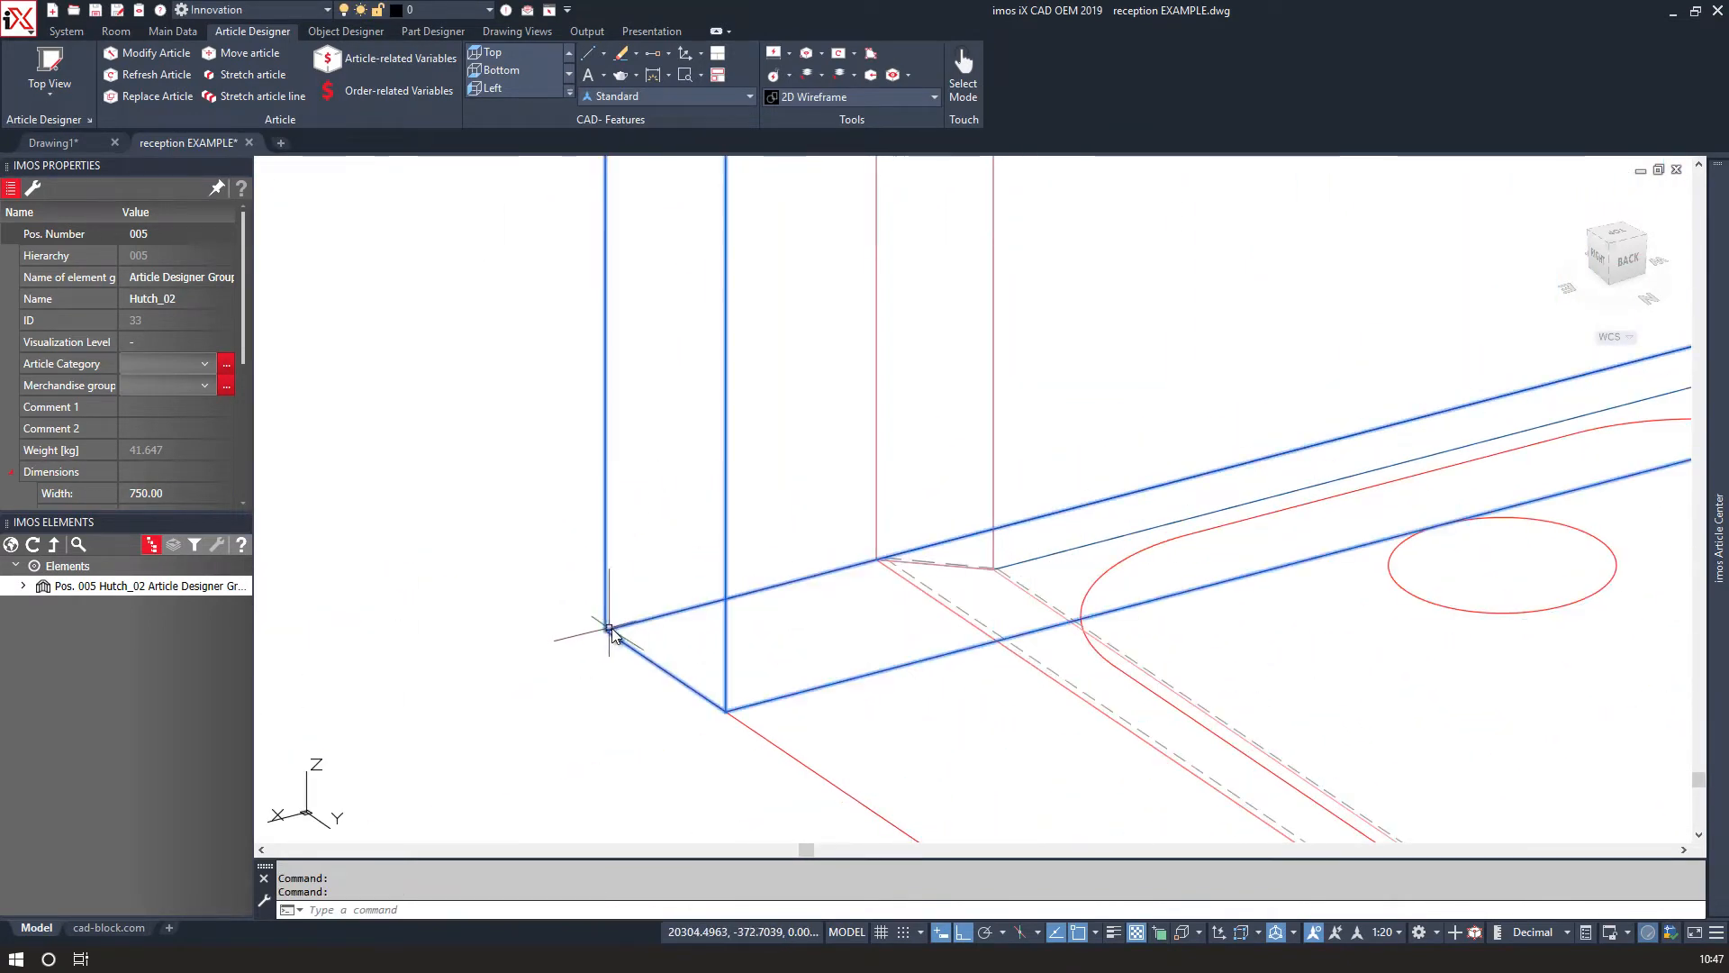
Switch to the right-side elevation and set the UCS to the current view.
scroll(667, 608, down, 4)
scroll(683, 592, down, 2)
shift+middle_drag(769, 666, 1246, 456)
scroll(1256, 328, down, 2)
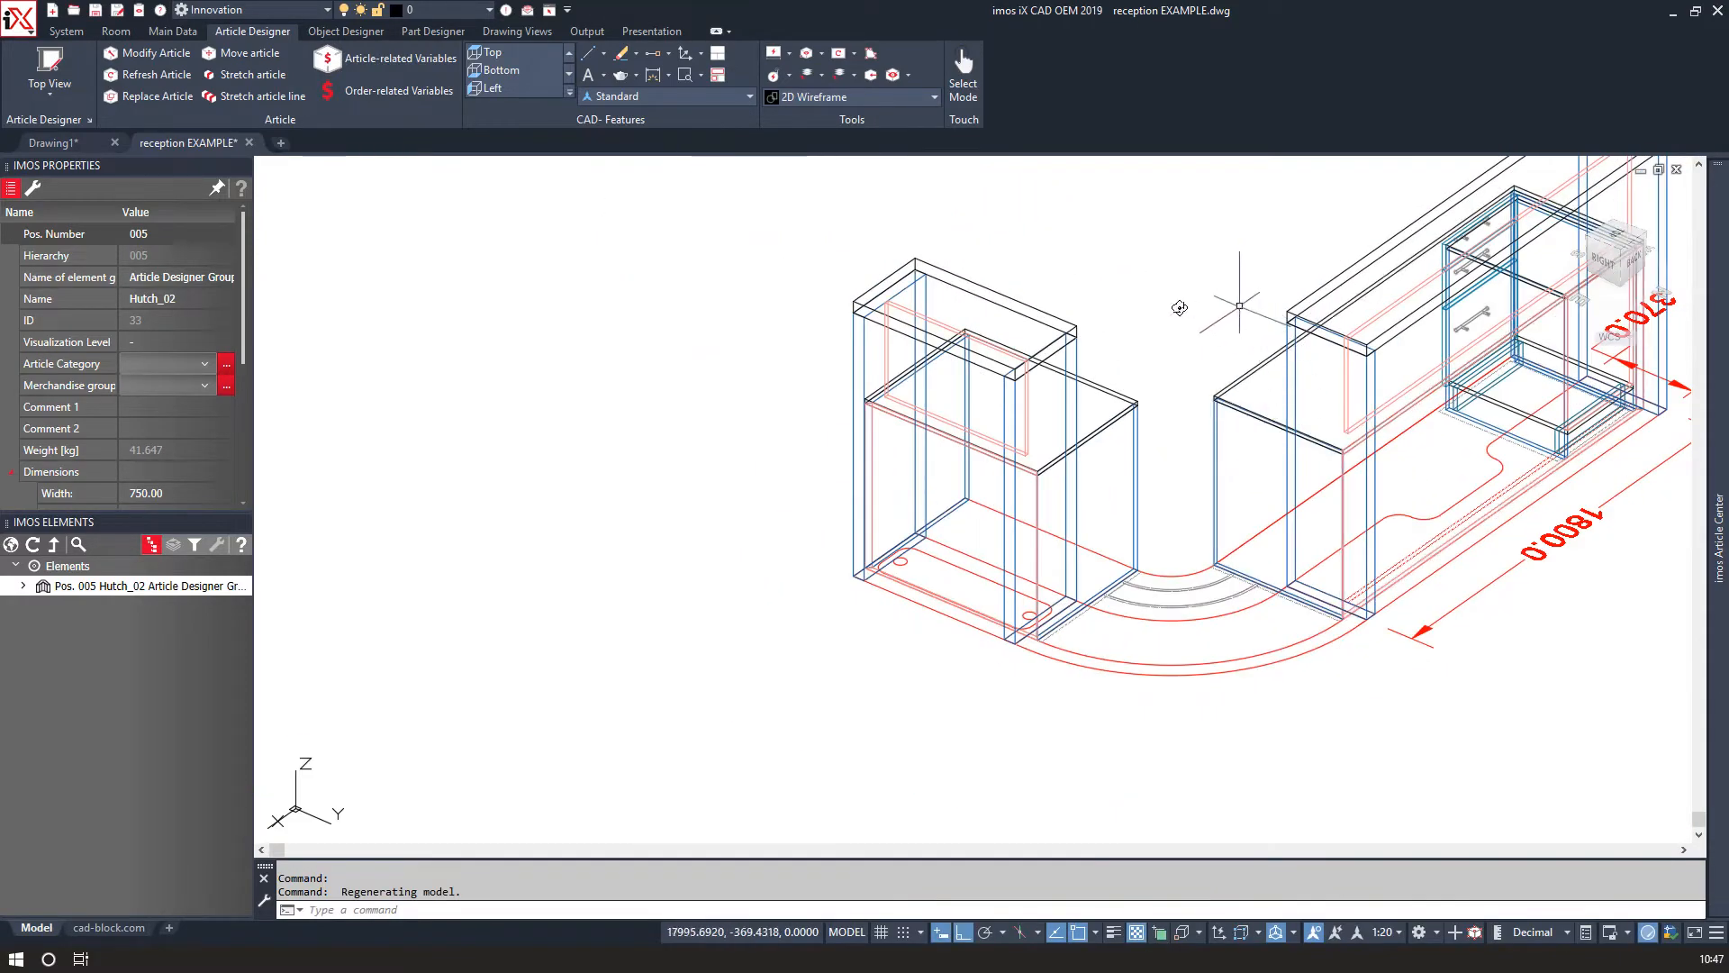
middle_drag(1180, 308, 956, 319)
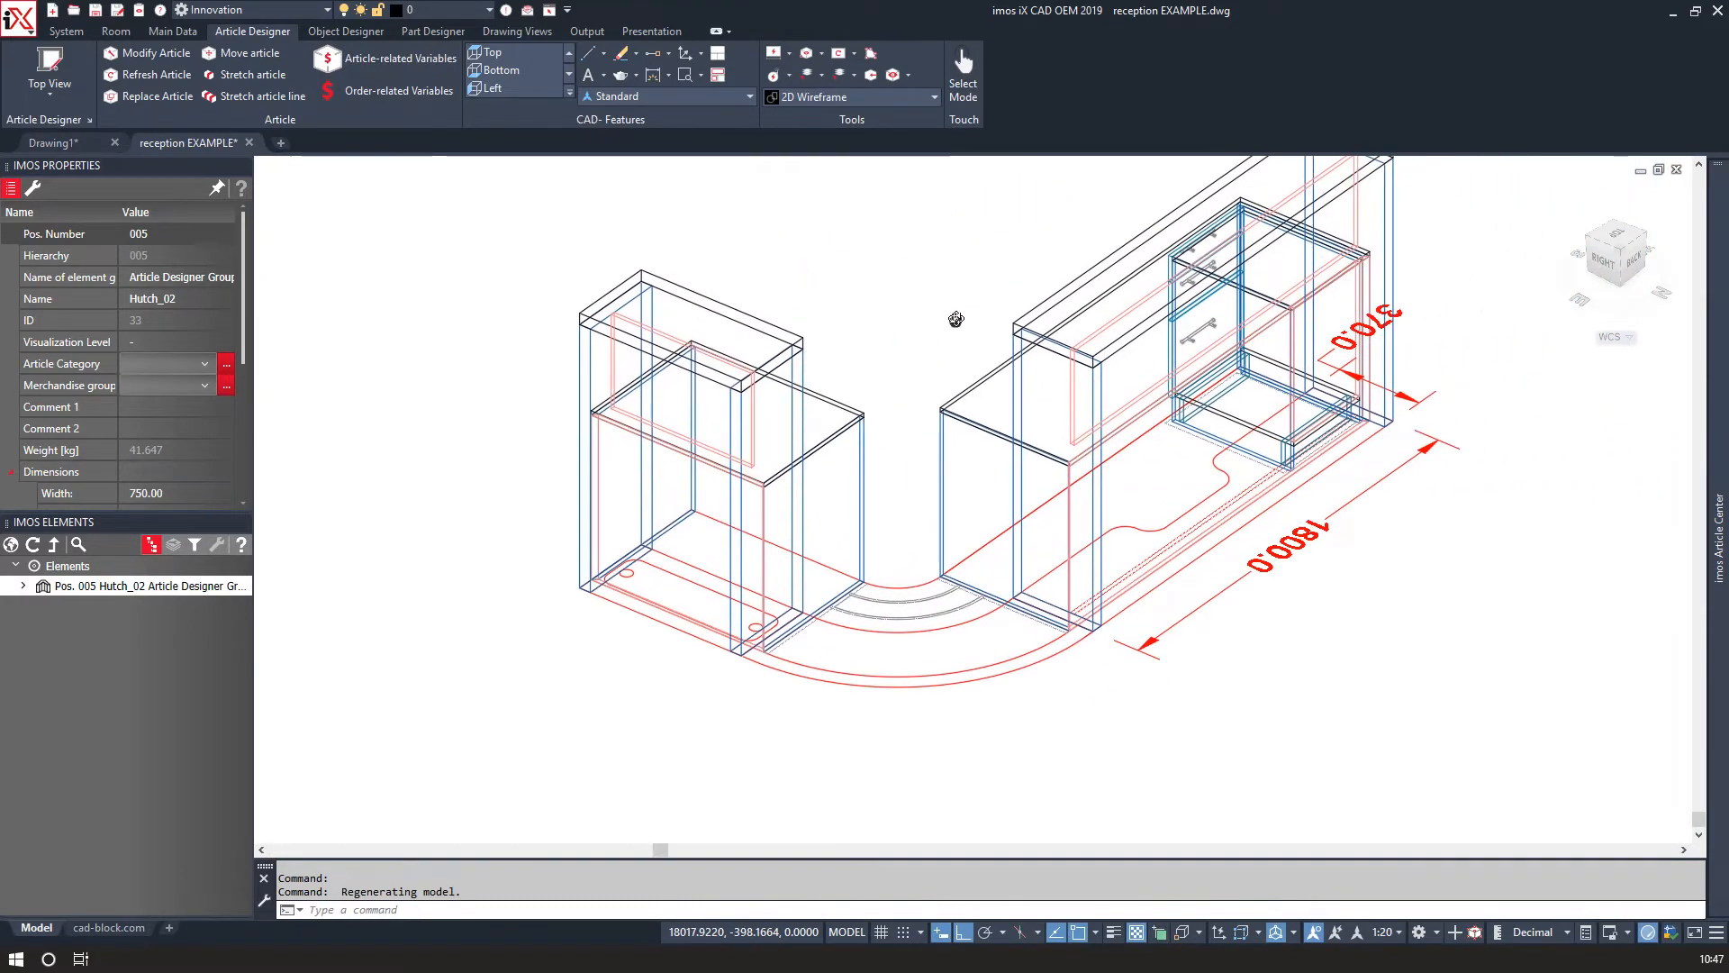
click(1607, 267)
scroll(1013, 433, up, 4)
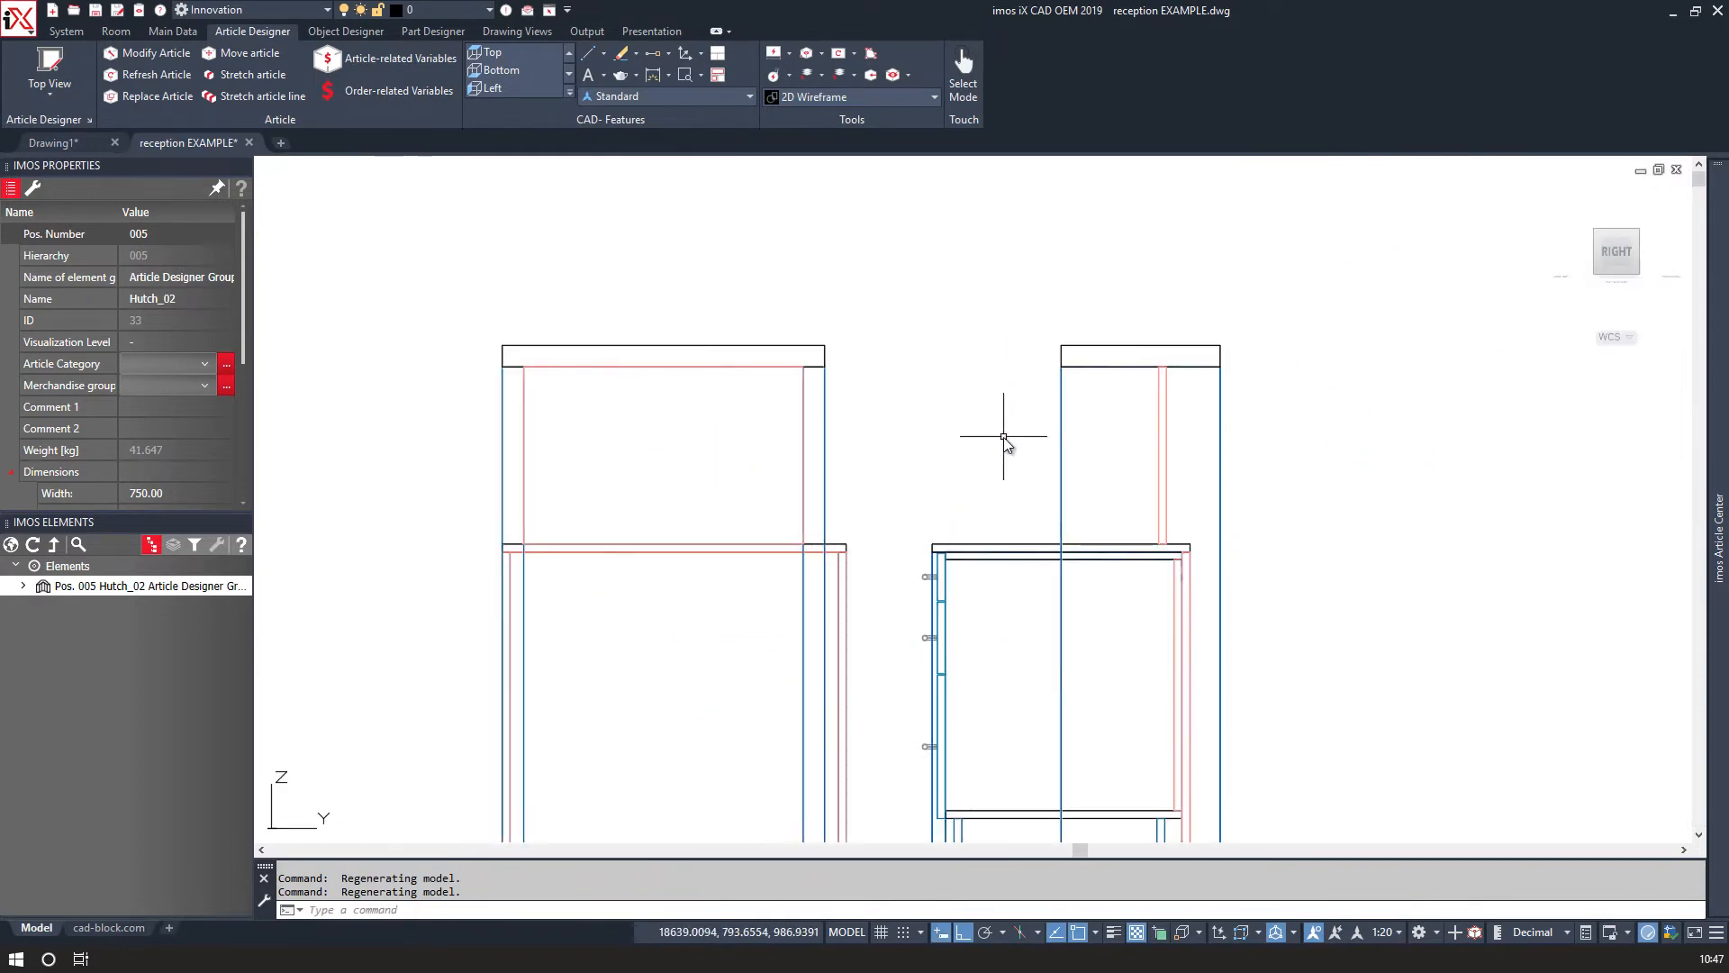
text(u)
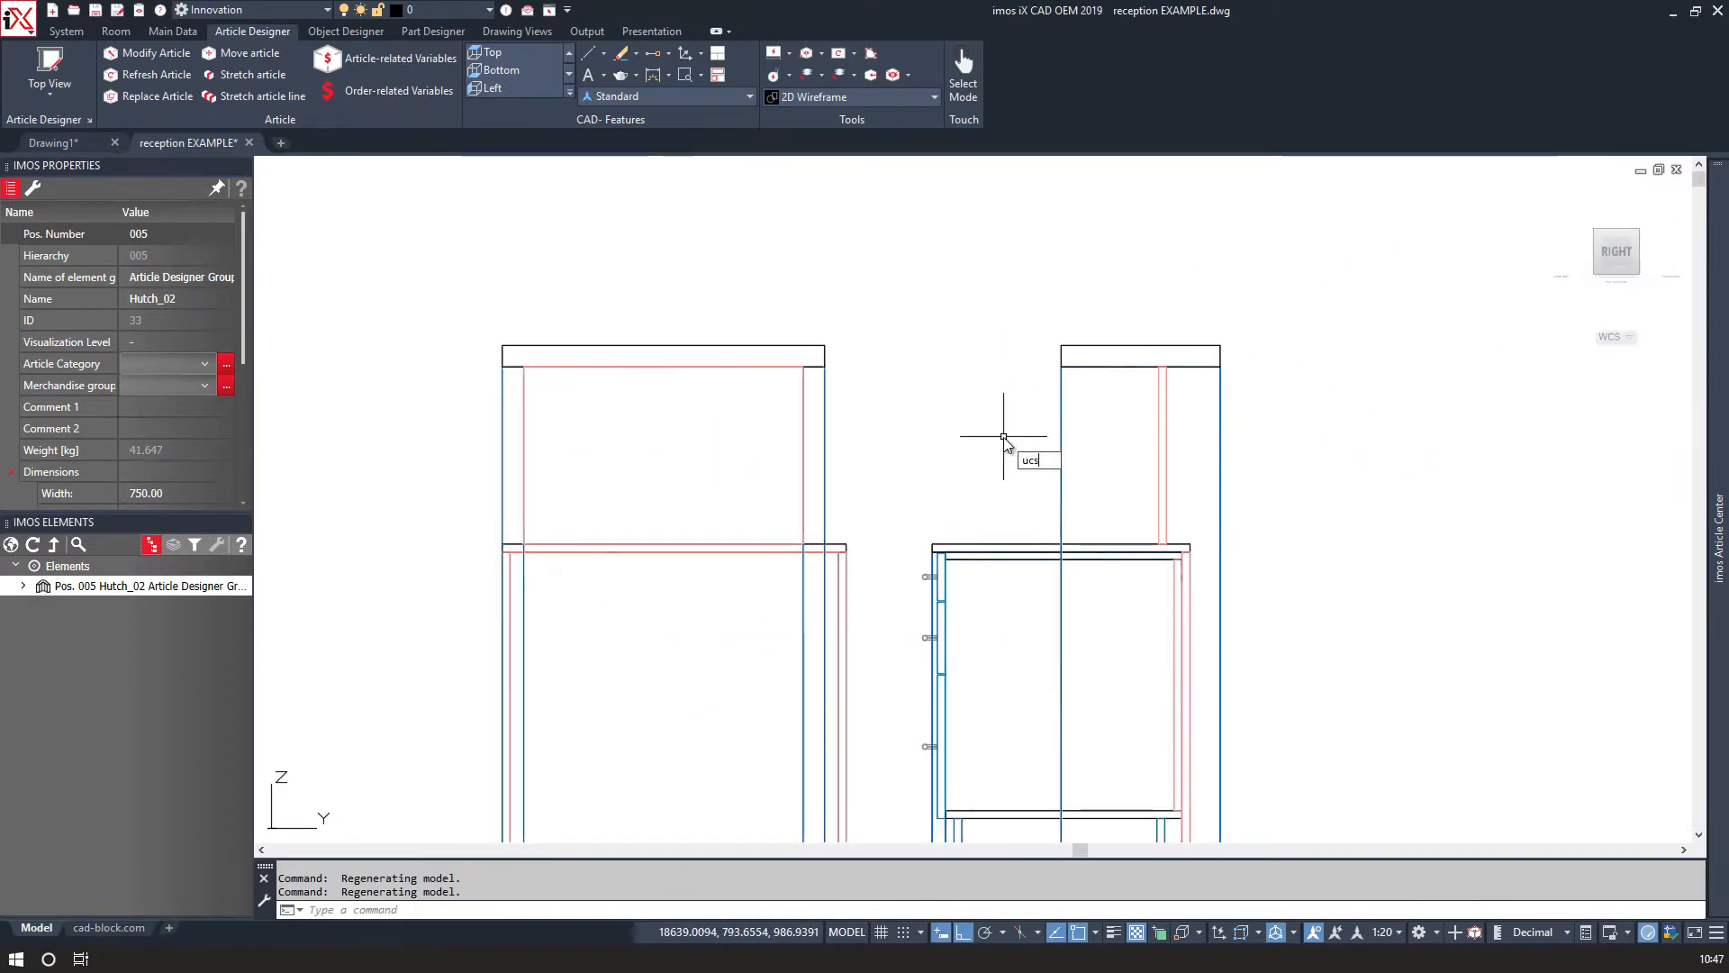
text(cs)
key(Return)
text(v)
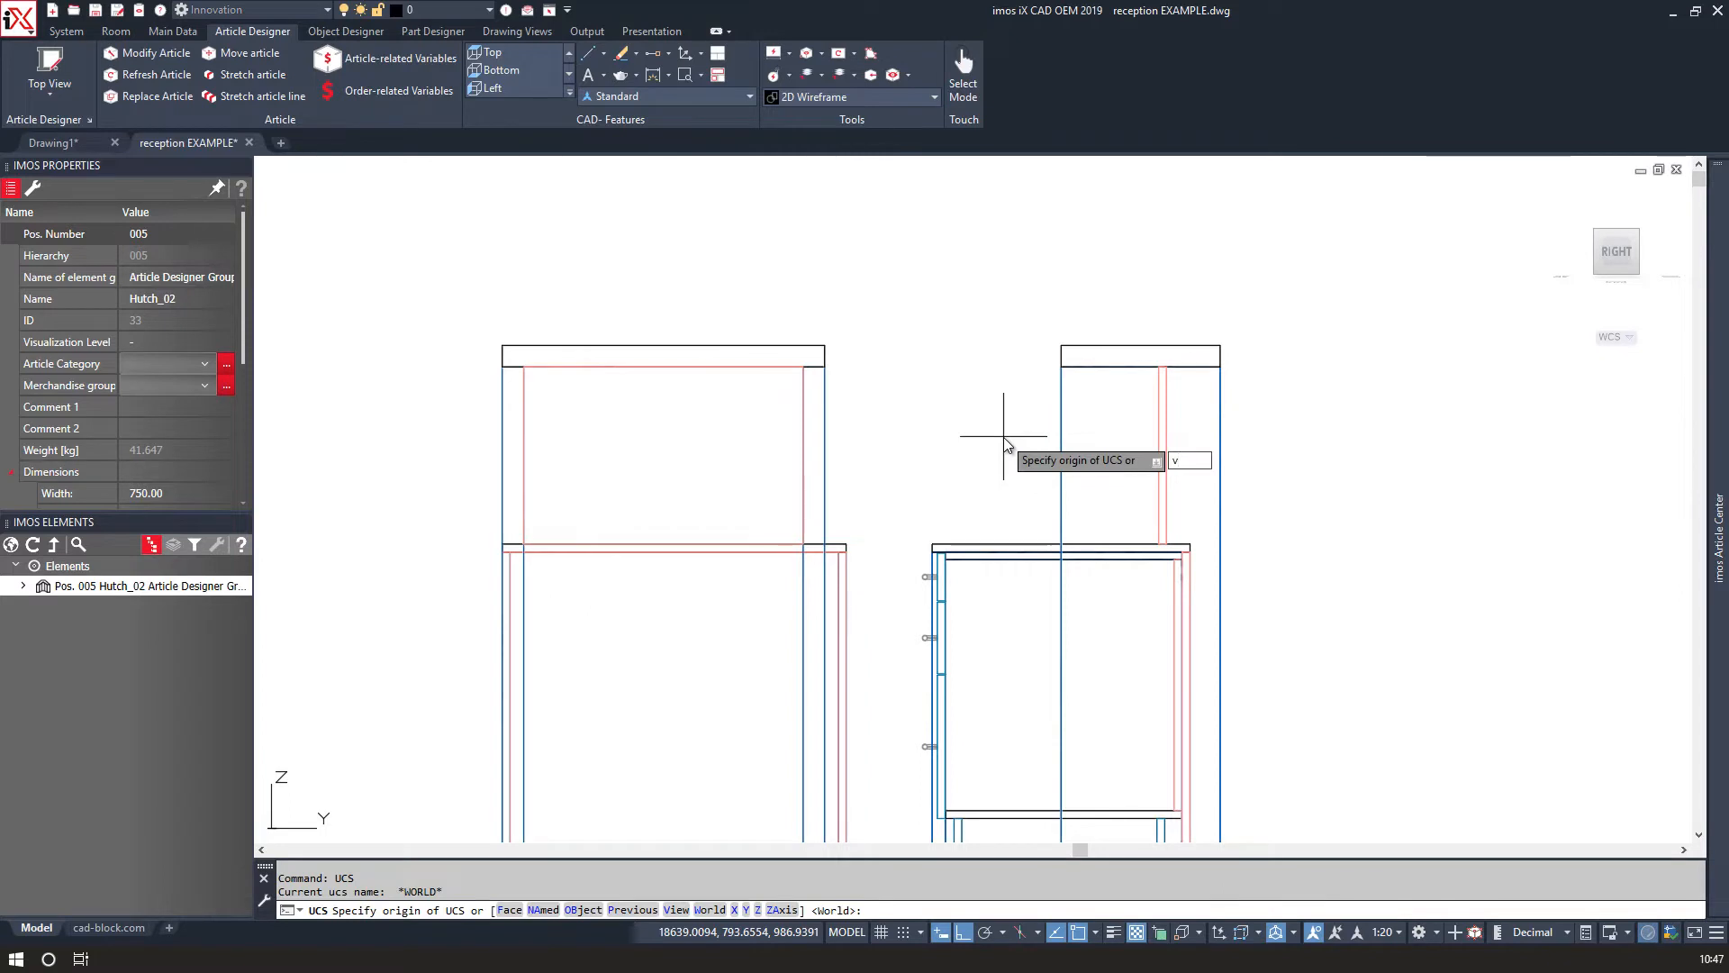
key(Return)
mouse_move(1004, 436)
middle_down()
mouse_move(1003, 390)
mouse_move(844, 297)
middle_up()
Draw a polyline tracing the side profile from the hutch top down past the desk to the floor.
text(pl)
key(Return)
click(875, 258)
scroll(874, 436, up, 4)
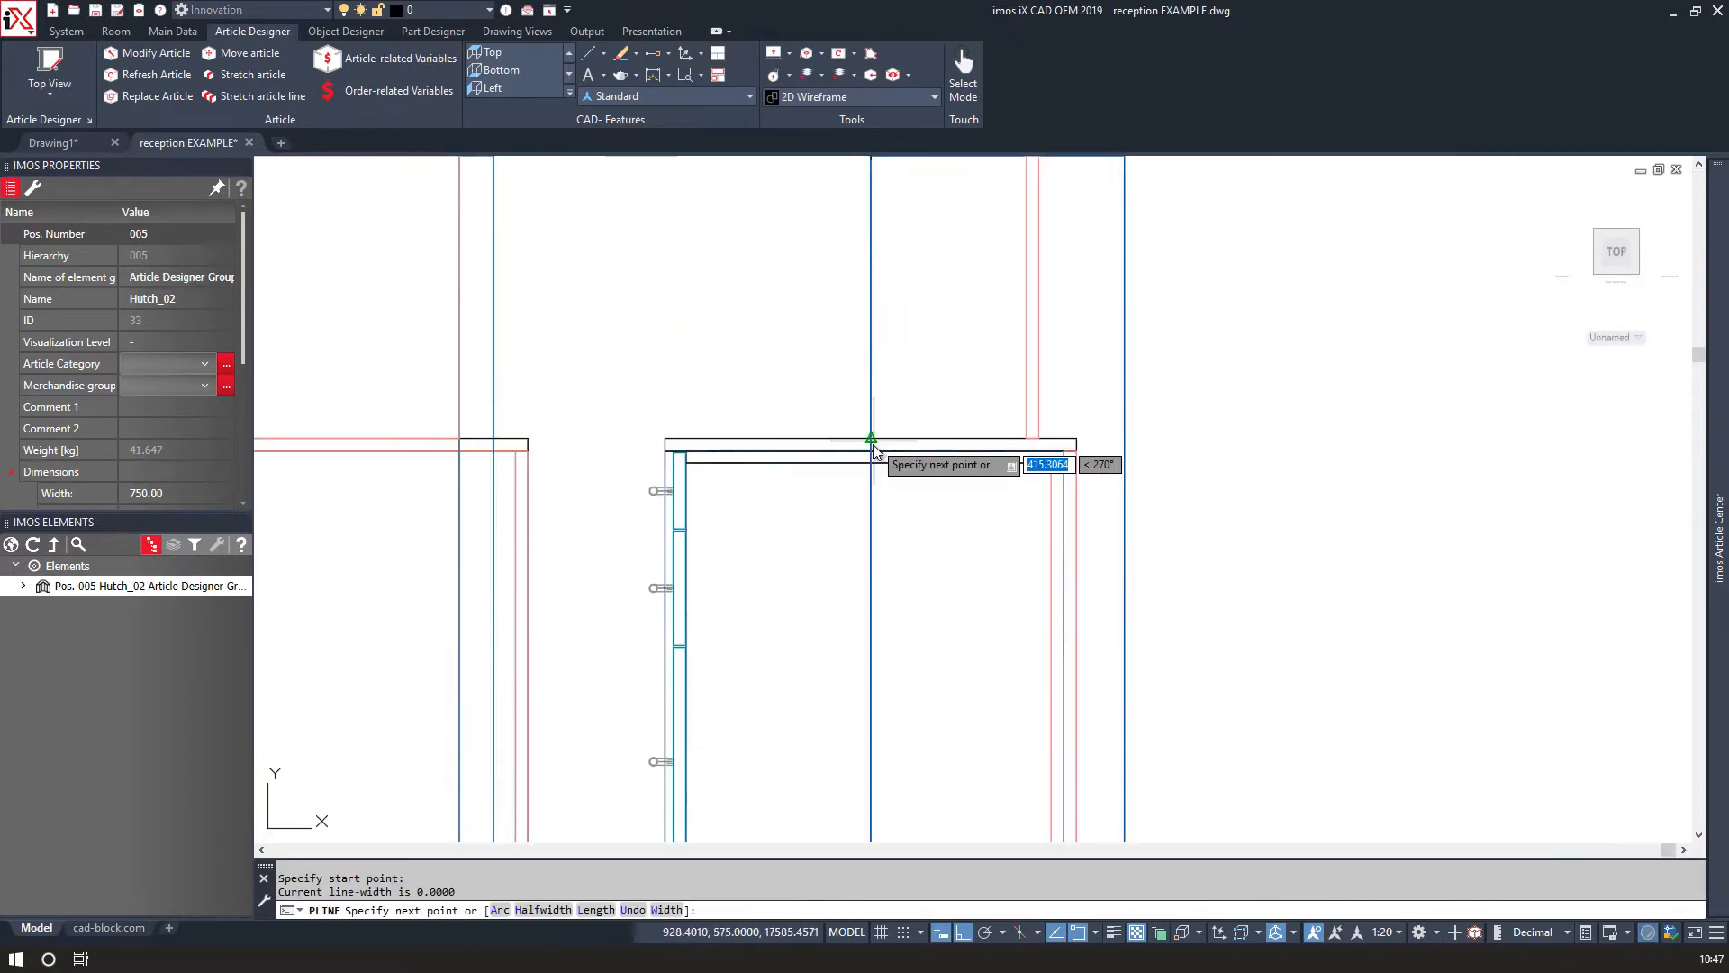
click(866, 436)
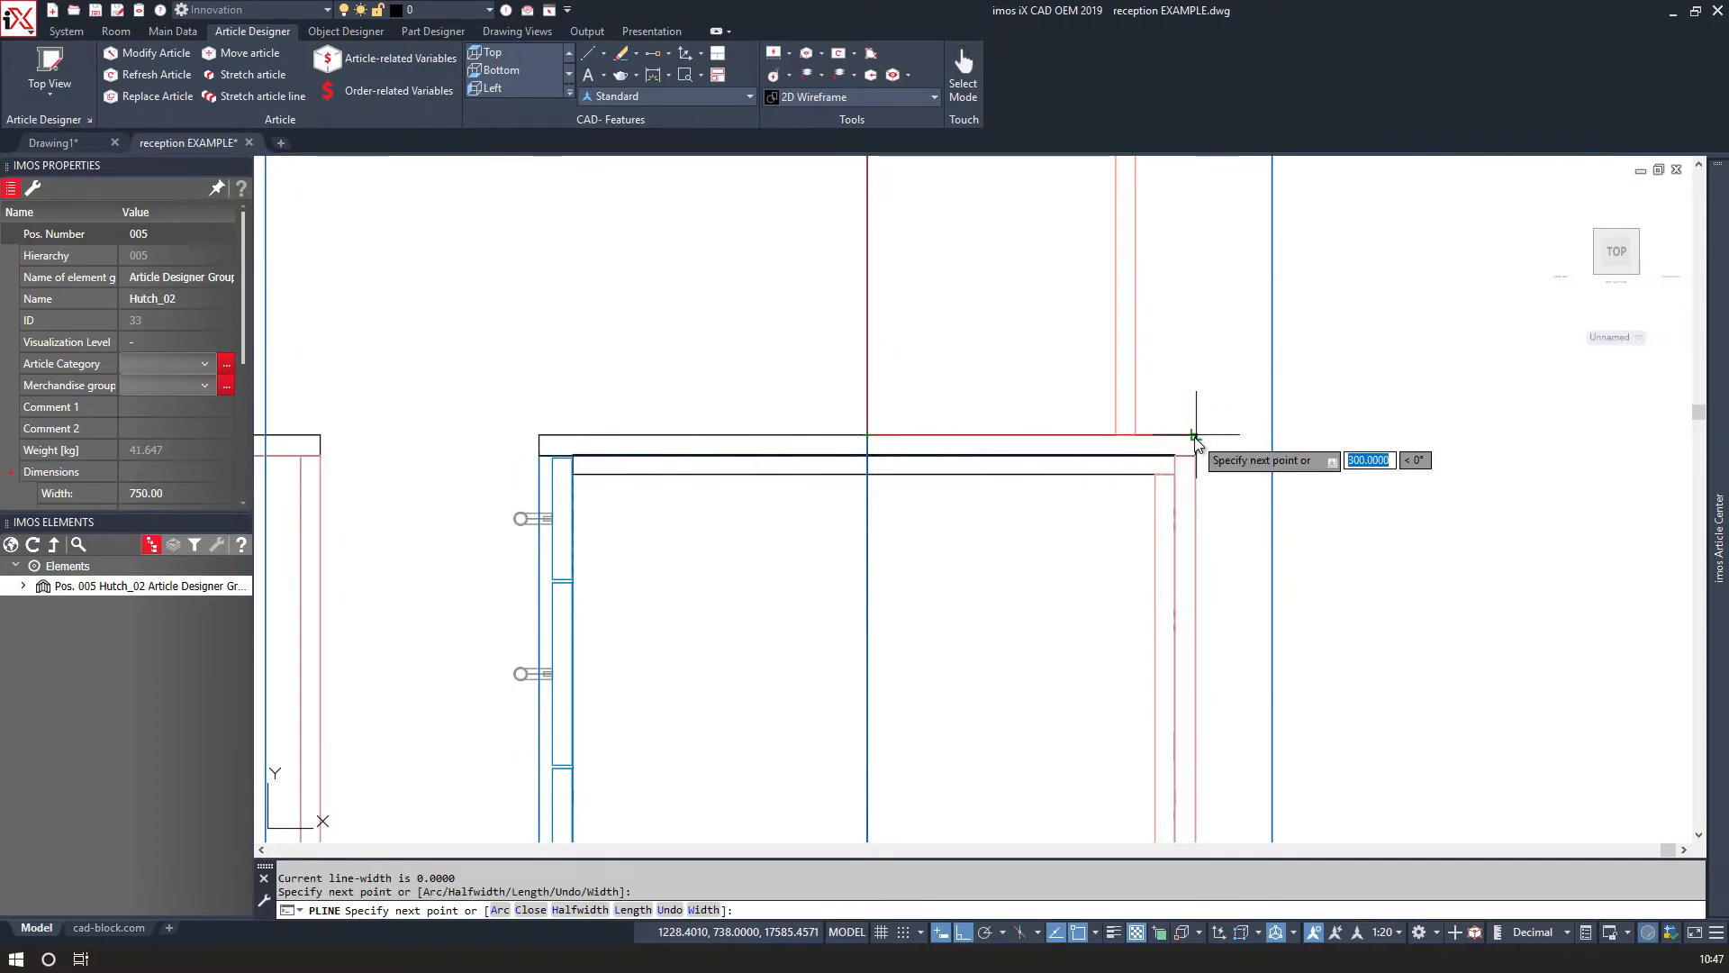
click(1187, 436)
scroll(1188, 439, down, 2)
scroll(1224, 766, down, 3)
scroll(1198, 743, up, 5)
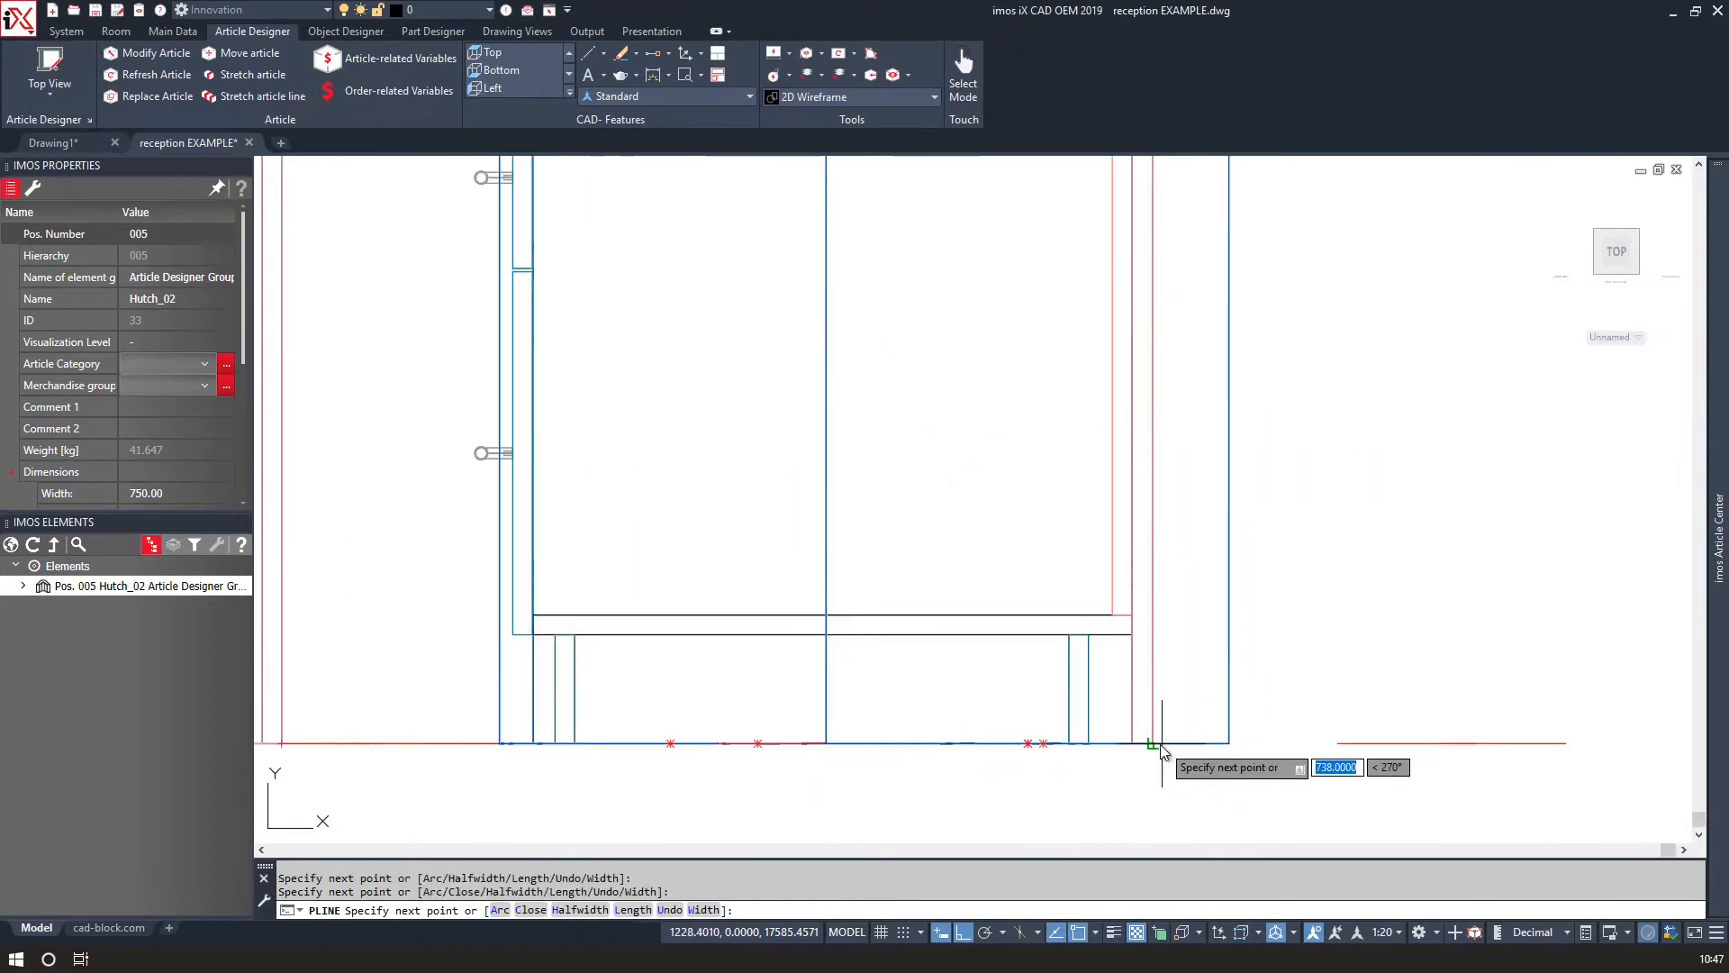
scroll(1153, 747, up, 4)
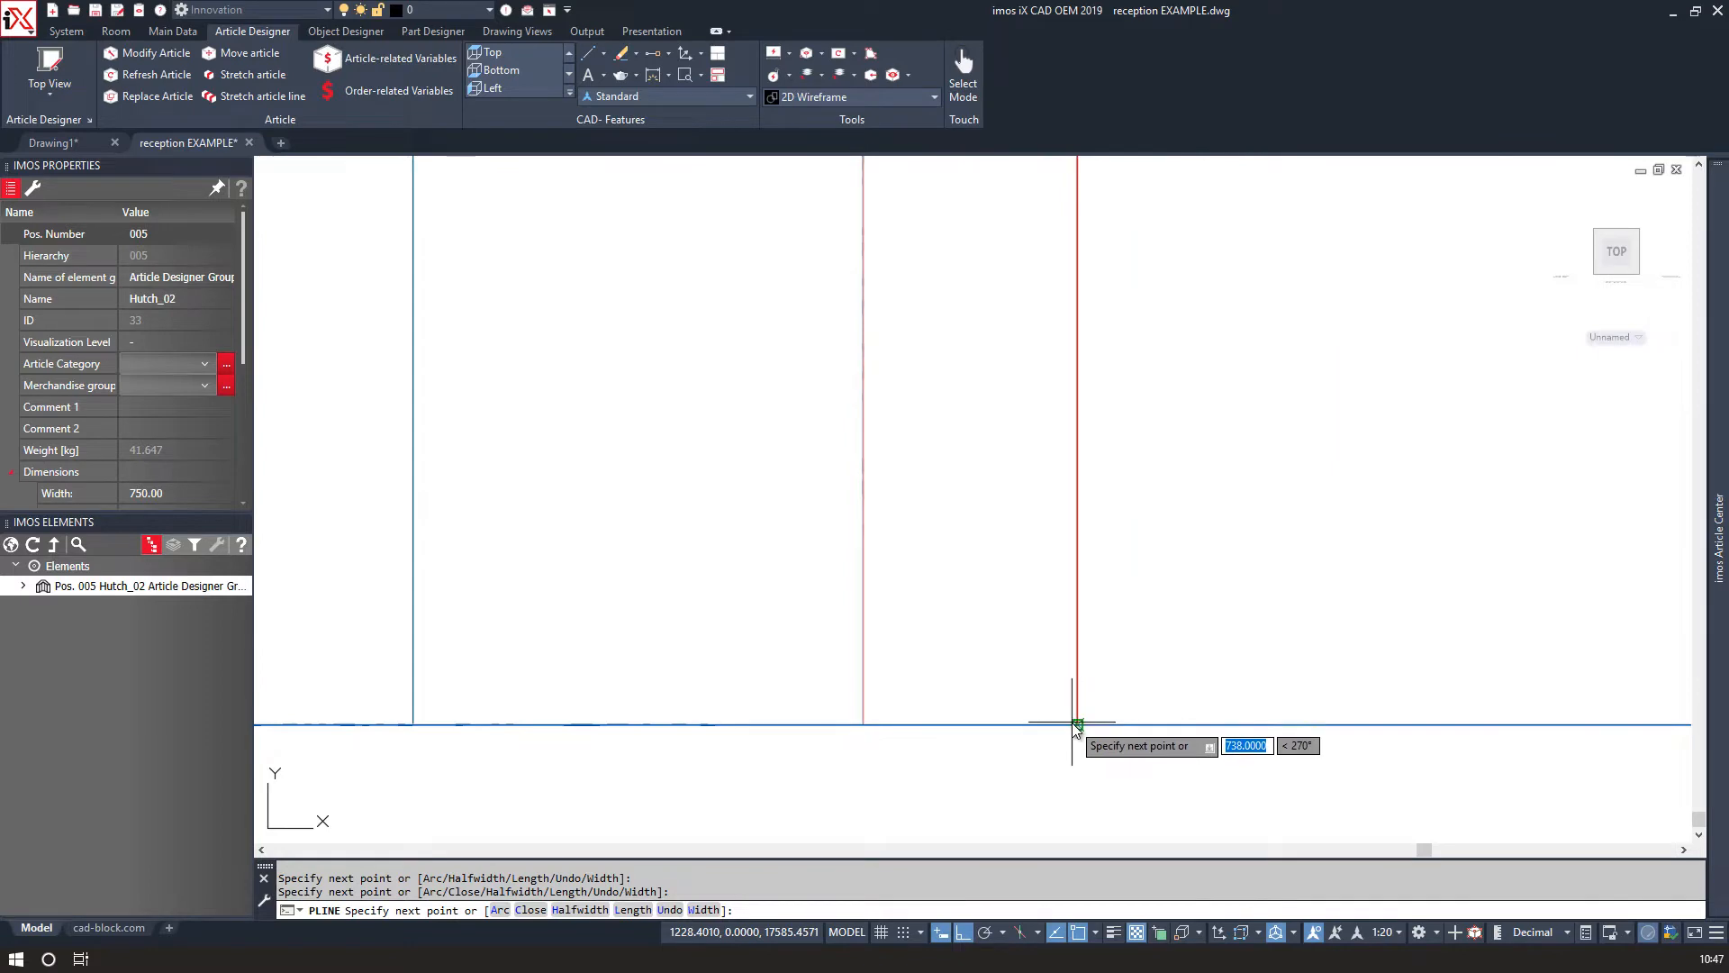
click(1077, 725)
key(Return)
scroll(1081, 726, down, 10)
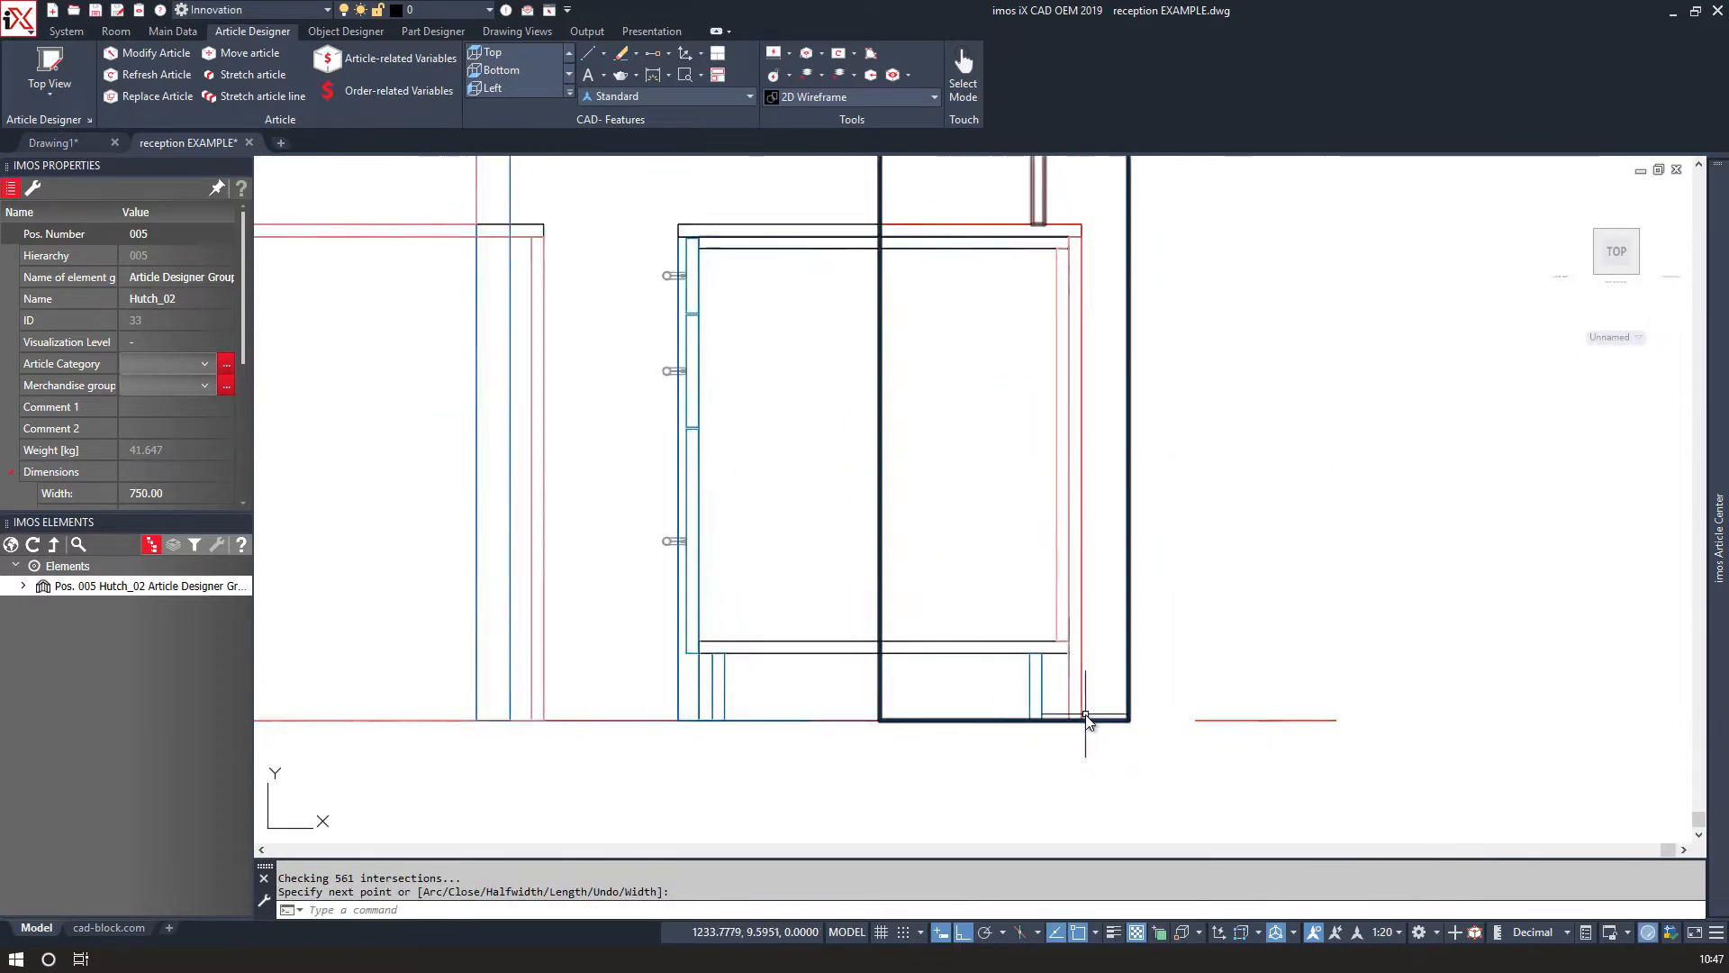
key(Return)
key(Escape)
shift+middle_drag(977, 478, 1081, 436)
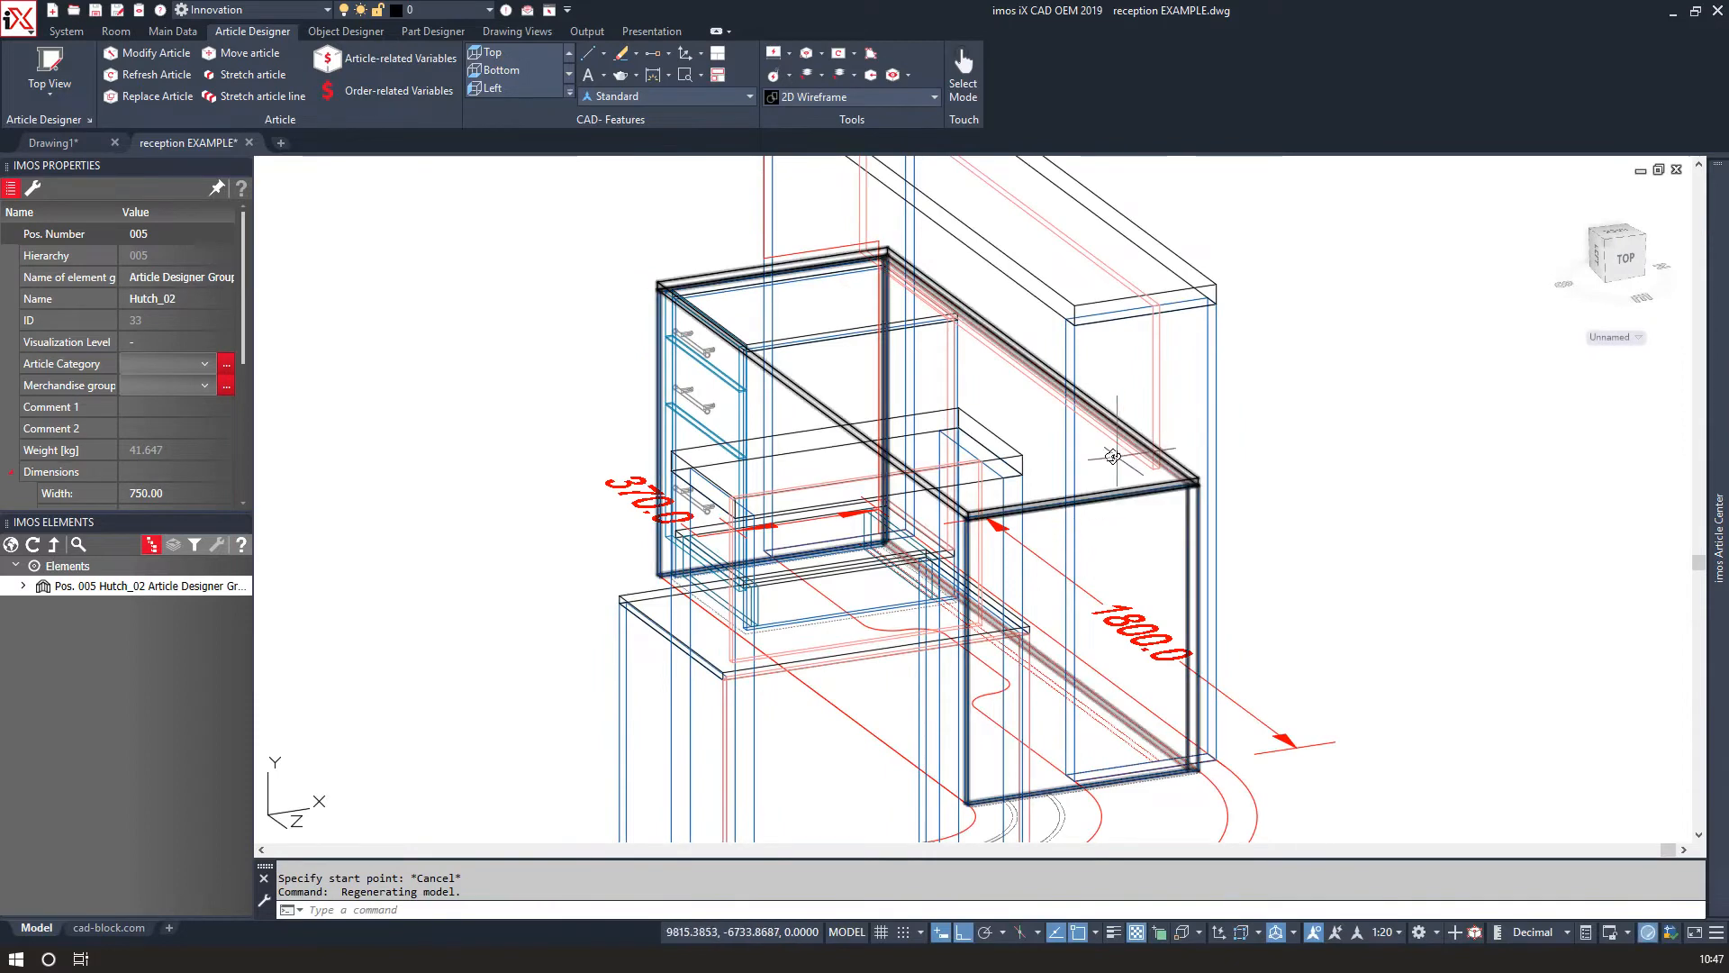
click(1060, 444)
click(942, 386)
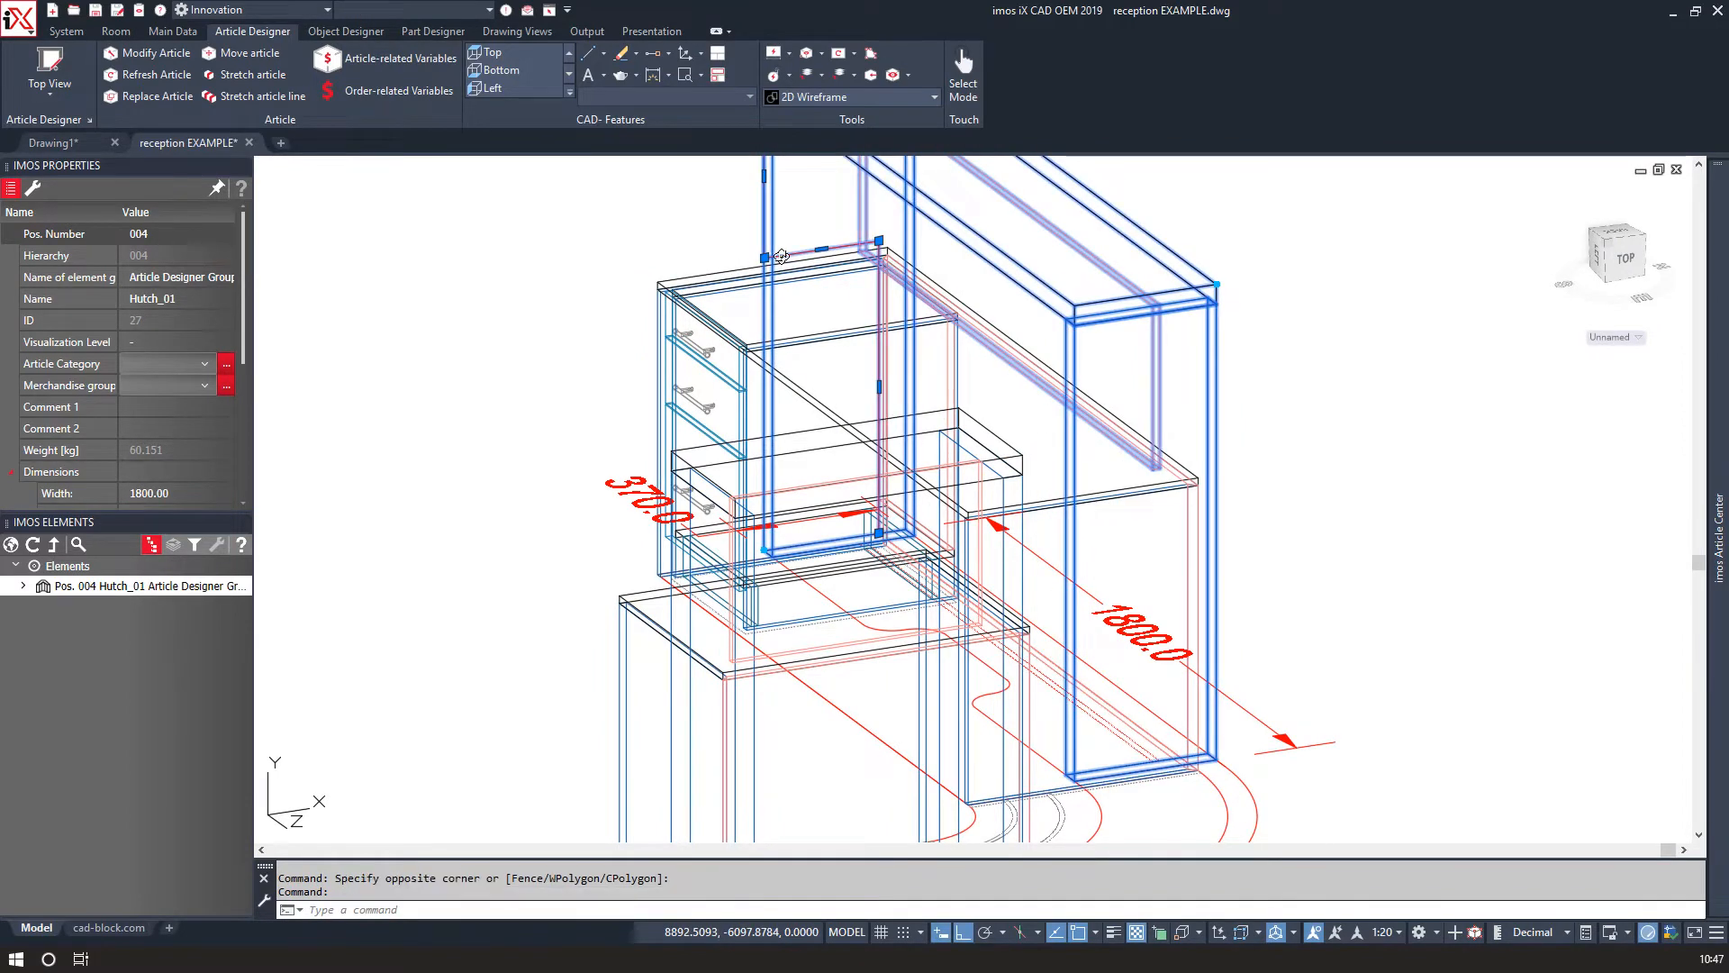
key(Escape)
Extend the large hutch's side panel edge along the drawn polyline using Extend to Polyline.
shift+middle_drag(780, 256, 843, 338)
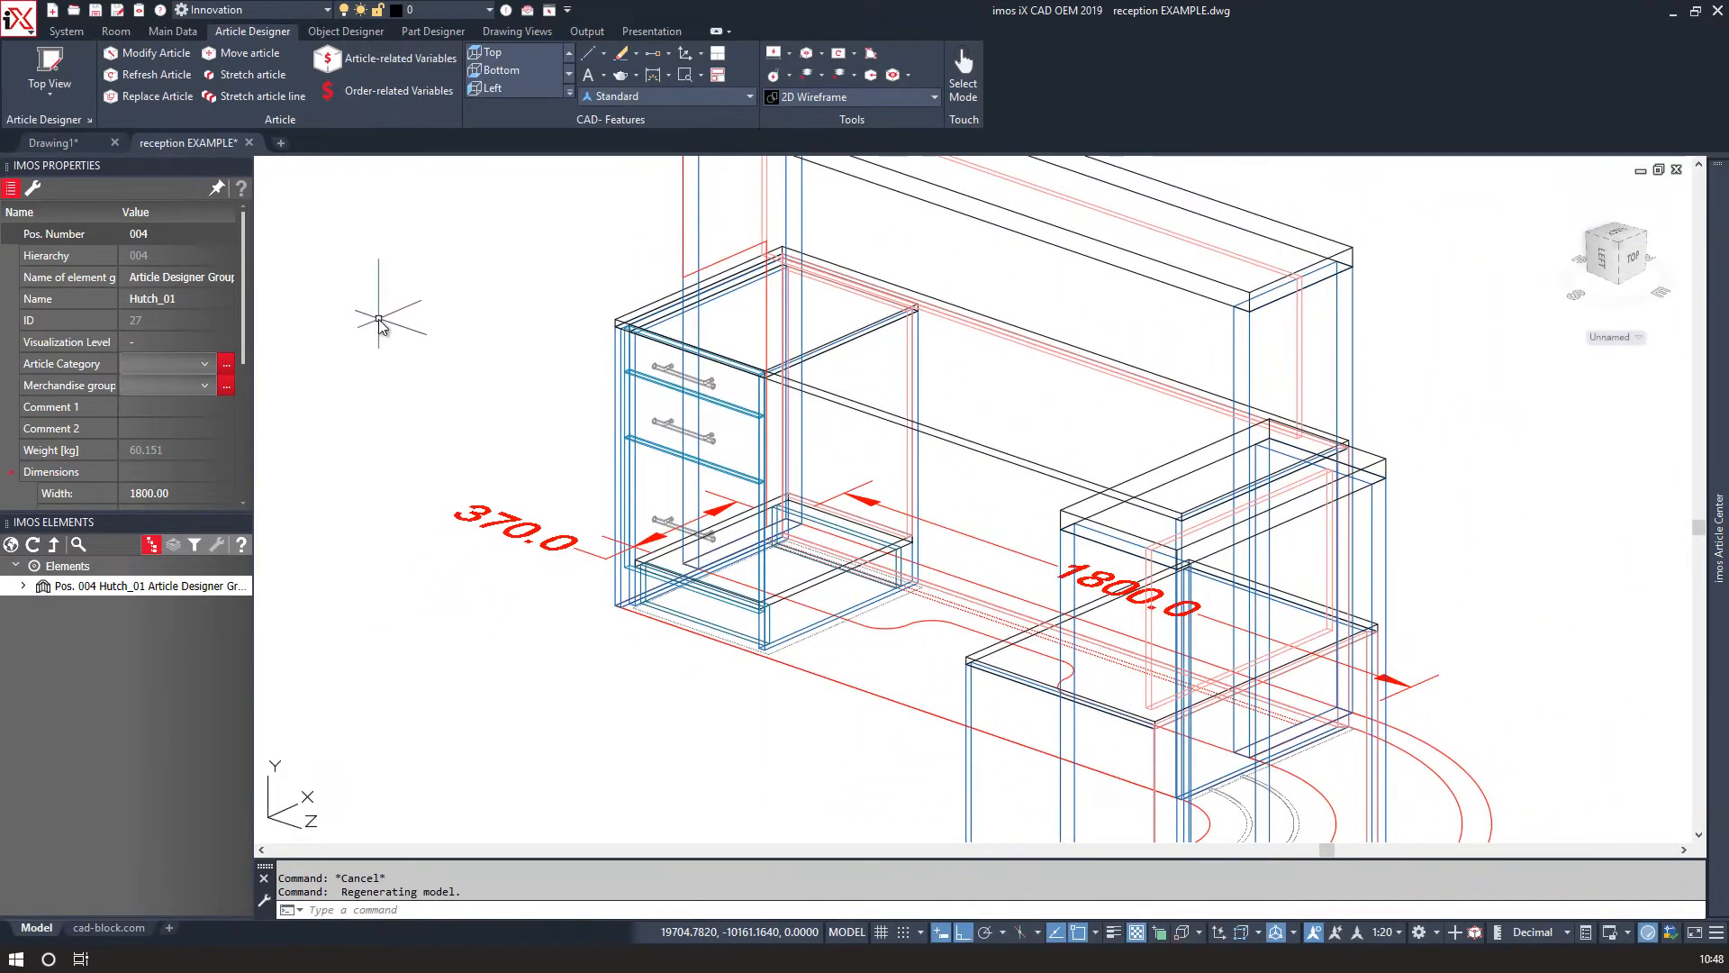
right_click(430, 338)
click(507, 482)
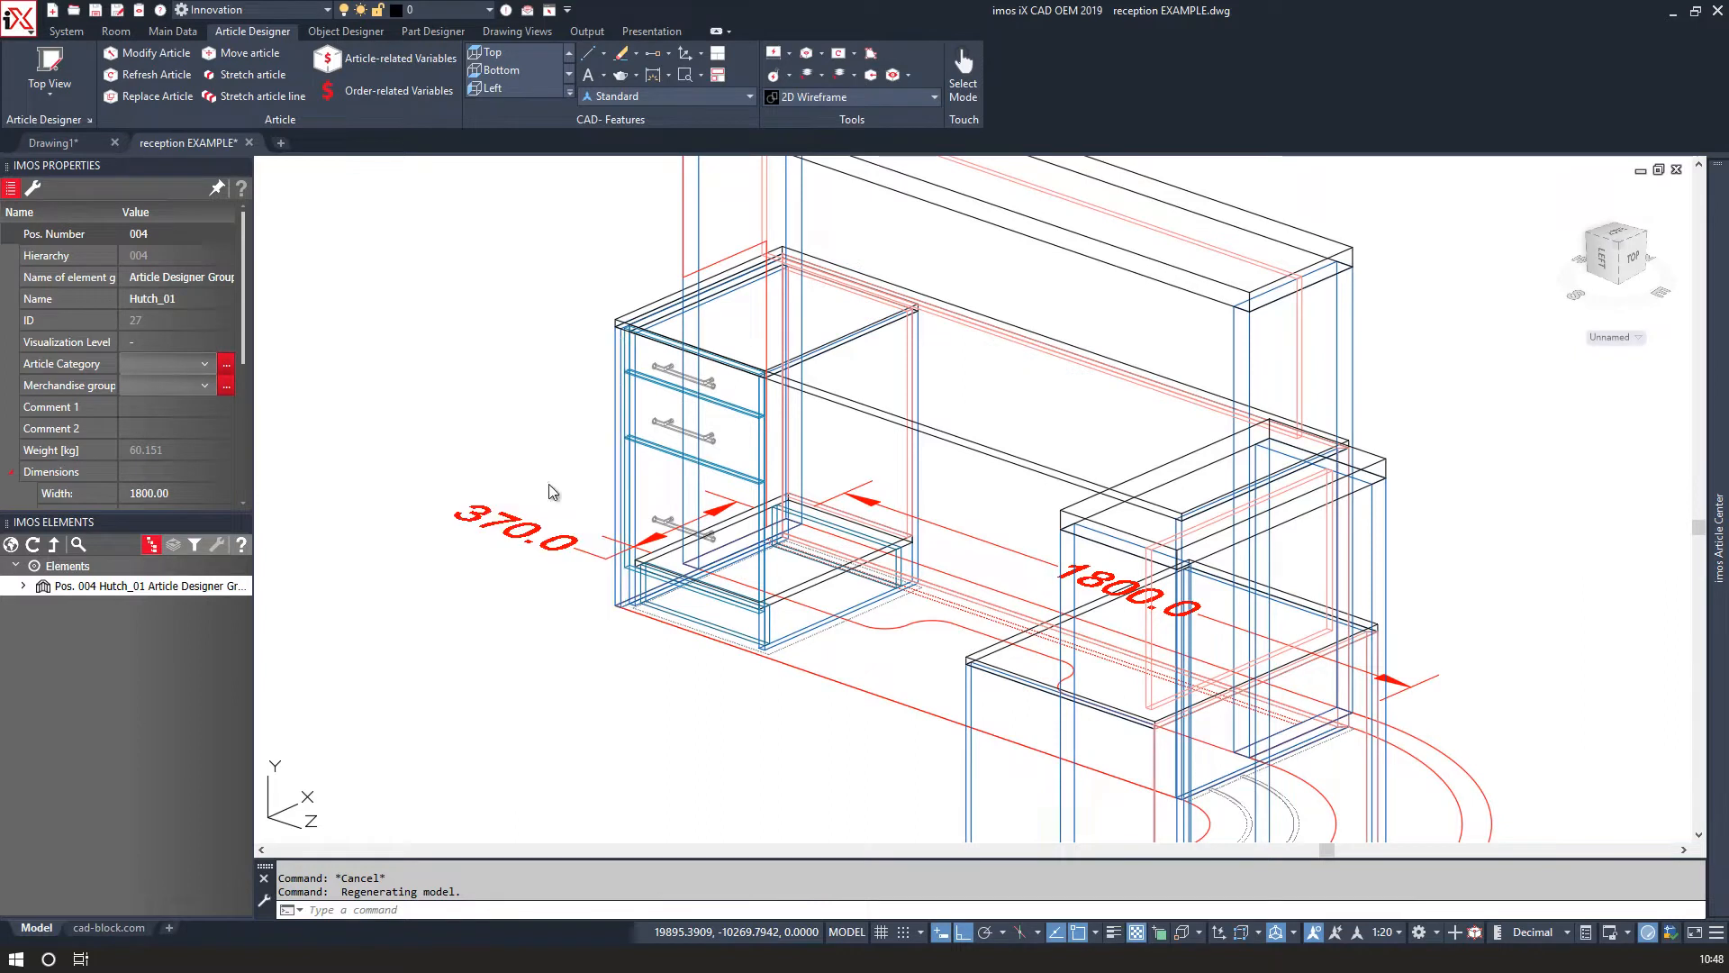
click(1194, 348)
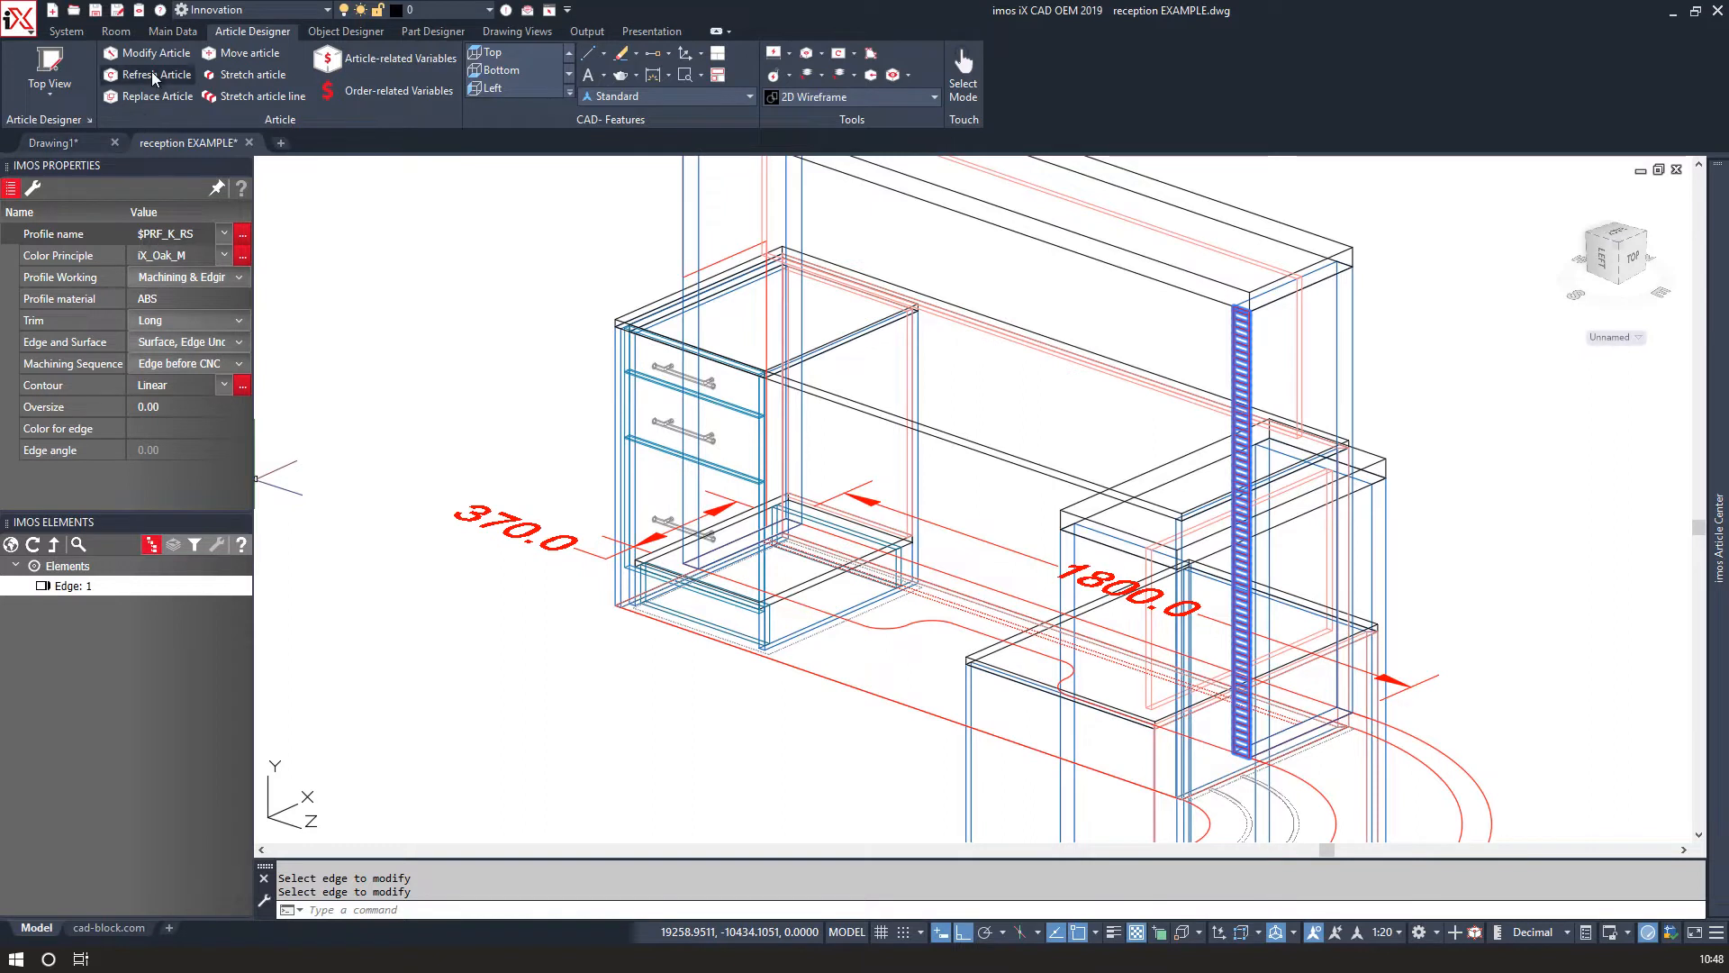
click(34, 188)
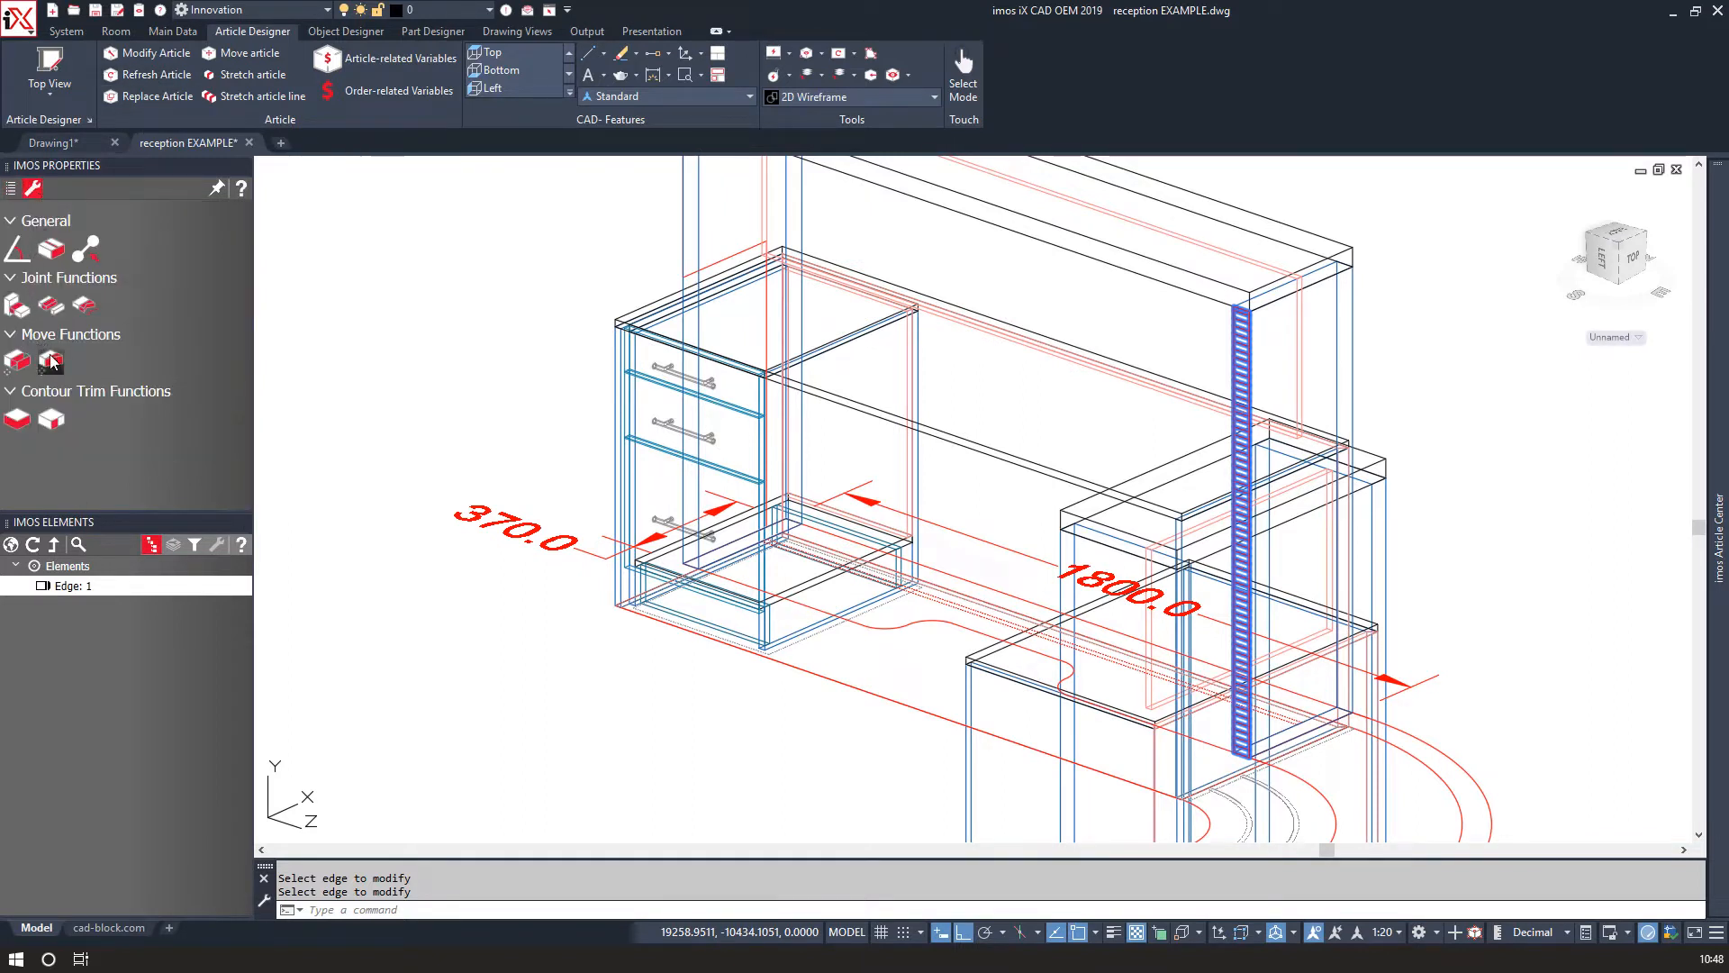
click(84, 307)
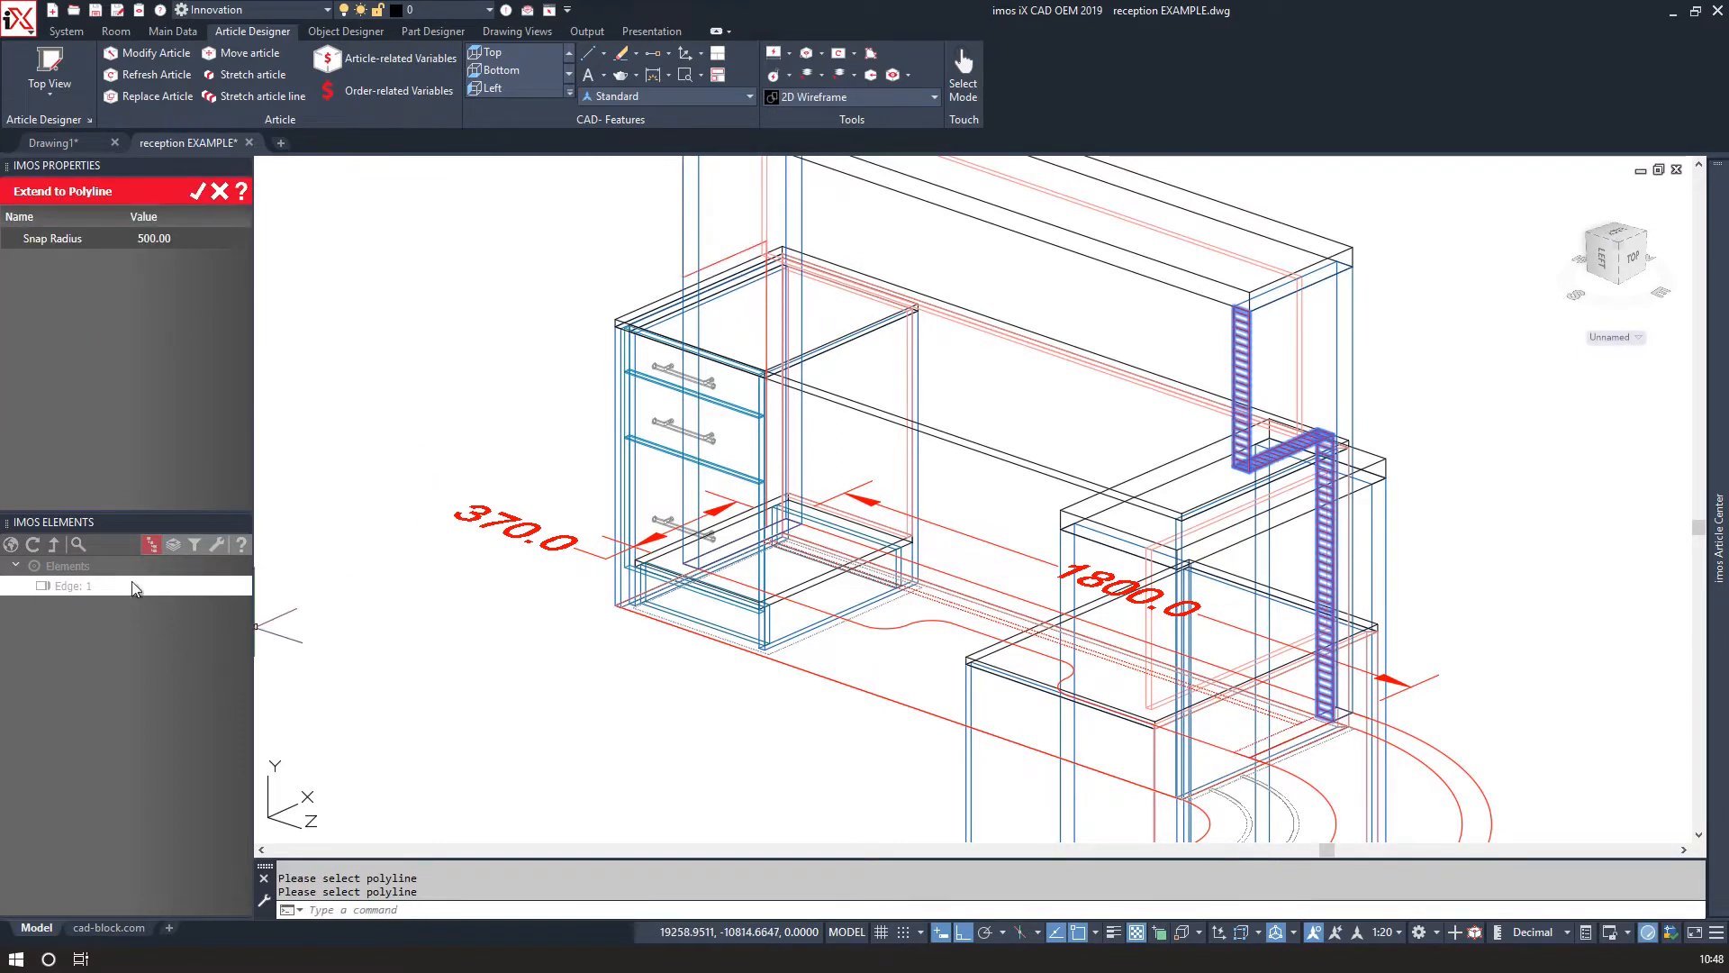
click(198, 193)
Move the polyline over to the matching side of Hutch_02.
shift+middle_drag(1095, 459, 799, 463)
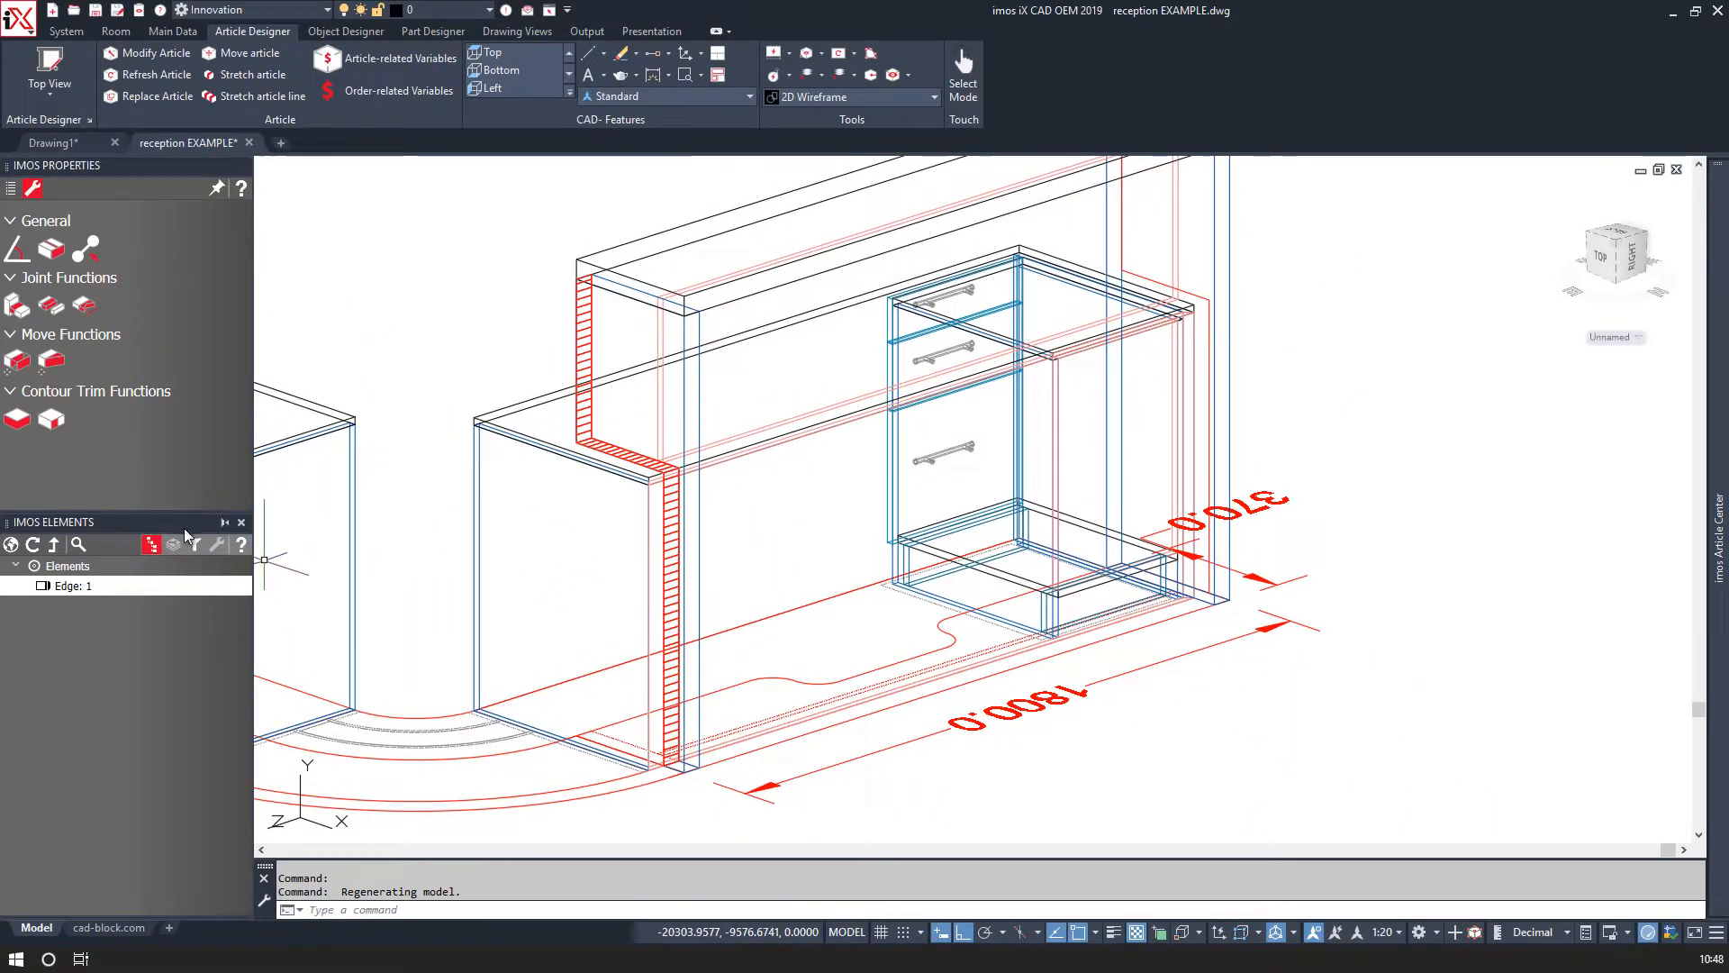
click(463, 344)
middle_drag(780, 326, 948, 385)
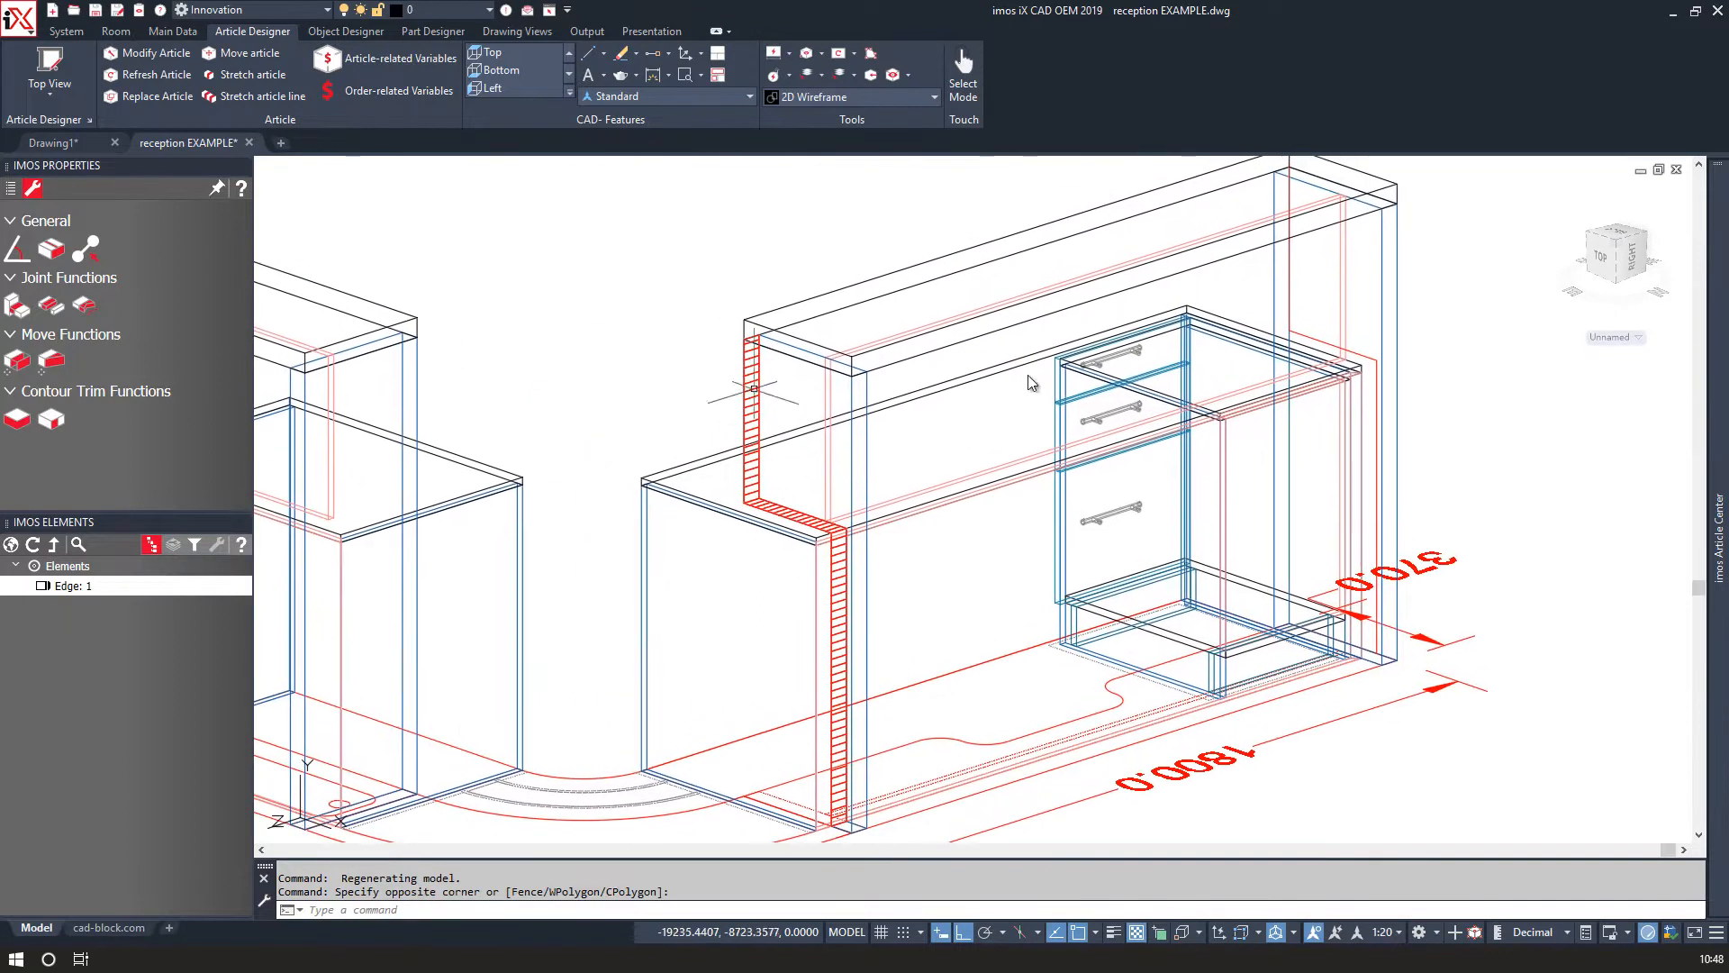
click(1303, 335)
text(m)
key(Return)
click(1289, 164)
middle_drag(304, 378, 689, 415)
click(761, 595)
Reset the UCS to World.
text(ucs)
key(Return)
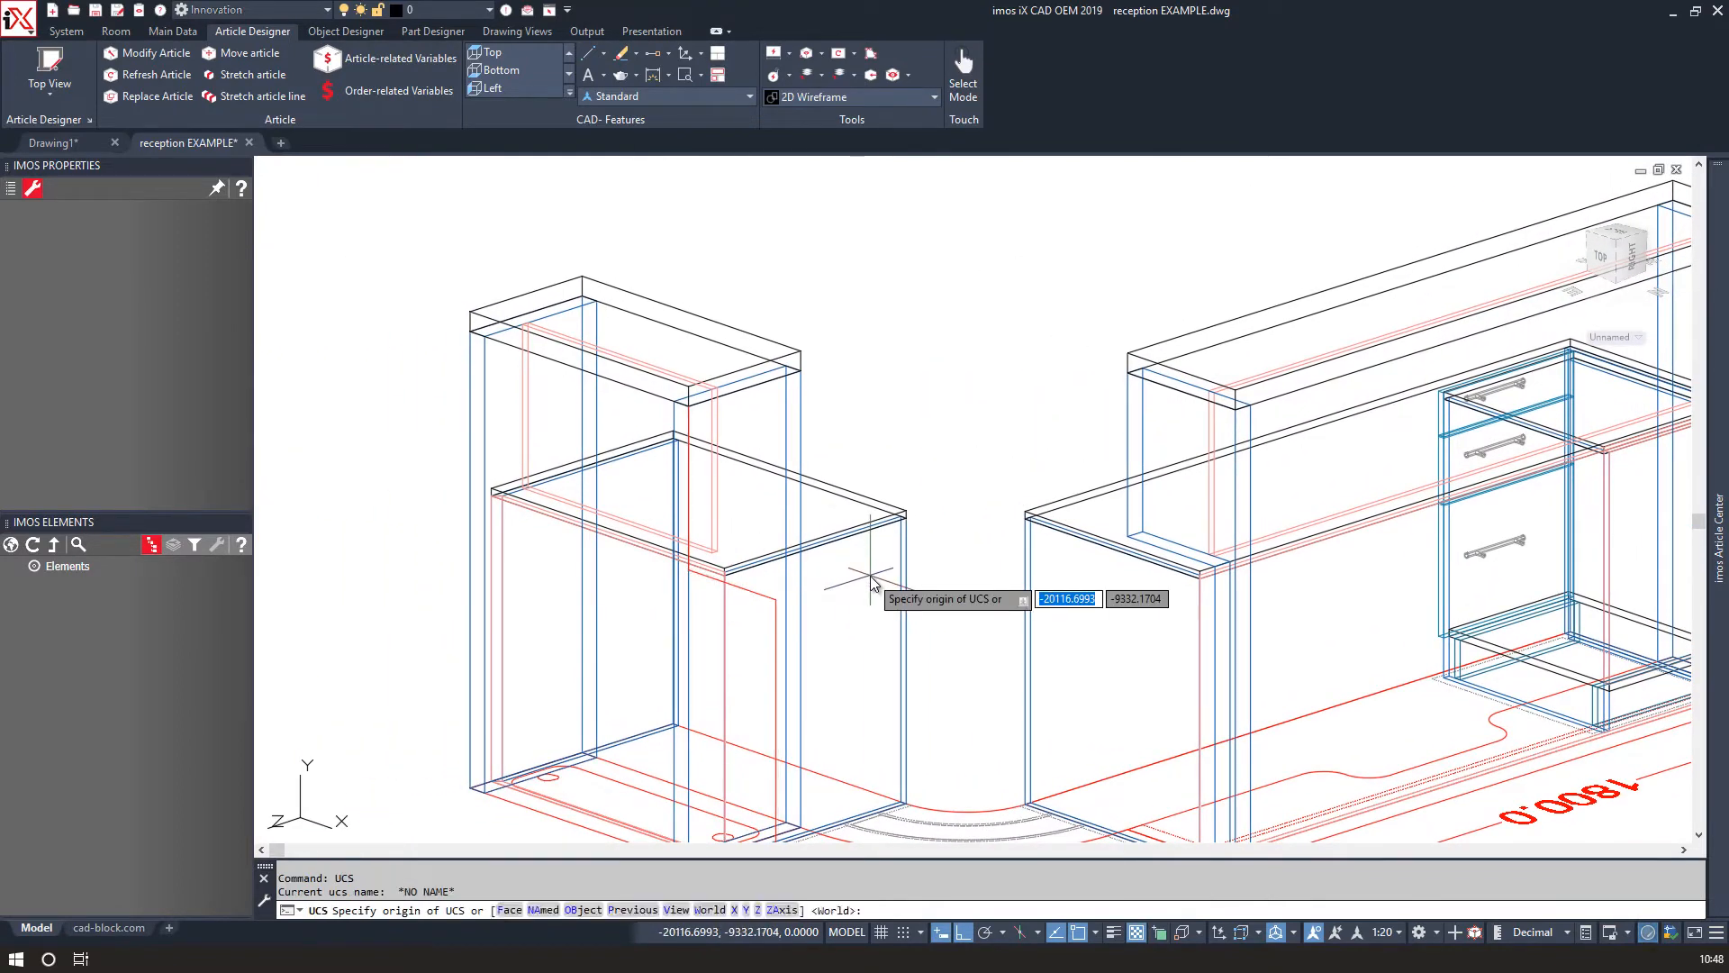
text(w)
key(Return)
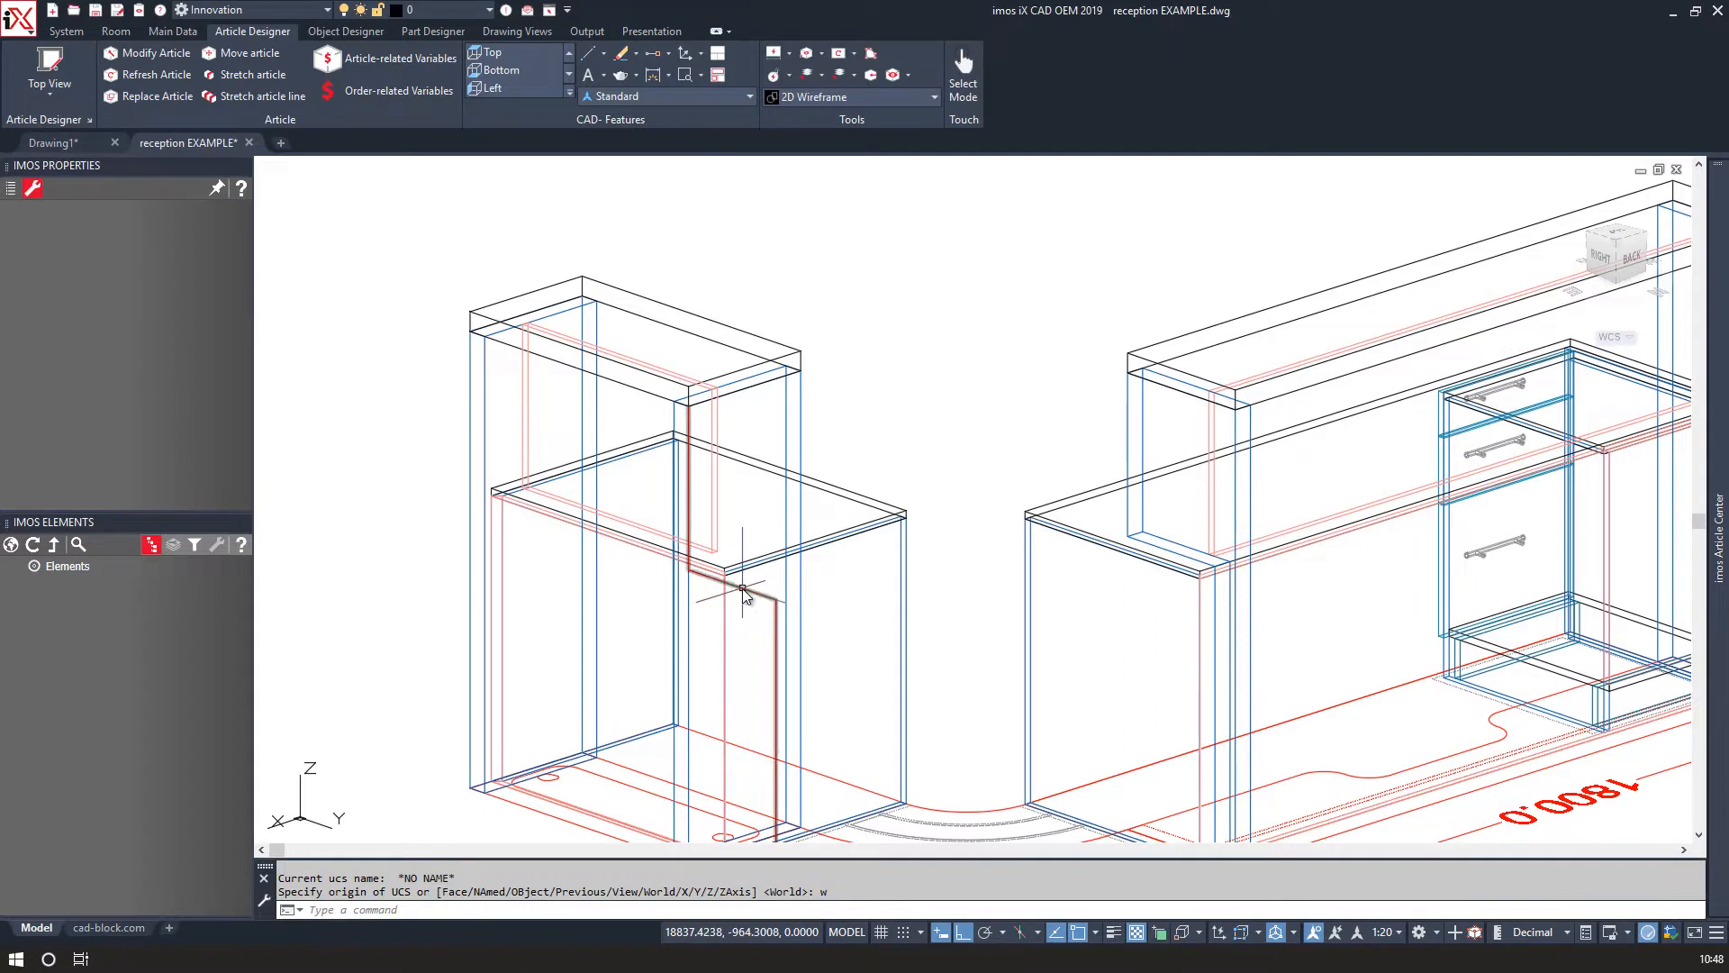
Rotate the polyline 90 degrees about its upper end point.
click(744, 593)
right_click(748, 587)
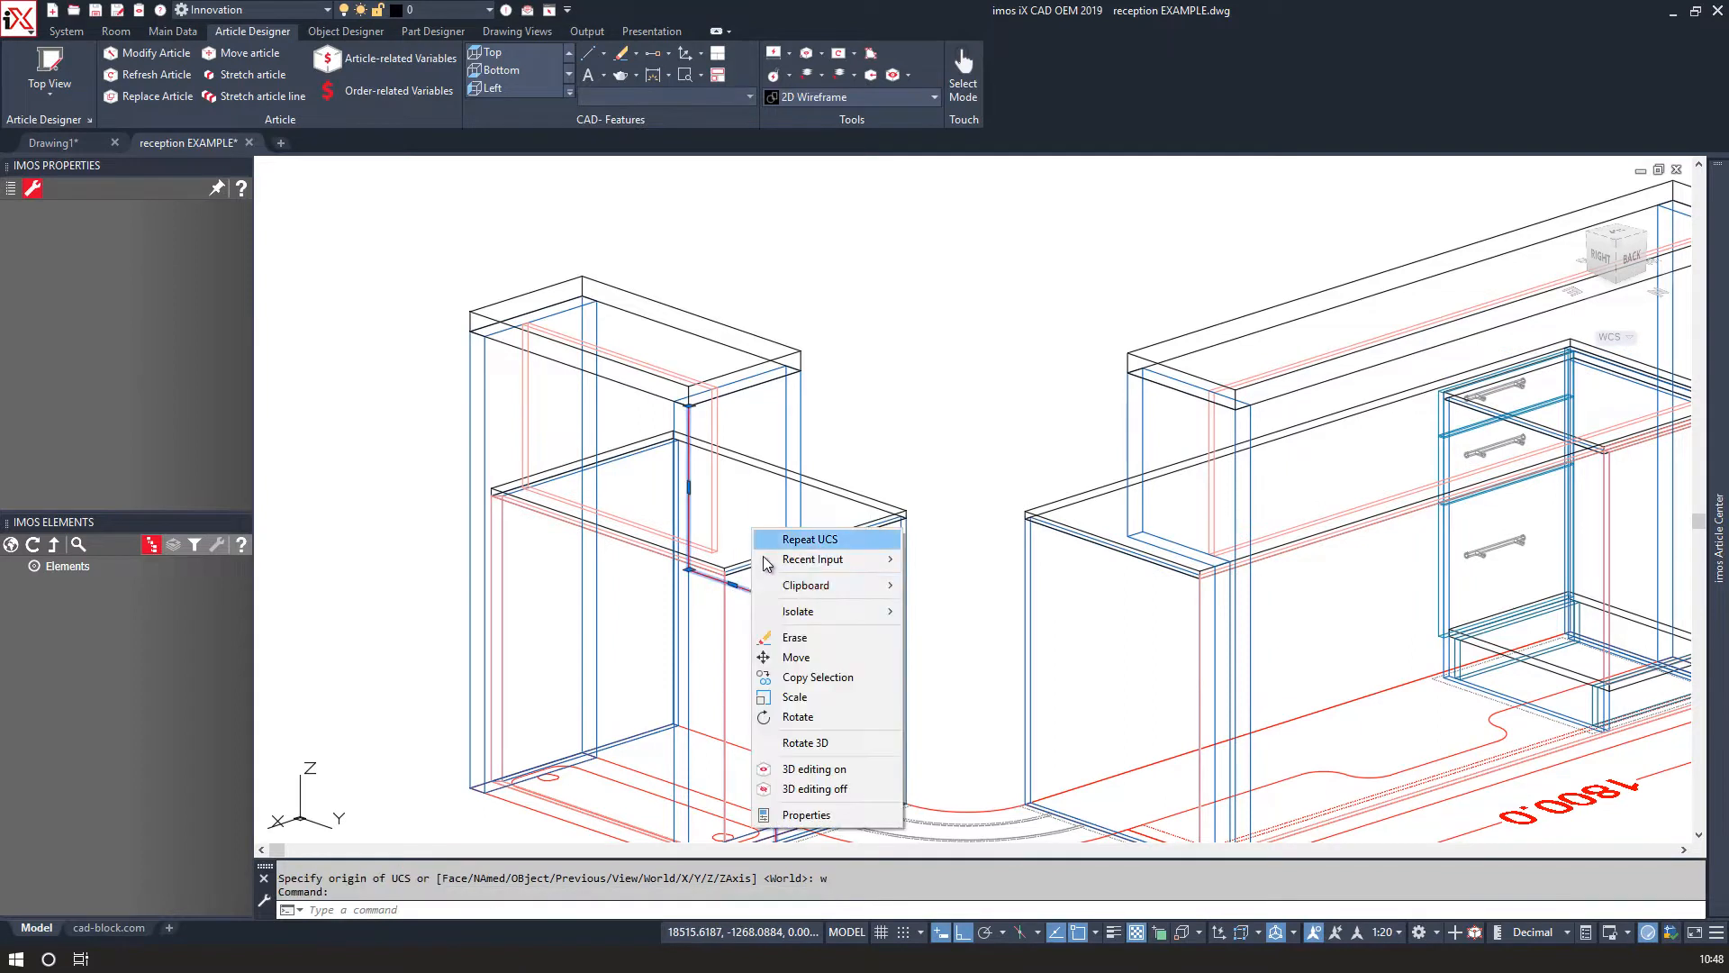
click(791, 716)
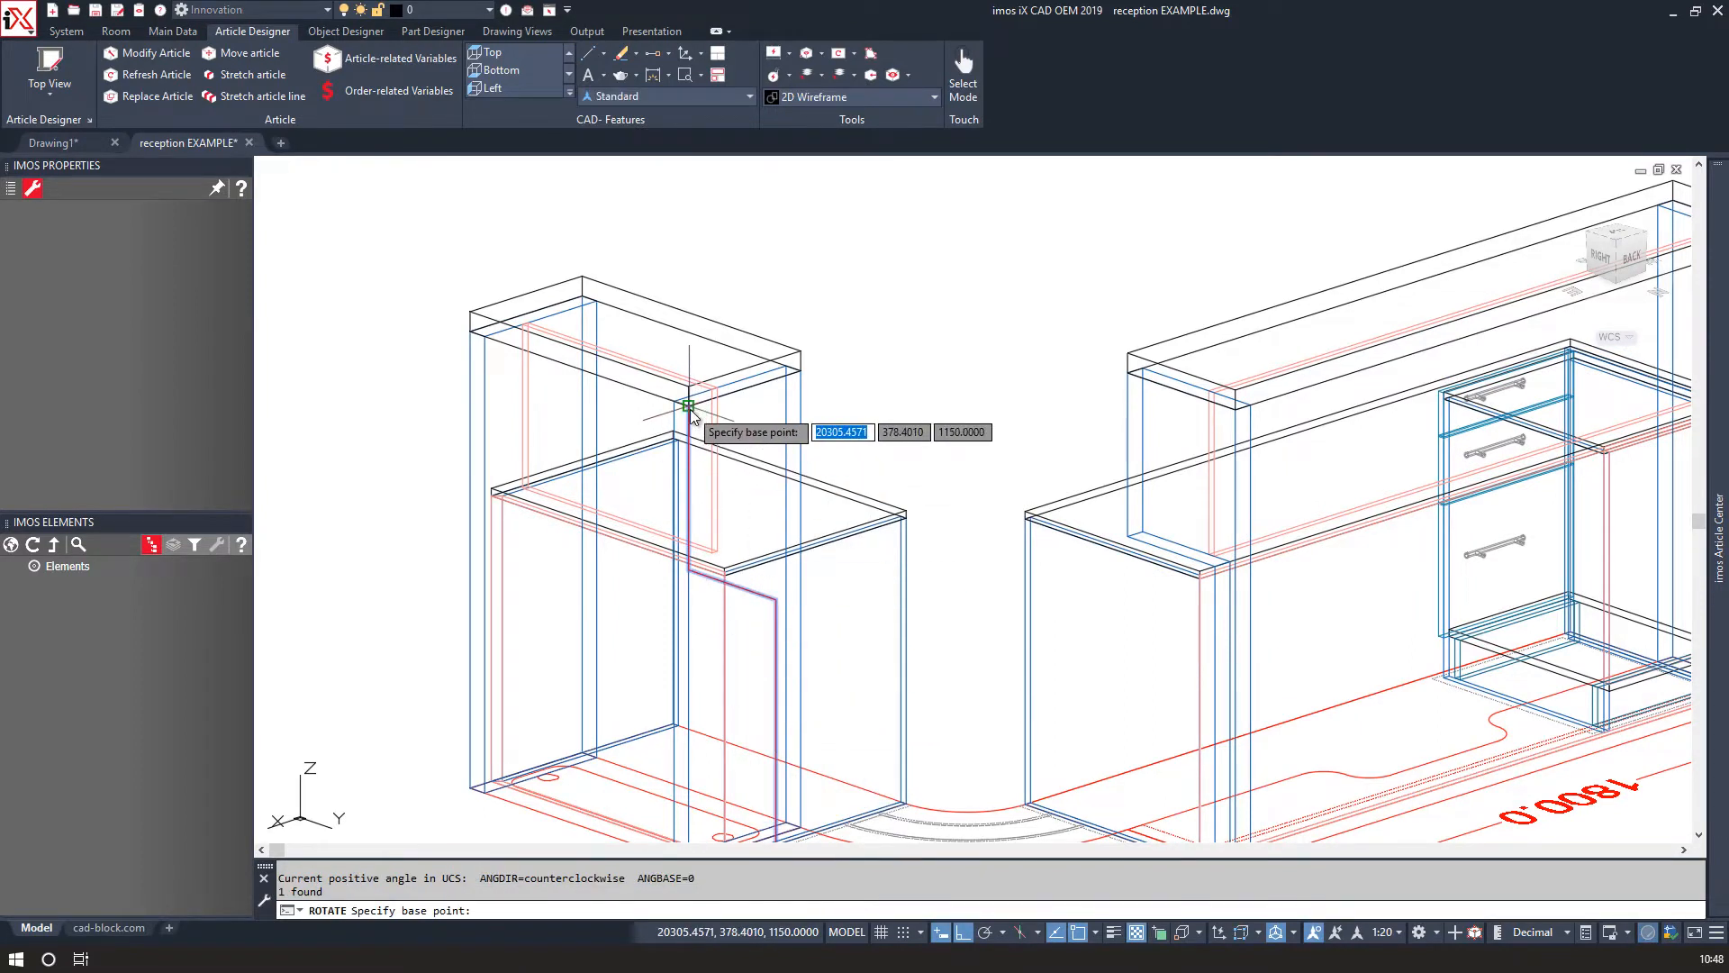
click(689, 406)
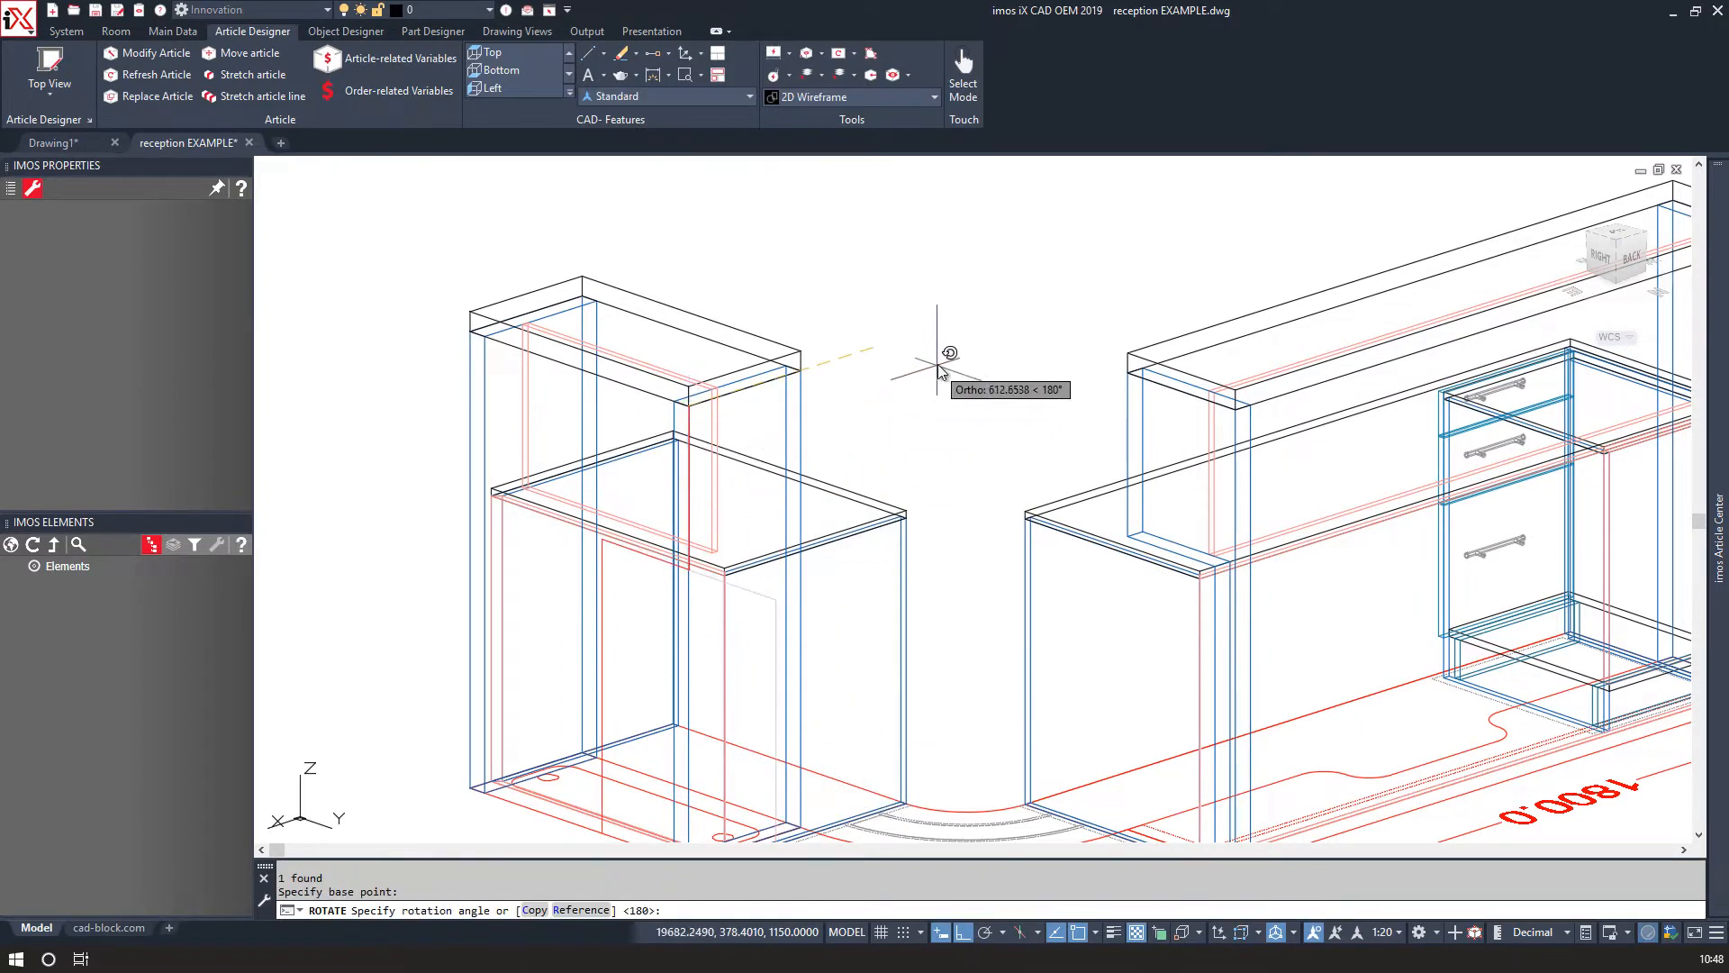
click(1032, 466)
Rotate the polyline 180 degrees about its end point on the hutch side panel.
shift+middle_drag(731, 550, 581, 486)
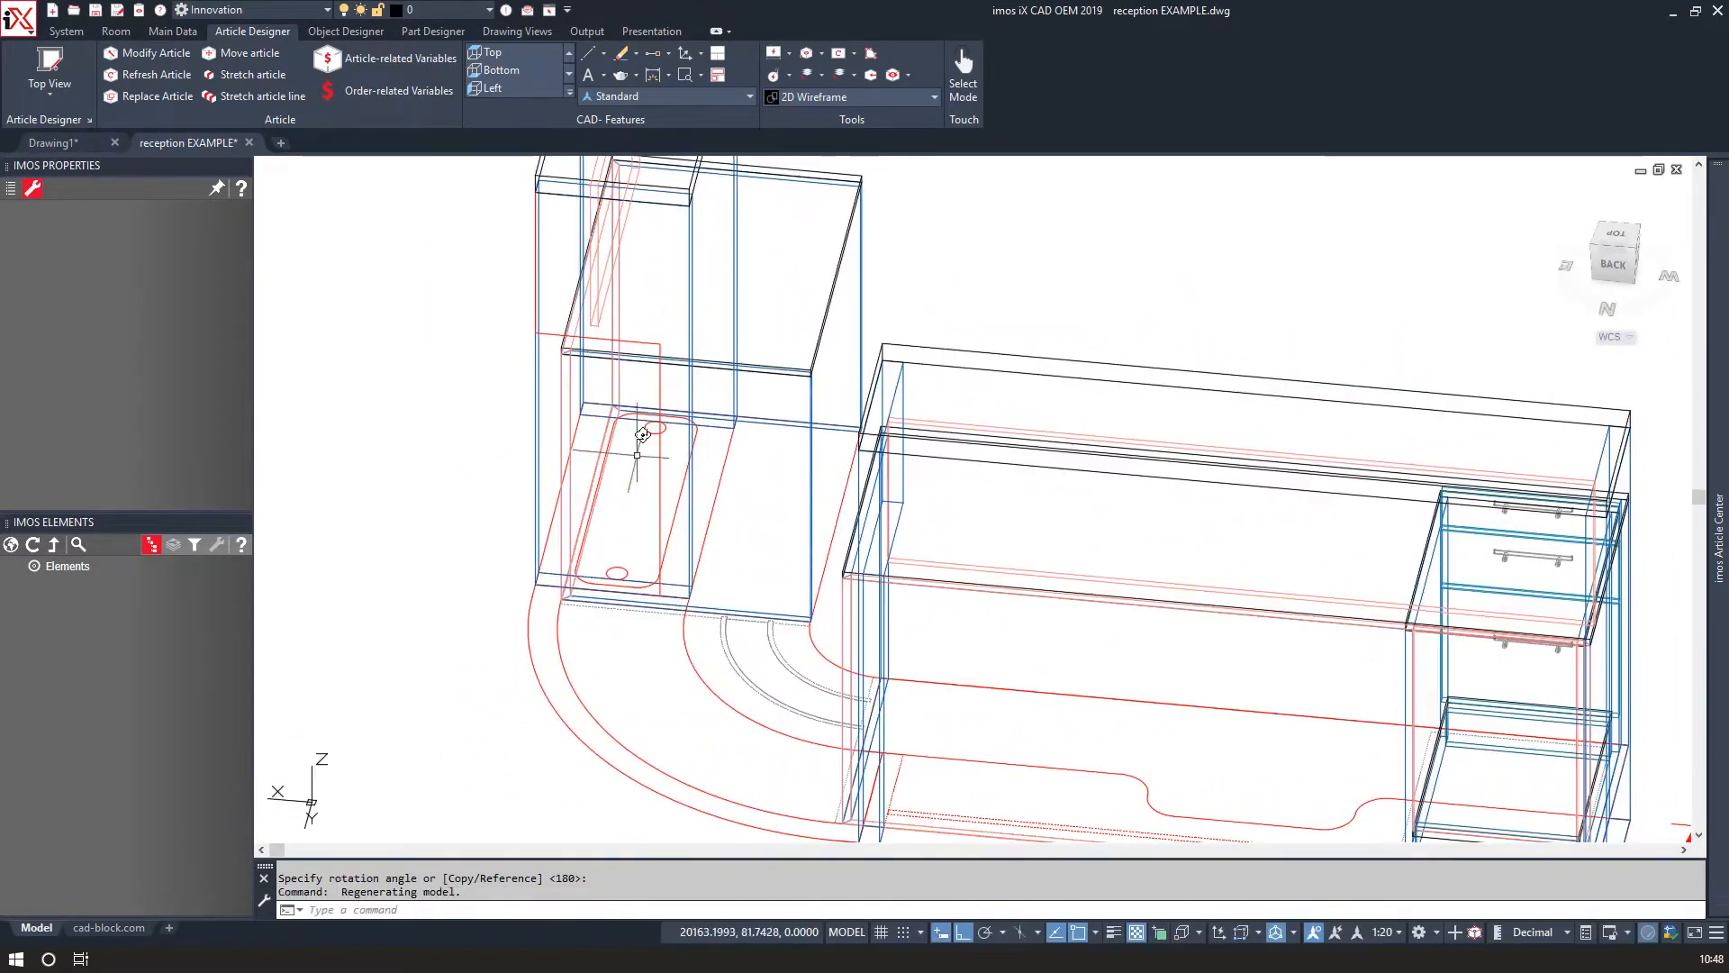
click(645, 343)
right_click(646, 343)
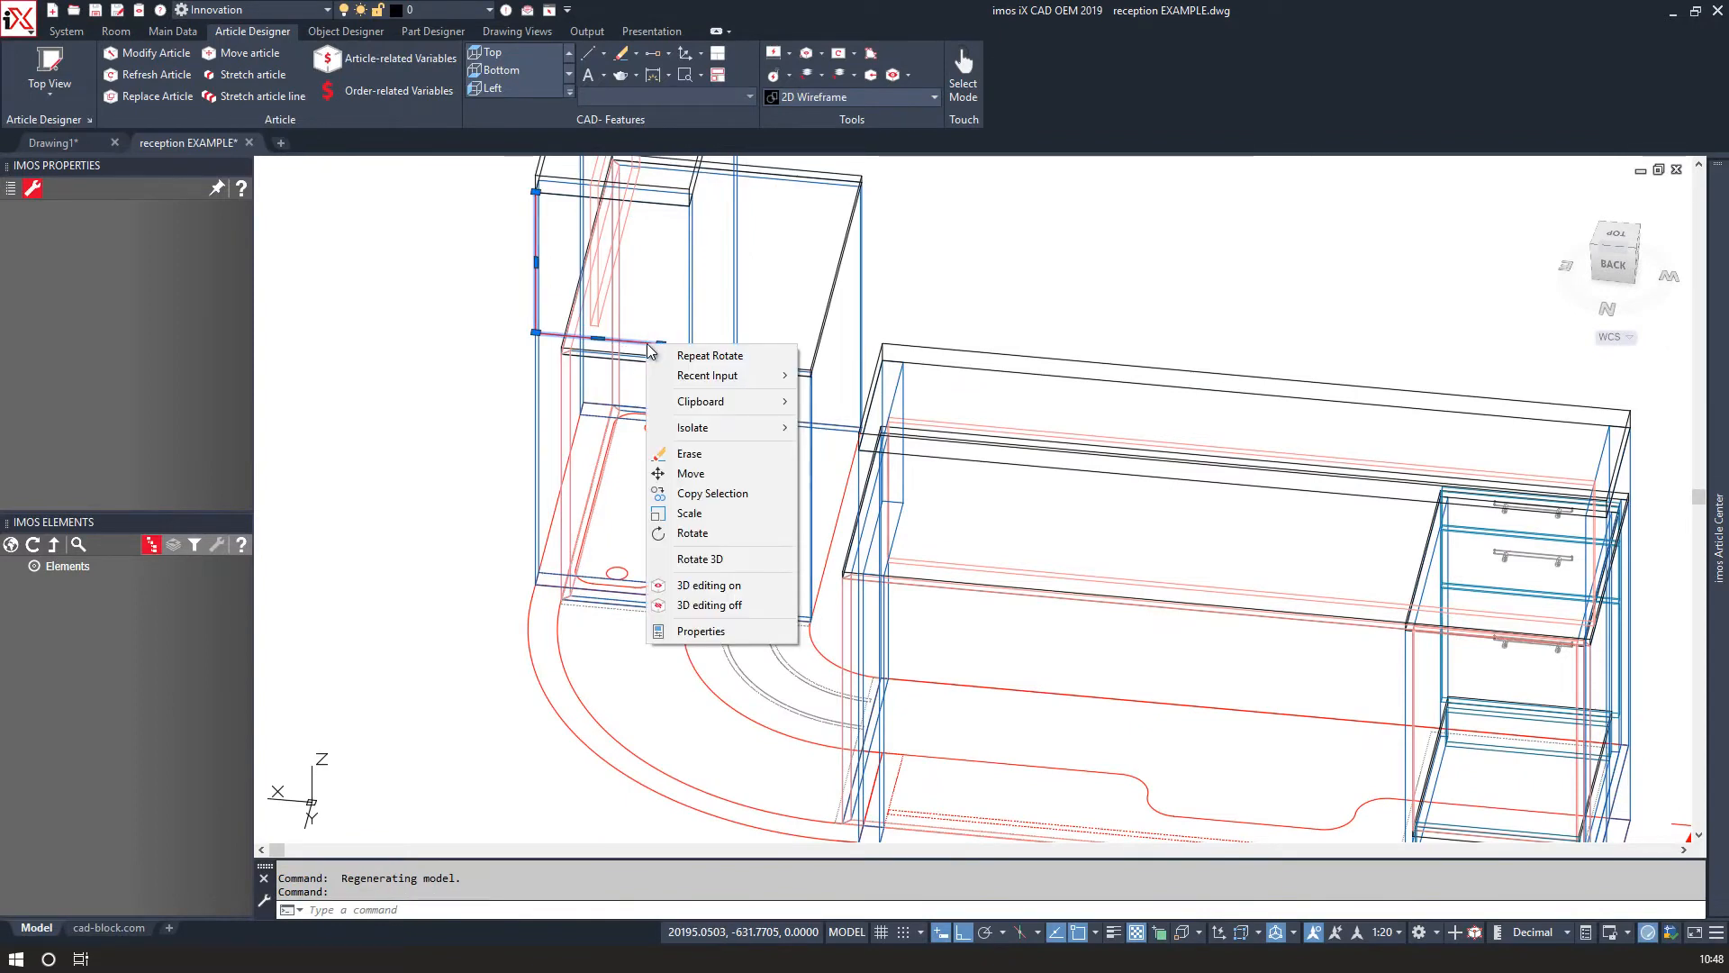
click(712, 538)
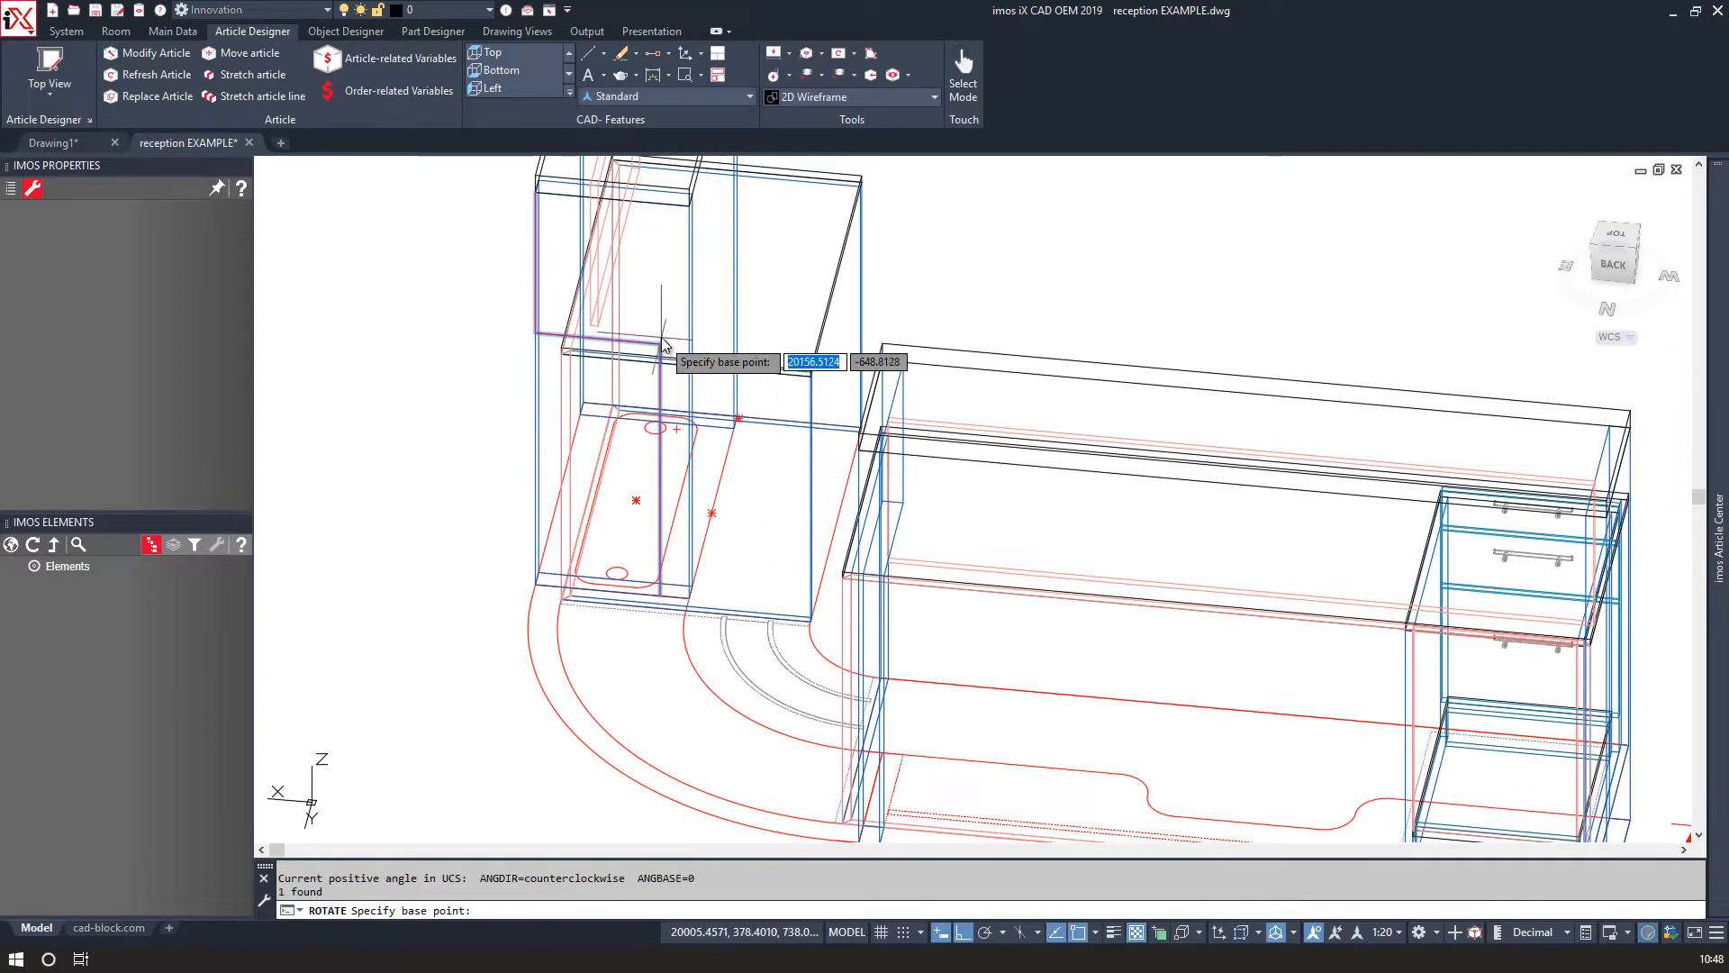
click(662, 343)
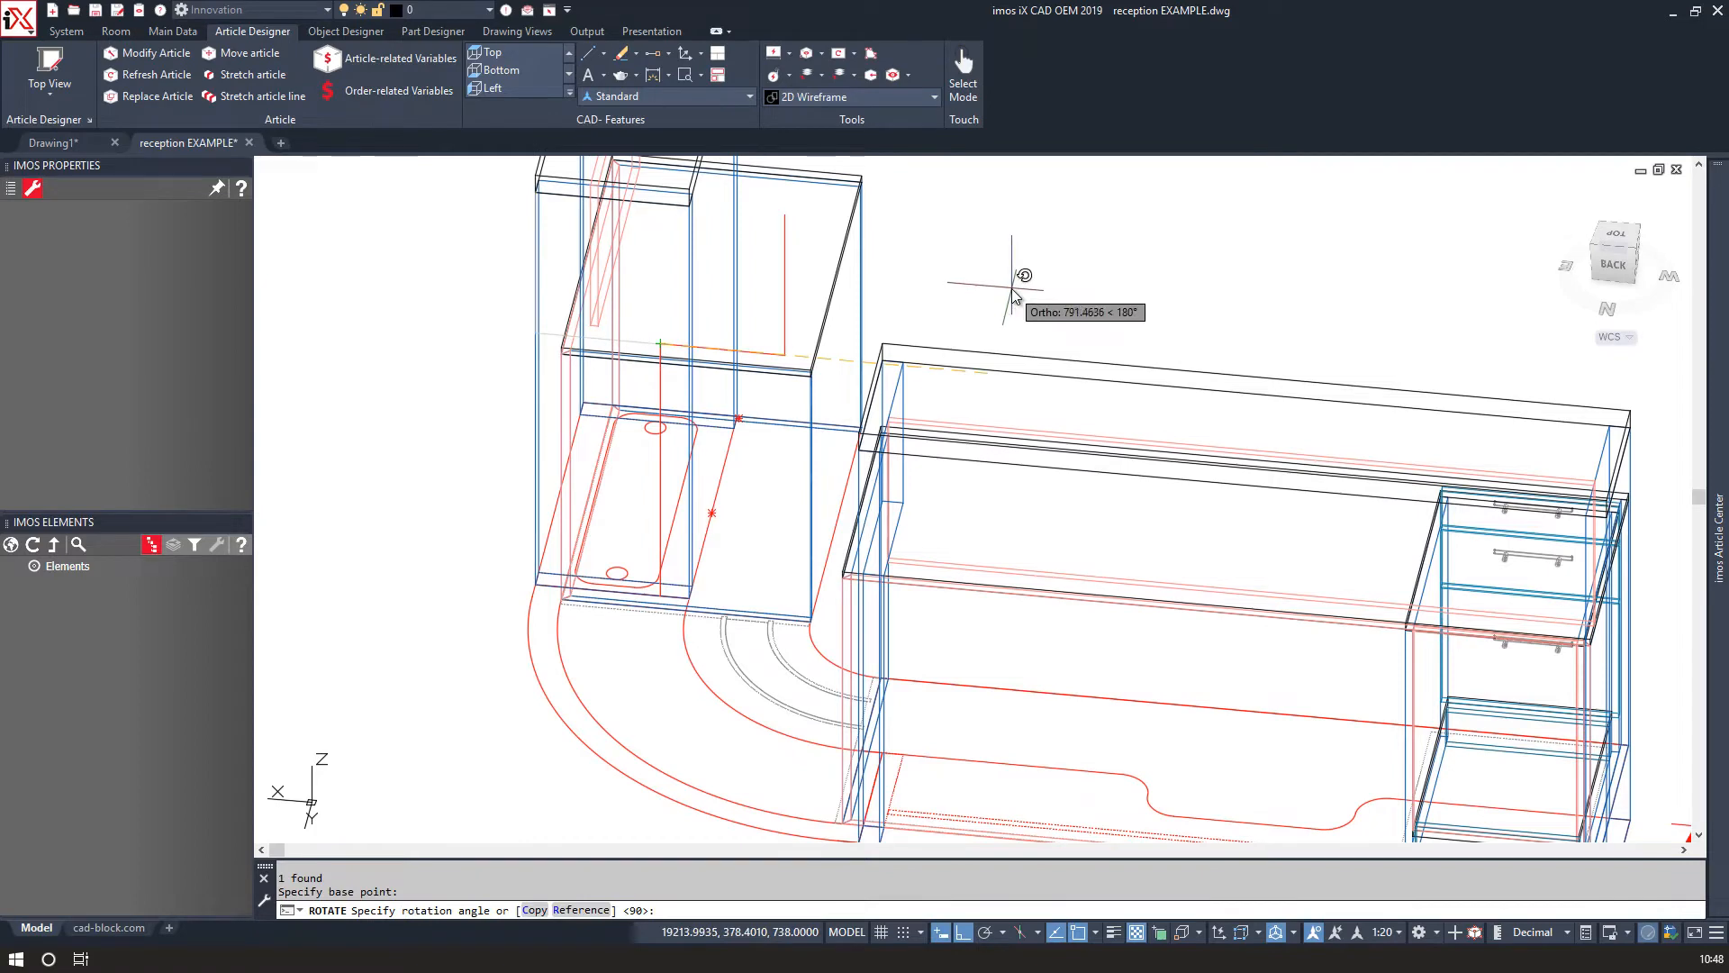
click(950, 299)
Move the polyline up so it sits on the hutch side panel's top edge.
click(783, 221)
text(m)
key(Return)
click(784, 216)
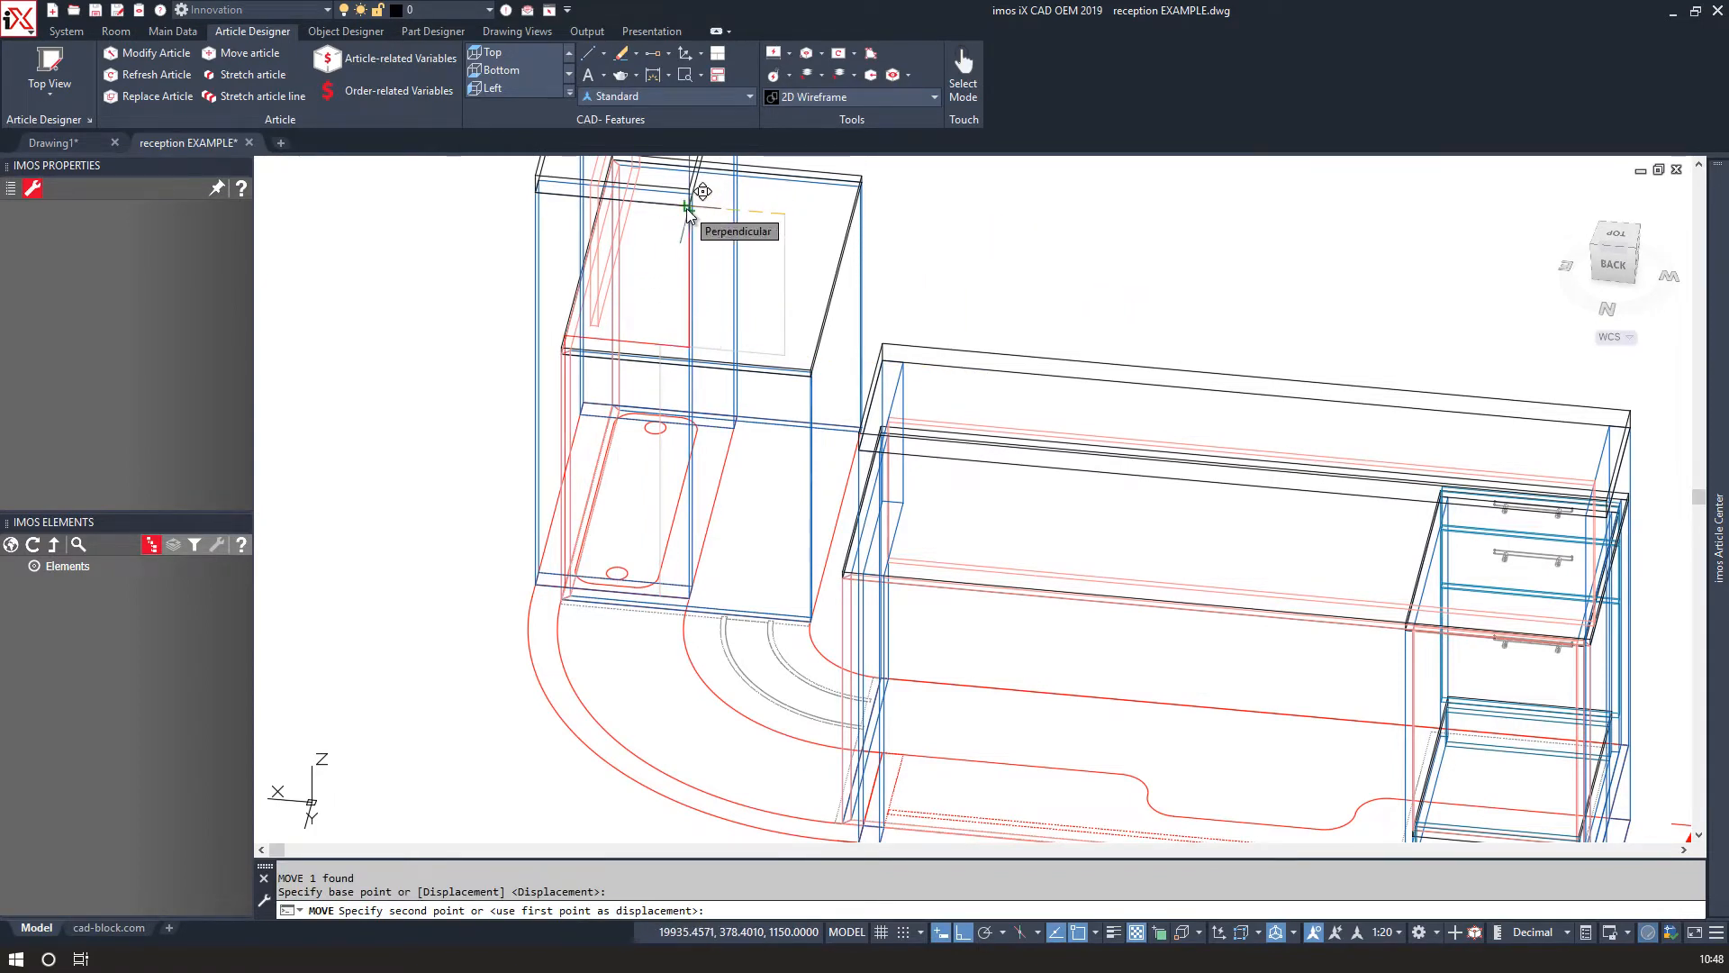
click(690, 208)
Select both side panel edges of the hutch and extend them to the polyline using Extend to Polyline.
shift+middle_drag(628, 365, 559, 398)
right_click(558, 398)
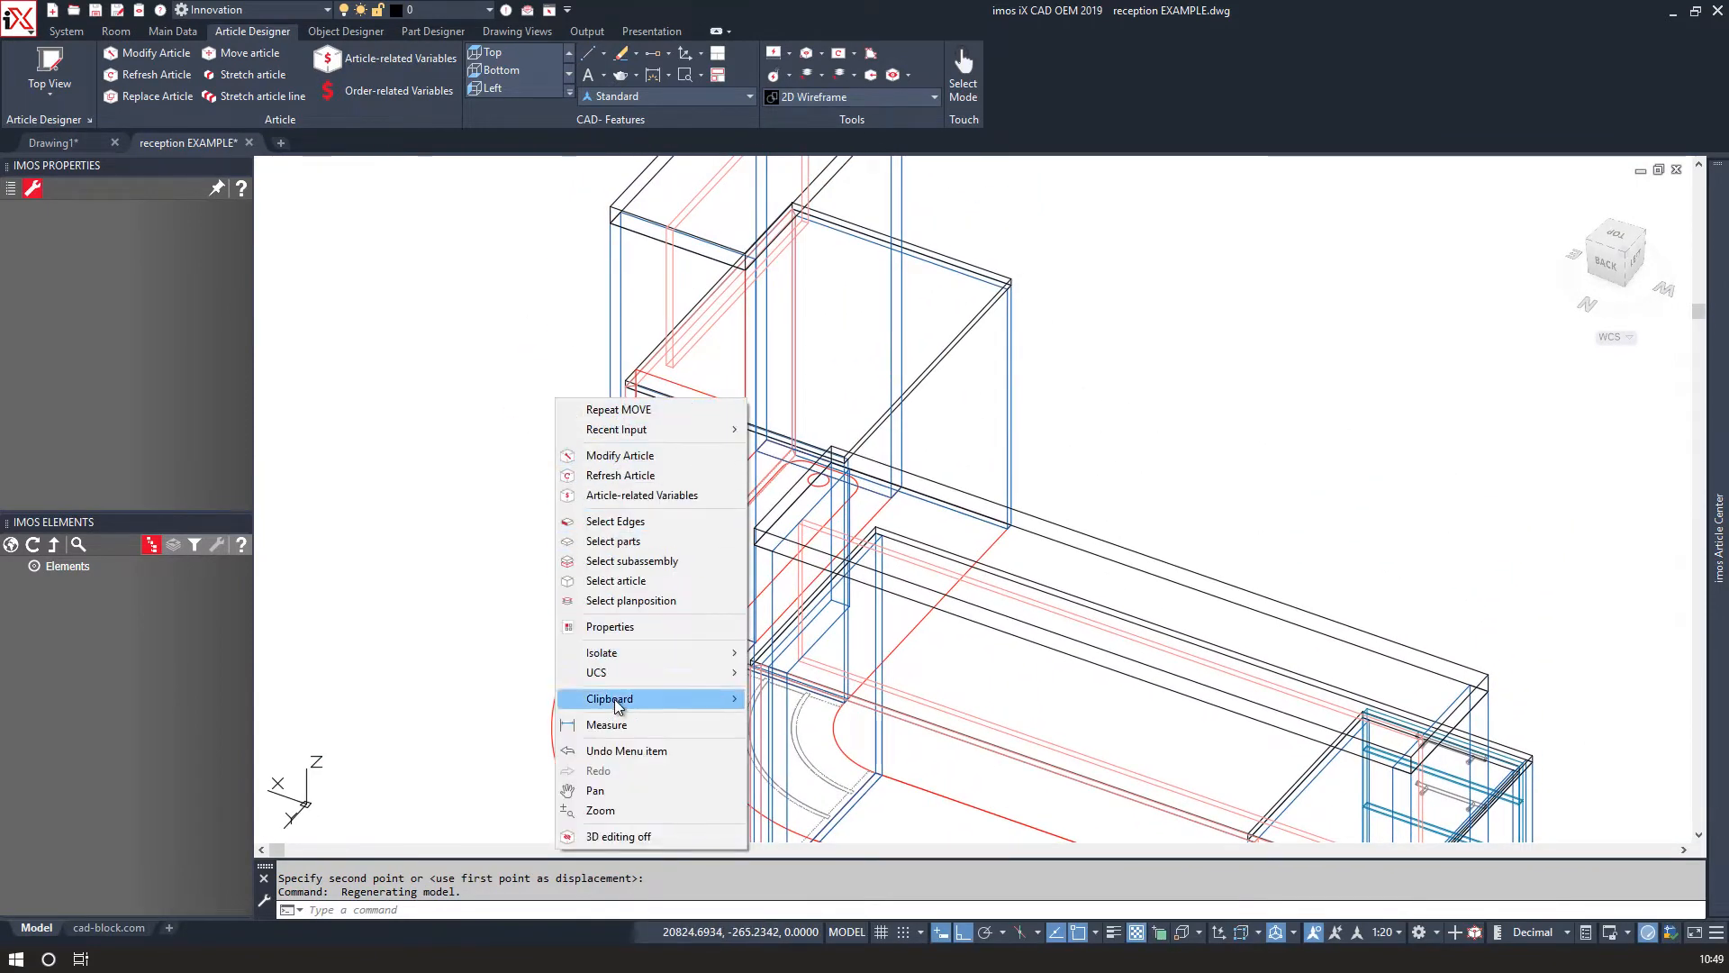
mouse_move(620, 652)
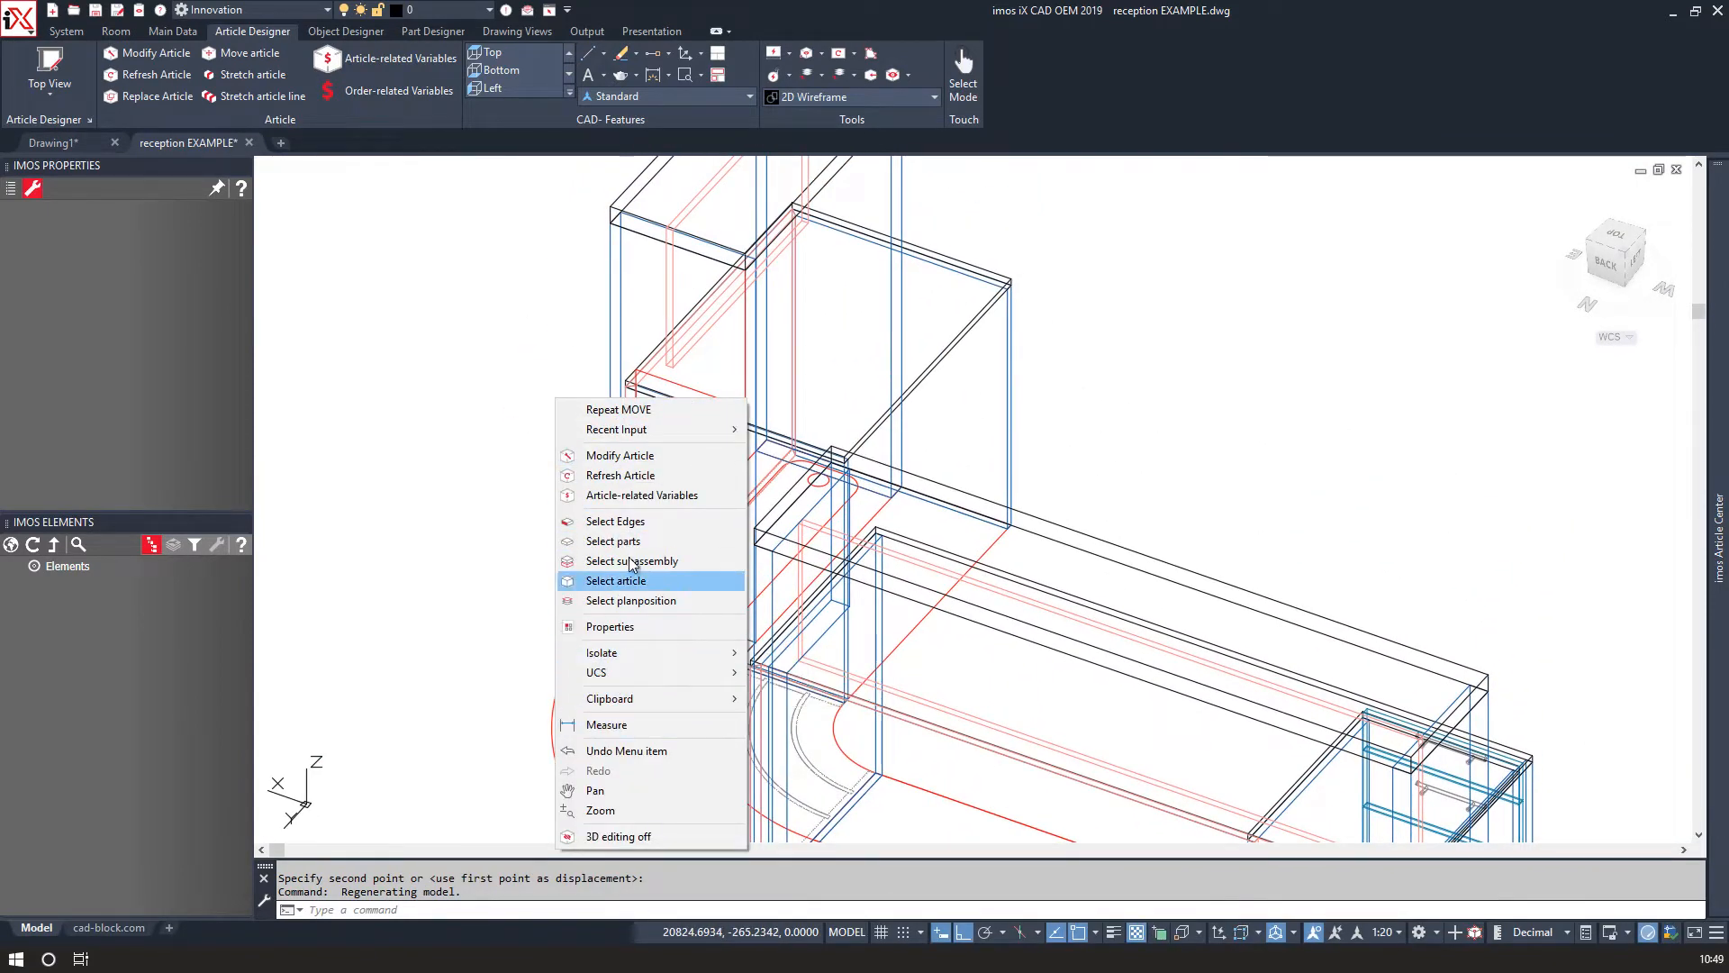
click(615, 520)
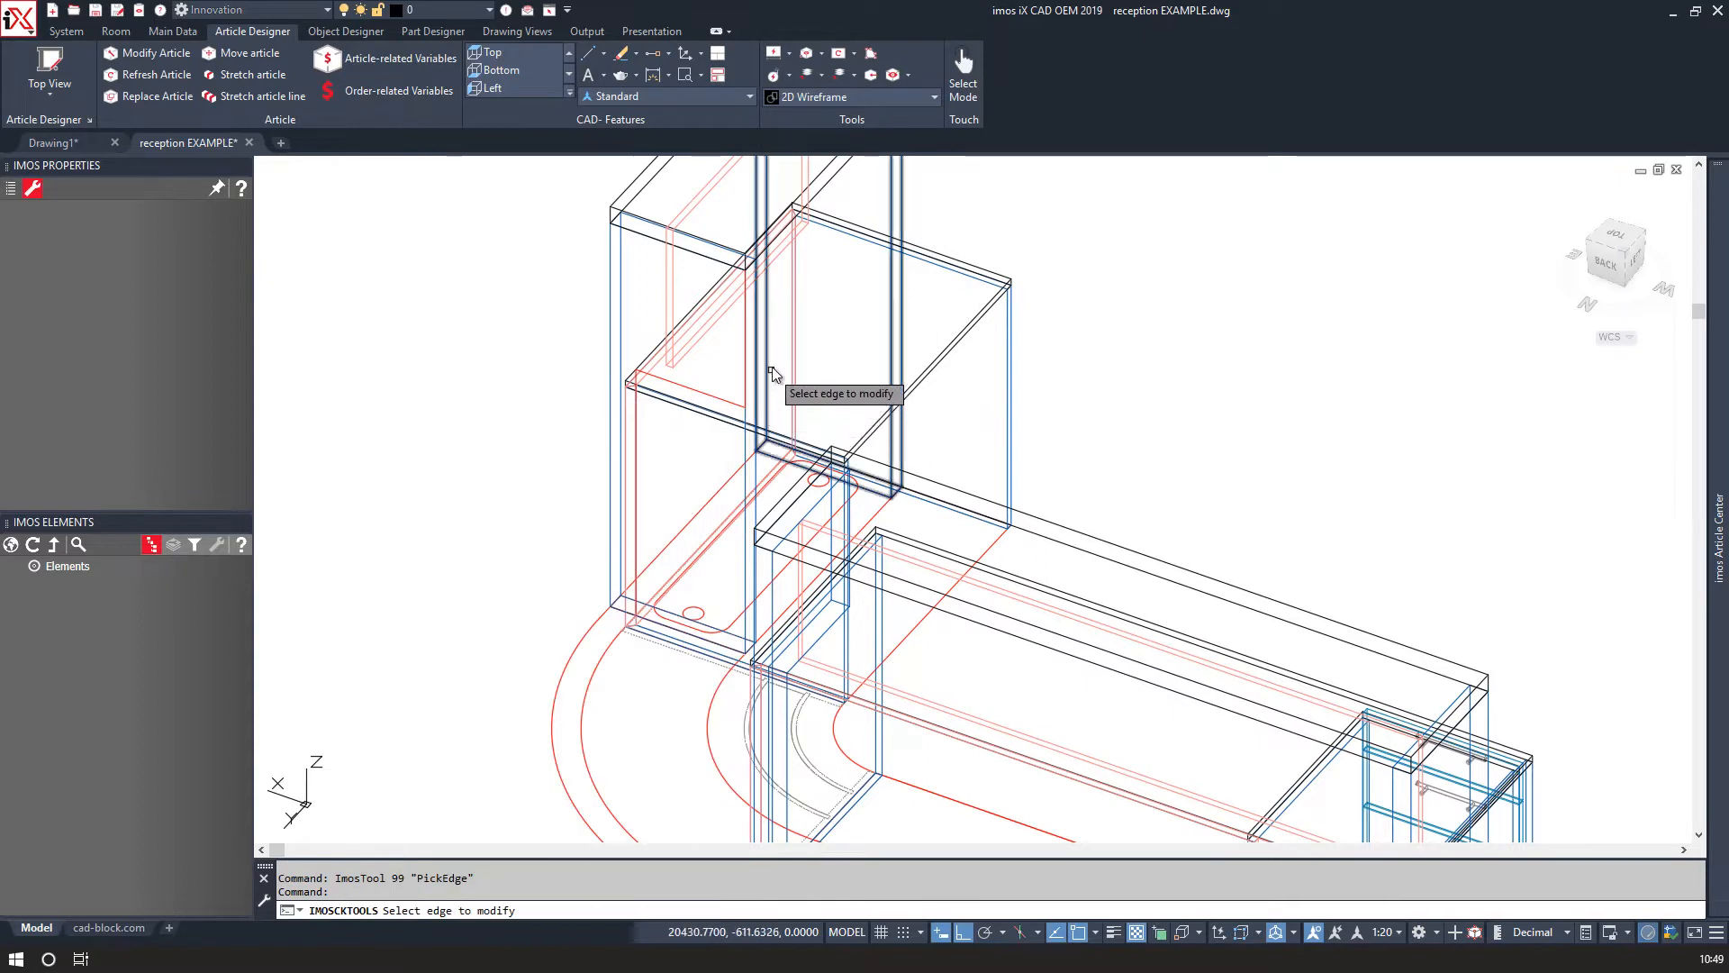
click(896, 277)
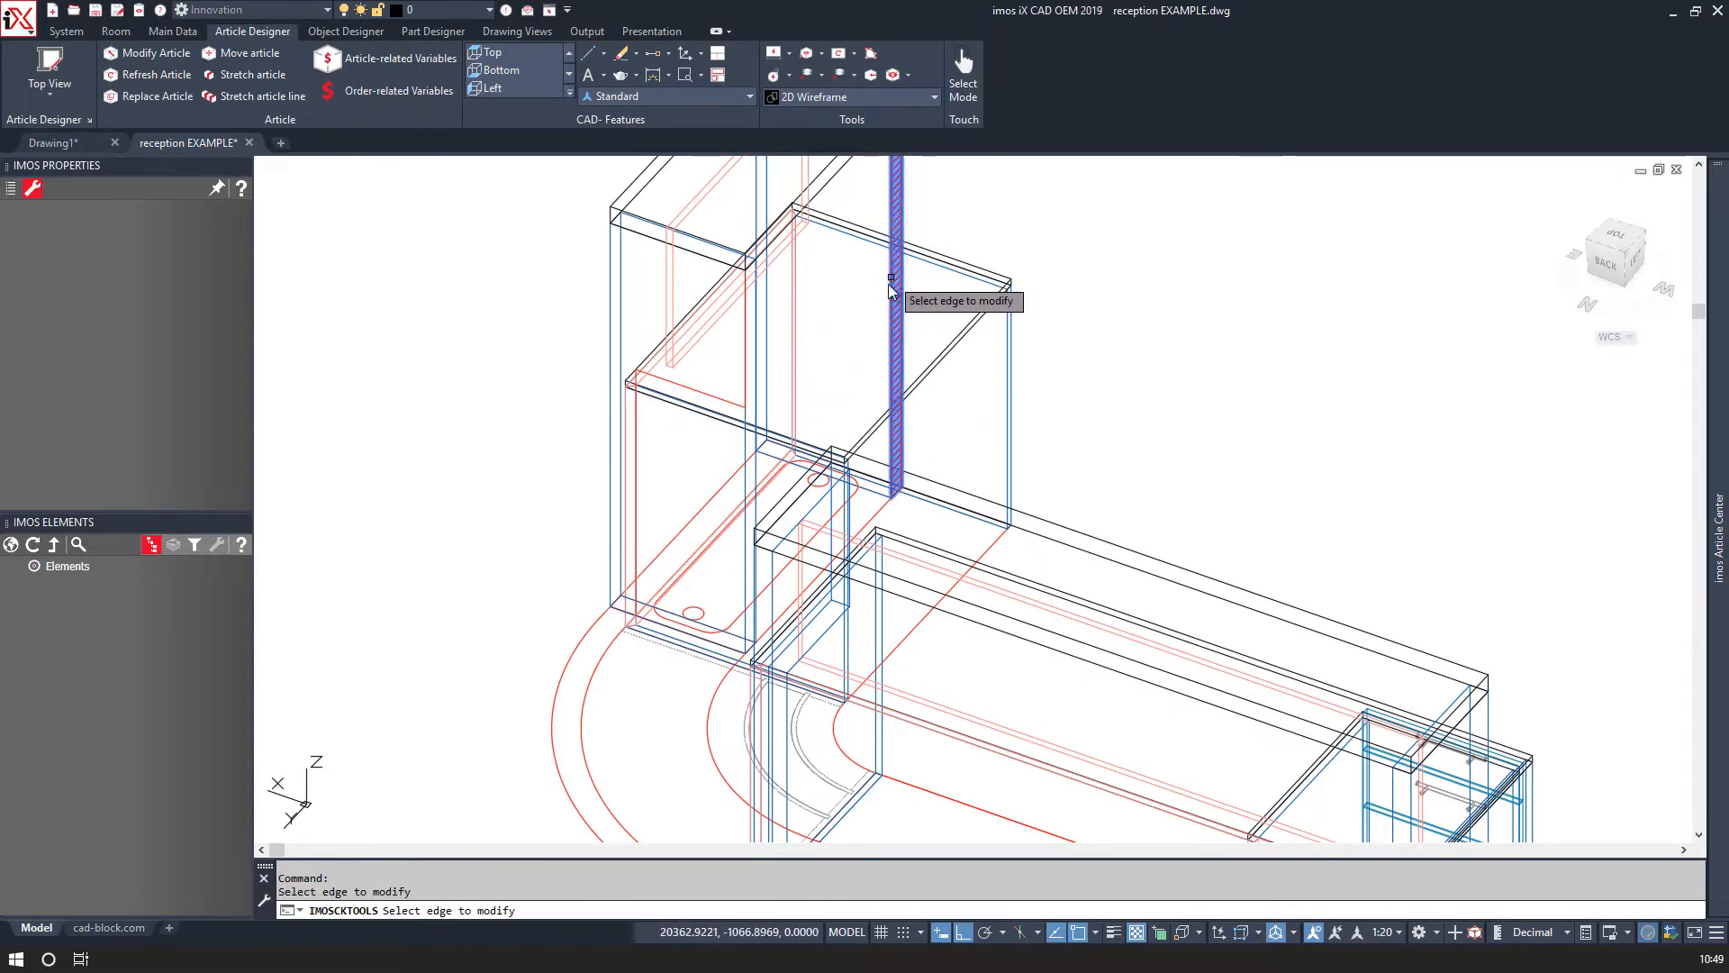
click(748, 540)
key(Return)
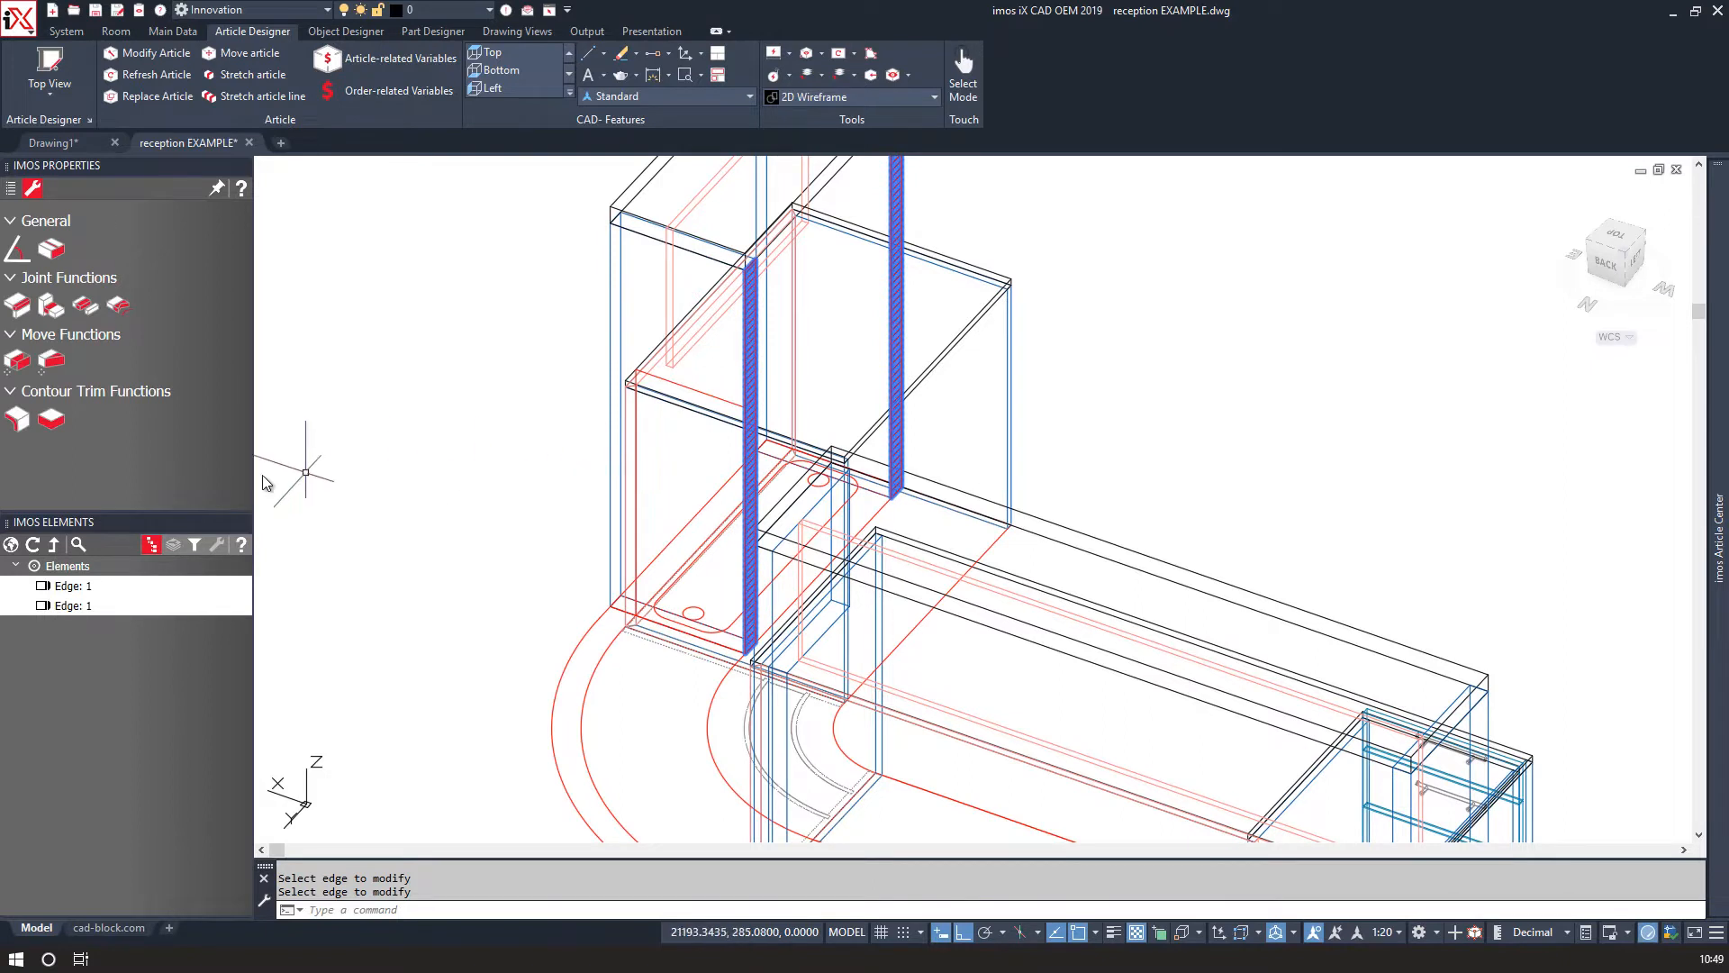
click(51, 360)
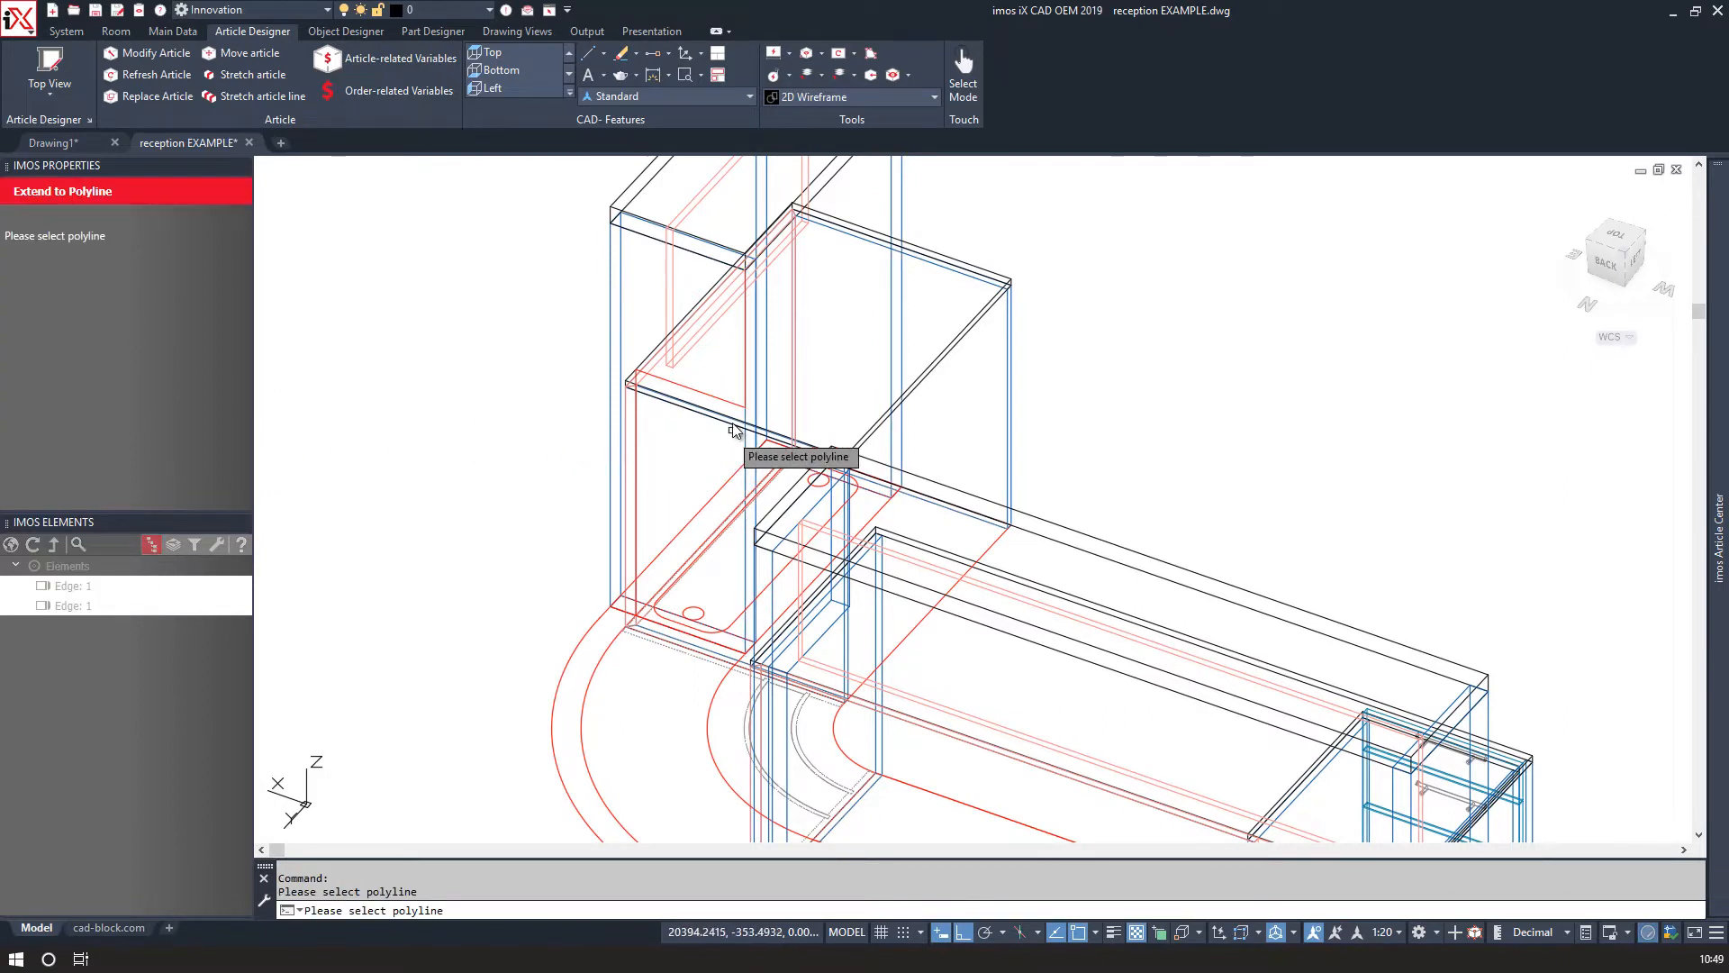
click(725, 404)
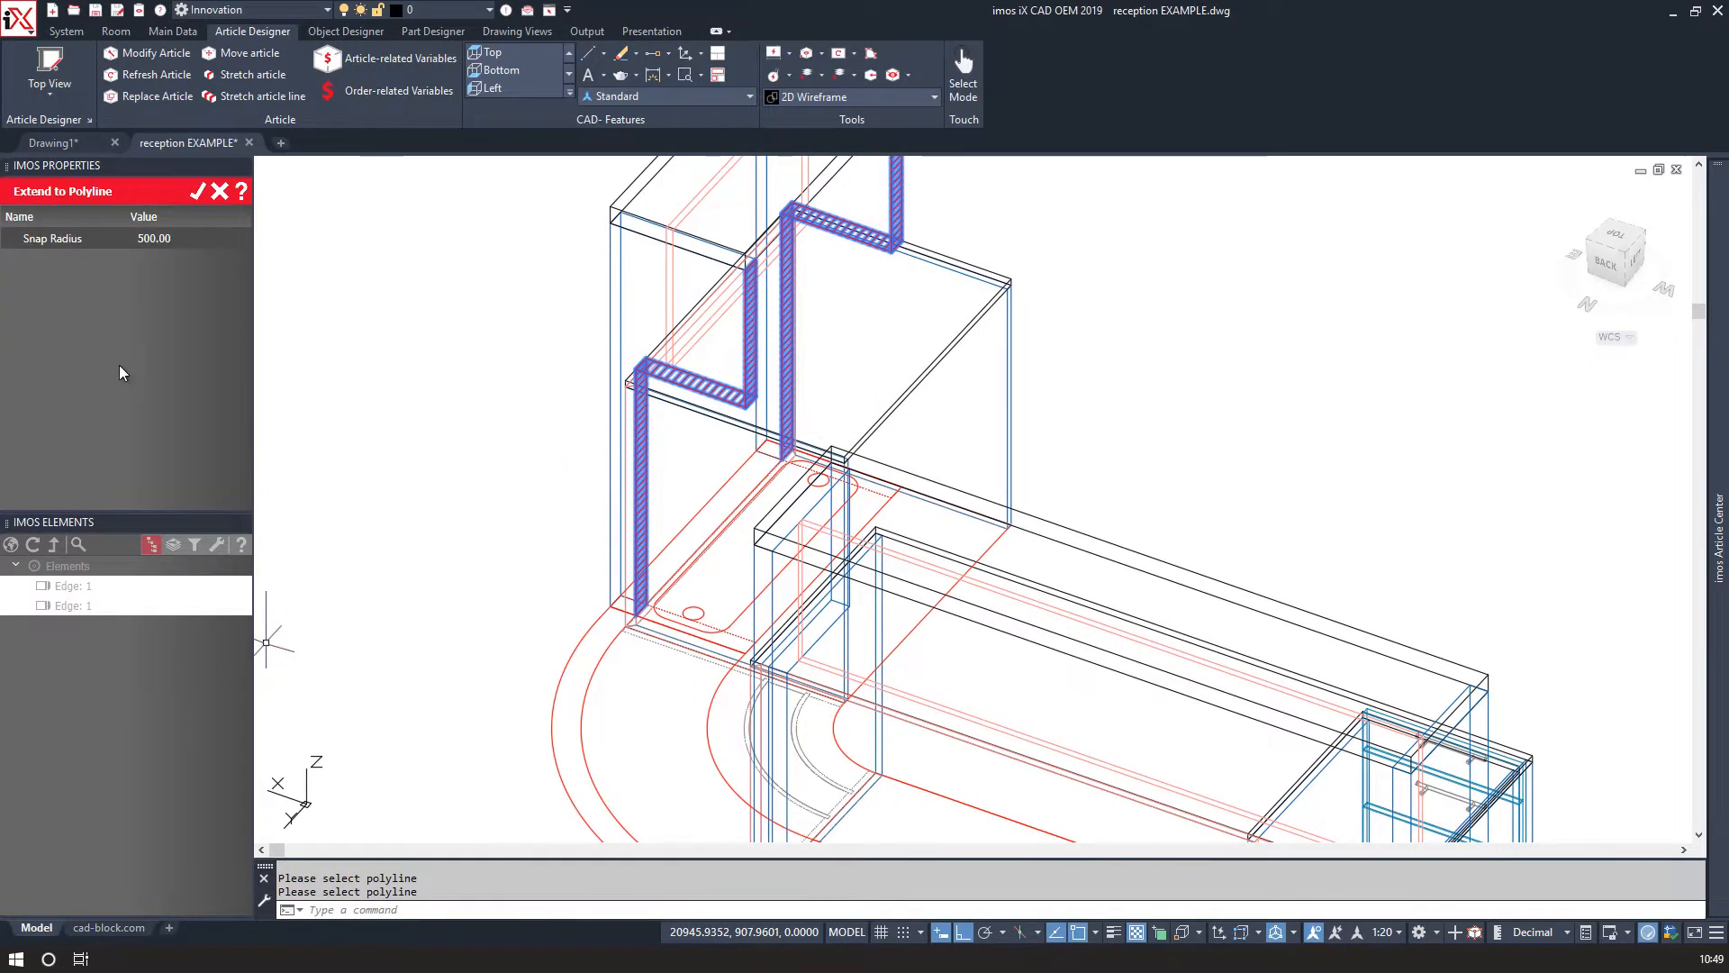
click(197, 192)
Inspect the reshaped hutch in the Realistic visual style, then return to 2D Wireframe.
scroll(489, 473, down, 2)
shift+middle_drag(461, 491, 711, 431)
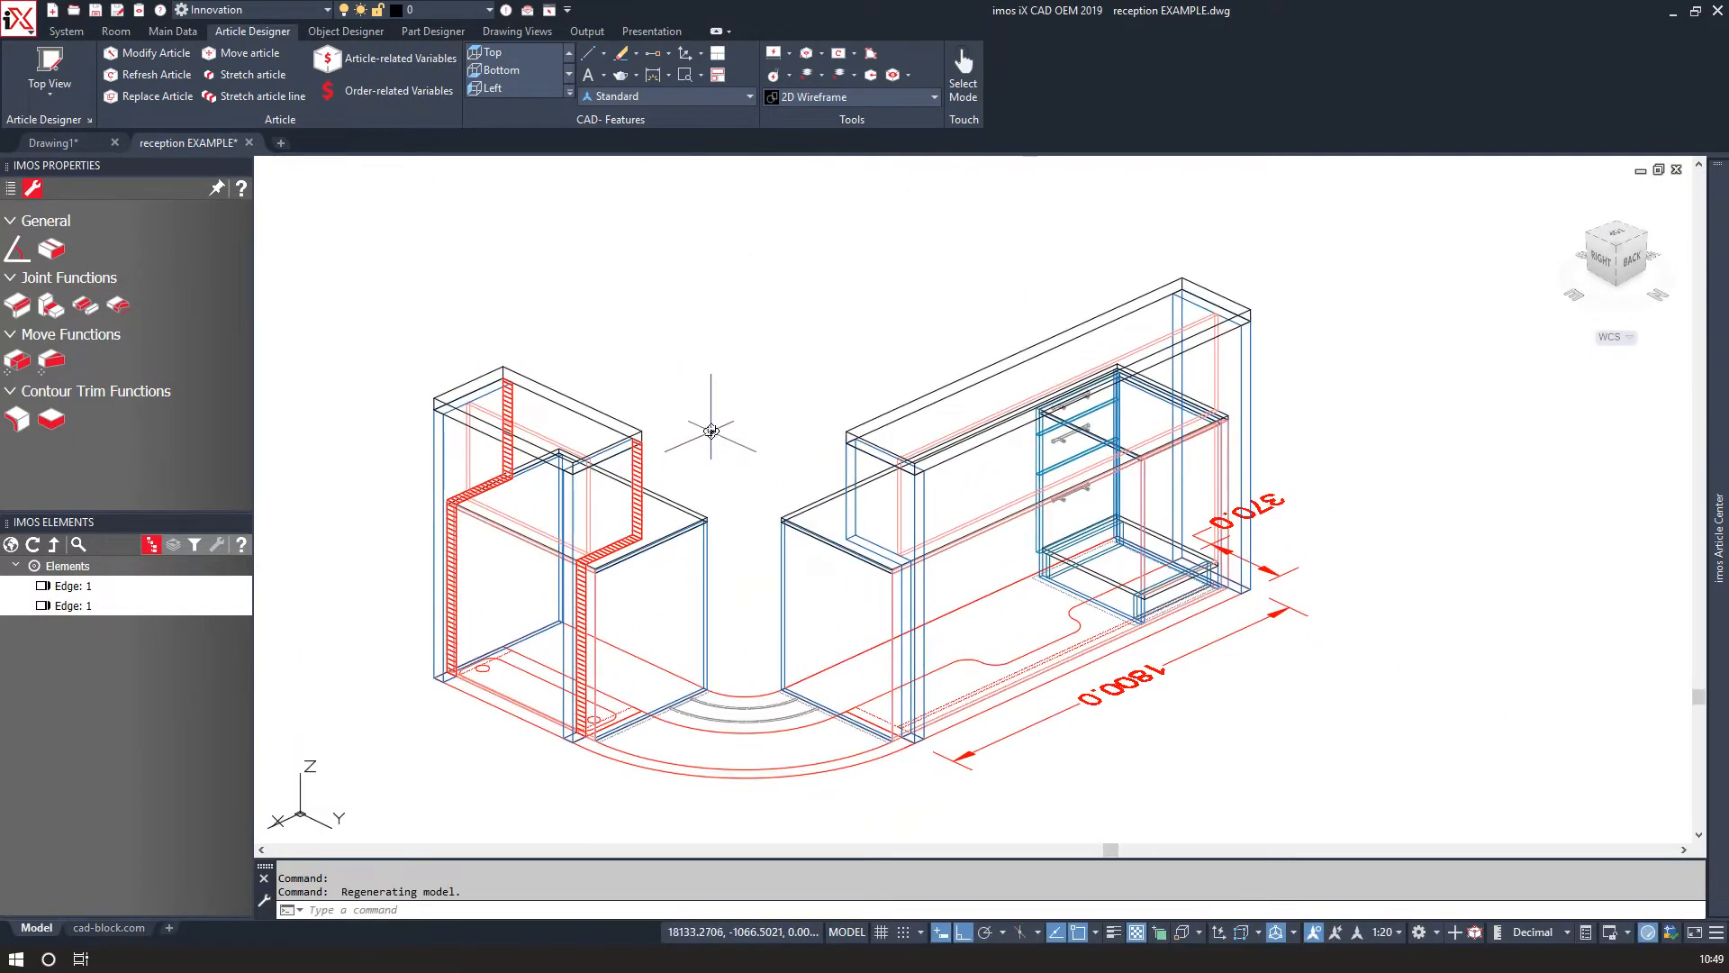
click(894, 94)
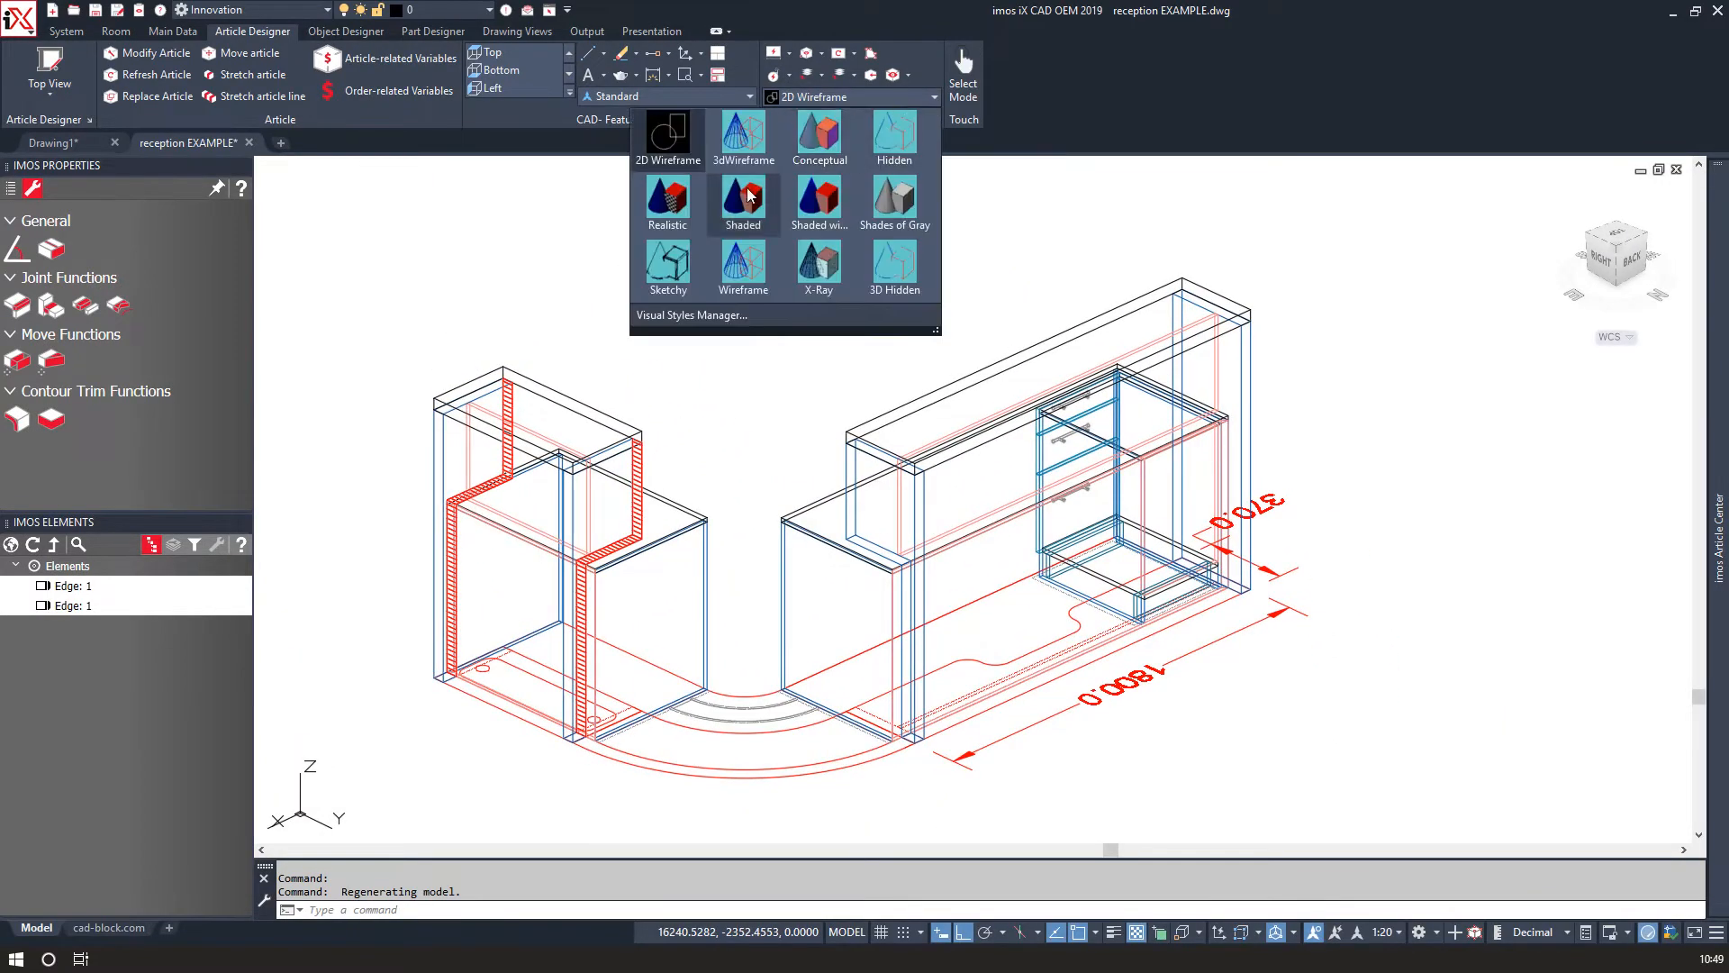
click(656, 205)
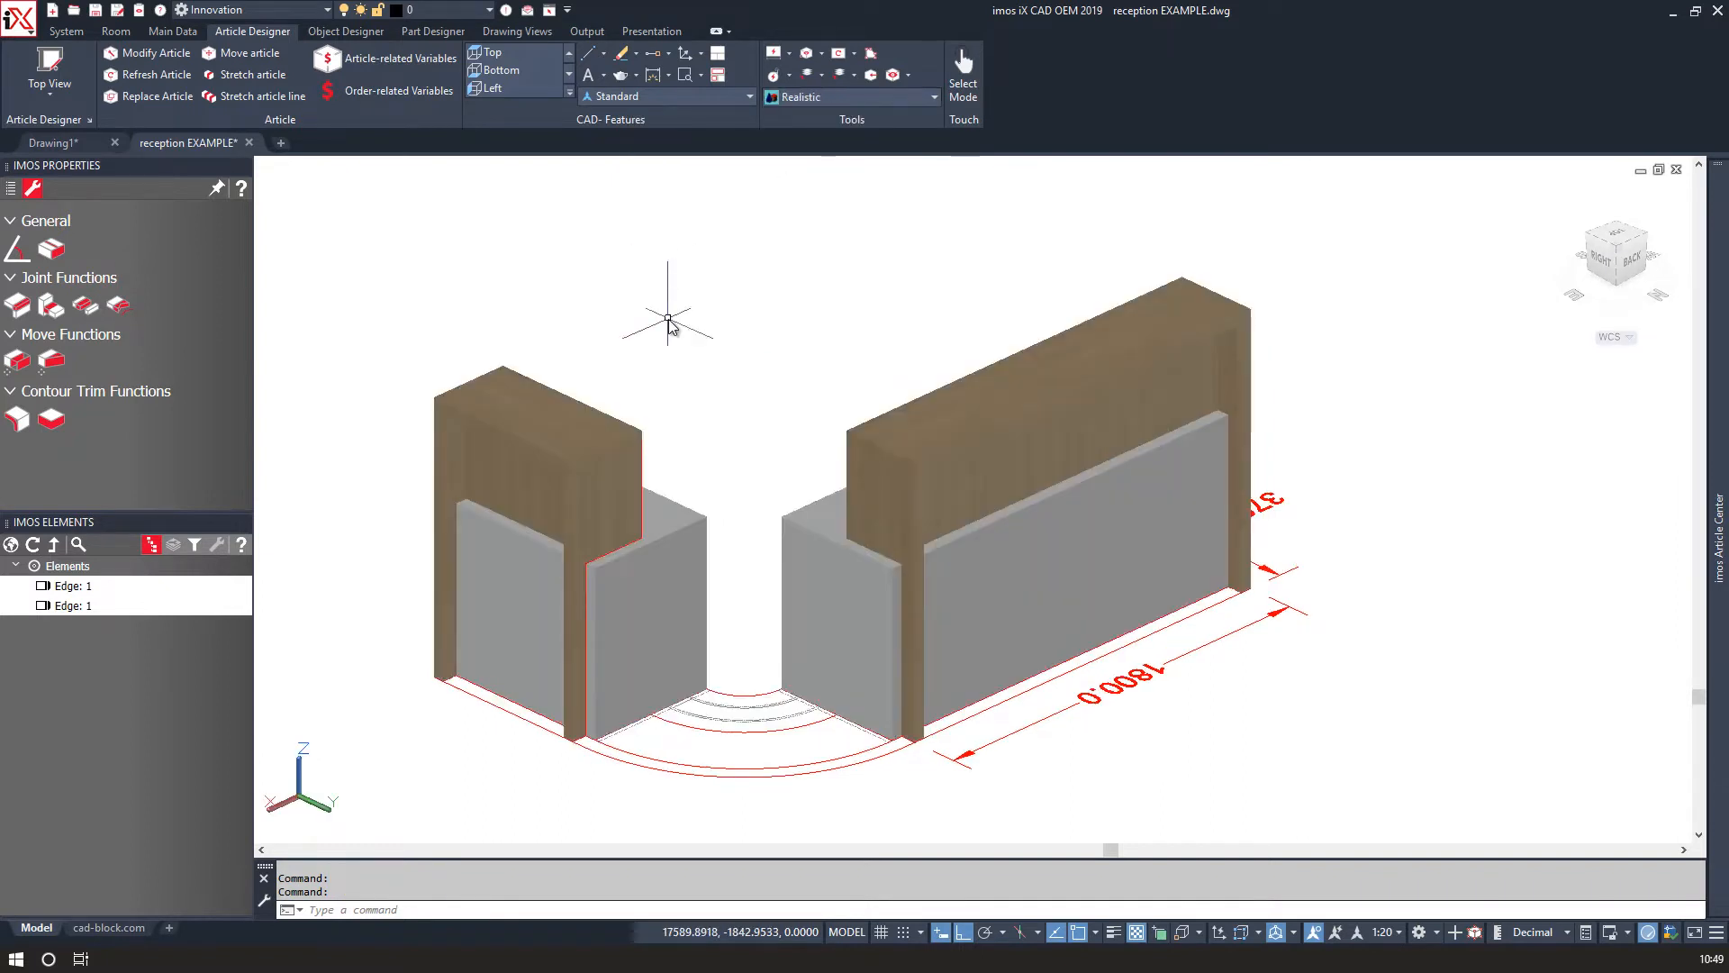
click(825, 96)
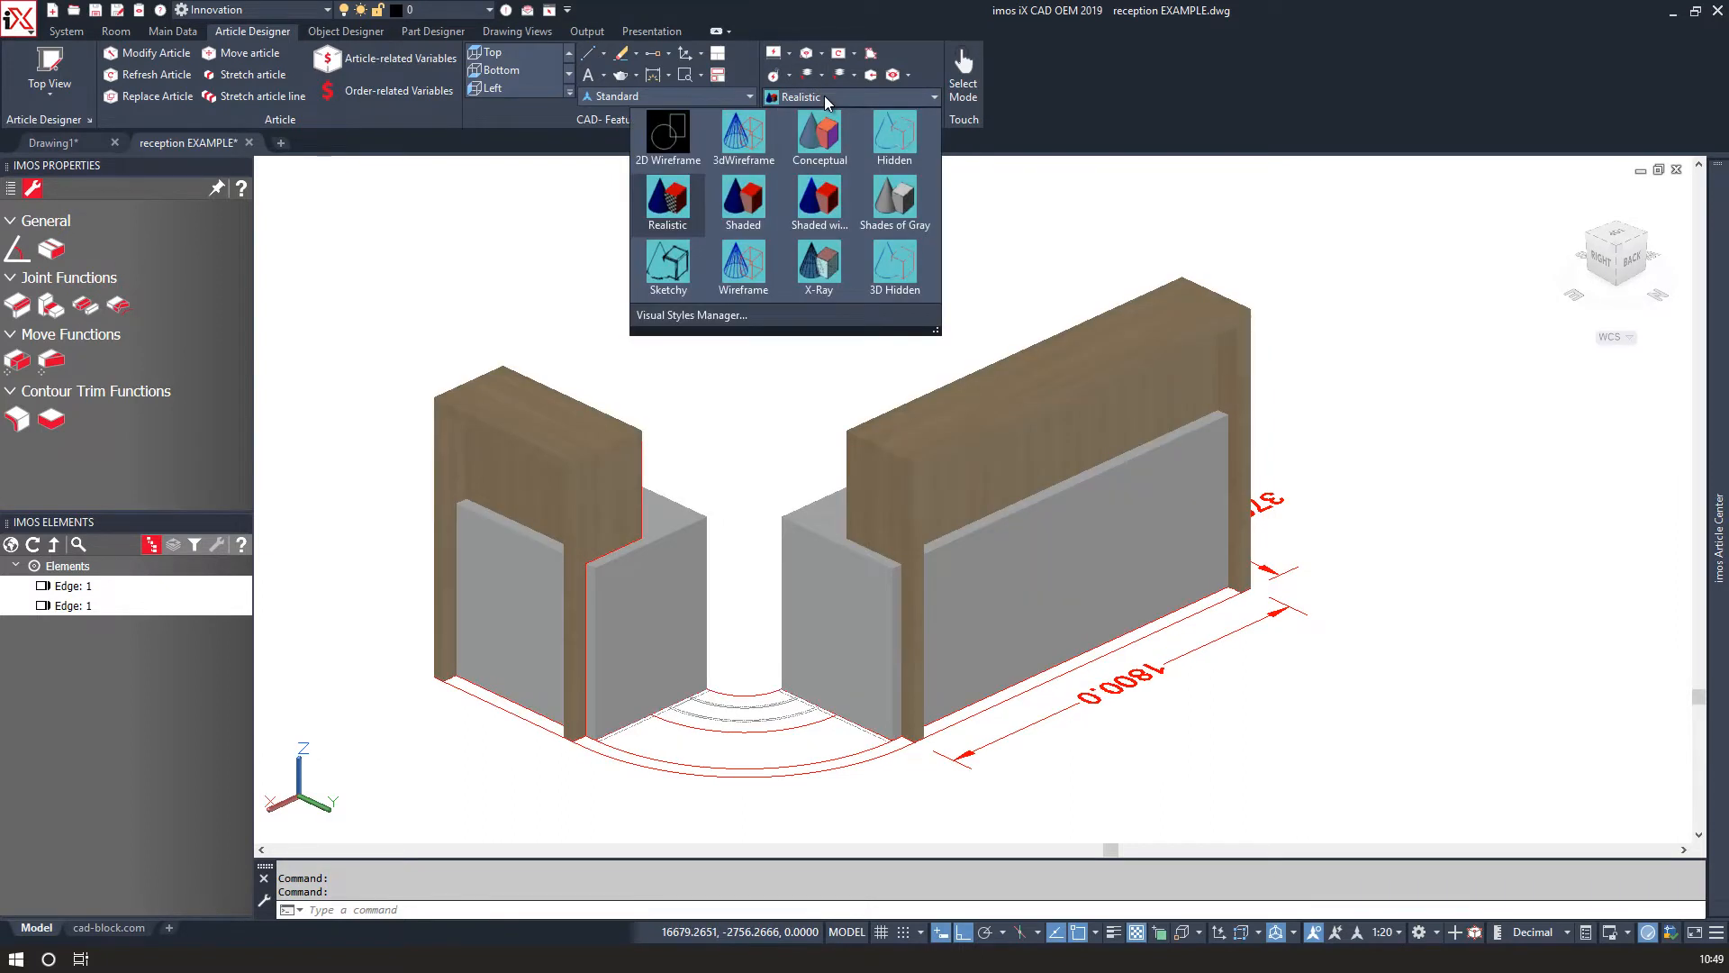
click(669, 133)
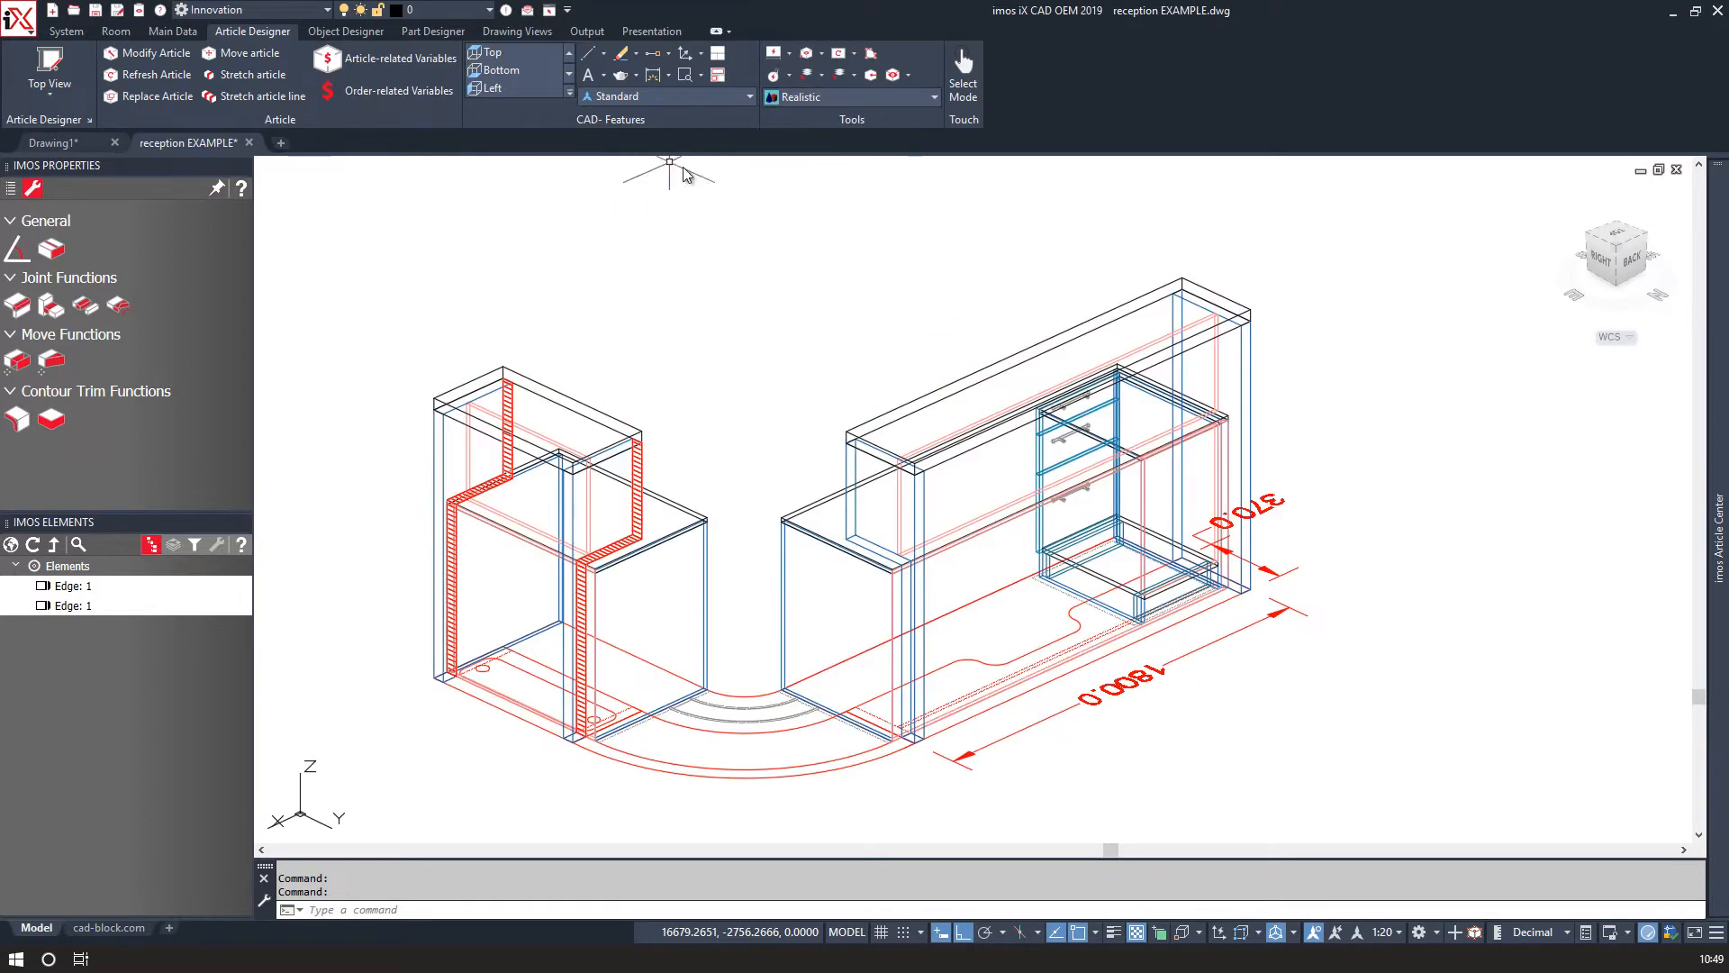
shift+middle_drag(721, 366, 712, 435)
drag(708, 450, 706, 375)
key(Escape)
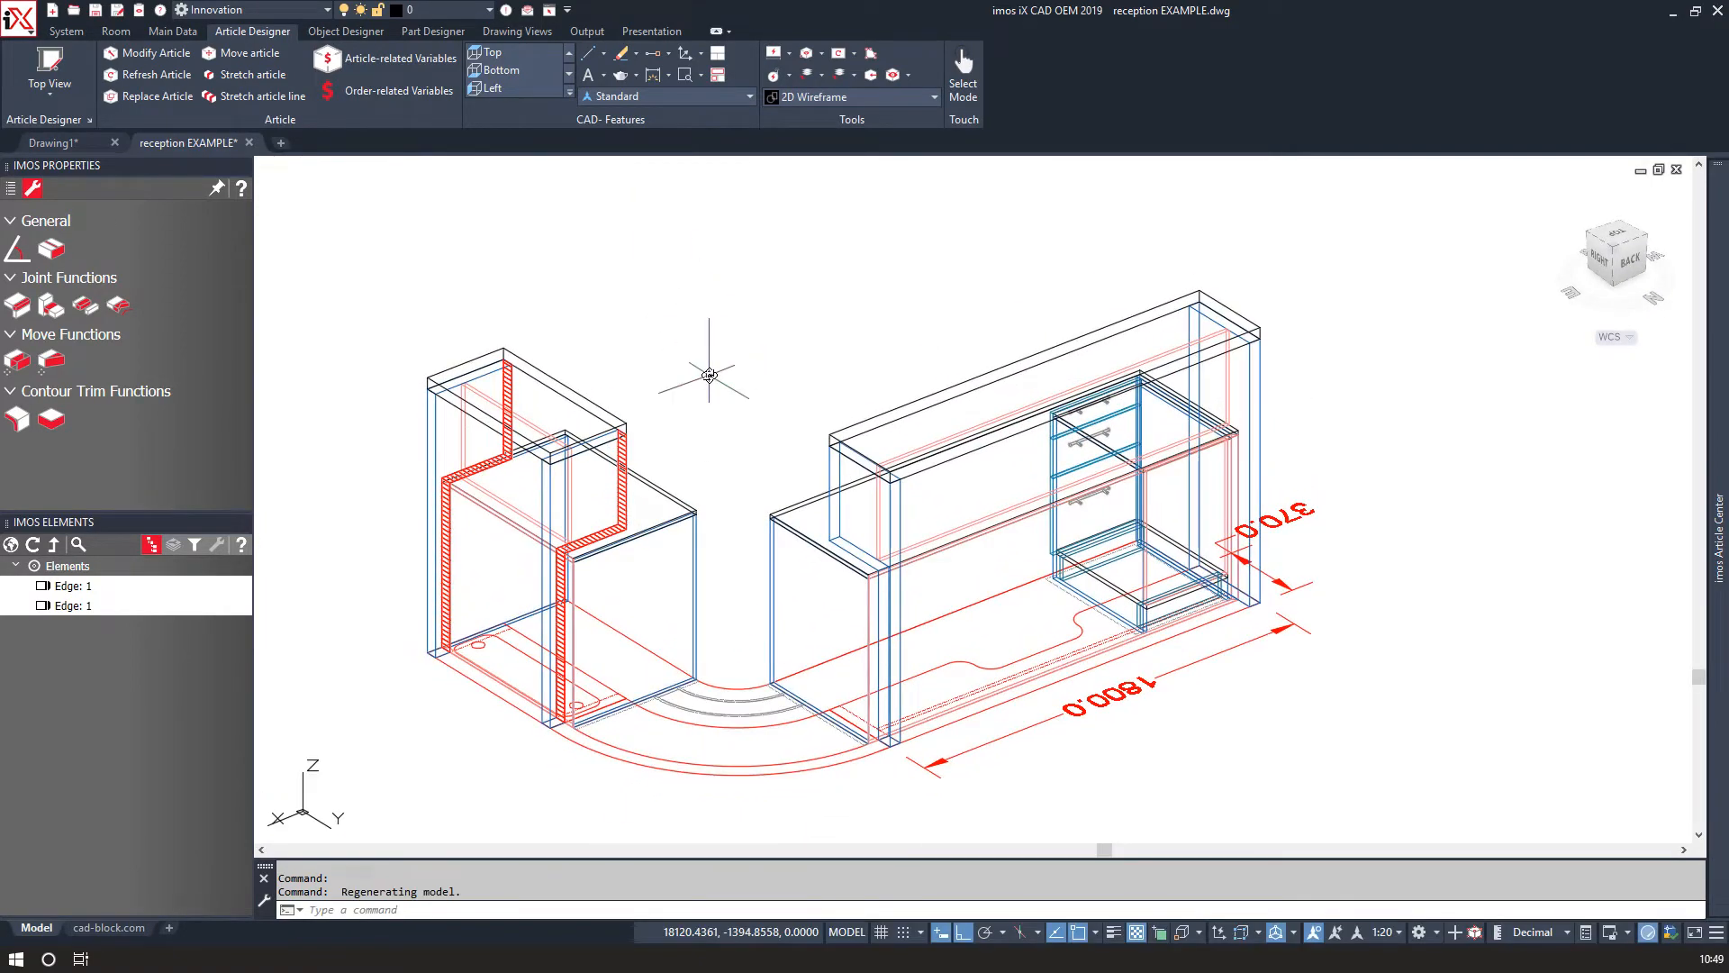
middle_drag(716, 378, 853, 375)
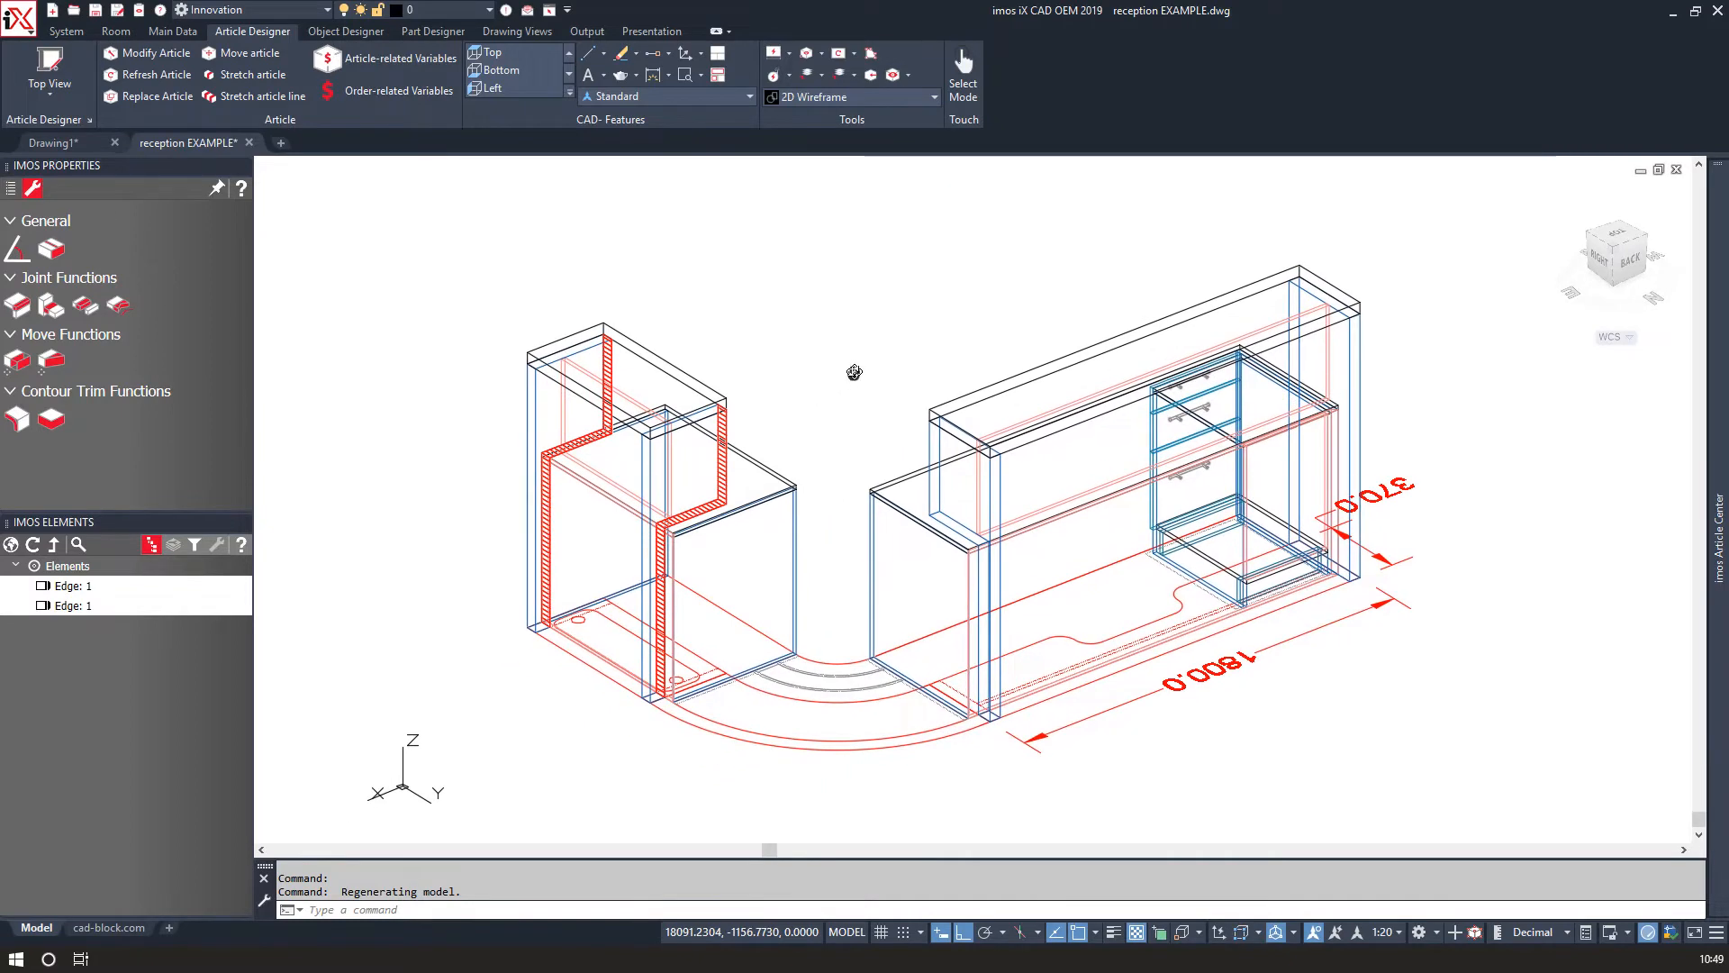
Start a polyline at the desk panel's lower corner and draw a straight segment along its edge.
scroll(832, 632, up, 5)
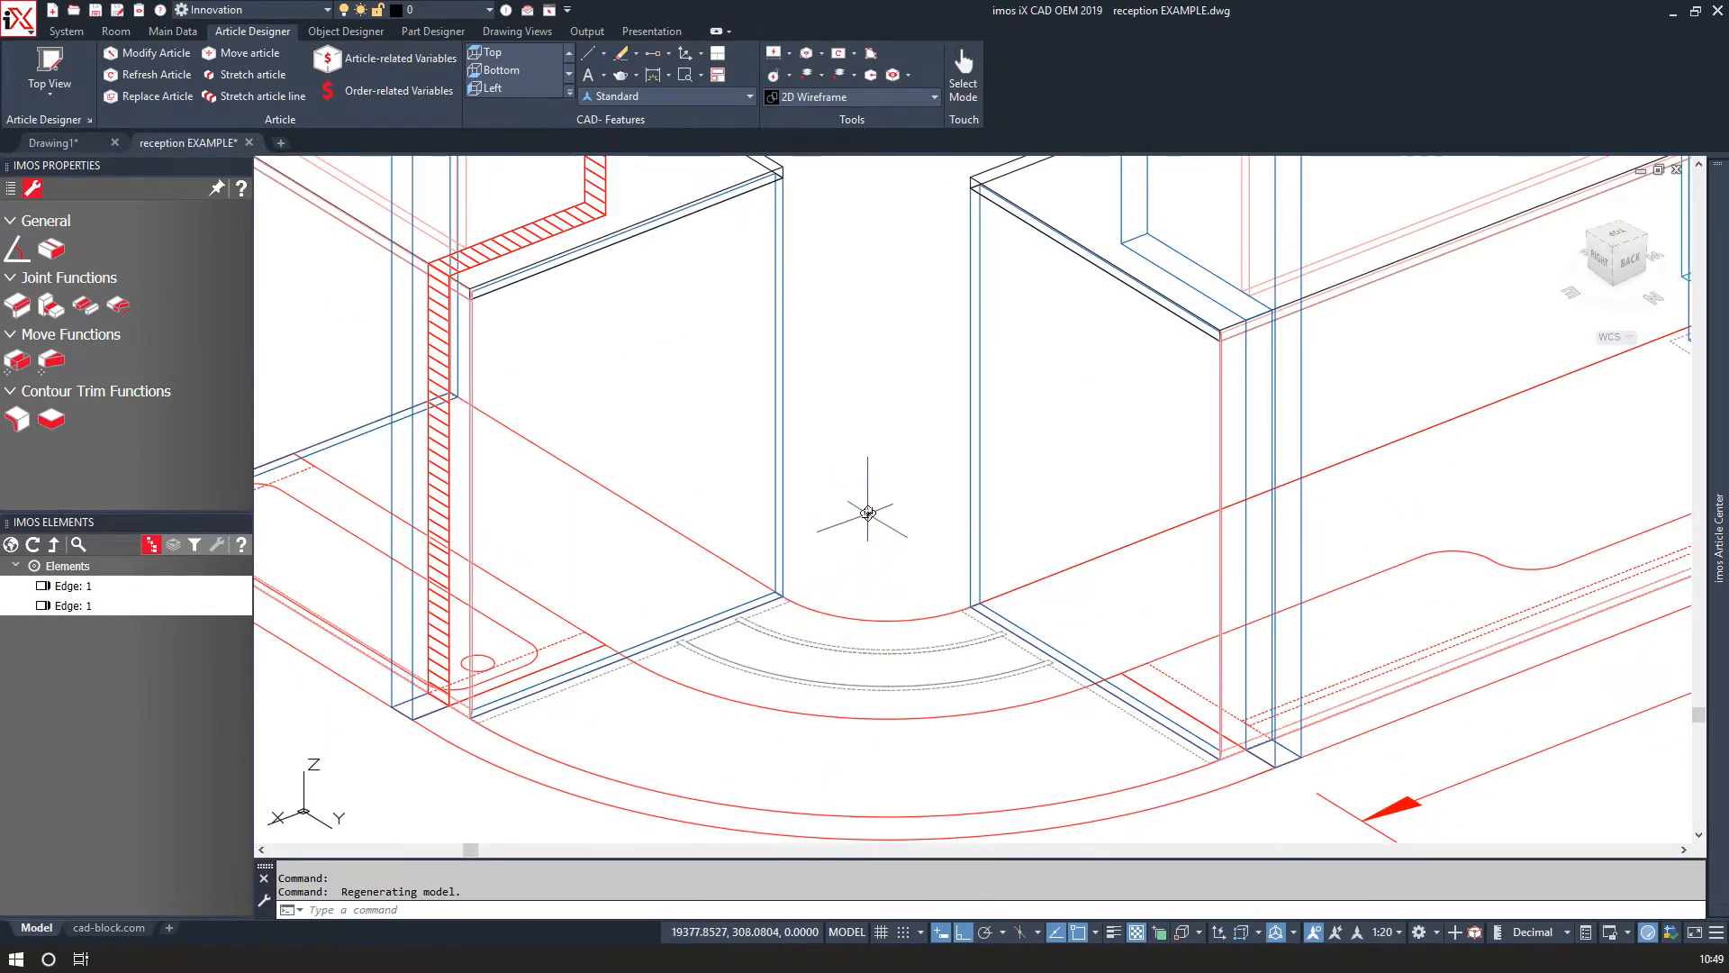
text(PL)
scroll(937, 631, up, 5)
key(Return)
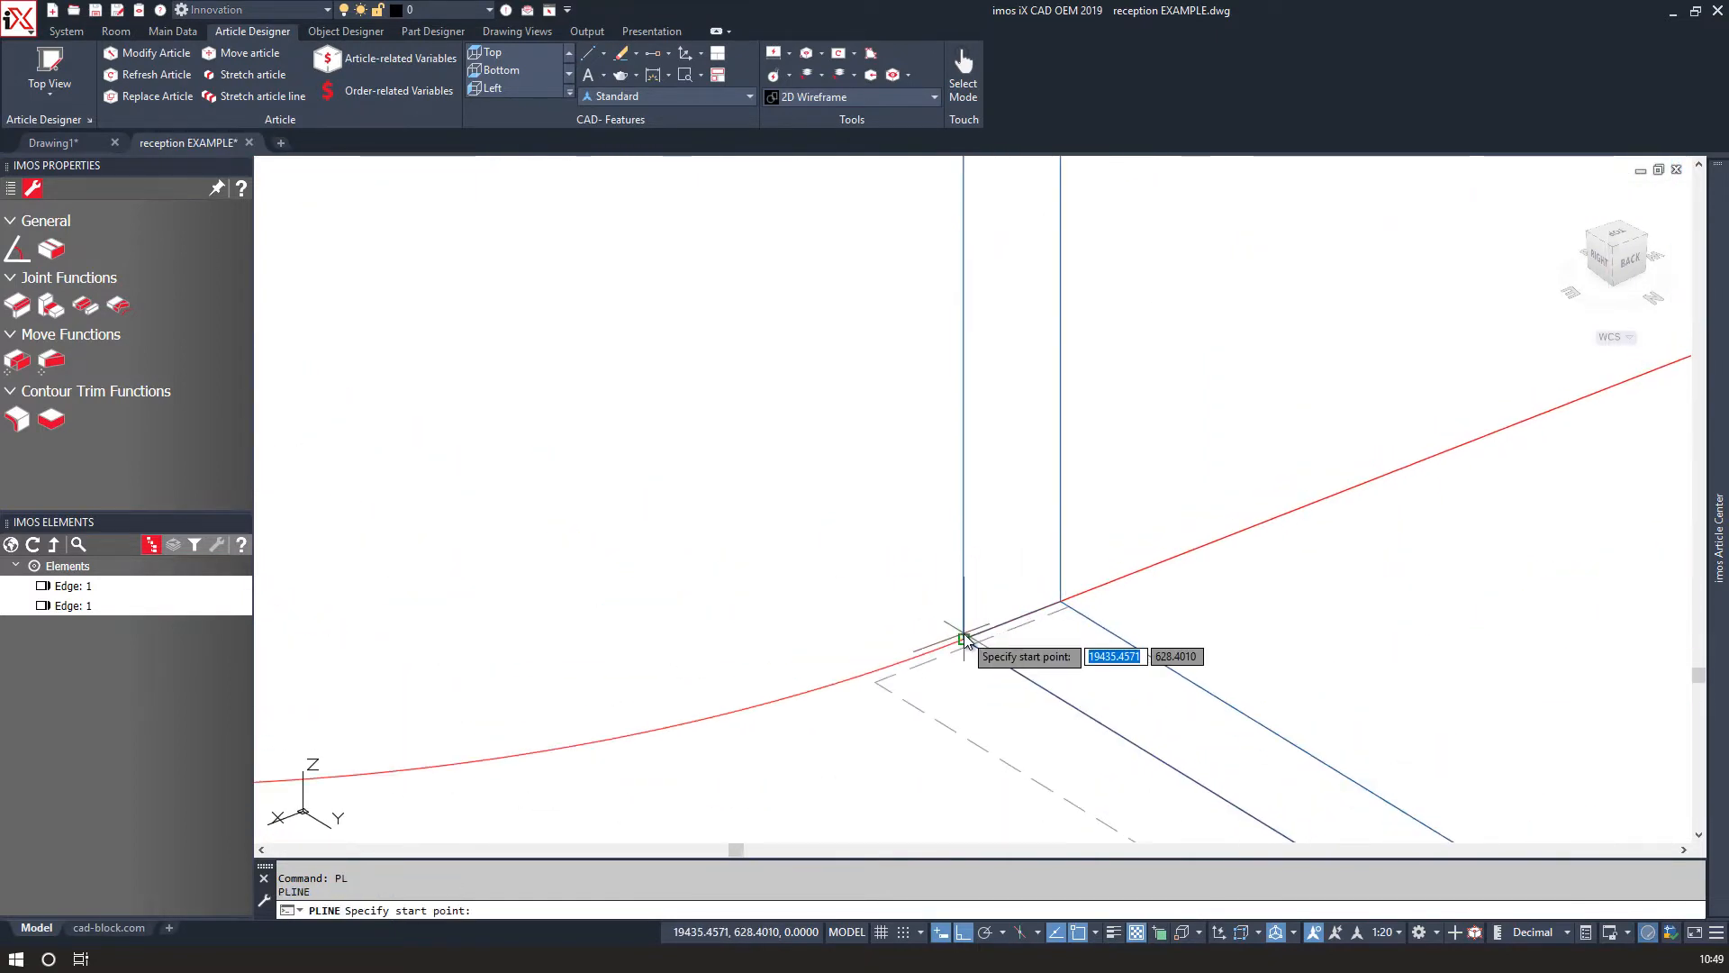
click(964, 639)
scroll(964, 641, down, 4)
scroll(1198, 712, up, 4)
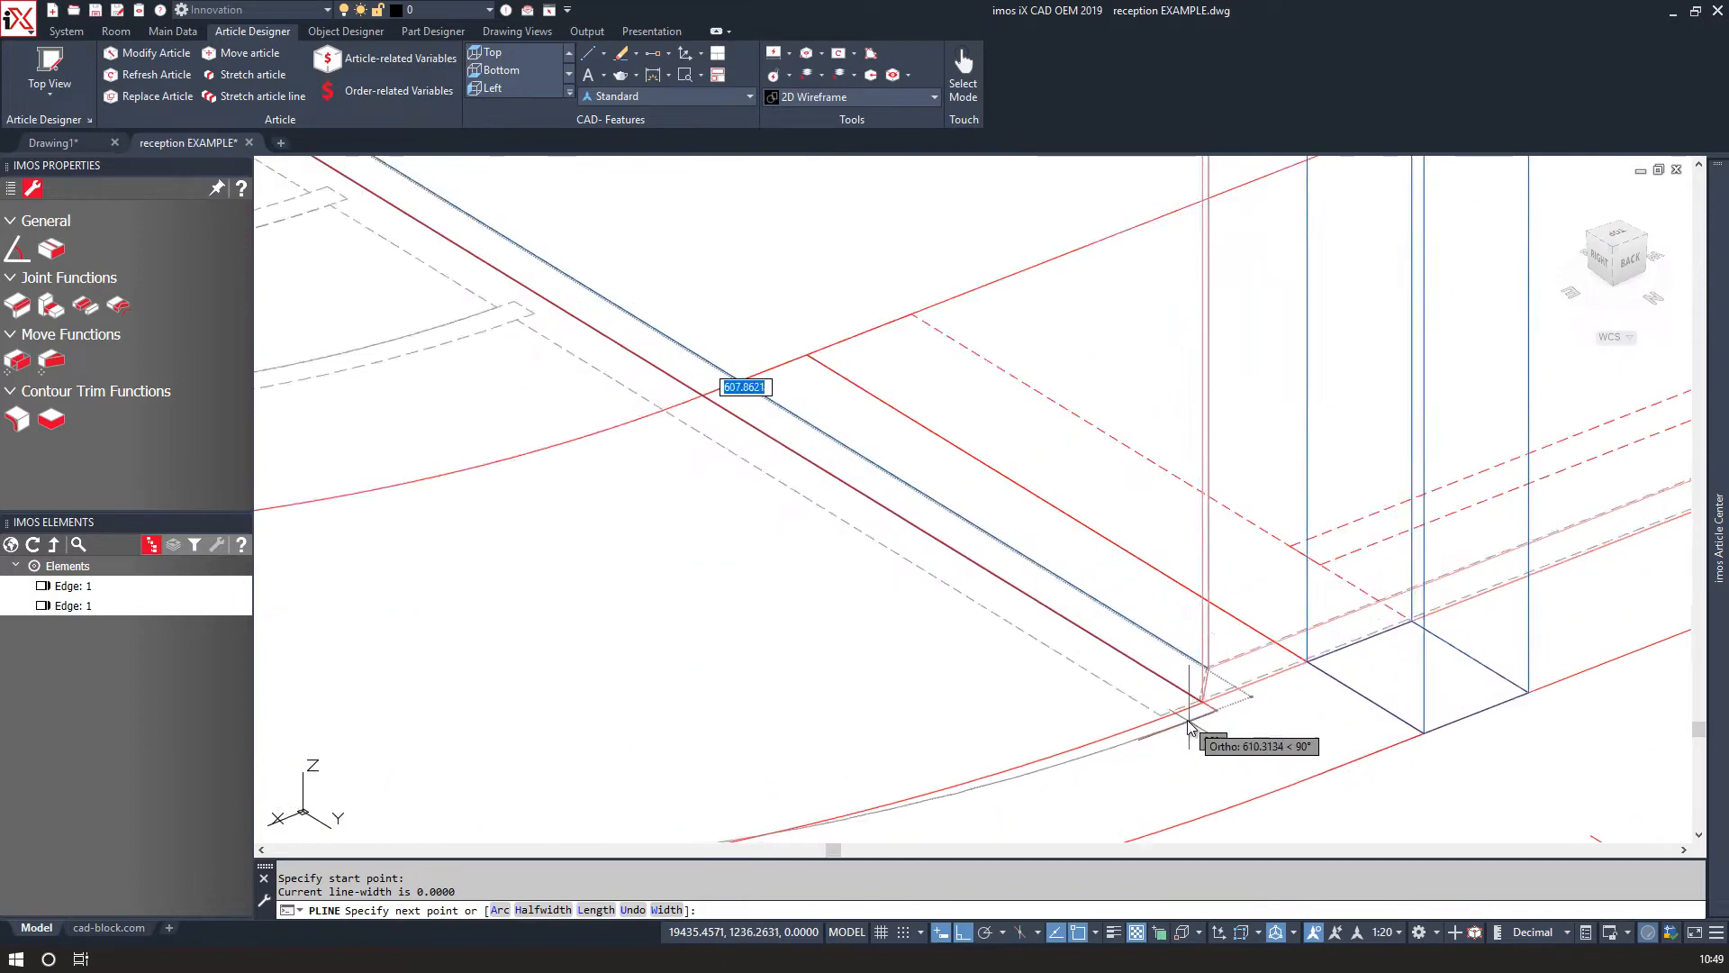
click(1221, 677)
scroll(1120, 688, down, 5)
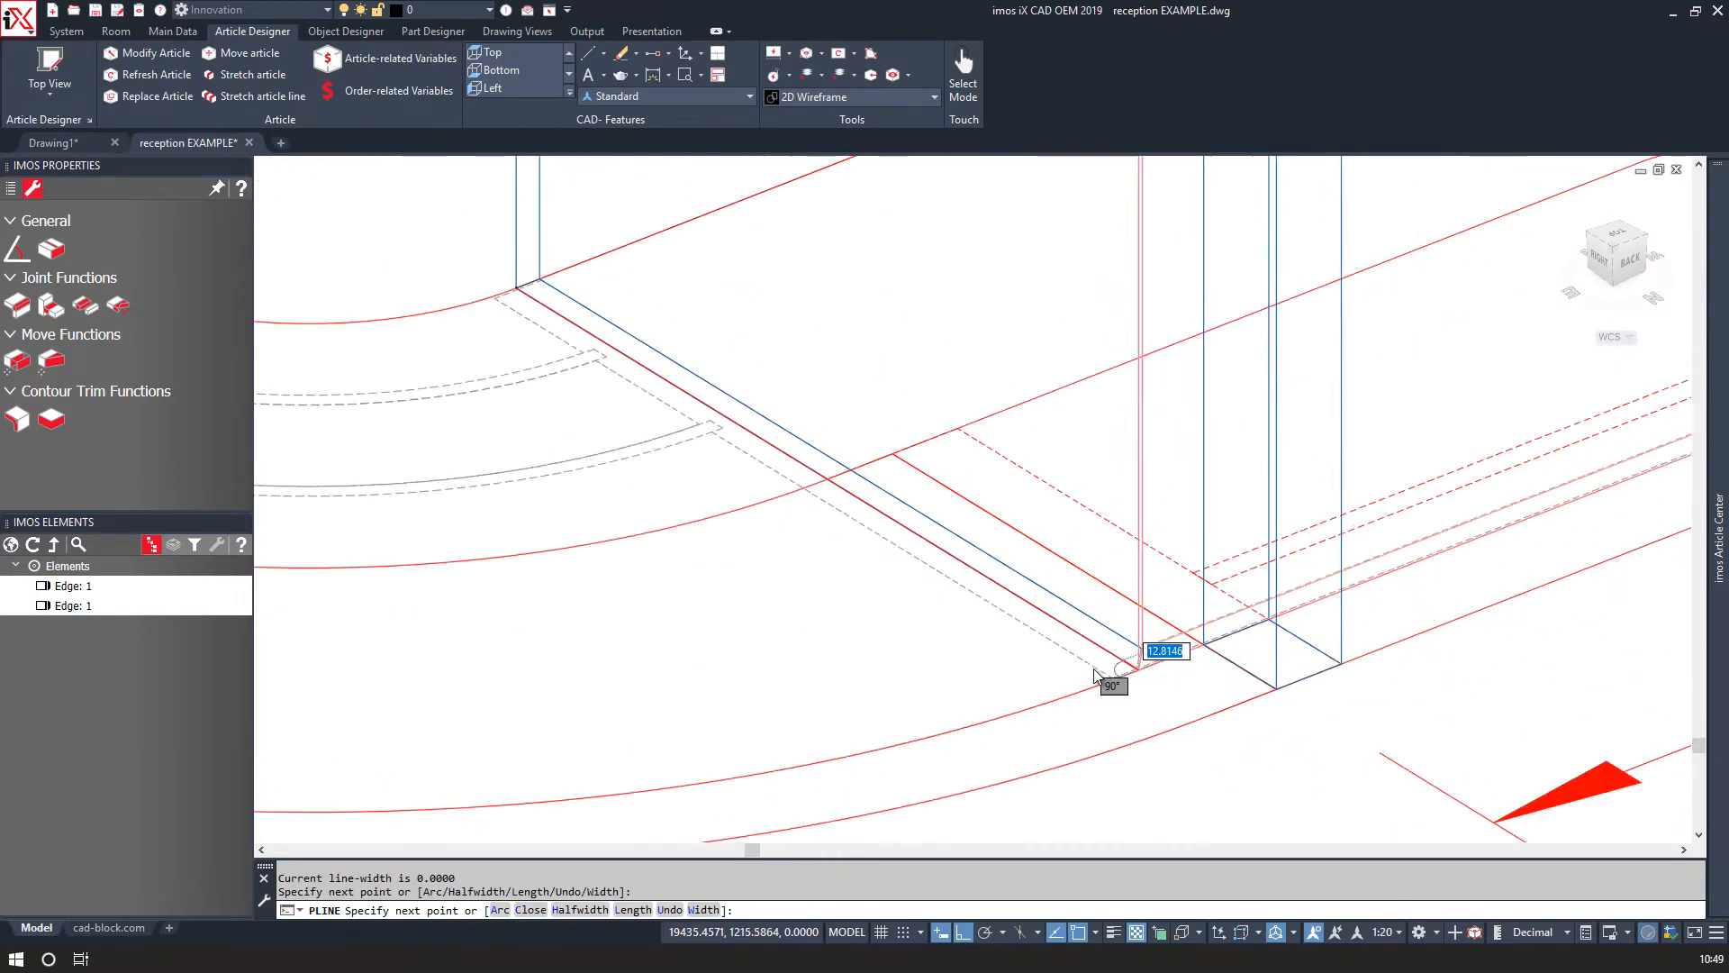
text(a)
key(Return)
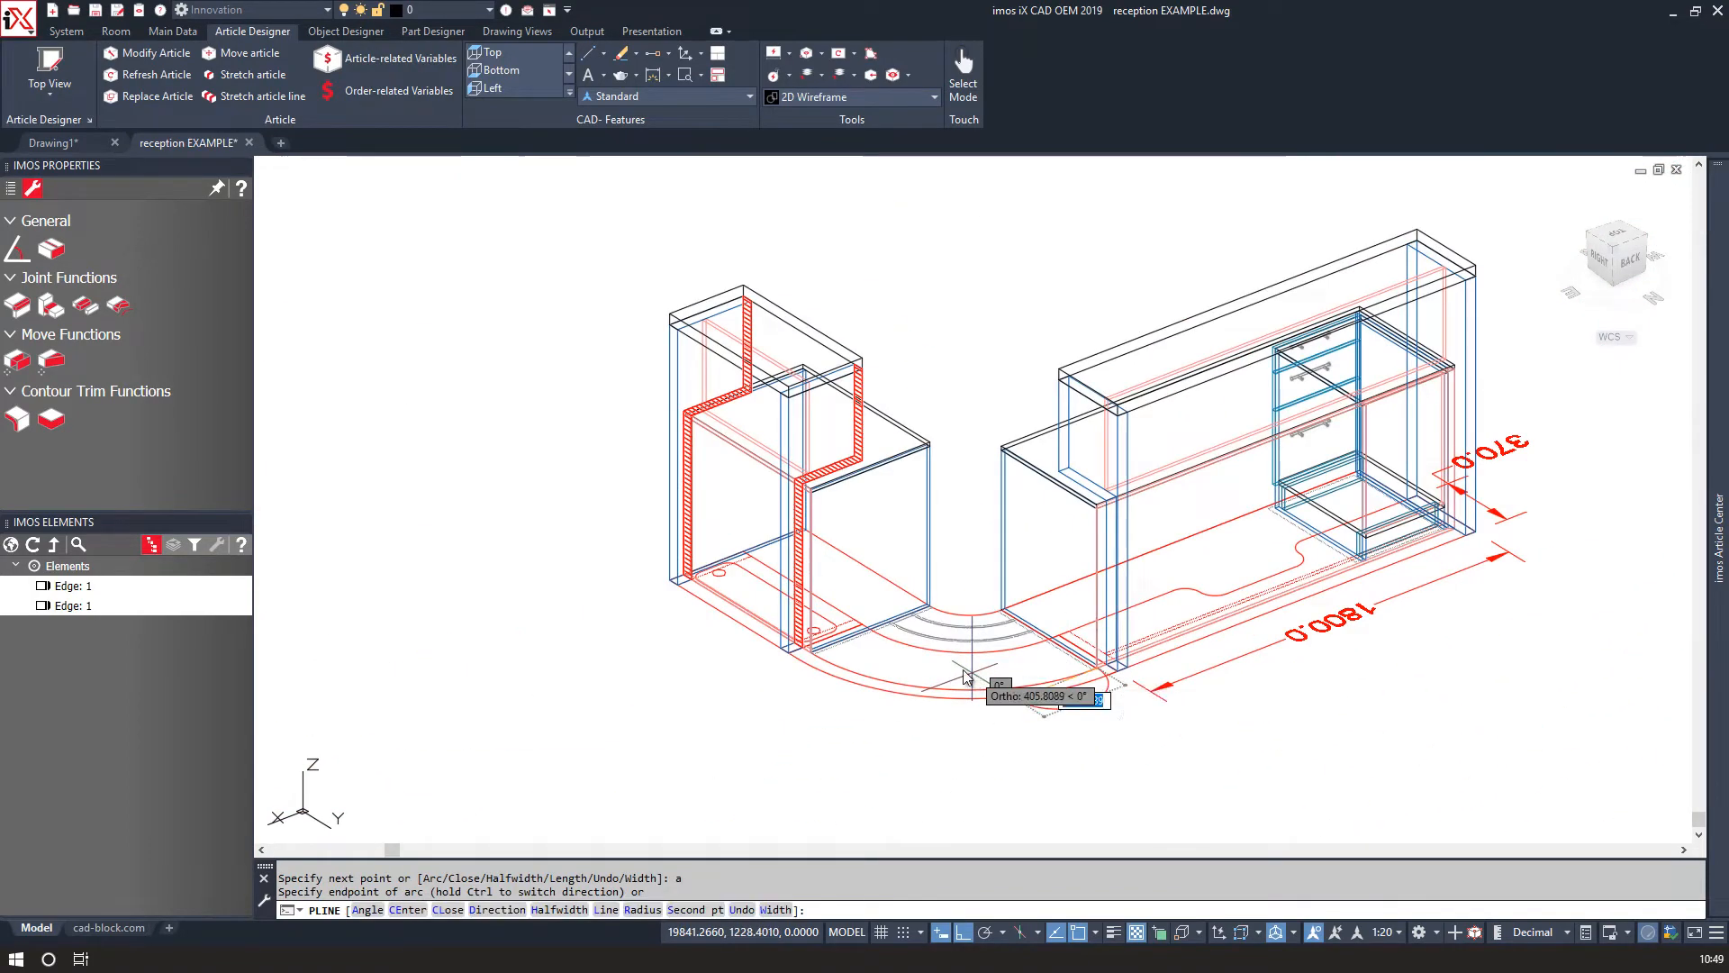
scroll(900, 667, up, 5)
scroll(446, 711, up, 3)
text(l)
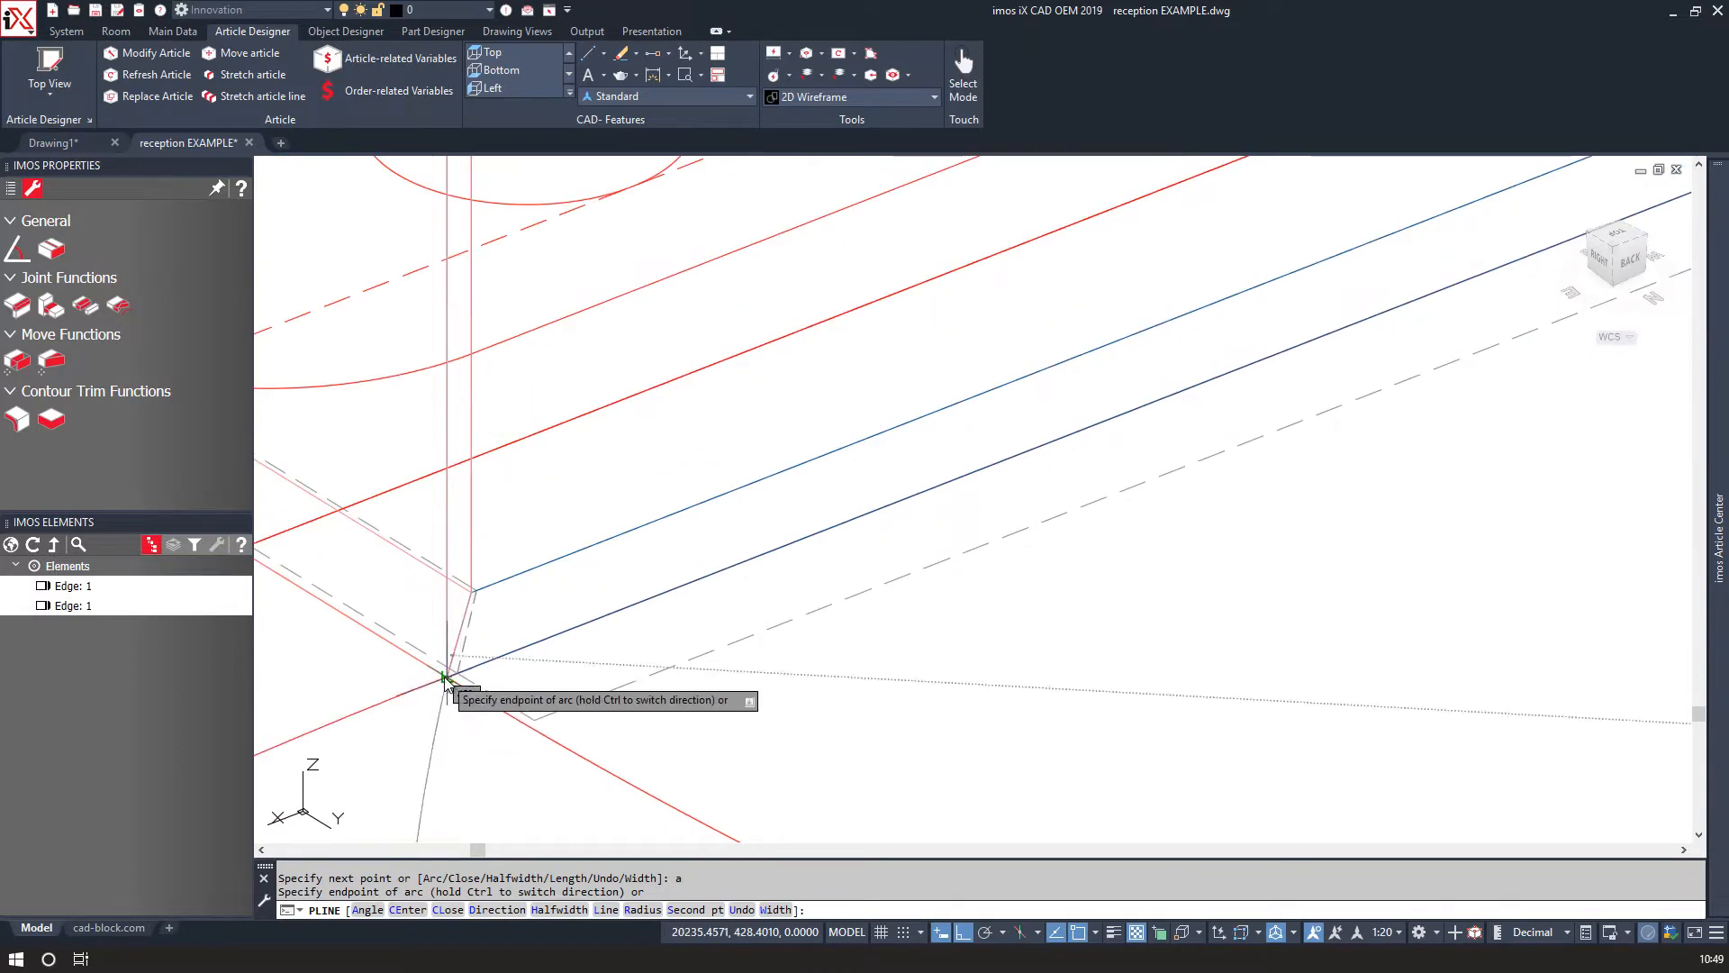
key(Return)
Continue the polyline with another straight segment and an arc to the opposite panel corner, then finish it.
scroll(540, 680, down, 3)
scroll(946, 685, up, 3)
scroll(960, 567, up, 5)
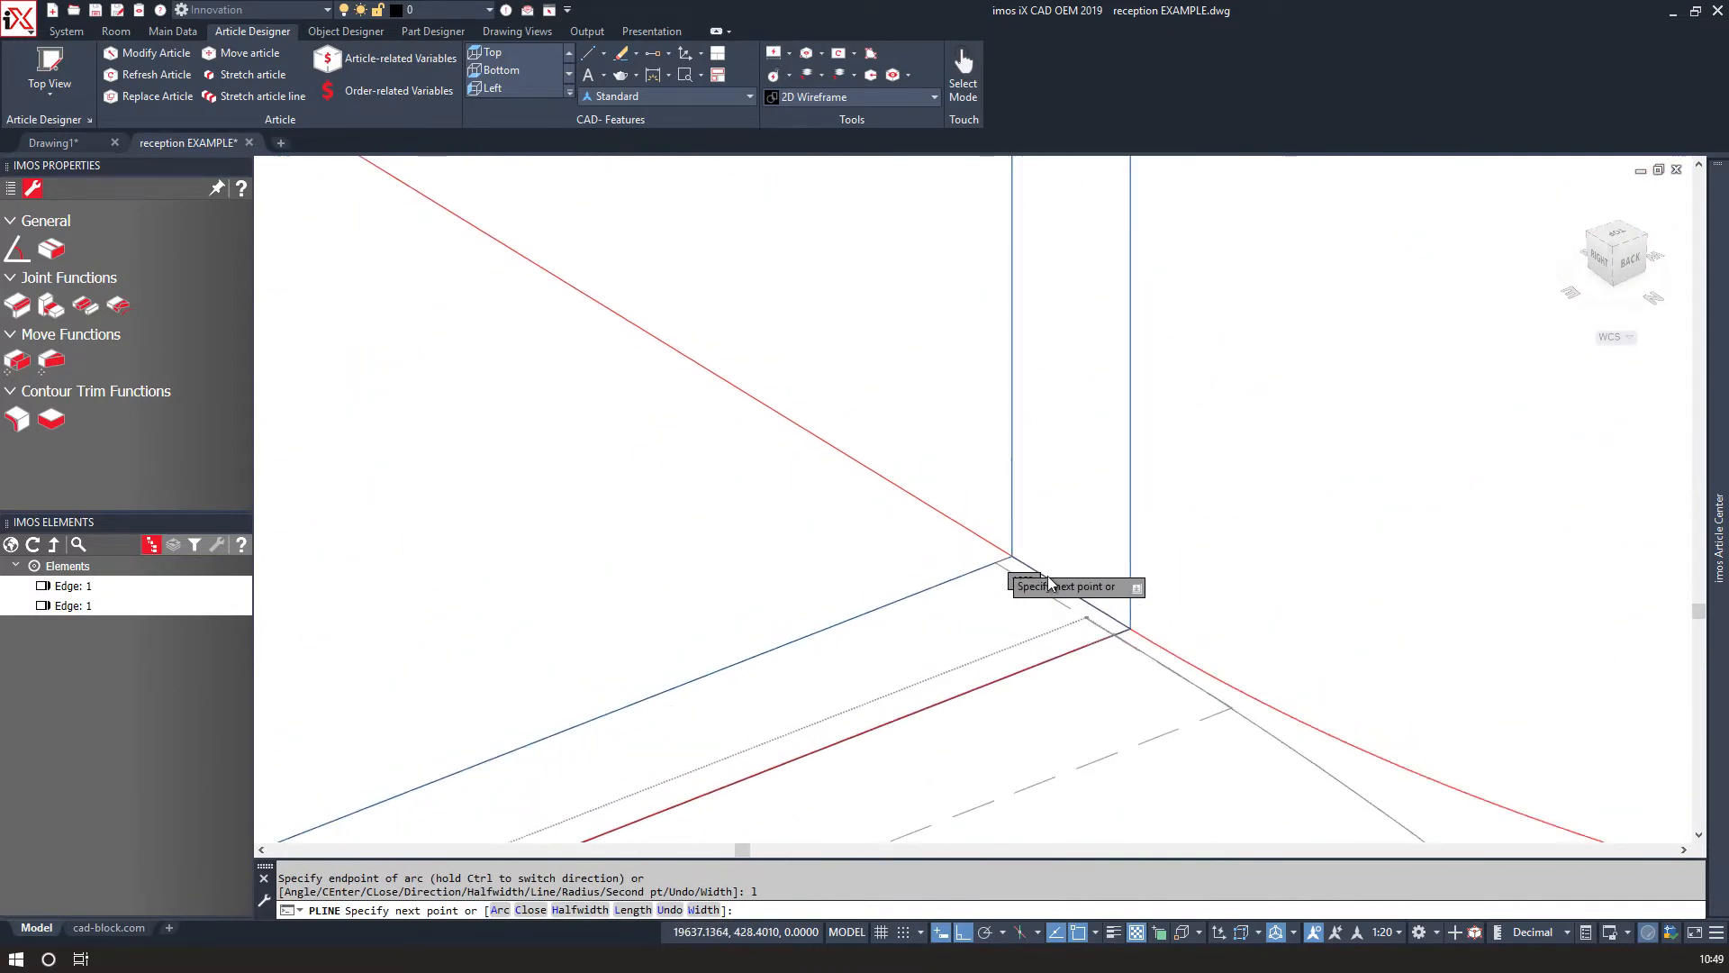
click(1203, 668)
scroll(1306, 622, down, 3)
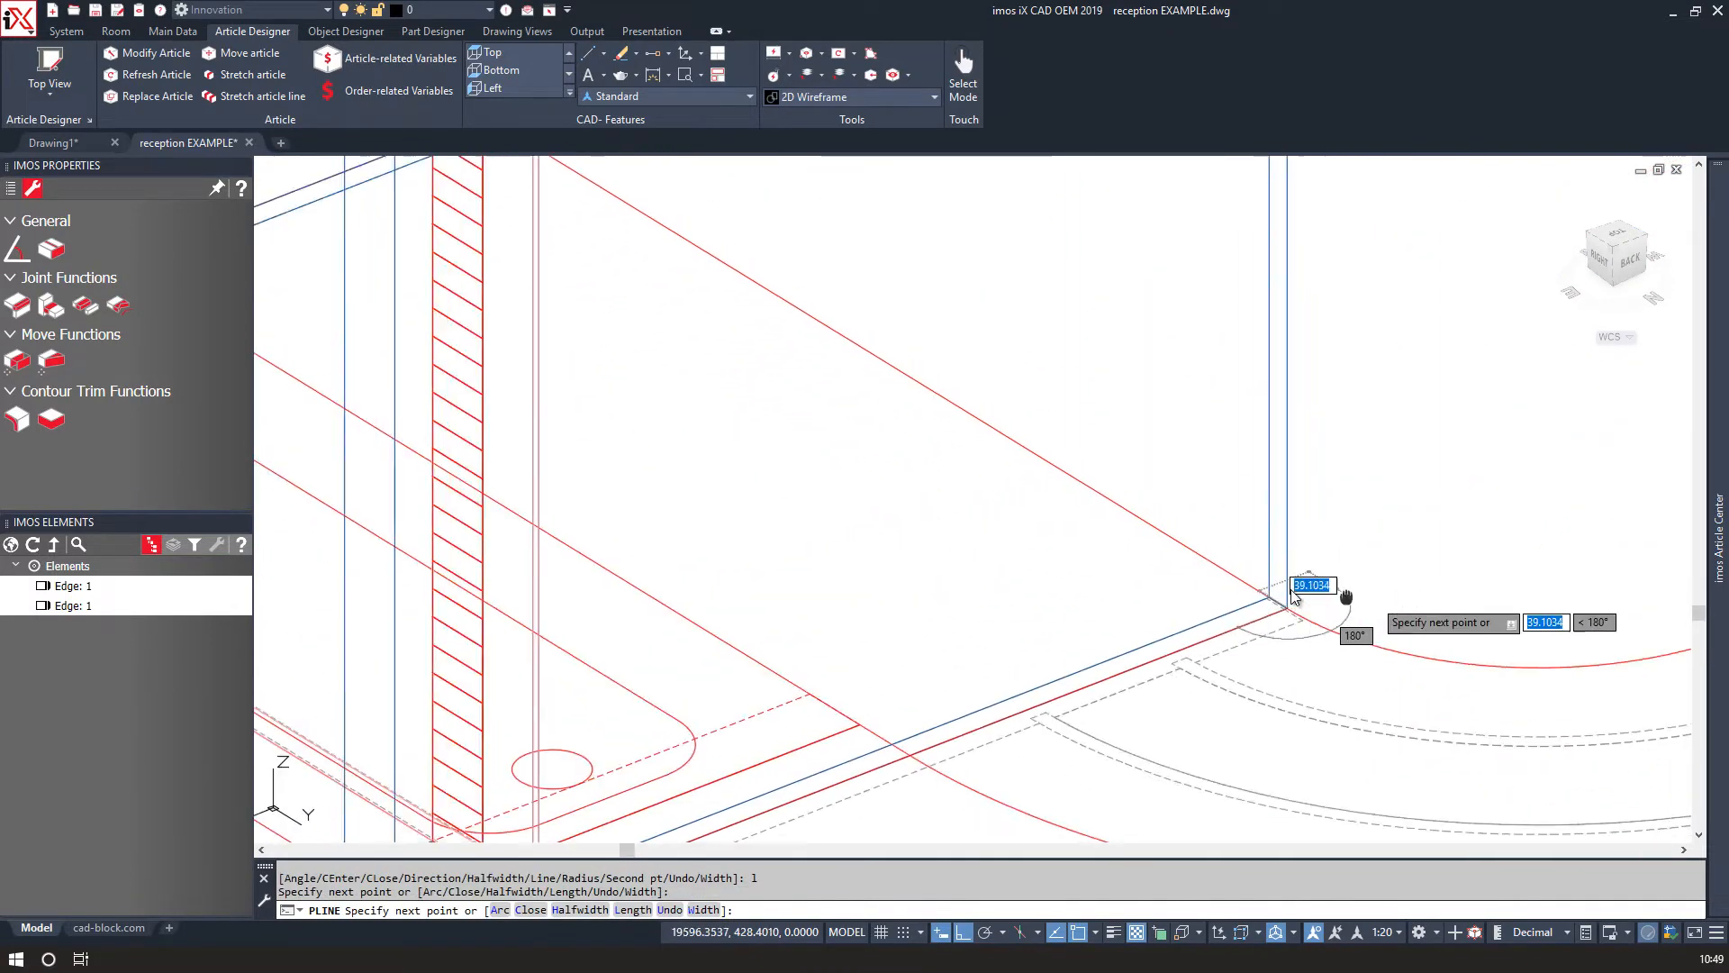
scroll(832, 603, up, 2)
text(a)
key(Return)
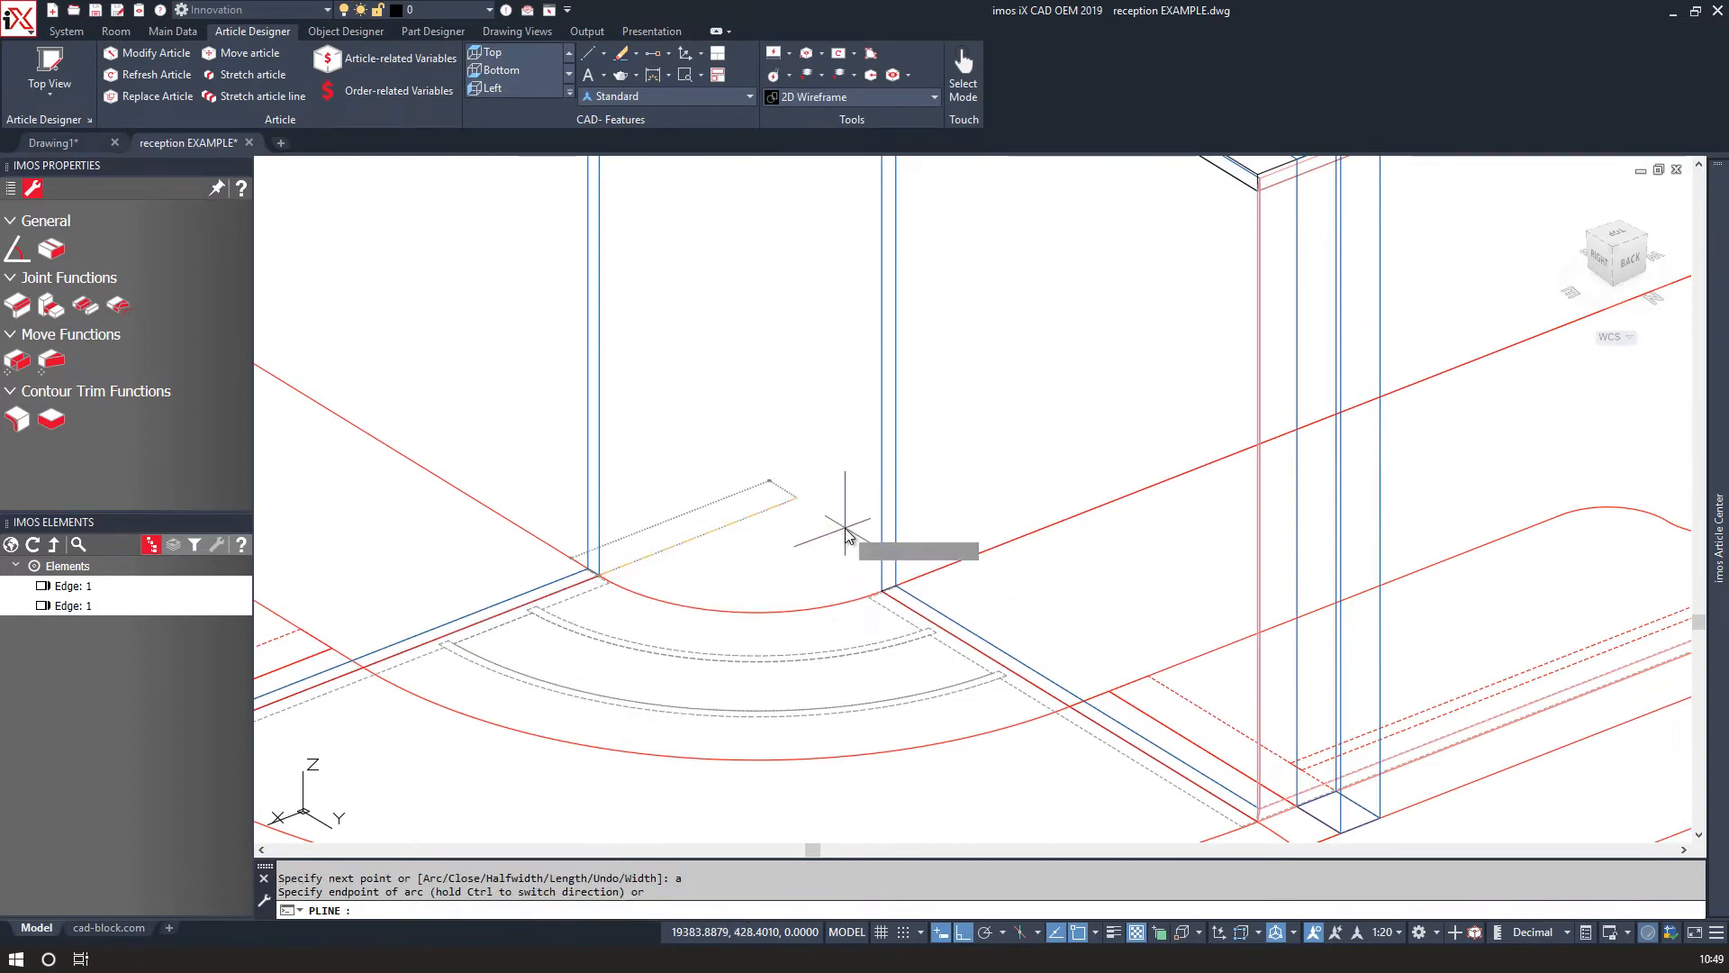
scroll(865, 540, up, 4)
click(853, 475)
scroll(858, 478, down, 4)
key(Return)
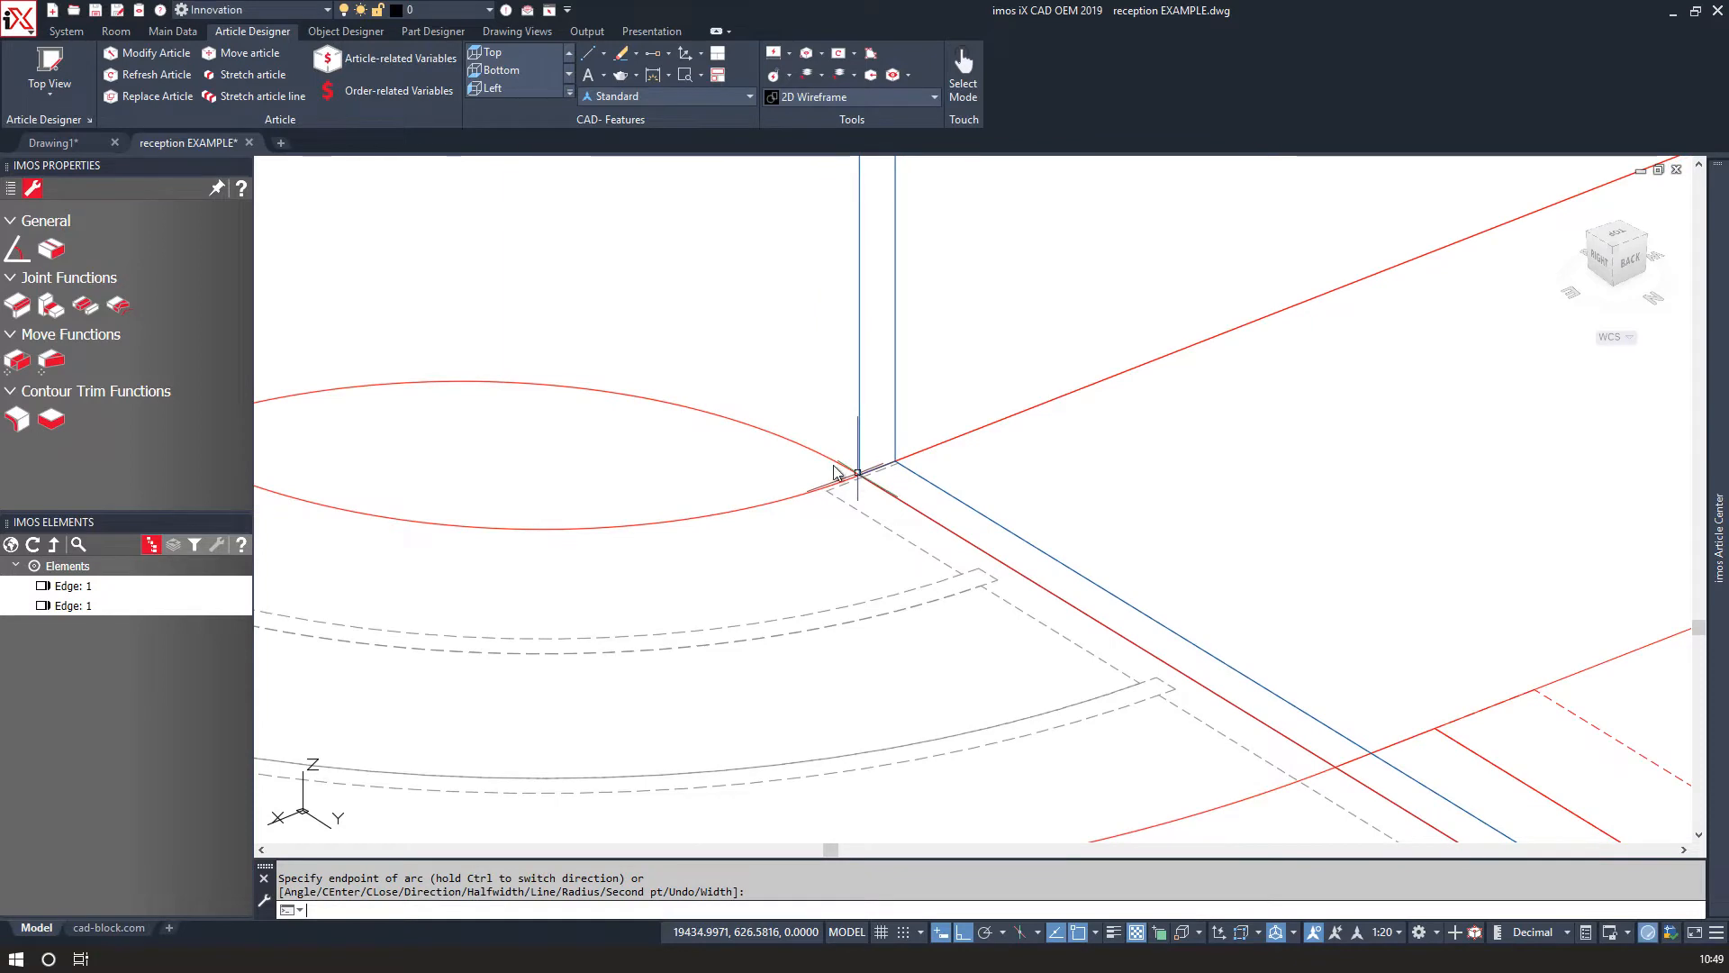
Stretch the polyline's arc grip to reshape the curve around the desk's curved front.
click(741, 423)
click(520, 383)
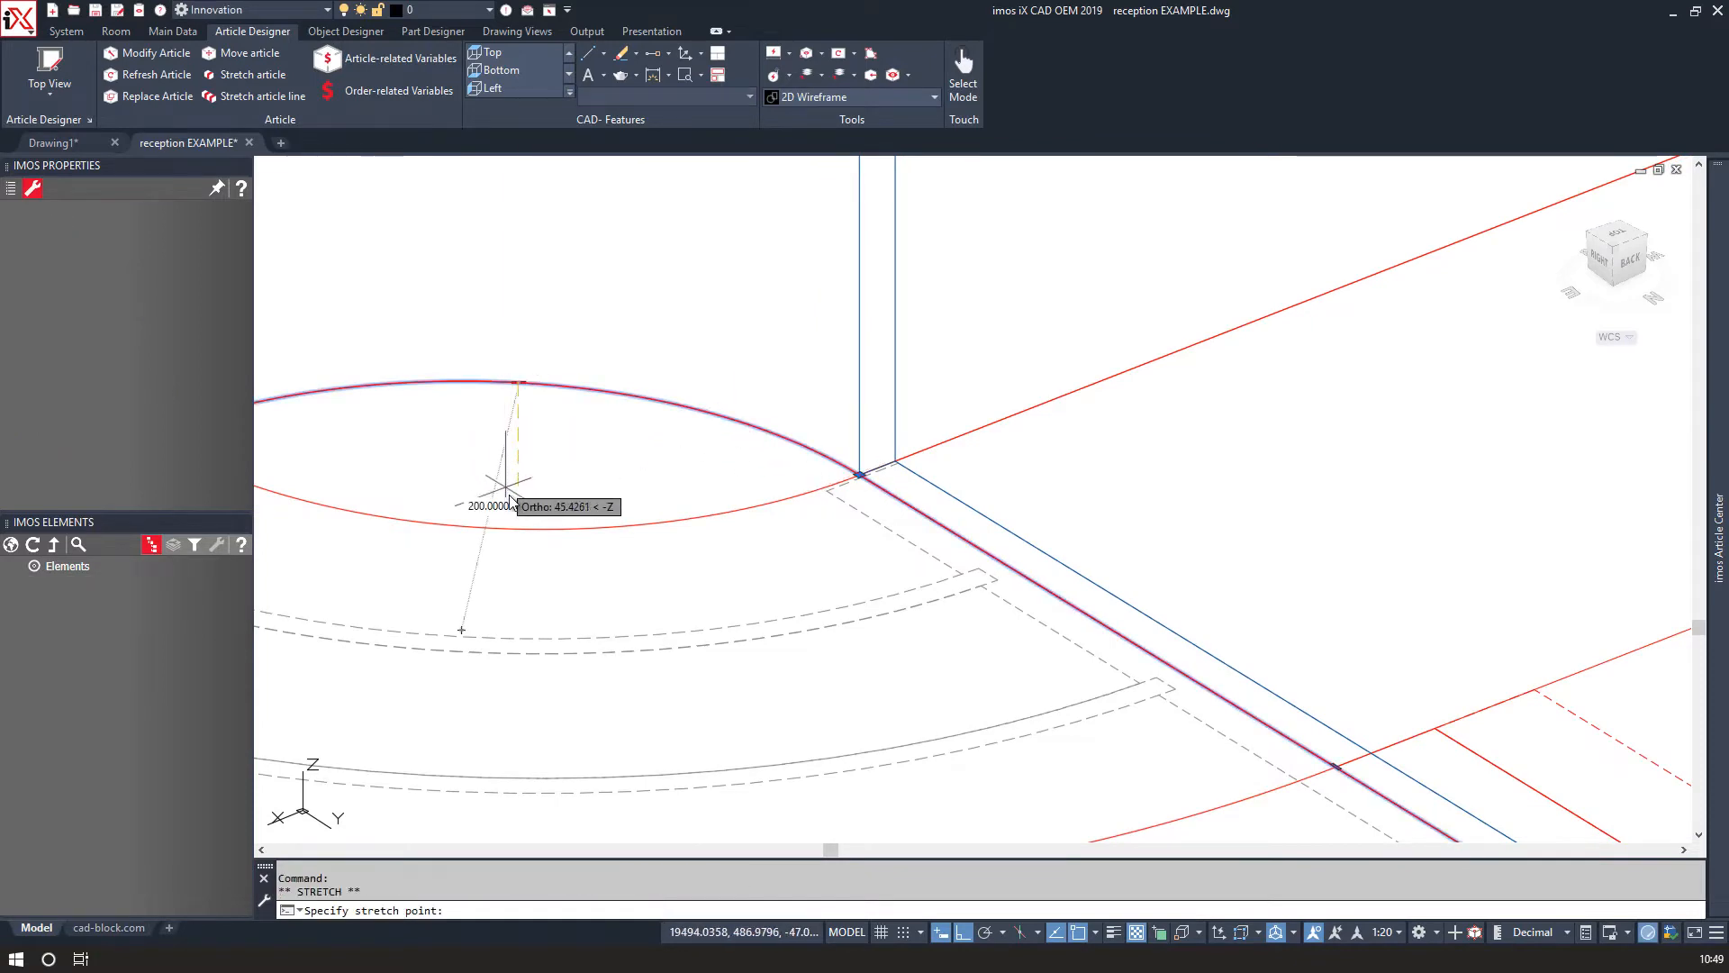
scroll(577, 759, down, 4)
middle_drag(577, 759, 789, 609)
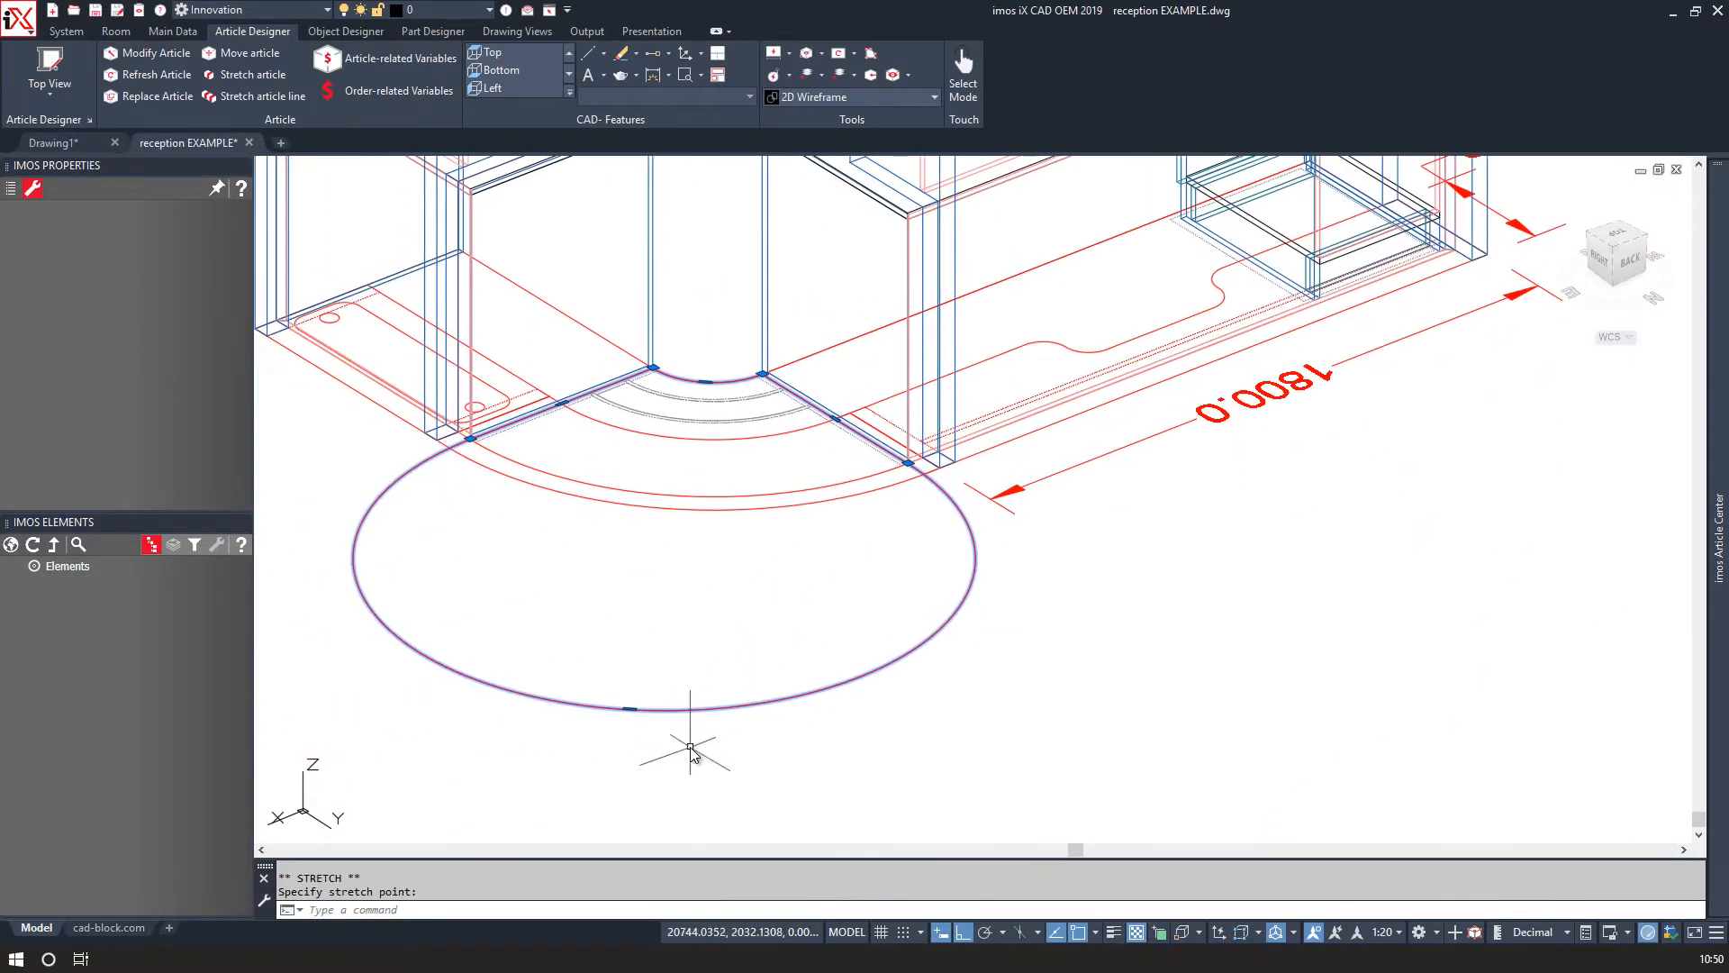
click(680, 494)
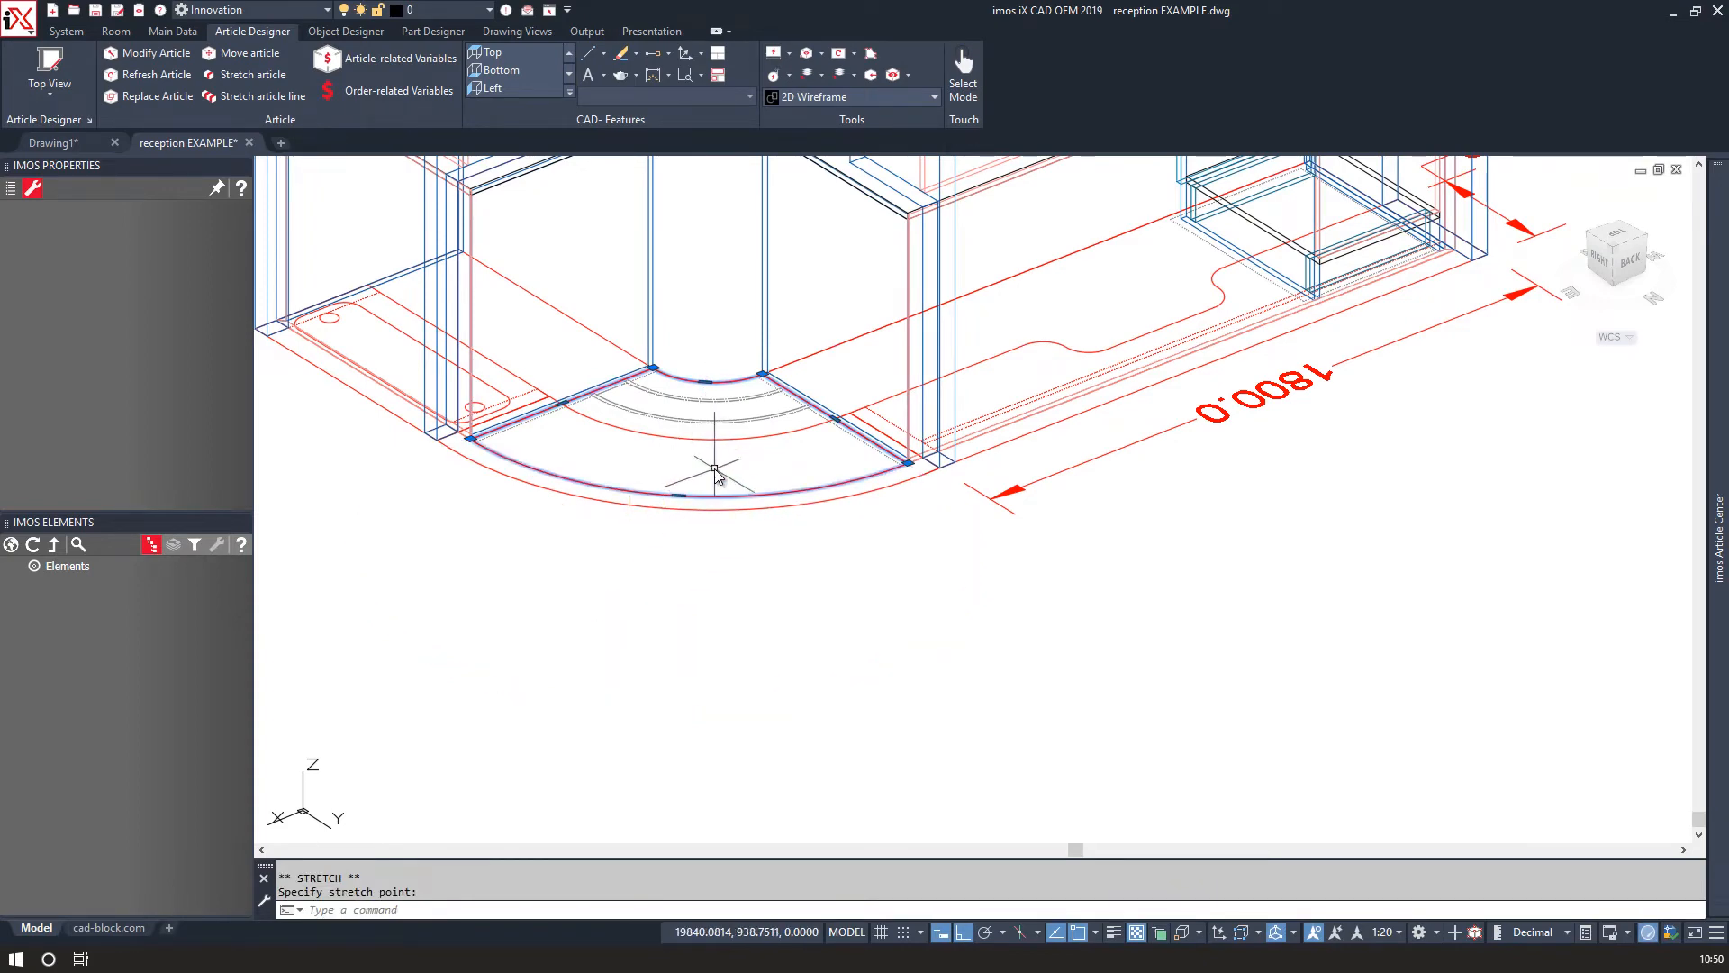
key(Escape)
text(pl)
key(Return)
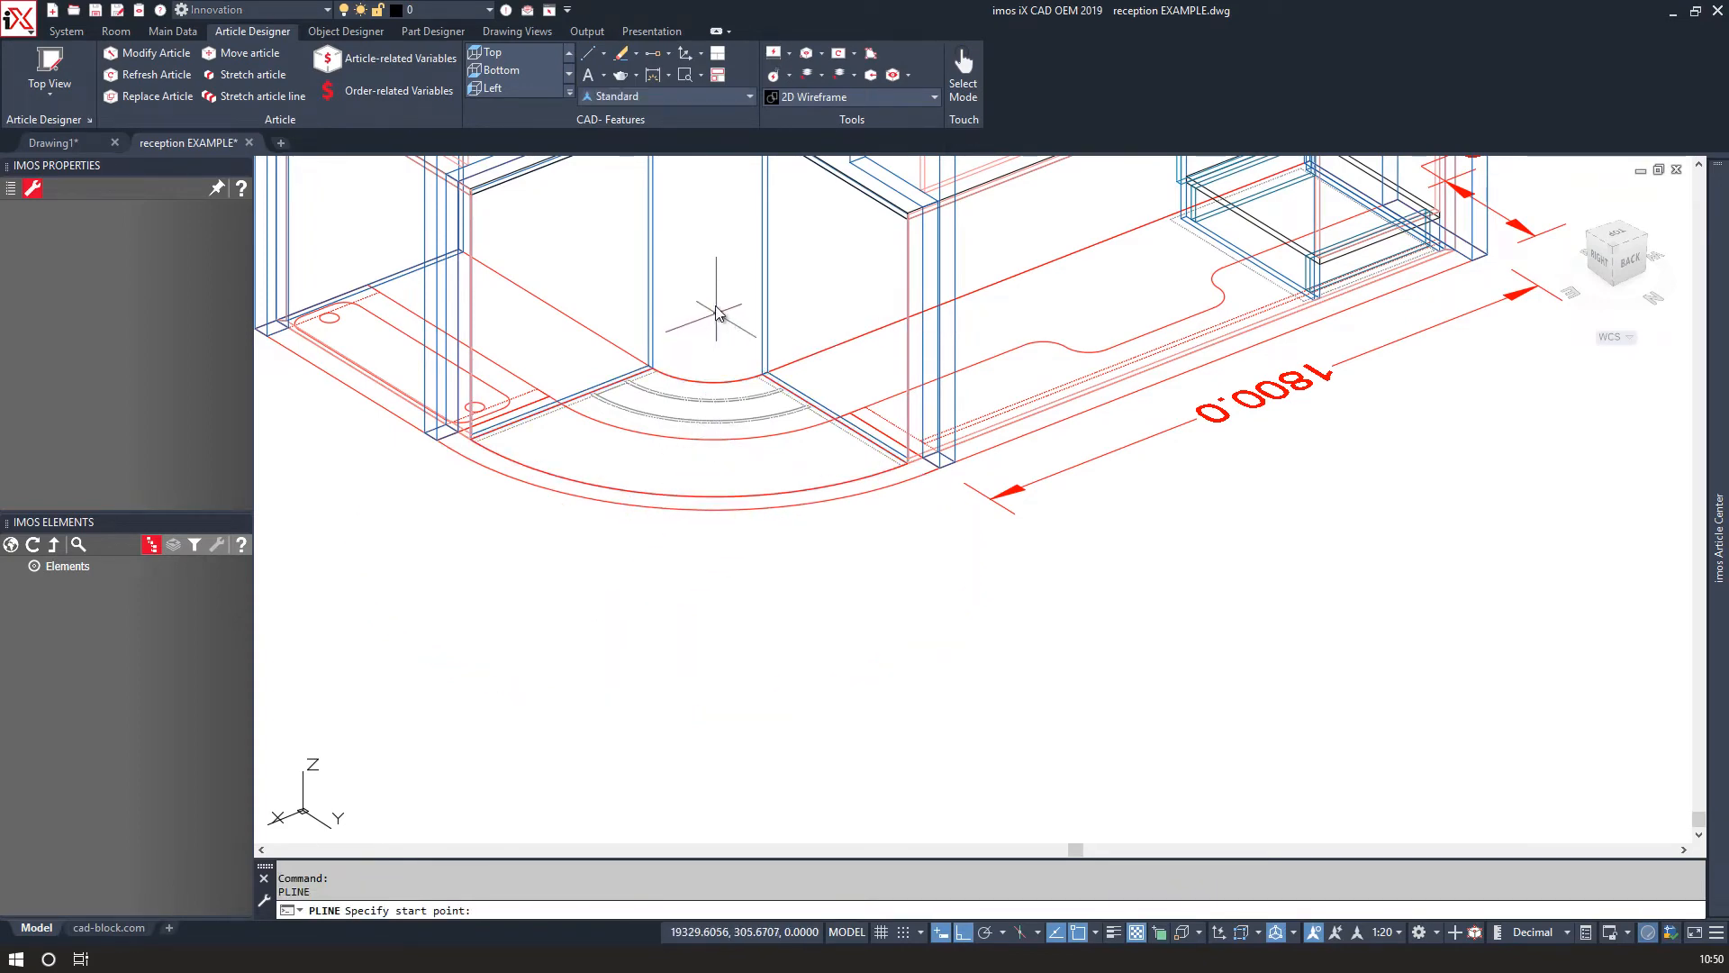
click(716, 313)
key(Escape)
Move the polyline 720 mm upward.
click(665, 370)
text(m)
key(Return)
click(718, 326)
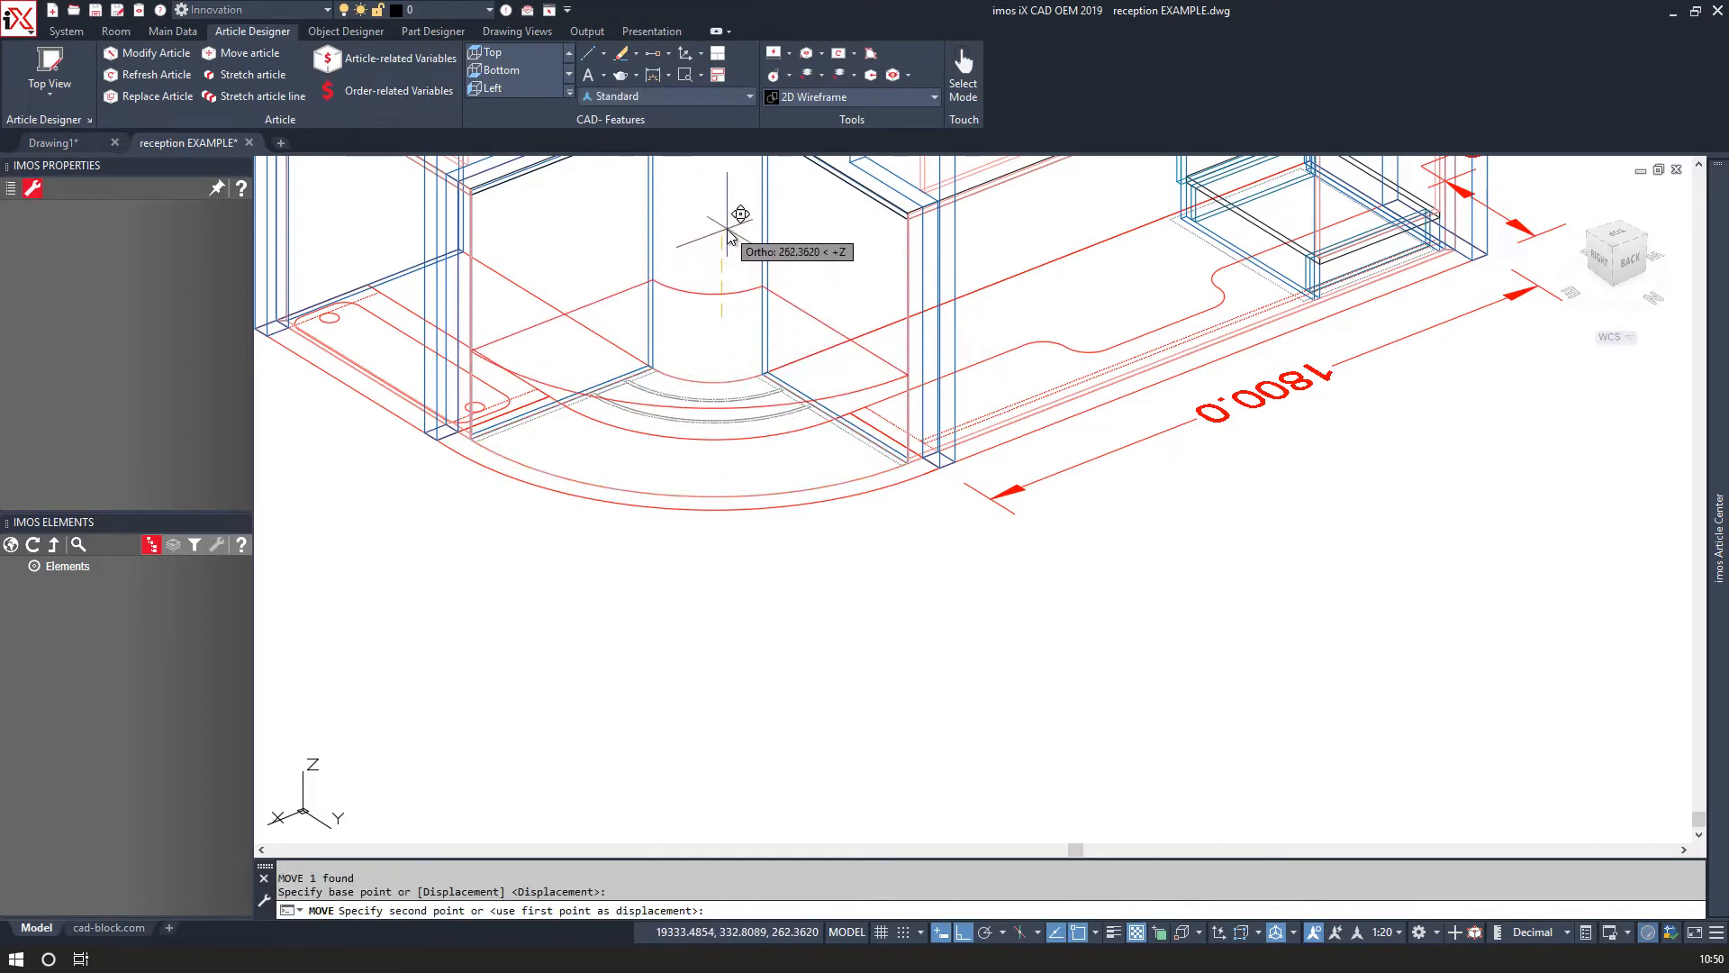
text(7)
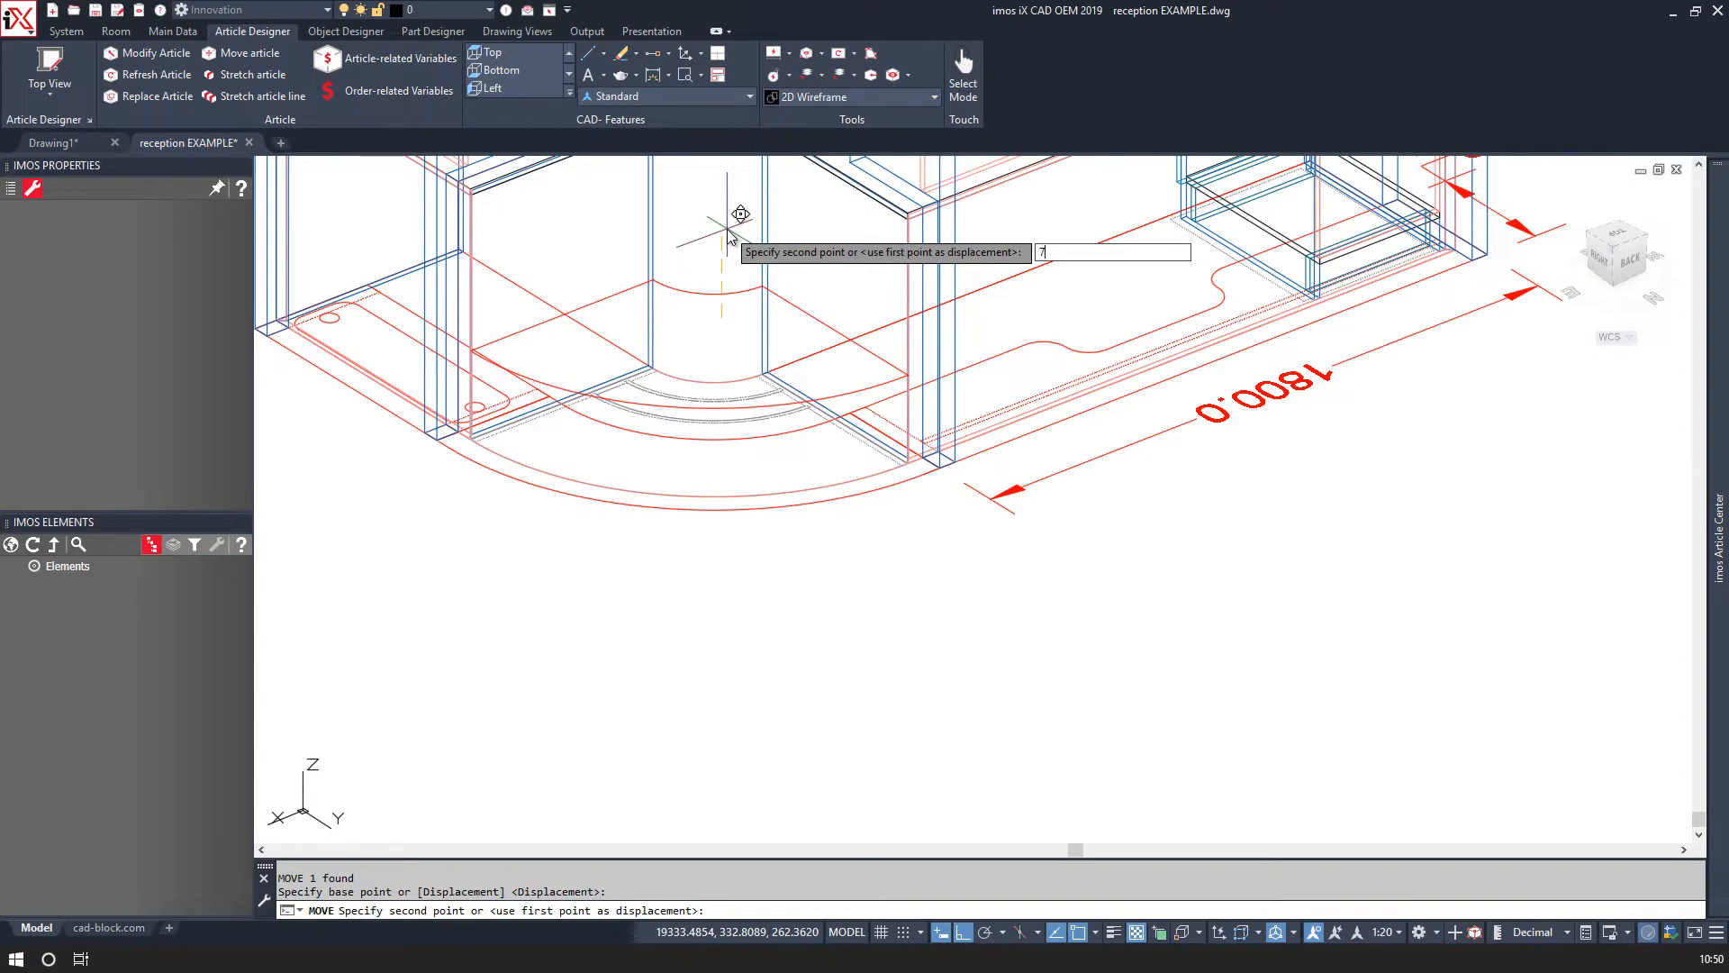
text(20)
key(Return)
middle_drag(733, 240, 822, 417)
scroll(692, 558, up, 2)
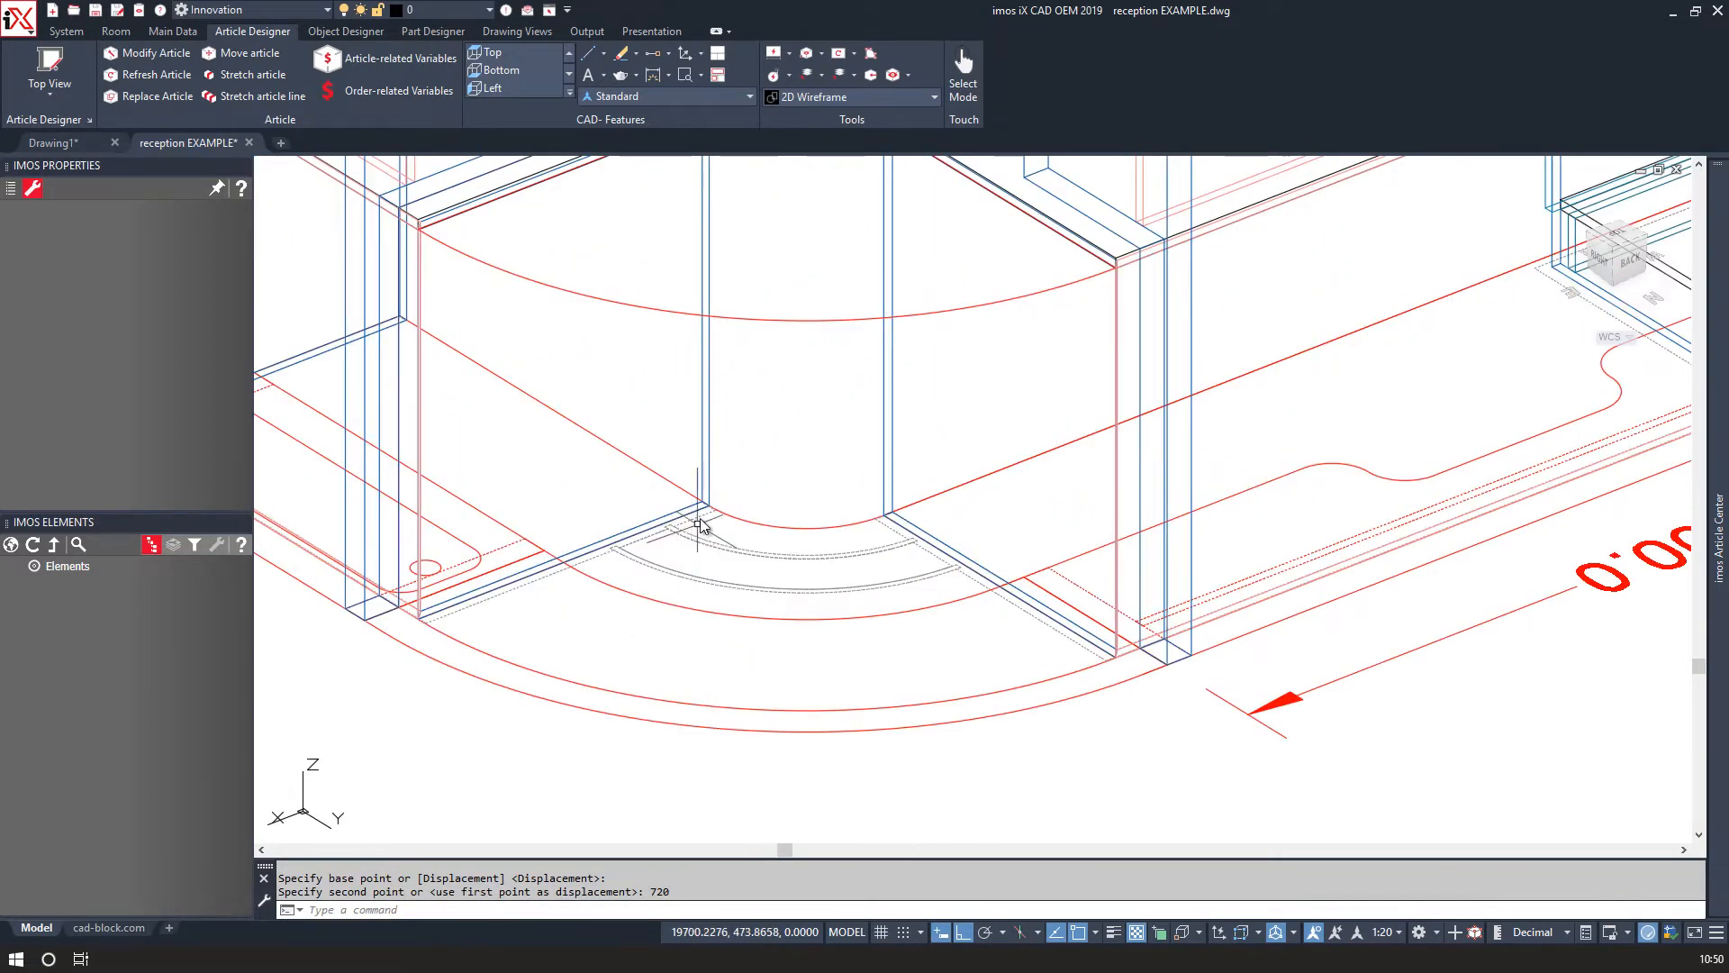
mouse_move(829, 353)
middle_down()
mouse_move(814, 463)
mouse_move(829, 531)
middle_up()
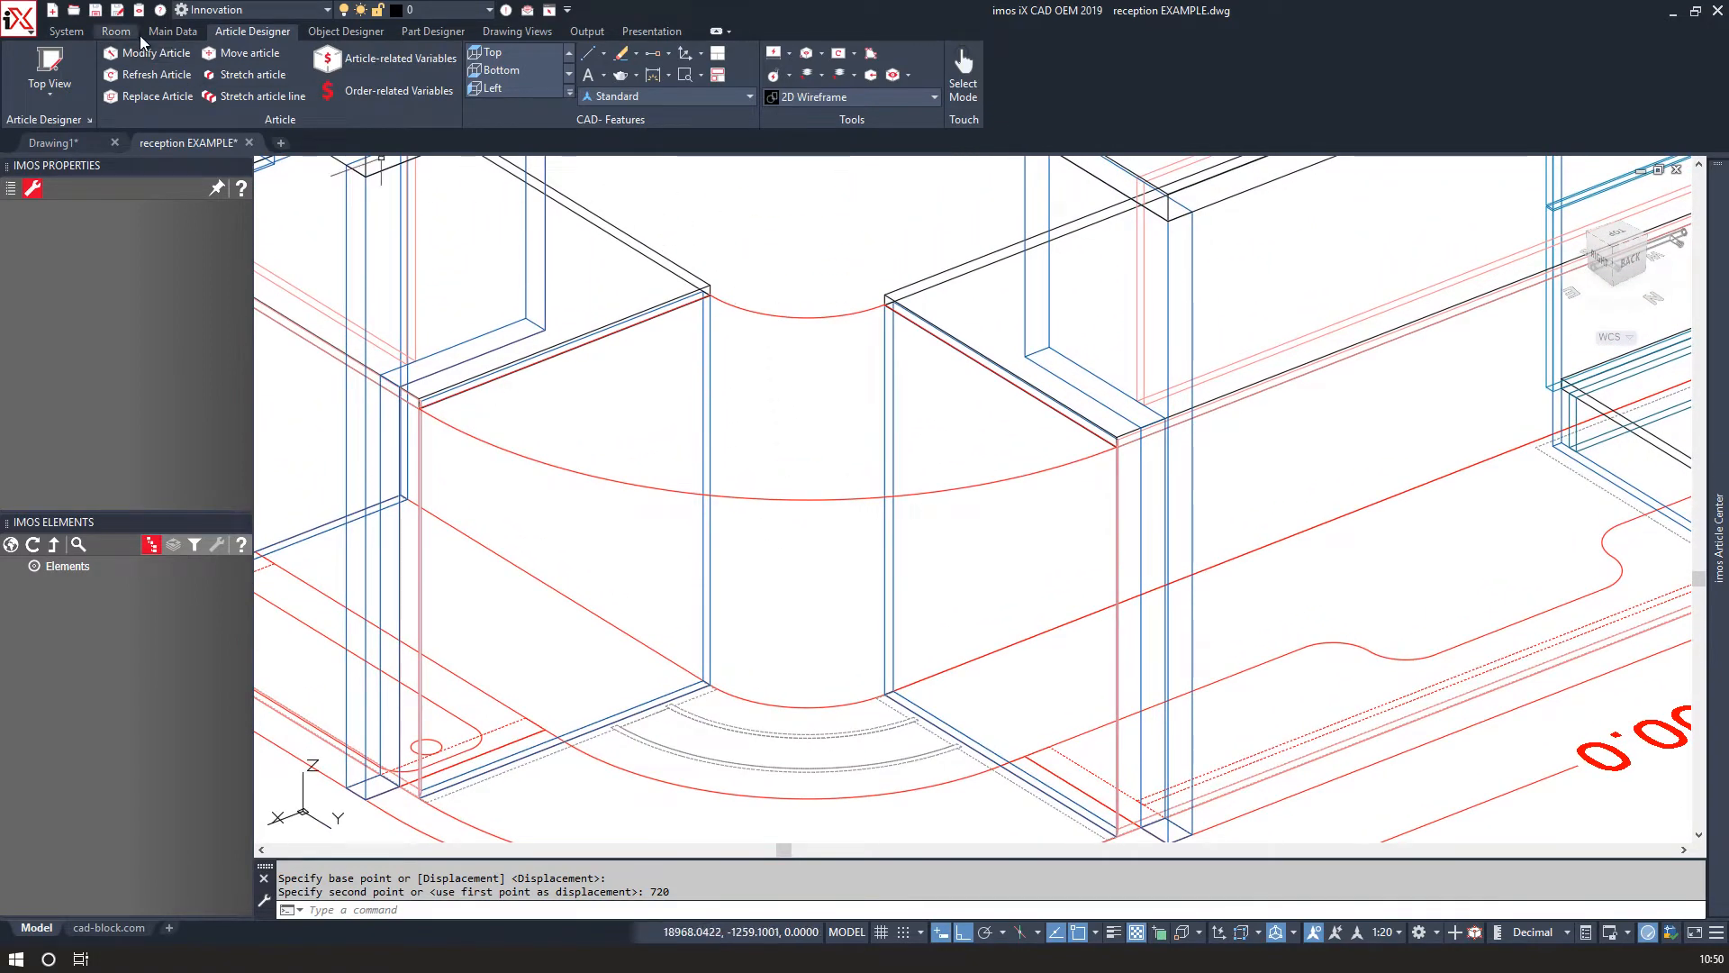
click(517, 31)
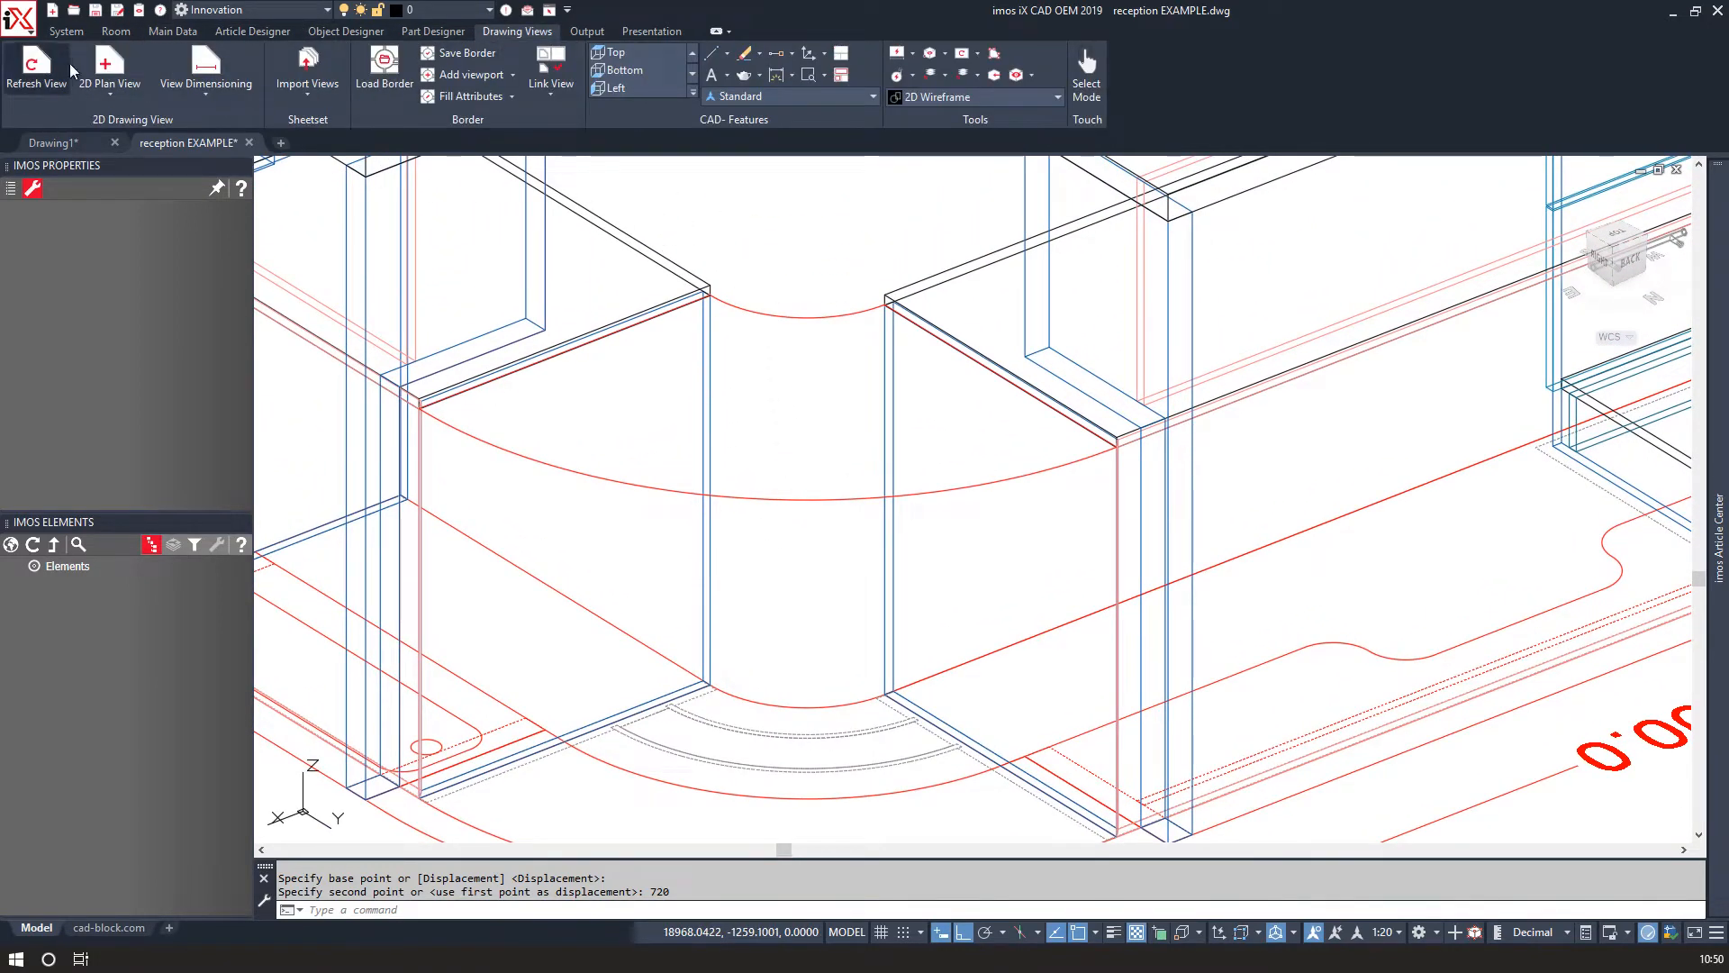
click(104, 67)
key(Escape)
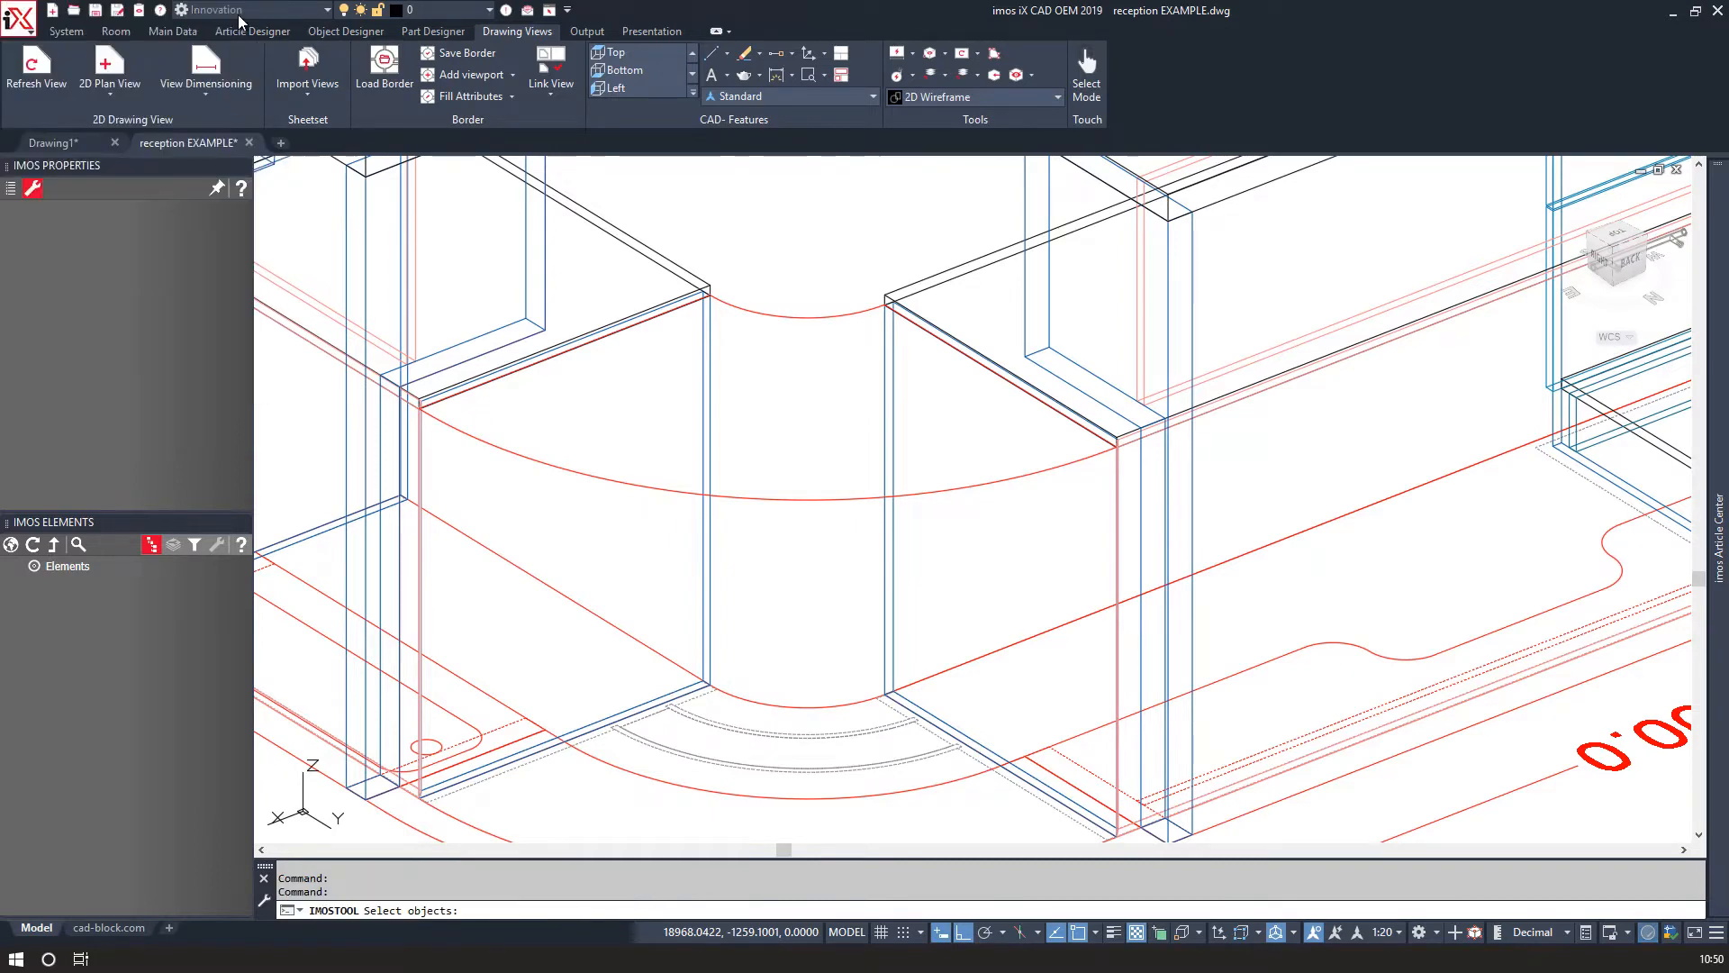
Create a contour part from the raised polyline and set its offset to 0.
click(433, 30)
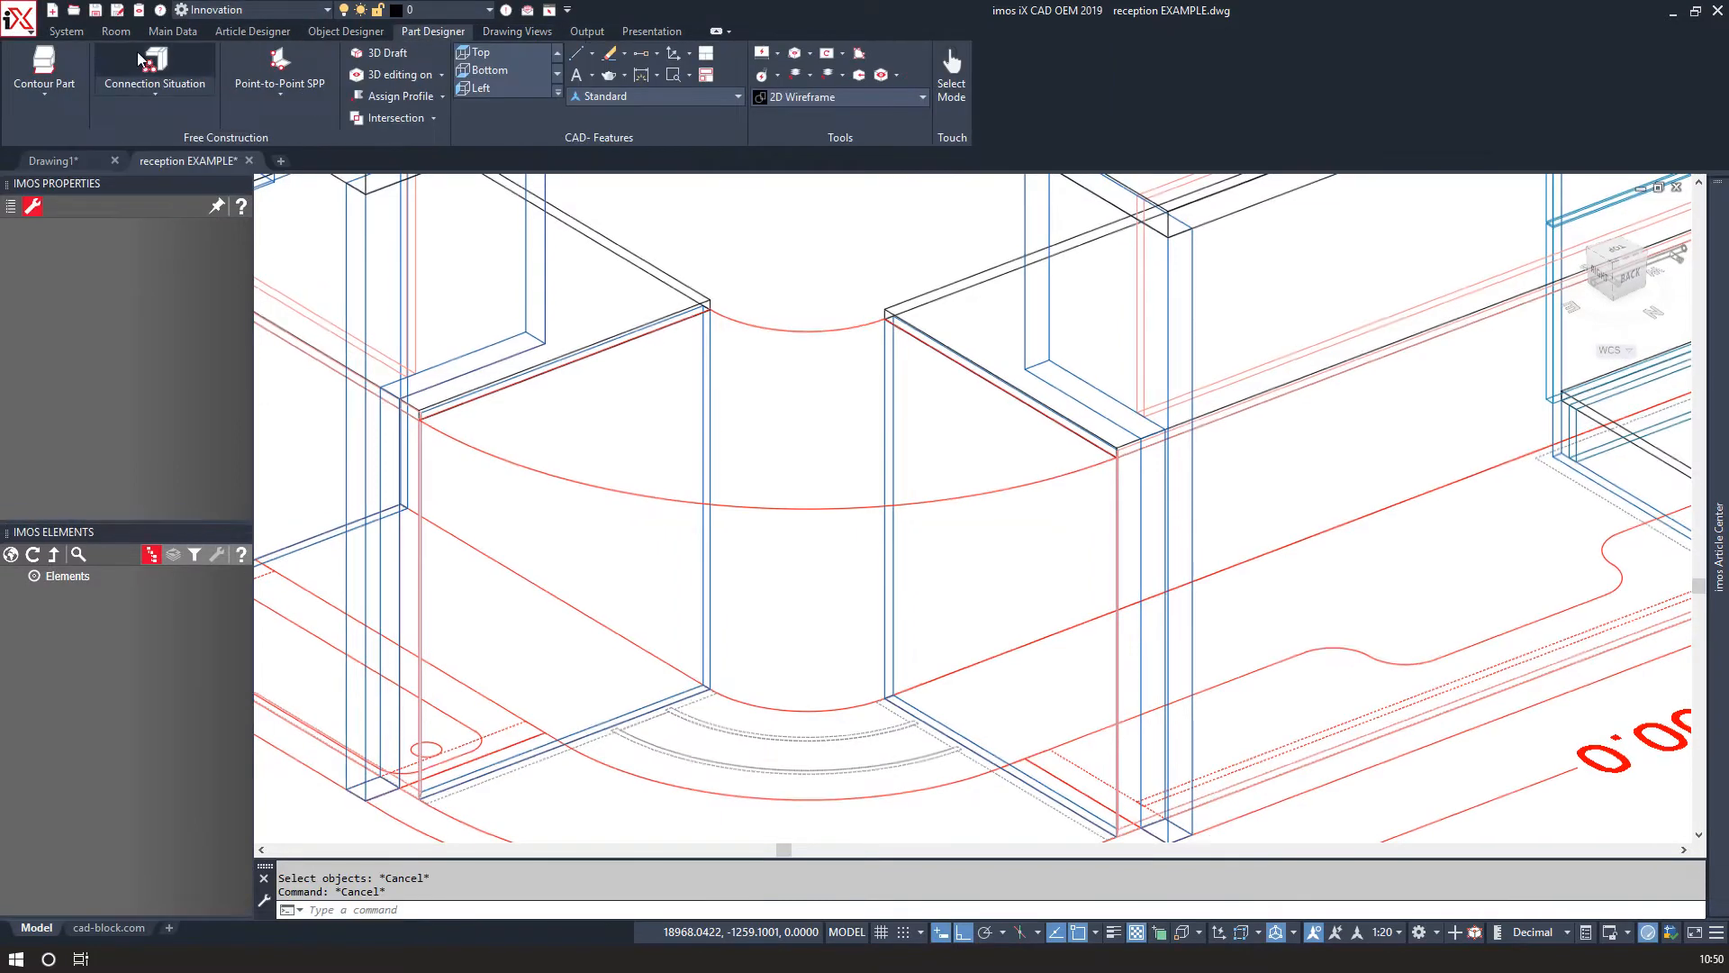
click(43, 67)
click(726, 316)
key(Return)
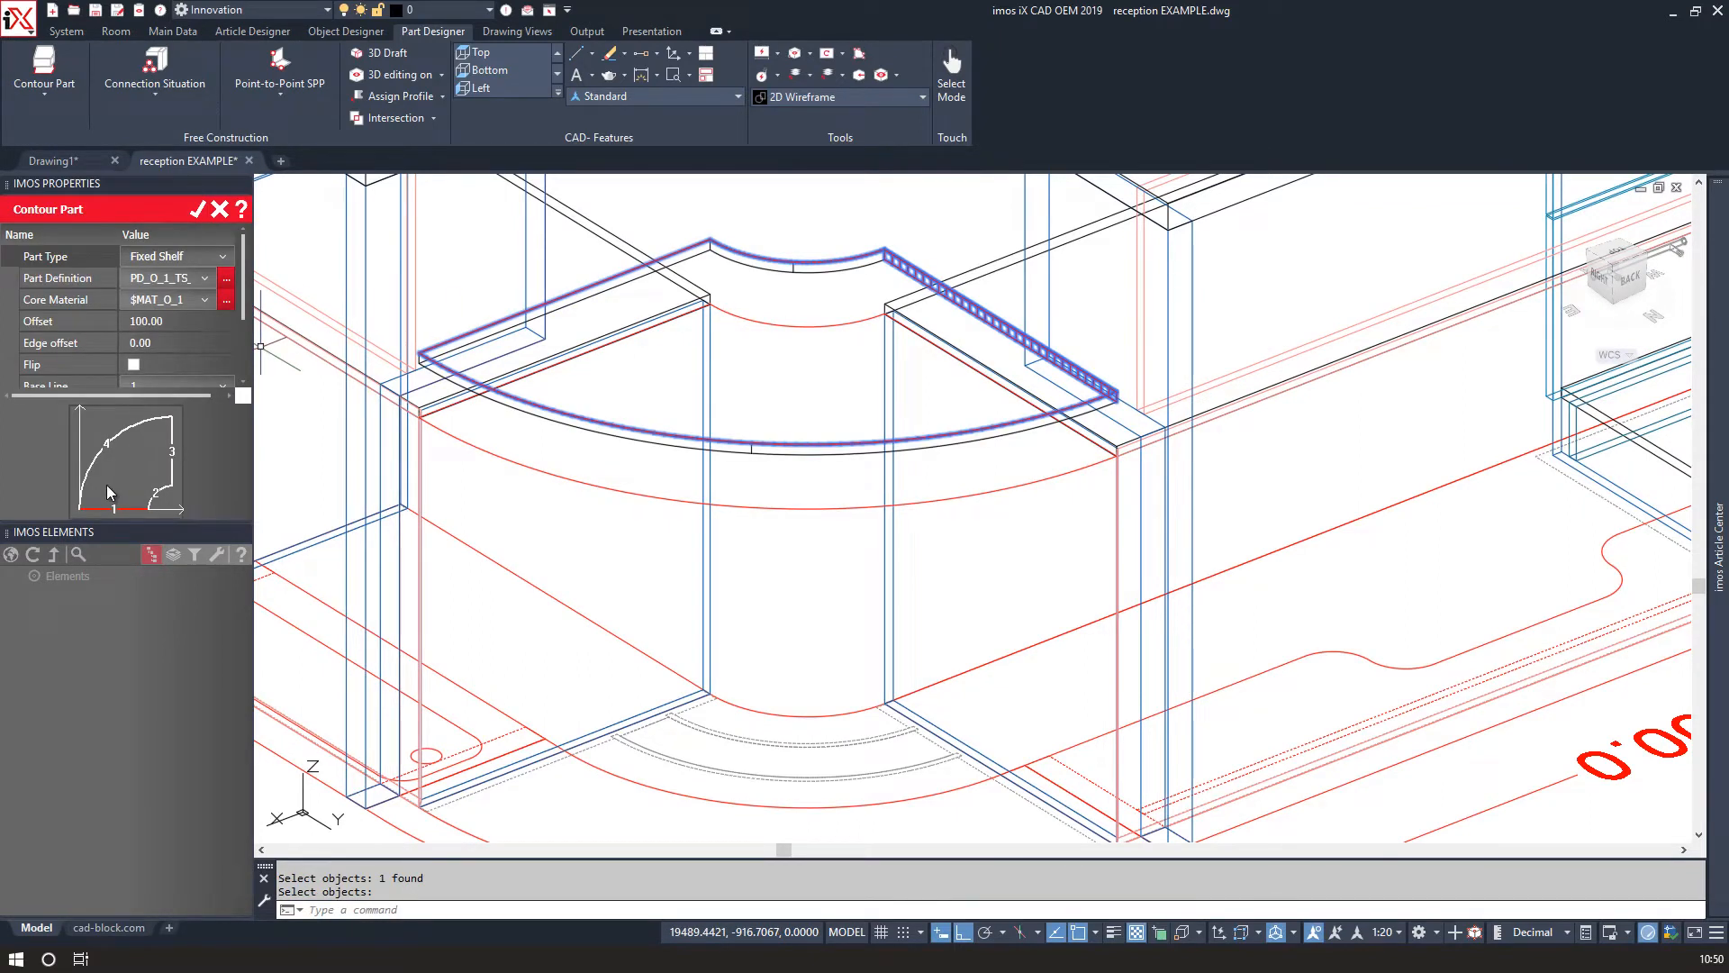
drag(112, 619, 112, 695)
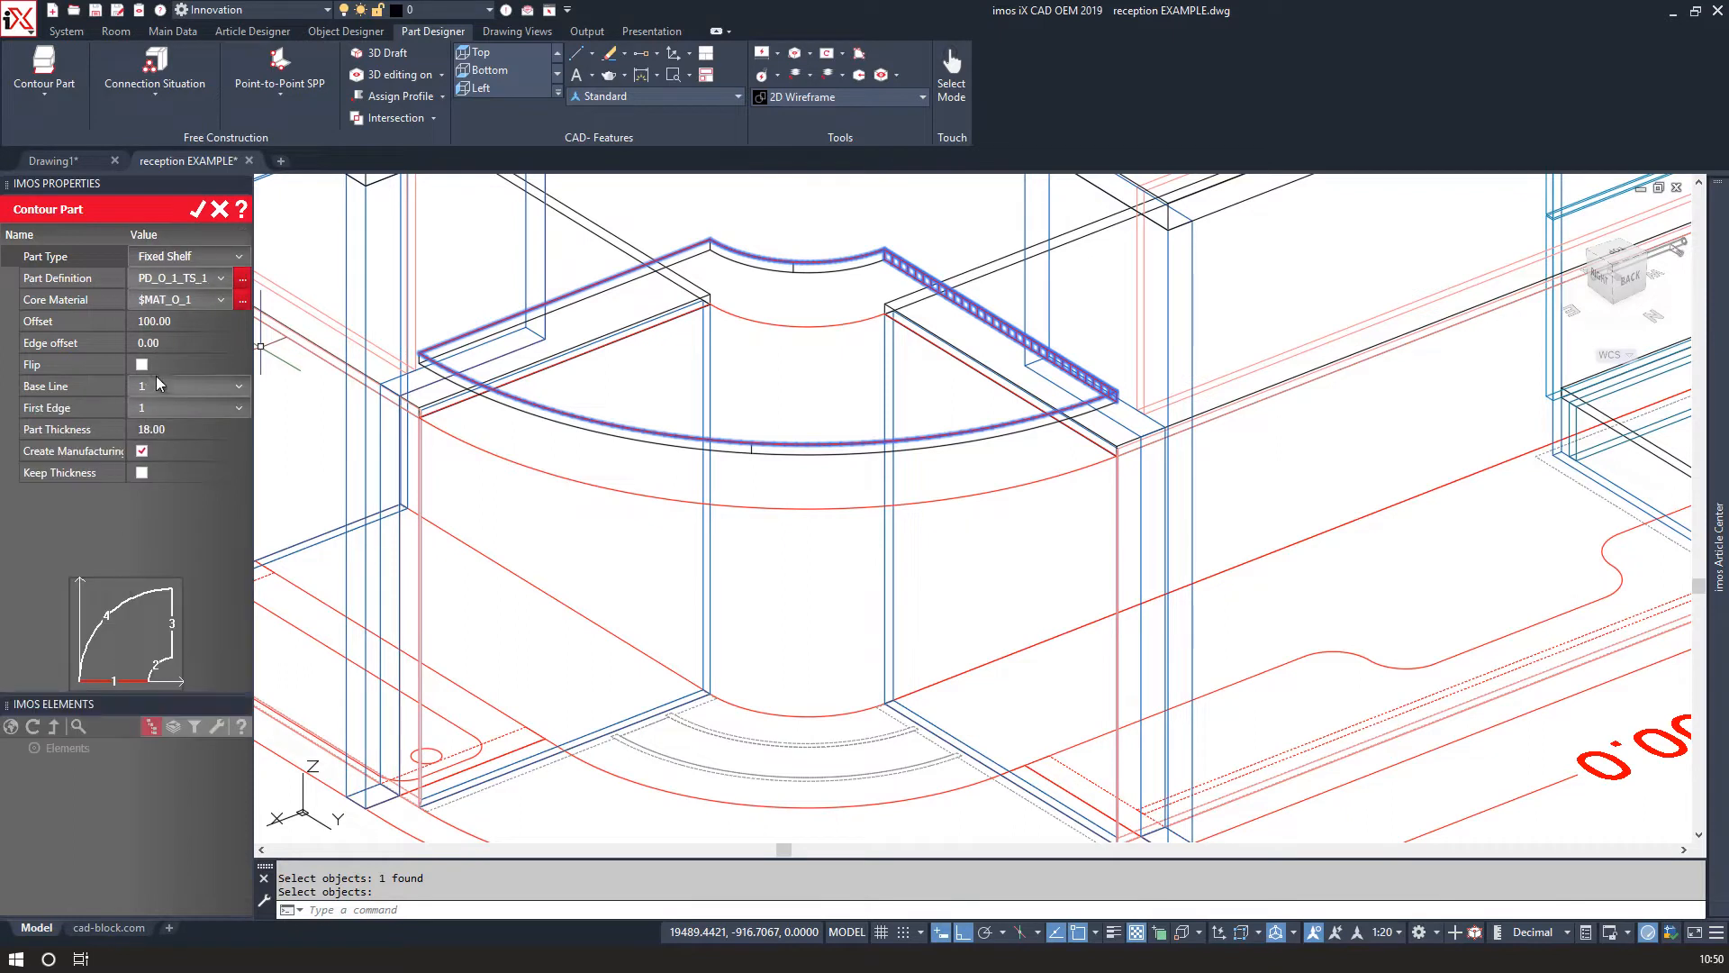
click(162, 321)
text(0)
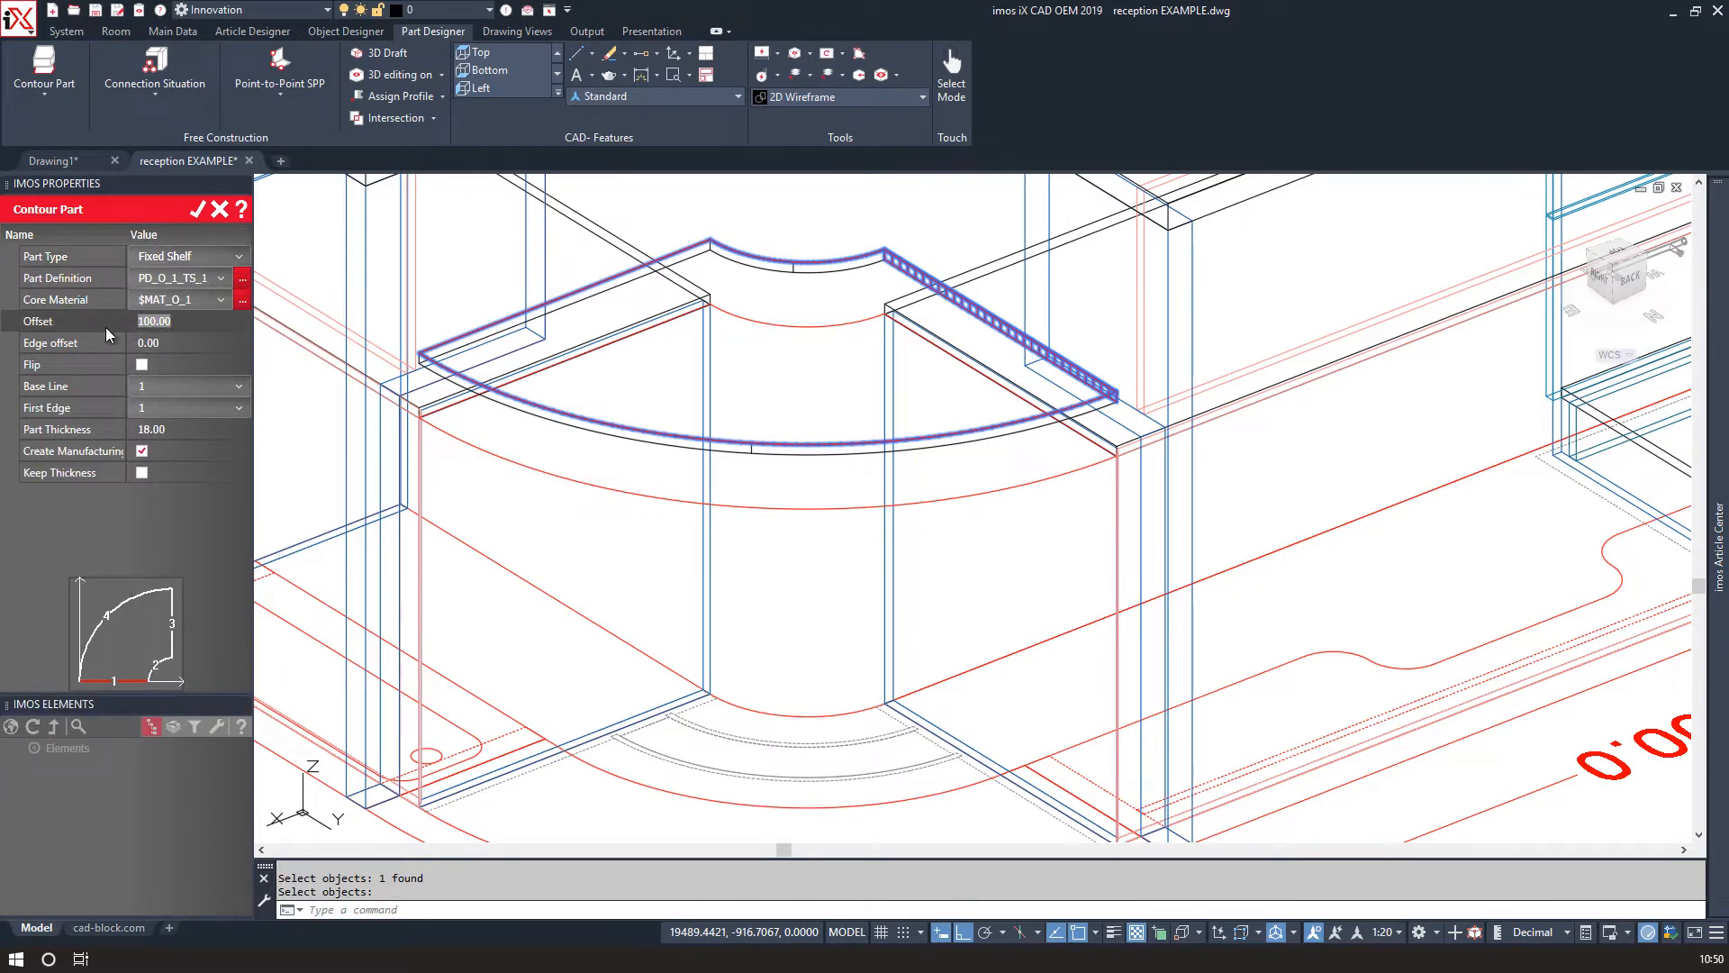
key(Return)
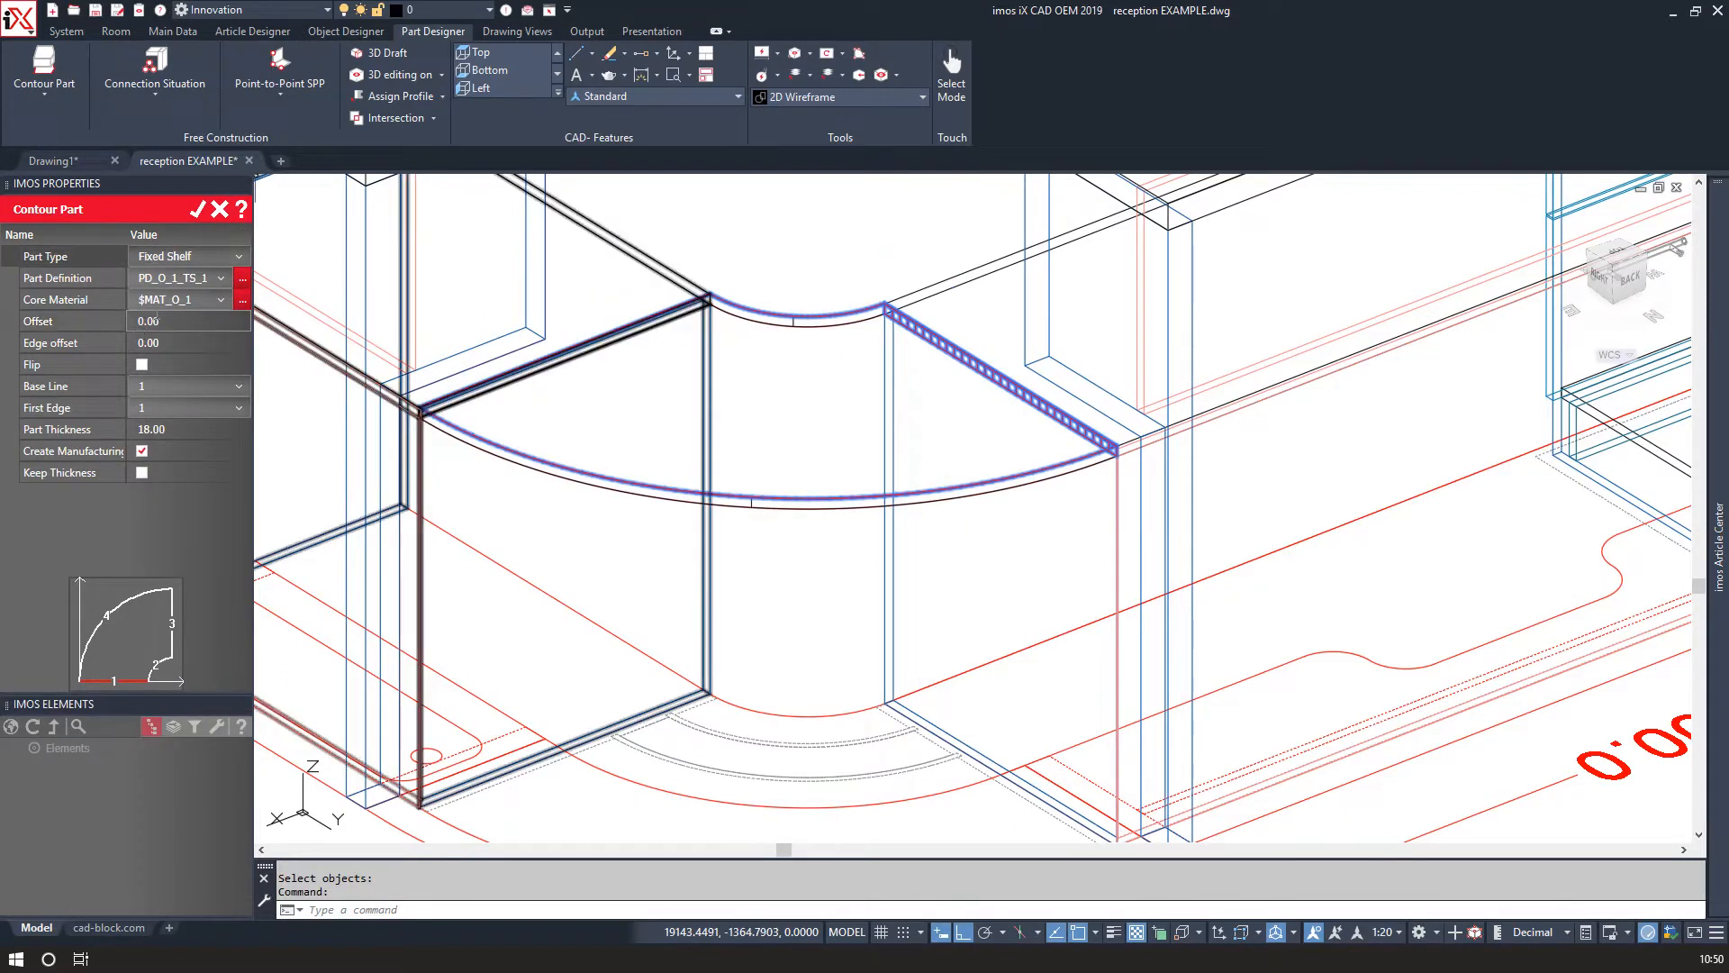
Set the contour part's type to Work Surface and confirm the part.
click(189, 257)
scroll(182, 342, down, 5)
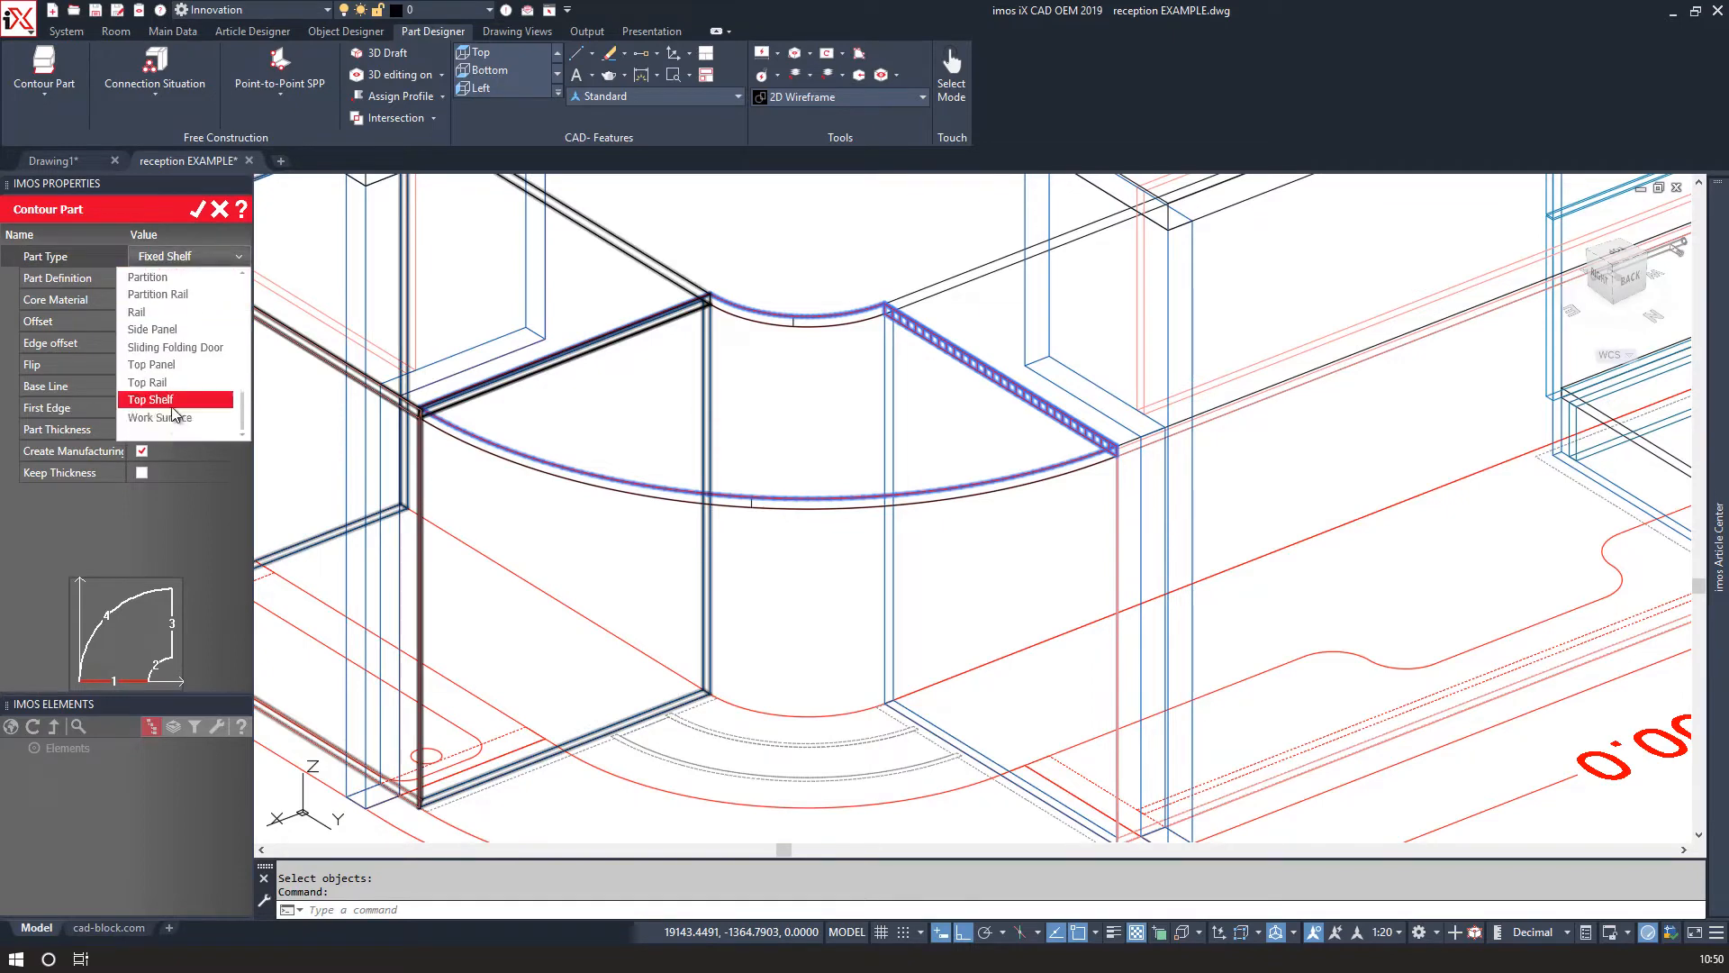
click(171, 418)
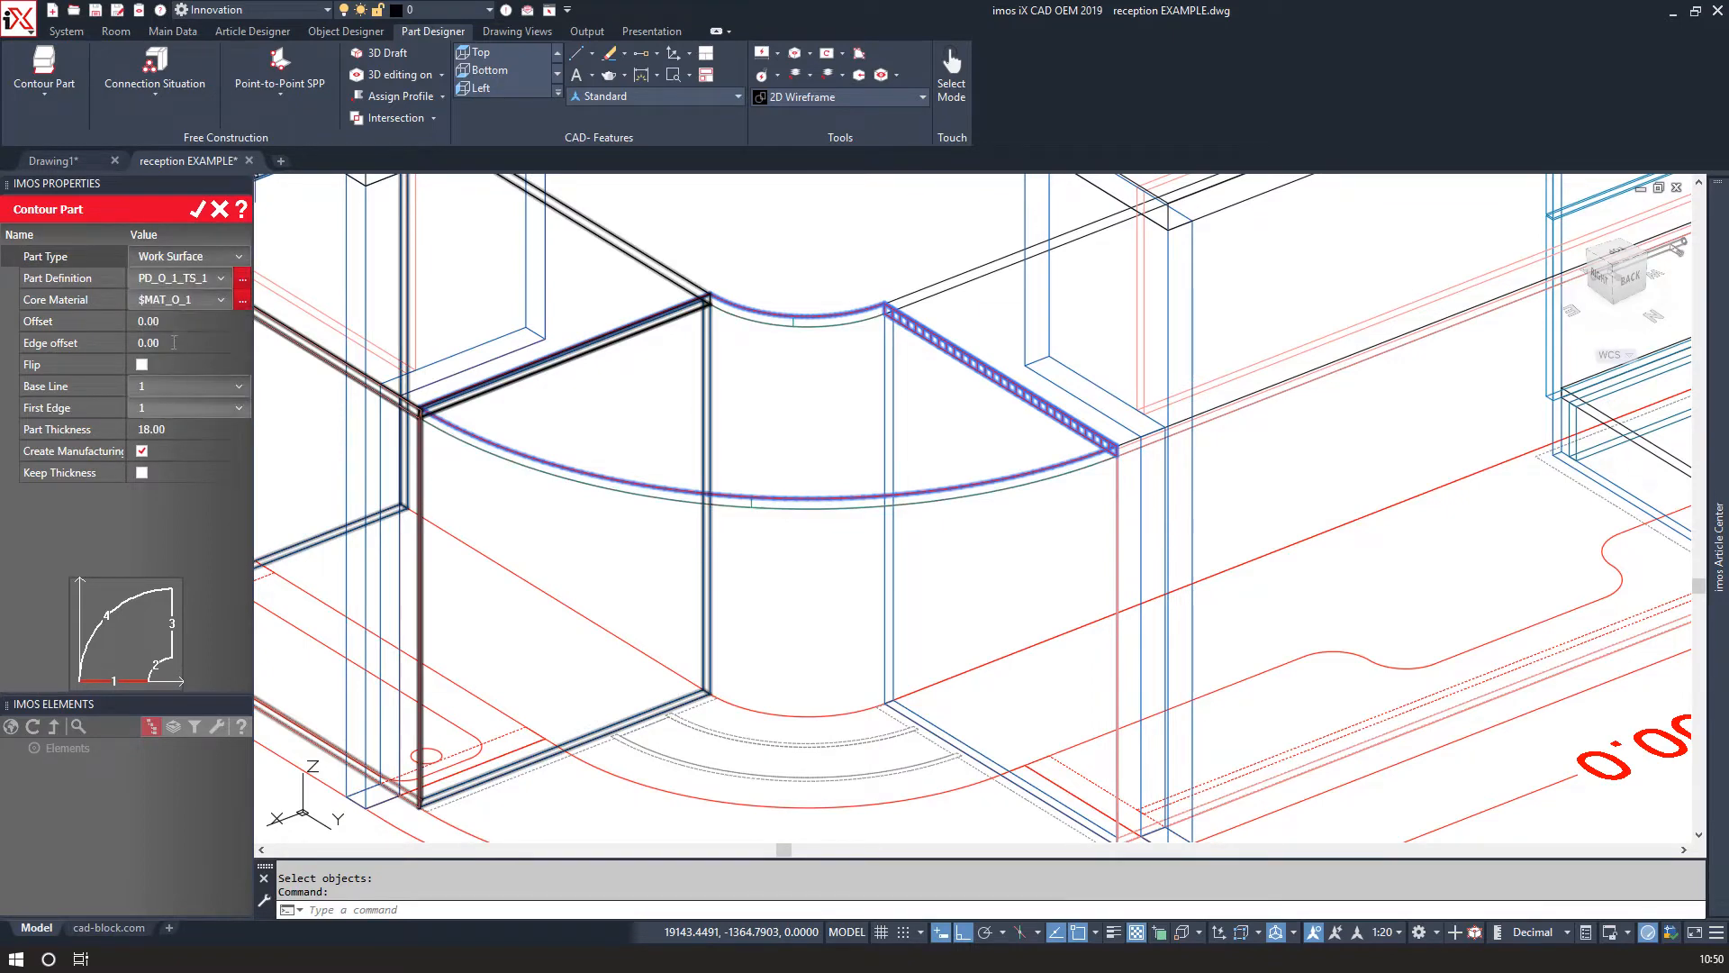
click(222, 279)
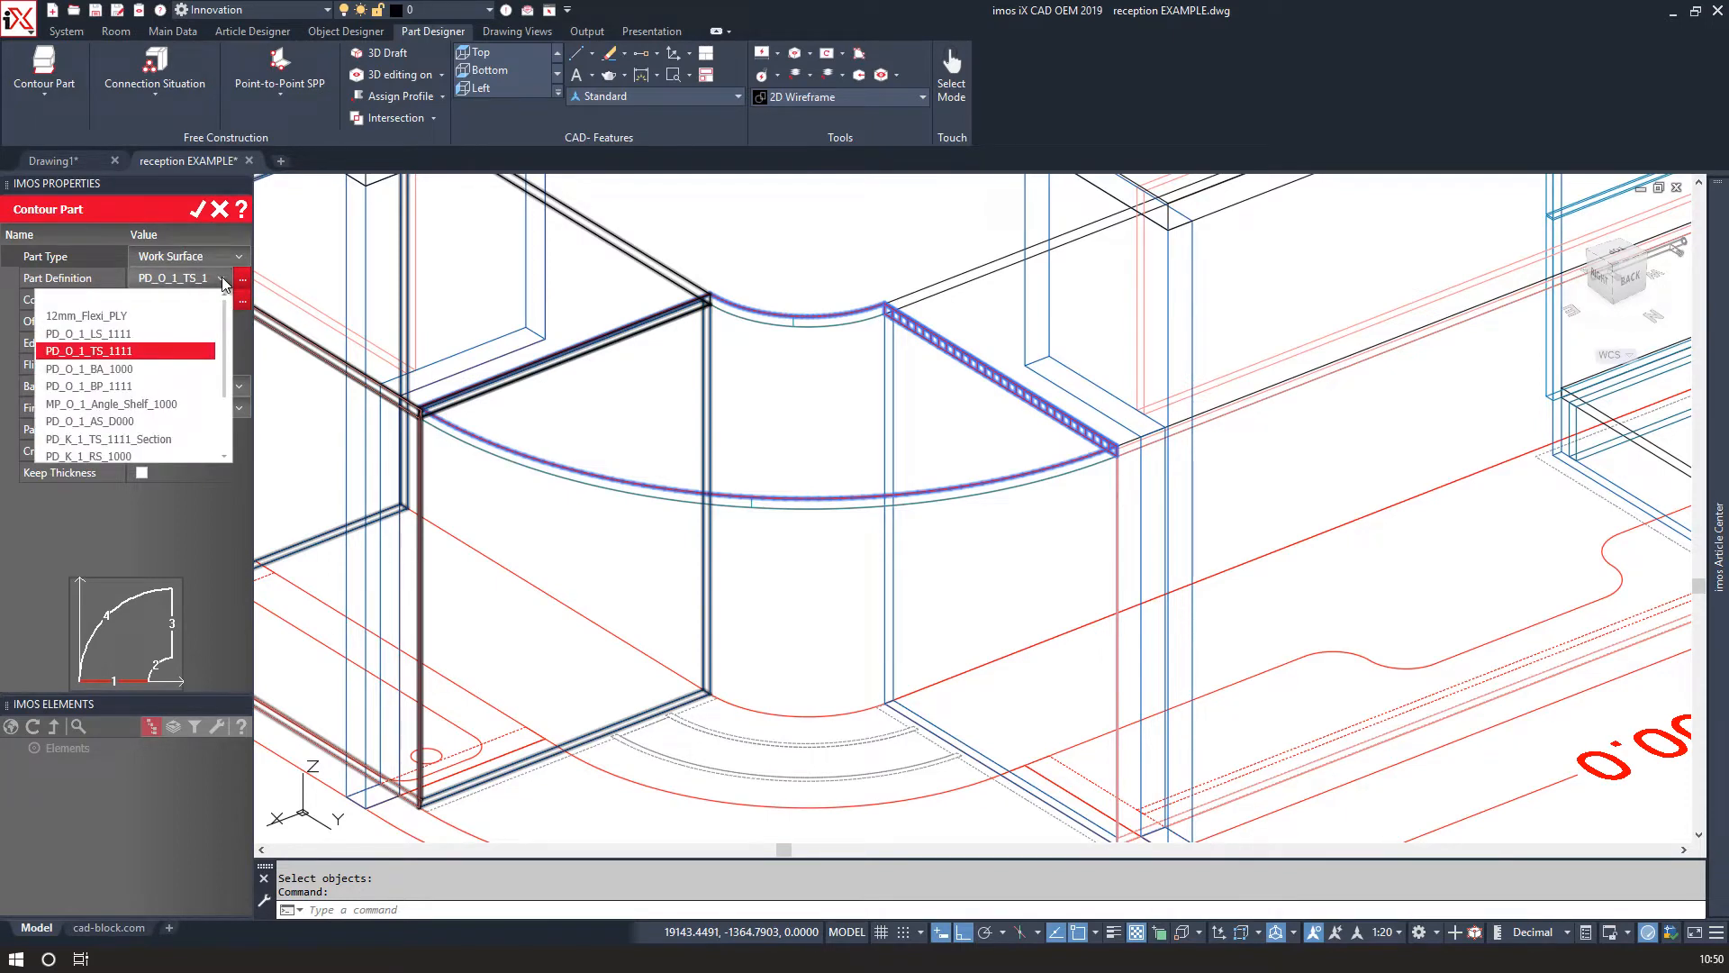
click(222, 279)
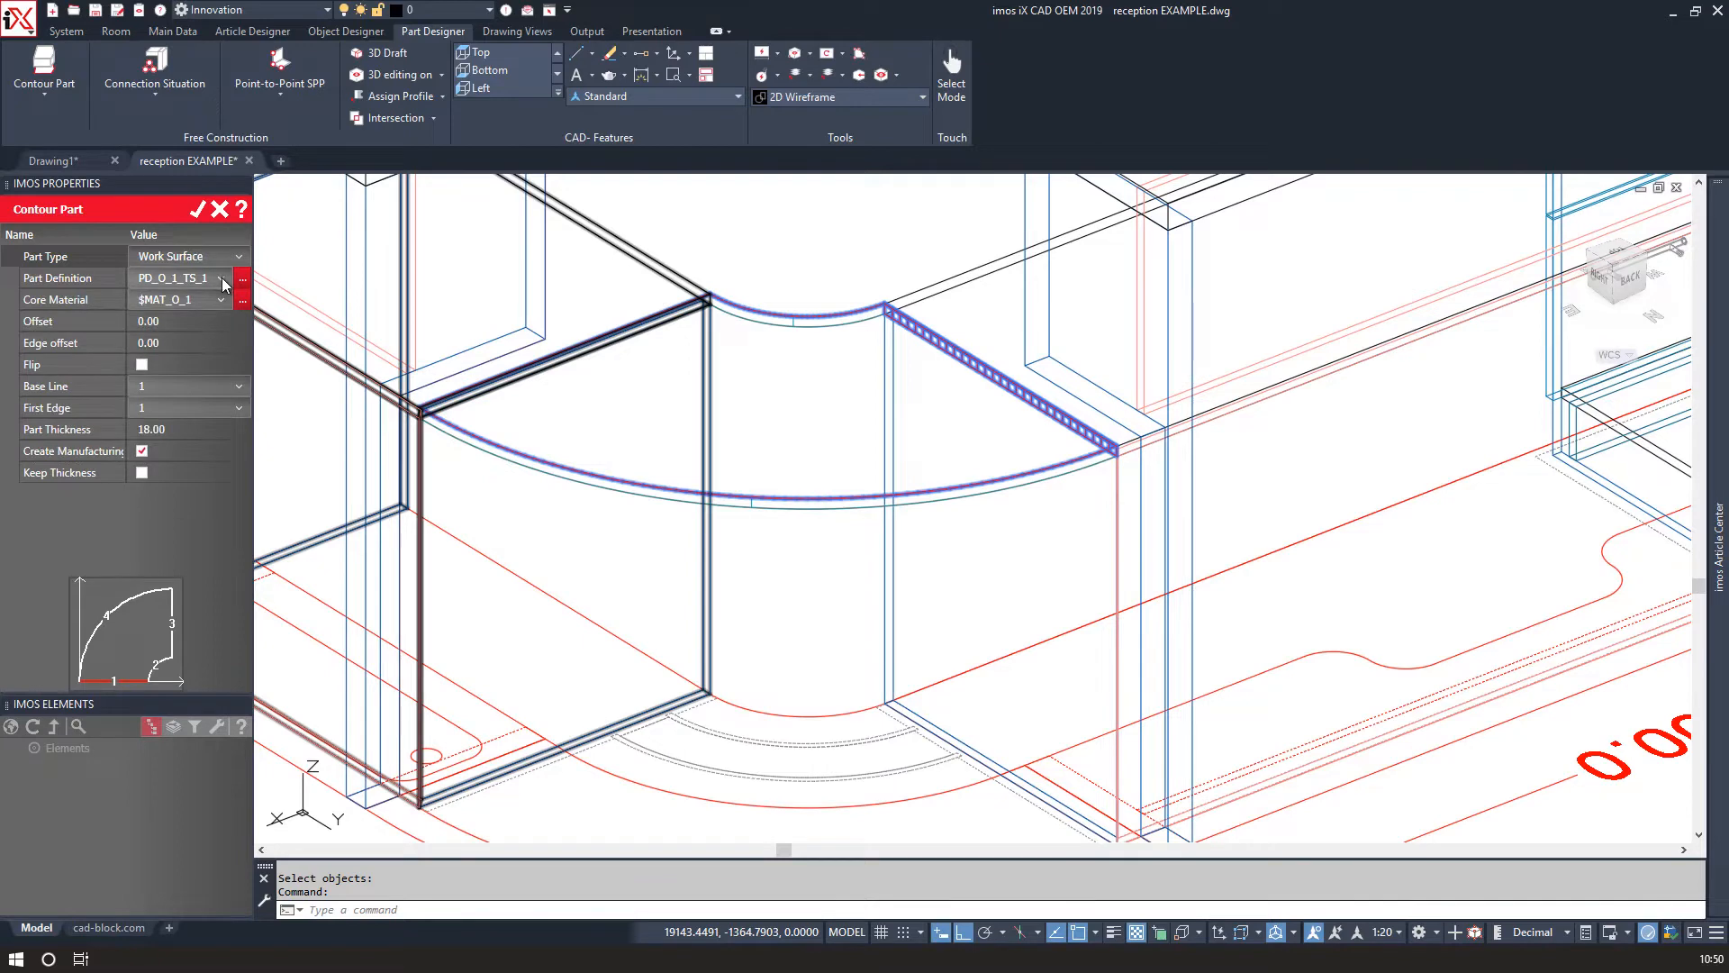
click(198, 210)
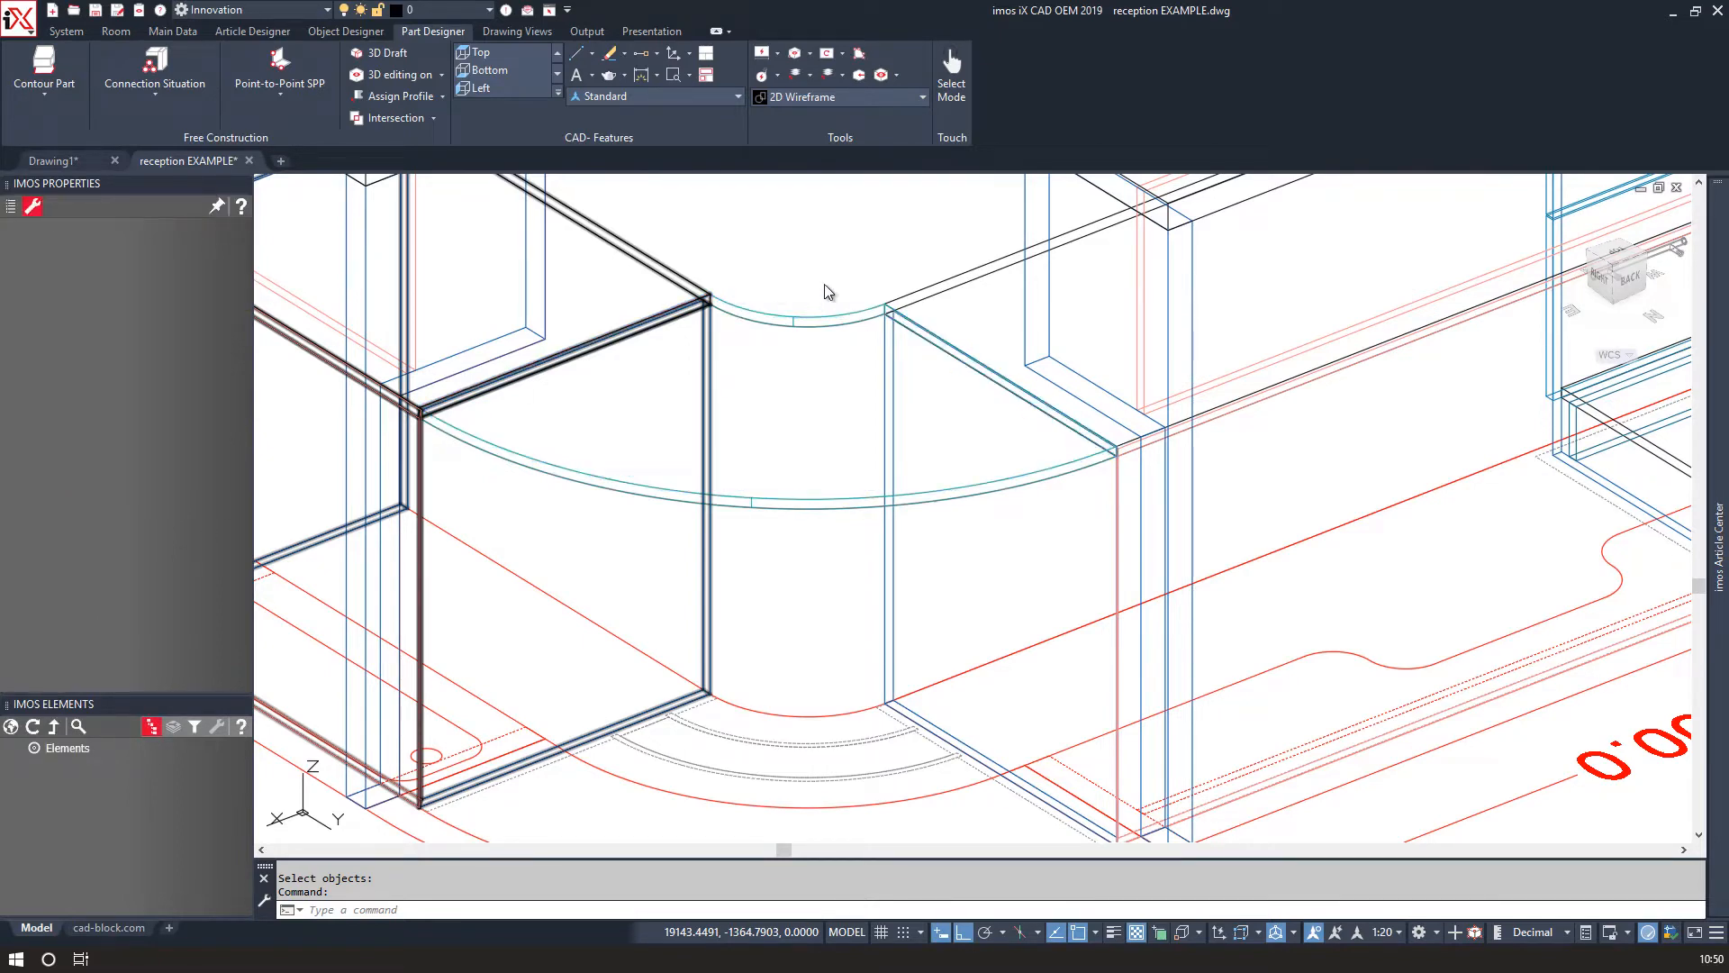
Select the new curved work surface and isolate it with the desk outline.
click(796, 288)
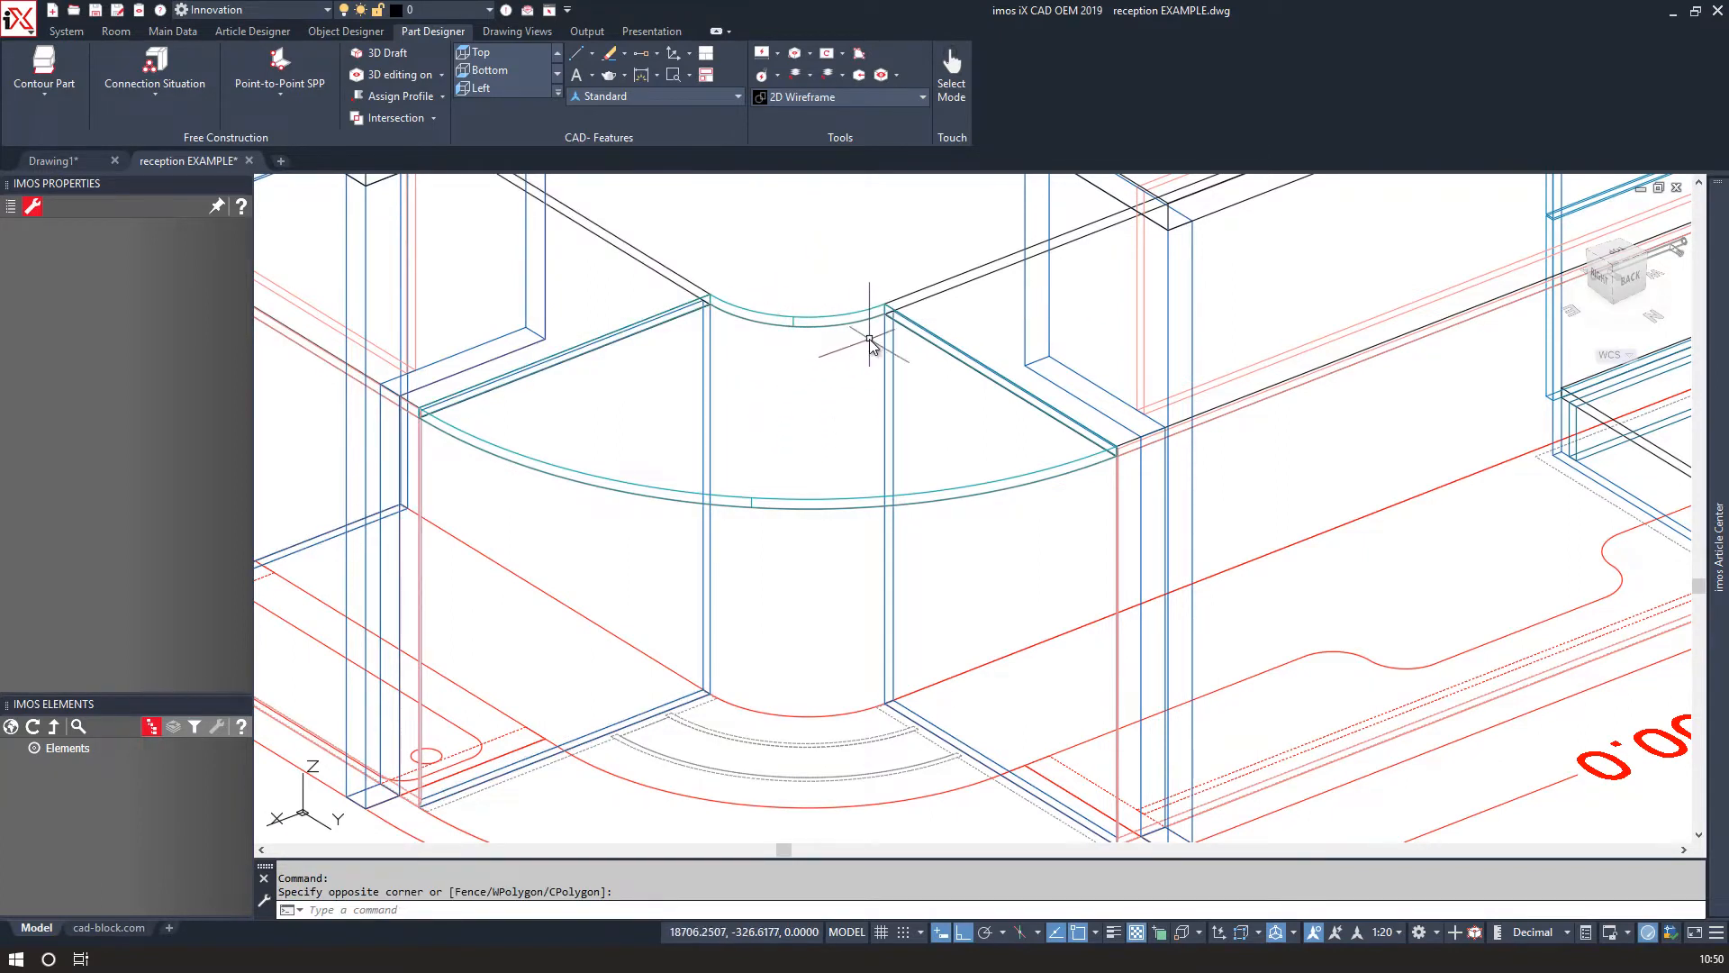
click(819, 322)
click(818, 322)
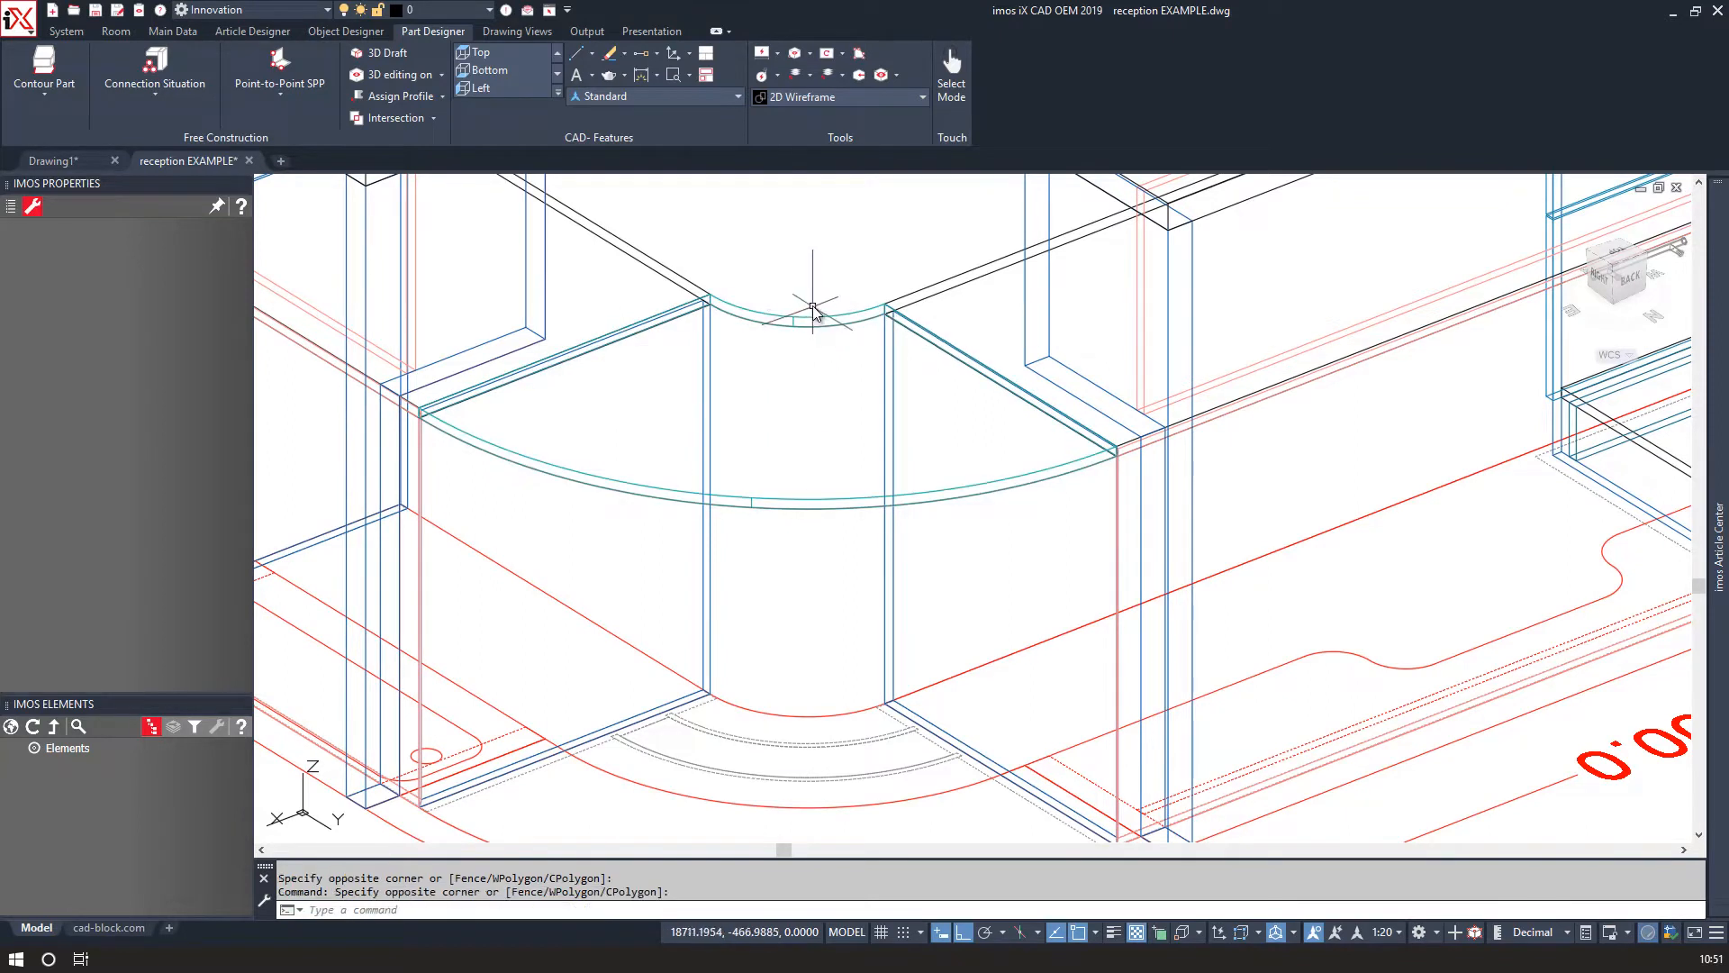
click(804, 319)
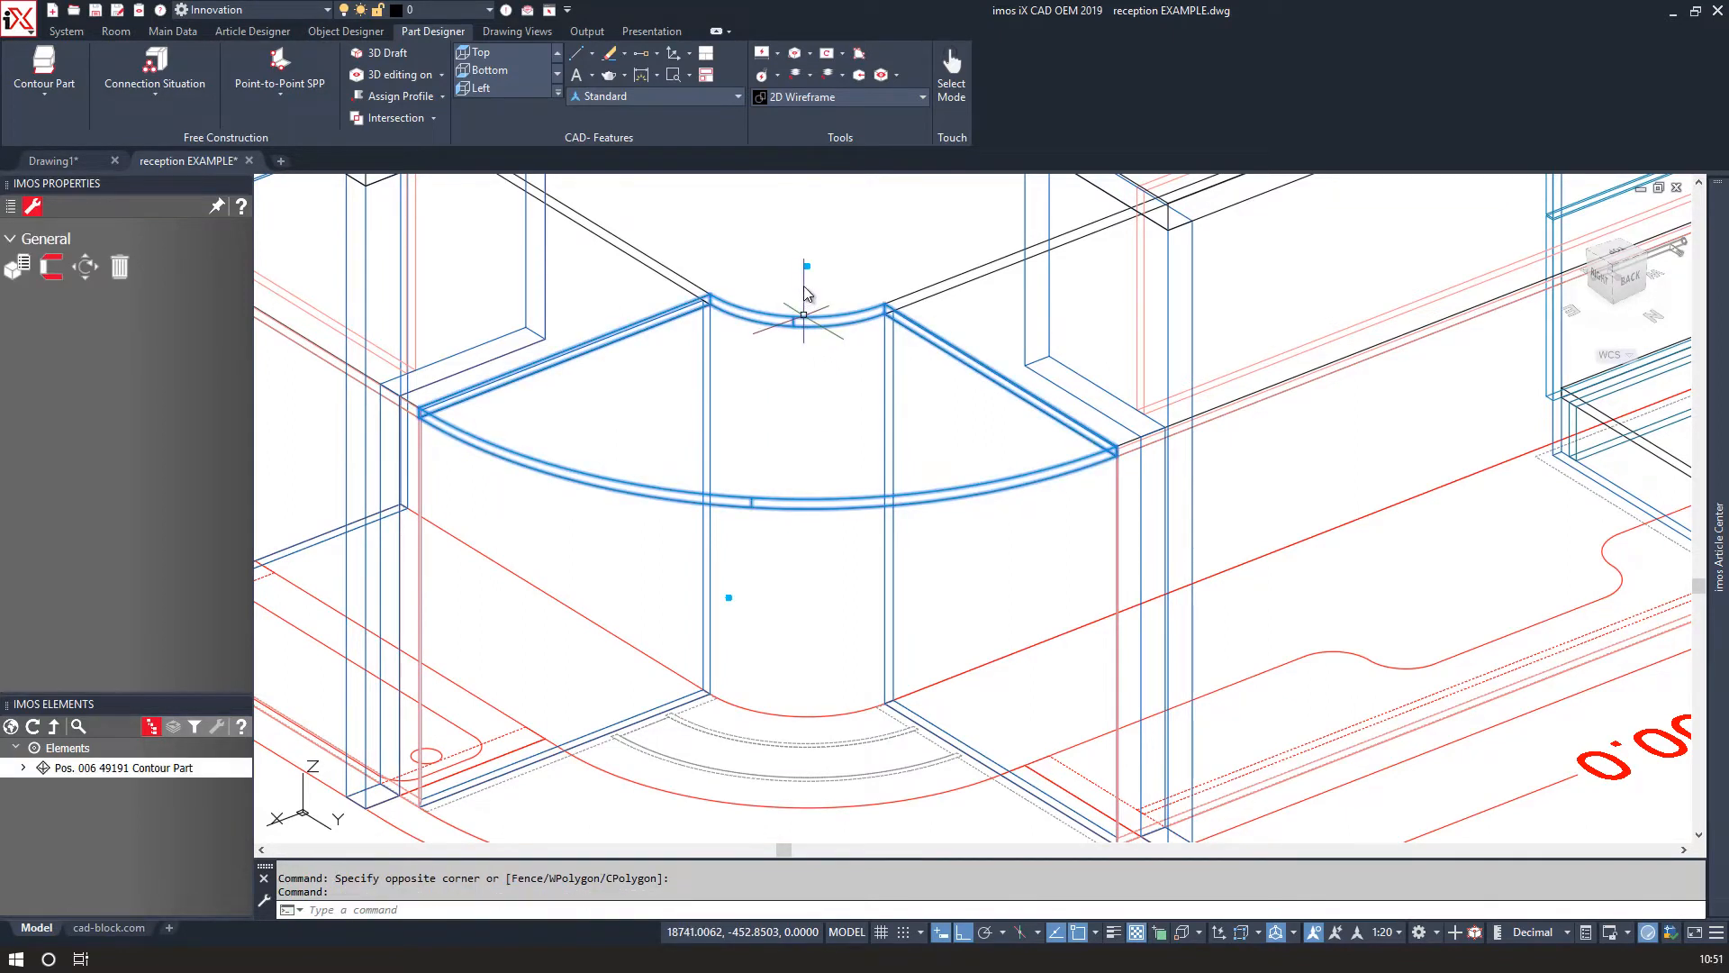
right_click(742, 732)
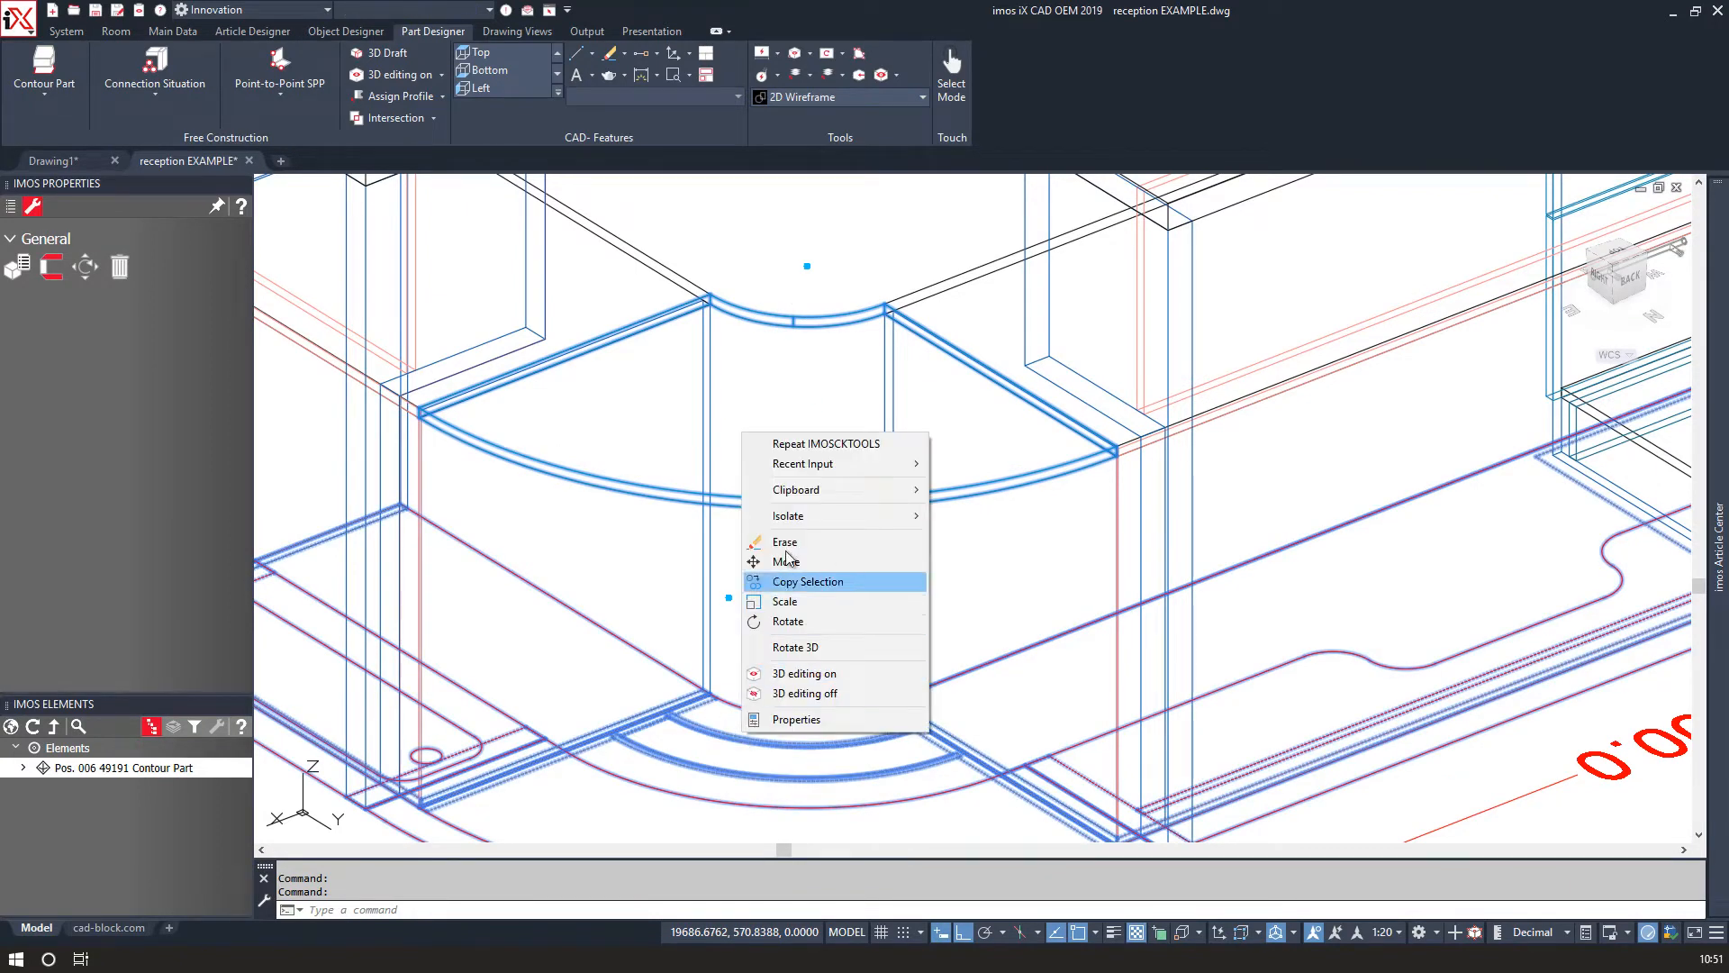
mouse_move(789, 521)
click(995, 516)
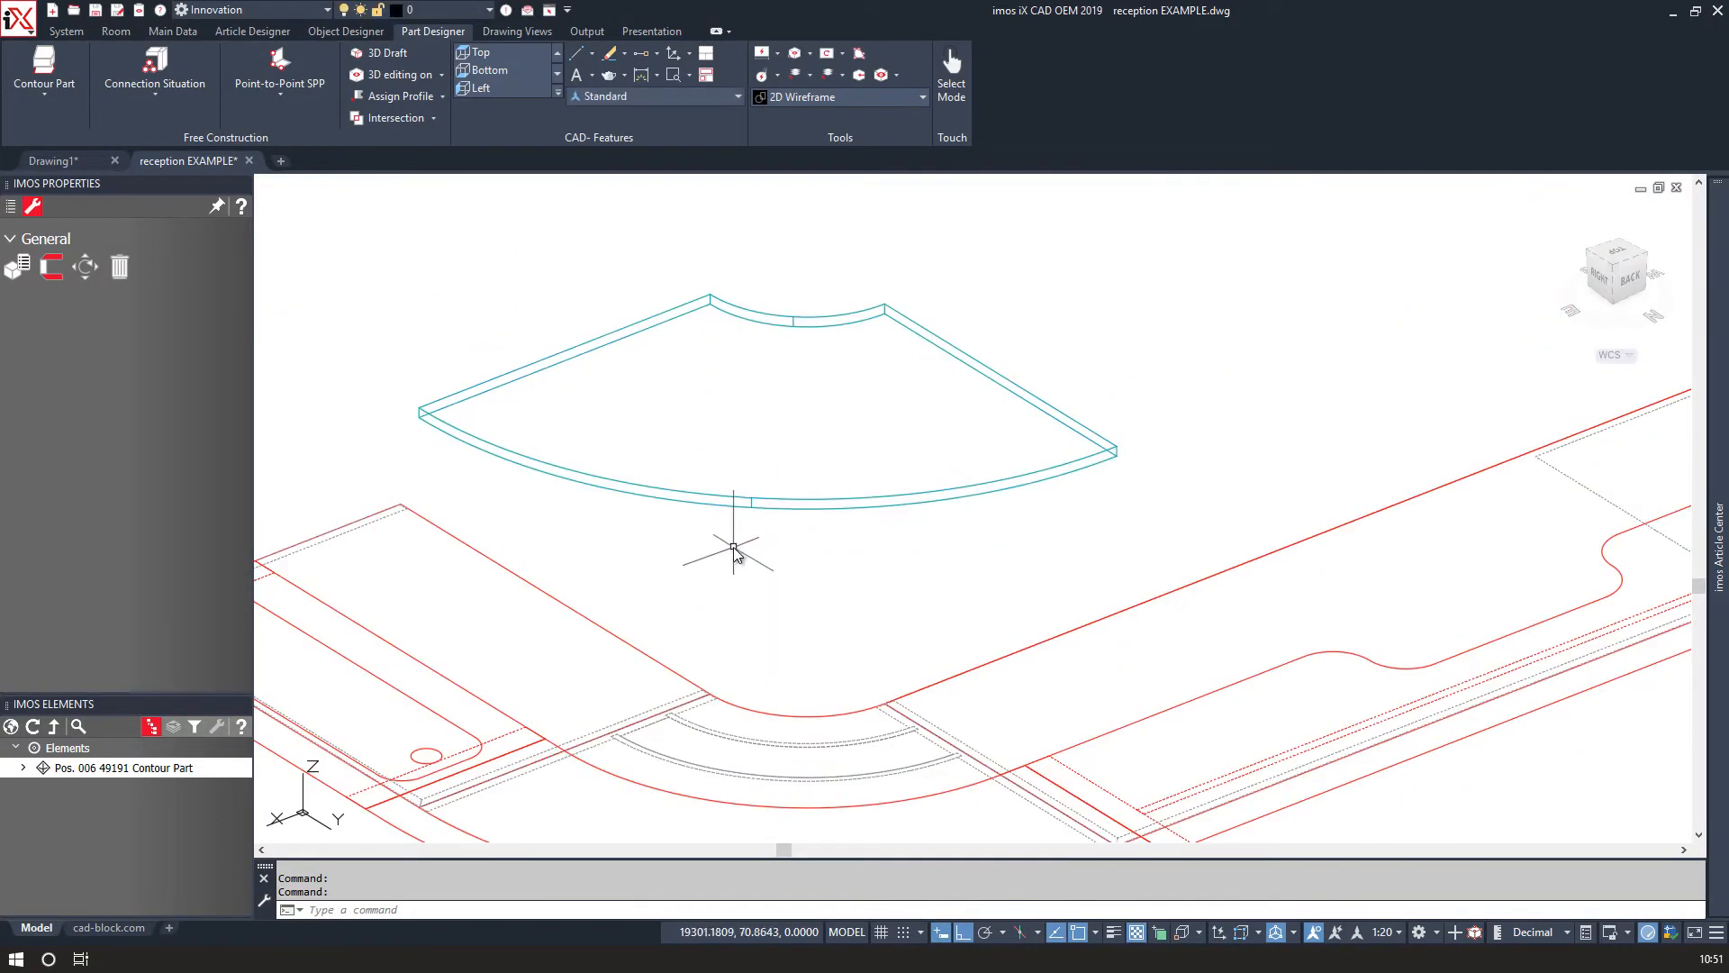
Start Part to Edge on the work surface's left edge and set the part definition to PD_O_1_LS_1111.
middle_drag(718, 554, 768, 491)
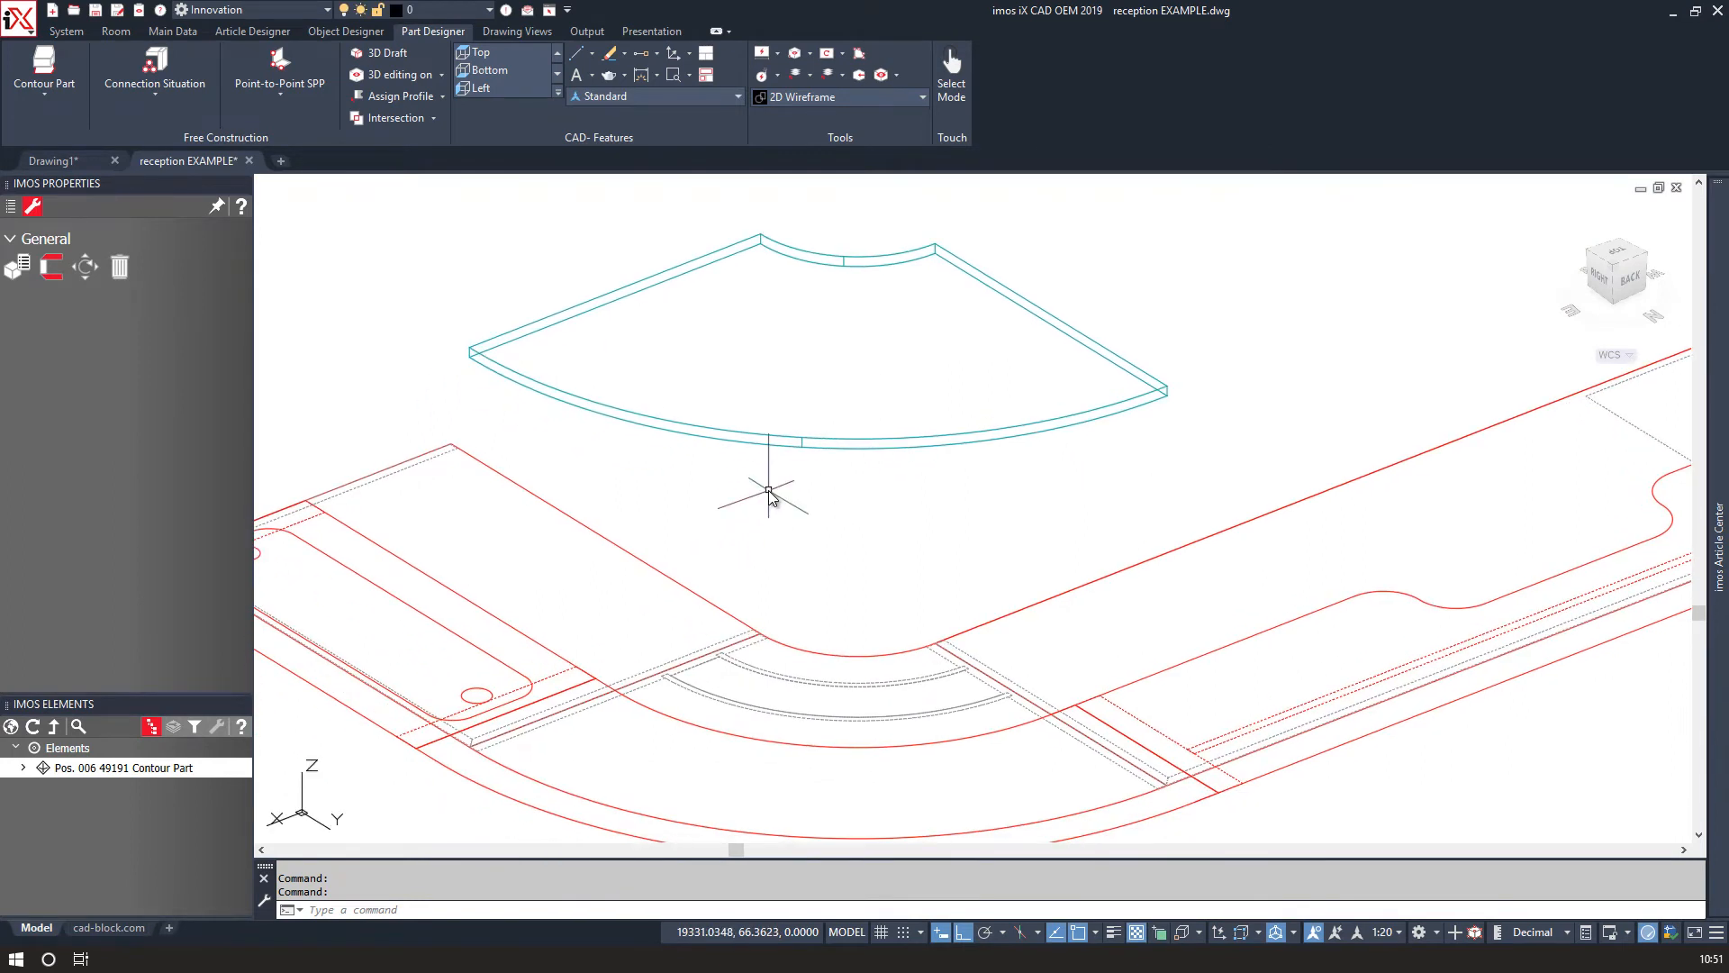
click(50, 90)
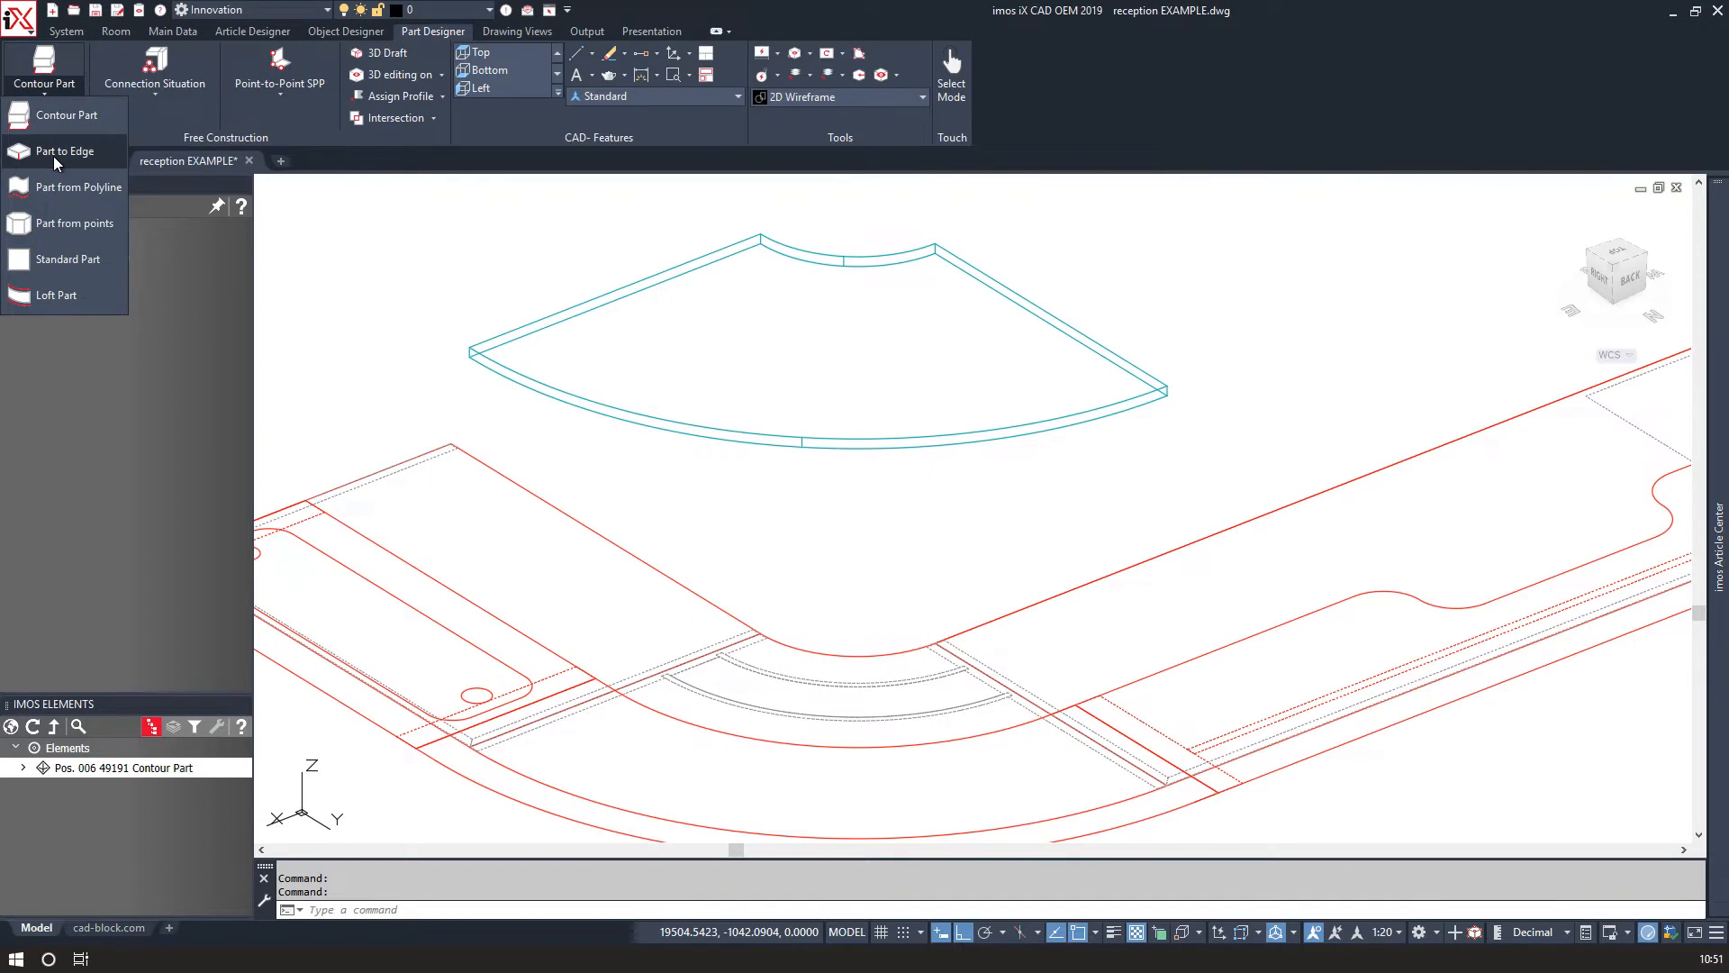
click(88, 159)
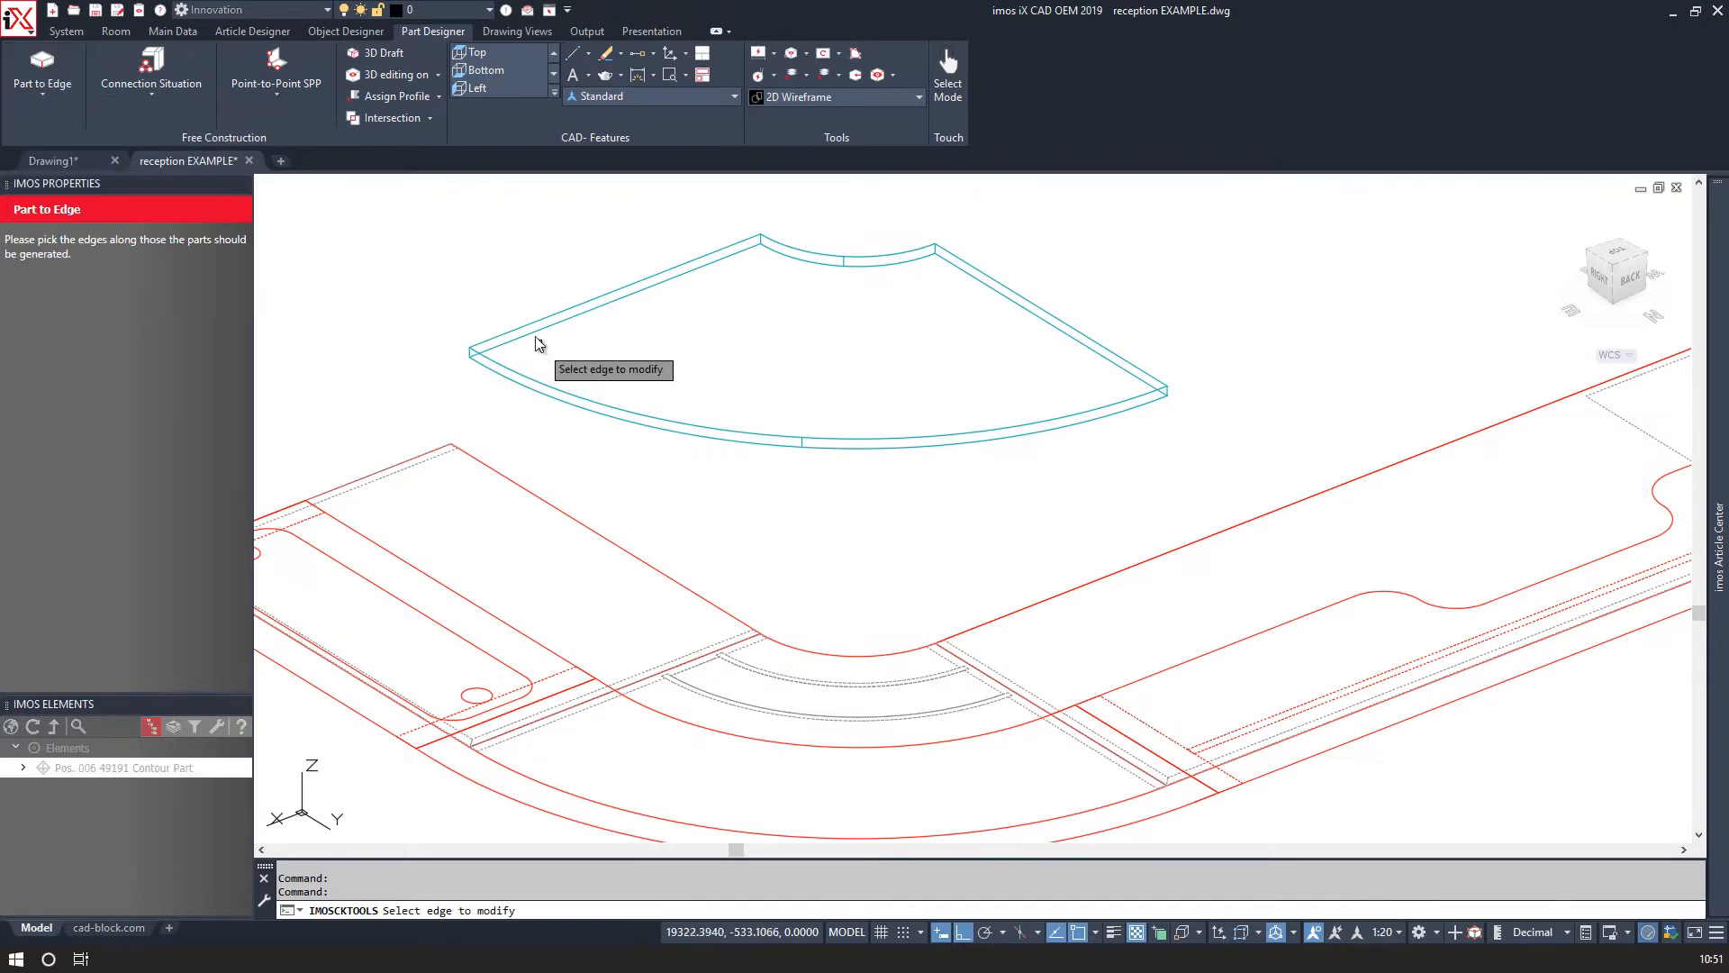
click(533, 329)
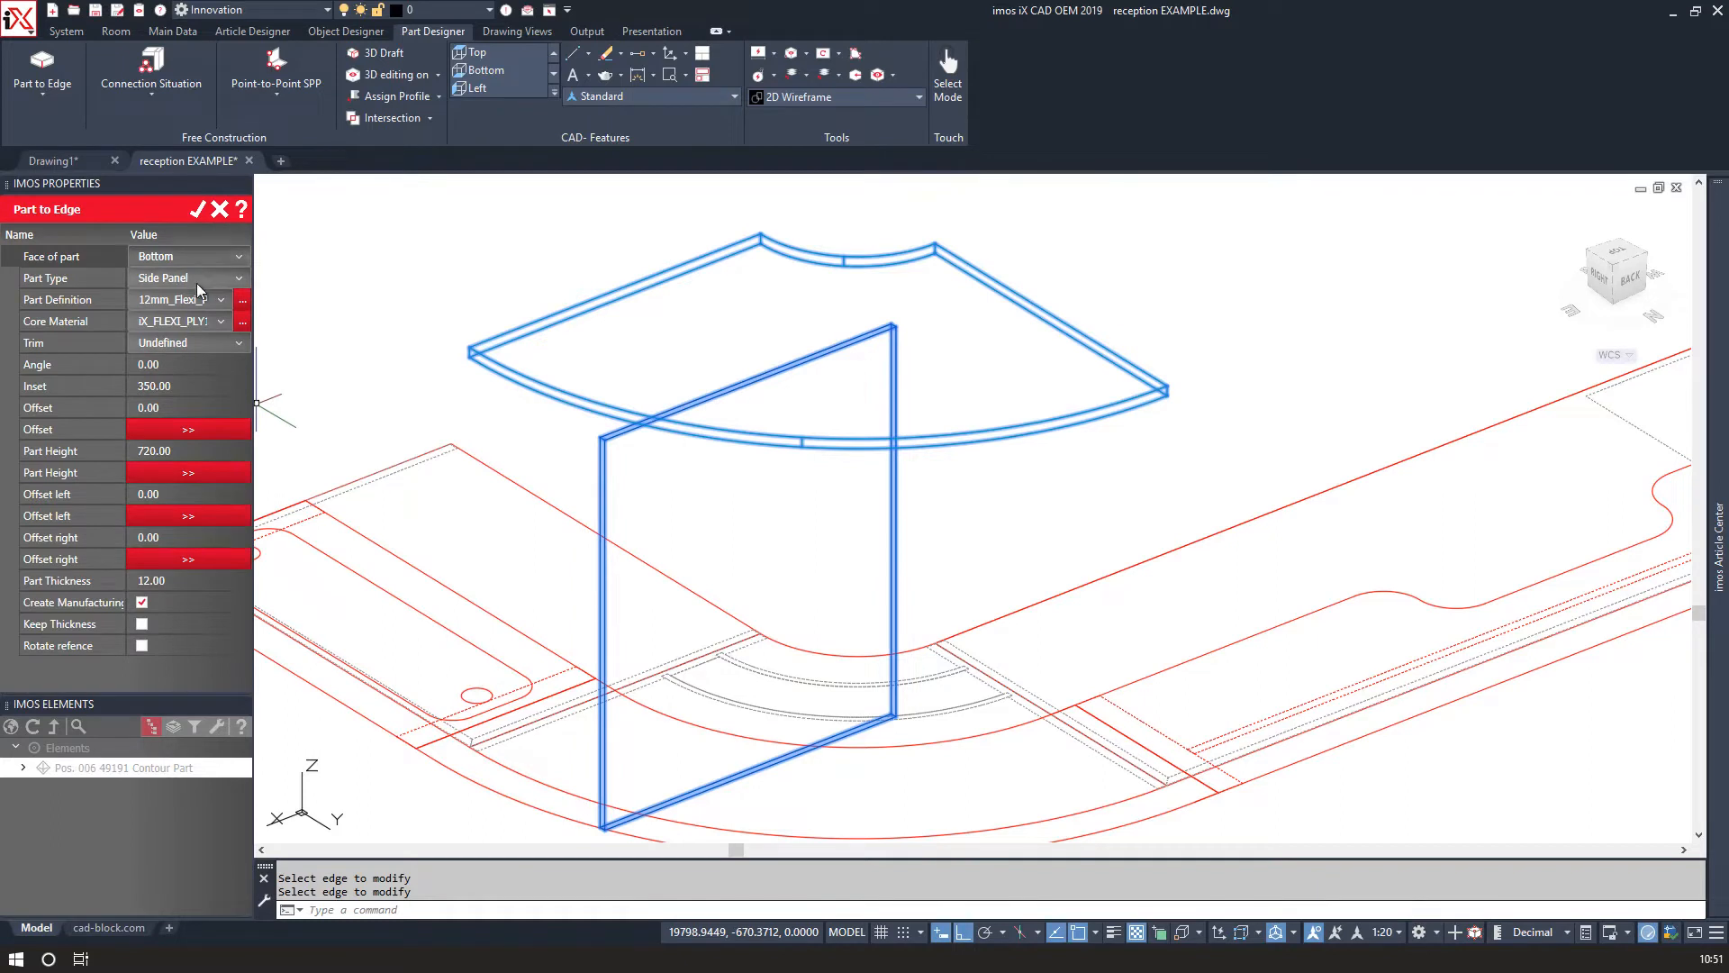
click(223, 300)
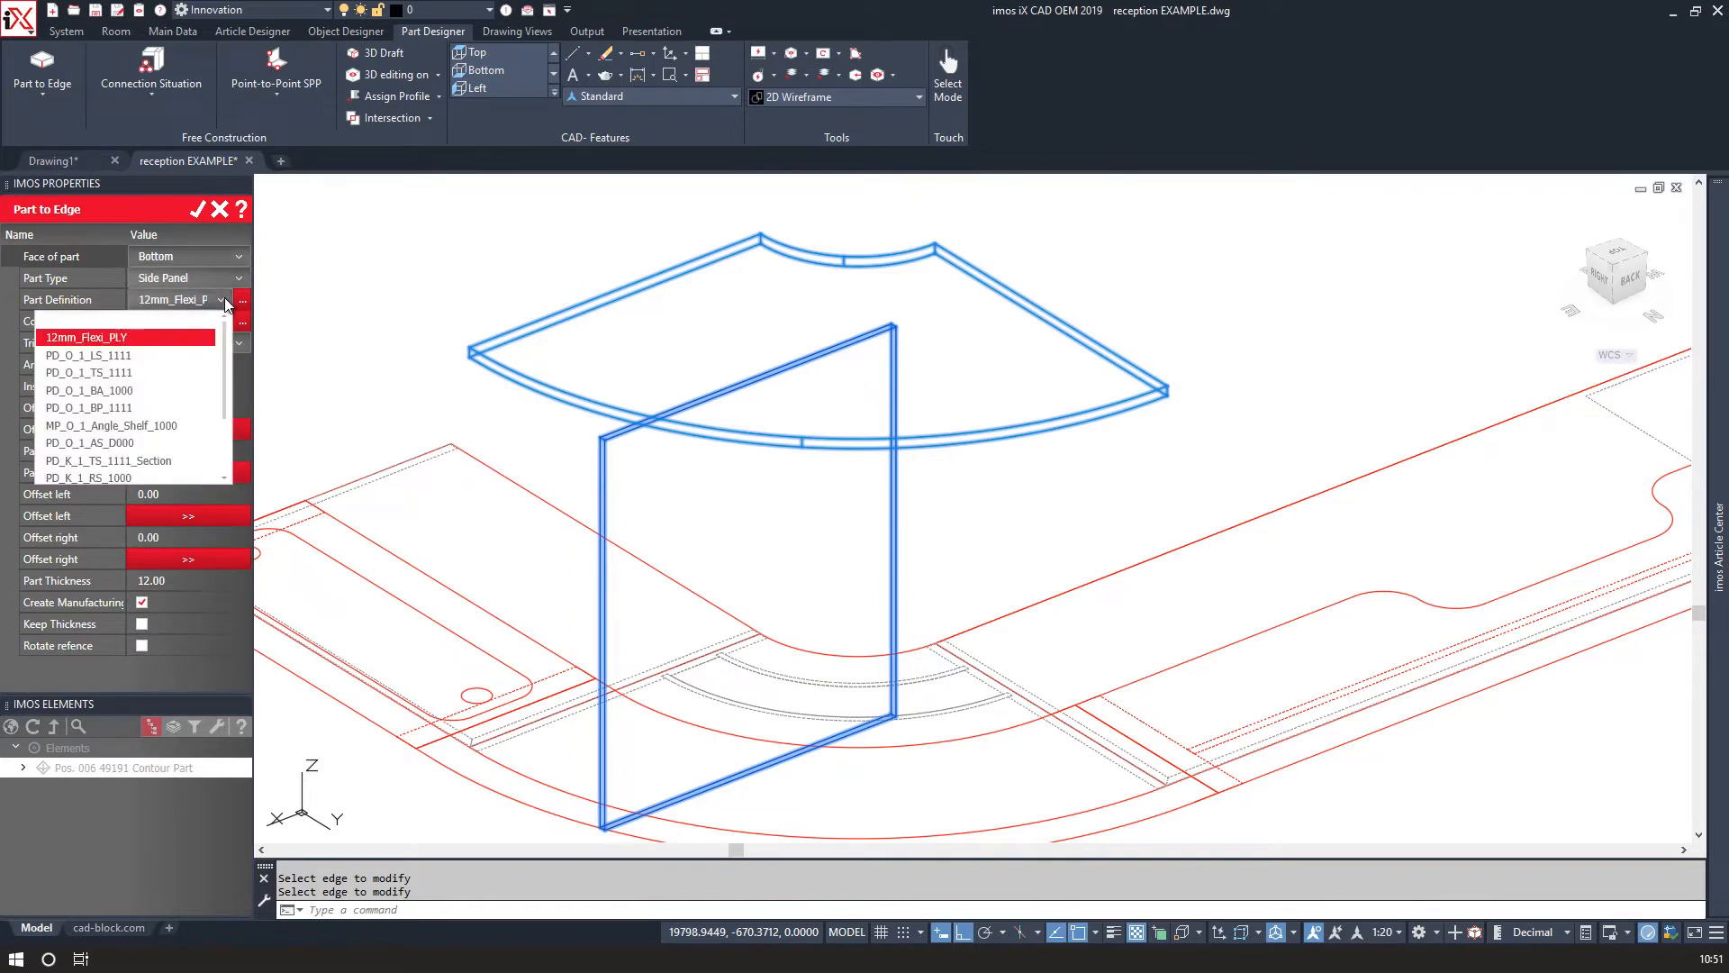
click(178, 357)
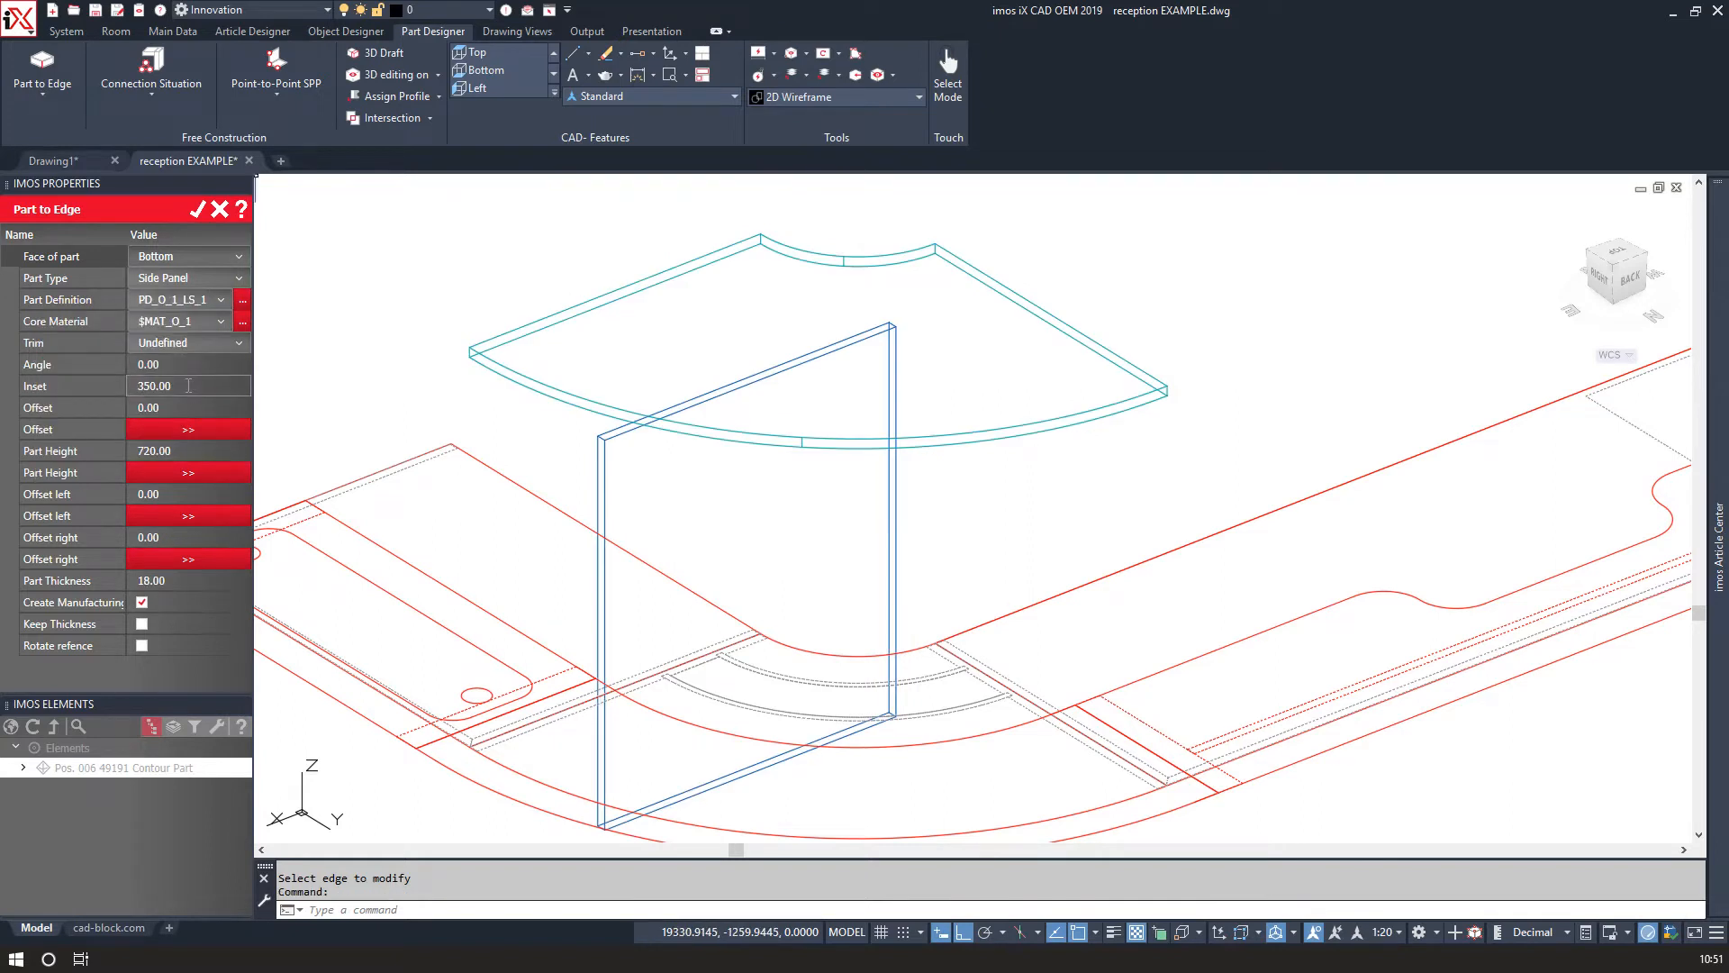
Set the side panel's inset to 18.
click(196, 386)
text(0)
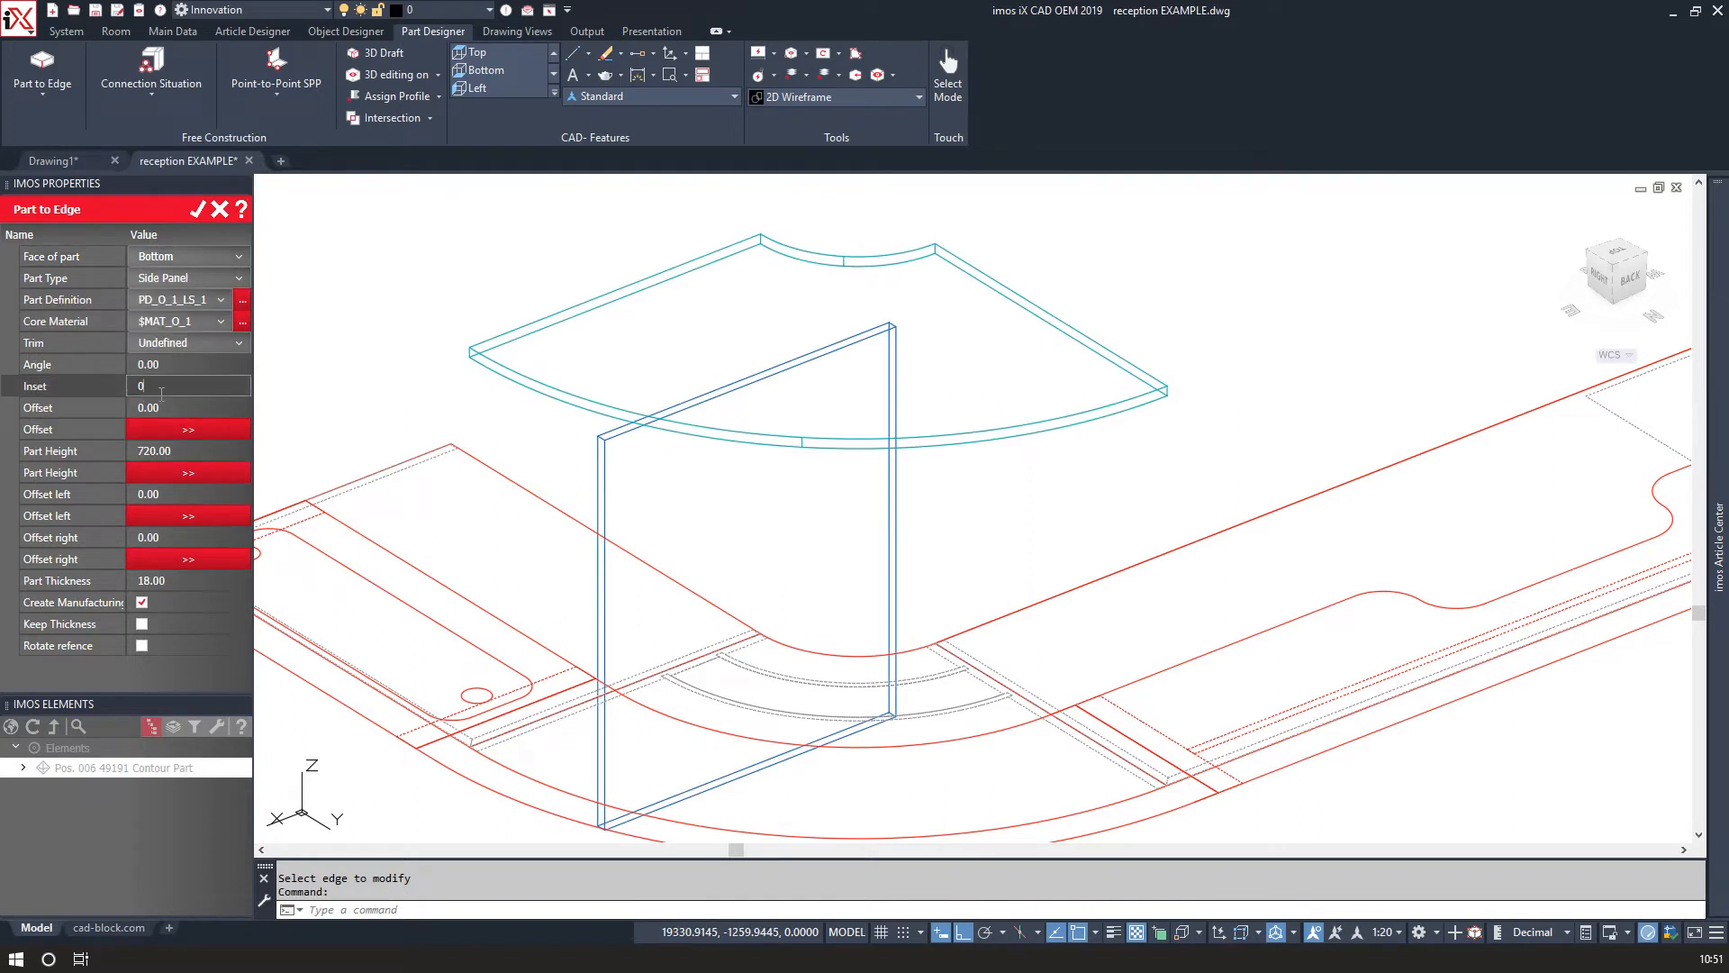
key(Return)
click(149, 387)
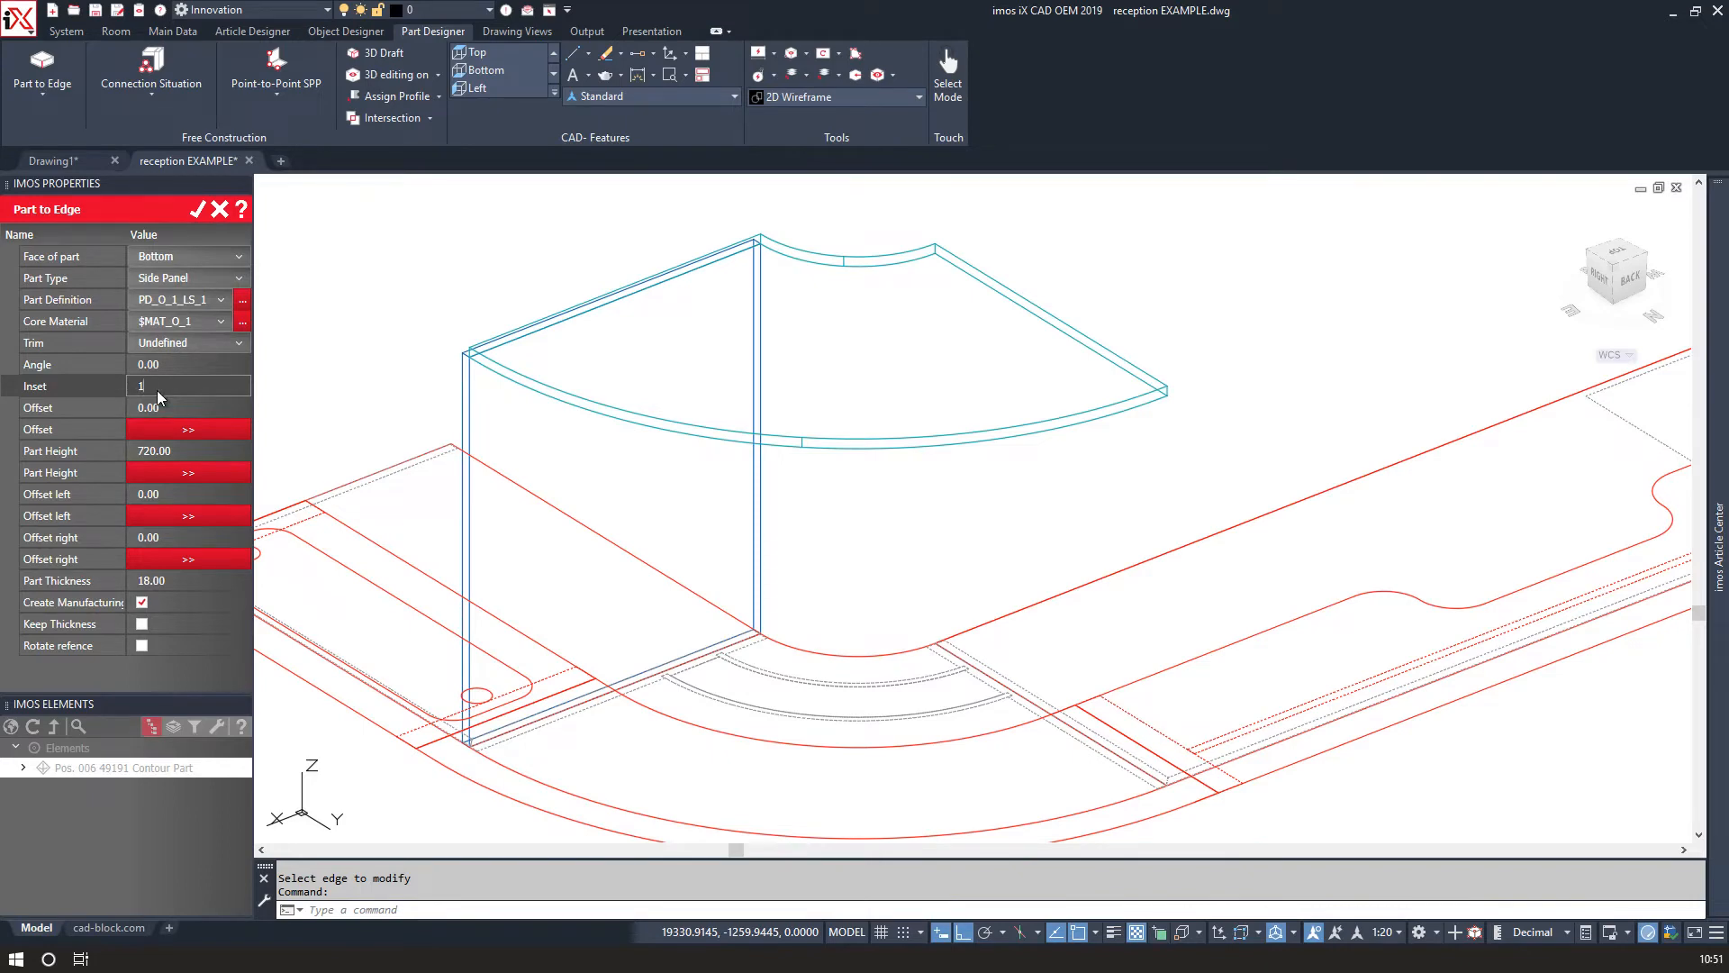
key(Return)
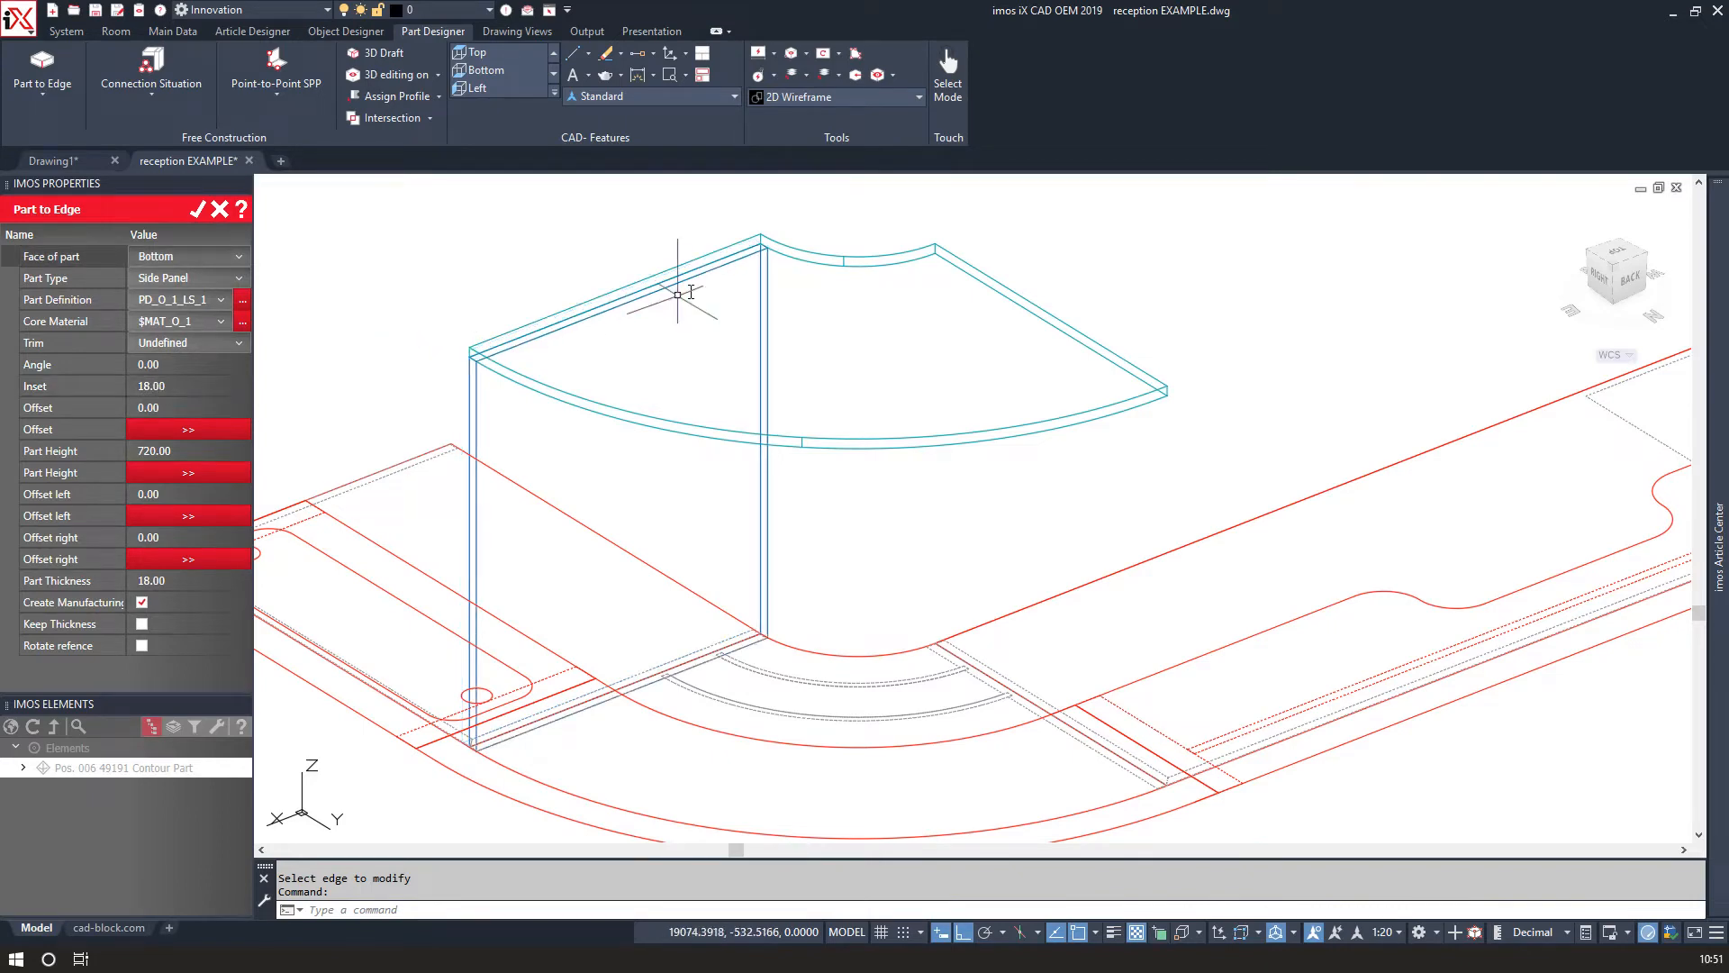
Zoom in to inspect where the left side panel meets the work surface and desk edge.
scroll(690, 262, up, 5)
scroll(684, 324, down, 5)
scroll(655, 340, up, 6)
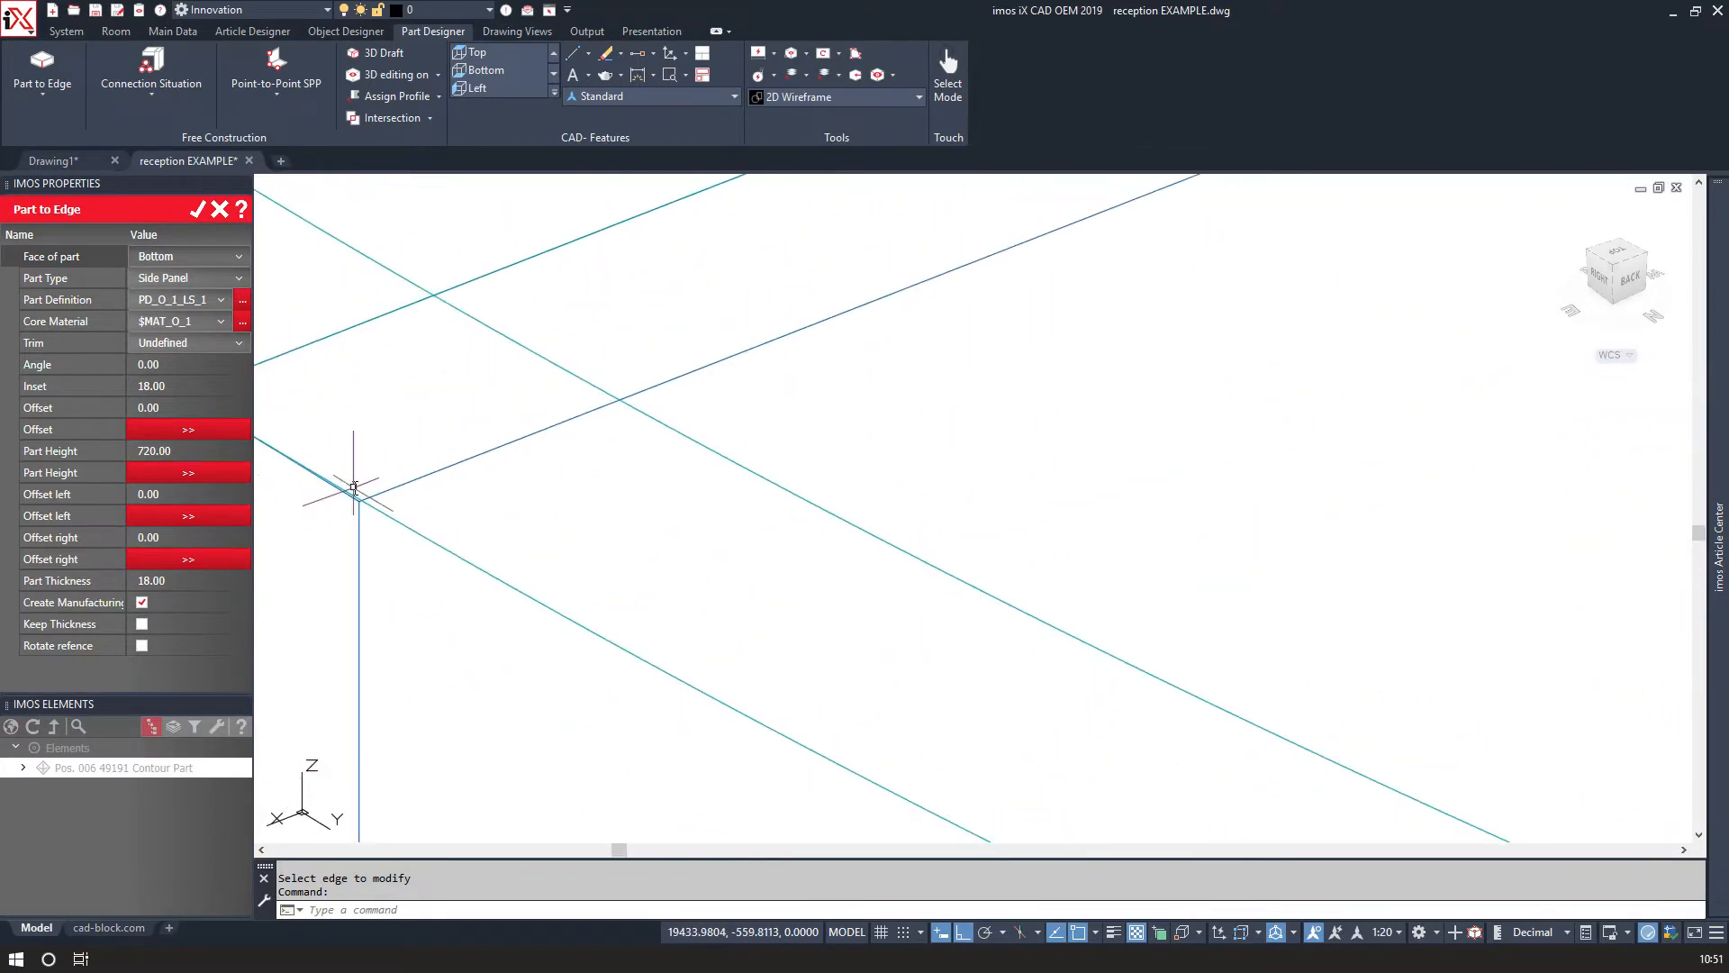
scroll(368, 480, down, 6)
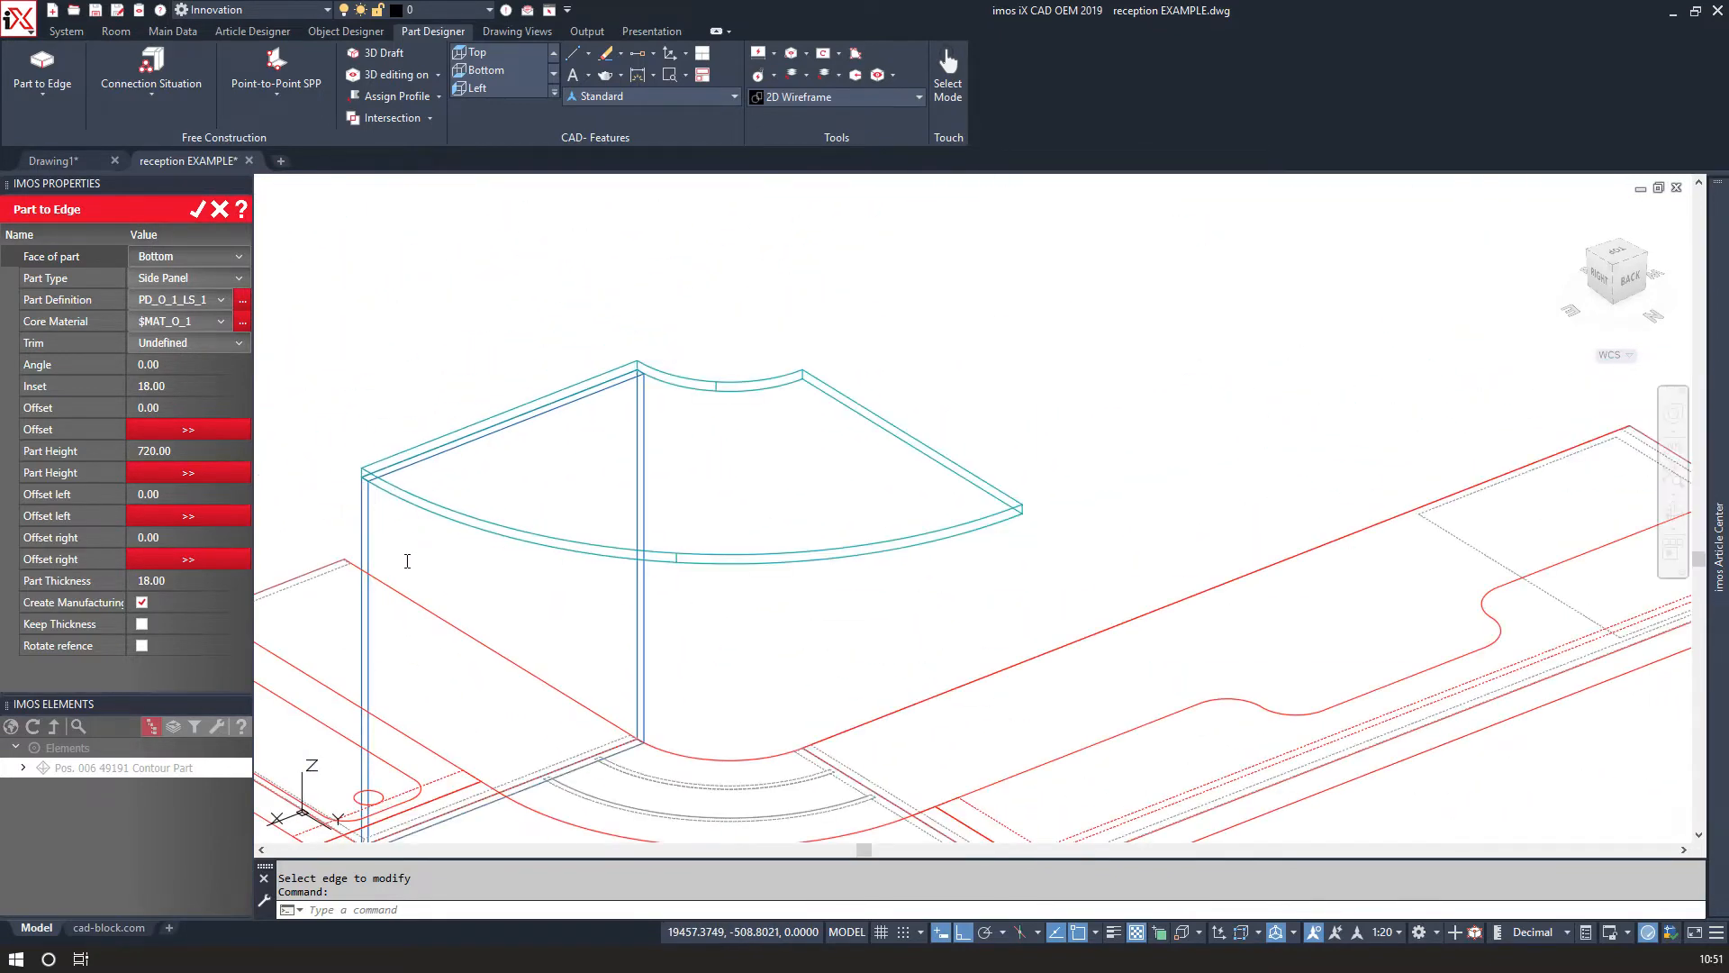
scroll(407, 561, down, 2)
scroll(432, 563, up, 8)
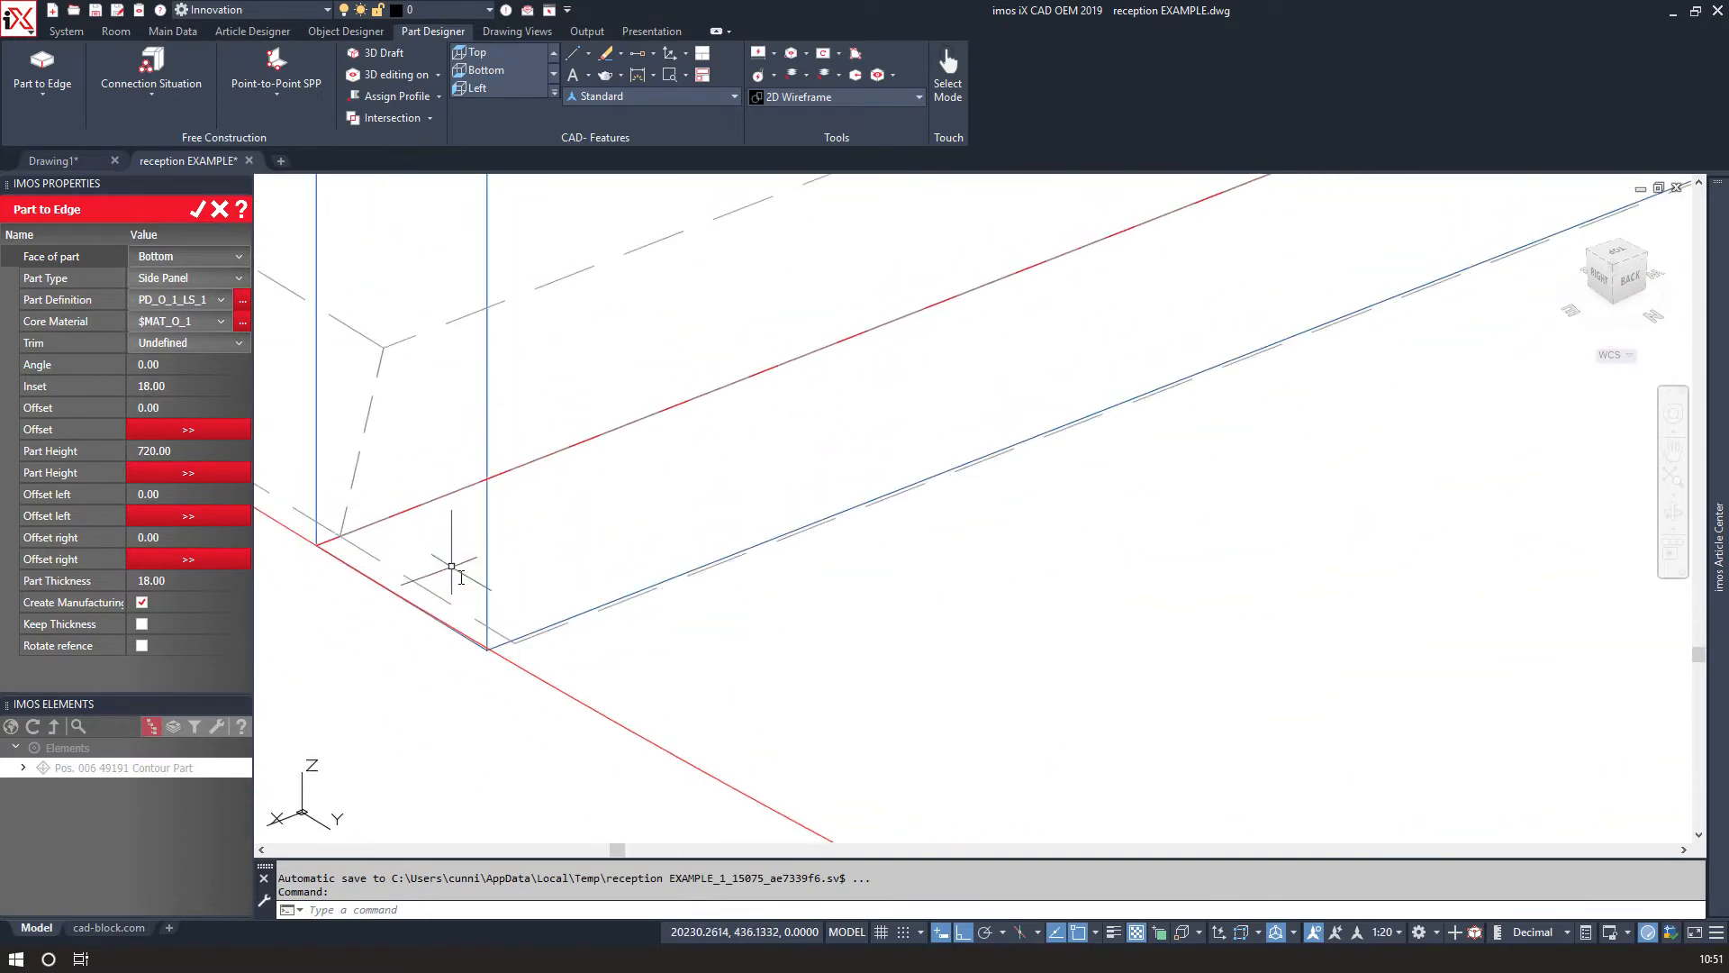
scroll(618, 515, down, 9)
middle_drag(1160, 335, 769, 533)
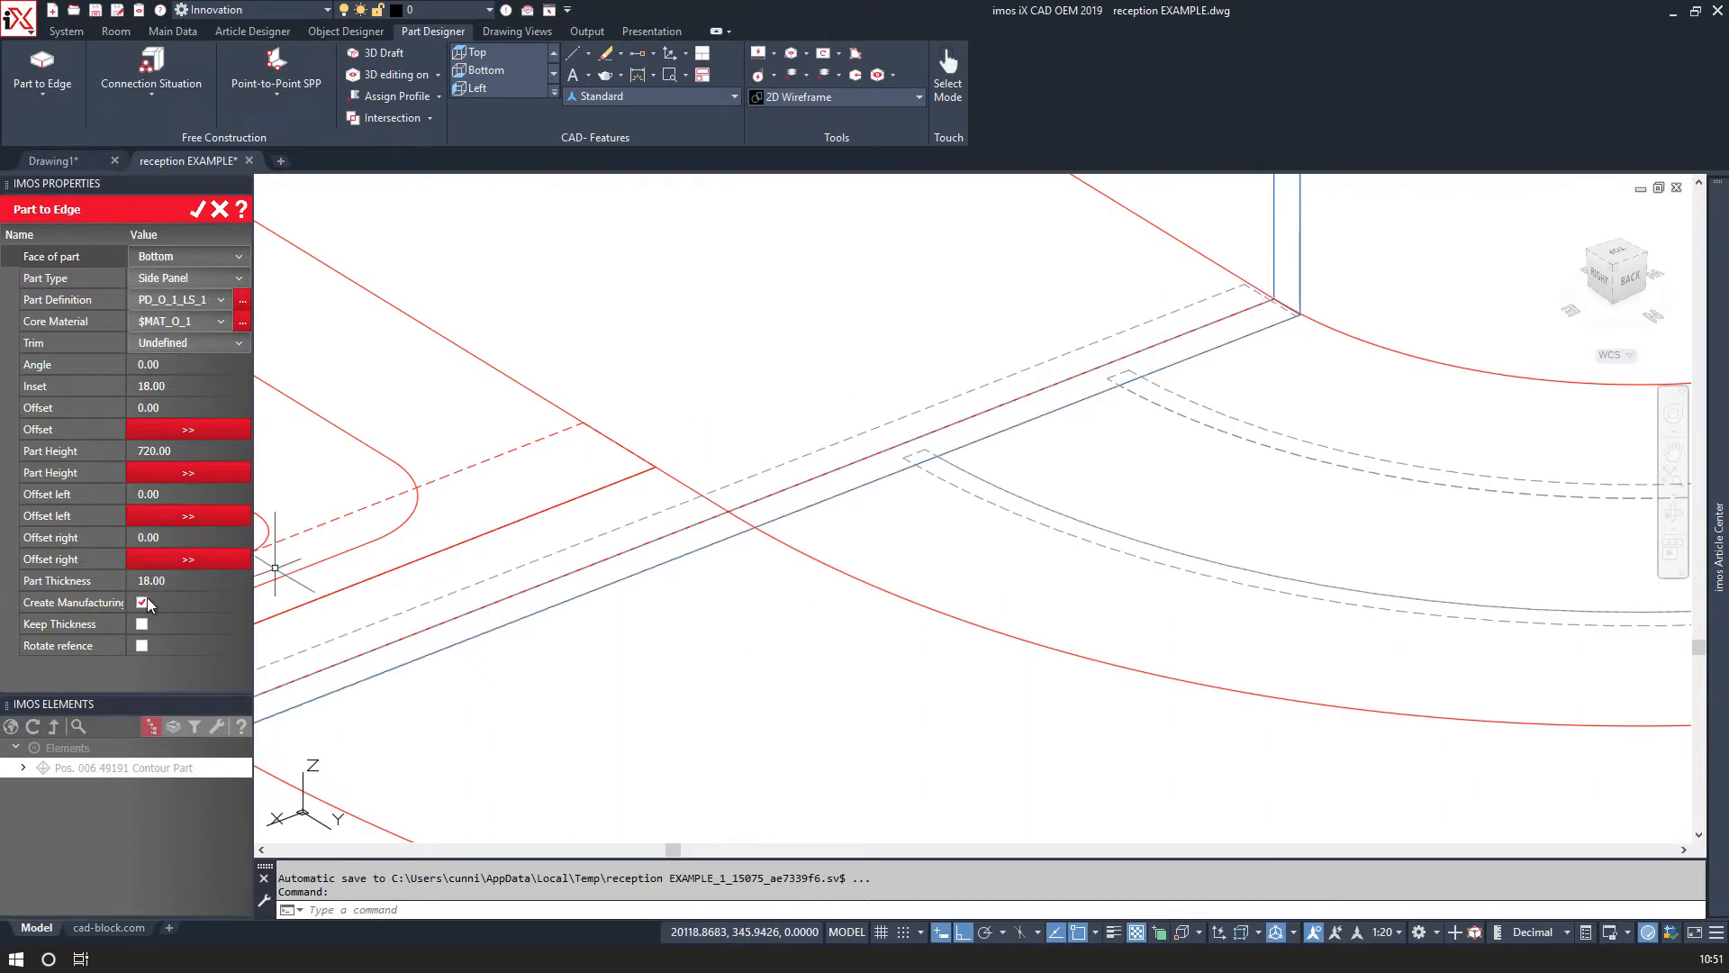
Set the side panel's right and left offsets to -2 and confirm the panel.
click(164, 535)
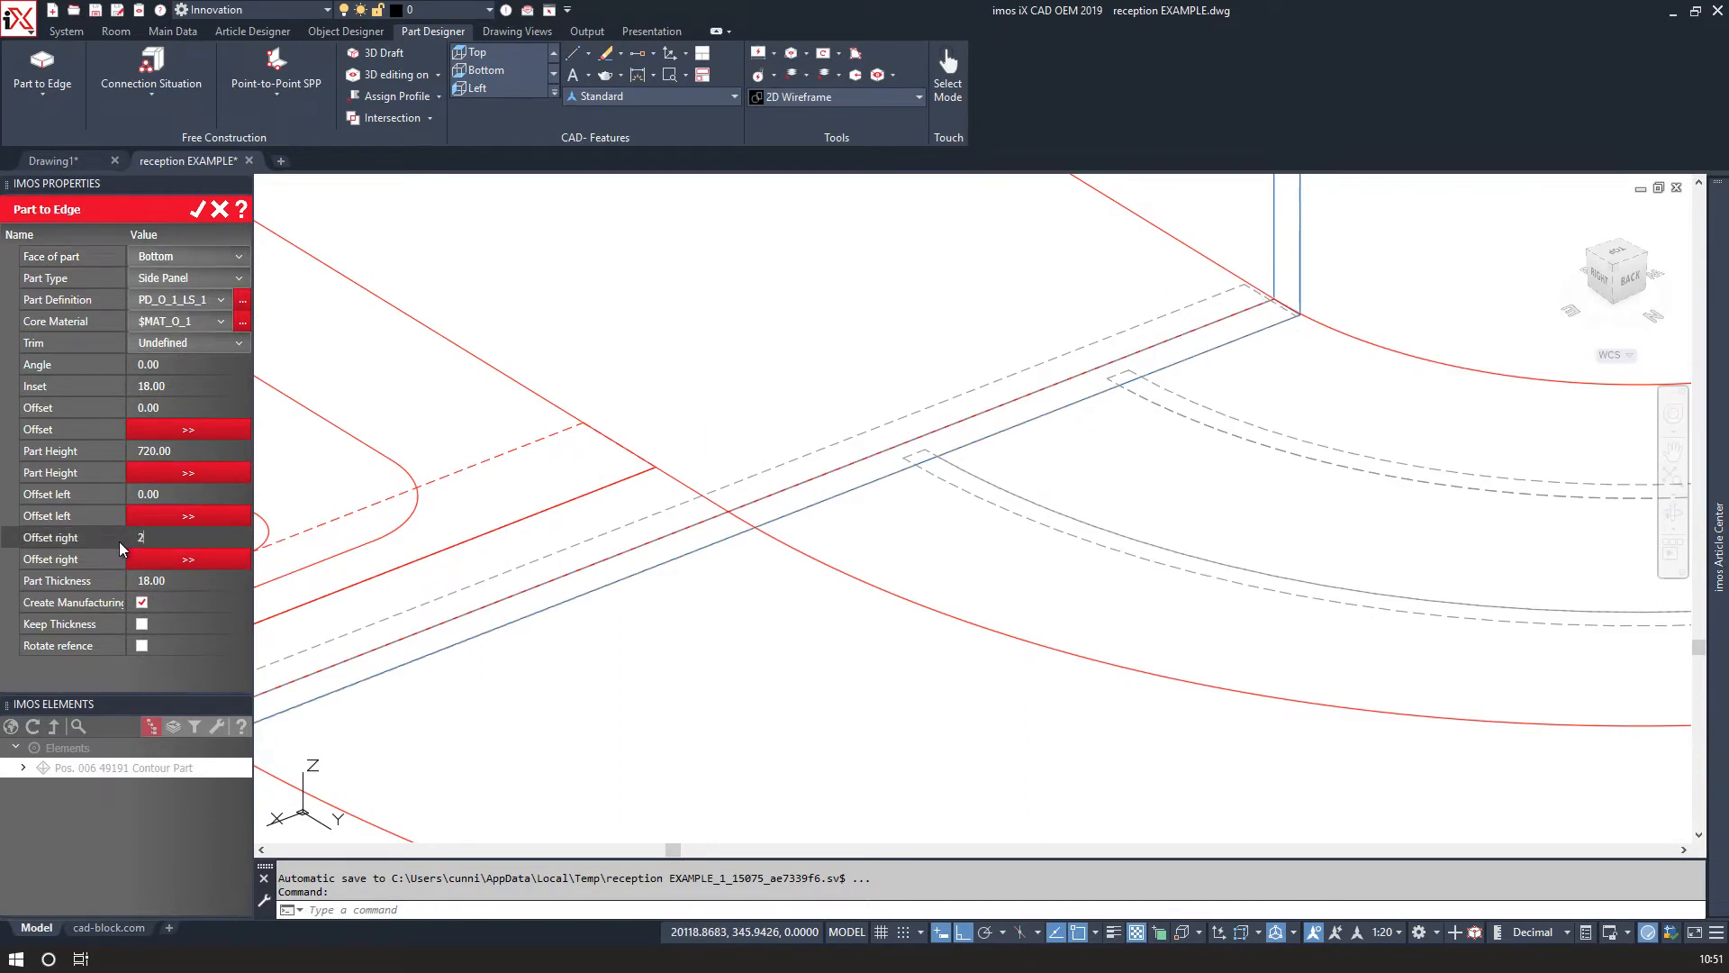
click(158, 495)
click(175, 493)
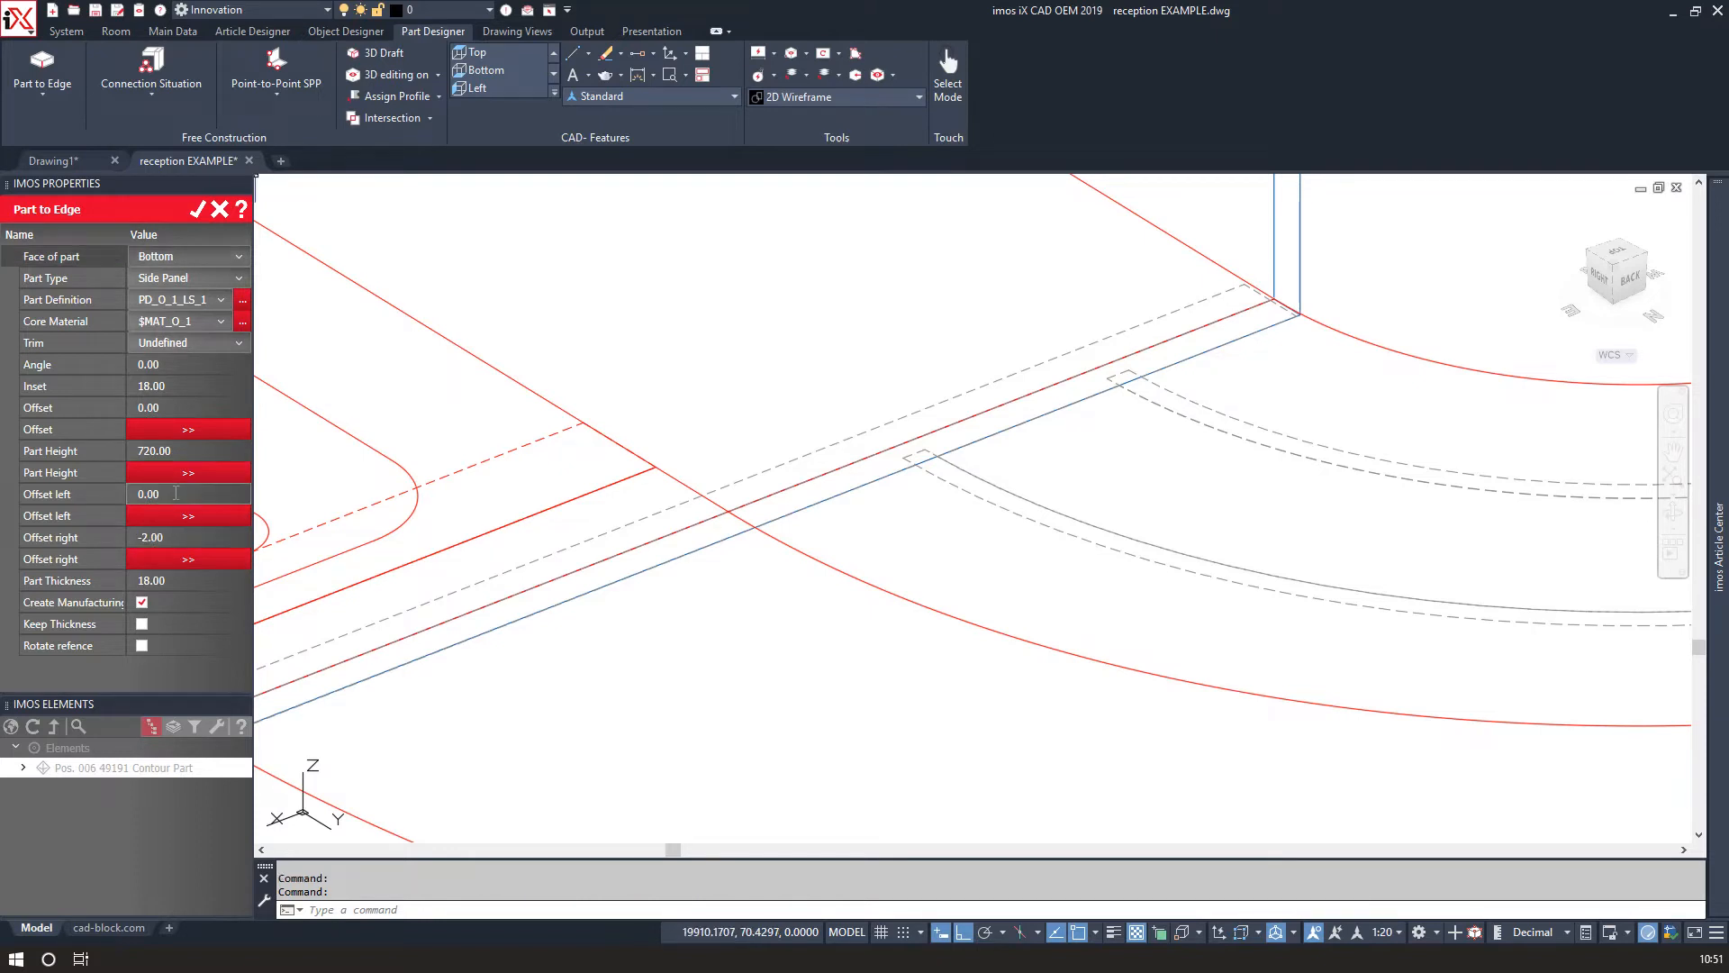
drag(173, 494, 128, 497)
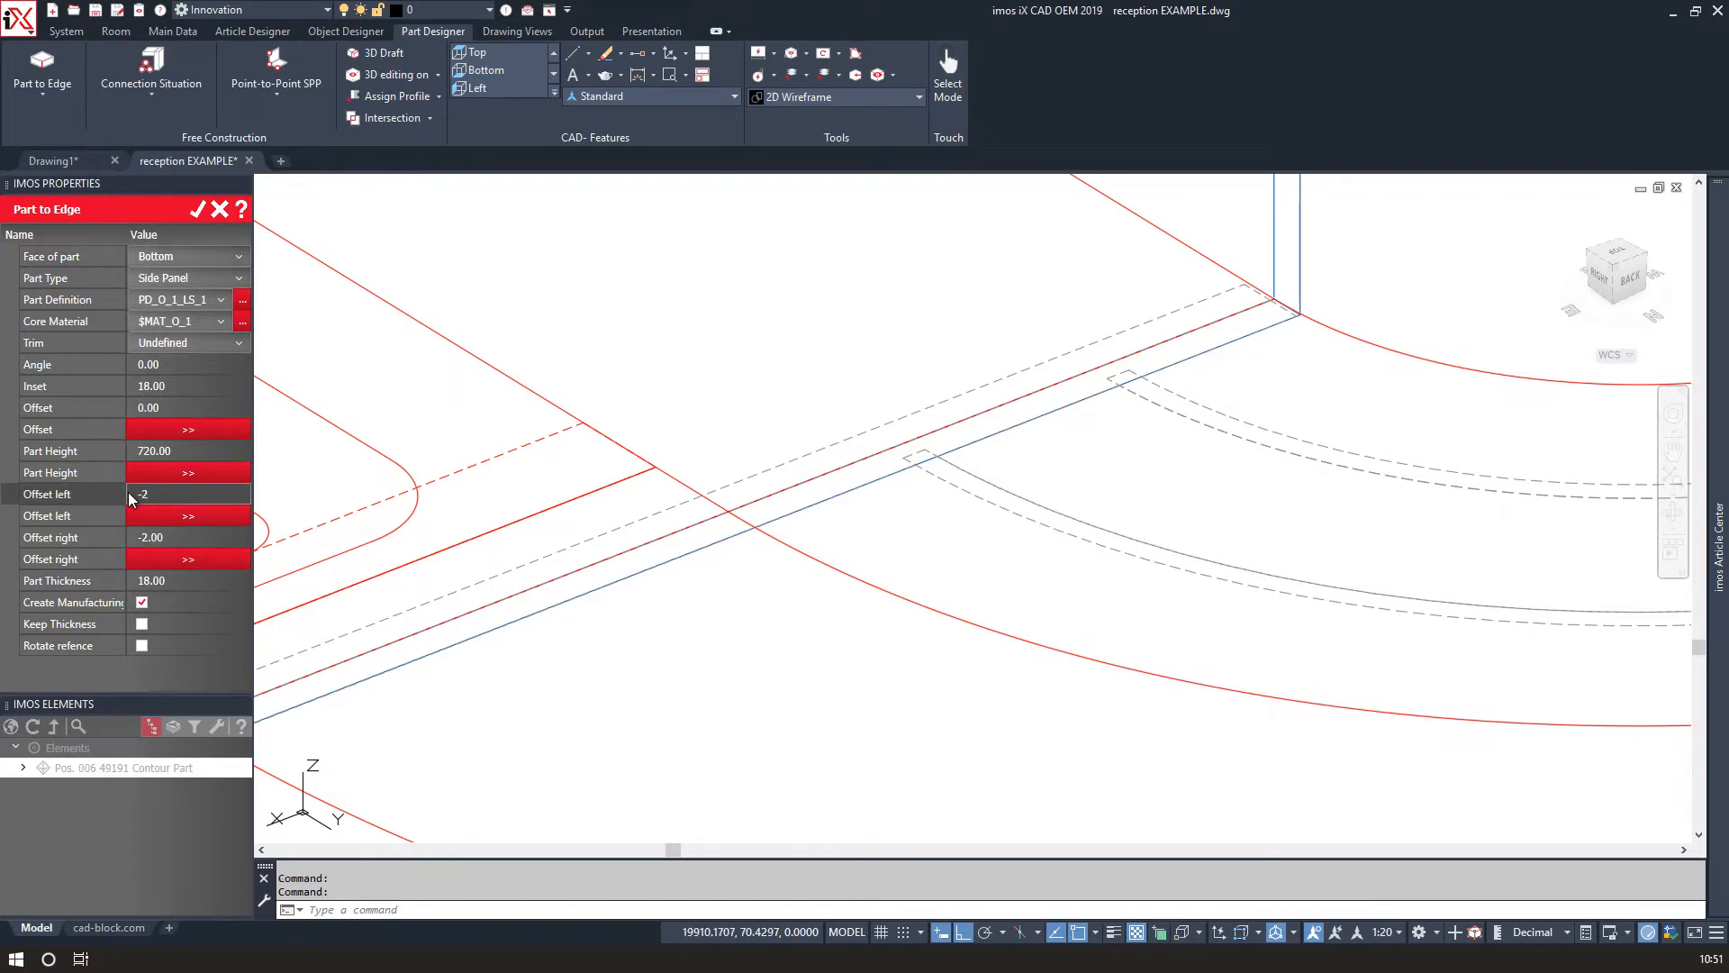
click(196, 214)
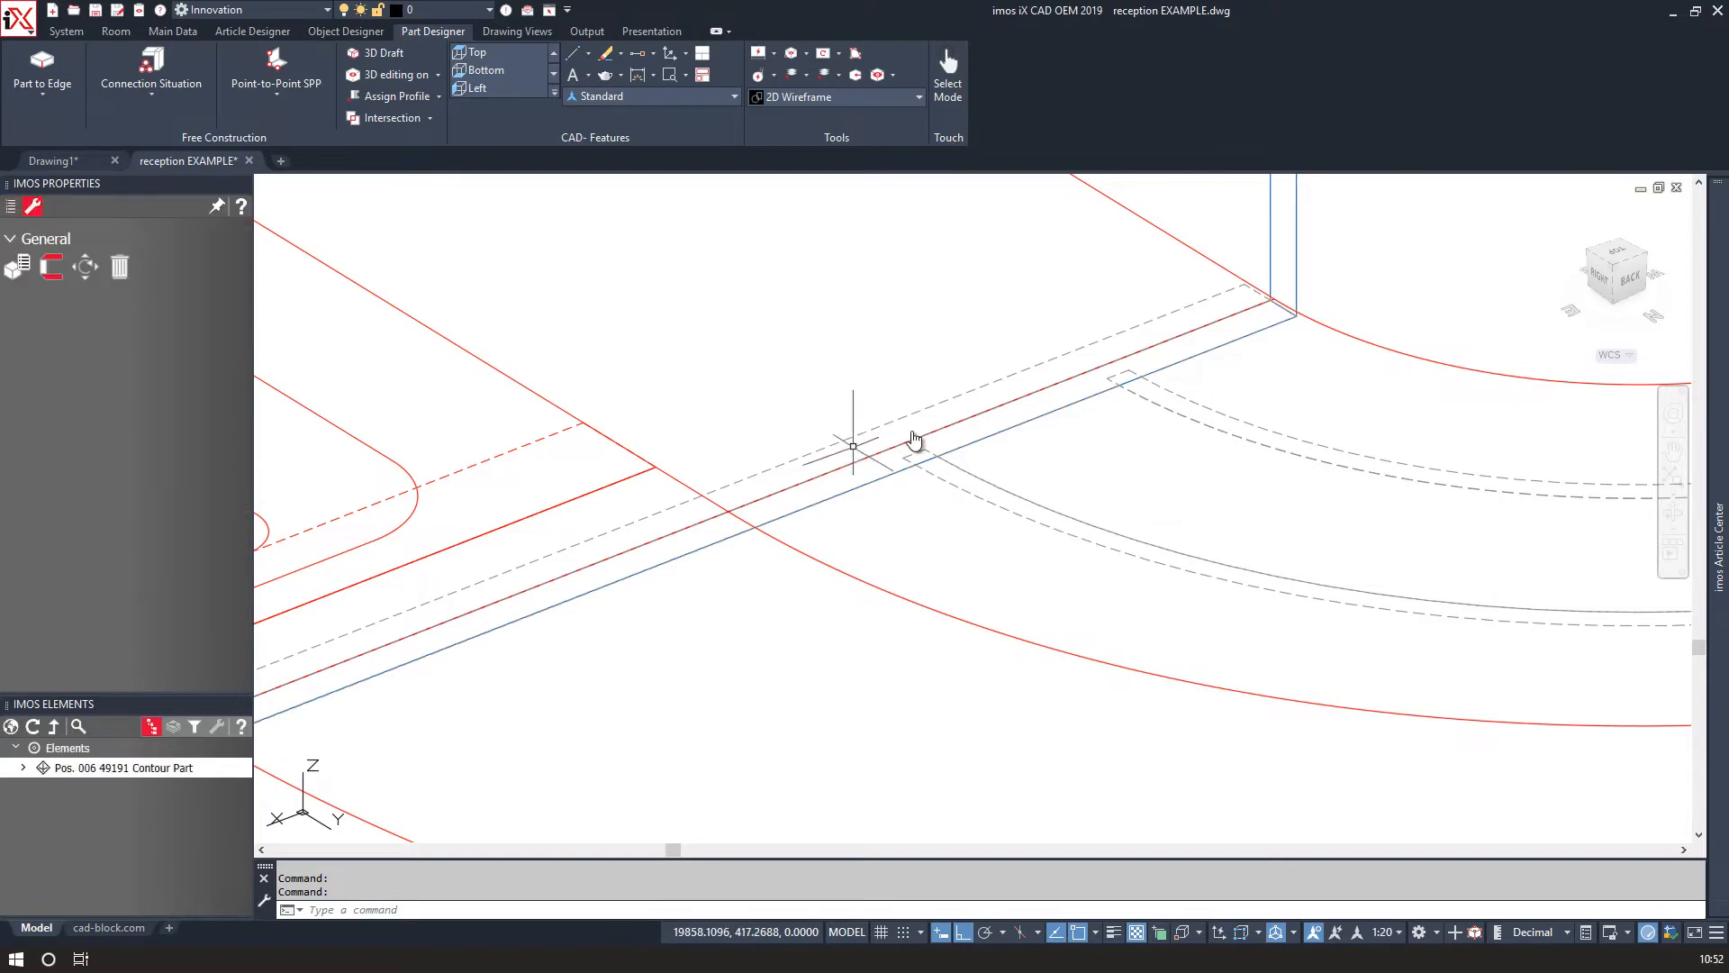
Start Part to Edge on the curved work surface's right edge.
scroll(1156, 380, down, 5)
mouse_move(1107, 422)
middle_down()
mouse_move(717, 610)
mouse_move(666, 682)
middle_up()
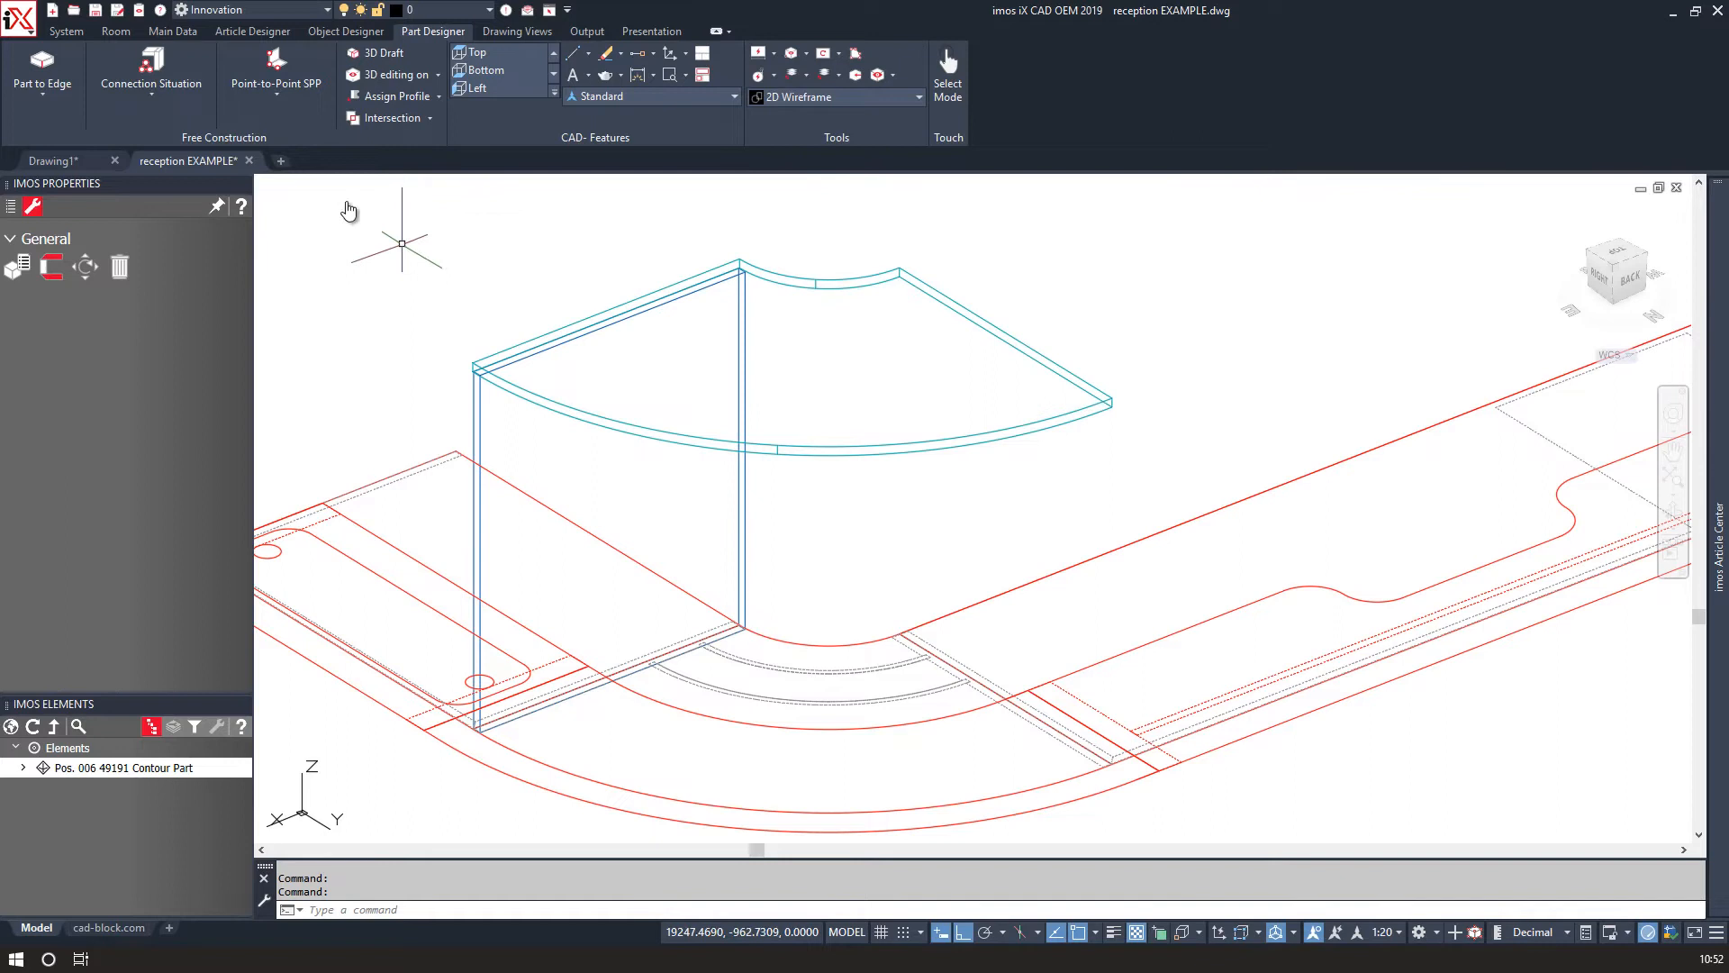
click(43, 65)
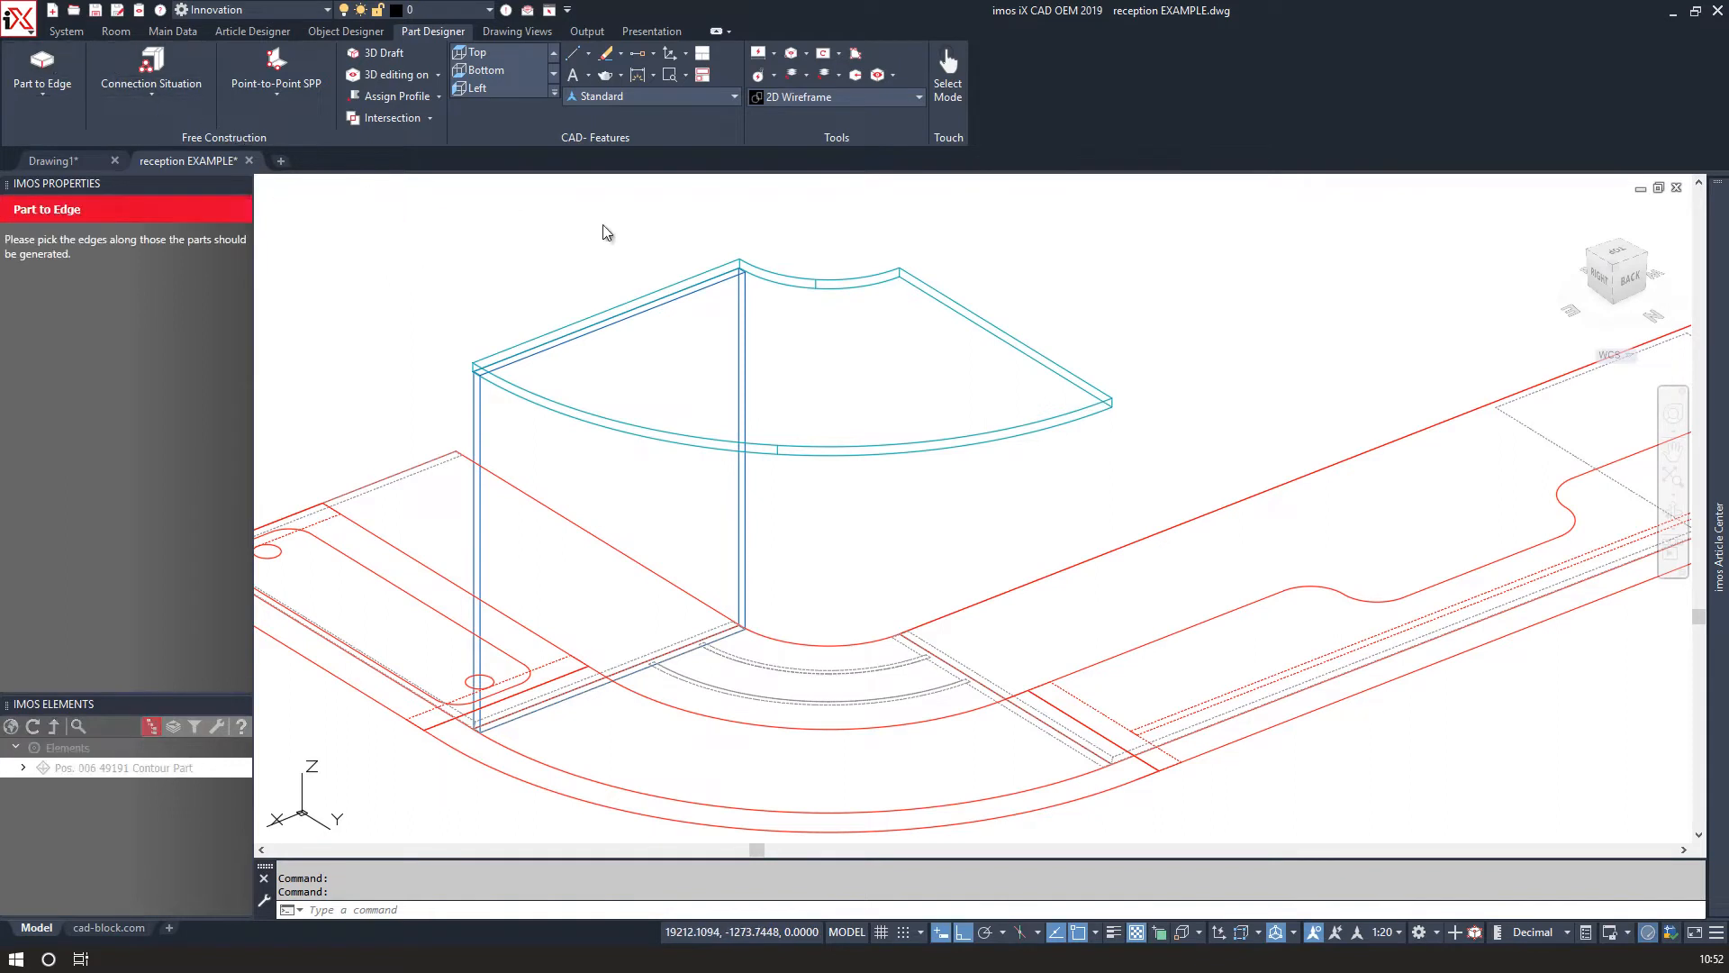
click(968, 308)
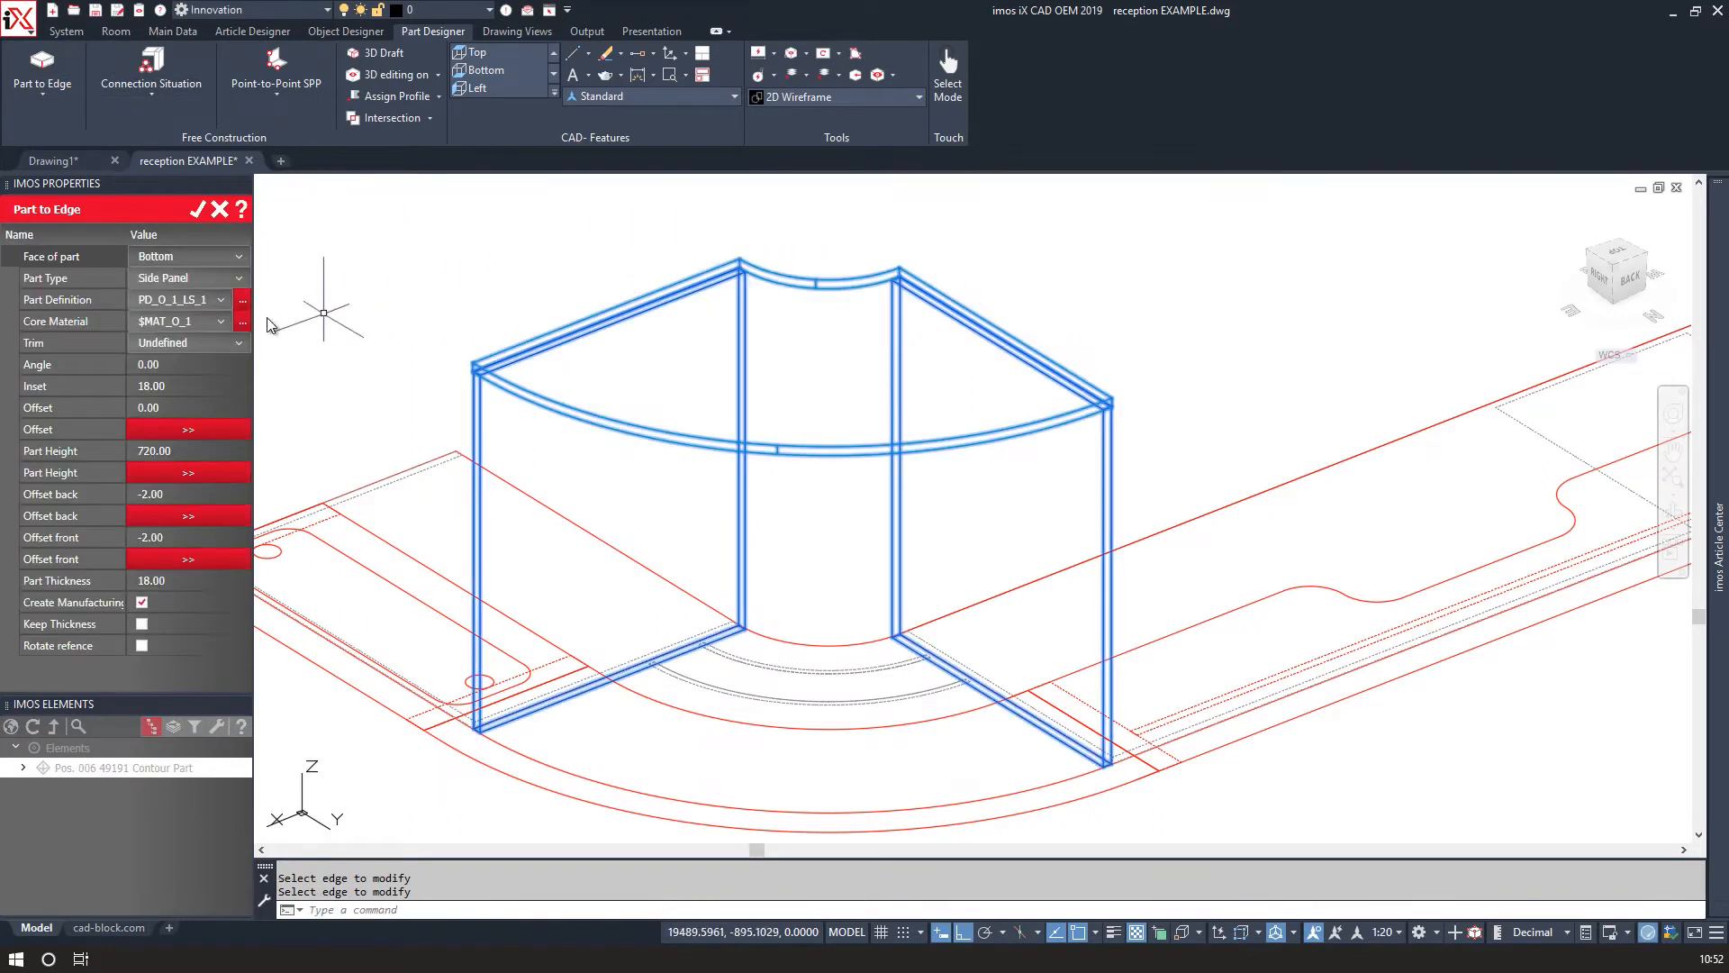
Choose part definition PD_O_1_RS_1111 from the Right Side Panel definitions and confirm the right side panel.
click(200, 304)
click(181, 302)
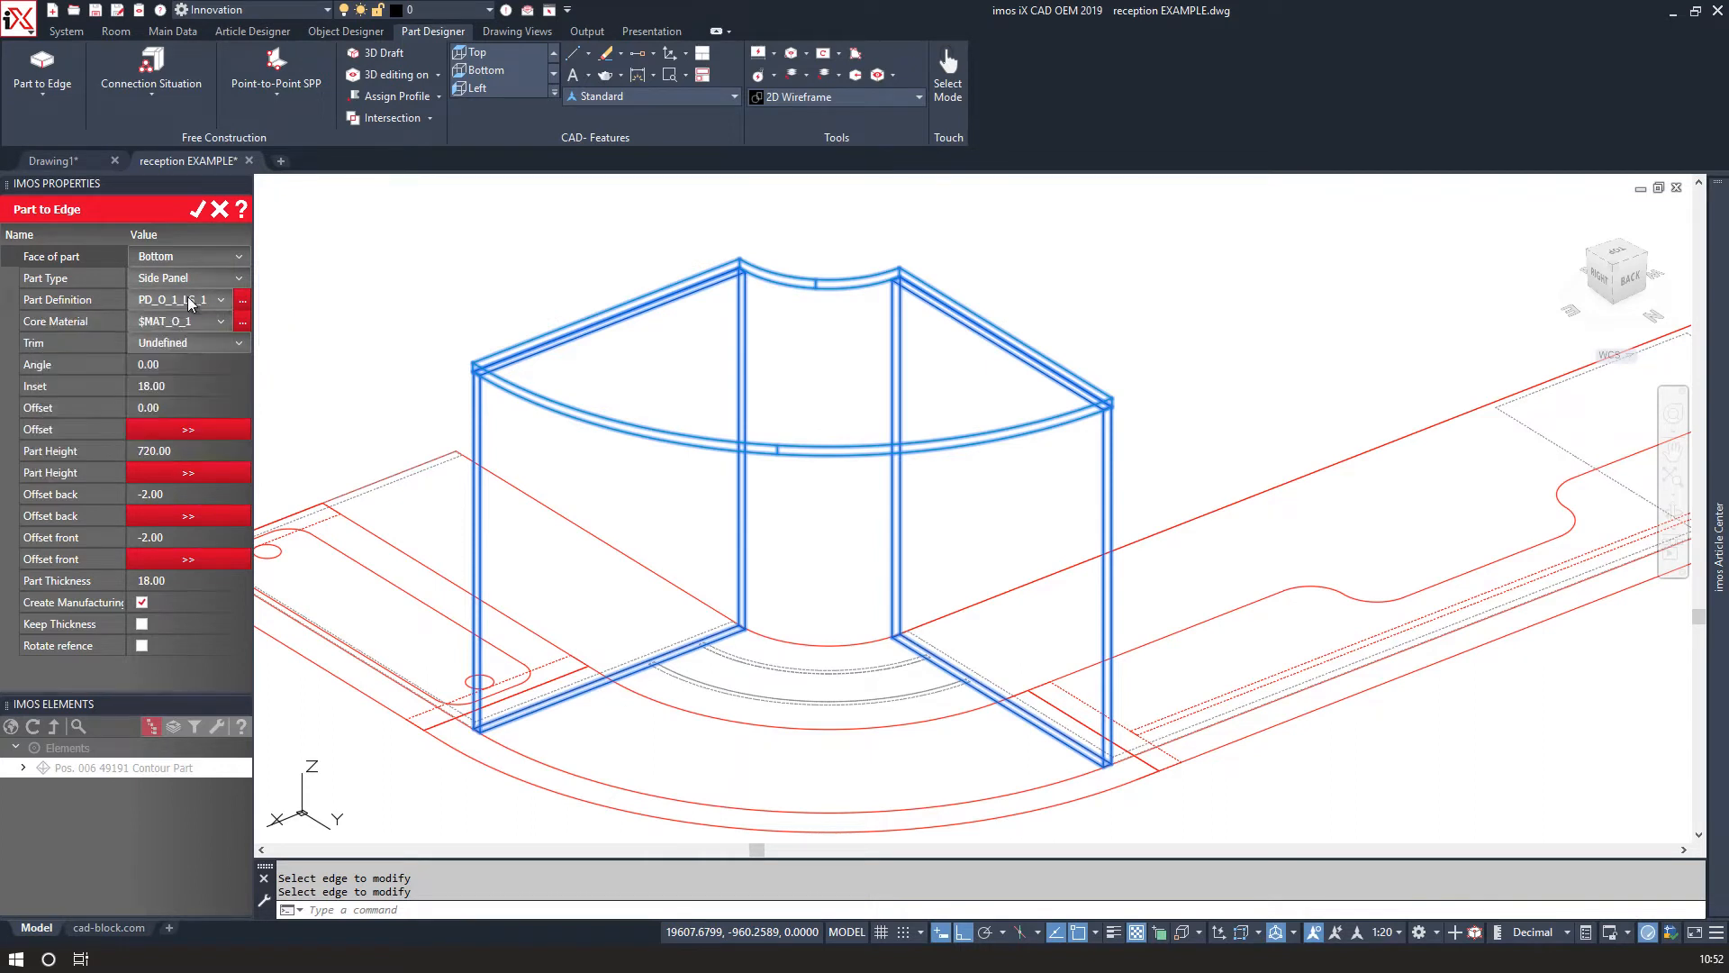
click(189, 299)
click(189, 299)
click(244, 301)
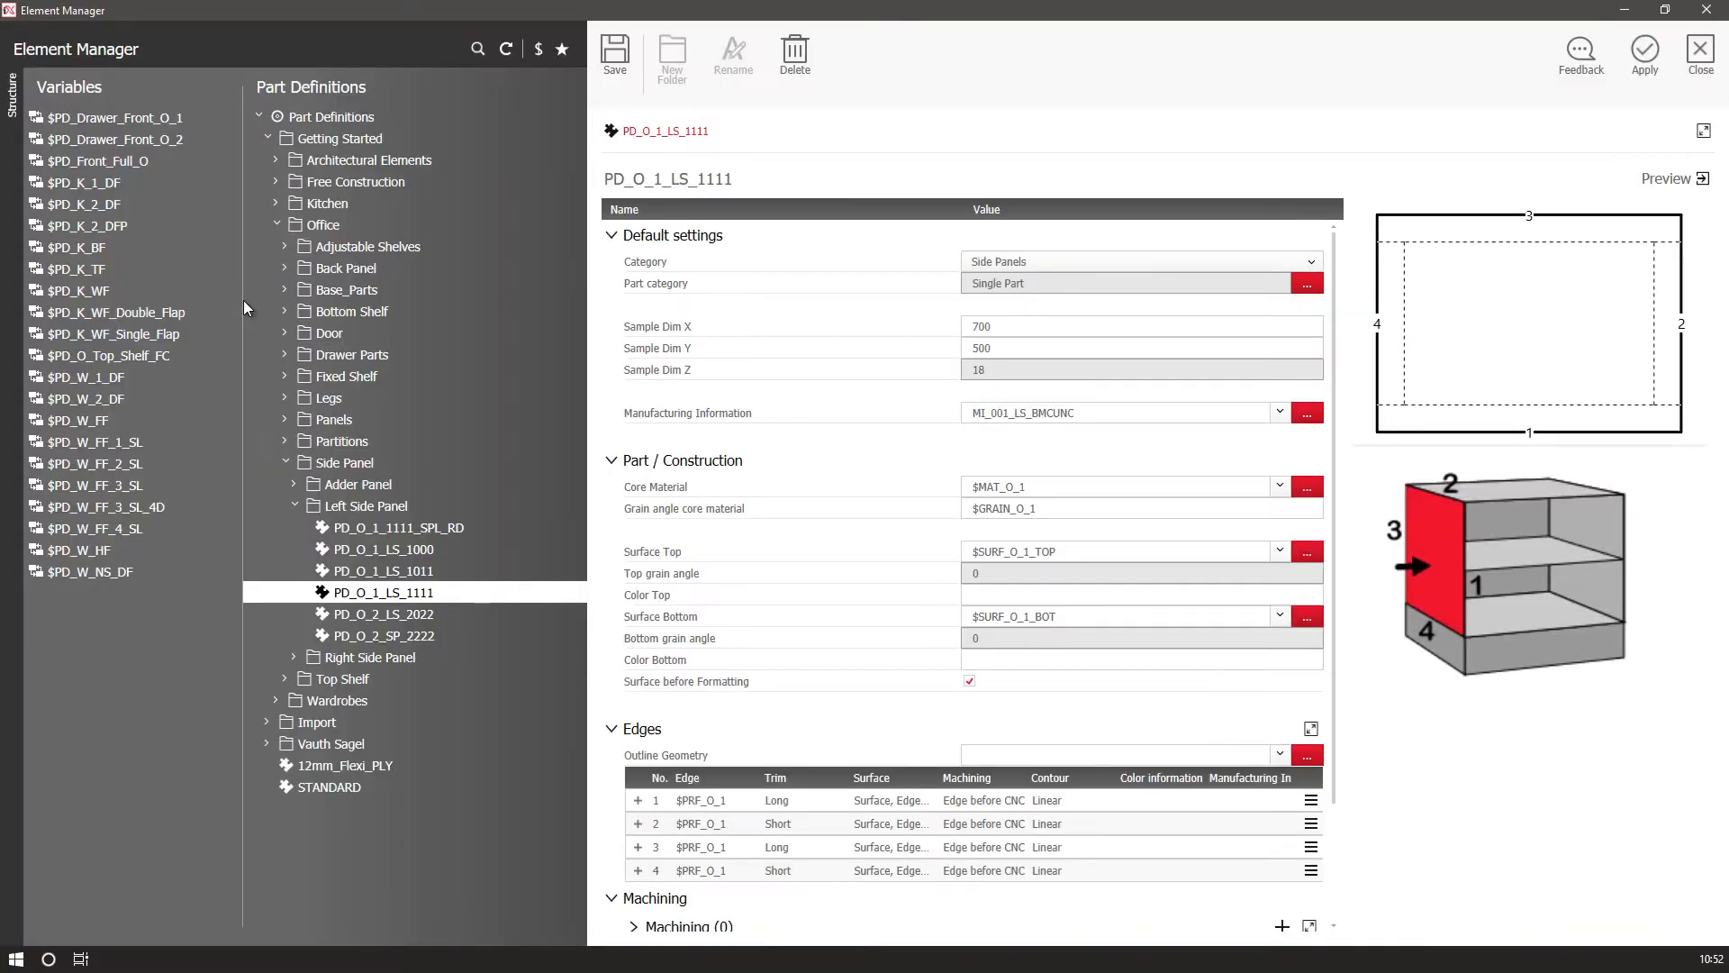
click(293, 660)
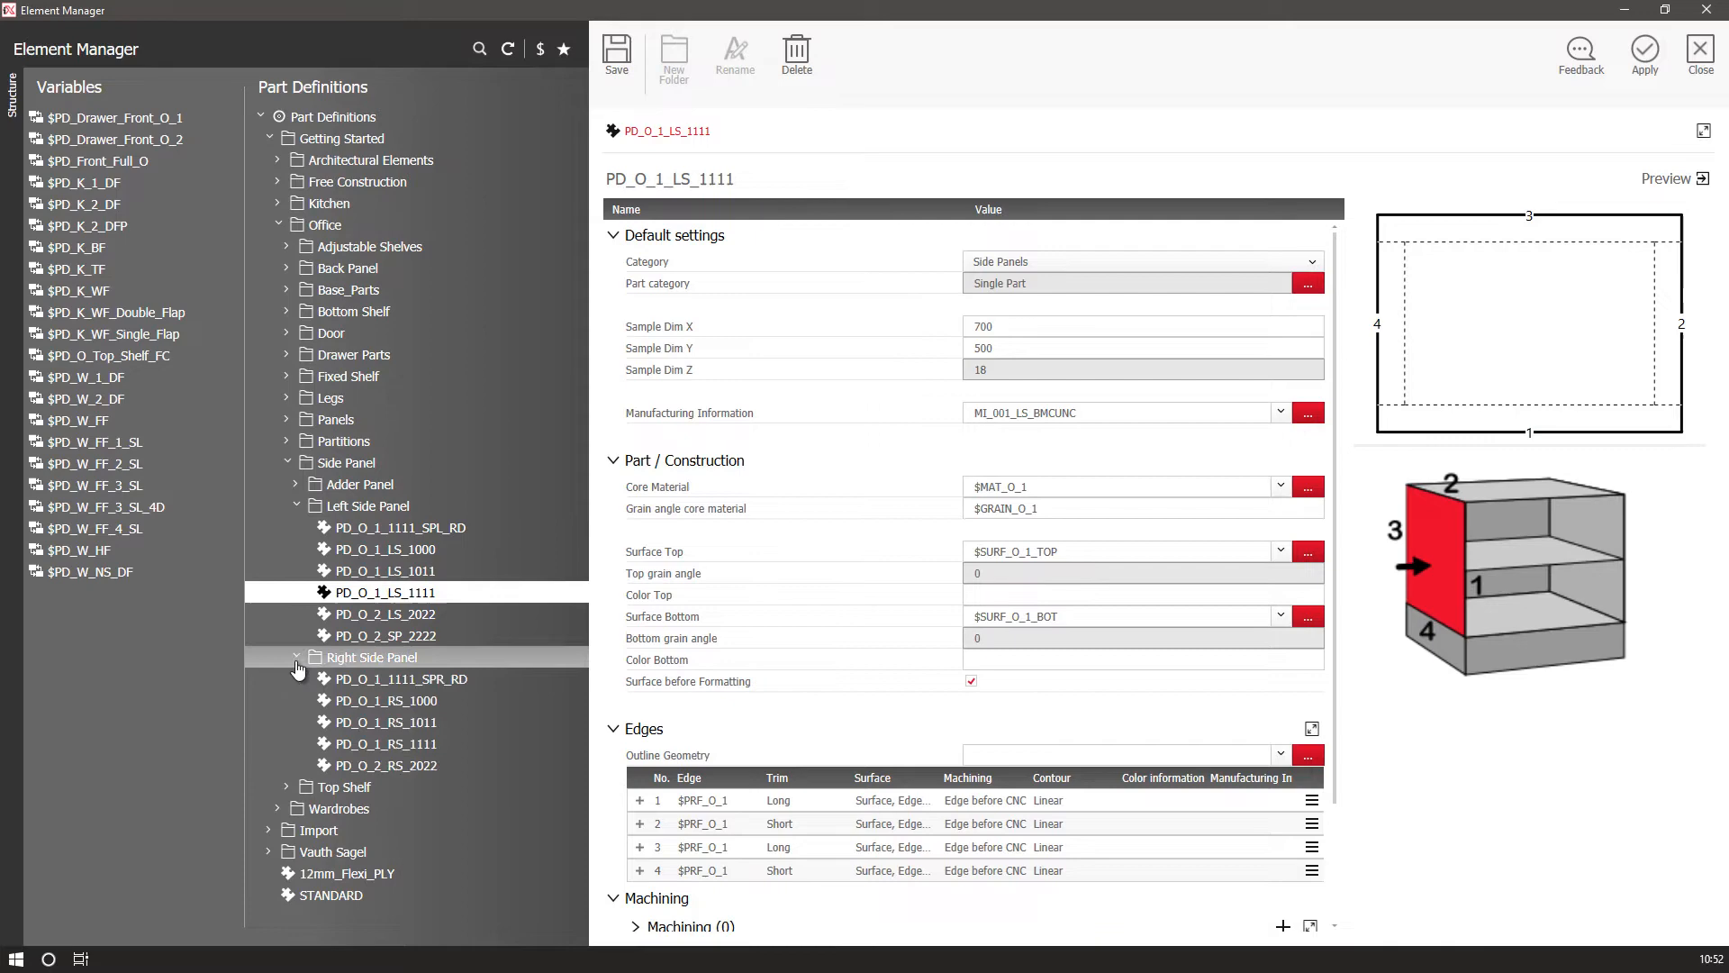
click(359, 751)
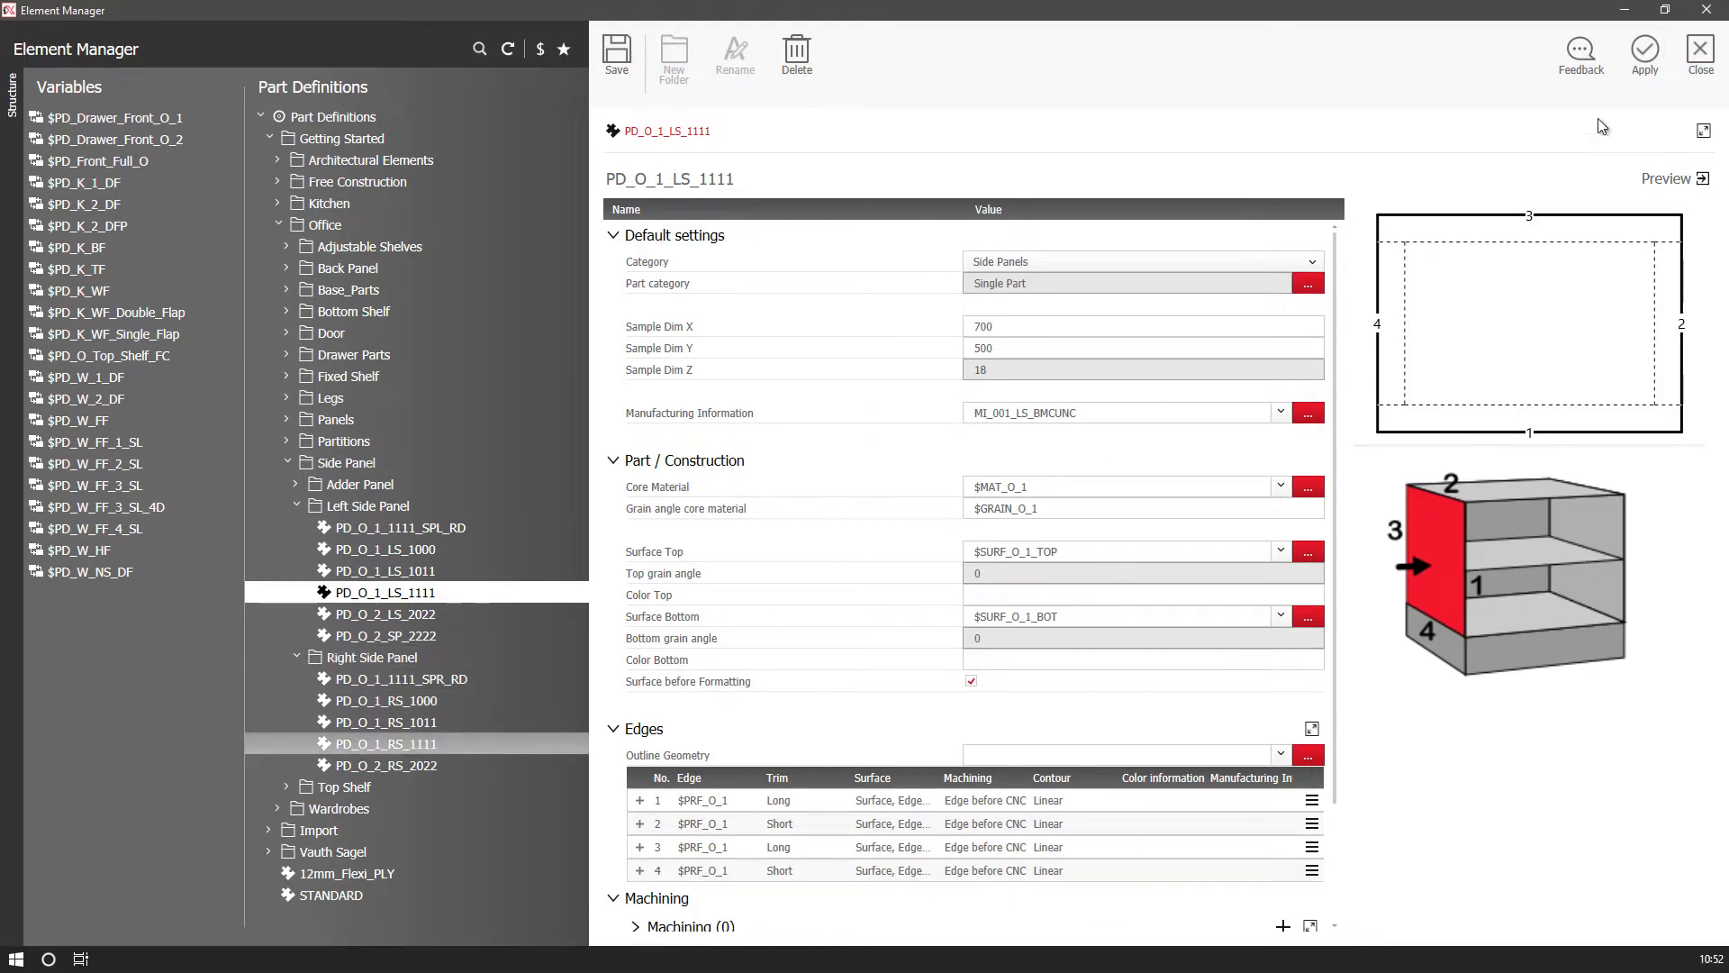
click(1656, 68)
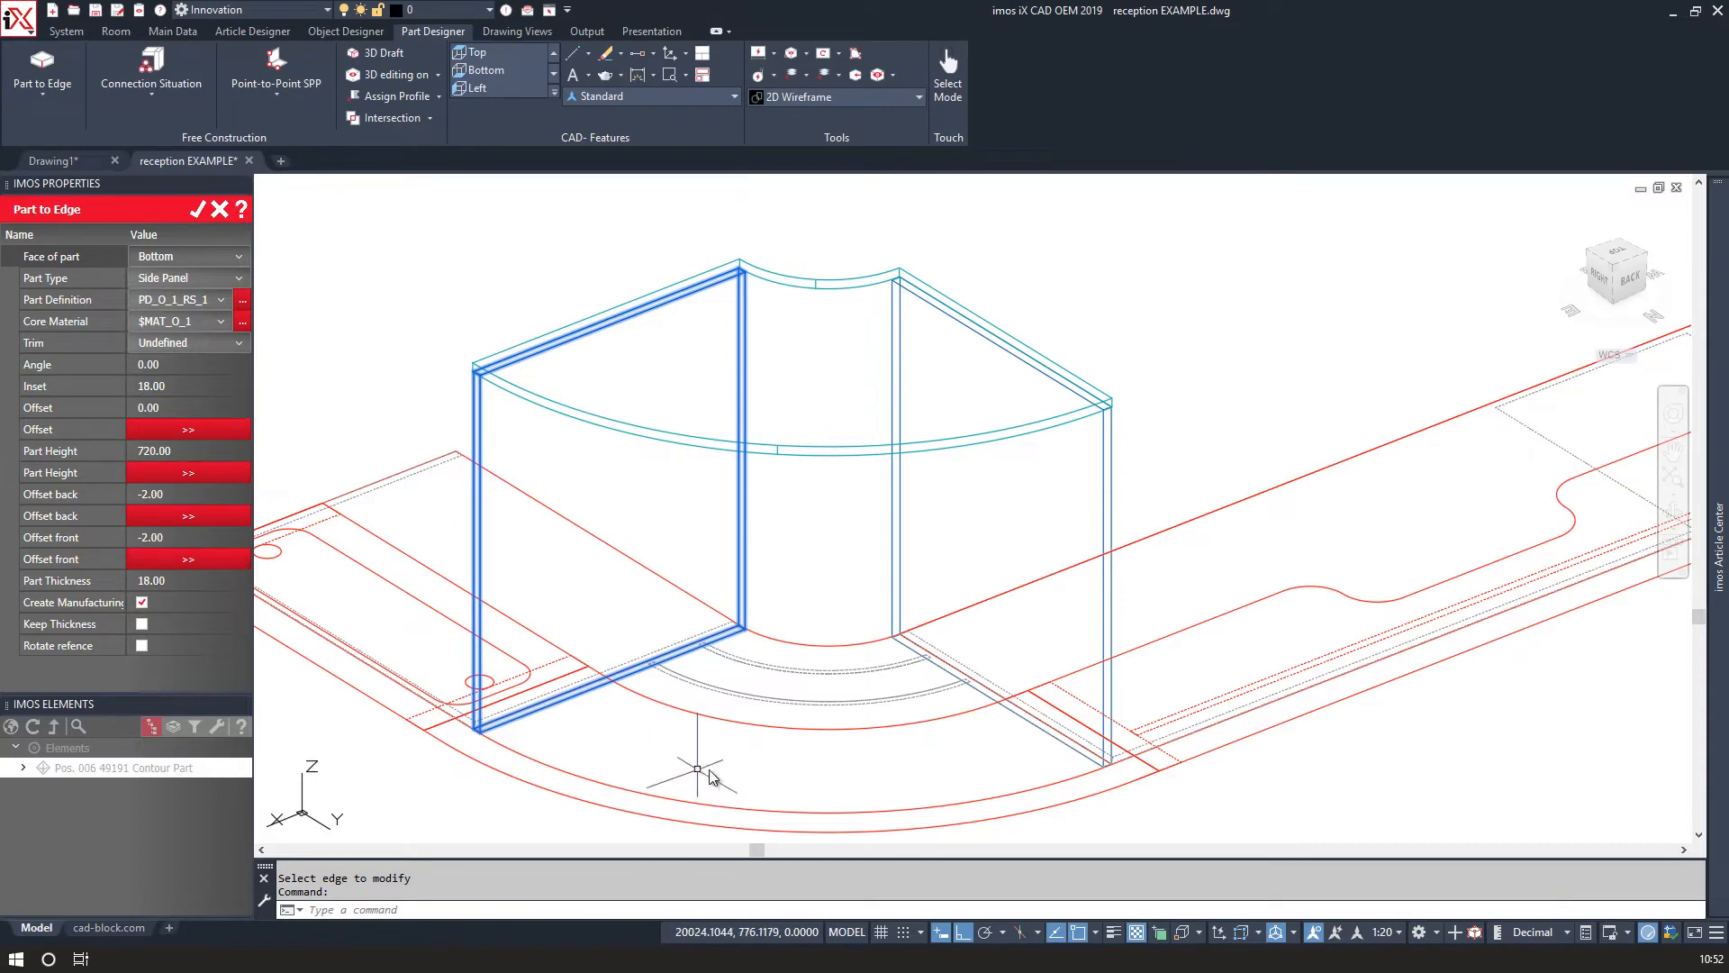
click(198, 210)
Measure the distance from the side panel's front corner to the desk's curved front edge.
scroll(730, 676, up, 3)
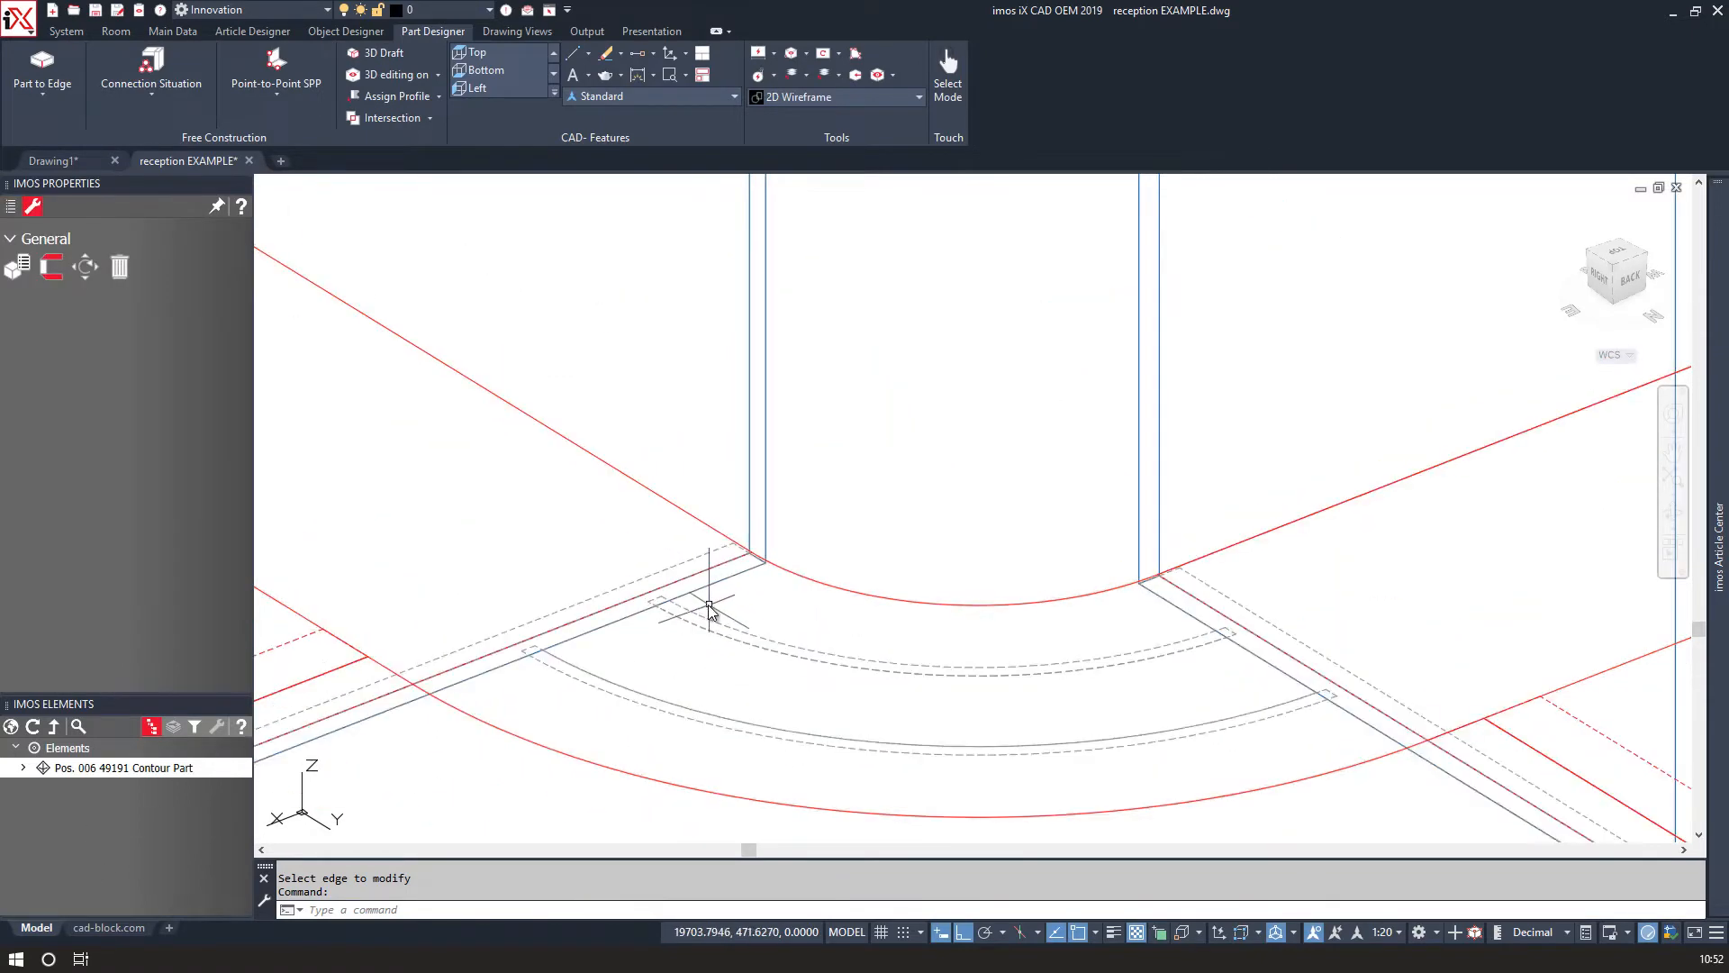
scroll(707, 599, up, 2)
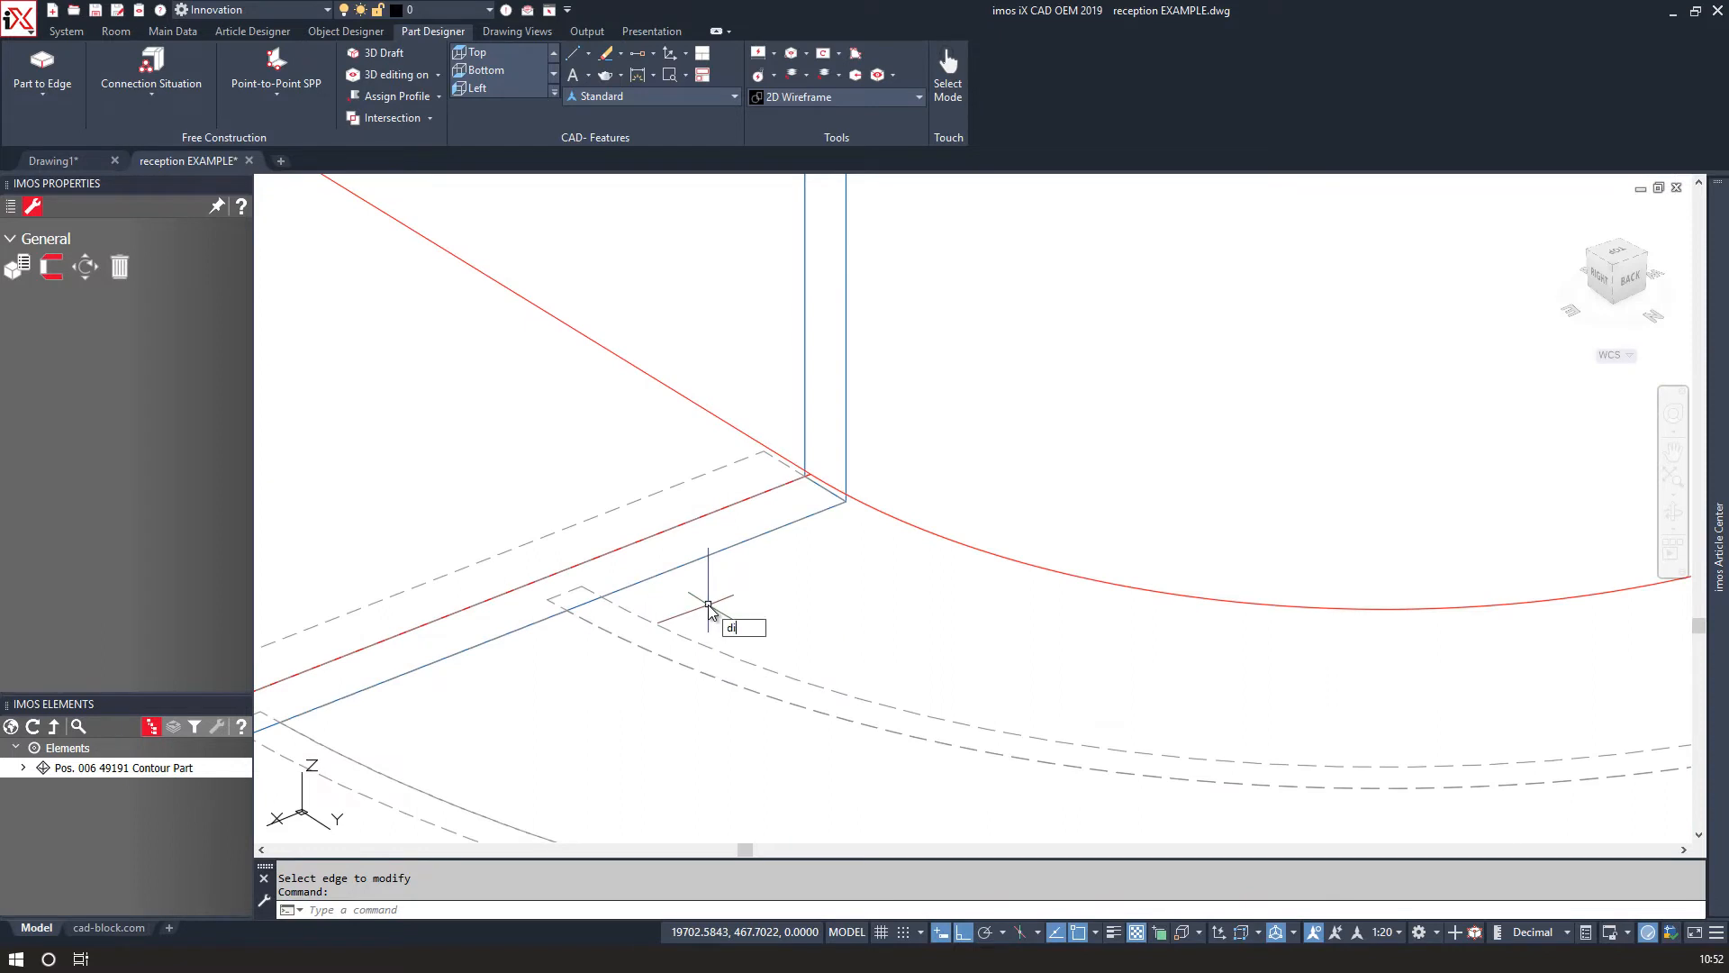
text(st)
key(Return)
click(587, 591)
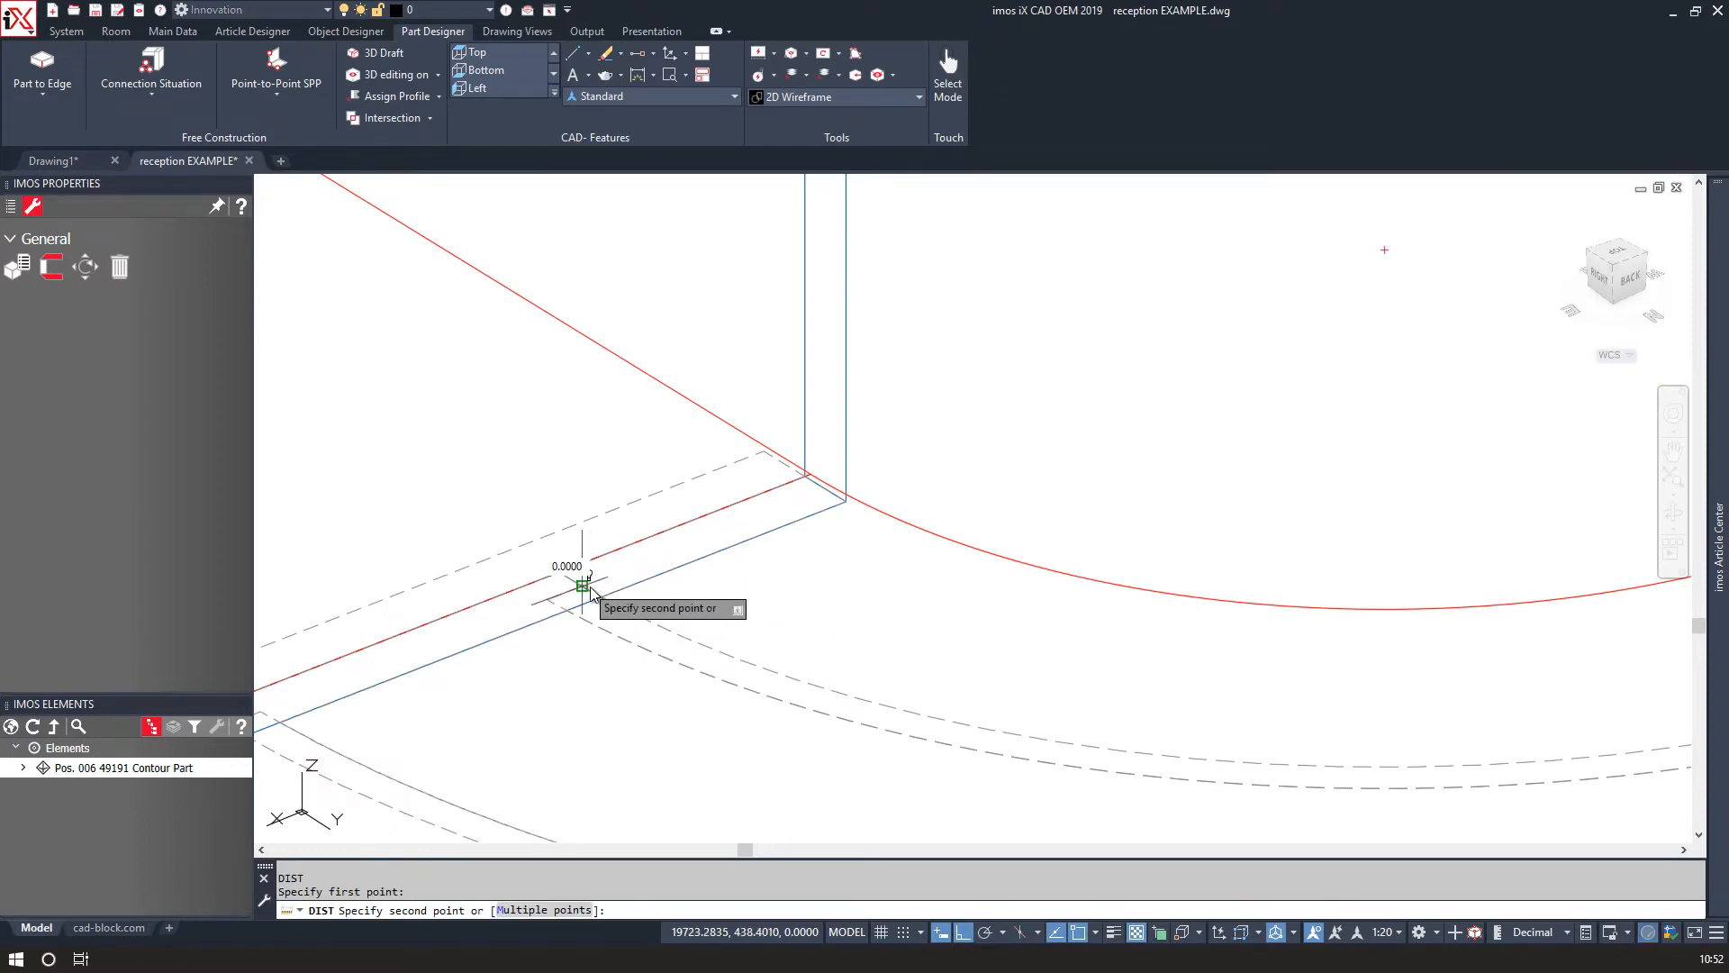
scroll(823, 487, up, 2)
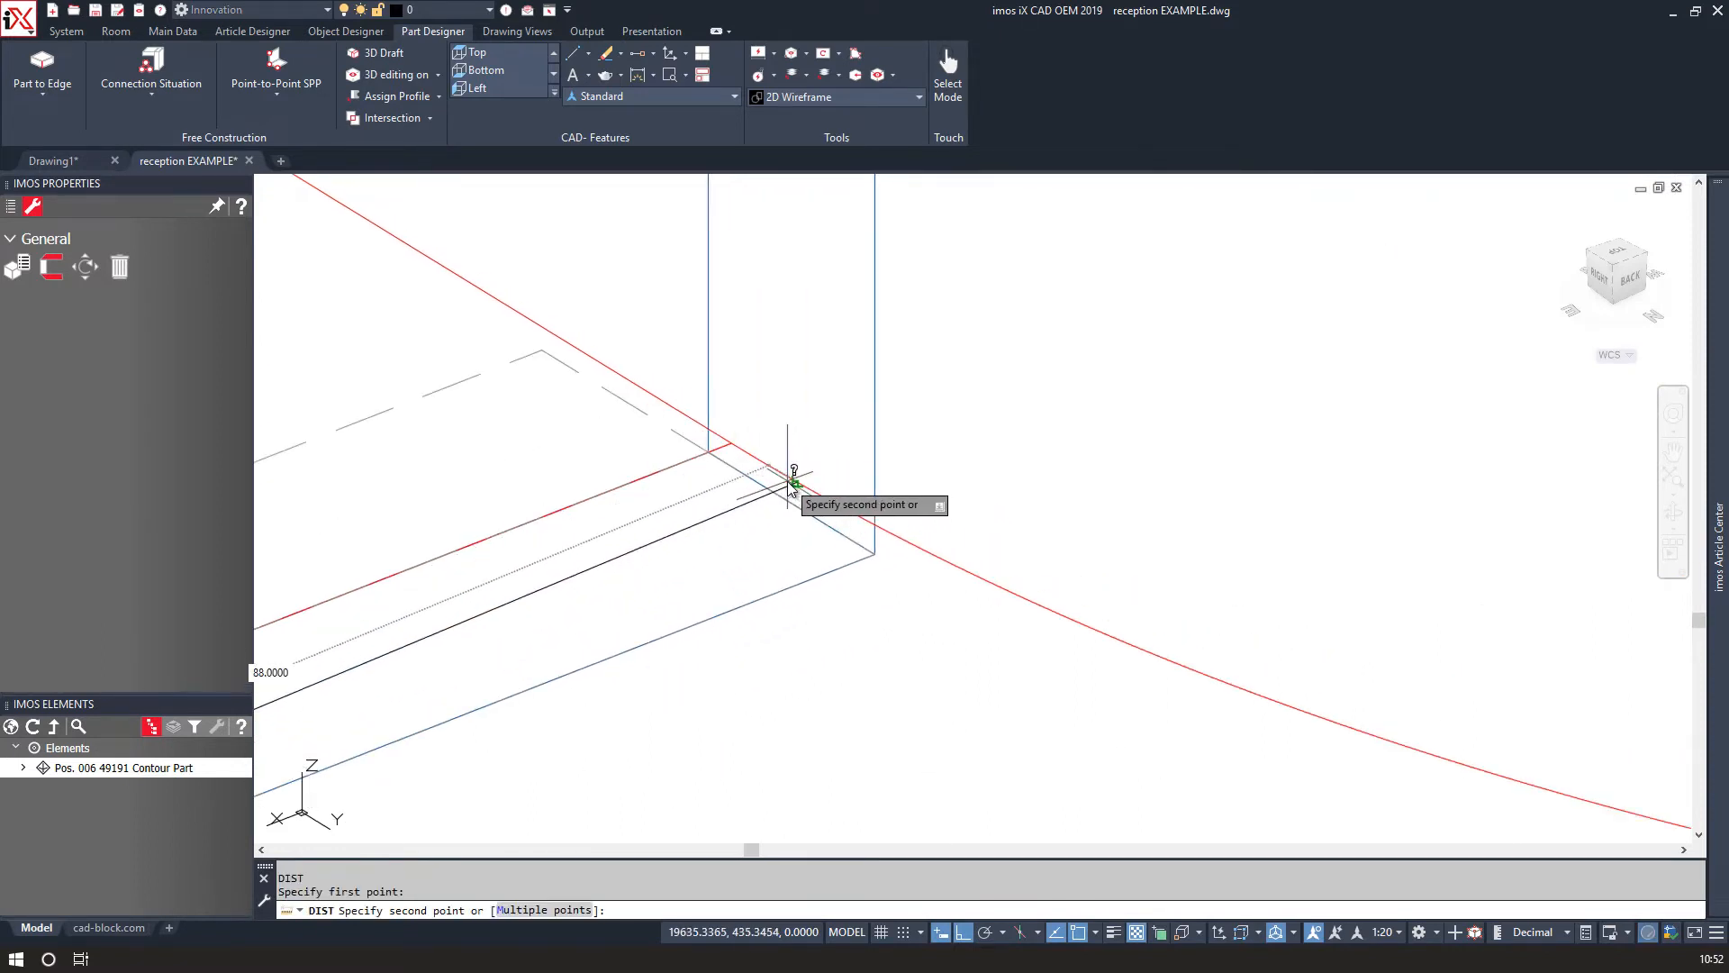
click(732, 451)
scroll(758, 469, down, 2)
scroll(758, 468, down, 4)
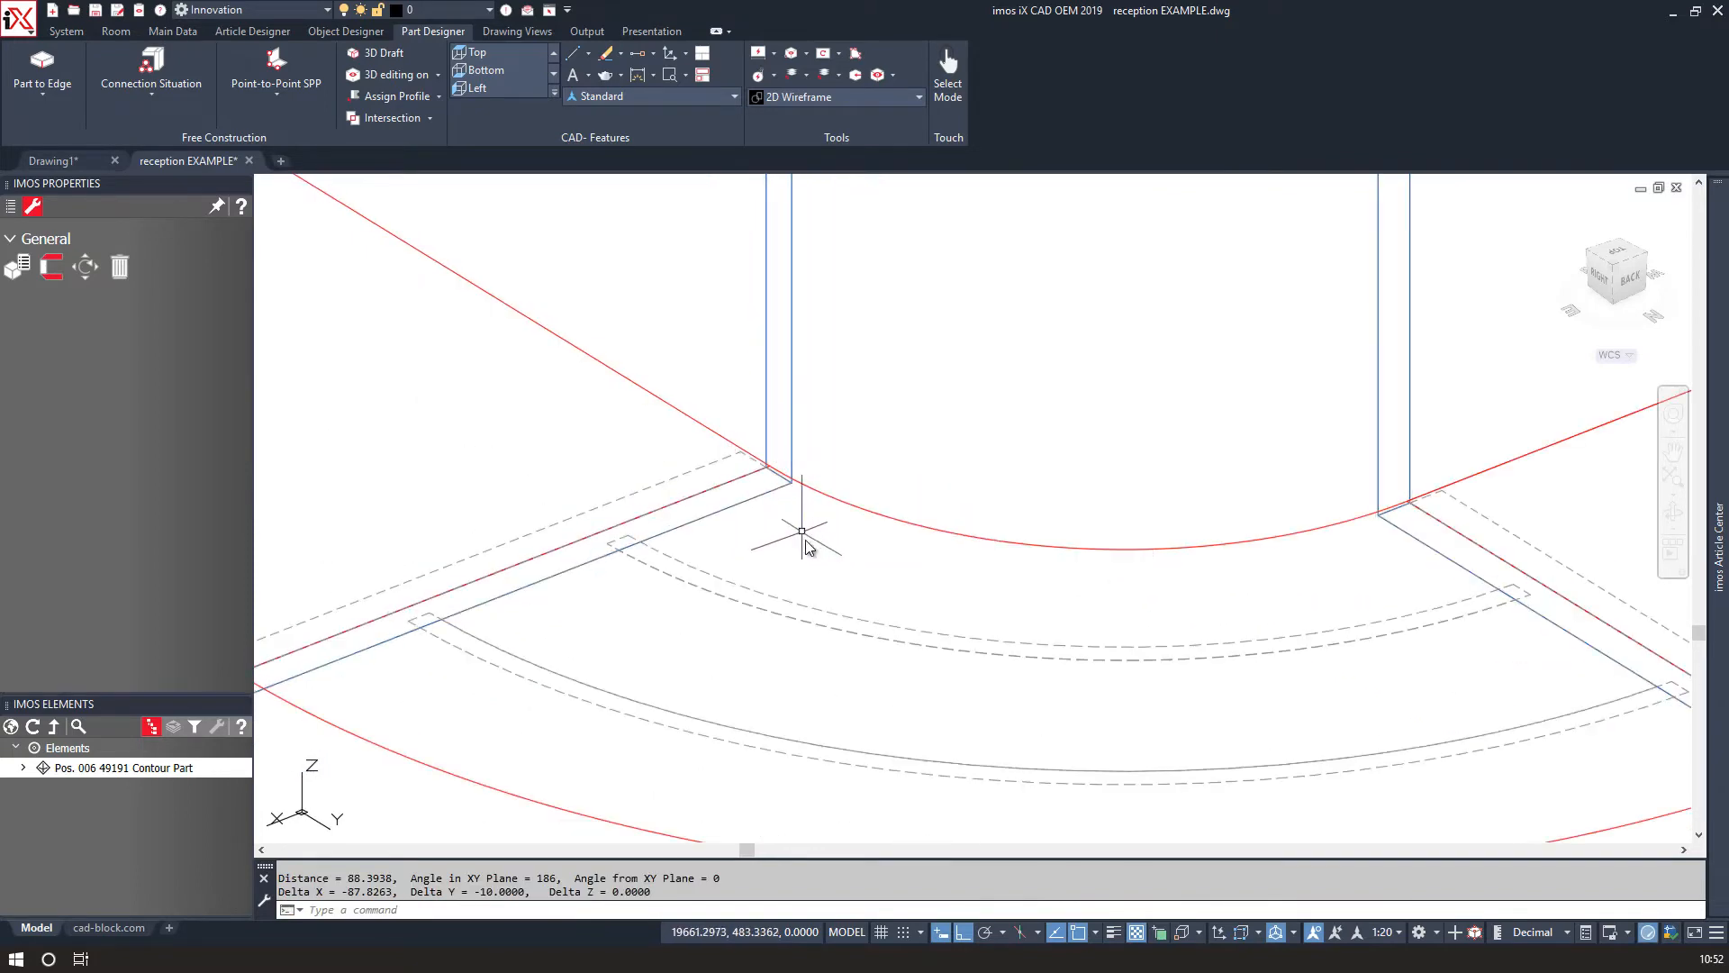
scroll(815, 567, down, 2)
scroll(450, 423, down, 5)
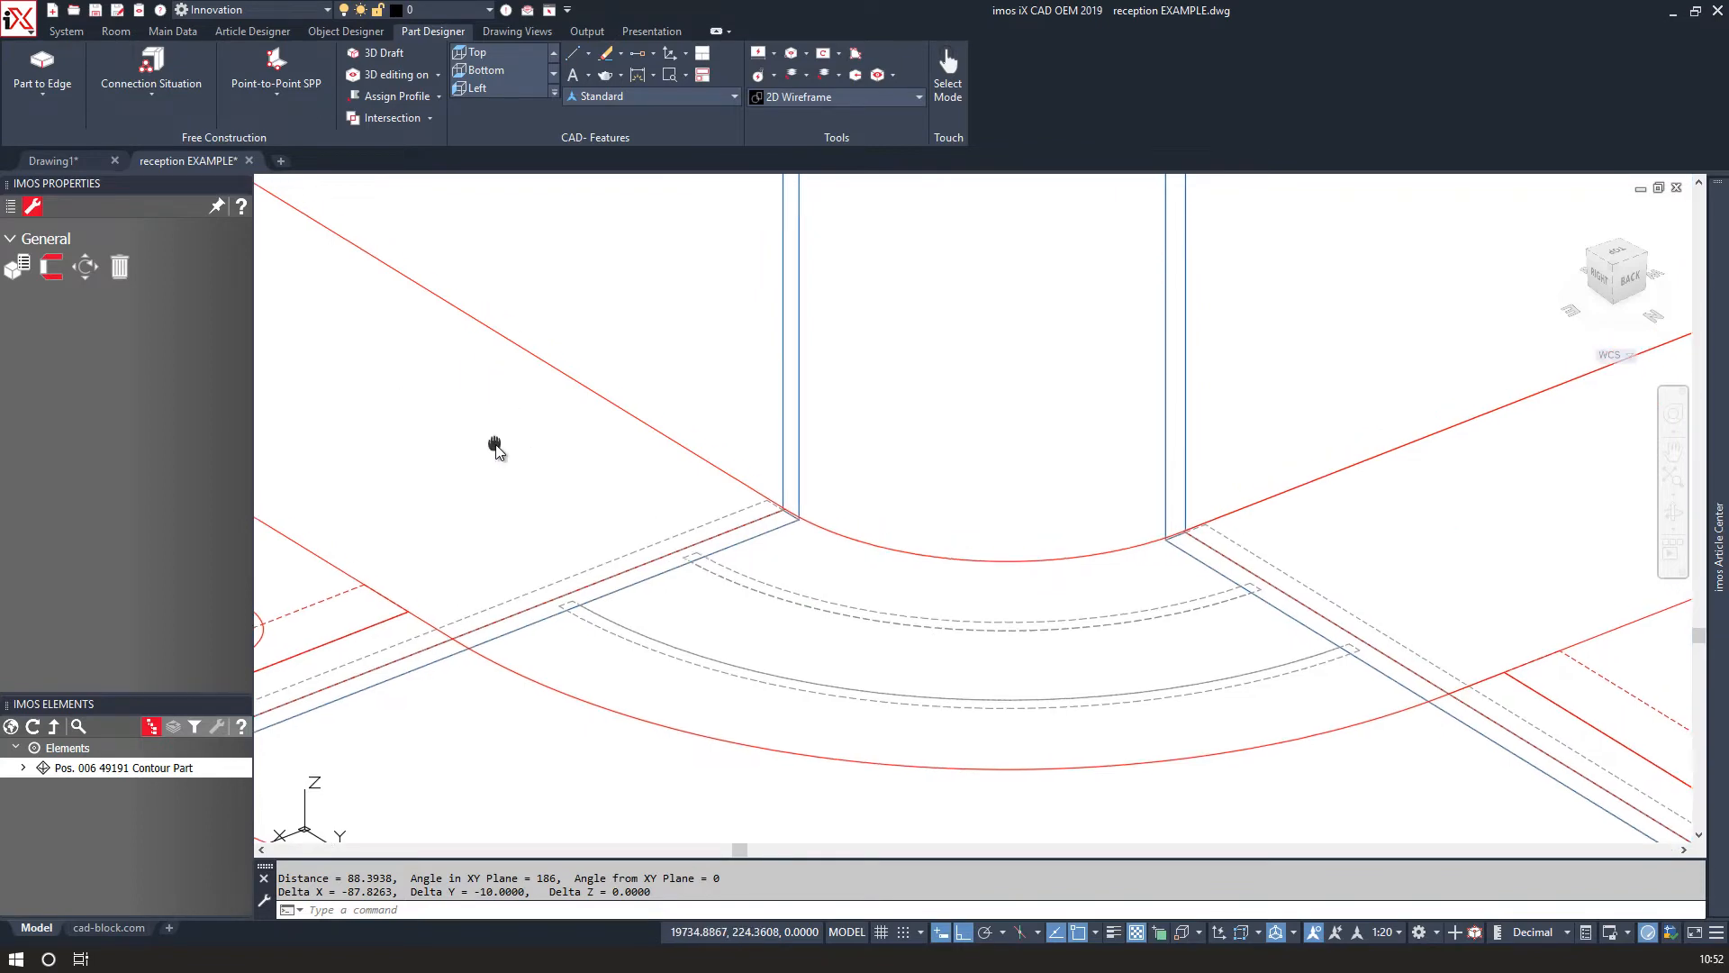
middle_drag(453, 428, 539, 544)
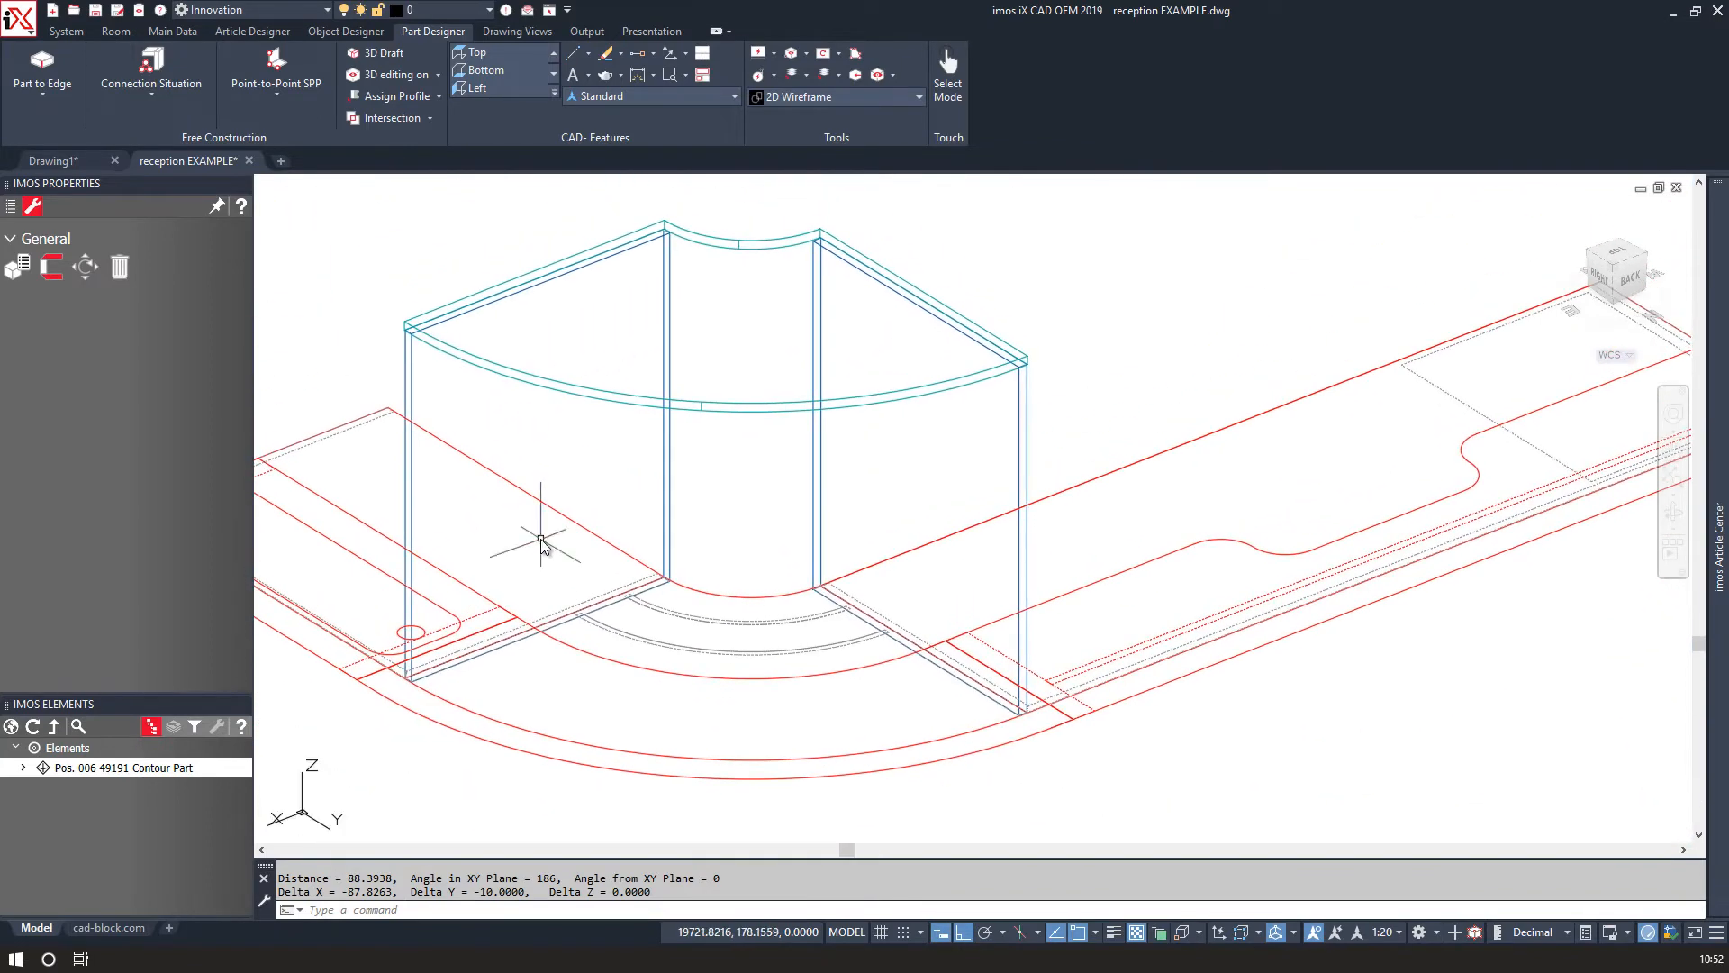
Start Part to Edge on the work surface's curved front edge to create a curved front panel.
click(42, 65)
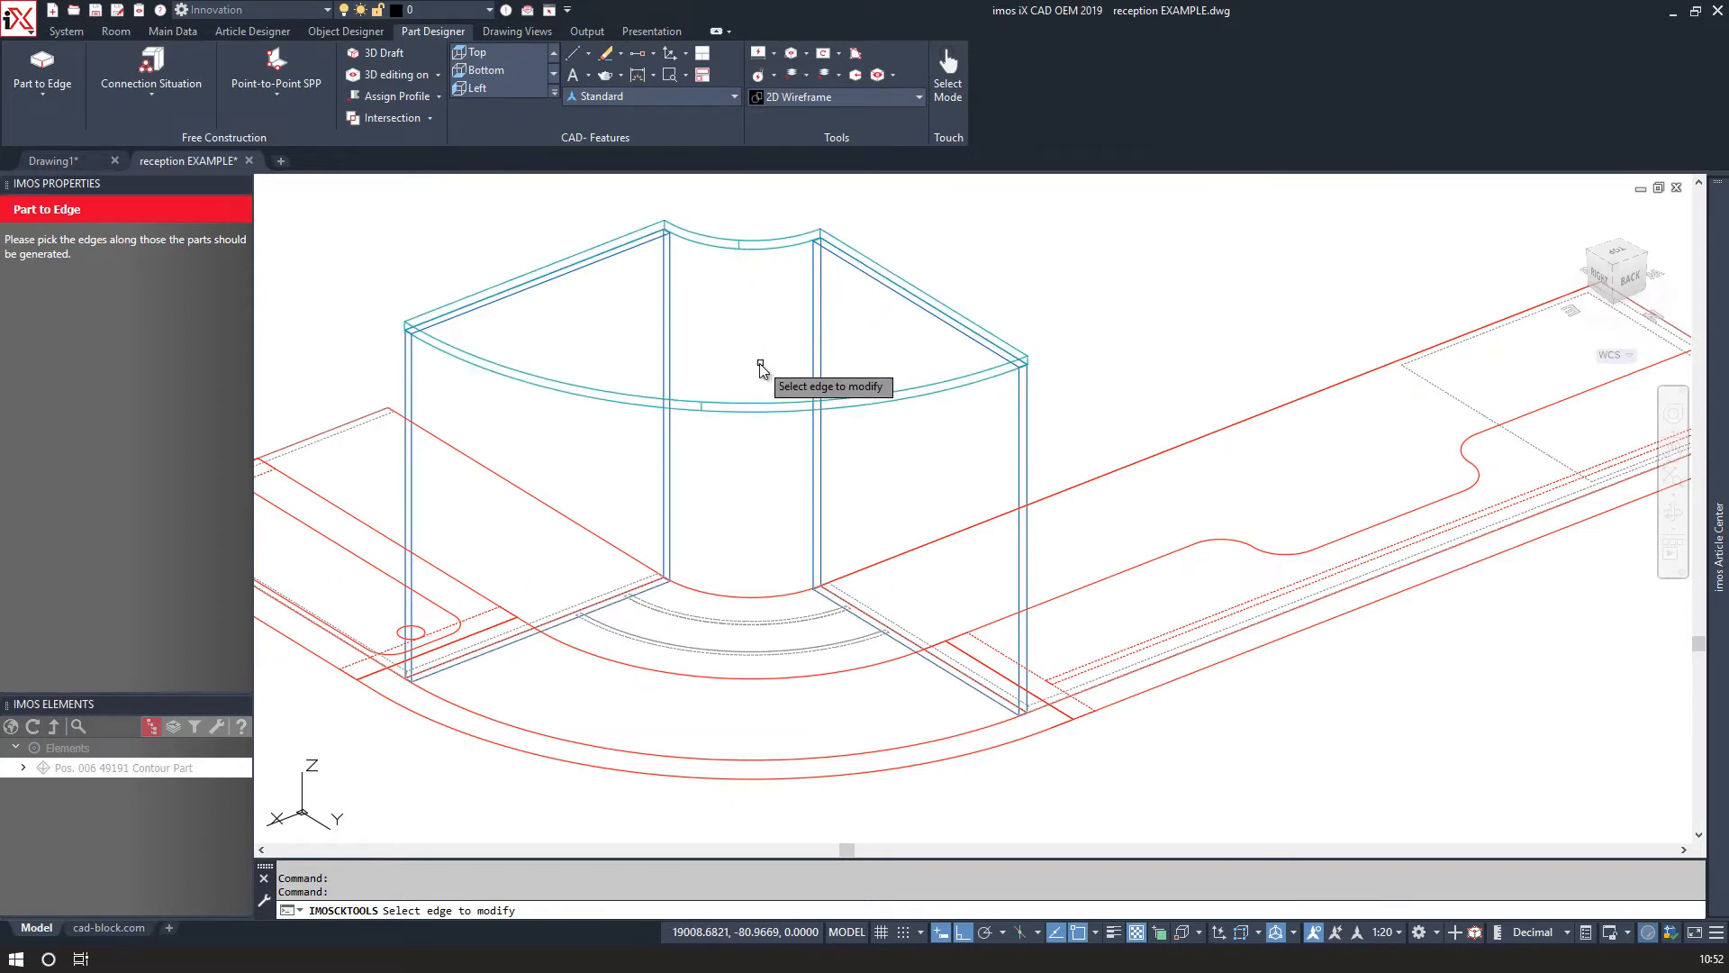
click(755, 245)
key(Return)
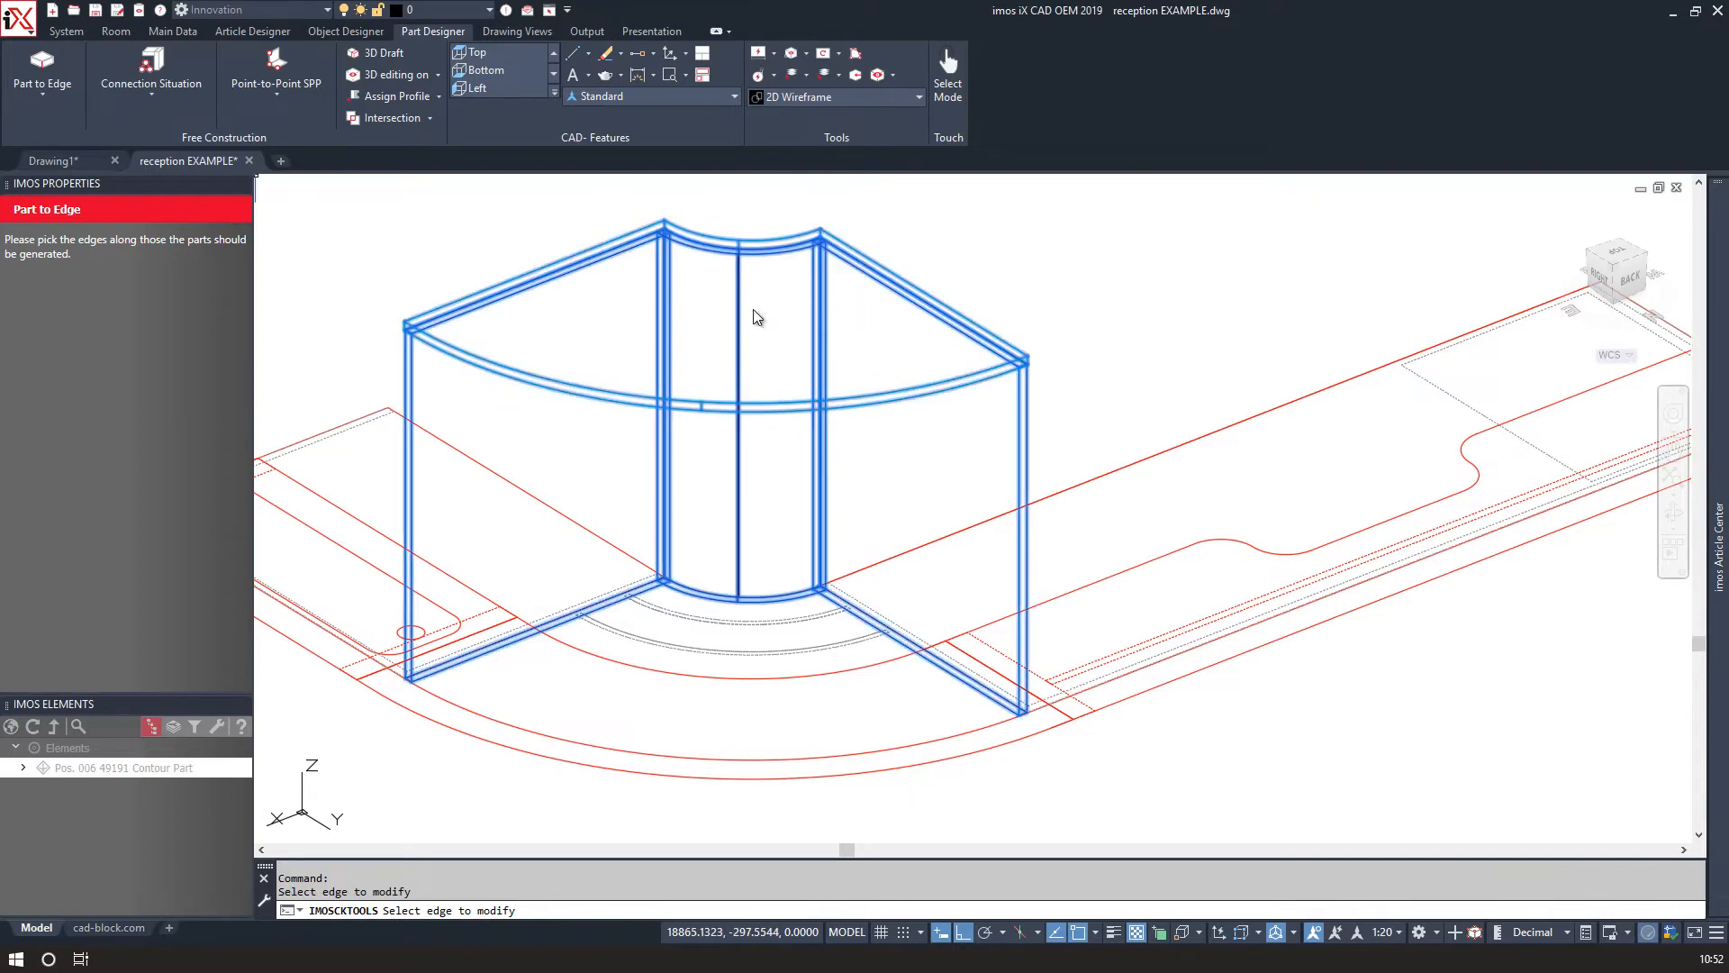
scroll(669, 598, up, 5)
scroll(669, 591, up, 2)
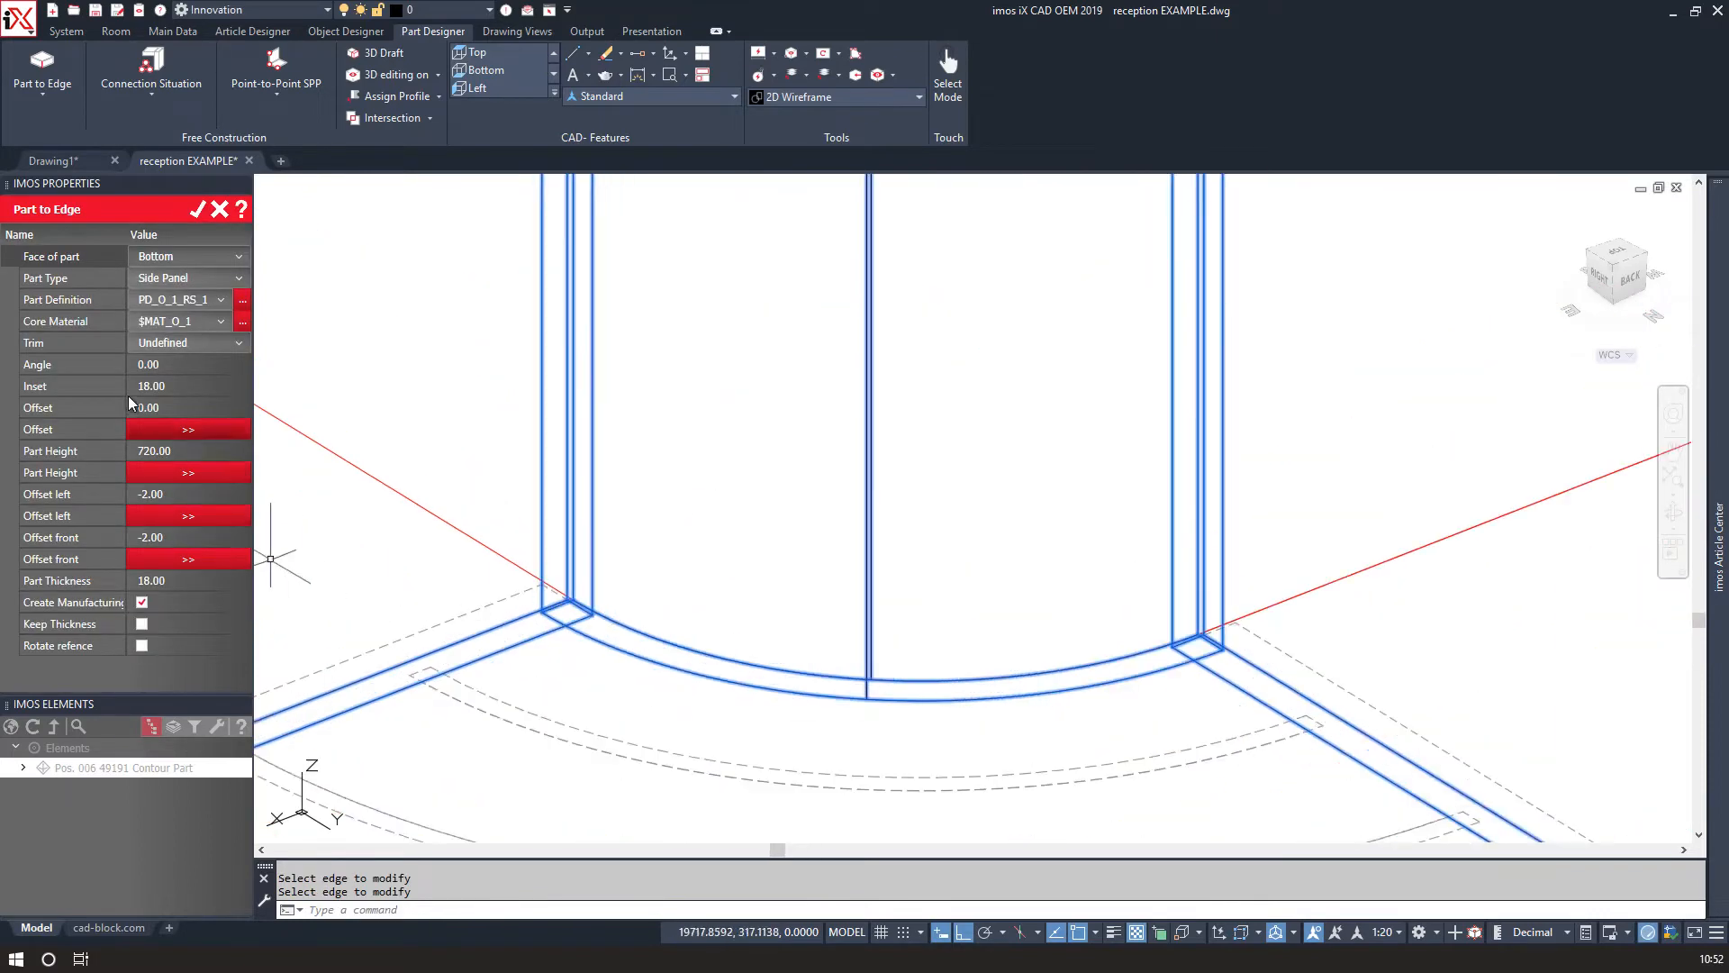
Set the curved panel's inset to 80 and its part definition to 12mm_Flexi_PLY.
drag(170, 388, 133, 389)
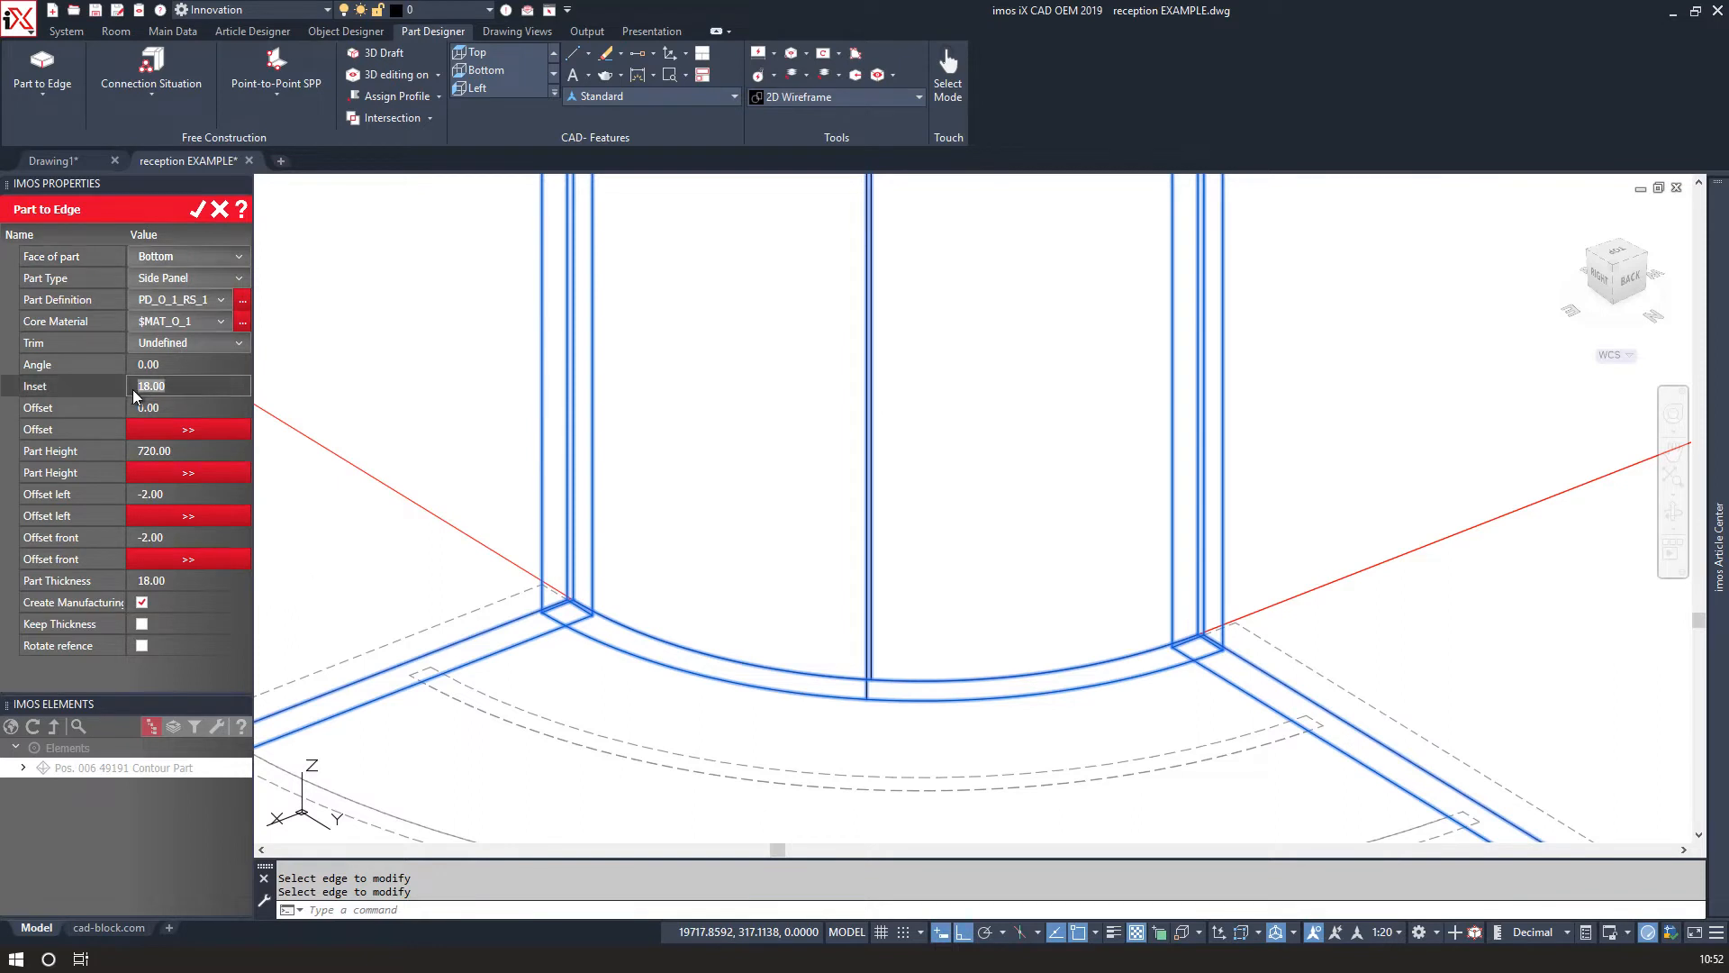
text(80)
key(Return)
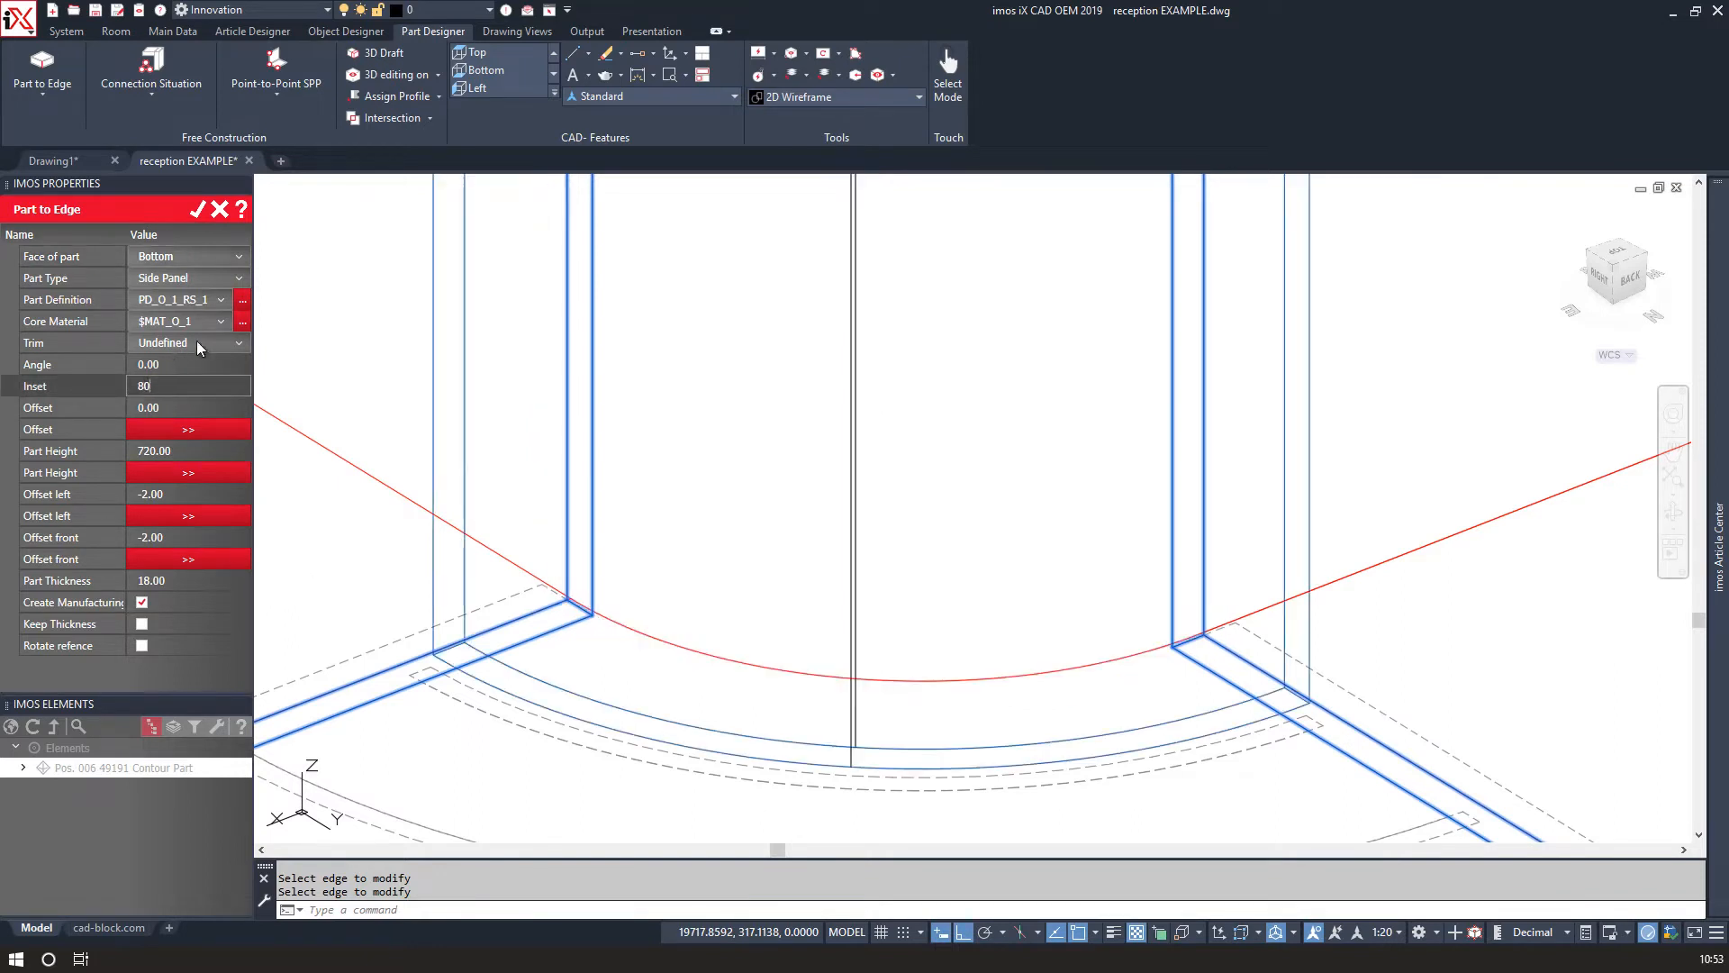
click(220, 301)
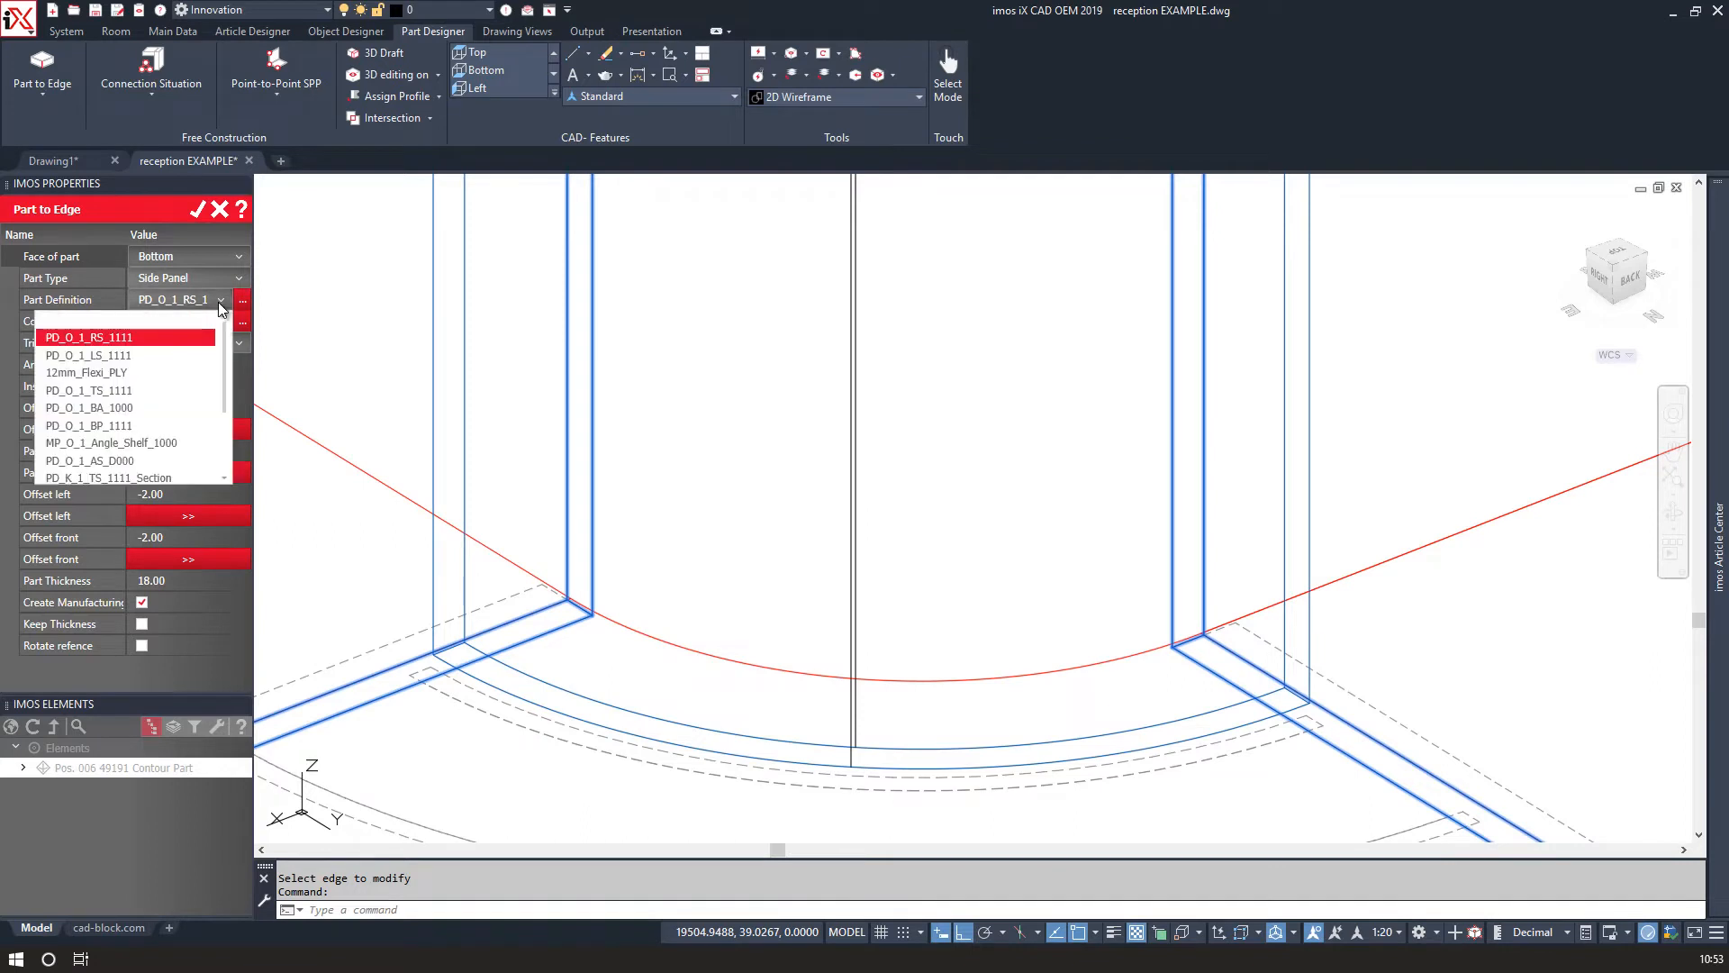
click(160, 374)
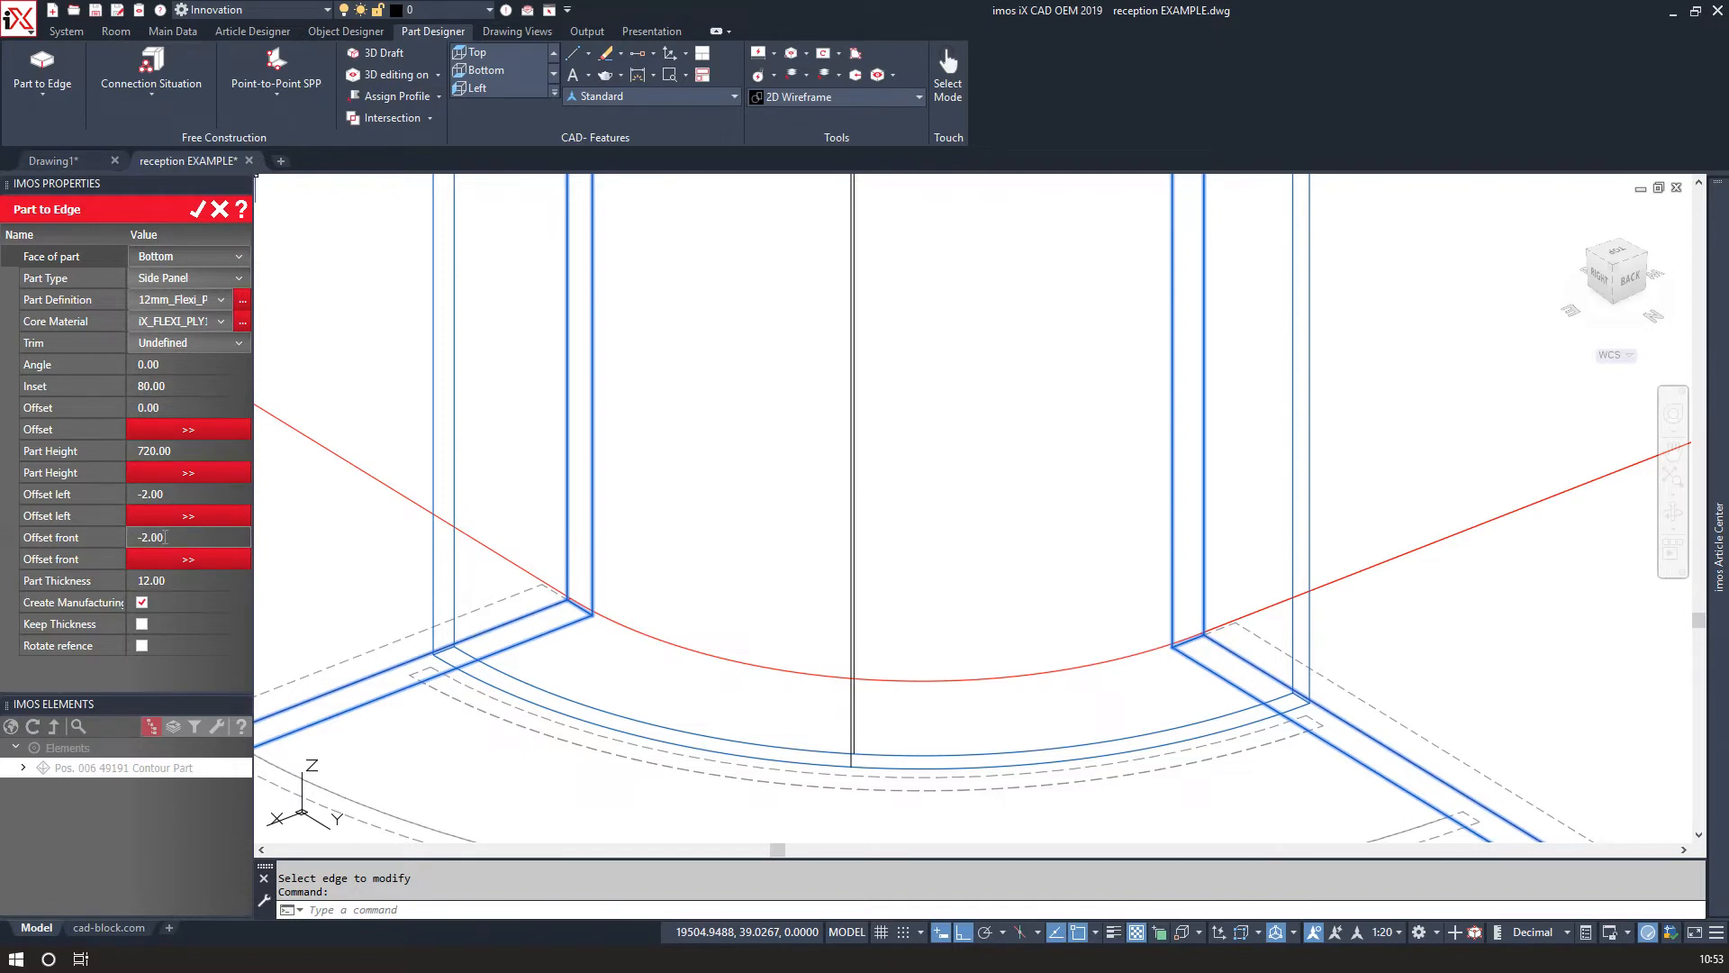
Set the curved panel's front and left offsets to -10.
click(146, 542)
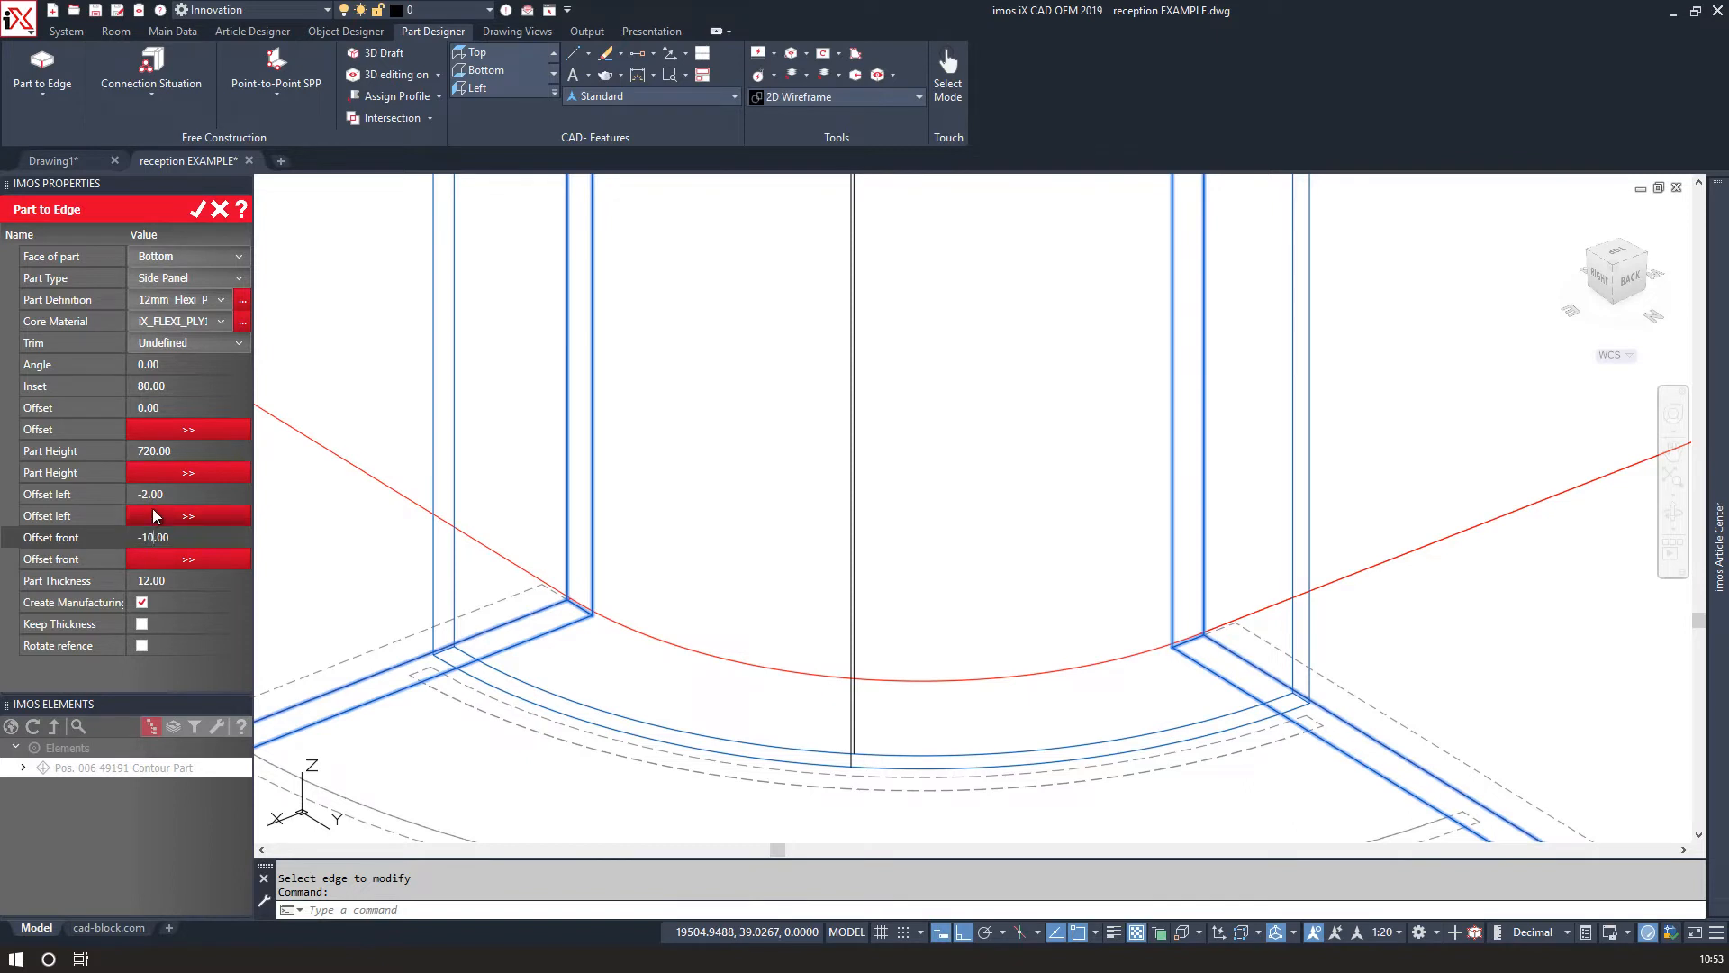
click(149, 497)
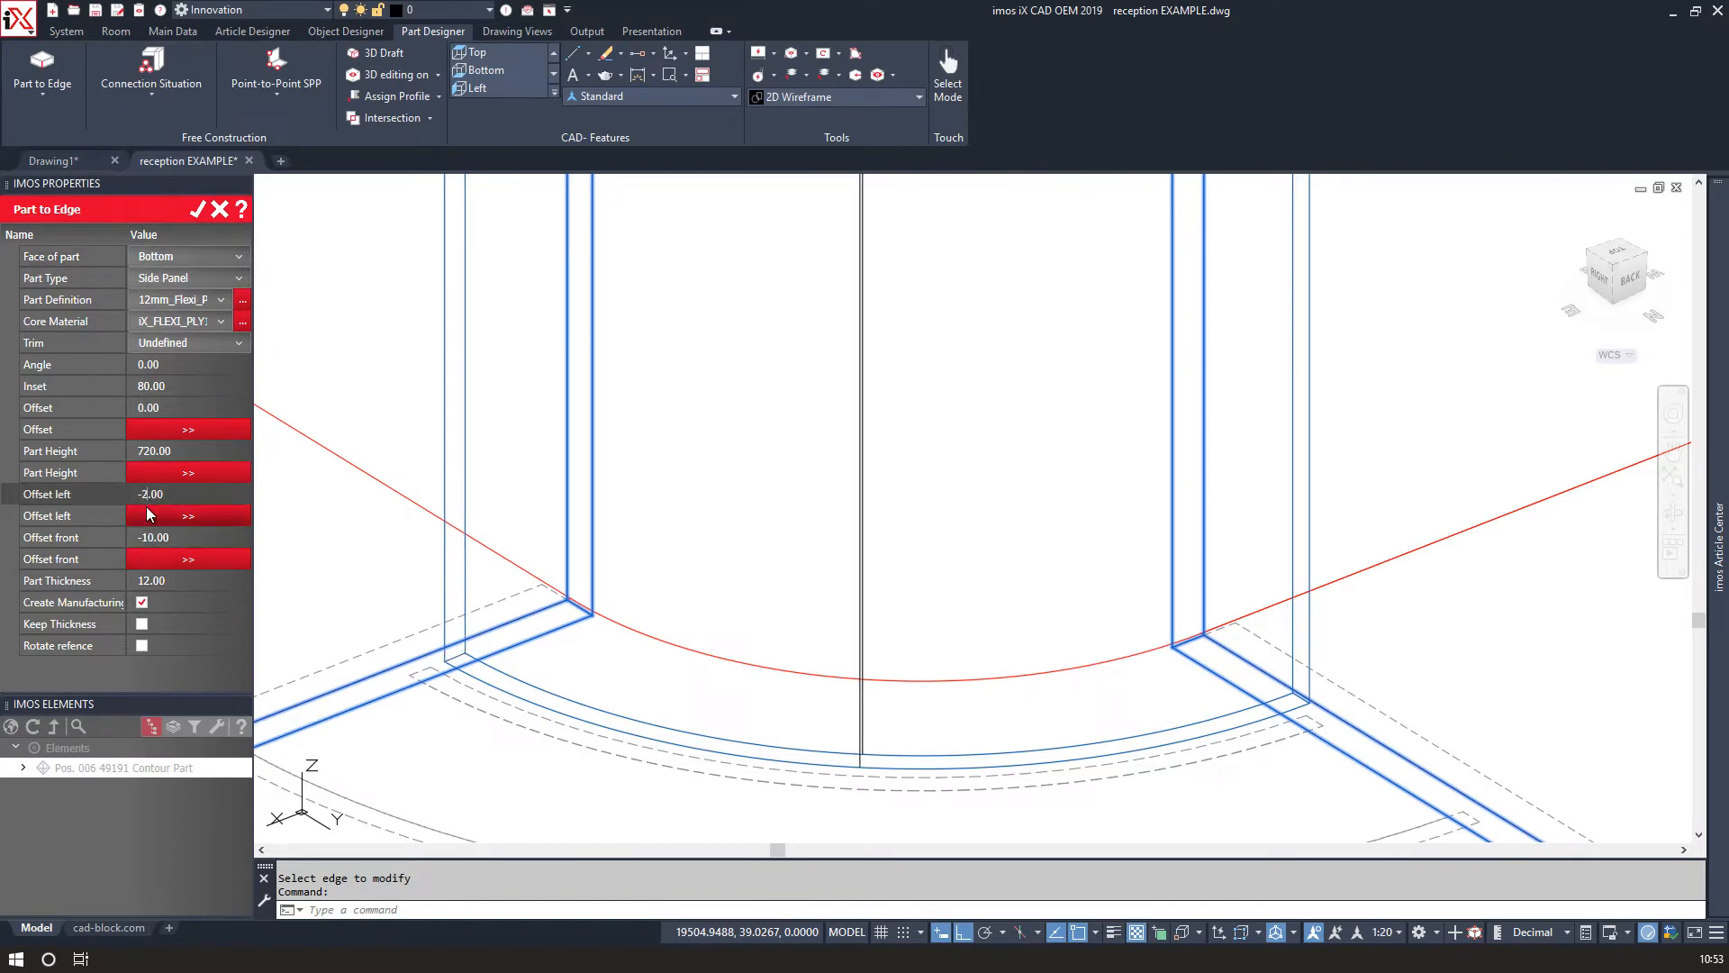
key(Return)
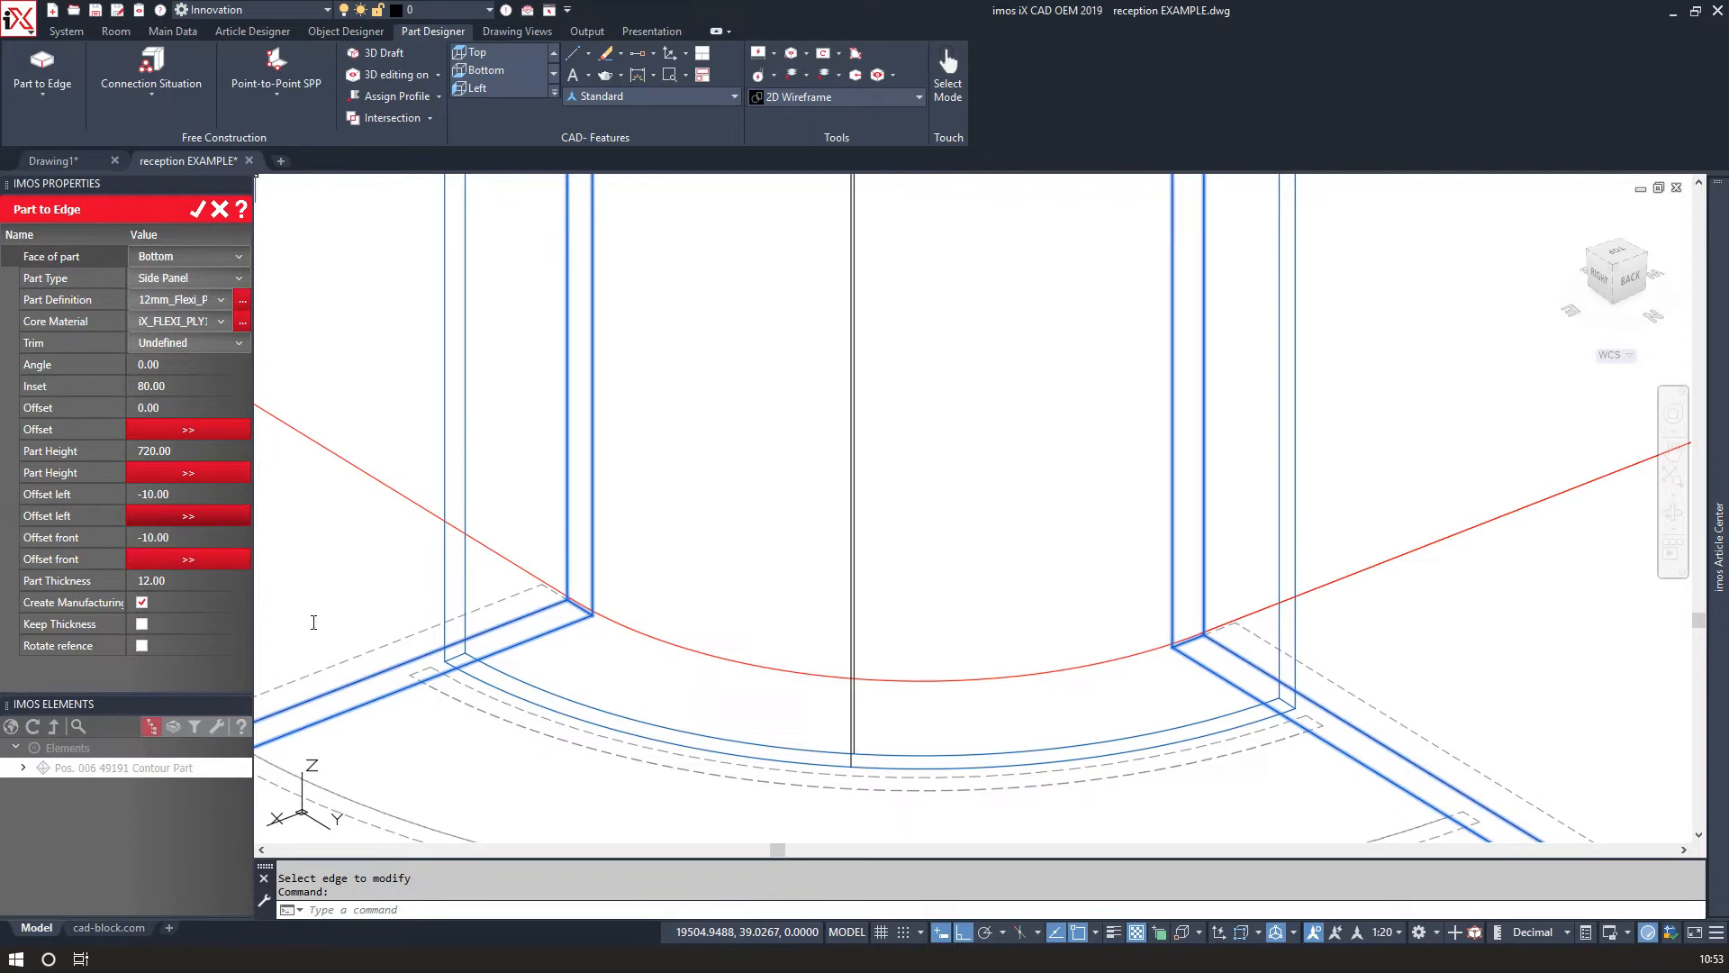
Measure the gap between the curved panel and the side panel's corner.
scroll(447, 671, up, 2)
key(Return)
click(402, 657)
click(476, 625)
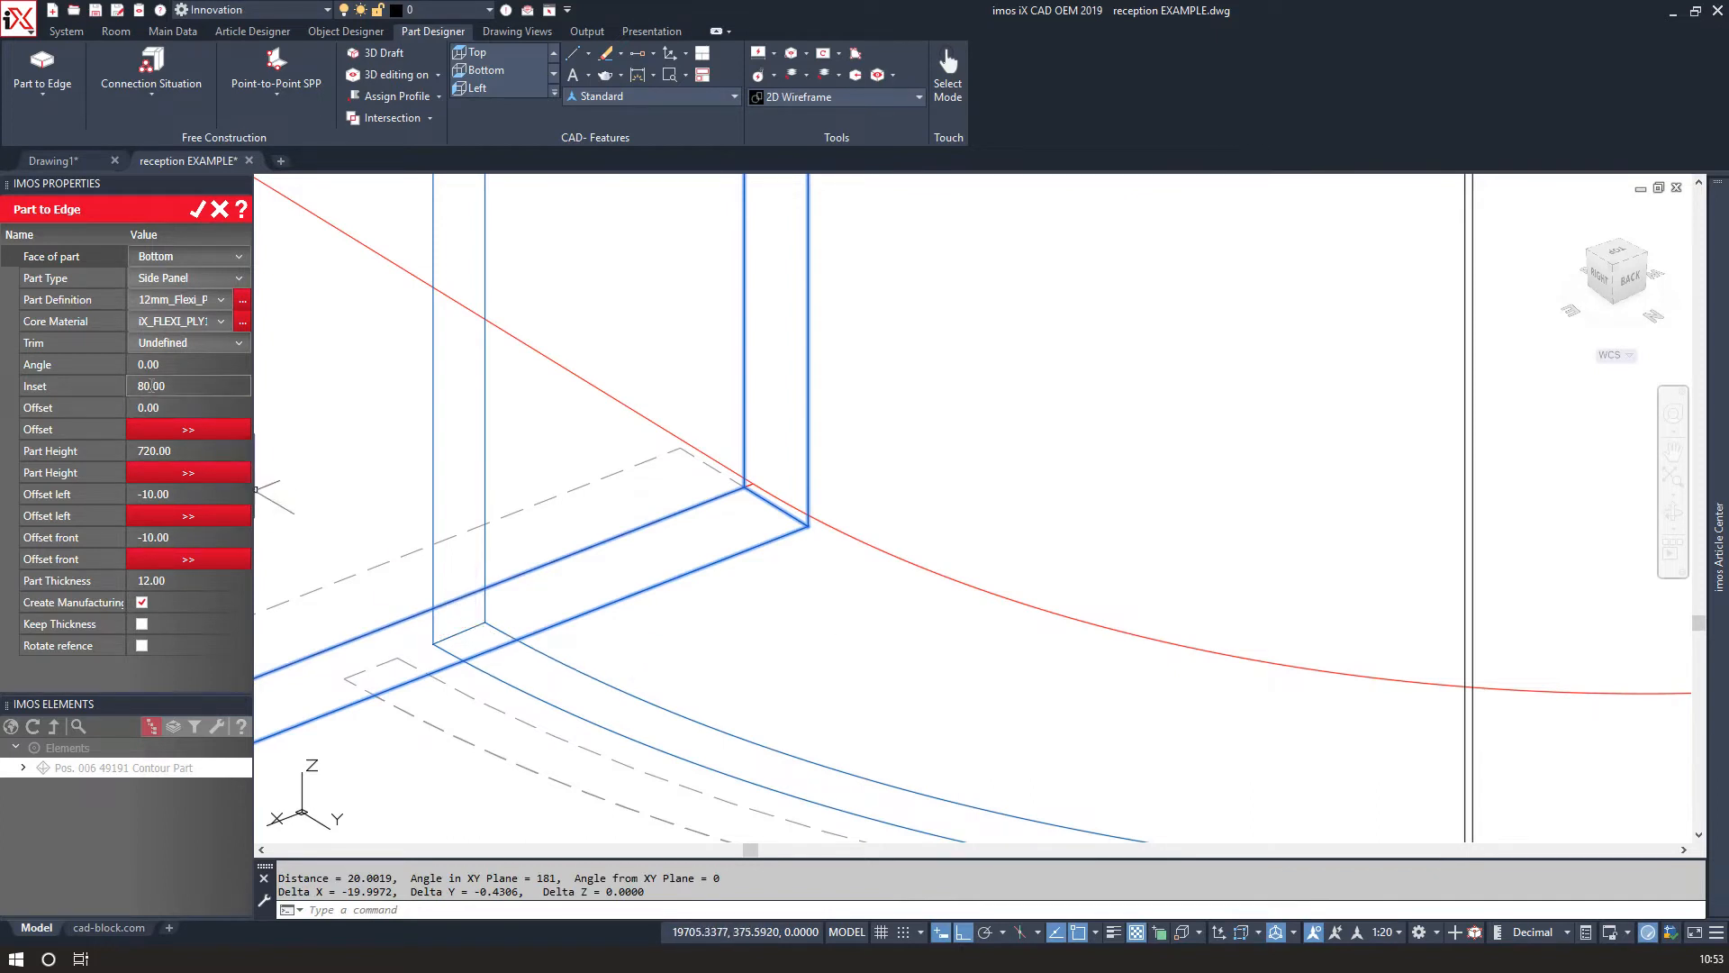
Set the curved panel's inset to 100.
key(BackSpace)
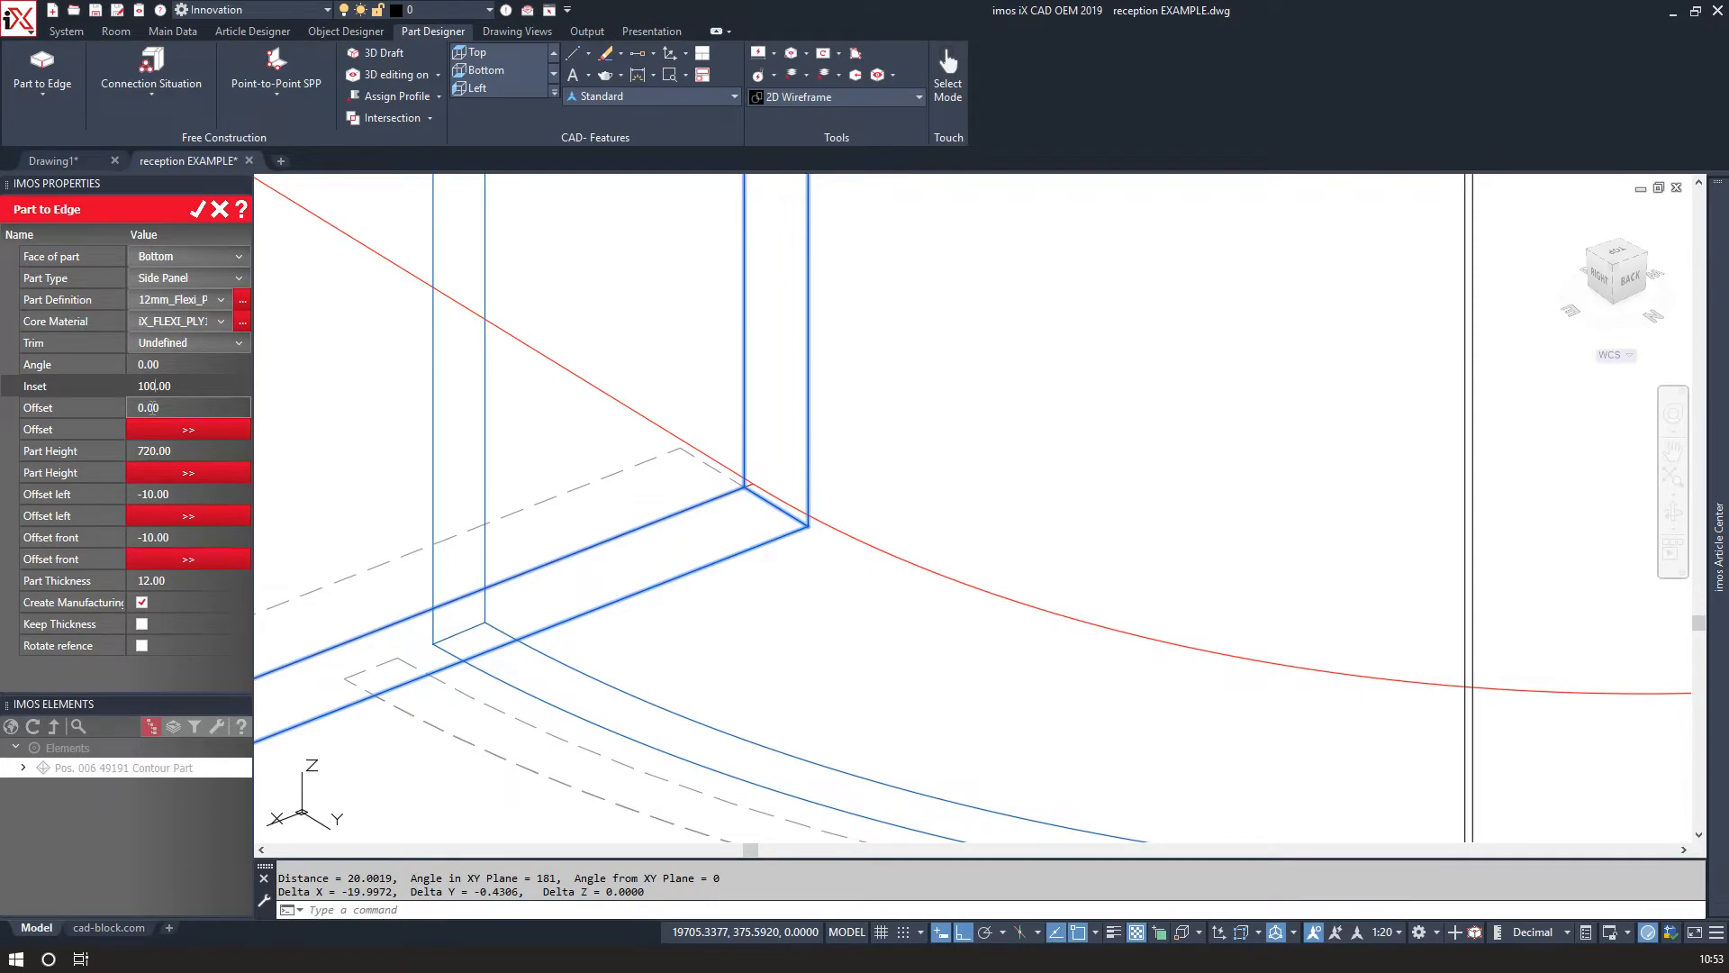
Inspect the curved panel's fit against the side panel corners and confirm the Part to Edge part.
key(Return)
scroll(522, 538, down, 10)
scroll(522, 538, up, 3)
scroll(576, 324, up, 5)
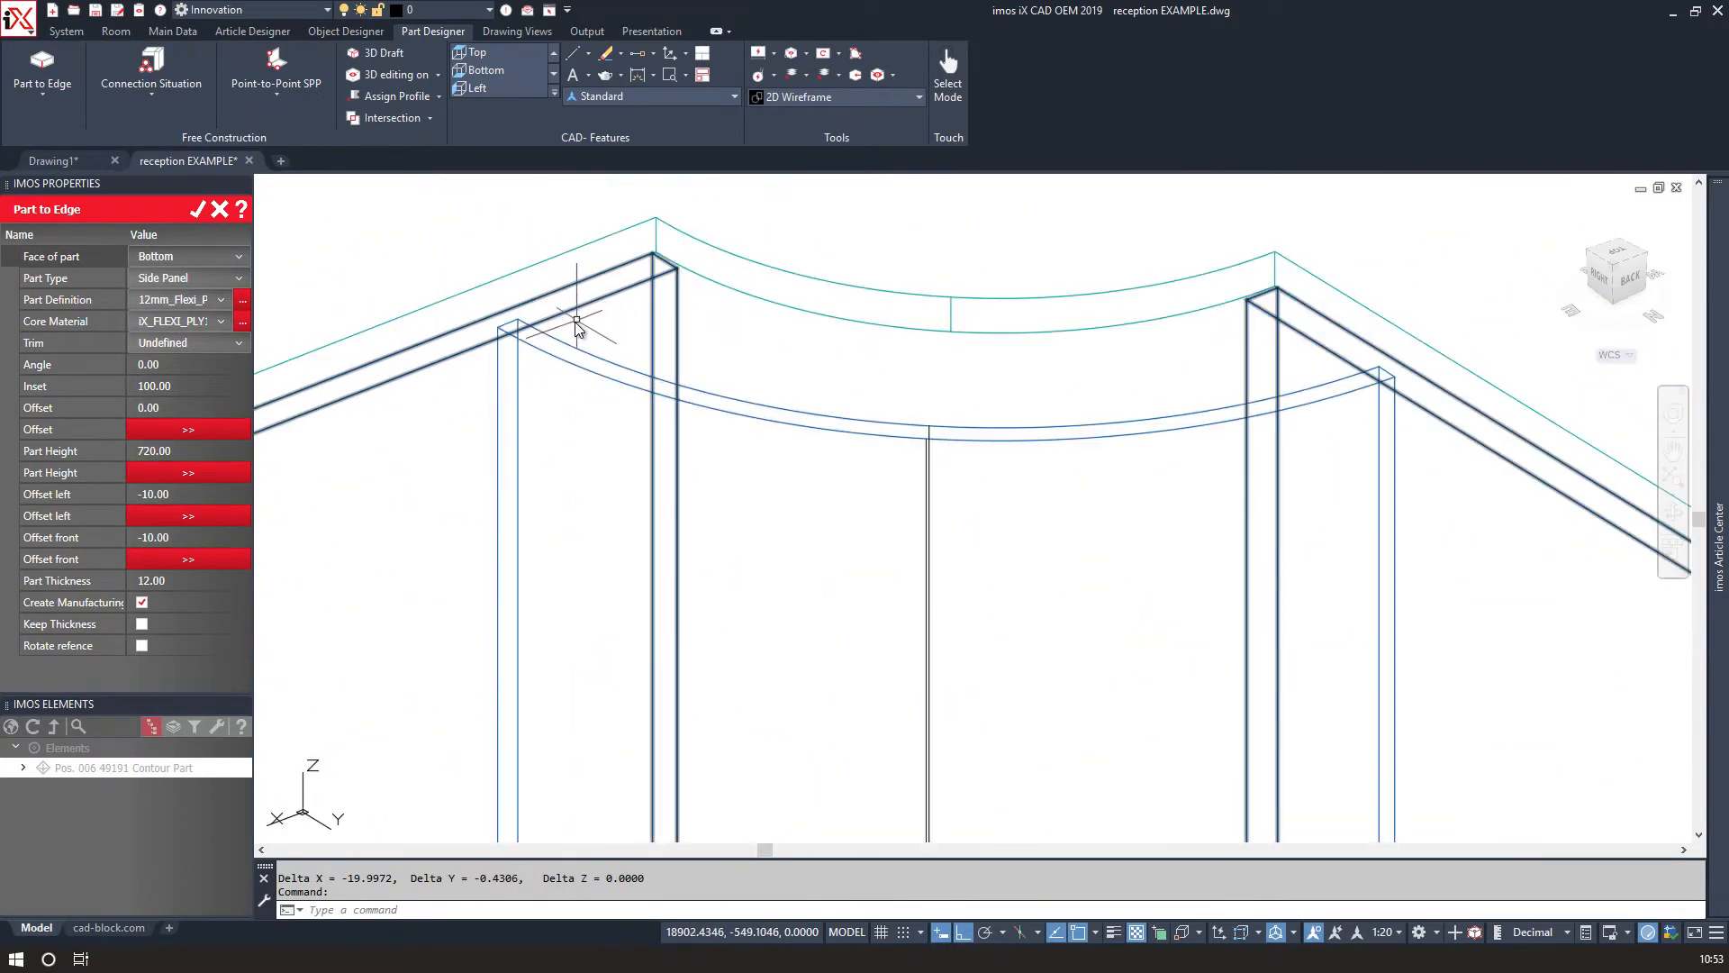
scroll(595, 424, up, 4)
mouse_move(567, 455)
middle_down()
mouse_move(570, 288)
mouse_move(612, 372)
middle_up()
scroll(573, 298, down, 2)
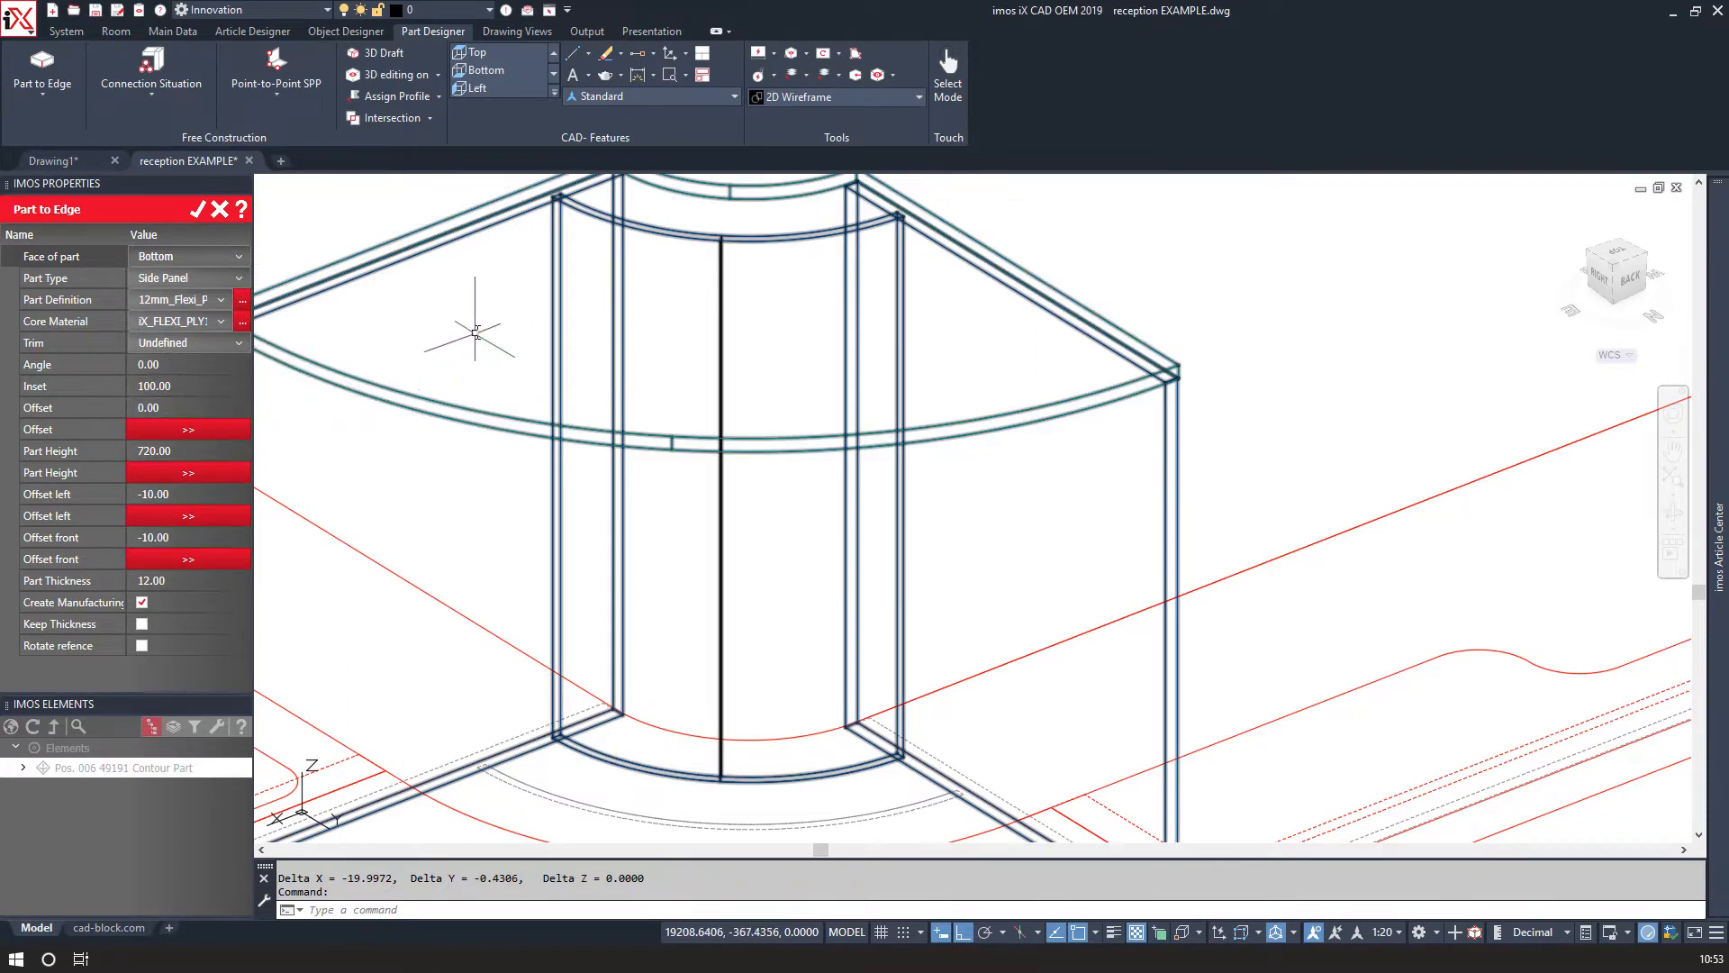
middle_drag(475, 331, 513, 340)
scroll(531, 332, down, 2)
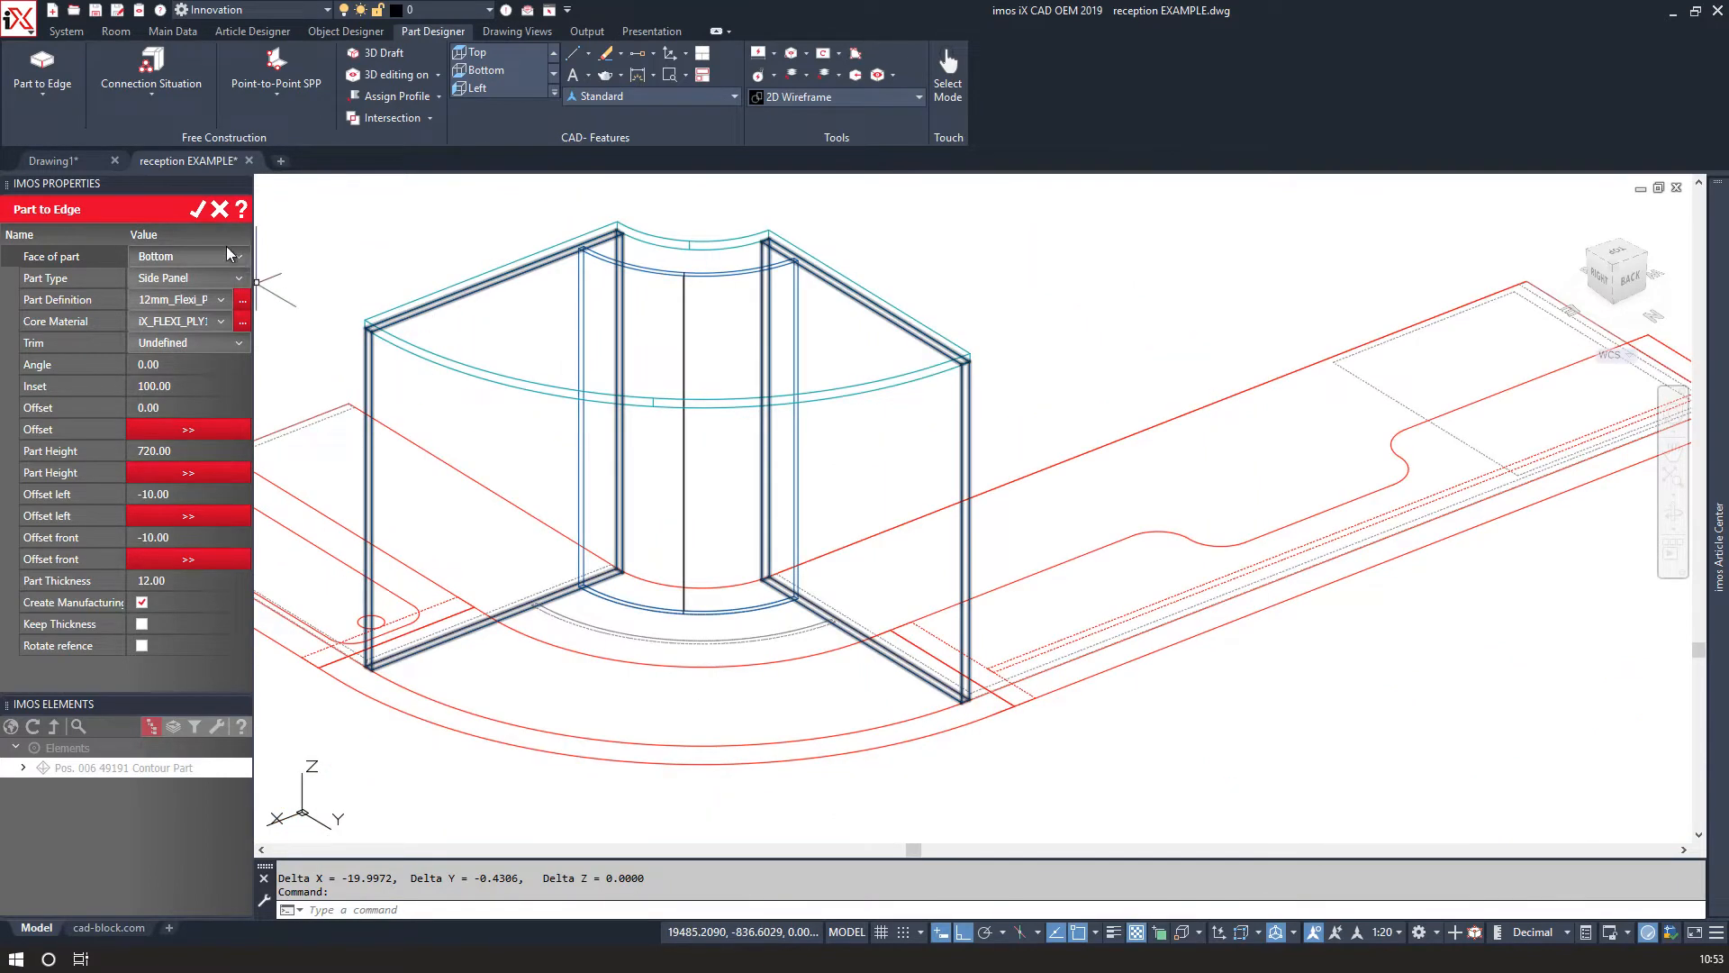
click(198, 210)
Reopen the curved panel with Part to Edge, set its inset to 212 and confirm.
click(37, 72)
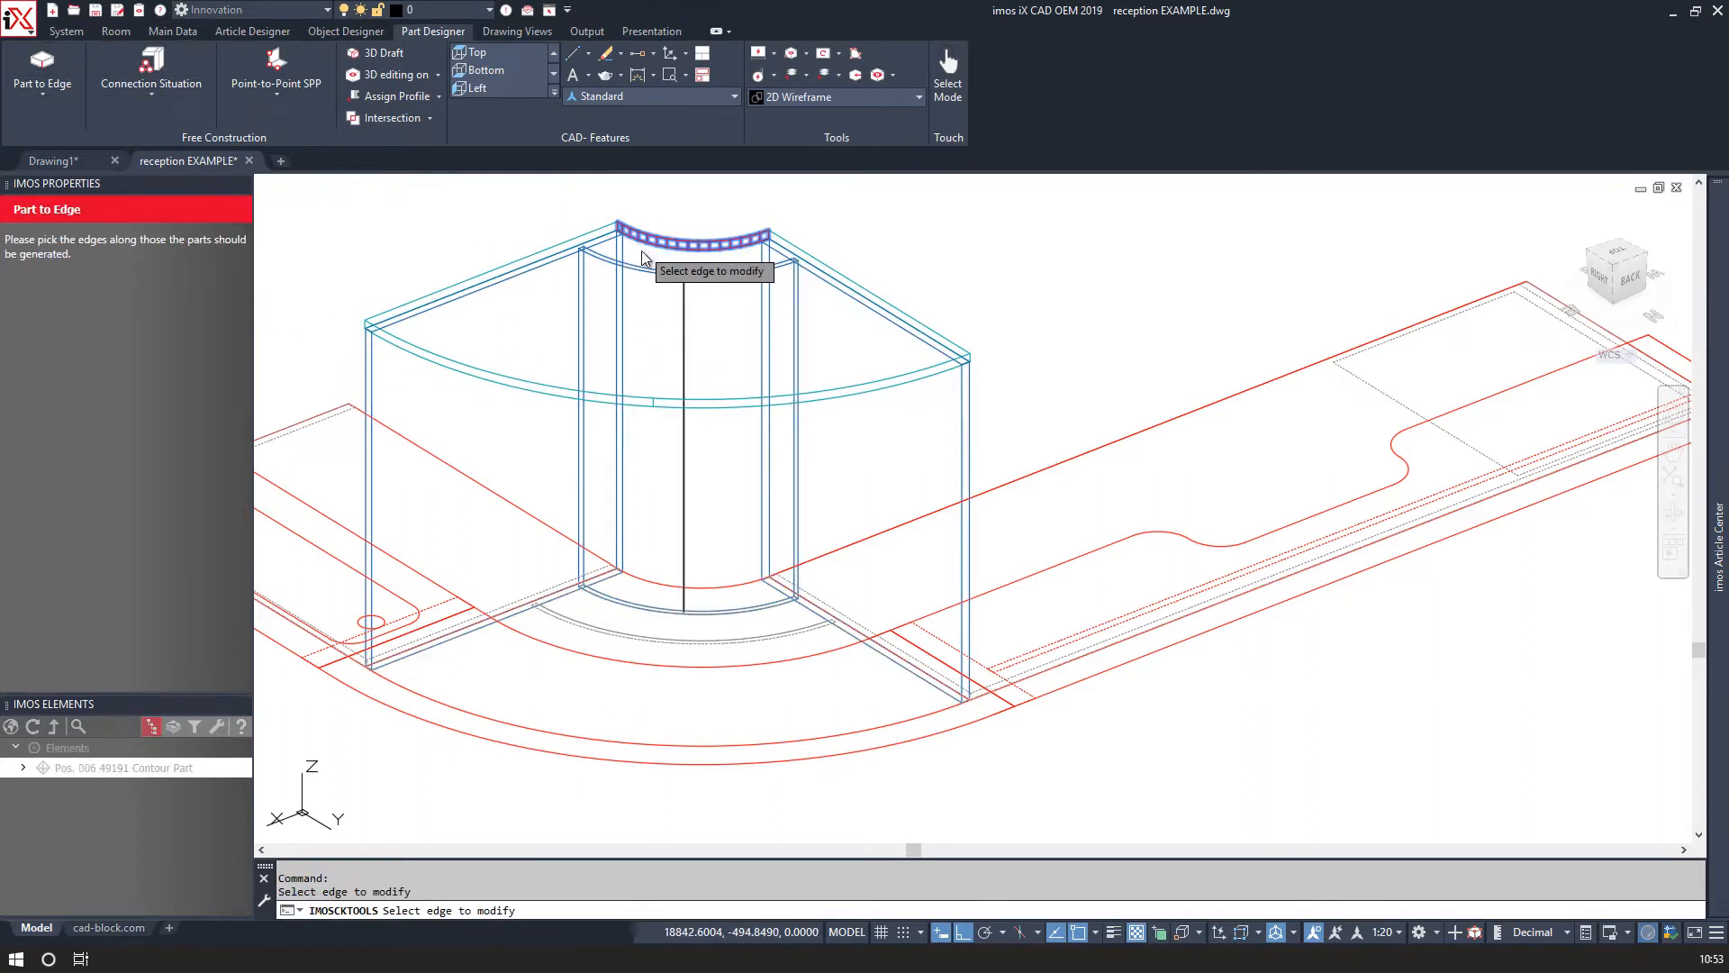
click(641, 251)
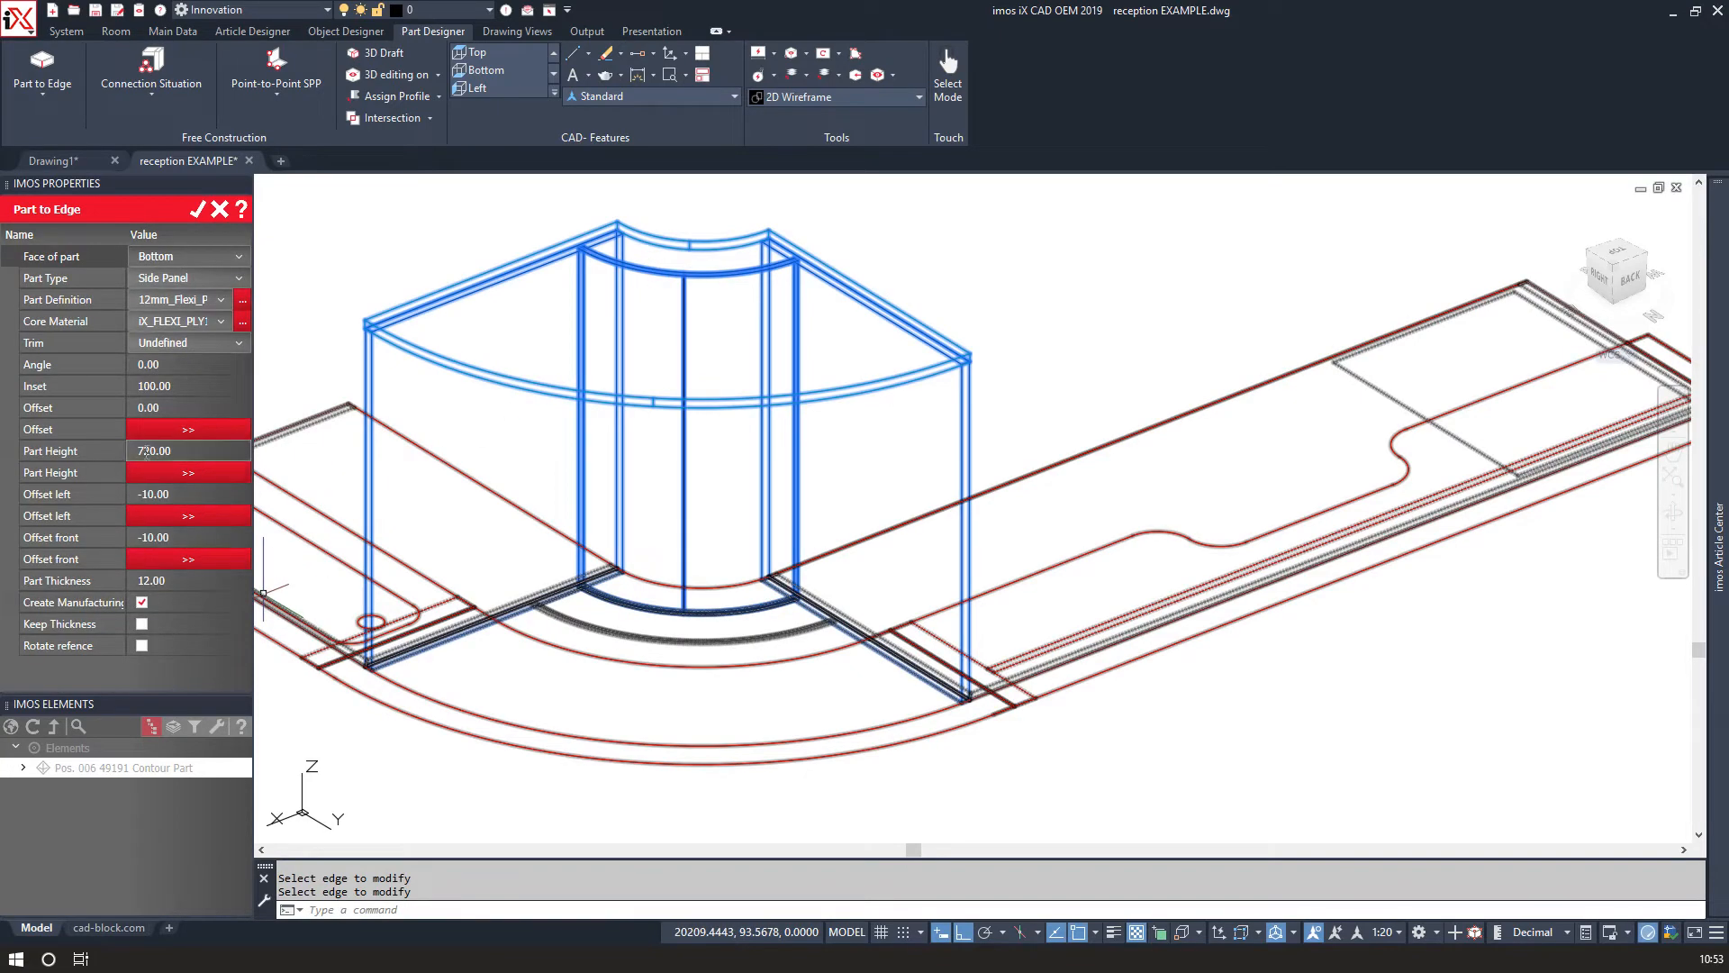
click(147, 387)
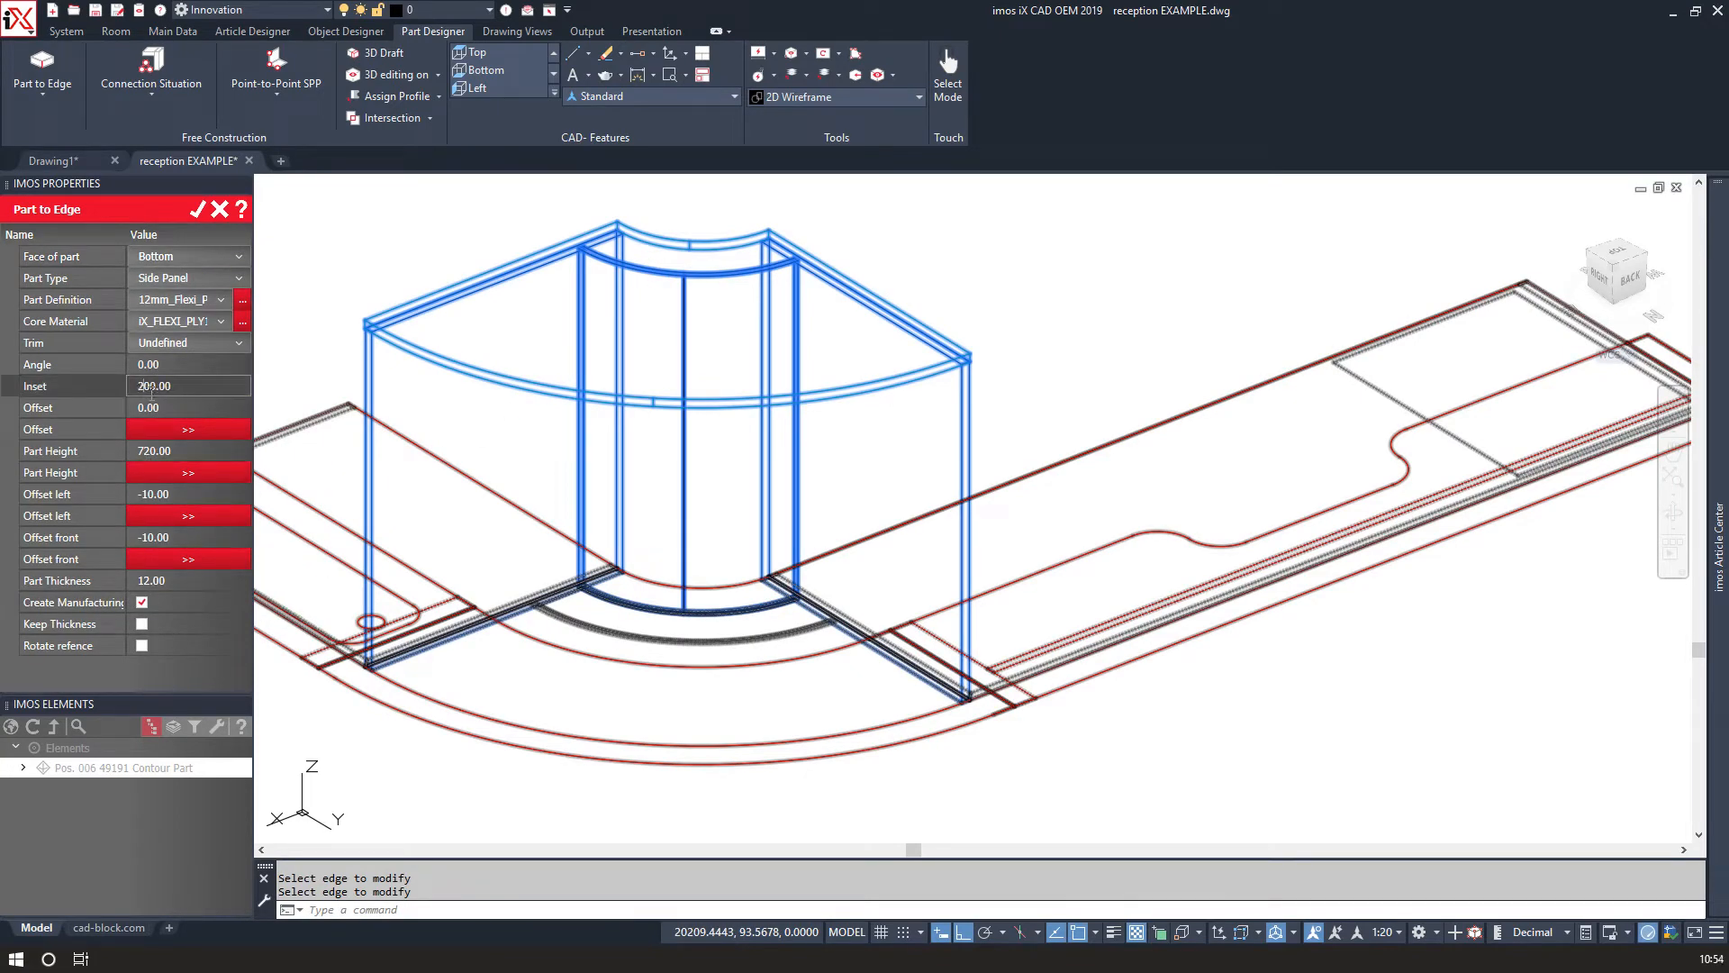
scroll(540, 586, up, 10)
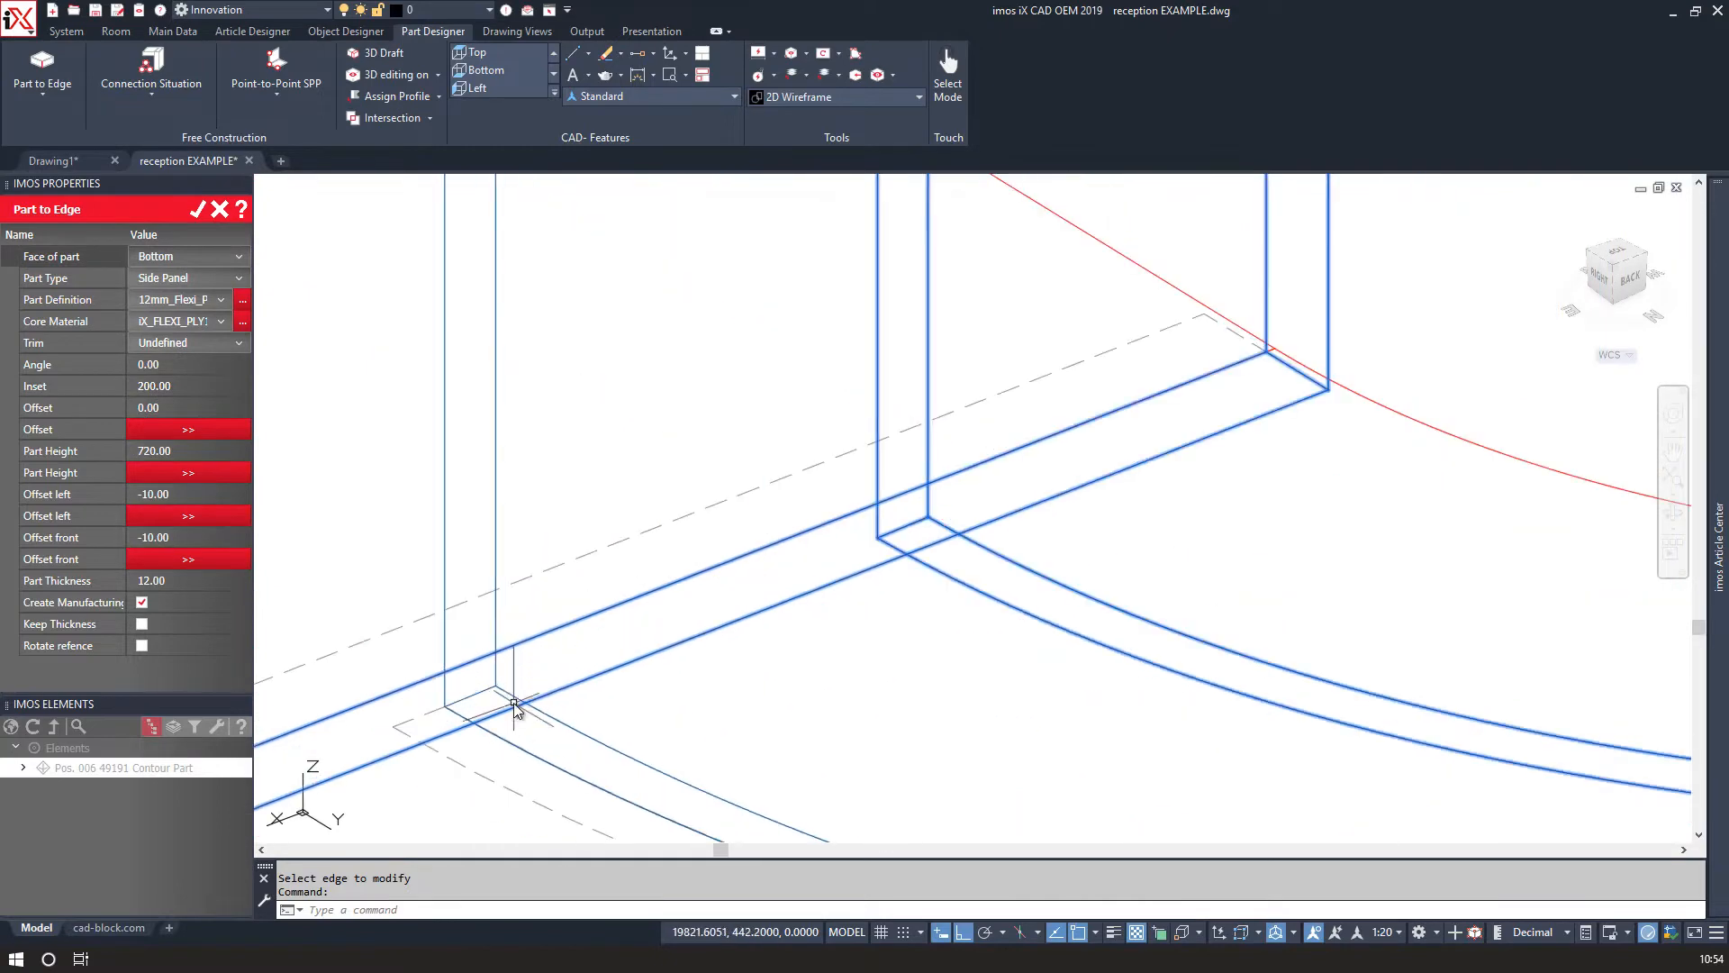
click(142, 388)
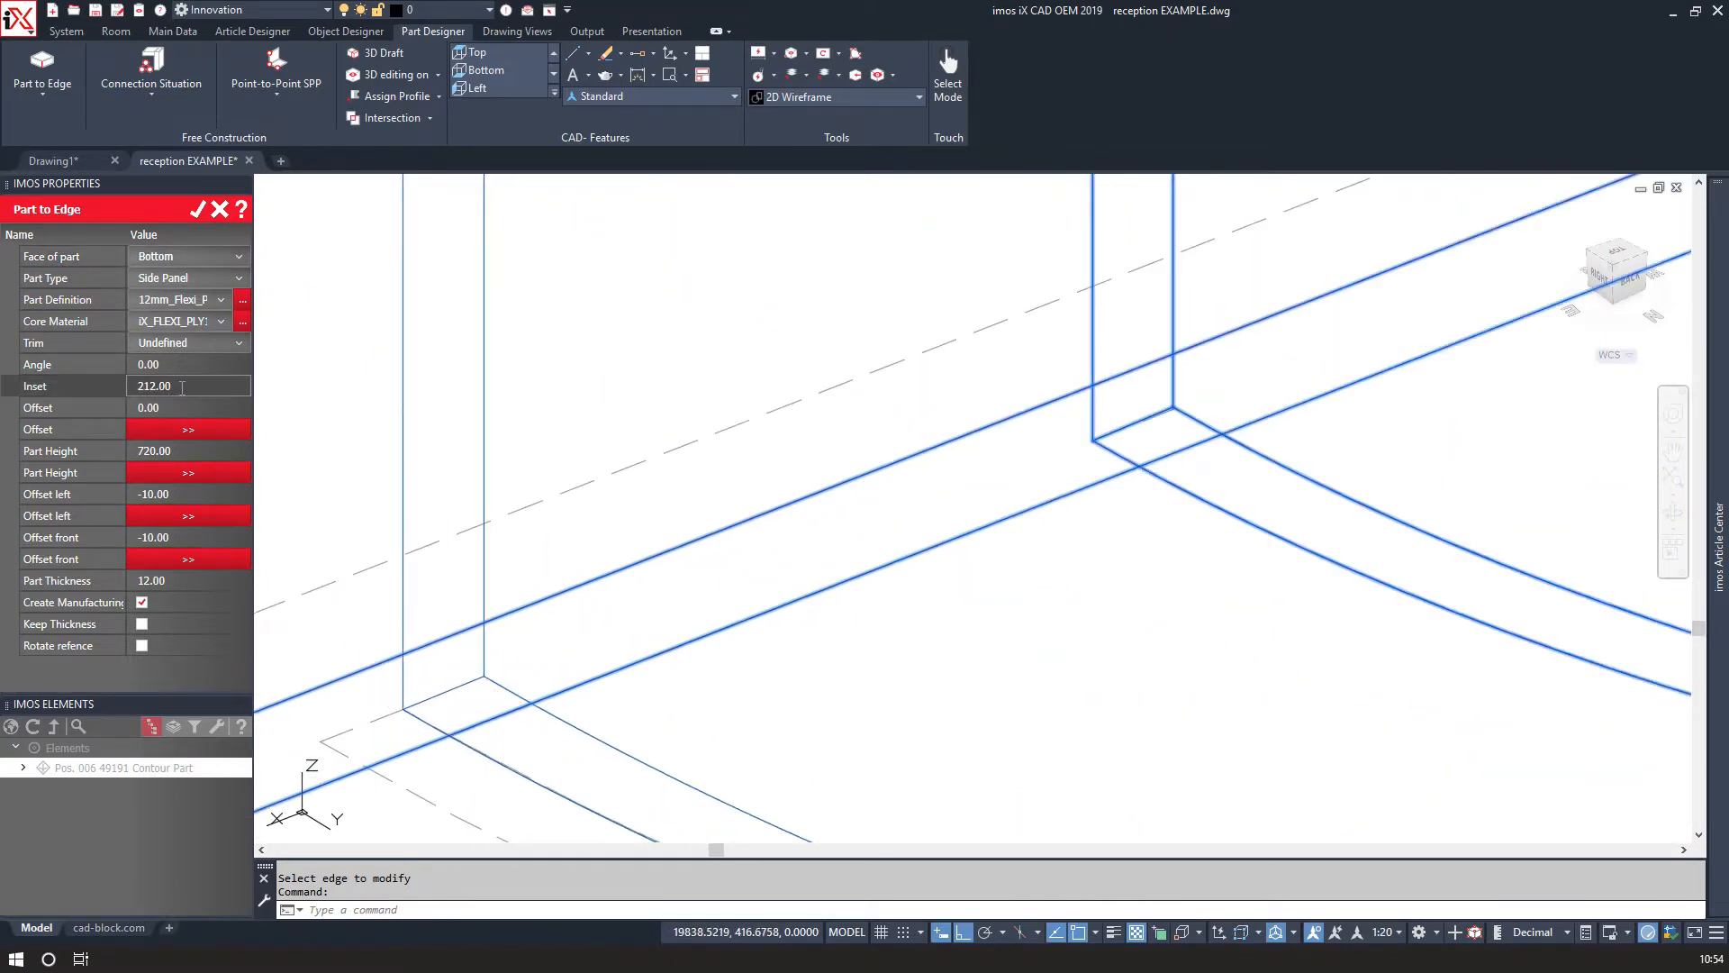
scroll(482, 506, down, 6)
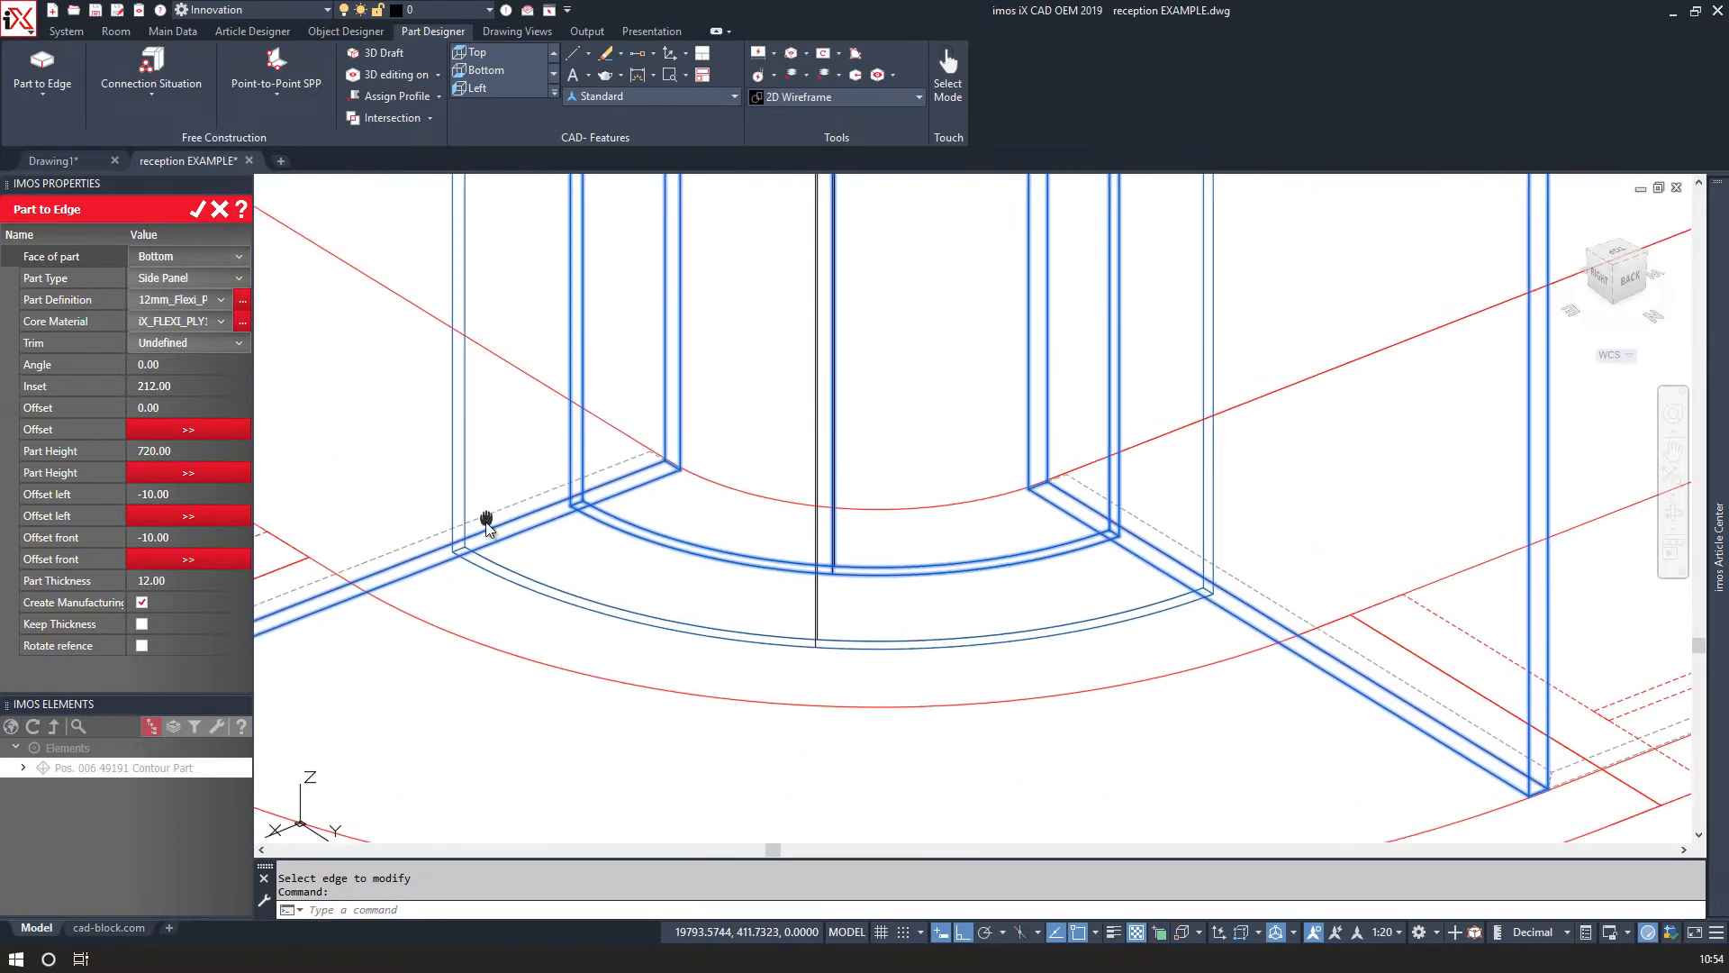
scroll(619, 601, down, 5)
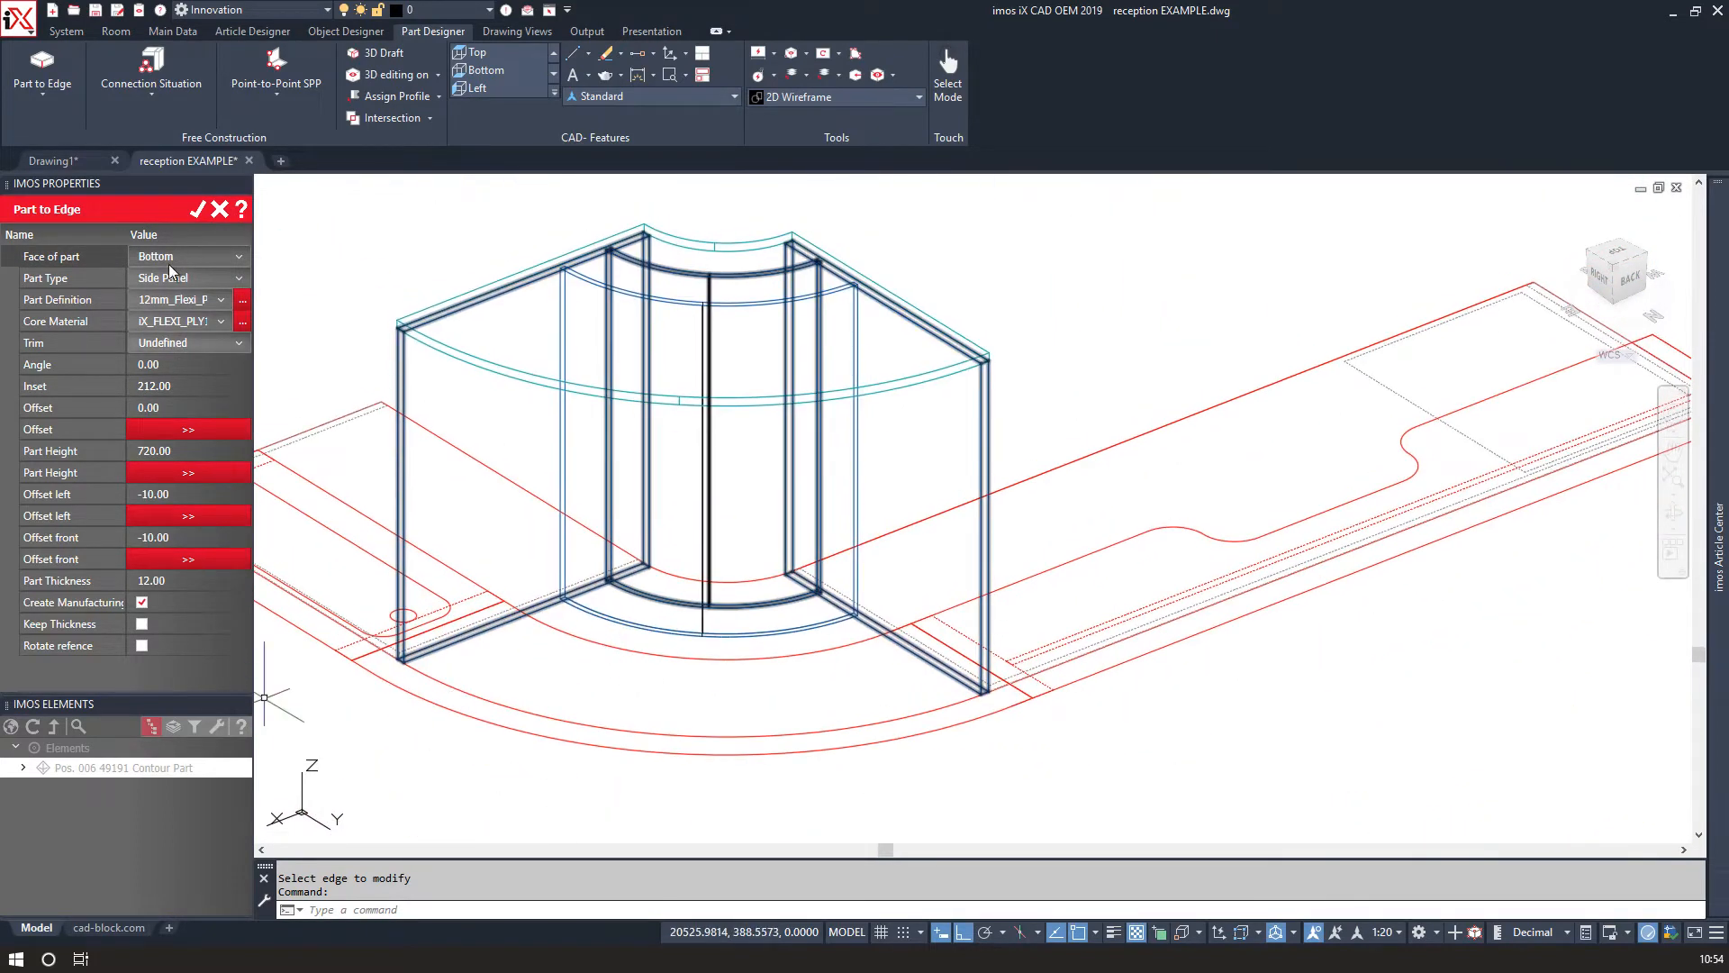
click(196, 212)
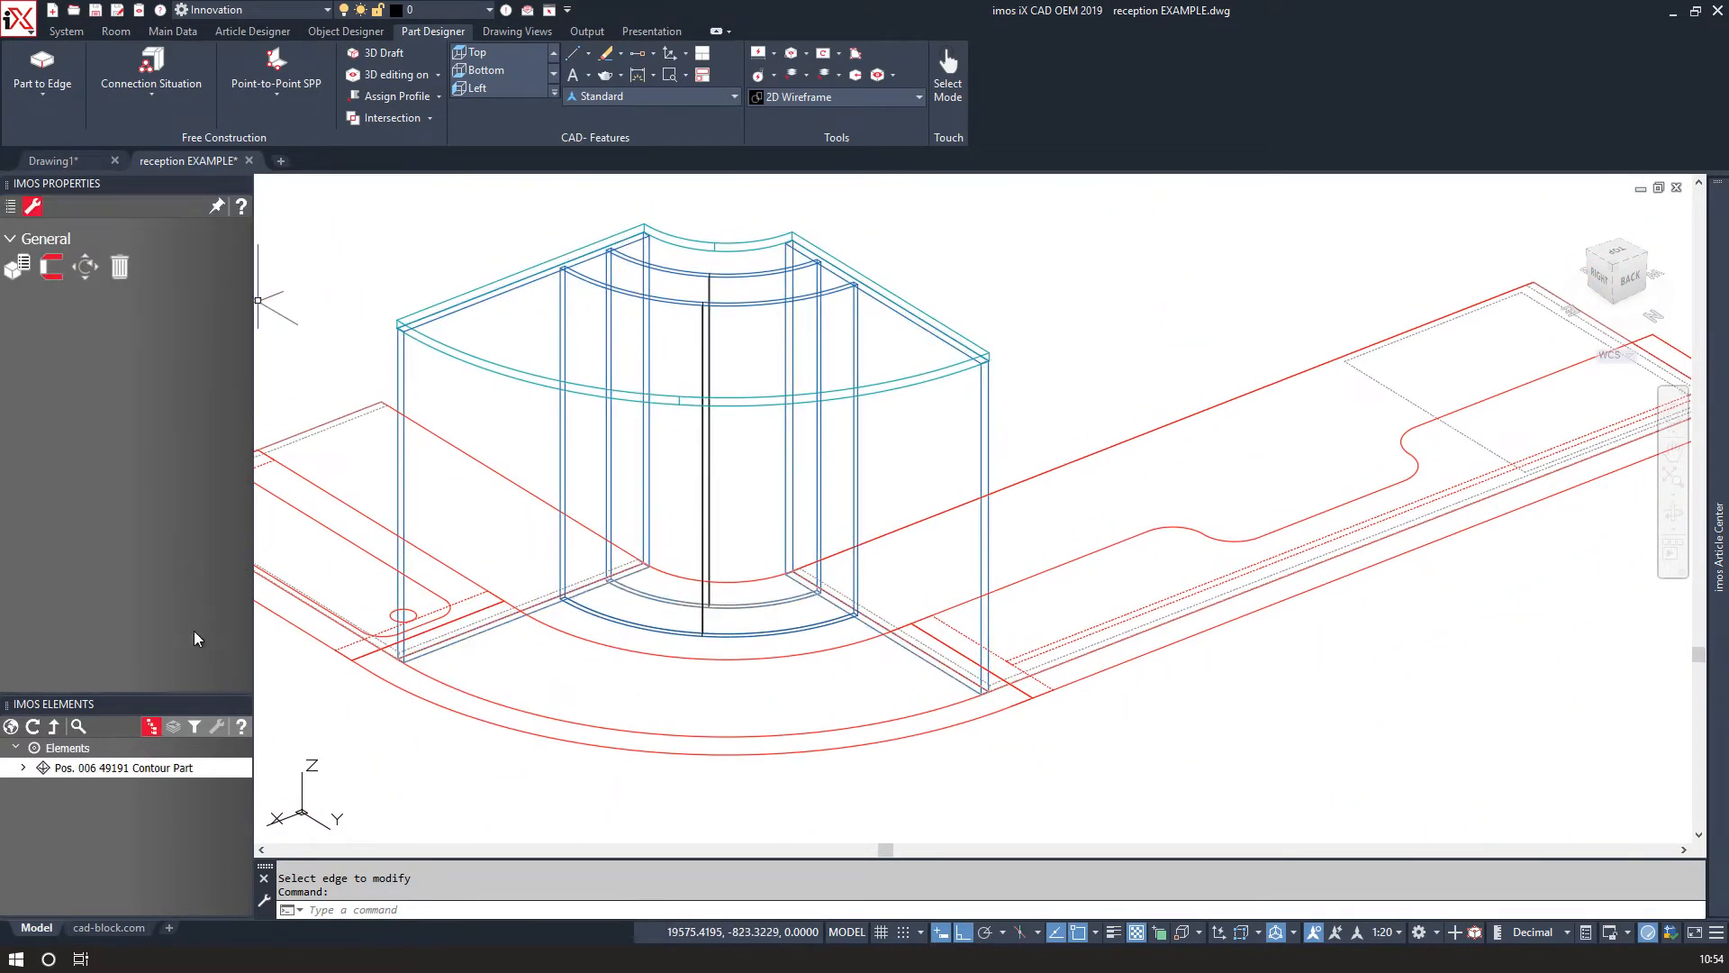
Draw a closed polyline of arcs and lines tracing the curved strip between the side panels at floor level.
scroll(618, 604, up, 4)
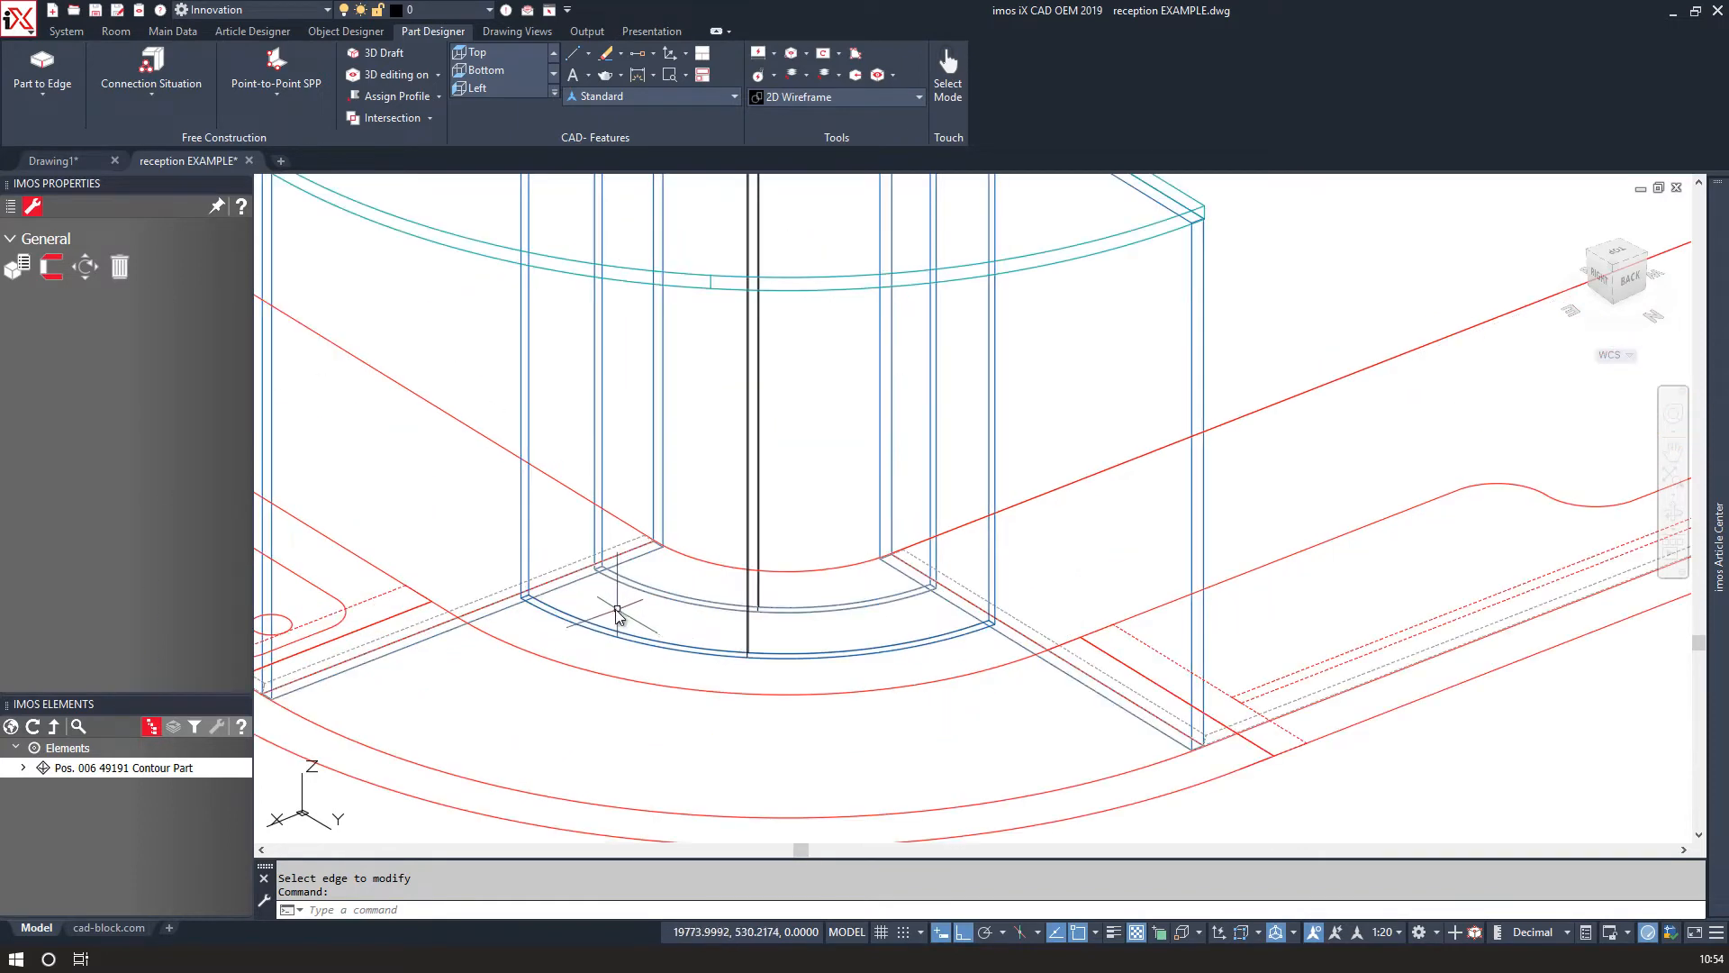
scroll(510, 594, up, 2)
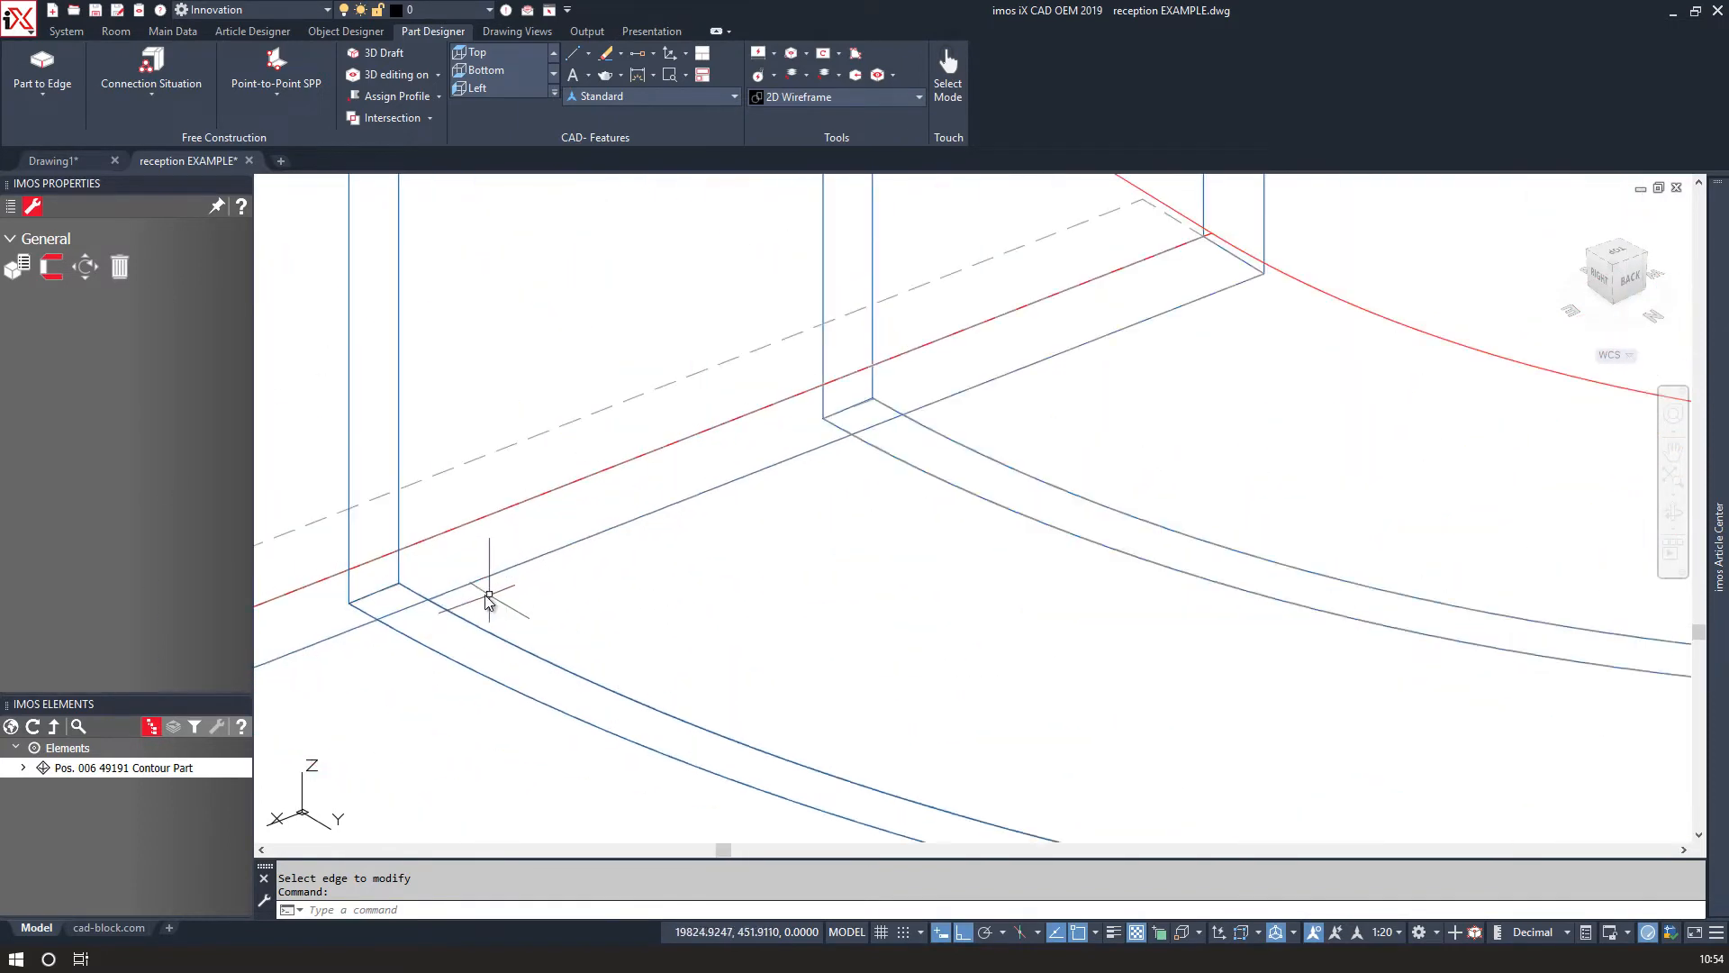
key(Return)
click(429, 600)
scroll(517, 590, down, 6)
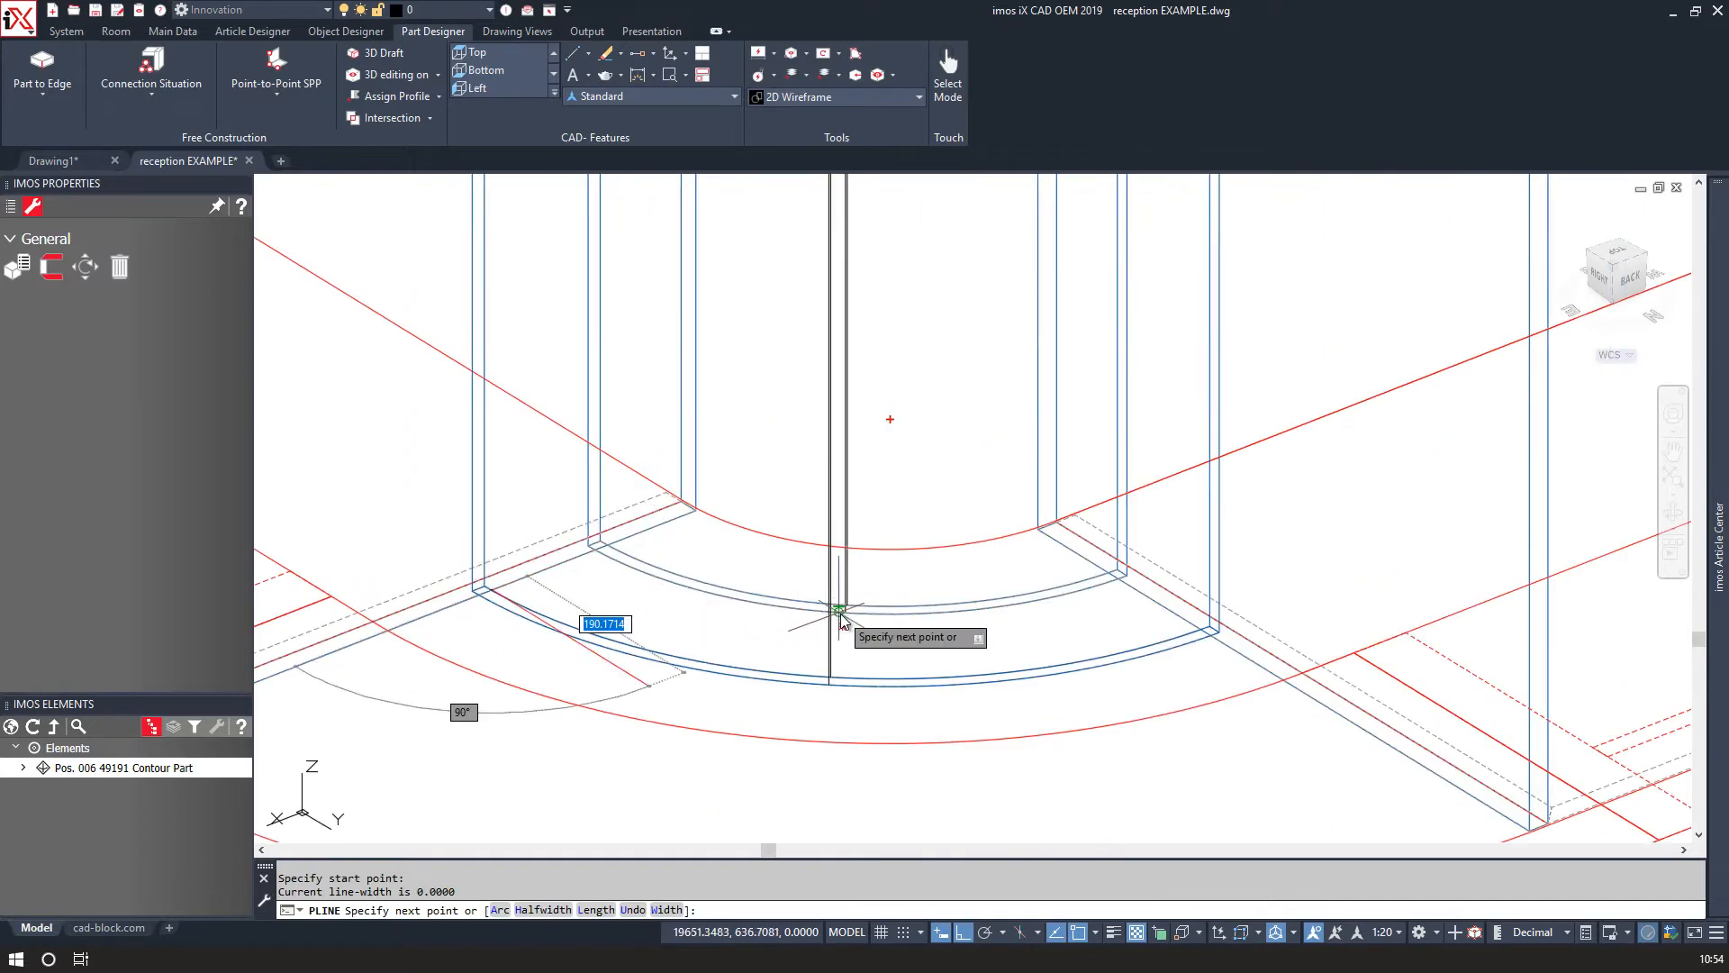
text(a)
key(Return)
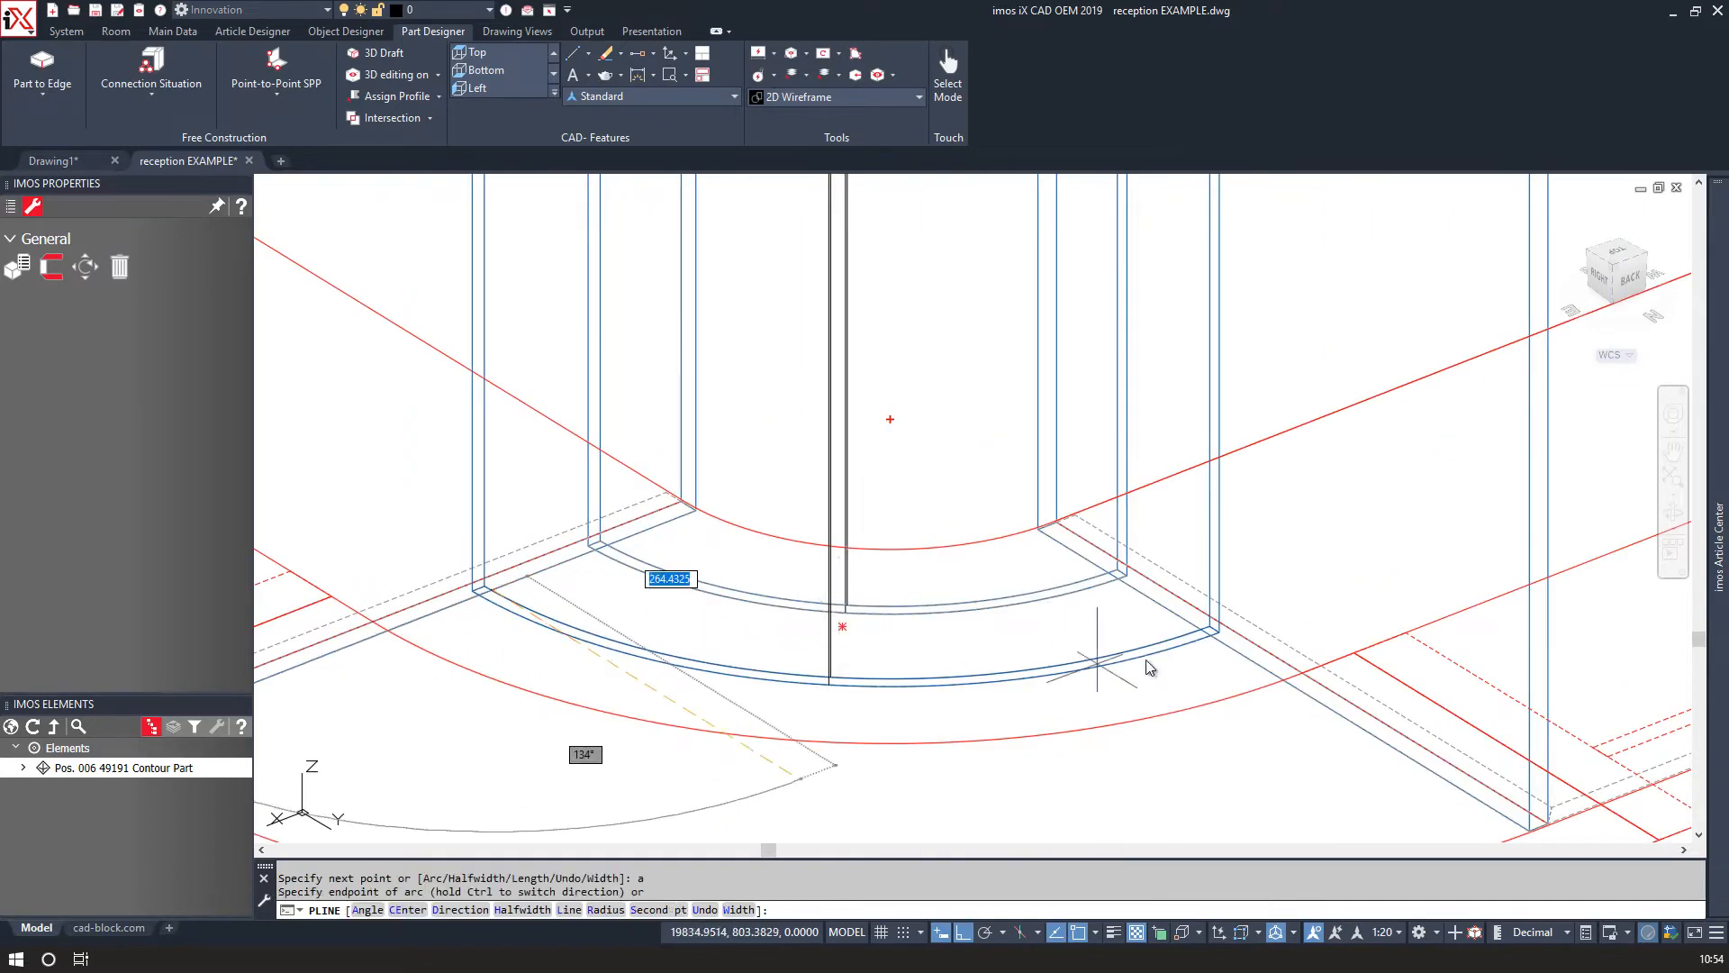
click(1173, 637)
scroll(1162, 620, up, 4)
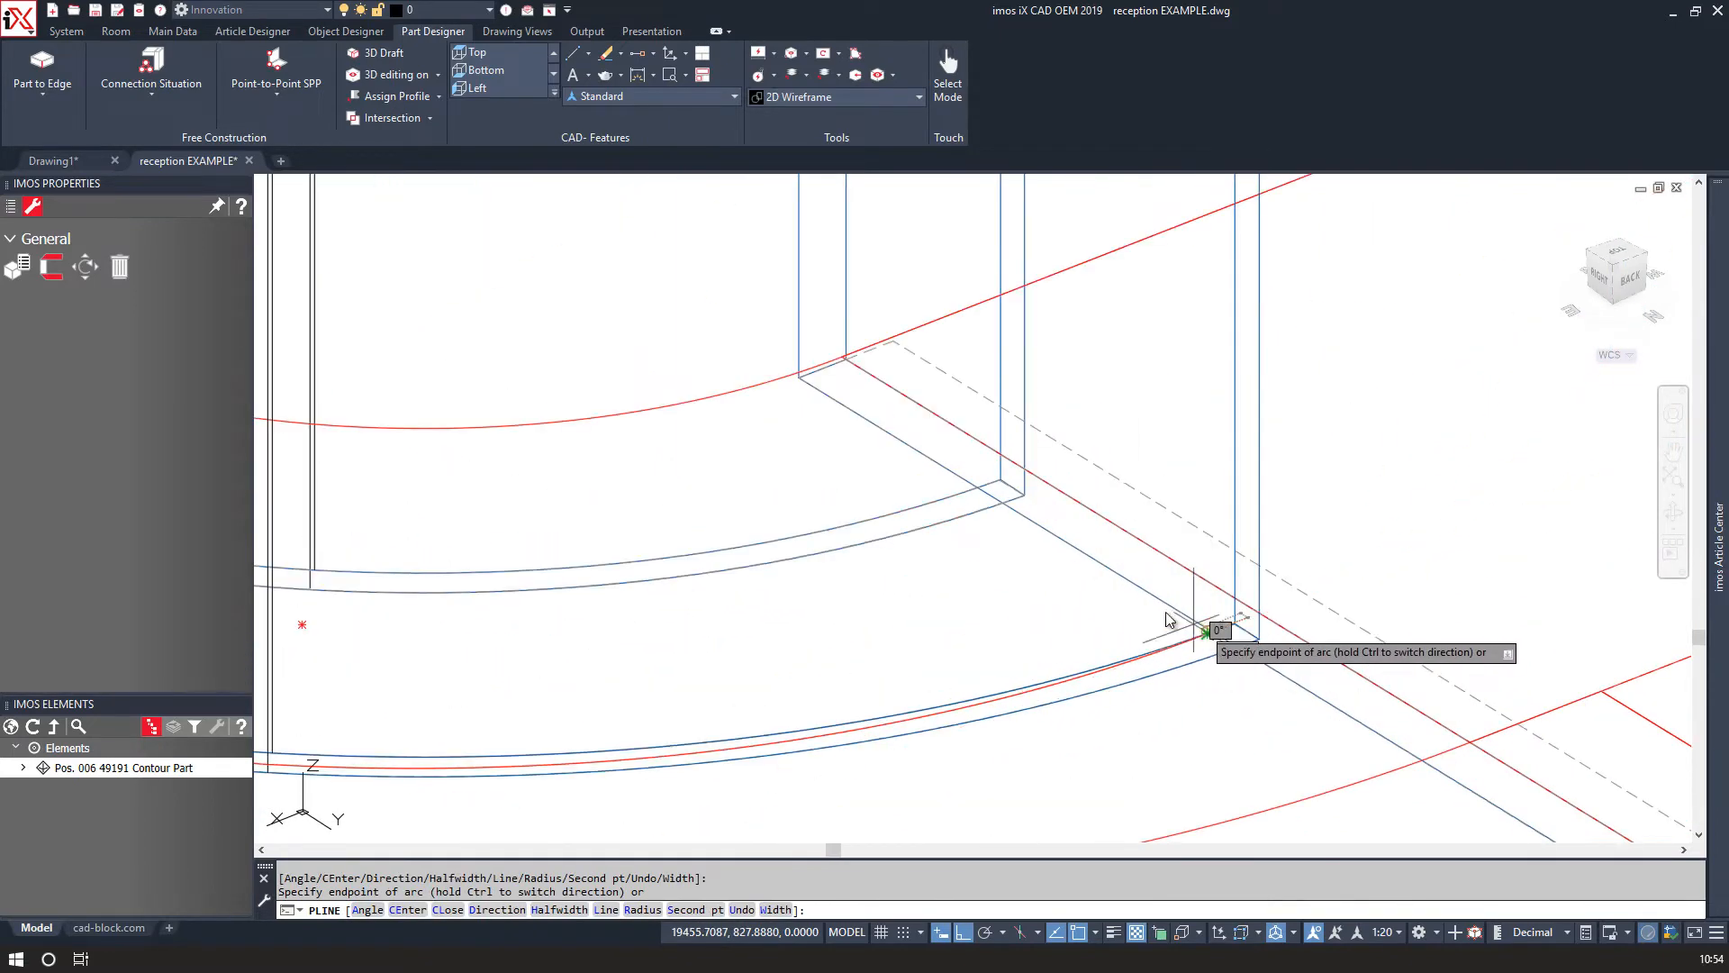
text(l)
key(Return)
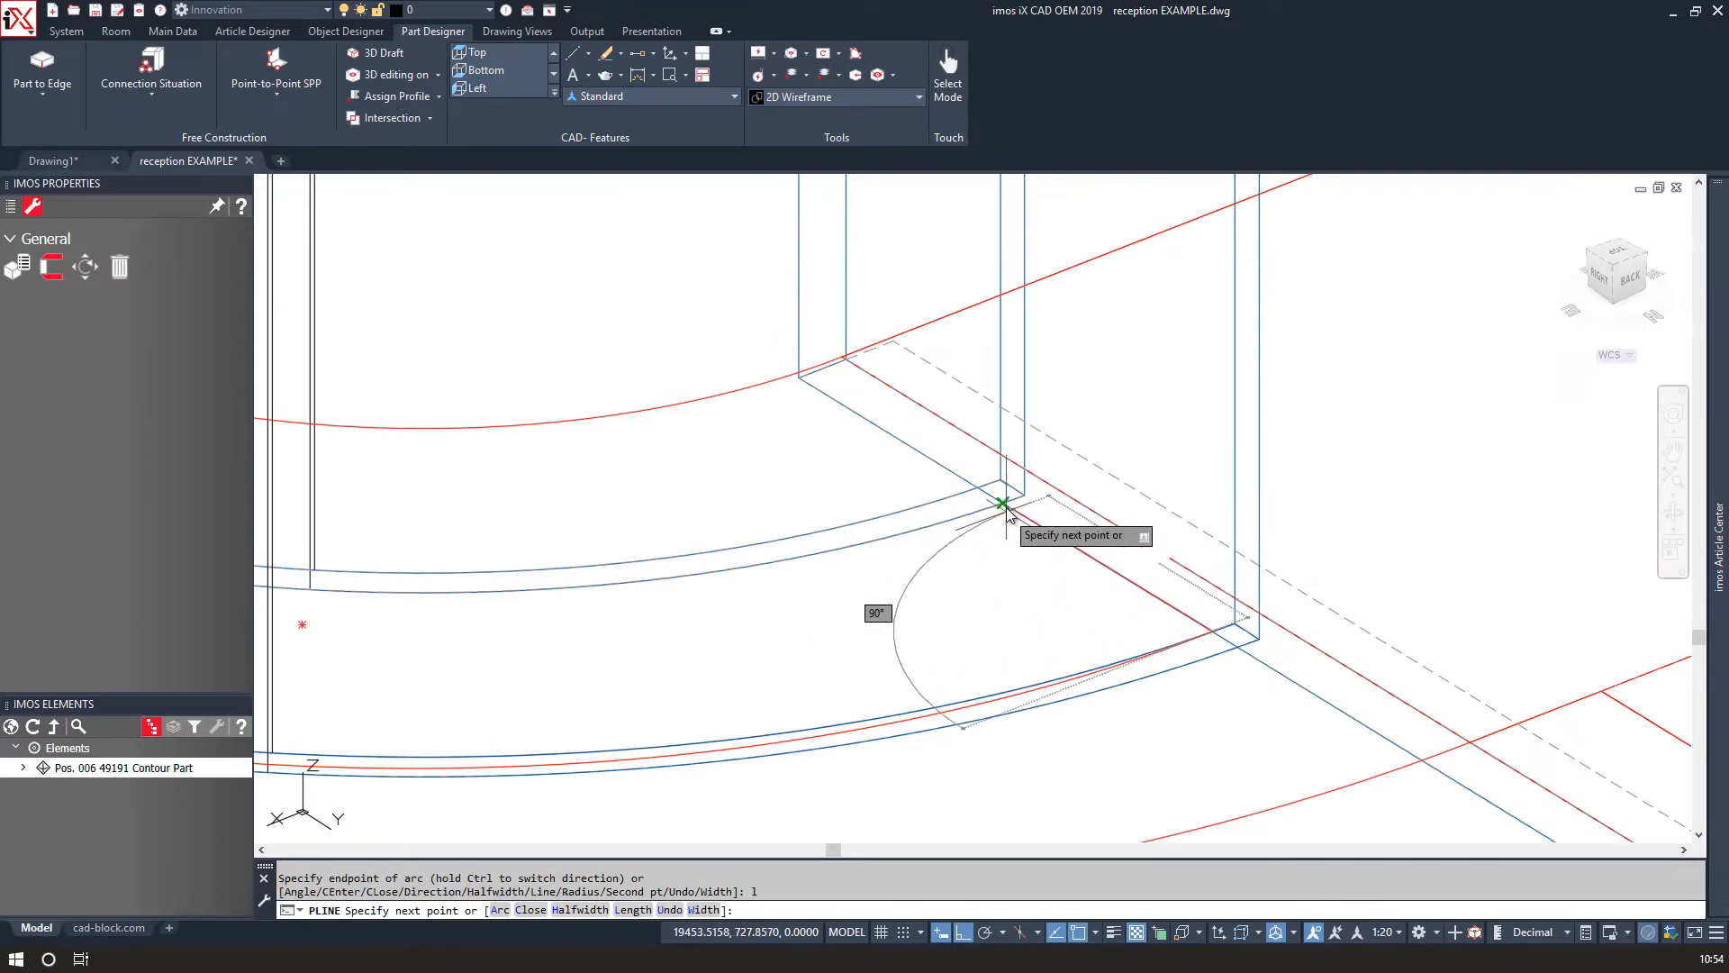
text(a)
key(Return)
scroll(745, 598, down, 4)
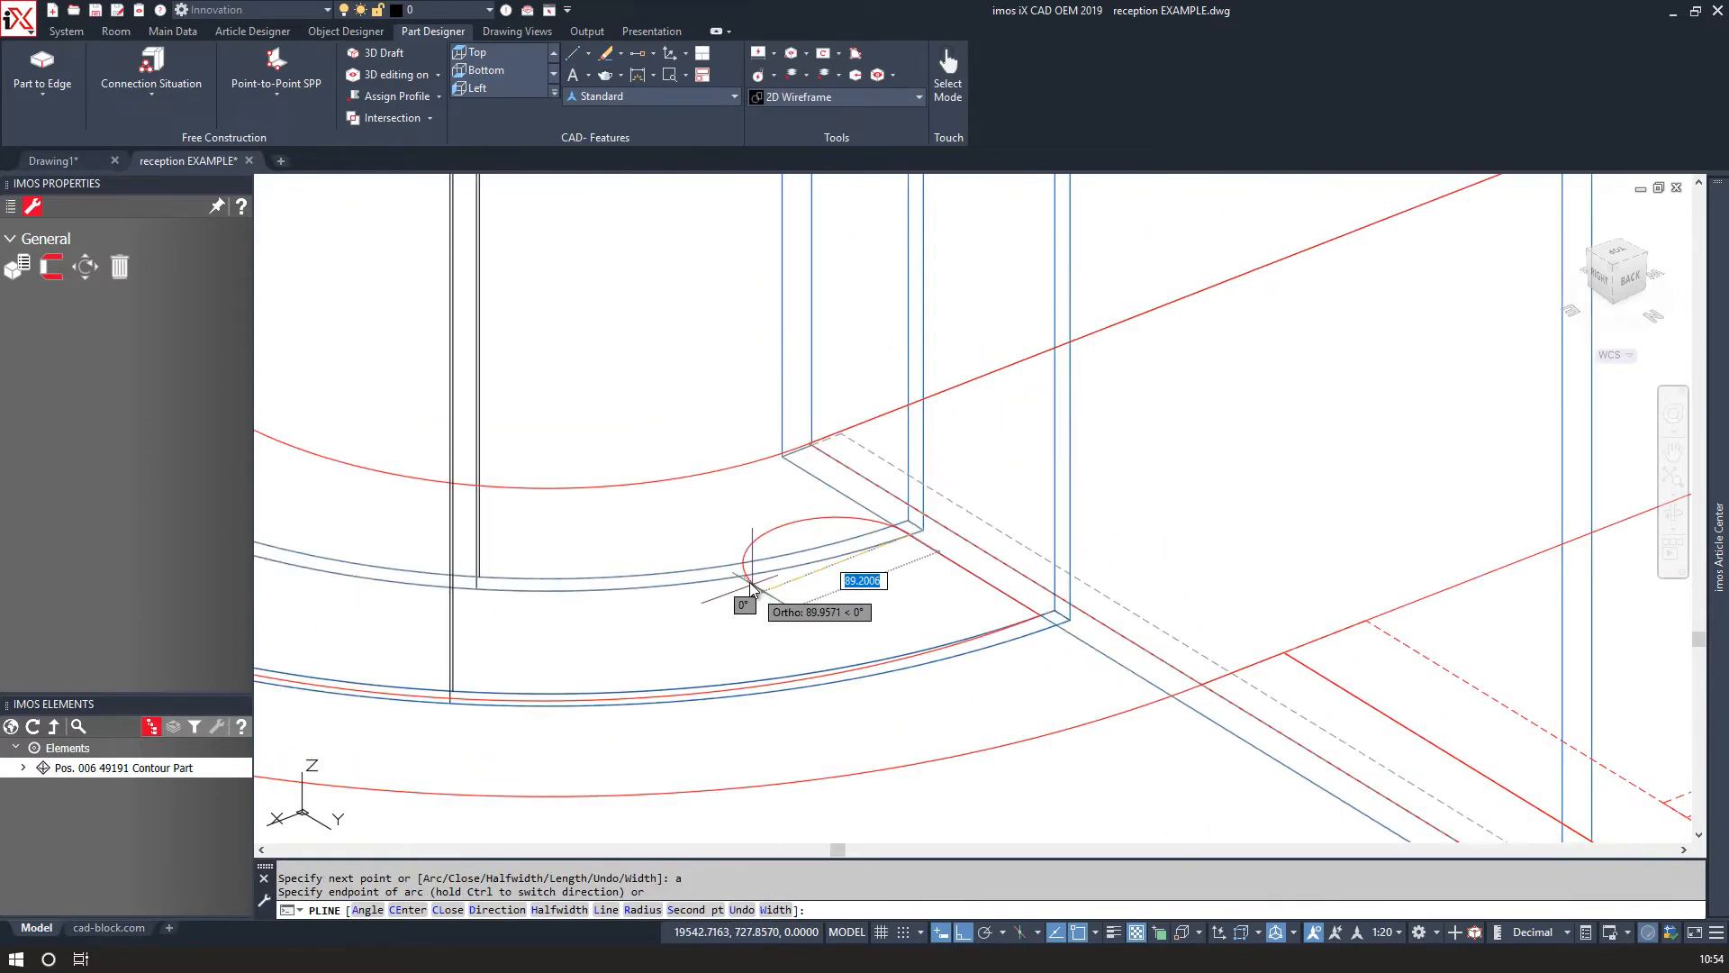
scroll(351, 544, up, 3)
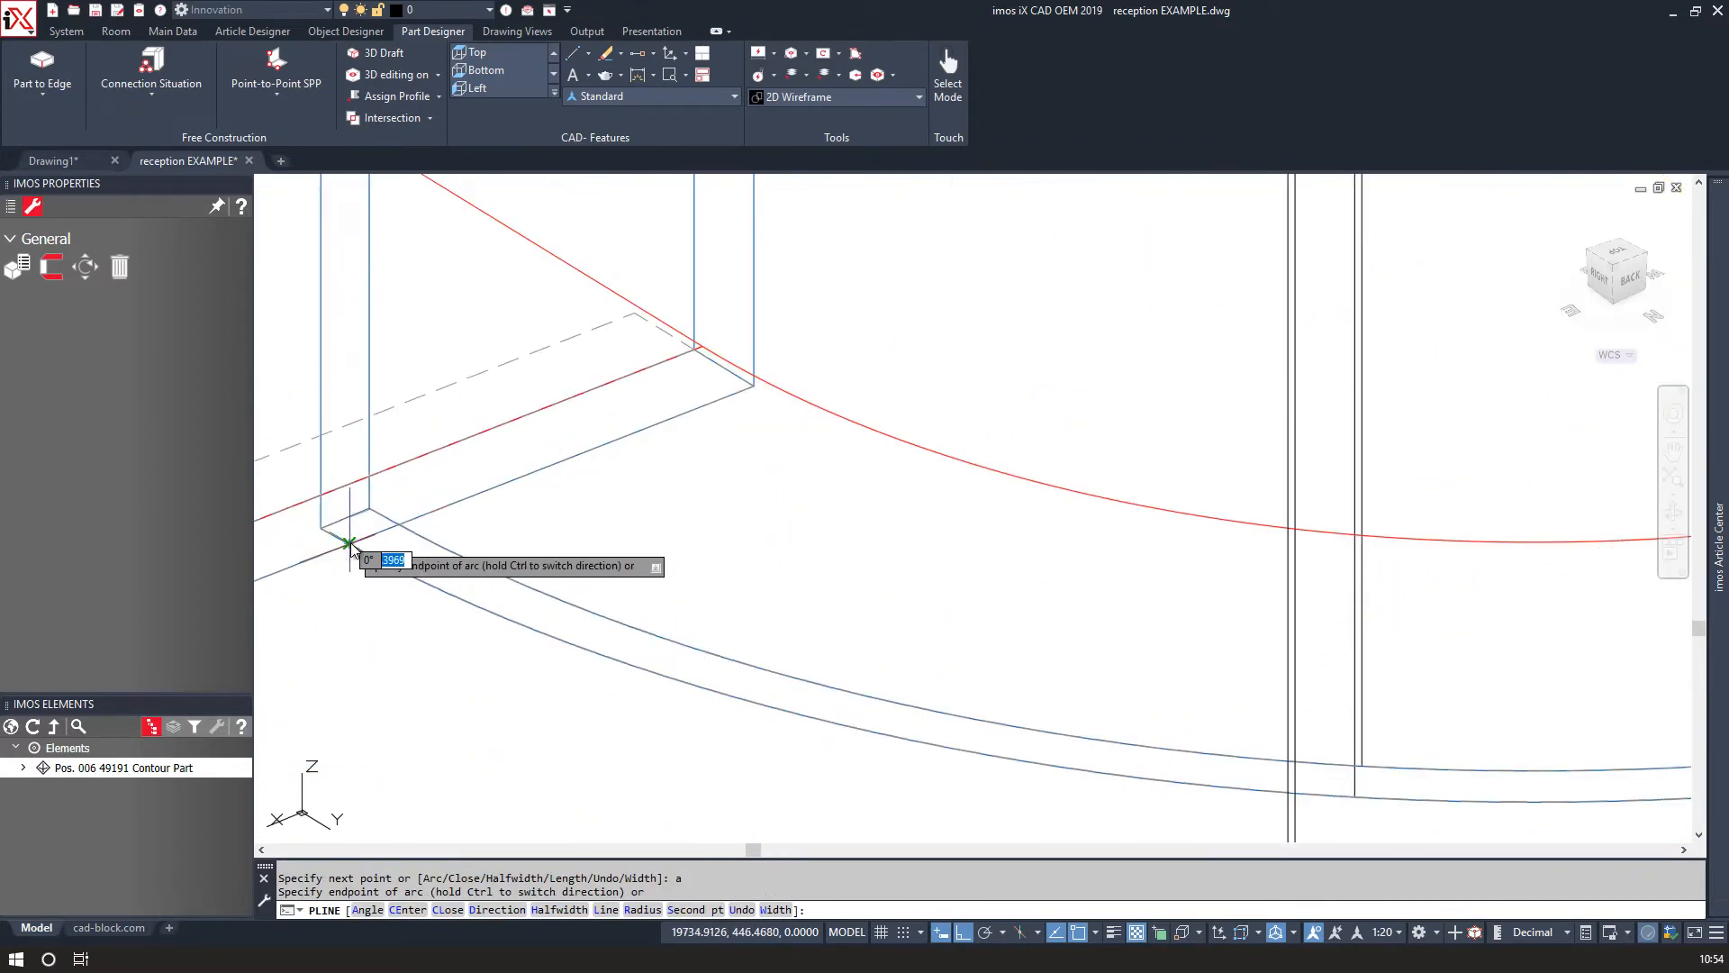
scroll(838, 539, up, 2)
text(l)
key(Return)
scroll(680, 586, up, 4)
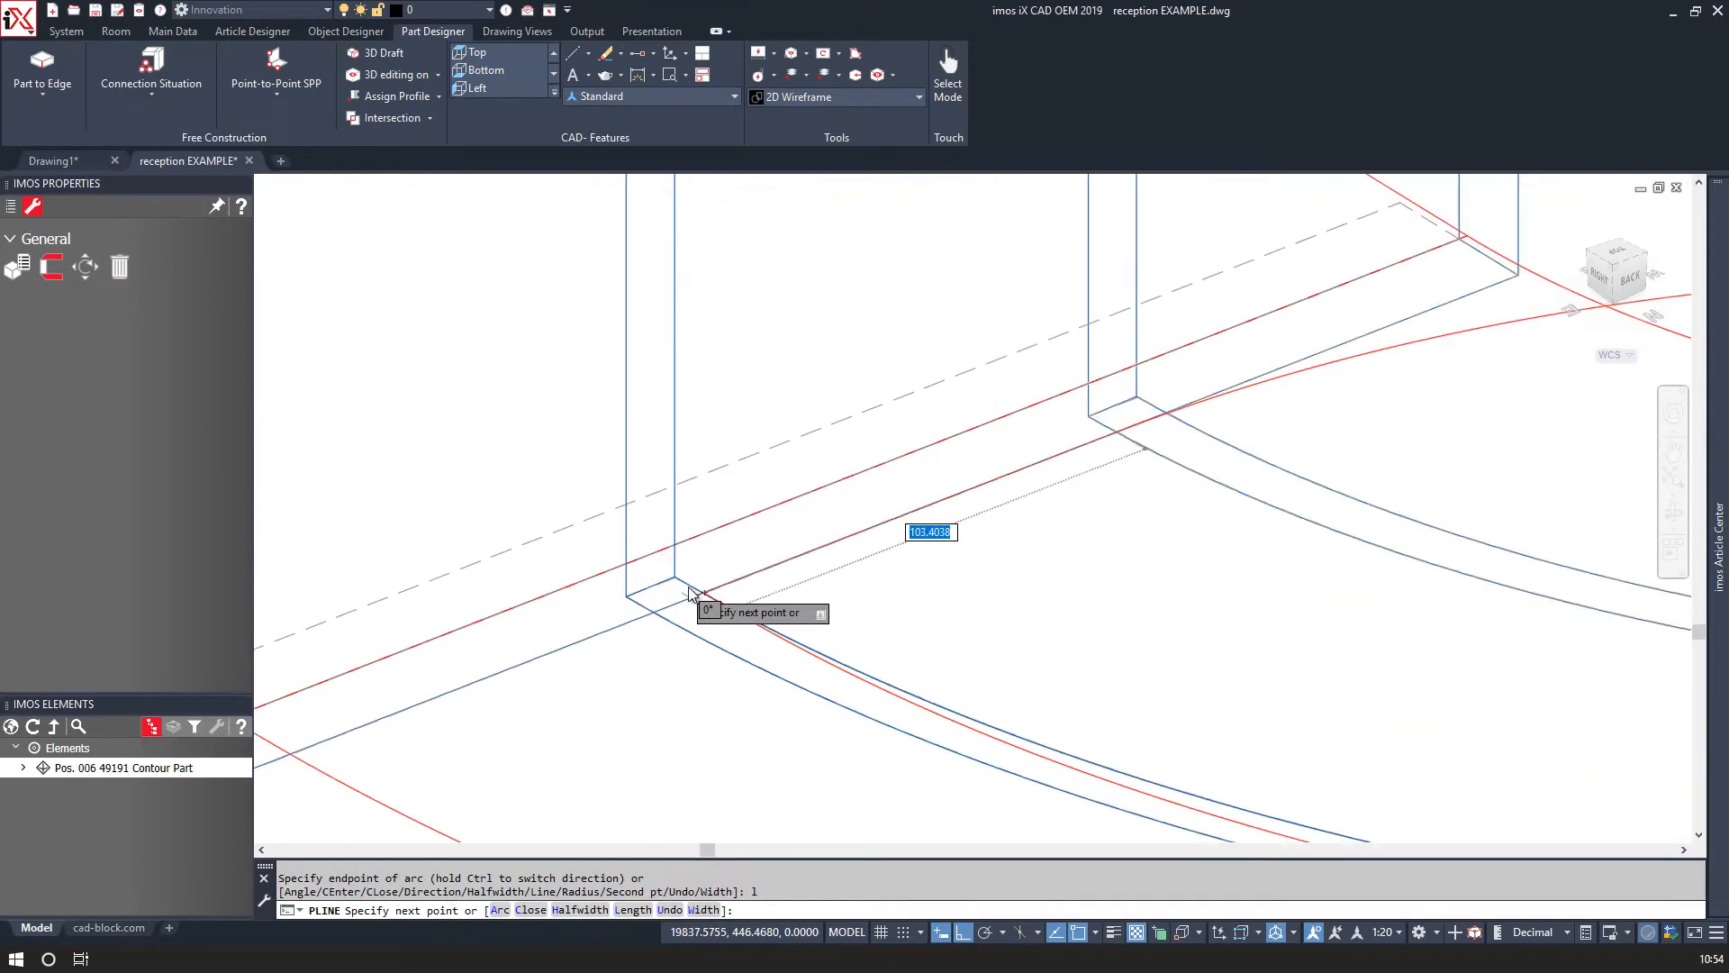
text(c)
key(Return)
scroll(1054, 770, down, 4)
scroll(1058, 770, down, 1)
scroll(1036, 716, up, 6)
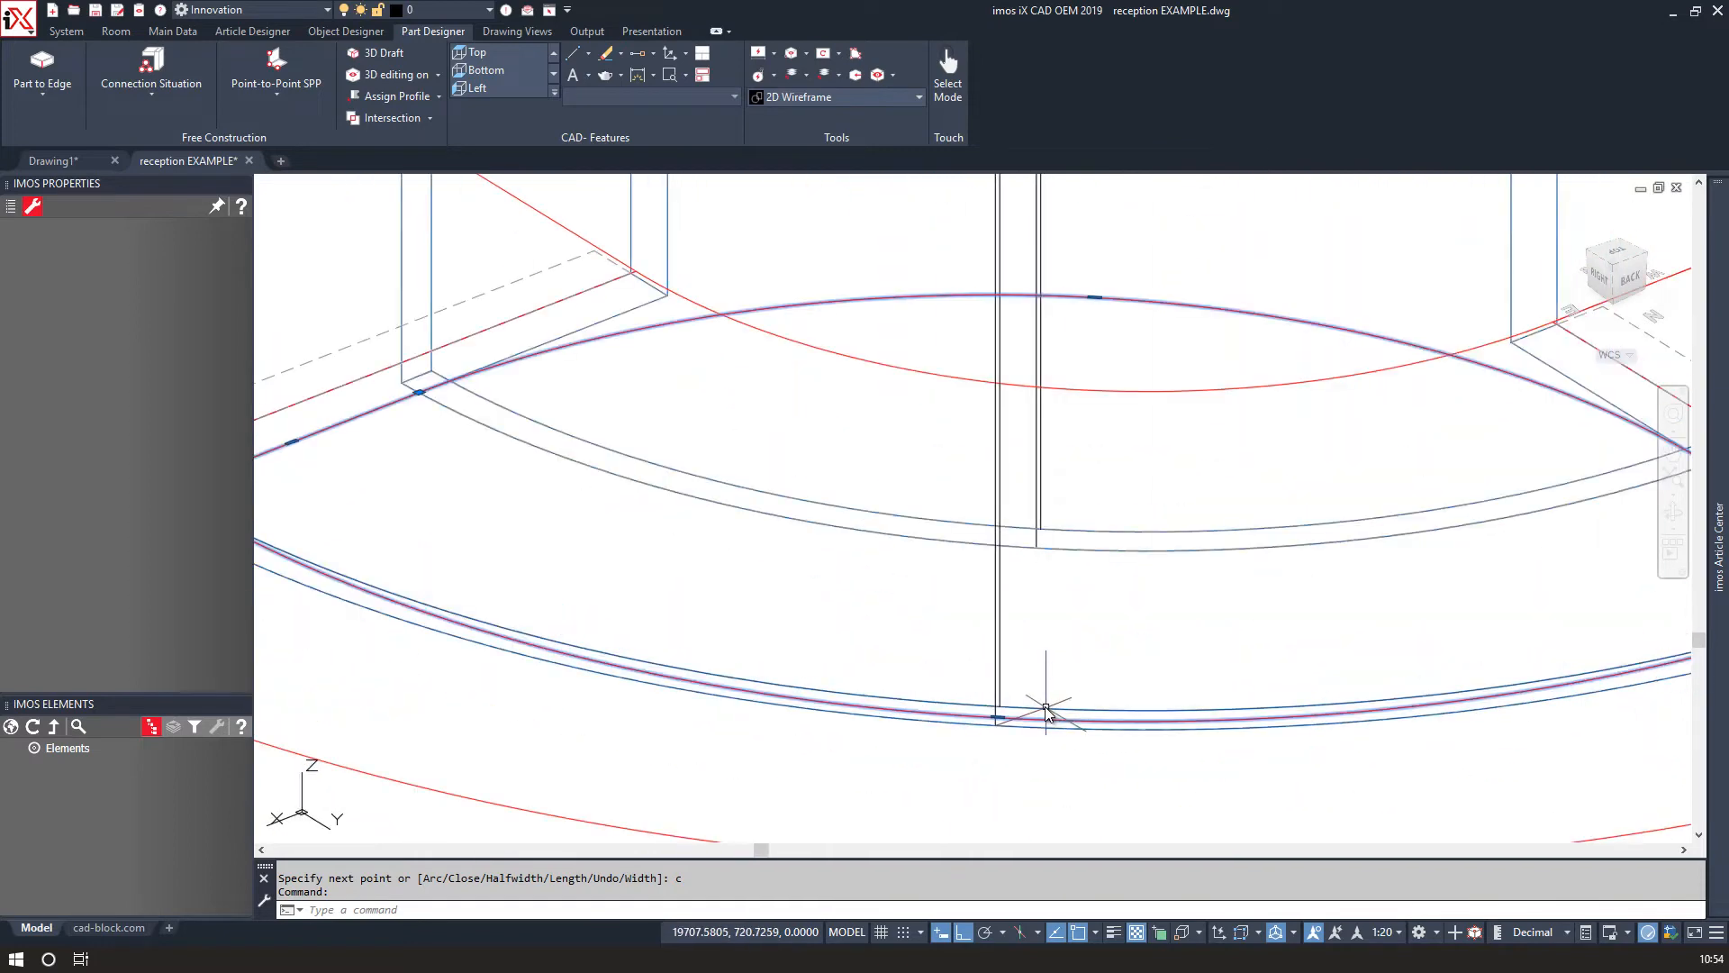
Stretch the polyline's front arc midpoint back onto the curved panel's inner edge.
click(961, 726)
click(966, 698)
scroll(998, 644, down, 4)
middle_drag(998, 644, 939, 721)
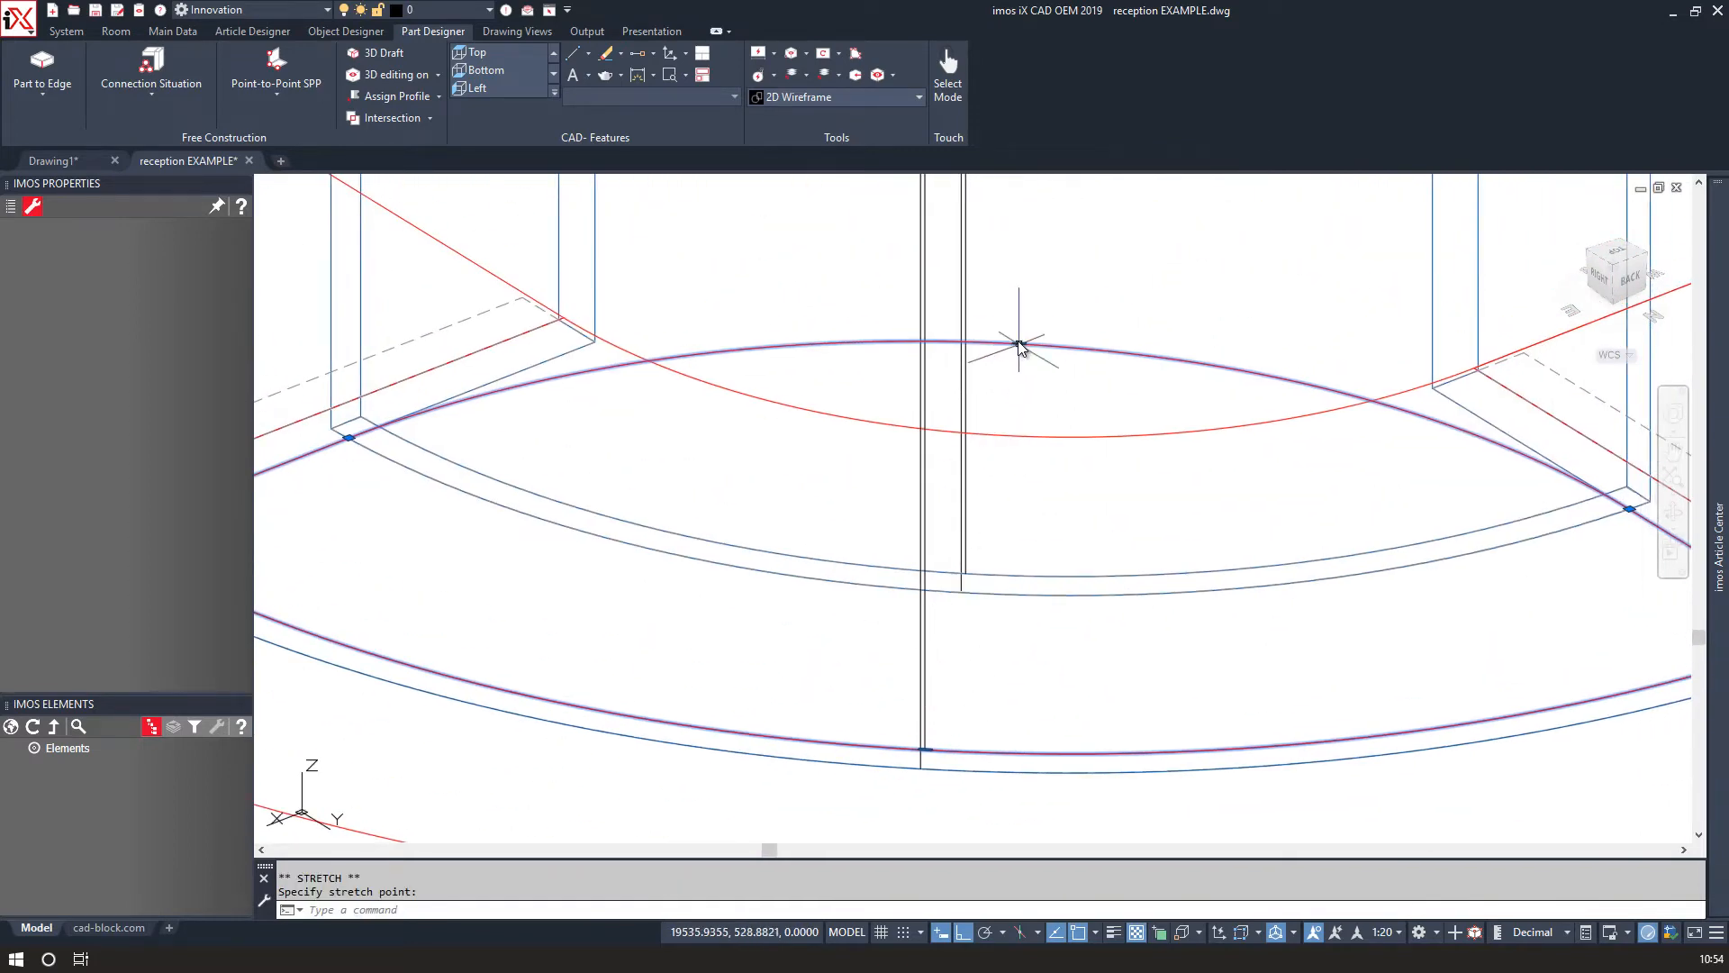
click(966, 594)
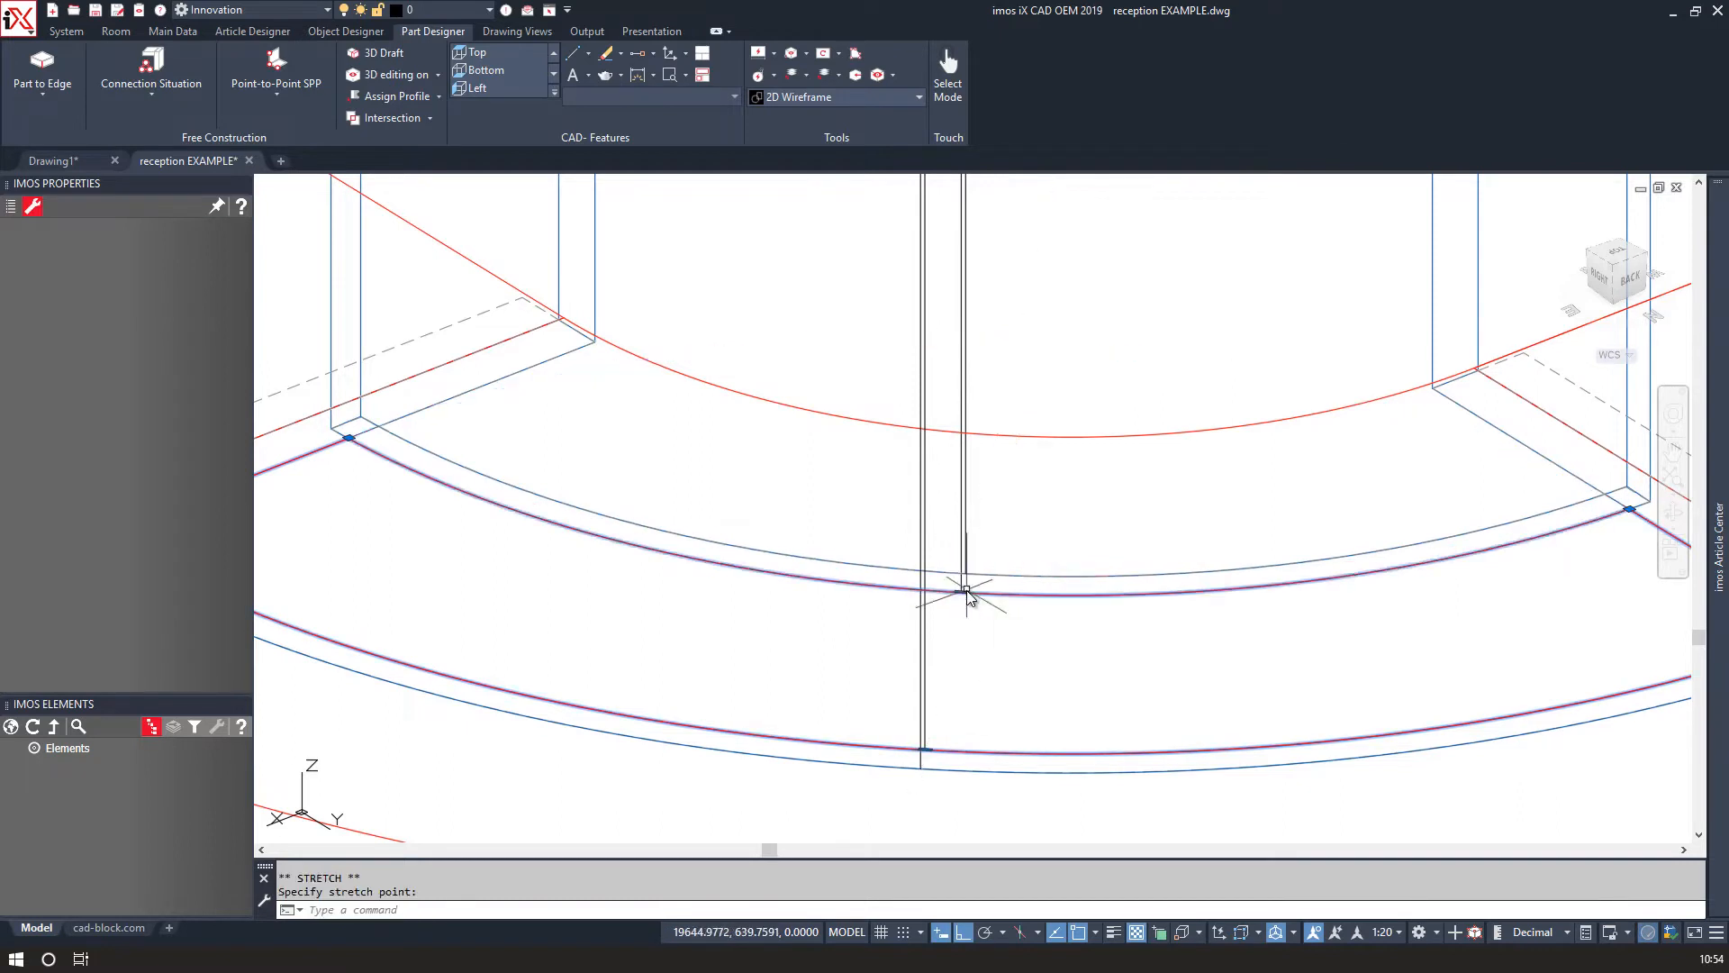
Move the polyline 100 upward along Z.
scroll(976, 590, down, 5)
text(m)
key(Return)
click(1061, 457)
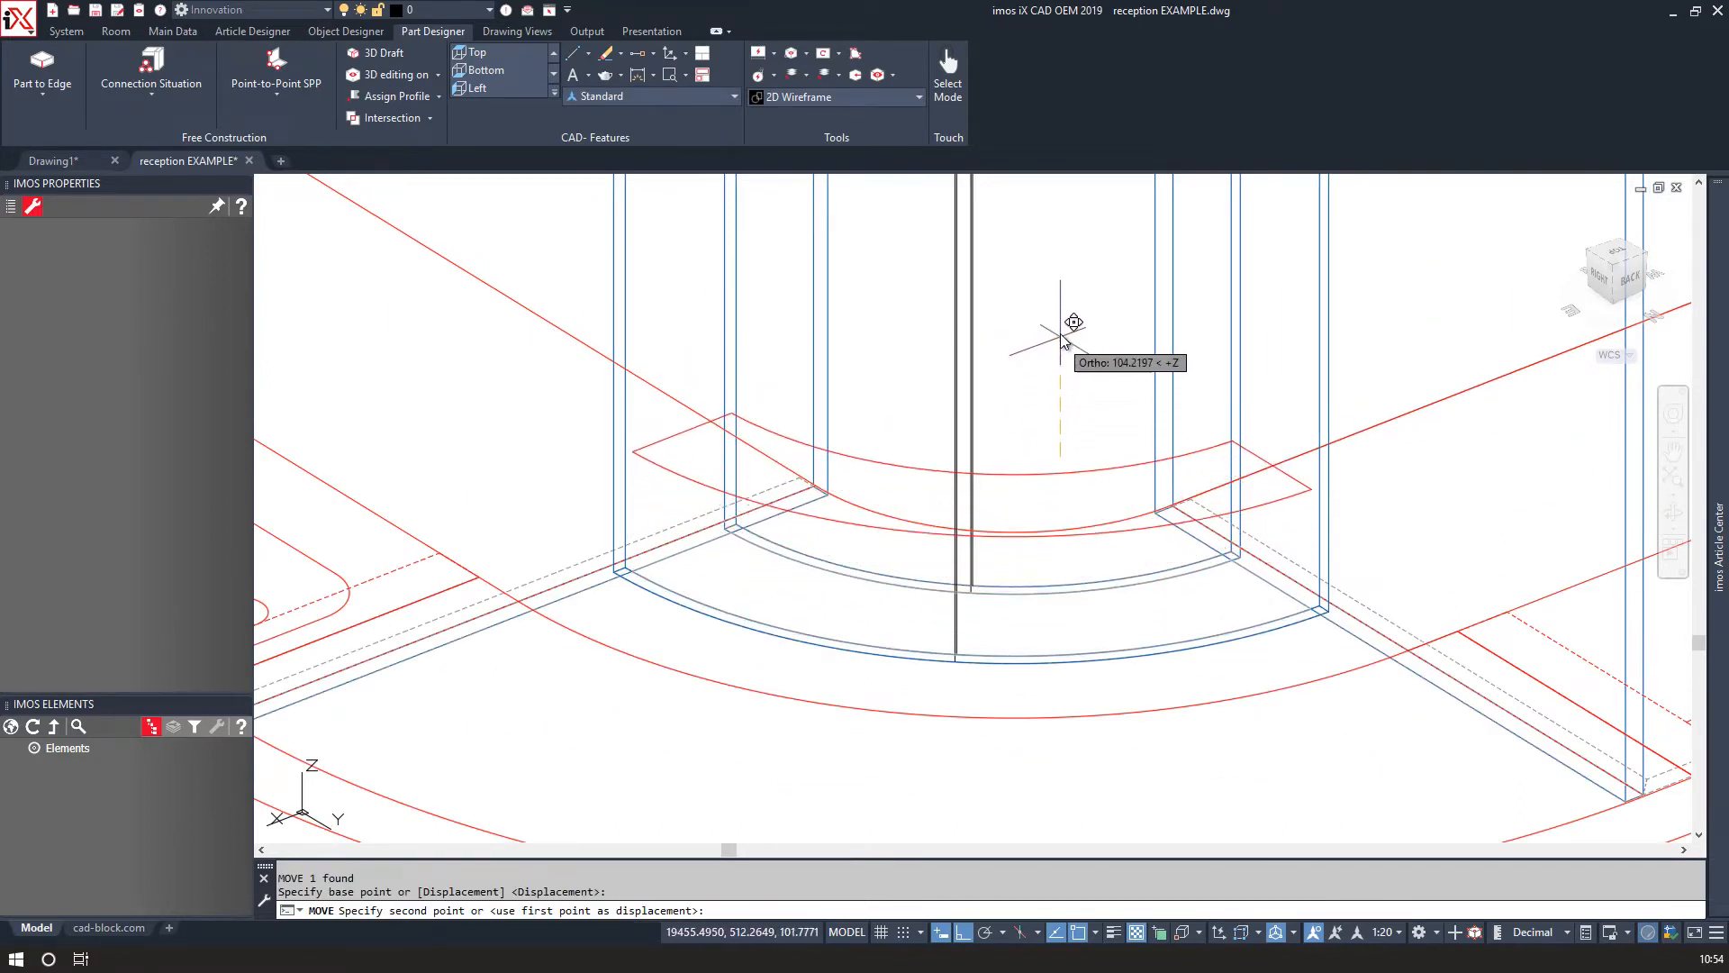
text(100)
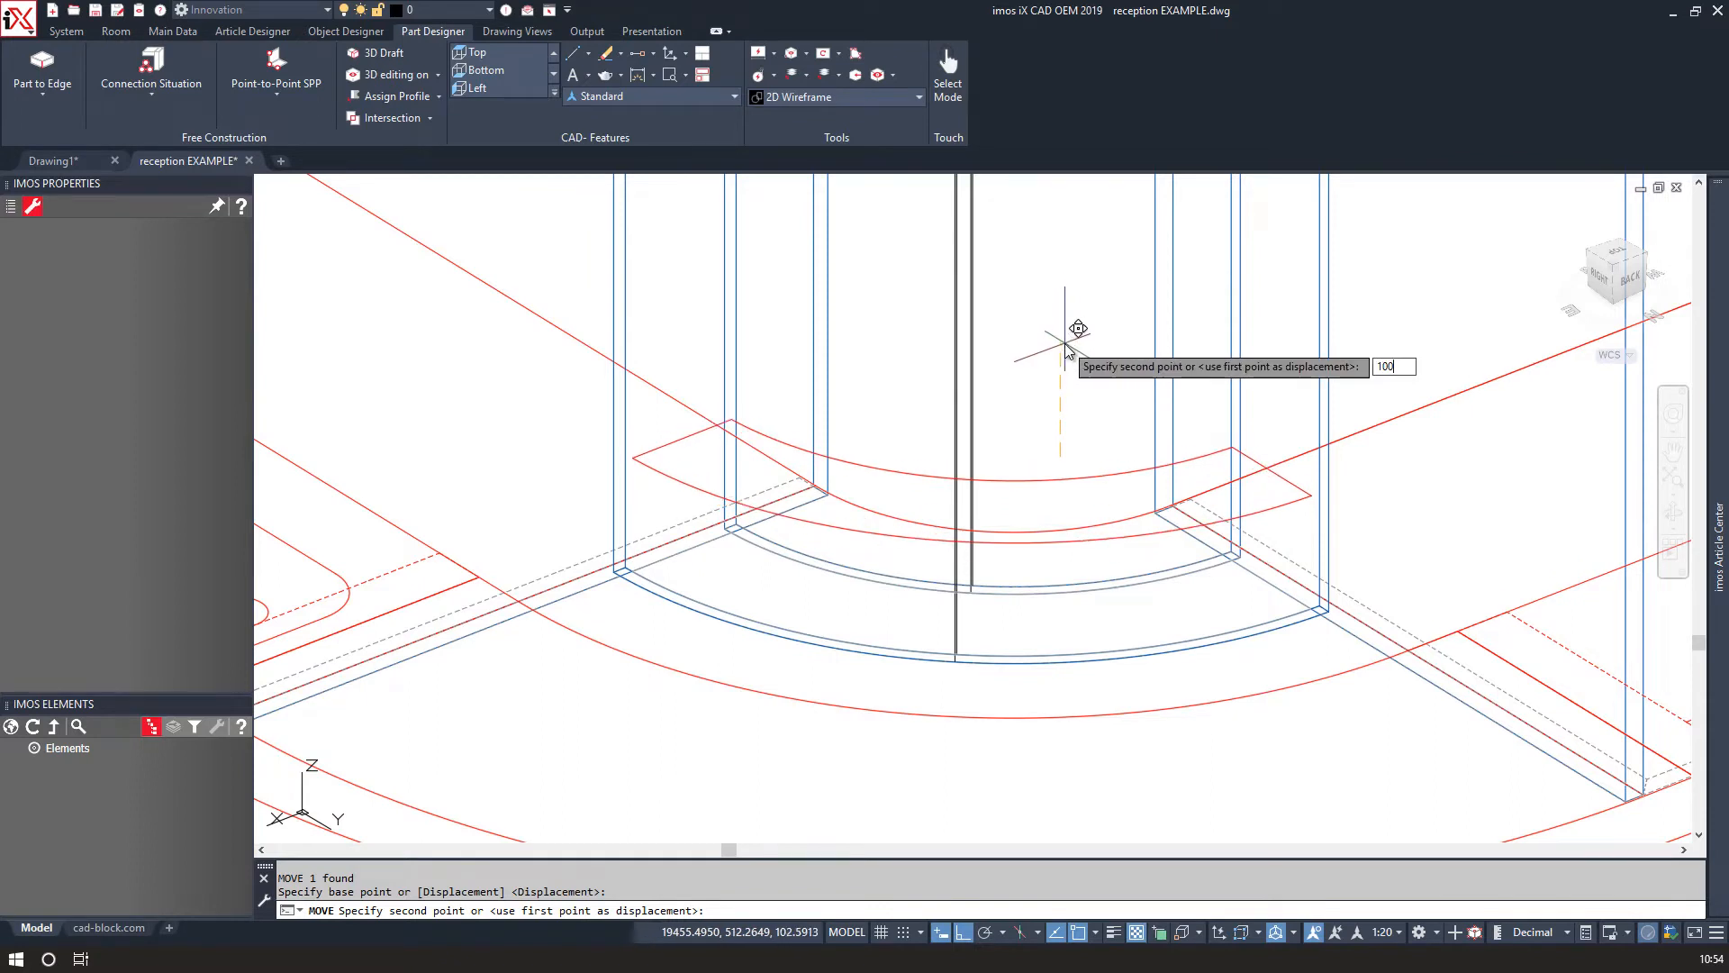
key(Return)
click(1047, 501)
click(1048, 491)
scroll(1047, 441, down, 5)
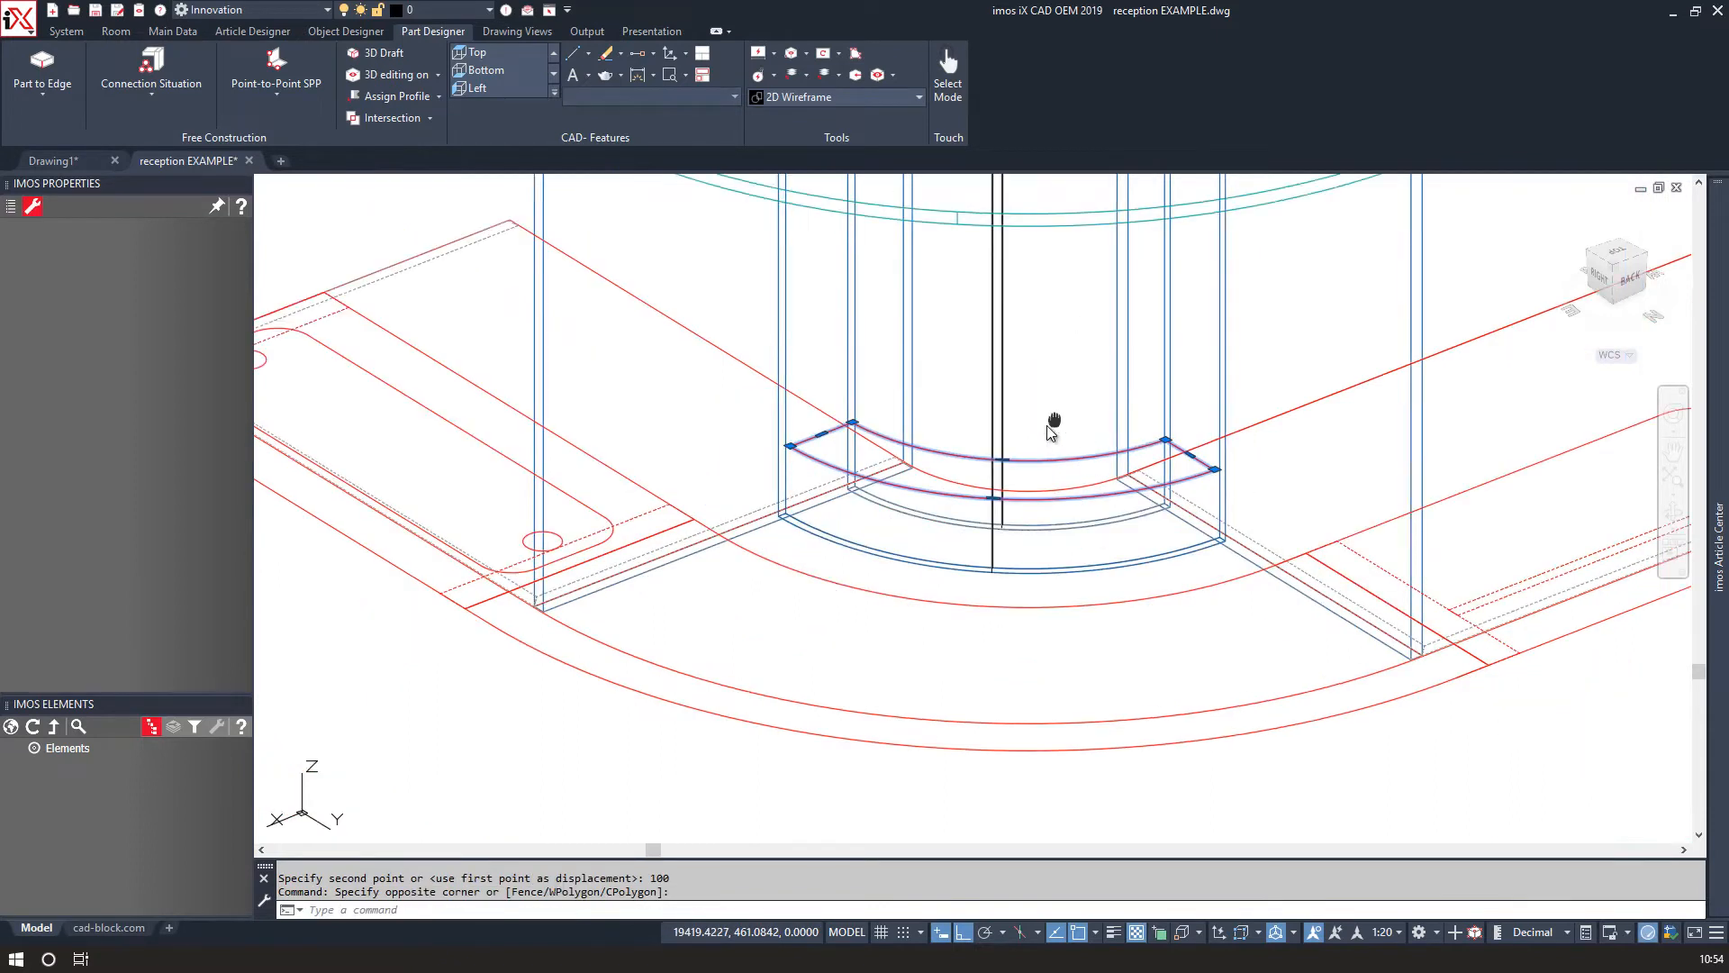
right_click(824, 644)
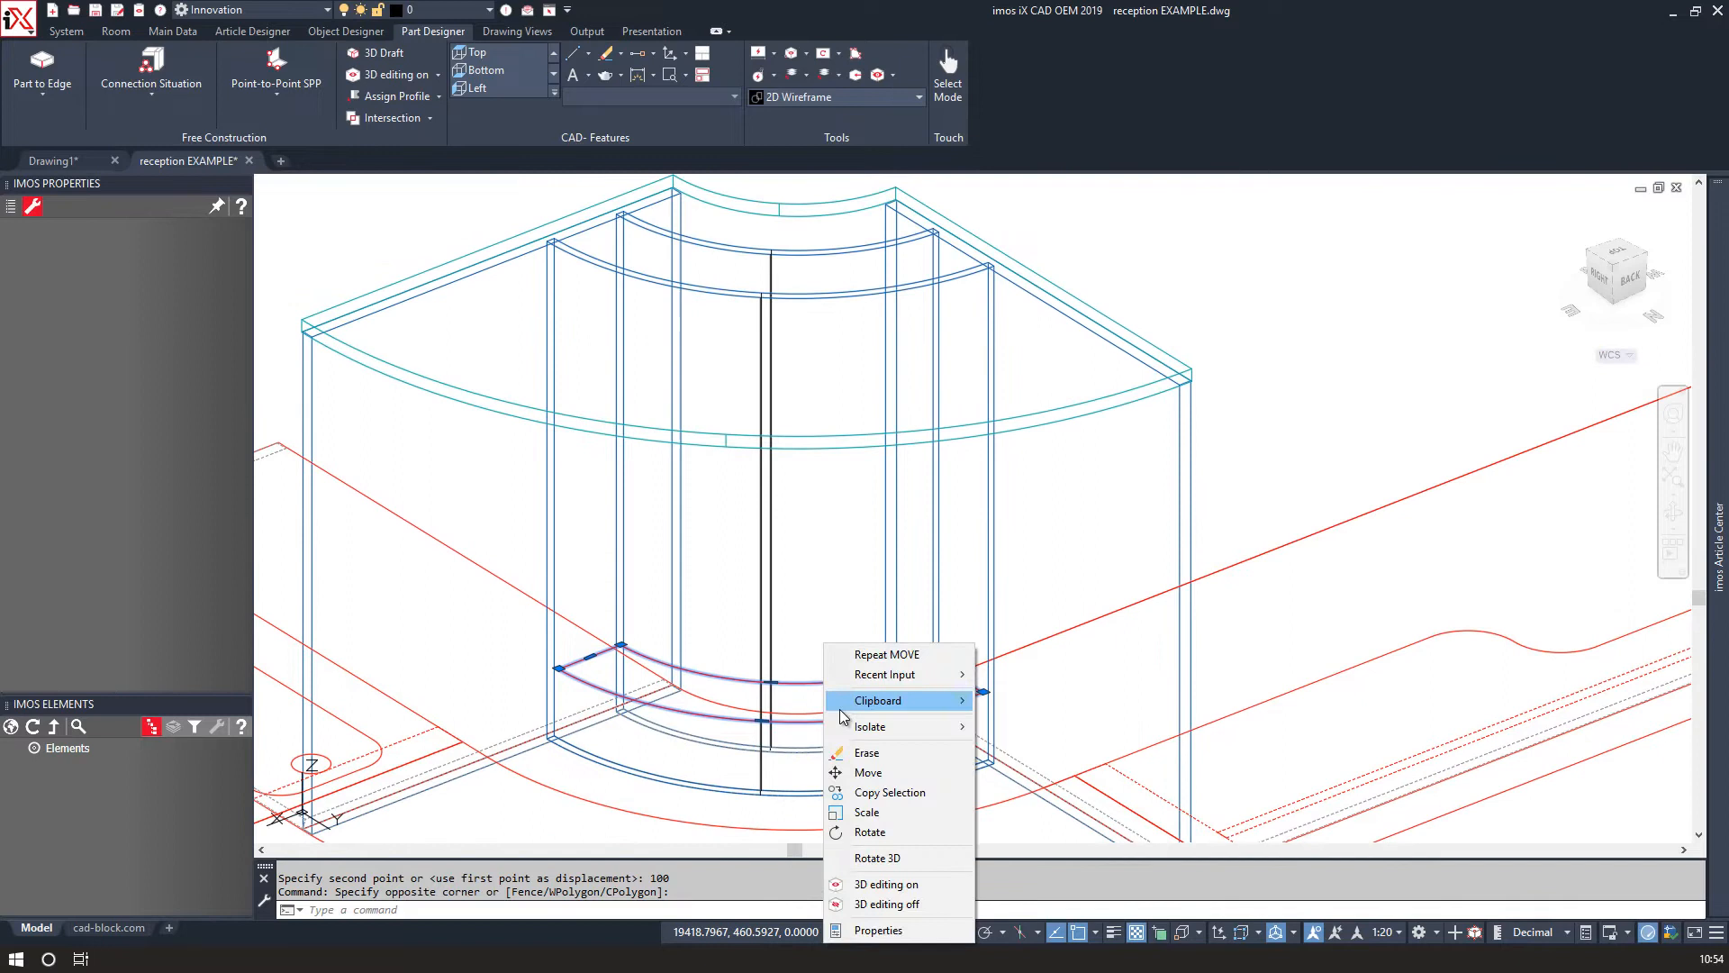
click(874, 800)
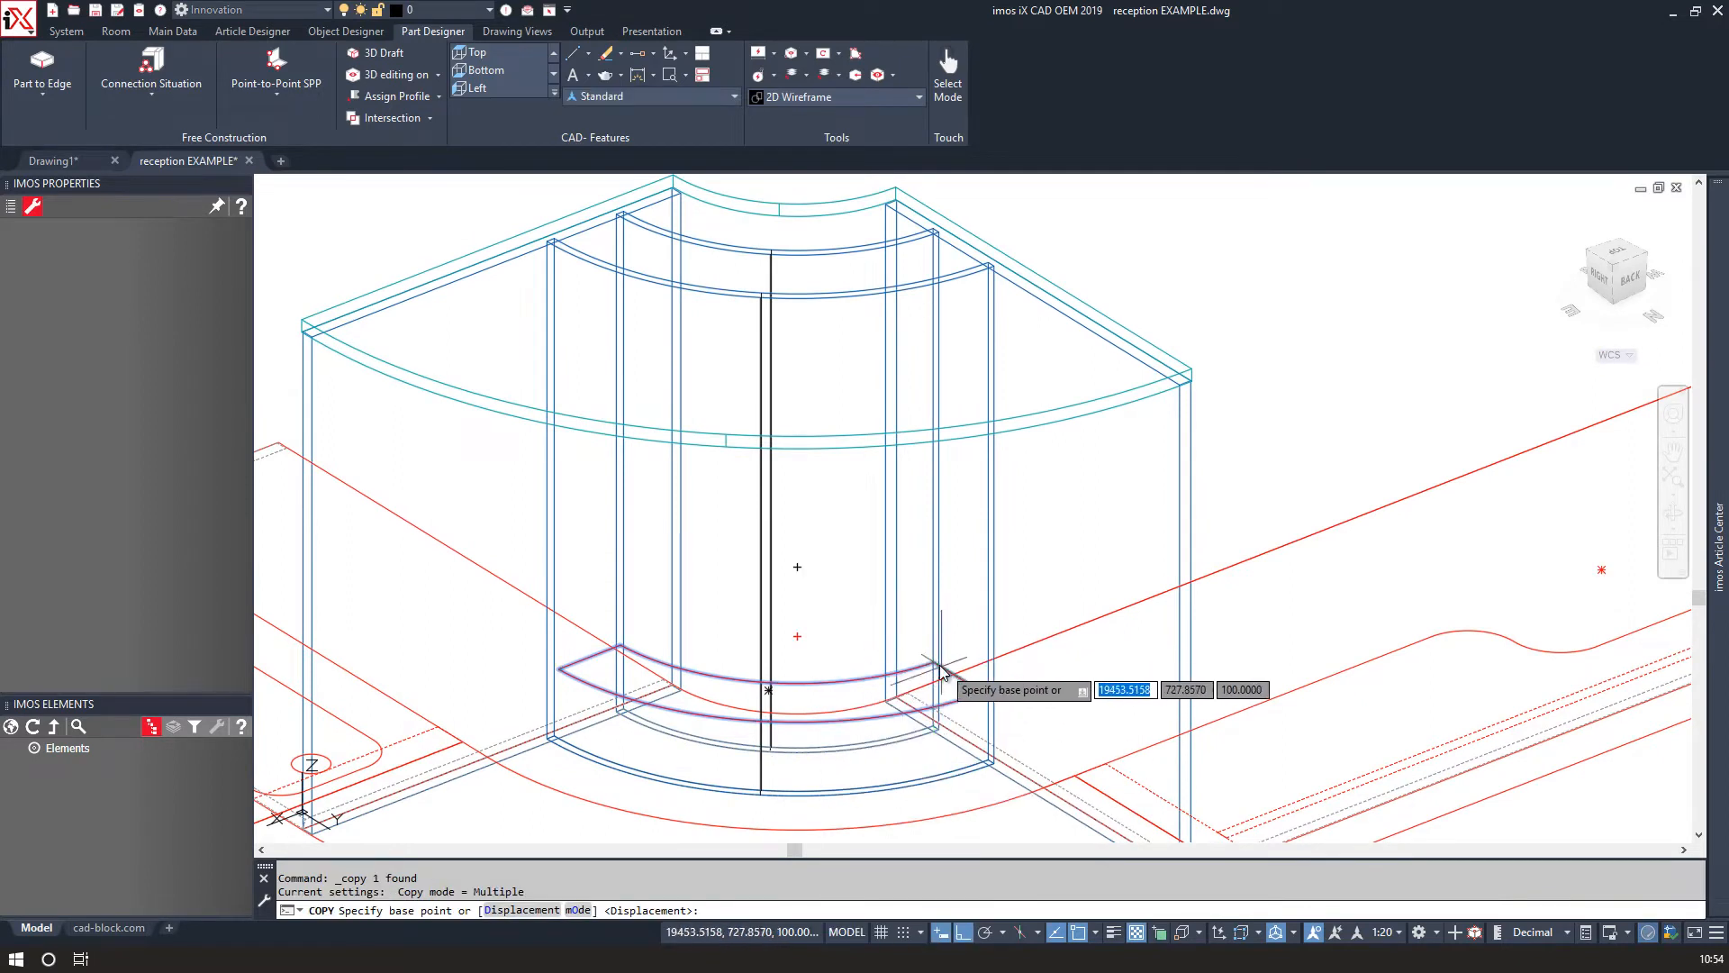
click(840, 629)
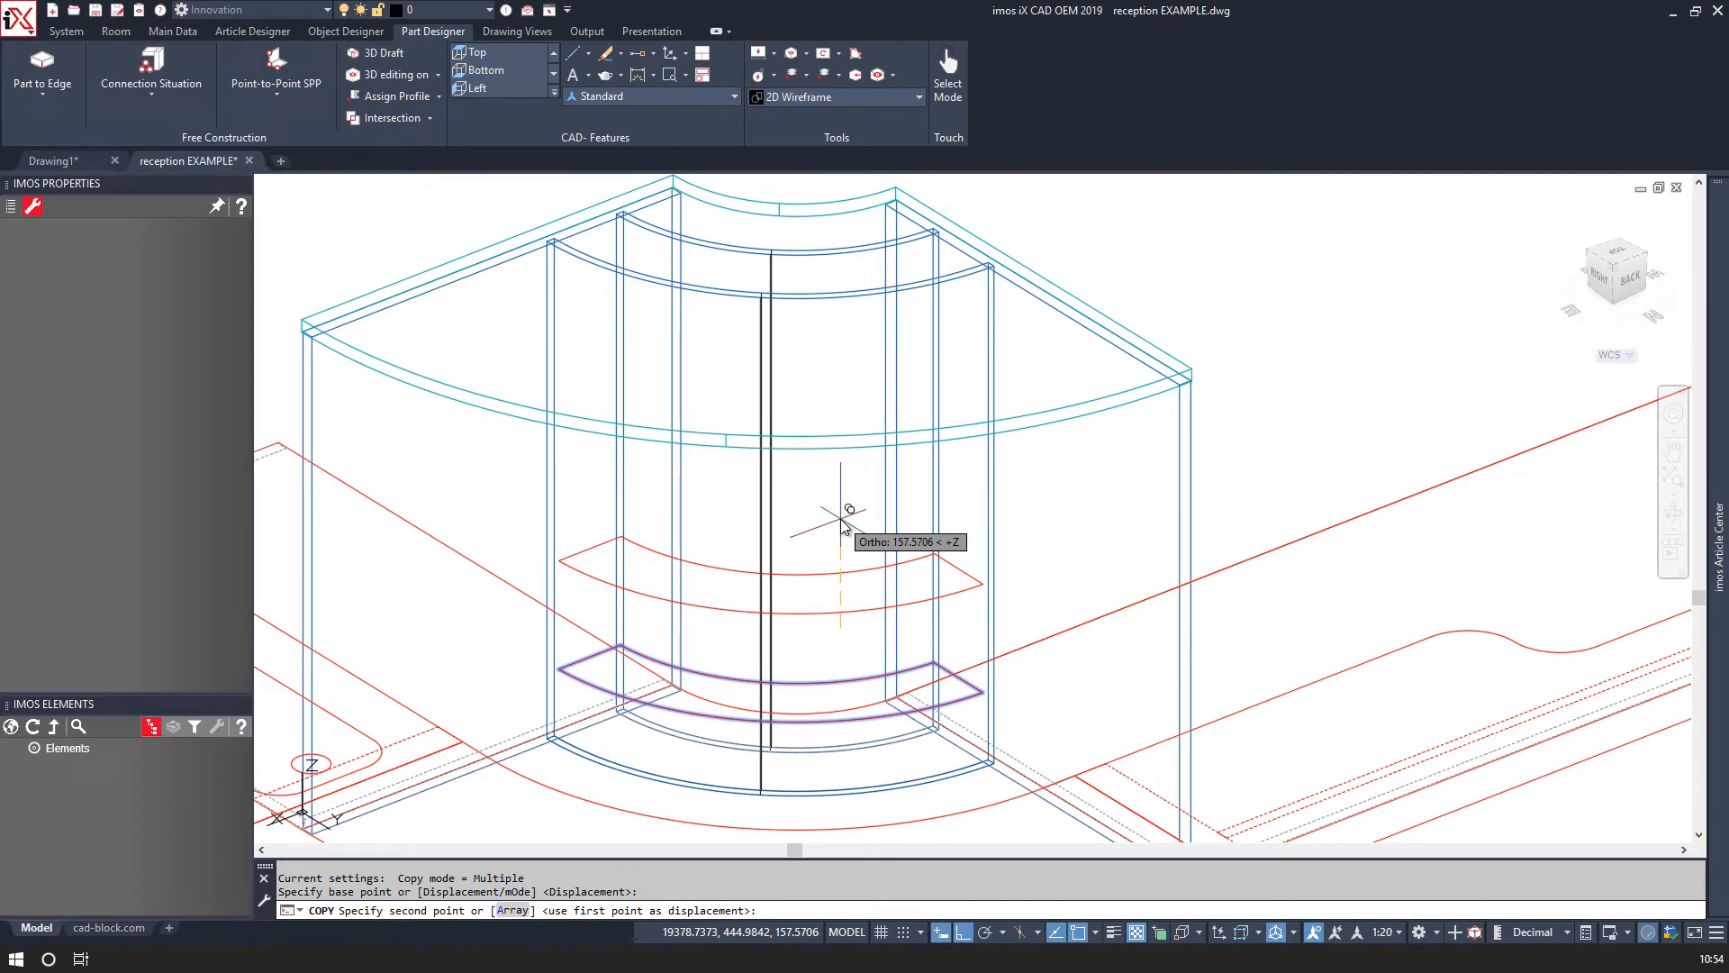
key(Escape)
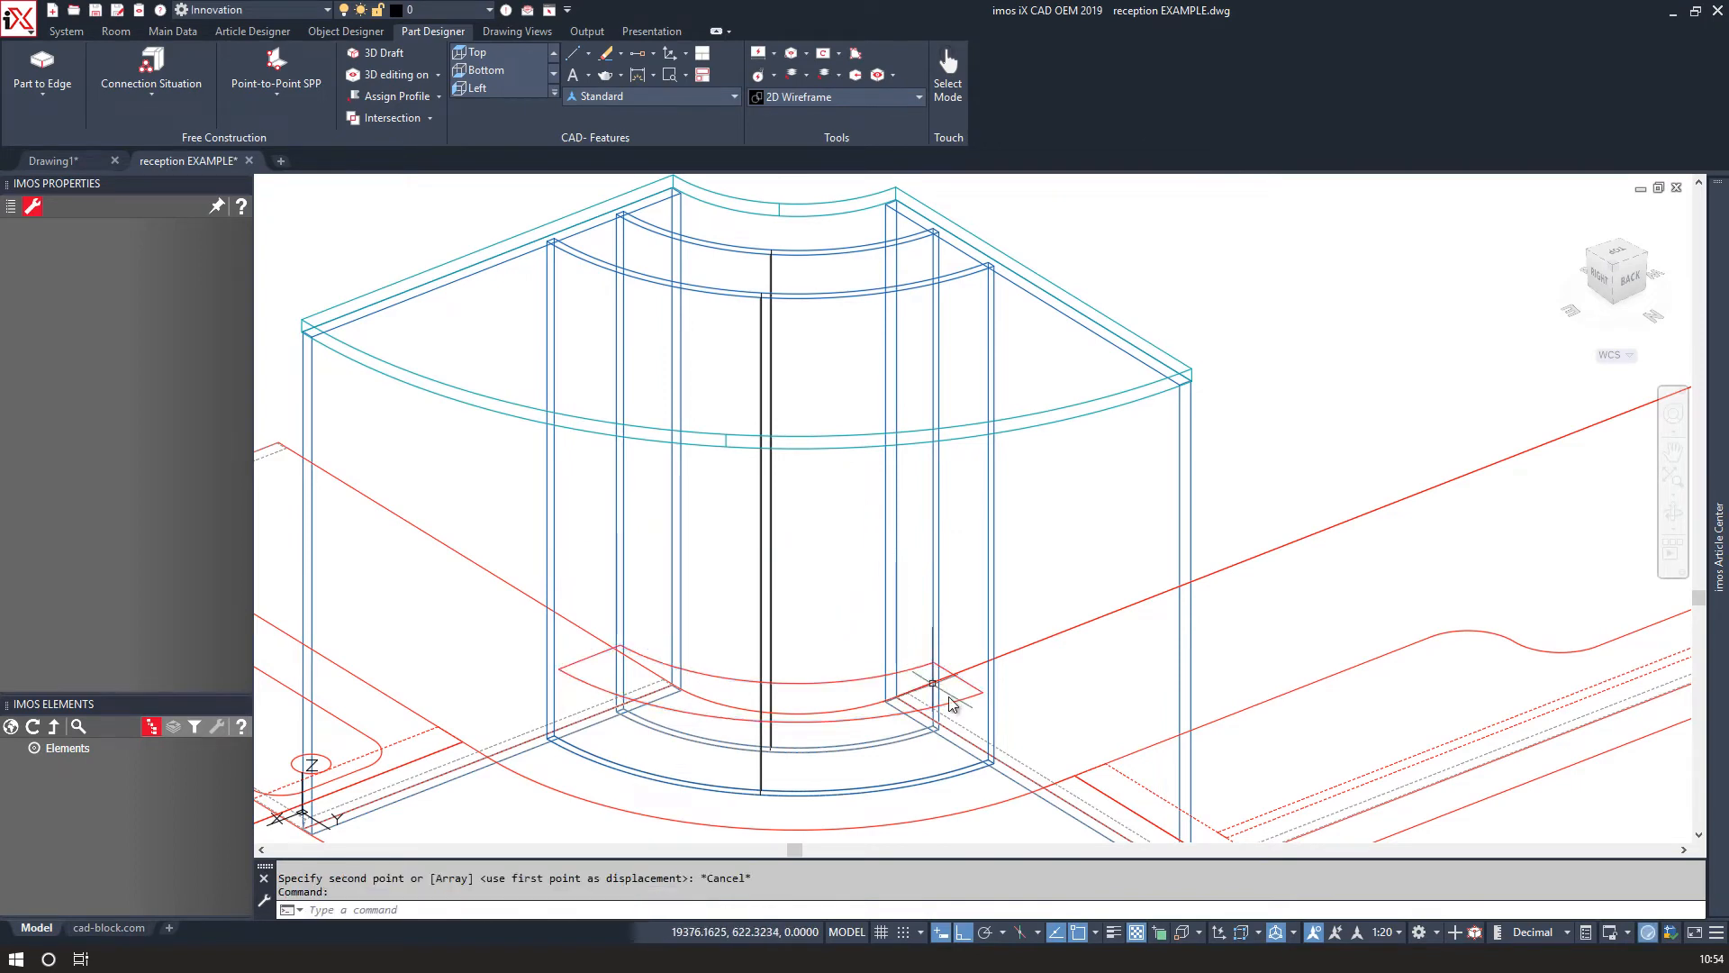
Copy the polyline as an array of 4 items, fitted between its floor position and the top of the hutch at 720.
click(982, 698)
right_click(982, 700)
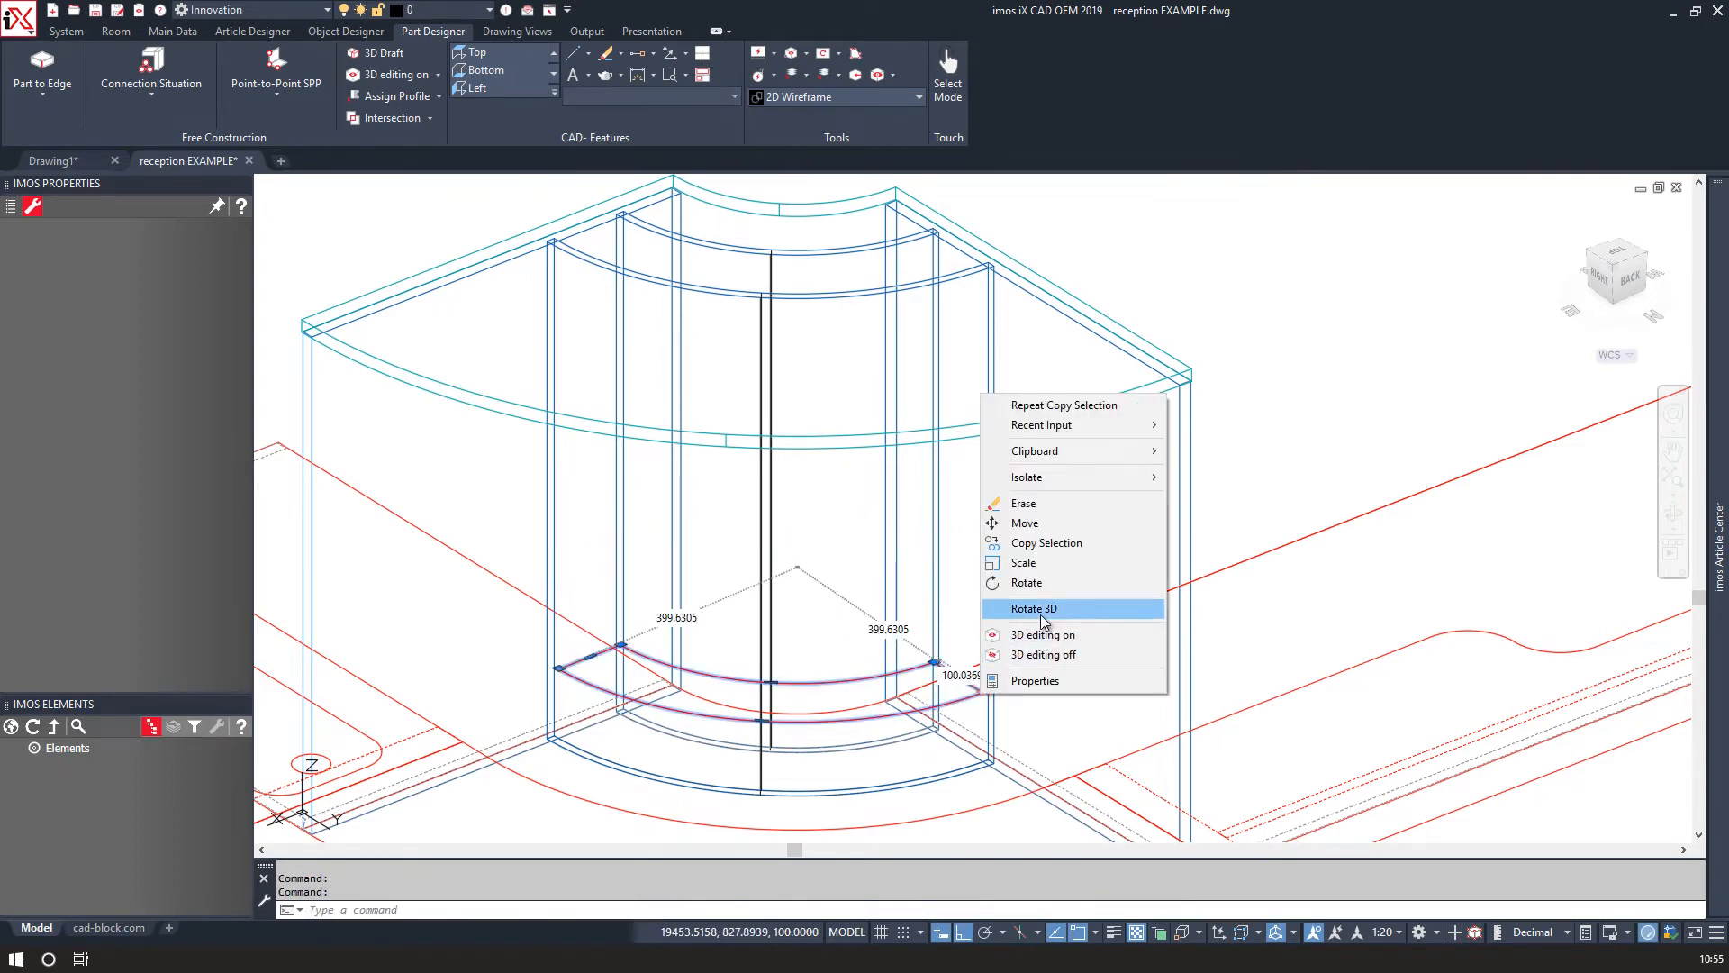
click(1045, 543)
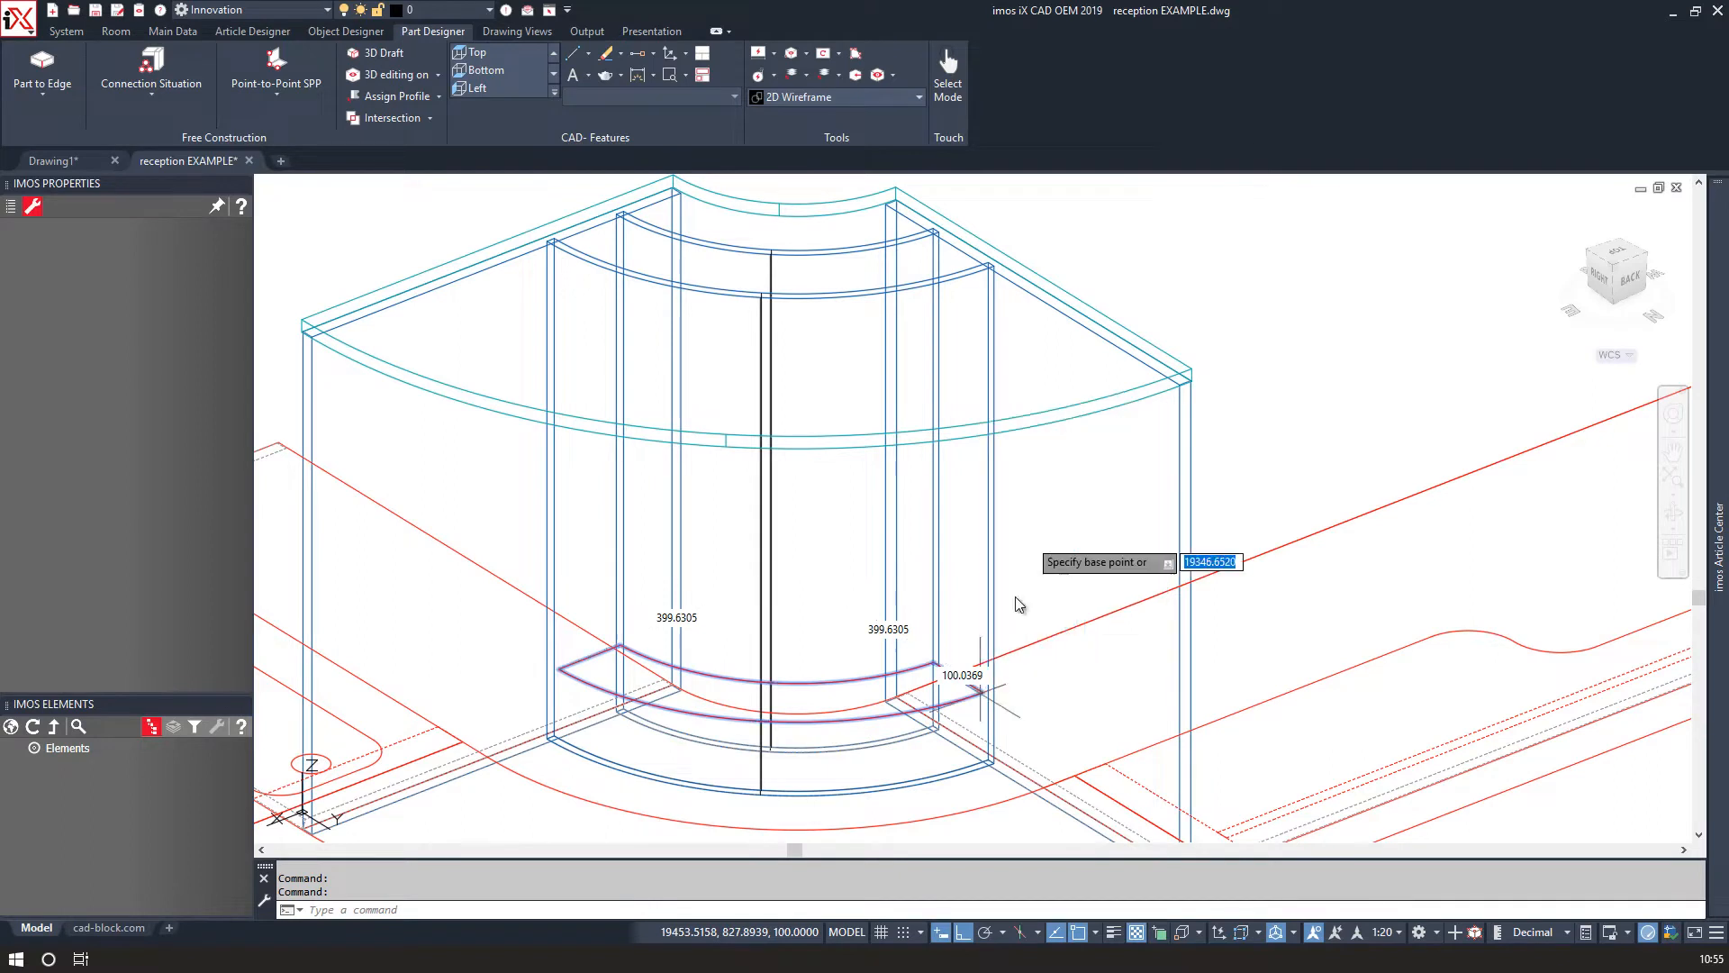
click(983, 694)
scroll(973, 527, up, 4)
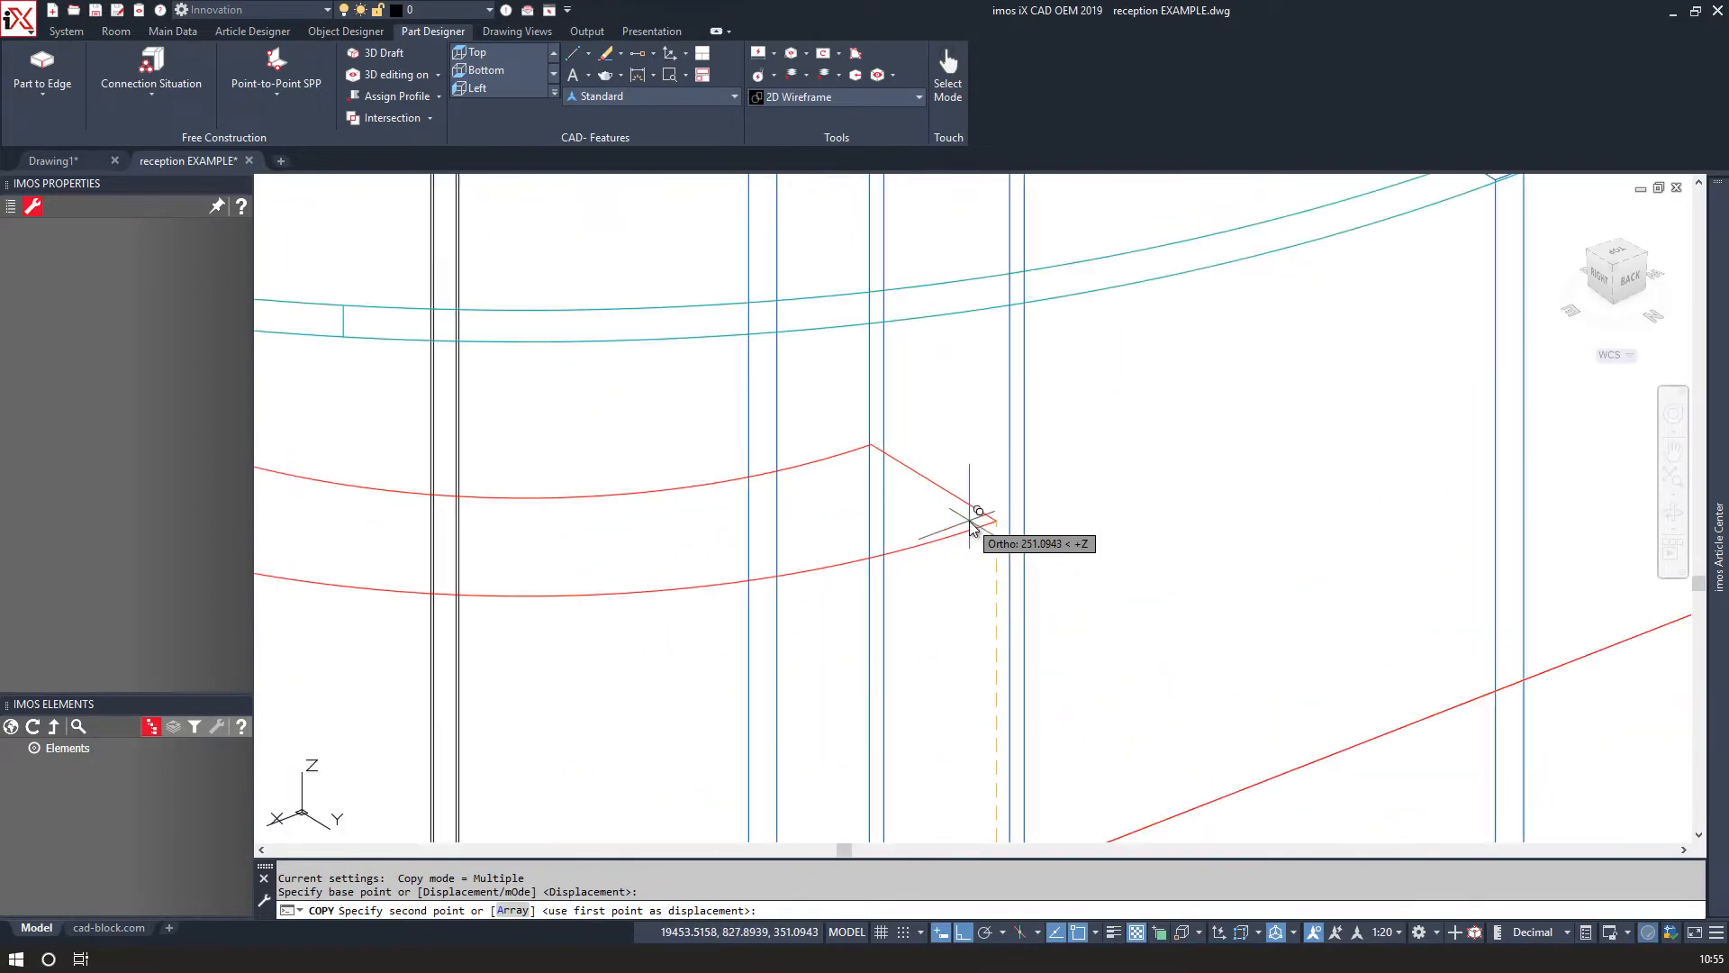
text(a)
key(Return)
text(4)
key(Return)
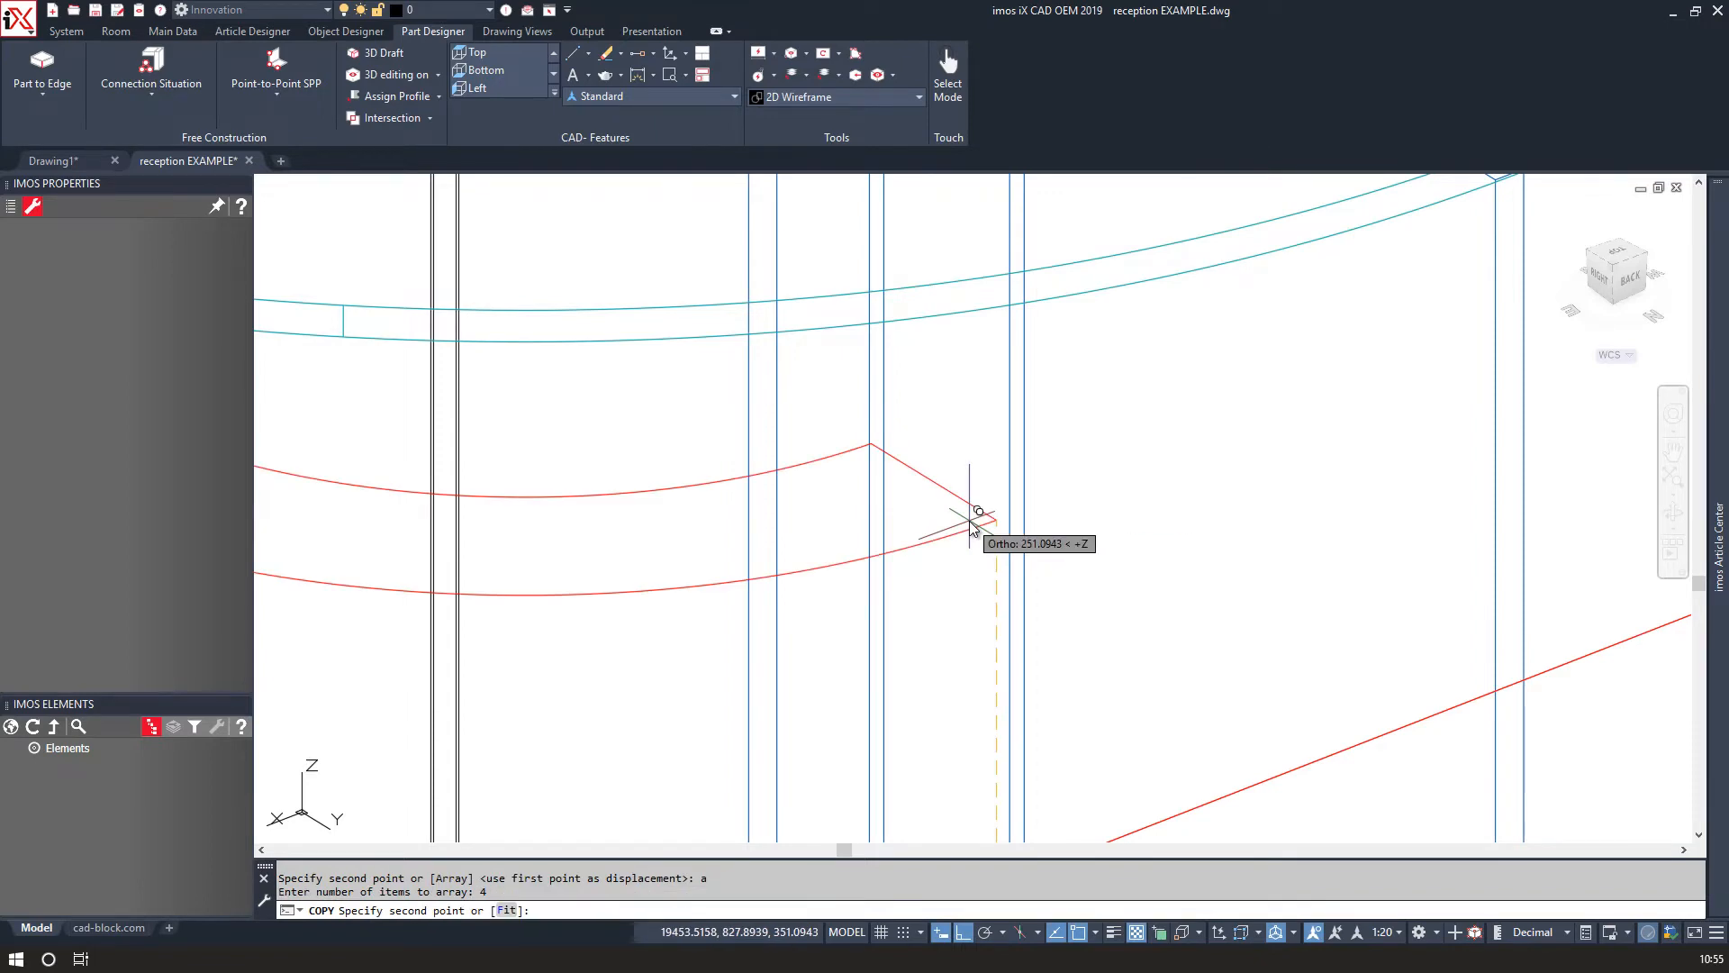
text(f)
key(Return)
scroll(980, 433, down, 4)
scroll(990, 185, up, 5)
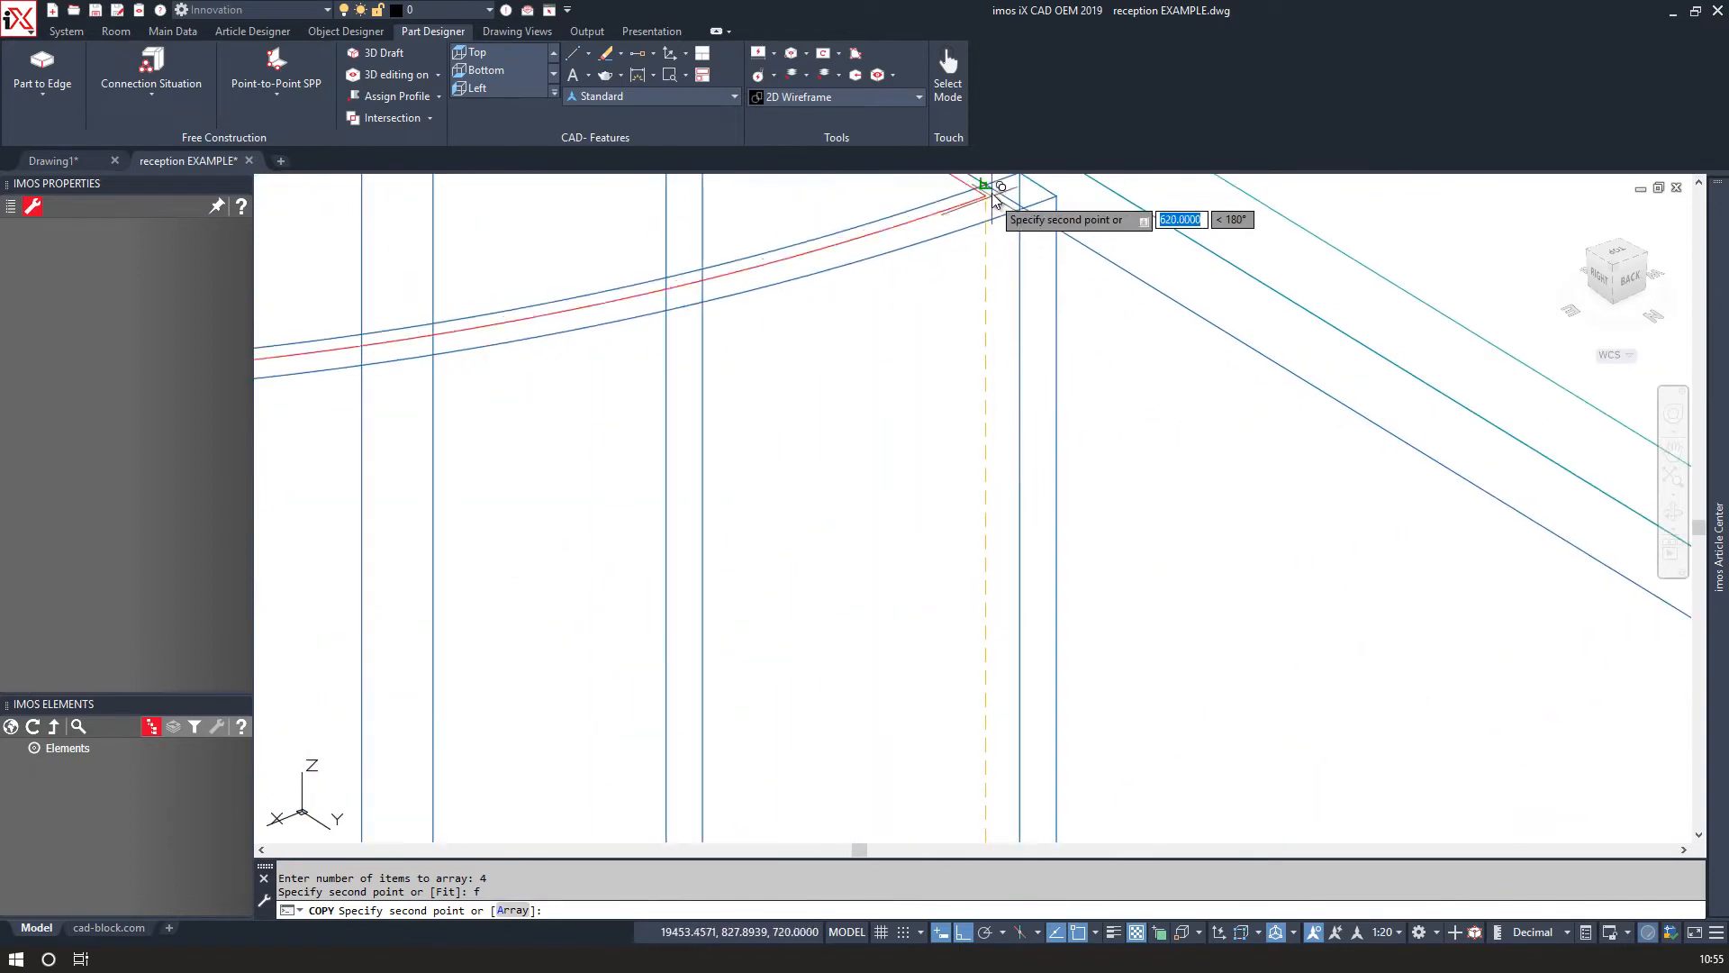
click(973, 202)
scroll(972, 201, down, 4)
scroll(892, 275, down, 3)
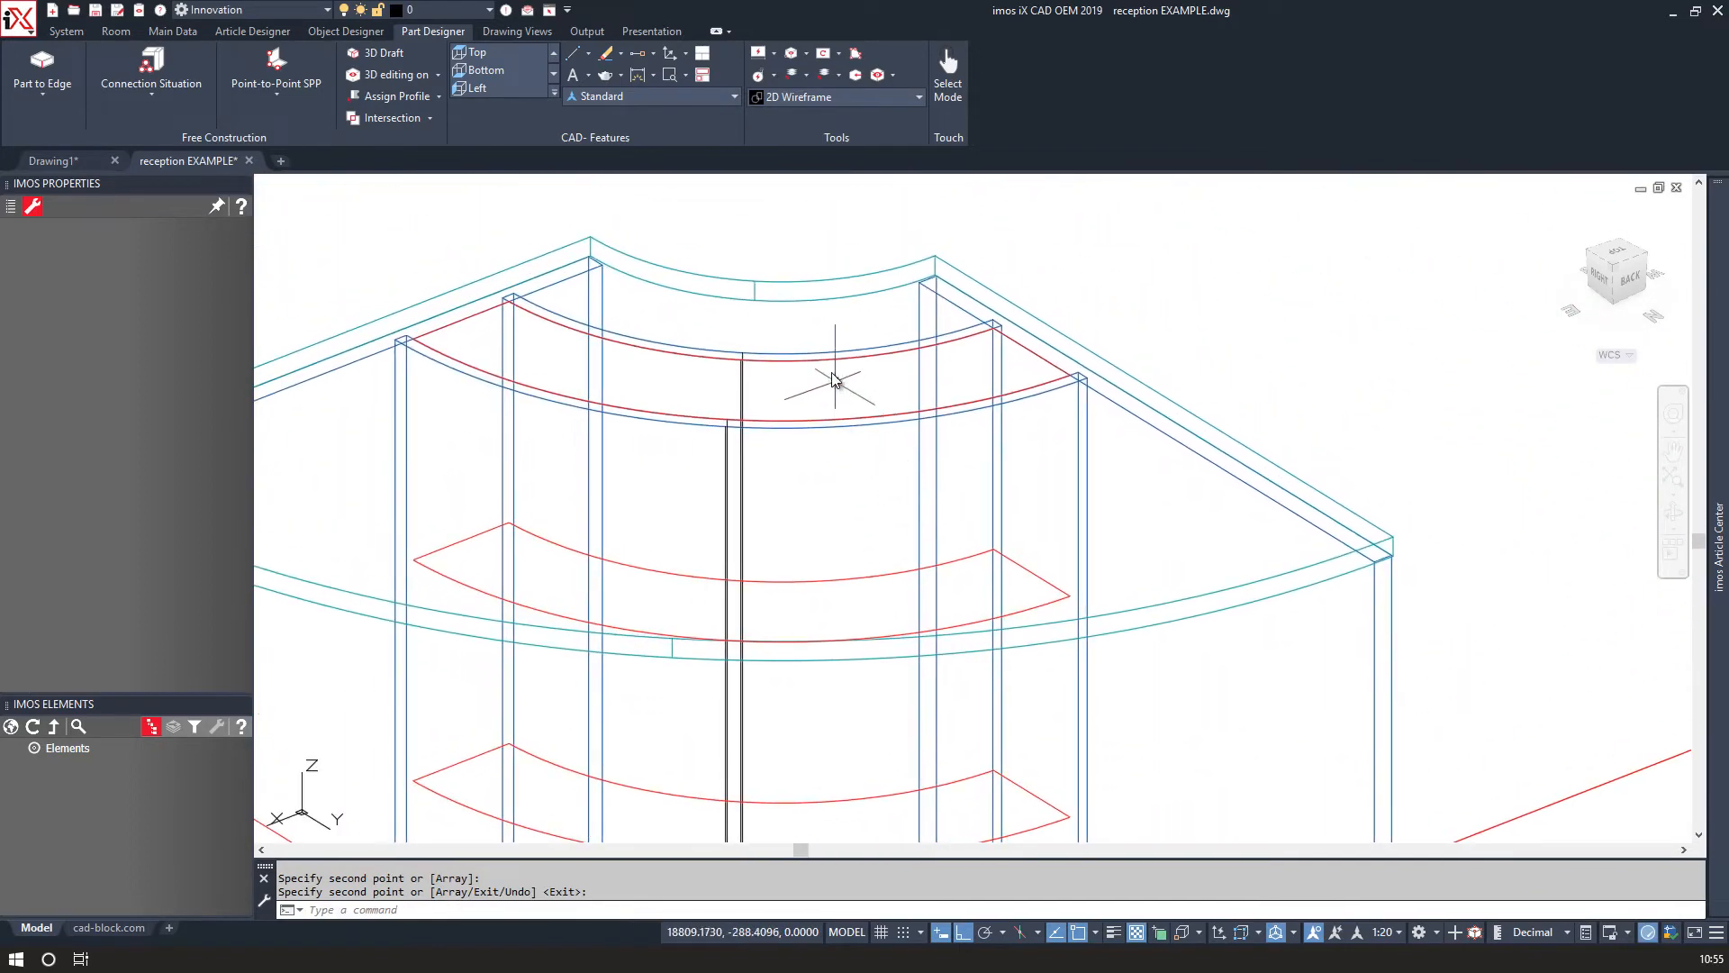
scroll(829, 364, down, 1)
middle_drag(491, 533, 477, 450)
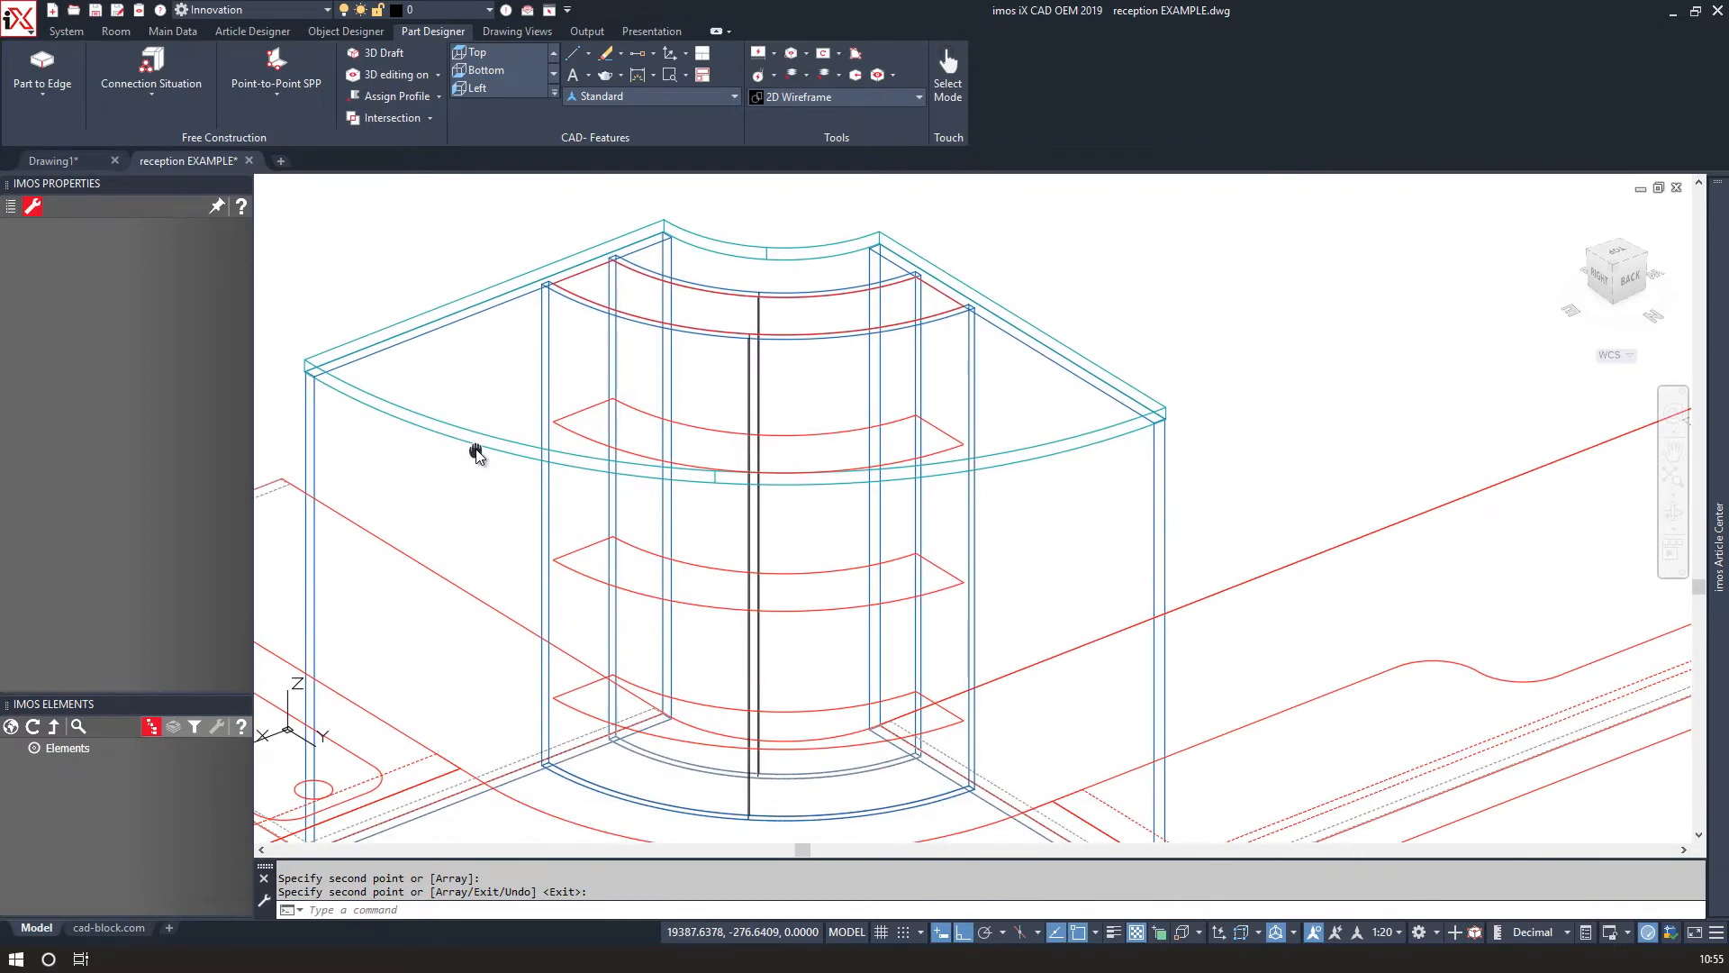
Create contour-part shelves from the four arrayed polylines with an offset of -18 and confirm.
click(35, 90)
click(36, 116)
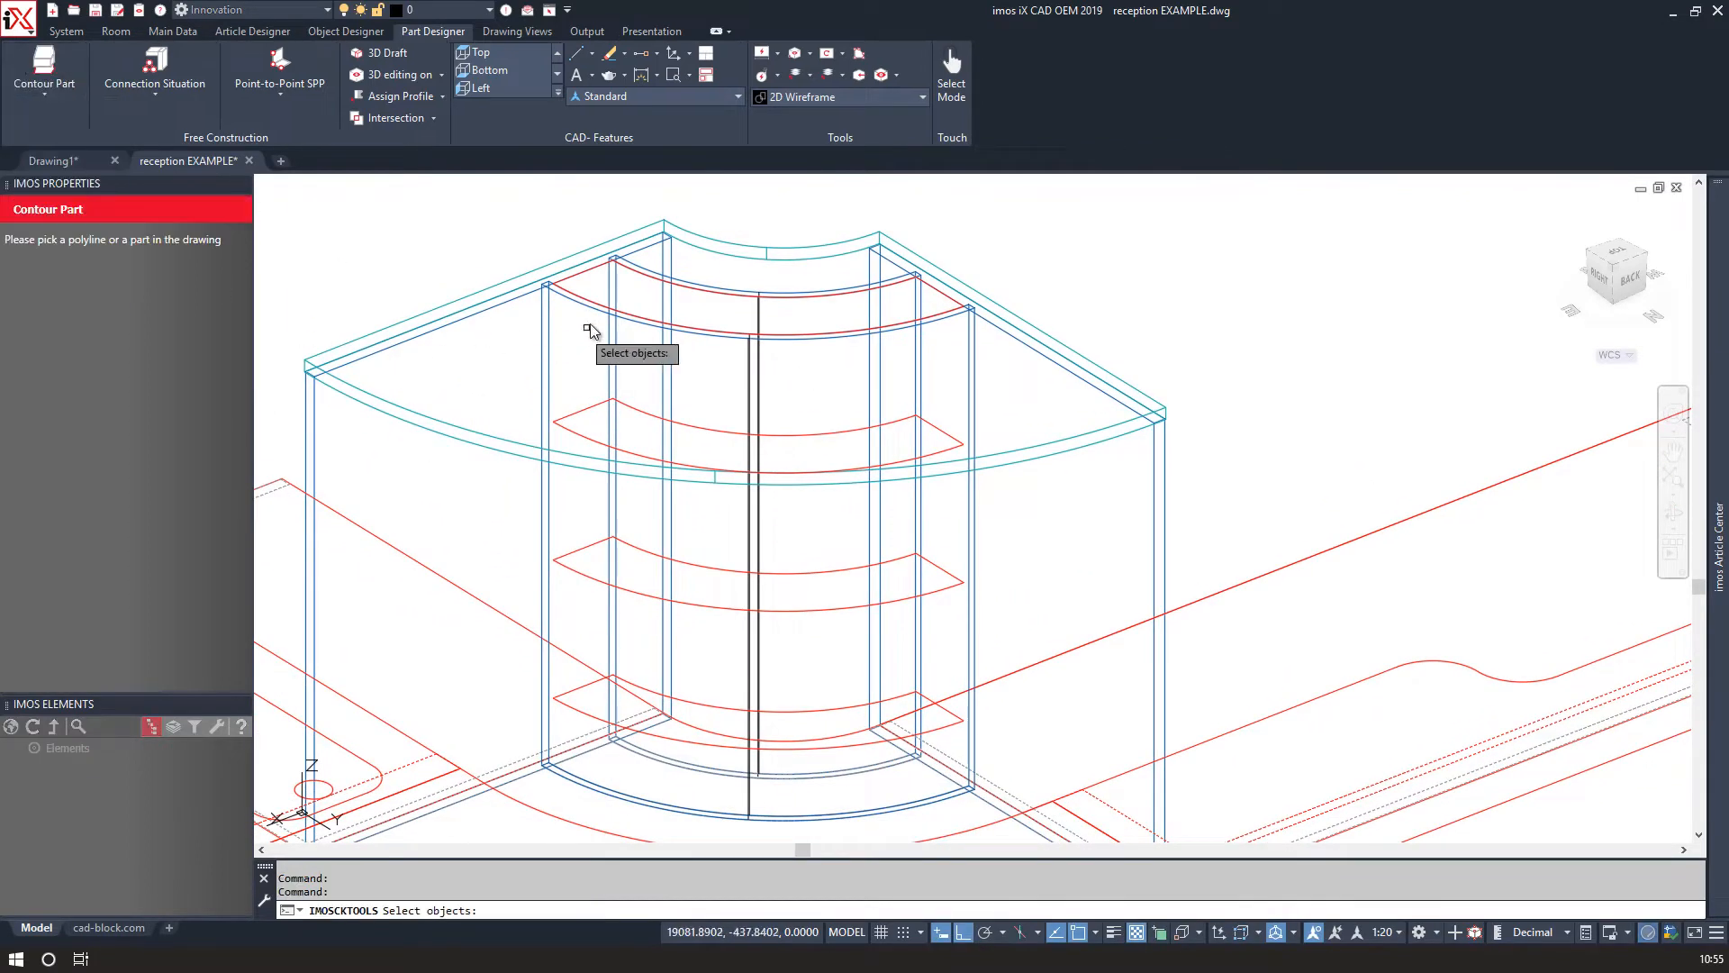
click(601, 274)
click(580, 413)
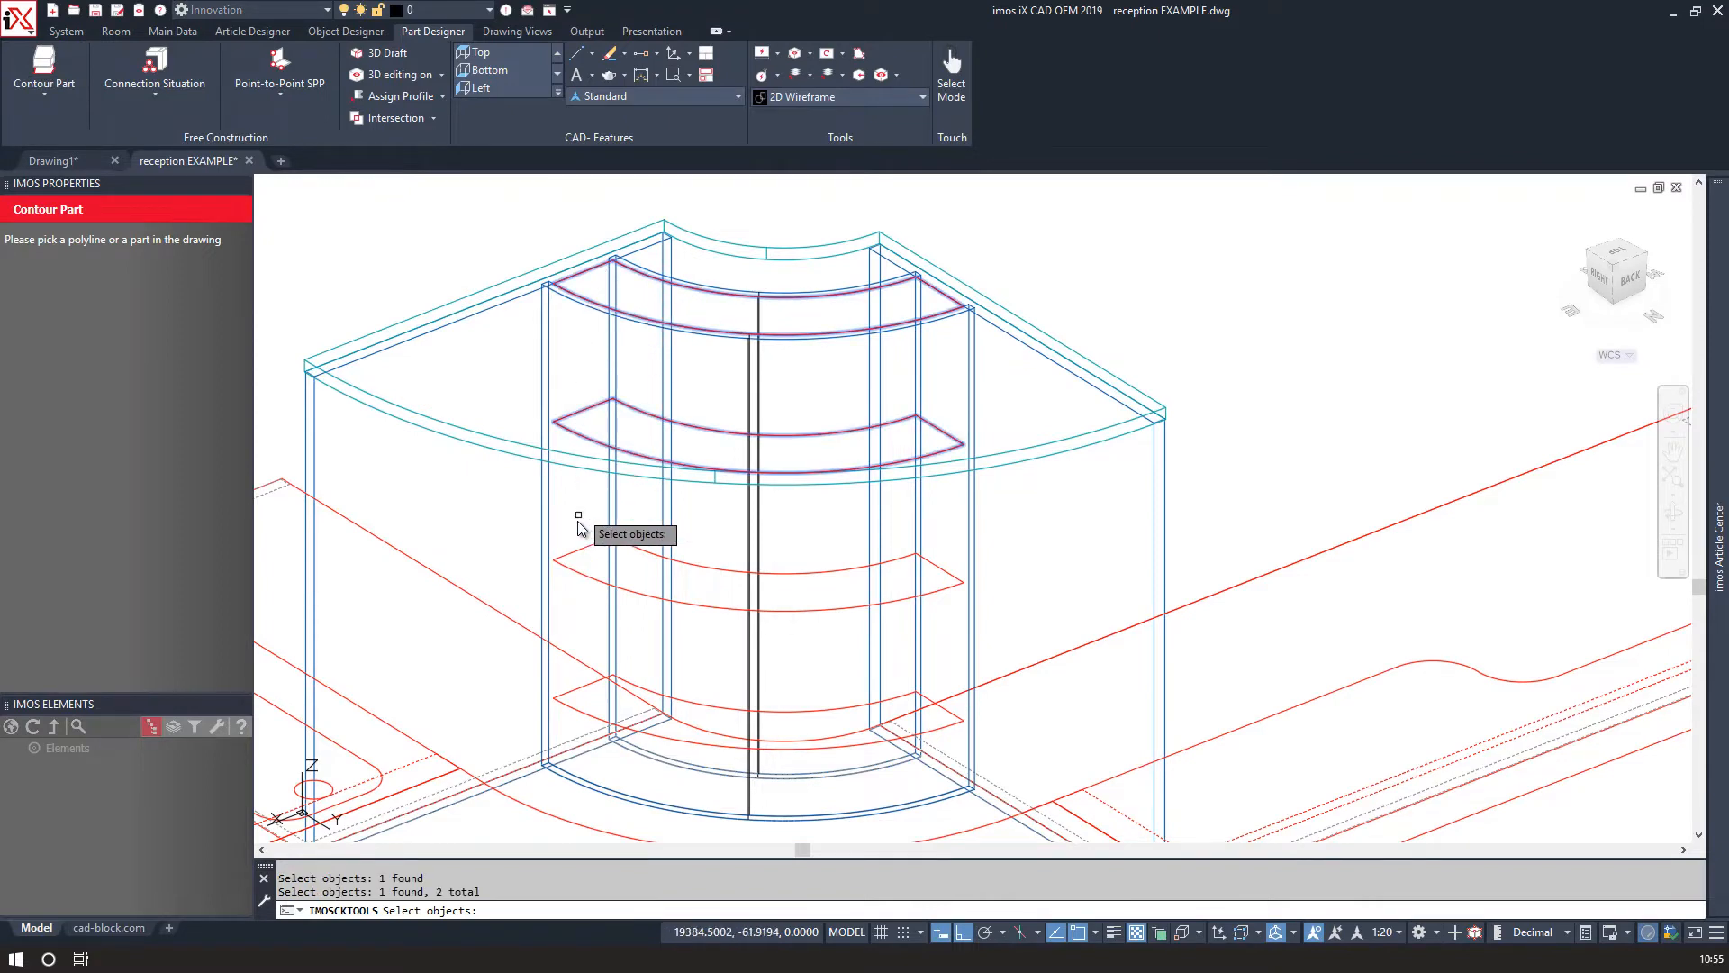
click(575, 550)
click(581, 688)
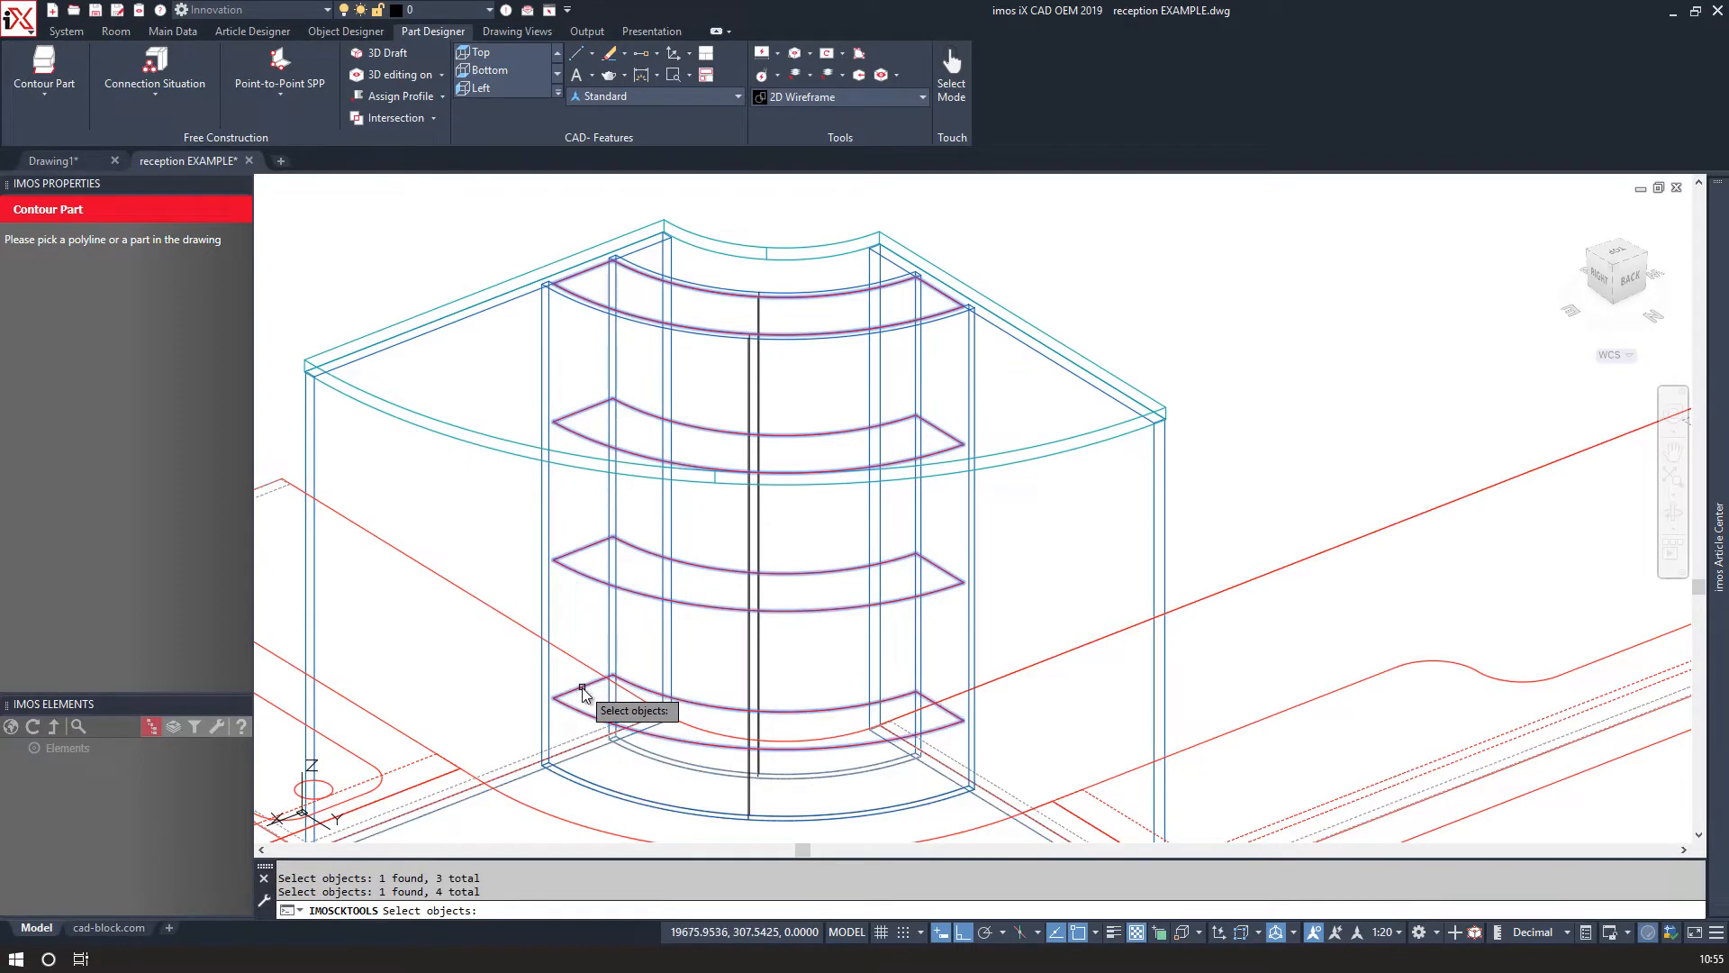
right_click(588, 638)
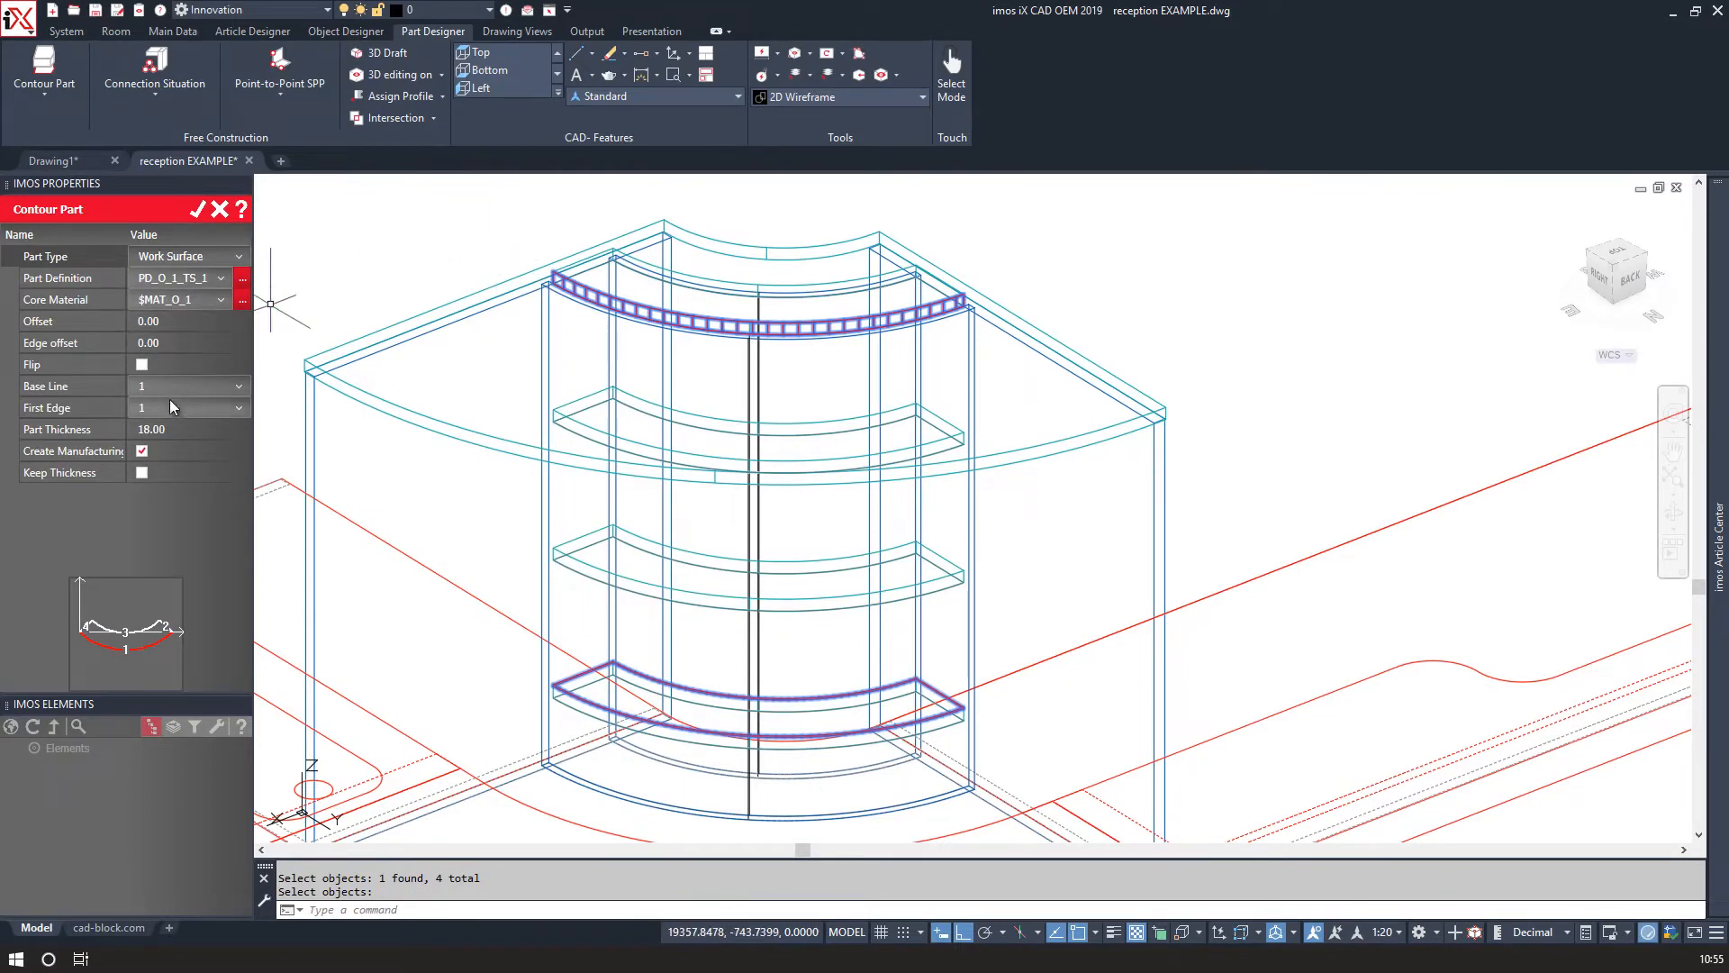
click(144, 325)
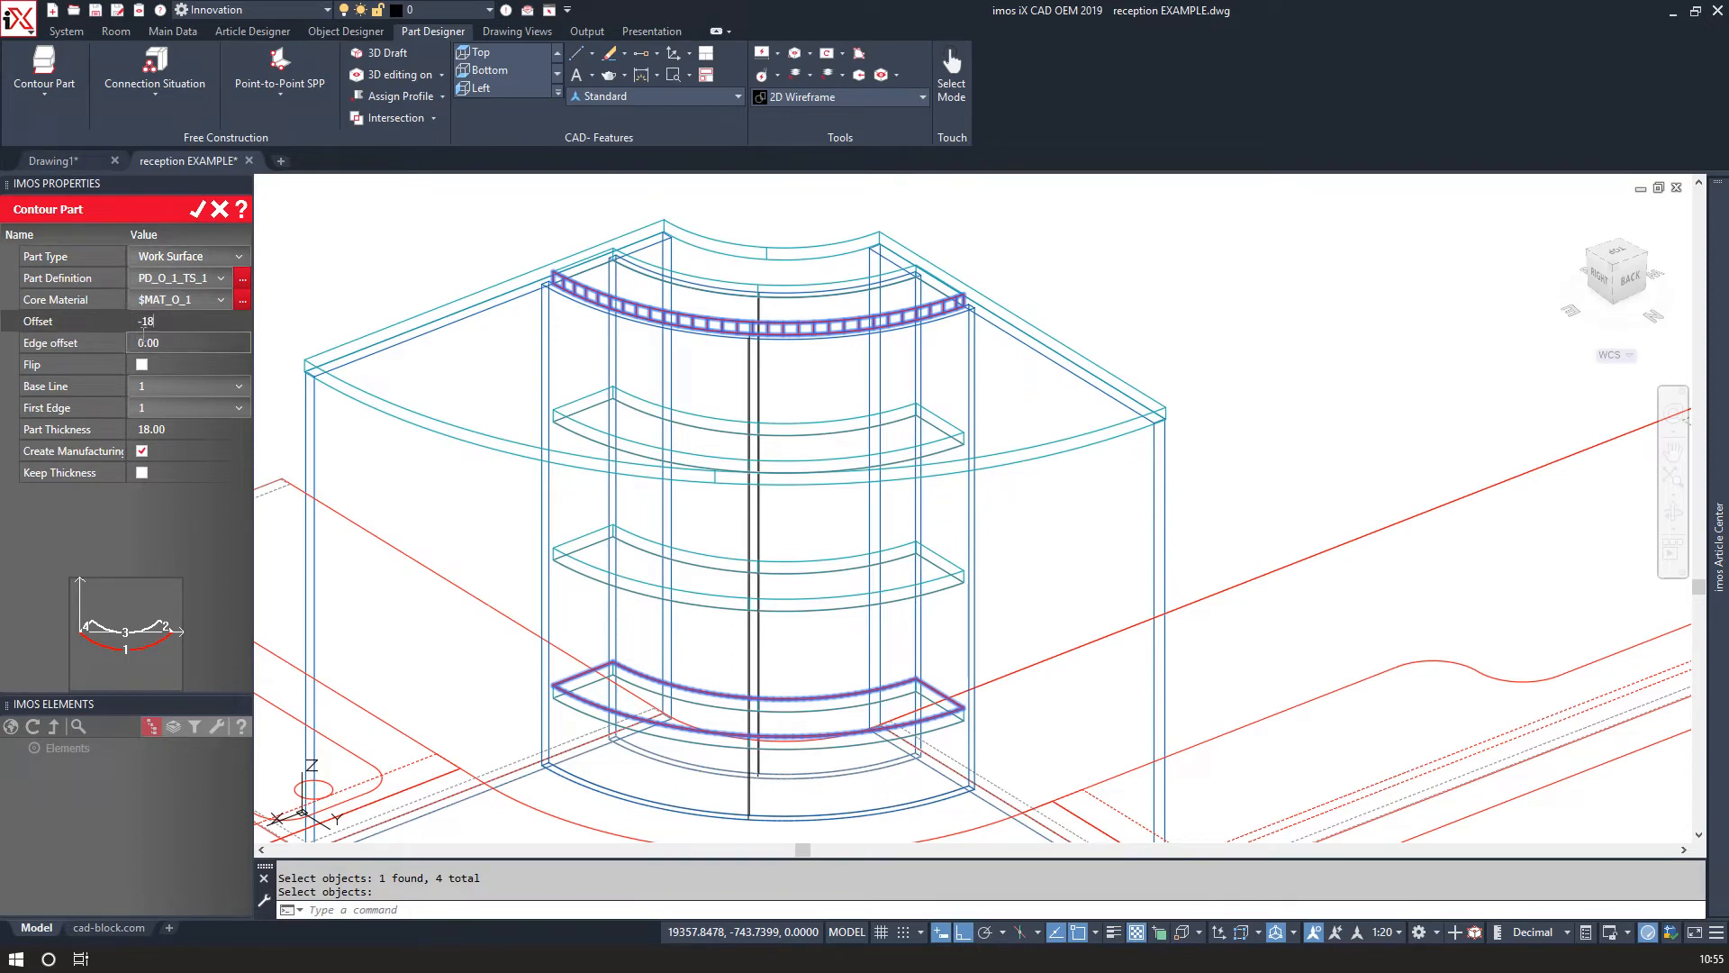
key(Return)
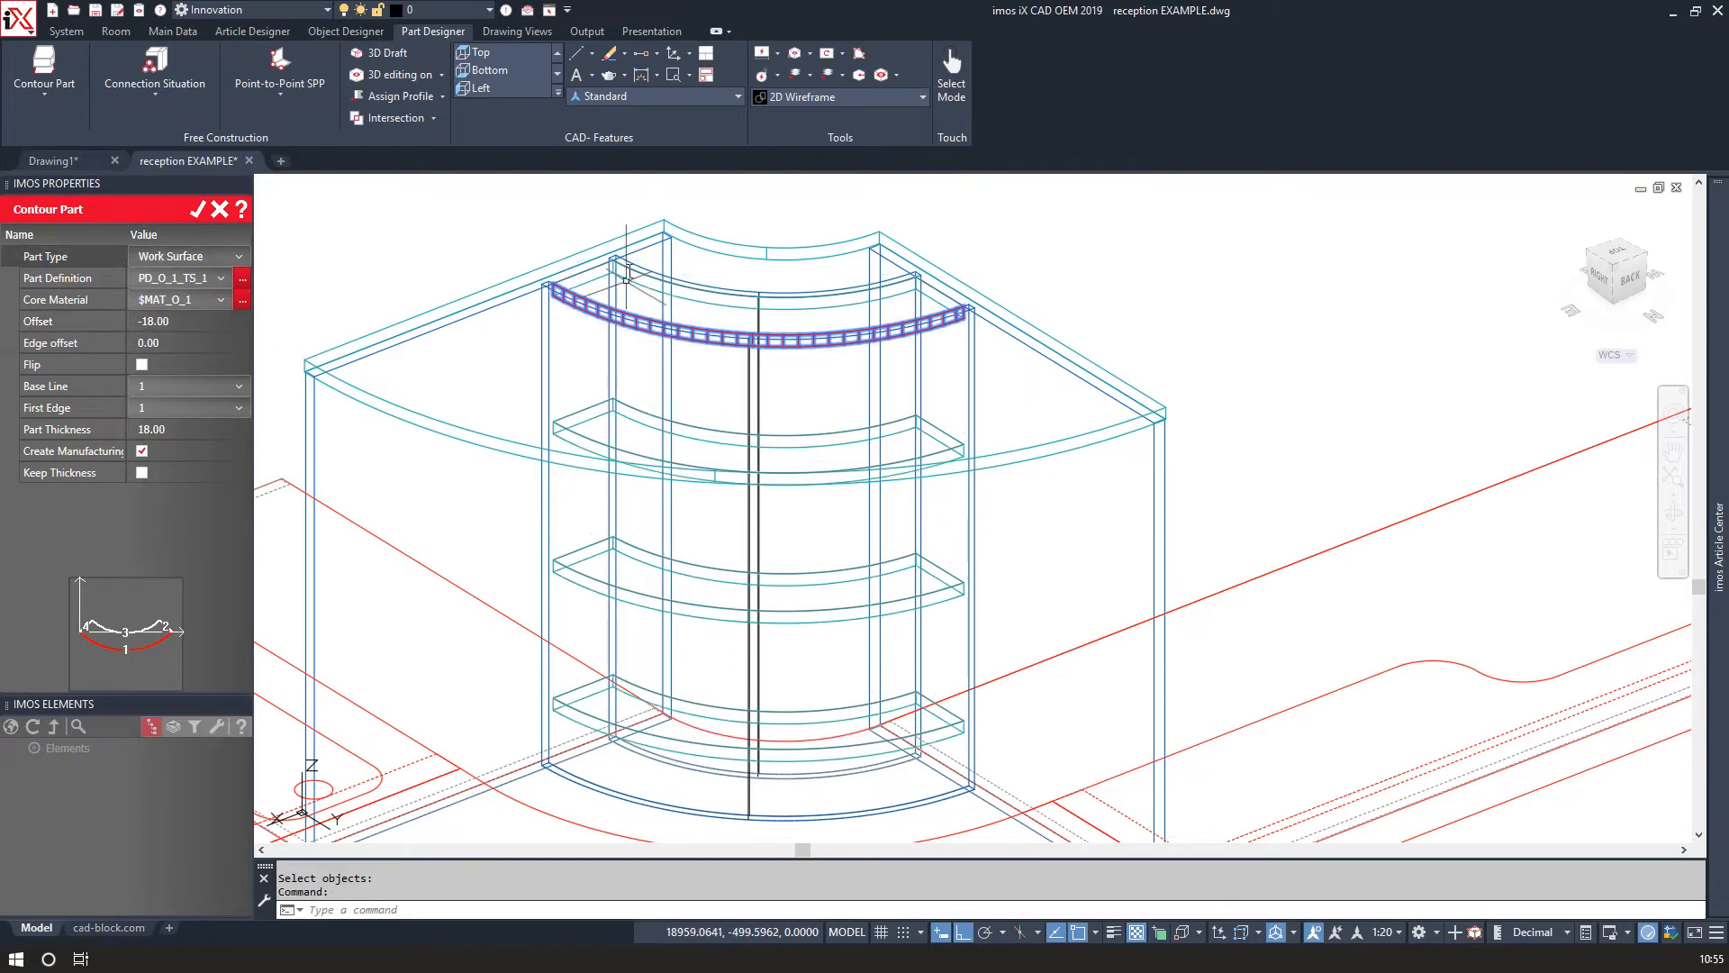
scroll(540, 270, up, 6)
scroll(528, 282, down, 5)
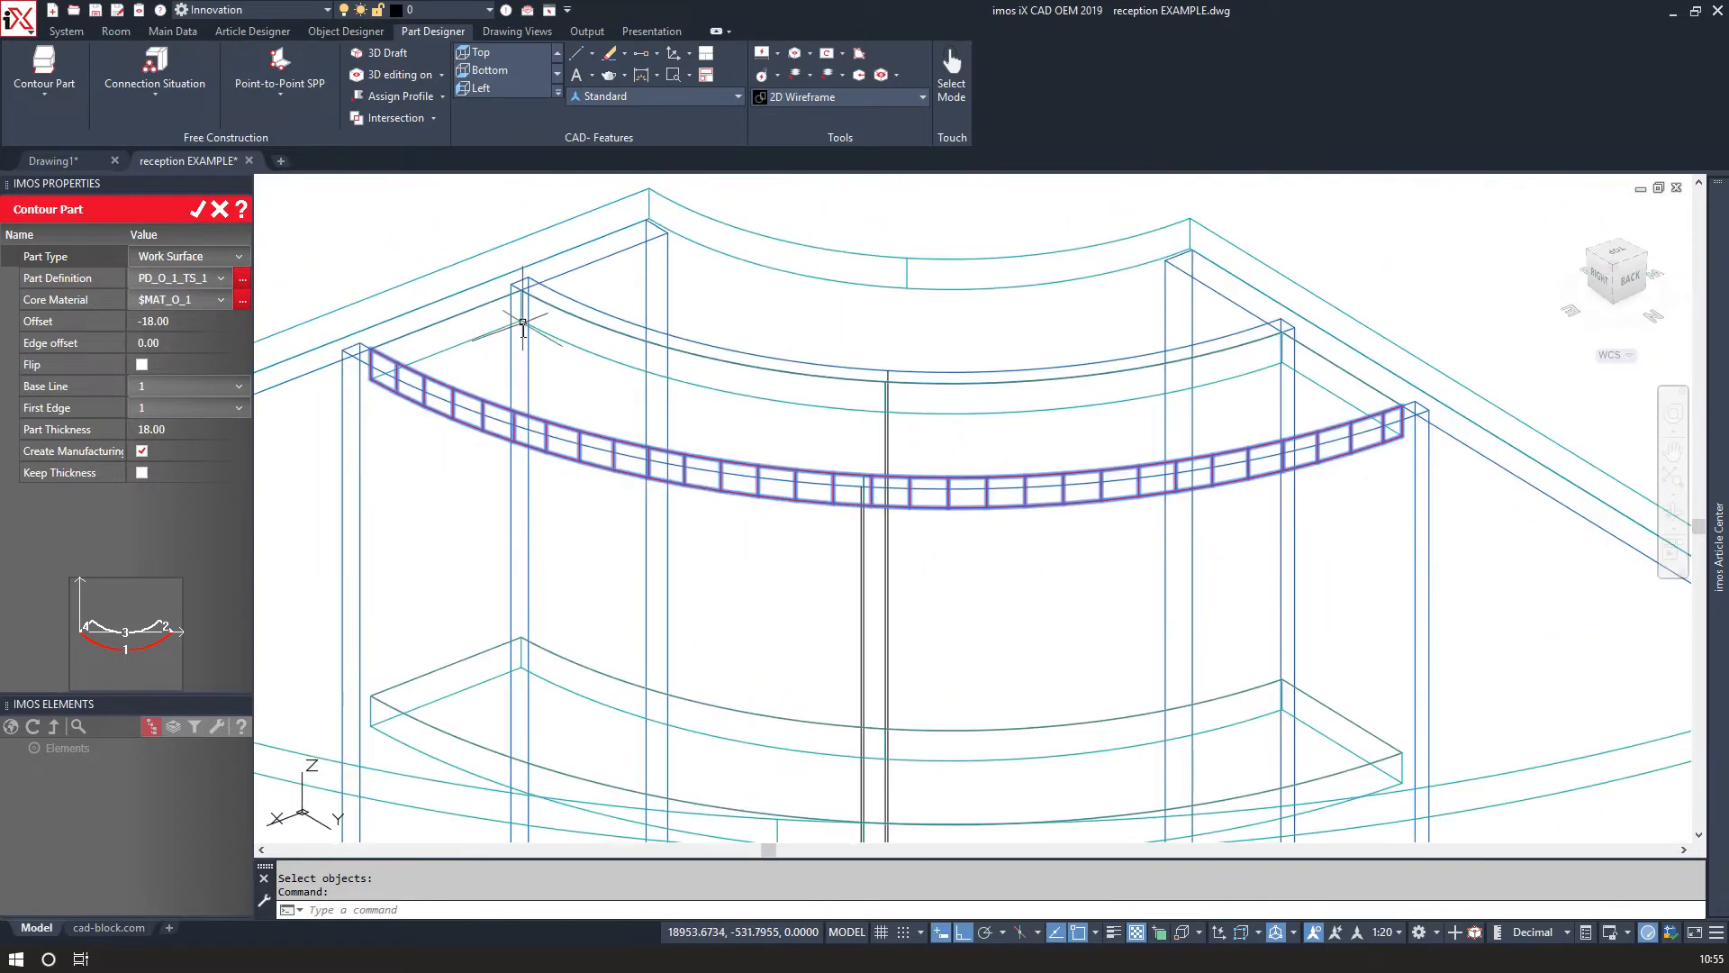
scroll(537, 447, down, 5)
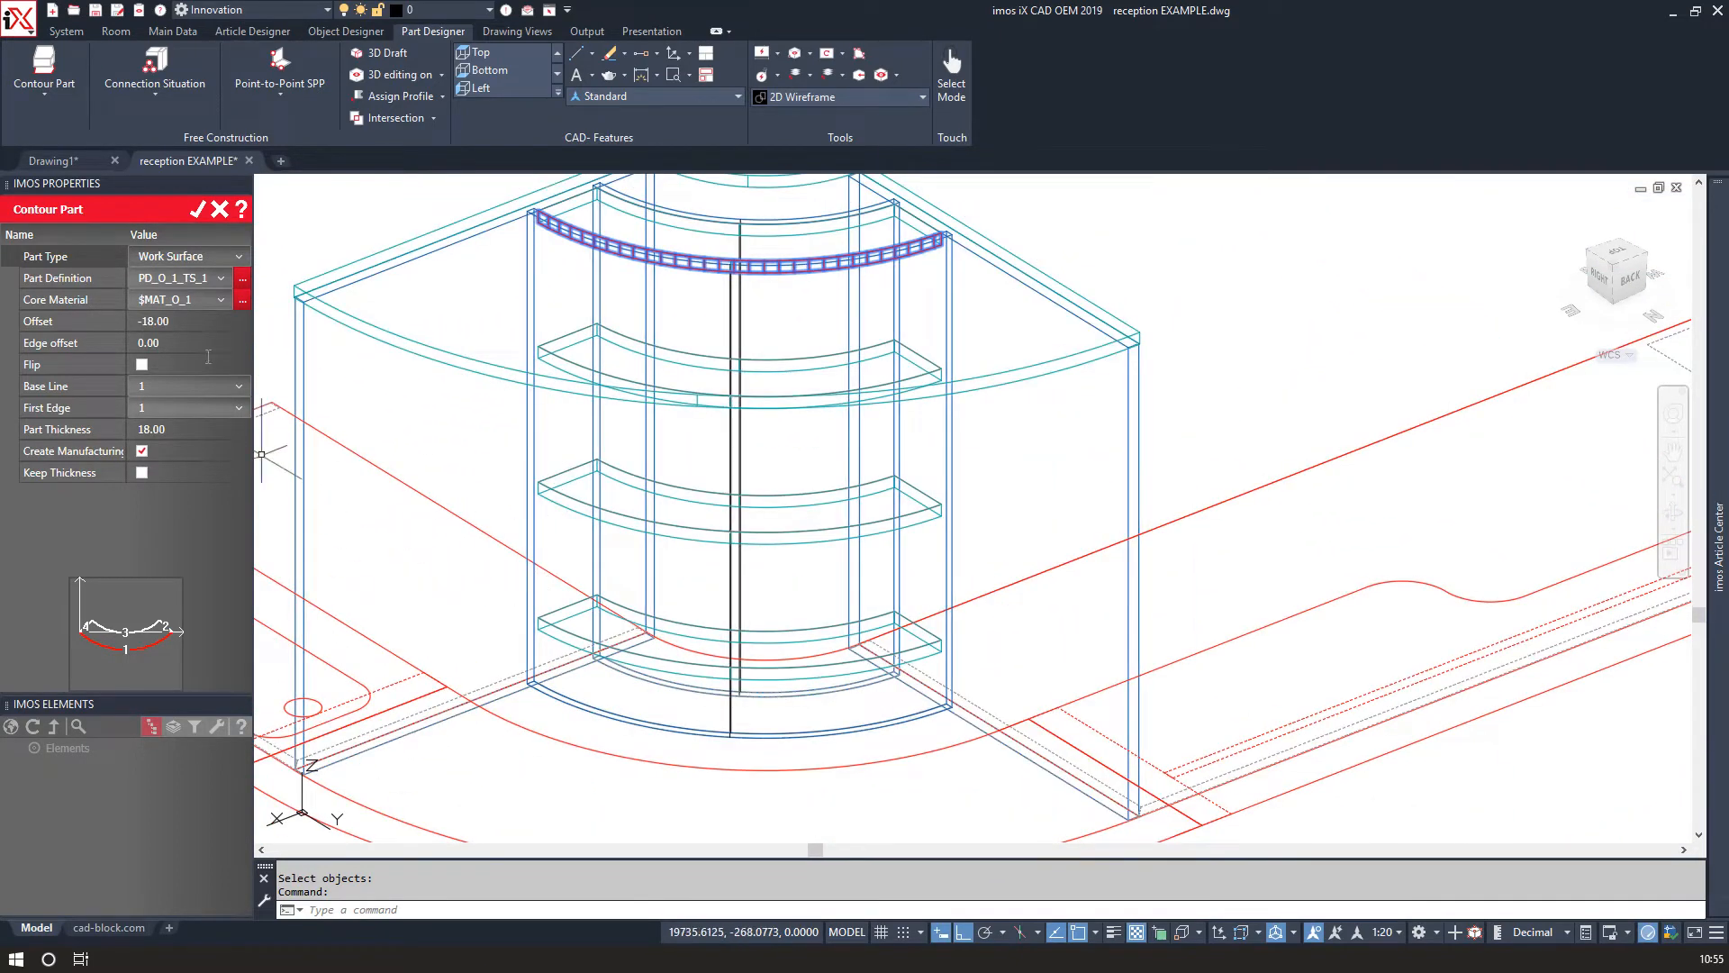
click(199, 211)
scroll(604, 457, down, 3)
shift+middle_drag(607, 458, 630, 486)
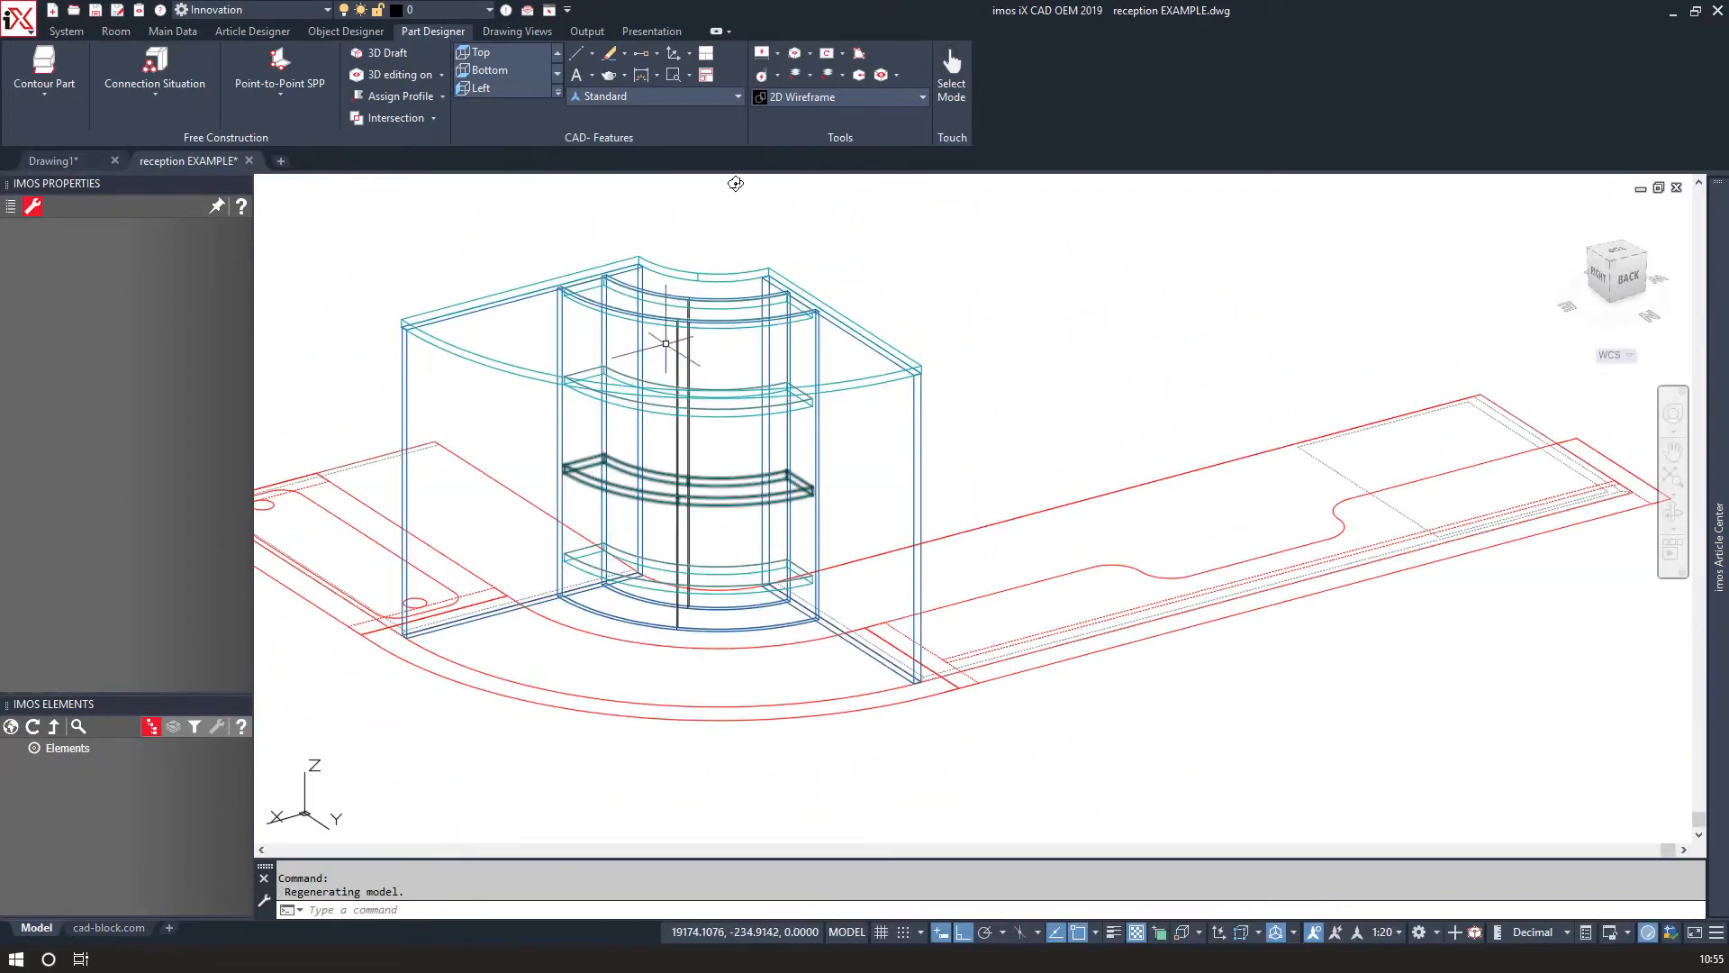
click(782, 99)
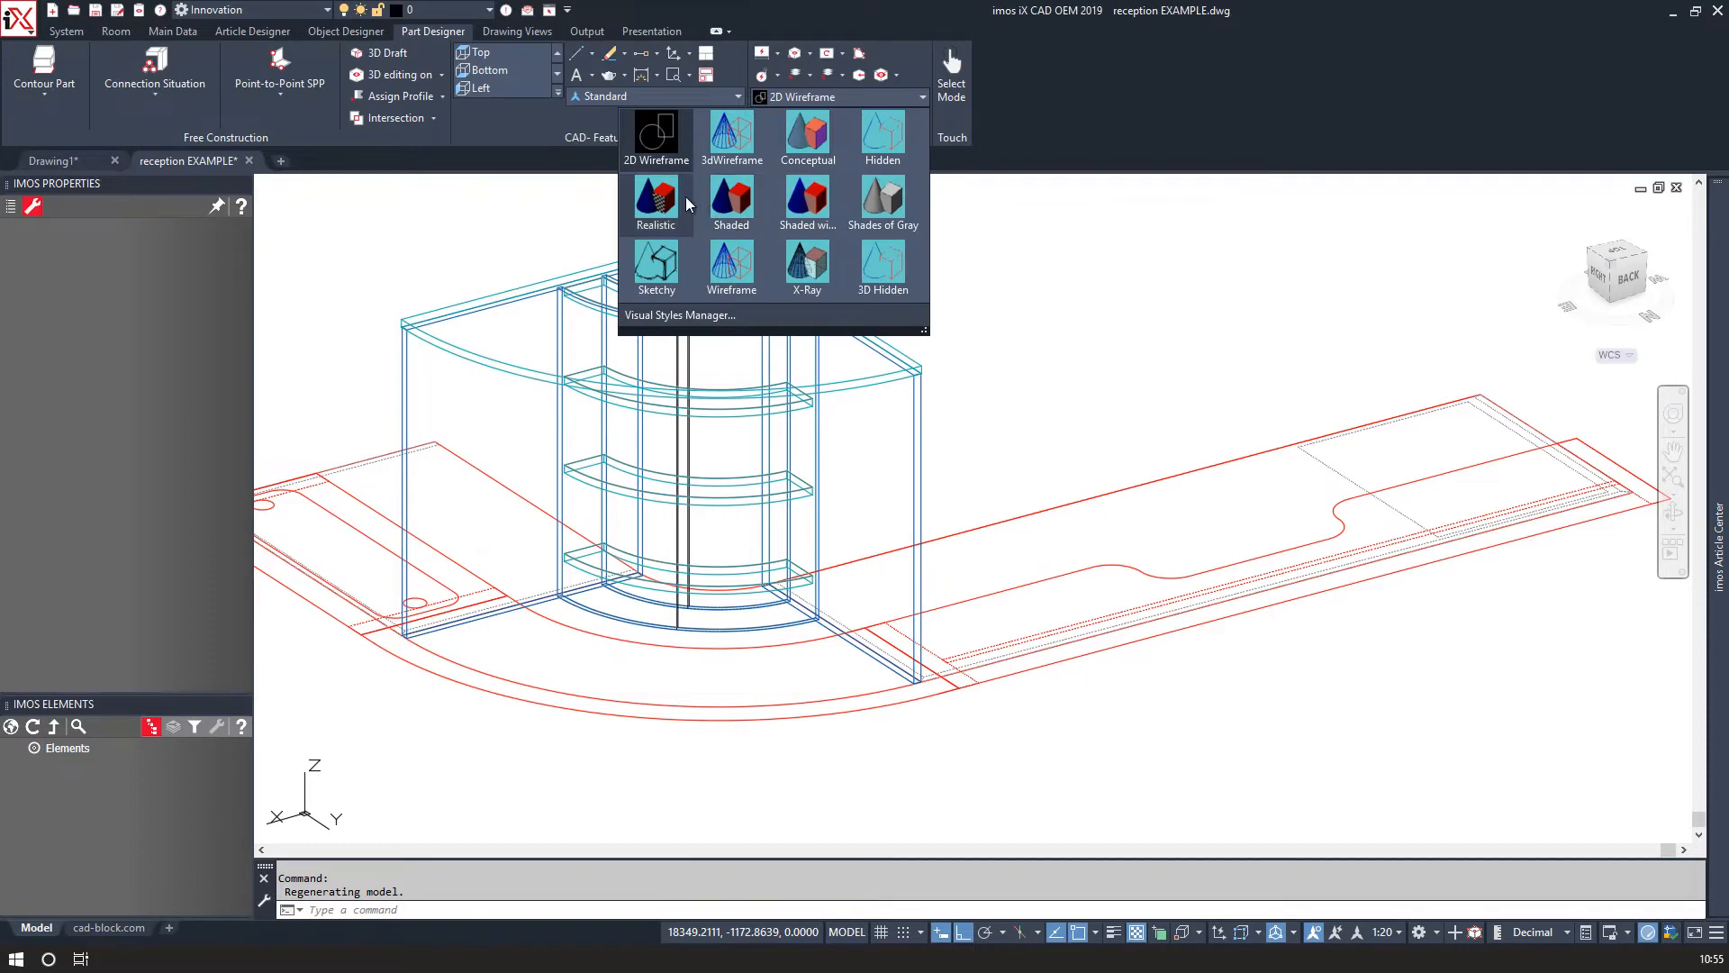
click(480, 225)
click(469, 225)
click(538, 263)
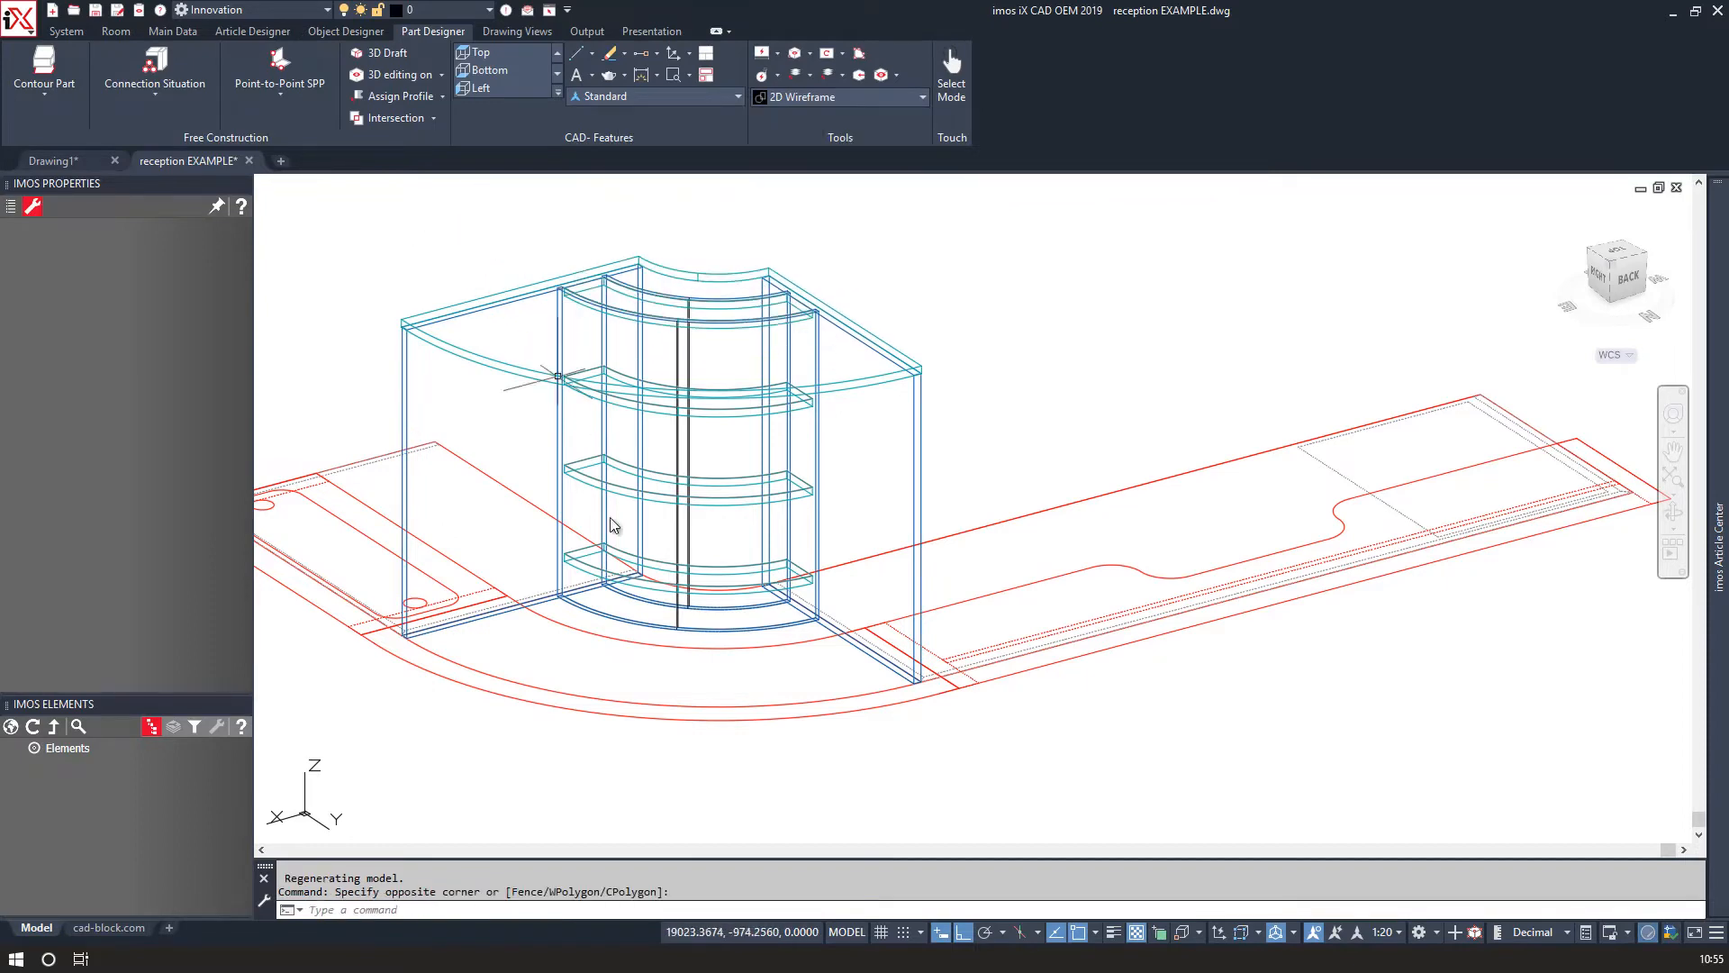
click(620, 608)
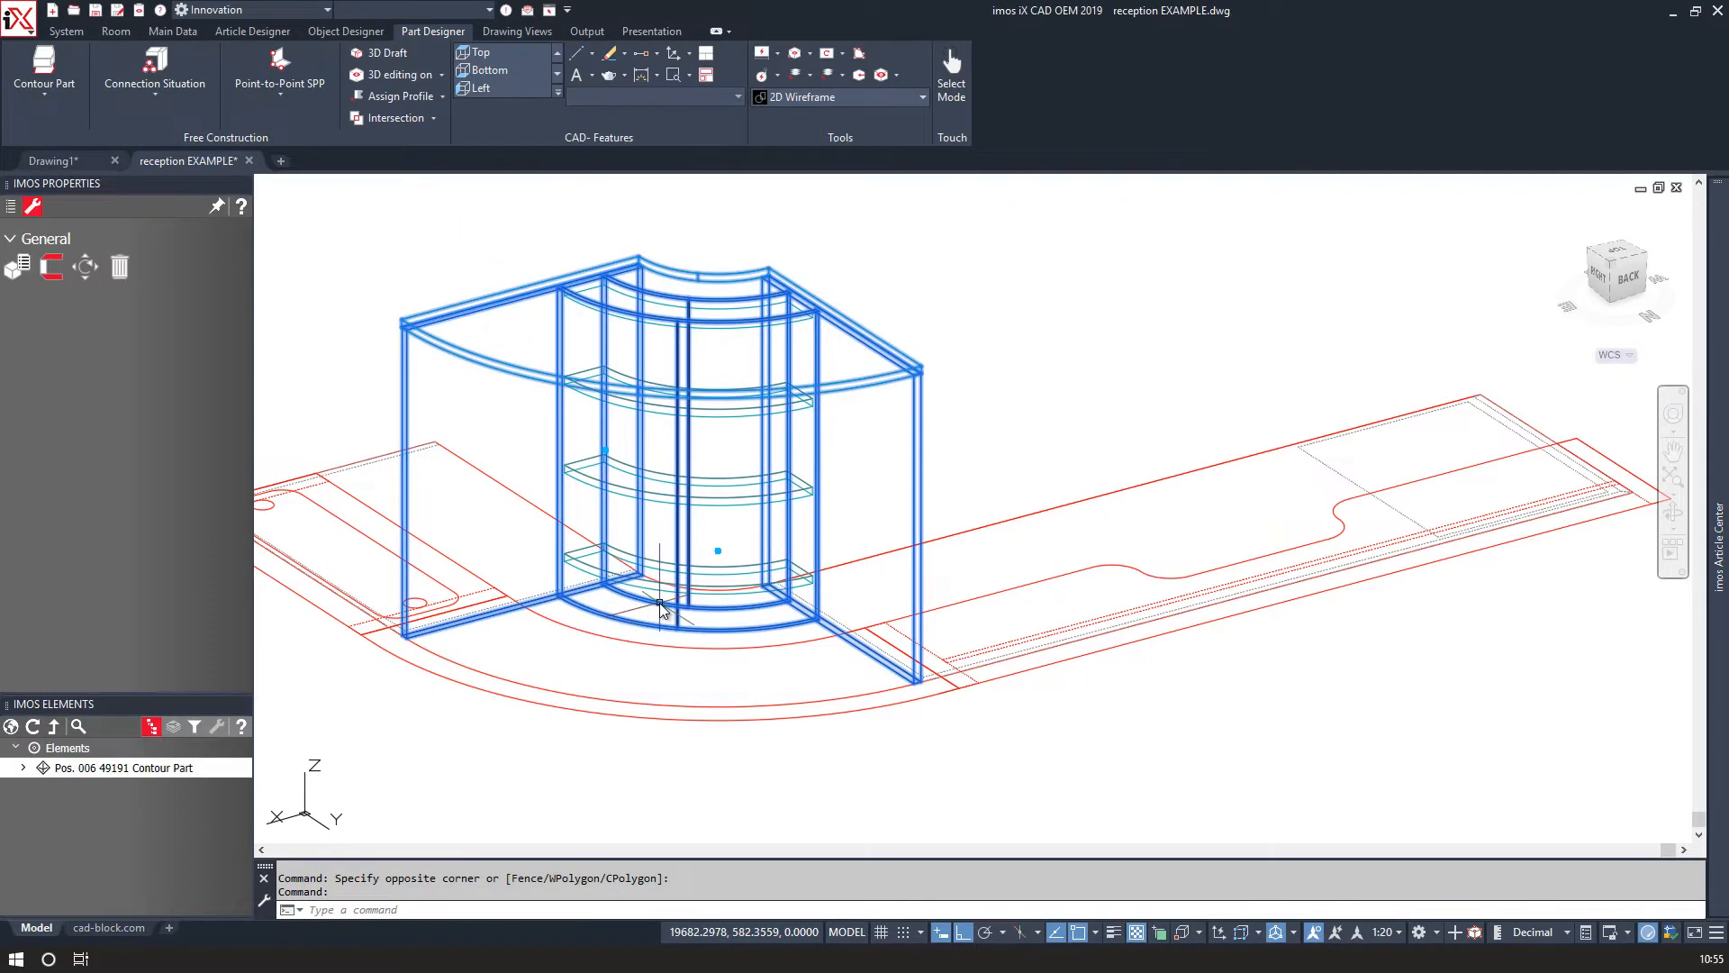
scroll(662, 610, up, 4)
key(Escape)
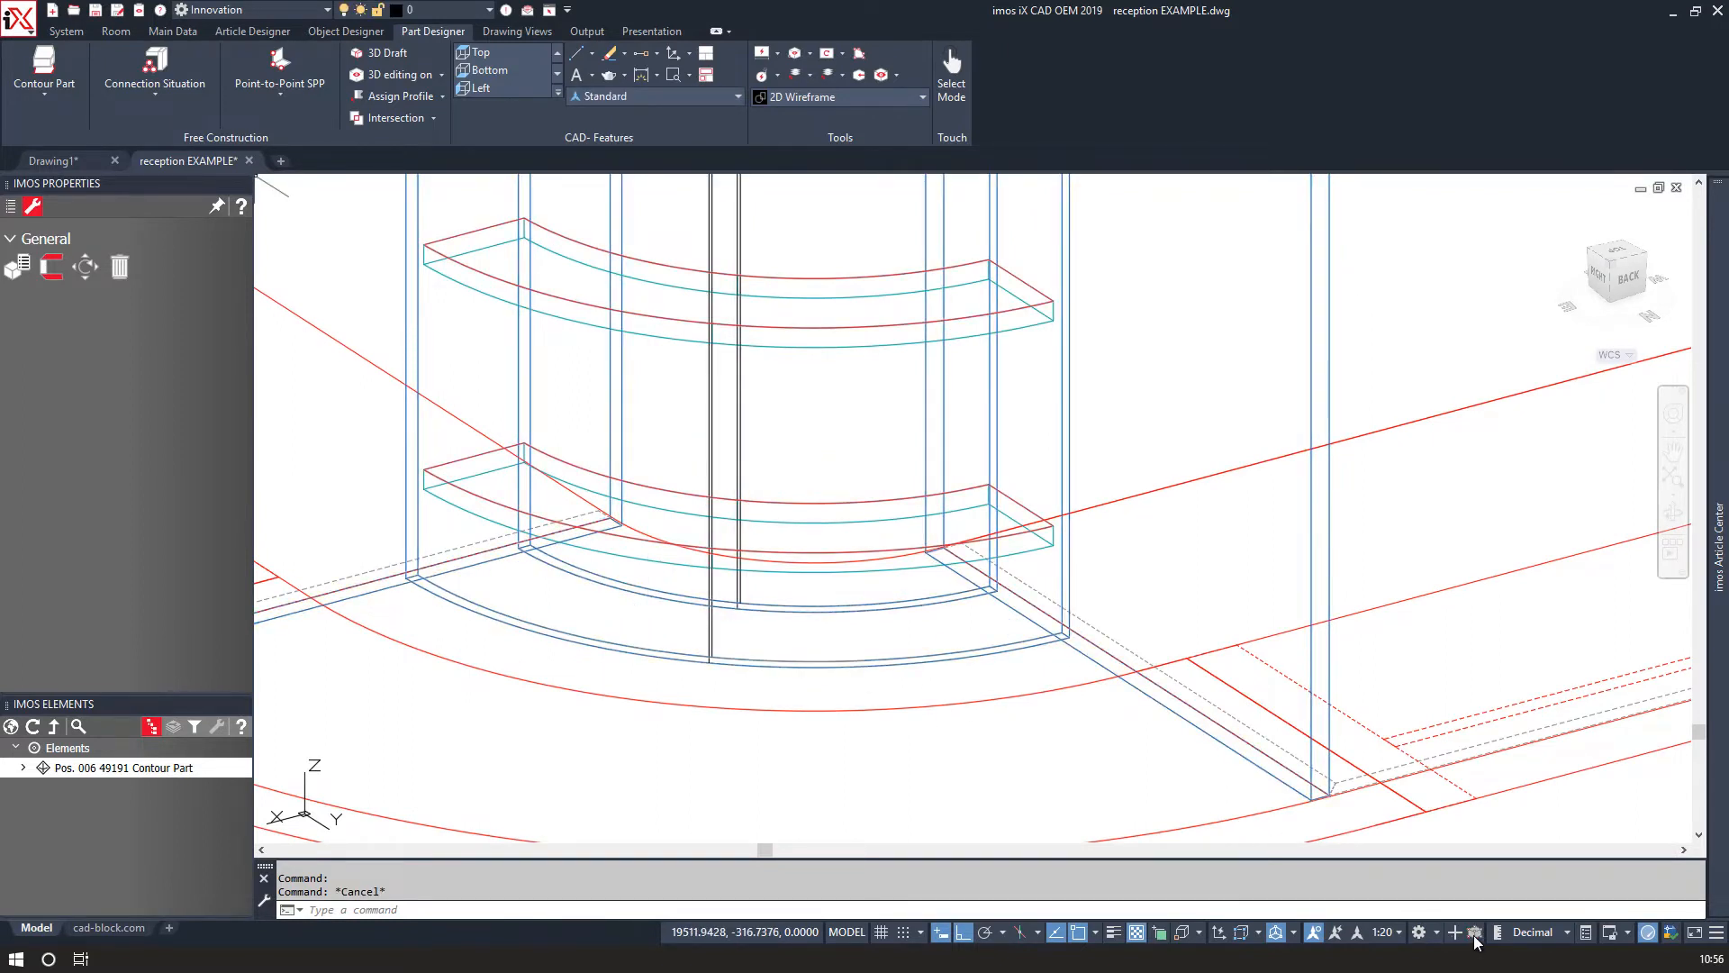
Select both curved flexi-ply side panels and set their bottom and top surfaces to IX_HPL_White_H.
click(876, 659)
click(836, 610)
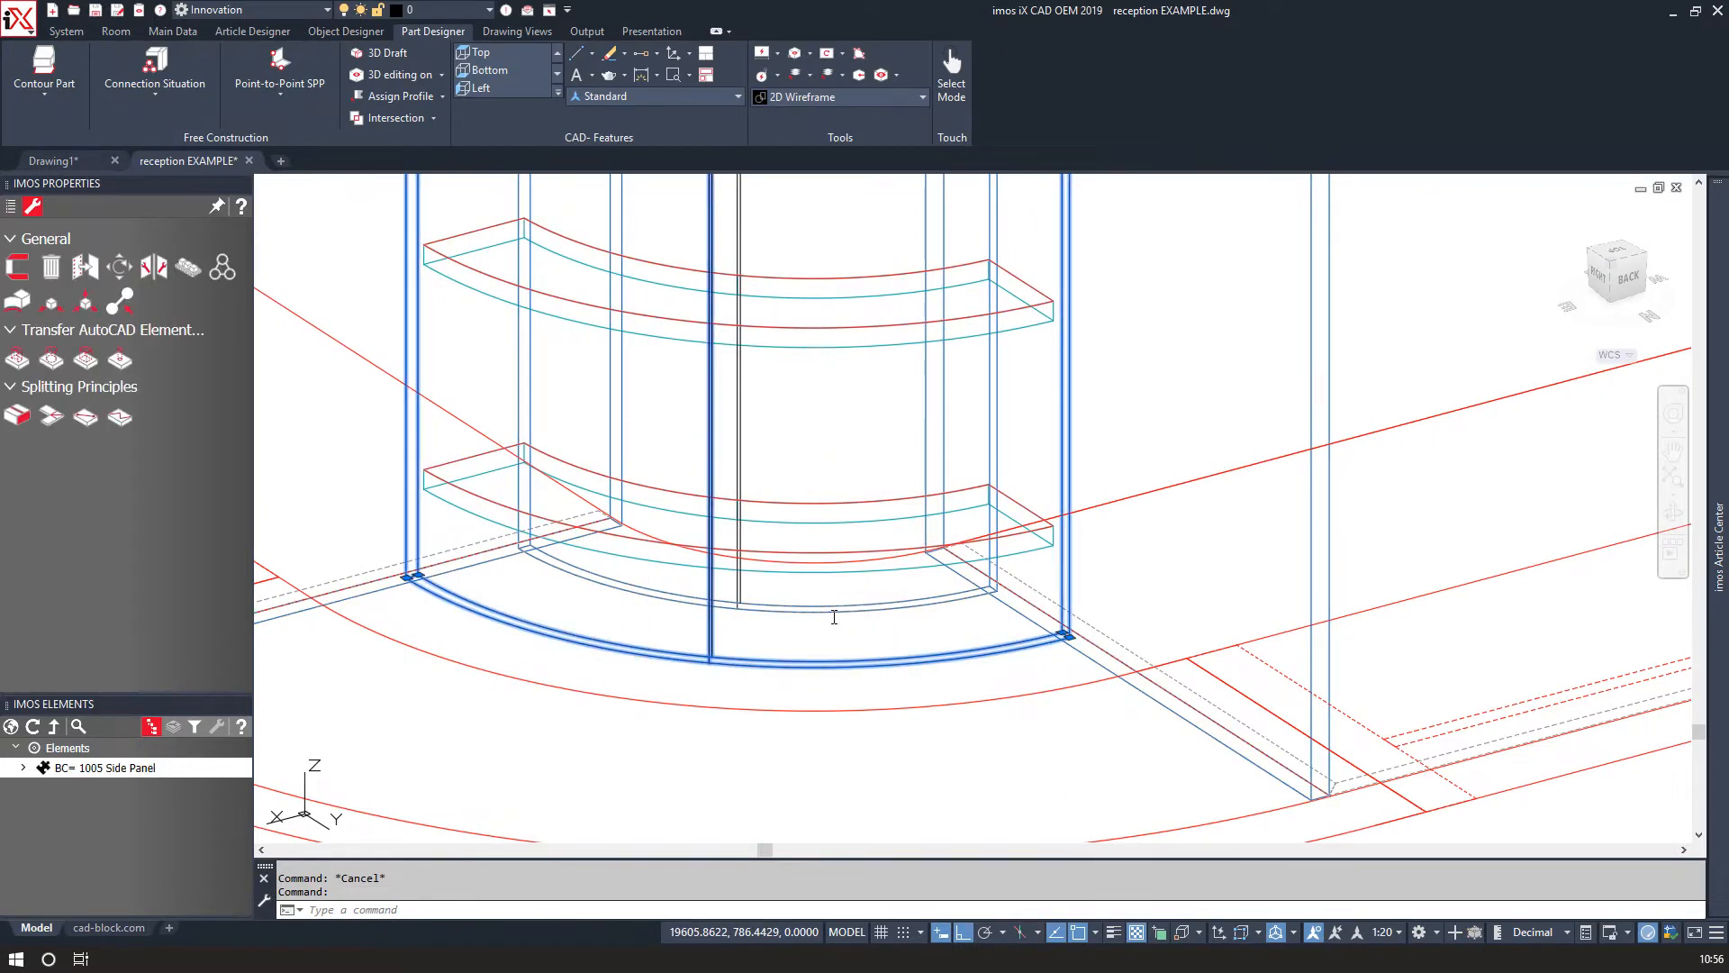
click(270, 605)
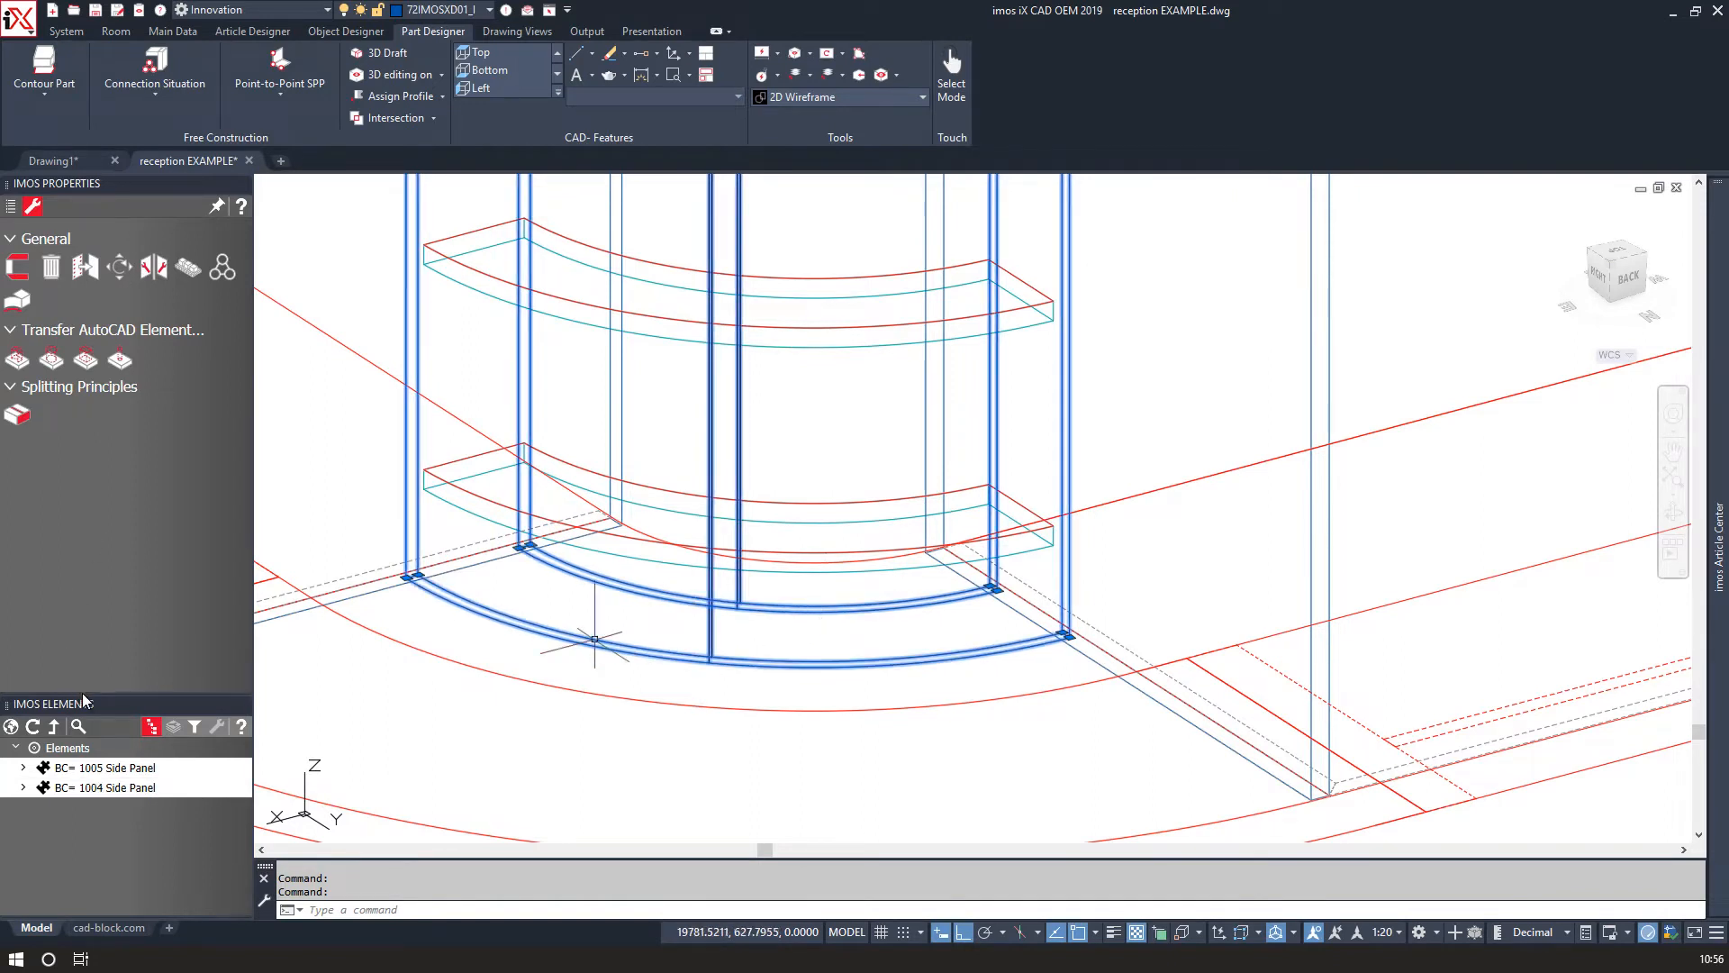
drag(83, 696, 88, 495)
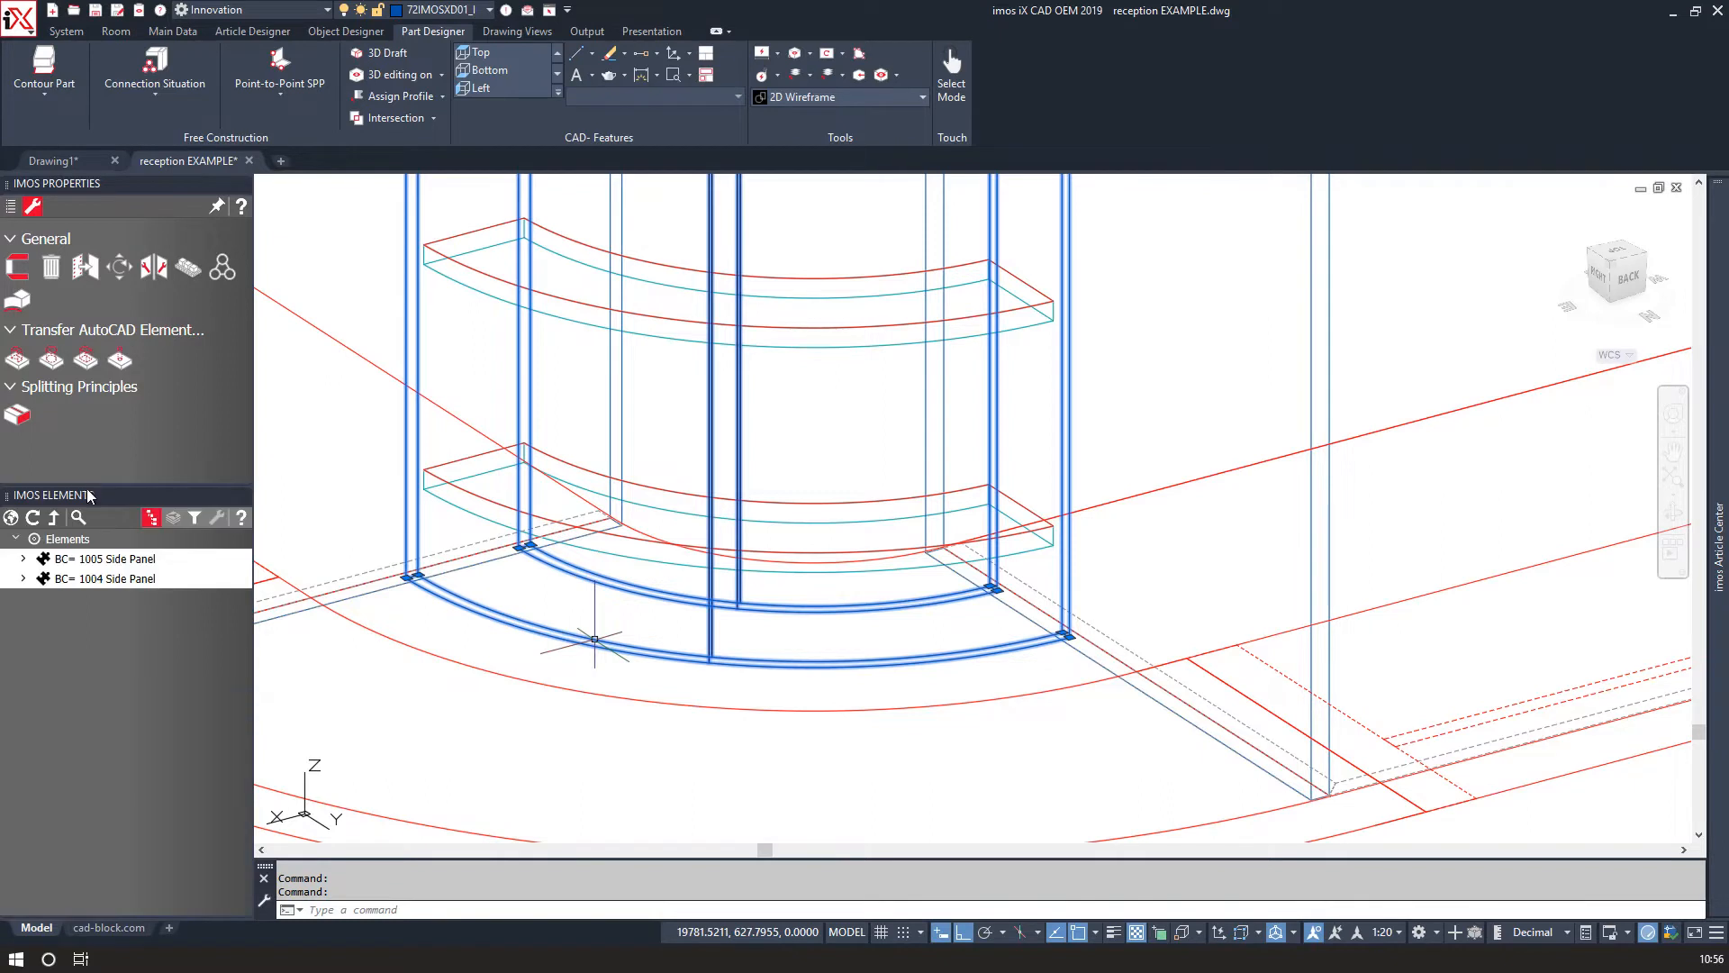
click(12, 208)
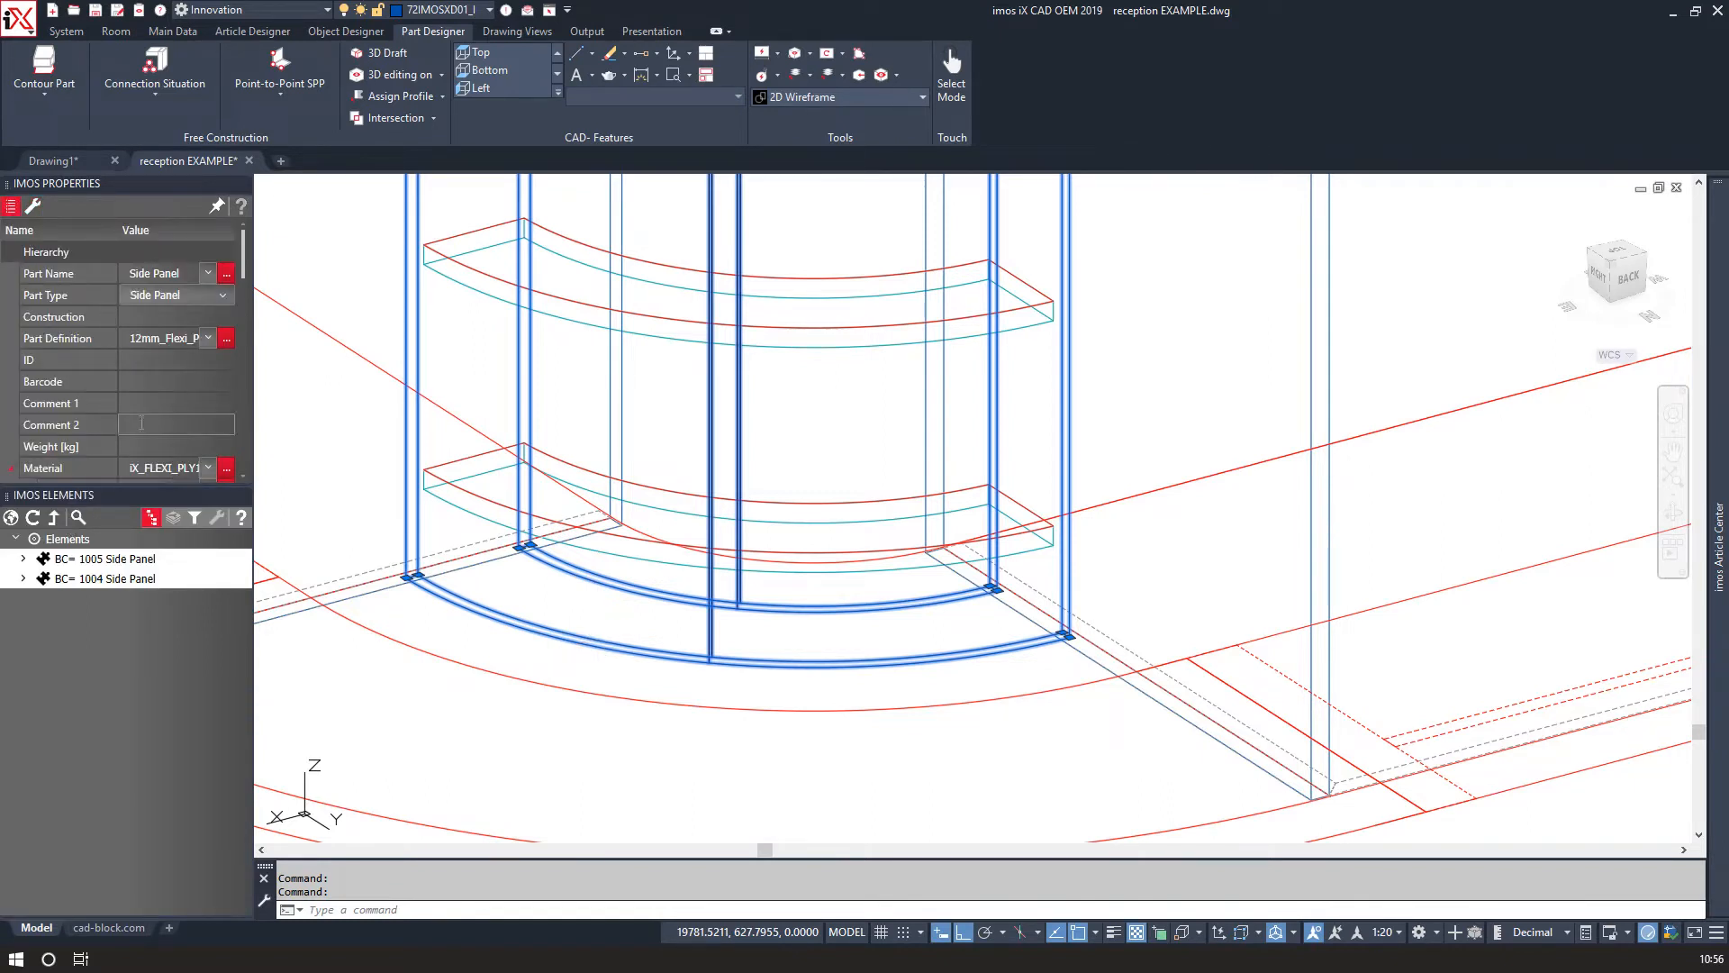
scroll(151, 389, down, 1)
scroll(152, 389, down, 1)
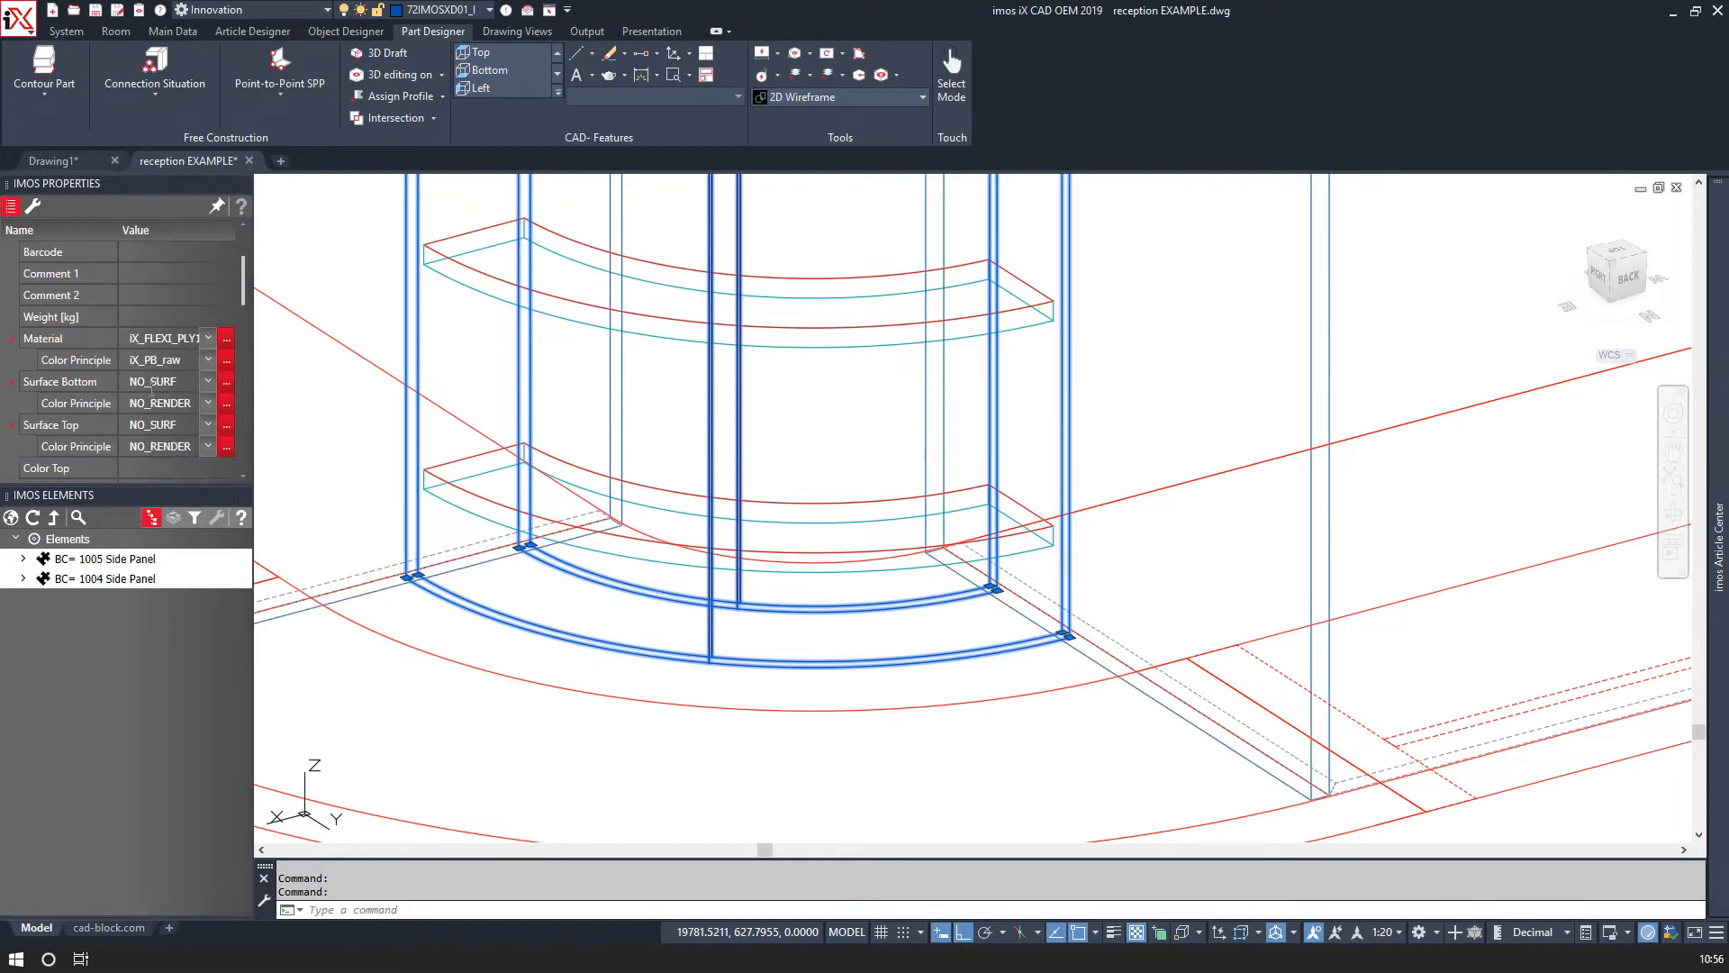
click(206, 387)
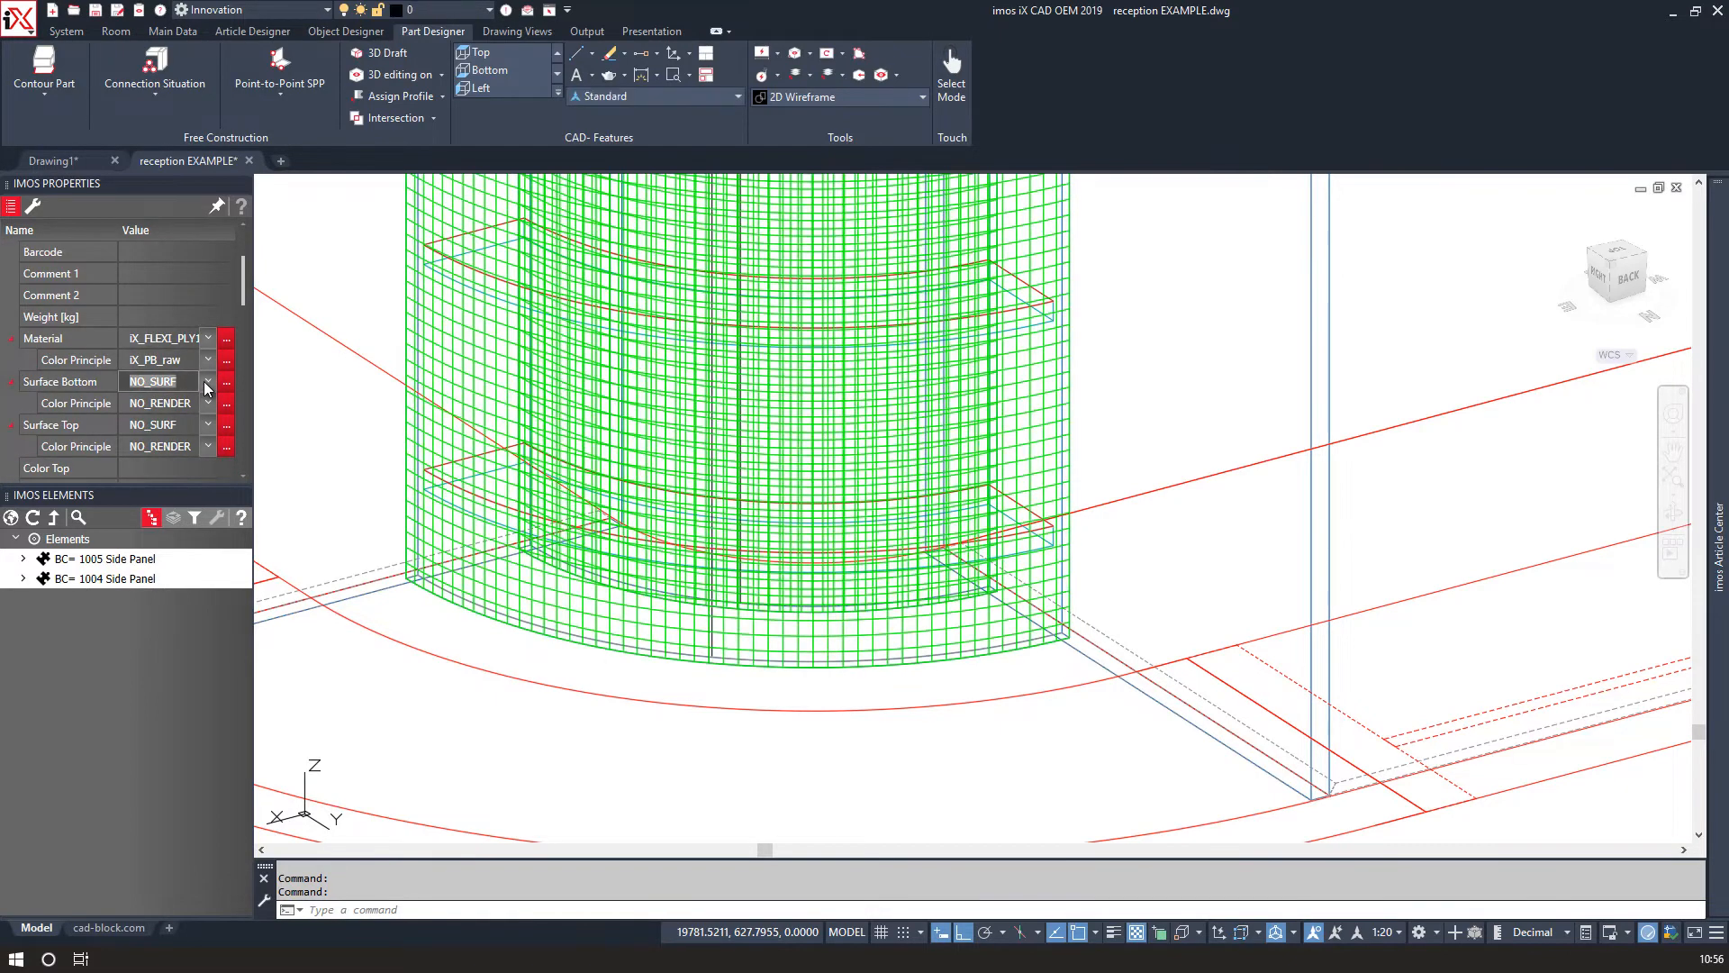
click(206, 386)
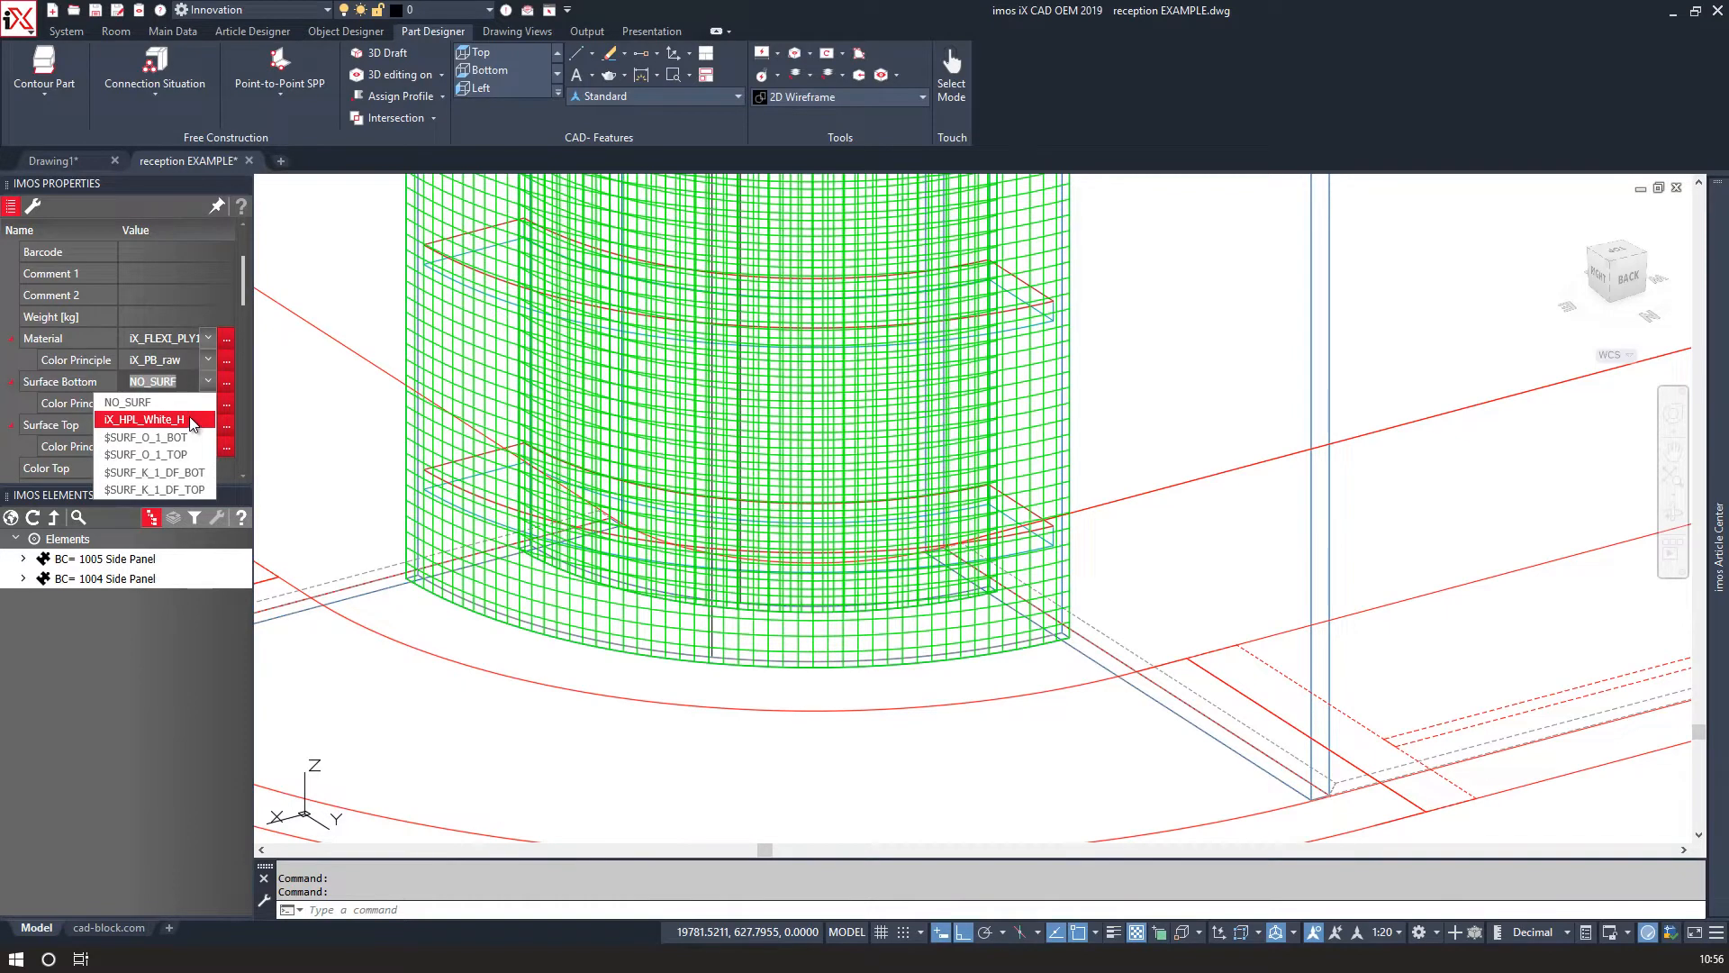
click(192, 421)
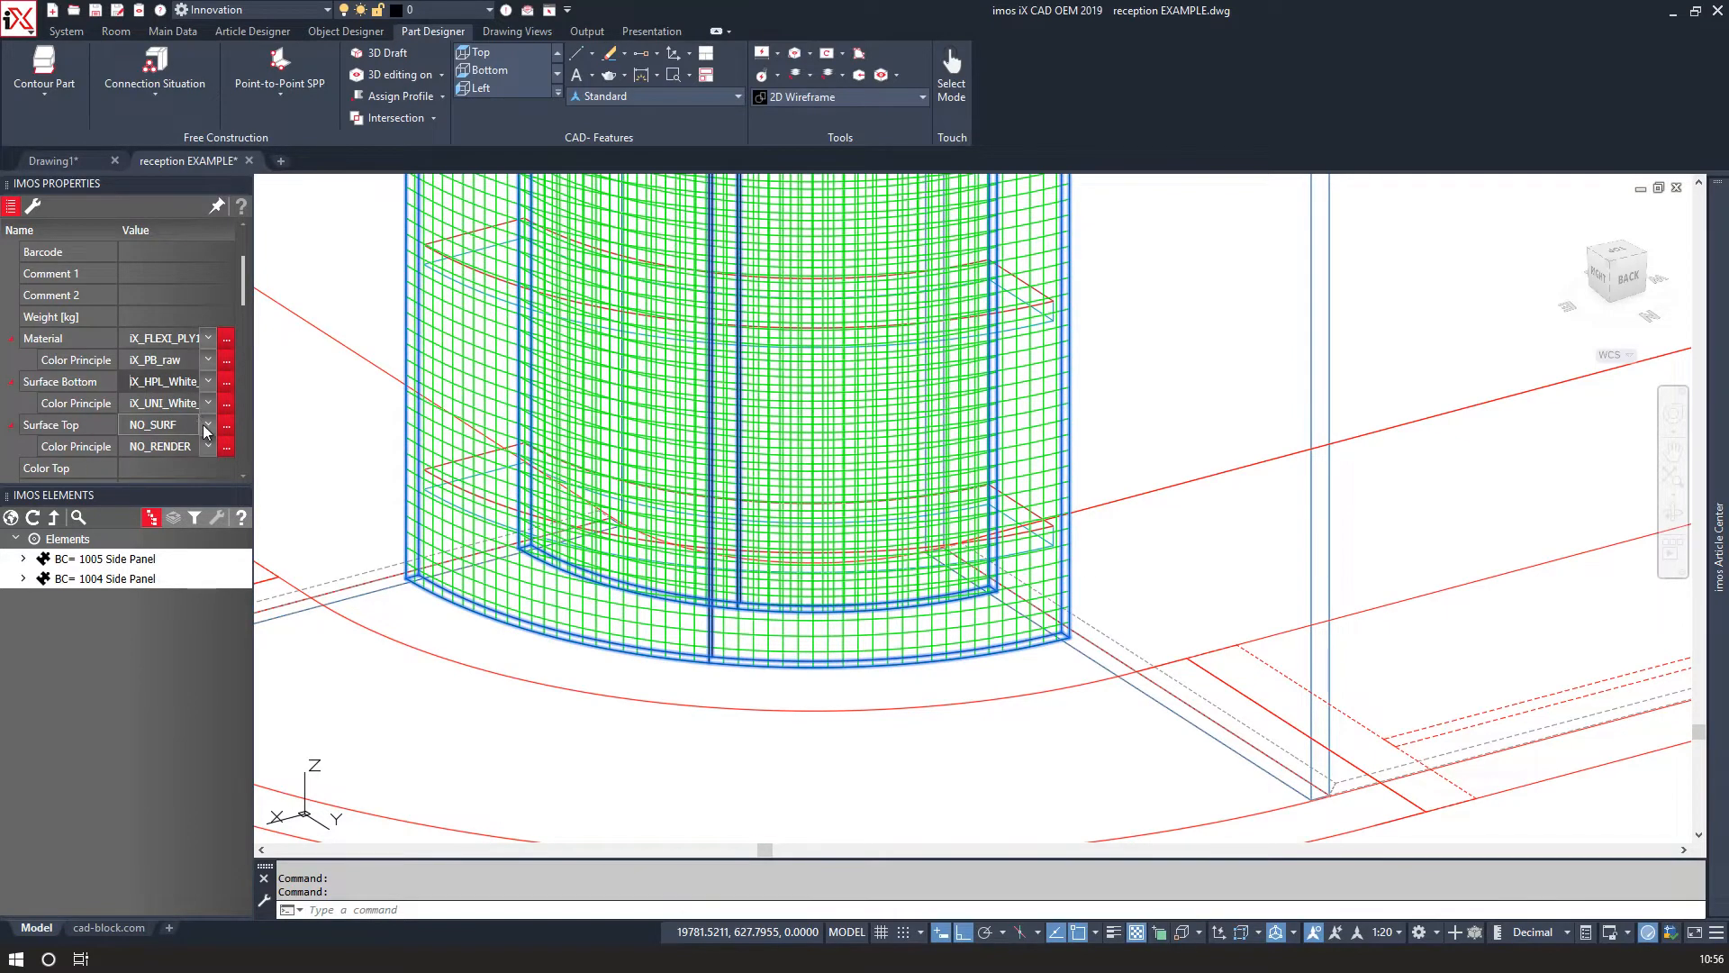
click(208, 424)
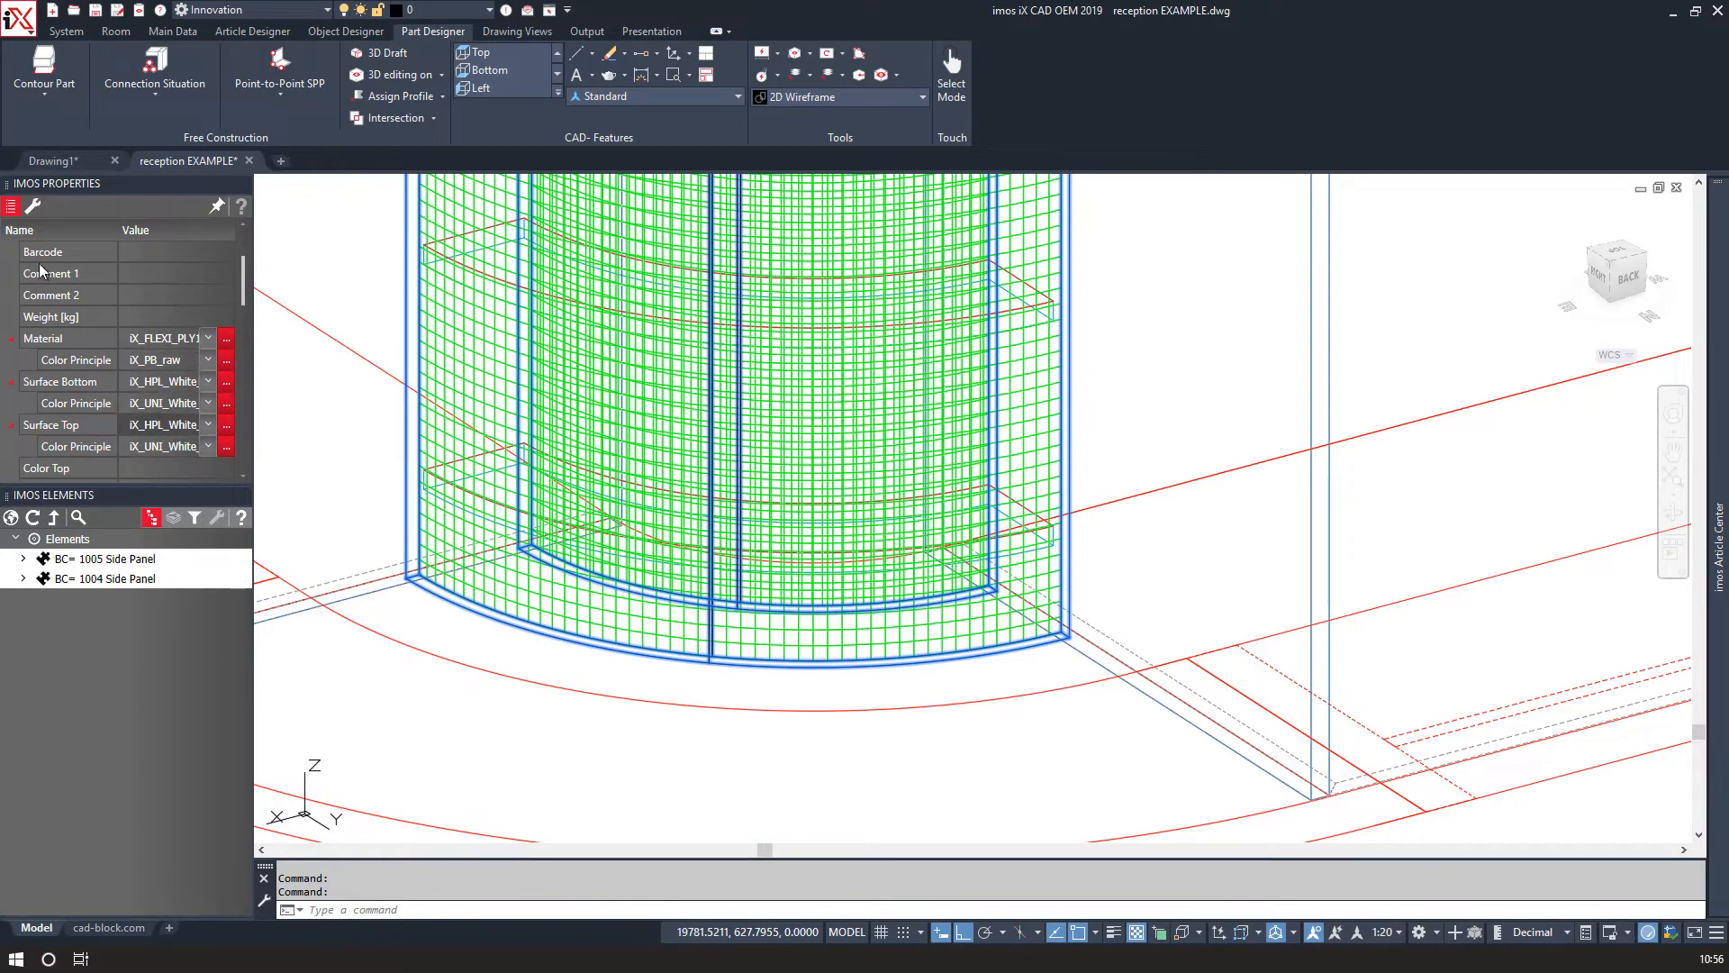
click(74, 546)
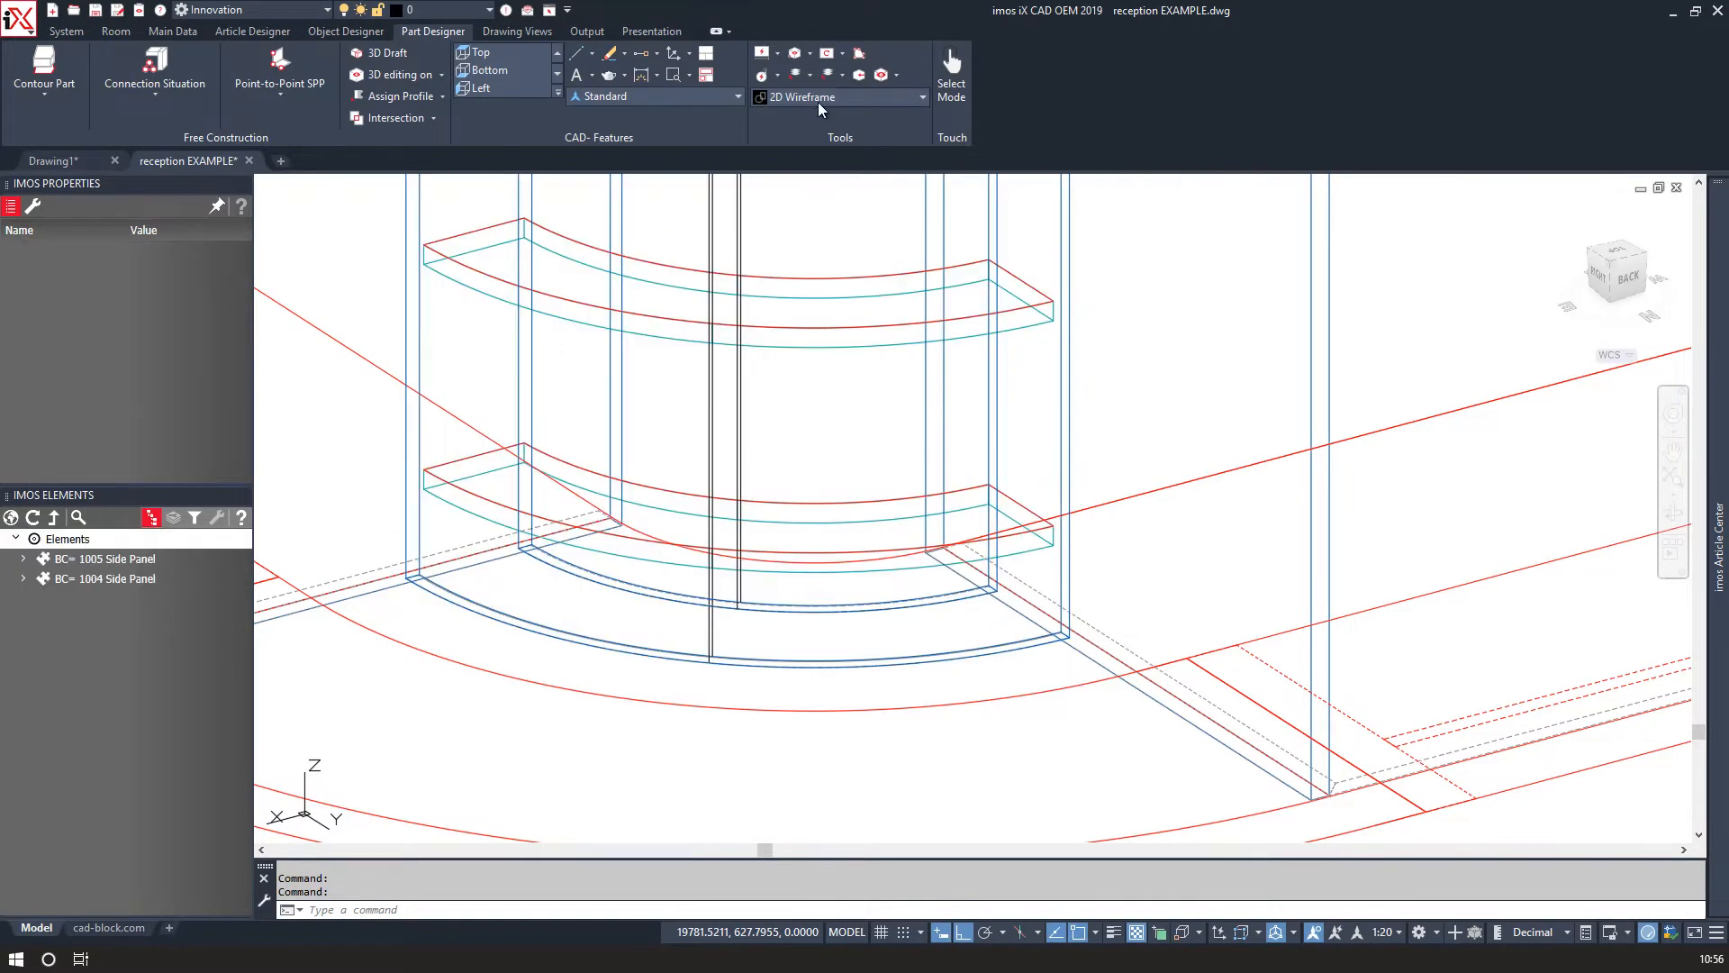
Switch the visual style to Realistic to inspect the shaded hutch.
click(819, 101)
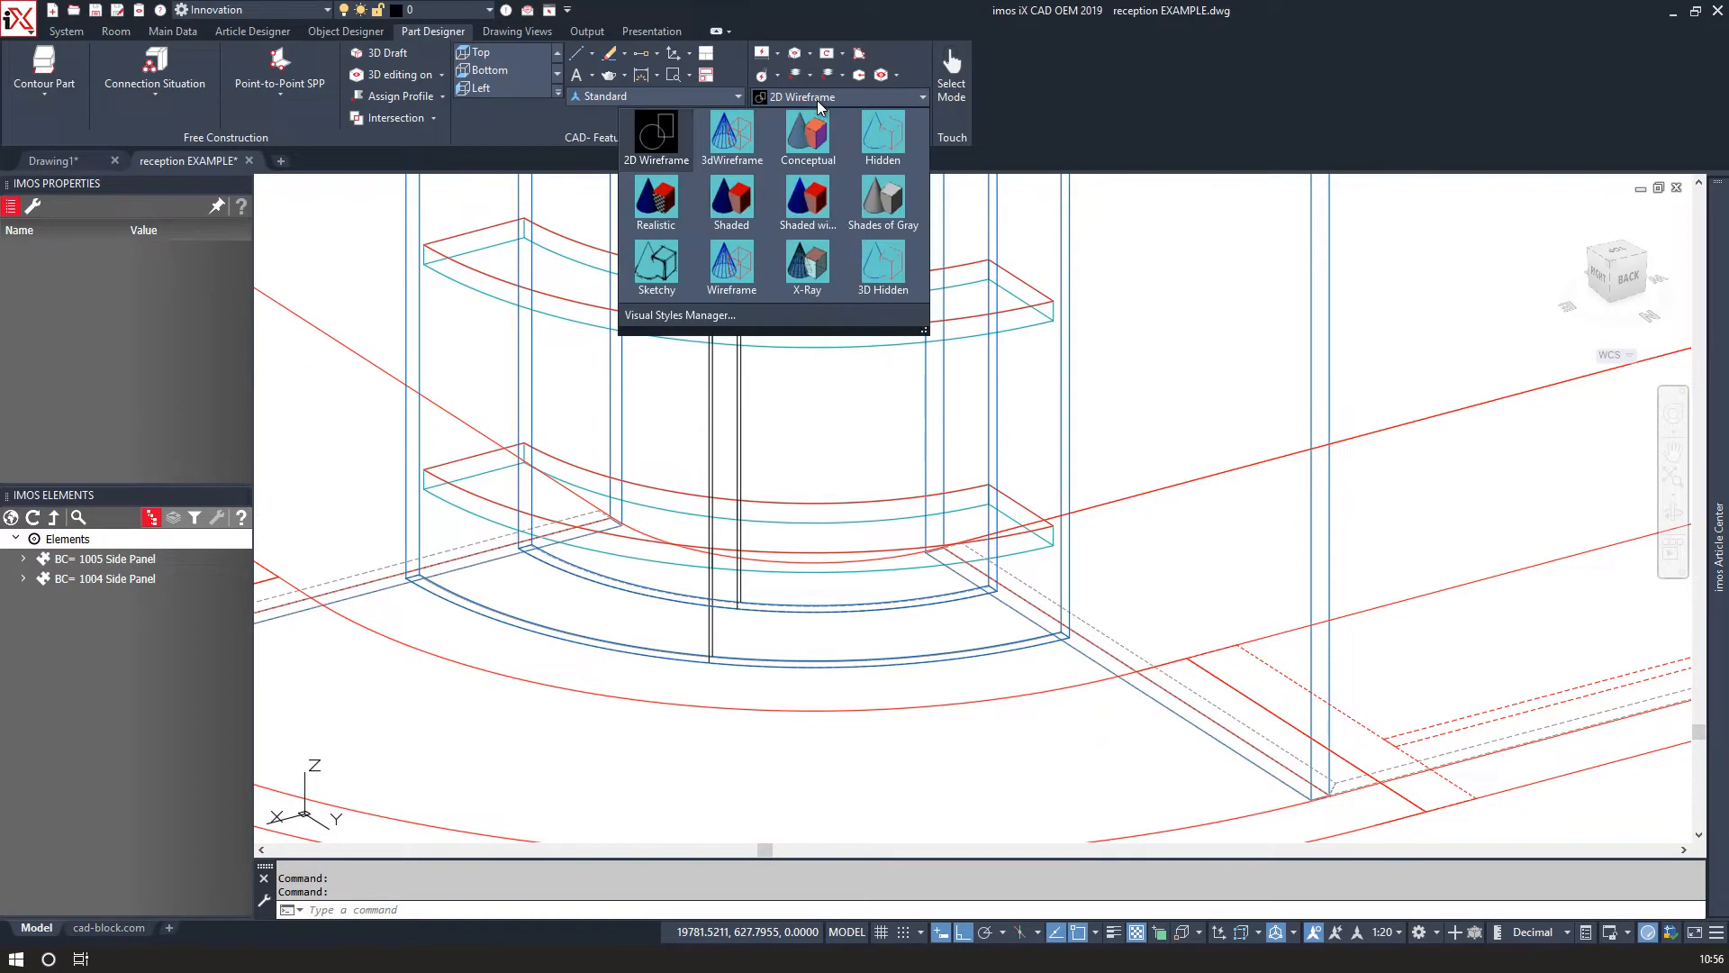
click(651, 205)
scroll(485, 590, down, 2)
scroll(655, 662, up, 2)
mouse_move(656, 664)
shift+middle_down()
mouse_move(727, 664)
mouse_move(604, 709)
mouse_move(444, 687)
mouse_move(657, 679)
mouse_move(753, 511)
mouse_move(1035, 390)
mouse_move(1235, 548)
mouse_move(1243, 683)
mouse_move(911, 744)
mouse_move(672, 726)
mouse_move(686, 667)
shift+middle_up()
scroll(669, 682, down, 5)
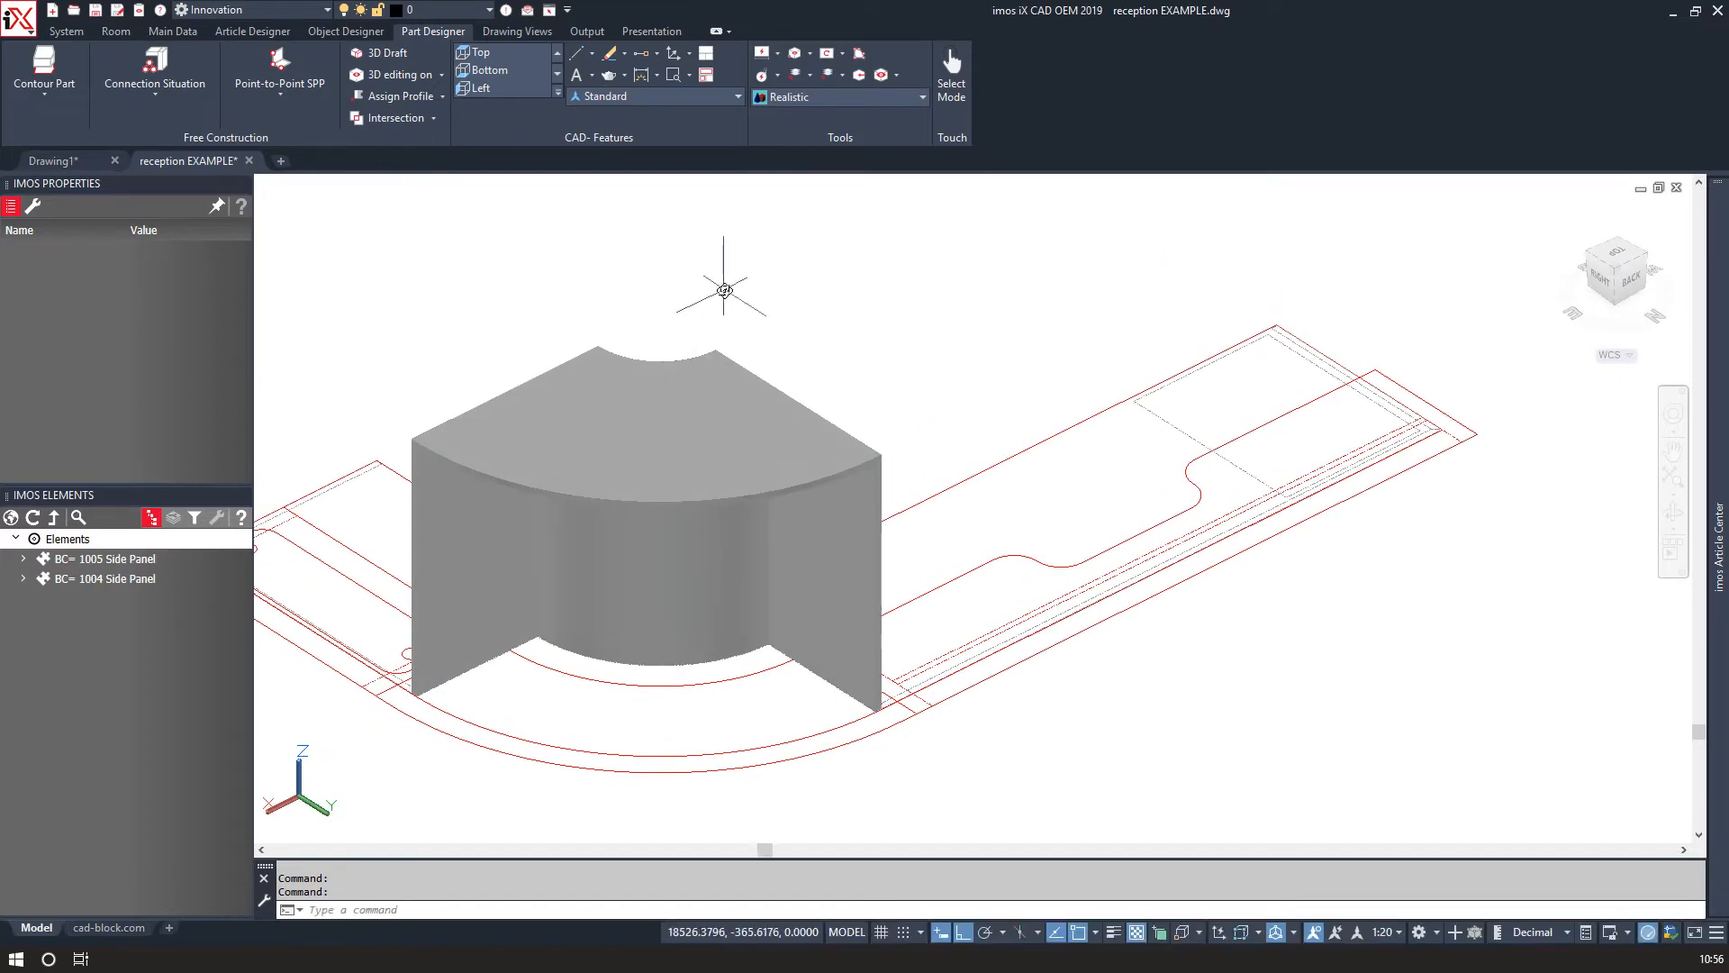
End the object isolation to display the whole reception desk and orbit around it.
right_click(724, 290)
mouse_move(775, 544)
click(956, 587)
scroll(726, 791, down, 3)
middle_drag(726, 791, 812, 731)
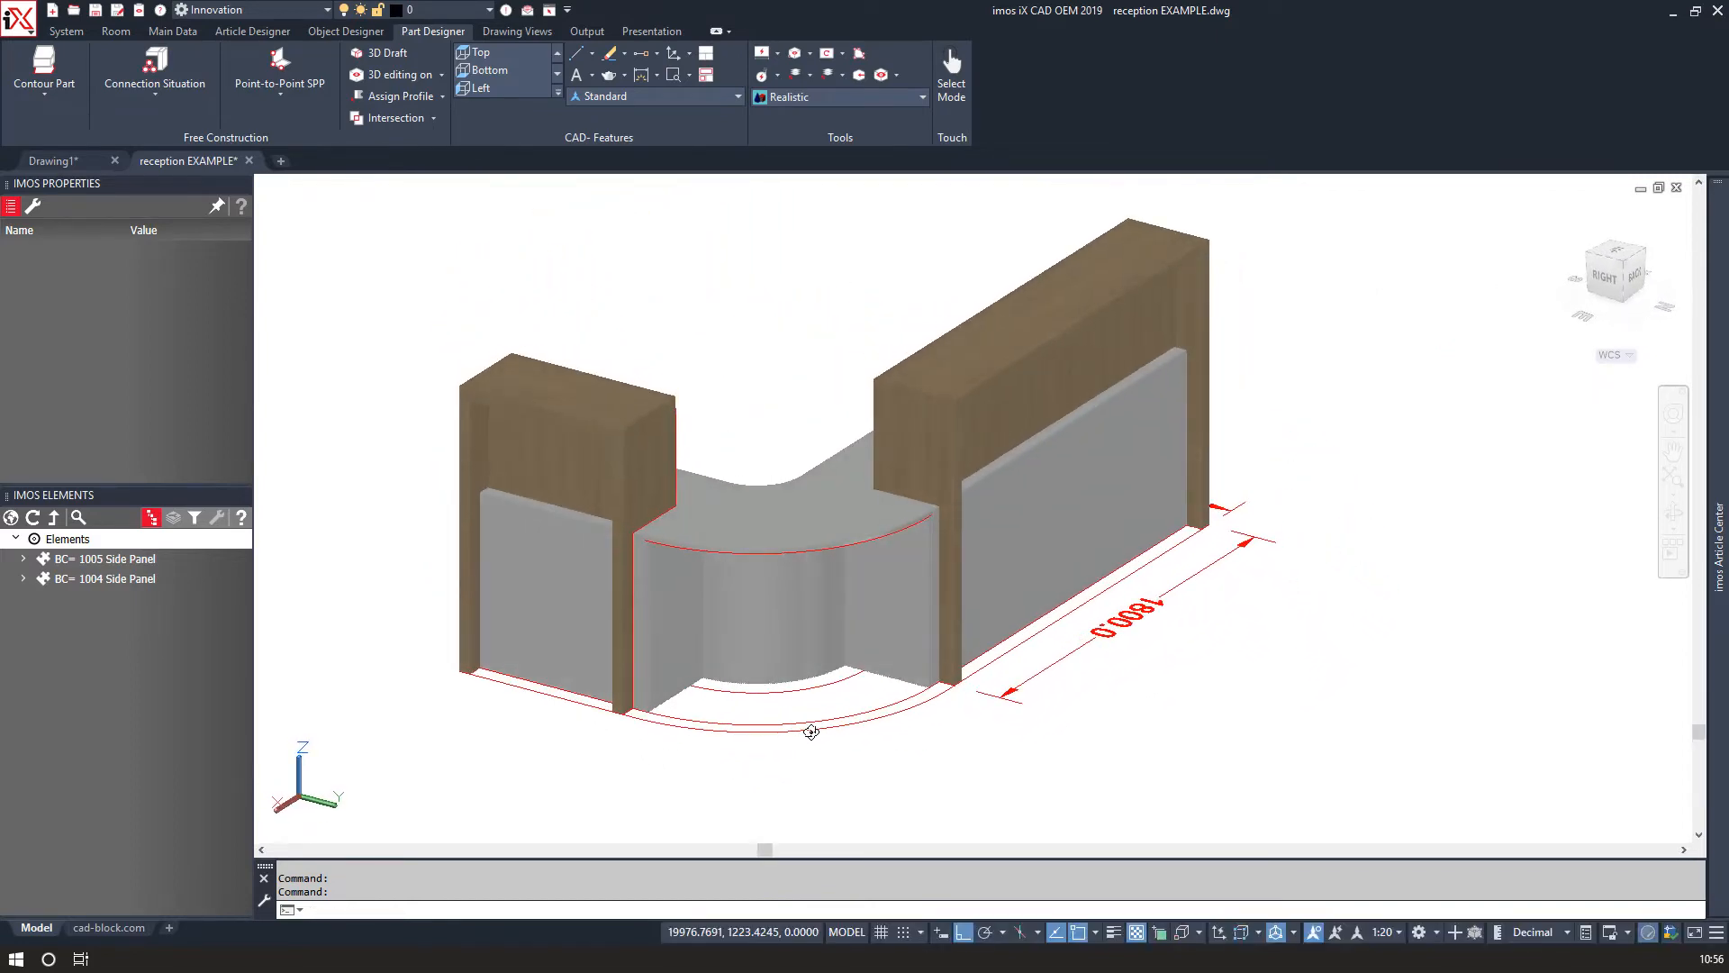
Switch the visual style back to 2D Wireframe and zoom in on the left side panel's base.
click(807, 96)
click(648, 140)
scroll(647, 716, up, 5)
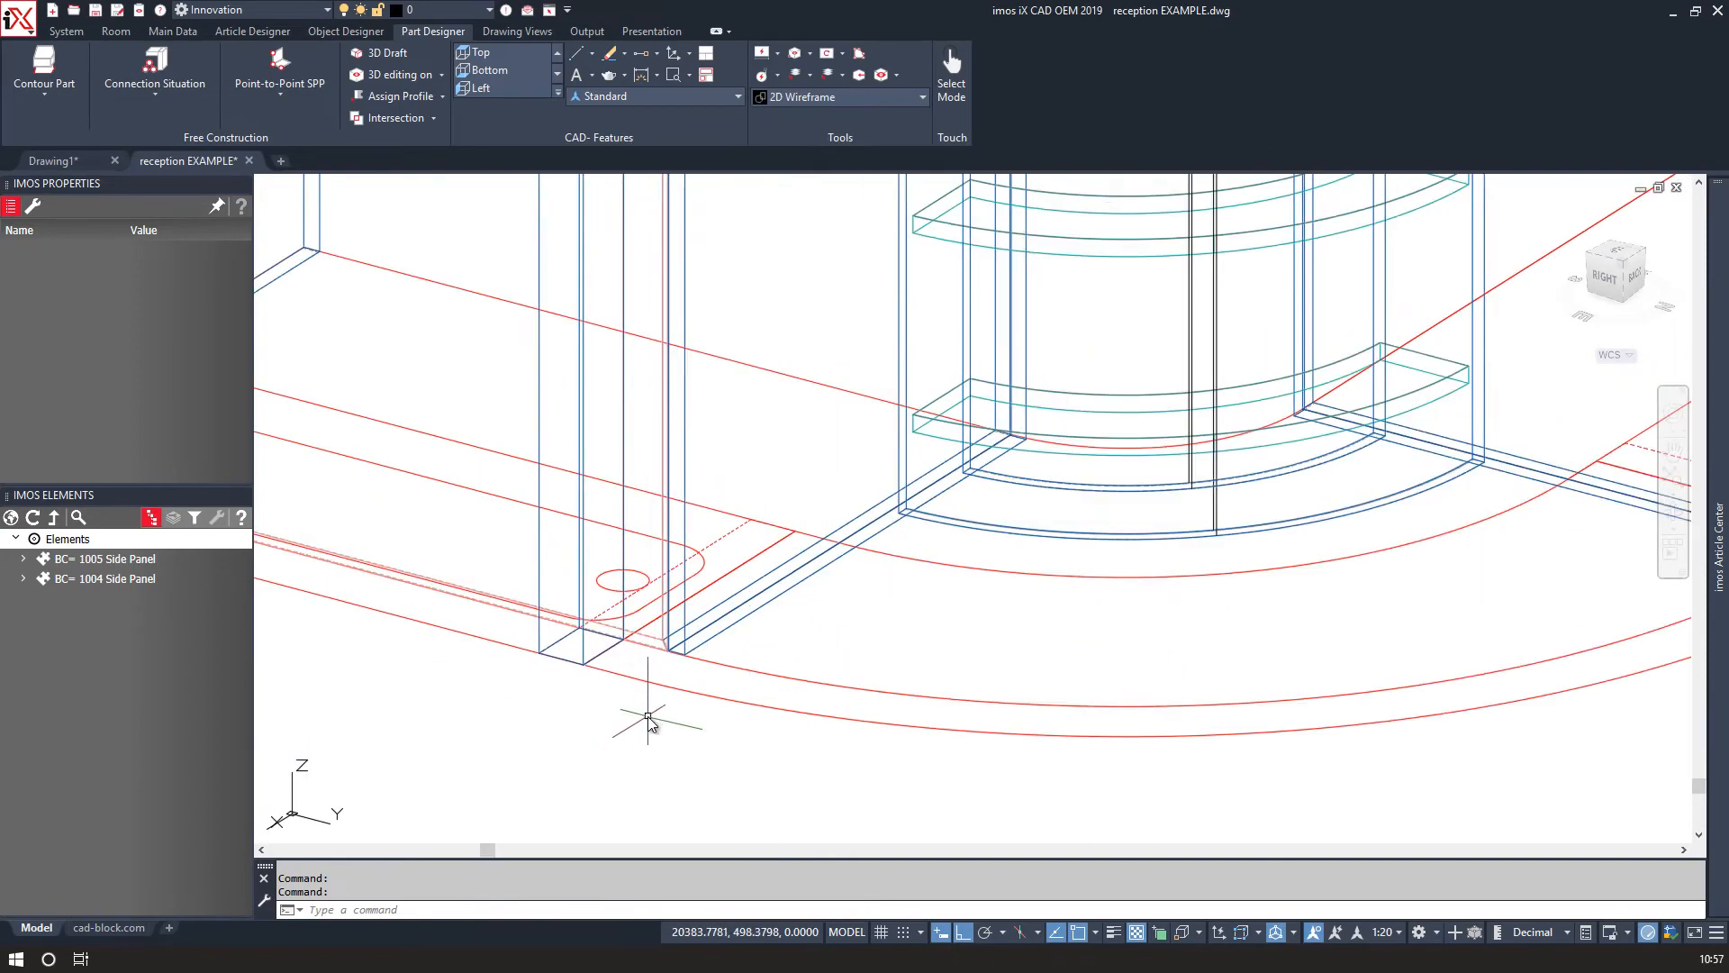
scroll(648, 716, up, 2)
Start a polyline at the left side panel's base corner and draw its first short straight segment.
text(pl)
key(Return)
click(543, 635)
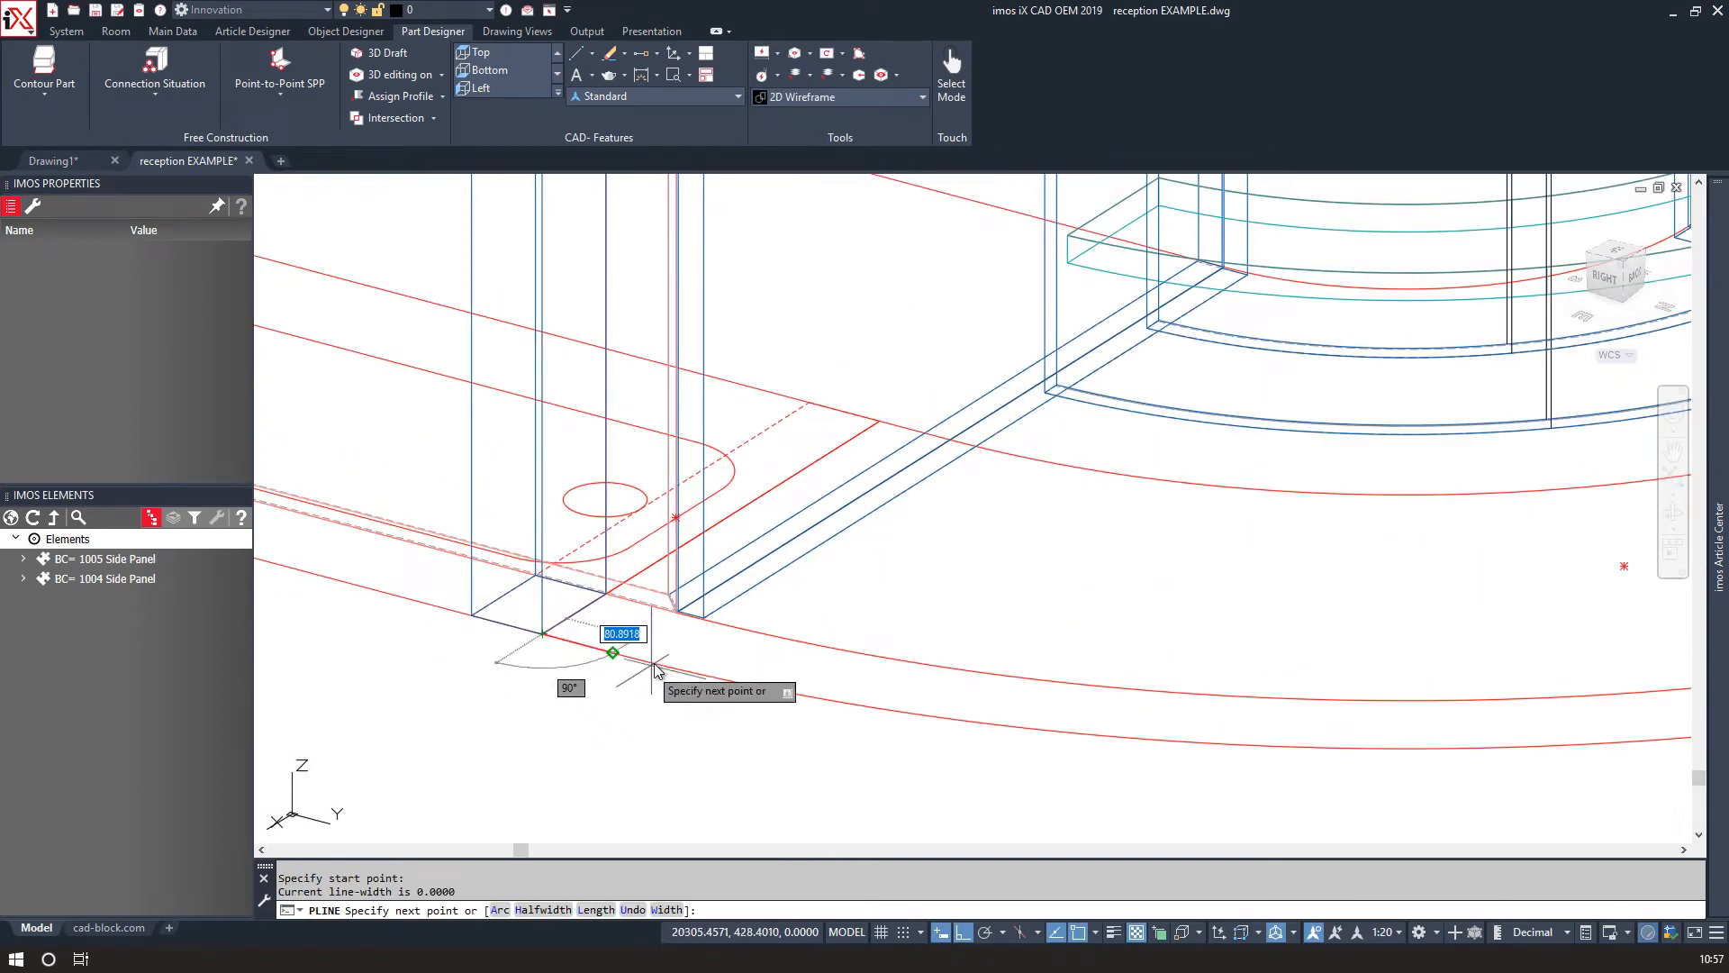
click(613, 650)
scroll(933, 635, down, 3)
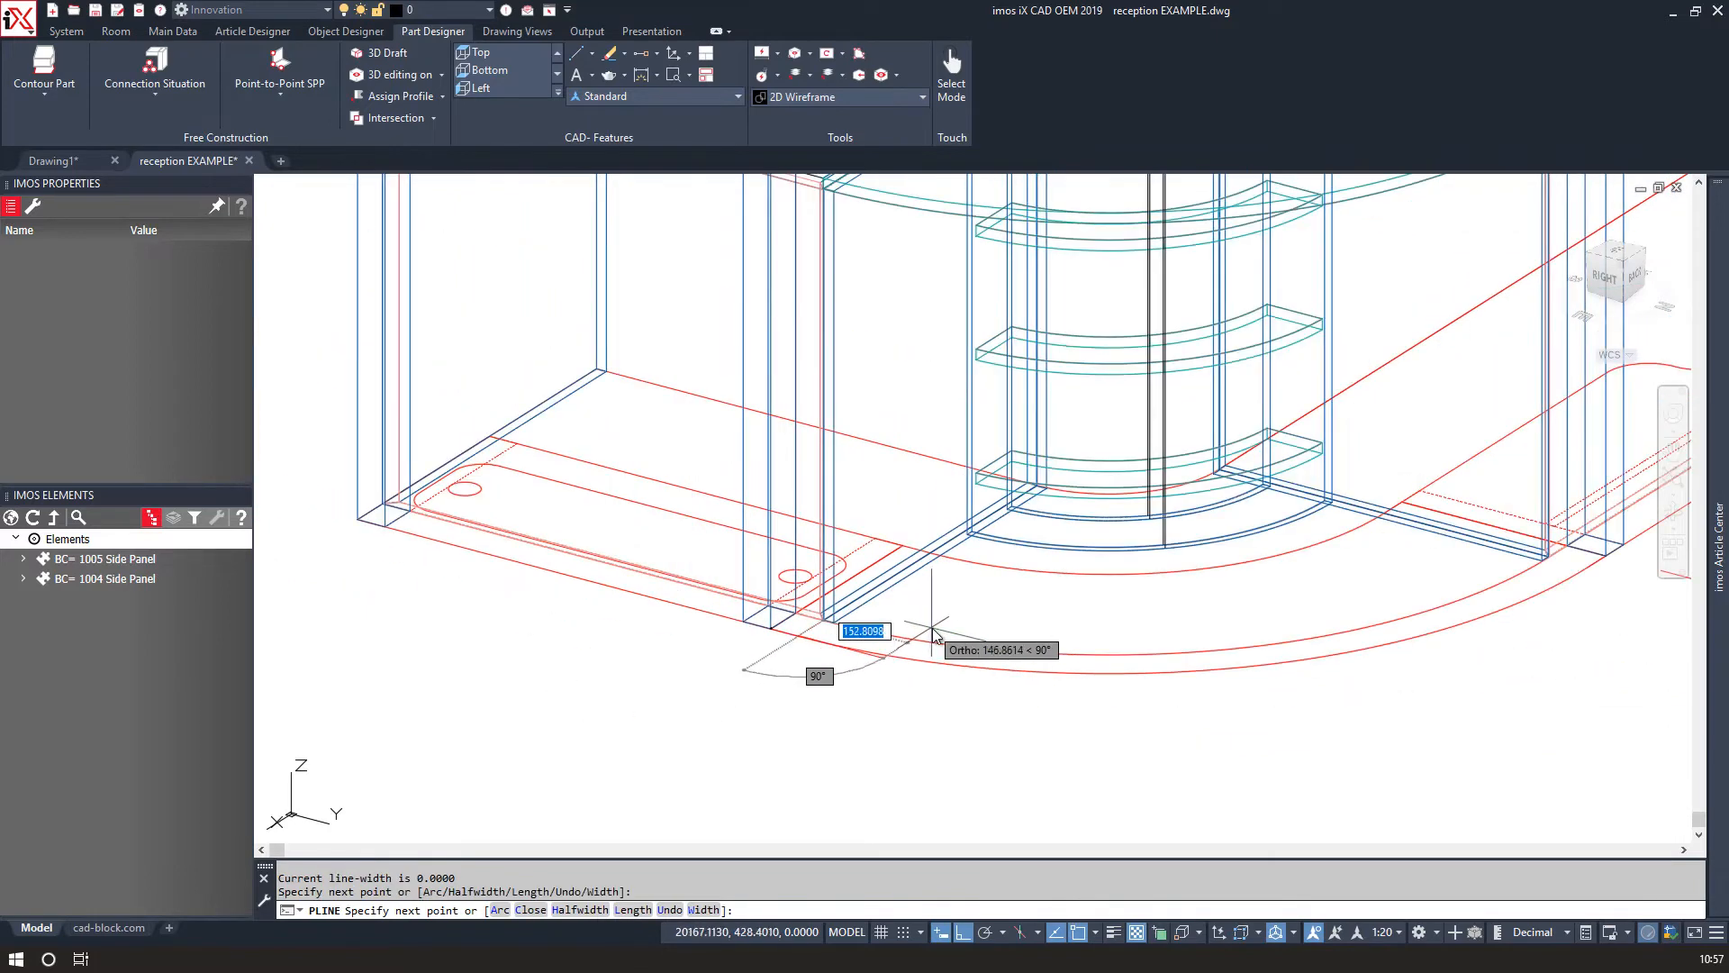
Switch the polyline to arc segments along the curved base edge, then back to straight segments.
text(a)
key(Return)
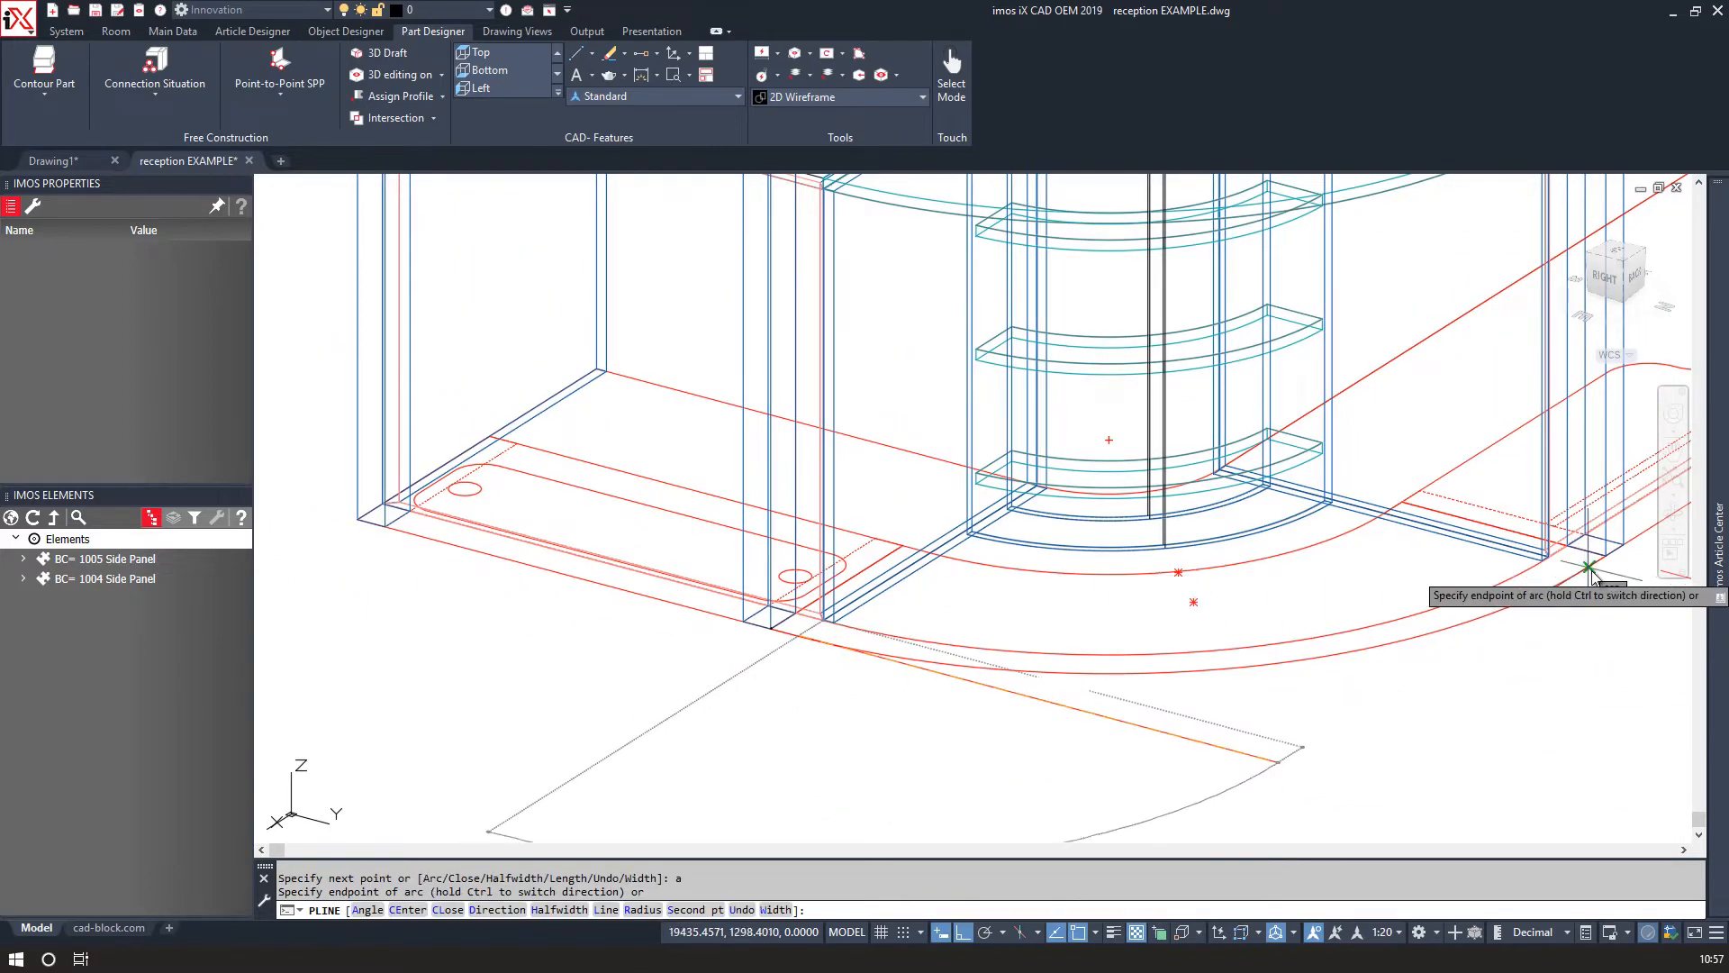
scroll(998, 674, up, 3)
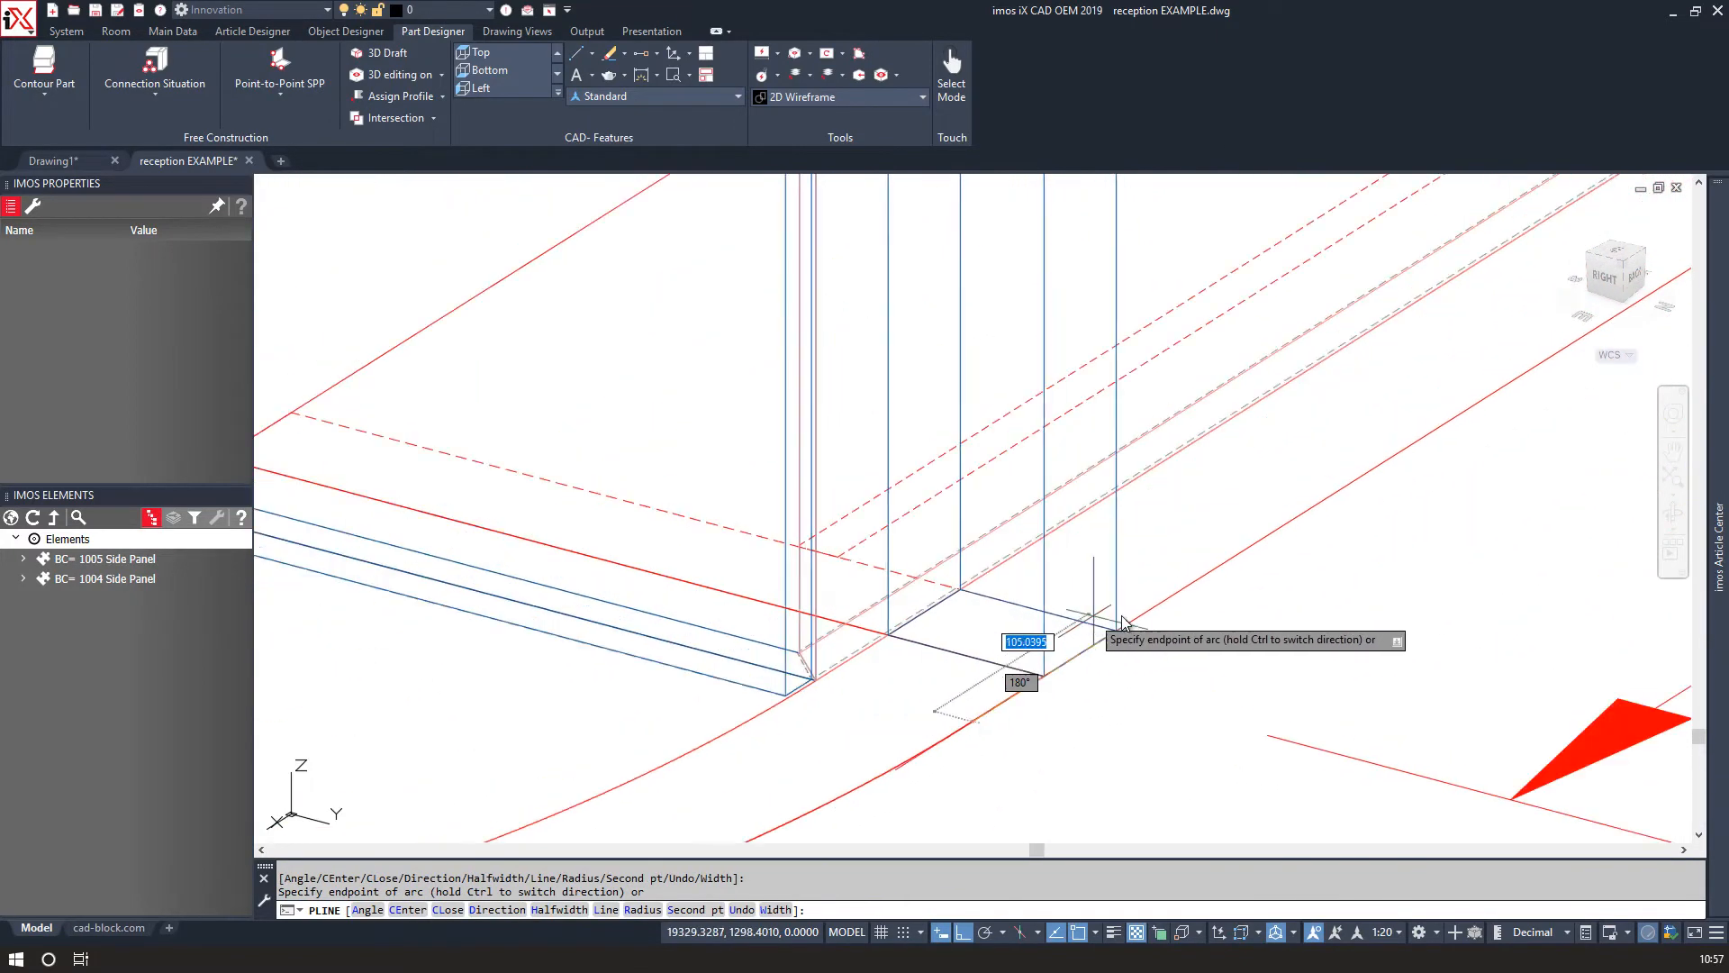
text(l)
key(Return)
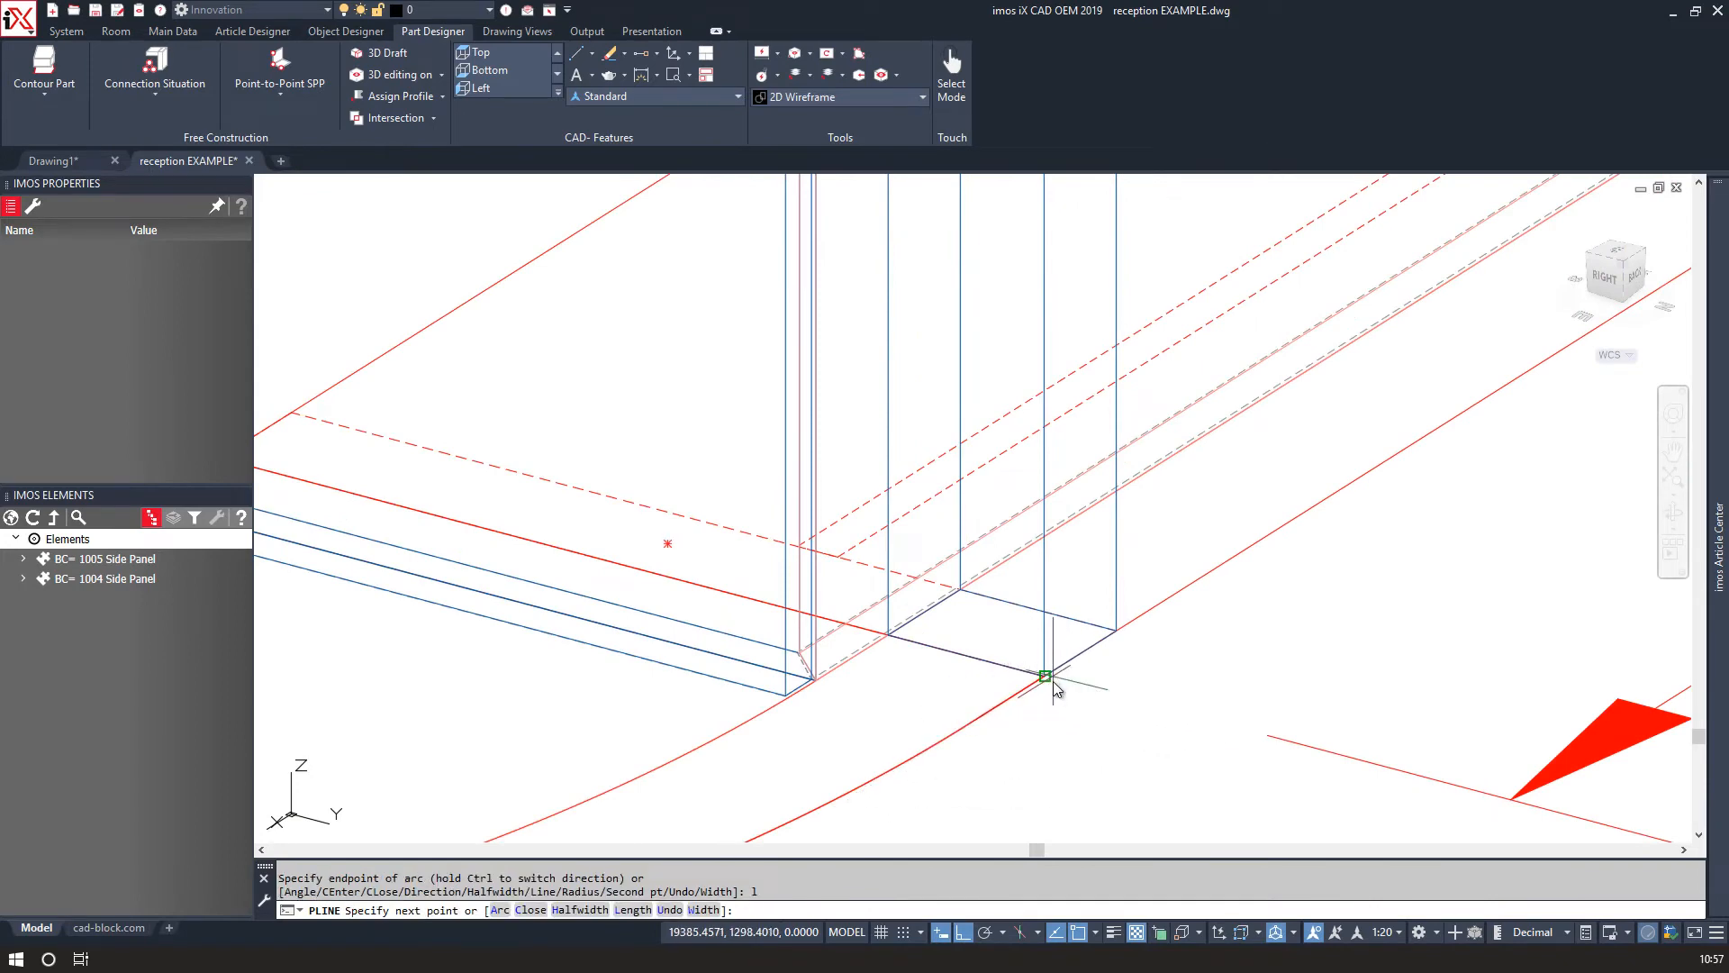
scroll(846, 686, down, 5)
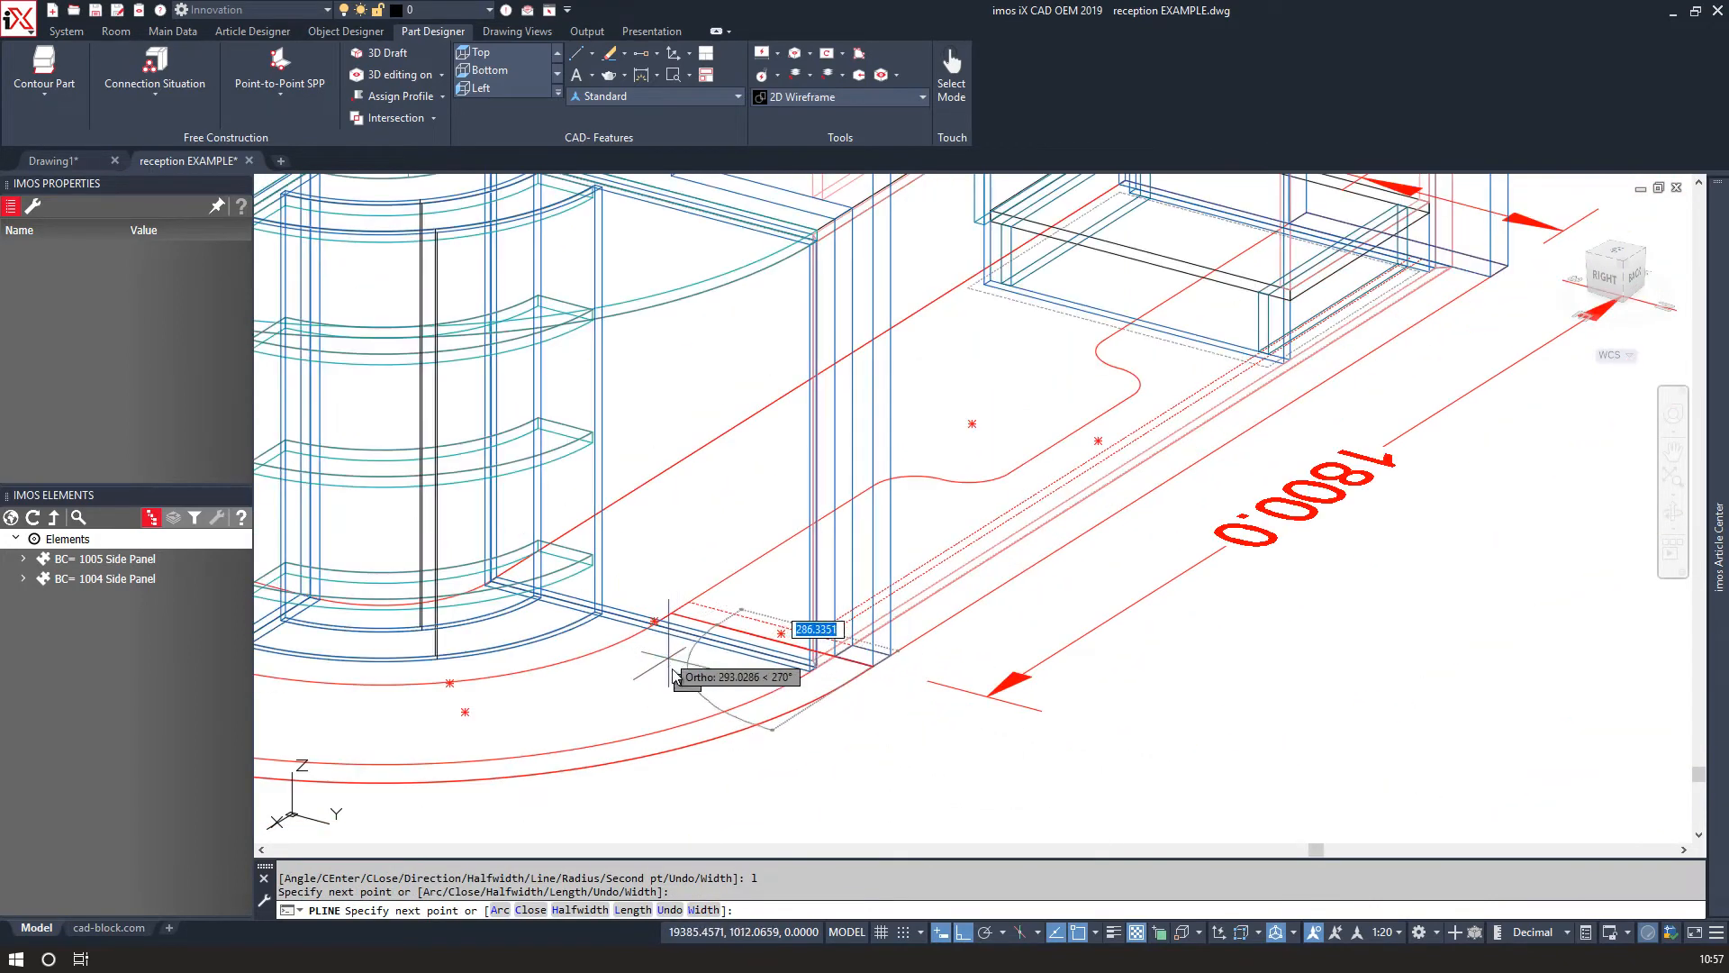
Continue the polyline with a straight segment of 370 followed by a segment of 50.
scroll(721, 684, down, 2)
scroll(675, 689, up, 5)
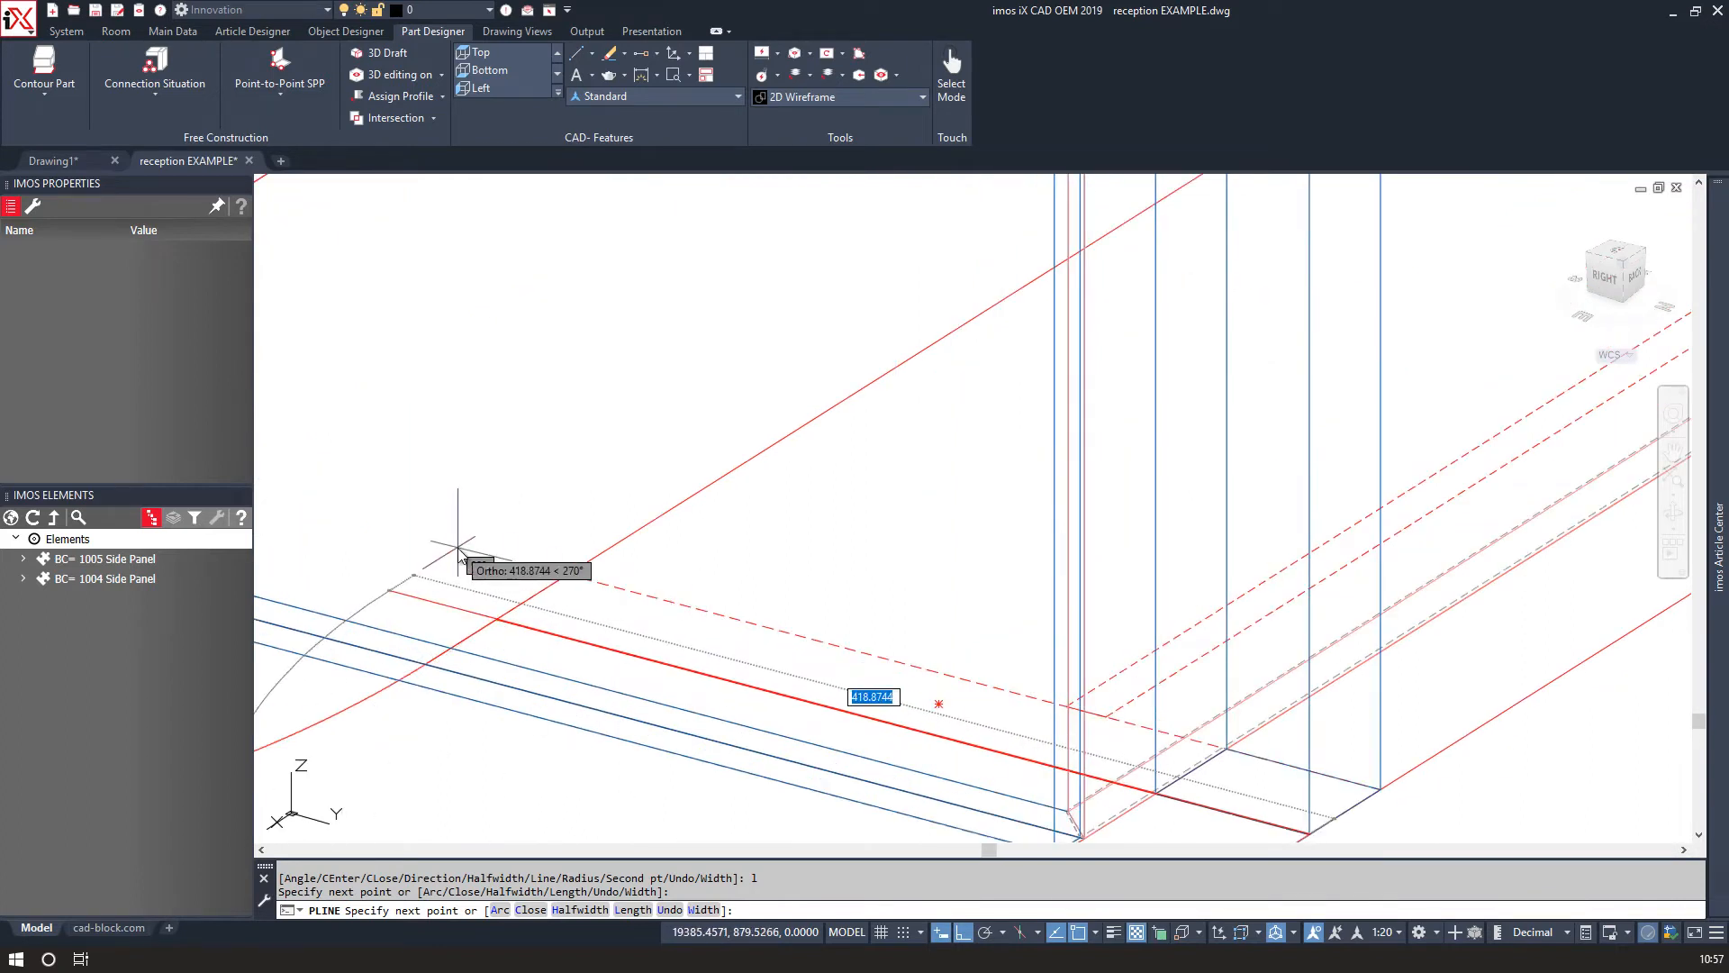
text(3)
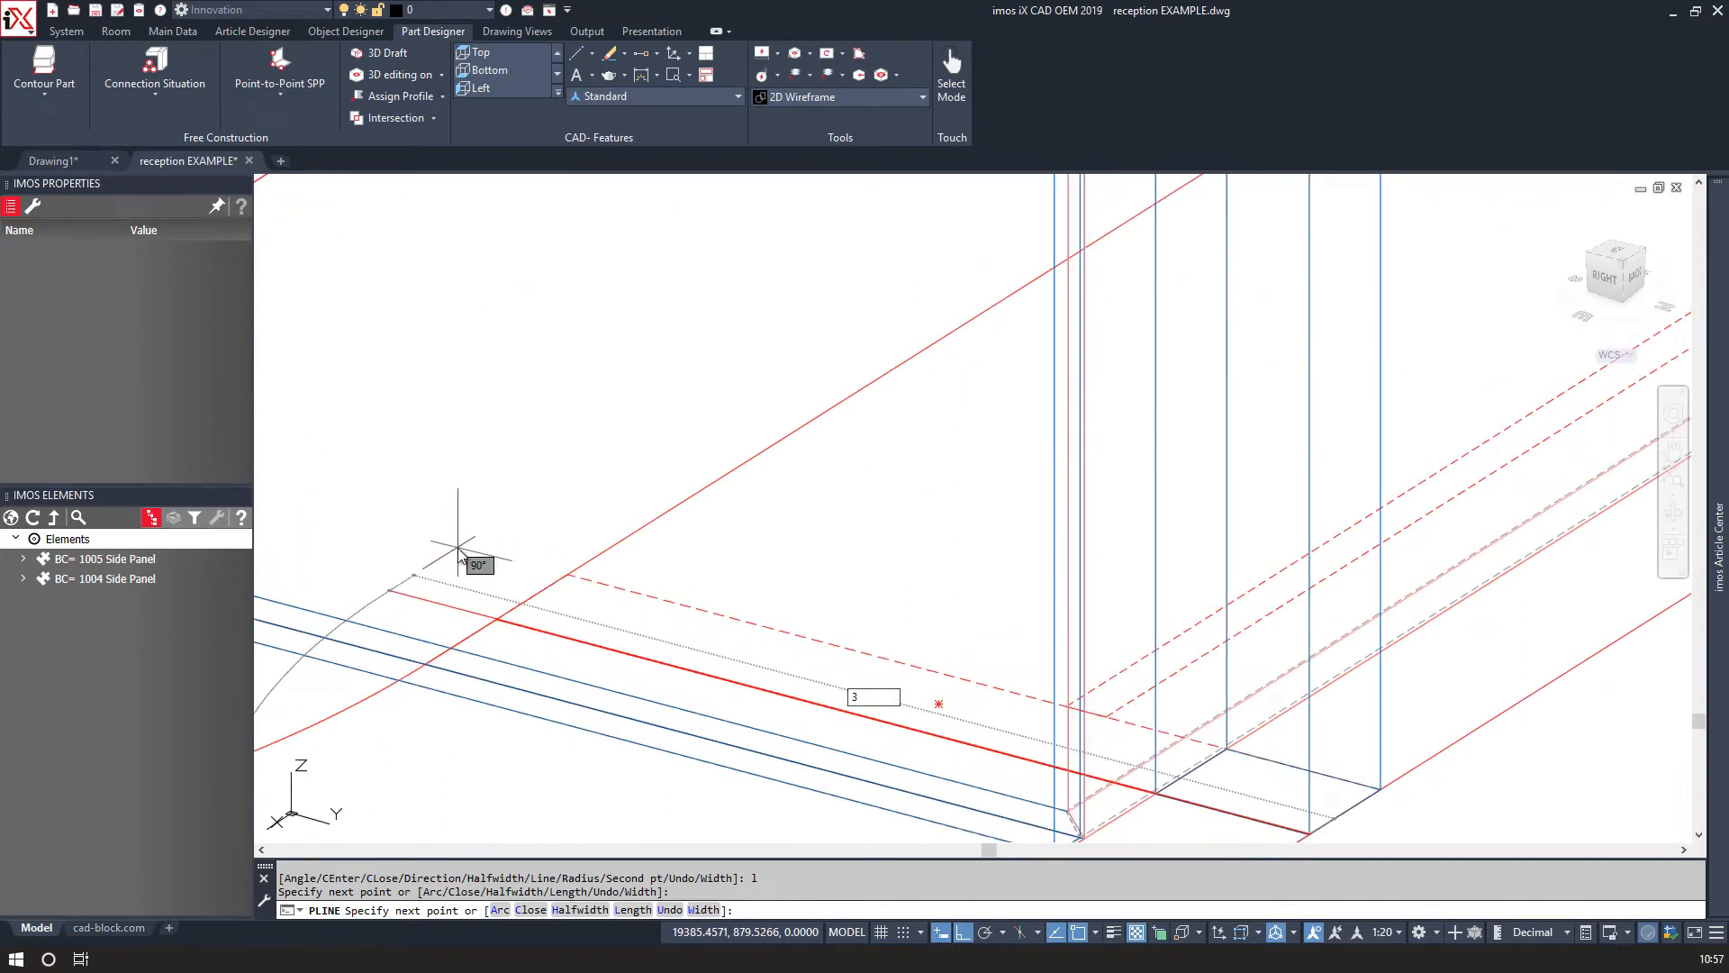
text(70)
key(Return)
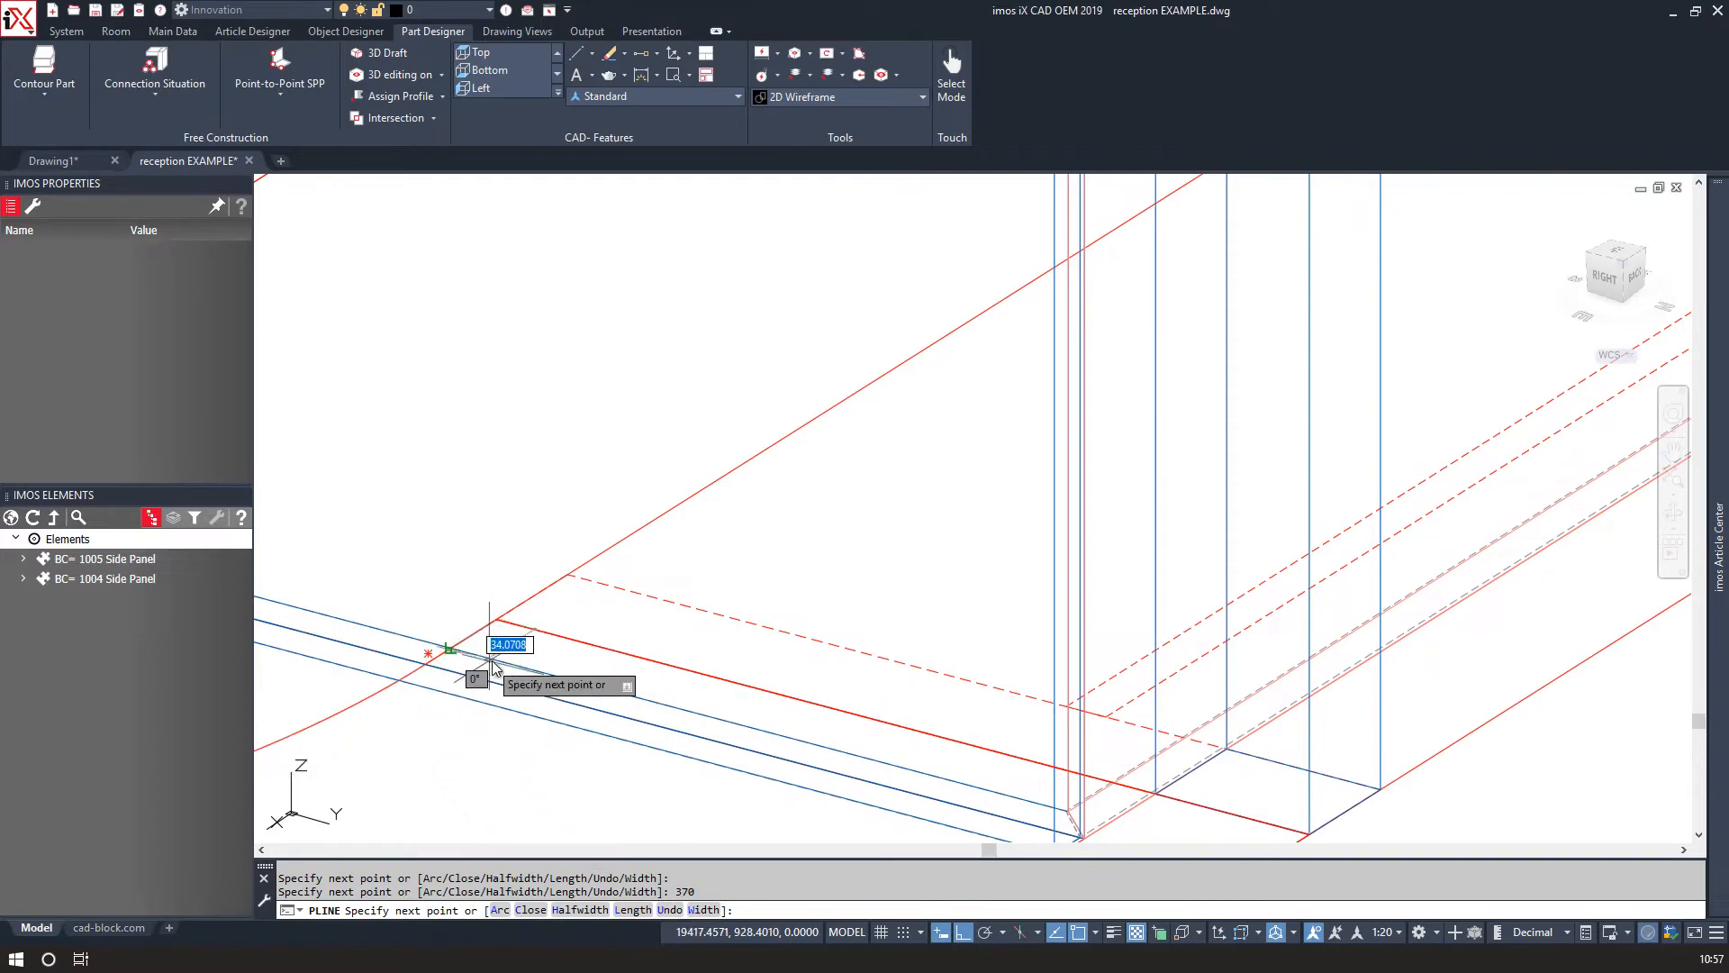
scroll(475, 670, down, 2)
middle_drag(449, 727, 688, 560)
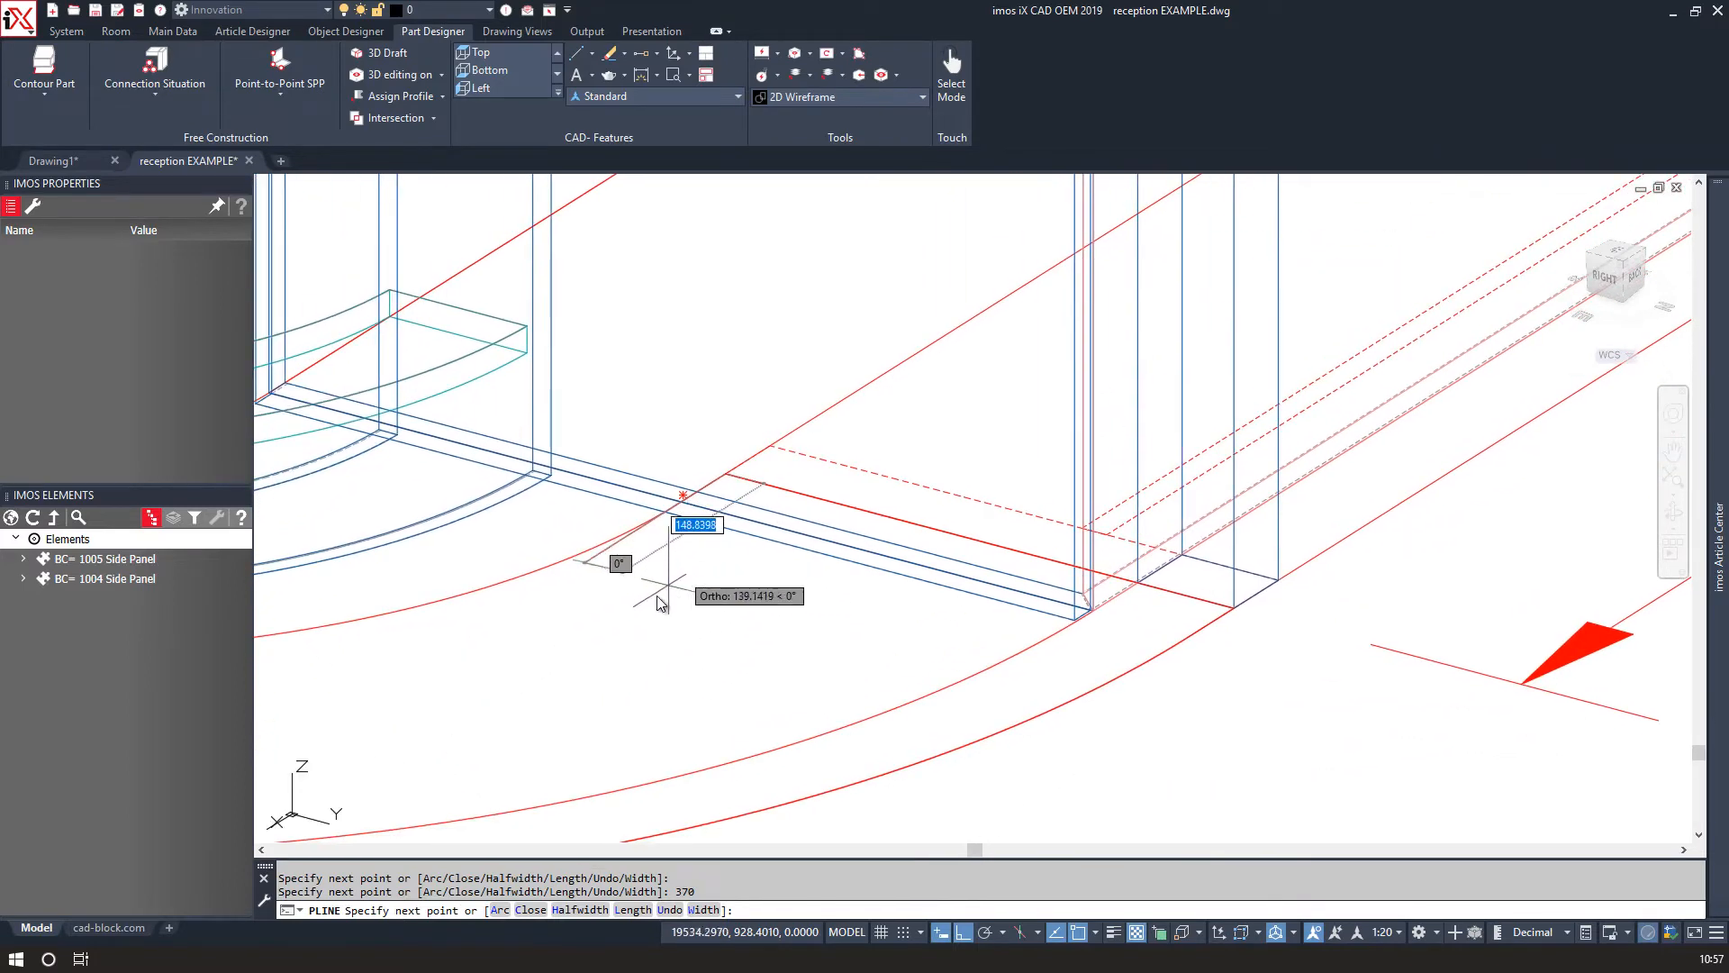
text(50)
key(Return)
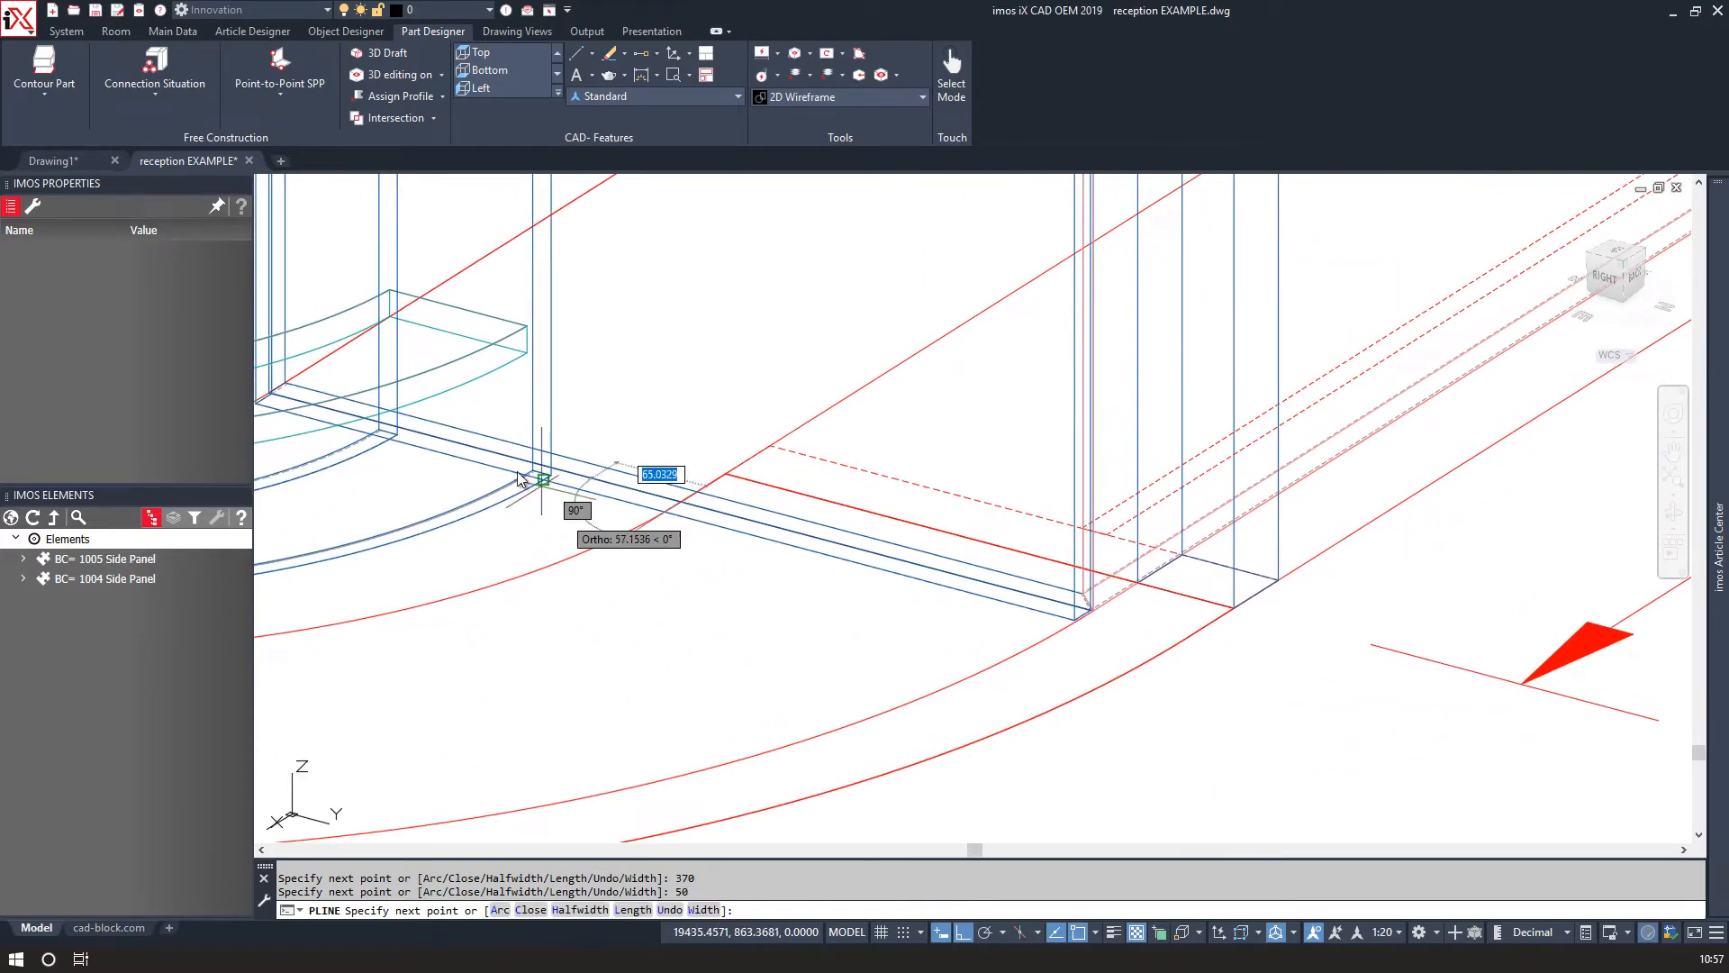
Add an arc segment to the polyline ending near the left side panel's base.
middle_drag(549, 458, 1334, 553)
scroll(1334, 553, down, 2)
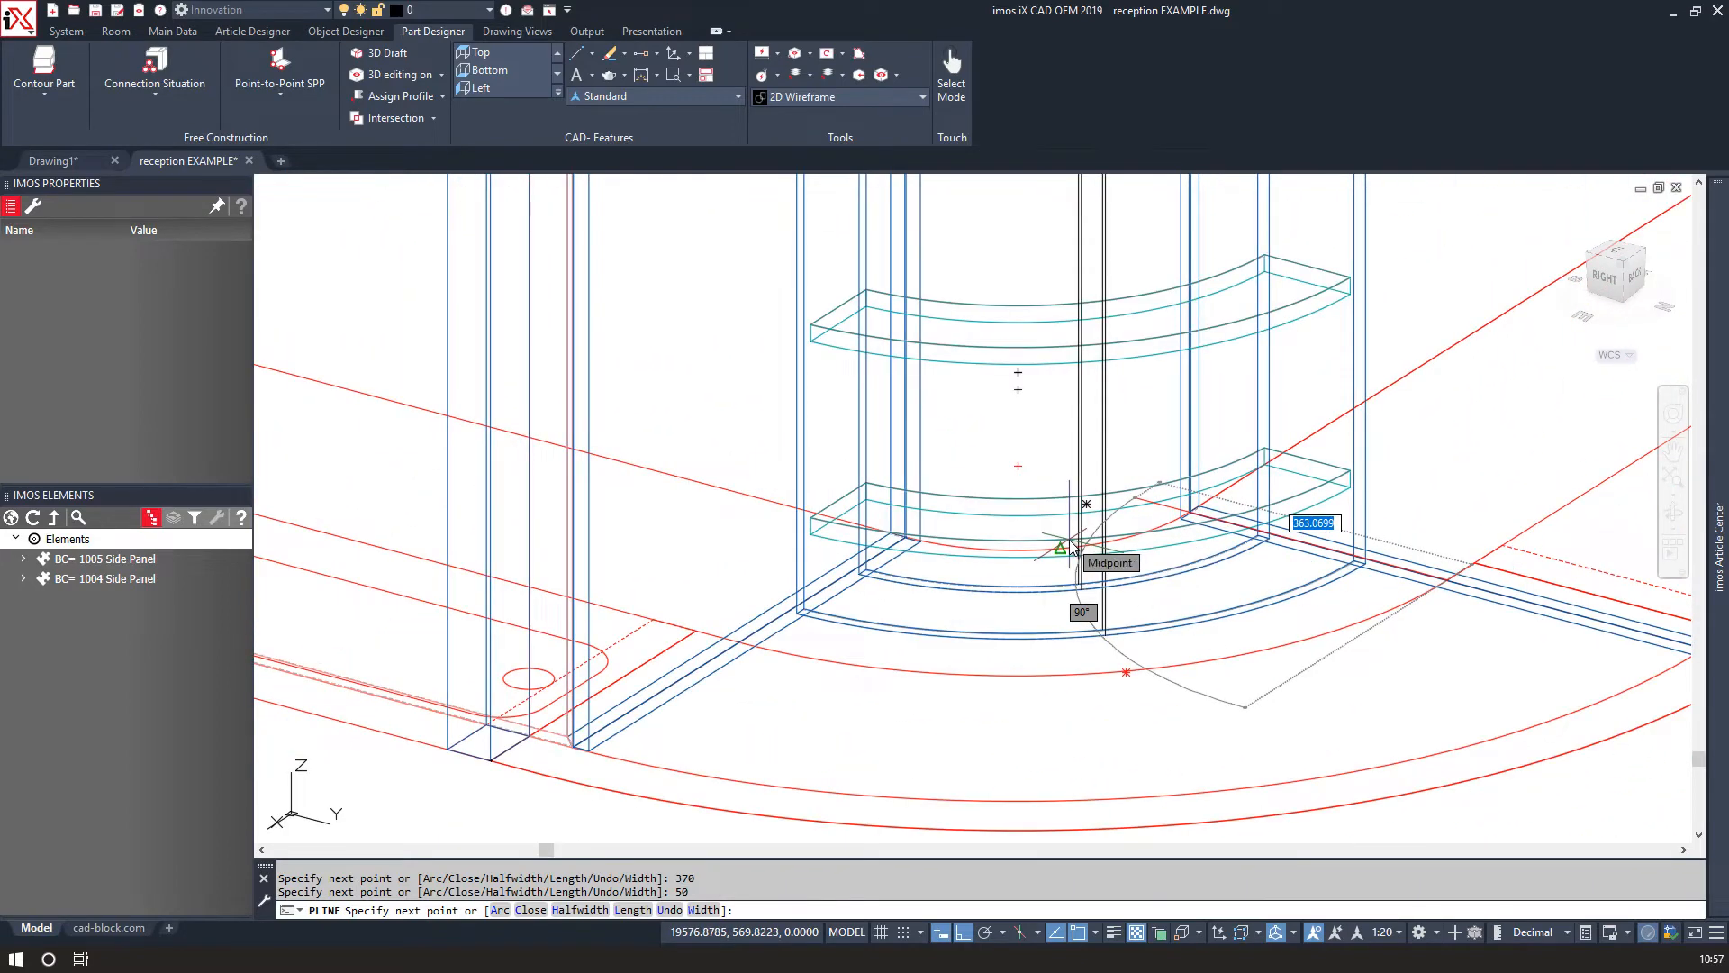
text(a)
key(Return)
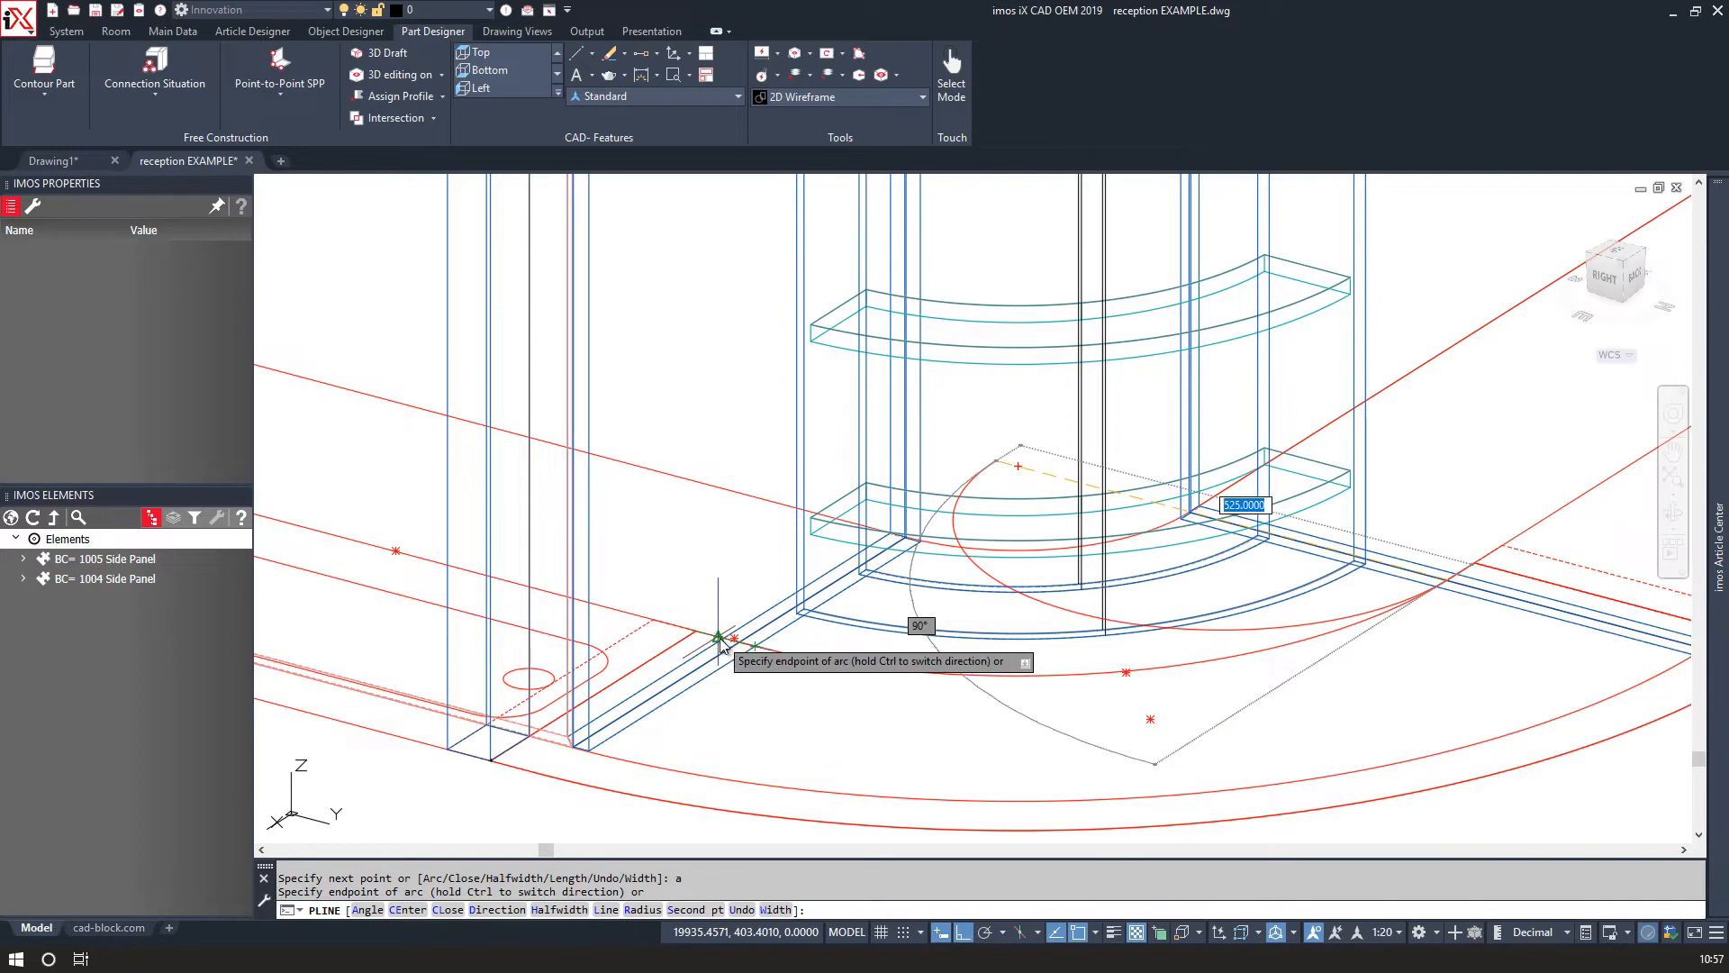
scroll(738, 651, up, 3)
click(779, 659)
Switch the polyline back to straight segments and pick the next point at the side panel's base.
scroll(782, 559, down, 3)
text(l)
key(Return)
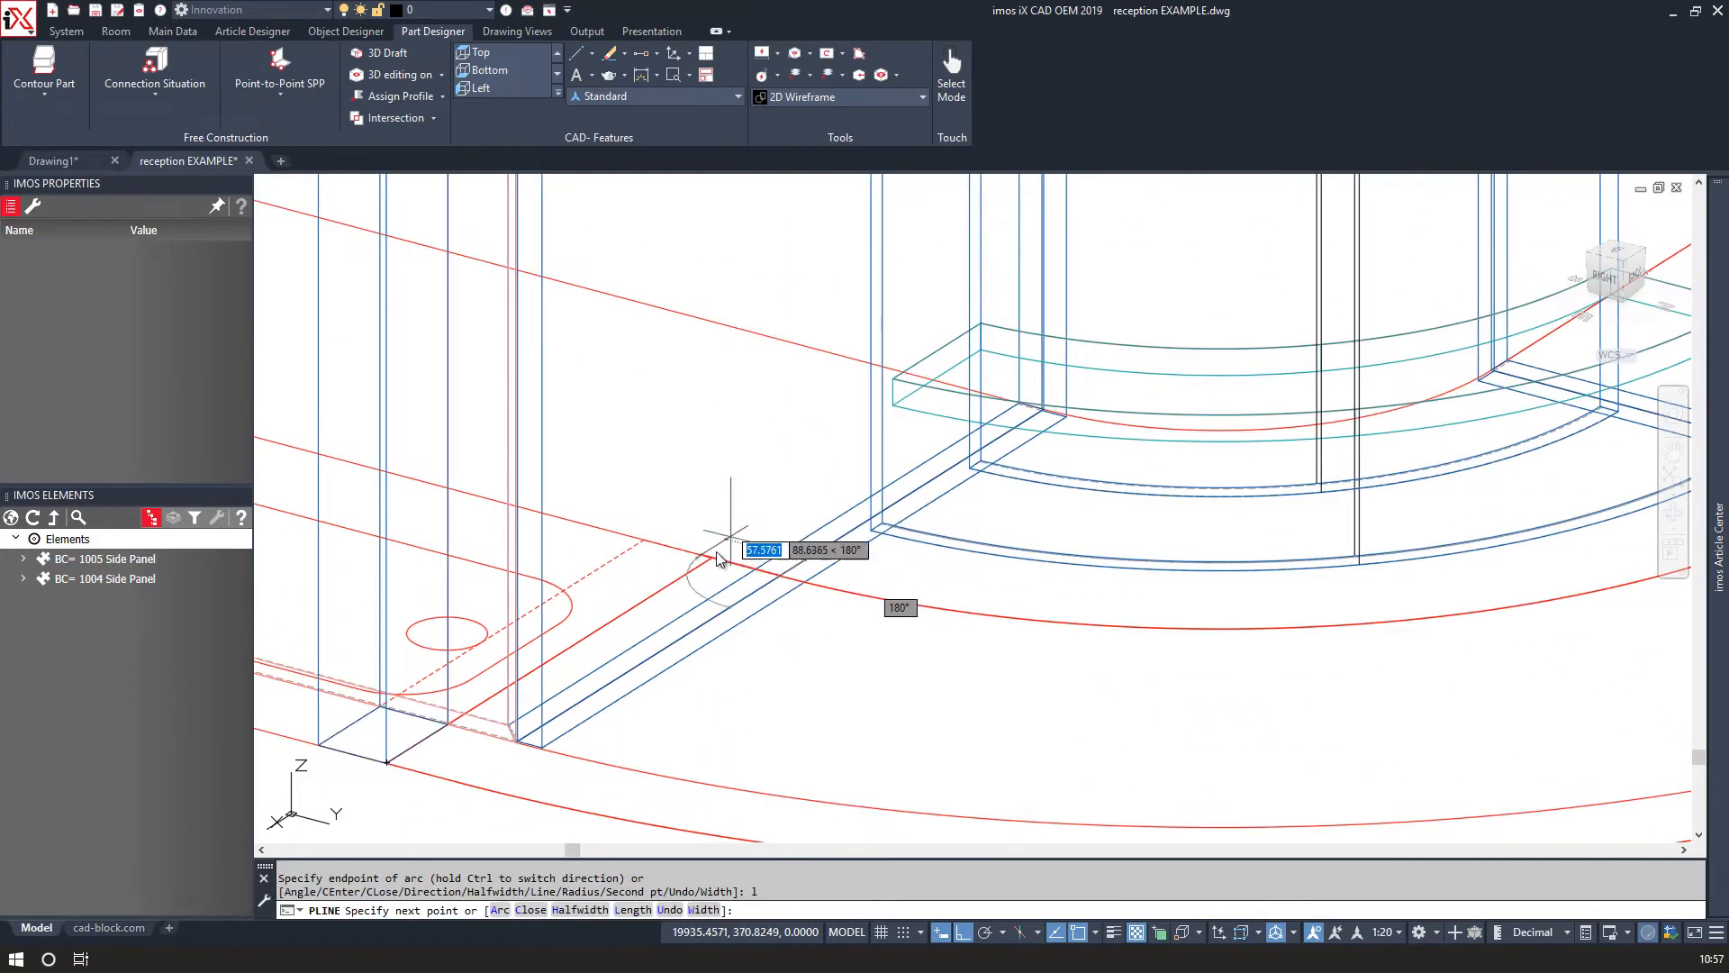
click(712, 560)
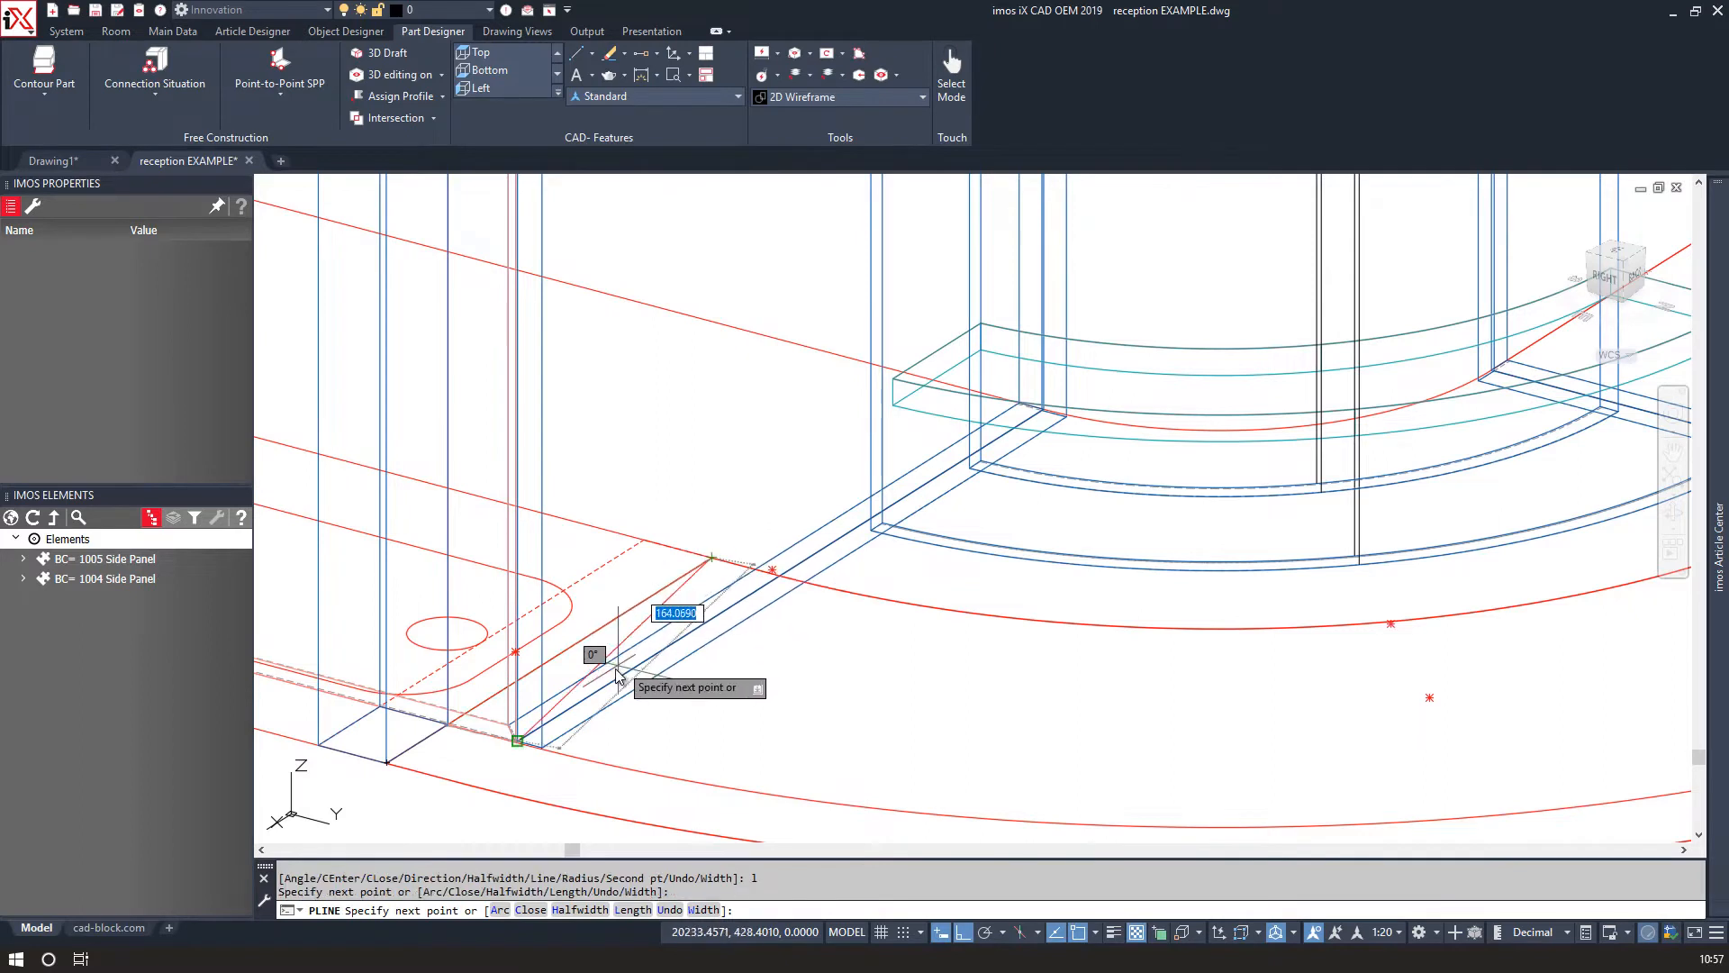
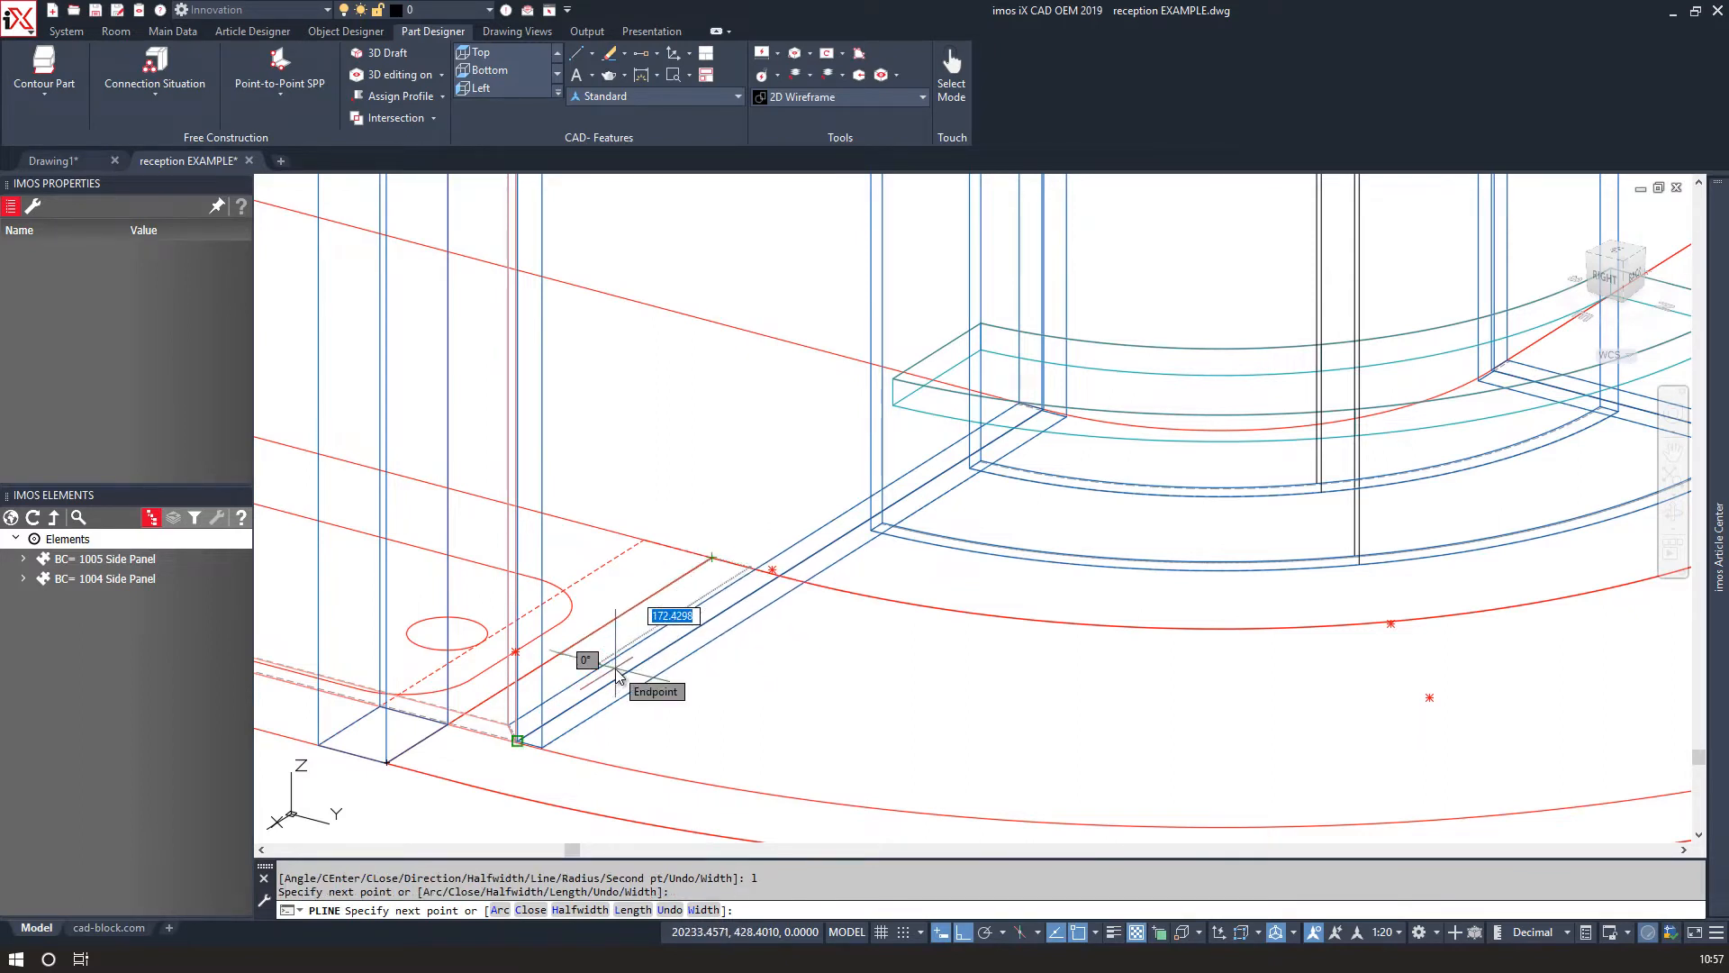
Close the polyline outlining the curved base.
text(c)
key(Return)
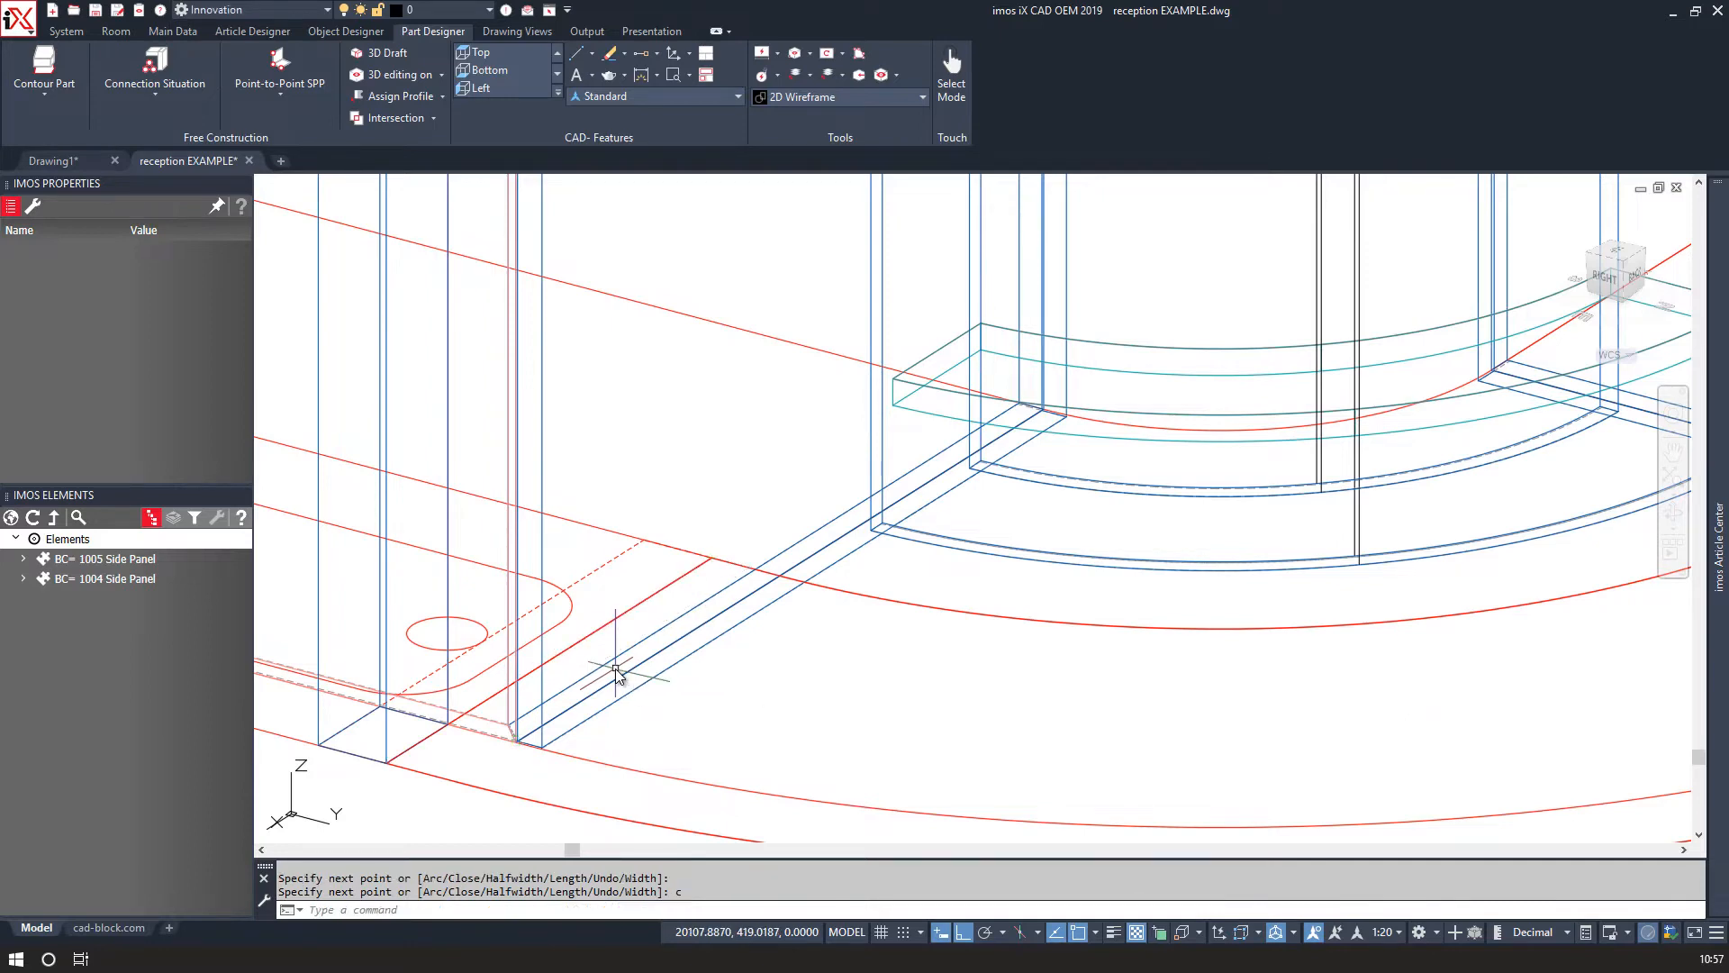
Move the closed polyline 720 upward along Z.
scroll(881, 641, down, 3)
click(881, 641)
scroll(883, 645, down, 3)
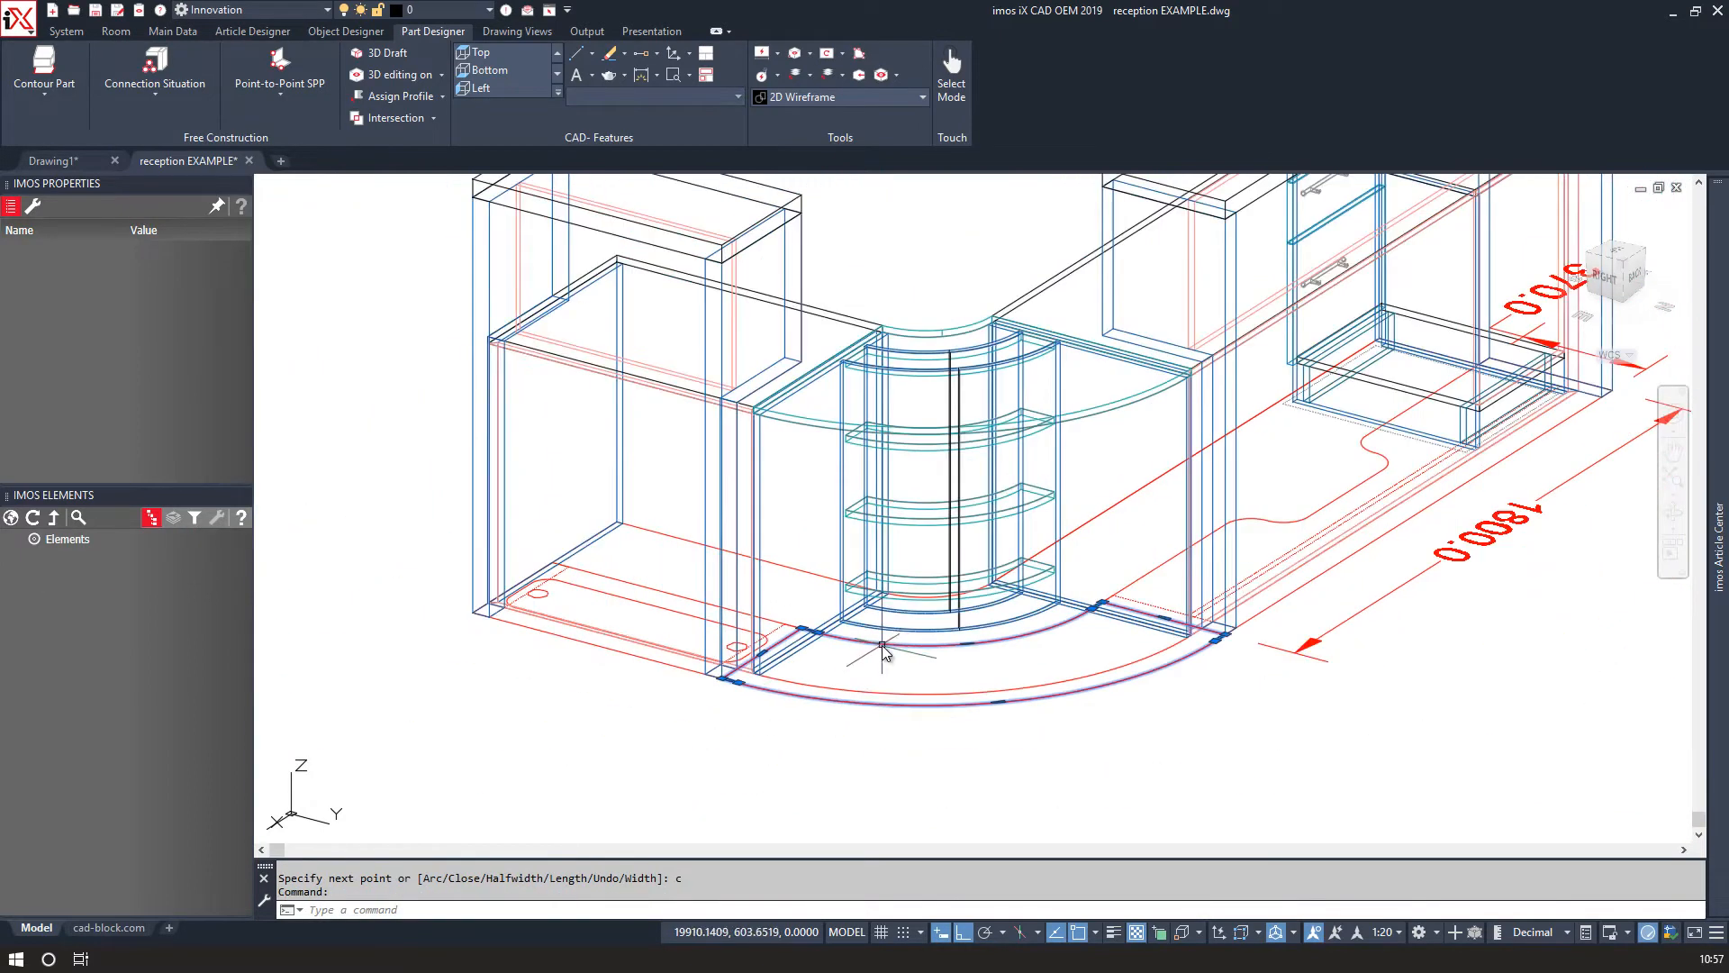
text(M)
key(Return)
click(365, 669)
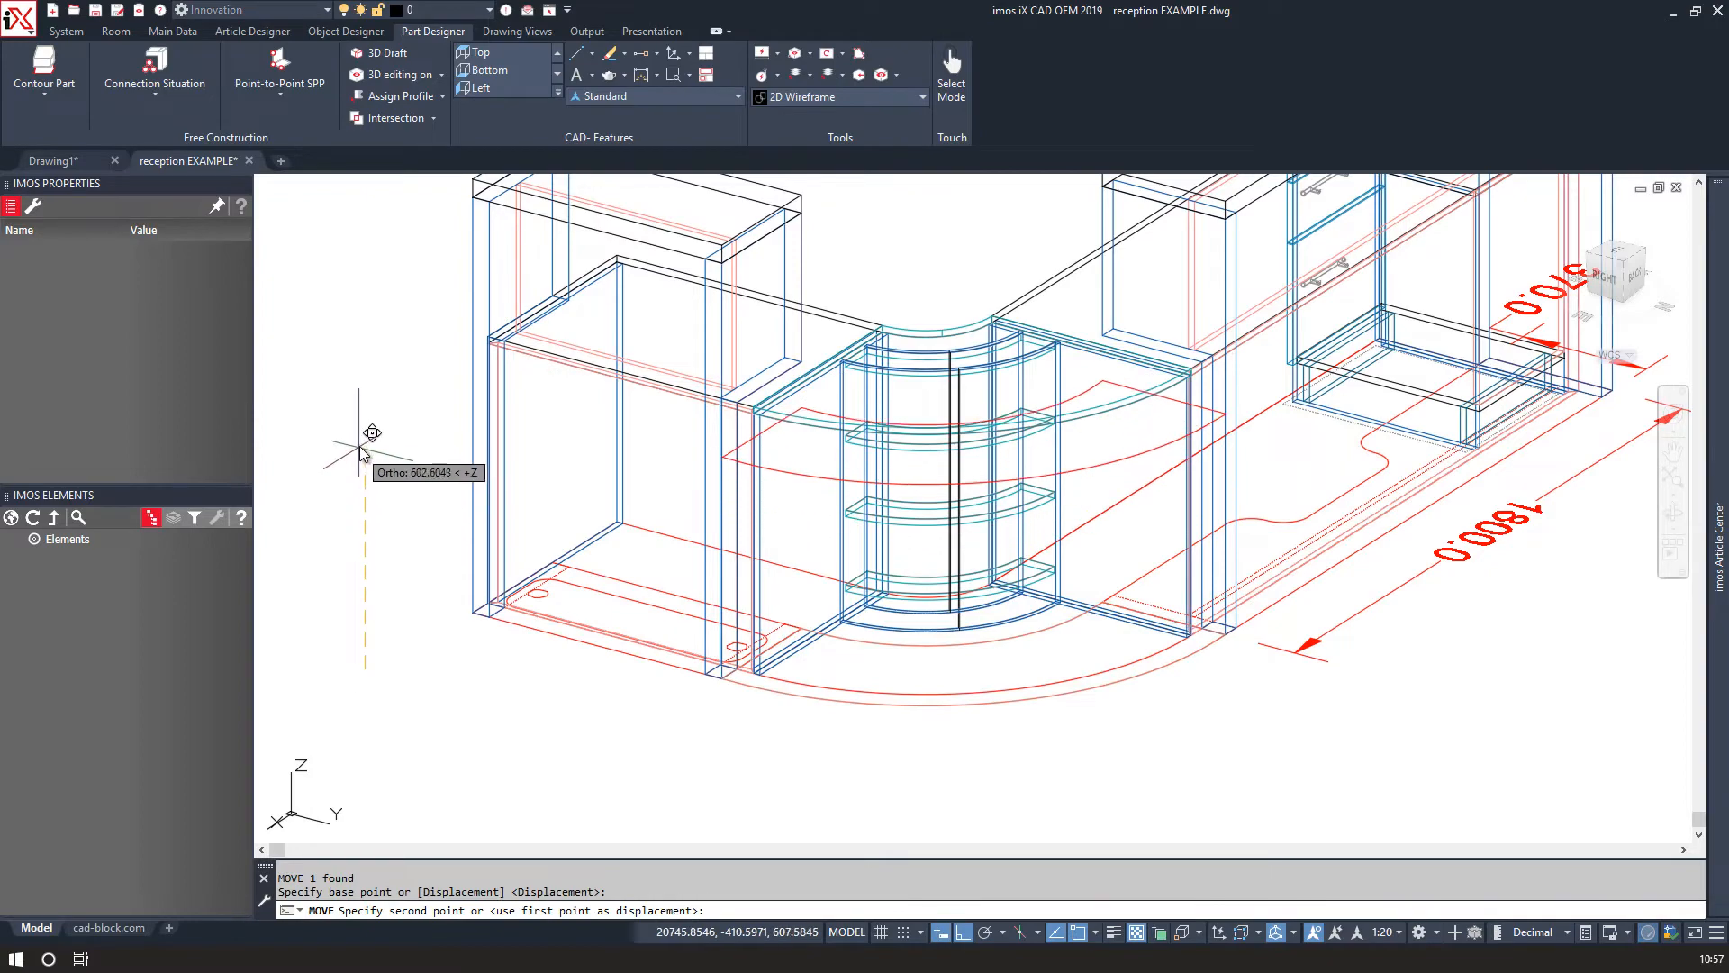
text(720)
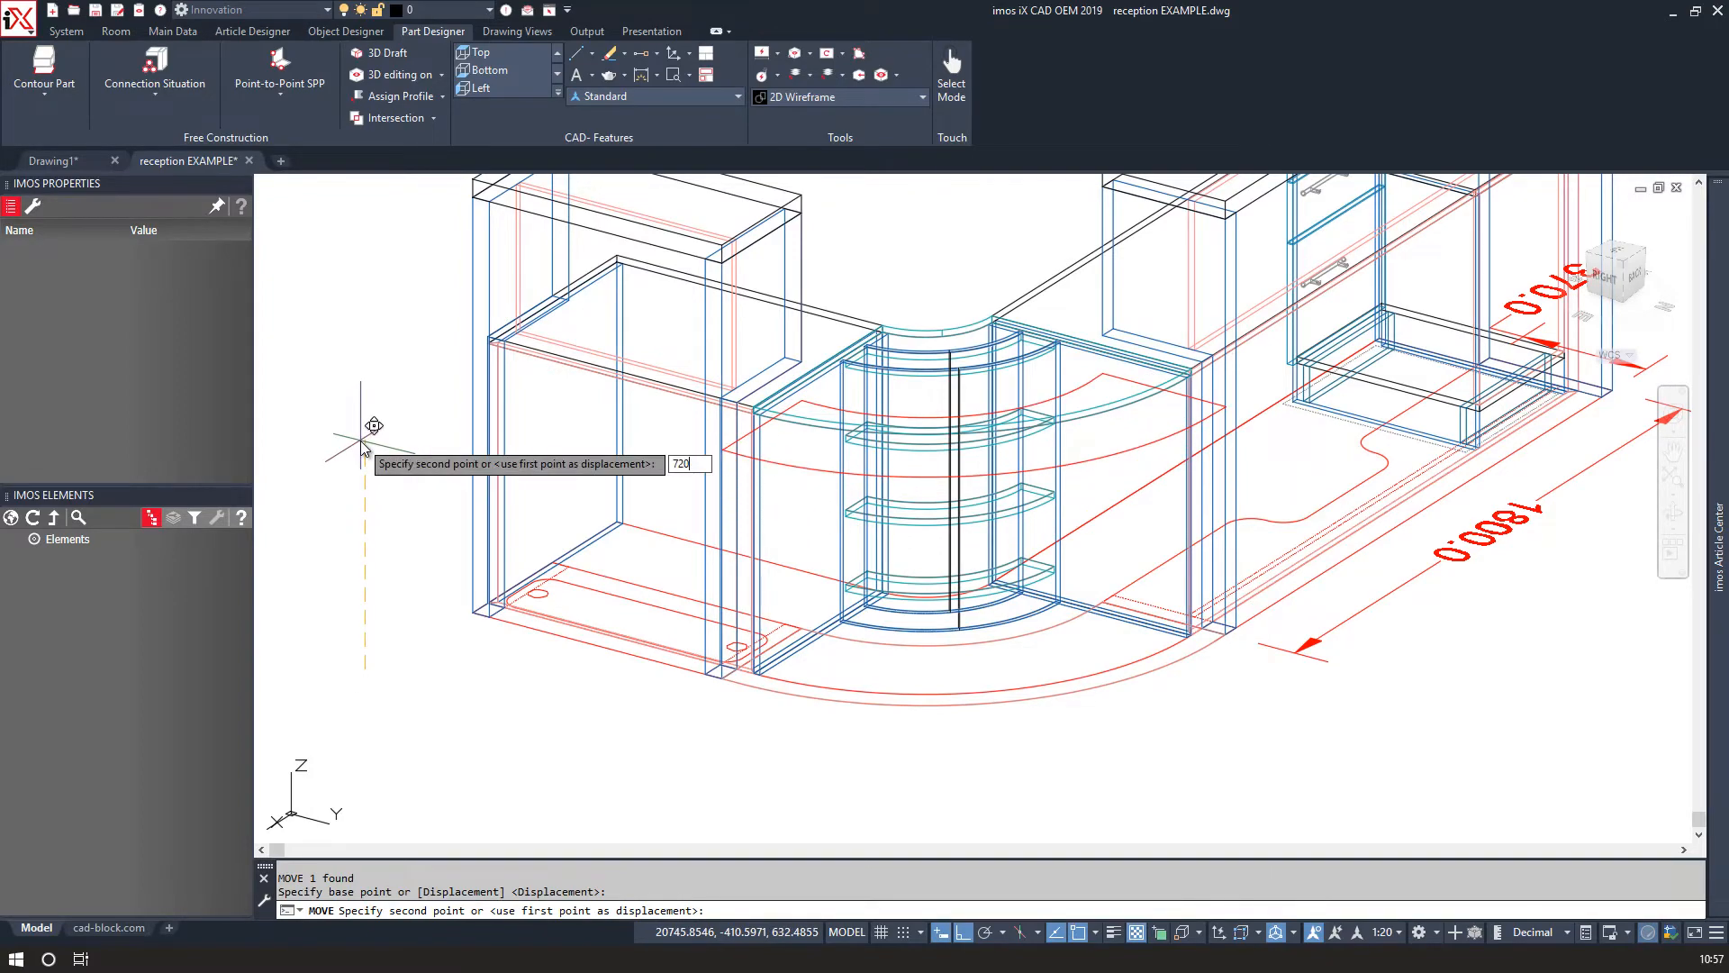
key(Return)
Move the polyline again from its corner to sit on top of the side panel.
scroll(711, 414, up, 5)
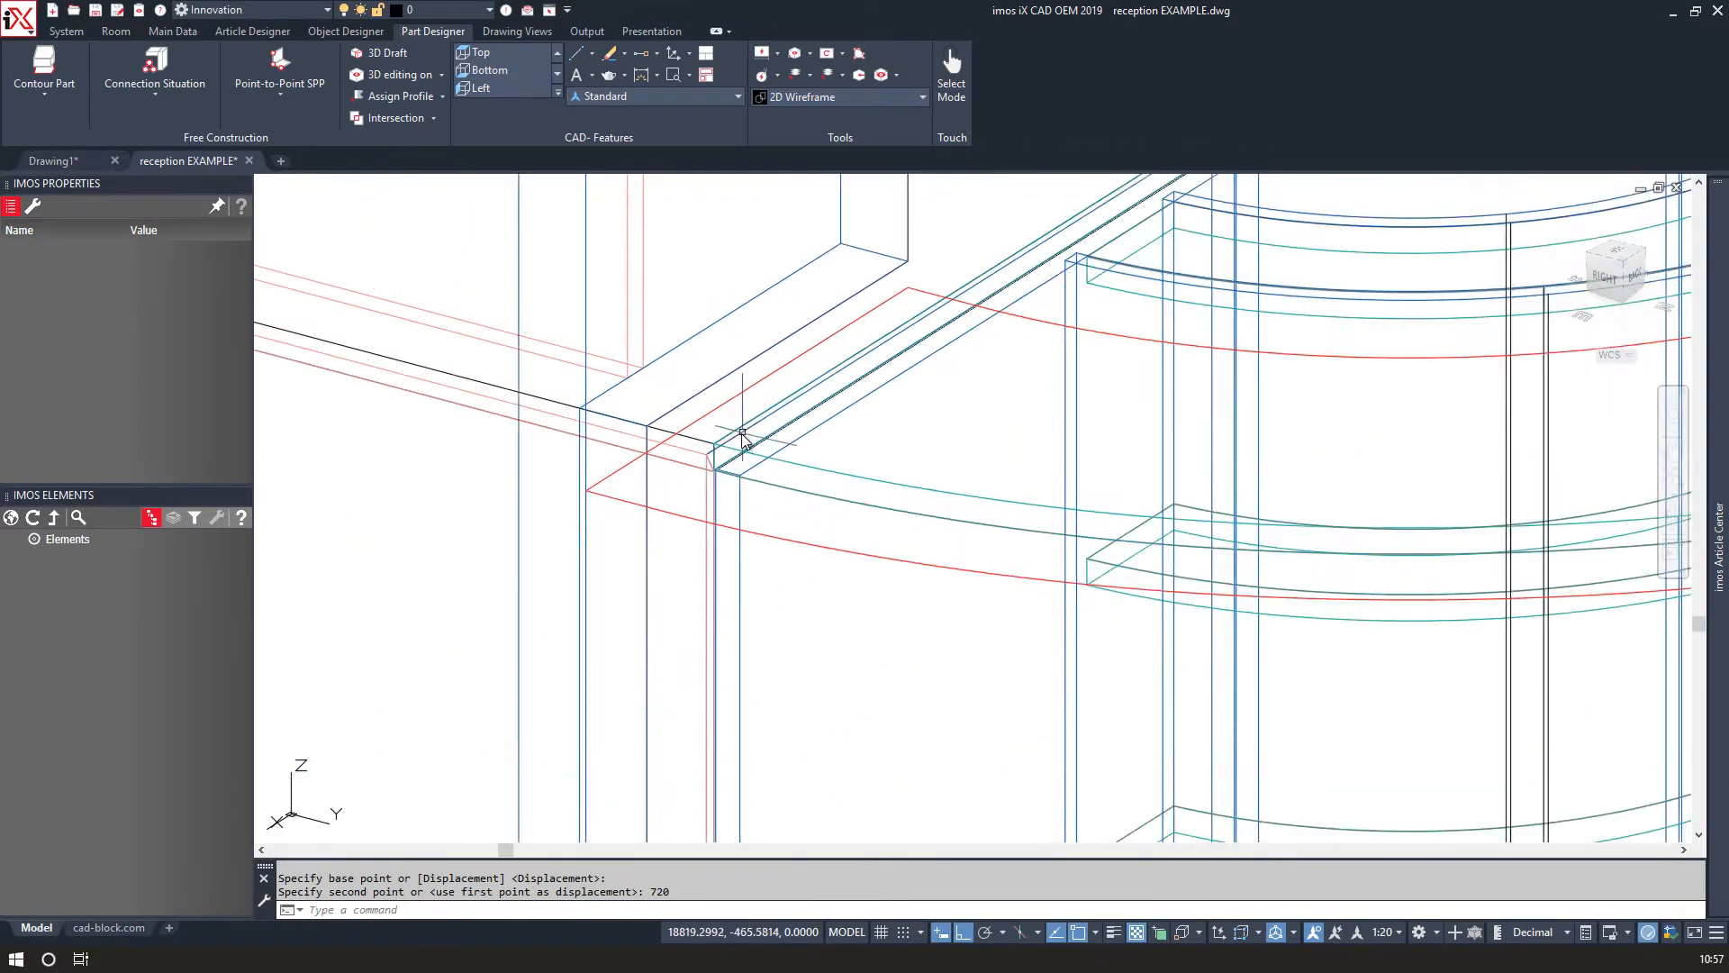
scroll(705, 420, down, 3)
scroll(784, 361, up, 4)
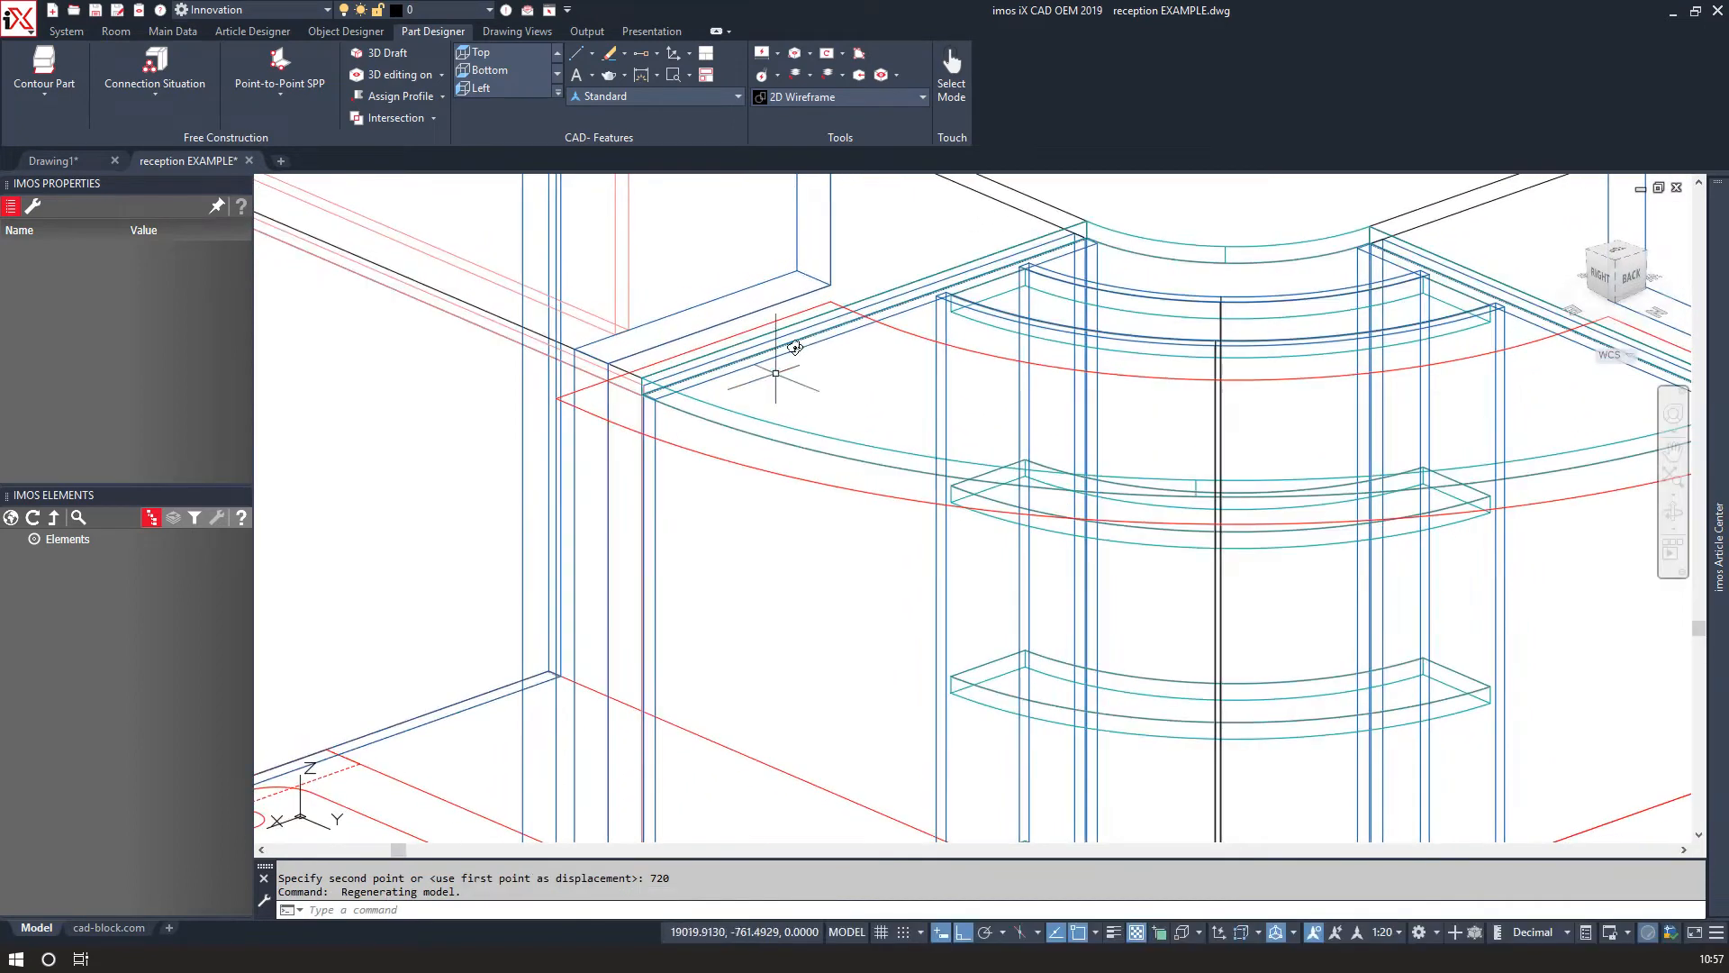
click(831, 303)
key(Return)
click(830, 290)
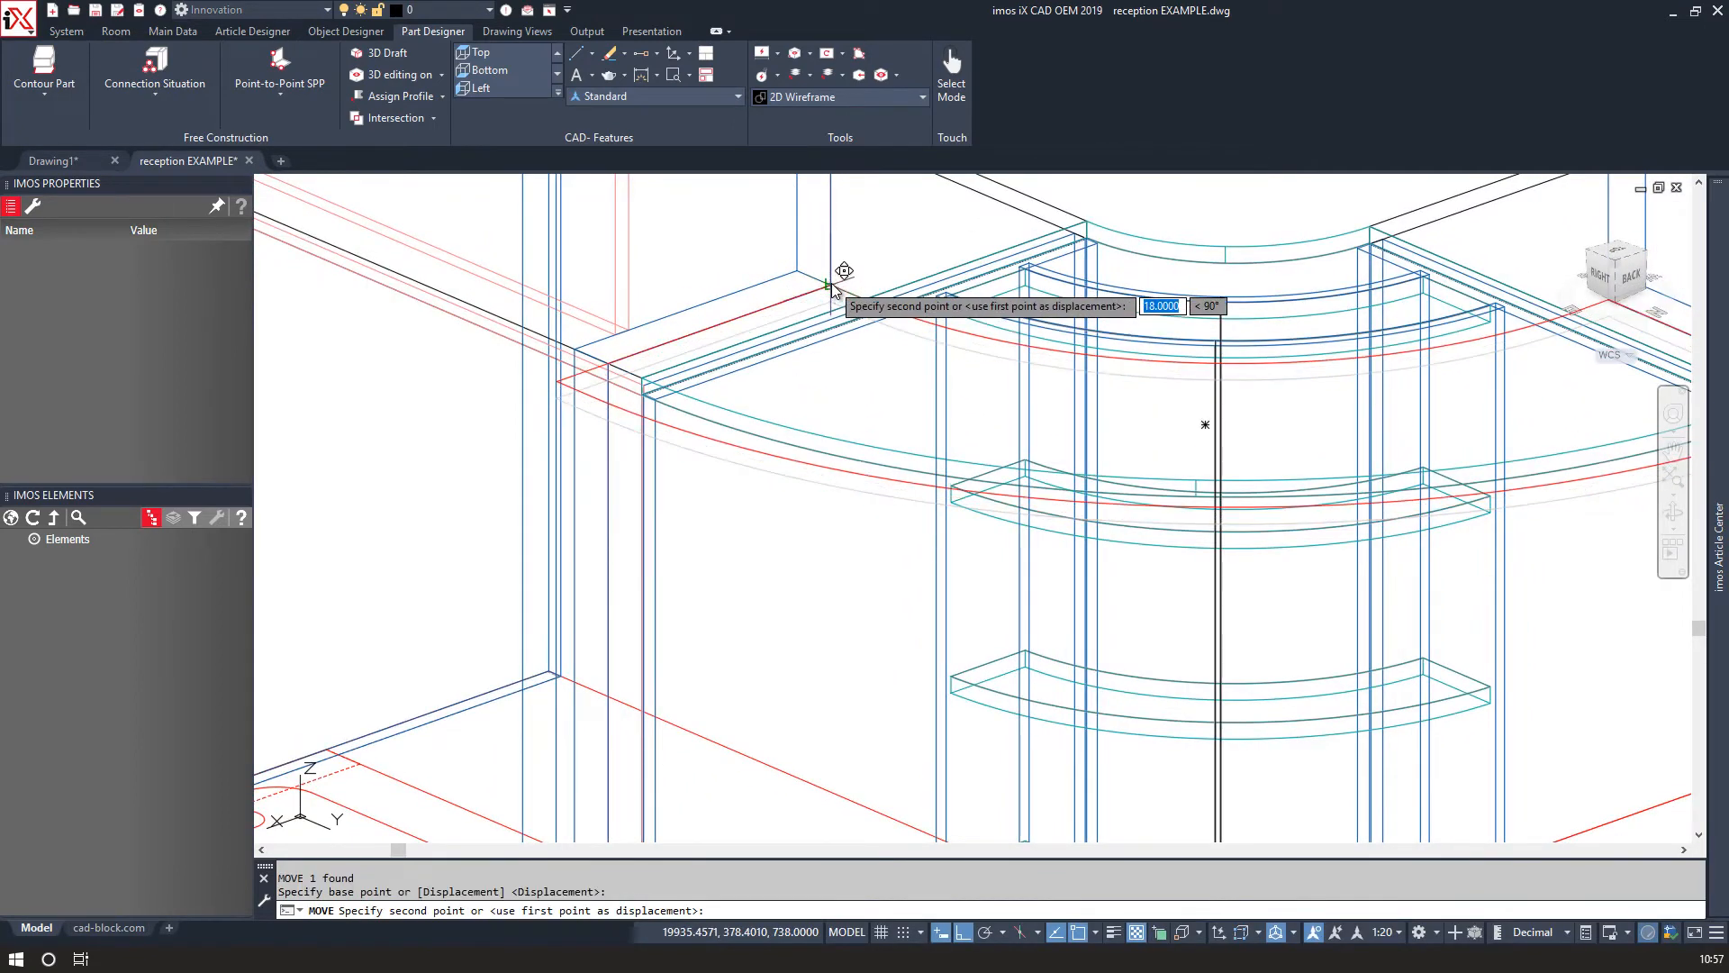
middle_drag(849, 257, 700, 368)
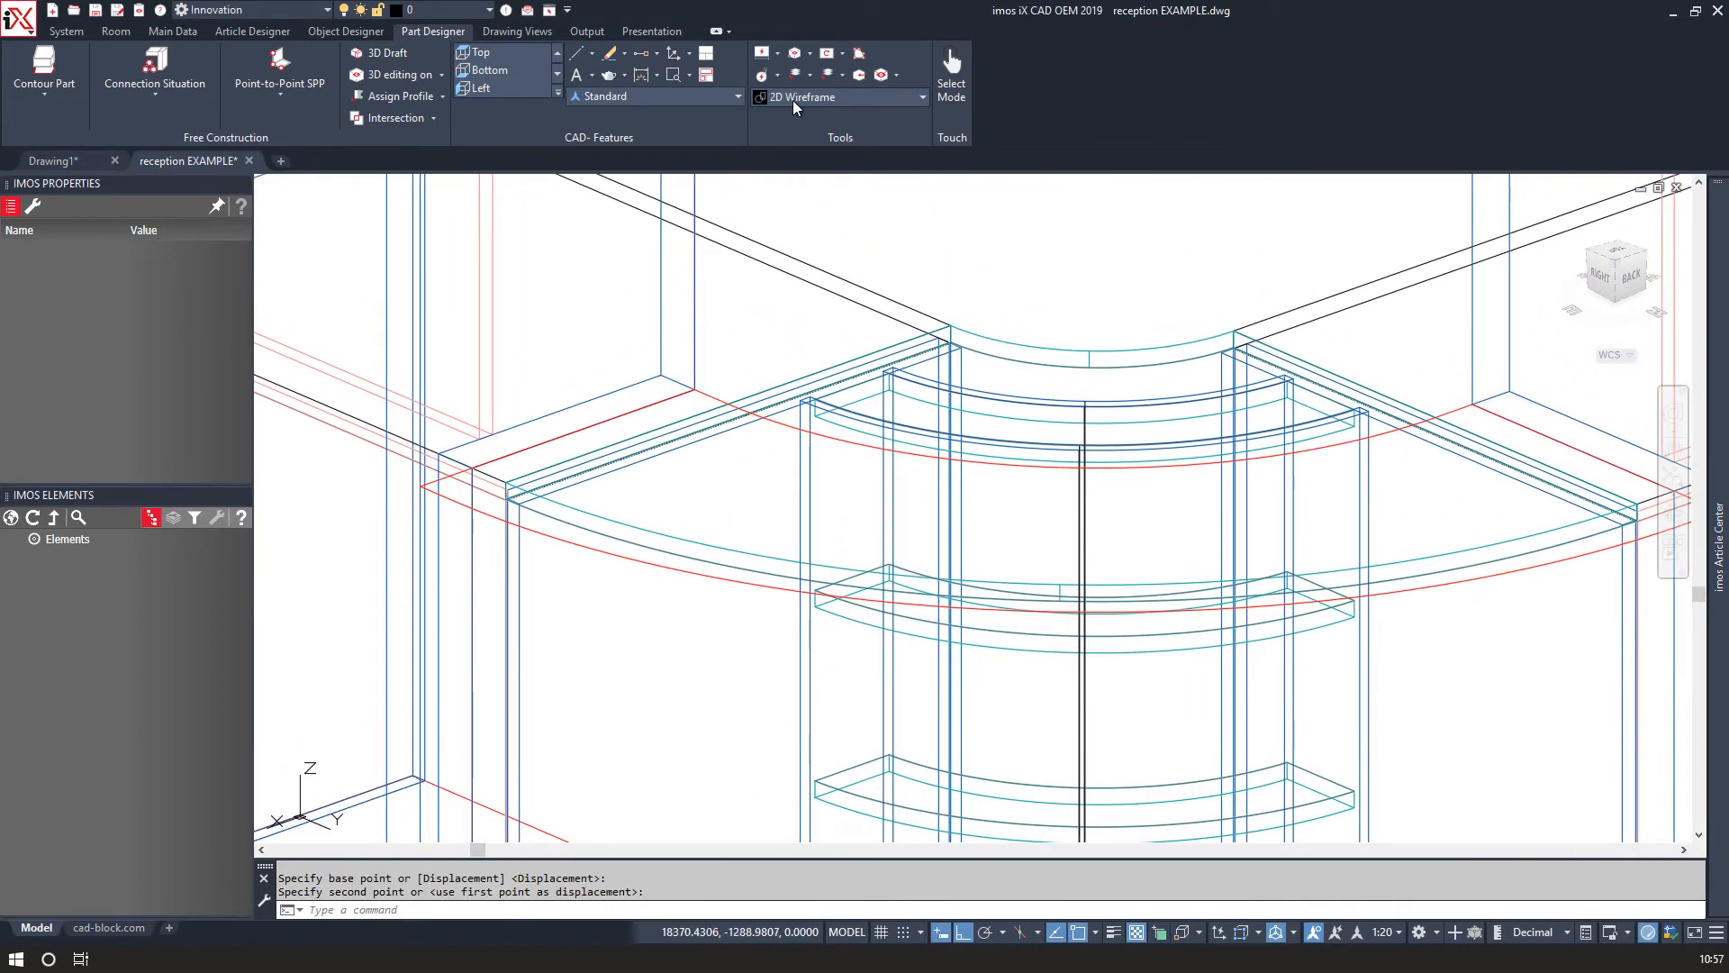
Switch the viewport visual style to Realistic.
click(787, 99)
click(671, 202)
scroll(675, 296, down, 1)
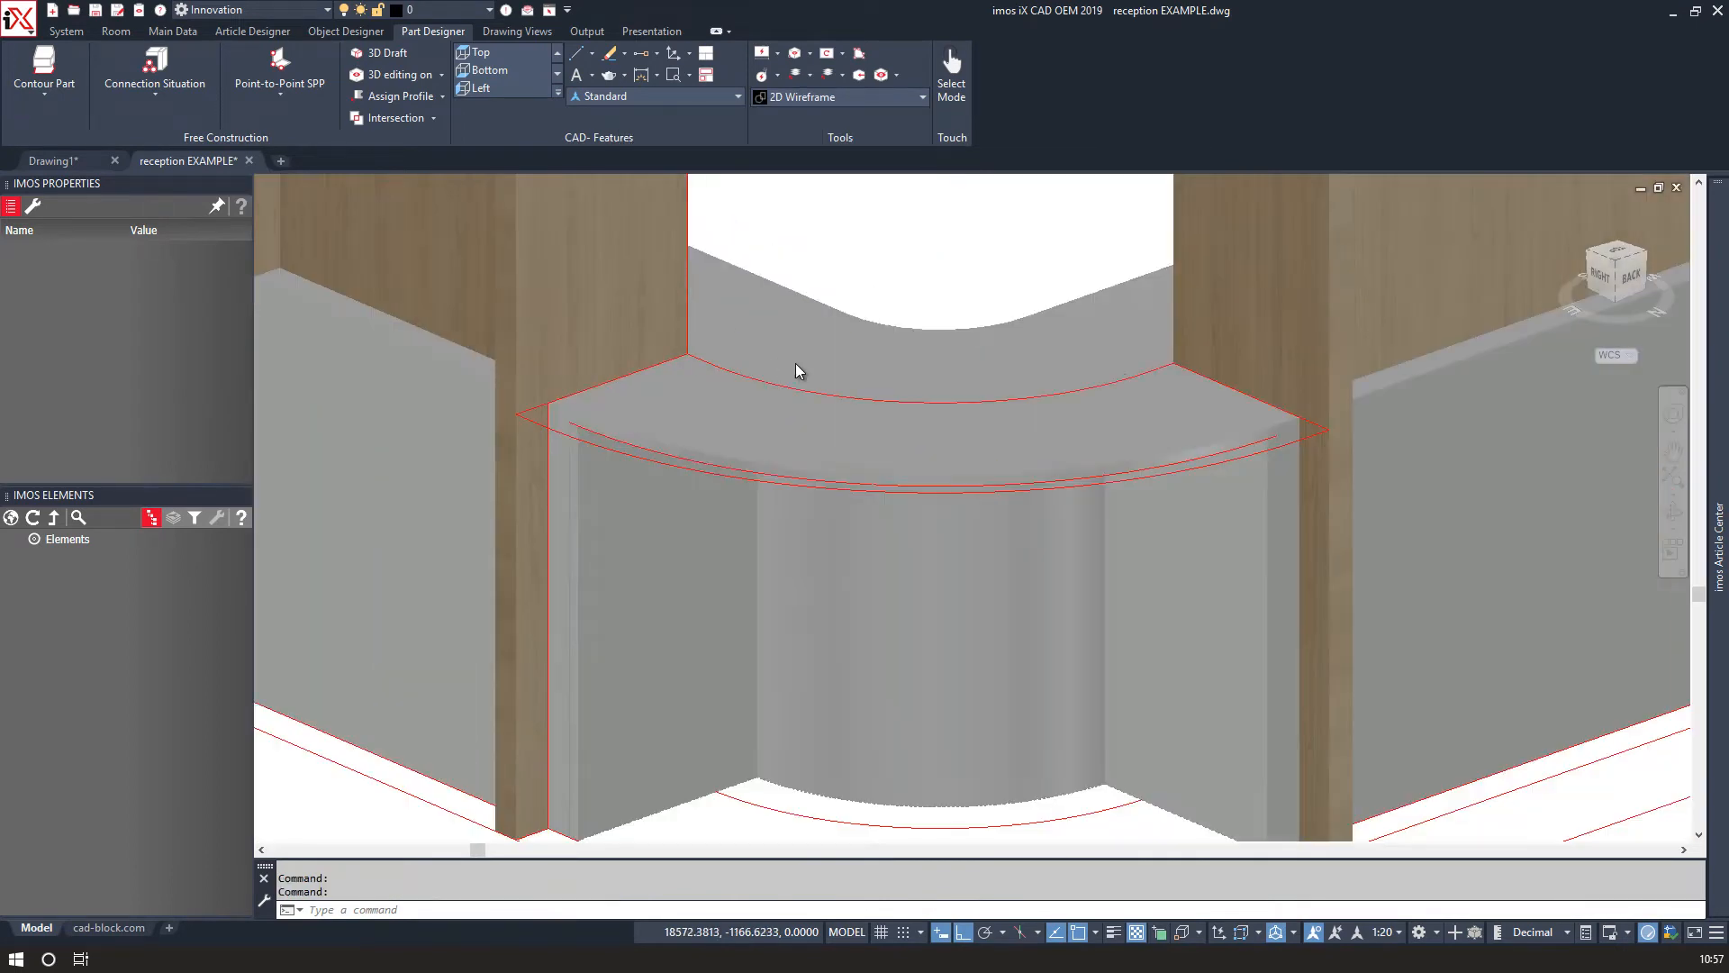
middle_drag(951, 280, 918, 363)
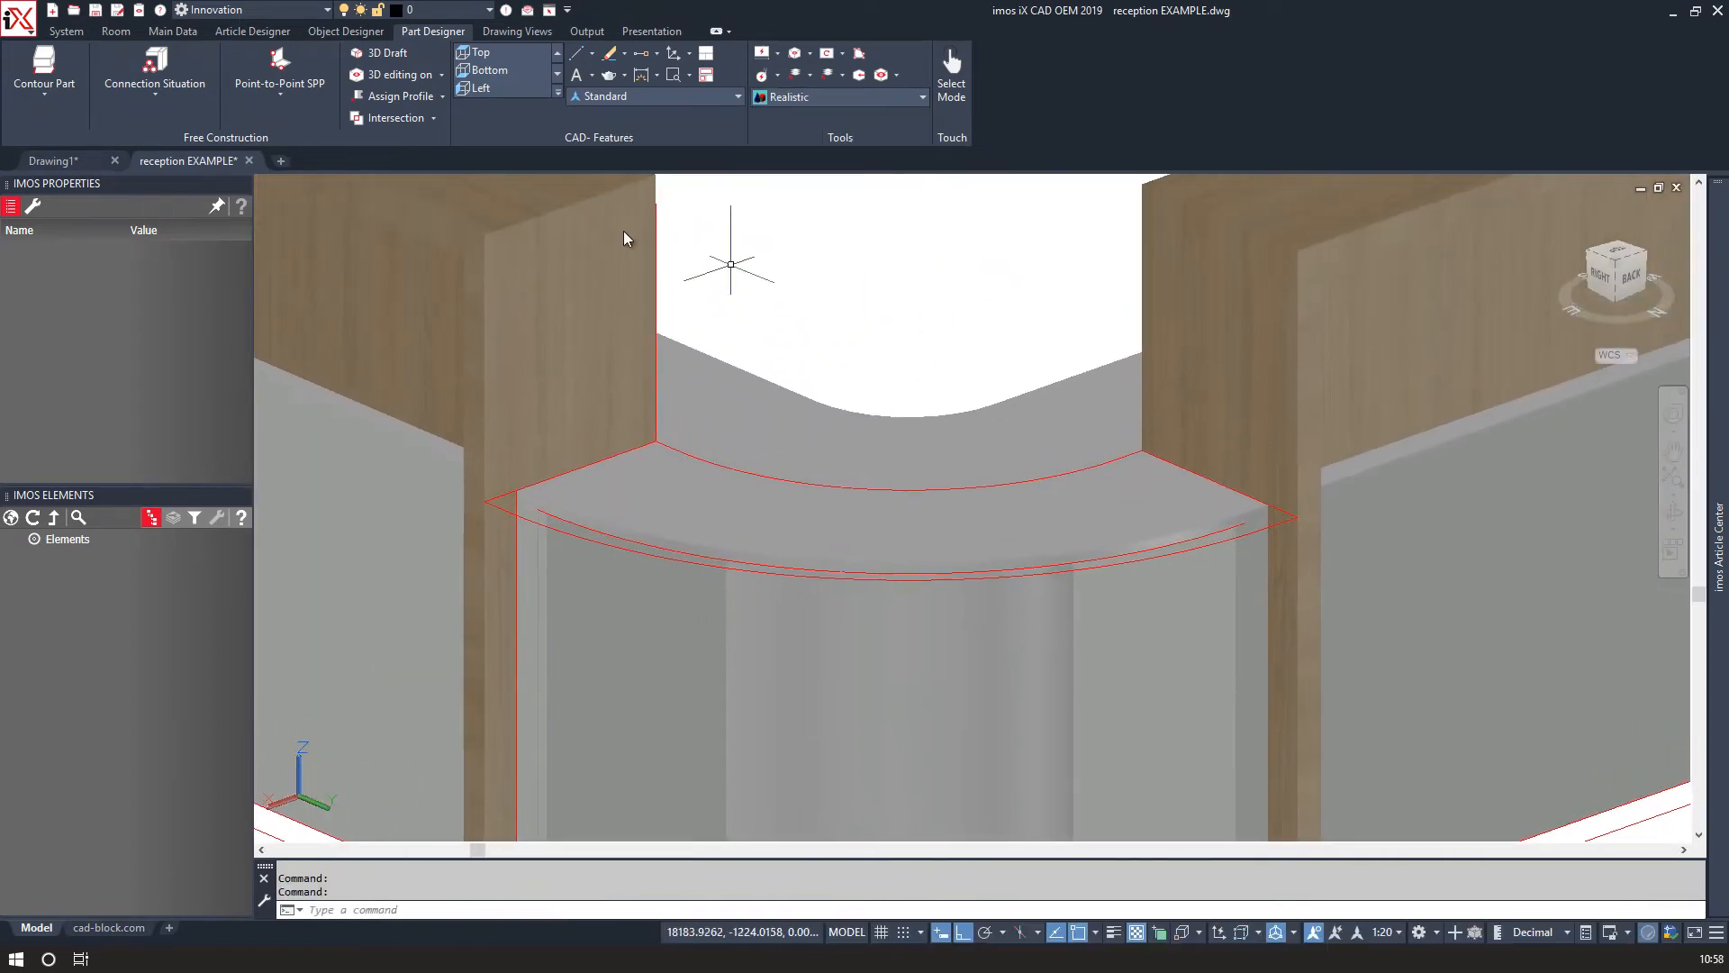
Create a Contour Part work surface from the raised polyline with an offset of 0.
click(44, 63)
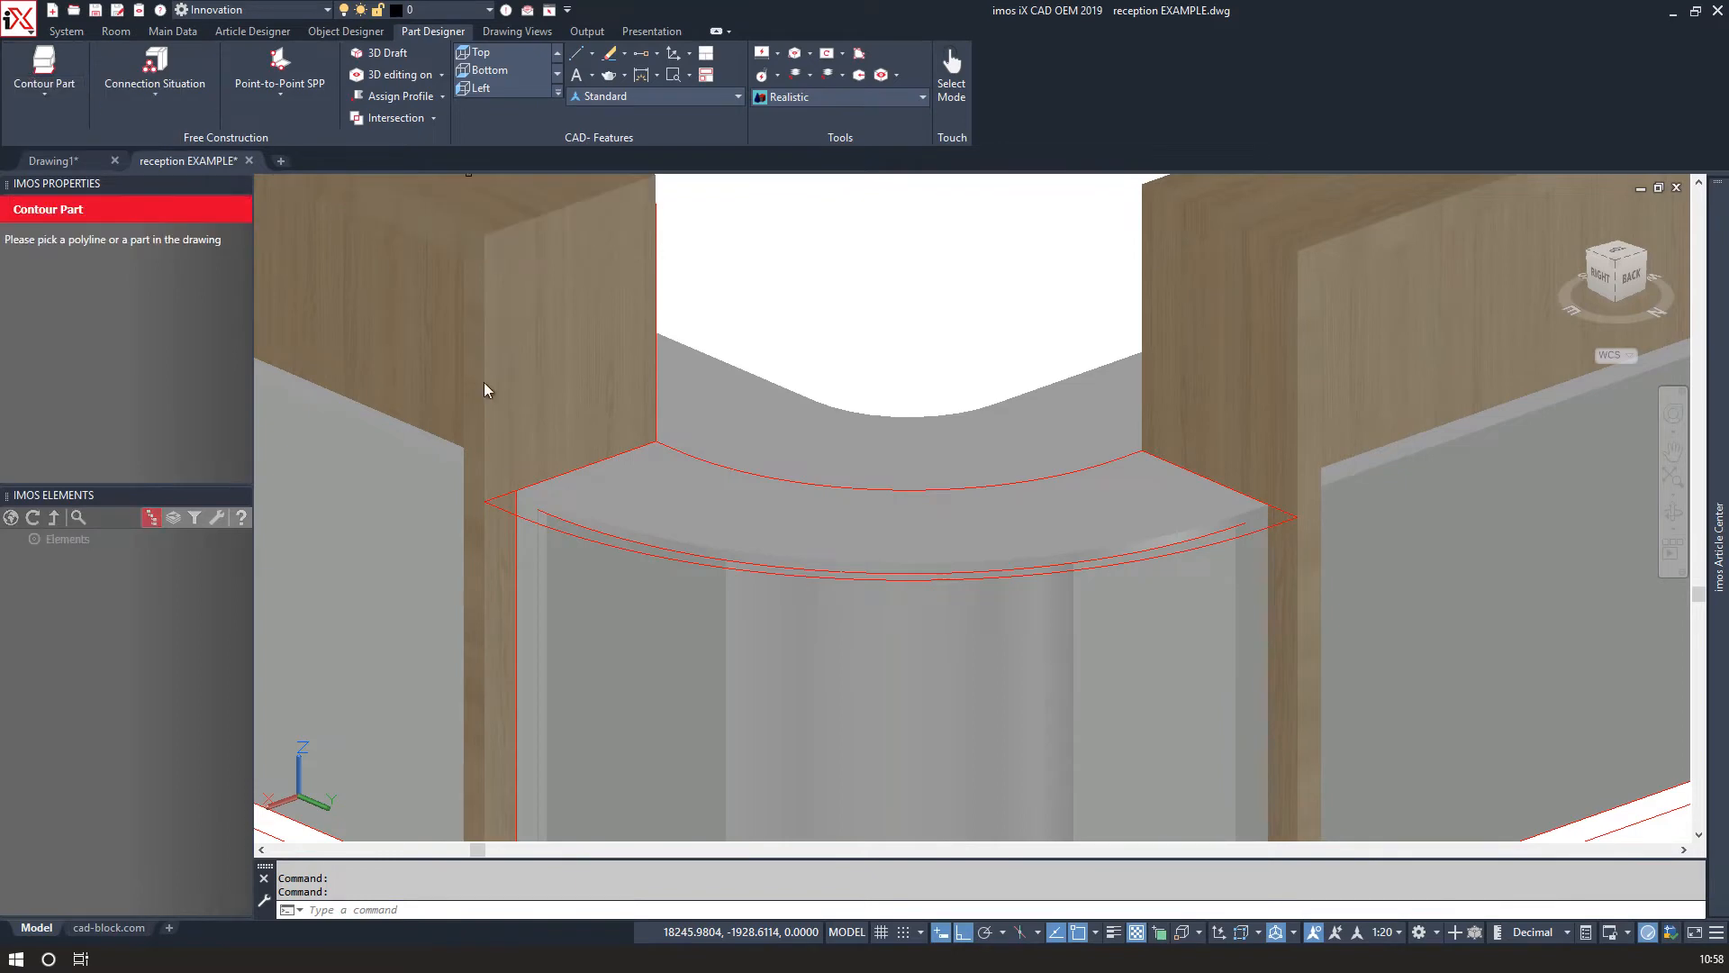
click(501, 510)
key(Return)
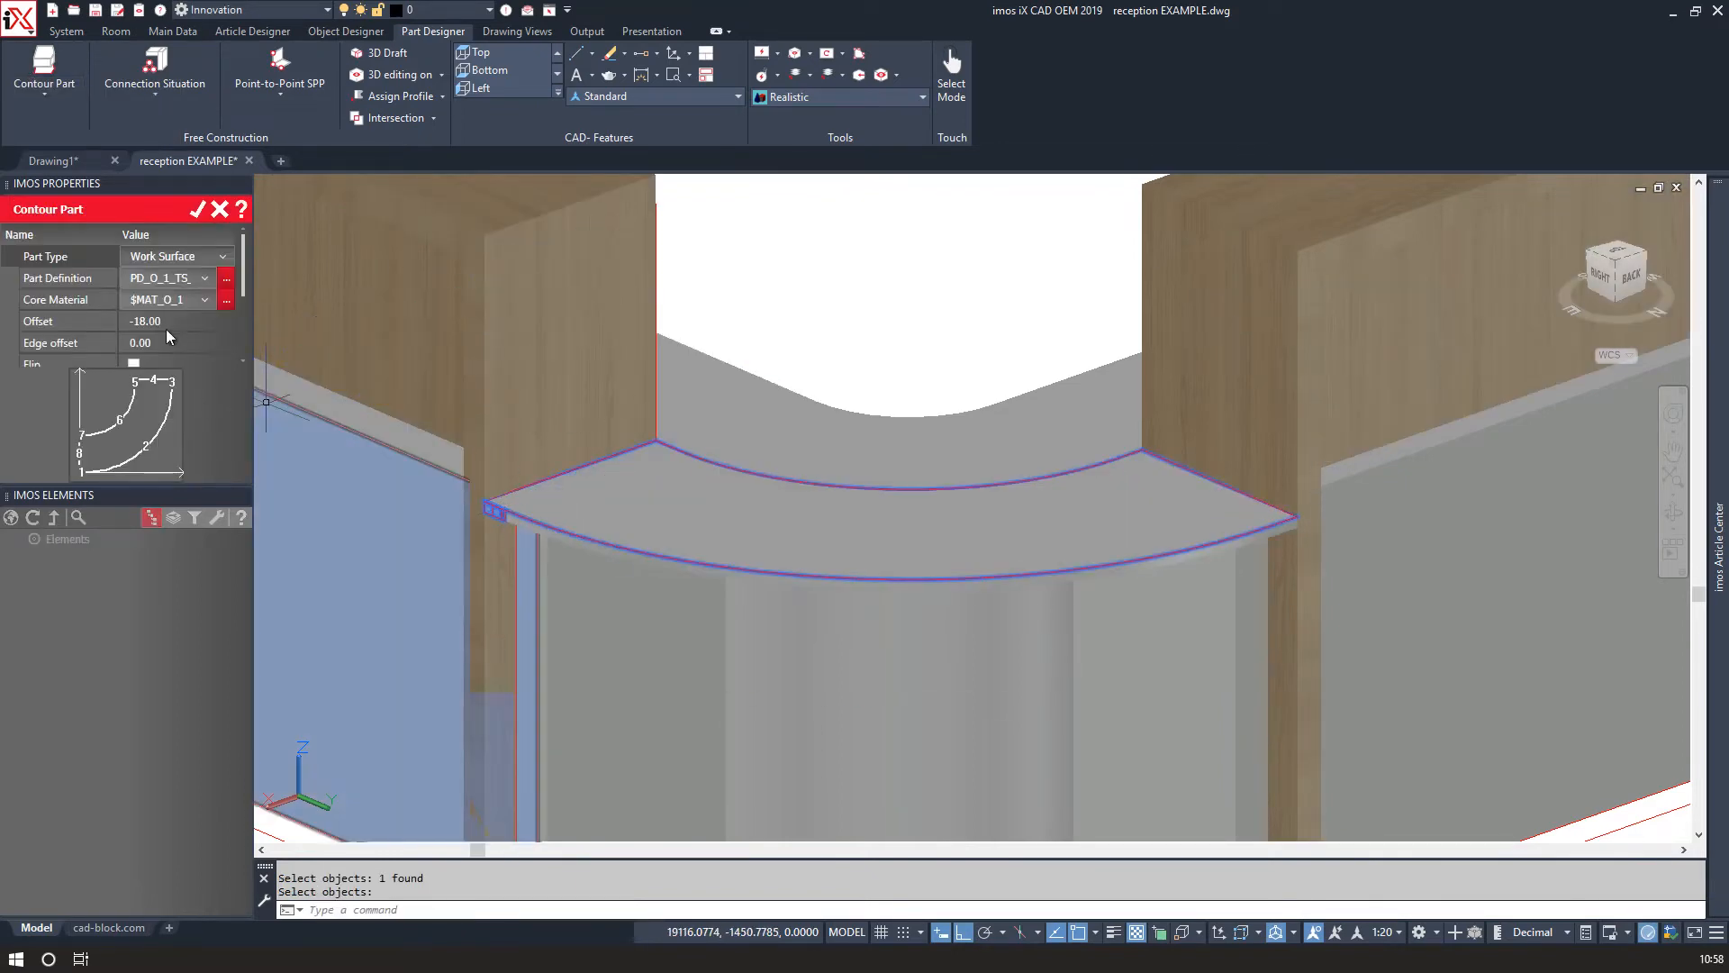
drag(164, 323, 139, 322)
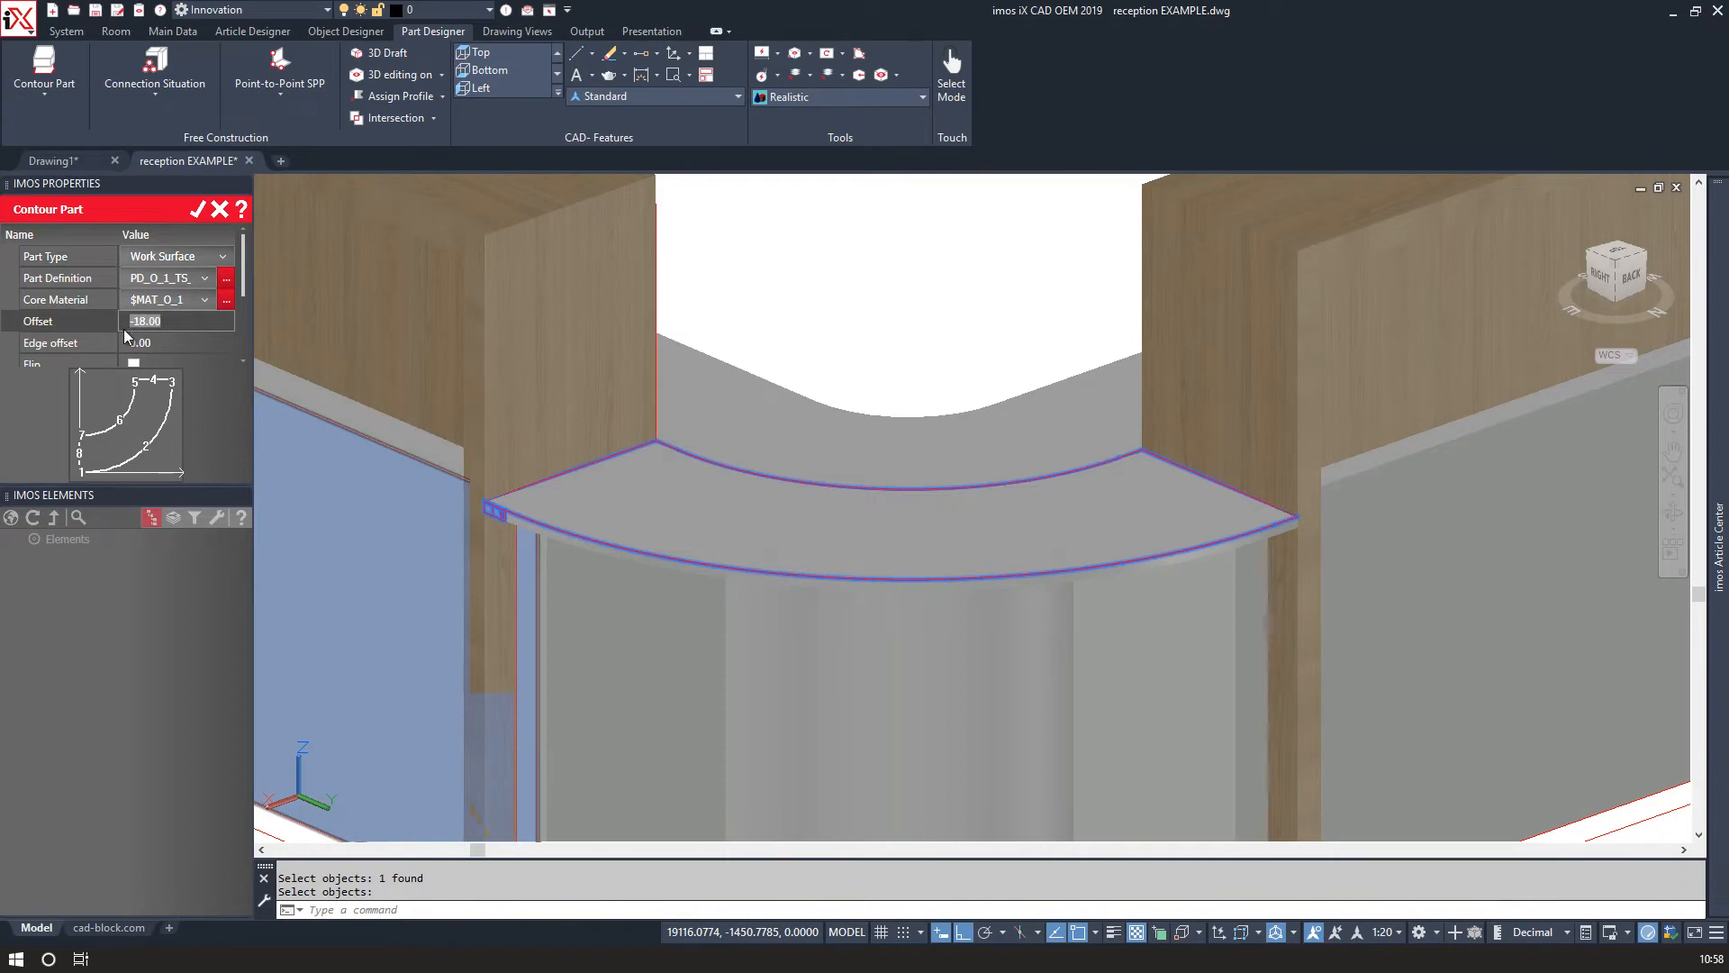
text(0)
key(Return)
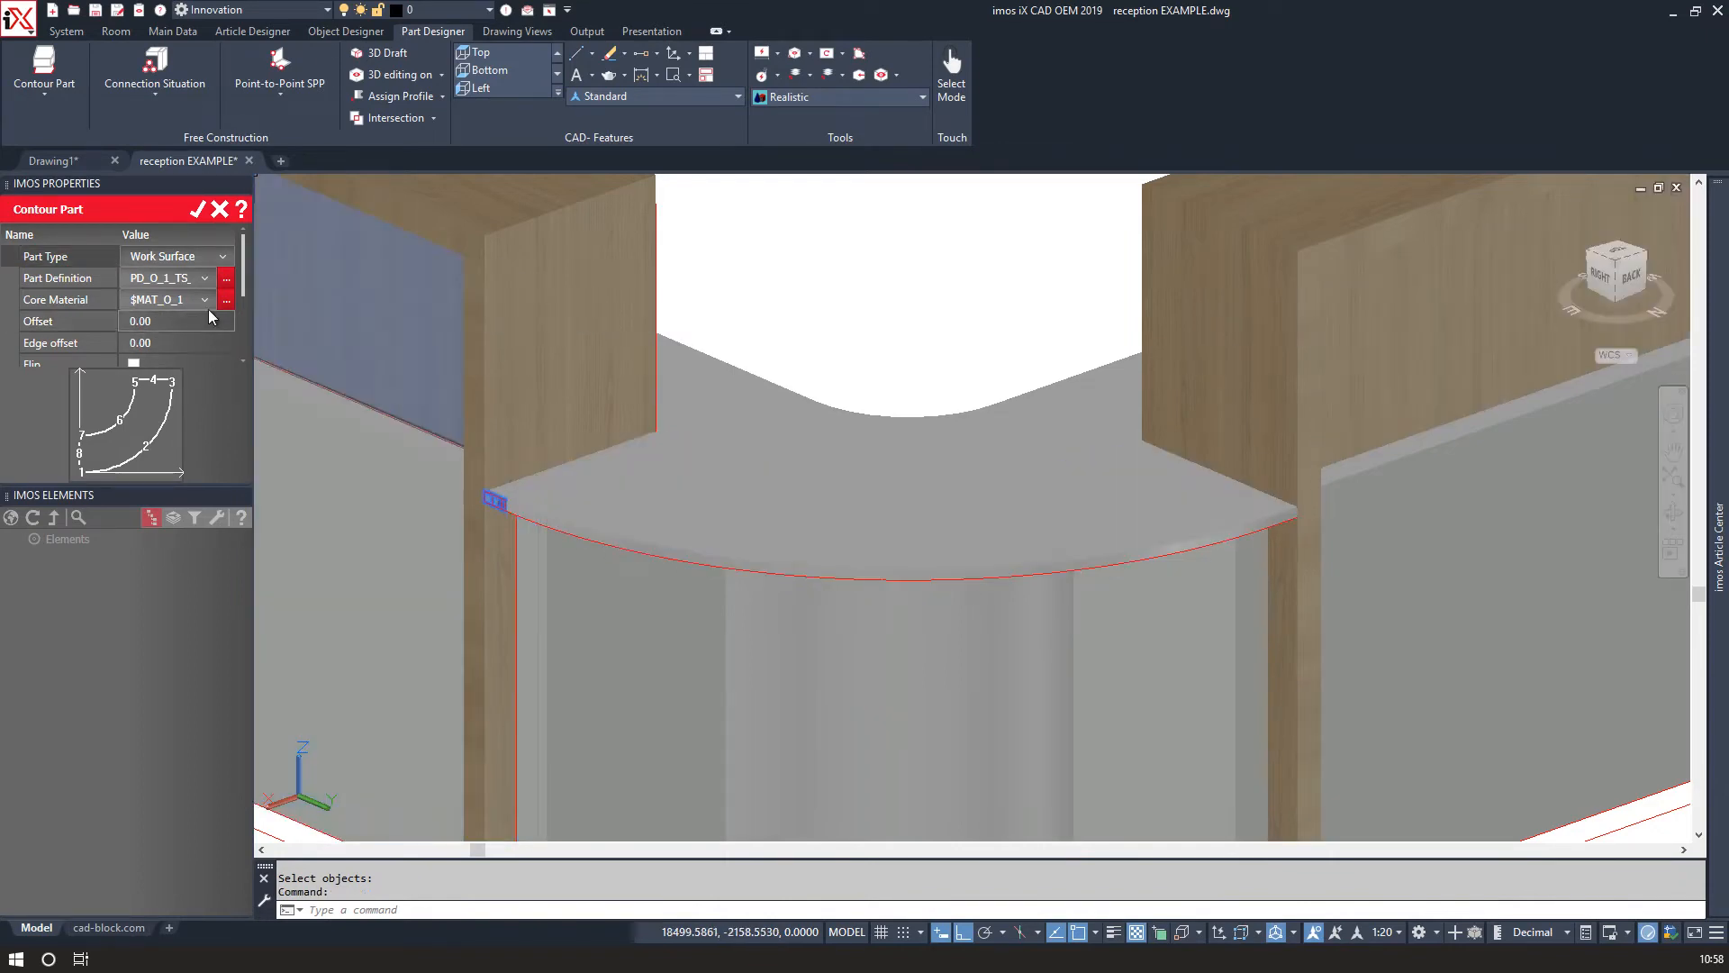
Set the contour part's core material to iX_PB50_MEL_Oak_M.
click(204, 302)
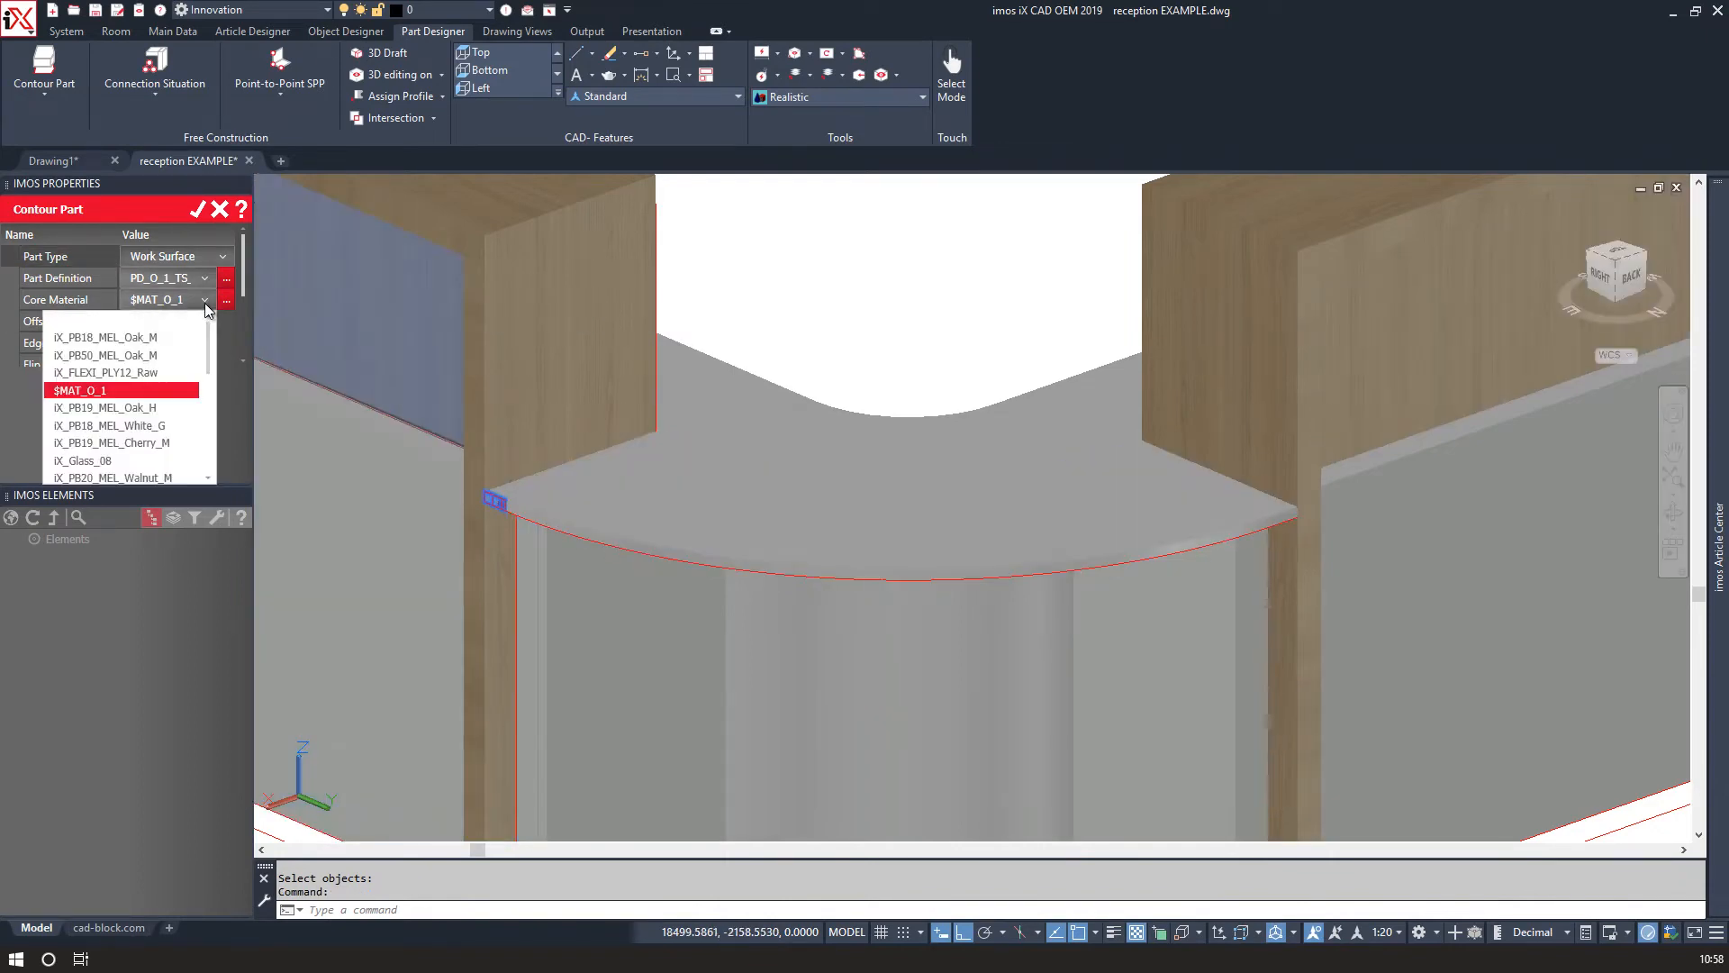
scroll(172, 394, down, 5)
scroll(166, 383, up, 5)
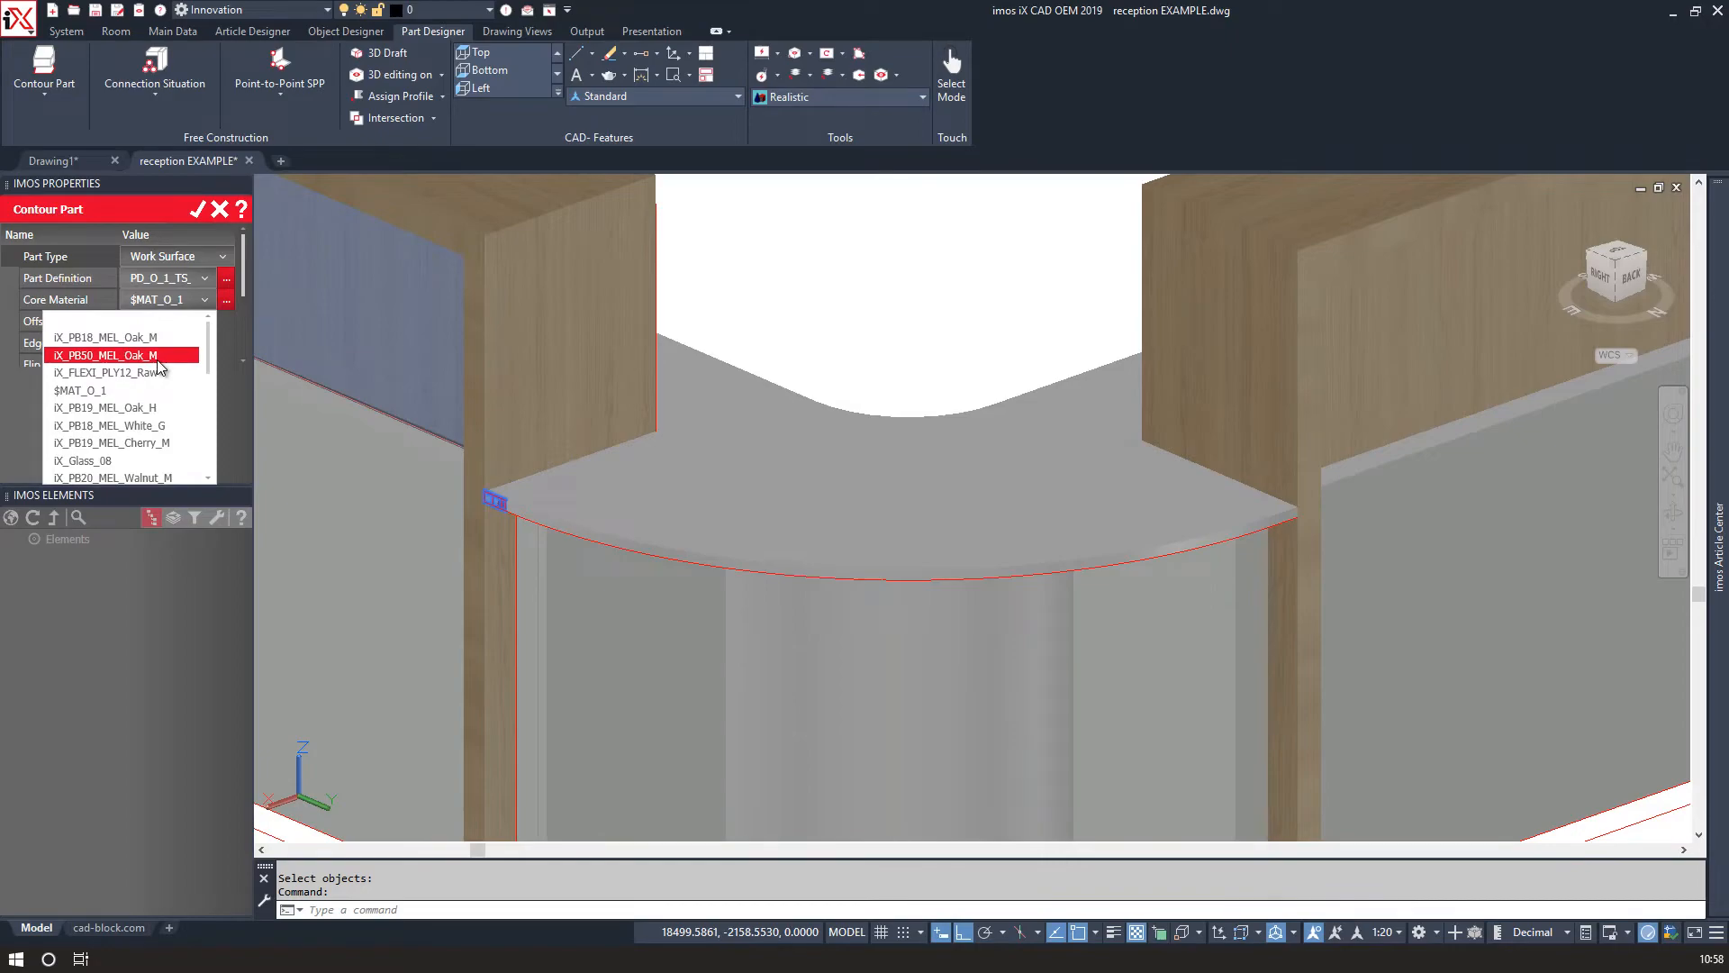
click(162, 371)
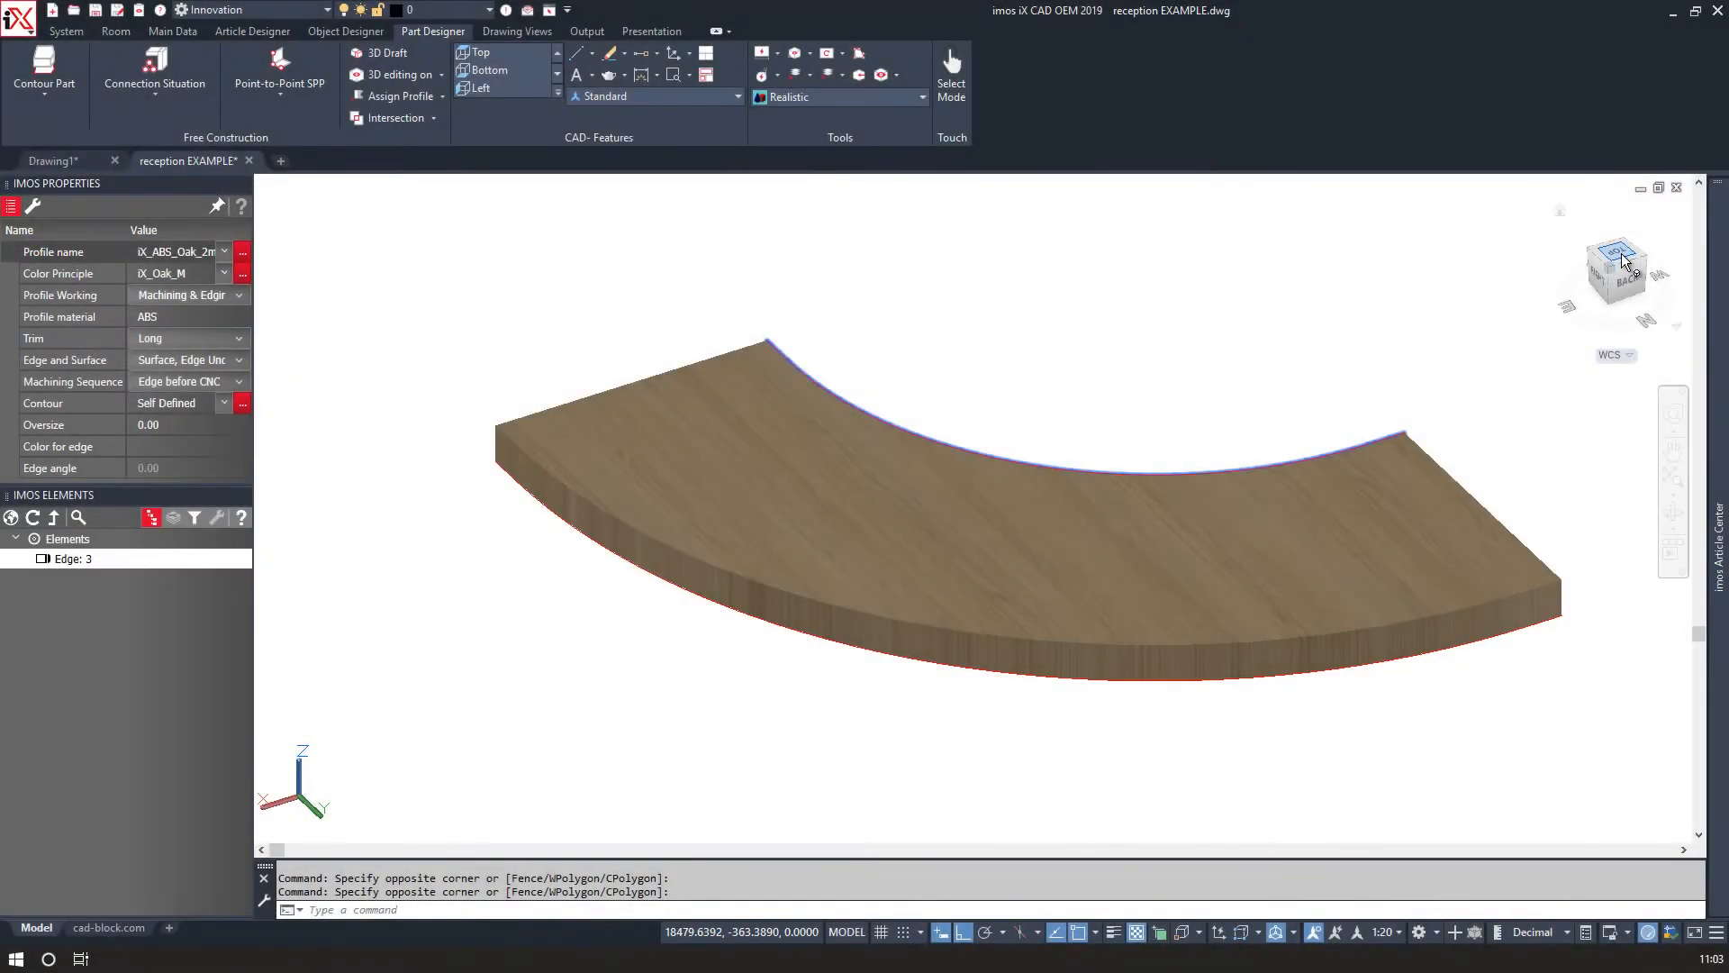
Align the top shelf part in 3D using a diagonal reference line through its inner corners.
click(1621, 261)
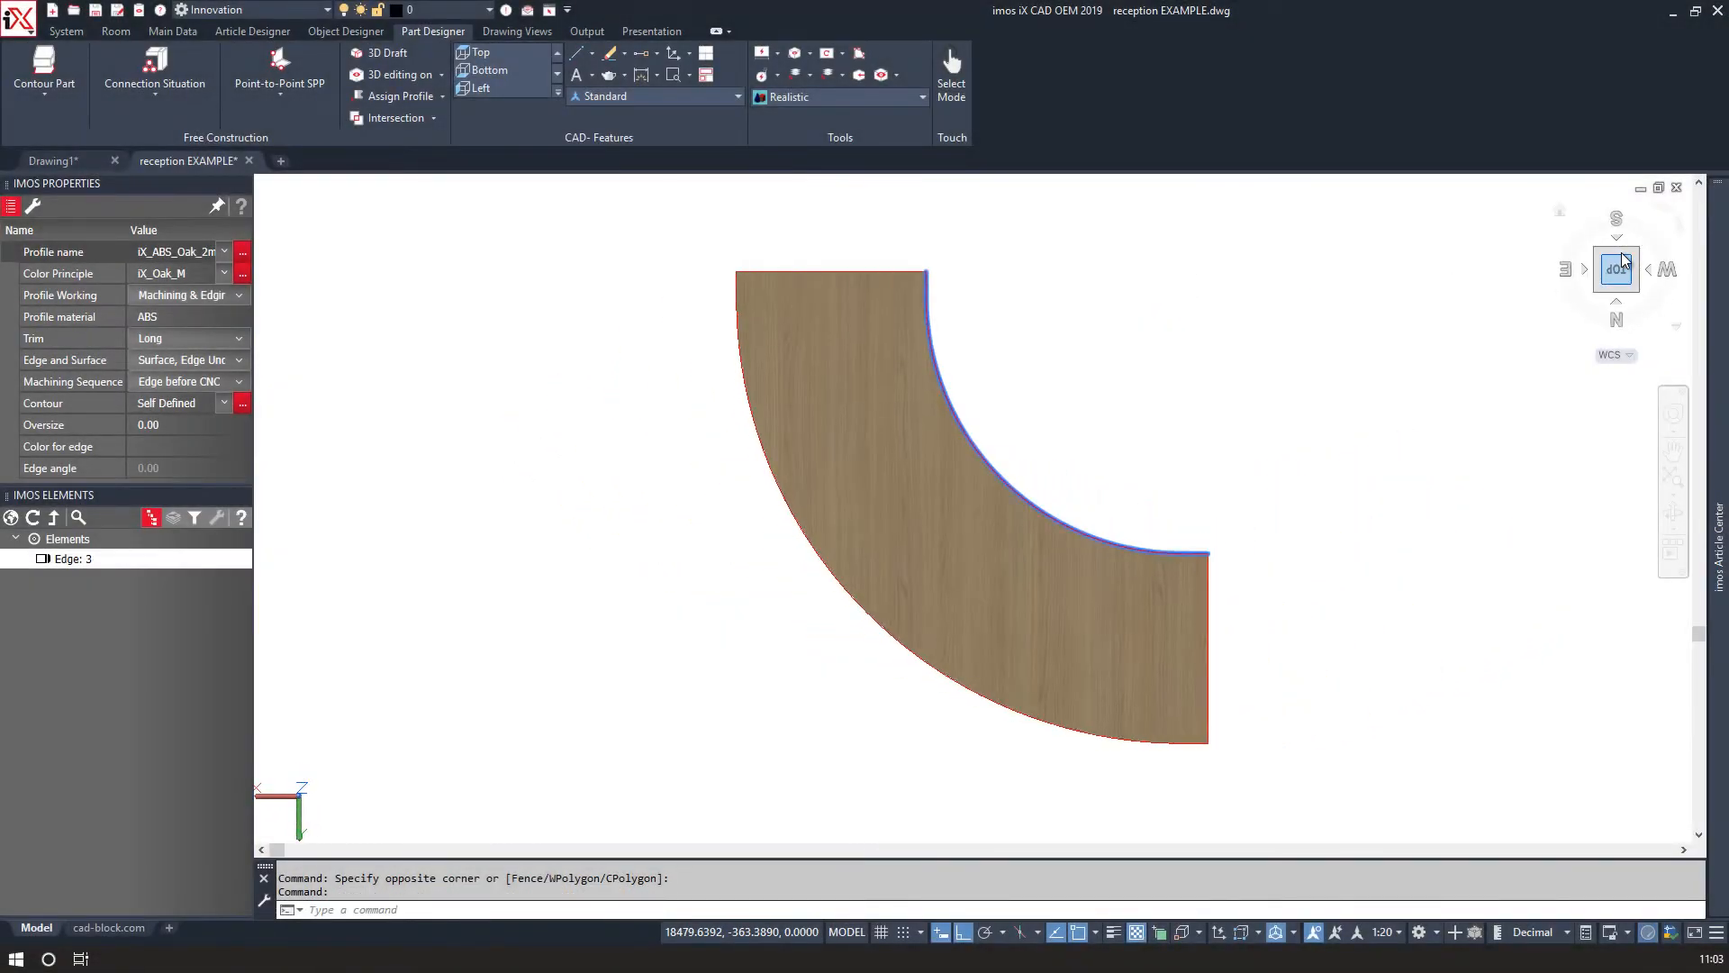
click(1681, 227)
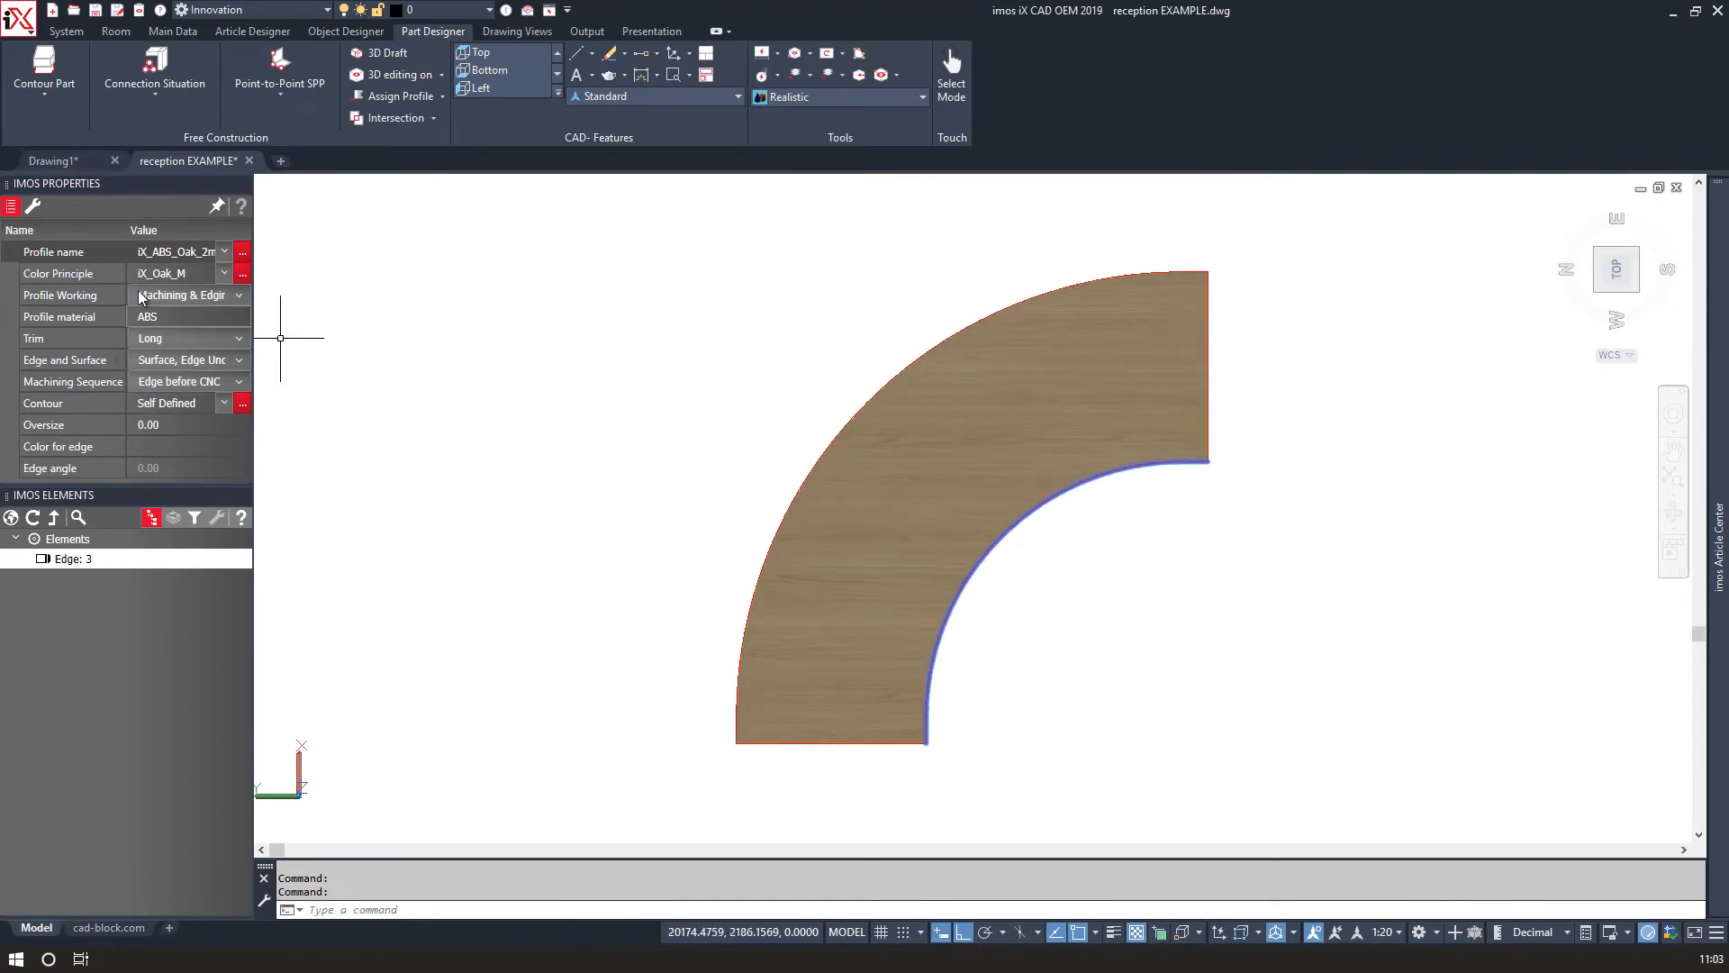
click(53, 518)
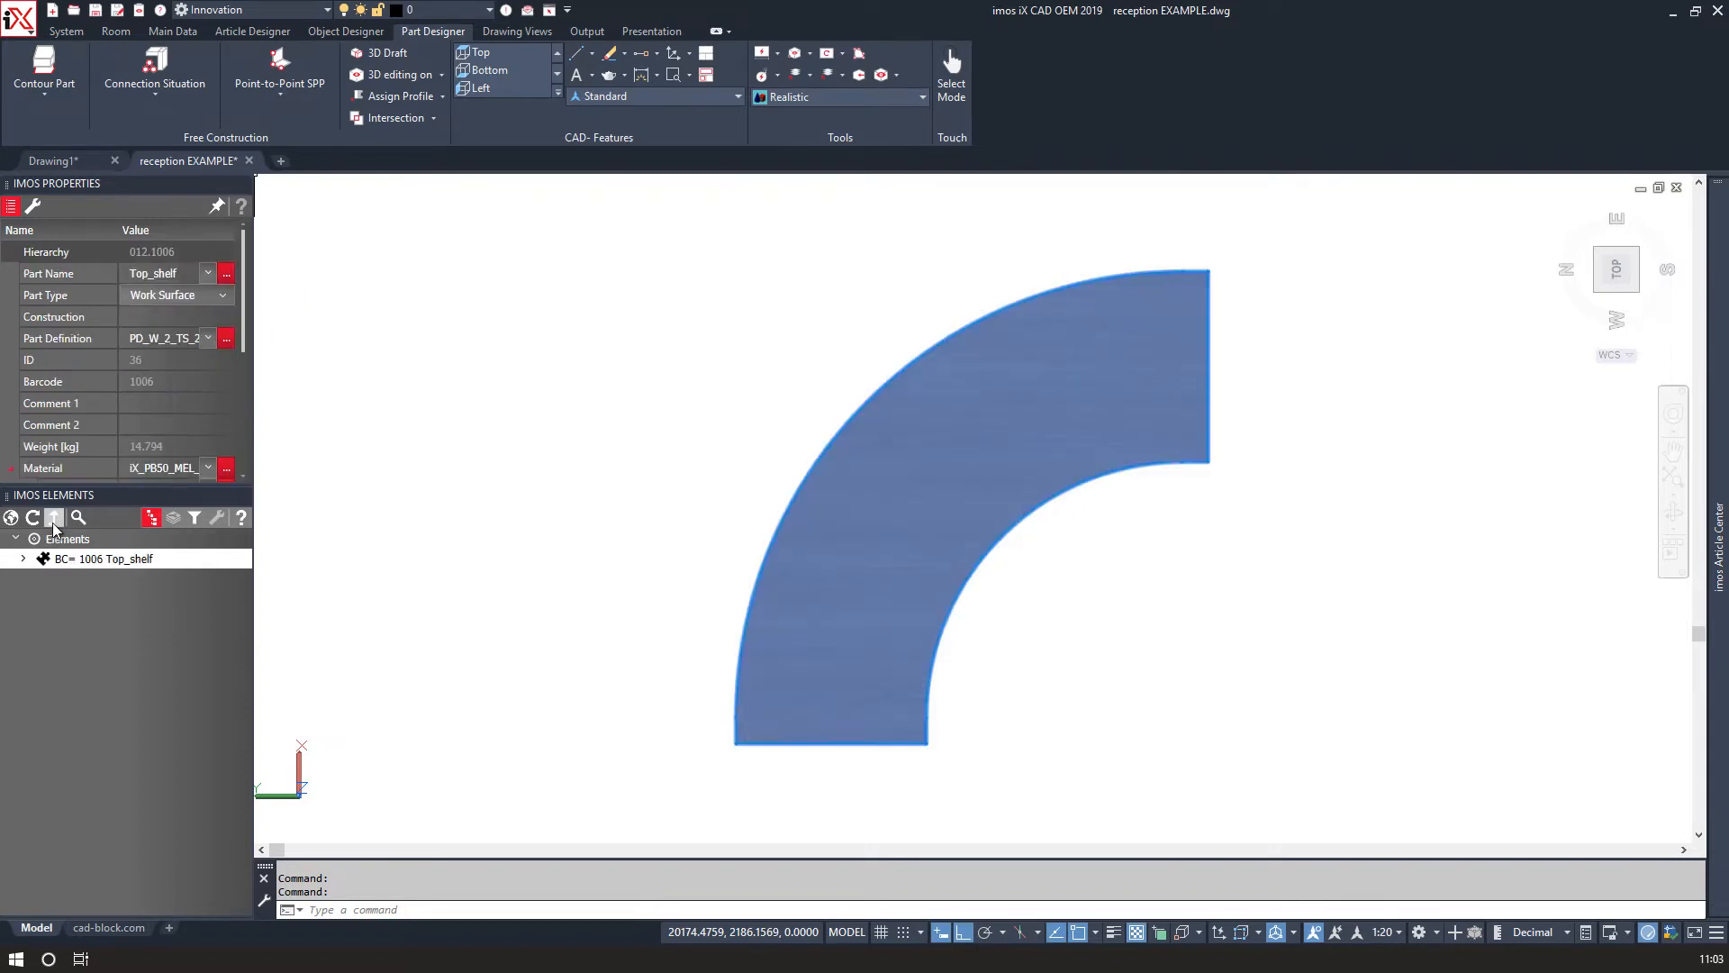
click(34, 207)
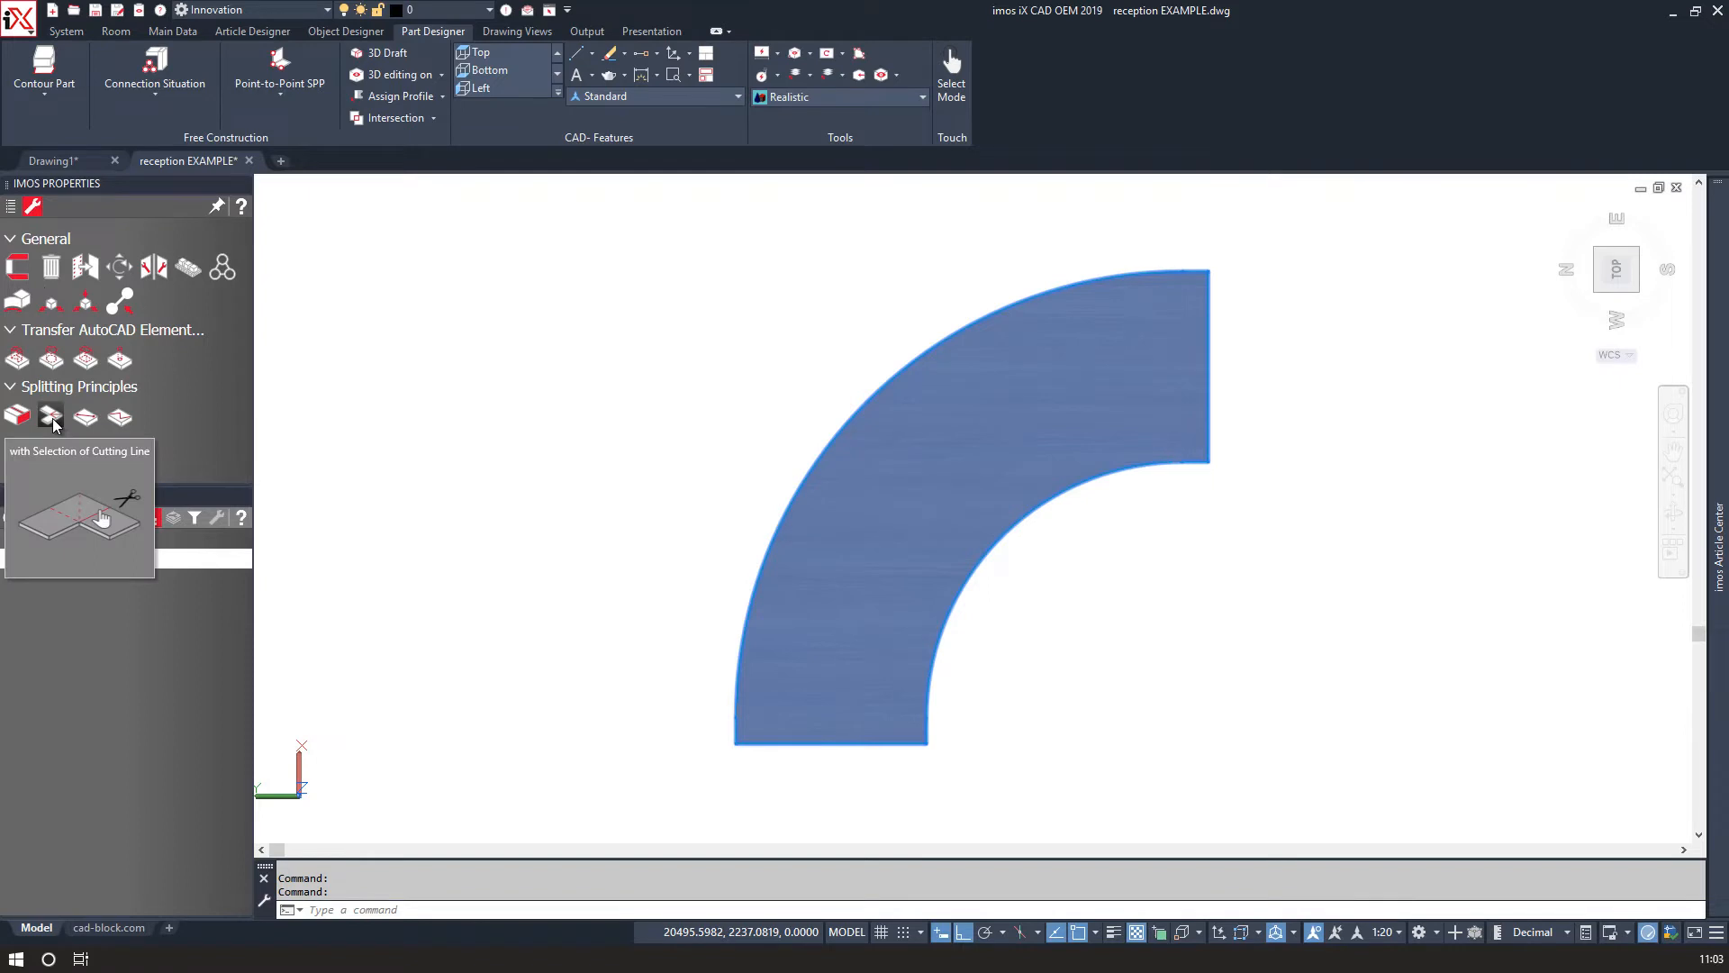
click(86, 304)
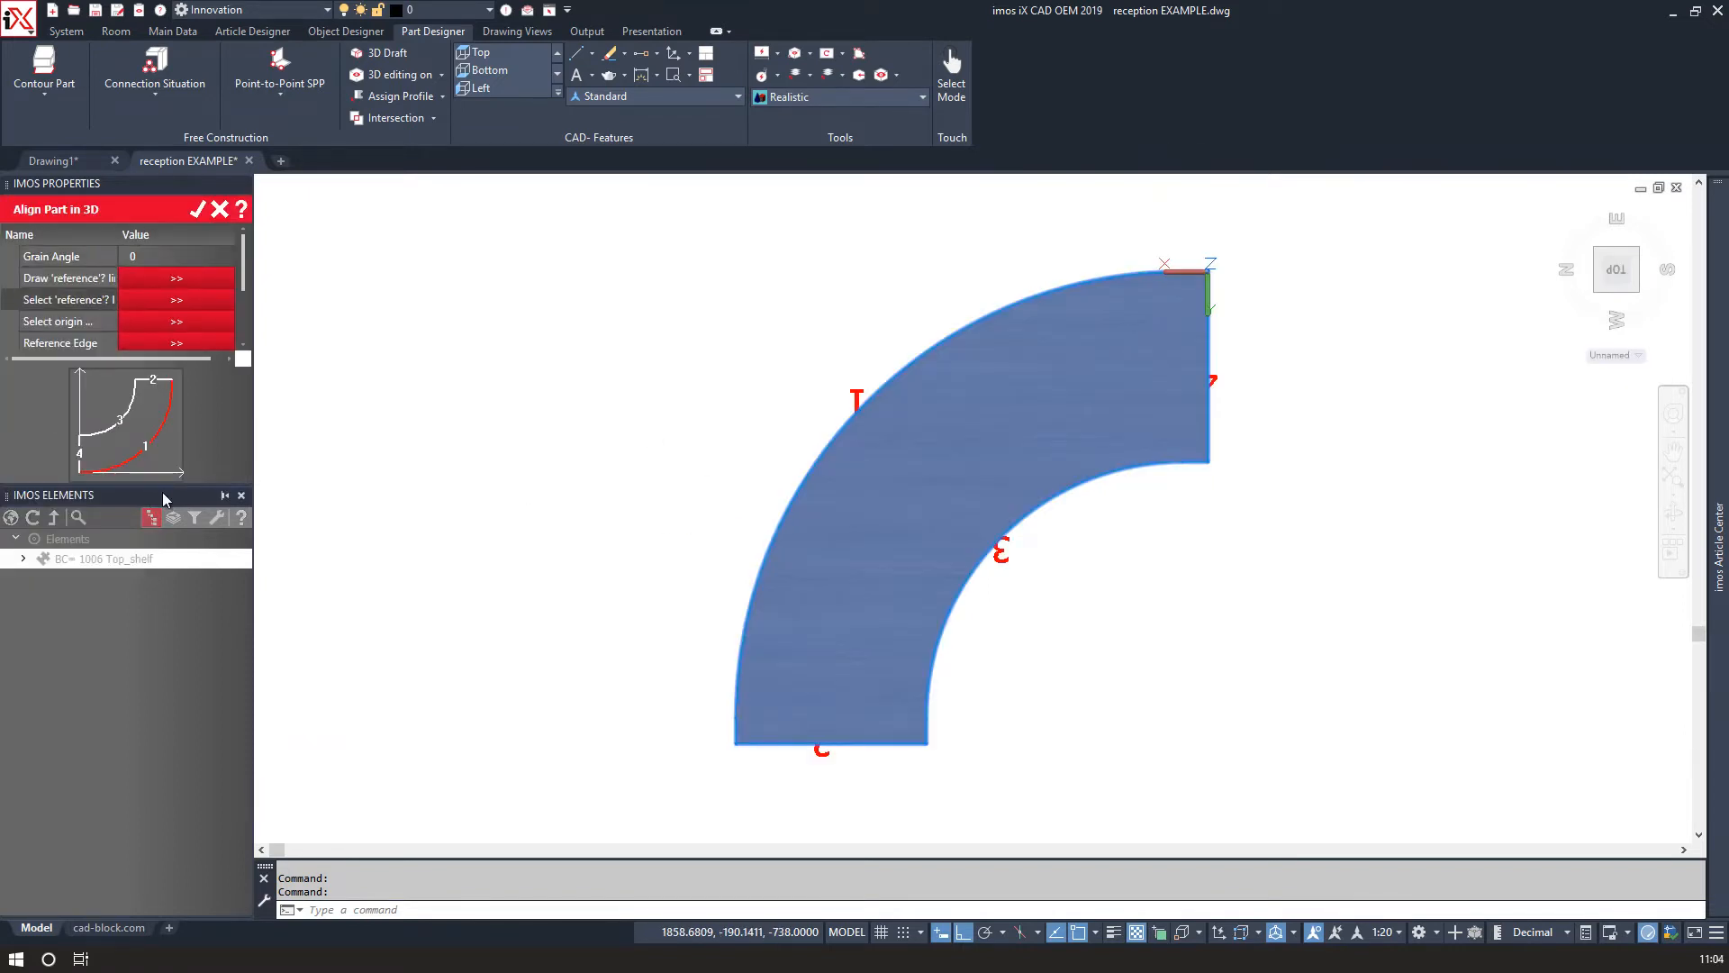
click(143, 277)
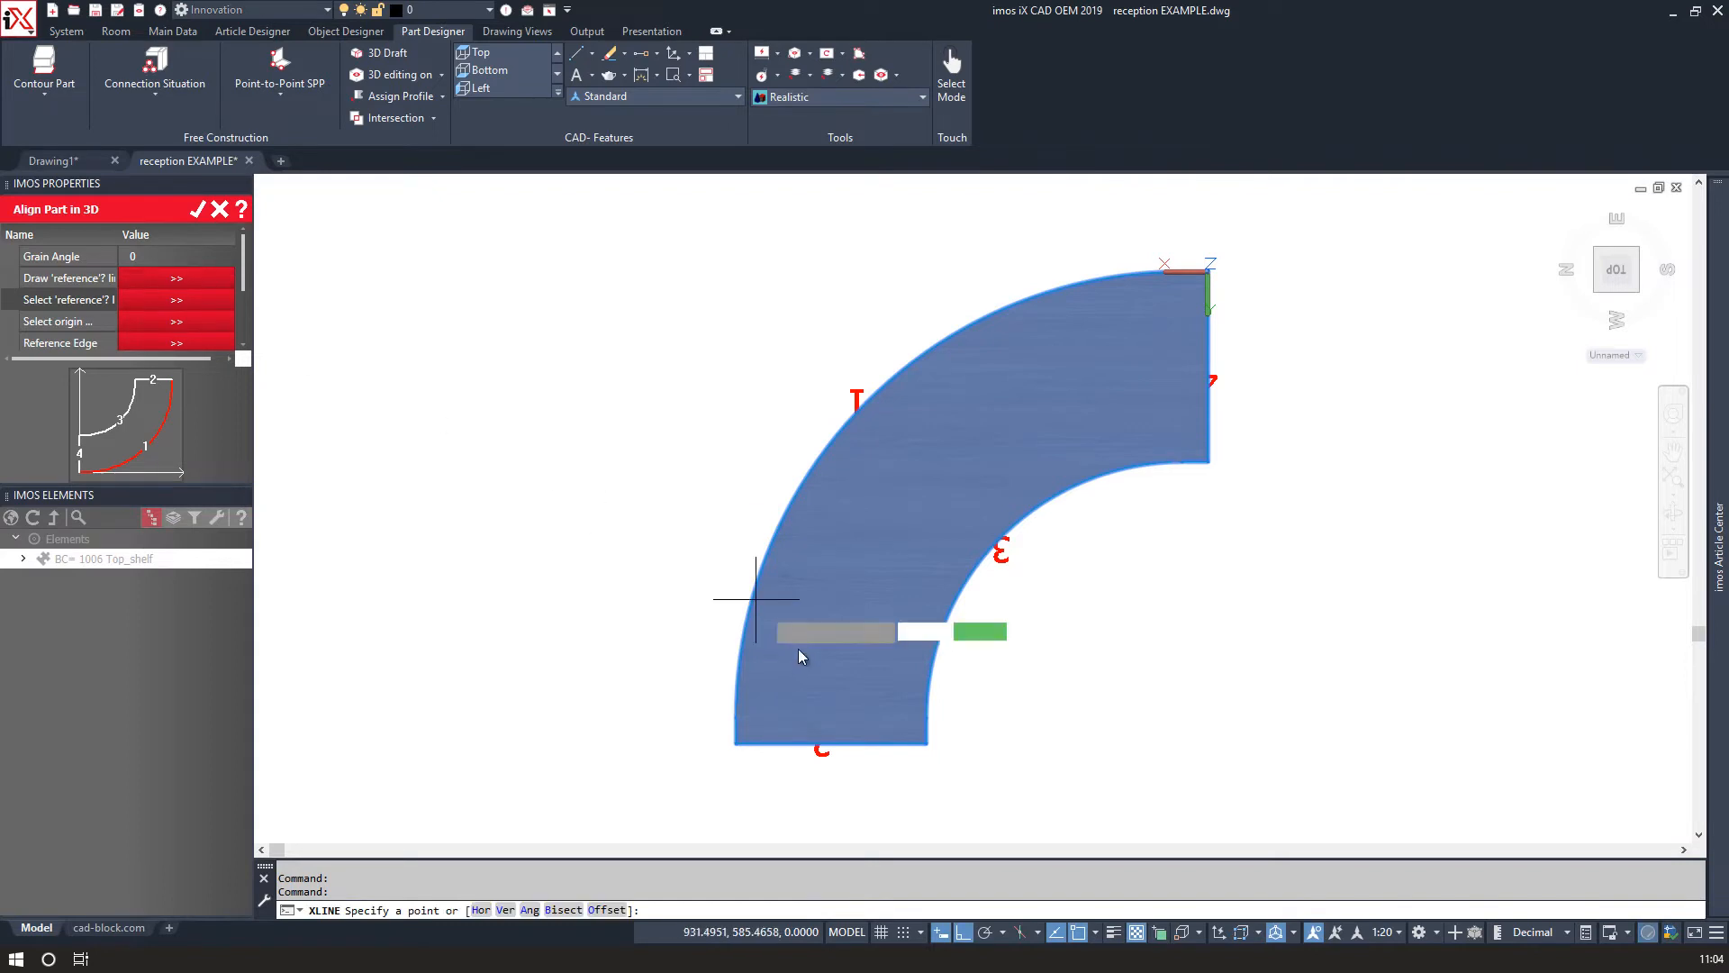
click(926, 744)
click(1209, 463)
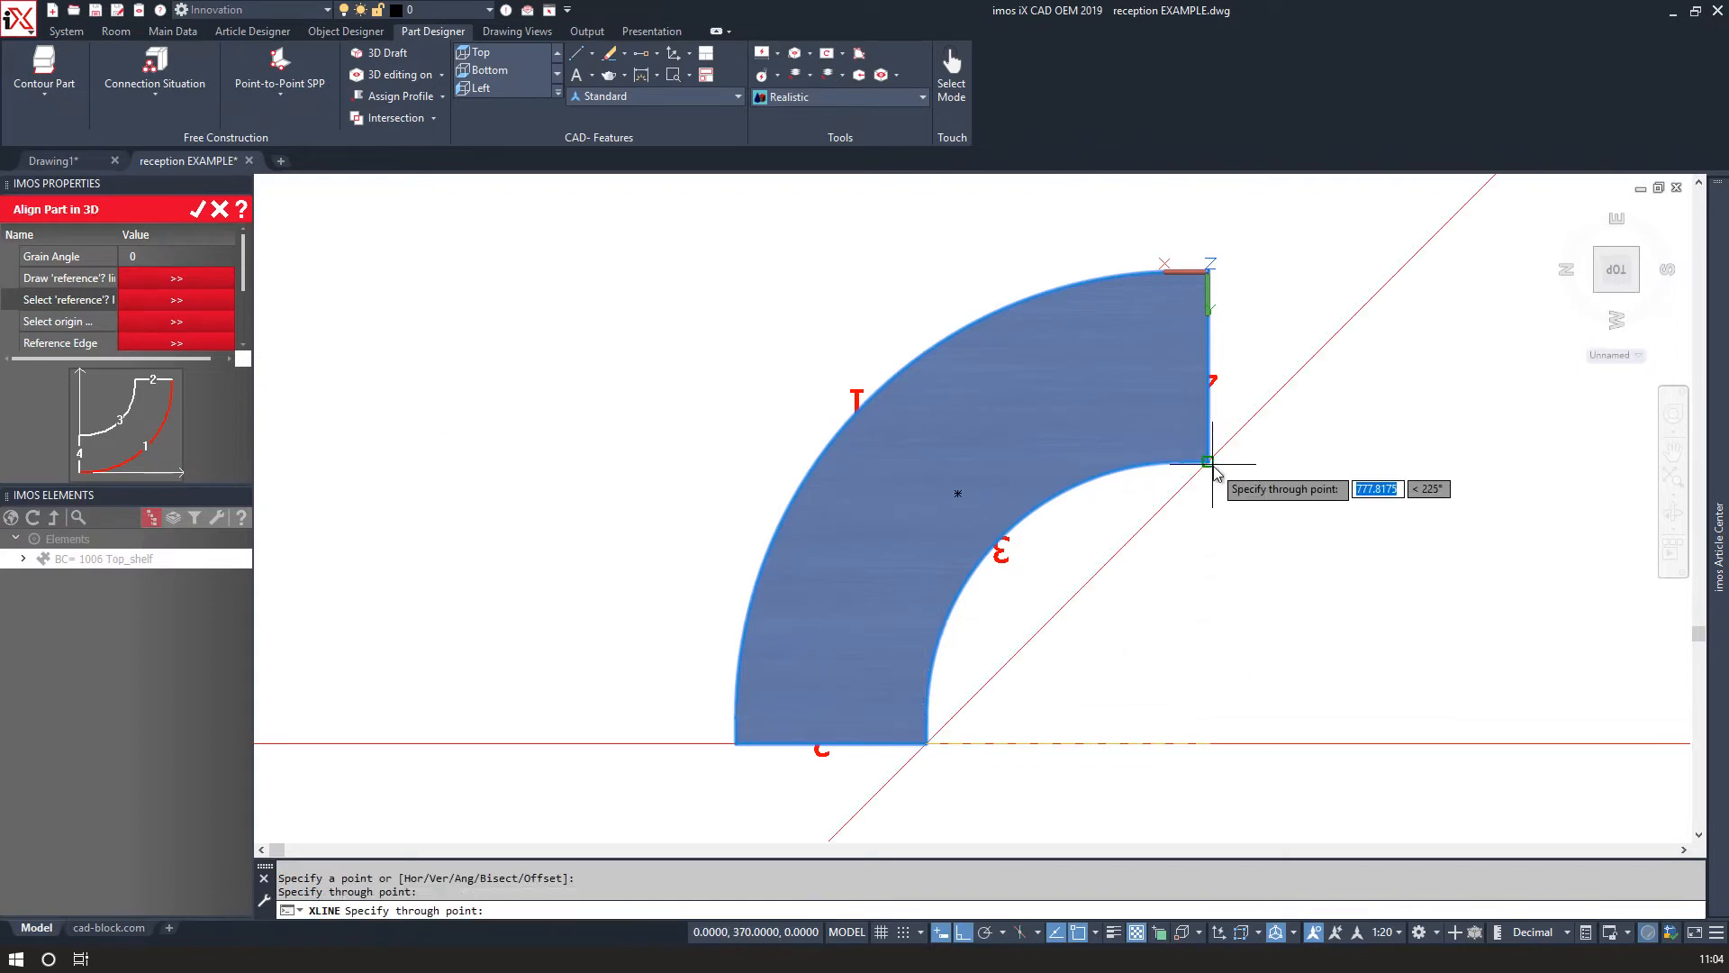
key(Return)
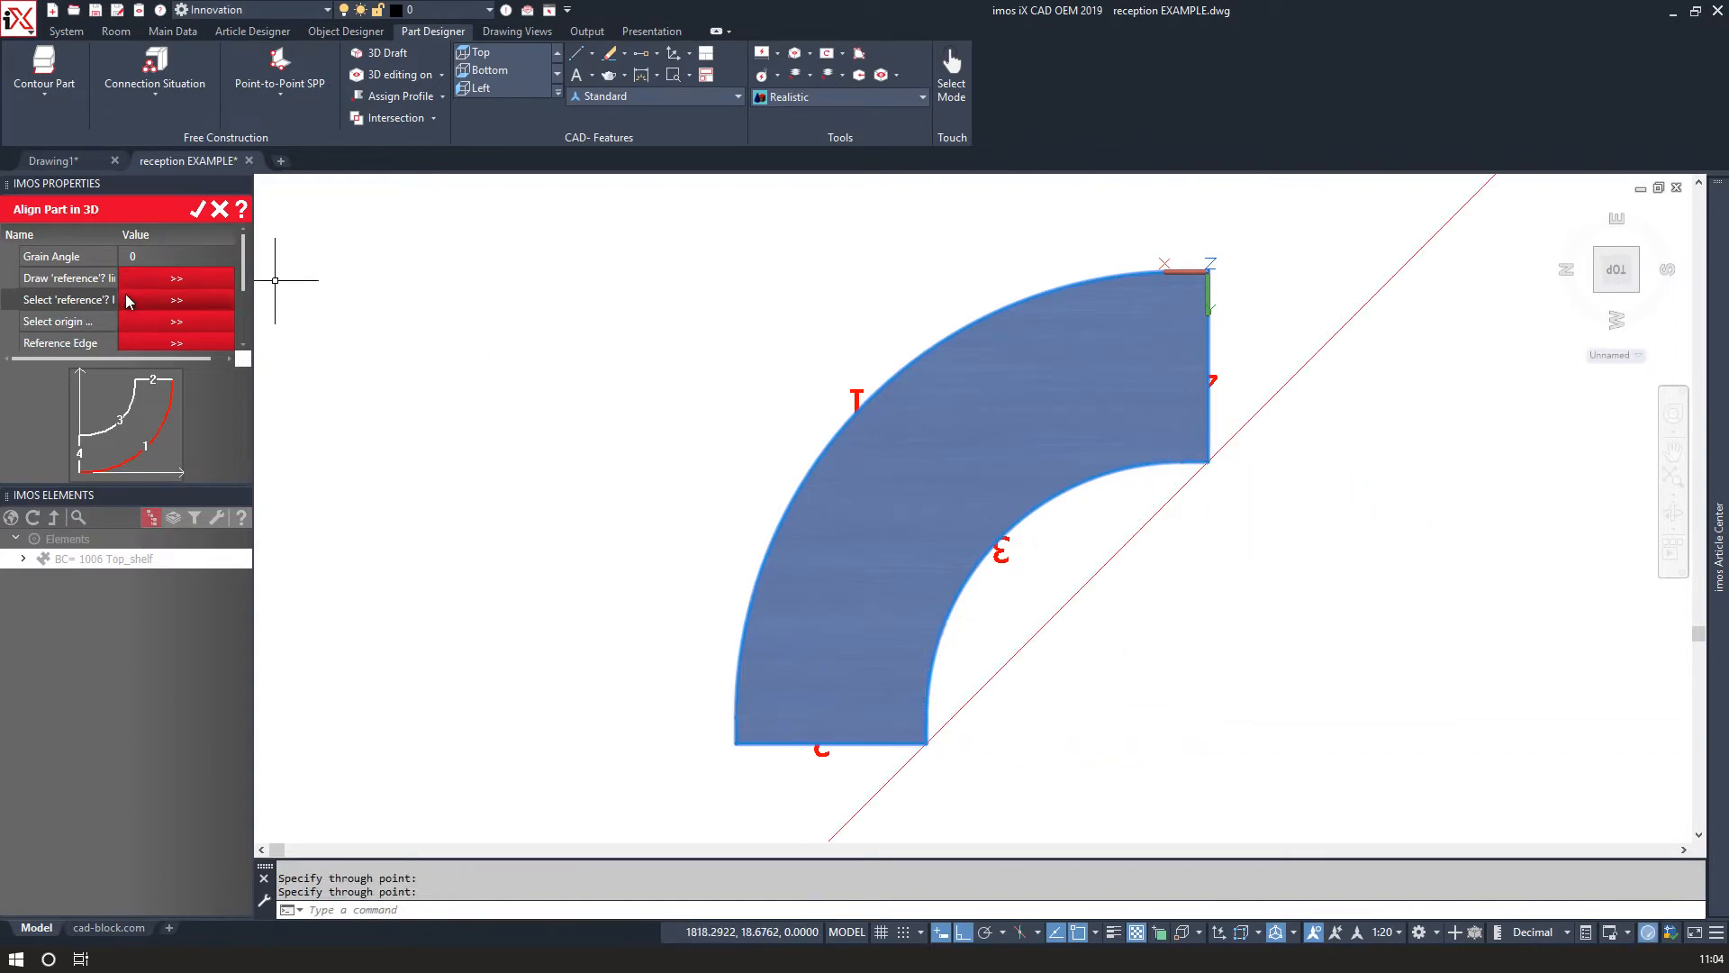
click(1140, 542)
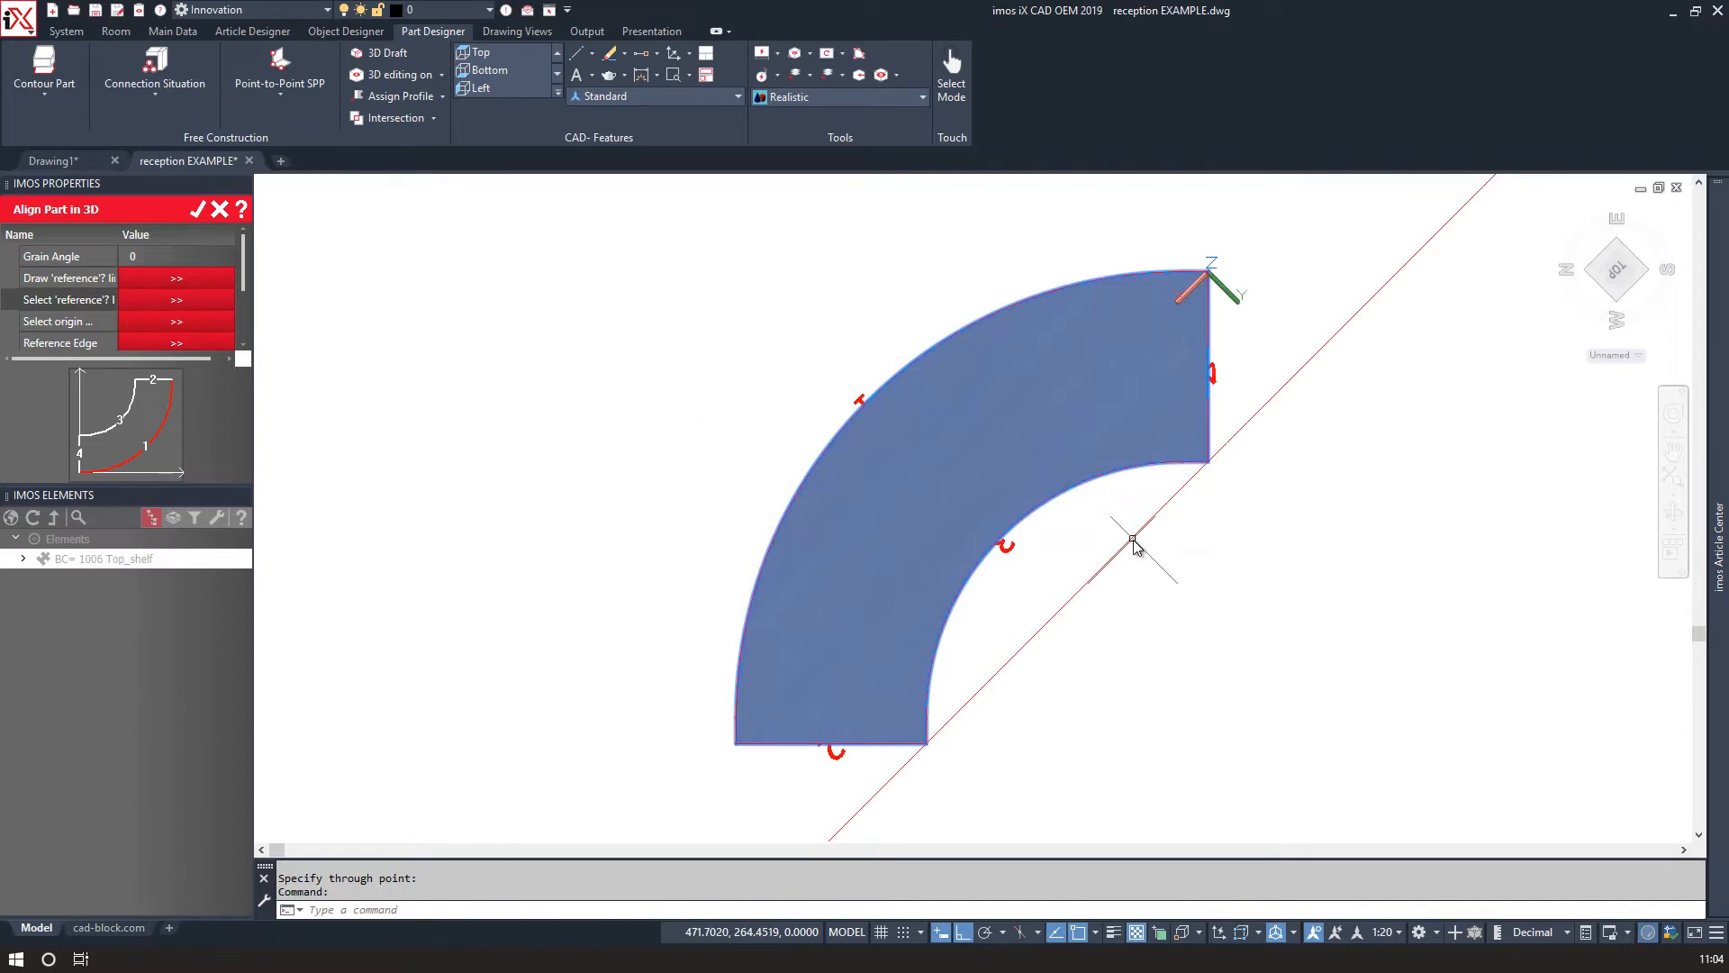
click(200, 208)
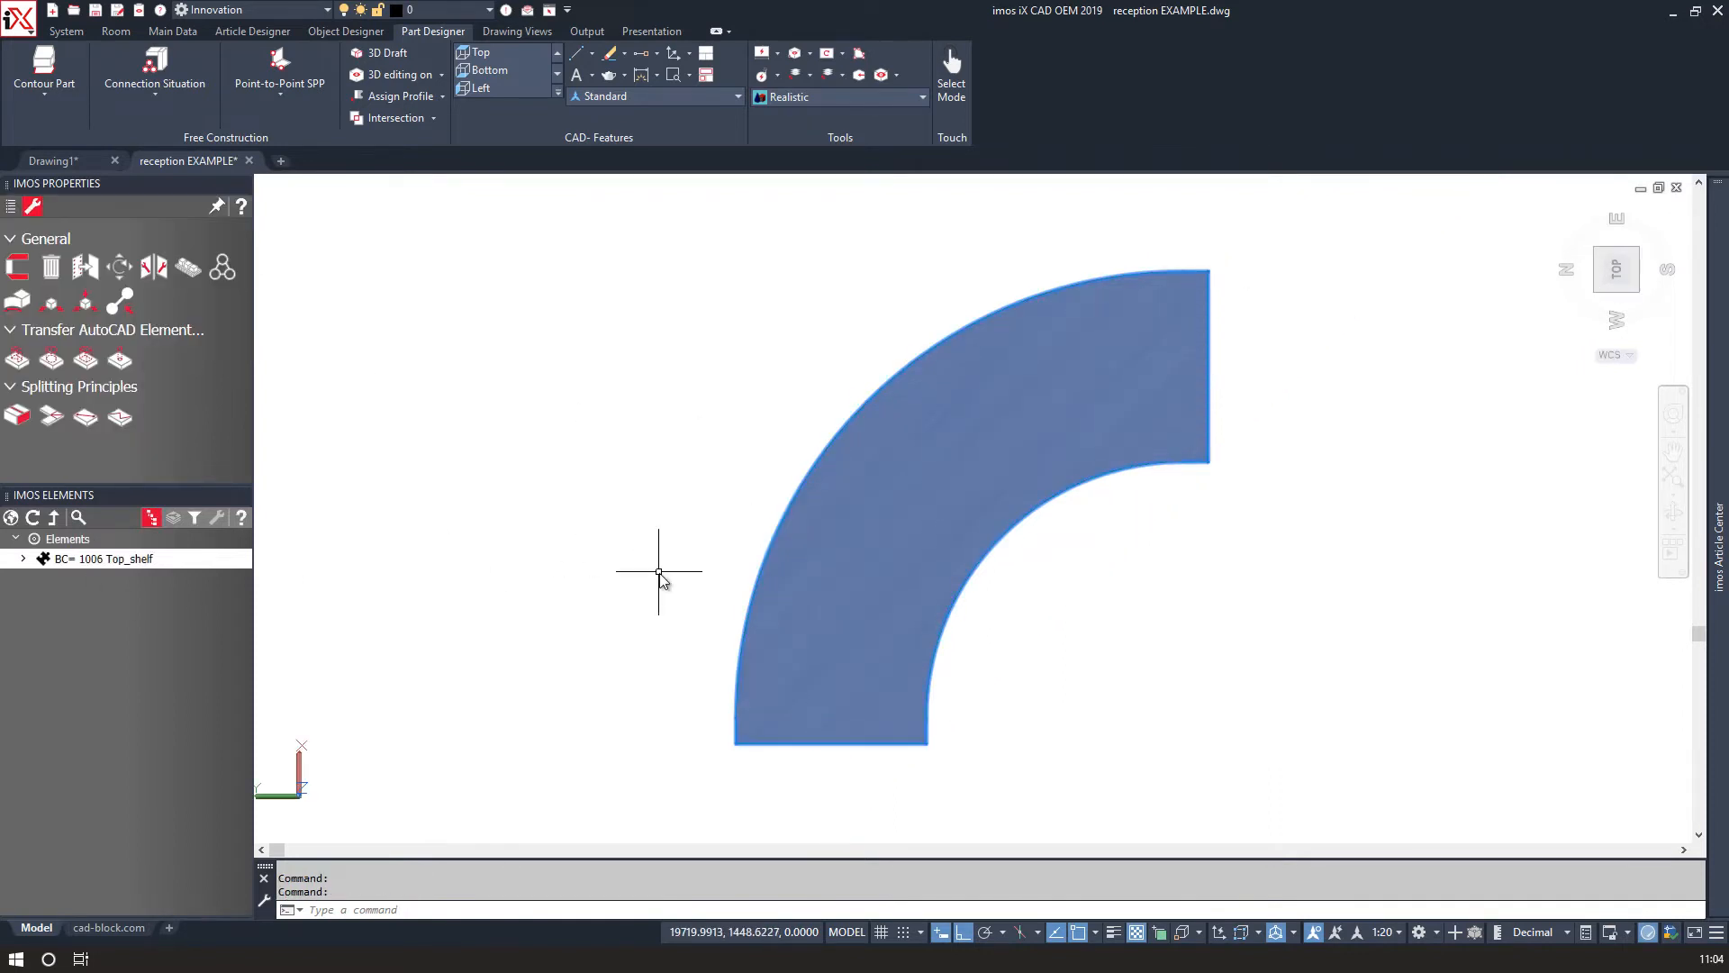
End the isolation so all parts of the reception desk are shown again.
right_click(662, 476)
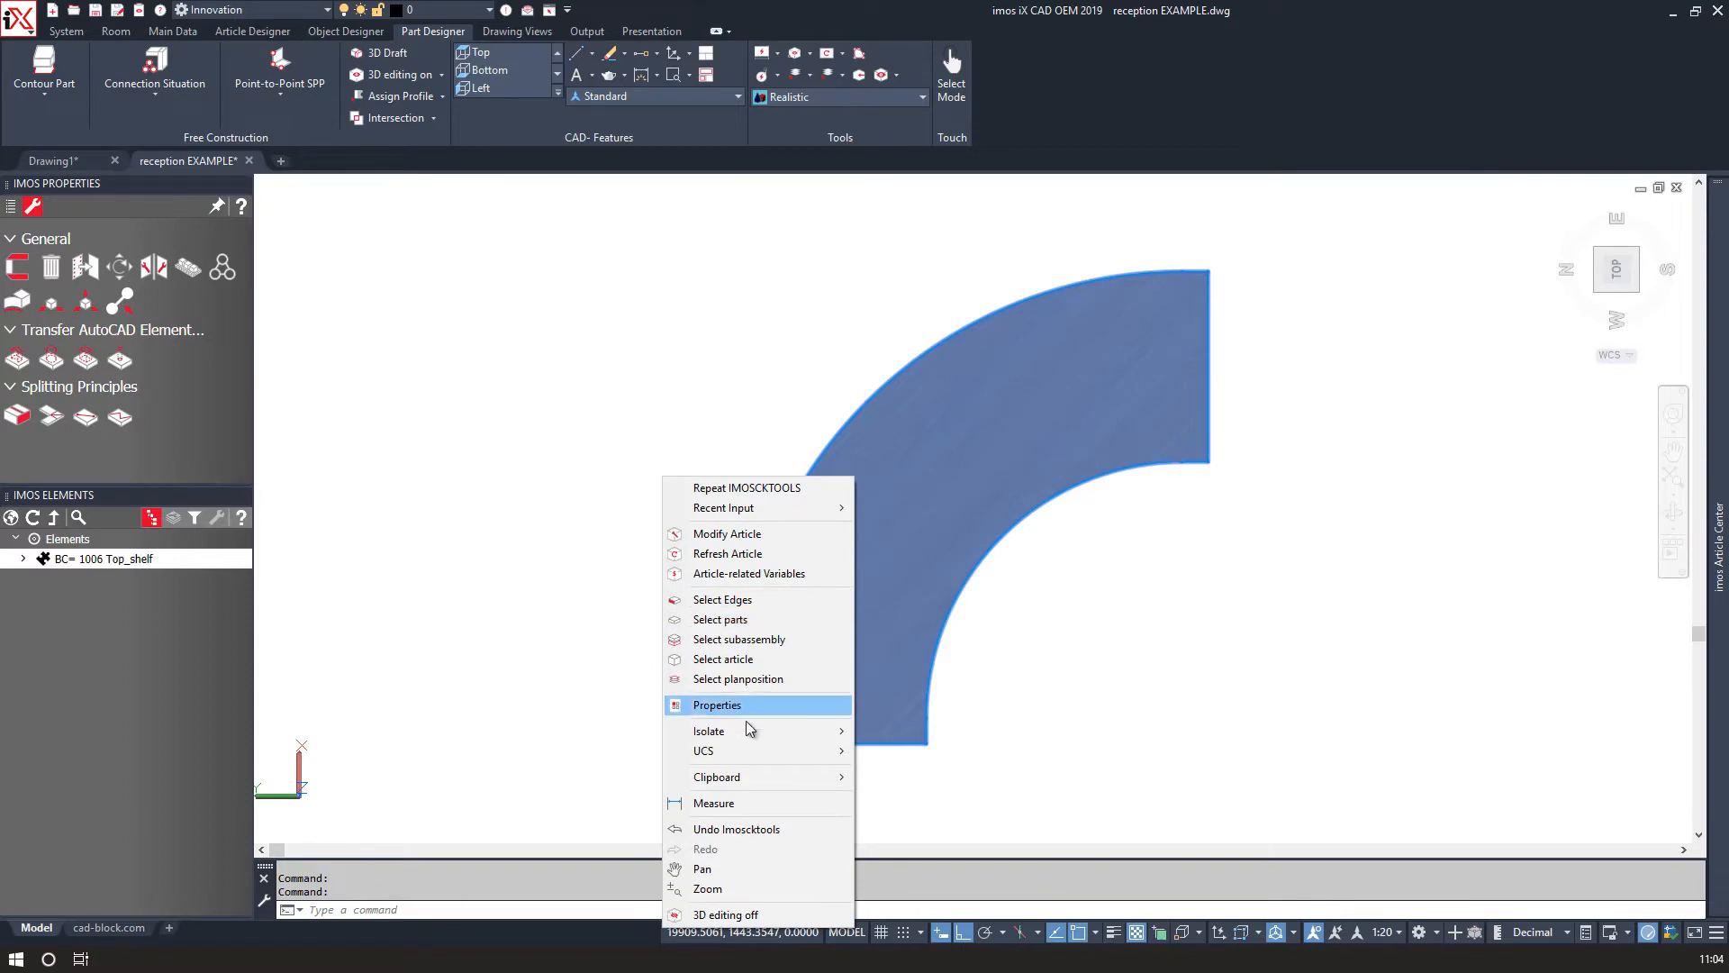
mouse_move(747, 731)
click(903, 784)
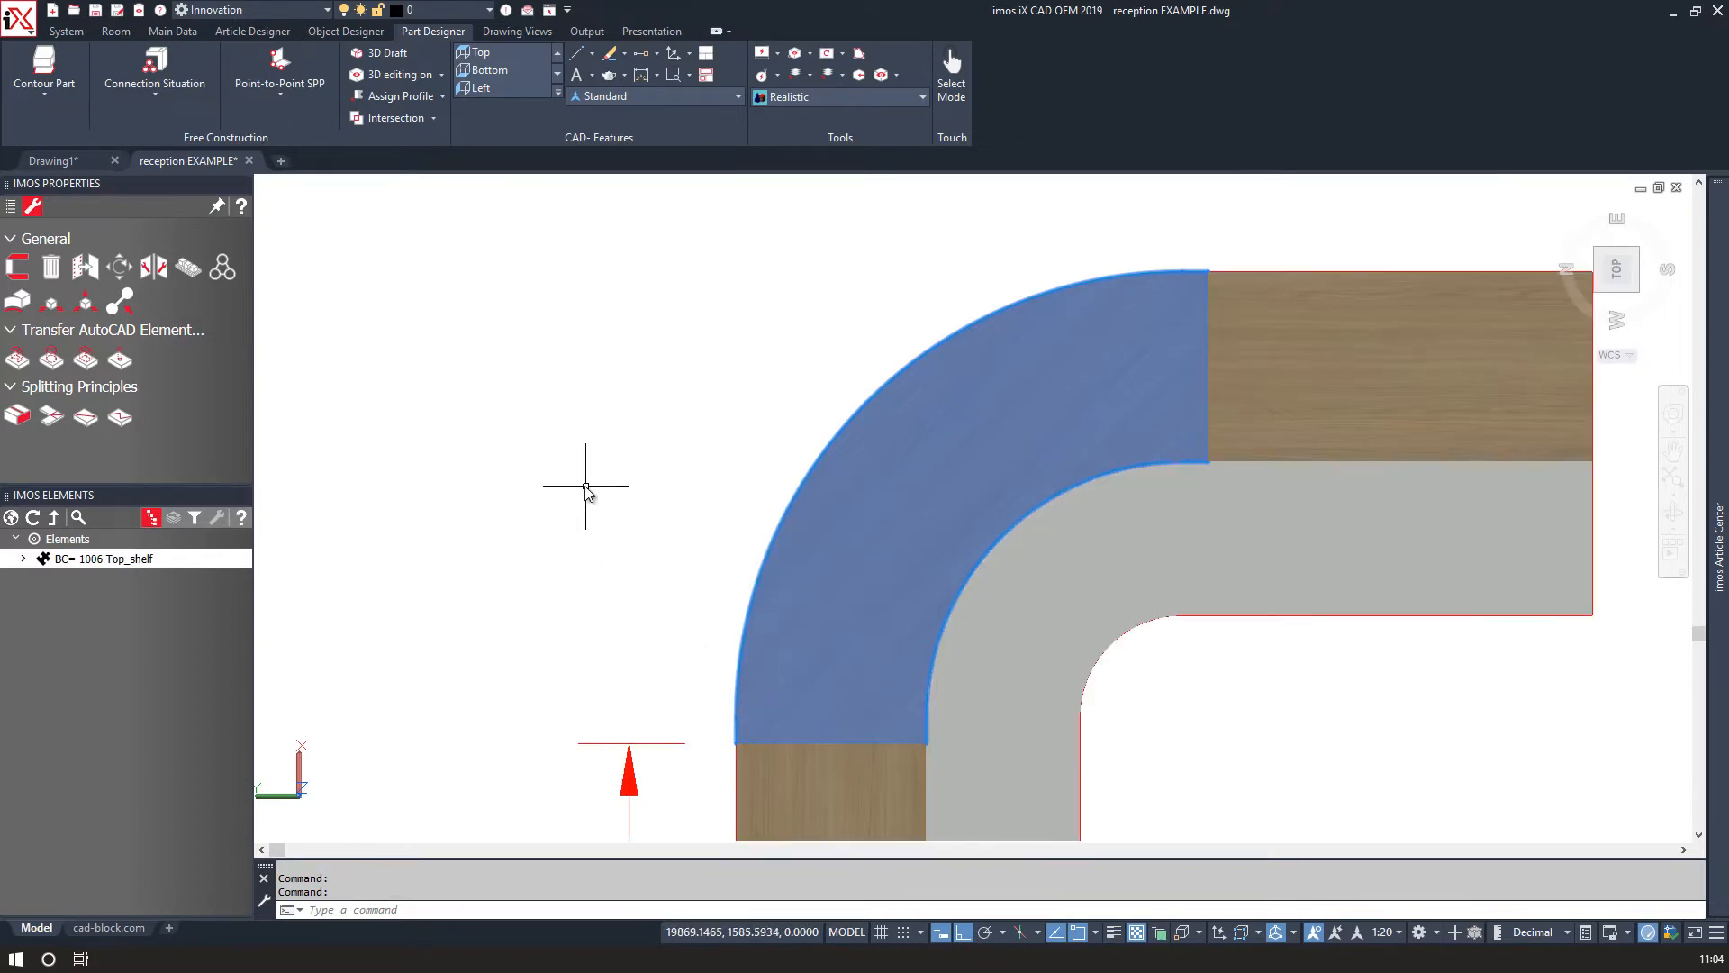
scroll(598, 537, down, 2)
shift+middle_drag(599, 537, 987, 361)
scroll(444, 520, down, 3)
scroll(489, 516, up, 2)
middle_drag(489, 515, 390, 579)
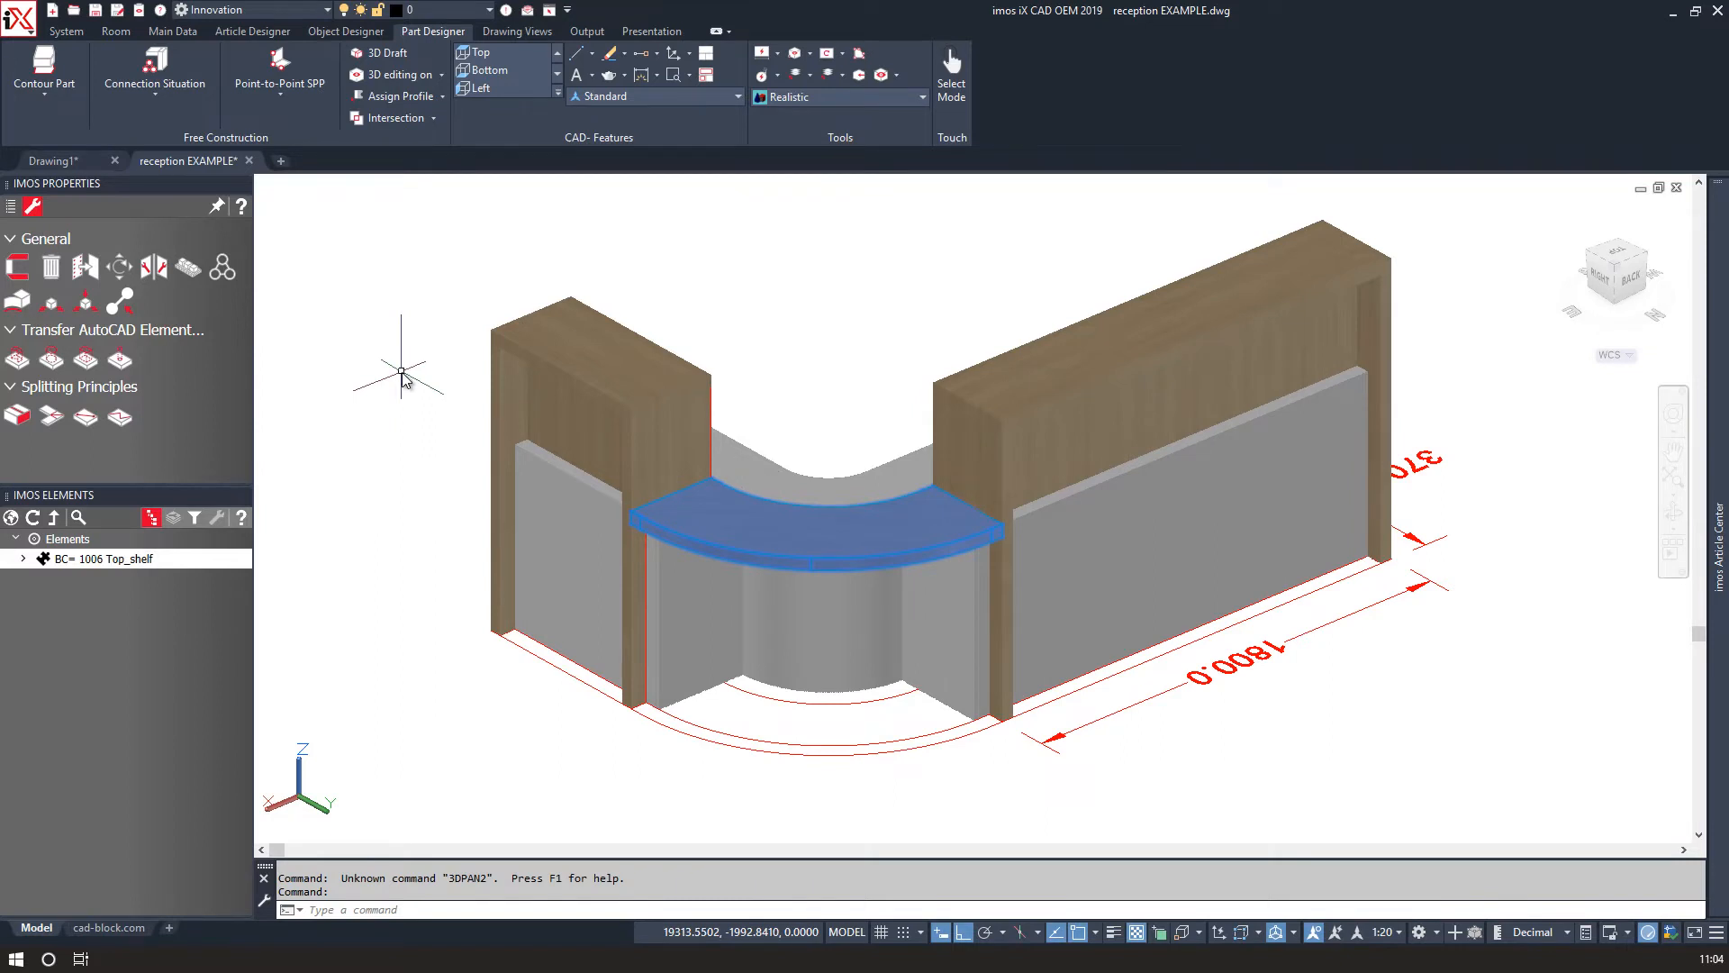
Hide the reception desk's base outline polylines and dimensions.
click(14, 209)
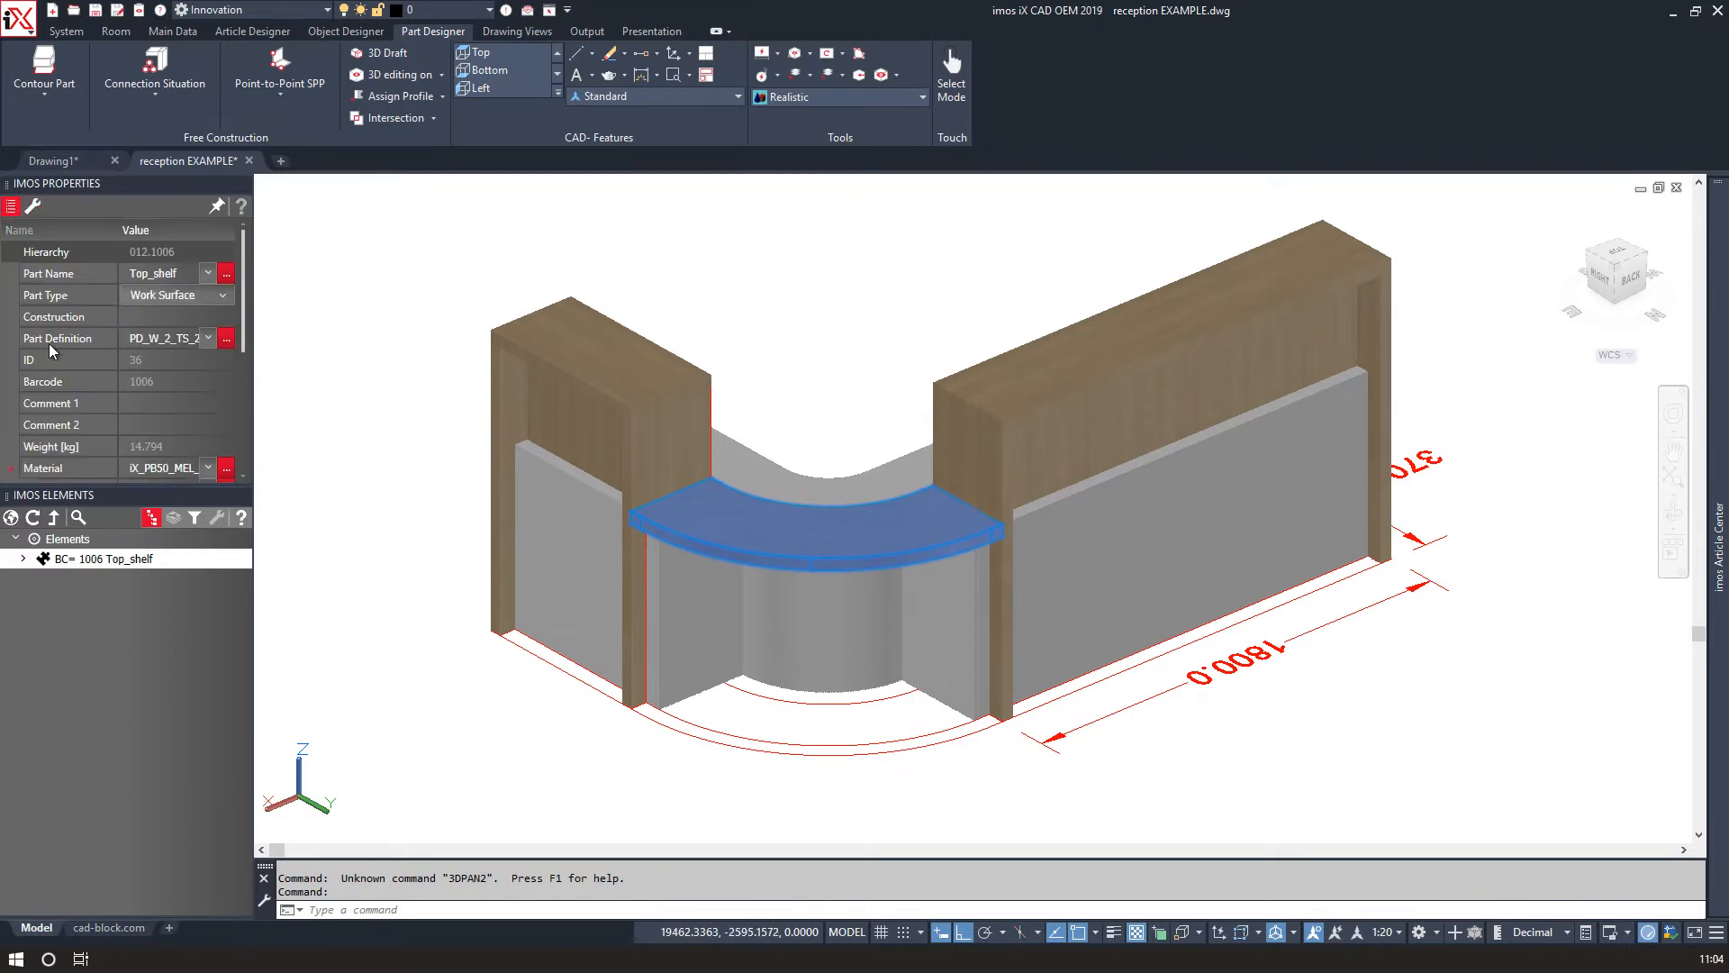
click(11, 520)
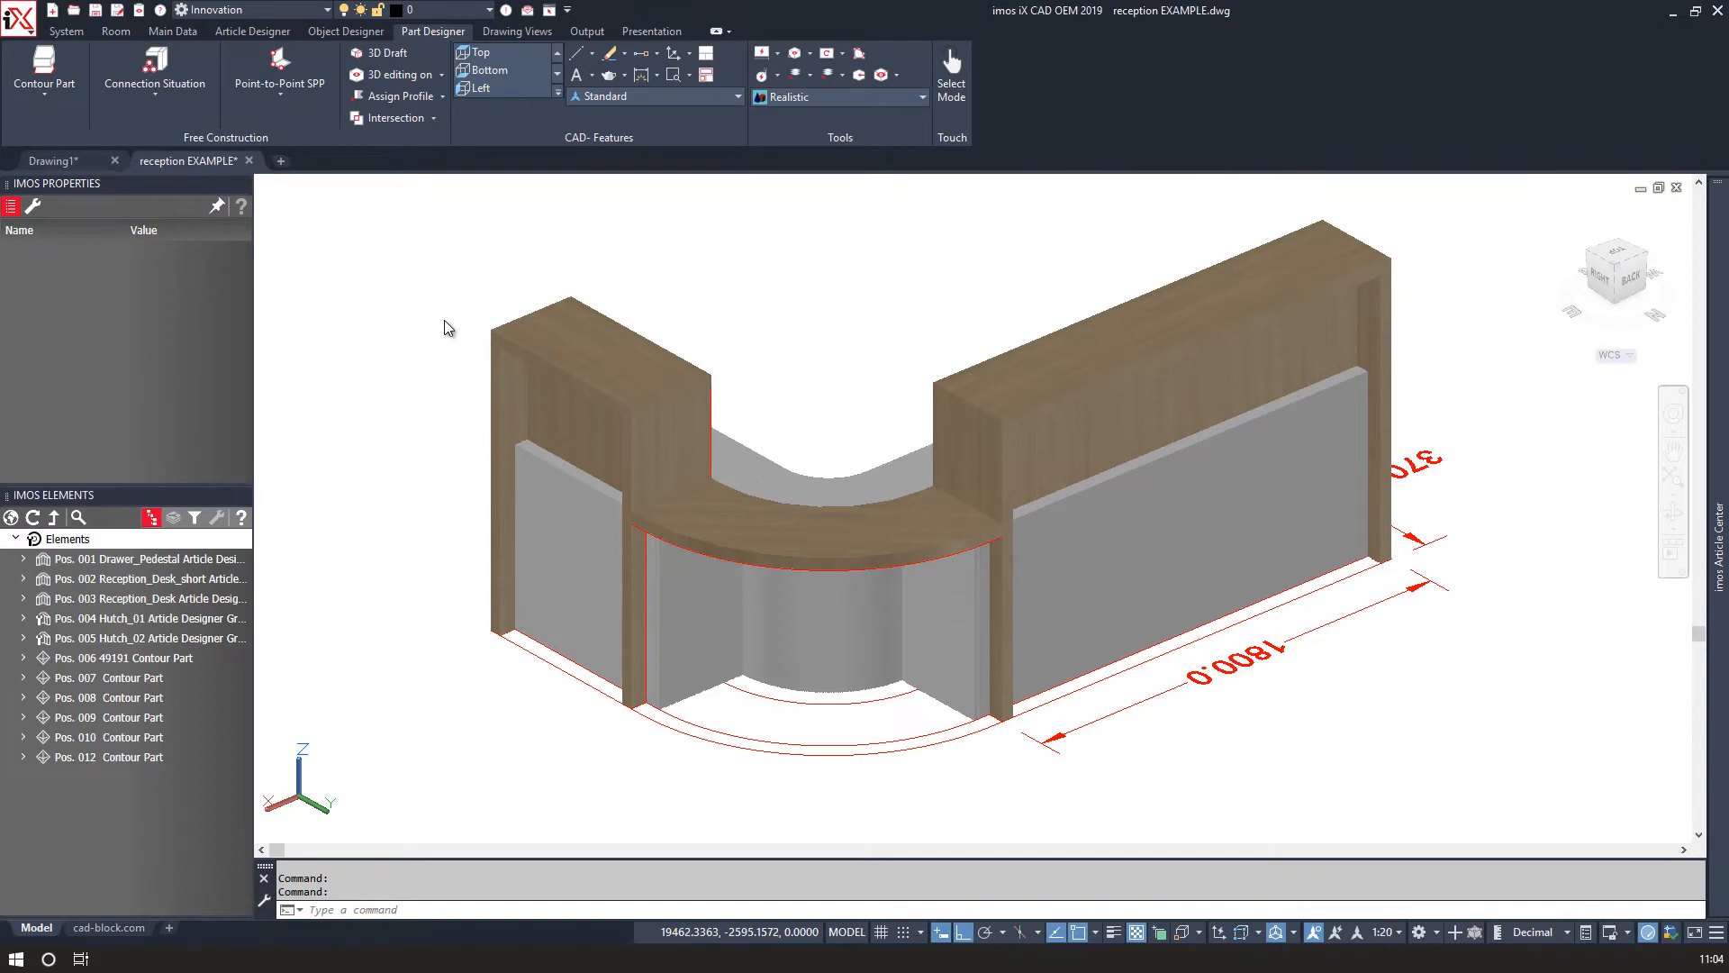
click(762, 746)
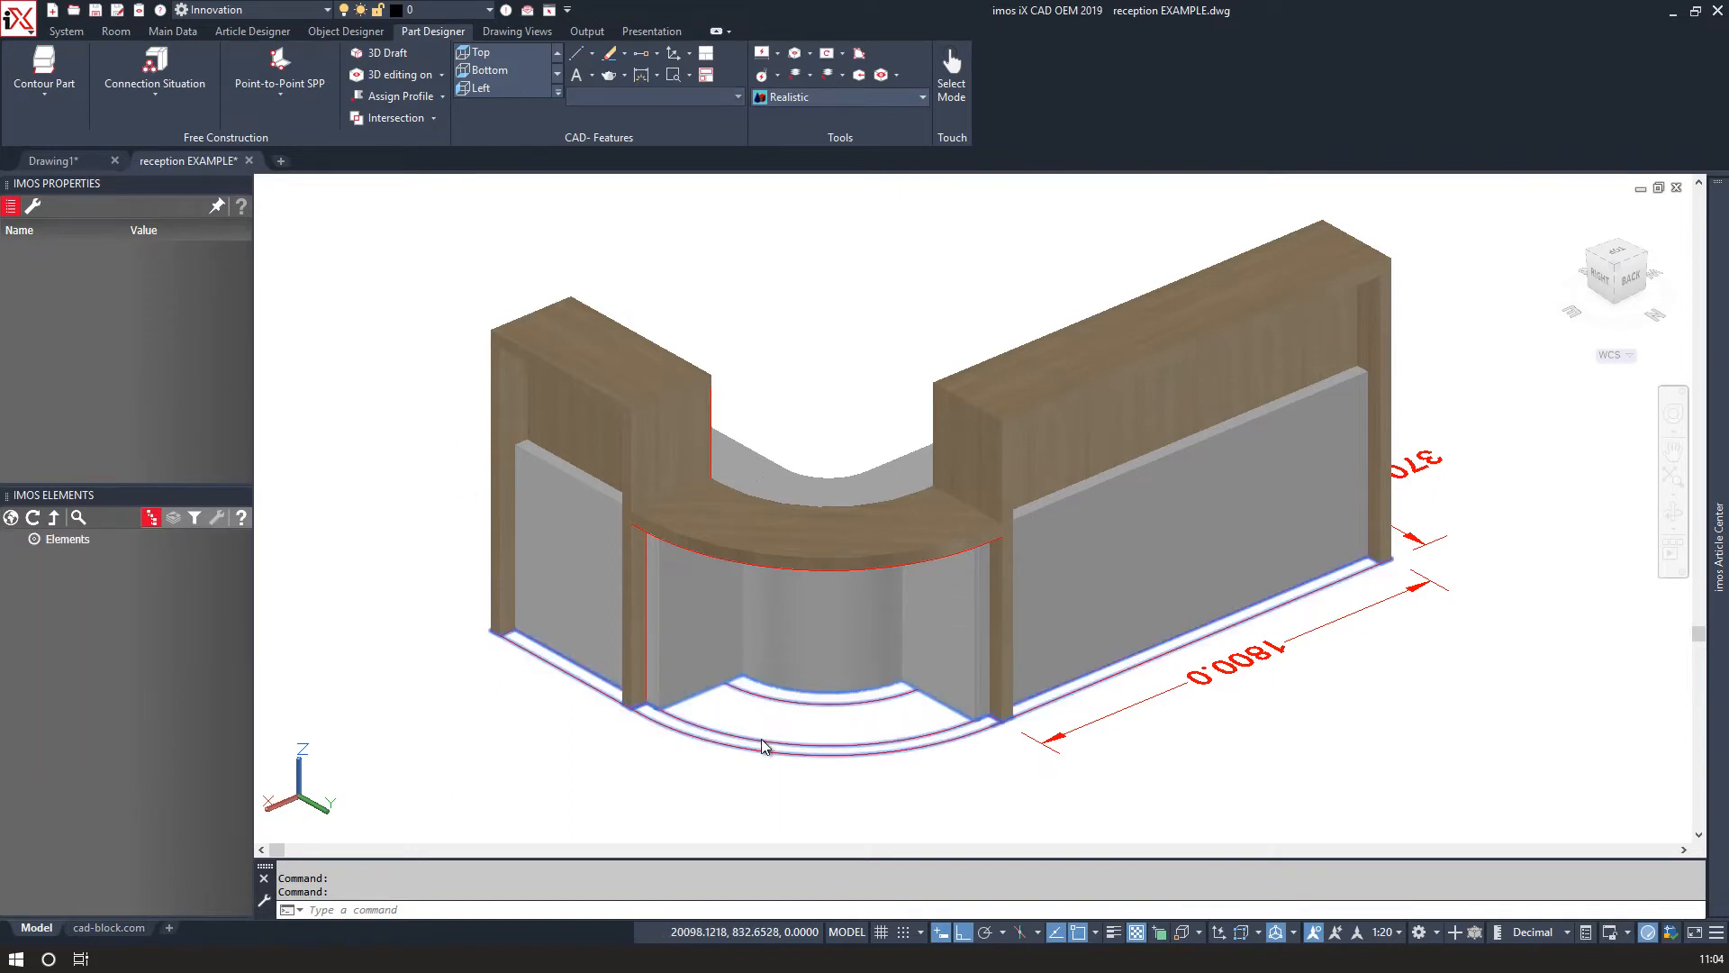
click(1158, 696)
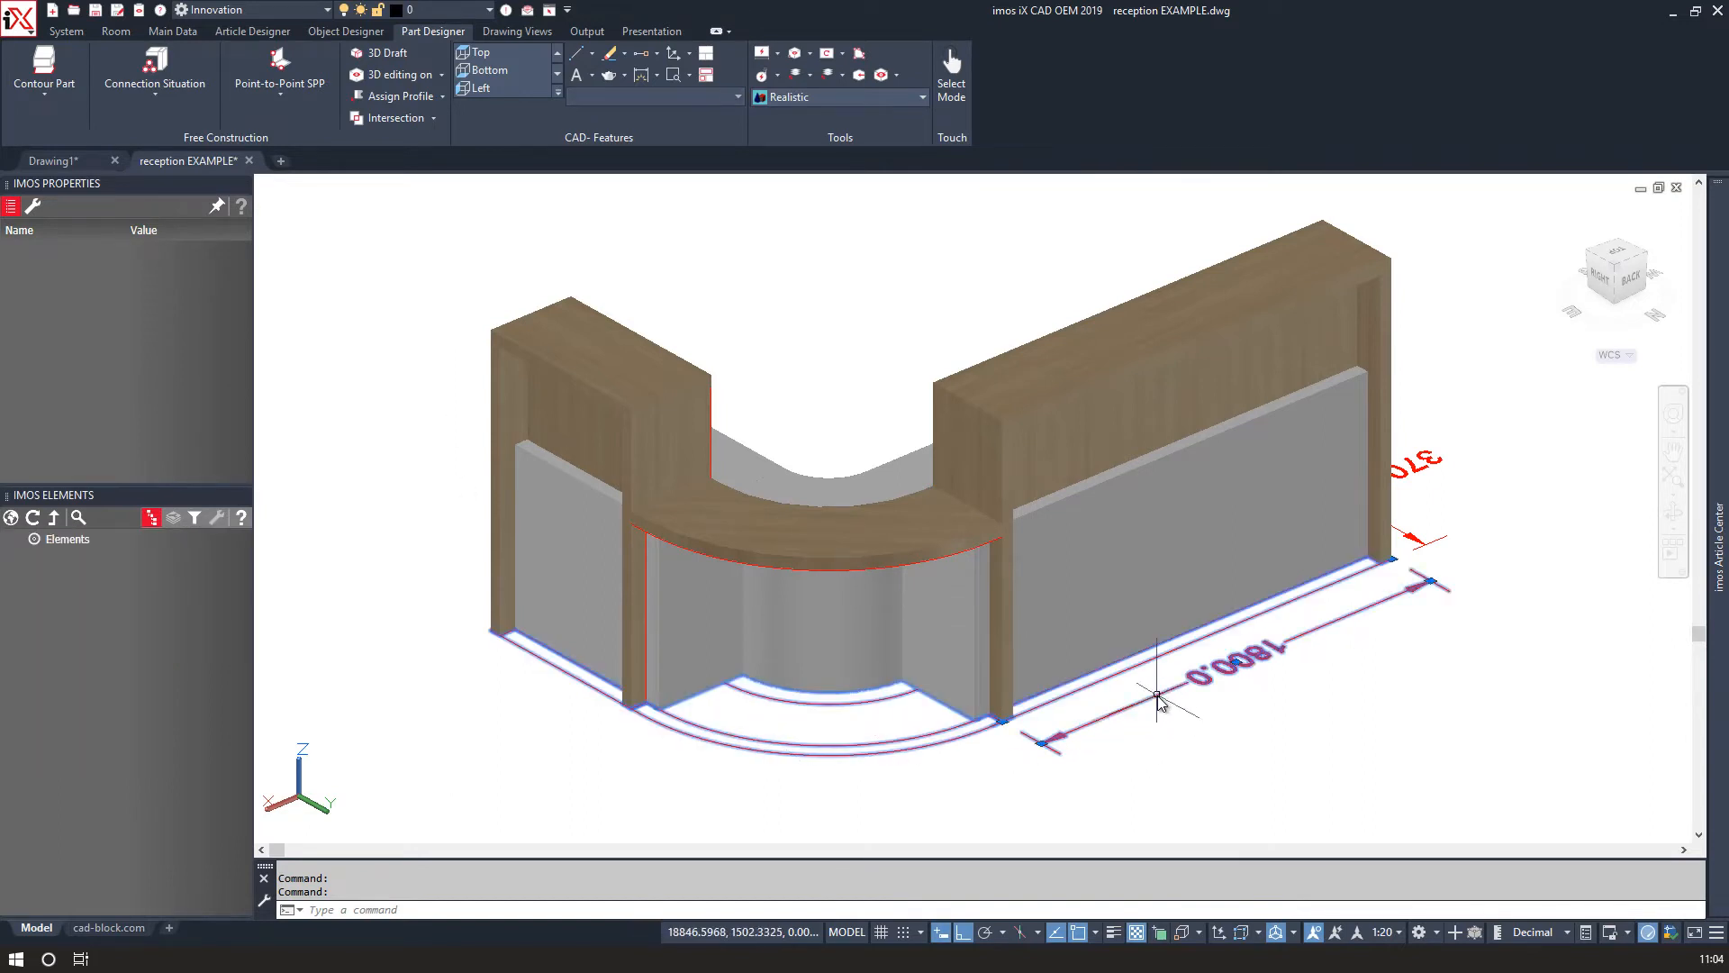
right_click(1422, 462)
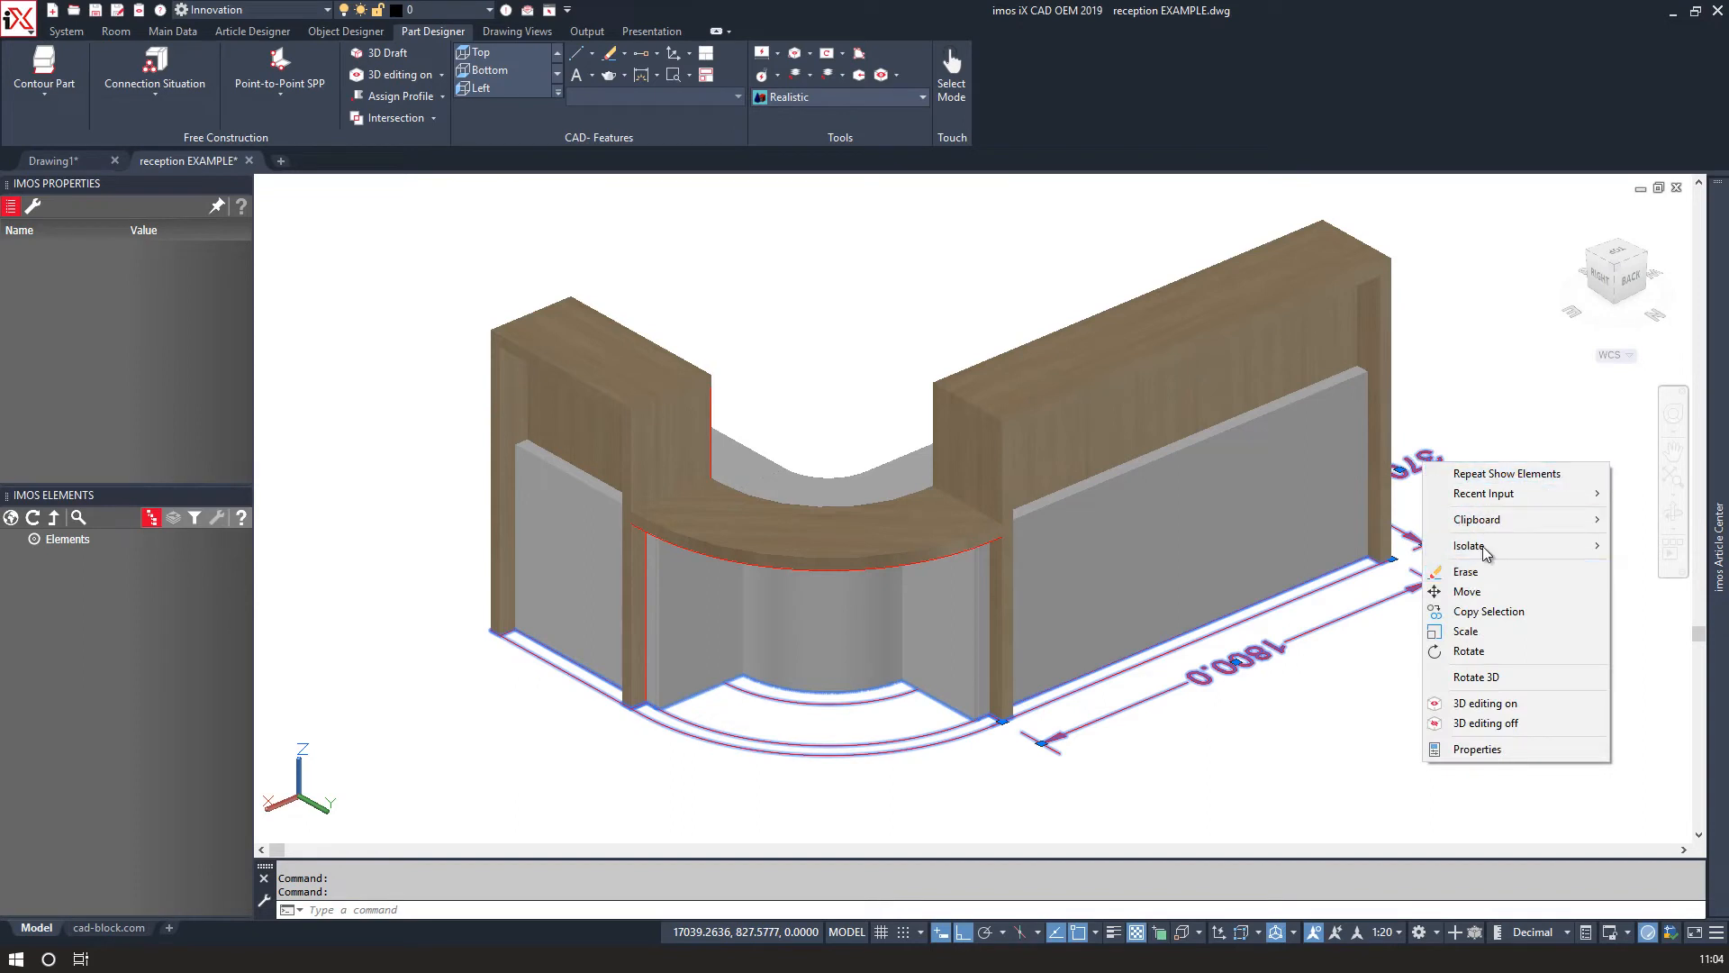
mouse_move(1542, 545)
click(1347, 566)
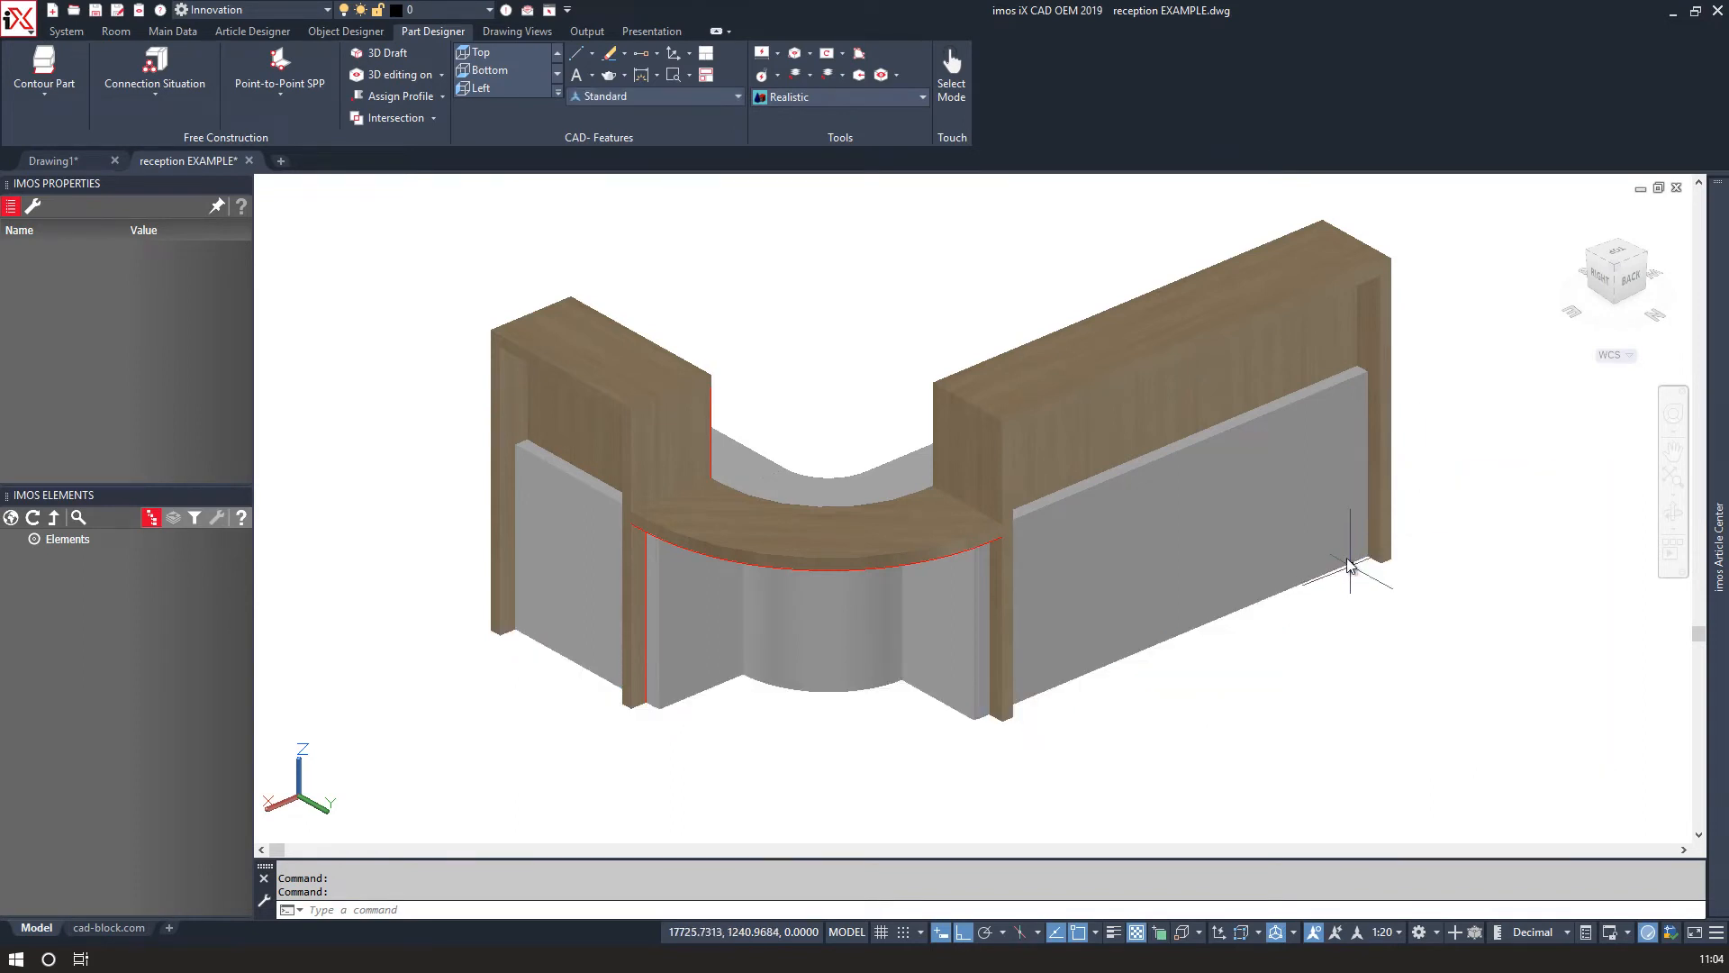
Switch the viewport's visual style to 2D Wireframe.
click(865, 571)
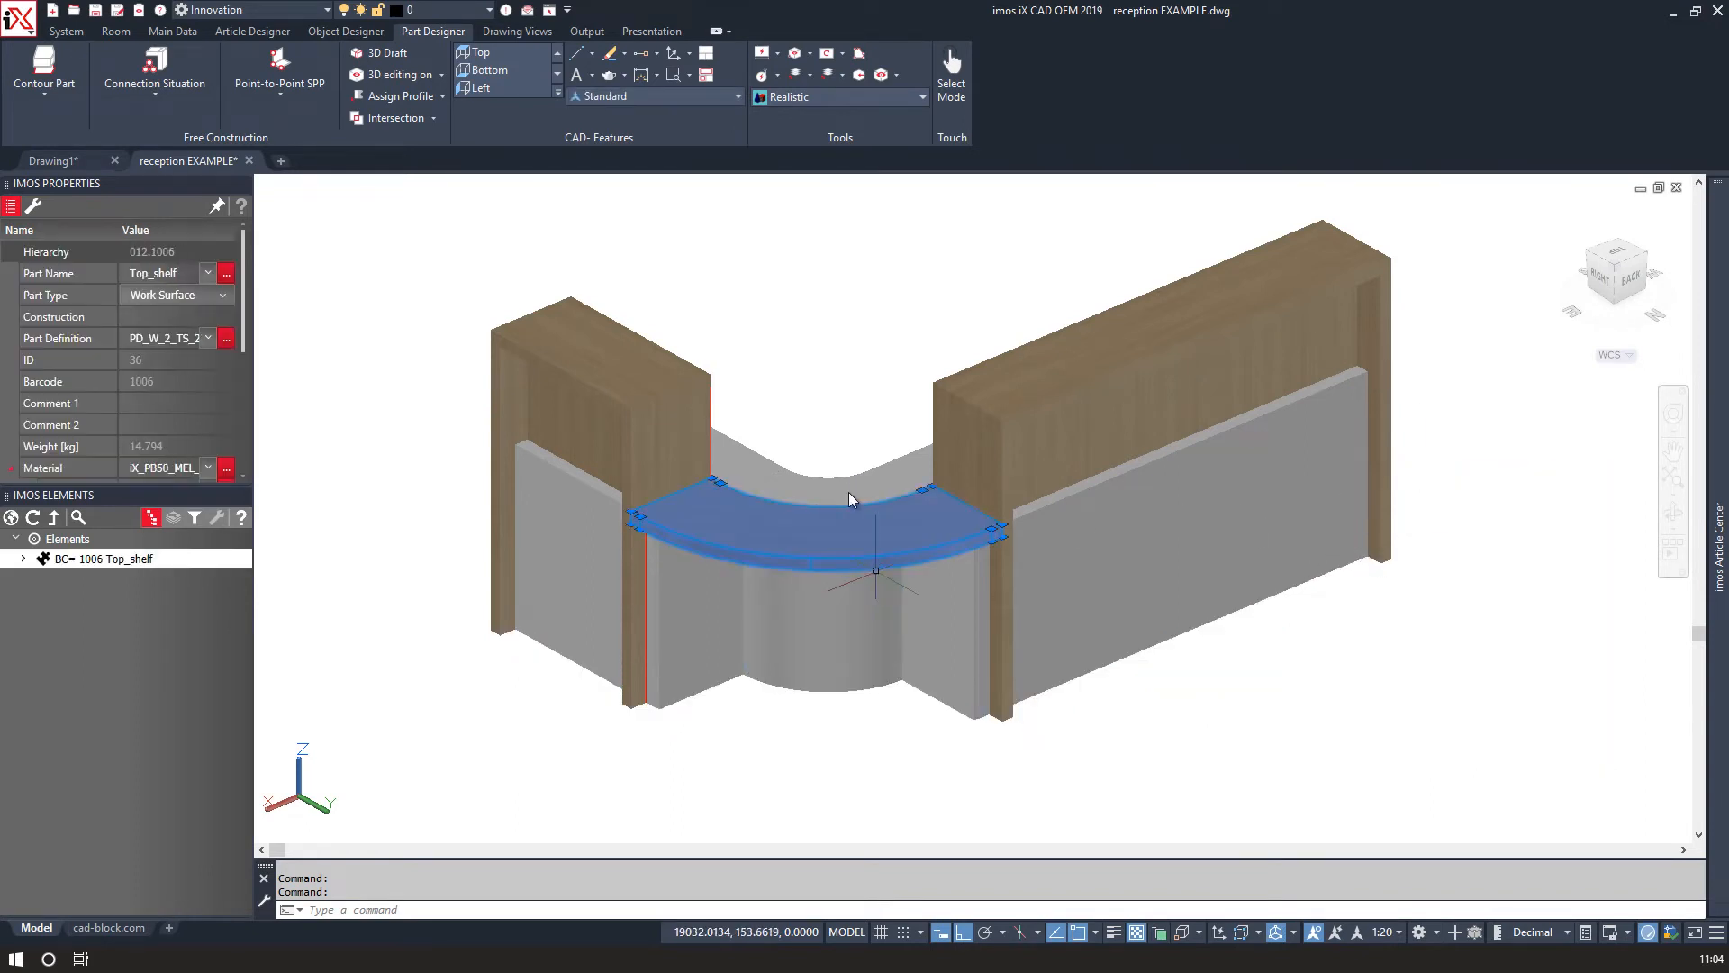
click(785, 97)
click(656, 135)
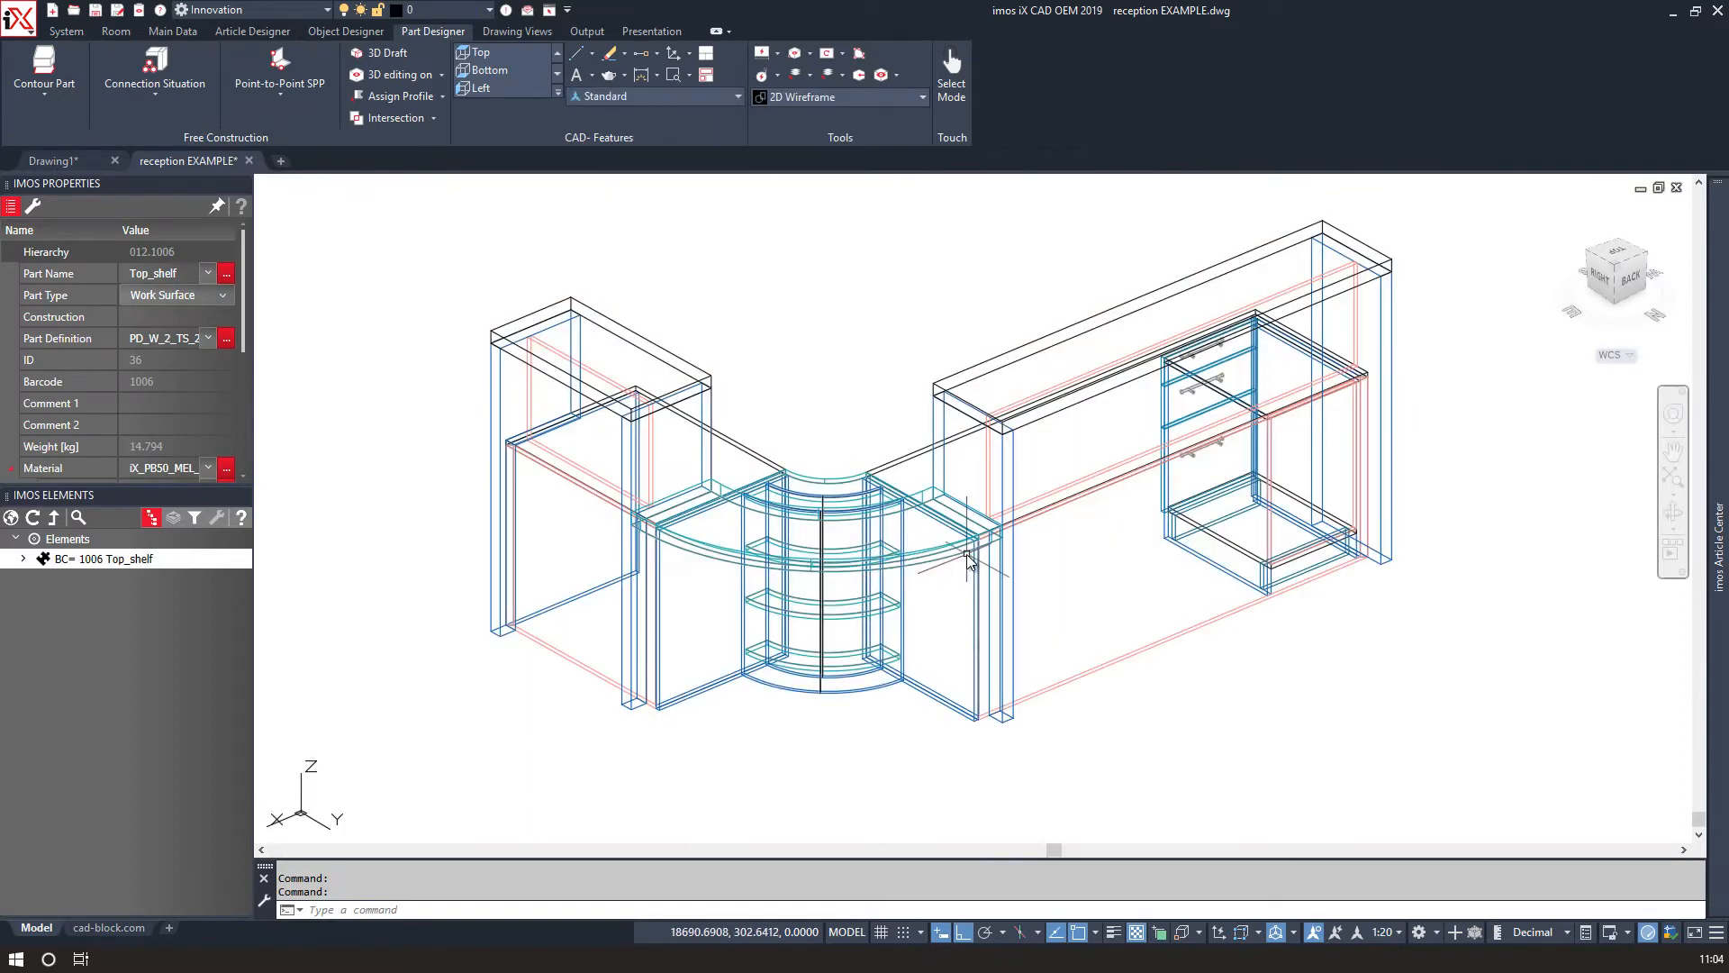
Inspect how the curved top shelf meets the hutches from several angles in wireframe and realistic styles.
scroll(986, 548, up, 5)
click(1002, 538)
click(1004, 531)
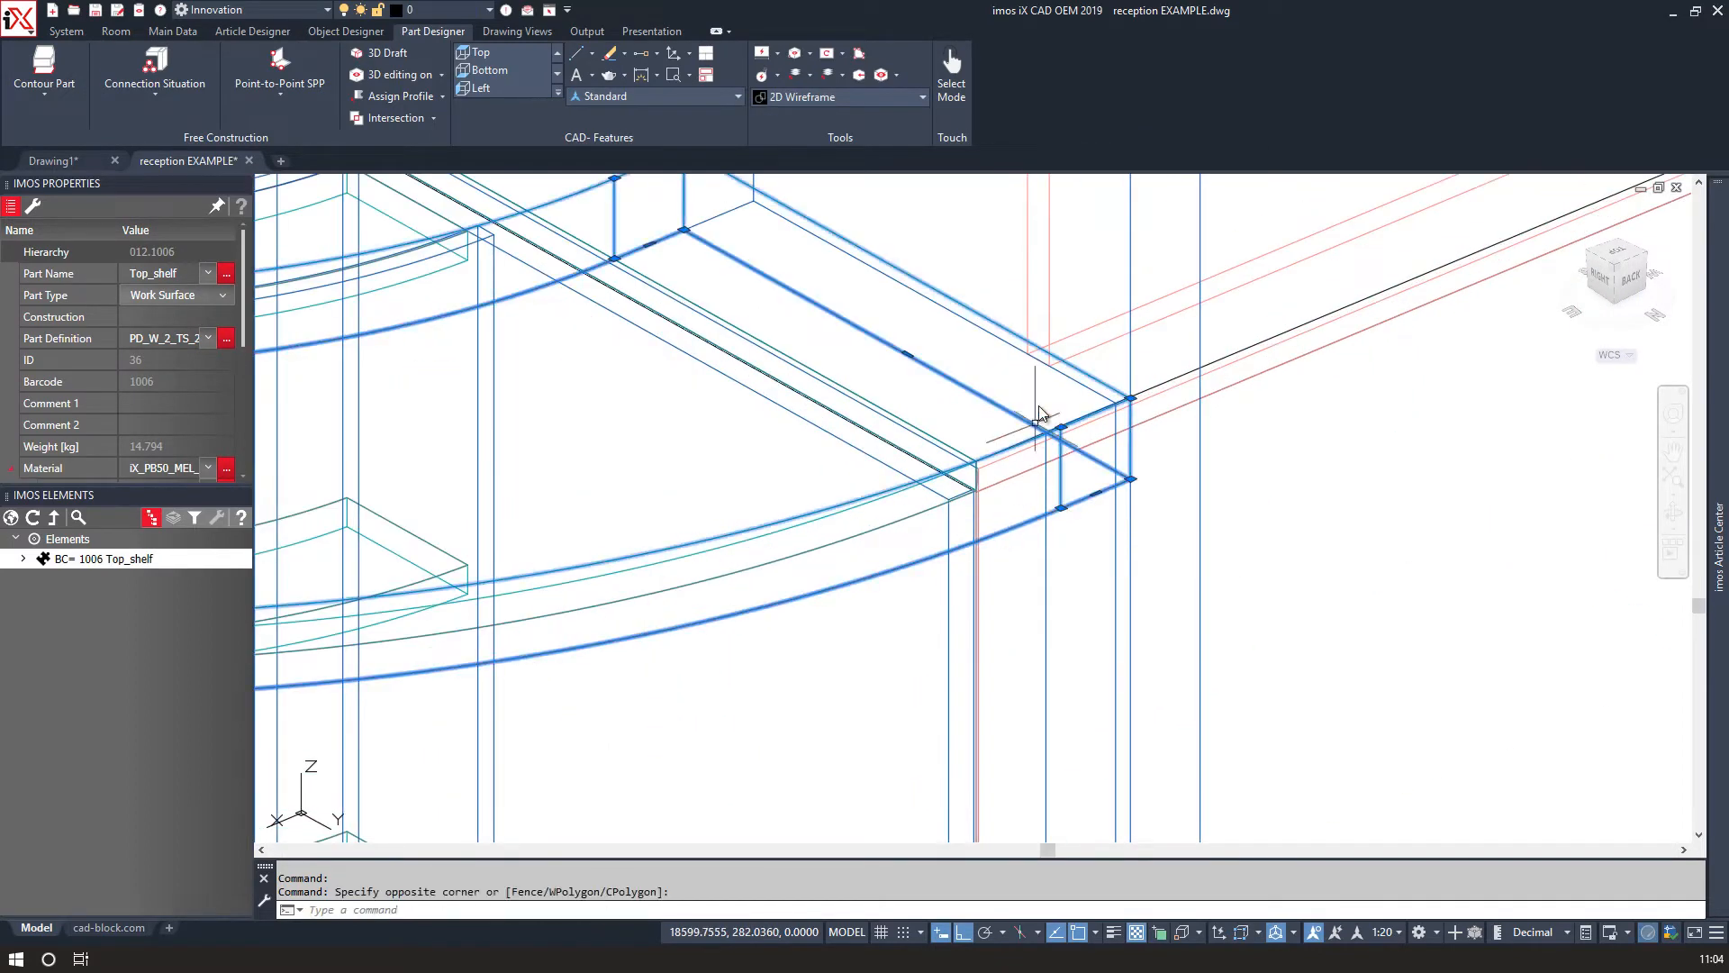
click(978, 280)
click(975, 333)
right_click(973, 361)
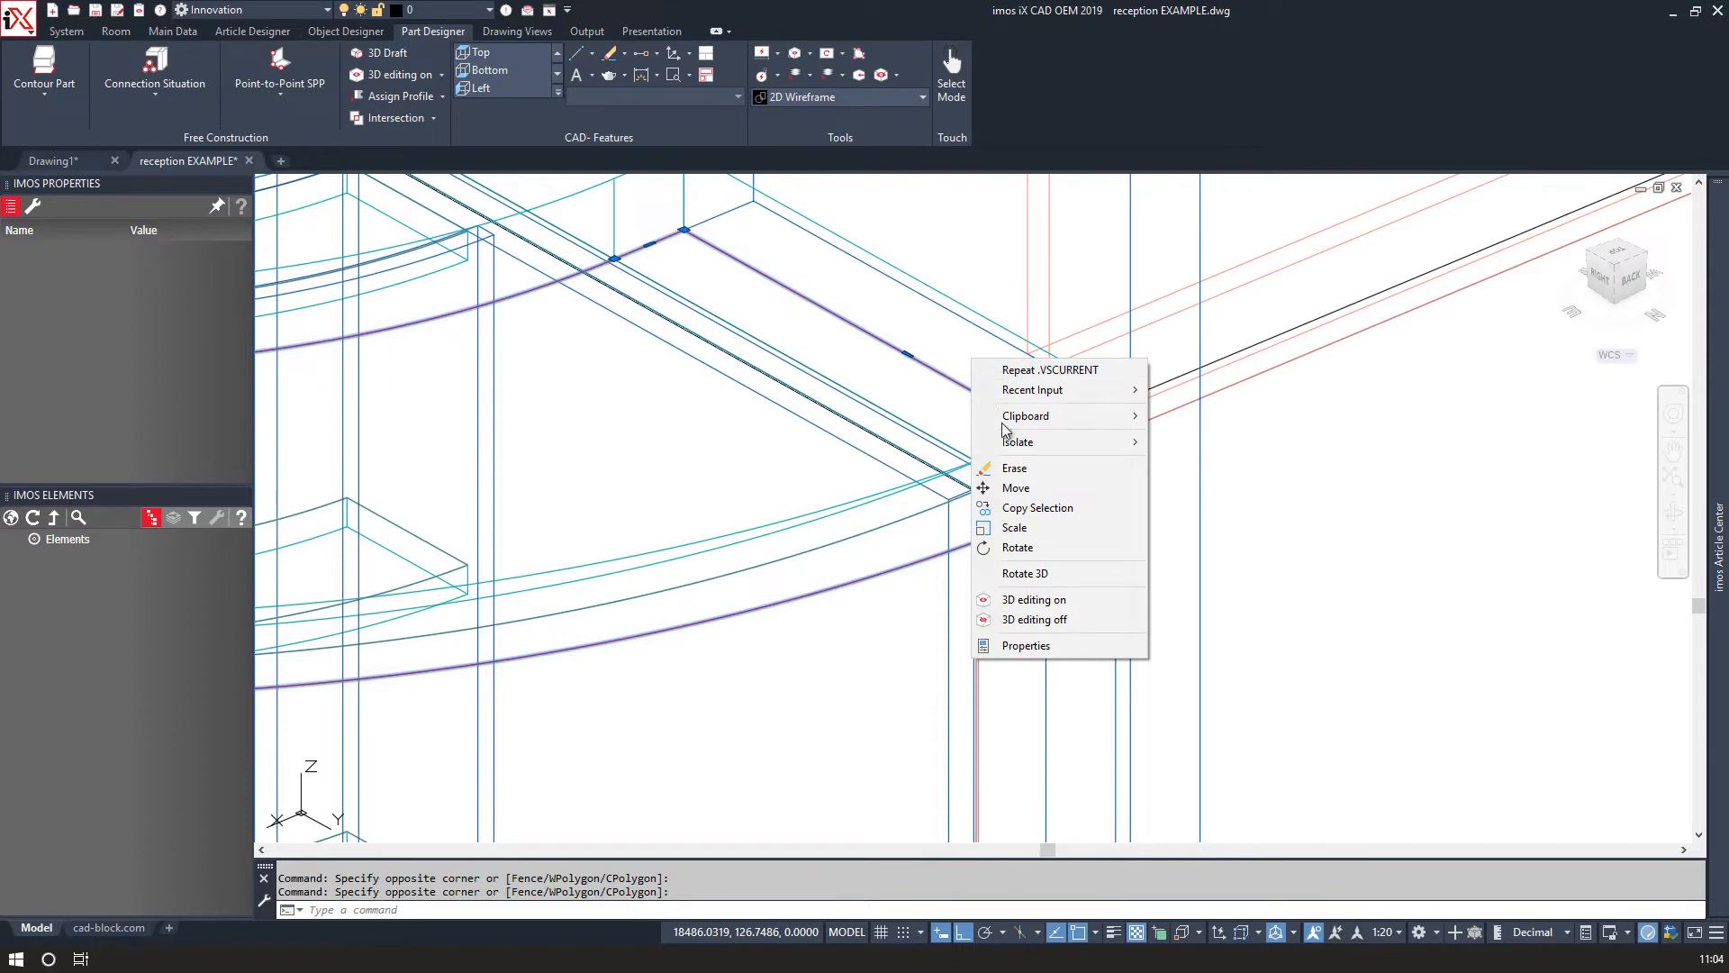
mouse_move(1027, 441)
click(1186, 468)
scroll(820, 454, down, 5)
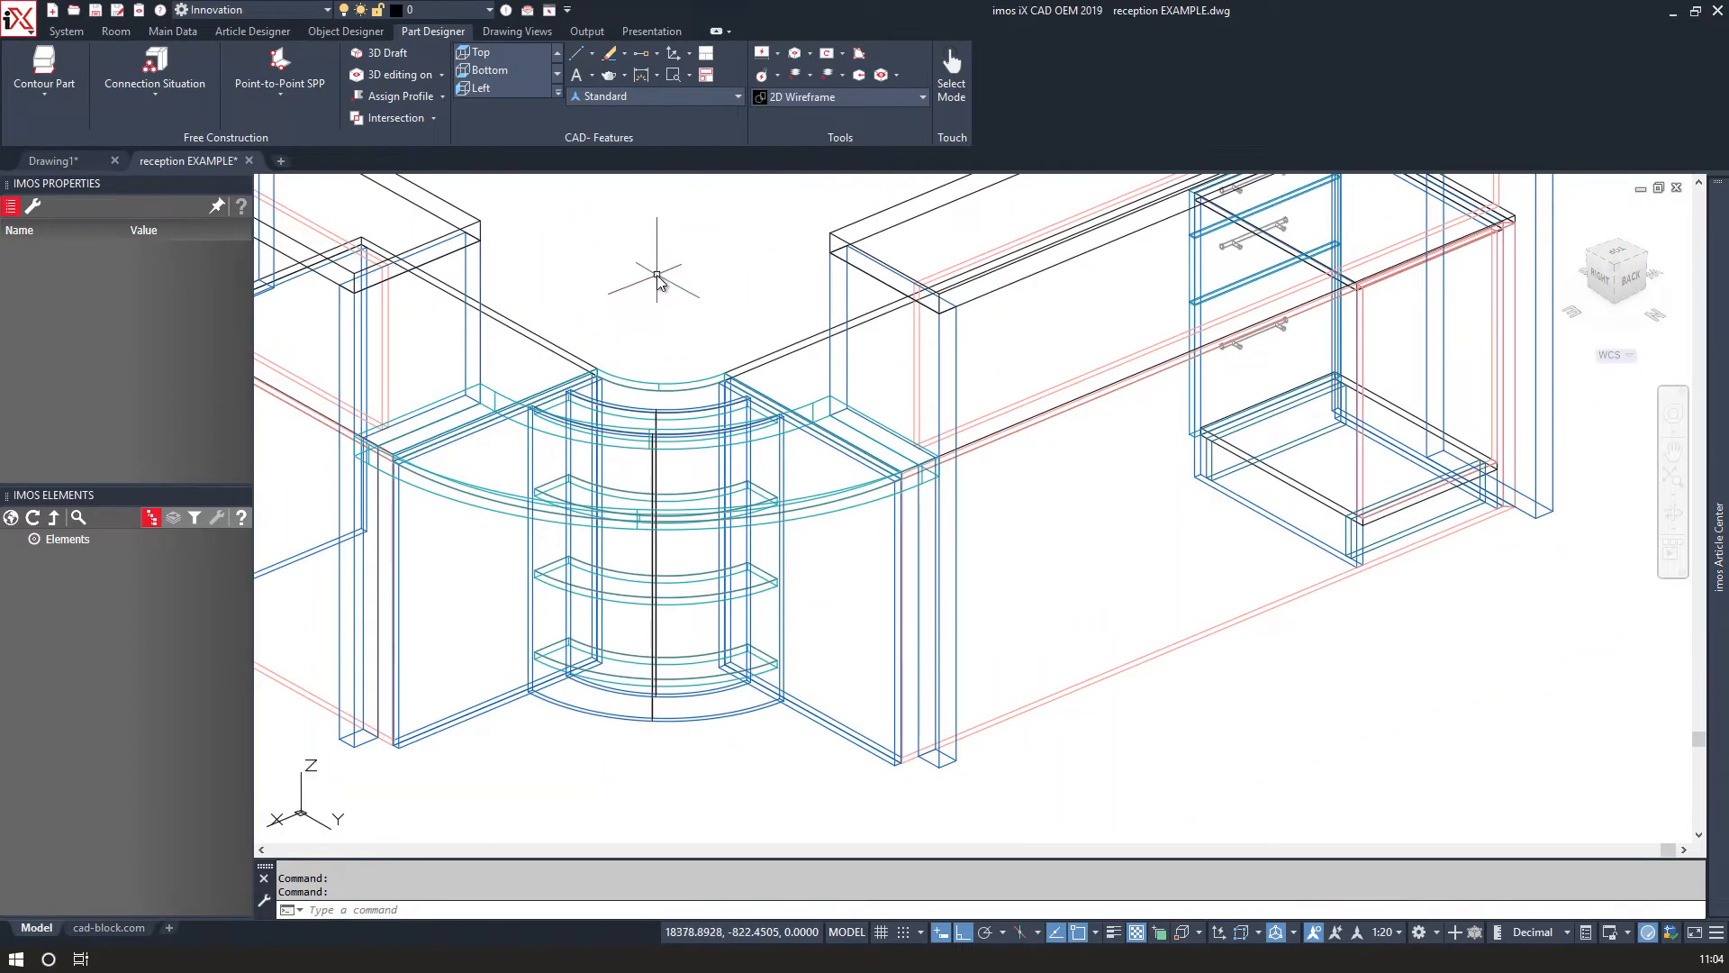
scroll(658, 279, down, 2)
shift+middle_drag(657, 279, 1304, 322)
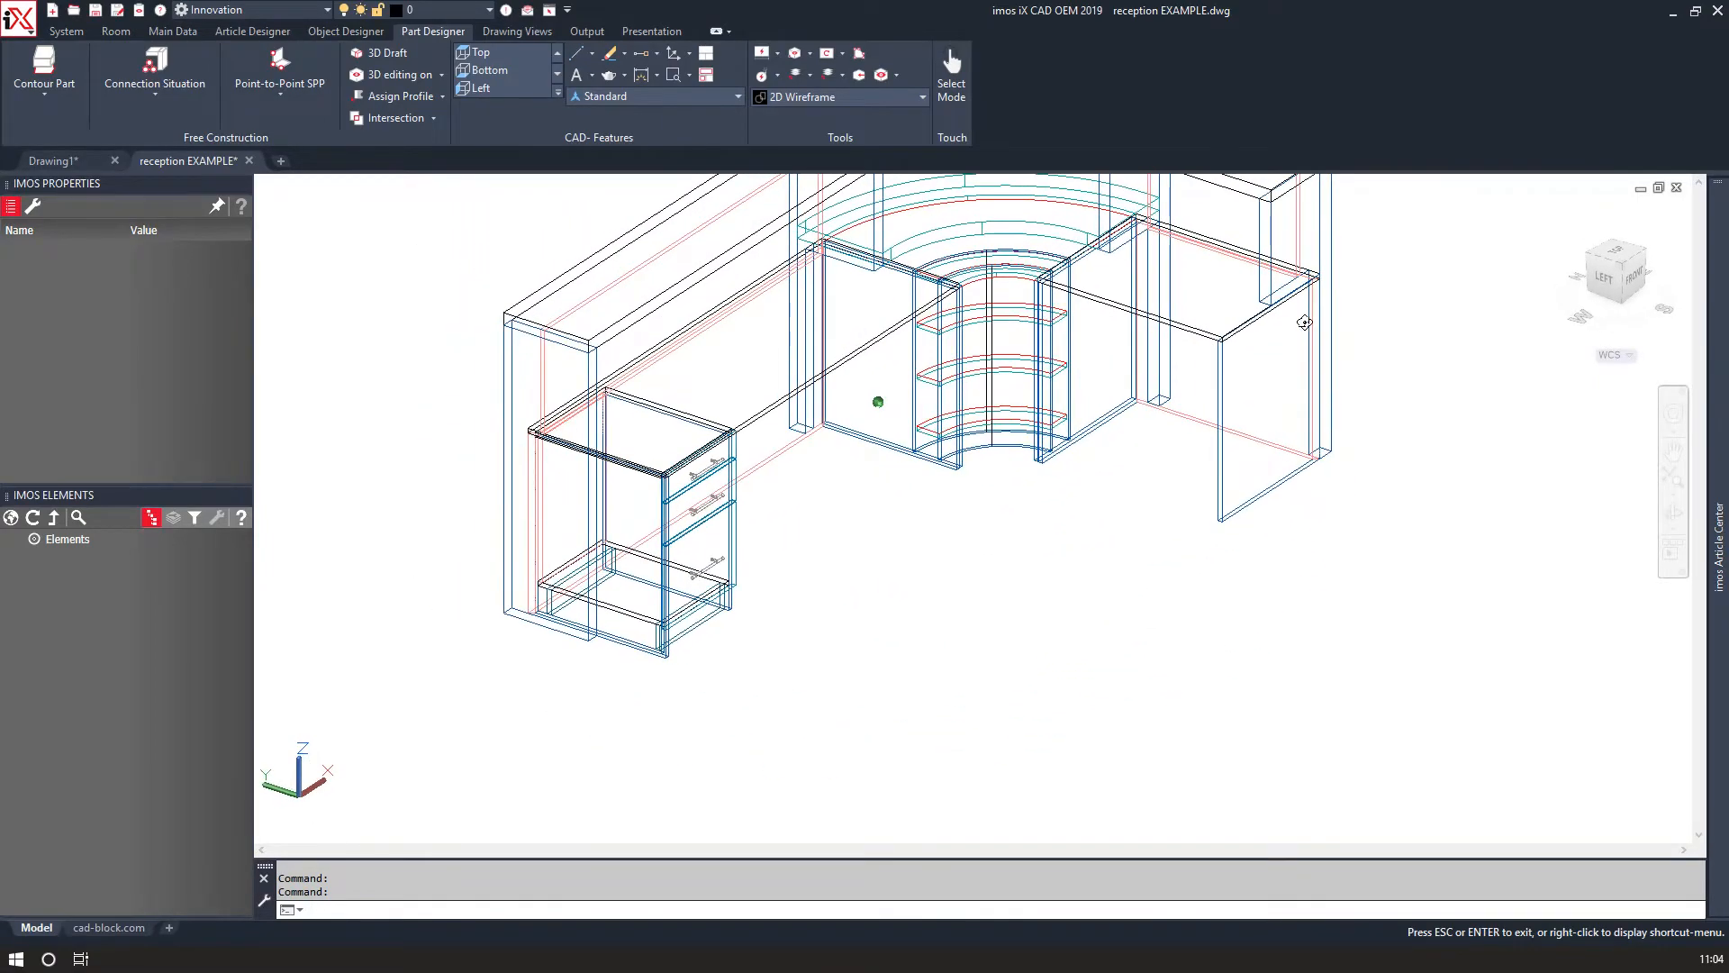
middle_drag(949, 430, 928, 574)
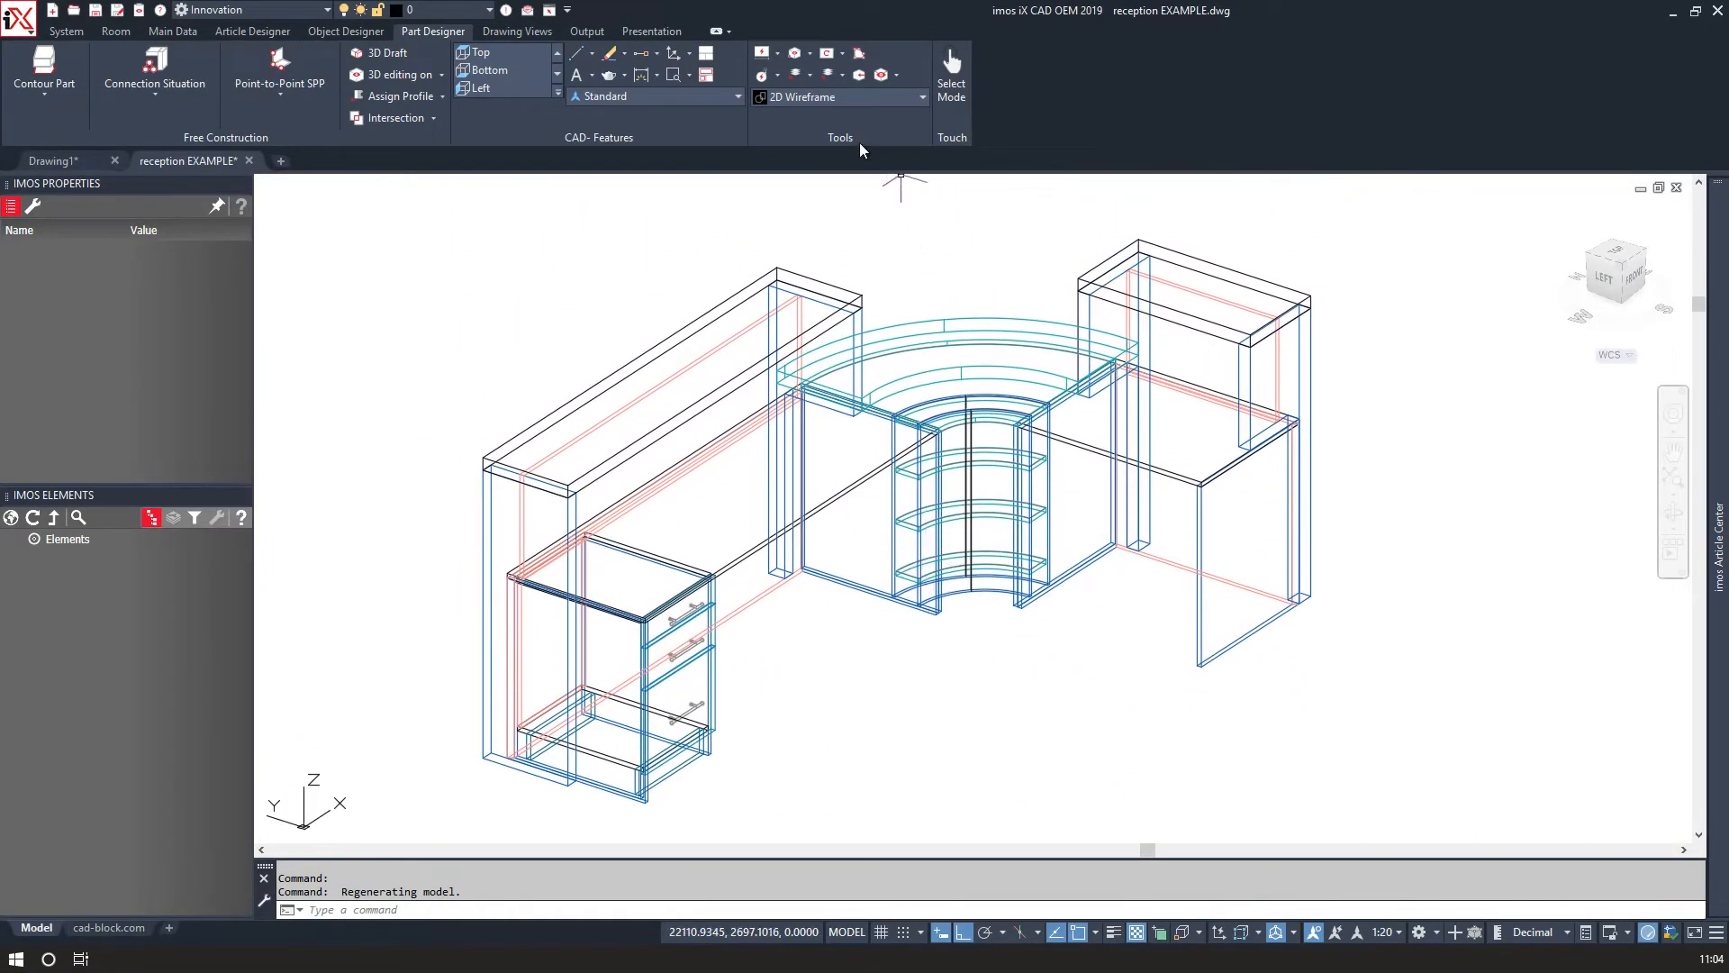
click(845, 100)
click(668, 207)
shift+middle_drag(668, 207, 465, 309)
click(807, 100)
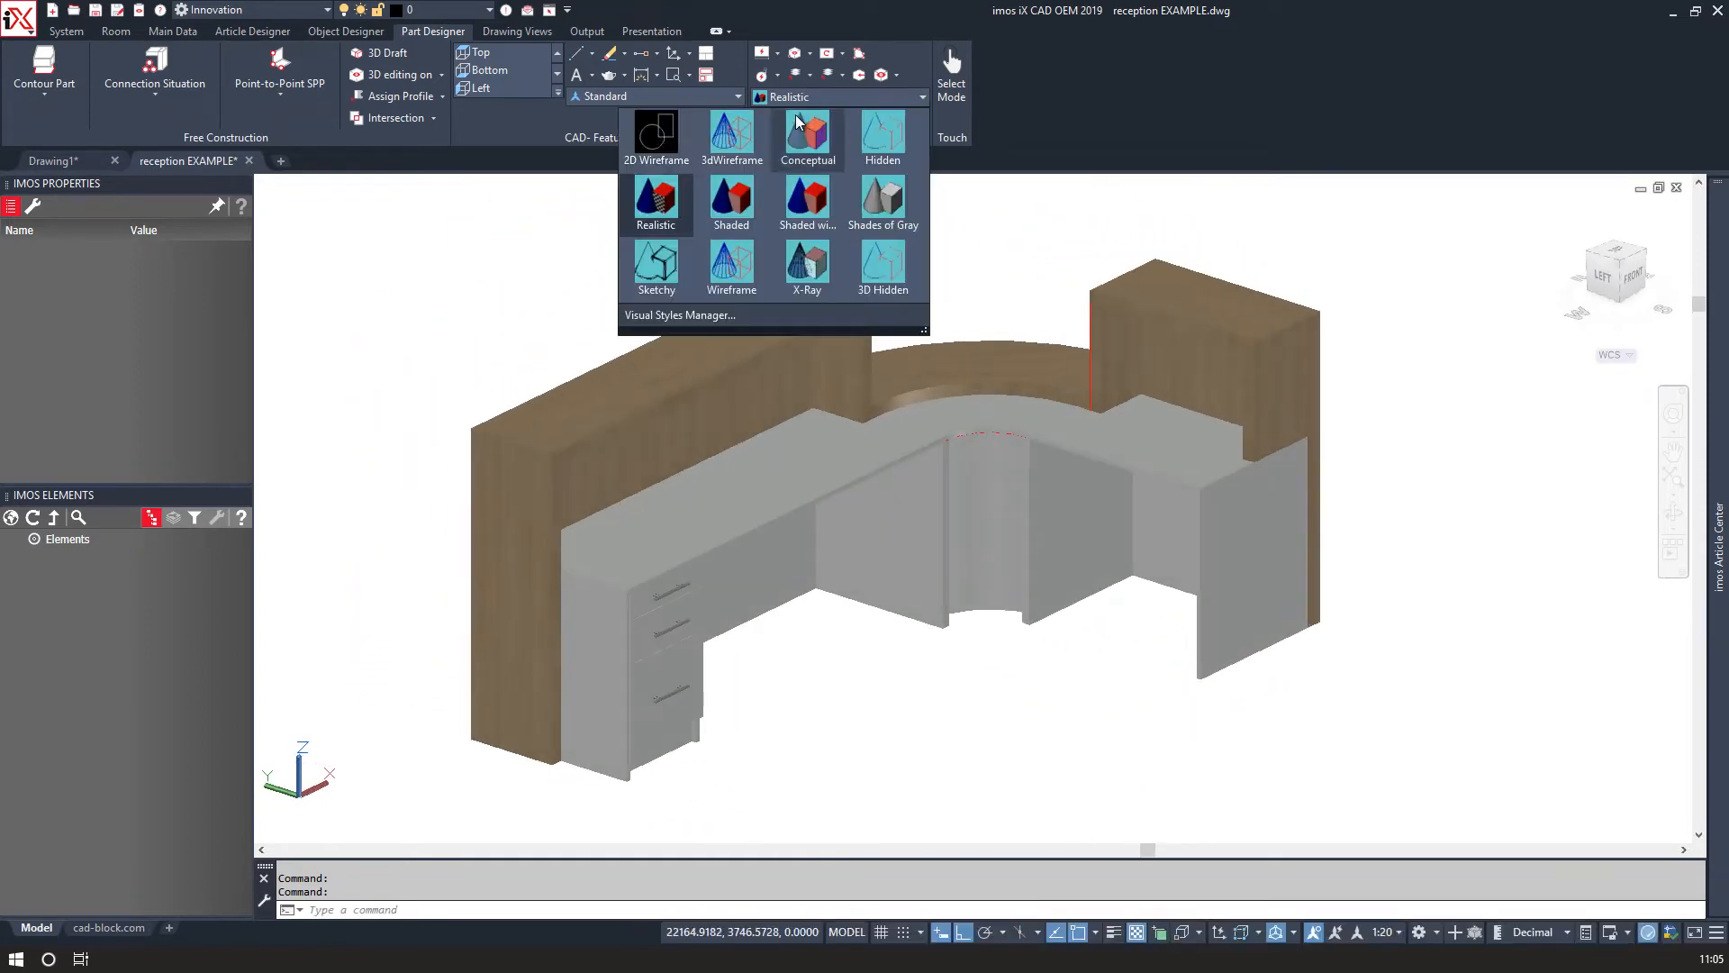
click(660, 140)
Select the vertical part beside the curved top shelf at the right hutch and delete it.
scroll(1121, 323, up, 5)
click(1119, 316)
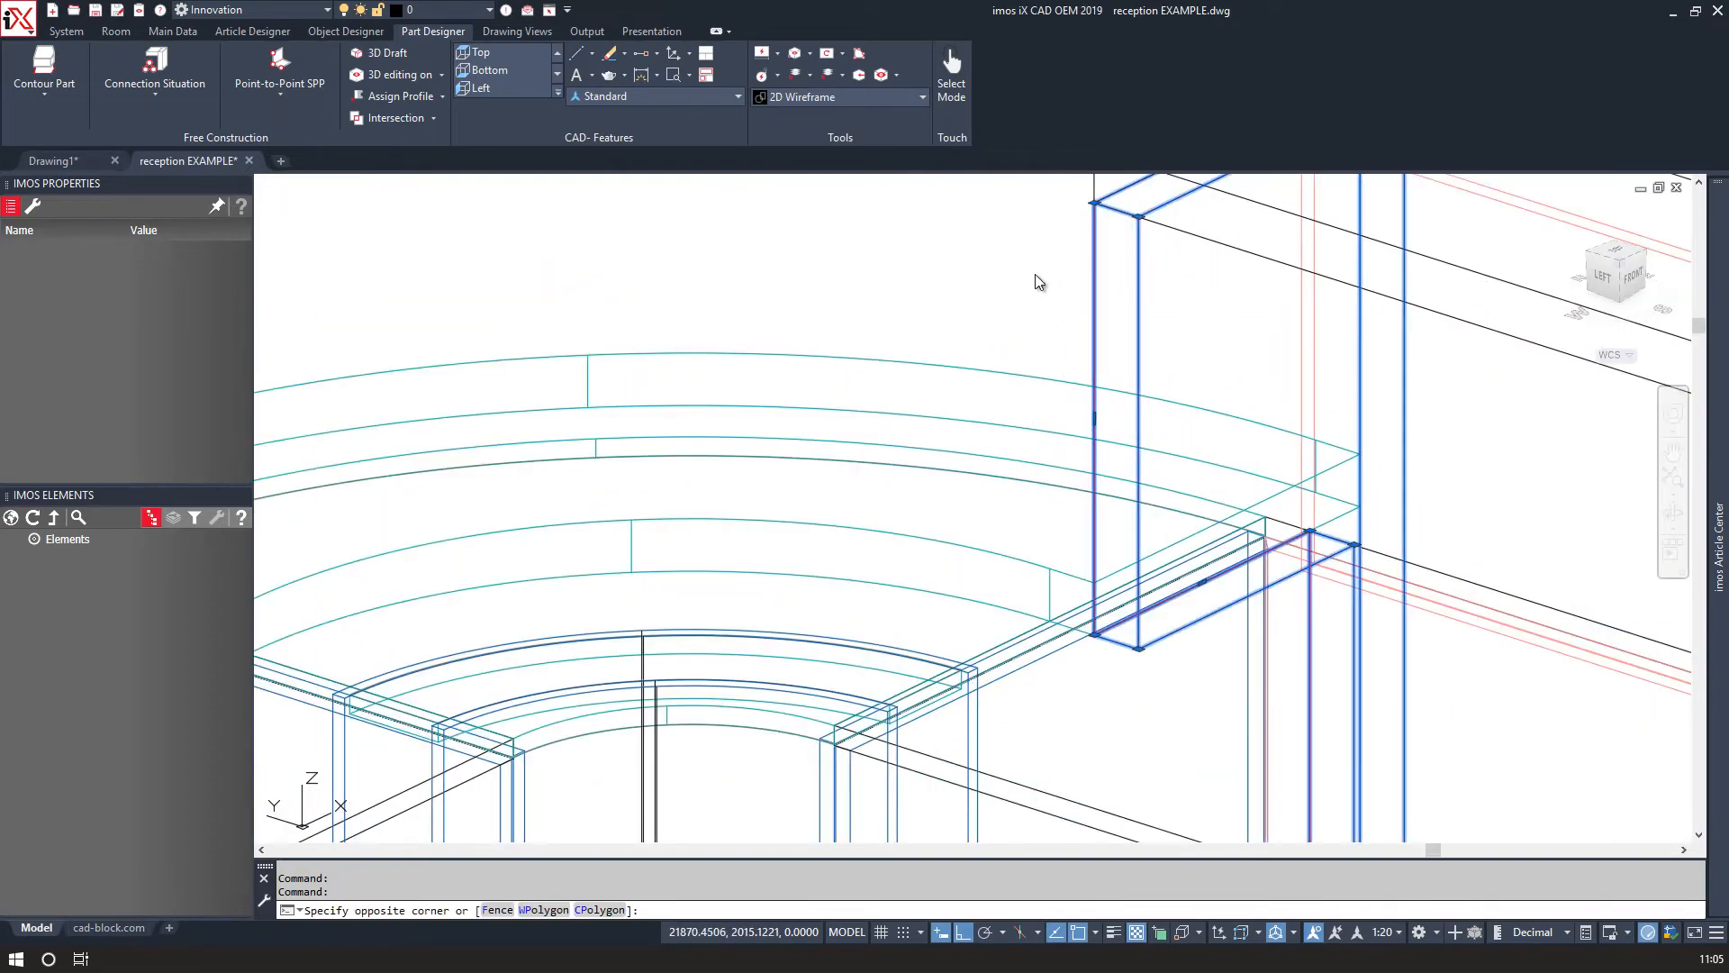
click(1035, 274)
shift+click(1186, 320)
shift+click(1120, 283)
scroll(1120, 283, down, 5)
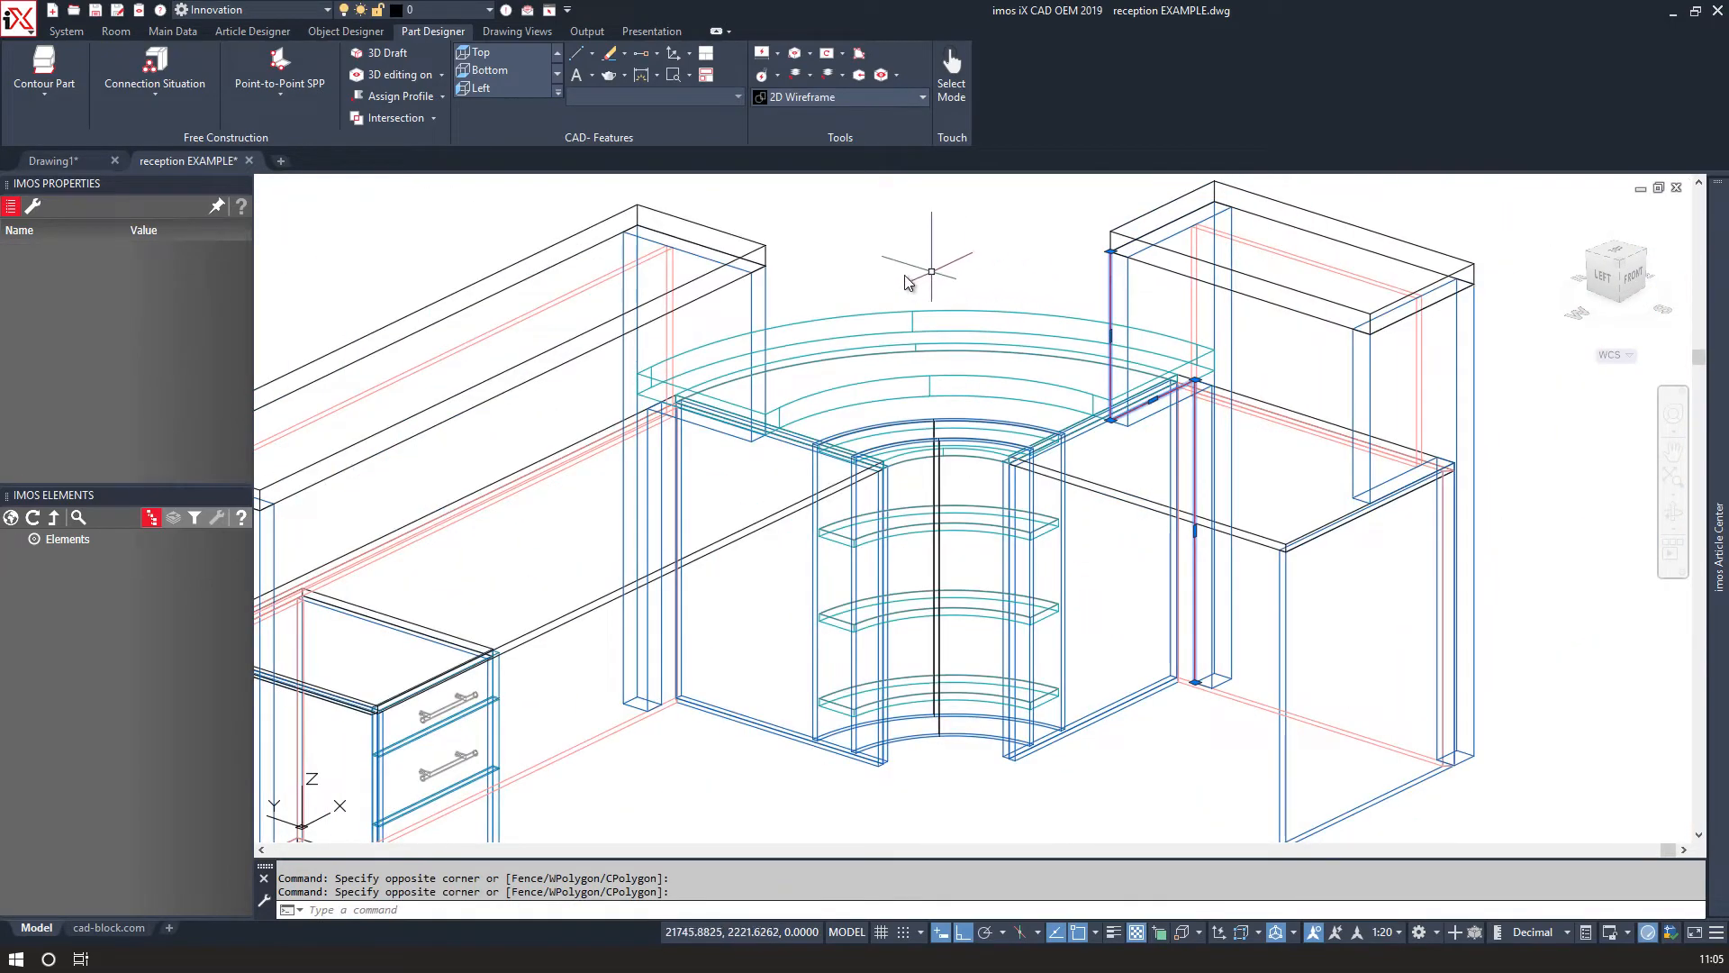
key(Delete)
Inspect the properties of the left hutch's right and left side panels.
scroll(782, 315, down, 2)
scroll(474, 488, up, 3)
scroll(475, 488, up, 2)
scroll(1000, 260, down, 2)
middle_drag(998, 263, 879, 443)
click(1021, 278)
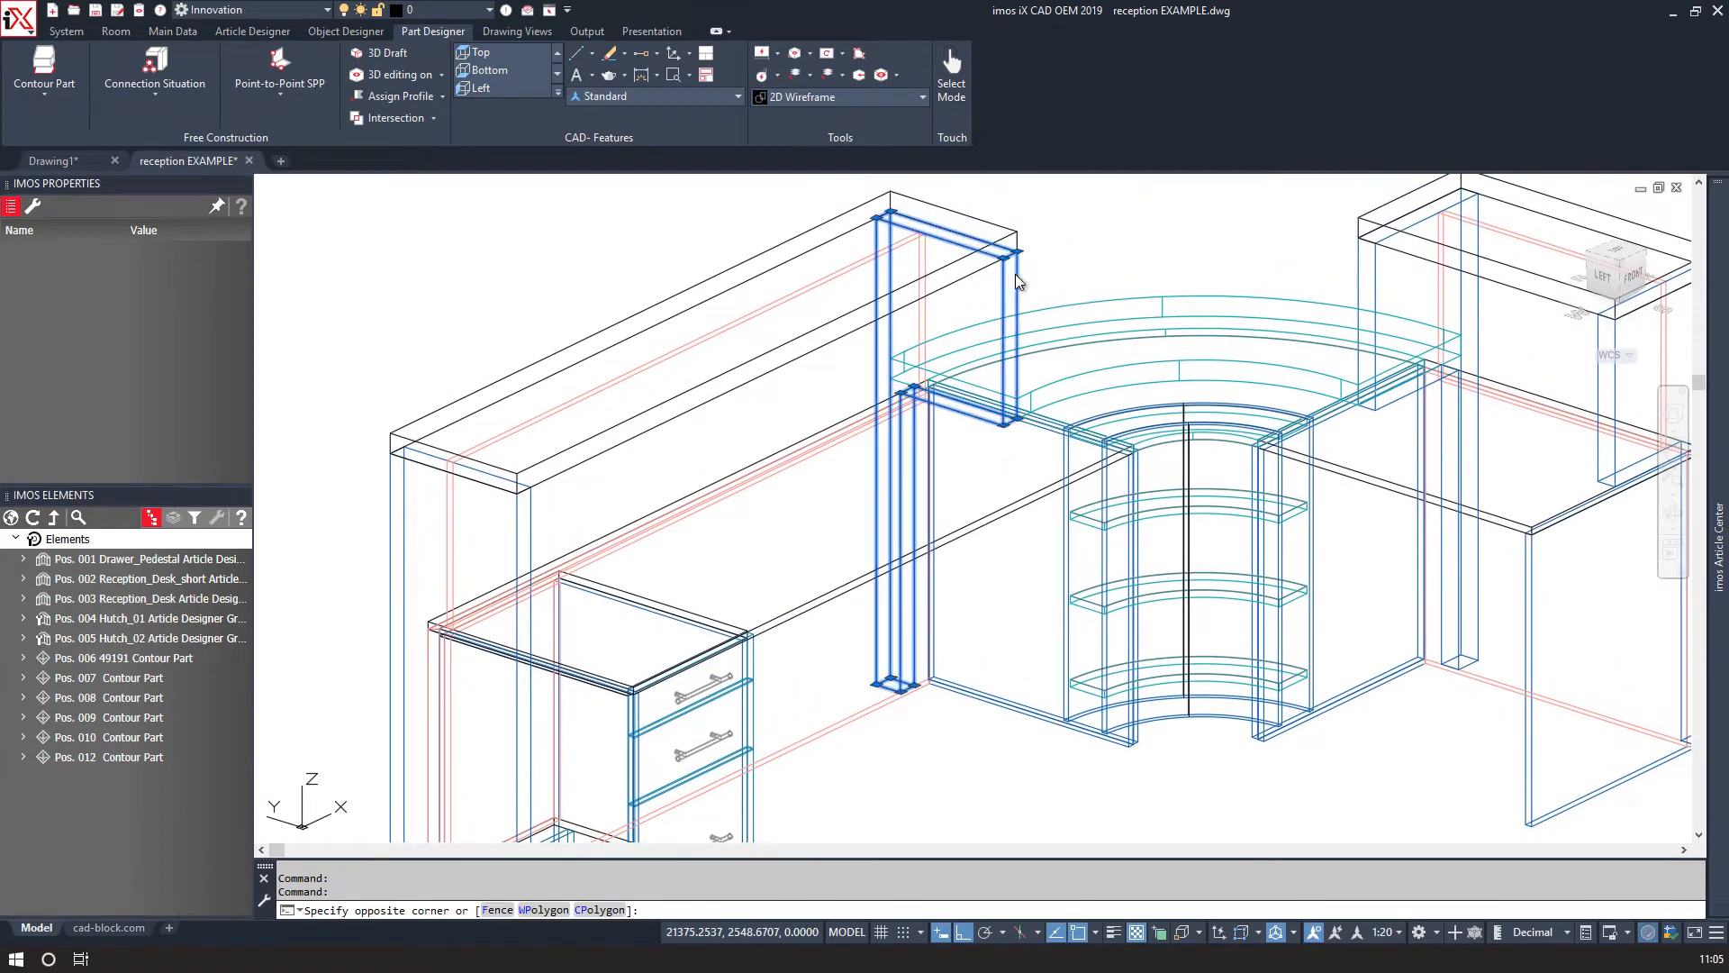
click(1014, 274)
click(1015, 290)
click(1137, 299)
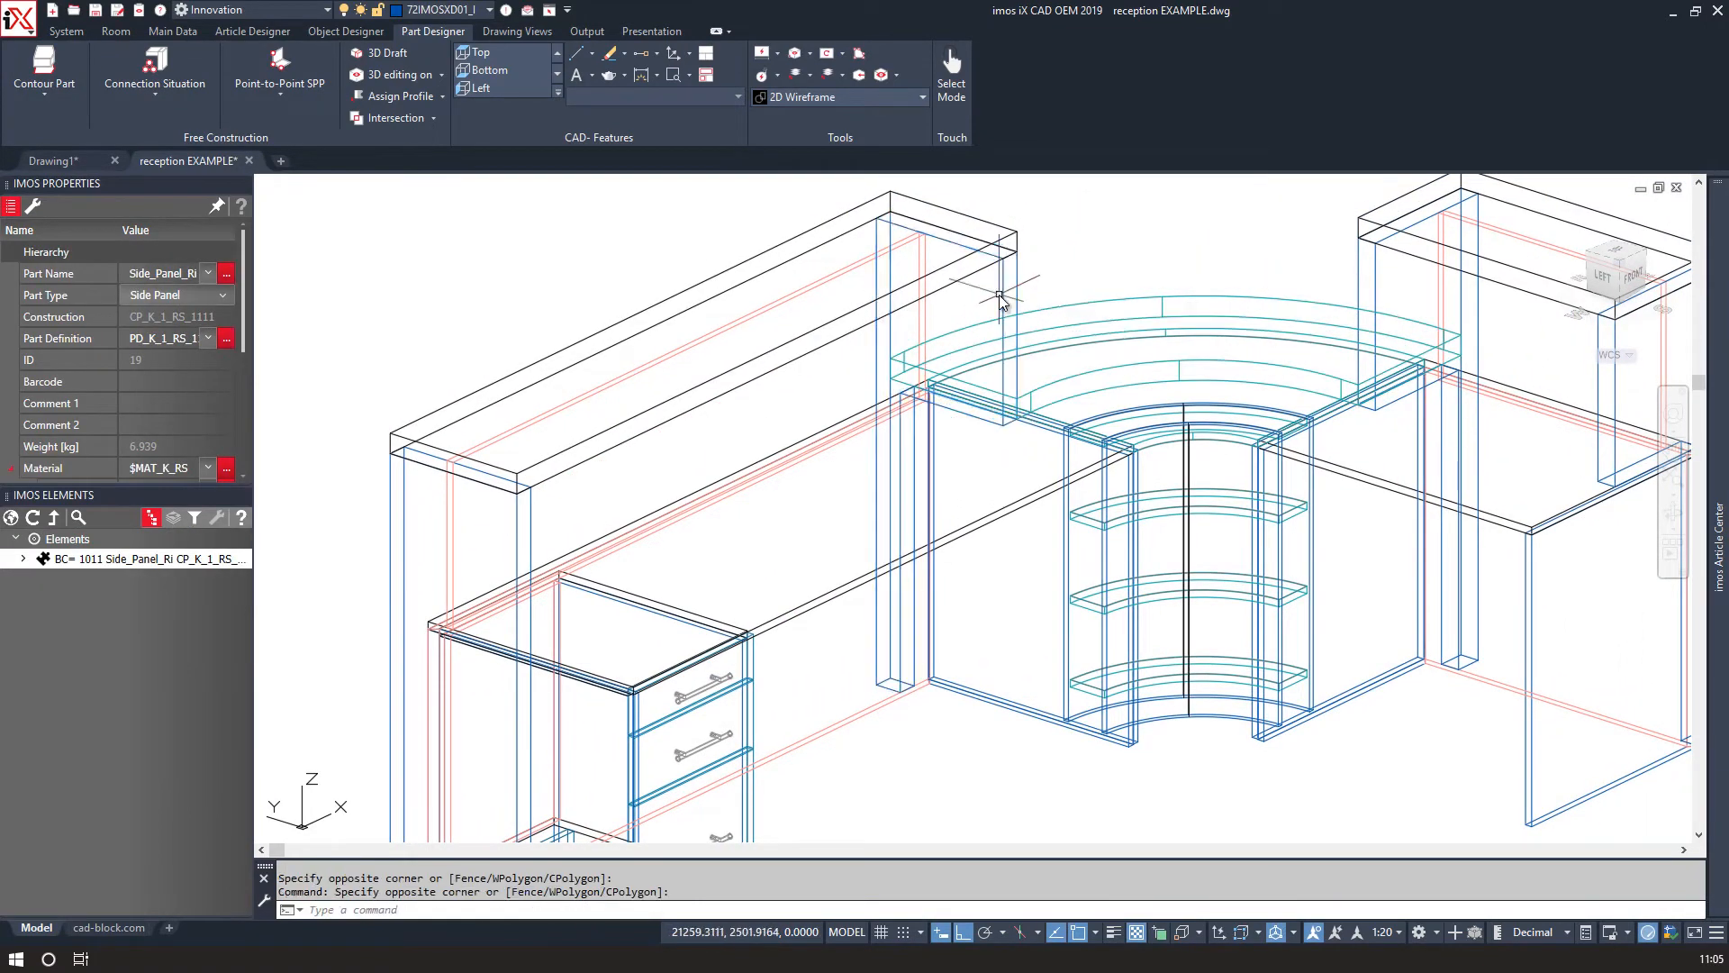
click(1008, 293)
click(992, 286)
click(1027, 280)
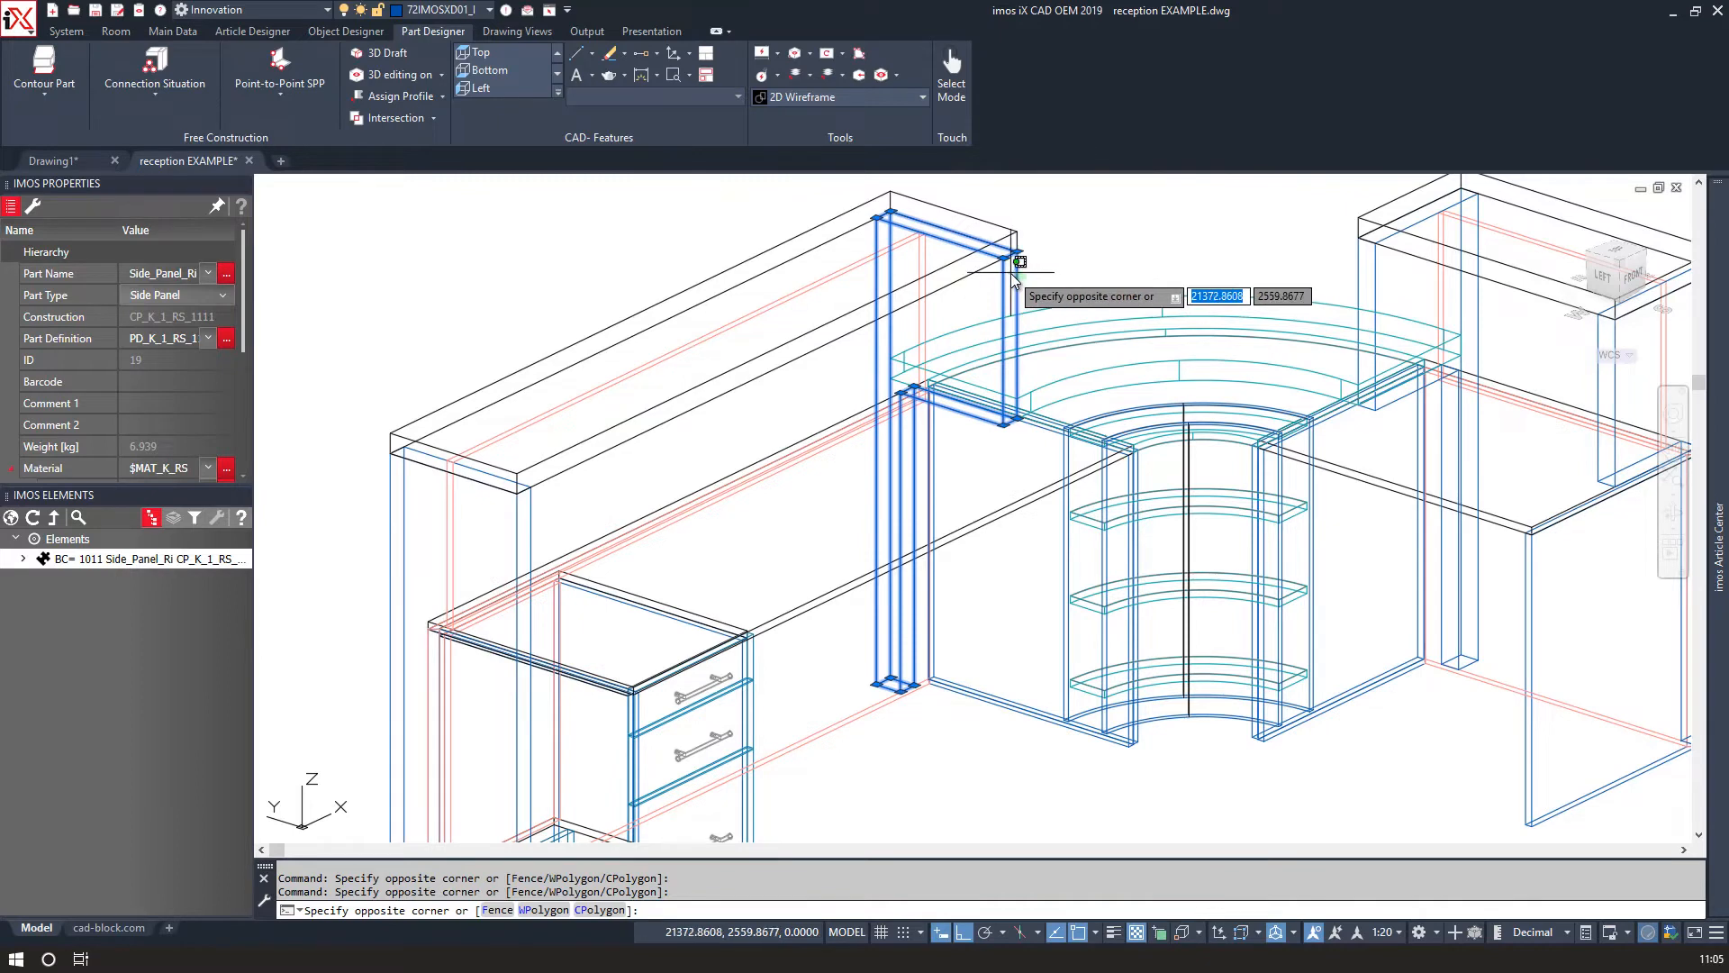
click(1011, 276)
click(538, 539)
click(510, 527)
scroll(809, 435, down, 2)
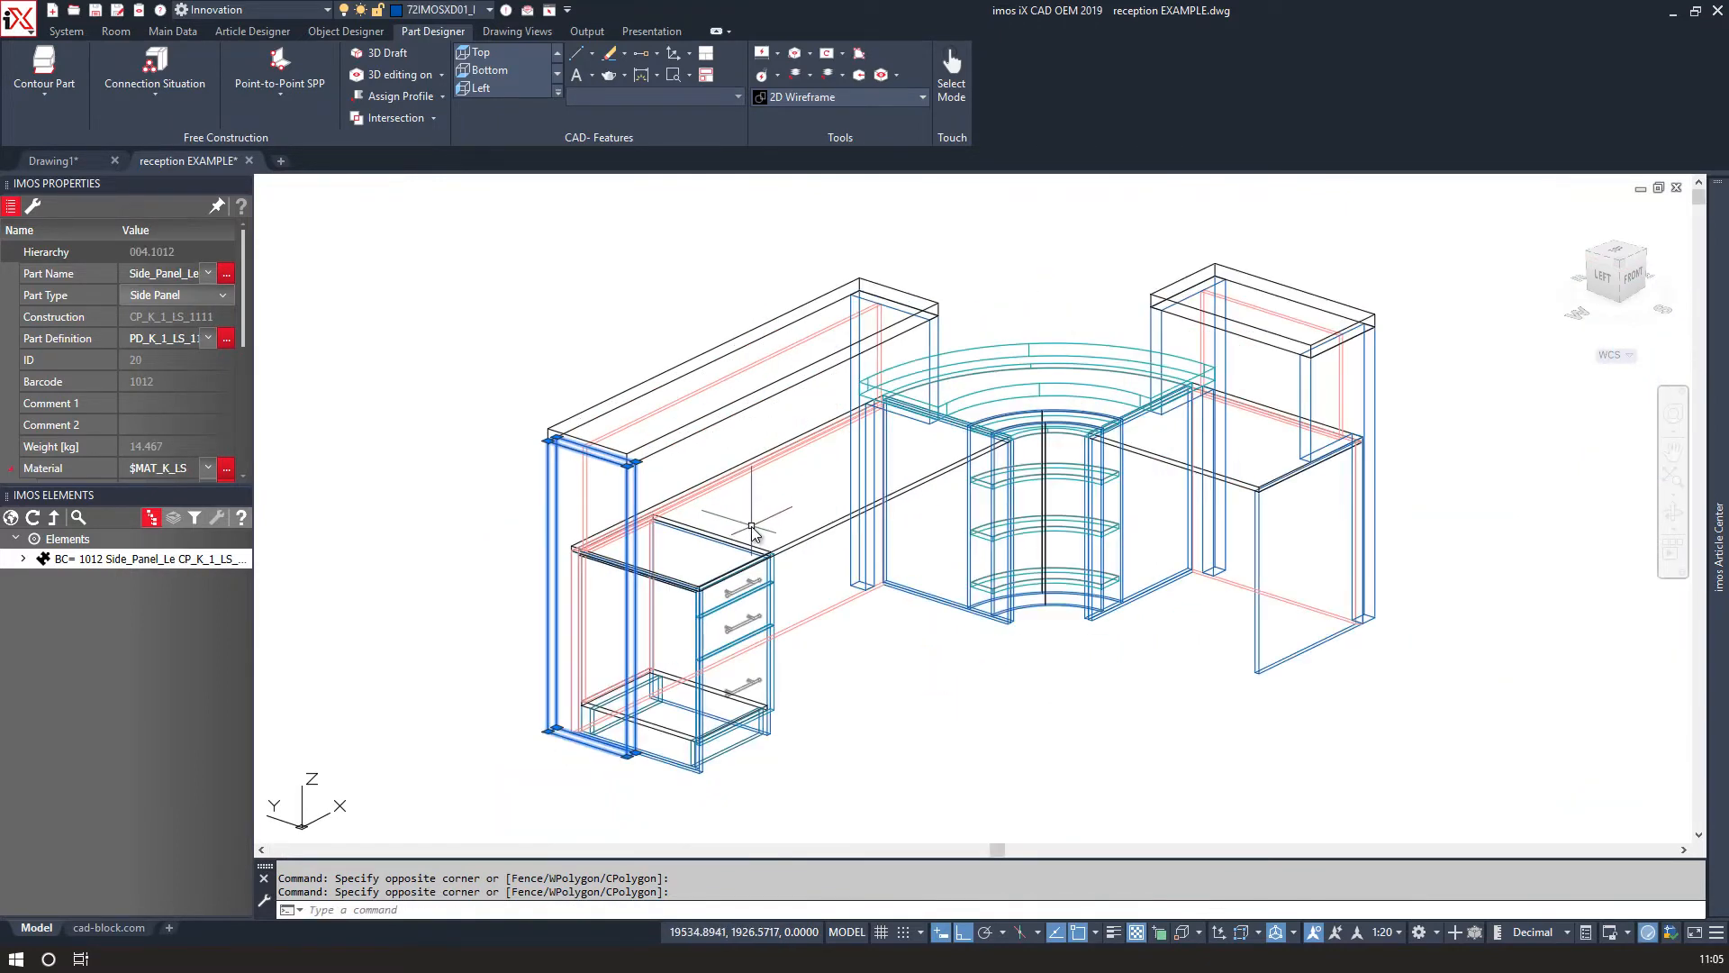
key(Escape)
key(Escape)
End the isolation so the base outlines and dimensions are shown again.
scroll(1014, 403, up, 5)
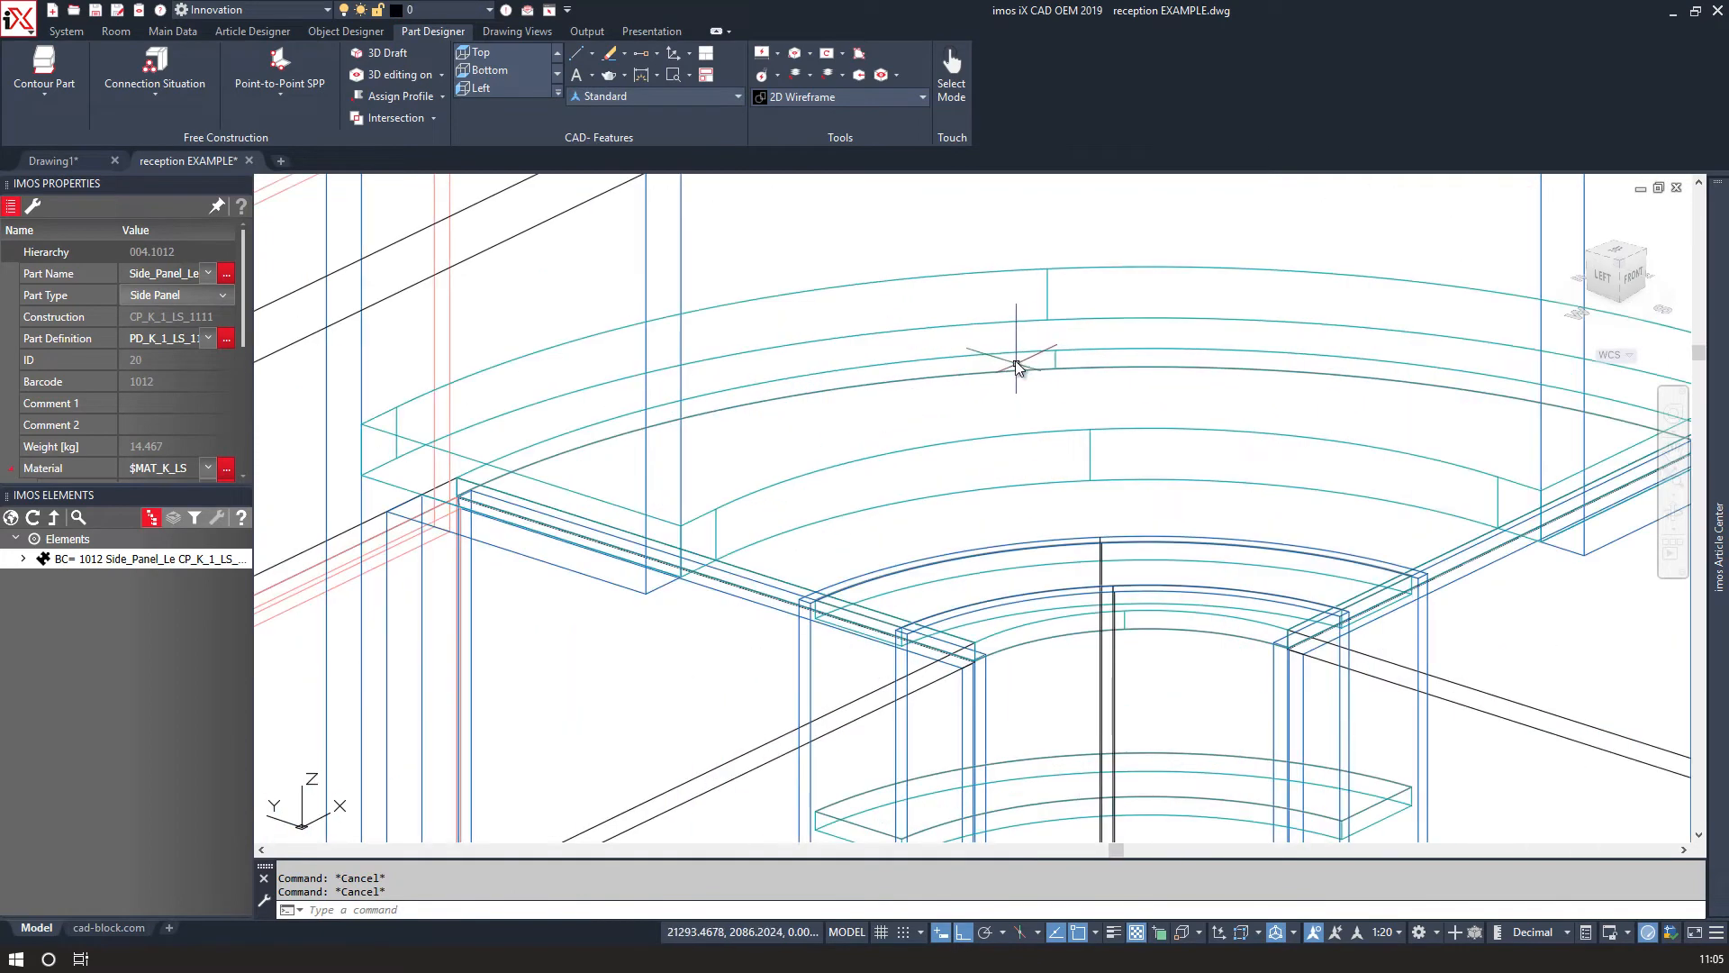
click(1015, 338)
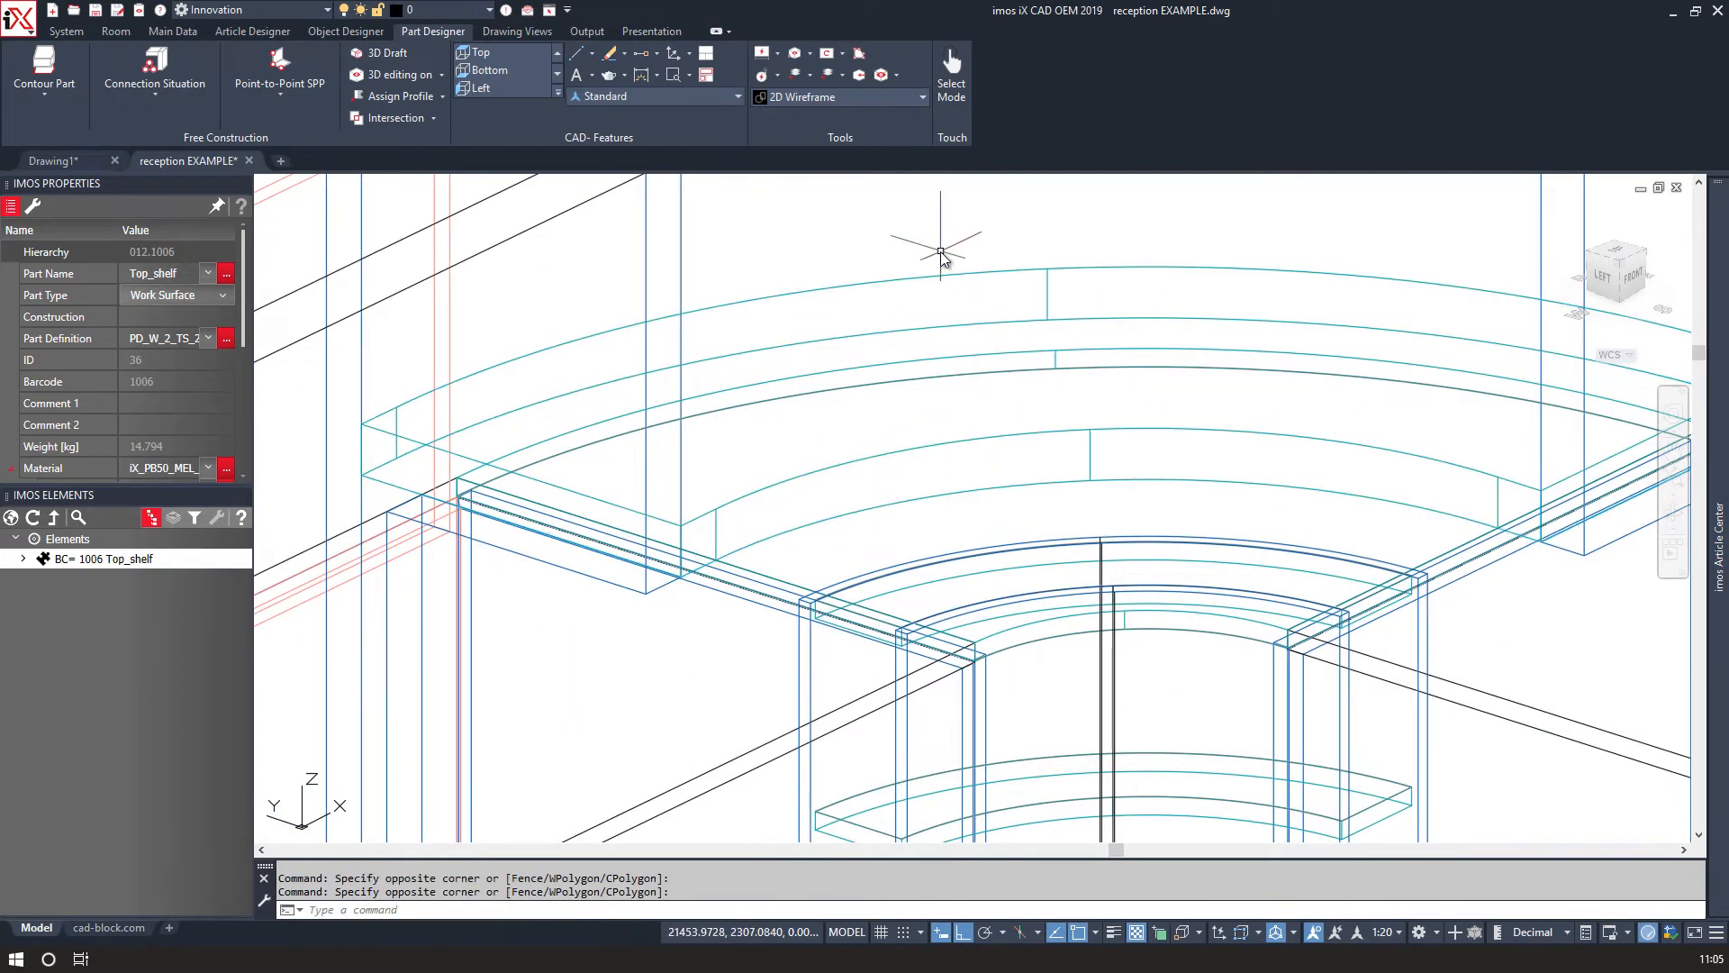
scroll(909, 270, down, 5)
right_click(866, 241)
click(845, 256)
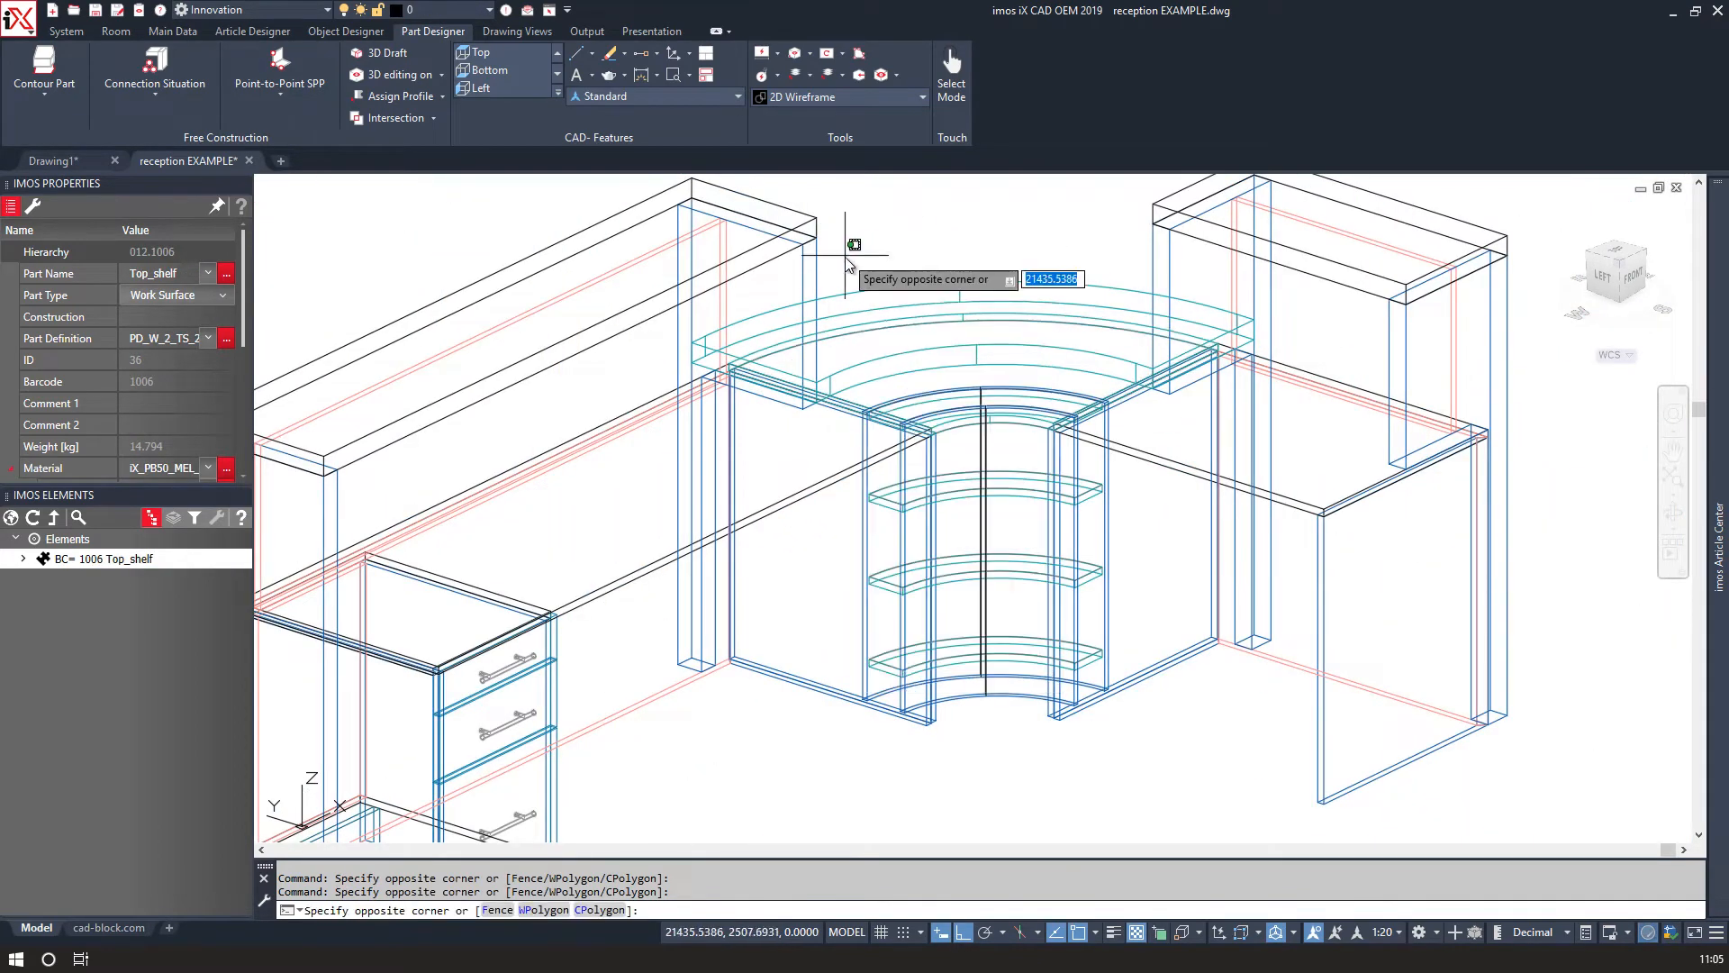
scroll(888, 252, down, 2)
right_click(889, 255)
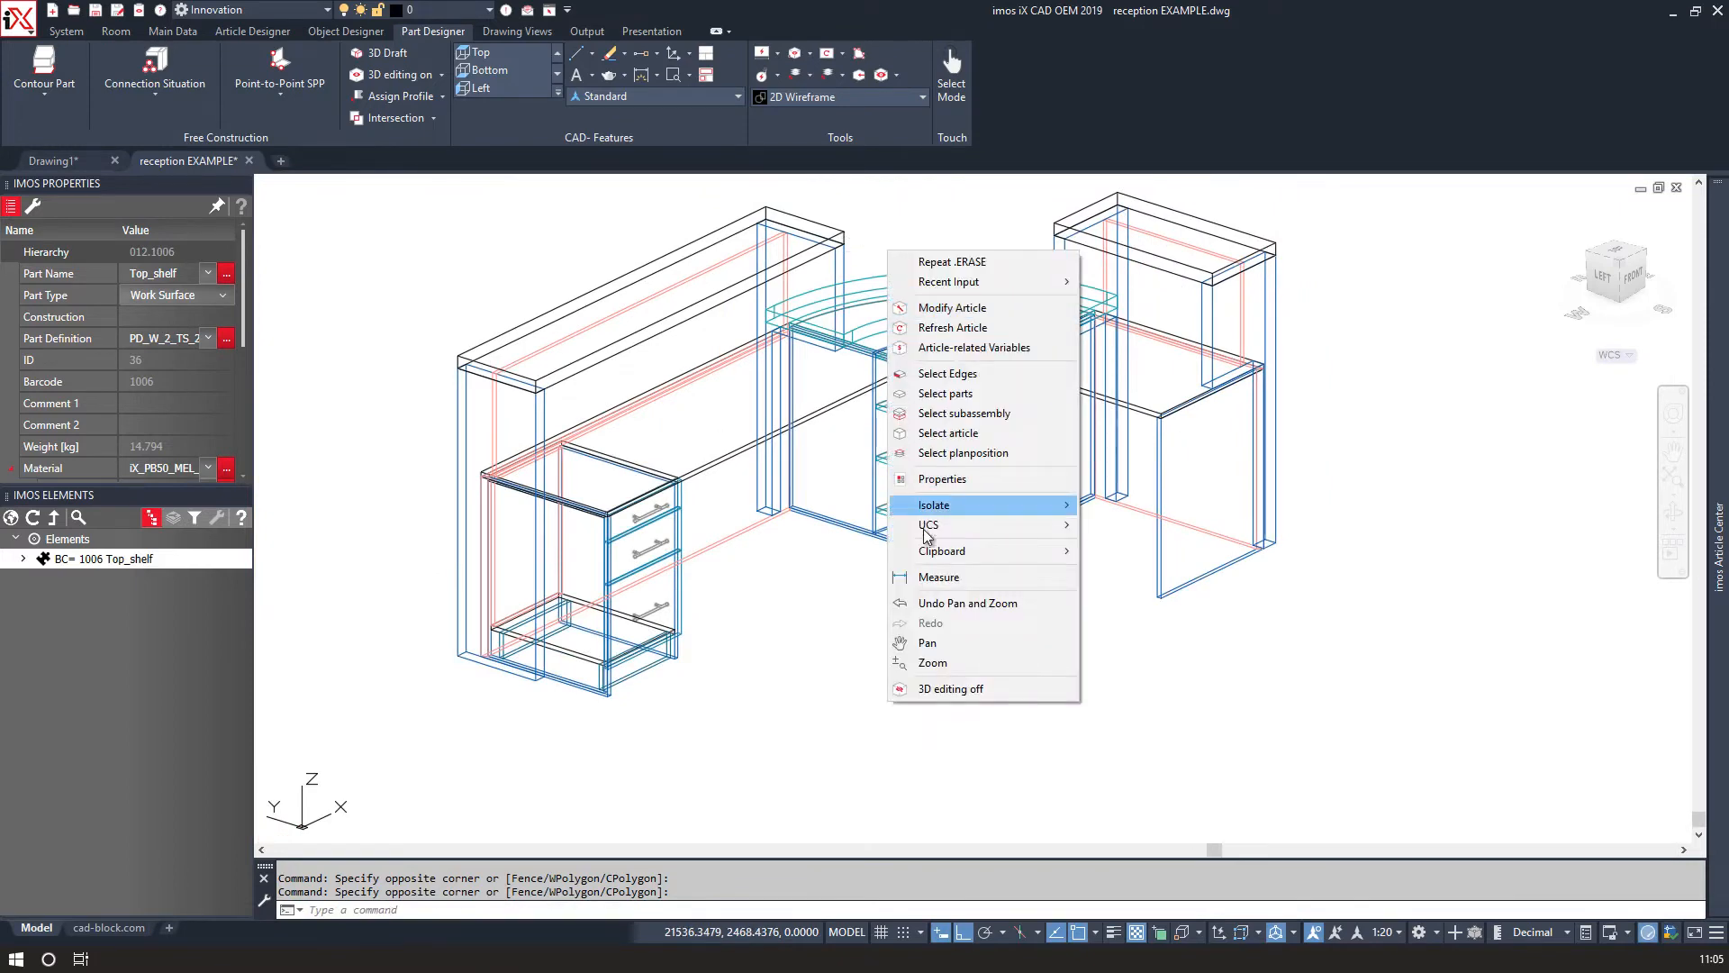
mouse_move(932, 509)
click(1126, 545)
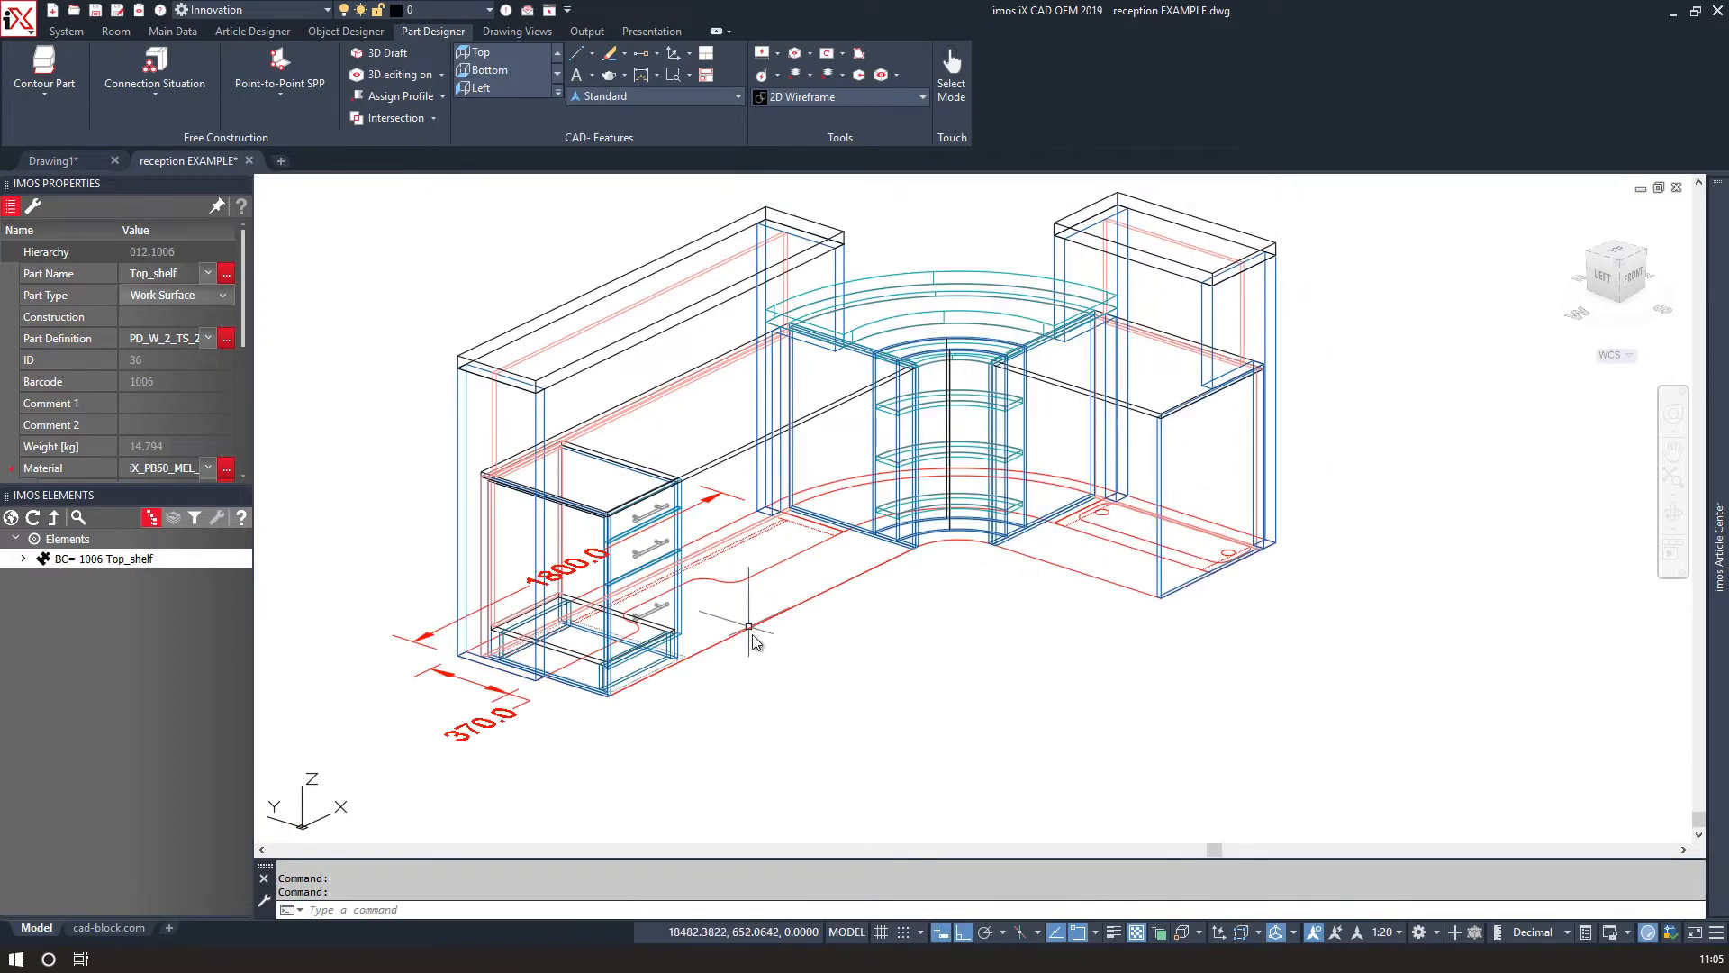
Isolate the base outline polylines of the reception desk.
click(488, 759)
key(Escape)
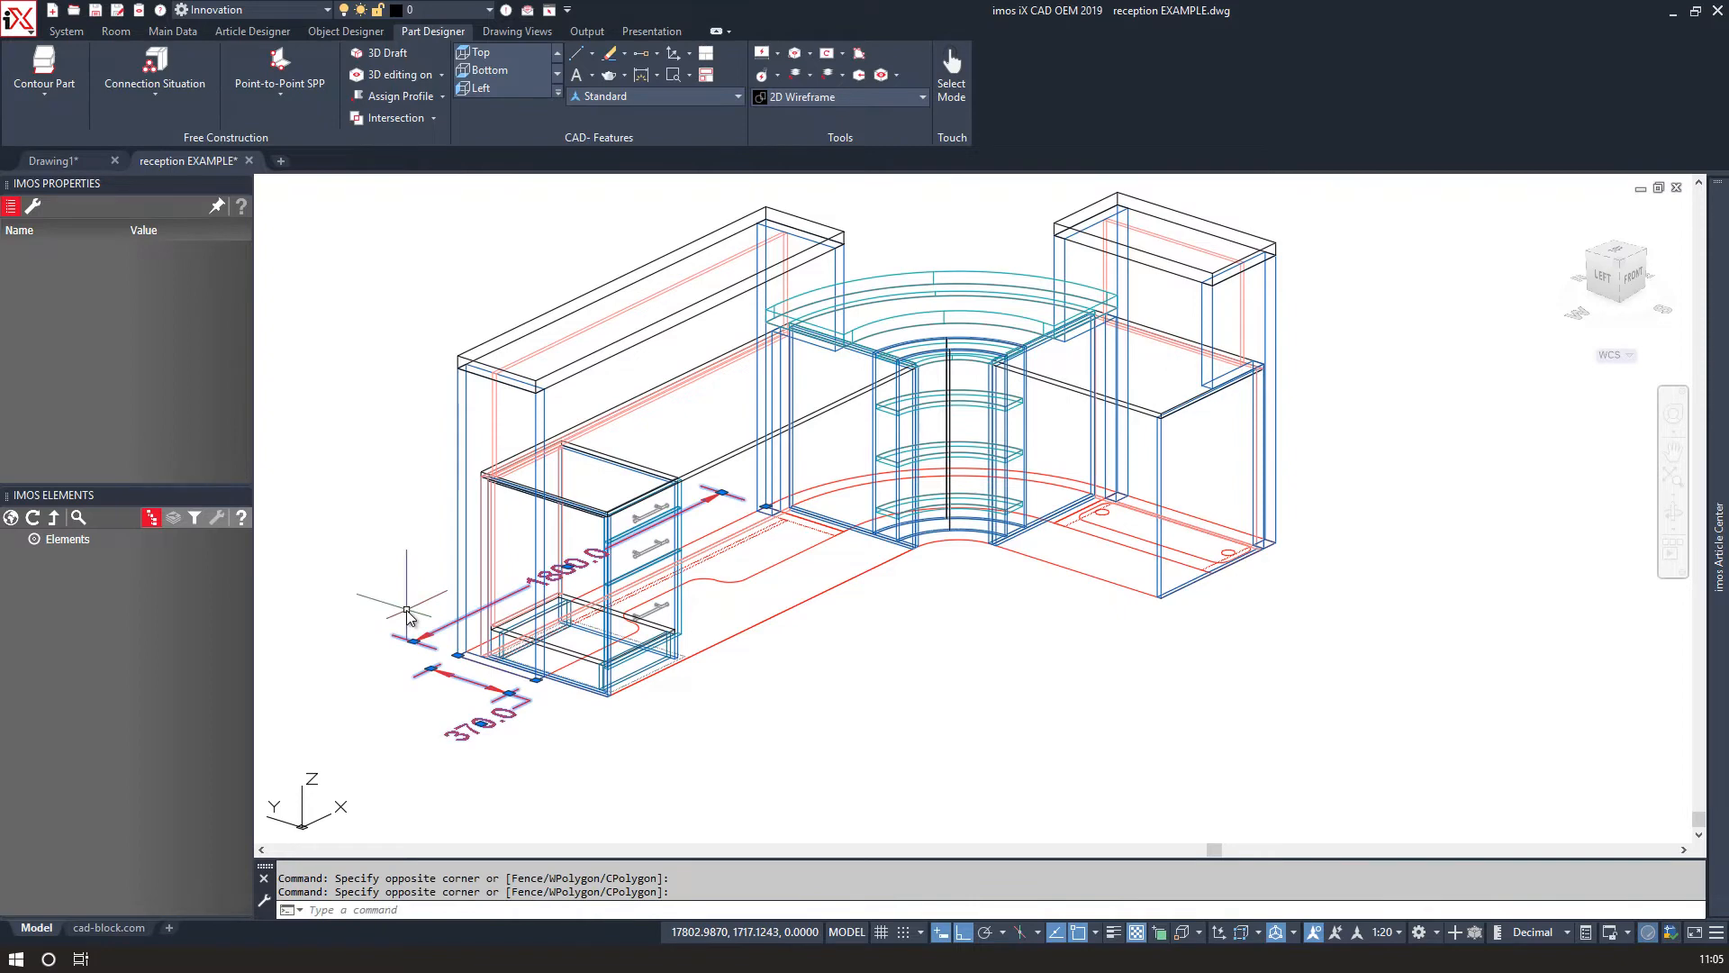
click(748, 576)
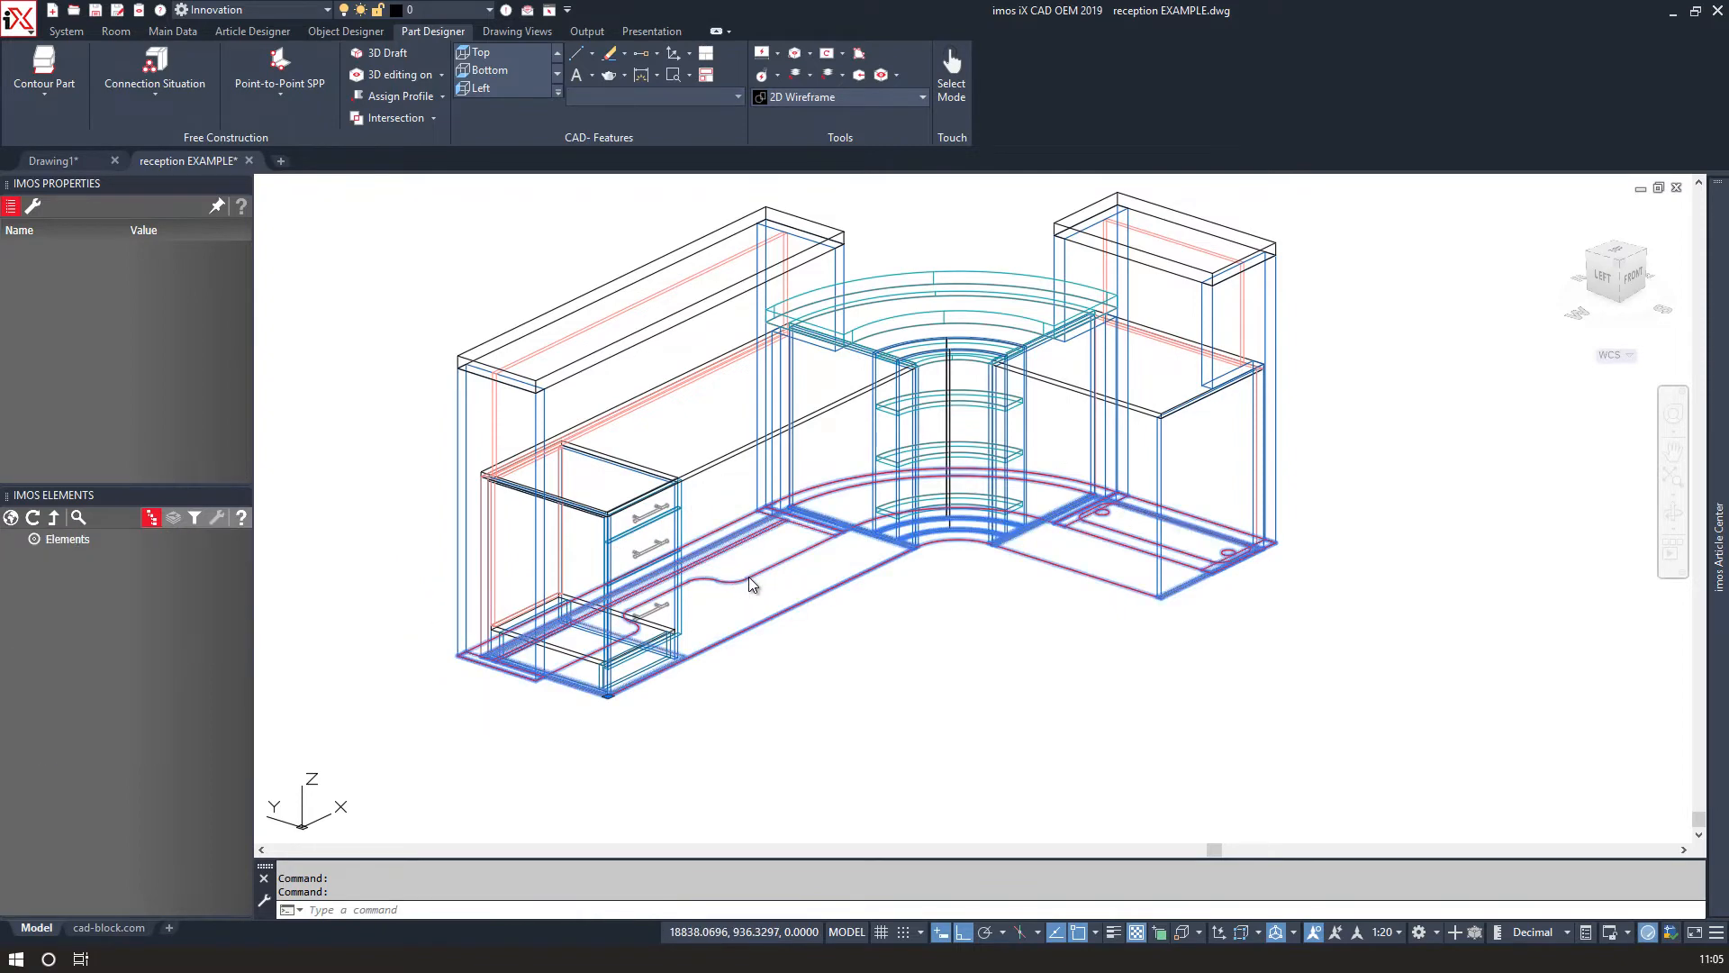
right_click(749, 576)
mouse_move(798, 661)
click(933, 661)
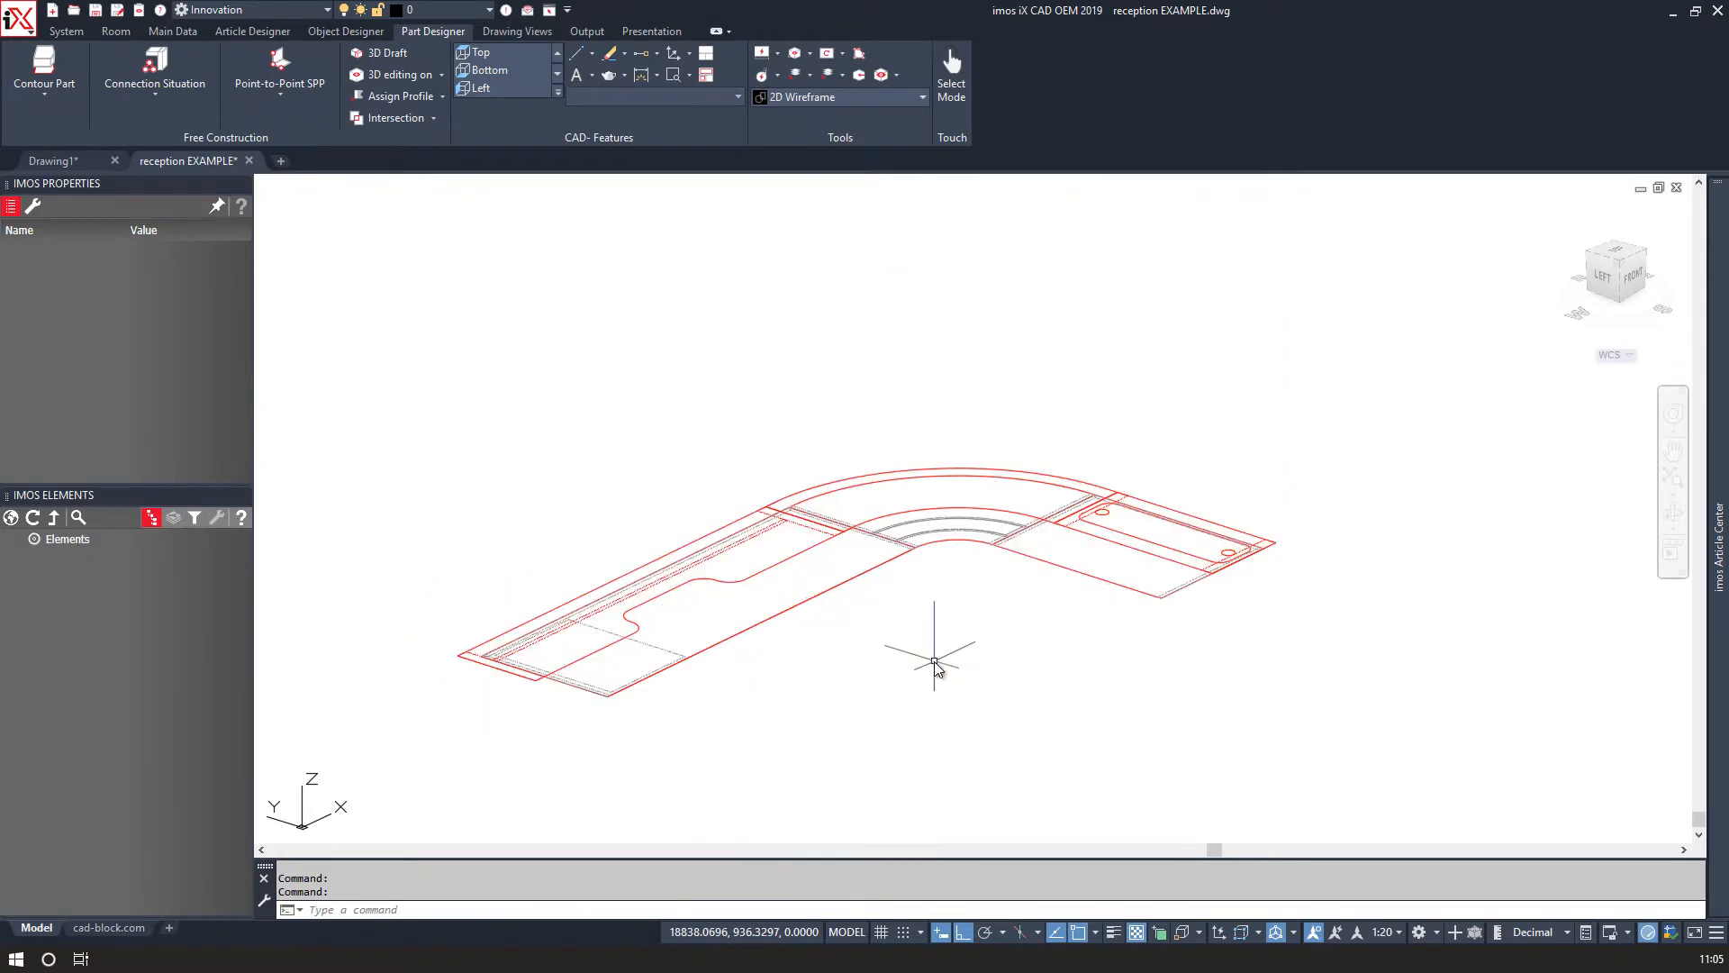
Switch to top view and start a polyline at the base outline's recess with an arc segment.
click(1626, 262)
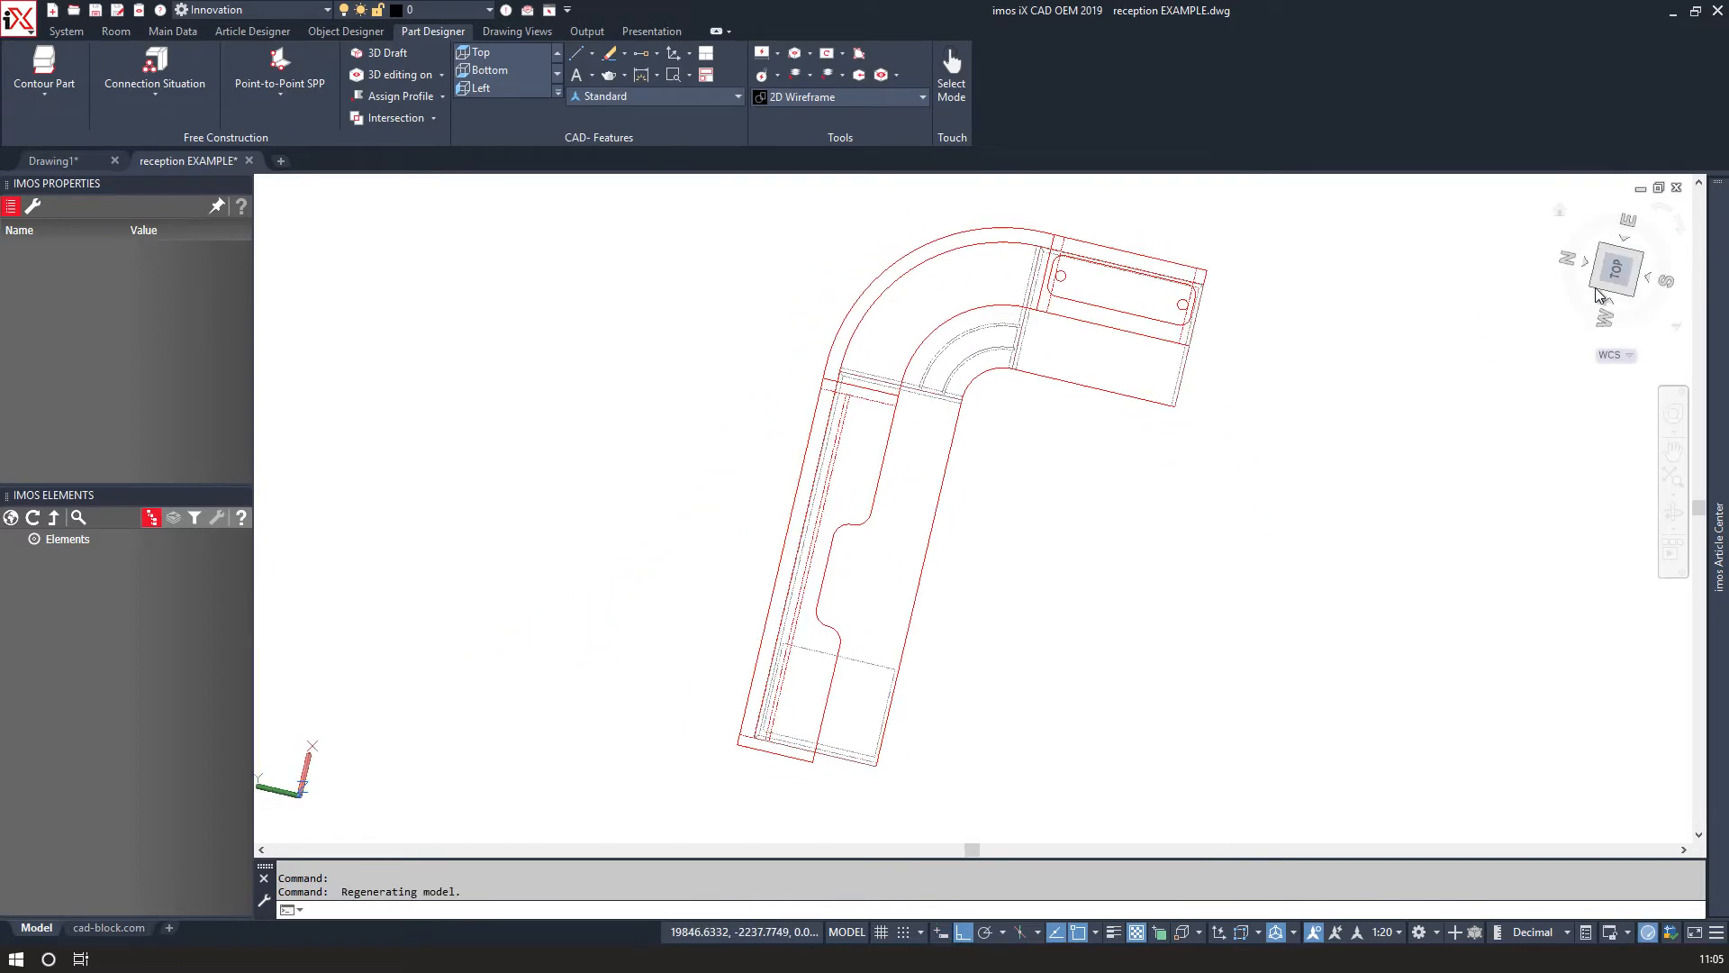
scroll(1067, 414, up, 8)
text(PL)
key(Return)
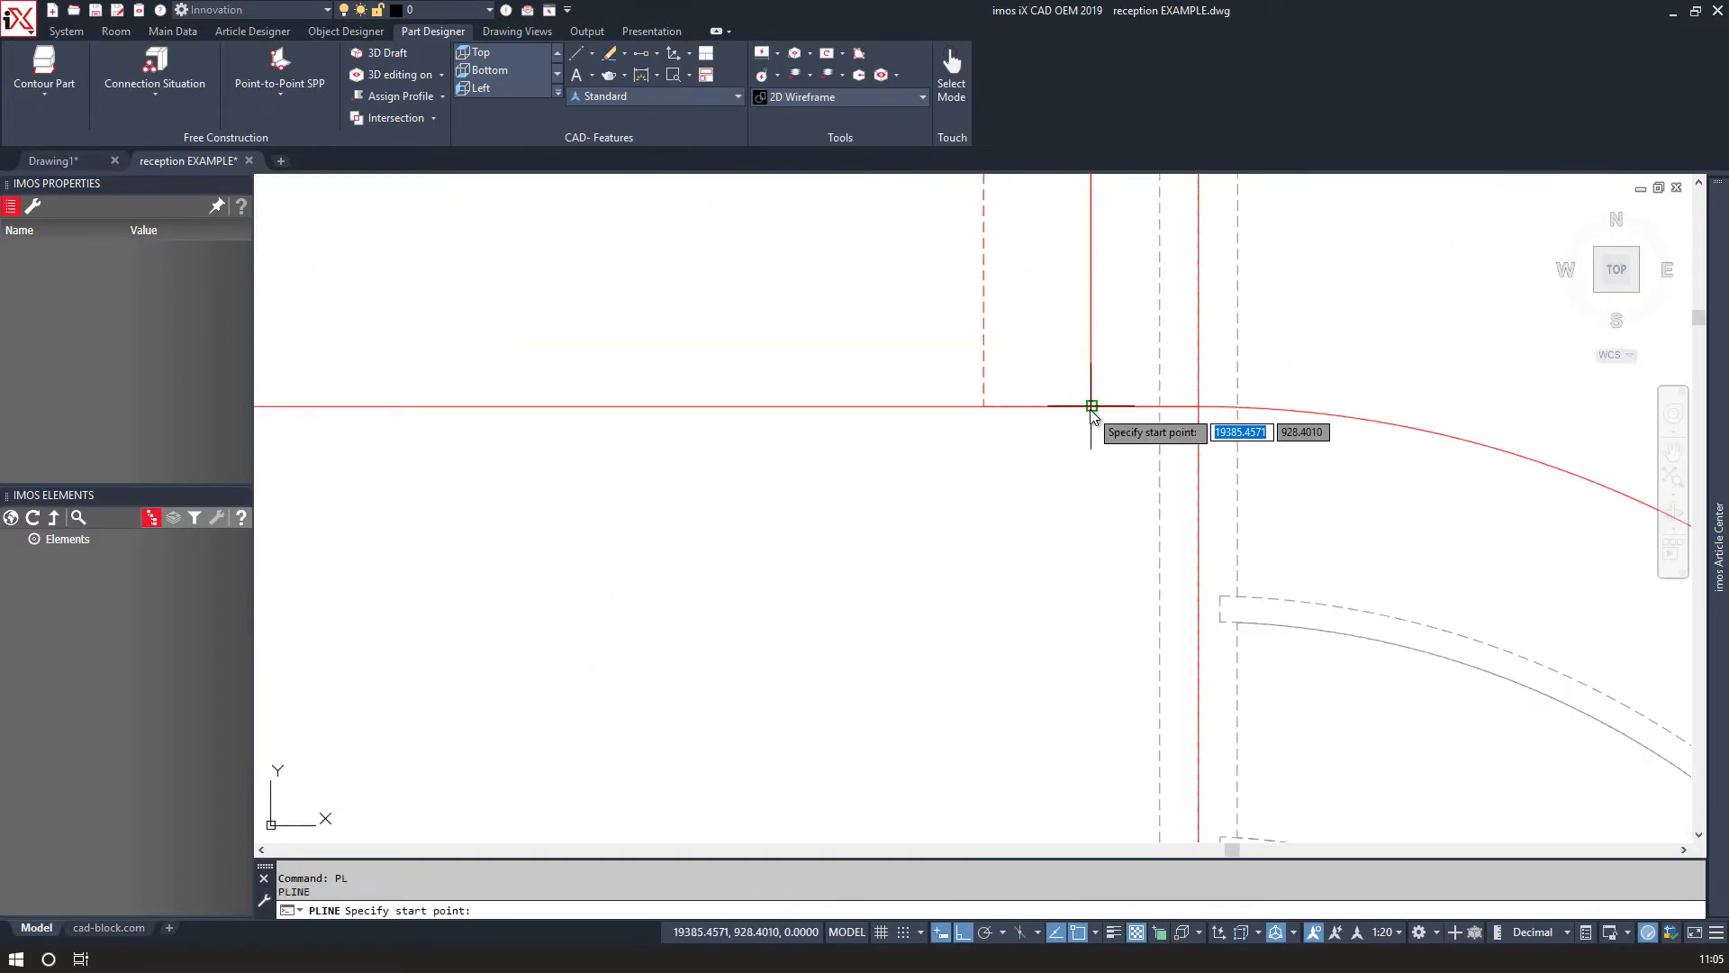
click(1091, 407)
scroll(964, 494, down, 4)
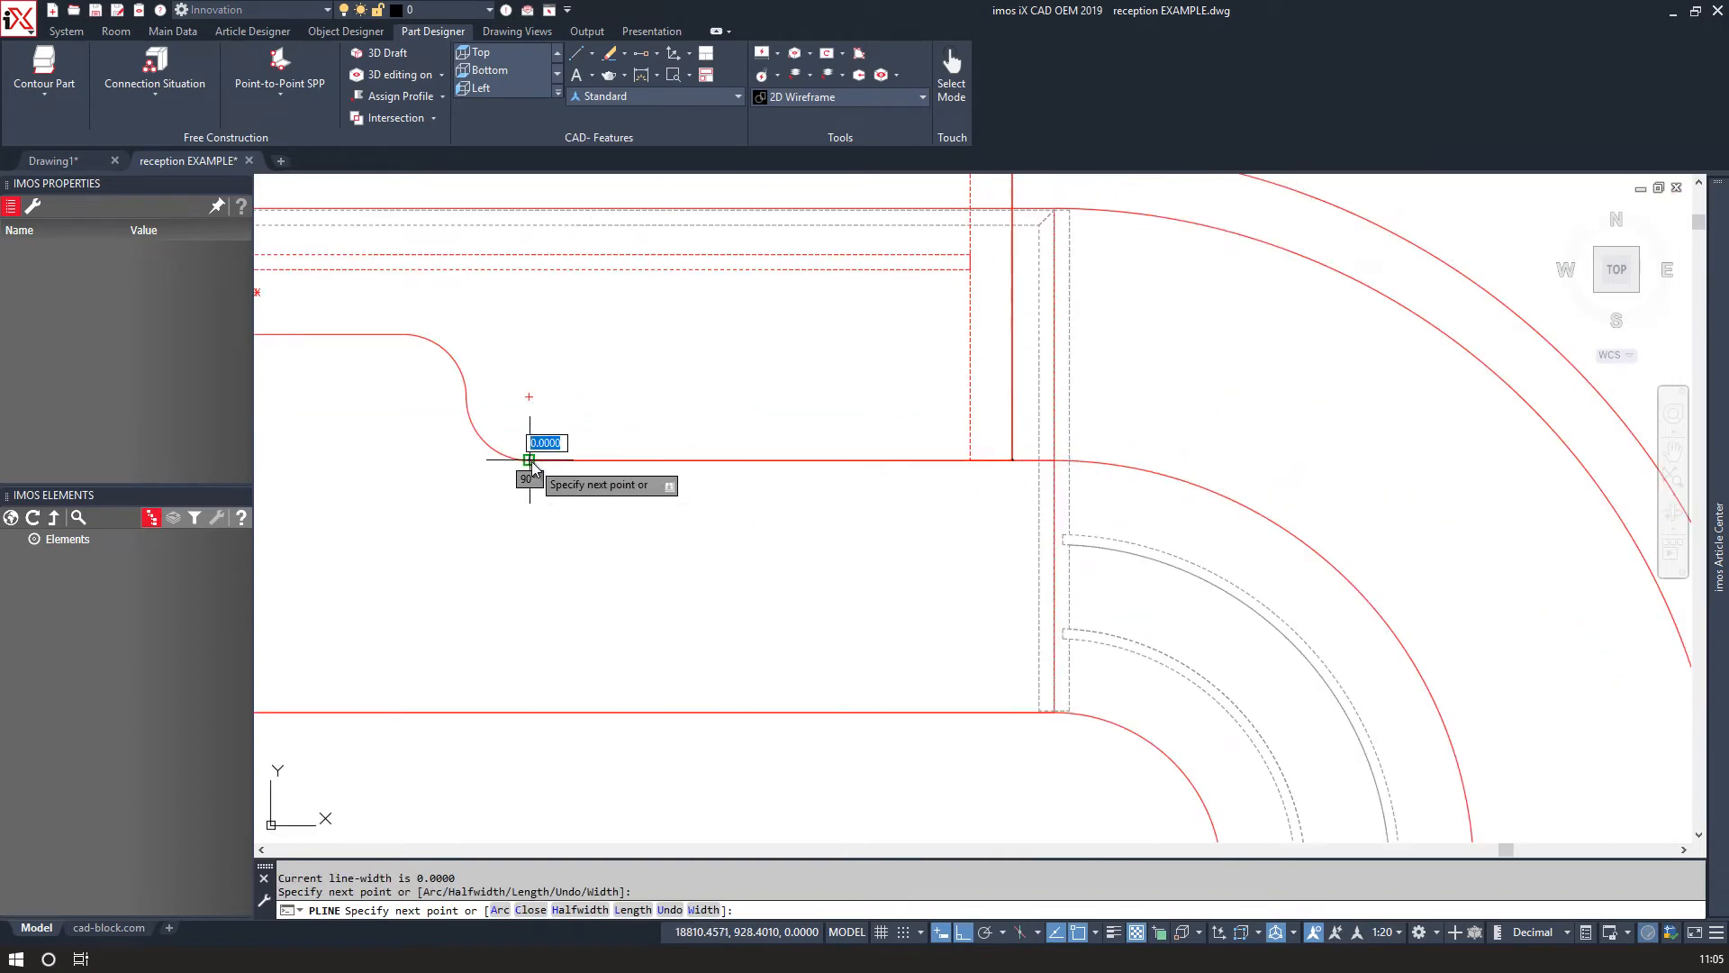
text(a)
key(Return)
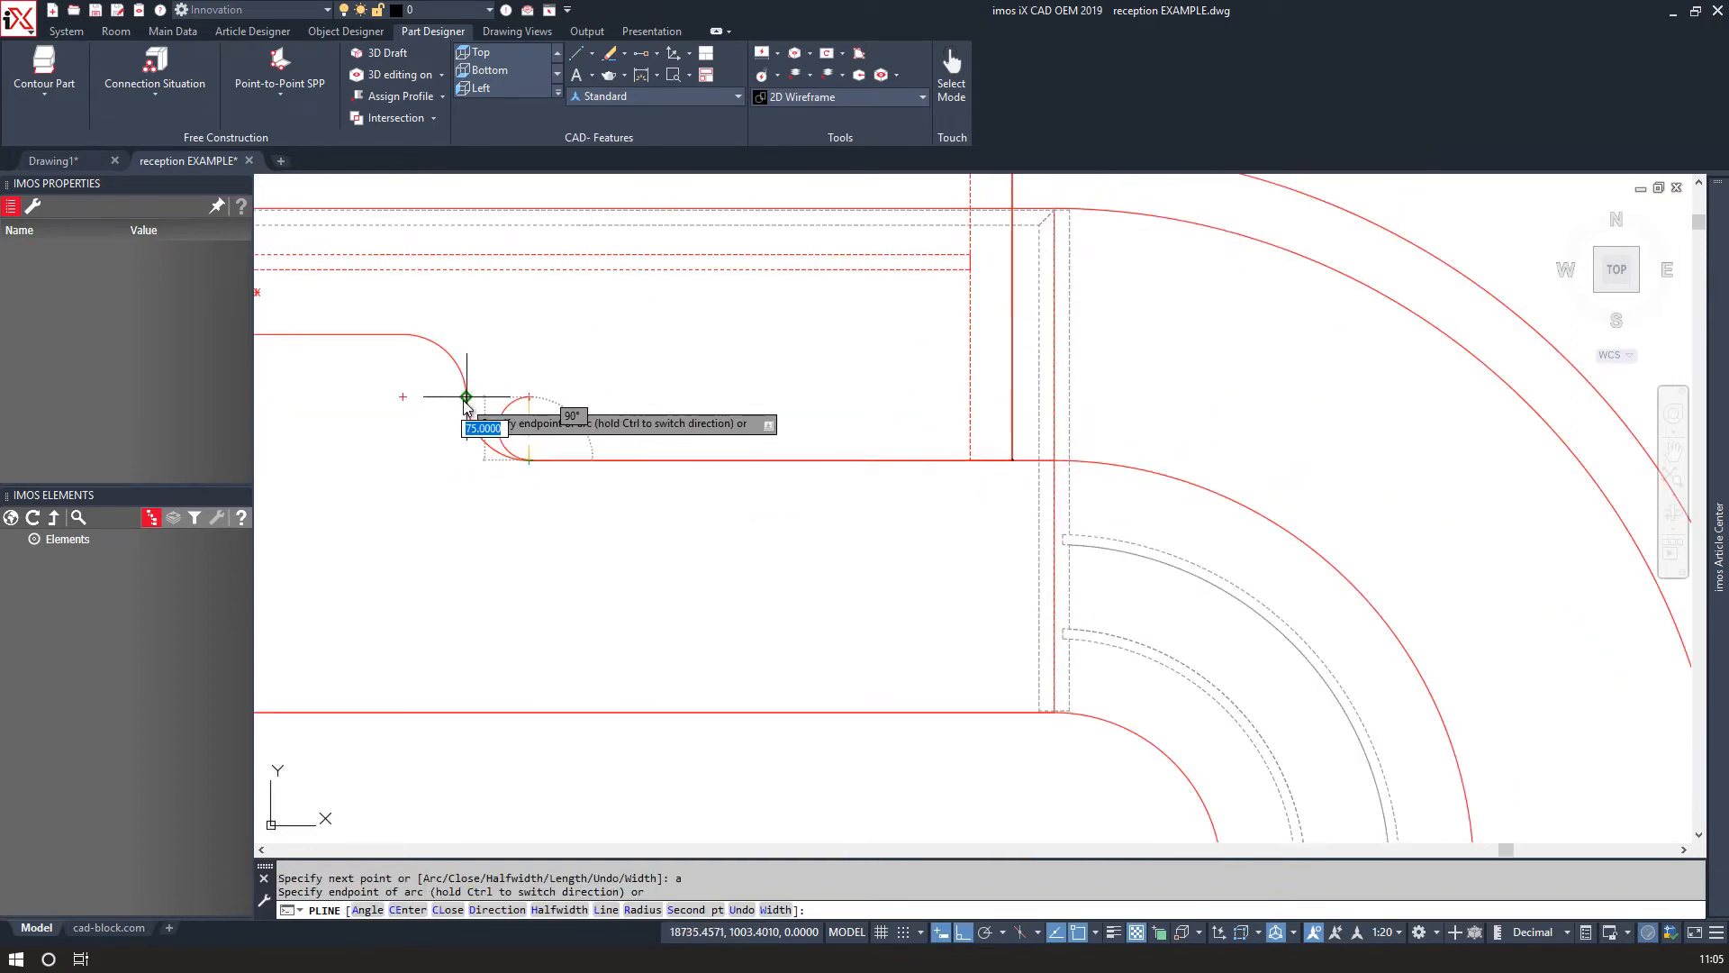
middle_drag(346, 397, 968, 437)
Continue the polyline with line and arc segments around the recess to the base outline's end, then finish it.
text(l)
key(Return)
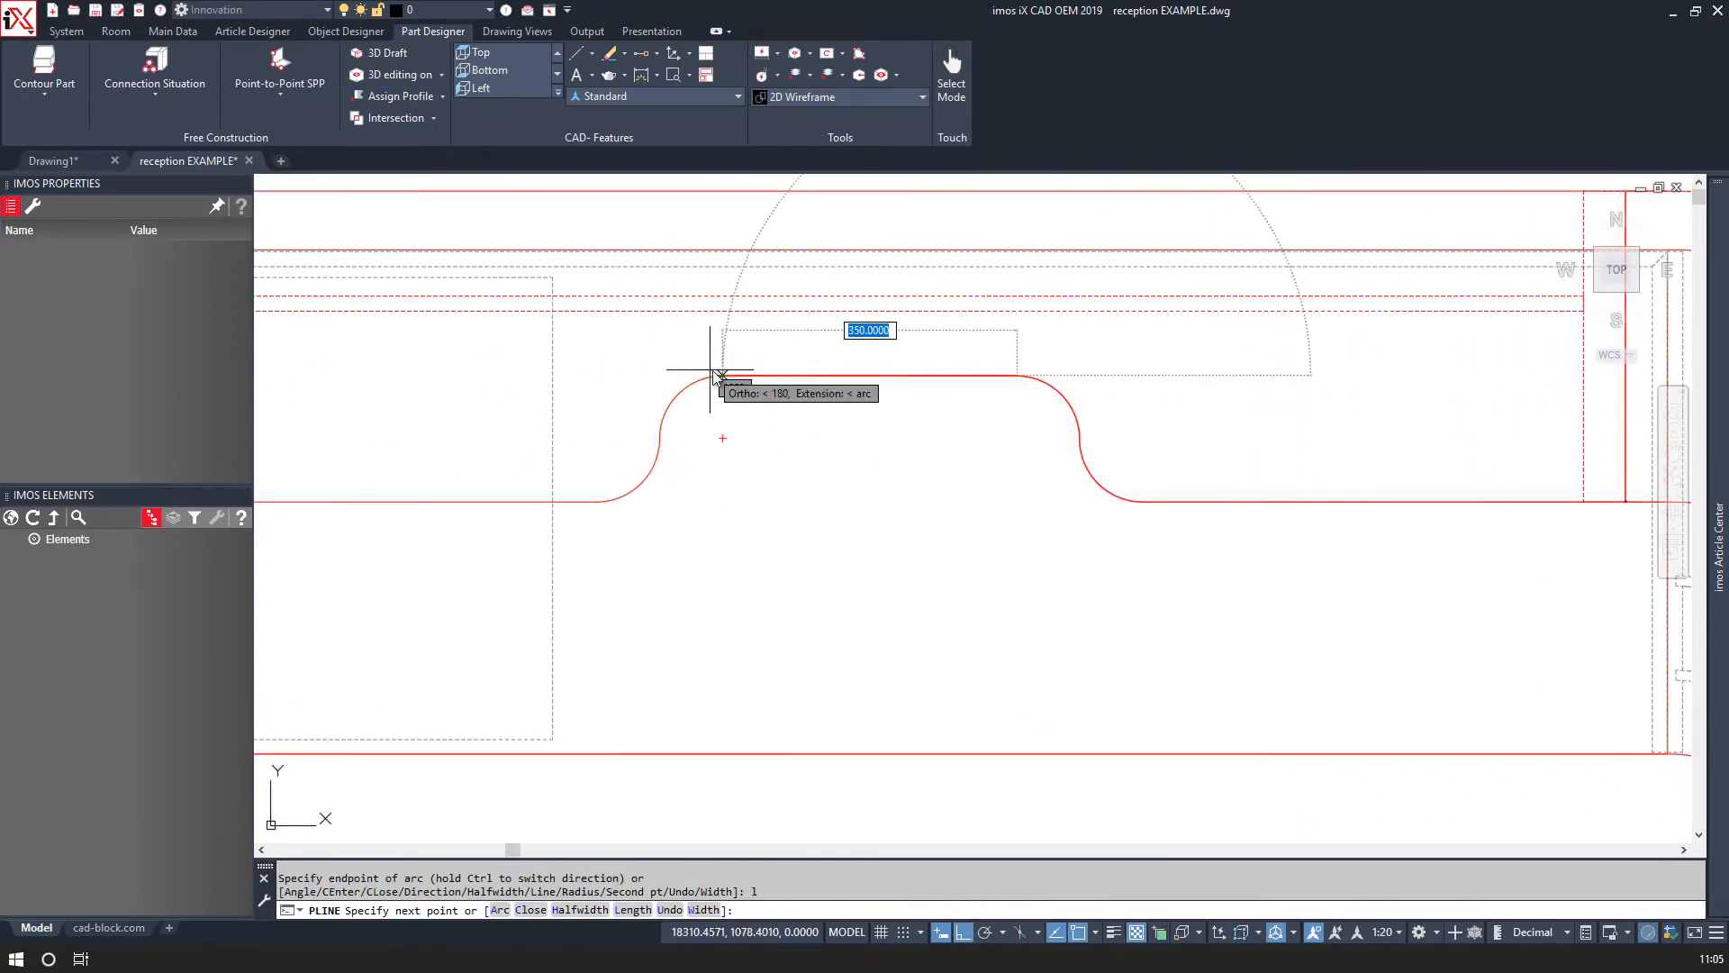
click(723, 375)
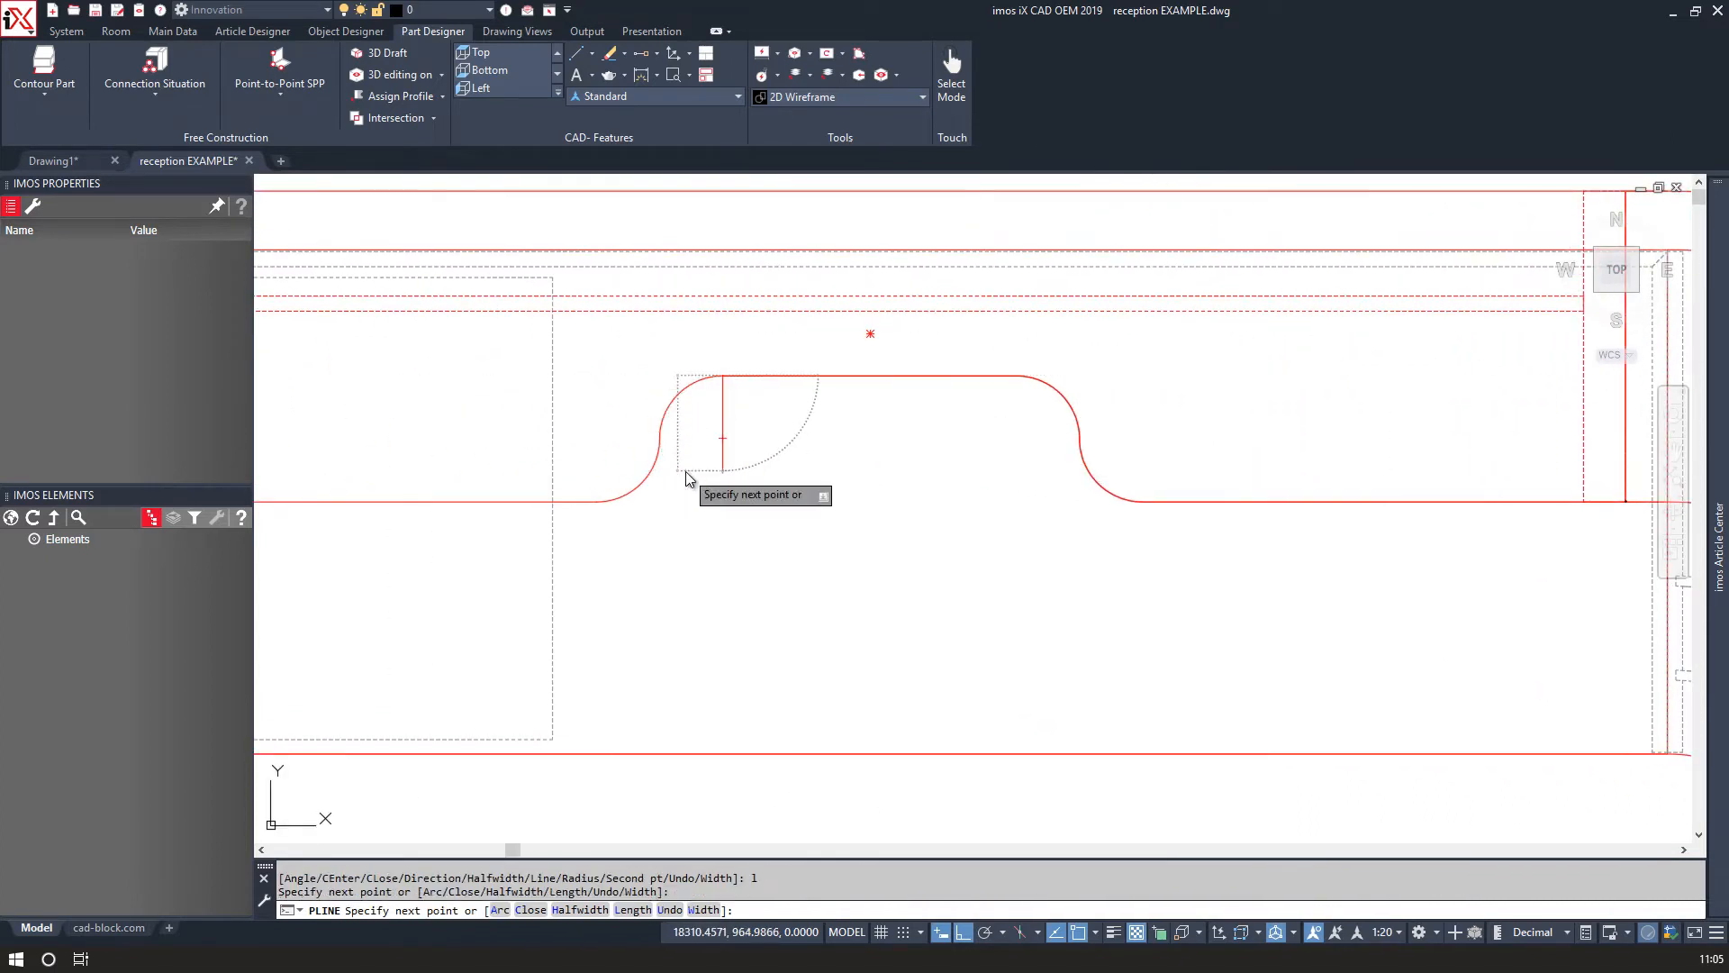
text(a)
key(Return)
click(659, 441)
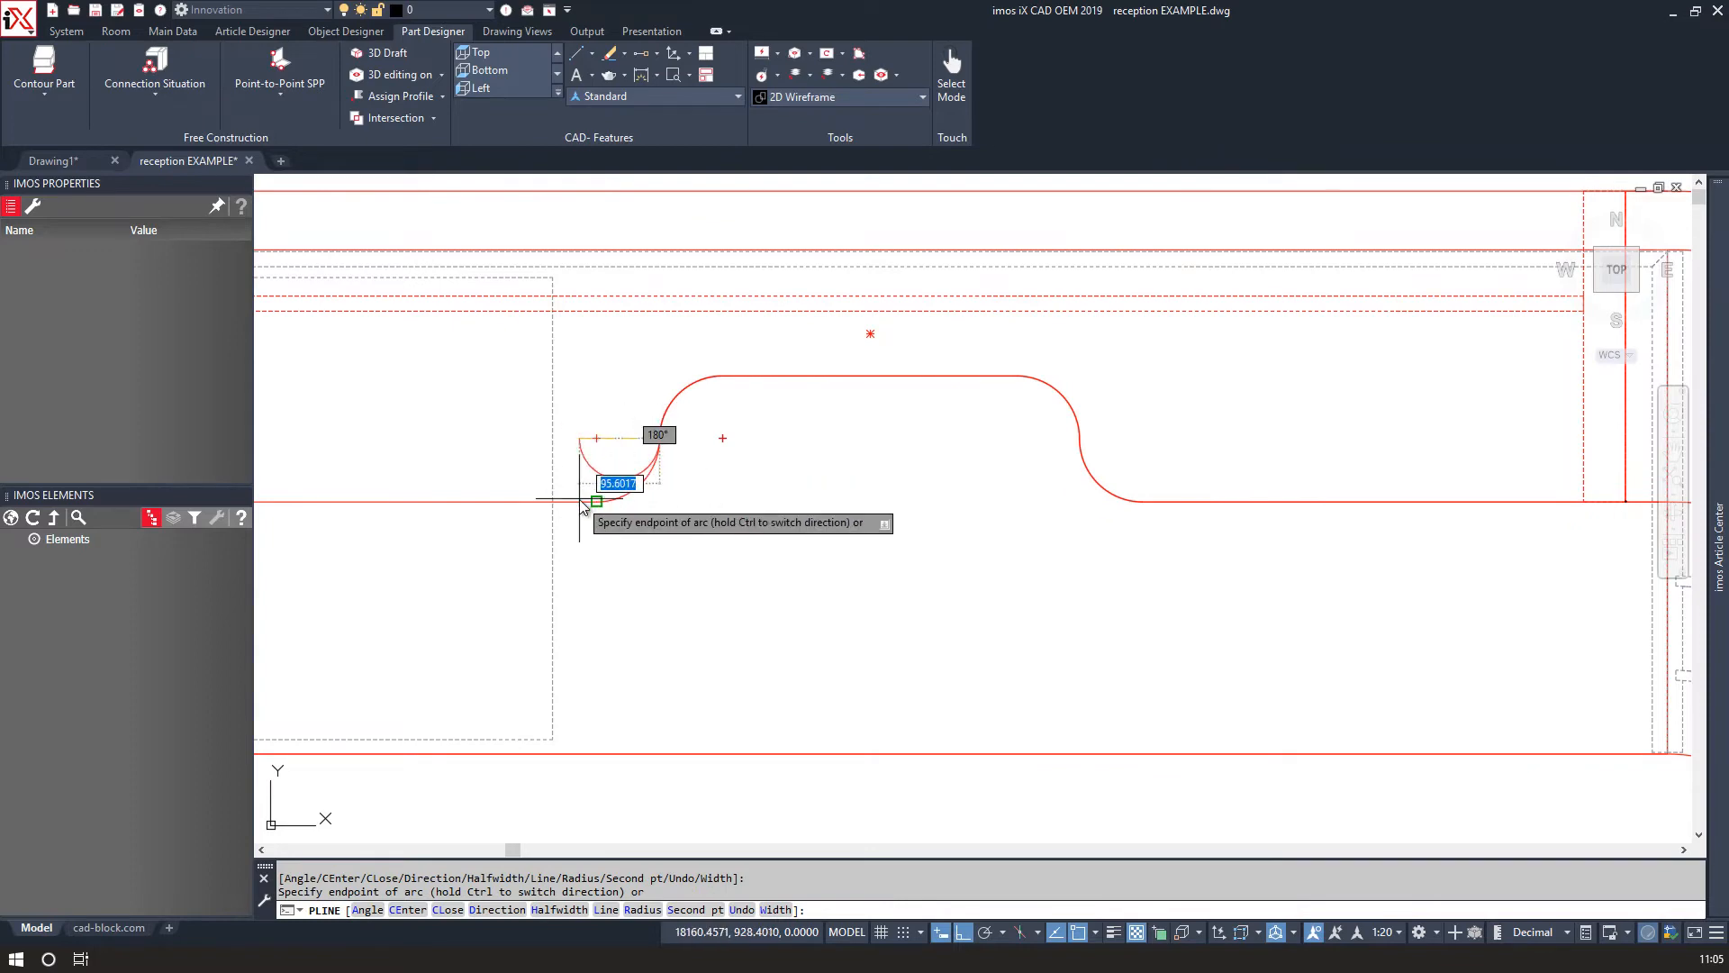
scroll(586, 498, down, 4)
text(l)
key(Return)
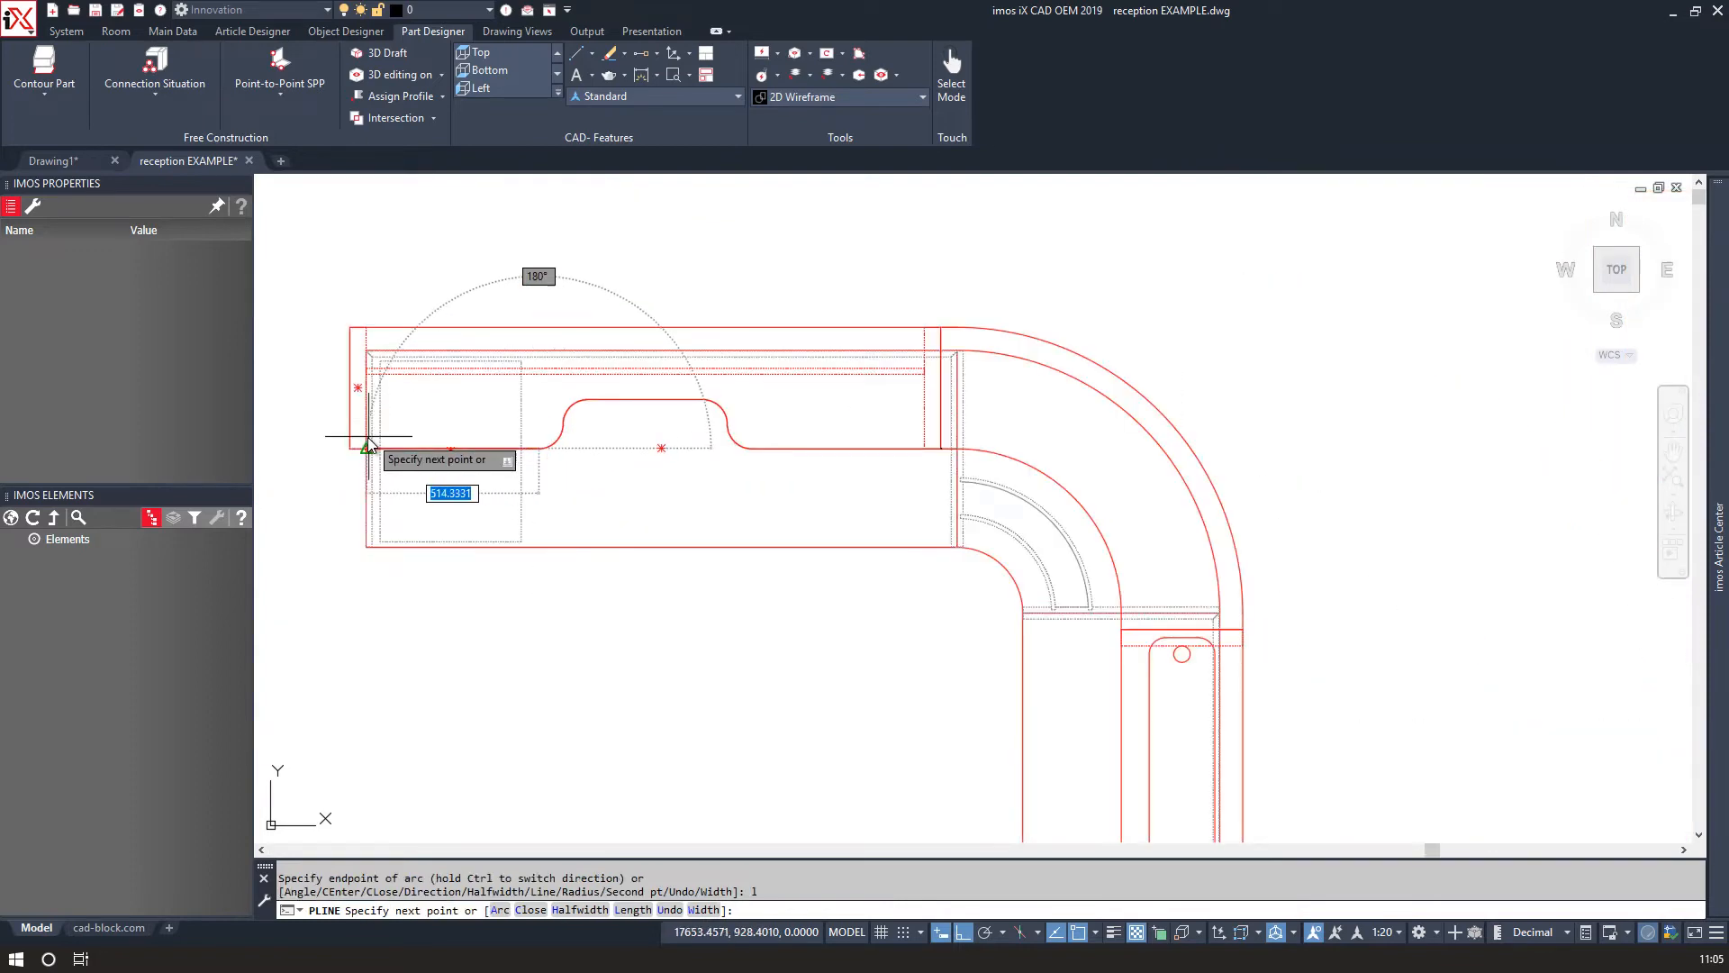
scroll(369, 441, up, 4)
click(318, 463)
key(Return)
Select the new curved polyline and move it upward along Z to the hutch's top shelf level.
click(919, 448)
click(829, 425)
click(314, 363)
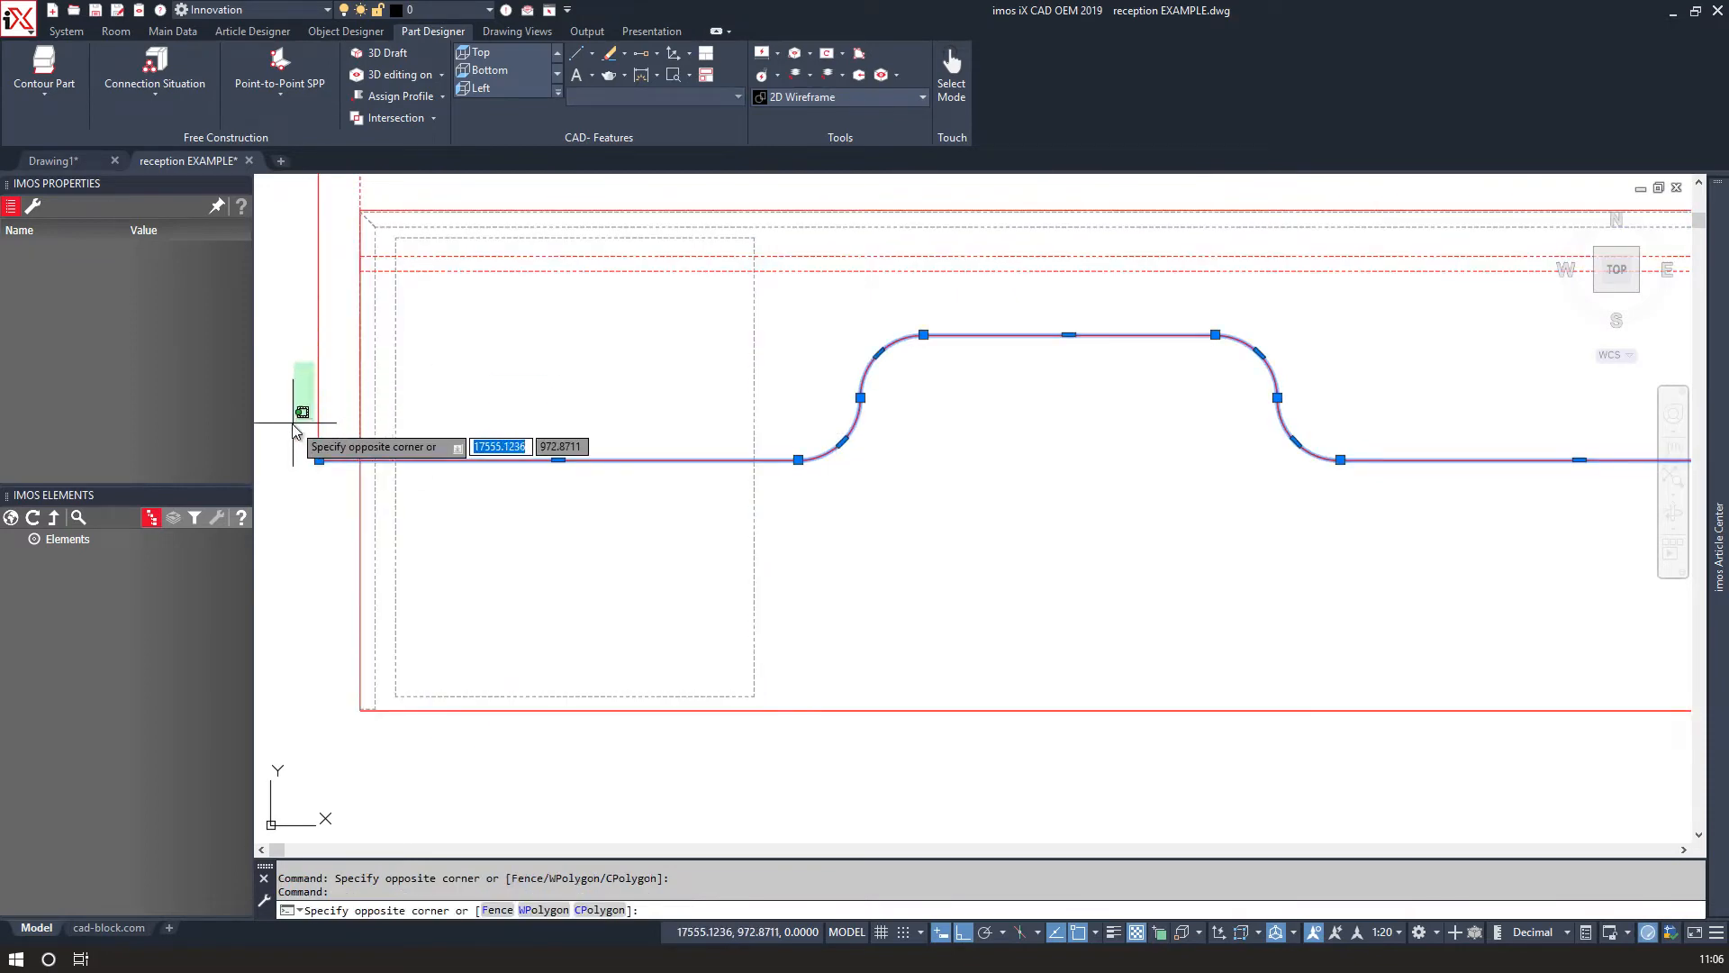
click(296, 431)
scroll(540, 415, down, 3)
mouse_move(618, 456)
shift+middle_down()
mouse_move(795, 468)
mouse_move(815, 382)
mouse_move(793, 386)
shift+middle_up()
text(m)
key(Return)
click(575, 347)
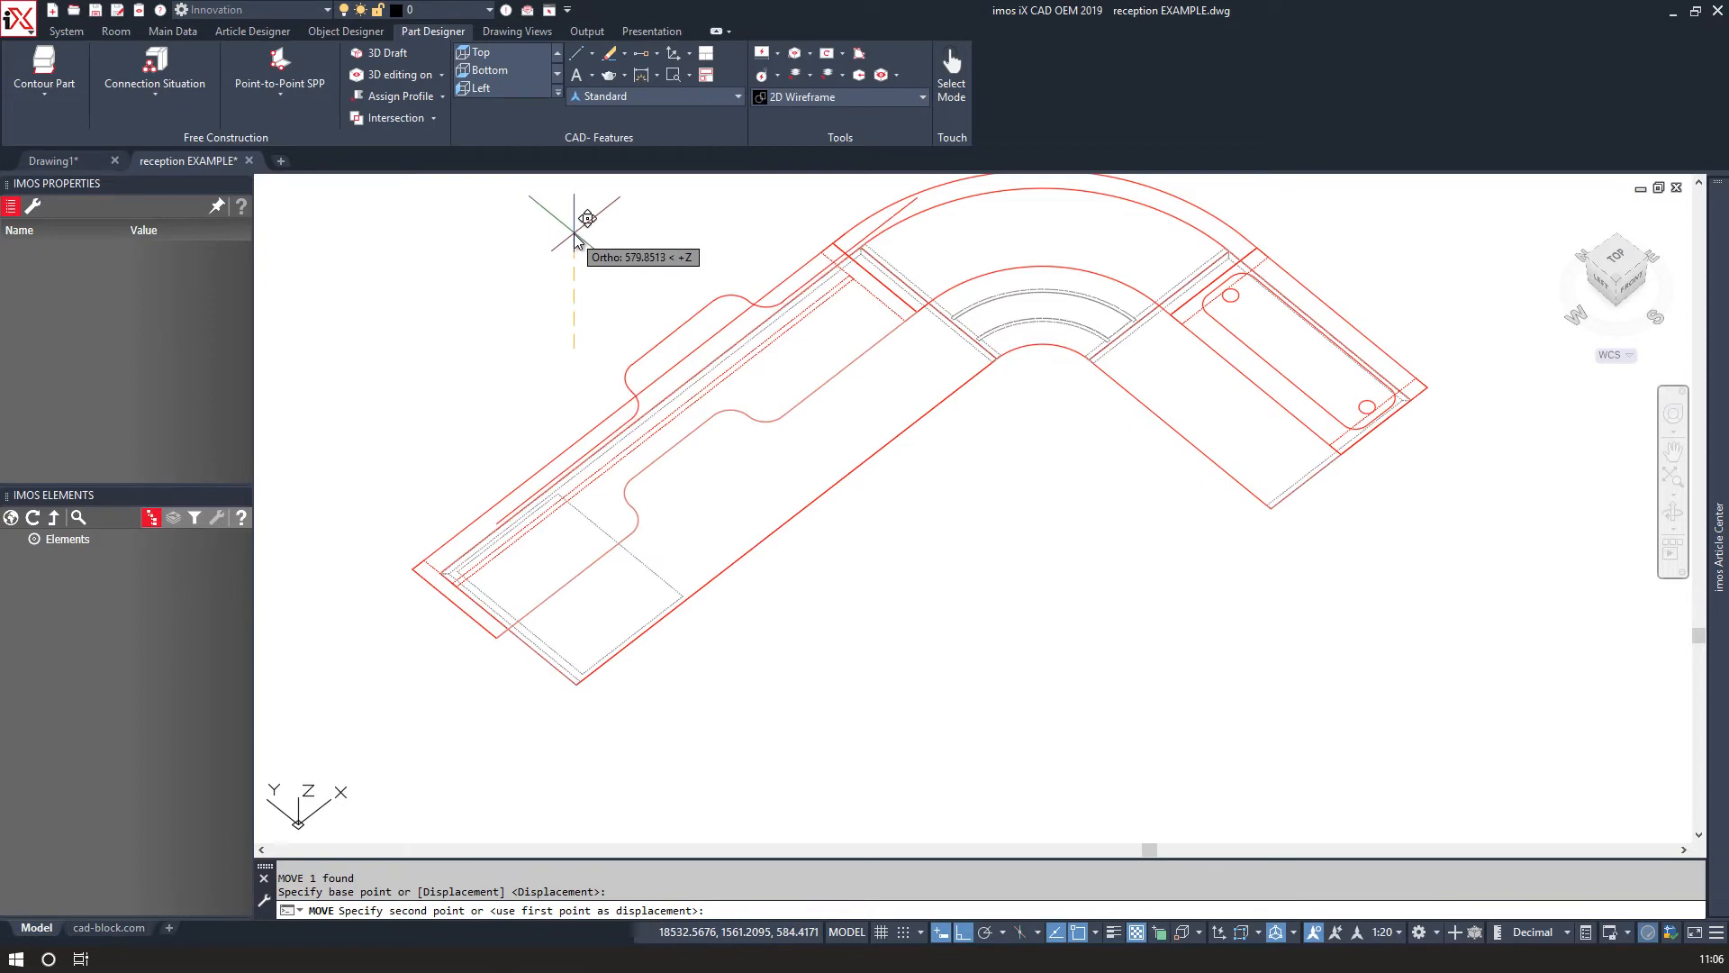
click(574, 225)
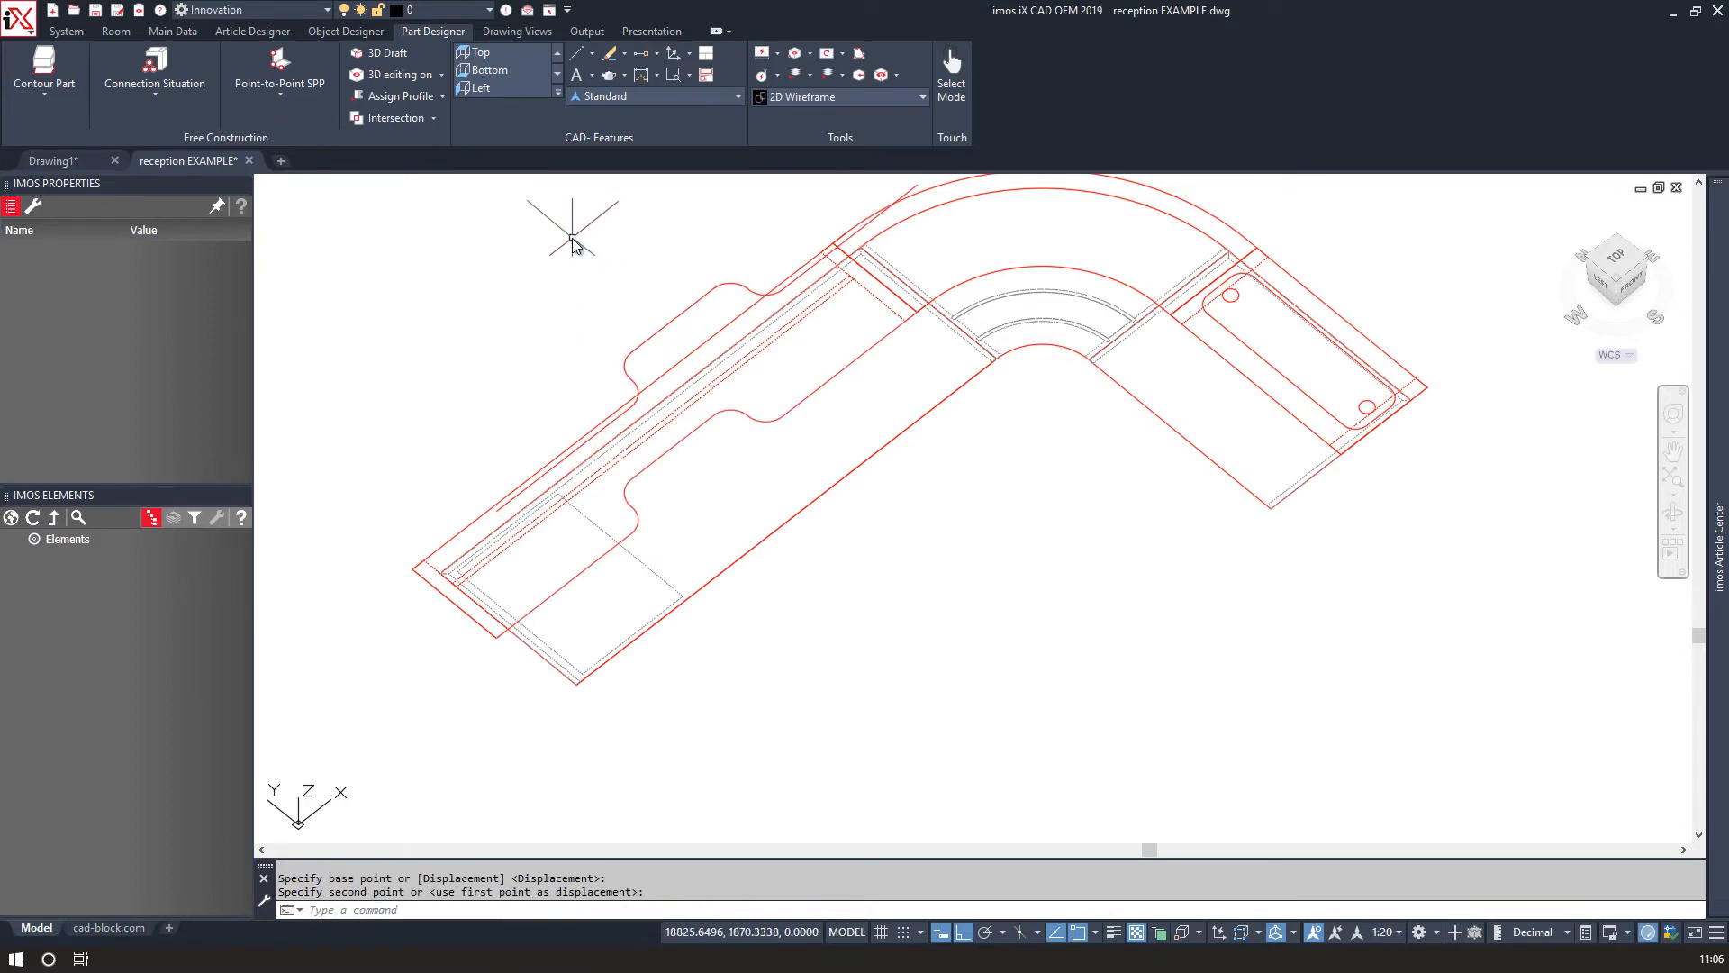
End the isolation so all reception elements are shown again.
right_click(574, 240)
mouse_move(637, 500)
click(823, 533)
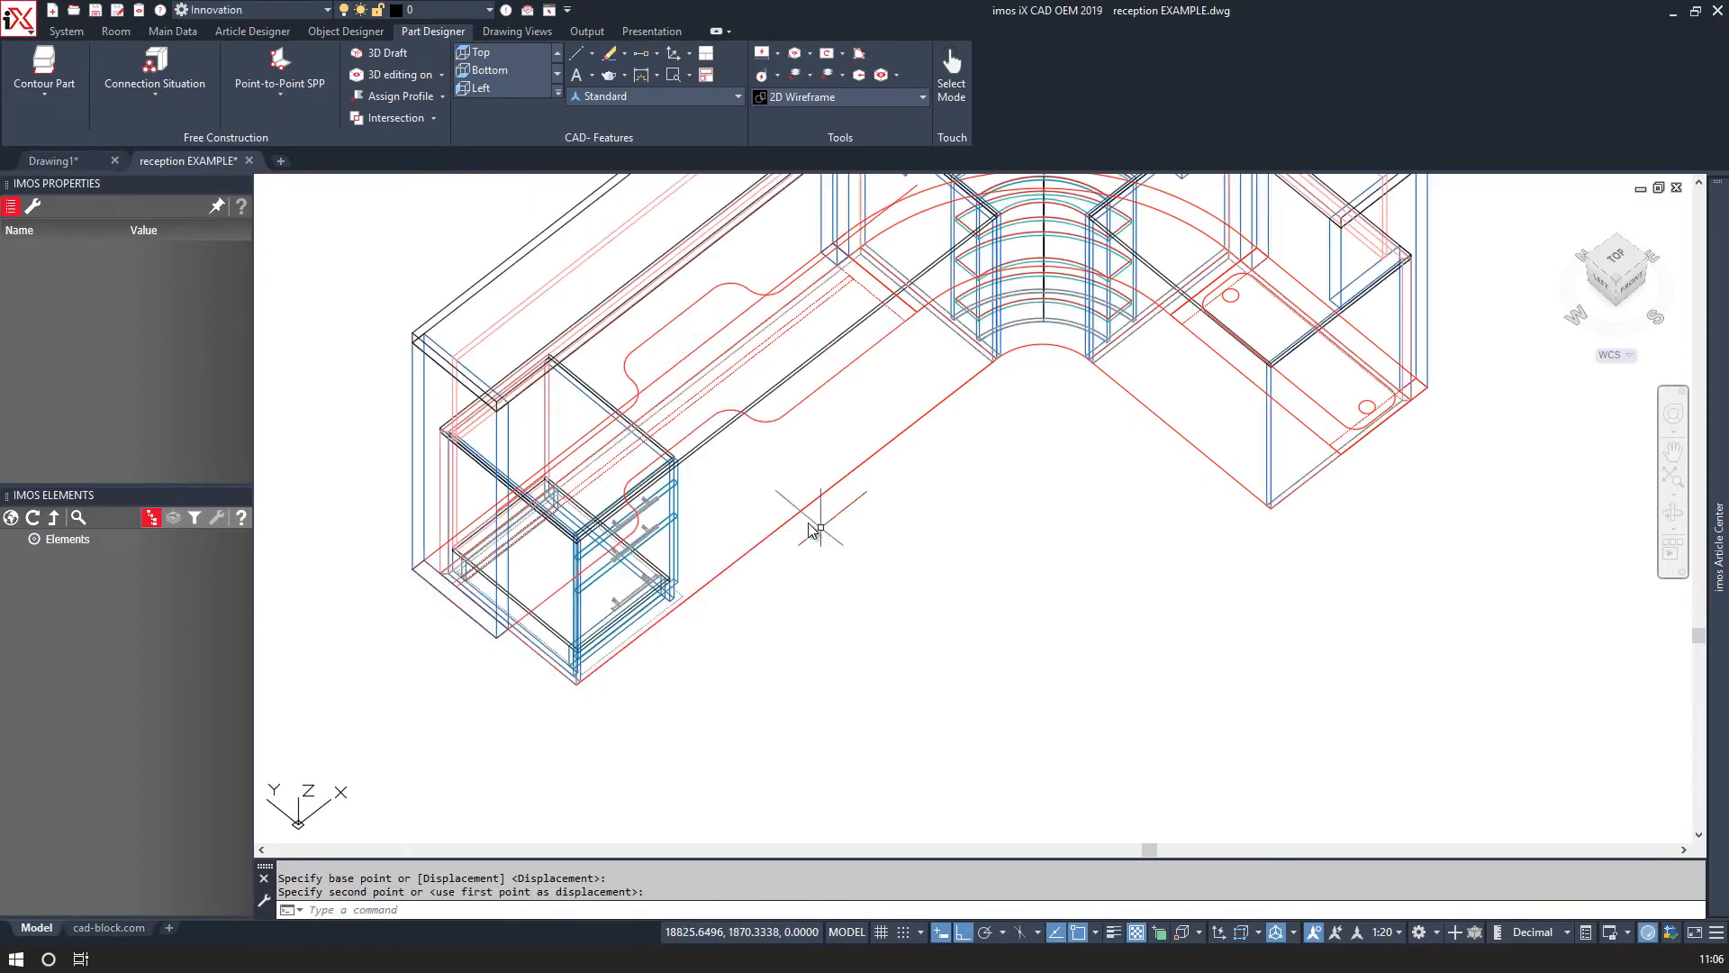
shift+middle_drag(581, 397, 727, 496)
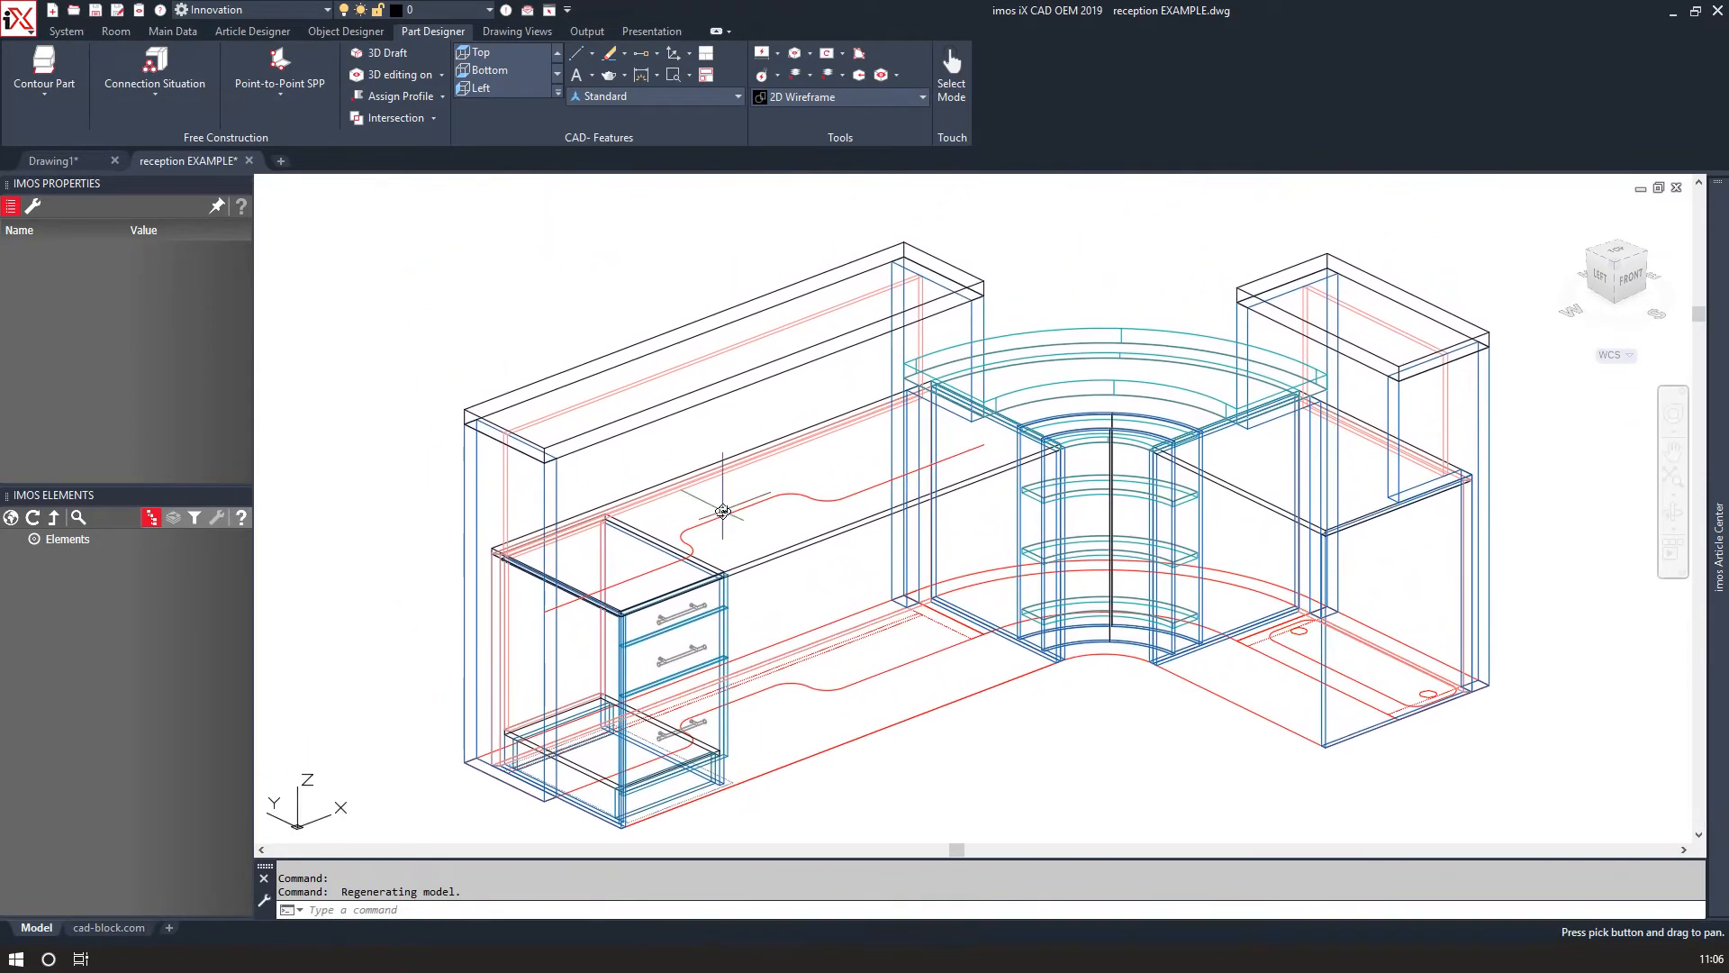
Select the hutch top shelf's front edge and extend it along the new curved polyline with Extend to Polyline.
right_click(511, 315)
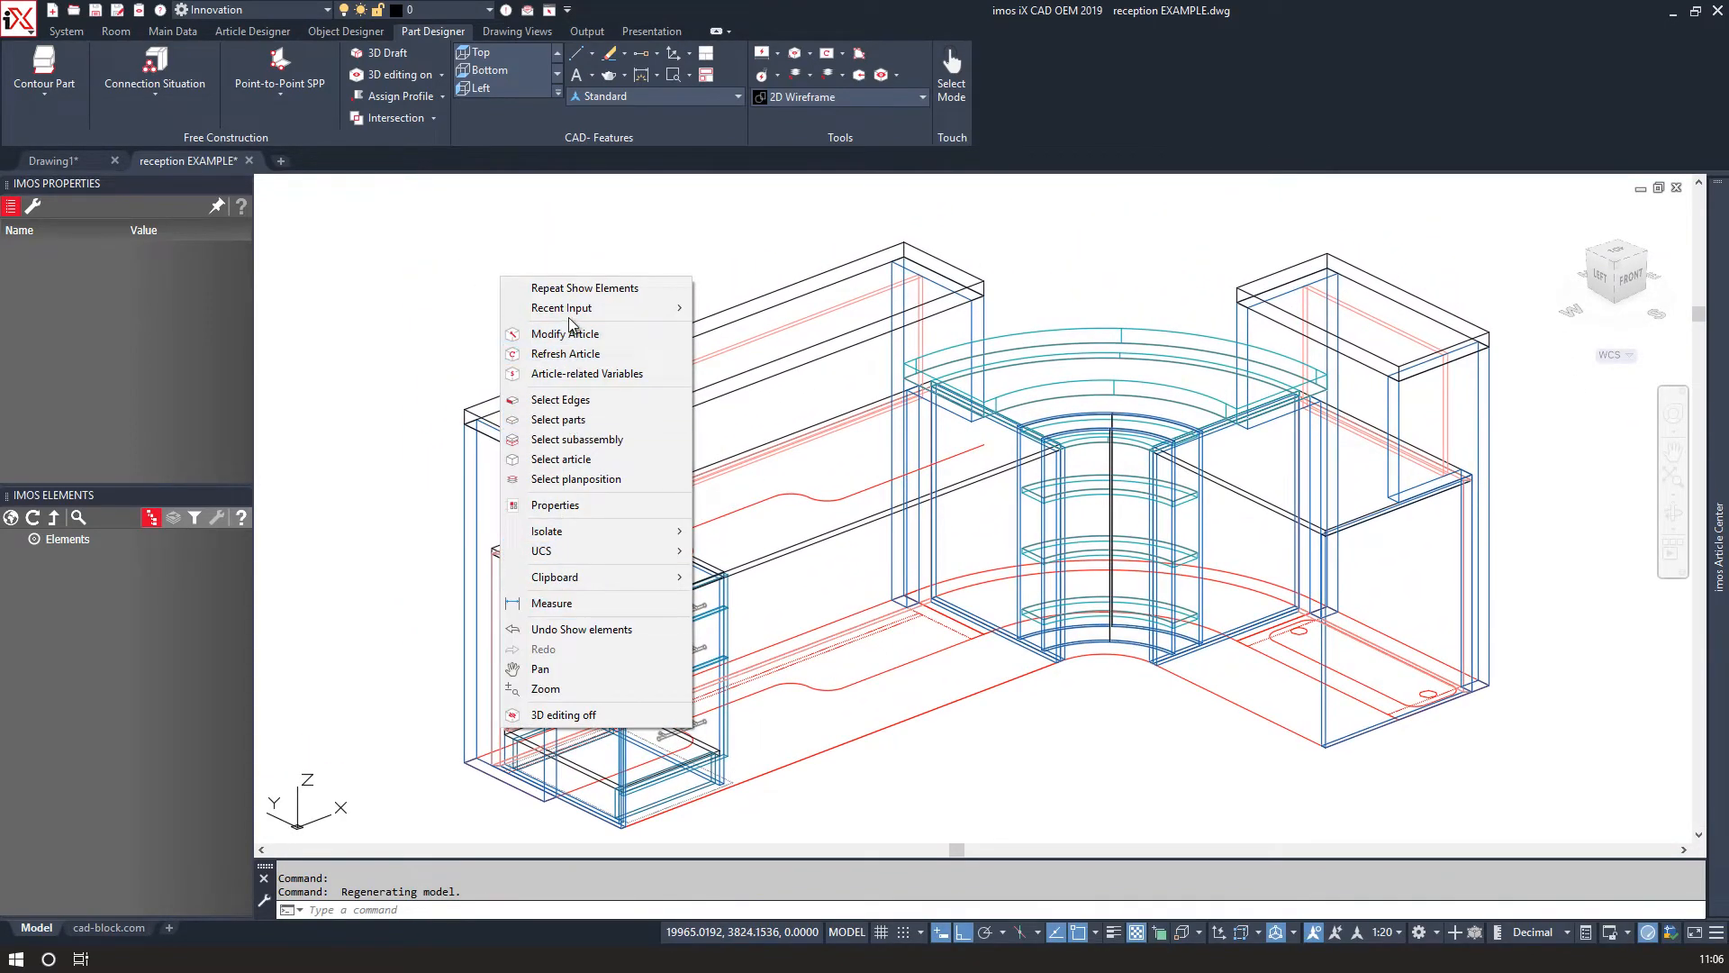
click(559, 405)
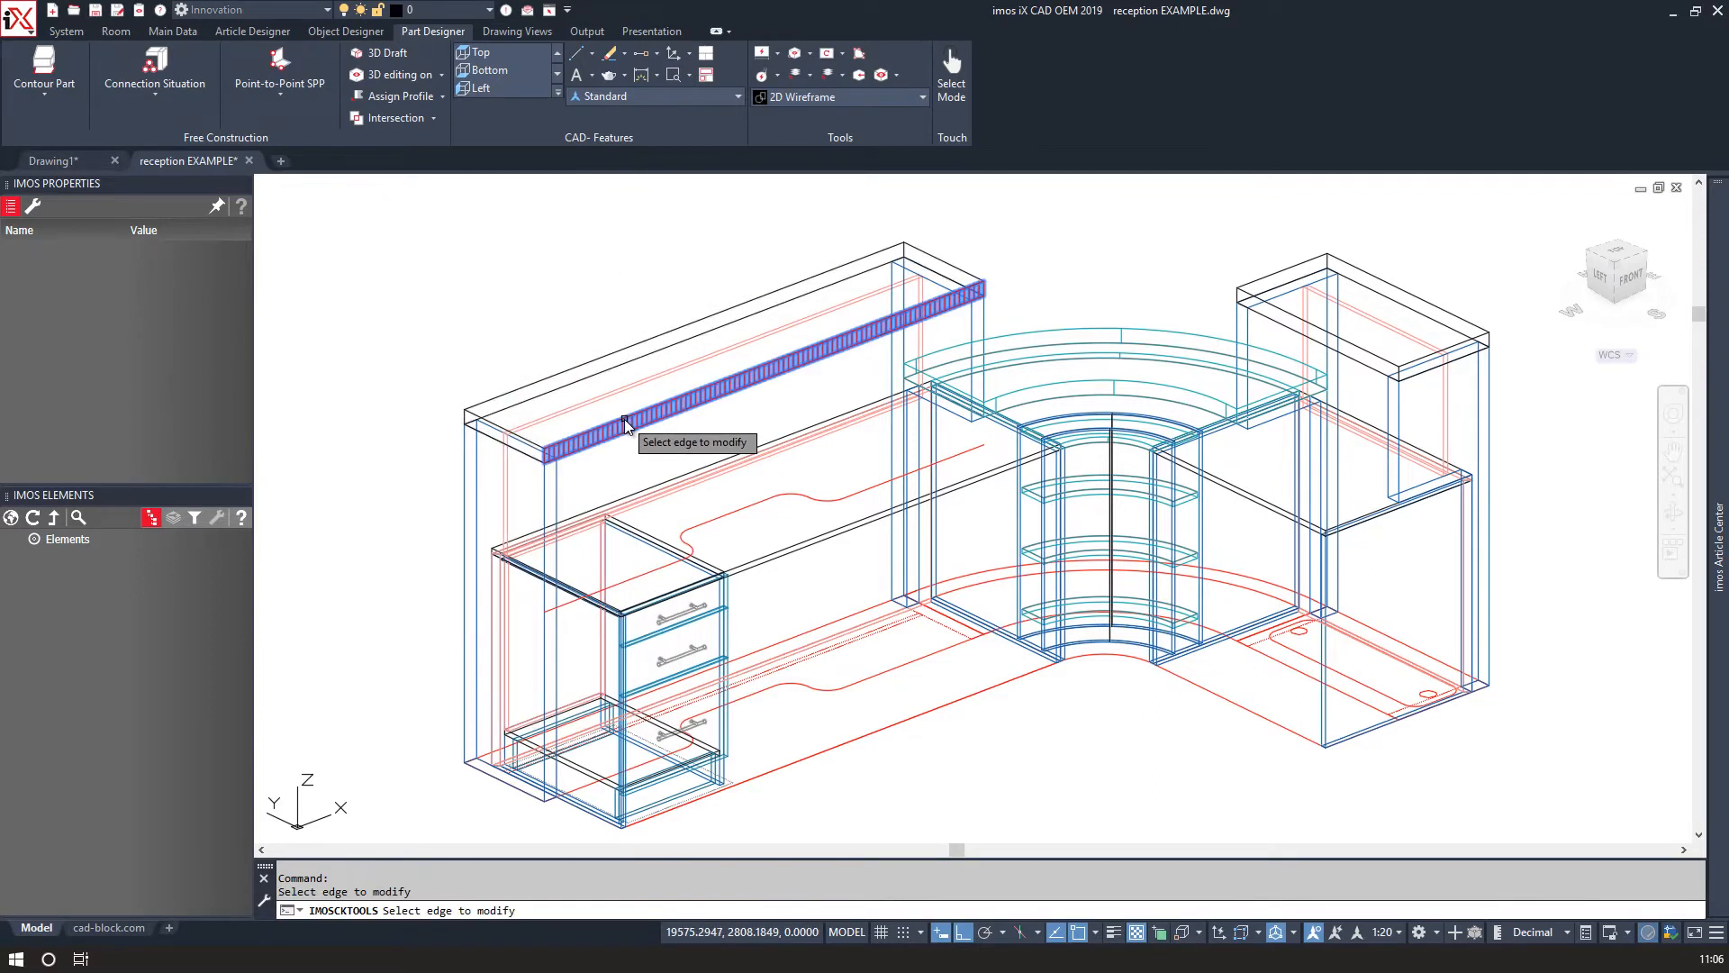
click(624, 418)
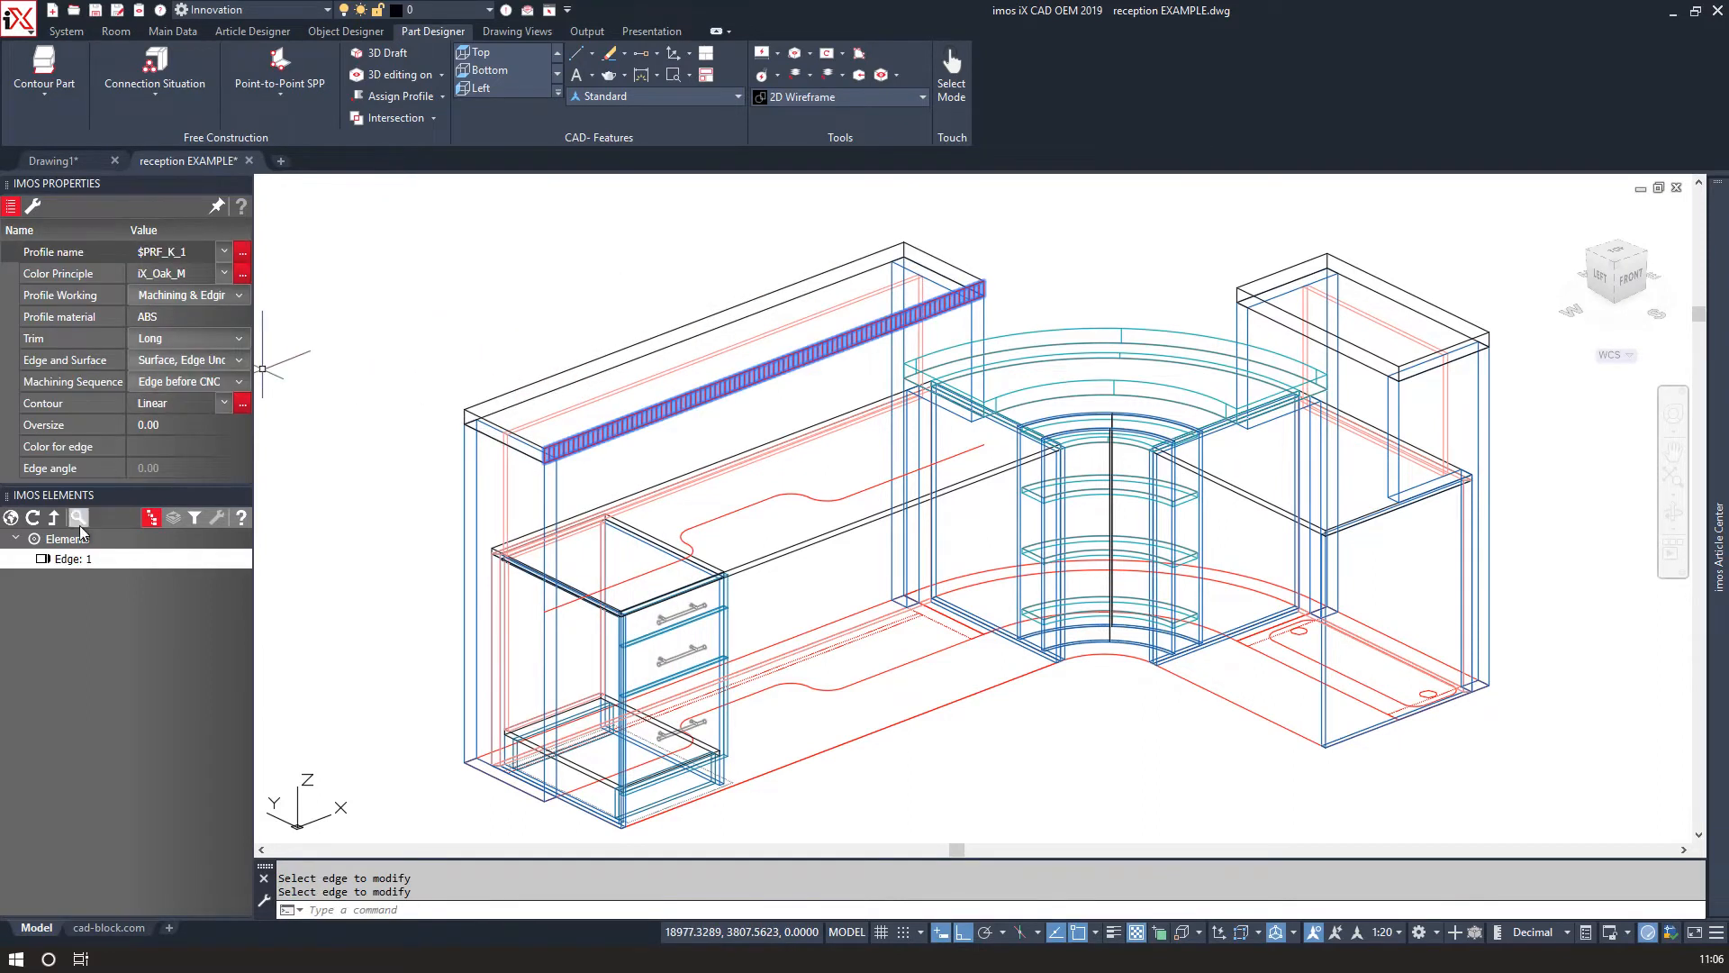
click(38, 208)
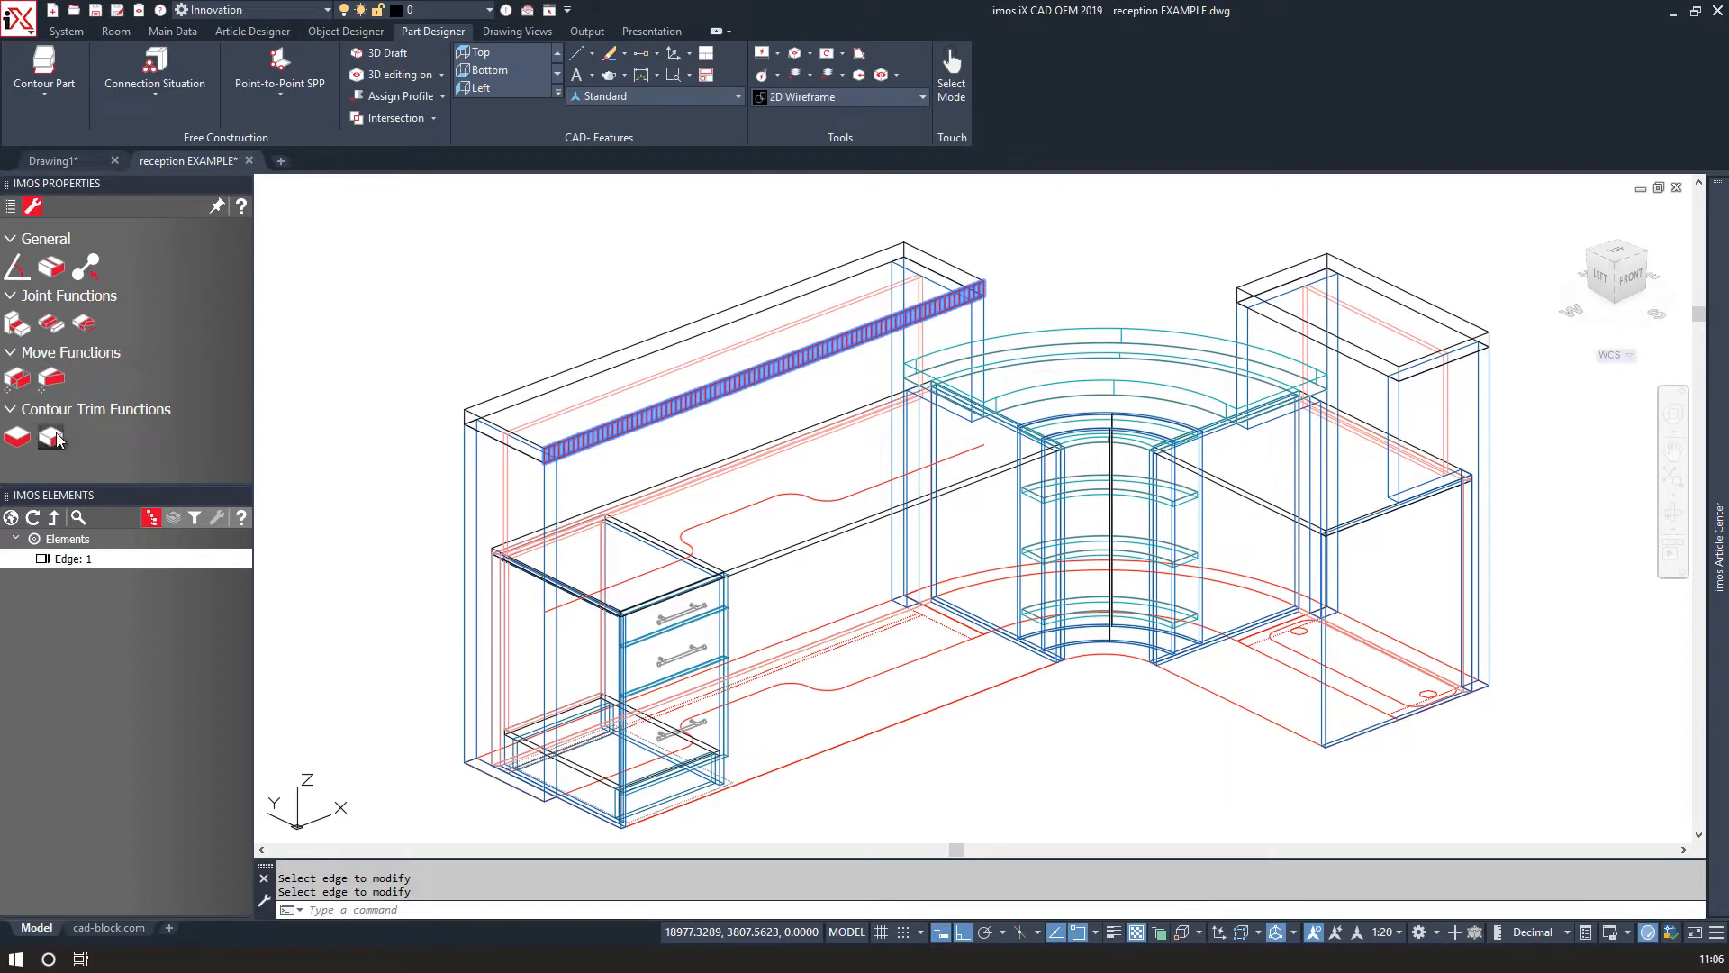
click(87, 322)
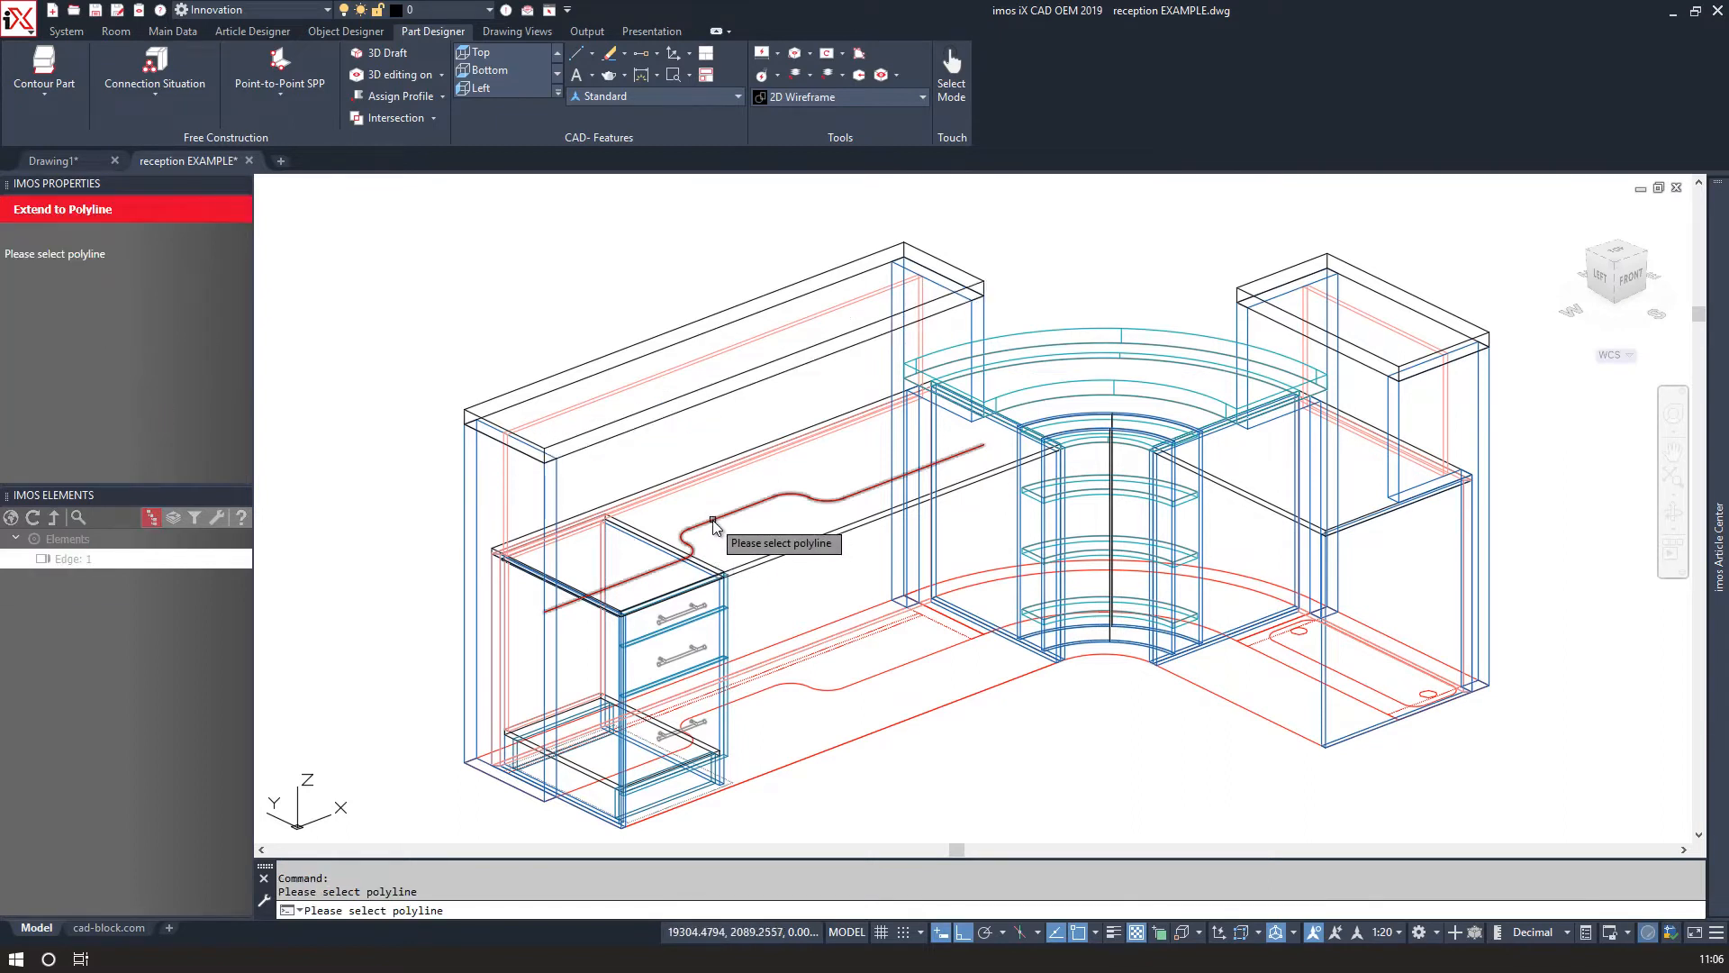
click(194, 215)
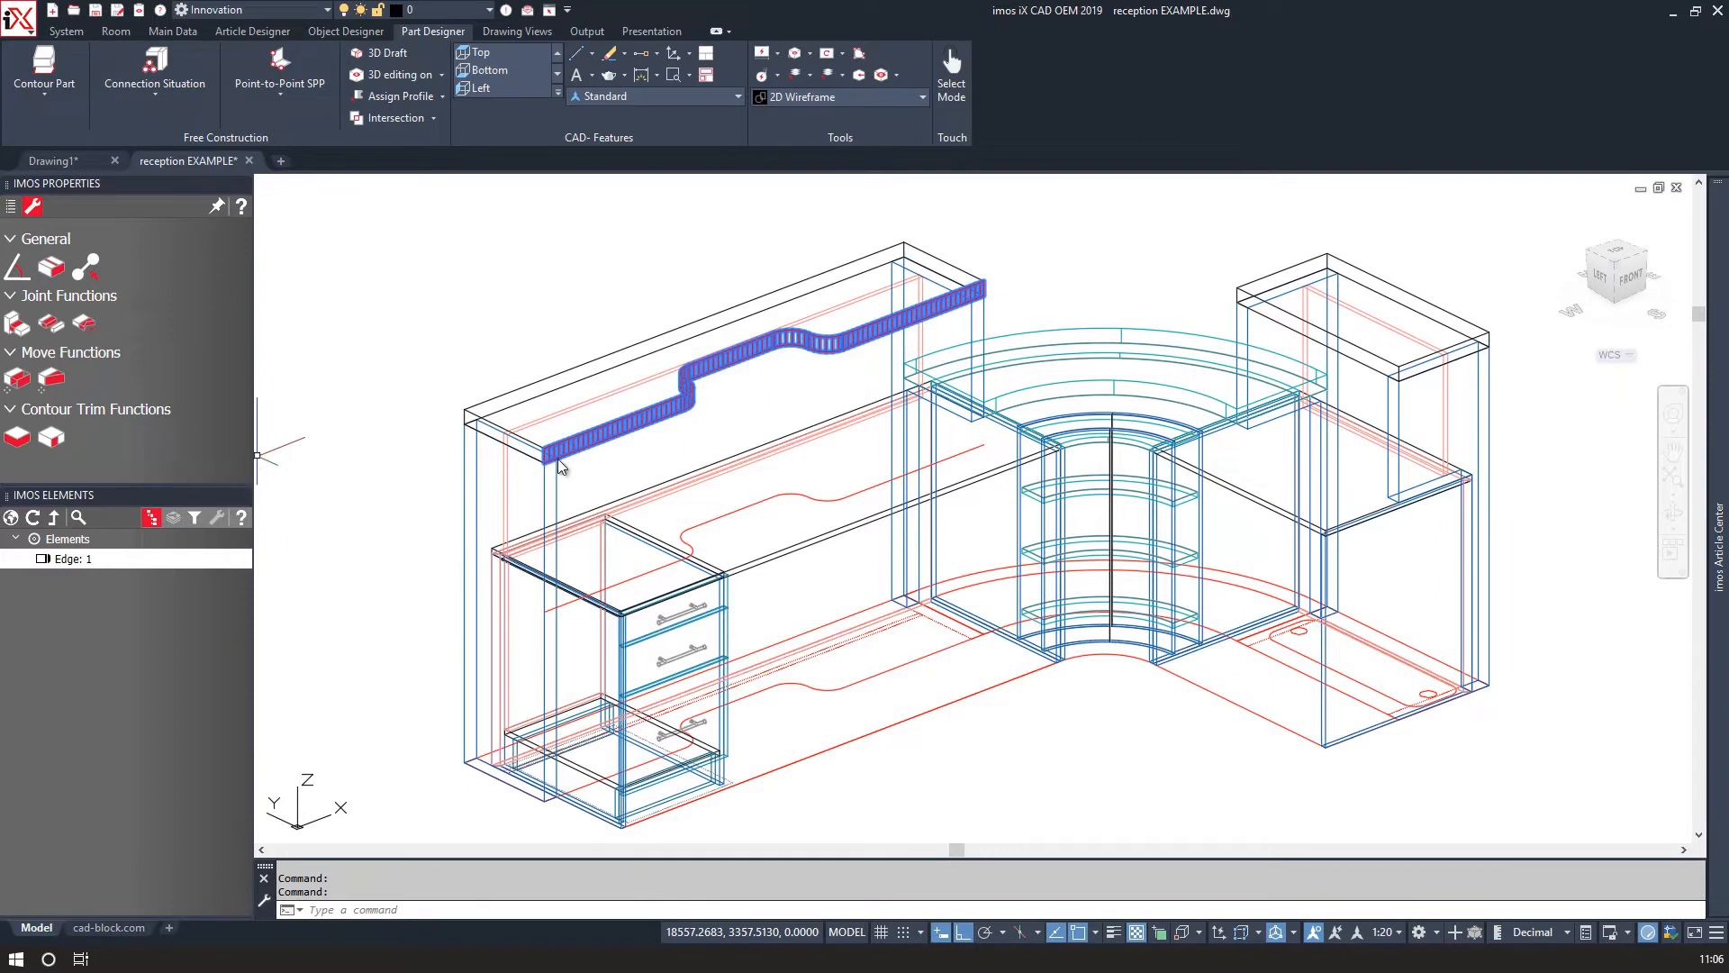
Review the modified edge's properties and orbit around the hutch.
scroll(609, 440, up, 2)
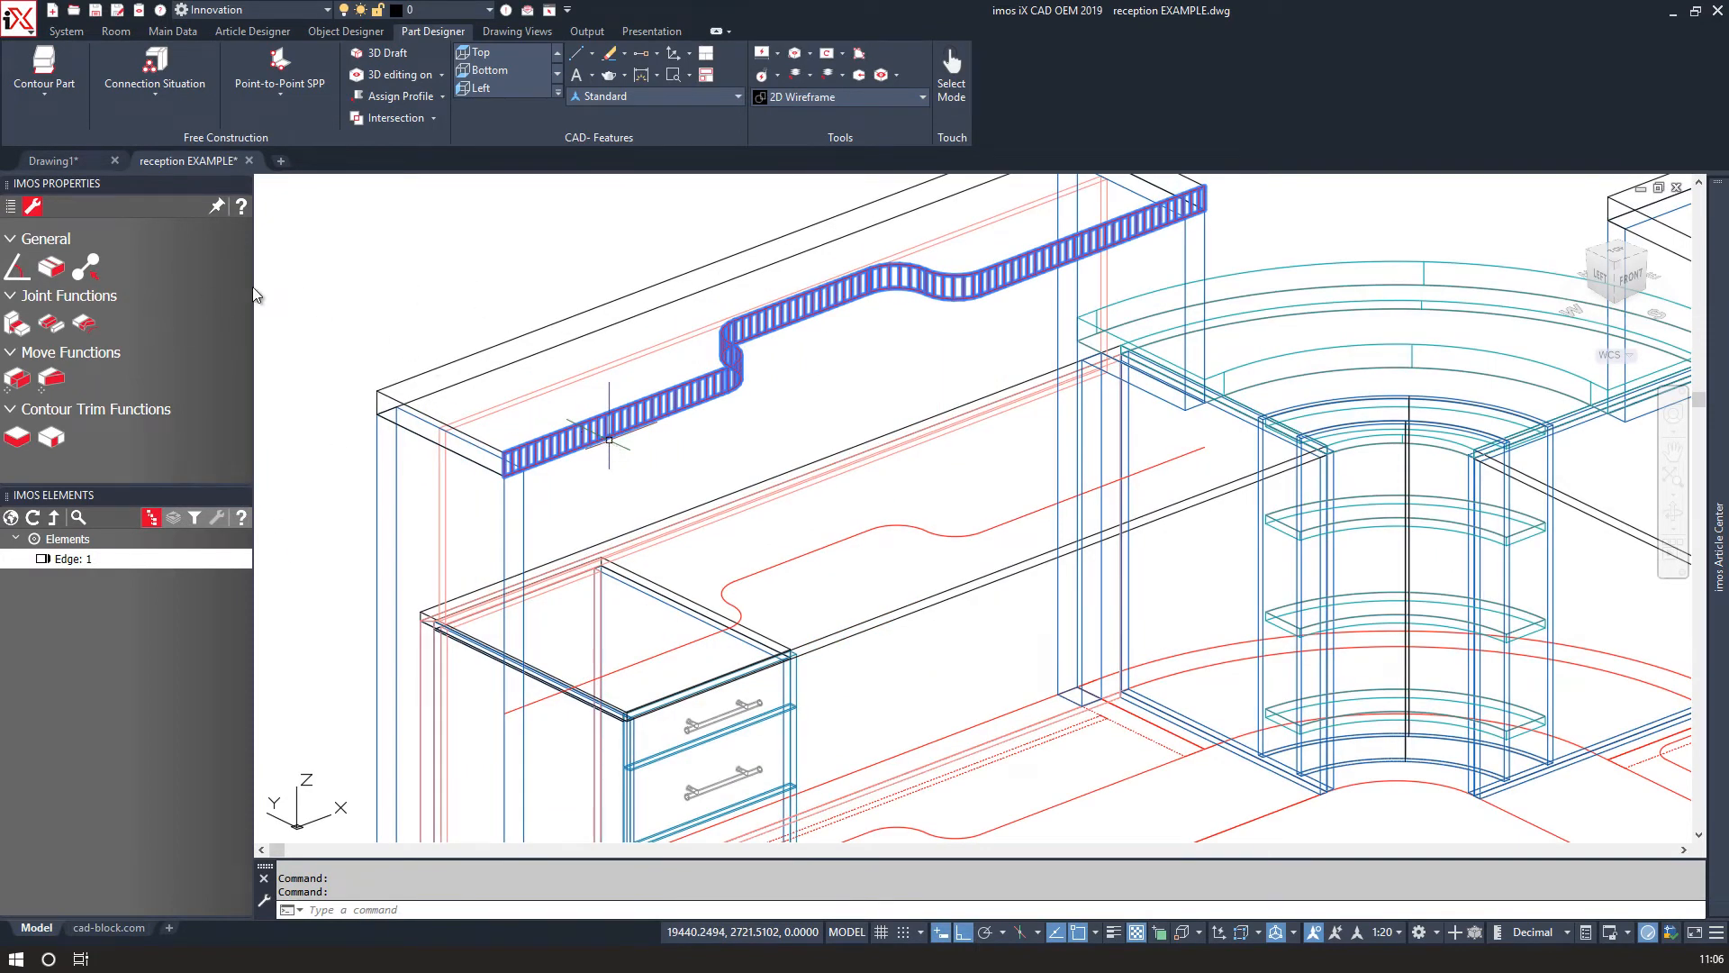
click(11, 206)
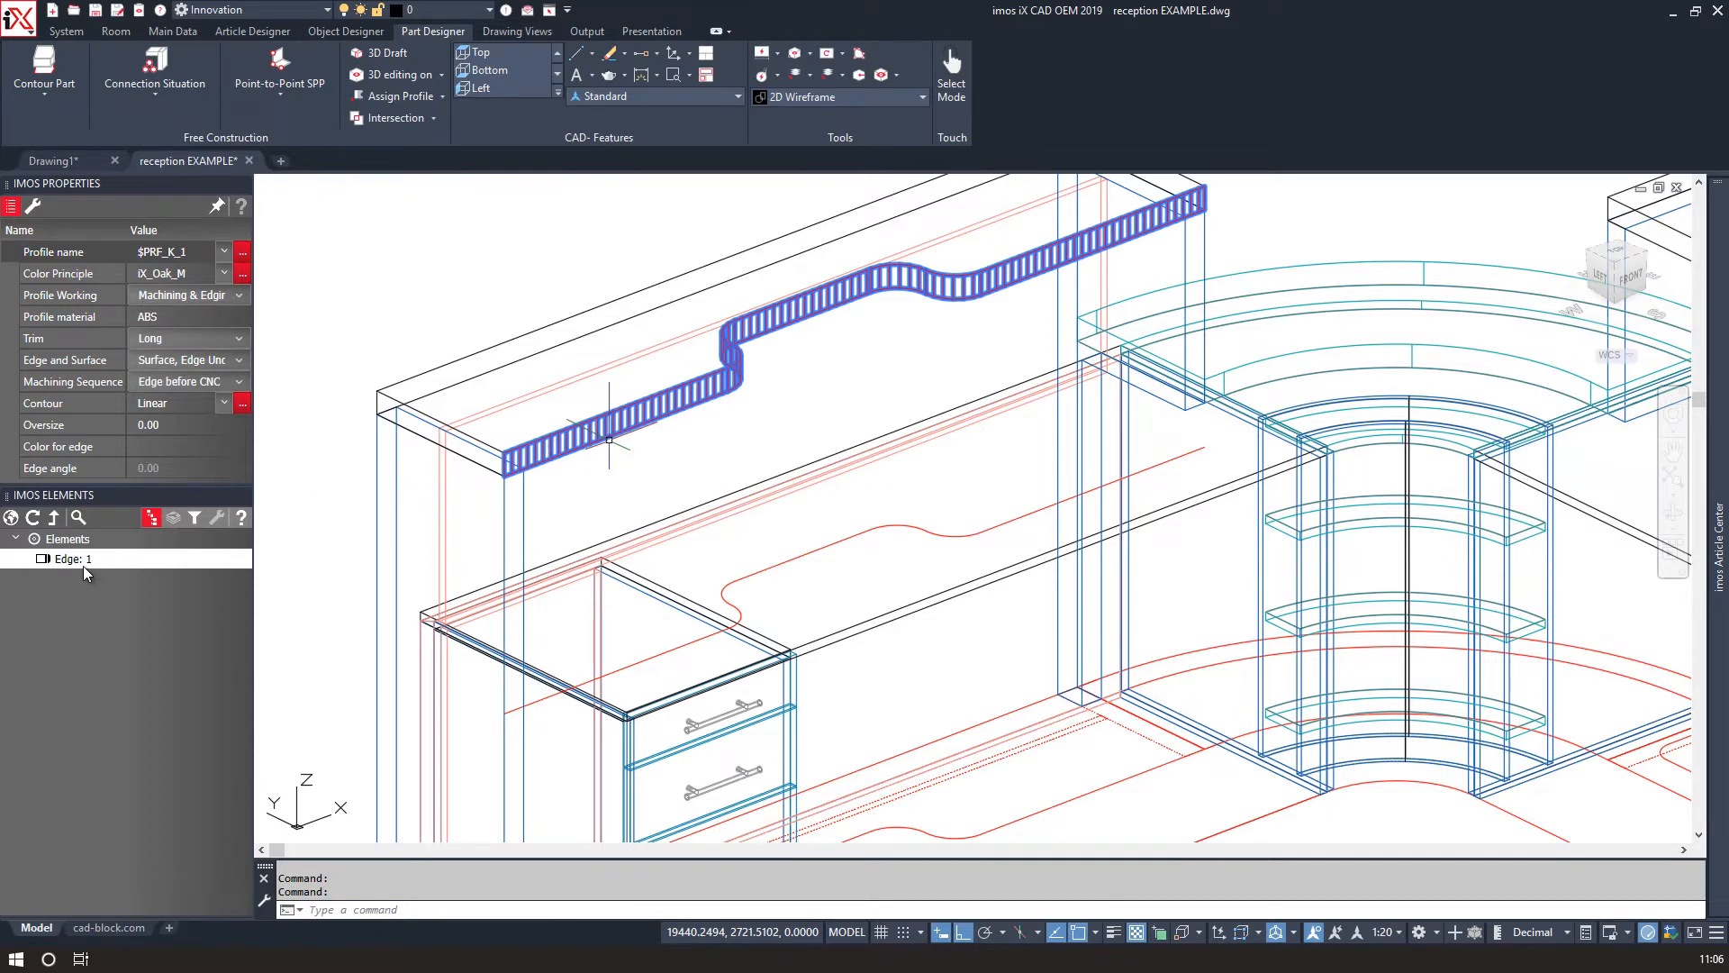
click(419, 262)
middle_drag(385, 270, 413, 347)
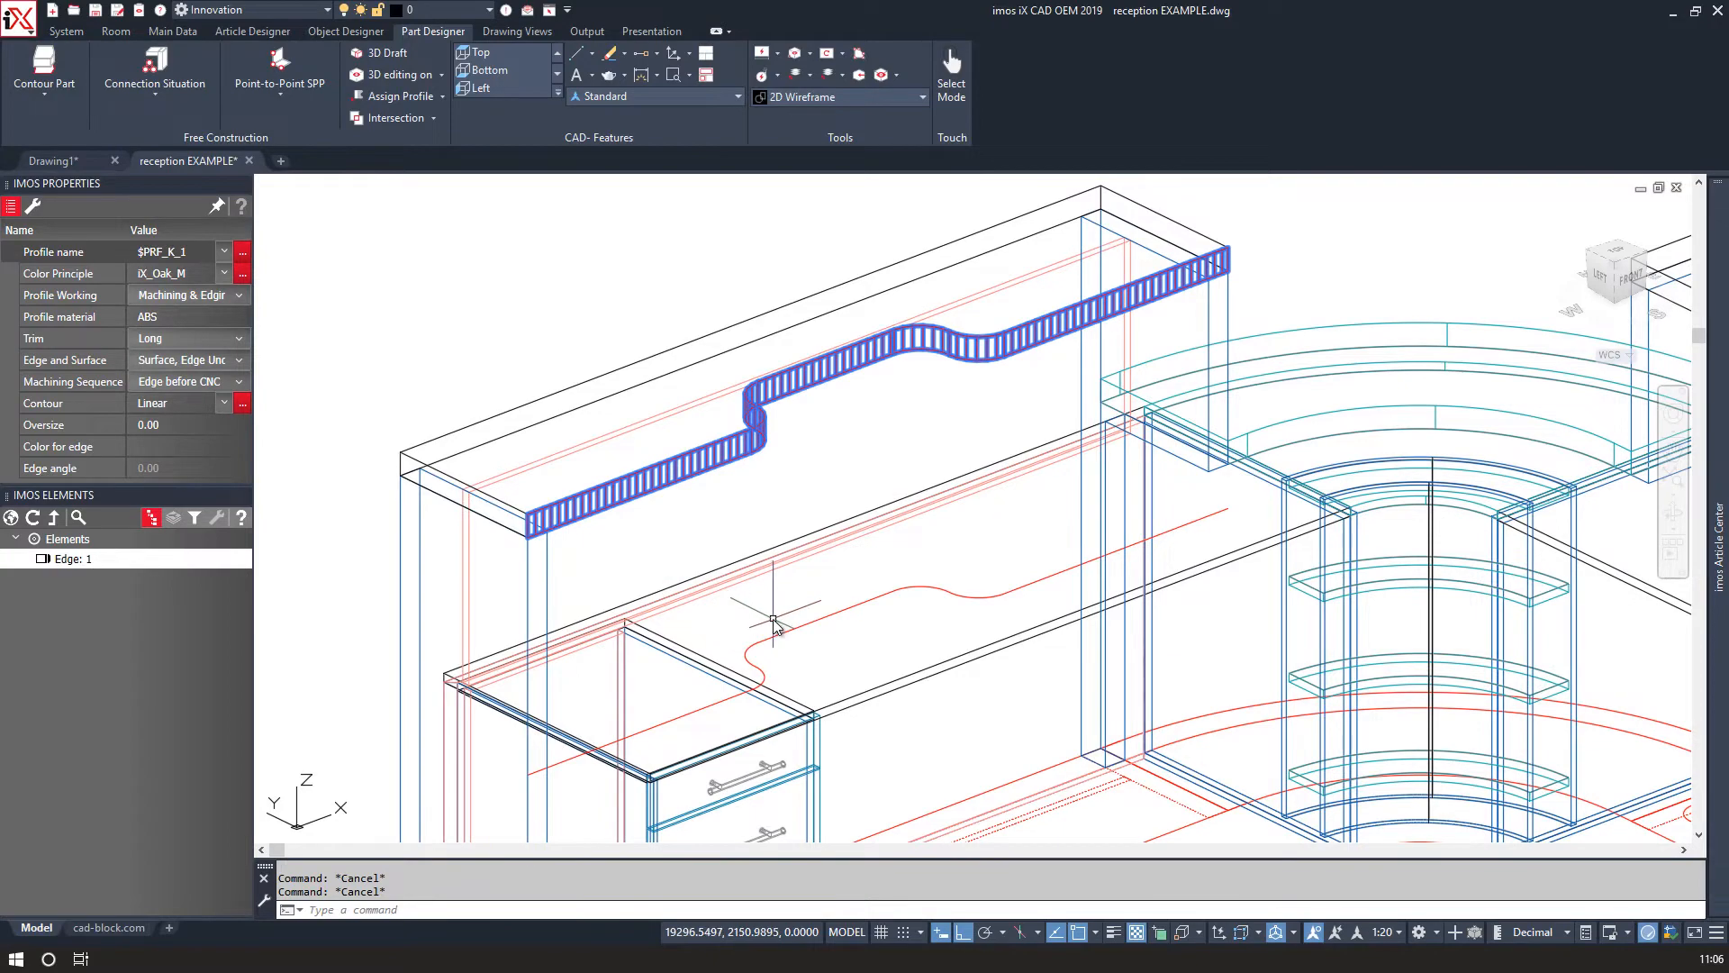
middle_drag(883, 576, 799, 595)
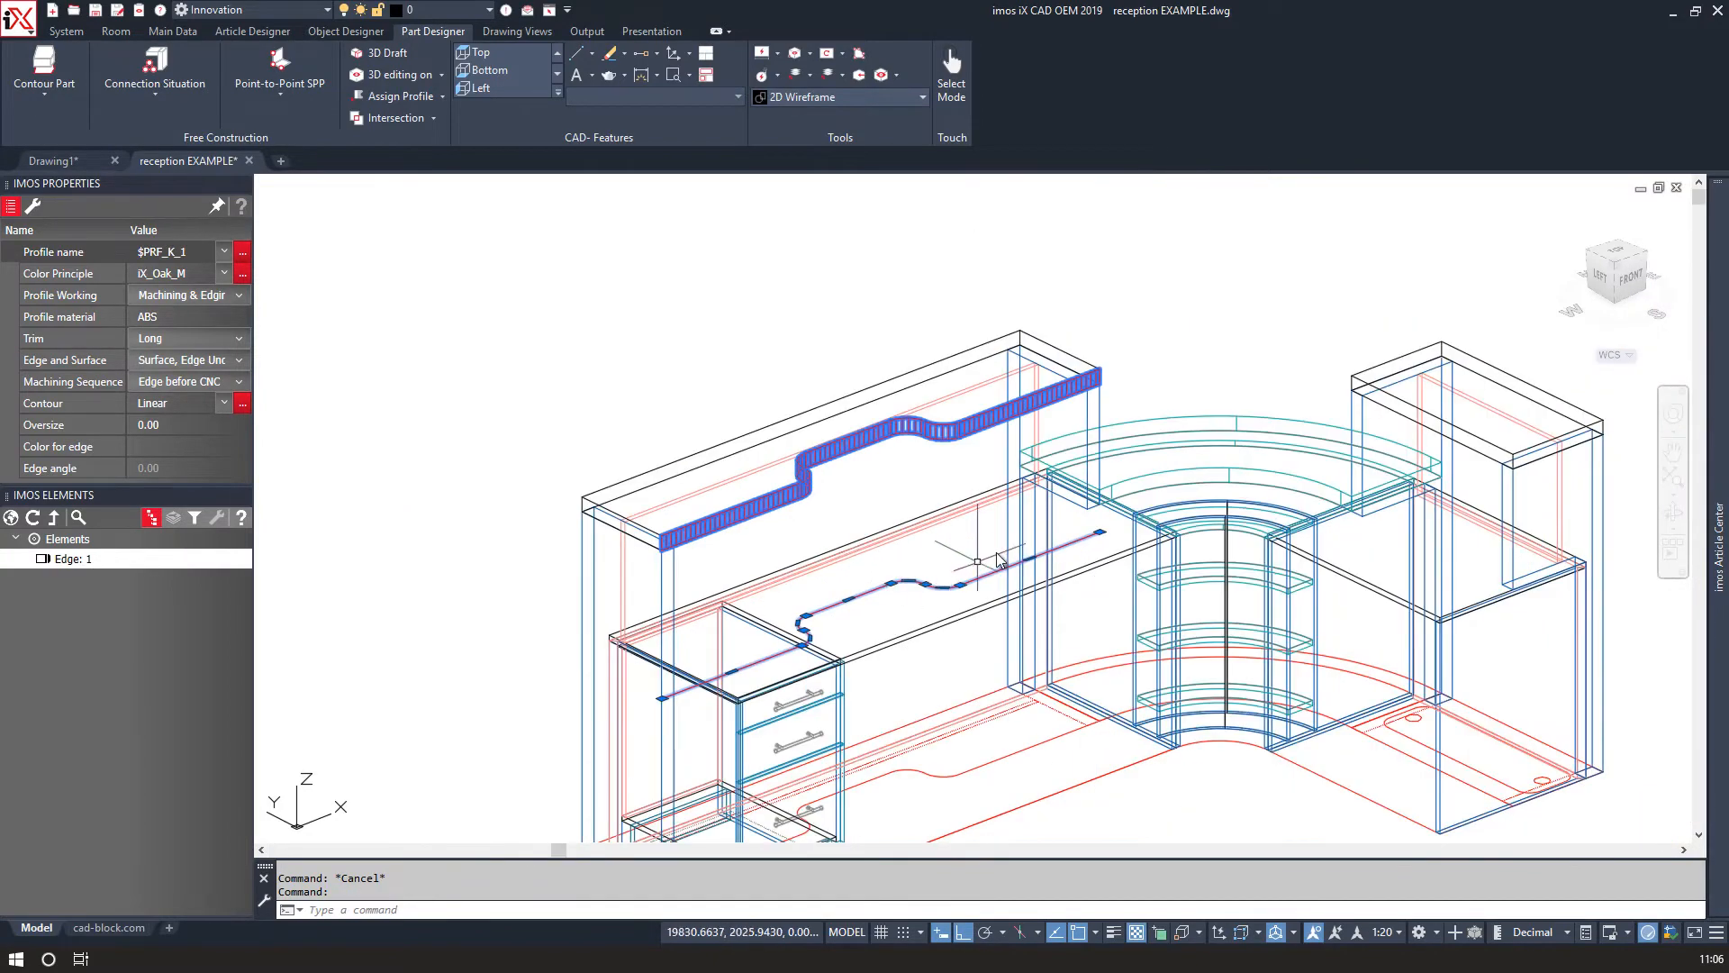
key(Escape)
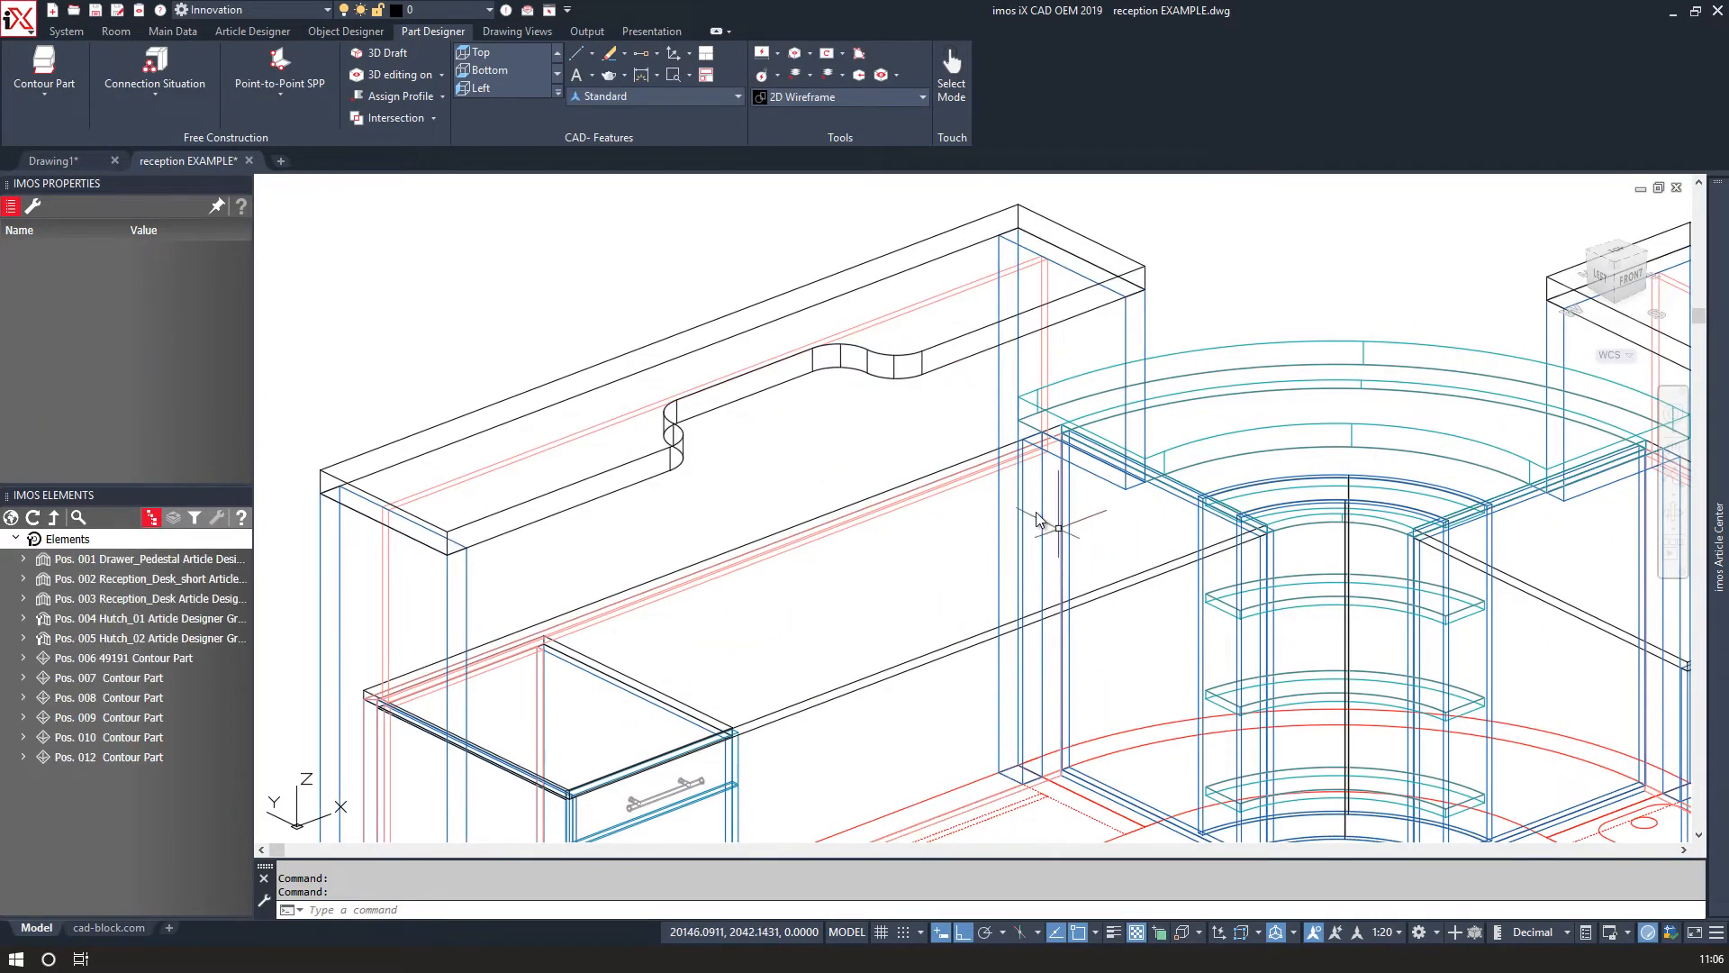
Draw a circle of radius 40 beside the base outline's recess.
middle_drag(1034, 509, 969, 418)
shift+middle_drag(910, 510, 702, 564)
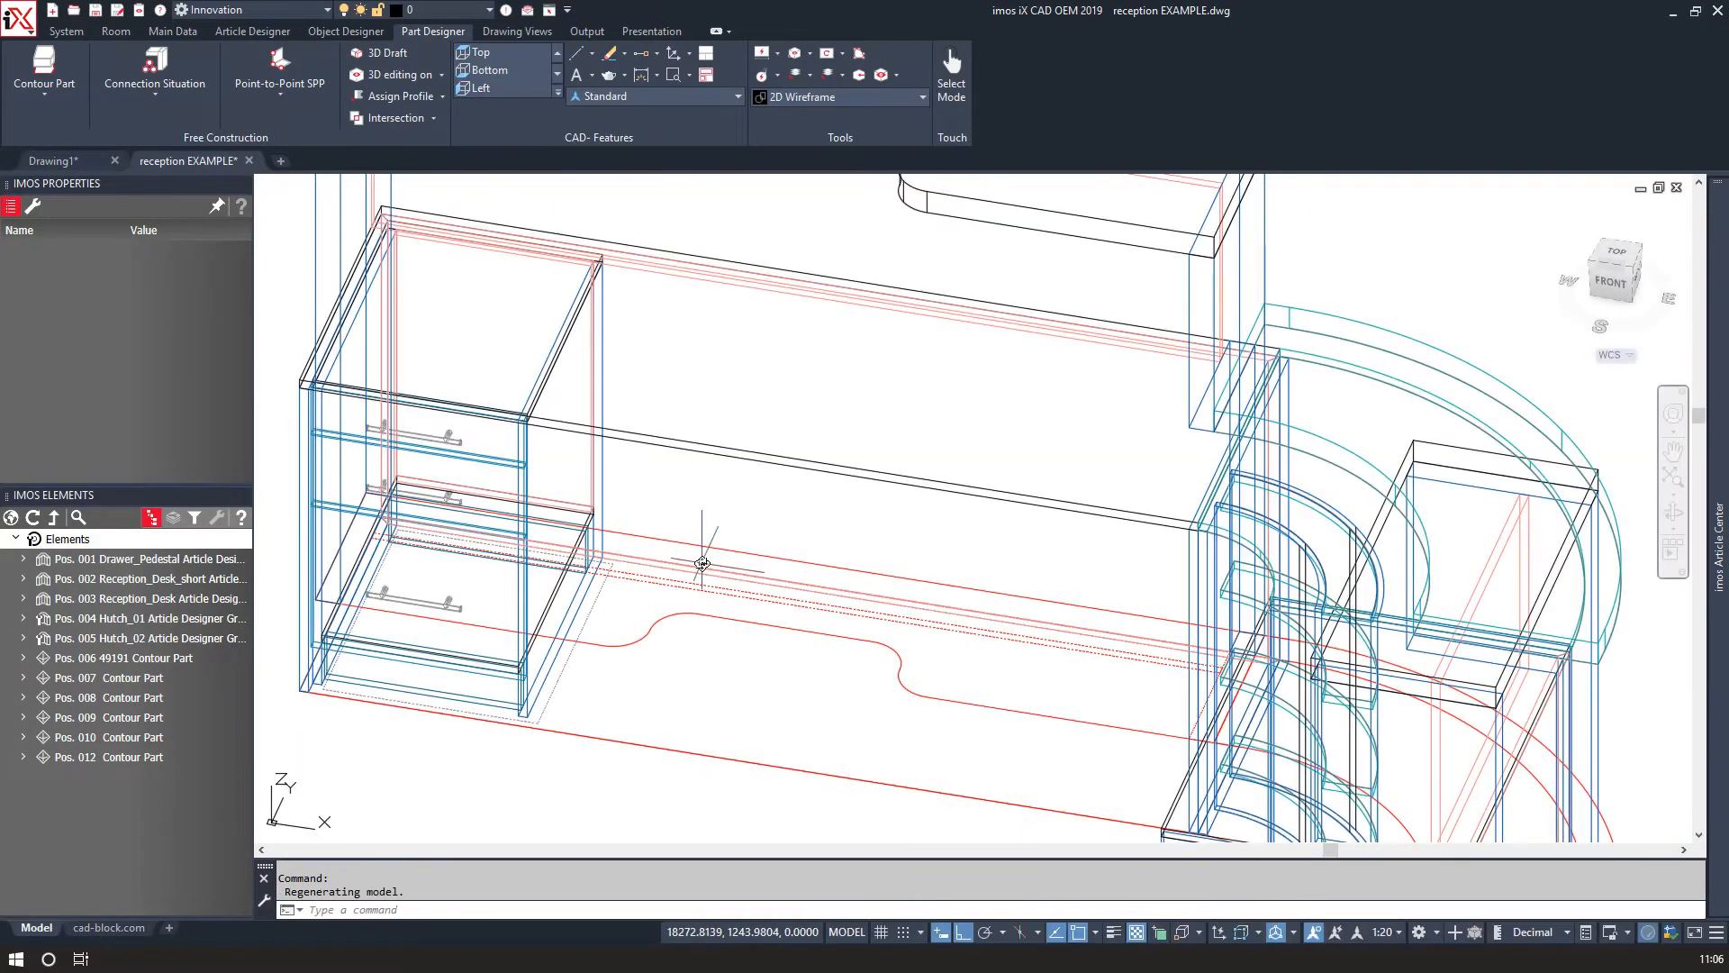
shift+middle_drag(701, 564, 687, 565)
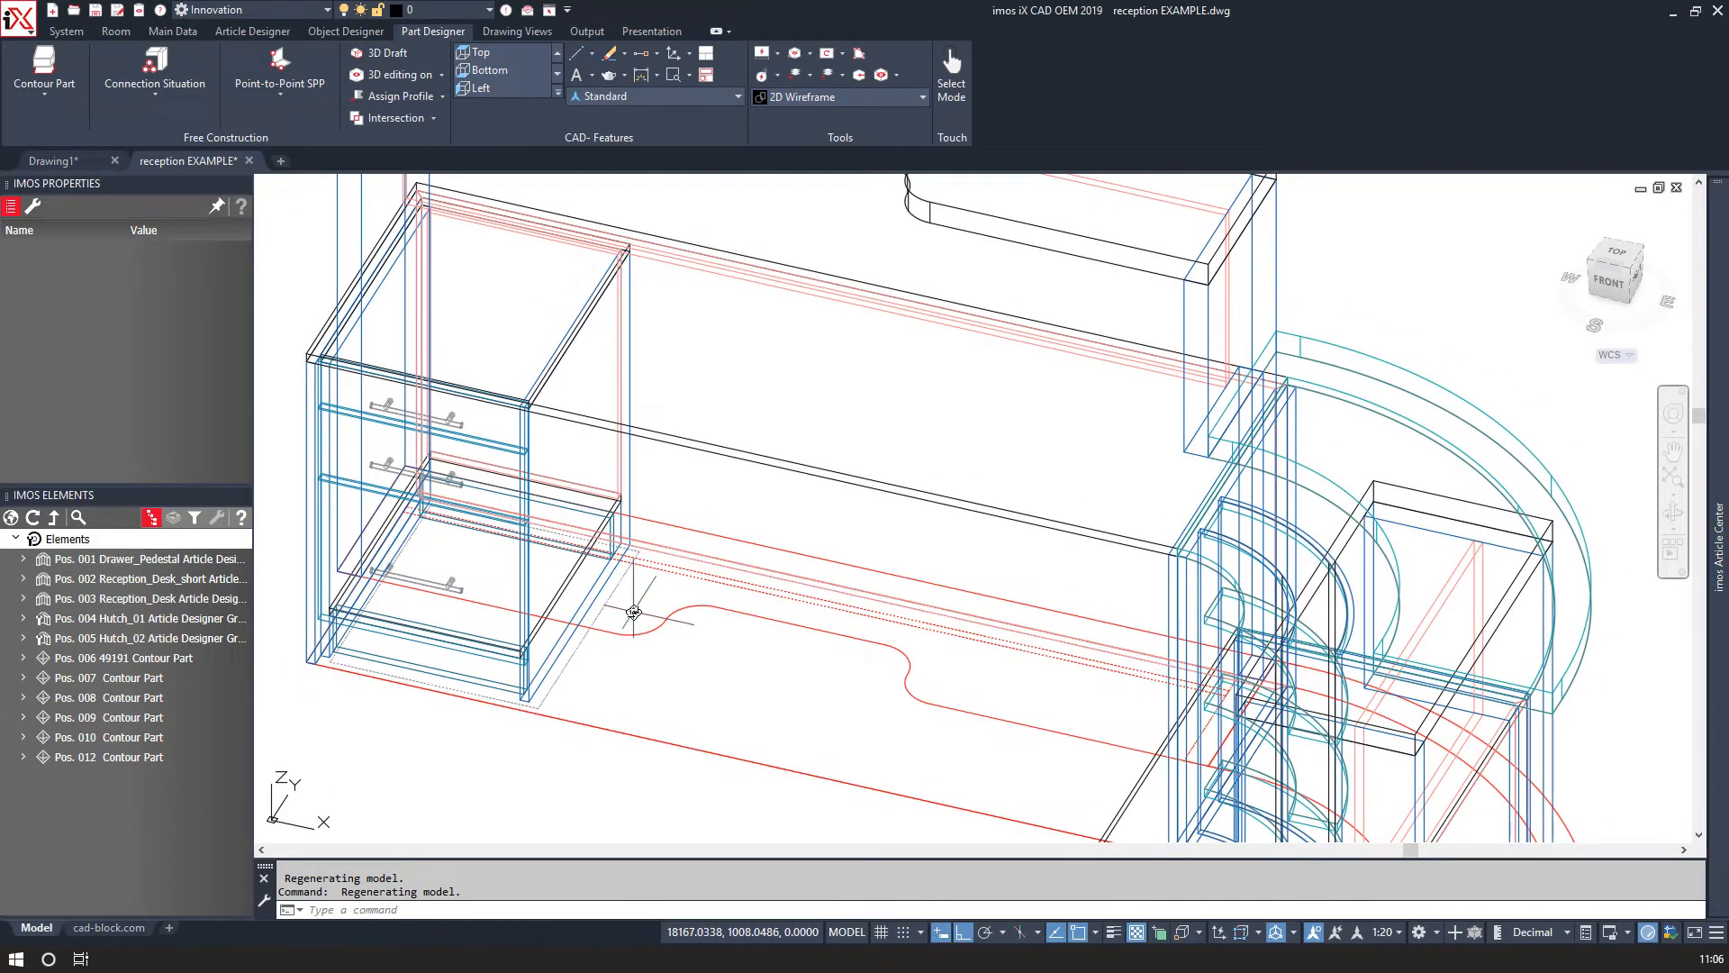
text(c)
key(Return)
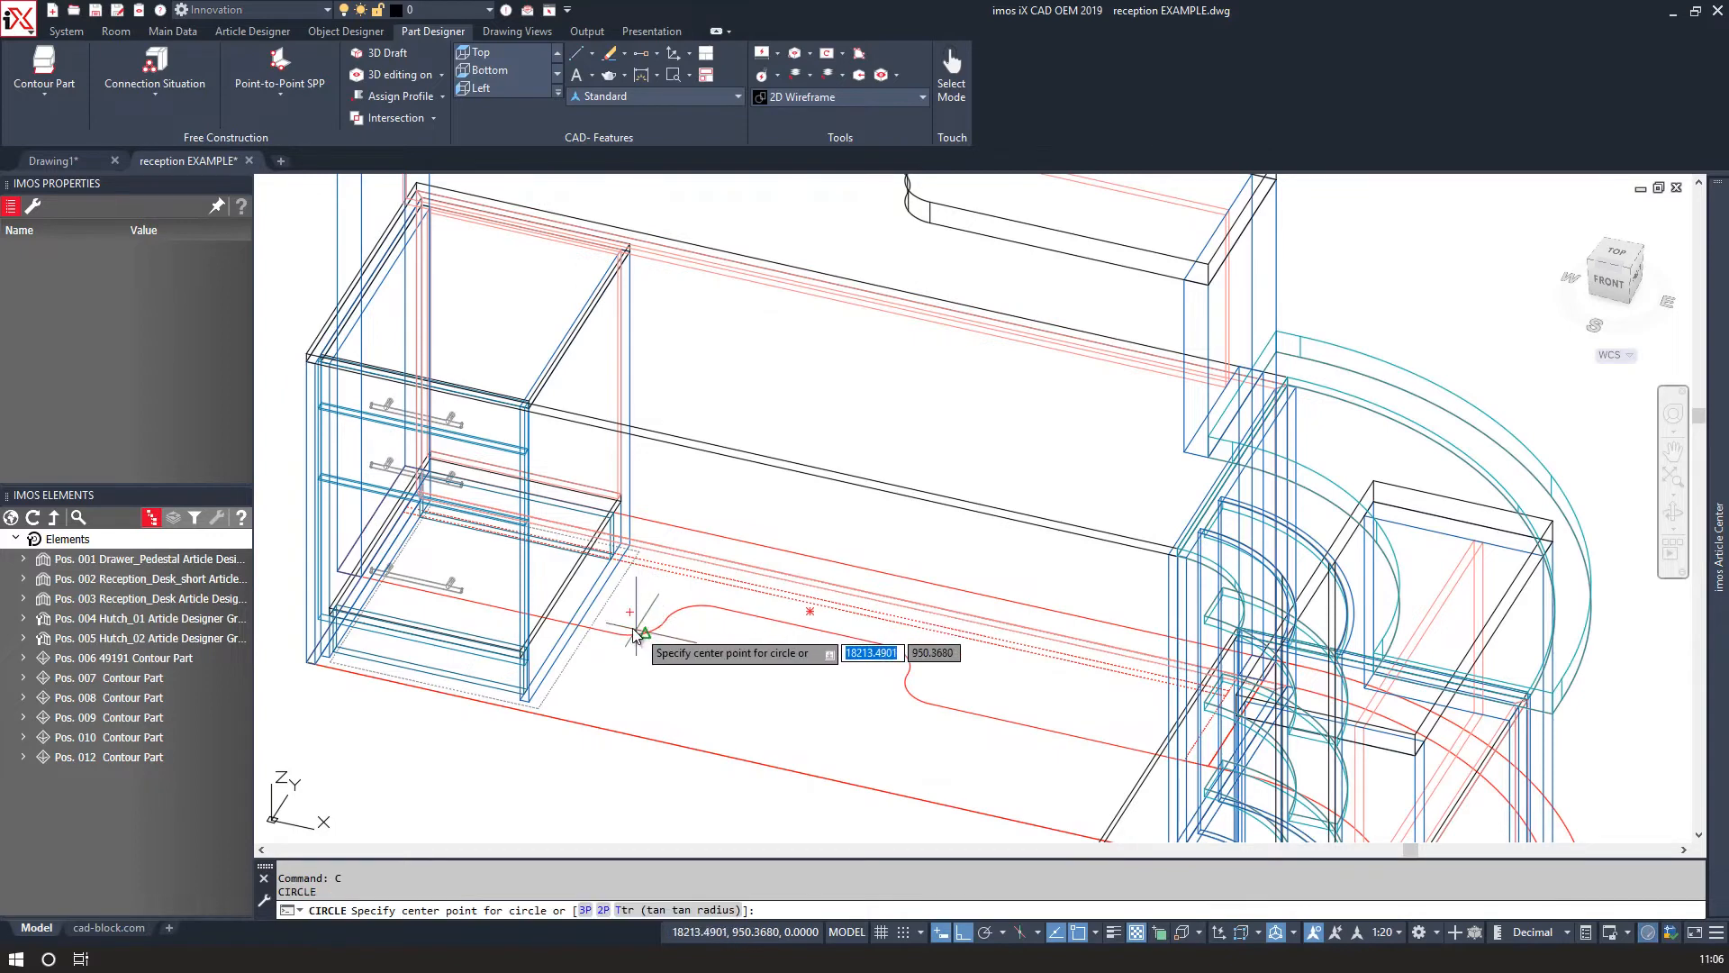
click(630, 615)
scroll(648, 621, up, 2)
scroll(647, 621, up, 2)
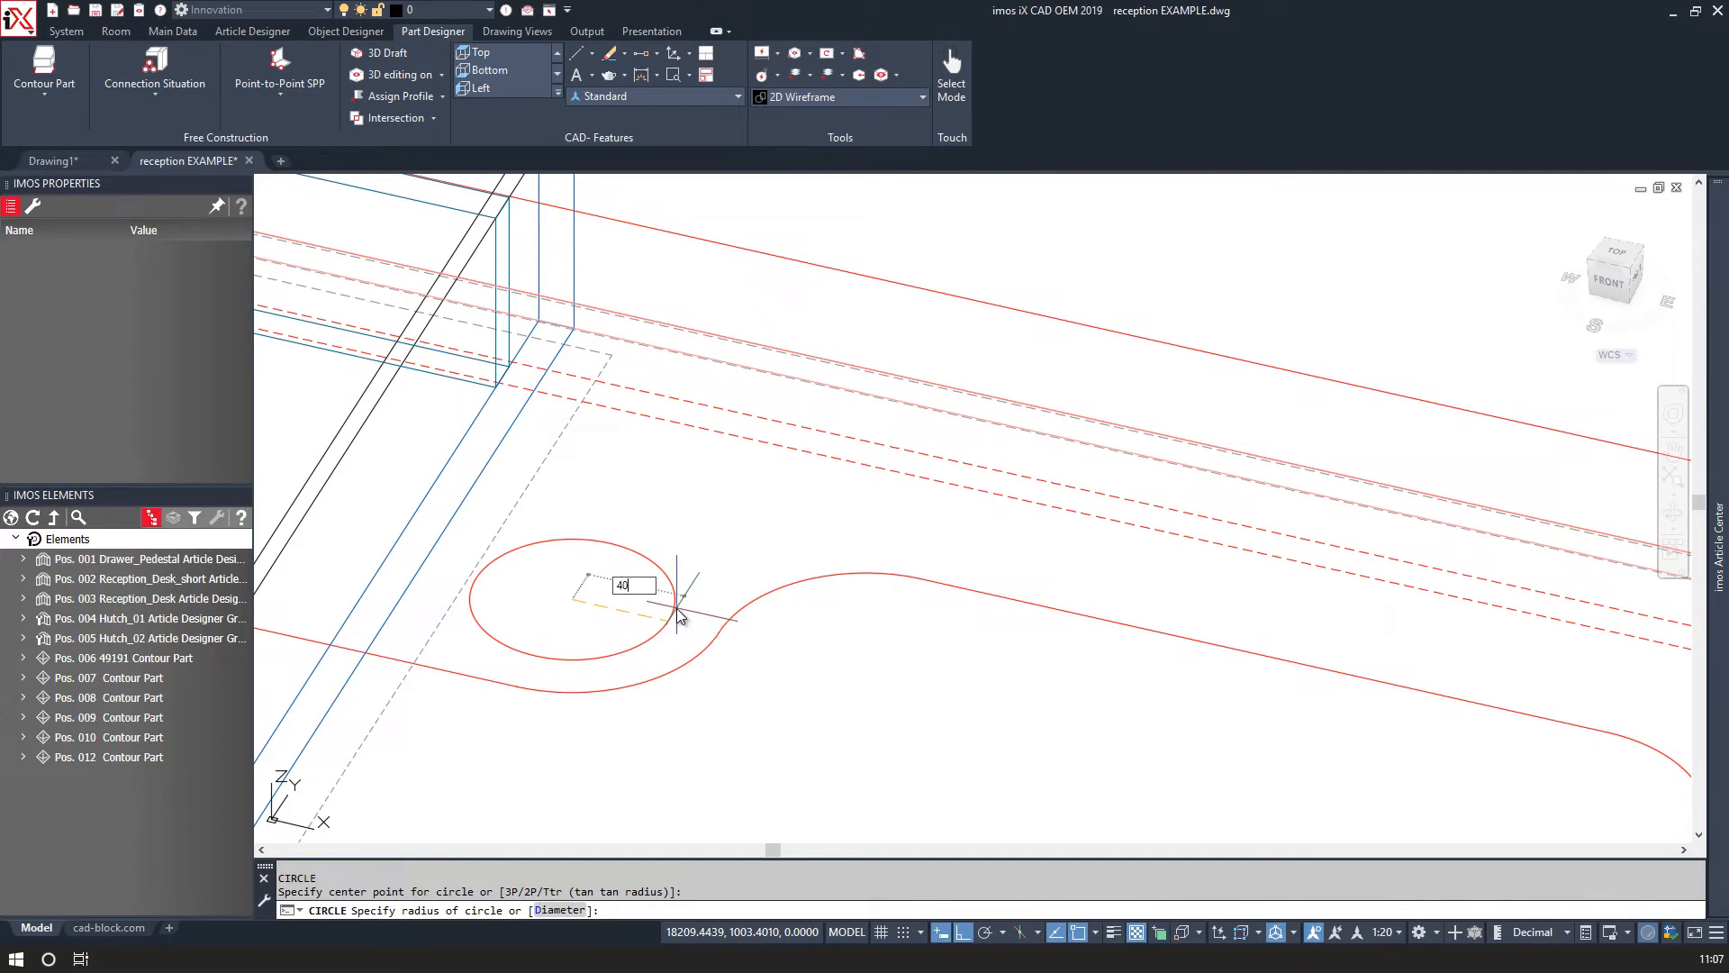
key(Return)
click(671, 605)
Mirror the circle to the opposite side of the recess, keeping the source circle.
scroll(702, 599, down, 3)
text(mi)
key(Return)
click(1069, 572)
click(1168, 393)
key(Return)
middle_drag(874, 336, 869, 349)
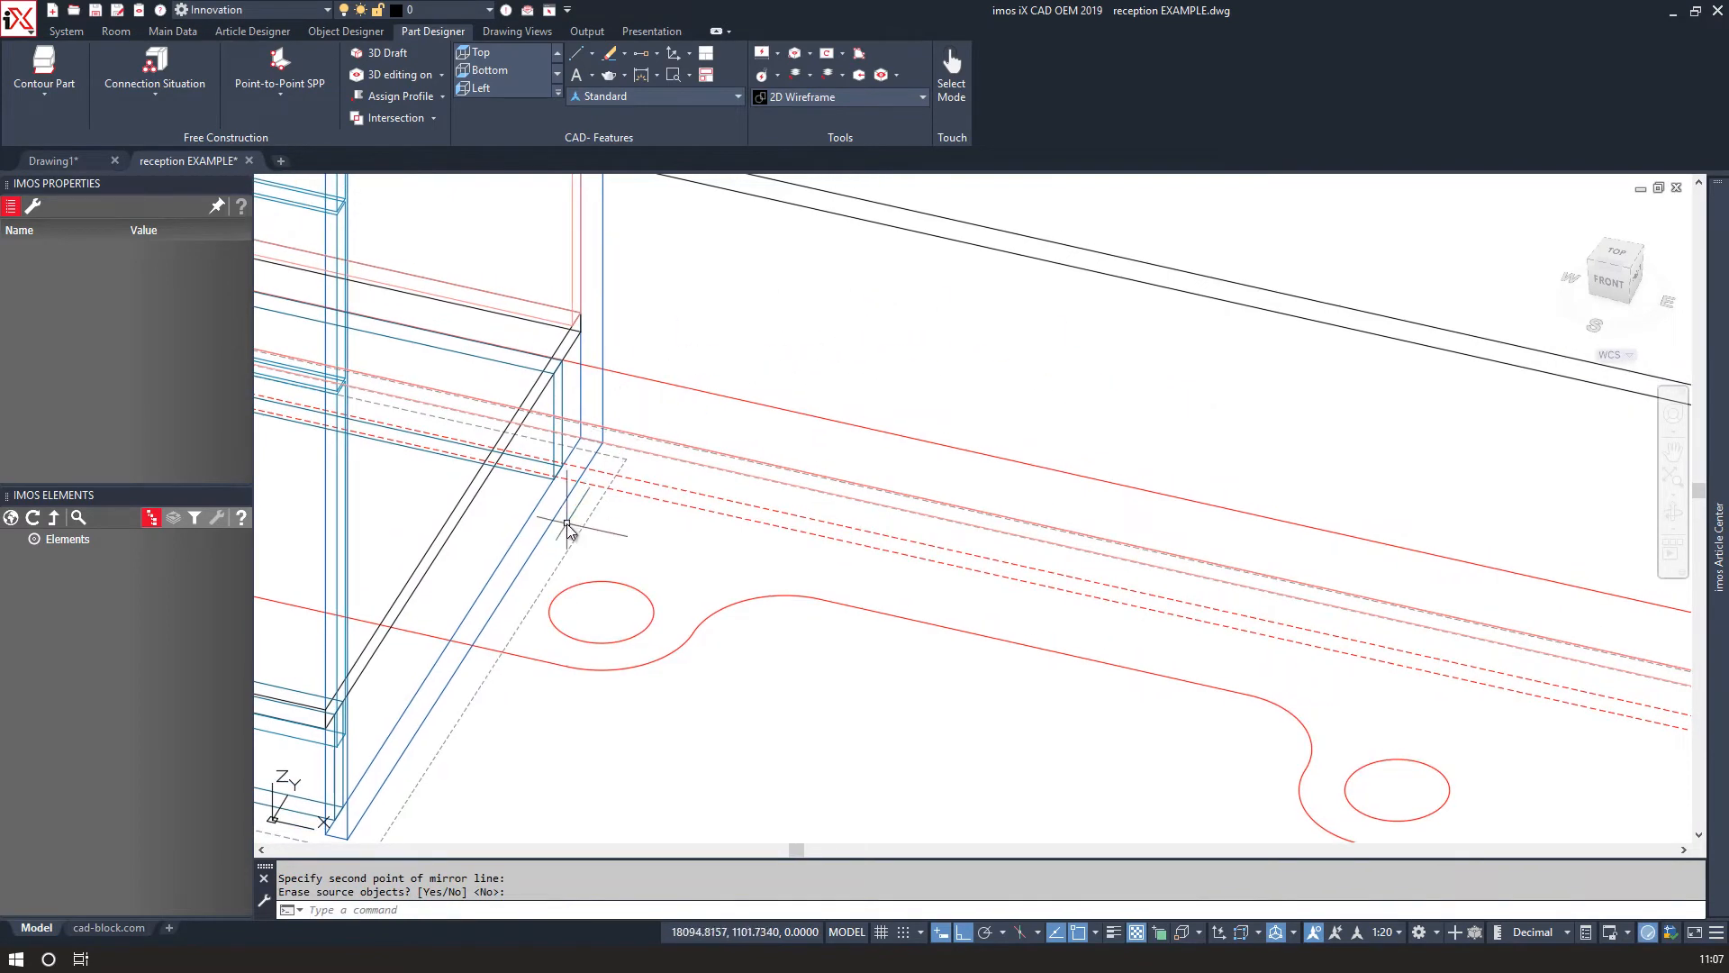
scroll(568, 531, down, 4)
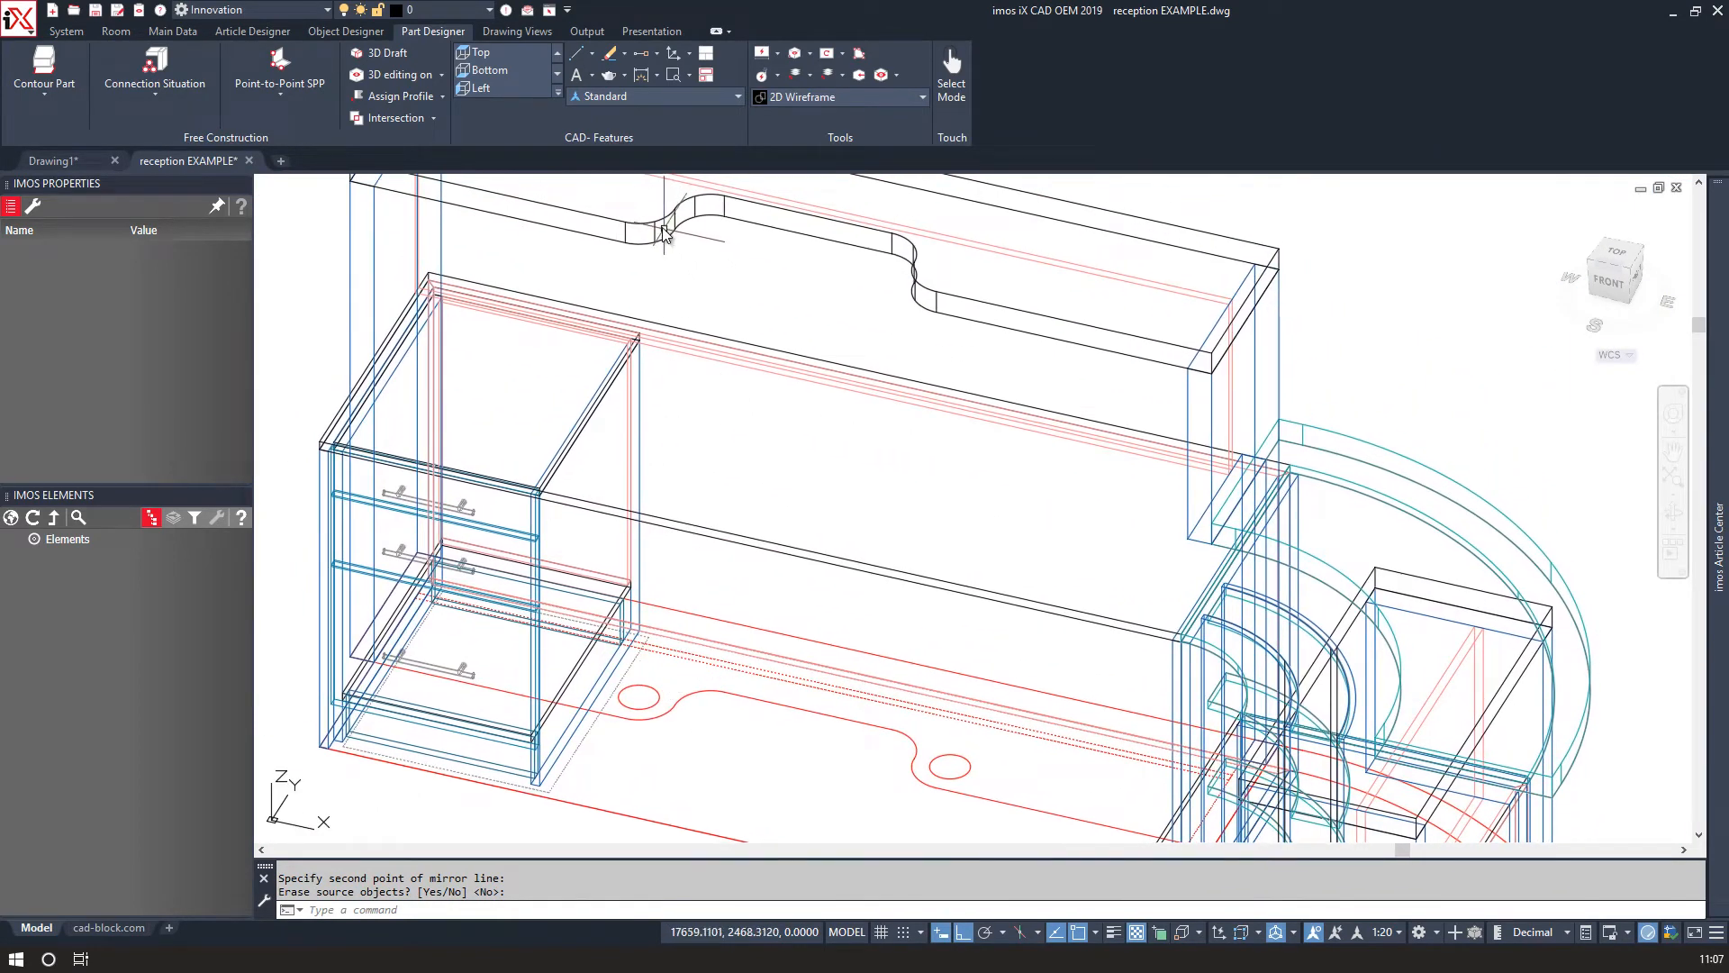
Select the hutch's top shelf and apply both circles to it as Through Hole pockets with Circle as Pocket.
click(662, 228)
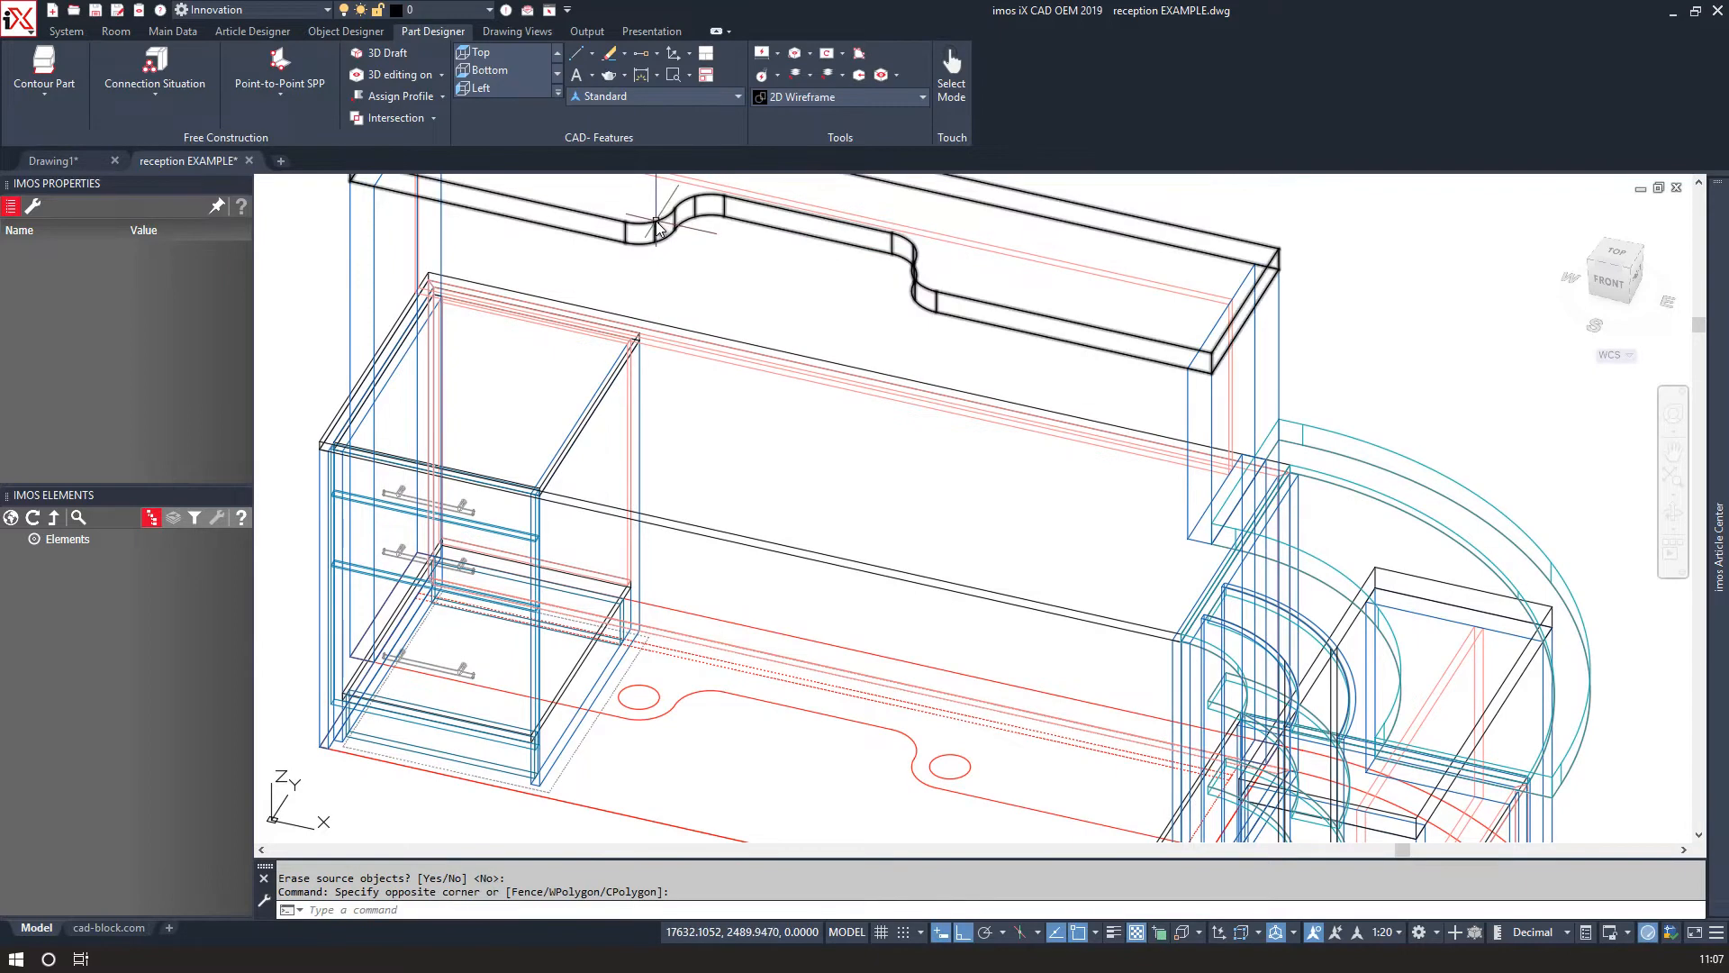
right_click(664, 235)
click(716, 356)
click(654, 232)
right_click(655, 227)
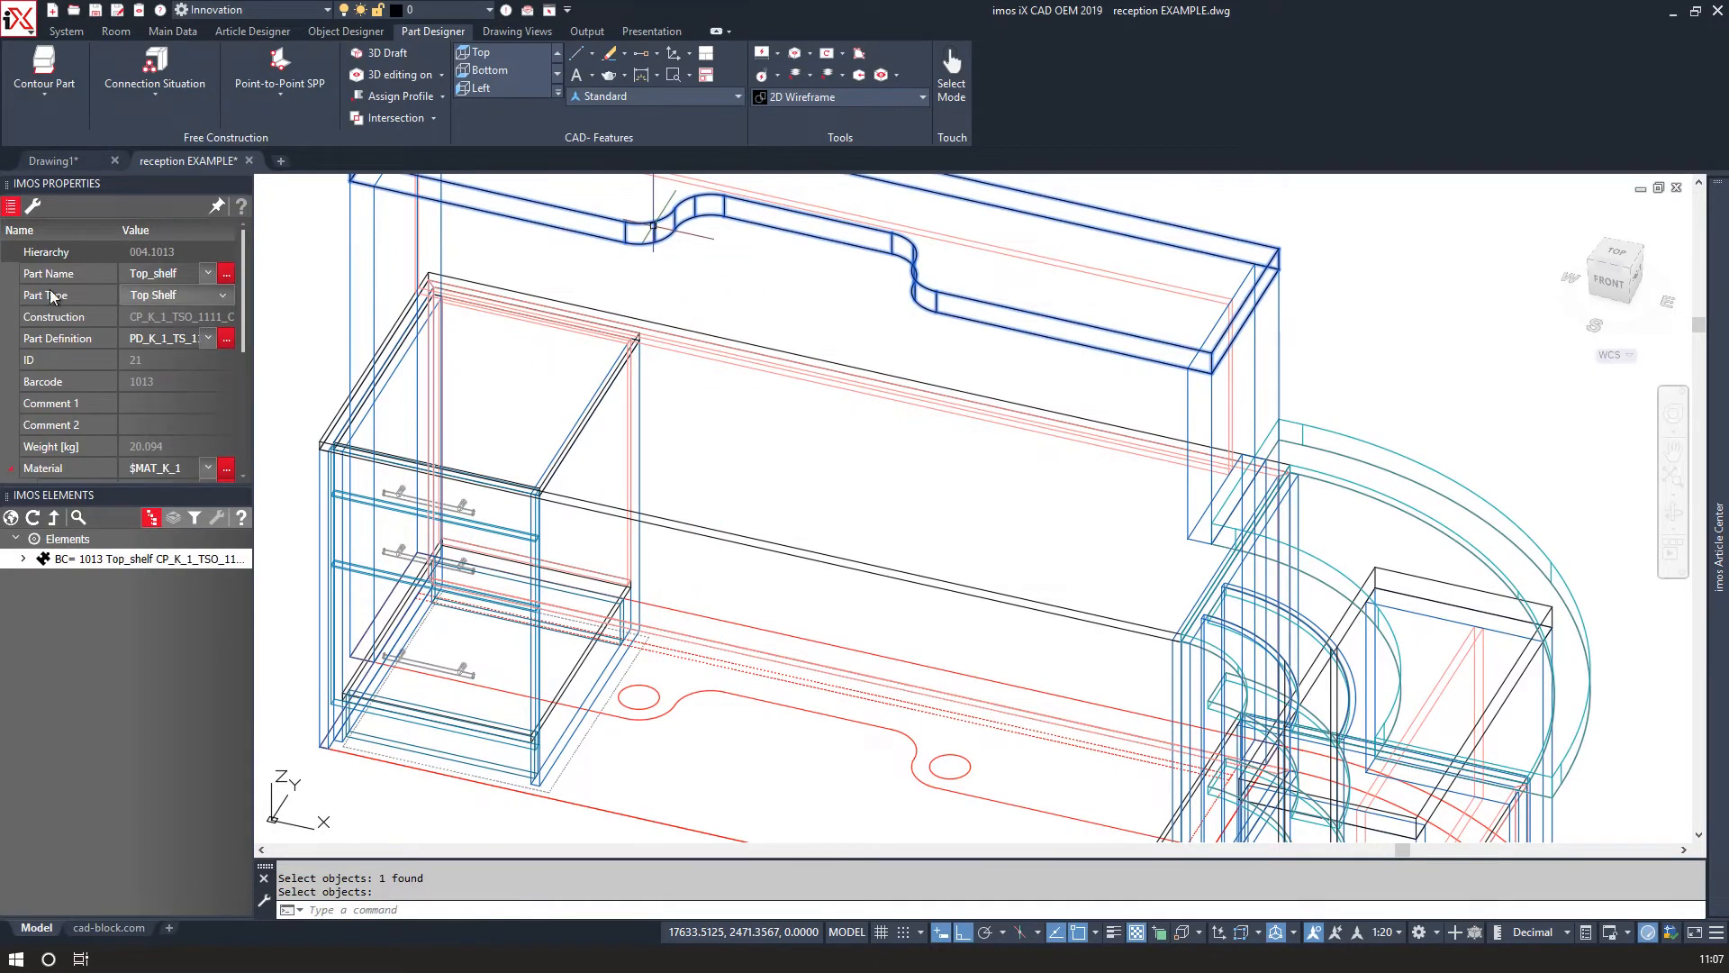
click(33, 208)
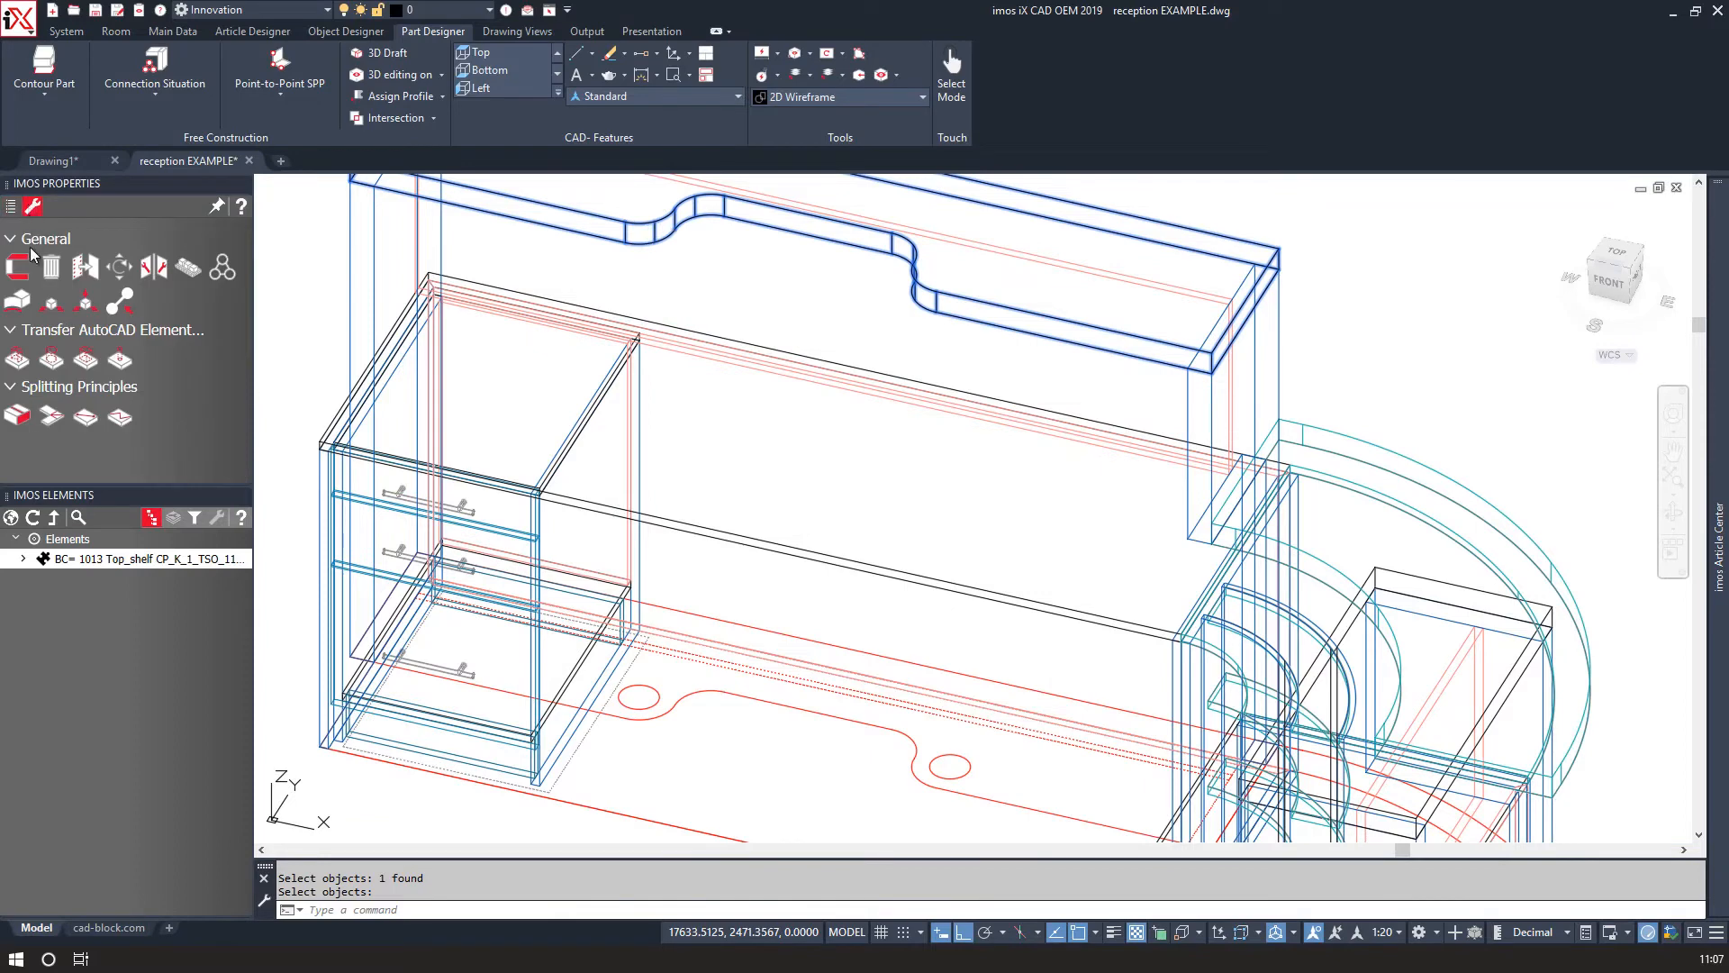
click(50, 360)
click(657, 696)
key(Return)
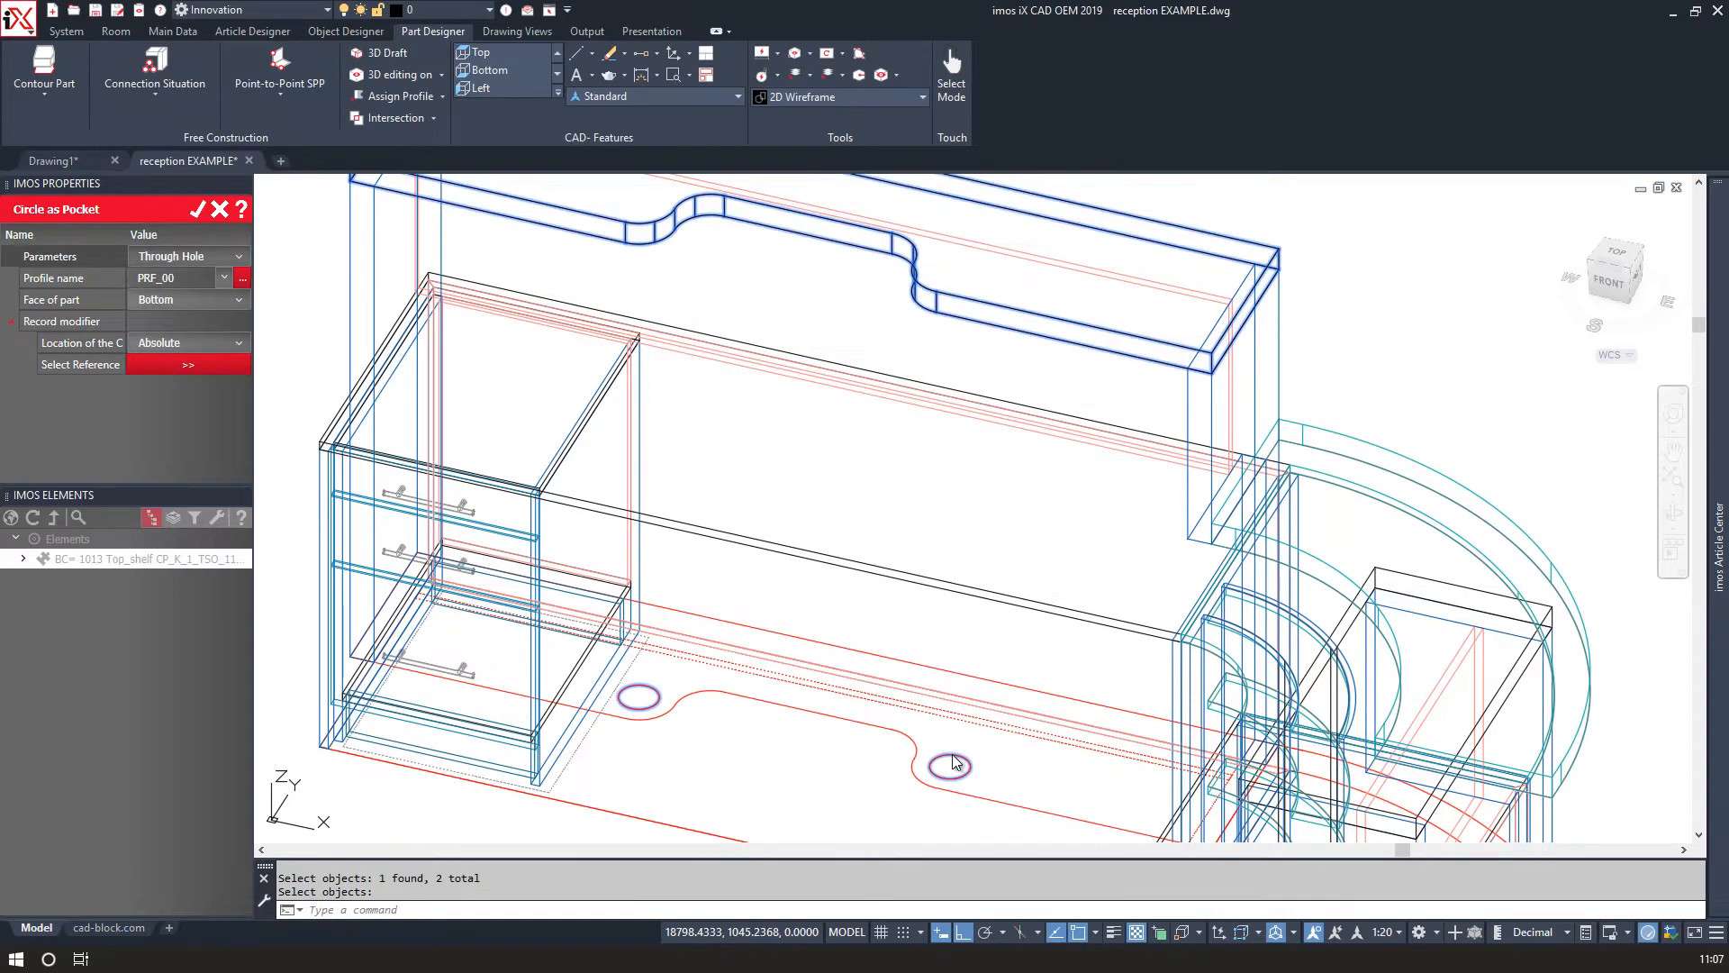
click(791, 553)
right_click(790, 553)
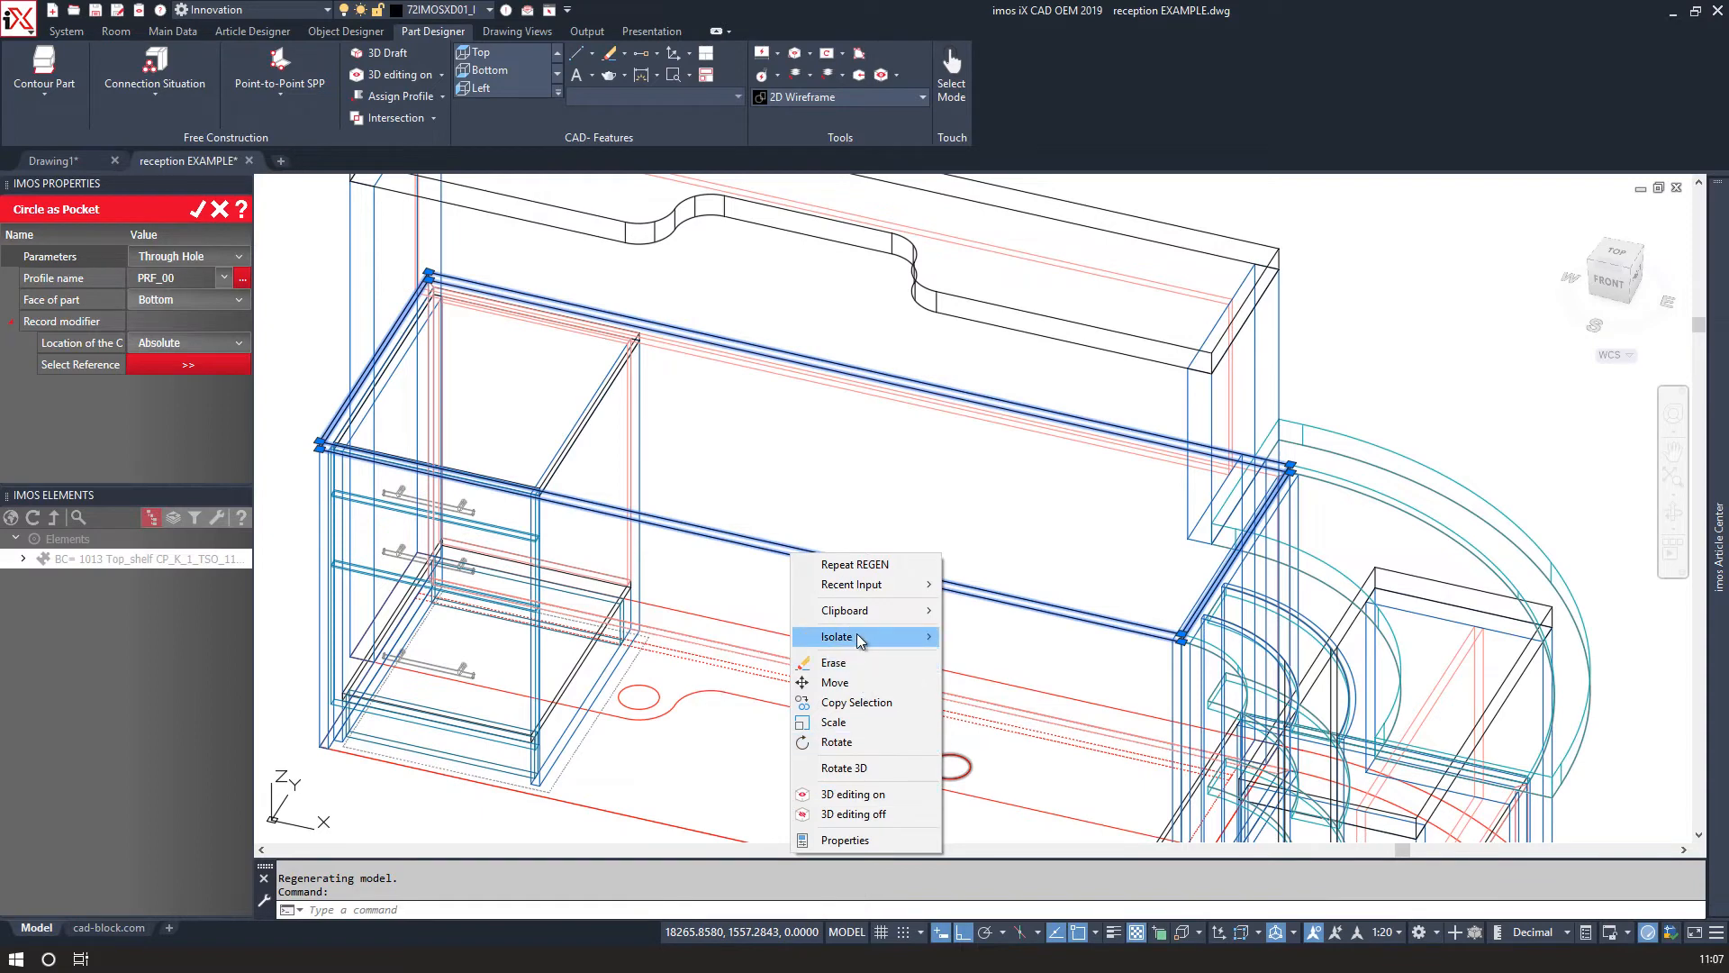
click(765, 455)
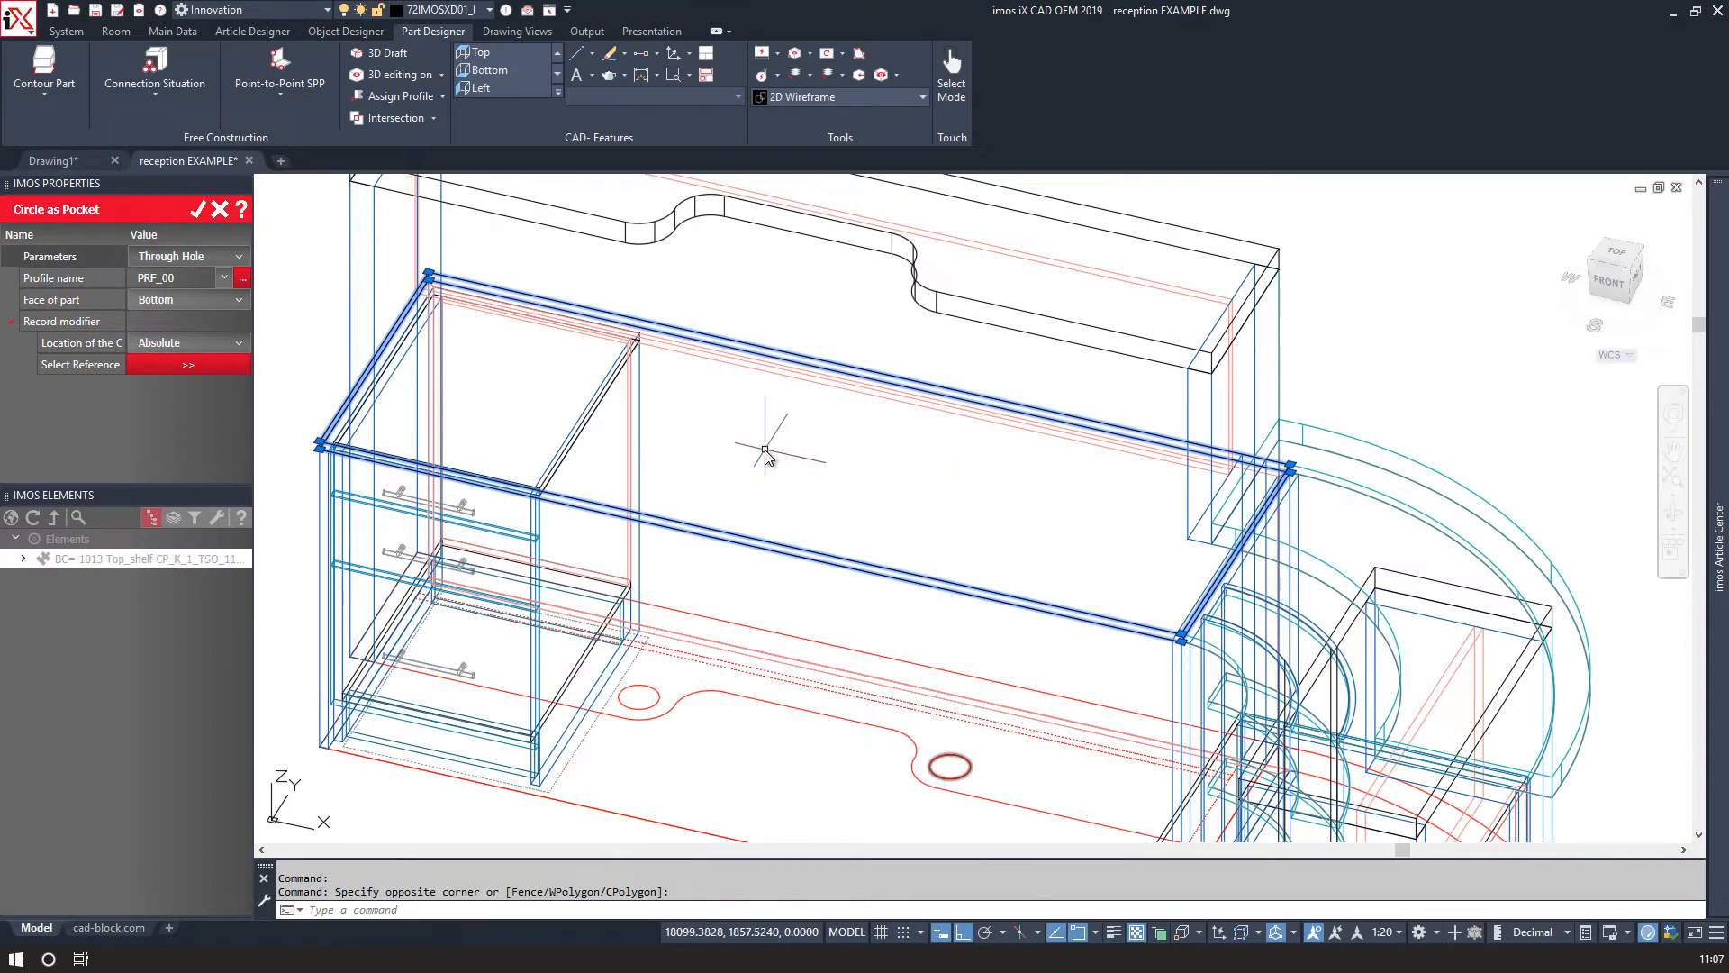
click(198, 213)
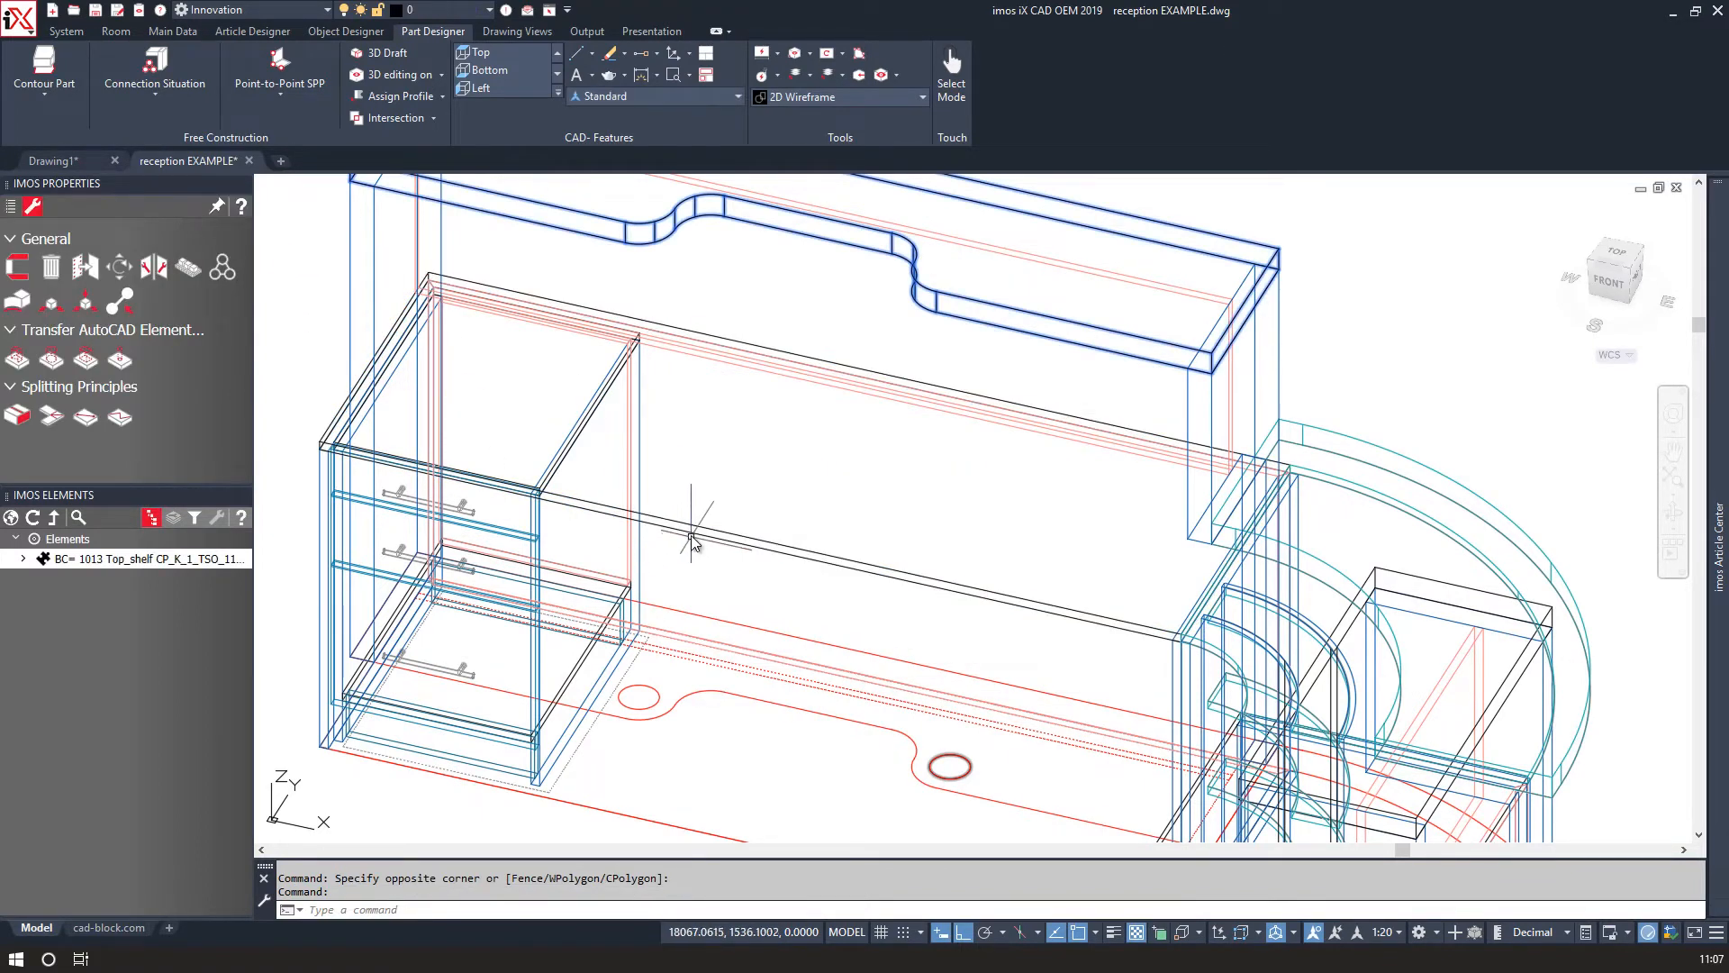
Select the desk's top shelf and apply both circles to it as Through Hole pockets with Circle as Pocket.
right_click(692, 470)
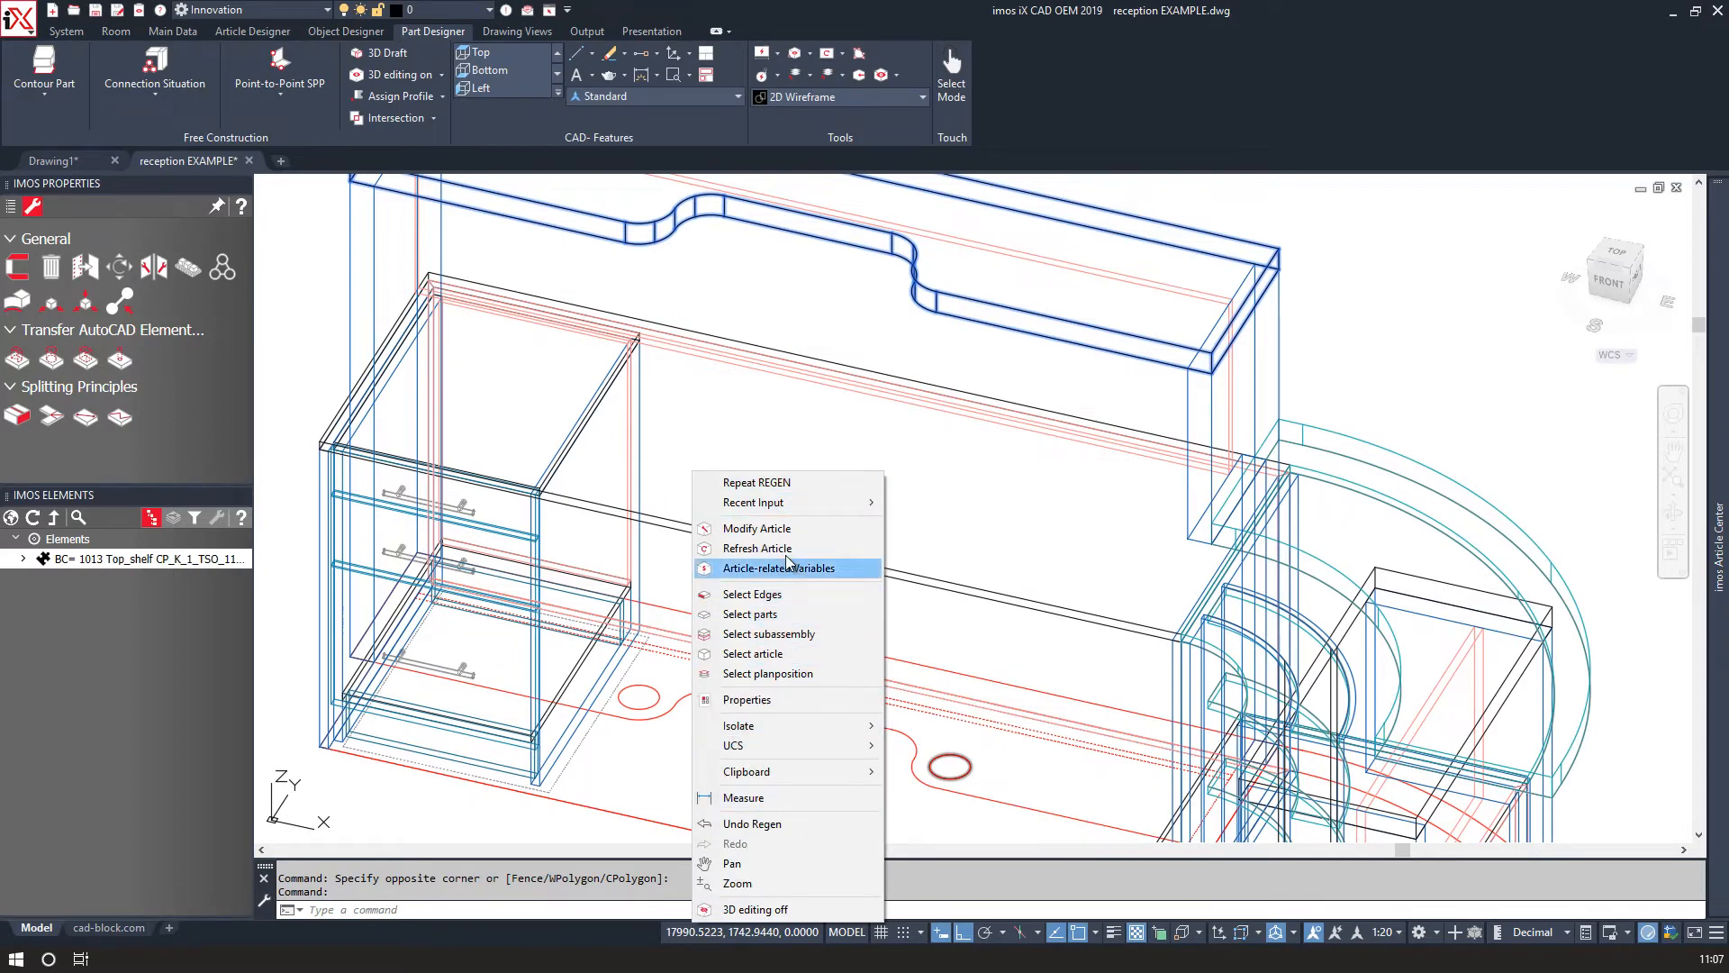
click(775, 614)
click(785, 555)
key(Return)
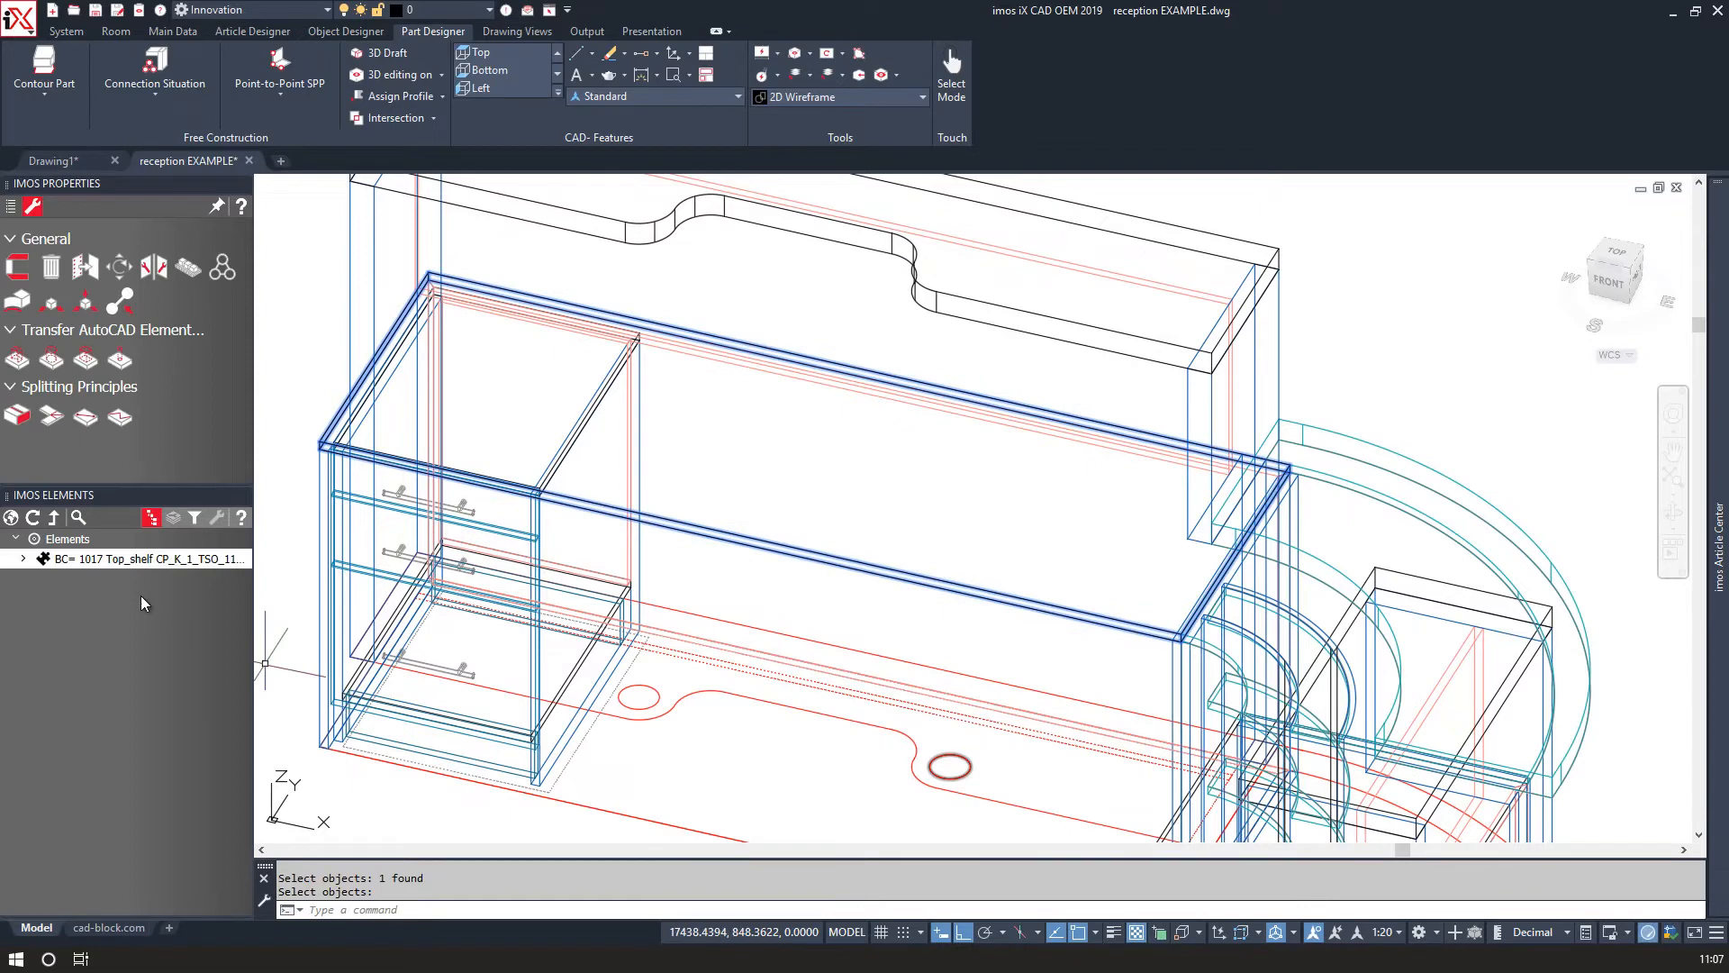
click(49, 361)
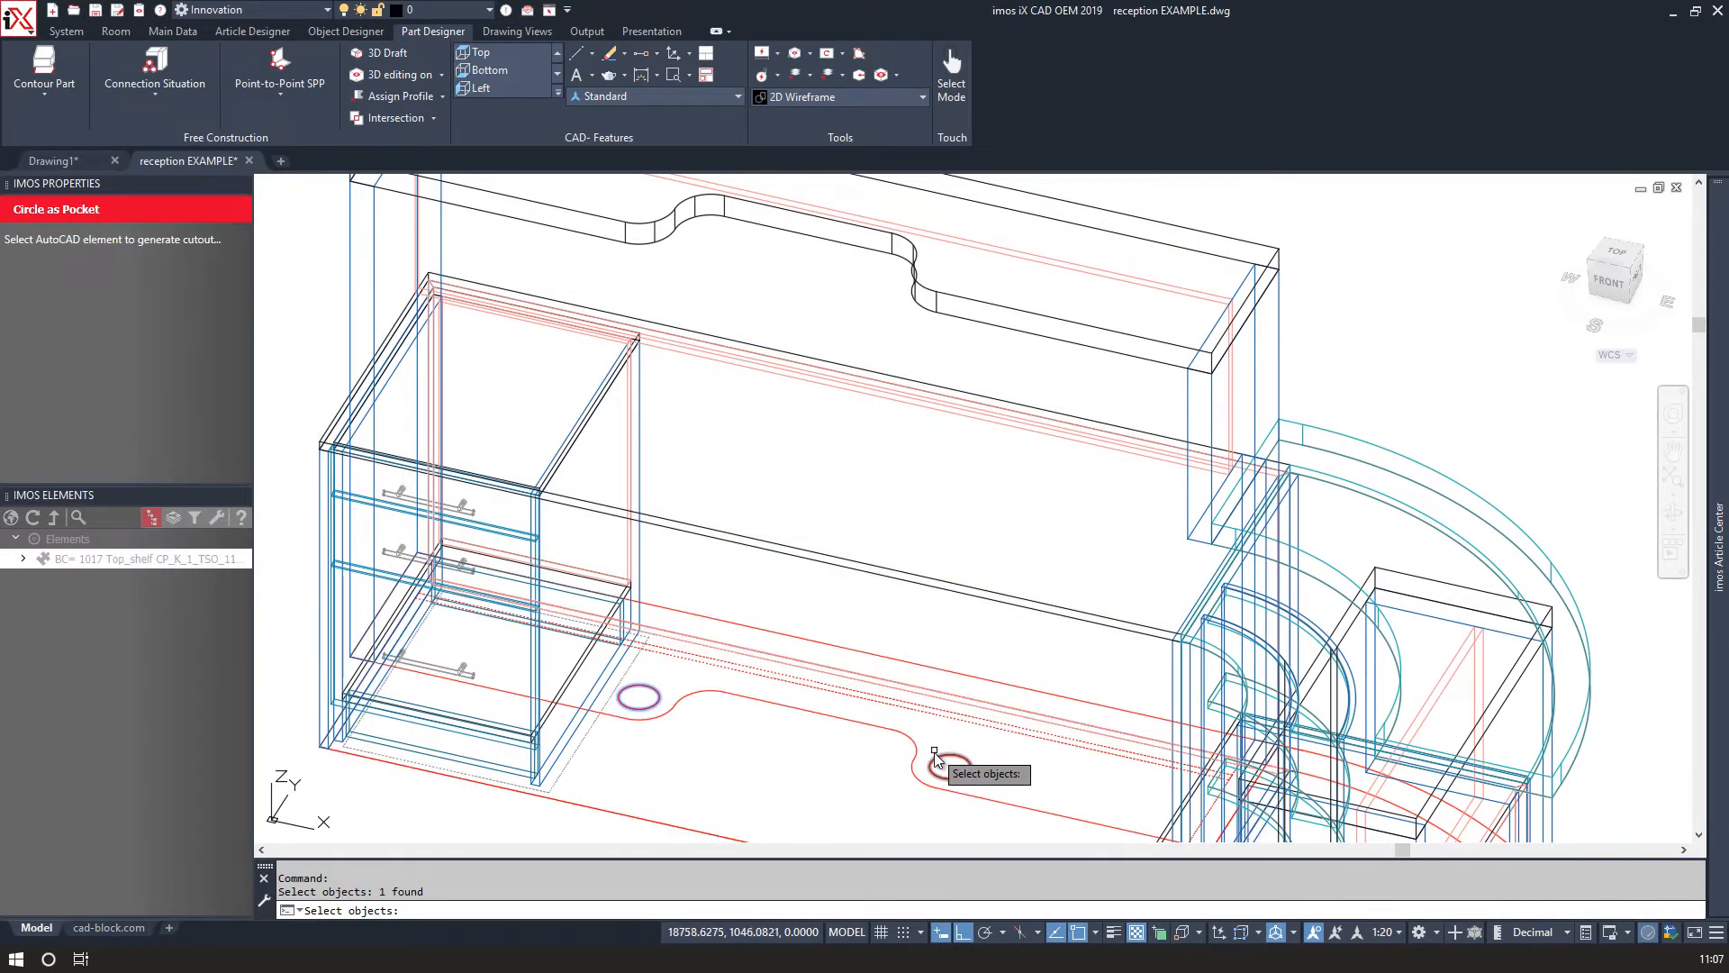
key(Return)
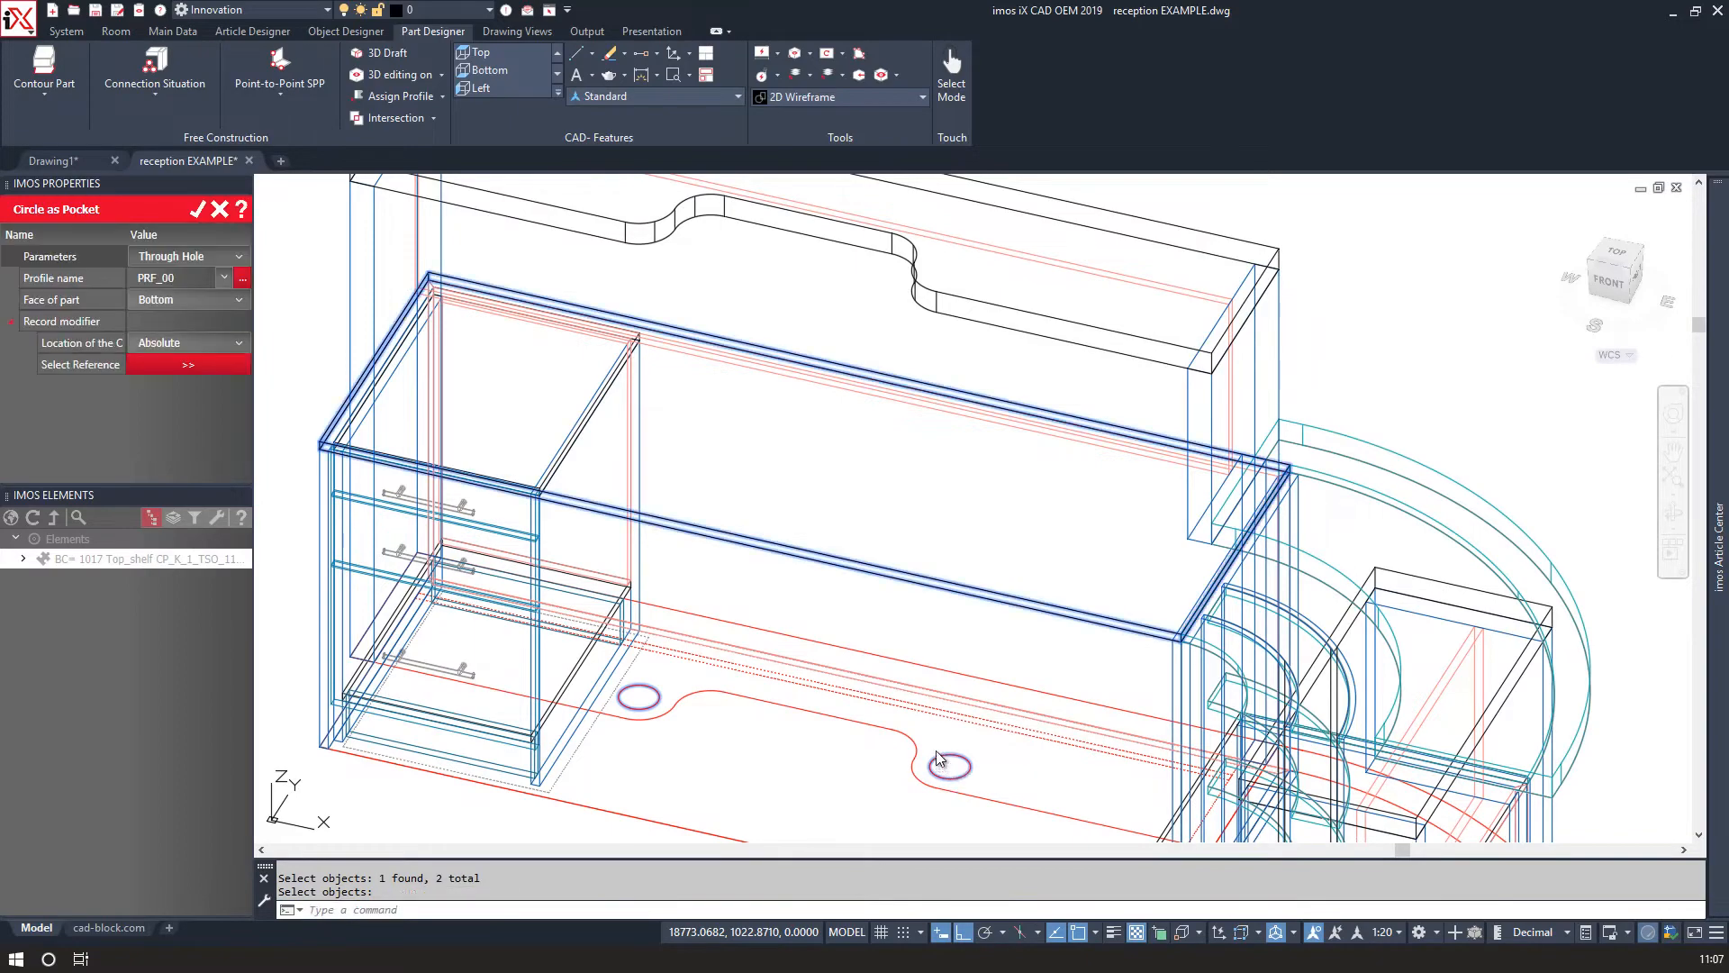
click(214, 216)
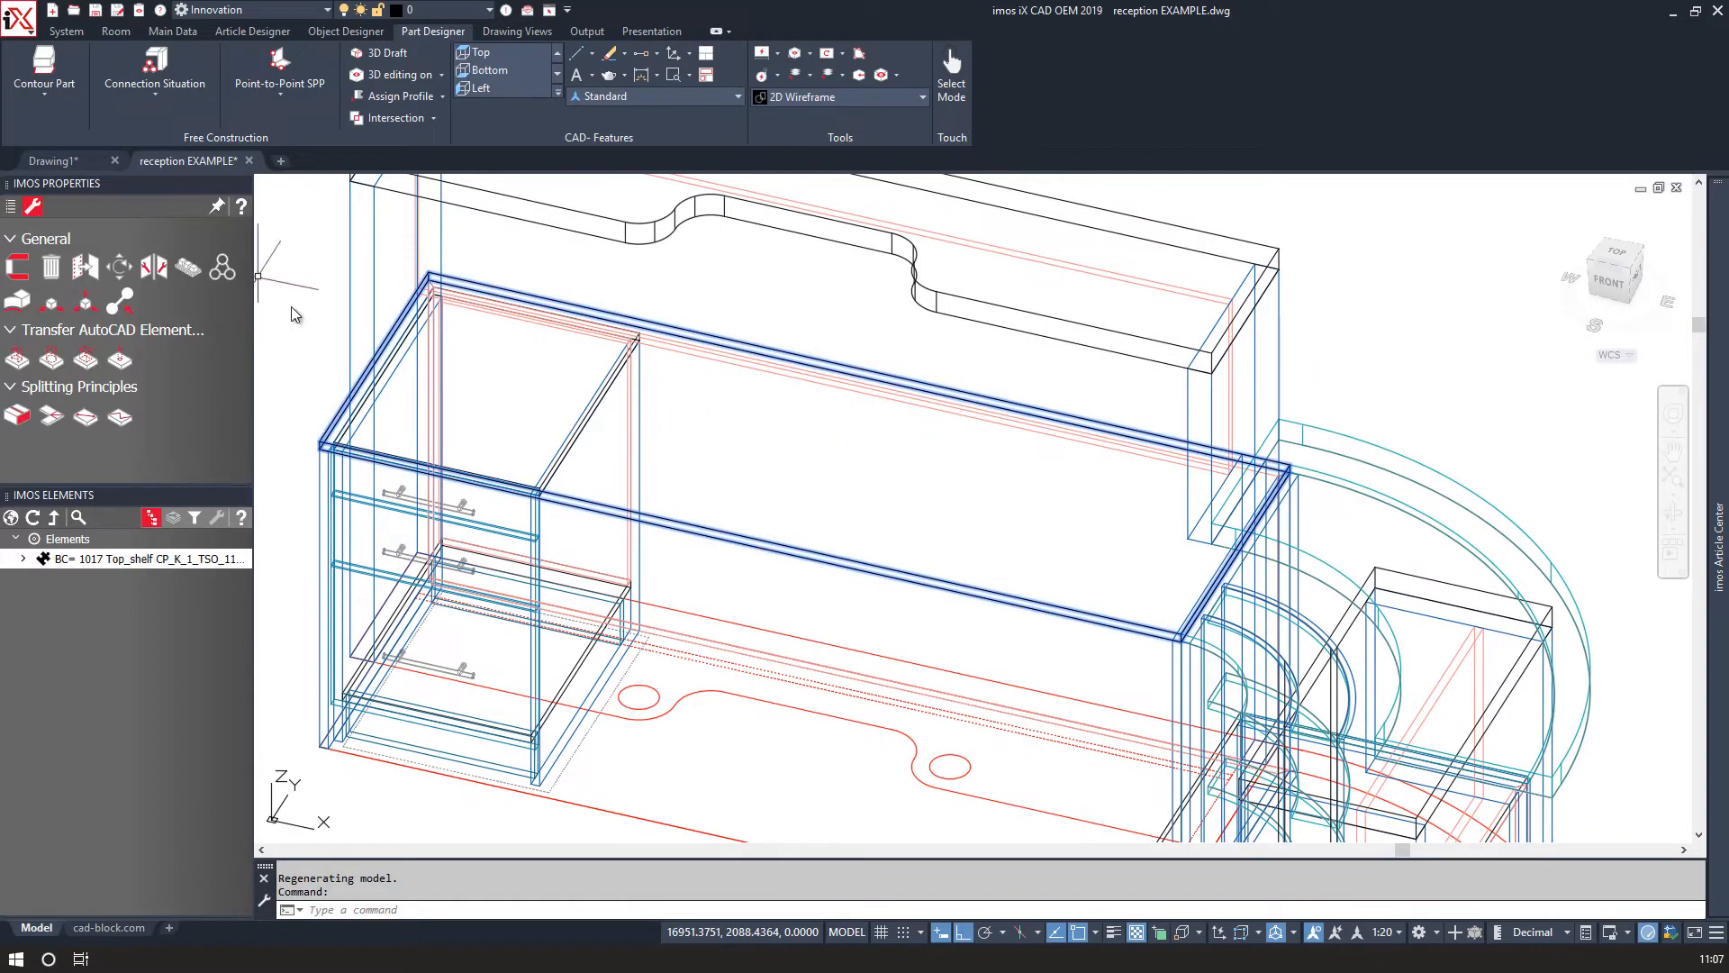
Apply visualization mode Modus - 4 in the Visu Manager.
scroll(706, 495, down, 4)
shift+middle_drag(706, 504, 811, 493)
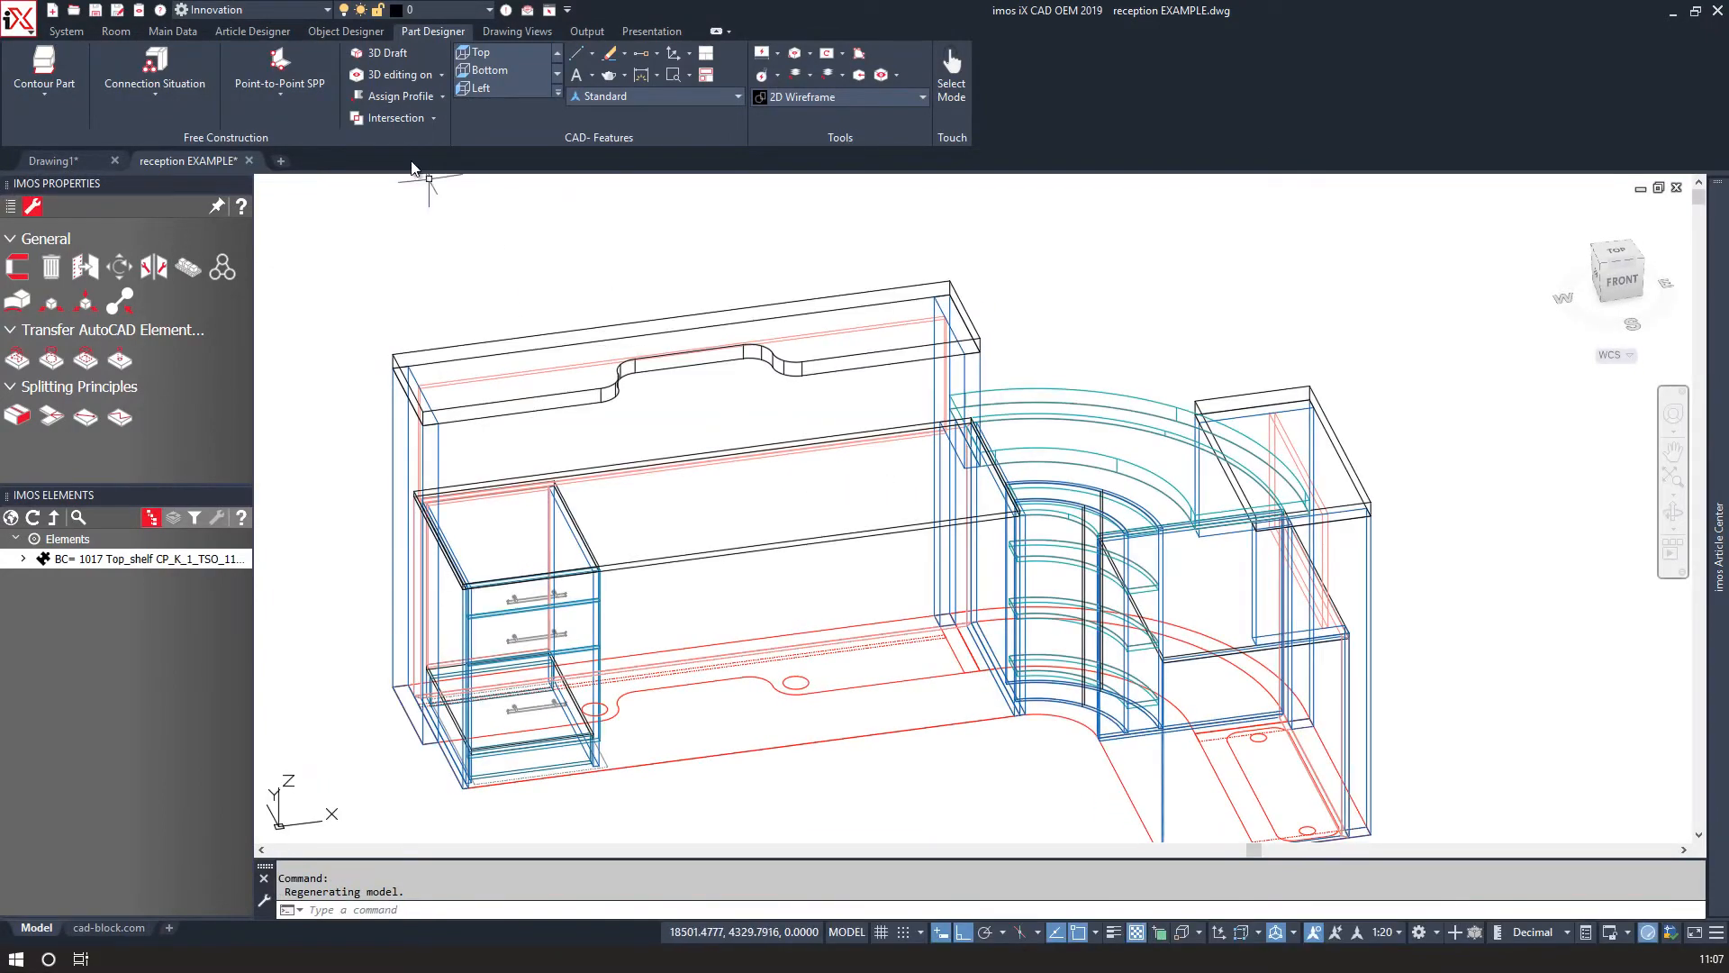
click(138, 10)
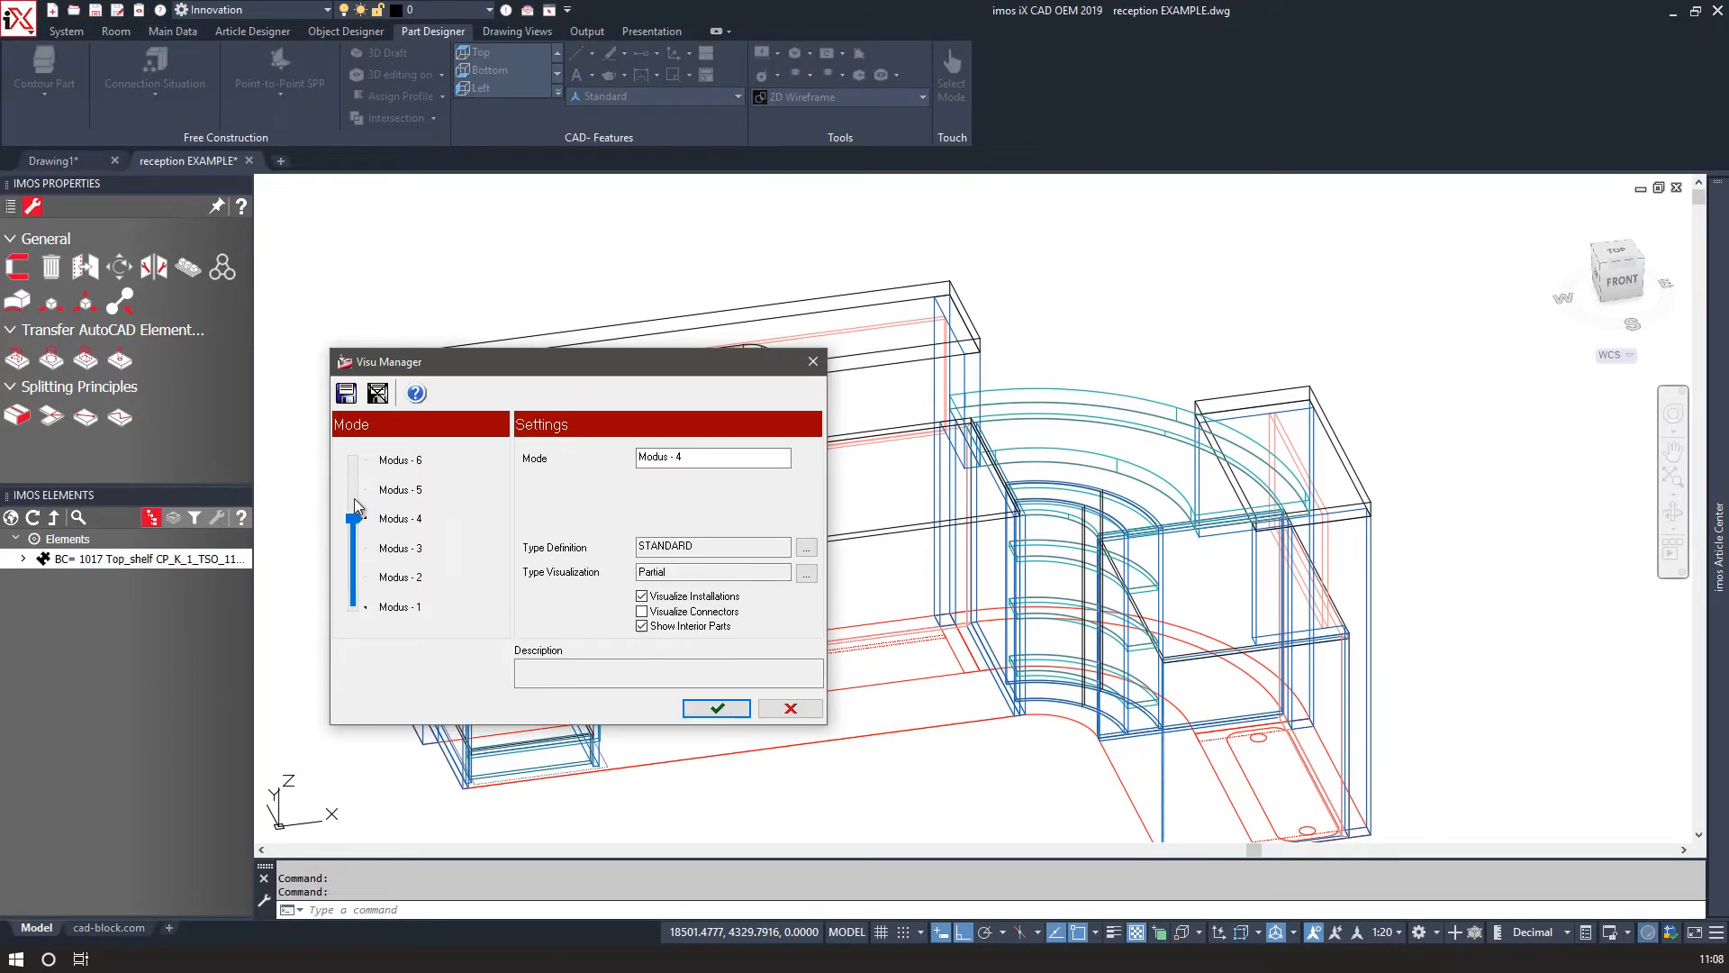
click(716, 709)
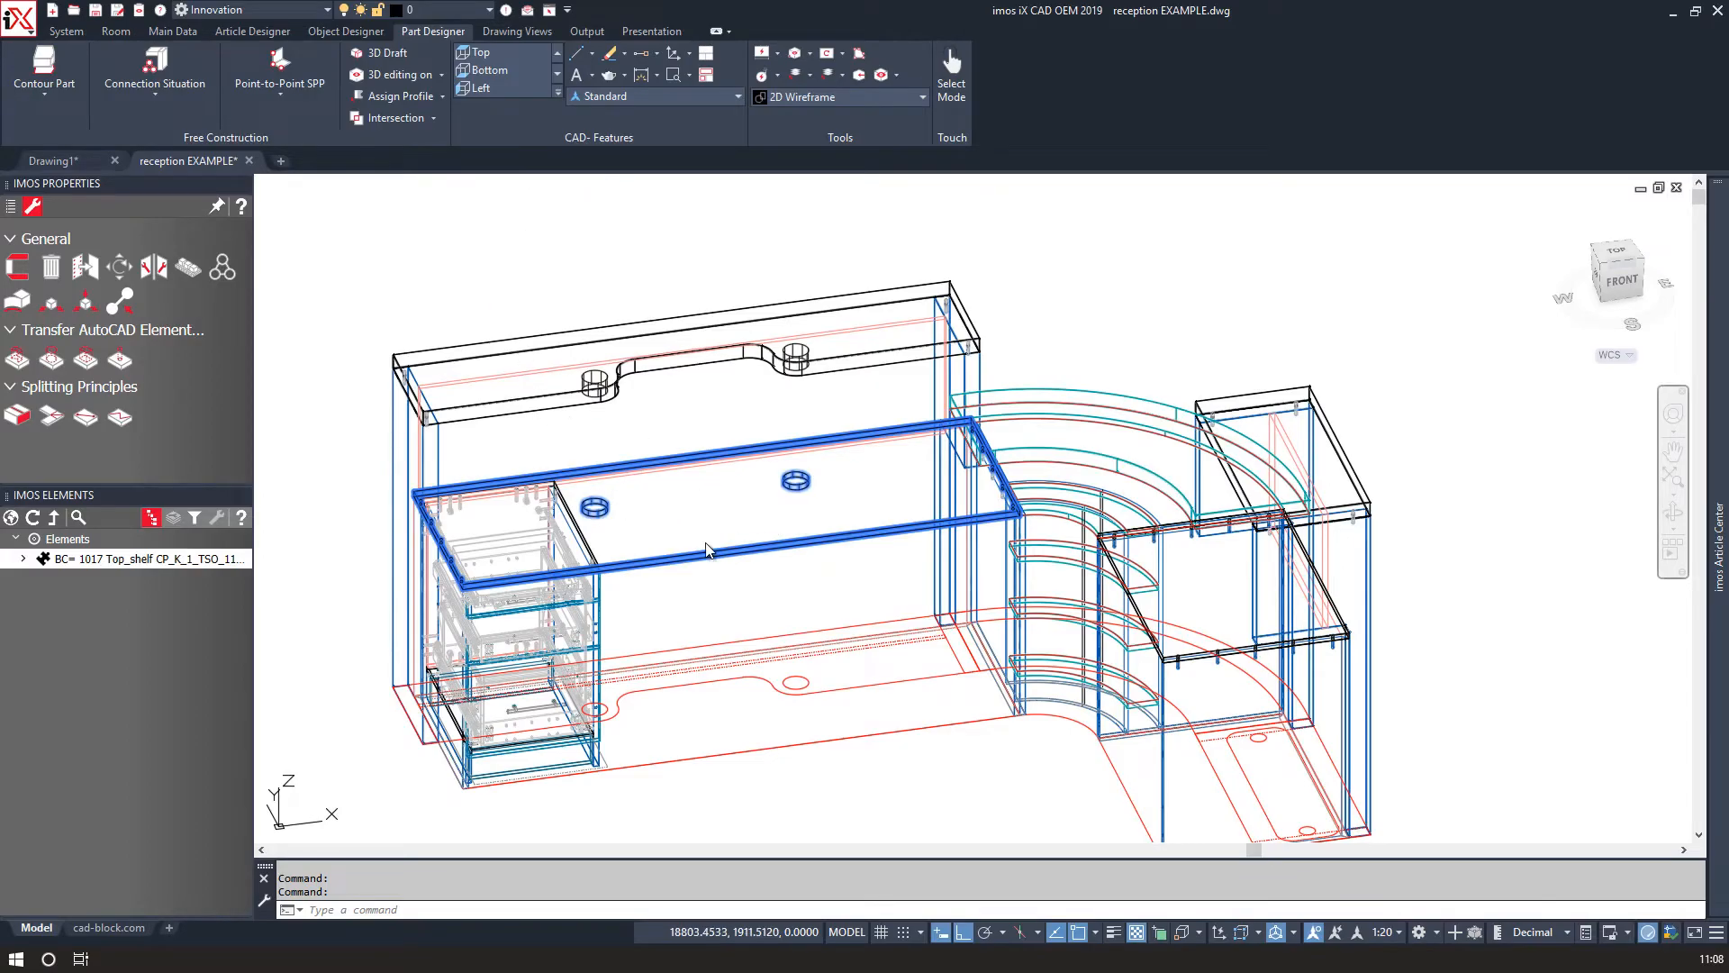
Switch the viewport to the Realistic visual style.
shift+middle_drag(707, 549, 629, 204)
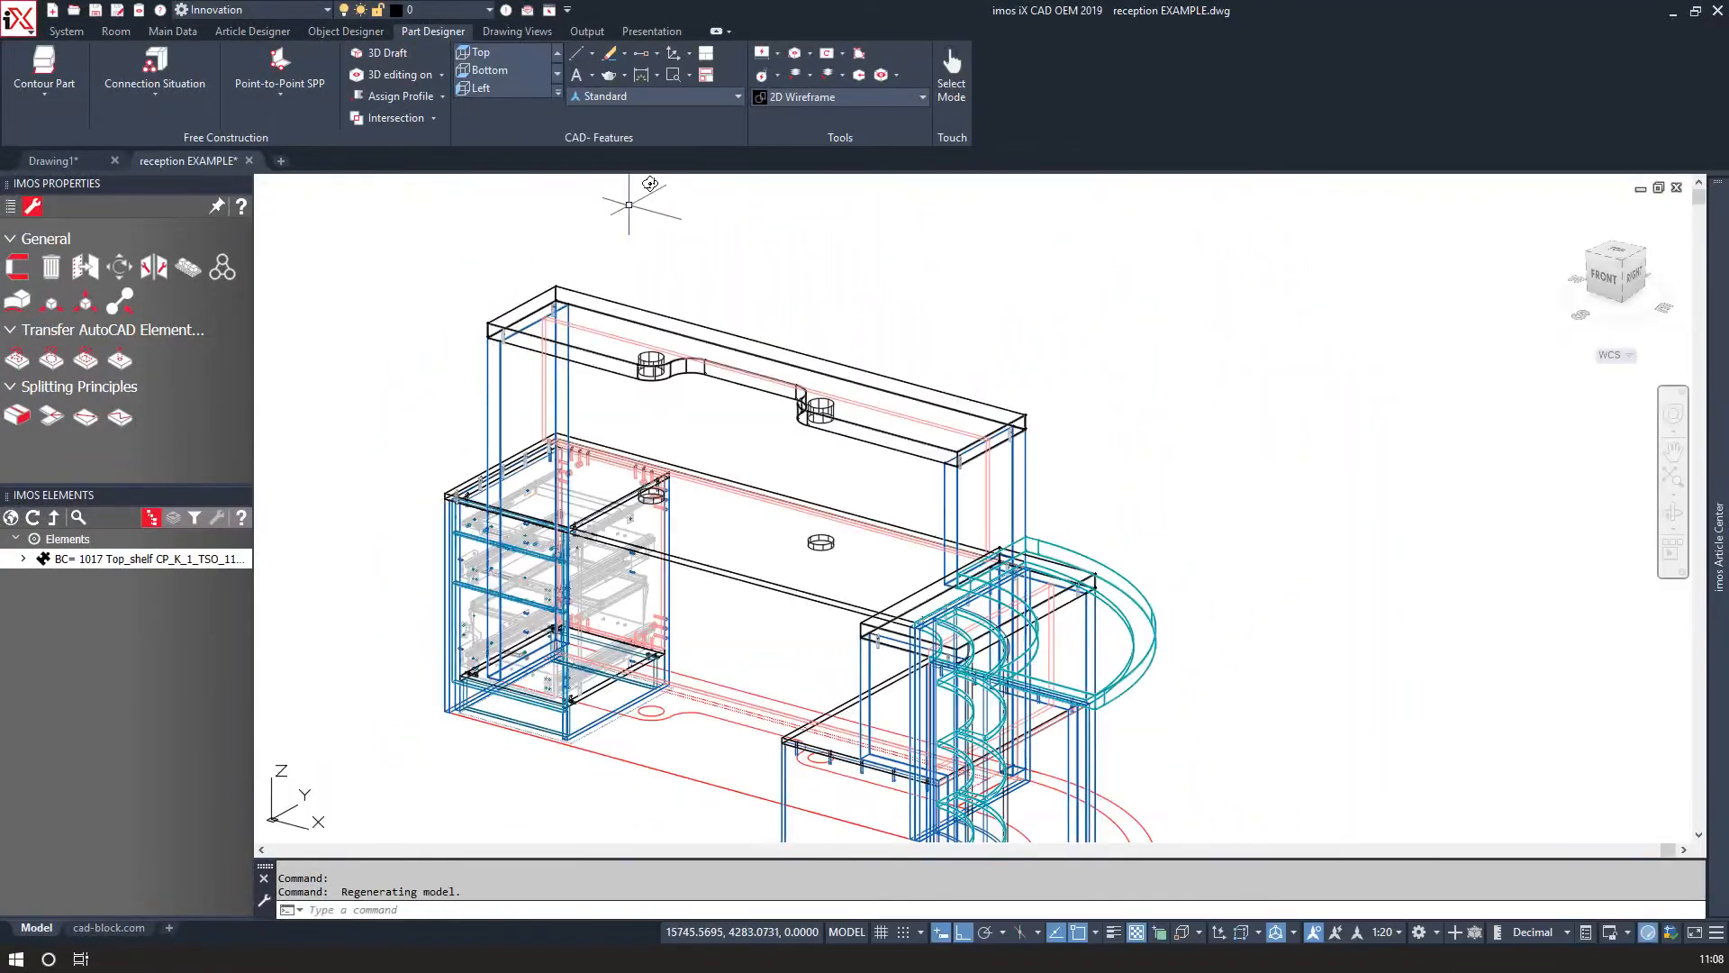
click(787, 104)
click(658, 255)
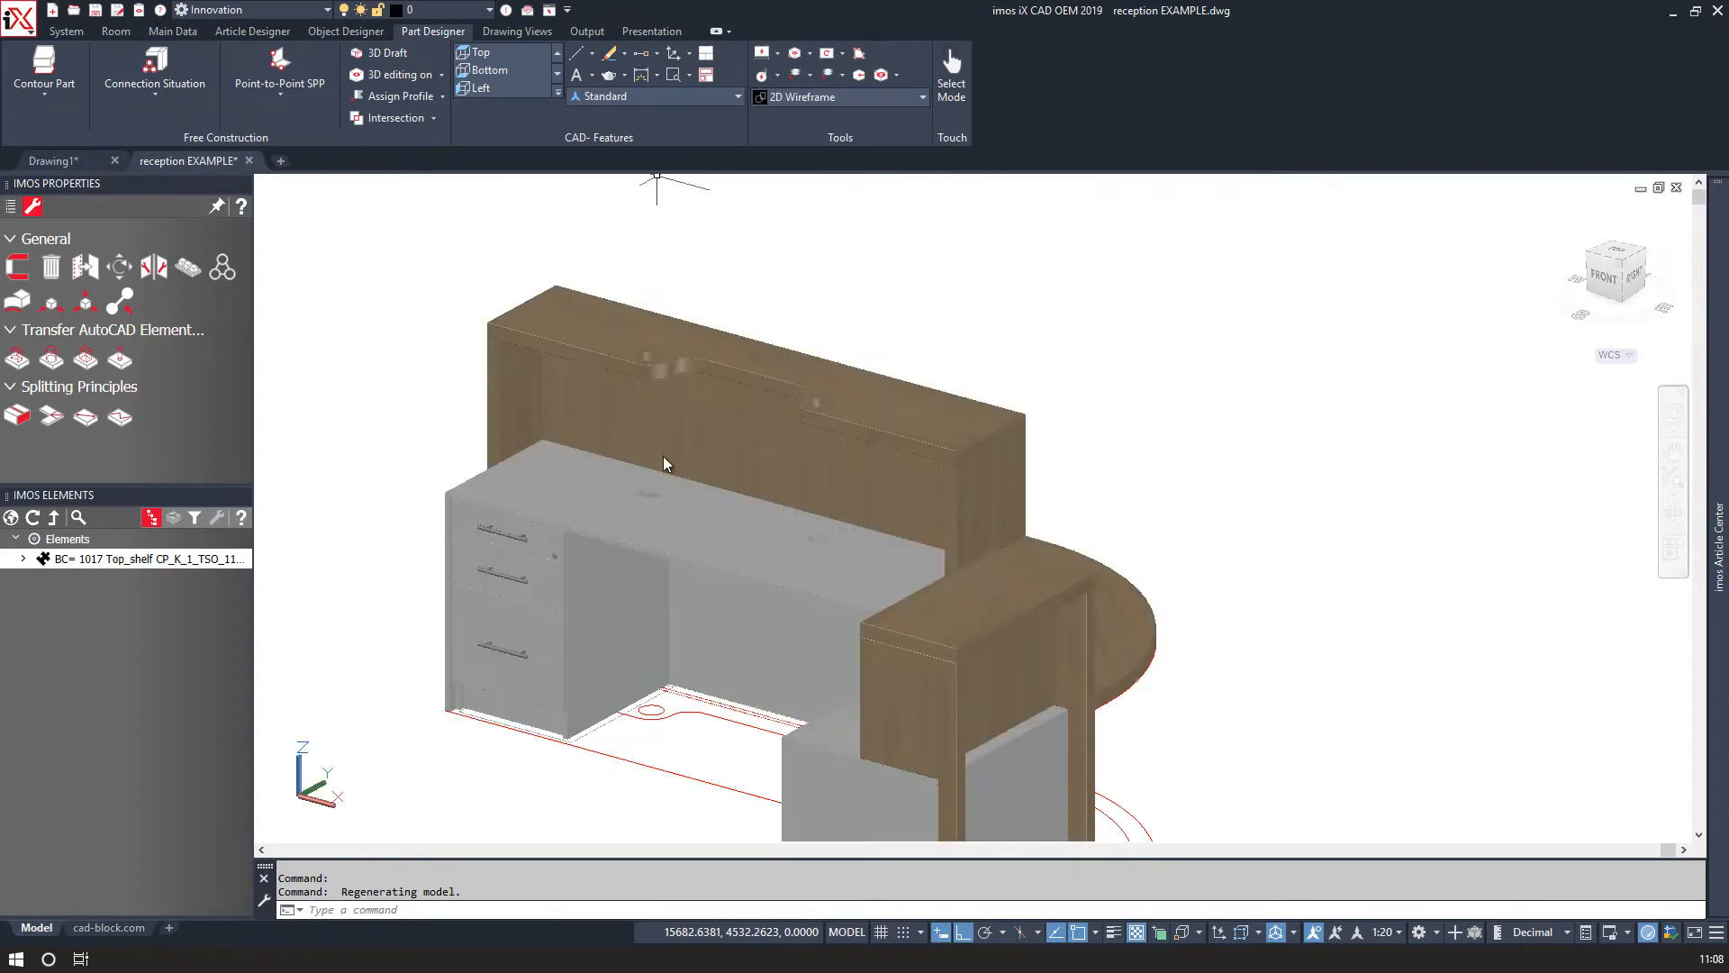
Orbit around the shaded desk to inspect it and return to the 2D Wireframe style.
shift+middle_drag(561, 718, 1262, 684)
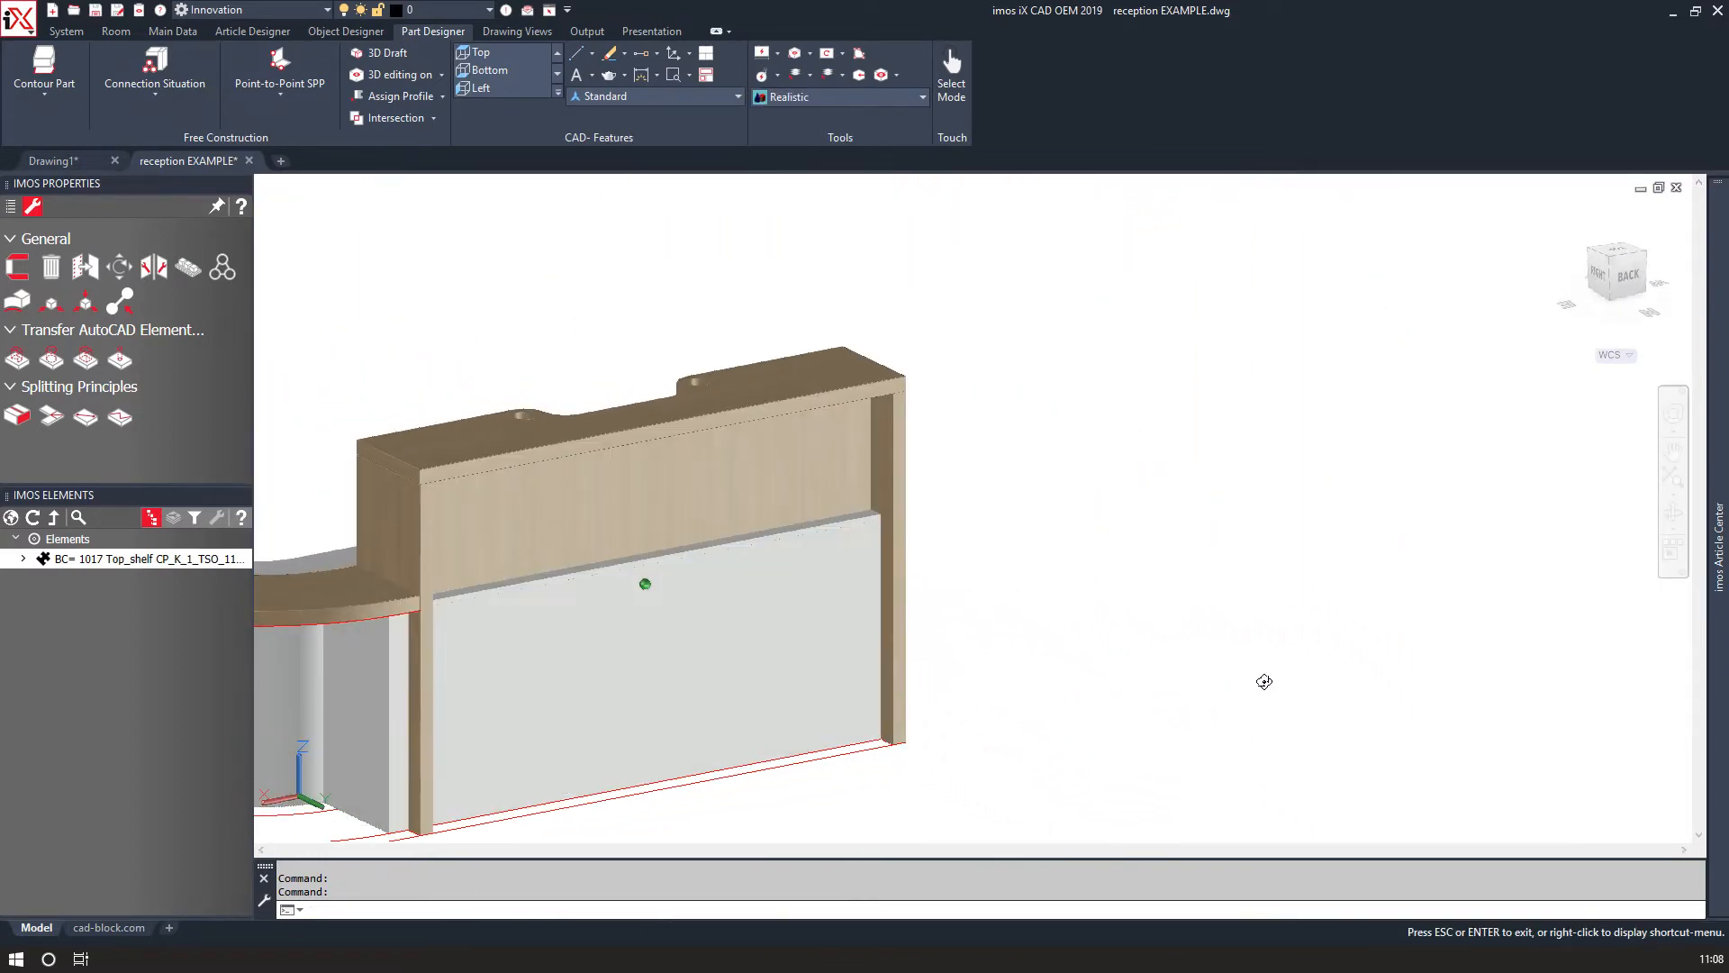
shift+middle_drag(977, 680, 445, 692)
shift+middle_drag(1135, 734, 1003, 790)
click(858, 184)
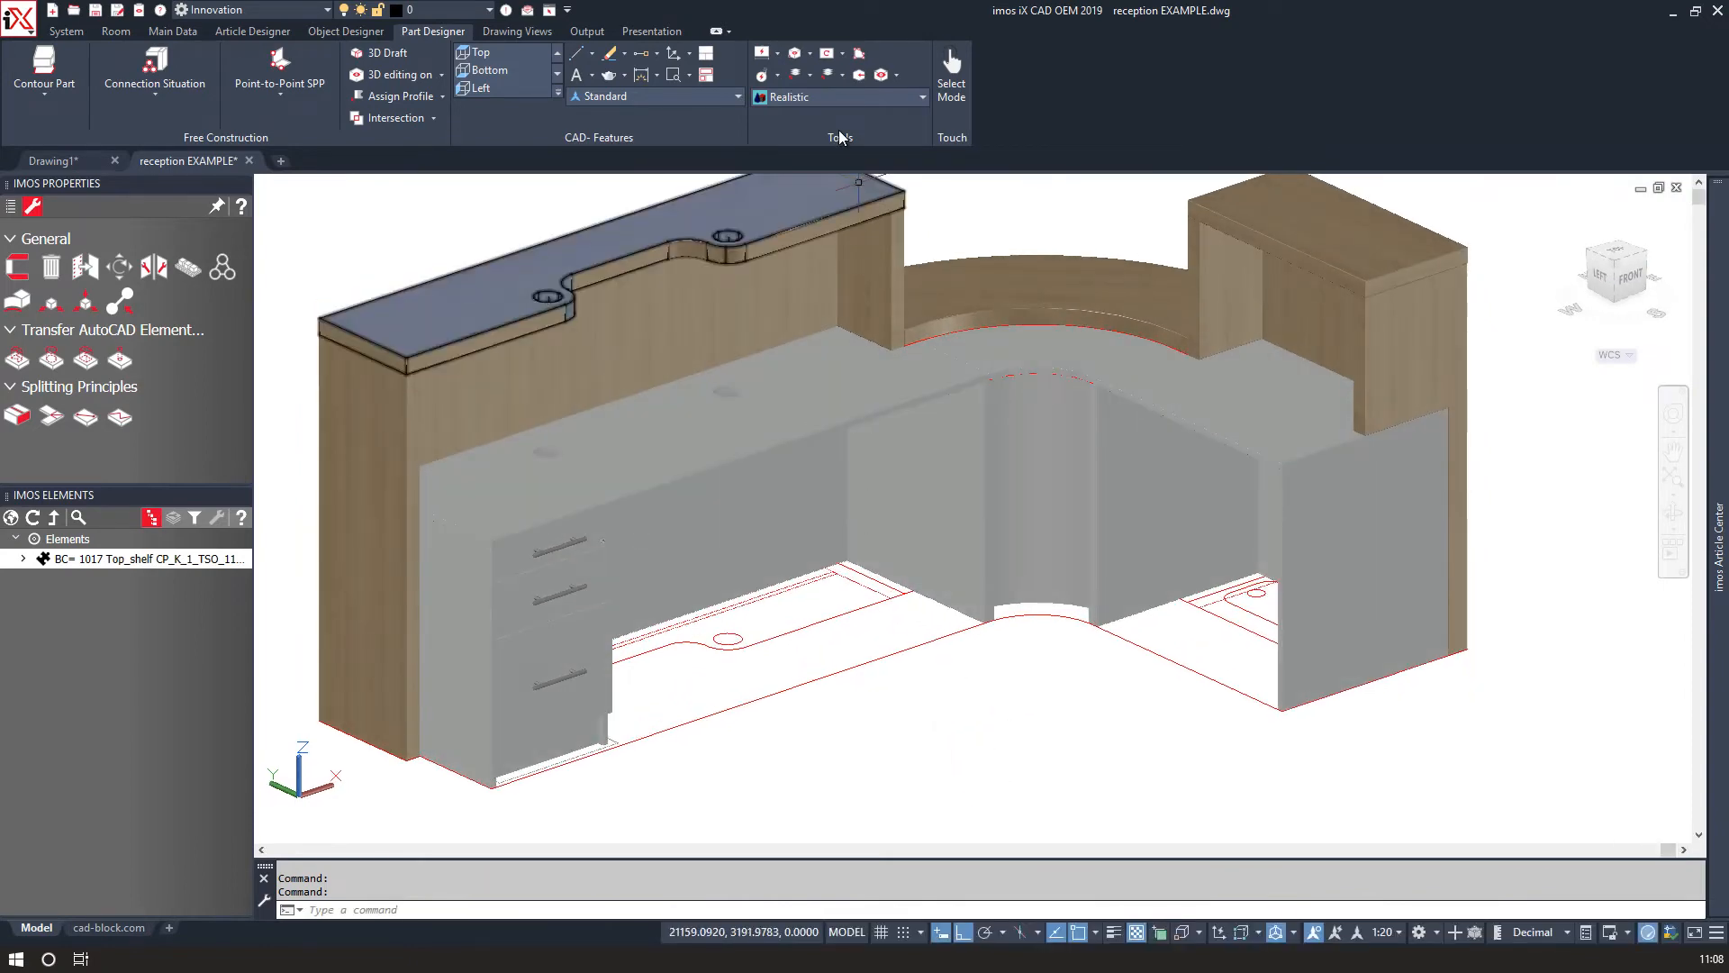
click(825, 99)
click(657, 208)
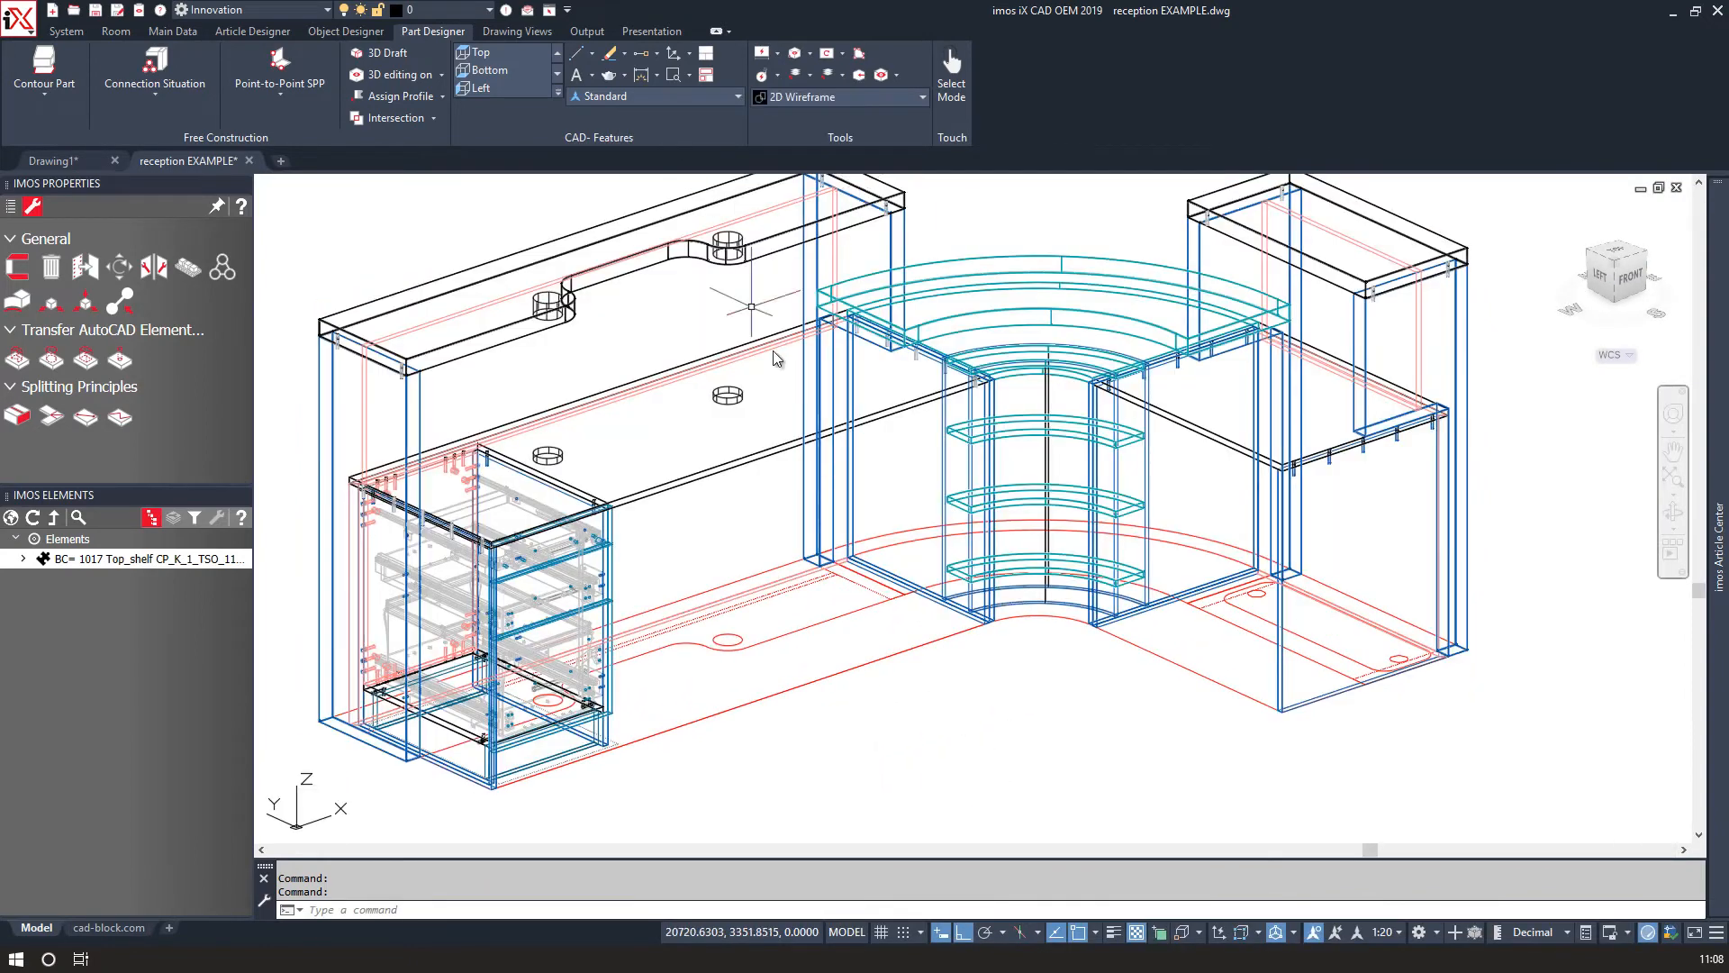
Turn on 3D editing for the curved section's side panel and add a new groove machining to it.
scroll(869, 563, up, 6)
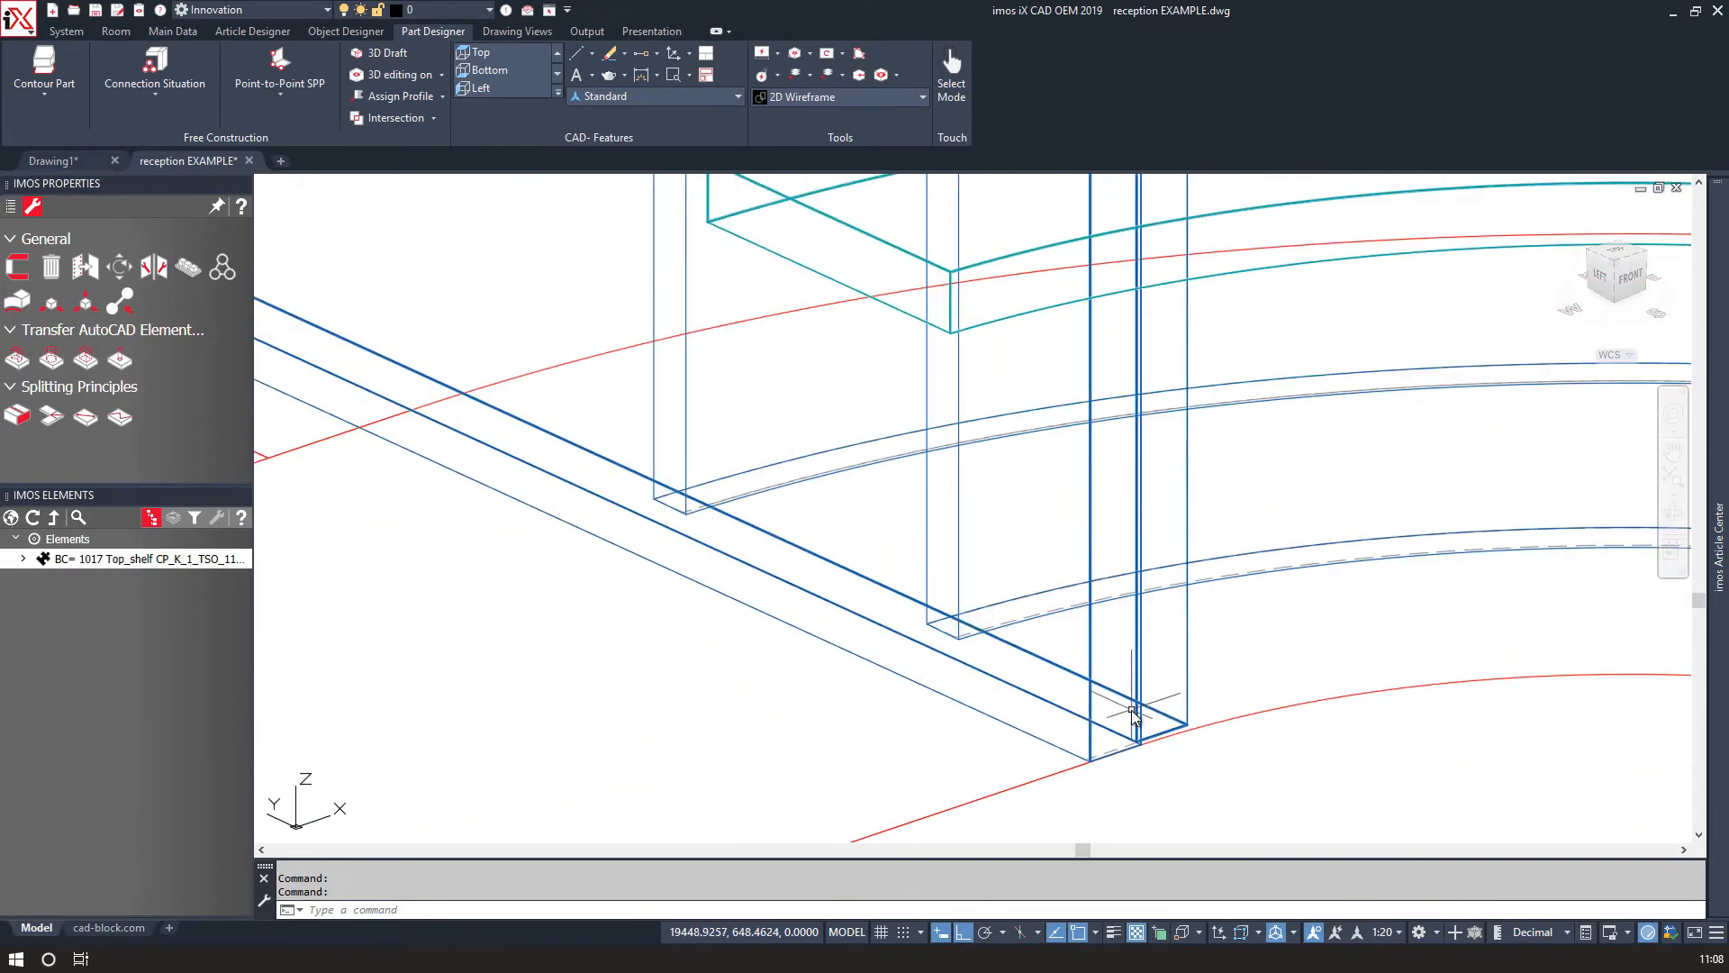
scroll(1187, 721, up, 2)
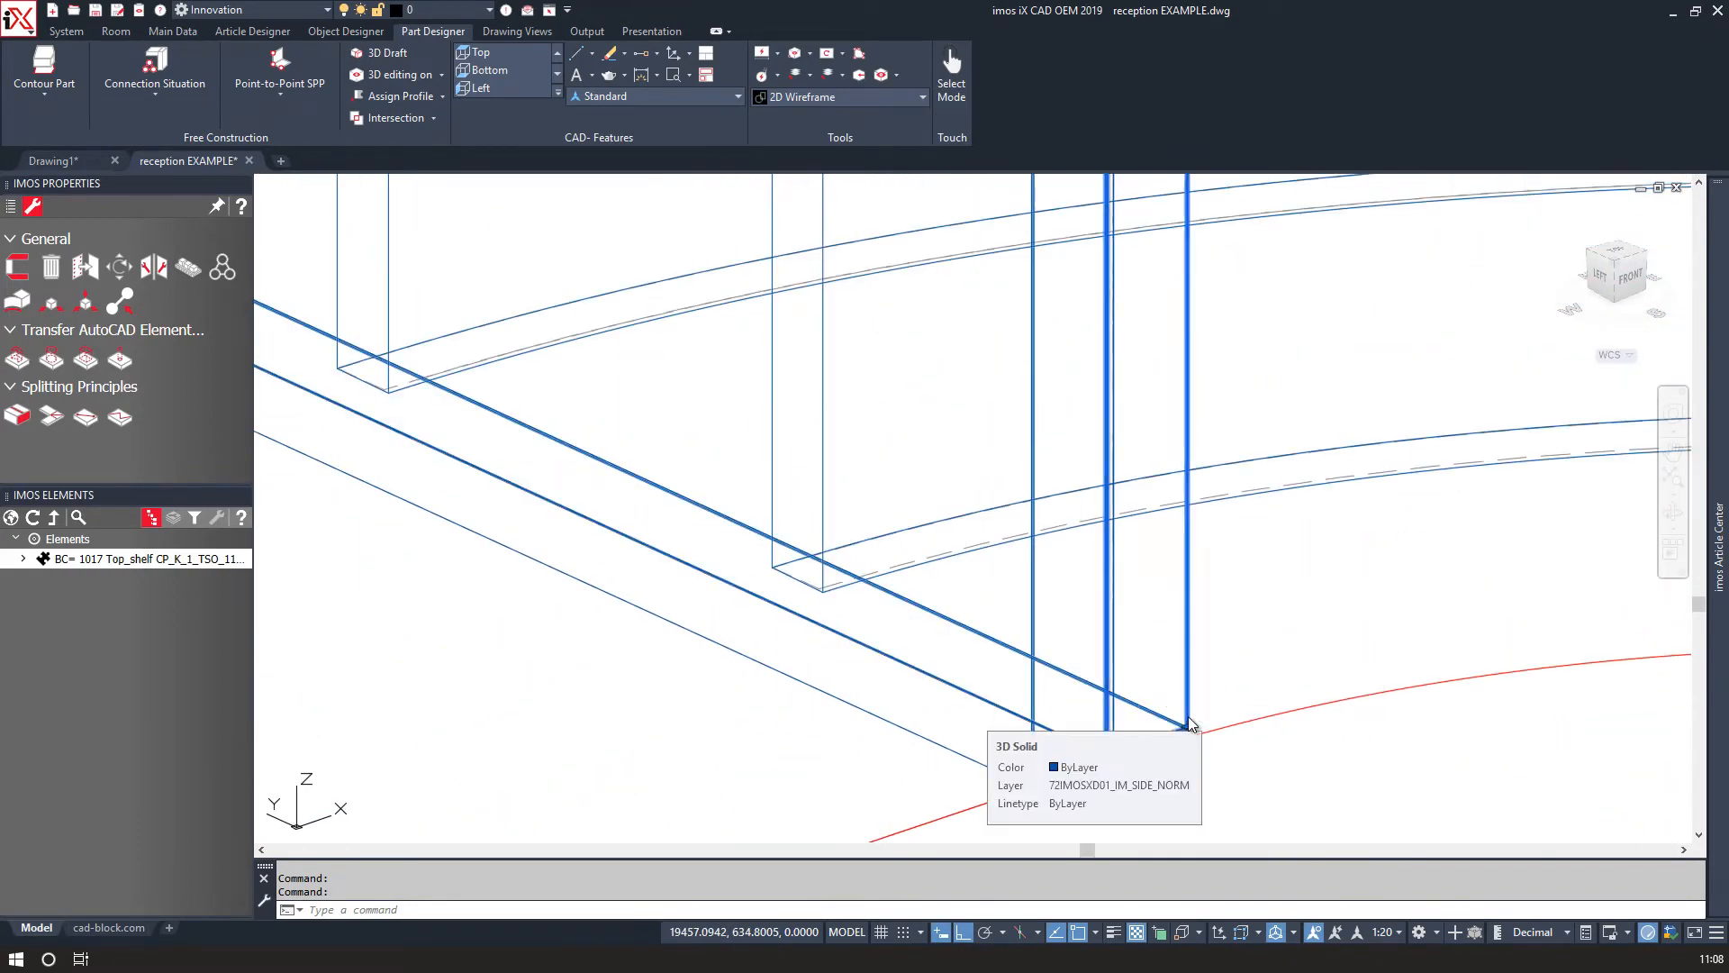
click(1189, 724)
scroll(1159, 587, down, 2)
right_click(1048, 501)
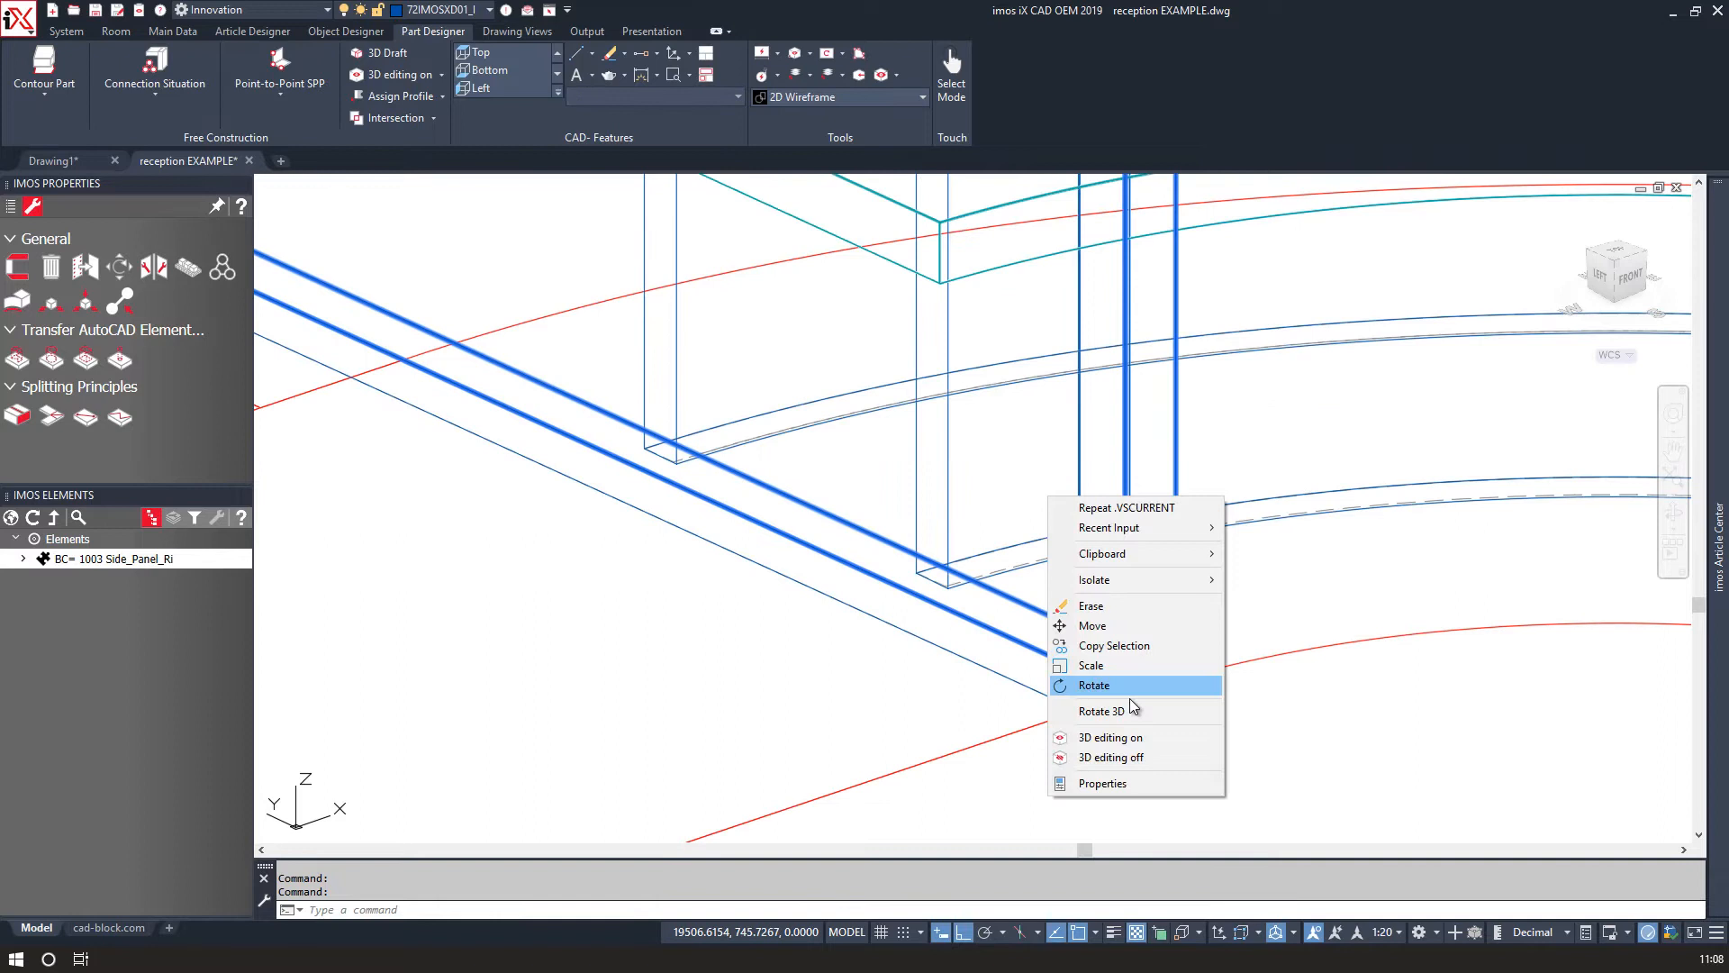
click(1111, 737)
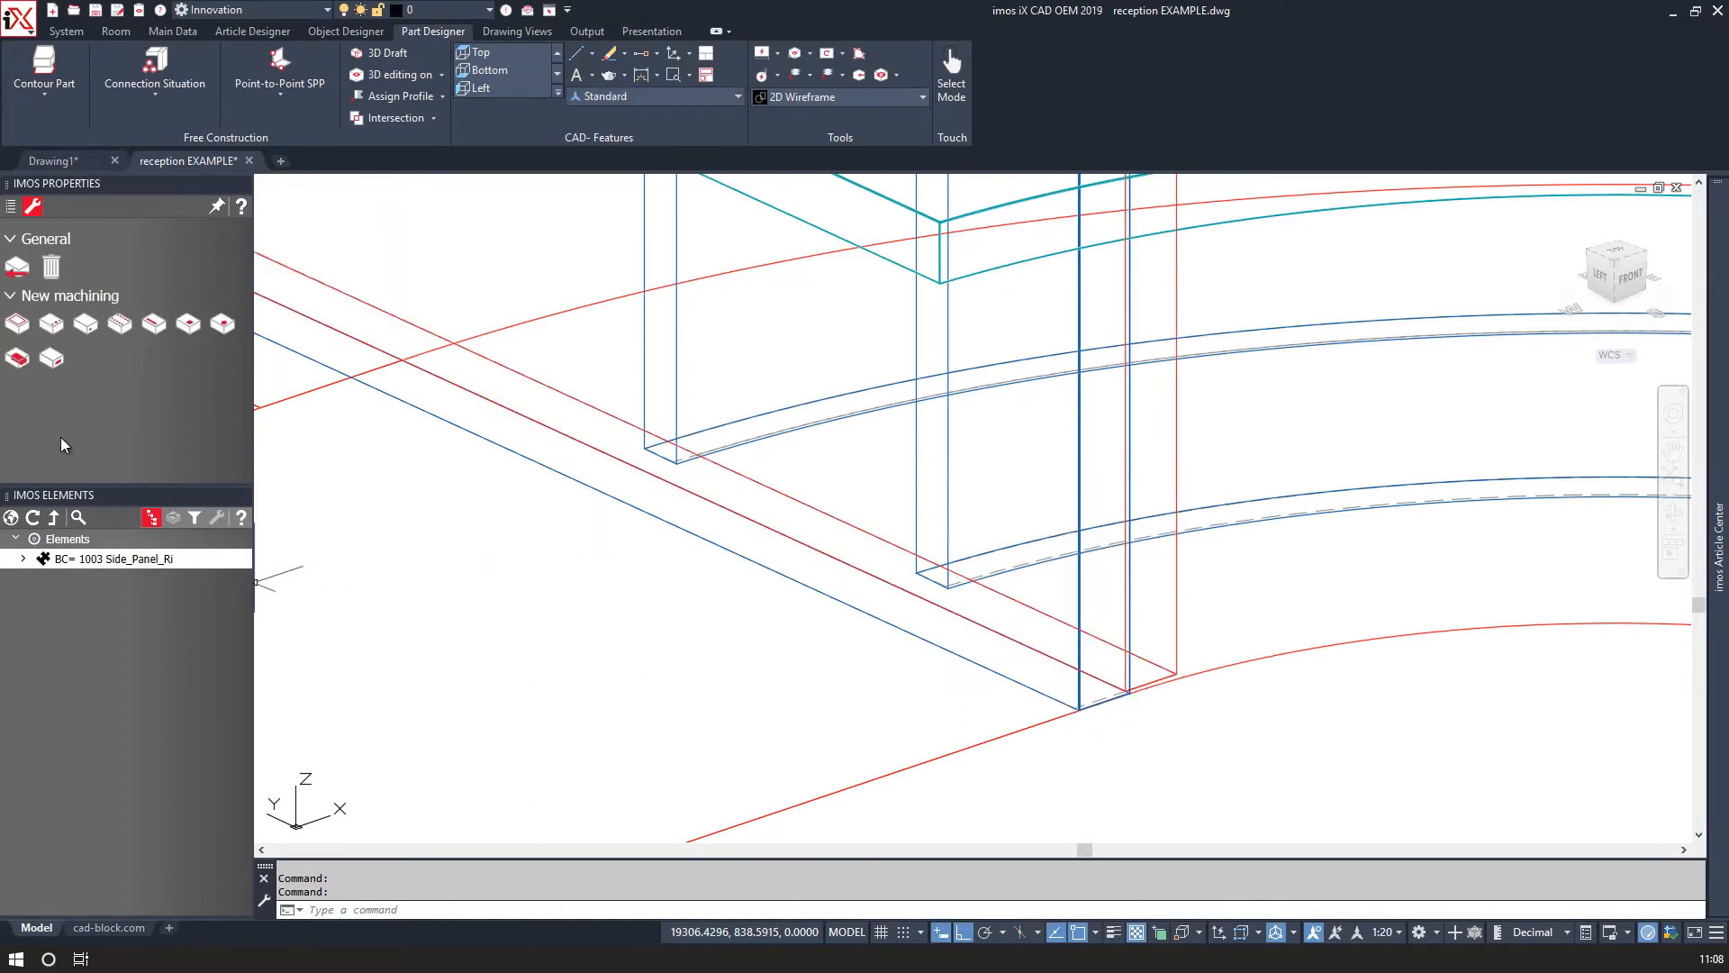
click(161, 323)
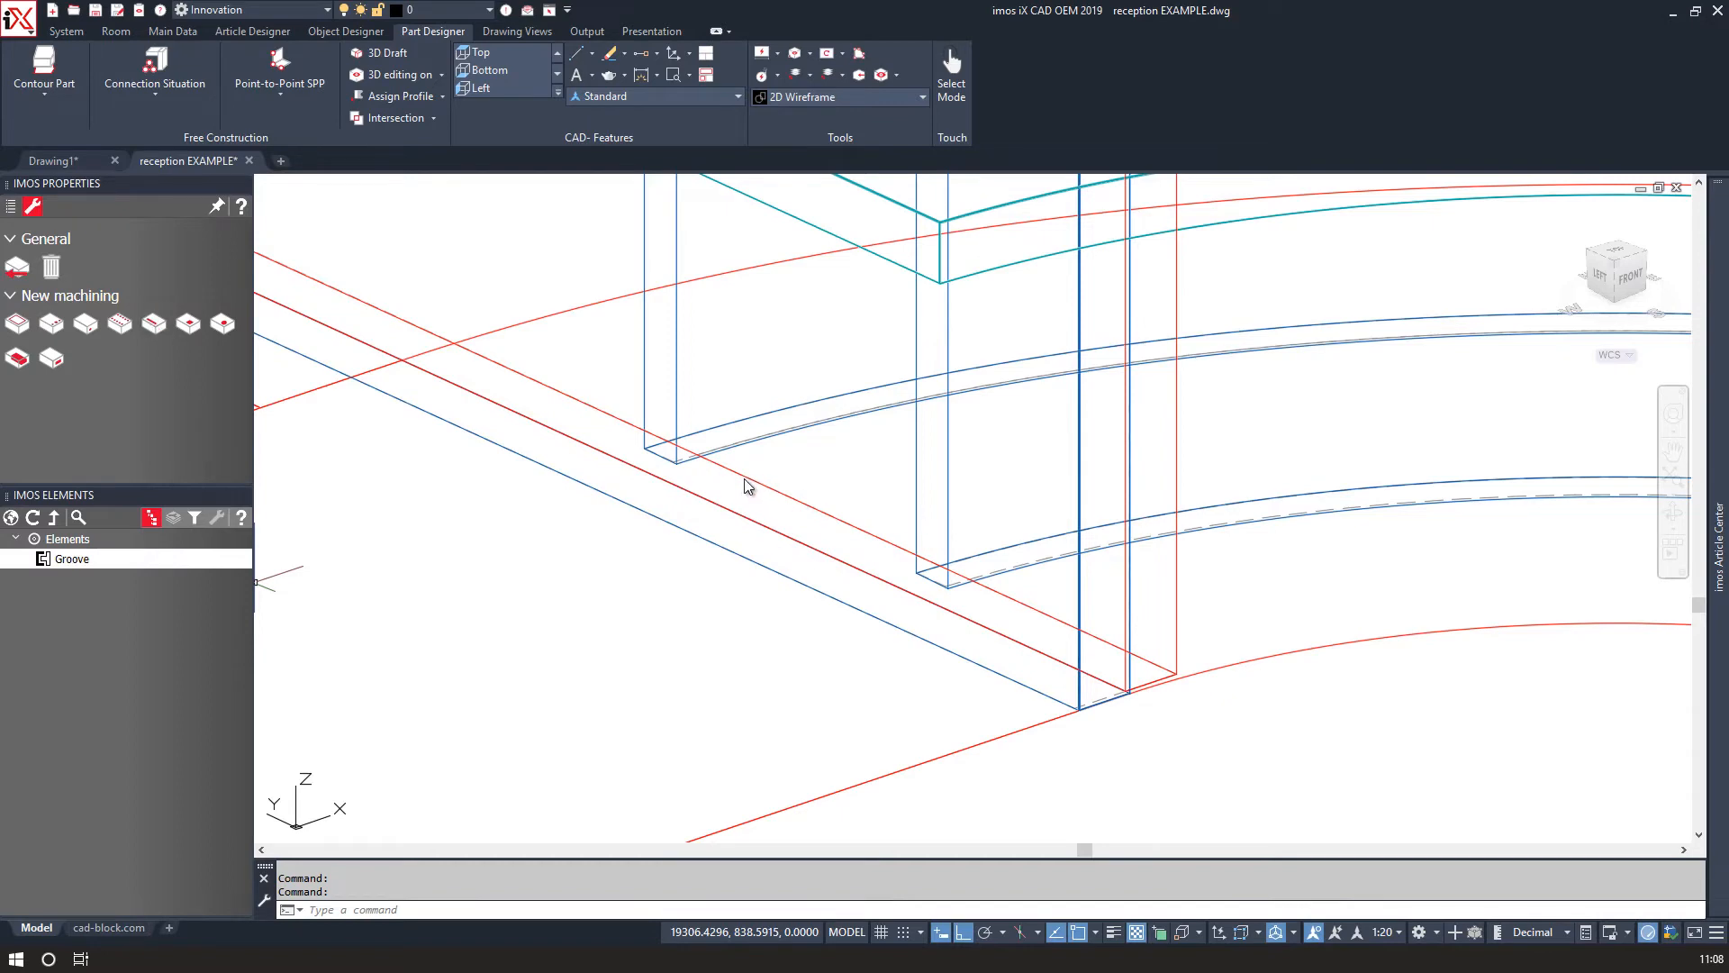
Stretch one end of the groove to the panel's front top corner.
scroll(752, 480, down, 3)
scroll(683, 442, up, 5)
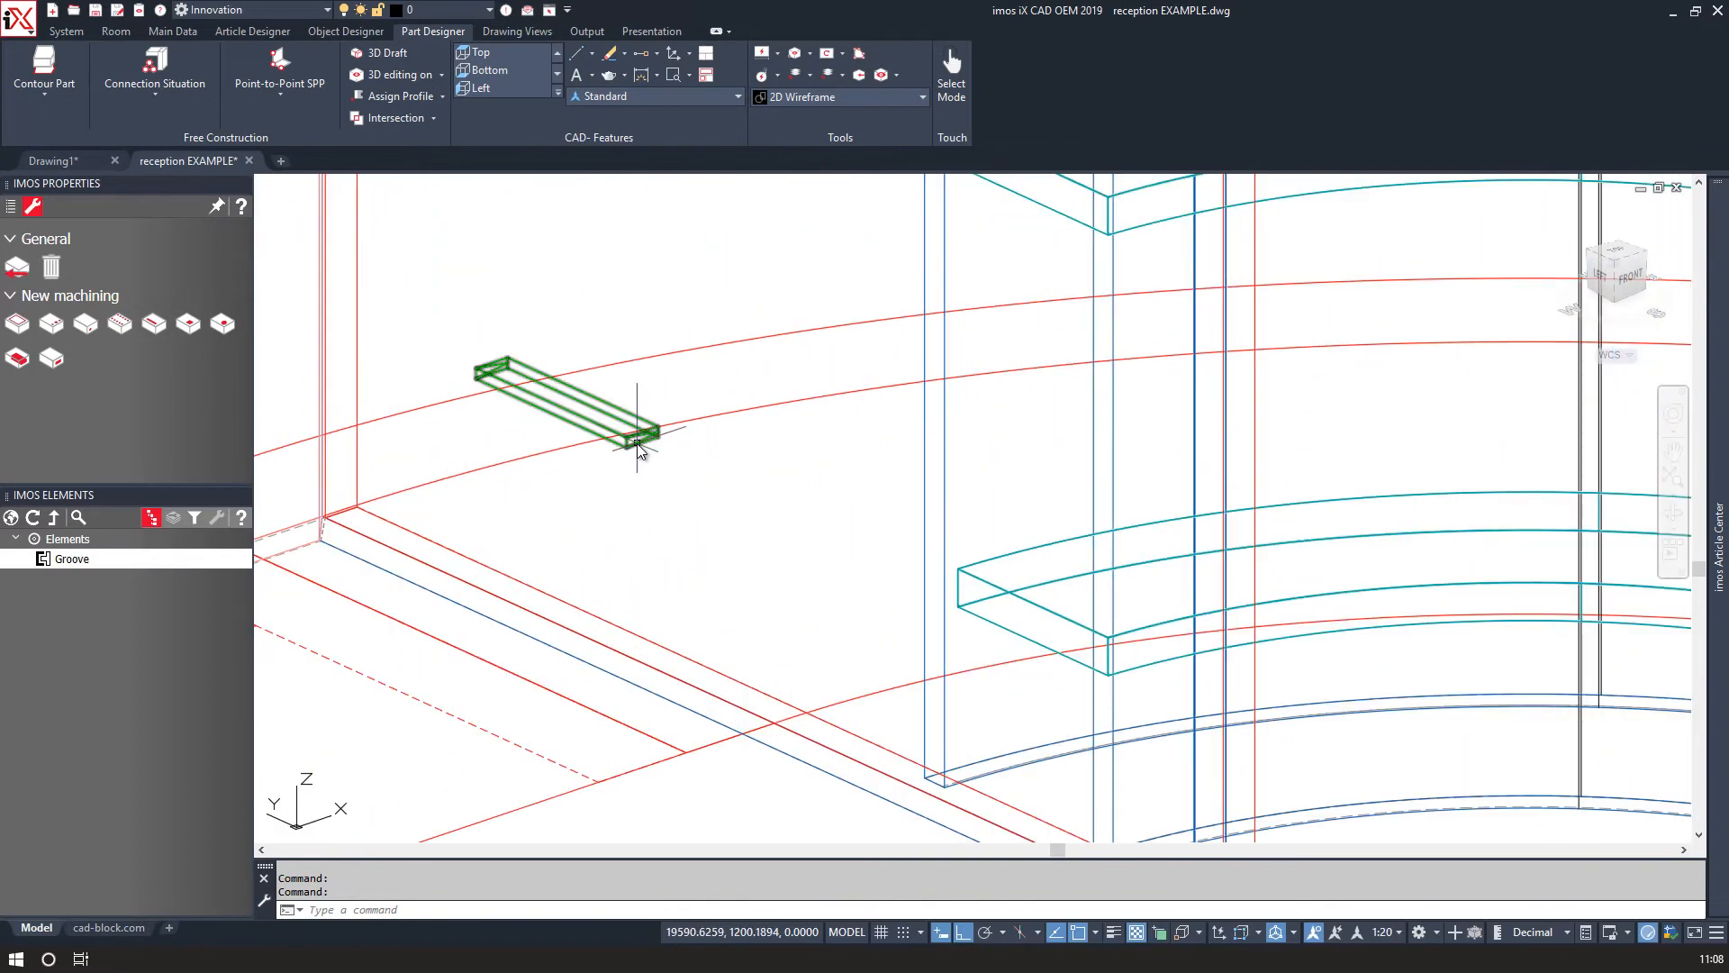
click(629, 439)
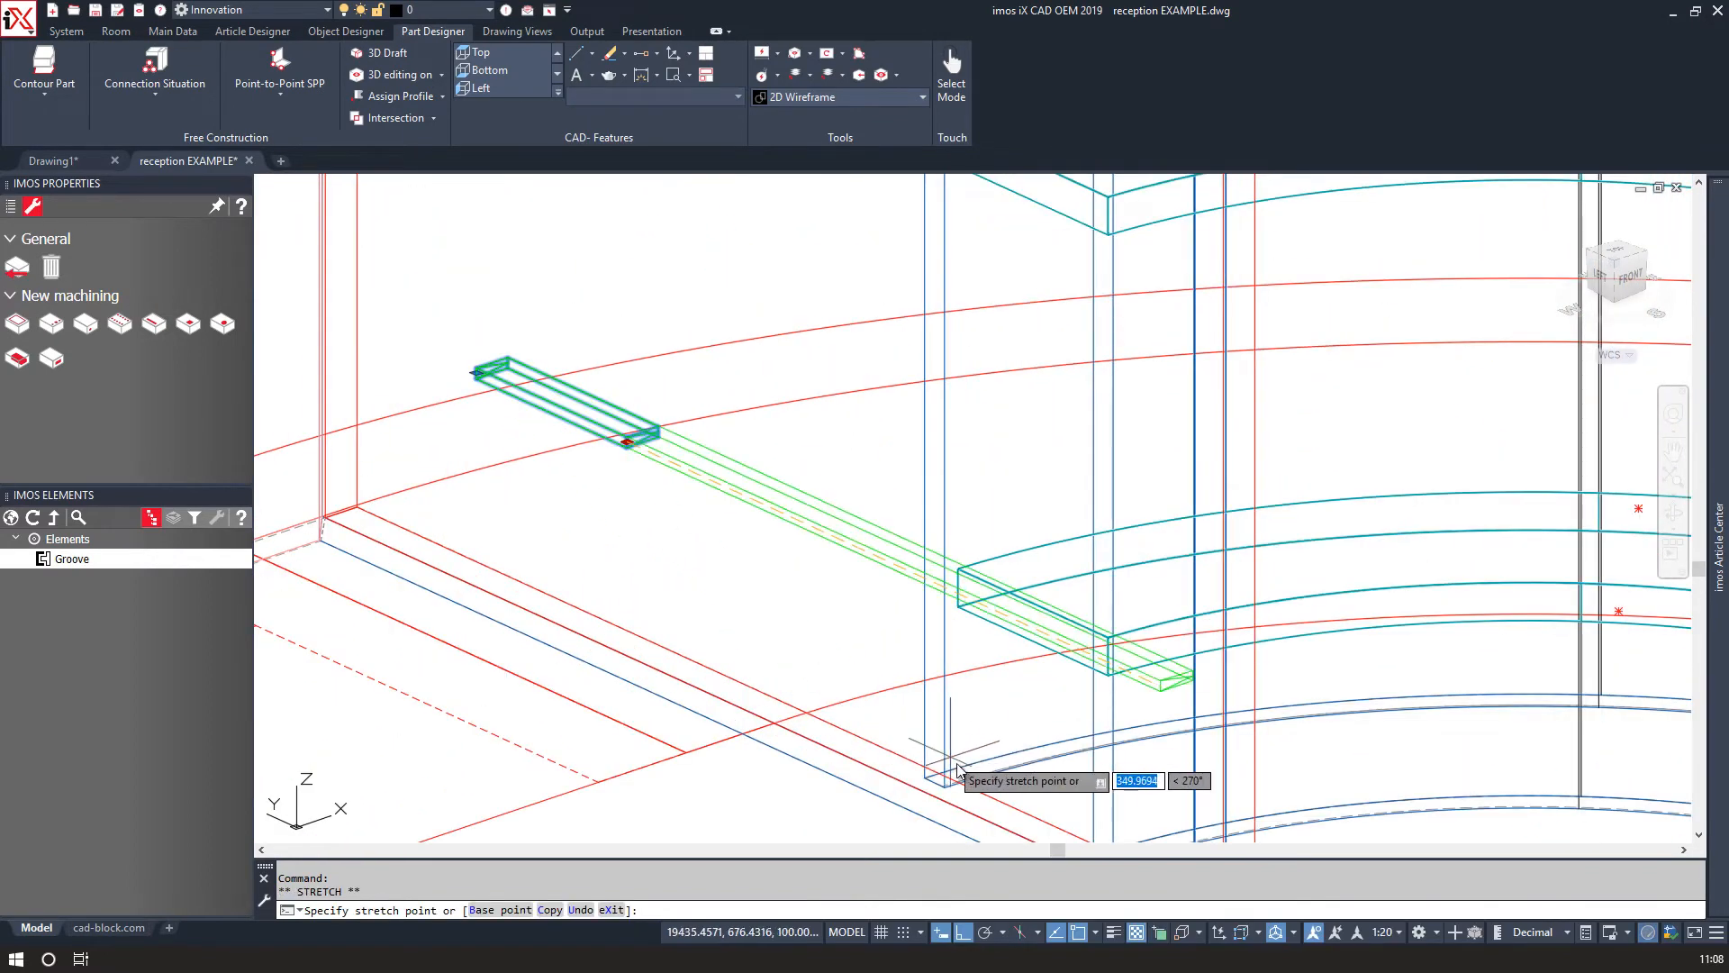
scroll(901, 793, up, 5)
scroll(838, 801, down, 5)
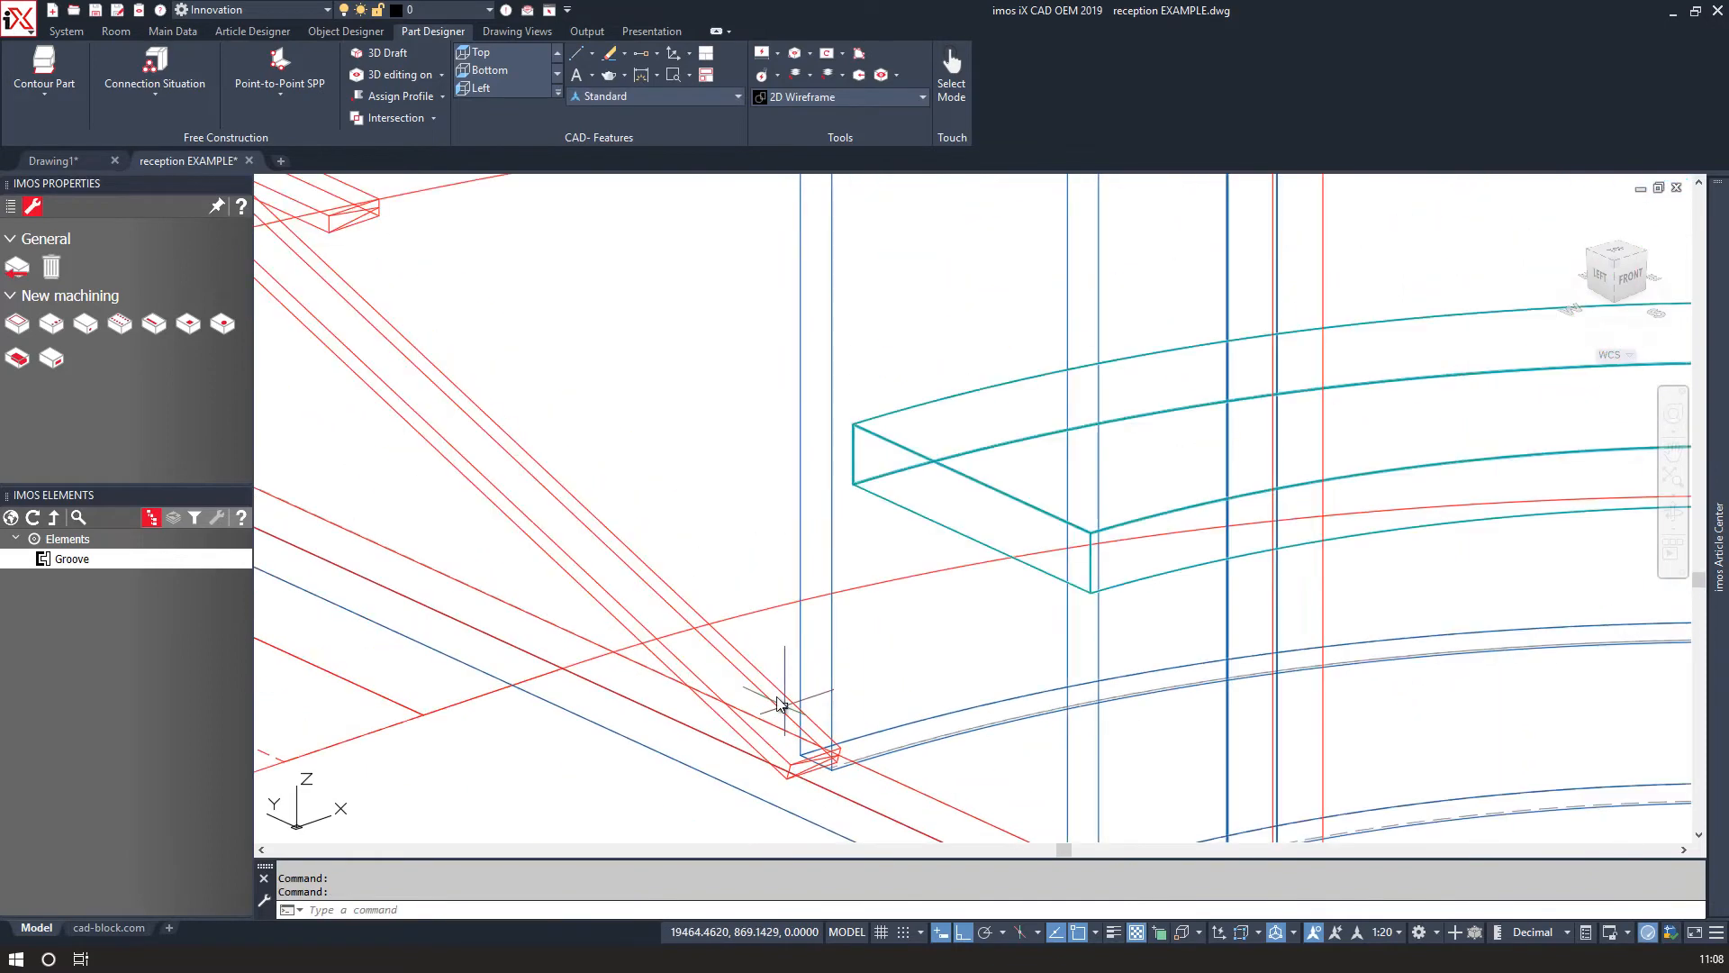
click(461, 394)
click(420, 398)
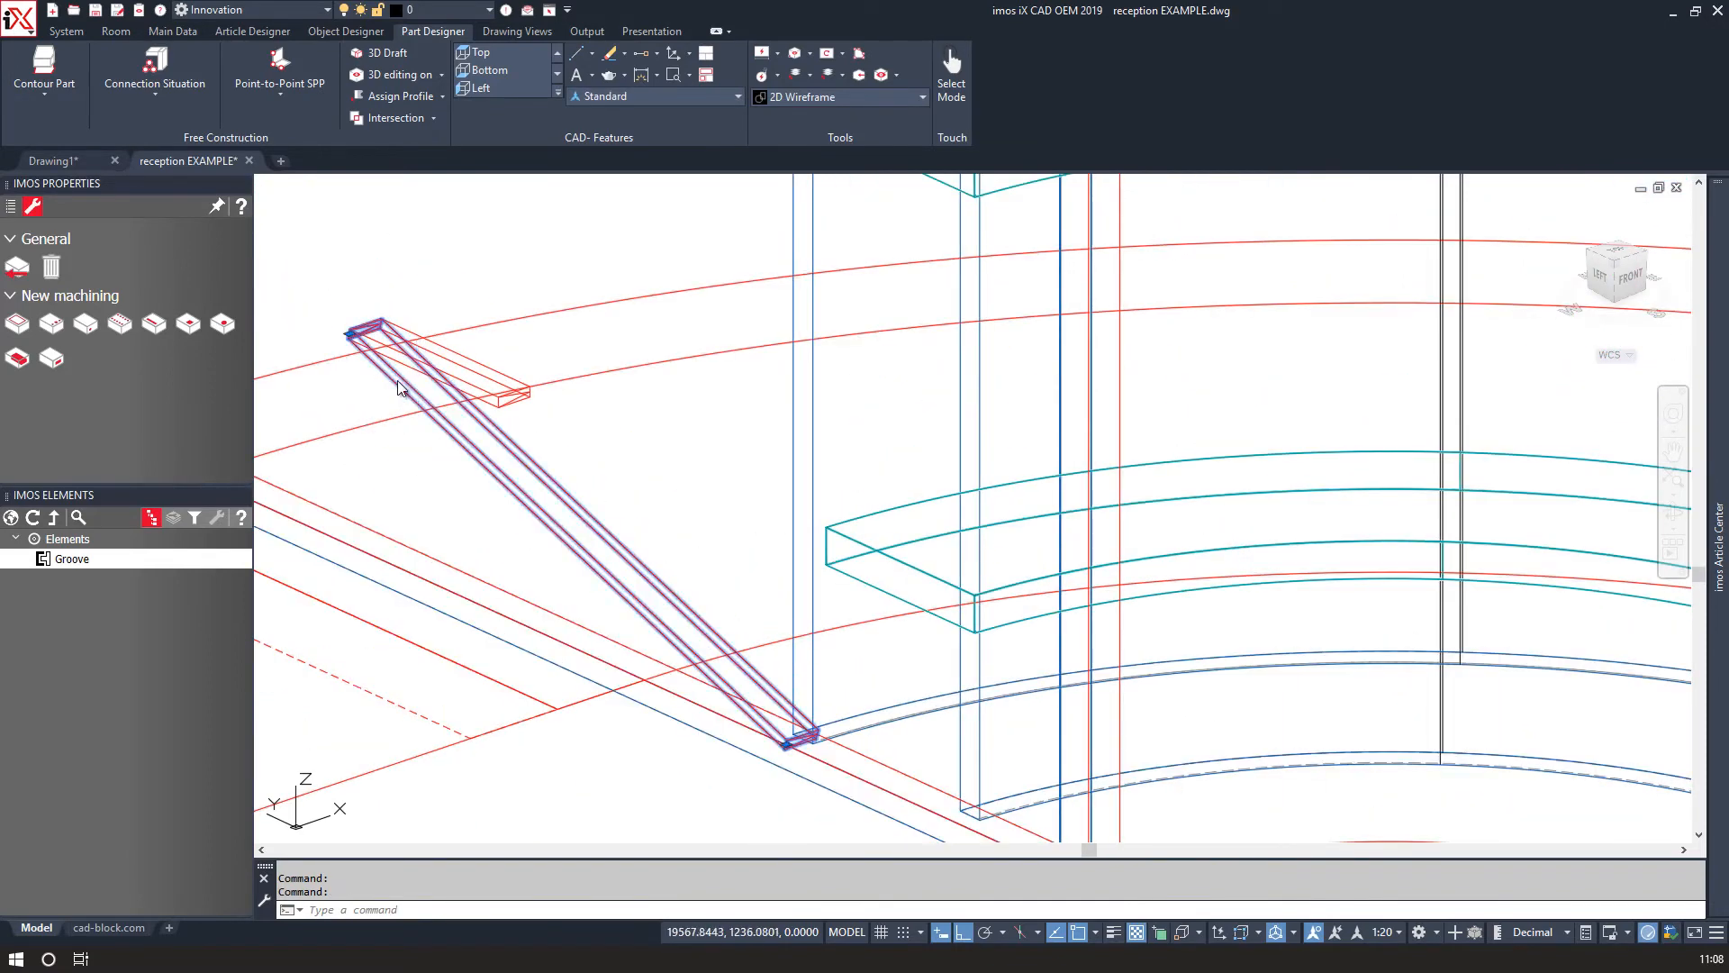
Stretch the groove's other end to the panel's rear top corner.
click(349, 334)
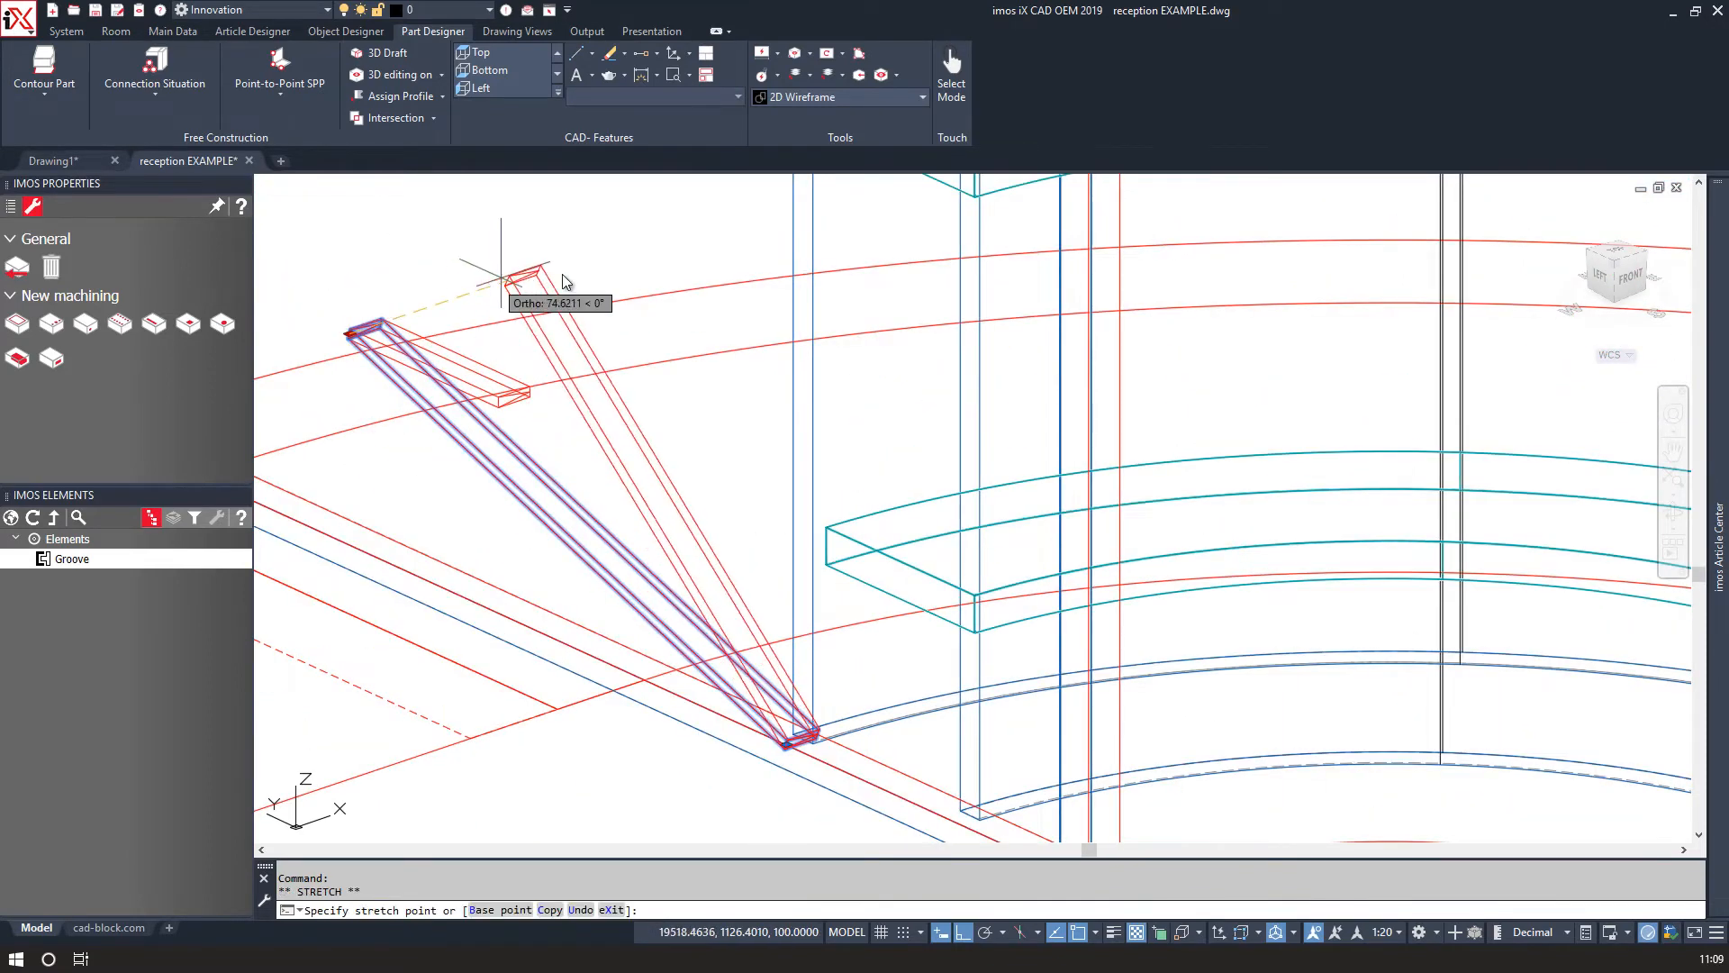
middle_drag(585, 278, 537, 699)
middle_drag(773, 261, 742, 633)
scroll(740, 333, up, 2)
middle_drag(740, 334, 734, 629)
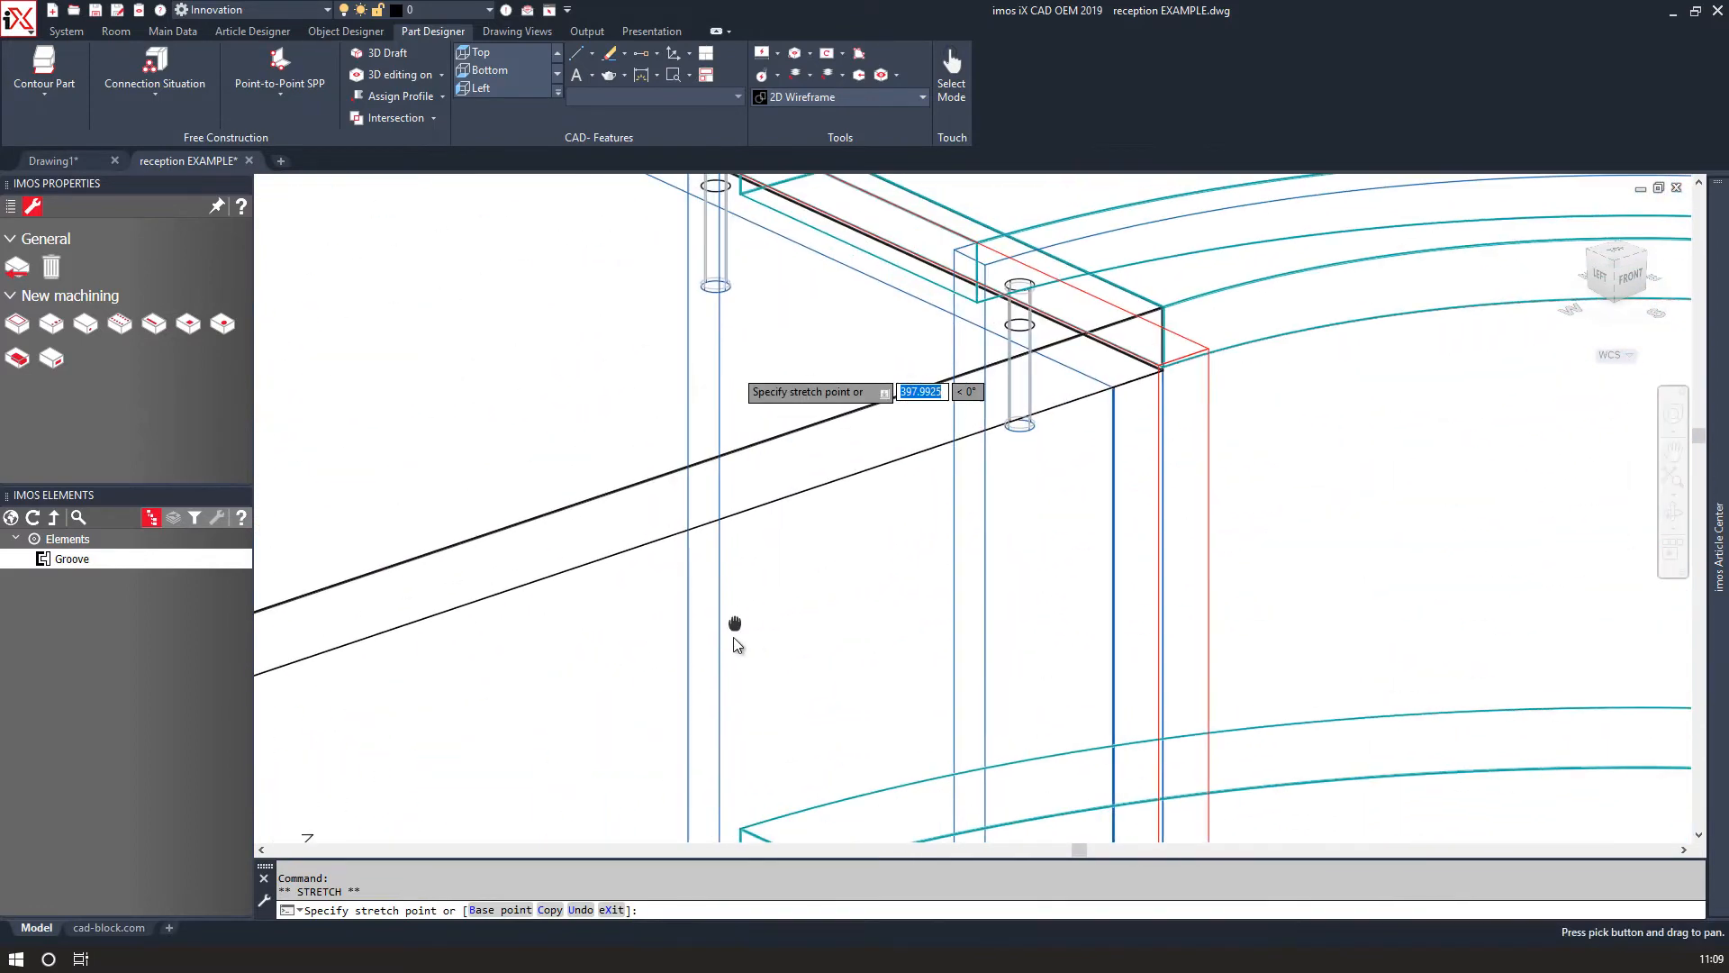
scroll(715, 243, up, 2)
middle_drag(715, 243, 706, 560)
scroll(689, 371, up, 2)
scroll(691, 378, up, 2)
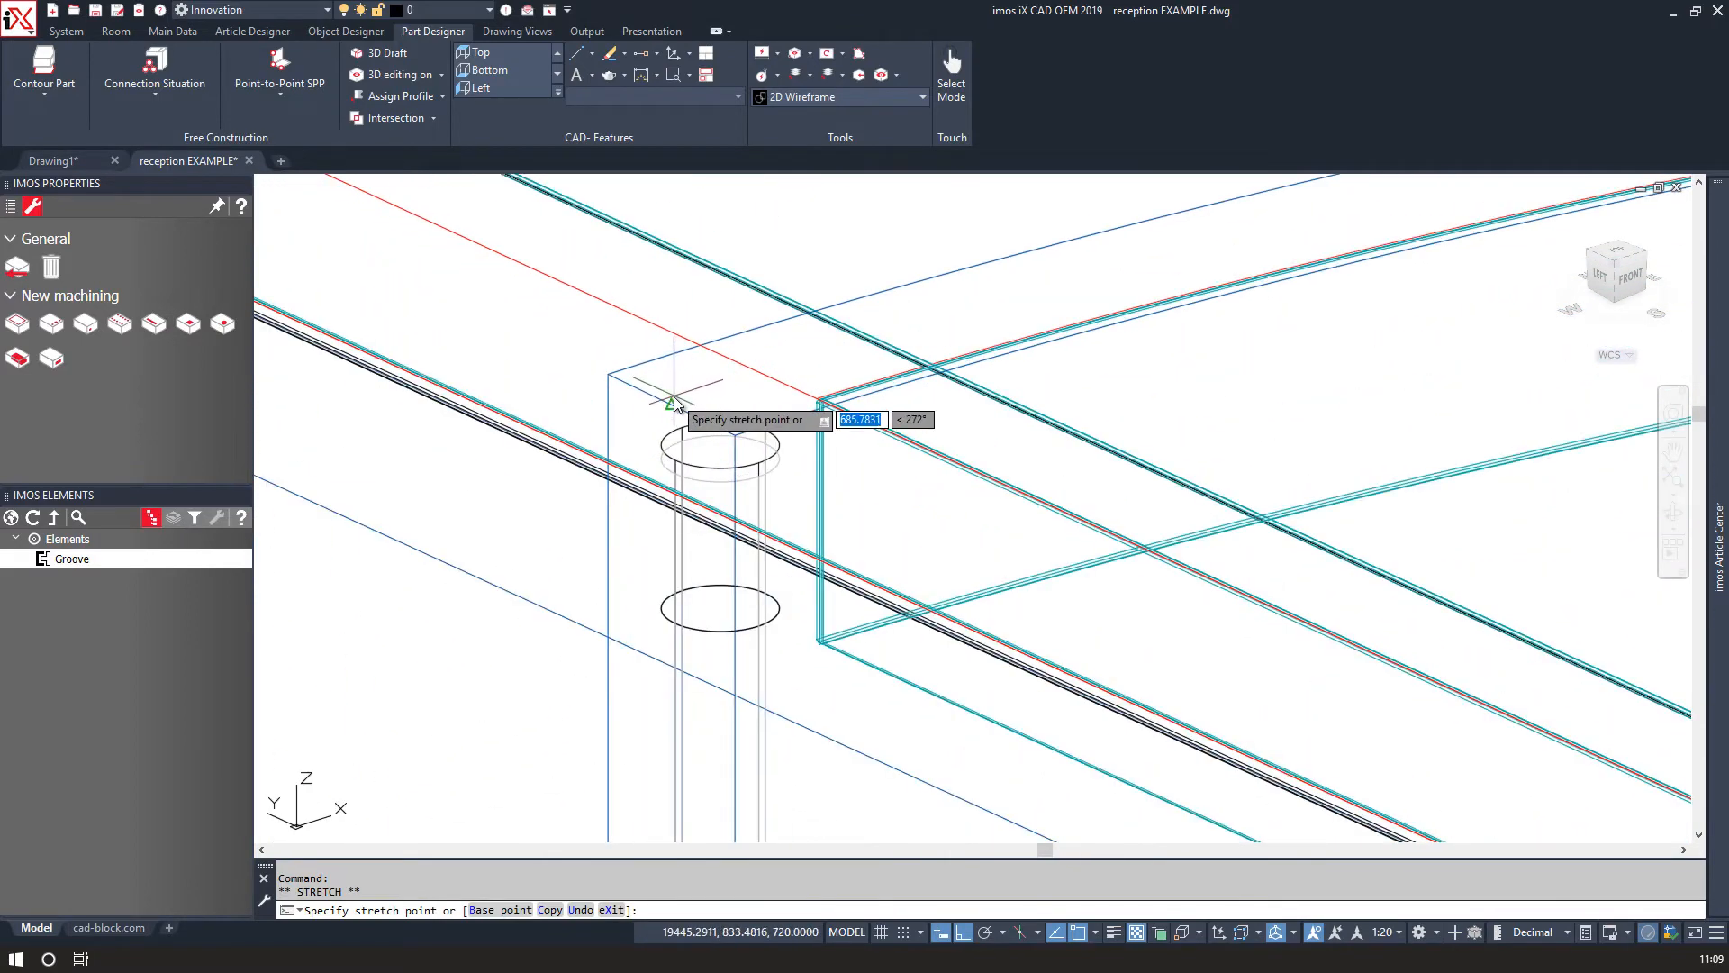
click(673, 397)
scroll(699, 387, up, 2)
click(712, 389)
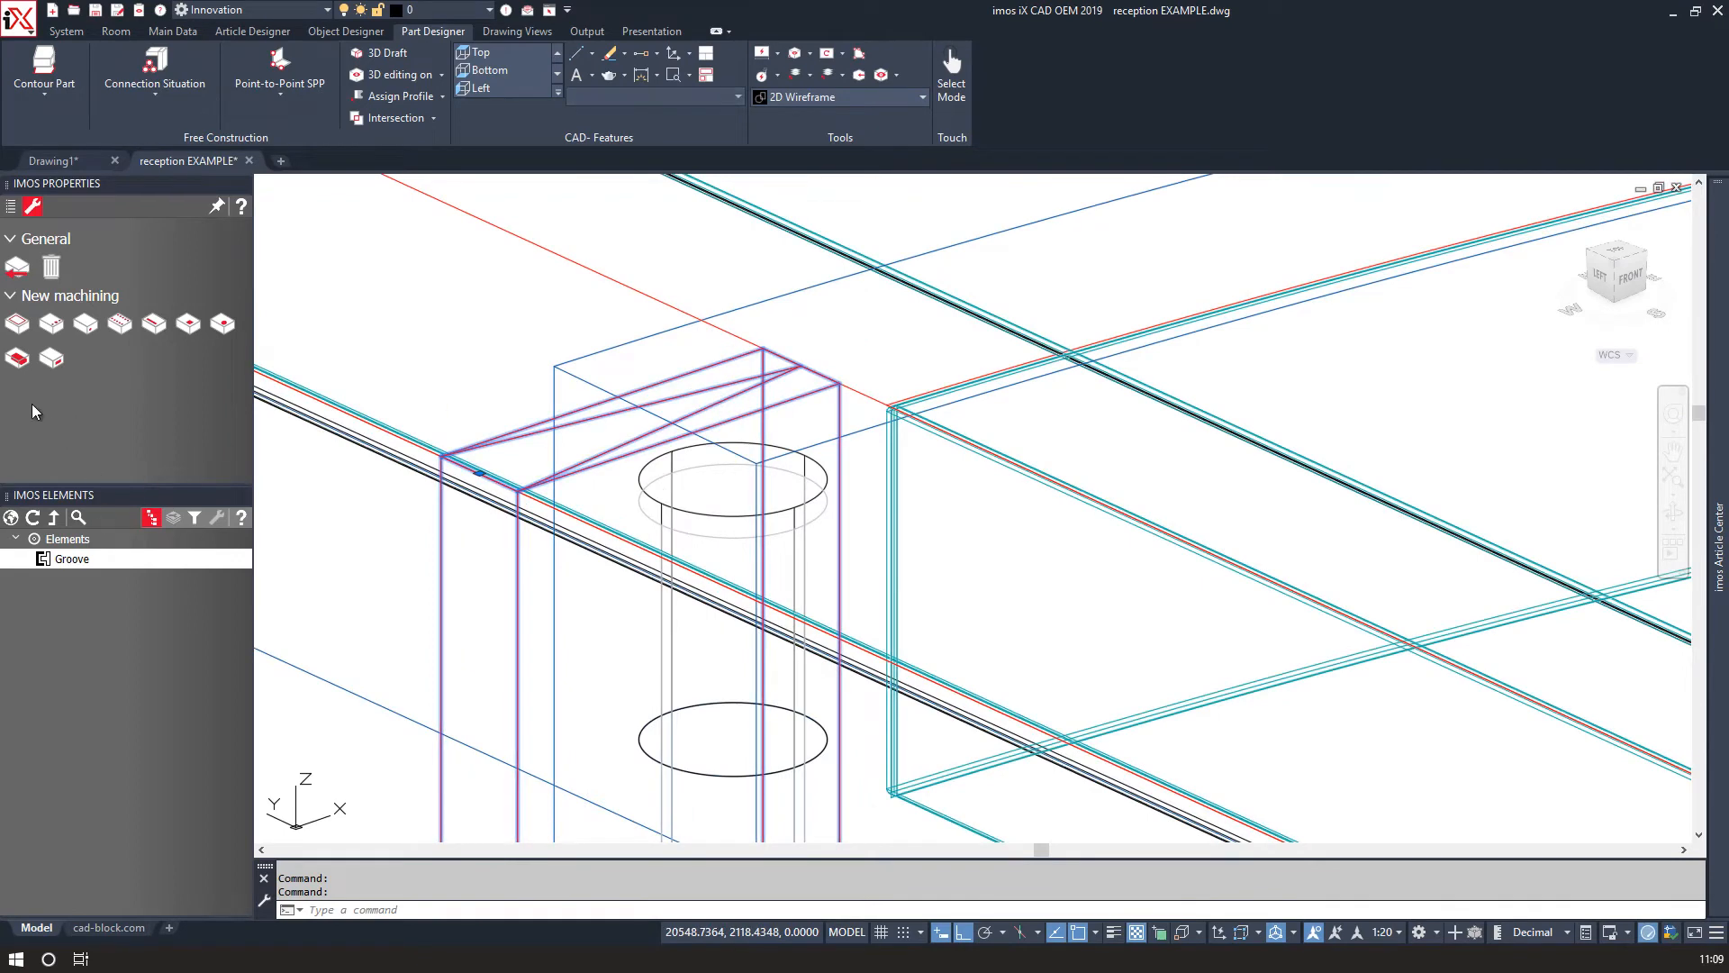
Set the groove's orientation to BOT: vertical bottom.
click(12, 210)
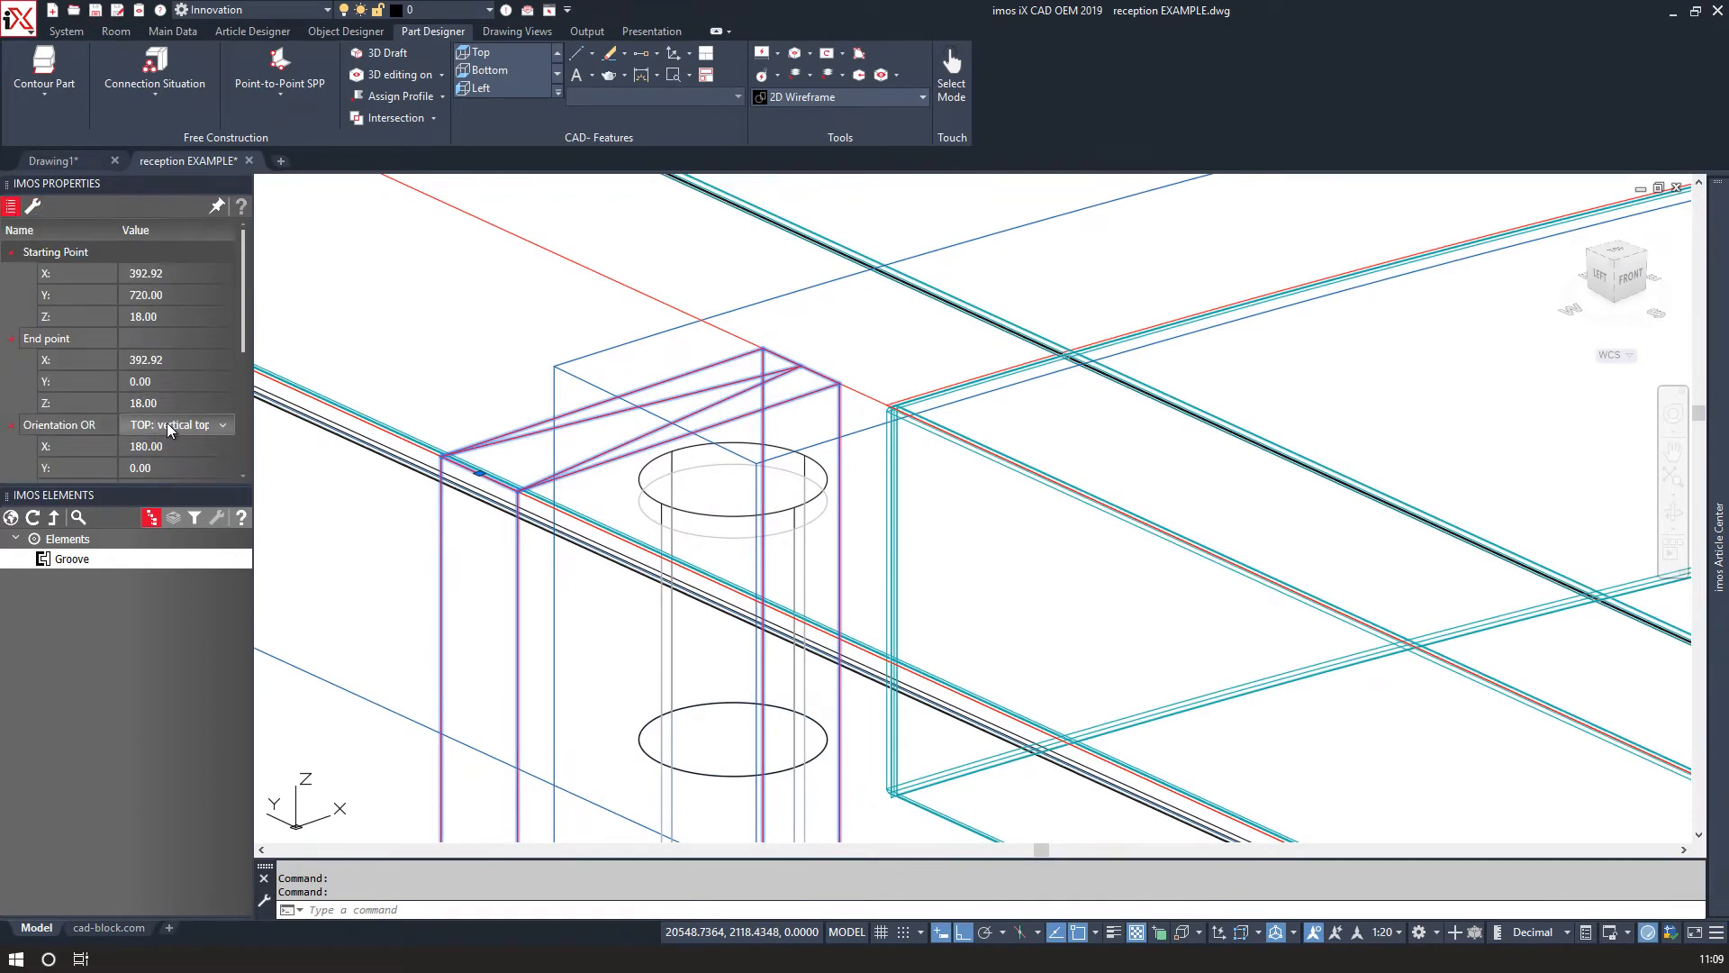
click(207, 429)
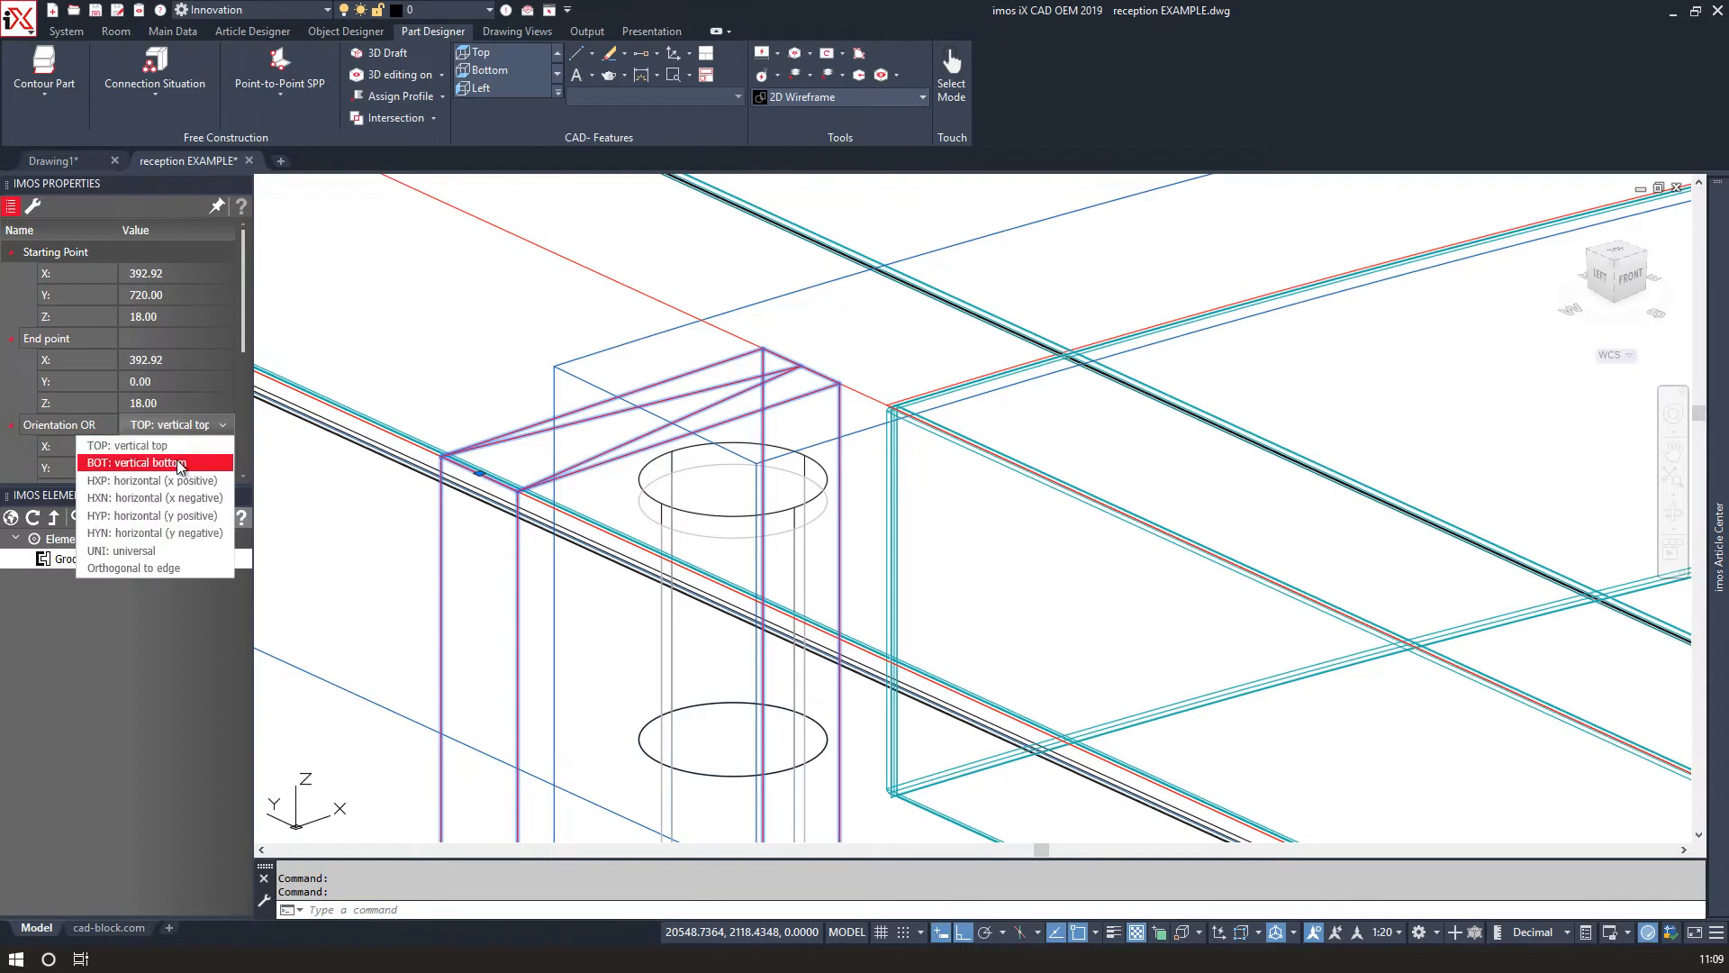
click(180, 464)
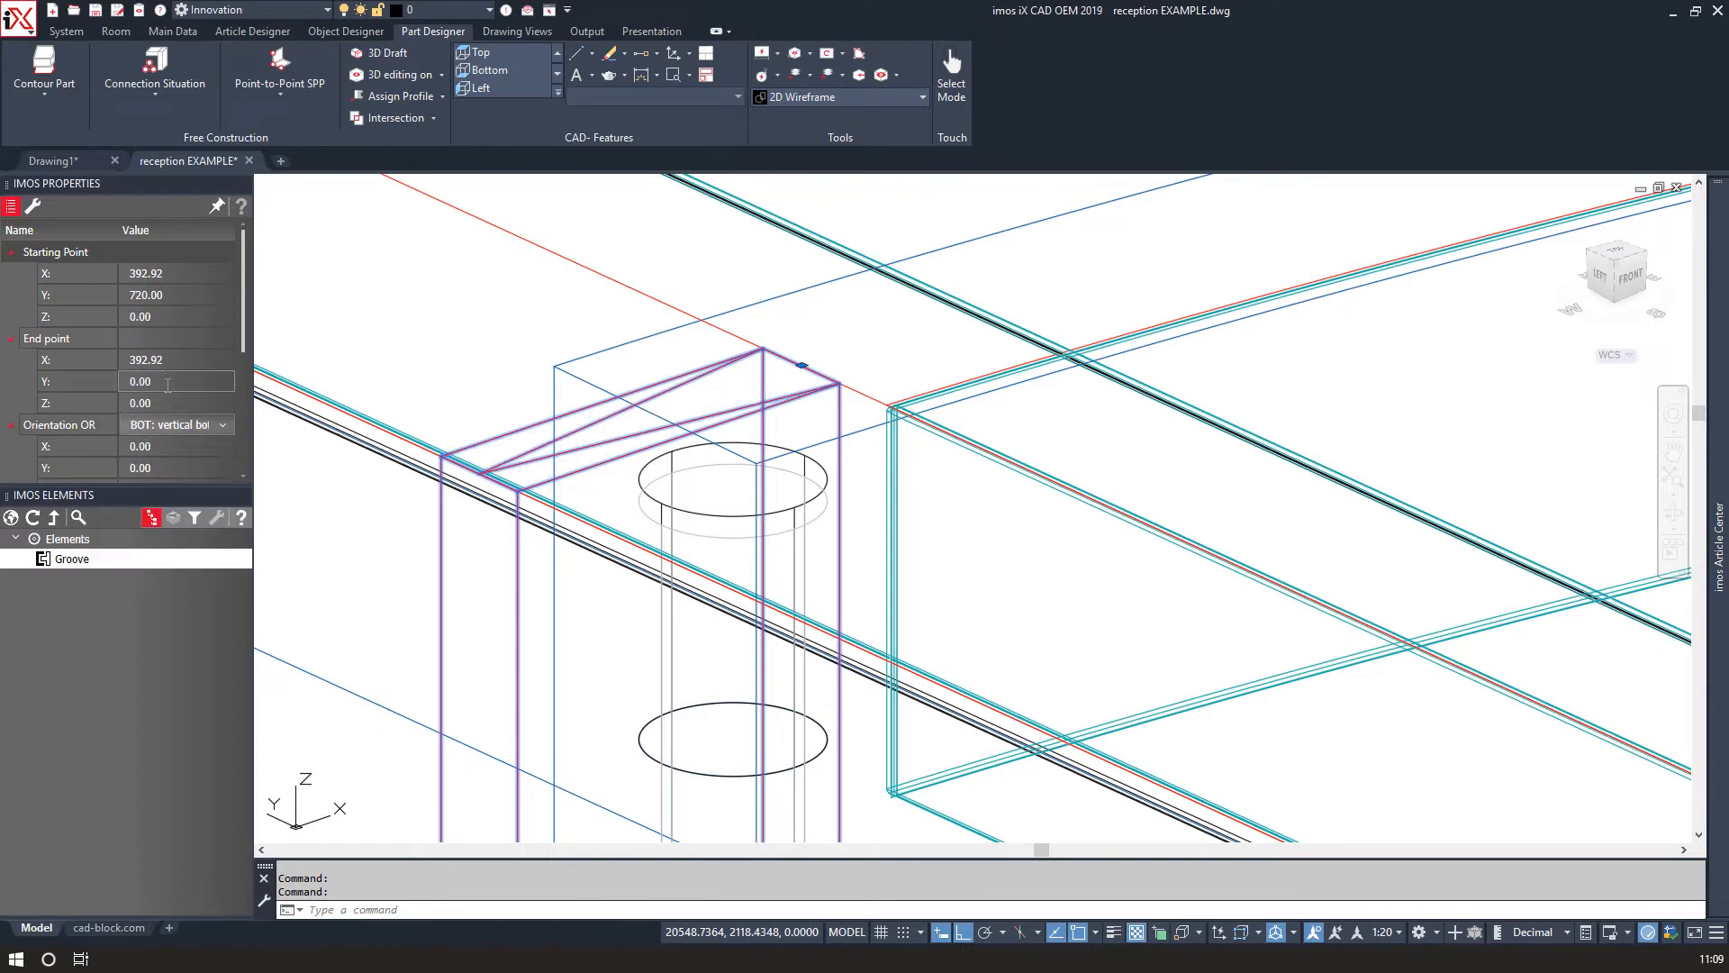
Set the groove's depth to 10.
scroll(167, 385, down, 3)
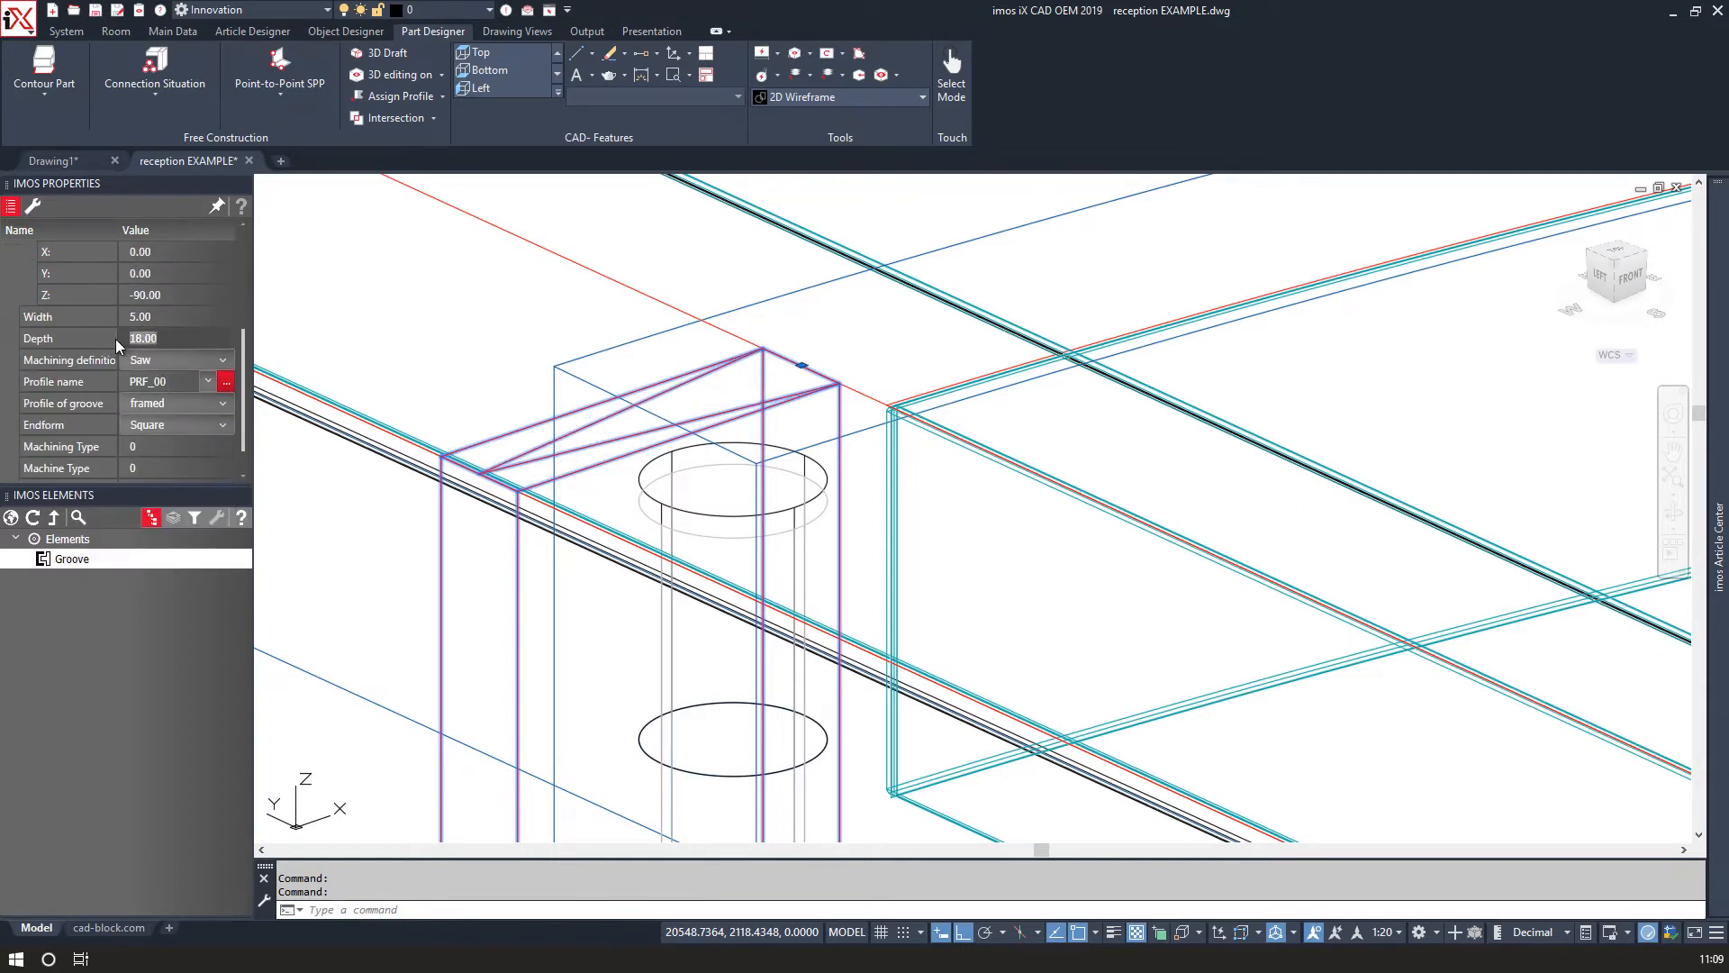
text(12)
key(Return)
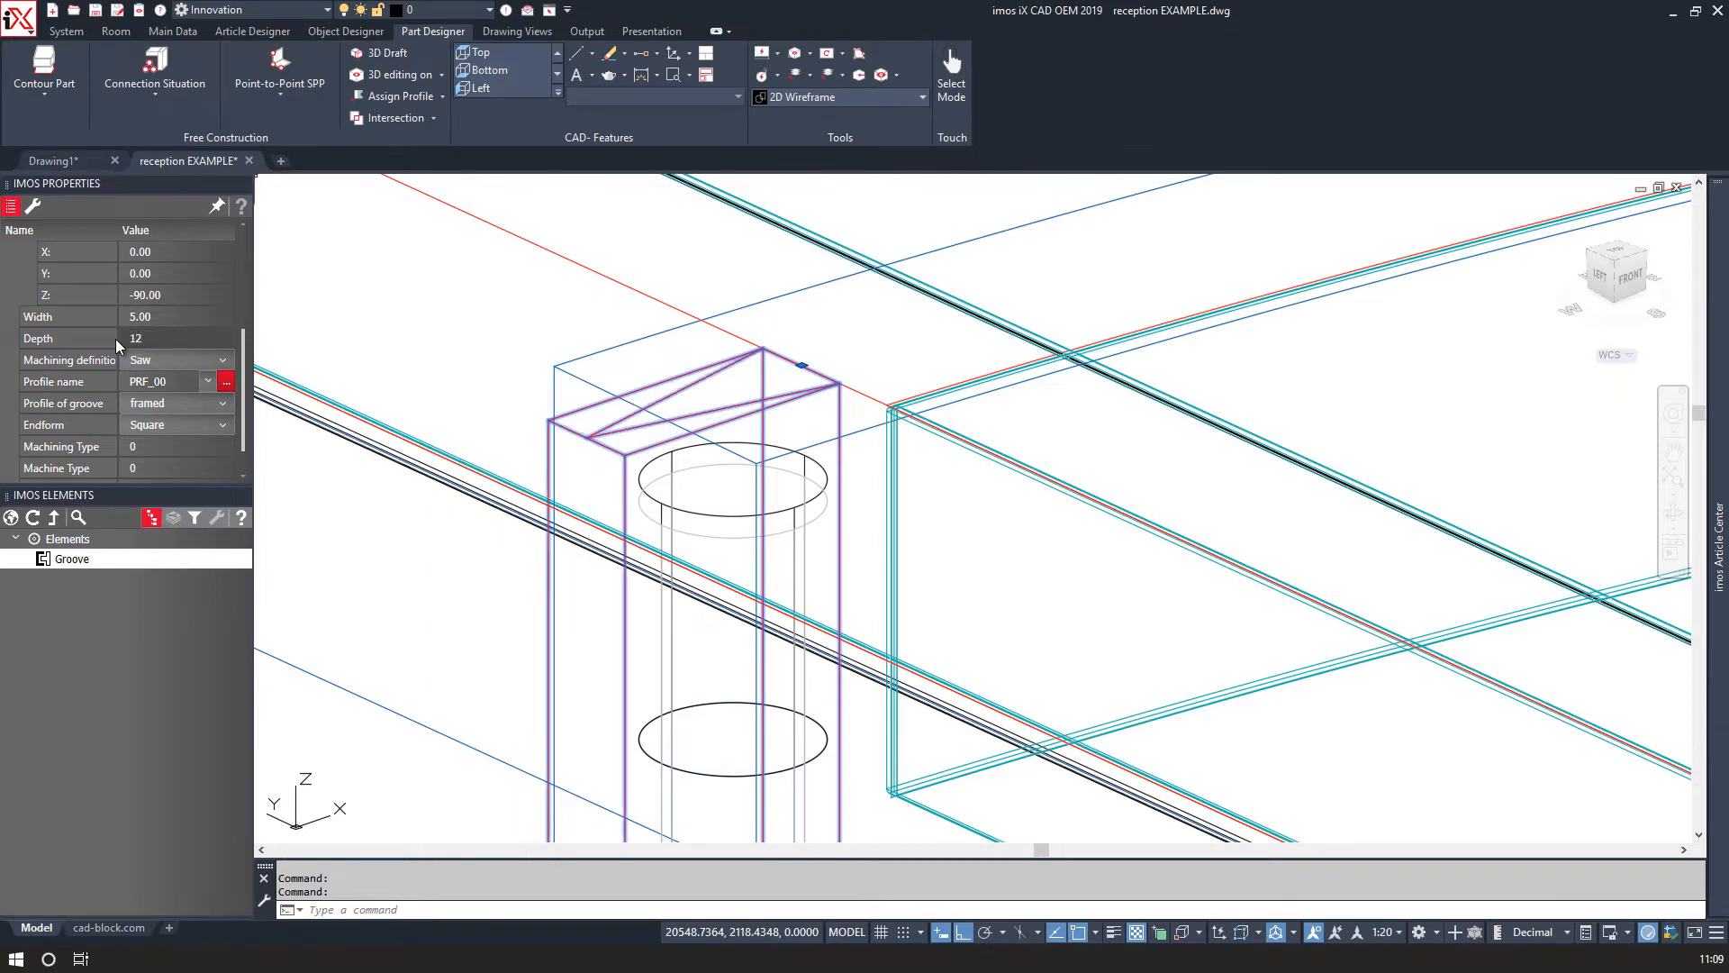
click(135, 338)
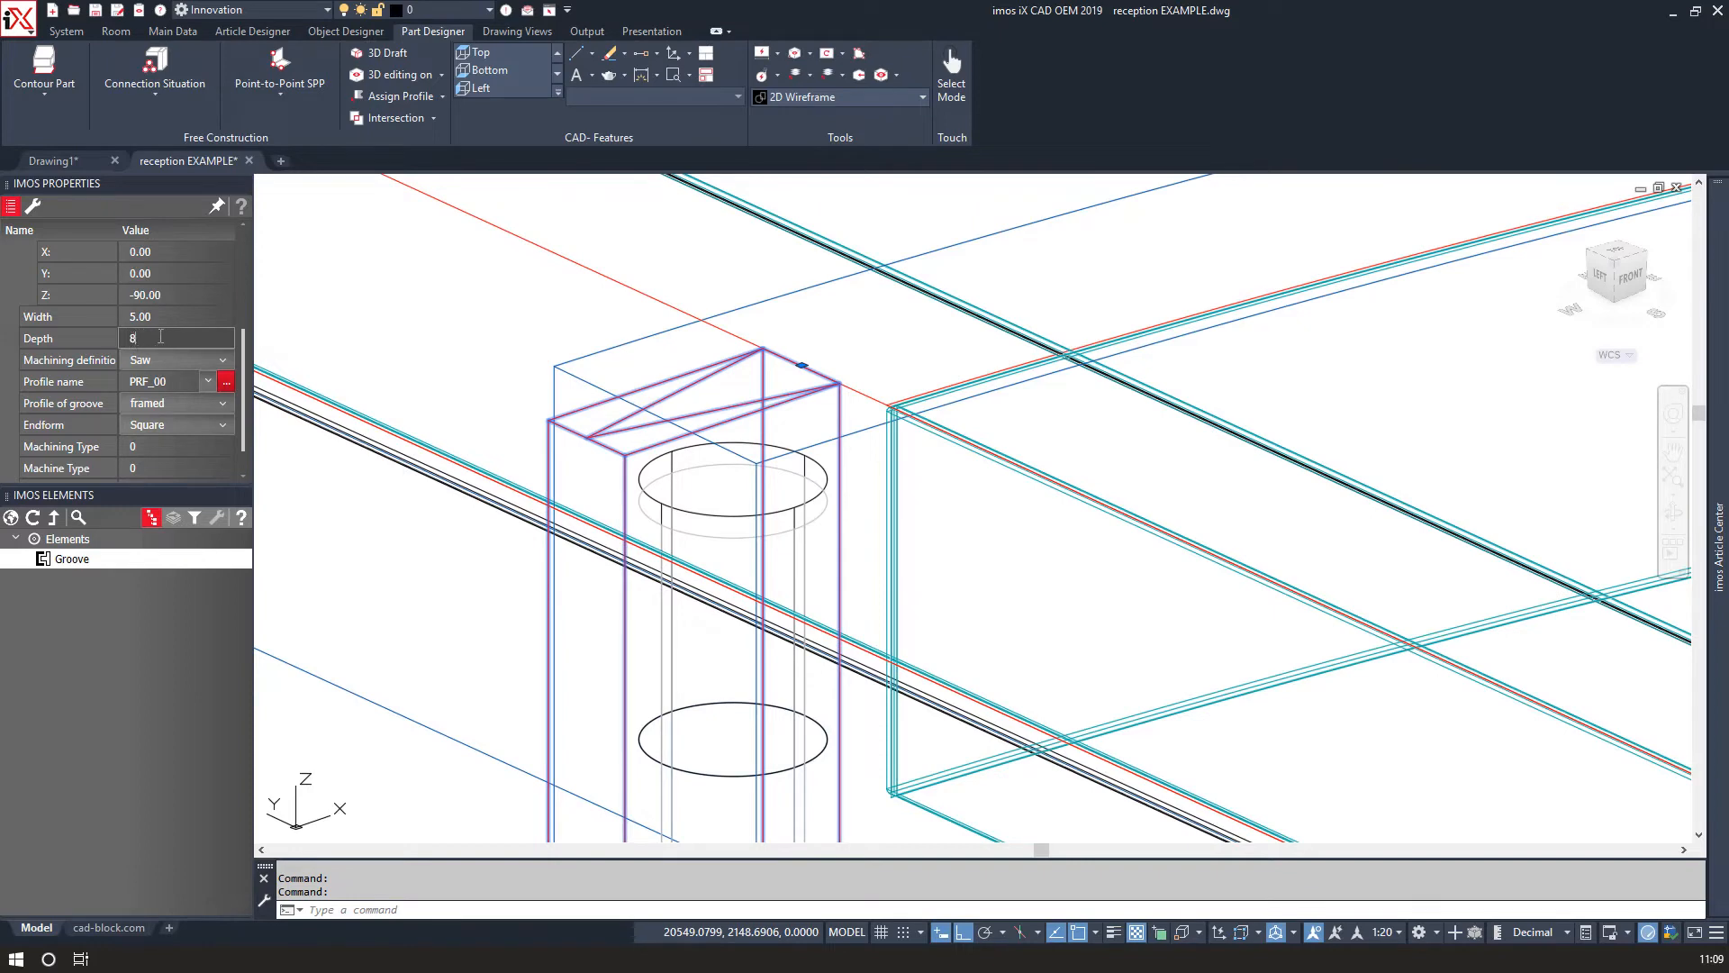
text(8)
key(Return)
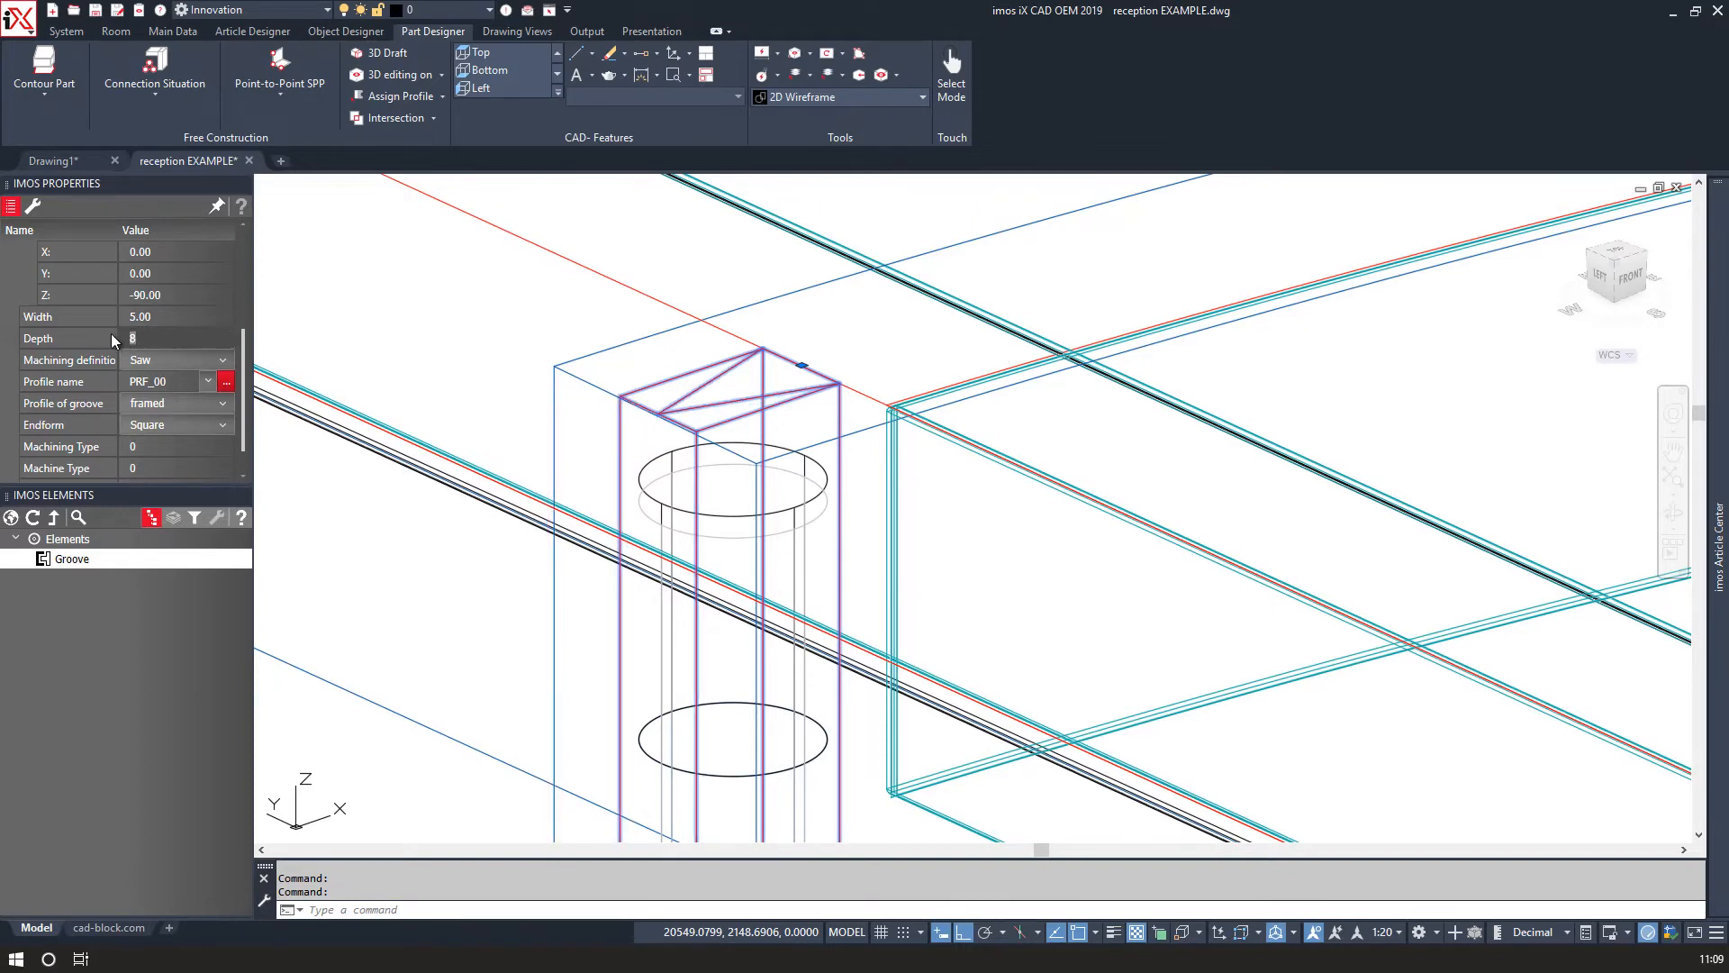
text(10)
key(Return)
Set the groove's width to 12.5.
click(165, 316)
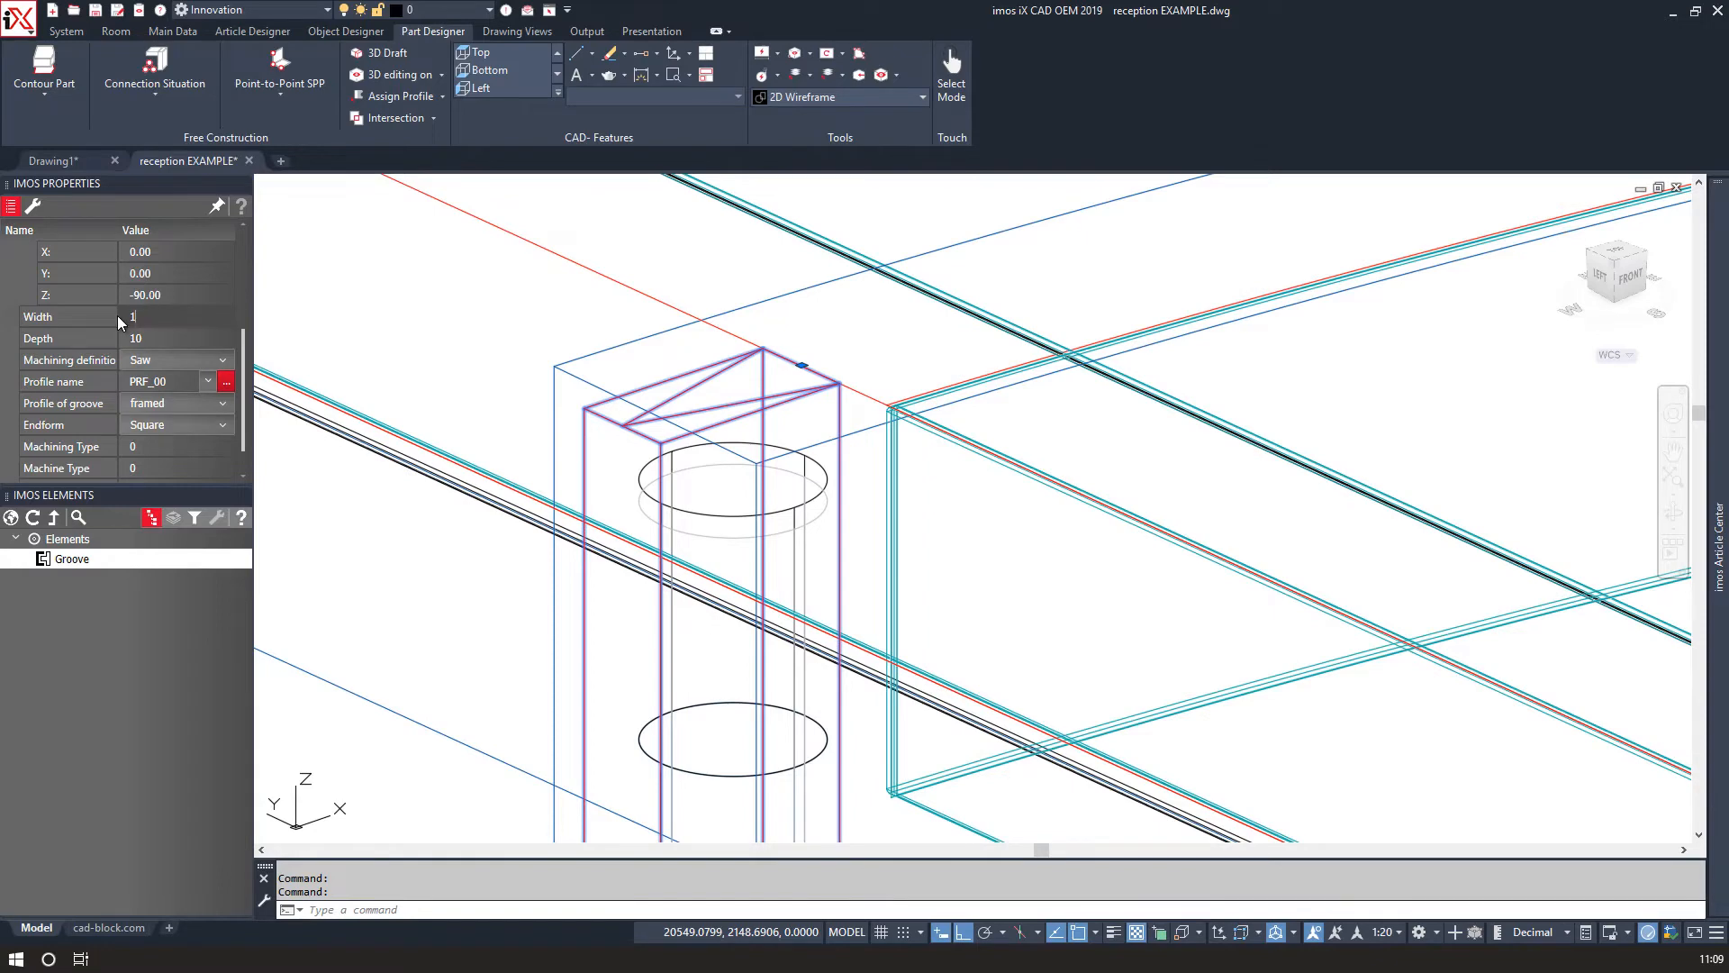
text(12.5)
key(Return)
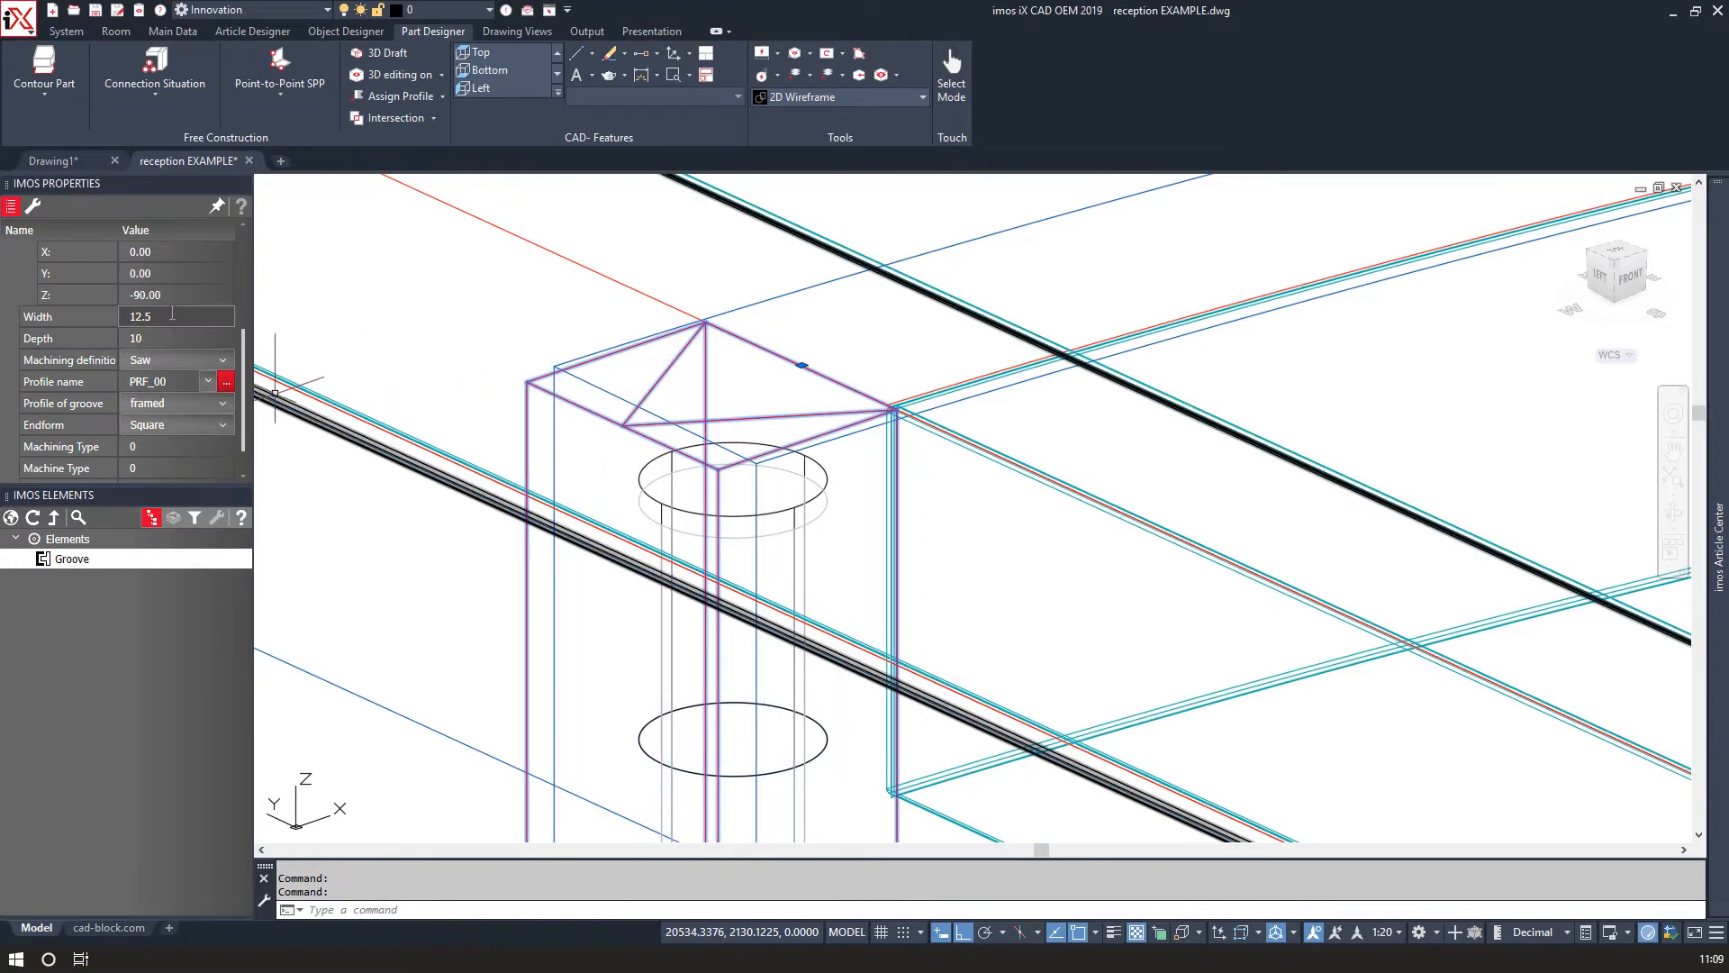
Set the groove's width to 13.5.
text(13.5)
key(Return)
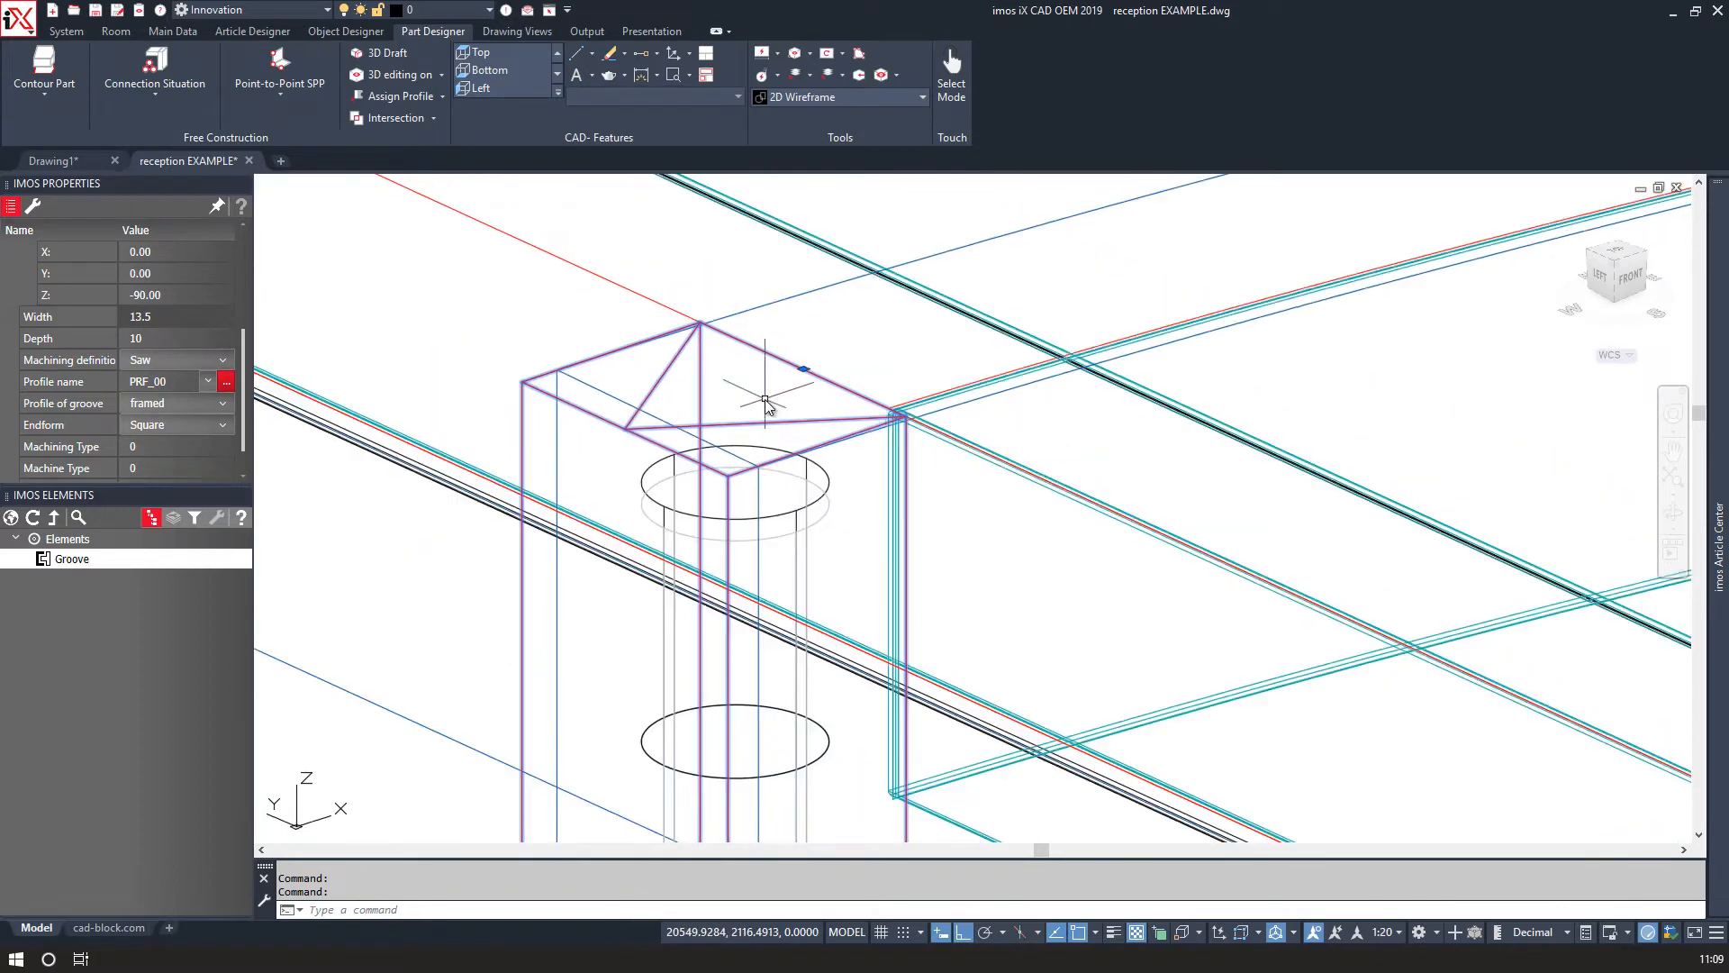
Copy the groove to the matching top corner of the adjacent side panel.
scroll(765, 405, down, 6)
right_click(671, 390)
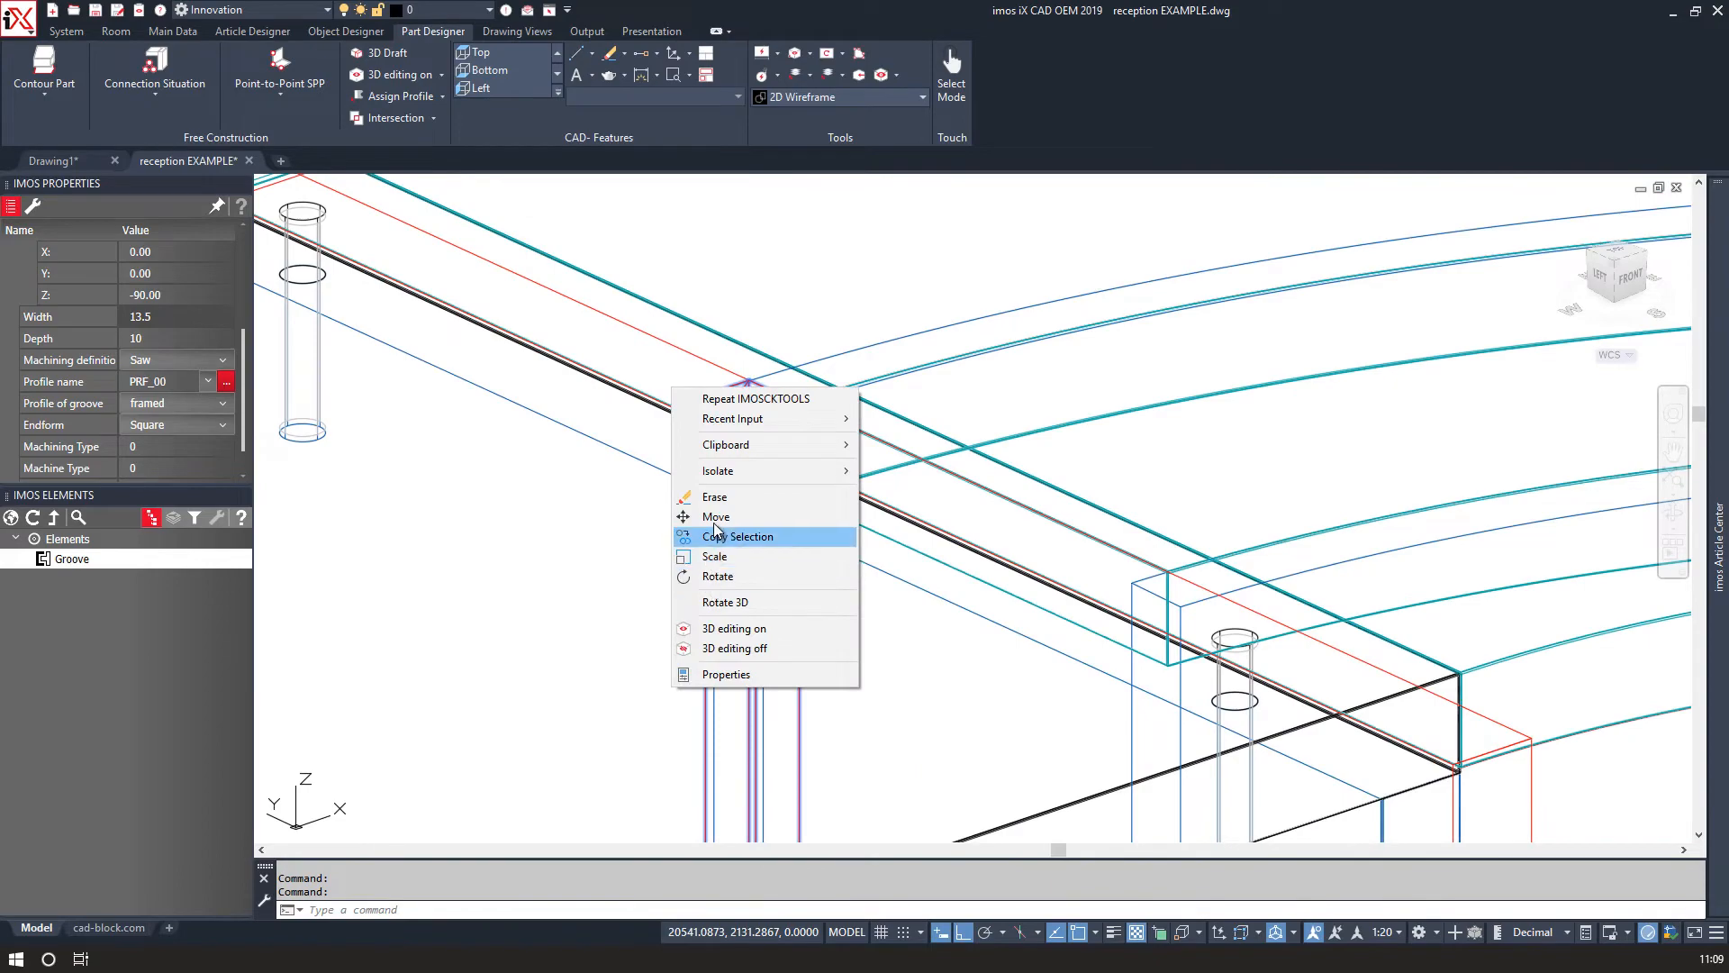
click(720, 537)
scroll(680, 405, up, 5)
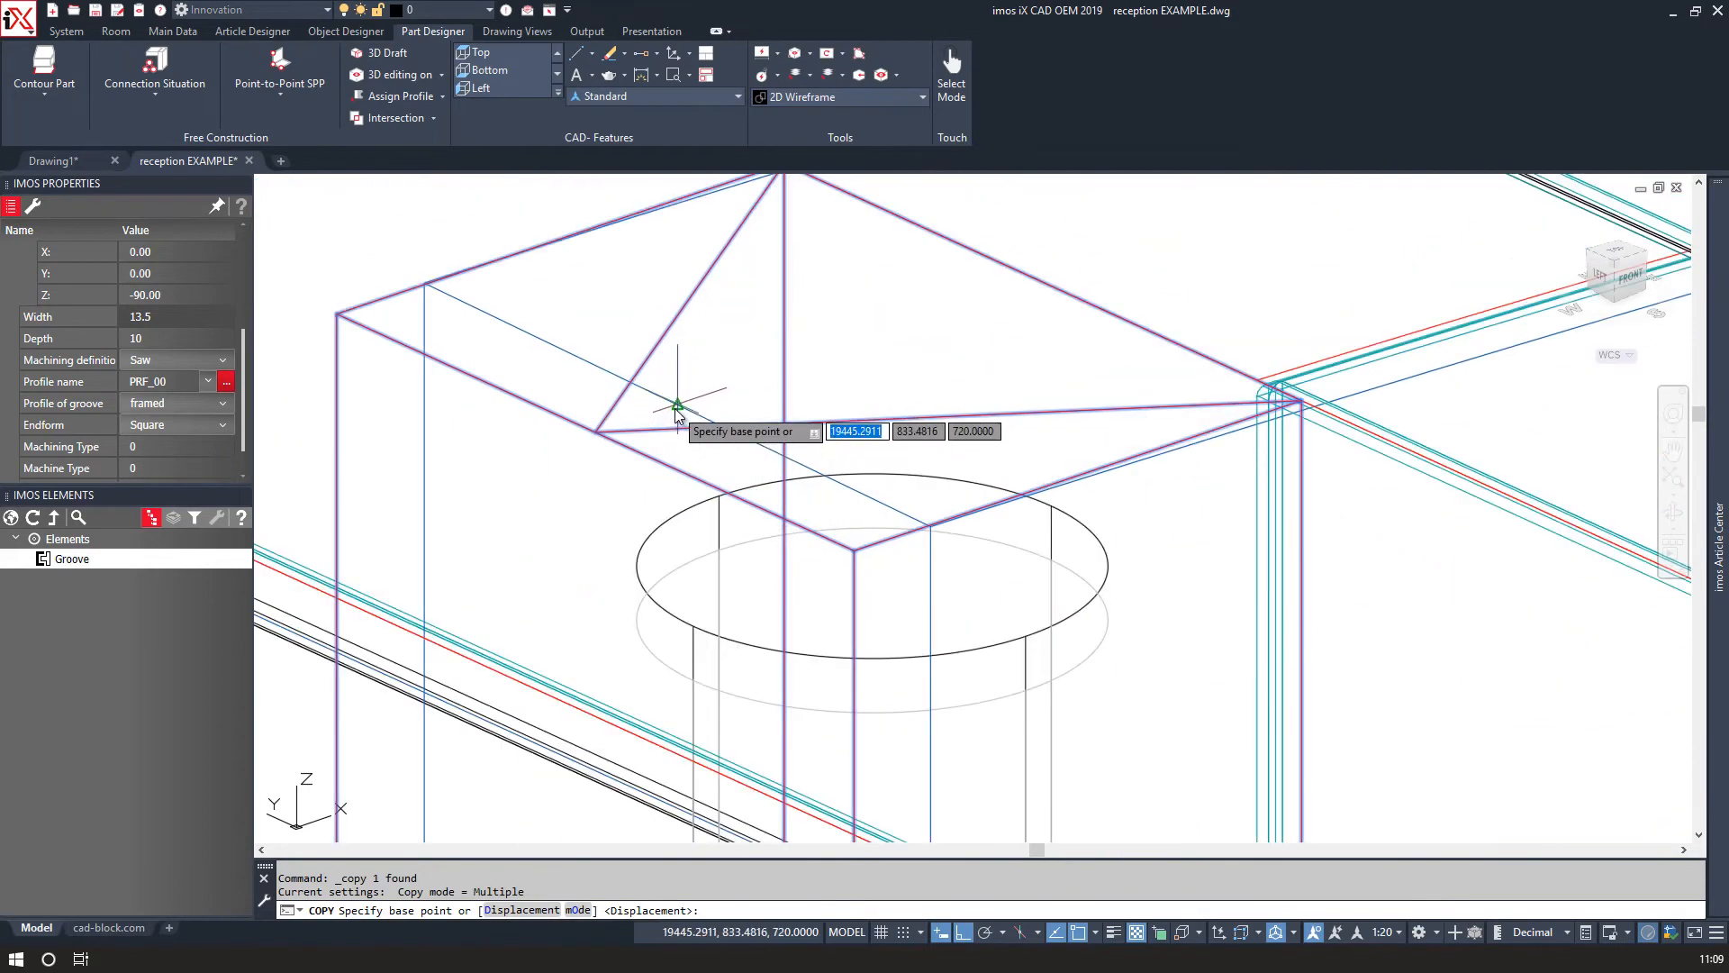
click(676, 397)
scroll(685, 405, down, 4)
scroll(1101, 664, up, 5)
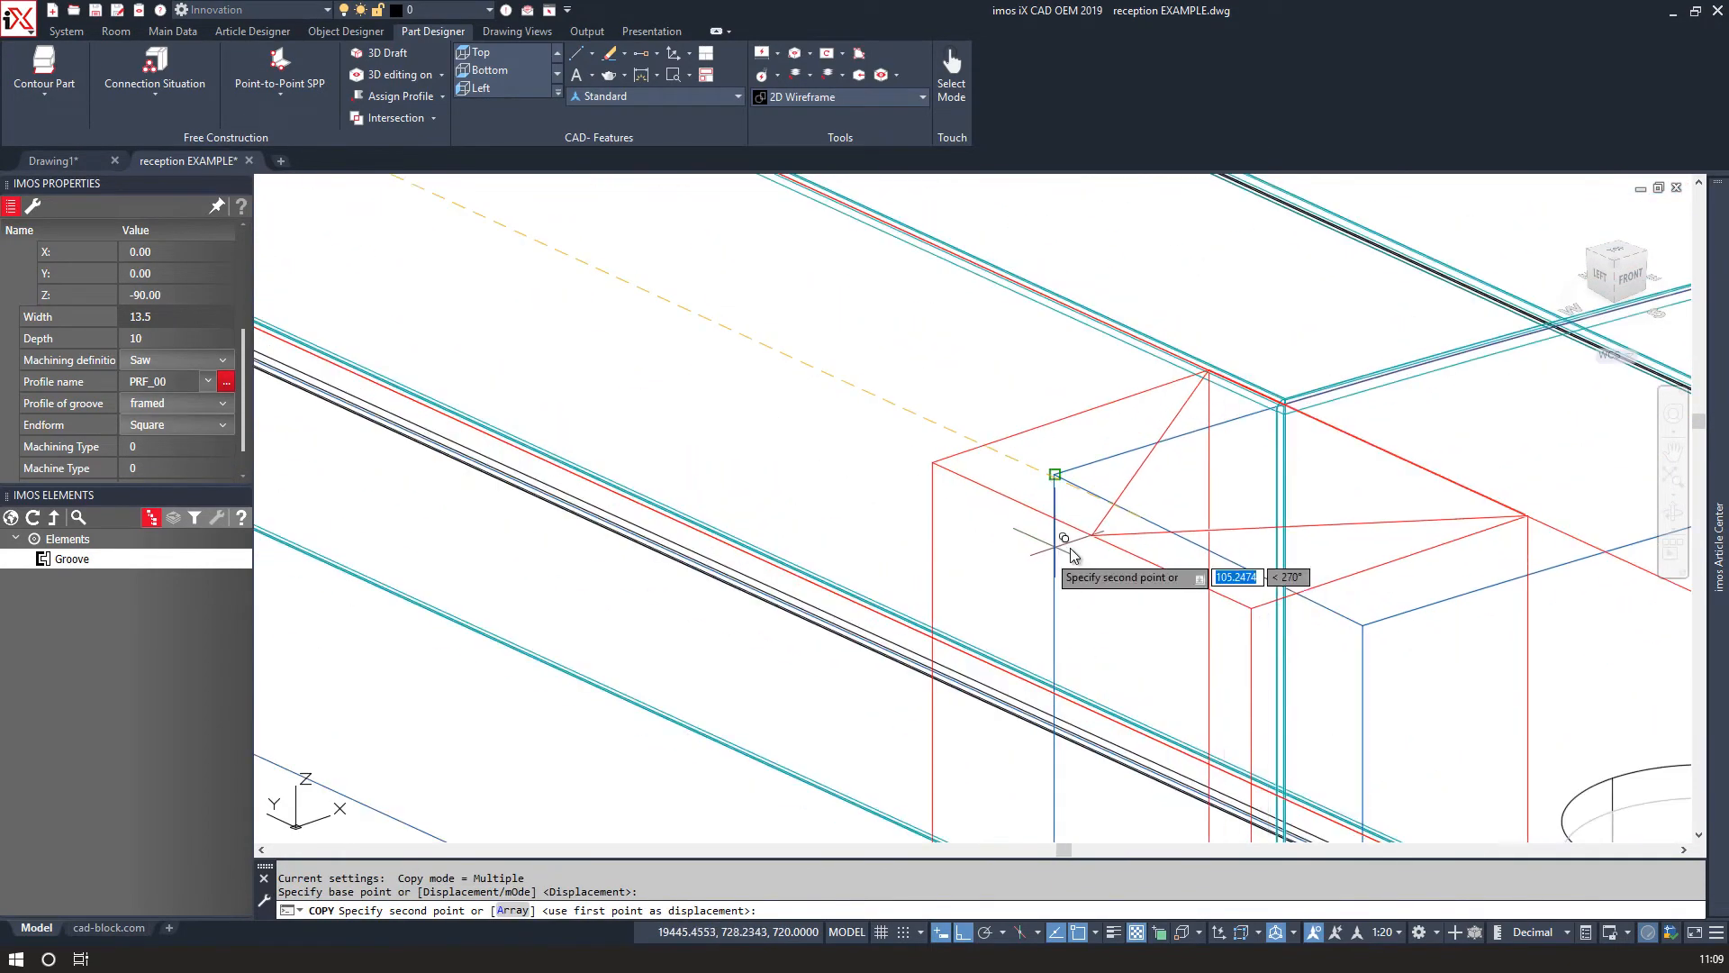
click(1210, 551)
right_click(1137, 531)
click(1148, 540)
scroll(1144, 532, down, 12)
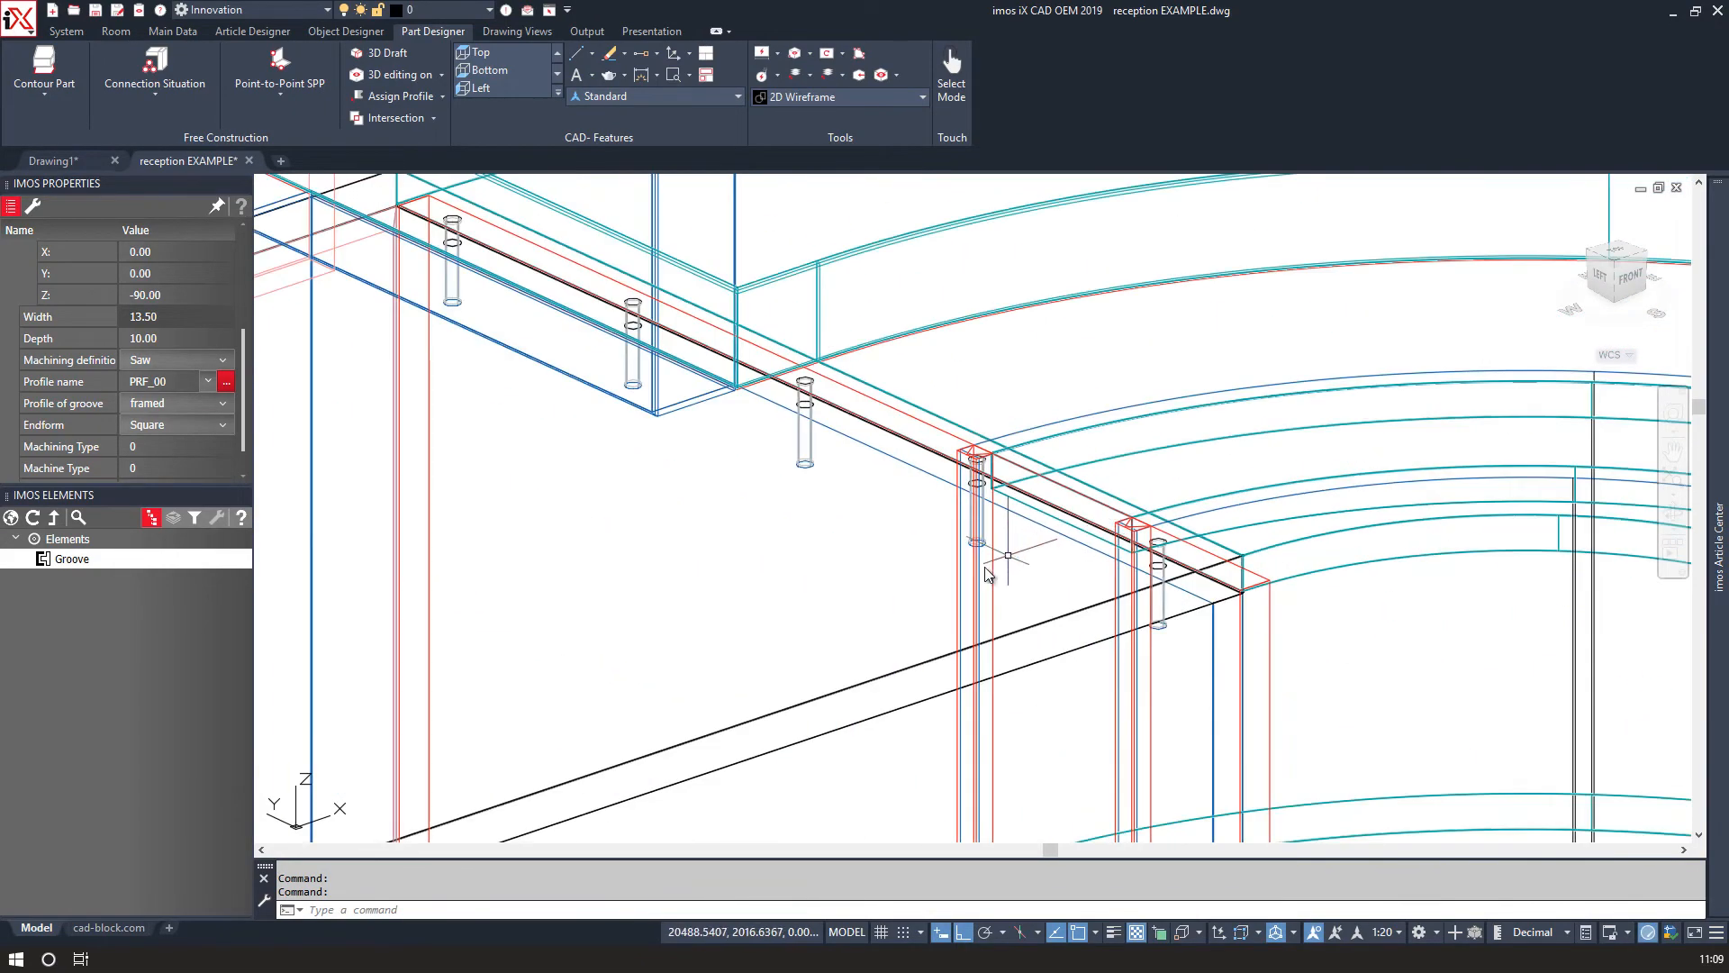
Delete the stray groove lying near the panel's lower edge.
middle_drag(972, 570, 775, 251)
middle_drag(597, 439, 543, 107)
click(495, 521)
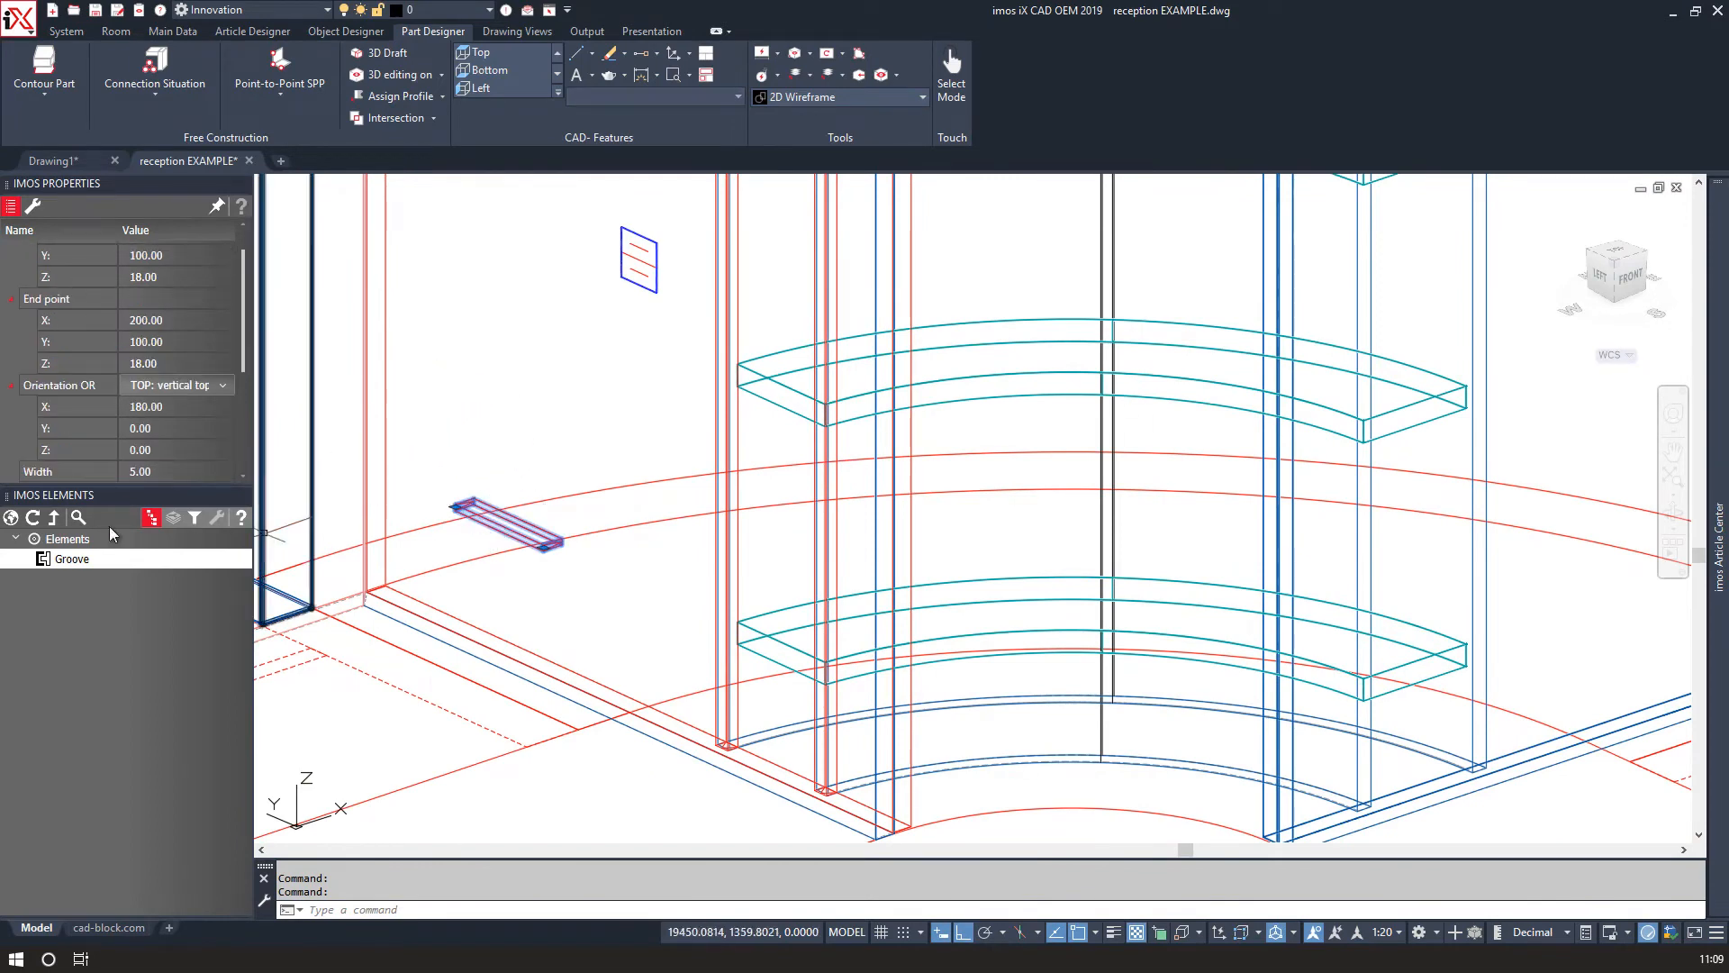
click(32, 206)
click(51, 268)
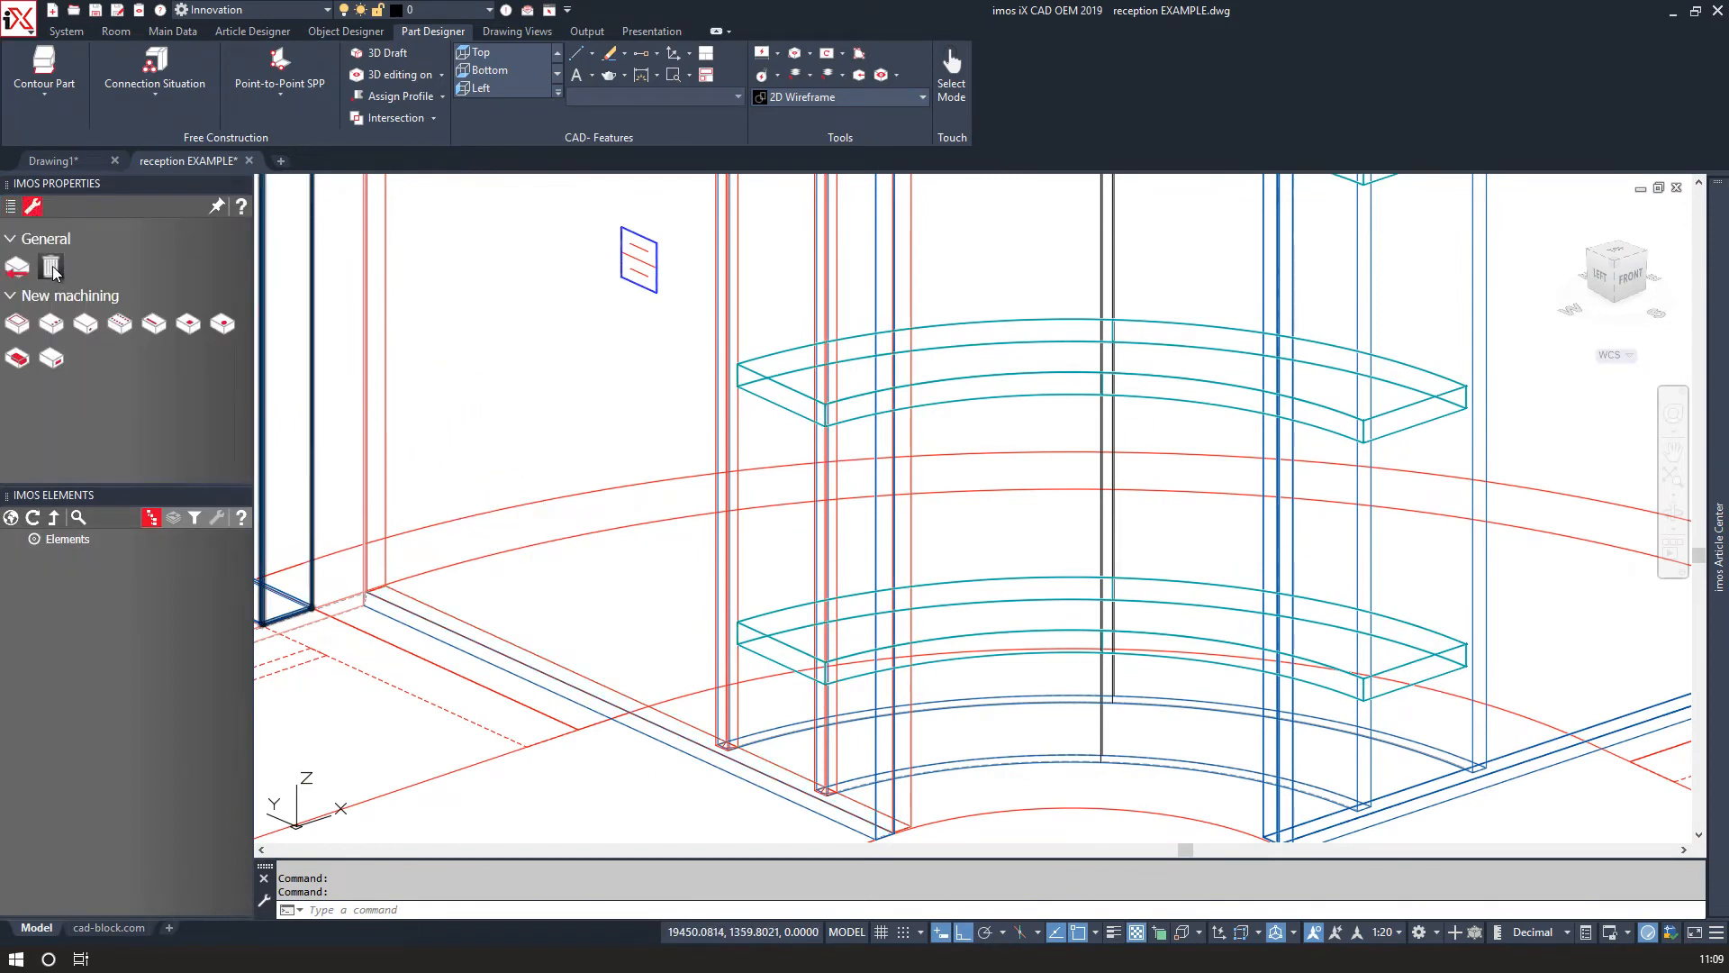
click(655, 308)
click(645, 283)
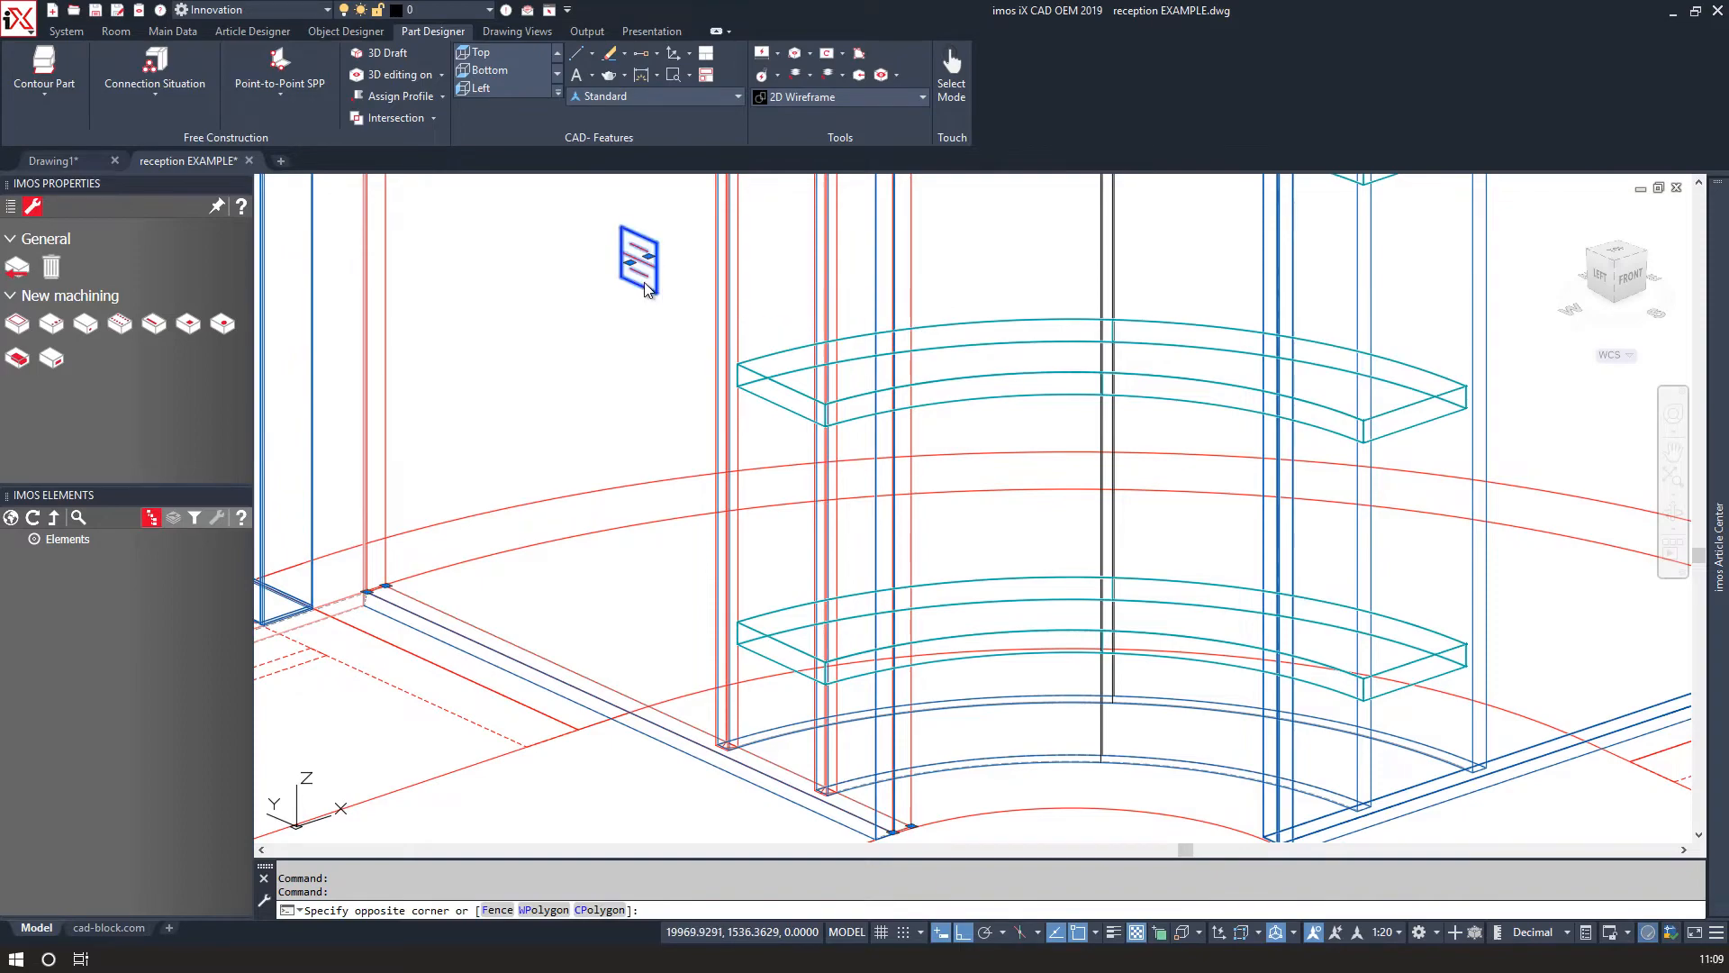
right_click(667, 463)
click(720, 725)
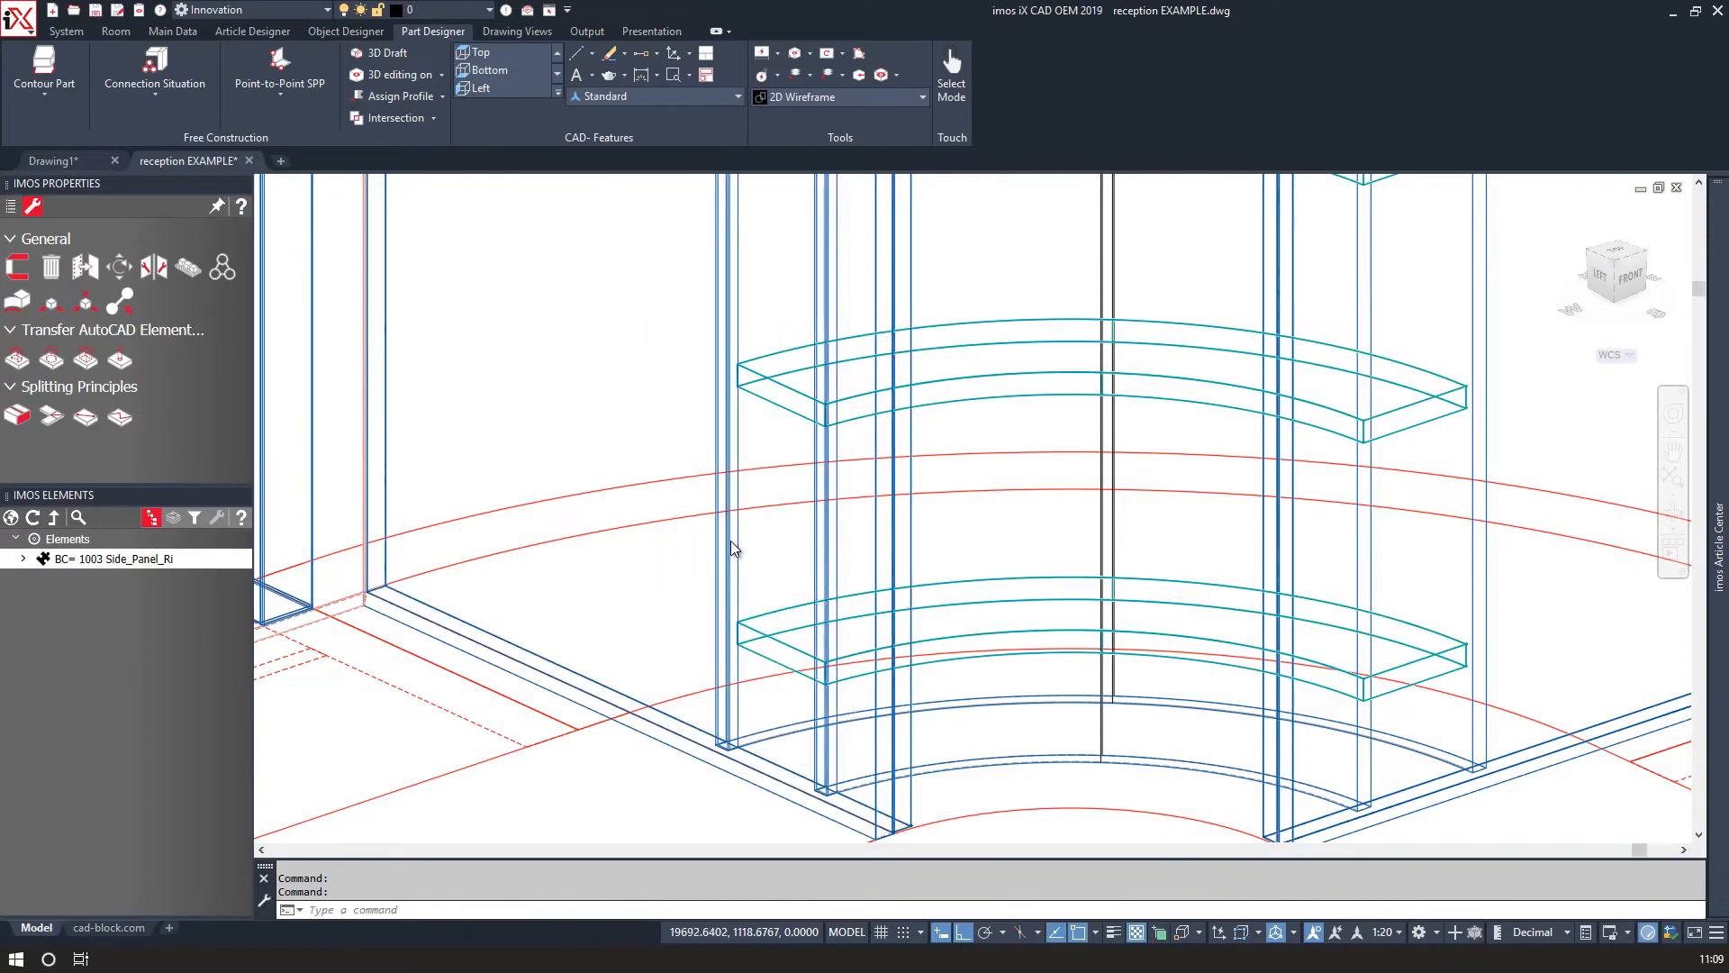
Select the left side panel and the two curved side panels and isolate them.
scroll(721, 575, down, 3)
scroll(937, 405, up, 5)
shift+middle_drag(1036, 403, 1262, 487)
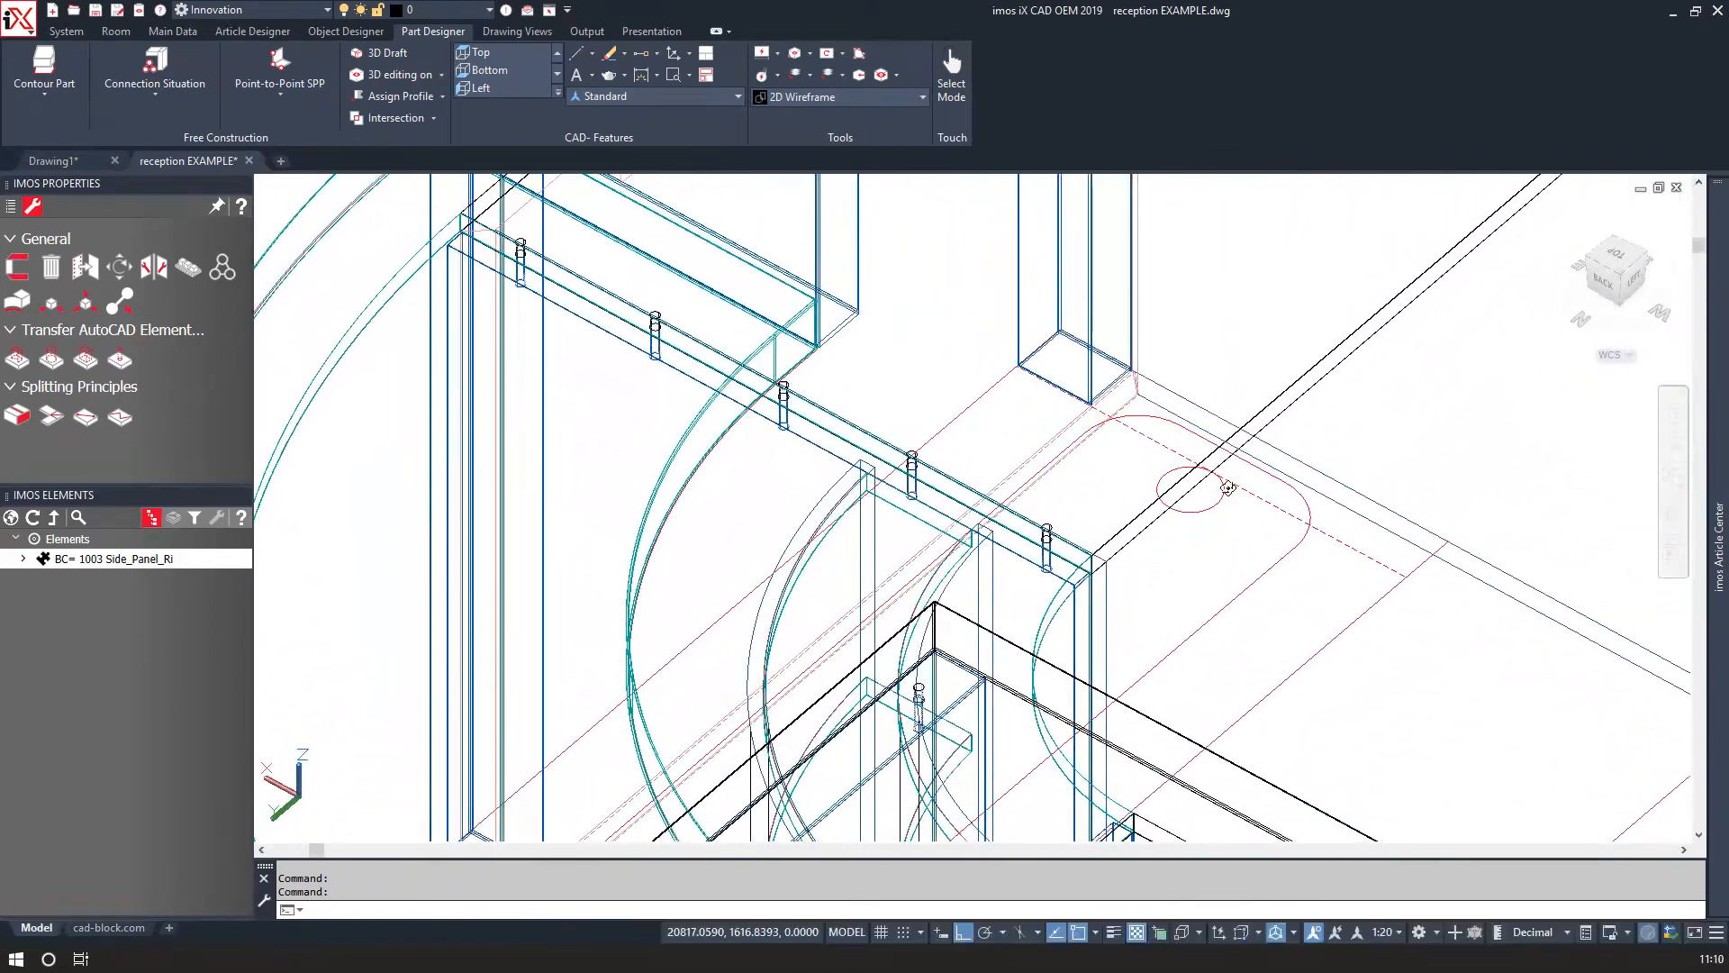
scroll(842, 460, up, 4)
click(827, 461)
scroll(827, 461, down, 2)
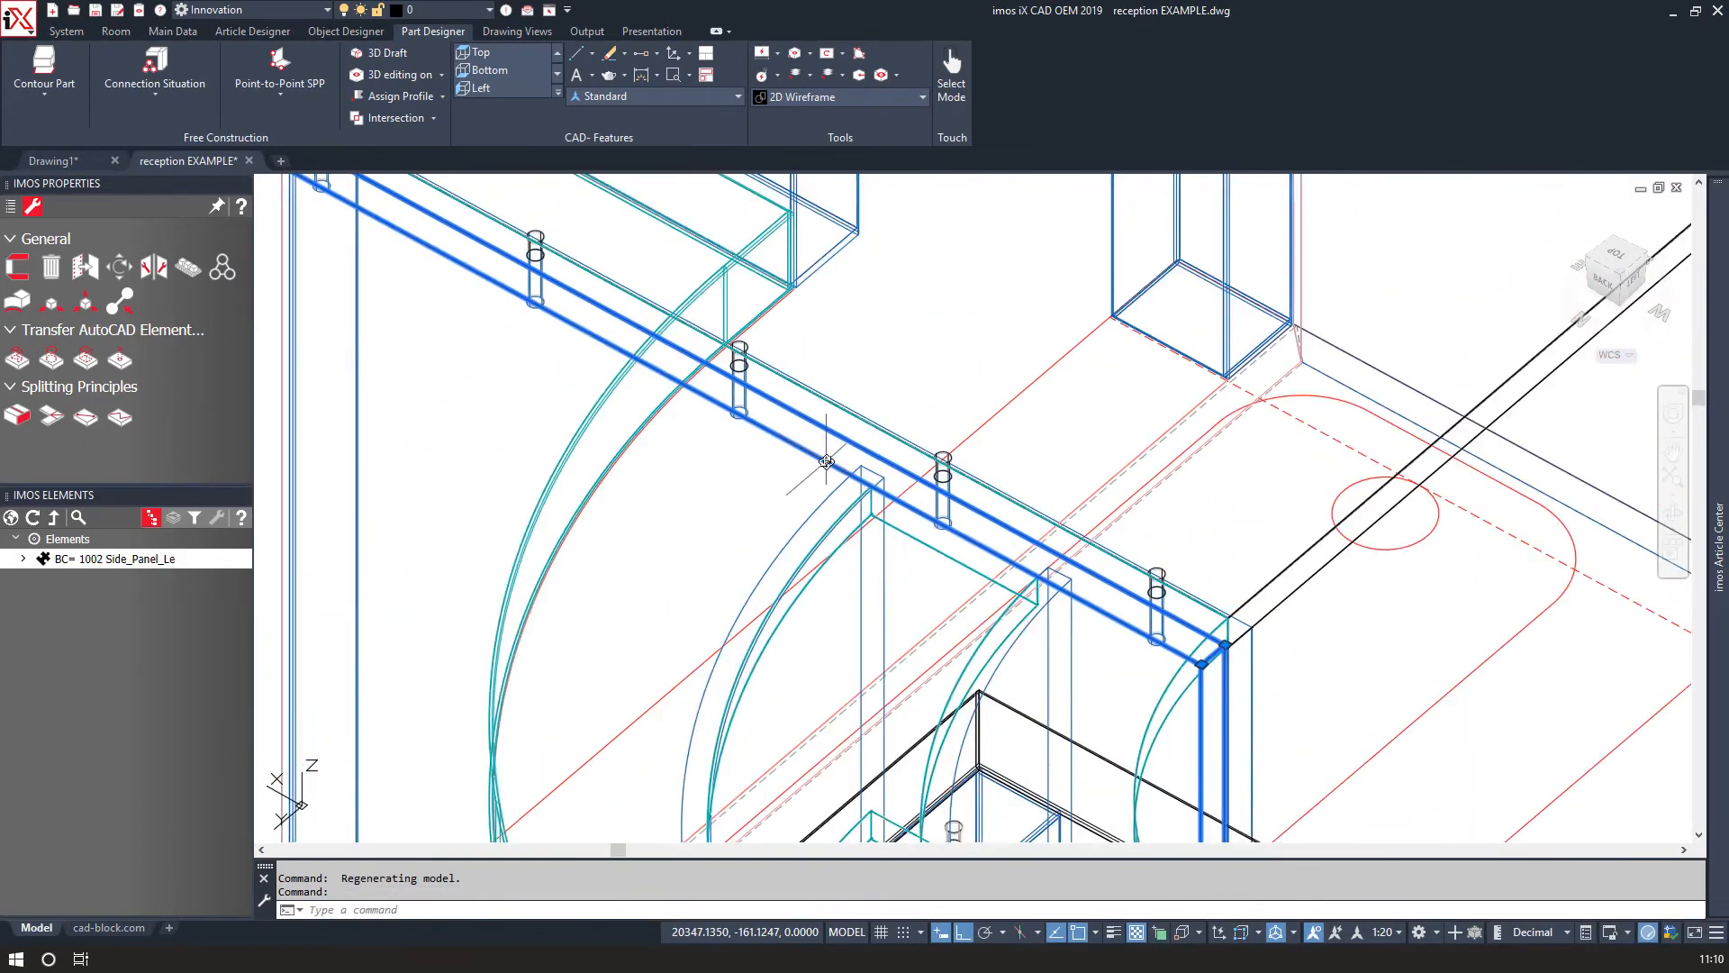
middle_drag(827, 462, 772, 307)
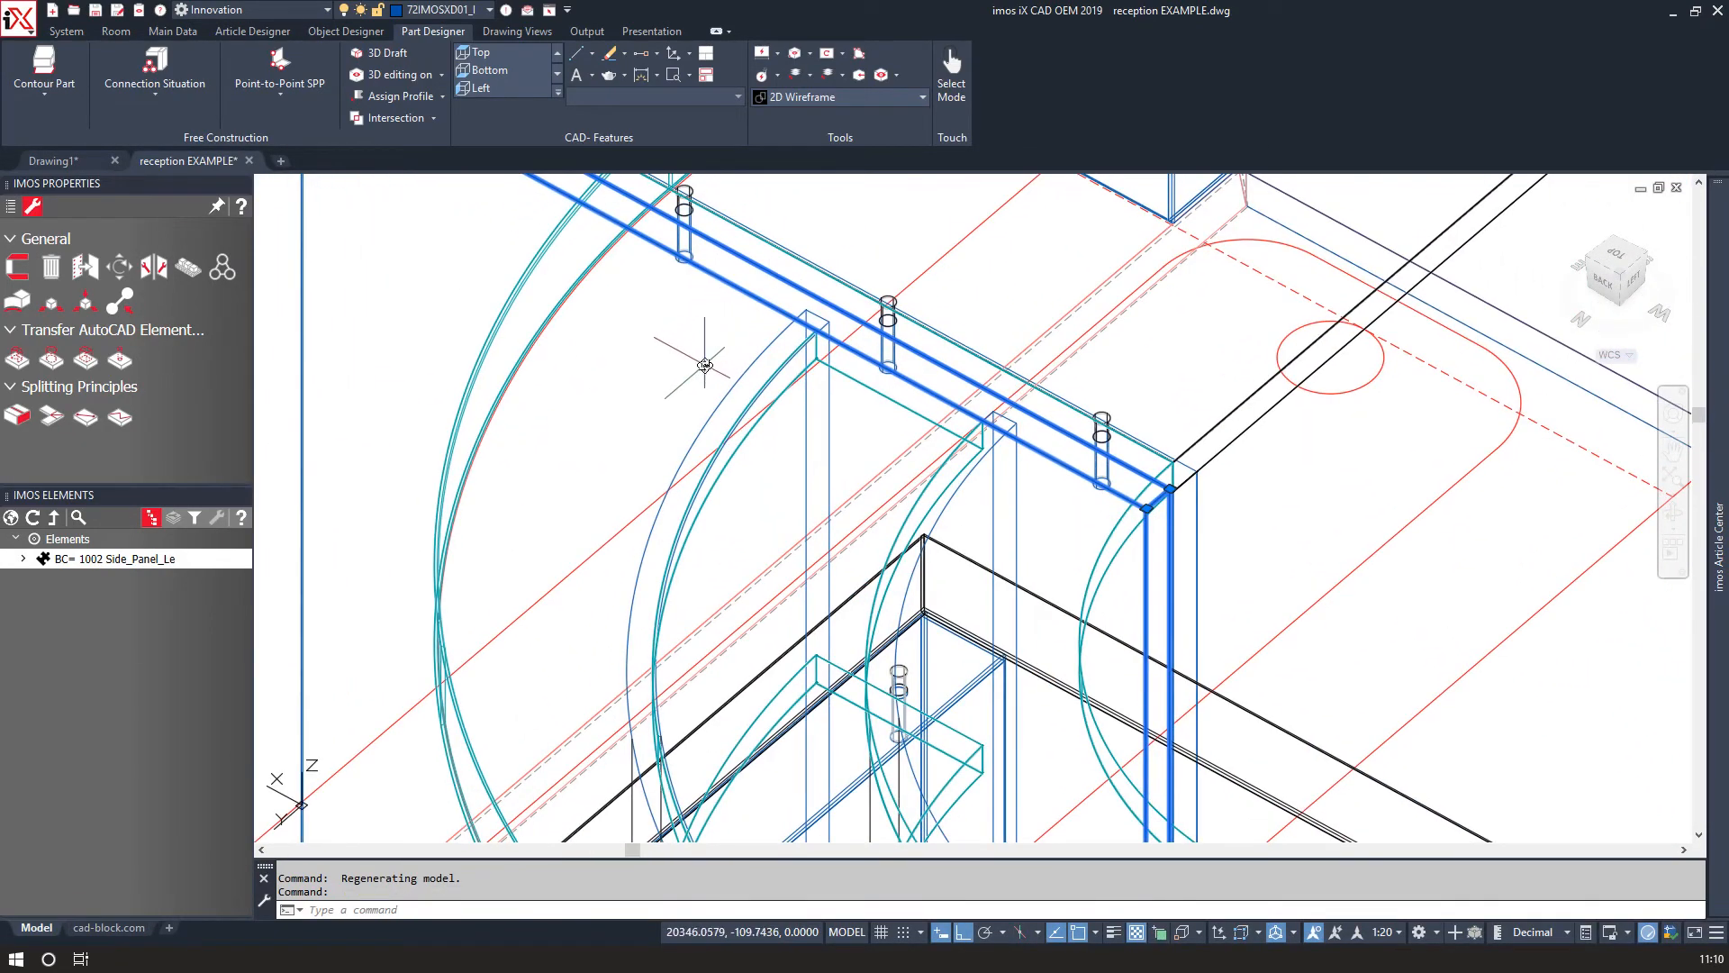
click(771, 348)
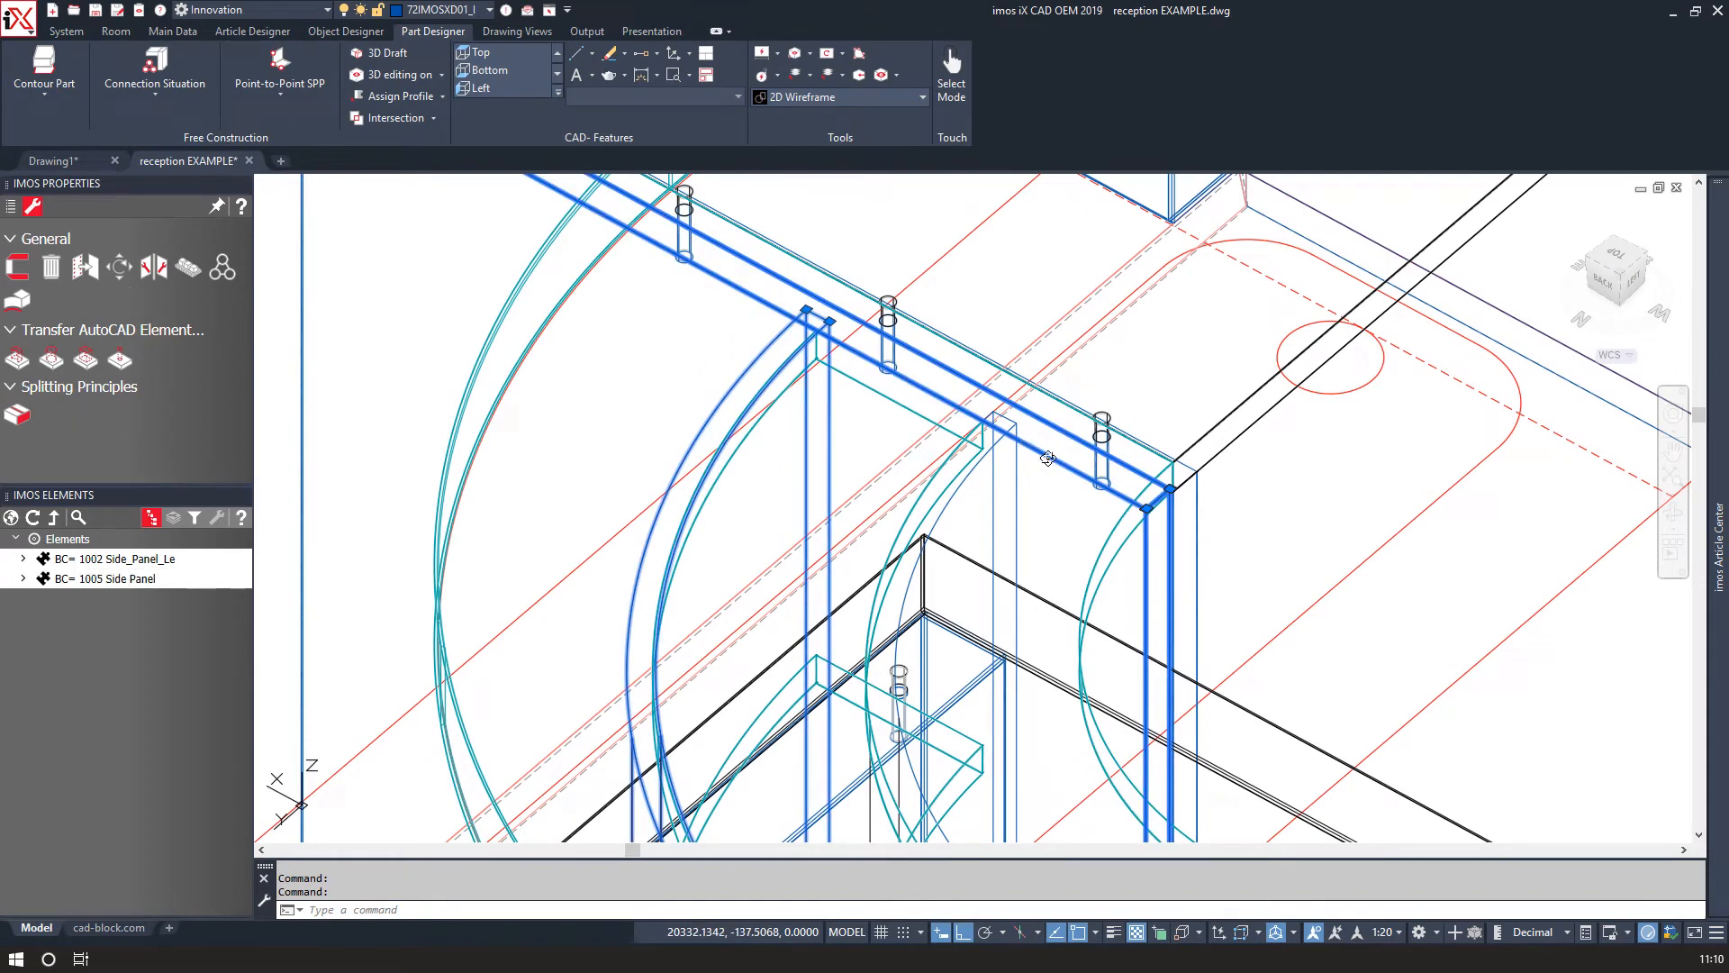
click(1024, 473)
click(1014, 466)
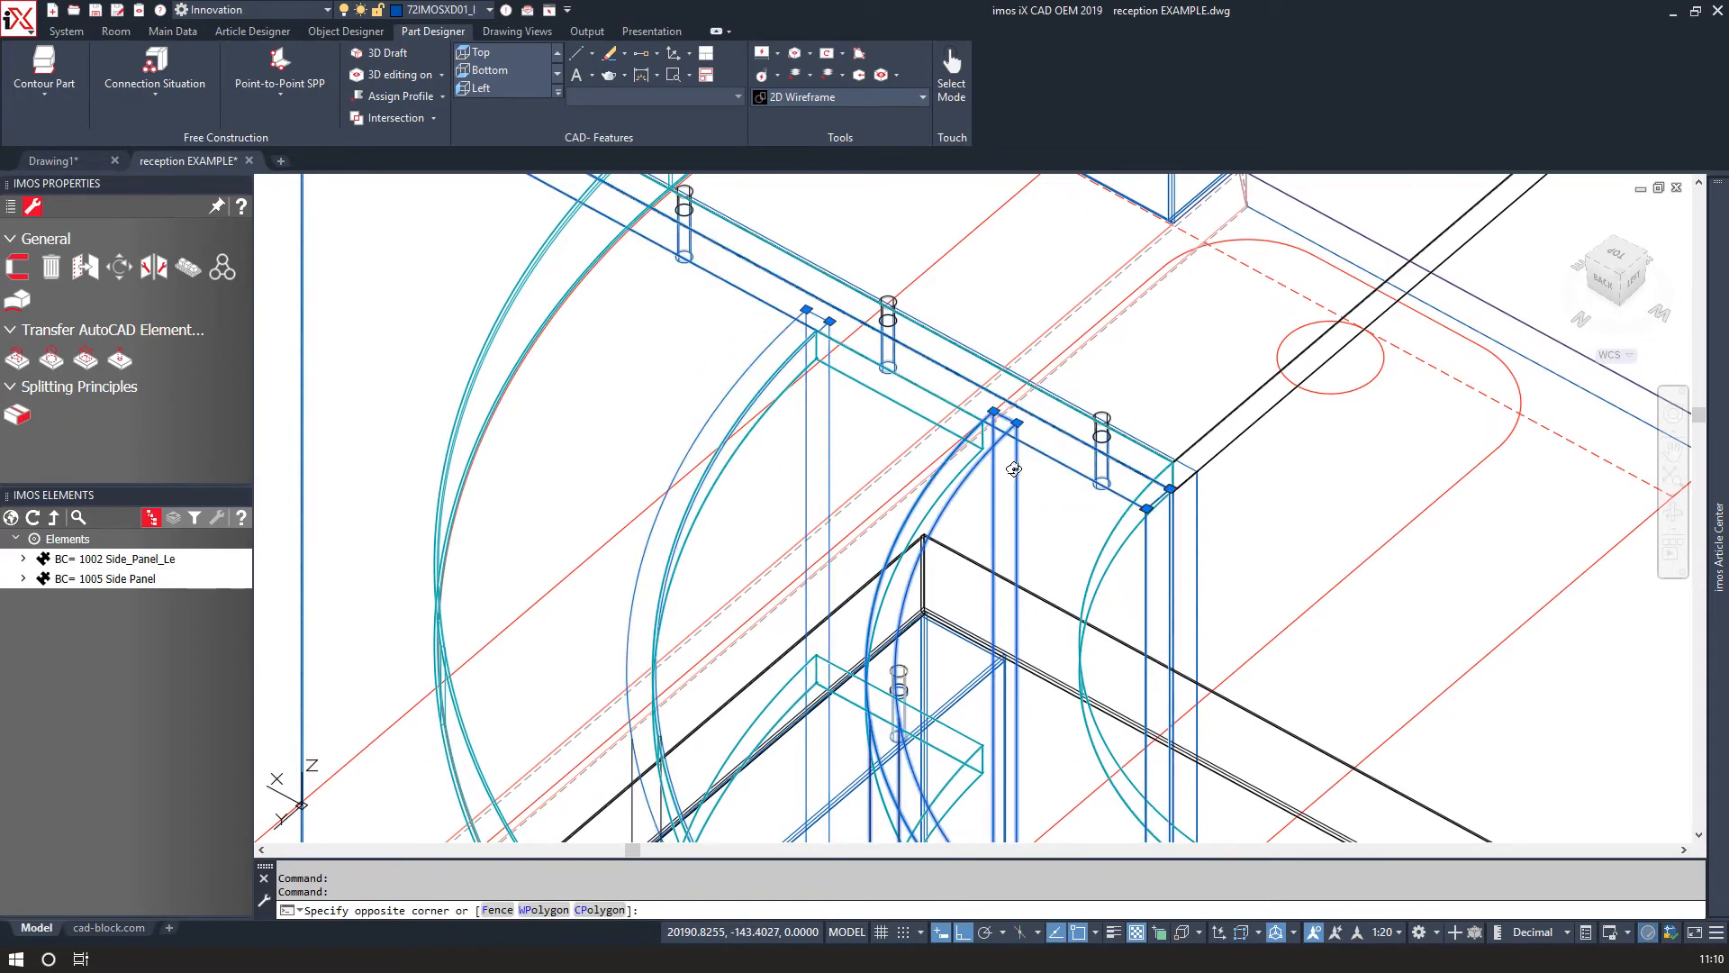
right_click(1020, 482)
mouse_move(1079, 570)
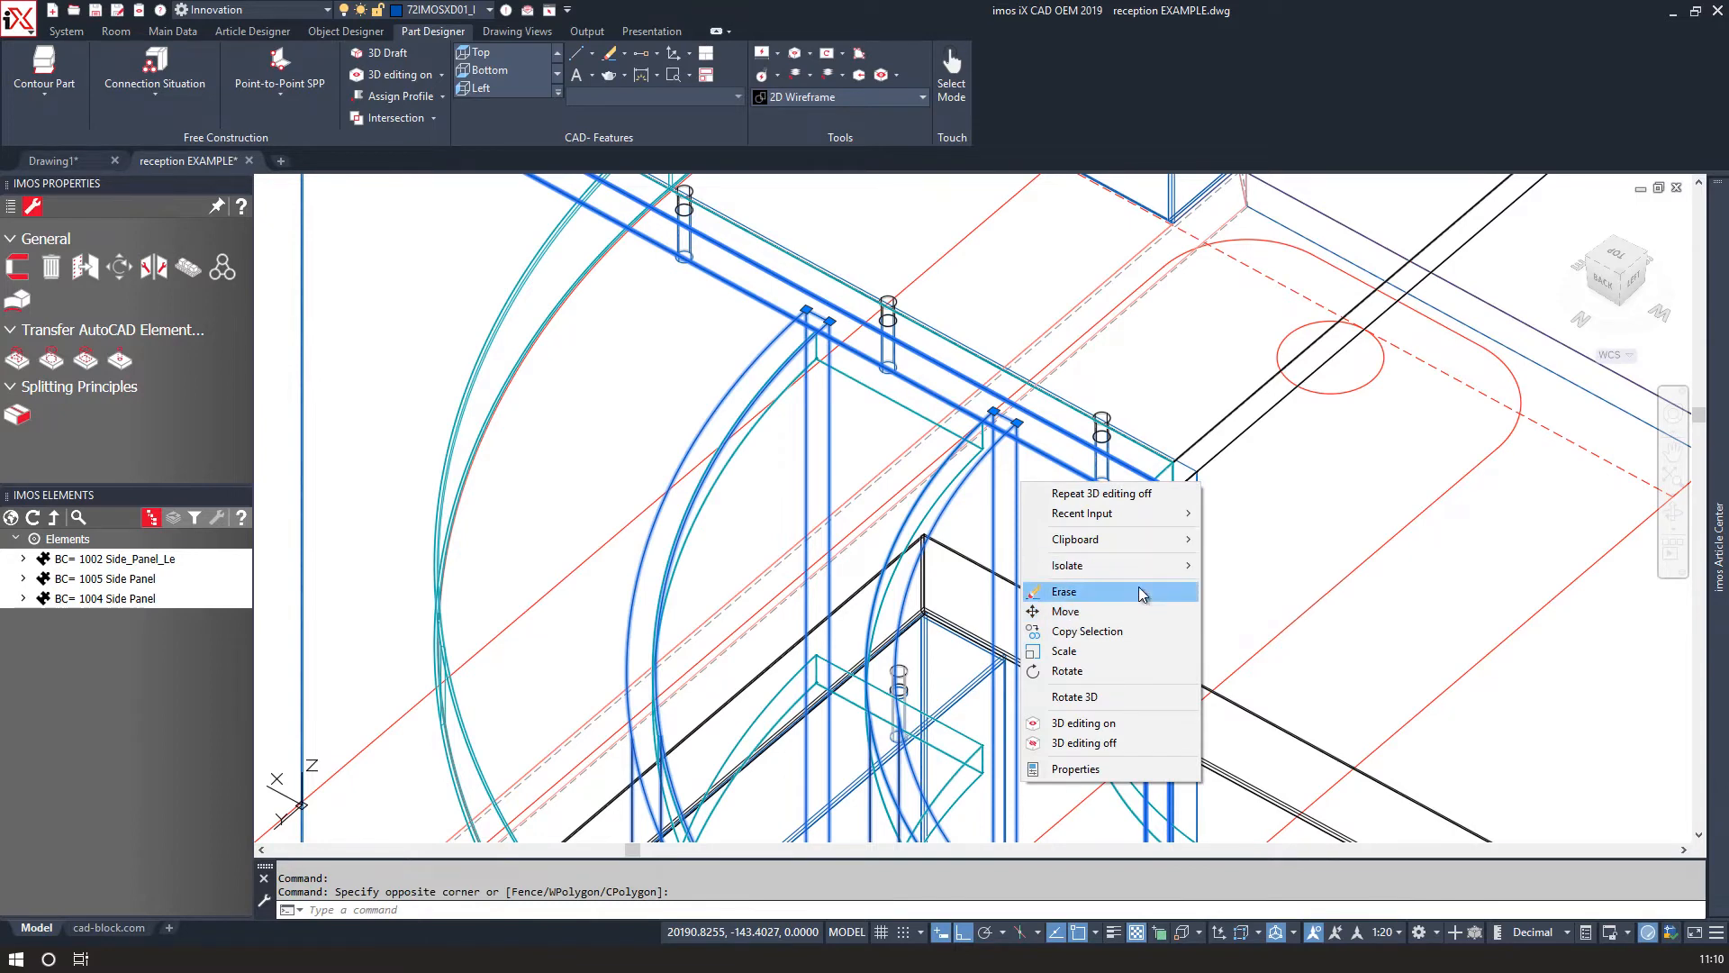
click(1223, 574)
scroll(869, 483, down, 3)
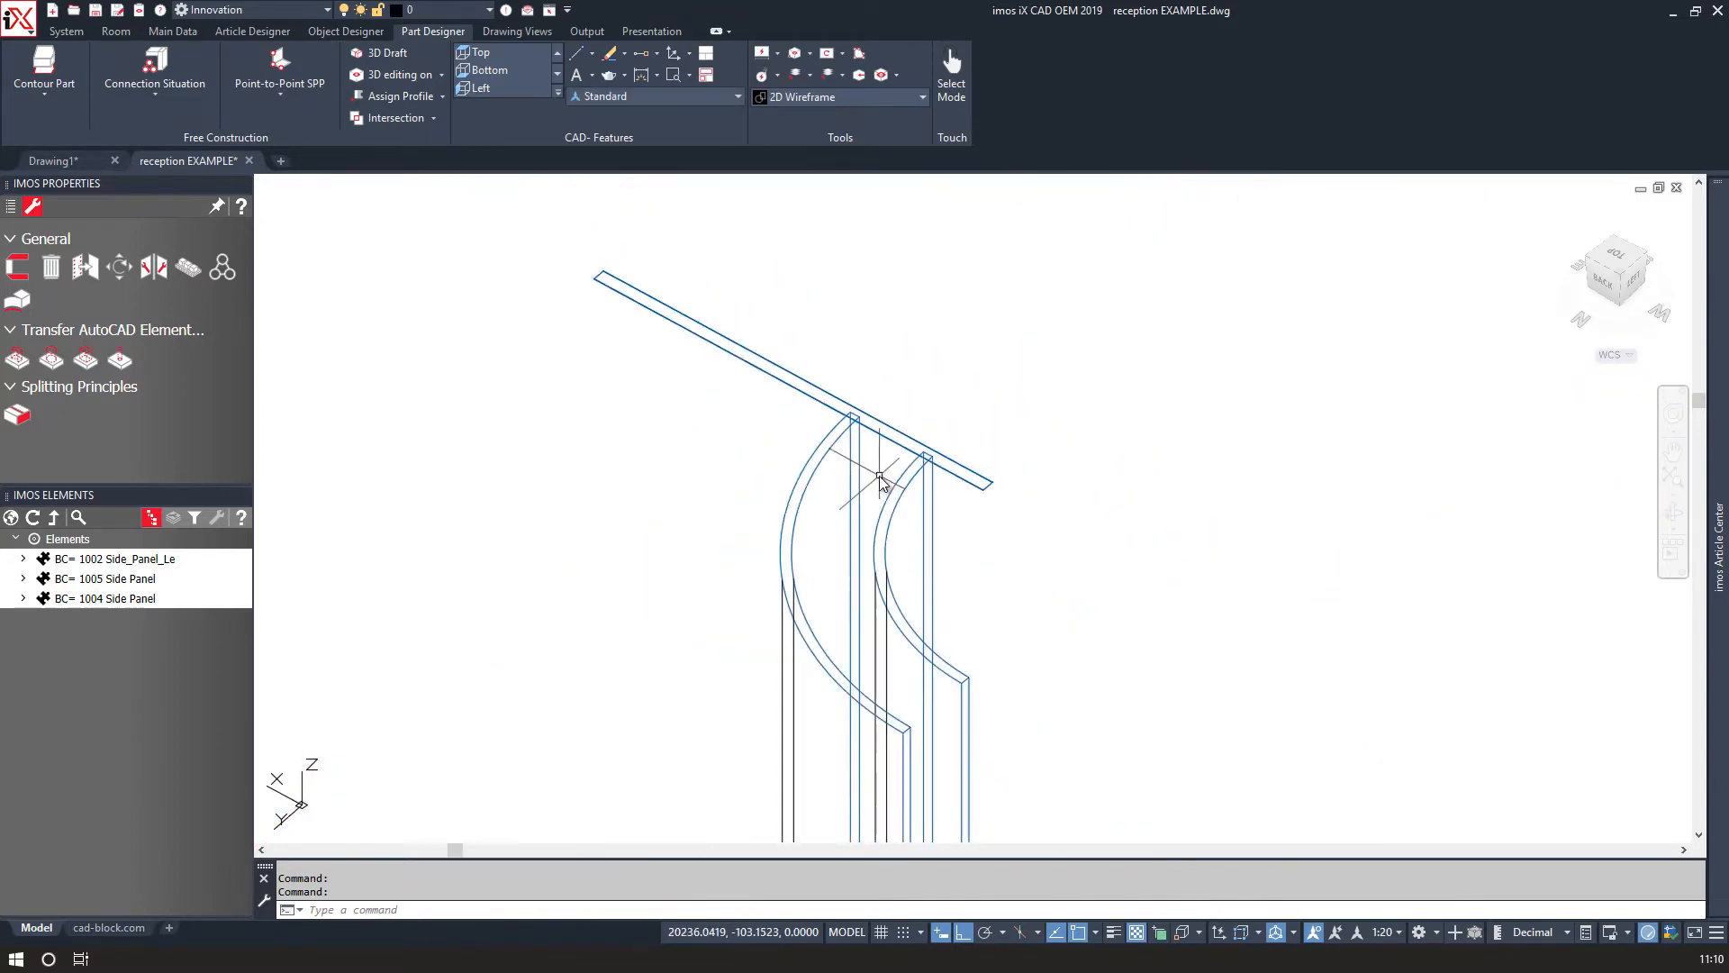
Show the whole left side panel and switch it to 3D editing.
click(598, 386)
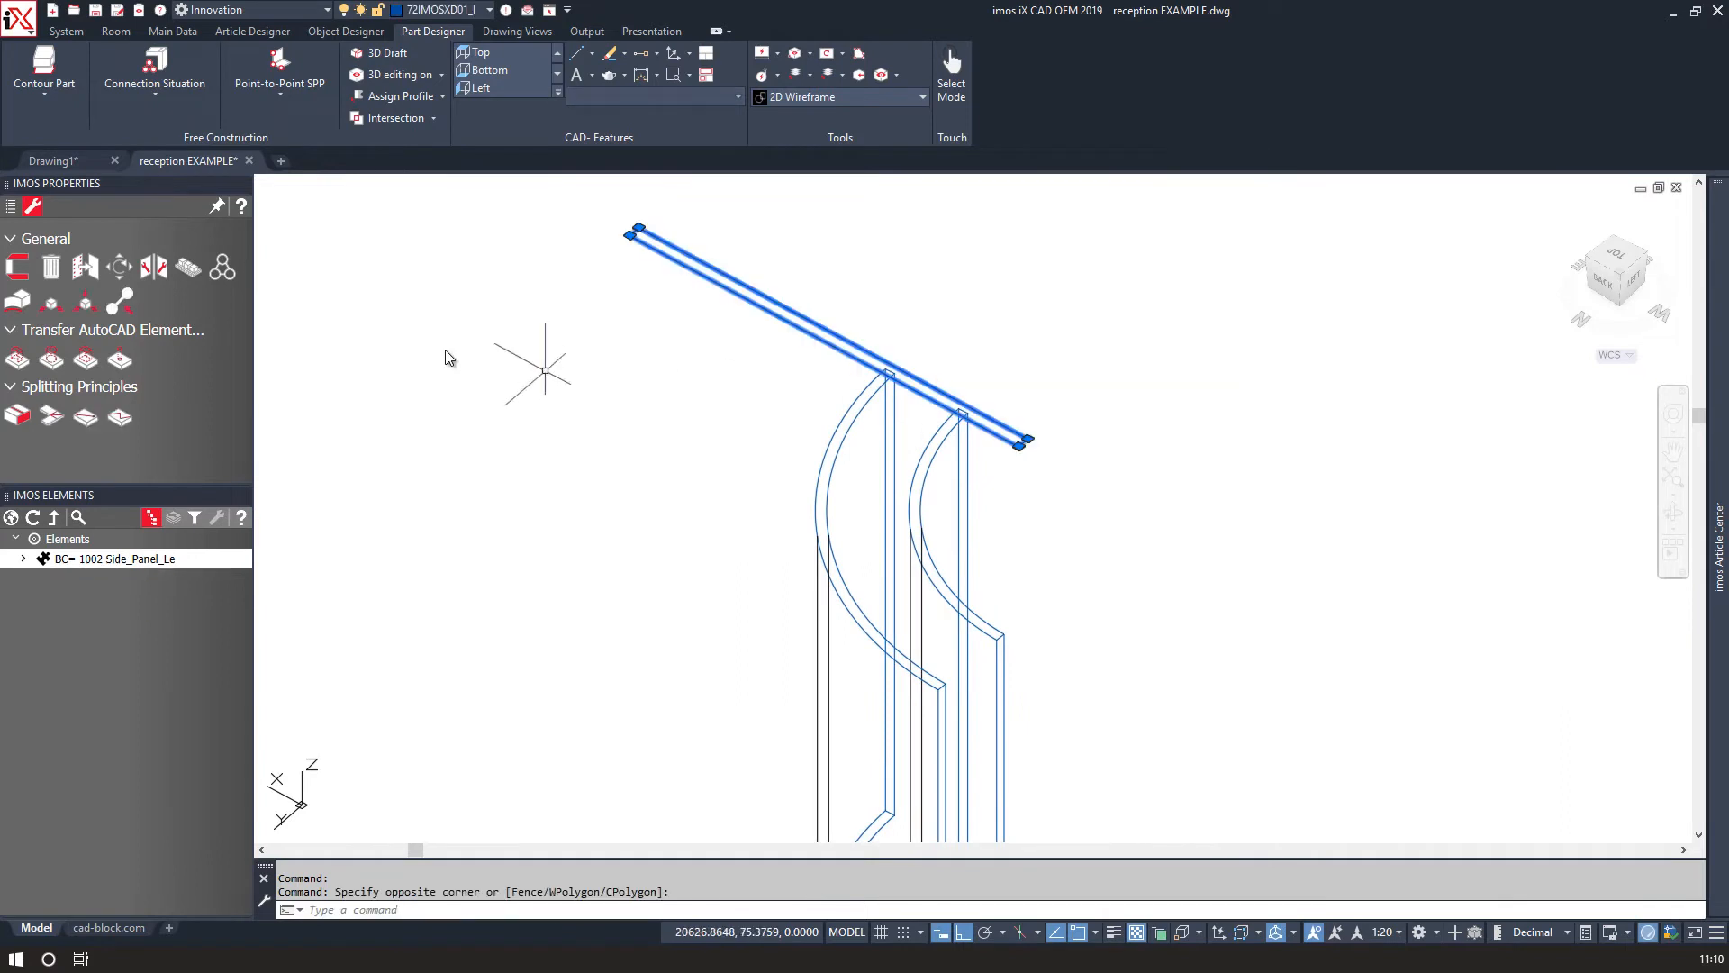
right_click(655, 370)
click(396, 338)
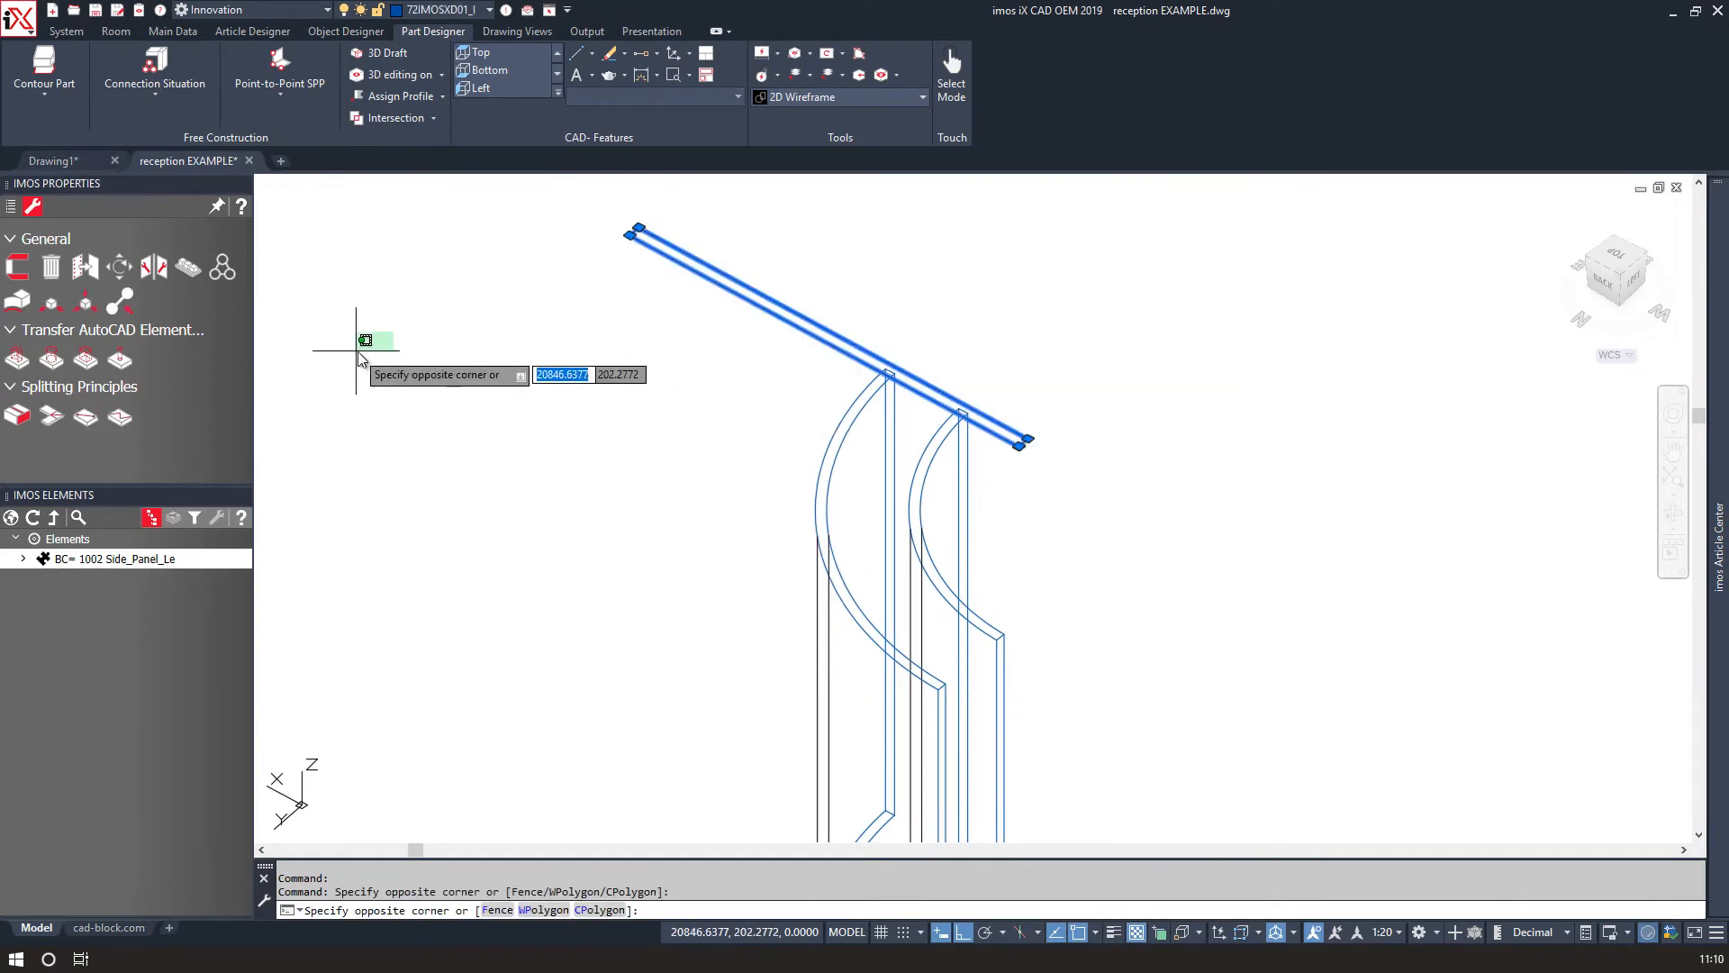
right_click(84, 561)
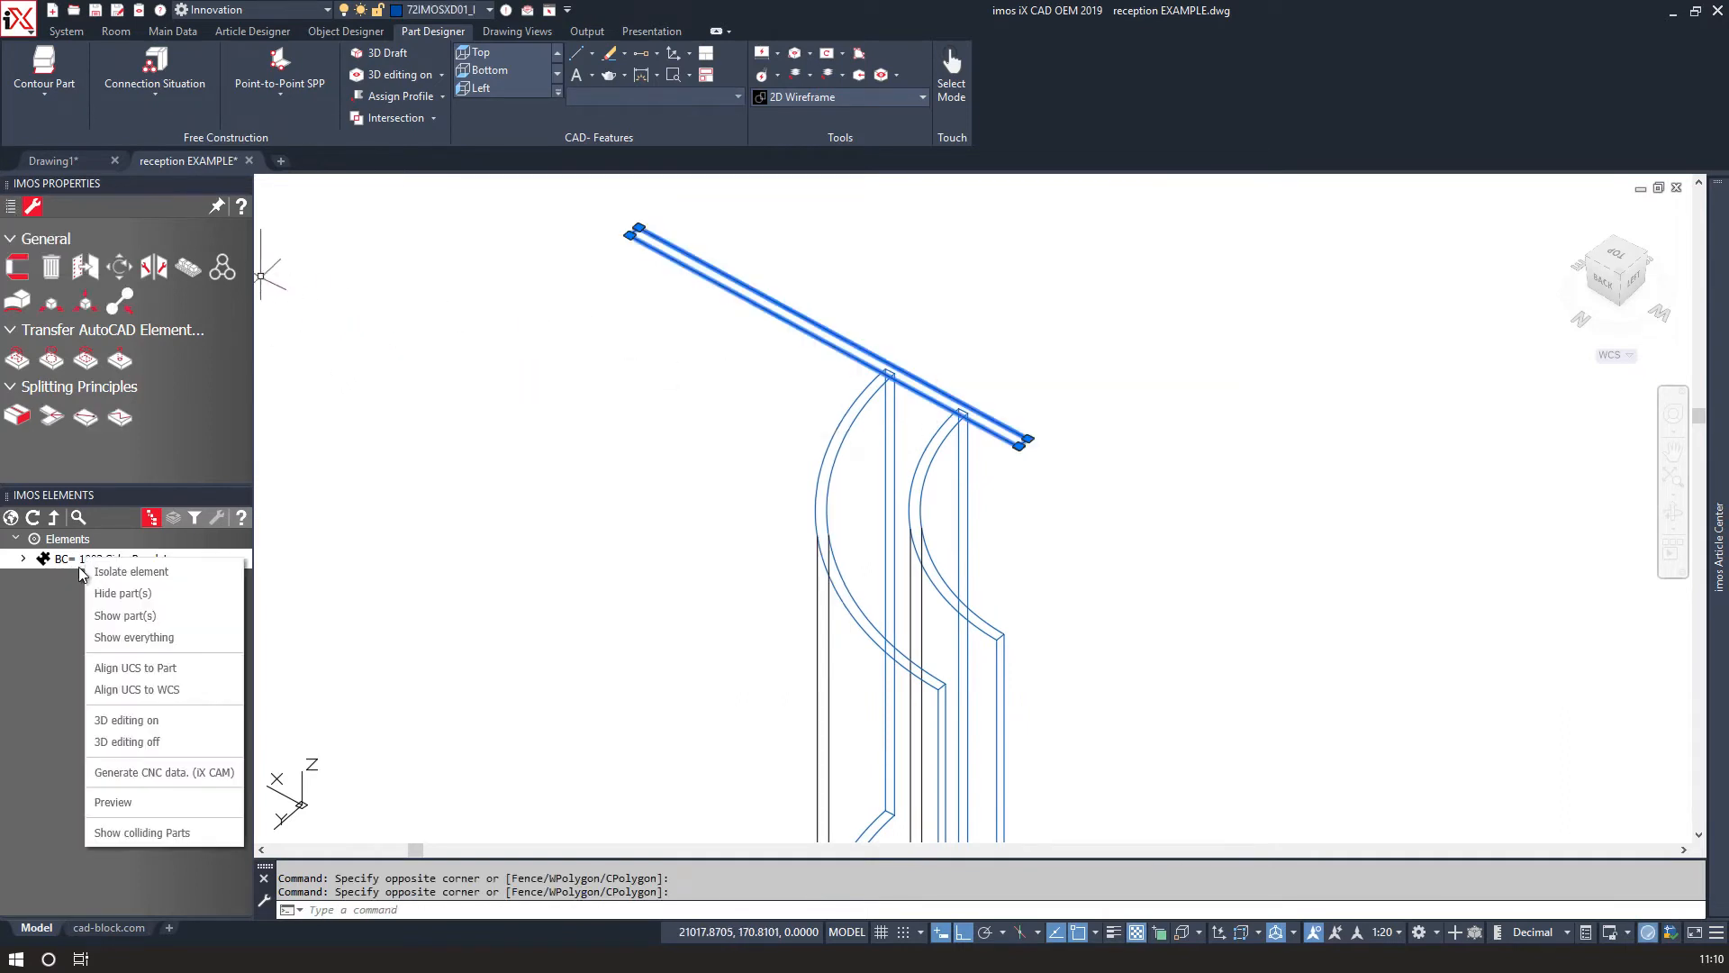
click(115, 609)
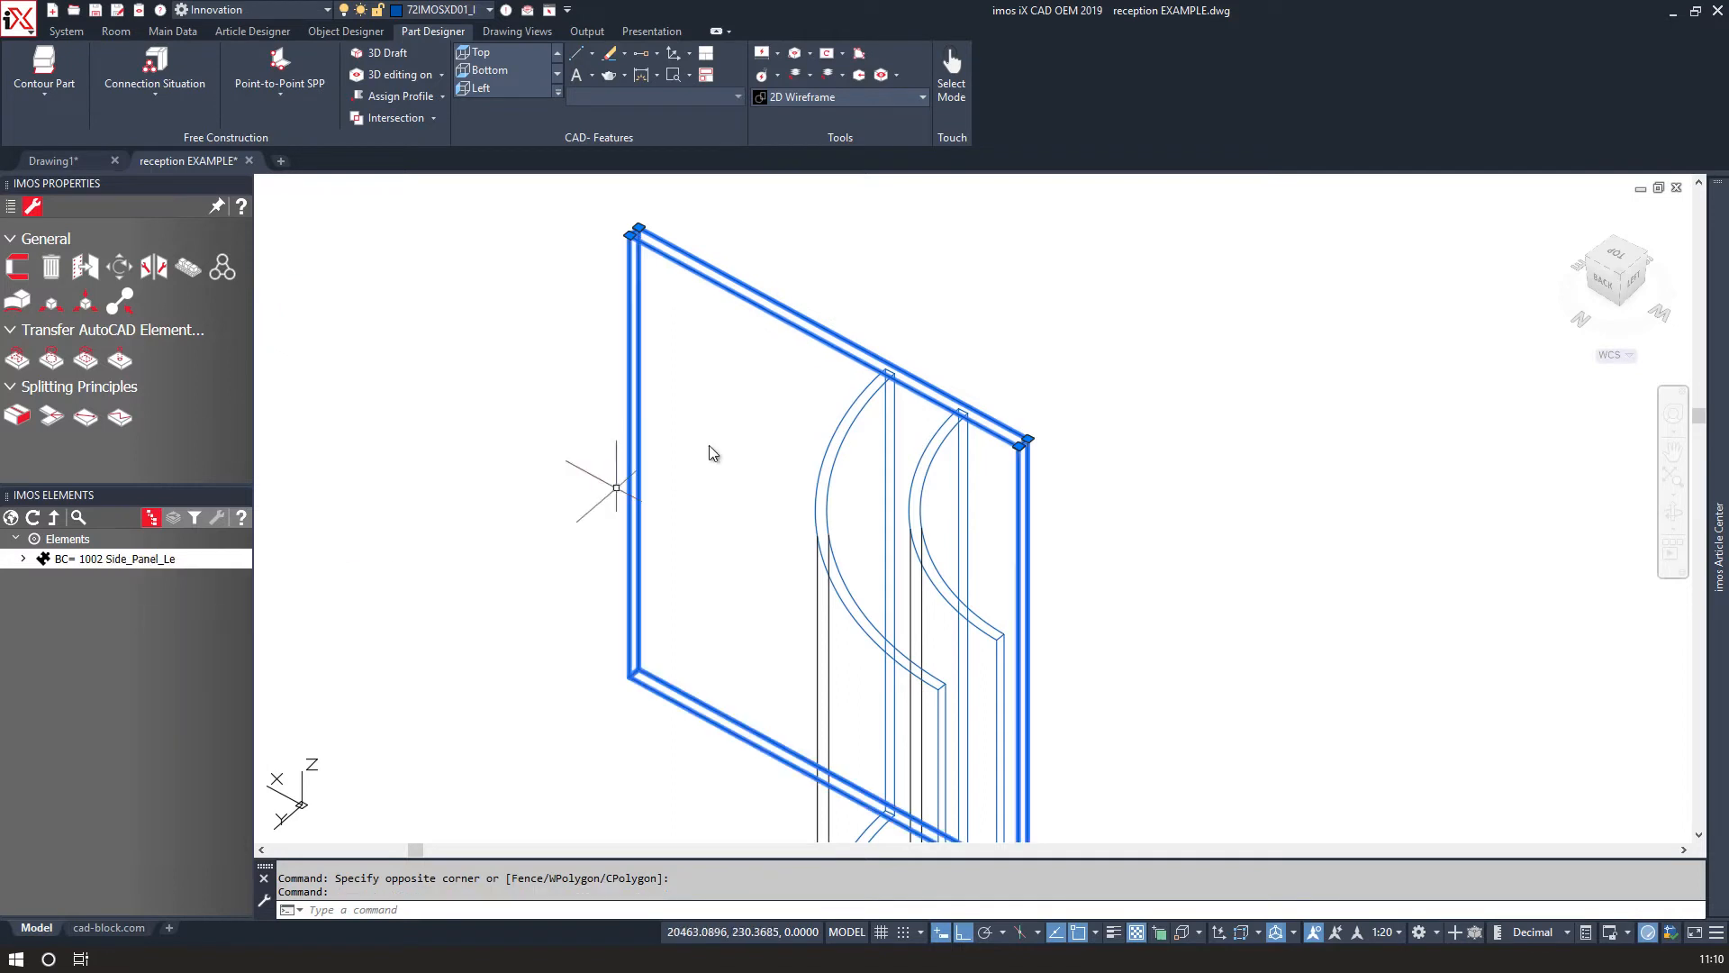
right_click(105, 561)
click(164, 725)
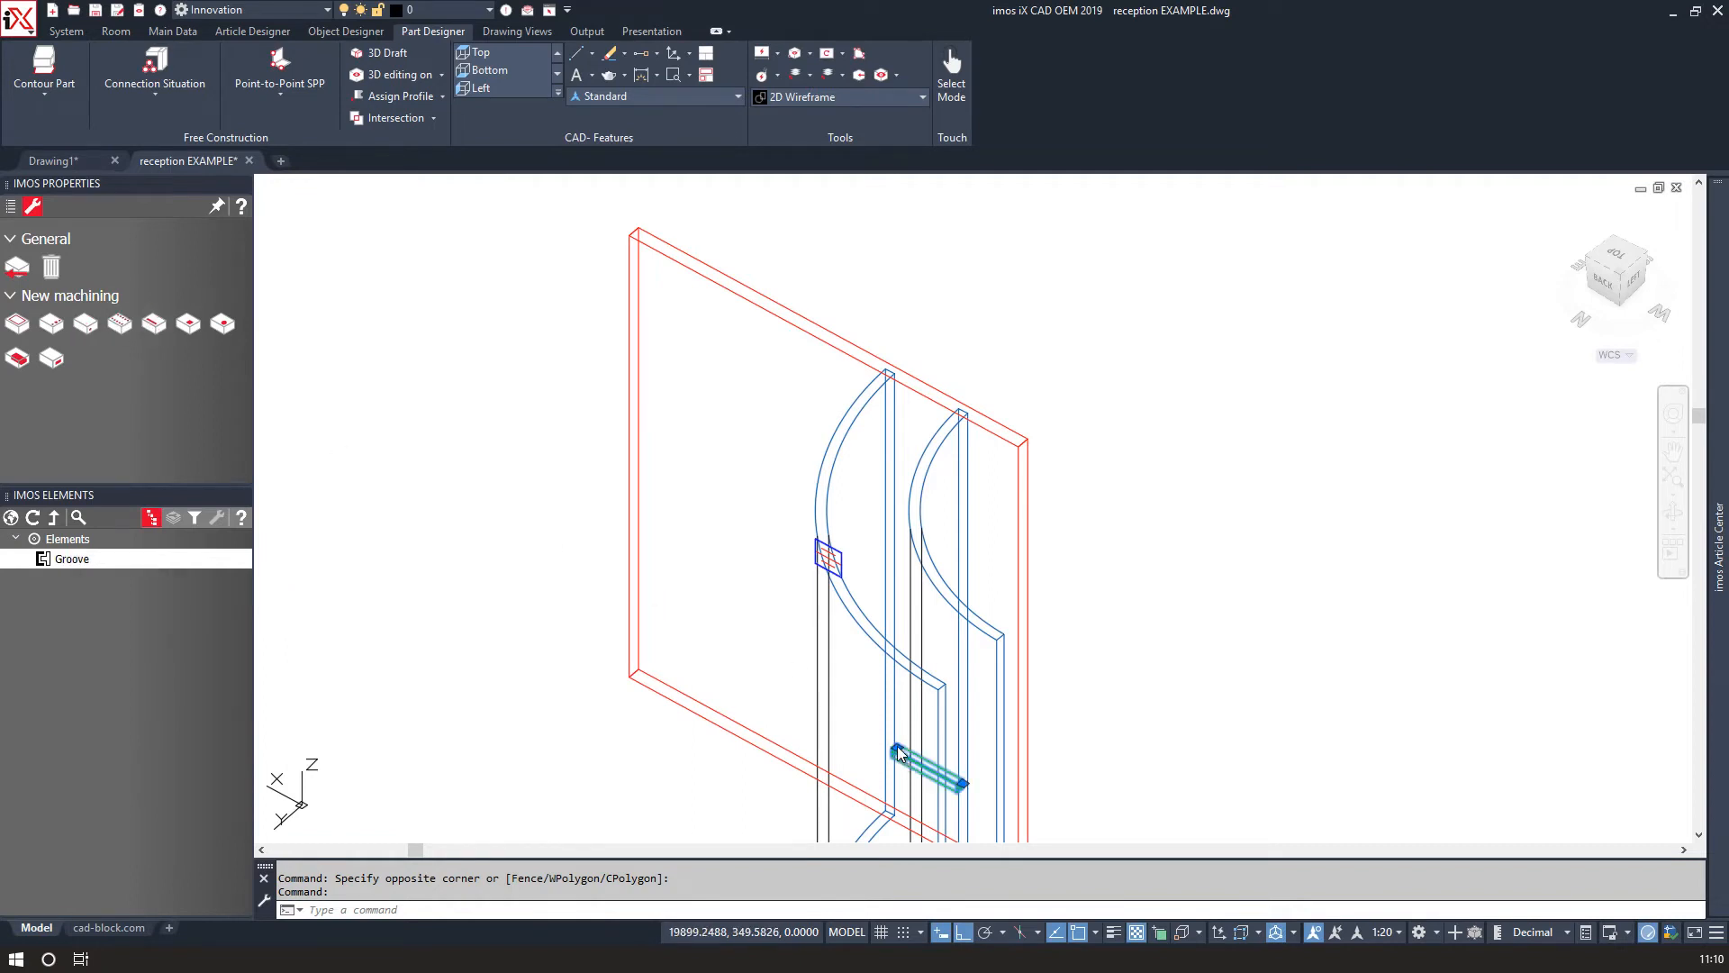
Stretch one end of the panel's lower groove up to the top corner of the curved panel's edge.
scroll(898, 757, up, 6)
click(838, 777)
scroll(837, 748, down, 4)
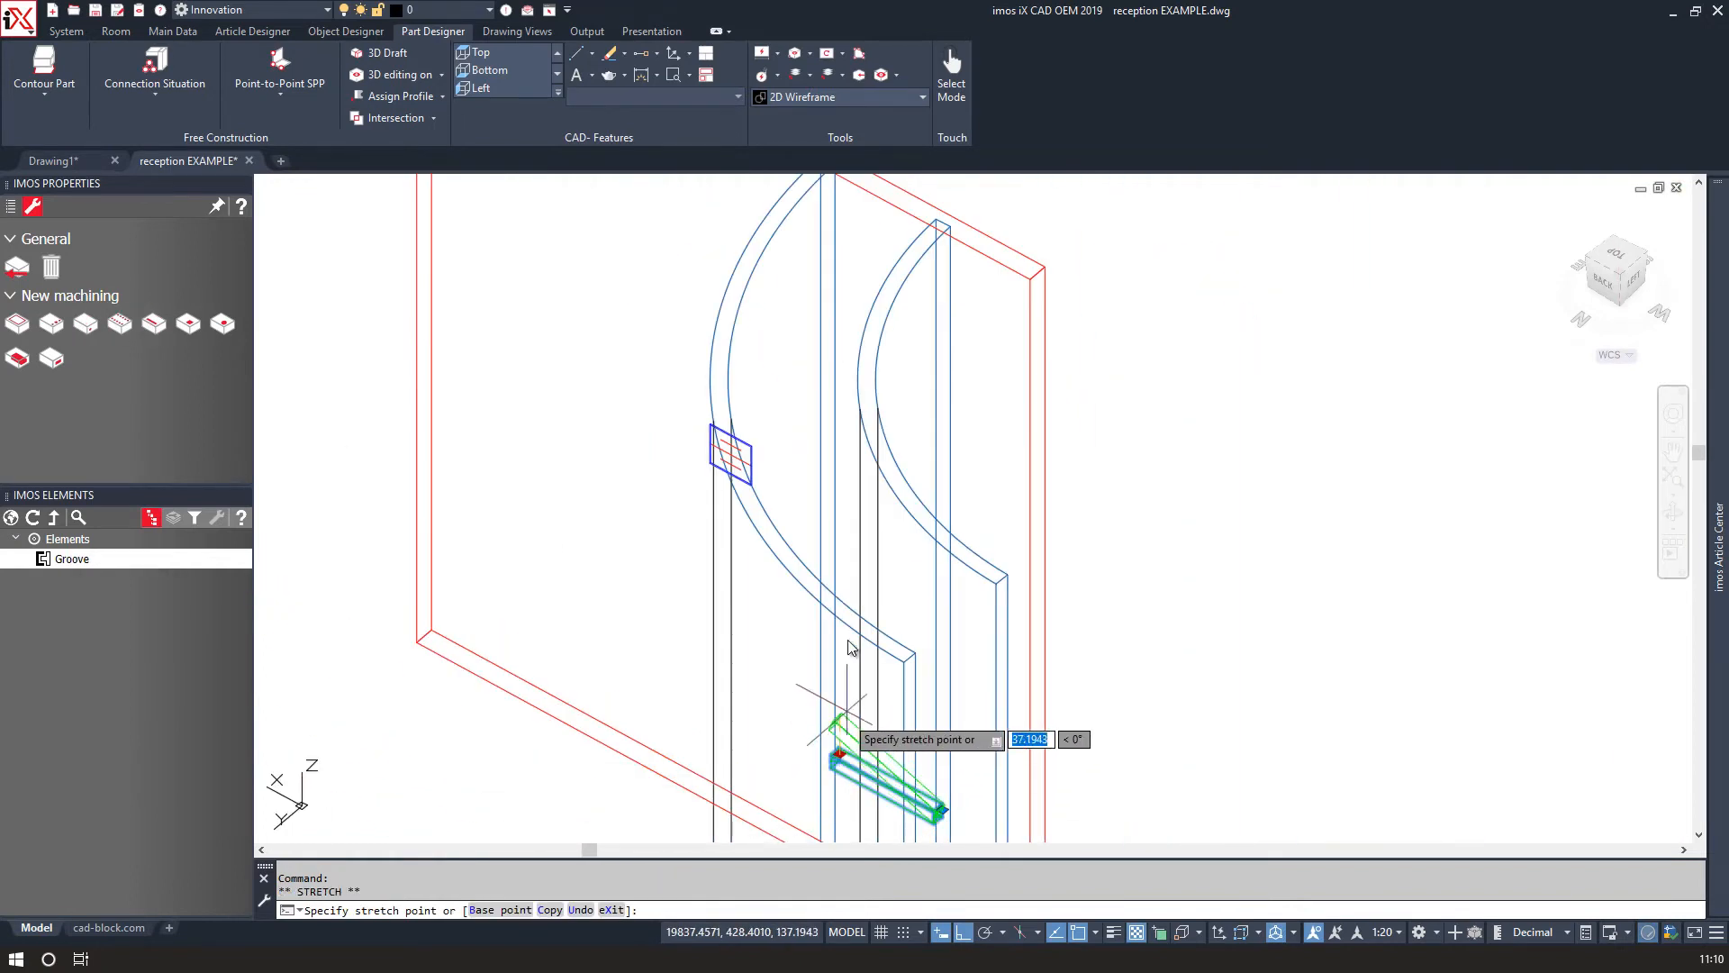
scroll(928, 221, up, 3)
click(905, 216)
scroll(905, 216, down, 4)
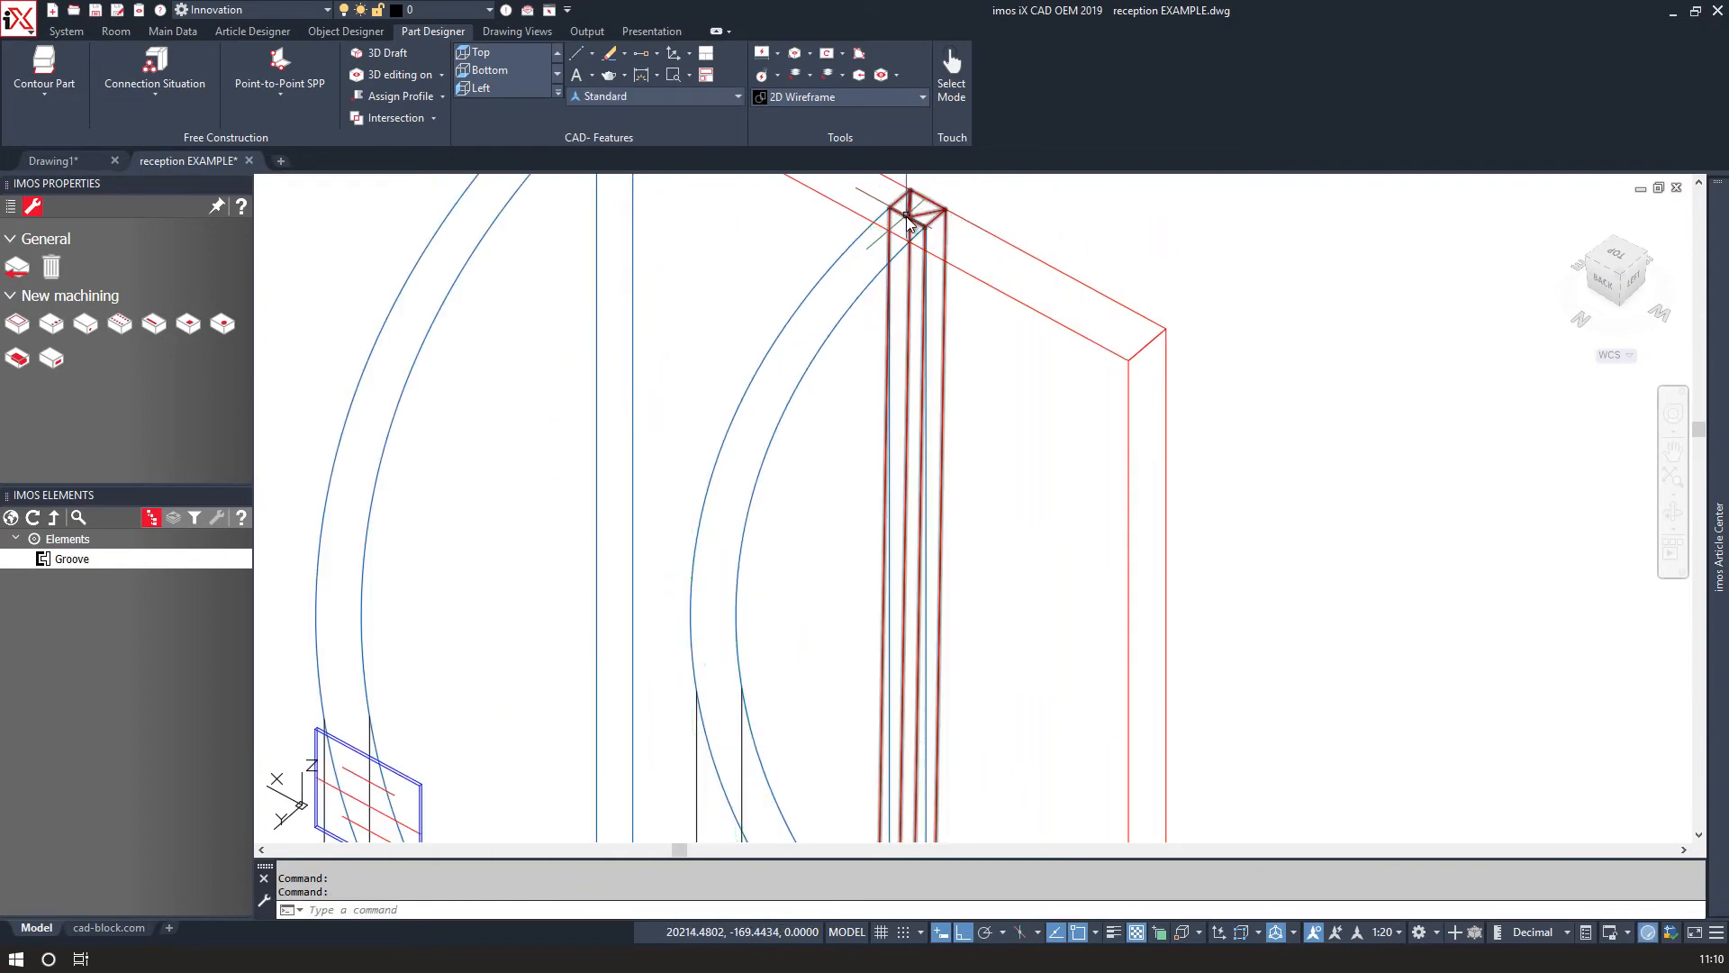
Stretch the groove's other end down to the bottom corner of the panel's edge.
scroll(857, 459, up, 4)
scroll(872, 495, up, 6)
click(875, 520)
click(881, 487)
scroll(880, 489, down, 4)
scroll(890, 669, up, 6)
click(850, 632)
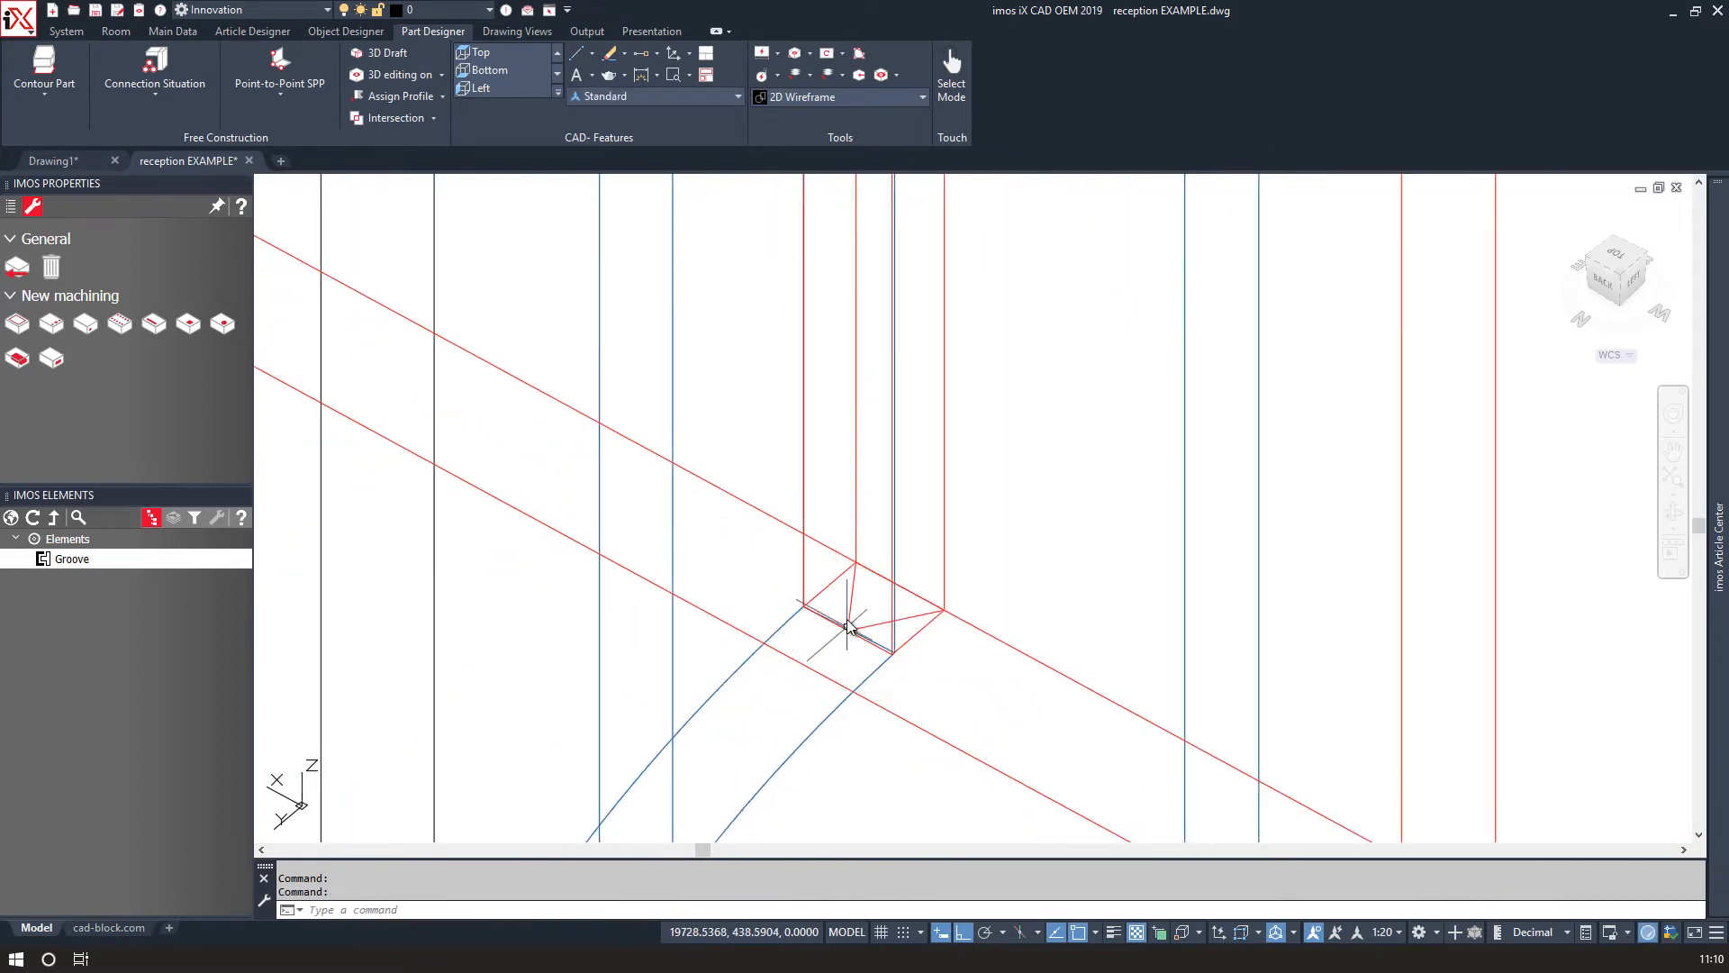
Set the groove's orientation to BOT: vertical bottom.
click(851, 612)
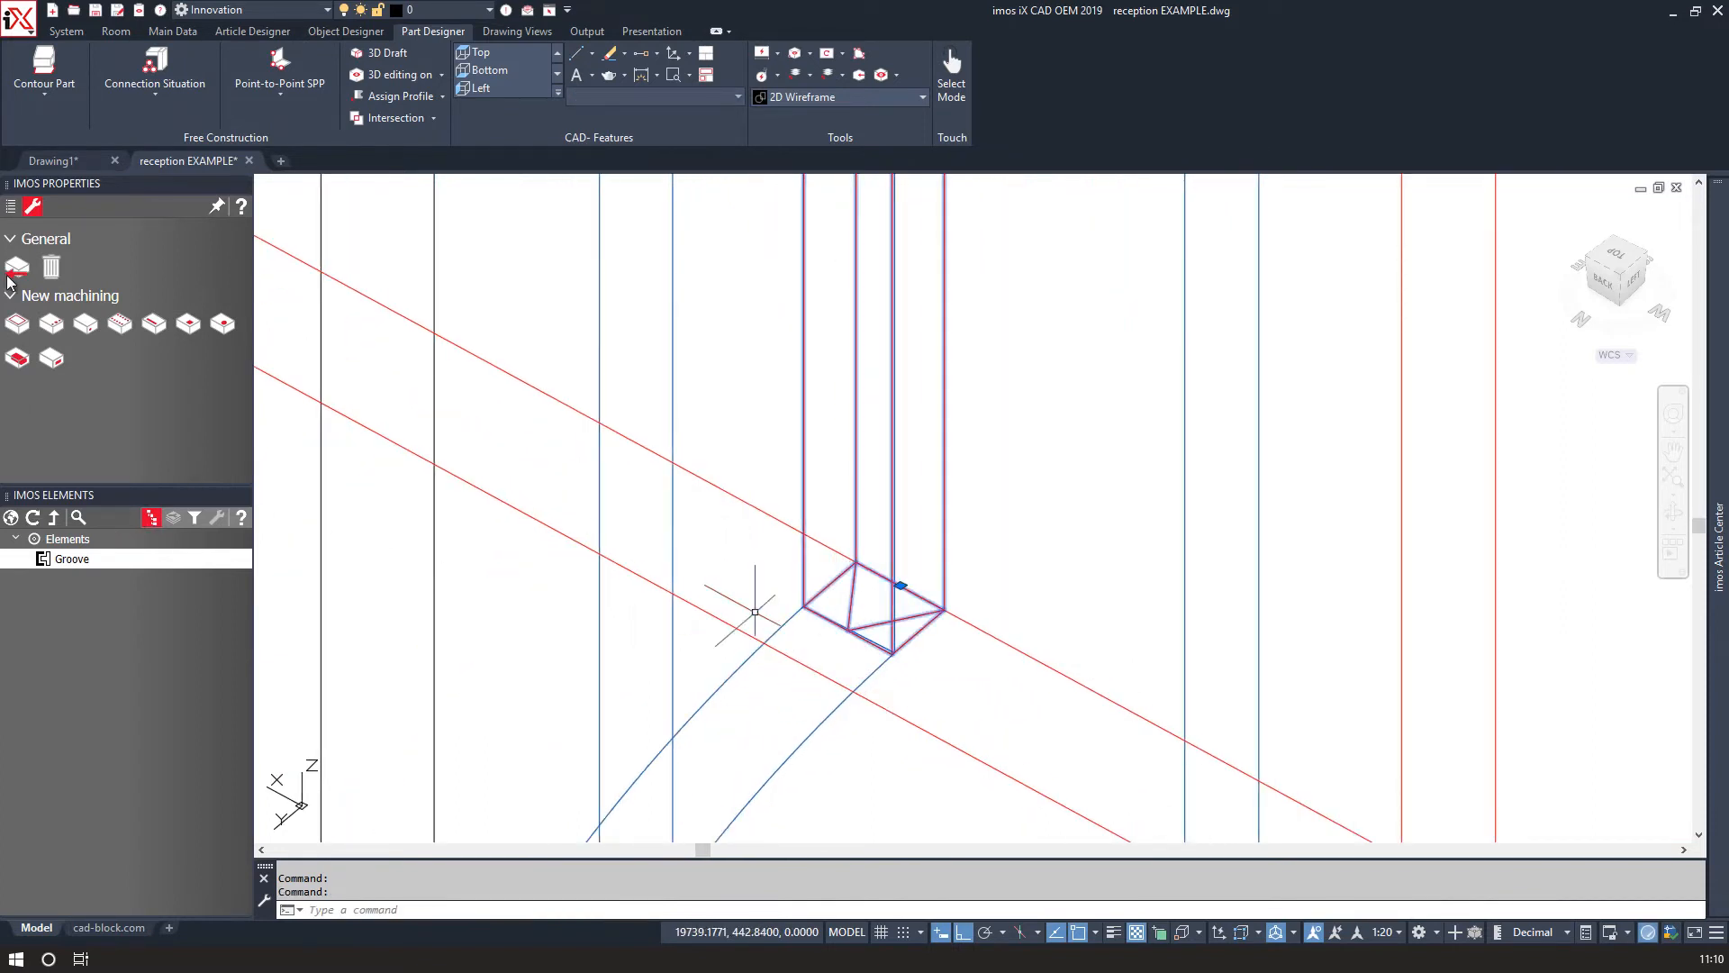
click(11, 207)
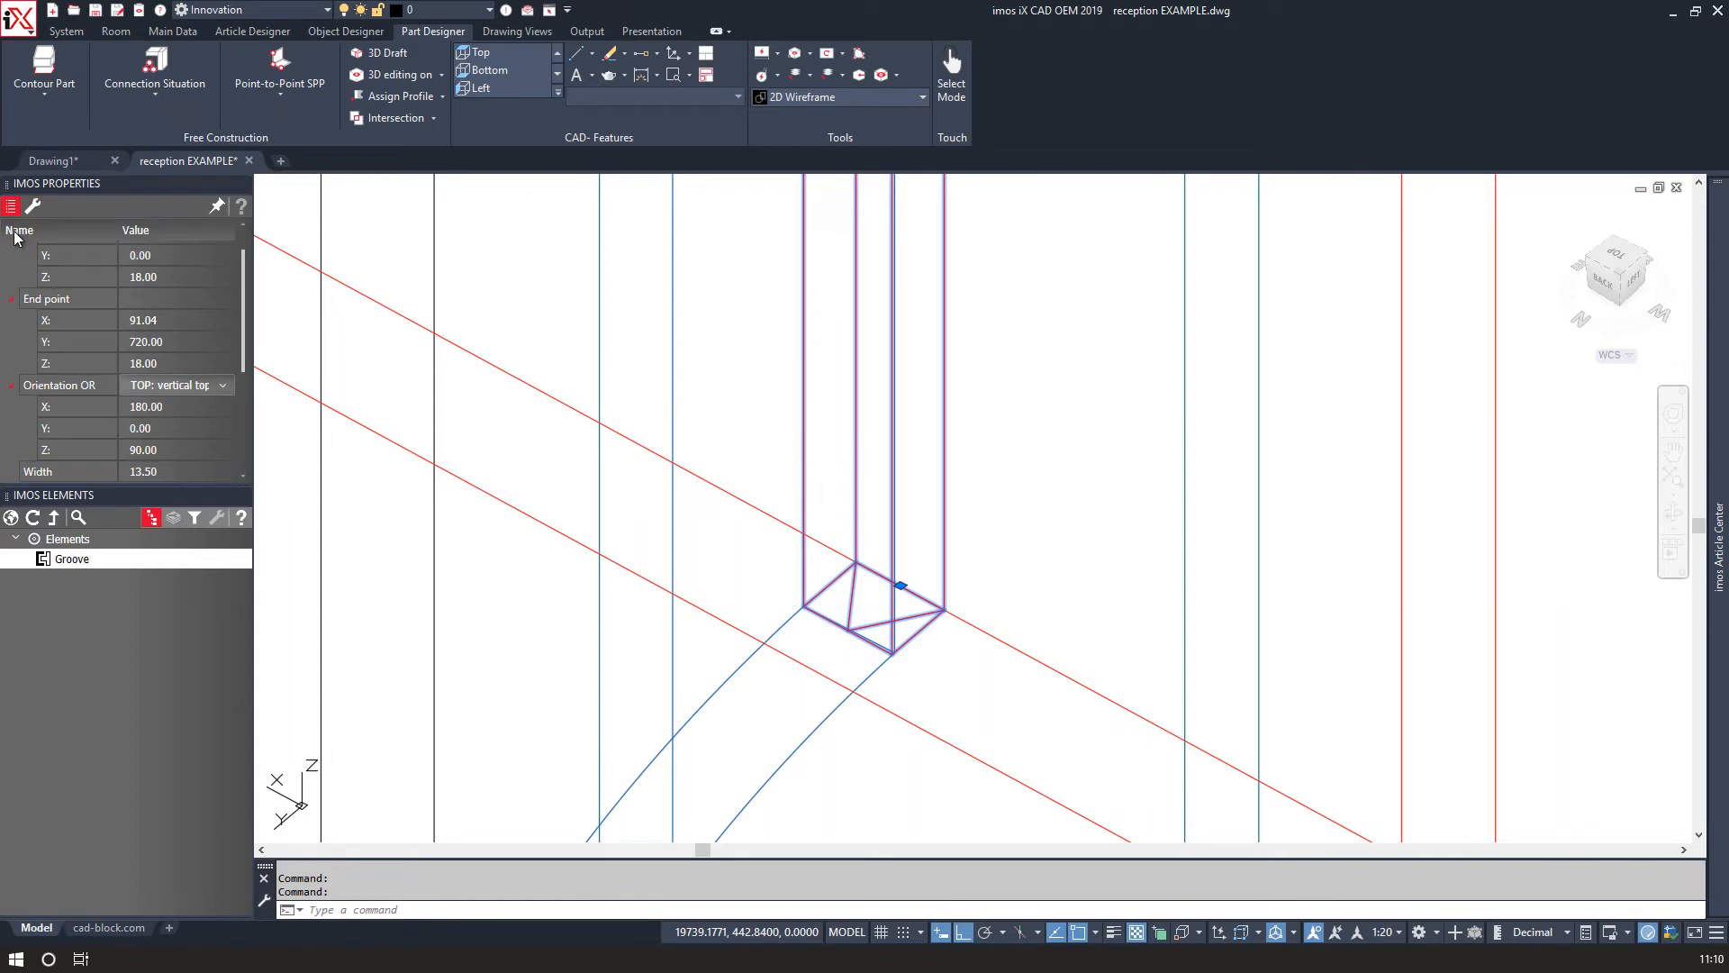
click(223, 385)
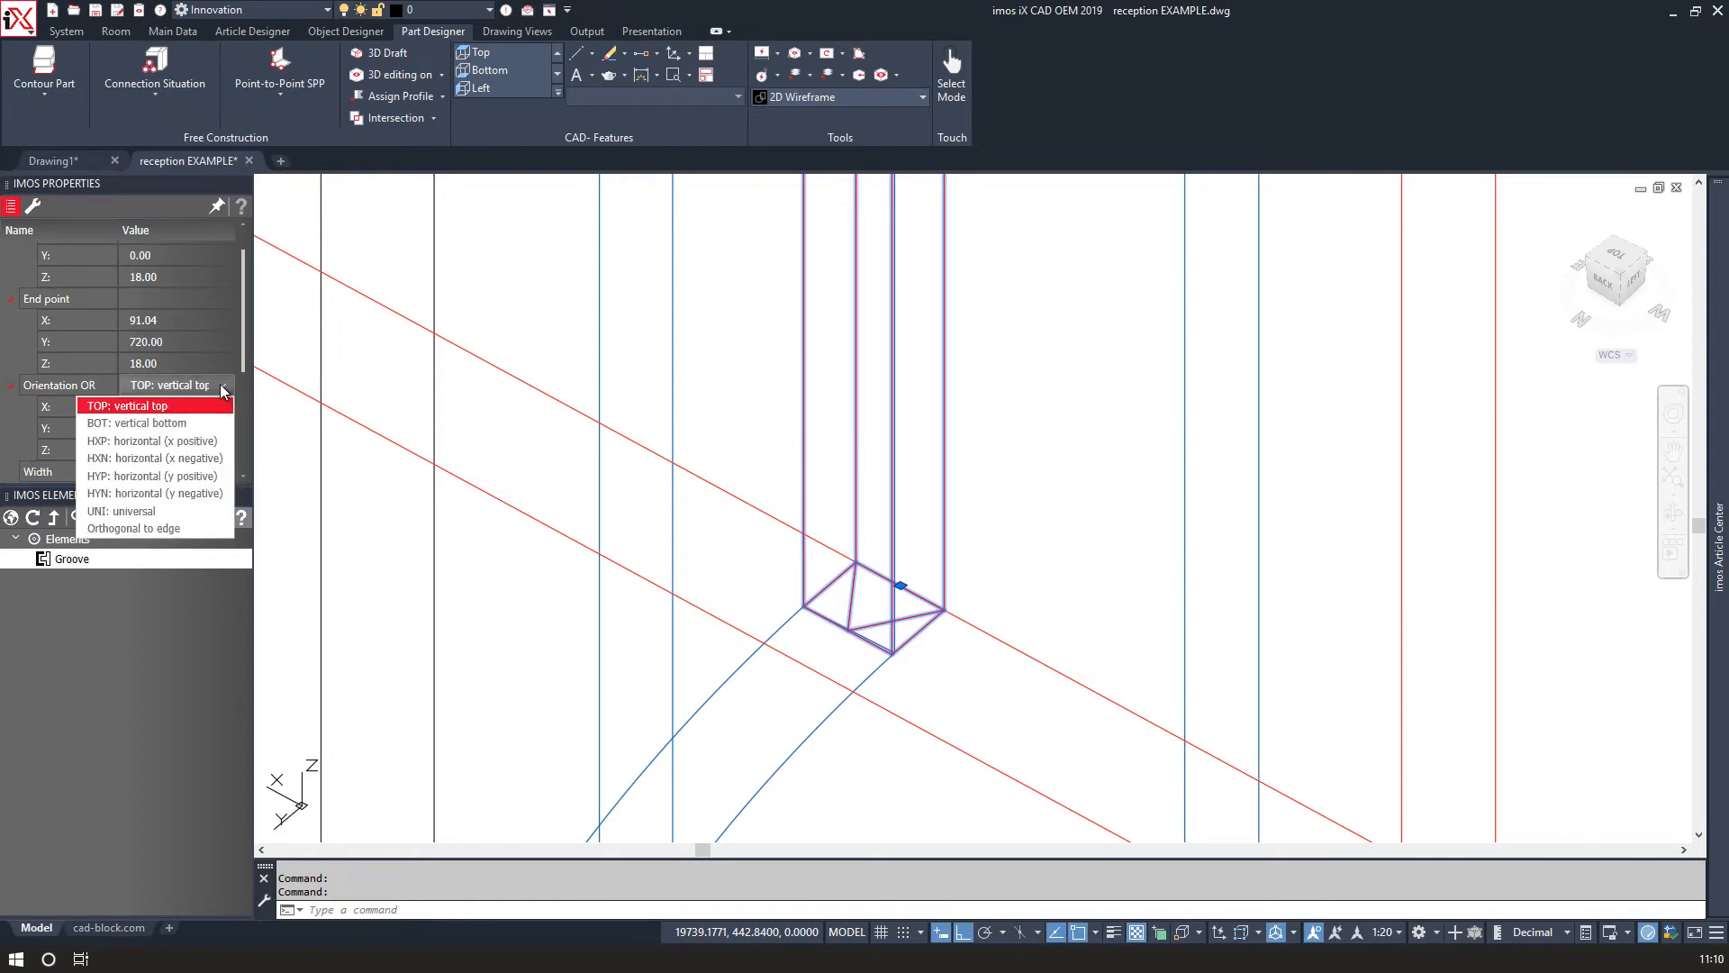
click(171, 424)
Copy the groove to the matching bottom corner of the neighbouring curved side panel.
right_click(833, 654)
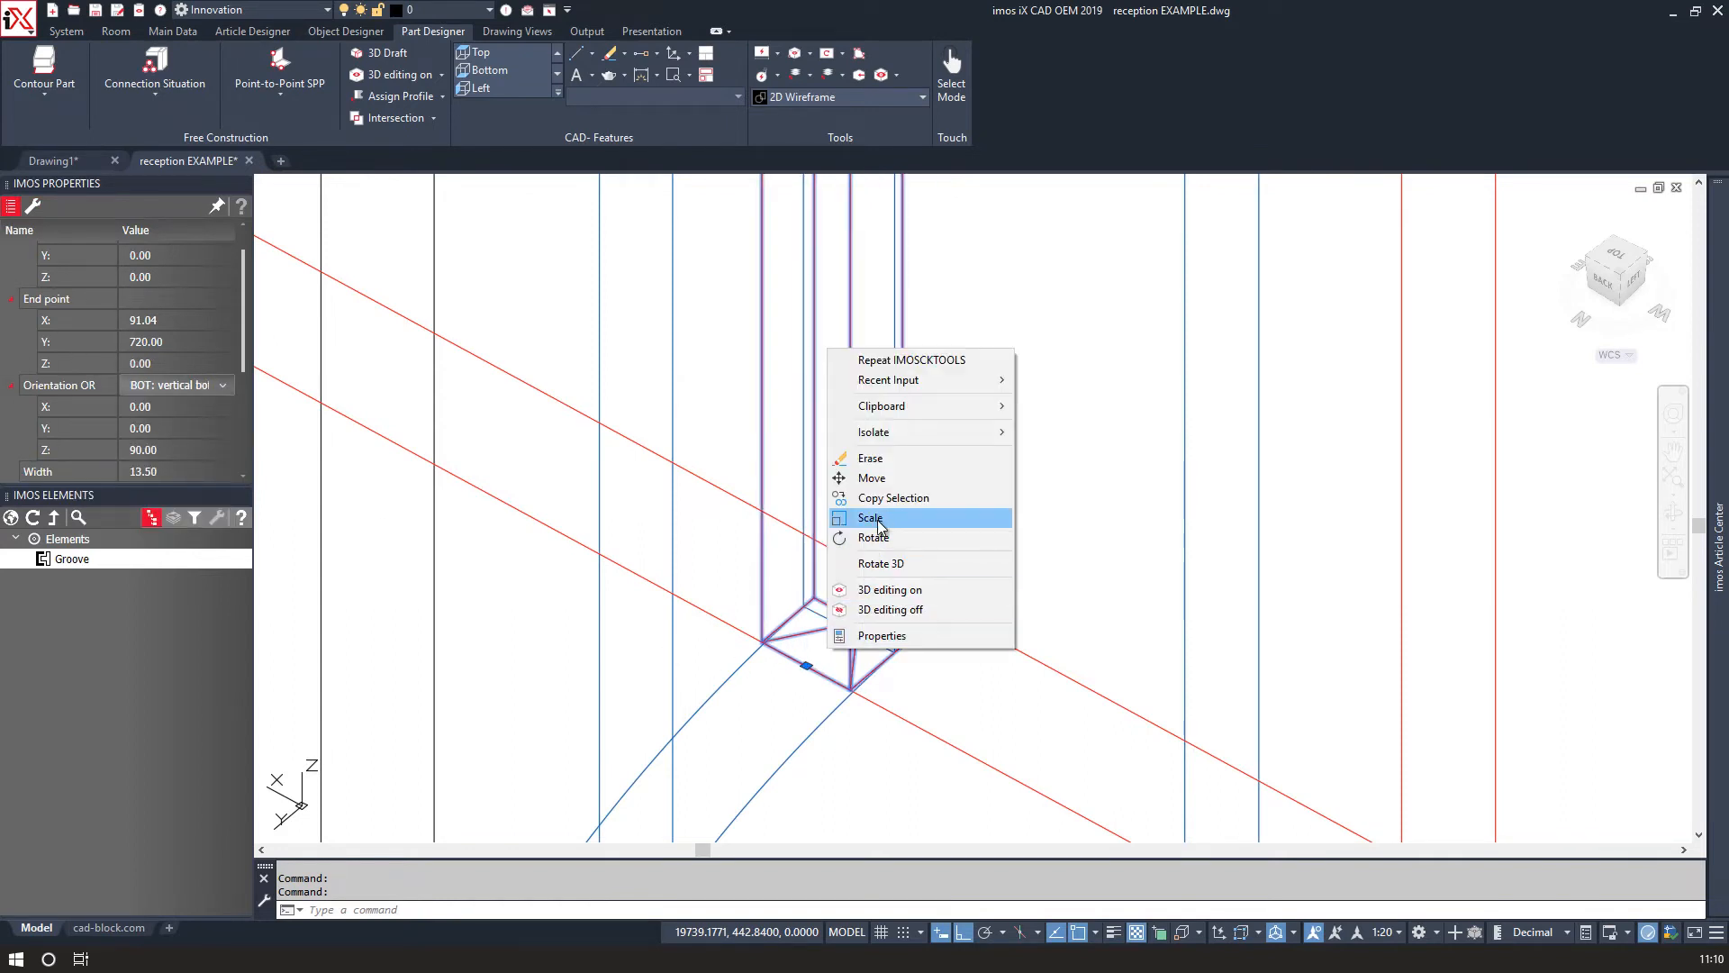
click(846, 495)
click(854, 626)
scroll(851, 635, down, 3)
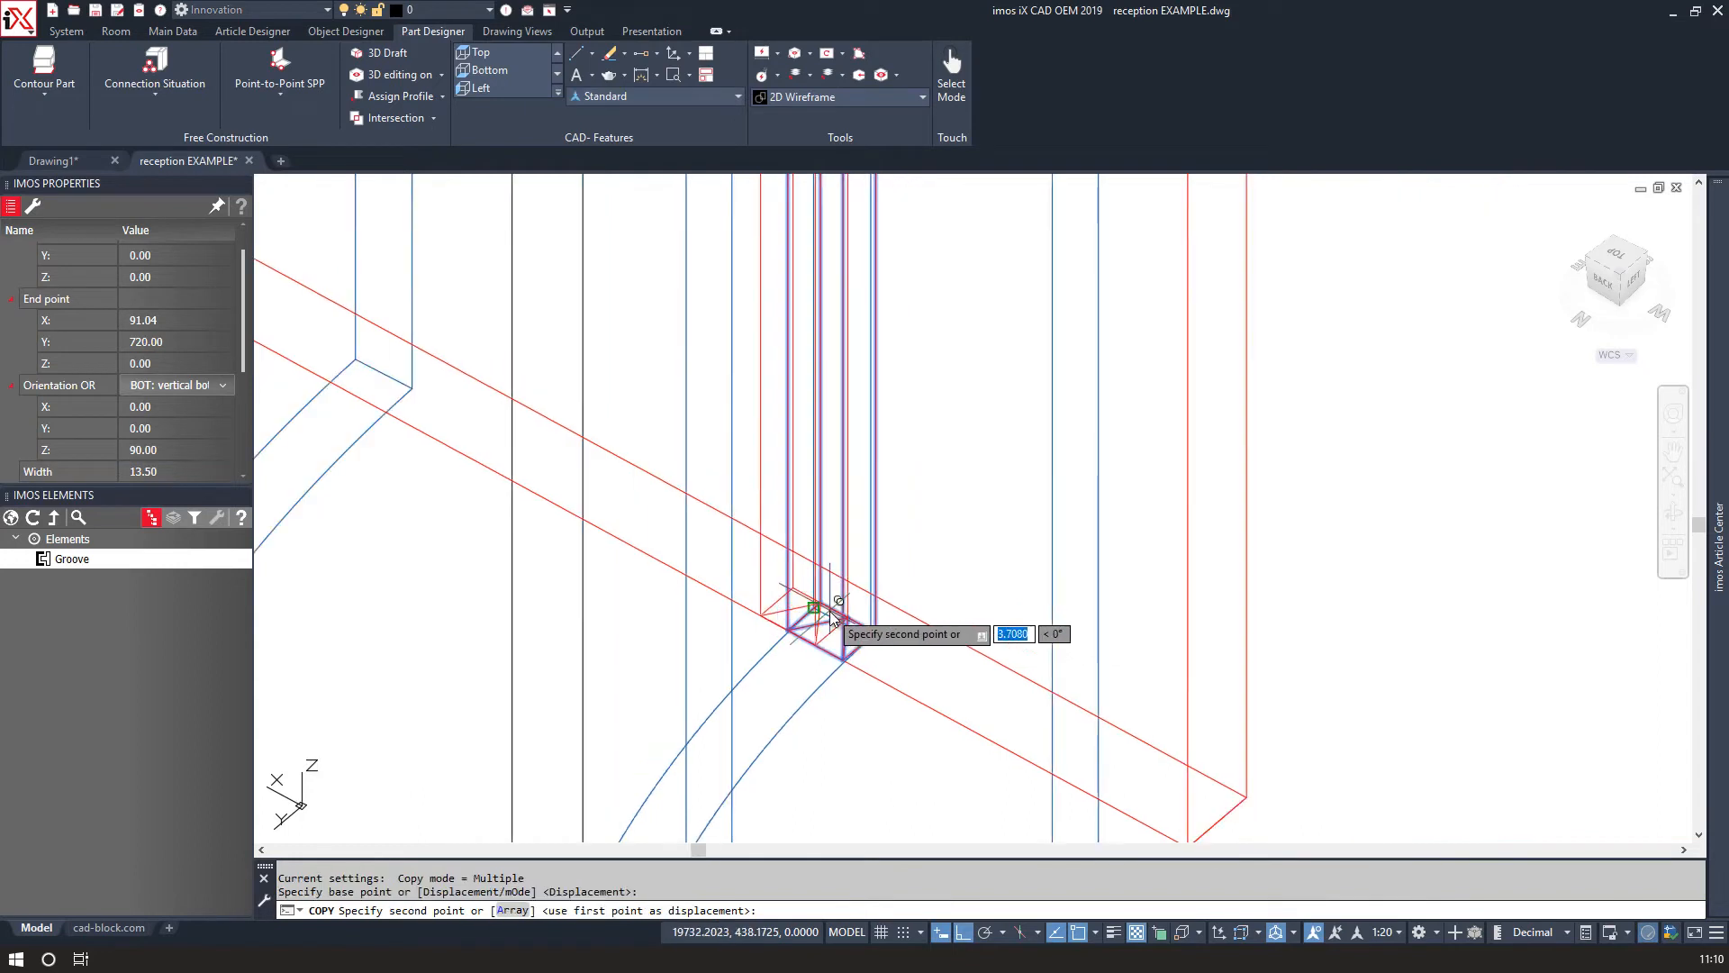
click(389, 382)
right_click(393, 419)
click(436, 435)
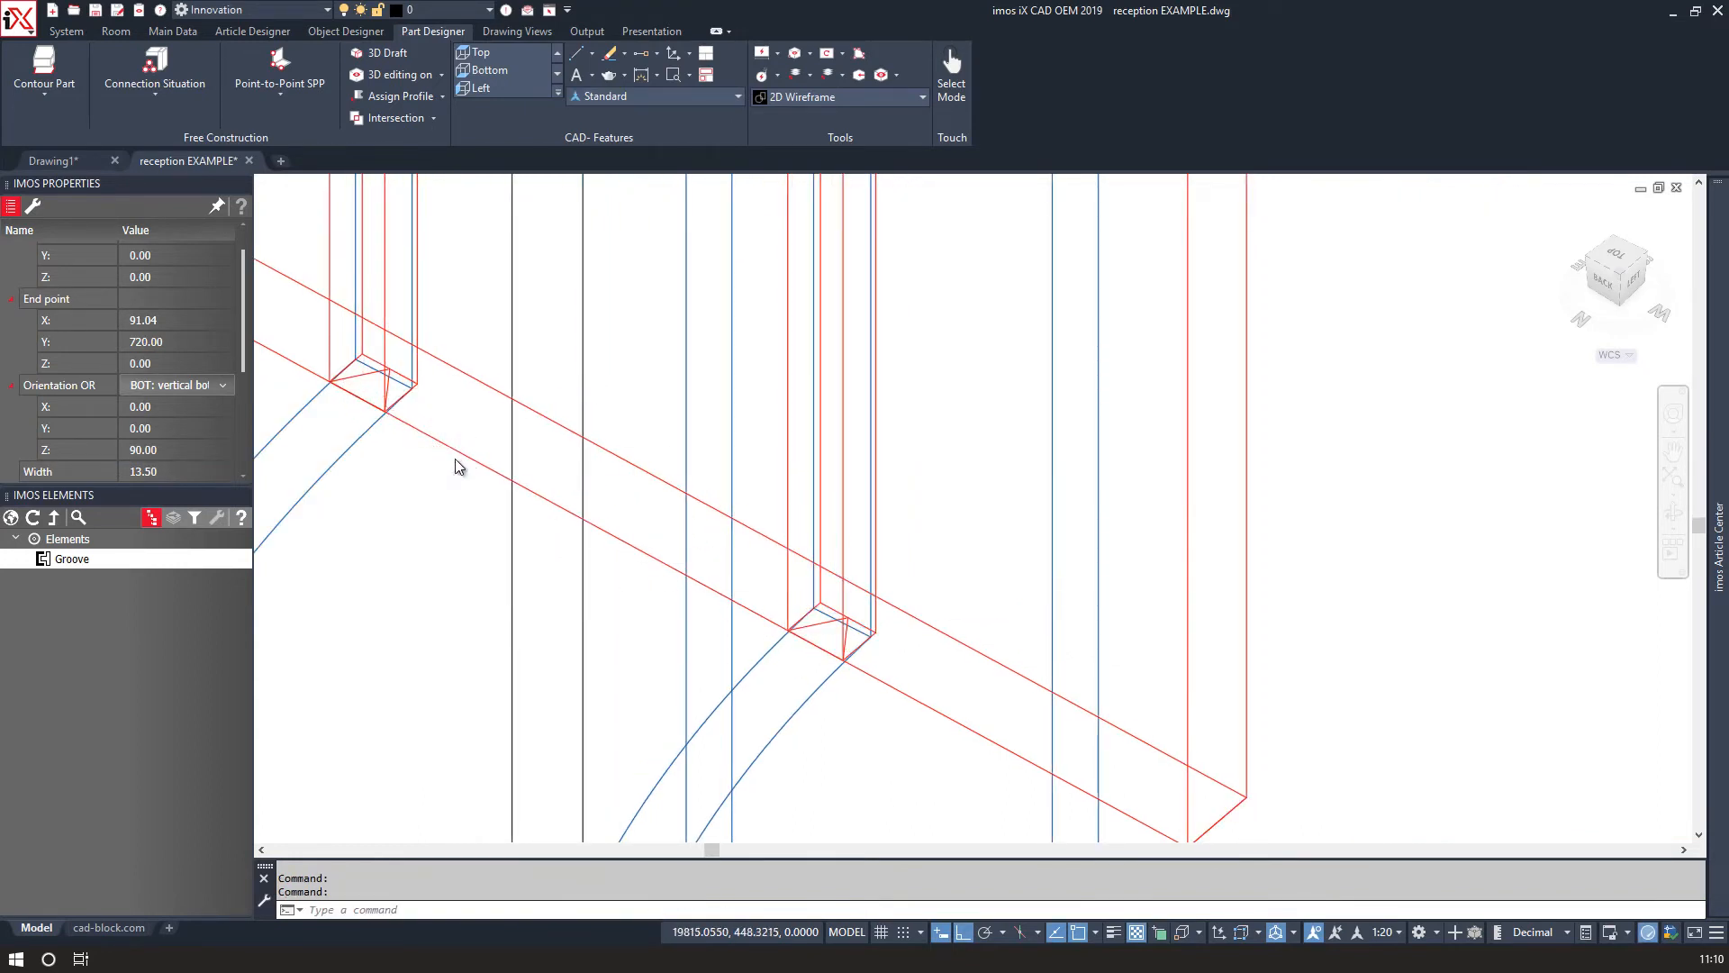
scroll(591, 502, up, 5)
right_click(598, 579)
click(668, 548)
scroll(643, 591, down, 5)
shift+middle_drag(642, 591, 664, 577)
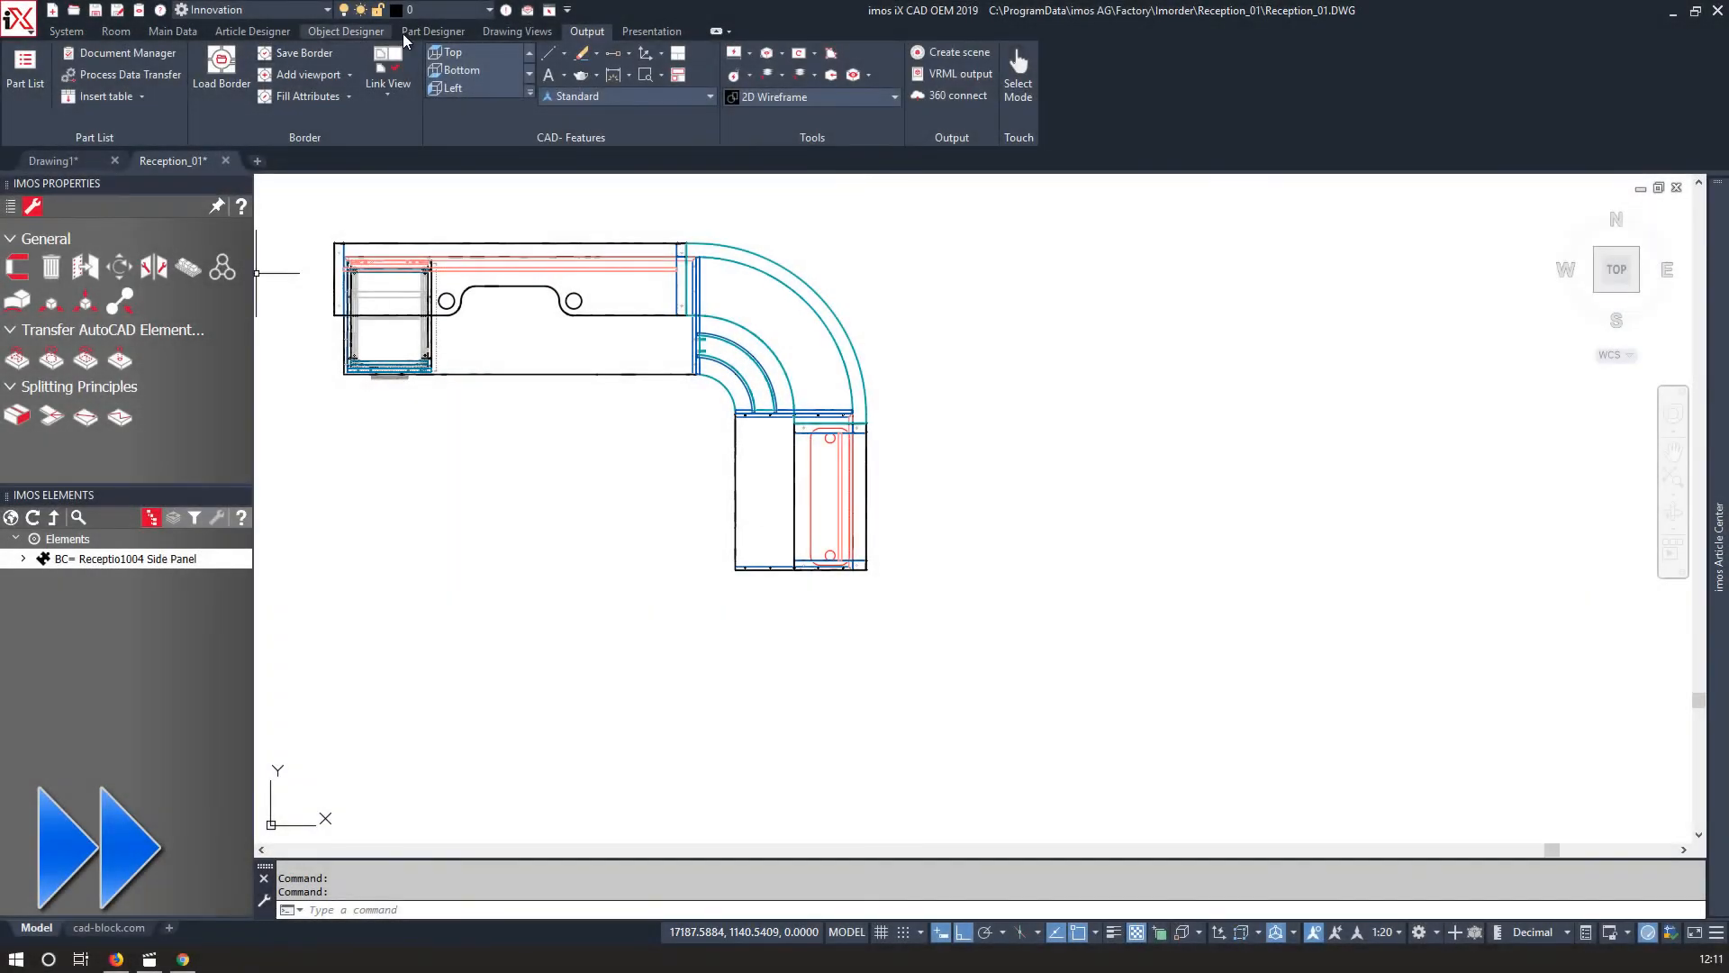
Generate a 2D plan view of the whole reception desk and place it beside the model.
click(109, 68)
click(321, 207)
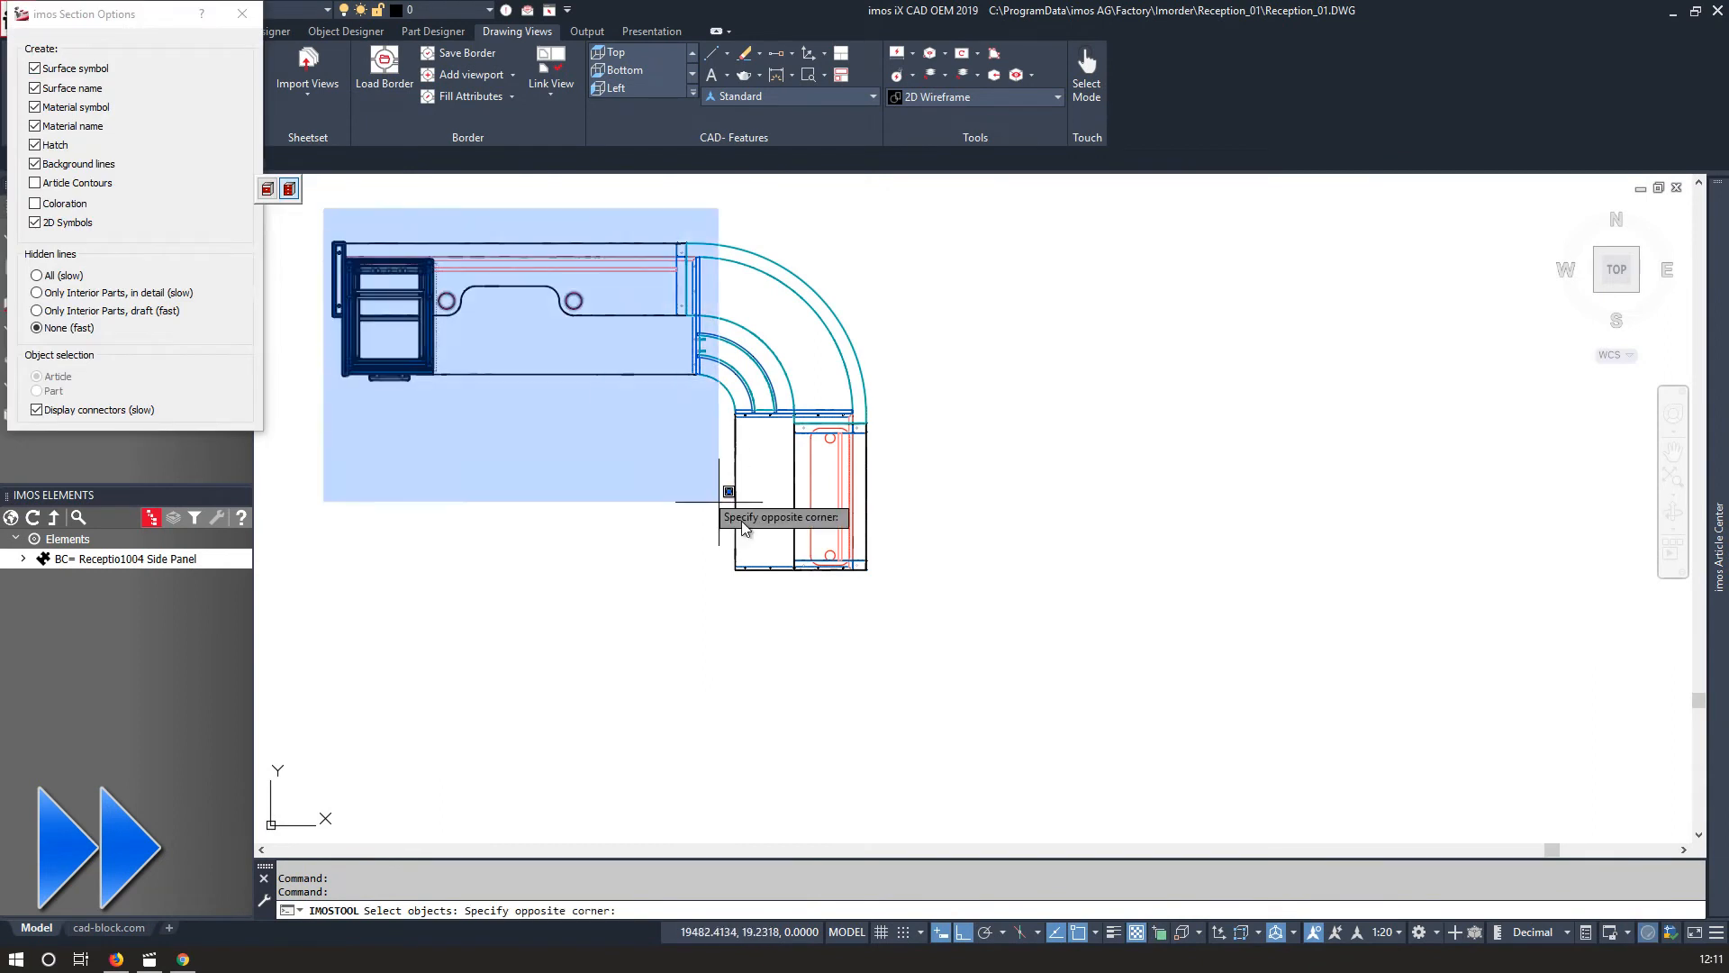
click(954, 637)
key(Return)
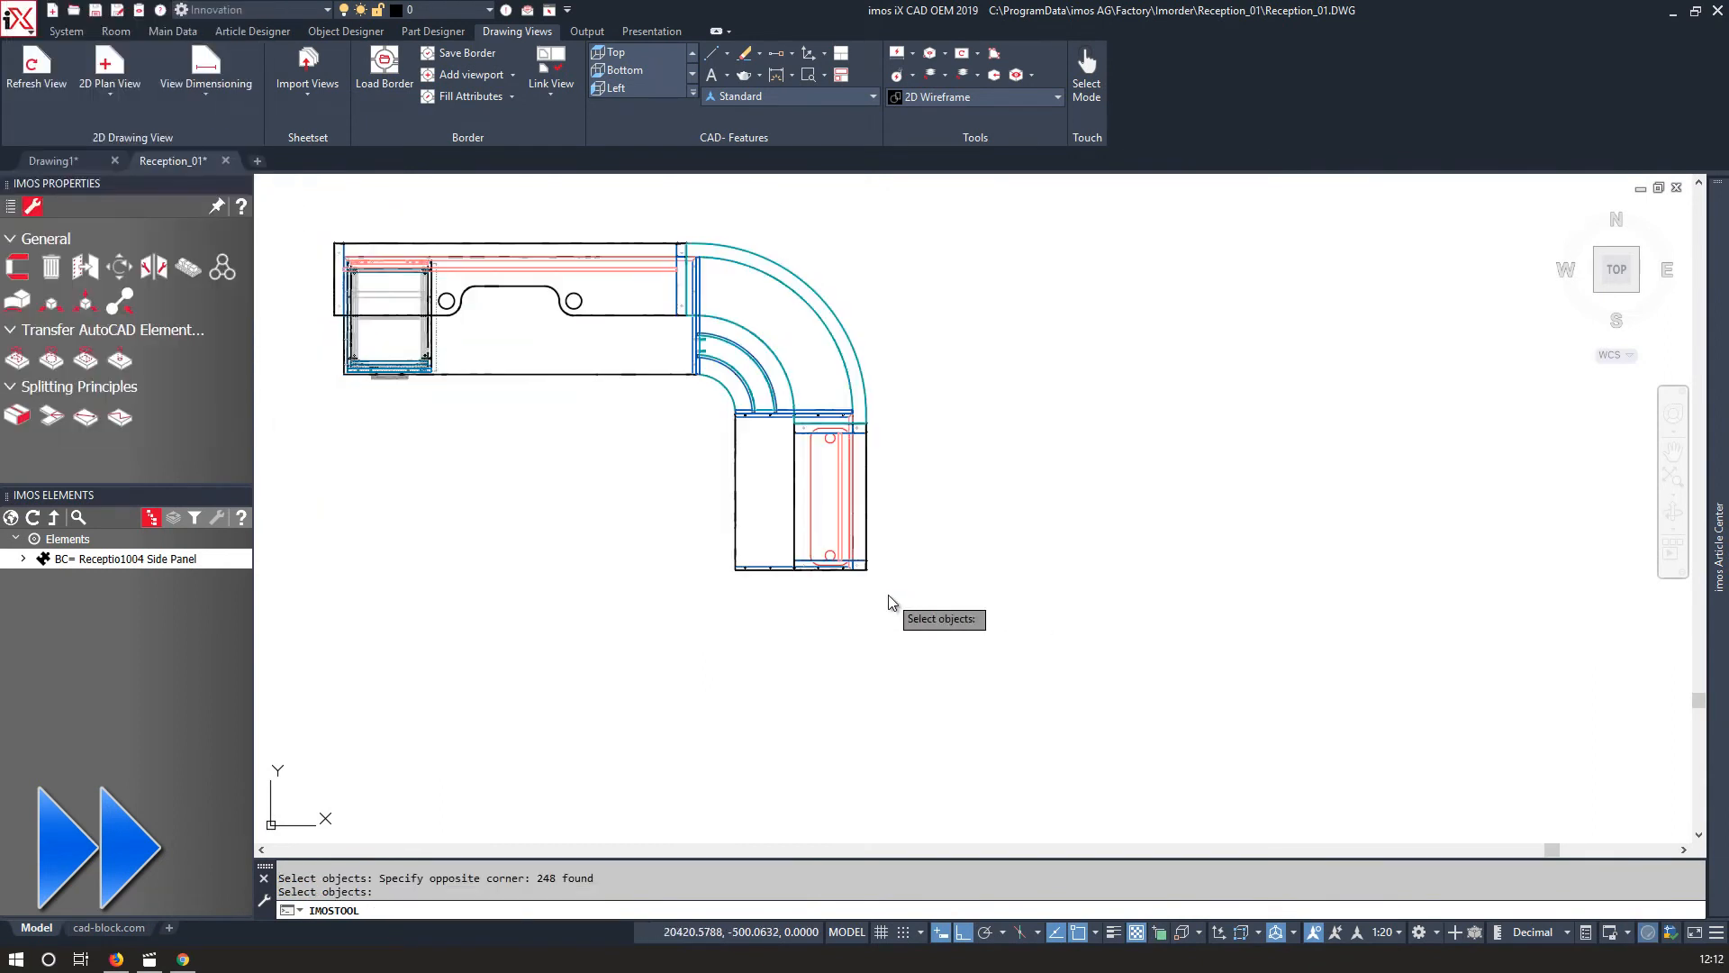
scroll(1234, 579, down, 5)
middle_drag(1501, 627, 780, 633)
click(816, 591)
scroll(815, 591, up, 5)
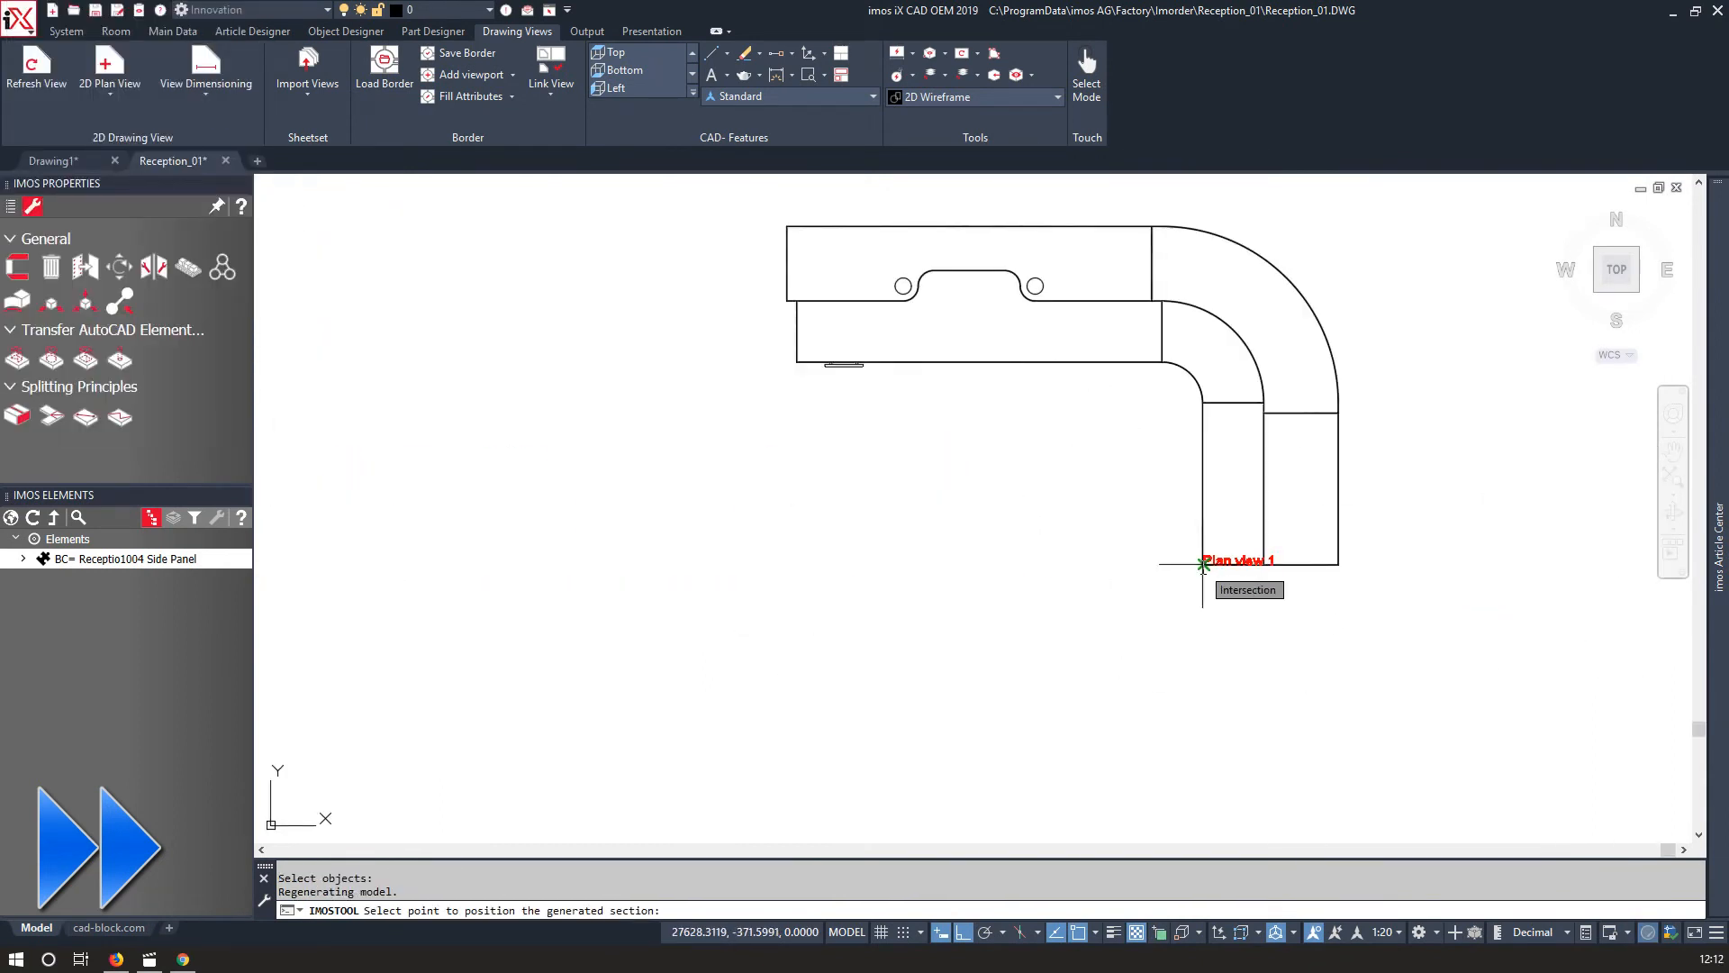
key(Escape)
scroll(896, 604, down, 5)
right_click(519, 305)
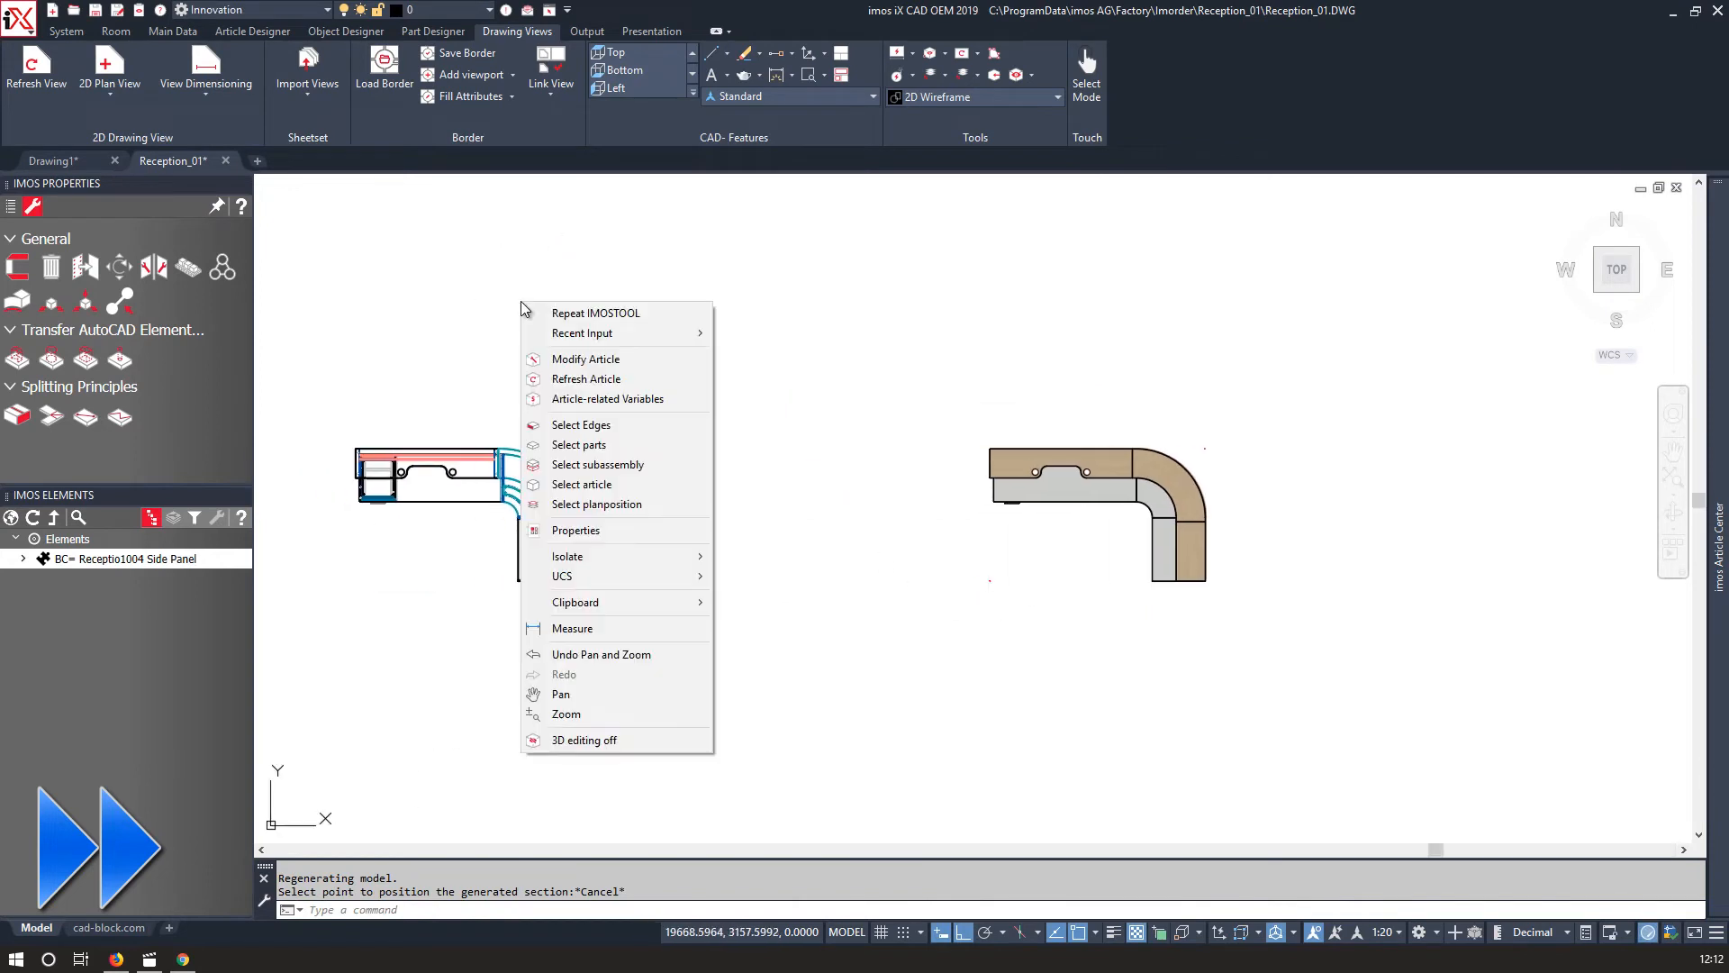
Generate a 2D elevation view of the desk's front from the plan and place it below the plan.
click(784, 515)
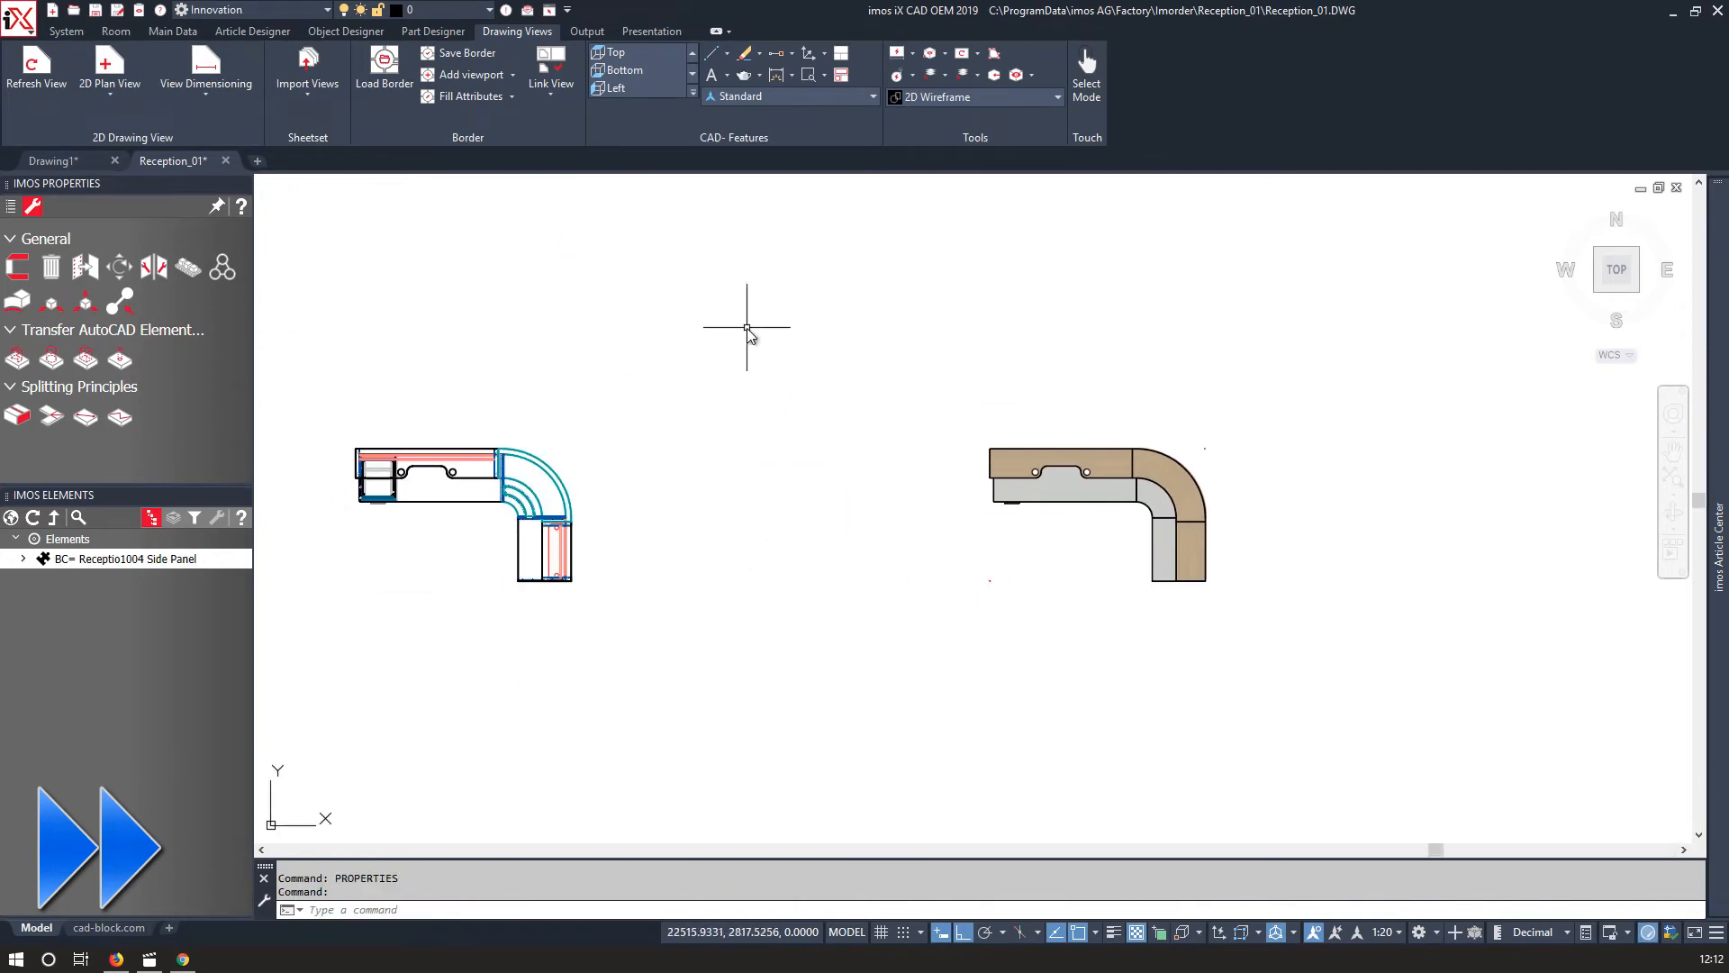
click(109, 88)
click(93, 153)
click(1103, 504)
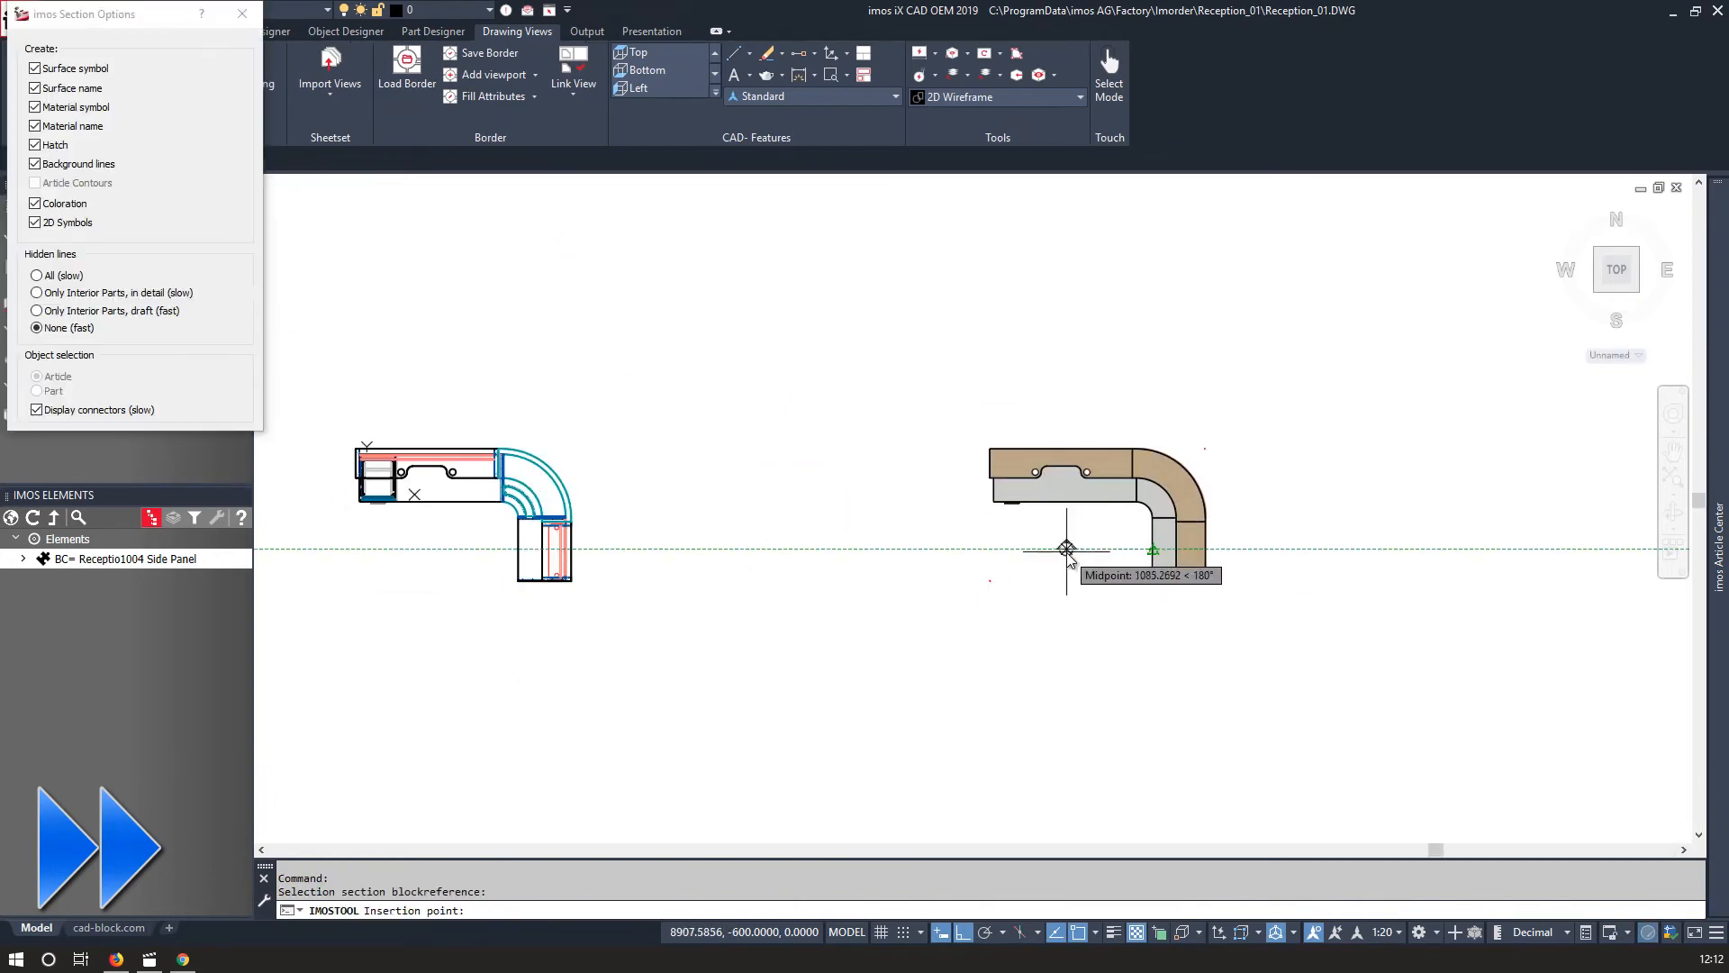
click(1067, 547)
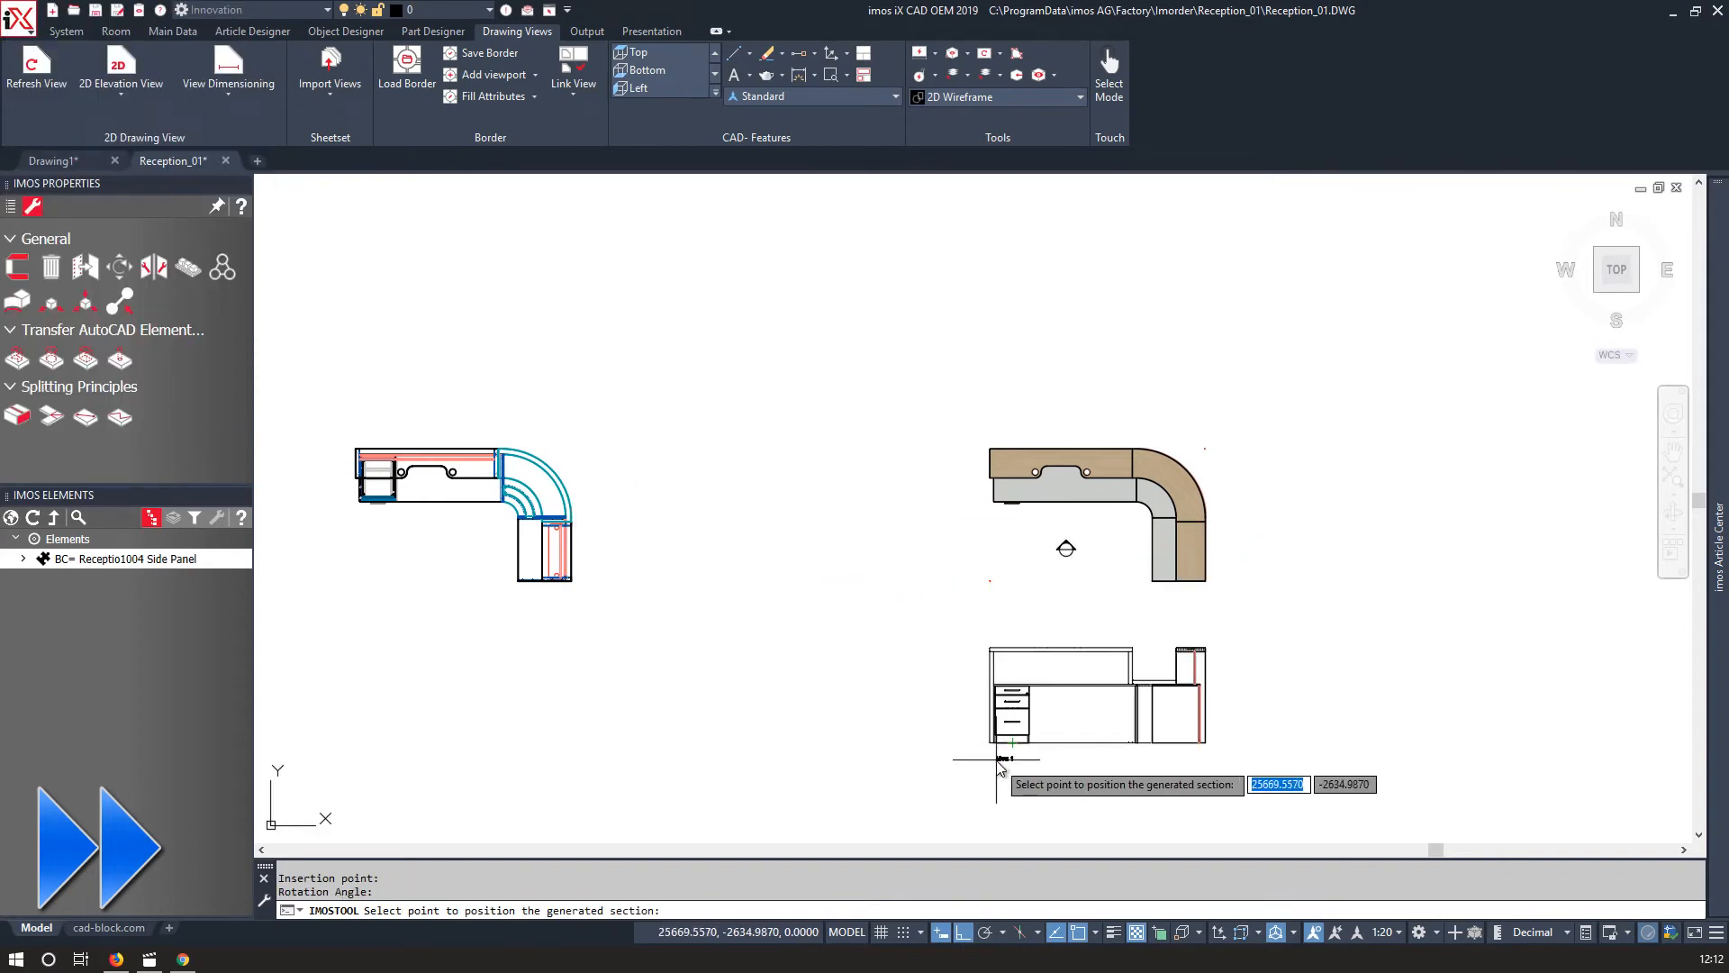
scroll(999, 761, up, 7)
click(954, 744)
Generate a second 2D elevation view looking from behind the desk and place it beside View 1.
middle_drag(741, 525, 573, 512)
scroll(586, 414, down, 2)
middle_drag(1135, 357, 1097, 374)
scroll(1097, 374, up, 8)
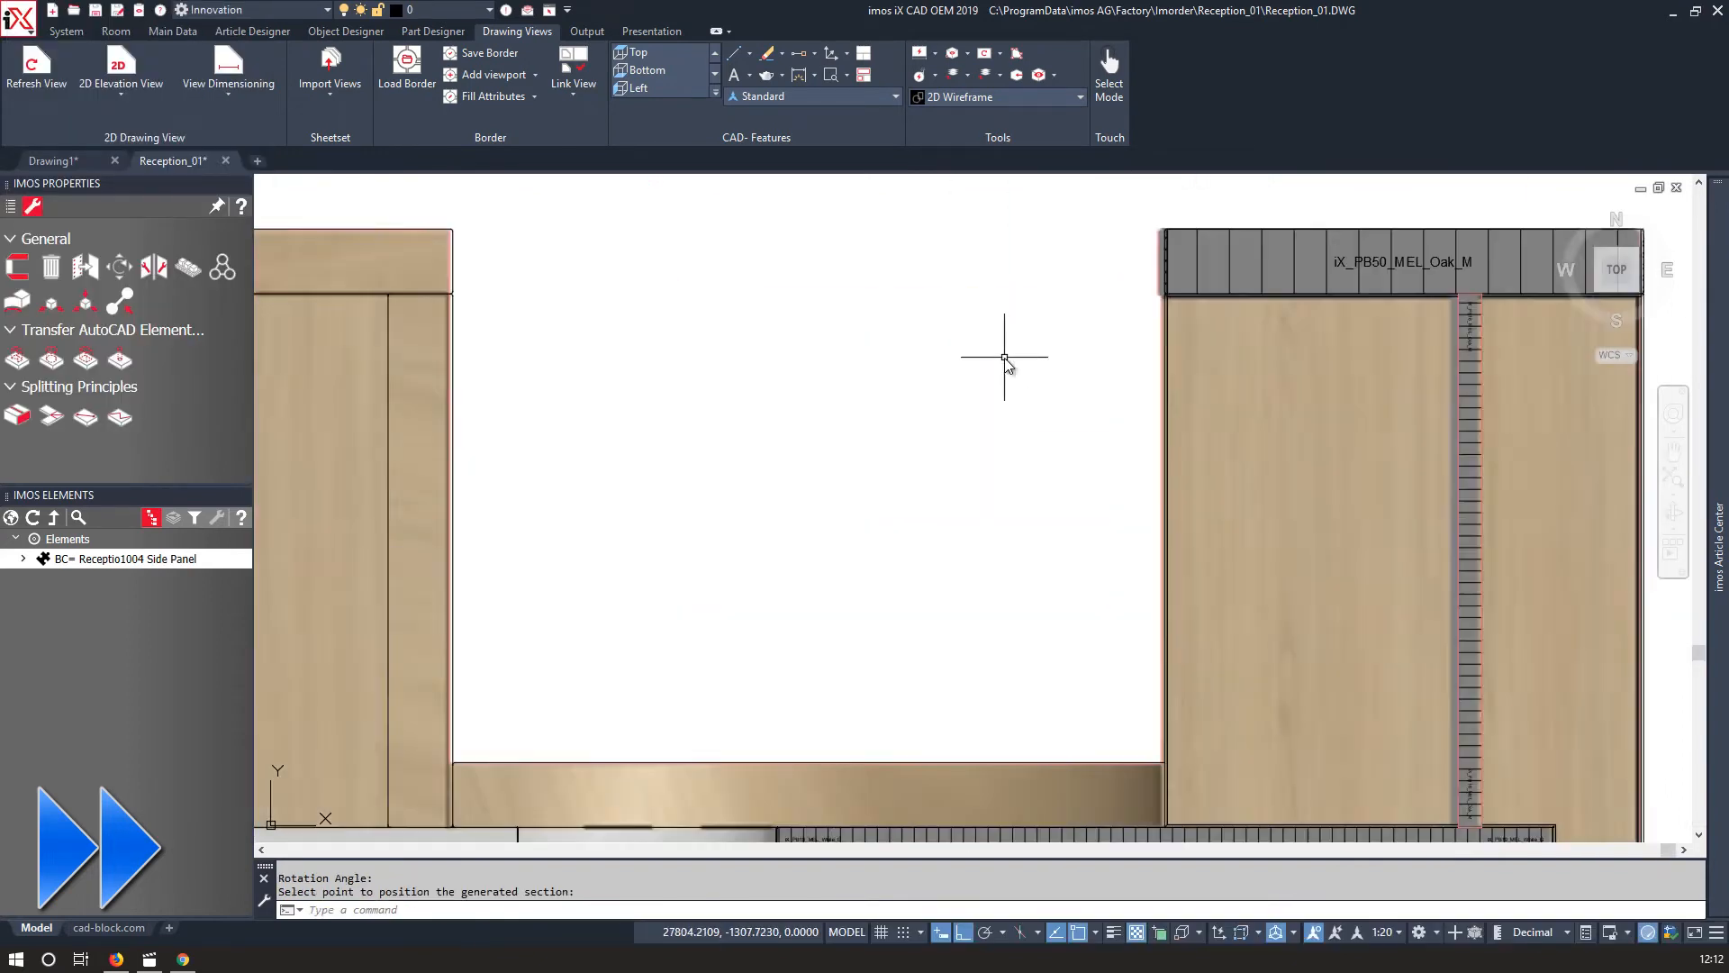
scroll(926, 473, down, 10)
middle_drag(926, 473, 896, 637)
click(121, 89)
click(97, 153)
click(732, 309)
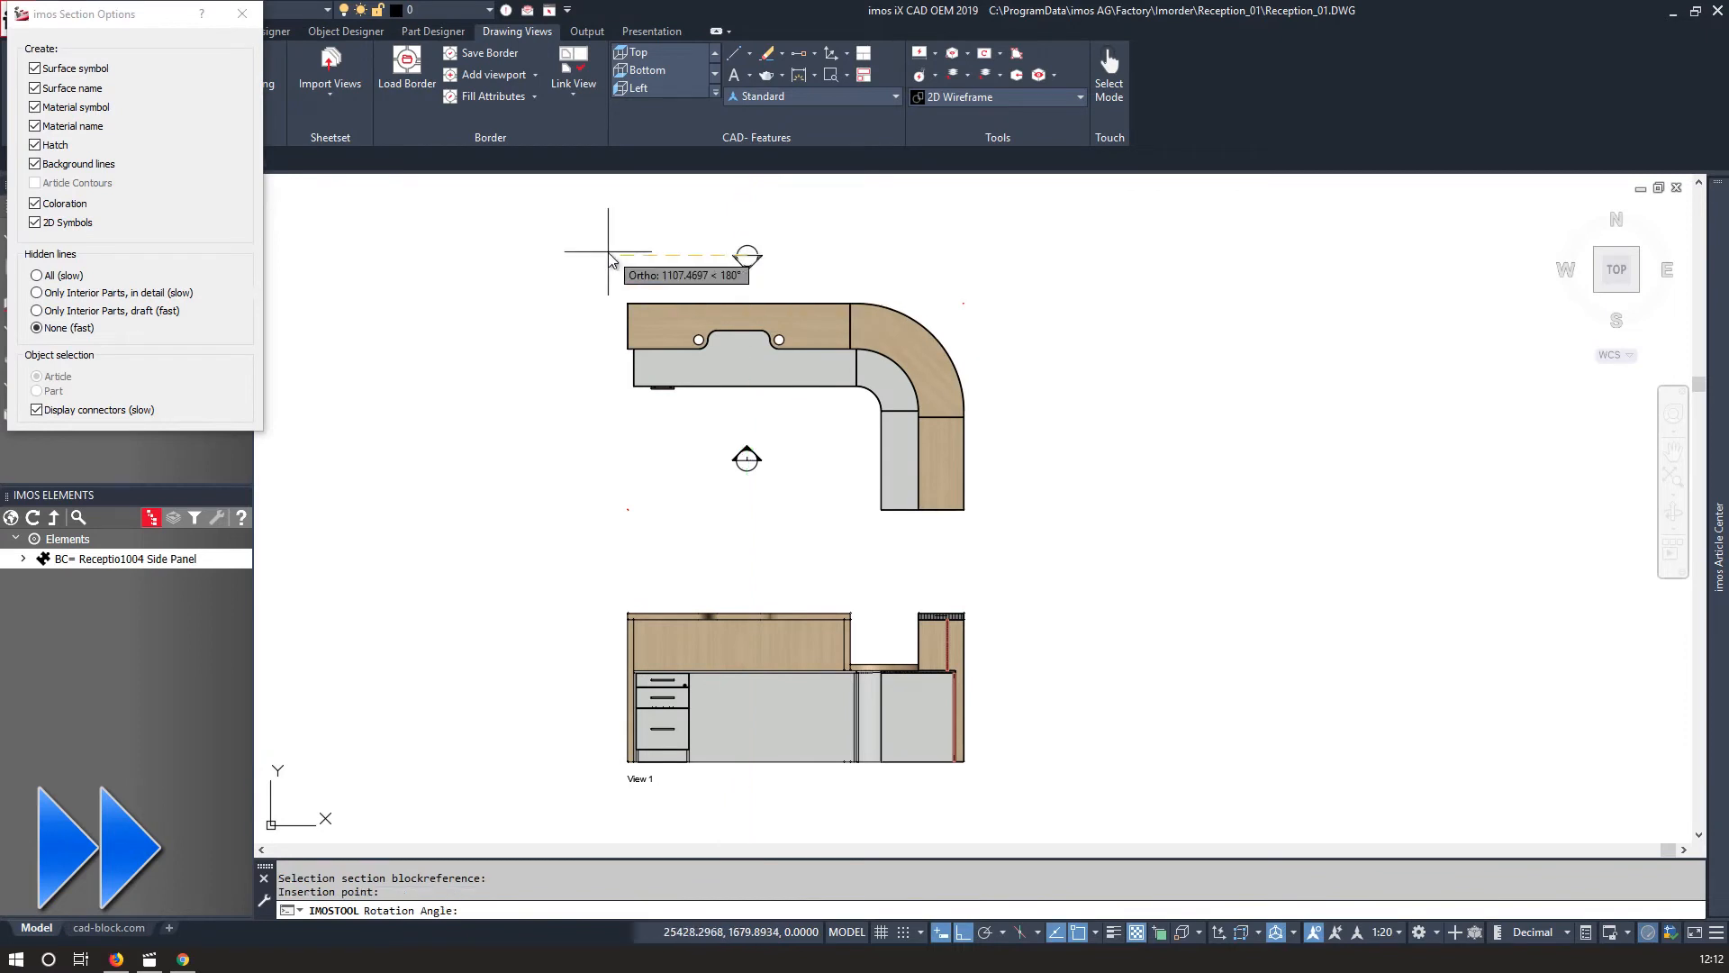
click(628, 509)
scroll(621, 414, down, 2)
click(1133, 496)
scroll(920, 474, up, 6)
click(889, 527)
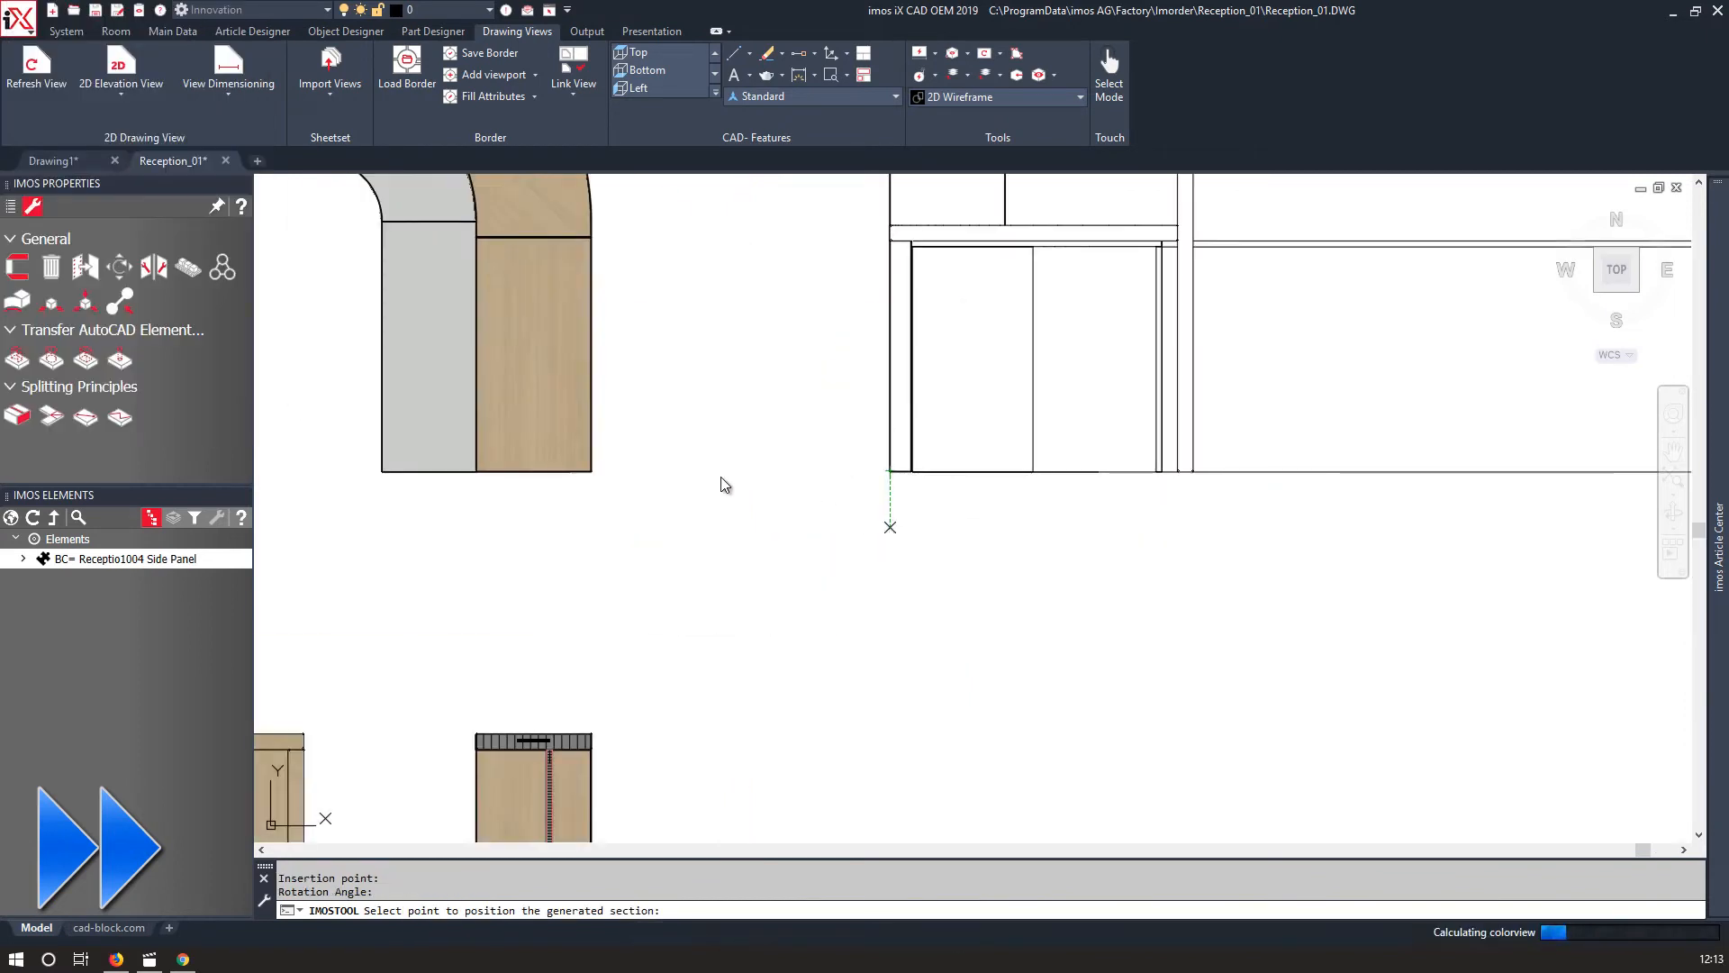
Move View 2 so it lines up with View 1.
click(802, 448)
click(880, 629)
text(m)
key(Return)
scroll(895, 475, up, 2)
click(887, 469)
scroll(456, 471, down, 5)
middle_drag(451, 721, 590, 454)
scroll(576, 581, up, 10)
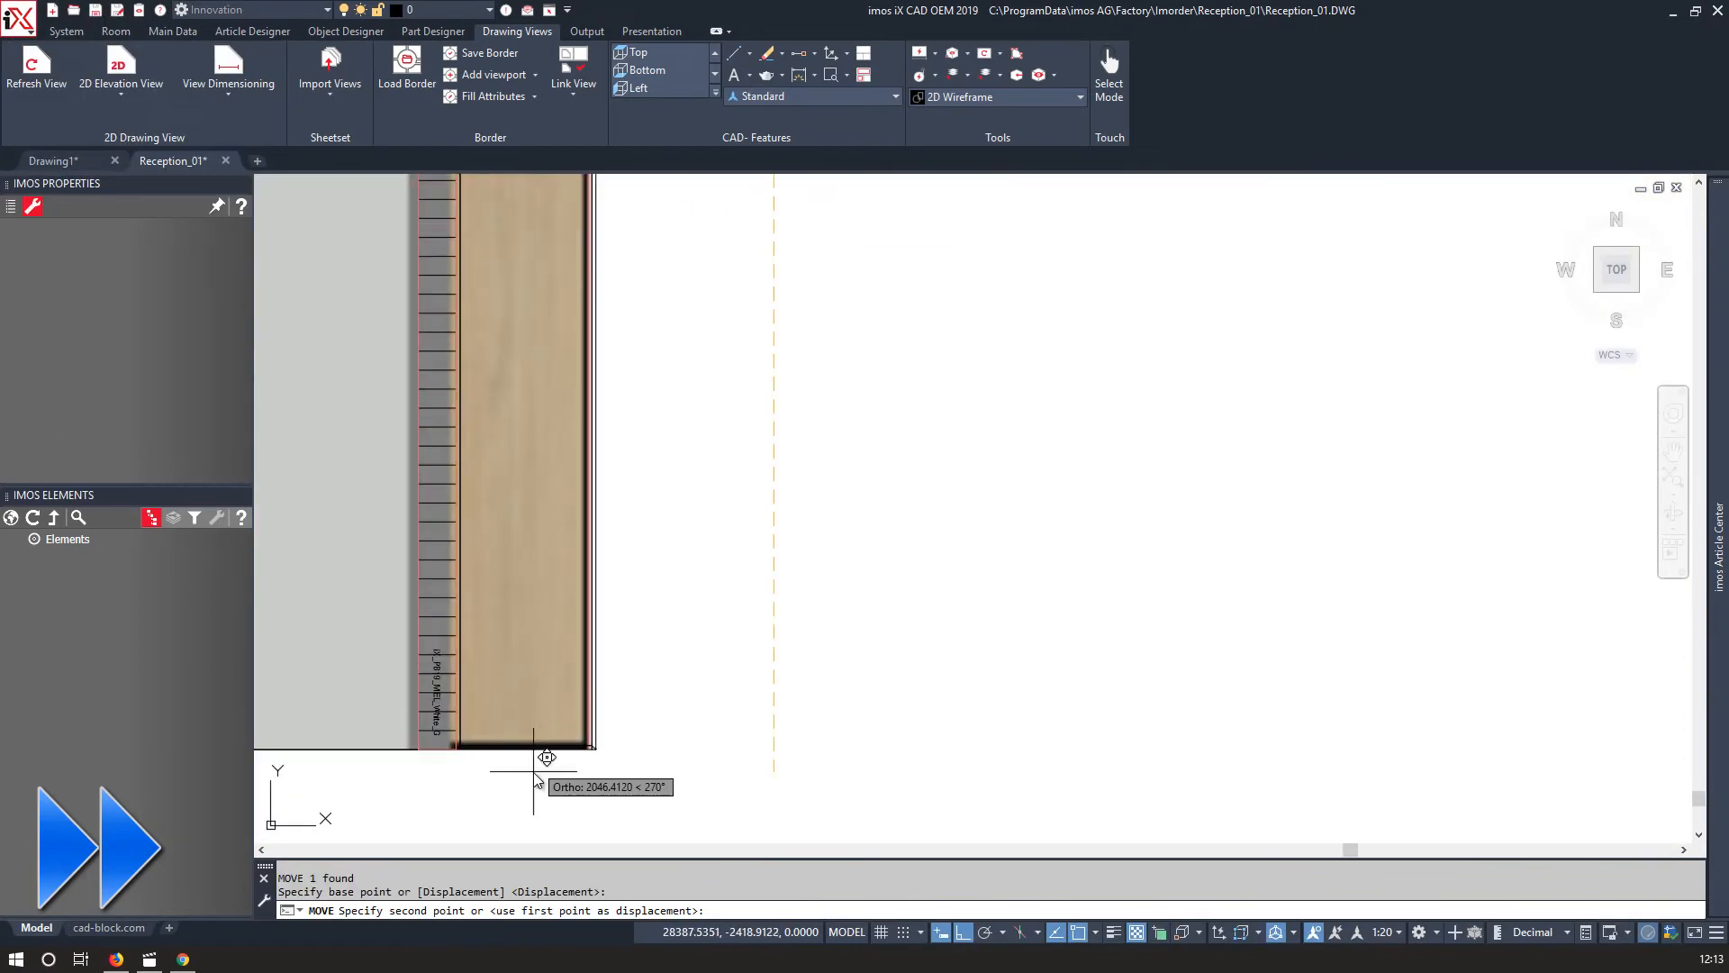
click(585, 746)
Generate a third 2D elevation view from the desk's right side and place it.
scroll(782, 744, down, 12)
click(121, 89)
click(97, 153)
click(876, 408)
click(927, 389)
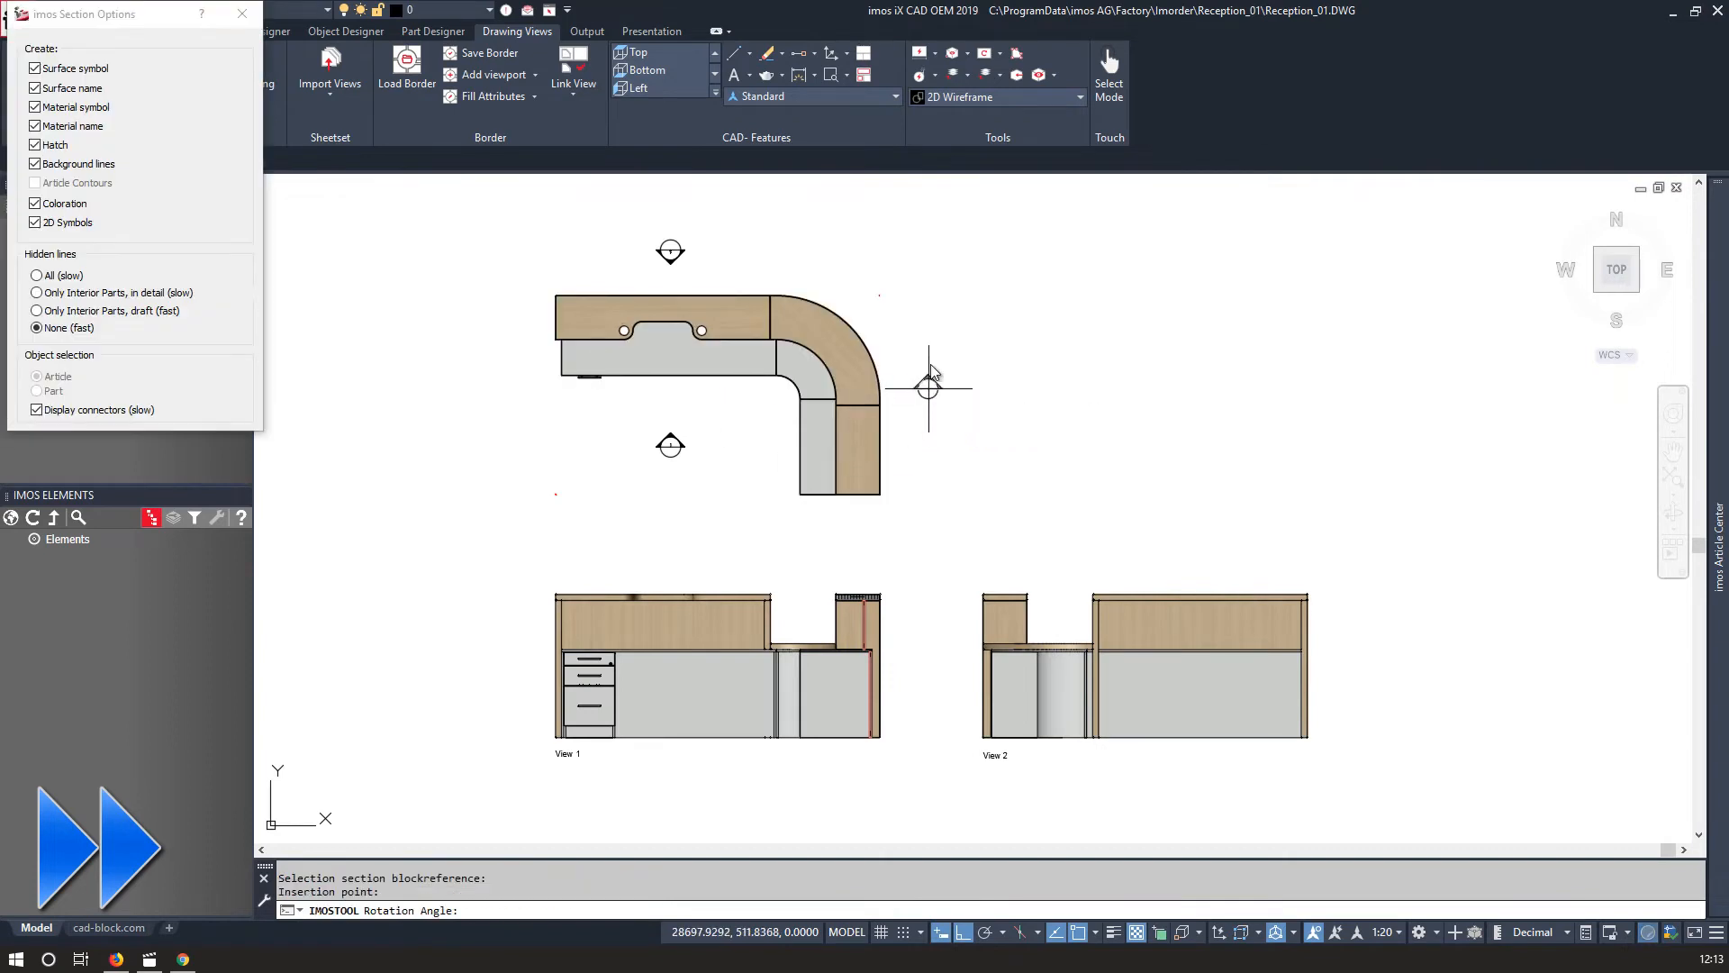
click(939, 389)
scroll(1251, 498, up, 4)
click(1243, 485)
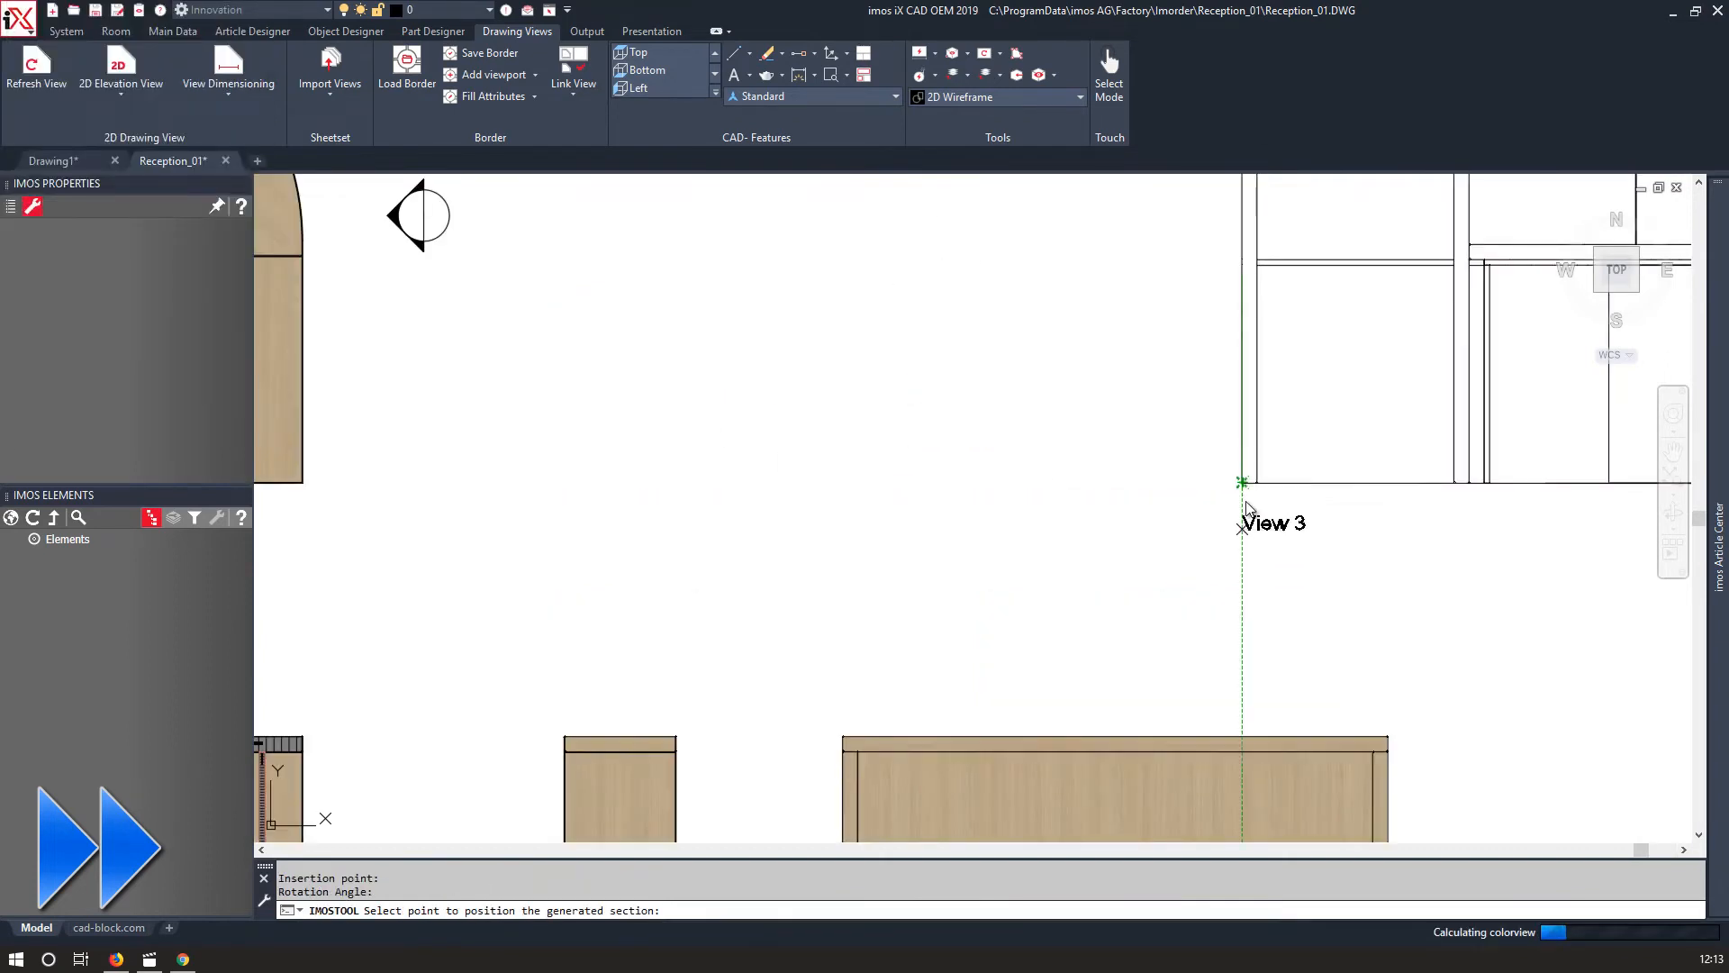
Move View 3 into line beside View 2.
click(1252, 484)
text(m)
key(Return)
scroll(1268, 484, up, 2)
click(822, 485)
scroll(815, 484, down, 6)
scroll(988, 718, up, 8)
click(847, 703)
scroll(848, 701, down, 8)
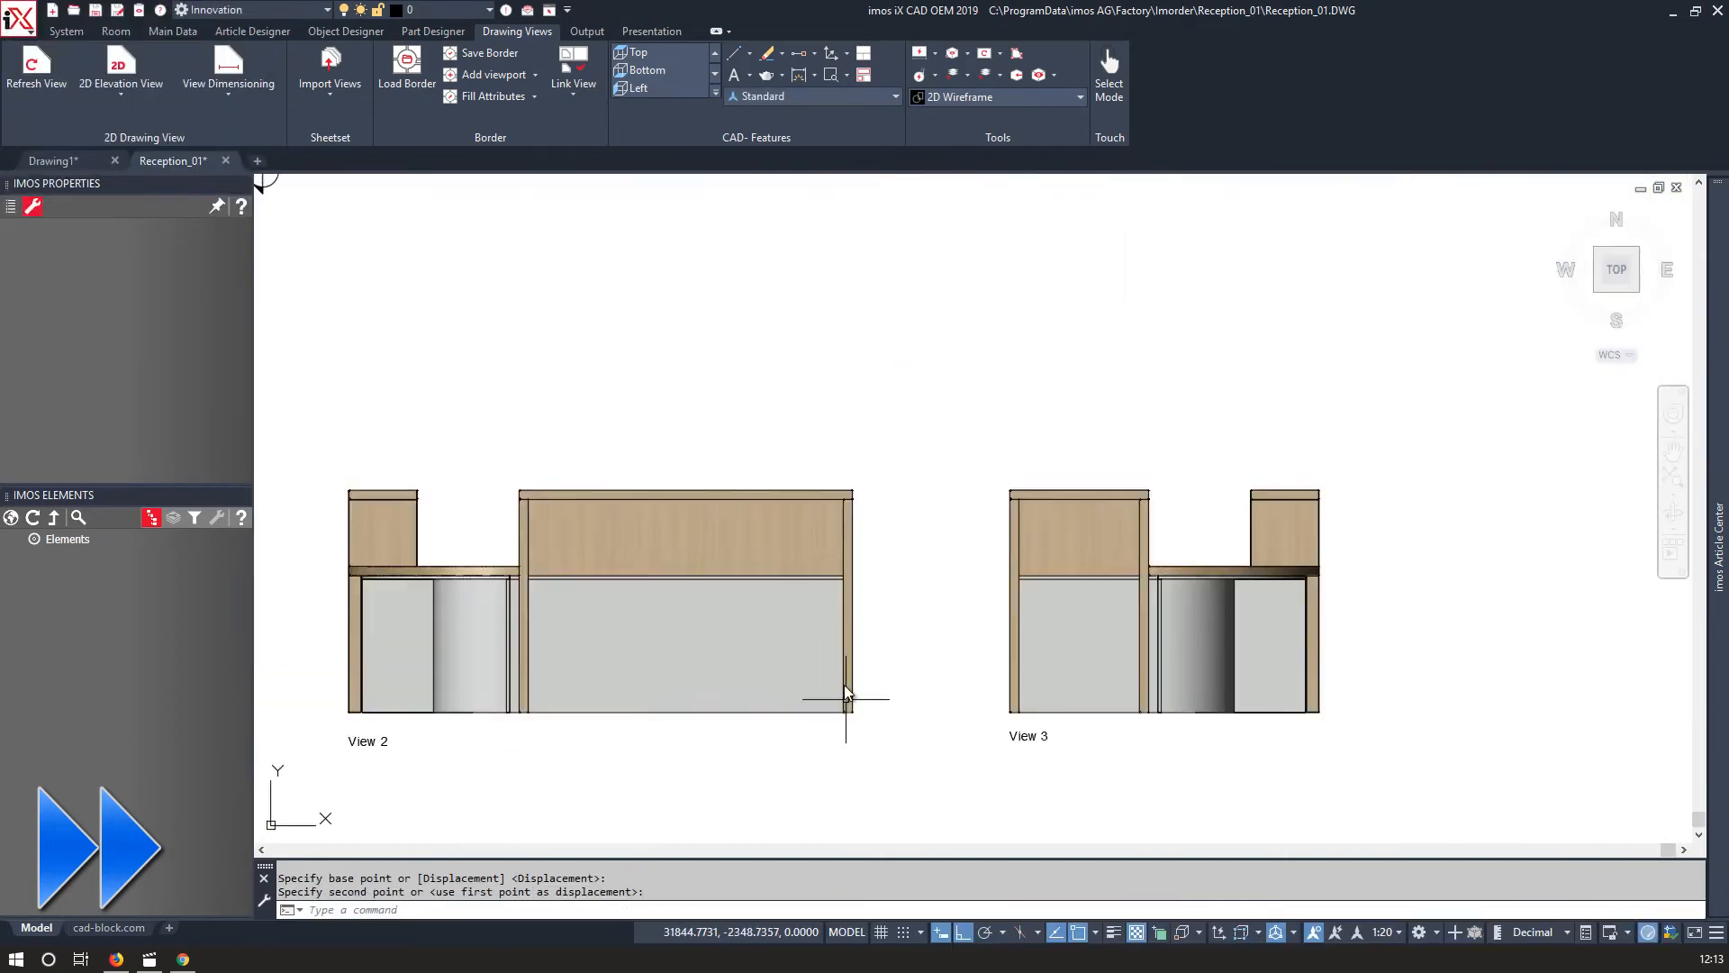
Generate a fourth 2D elevation view from the desk's left side and place it.
middle_drag(621, 306, 1029, 356)
click(120, 81)
click(568, 401)
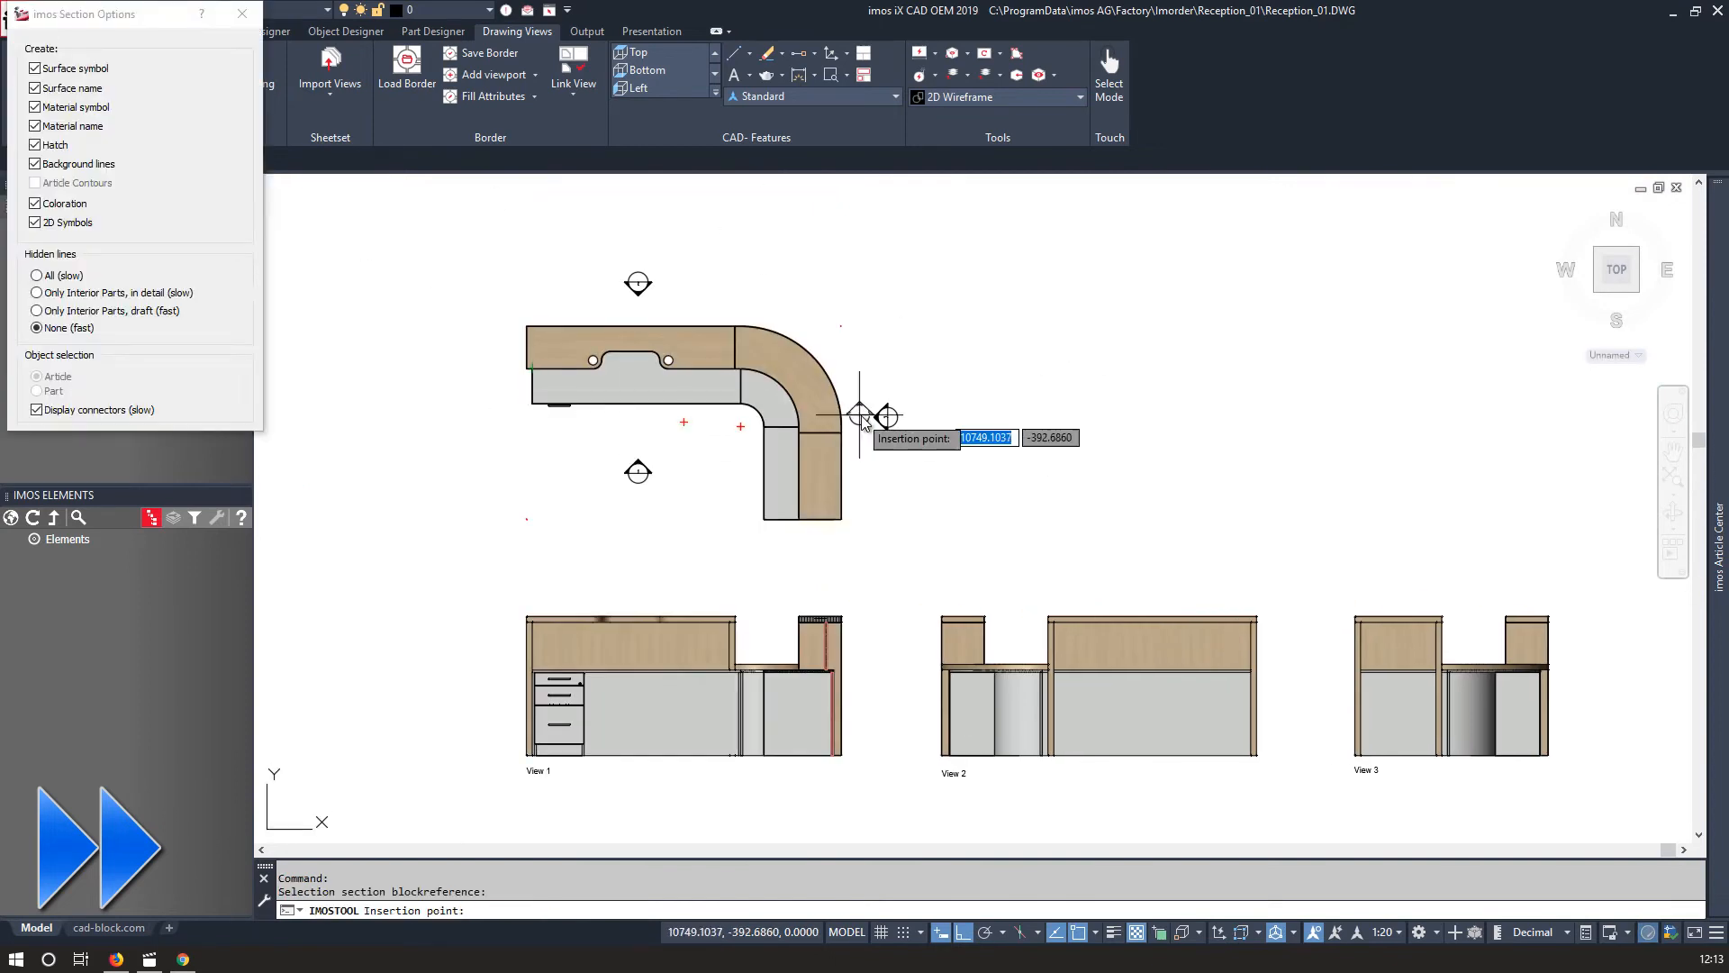
click(490, 416)
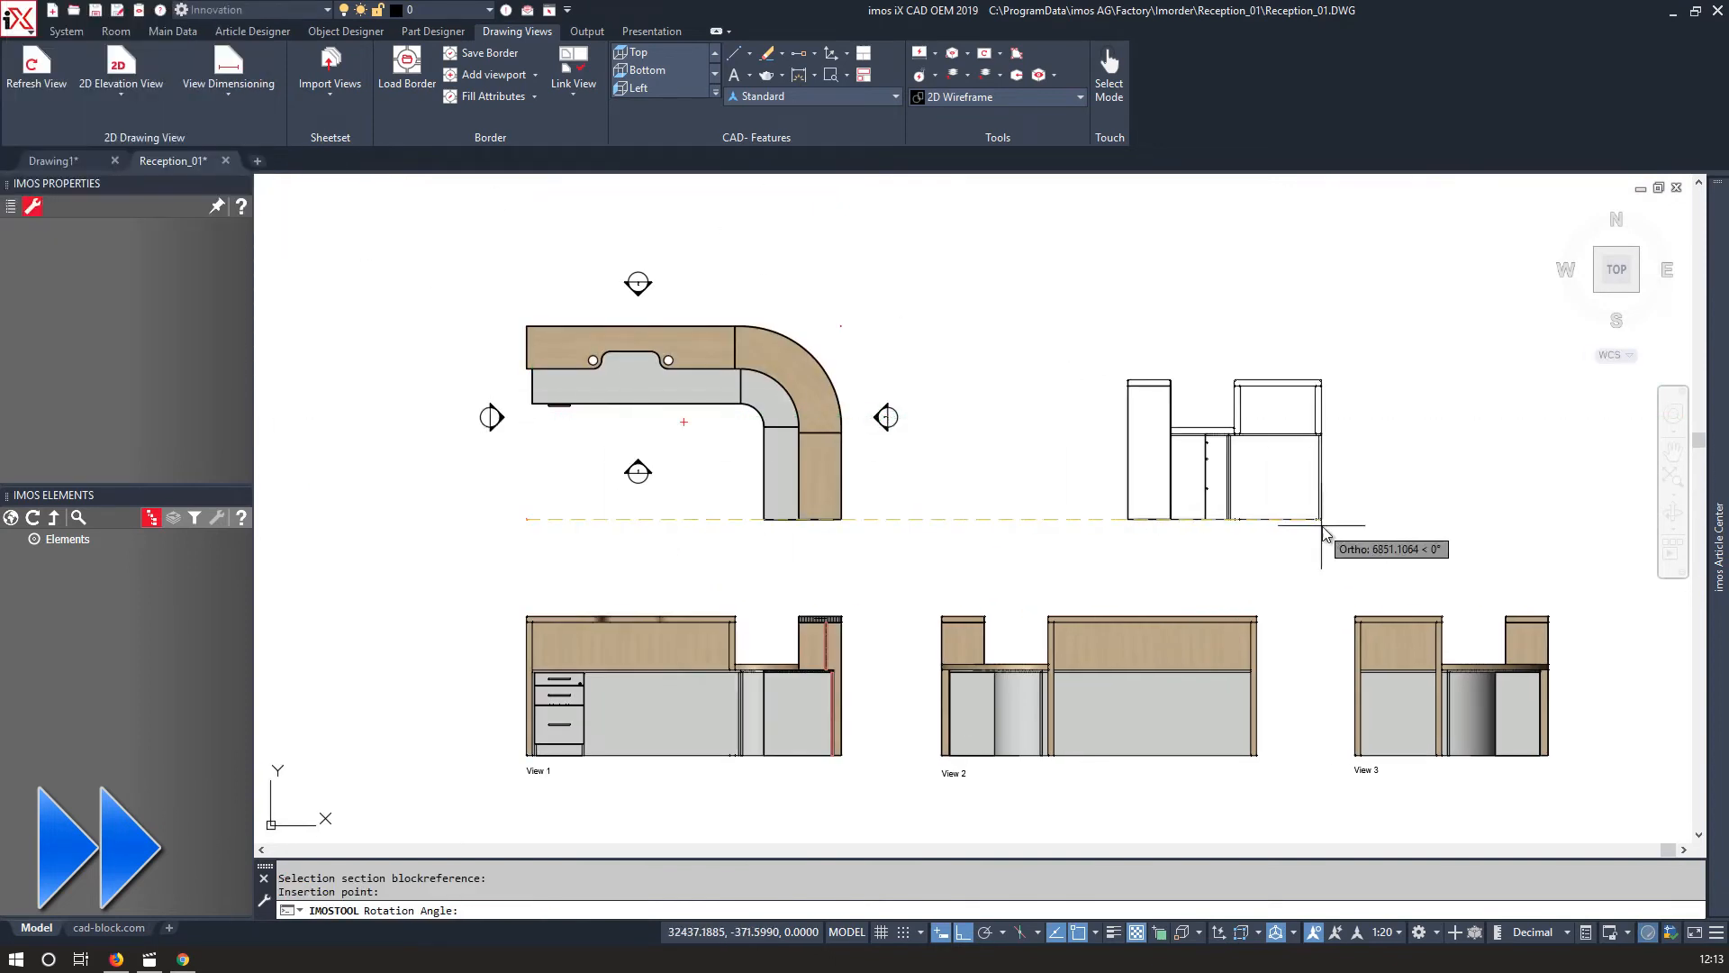
click(1324, 520)
Move View 4 into the row next to View 3.
scroll(987, 516, up, 10)
click(978, 755)
click(995, 676)
click(905, 508)
text(m)
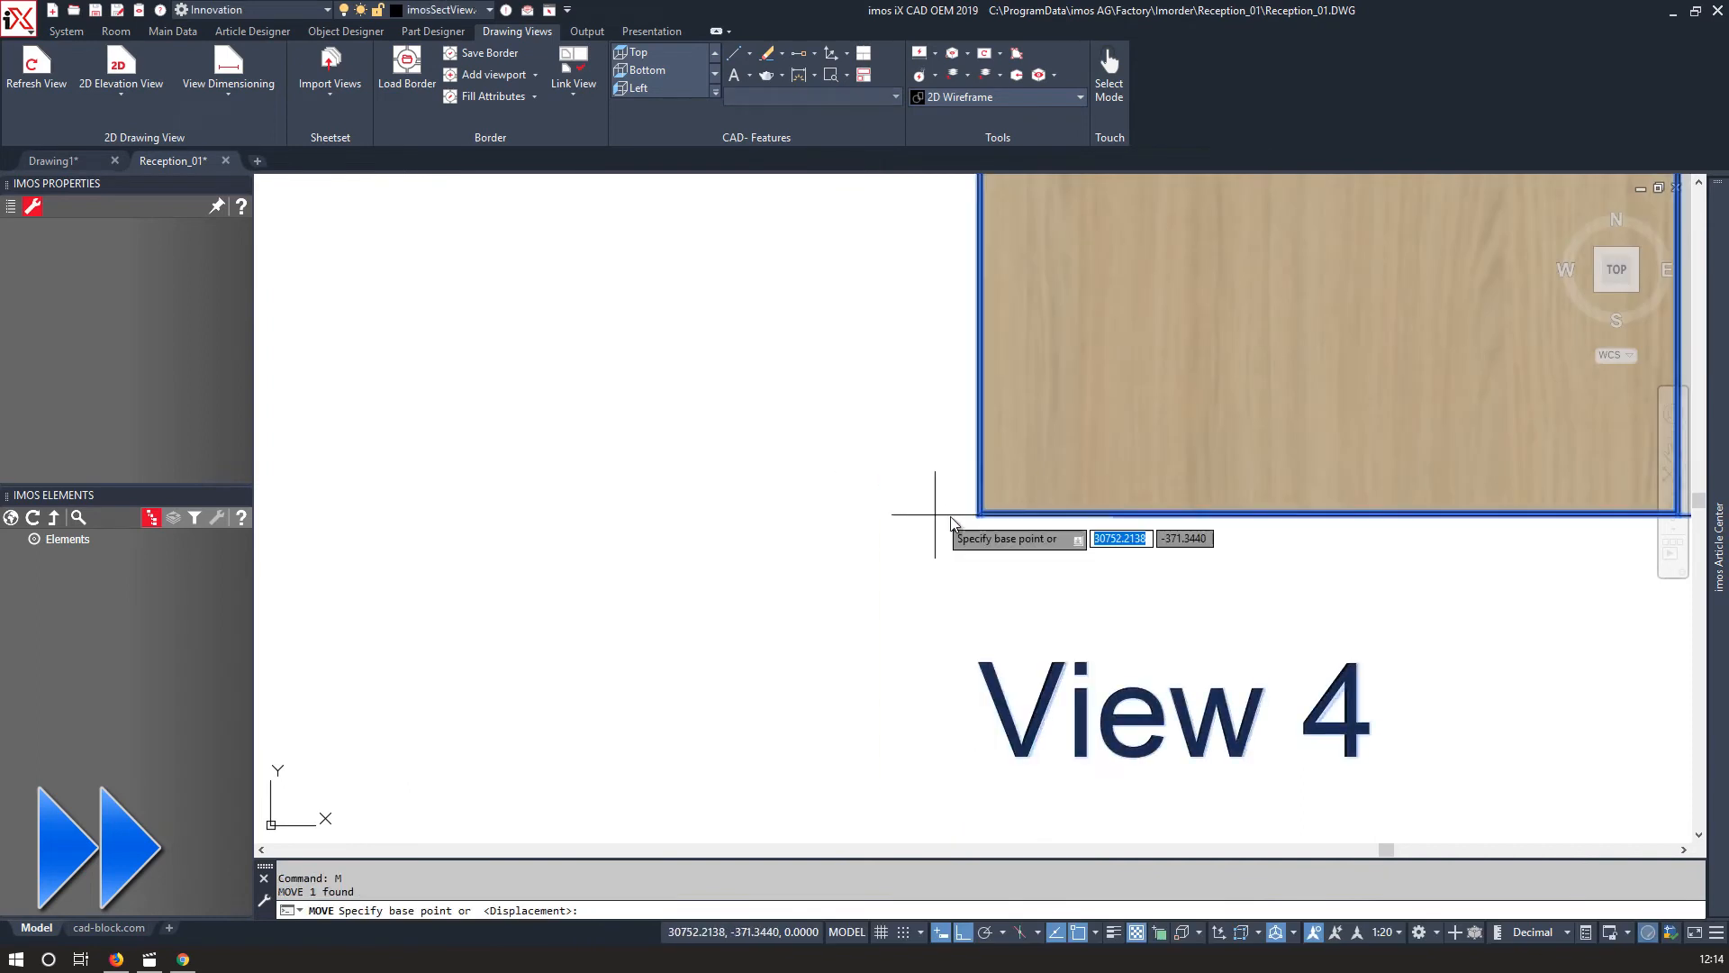
click(324, 520)
scroll(323, 520, down, 10)
scroll(1063, 518, up, 5)
click(901, 468)
scroll(928, 540, down, 5)
text(m)
click(992, 667)
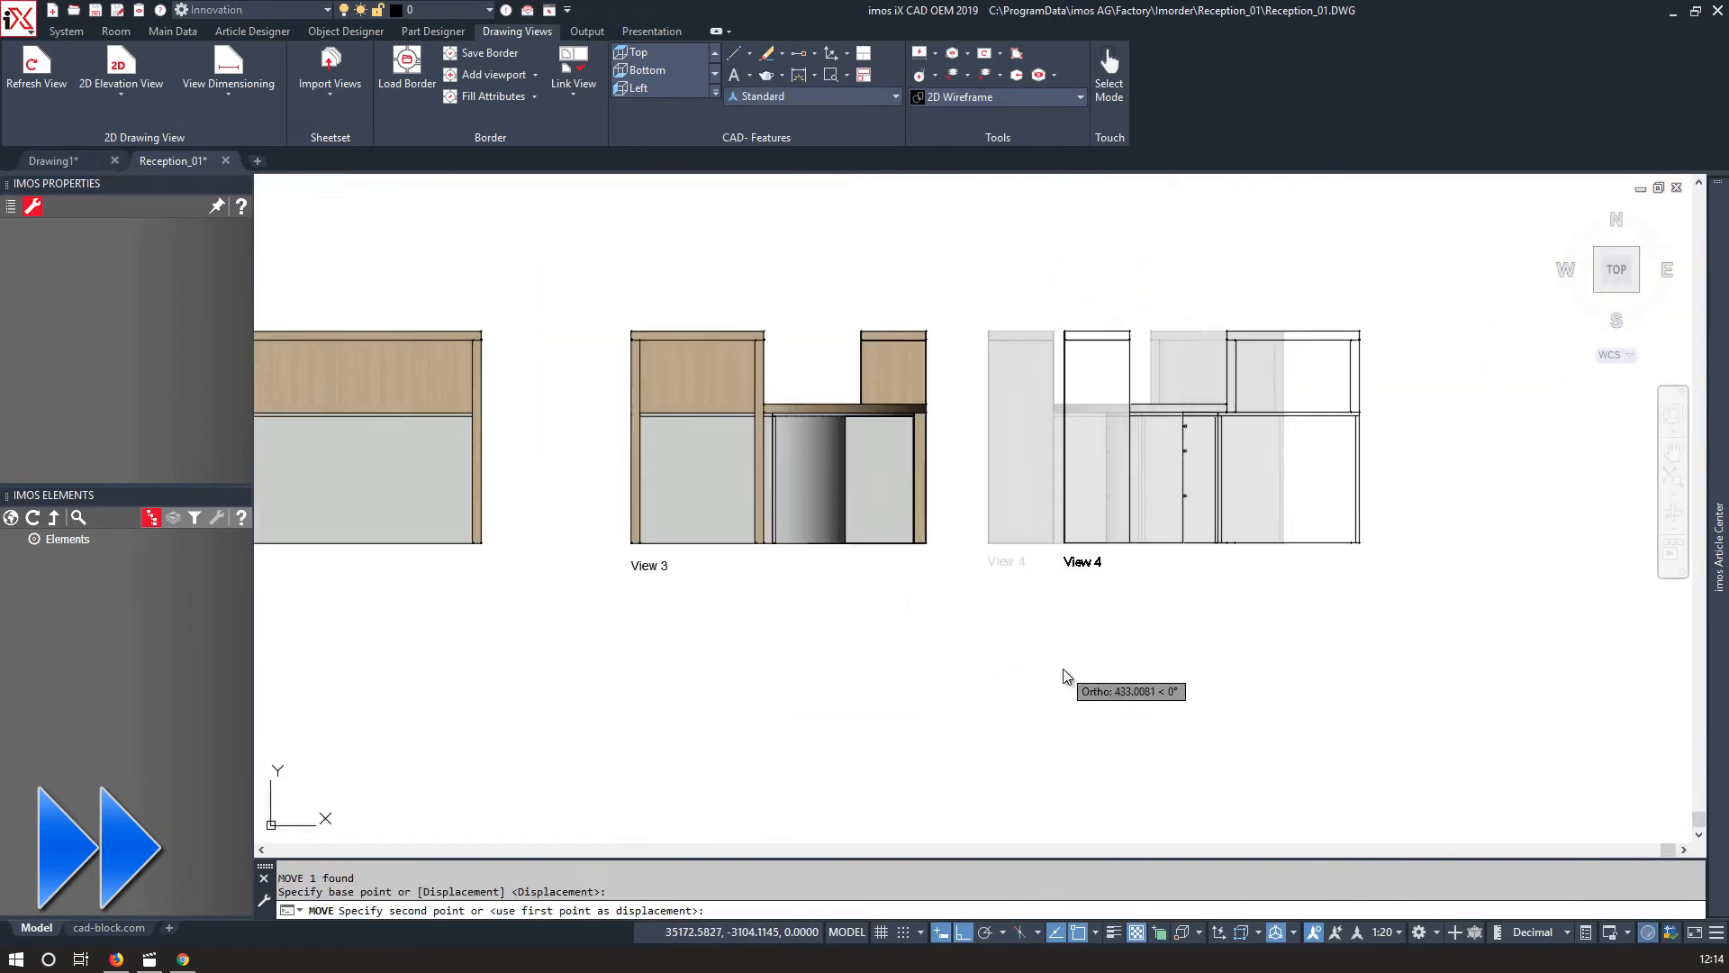
click(1066, 667)
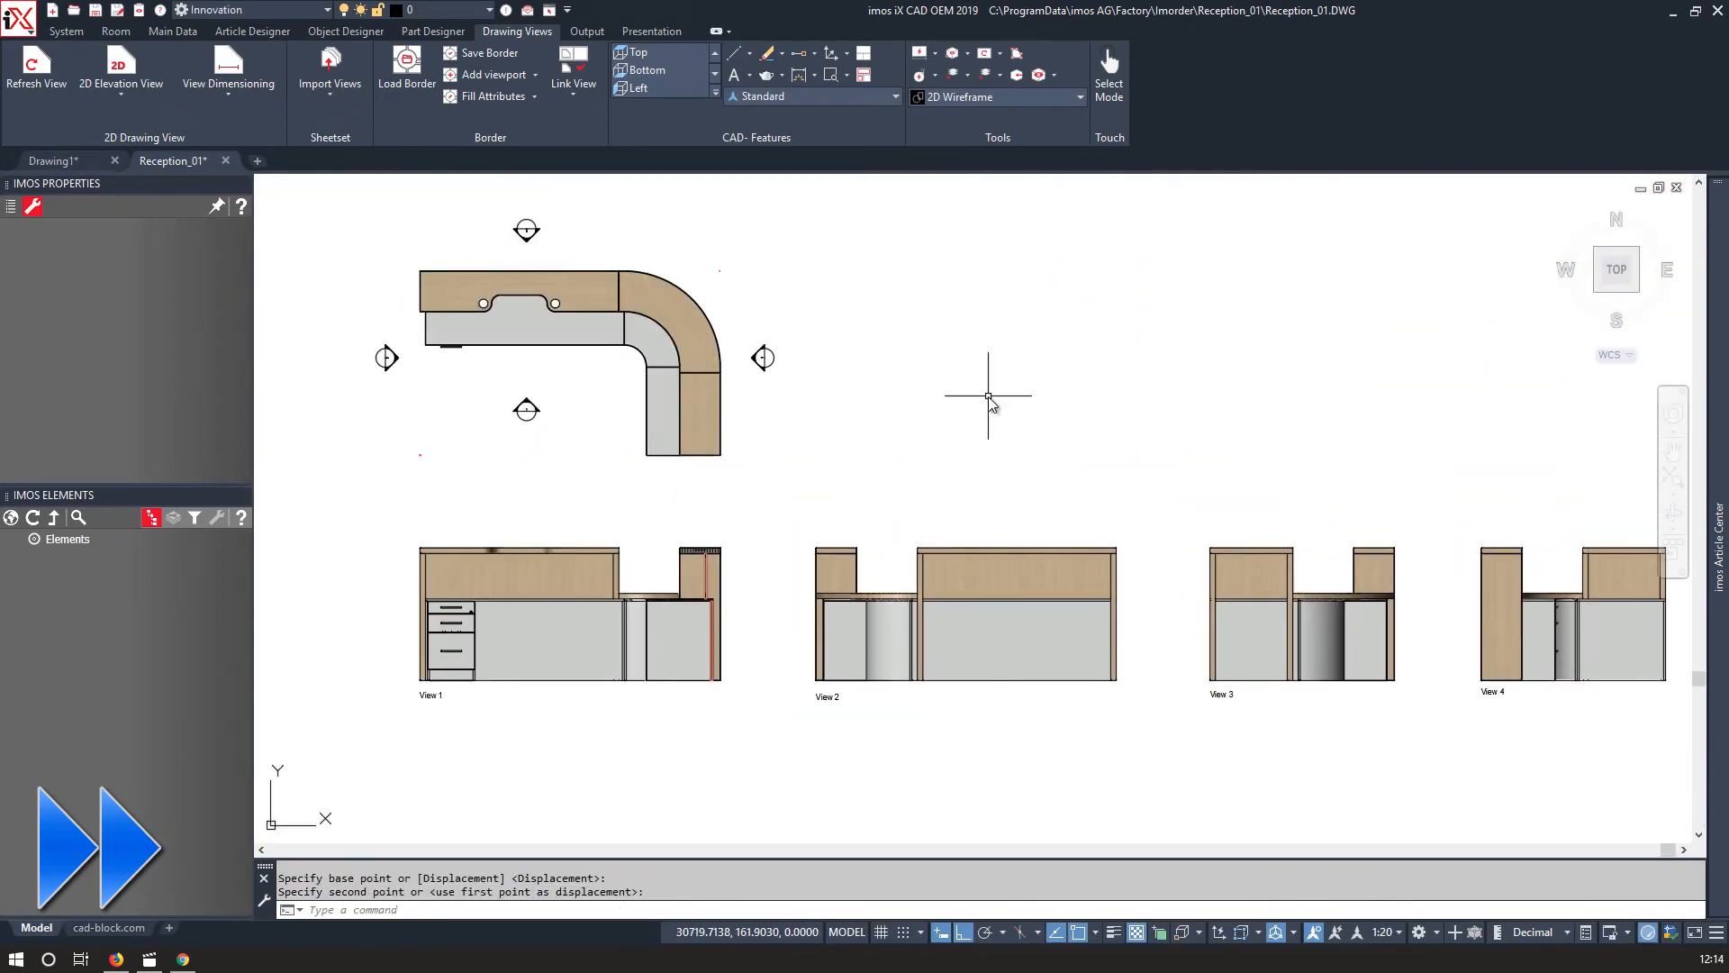
Move the View 1 direction marker below the plan outline and refresh the views.
scroll(792, 686, up, 4)
scroll(517, 316, down, 2)
middle_drag(360, 288, 753, 467)
scroll(665, 419, up, 2)
click(788, 256)
click(662, 347)
right_click(631, 353)
click(666, 473)
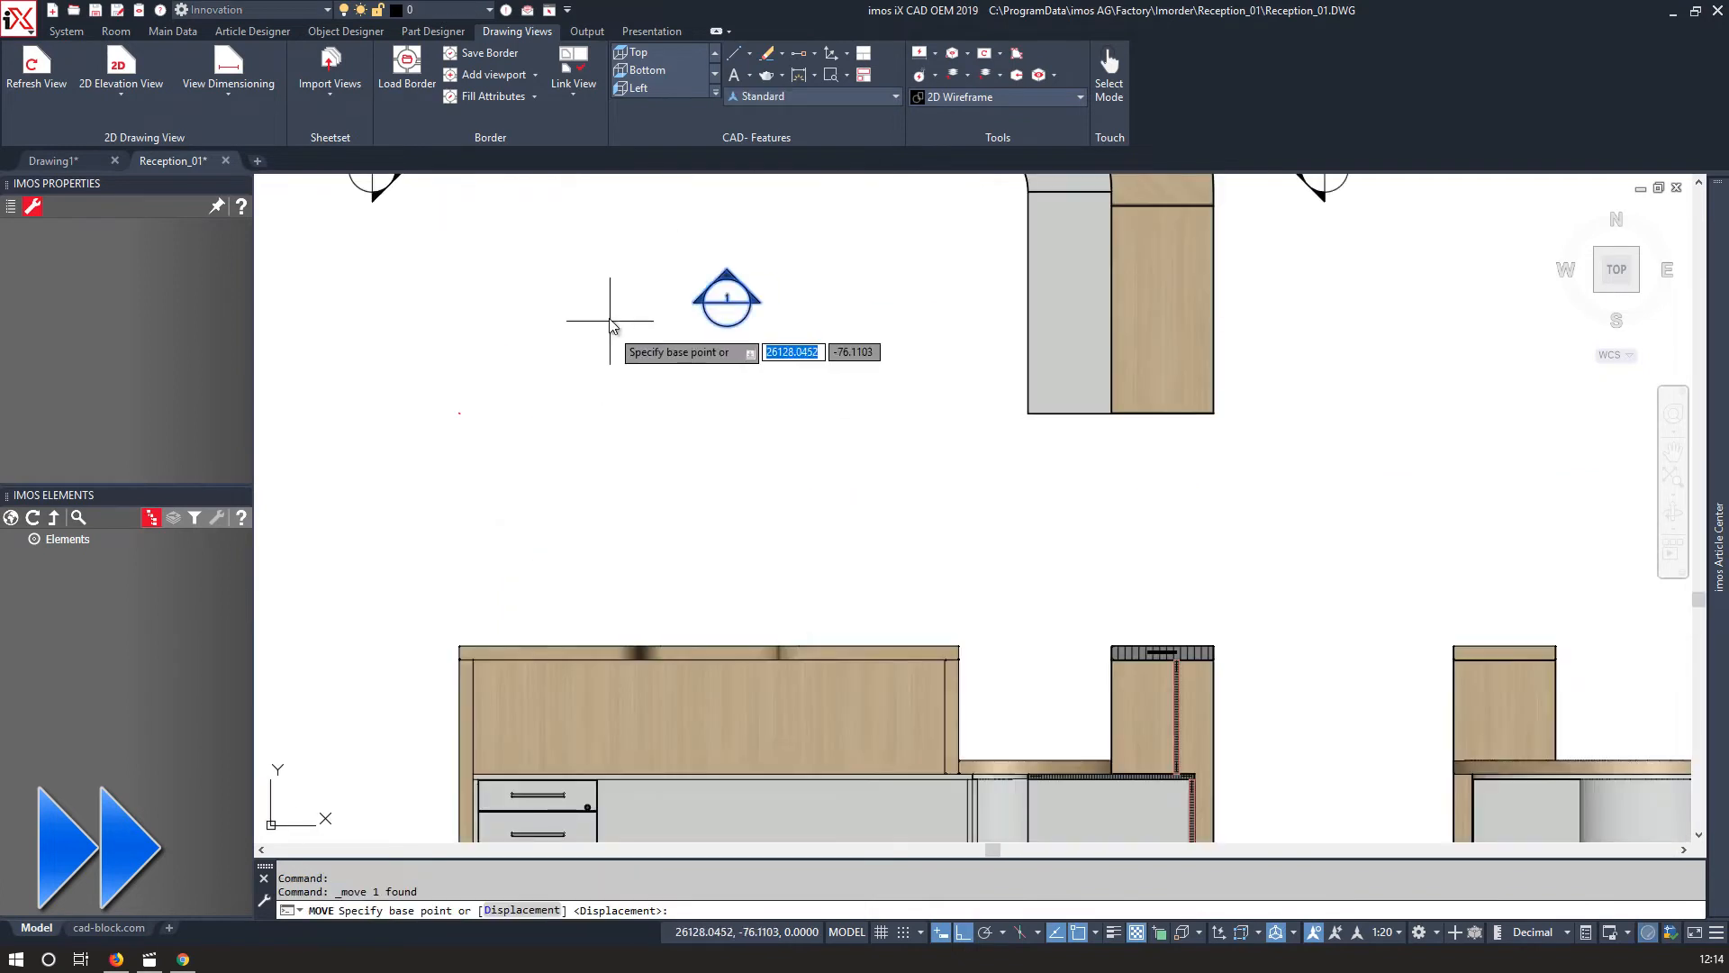
click(36, 70)
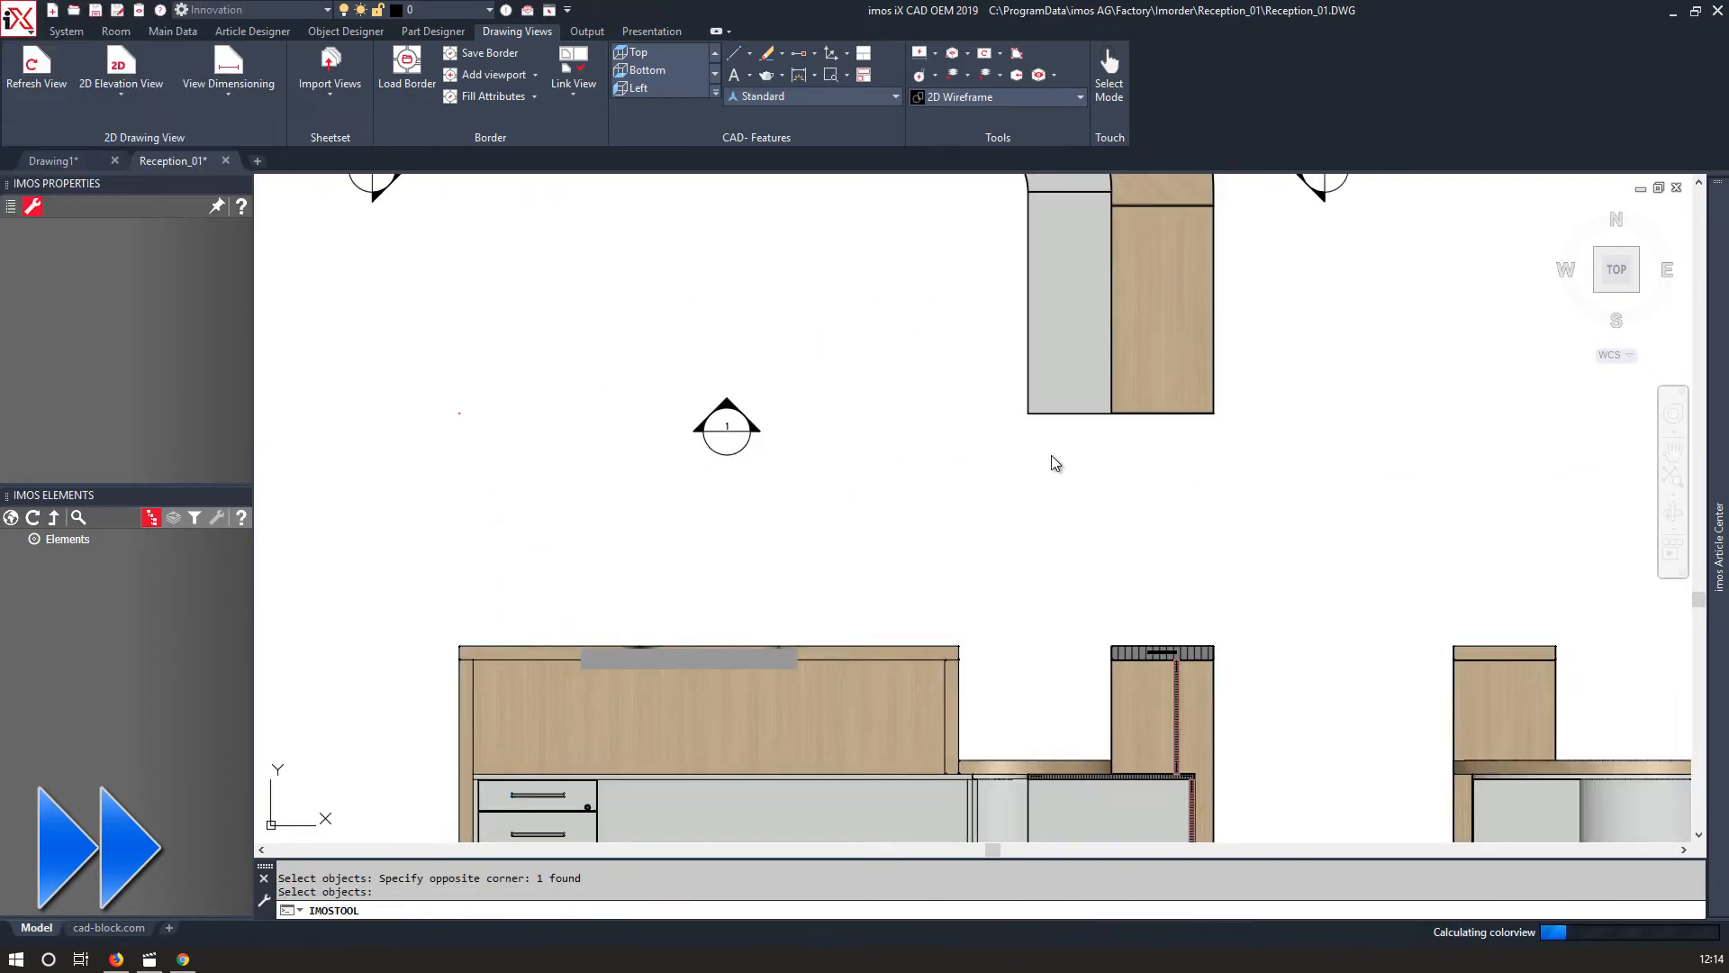
scroll(1024, 468, down, 2)
middle_drag(1004, 496, 784, 443)
scroll(553, 533, up, 8)
scroll(540, 626, down, 8)
scroll(757, 532, down, 3)
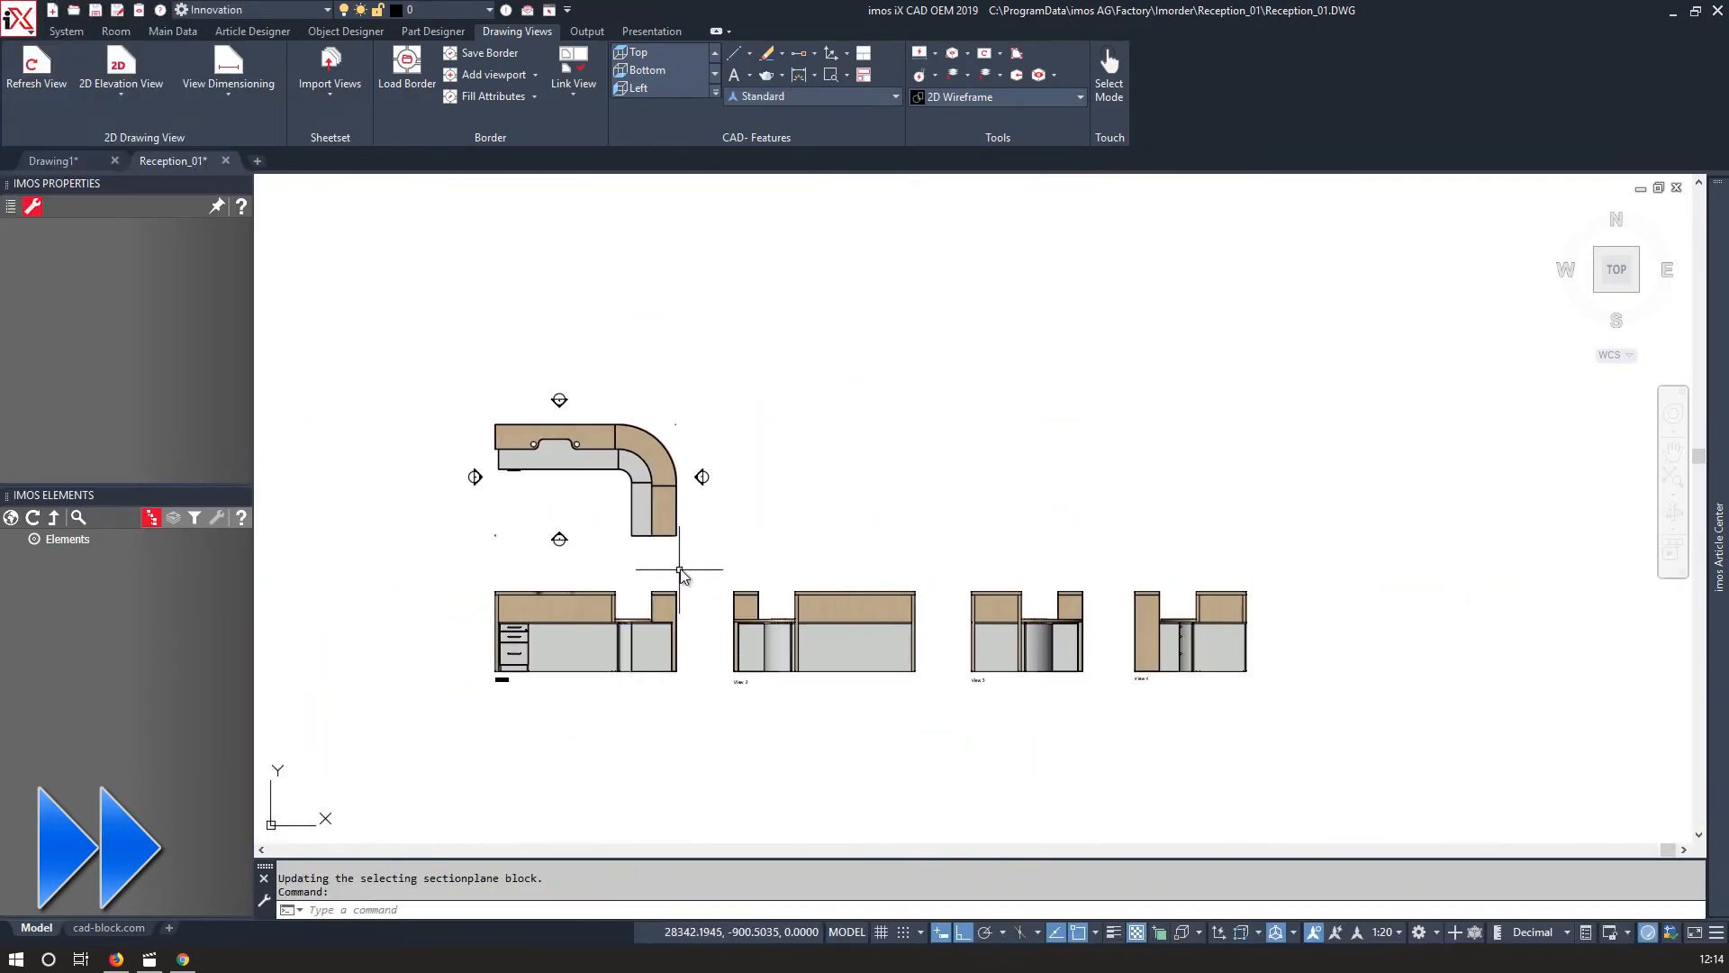
scroll(712, 526, up, 1)
Create section A-A as a vertical cut through View 2 and place it.
click(135, 90)
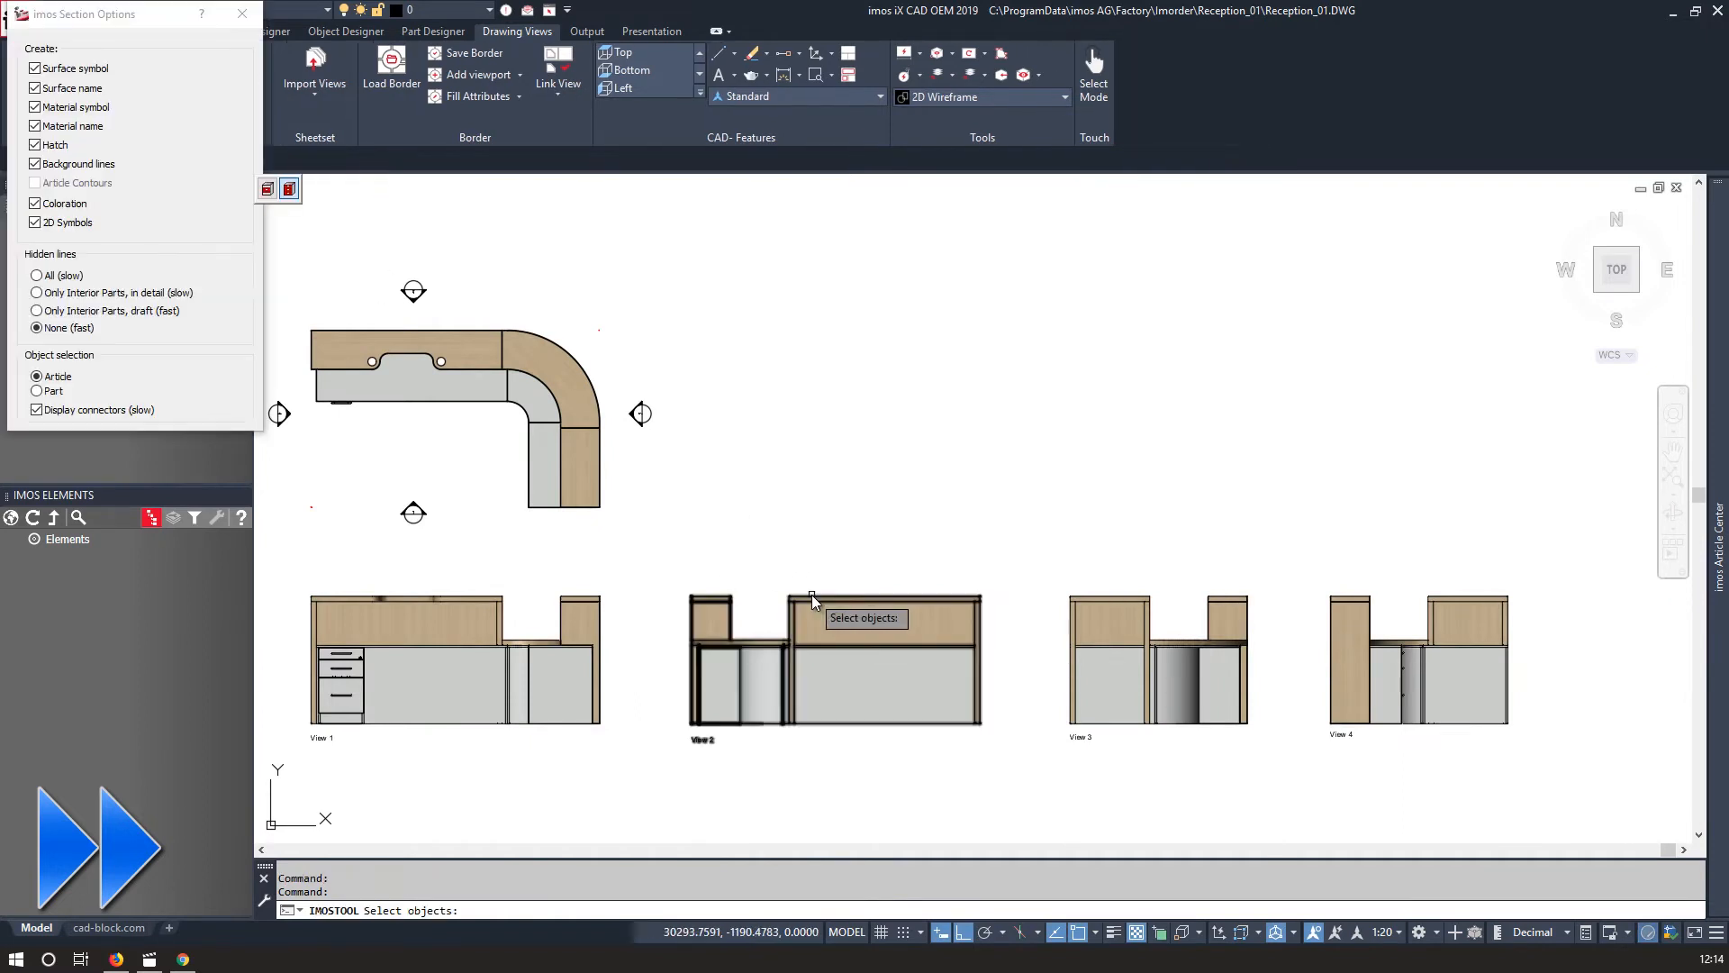
click(892, 752)
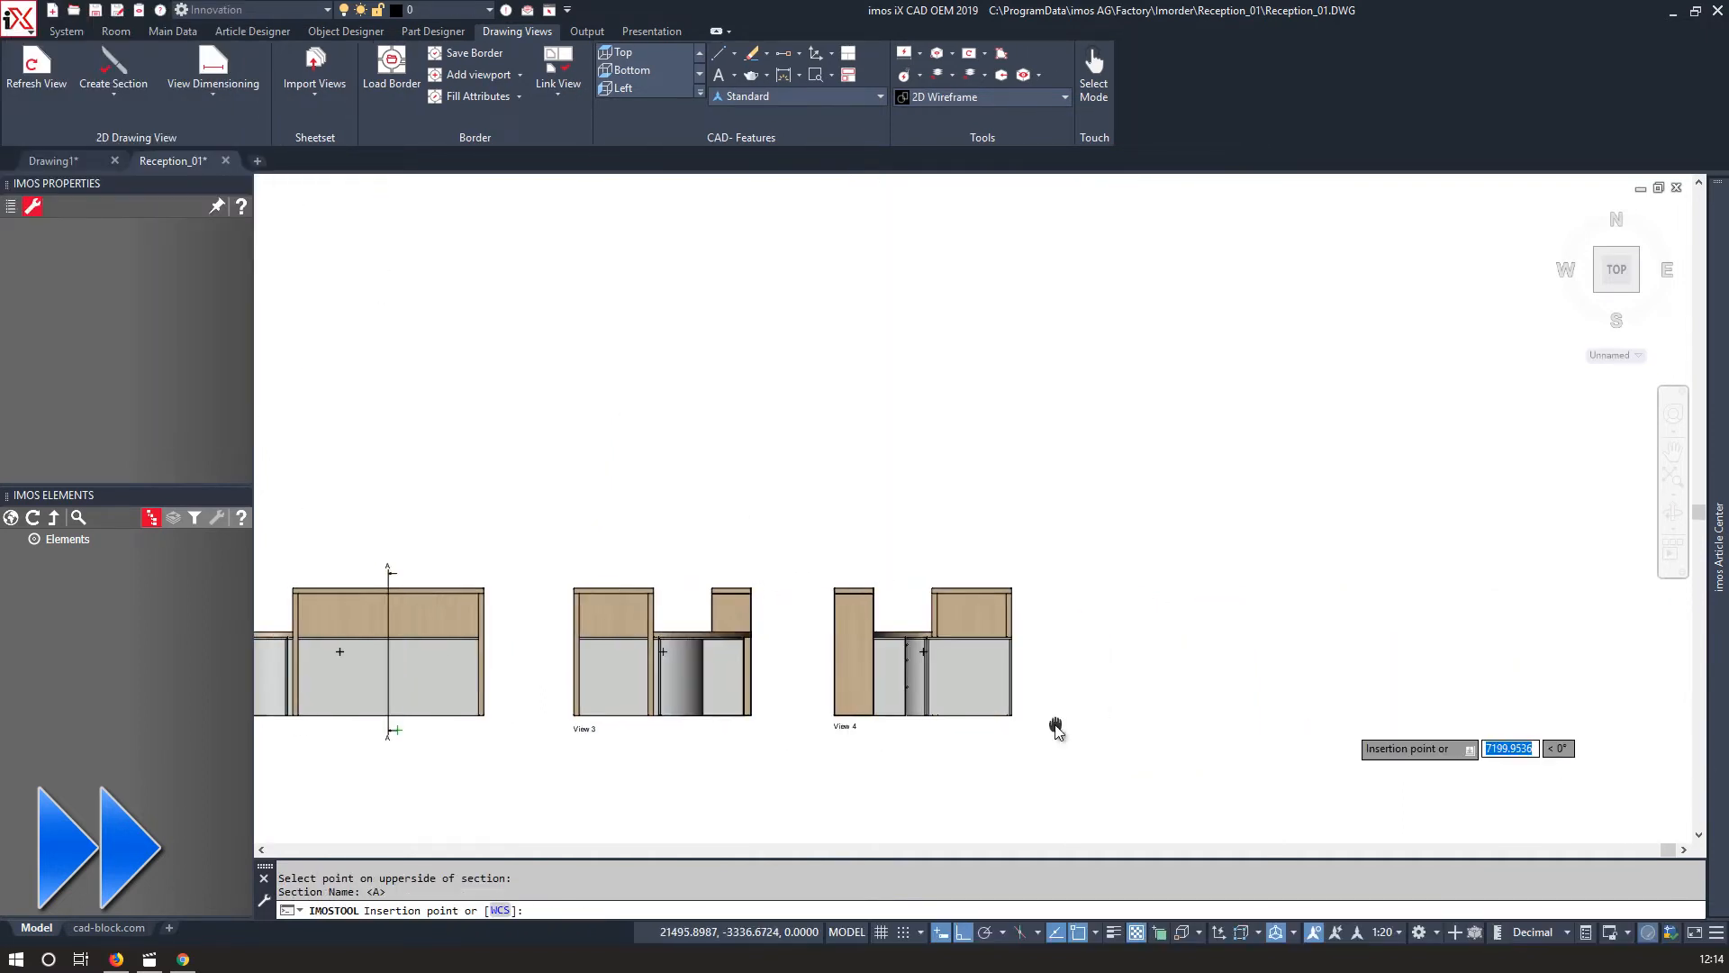
click(1249, 590)
scroll(595, 315, down, 3)
middle_drag(595, 315, 1098, 395)
key(Return)
click(604, 338)
click(326, 529)
key(Return)
middle_drag(1549, 531, 829, 473)
scroll(985, 535, up, 8)
scroll(941, 401, up, 6)
scroll(741, 699, down, 2)
middle_drag(707, 185, 741, 417)
scroll(741, 417, down, 2)
mouse_move(782, 476)
middle_down()
mouse_move(961, 601)
mouse_move(718, 322)
middle_up()
scroll(717, 322, down, 2)
scroll(802, 623, down, 6)
middle_drag(338, 510, 992, 527)
scroll(766, 524, down, 2)
scroll(587, 620, up, 4)
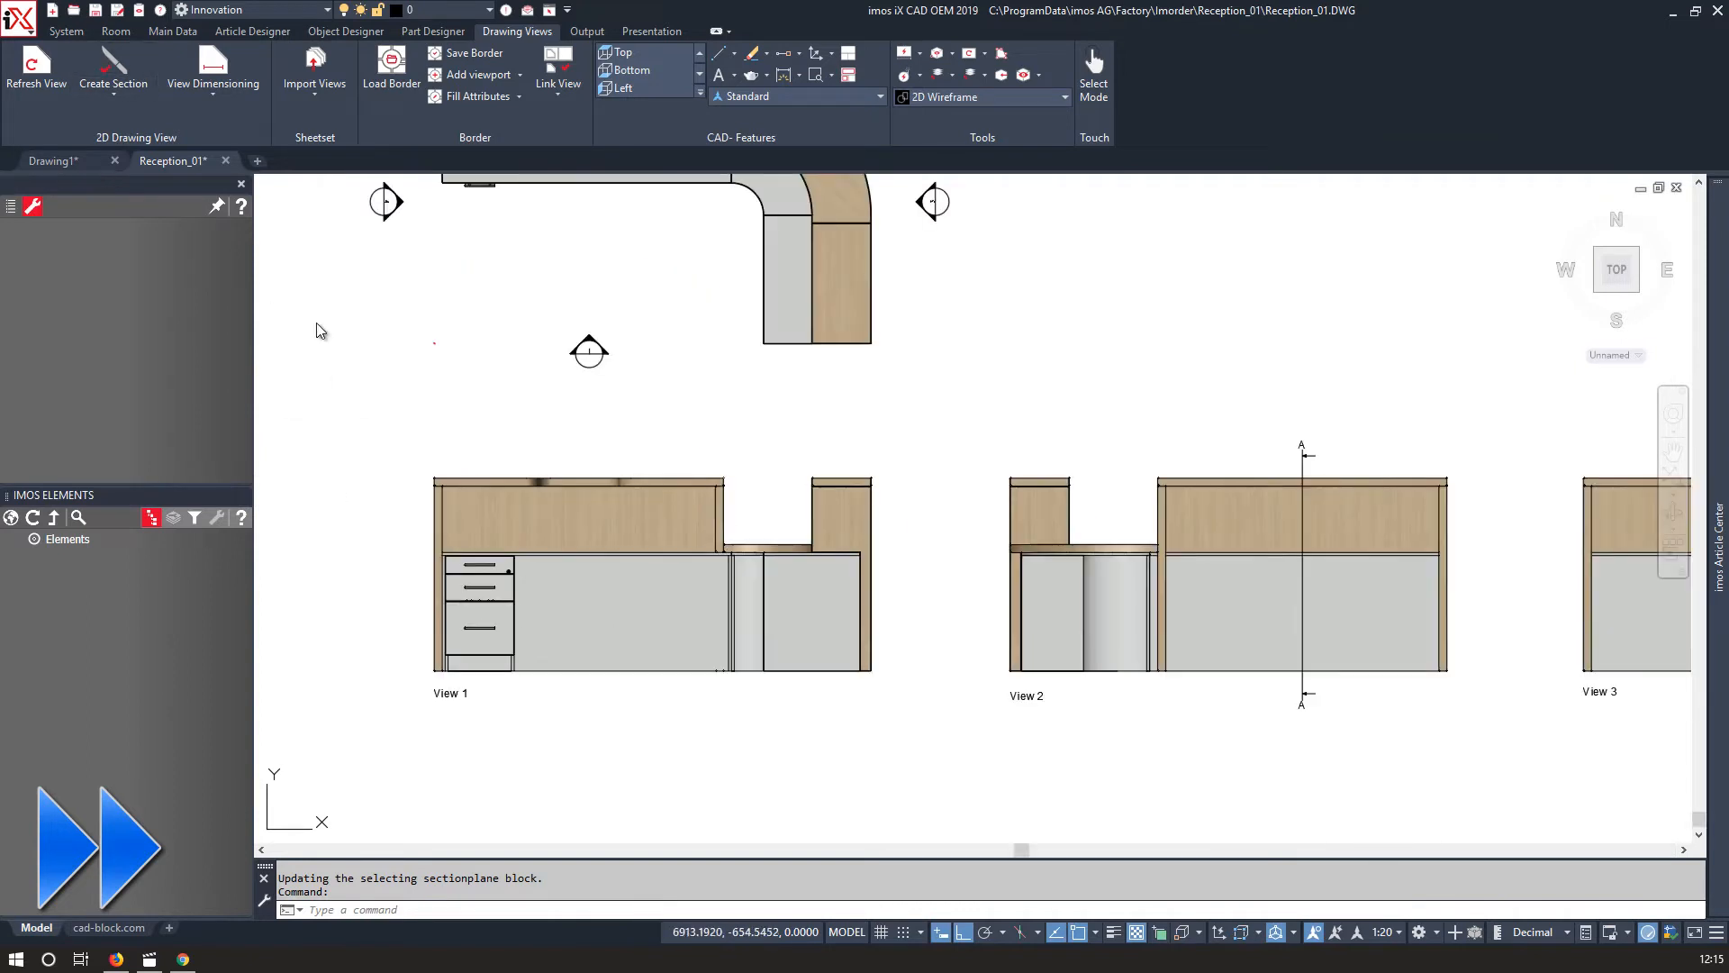
Create section B-B as a vertical cut through View 1's drawer pedestal and place it.
key(Return)
click(490, 553)
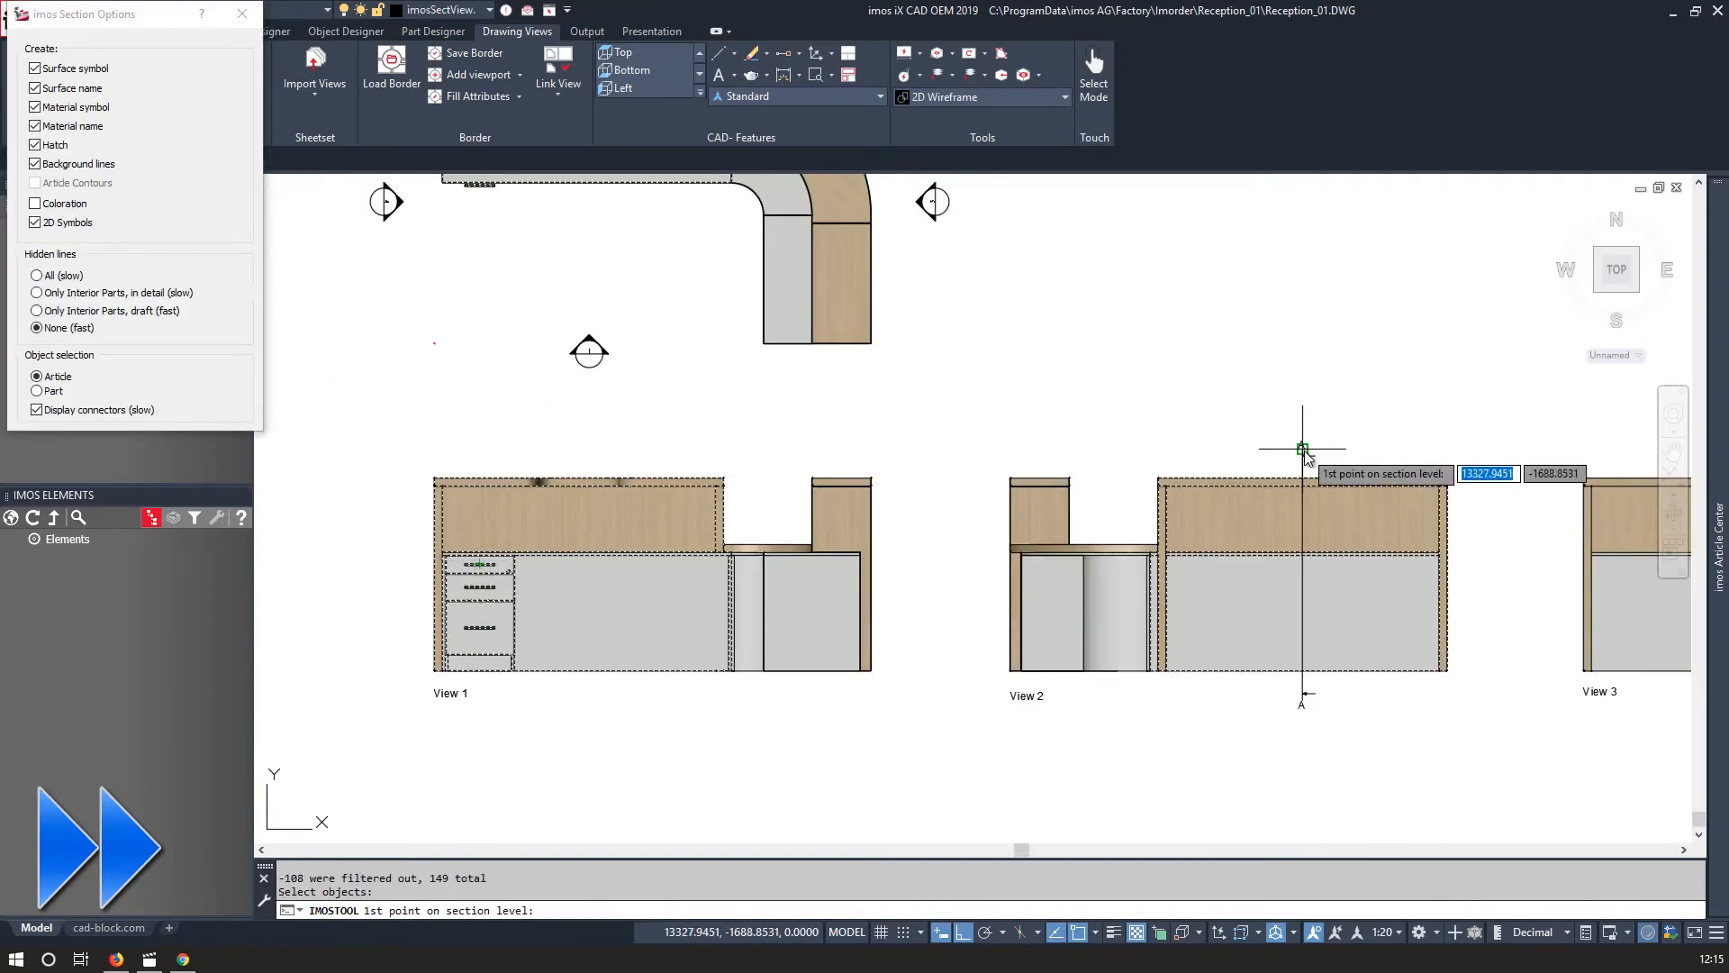
key(Return)
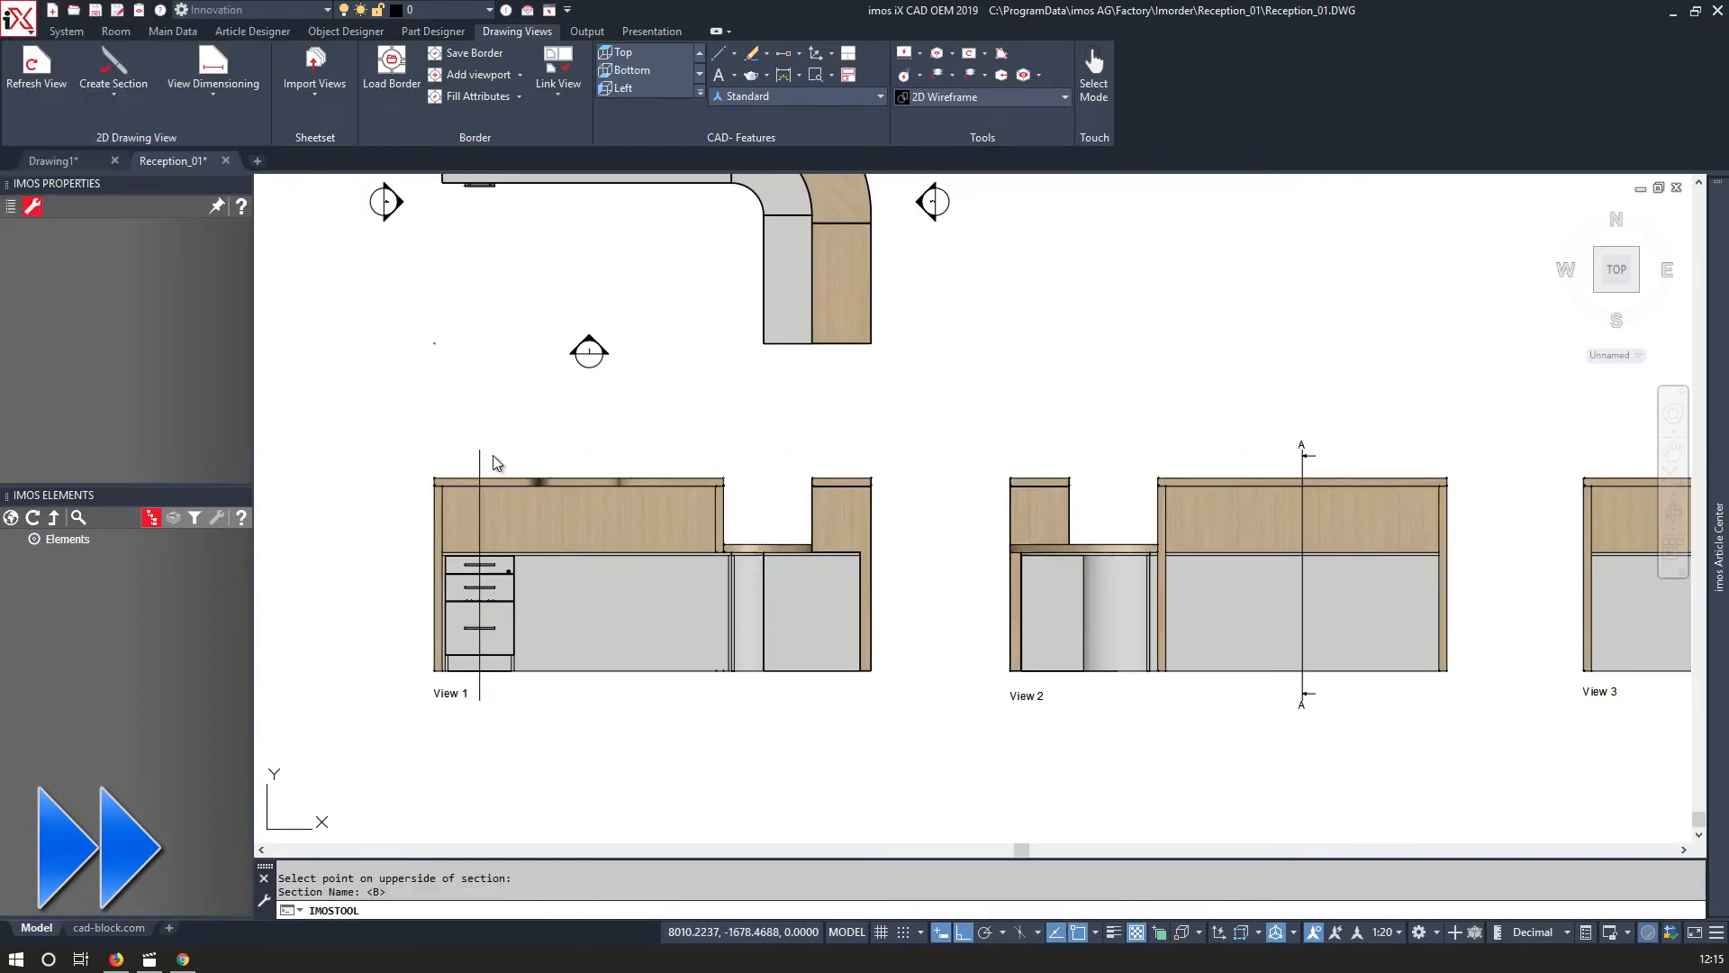
click(541, 479)
scroll(1390, 699, down, 2)
scroll(1012, 657, up, 5)
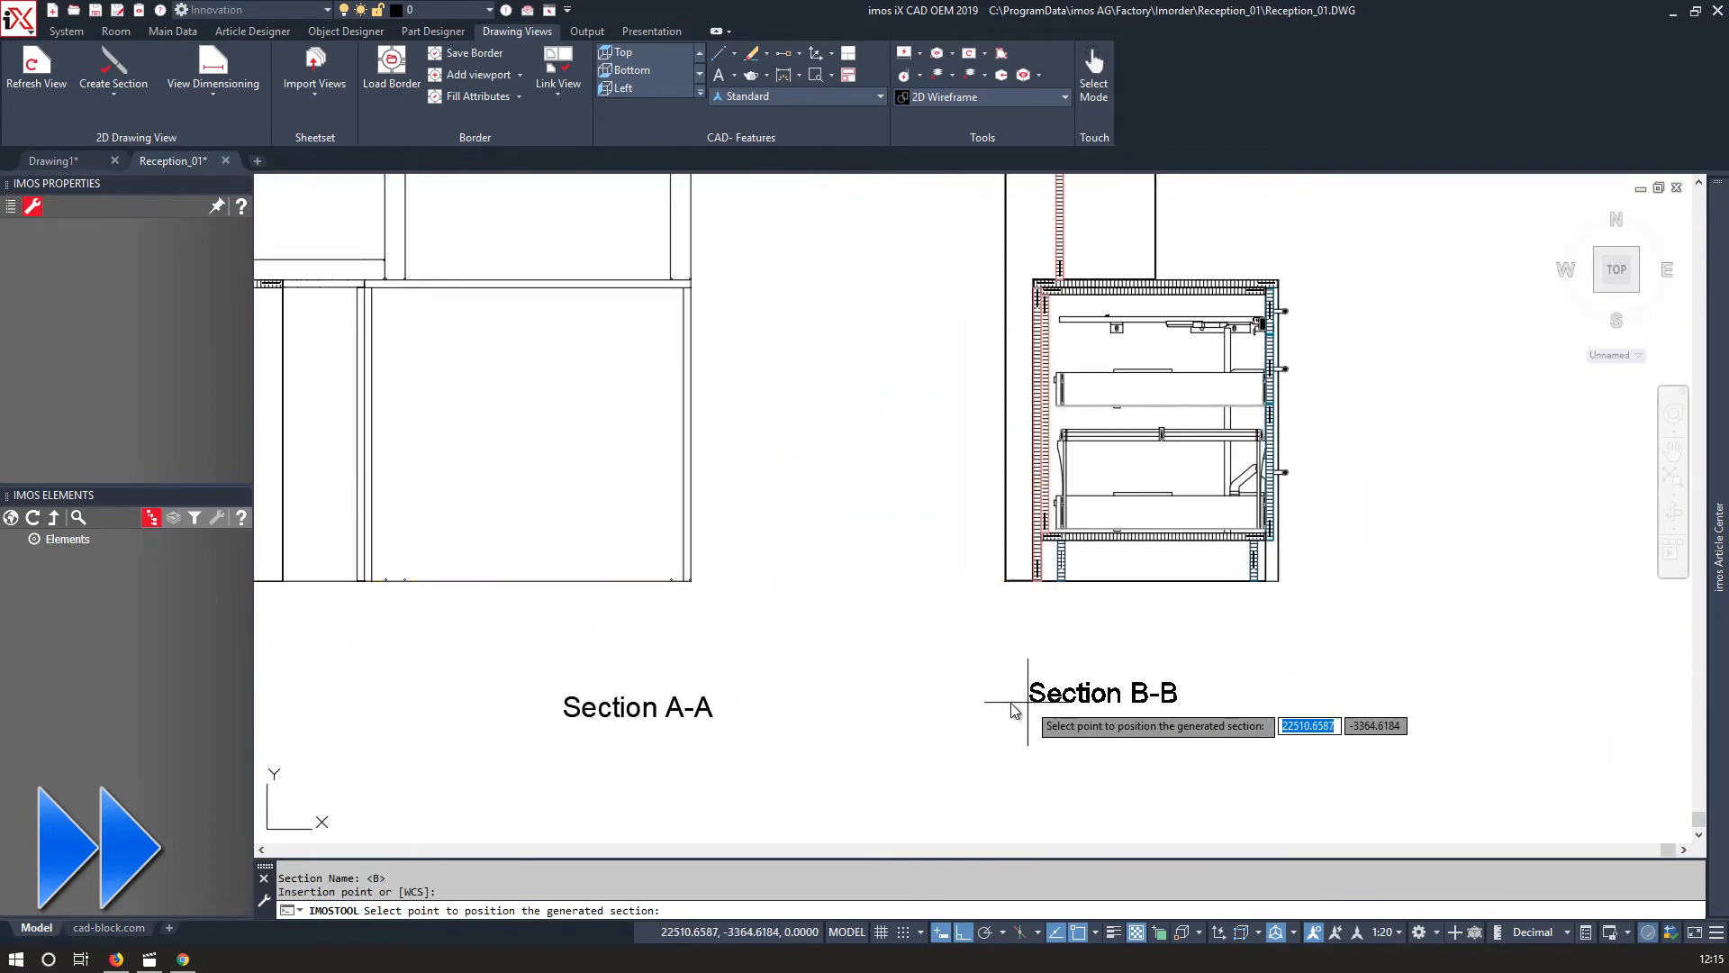
scroll(1056, 269, up, 8)
scroll(882, 349, down, 4)
right_click(591, 422)
click(504, 459)
right_click(456, 474)
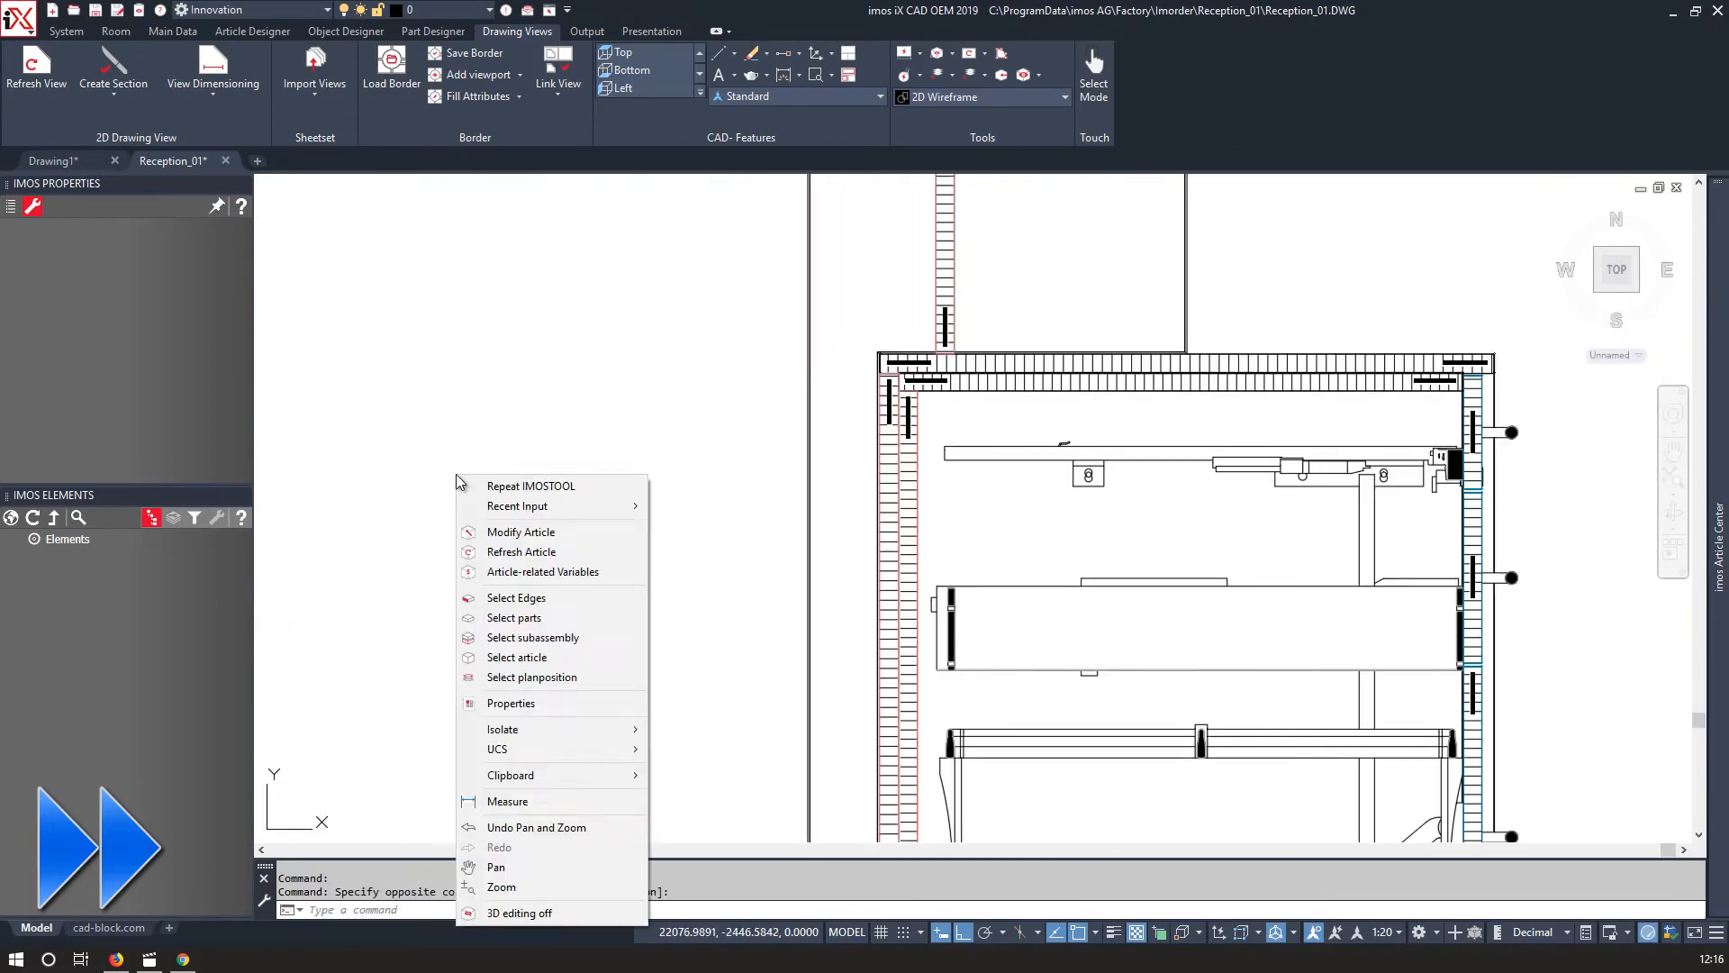
click(397, 541)
scroll(411, 552, down, 6)
middle_drag(493, 554, 586, 552)
scroll(581, 558, up, 3)
scroll(950, 554, down, 7)
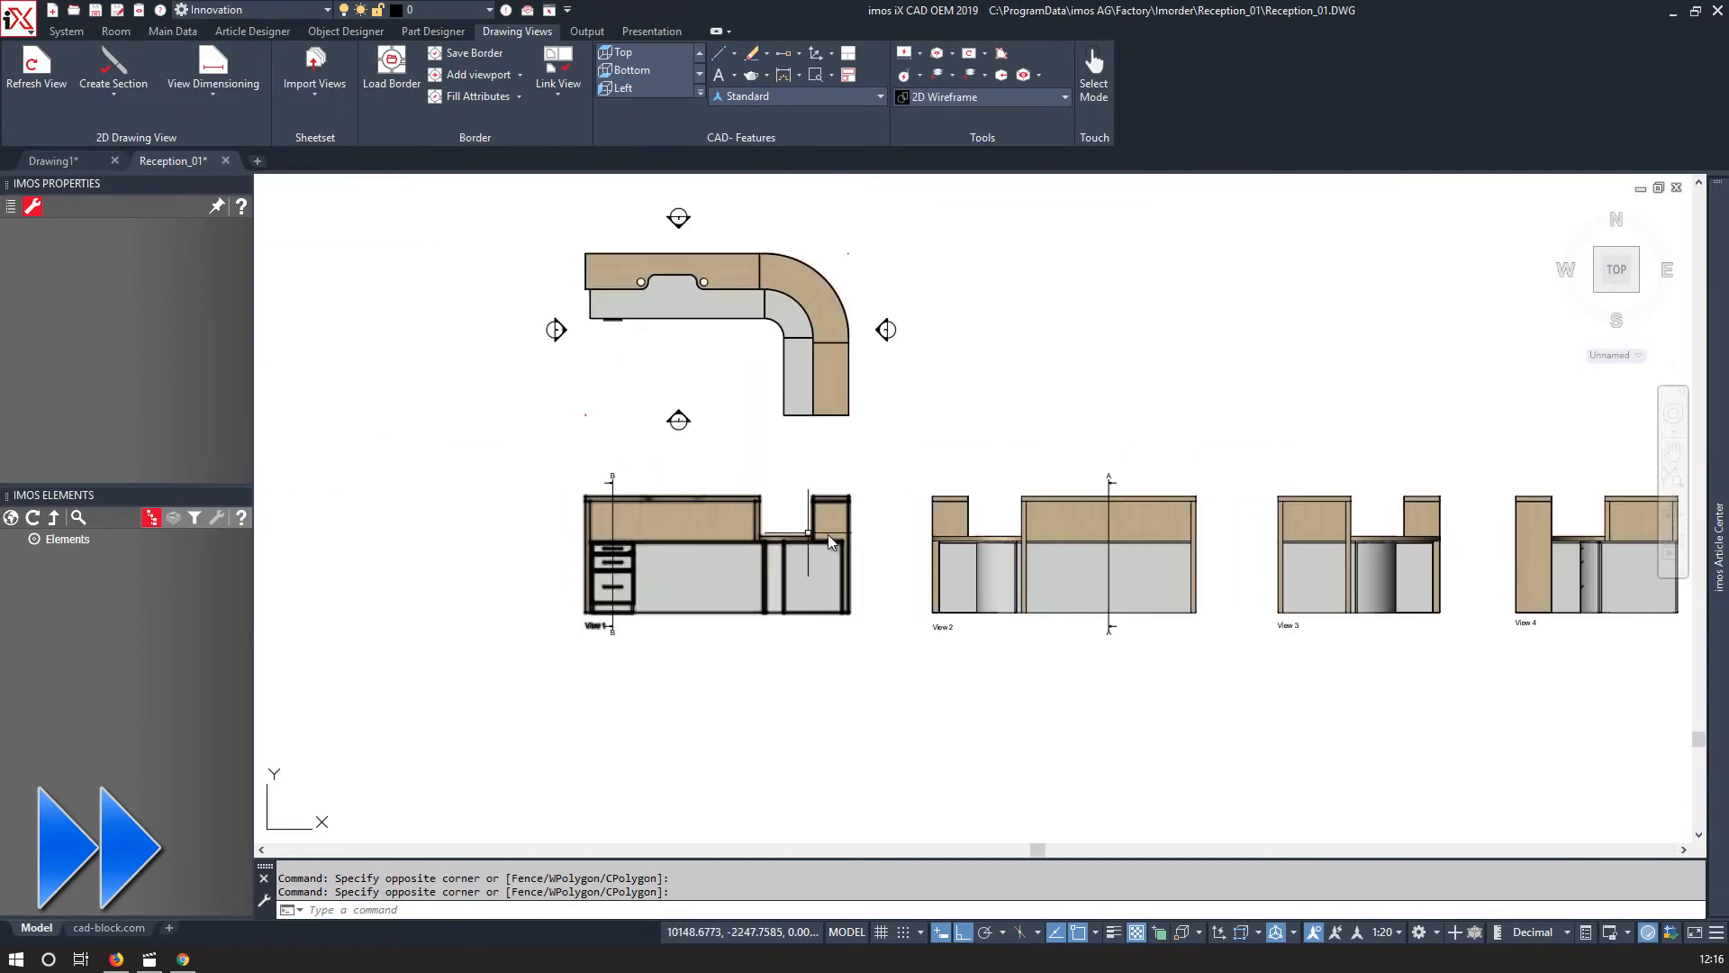
Create section C-C as a horizontal cut through View 1 and place it.
click(113, 67)
middle_drag(1019, 515, 753, 544)
scroll(721, 538, down, 2)
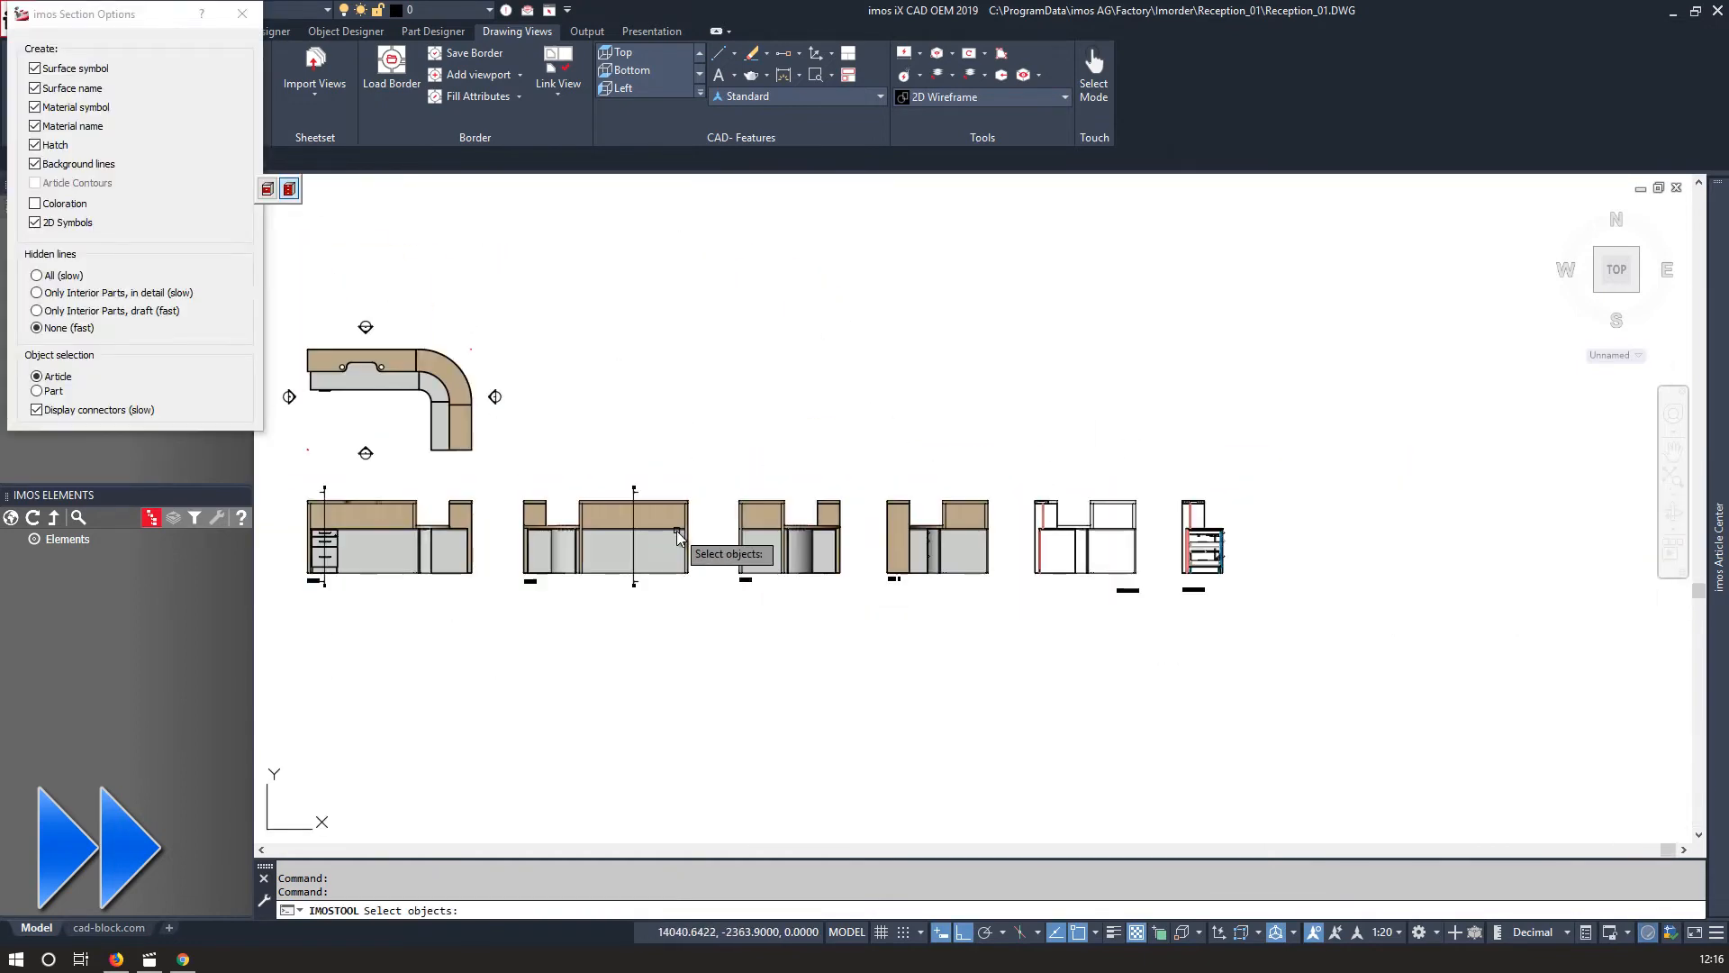
scroll(407, 538, up, 4)
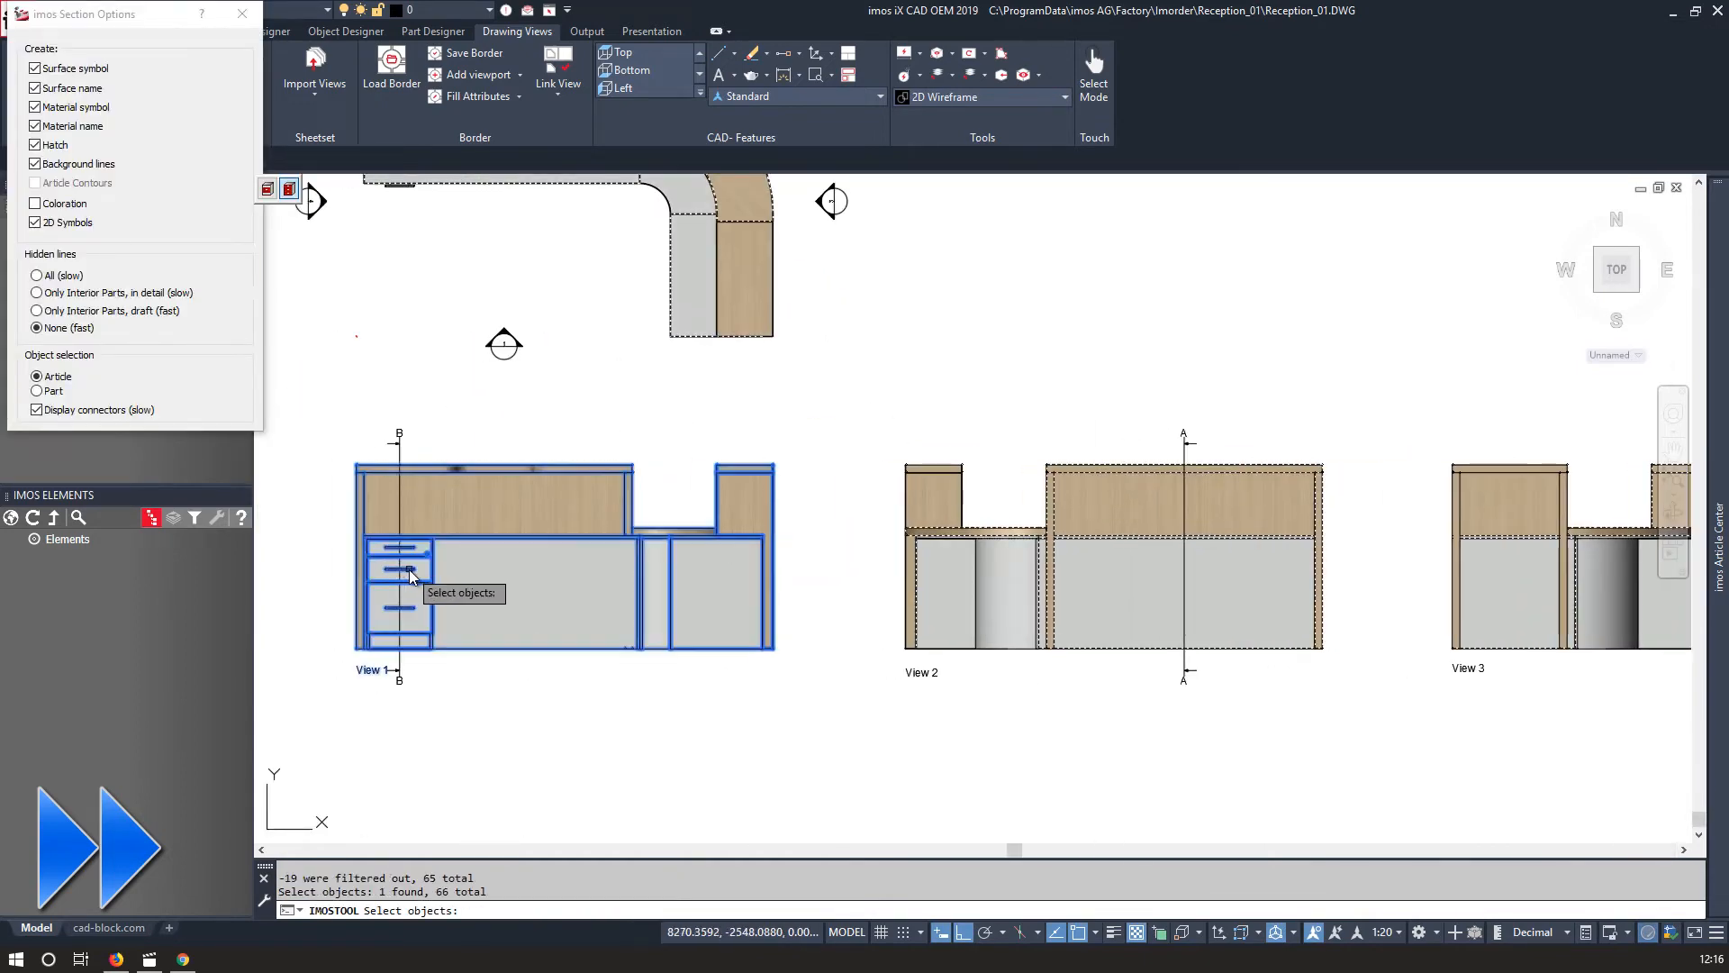
key(Return)
click(1268, 591)
click(1457, 529)
key(Return)
click(414, 578)
click(832, 492)
click(1035, 393)
scroll(1001, 388, down, 4)
key(Return)
click(117, 382)
middle_drag(396, 342, 1540, 565)
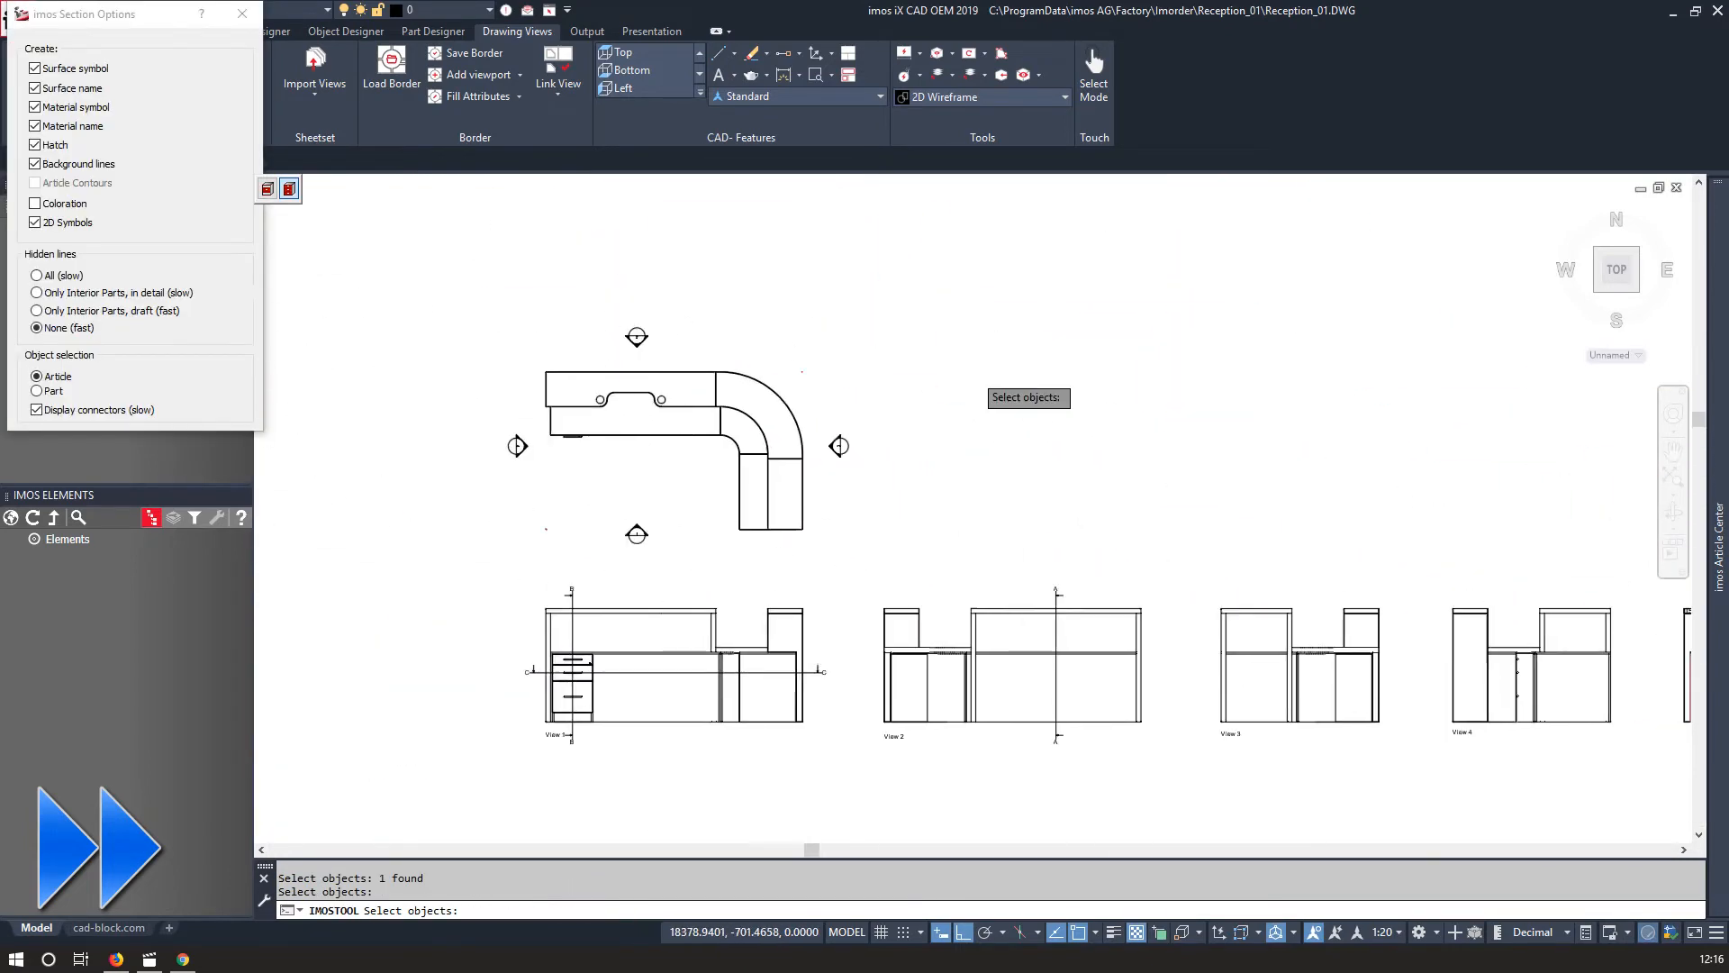
scroll(974, 513, down, 4)
drag(603, 396, 855, 562)
key(Return)
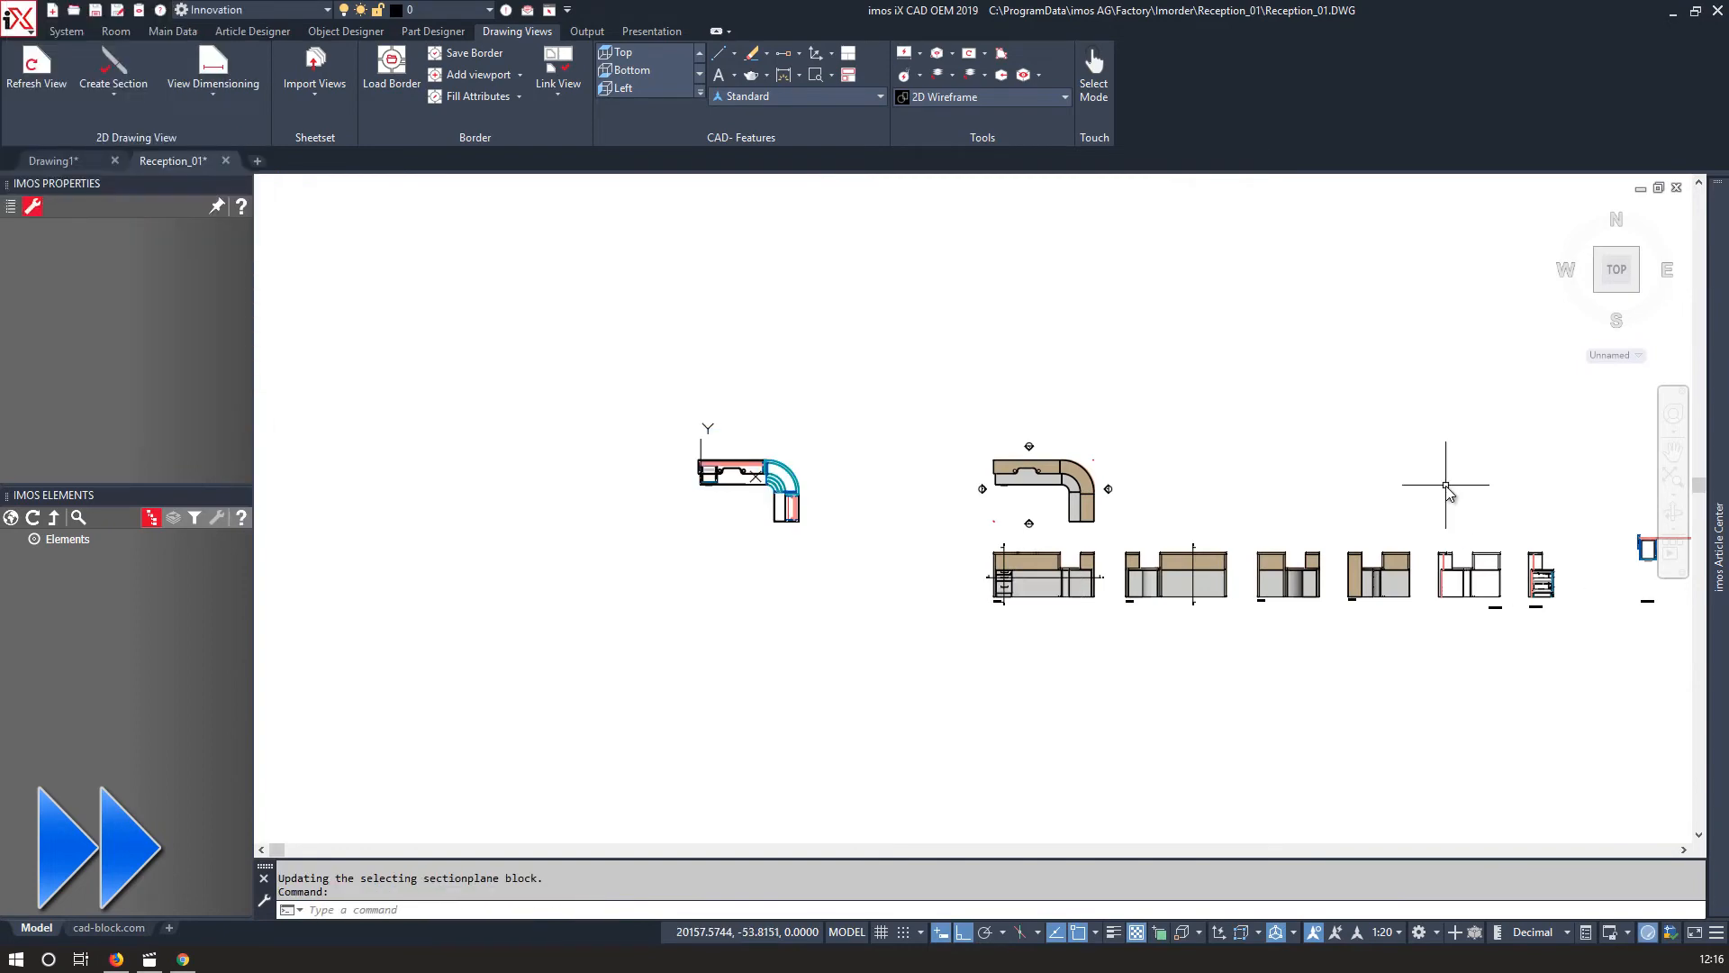
Move Section C-C next to the plan view.
middle_drag(1454, 531, 1093, 522)
scroll(1354, 585, up, 2)
drag(1504, 620, 1199, 446)
text(m)
key(Return)
scroll(1231, 476, up, 18)
click(764, 396)
scroll(766, 473, down, 20)
scroll(838, 342, up, 10)
scroll(772, 478, down, 6)
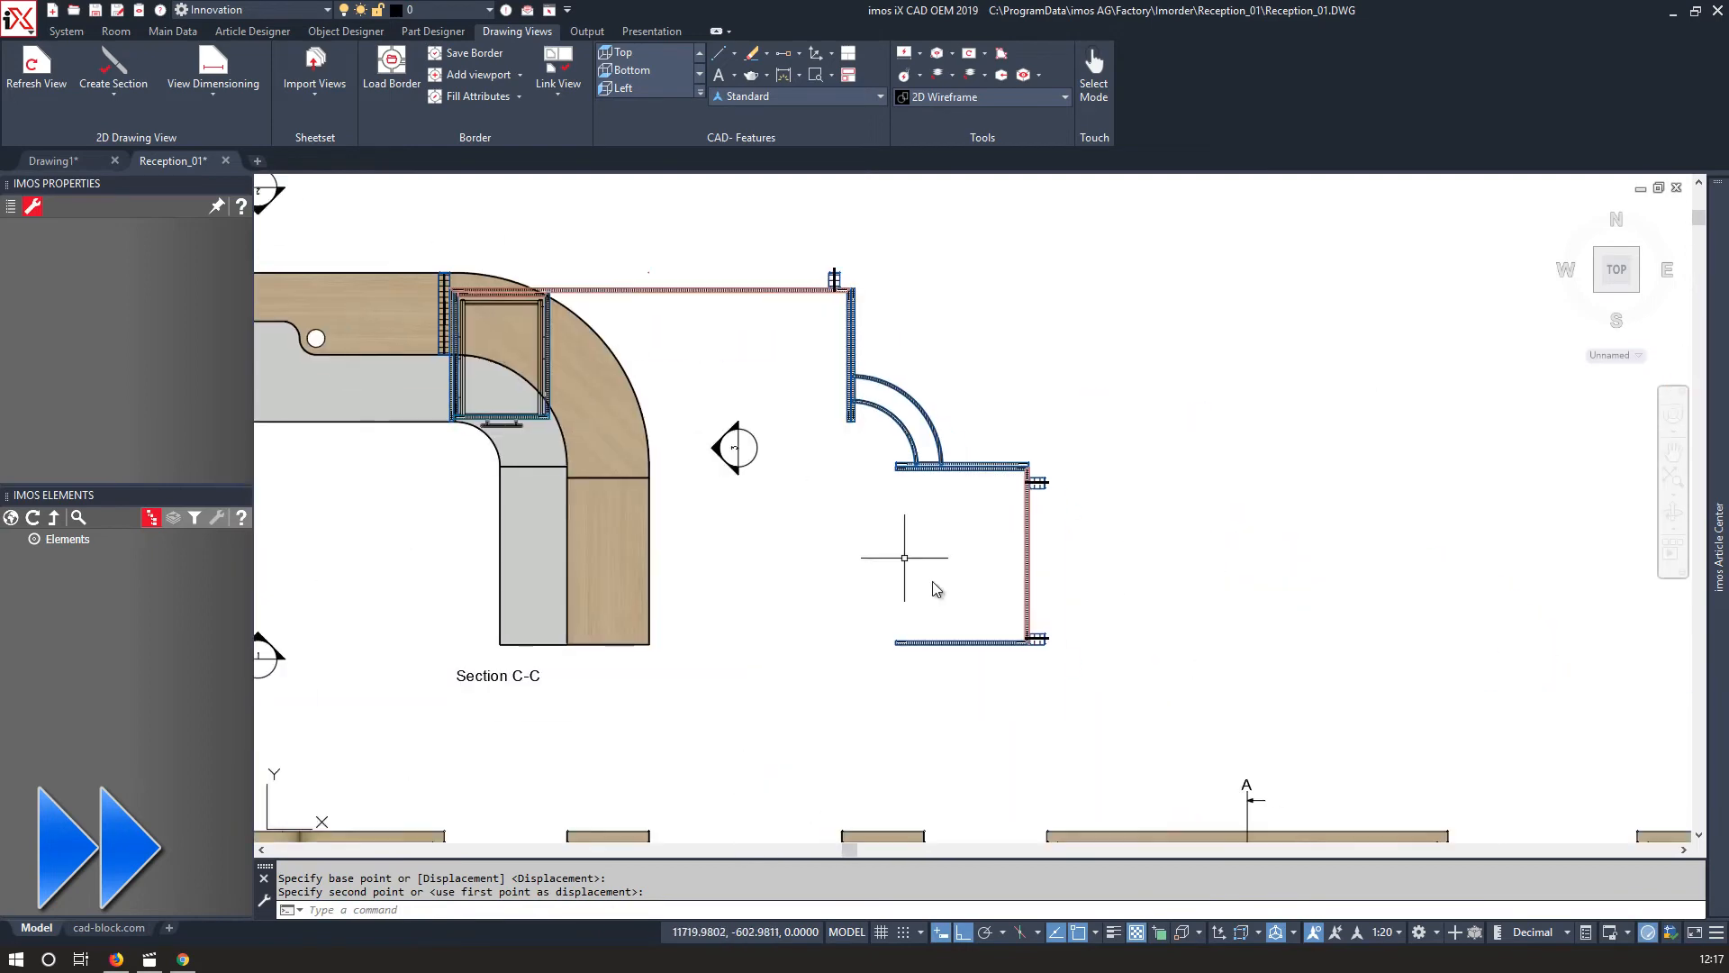
click(1227, 563)
scroll(1284, 258, up, 8)
scroll(1195, 559, down, 6)
scroll(1117, 546, up, 8)
scroll(1117, 546, down, 10)
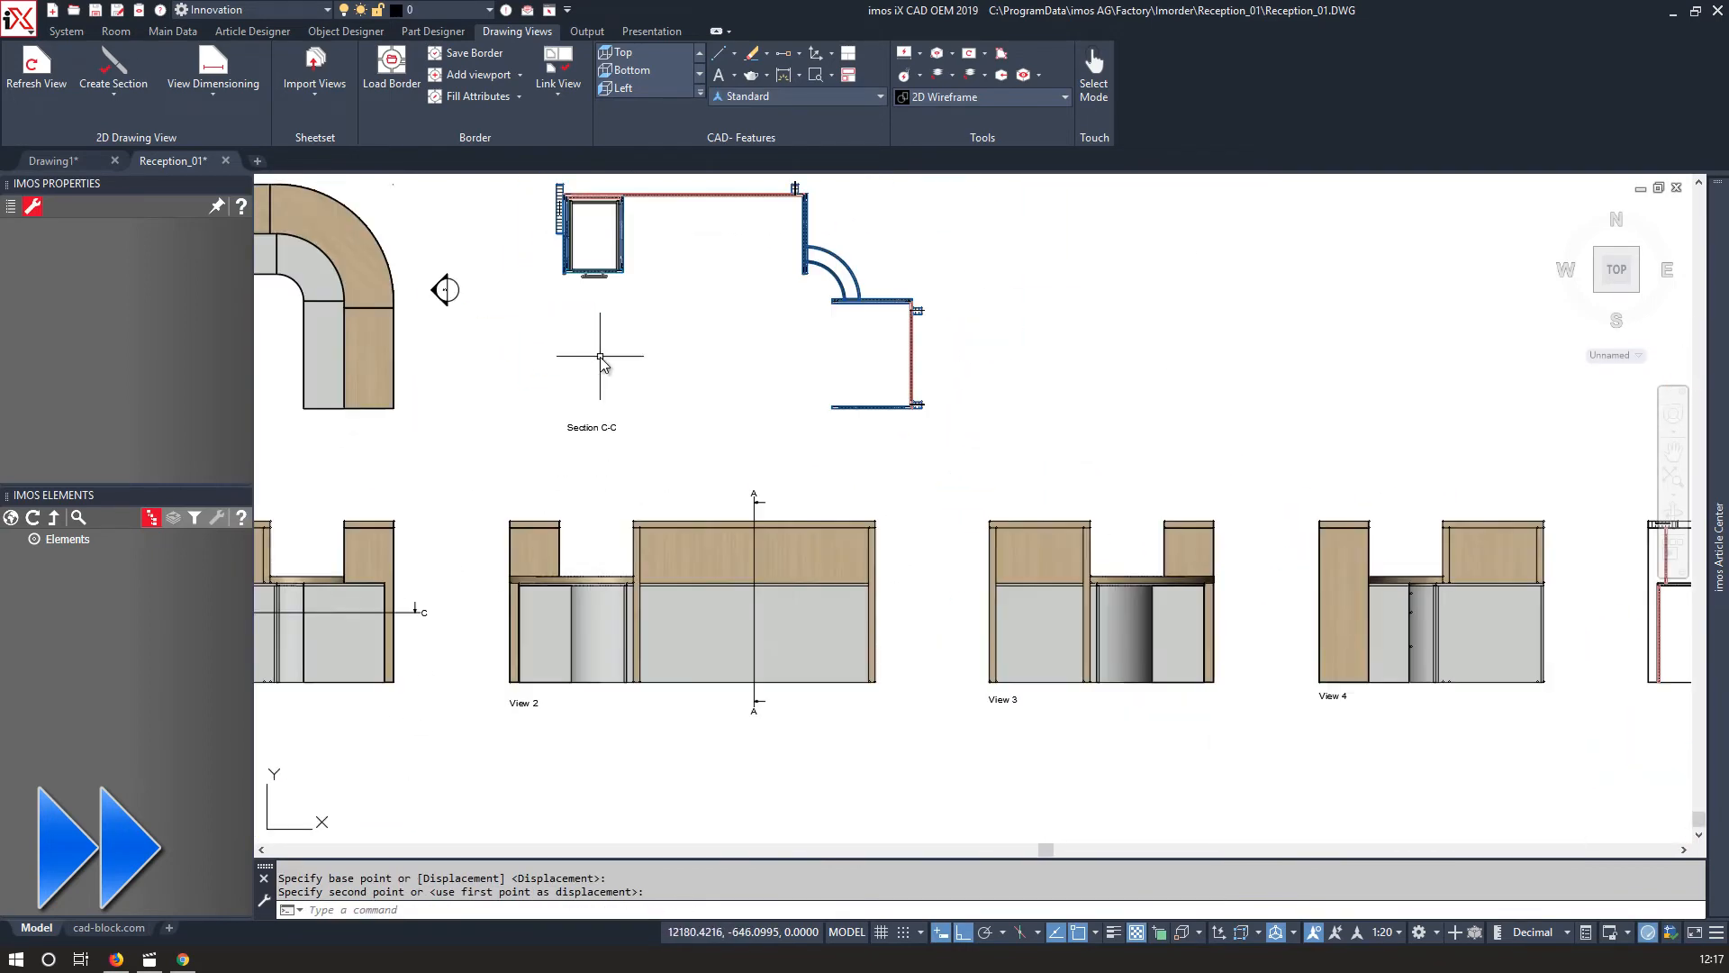
middle_drag(598, 391, 685, 462)
scroll(793, 460, down, 6)
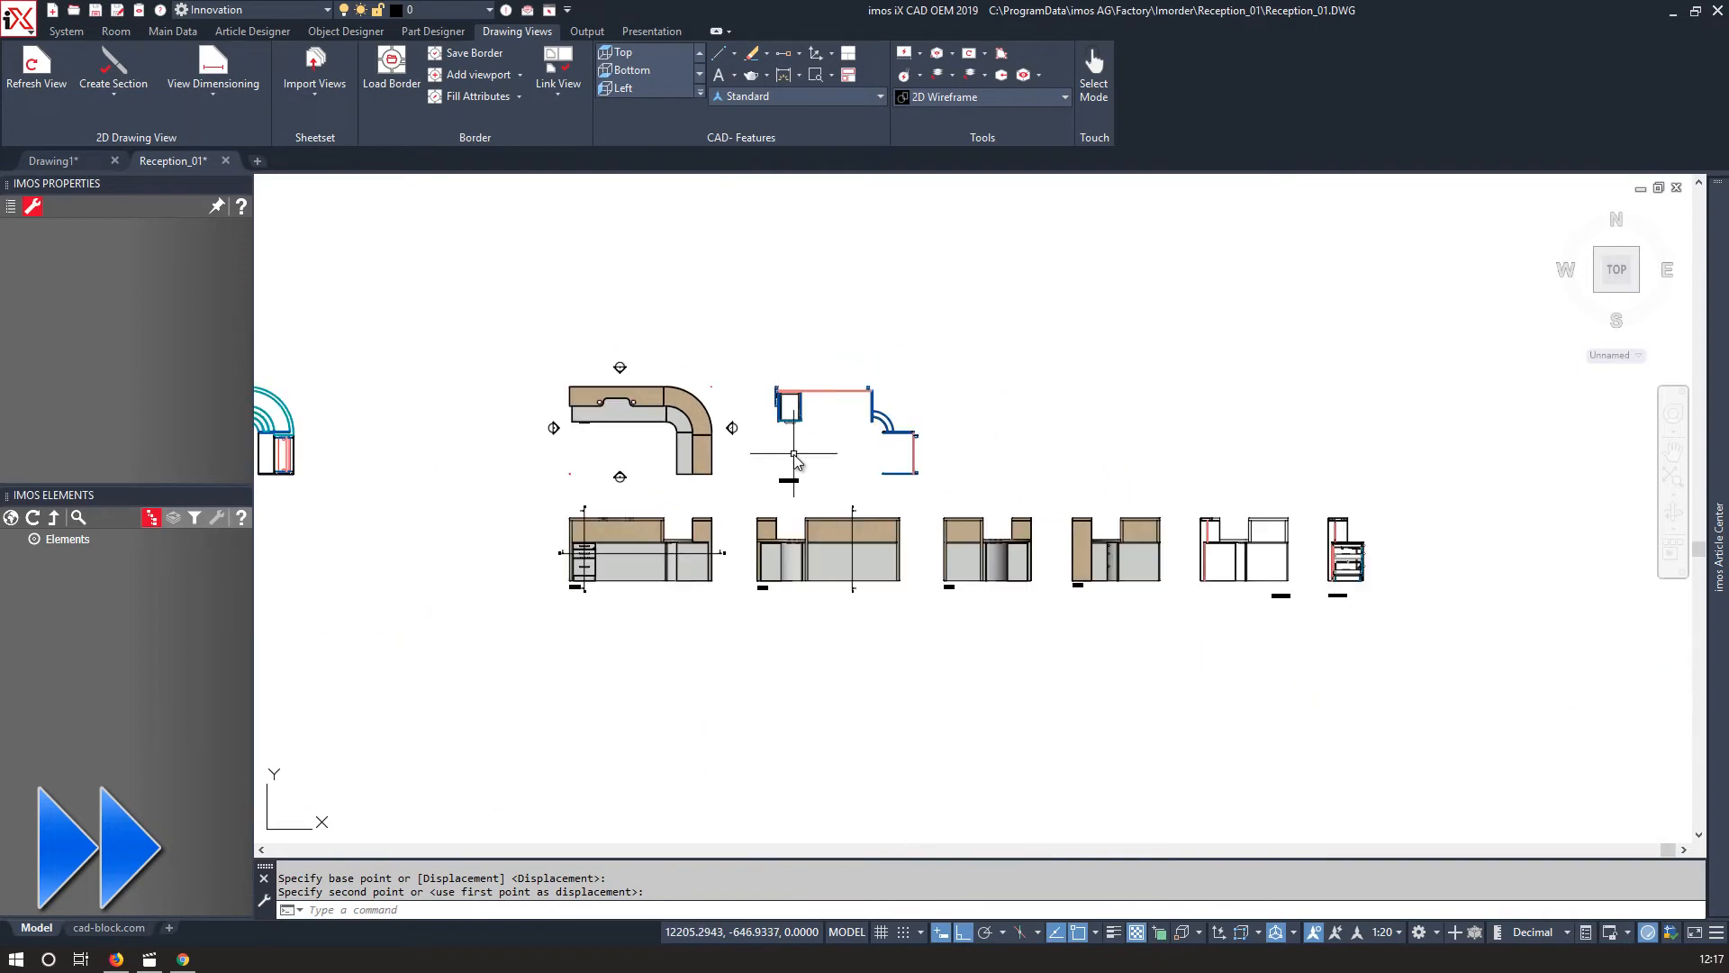
scroll(599, 386, up, 12)
scroll(605, 386, down, 12)
middle_drag(608, 401, 622, 438)
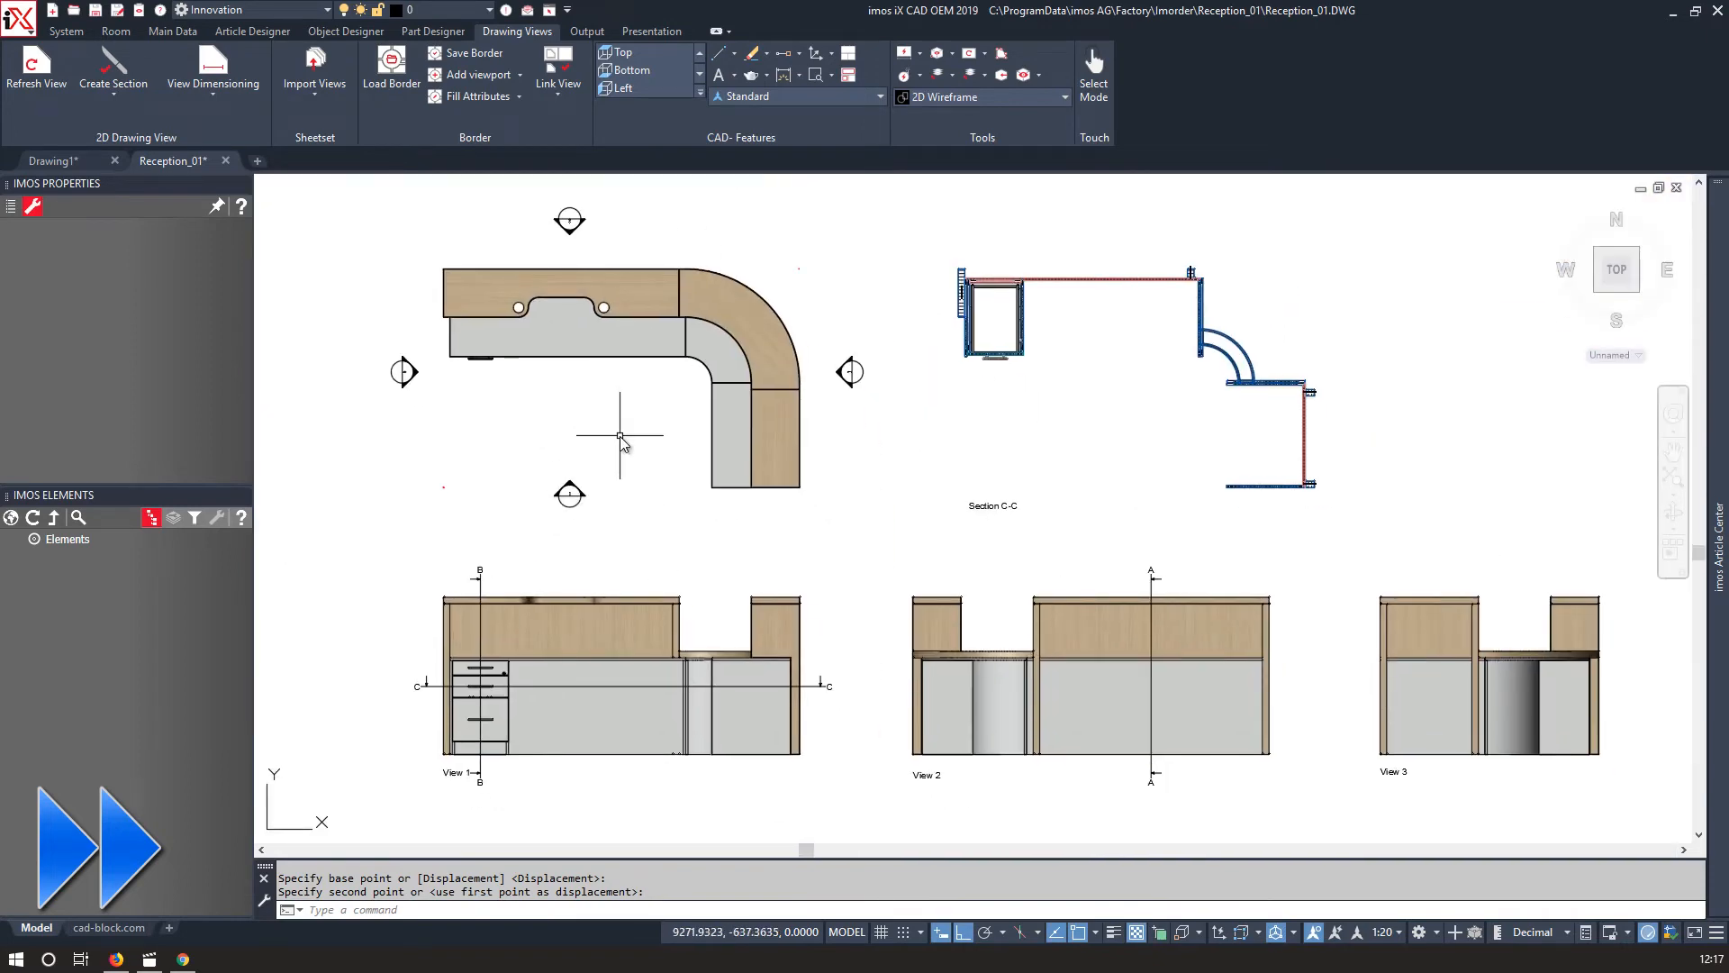
Create section D-D as a horizontal cut through View 1's upper panel and place it.
click(121, 74)
click(468, 667)
scroll(436, 660, up, 4)
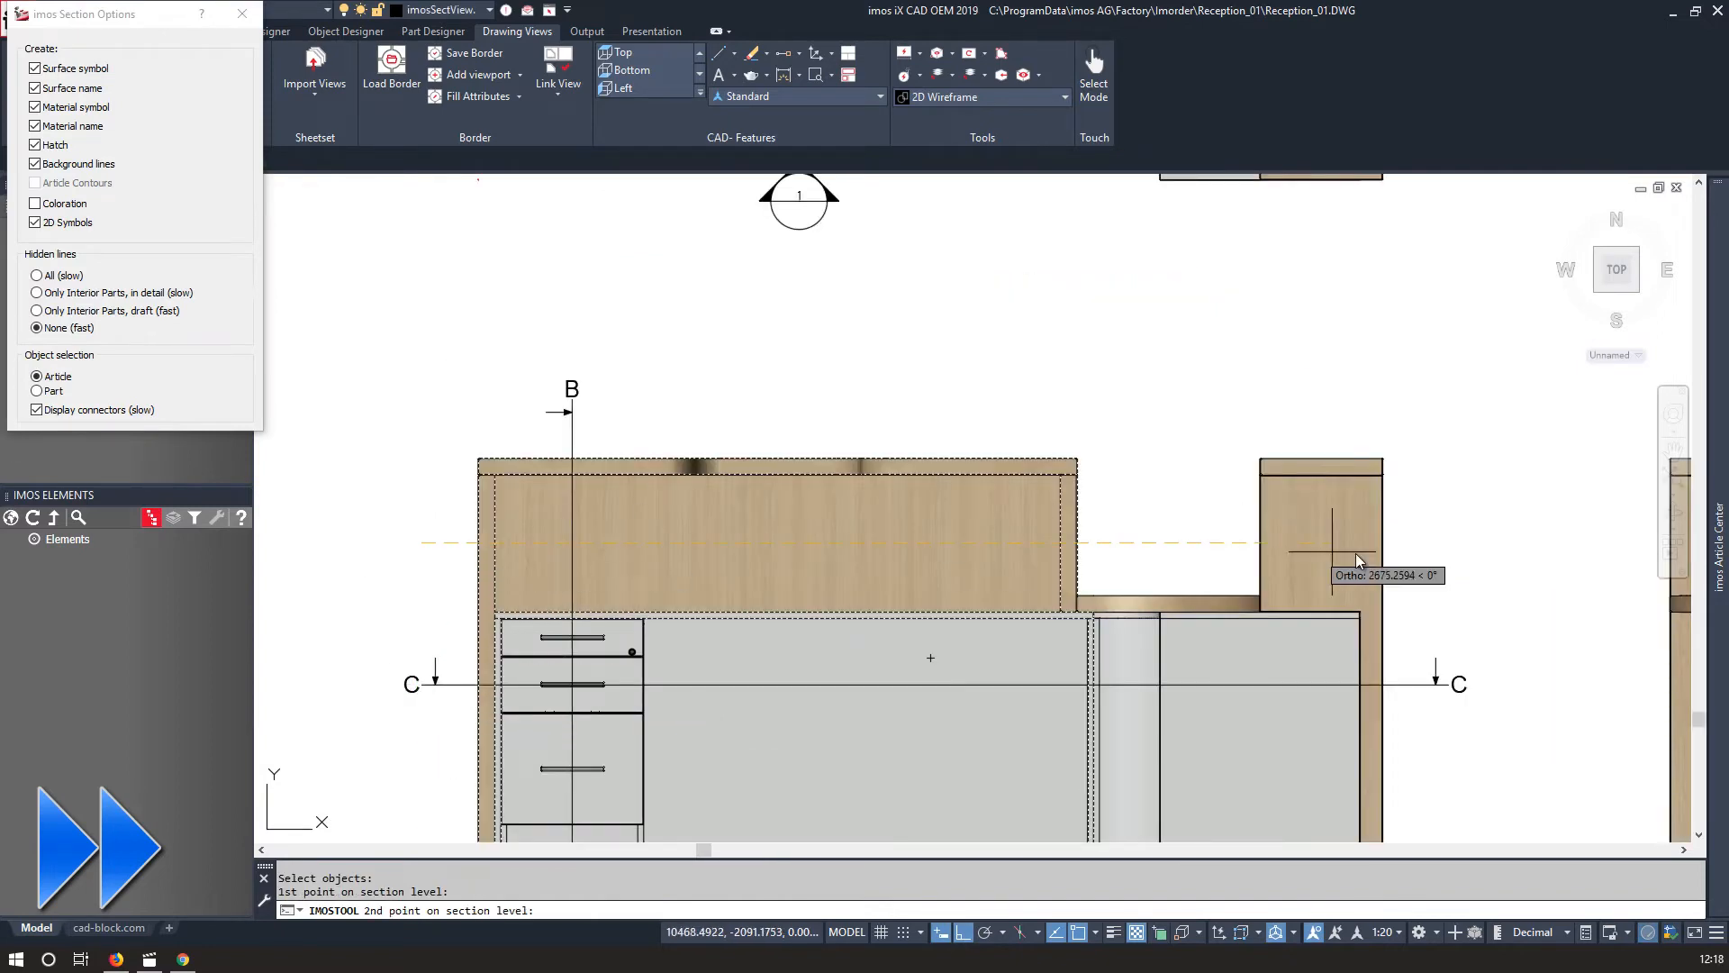
key(Return)
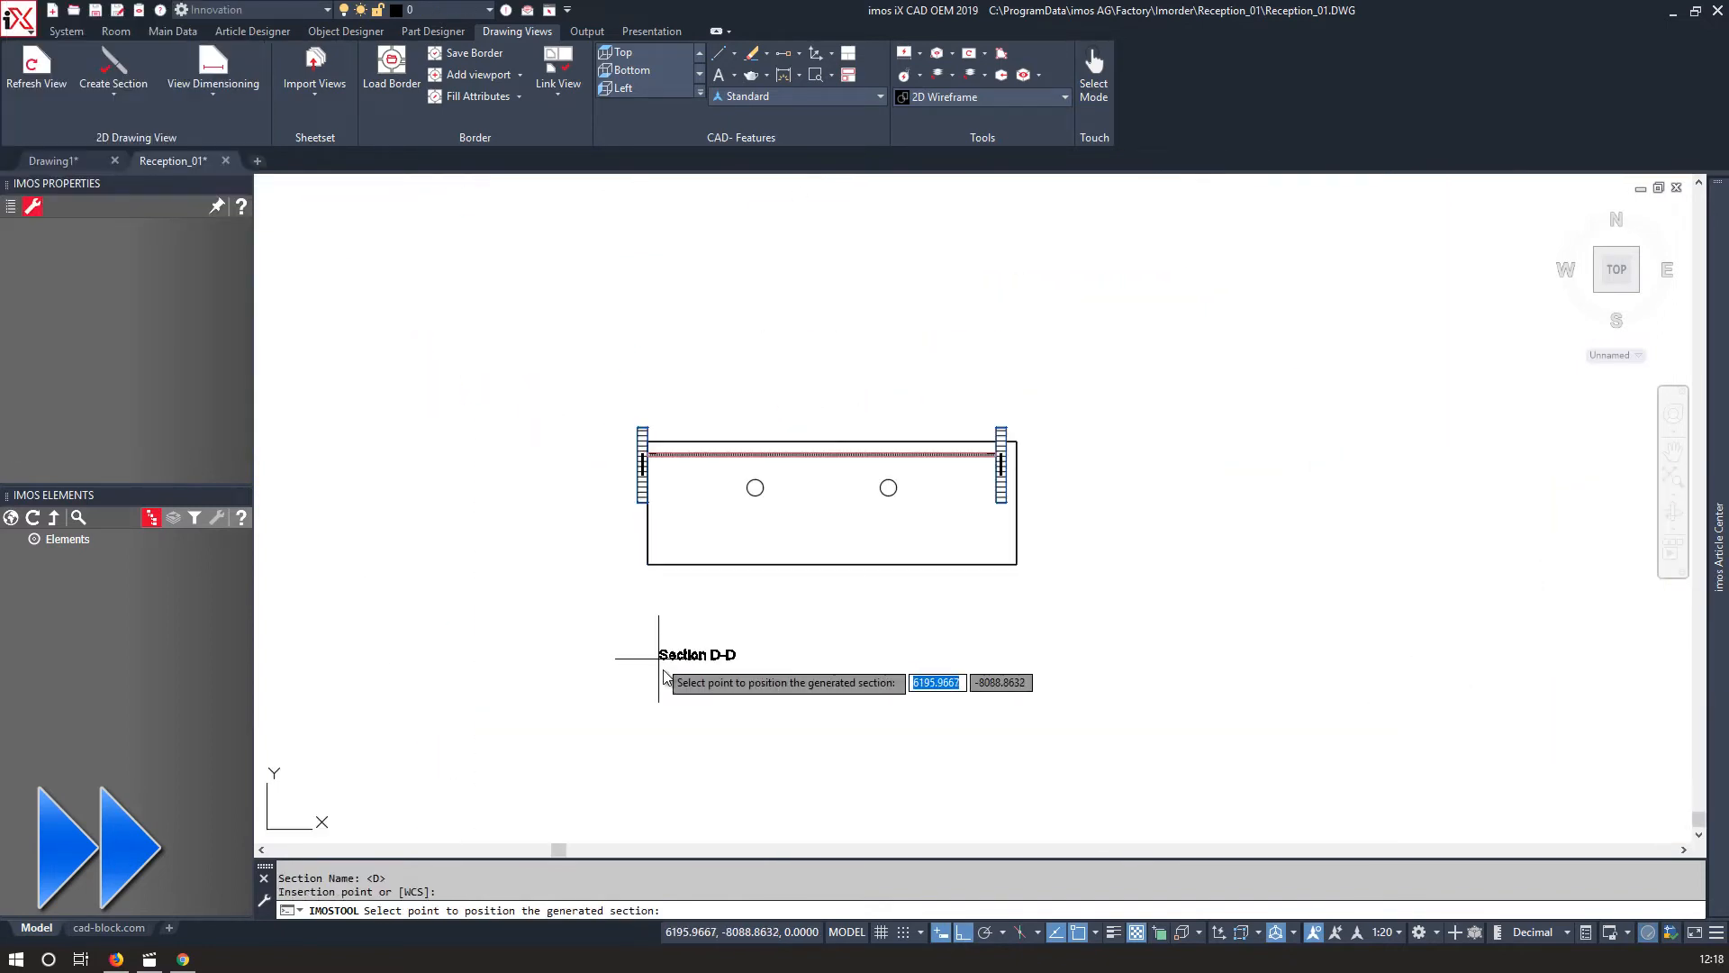
click(642, 444)
scroll(452, 394, down, 2)
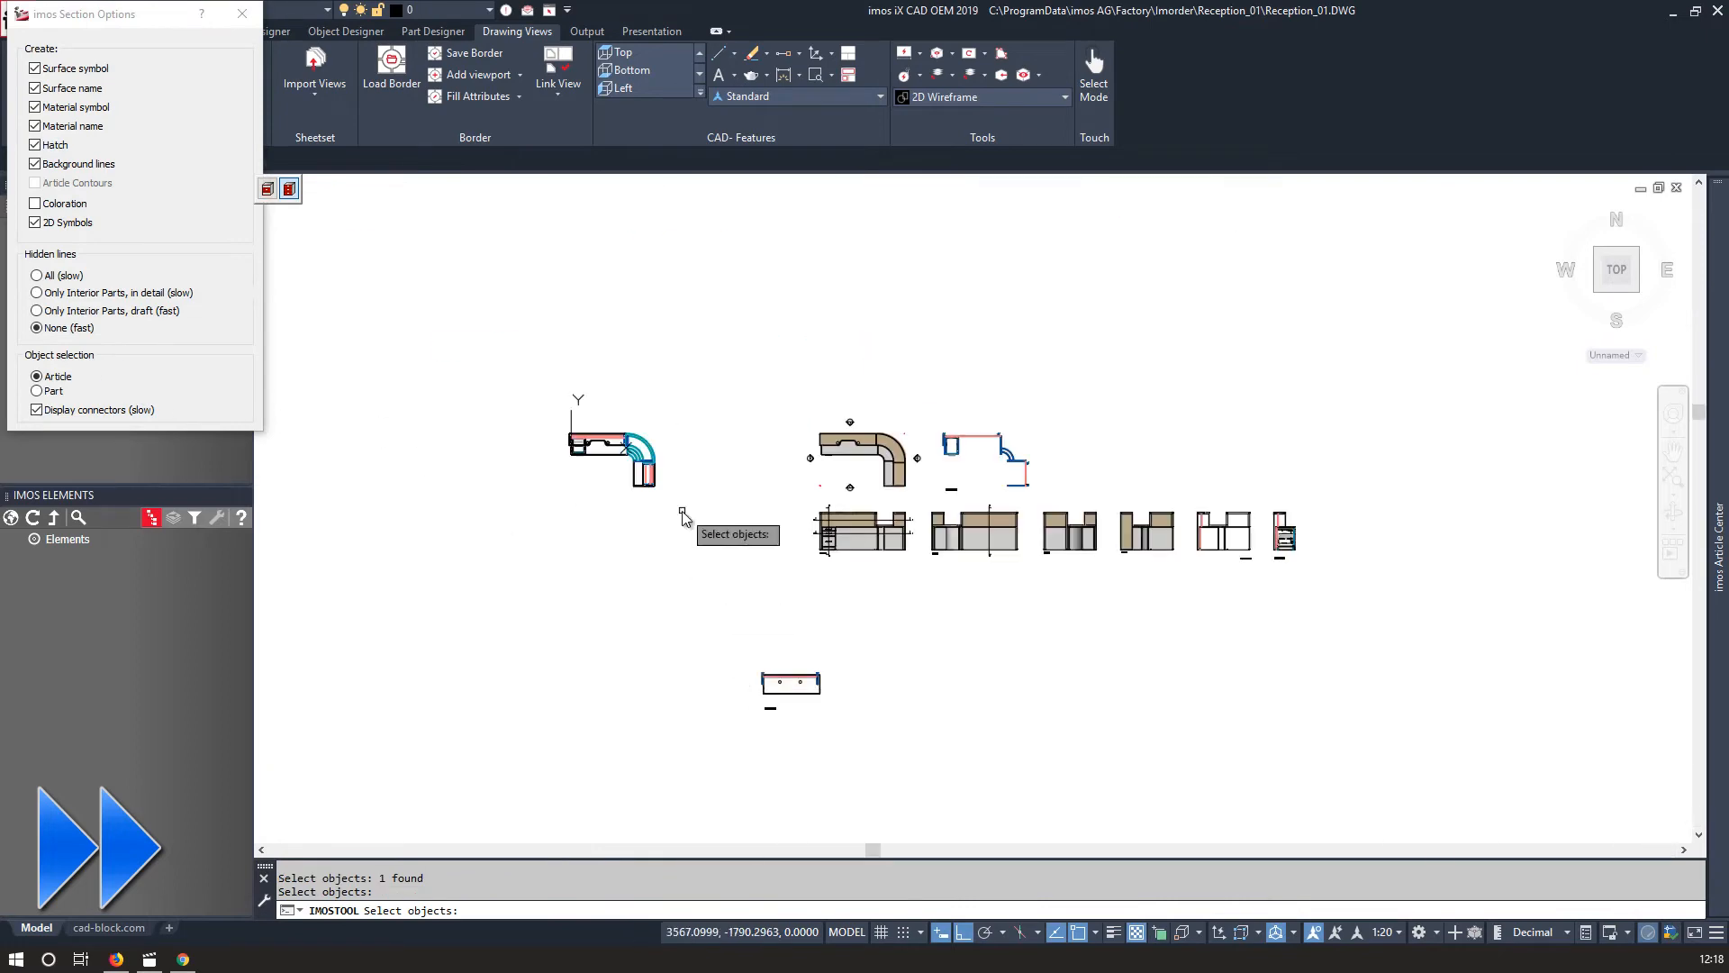
Move Section D-D into the upper row beside Section C-C.
click(682, 511)
click(528, 408)
key(Return)
scroll(868, 742, up, 2)
click(769, 707)
click(643, 605)
text(m)
scroll(645, 600, up, 15)
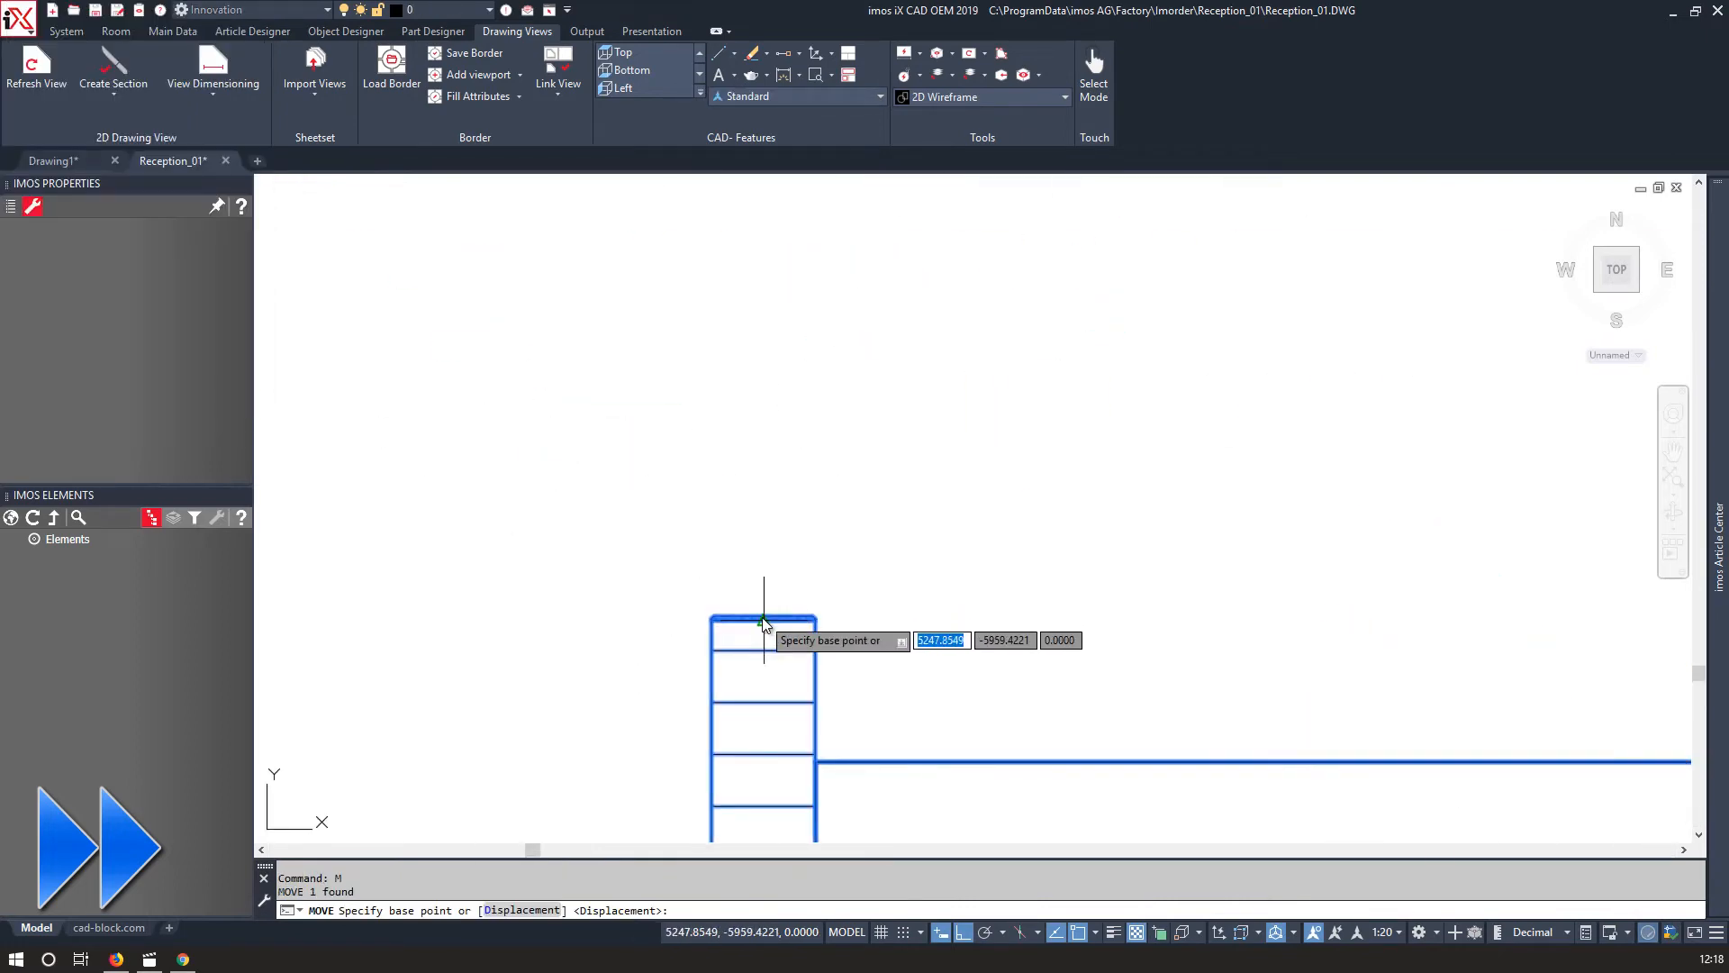
click(764, 620)
scroll(760, 618, down, 12)
scroll(888, 632, up, 8)
middle_drag(888, 631, 650, 606)
click(648, 603)
scroll(653, 541, down, 7)
click(964, 713)
text(m)
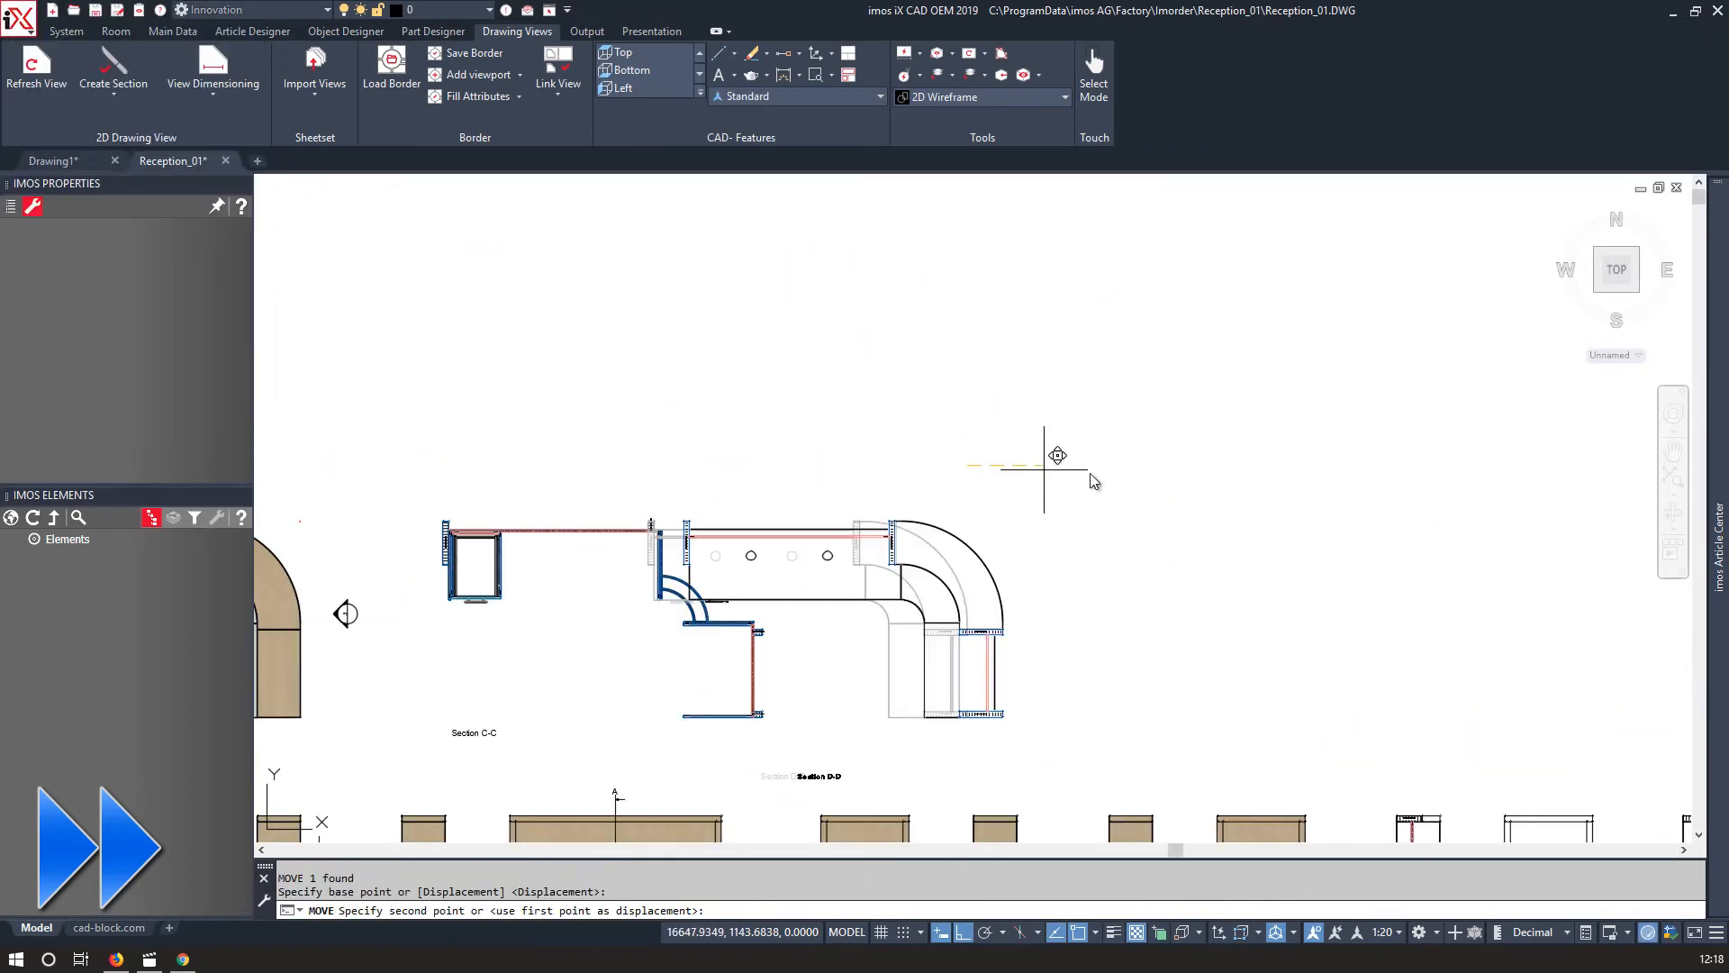
mouse_move(955, 441)
middle_down()
mouse_move(907, 417)
mouse_move(888, 349)
middle_up()
middle_drag(530, 638, 1009, 559)
Draw a temporary horizontal polyline to align Section D-D with Section C-C, then delete it.
text(pl)
click(869, 564)
click(1631, 565)
key(space)
key(Escape)
scroll(1303, 504, up, 6)
scroll(1302, 504, down, 4)
click(1188, 511)
key(Delete)
scroll(1188, 514, down, 4)
middle_drag(1188, 513, 900, 506)
scroll(740, 501, down, 2)
scroll(741, 501, down, 2)
middle_drag(740, 502, 913, 520)
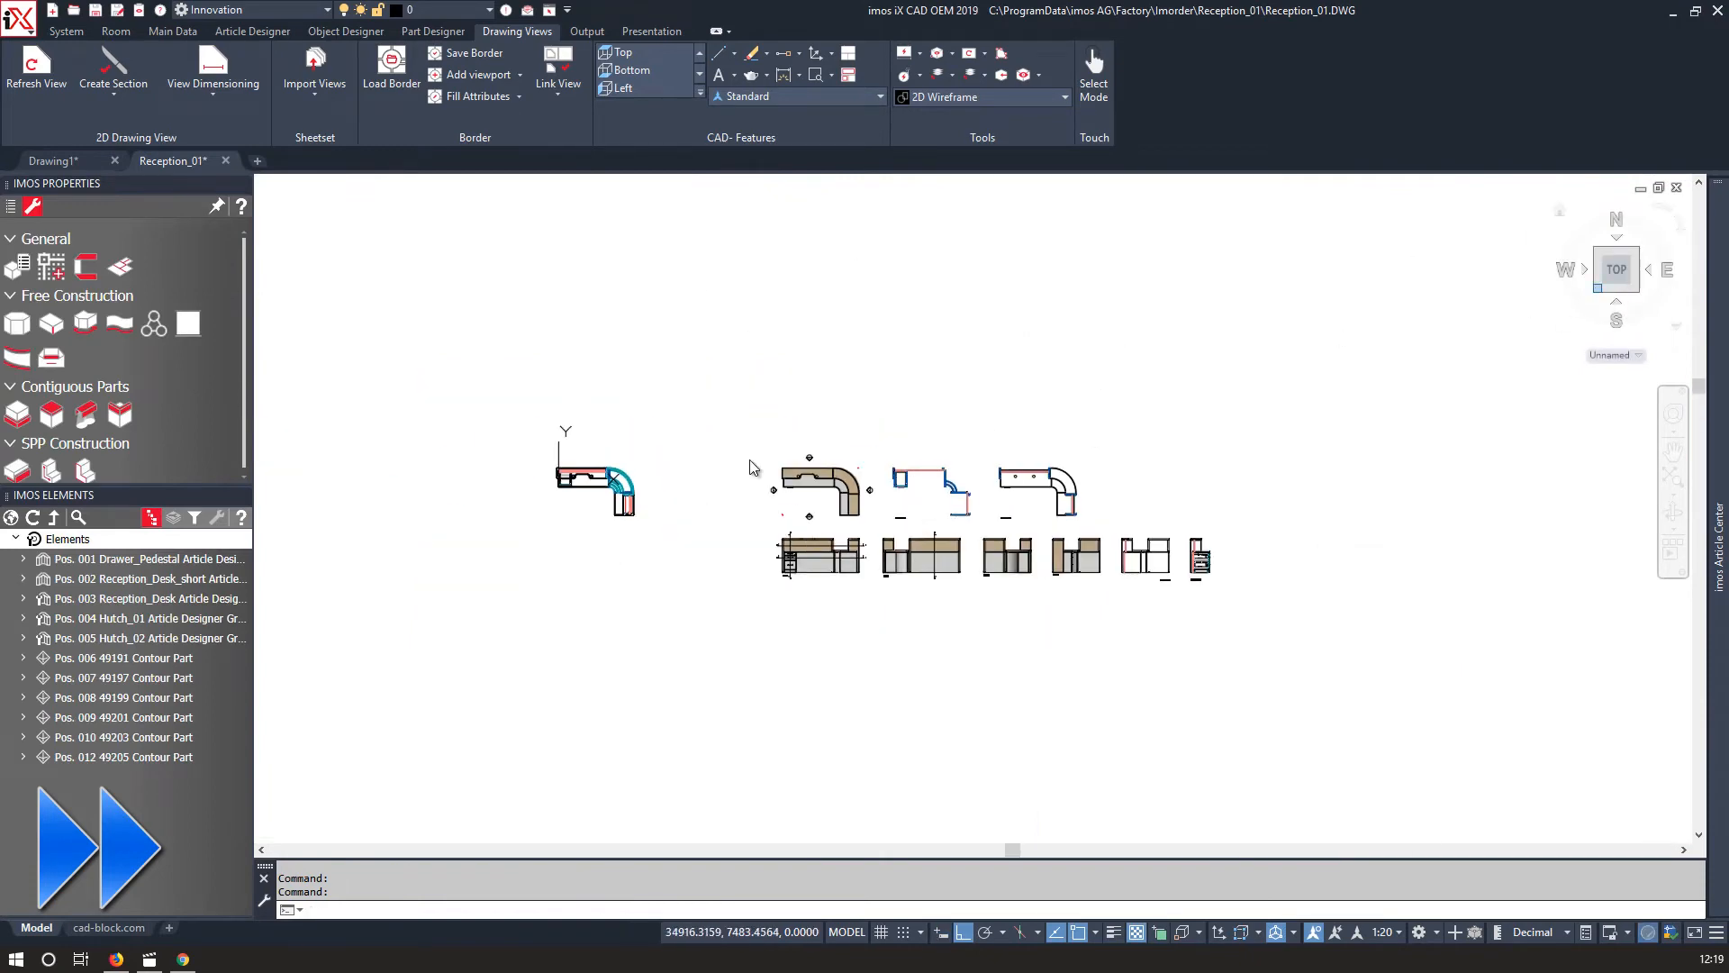
Switch to an isometric view and create a flatshot of the desk as a new block.
click(1597, 288)
text(flatshot)
key(Return)
click(763, 584)
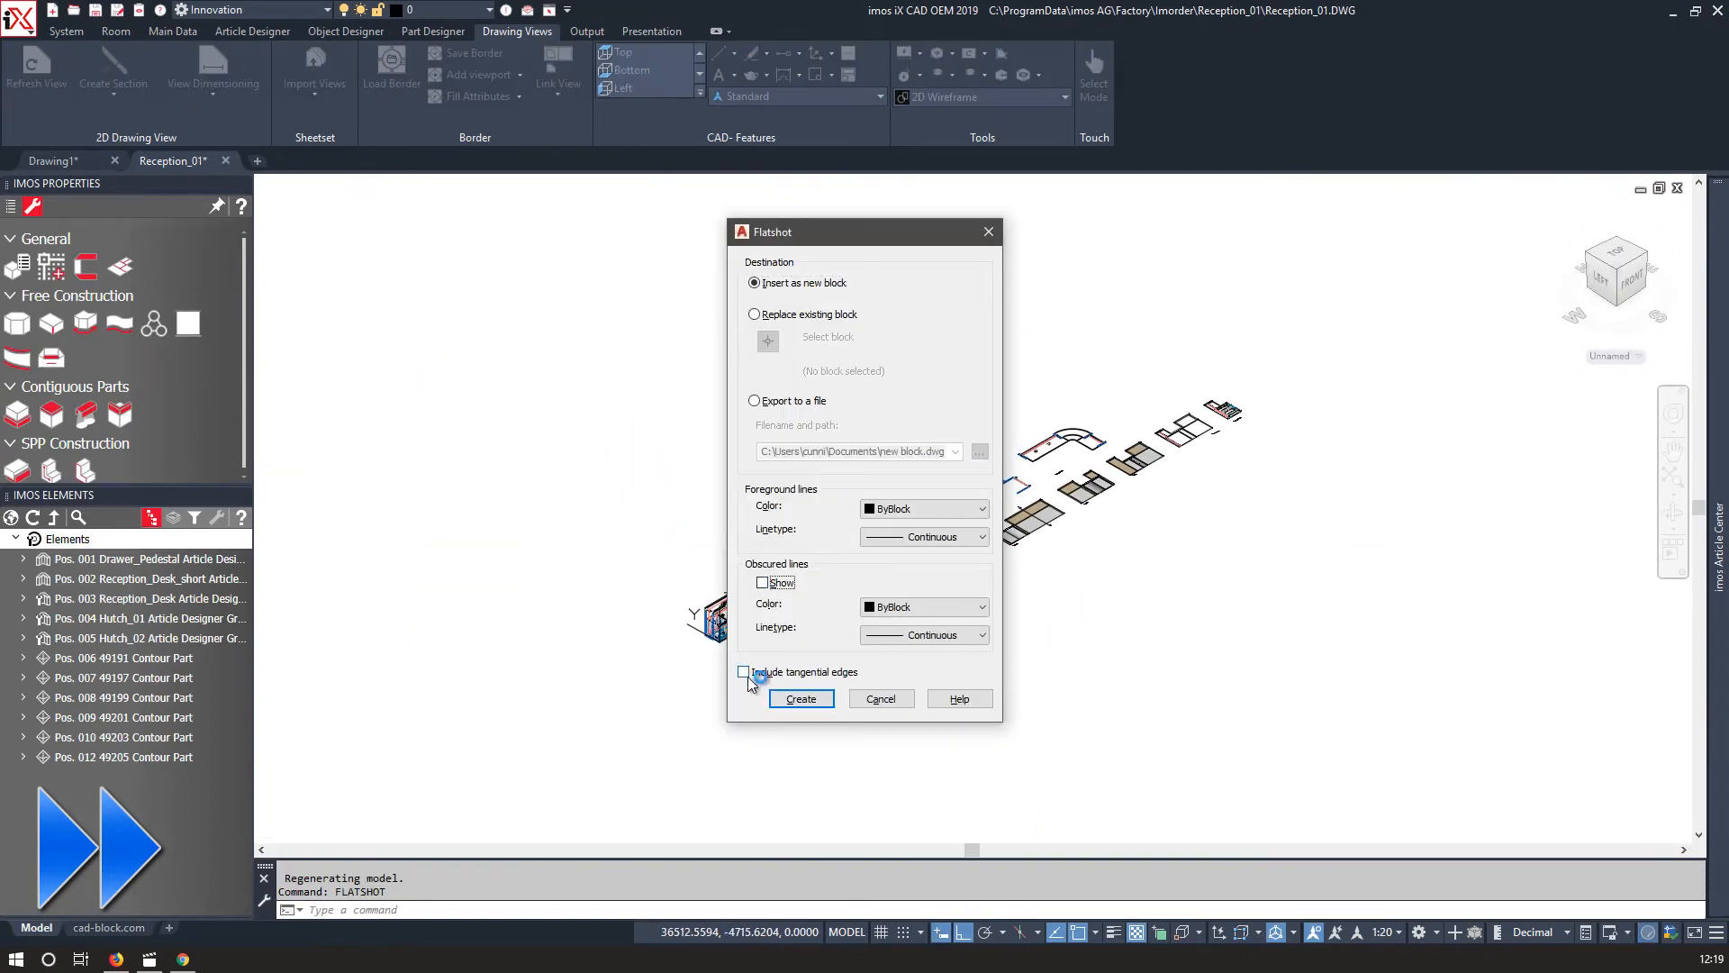
click(801, 699)
scroll(1131, 432, up, 6)
click(1108, 433)
key(Return)
key(Return)
key(Return)
scroll(1108, 433, down, 5)
Create a second flatshot from the opposite isometric direction and return to the top view.
click(1619, 241)
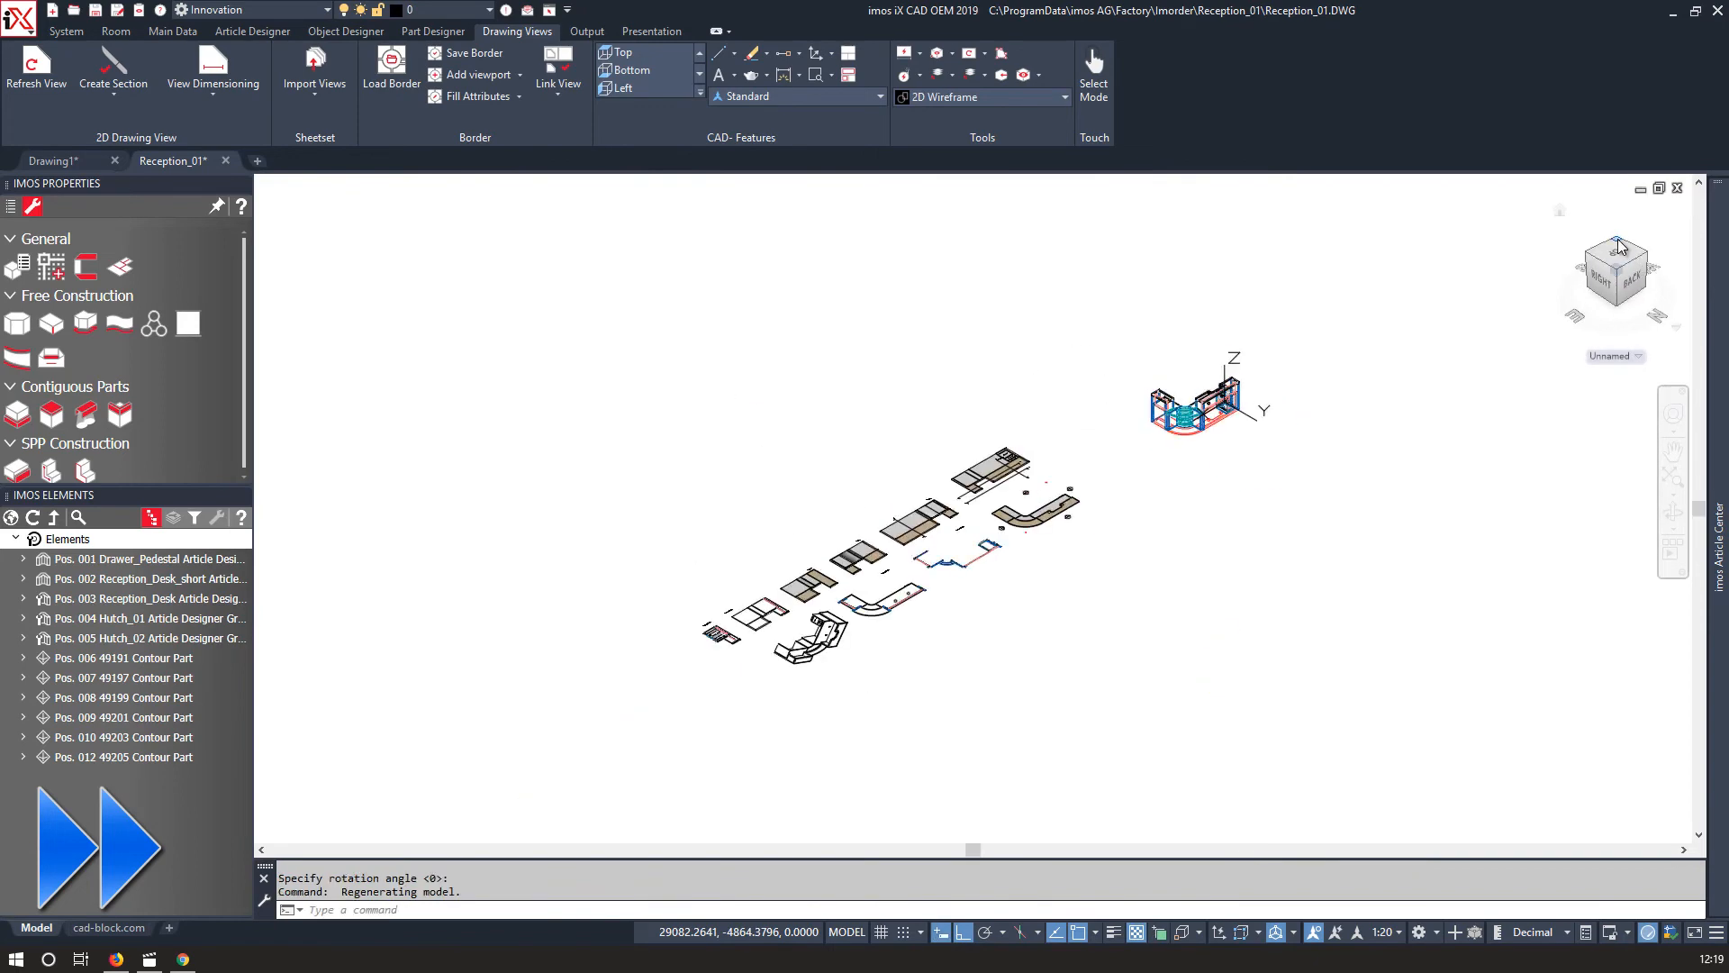
text(flatshot)
key(Return)
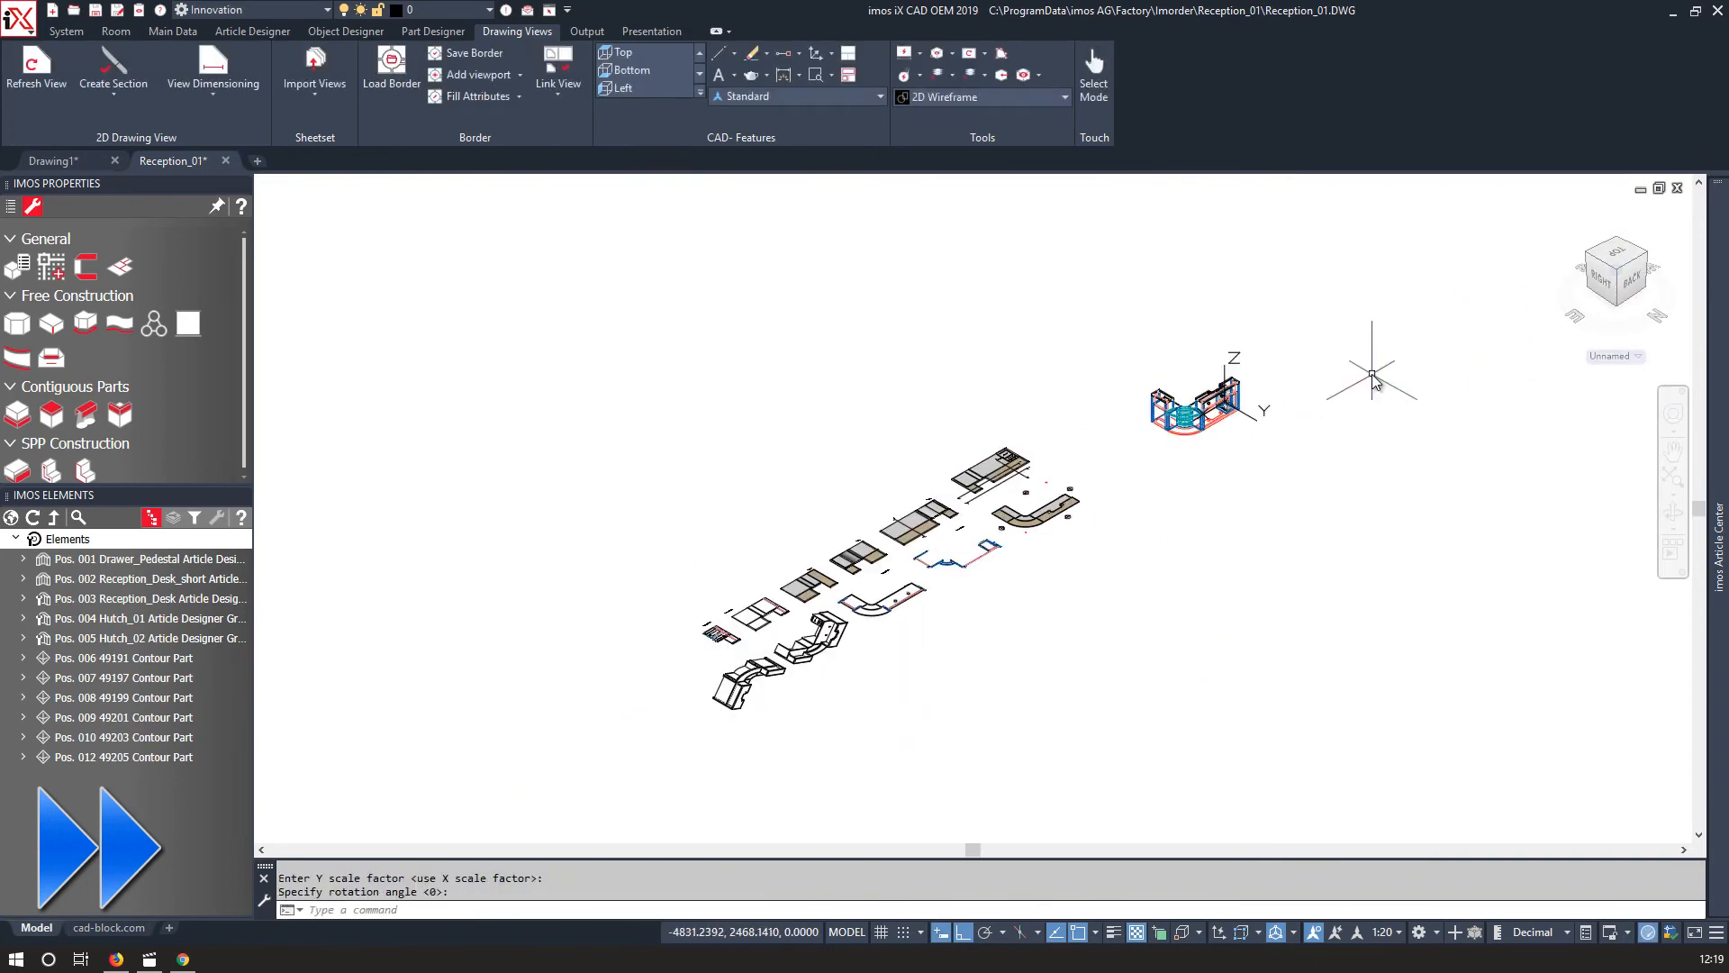
click(1615, 251)
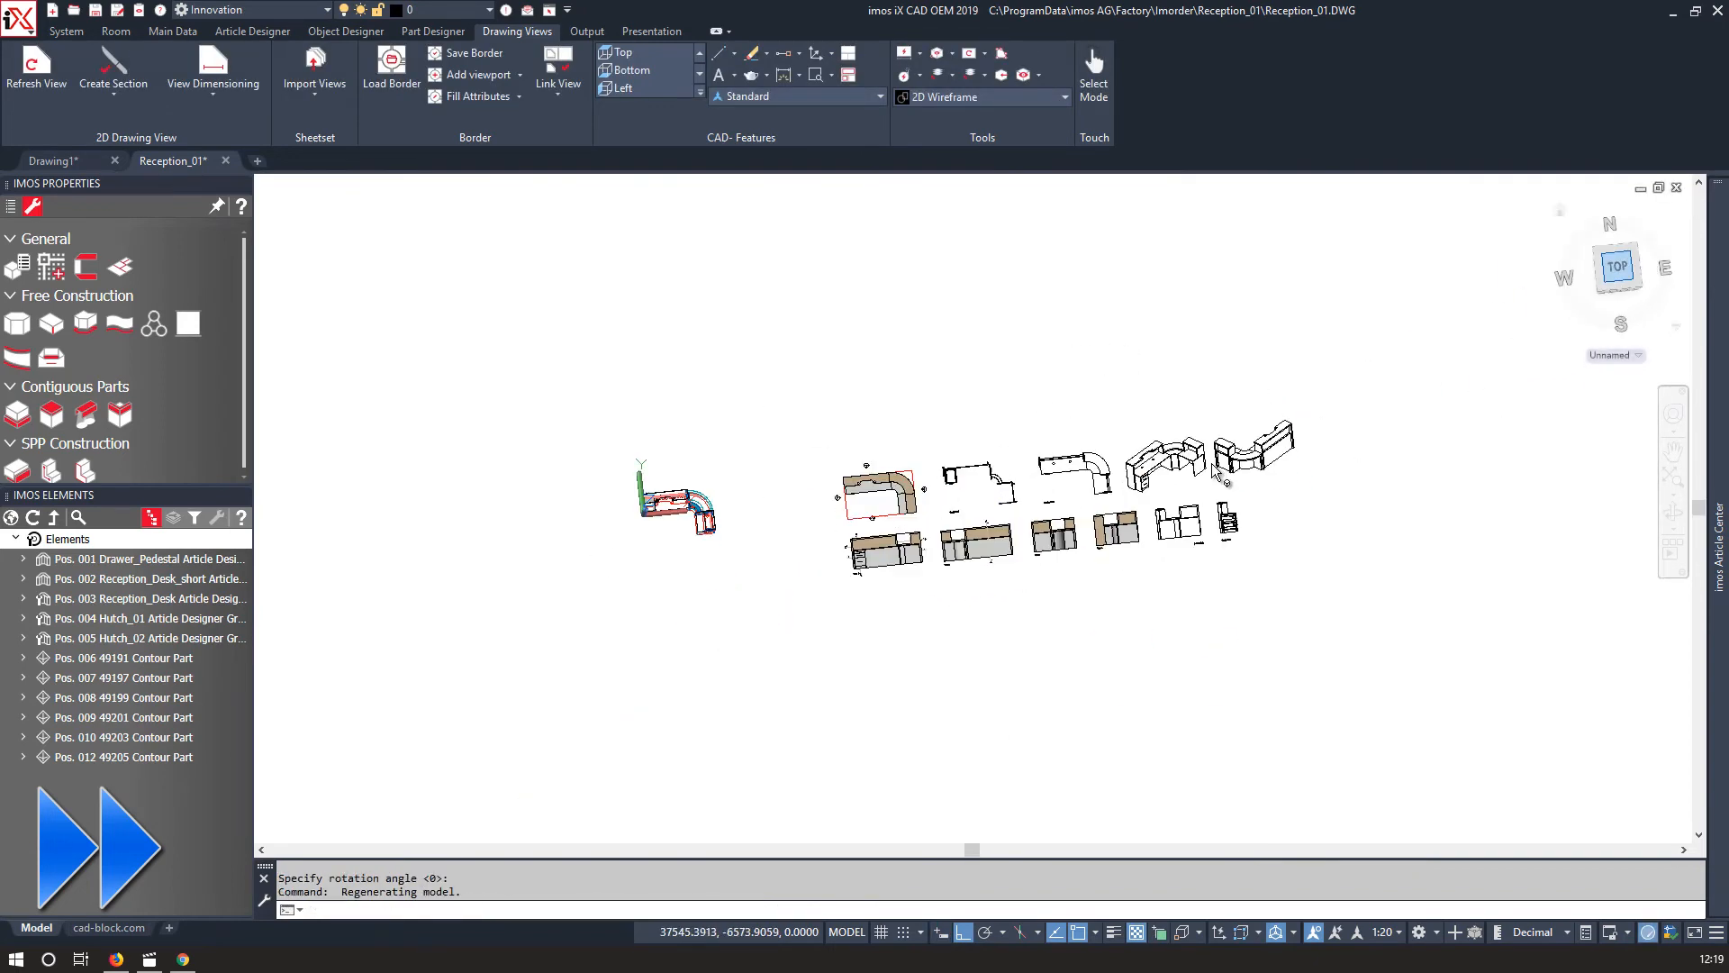
Move two drawing views to tidy the top row of plan, sections and isometric flatshots.
scroll(1259, 451, up, 9)
click(1101, 617)
click(1035, 539)
text(m)
key(Return)
click(989, 631)
click(987, 695)
scroll(734, 432, up, 5)
scroll(733, 432, down, 4)
scroll(783, 610, up, 5)
scroll(1129, 640, down, 4)
click(1365, 514)
click(1305, 447)
text(m)
key(Return)
scroll(1268, 493, up, 6)
click(1270, 494)
click(1075, 343)
Move the second isometric flatshot next to the first one.
scroll(1046, 377, down, 10)
scroll(1047, 377, down, 4)
click(1158, 530)
click(1103, 479)
text(m)
key(Return)
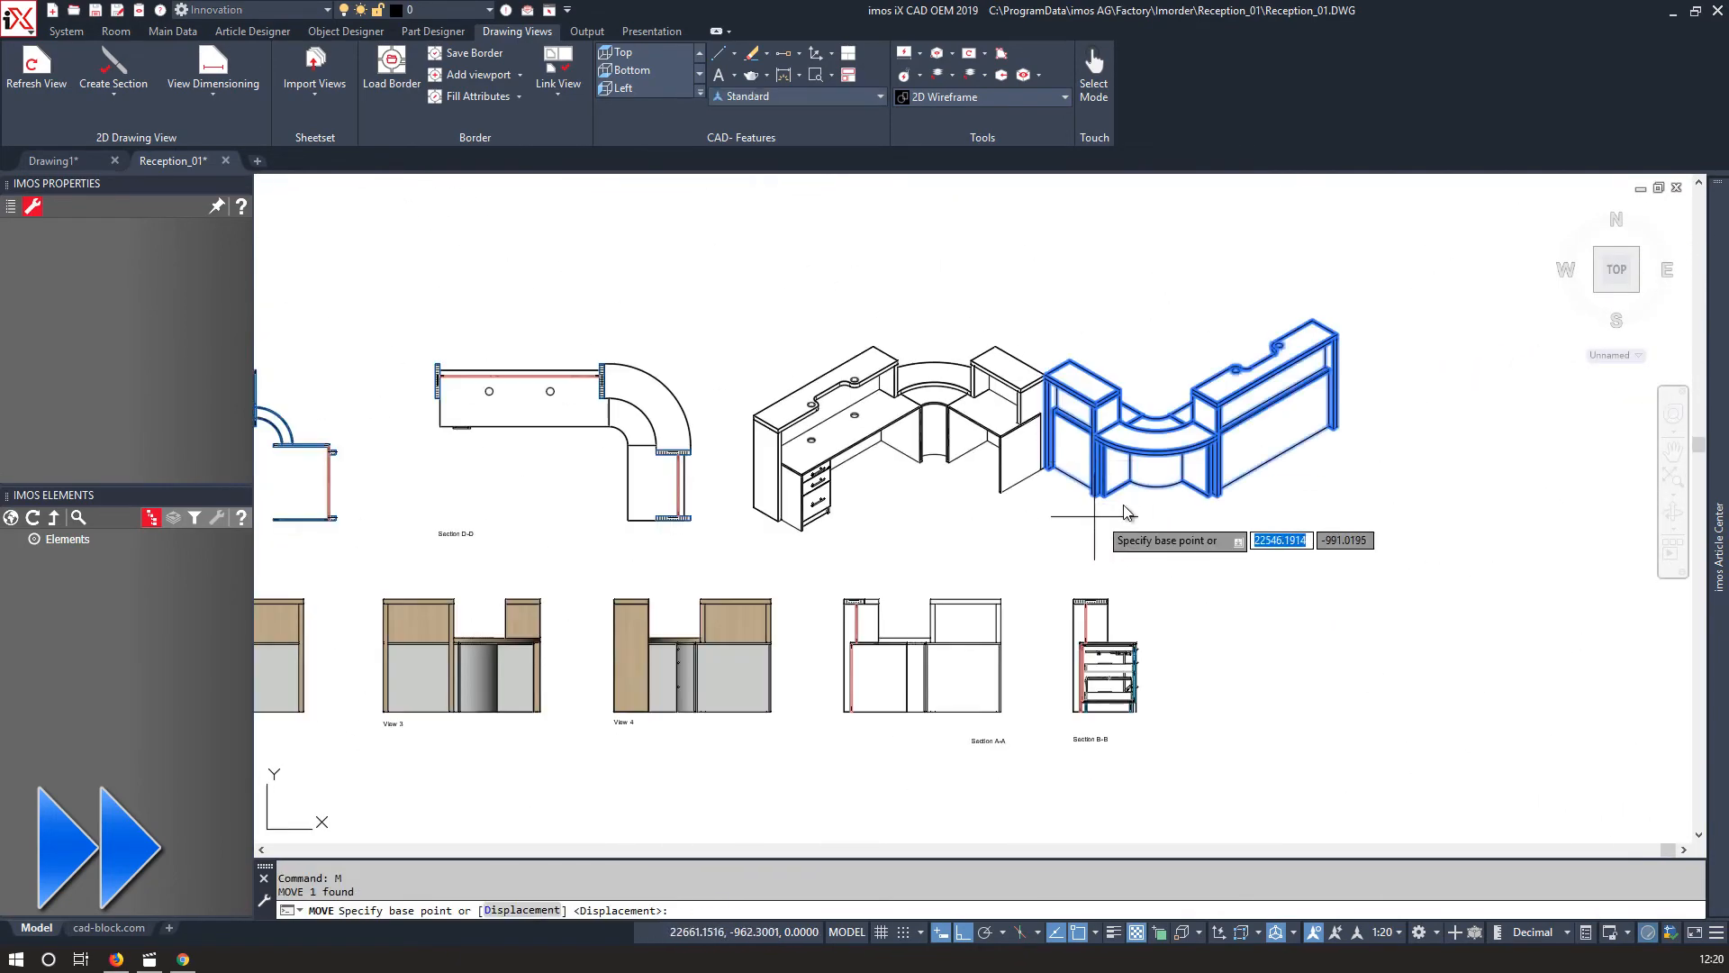
scroll(1144, 490, up, 2)
click(1161, 540)
click(1160, 592)
click(1198, 580)
scroll(1232, 520, down, 6)
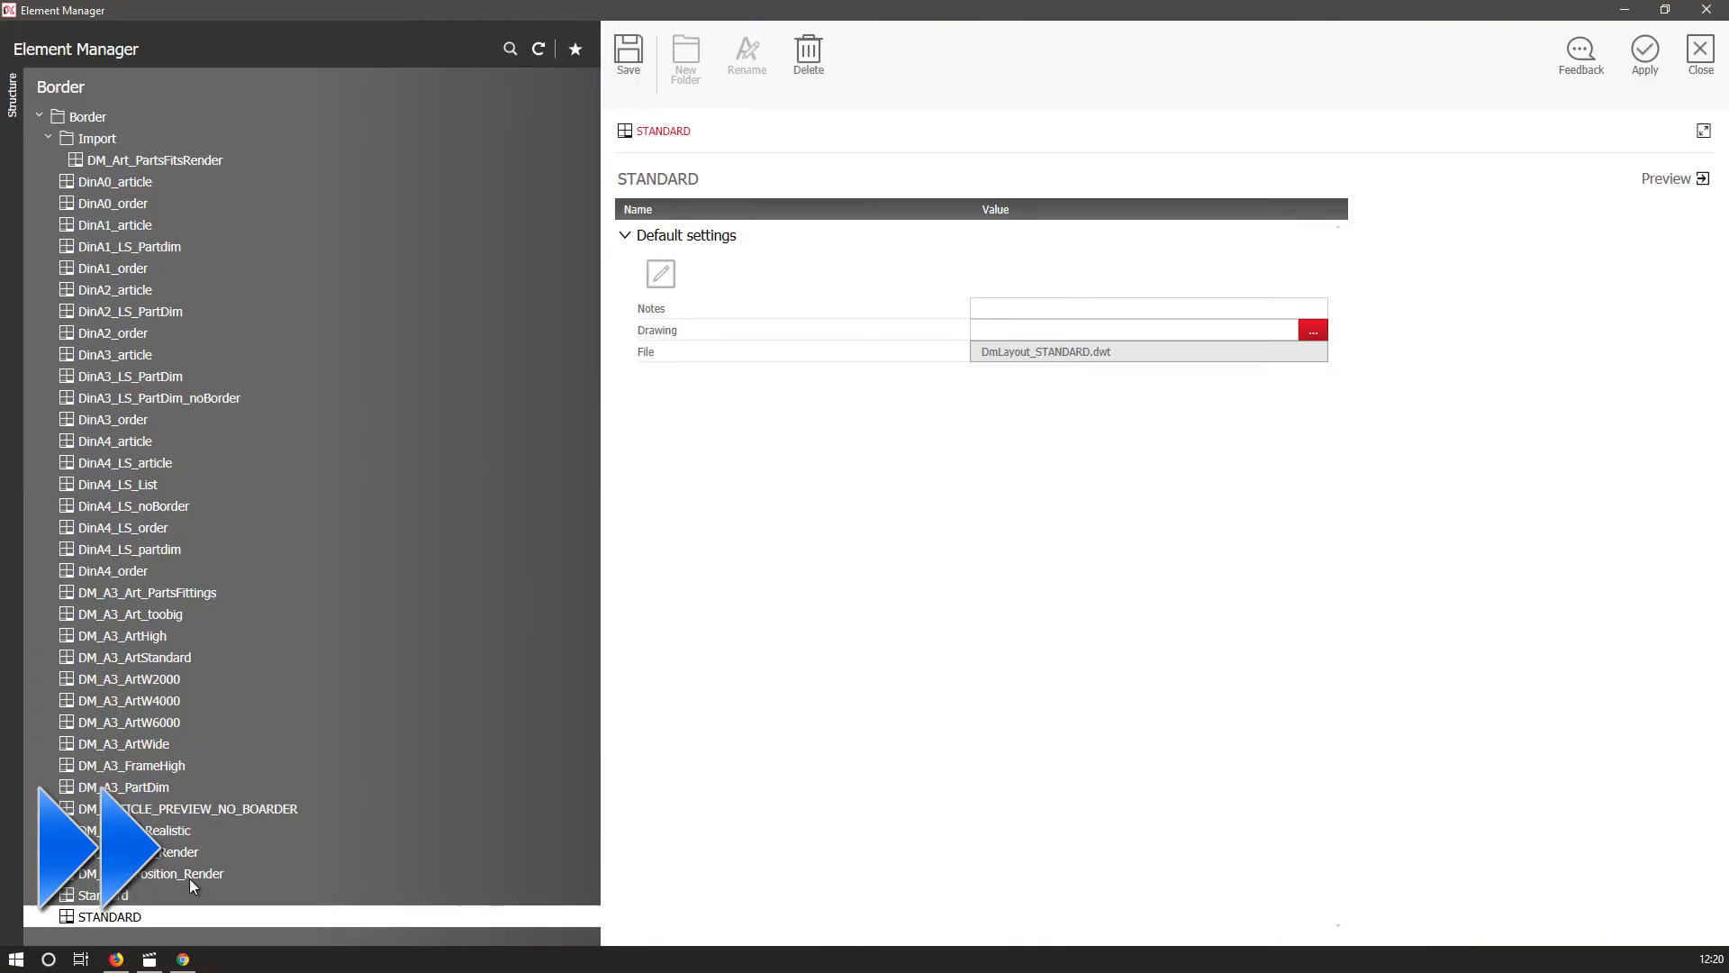
Apply the STANDARD border and fit the drawing views into its layout viewport.
click(1646, 56)
click(28, 931)
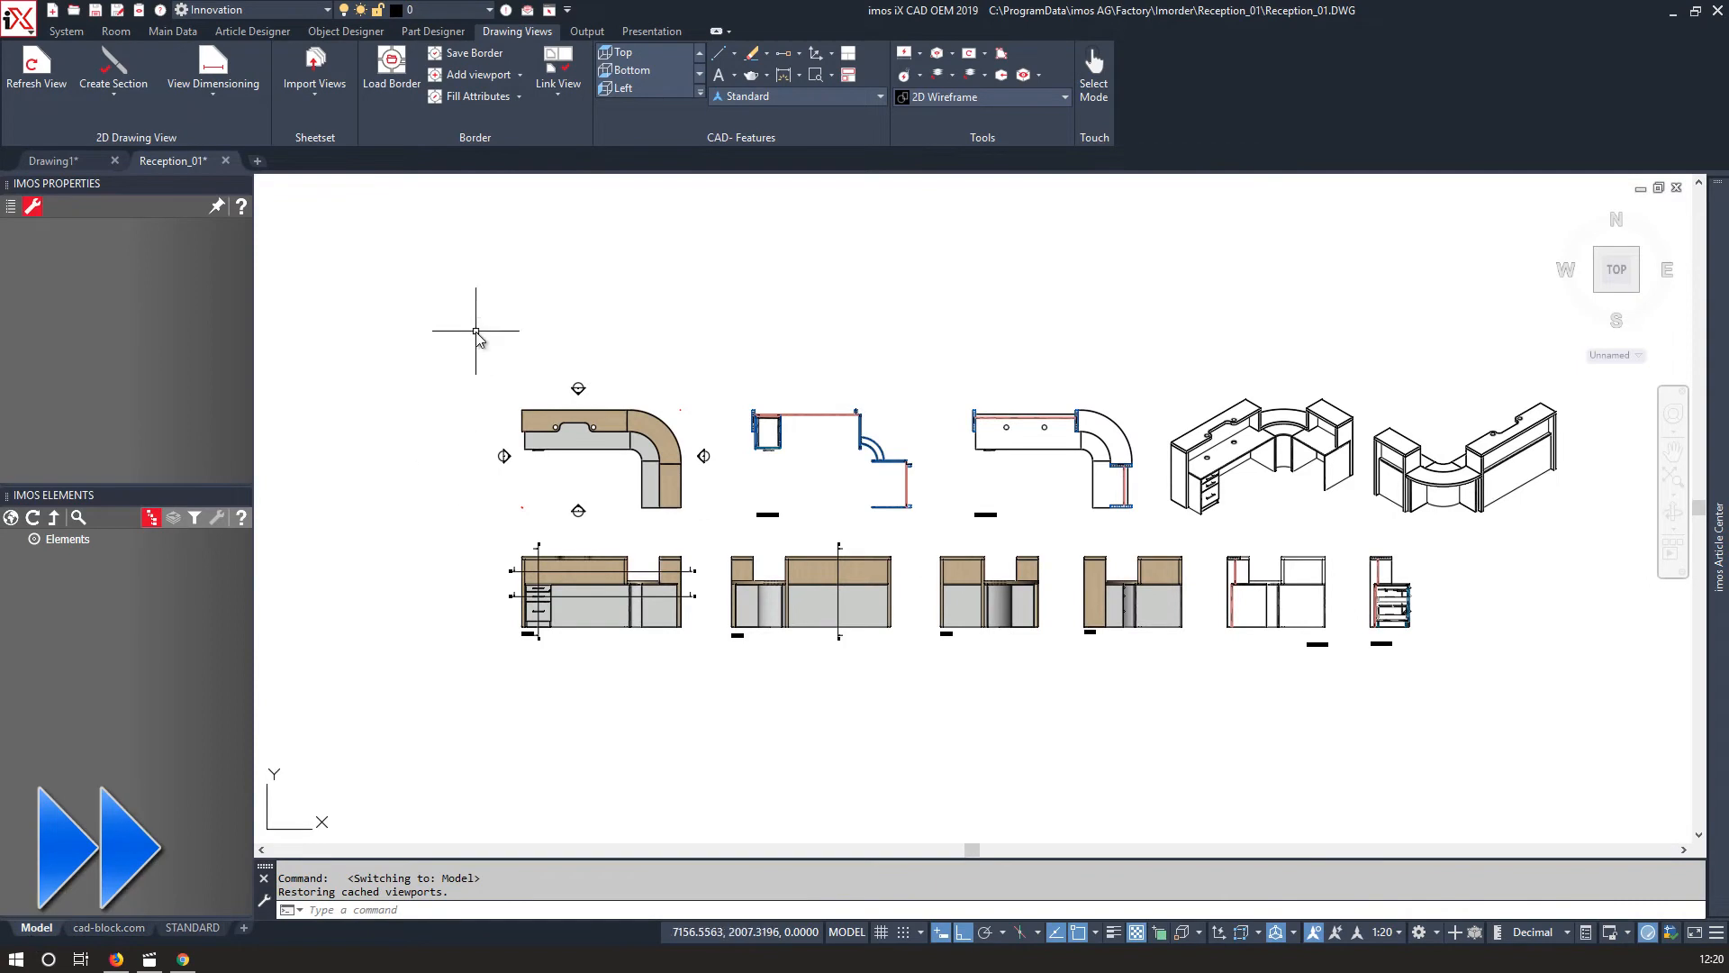
click(193, 929)
double_click(836, 515)
middle_click(857, 505)
middle_click(857, 505)
click(1378, 931)
click(1241, 494)
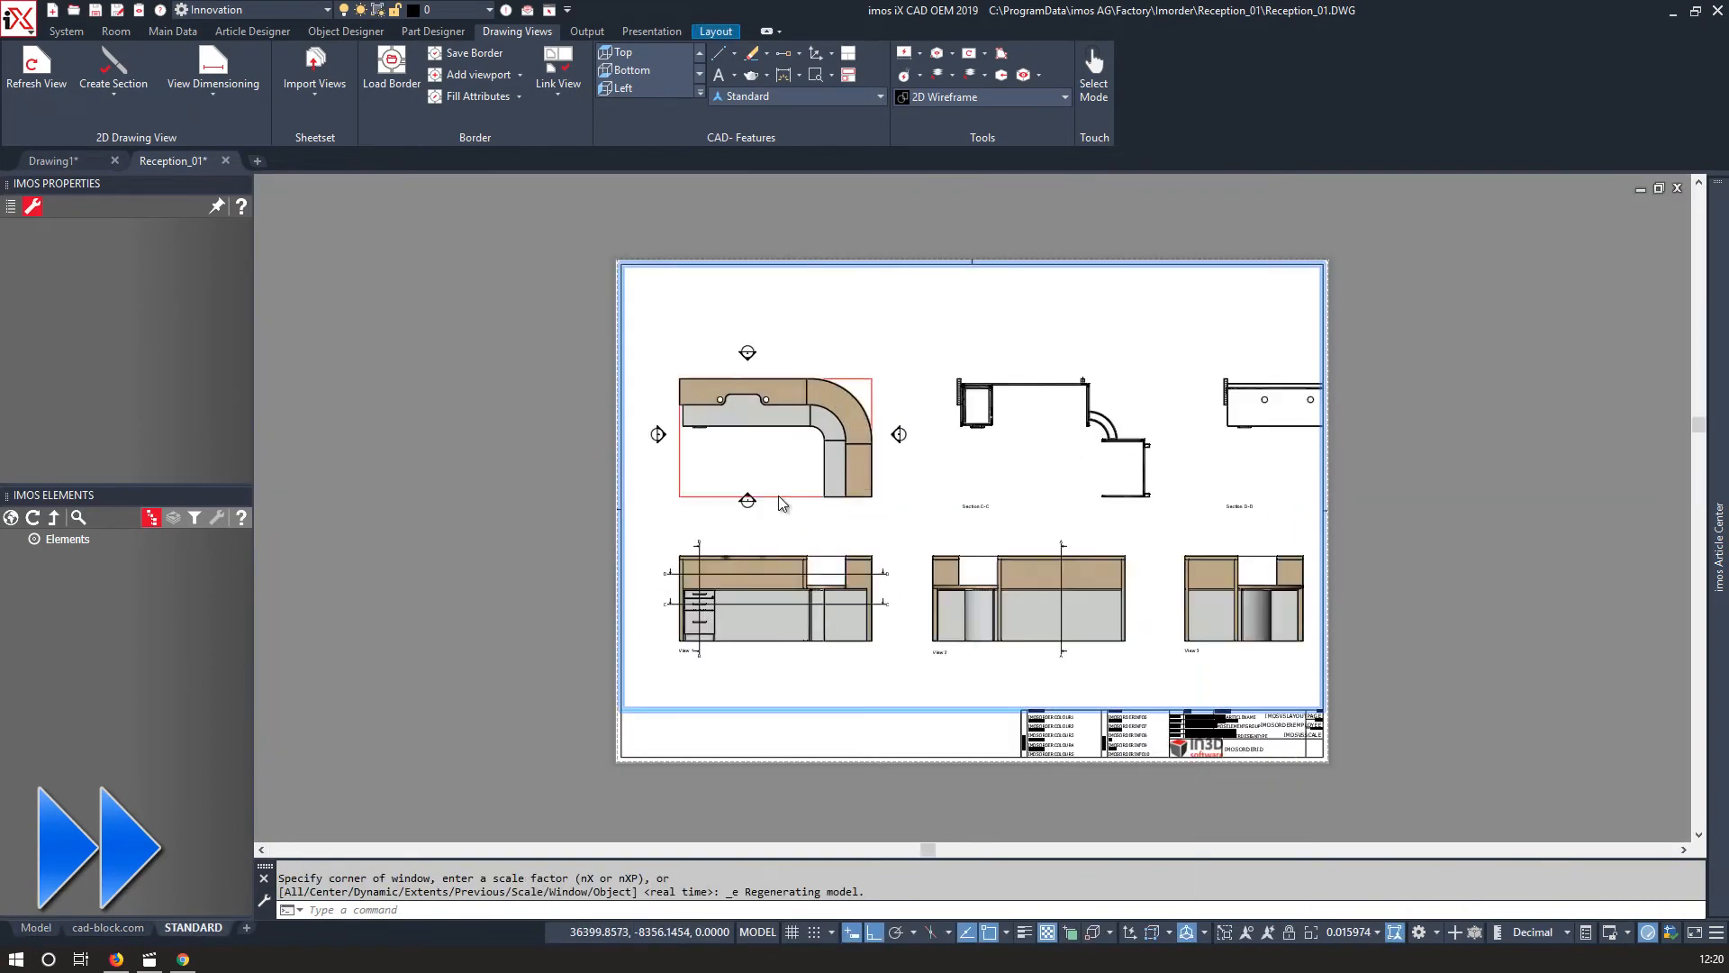
click(35, 928)
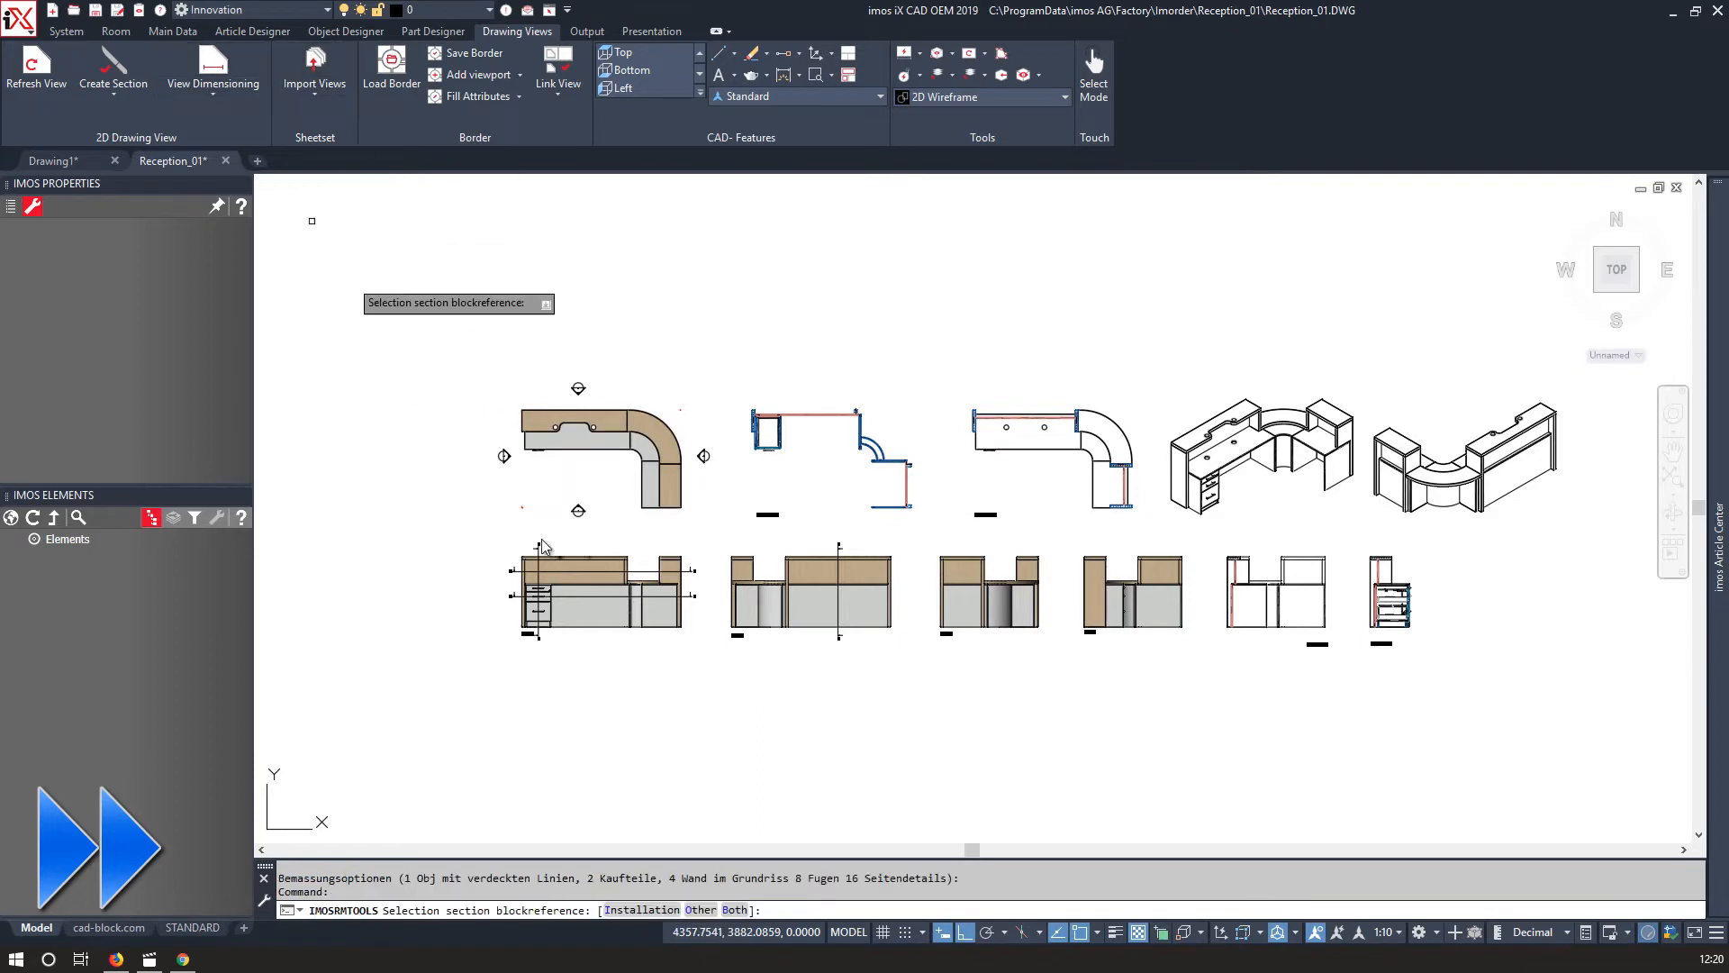
Add automatic section dimensions to the elevation views.
scroll(545, 593, up, 5)
scroll(586, 684, up, 3)
scroll(752, 531, down, 3)
middle_drag(927, 544, 676, 536)
click(213, 70)
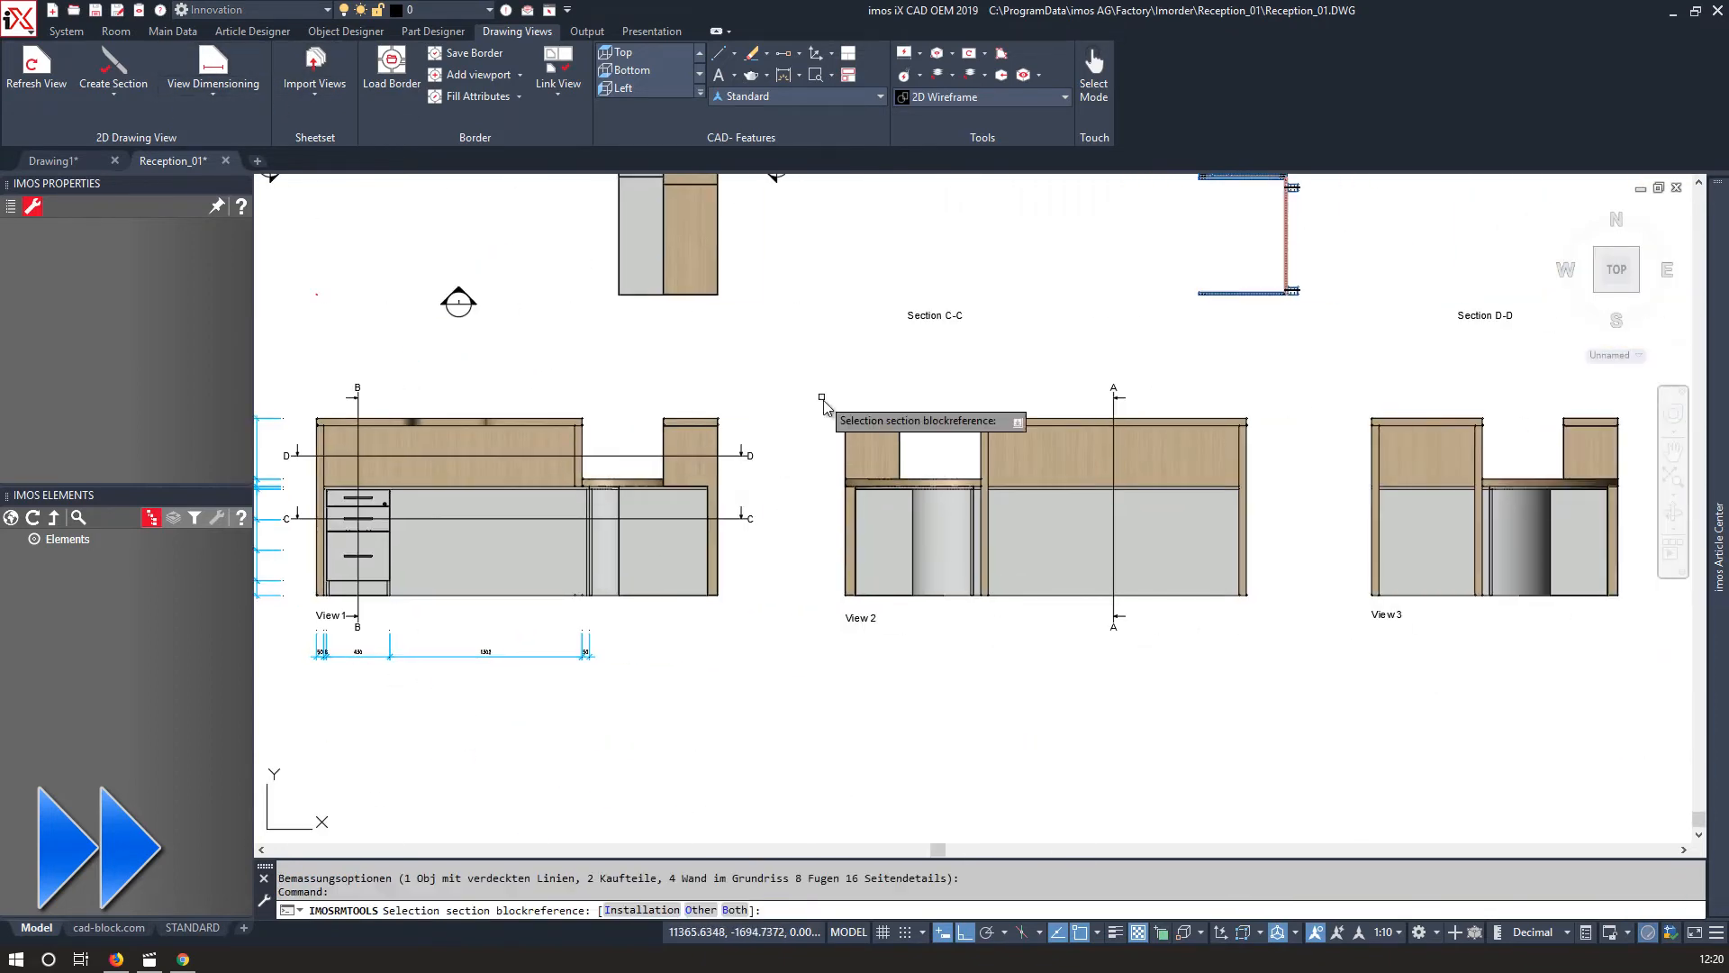
click(845, 421)
middle_drag(980, 376, 792, 389)
middle_drag(893, 292, 296, 306)
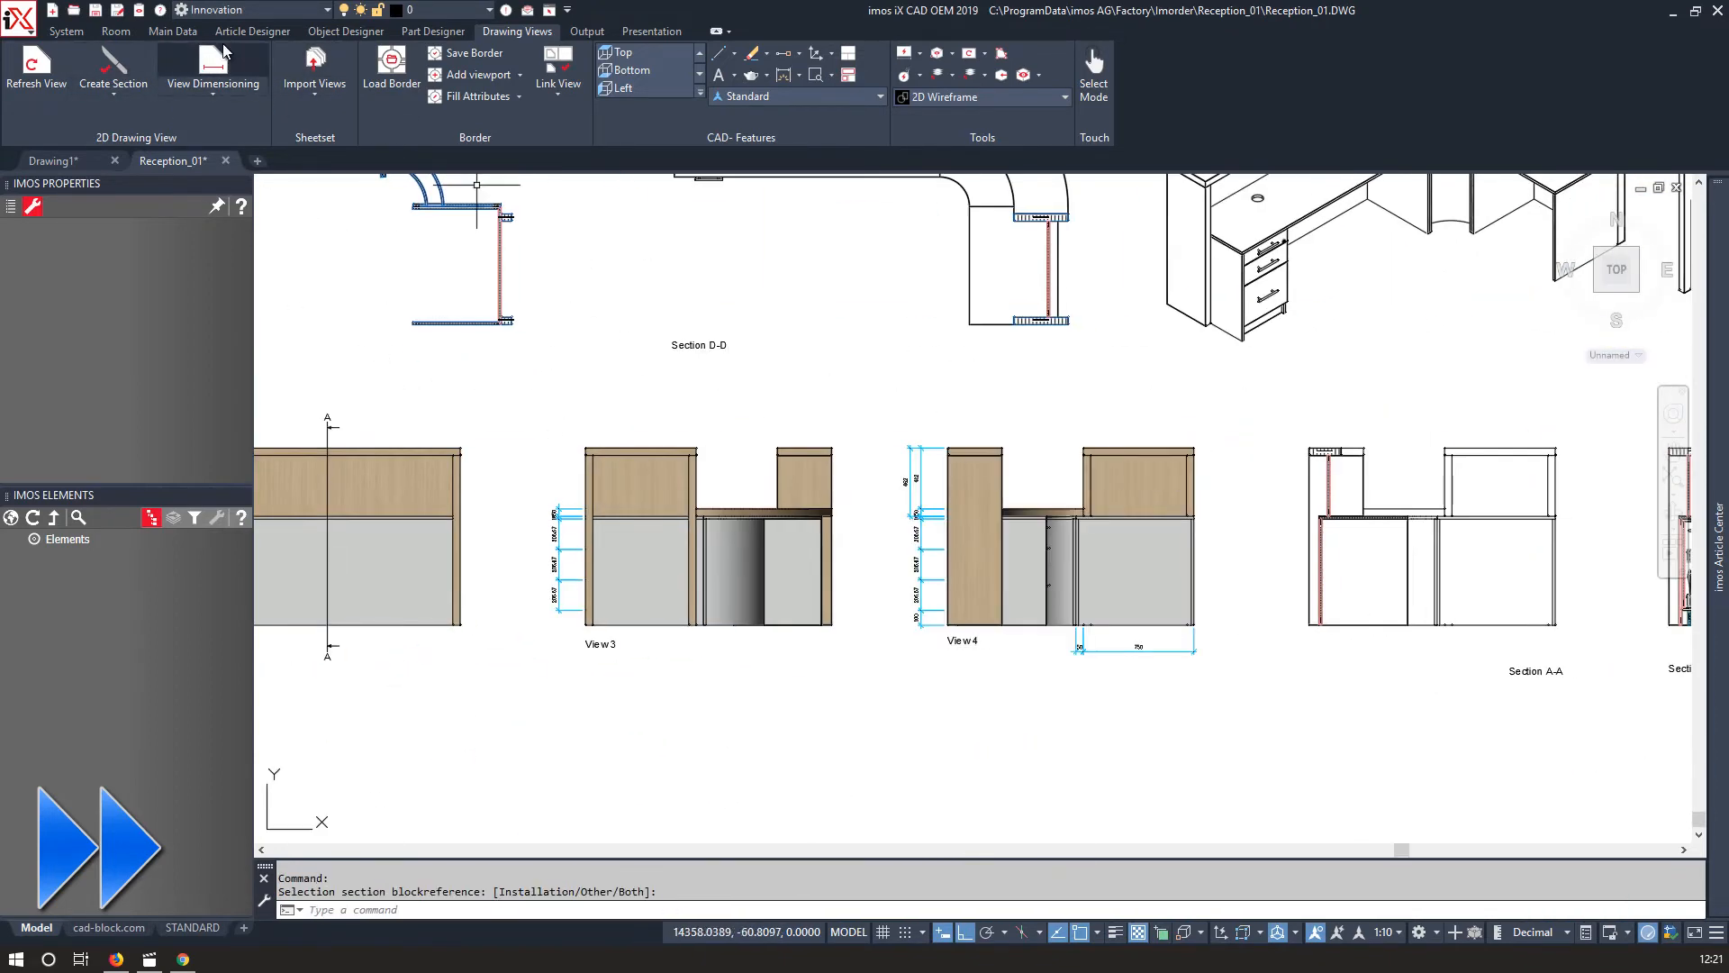
Add section dimensions to Section C-C and Section D-D.
middle_drag(1223, 399, 1202, 522)
click(848, 301)
middle_drag(848, 301, 1235, 421)
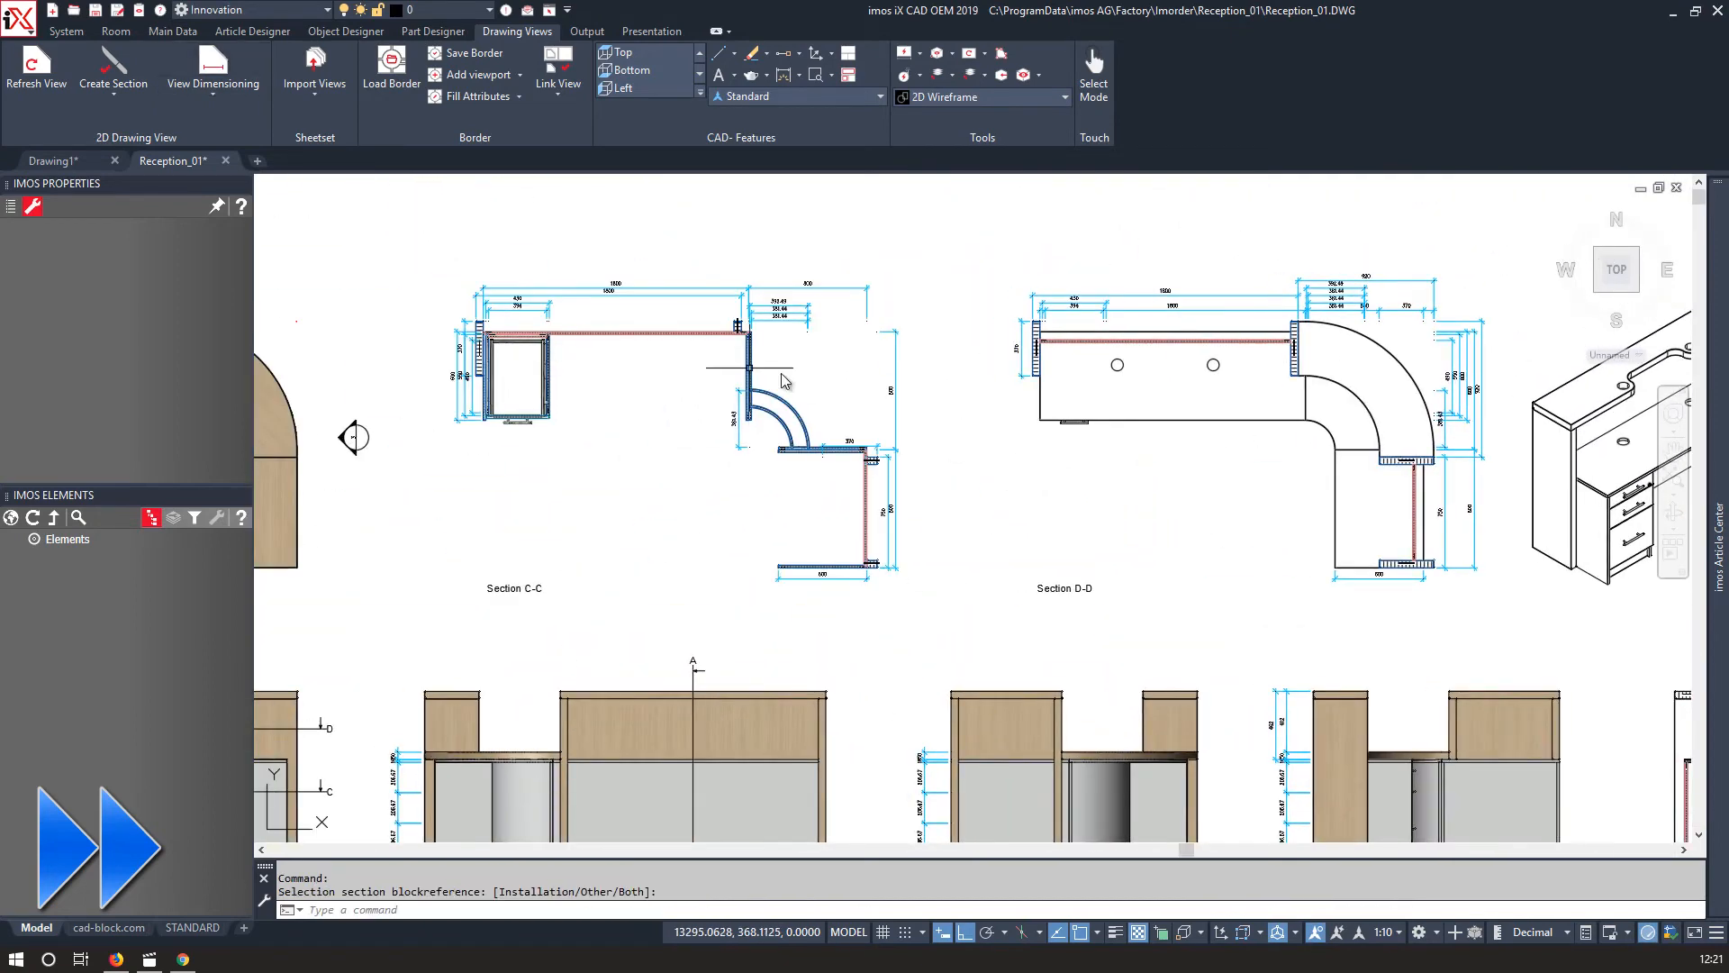
scroll(826, 435, down, 3)
middle_drag(1467, 523, 1234, 507)
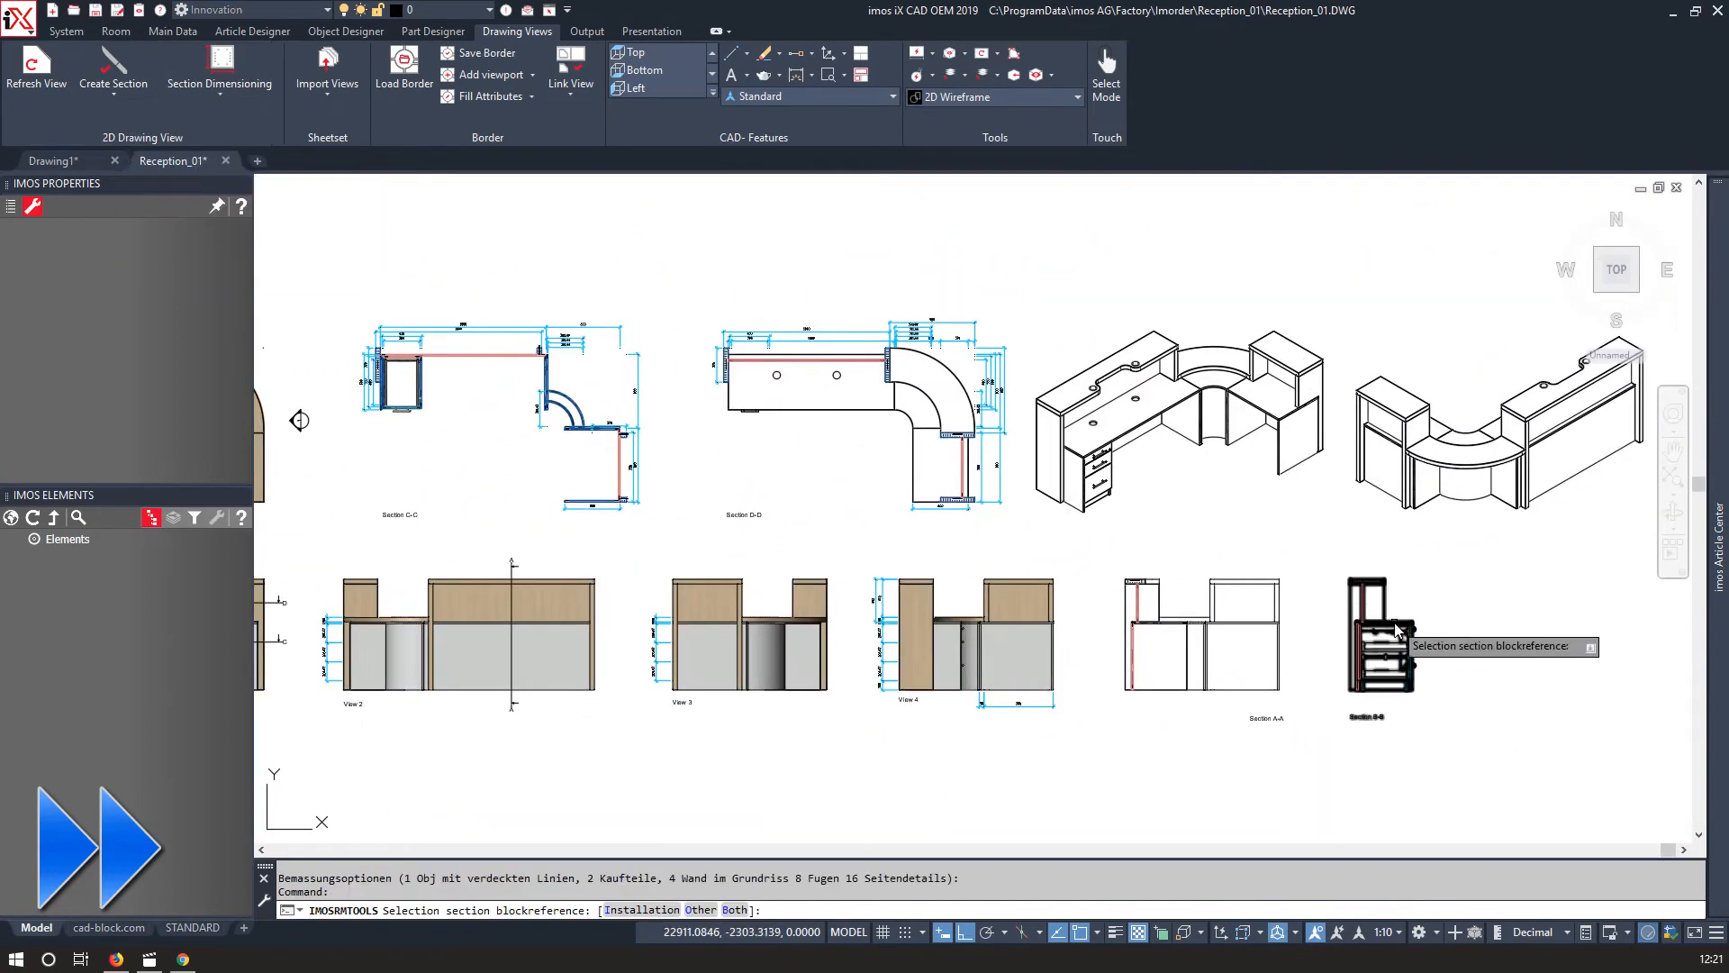
Add section dimensions to Section A-A and Section B-B.
click(1395, 629)
scroll(1436, 593, up, 3)
click(220, 63)
click(958, 575)
middle_drag(1387, 553, 1241, 499)
scroll(1241, 499, up, 8)
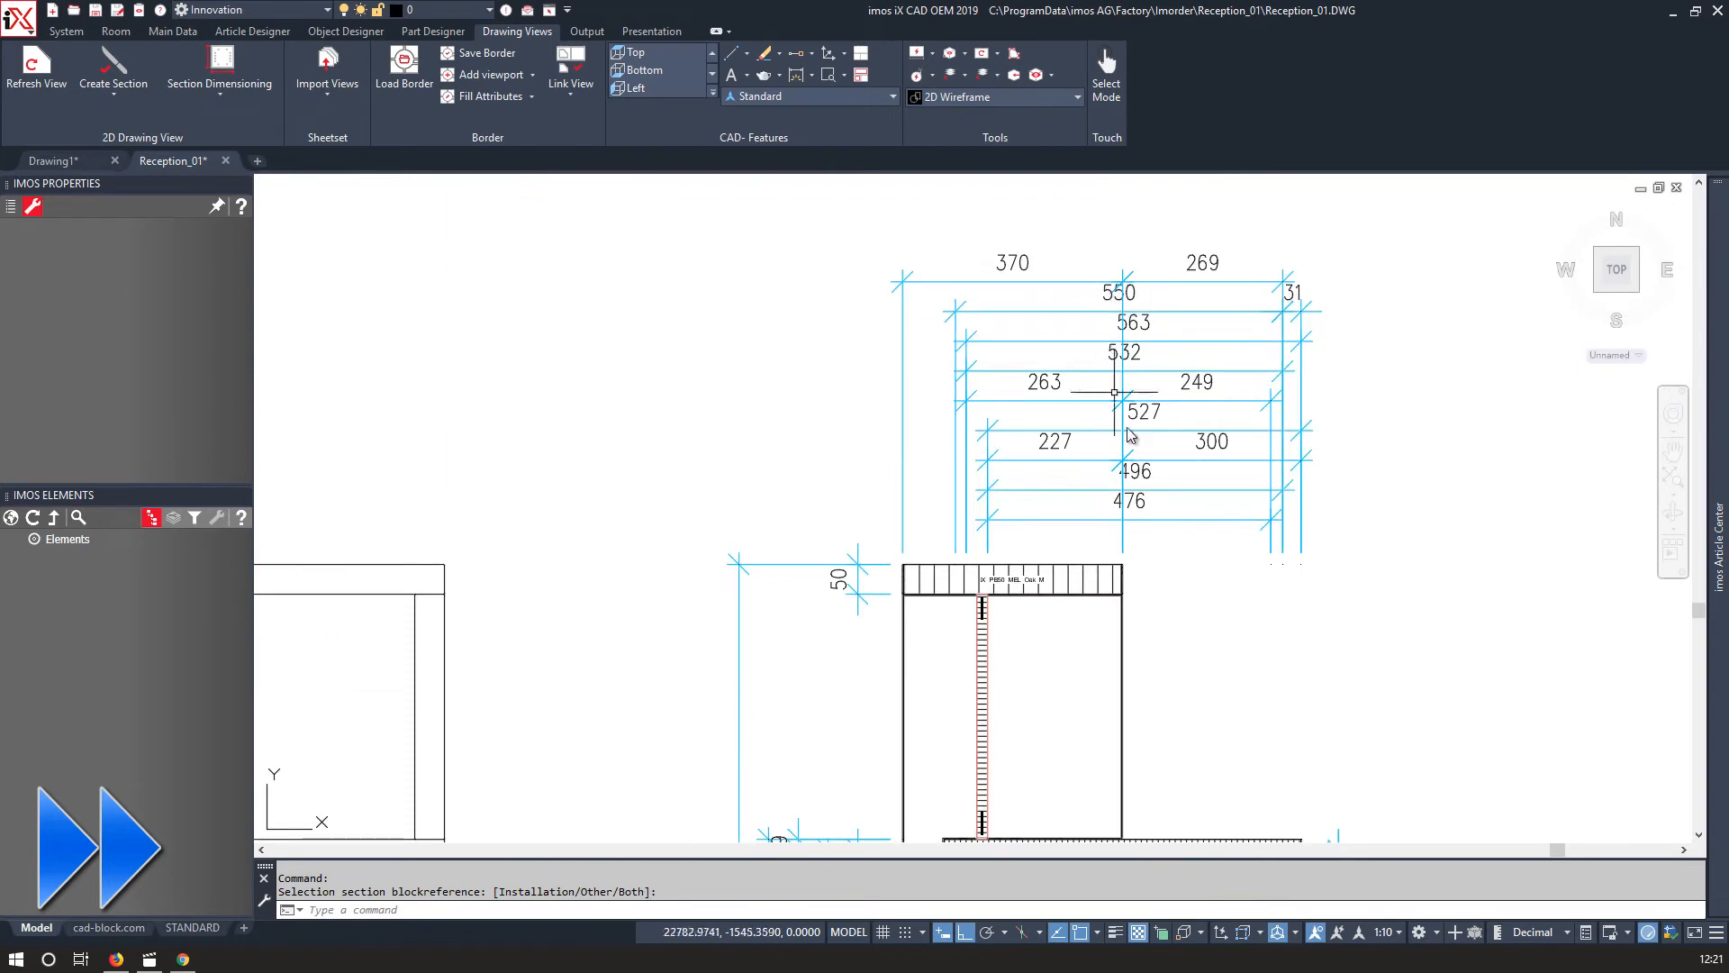
Move the vertical drawer dimensions of Section B-B further to the right.
middle_drag(1171, 721, 949, 271)
click(1162, 765)
click(1081, 360)
key(m)
key(Return)
click(1129, 324)
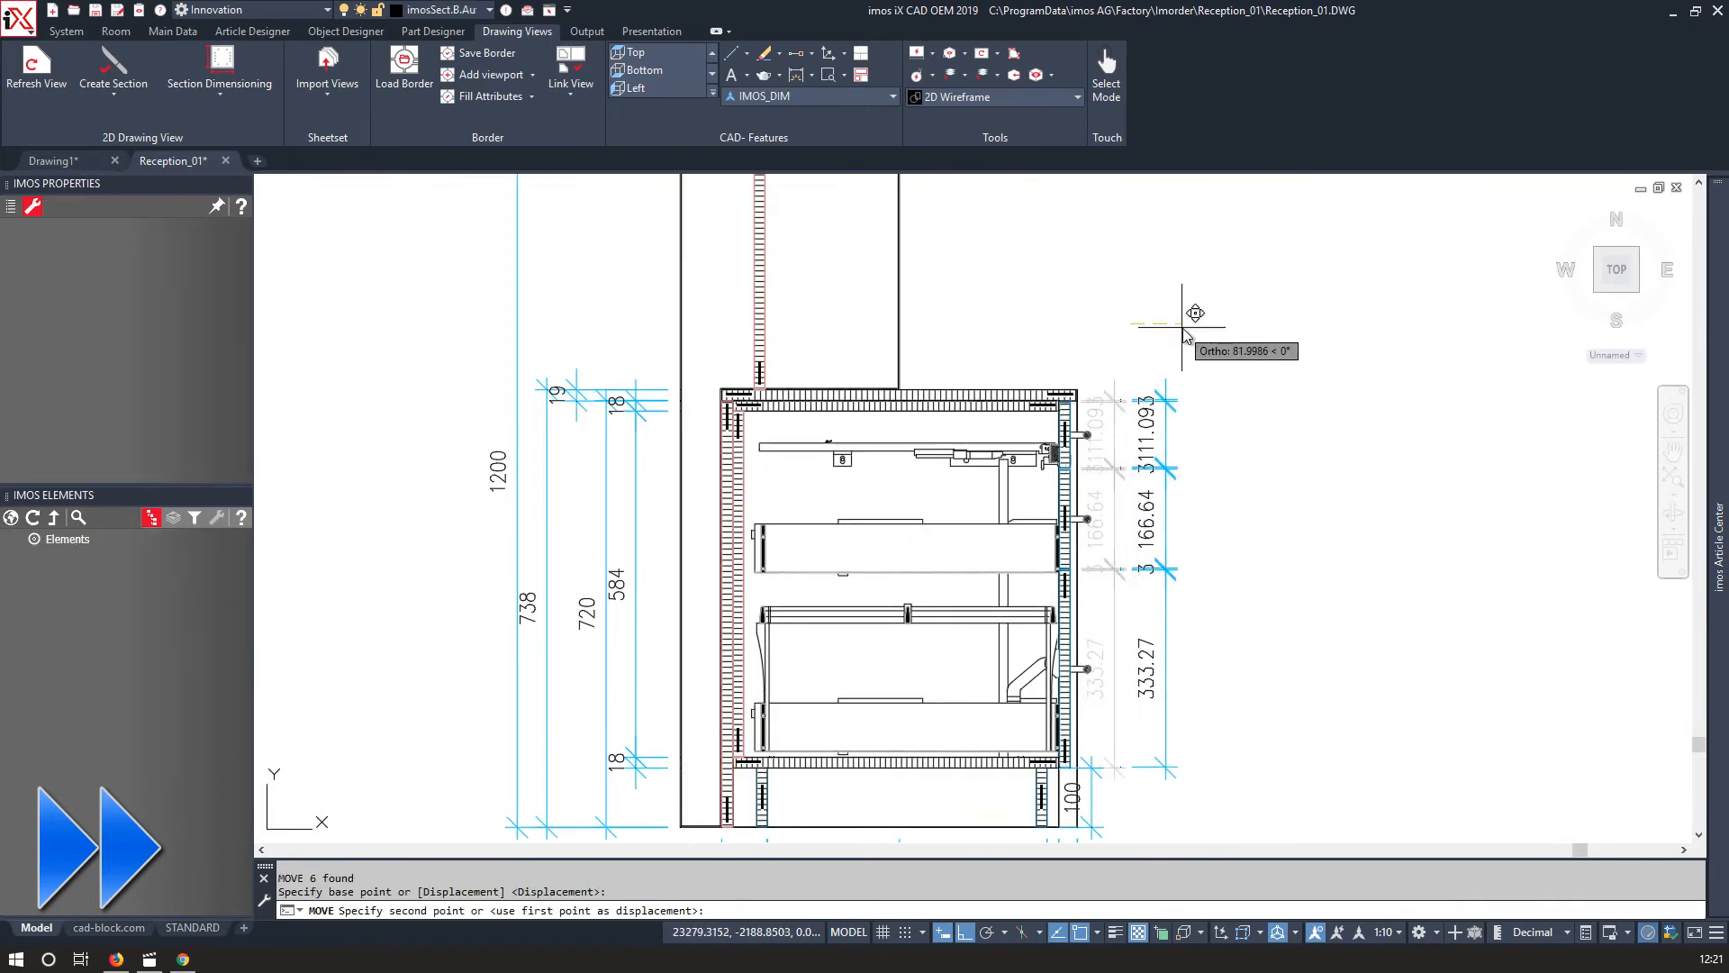
click(1177, 324)
scroll(1159, 506, up, 4)
click(1038, 646)
click(1251, 716)
scroll(1250, 423, down, 3)
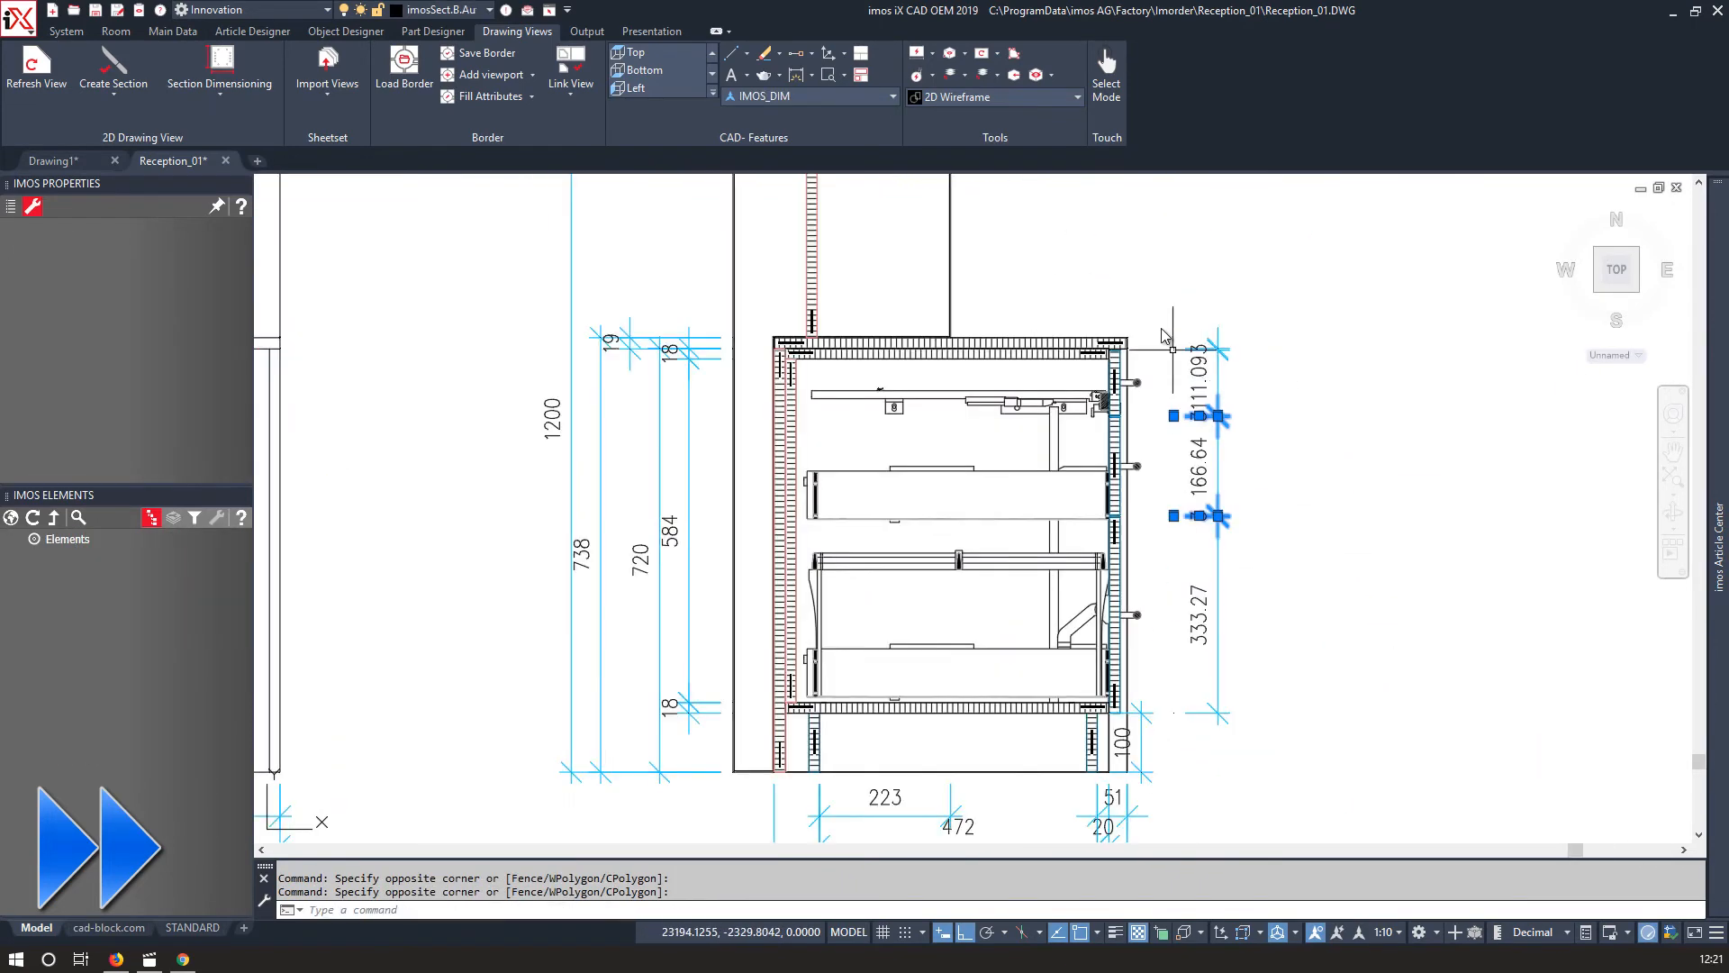
middle_drag(1180, 785, 1085, 657)
click(1046, 622)
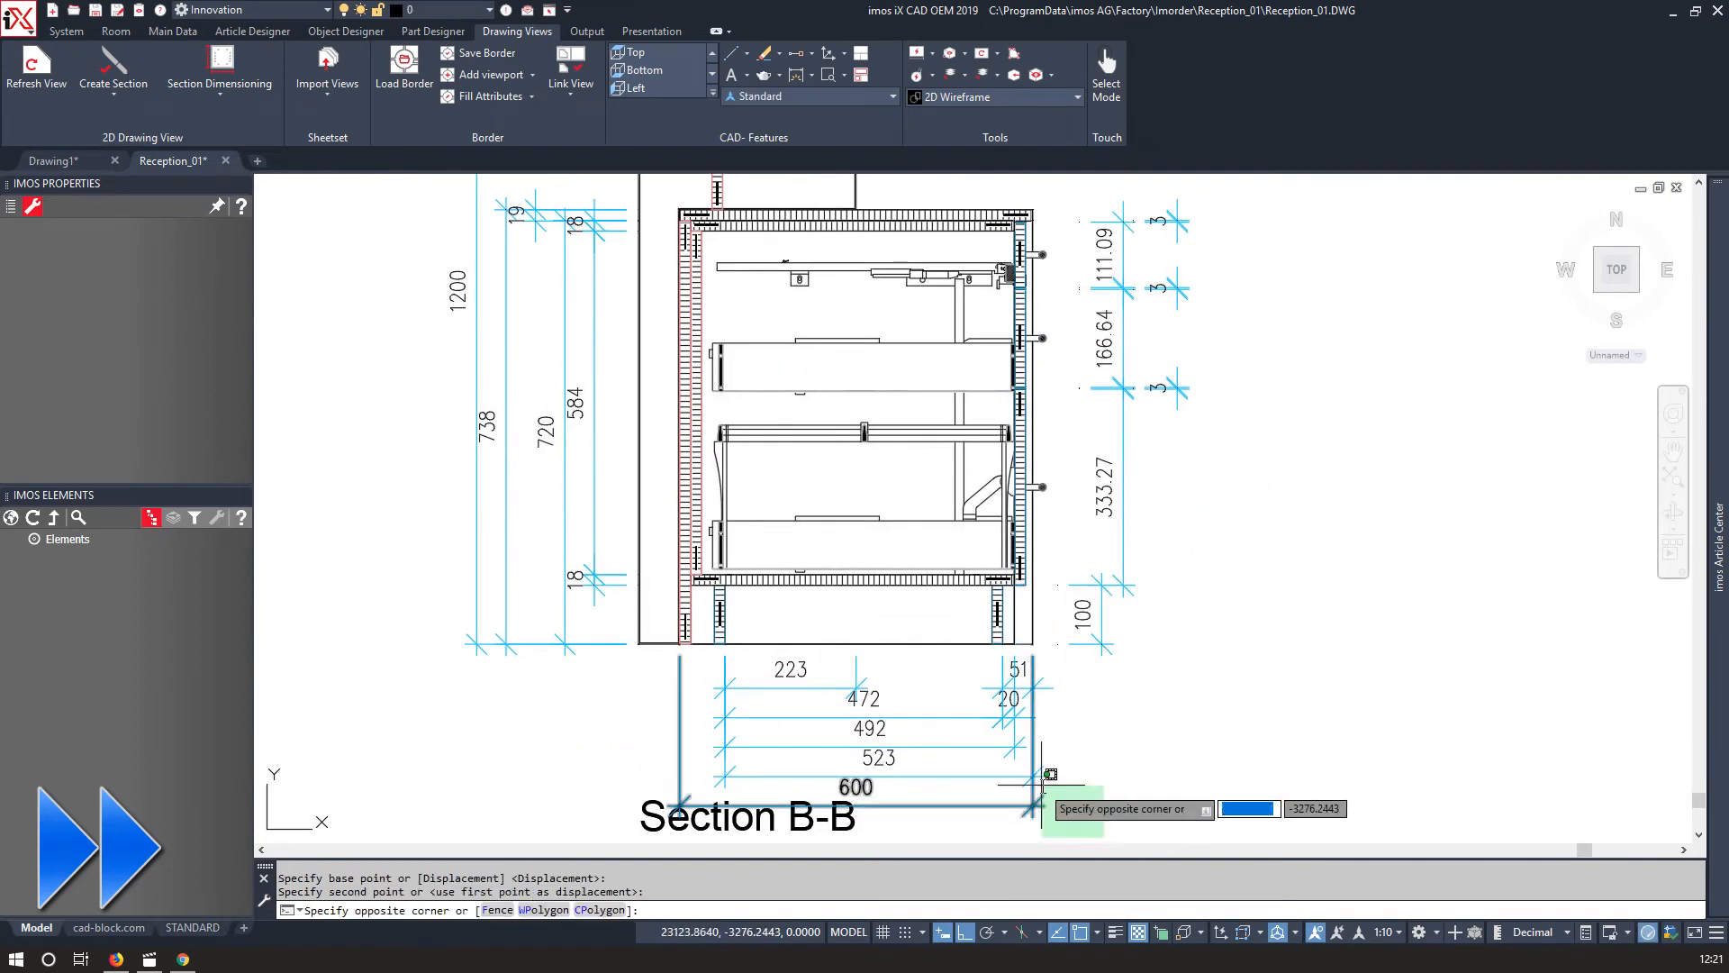
click(907, 677)
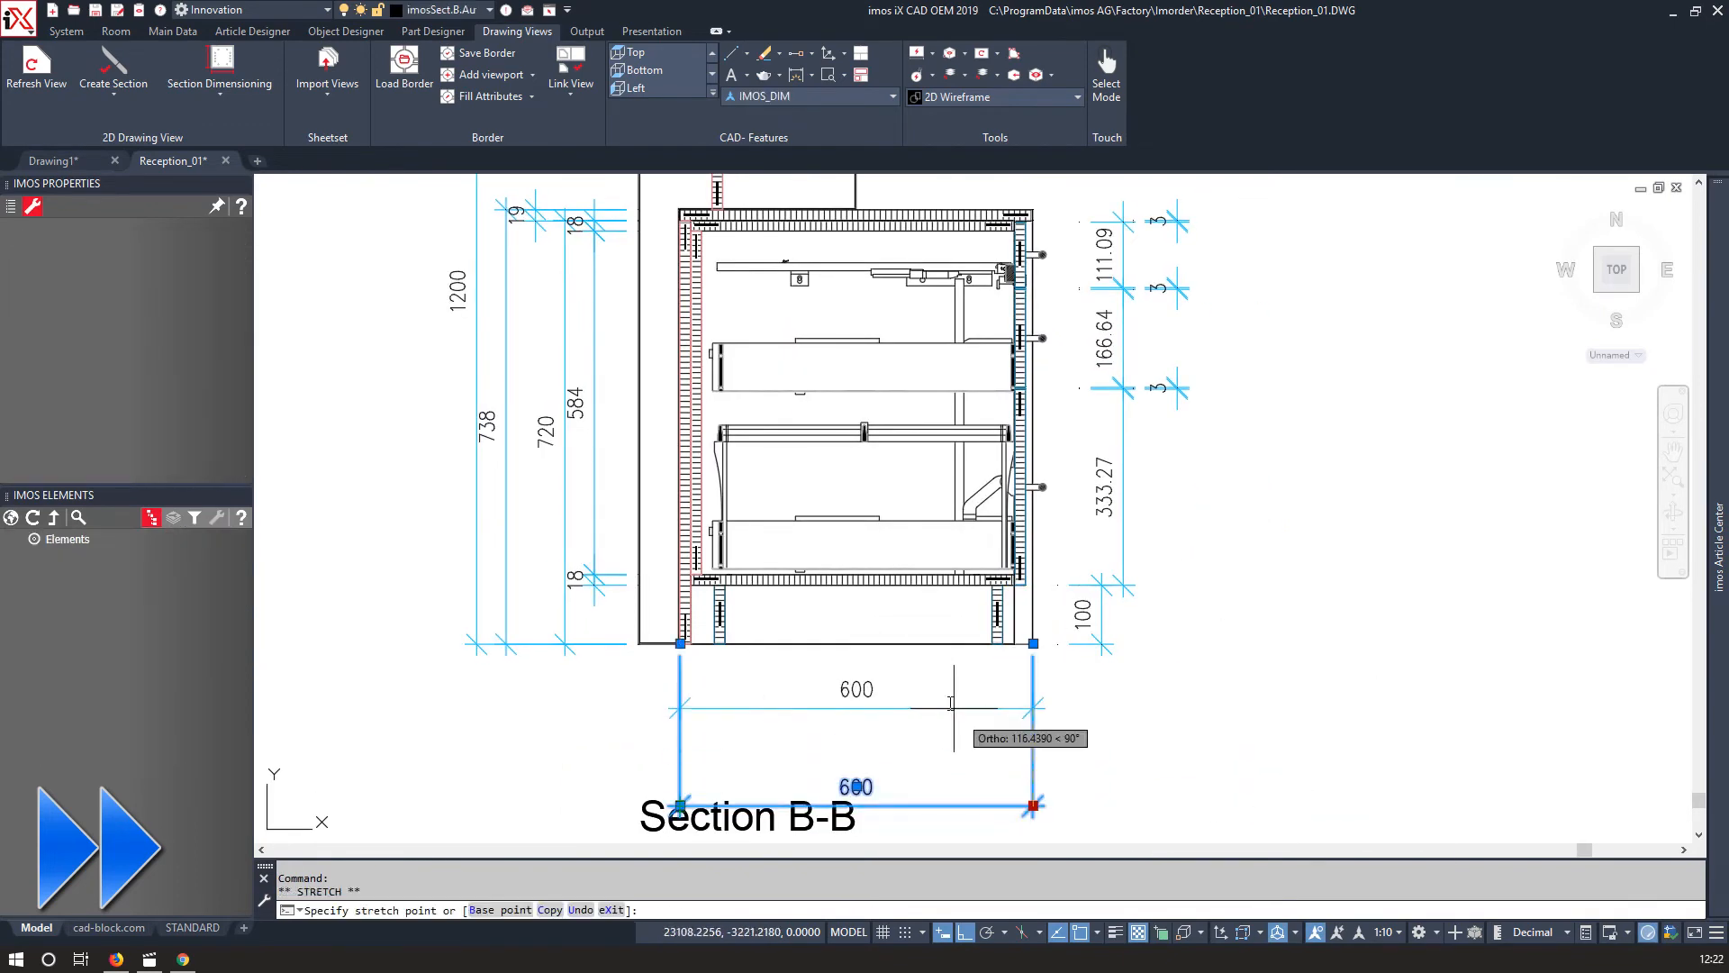
key(Escape)
Delete the redundant stacked dimensions above Section B-B.
scroll(540, 585, down, 3)
middle_drag(722, 201, 880, 506)
scroll(922, 450, up, 3)
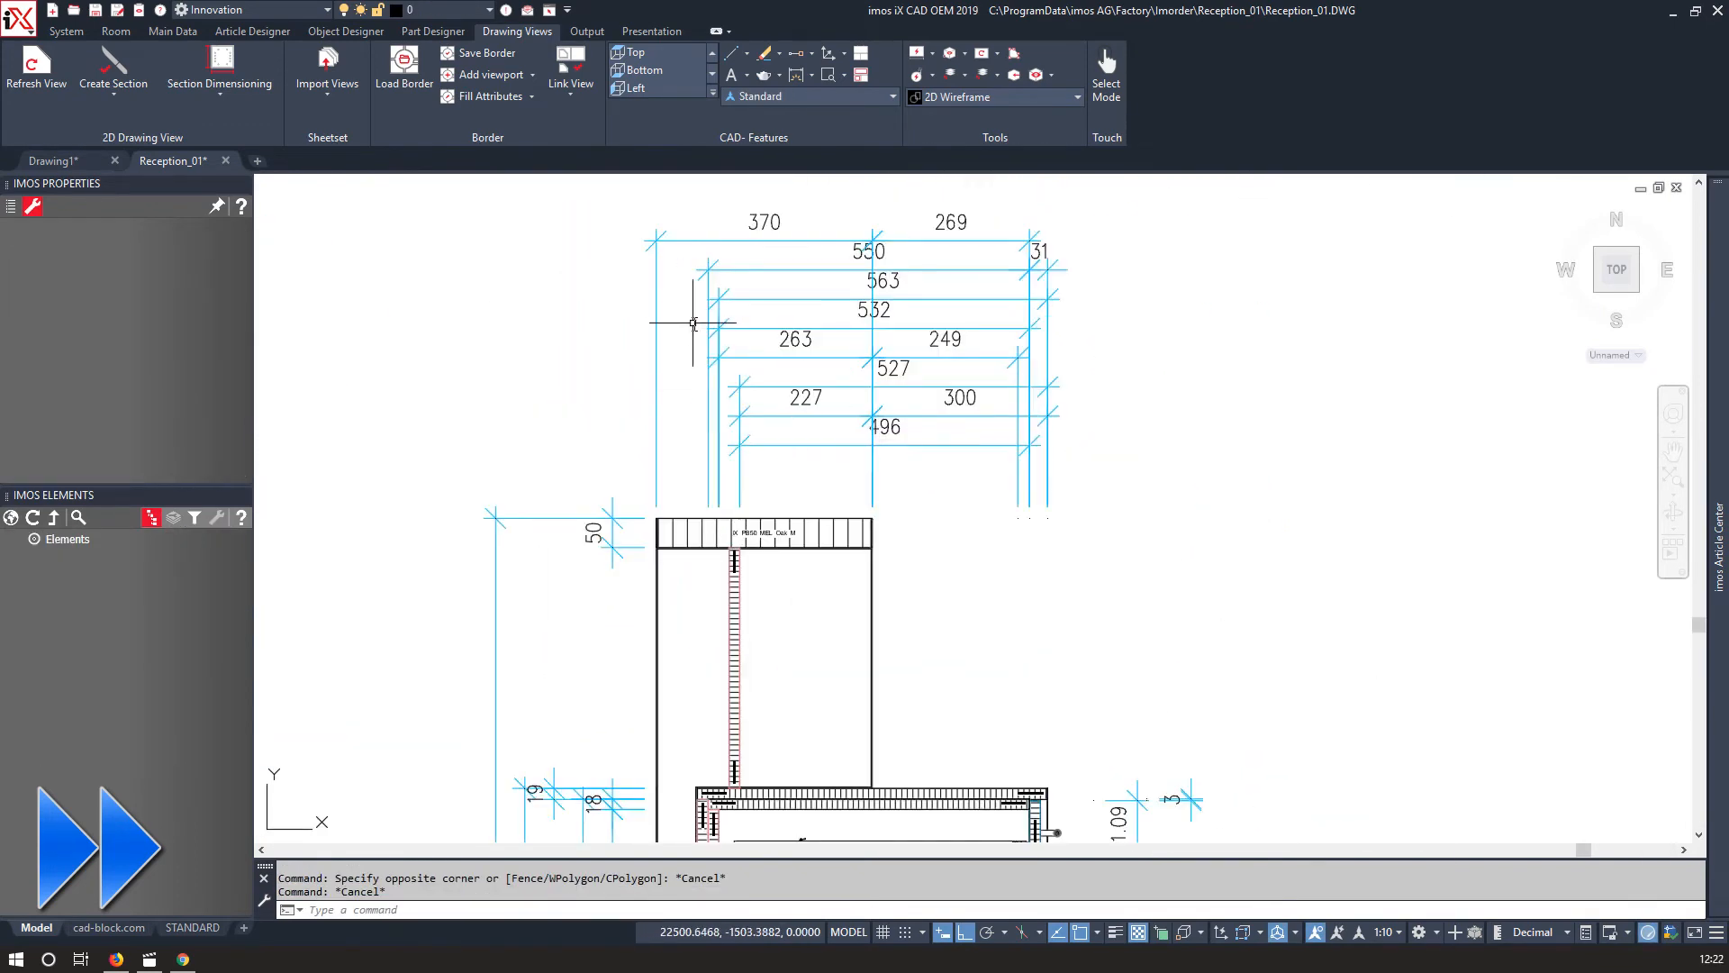
click(695, 324)
click(1113, 512)
key(Delete)
click(789, 295)
key(Delete)
scroll(980, 360, down, 2)
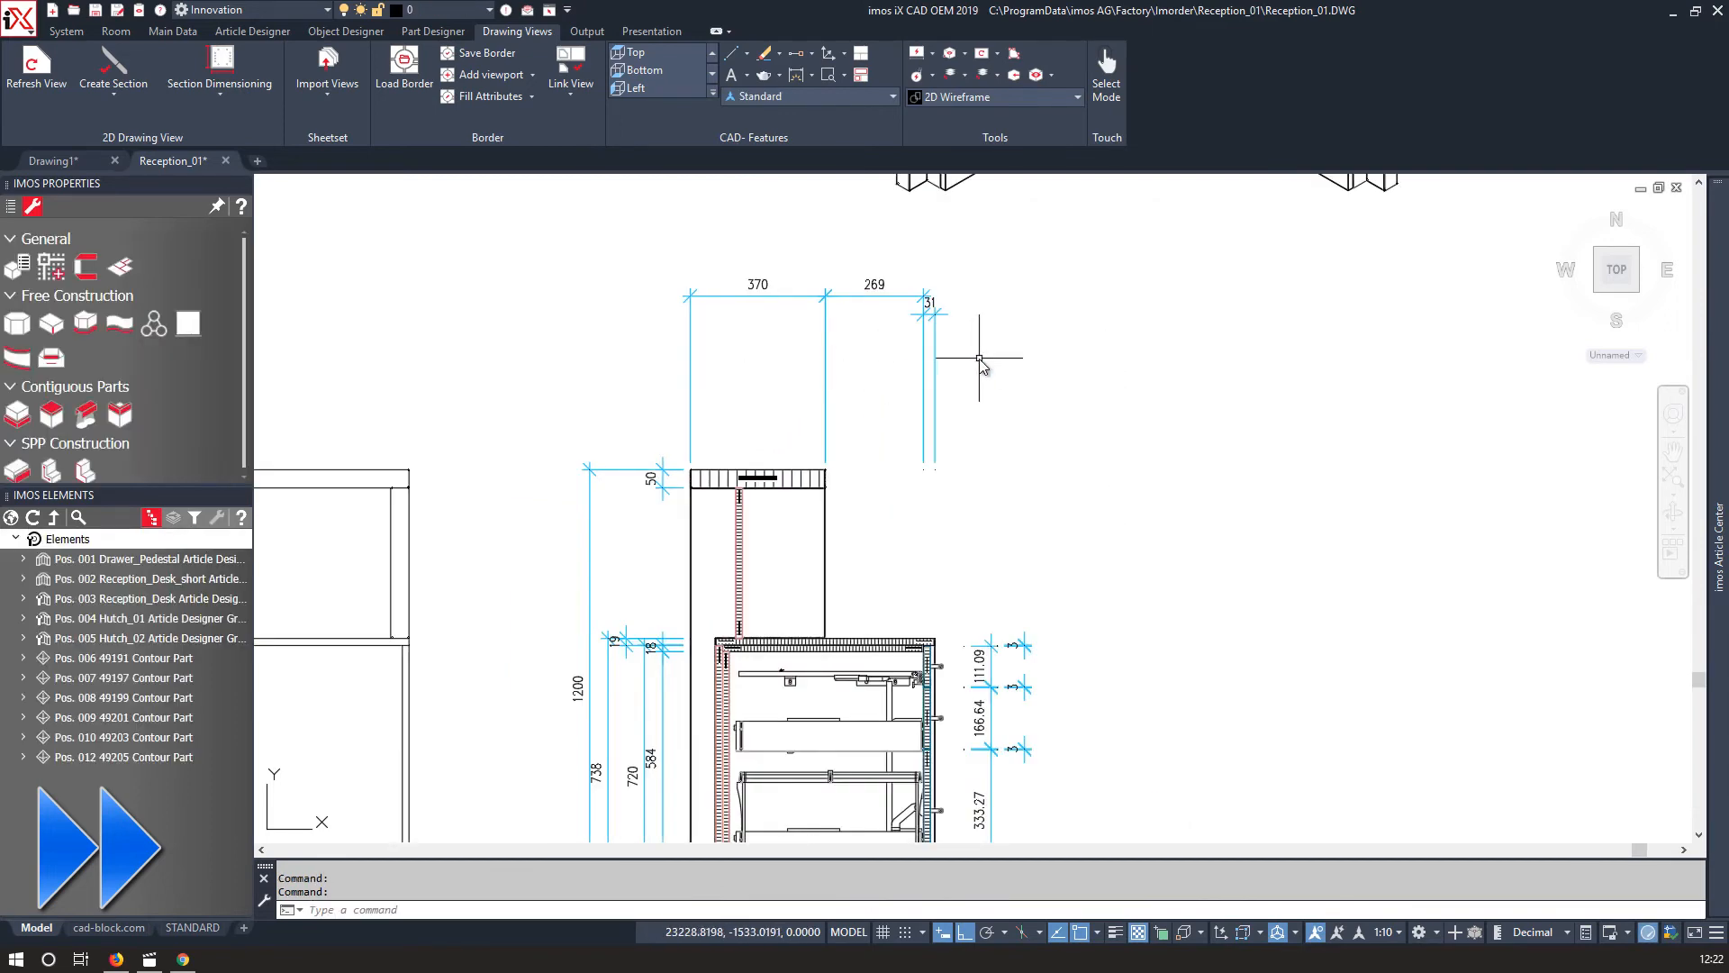
Rearrange the overlapping dimensions on Section A-A.
click(560, 393)
middle_drag(560, 393, 1319, 312)
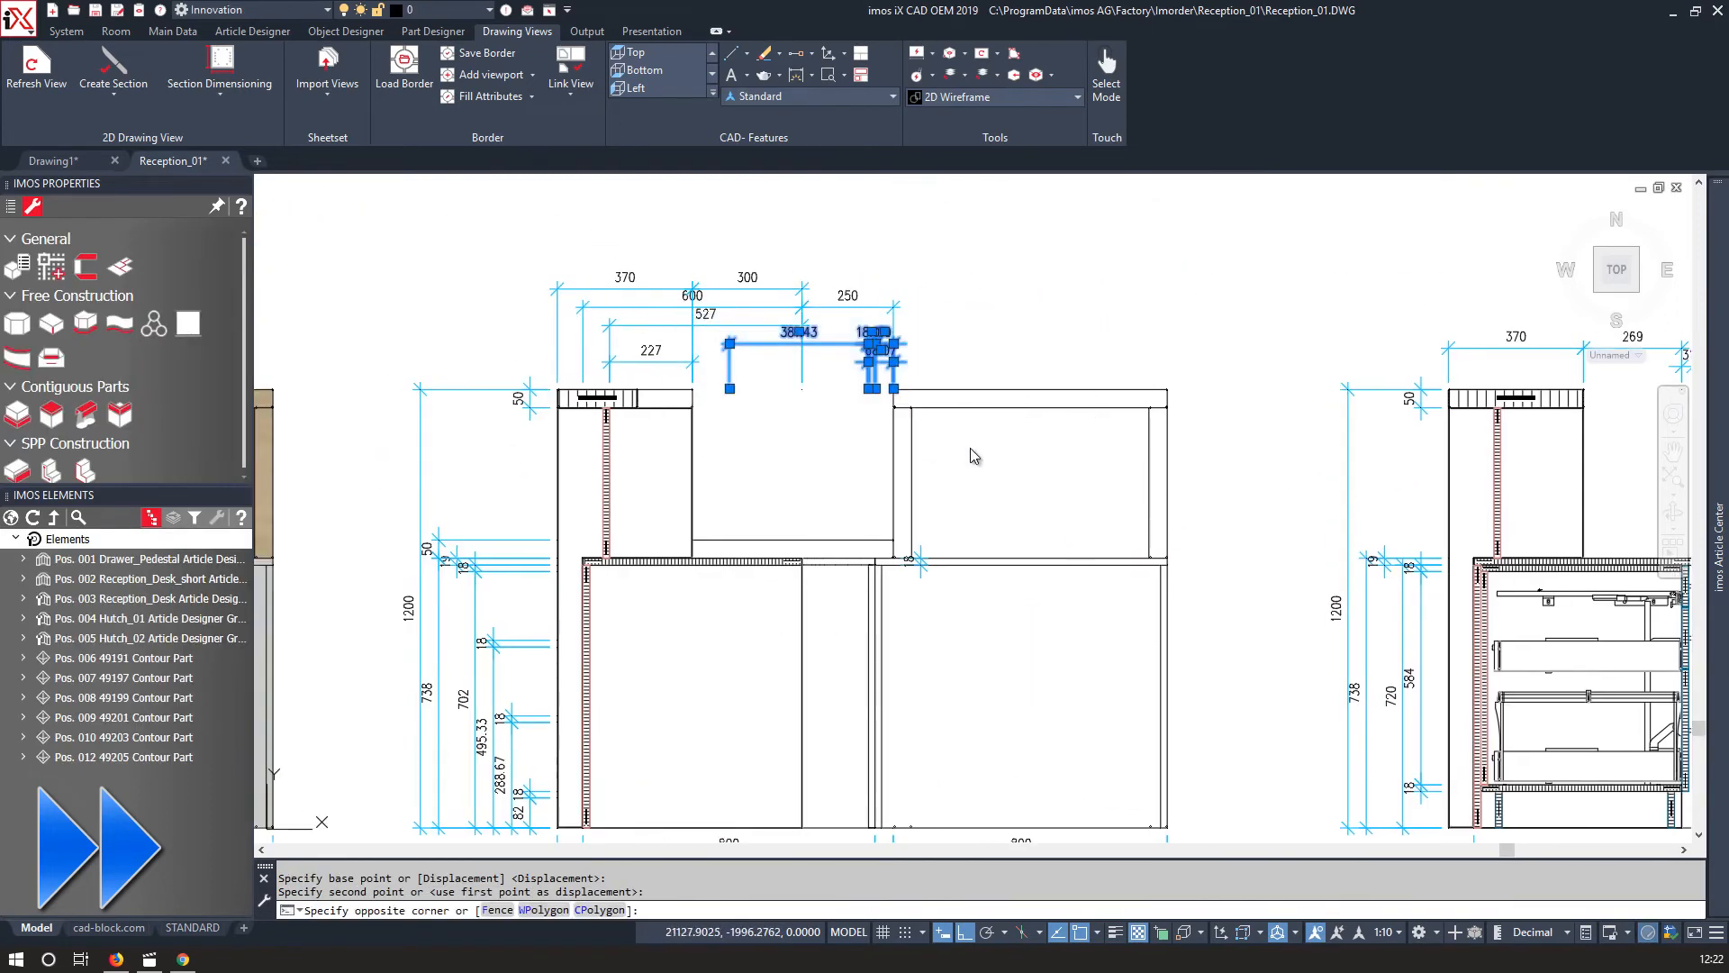
middle_drag(513, 802, 594, 700)
scroll(593, 700, up, 2)
scroll(507, 314, down, 2)
middle_drag(506, 313, 604, 477)
click(992, 424)
click(1138, 556)
mouse_move(757, 429)
middle_down()
mouse_move(1394, 502)
mouse_move(1546, 420)
middle_up()
scroll(432, 595, down, 2)
middle_drag(415, 511, 617, 509)
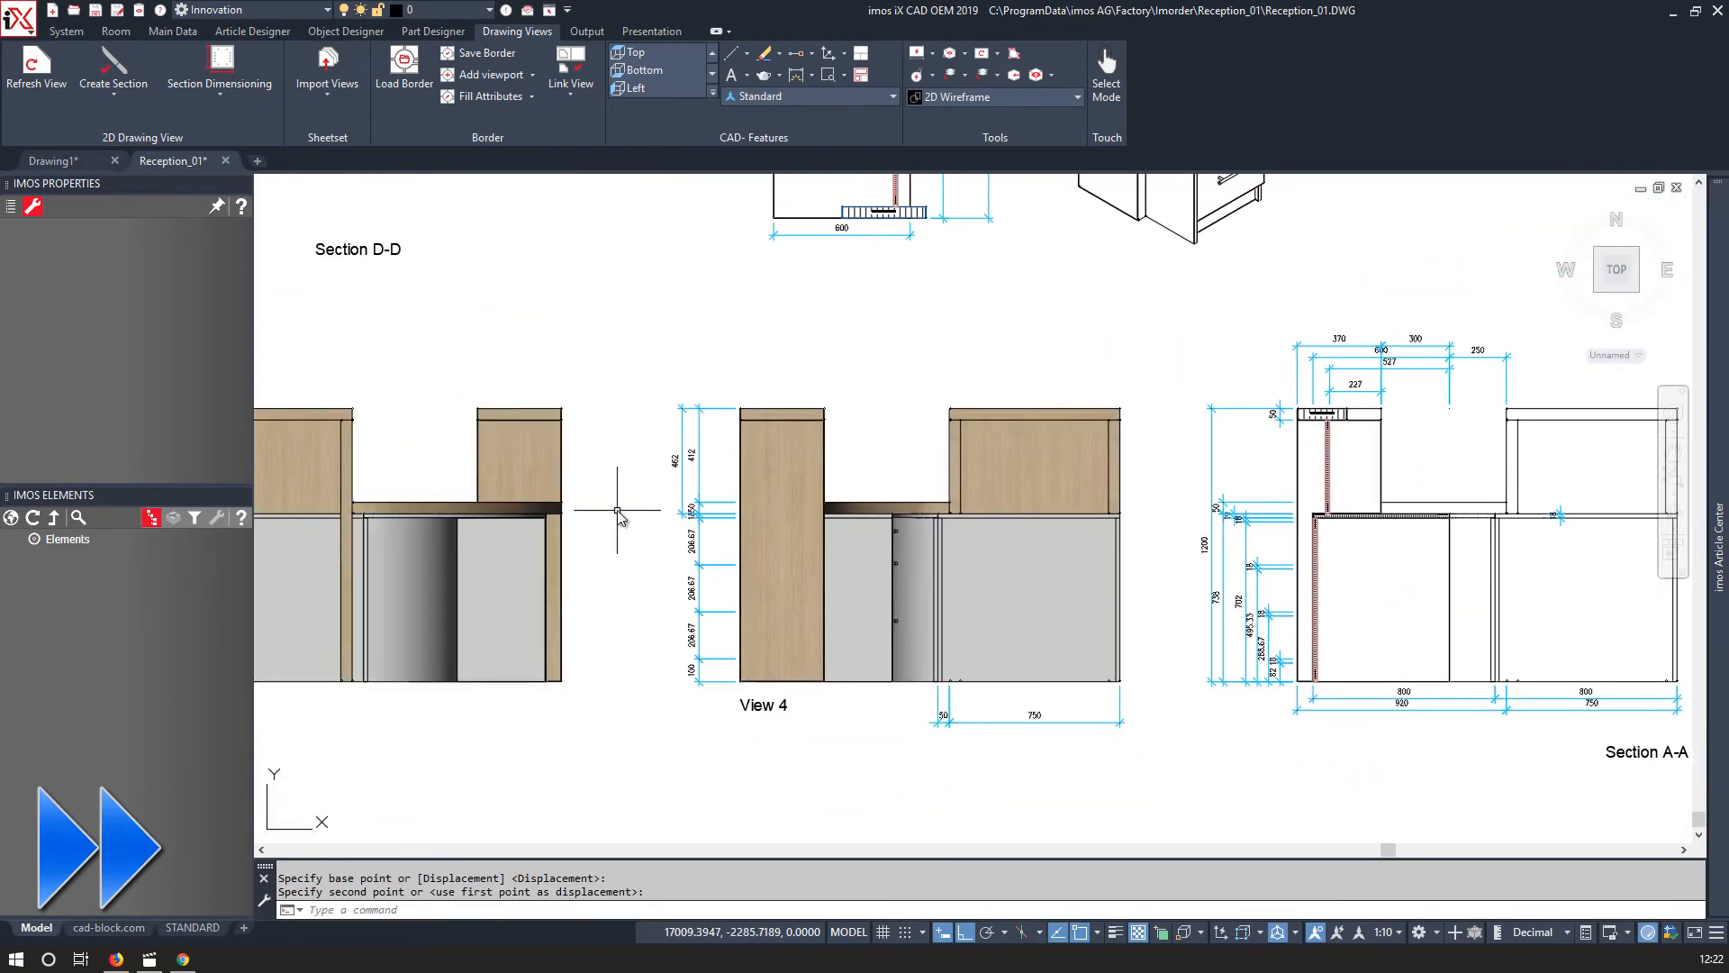
Dimension the width of View 4's left top panel.
click(796, 75)
scroll(730, 408, up, 14)
click(980, 438)
scroll(969, 598, up, 10)
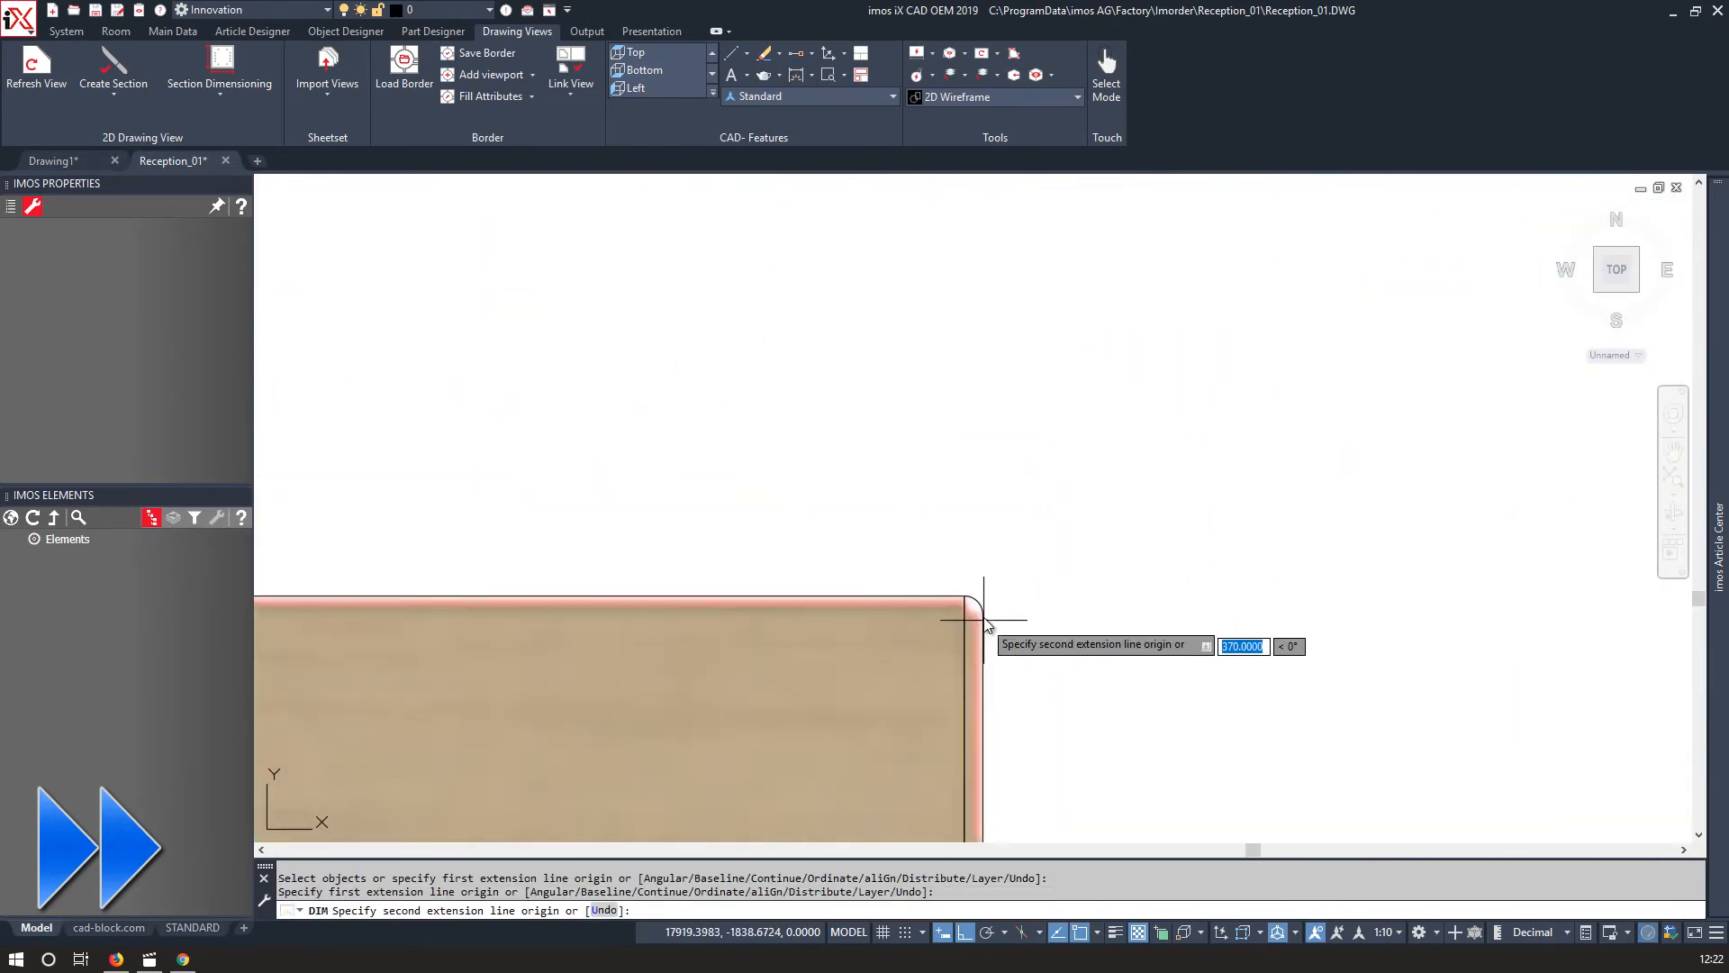
click(978, 602)
scroll(973, 591, down, 10)
click(1081, 544)
middle_drag(1063, 540, 962, 299)
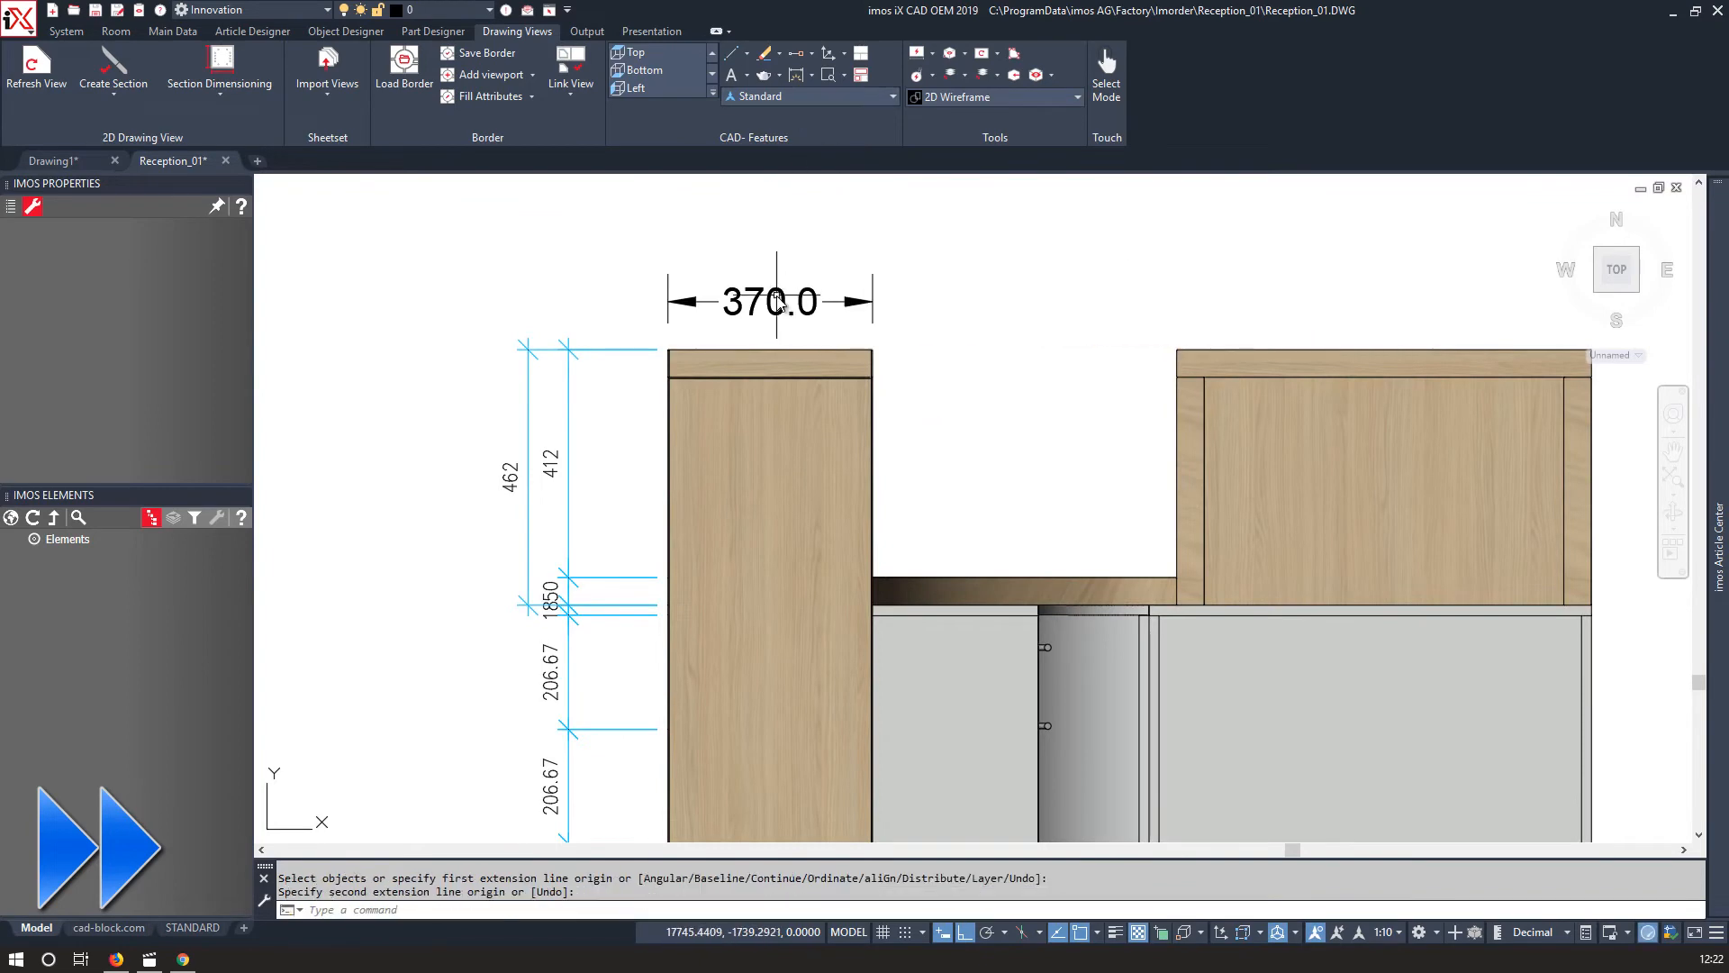
Set the dimension style to IMOS_DIM and dimension the left top panel's width again.
click(810, 96)
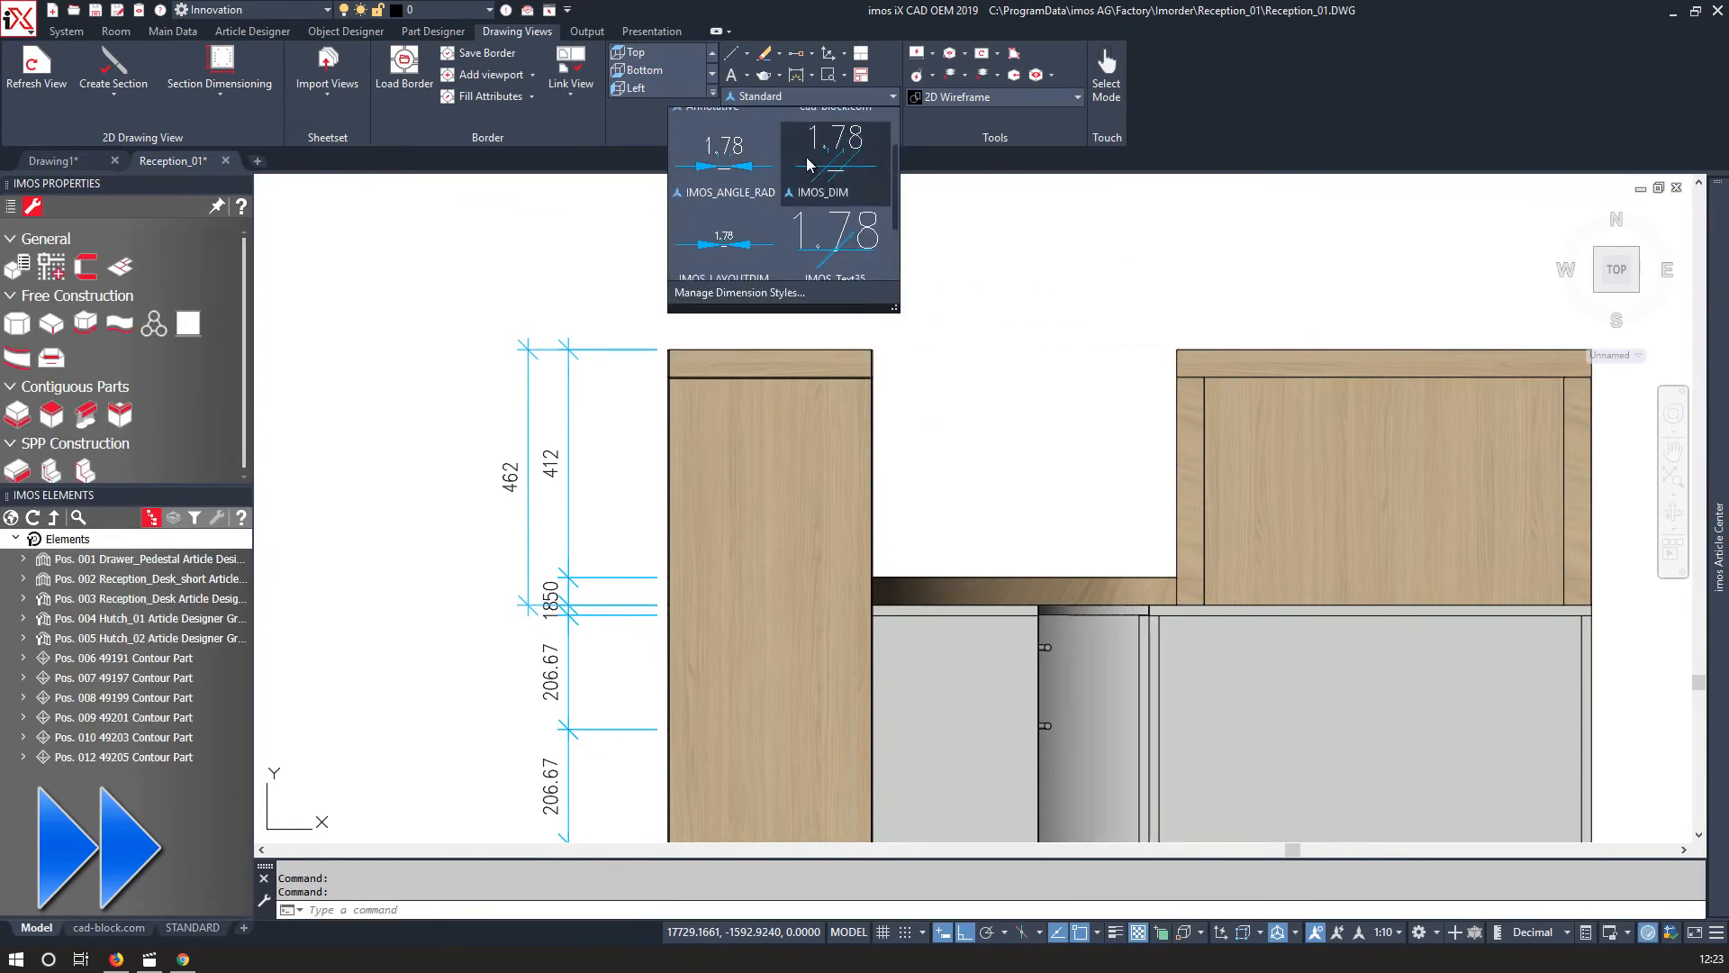
scroll(678, 344, up, 12)
click(530, 454)
scroll(551, 405, down, 12)
scroll(743, 396, up, 12)
click(1117, 410)
scroll(1085, 374, down, 12)
click(1092, 312)
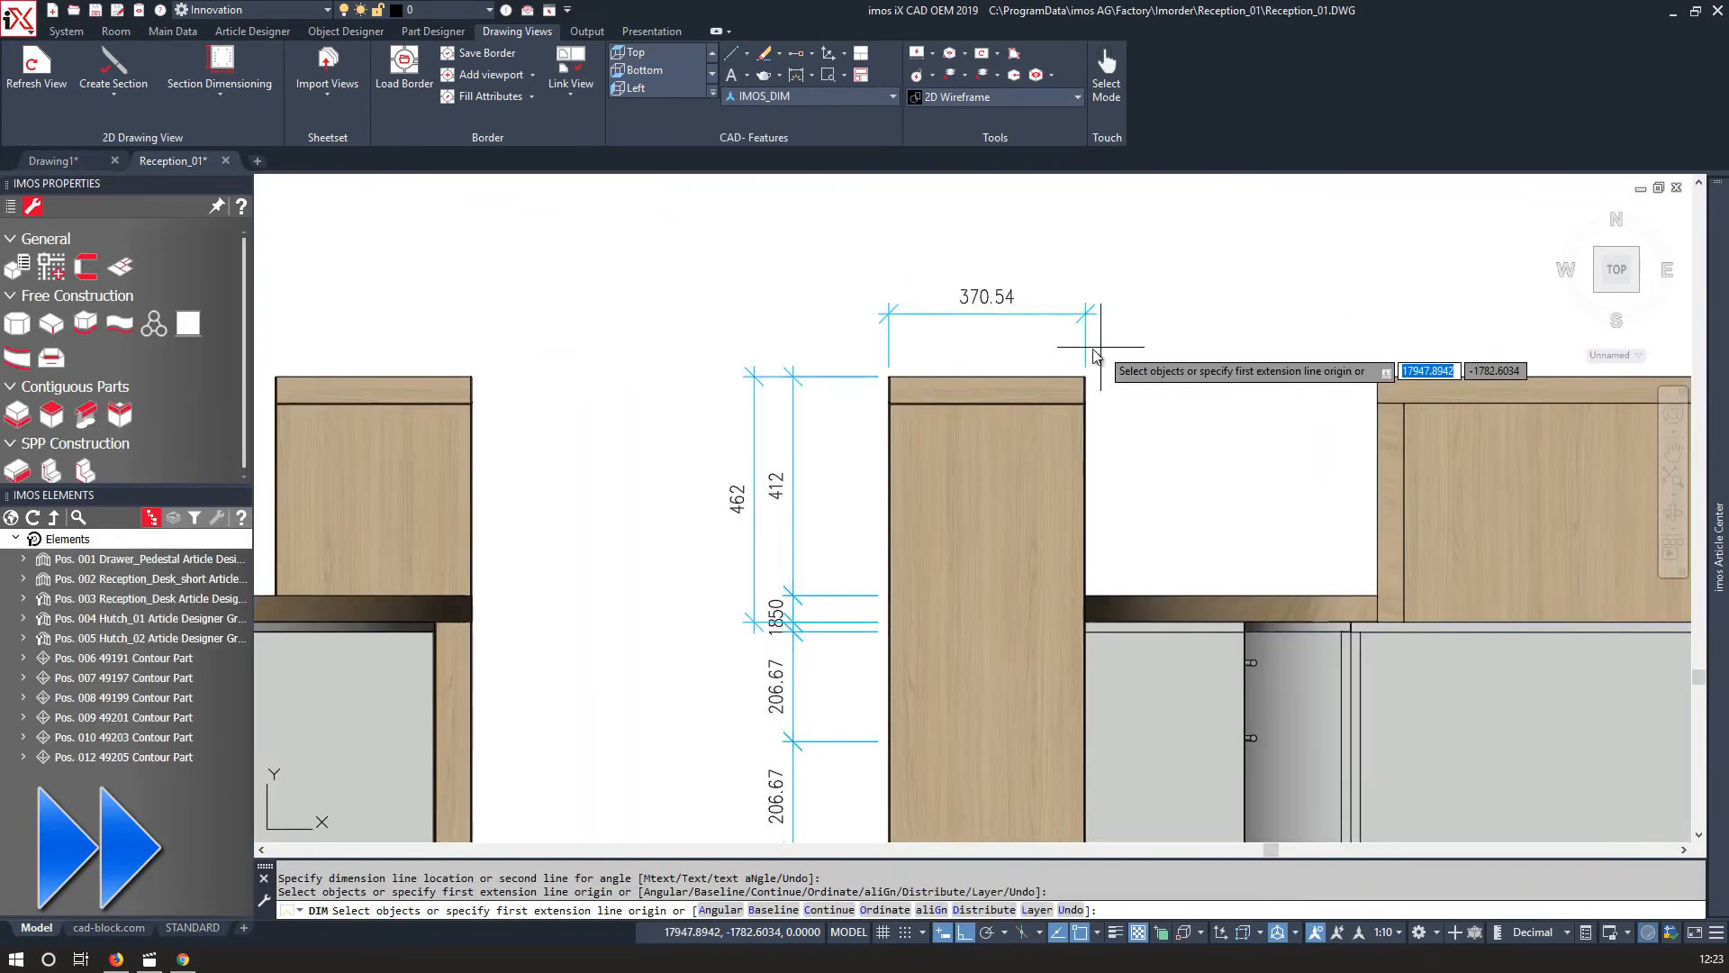
Continue the dimension chain from the top panel's width across the neighbouring openings in View 4.
scroll(1117, 357, up, 6)
key(Escape)
click(980, 372)
scroll(979, 429, up, 7)
click(937, 427)
scroll(937, 427, down, 12)
click(811, 75)
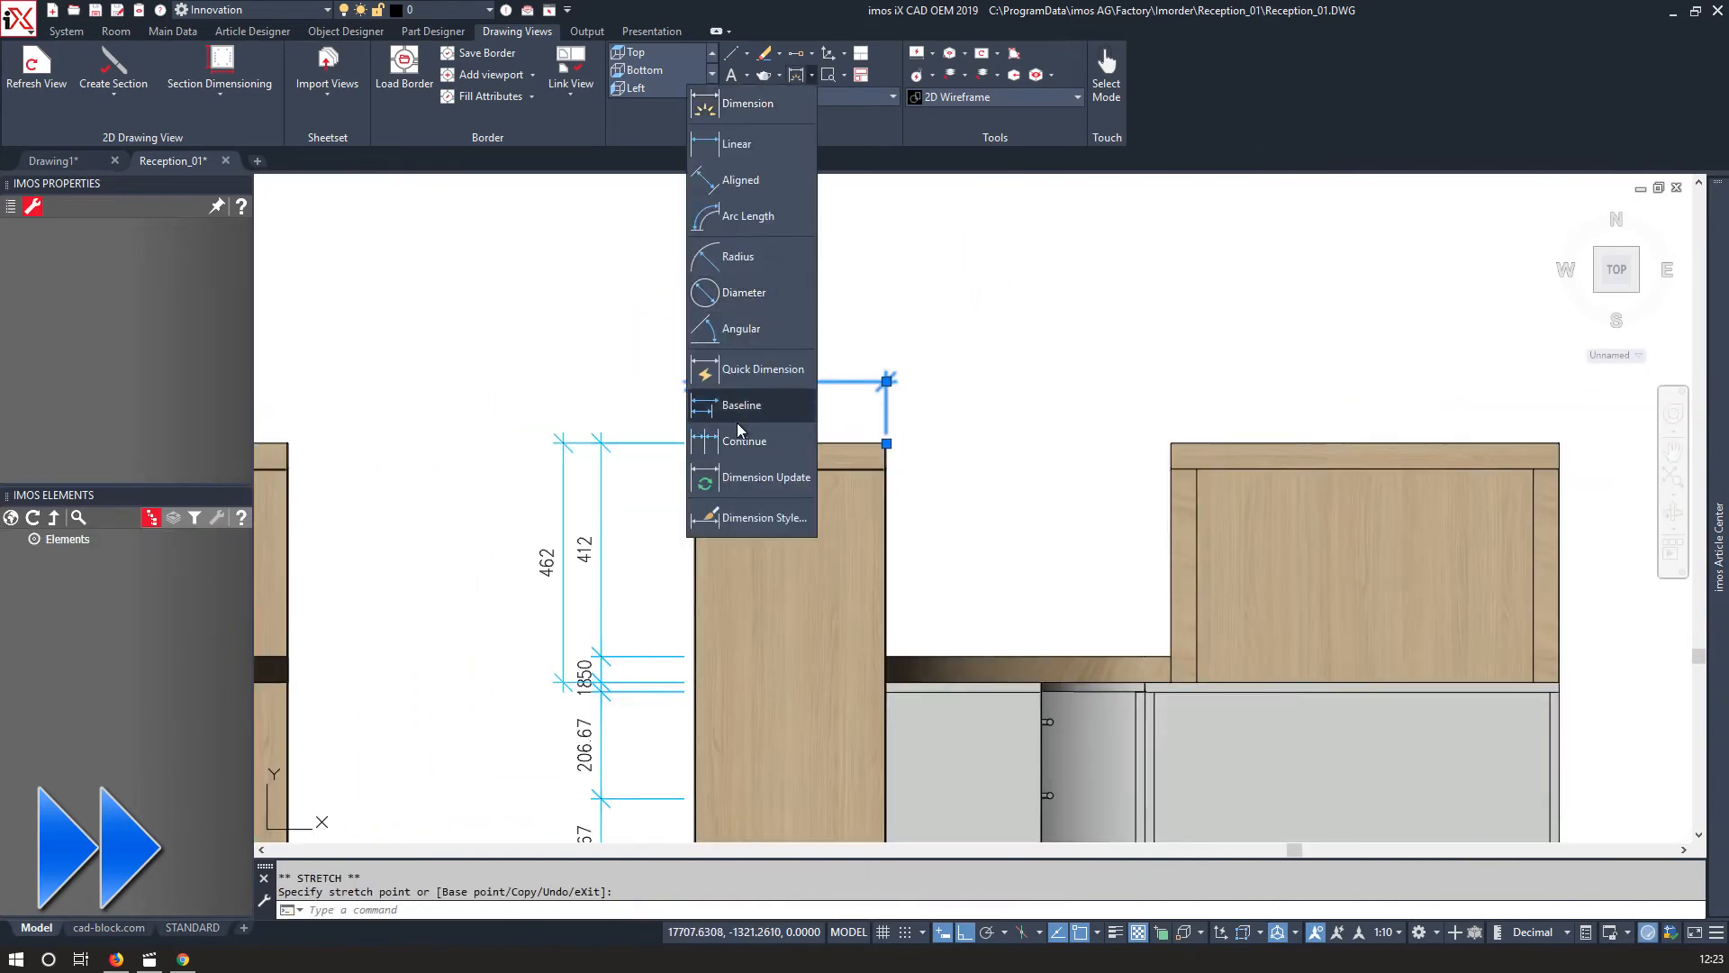
click(737, 434)
scroll(1169, 444, up, 12)
click(1261, 450)
scroll(1261, 450, down, 12)
middle_drag(1256, 451, 1351, 405)
scroll(1061, 449, up, 12)
click(1249, 498)
scroll(1250, 498, down, 12)
key(Return)
Add a linear dimension across the full width of the top panel above the desk.
click(811, 75)
click(733, 144)
scroll(934, 441, up, 10)
click(793, 345)
scroll(797, 351, down, 10)
scroll(633, 347, up, 12)
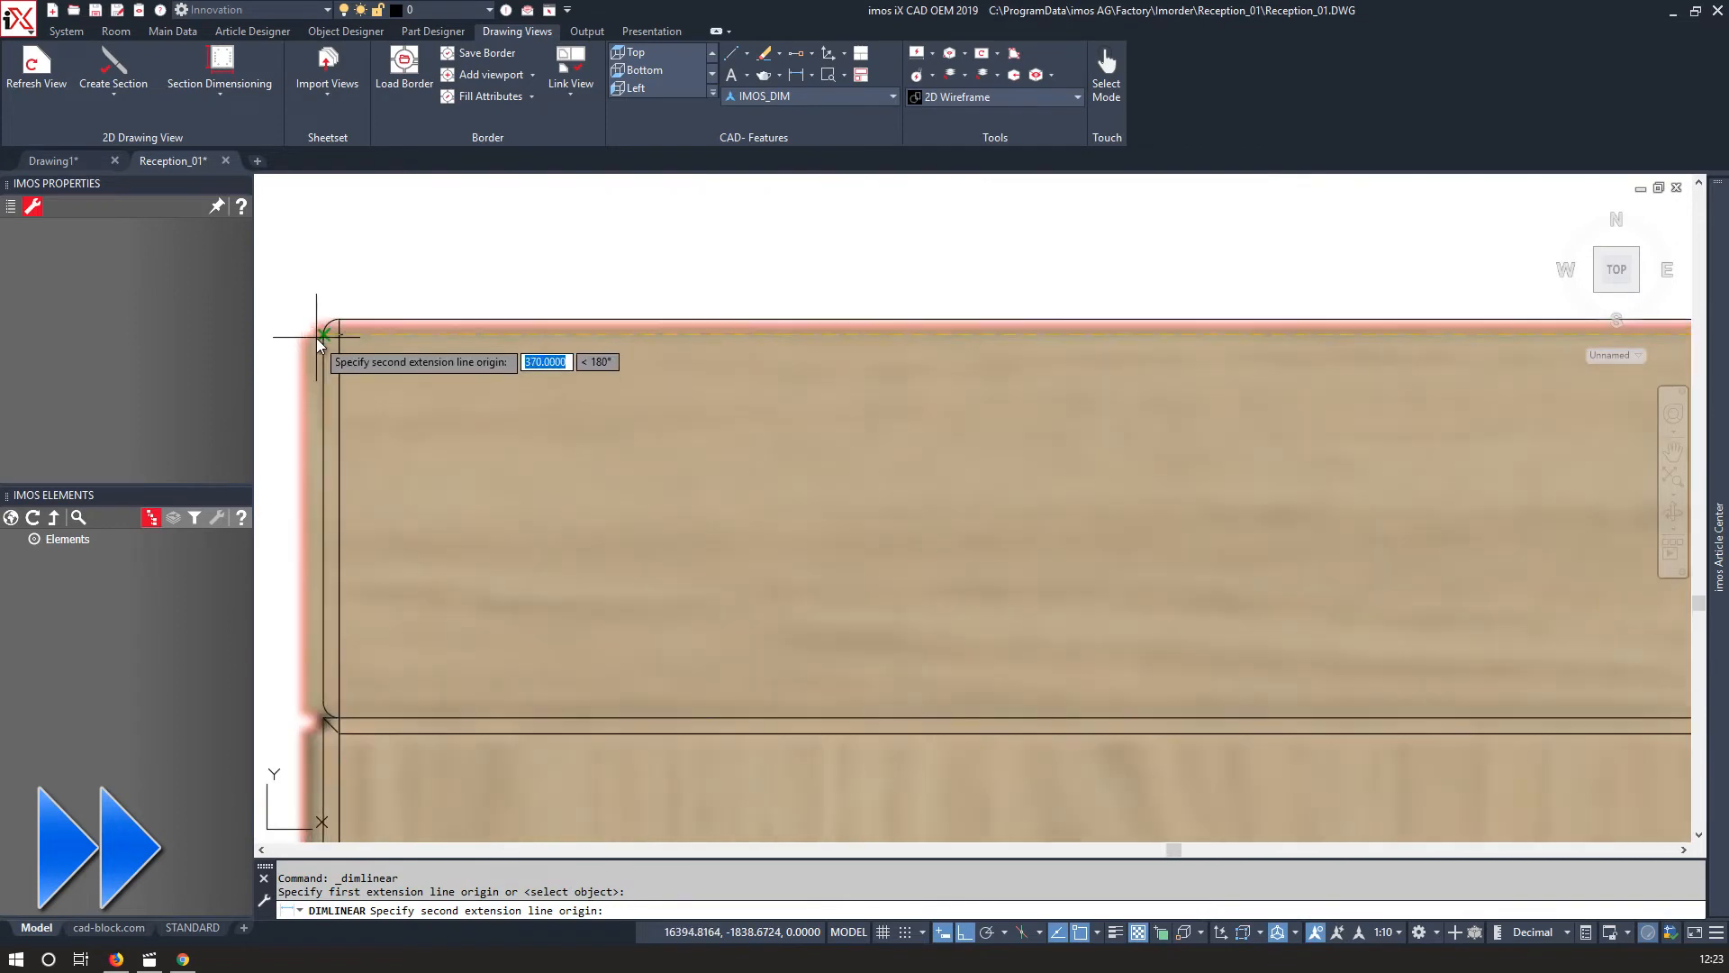
click(320, 331)
scroll(622, 457, down, 10)
click(1472, 354)
middle_drag(811, 378, 1140, 378)
Continue that dimension to the next panel's edge.
click(812, 75)
click(737, 440)
scroll(501, 450, up, 12)
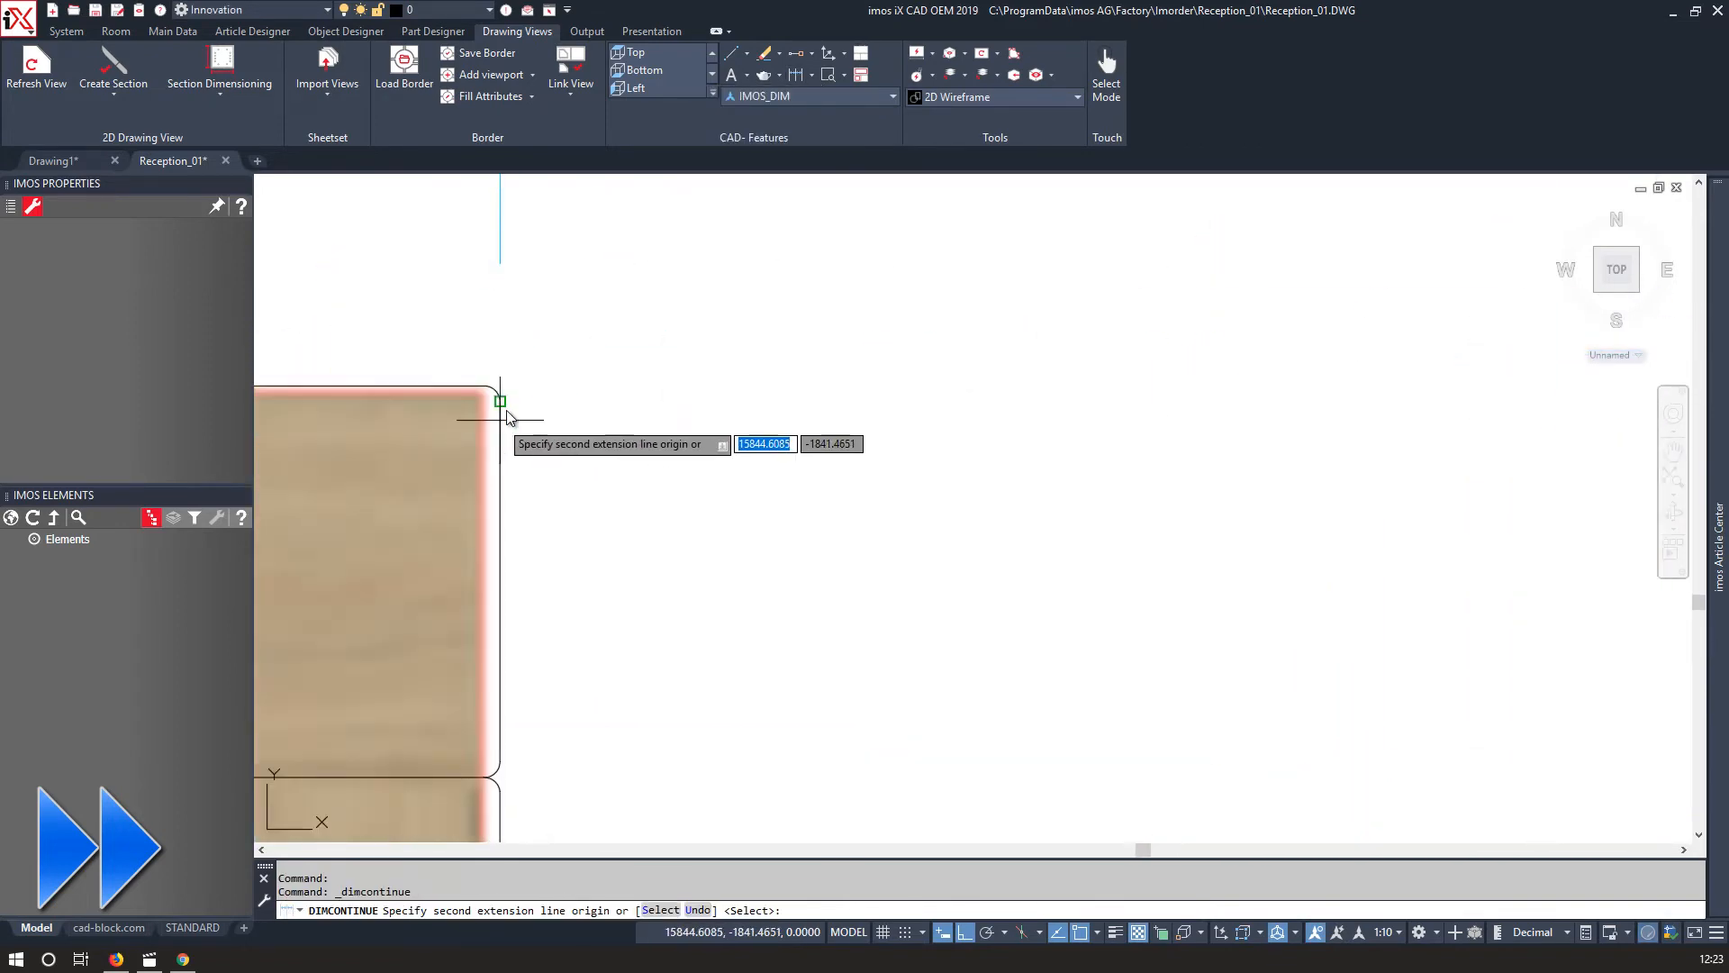
click(498, 390)
scroll(498, 393, down, 12)
middle_drag(504, 401, 1241, 422)
scroll(664, 425, up, 5)
Dimension the top panel's inner width between its side panels with a linear dimension.
click(812, 75)
click(733, 146)
scroll(852, 470, up, 8)
scroll(852, 470, down, 3)
click(844, 218)
scroll(847, 226, down, 8)
middle_drag(851, 229, 393, 462)
scroll(1131, 506, up, 8)
click(1185, 305)
scroll(1162, 361, down, 8)
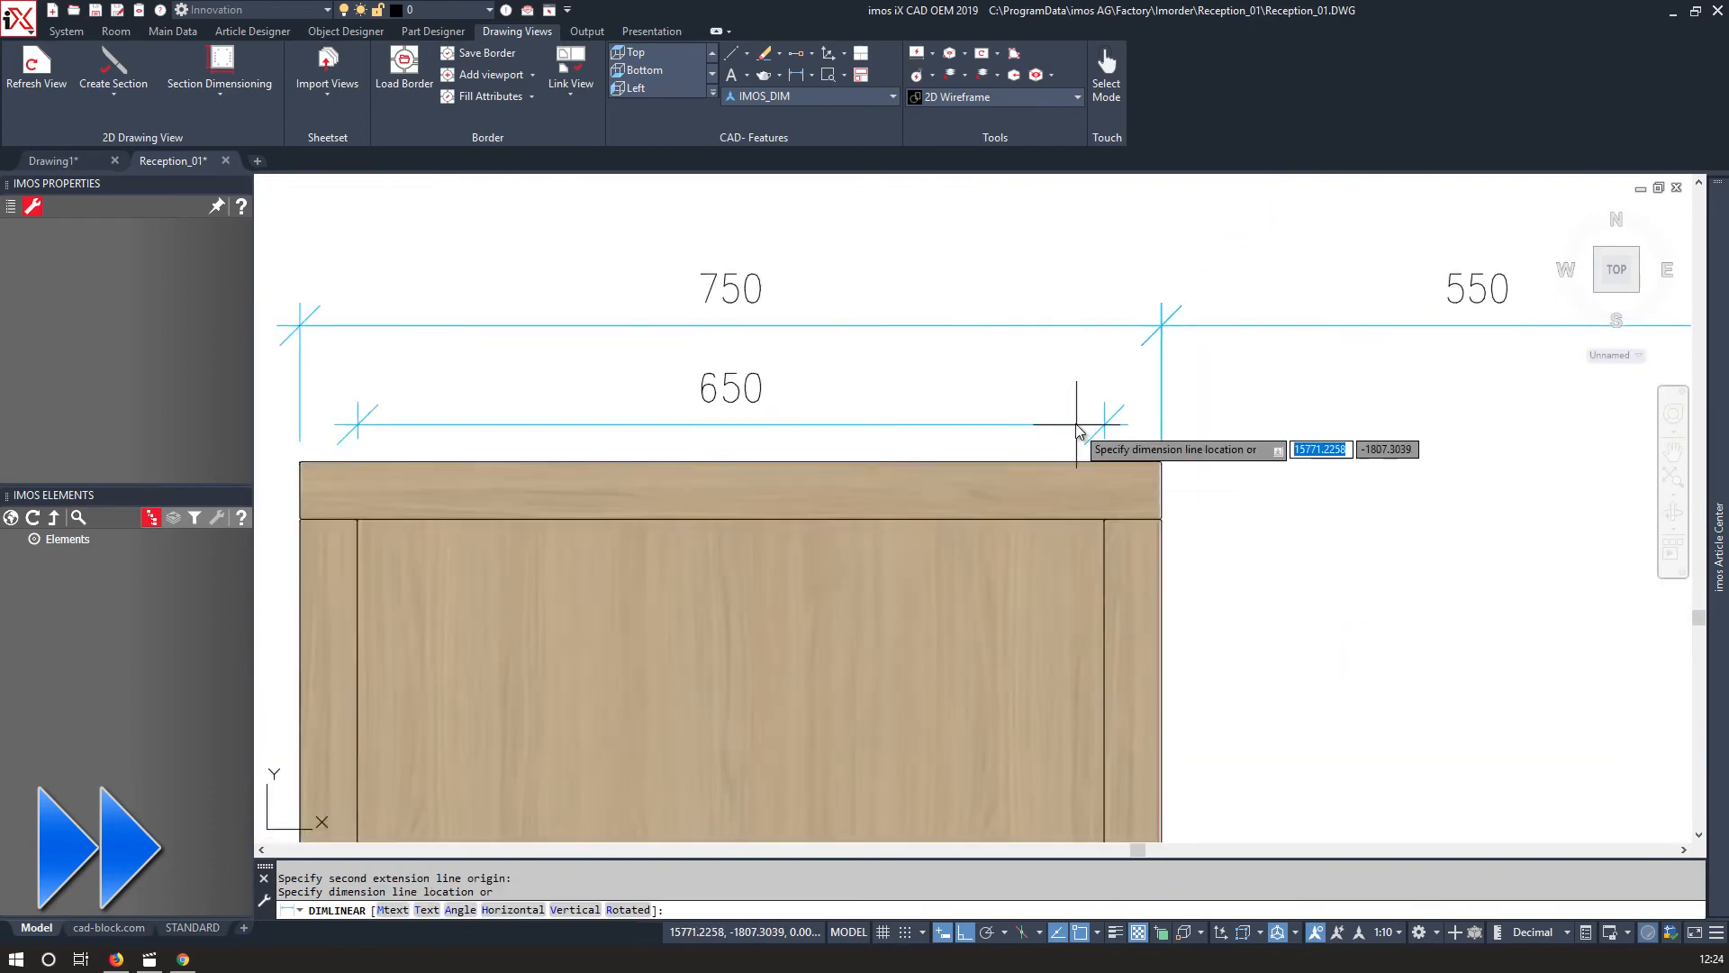
click(1077, 407)
Add a vertical linear dimension from the top panel down to the worktop beside View 3's left side.
scroll(1062, 414, down, 5)
scroll(927, 450, down, 3)
scroll(887, 406, up, 3)
click(935, 500)
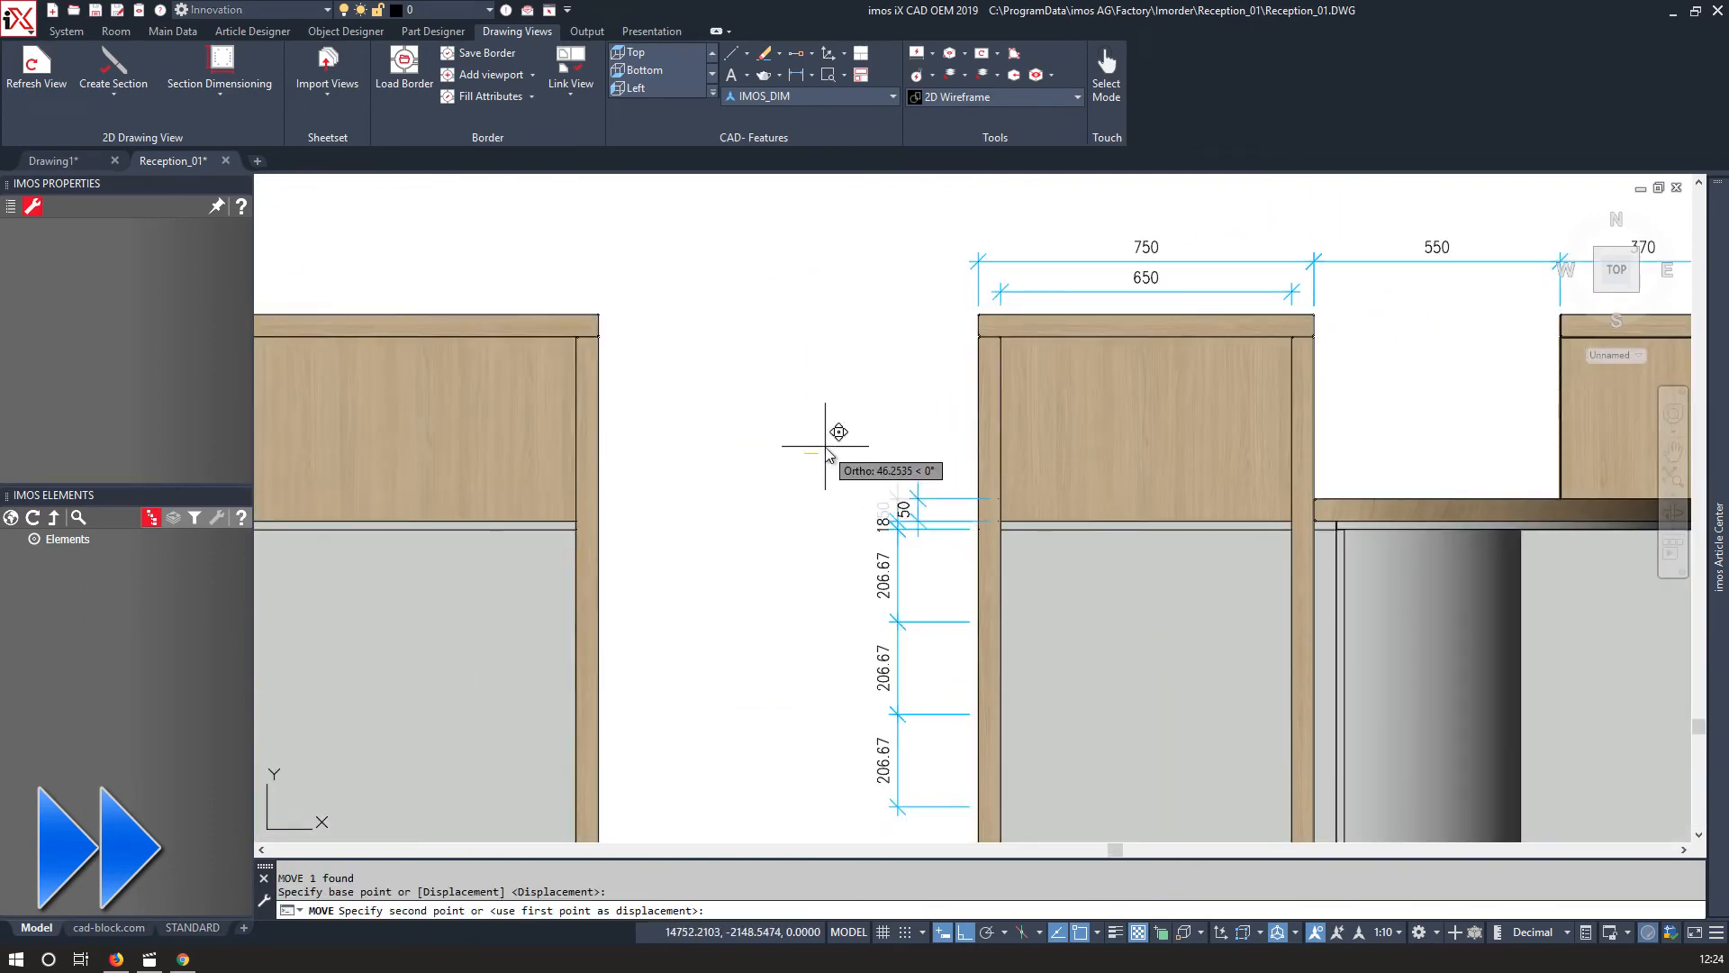
click(796, 75)
scroll(983, 359, up, 6)
scroll(959, 261, up, 9)
click(1035, 335)
scroll(1035, 338, down, 12)
scroll(995, 479, up, 6)
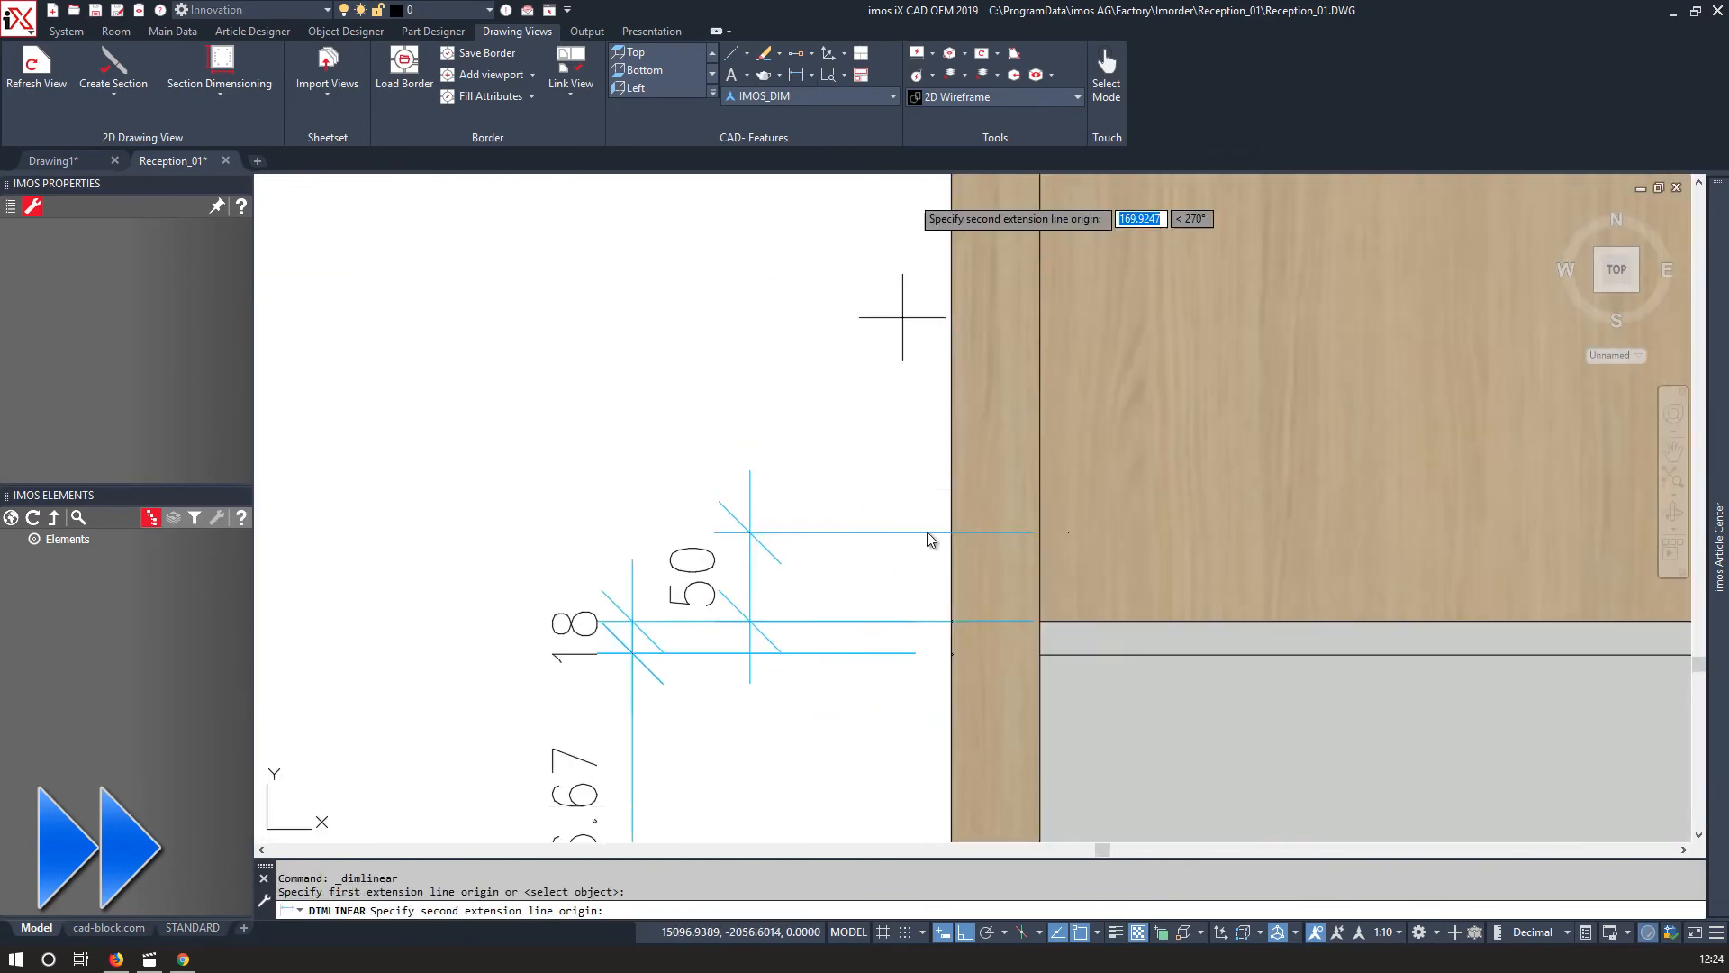
click(636, 621)
scroll(657, 540, down, 8)
key(Return)
Dimension the widths across the top of View 2 as a continuous chain of linear dimensions.
scroll(679, 436, up, 8)
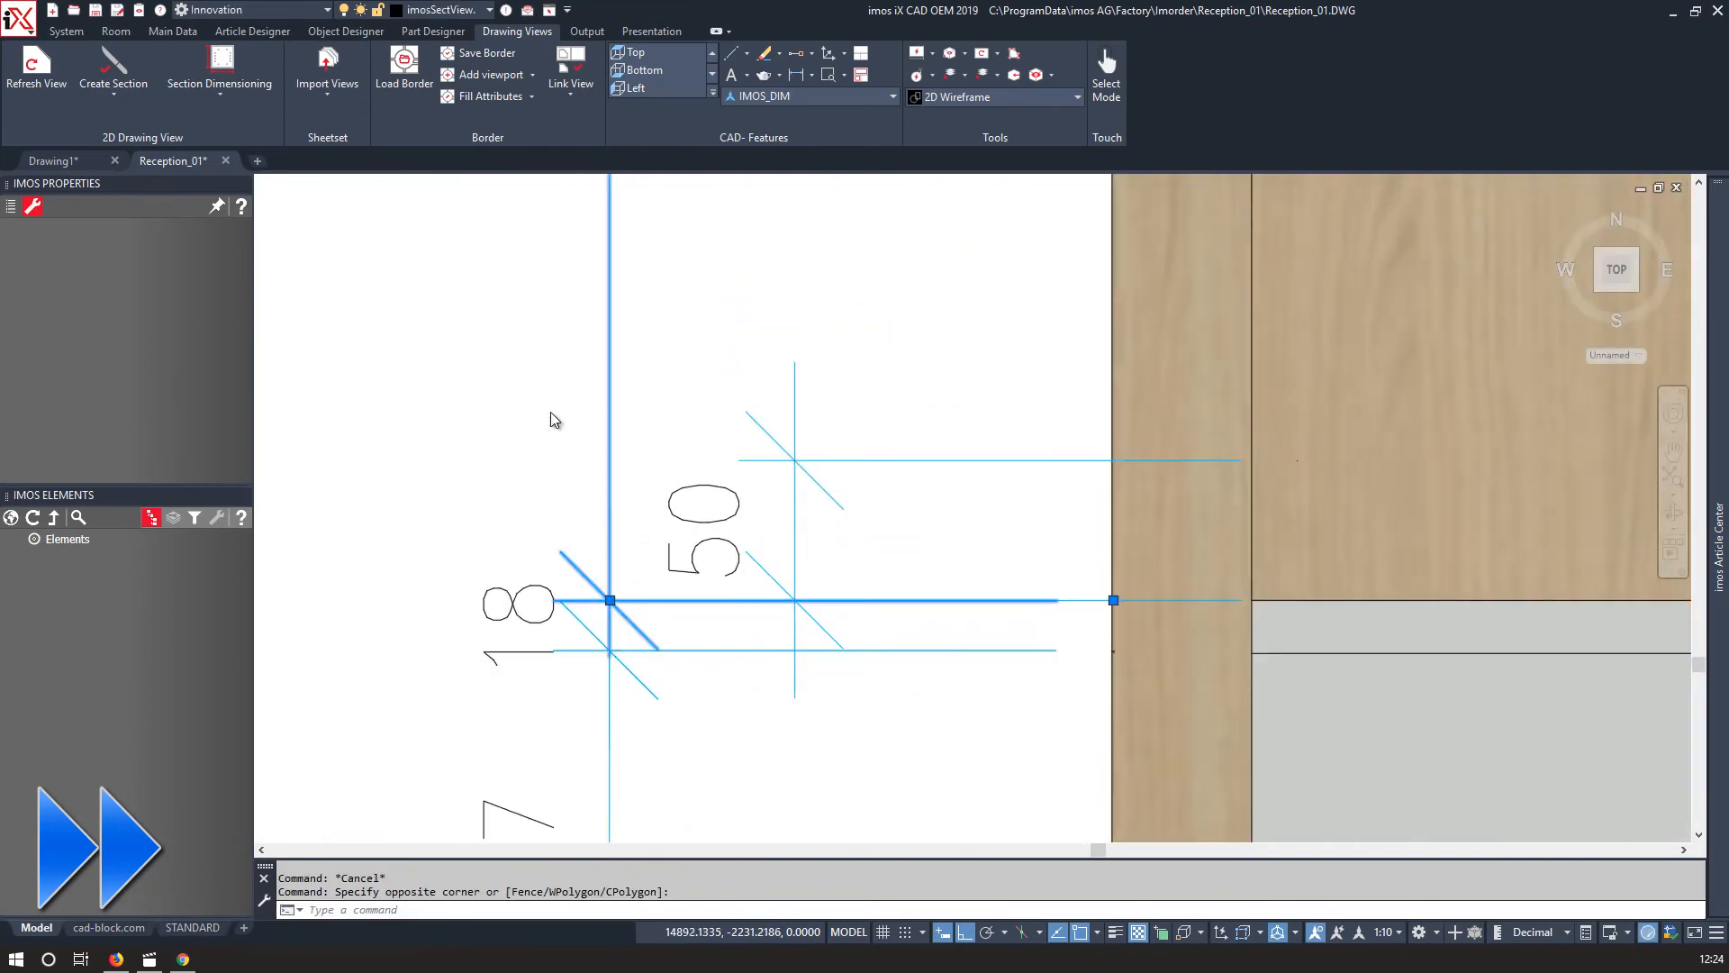
scroll(865, 505, down, 6)
scroll(904, 373, up, 12)
key(Escape)
scroll(819, 457, down, 9)
scroll(784, 450, down, 6)
middle_drag(748, 468, 1162, 483)
middle_drag(540, 355, 591, 366)
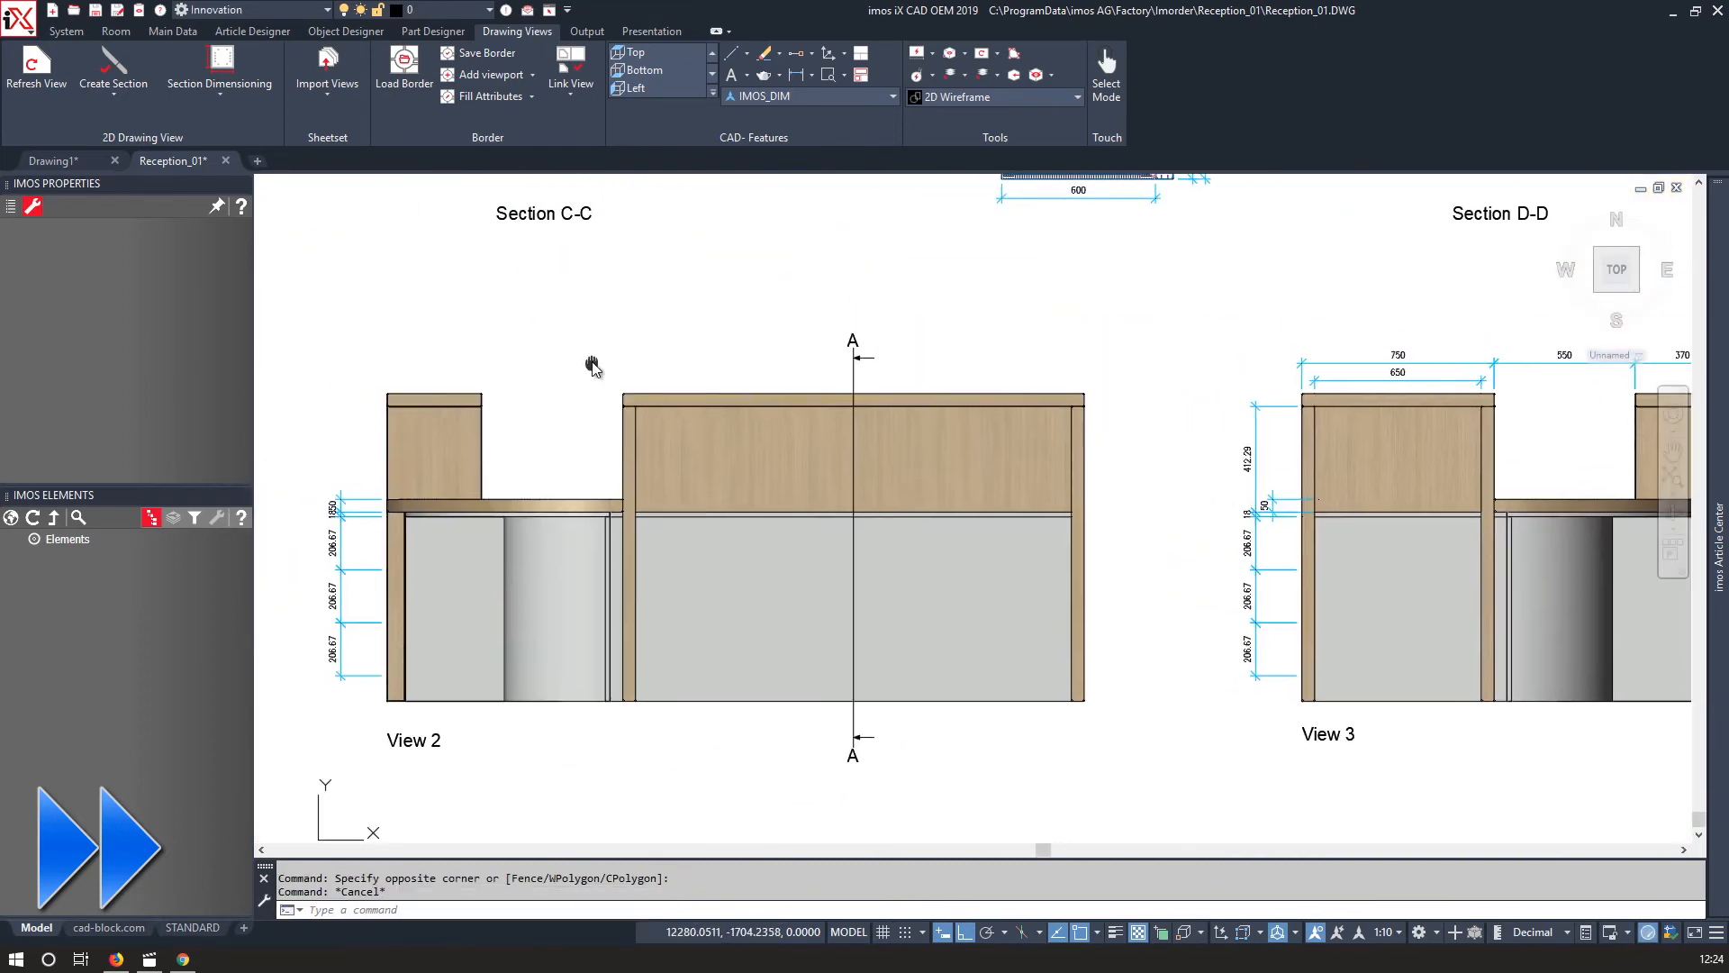
click(796, 78)
scroll(387, 391, up, 14)
click(382, 466)
scroll(387, 463, down, 9)
click(646, 484)
scroll(647, 452, down, 8)
click(647, 375)
click(812, 75)
click(736, 439)
scroll(1261, 467, up, 9)
click(868, 413)
scroll(868, 456, down, 13)
scroll(1301, 459, up, 13)
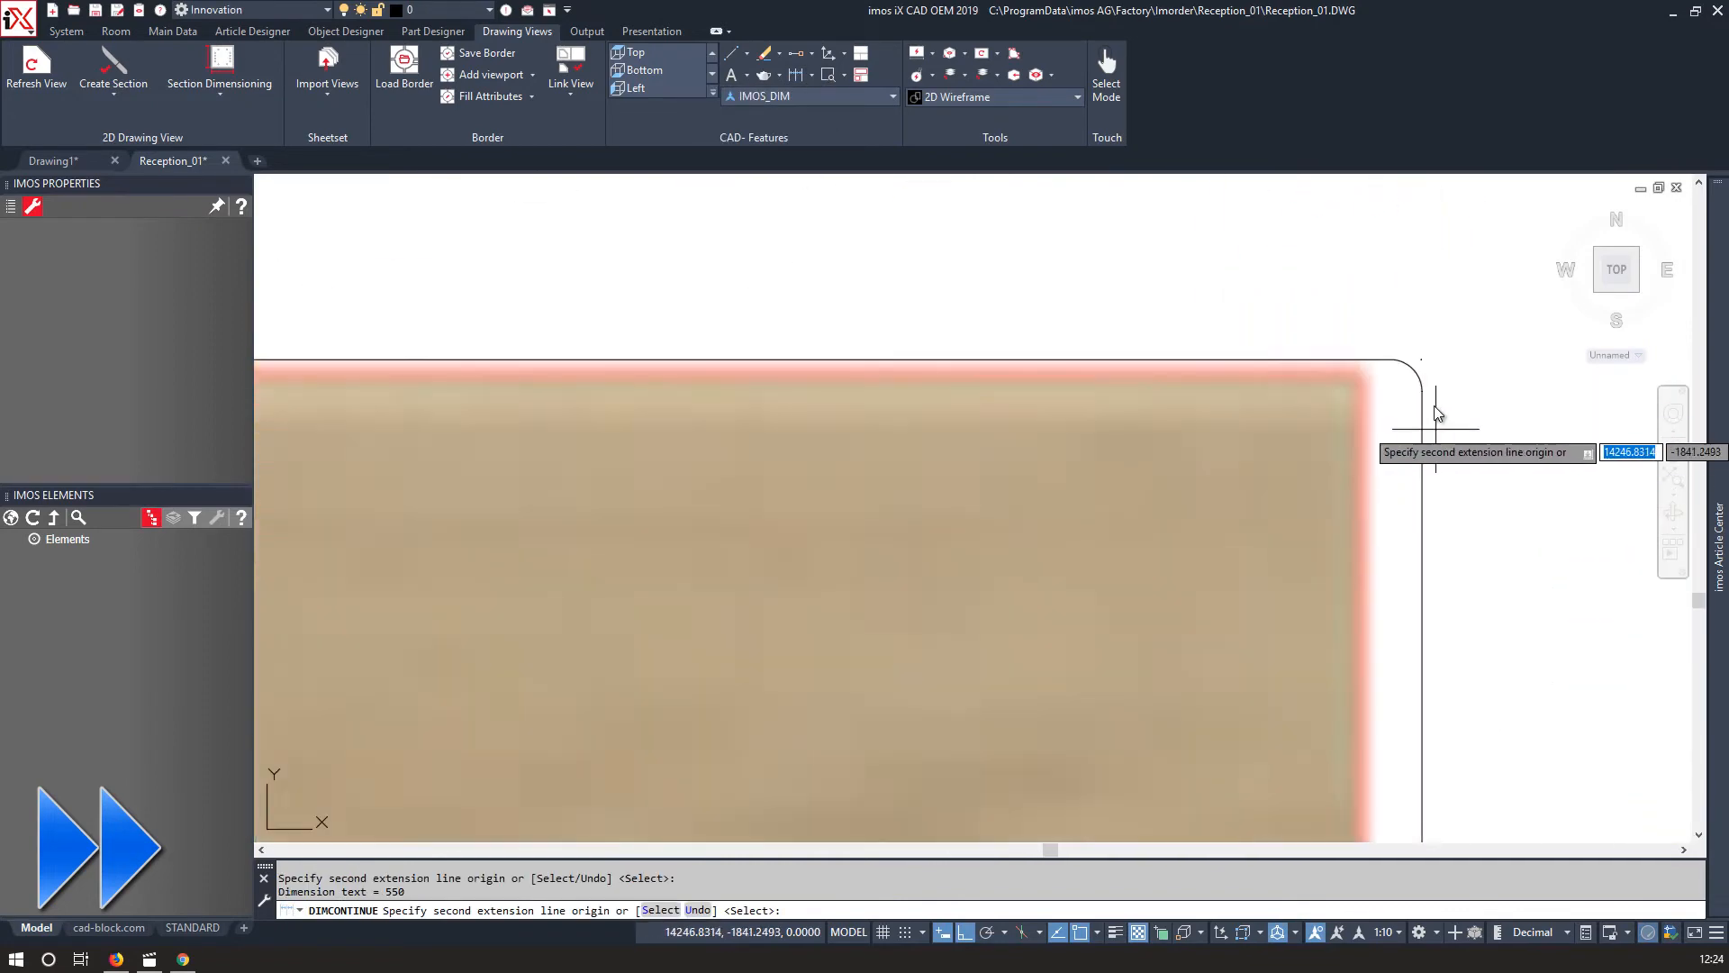
click(1421, 414)
scroll(1414, 430, down, 12)
key(Return)
Add an overall width dimension above the chain in View 2.
scroll(1107, 423, up, 3)
middle_drag(630, 406, 1146, 446)
scroll(536, 447, up, 10)
key(Return)
key(Return)
scroll(413, 581, up, 5)
key(Return)
key(Return)
right_click(440, 569)
click(689, 520)
click(422, 571)
scroll(425, 569, down, 12)
middle_drag(685, 519, 494, 525)
scroll(1474, 532, up, 11)
click(1475, 611)
scroll(1474, 603, down, 14)
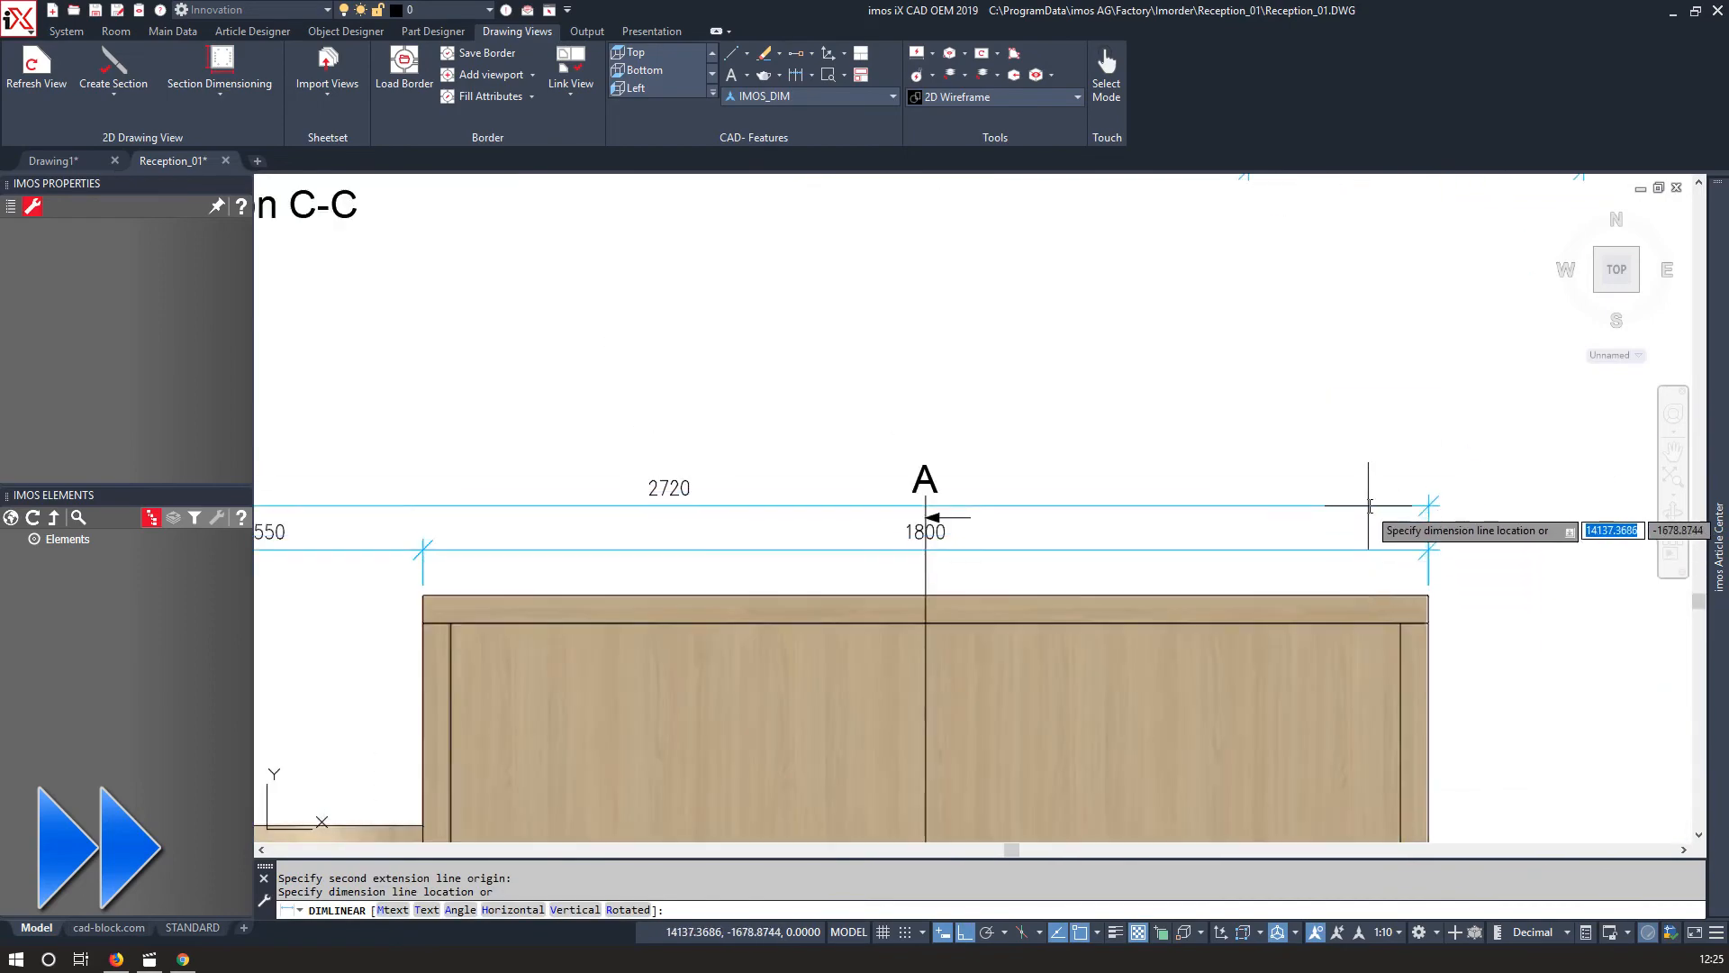
click(1369, 505)
scroll(631, 505, down, 7)
scroll(536, 343, up, 13)
Delete the unwanted dimensions around the curved corner of the plan section.
key(Return)
click(568, 491)
scroll(576, 487, down, 13)
scroll(951, 603, up, 12)
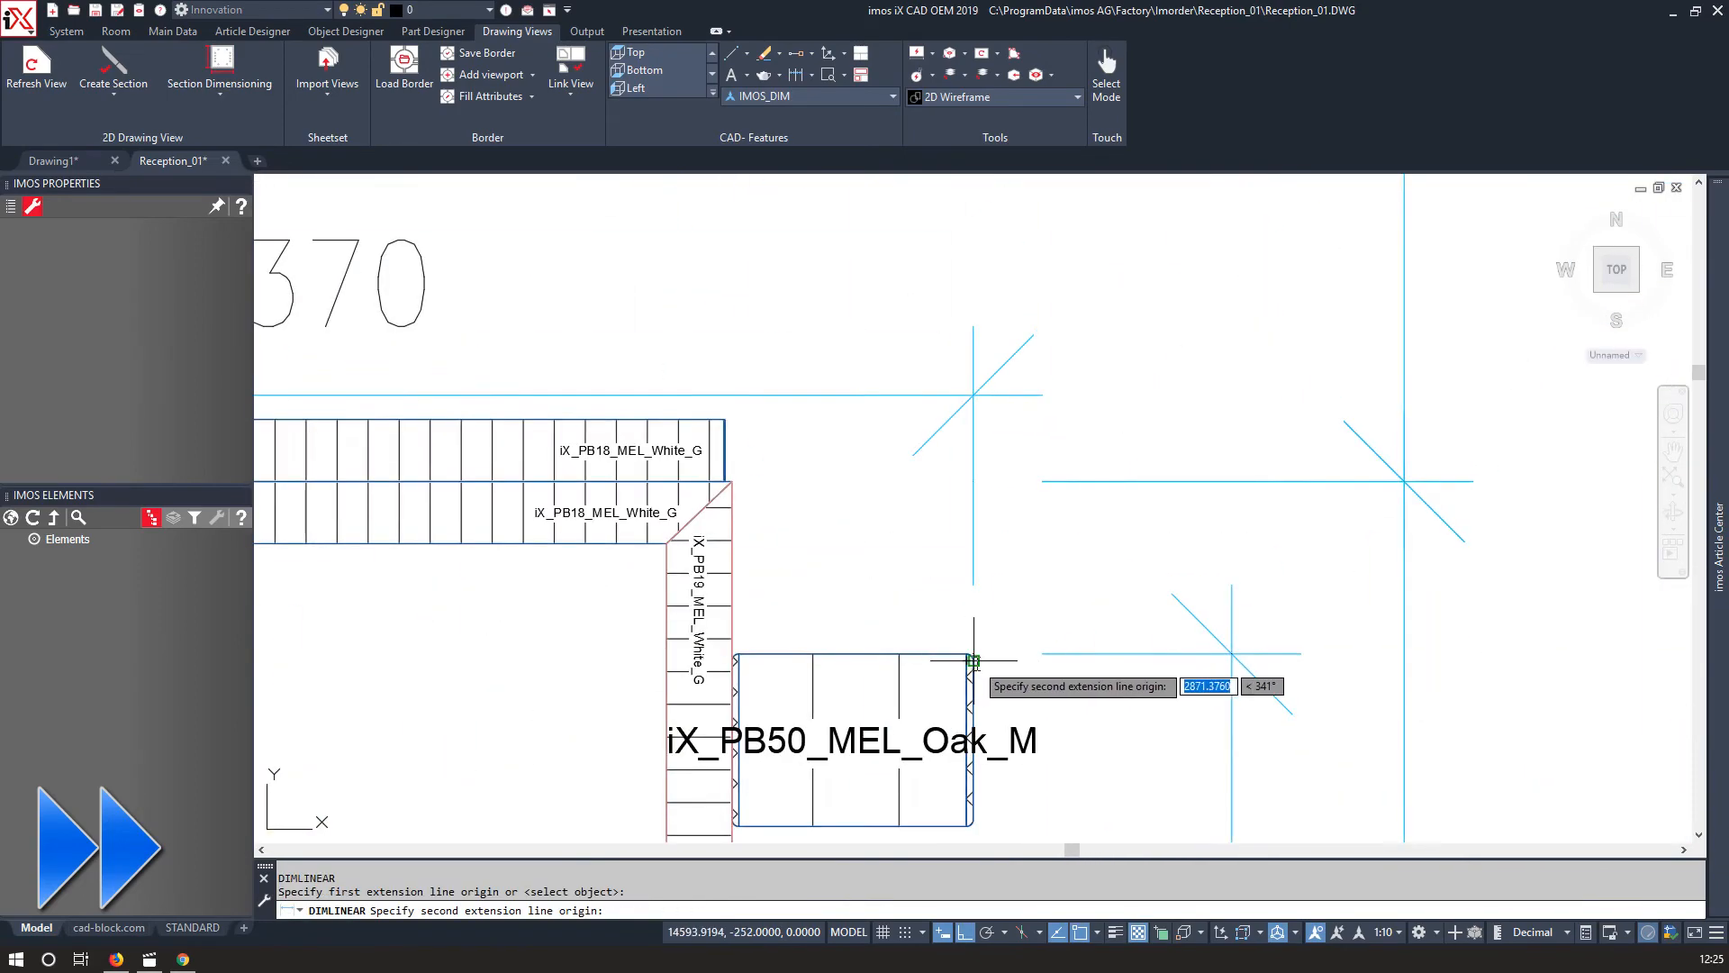
click(972, 661)
scroll(973, 637, down, 10)
scroll(956, 404, up, 11)
click(964, 393)
scroll(782, 461, down, 6)
key(Delete)
middle_drag(691, 571, 780, 420)
key(Delete)
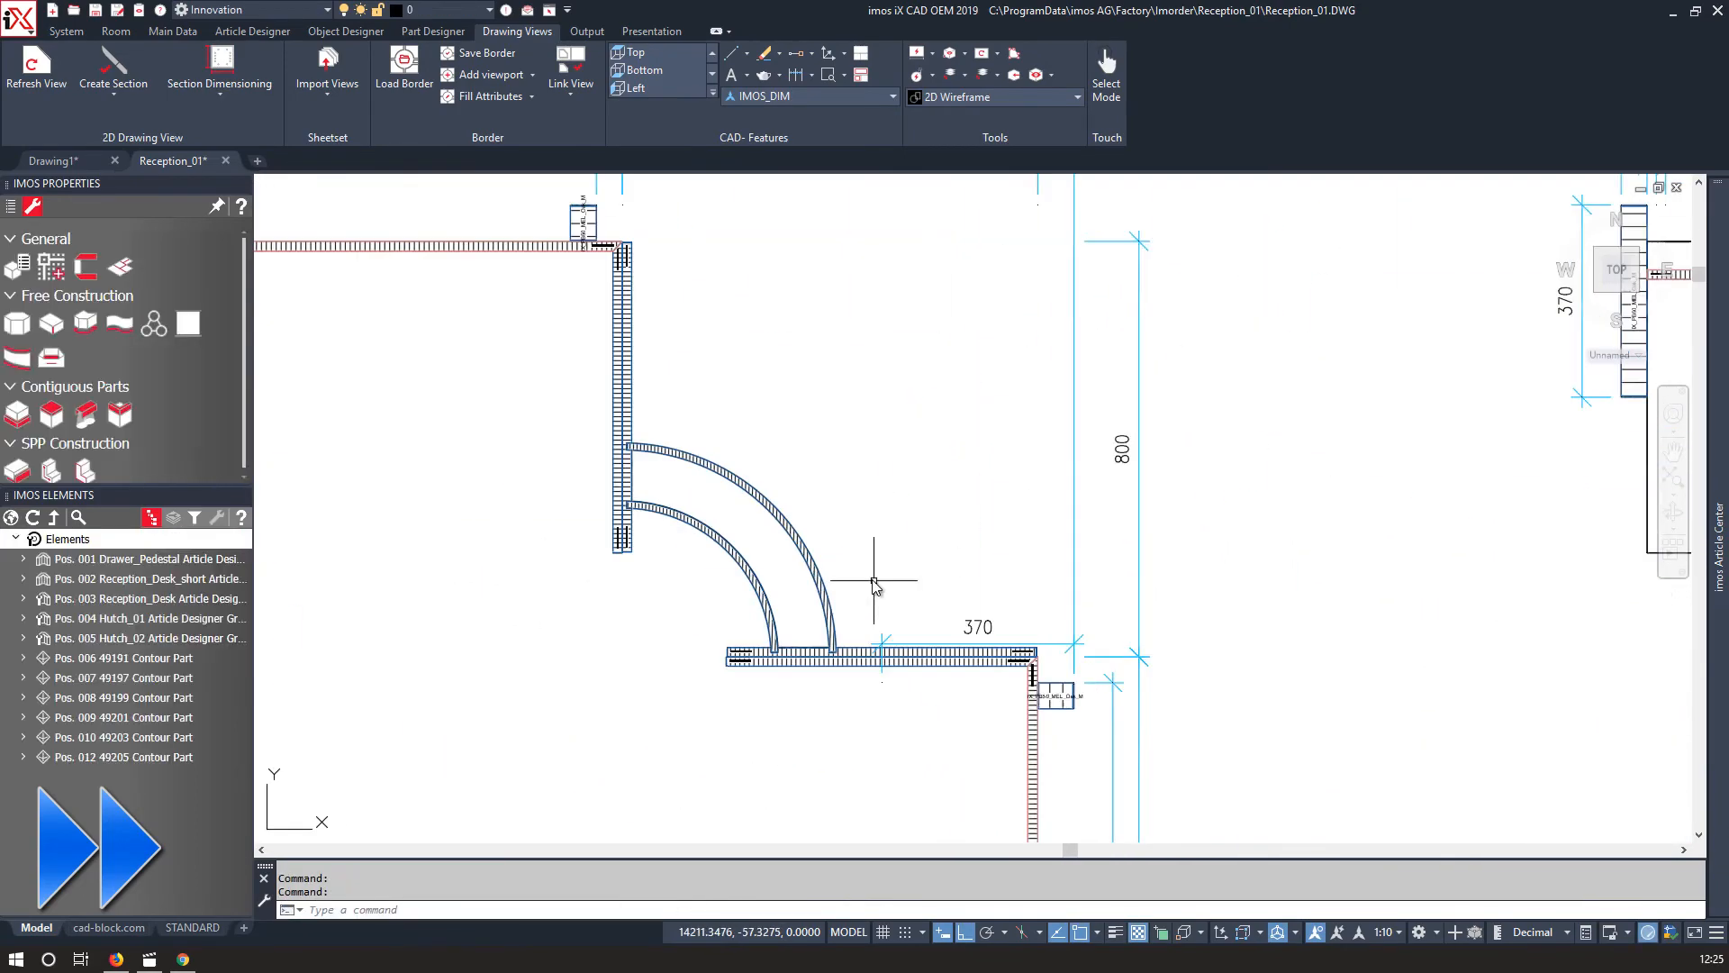
scroll(877, 584, up, 10)
key(Delete)
Dimension the outer lengths of the Section C-C plan with the Dimension command.
click(811, 75)
click(751, 104)
scroll(1135, 690, up, 12)
click(943, 641)
scroll(936, 640, down, 8)
middle_drag(464, 637, 1288, 641)
click(351, 647)
scroll(540, 549, down, 2)
click(531, 444)
scroll(478, 564, down, 6)
middle_drag(478, 564, 914, 690)
scroll(728, 707, up, 4)
middle_drag(721, 720, 562, 417)
scroll(599, 601, down, 8)
middle_drag(469, 515, 880, 657)
scroll(699, 591, down, 2)
Remove the duplicate dimensions on the right side of the Section C-C plan.
middle_drag(1616, 401, 1186, 354)
scroll(1185, 355, up, 6)
scroll(1185, 354, up, 2)
click(1195, 365)
click(1099, 200)
middle_drag(1112, 295, 998, 387)
key(Delete)
scroll(998, 388, down, 2)
middle_drag(1378, 427, 1041, 390)
click(1050, 390)
key(Delete)
key(Delete)
Dimension the desk's overall width along its top edge in the plan view.
scroll(910, 582, down, 2)
middle_drag(597, 583, 1015, 517)
scroll(595, 297, down, 7)
middle_drag(405, 360, 795, 442)
scroll(571, 447, up, 5)
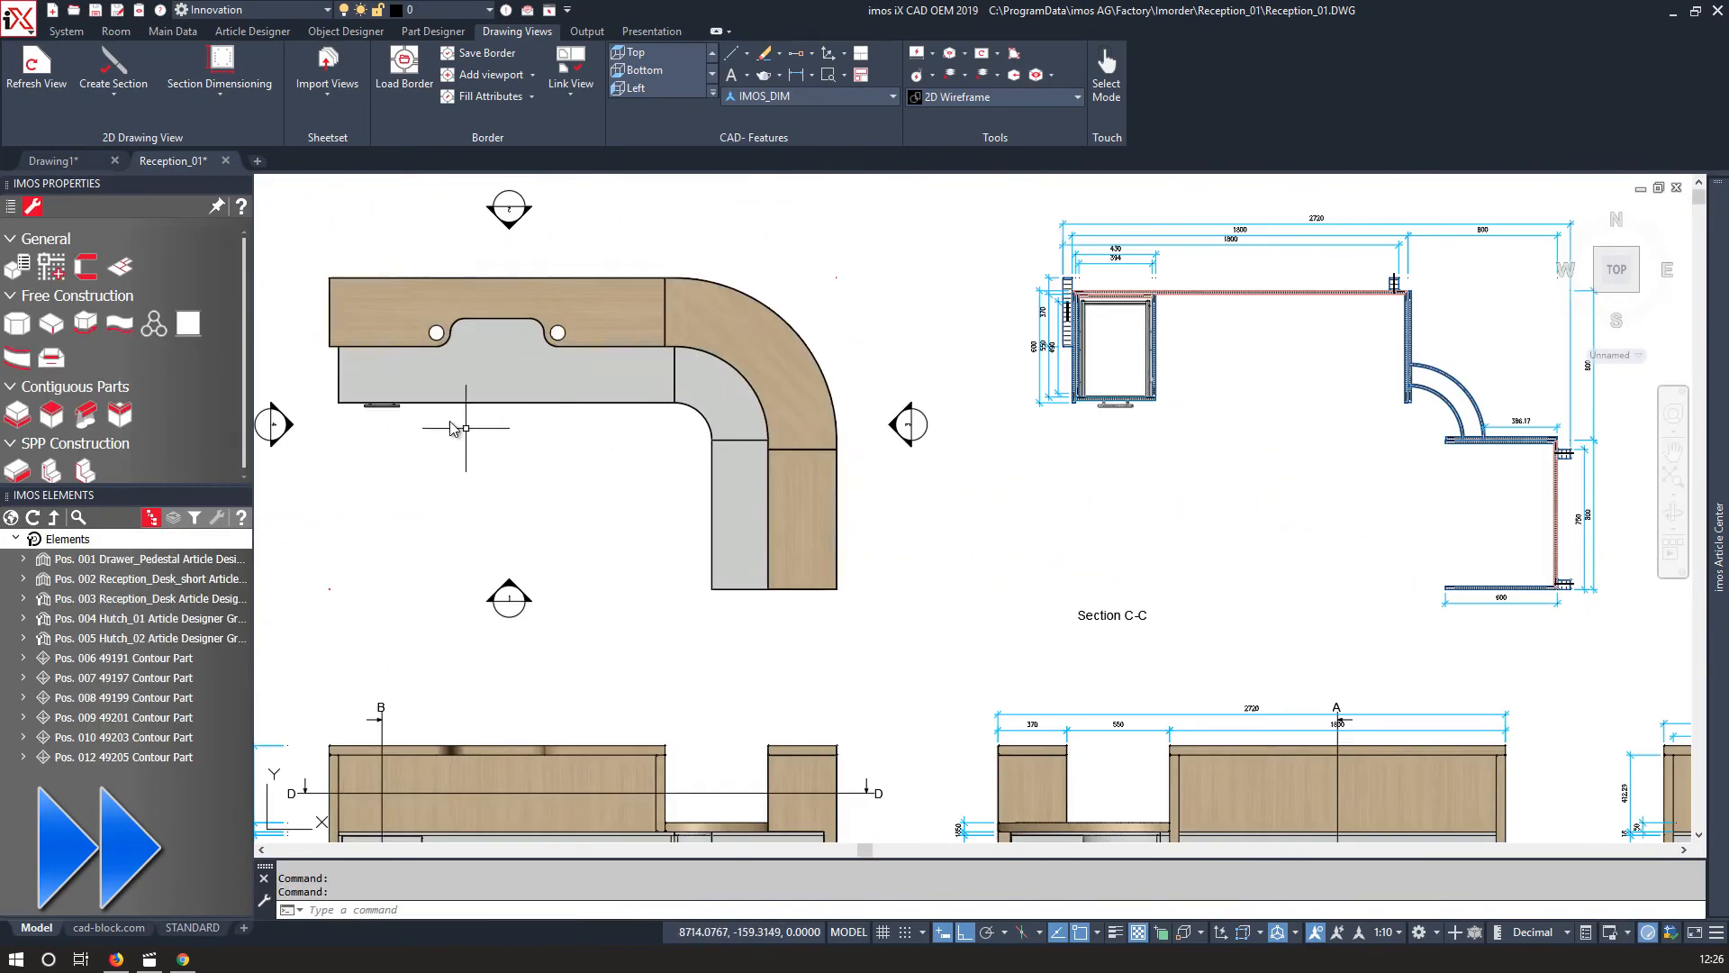
scroll(293, 235, up, 2)
click(810, 75)
click(739, 106)
scroll(390, 272, up, 4)
scroll(285, 344, up, 10)
middle_drag(298, 344, 802, 489)
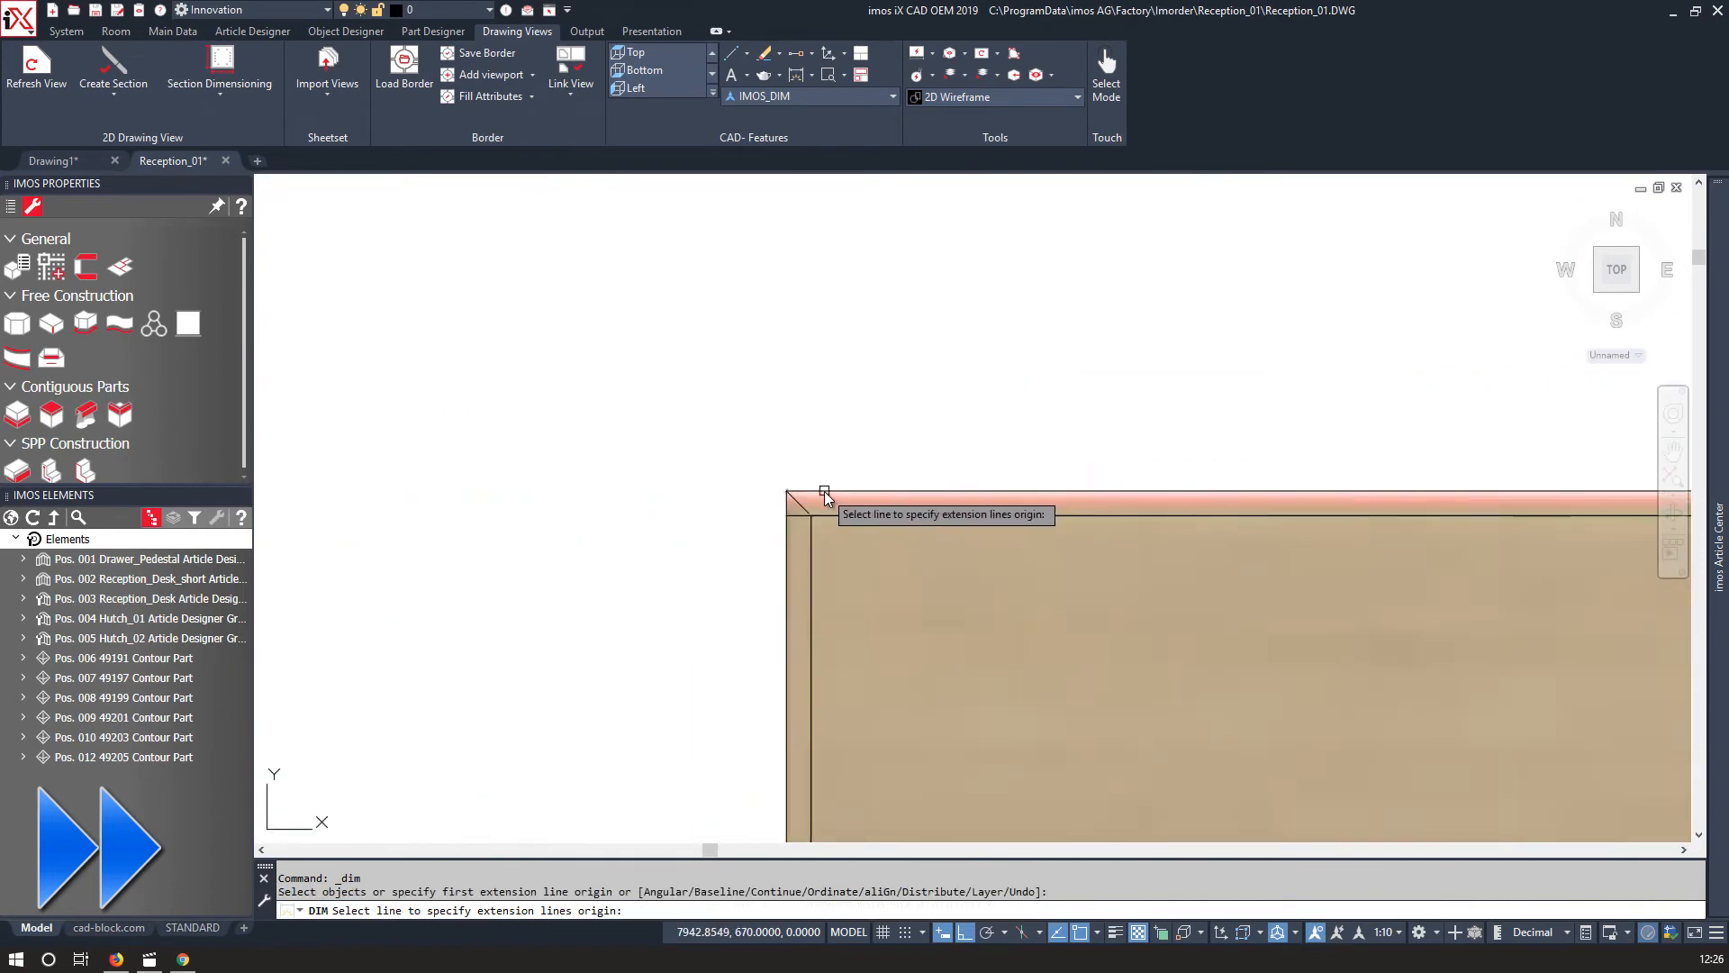
click(825, 490)
scroll(851, 458, down, 12)
click(886, 441)
middle_drag(887, 441, 490, 441)
scroll(490, 441, down, 2)
middle_drag(1003, 367, 790, 251)
middle_drag(1477, 801, 1270, 613)
scroll(1265, 613, up, 8)
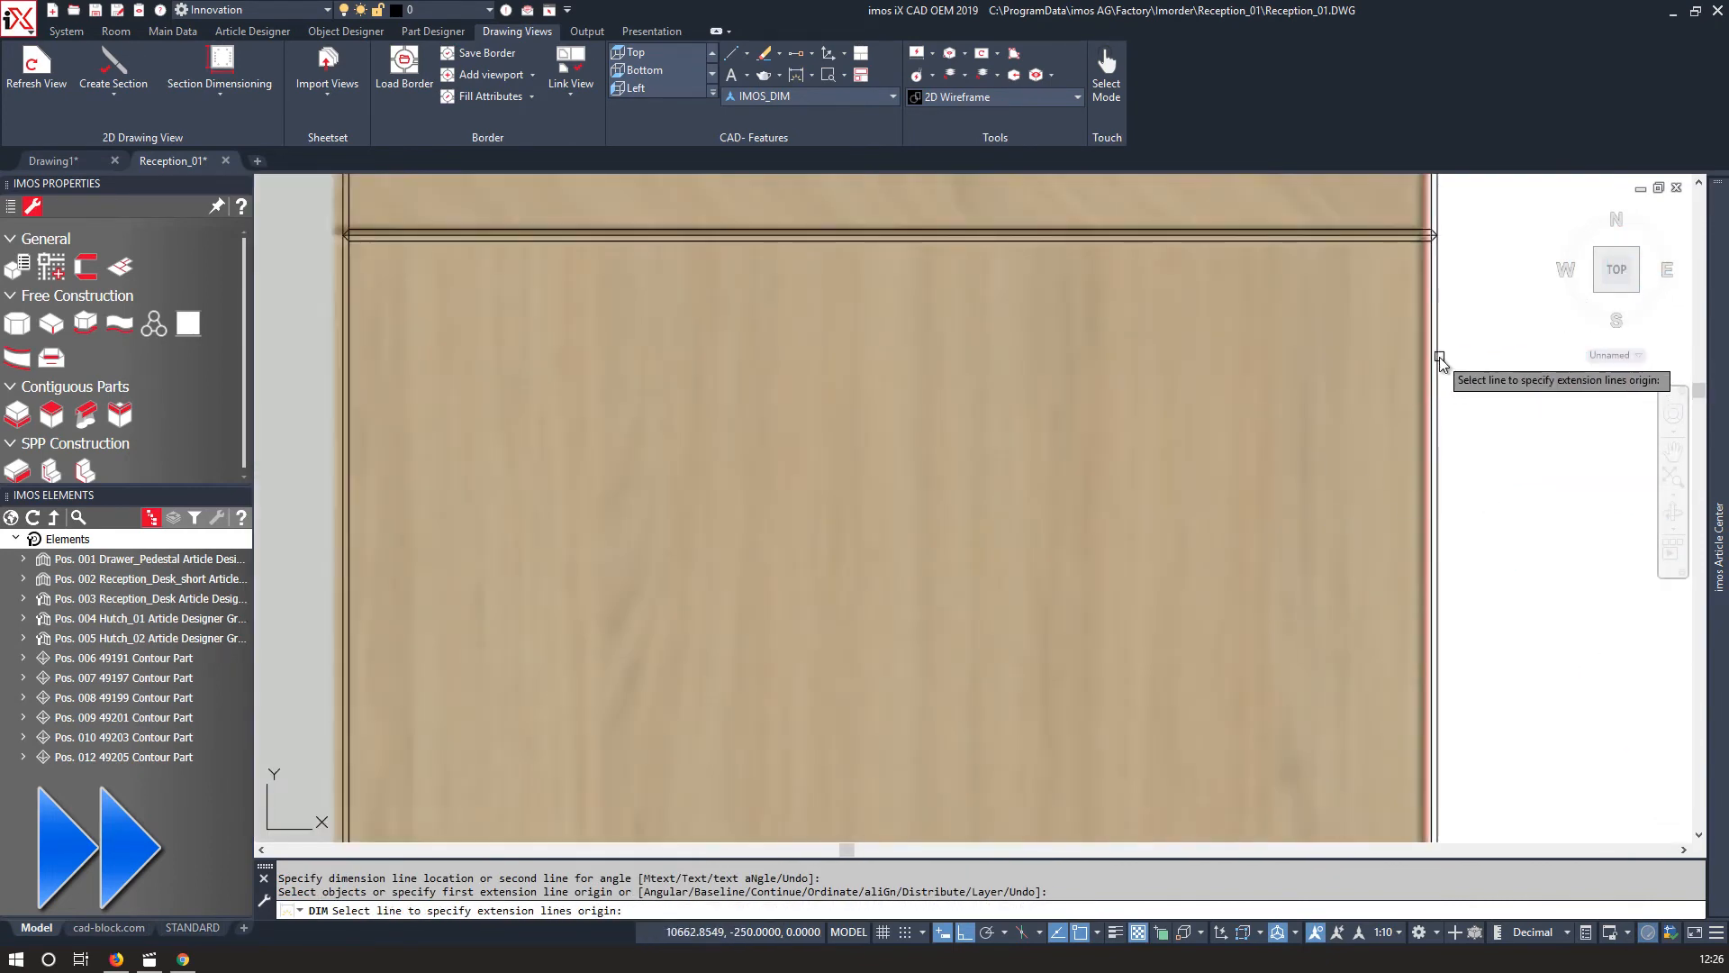
click(1439, 356)
scroll(985, 477, down, 10)
scroll(747, 715, up, 10)
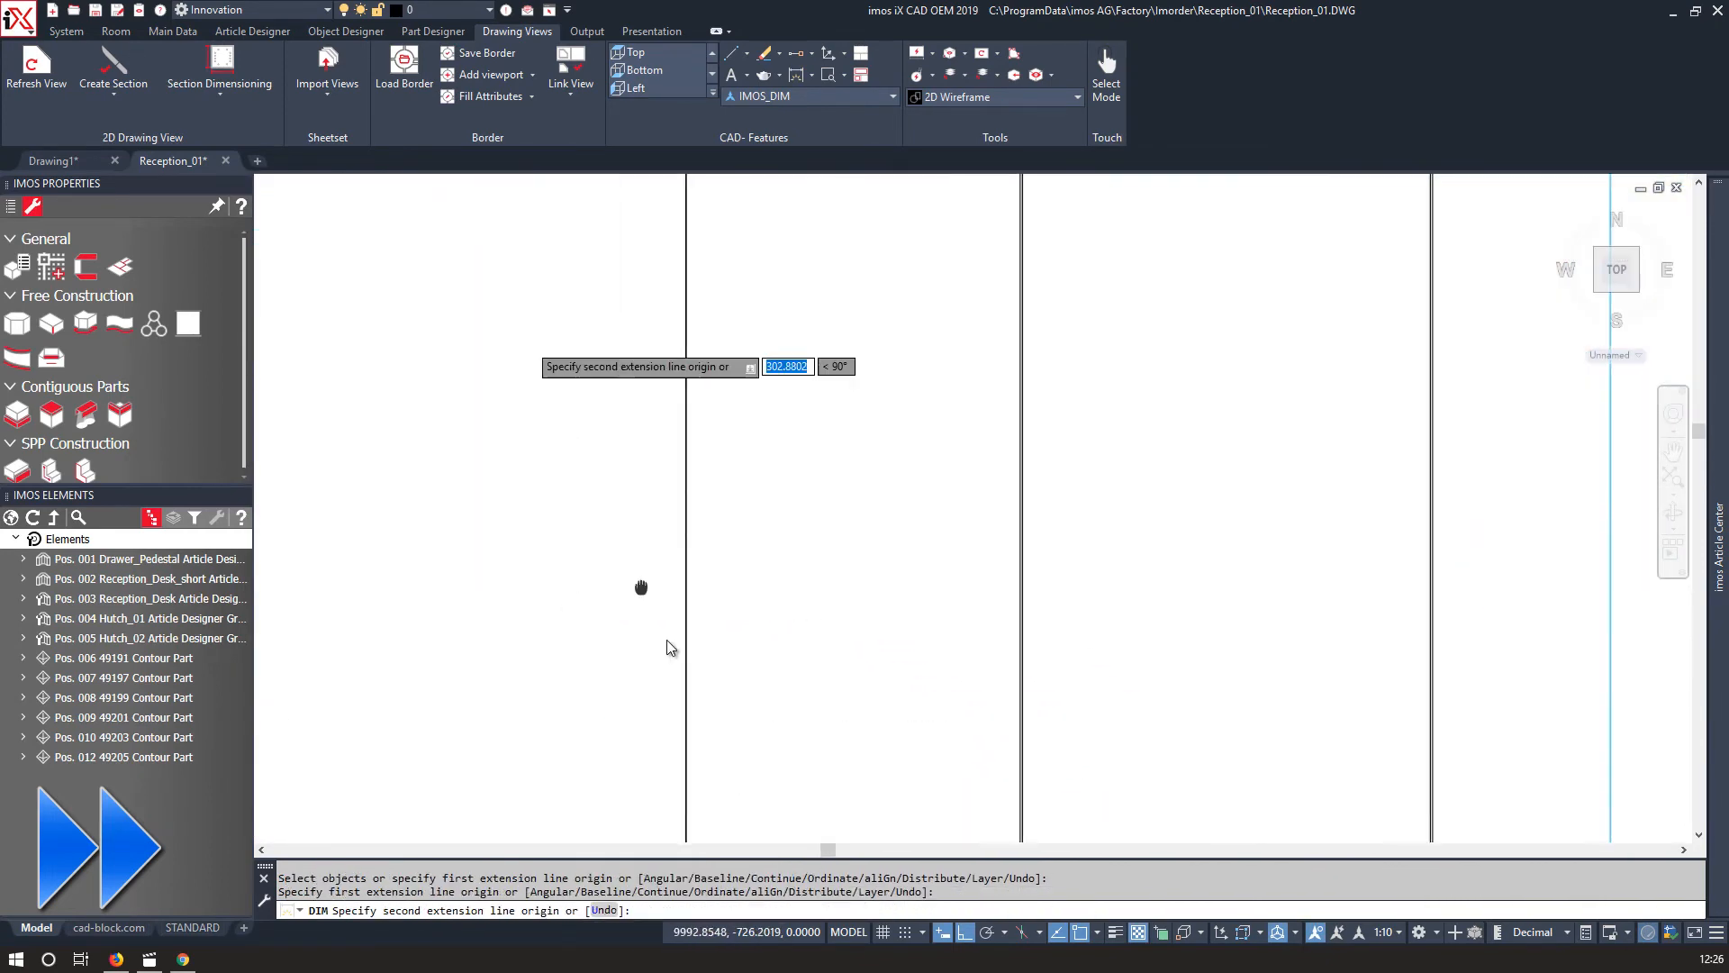
middle_drag(642, 587, 669, 644)
scroll(556, 732, up, 6)
click(559, 731)
scroll(557, 721, down, 8)
click(586, 640)
Dimension the lengths along the desk's lower edge in the plan view.
middle_drag(662, 579, 1034, 397)
scroll(1034, 397, down, 5)
scroll(782, 296, up, 8)
middle_drag(910, 225, 851, 499)
scroll(860, 494, up, 5)
click(867, 487)
scroll(874, 491, down, 8)
middle_drag(1292, 532, 402, 556)
scroll(760, 551, up, 8)
click(761, 546)
scroll(703, 581, down, 8)
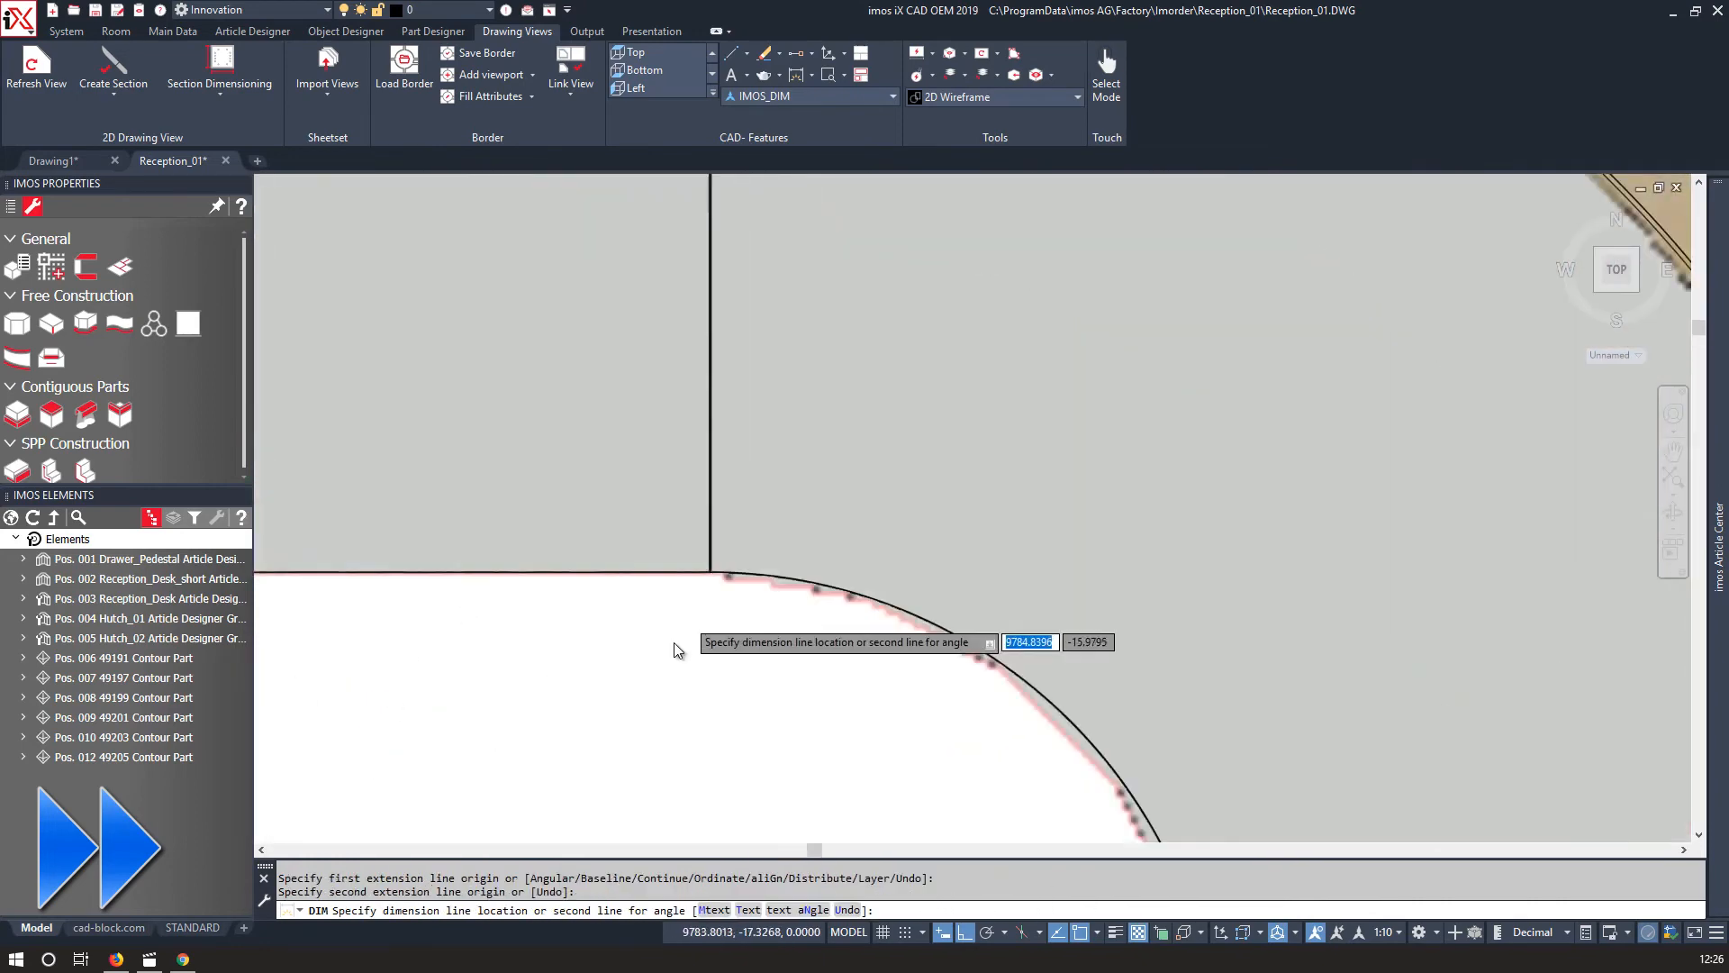
scroll(674, 643, down, 10)
click(668, 664)
middle_drag(630, 621, 1320, 577)
scroll(664, 479, up, 10)
click(570, 420)
scroll(571, 424, down, 10)
scroll(577, 538, up, 12)
click(764, 593)
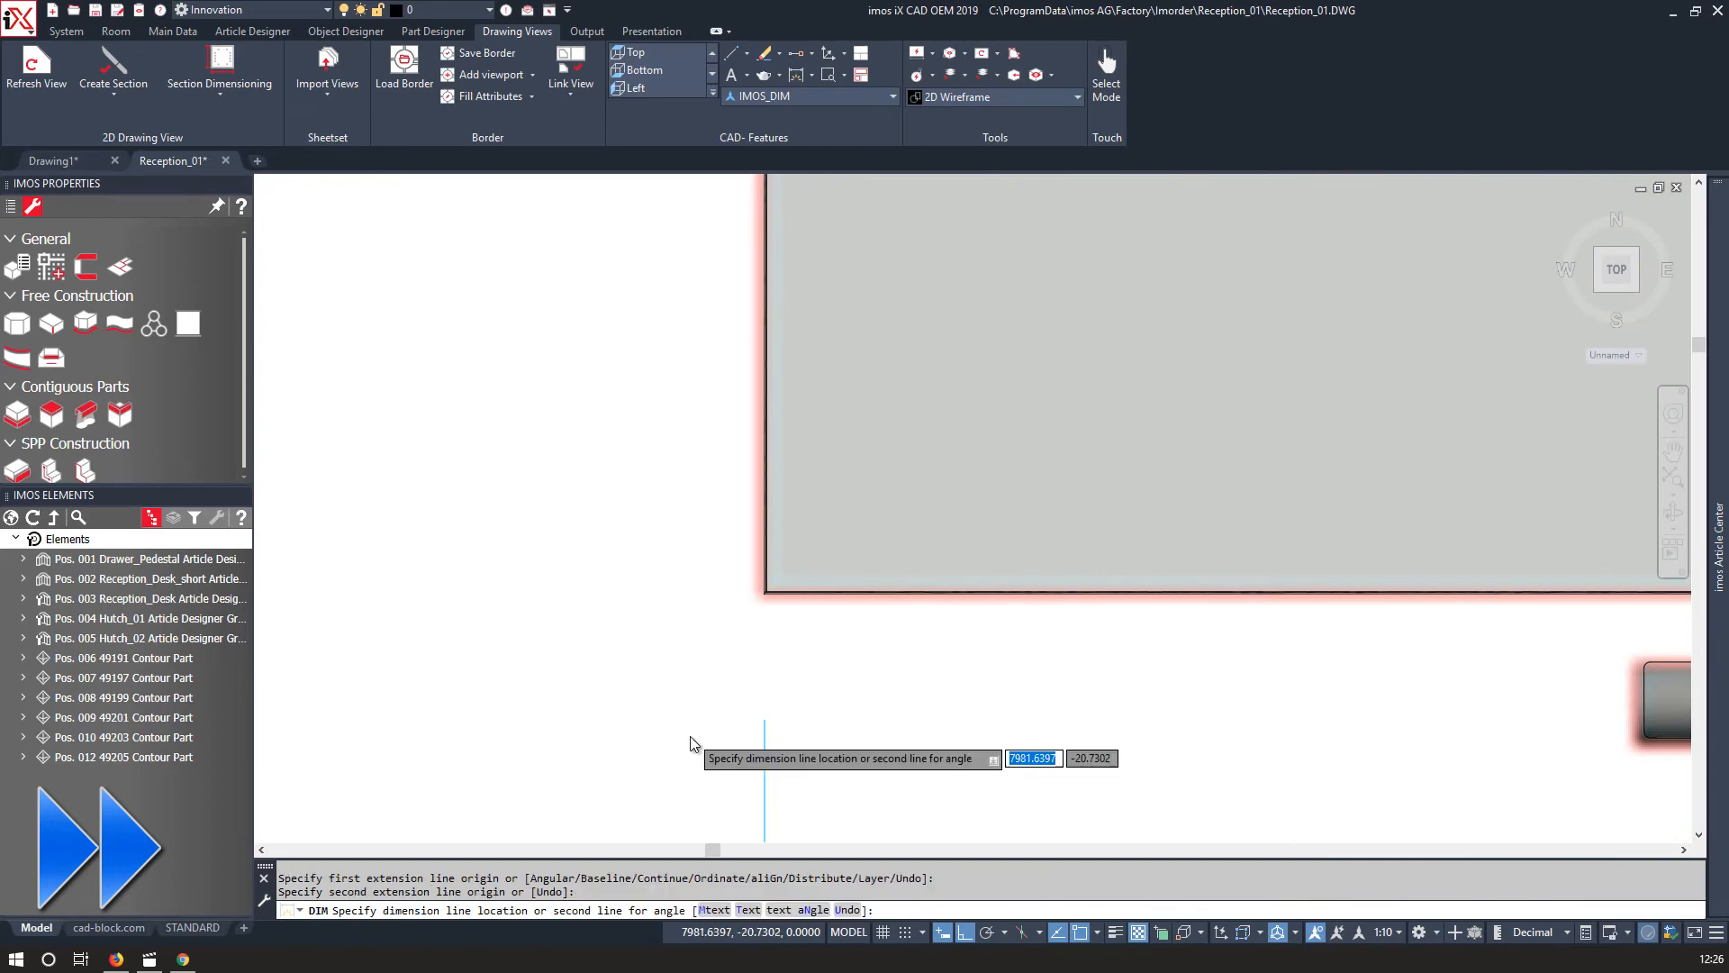
middle_drag(691, 739, 686, 569)
scroll(686, 577, down, 5)
click(689, 663)
scroll(706, 509, up, 10)
middle_drag(766, 804, 765, 522)
click(825, 553)
Dimension the desk's depths along the left side of the plan view.
scroll(825, 554, down, 10)
scroll(834, 488, up, 10)
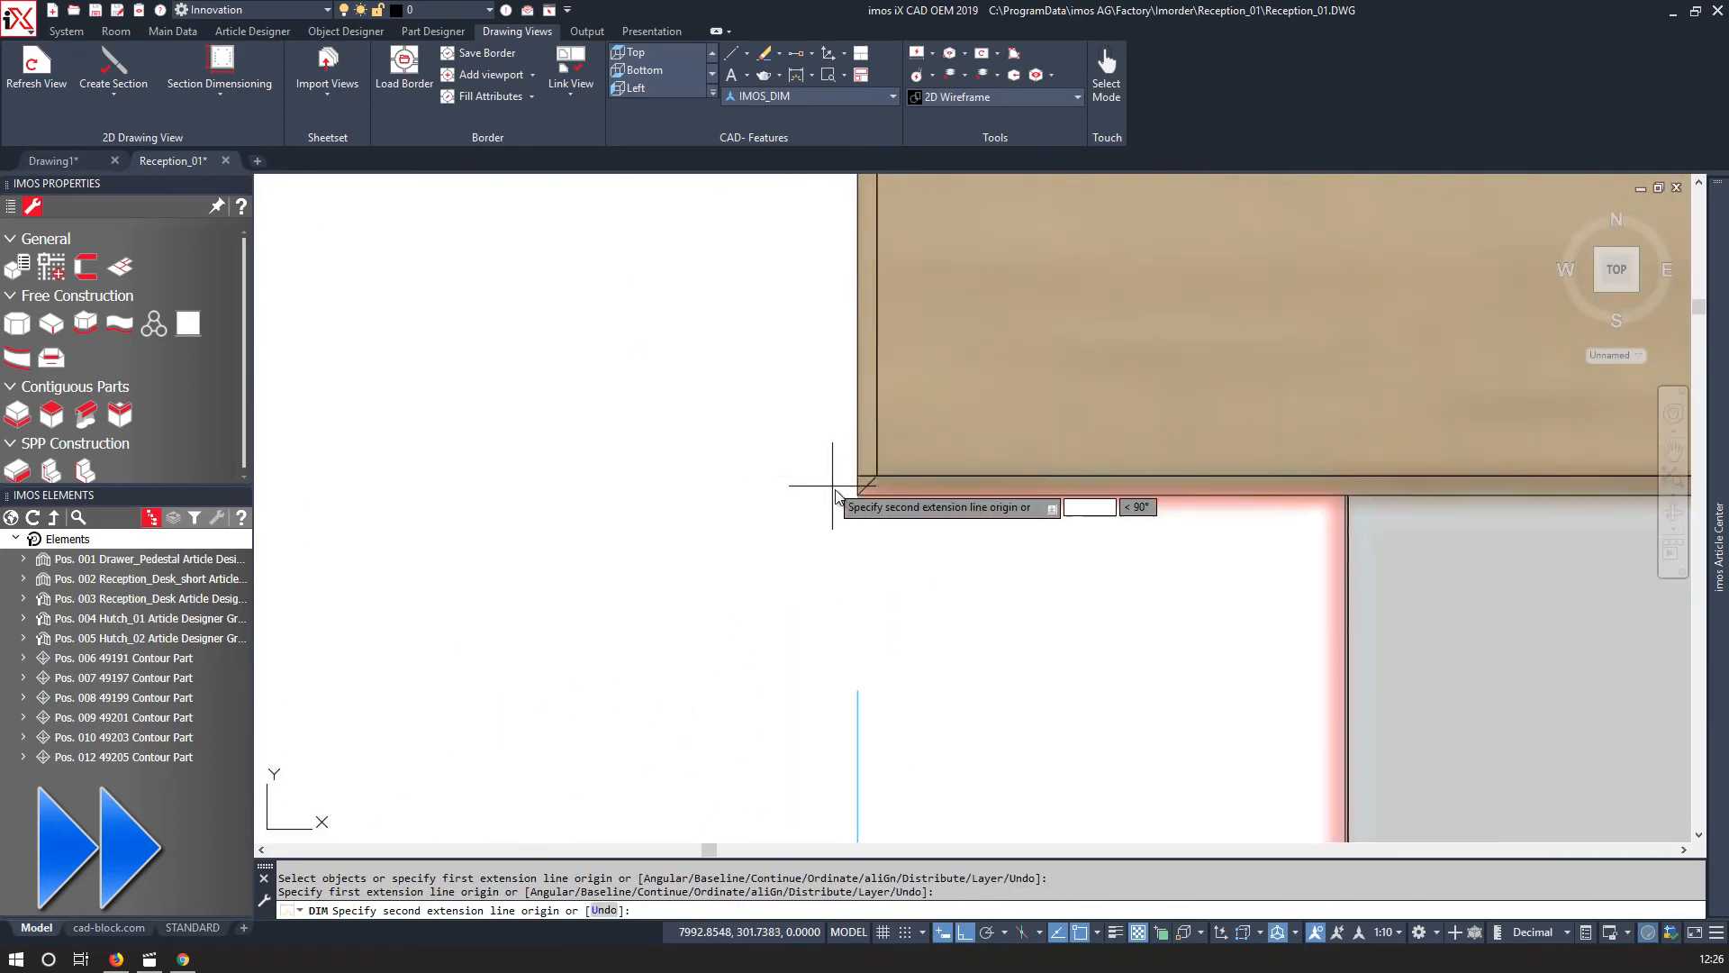
click(857, 494)
click(595, 511)
scroll(854, 497, down, 10)
scroll(867, 310, up, 10)
click(641, 549)
scroll(639, 548, down, 8)
middle_drag(581, 678, 582, 375)
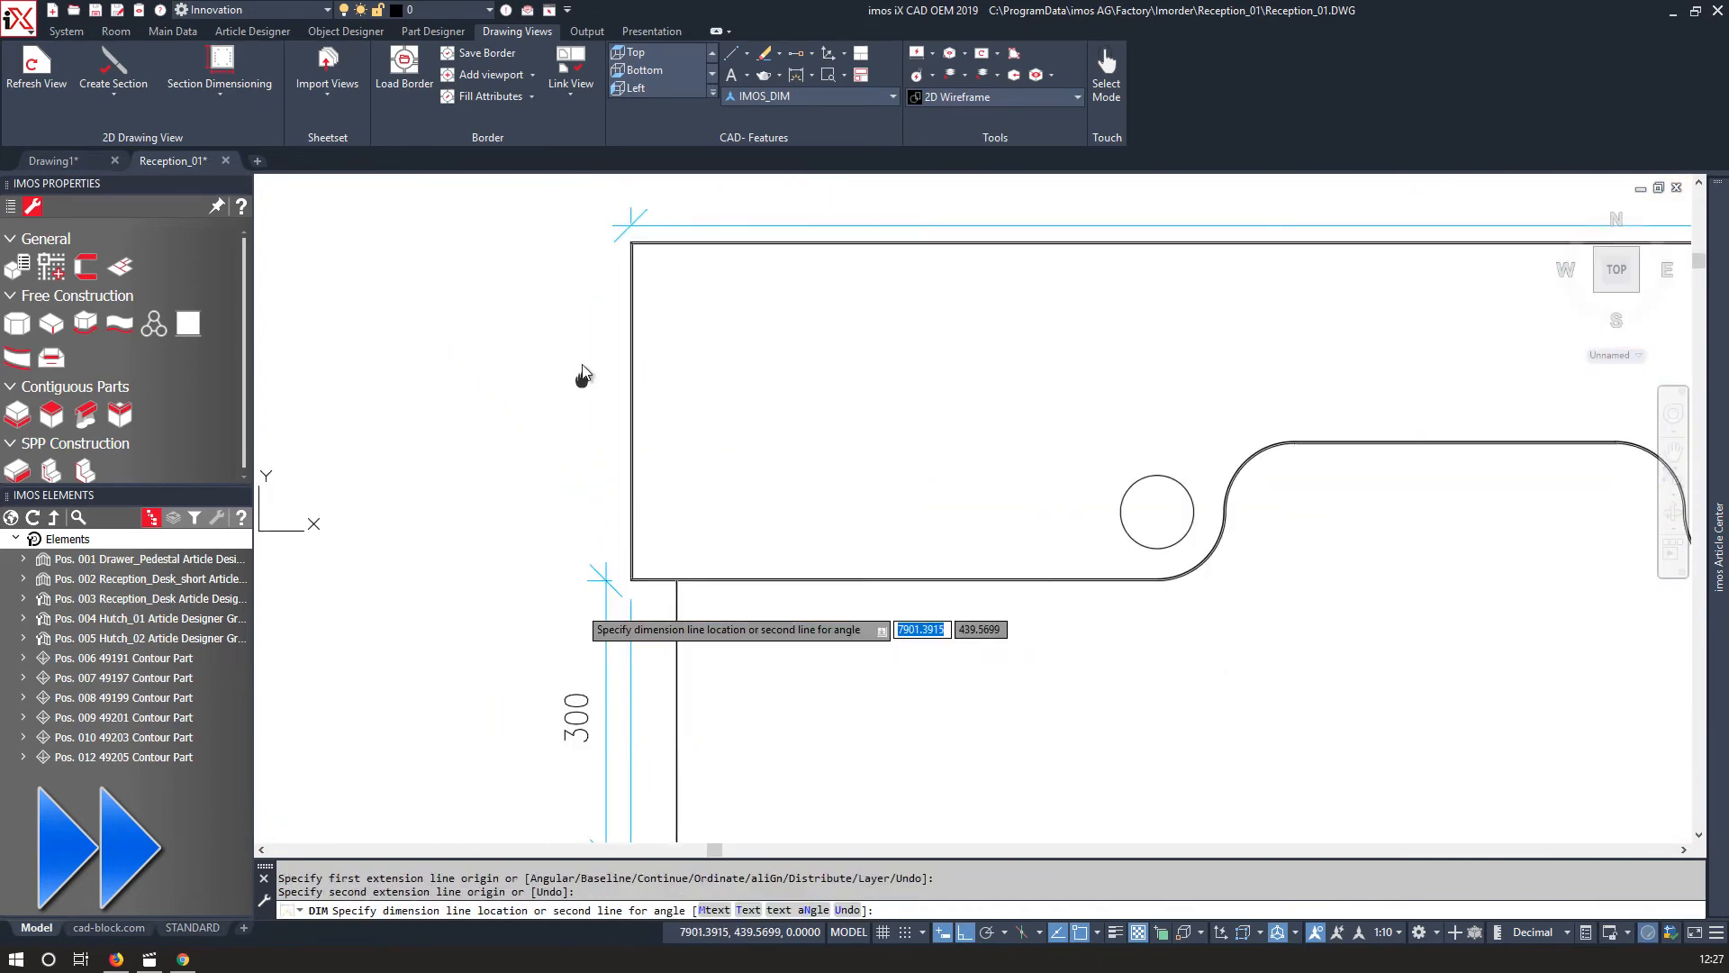
click(606, 544)
click(655, 645)
scroll(635, 202, up, 10)
scroll(699, 618, up, 3)
click(681, 604)
scroll(681, 603, down, 2)
click(467, 579)
key(Escape)
scroll(603, 360, up, 4)
click(607, 303)
click(592, 361)
scroll(576, 378, down, 5)
key(Escape)
middle_drag(635, 362, 563, 437)
click(1147, 390)
click(471, 392)
click(470, 332)
key(Escape)
key(Escape)
Dimension the distance from the desk's left end to the first cable hole centre.
click(796, 74)
scroll(467, 404, up, 9)
click(516, 377)
scroll(587, 349, down, 7)
scroll(1062, 662, up, 4)
middle_drag(1062, 662, 866, 554)
scroll(868, 554, up, 5)
click(842, 562)
scroll(843, 563, down, 5)
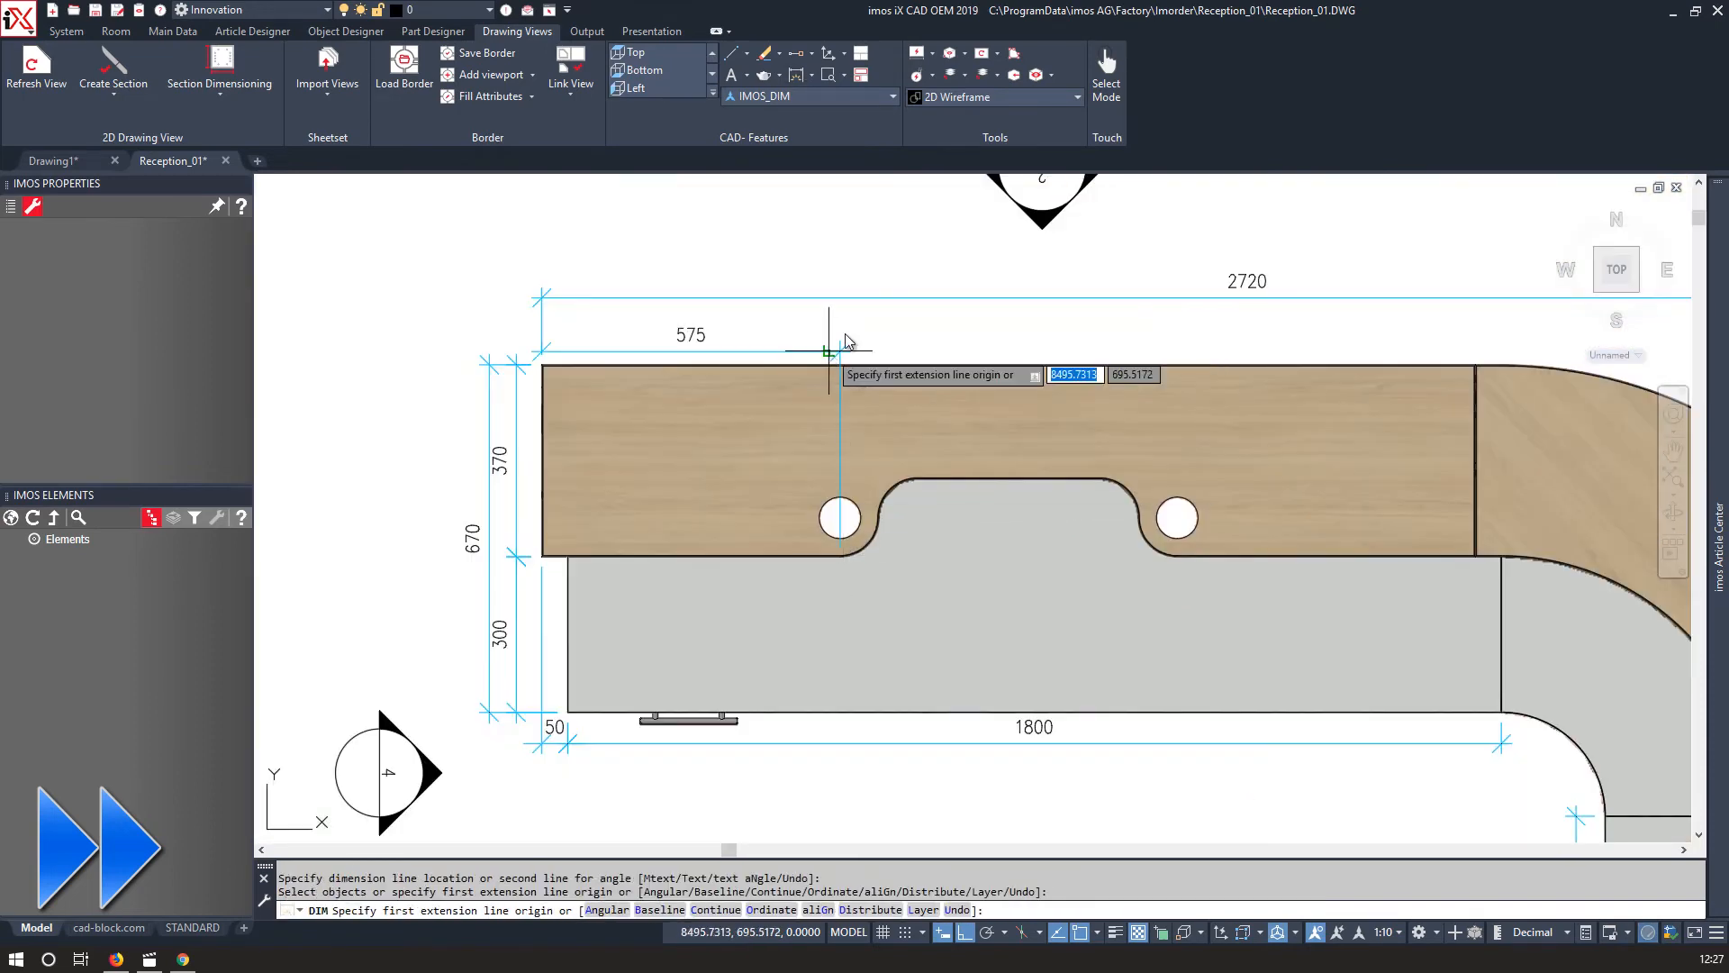
click(829, 347)
Continue the dimension chain through the second cable hole to the desk's right end.
click(811, 74)
click(761, 451)
scroll(1155, 555, up, 6)
click(1156, 554)
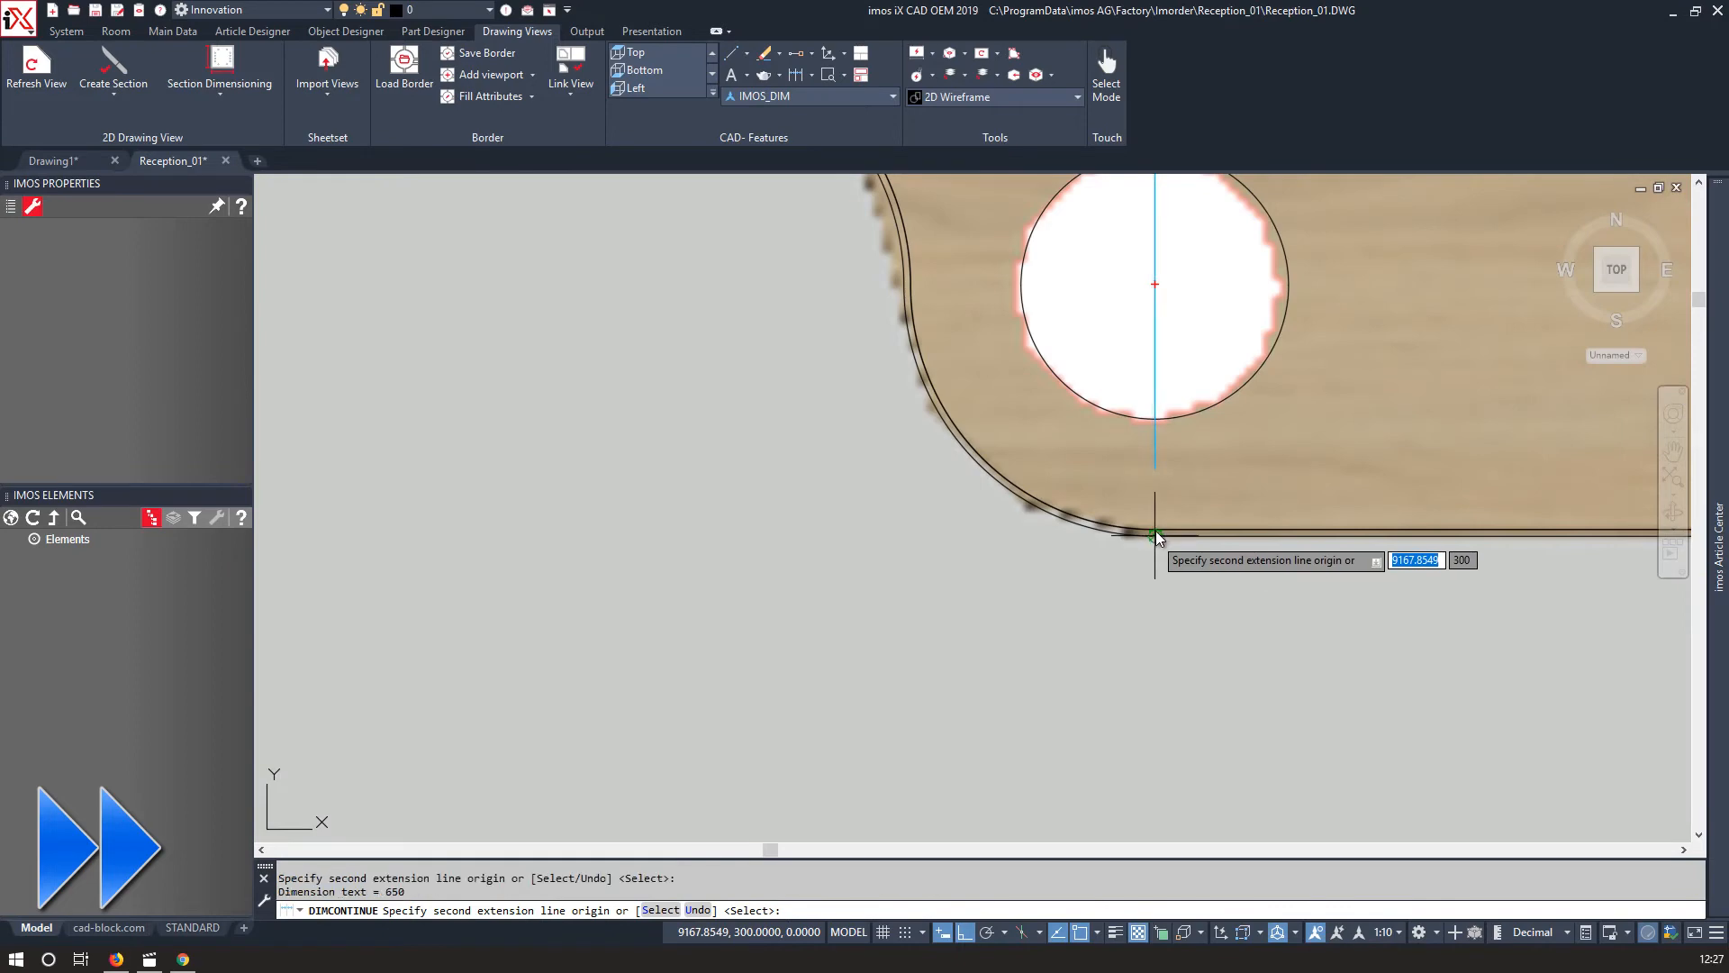
scroll(1093, 529, down, 6)
middle_drag(1092, 529, 961, 495)
scroll(1097, 718, up, 6)
scroll(1003, 777, up, 5)
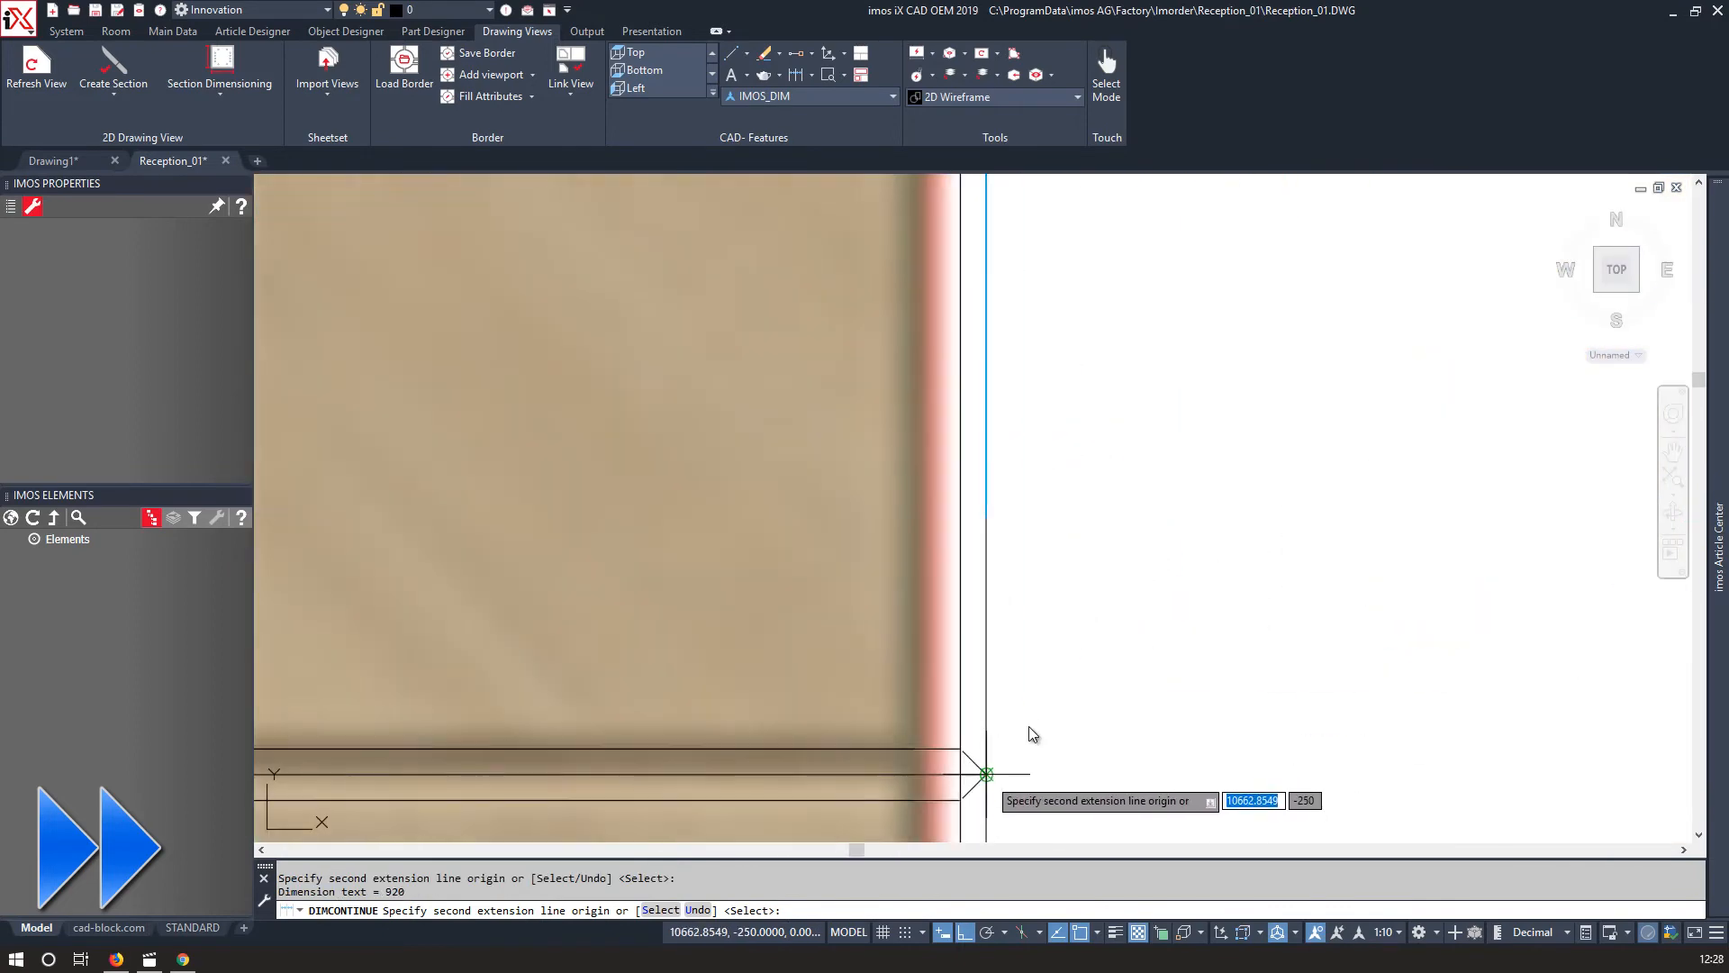
click(988, 775)
scroll(988, 776, down, 12)
key(Return)
Add a linear dimension below the panel in the Section C-C plan.
scroll(1044, 432, up, 3)
scroll(1044, 432, down, 4)
middle_drag(696, 670, 973, 471)
scroll(1394, 767, up, 4)
click(812, 75)
click(737, 146)
scroll(1227, 653, up, 6)
click(1177, 779)
scroll(1177, 779, down, 3)
middle_drag(484, 806, 712, 812)
click(713, 785)
scroll(703, 775, down, 6)
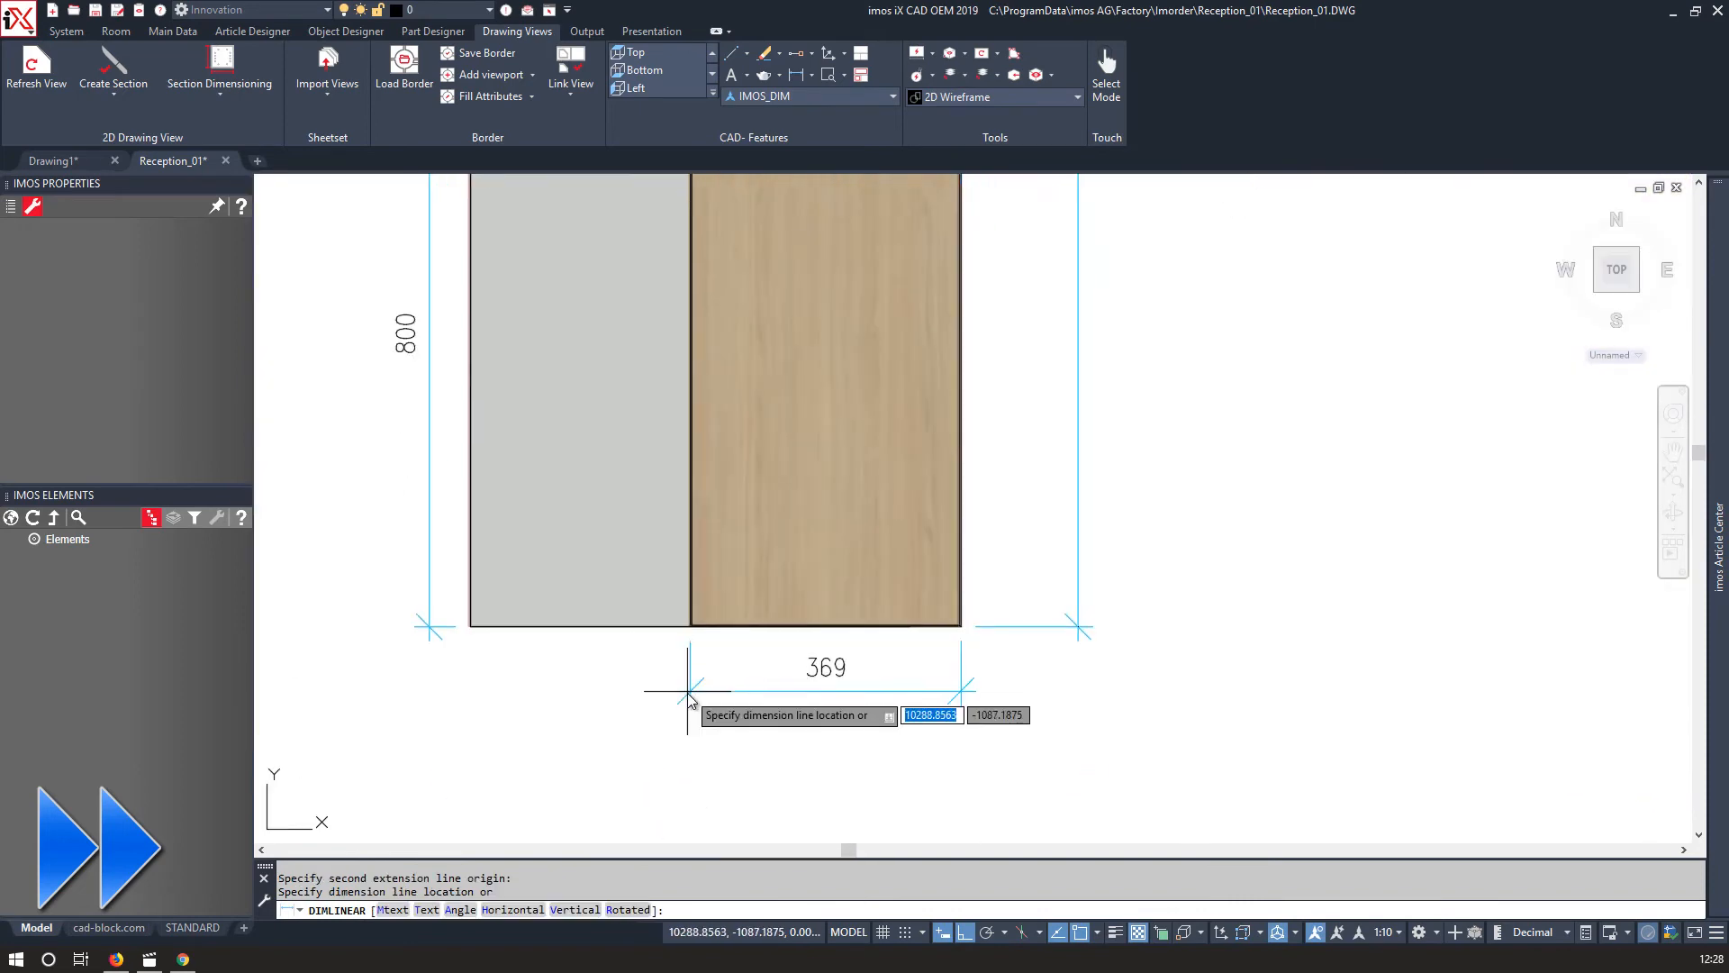
click(691, 691)
click(838, 687)
Stretch the new dimension's extension line to the panel's outer corner.
scroll(965, 630, up, 6)
click(938, 604)
click(926, 633)
scroll(928, 630, down, 12)
Add two baseline dimensions below the Section C-C panel, stacked beneath the 370 dimension.
click(811, 75)
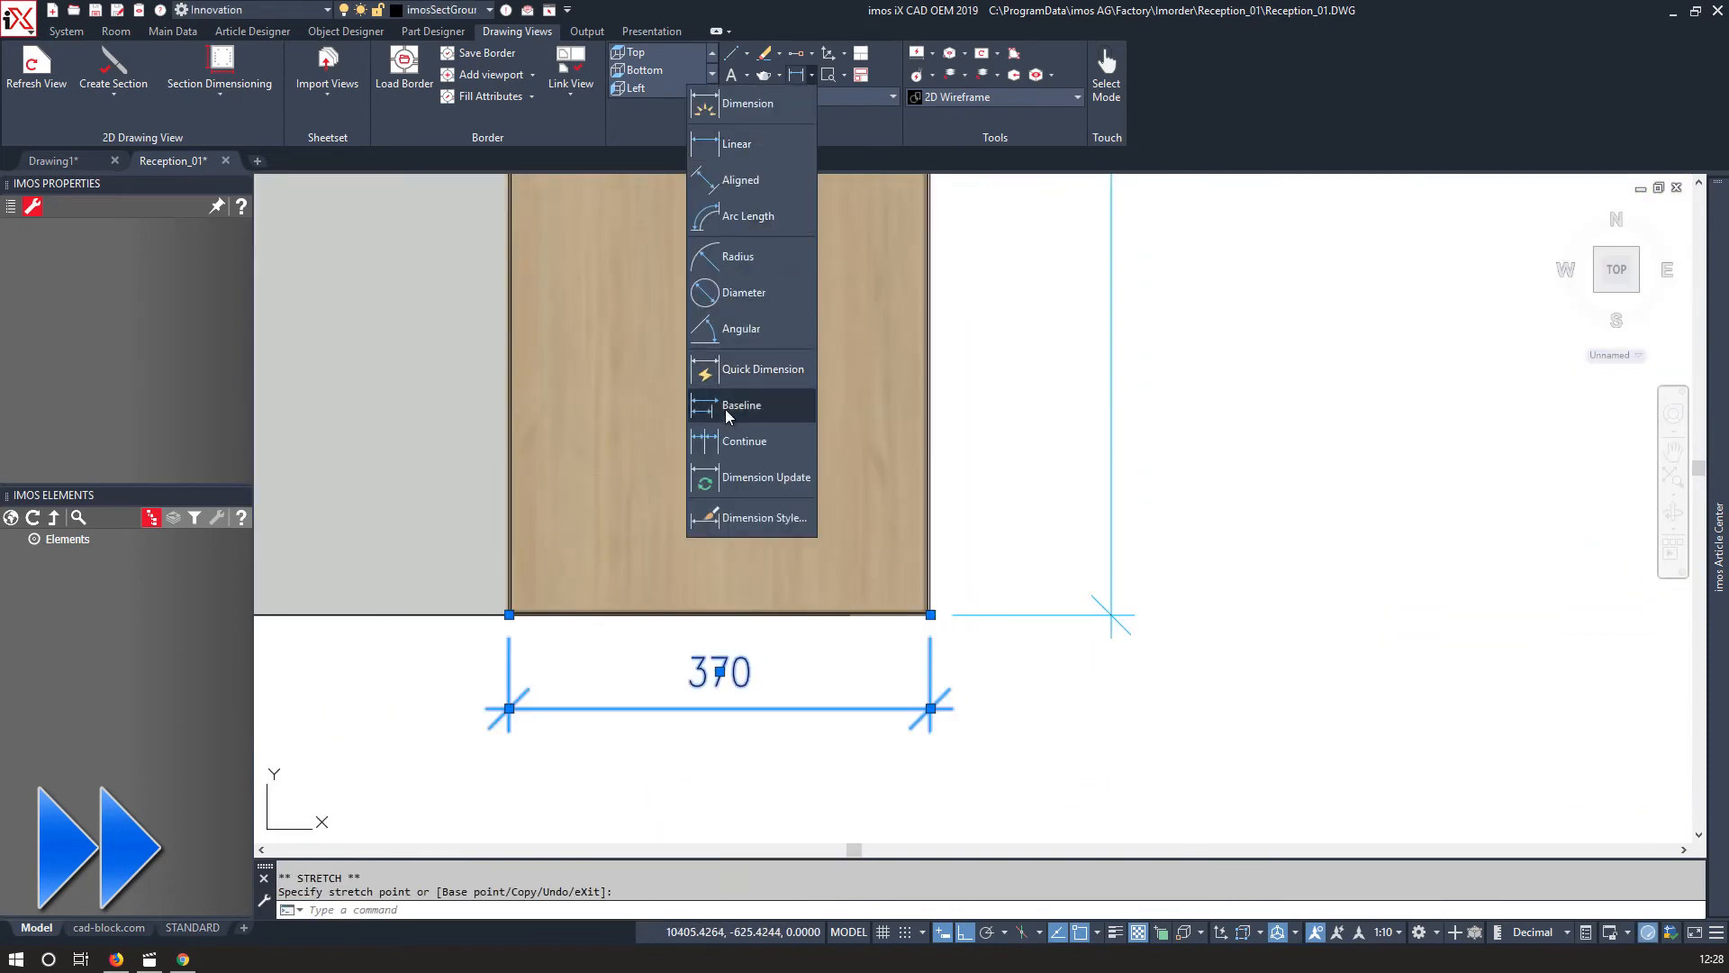
click(734, 405)
middle_drag(173, 681, 571, 541)
scroll(571, 541, up, 5)
click(571, 541)
scroll(571, 541, down, 5)
middle_drag(605, 437, 844, 572)
scroll(1023, 278, up, 8)
click(919, 301)
scroll(753, 173, down, 8)
key(Return)
middle_drag(753, 174, 878, 569)
key(Escape)
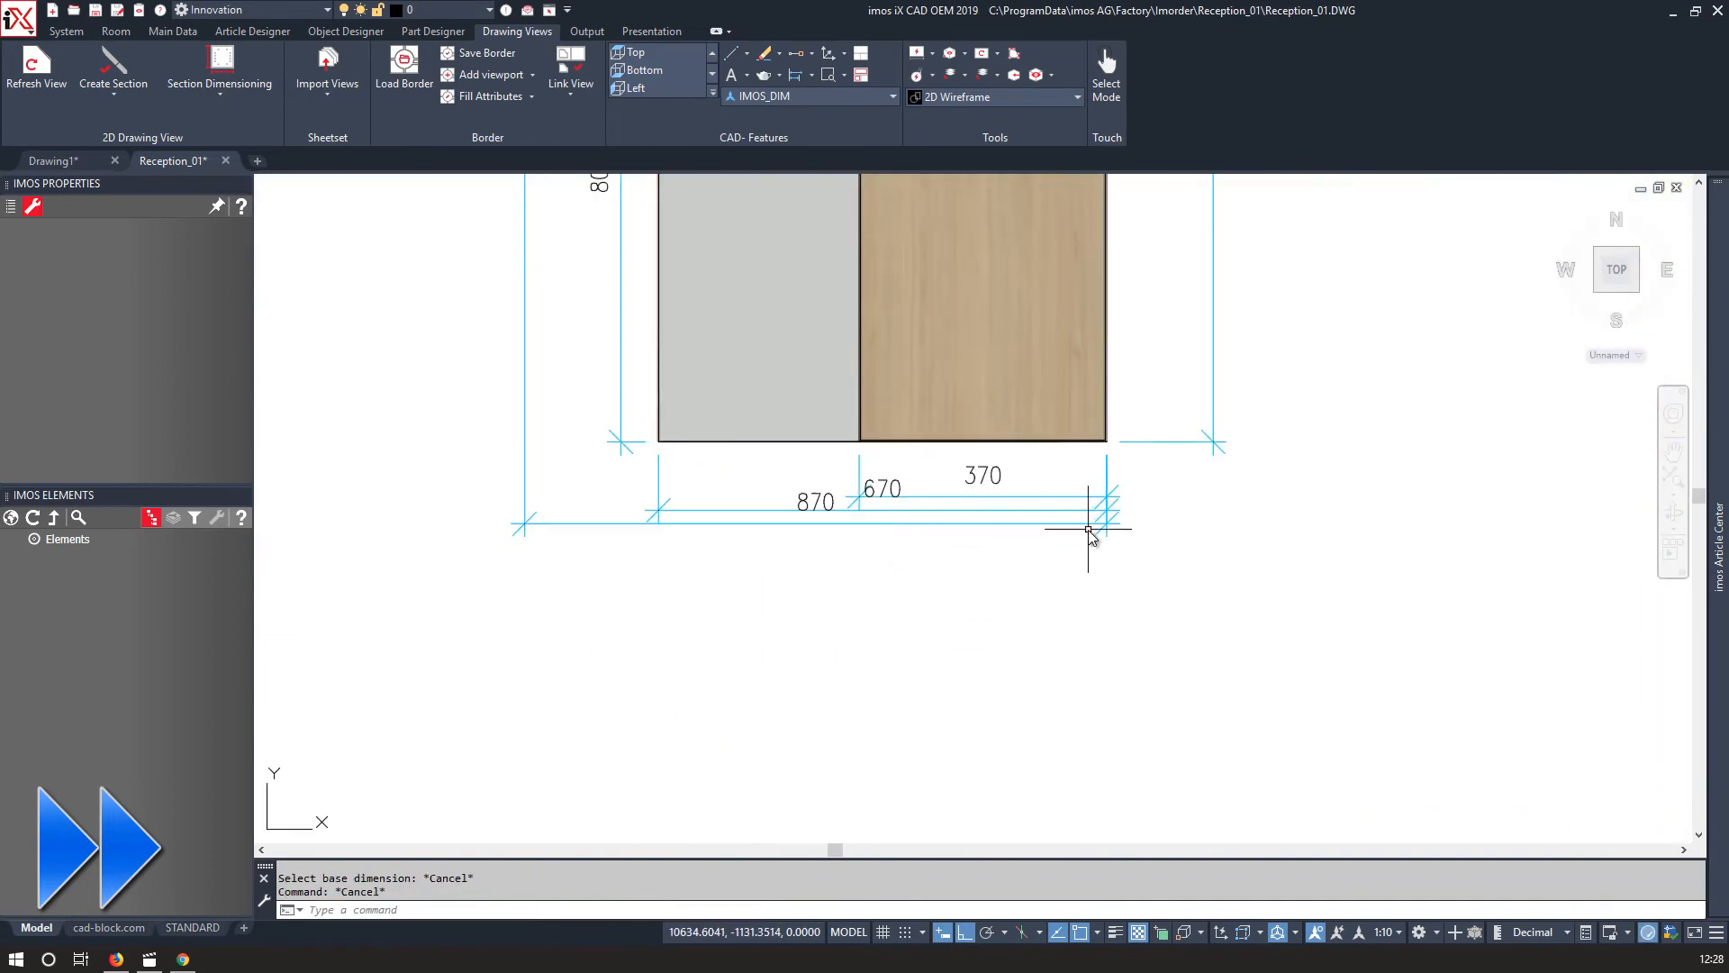
Stretch the extension line ends of the 670 and 870 baseline dimensions to tidy the stack.
click(1092, 522)
click(1106, 523)
click(1108, 582)
click(1094, 509)
click(1106, 510)
scroll(1082, 544, up, 4)
click(960, 529)
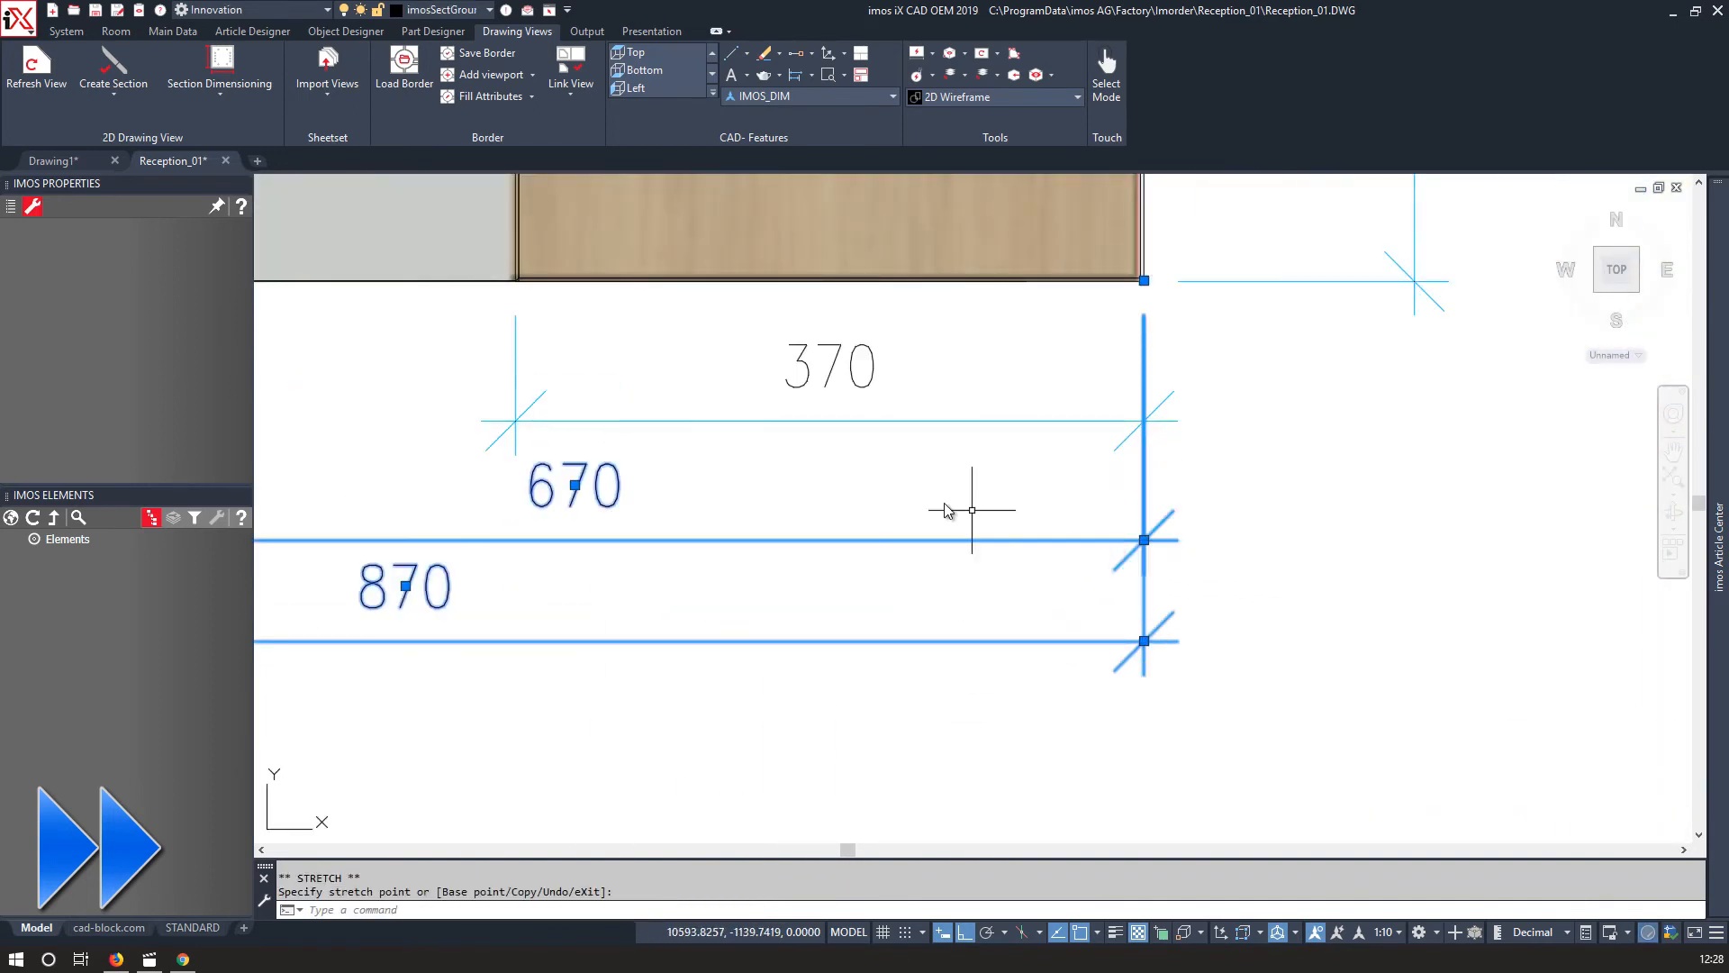
scroll(957, 505, down, 5)
click(812, 75)
click(734, 143)
scroll(783, 430, up, 8)
scroll(784, 430, down, 8)
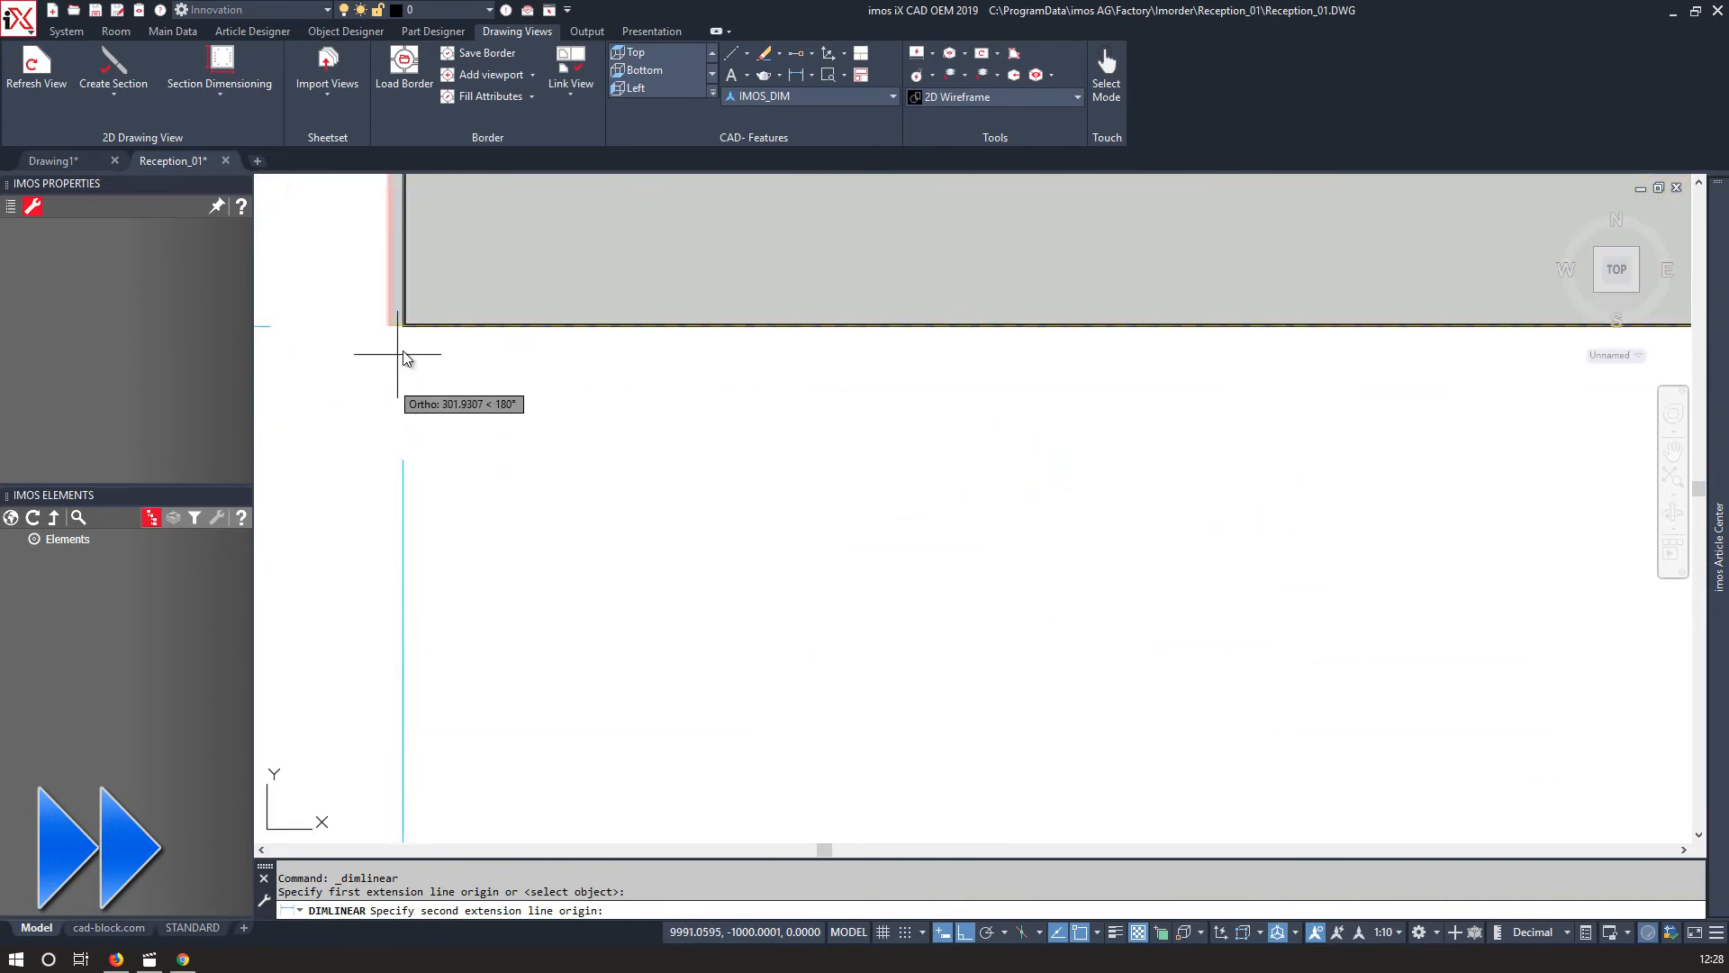
key(Escape)
scroll(671, 527, down, 5)
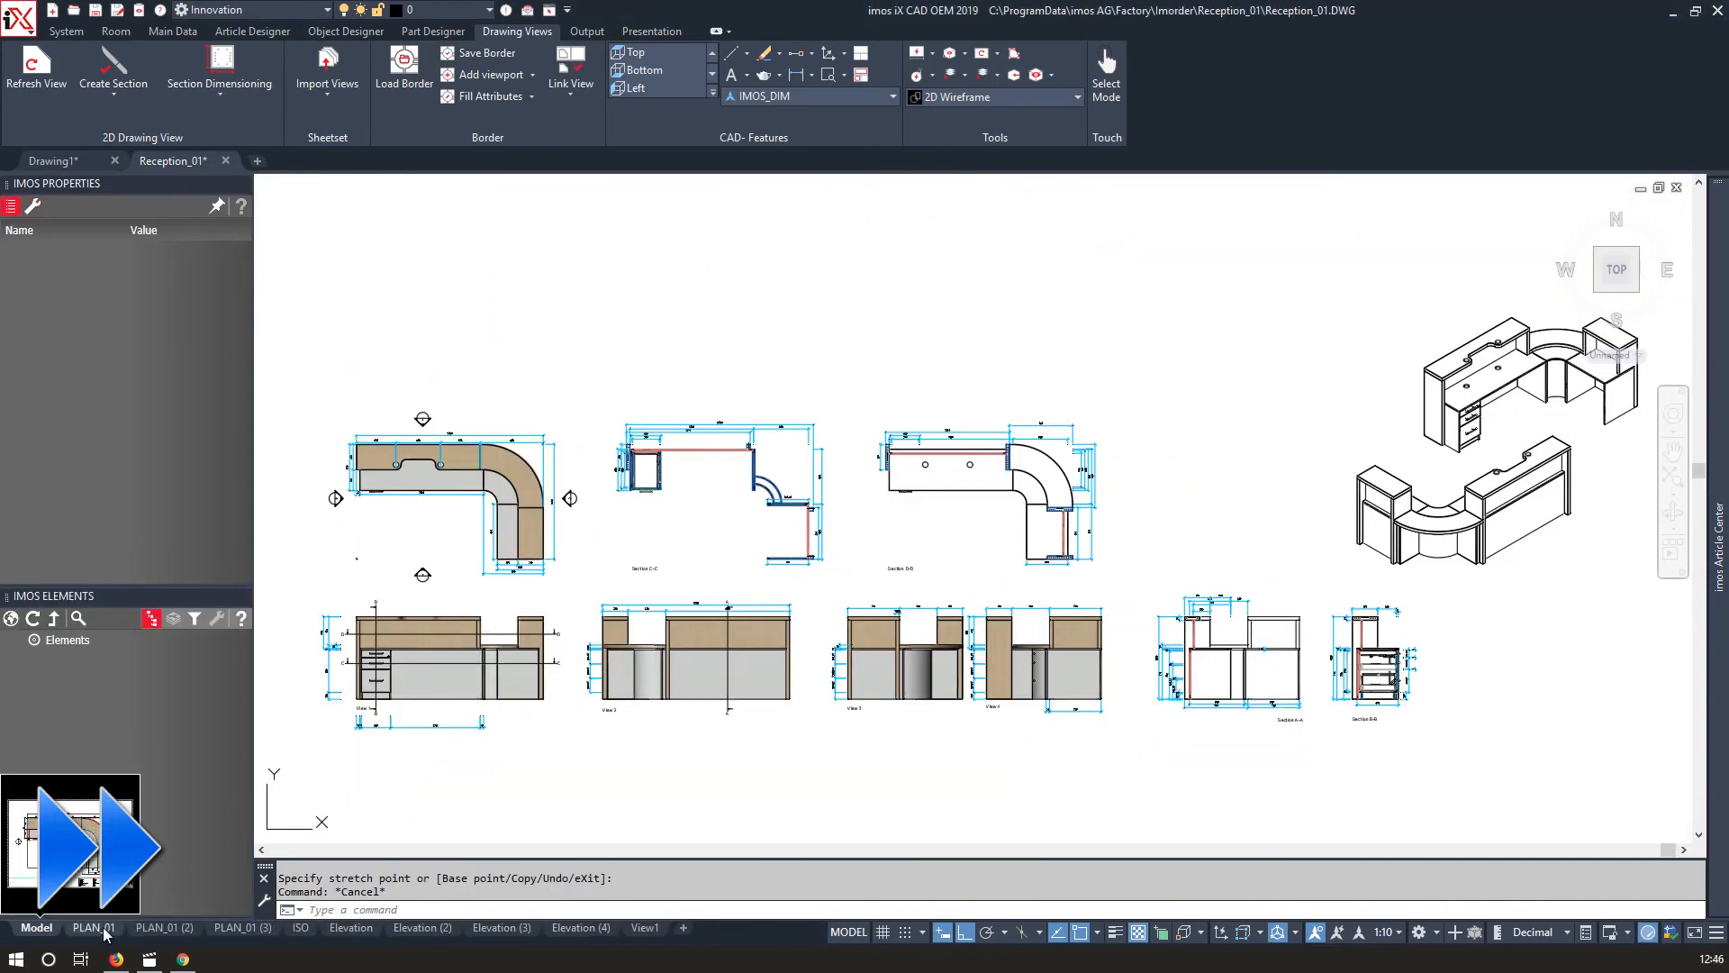
Review each layout sheet in turn: the plan views, isometric, elevations and the 3D view.
click(97, 928)
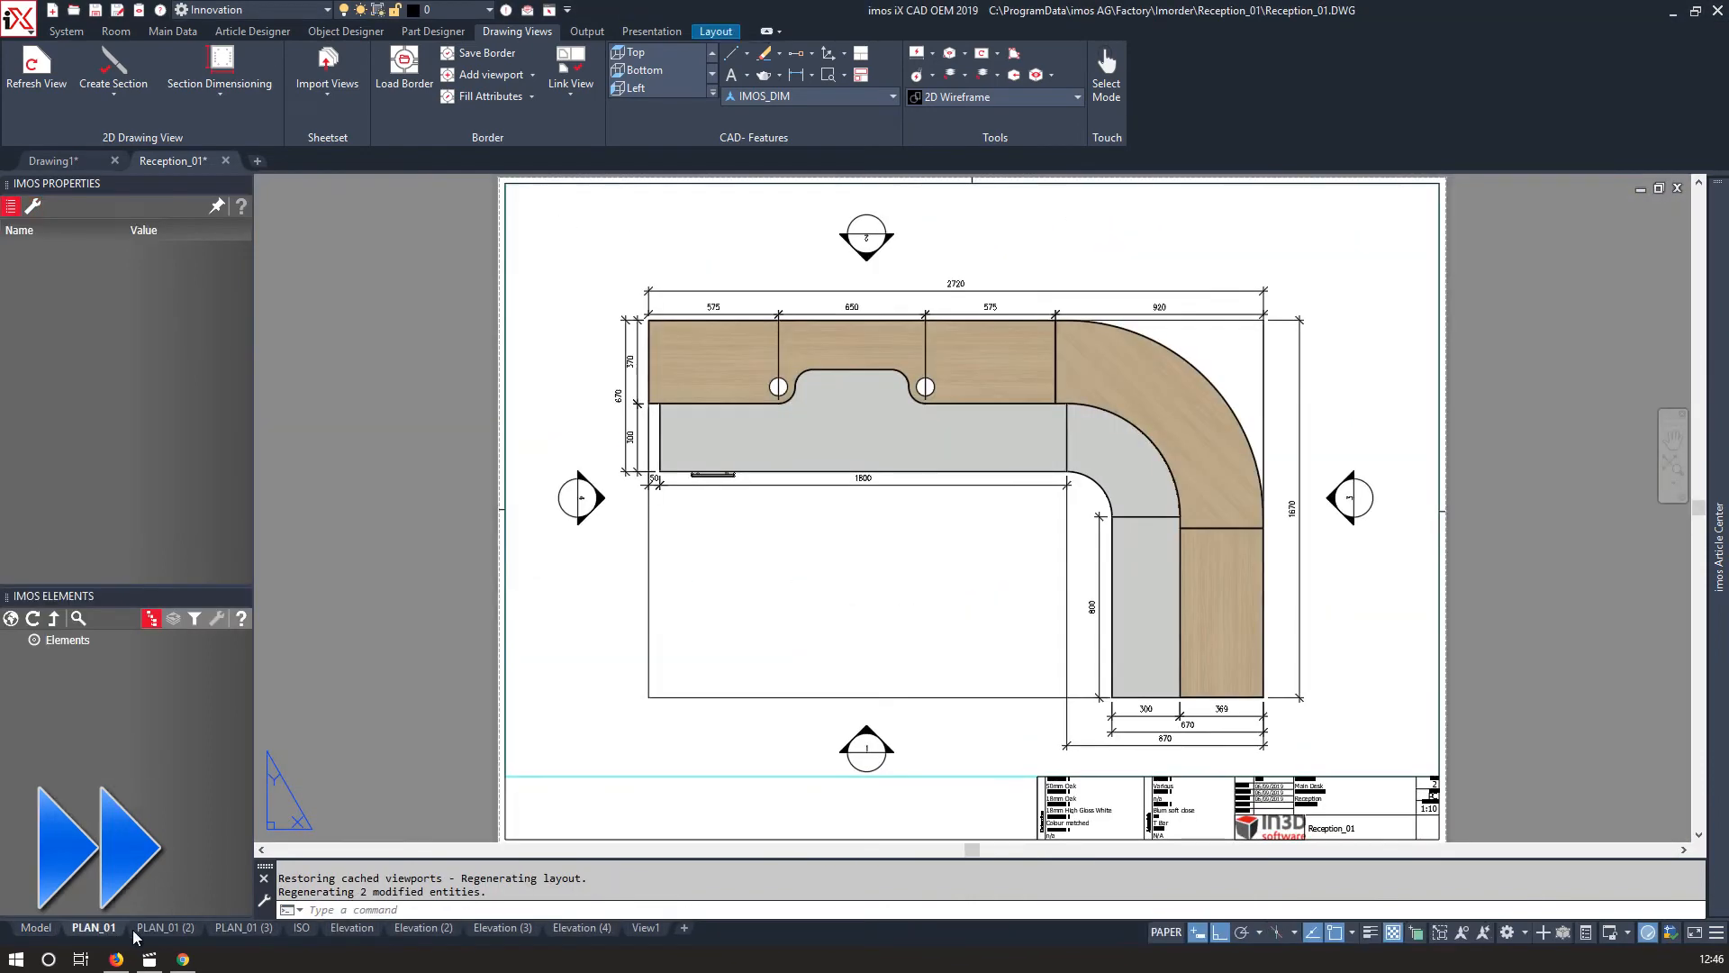
click(165, 928)
click(268, 929)
click(302, 928)
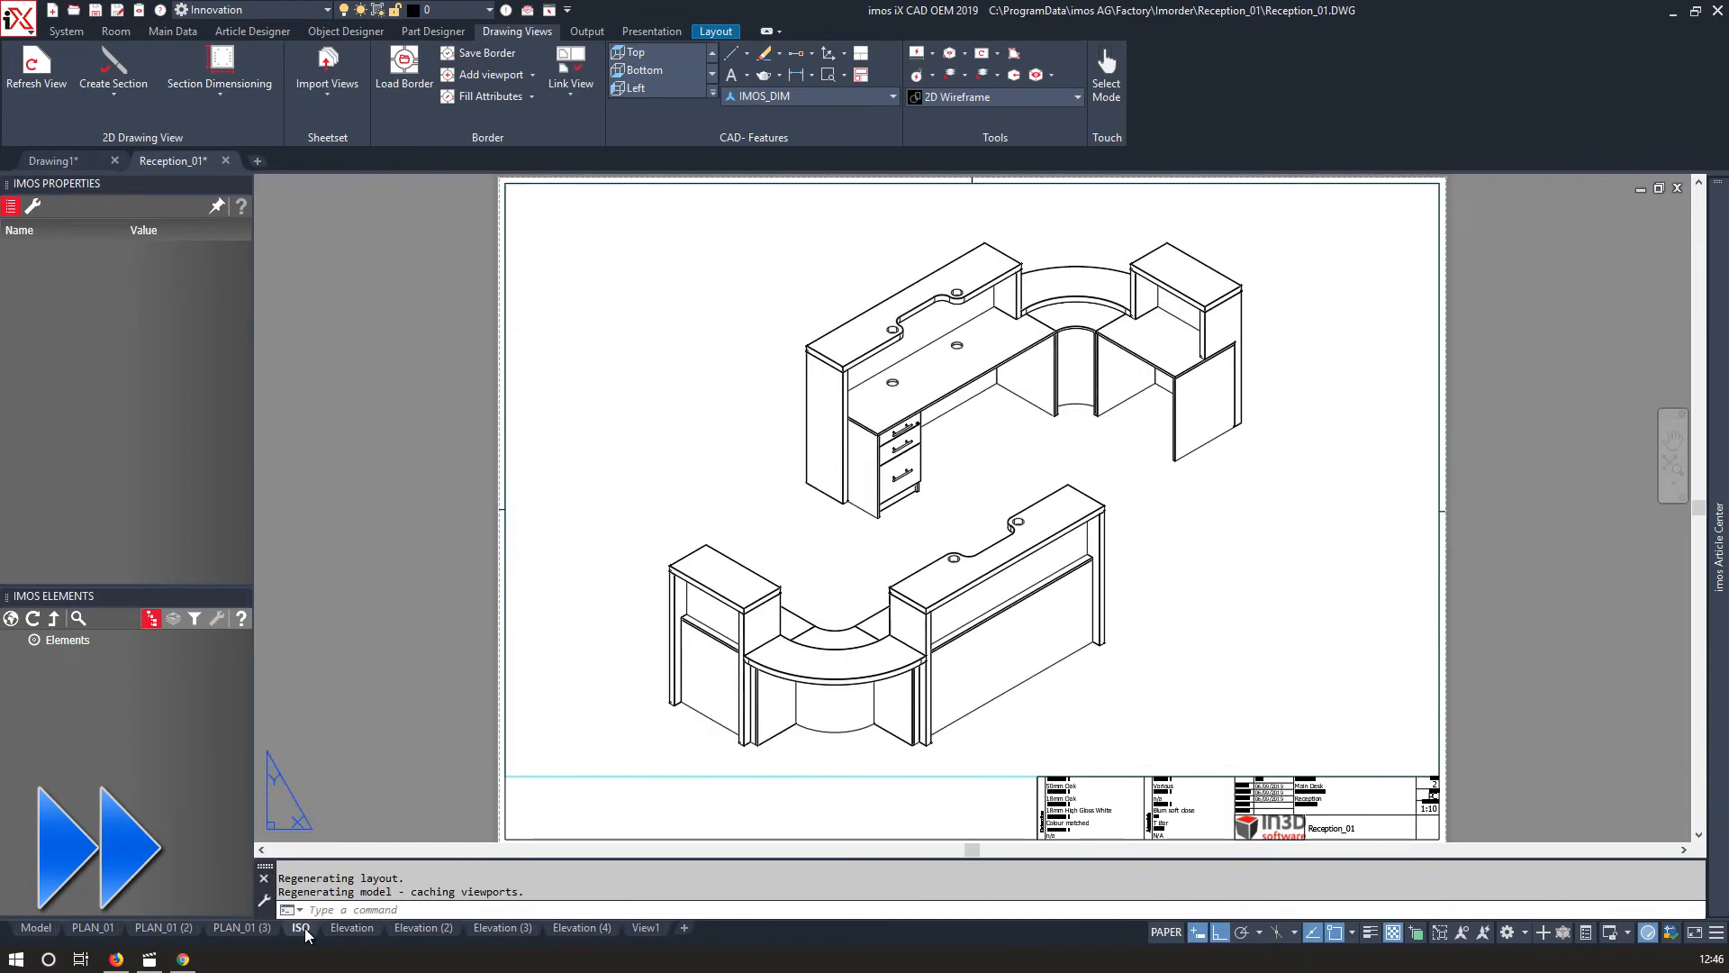
click(352, 928)
click(423, 928)
click(491, 929)
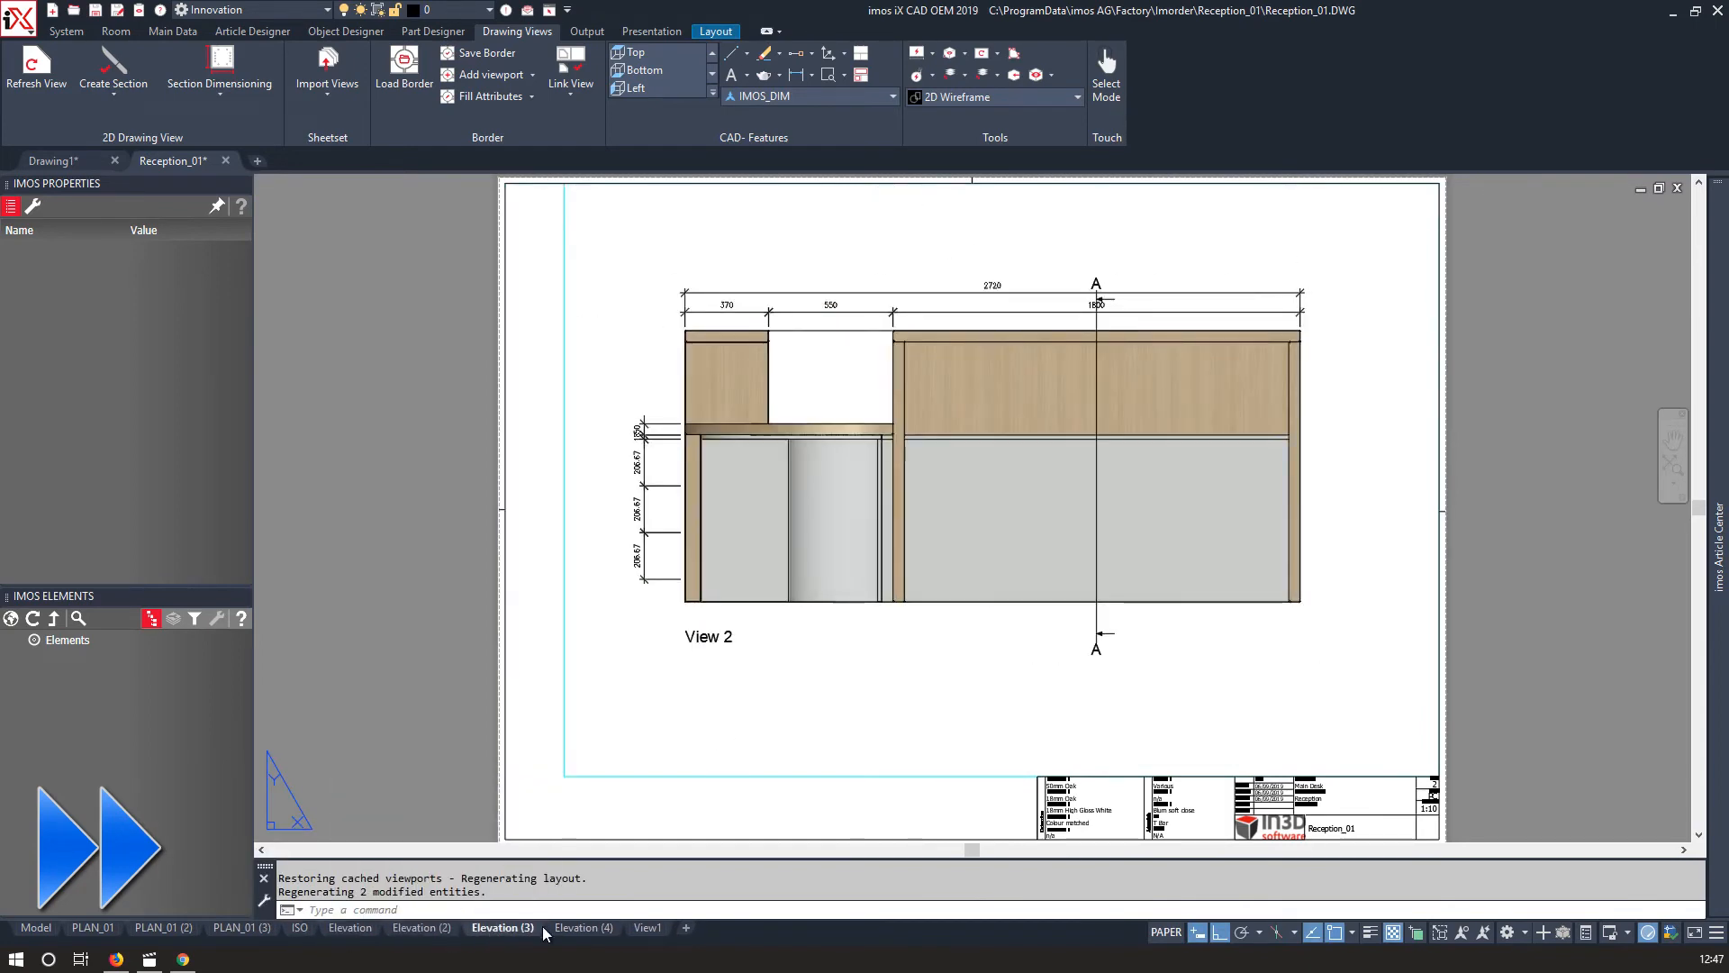
click(582, 928)
click(635, 929)
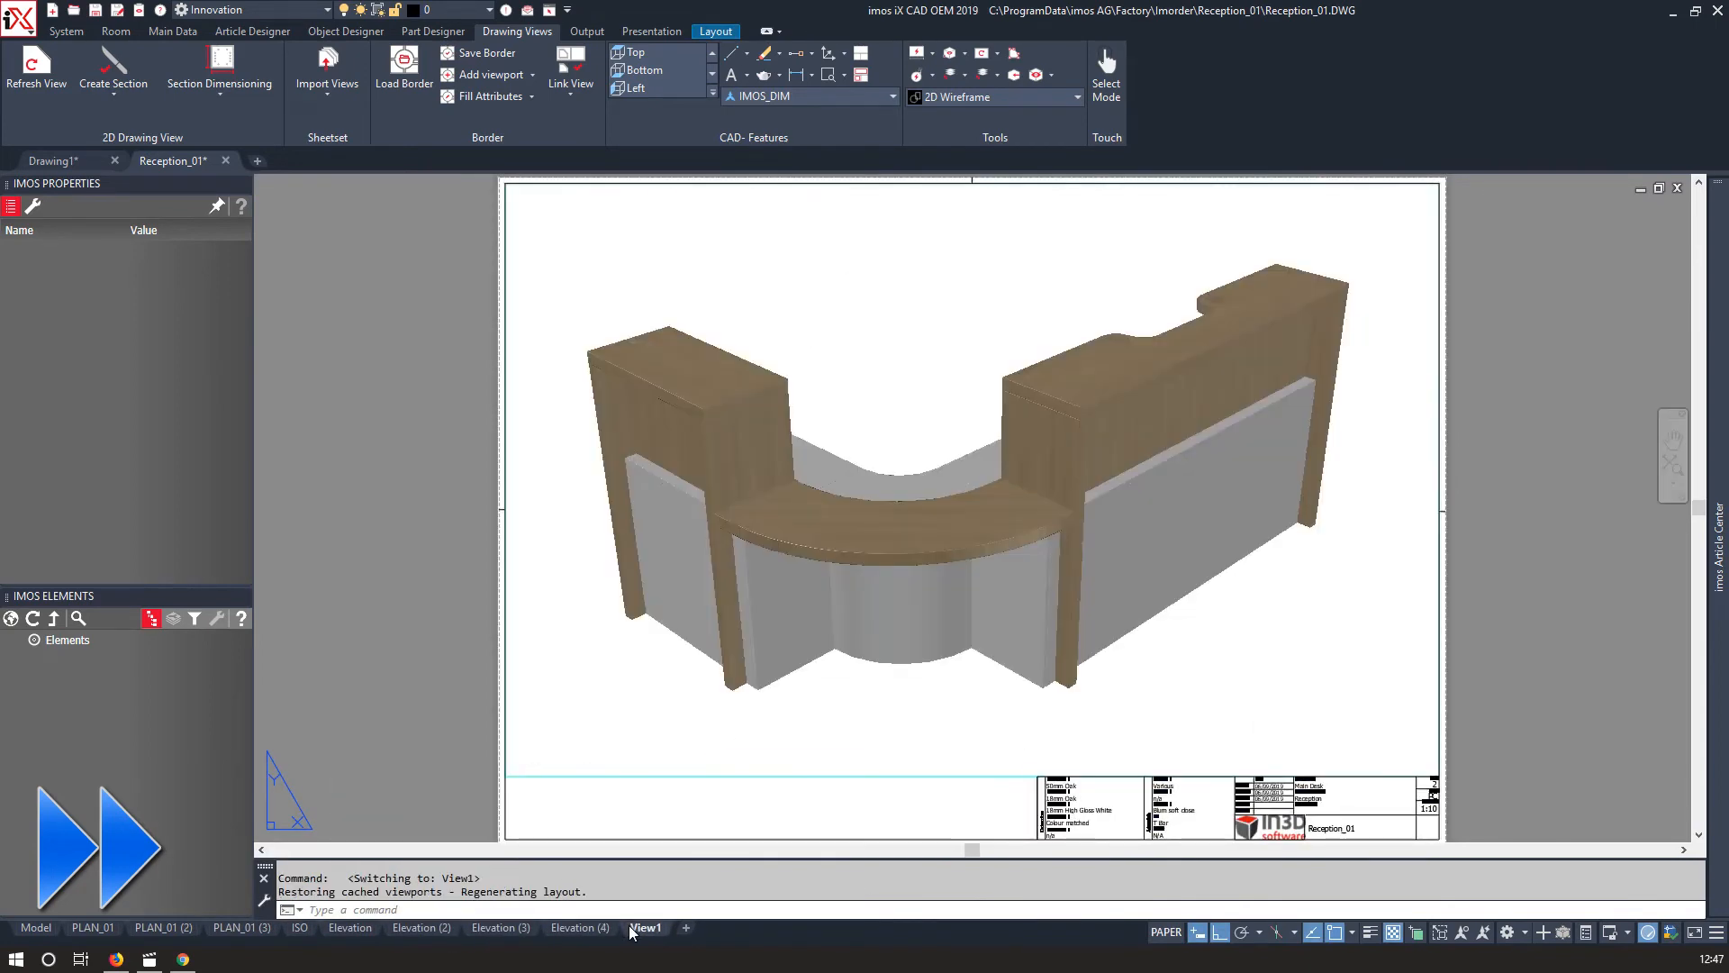
click(302, 751)
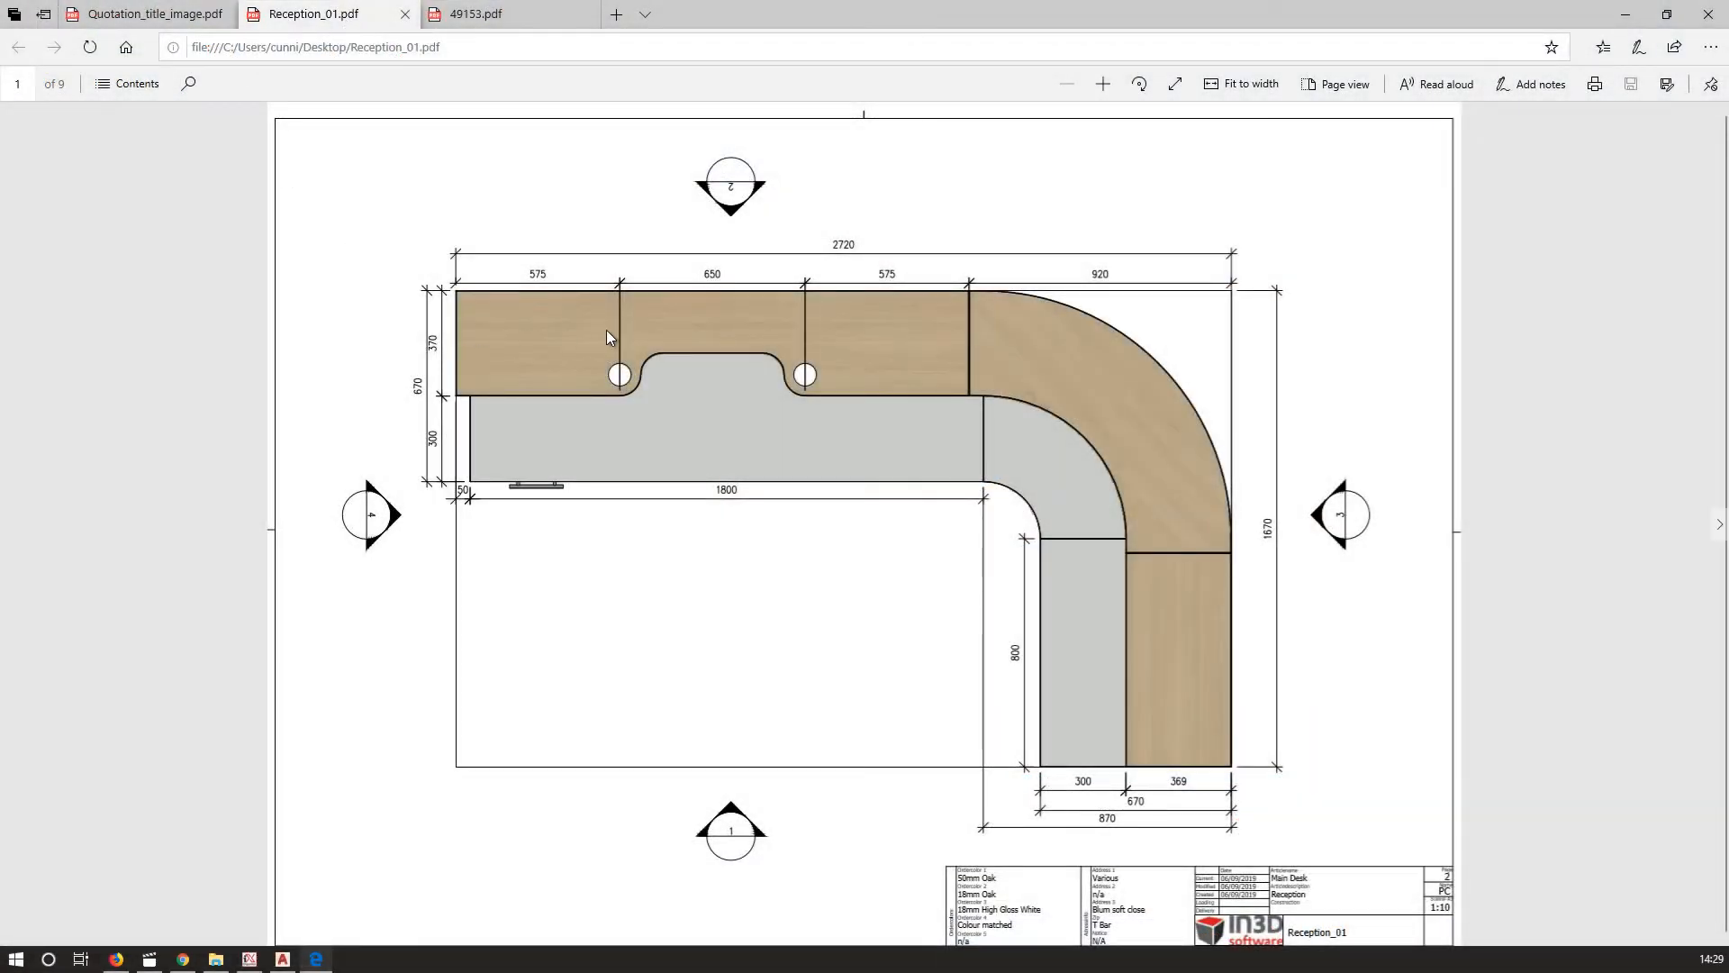
In the browser, scroll through the pages of the exported Reception_01 PDF drawing set.
scroll(607, 330, down, 2)
scroll(608, 332, down, 2)
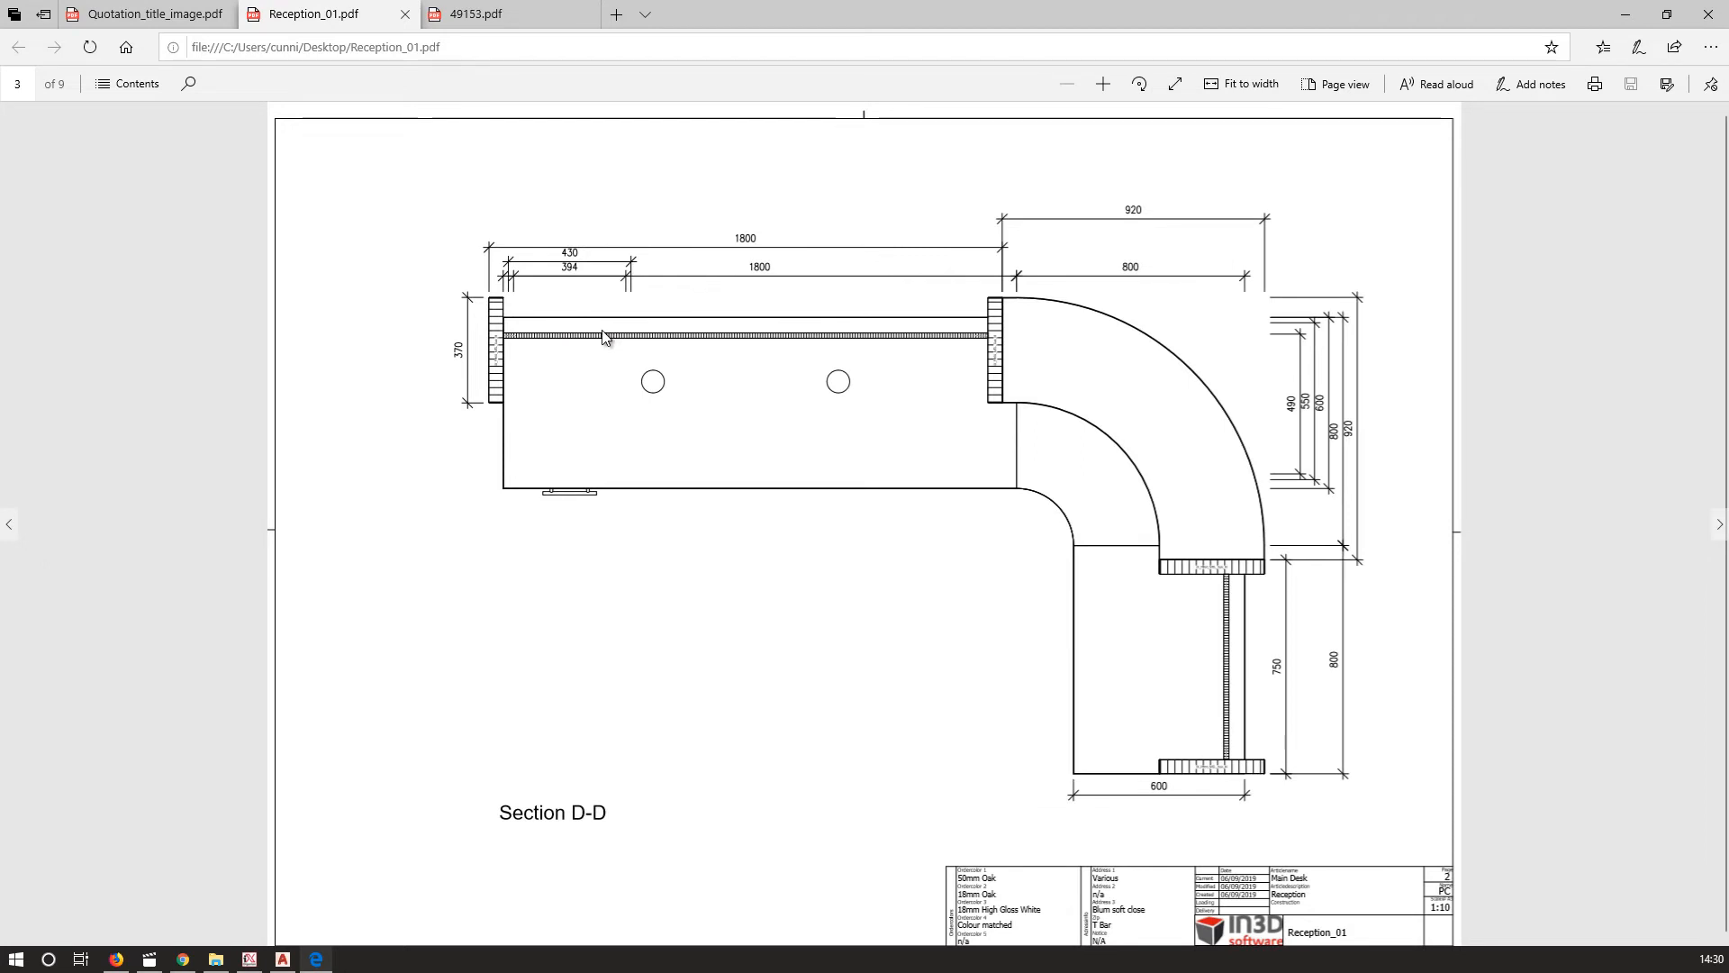
scroll(604, 336, down, 2)
scroll(602, 338, down, 2)
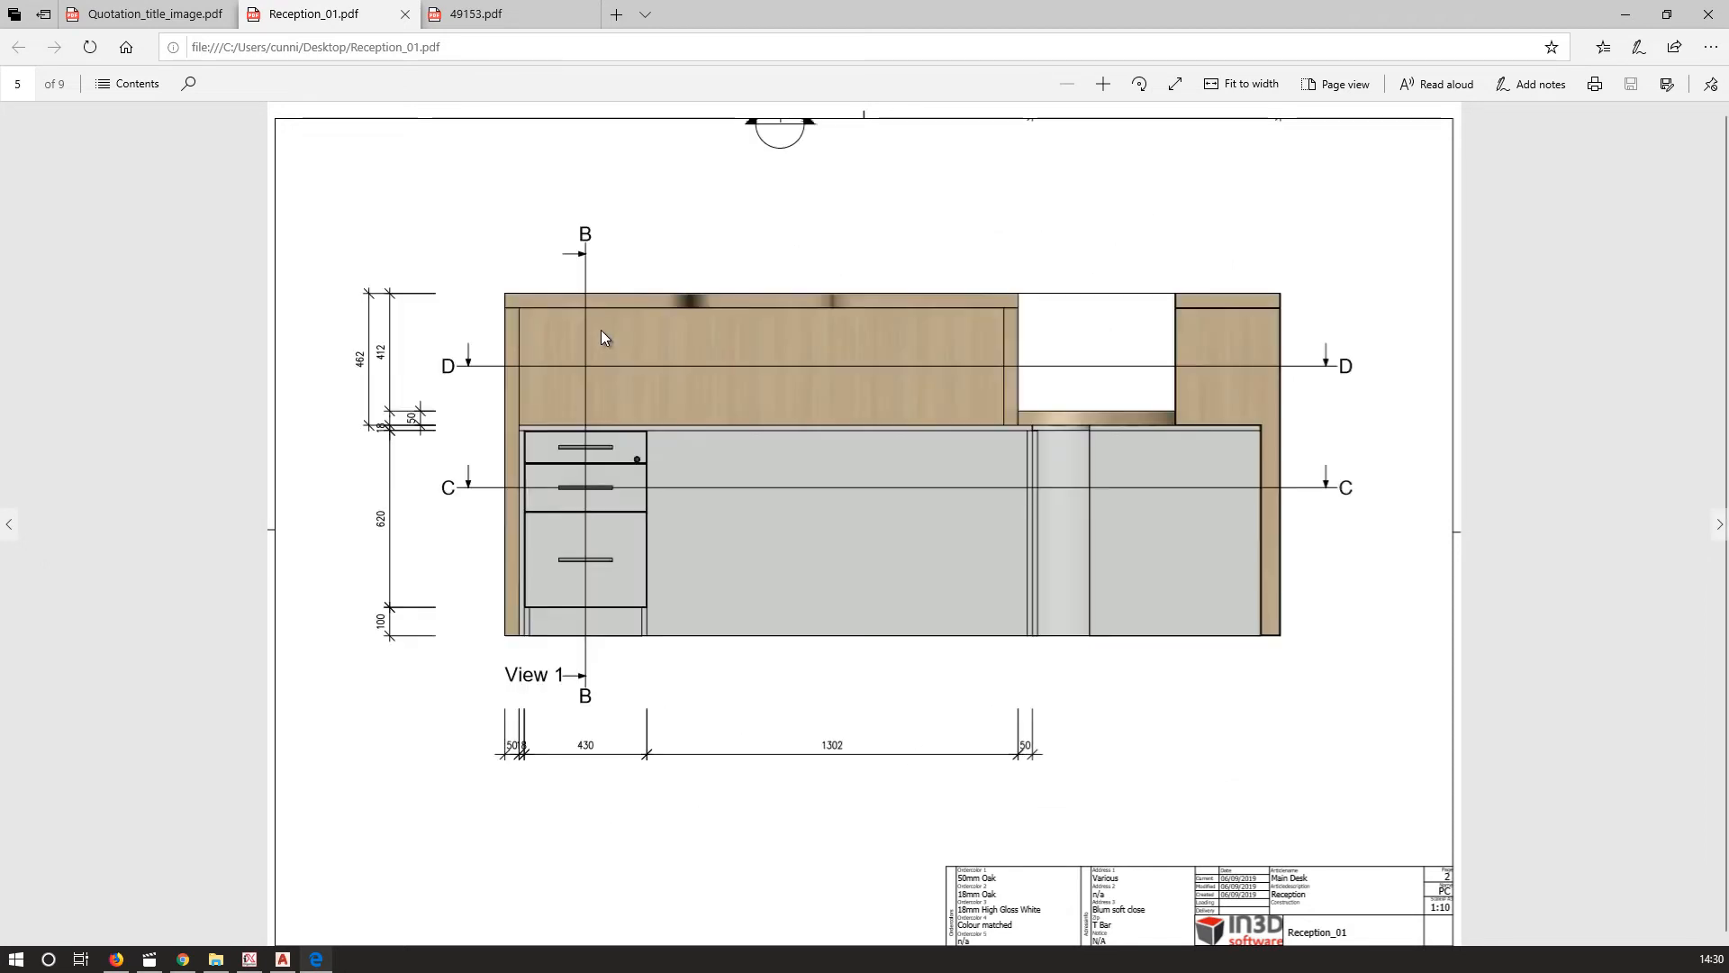
scroll(602, 338, down, 2)
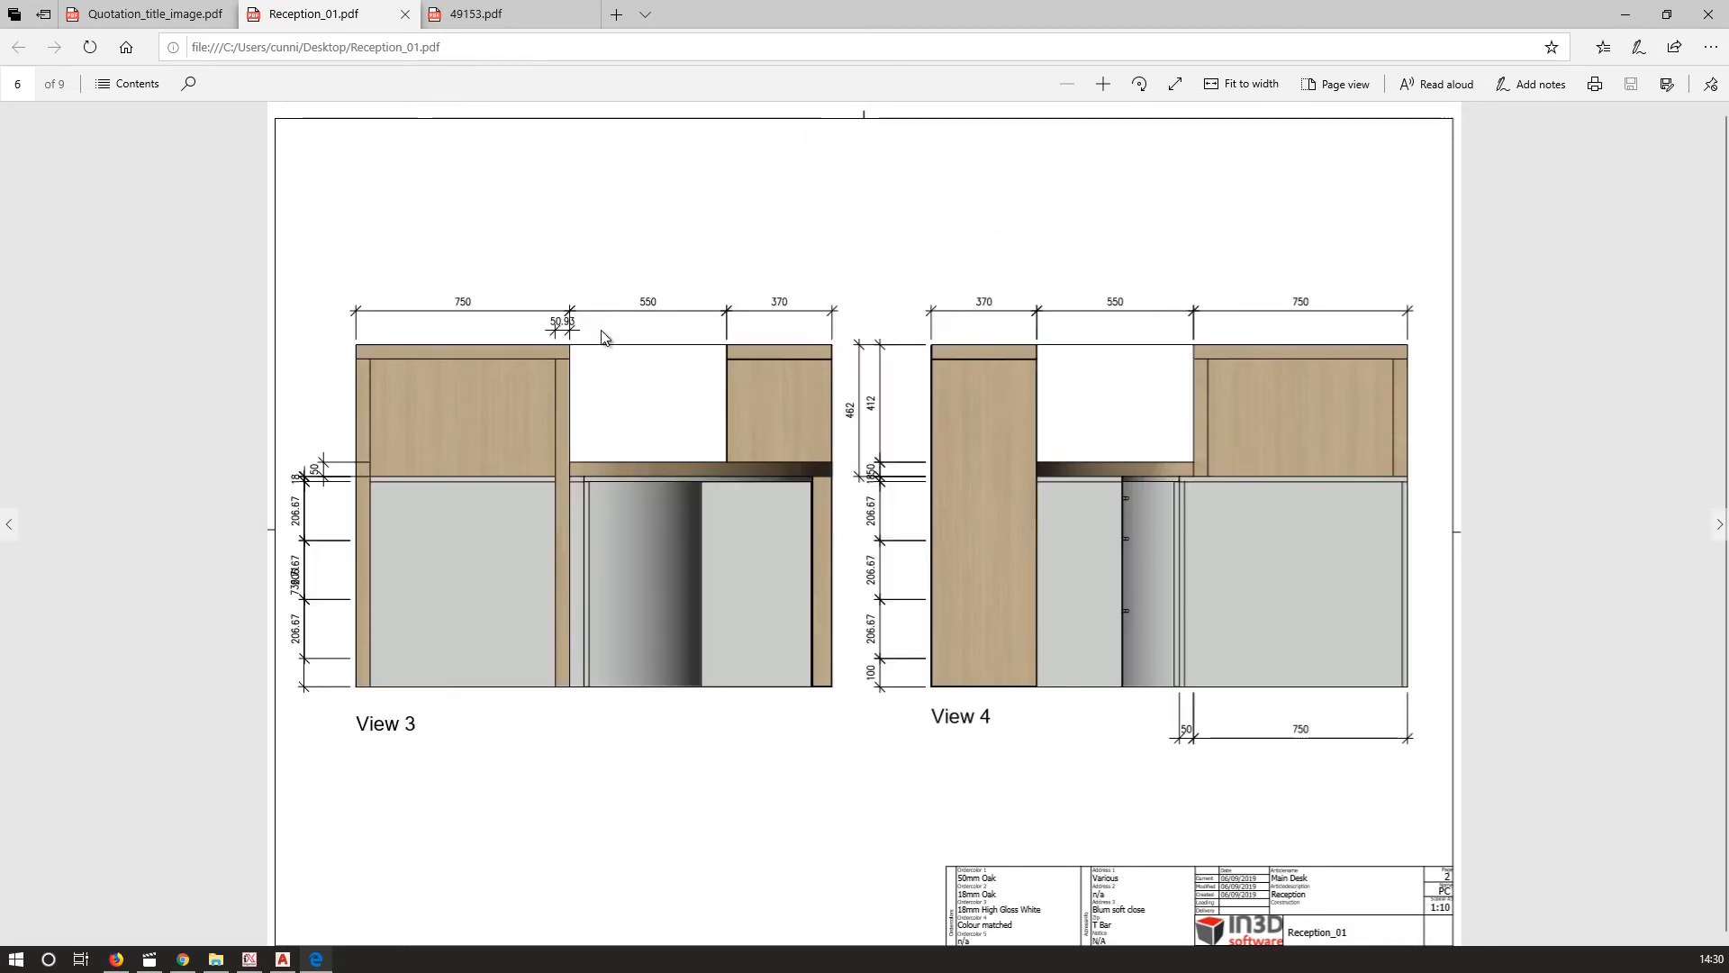
scroll(603, 338, down, 2)
scroll(603, 338, down, 2)
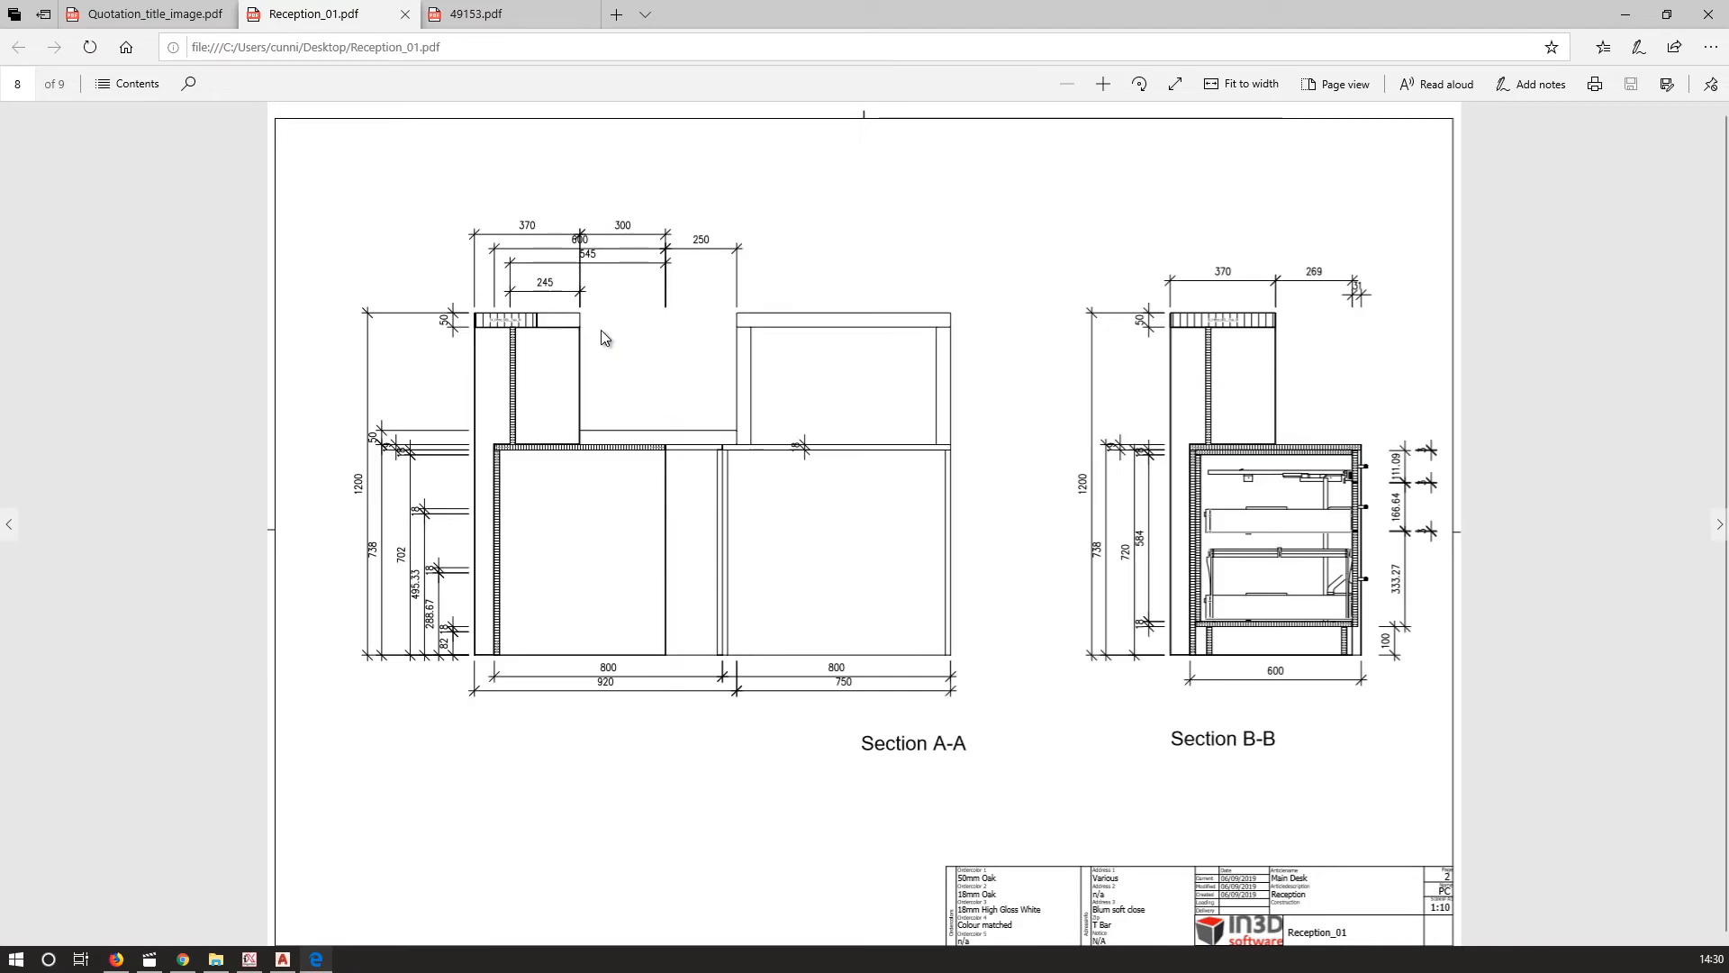
scroll(601, 338, down, 2)
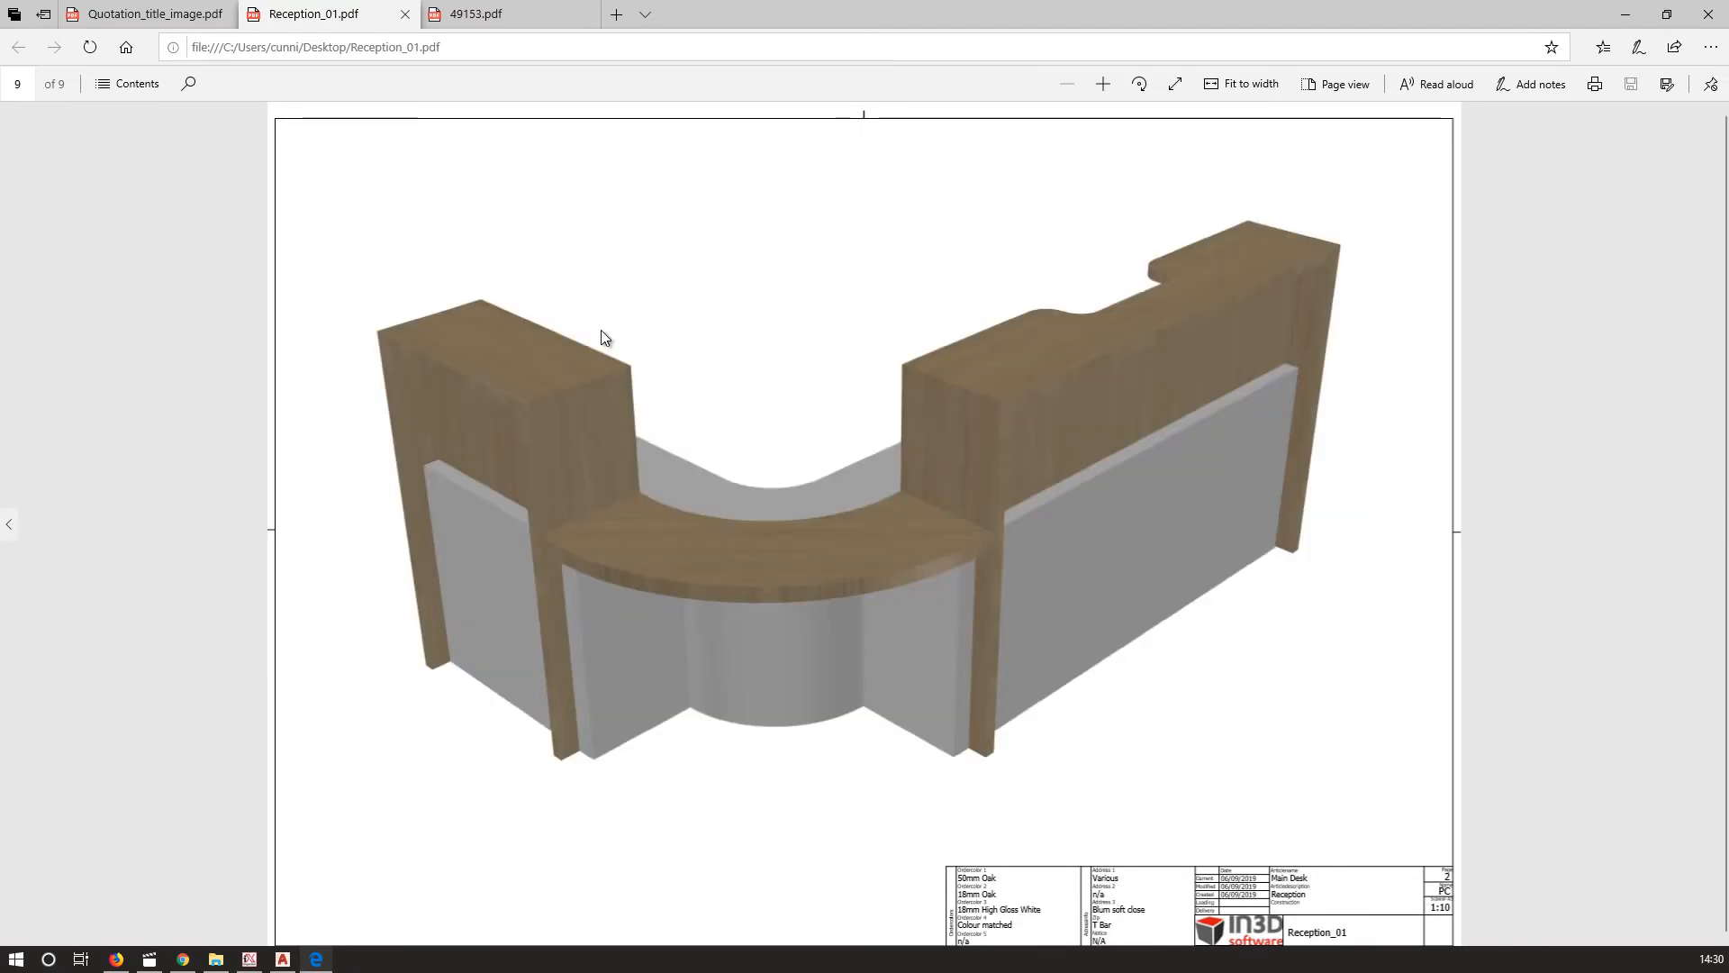
Switch to the quotation PDF, scroll through its pages, and close the browser.
click(176, 18)
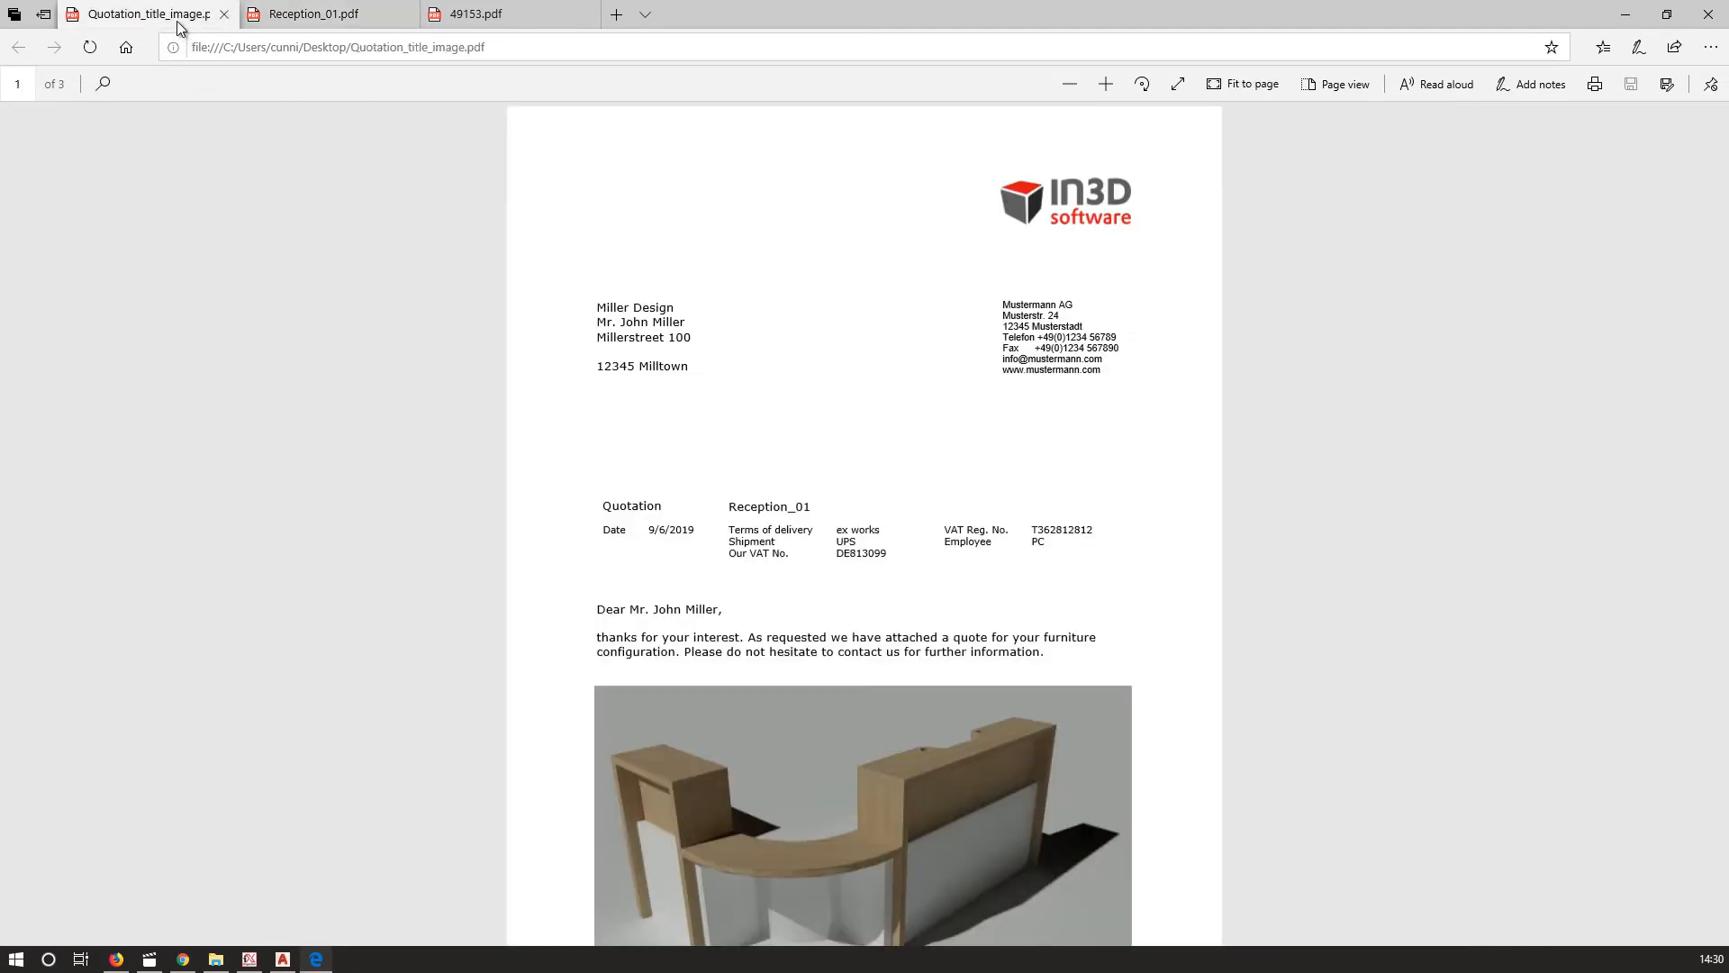
scroll(597, 304, down, 1)
scroll(597, 304, down, 7)
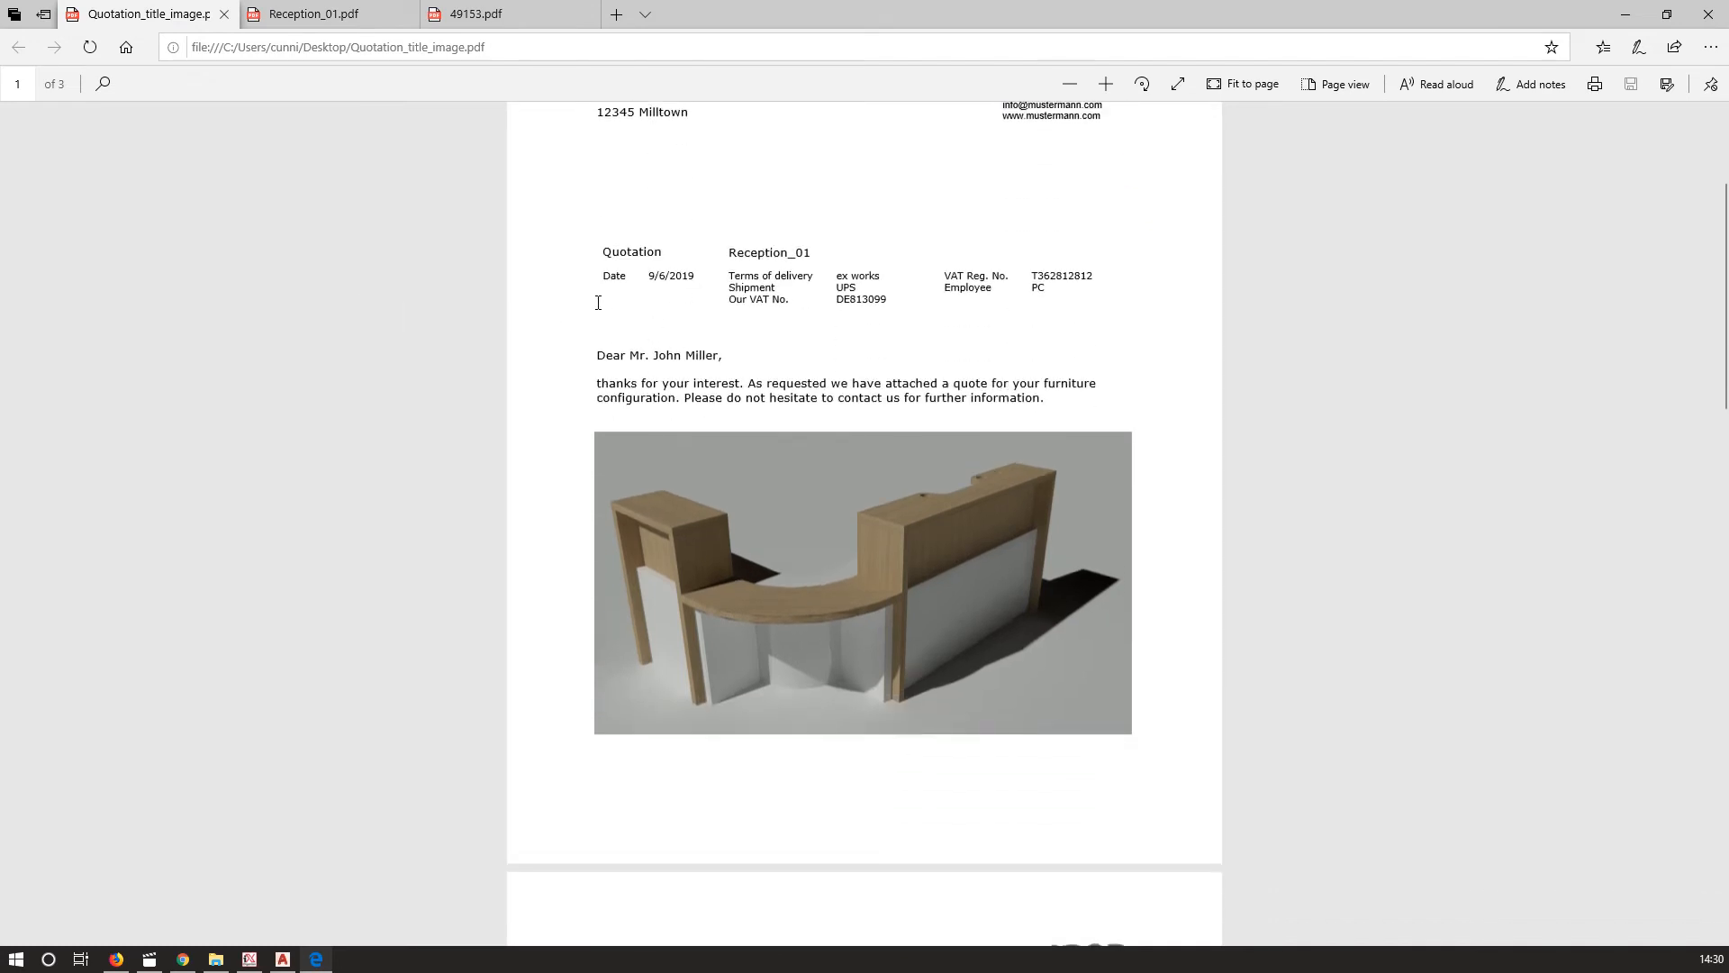
scroll(597, 302, down, 8)
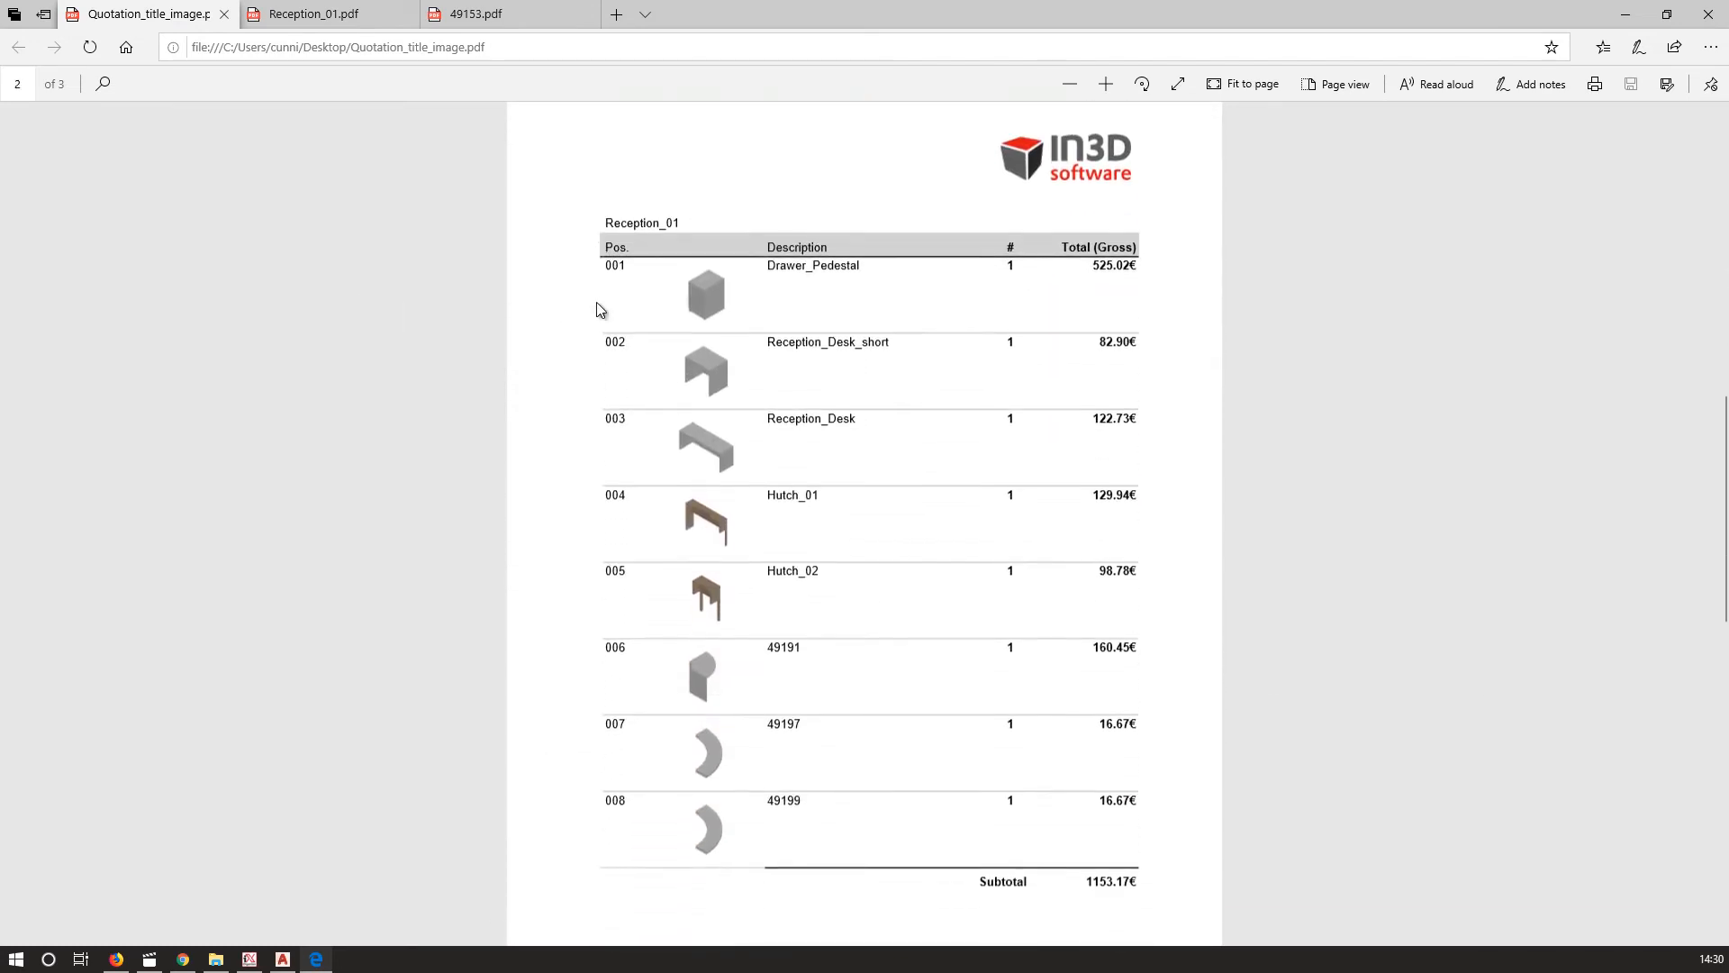
scroll(596, 306, down, 7)
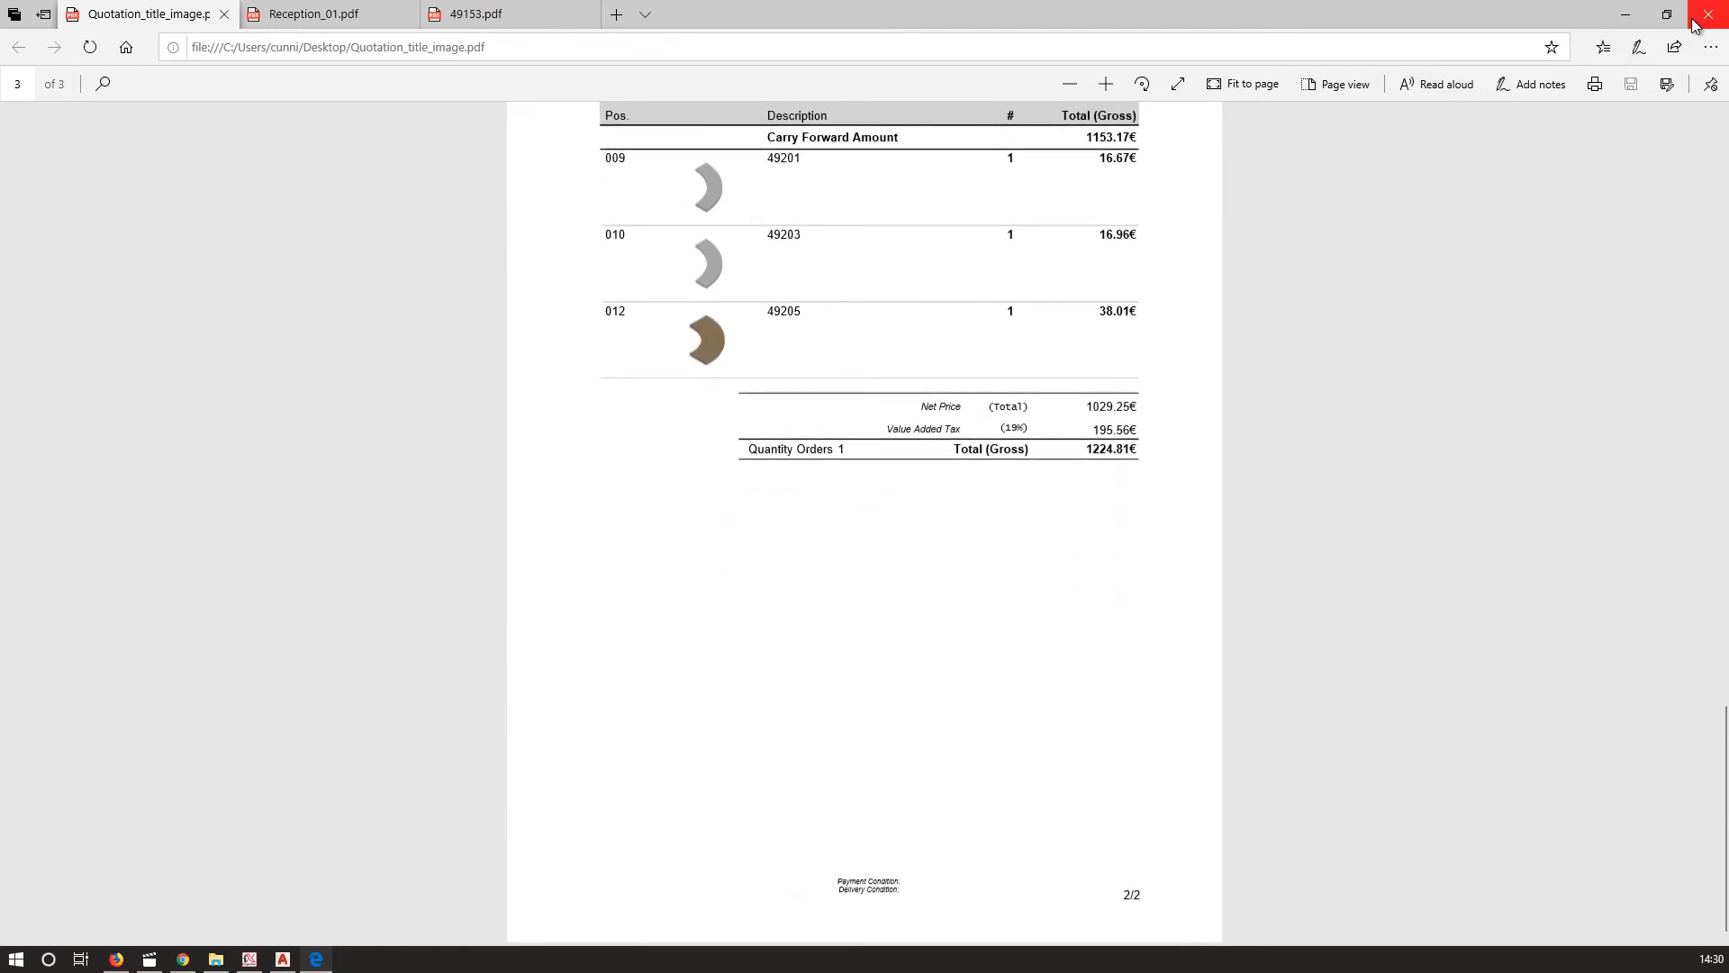
click(1637, 18)
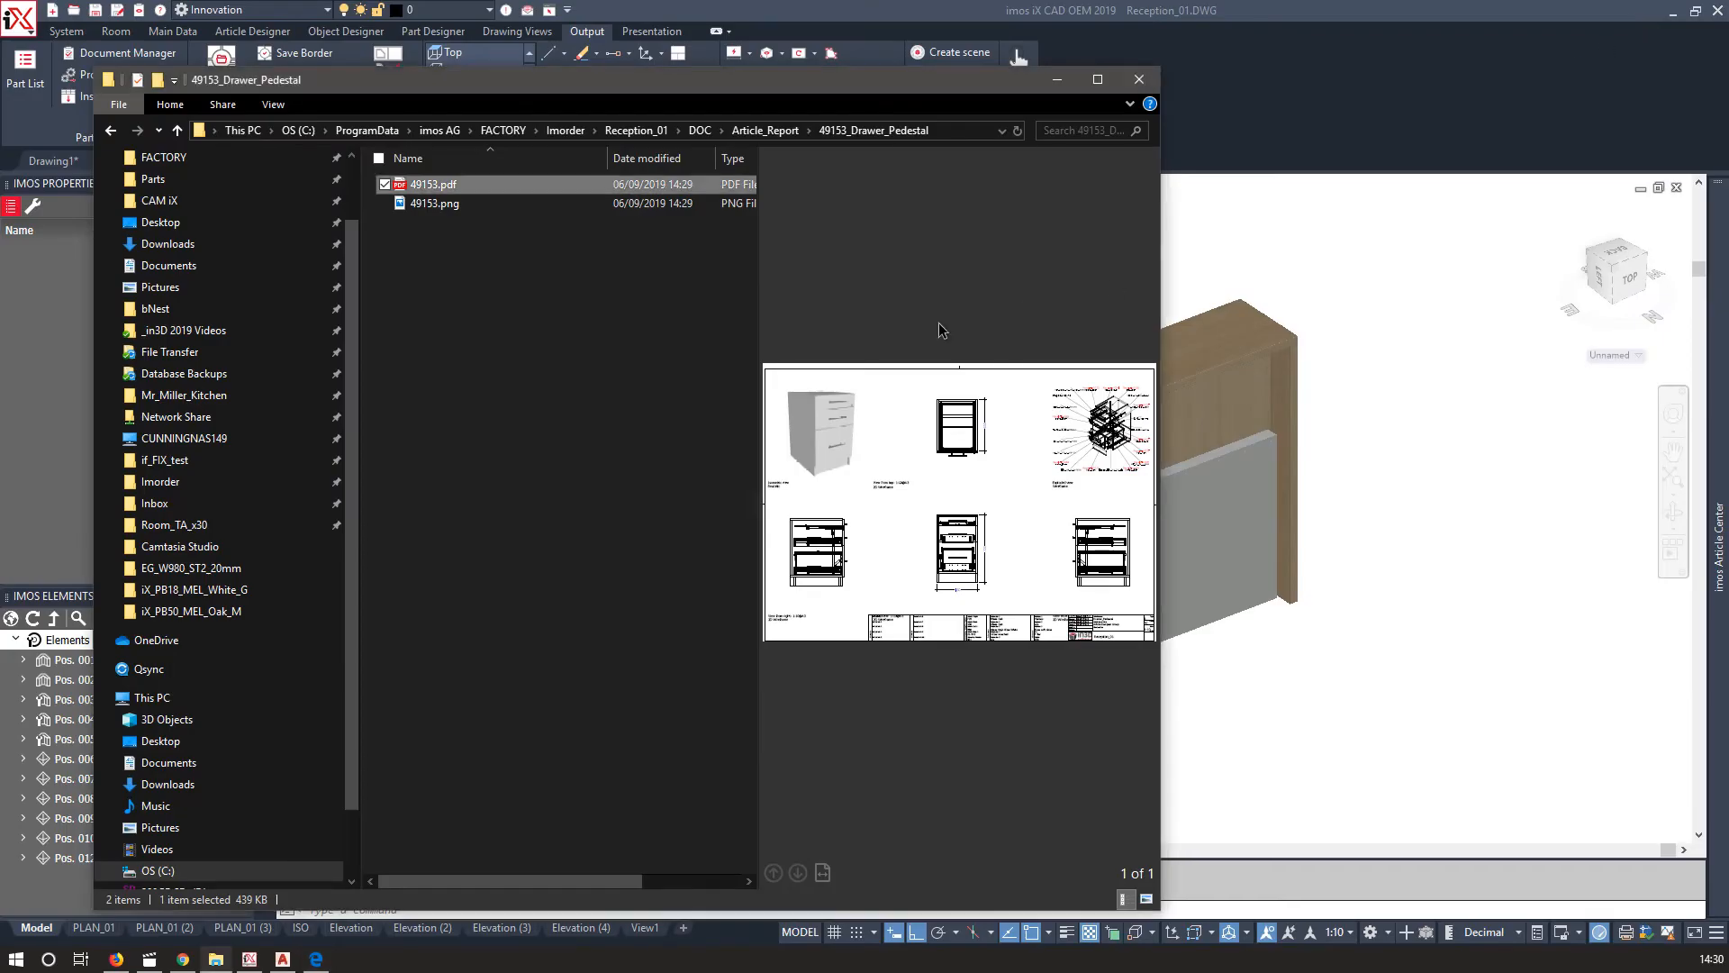
Open the 49179_Hutch_01 article report PDF from the Article_Report folder, view it, then close the windows.
click(435, 203)
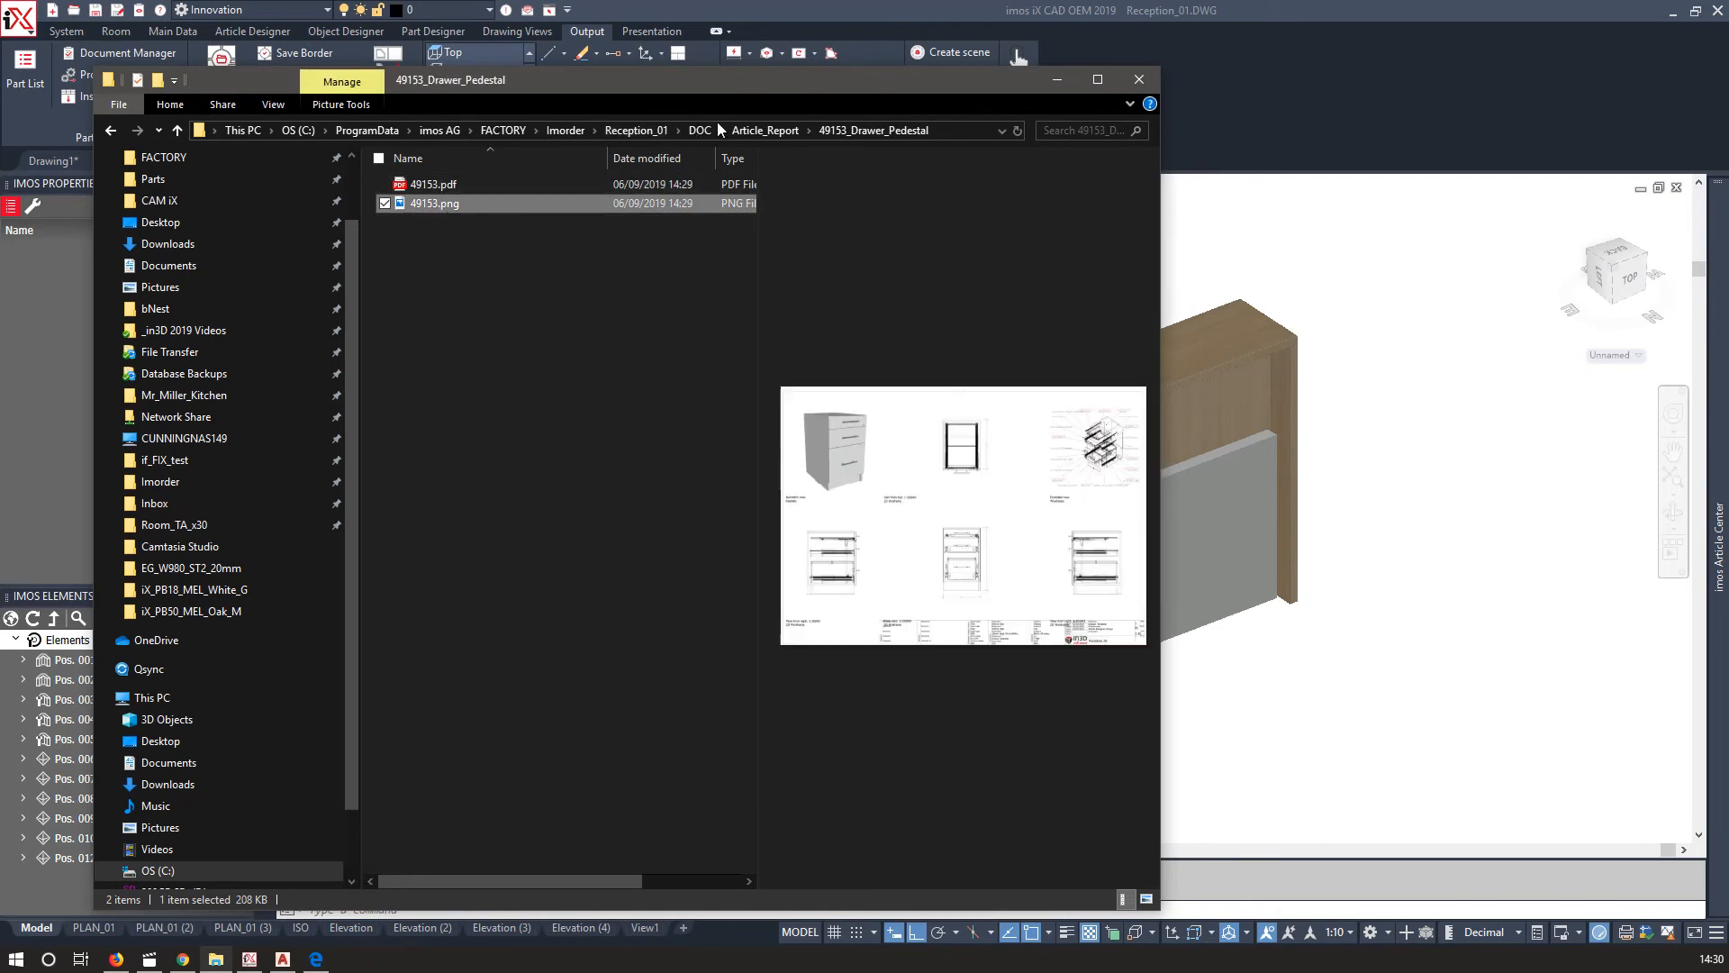
click(744, 130)
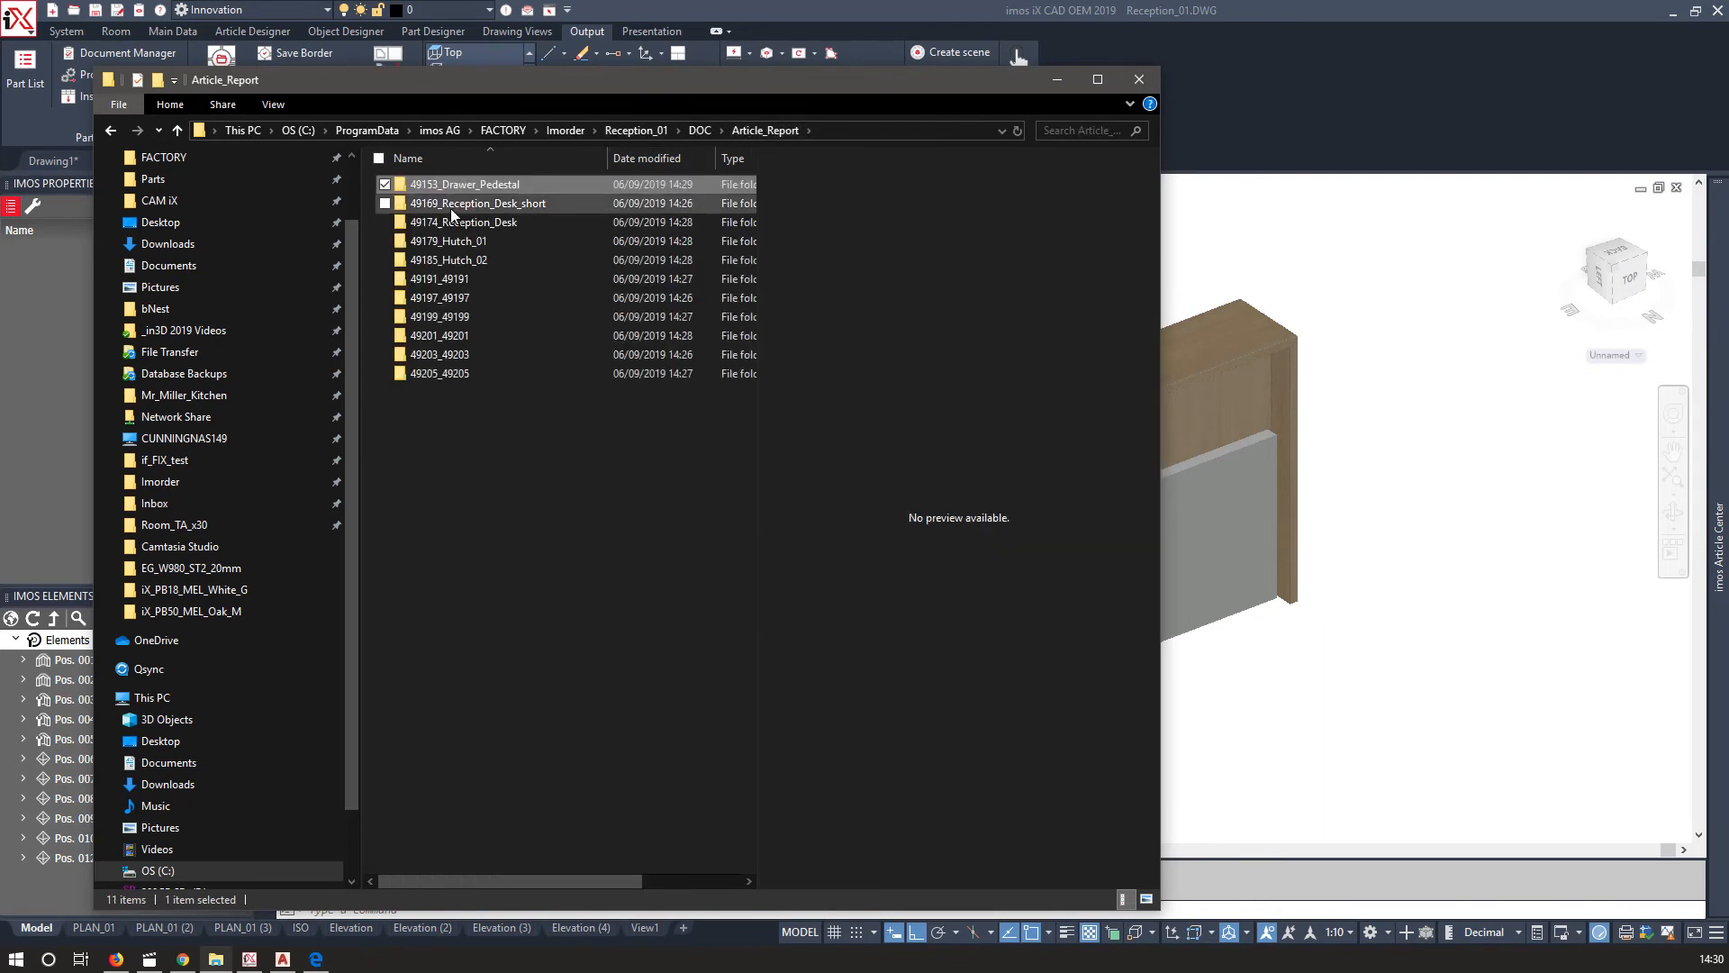
click(441, 241)
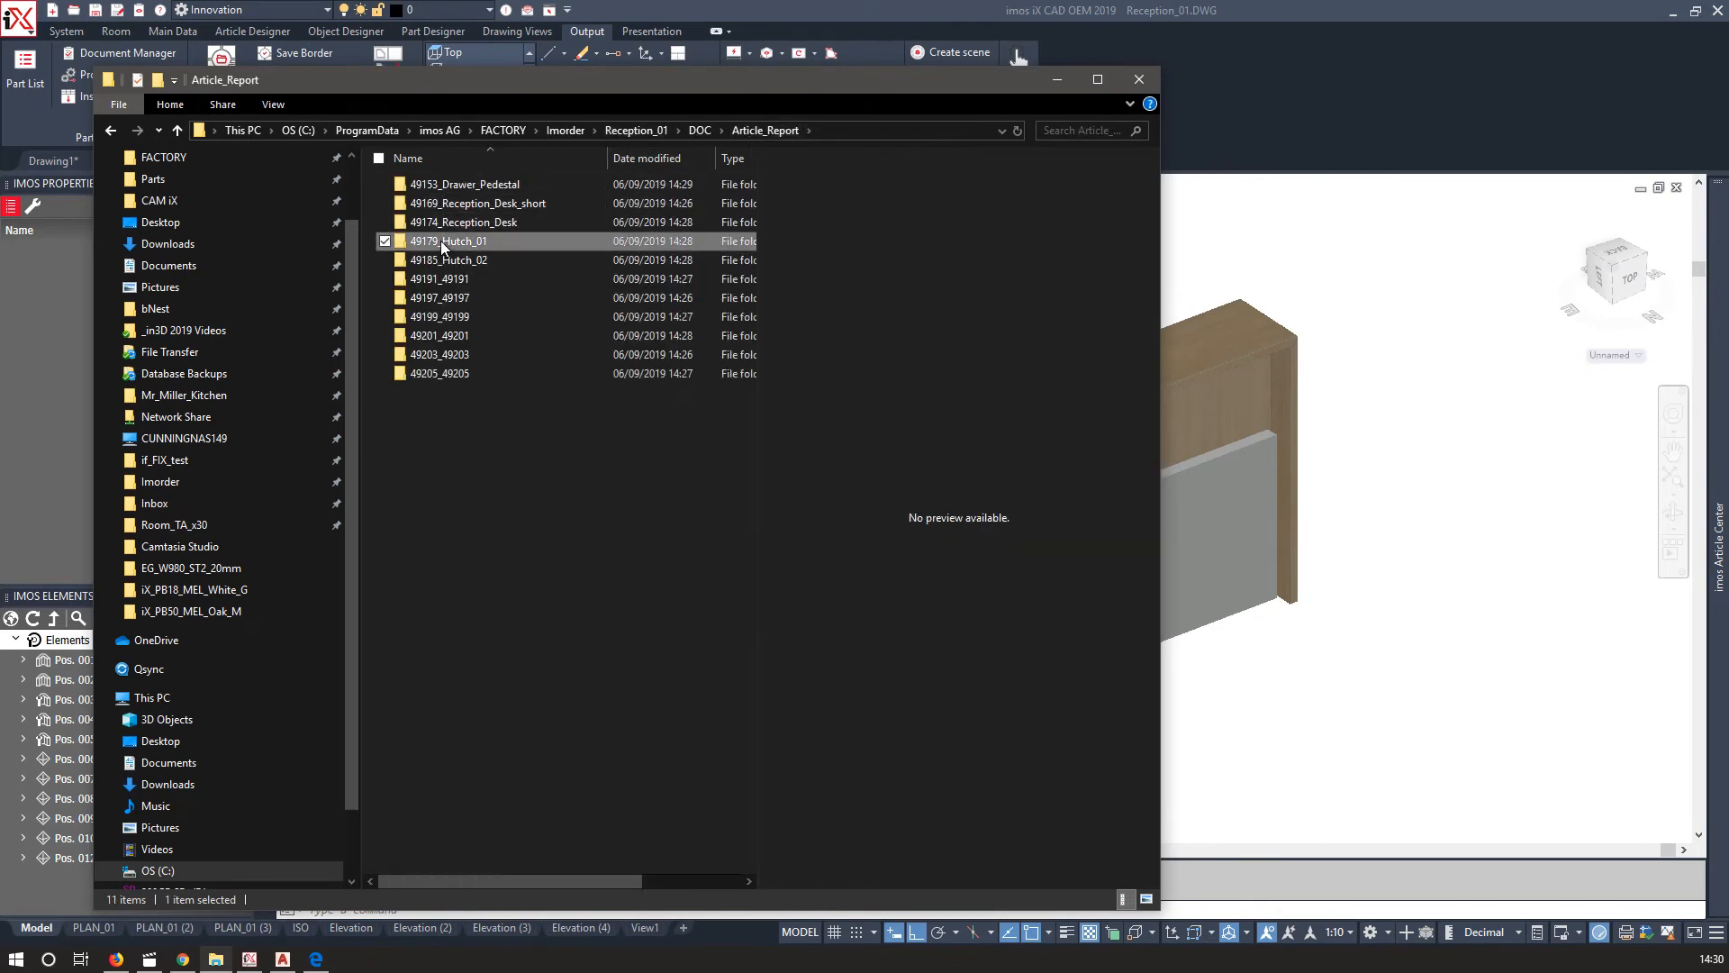
double_click(440, 241)
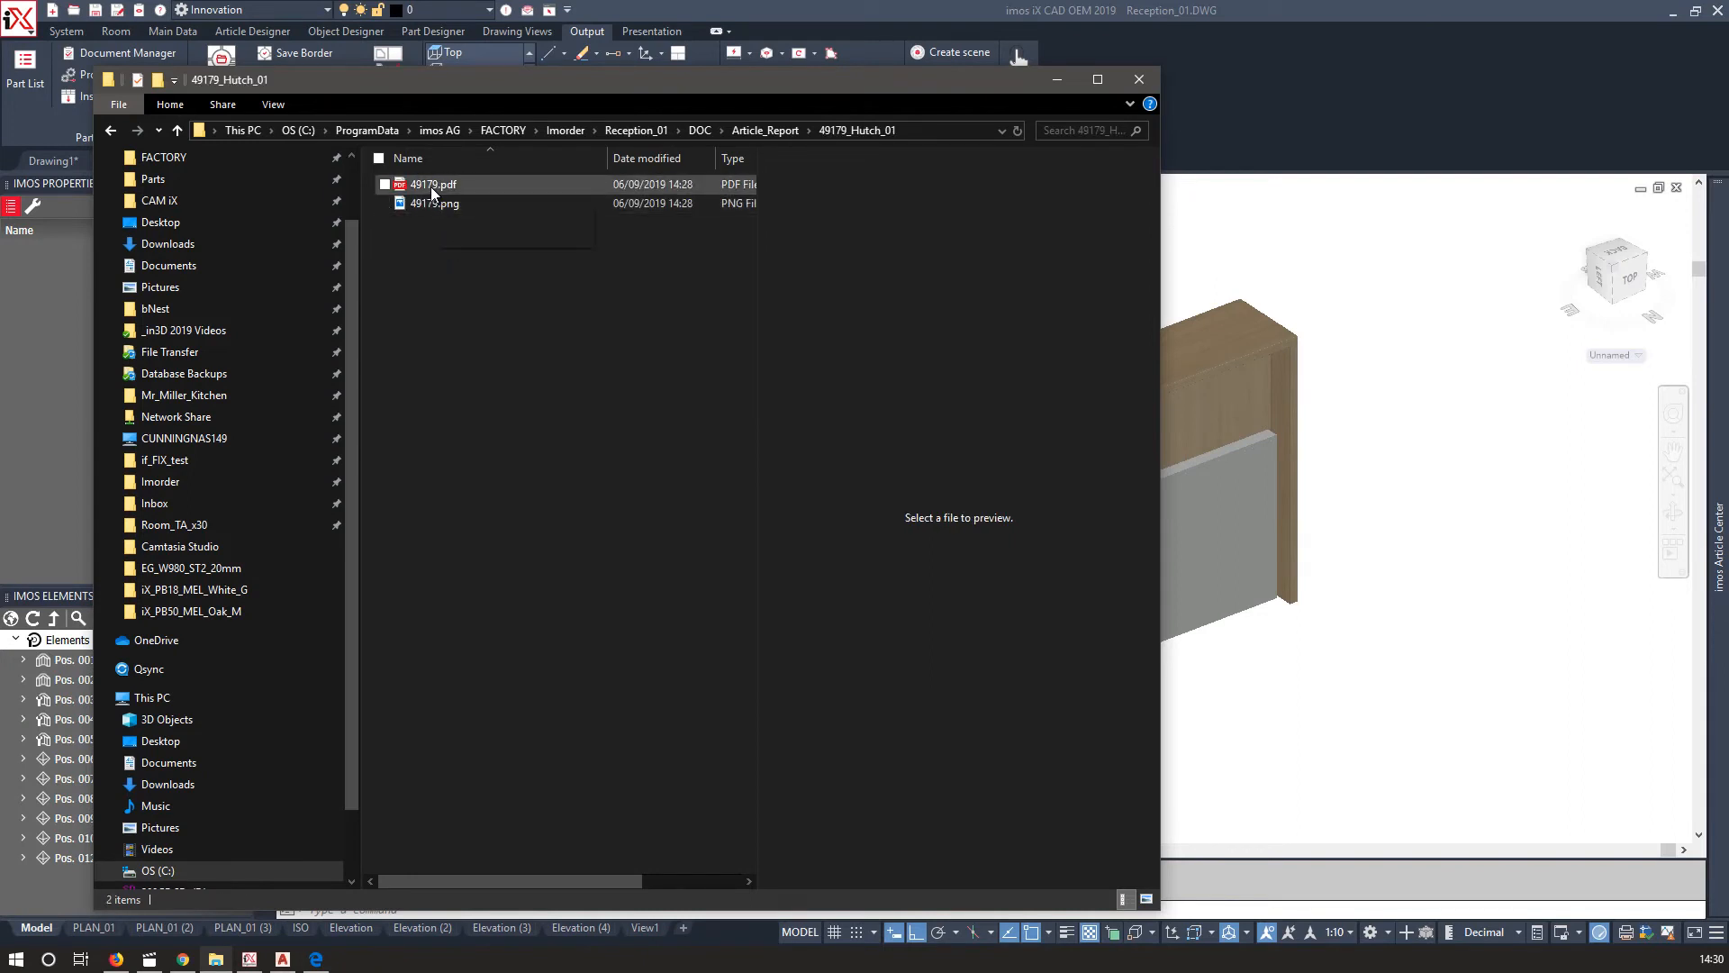
double_click(430, 185)
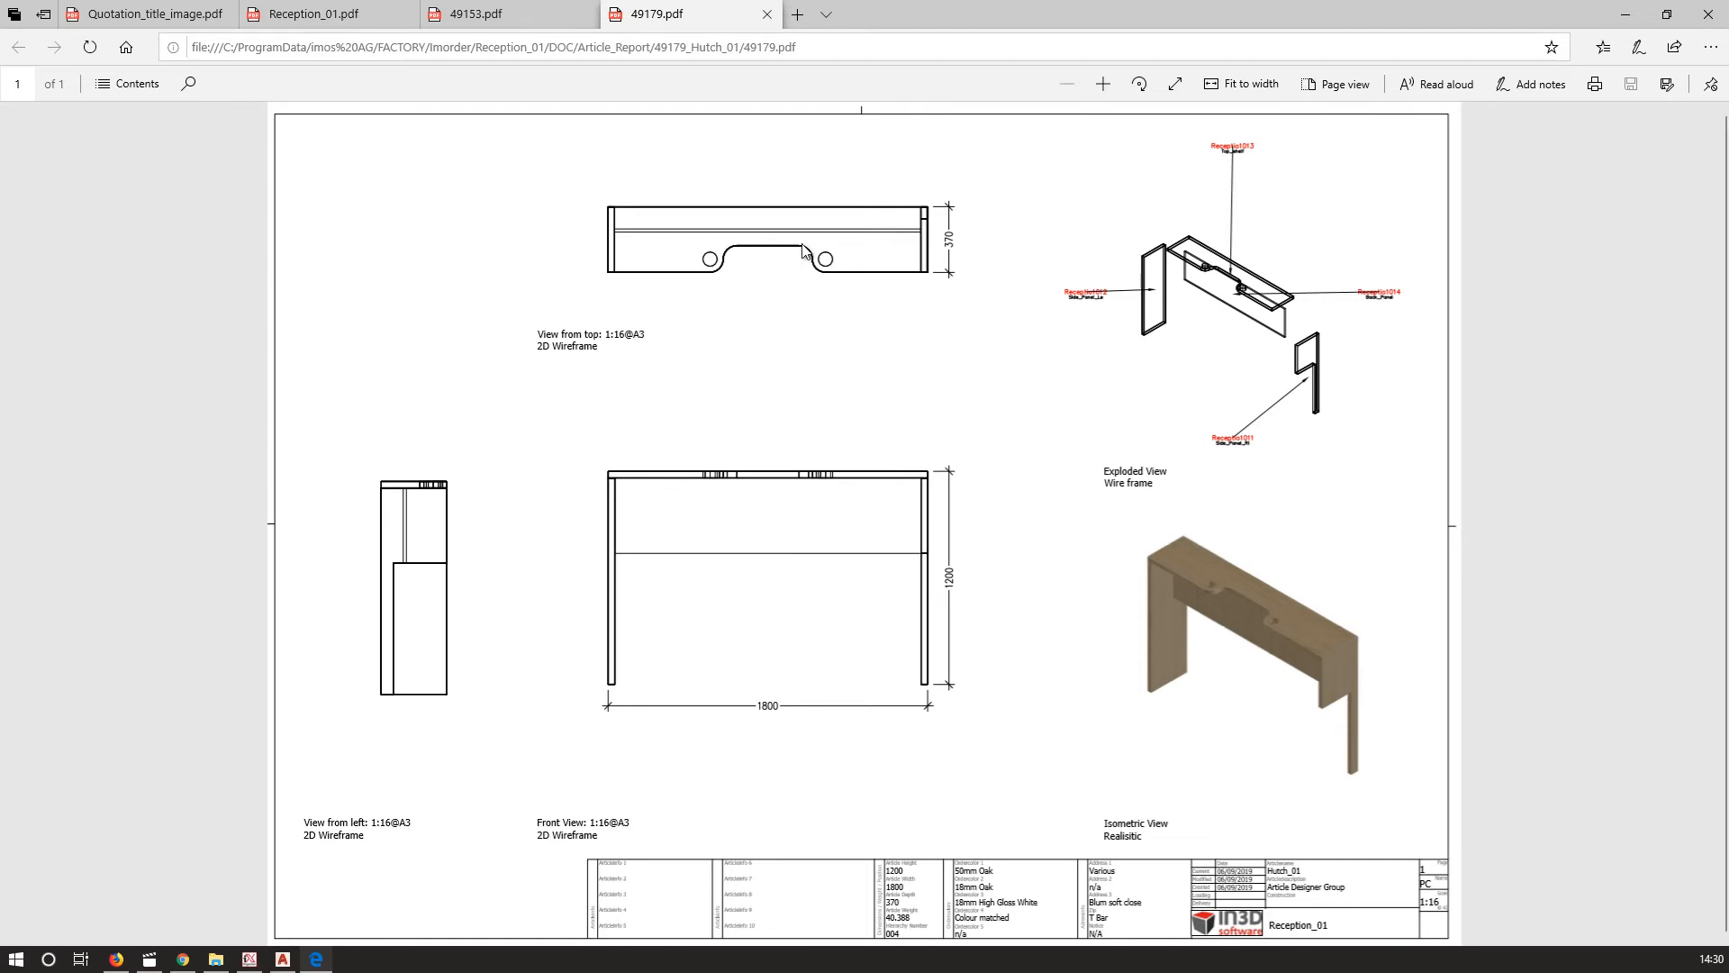
click(1626, 15)
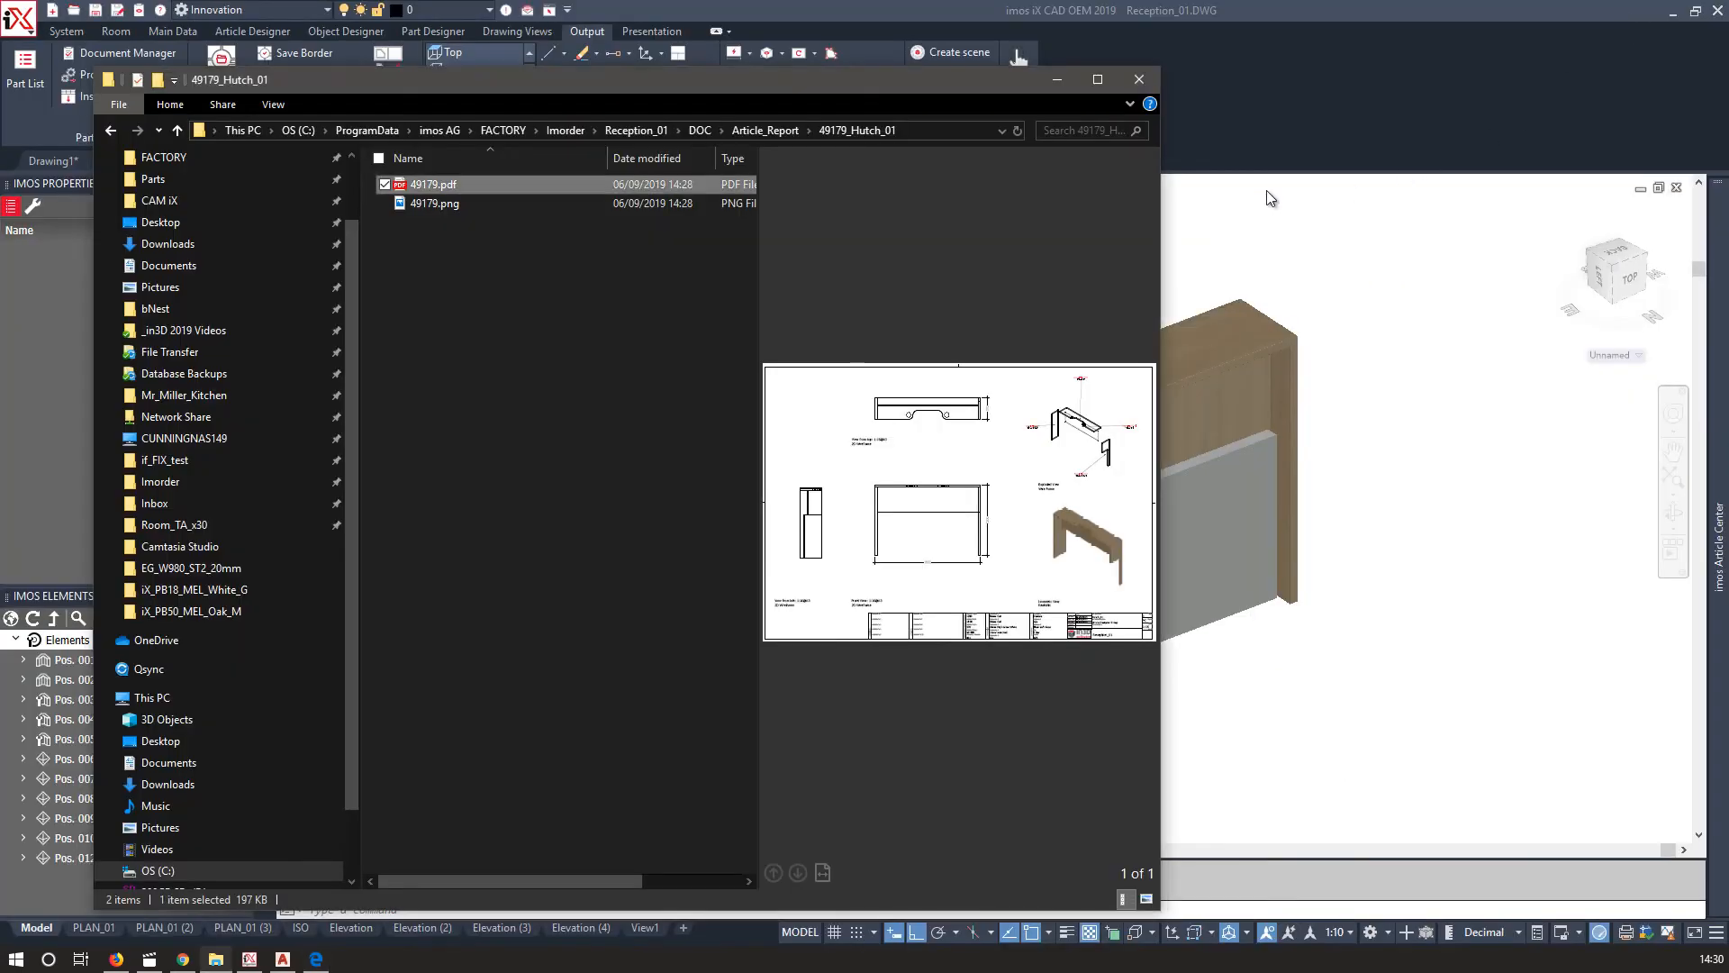
click(1058, 80)
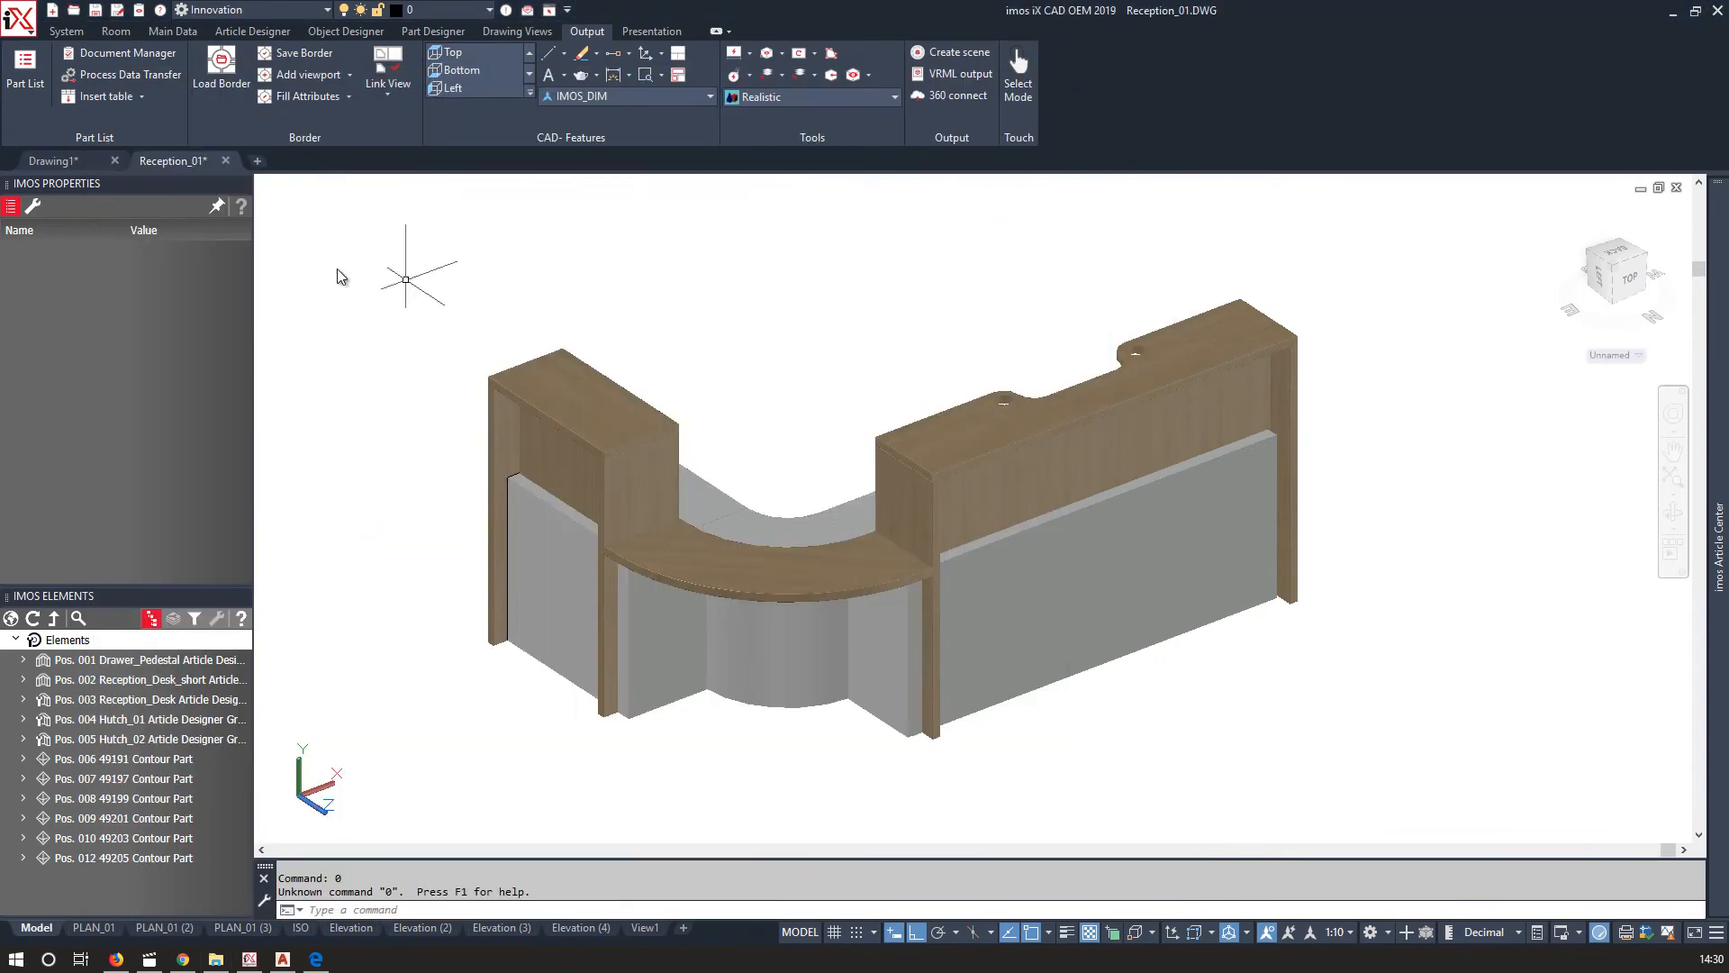
Save the order as Reception_01 with part list, CNC data and part pictures enabled.
click(61, 31)
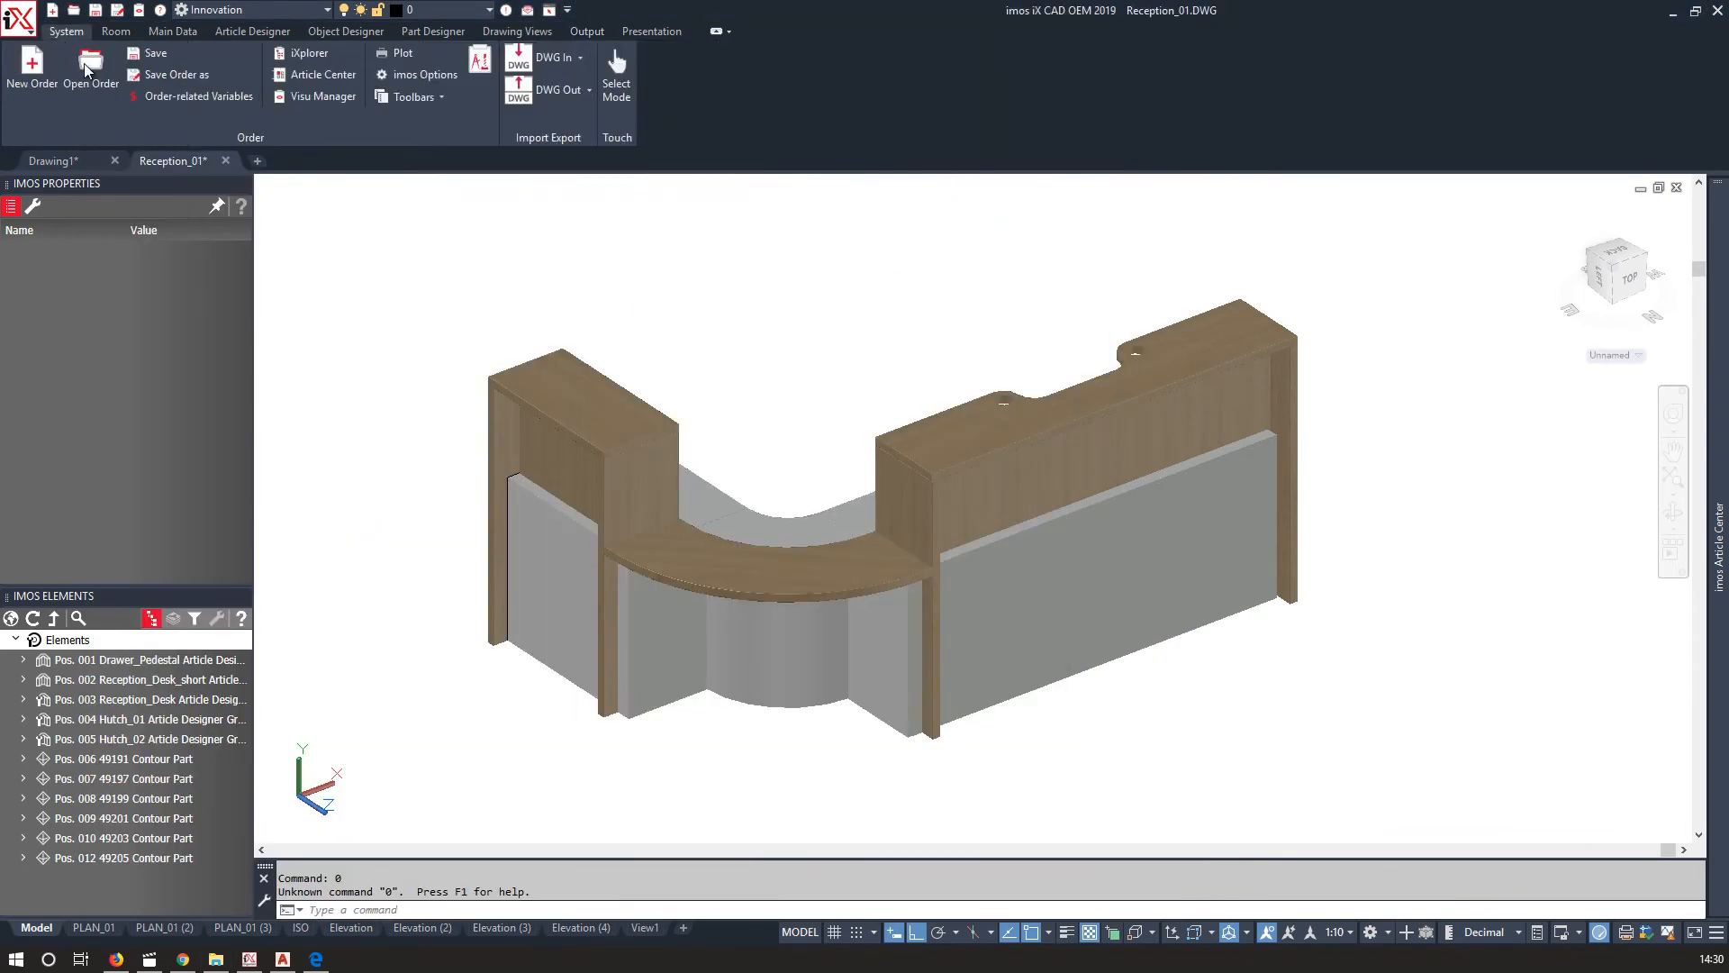
click(153, 77)
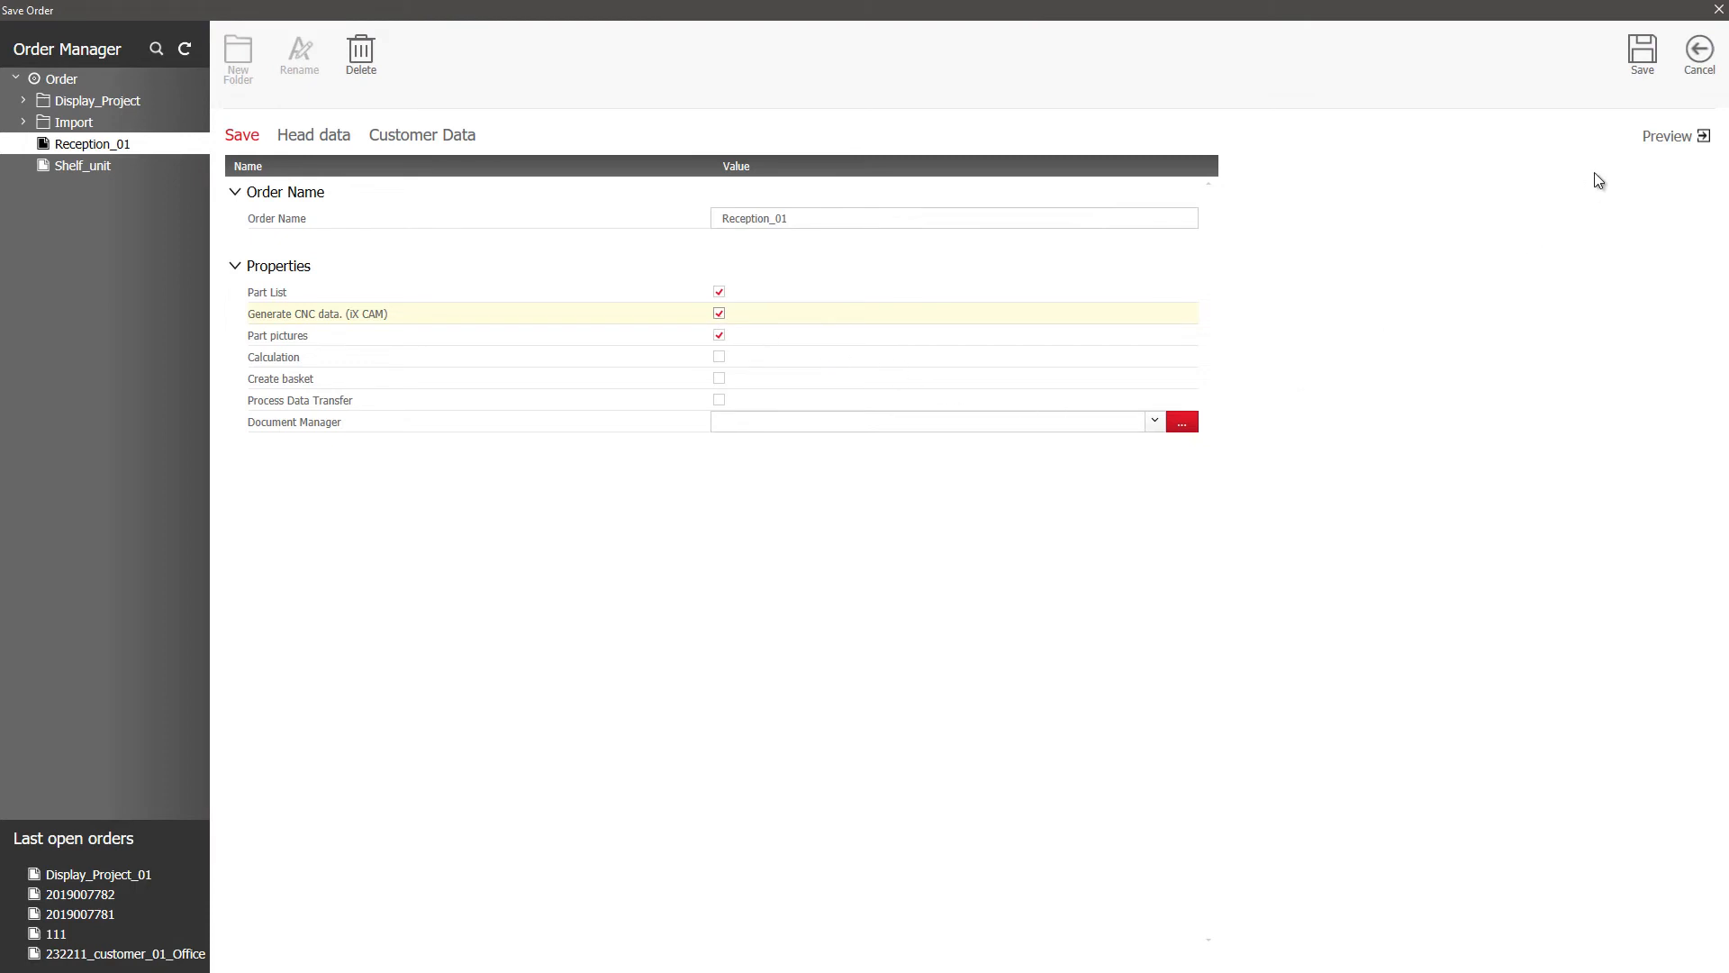
click(1647, 66)
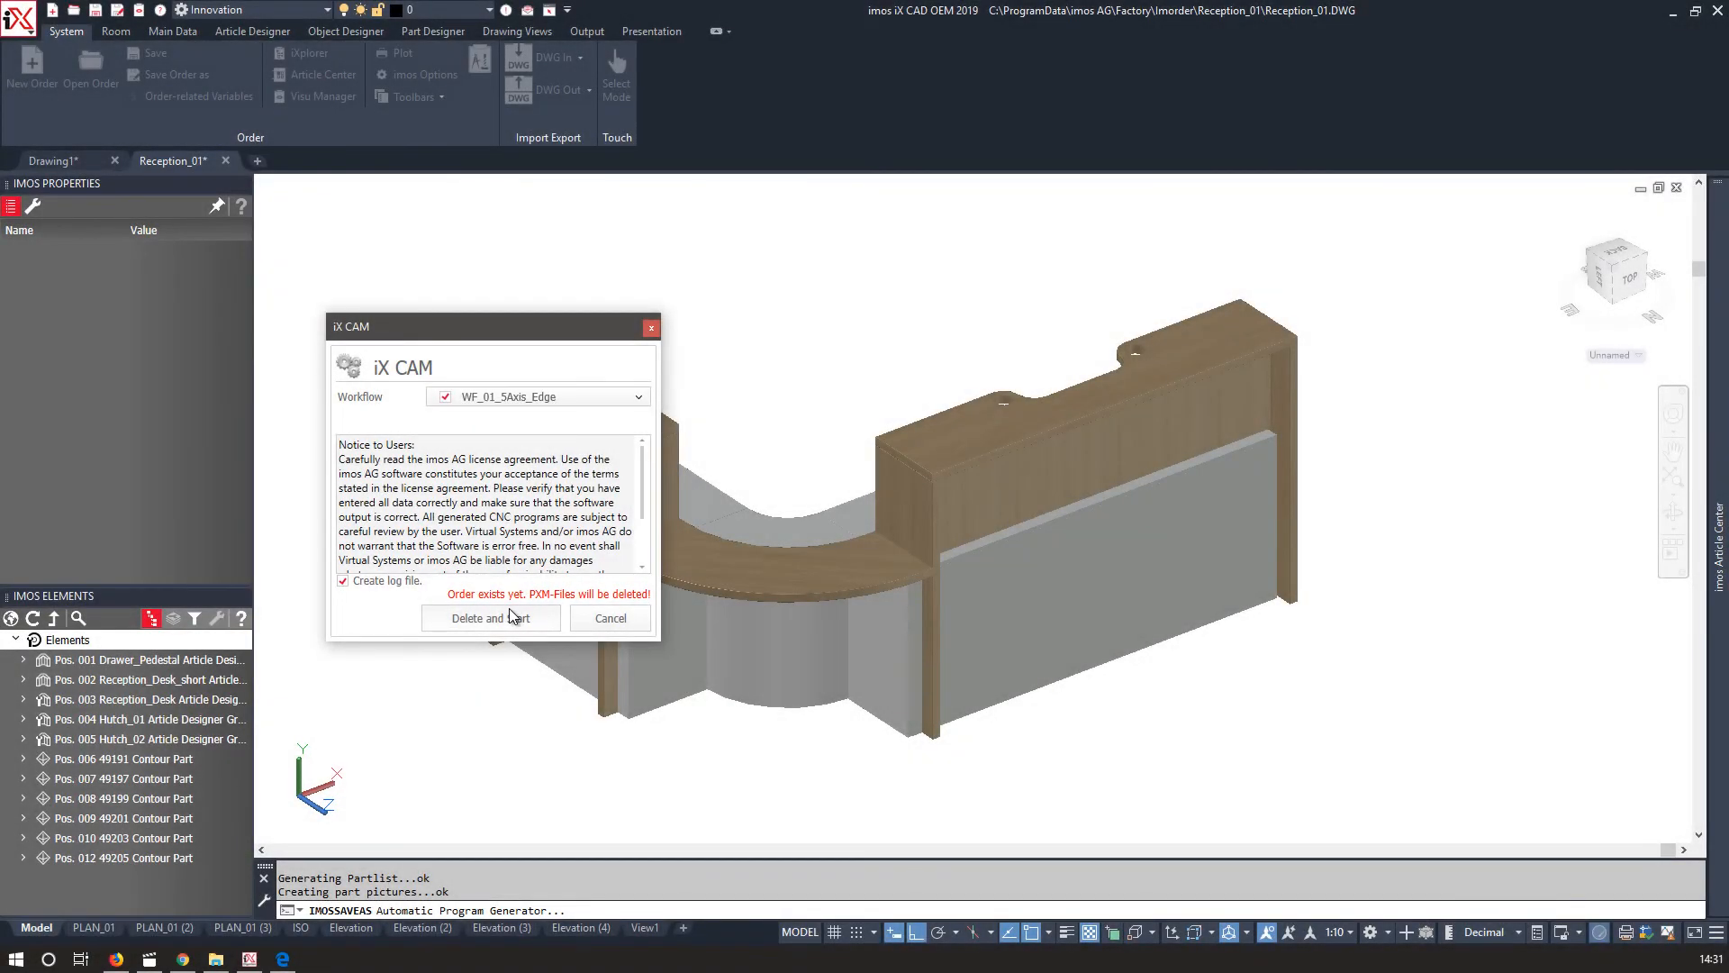
Start iX CAM generation with the WF_01_5Axis_Edge workflow, then close the processing report.
click(510, 612)
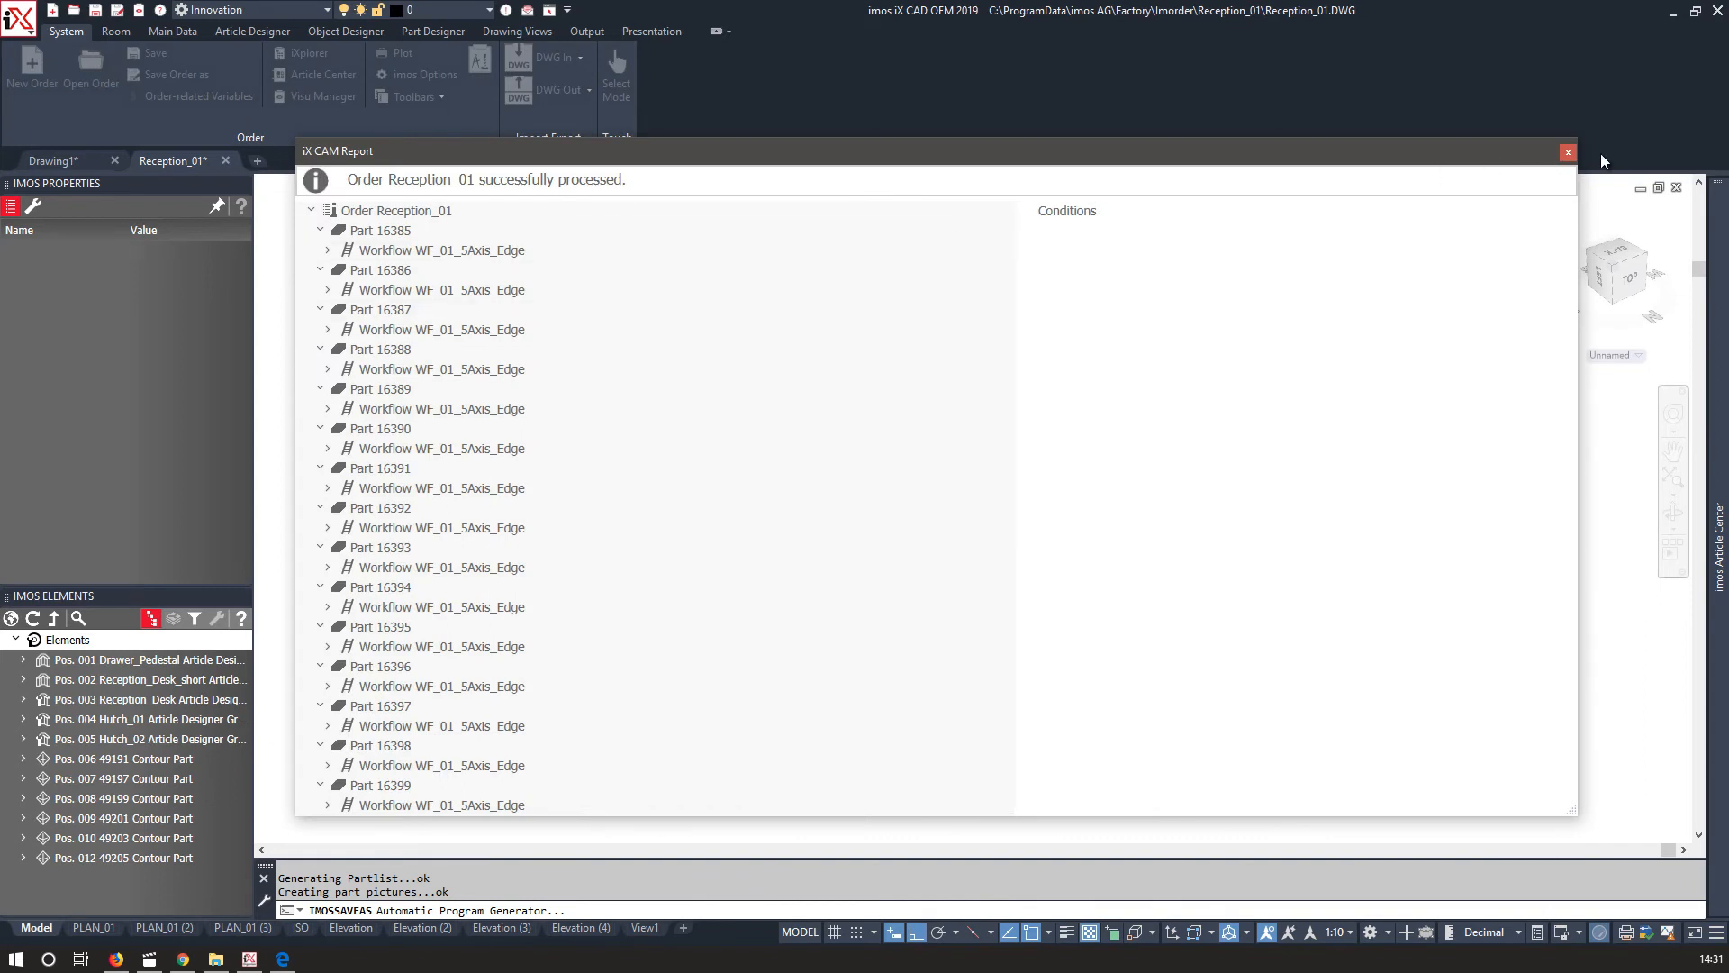
click(1568, 153)
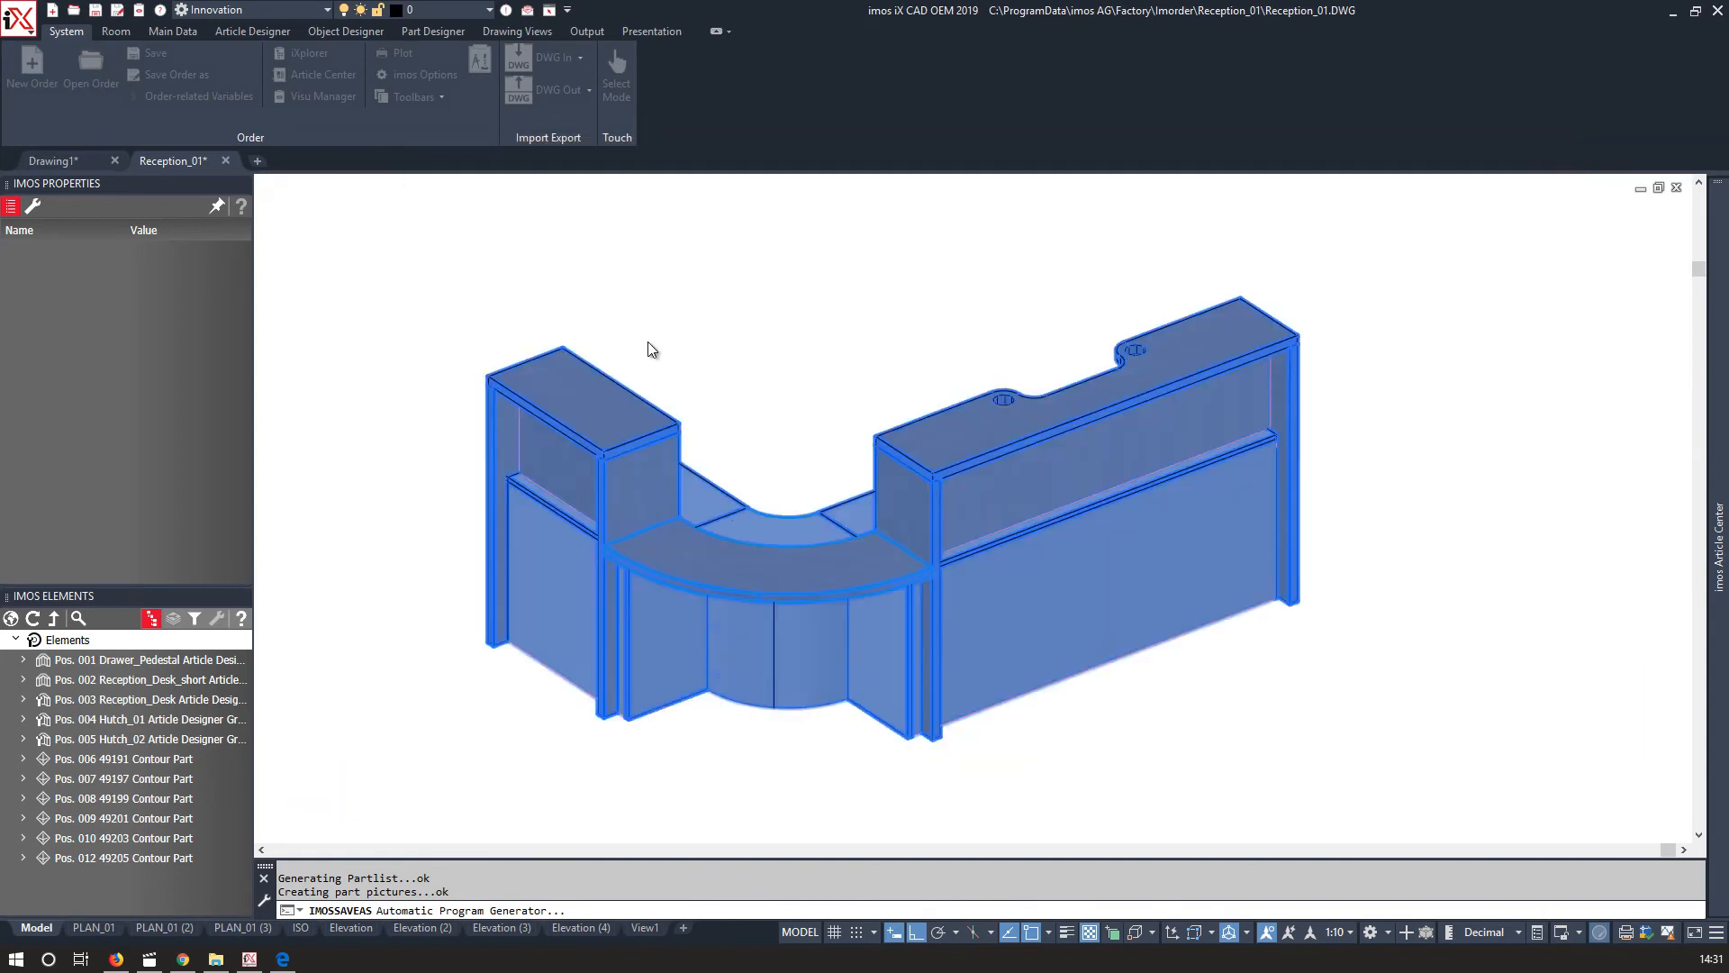
key(Escape)
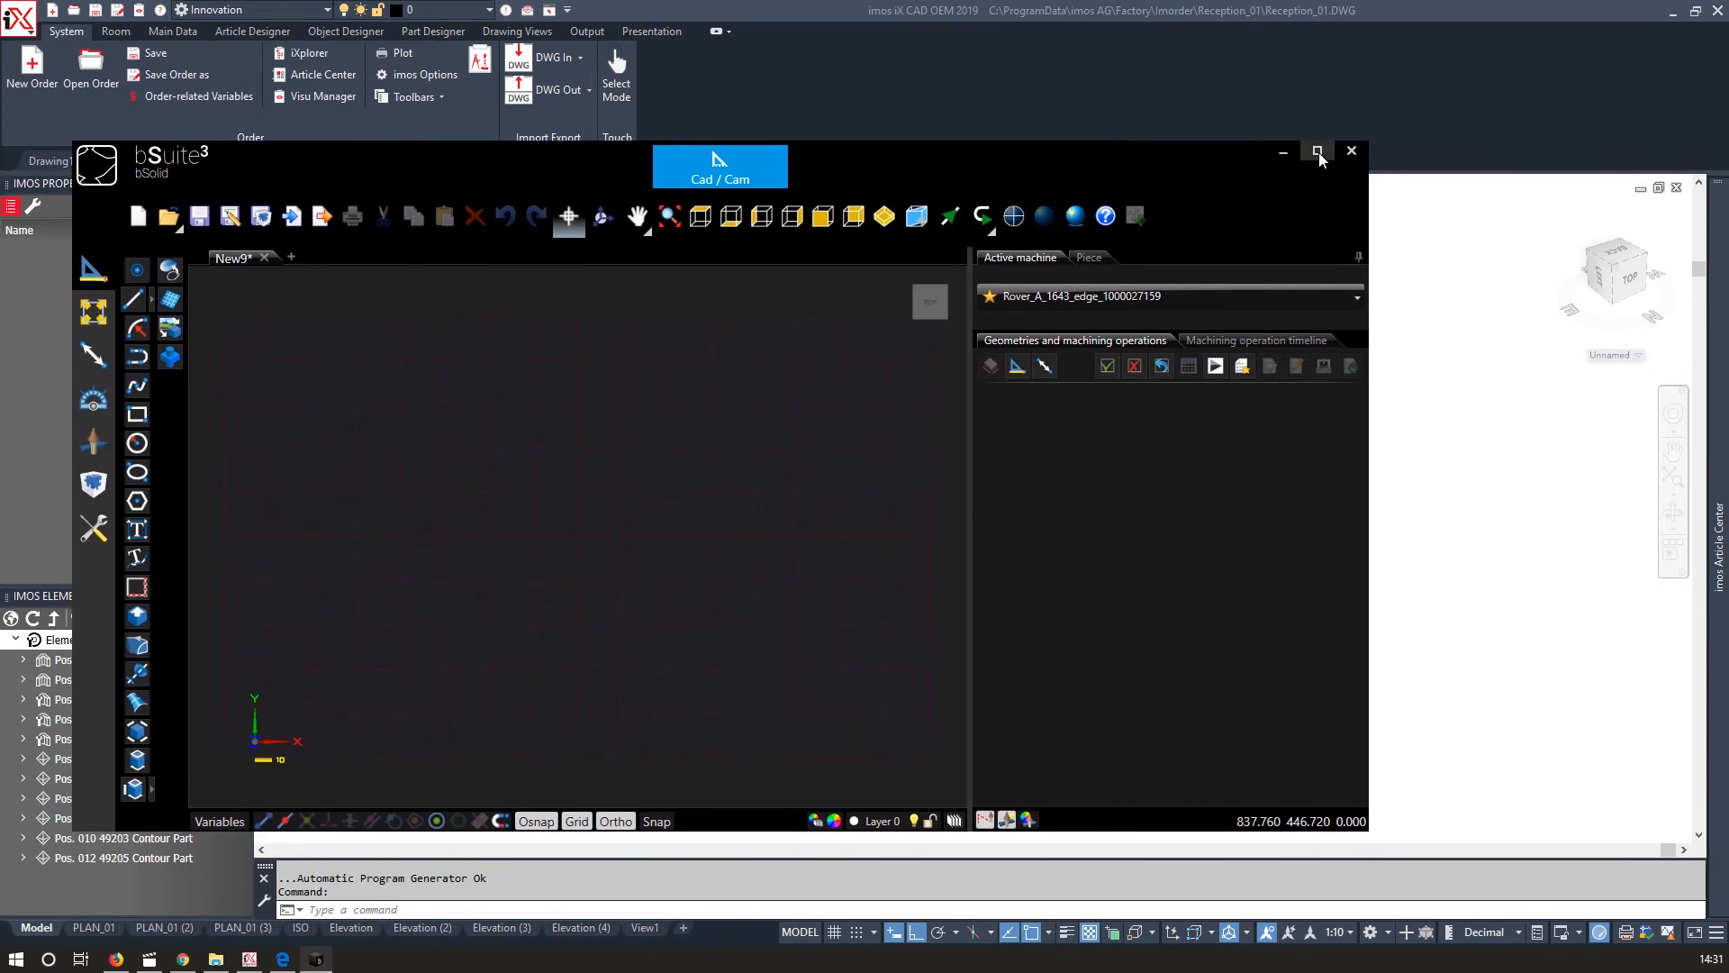
Switch to bSolid and import the CNC file Receptio1001_1.cix.
click(1318, 152)
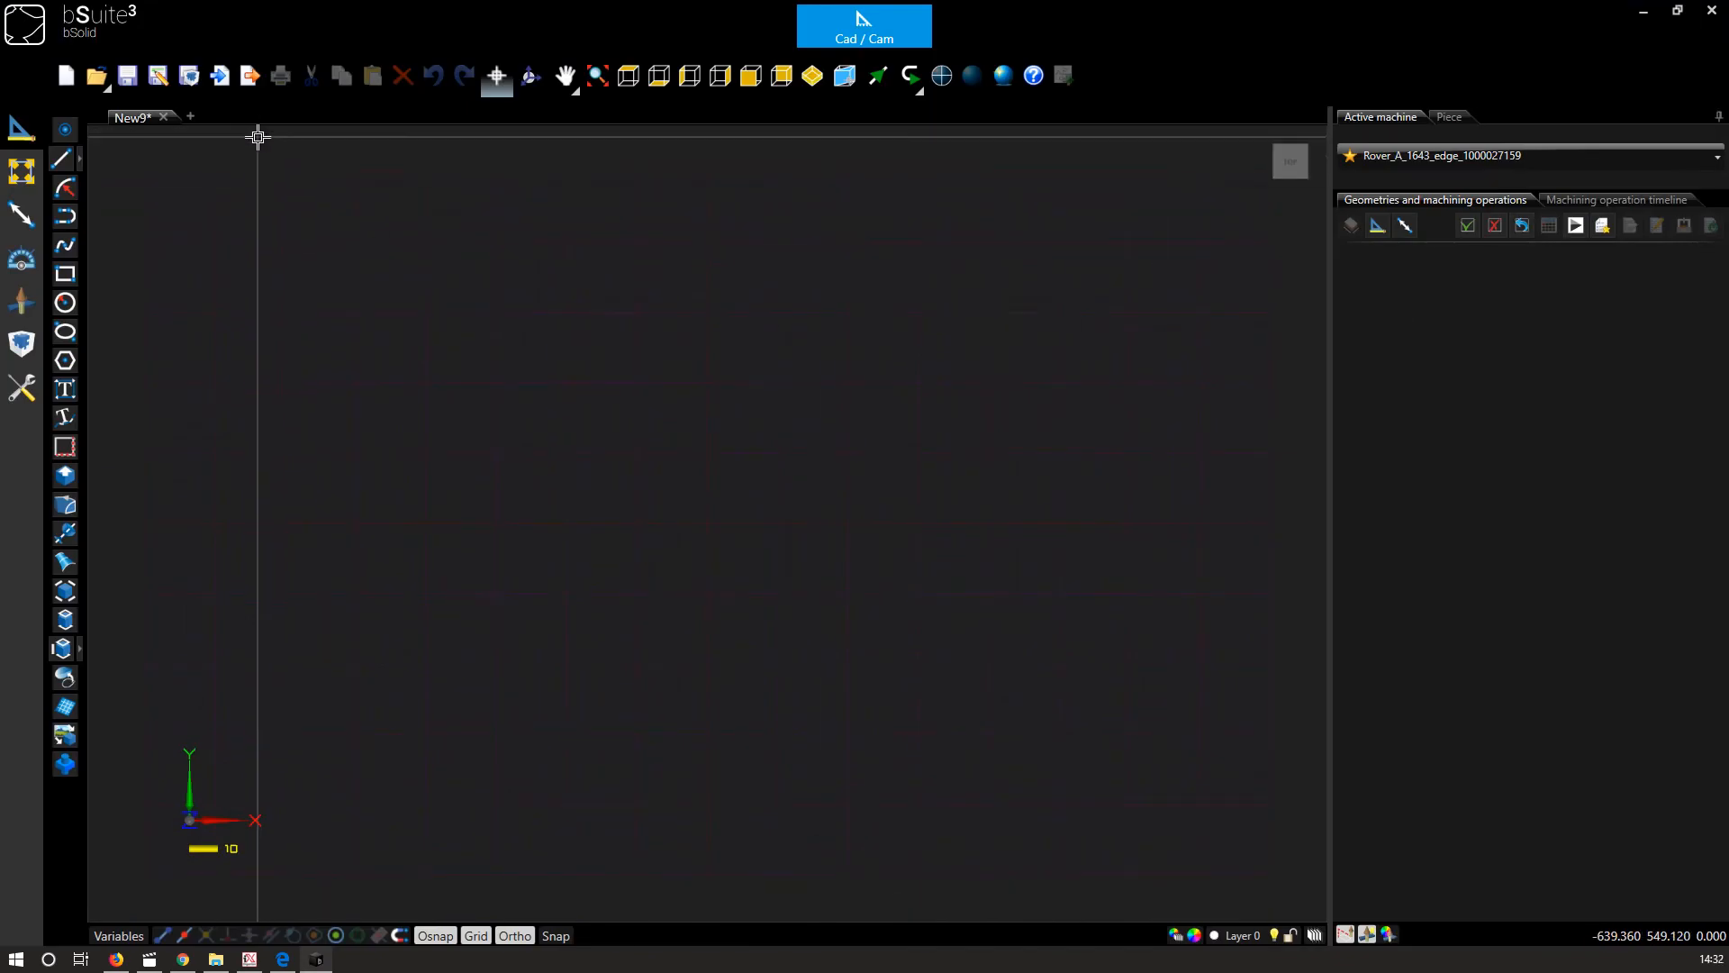
click(220, 76)
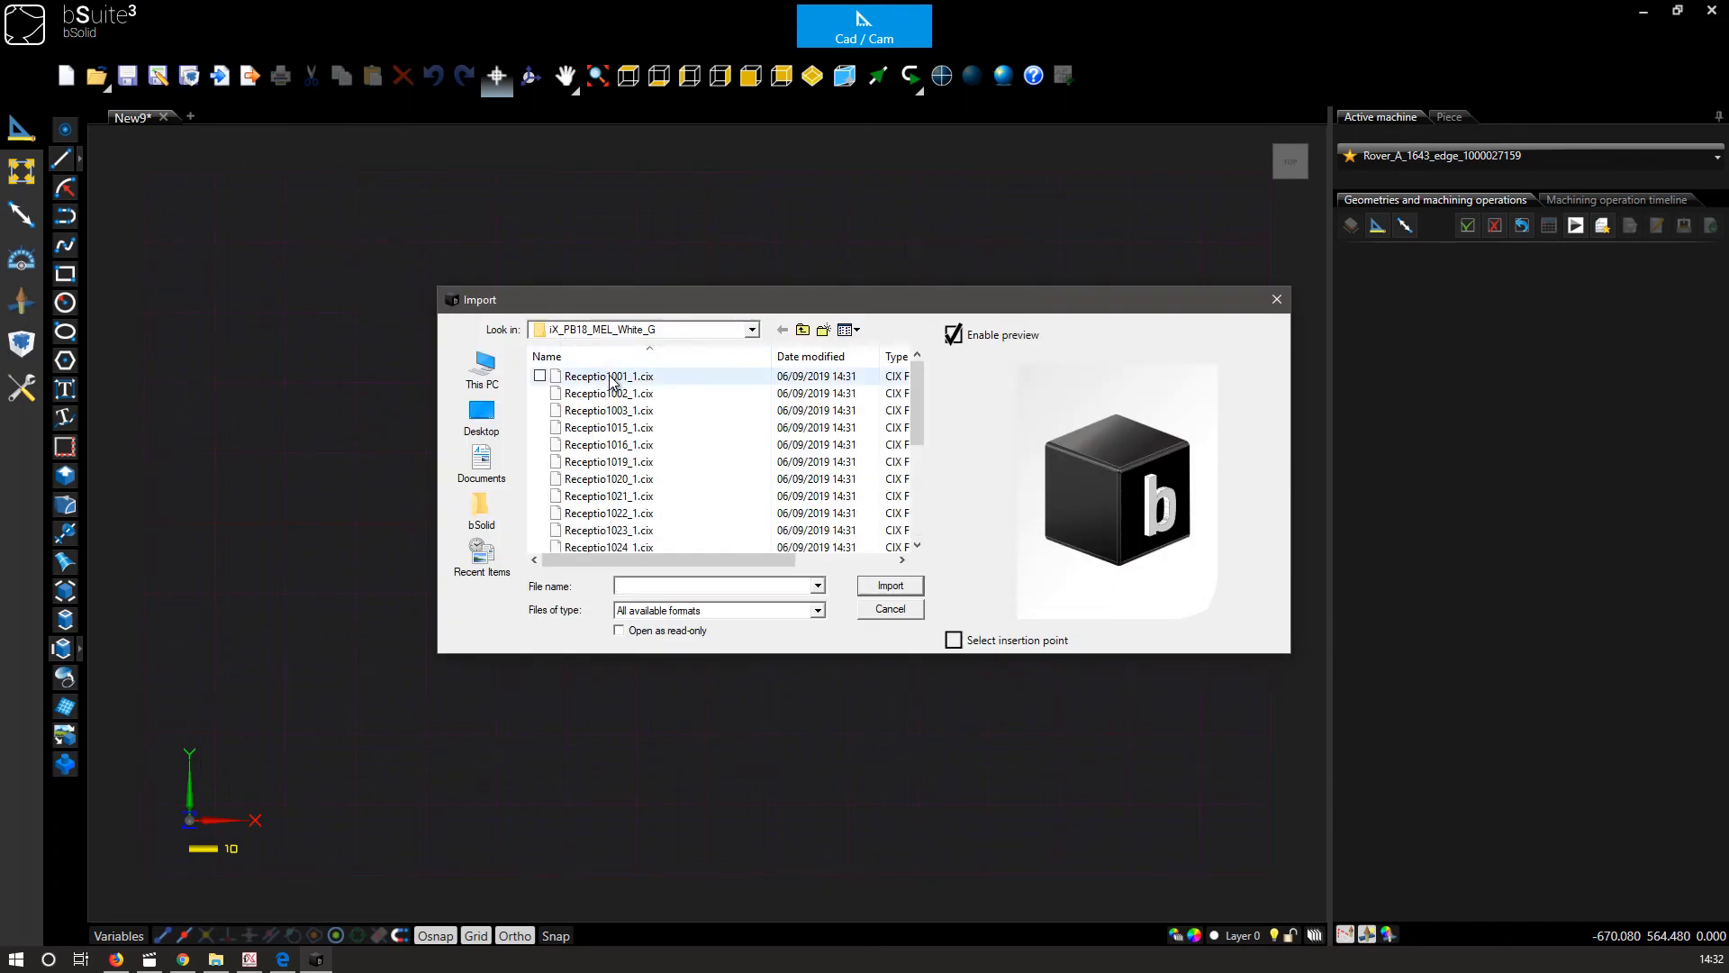
click(610, 377)
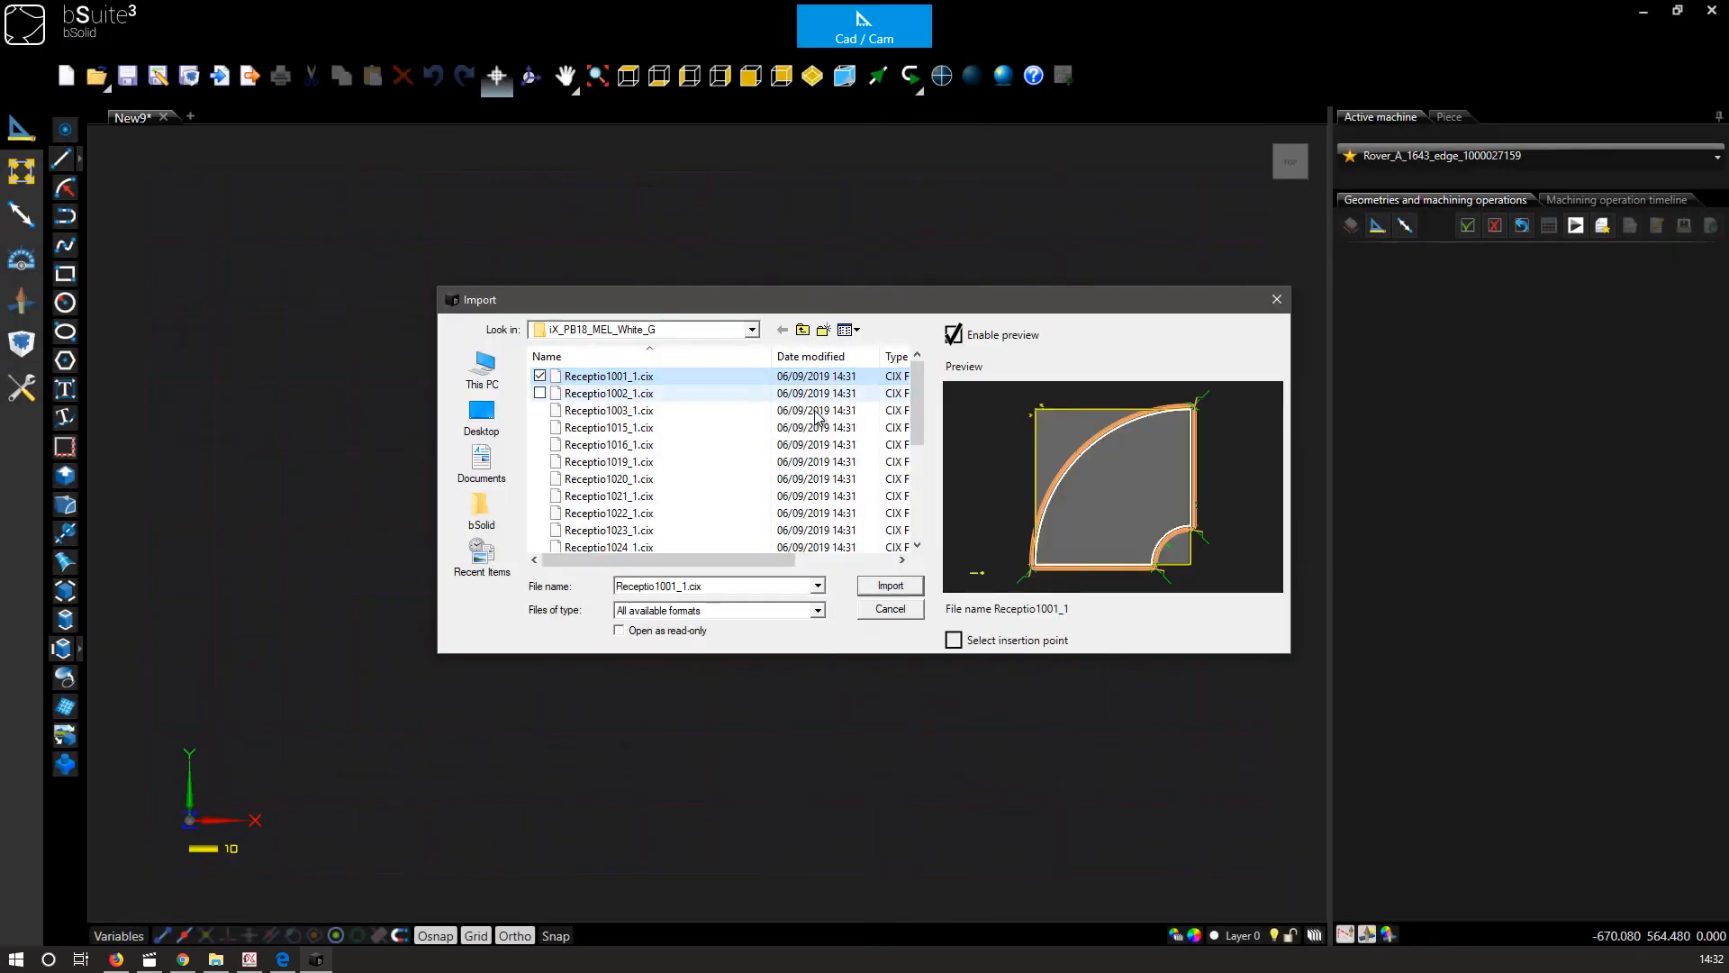
click(883, 587)
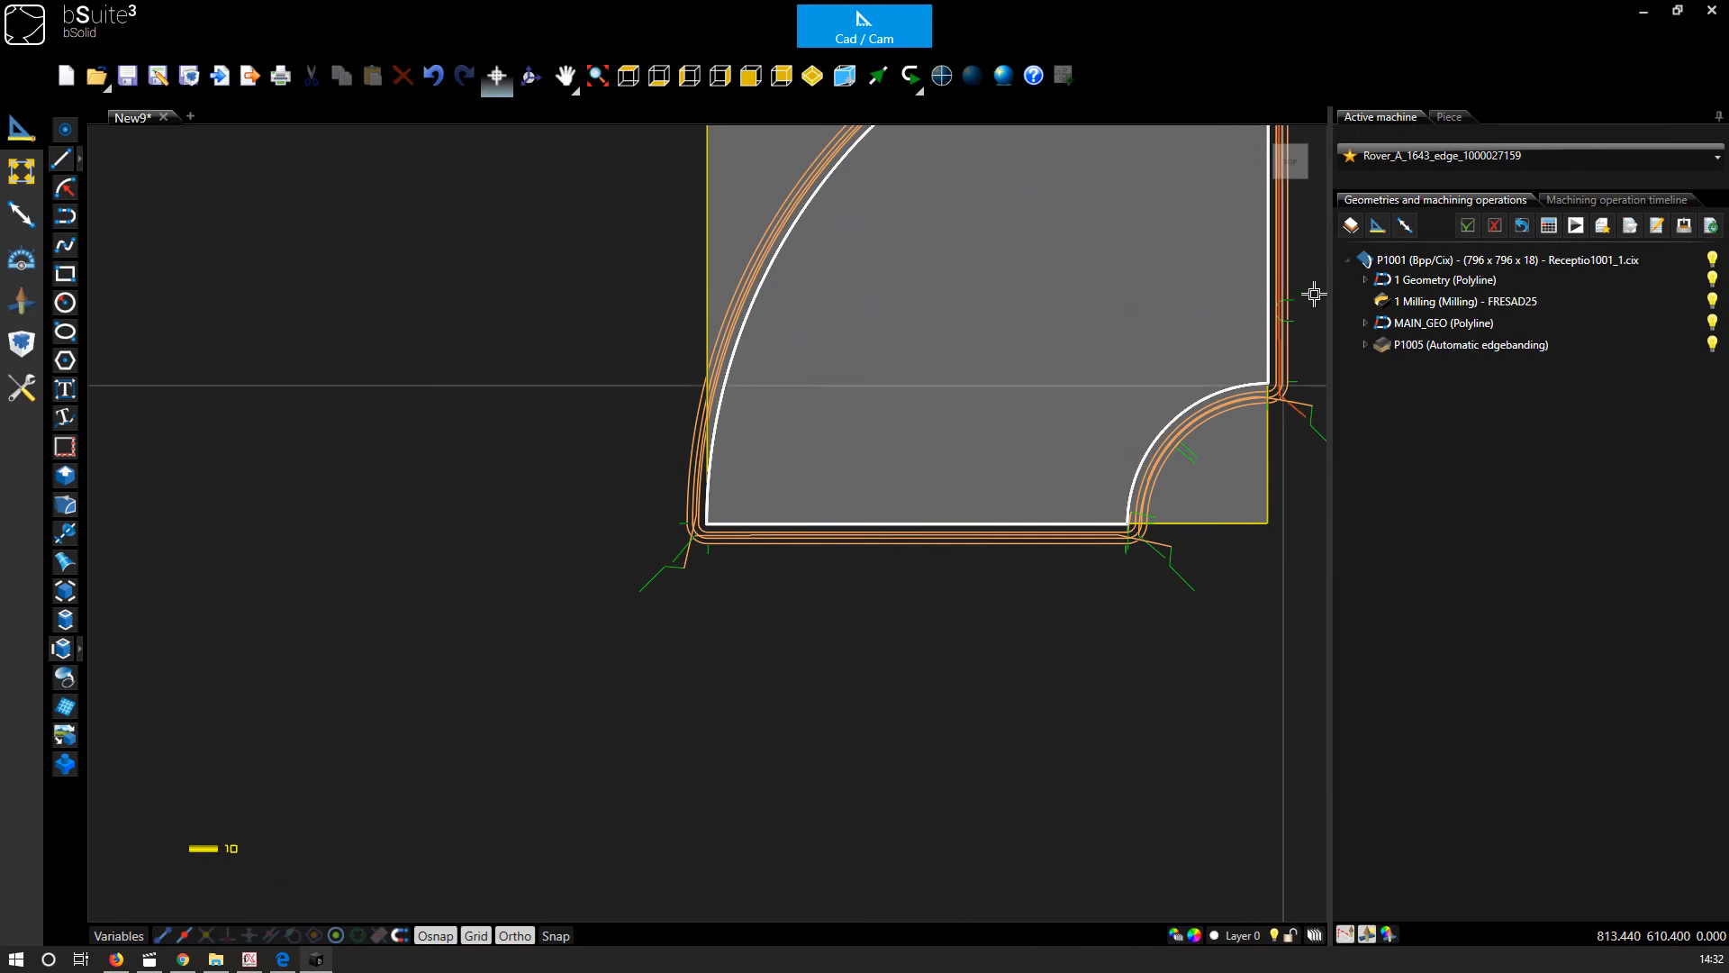
Open the machining operation simulation for the imported piece, with quality at maximum and override at 80.
click(1306, 178)
scroll(1028, 593, up, 1)
middle_drag(727, 589, 799, 552)
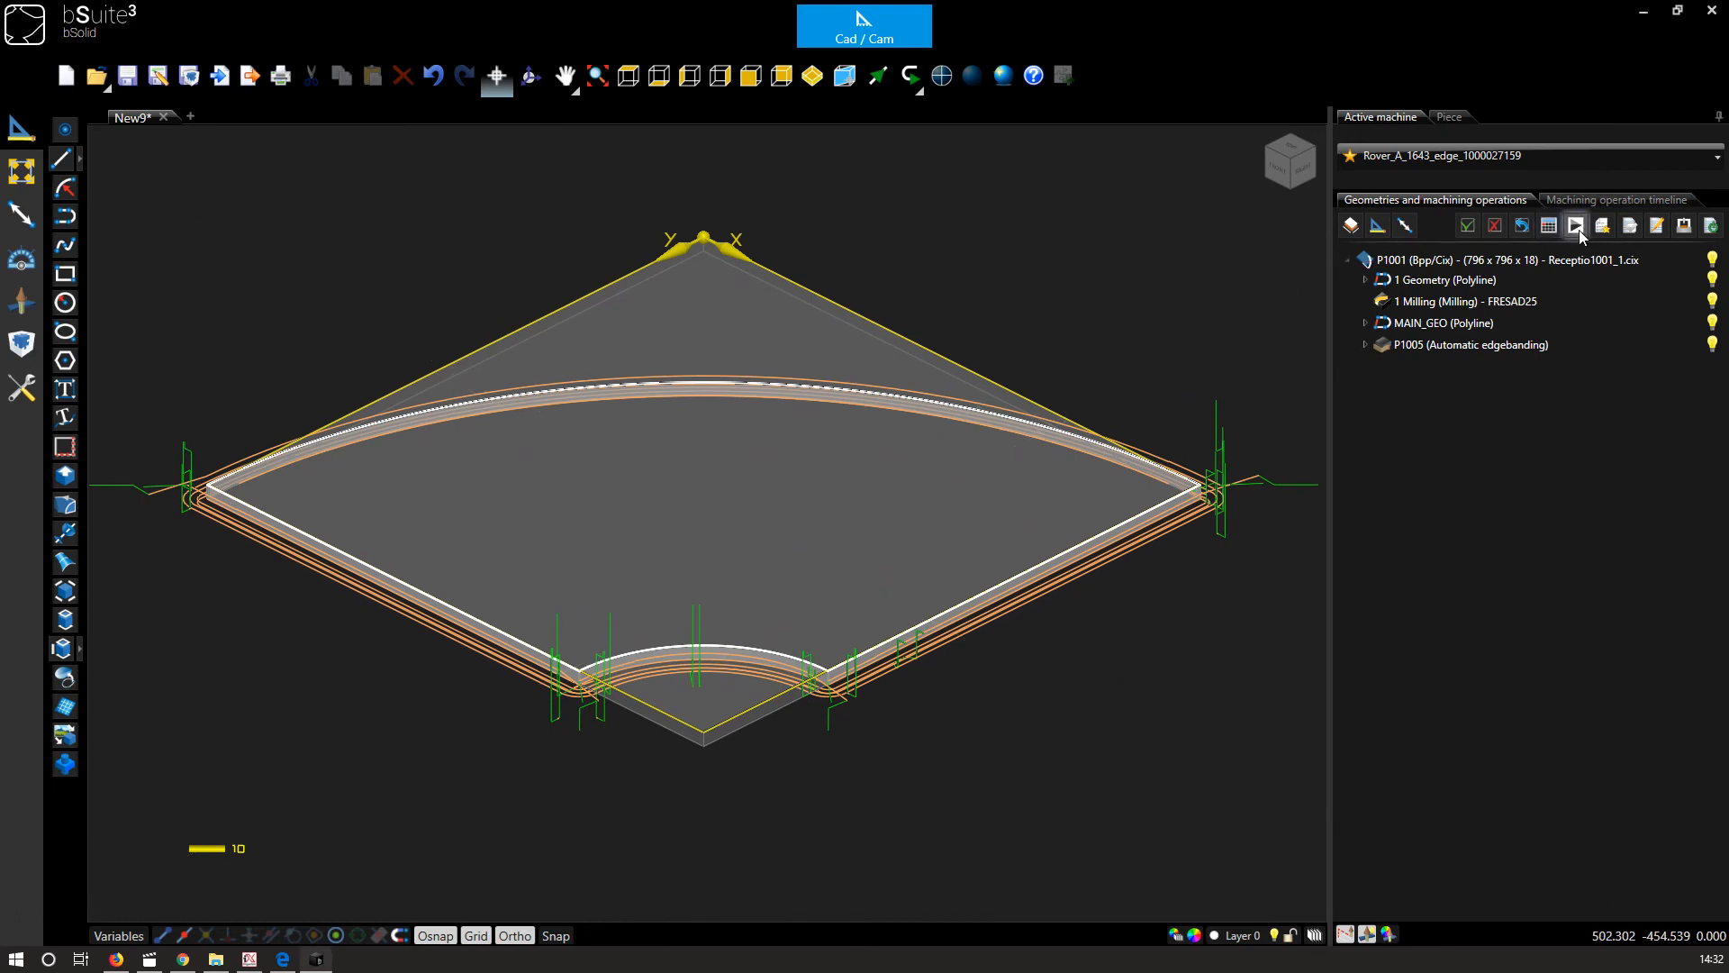
click(1576, 712)
drag(1625, 731, 1691, 737)
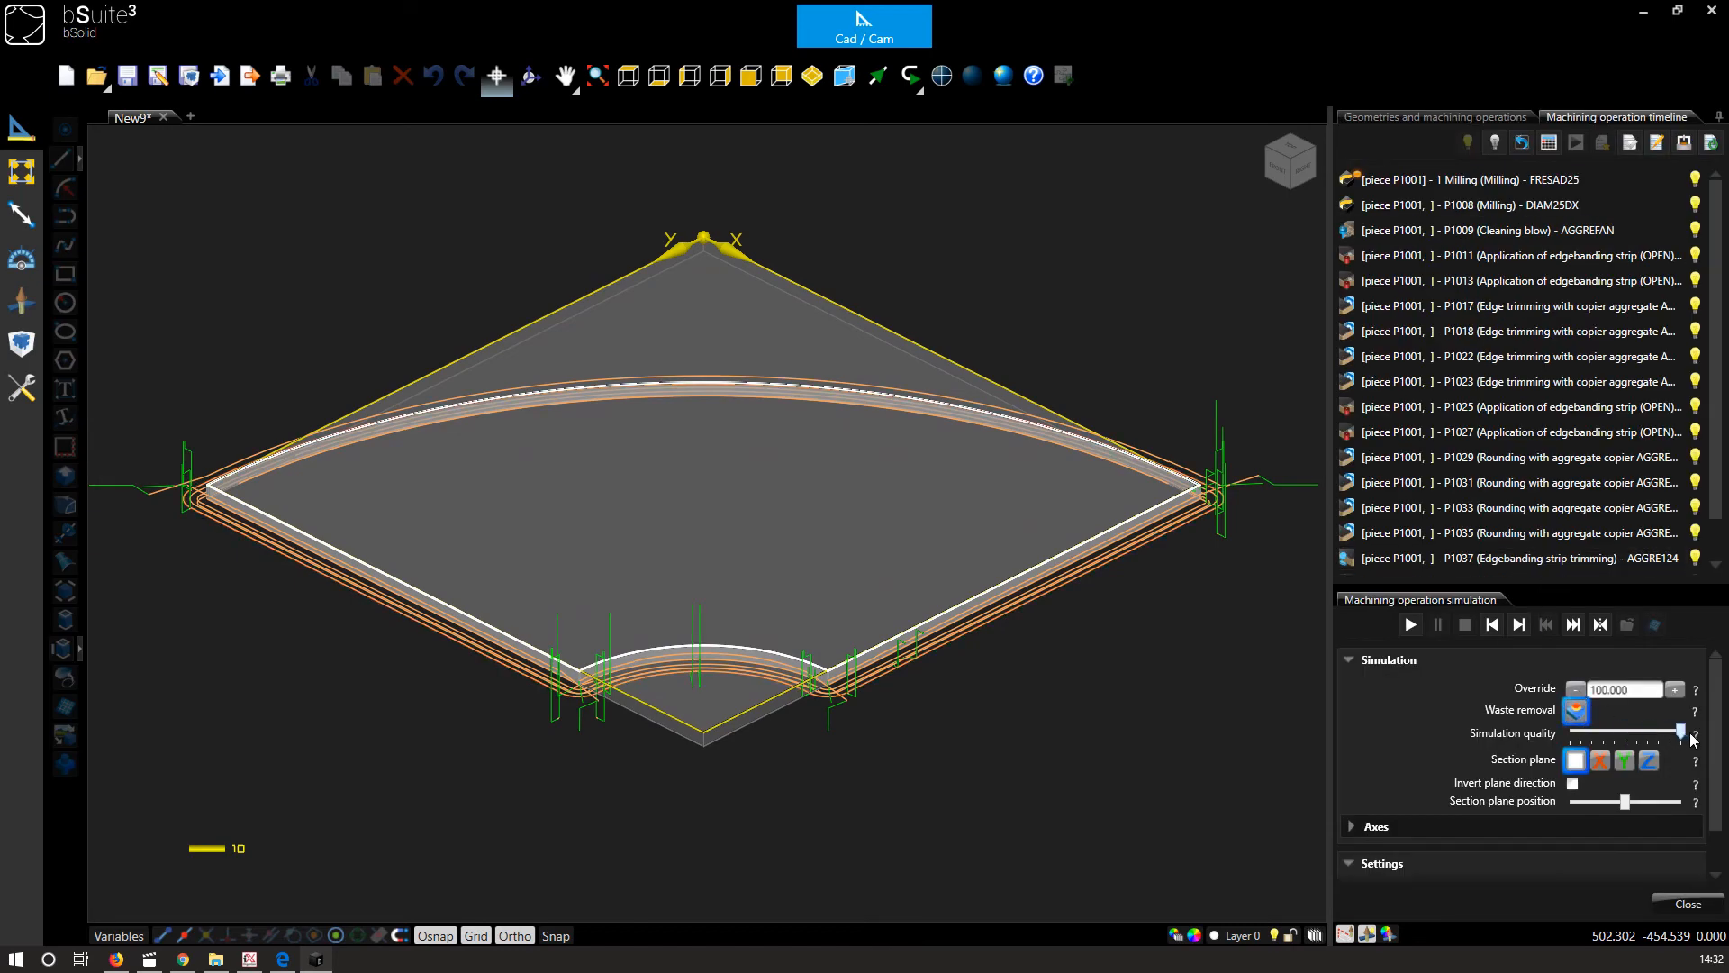
click(1576, 690)
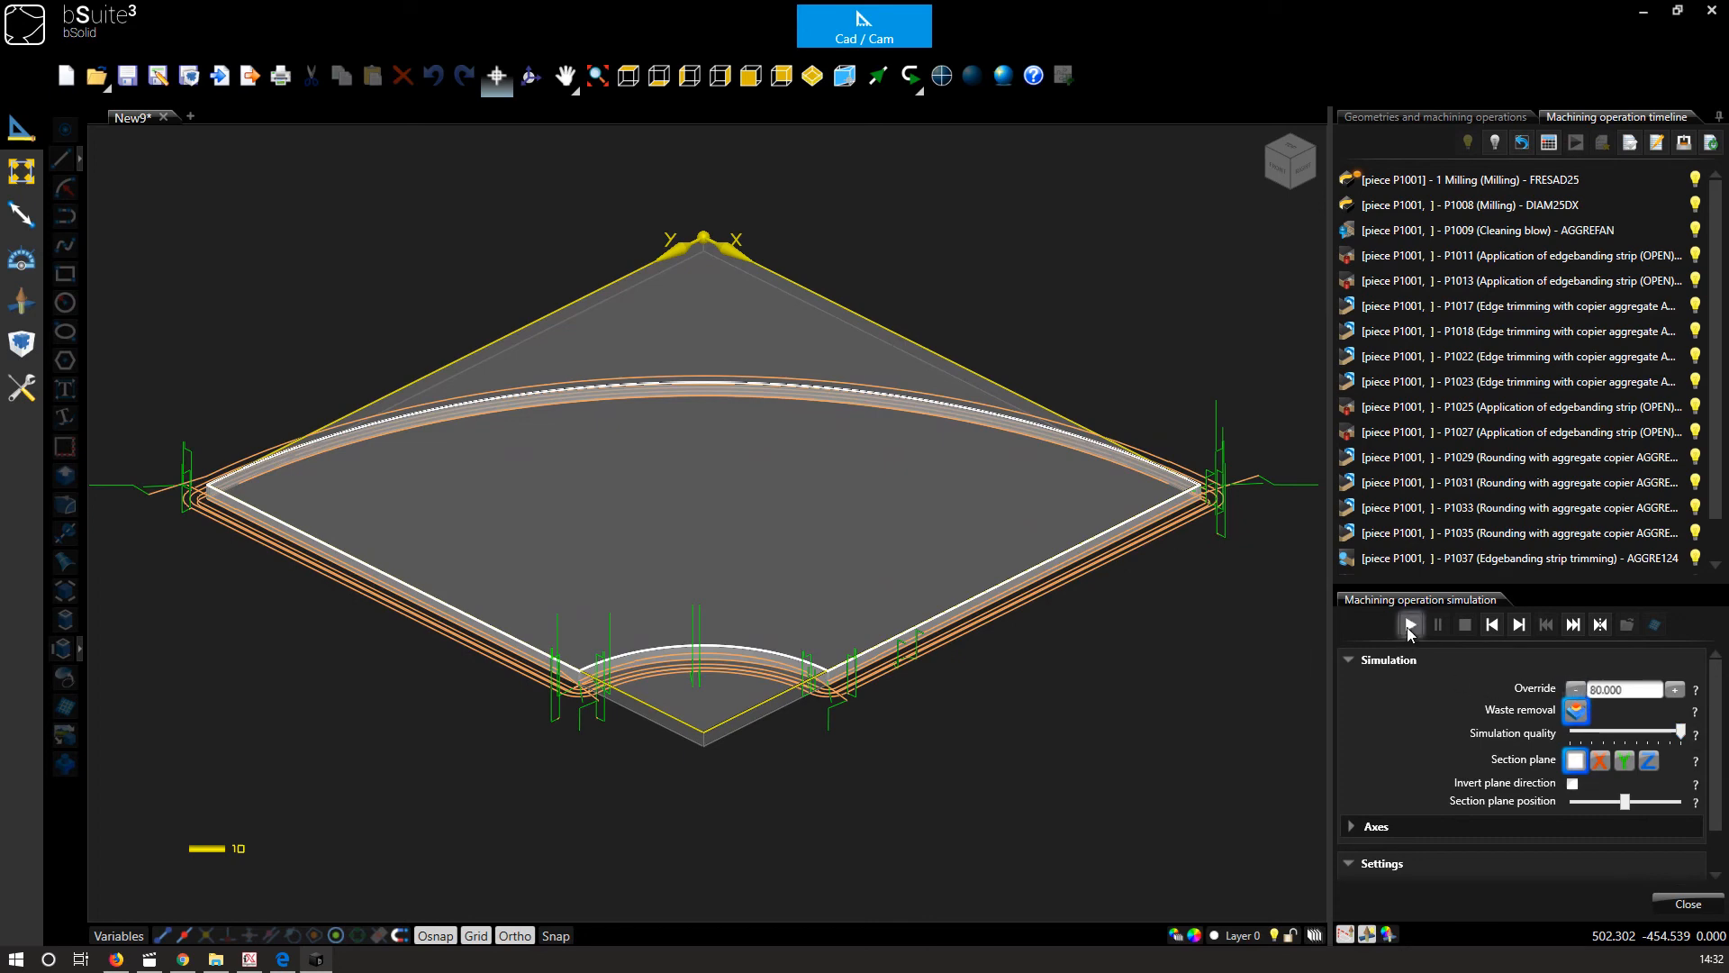
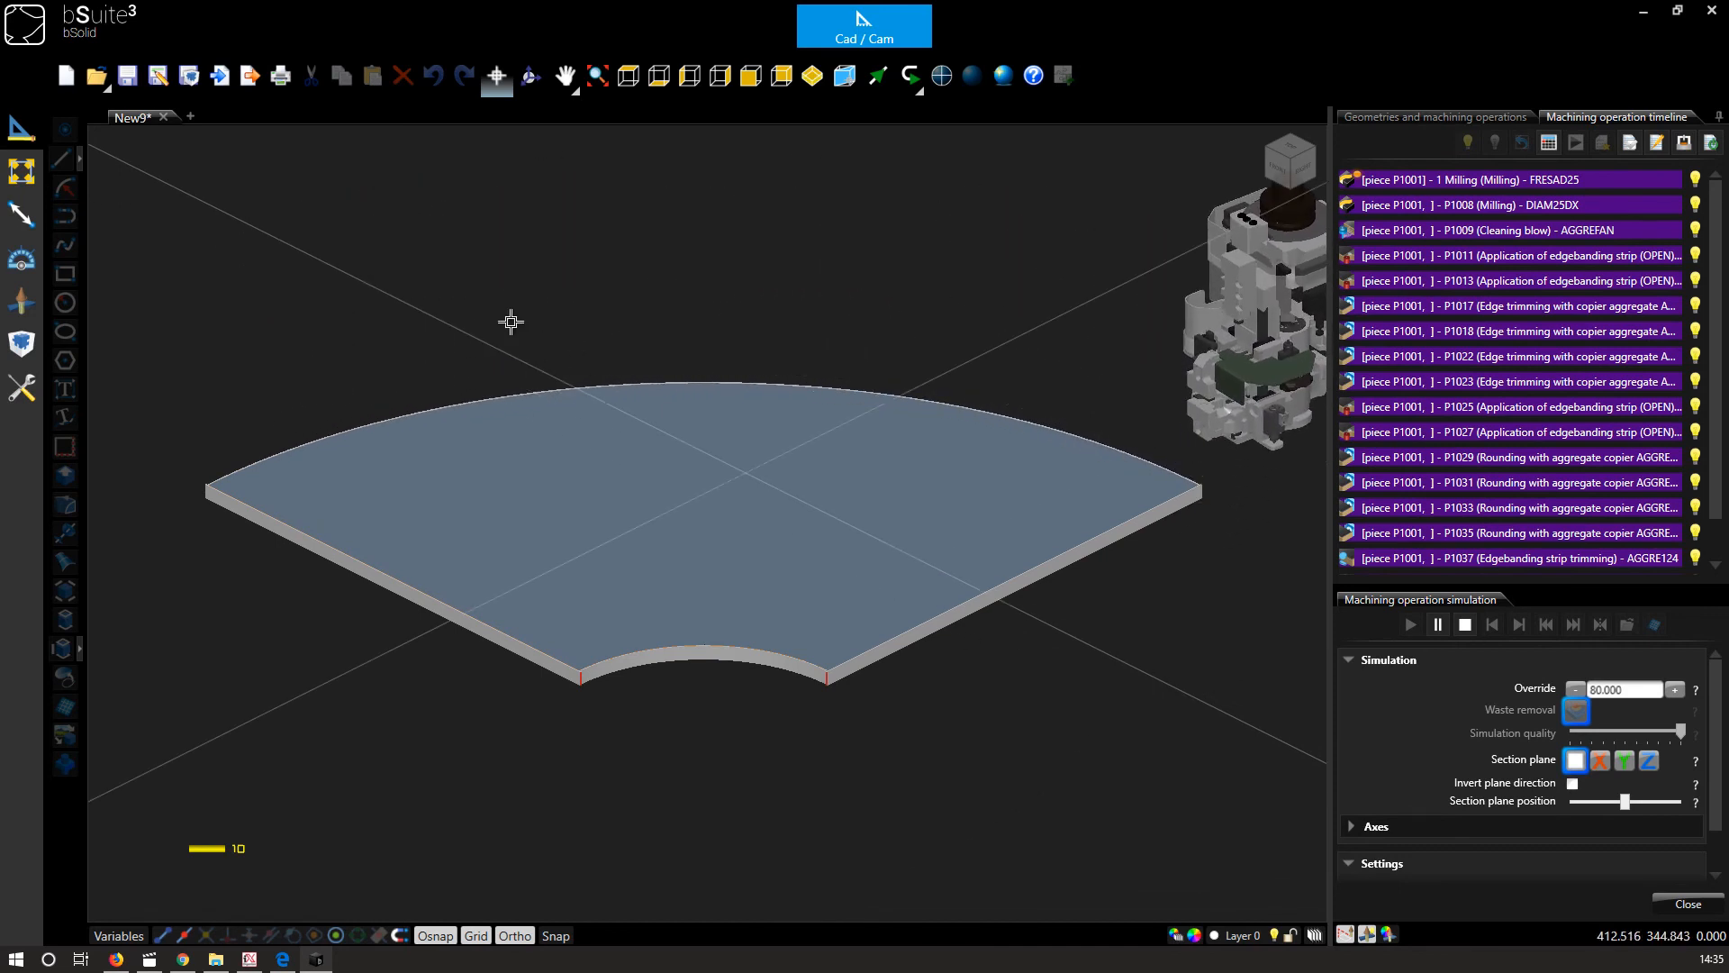
Import Receptio1013_1.cix from the iX_PB38_MEL_Oak_M folder into a new tab and open its machining operation simulation.
click(189, 117)
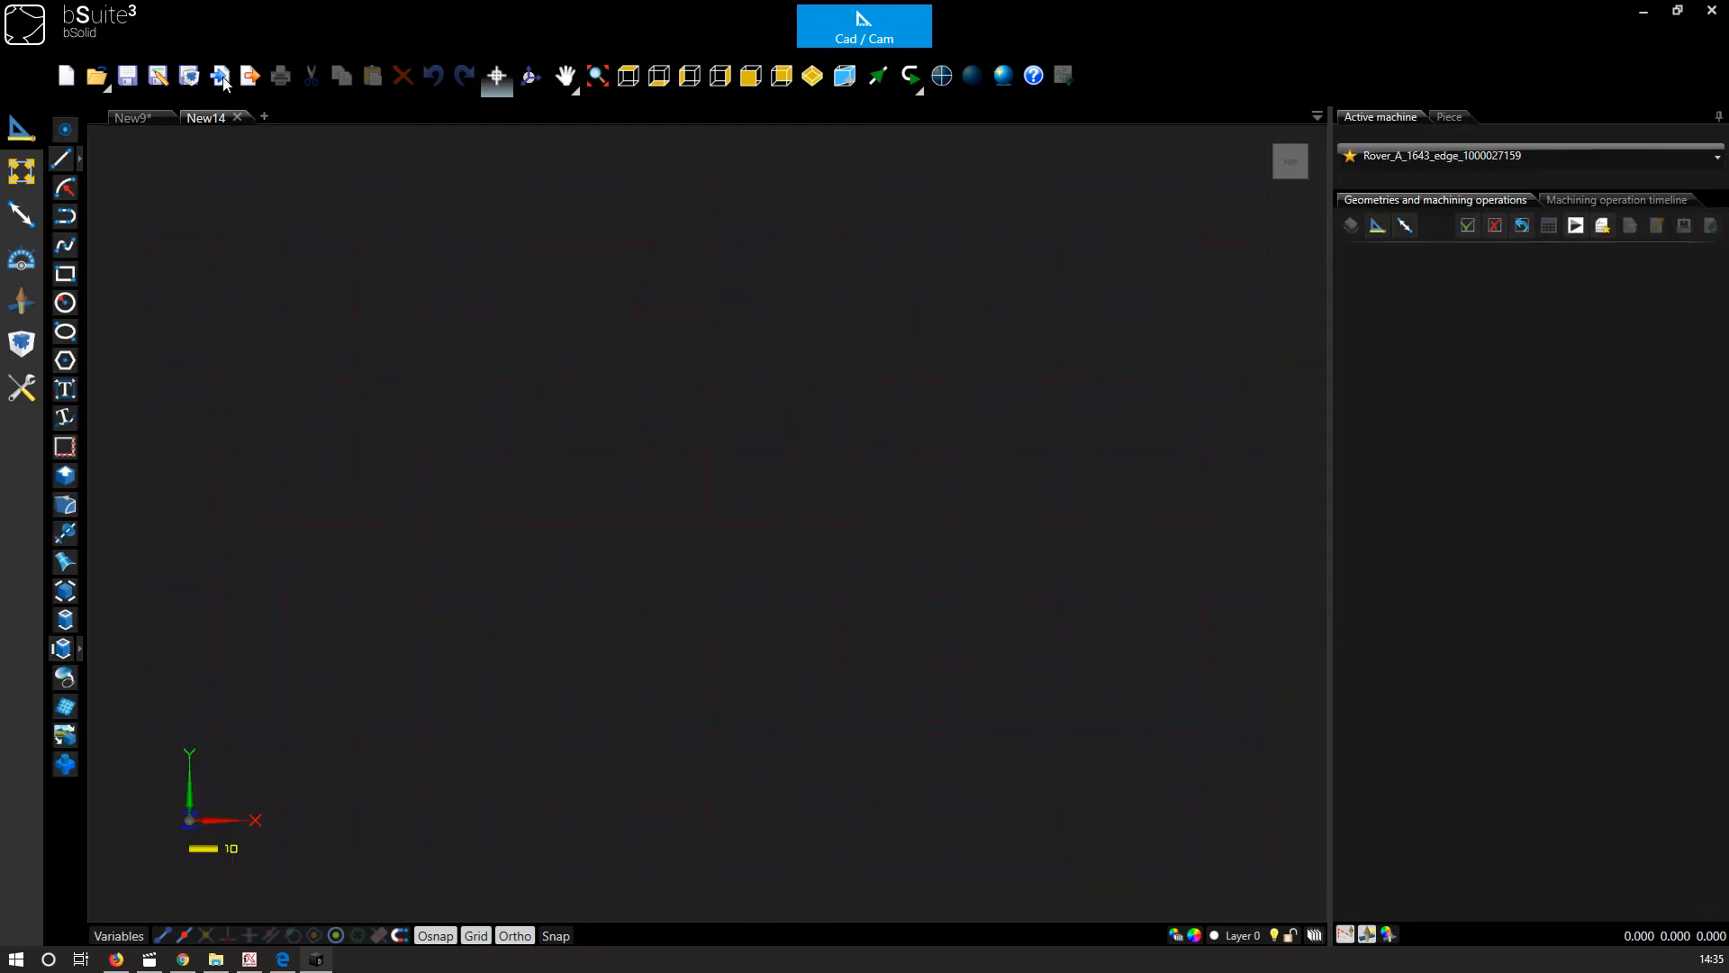
click(223, 80)
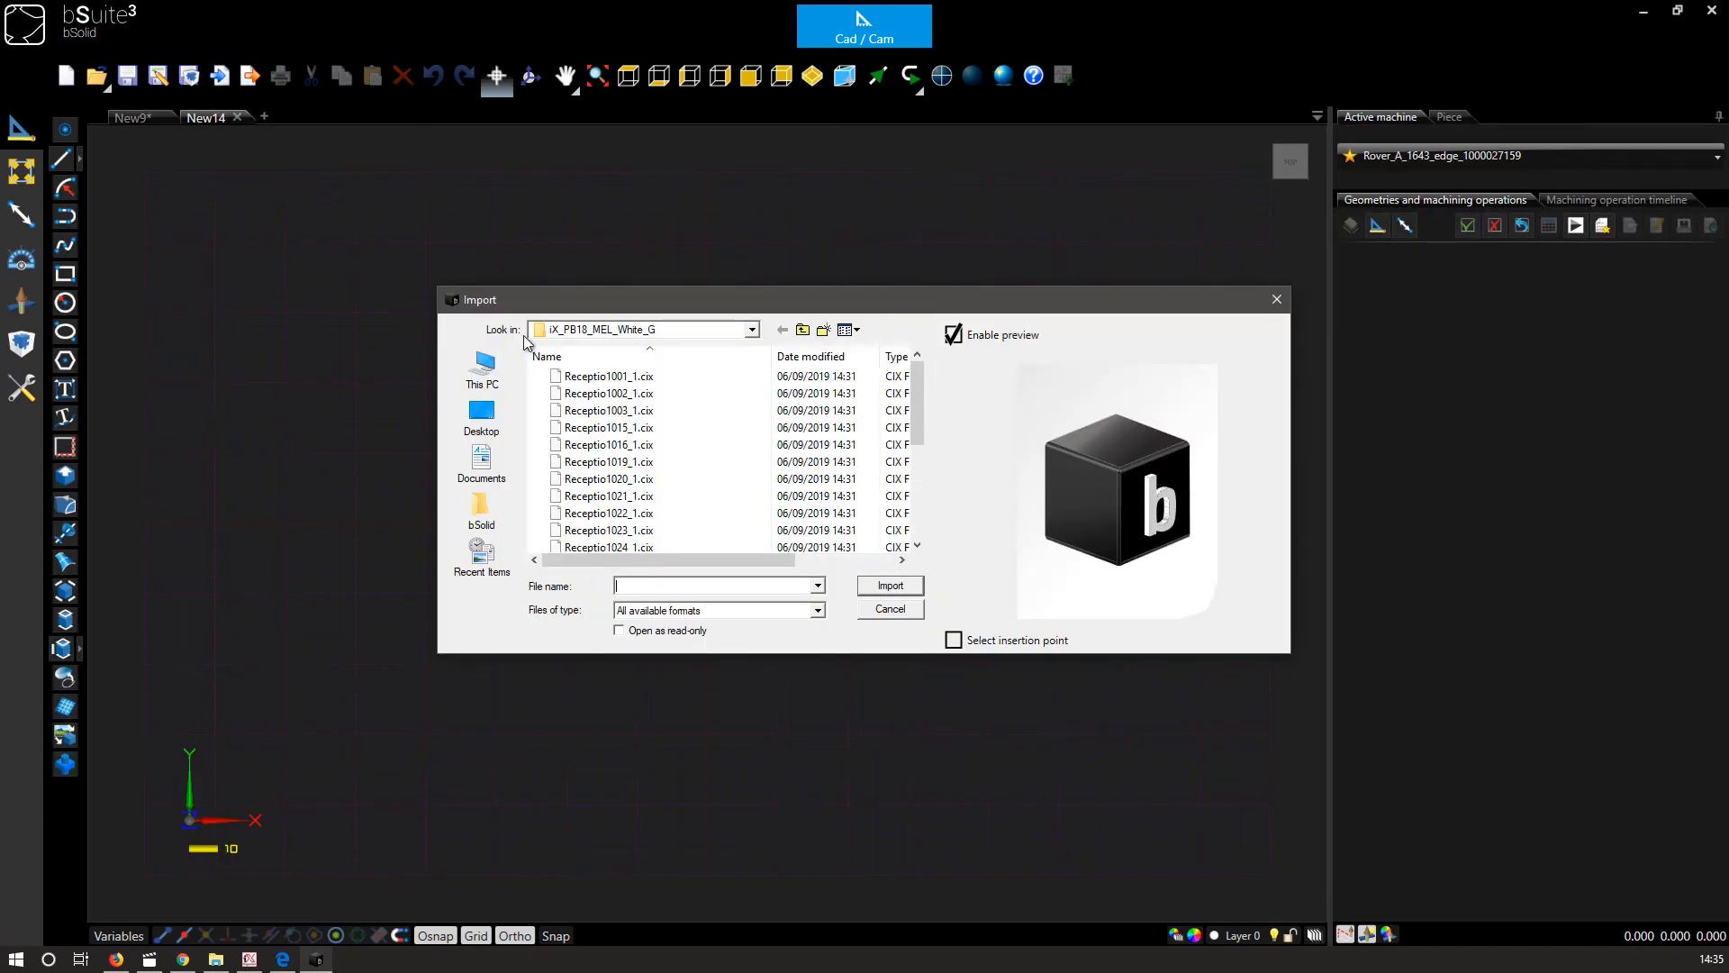
click(803, 331)
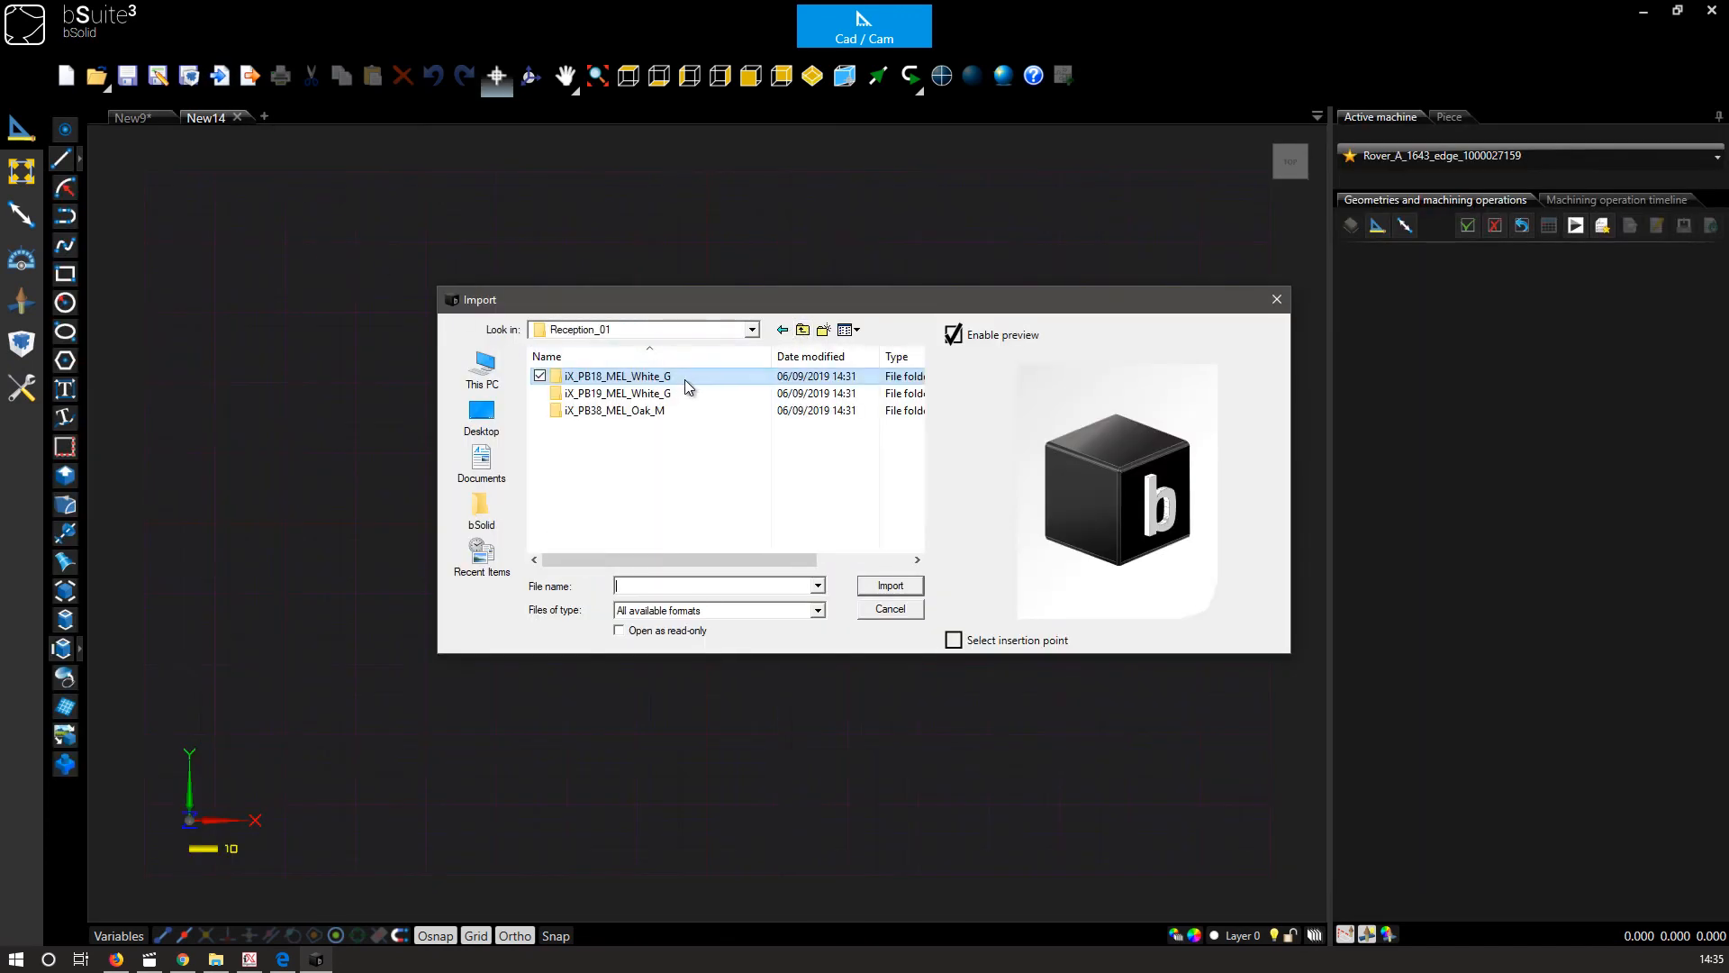
double_click(655, 411)
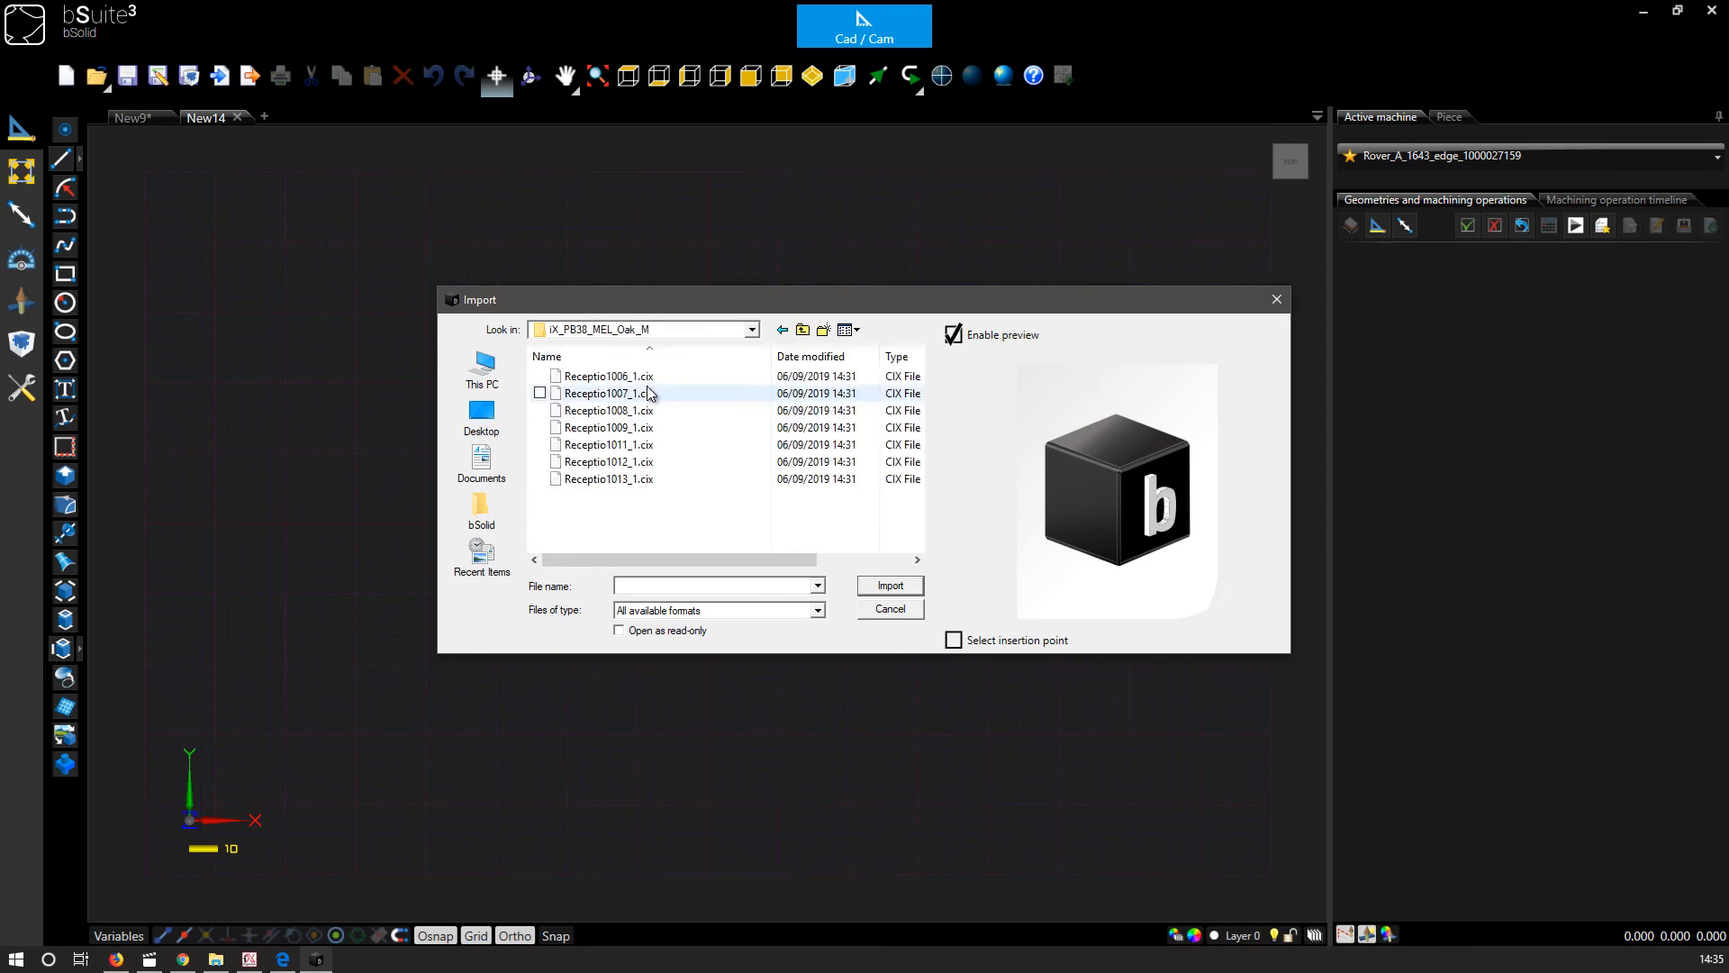
click(641, 478)
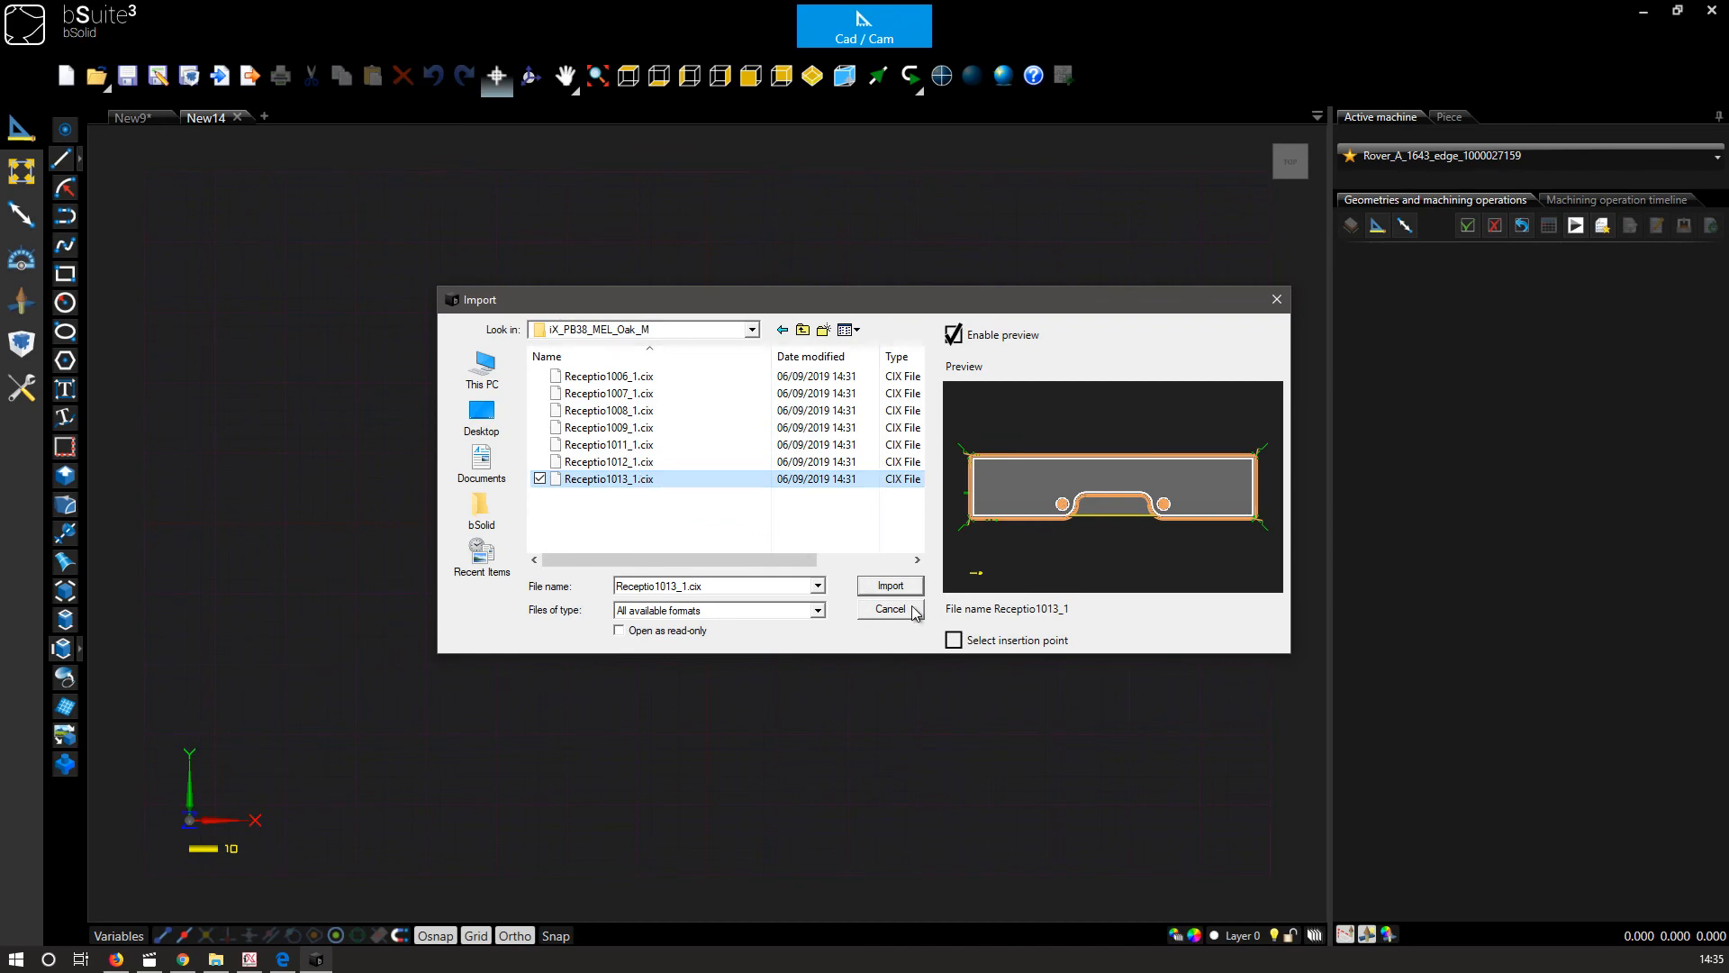
click(891, 587)
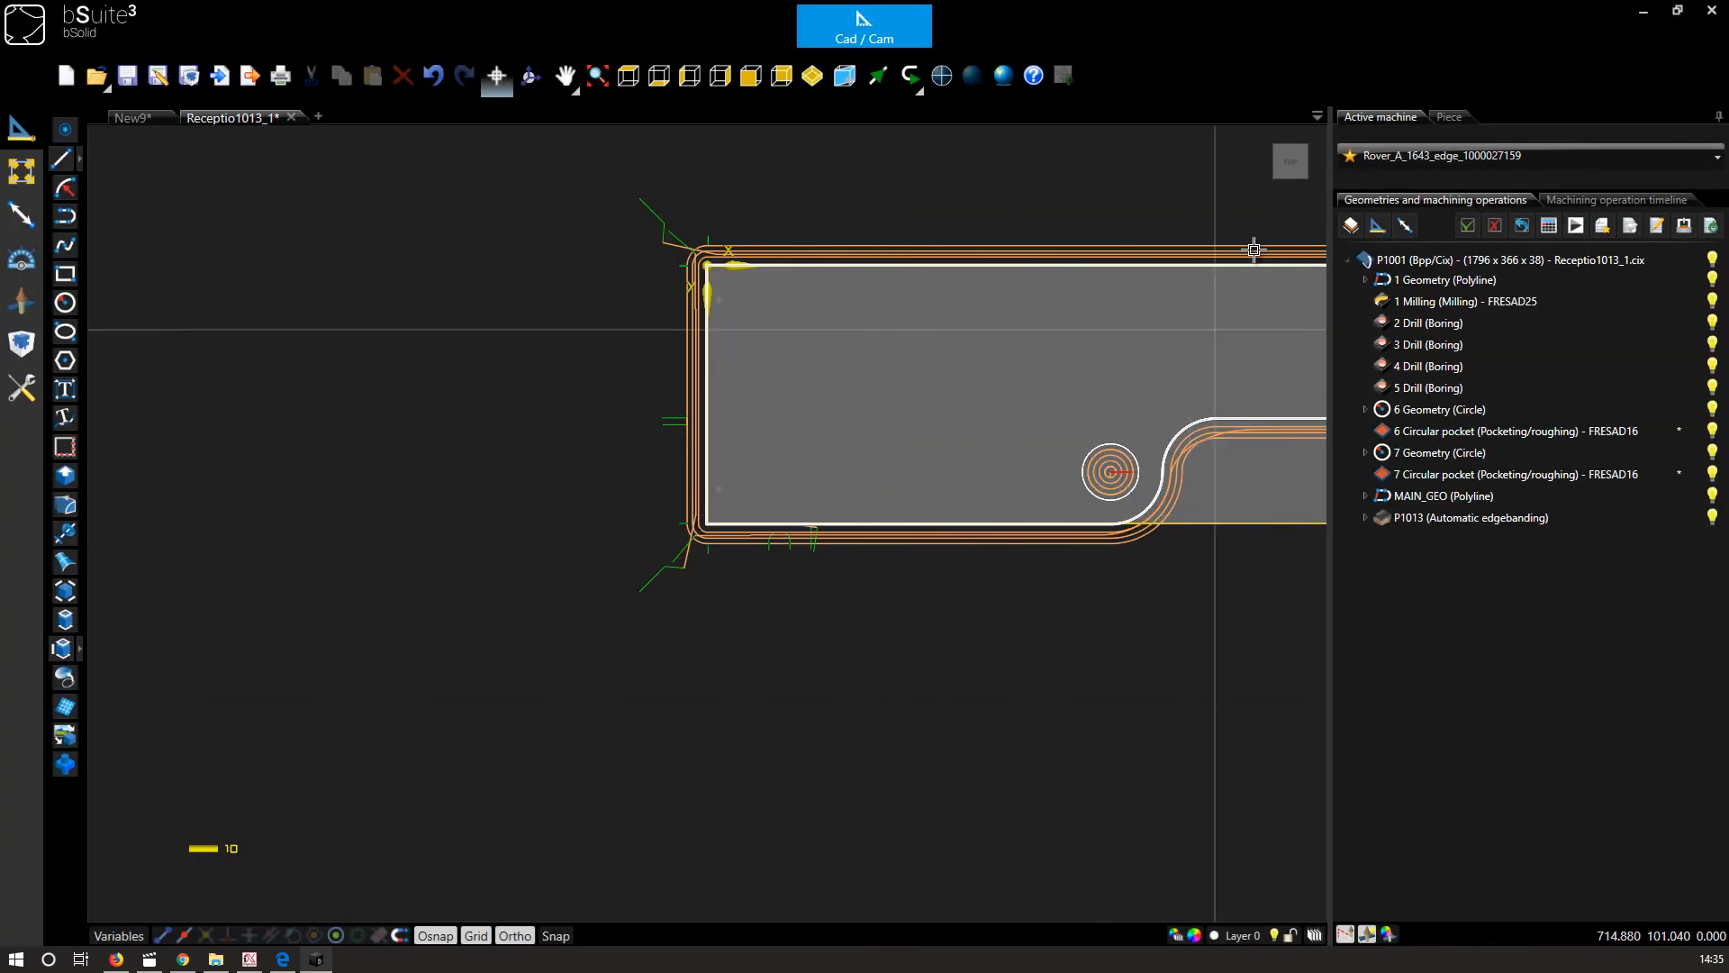
click(1308, 177)
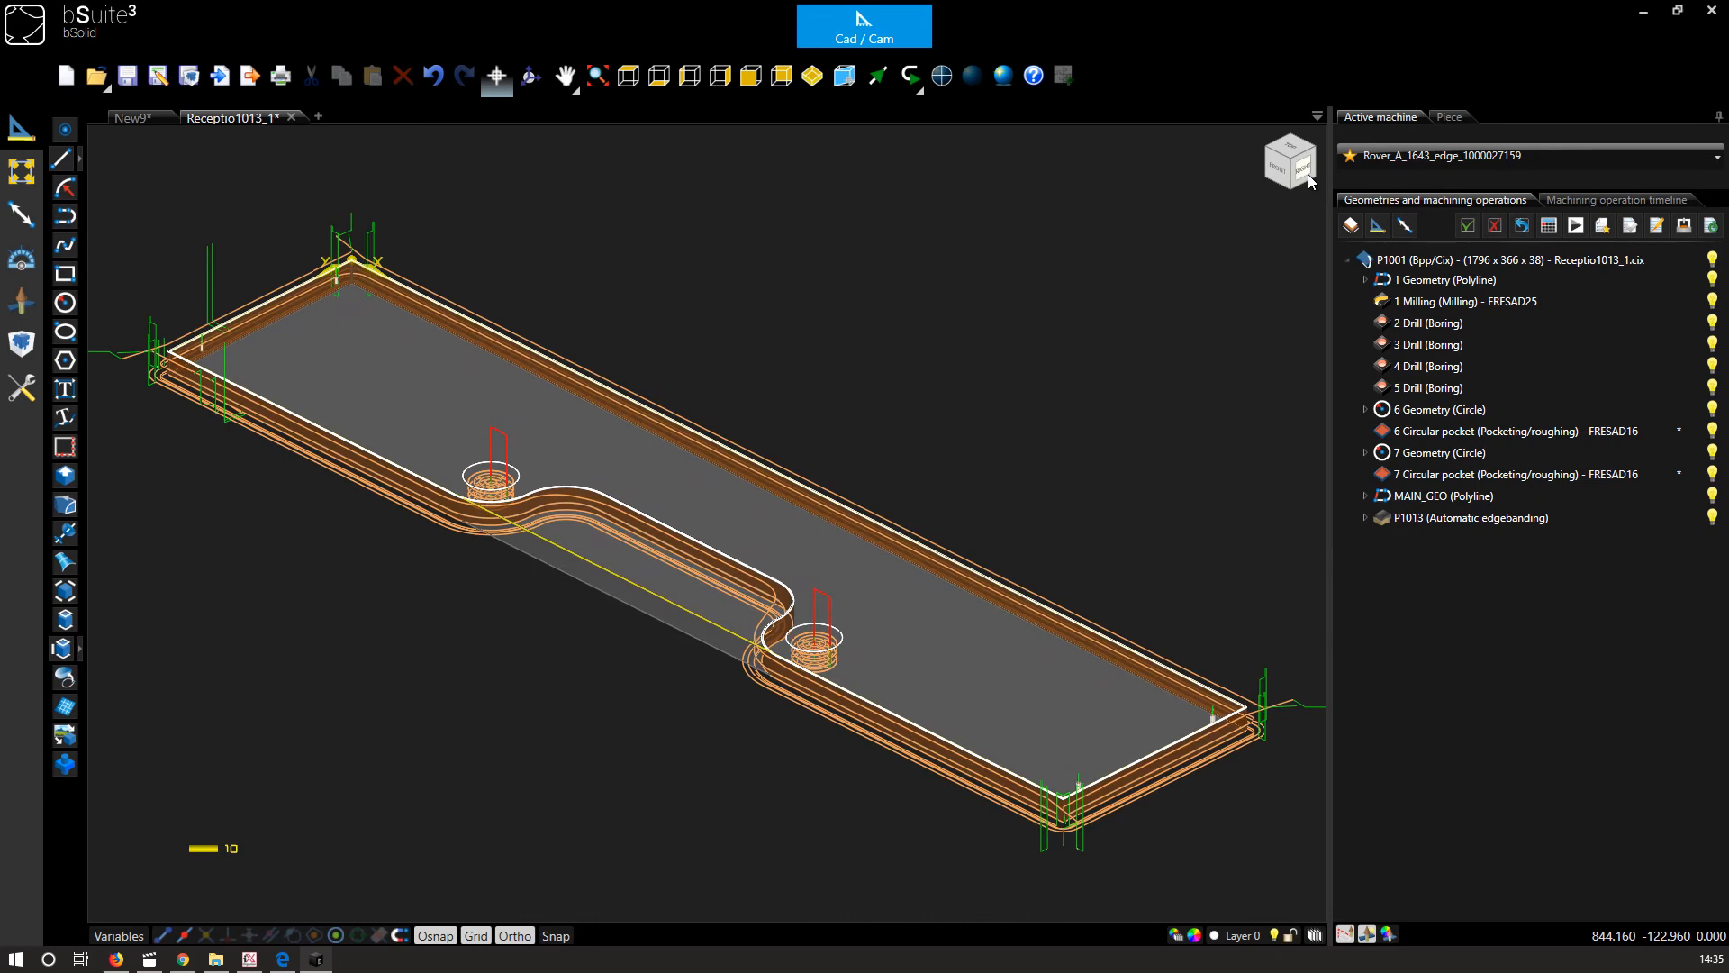
click(1574, 226)
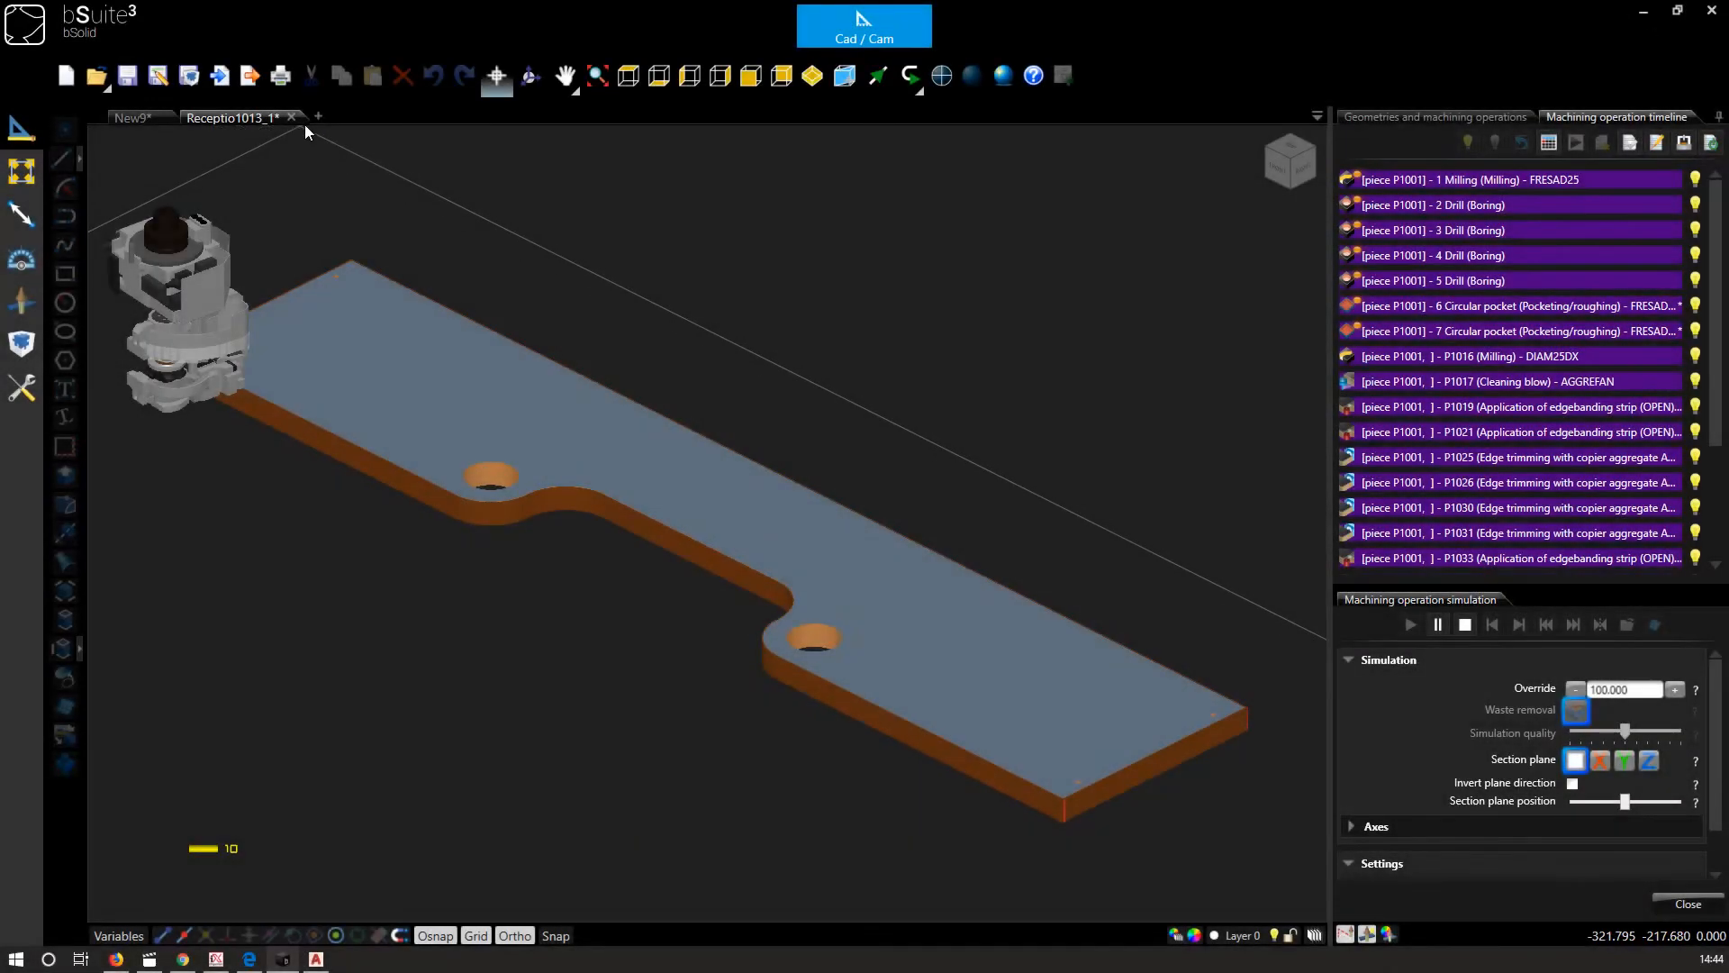
Import Receptio1011_1.cix from the same folder into another new tab and open its machining operation simulation.
click(318, 117)
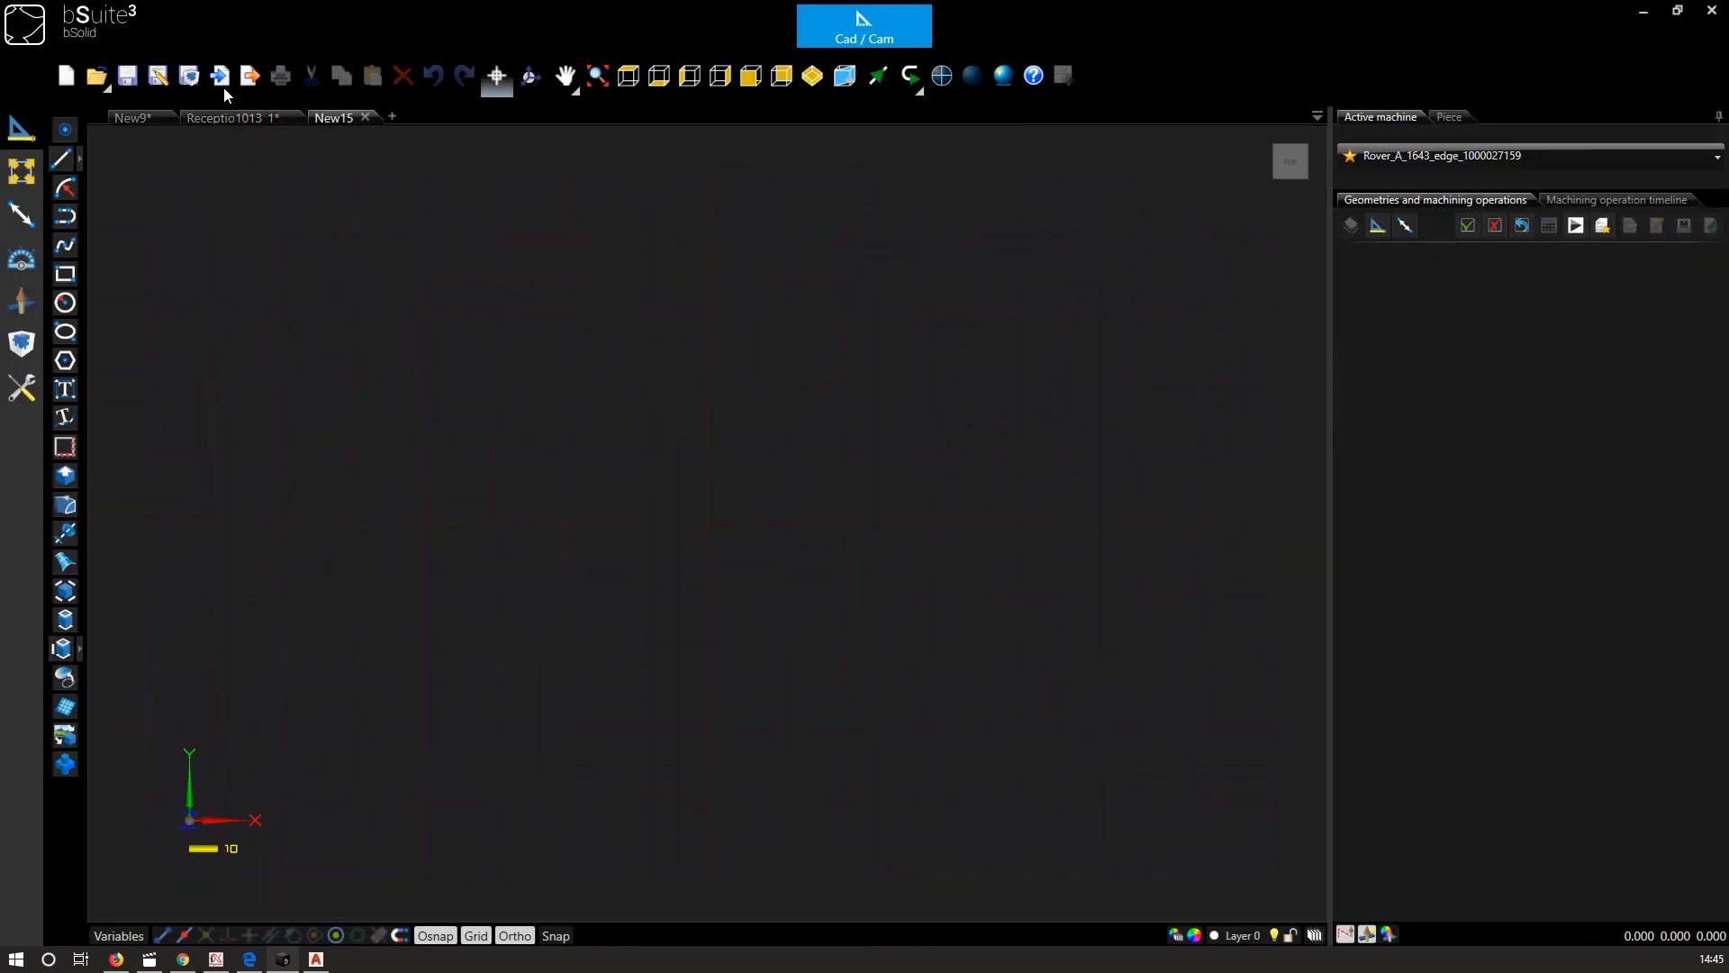
click(223, 83)
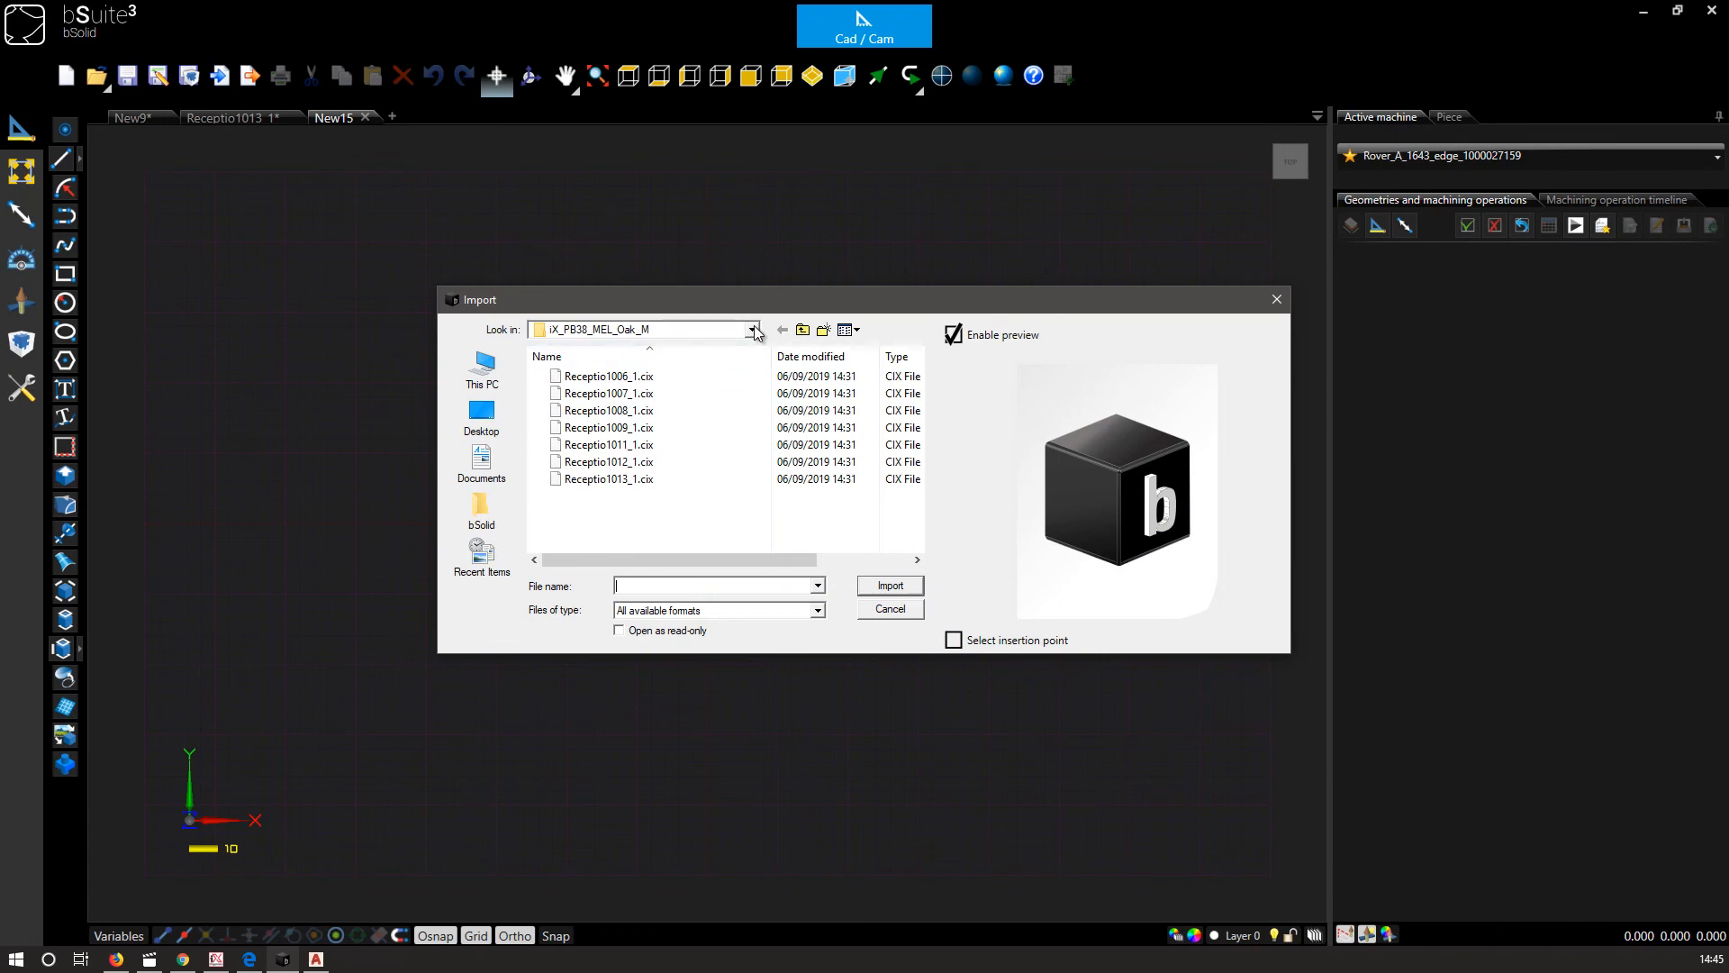
click(752, 330)
click(752, 330)
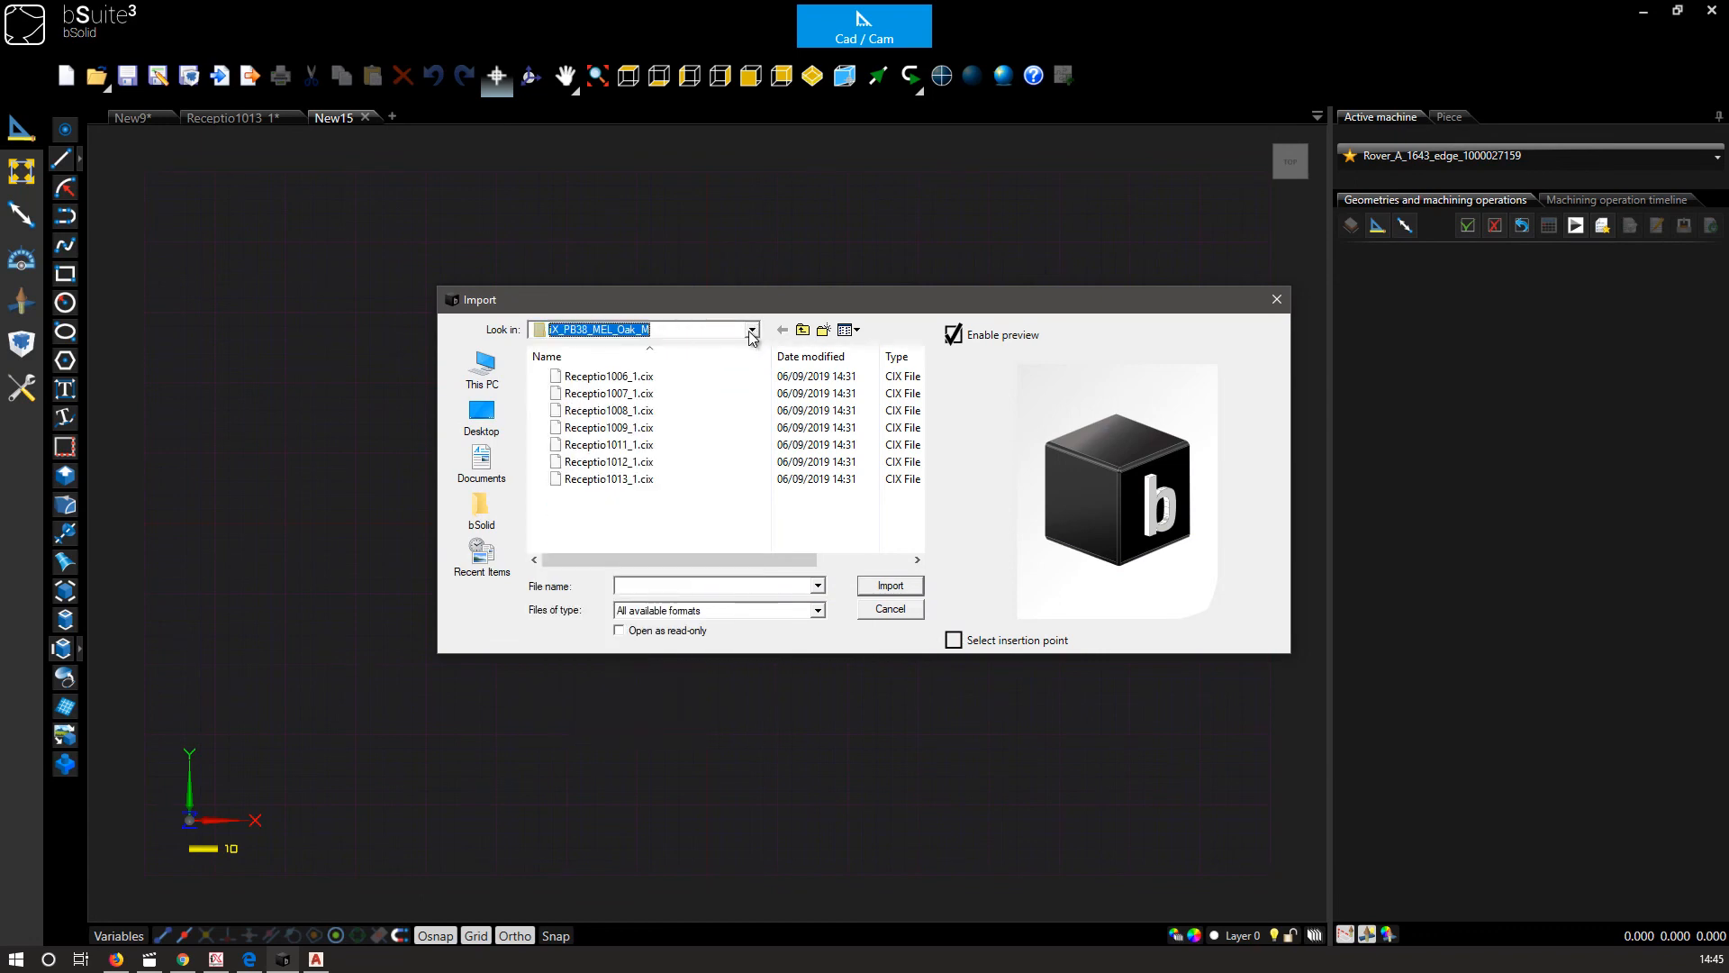
click(633, 447)
click(891, 586)
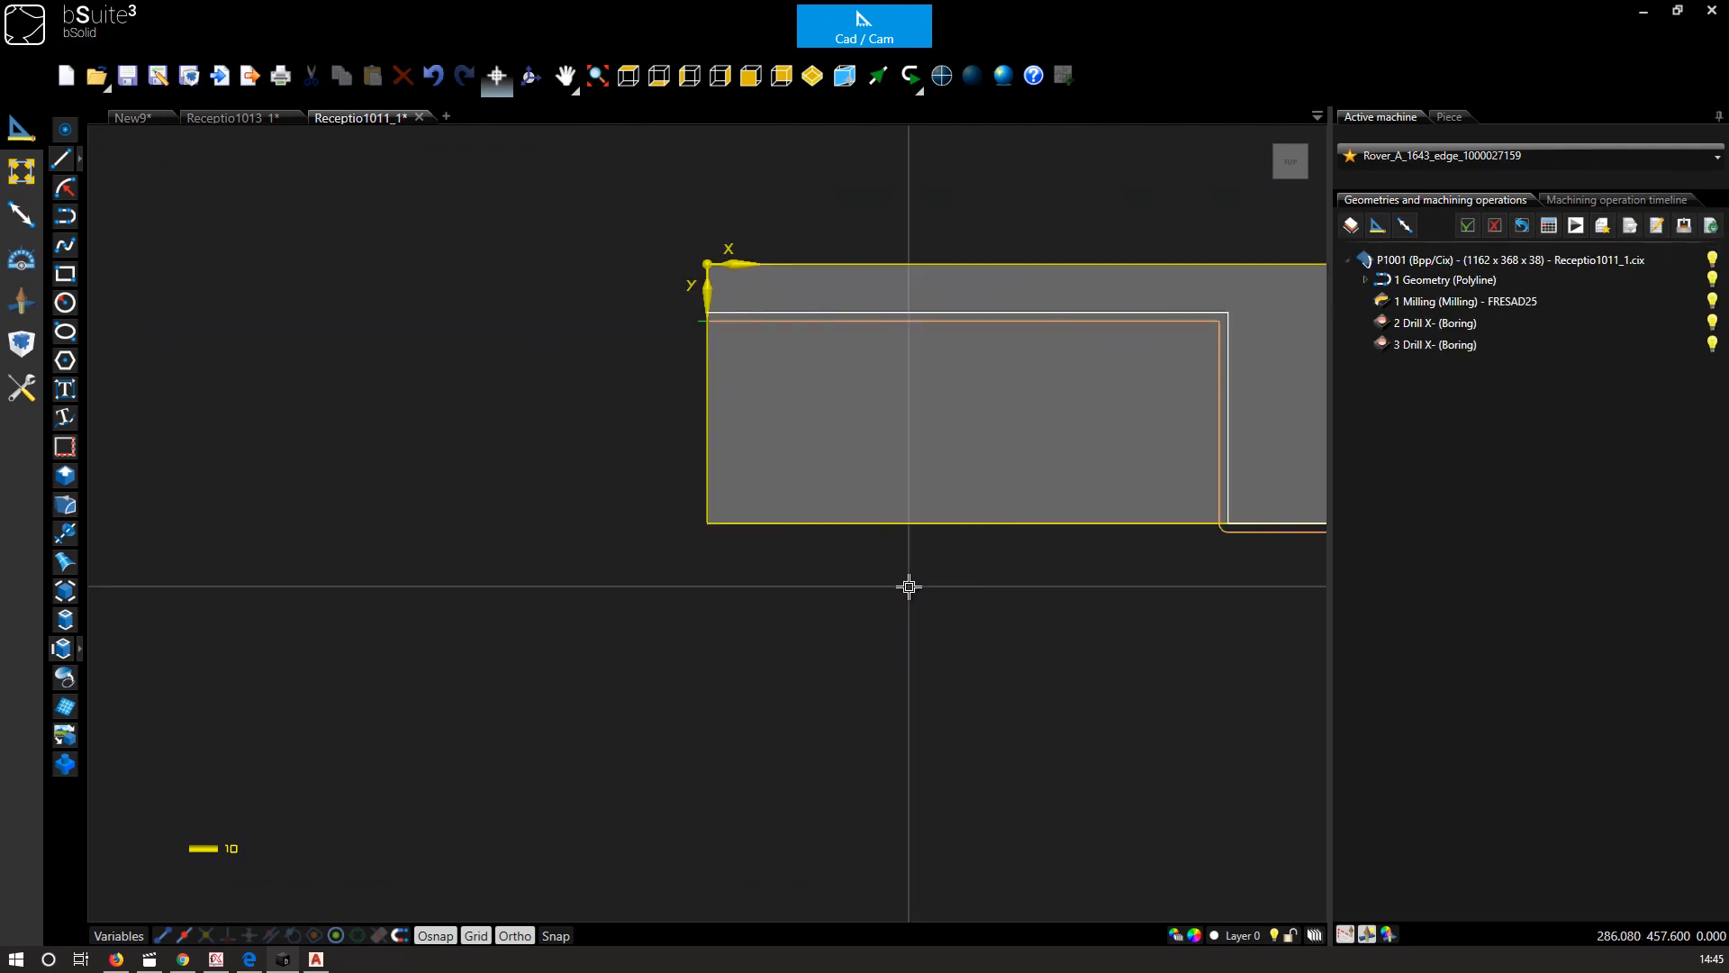
click(1306, 179)
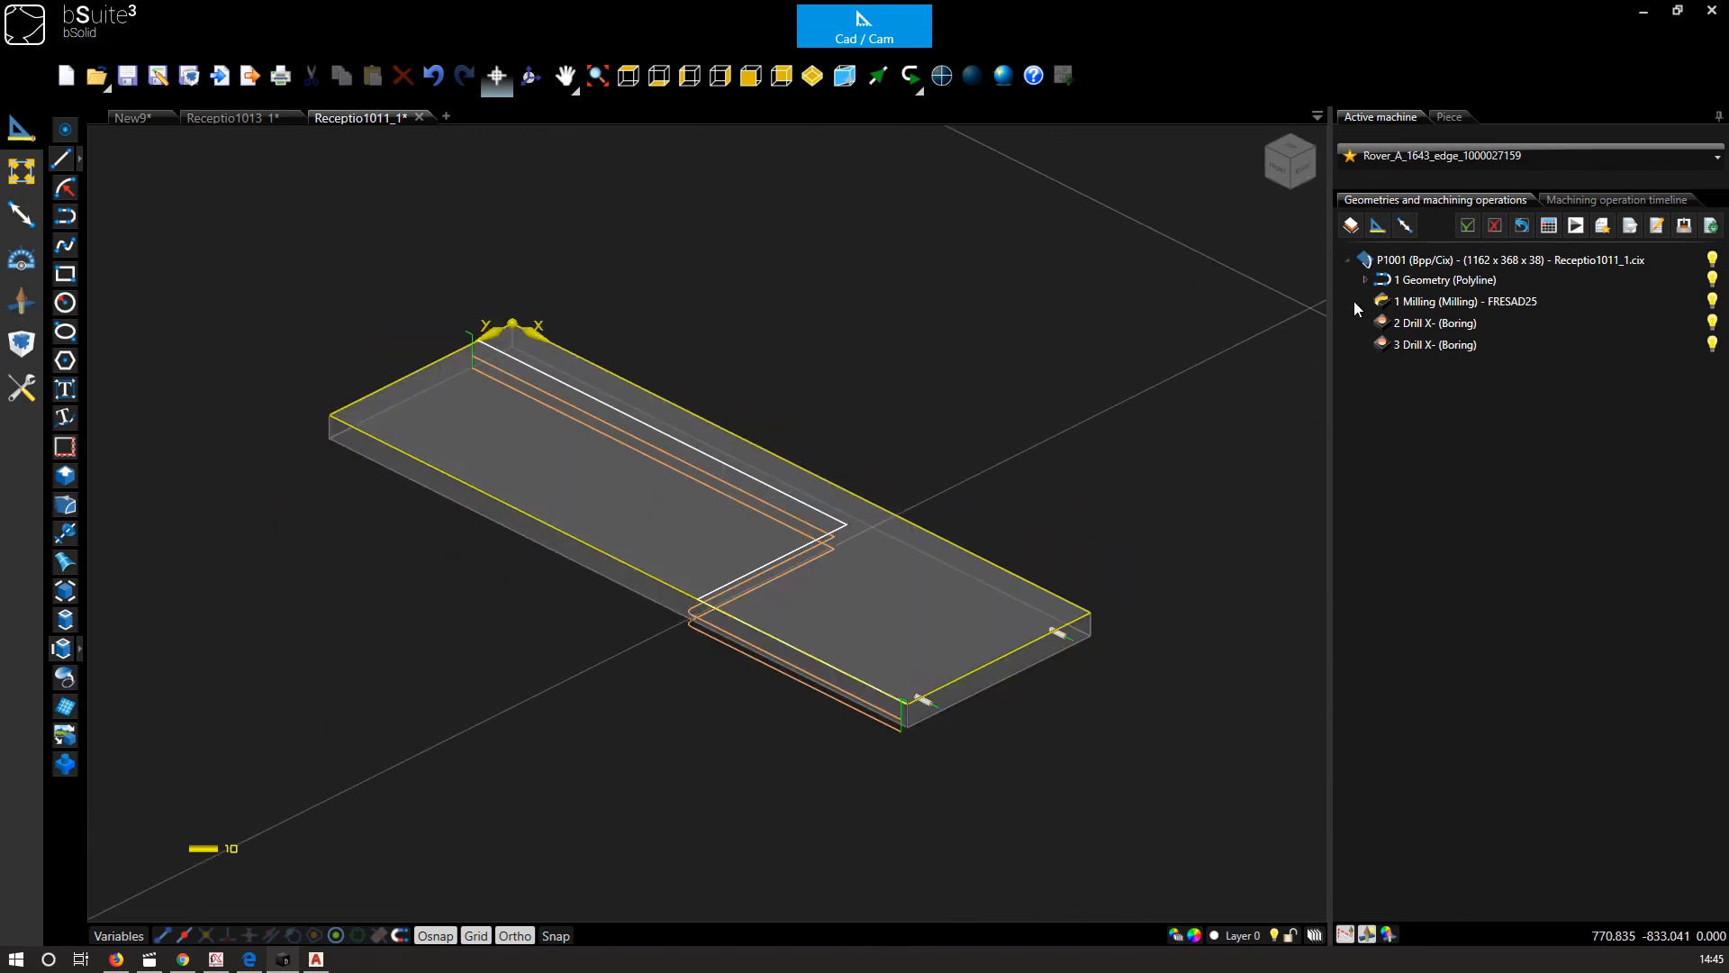
click(1575, 227)
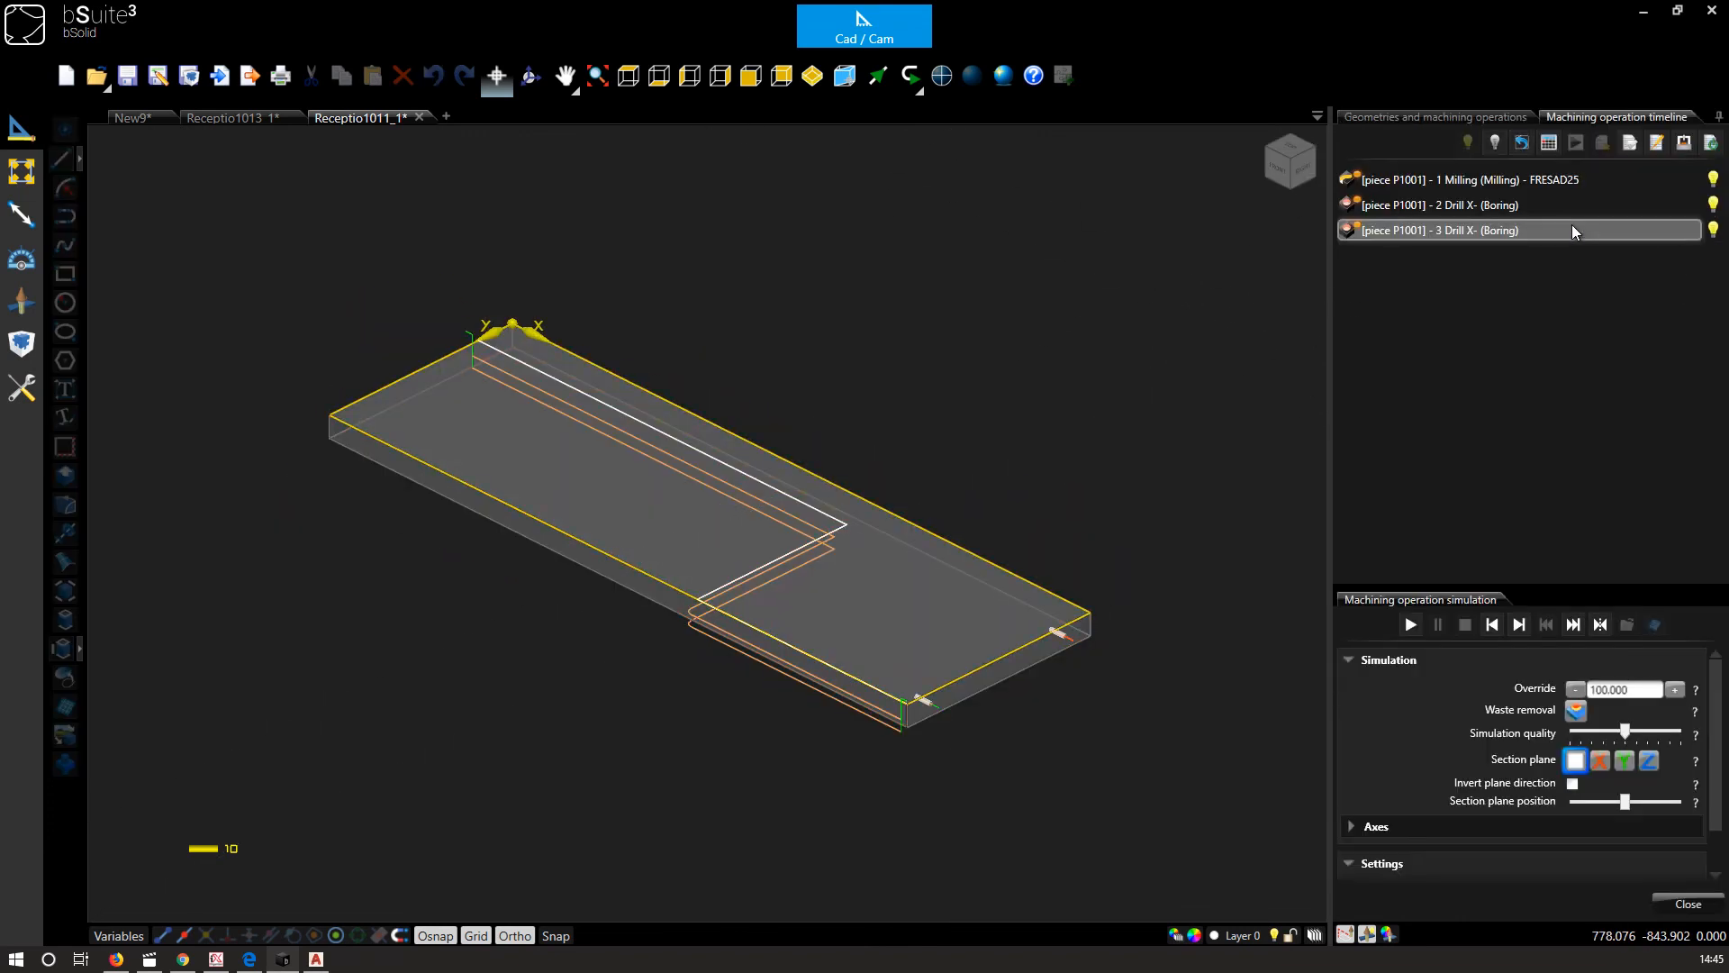